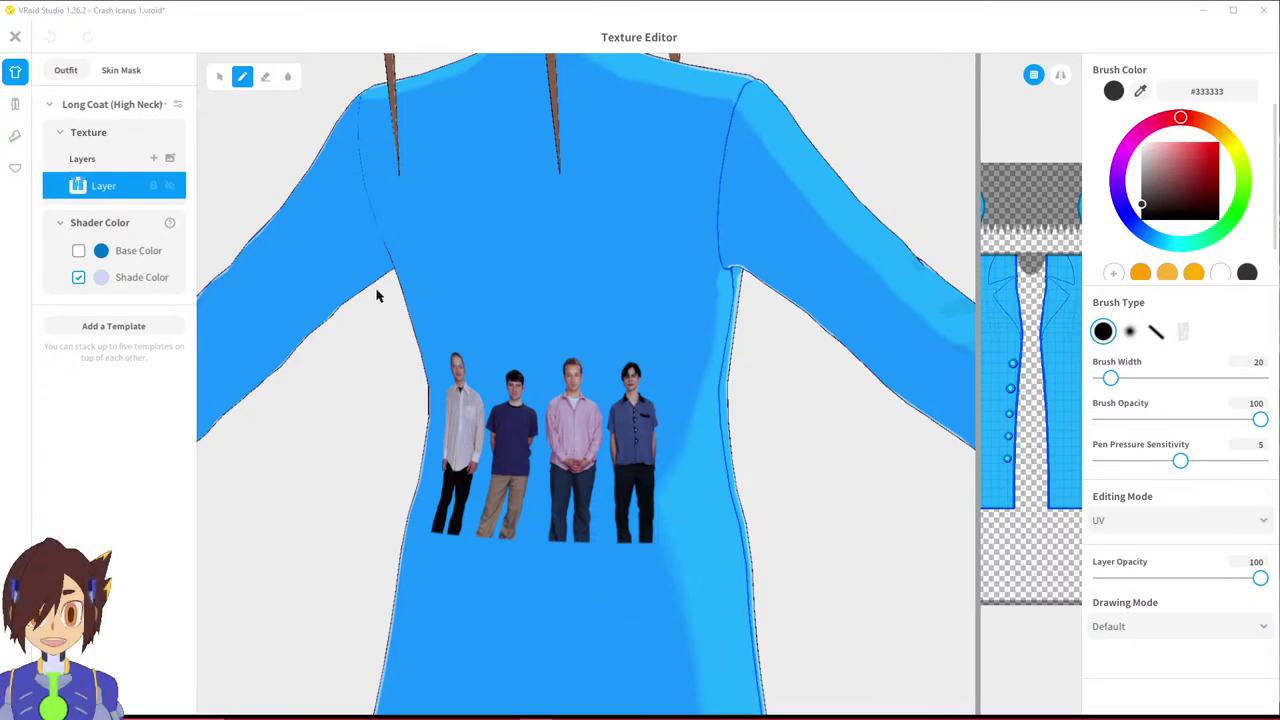
# Launch paint.net and return to the texture editor in VRoid Studio.
pyautogui.click(530, 19)
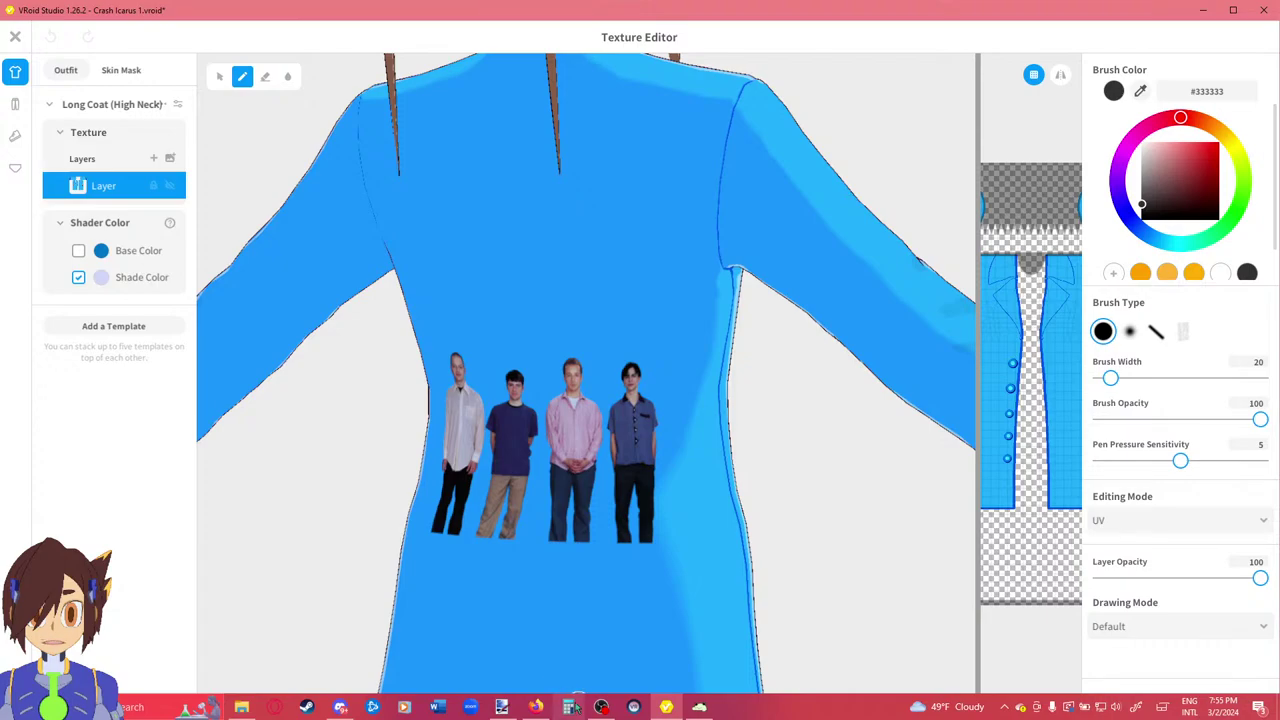
pyautogui.click(505, 707)
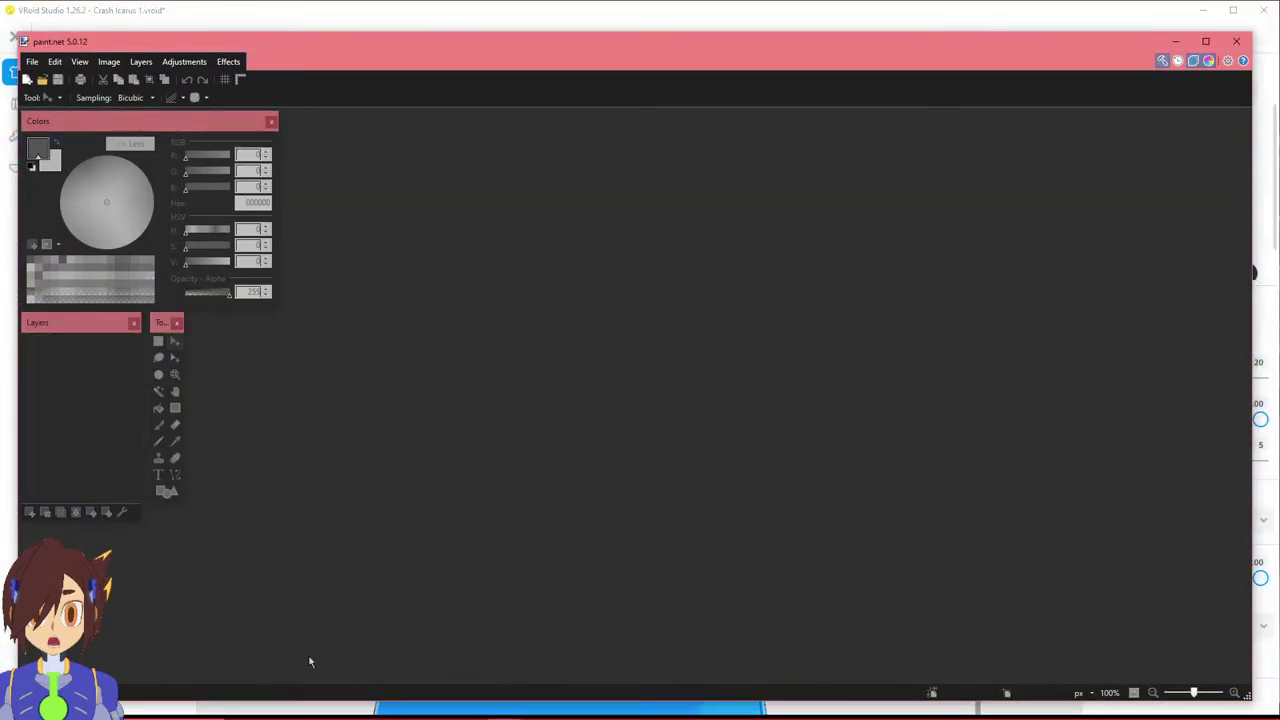
pyautogui.moveTo(259, 712)
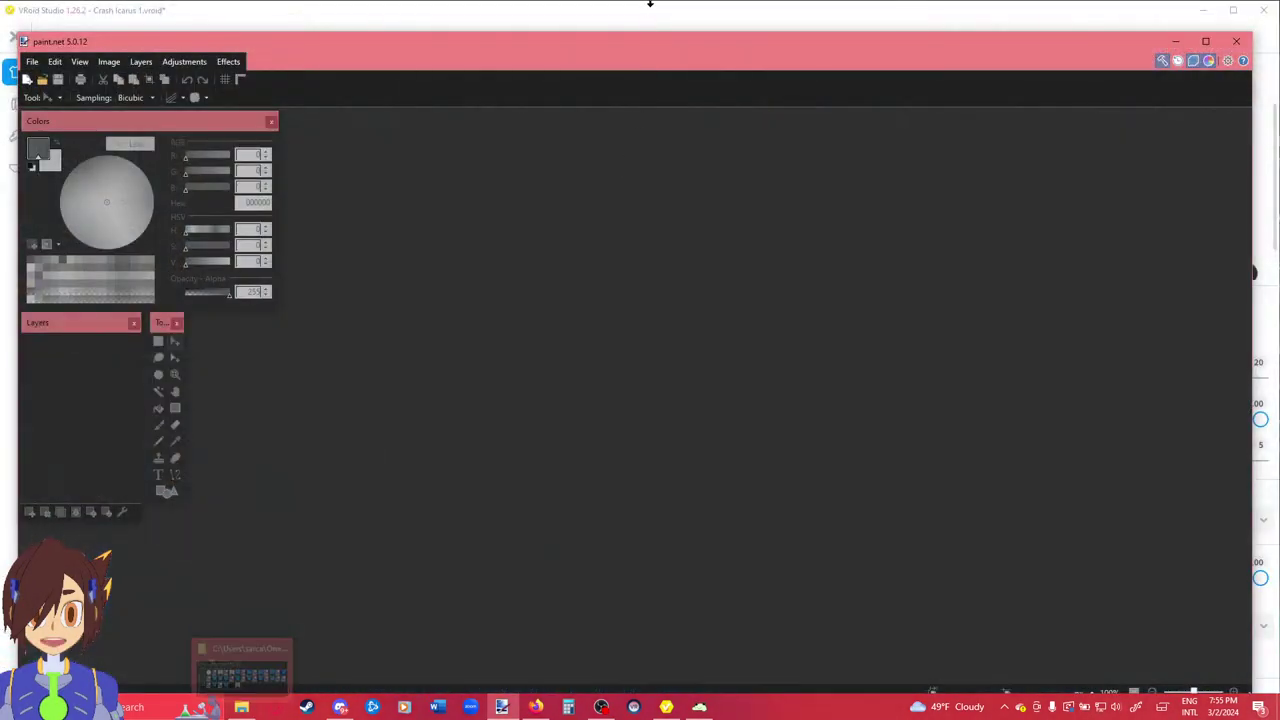
pyautogui.click(650, 7)
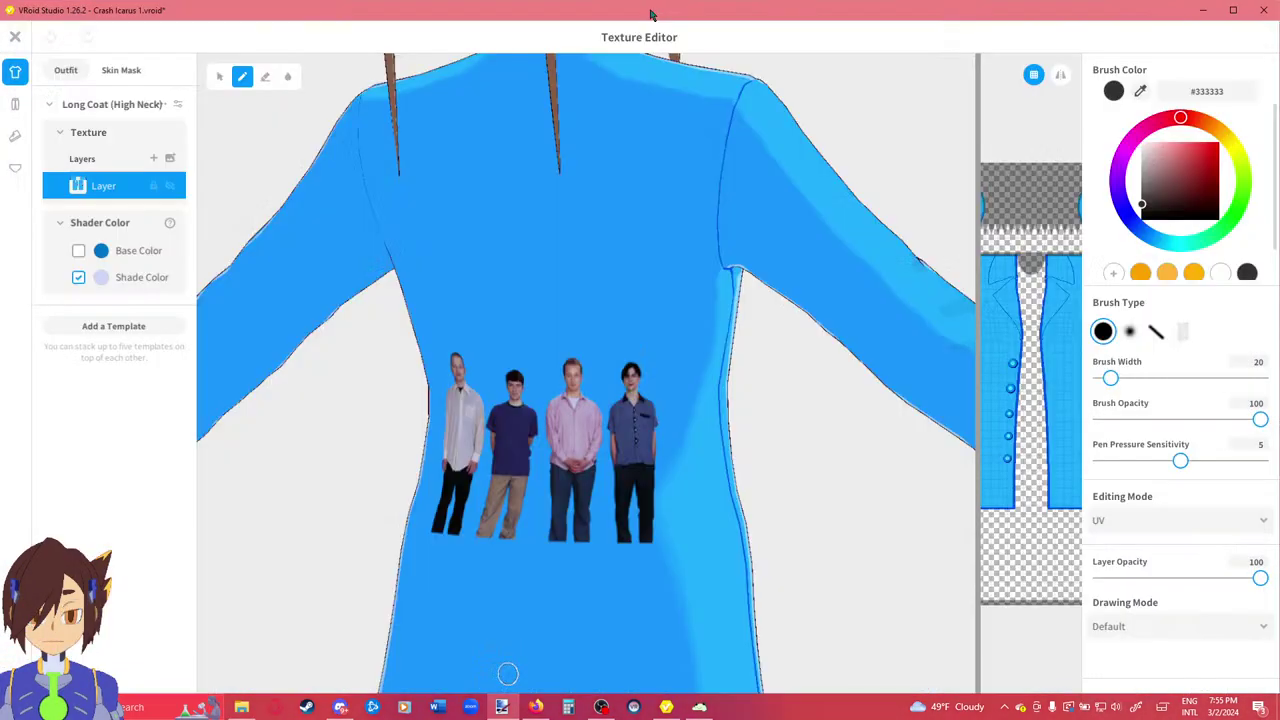
# Examine the blue long coat on the avatar from the front and from the back.
pyautogui.scroll(-5, 670, 277)
pyautogui.moveTo(672, 277); pyautogui.dragTo(464, 265, button='right')
pyautogui.moveTo(699, 97); pyautogui.dragTo(619, 243, button='middle')
pyautogui.scroll(3, 548, 261)
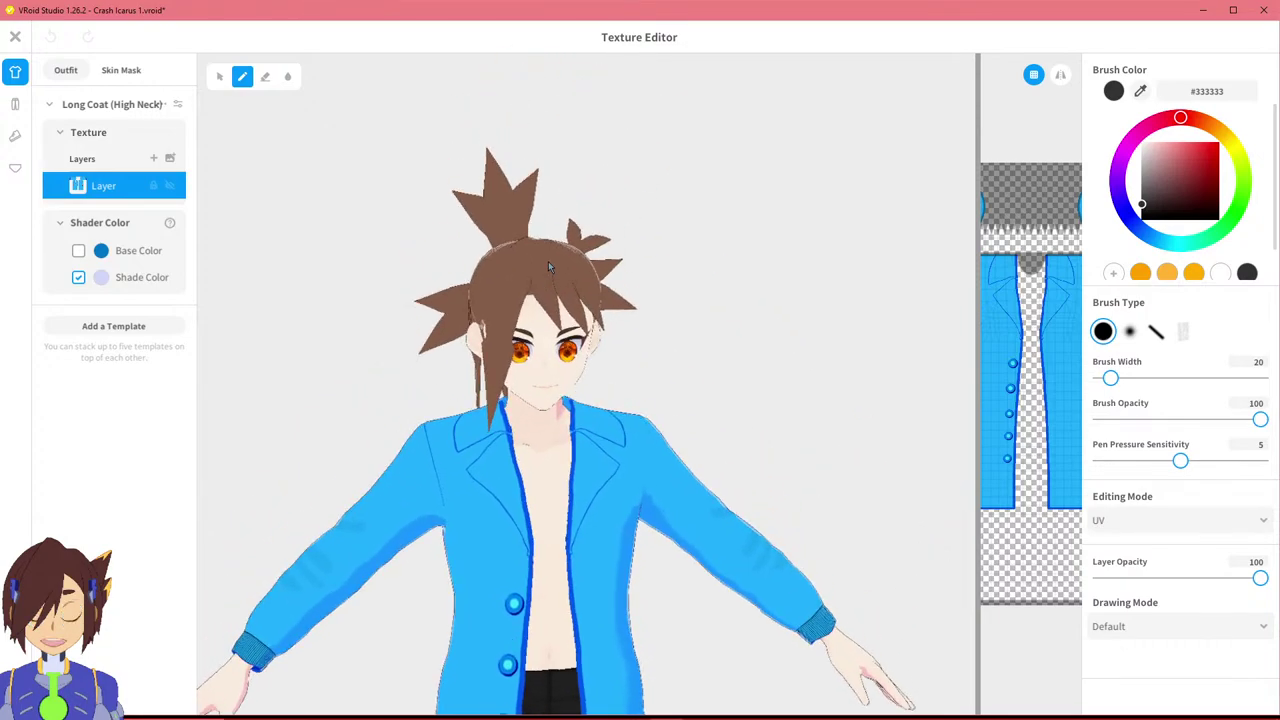
pyautogui.moveTo(638, 293)
pyautogui.mouseDown(button='right')
pyautogui.moveTo(586, 290)
pyautogui.moveTo(593, 304)
pyautogui.moveTo(614, 298)
pyautogui.mouseUp(button='right')
pyautogui.moveTo(614, 358); pyautogui.dragTo(650, 198, button='middle')
pyautogui.scroll(-2, 650, 198)
pyautogui.moveTo(600, 530); pyautogui.dragTo(555, 390, button='middle')
pyautogui.scroll(-1, 602, 299)
pyautogui.scroll(-1, 602, 299)
pyautogui.moveTo(555, 372); pyautogui.dragTo(574, 381, button='right')
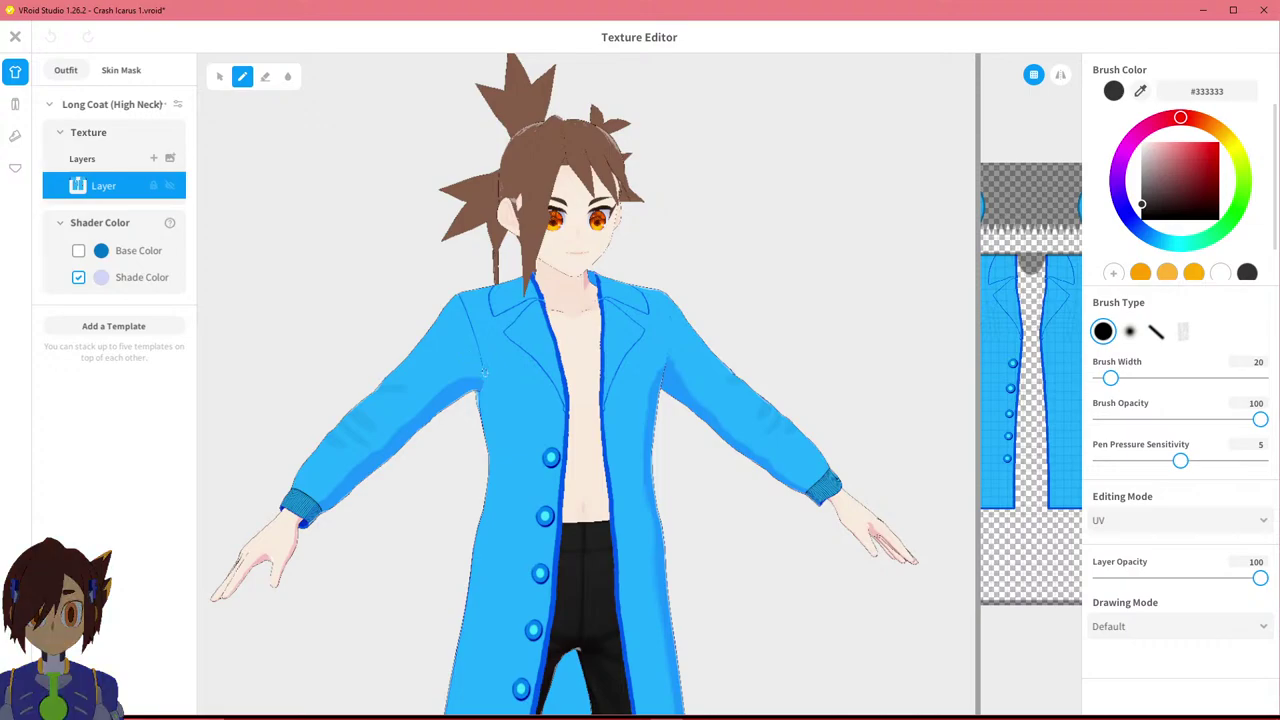
pyautogui.moveTo(481, 373)
pyautogui.mouseDown(button='middle')
pyautogui.moveTo(473, 354)
pyautogui.moveTo(497, 410)
pyautogui.mouseUp(button='middle')
pyautogui.moveTo(497, 410)
pyautogui.mouseDown(button='right')
pyautogui.moveTo(600, 383)
pyautogui.moveTo(530, 651)
pyautogui.mouseUp(button='right')
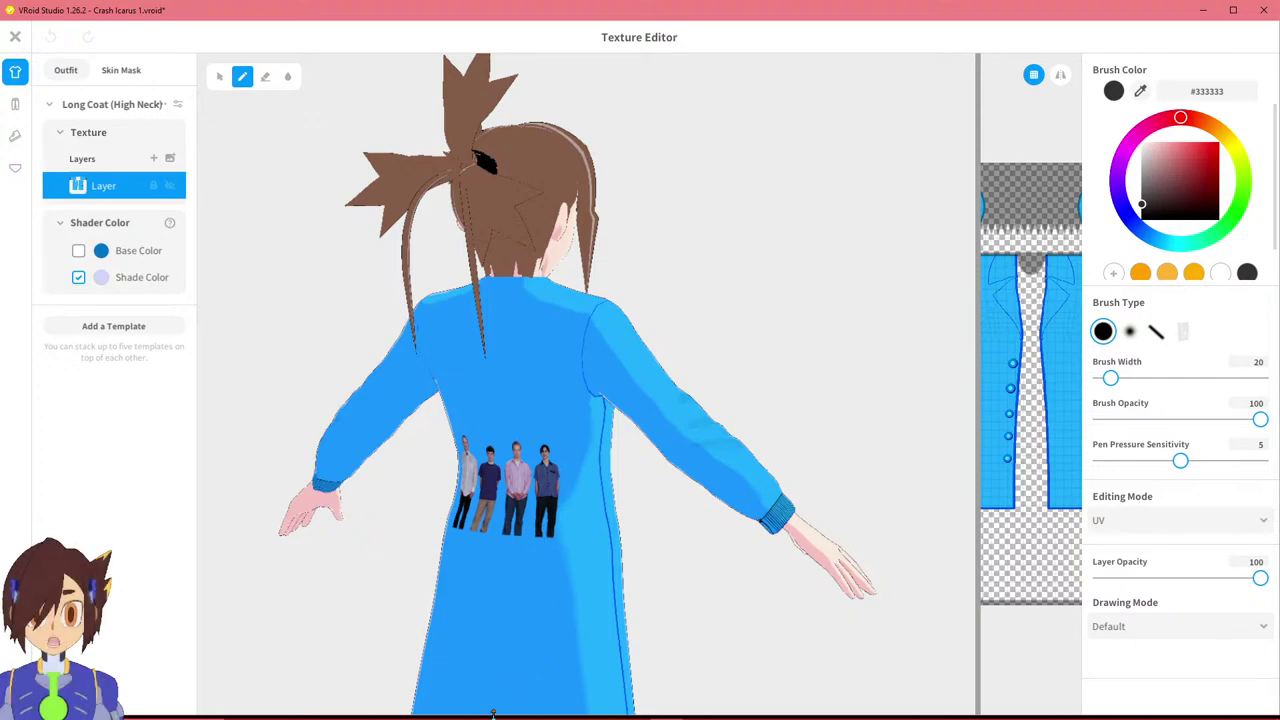
# Open the coat texture file "buttons flat 5 (what if it was purple).pdn" in paint.net.
pyautogui.moveTo(513, 713)
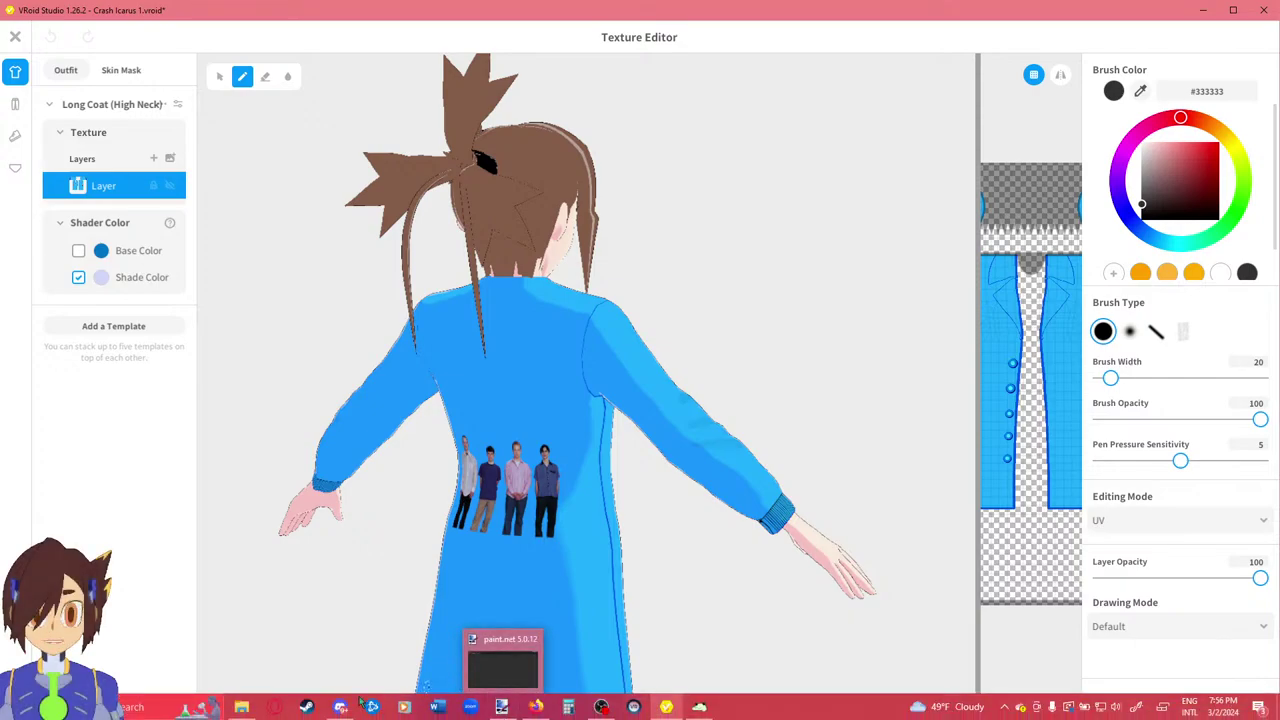
pyautogui.click(250, 688)
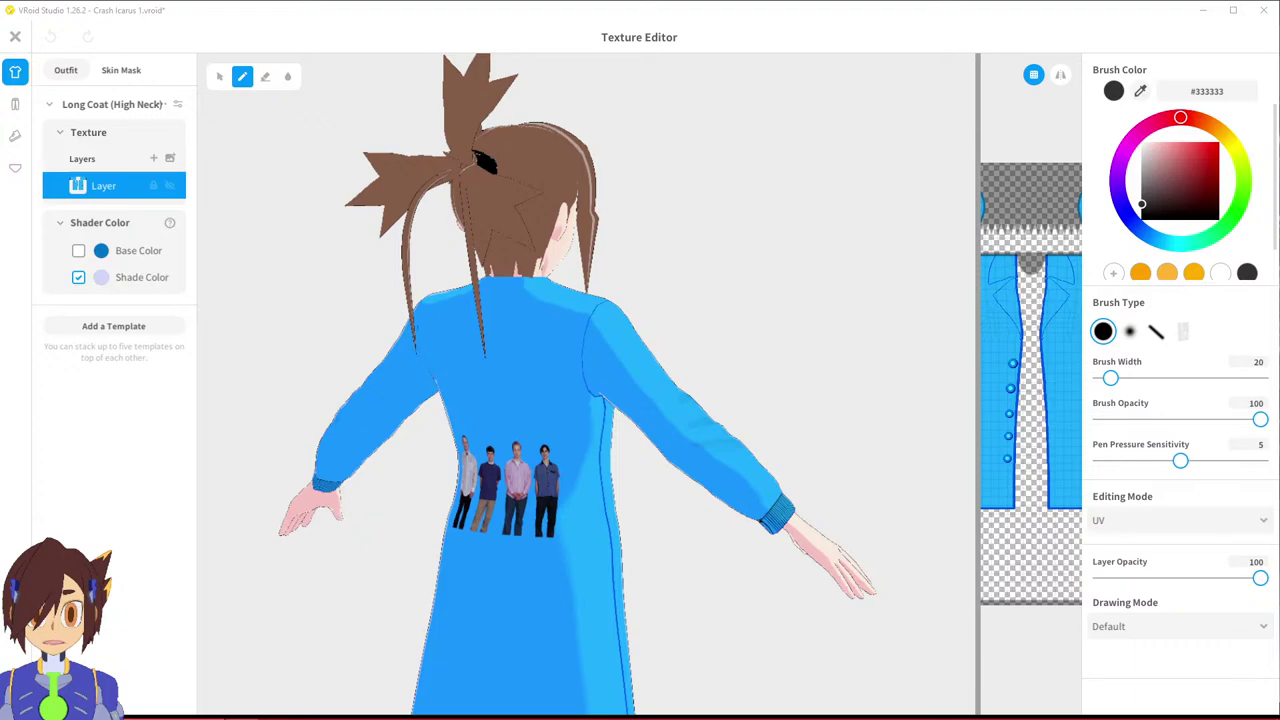
pyautogui.hotkey('alt', 'Tab')
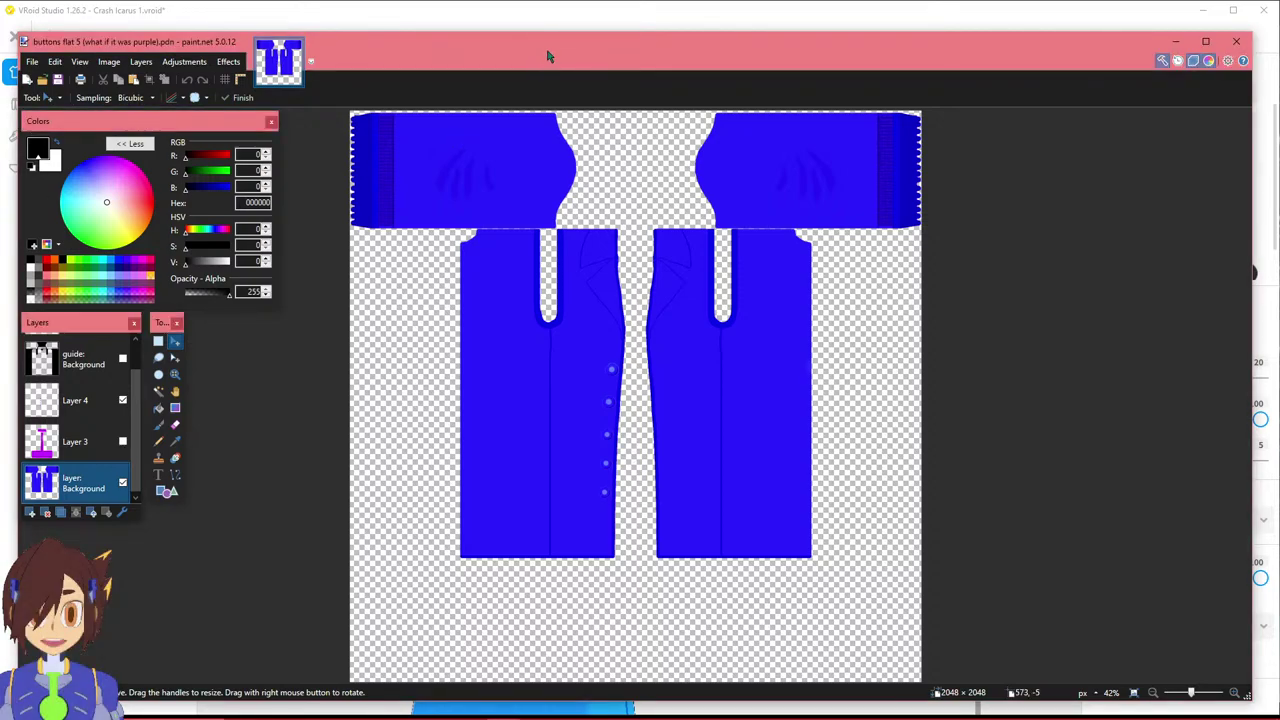
pyautogui.click(33, 62)
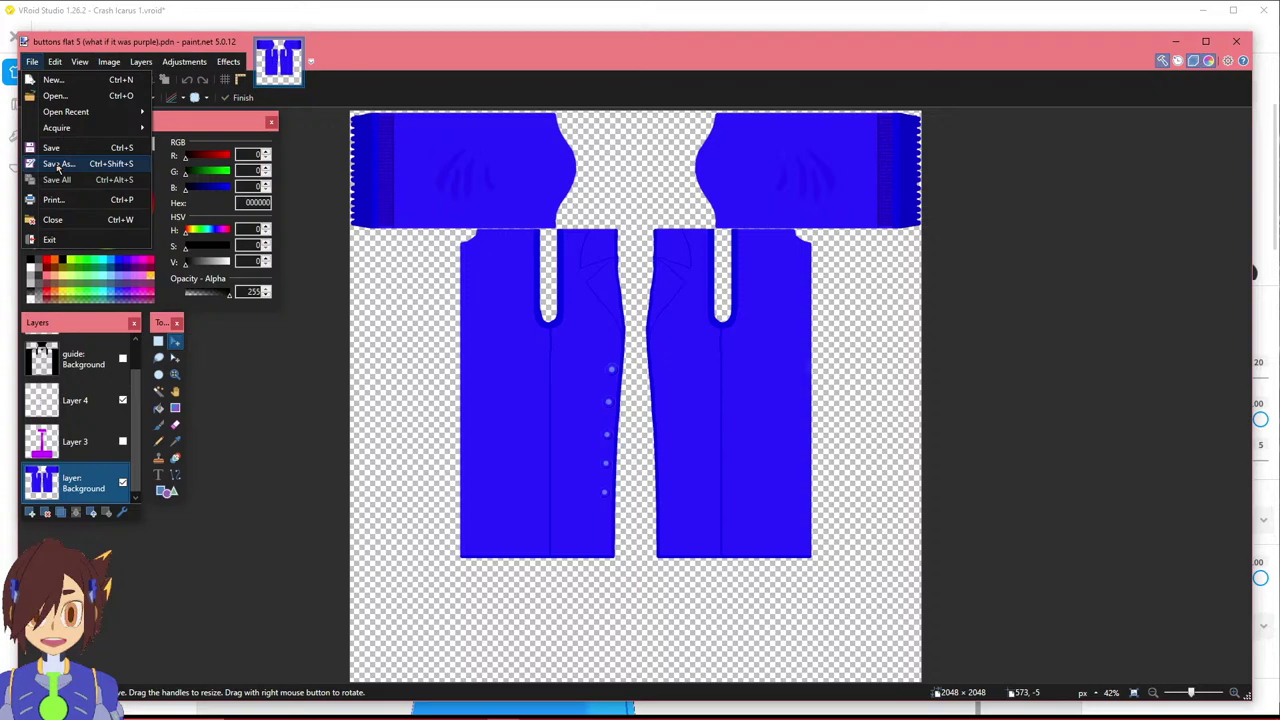
pyautogui.moveTo(182, 715)
pyautogui.click(232, 707)
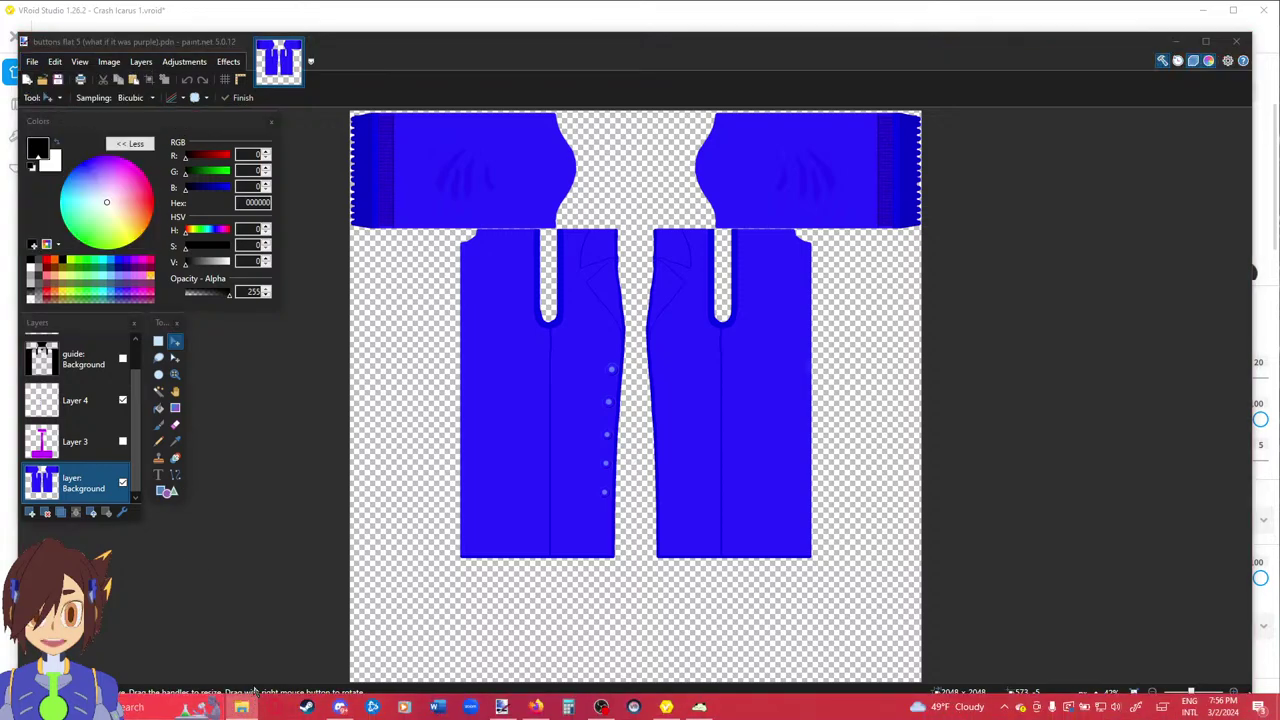
pyautogui.click(340, 47)
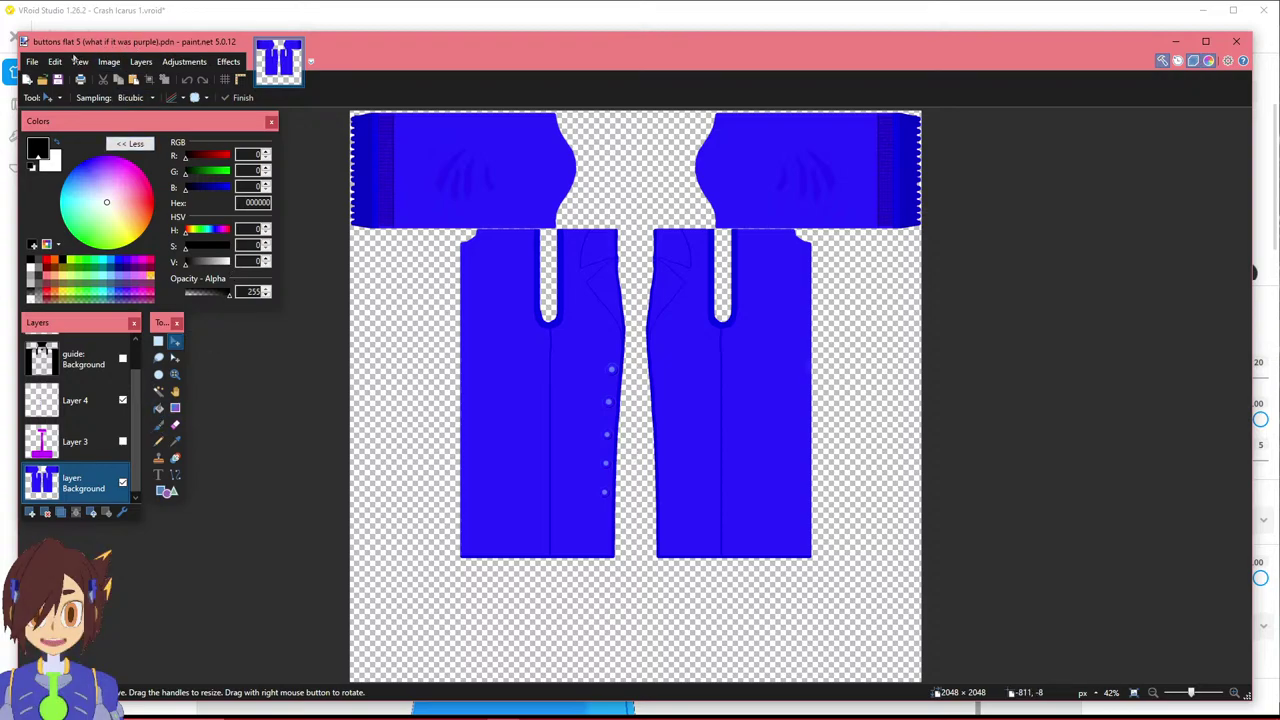
pyautogui.click(32, 61)
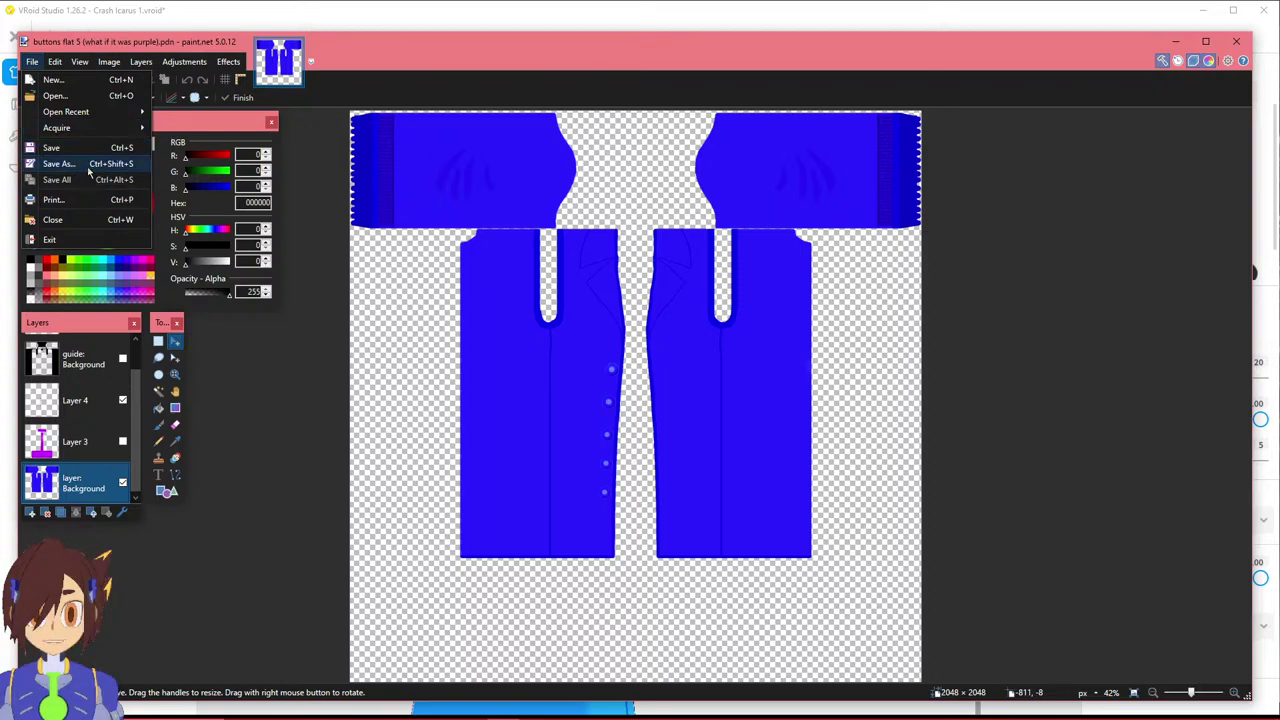
pyautogui.click(283, 47)
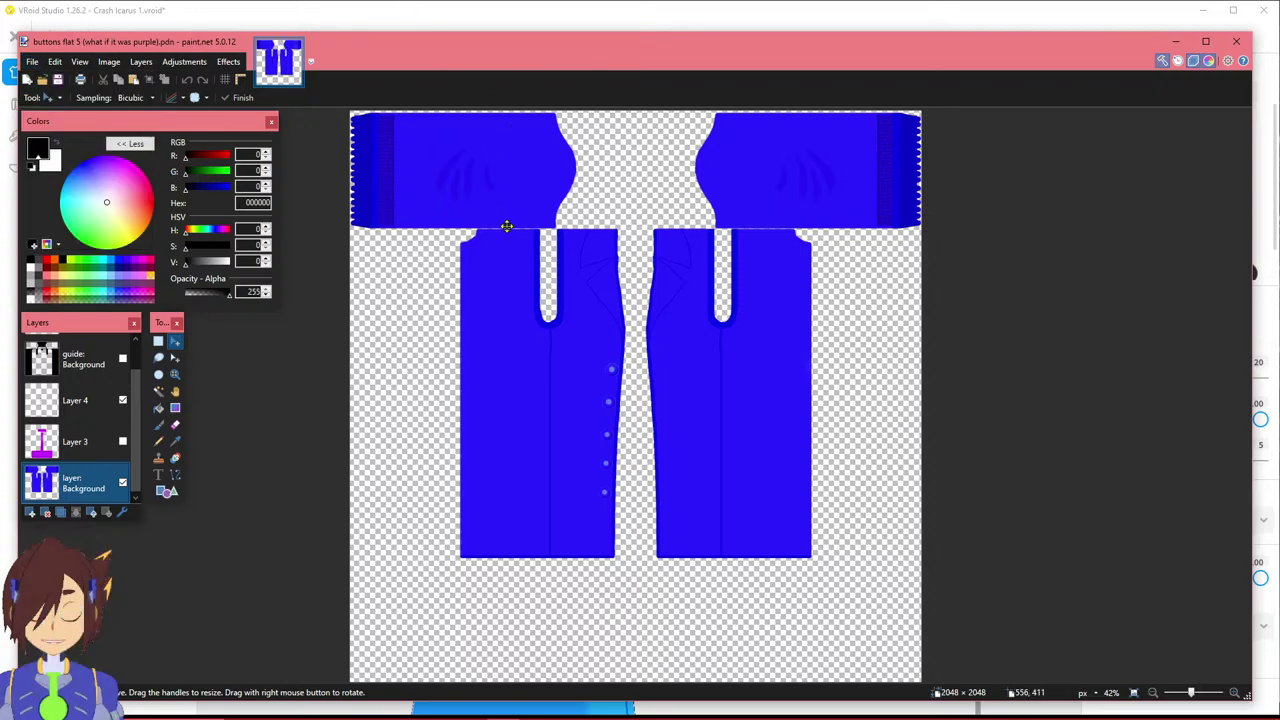
# Start saving a copy of the coat texture in the "outfit - coat" folder with PNG as the file type.
pyautogui.click(33, 64)
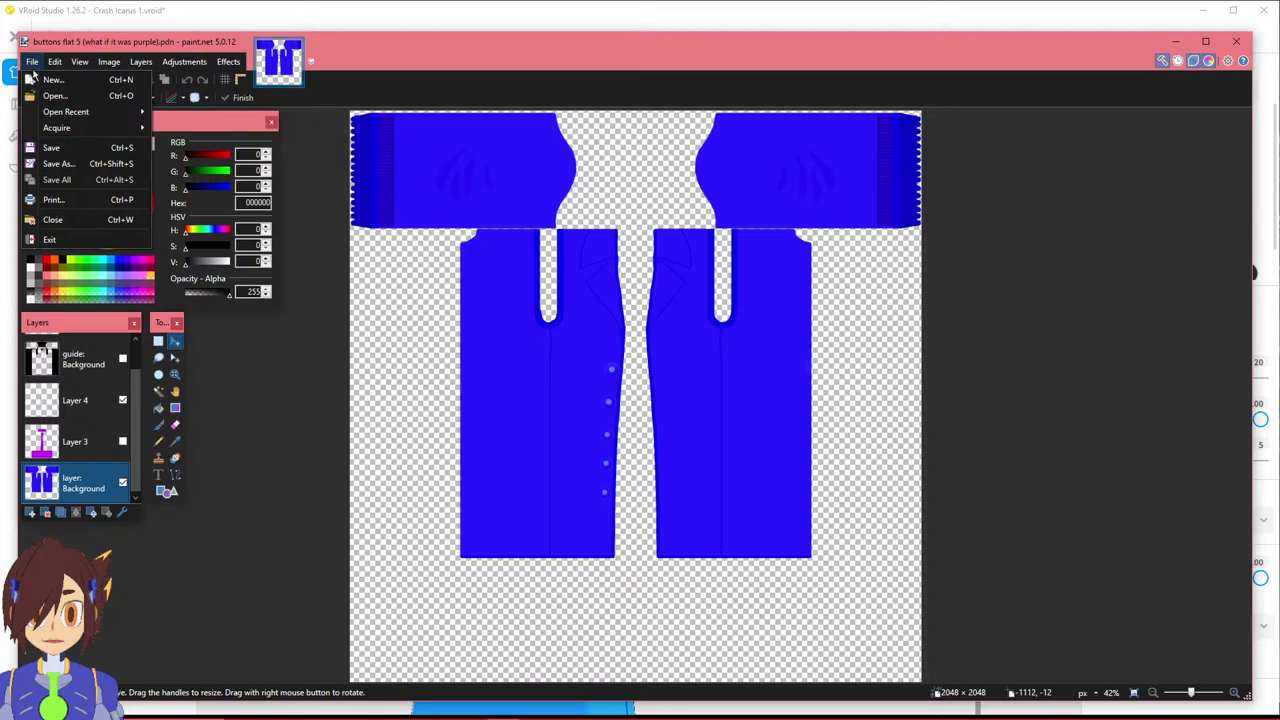
pyautogui.click(122, 163)
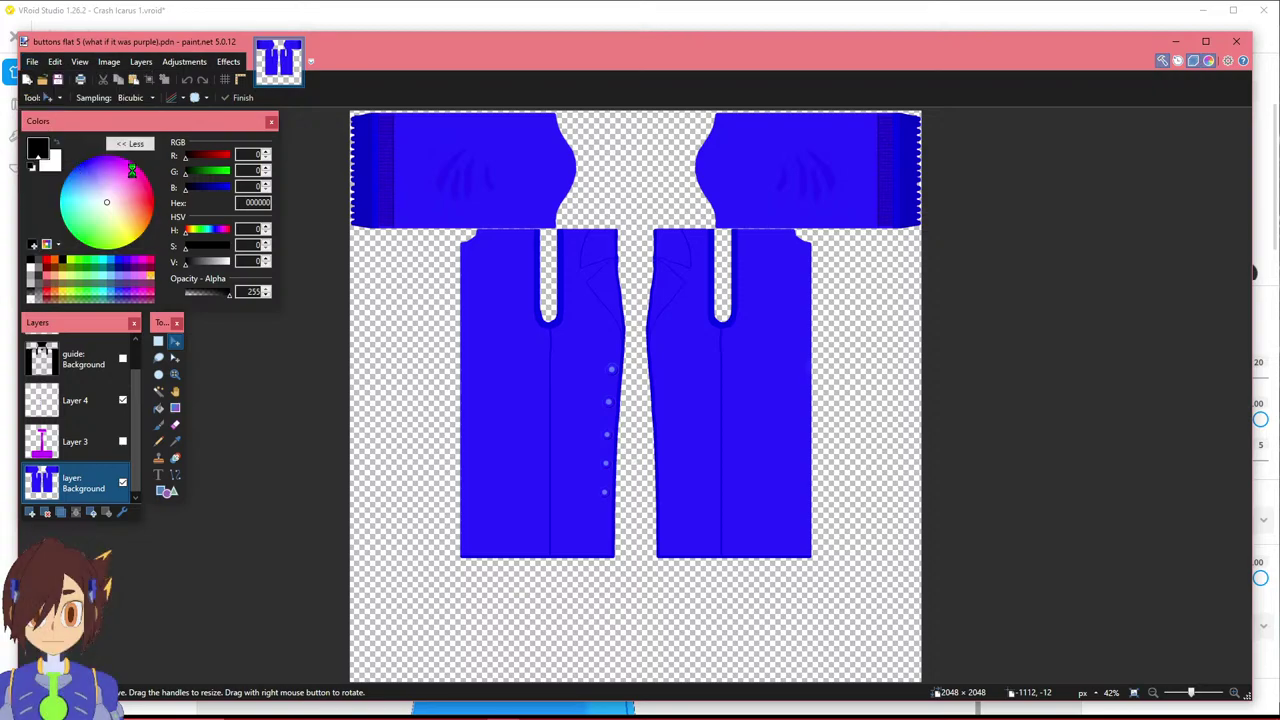
pyautogui.click(217, 552)
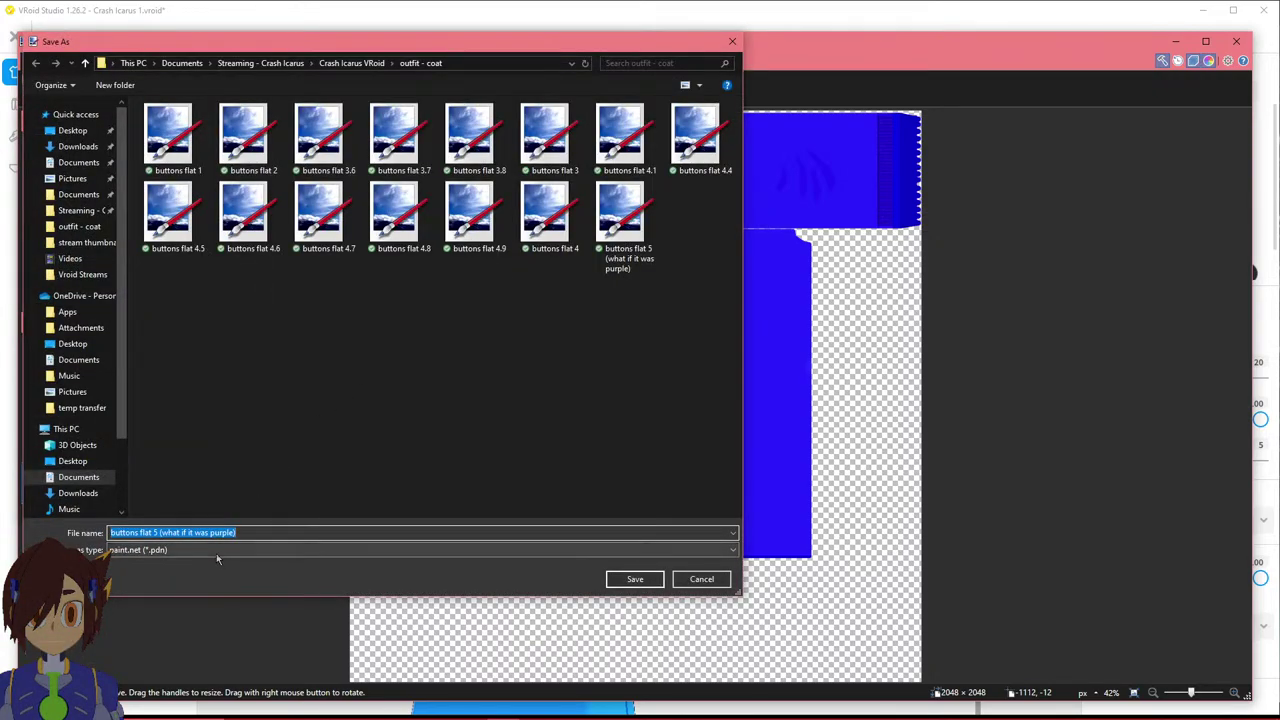
pyautogui.click(216, 564)
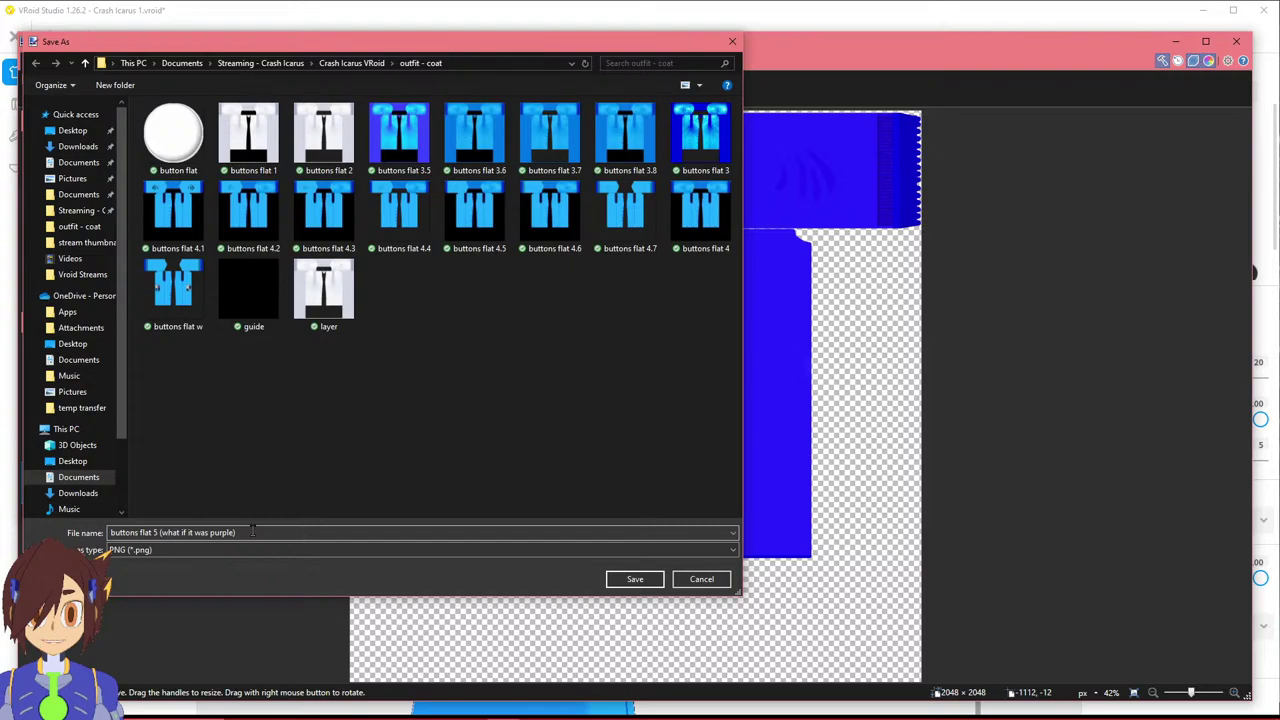
# Shorten the copy's name to "buttons flat 5" and save it flattened, keeping the auto-detected bit depth.
pyautogui.click(252, 532)
pyautogui.click(194, 533)
pyautogui.moveTo(237, 533); pyautogui.dragTo(158, 533)
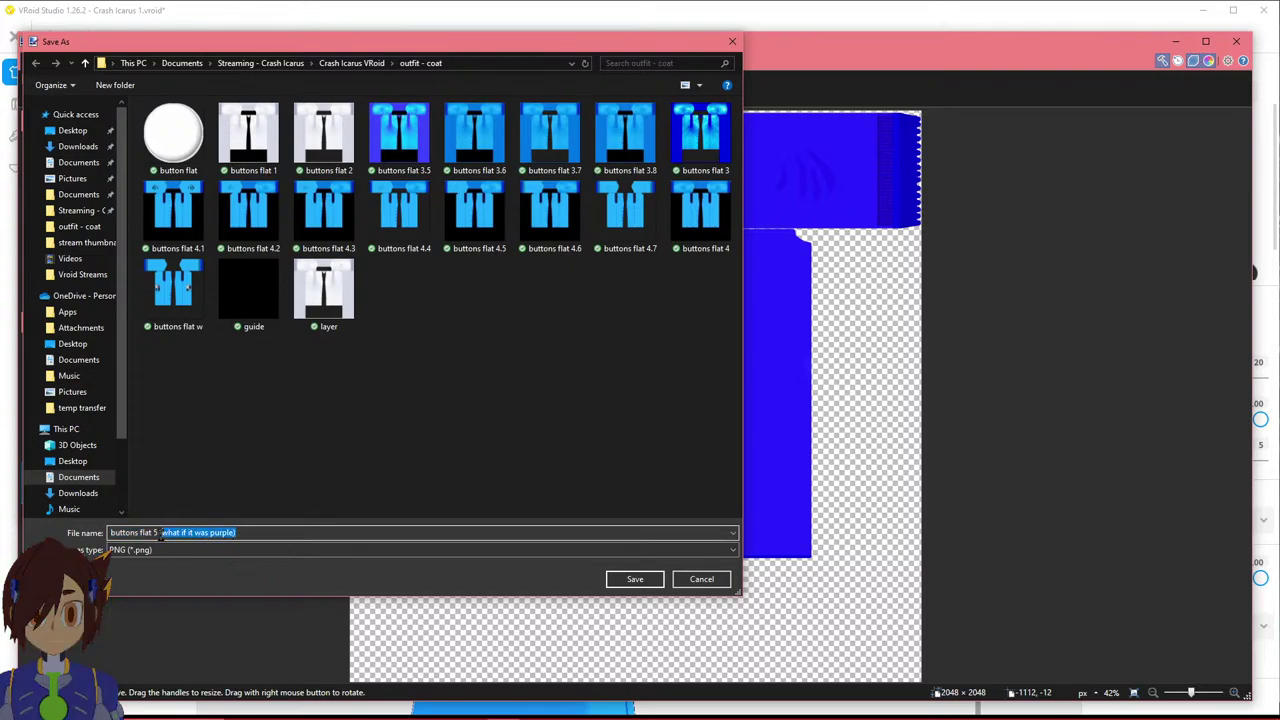
pyautogui.press('BackSpace')
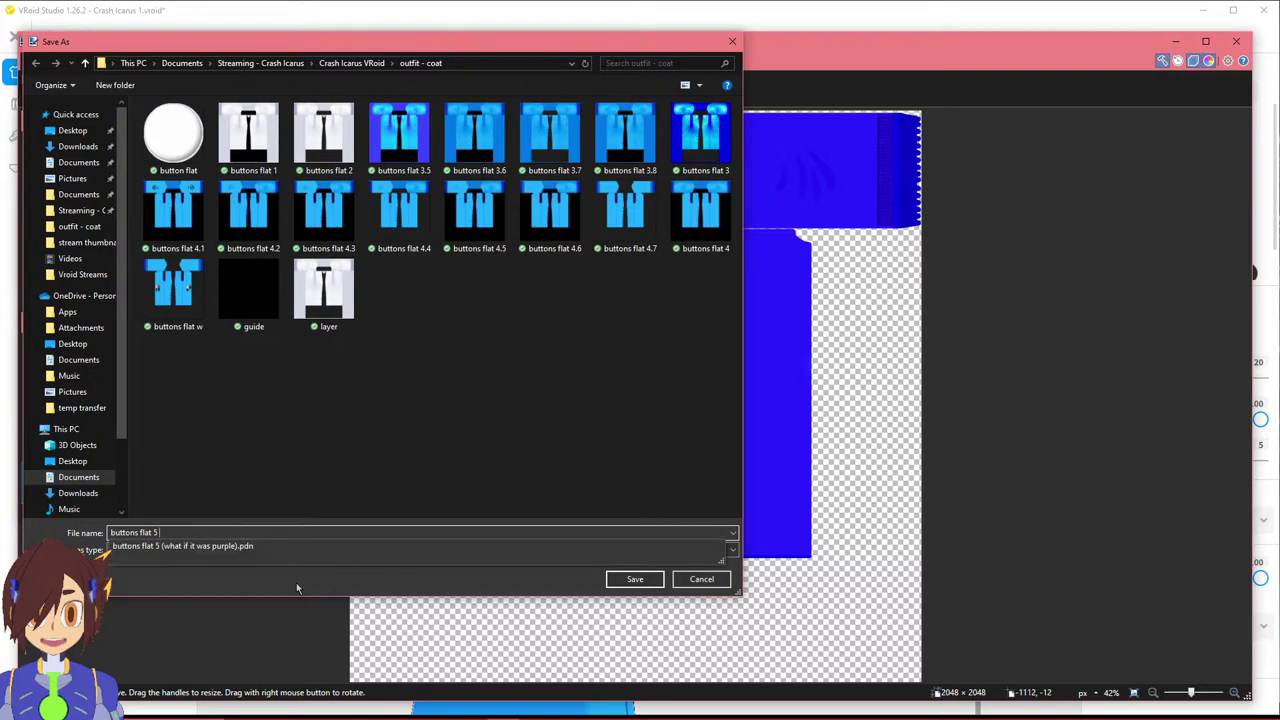
pyautogui.click(296, 586)
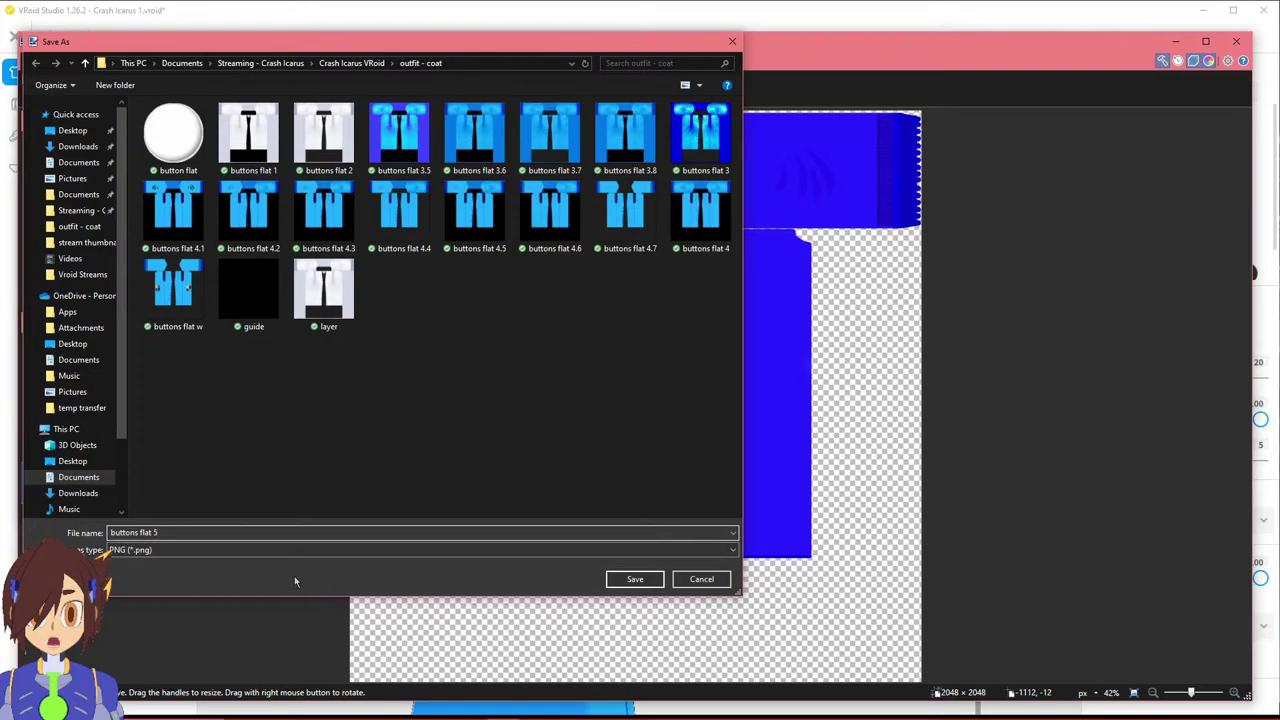
pyautogui.click(634, 580)
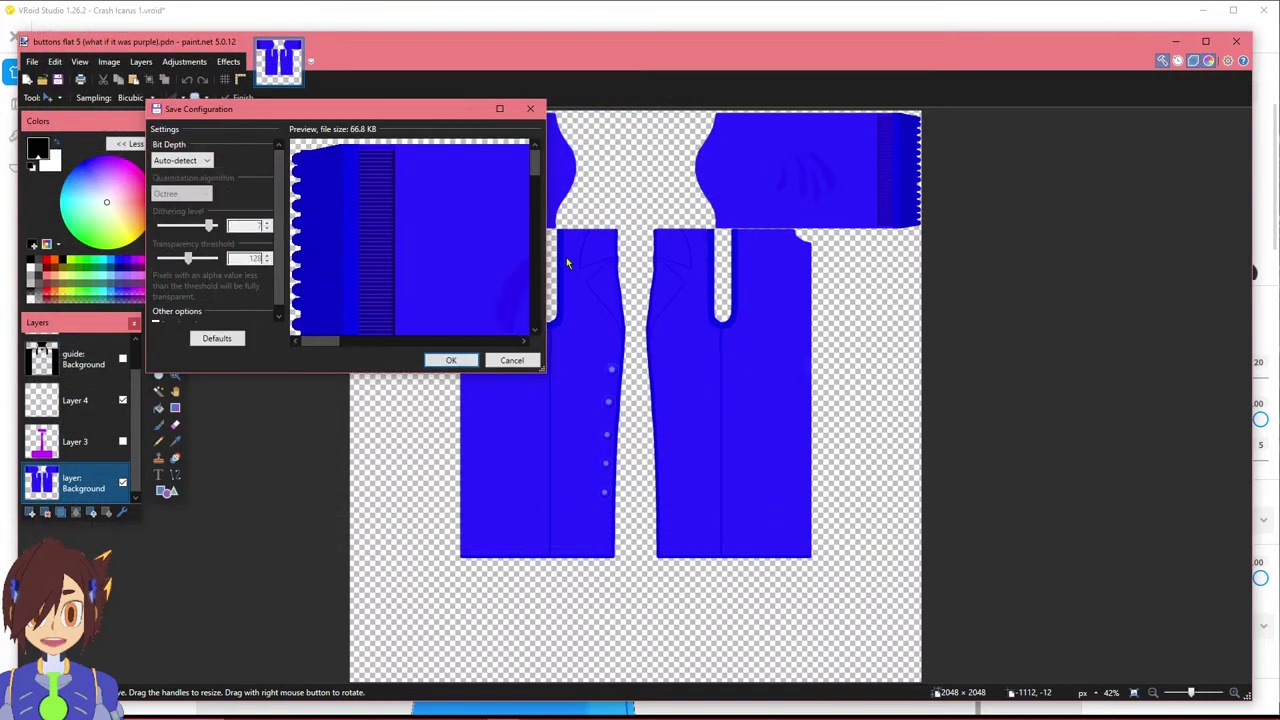
pyautogui.click(451, 361)
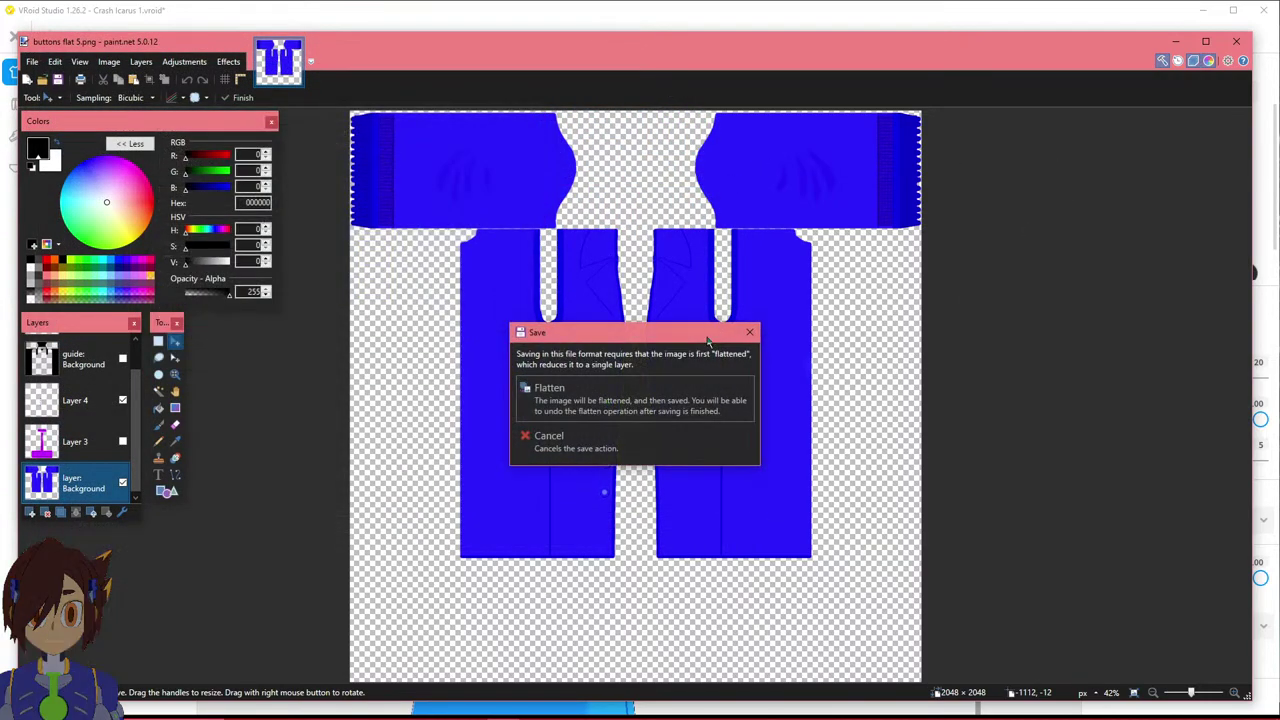
pyautogui.click(638, 396)
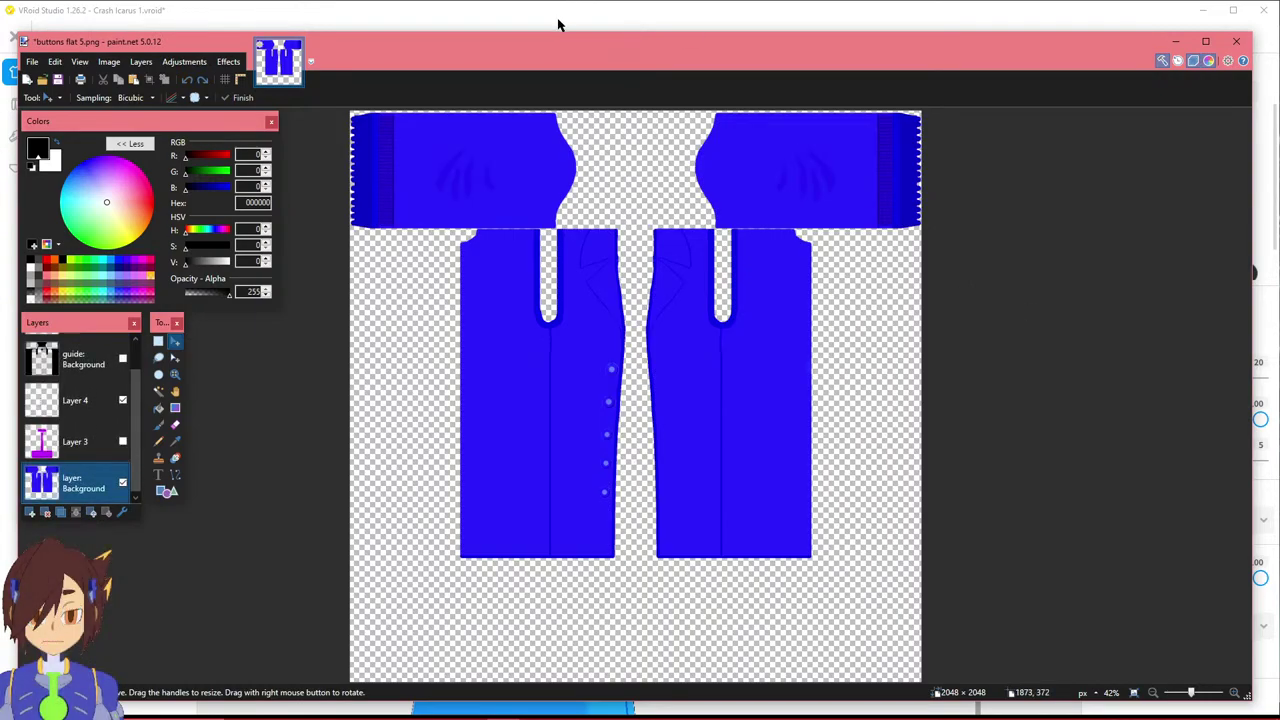
# Switch to VRoid Studio and load the "buttons flat 5" image as a new layer of the Long Coat texture.
pyautogui.click(559, 24)
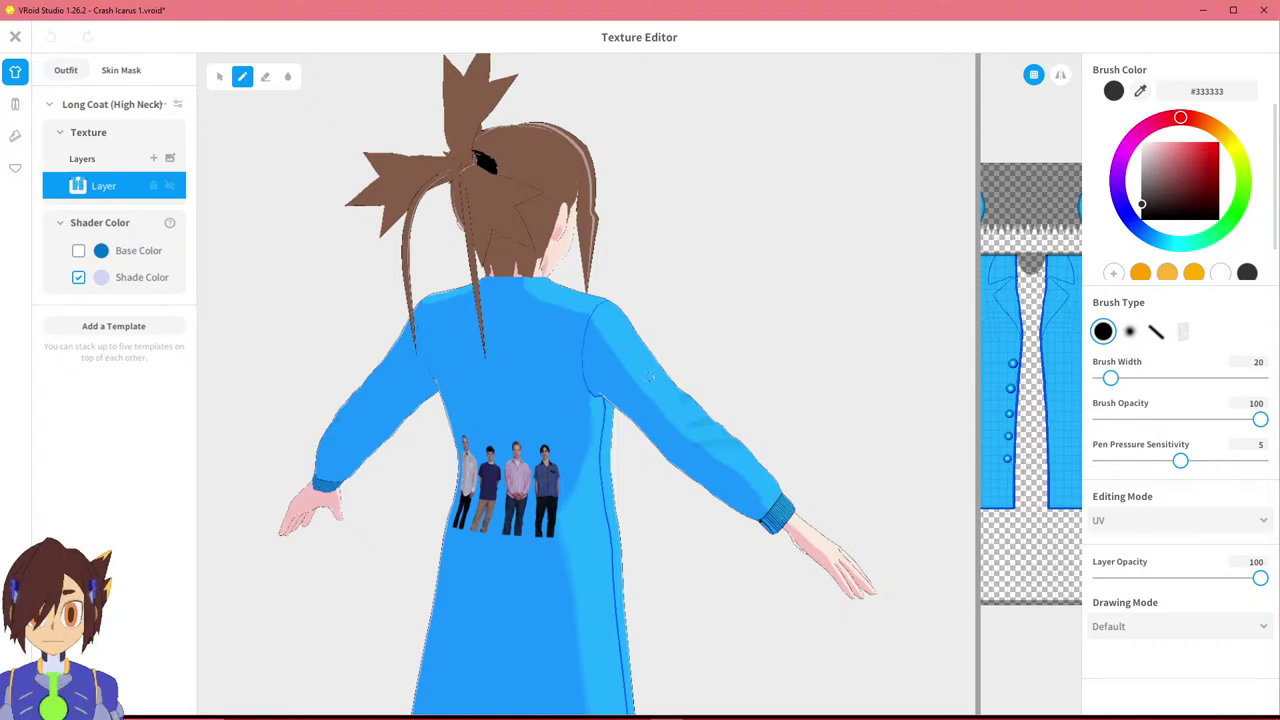
pyautogui.moveTo(649, 377); pyautogui.dragTo(615, 321, button='middle')
pyautogui.moveTo(615, 321); pyautogui.dragTo(545, 333, button='right')
pyautogui.scroll(-1, 545, 333)
pyautogui.moveTo(545, 333); pyautogui.dragTo(500, 323, button='middle')
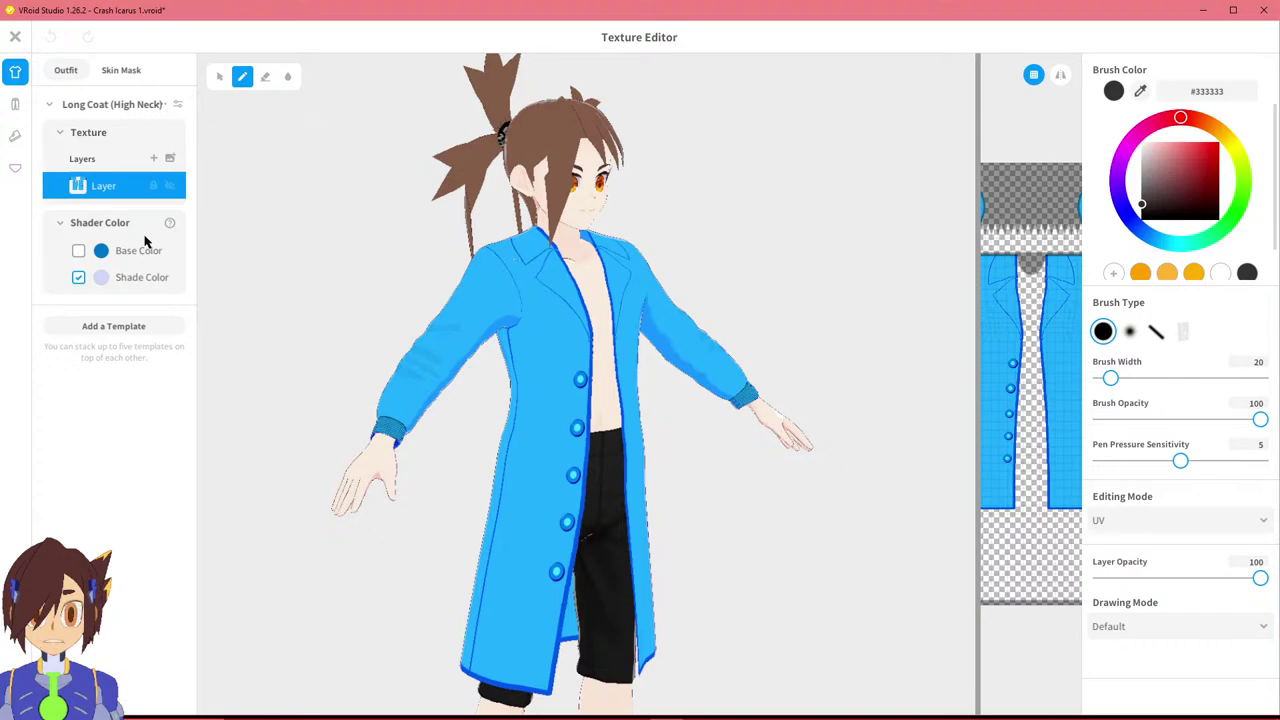
pyautogui.click(167, 160)
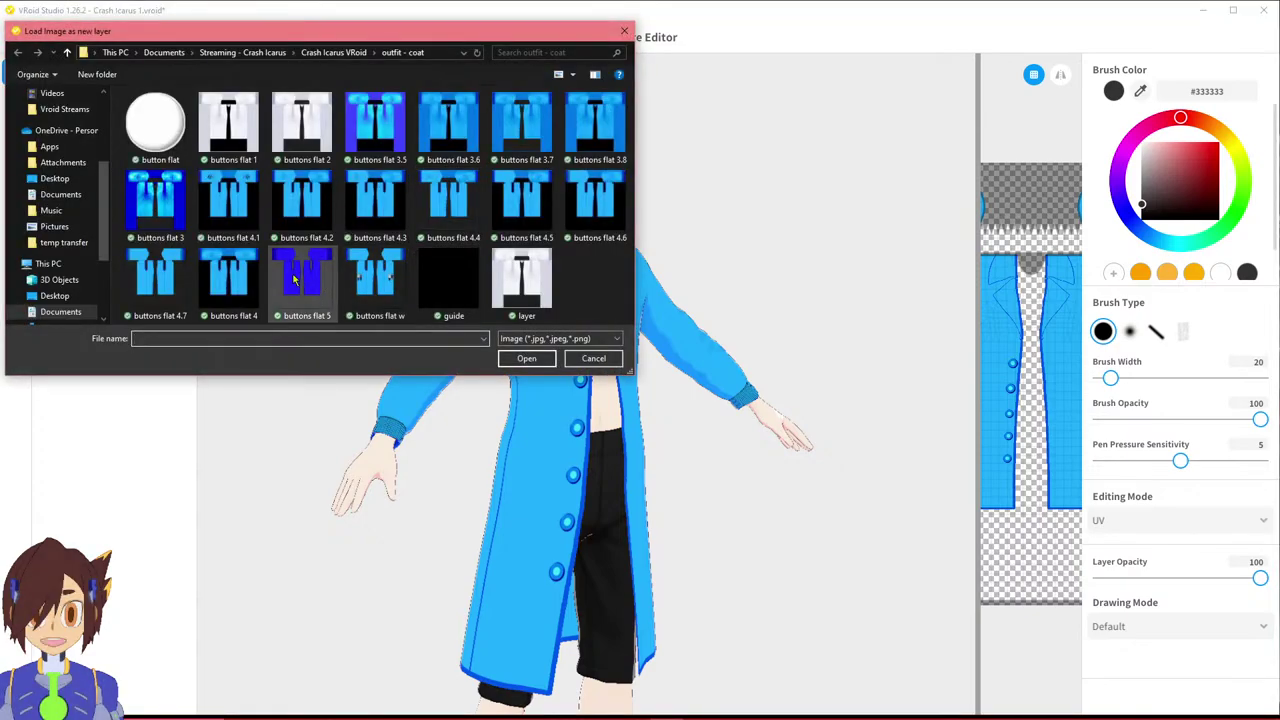
pyautogui.click(302, 280)
pyautogui.click(519, 359)
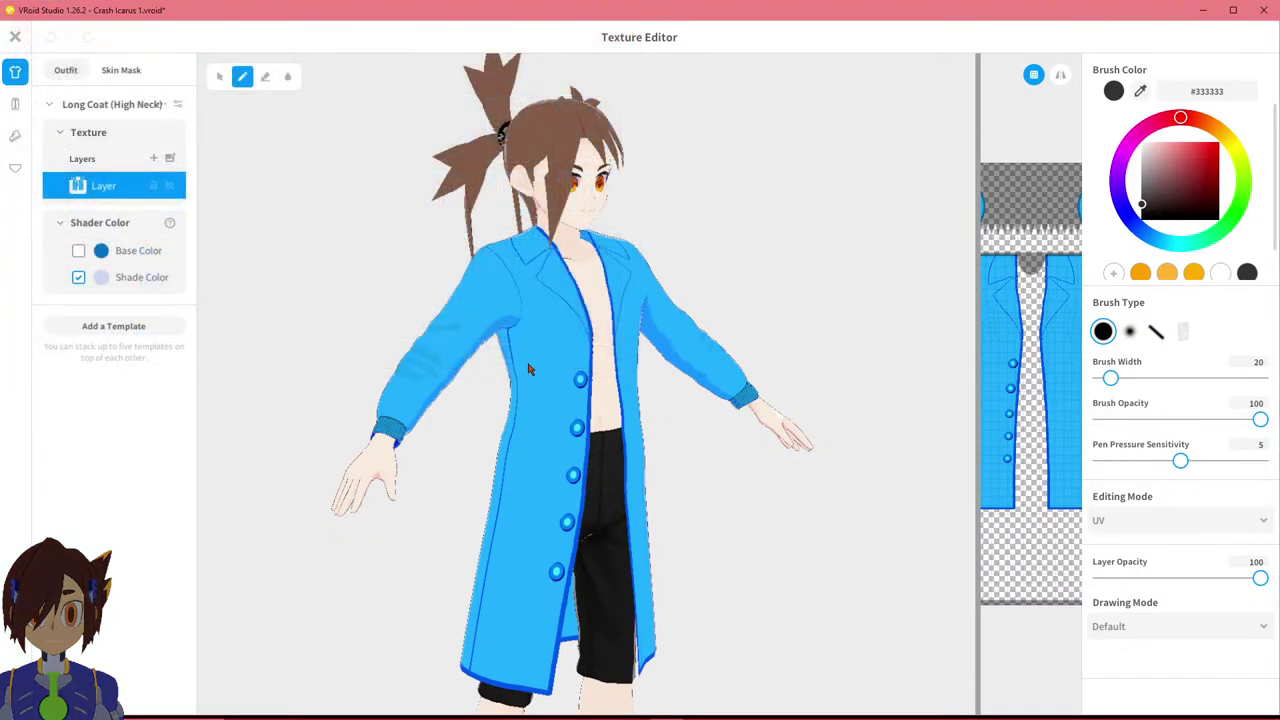
# View the avatar's coat from the front and undo the layer import.
pyautogui.moveTo(648, 362); pyautogui.dragTo(554, 304, button='right')
pyautogui.hotkey('ctrl', 'z')
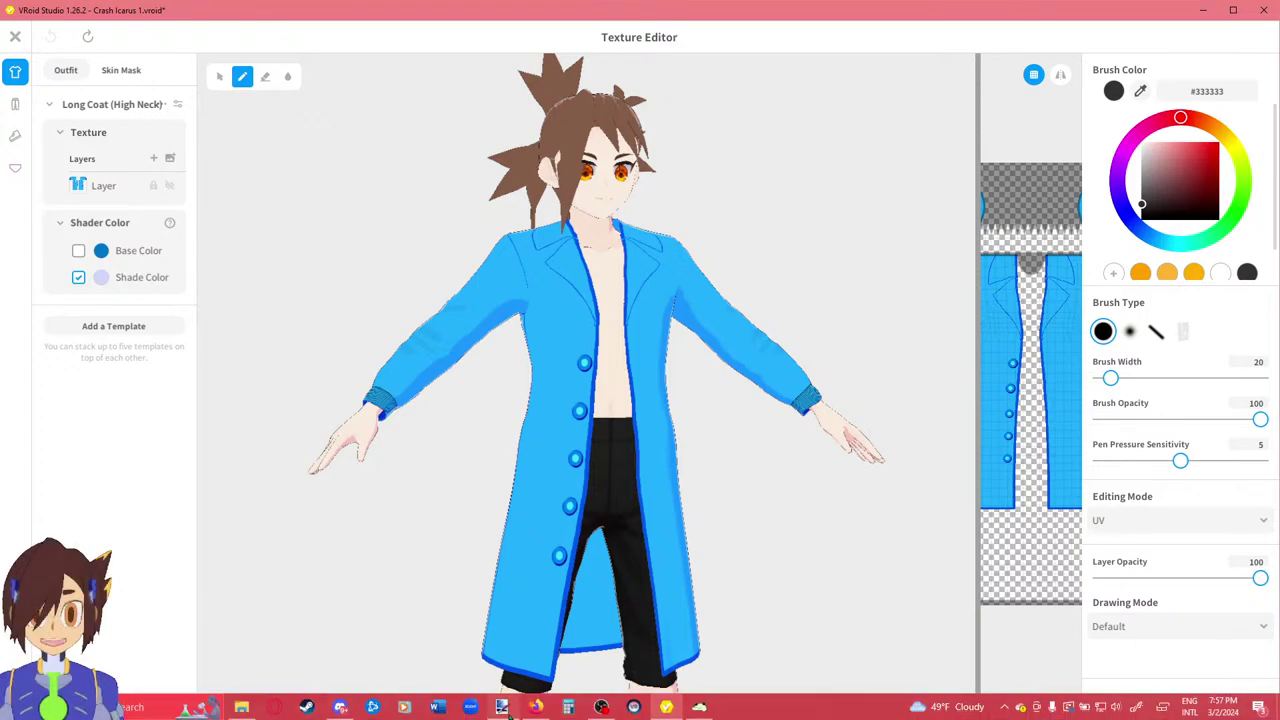
# Switch back to the coat texture in paint.net.
pyautogui.click(502, 707)
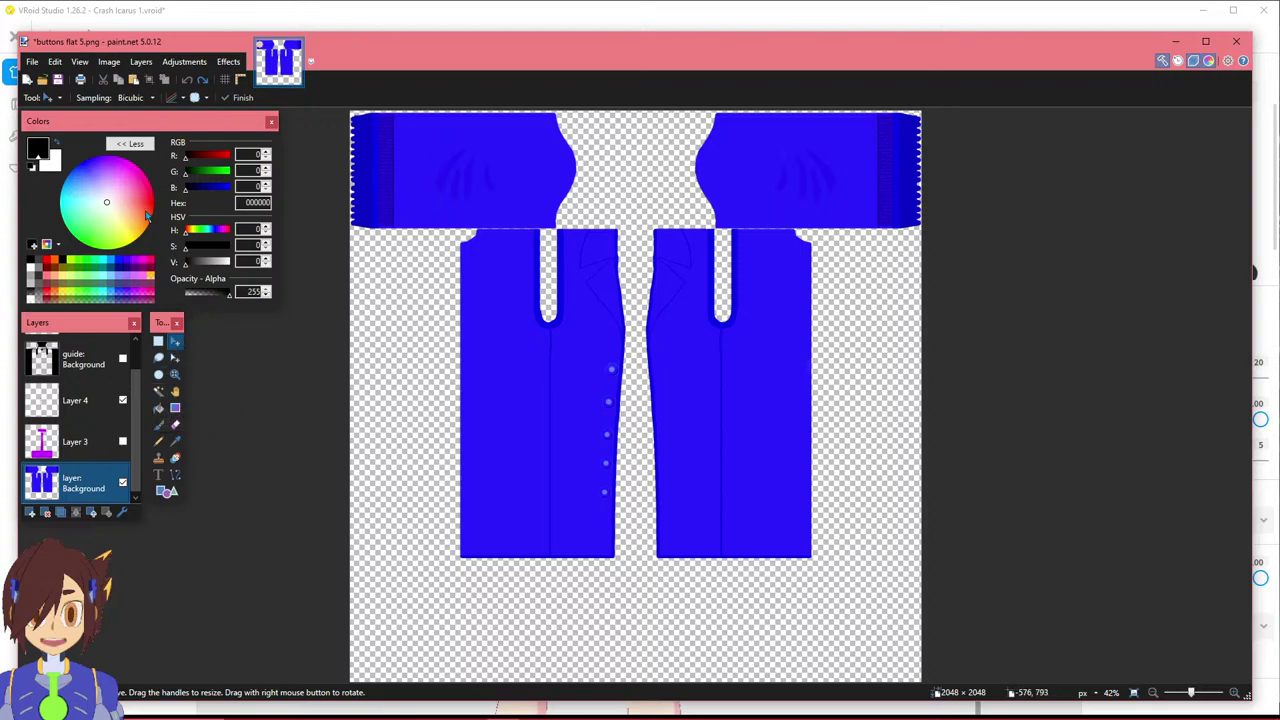
pyautogui.click(184, 62)
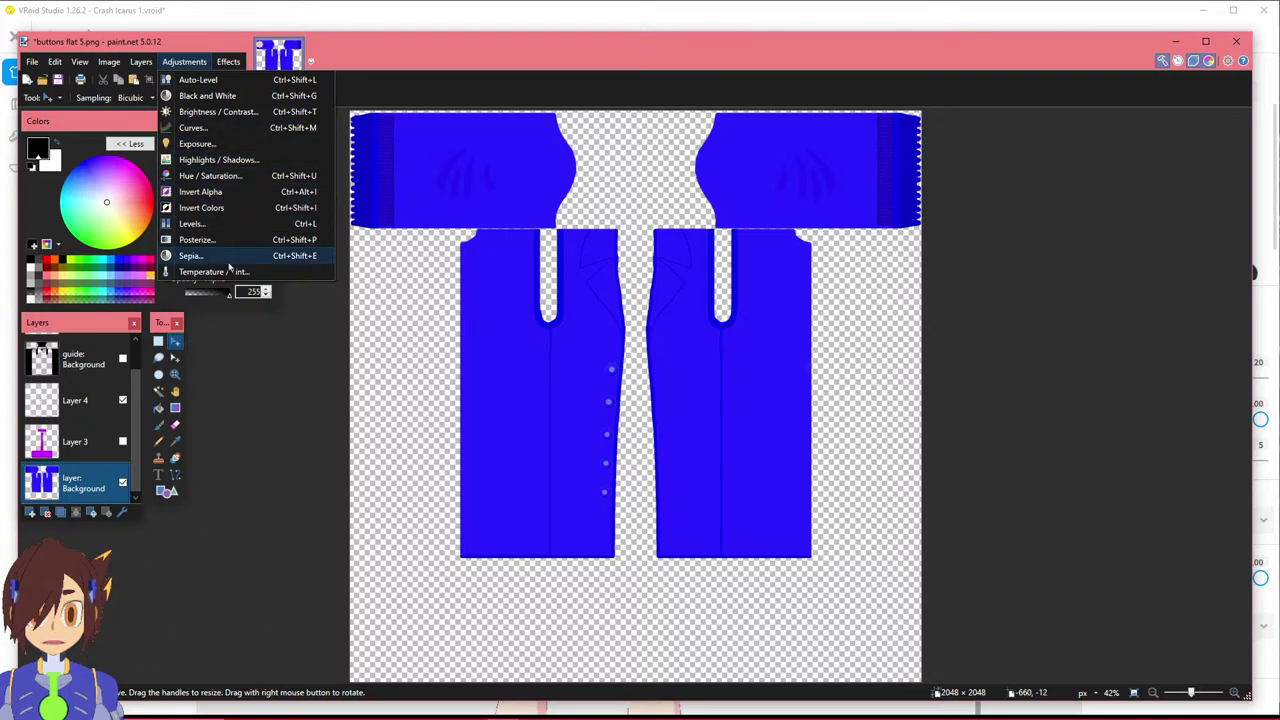
pyautogui.click(230, 115)
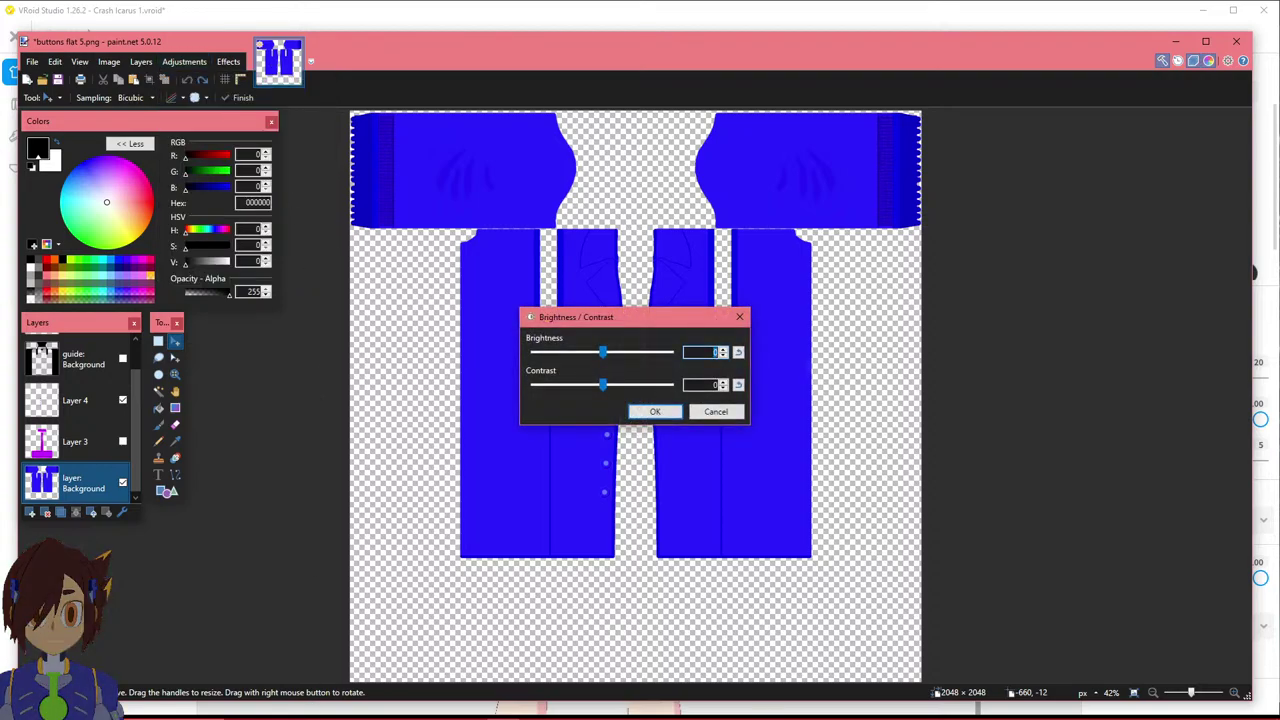
pyautogui.click(394, 66)
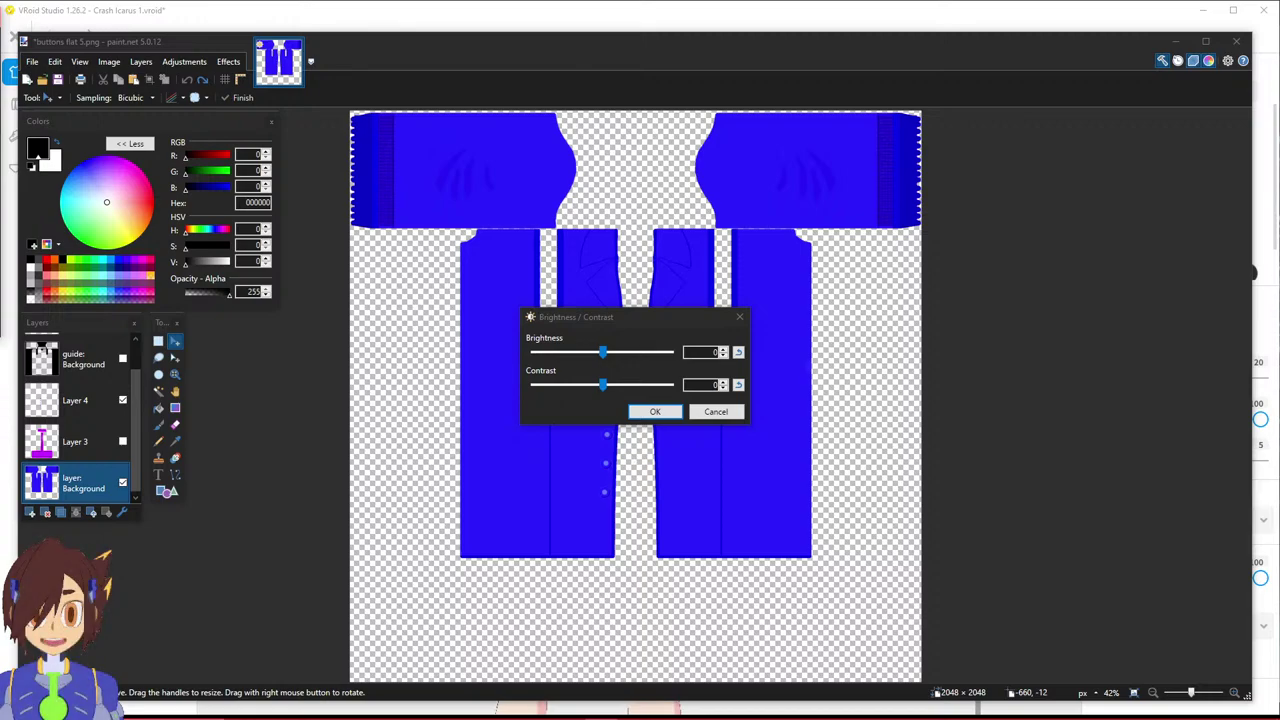
pyautogui.click(603, 325)
pyautogui.click(706, 414)
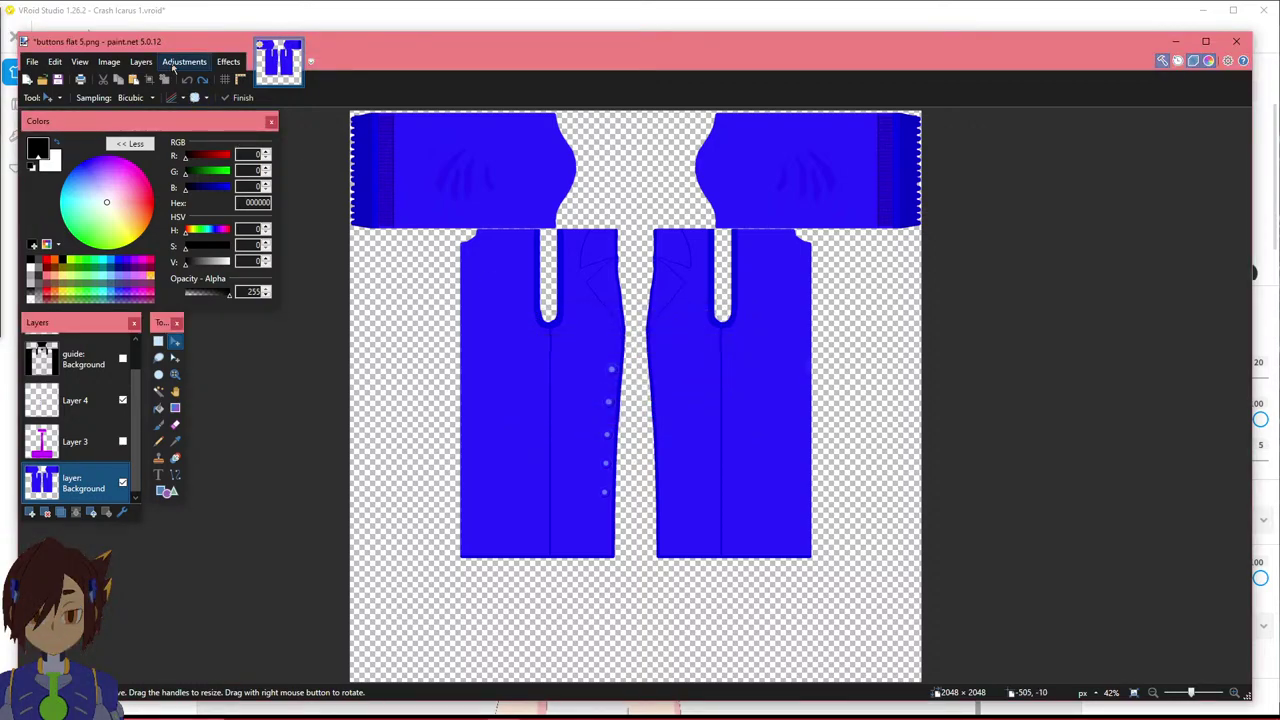
pyautogui.click(174, 64)
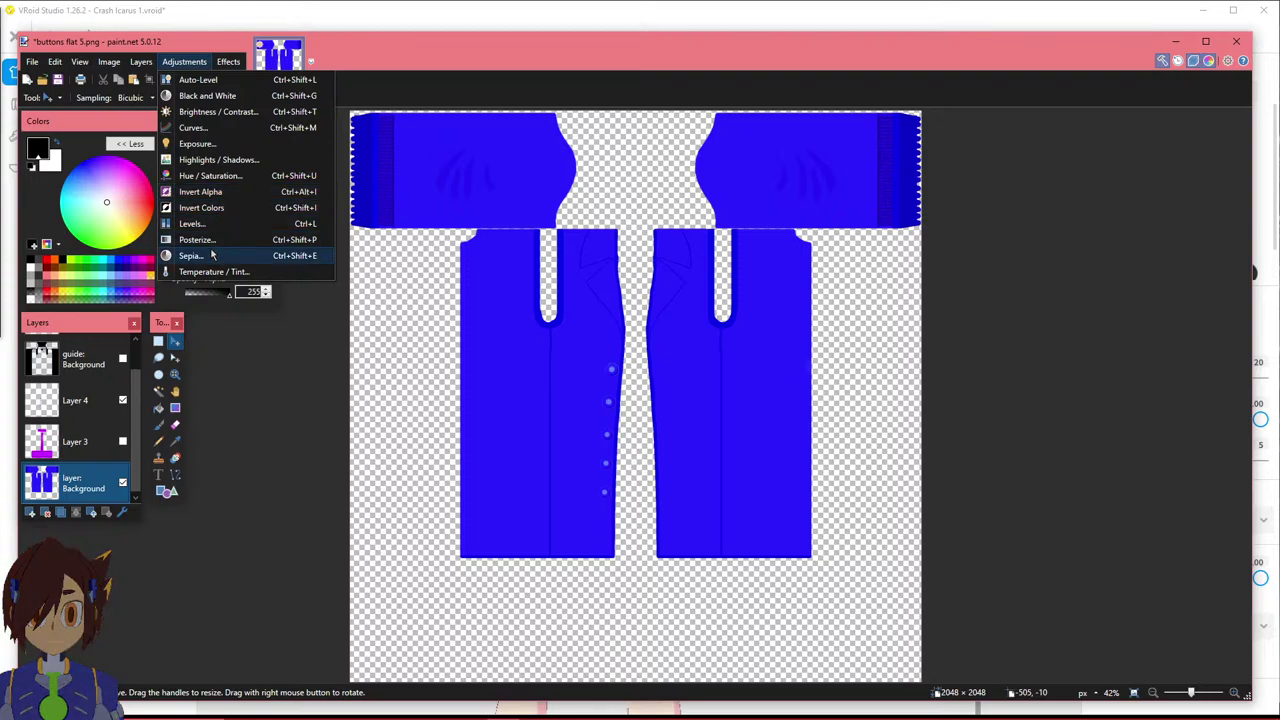
pyautogui.click(210, 148)
pyautogui.click(716, 390)
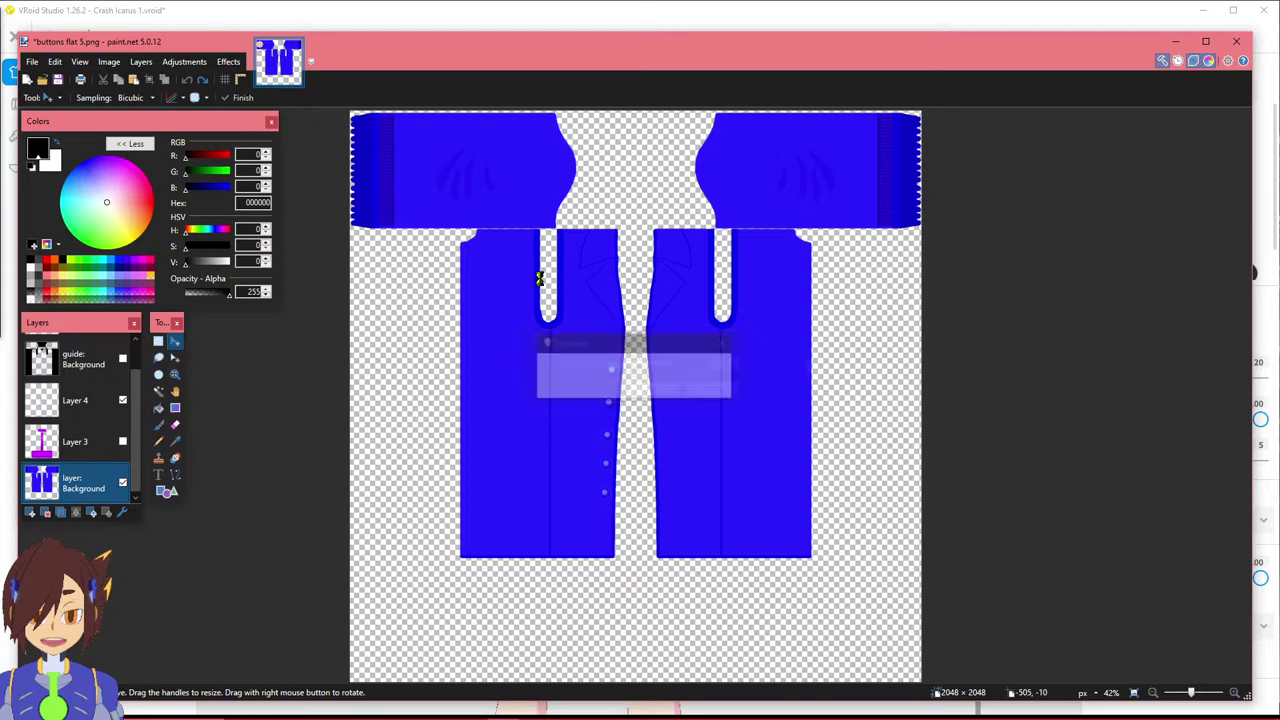
# Apply a Hue / Saturation adjustment to the coat's background layer with hue -3 and saturation 65.
pyautogui.click(184, 61)
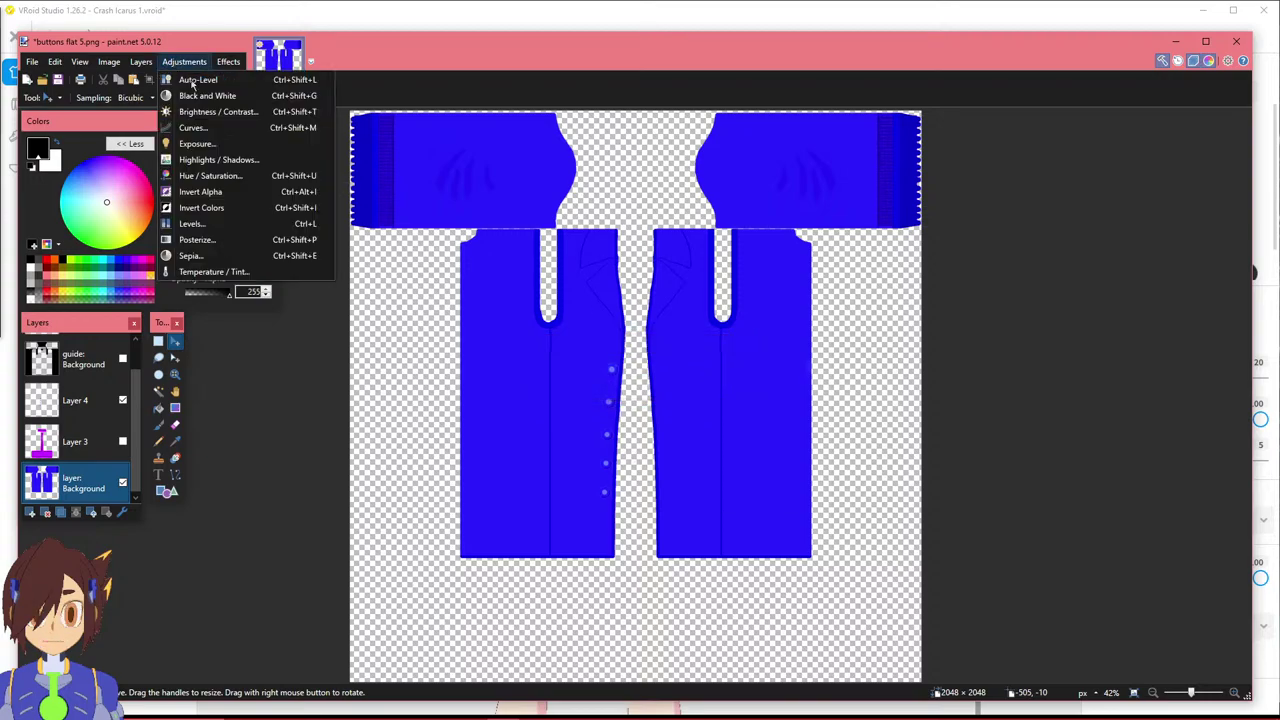
pyautogui.click(219, 176)
pyautogui.moveTo(589, 300); pyautogui.dragTo(265, 519)
pyautogui.moveTo(280, 590); pyautogui.dragTo(256, 591)
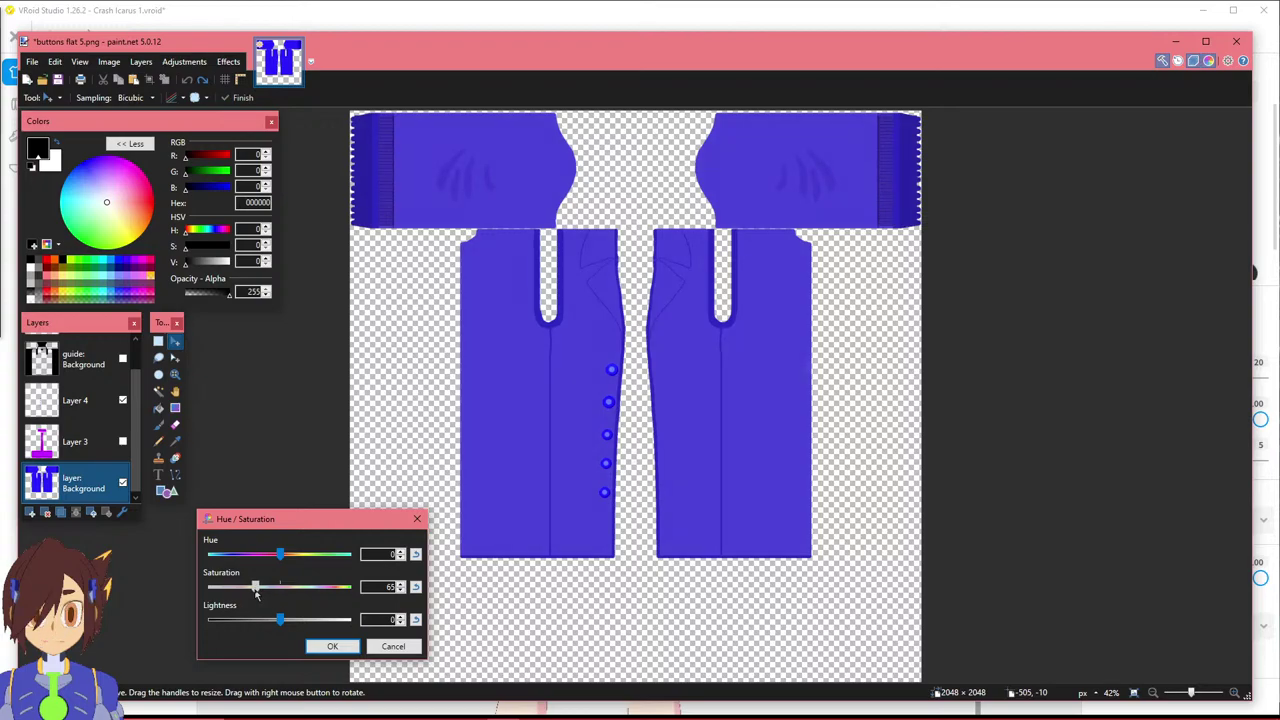
pyautogui.click(400, 558)
pyautogui.click(400, 558)
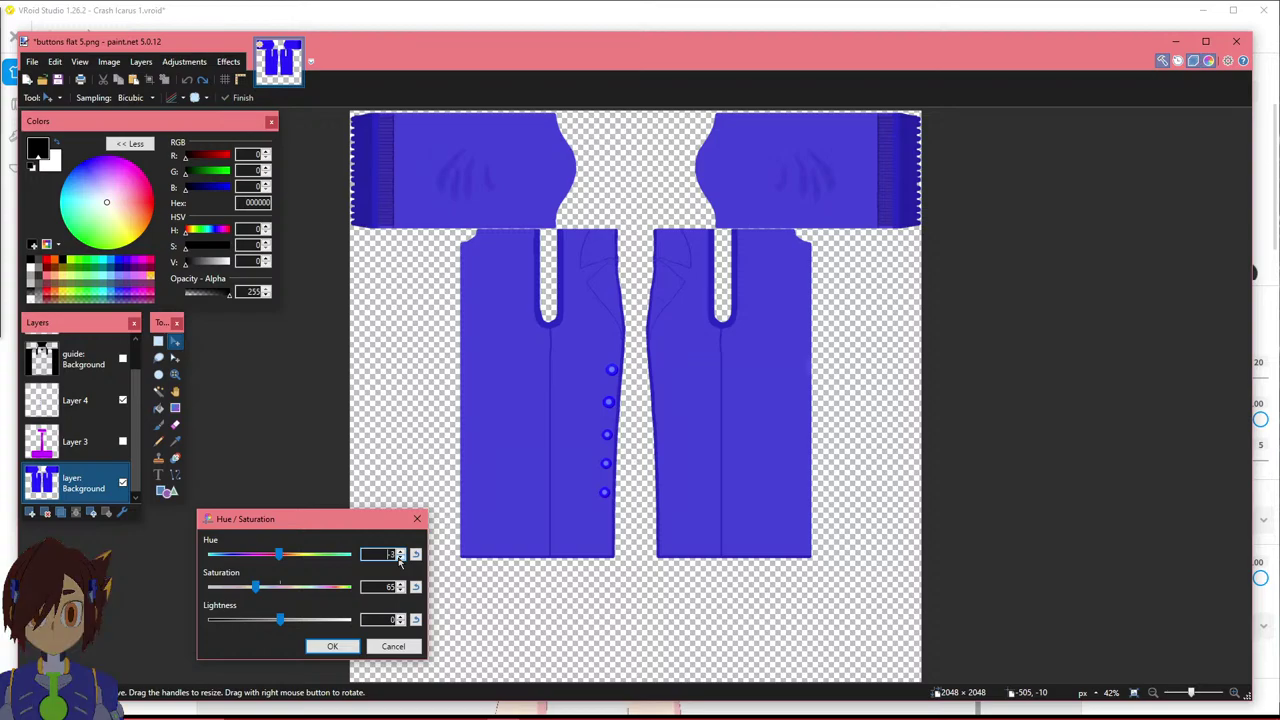
pyautogui.click(400, 557)
pyautogui.click(399, 550)
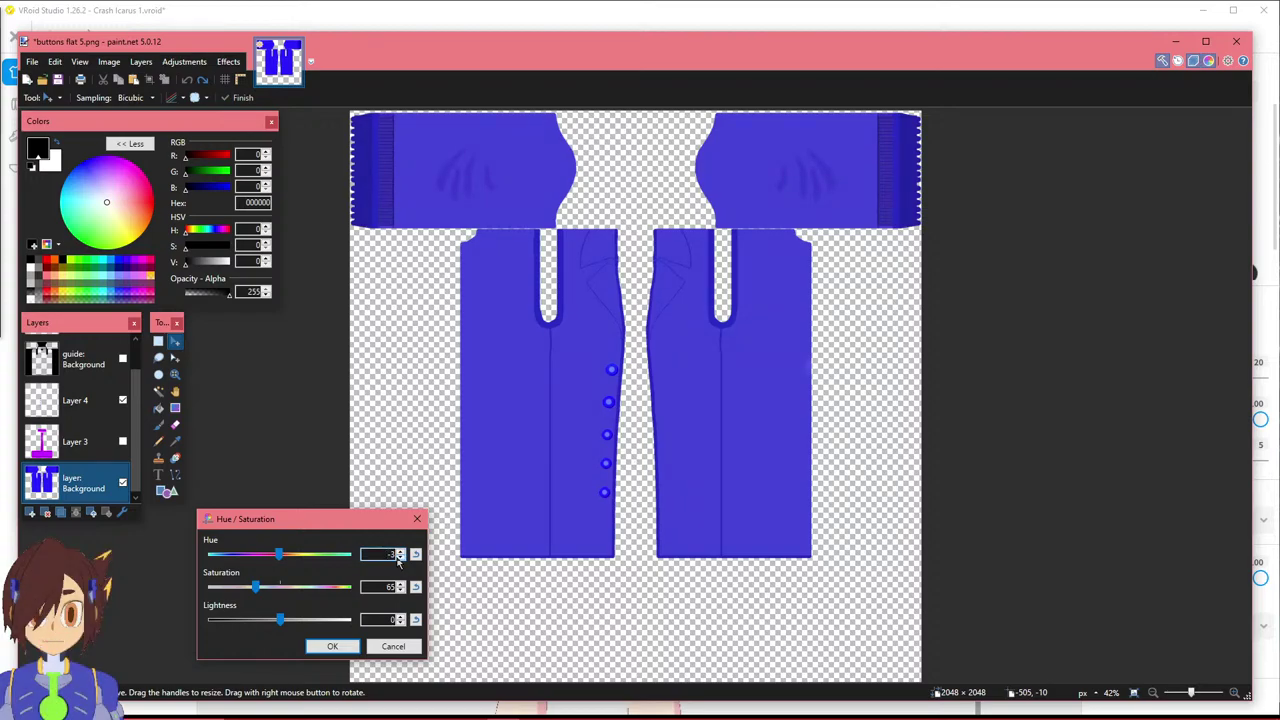
pyautogui.click(332, 646)
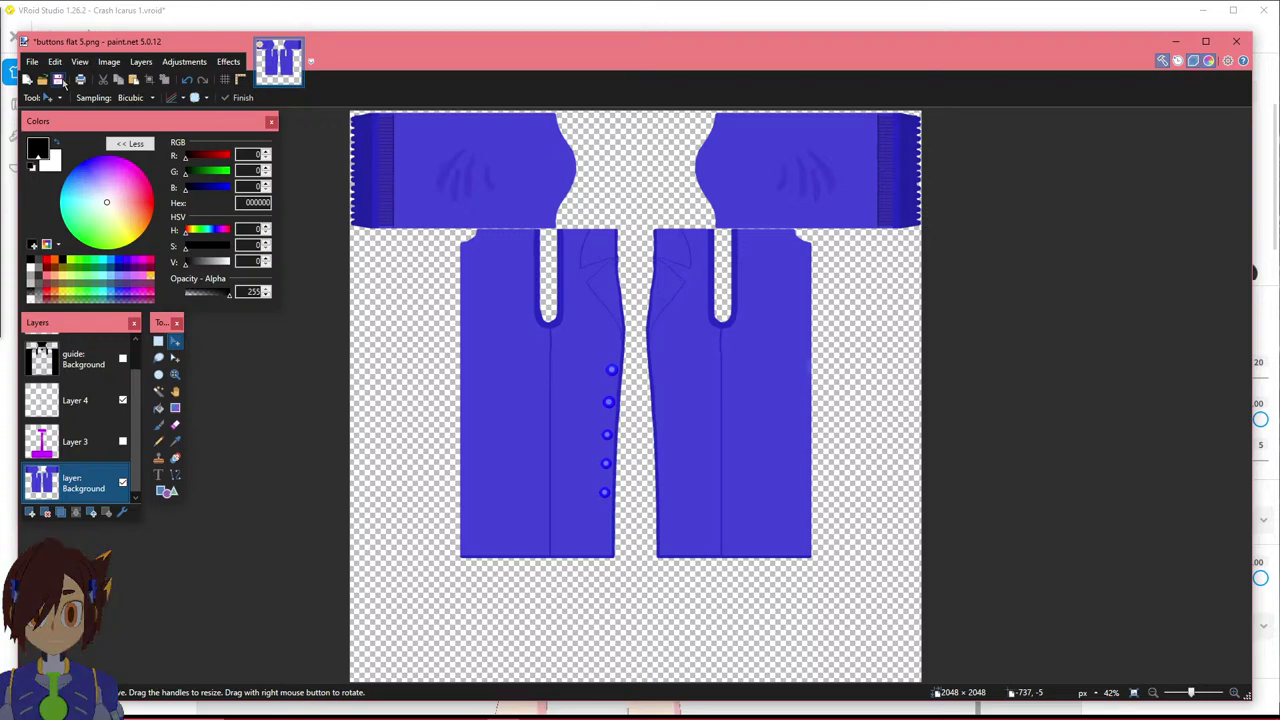
# Save the texture flattened as PNG "buttons flat 5", replacing the existing file, and undo the flattening to restore the separate layers.
pyautogui.click(32, 61)
pyautogui.click(78, 164)
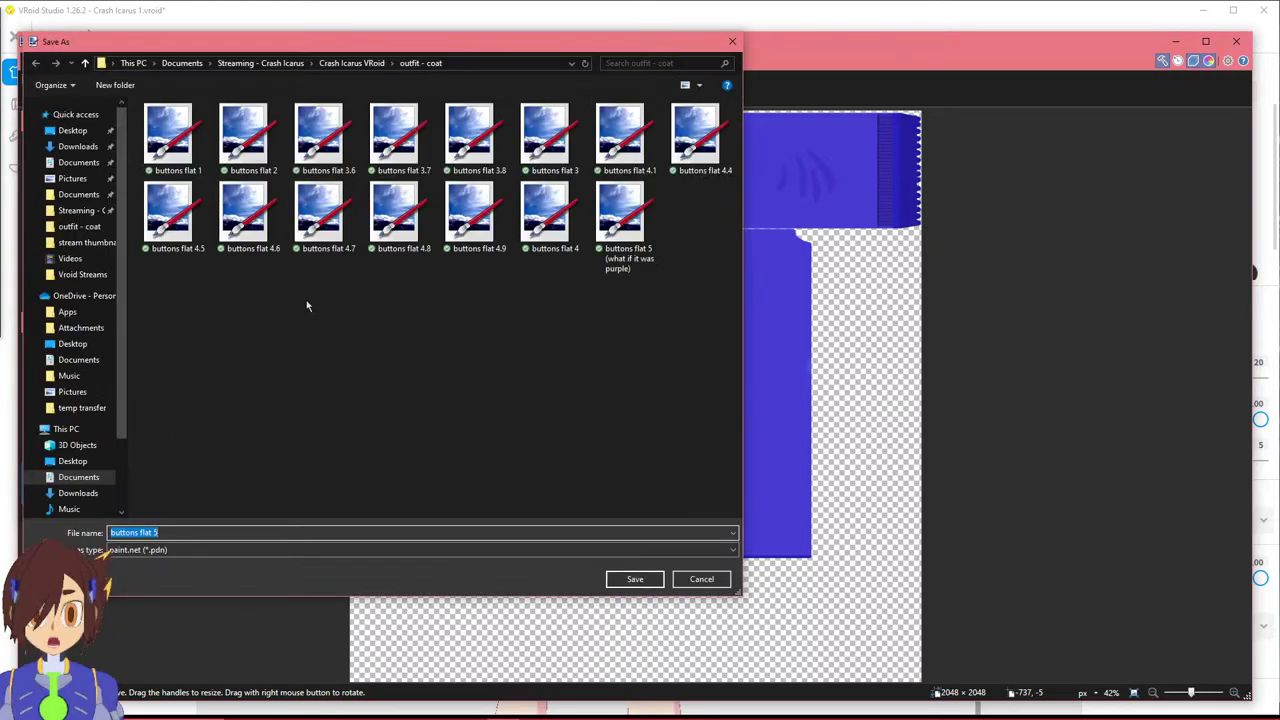
pyautogui.click(212, 549)
pyautogui.click(210, 573)
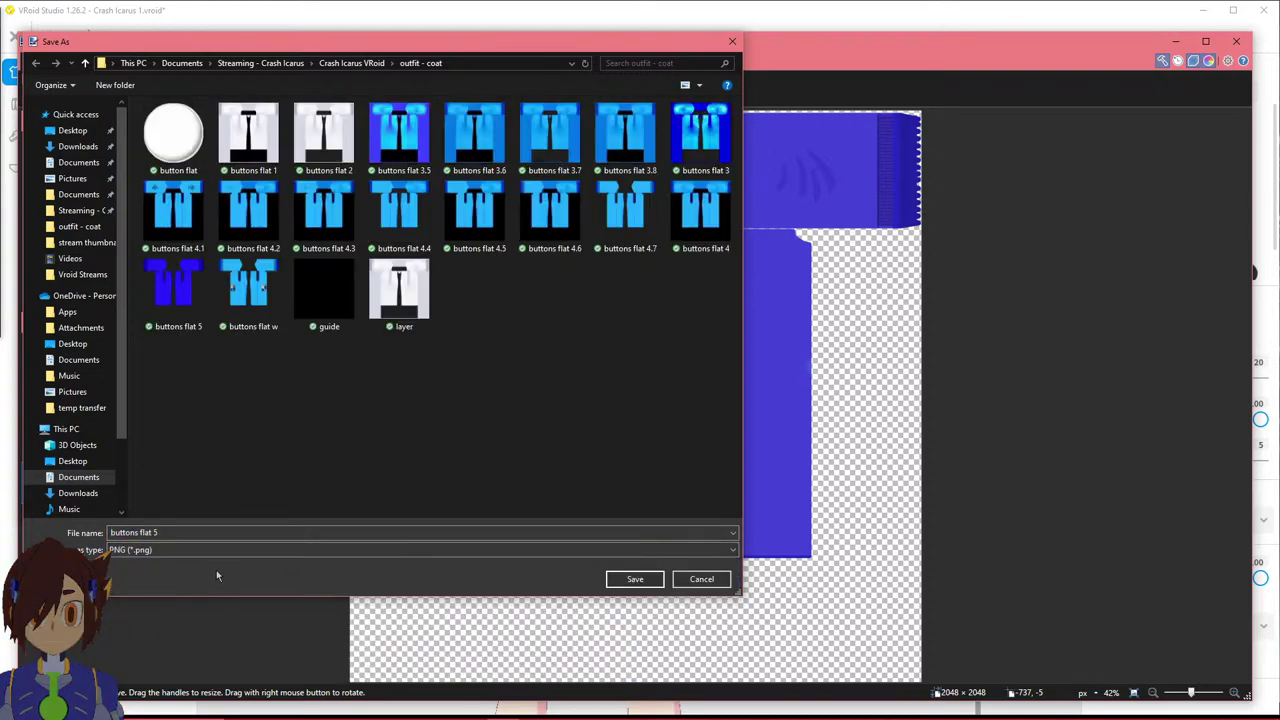
pyautogui.click(640, 582)
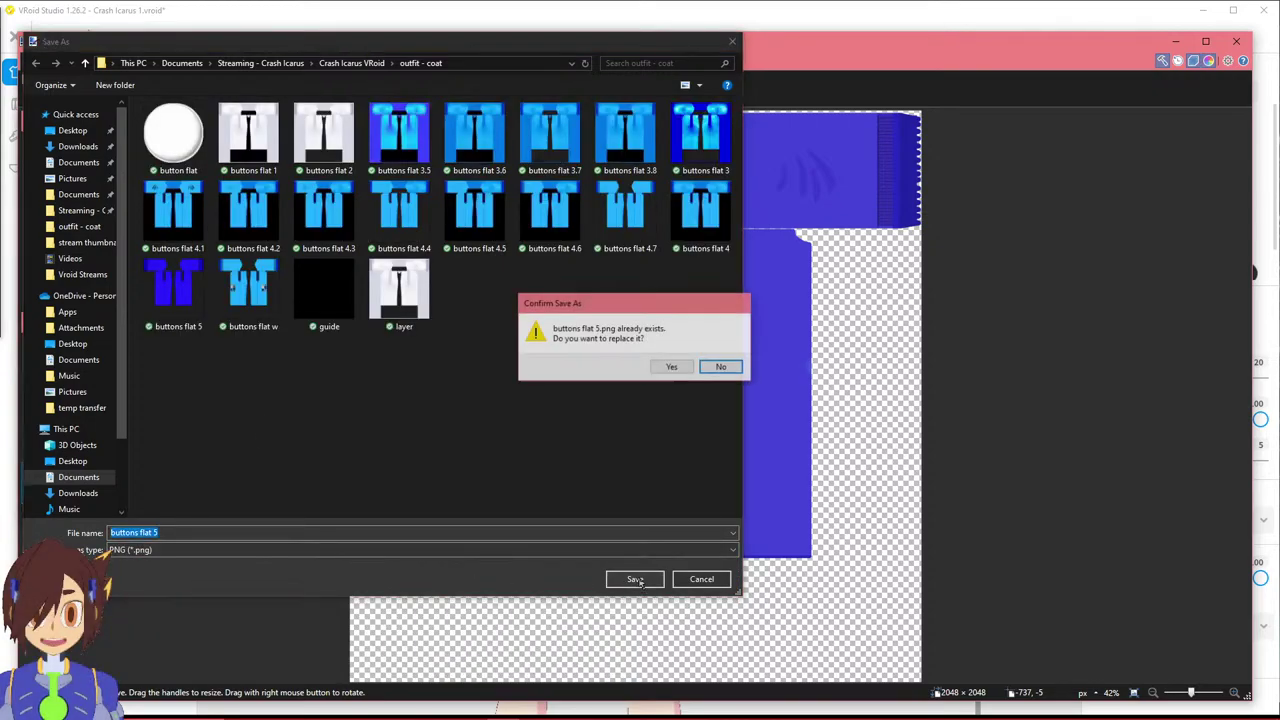
pyautogui.click(668, 368)
pyautogui.click(445, 360)
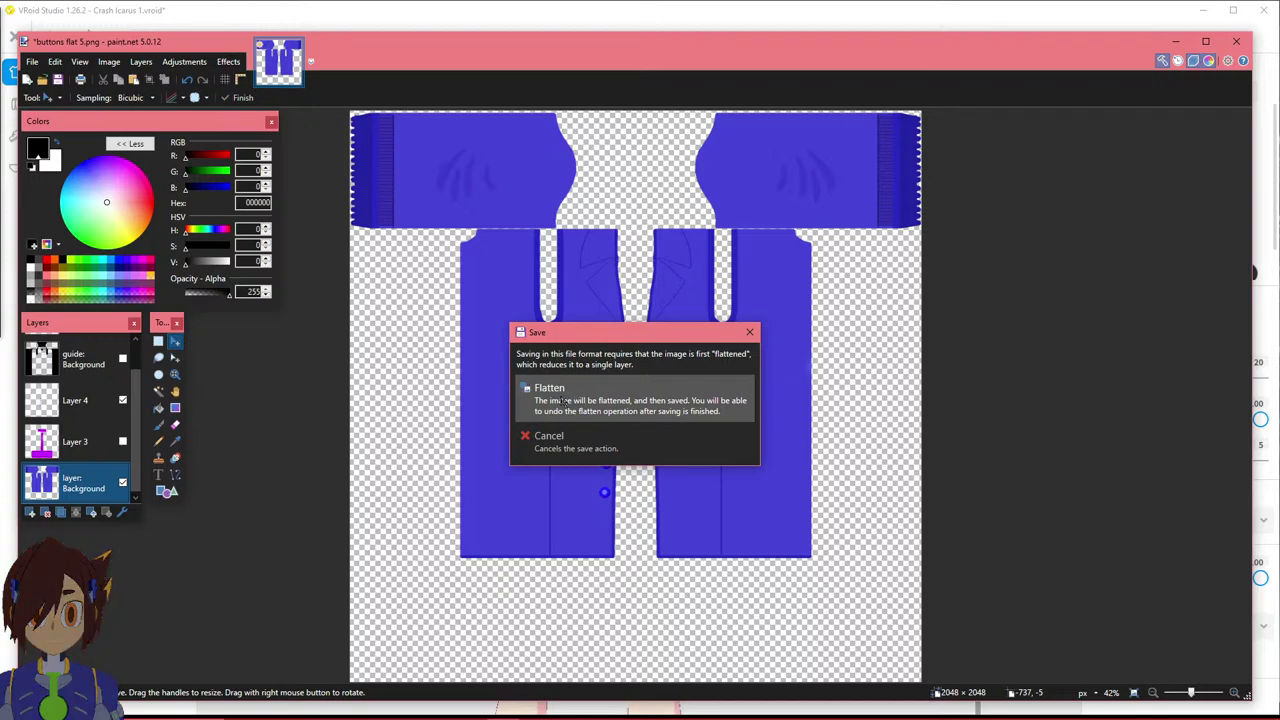
pyautogui.click(573, 398)
pyautogui.hotkey('ctrl', 'z')
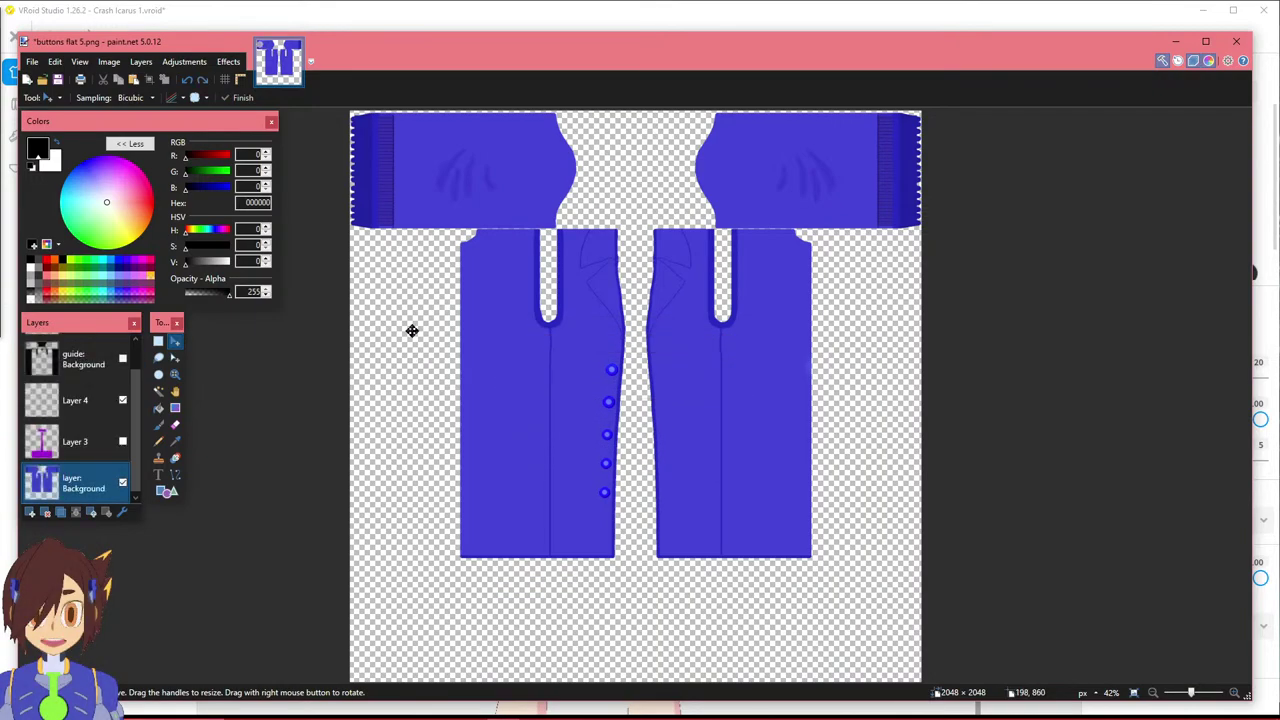
# Switch to VRoid Studio and import the updated "buttons flat 5" image as a new layer of the Long Coat texture.
pyautogui.click(534, 18)
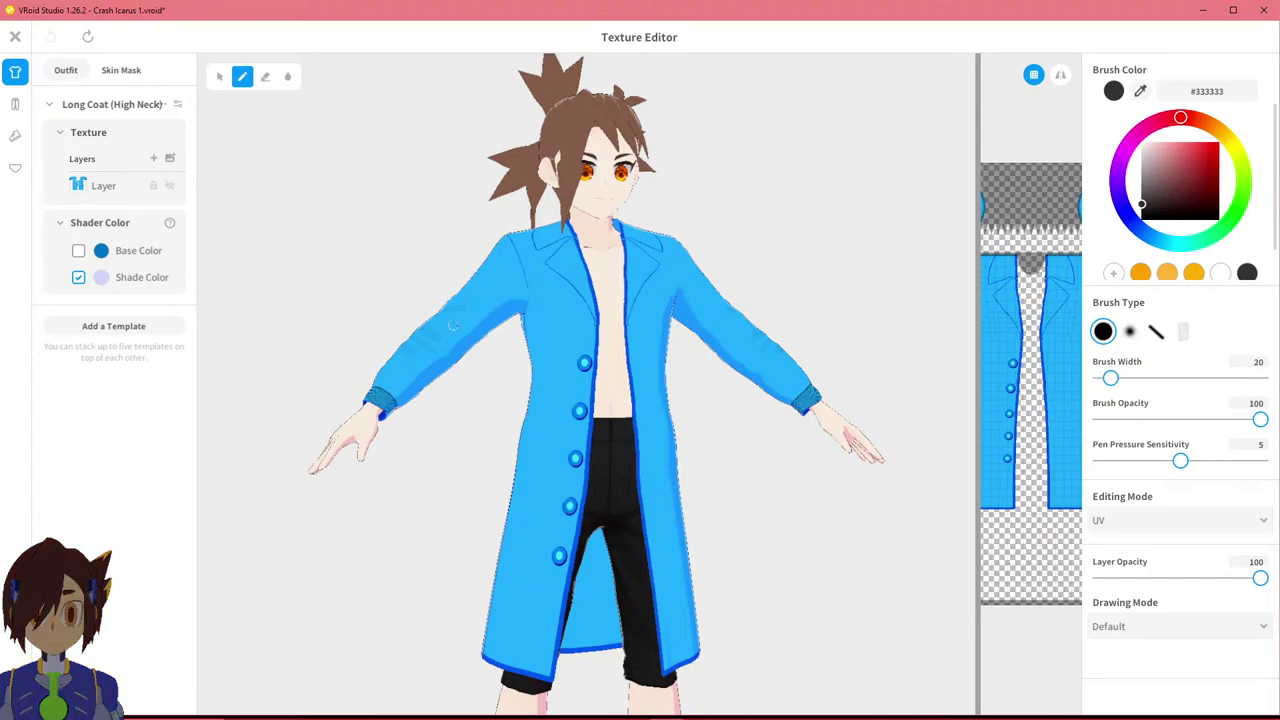
pyautogui.click(171, 159)
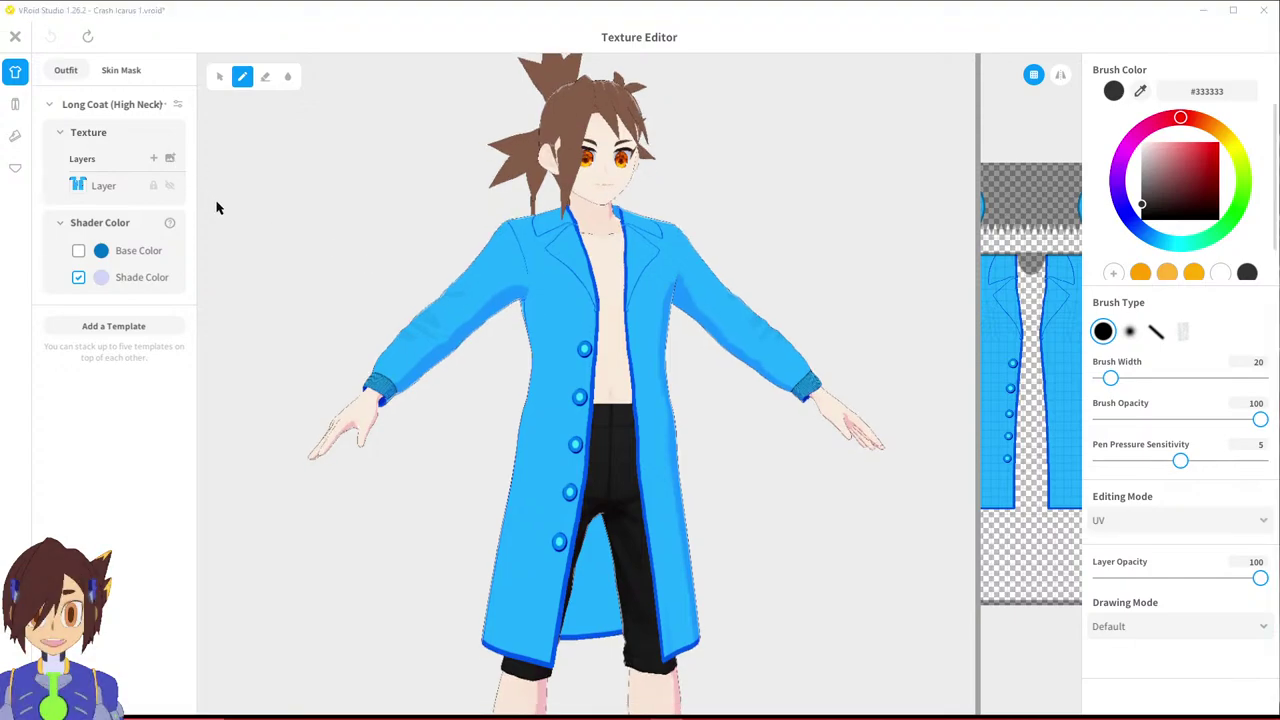
pyautogui.click(318, 285)
pyautogui.click(518, 360)
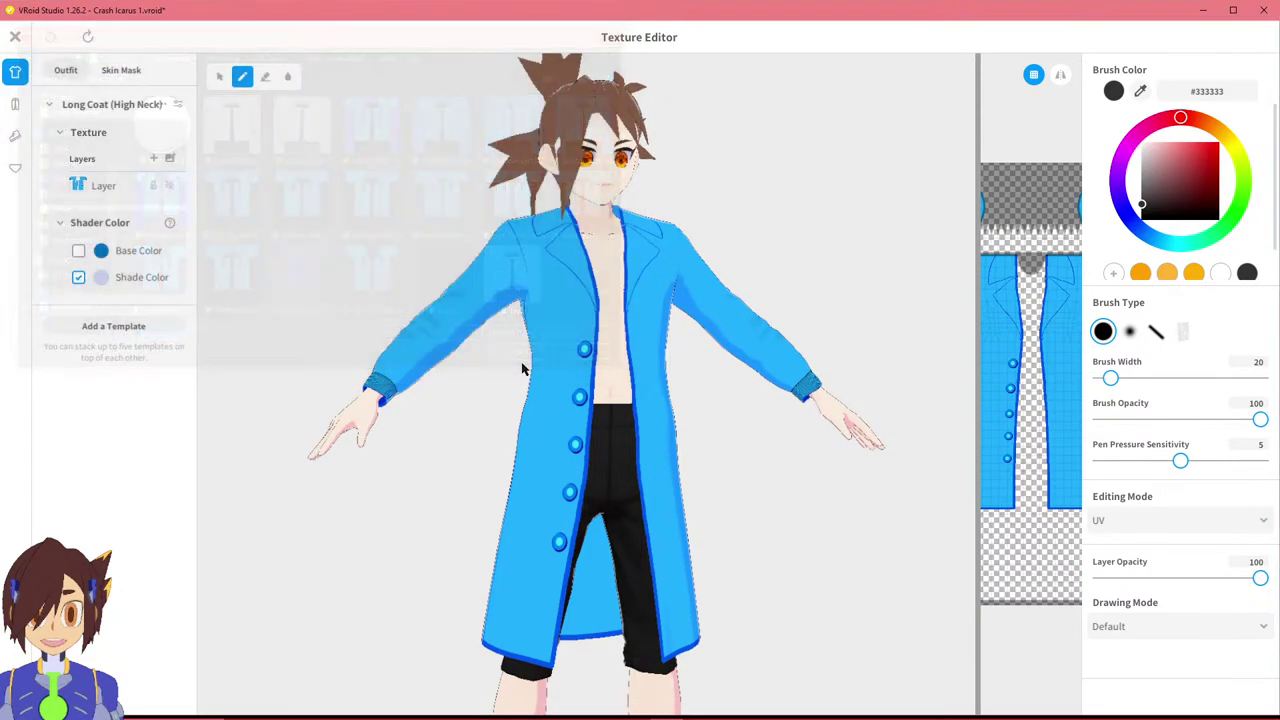
# Inspect the recoloured coat on the avatar from the front and undo the layer import.
pyautogui.moveTo(561, 366)
pyautogui.mouseDown(button='right')
pyautogui.moveTo(706, 349)
pyautogui.moveTo(603, 331)
pyautogui.mouseUp(button='right')
pyautogui.scroll(5, 694, 343)
pyautogui.scroll(-2, 603, 331)
pyautogui.moveTo(603, 331); pyautogui.dragTo(569, 371, button='middle')
pyautogui.scroll(-5, 568, 370)
pyautogui.moveTo(584, 353); pyautogui.dragTo(604, 379, button='right')
pyautogui.scroll(3, 606, 395)
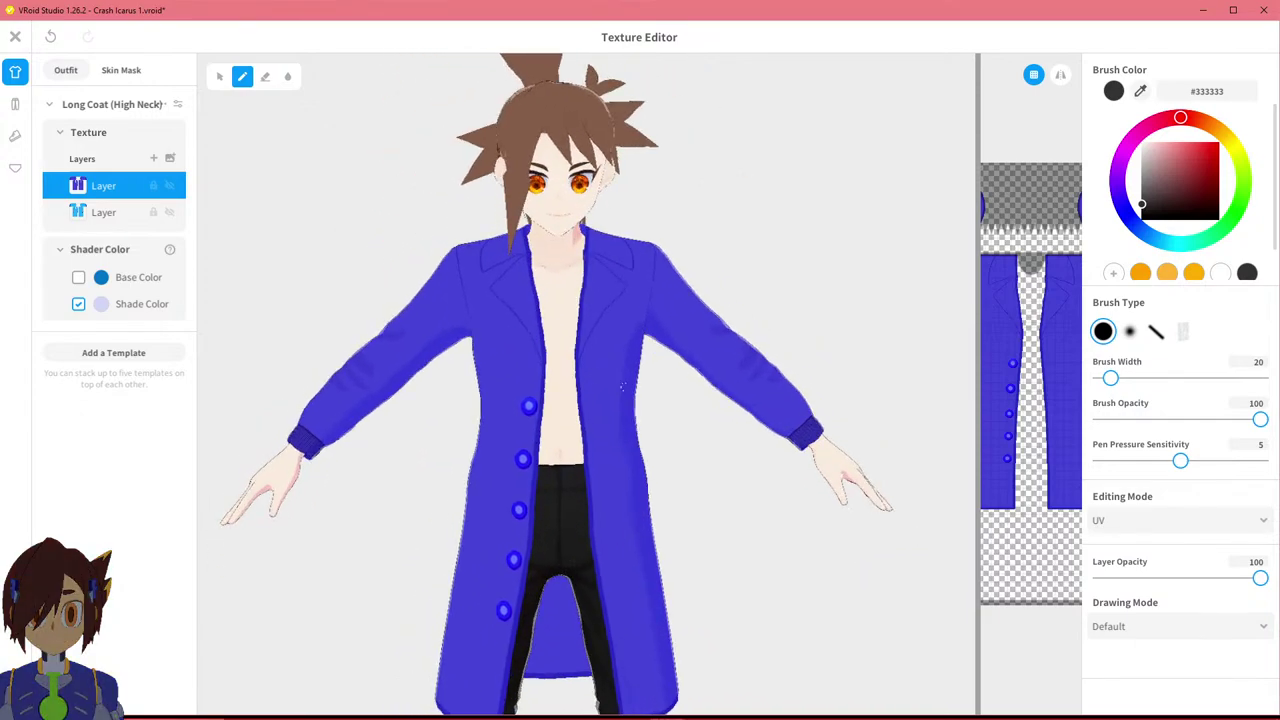
pyautogui.hotkey('ctrl', 'z')
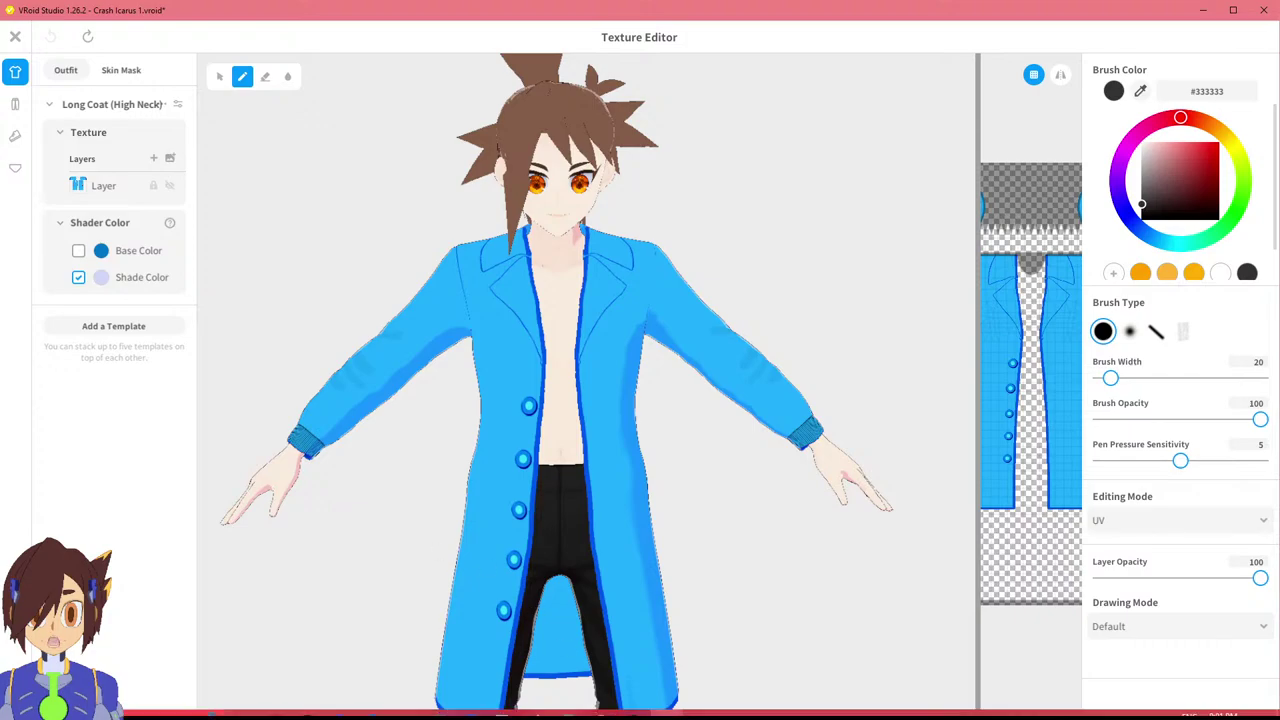
# Examine the front and back of the avatar's original light blue coat.
pyautogui.scroll(-1, 663, 411)
pyautogui.moveTo(732, 477); pyautogui.dragTo(750, 409, button='middle')
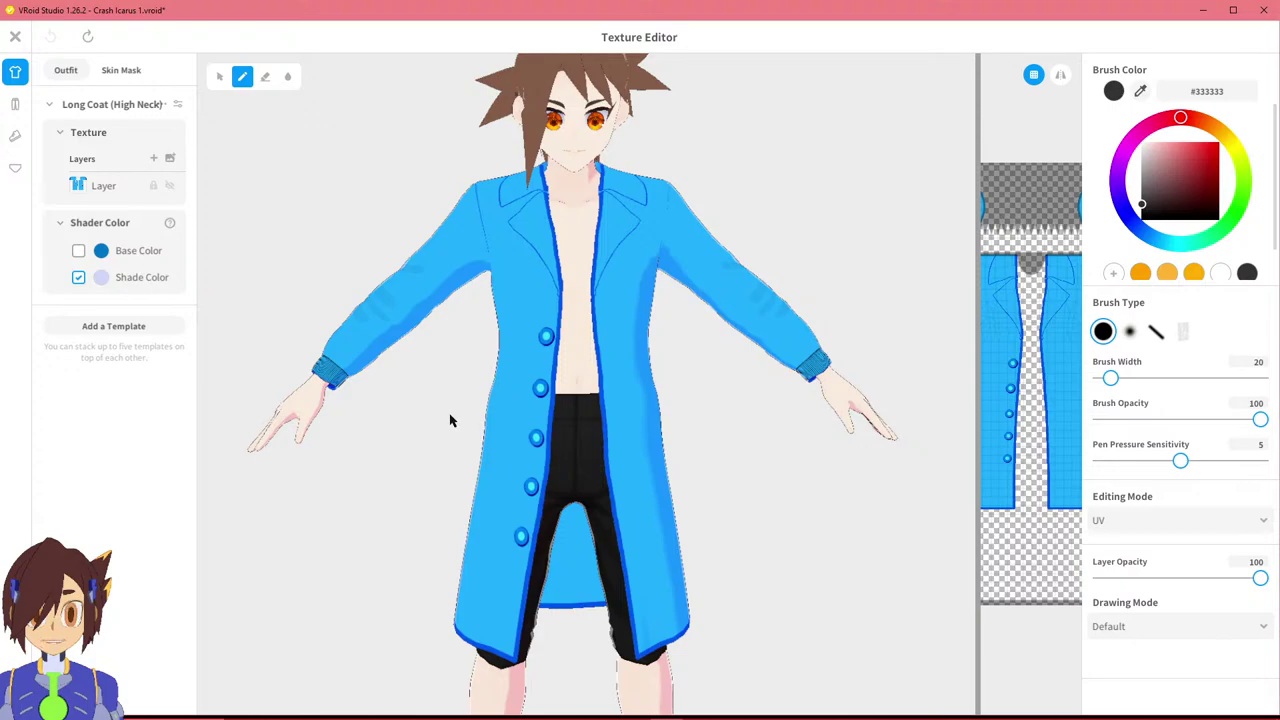
pyautogui.moveTo(455, 420); pyautogui.dragTo(451, 403, button='middle')
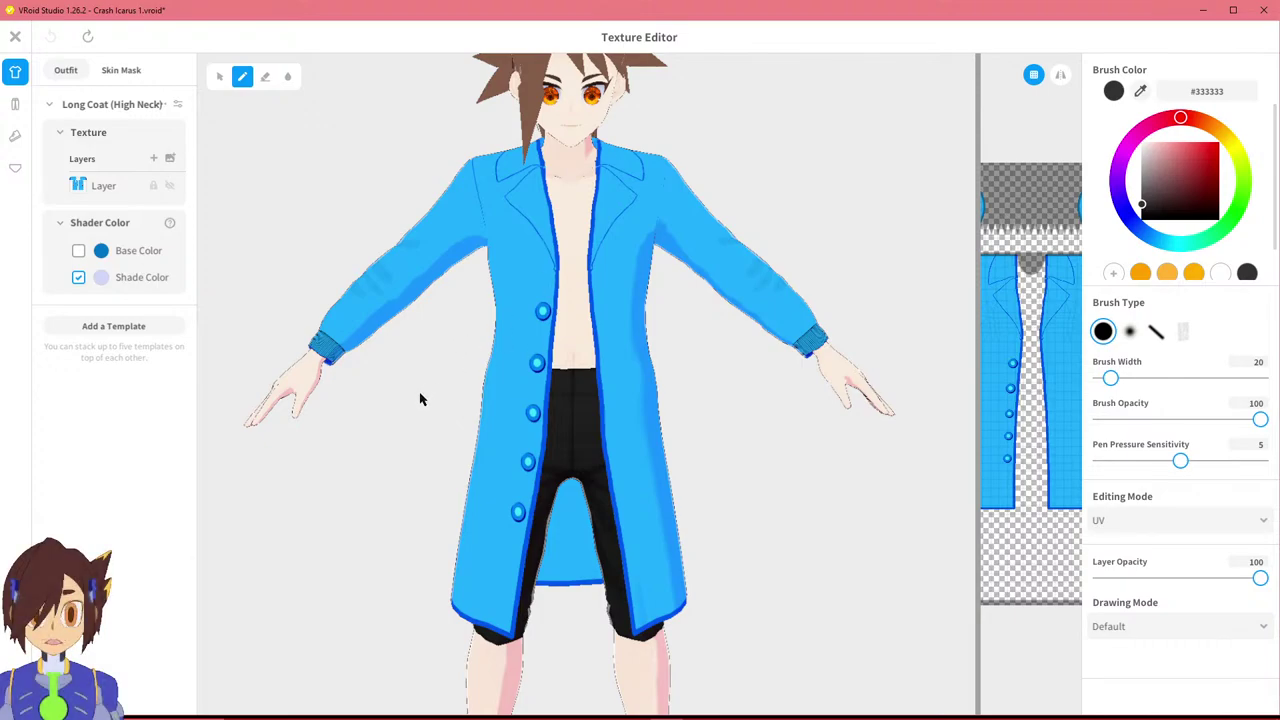
pyautogui.moveTo(422, 444); pyautogui.dragTo(537, 440, button='right')
pyautogui.scroll(3, 600, 411)
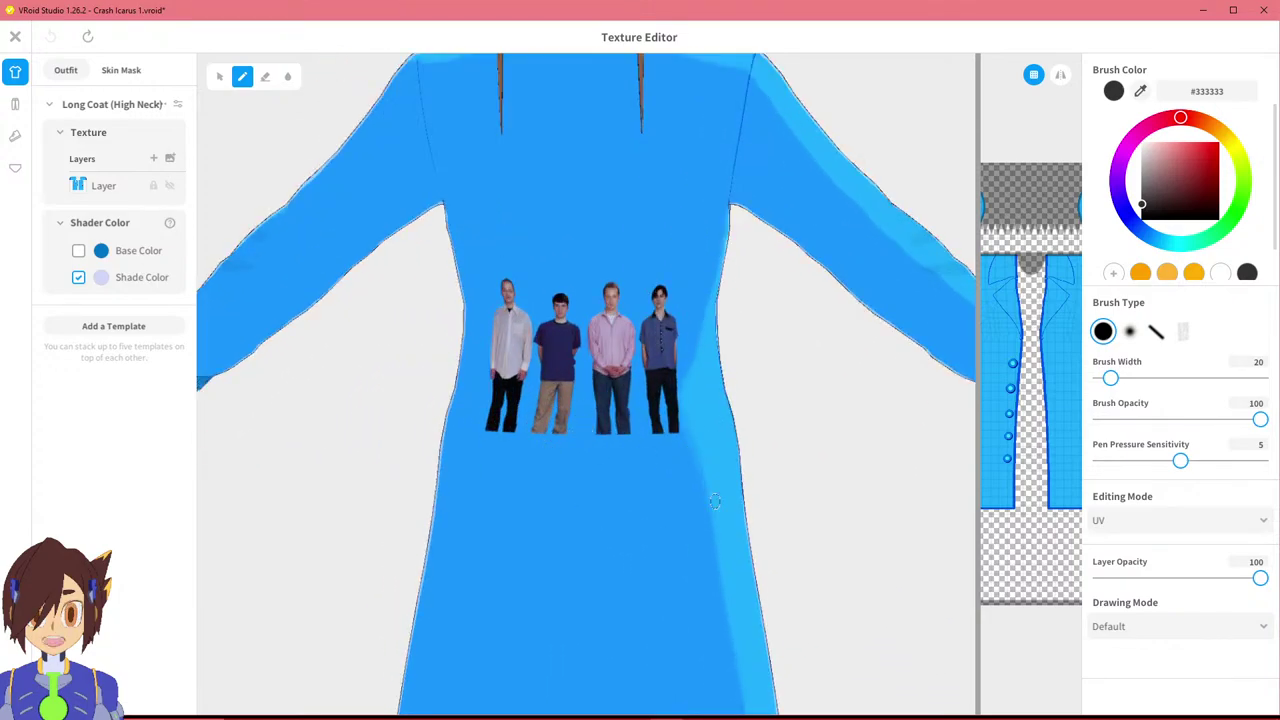
pyautogui.scroll(-5, 706, 444)
pyautogui.moveTo(737, 420); pyautogui.dragTo(514, 417, button='right')
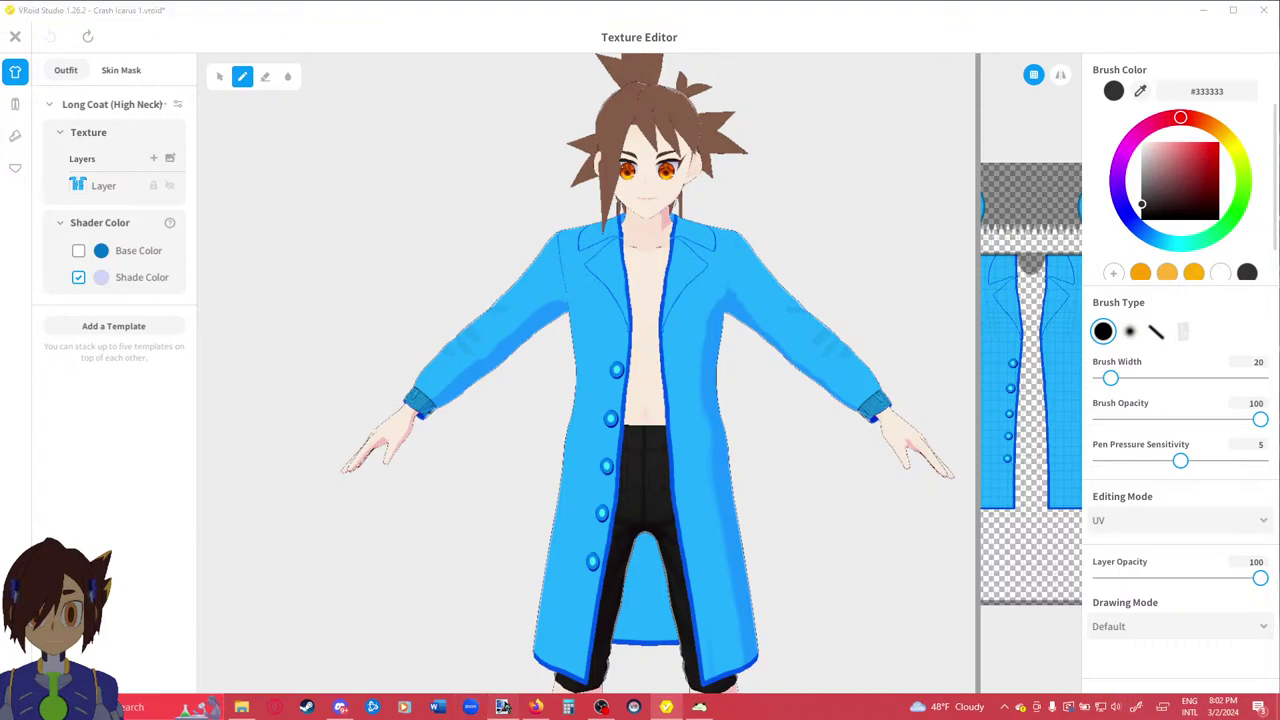
# Switch to paint.net, try a second Hue / Saturation adjustment with hue -3 and saturation 65, and undo it.
pyautogui.click(487, 706)
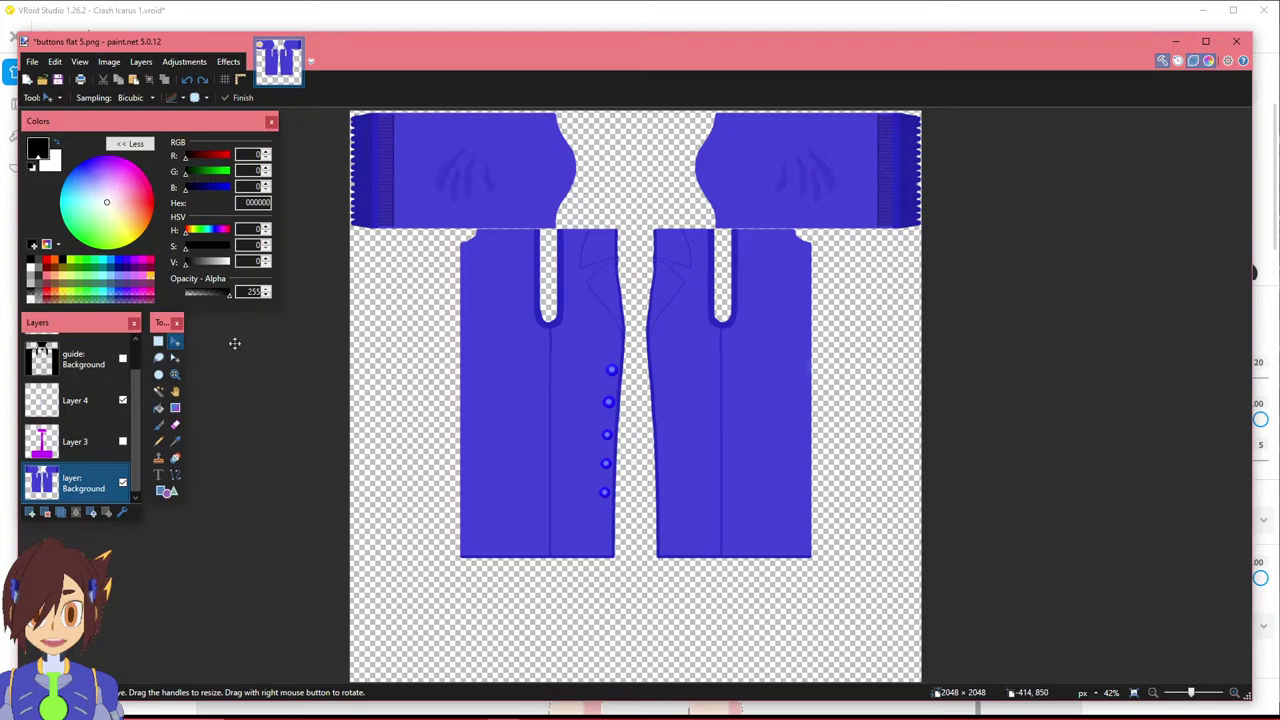
pyautogui.click(184, 61)
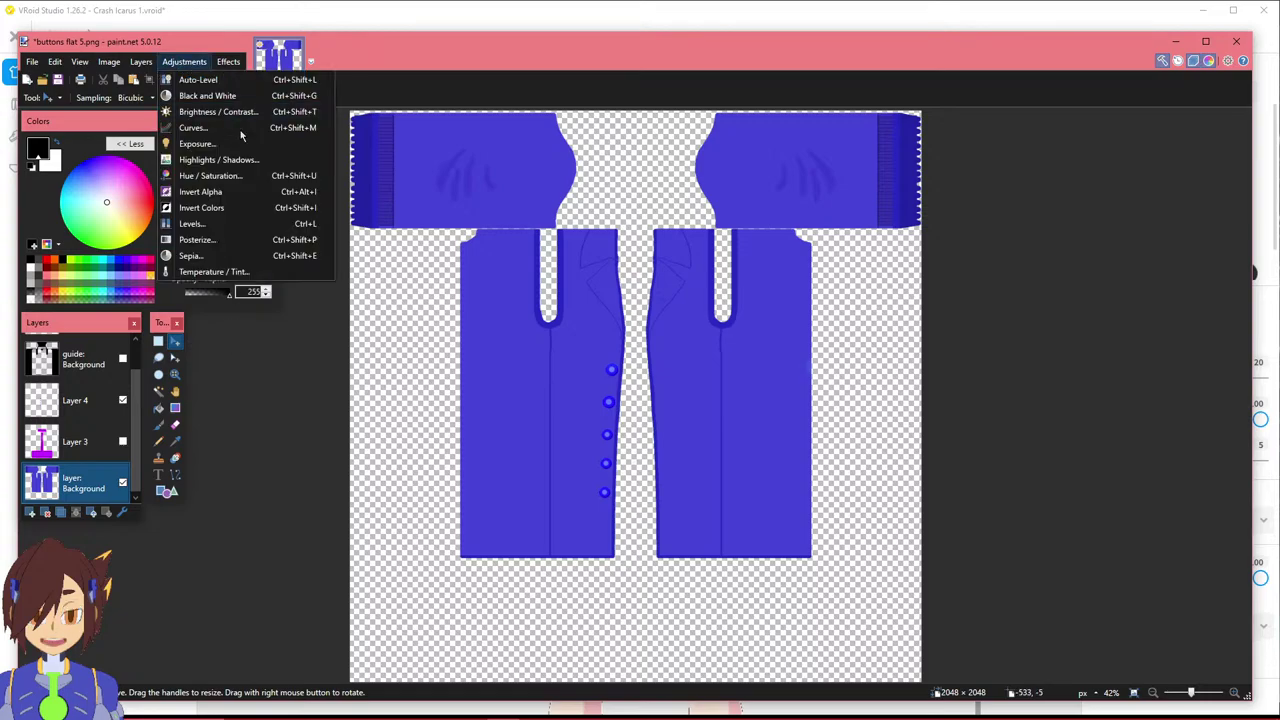
pyautogui.click(208, 177)
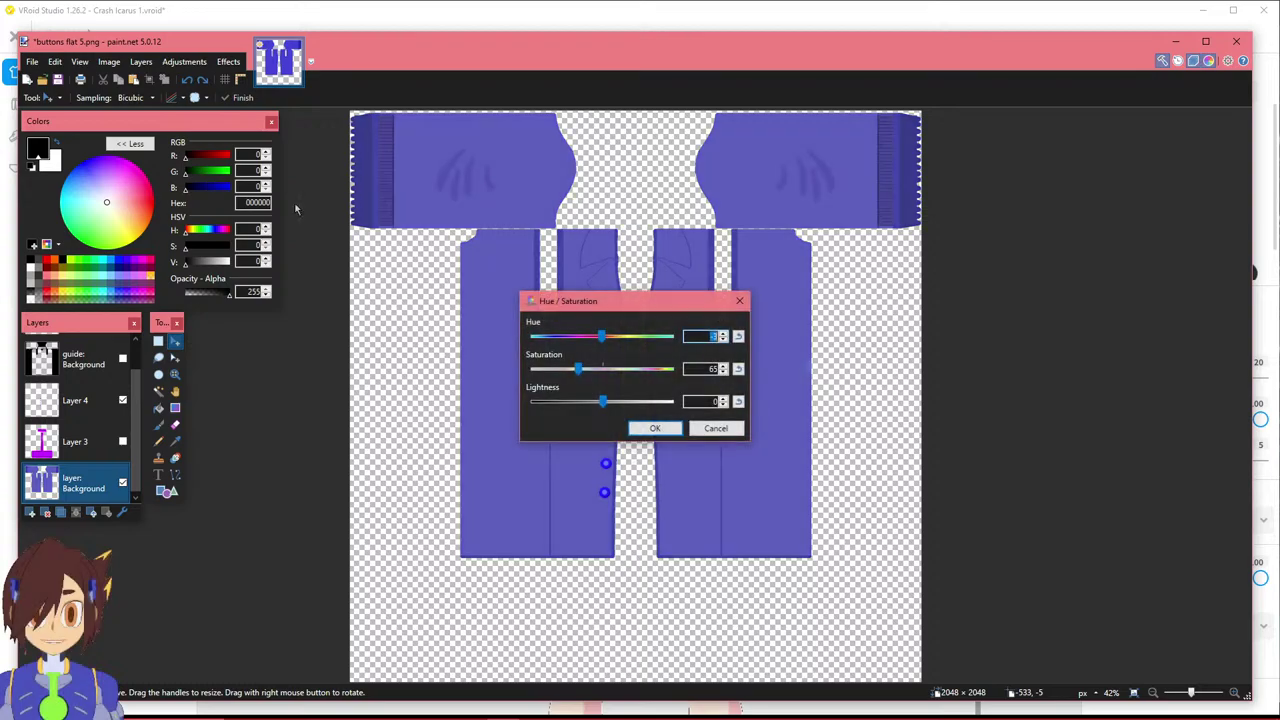
pyautogui.moveTo(633, 291); pyautogui.dragTo(314, 371)
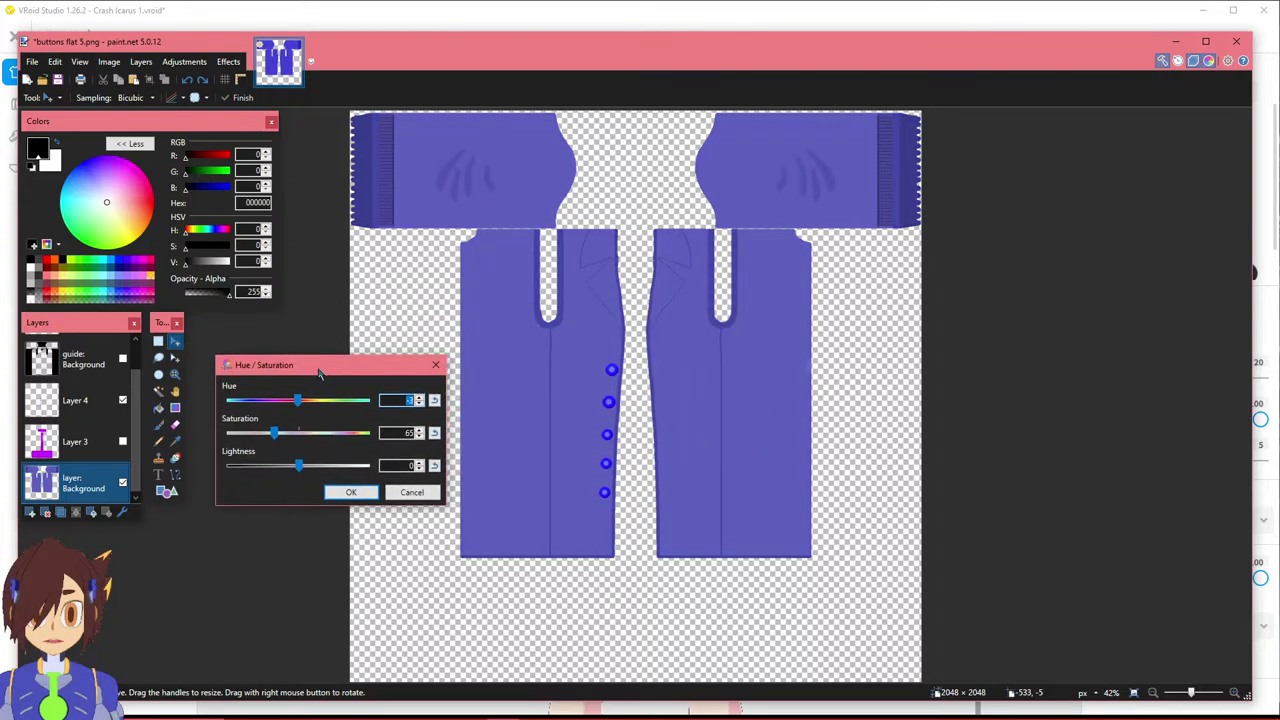
pyautogui.click(353, 492)
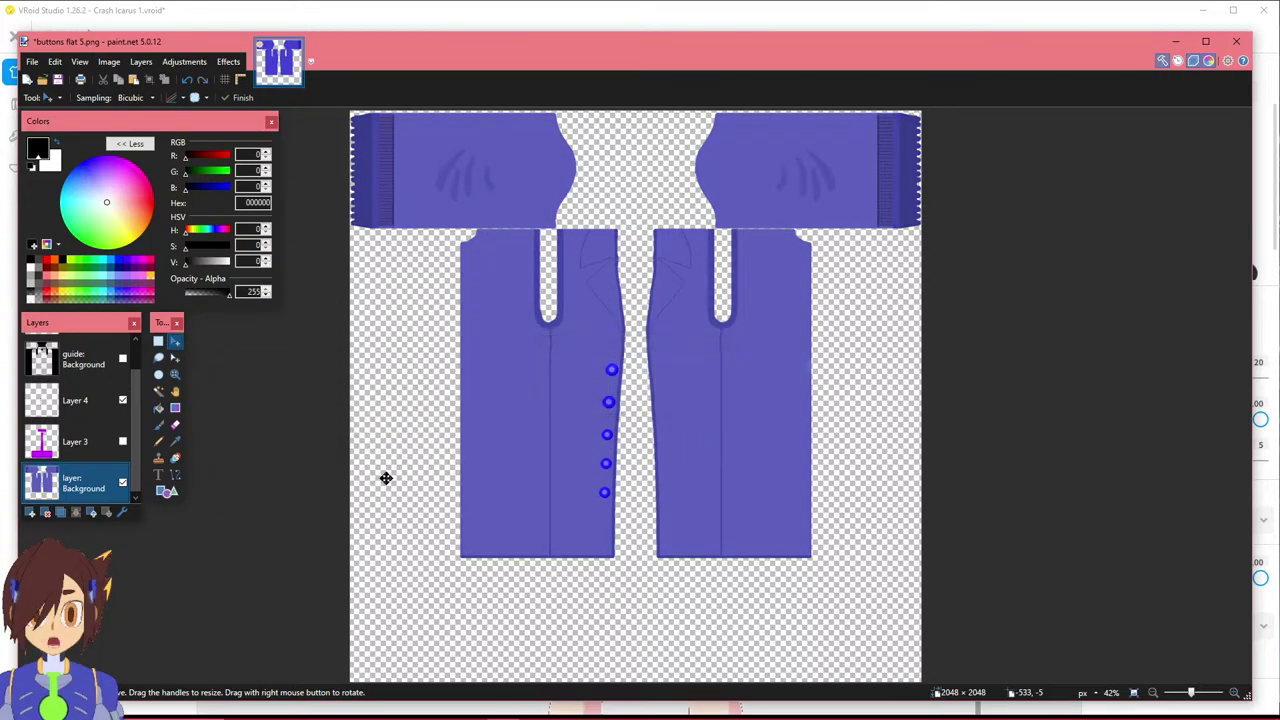
pyautogui.hotkey('ctrl', 'z')
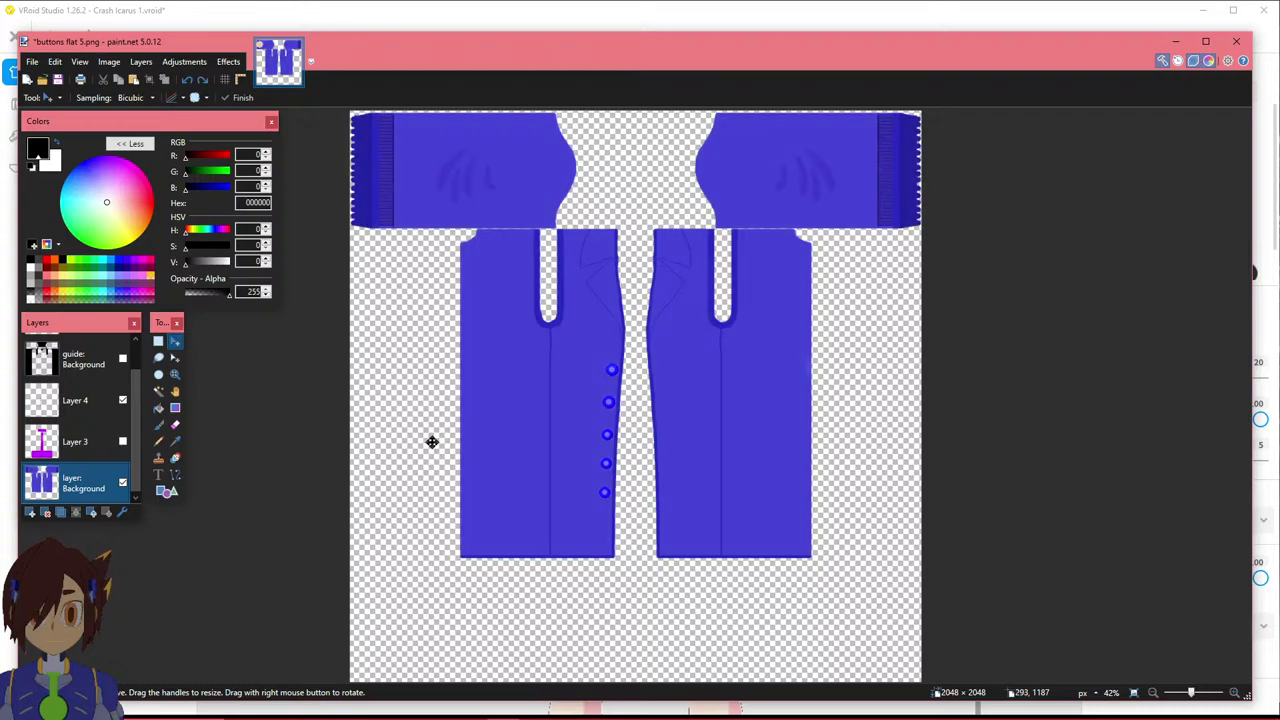
# Start a new Hue / Saturation adjustment on the coat layer and set its saturation to 87.
pyautogui.click(184, 61)
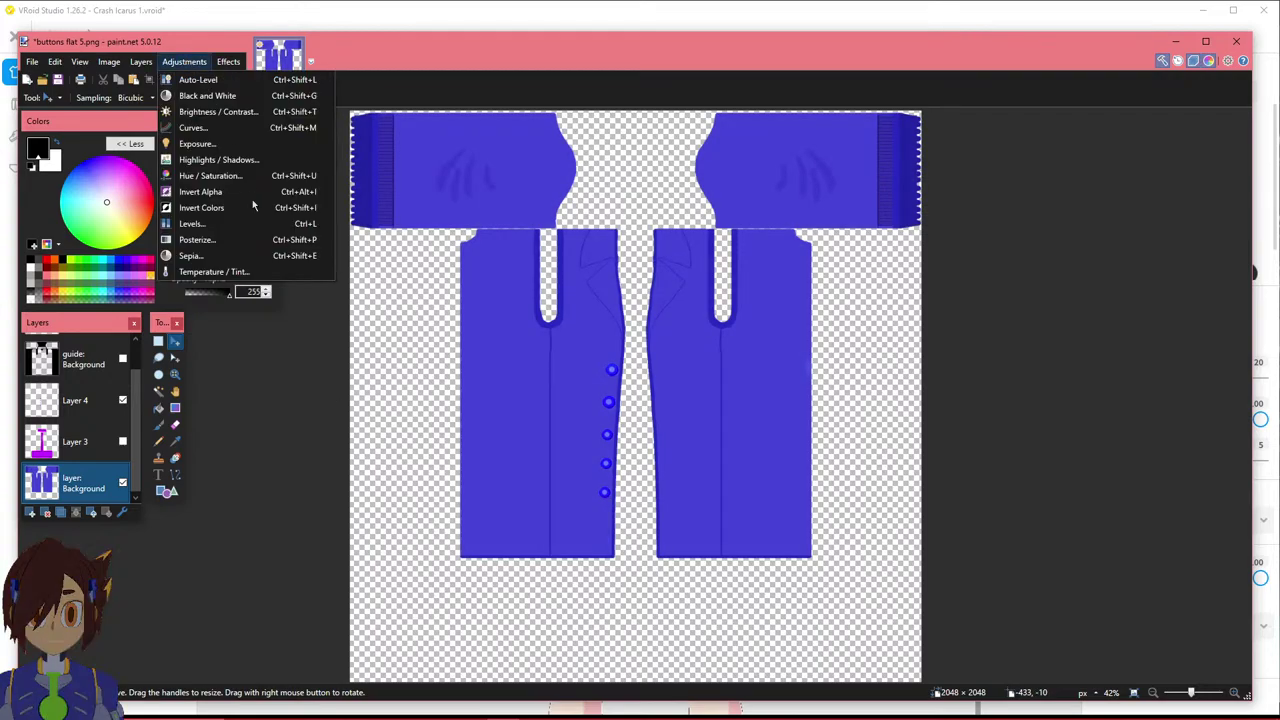
pyautogui.click(222, 178)
pyautogui.moveTo(573, 294); pyautogui.dragTo(250, 346)
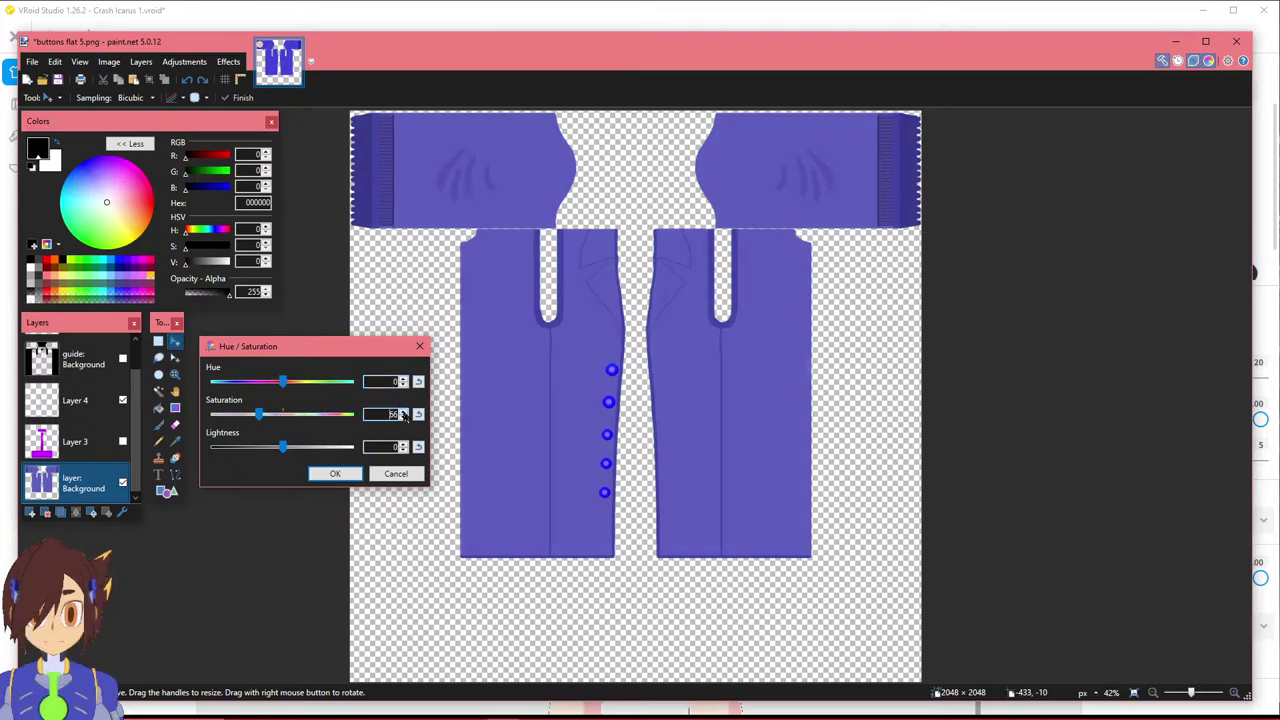
pyautogui.click(401, 411)
pyautogui.click(401, 411)
pyautogui.click(403, 413)
pyautogui.click(403, 413)
pyautogui.click(403, 413)
pyautogui.click(403, 413)
pyautogui.click(403, 413)
pyautogui.click(403, 413)
pyautogui.click(403, 413)
pyautogui.click(403, 413)
pyautogui.click(403, 413)
pyautogui.click(403, 413)
pyautogui.click(403, 413)
pyautogui.click(403, 413)
pyautogui.click(403, 413)
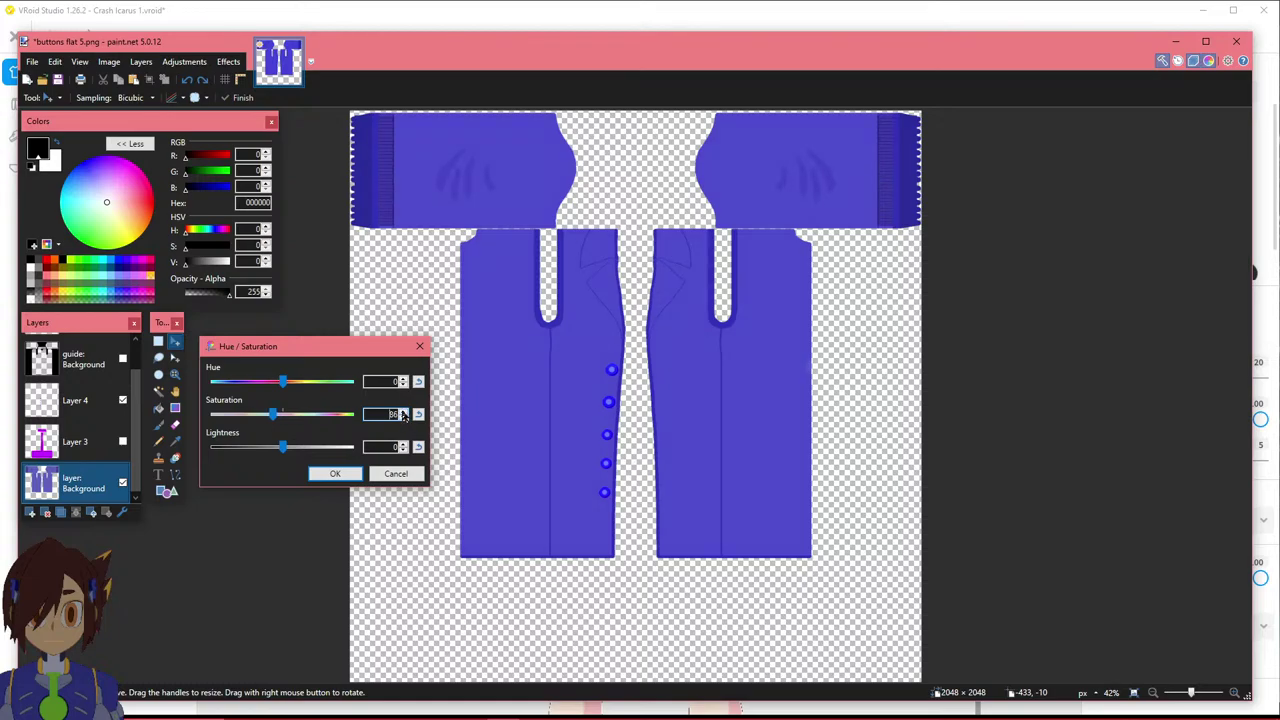
# Set the adjustment's hue to -3, fine-tune the saturation to 87, and apply it to the coat layer.
pyautogui.click(403, 386)
pyautogui.click(403, 386)
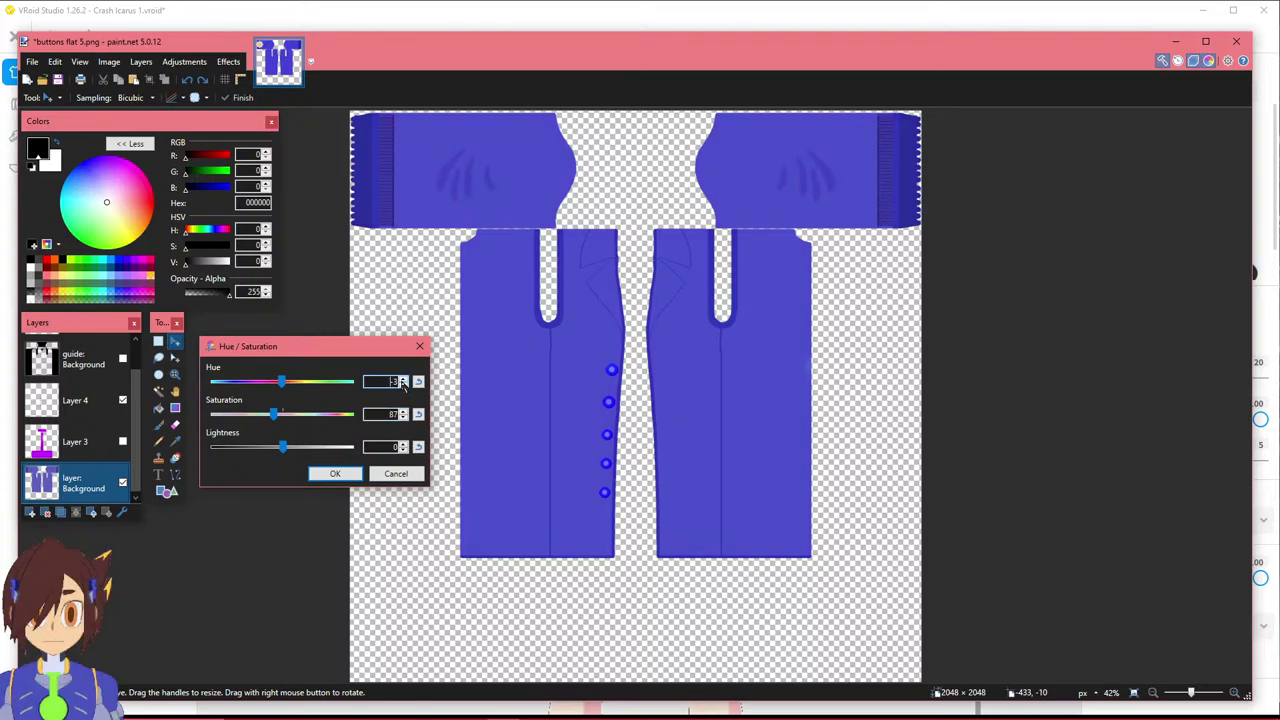
pyautogui.click(403, 411)
pyautogui.click(403, 411)
pyautogui.click(403, 411)
pyautogui.click(403, 417)
pyautogui.click(403, 417)
pyautogui.click(404, 412)
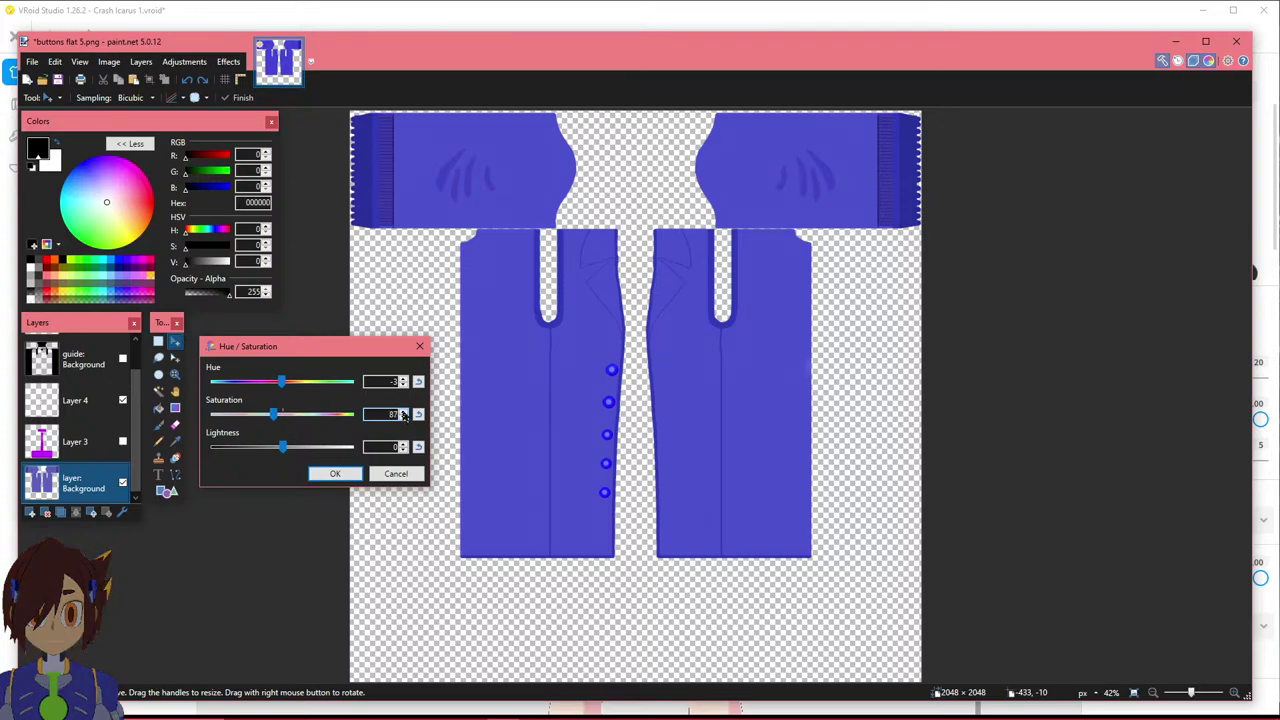
pyautogui.click(335, 474)
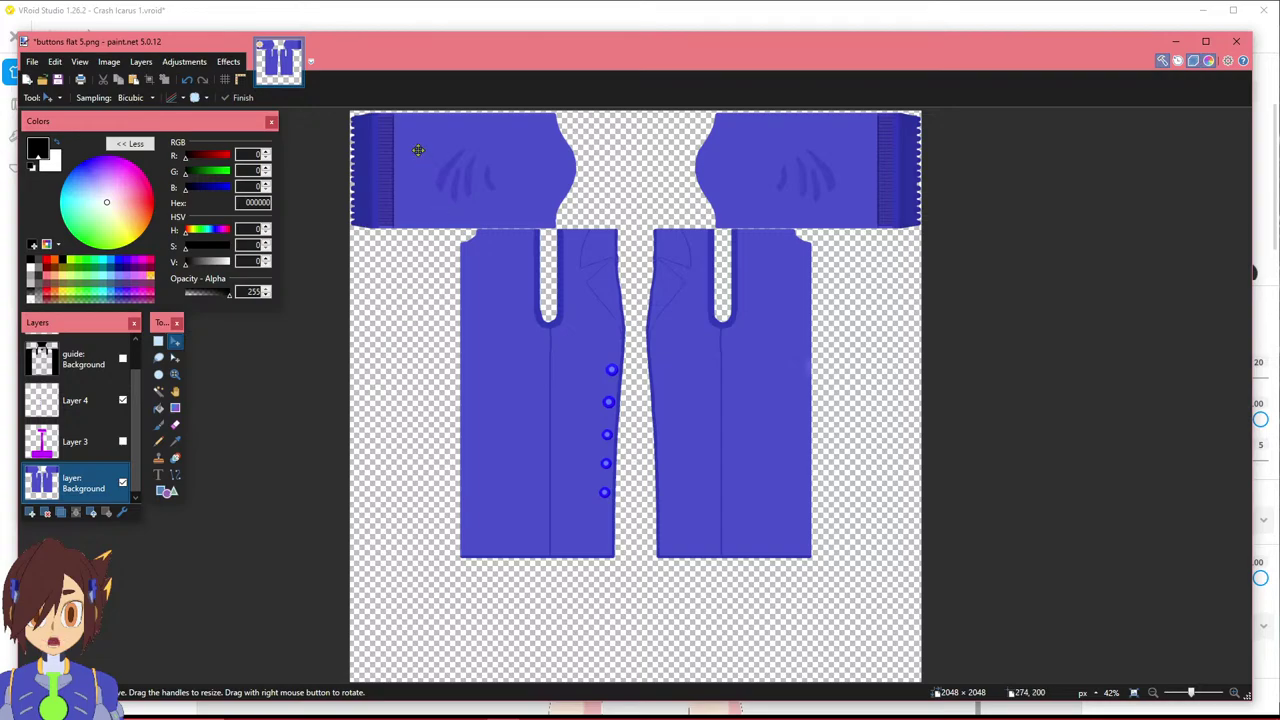
# Save a flattened PNG copy over the existing buttons flat 5 file, and undo the flattening to restore the layers.
pyautogui.click(32, 61)
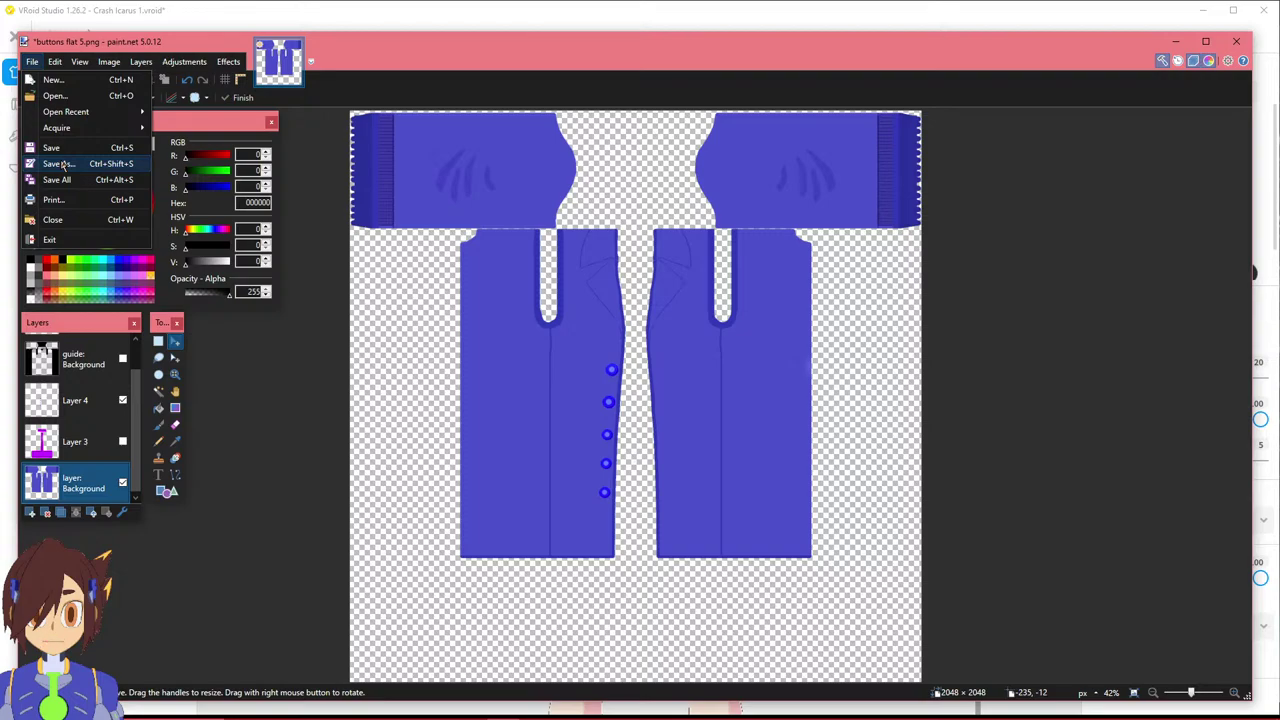
pyautogui.click(62, 164)
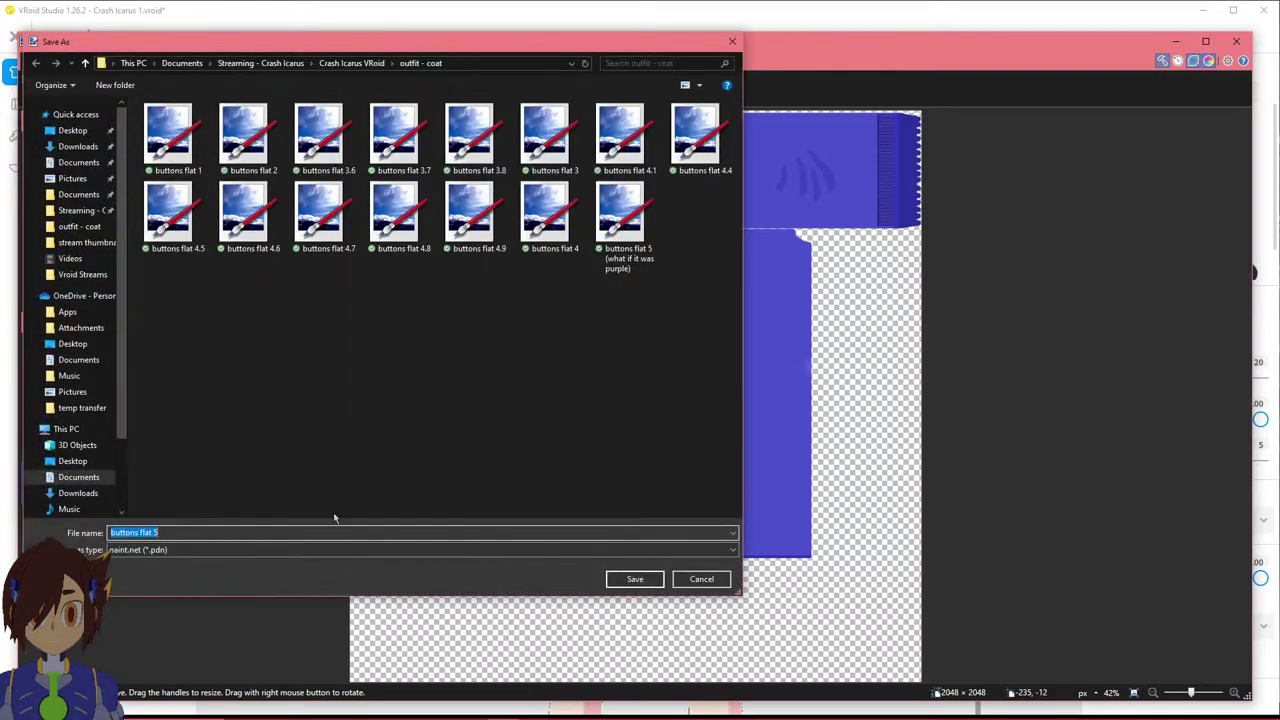
pyautogui.click(226, 551)
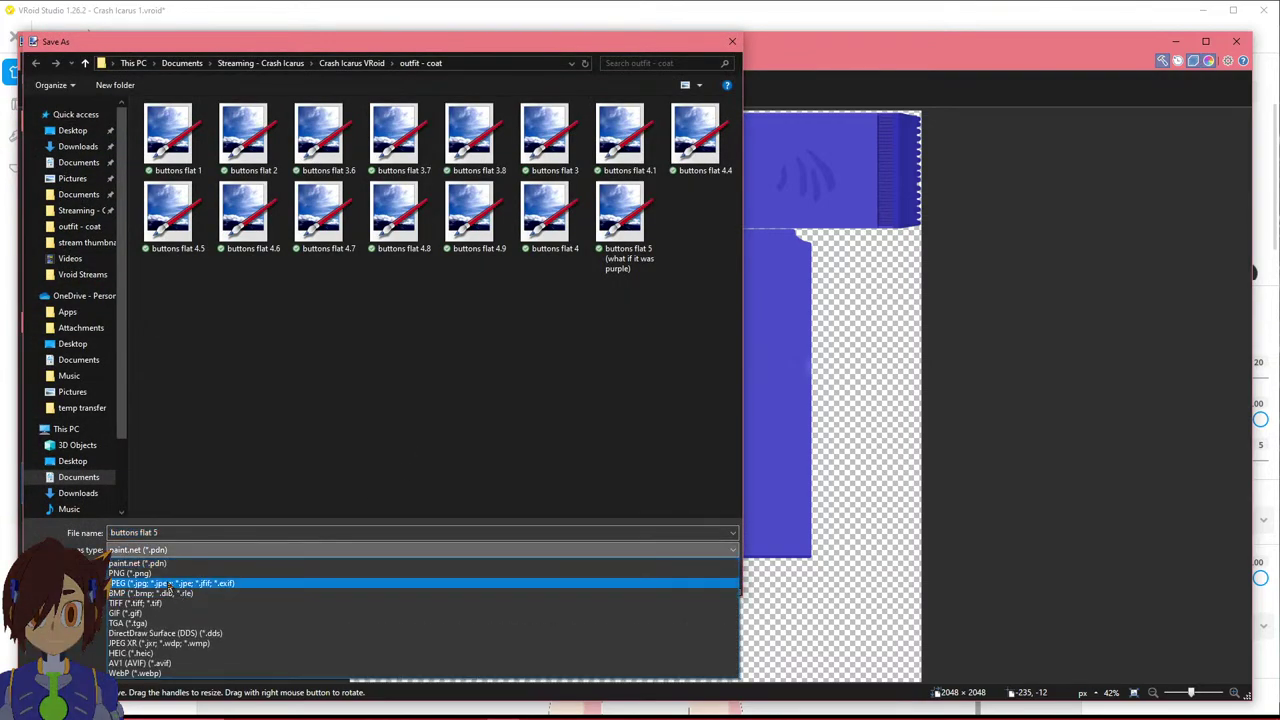
pyautogui.click(160, 574)
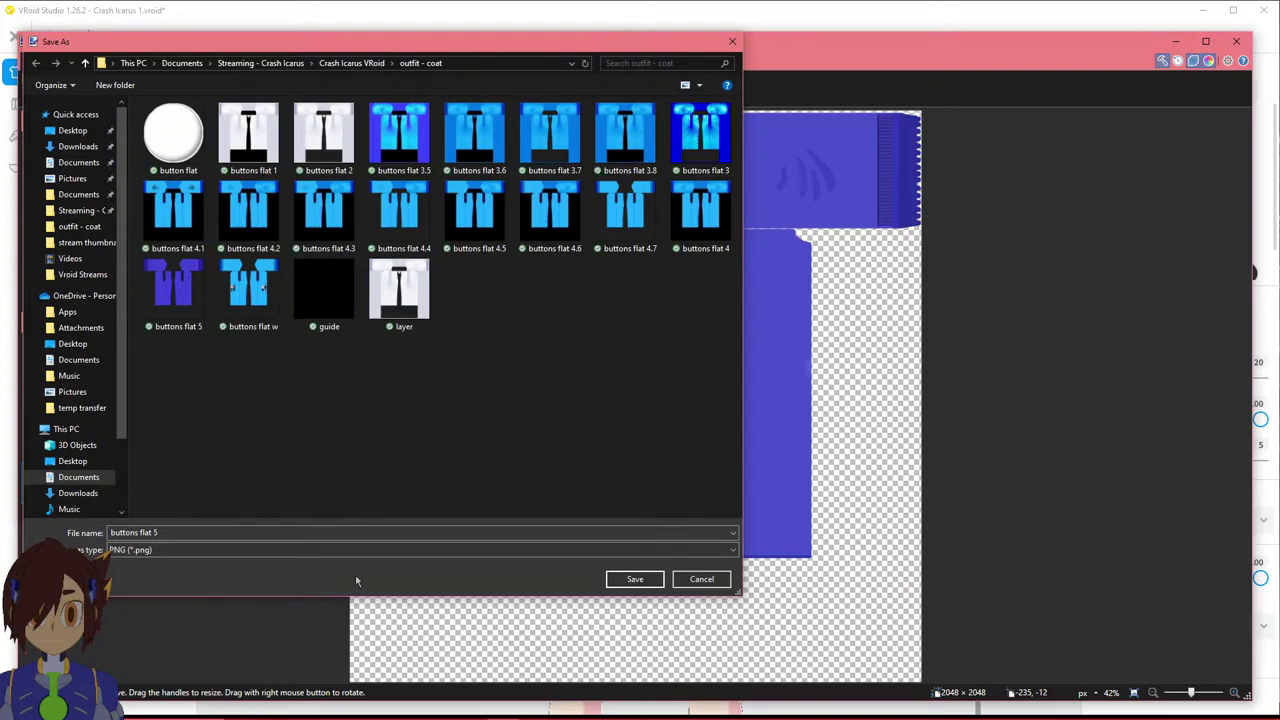
pyautogui.click(608, 580)
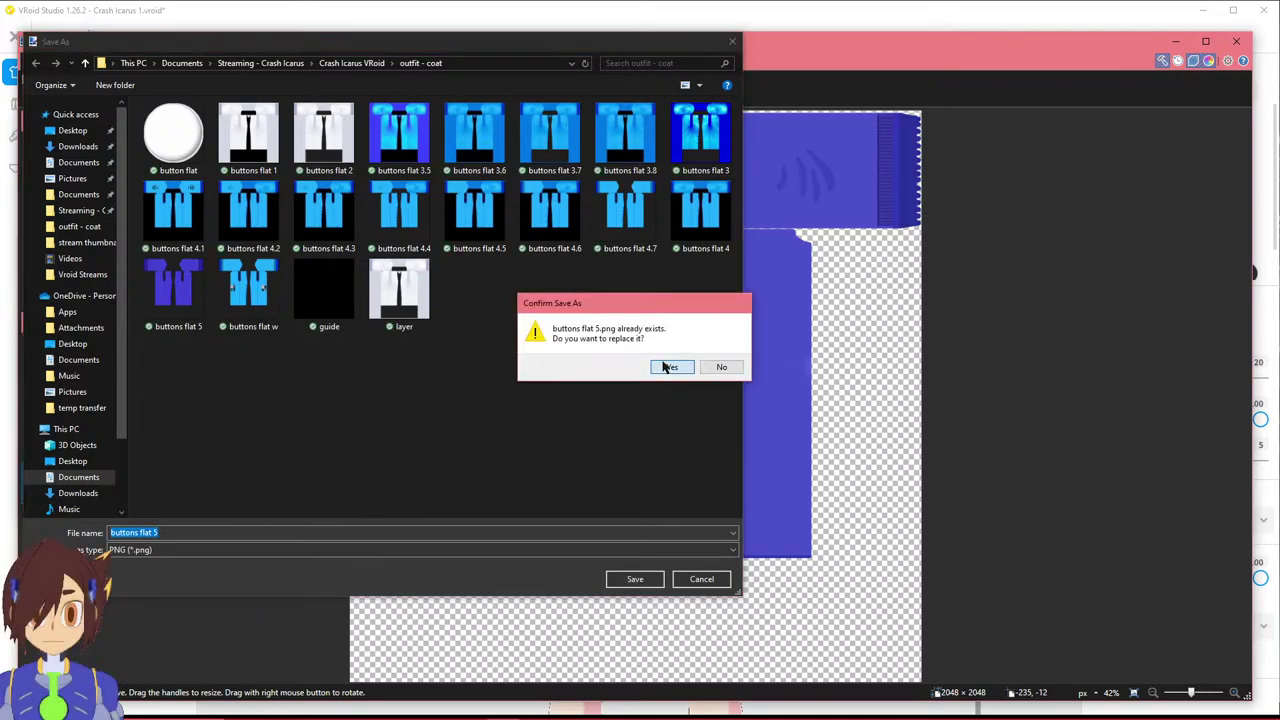
pyautogui.click(663, 366)
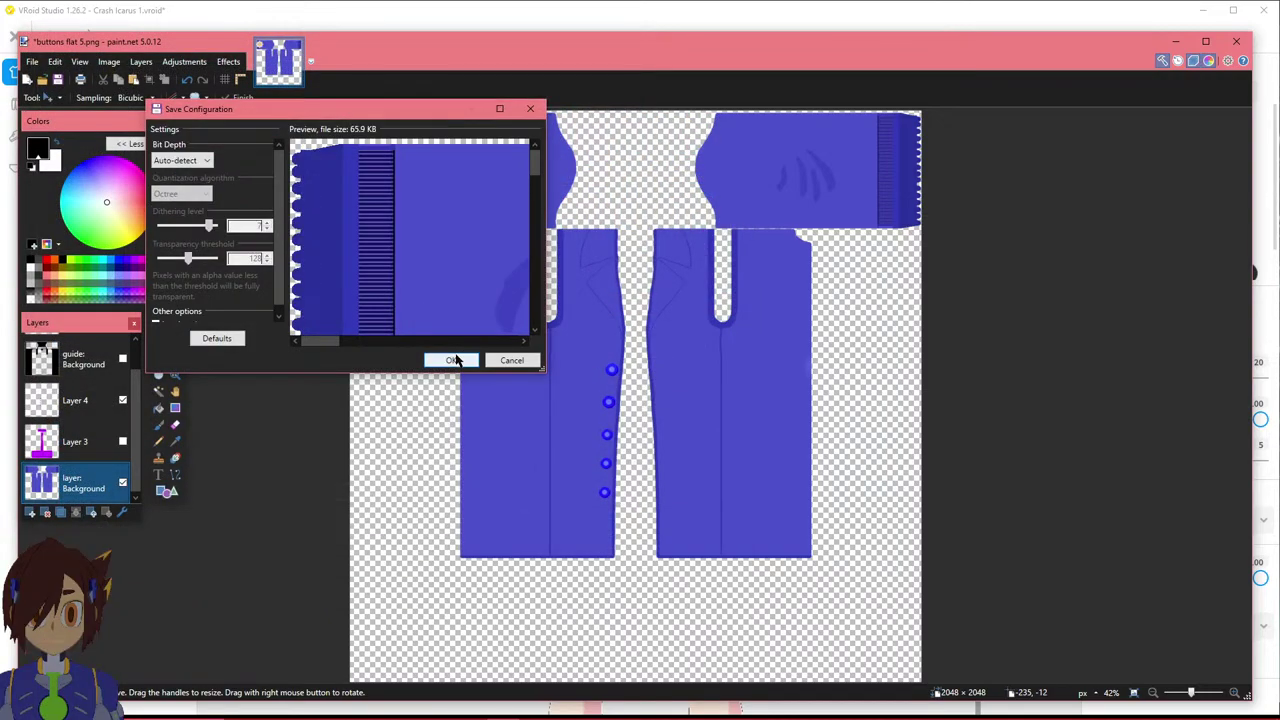
pyautogui.click(456, 358)
pyautogui.click(553, 384)
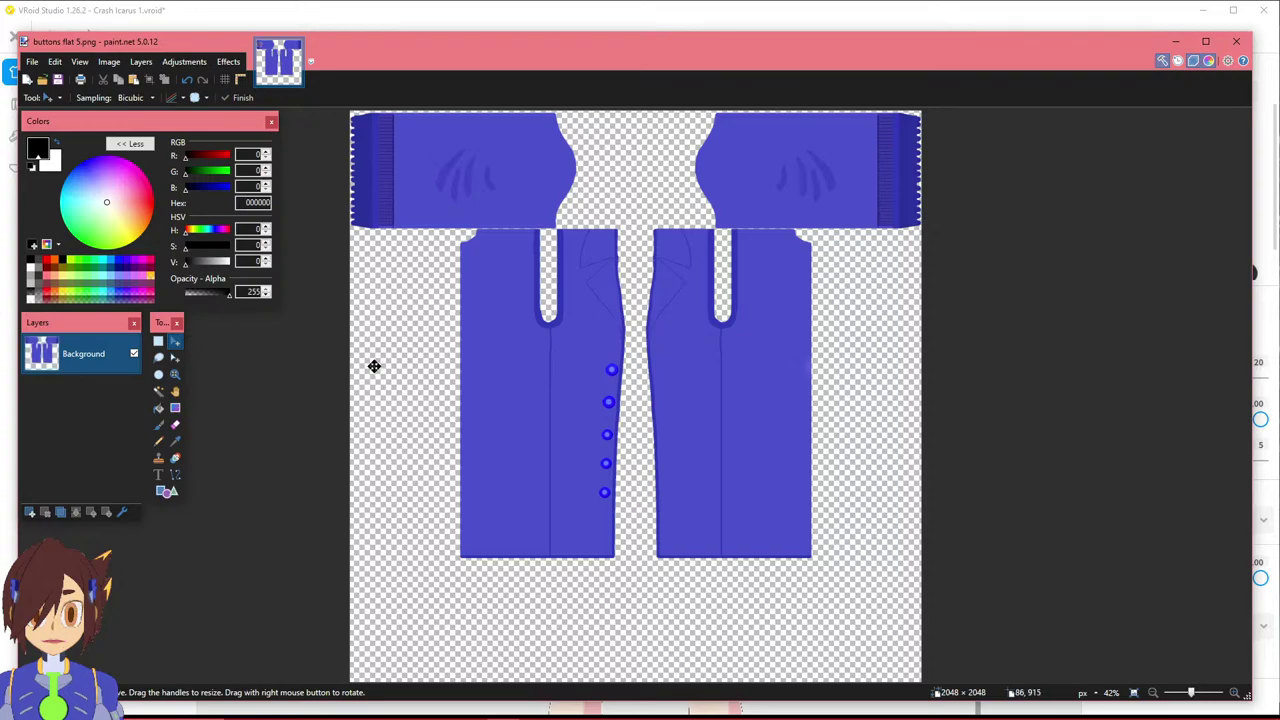
pyautogui.hotkey('ctrl', 'z')
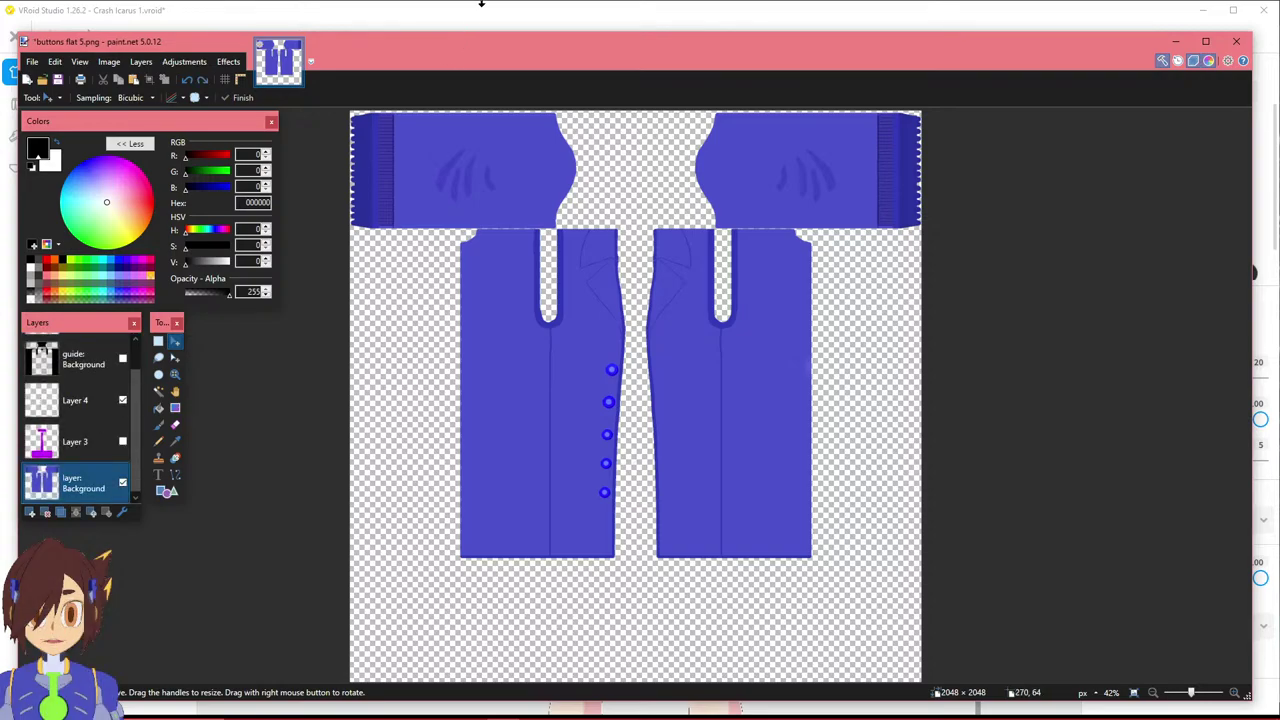
# Switch to VRoid Studio and load the buttons flat 5 image as a new layer on the coat texture.
pyautogui.click(481, 17)
pyautogui.click(170, 159)
pyautogui.click(307, 277)
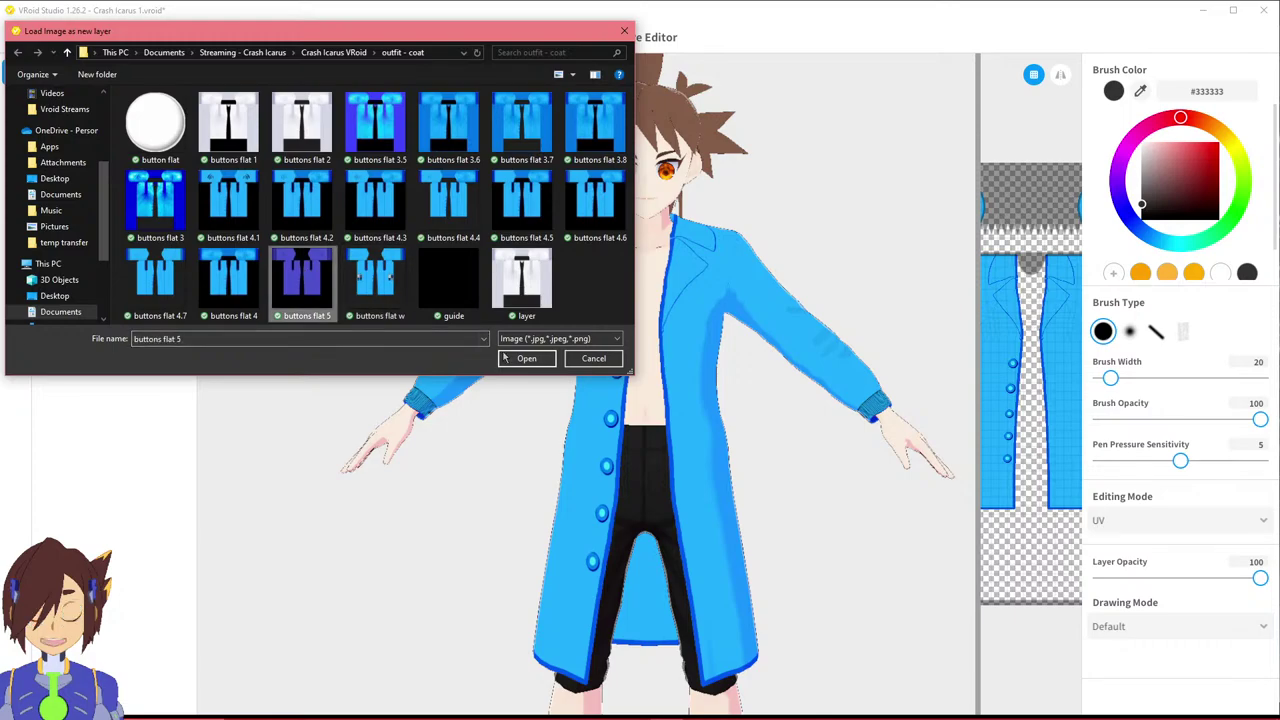
pyautogui.click(516, 359)
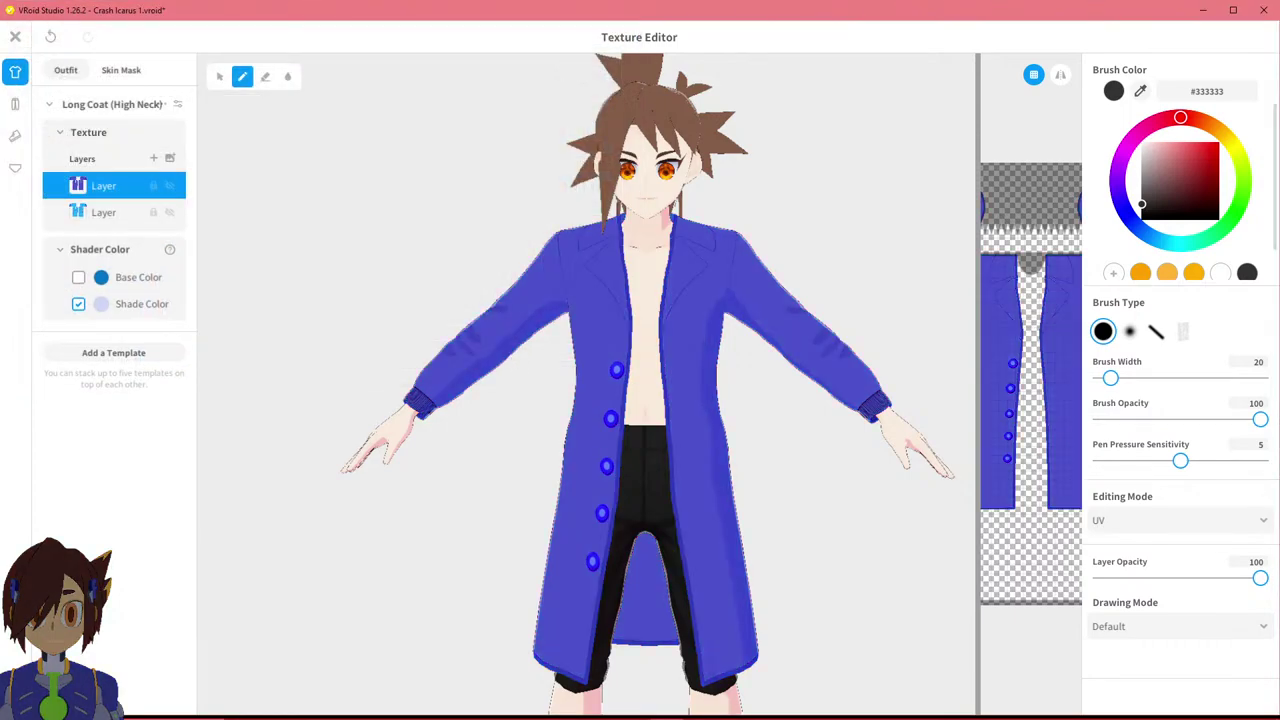
# Examine the recoloured coat on the avatar up close, including its buttons, lapels and sleeves.
pyautogui.moveTo(530, 378); pyautogui.dragTo(549, 378, button='right')
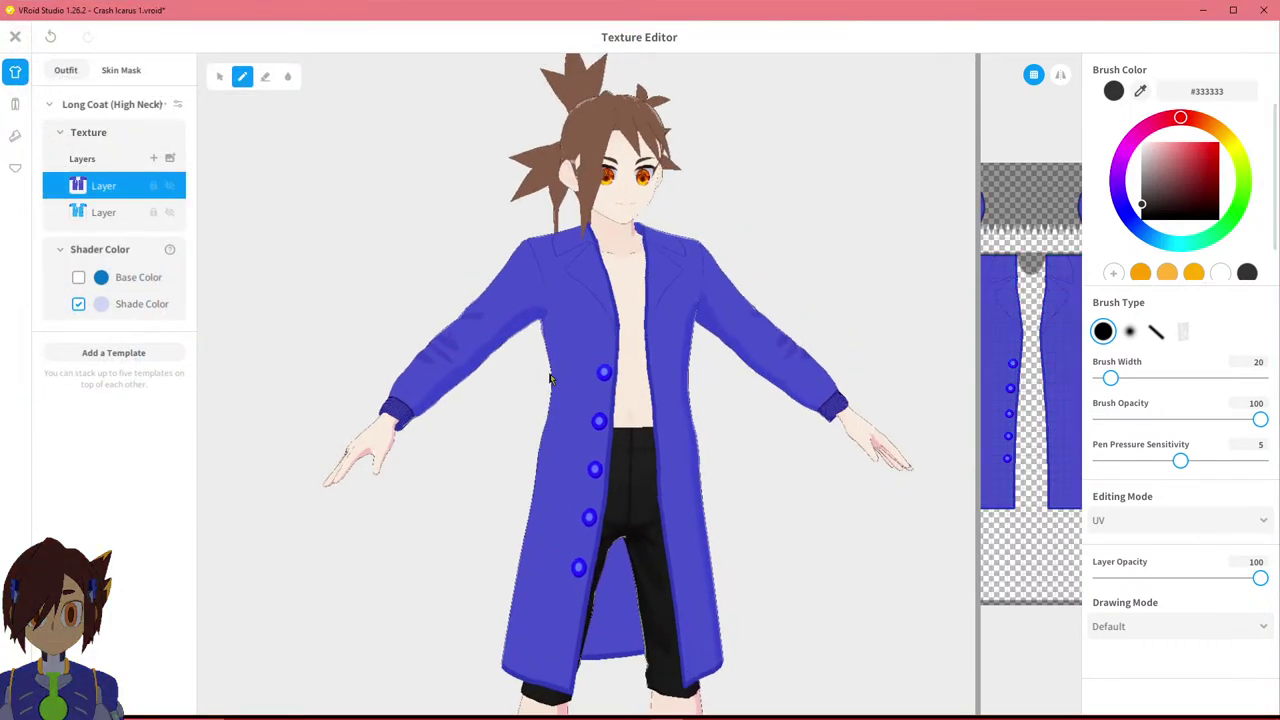
pyautogui.scroll(6, 549, 376)
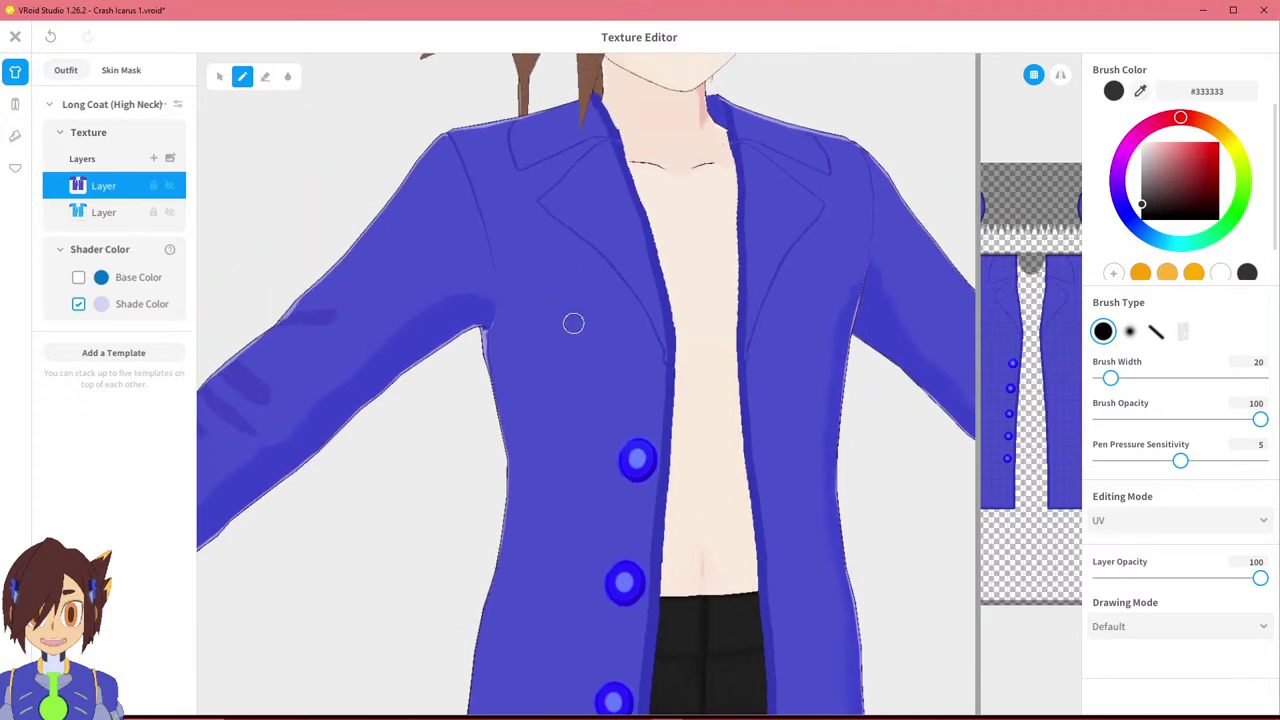
pyautogui.scroll(4, 623, 392)
pyautogui.moveTo(623, 394); pyautogui.dragTo(548, 383, button='middle')
pyautogui.scroll(-3, 534, 291)
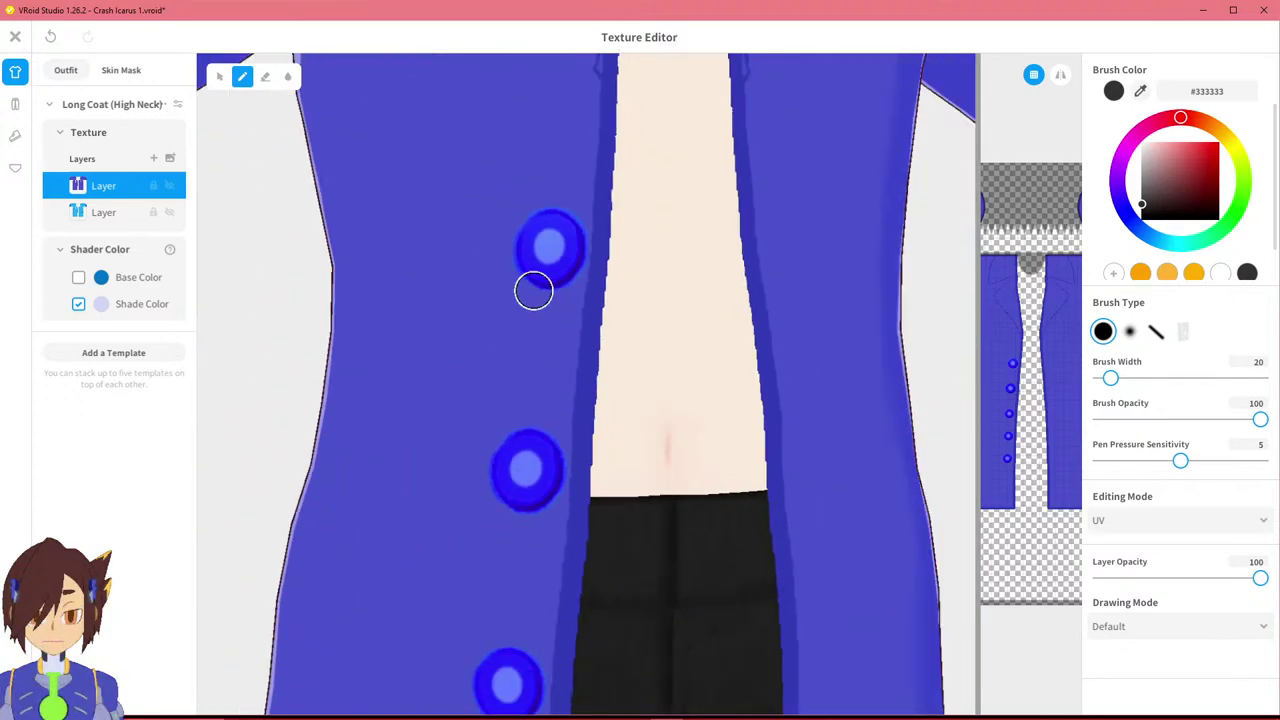
pyautogui.scroll(-2, 523, 241)
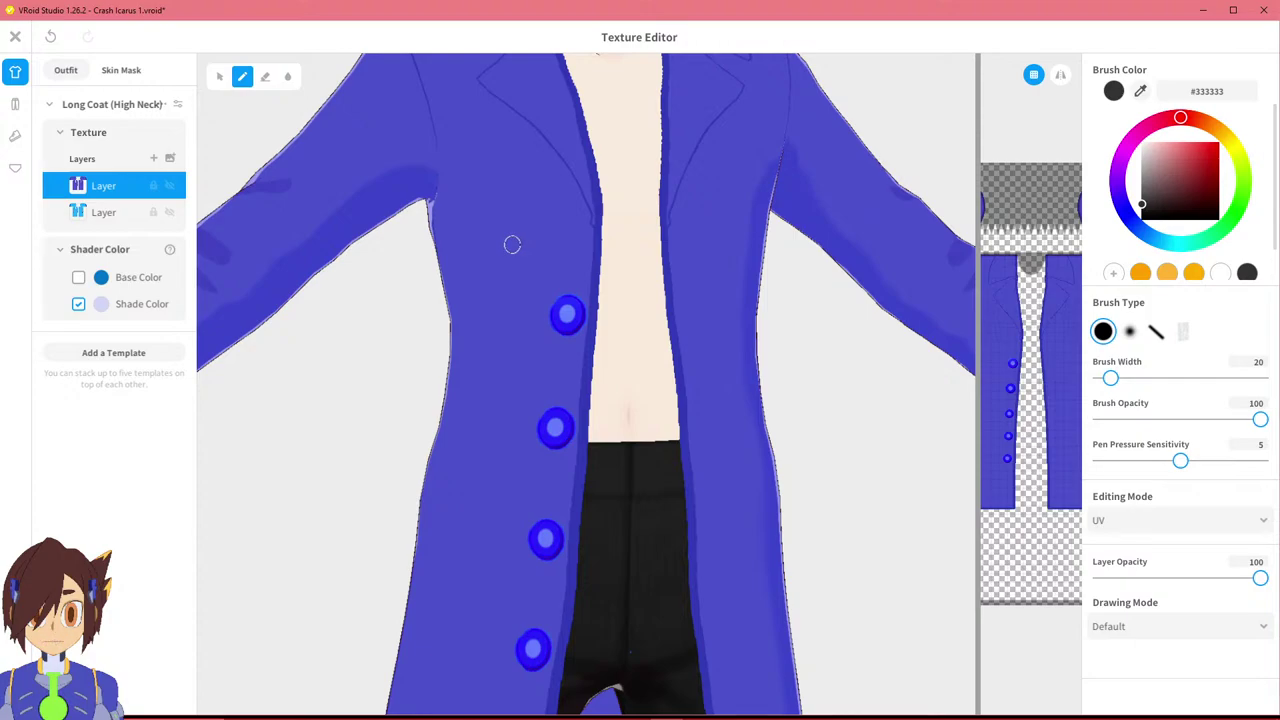
pyautogui.moveTo(510, 244); pyautogui.dragTo(520, 423, button='middle')
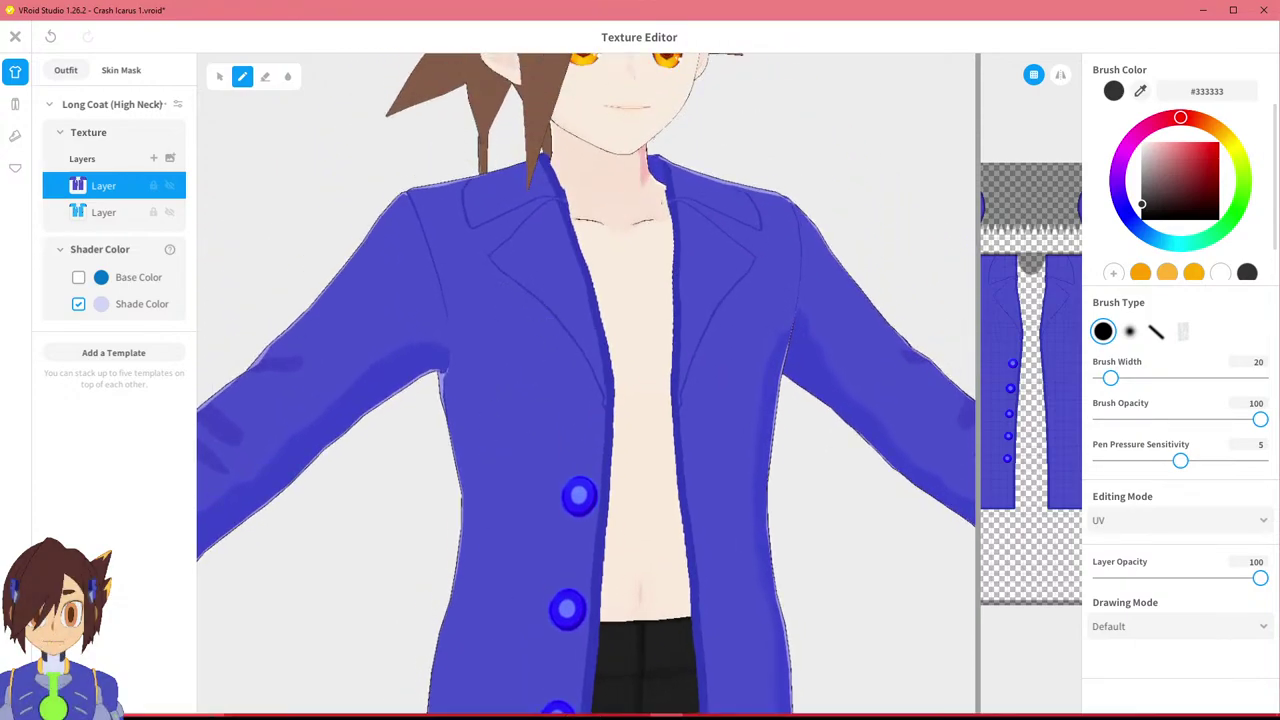
# Switch back to paint.net with the buttons flat 5 coat texture.
pyautogui.click(501, 708)
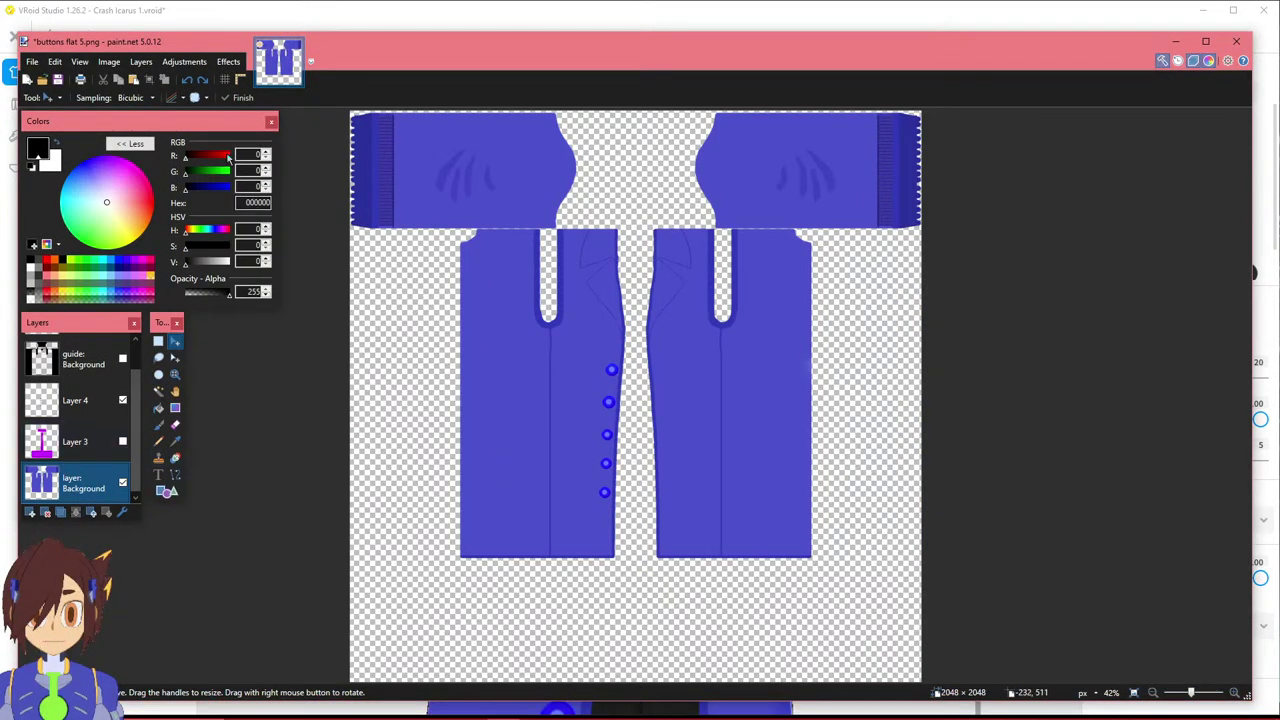
pyautogui.click(184, 61)
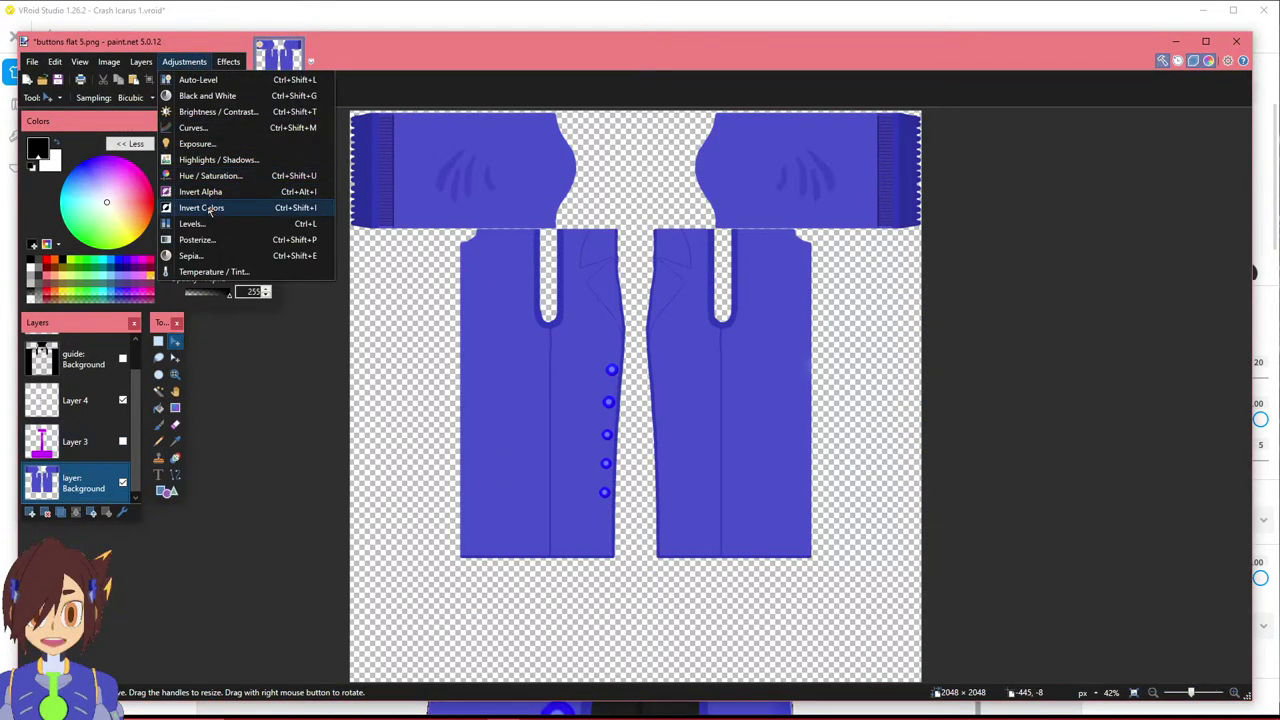
pyautogui.click(205, 176)
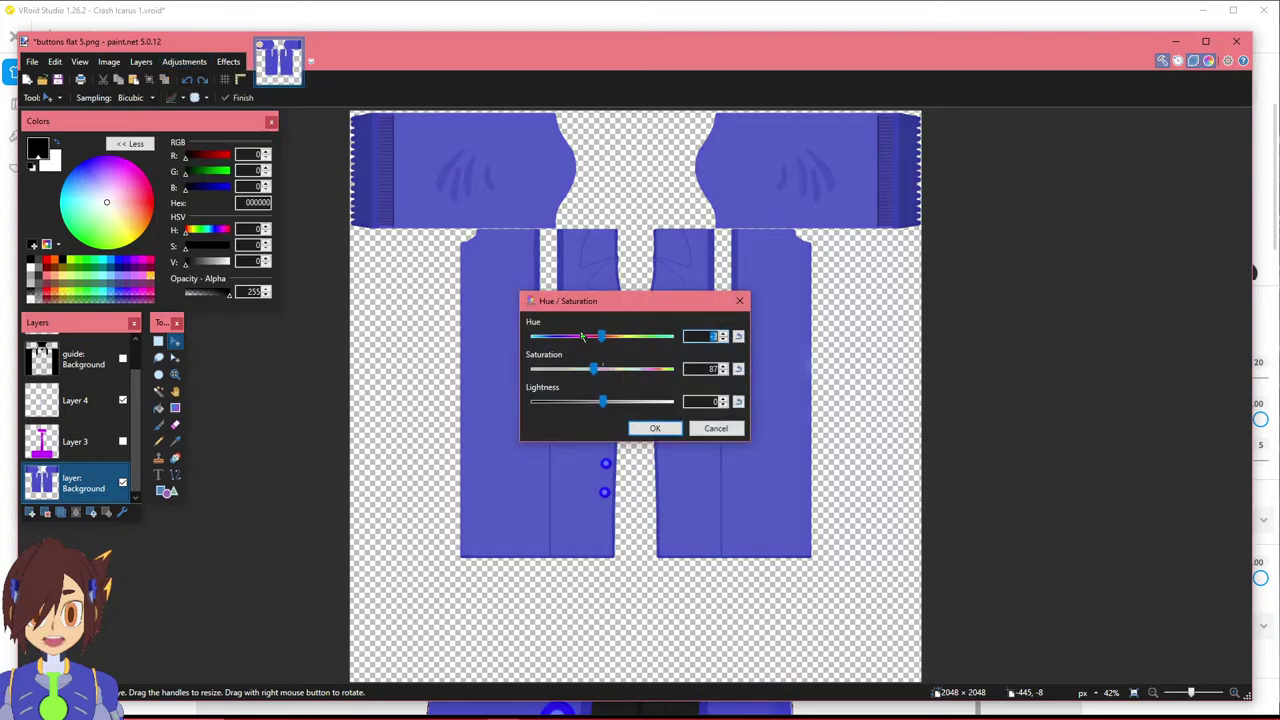
pyautogui.moveTo(595, 308); pyautogui.dragTo(372, 349)
pyautogui.click(418, 441)
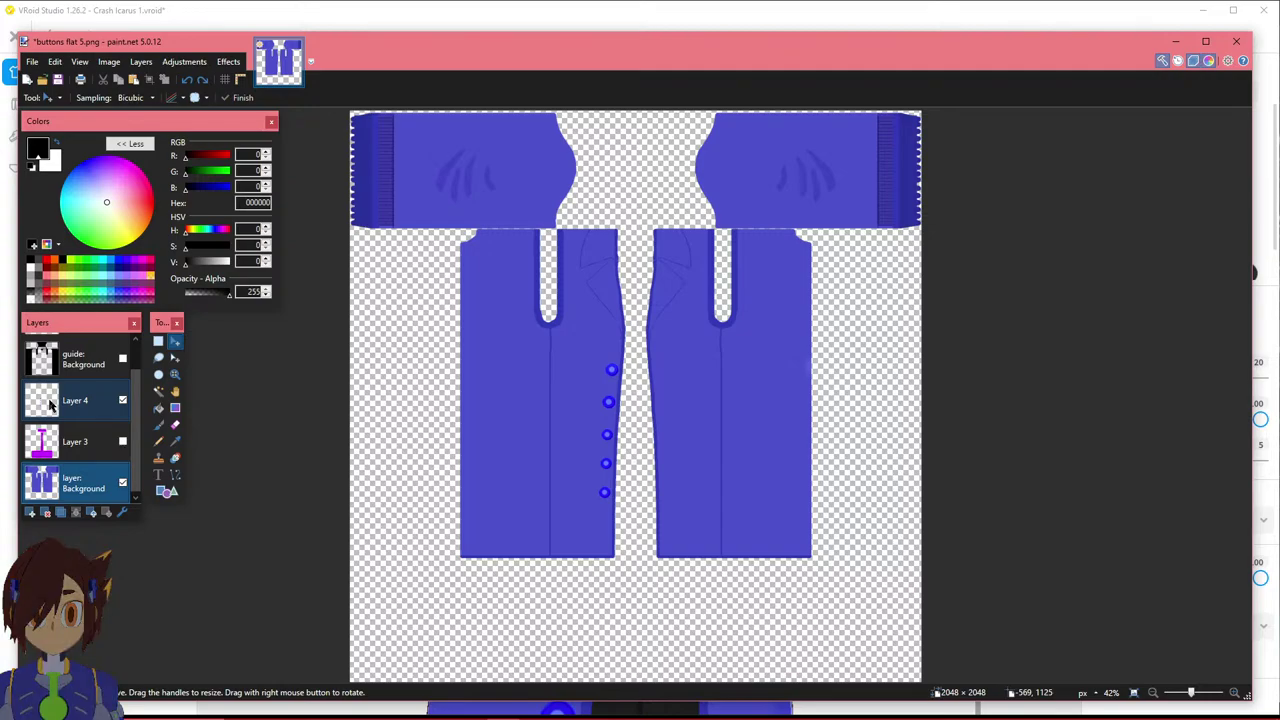
# Sample the coat's base blue (4E52CD) as the primary color from the fabric beside the buttons.
pyautogui.keyDown('ctrl'); pyautogui.scroll(3, 590, 390); pyautogui.keyUp('ctrl')
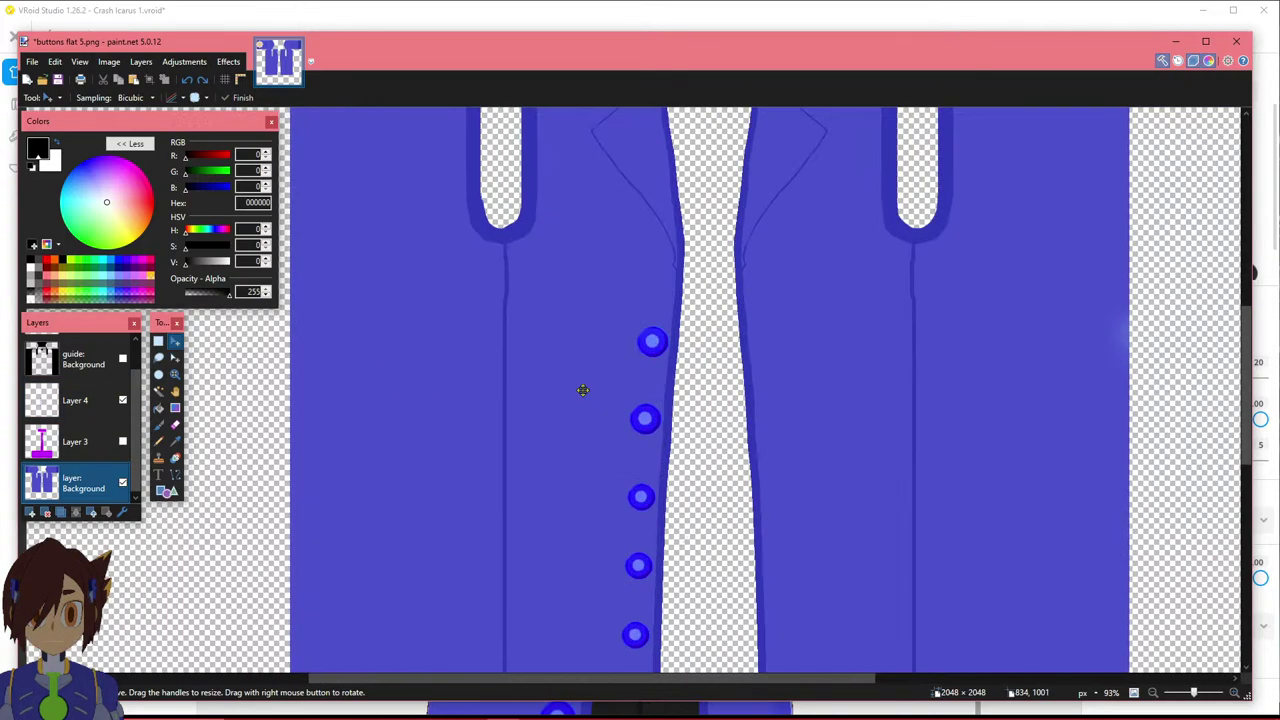
pyautogui.keyDown('ctrl'); pyautogui.scroll(2, 682, 400); pyautogui.keyUp('ctrl')
pyautogui.keyDown('ctrl'); pyautogui.scroll(-4, 680, 401); pyautogui.keyUp('ctrl')
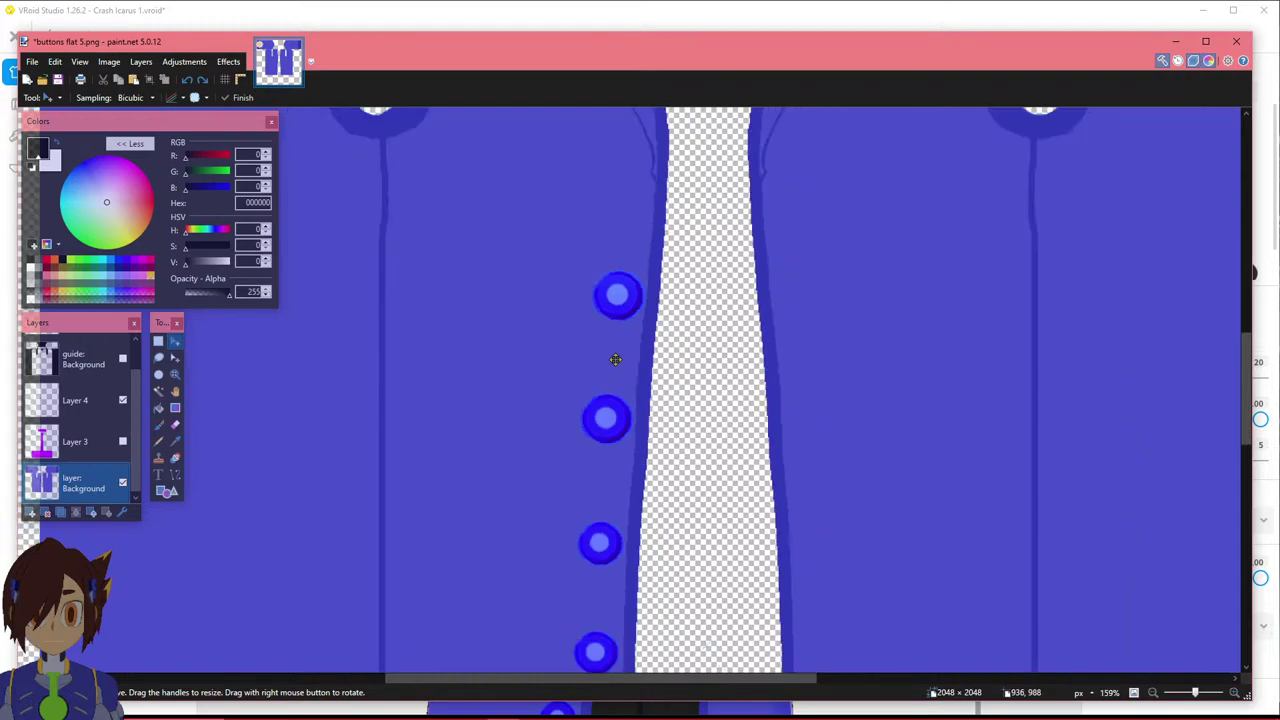
pyautogui.keyDown('ctrl'); pyautogui.scroll(5, 614, 318); pyautogui.keyUp('ctrl')
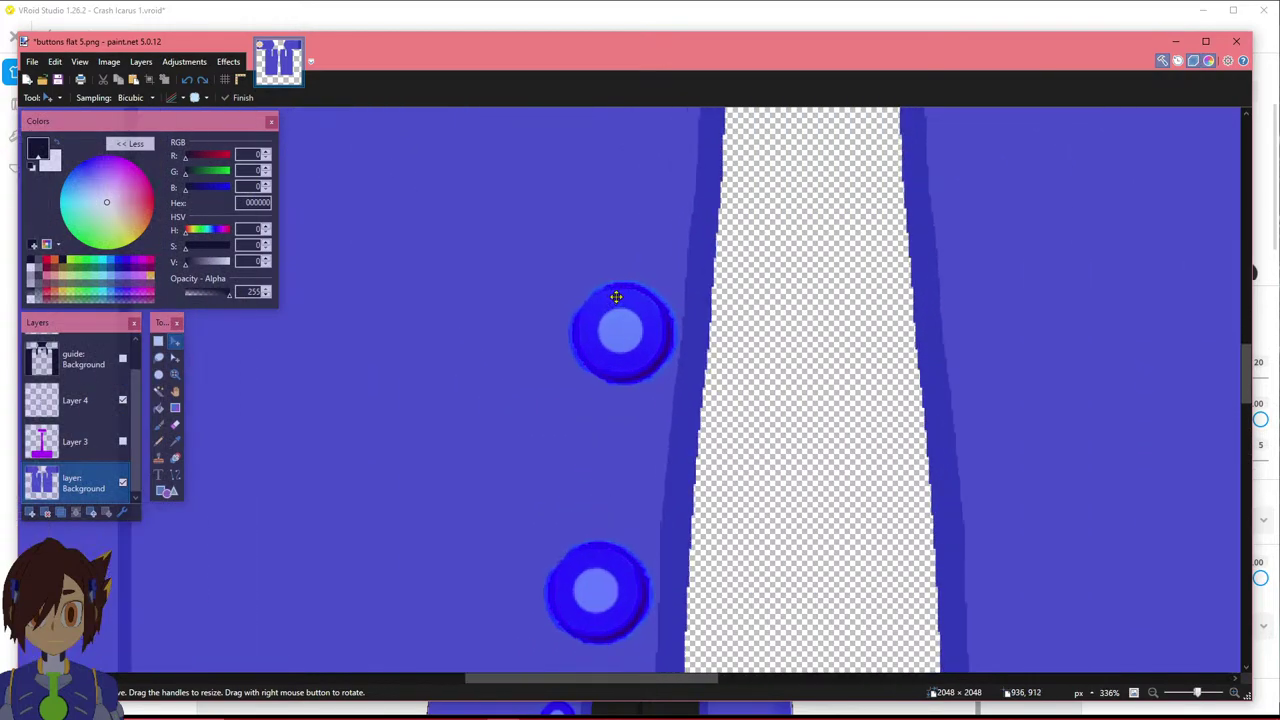
pyautogui.click(175, 441)
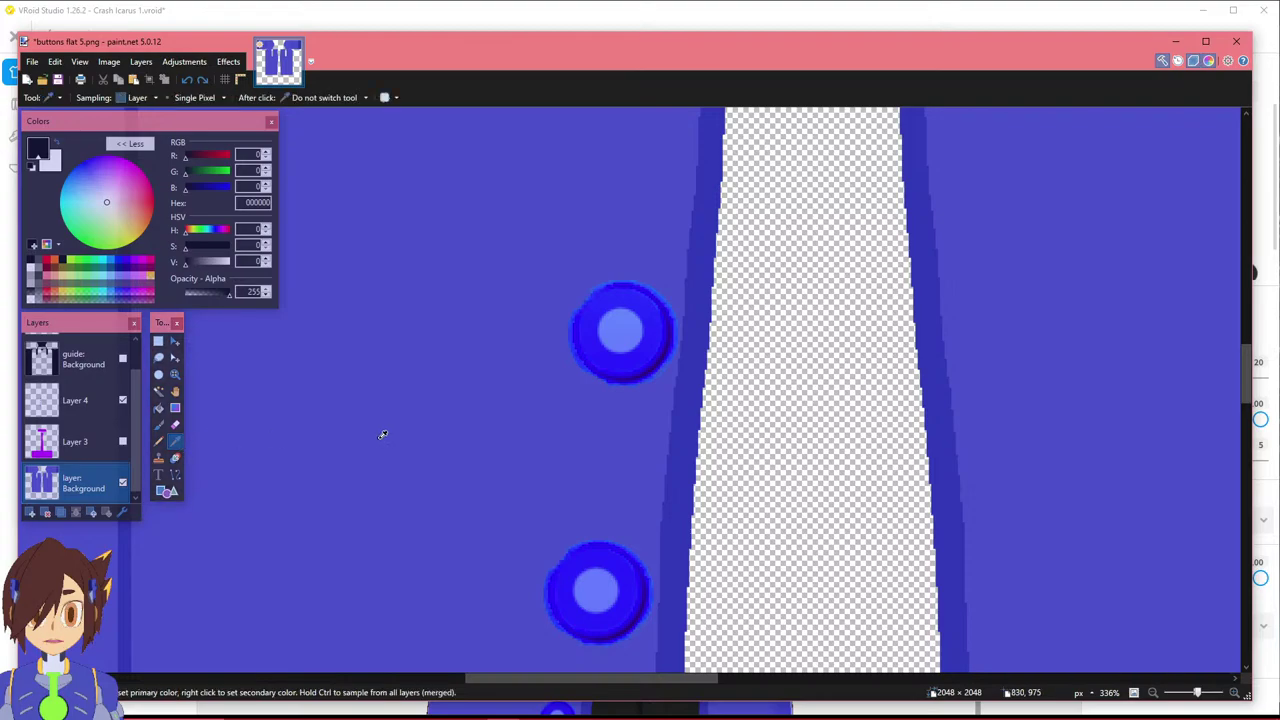
pyautogui.click(380, 434)
# Make Layer 4 active and set up the Recolor tool with a brush size of 30.
pyautogui.click(74, 401)
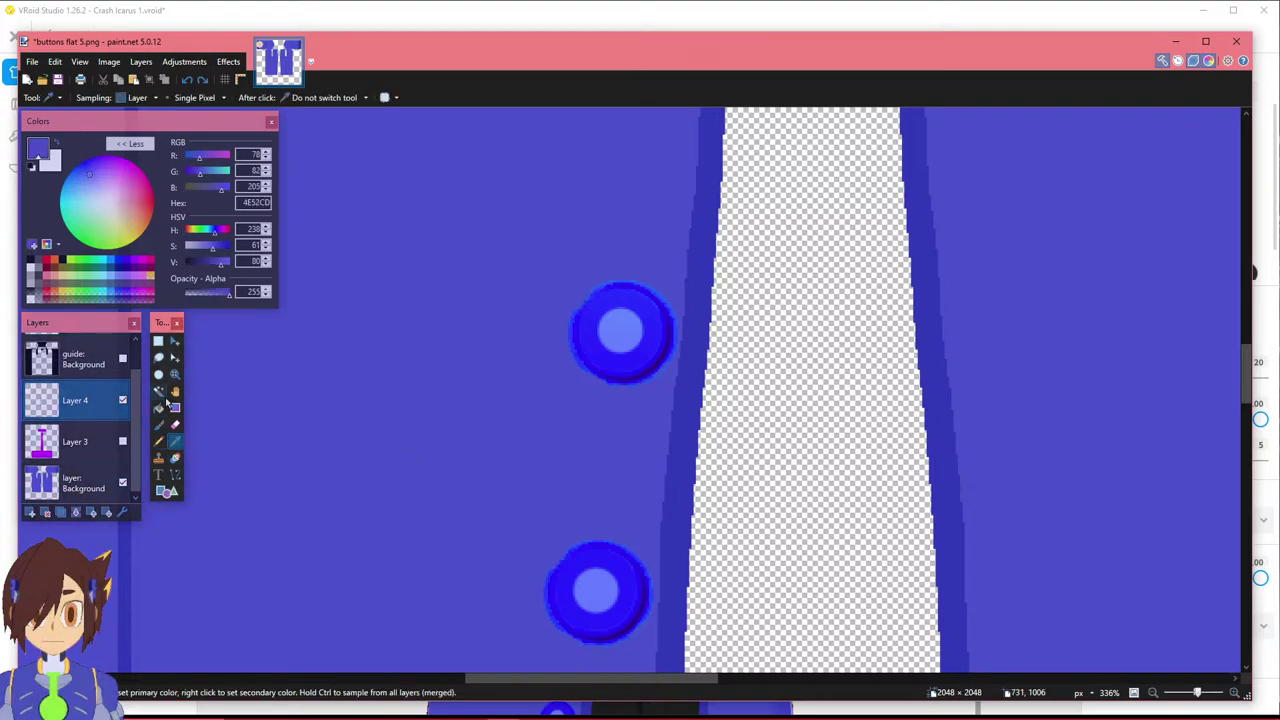
pyautogui.click(175, 458)
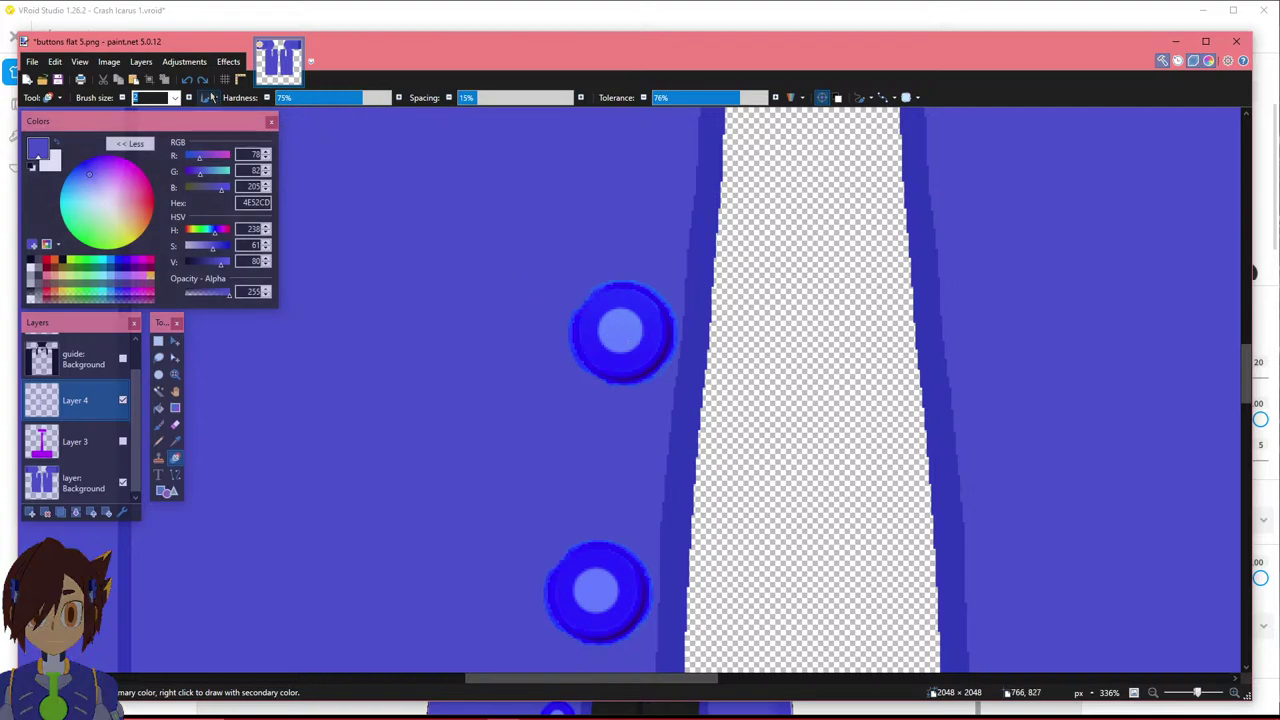
pyautogui.click(174, 97)
pyautogui.click(155, 304)
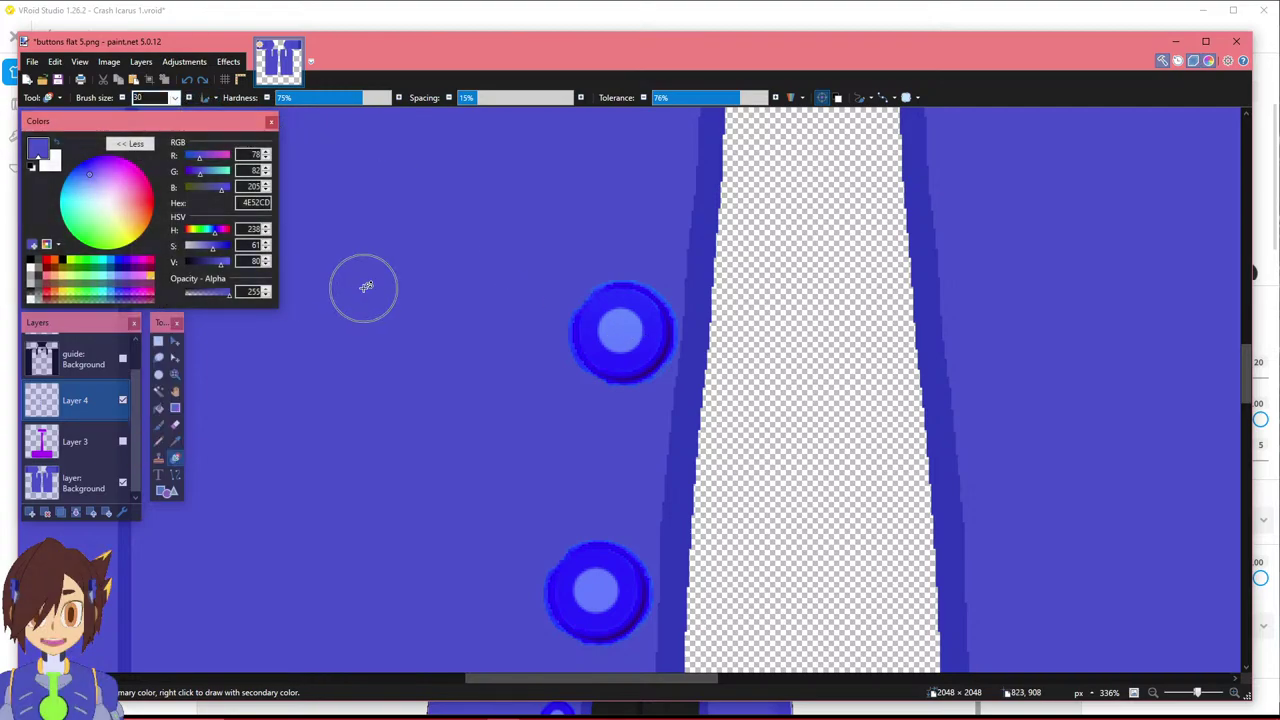
# Try recolouring the top button on Layer 4 with the Recolor tool, inspect its pixels closely, and undo it.
pyautogui.moveTo(640, 302)
pyautogui.mouseDown()
pyautogui.moveTo(611, 334)
pyautogui.moveTo(623, 323)
pyautogui.moveTo(617, 334)
pyautogui.moveTo(636, 344)
pyautogui.moveTo(624, 330)
pyautogui.moveTo(620, 372)
pyautogui.moveTo(589, 310)
pyautogui.mouseUp()
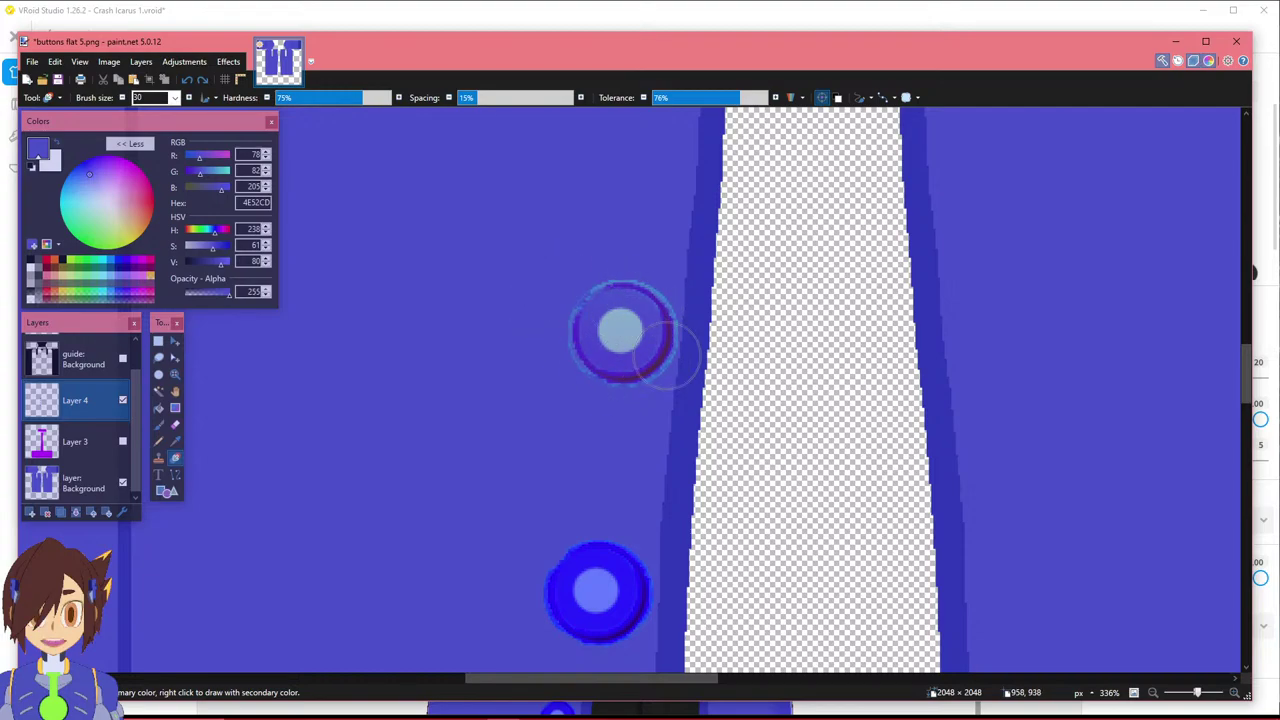
pyautogui.keyDown('ctrl'); pyautogui.scroll(7, 655, 293); pyautogui.keyUp('ctrl')
pyautogui.scroll(1, 560, 340)
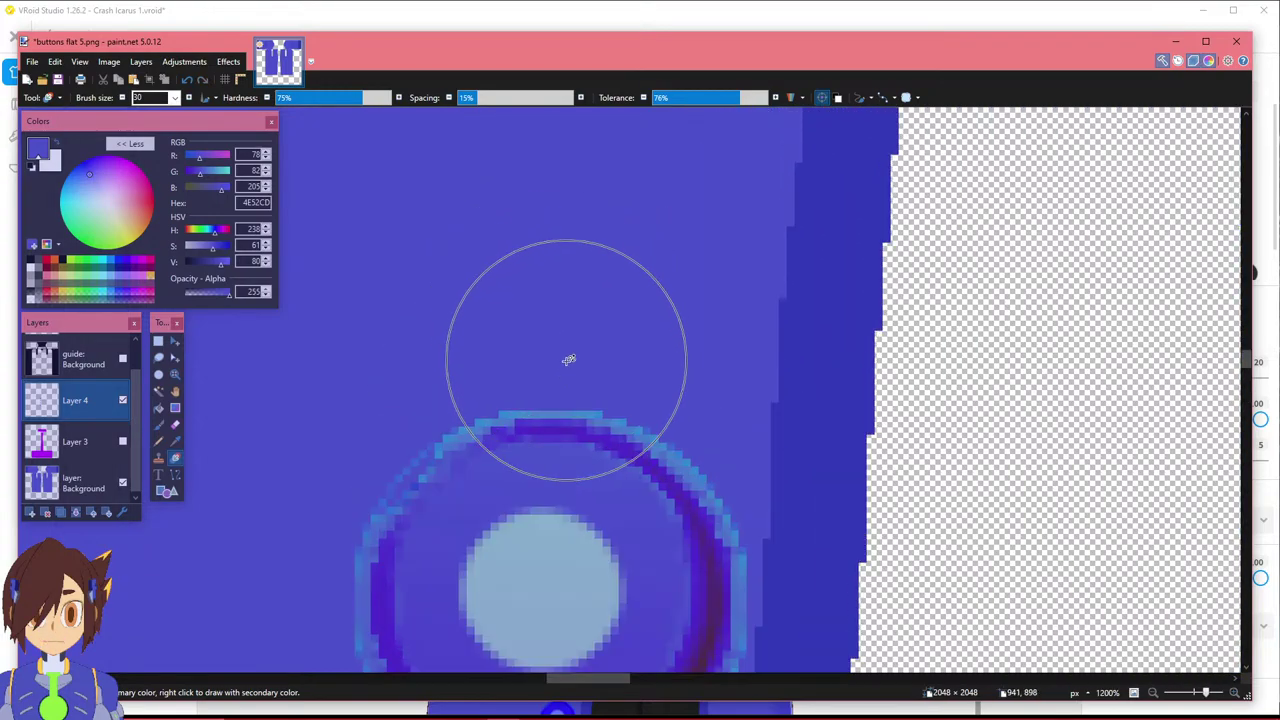
pyautogui.scroll(-3, 563, 345)
pyautogui.keyDown('ctrl'); pyautogui.scroll(-6, 548, 316); pyautogui.keyUp('ctrl')
pyautogui.scroll(3, 563, 271)
pyautogui.scroll(-3, 543, 286)
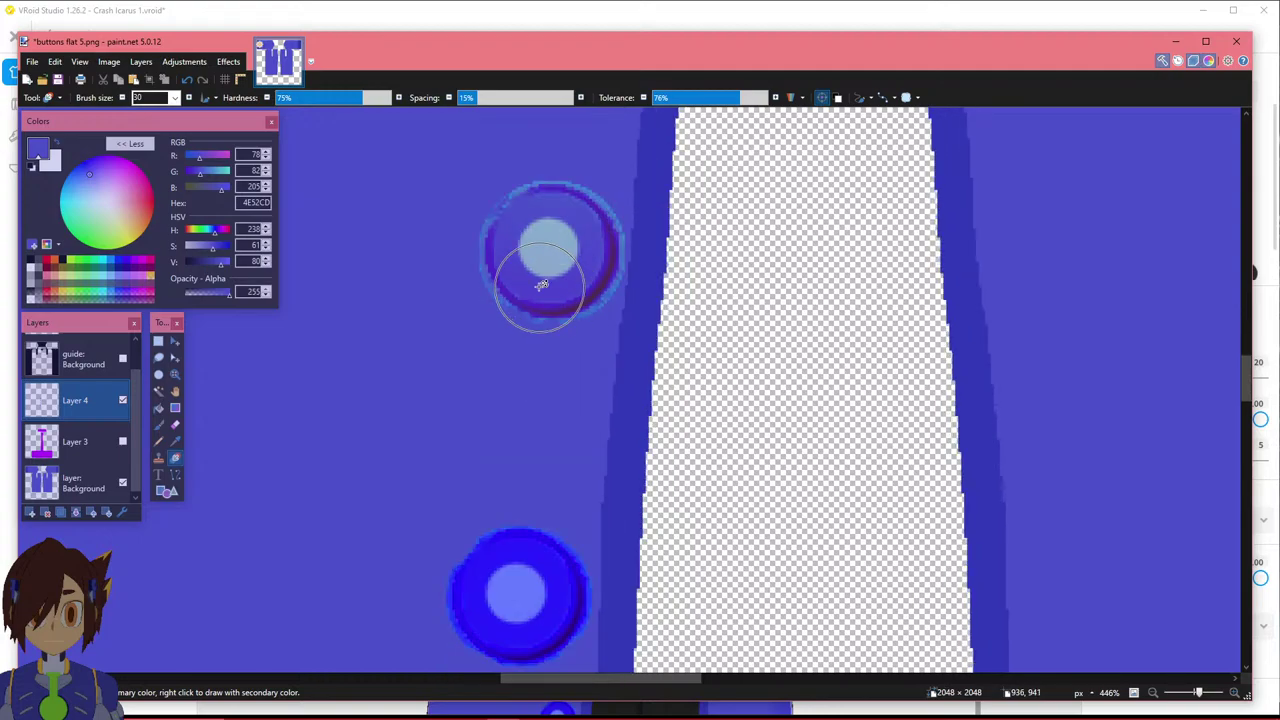
pyautogui.keyDown('ctrl'); pyautogui.scroll(3, 577, 244); pyautogui.keyUp('ctrl')
pyautogui.keyDown('ctrl'); pyautogui.scroll(1, 575, 245); pyautogui.keyUp('ctrl')
pyautogui.scroll(2, 575, 247)
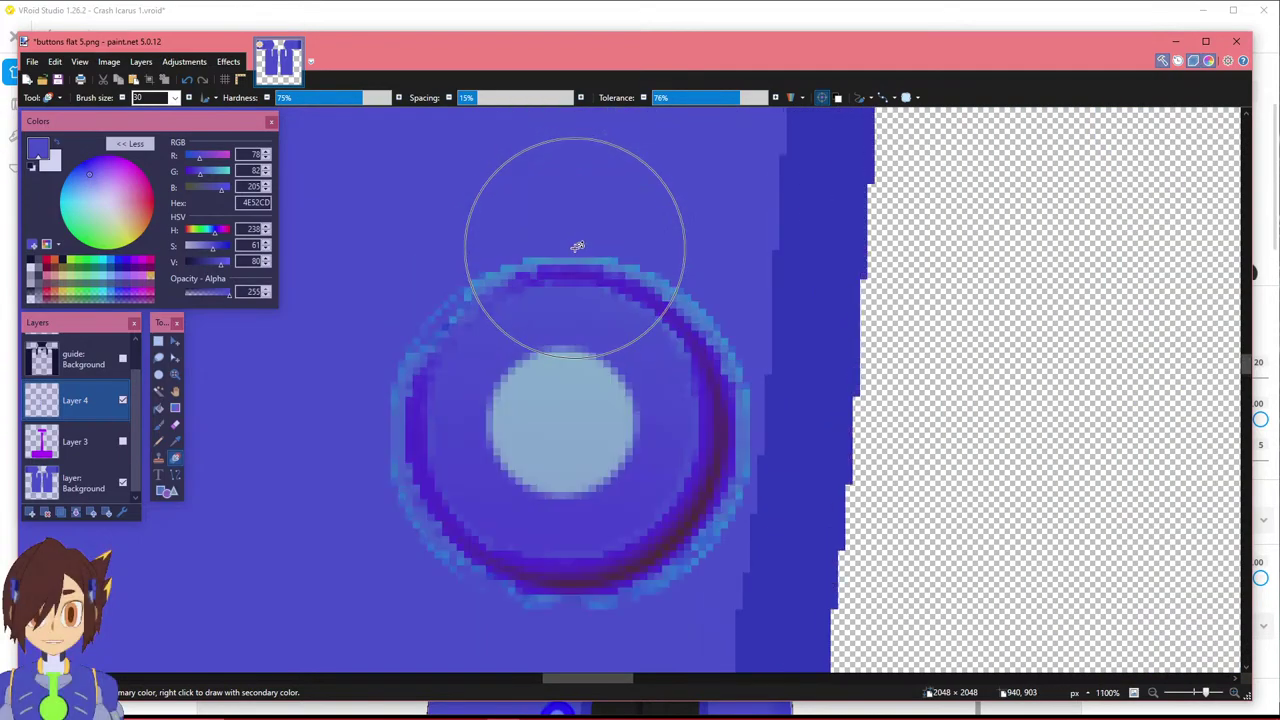
pyautogui.hotkey('ctrl', 'z')
# Try a second Recolor pass over the top button and compare it with the other coat buttons.
pyautogui.moveTo(679, 347)
pyautogui.mouseDown()
pyautogui.moveTo(720, 425)
pyautogui.moveTo(743, 414)
pyautogui.moveTo(695, 315)
pyautogui.moveTo(487, 291)
pyautogui.moveTo(589, 511)
pyautogui.moveTo(474, 374)
pyautogui.moveTo(722, 413)
pyautogui.mouseUp()
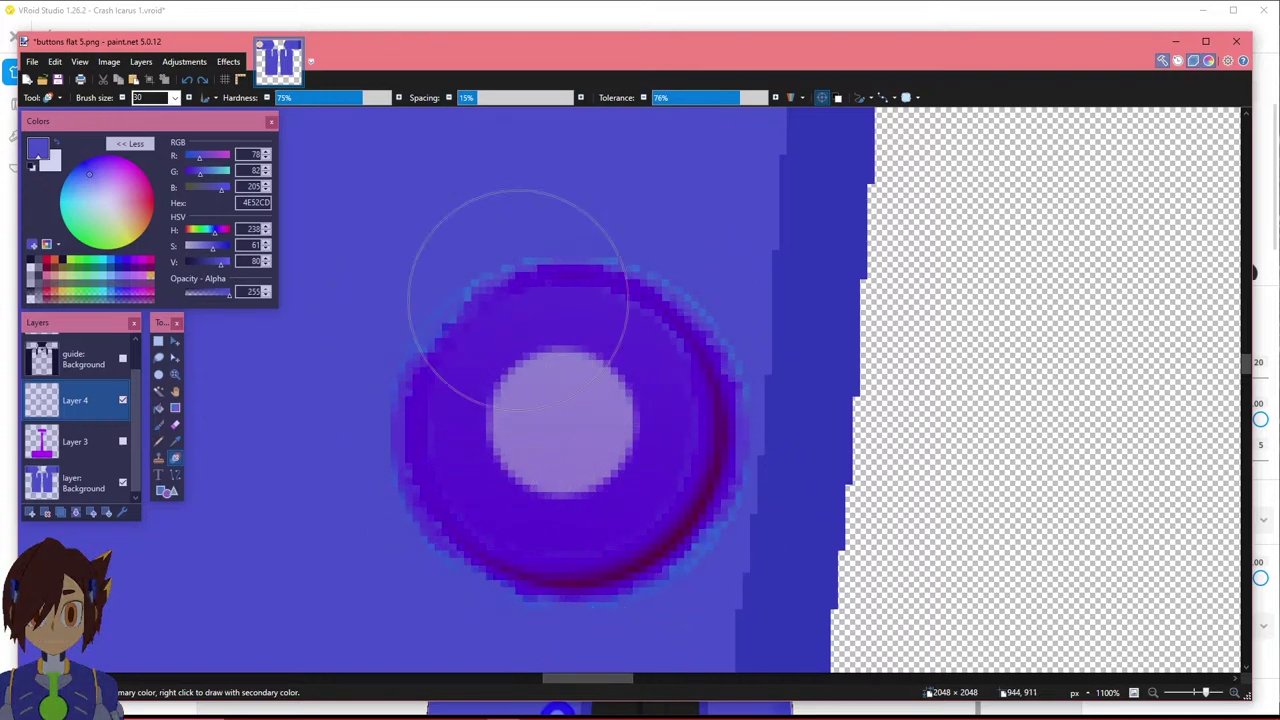
pyautogui.keyDown('ctrl'); pyautogui.scroll(-8, 598, 490); pyautogui.keyUp('ctrl')
pyautogui.keyDown('ctrl'); pyautogui.scroll(-5, 598, 490); pyautogui.keyUp('ctrl')
pyautogui.scroll(3, 431, 309)
pyautogui.keyDown('ctrl'); pyautogui.scroll(-2, 436, 316); pyautogui.keyUp('ctrl')
pyautogui.keyDown('ctrl'); pyautogui.scroll(-1, 436, 316); pyautogui.keyUp('ctrl')
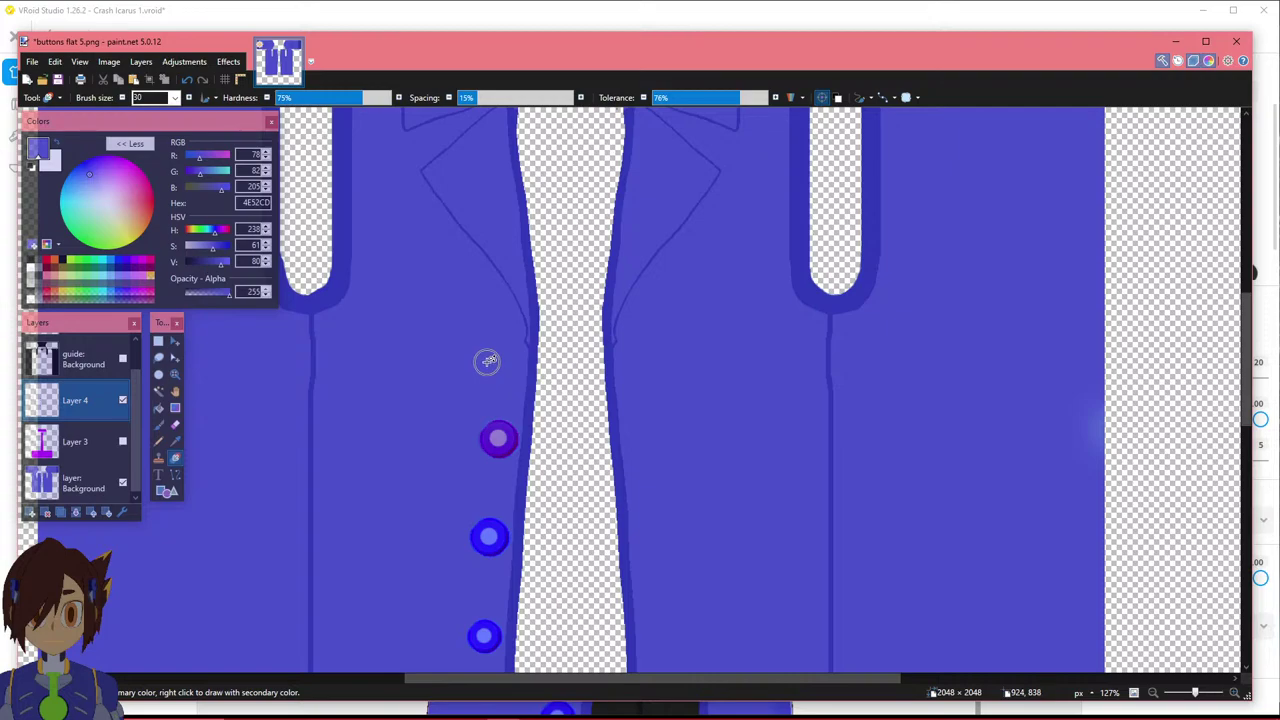
pyautogui.click(487, 432)
# Try recolouring the coat's top button on Layer 4 with long Recolor strokes across its face and rim.
pyautogui.keyDown('ctrl'); pyautogui.scroll(9, 487, 432); pyautogui.keyUp('ctrl')
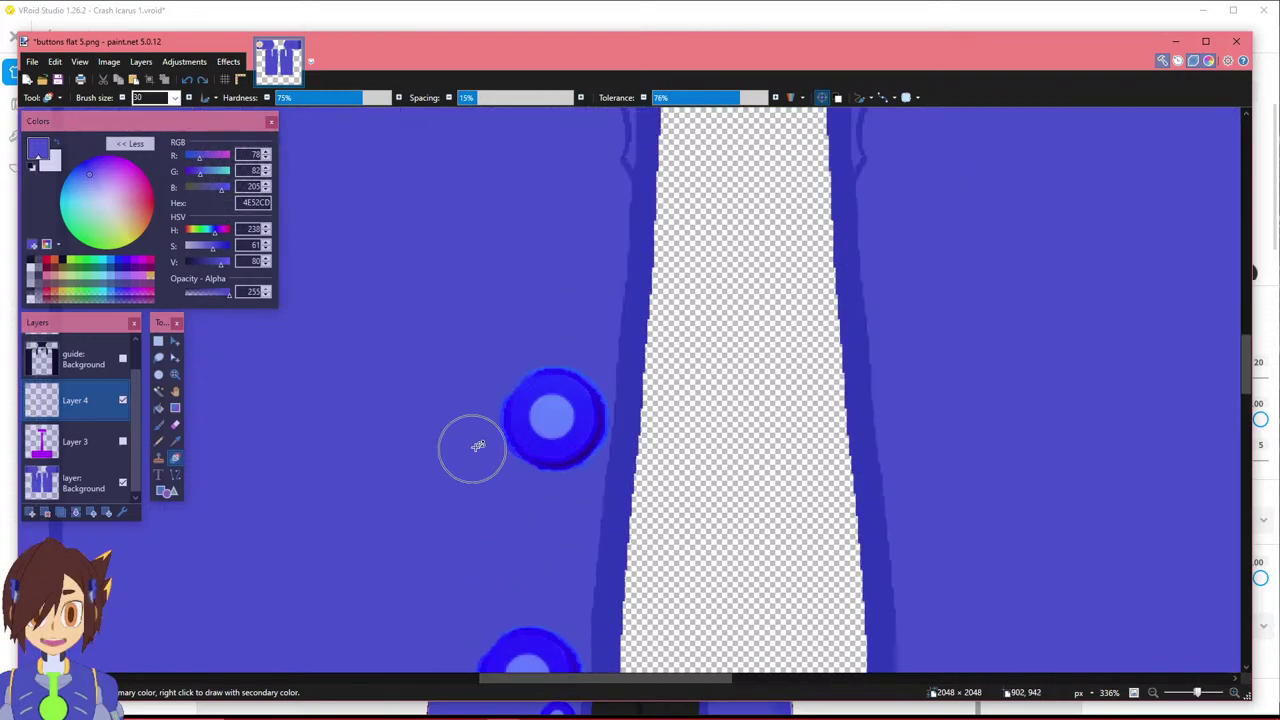
pyautogui.moveTo(603, 403)
pyautogui.mouseDown()
pyautogui.moveTo(663, 337)
pyautogui.moveTo(643, 257)
pyautogui.moveTo(786, 457)
pyautogui.moveTo(700, 198)
pyautogui.mouseUp()
pyautogui.moveTo(640, 367)
pyautogui.mouseDown()
pyautogui.moveTo(606, 449)
pyautogui.moveTo(586, 451)
pyautogui.moveTo(563, 340)
pyautogui.moveTo(818, 437)
pyautogui.mouseUp()
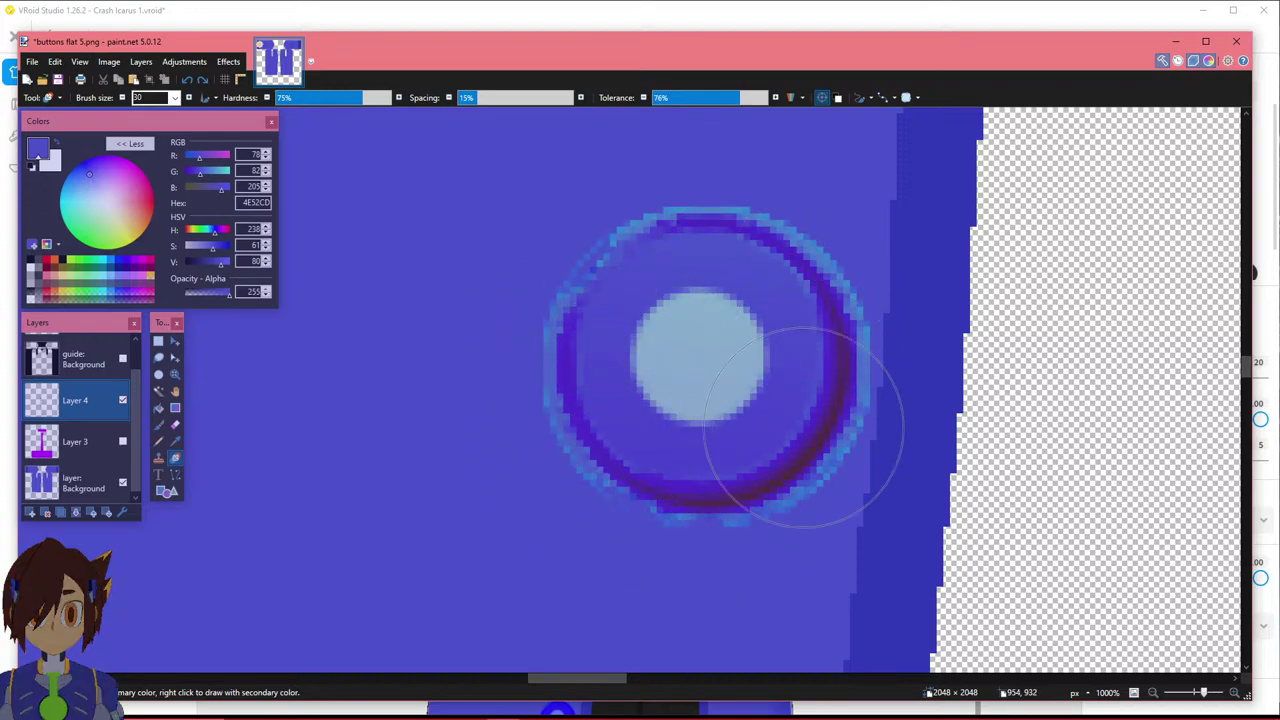
pyautogui.hotkey('ctrl', 'z')
pyautogui.moveTo(586, 429)
pyautogui.mouseDown()
pyautogui.moveTo(557, 400)
pyautogui.moveTo(700, 243)
pyautogui.moveTo(794, 514)
pyautogui.moveTo(909, 357)
pyautogui.mouseUp()
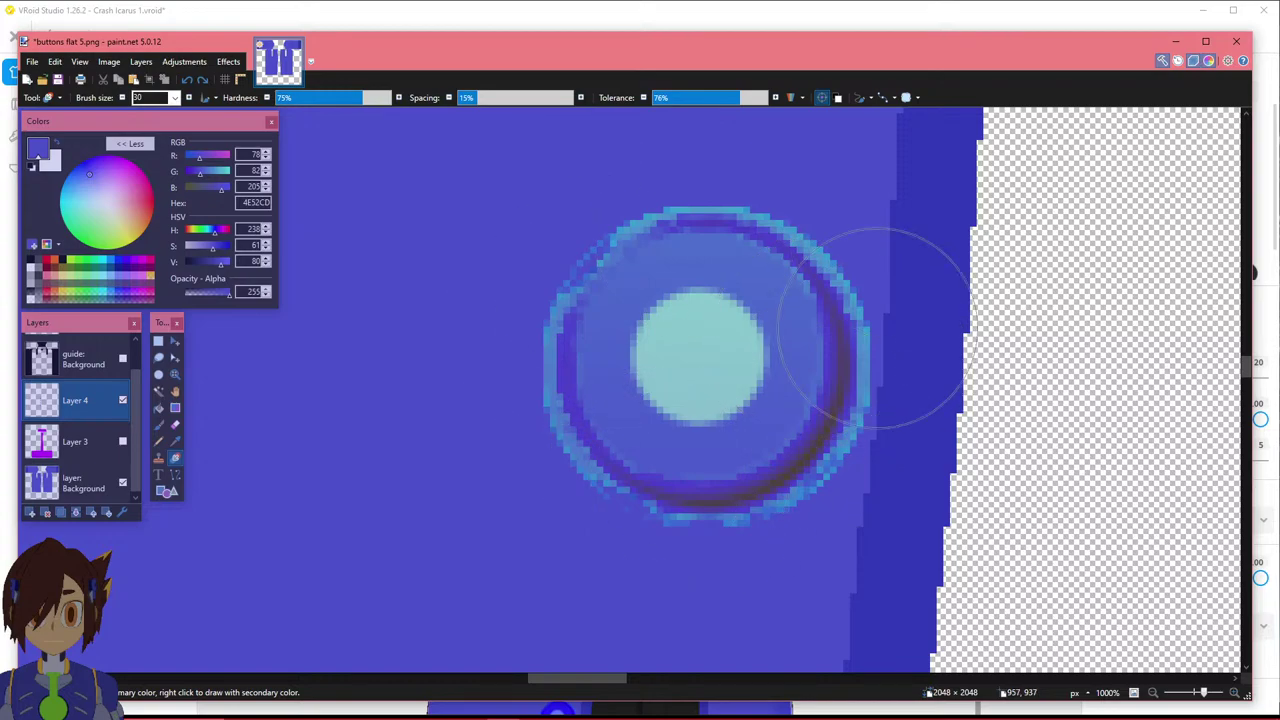
pyautogui.keyDown('ctrl'); pyautogui.scroll(-7, 920, 390); pyautogui.keyUp('ctrl')
pyautogui.hotkey('ctrl', 'z')
# Try a short Recolor stroke at the top button's outer edge and undo the recent strokes.
pyautogui.keyDown('ctrl'); pyautogui.scroll(8, 950, 397); pyautogui.keyUp('ctrl')
pyautogui.moveTo(880, 412)
pyautogui.mouseDown()
pyautogui.moveTo(686, 371)
pyautogui.moveTo(944, 354)
pyautogui.mouseUp()
pyautogui.hotkey('ctrl', 'z')
pyautogui.hotkey('ctrl', 'z')
pyautogui.hotkey('ctrl', 'z')
pyautogui.hotkey('ctrl', 'z')
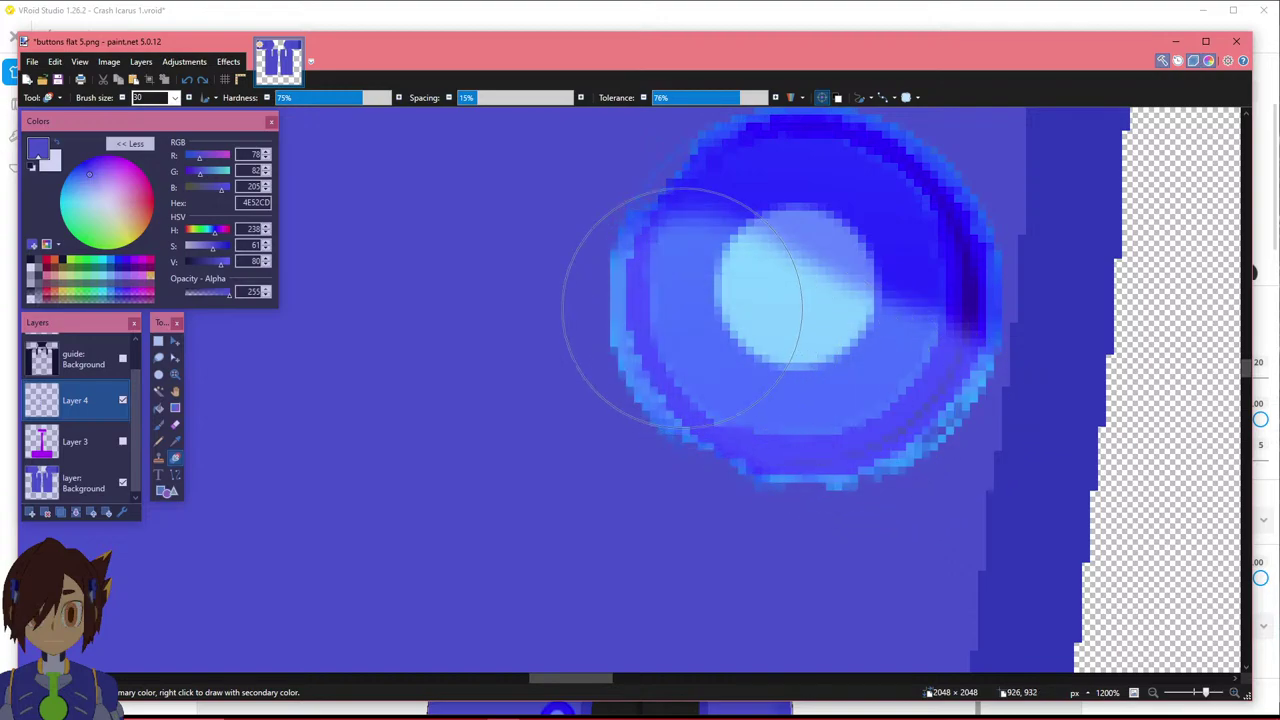
# Redo and undo the top button's Recolor strokes to compare them, and try one more stroke across its face before undoing it.
pyautogui.hotkey('ctrl', 'y')
pyautogui.hotkey('ctrl', 'y')
pyautogui.hotkey('ctrl', 'y')
pyautogui.hotkey('ctrl', 'z')
pyautogui.hotkey('ctrl', 'z')
pyautogui.hotkey('ctrl', 'z')
pyautogui.hotkey('ctrl', 'z')
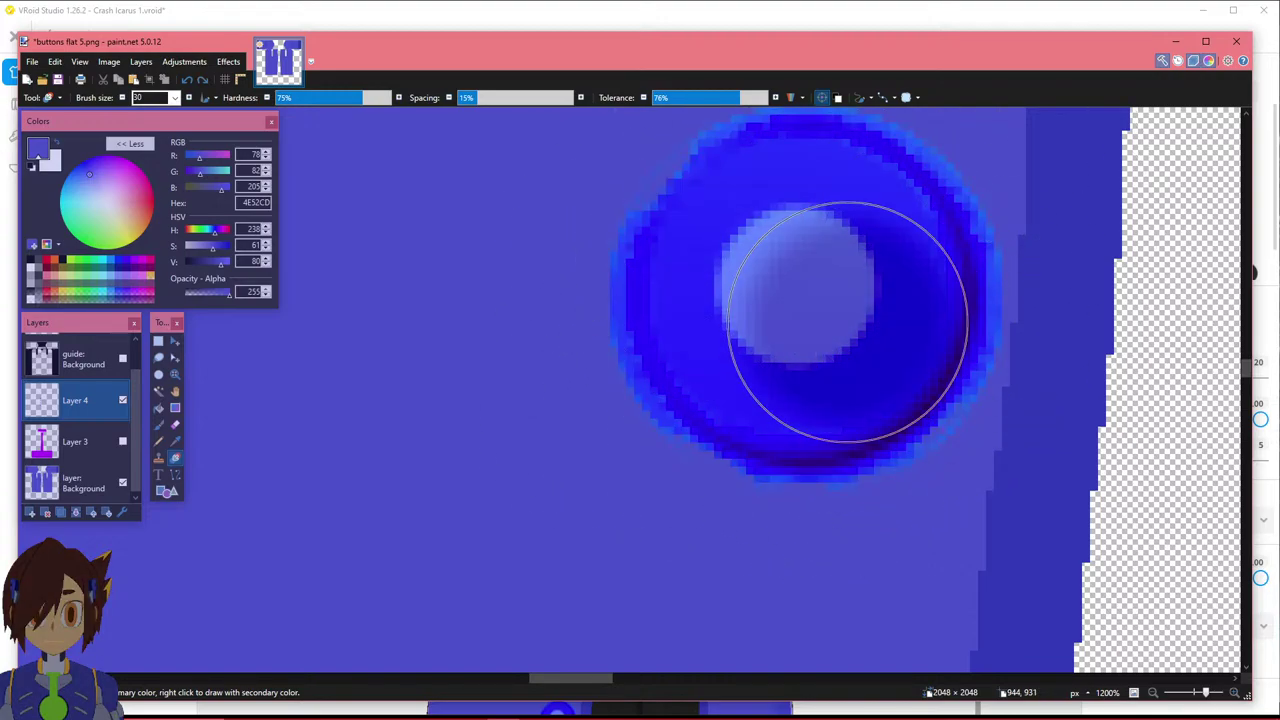
pyautogui.hotkey('ctrl', 'y')
pyautogui.moveTo(860, 384)
pyautogui.mouseDown()
pyautogui.moveTo(982, 276)
pyautogui.moveTo(904, 356)
pyautogui.moveTo(700, 332)
pyautogui.mouseUp()
pyautogui.hotkey('ctrl', 'z')
pyautogui.keyDown('ctrl'); pyautogui.scroll(-7, 695, 329); pyautogui.keyUp('ctrl')
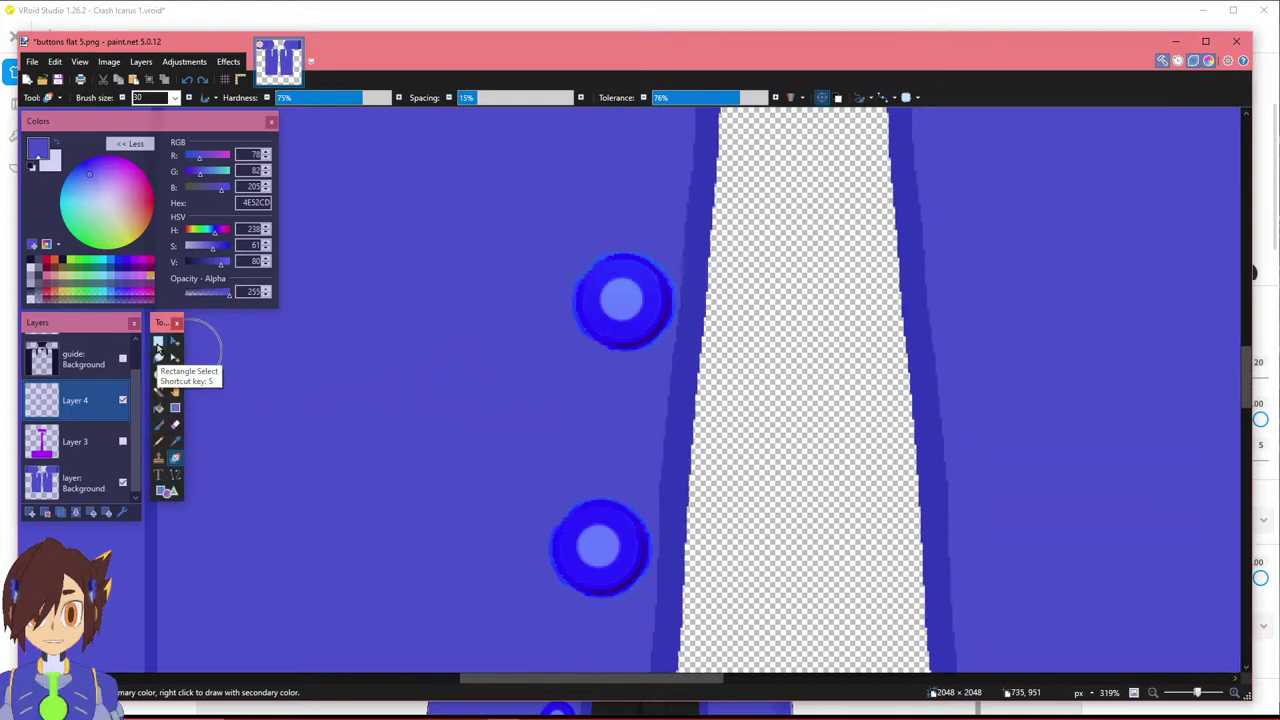
# Start a Hue / Saturation adjustment on Layer 4 with the saturation at 70 and the hue at -10.
pyautogui.click(184, 61)
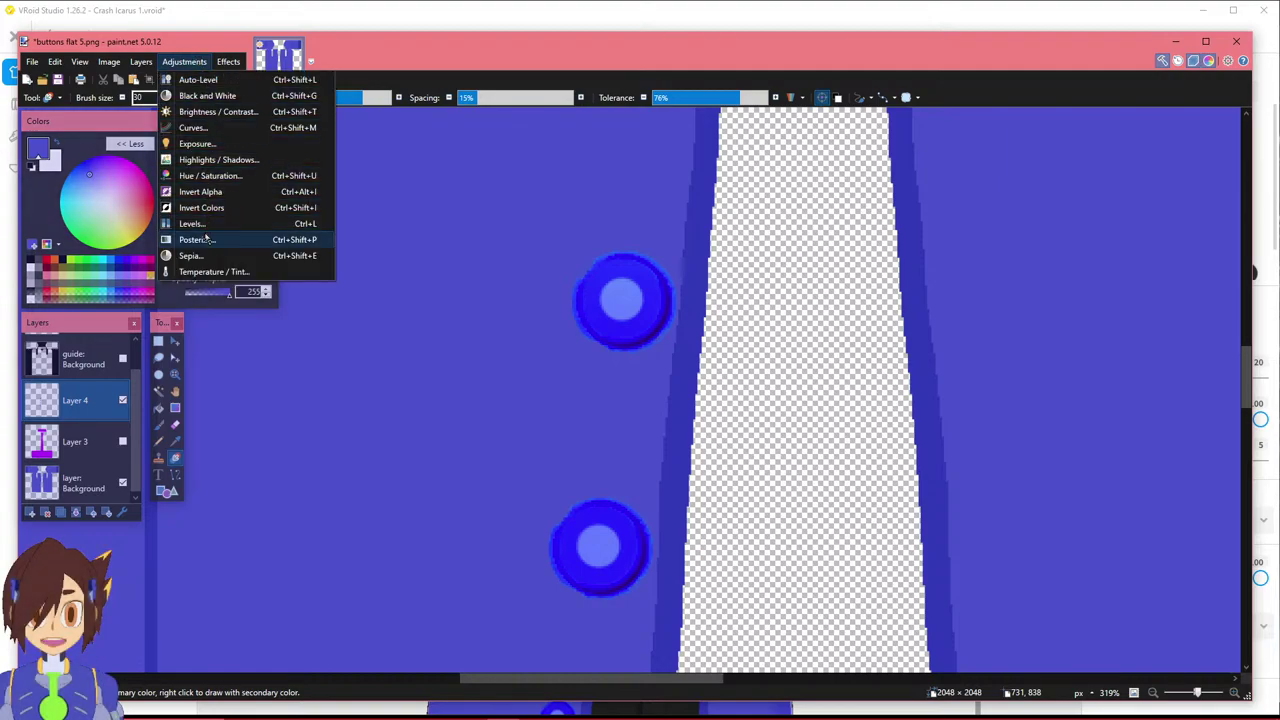
pyautogui.click(200, 176)
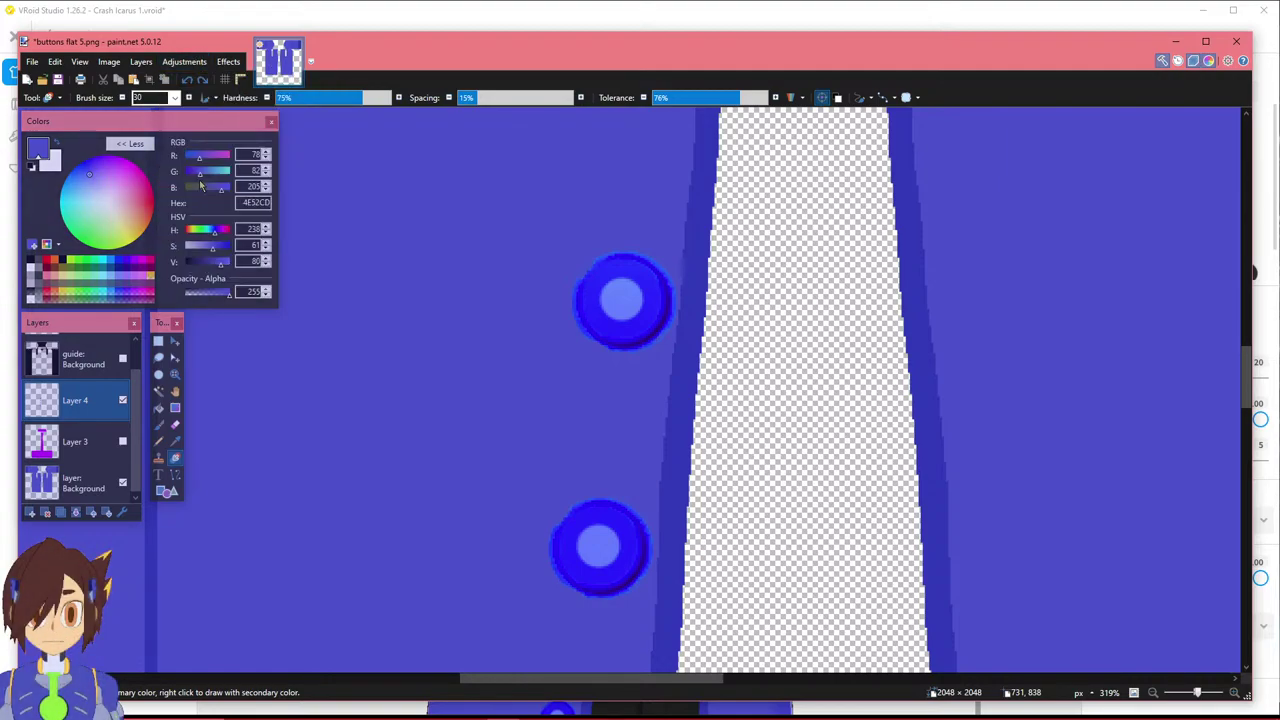
pyautogui.moveTo(655, 305); pyautogui.dragTo(422, 284)
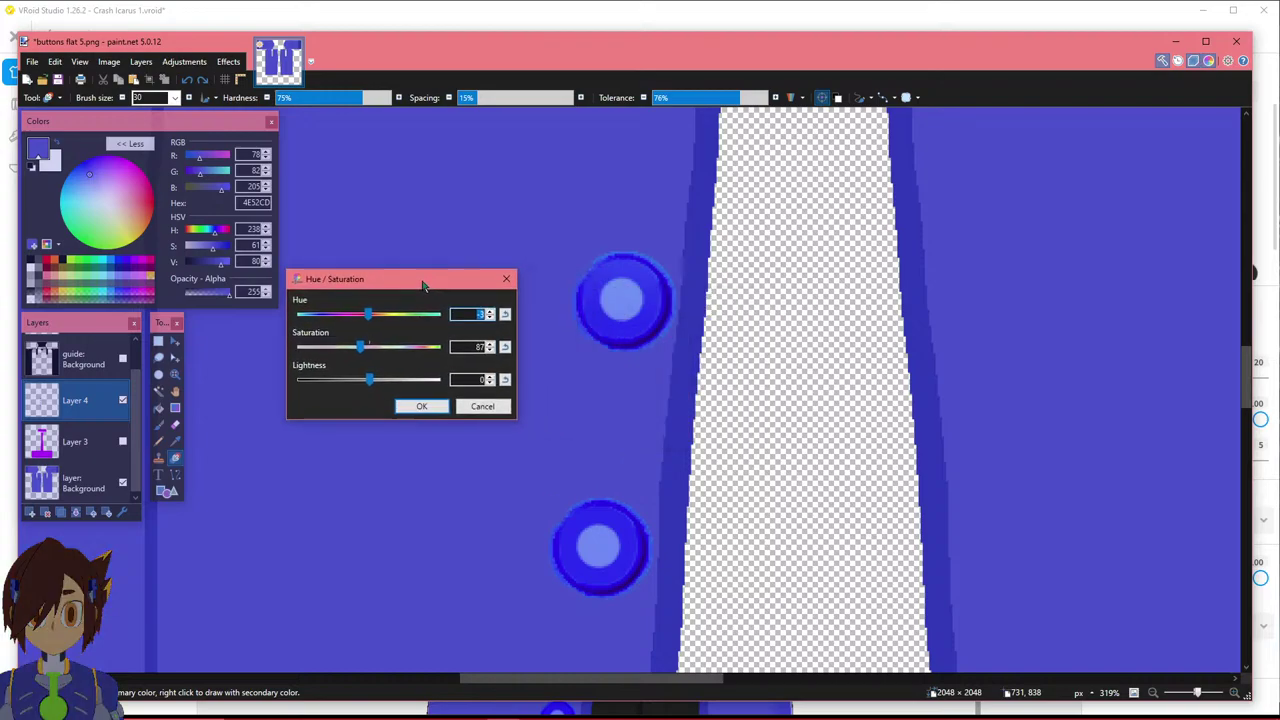
pyautogui.click(491, 352)
pyautogui.click(491, 352)
pyautogui.click(491, 352)
pyautogui.click(491, 352)
pyautogui.click(491, 352)
pyautogui.click(490, 351)
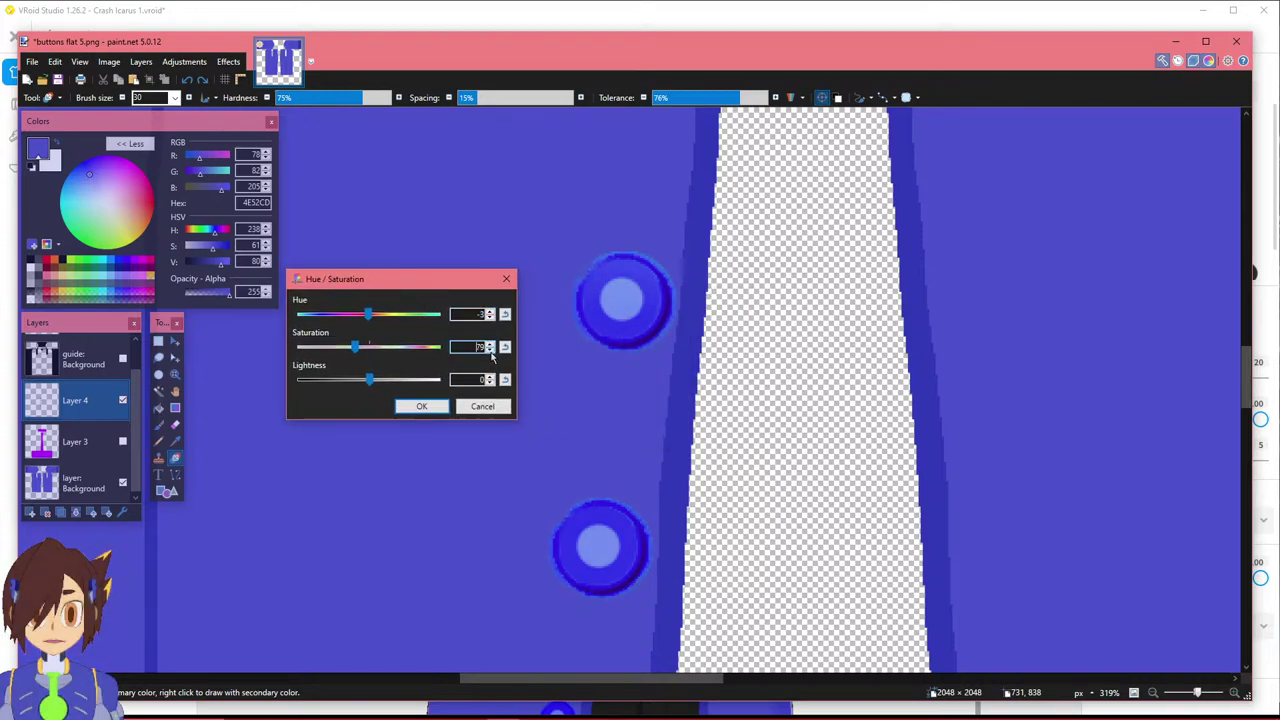
pyautogui.click(490, 351)
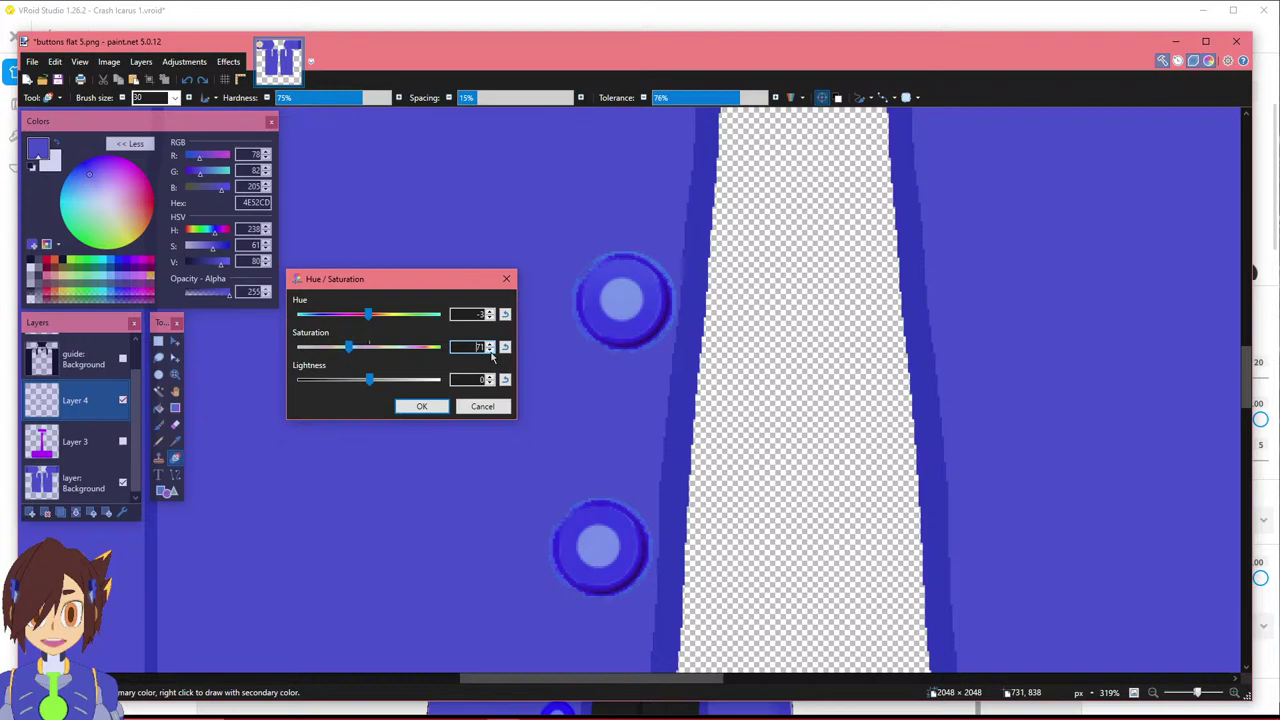
pyautogui.click(490, 318)
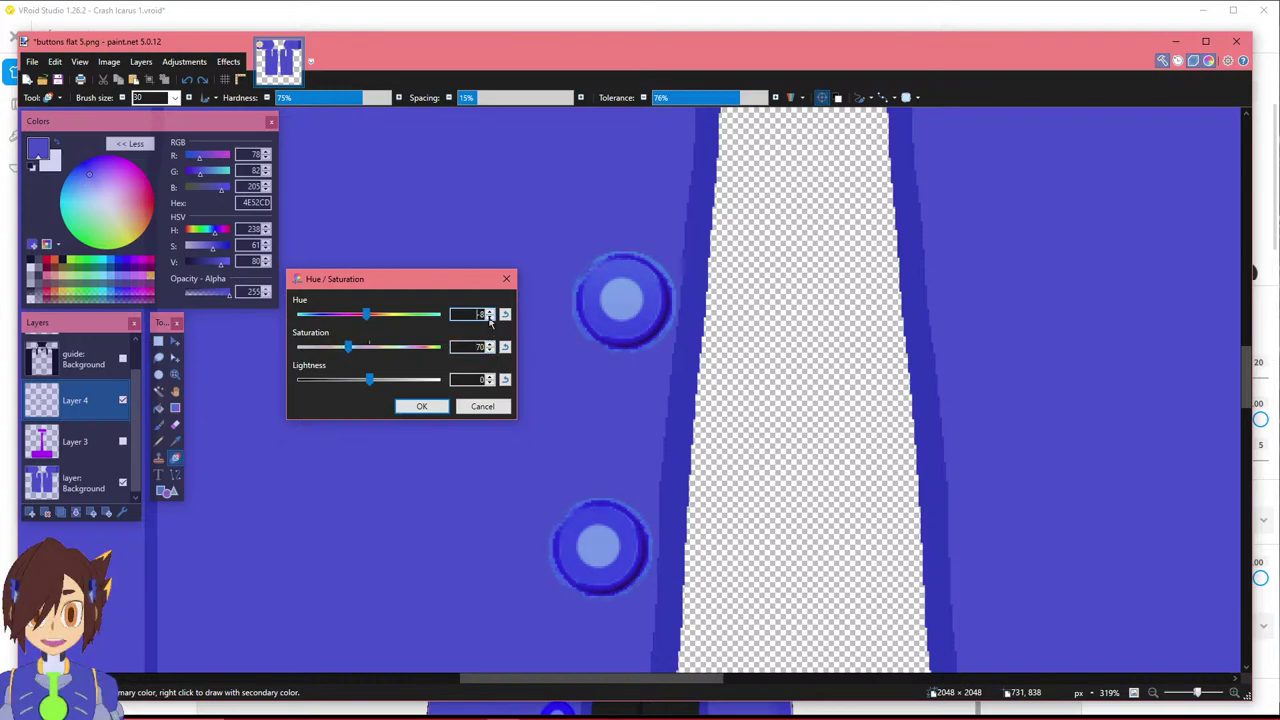
pyautogui.click(490, 318)
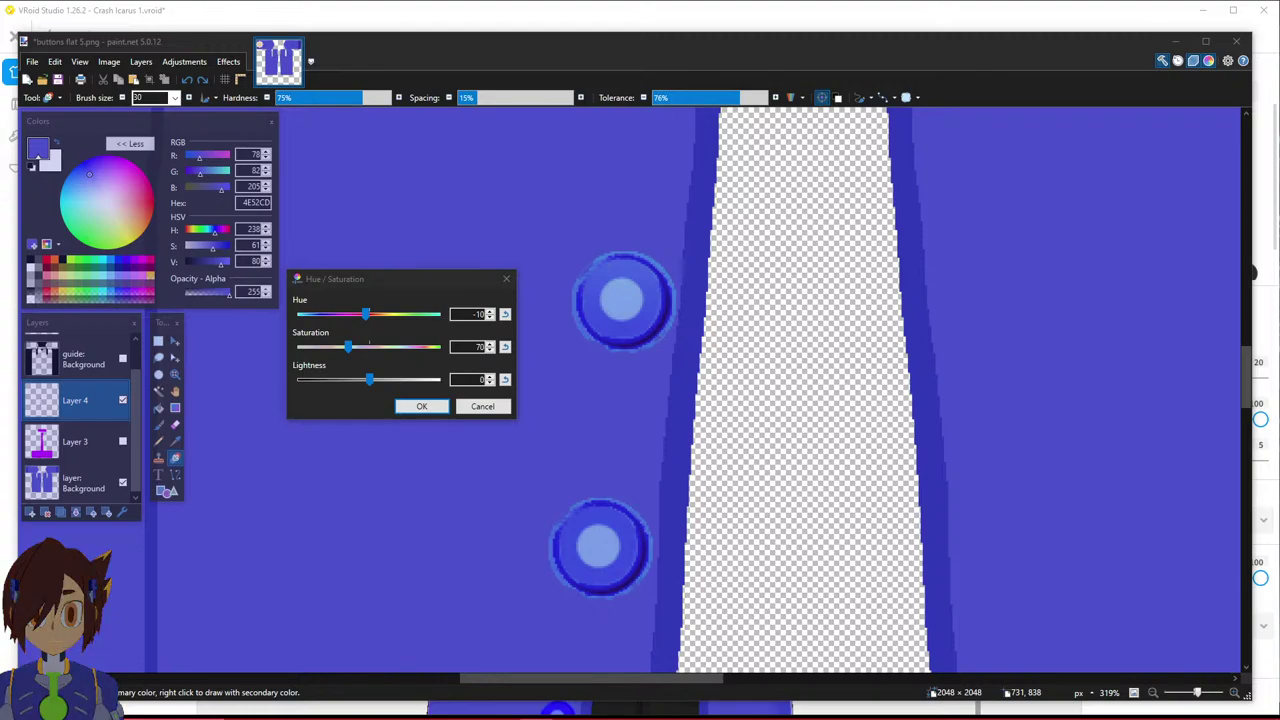
# Set the saturation to 65 and the hue to -3, and apply the adjustment to the buttons.
pyautogui.click(489, 351)
pyautogui.click(489, 351)
pyautogui.click(489, 351)
pyautogui.click(489, 351)
pyautogui.click(490, 314)
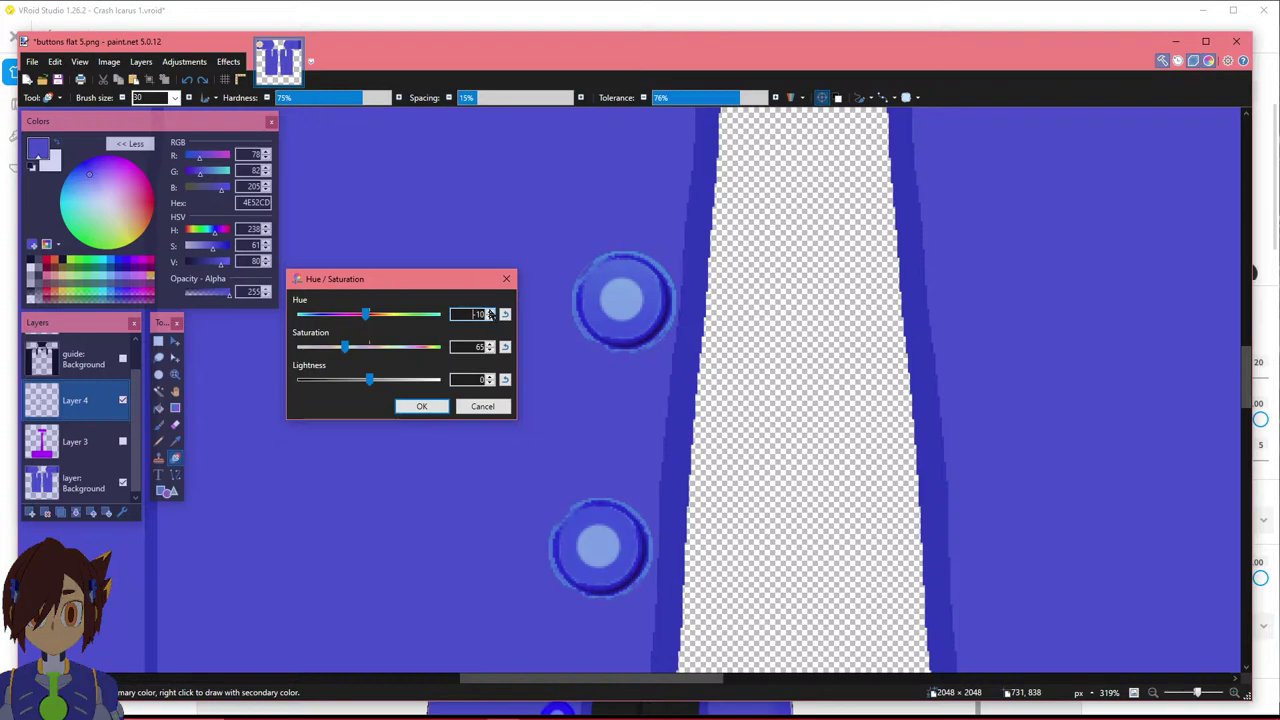
pyautogui.click(490, 313)
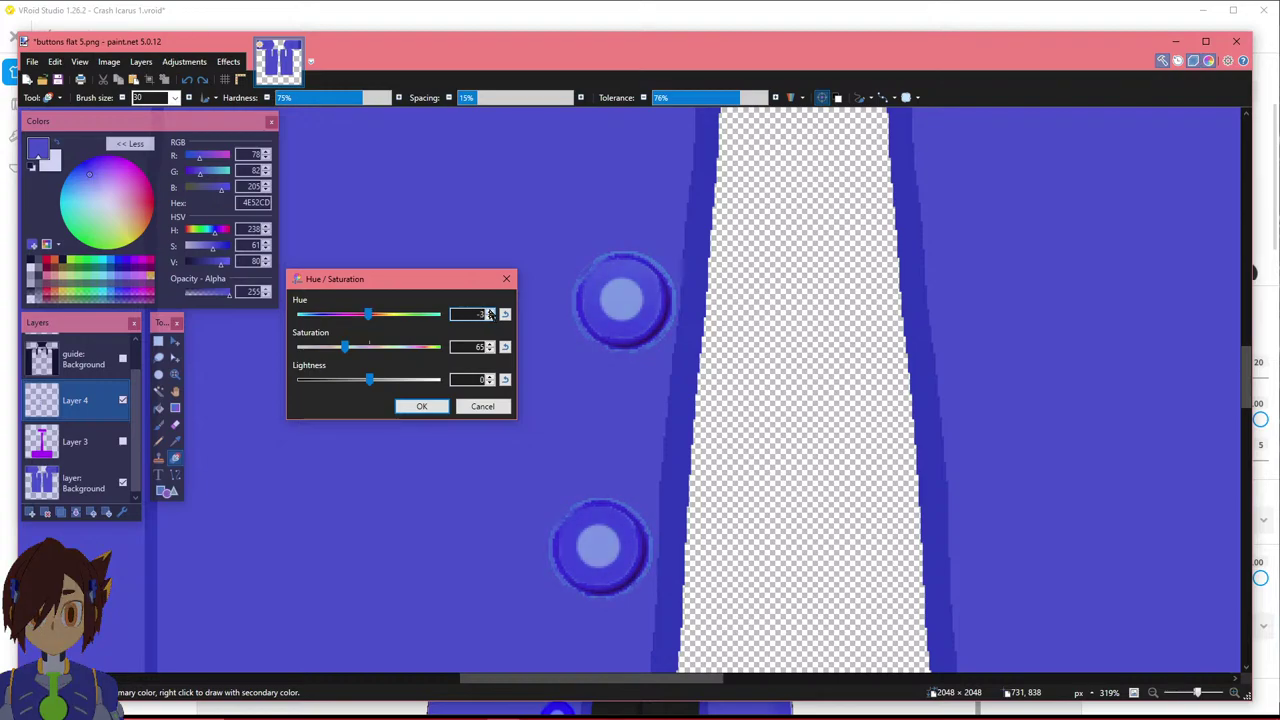
pyautogui.click(431, 408)
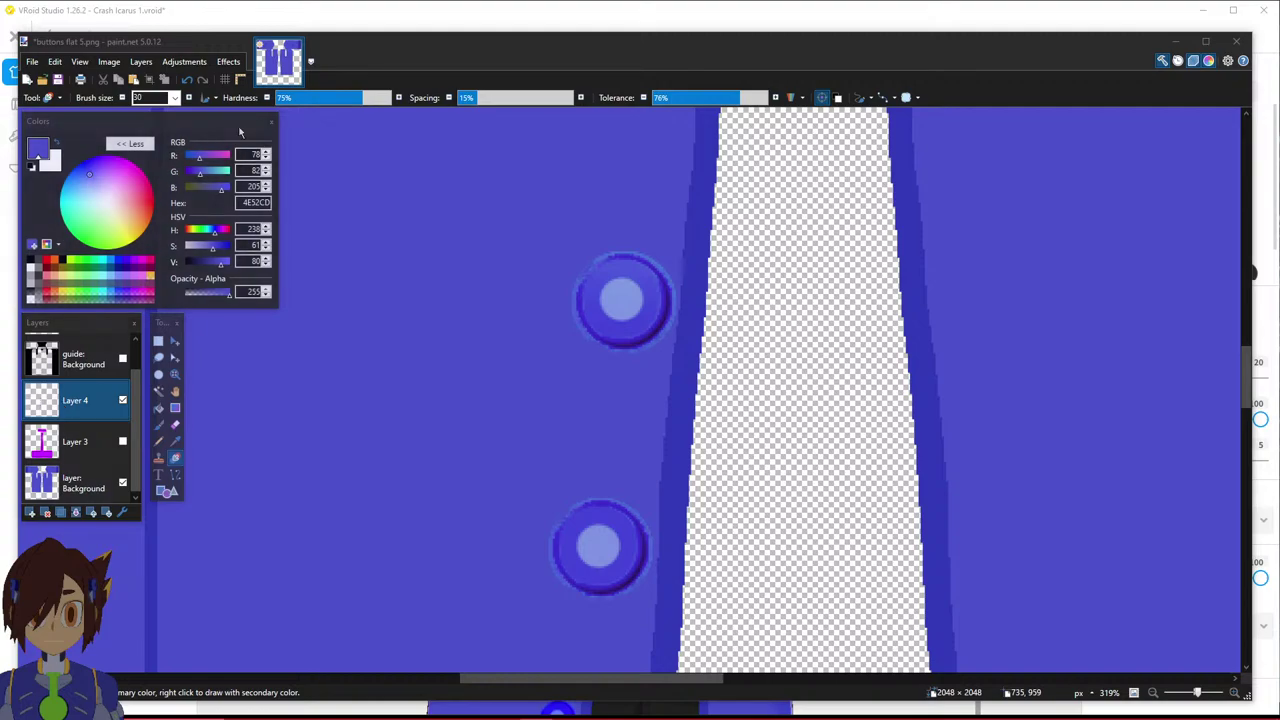
# Try a second Hue / Saturation adjustment on Layer 4 with the saturation at 87, and cancel it.
pyautogui.click(184, 61)
pyautogui.click(244, 176)
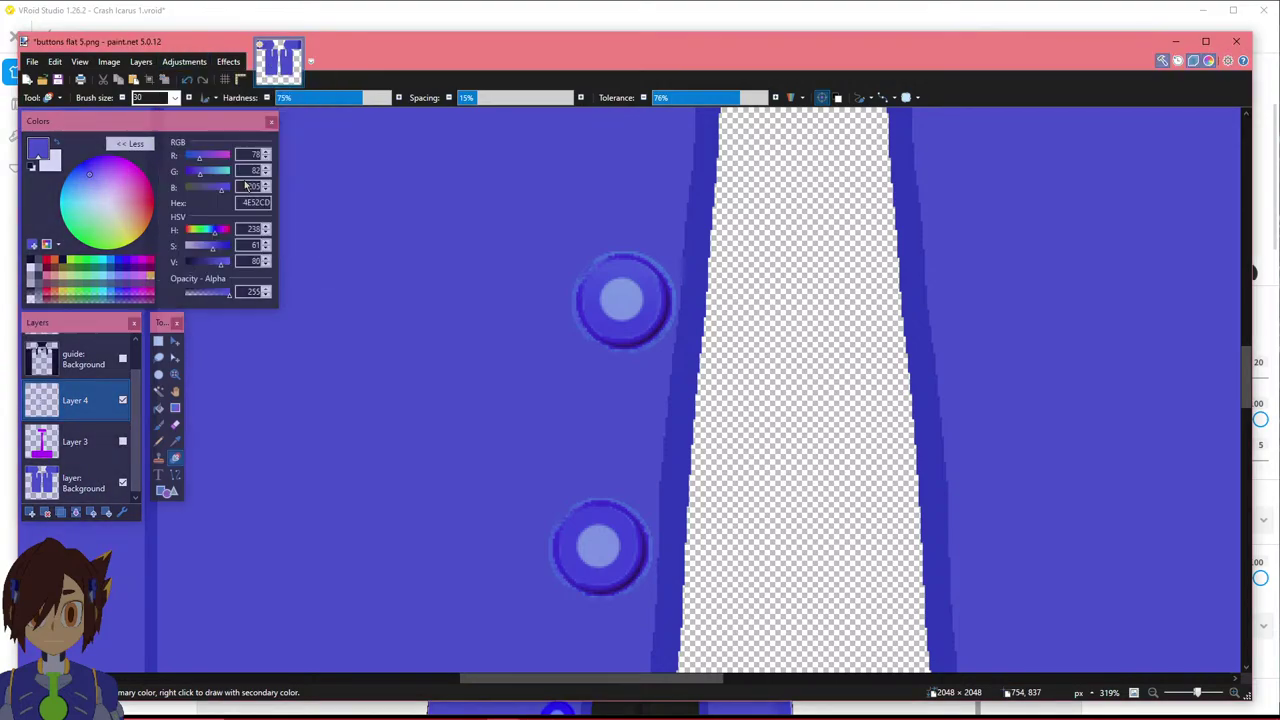
pyautogui.moveTo(682, 301); pyautogui.dragTo(392, 314)
pyautogui.click(432, 382)
pyautogui.click(432, 382)
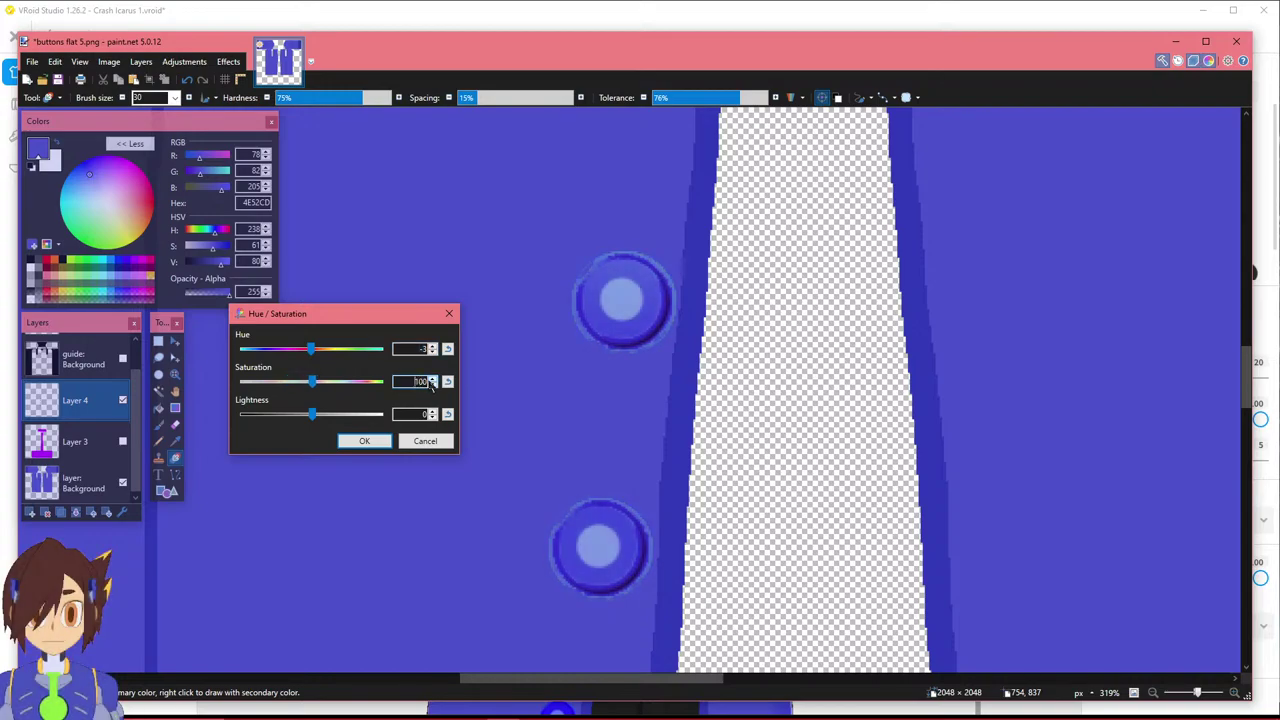
pyautogui.click(431, 385)
pyautogui.click(431, 385)
pyautogui.click(431, 385)
pyautogui.scroll(-6, 432, 384)
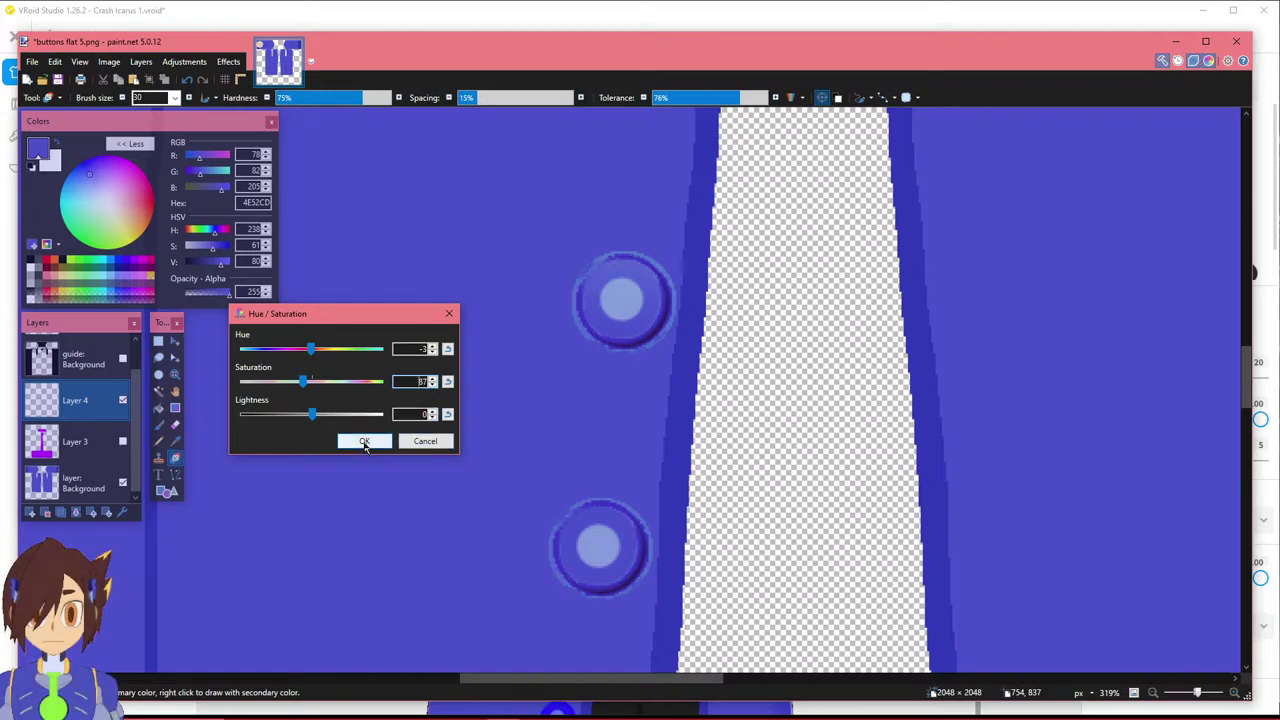
pyautogui.click(419, 443)
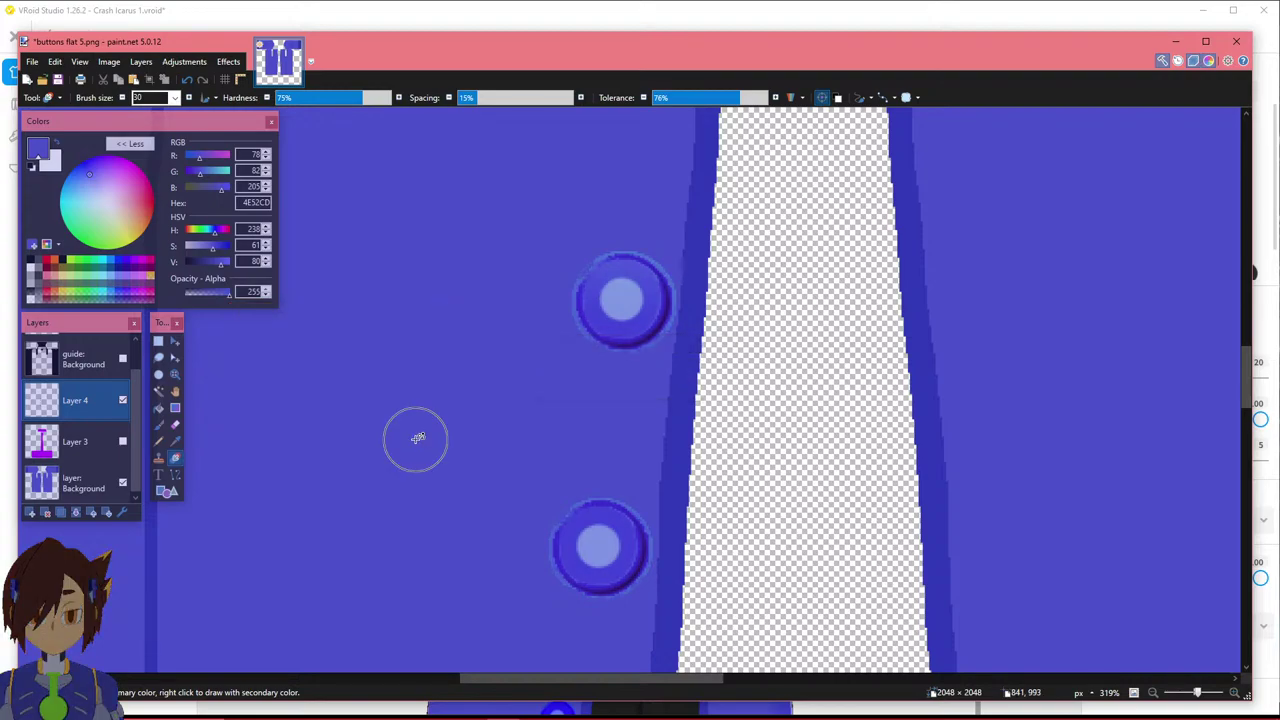
# Start saving the coat texture as a new file in the outfit - coat folder, with PNG as the file type.
pyautogui.keyDown('ctrl'); pyautogui.scroll(-1, 462, 402); pyautogui.keyUp('ctrl')
pyautogui.keyDown('ctrl'); pyautogui.scroll(-1, 462, 400); pyautogui.keyUp('ctrl')
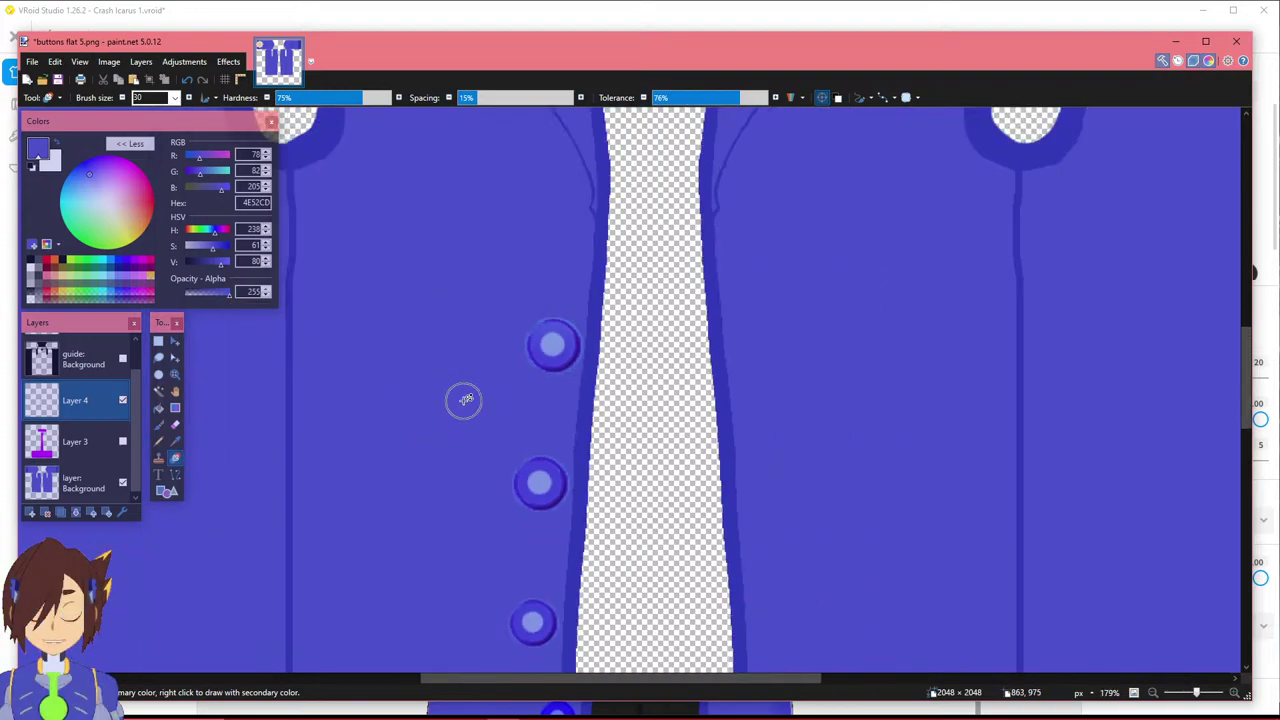
pyautogui.keyDown('ctrl'); pyautogui.scroll(-1, 550, 390); pyautogui.keyUp('ctrl')
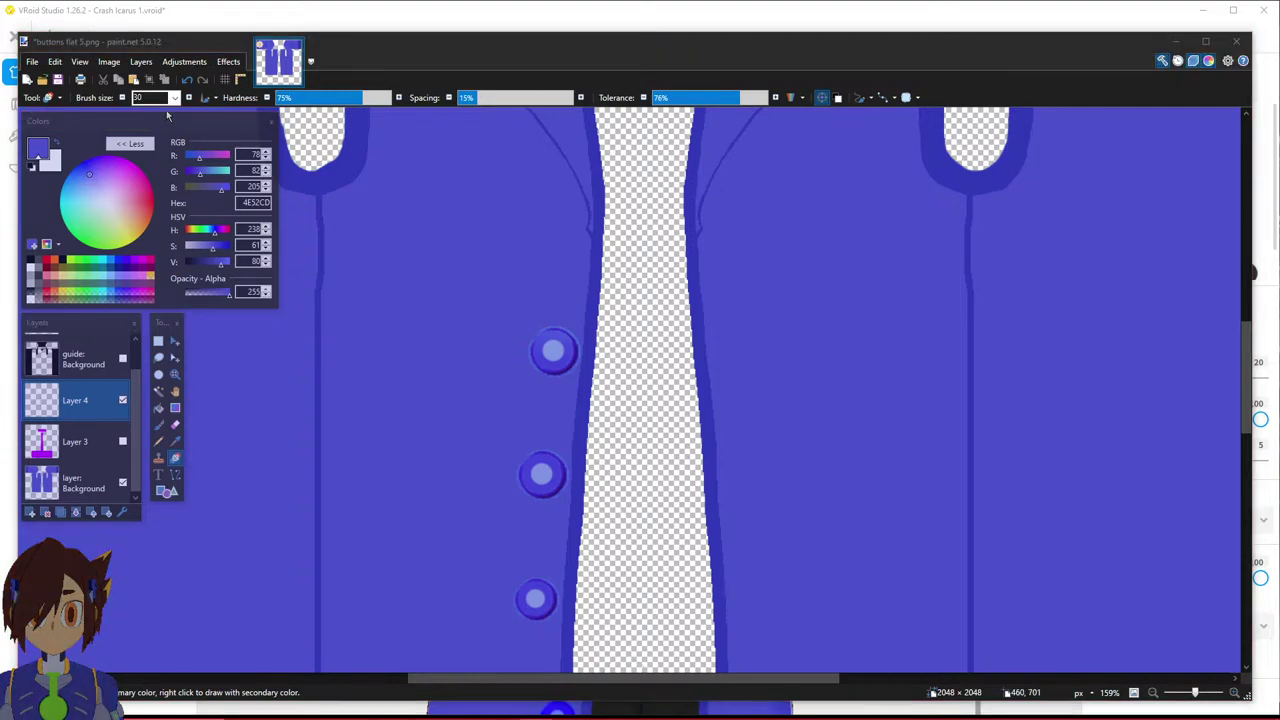
pyautogui.click(423, 61)
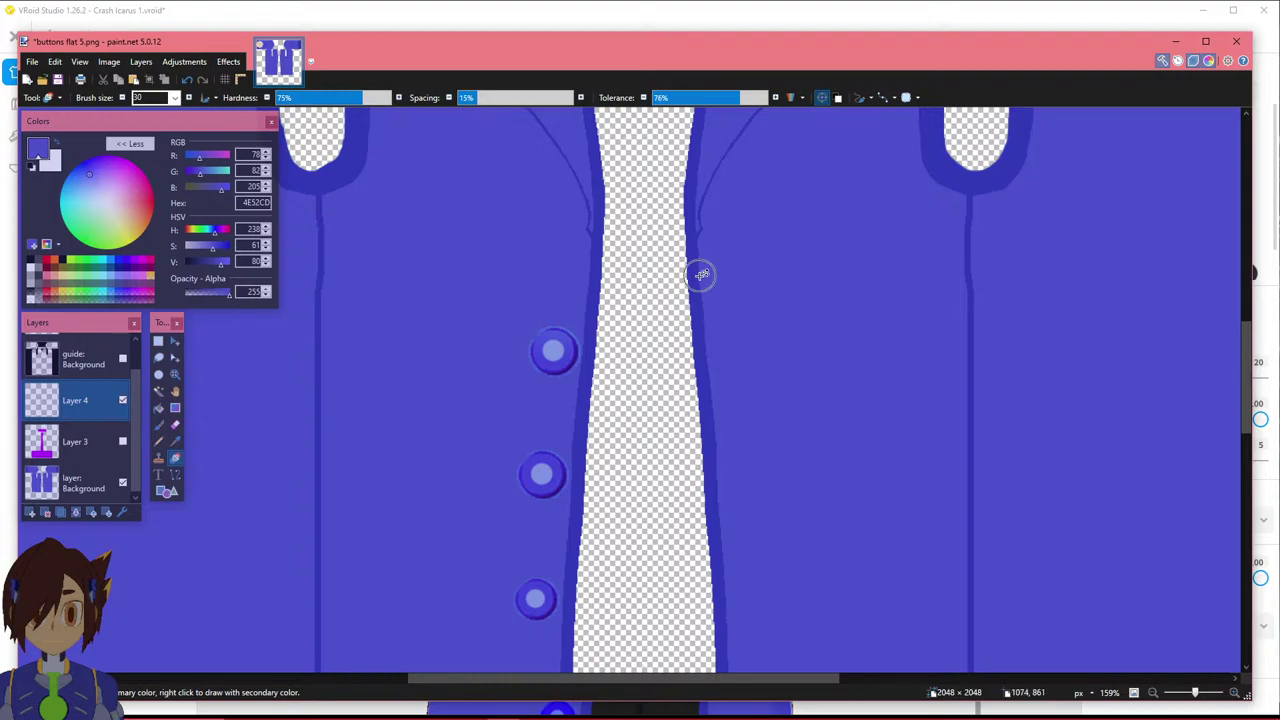
pyautogui.click(32, 63)
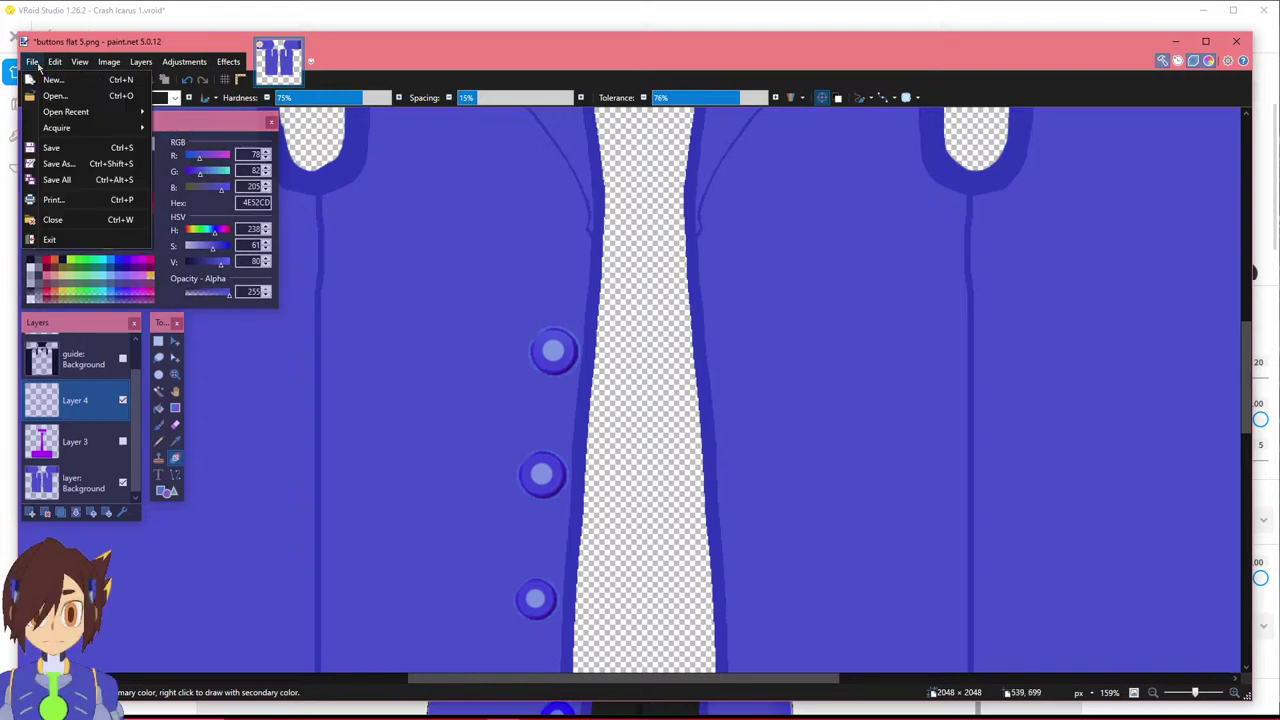
pyautogui.click(55, 91)
pyautogui.click(30, 62)
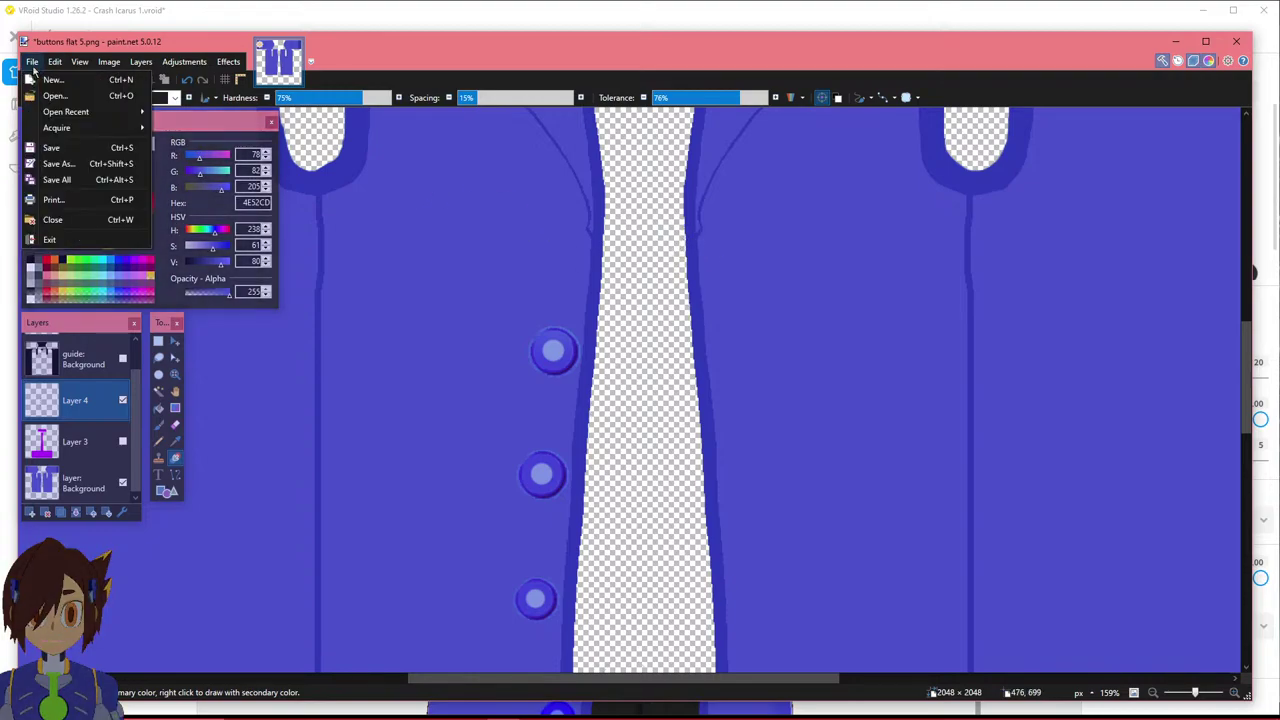
pyautogui.click(67, 162)
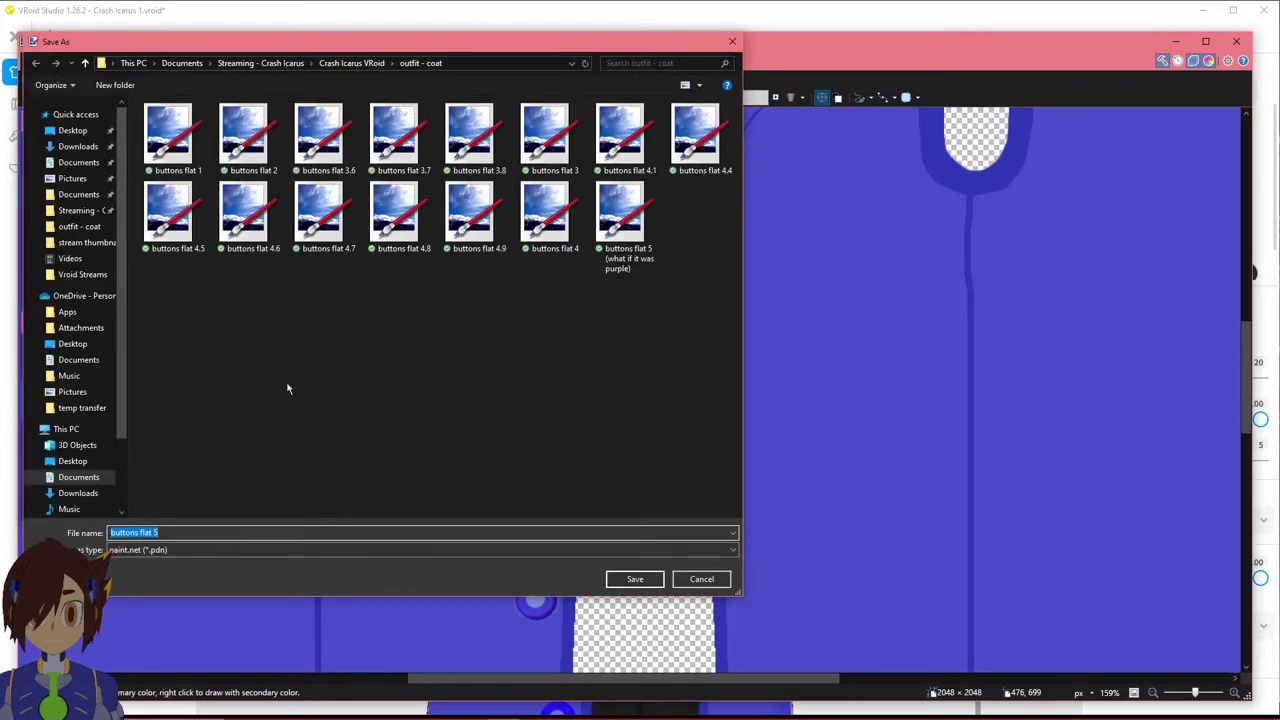
pyautogui.click(163, 551)
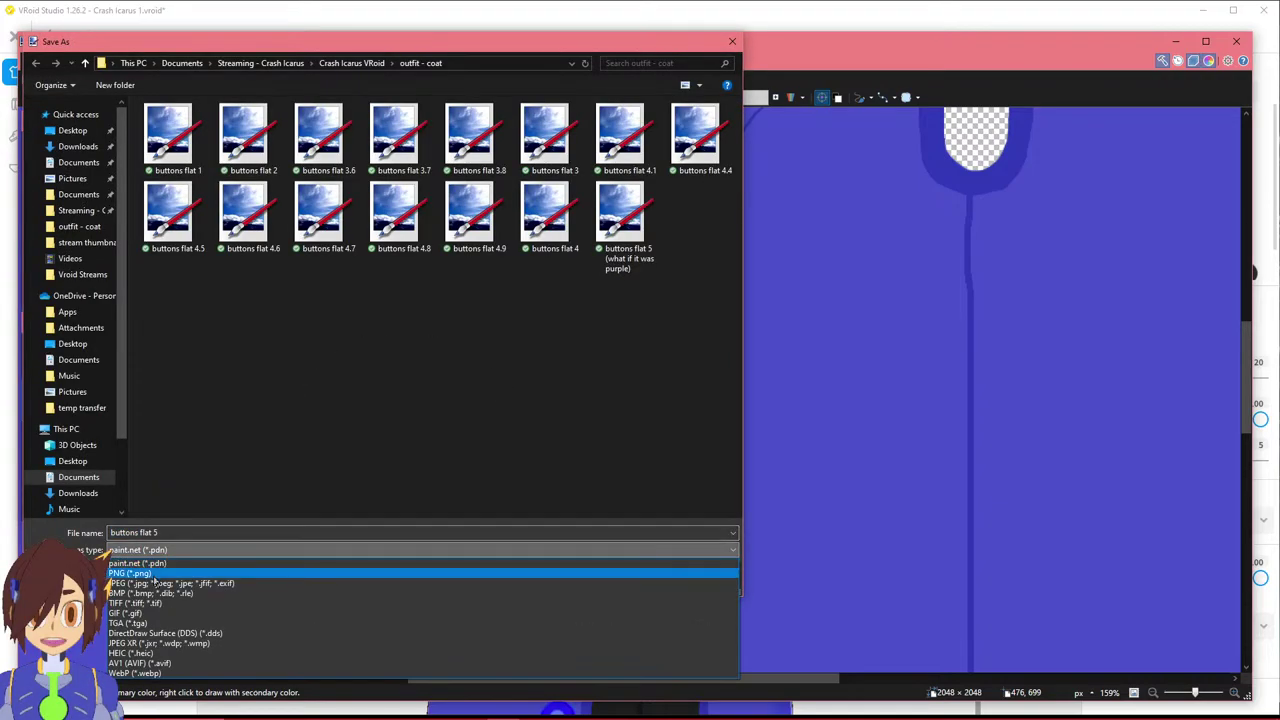
pyautogui.click(180, 637)
# Name the PNG copy buttons flat 5.1 and save it with the bit depth left on Auto-detect.
pyautogui.click(373, 532)
pyautogui.click(343, 532)
pyautogui.write('.1')
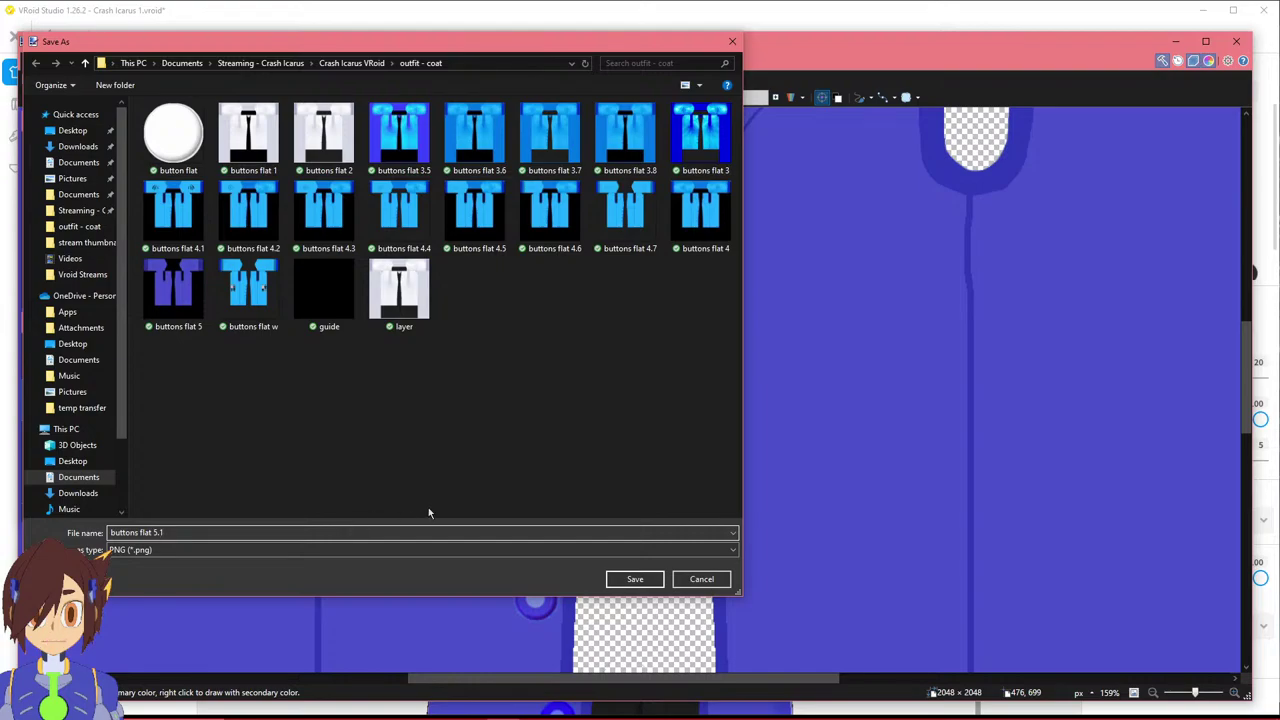
pyautogui.click(632, 580)
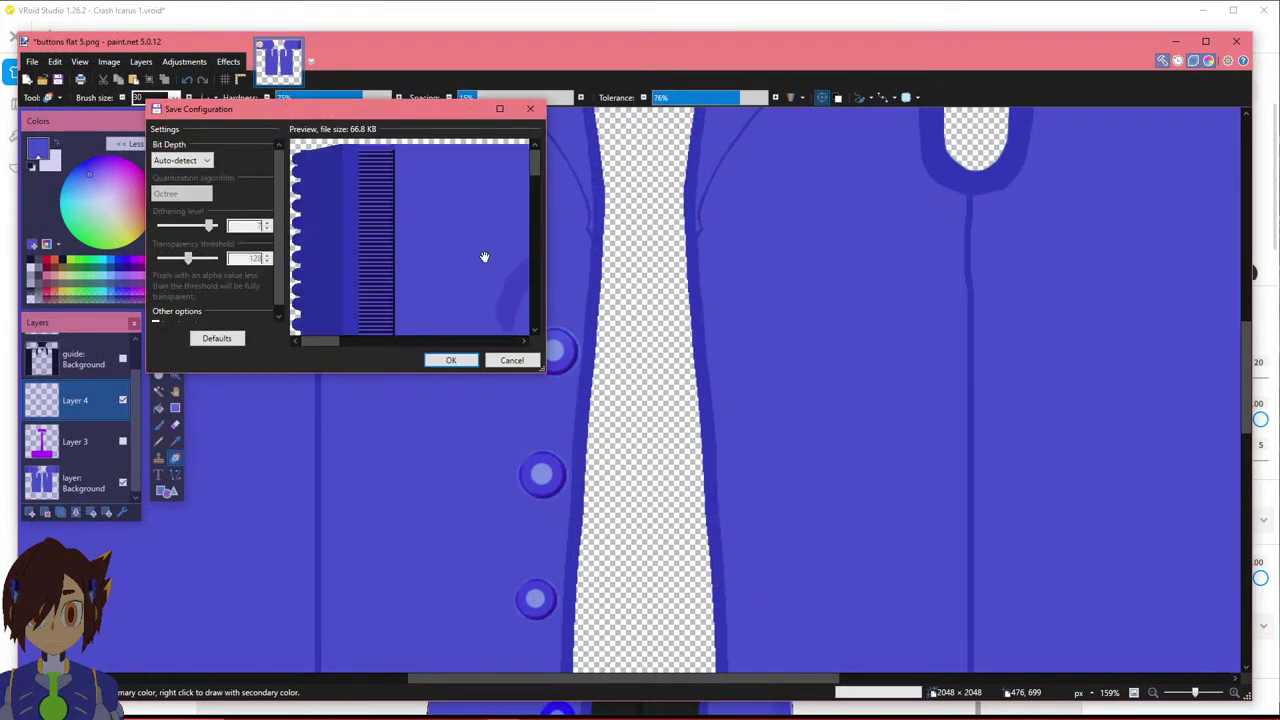
pyautogui.click(446, 360)
pyautogui.click(605, 405)
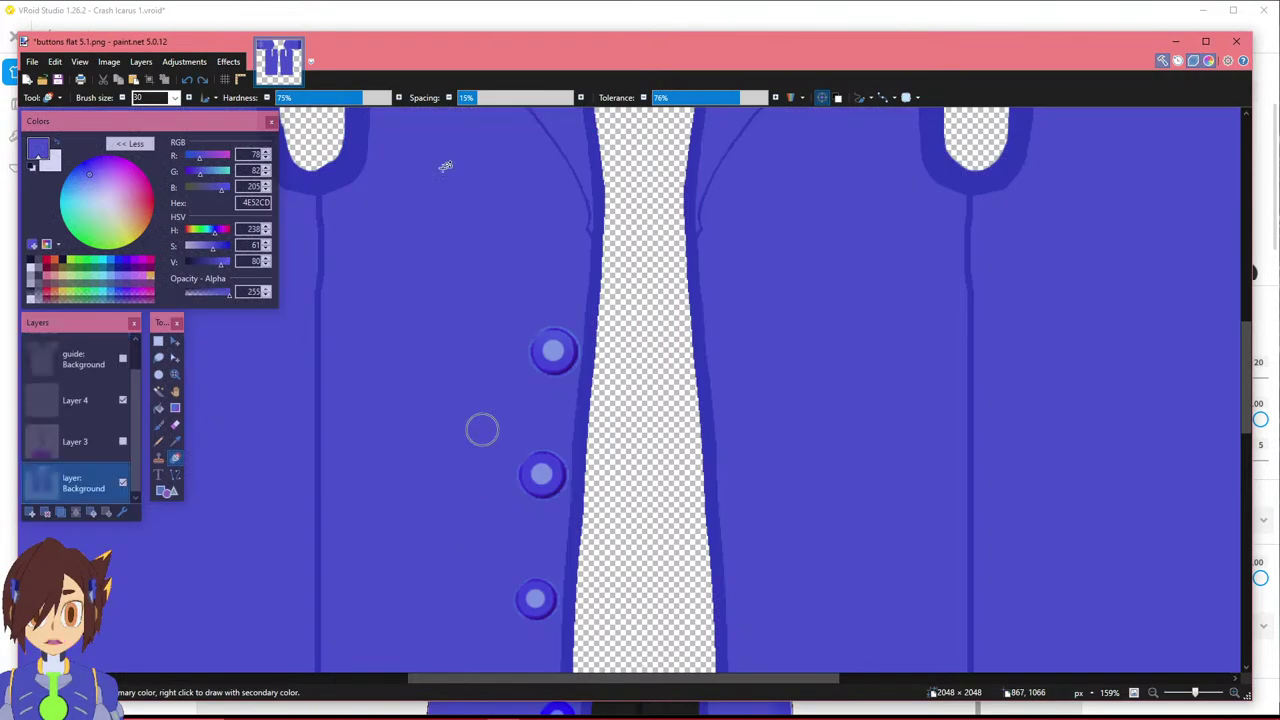
# Switch to VRoid Studio and load buttons flat 5.1 from the outfit - coat folder as a new long coat texture layer.
pyautogui.click(376, 18)
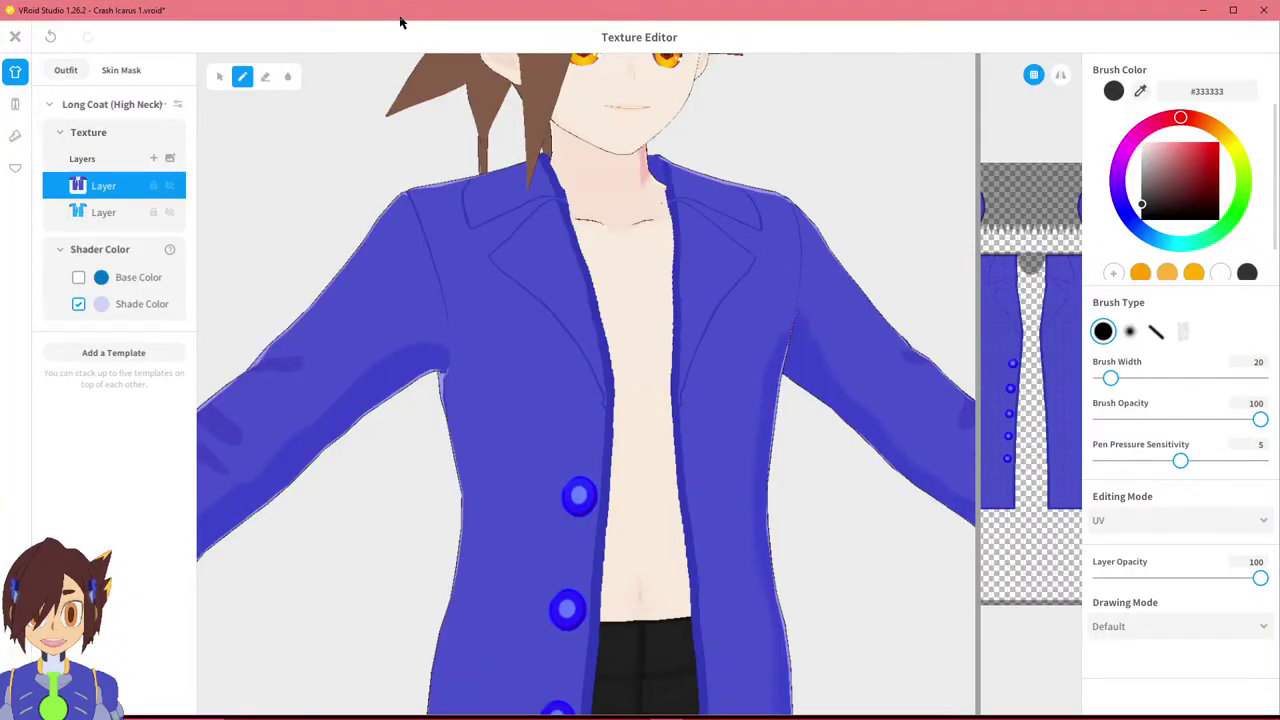
pyautogui.moveTo(276, 710)
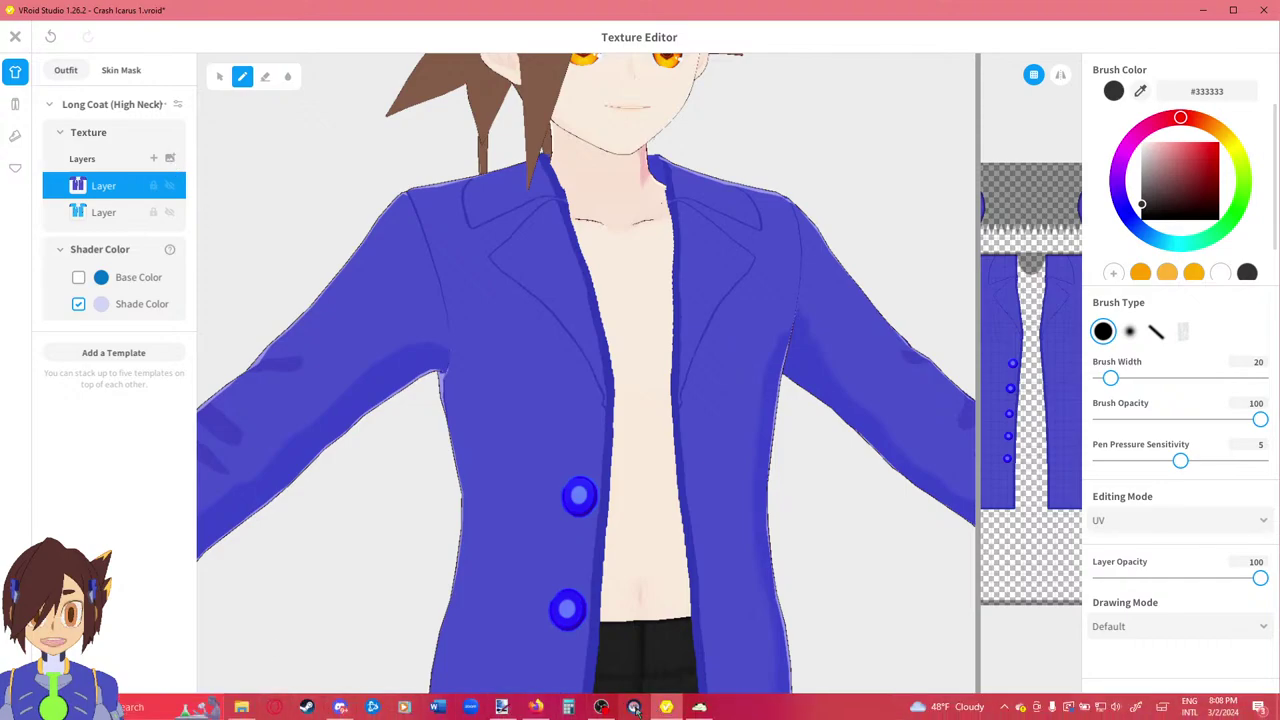
pyautogui.click(601, 707)
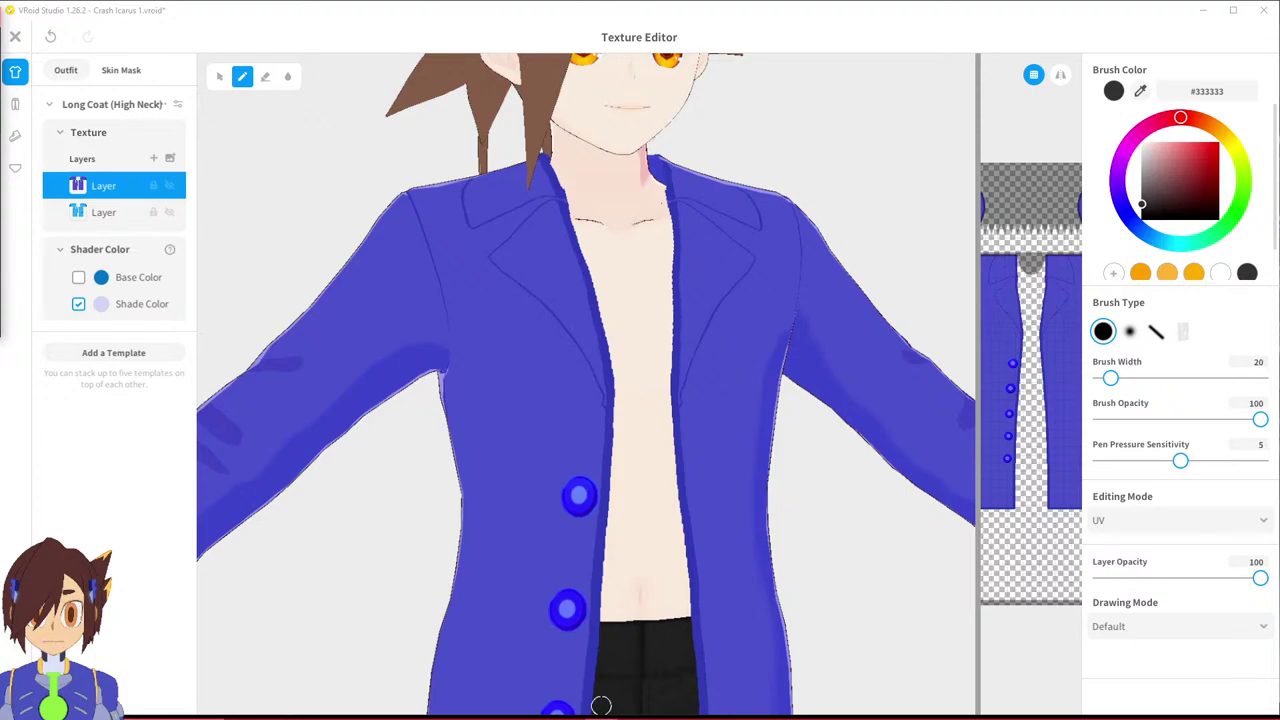
pyautogui.click(209, 33)
pyautogui.click(169, 160)
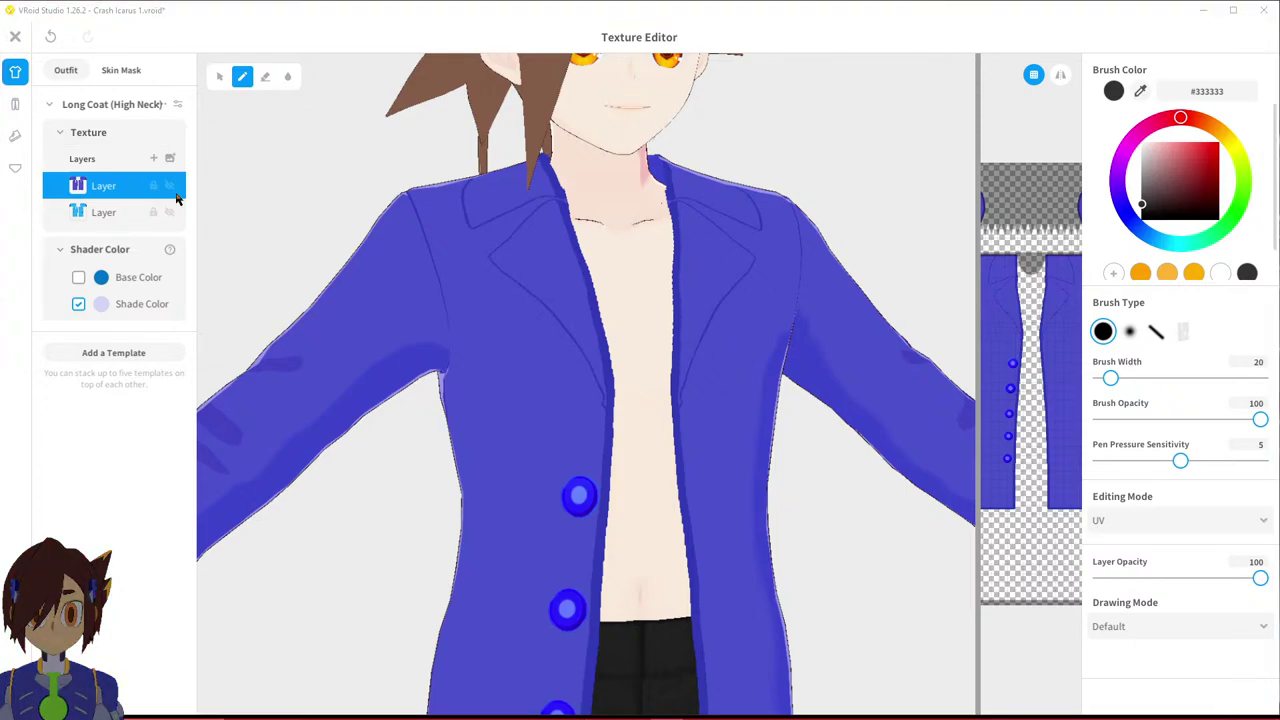
pyautogui.click(302, 280)
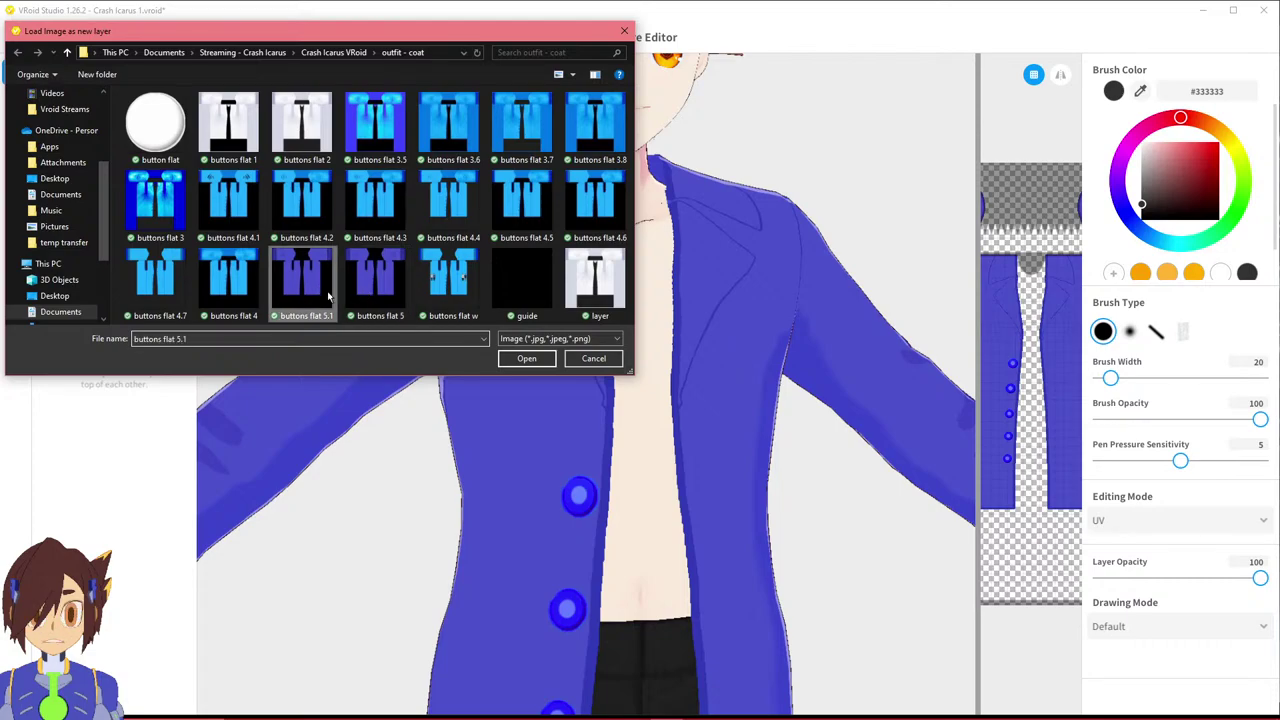
pyautogui.click(527, 359)
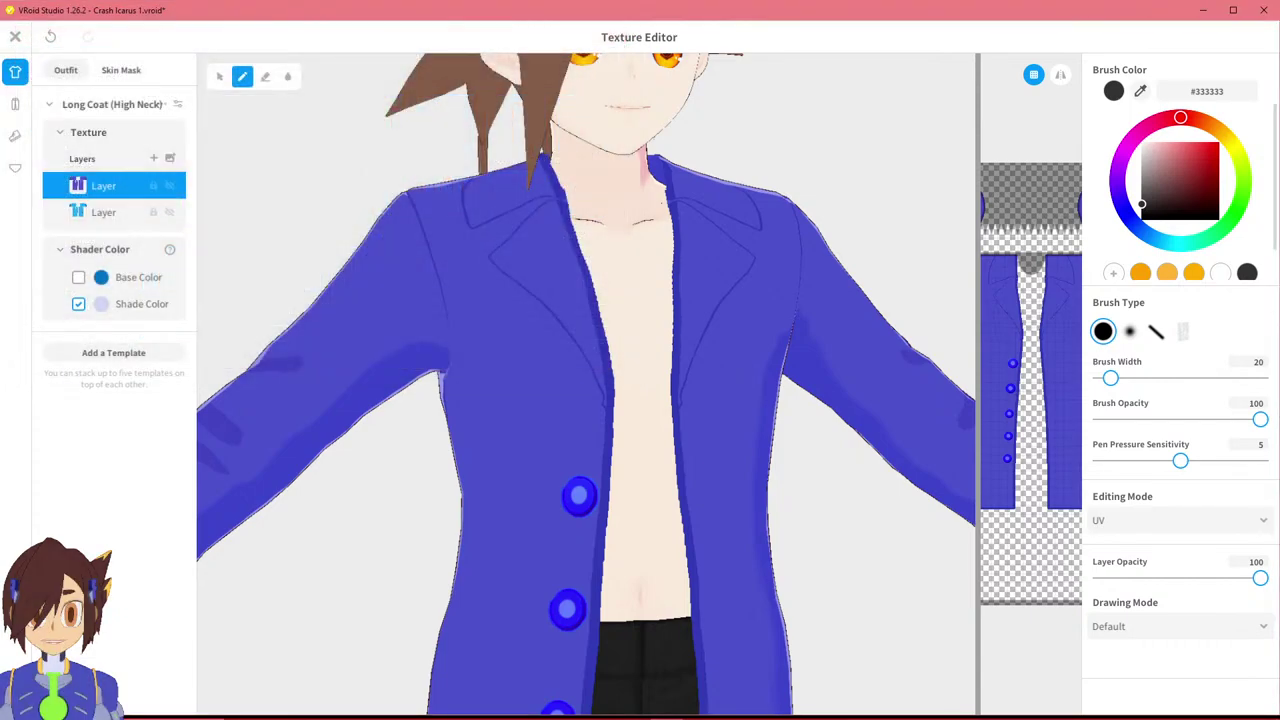
# Examine the recoloured buttons down the front of the coat on the 3D model from several angles.
pyautogui.moveTo(466, 710); pyautogui.dragTo(413, 552, button='middle')
pyautogui.scroll(2, 503, 377)
pyautogui.moveTo(506, 374); pyautogui.dragTo(655, 342, button='right')
pyautogui.moveTo(517, 372); pyautogui.dragTo(472, 380, button='right')
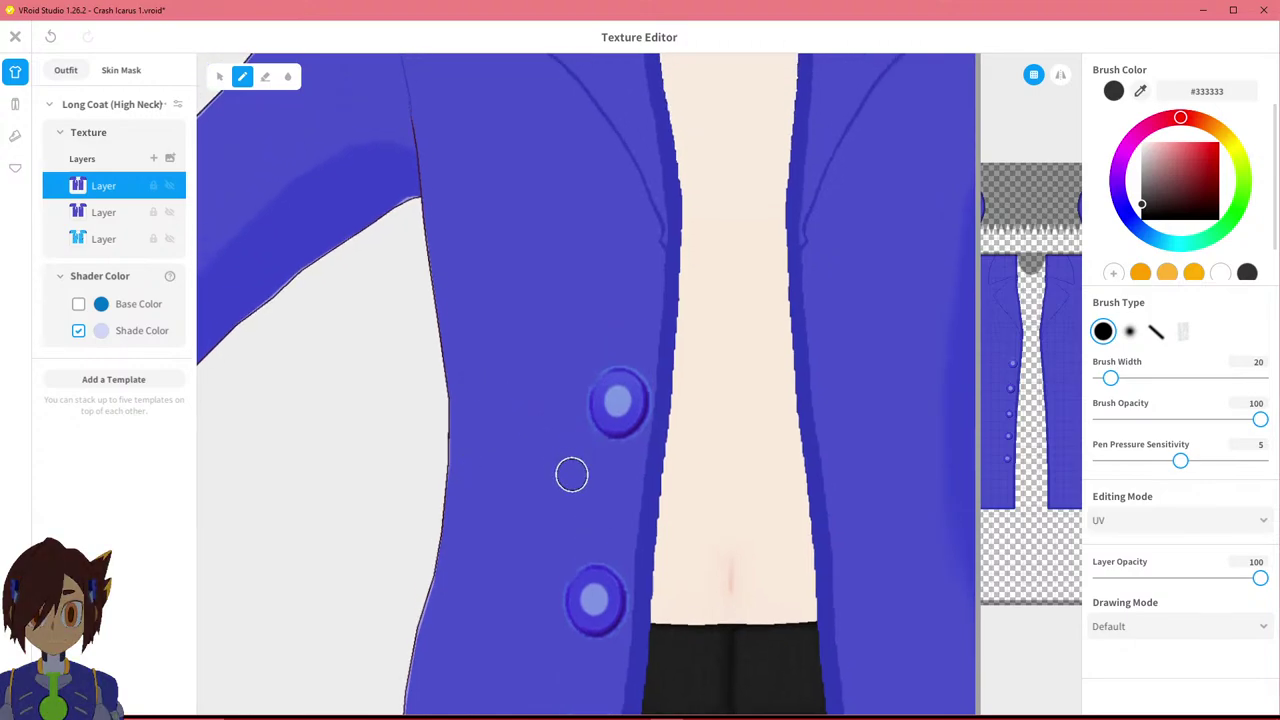
pyautogui.moveTo(577, 474)
pyautogui.mouseDown(button='right')
pyautogui.moveTo(563, 473)
pyautogui.moveTo(600, 476)
pyautogui.mouseUp(button='right')
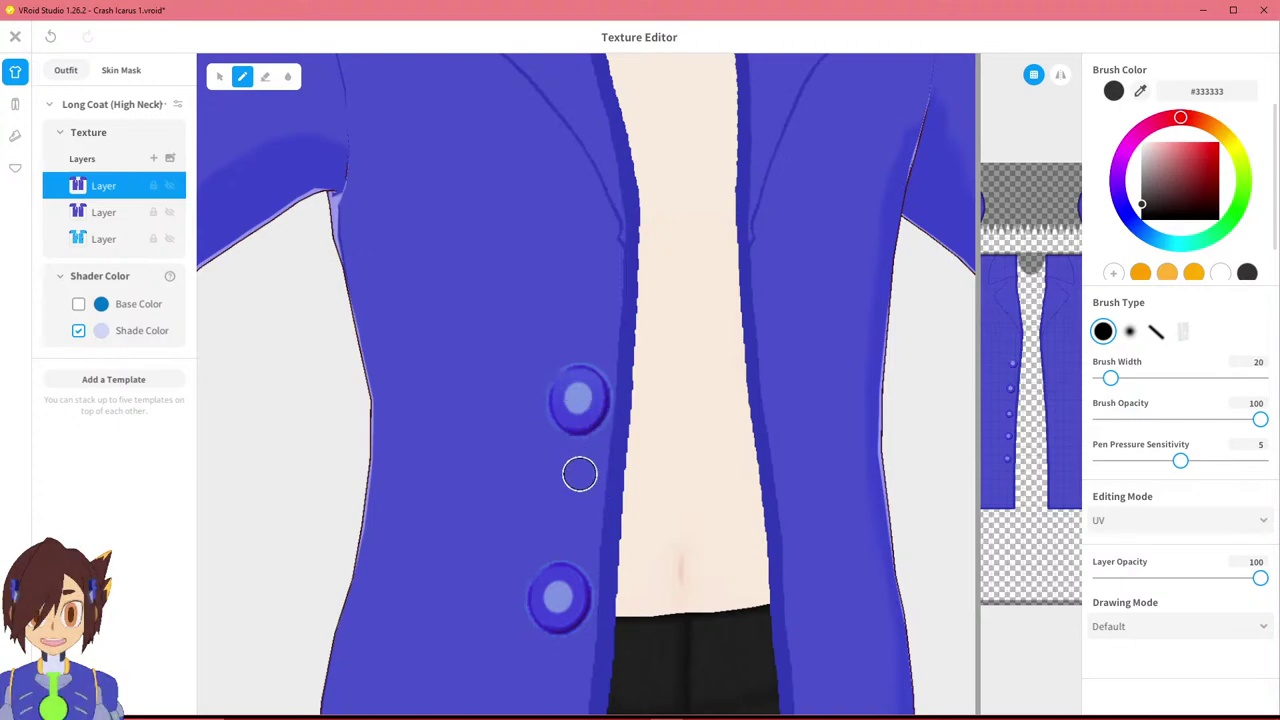
pyautogui.moveTo(575, 521)
pyautogui.mouseDown(button='middle')
pyautogui.moveTo(649, 120)
pyautogui.moveTo(617, 171)
pyautogui.moveTo(617, 211)
pyautogui.mouseUp(button='middle')
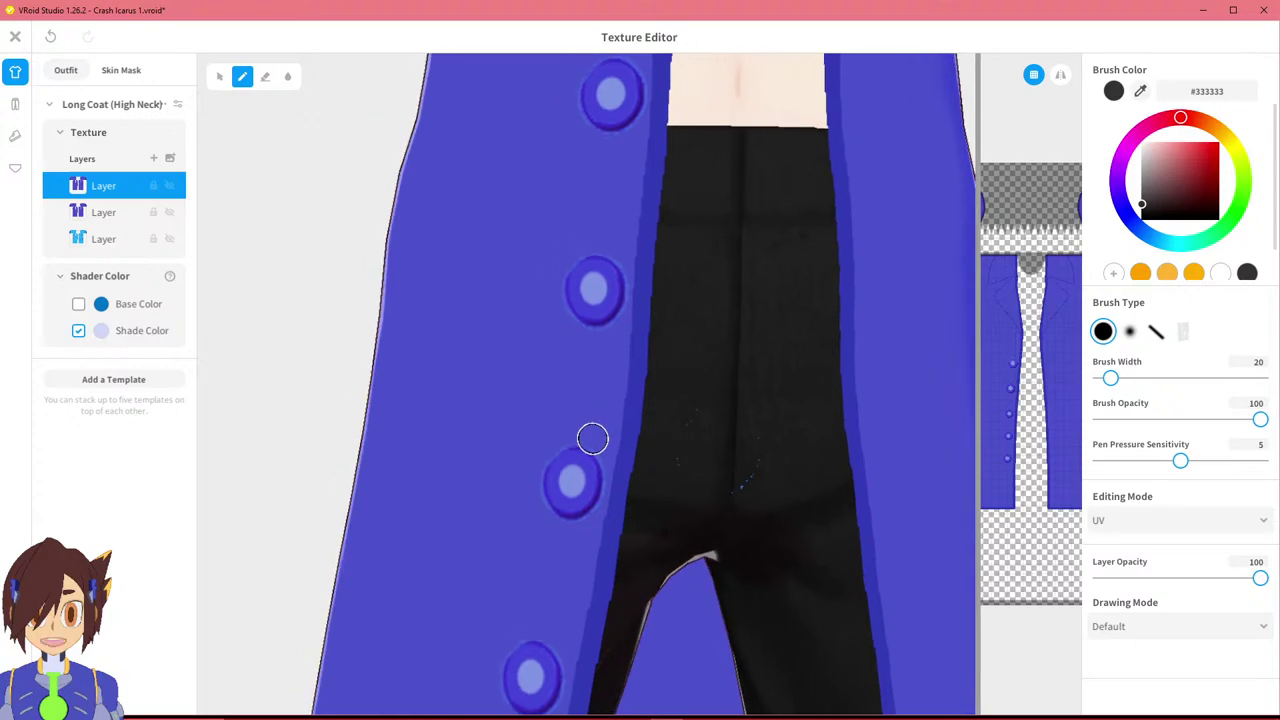
pyautogui.moveTo(566, 437); pyautogui.dragTo(409, 380, button='middle')
pyautogui.moveTo(542, 425); pyautogui.dragTo(423, 434, button='right')
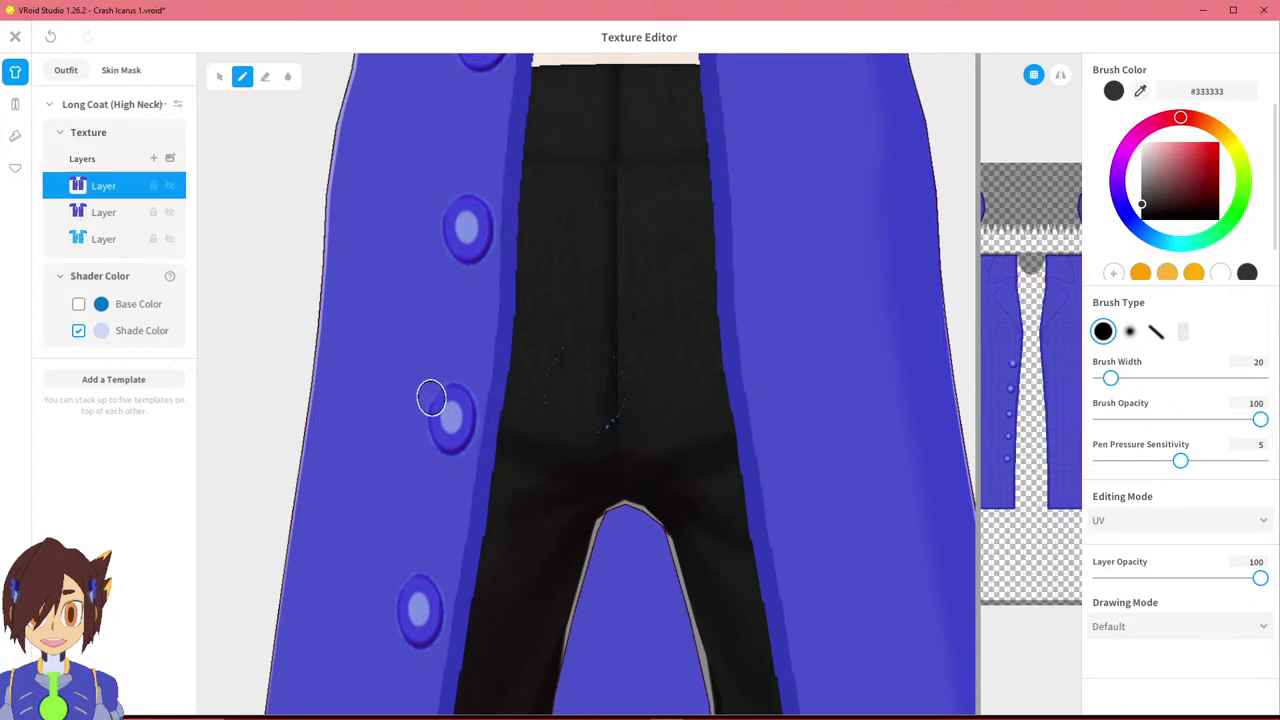
pyautogui.moveTo(431, 397); pyautogui.dragTo(471, 429, button='middle')
pyautogui.moveTo(440, 404); pyautogui.dragTo(423, 349, button='right')
pyautogui.moveTo(446, 411); pyautogui.dragTo(456, 444, button='middle')
pyautogui.moveTo(455, 443)
pyautogui.mouseDown(button='right')
pyautogui.moveTo(449, 357)
pyautogui.moveTo(449, 409)
pyautogui.moveTo(436, 368)
pyautogui.moveTo(406, 363)
pyautogui.mouseUp(button='right')
pyautogui.moveTo(522, 316); pyautogui.dragTo(563, 363, button='middle')
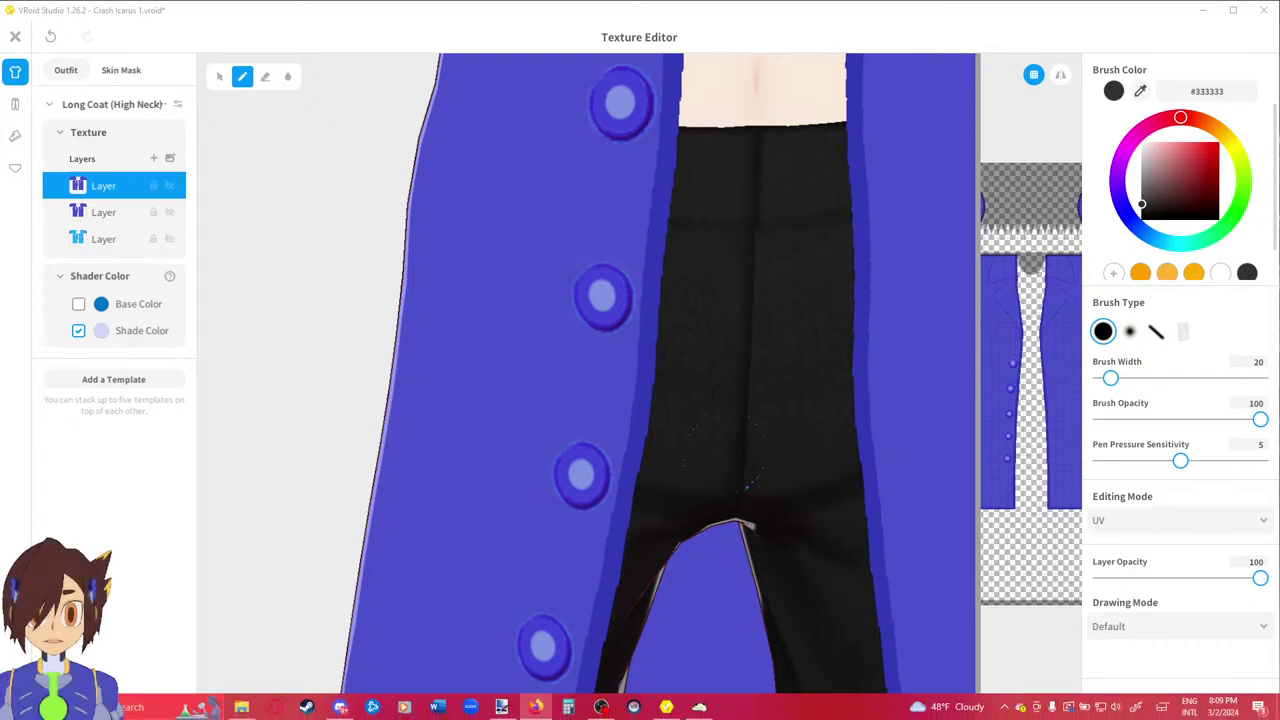
pyautogui.click(270, 29)
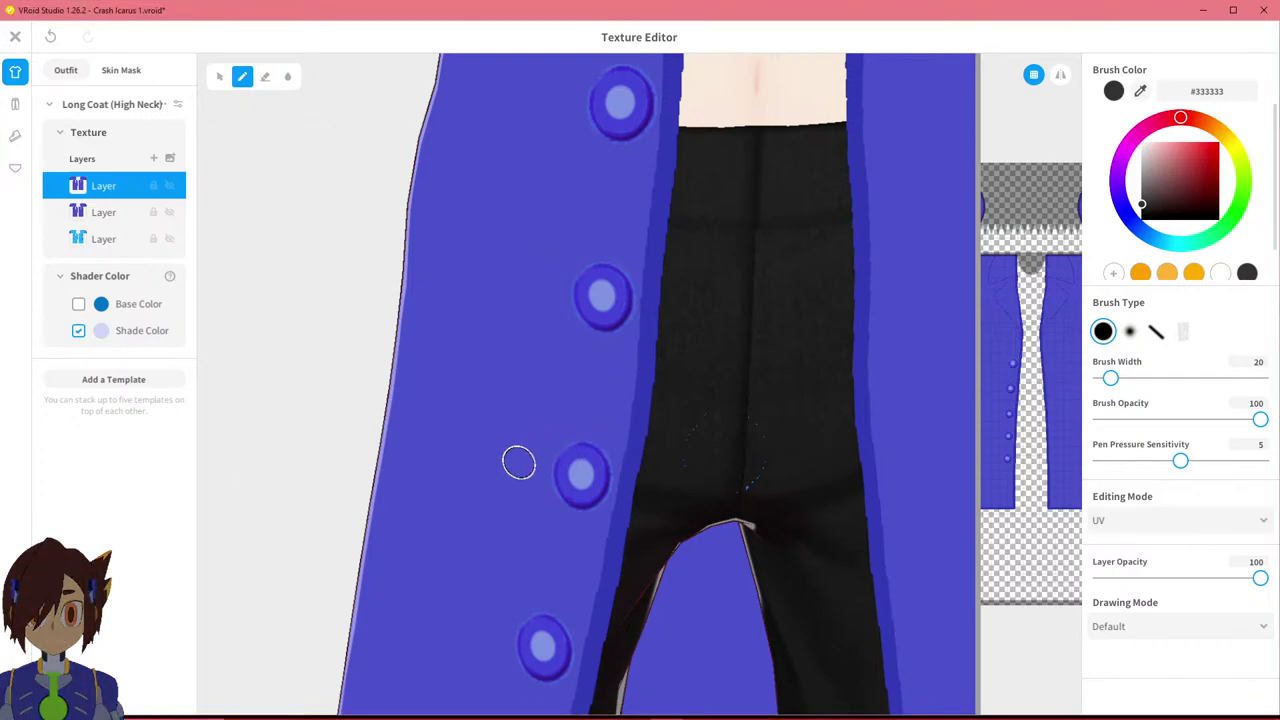
pyautogui.moveTo(670, 283); pyautogui.dragTo(483, 448, button='middle')
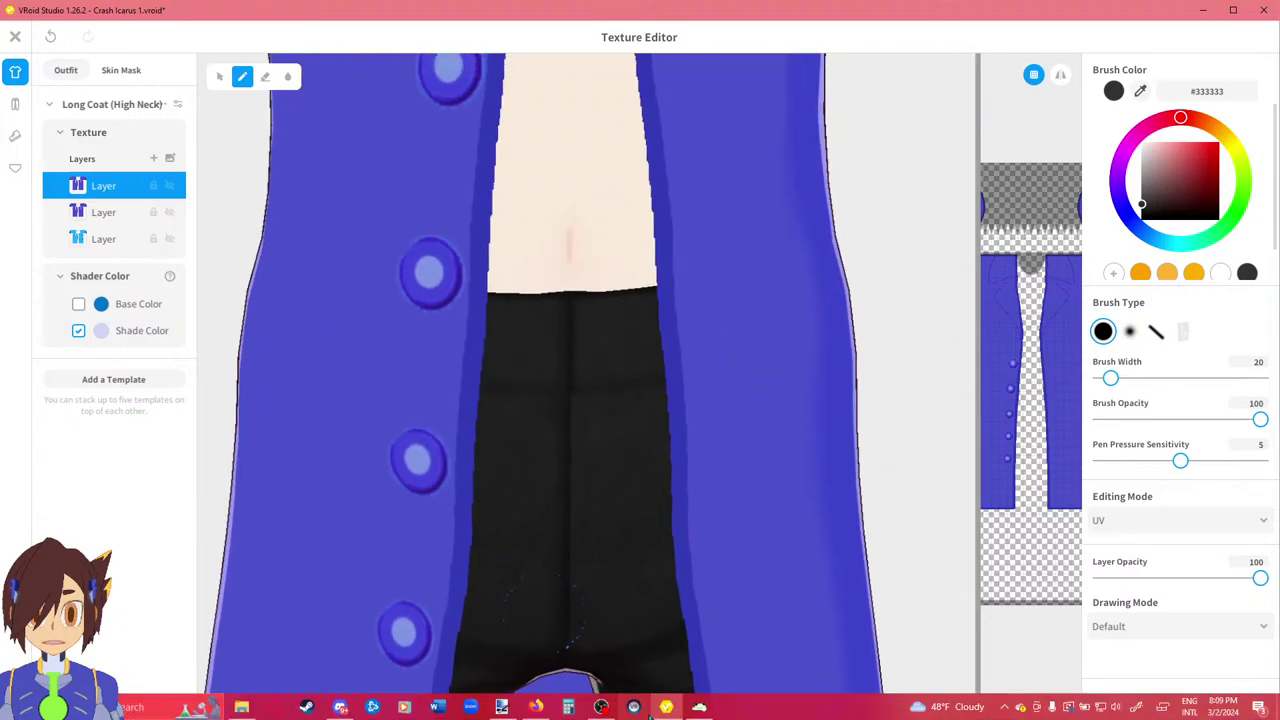
# Switch to paint.net and try a Hue / Saturation adjustment on Layer 4 with the hue at -3 and the saturation at 84.
pyautogui.click(502, 706)
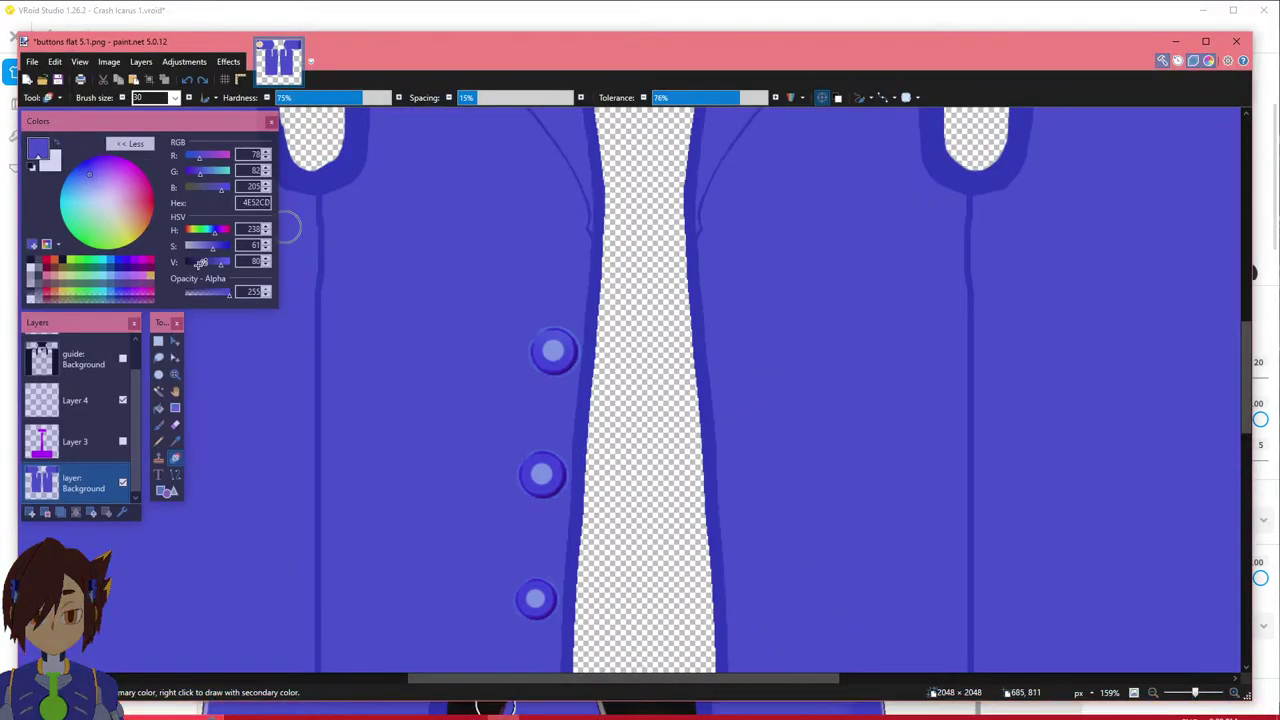
pyautogui.click(72, 402)
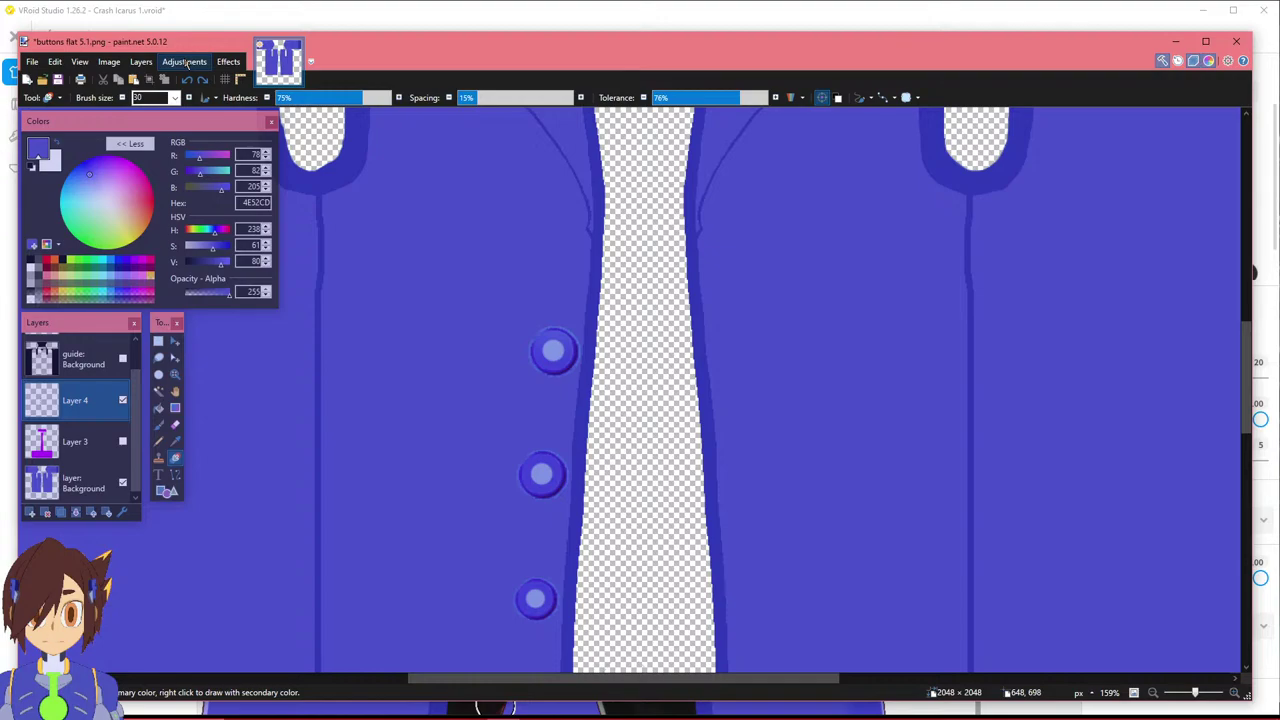
pyautogui.click(185, 63)
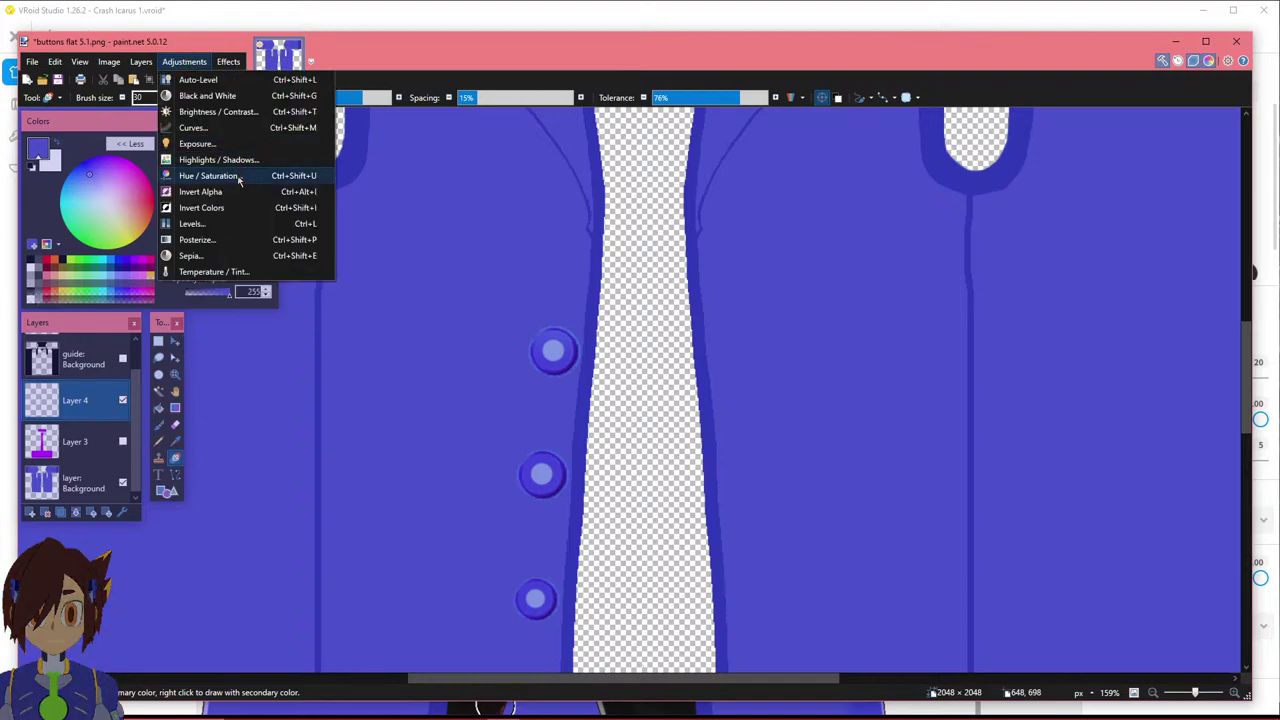
pyautogui.click(308, 180)
pyautogui.moveTo(632, 294); pyautogui.dragTo(848, 256)
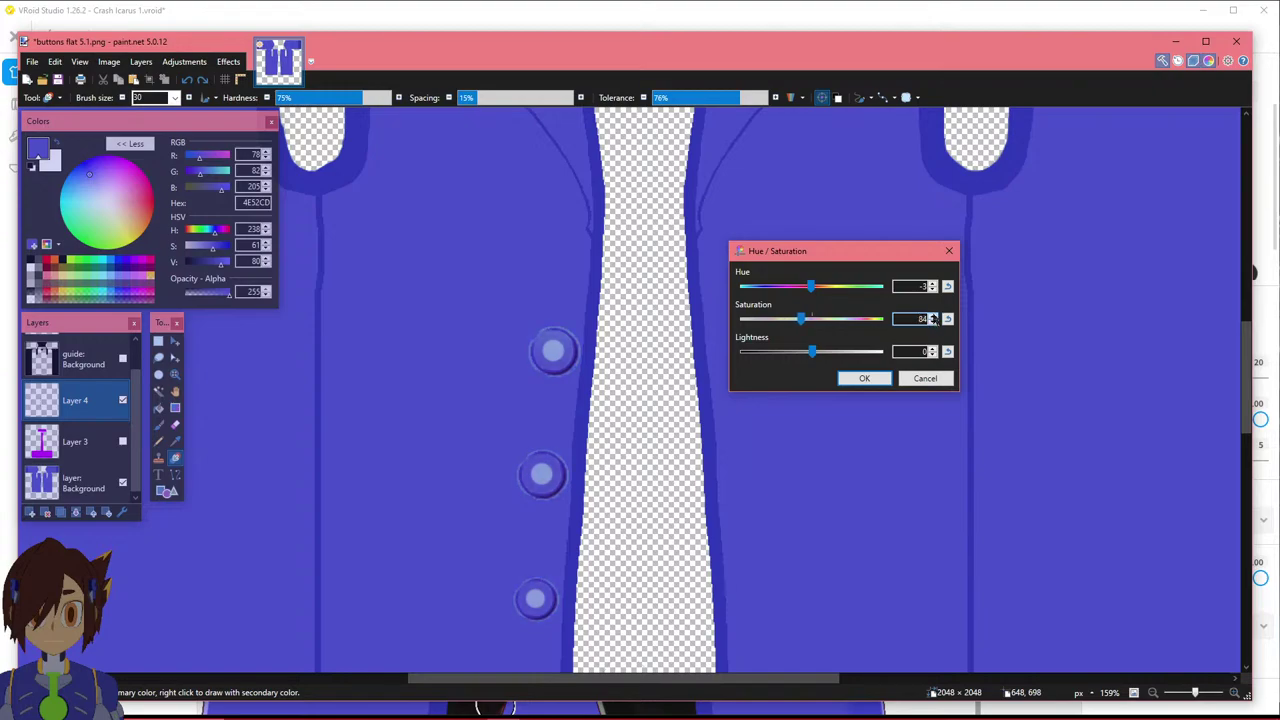
pyautogui.click(876, 382)
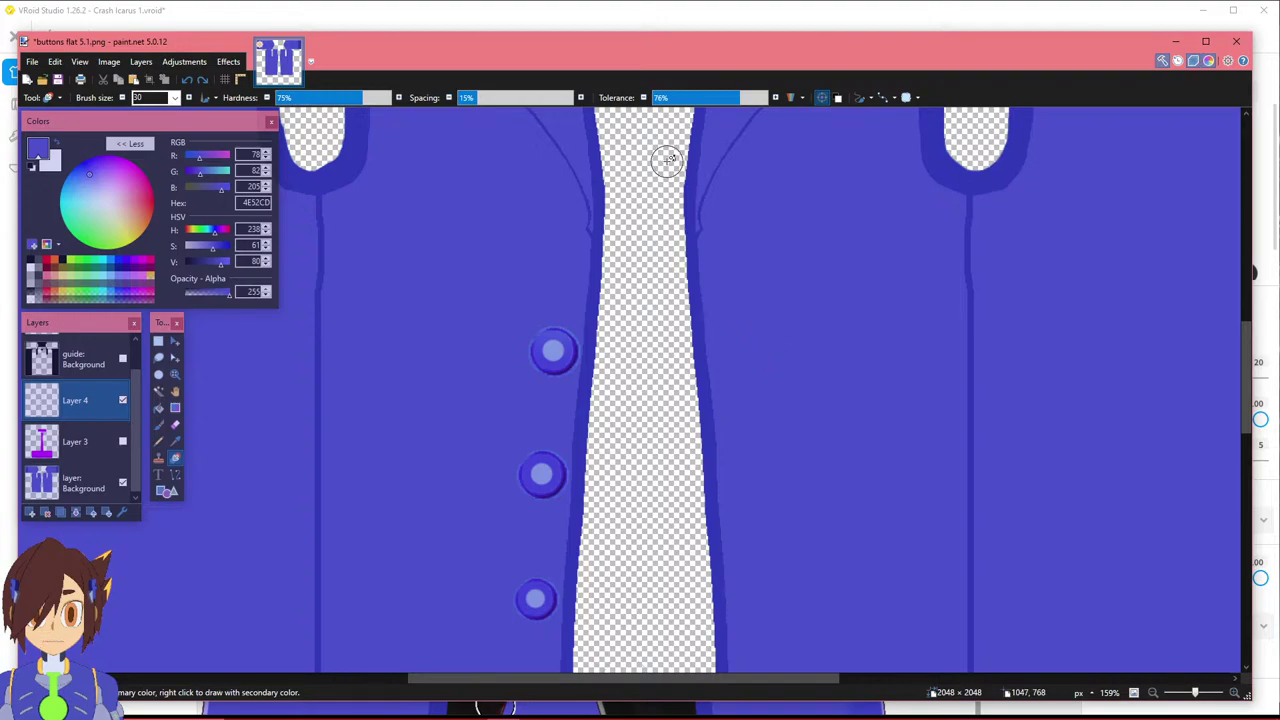
# Examine the outer edge of an upper coat button close up.
pyautogui.moveTo(632, 44)
pyautogui.mouseDown()
pyautogui.moveTo(632, 560)
pyautogui.moveTo(630, 21)
pyautogui.mouseUp()
pyautogui.moveTo(546, 279); pyautogui.dragTo(580, 214, button='middle')
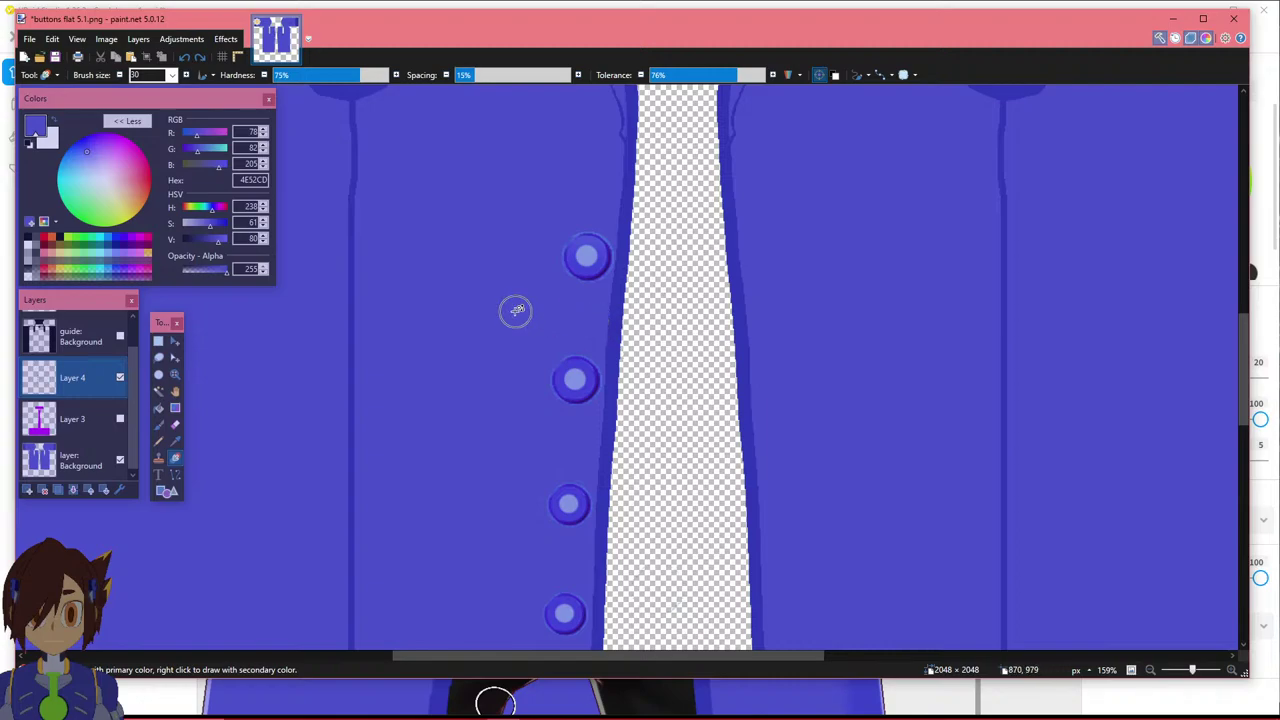
pyautogui.scroll(2, 580, 258)
pyautogui.scroll(-2, 588, 254)
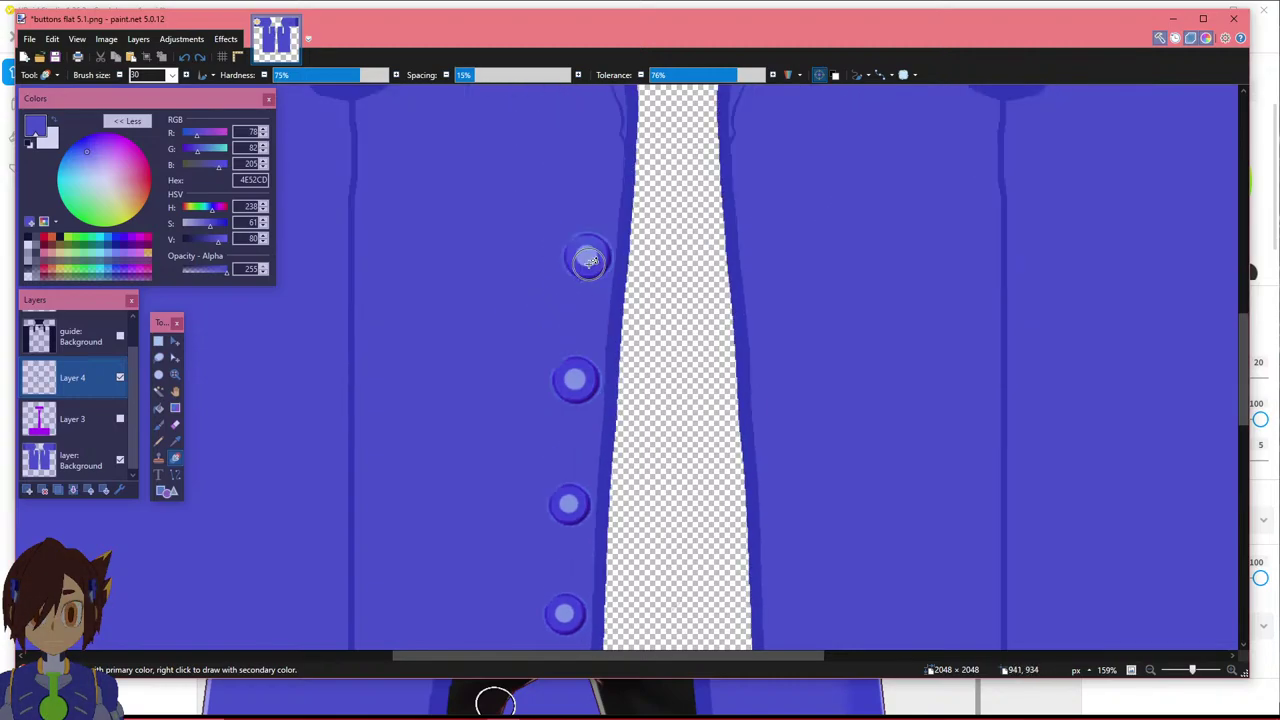
pyautogui.keyDown('ctrl'); pyautogui.scroll(4, 590, 252); pyautogui.keyUp('ctrl')
pyautogui.moveTo(648, 234); pyautogui.dragTo(604, 328, button='middle')
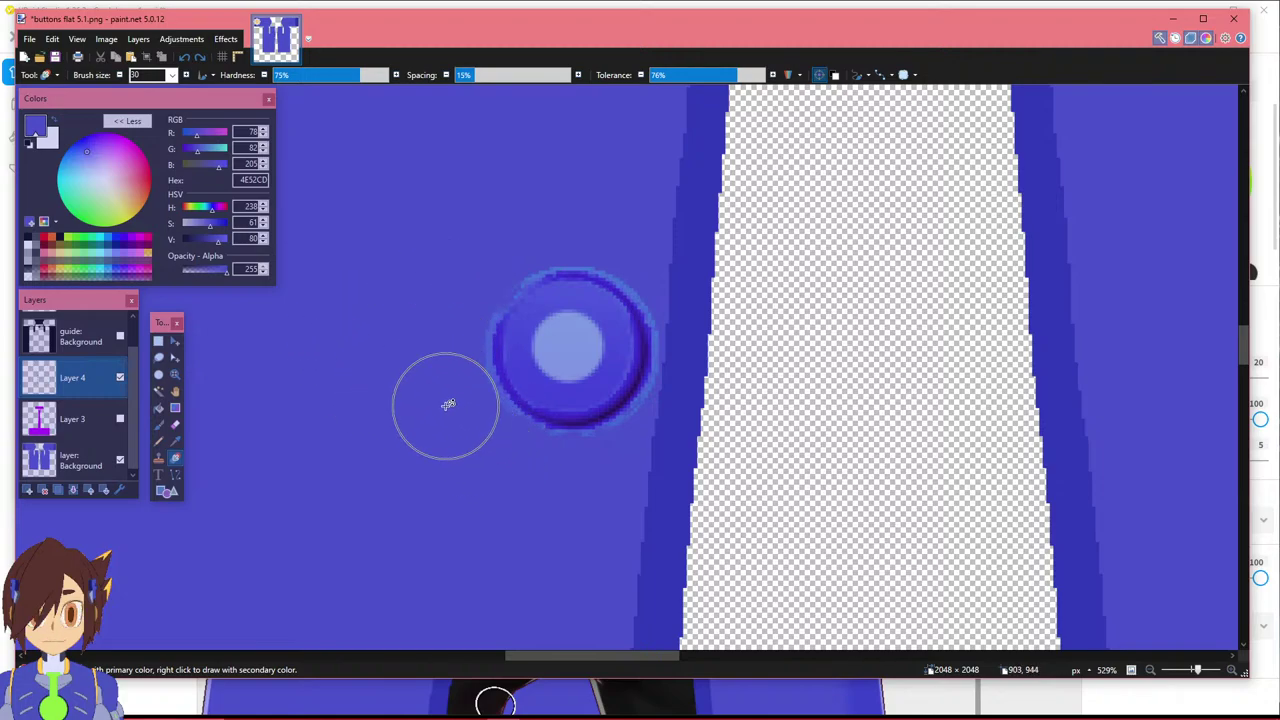
pyautogui.keyDown('ctrl'); pyautogui.scroll(3, 446, 405); pyautogui.keyUp('ctrl')
pyautogui.keyDown('ctrl'); pyautogui.scroll(-2, 862, 220); pyautogui.keyUp('ctrl')
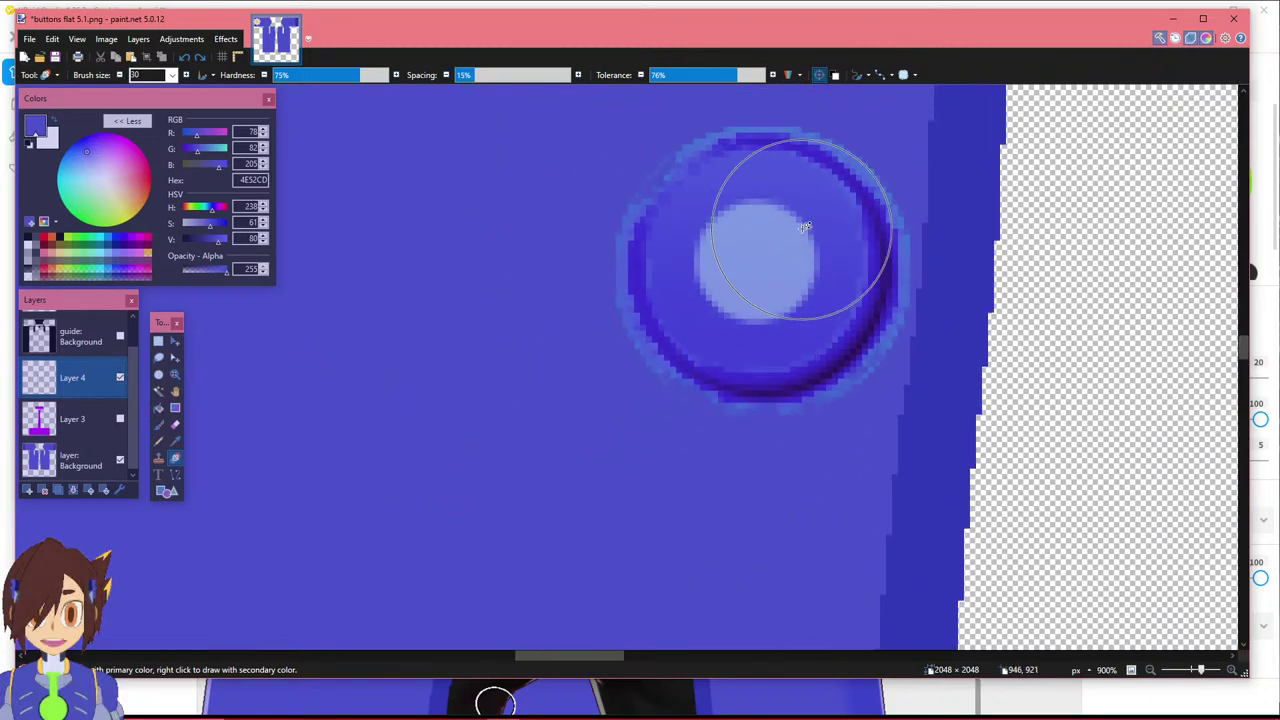
# Choose the Eraser and set its brush size to 9.
pyautogui.click(175, 424)
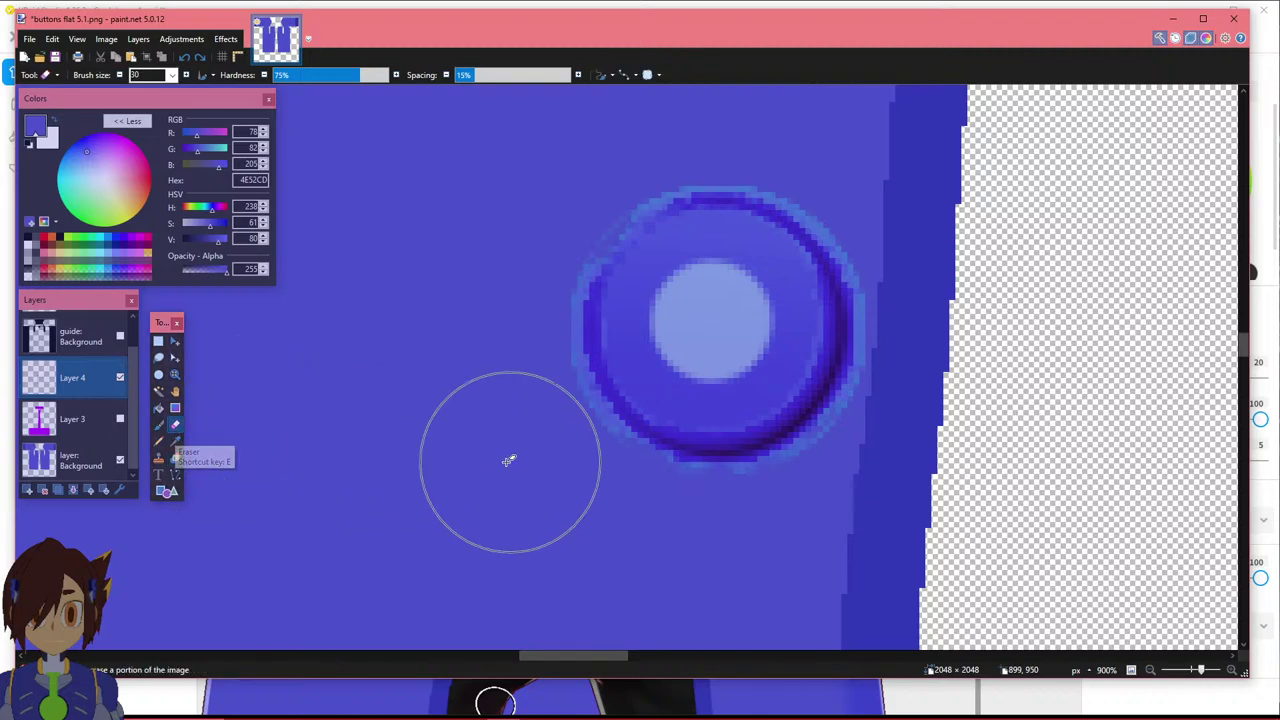
pyautogui.click(172, 75)
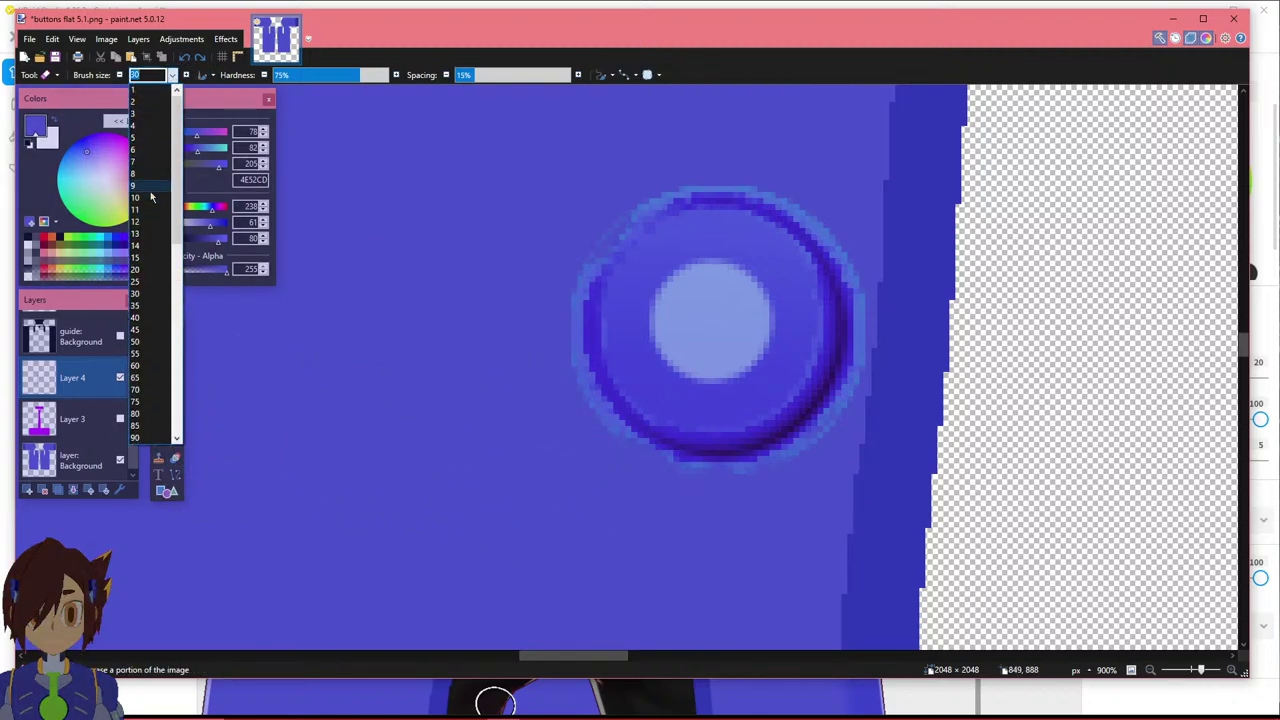
pyautogui.click(148, 186)
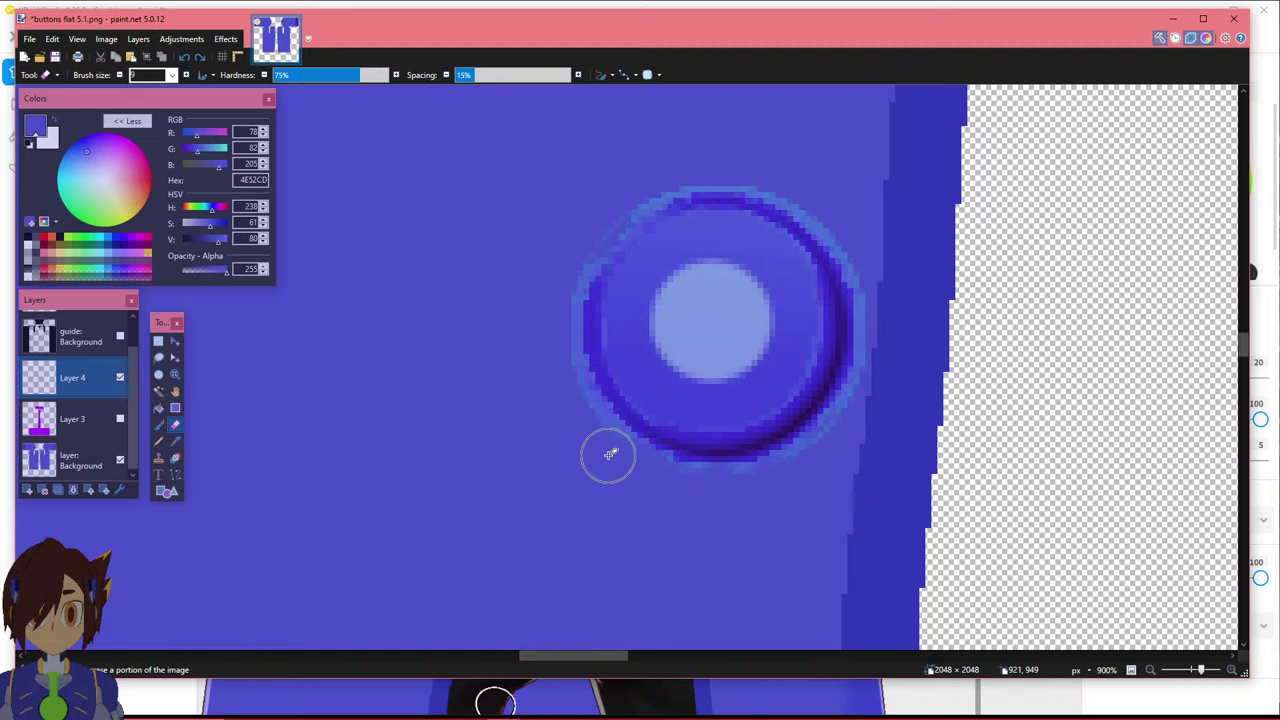
pyautogui.keyDown('ctrl'); pyautogui.scroll(4, 625, 420); pyautogui.keyUp('ctrl')
pyautogui.keyDown('ctrl'); pyautogui.scroll(-3, 772, 366); pyautogui.keyUp('ctrl')
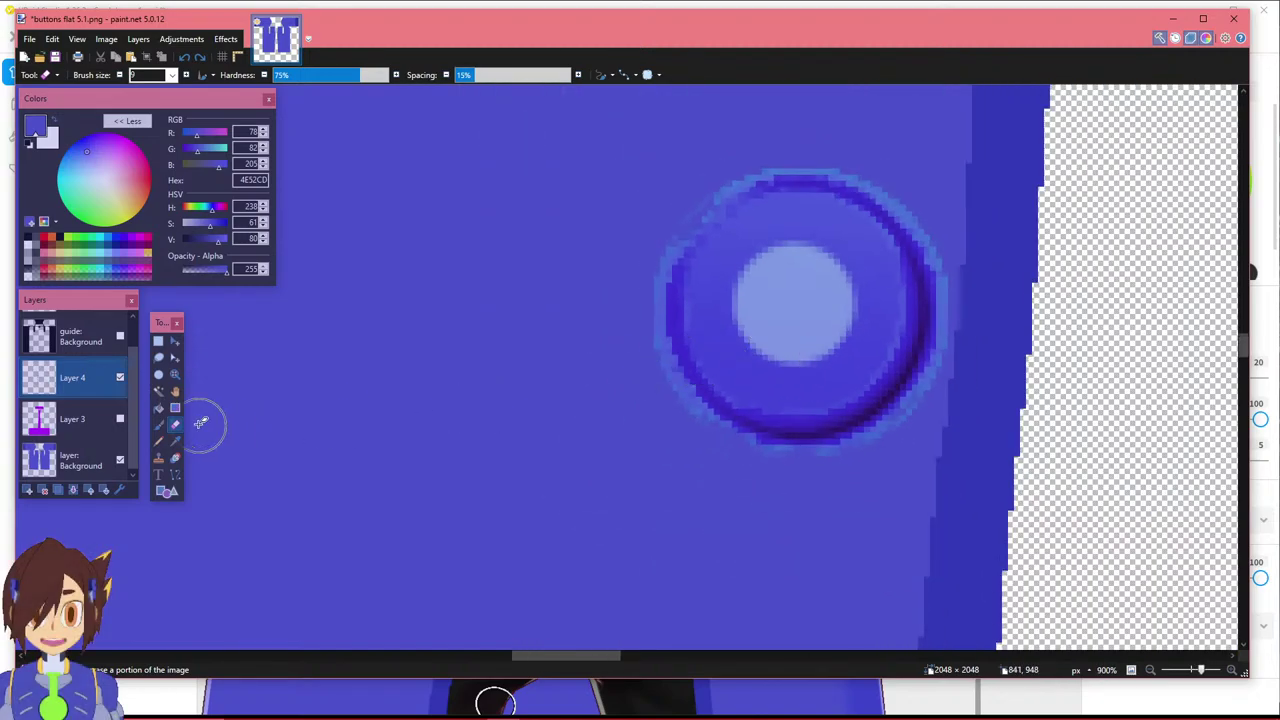
# Select the light blue halo at the button's left edge with the Magic Wand and lower the tolerance to 20%.
pyautogui.click(158, 390)
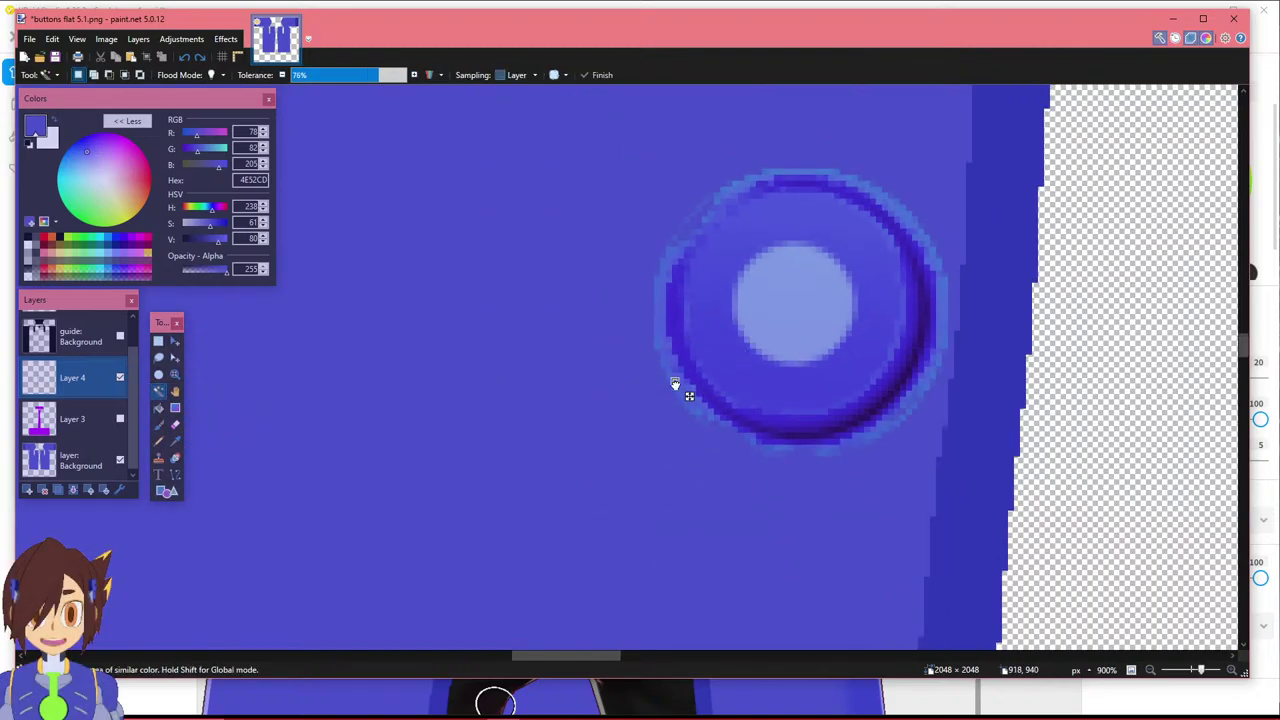
pyautogui.click(675, 384)
pyautogui.click(360, 76)
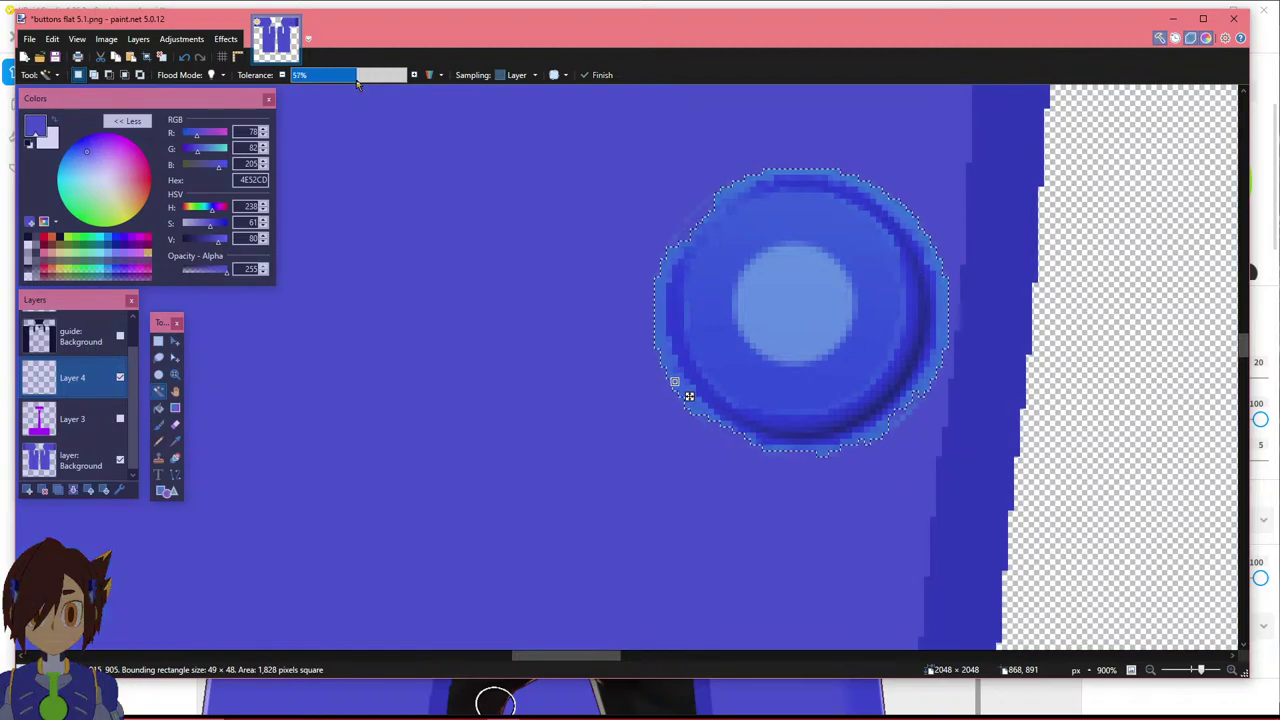
pyautogui.moveTo(360, 76); pyautogui.dragTo(316, 76)
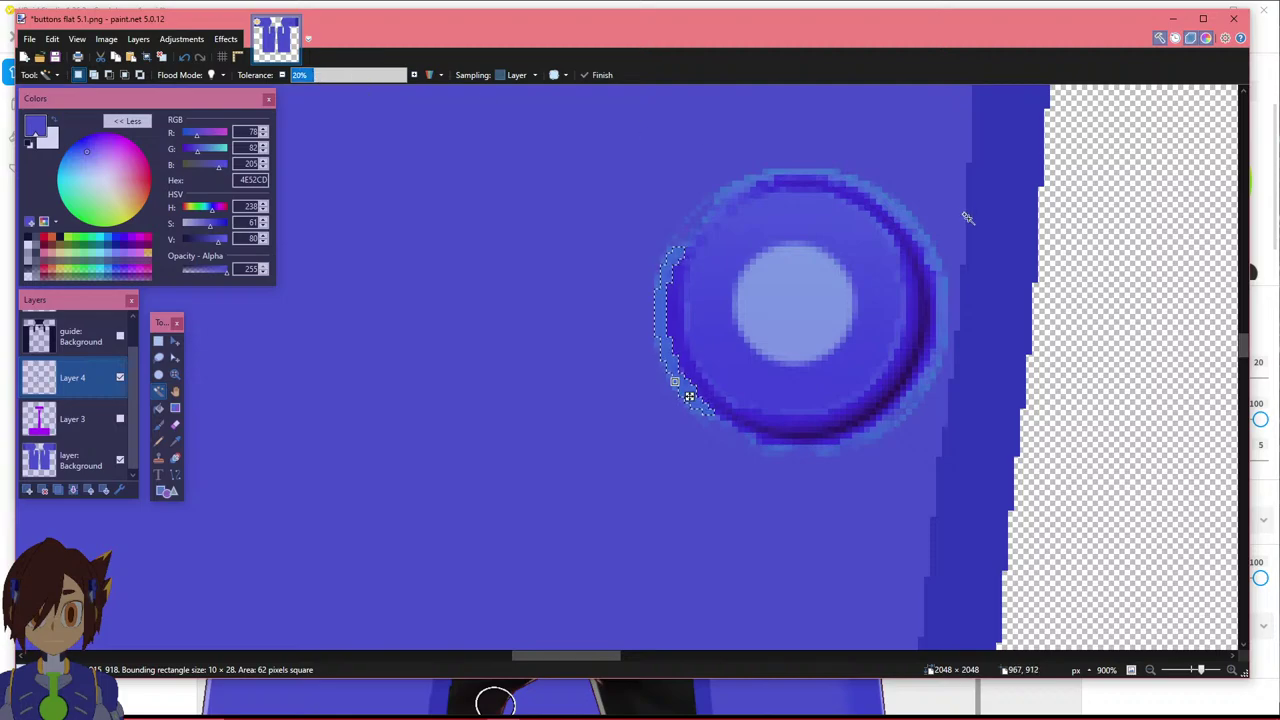
# Add the halo's upper, upper-left and lower parts to the Magic Wand selection, with the tolerance reduced to 31%.
pyautogui.keyDown('ctrl'); pyautogui.scroll(3, 967, 217); pyautogui.keyUp('ctrl')
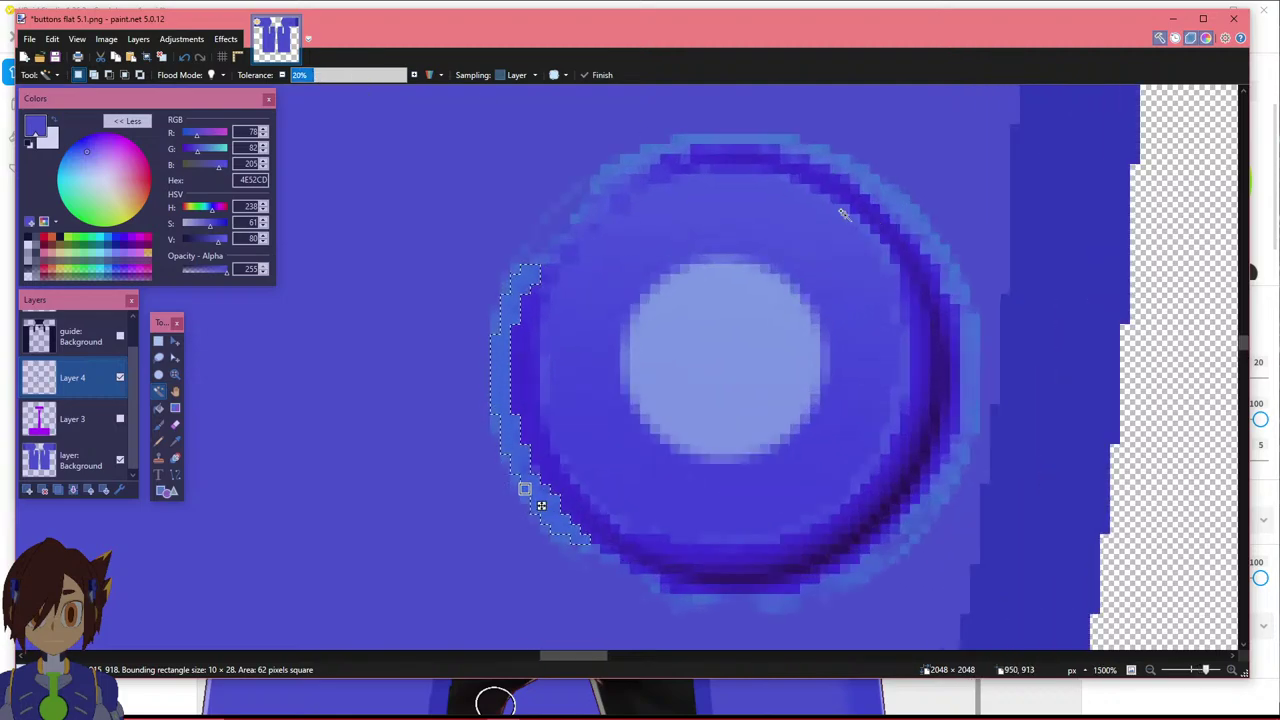
pyautogui.click(646, 149)
pyautogui.moveTo(327, 84); pyautogui.dragTo(343, 88)
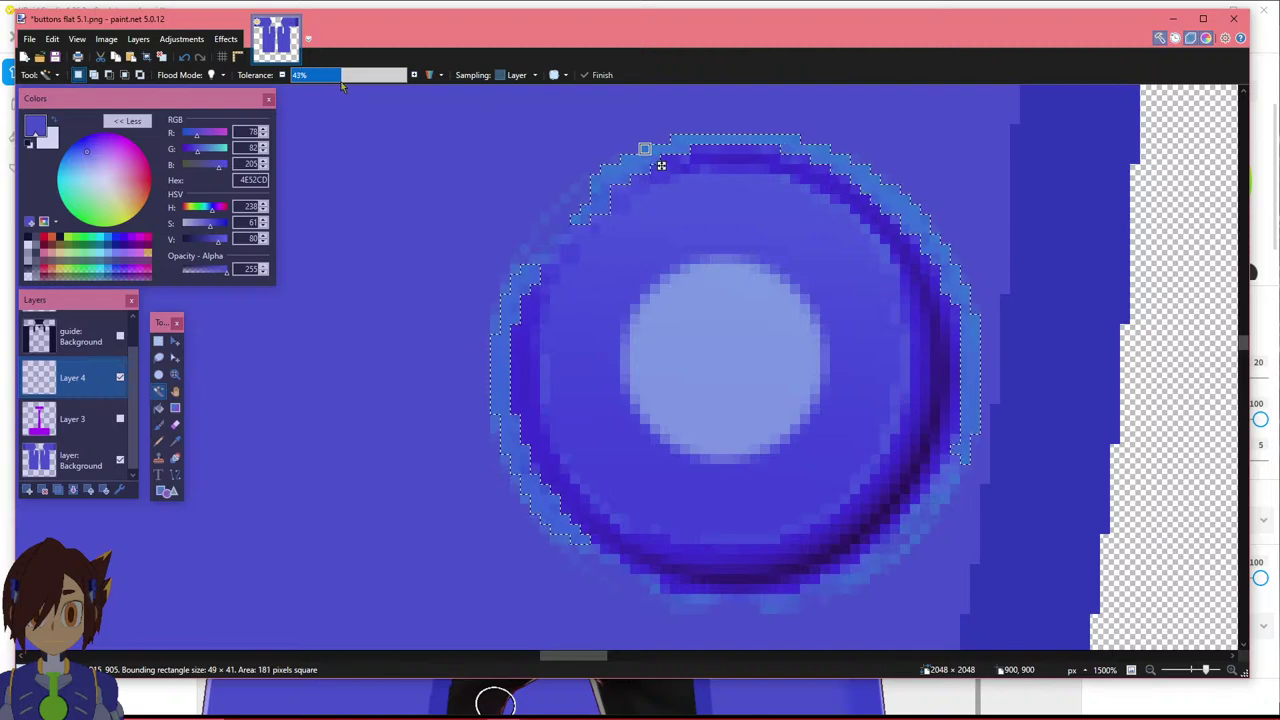
pyautogui.click(555, 208)
pyautogui.moveTo(340, 87); pyautogui.dragTo(327, 77)
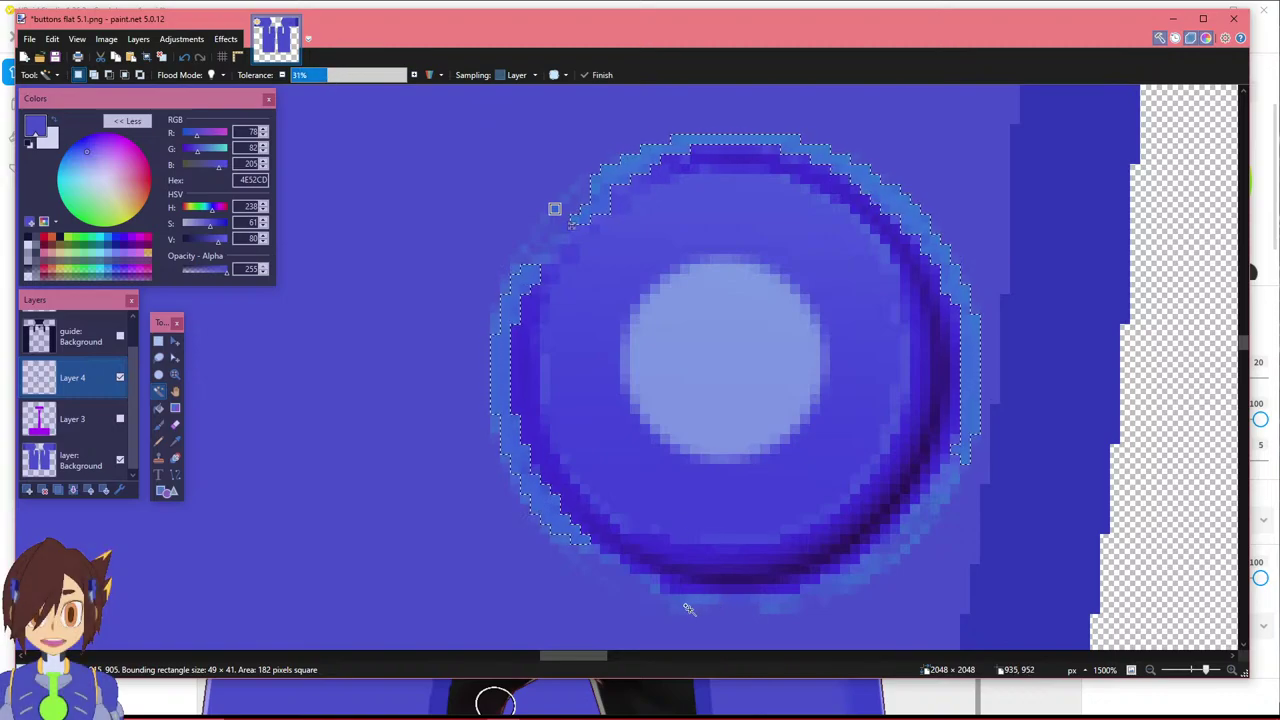
pyautogui.keyDown('ctrl'); pyautogui.click(694, 599); pyautogui.keyUp('ctrl')
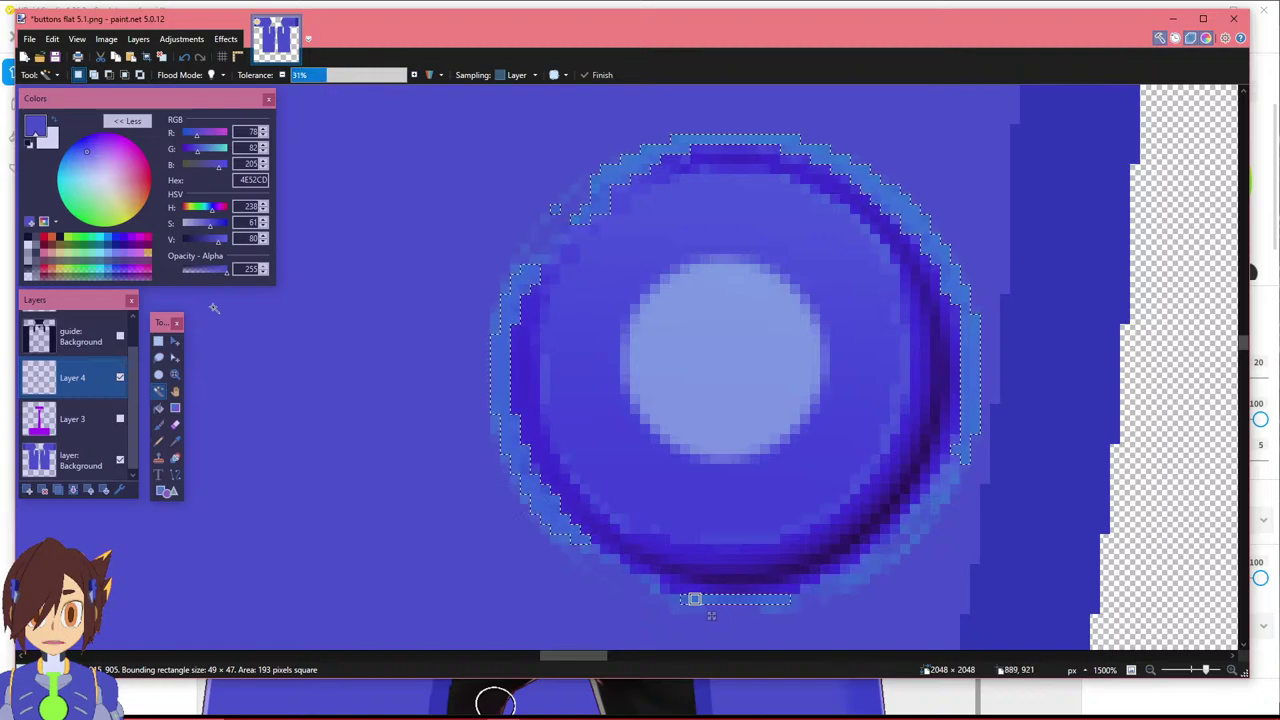
# Clear the light blue halo along the button's left edge using small rectangular selections.
pyautogui.click(158, 340)
pyautogui.moveTo(438, 402); pyautogui.dragTo(452, 425)
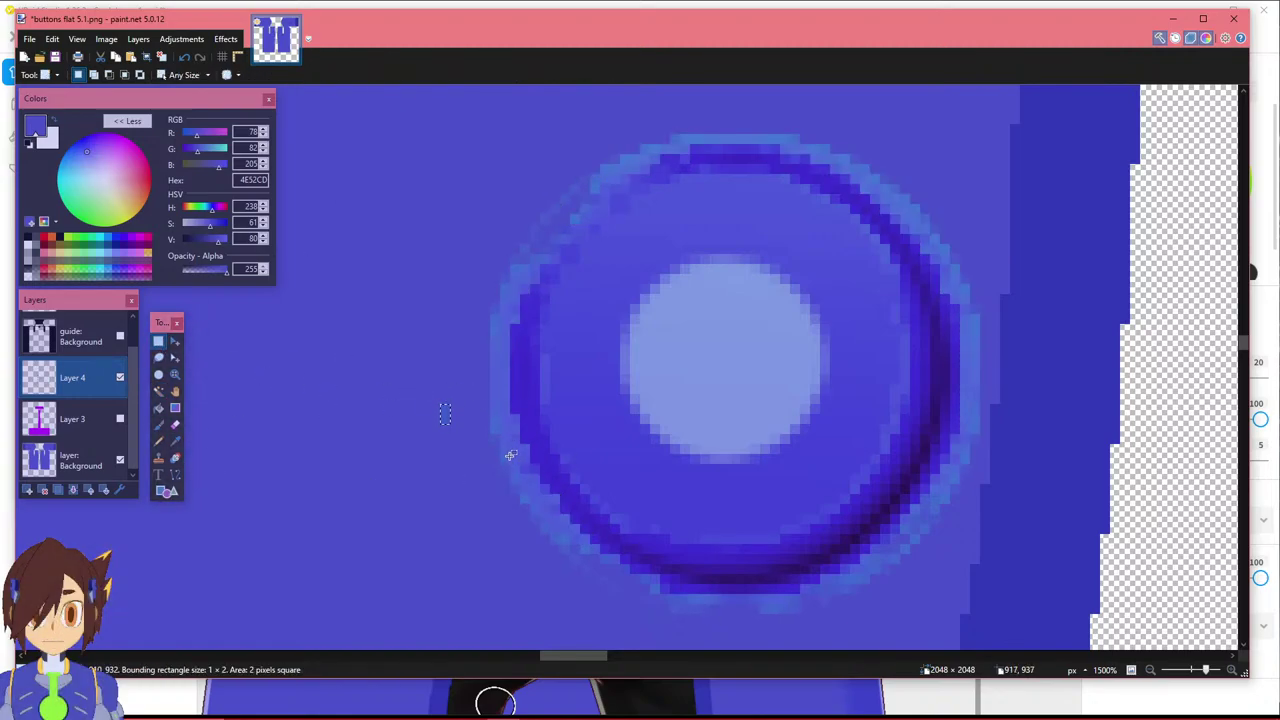
pyautogui.moveTo(494, 368); pyautogui.dragTo(494, 272)
pyautogui.moveTo(518, 316); pyautogui.dragTo(538, 213)
pyautogui.moveTo(550, 262); pyautogui.dragTo(547, 201)
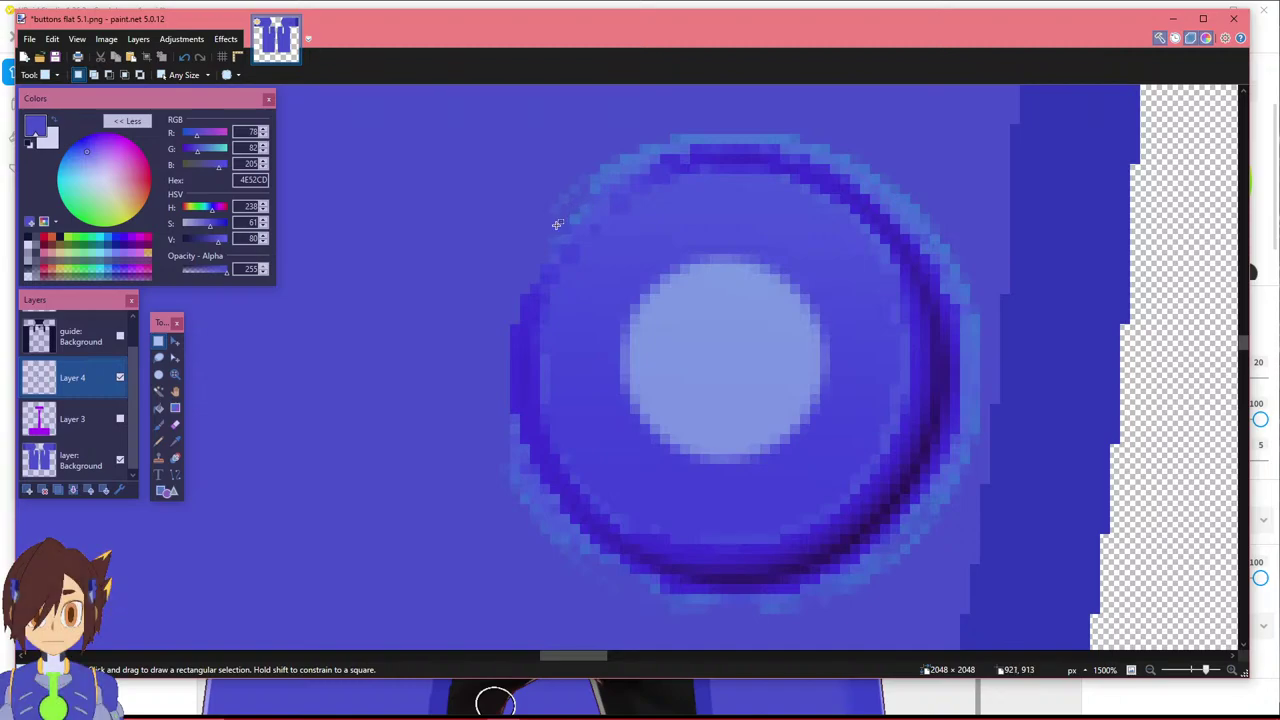
pyautogui.moveTo(548, 240); pyautogui.dragTo(568, 193)
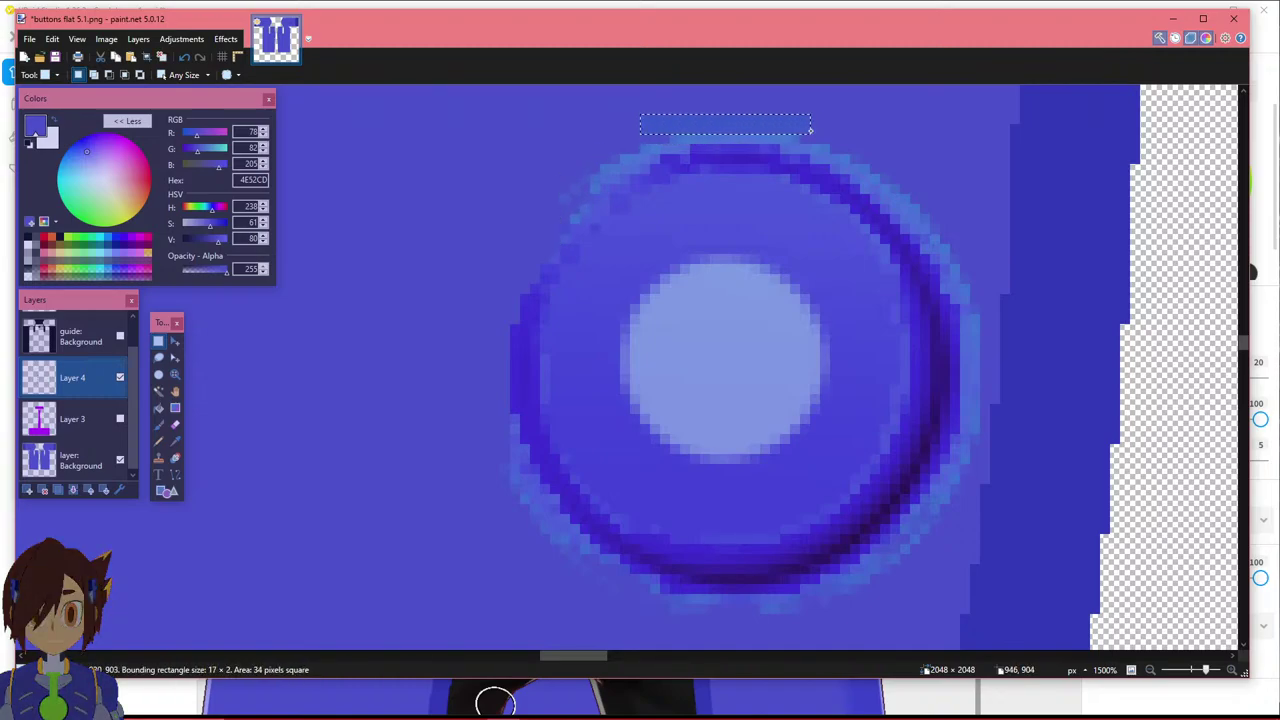
# Delete the halo along the button's top and upper-left edges with rectangular selections, and erase it at the lower left with the Eraser.
pyautogui.press('Delete')
pyautogui.click(619, 148)
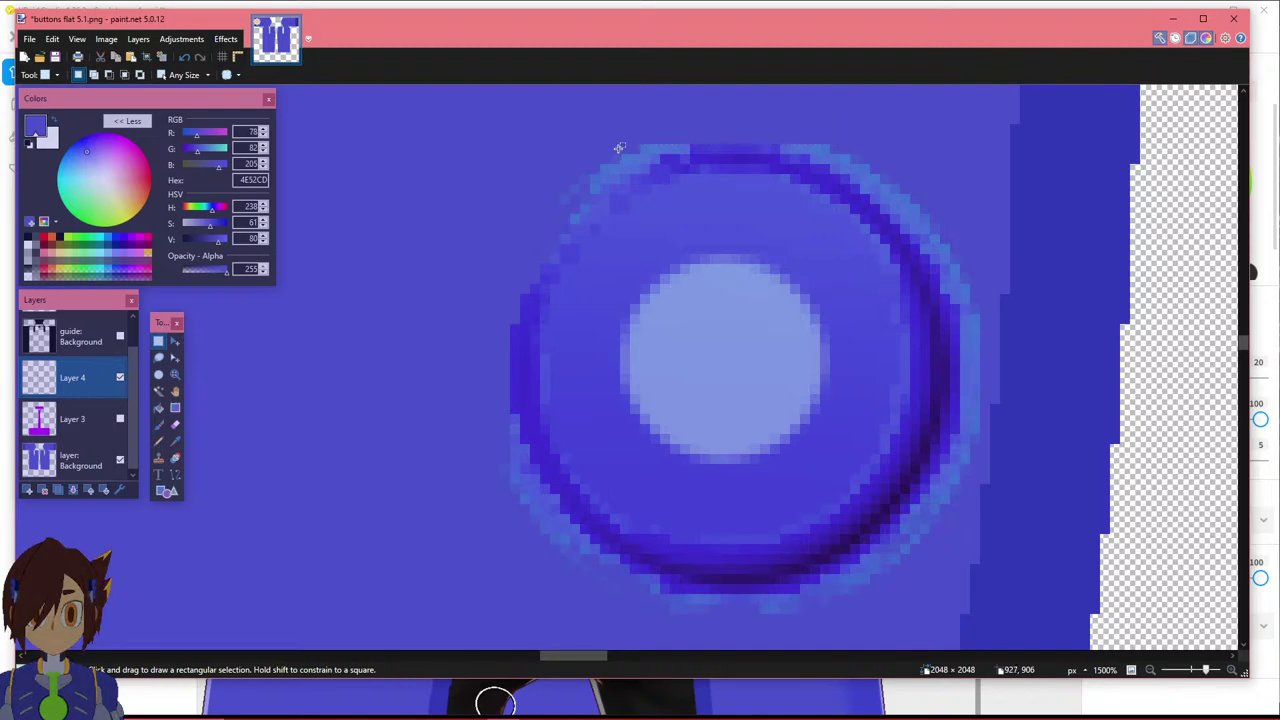
pyautogui.moveTo(620, 143)
pyautogui.mouseDown()
pyautogui.moveTo(690, 155)
pyautogui.moveTo(586, 197)
pyautogui.moveTo(594, 187)
pyautogui.moveTo(573, 208)
pyautogui.mouseUp()
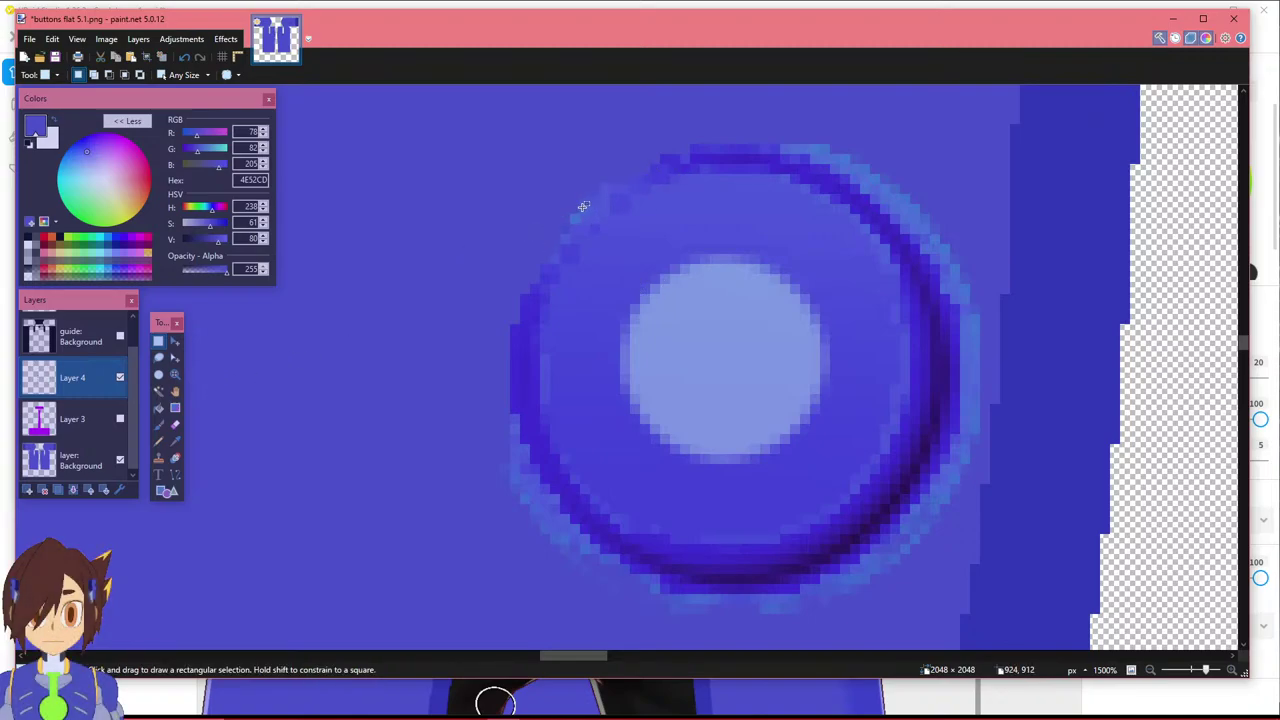
pyautogui.moveTo(584, 206); pyautogui.dragTo(585, 211)
pyautogui.click(605, 160)
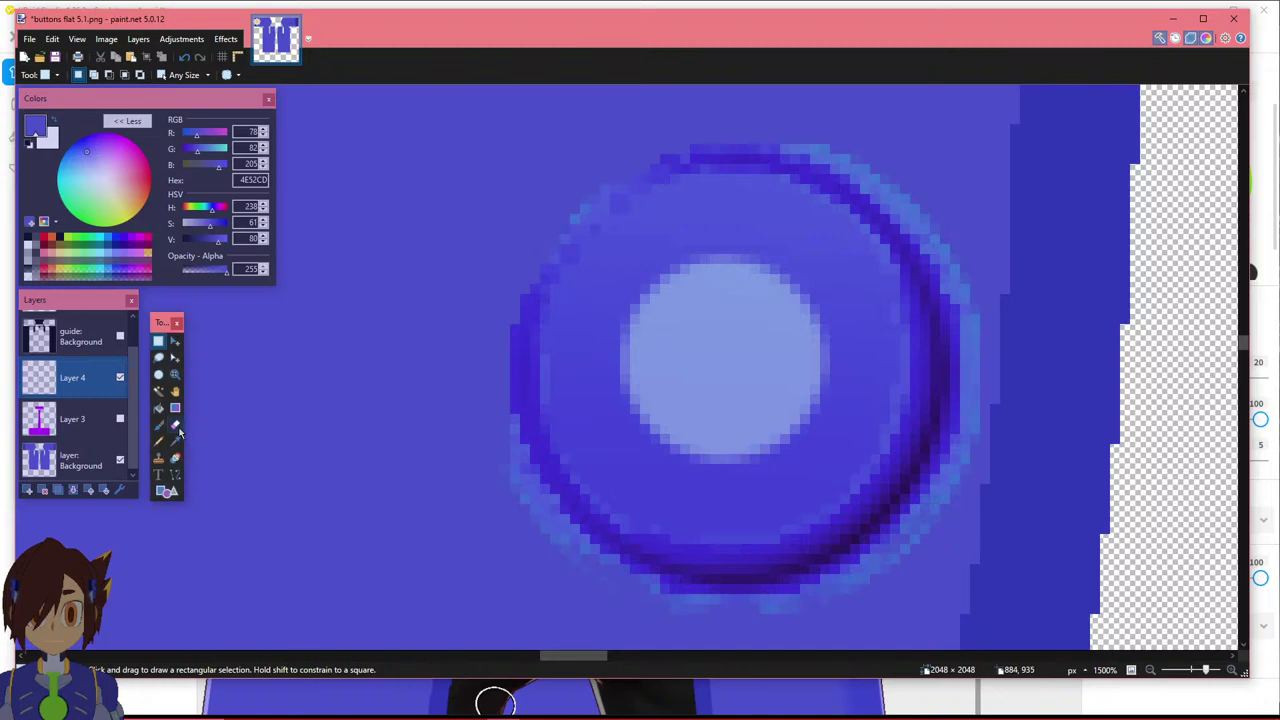
pyautogui.moveTo(852, 303); pyautogui.dragTo(767, 295, button='middle')
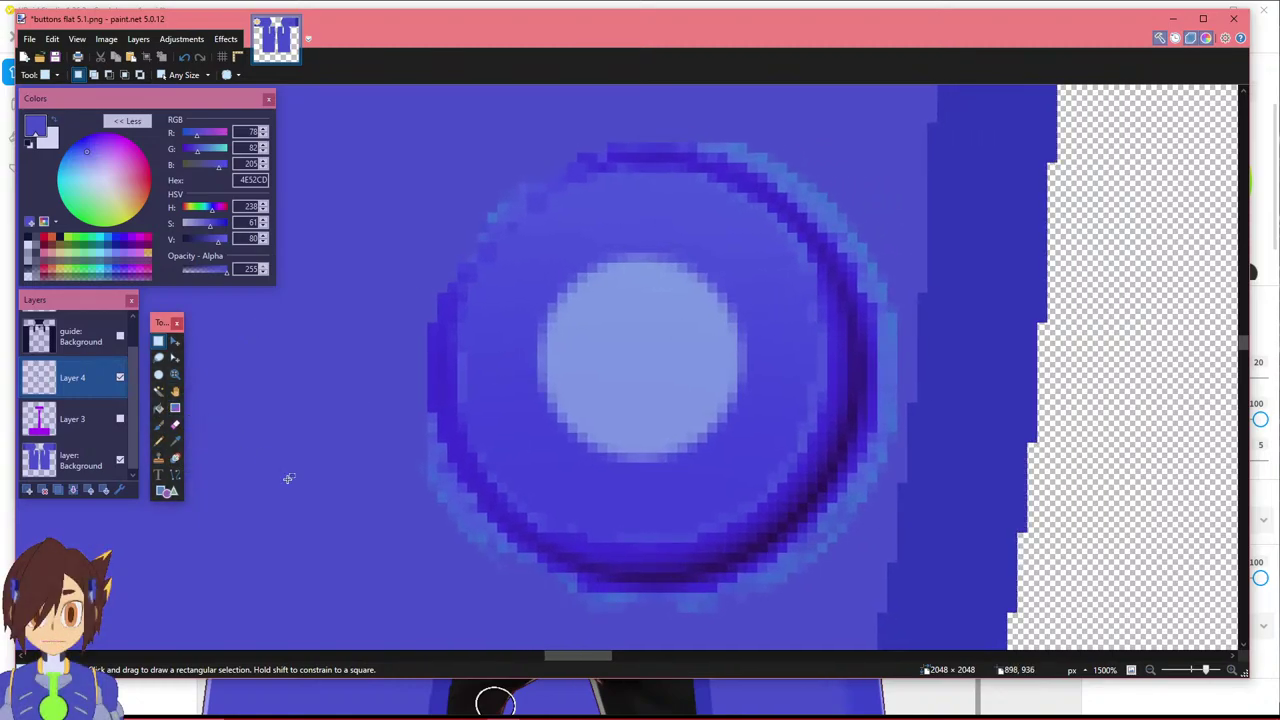
pyautogui.click(175, 424)
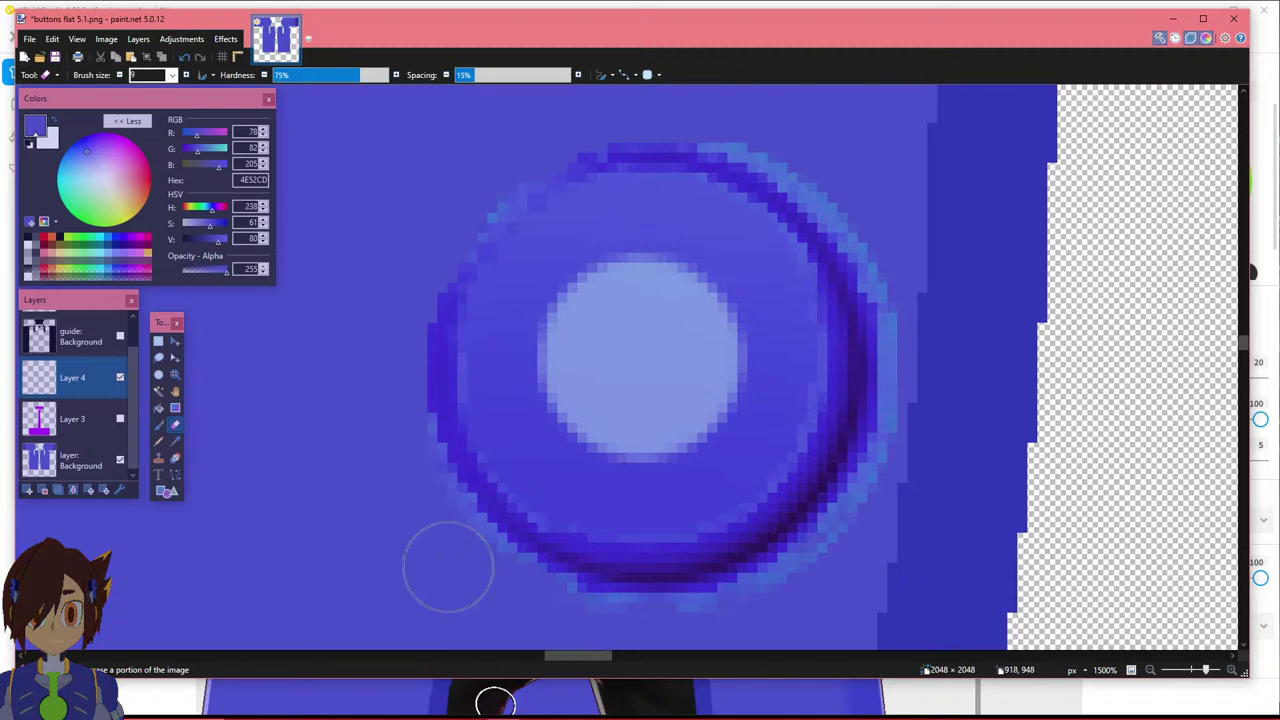
# Switch to VRoid Studio and examine the edges of the coat's front buttons close up on the model.
pyautogui.moveTo(567, 36)
pyautogui.mouseDown()
pyautogui.moveTo(523, 489)
pyautogui.moveTo(536, 509)
pyautogui.mouseUp()
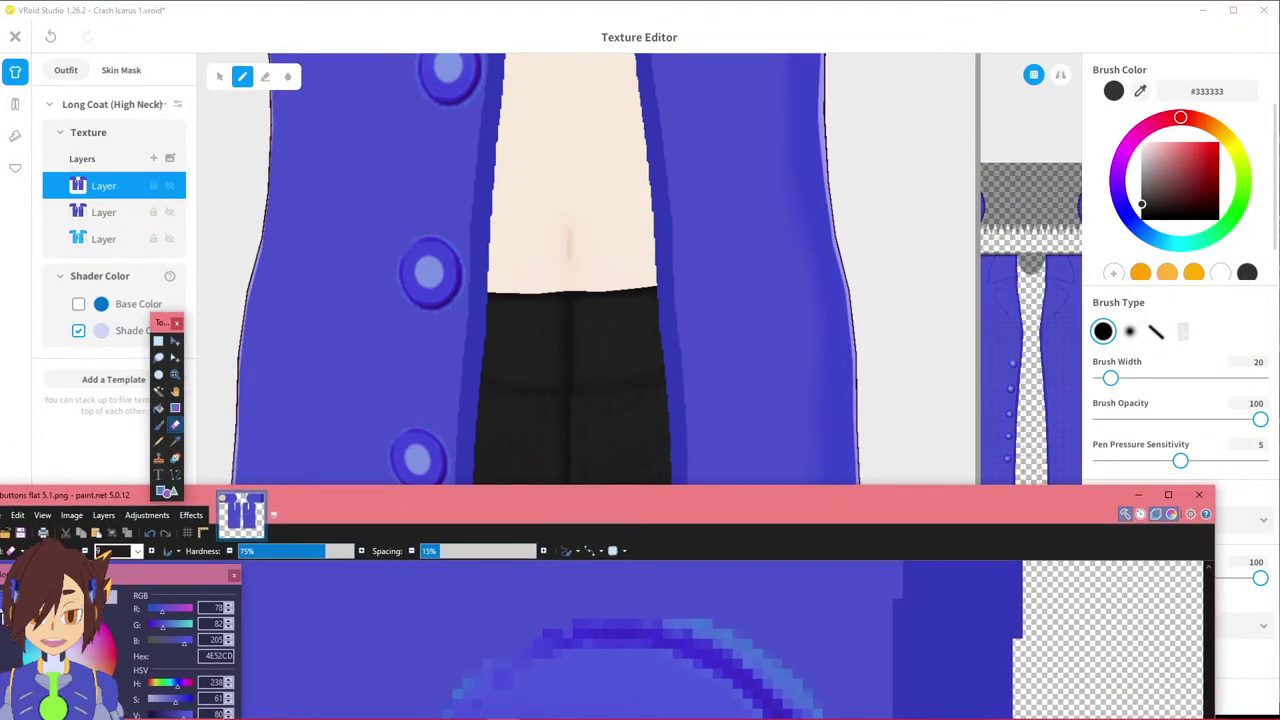
pyautogui.click(427, 23)
pyautogui.scroll(3, 440, 305)
pyautogui.moveTo(398, 289)
pyautogui.mouseDown(button='middle')
pyautogui.moveTo(508, 351)
pyautogui.moveTo(768, 578)
pyautogui.mouseUp(button='middle')
pyautogui.moveTo(465, 331); pyautogui.dragTo(477, 317, button='right')
pyautogui.moveTo(600, 690); pyautogui.dragTo(587, 530, button='middle')
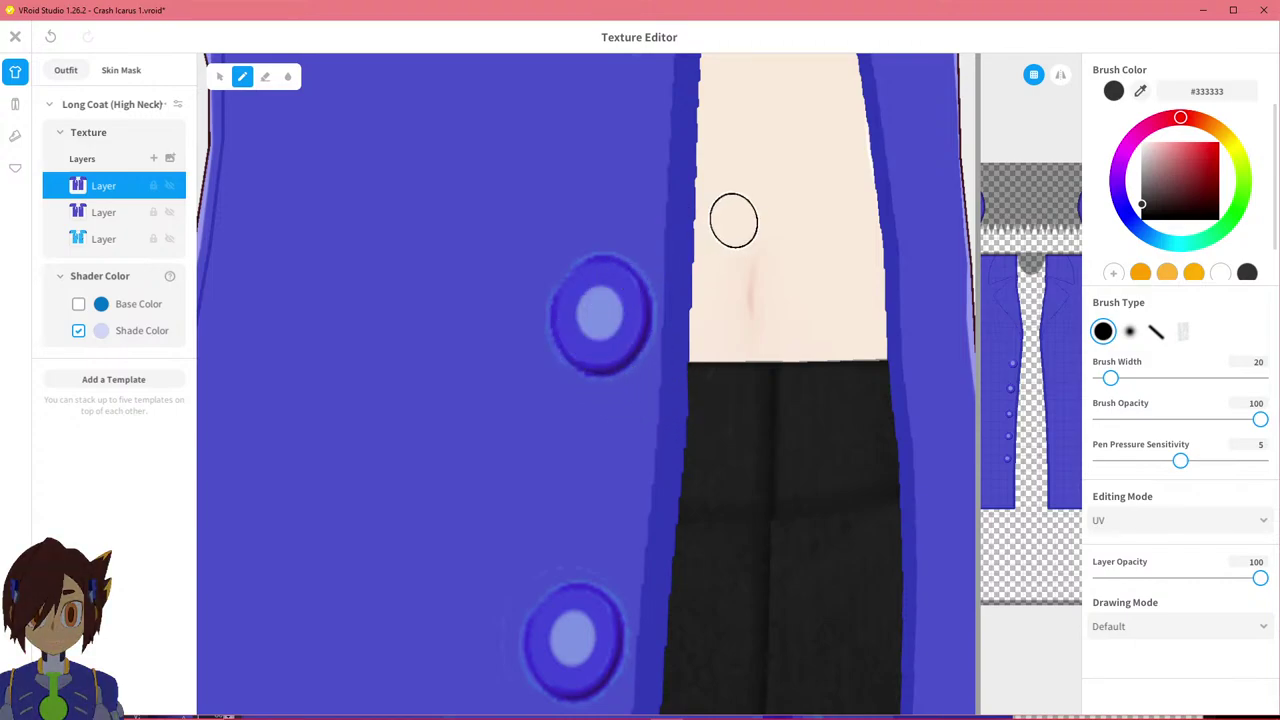
pyautogui.moveTo(608, 289); pyautogui.dragTo(604, 508, button='middle')
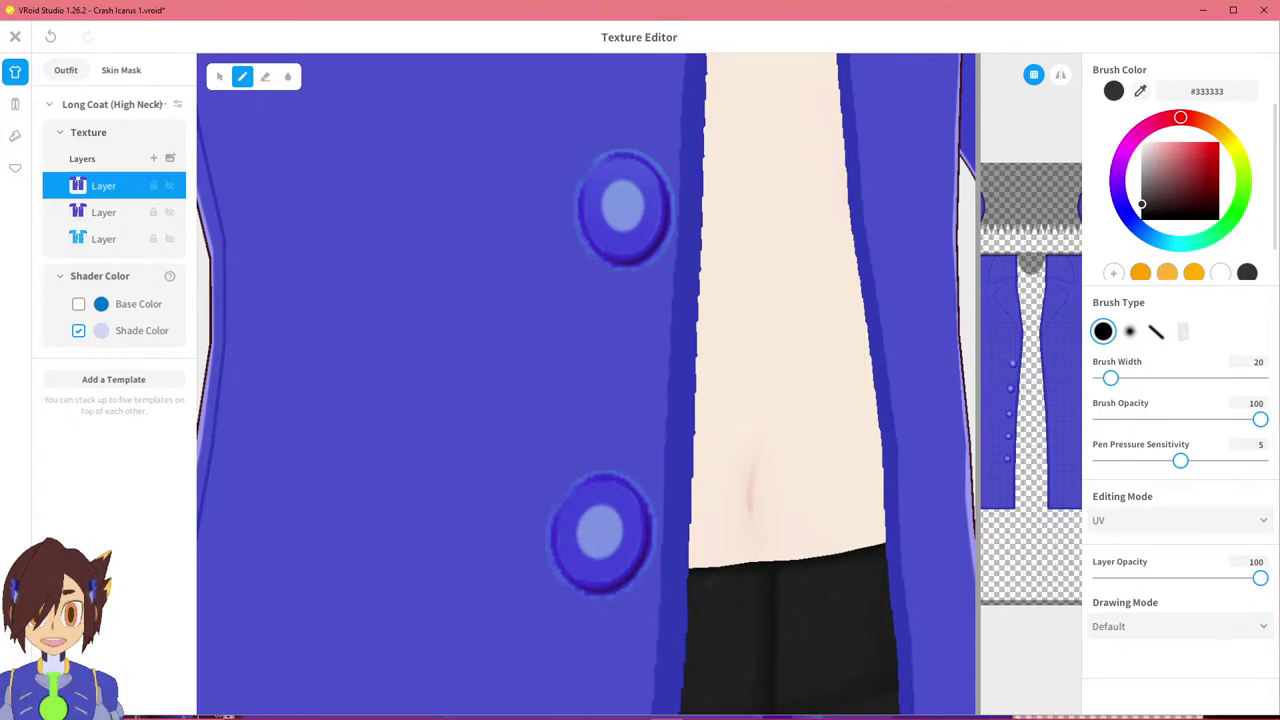
# Return to paint.net, set the Eraser hardness to 100%, and erase the halo along the button's right and bottom edges.
pyautogui.hotkey('alt', 'Tab')
pyautogui.moveTo(713, 521)
pyautogui.mouseDown()
pyautogui.moveTo(723, 266)
pyautogui.moveTo(766, 66)
pyautogui.mouseUp()
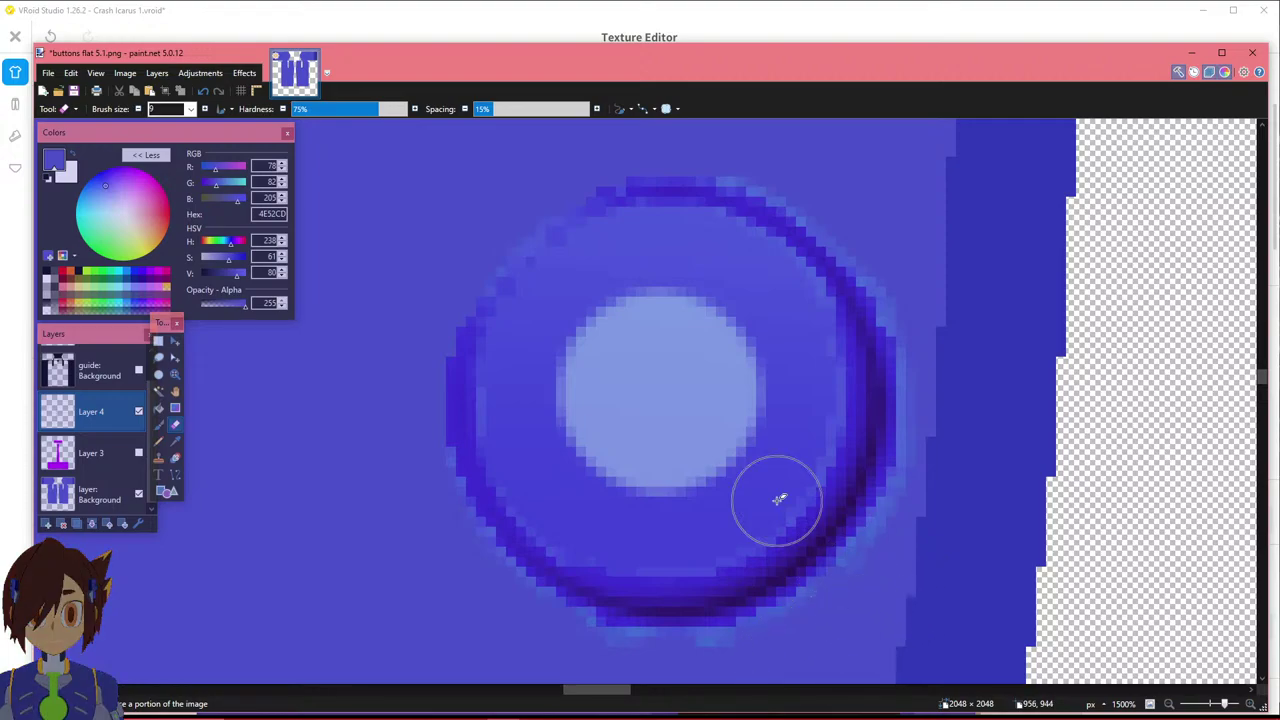
pyautogui.moveTo(388, 108); pyautogui.dragTo(412, 108)
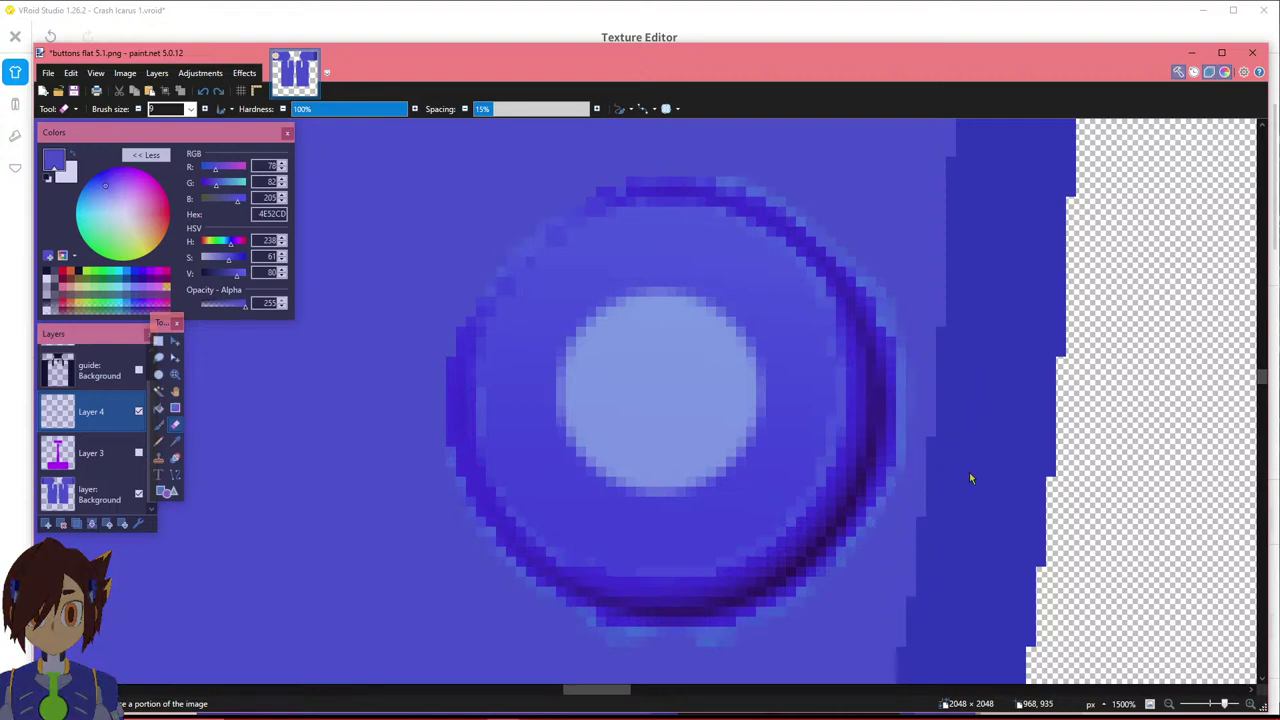
pyautogui.moveTo(943, 487)
pyautogui.mouseDown()
pyautogui.moveTo(946, 349)
pyautogui.moveTo(935, 296)
pyautogui.moveTo(894, 234)
pyautogui.moveTo(912, 223)
pyautogui.mouseUp()
pyautogui.moveTo(805, 157); pyautogui.dragTo(780, 145)
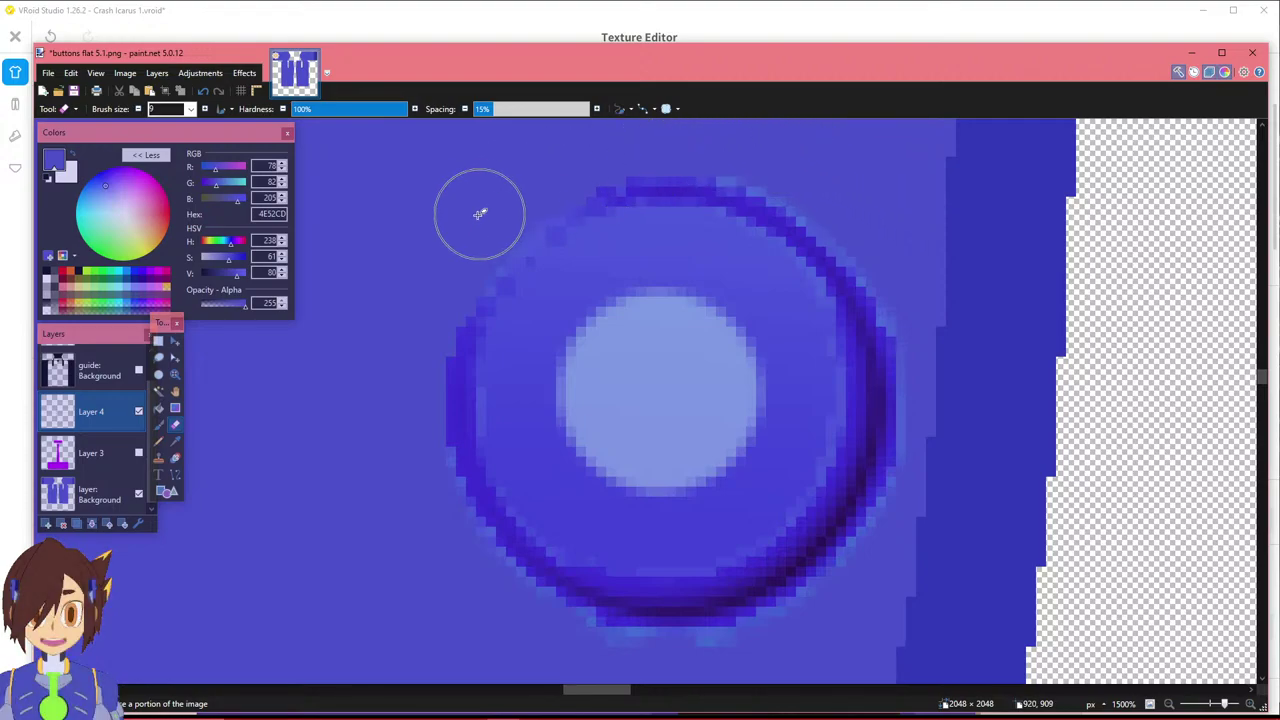
pyautogui.scroll(-2, 582, 560)
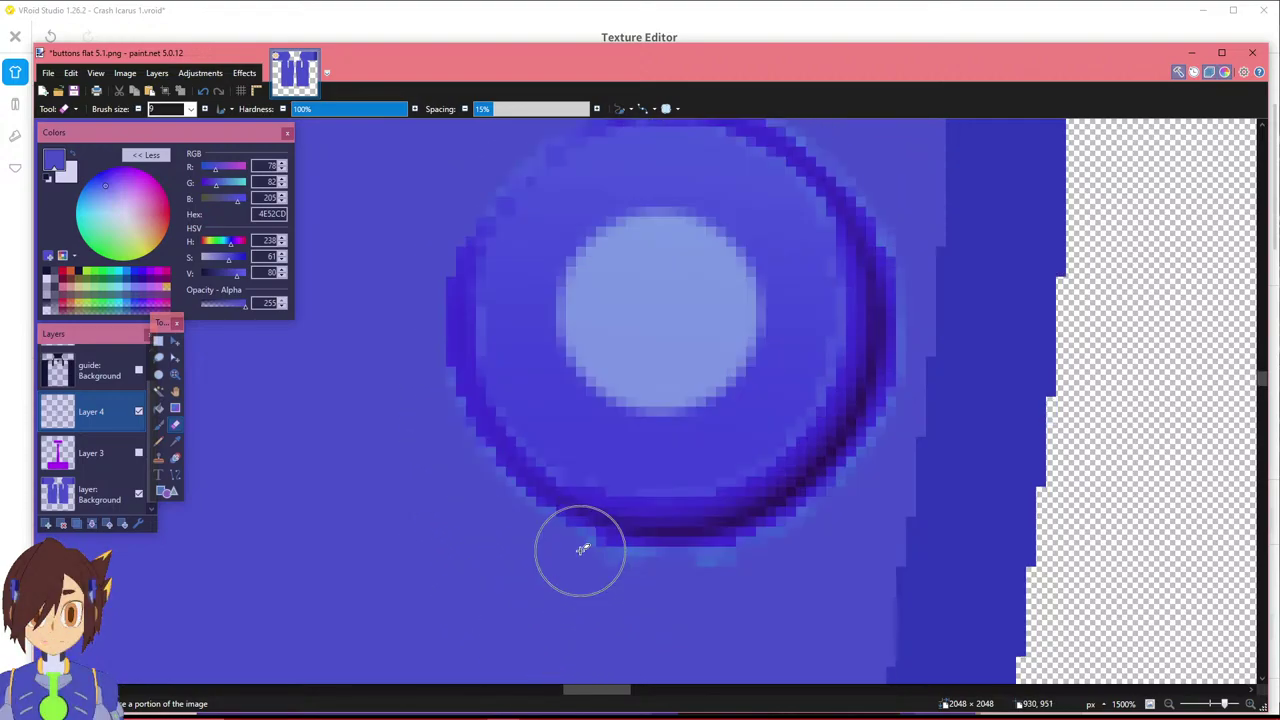
pyautogui.moveTo(596, 518)
pyautogui.mouseDown()
pyautogui.moveTo(732, 520)
pyautogui.moveTo(626, 517)
pyautogui.mouseUp()
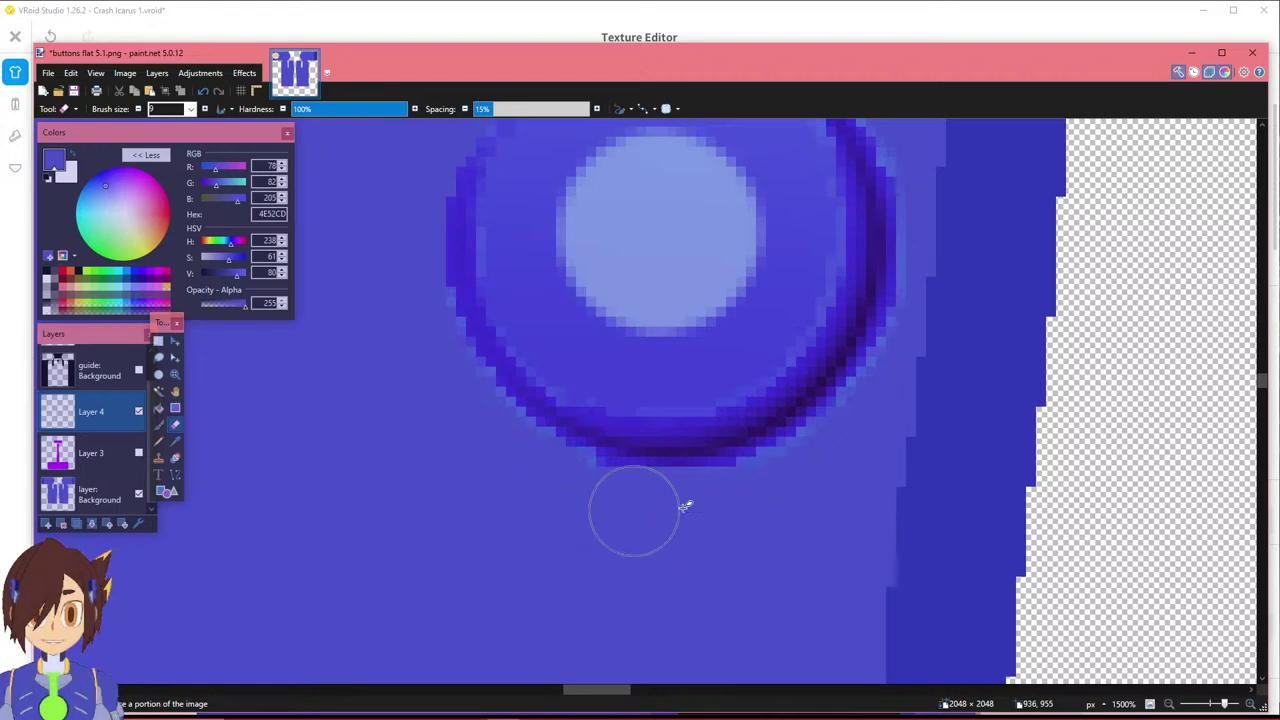
pyautogui.scroll(1, 700, 510)
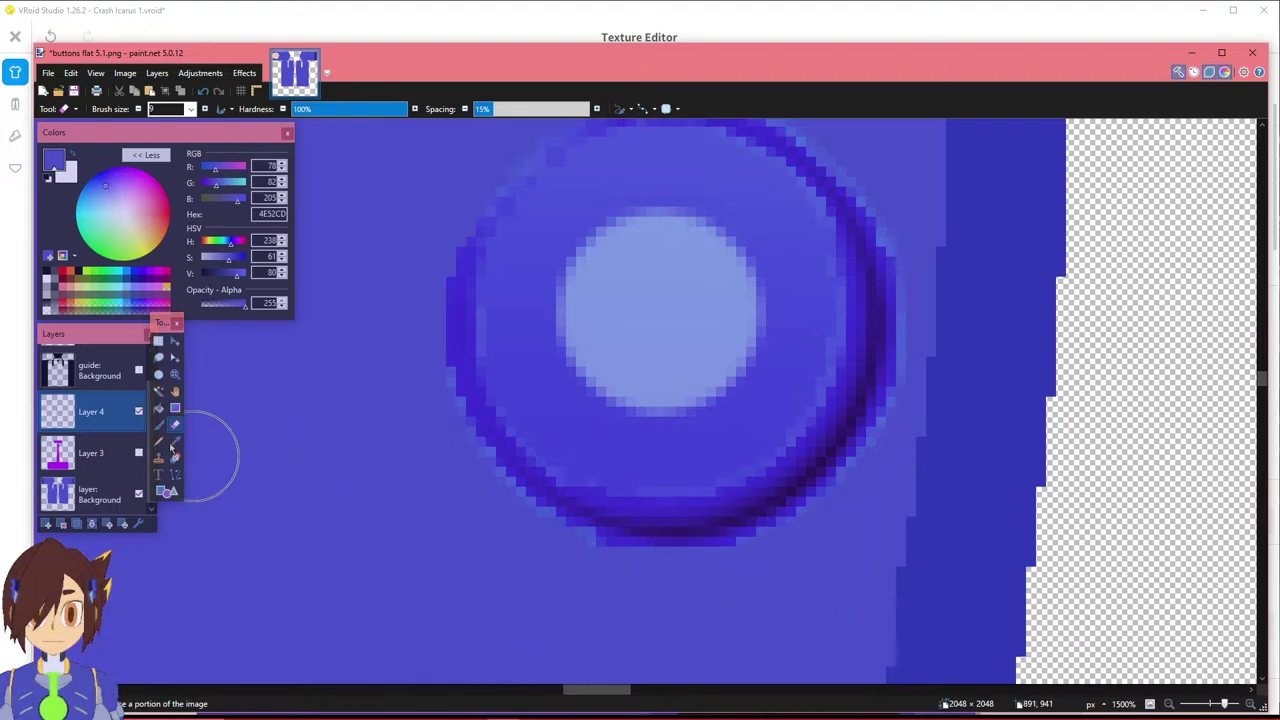
# Delete the remaining halo pixels along the button's lower-left and left edges using small rectangular selections.
pyautogui.click(158, 341)
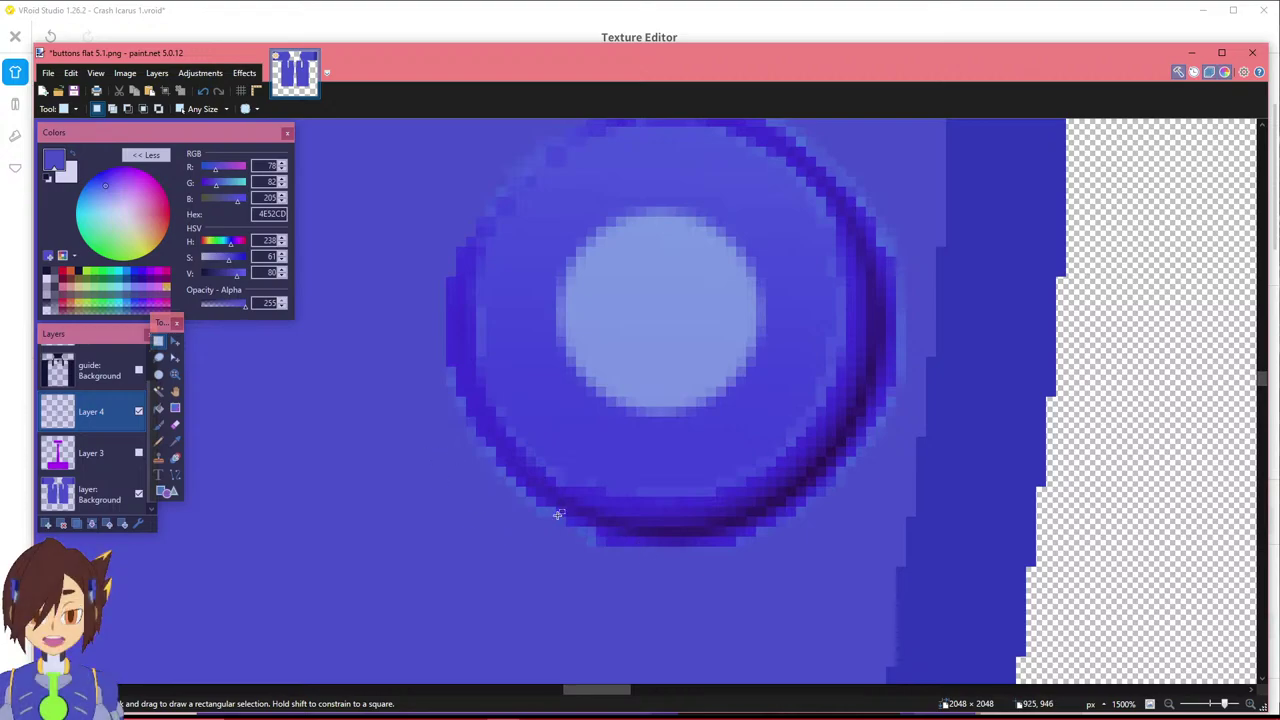
pyautogui.moveTo(592, 539); pyautogui.dragTo(570, 530)
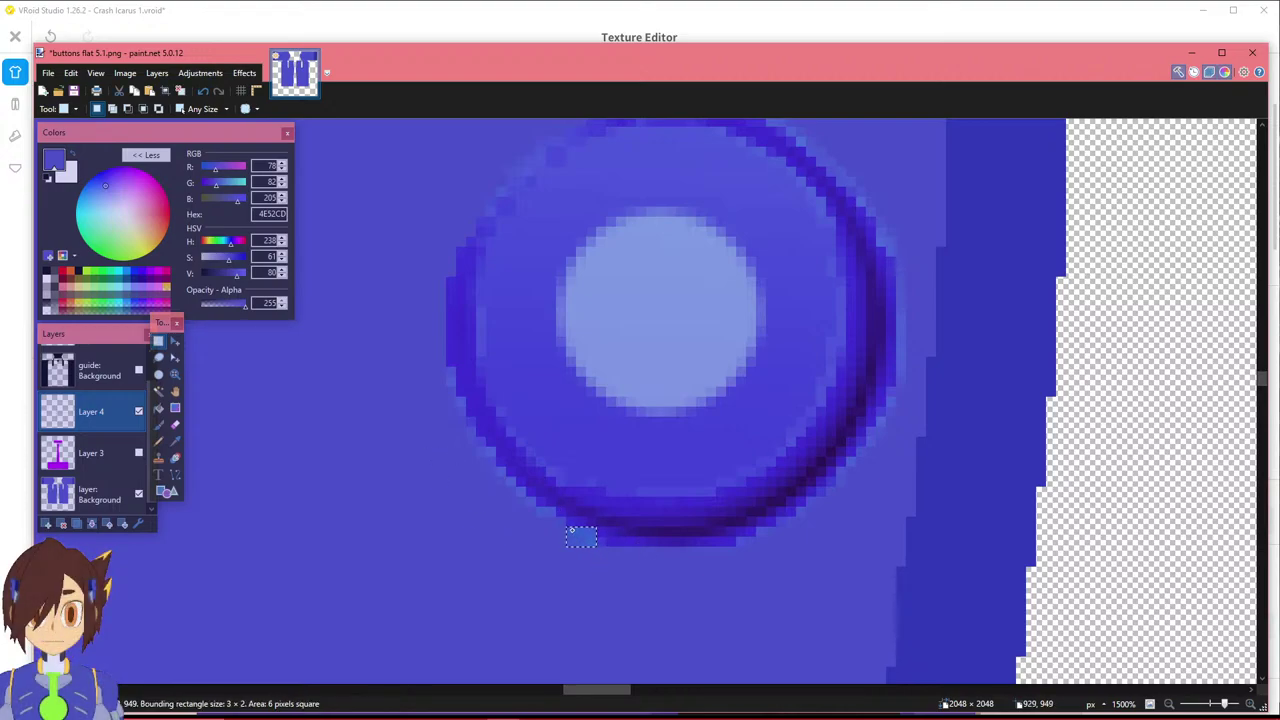
pyautogui.click(564, 533)
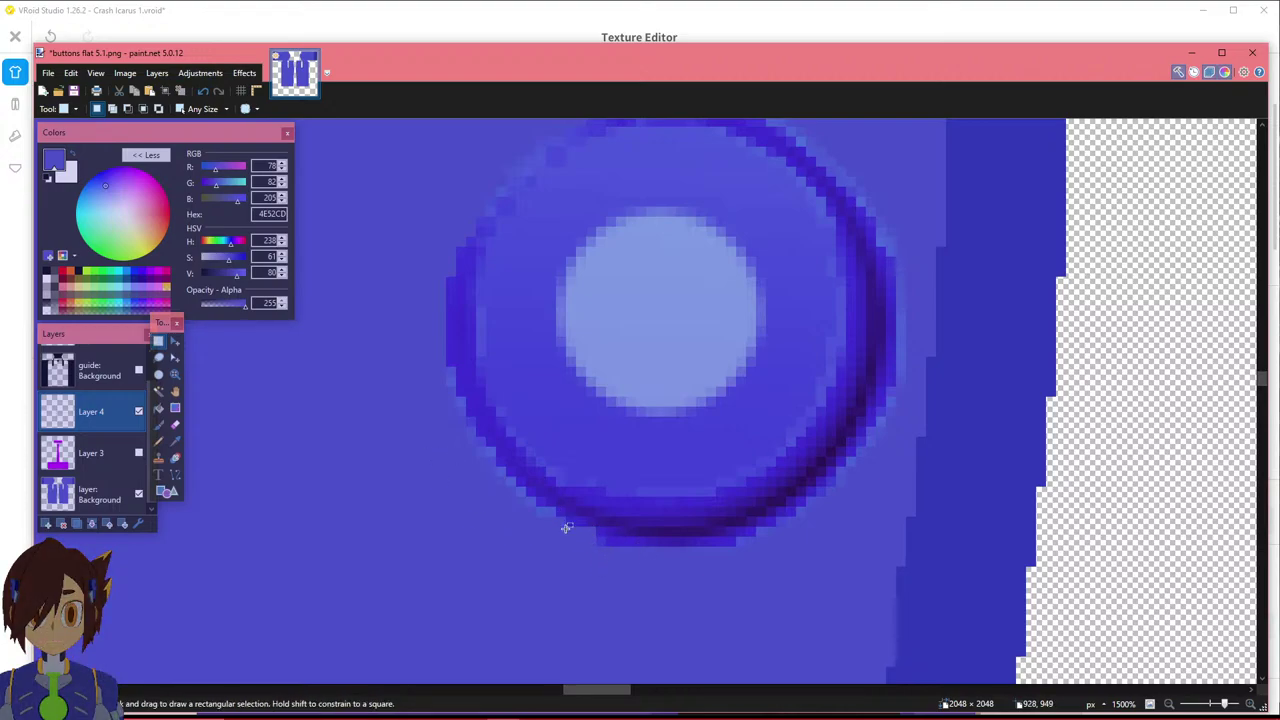
pyautogui.moveTo(563, 527); pyautogui.dragTo(490, 486)
pyautogui.press('Delete')
pyautogui.press('Delete')
pyautogui.press('Delete')
pyautogui.press('Delete')
pyautogui.press('Delete')
pyautogui.press('Delete')
pyautogui.press('Delete')
pyautogui.moveTo(473, 441)
pyautogui.mouseDown()
pyautogui.moveTo(461, 404)
pyautogui.moveTo(465, 419)
pyautogui.mouseUp()
pyautogui.press('Delete')
pyautogui.press('Delete')
pyautogui.press('Delete')
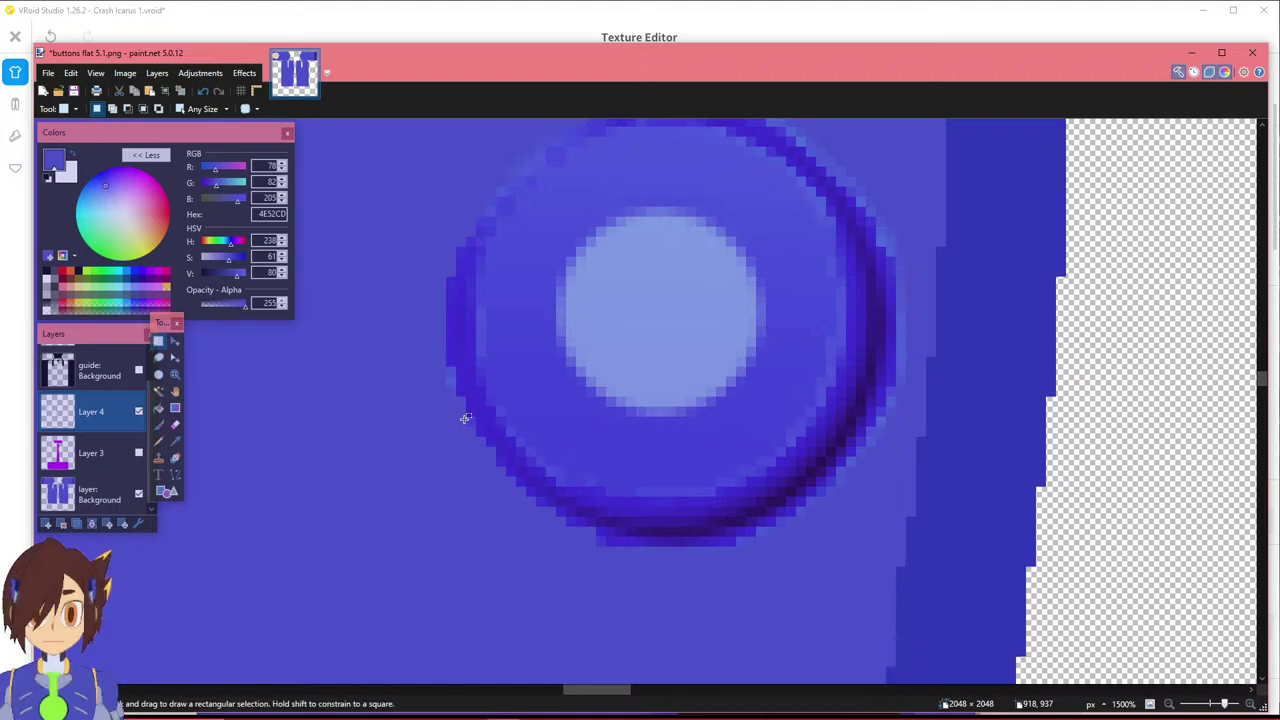
pyautogui.moveTo(451, 373); pyautogui.dragTo(451, 383)
pyautogui.press('Delete')
# Delete the remaining halo pixels along the button's lower-right and right edges using small rectangular selections.
pyautogui.moveTo(757, 531); pyautogui.dragTo(766, 536)
pyautogui.press('Delete')
pyautogui.moveTo(838, 467)
pyautogui.mouseDown()
pyautogui.moveTo(814, 500)
pyautogui.moveTo(874, 454)
pyautogui.moveTo(890, 422)
pyautogui.moveTo(906, 276)
pyautogui.mouseUp()
pyautogui.click(850, 505)
pyautogui.click(829, 500)
pyautogui.press('Delete')
pyautogui.press('Delete')
pyautogui.press('Delete')
pyautogui.press('Delete')
pyautogui.press('Delete')
pyautogui.press('Delete')
pyautogui.press('Delete')
pyautogui.click(900, 258)
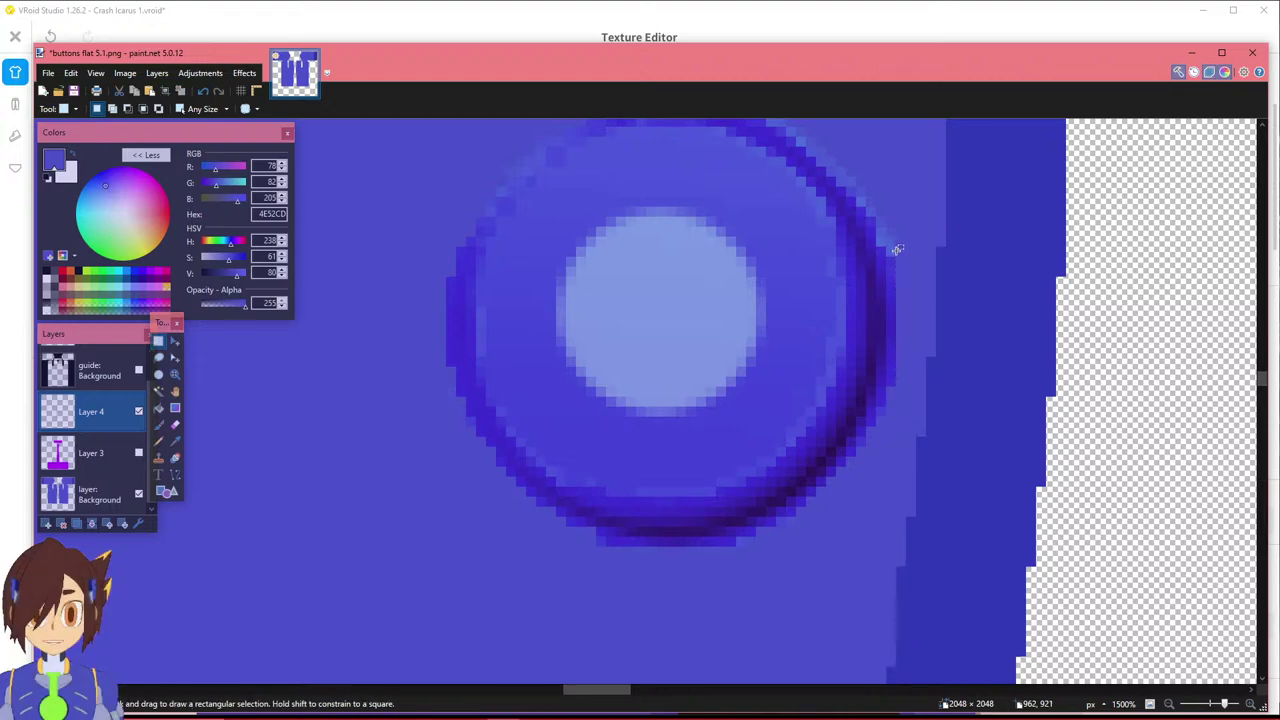
# Delete the leftover halo pixels around the button's upper-right edge using small rectangular selections.
pyautogui.scroll(3, 869, 407)
pyautogui.moveTo(887, 397); pyautogui.dragTo(871, 351)
pyautogui.click(881, 384)
pyautogui.click(871, 351)
pyautogui.moveTo(890, 399)
pyautogui.mouseDown()
pyautogui.moveTo(877, 349)
pyautogui.moveTo(851, 349)
pyautogui.moveTo(795, 288)
pyautogui.mouseUp()
pyautogui.click(875, 354)
pyautogui.click(862, 346)
pyautogui.click(851, 340)
pyautogui.click(850, 336)
pyautogui.press('Delete')
pyautogui.press('Delete')
pyautogui.press('Delete')
pyautogui.press('Delete')
pyautogui.click(811, 278)
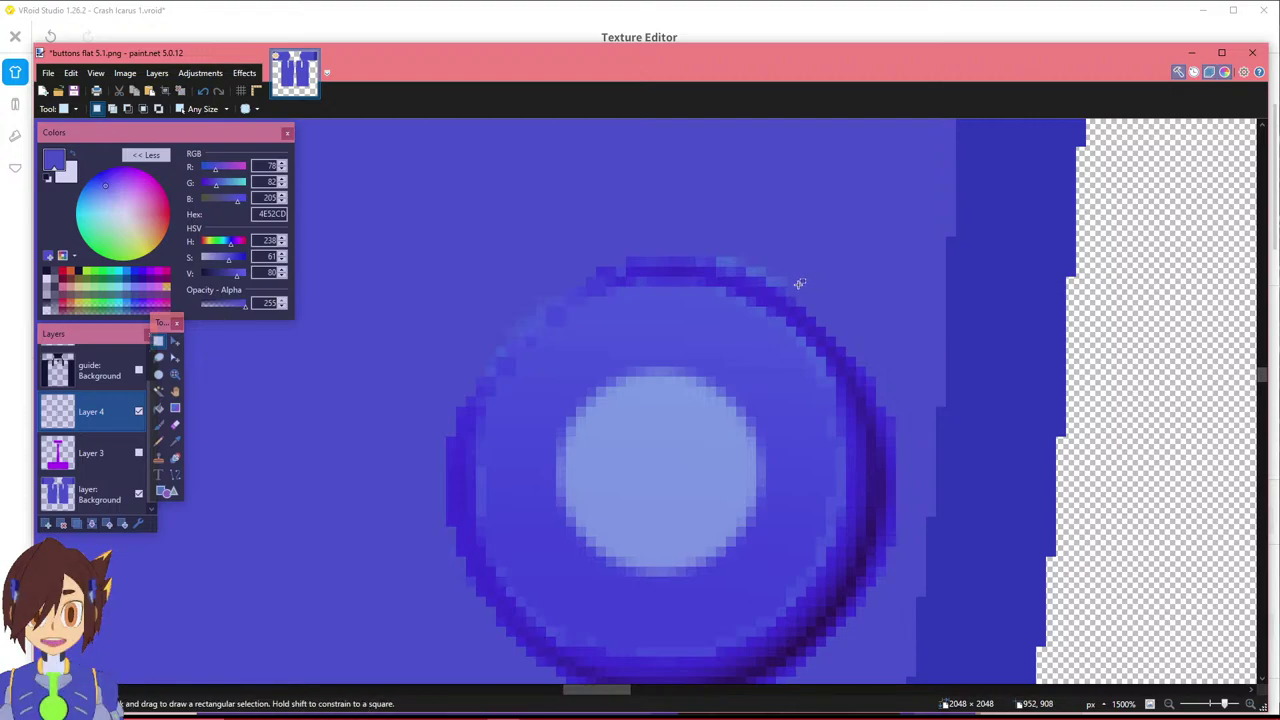
# Delete the last light blue halo pixels just right of the button's top centre.
pyautogui.click(771, 271)
pyautogui.moveTo(772, 270); pyautogui.dragTo(715, 256)
pyautogui.press('Delete')
pyautogui.click(717, 260)
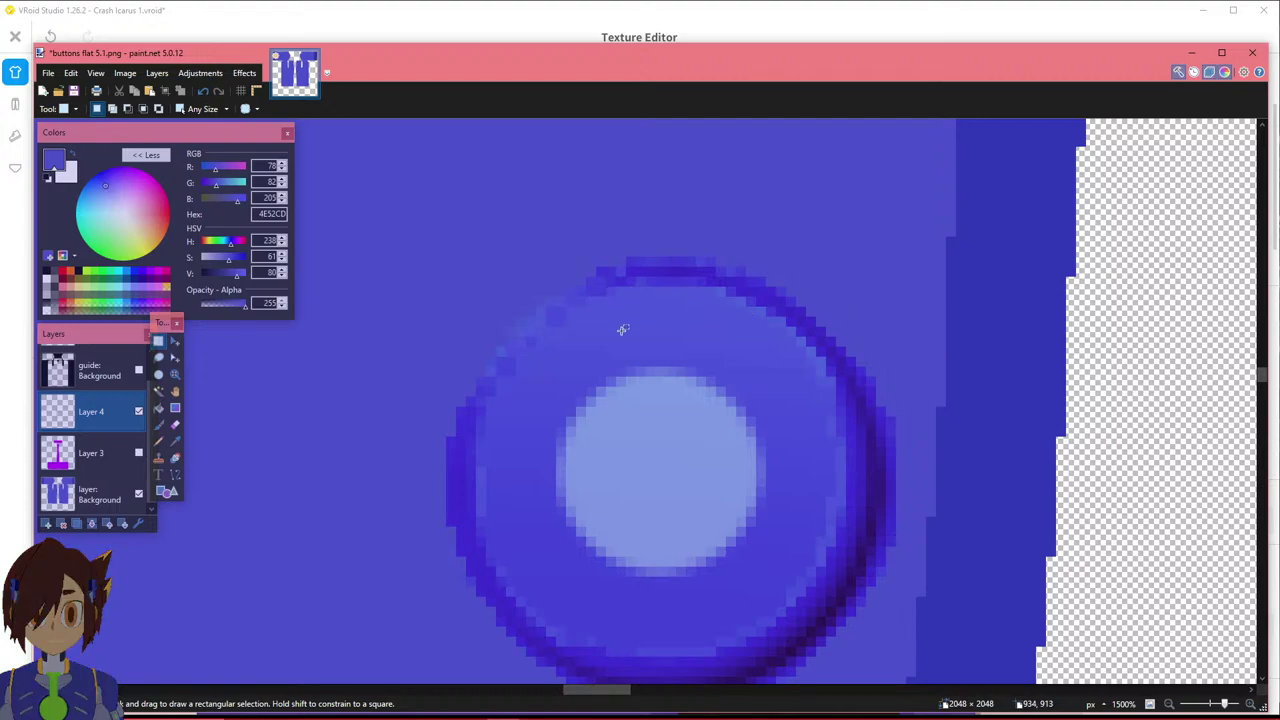
# Sample the dark blue 3E2AC4 from the button's top rim and redraw the broken upper-left rim with the Pencil.
pyautogui.scroll(-1, 622, 332)
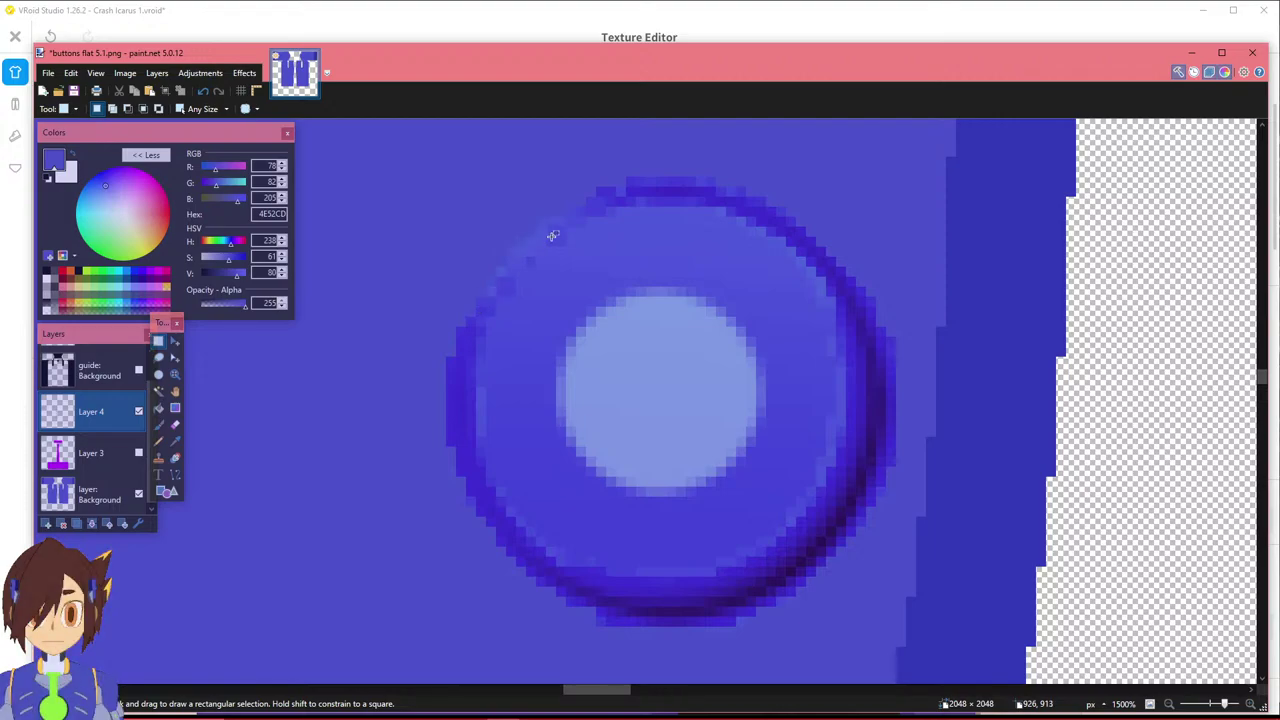
pyautogui.click(174, 441)
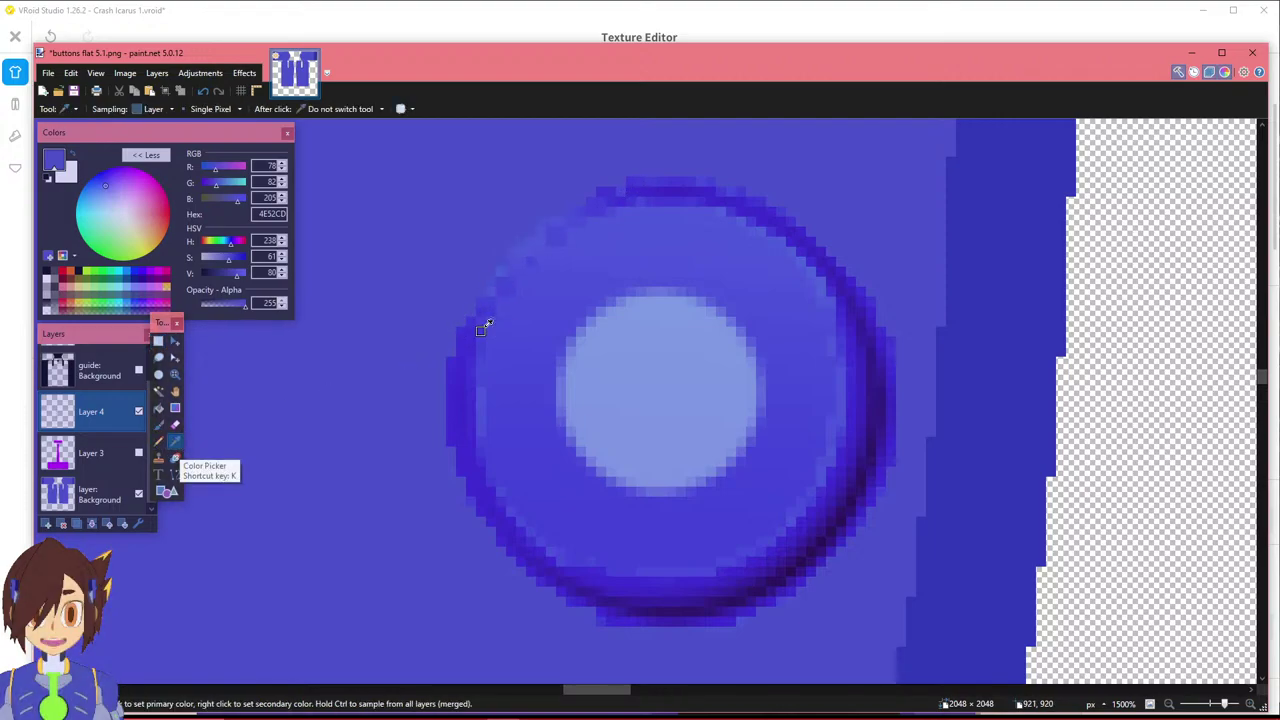
pyautogui.click(641, 190)
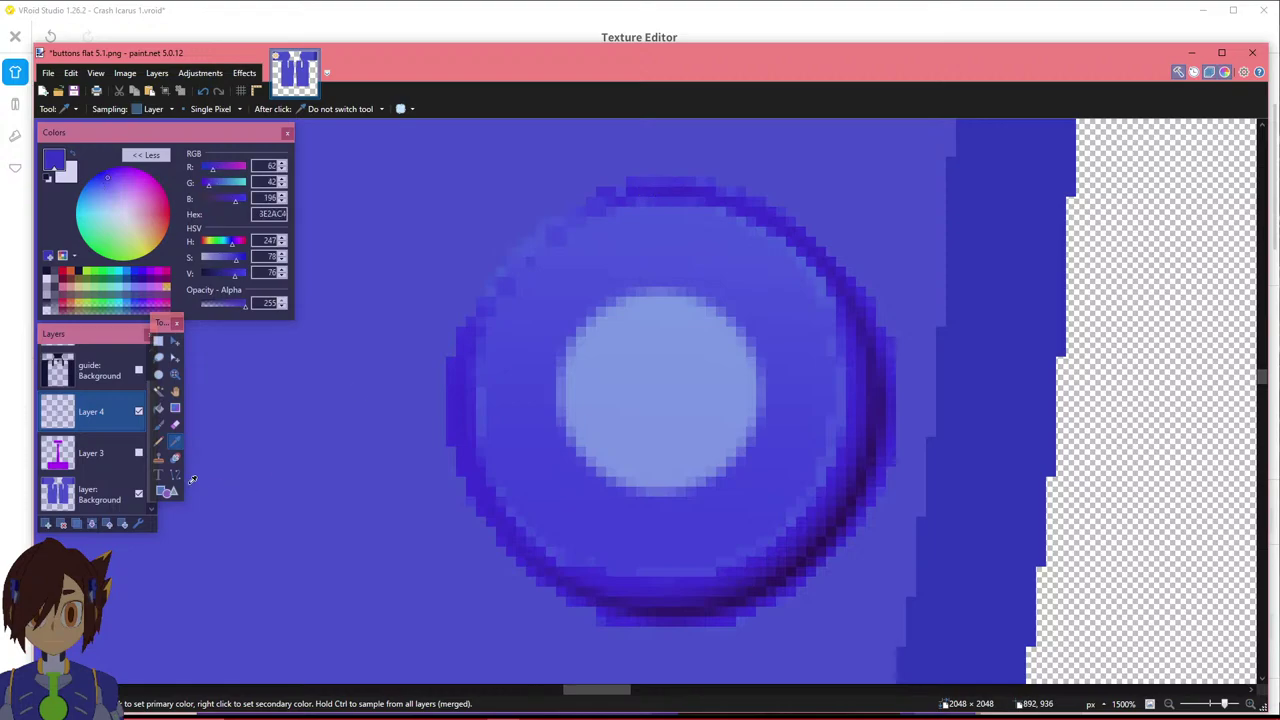
pyautogui.click(158, 441)
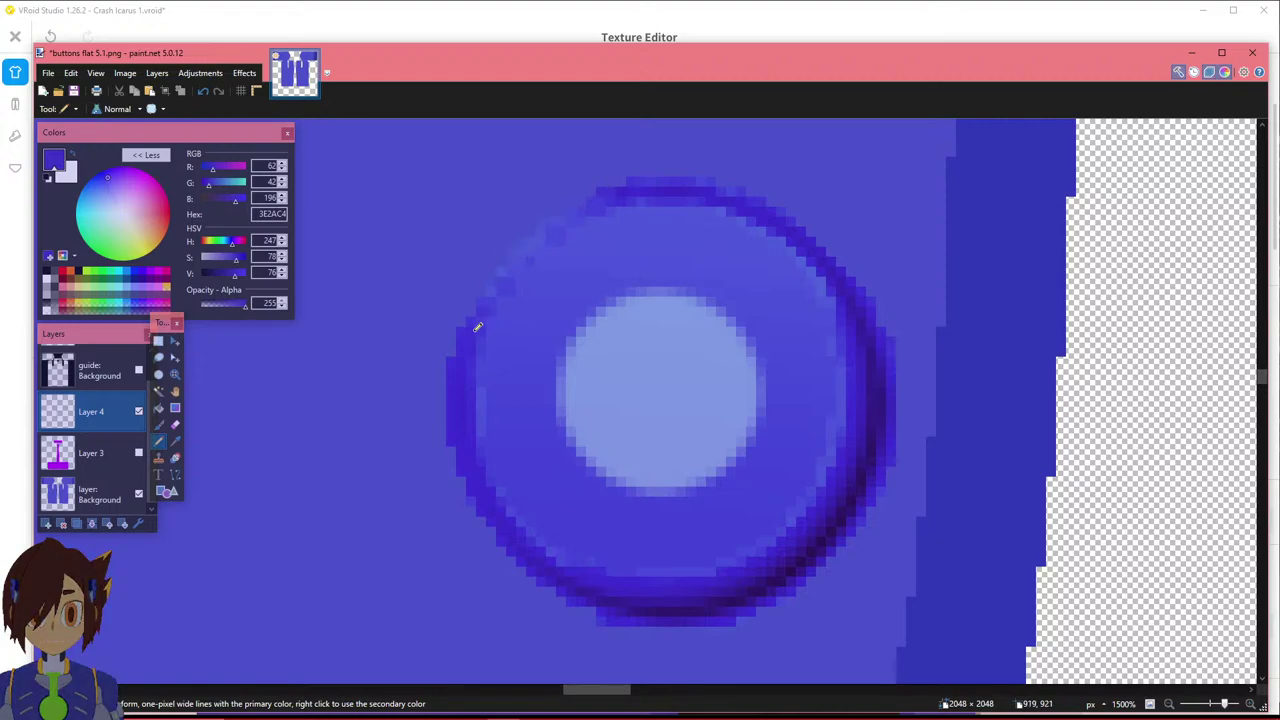
pyautogui.moveTo(477, 309)
pyautogui.mouseDown()
pyautogui.moveTo(528, 239)
pyautogui.moveTo(604, 196)
pyautogui.mouseUp()
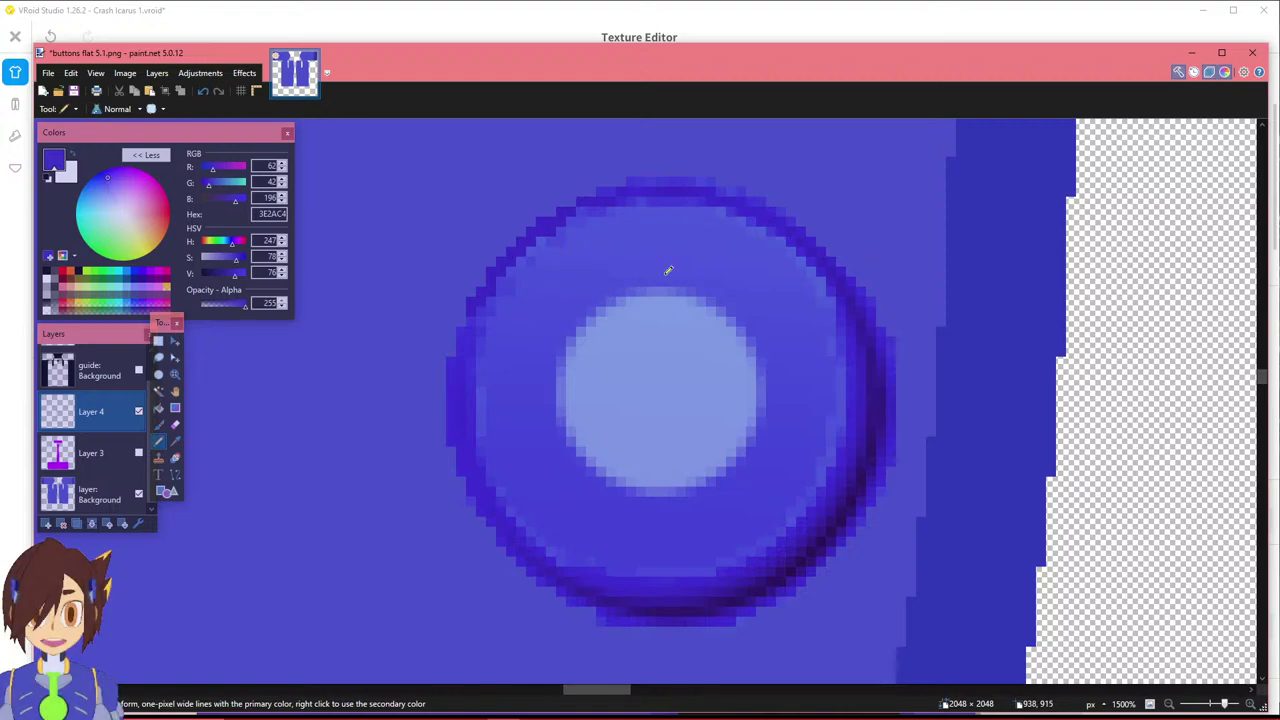
# Sample the blue 4132D3 from the button's right rim and pencil a second line along the inside of the upper-left rim.
pyautogui.click(175, 441)
pyautogui.click(803, 264)
pyautogui.click(158, 441)
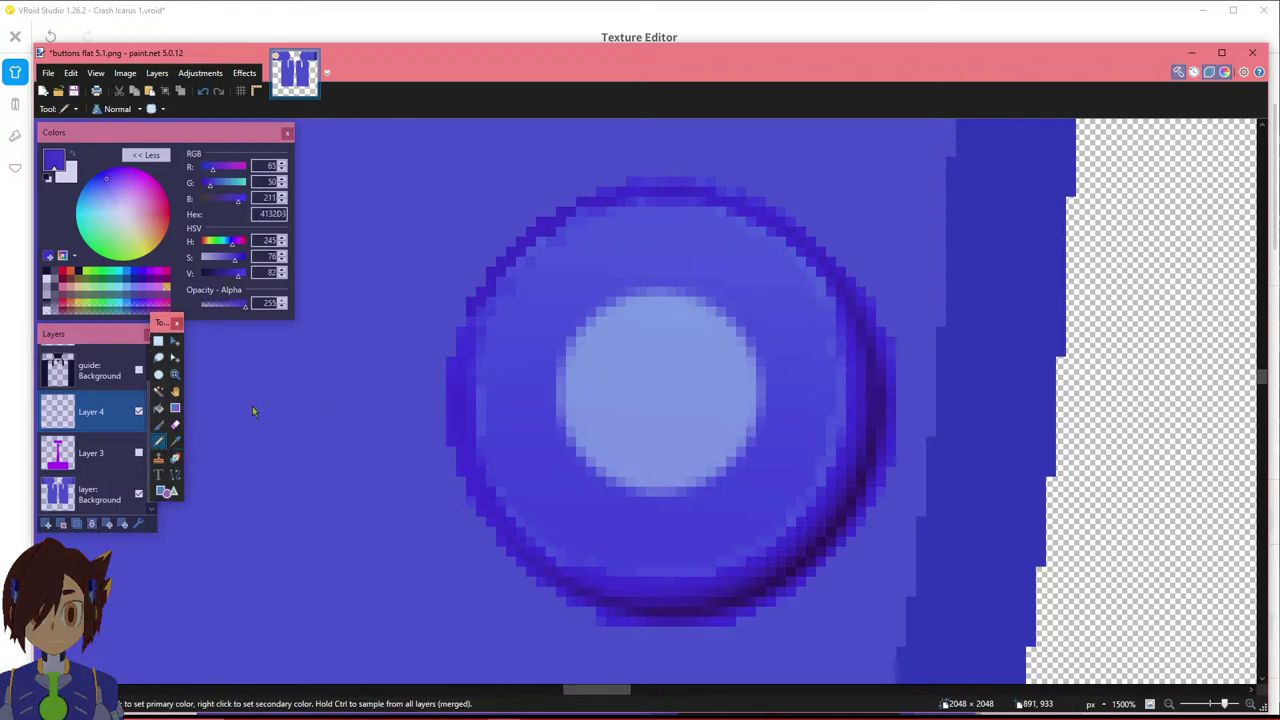
pyautogui.moveTo(493, 302); pyautogui.dragTo(551, 238)
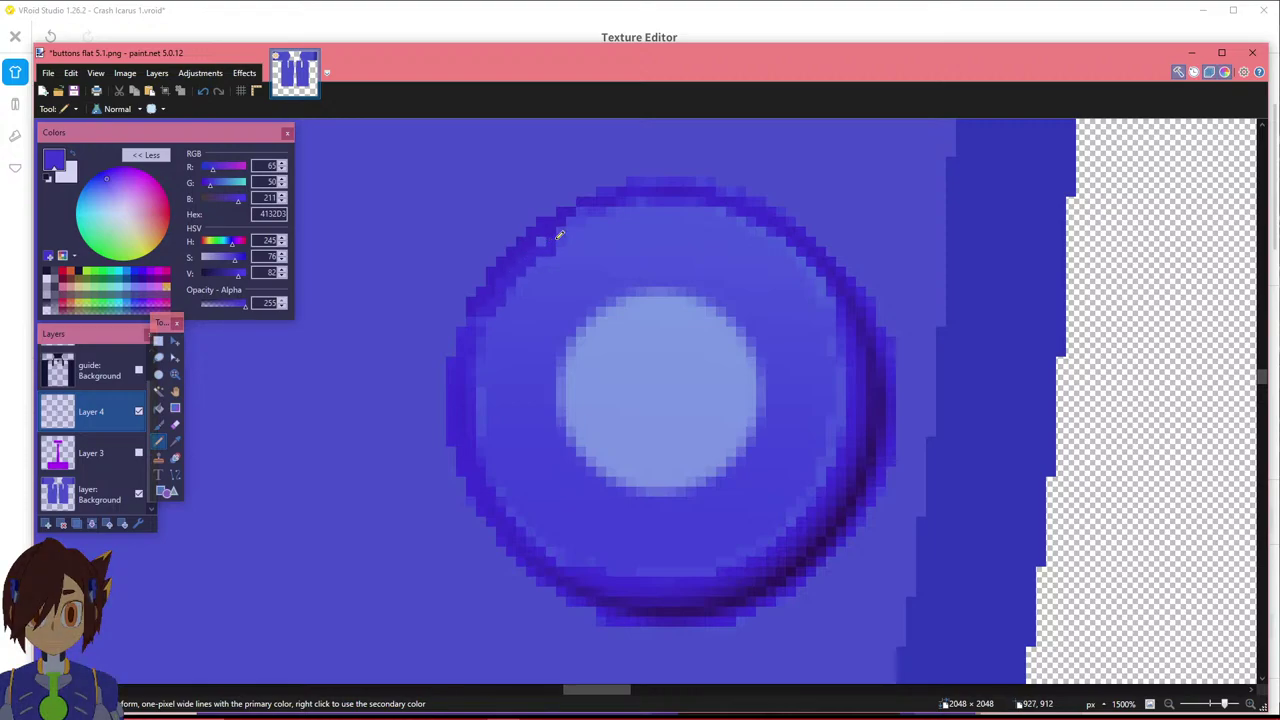
pyautogui.hotkey('ctrl', 'z')
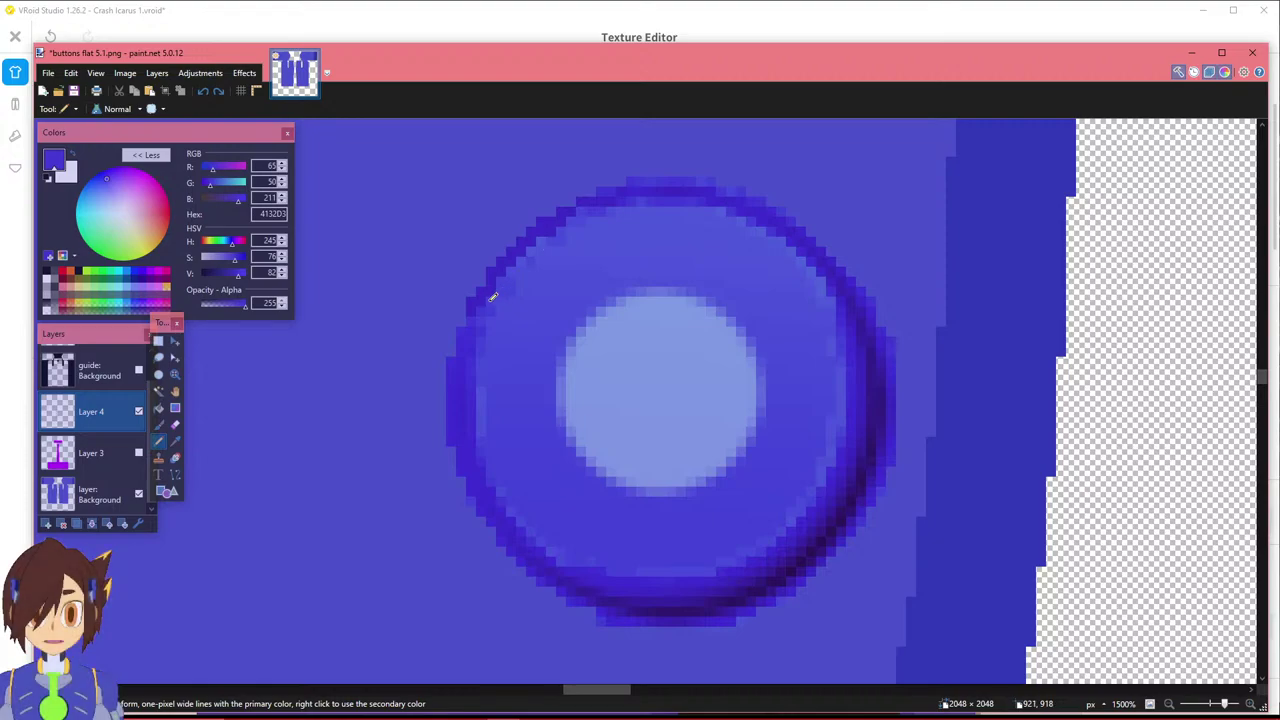
pyautogui.moveTo(486, 307); pyautogui.dragTo(564, 234)
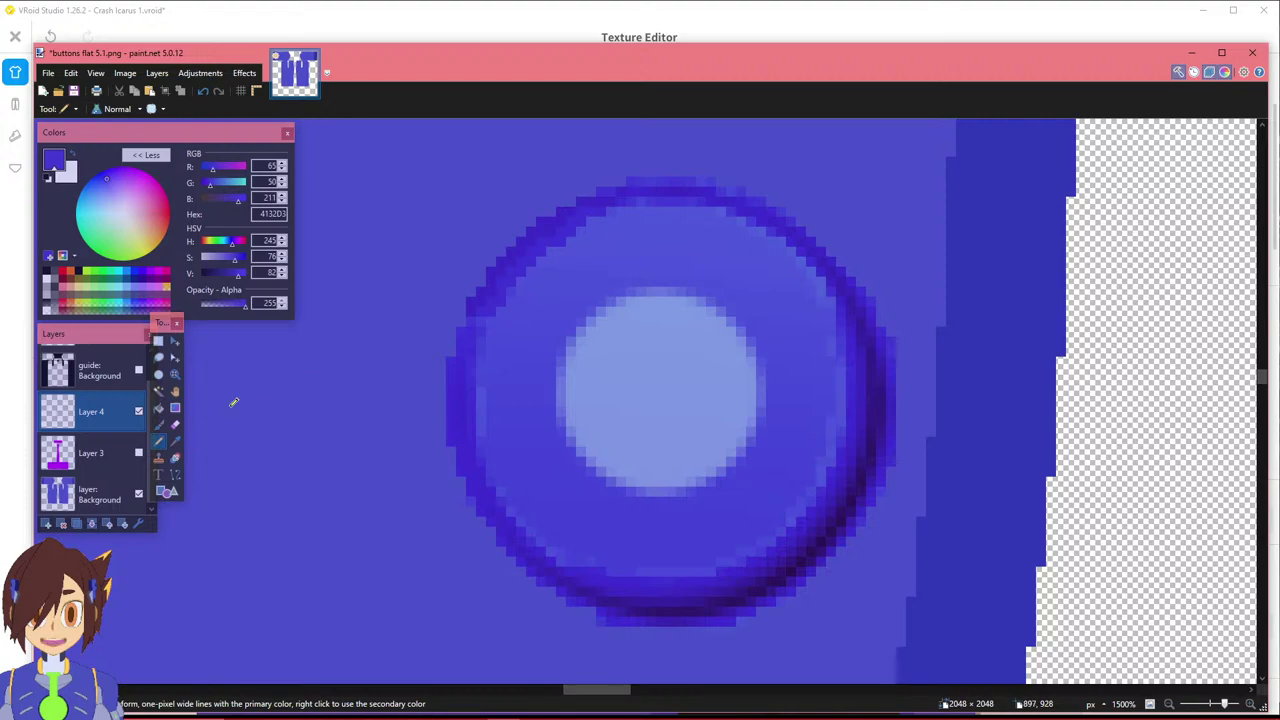
# Sample the light blue 4F56DA from the button's upper-left face and touch up the inner edge of the rim with the Pencil.
pyautogui.click(175, 441)
pyautogui.click(608, 266)
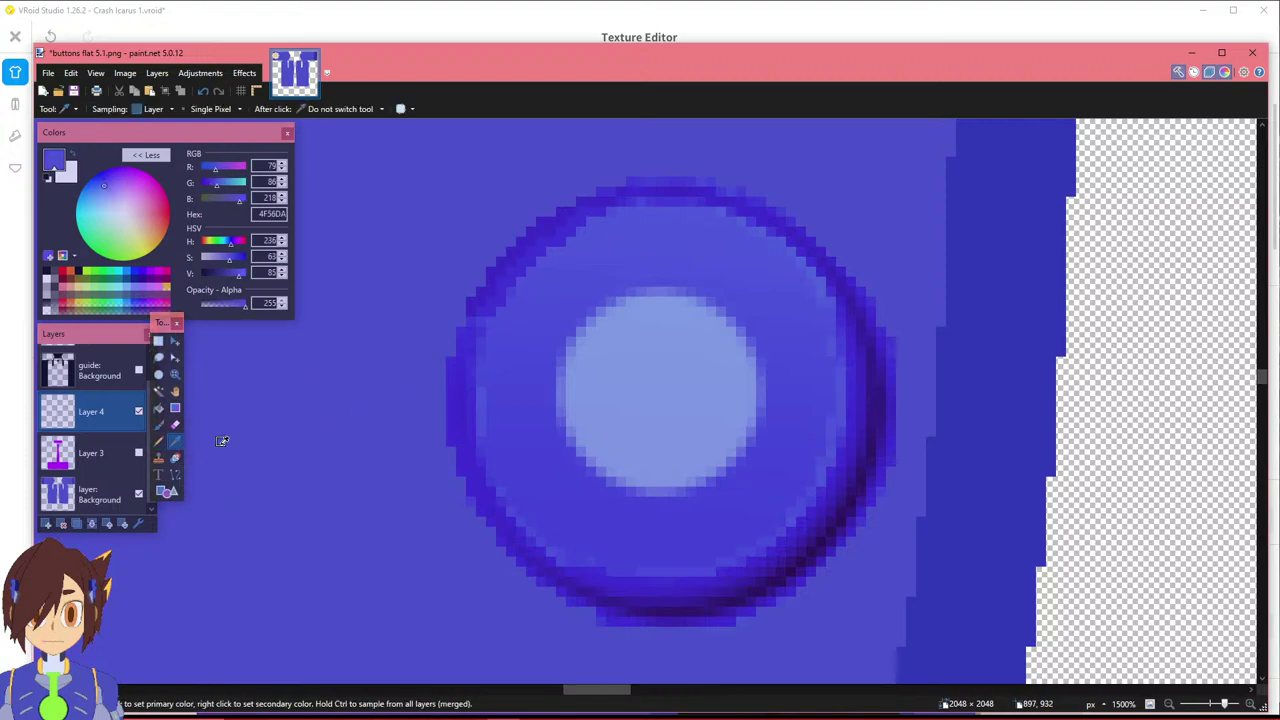
pyautogui.click(158, 441)
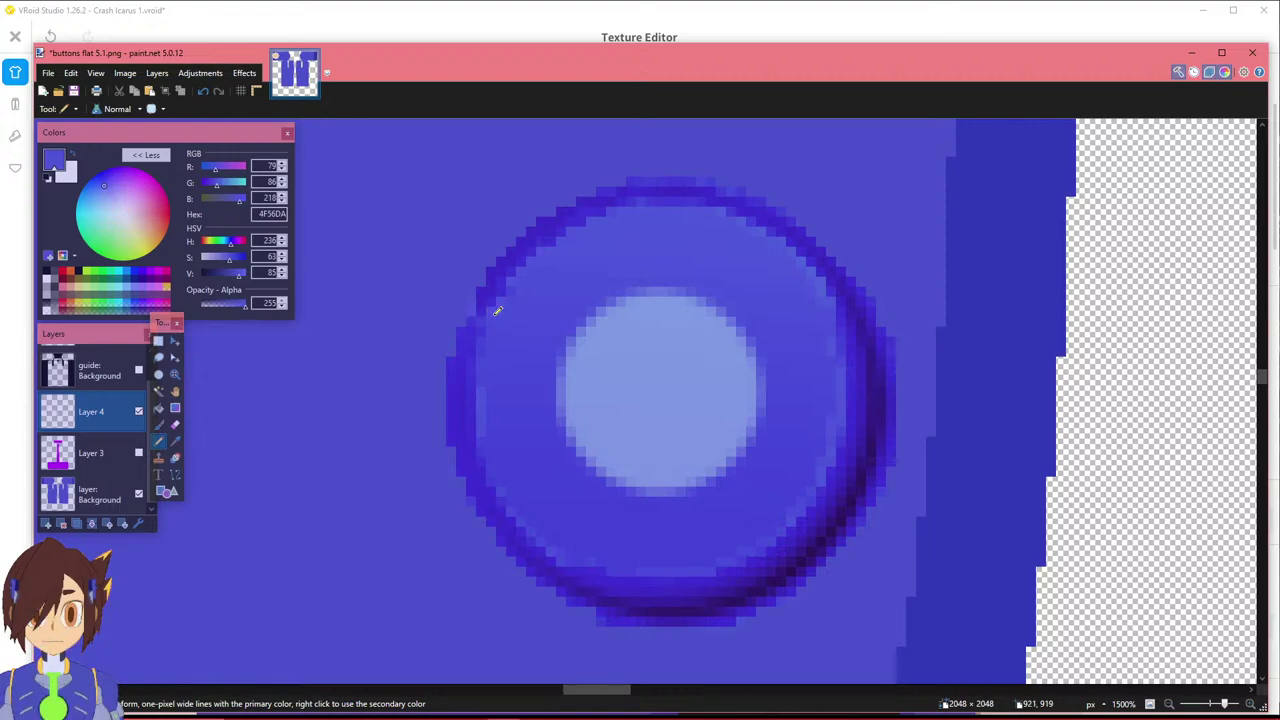
# Touch up the button's upper-left and top rim with the Pencil, sampling the blues 443BD5 and 4A4DD9 from the button.
pyautogui.click(175, 440)
pyautogui.click(470, 318)
pyautogui.click(158, 440)
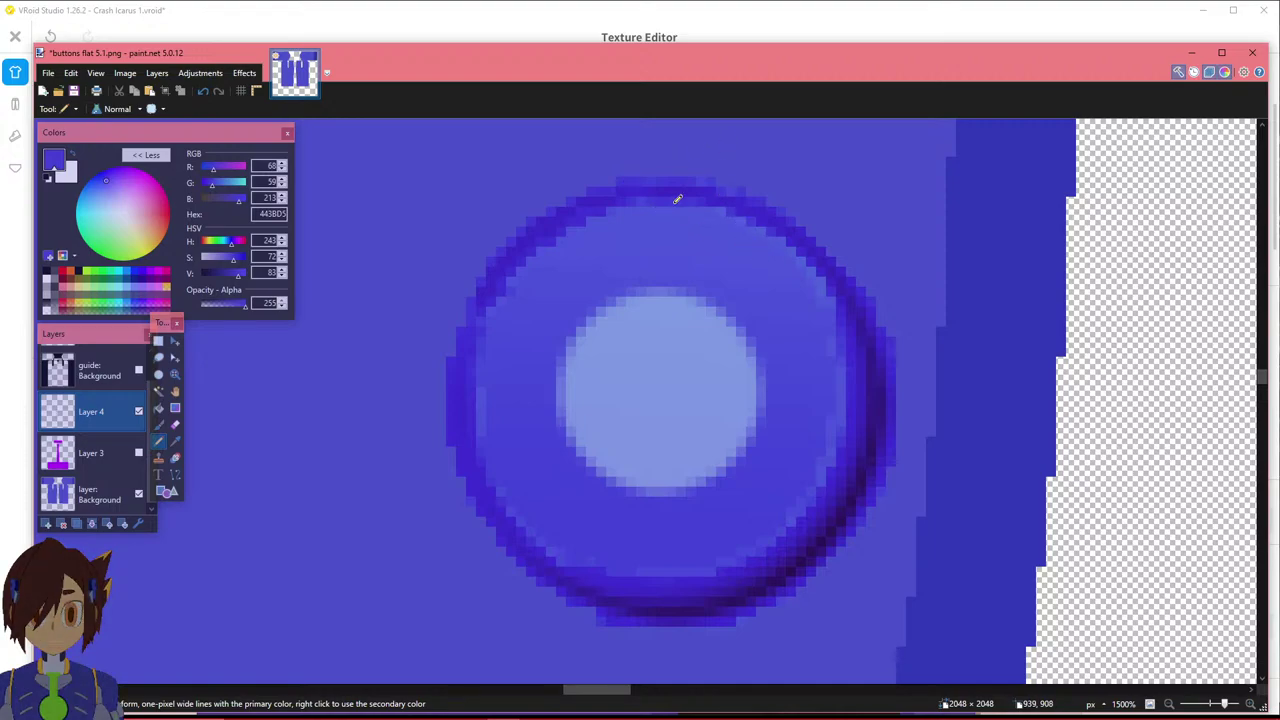
pyautogui.click(175, 441)
pyautogui.click(603, 230)
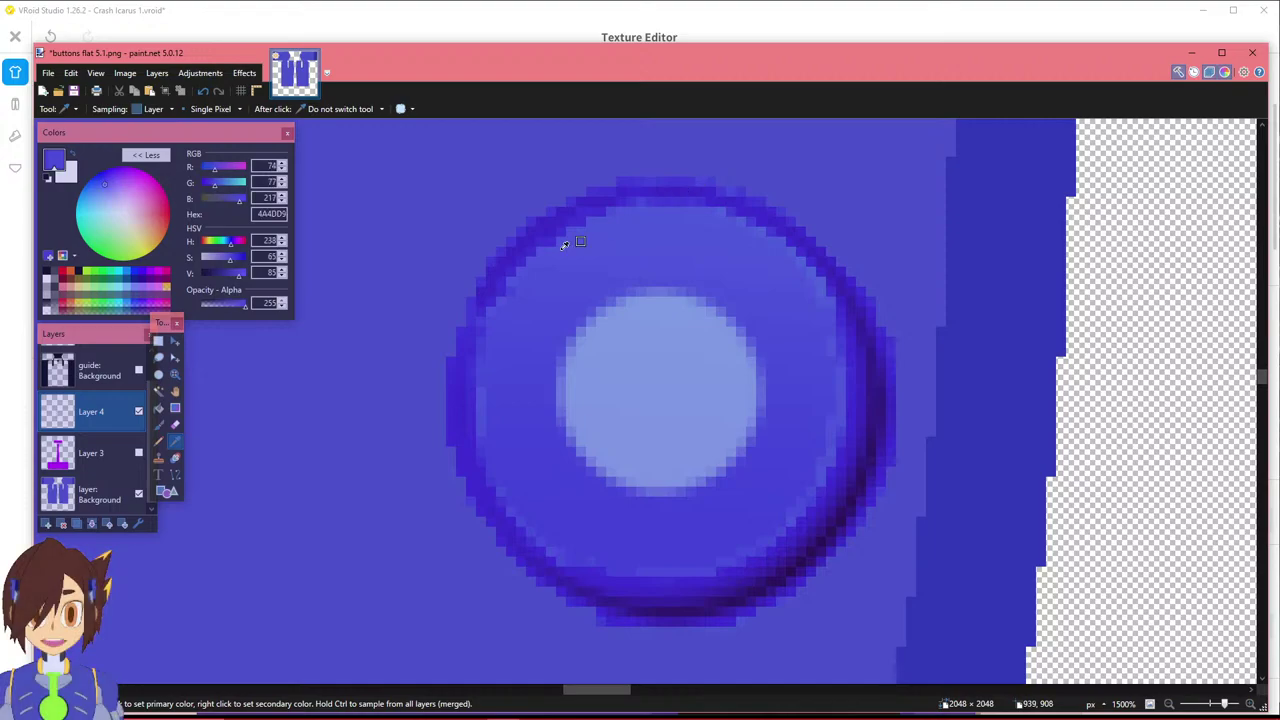
pyautogui.click(158, 441)
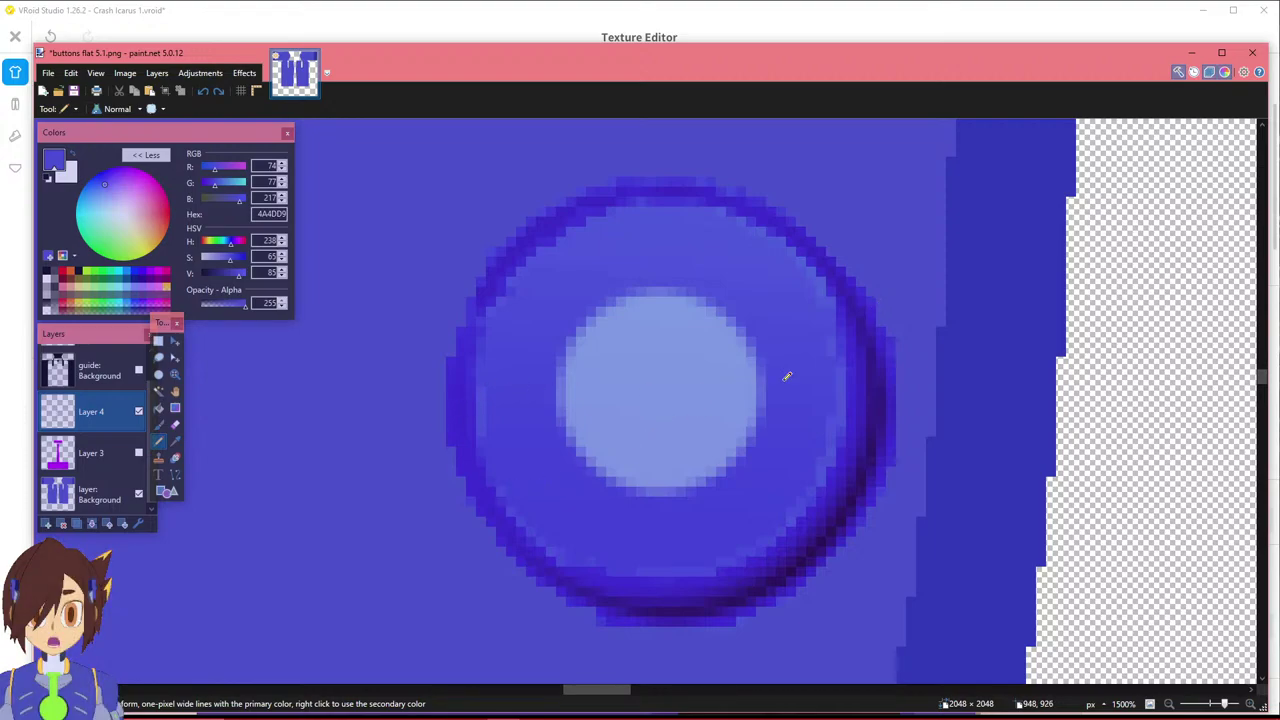
# Hide the background layer and delete the faint halo pixels below the button's bottom rim with a rectangular selection.
pyautogui.keyDown('ctrl'); pyautogui.scroll(-2, 971, 360); pyautogui.keyUp('ctrl')
pyautogui.keyDown('ctrl'); pyautogui.scroll(6, 820, 551); pyautogui.keyUp('ctrl')
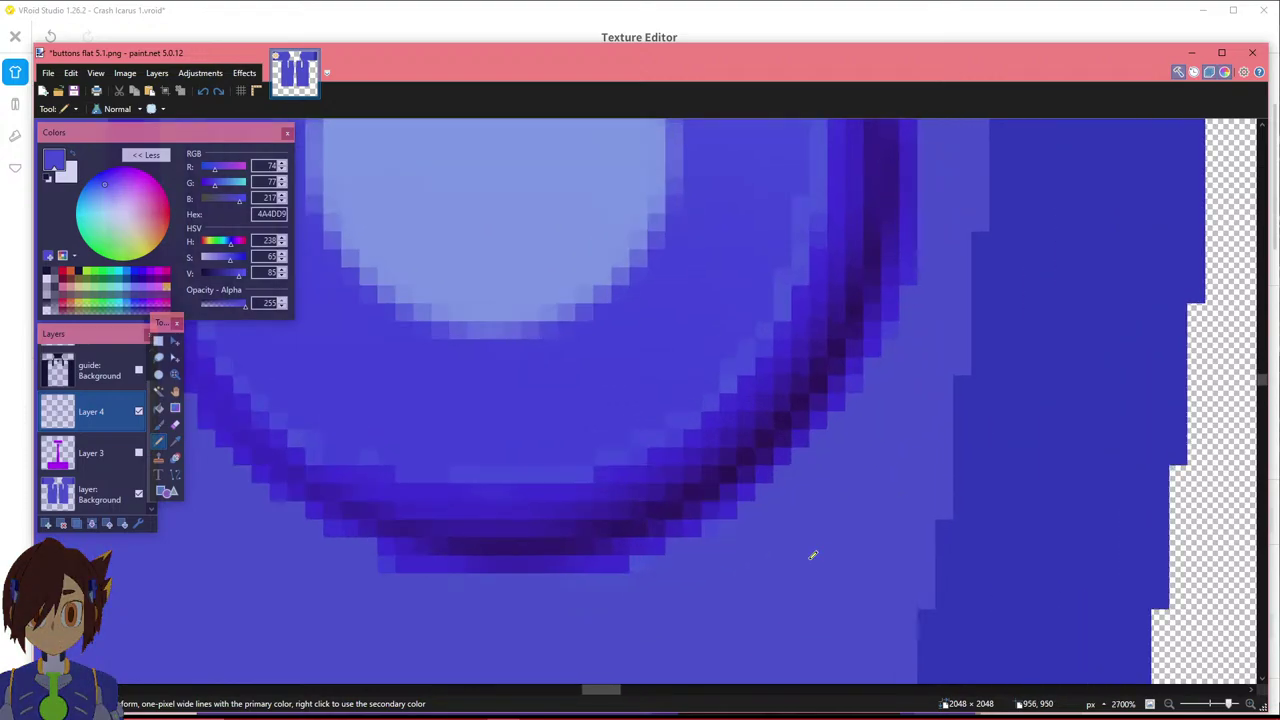
pyautogui.keyDown('ctrl'); pyautogui.scroll(-3, 560, 523); pyautogui.keyUp('ctrl')
pyautogui.keyDown('ctrl'); pyautogui.scroll(1, 309, 523); pyautogui.keyUp('ctrl')
pyautogui.keyDown('ctrl'); pyautogui.scroll(-2, 323, 517); pyautogui.keyUp('ctrl')
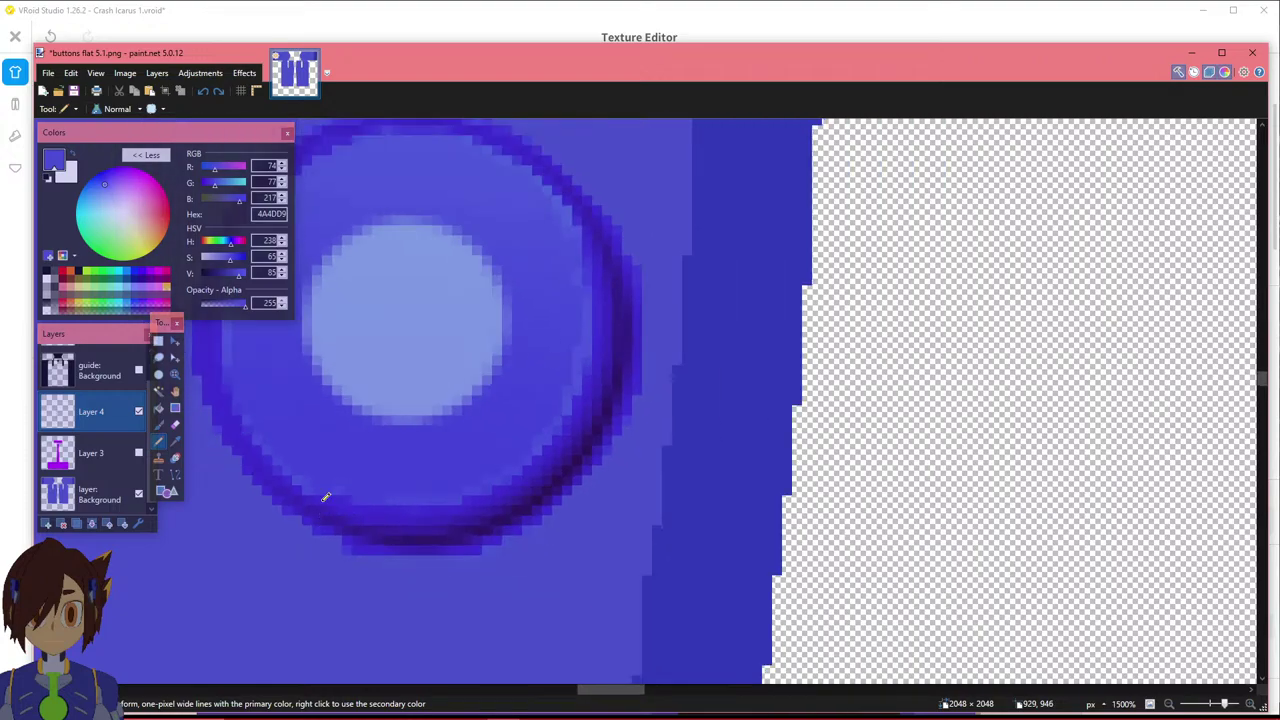
pyautogui.moveTo(626, 691)
pyautogui.mouseDown()
pyautogui.moveTo(600, 690)
pyautogui.moveTo(613, 690)
pyautogui.mouseUp()
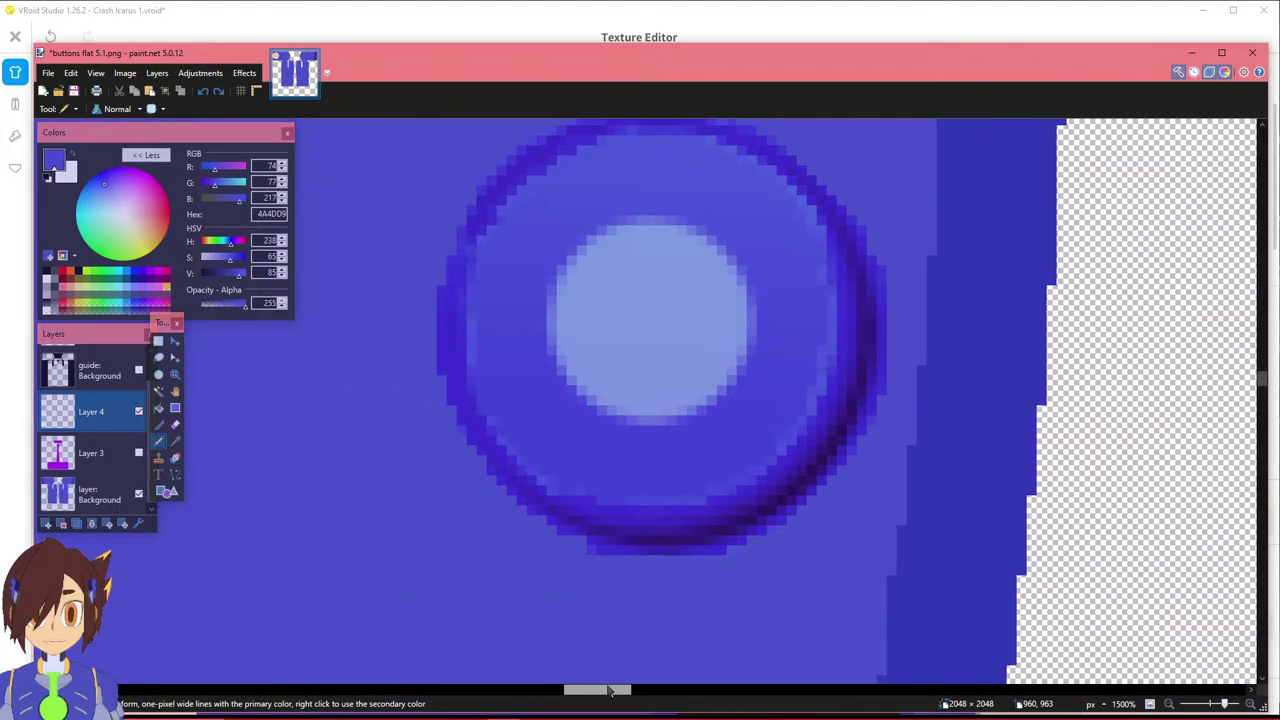
pyautogui.scroll(1, 615, 638)
pyautogui.click(158, 341)
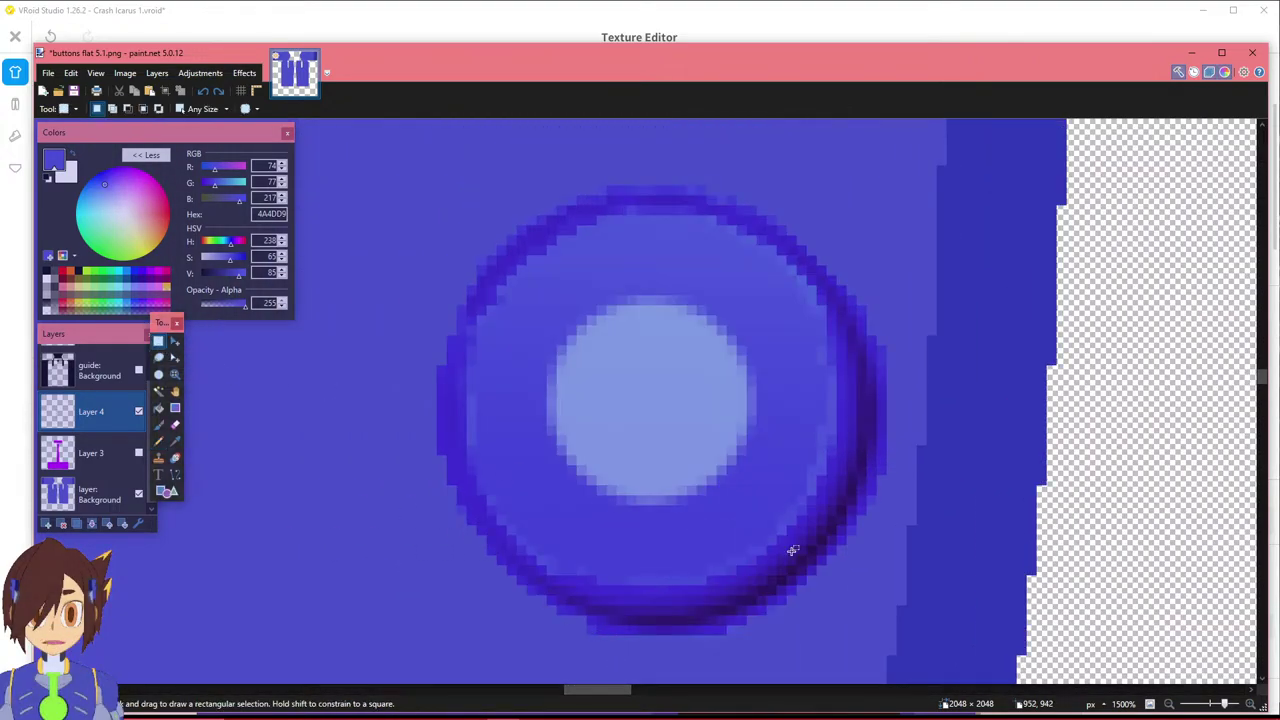
pyautogui.scroll(-1, 557, 574)
pyautogui.click(138, 495)
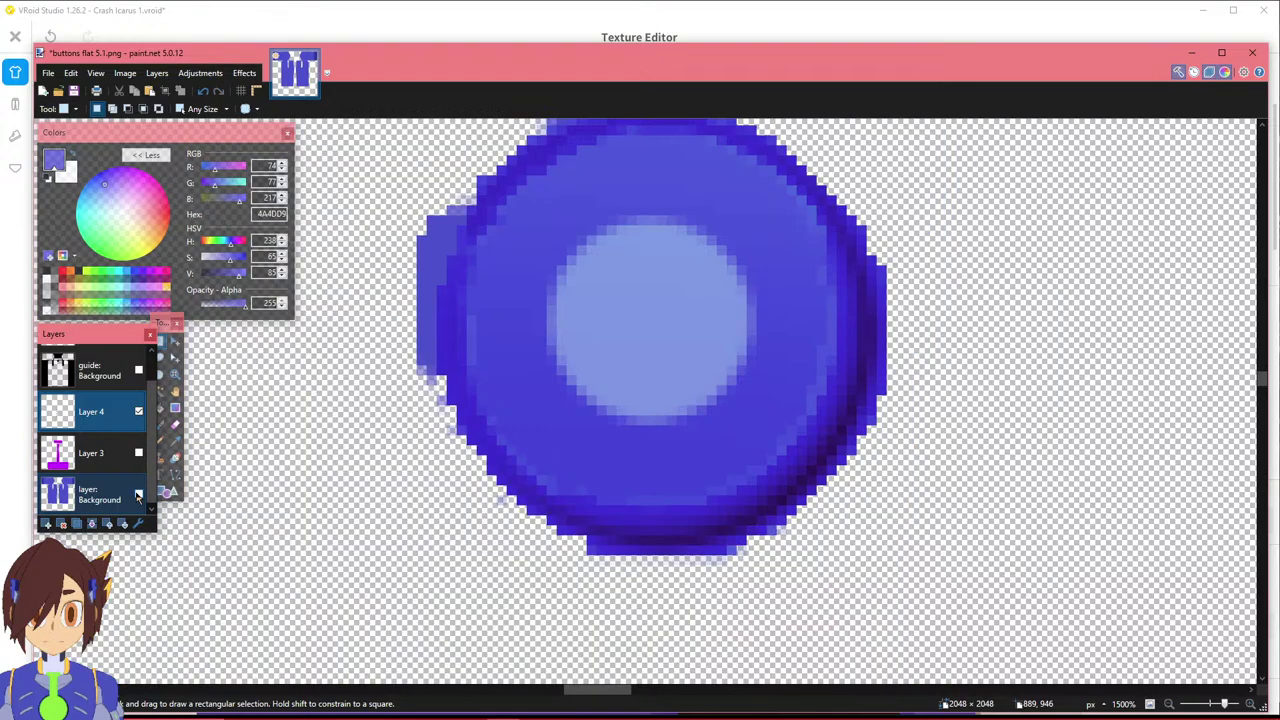
pyautogui.moveTo(578, 556)
pyautogui.mouseDown()
pyautogui.moveTo(651, 574)
pyautogui.moveTo(756, 574)
pyautogui.moveTo(731, 550)
pyautogui.moveTo(771, 530)
pyautogui.mouseUp()
pyautogui.click(752, 566)
pyautogui.press('Delete')
pyautogui.click(775, 530)
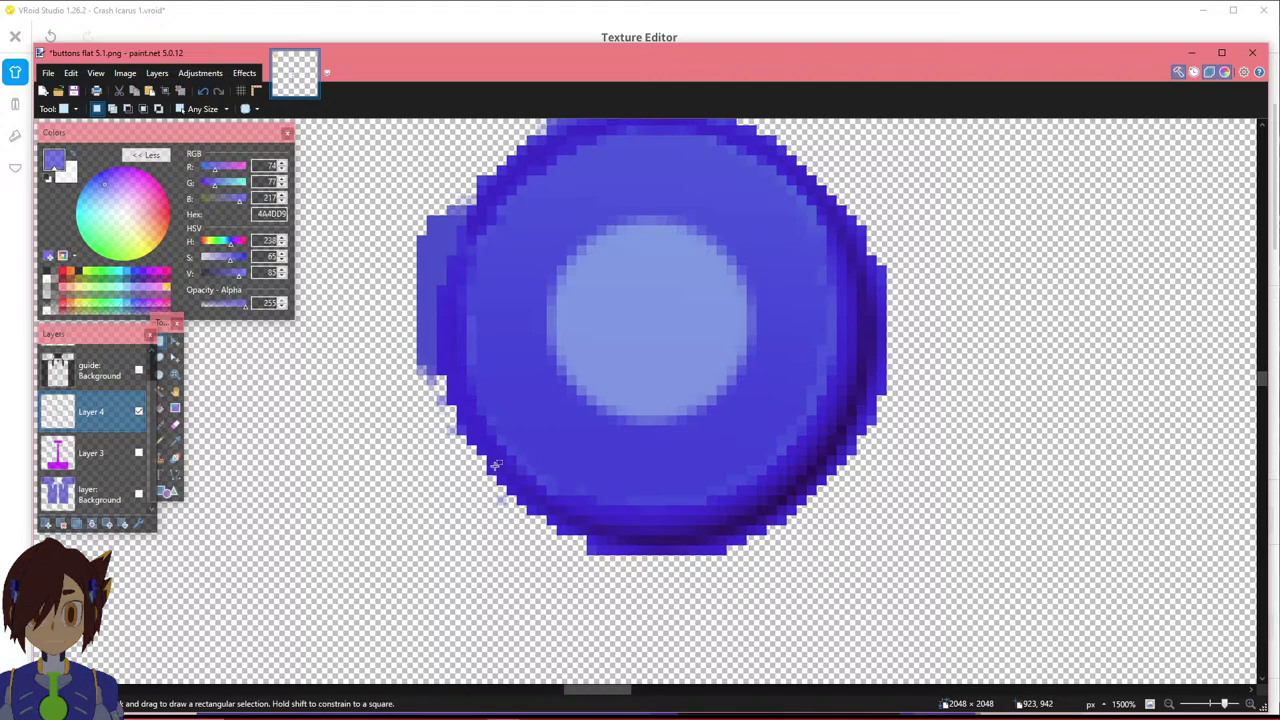
# Delete the stray halo pixels along the button's lower-left edge using small rectangular selections.
pyautogui.moveTo(416, 373); pyautogui.dragTo(450, 433)
pyautogui.press('Delete')
pyautogui.press('Delete')
pyautogui.press('Delete')
pyautogui.press('Delete')
pyautogui.moveTo(490, 498); pyautogui.dragTo(504, 512)
pyautogui.press('Delete')
# Compare the button's upper edge with the background layer shown and hidden.
pyautogui.scroll(1, 456, 437)
pyautogui.scroll(2, 455, 437)
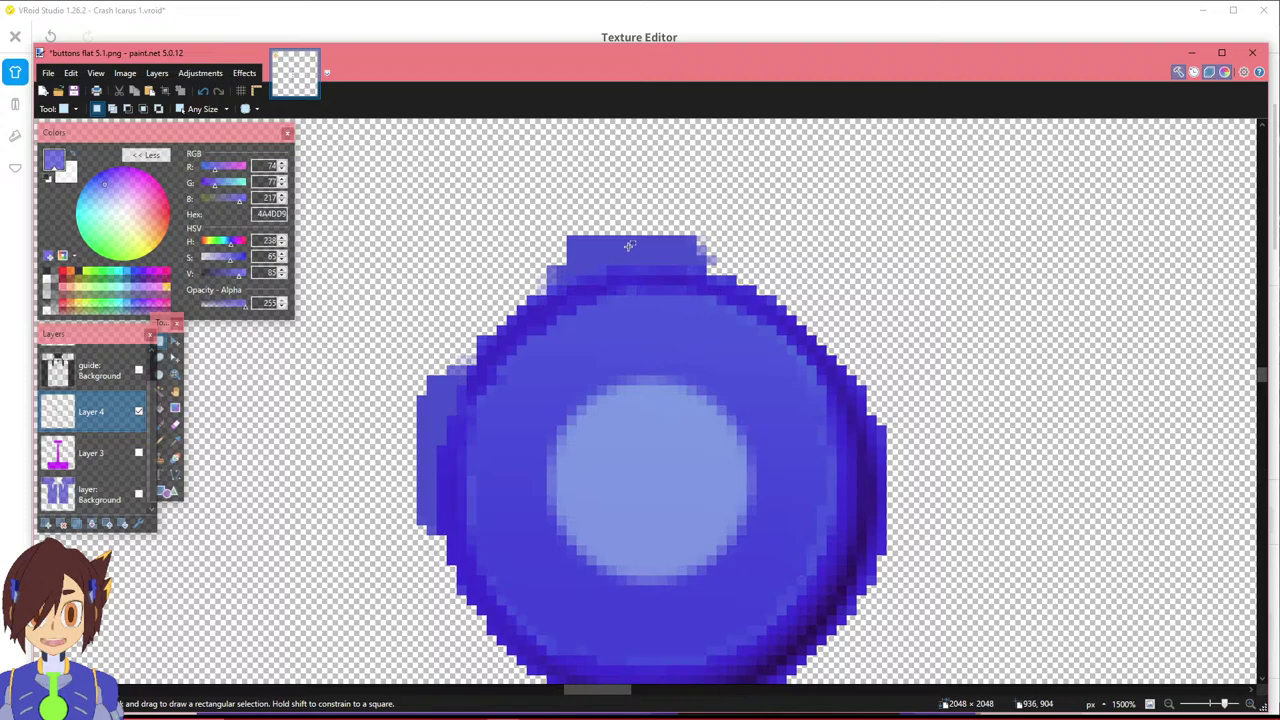
pyautogui.click(139, 497)
pyautogui.click(139, 497)
pyautogui.click(139, 497)
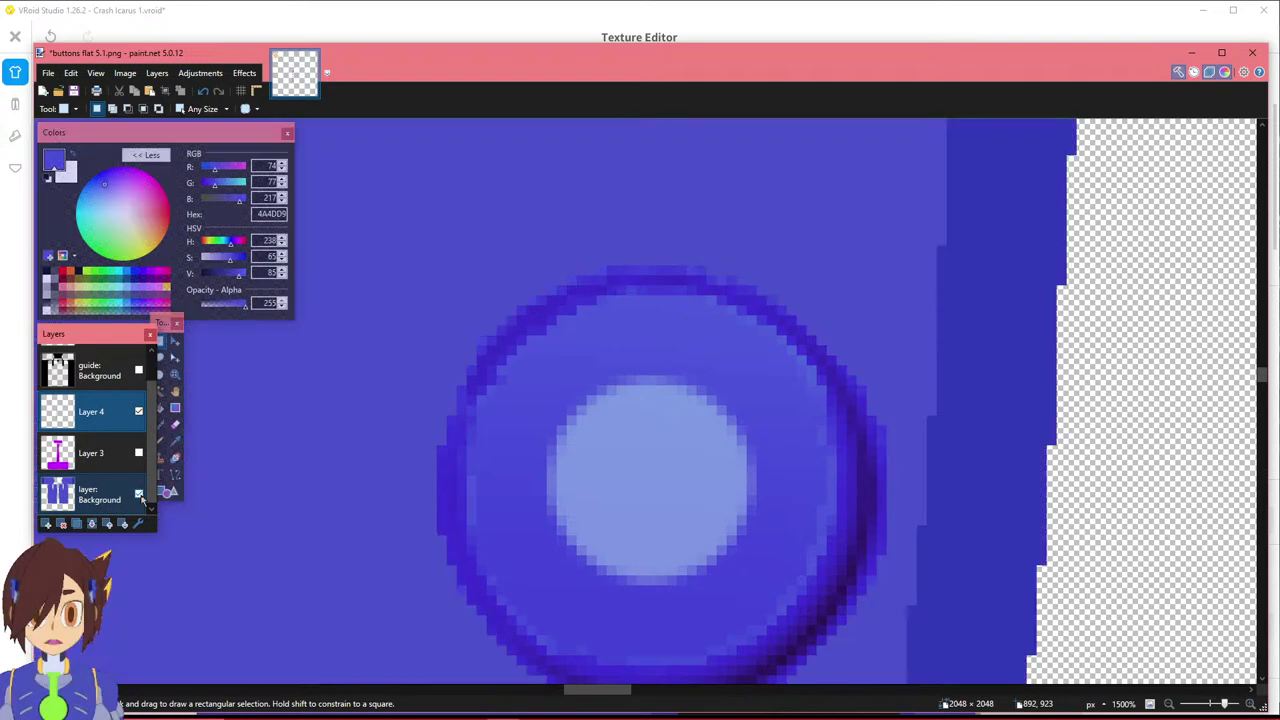
pyautogui.click(139, 497)
pyautogui.click(139, 497)
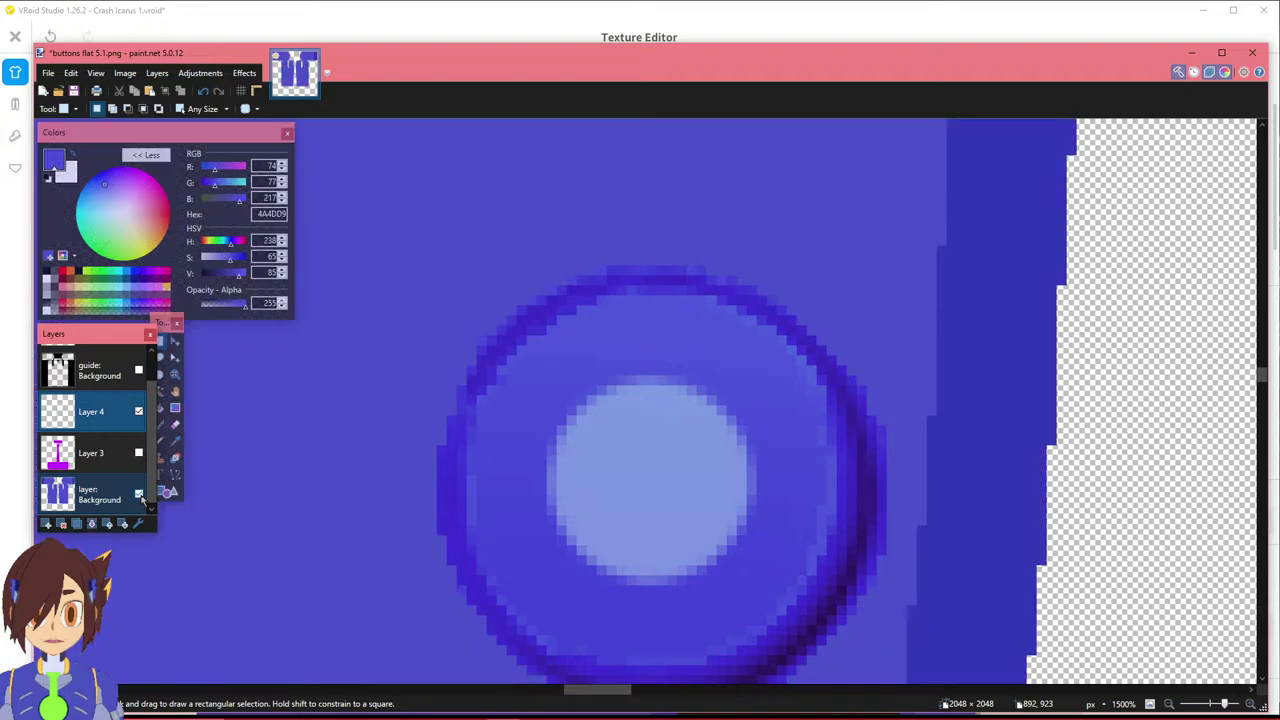
pyautogui.click(139, 497)
# Delete the flat blue block above the button's top rim and the extra pixels beside its left end.
pyautogui.click(573, 238)
pyautogui.moveTo(574, 239); pyautogui.dragTo(727, 265)
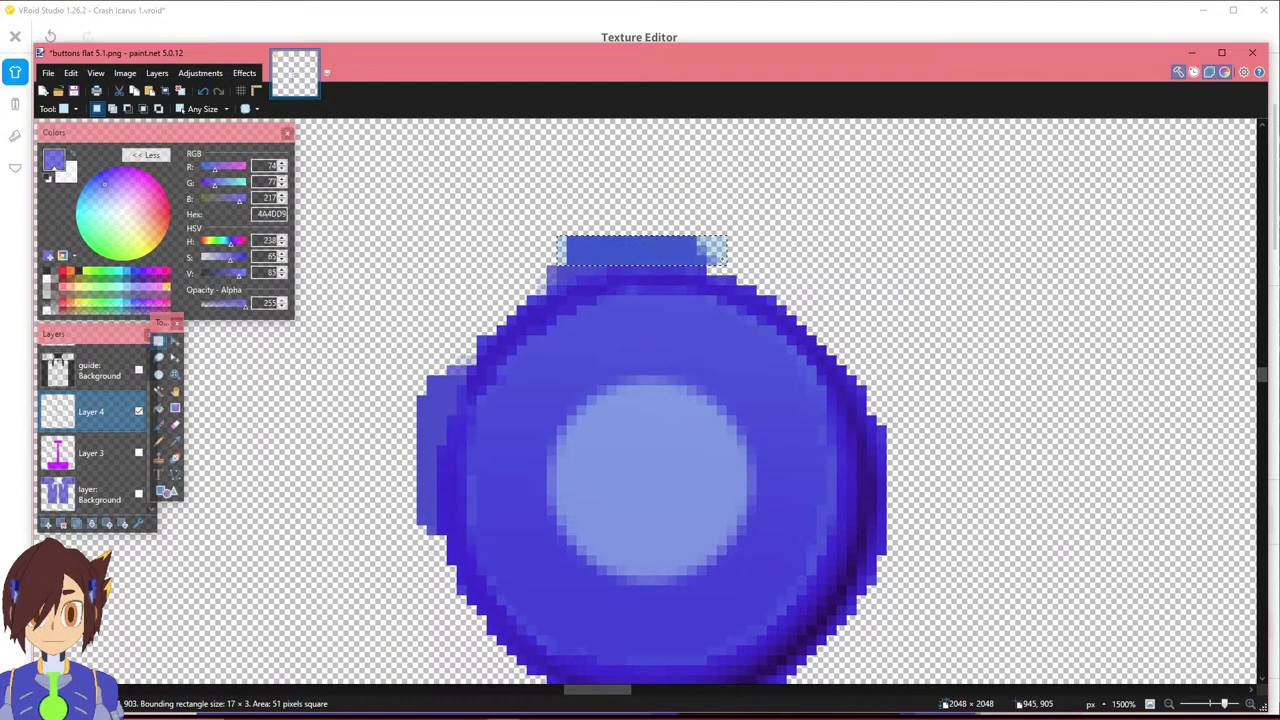
pyautogui.press('Delete')
pyautogui.moveTo(539, 258); pyautogui.dragTo(587, 270)
pyautogui.click(587, 270)
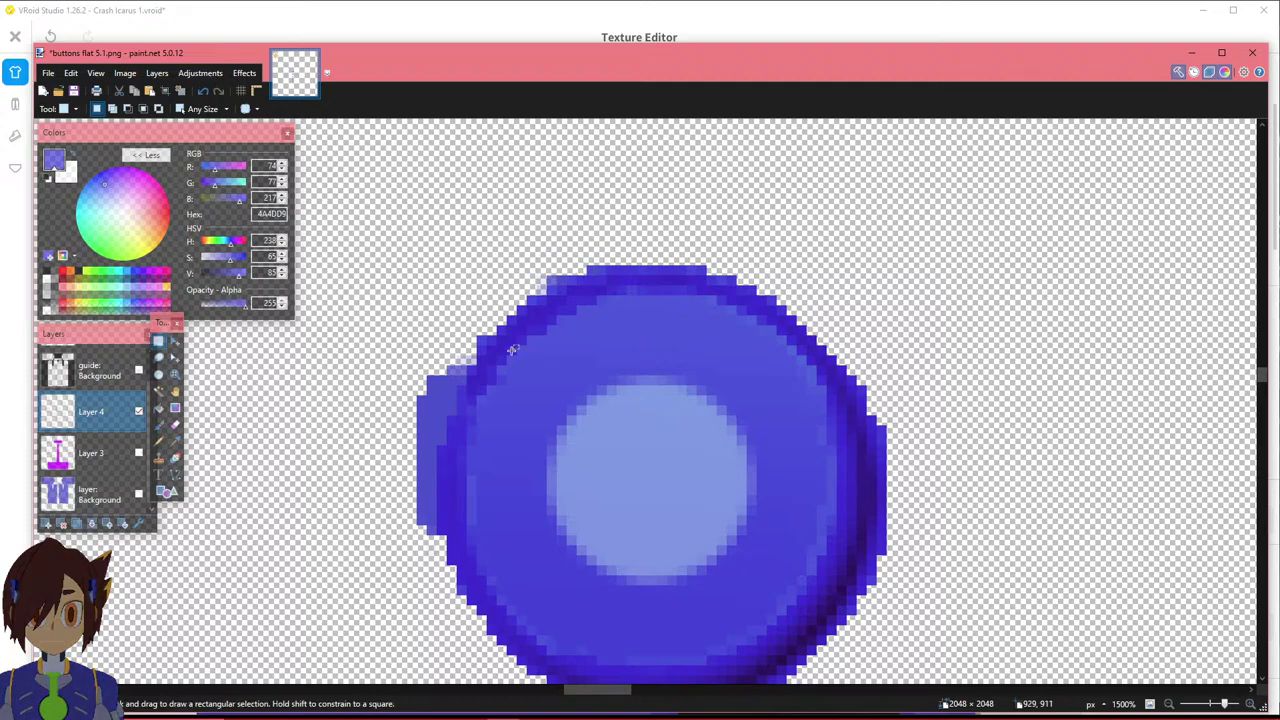
# Delete the leftover pixel at the button's upper left and the outer columns of the flat blue block beside its left rim.
pyautogui.click(139, 494)
pyautogui.click(139, 495)
pyautogui.click(139, 495)
pyautogui.click(139, 495)
pyautogui.moveTo(540, 268); pyautogui.dragTo(552, 279)
pyautogui.moveTo(418, 366); pyautogui.dragTo(432, 539)
pyautogui.press('Delete')
pyautogui.hotkey('ctrl', 'd')
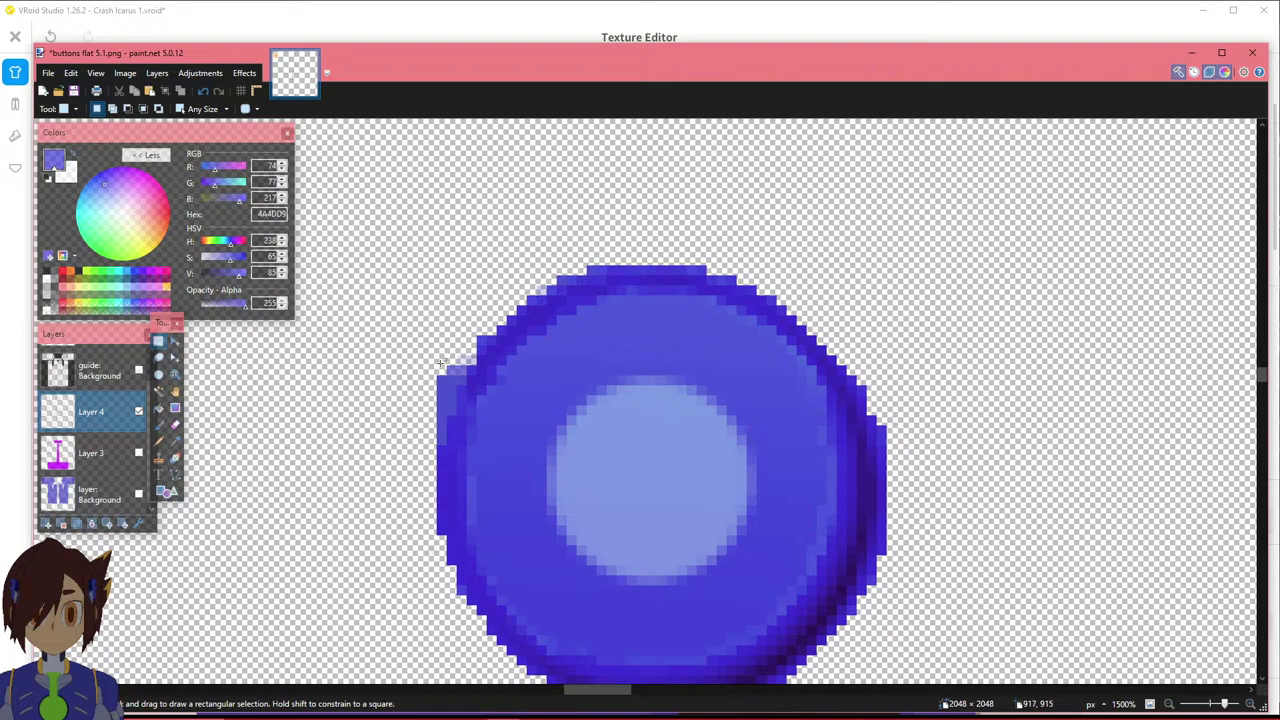
# Delete the remaining block pixels along the button's upper-left edge and show the background layer again.
pyautogui.moveTo(441, 369); pyautogui.dragTo(444, 401)
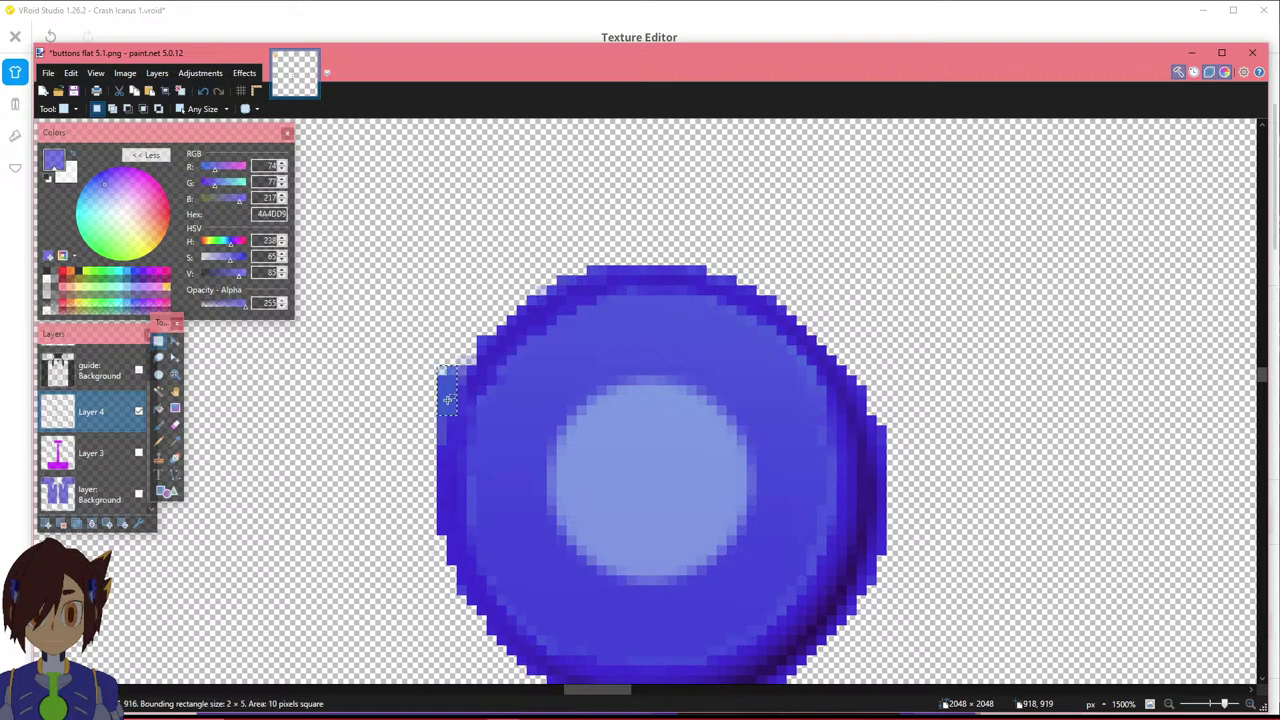
pyautogui.moveTo(433, 376); pyautogui.dragTo(445, 411)
pyautogui.press('Delete')
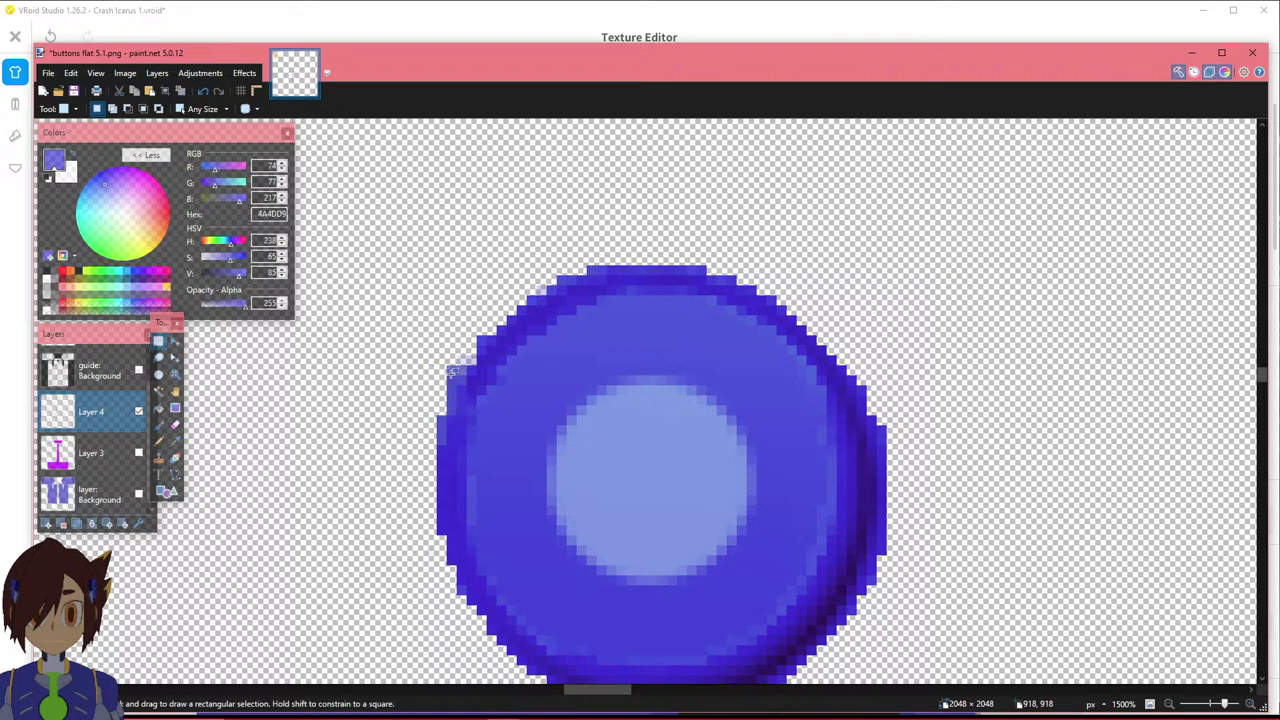
pyautogui.moveTo(450, 365)
pyautogui.mouseDown()
pyautogui.moveTo(456, 385)
pyautogui.moveTo(482, 342)
pyautogui.mouseUp()
pyautogui.press('Delete')
pyautogui.press('Delete')
pyautogui.click(450, 368)
pyautogui.moveTo(437, 422); pyautogui.dragTo(440, 427)
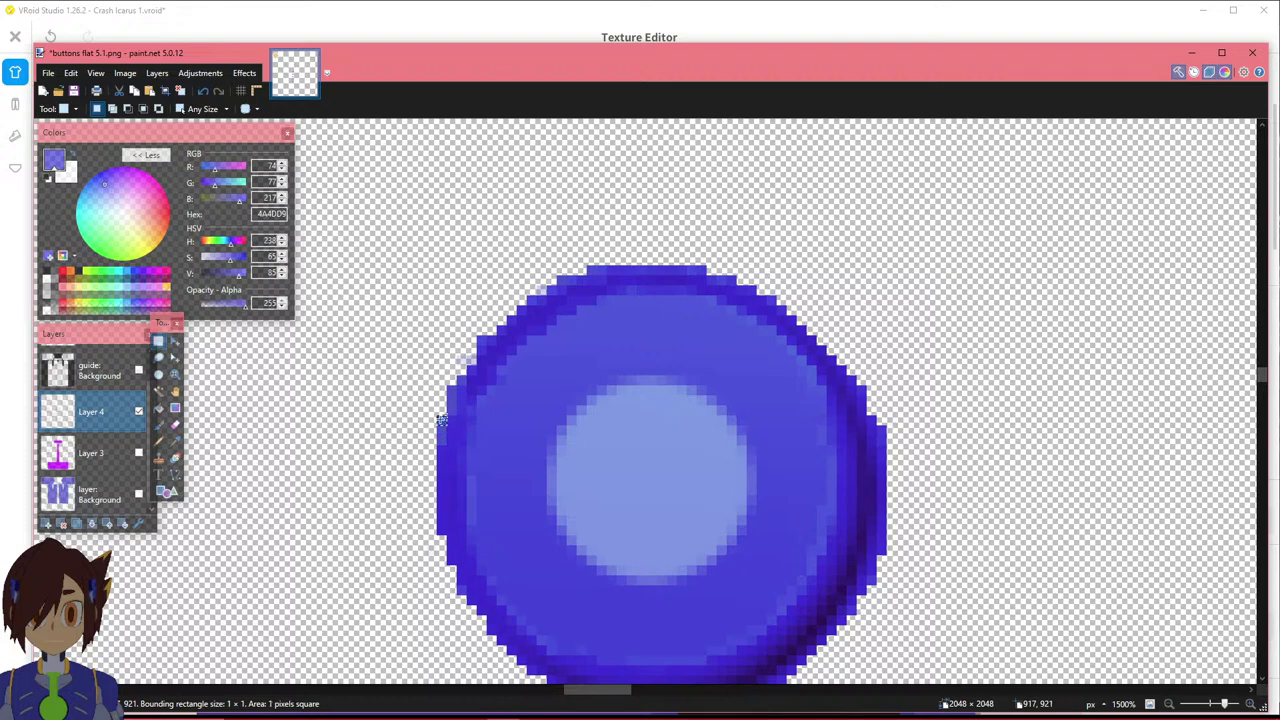
pyautogui.click(310, 440)
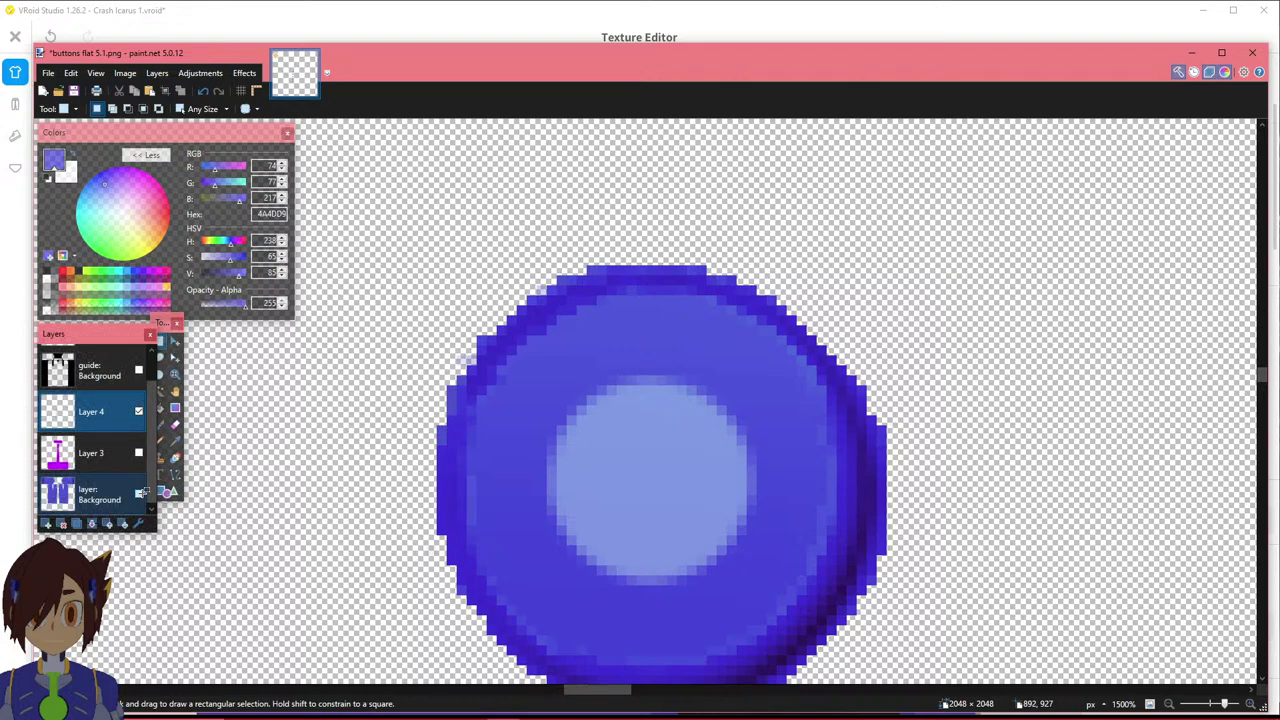
pyautogui.click(139, 494)
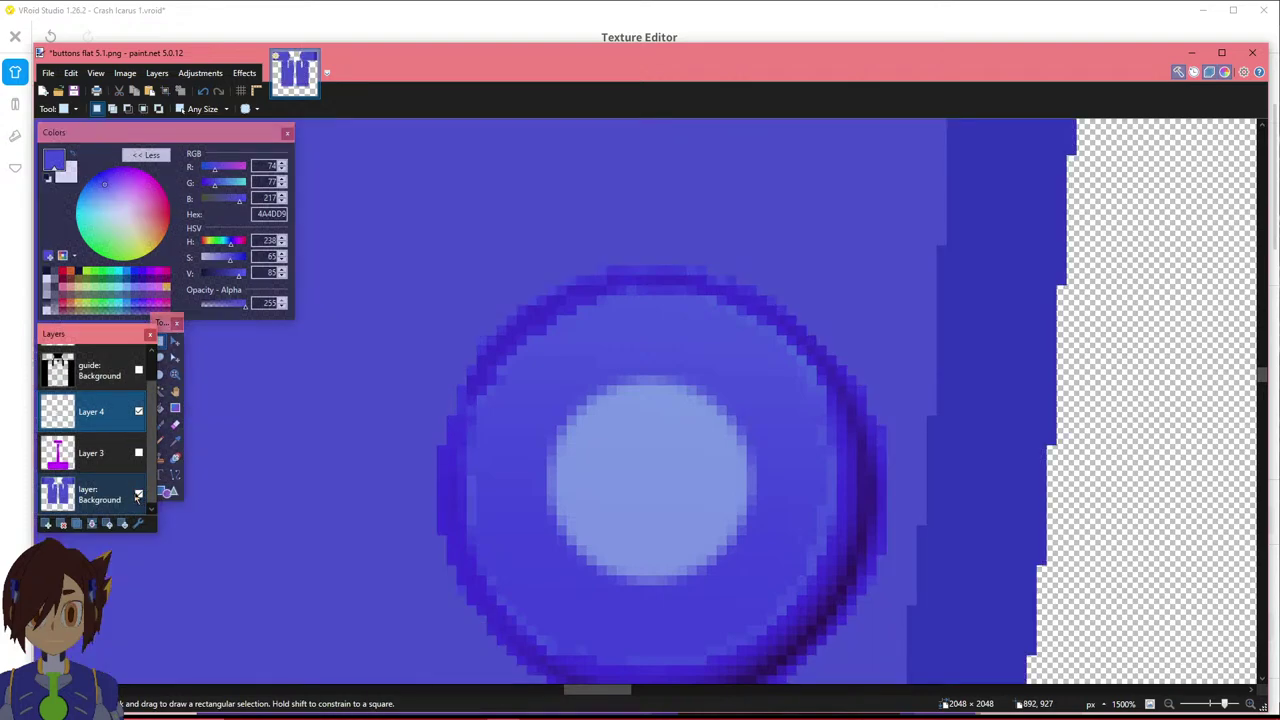
pyautogui.scroll(-1, 643, 429)
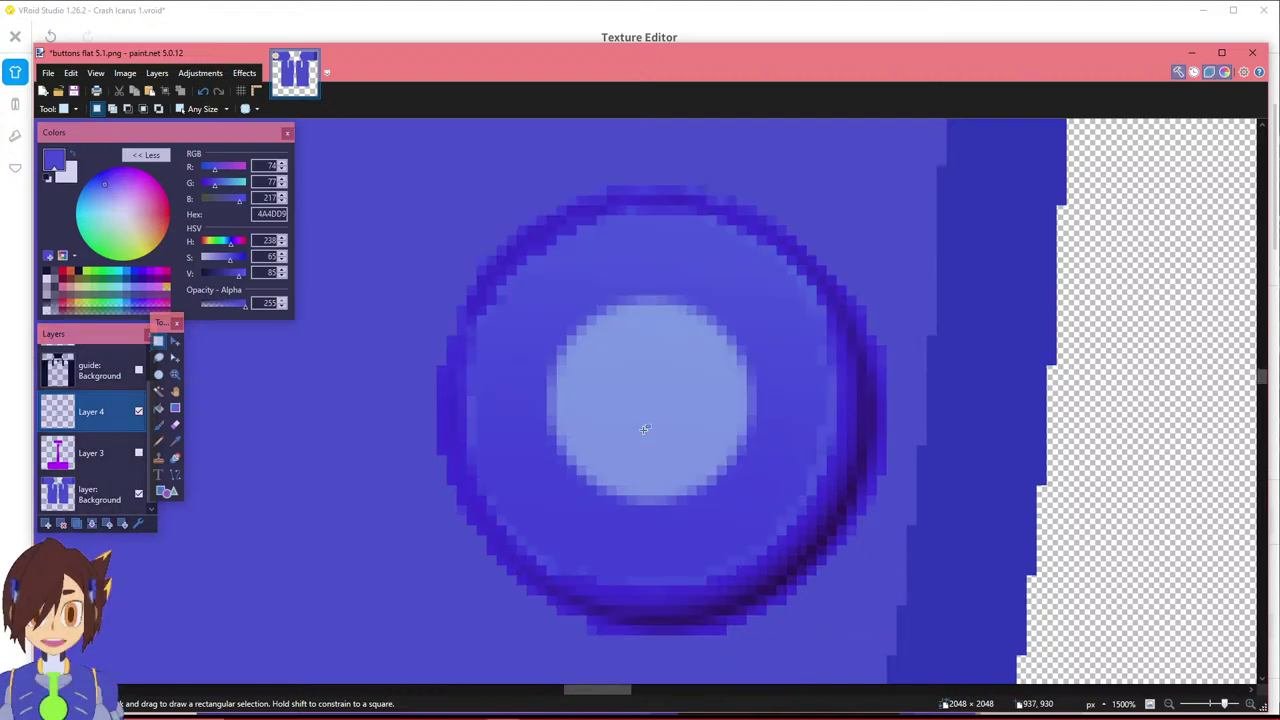
# Try deleting the single pixel at the left end of the button's bottom rim, and undo the deletion.
pyautogui.moveTo(586, 623); pyautogui.dragTo(592, 637)
pyautogui.click(588, 637)
pyautogui.press('Delete')
pyautogui.click(733, 607)
pyautogui.hotkey('ctrl', 'z')
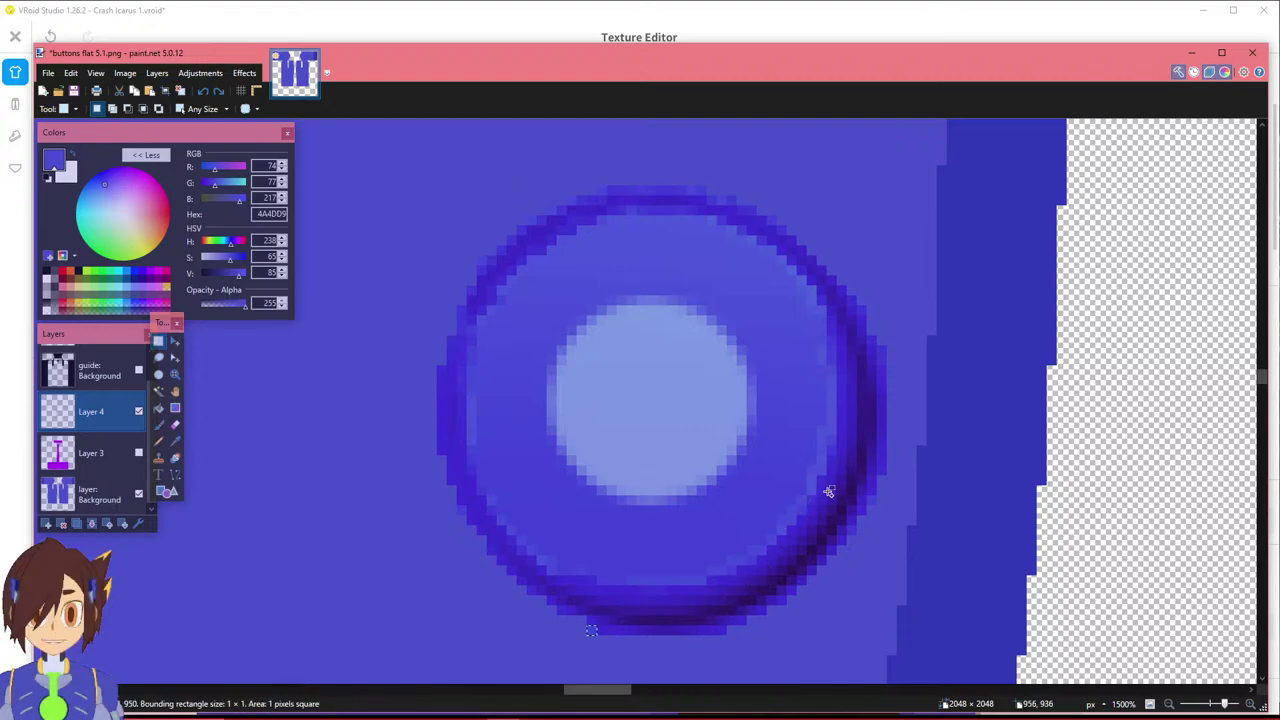
pyautogui.click(461, 620)
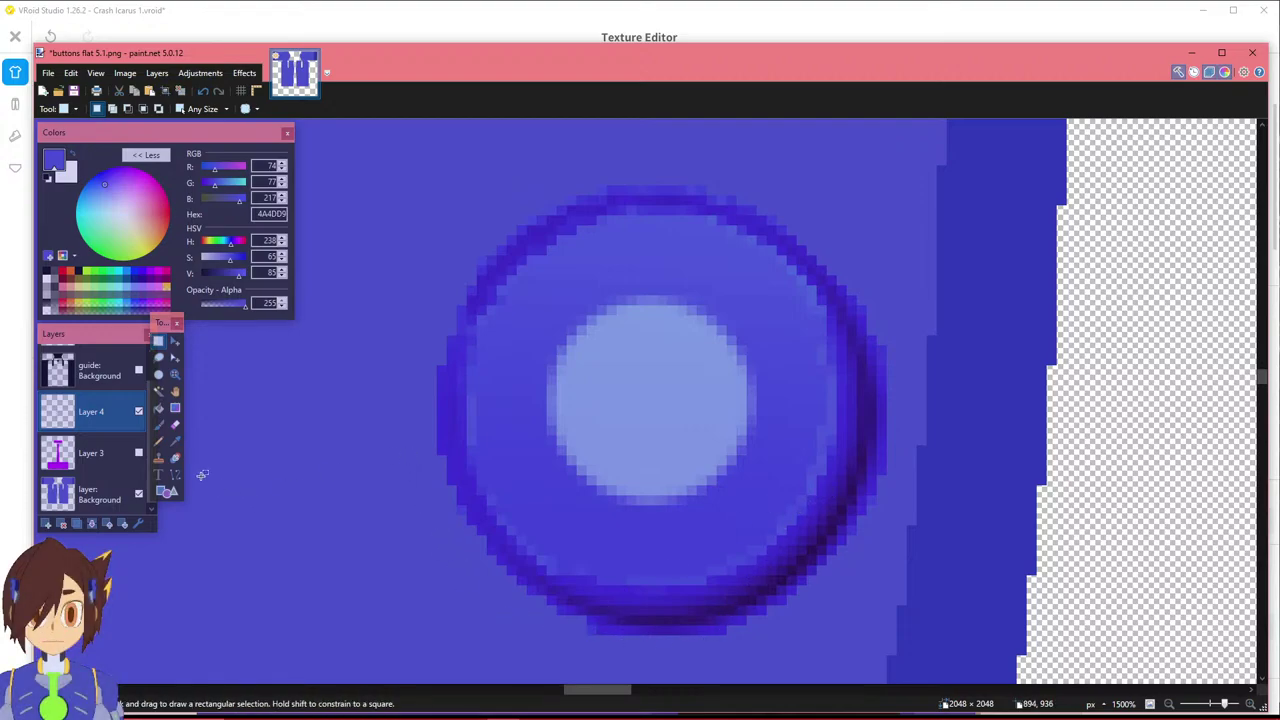
# Sample the blue 443BD5 from the button for touching up its rim with the Pencil.
pyautogui.click(175, 441)
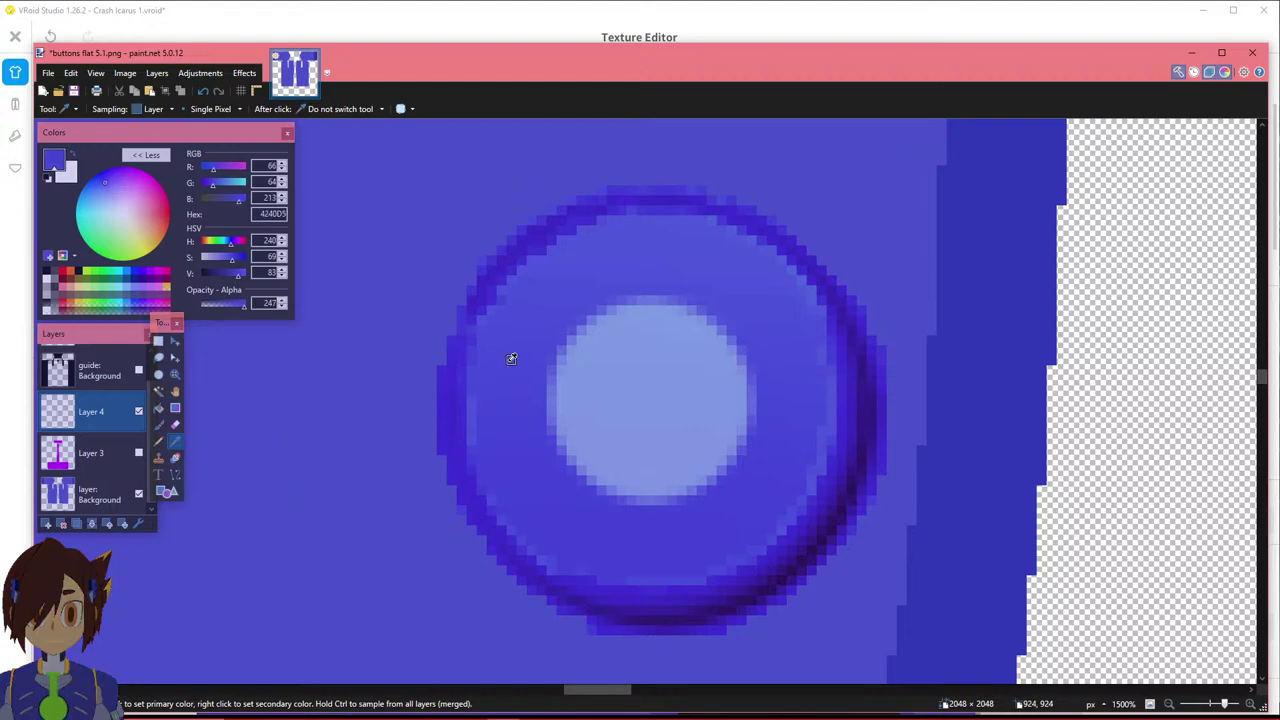
pyautogui.click(158, 441)
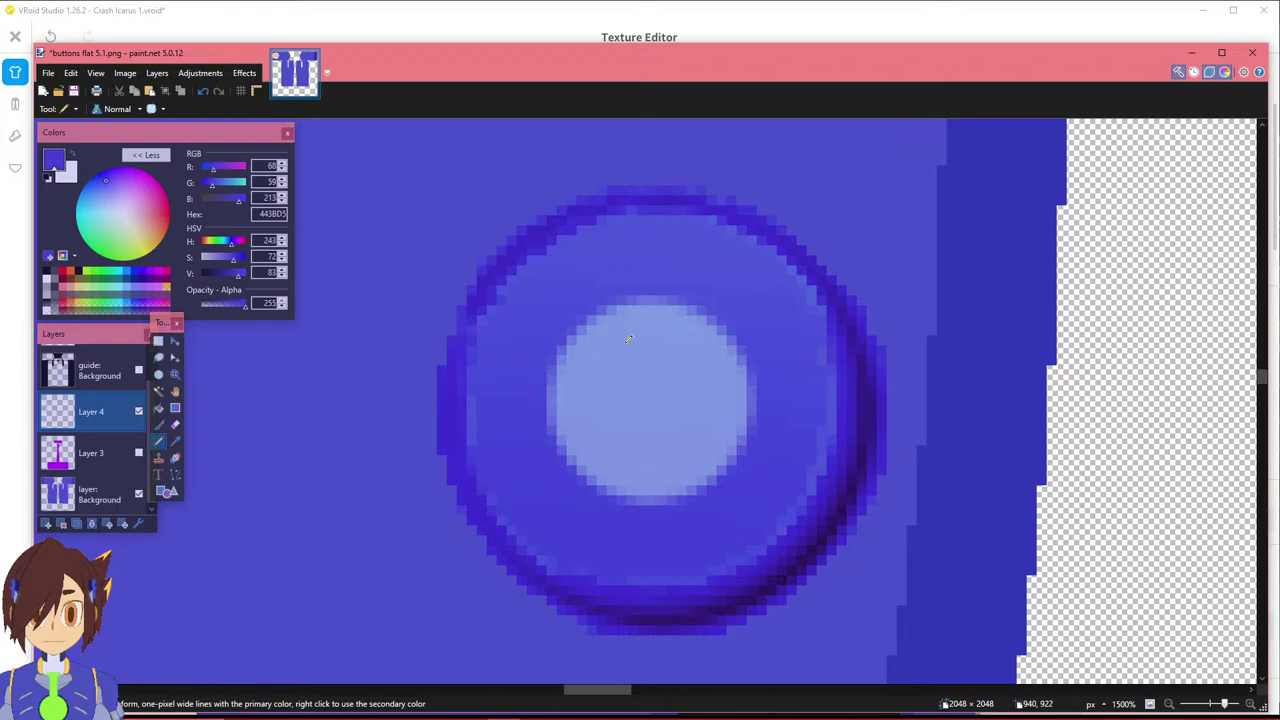
# Select the whole cleaned button with a rectangular selection and trim the selection to 45 × 45 pixels.
pyautogui.click(158, 341)
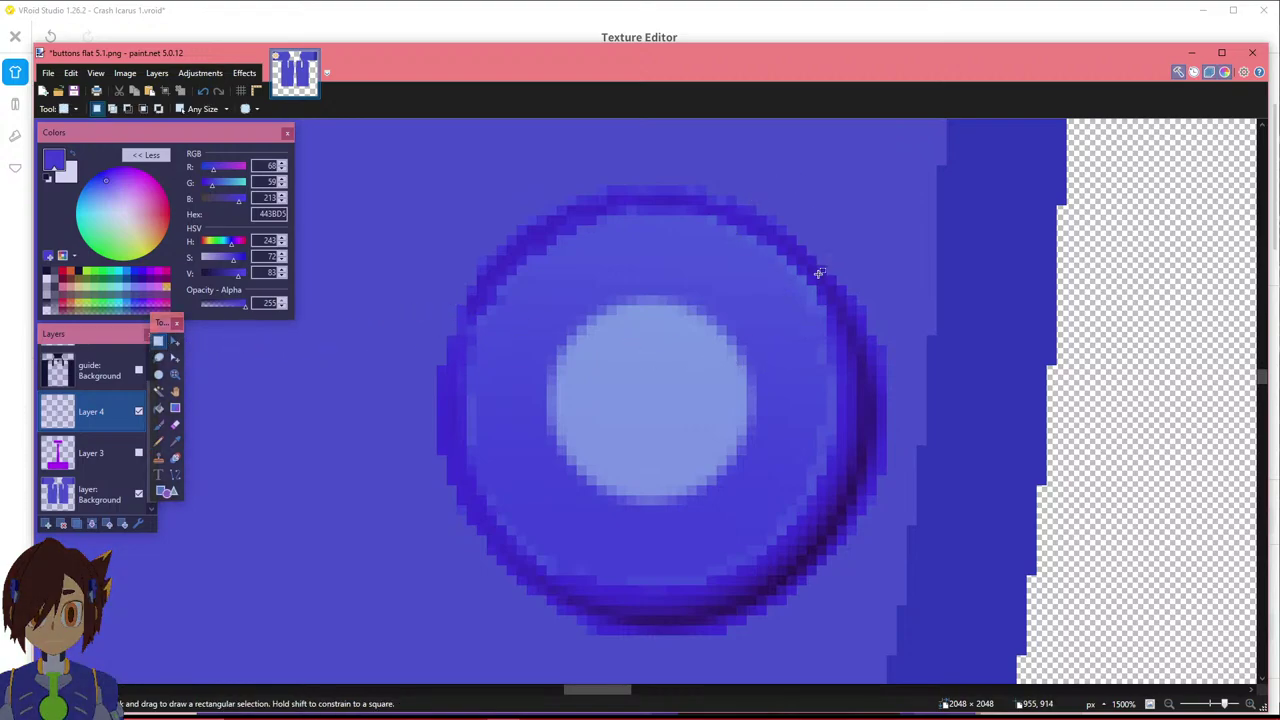
pyautogui.keyDown('ctrl'); pyautogui.scroll(-1, 606, 289); pyautogui.keyUp('ctrl')
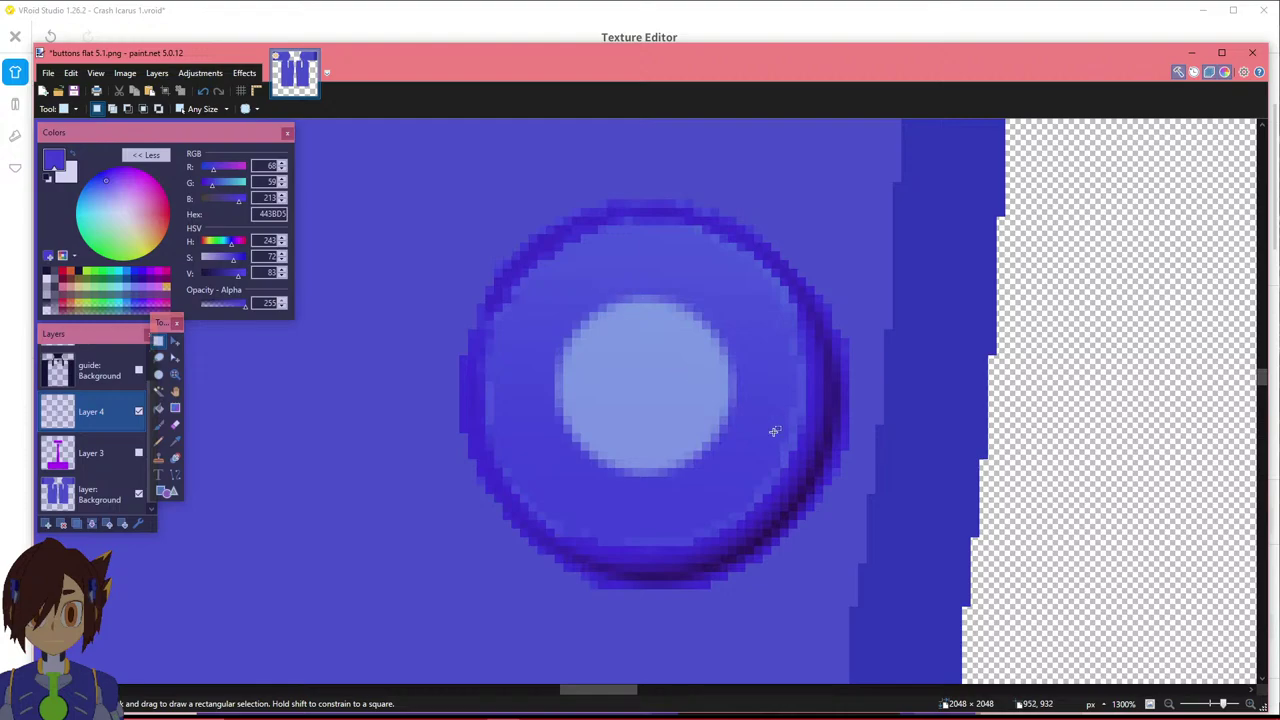
pyautogui.keyDown('shift'); pyautogui.moveTo(850, 606); pyautogui.dragTo(461, 204); pyautogui.keyUp('shift')
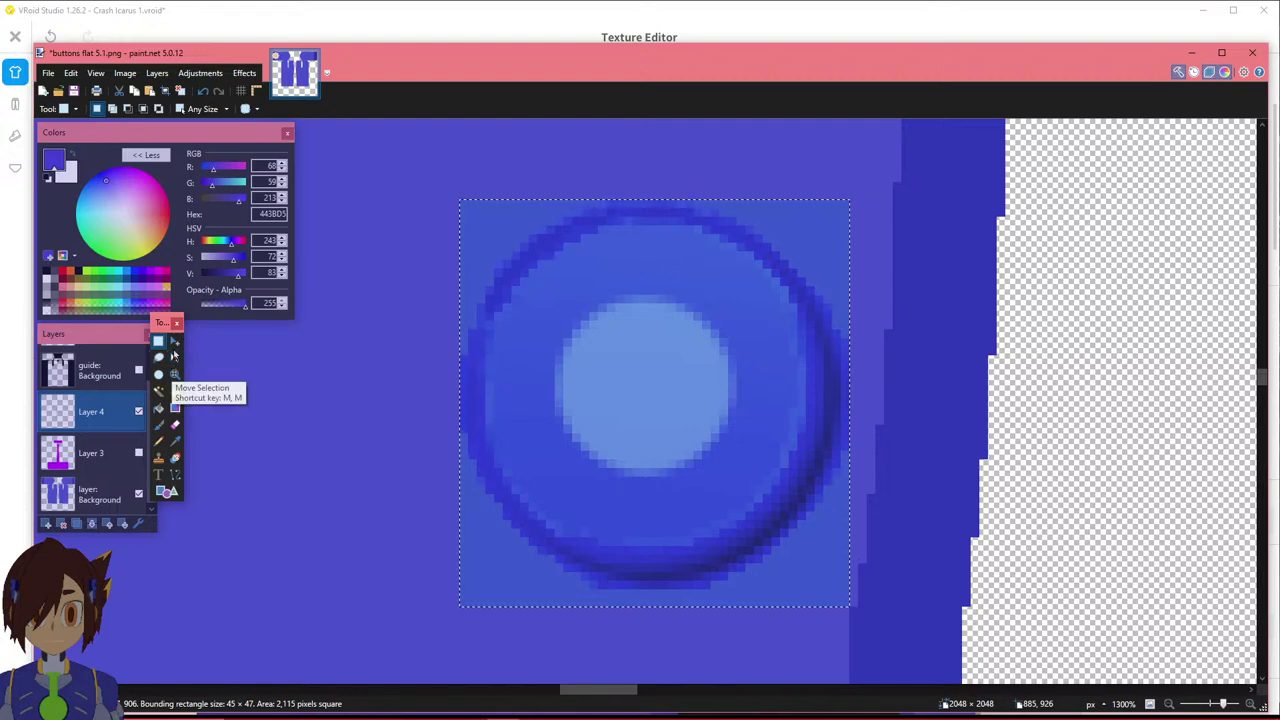
pyautogui.click(175, 357)
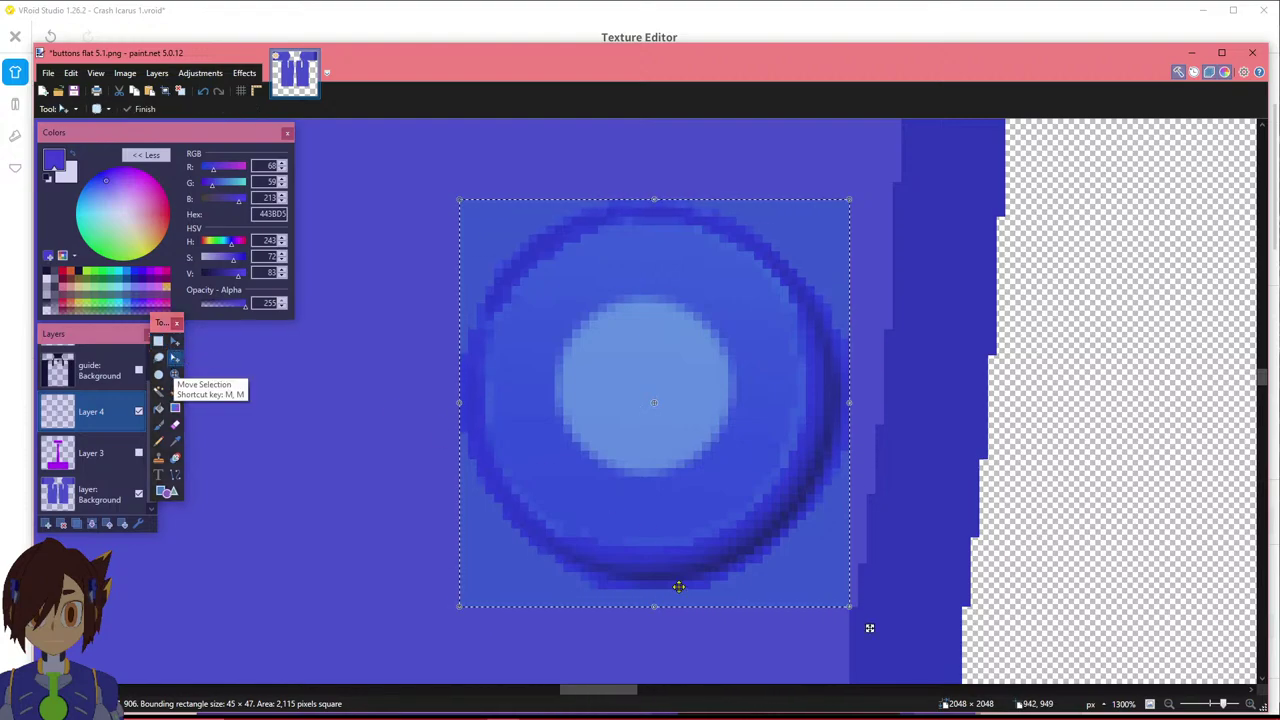
pyautogui.moveTo(654, 606); pyautogui.dragTo(655, 591)
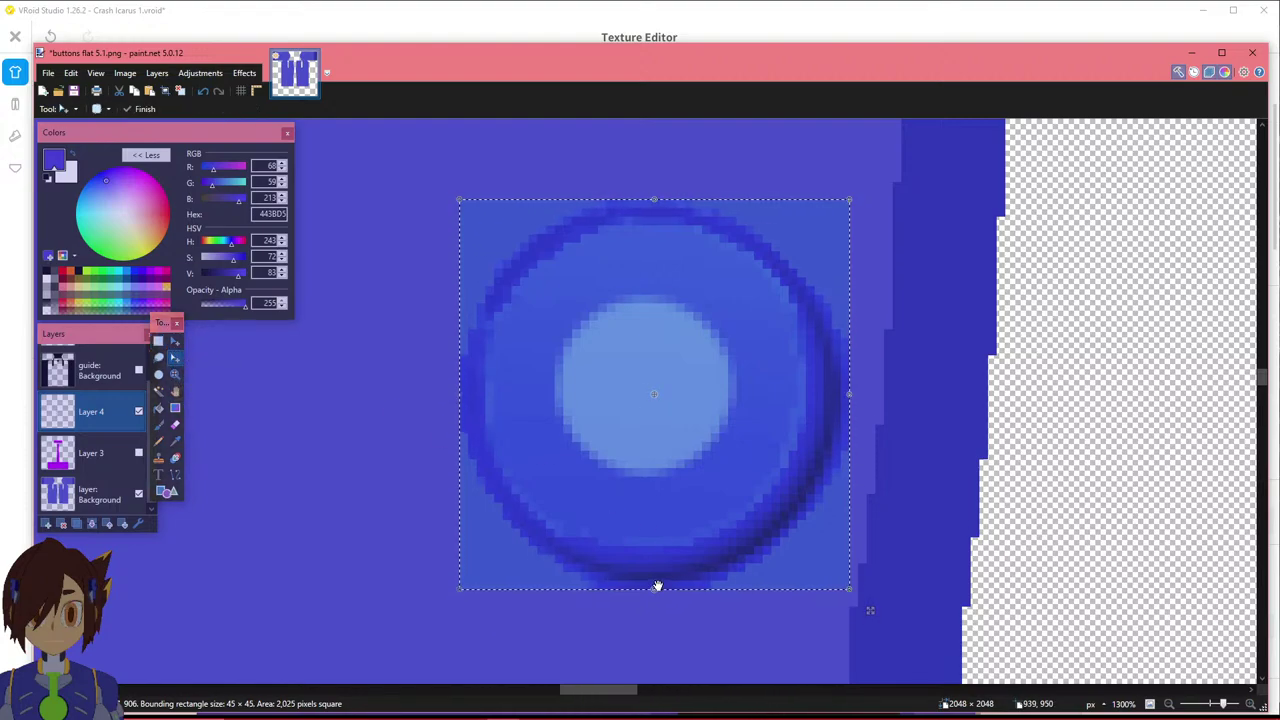
# Copy the selected button onto a new layer and move the copy down to just above the next button.
pyautogui.keyDown('ctrl'); pyautogui.scroll(-5, 620, 505); pyautogui.keyUp('ctrl')
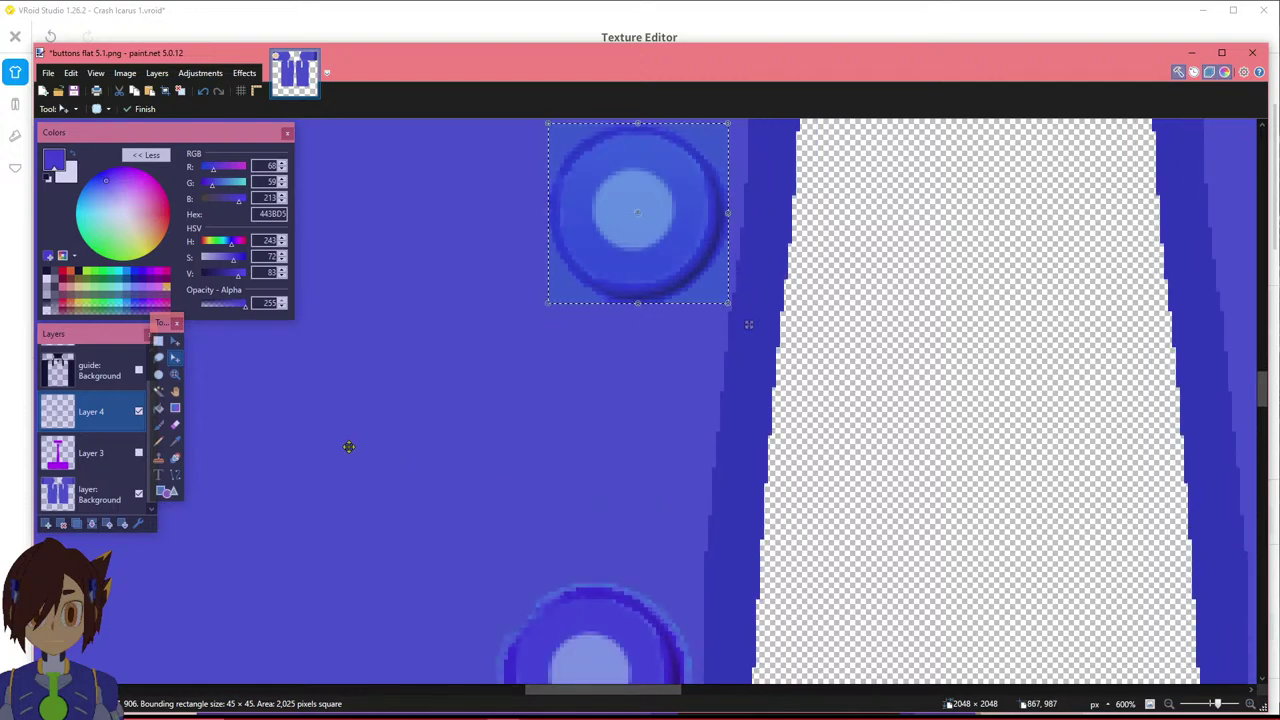
pyautogui.click(48, 525)
pyautogui.press('m')
pyautogui.moveTo(743, 329); pyautogui.dragTo(697, 565)
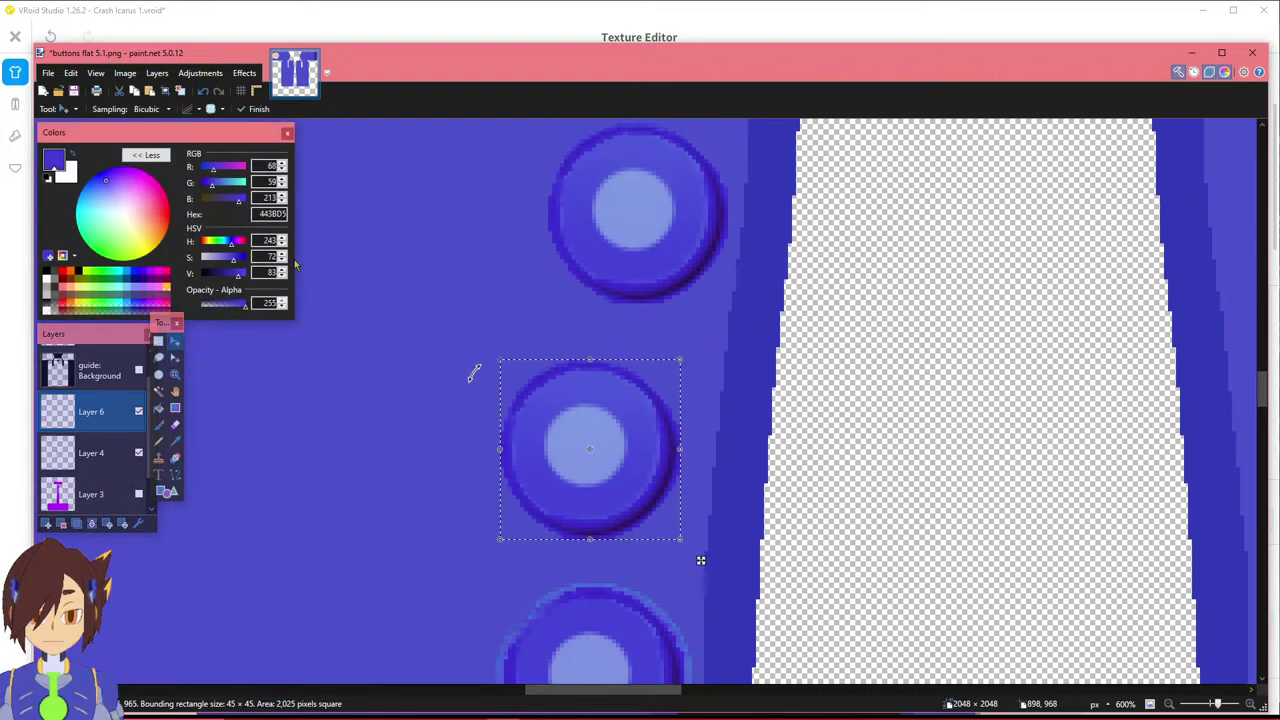
# Lower the opacity of Layer 6, which holds the copied button, to 154.
pyautogui.scroll(-2, 474, 371)
pyautogui.click(157, 73)
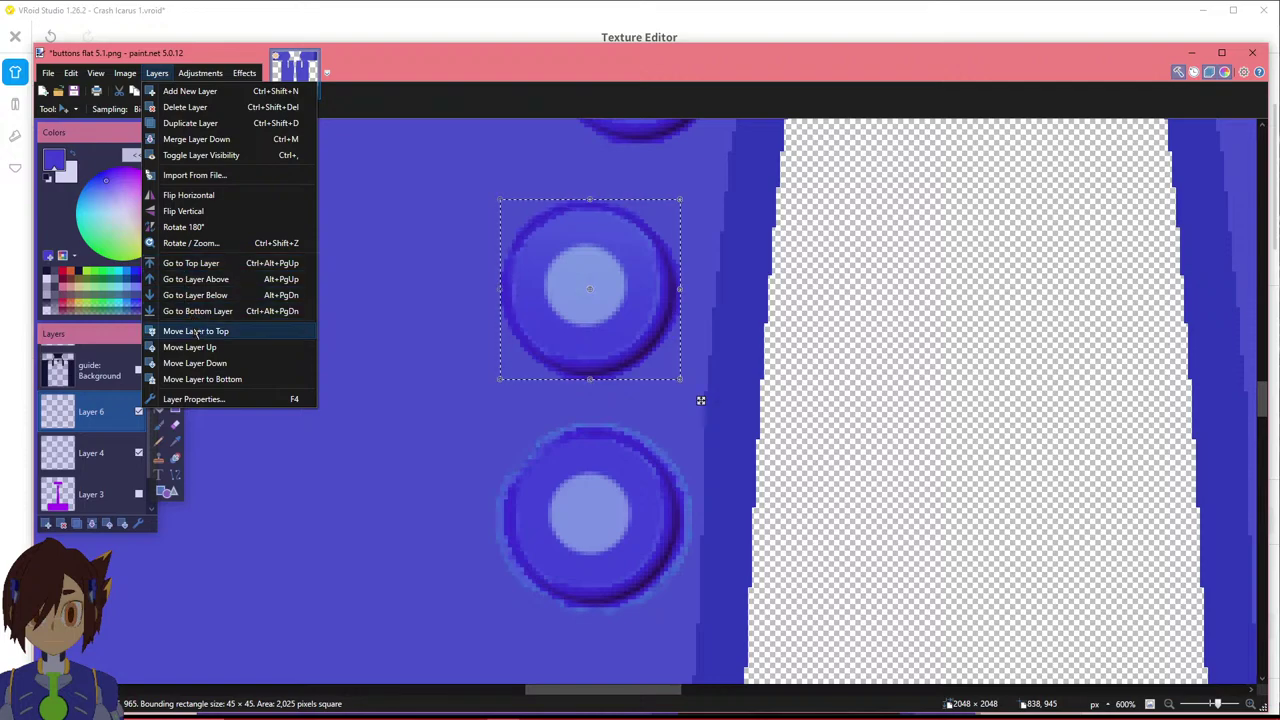
pyautogui.moveTo(180, 68)
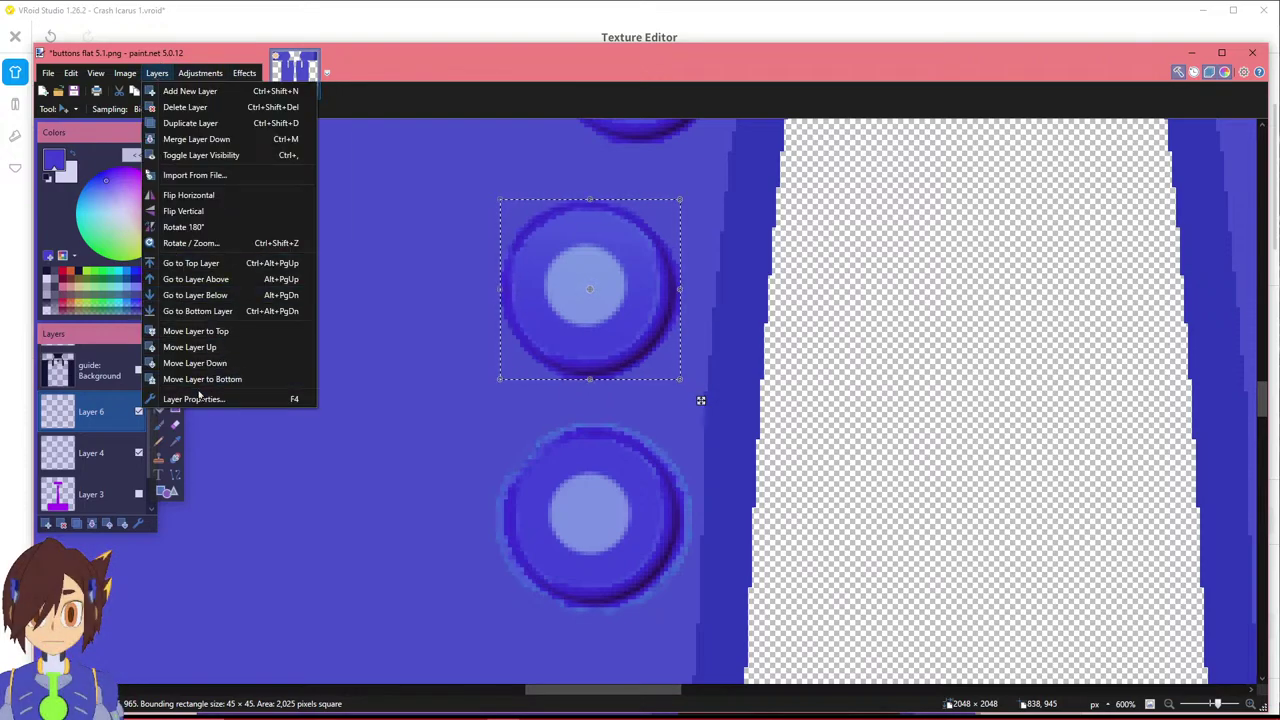
pyautogui.click(196, 399)
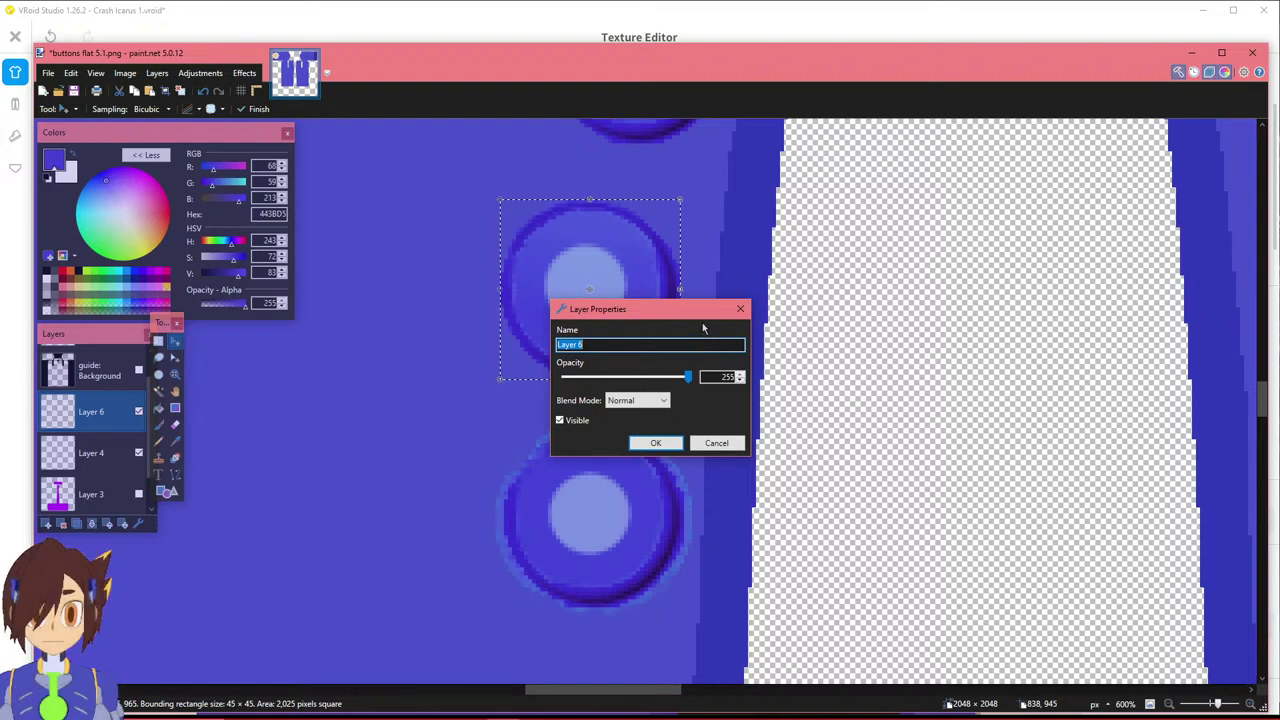
pyautogui.moveTo(752, 316); pyautogui.dragTo(927, 320)
pyautogui.moveTo(904, 379); pyautogui.dragTo(853, 384)
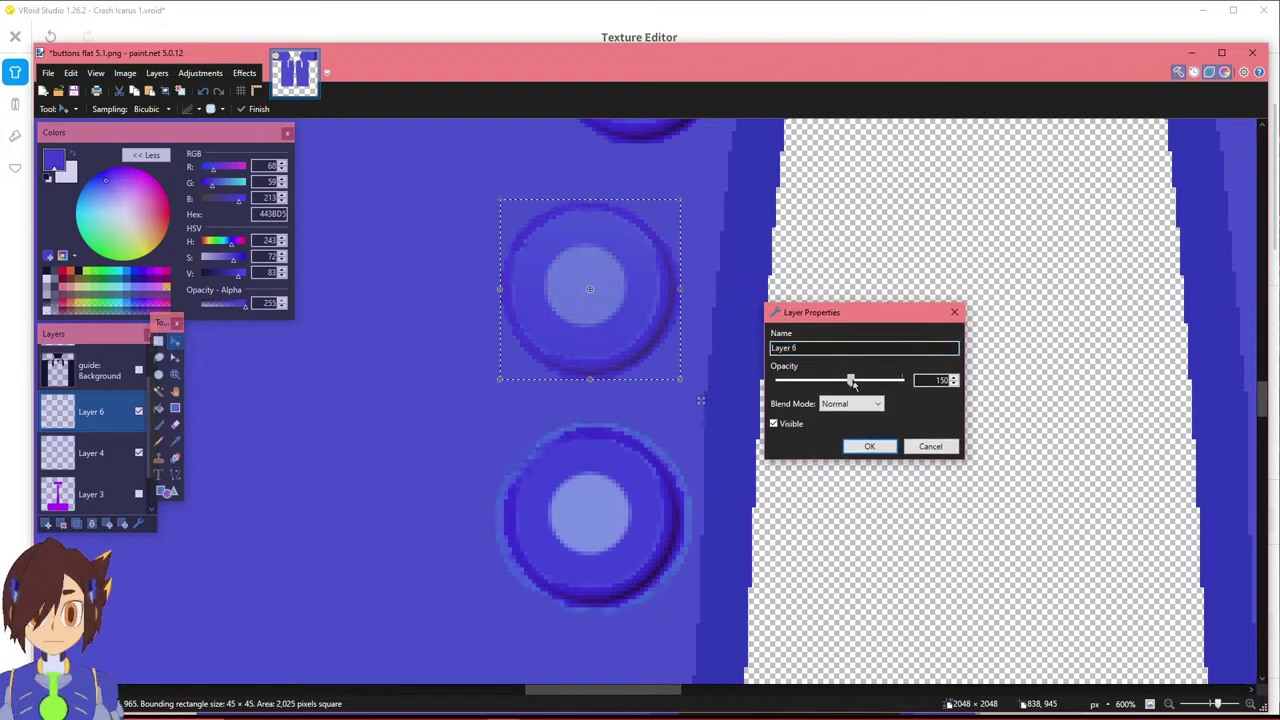
pyautogui.click(870, 447)
# Move the semi-transparent button copy down over the second button and nudge it until the two line up.
pyautogui.moveTo(701, 400); pyautogui.dragTo(706, 629)
pyautogui.keyDown('ctrl'); pyautogui.scroll(3, 626, 588); pyautogui.keyUp('ctrl')
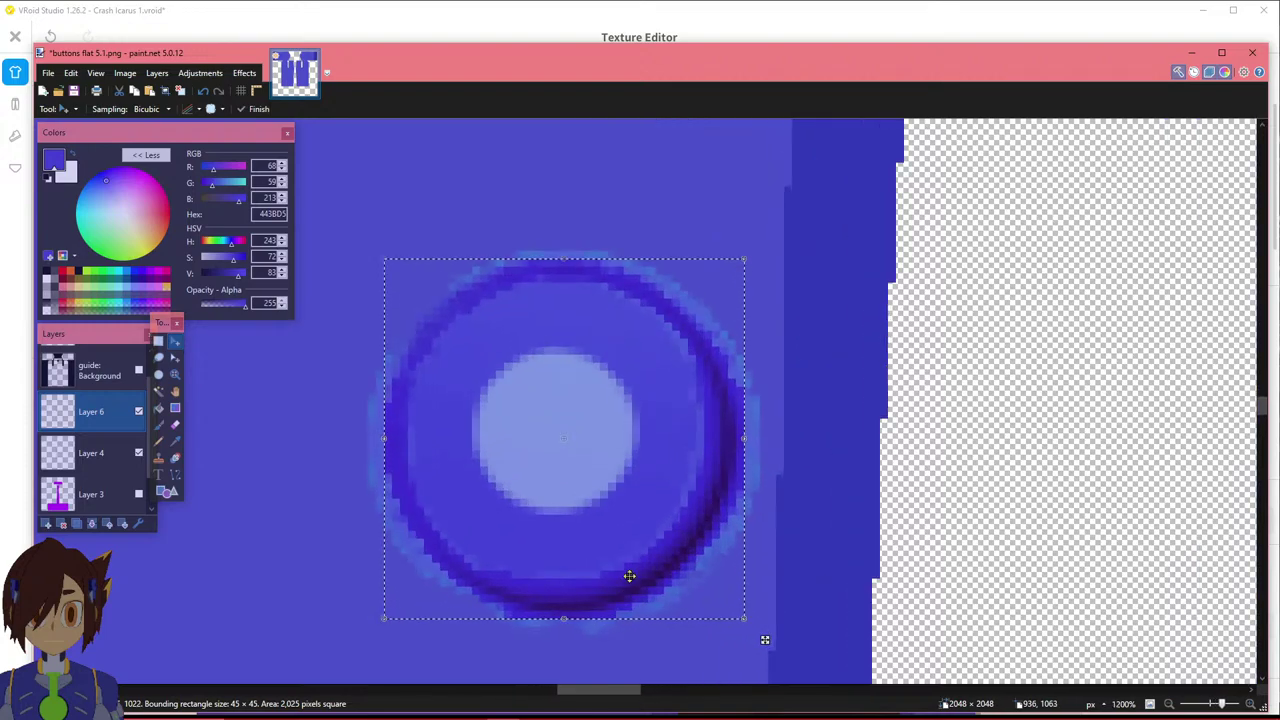
pyautogui.press('Left')
pyautogui.press('Right')
pyautogui.press('Up')
pyautogui.press('Down')
pyautogui.press('Right')
pyautogui.press('Right')
pyautogui.press('Right')
pyautogui.press('Right')
pyautogui.press('Right')
pyautogui.press('Right')
pyautogui.press('Right')
pyautogui.press('Left')
pyautogui.press('Left')
pyautogui.press('Left')
pyautogui.press('Left')
pyautogui.press('Left')
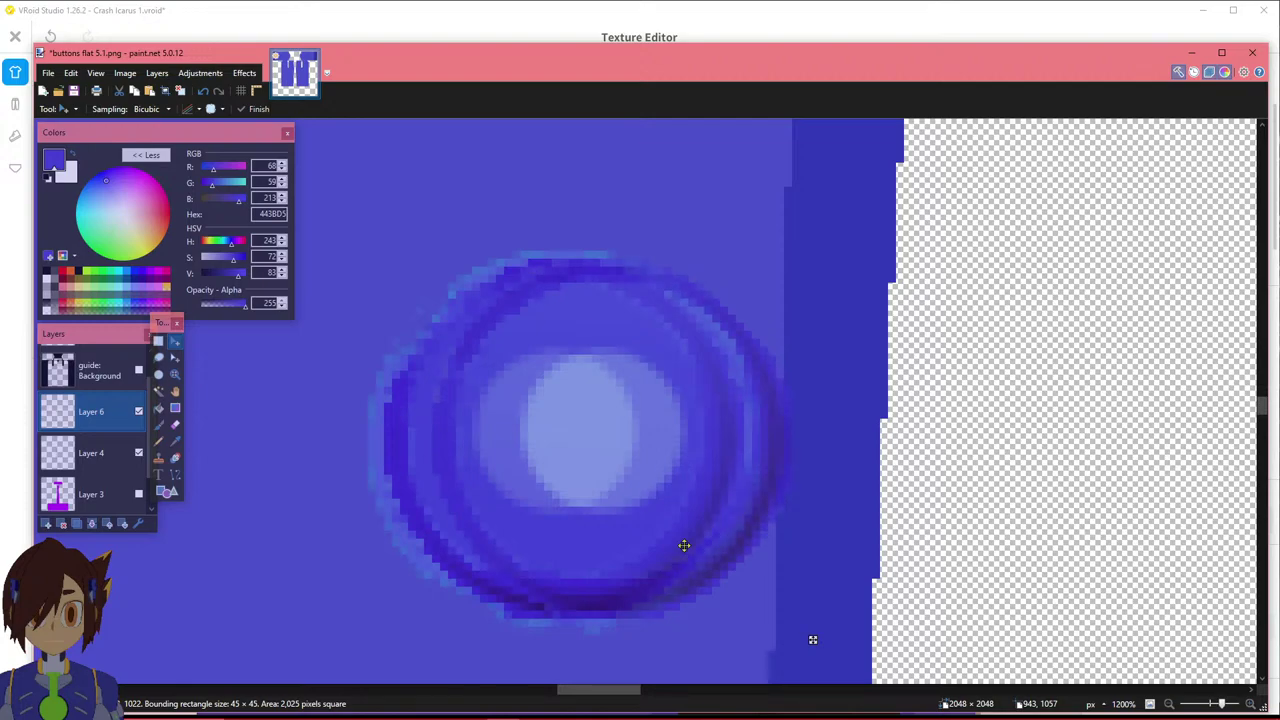
pyautogui.press('Left')
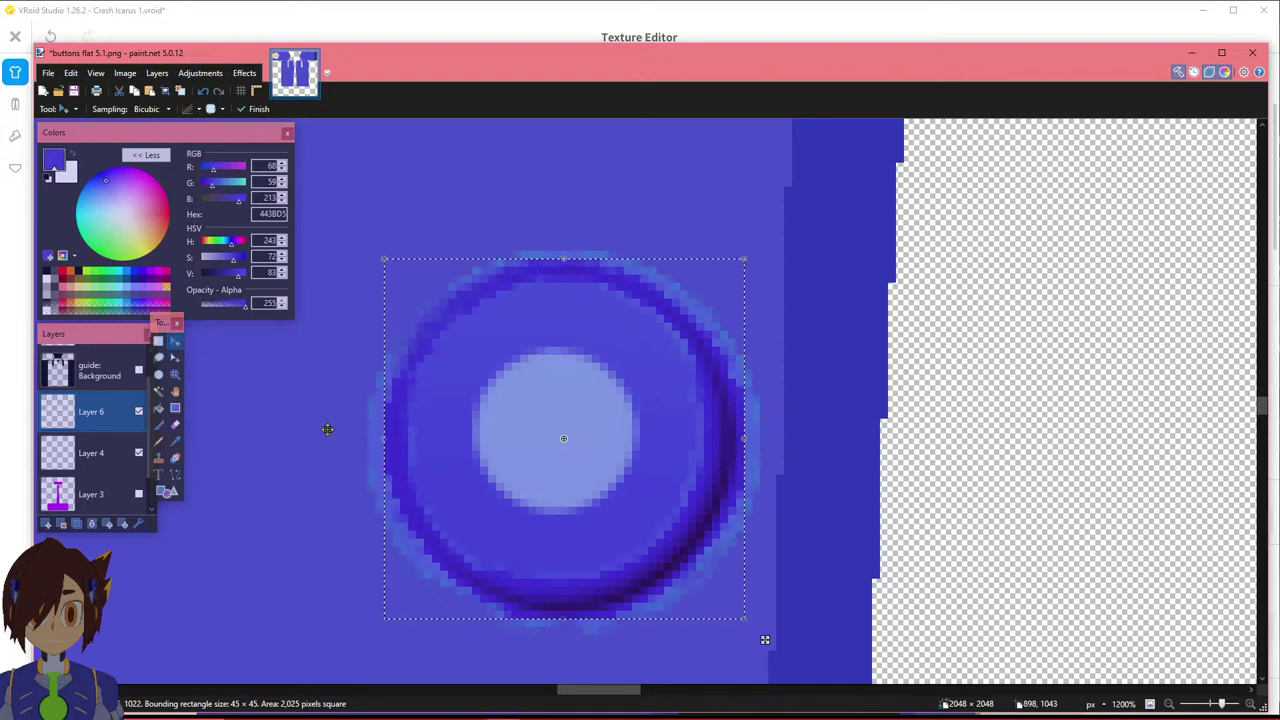
# Place another copy of the cleaned button over the third button down the coat front.
pyautogui.keyDown('ctrl'); pyautogui.scroll(-2, 403, 466); pyautogui.keyUp('ctrl')
pyautogui.scroll(2, 460, 484)
pyautogui.scroll(-3, 460, 484)
pyautogui.keyDown('ctrl'); pyautogui.scroll(-4, 608, 509); pyautogui.keyUp('ctrl')
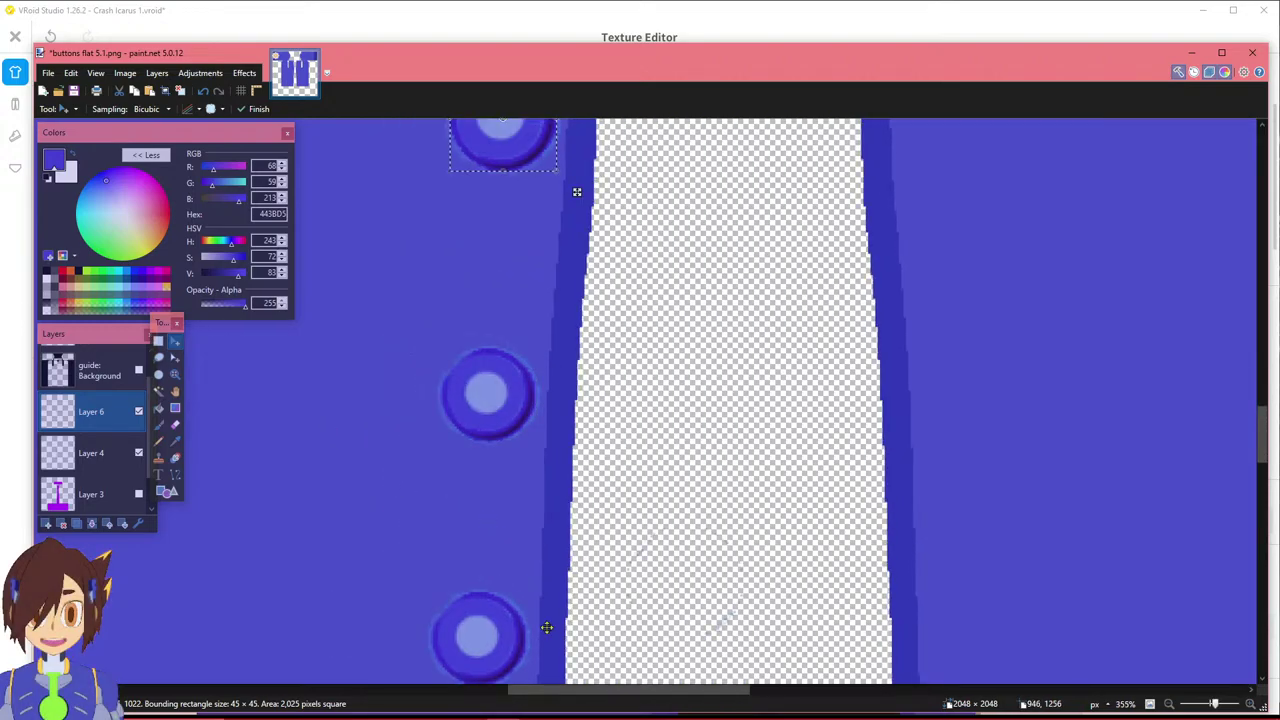
pyautogui.hscroll(-3, 555, 700)
pyautogui.scroll(3, 543, 586)
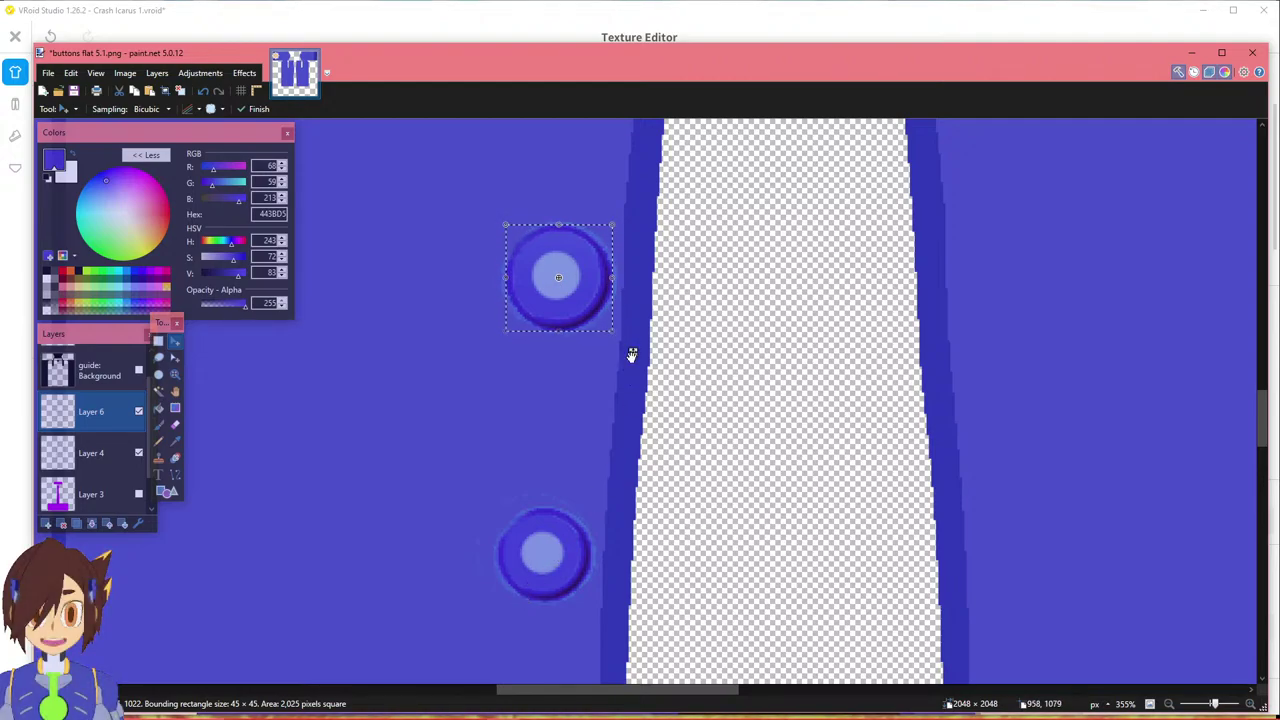
pyautogui.moveTo(633, 353); pyautogui.dragTo(621, 630)
pyautogui.keyDown('ctrl'); pyautogui.scroll(4, 563, 645); pyautogui.keyUp('ctrl')
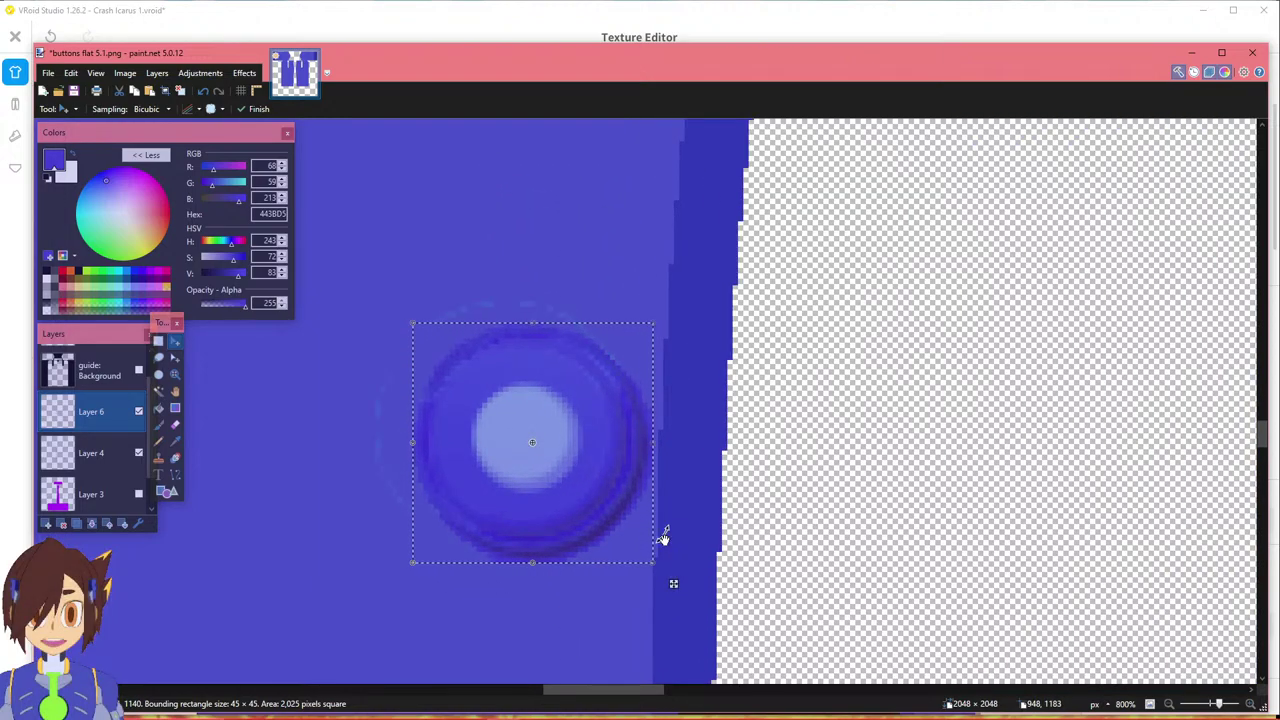
# Shrink the copy on the third button to 39 × 39 pixels and nudge it into line with the old button.
pyautogui.moveTo(671, 583)
pyautogui.mouseDown()
pyautogui.moveTo(651, 574)
pyautogui.moveTo(694, 574)
pyautogui.mouseUp()
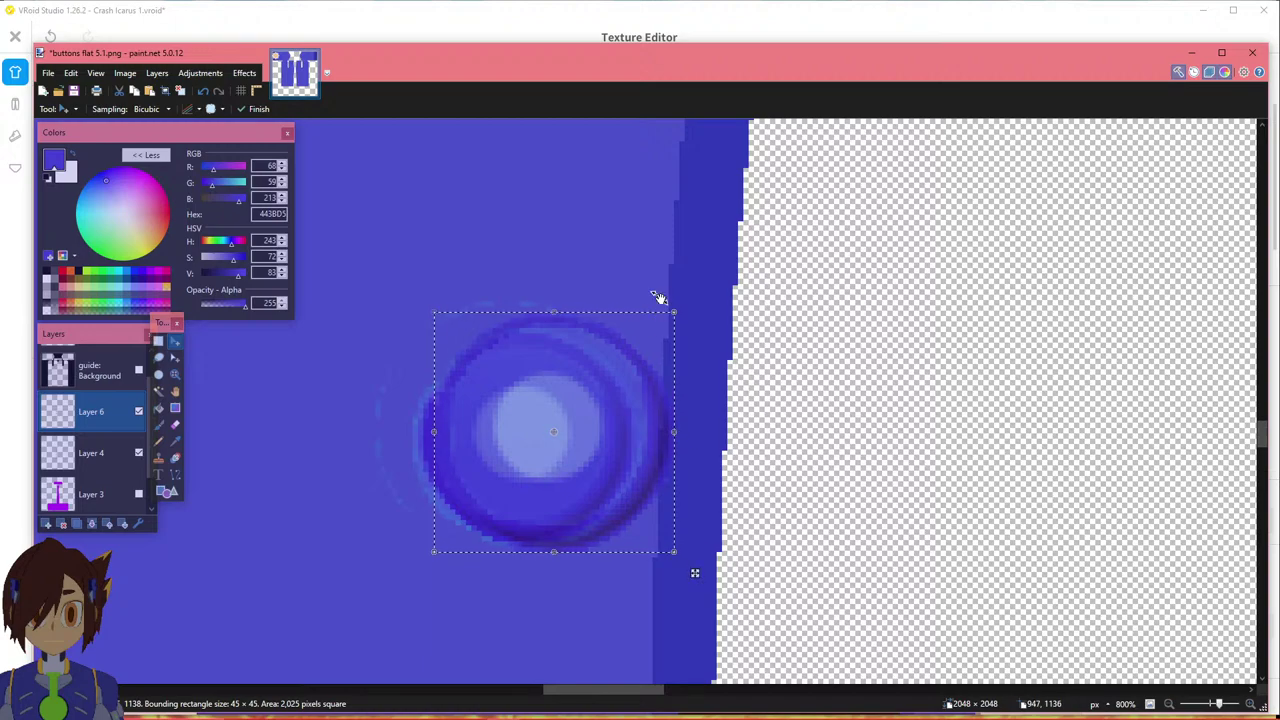
pyautogui.moveTo(674, 311); pyautogui.dragTo(654, 341)
pyautogui.moveTo(663, 574); pyautogui.dragTo(759, 563)
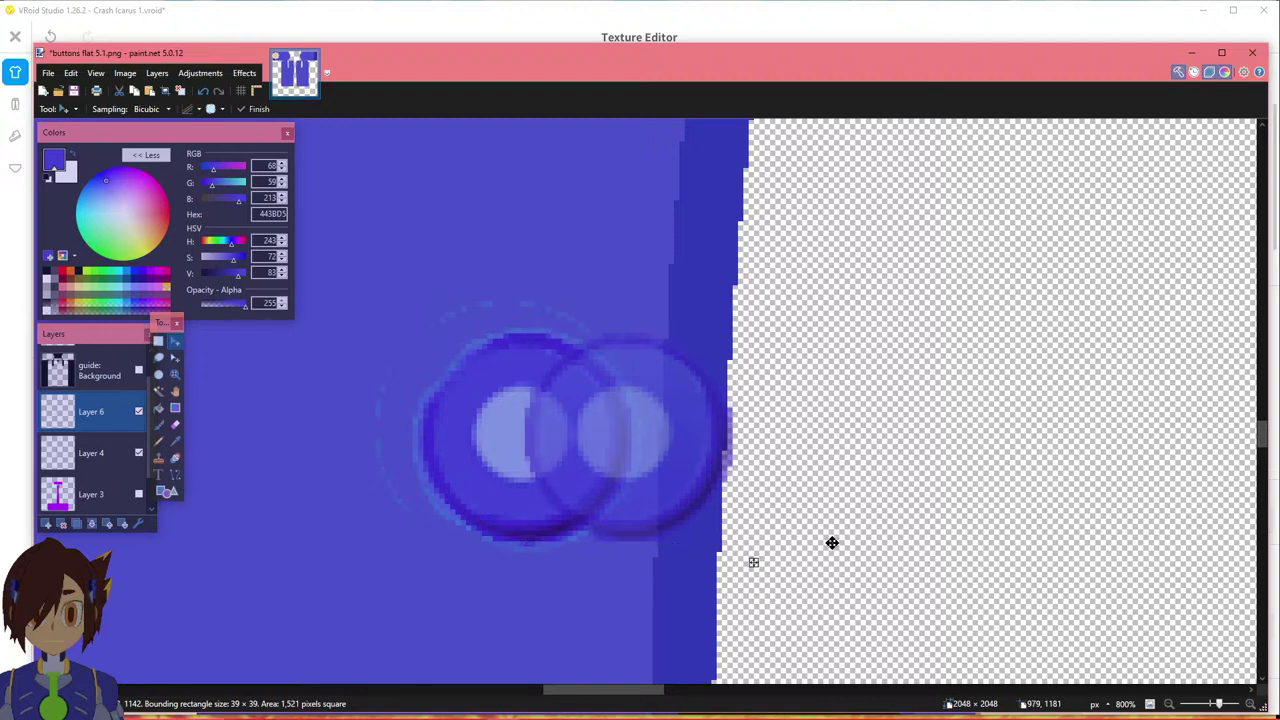
pyautogui.hotkey('ctrl', 'z')
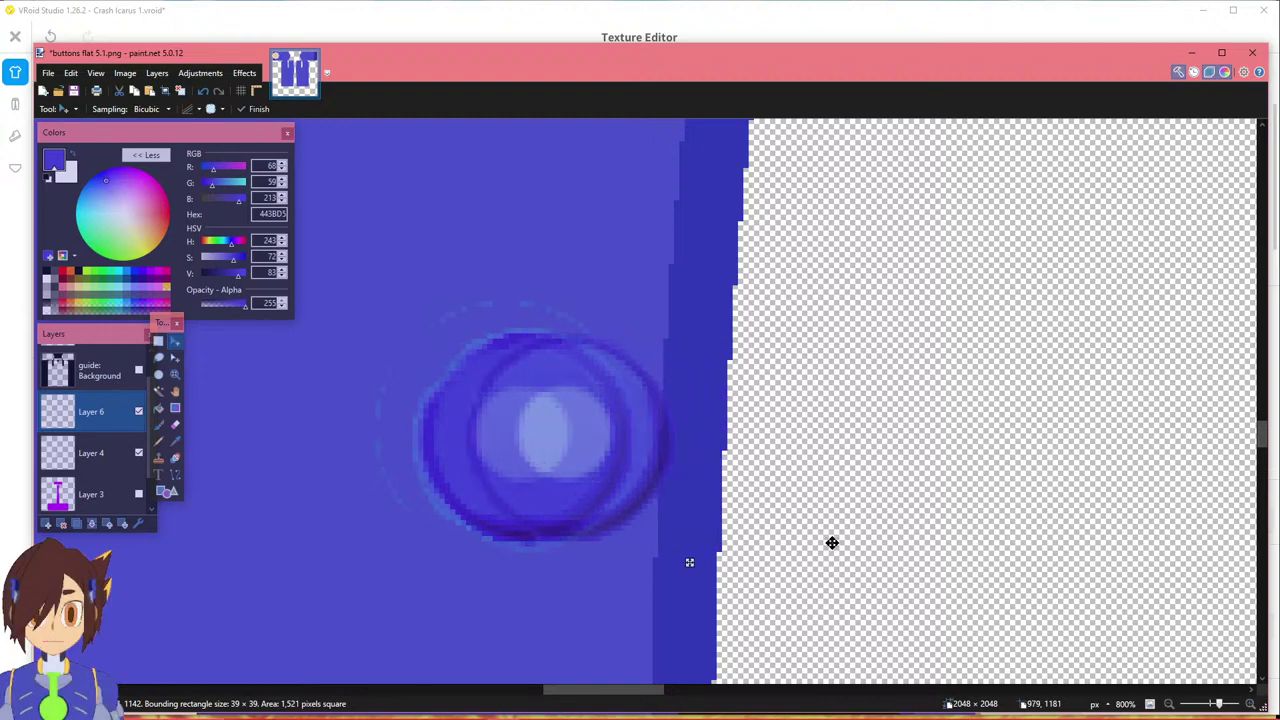
pyautogui.press('Right')
pyautogui.press('Right')
pyautogui.press('Left')
pyautogui.press('Left')
pyautogui.press('Left')
pyautogui.press('Left')
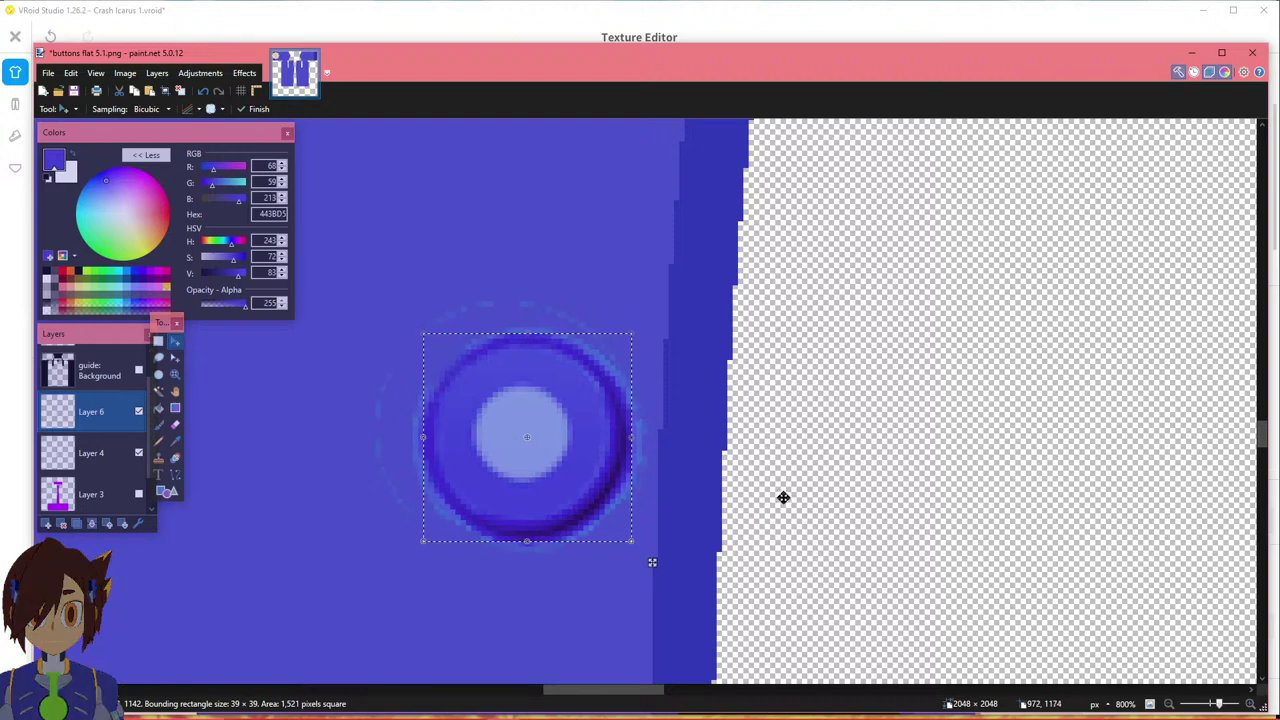
# Place a copy of the 39 × 39 pixel button over the fourth button and nudge it into alignment.
pyautogui.keyDown('ctrl'); pyautogui.scroll(-3, 705, 532); pyautogui.keyUp('ctrl')
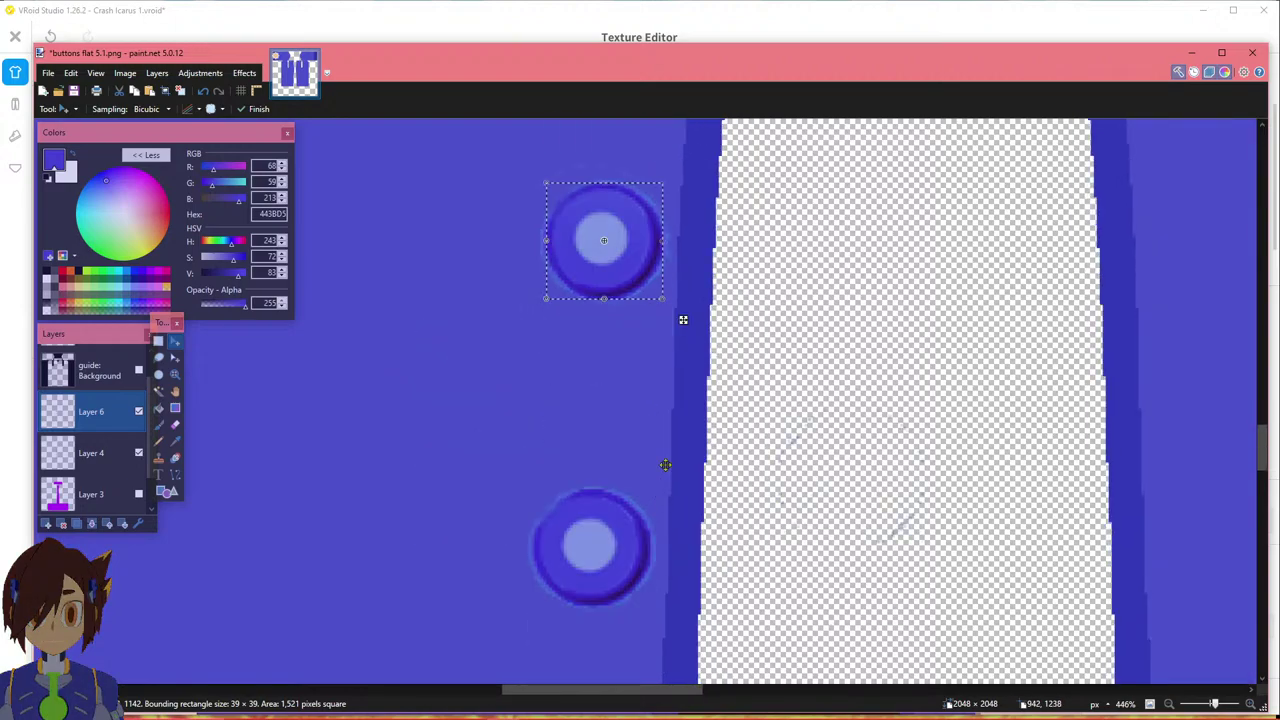
pyautogui.moveTo(687, 320); pyautogui.dragTo(673, 628)
pyautogui.keyDown('ctrl'); pyautogui.scroll(3, 673, 628); pyautogui.keyUp('ctrl')
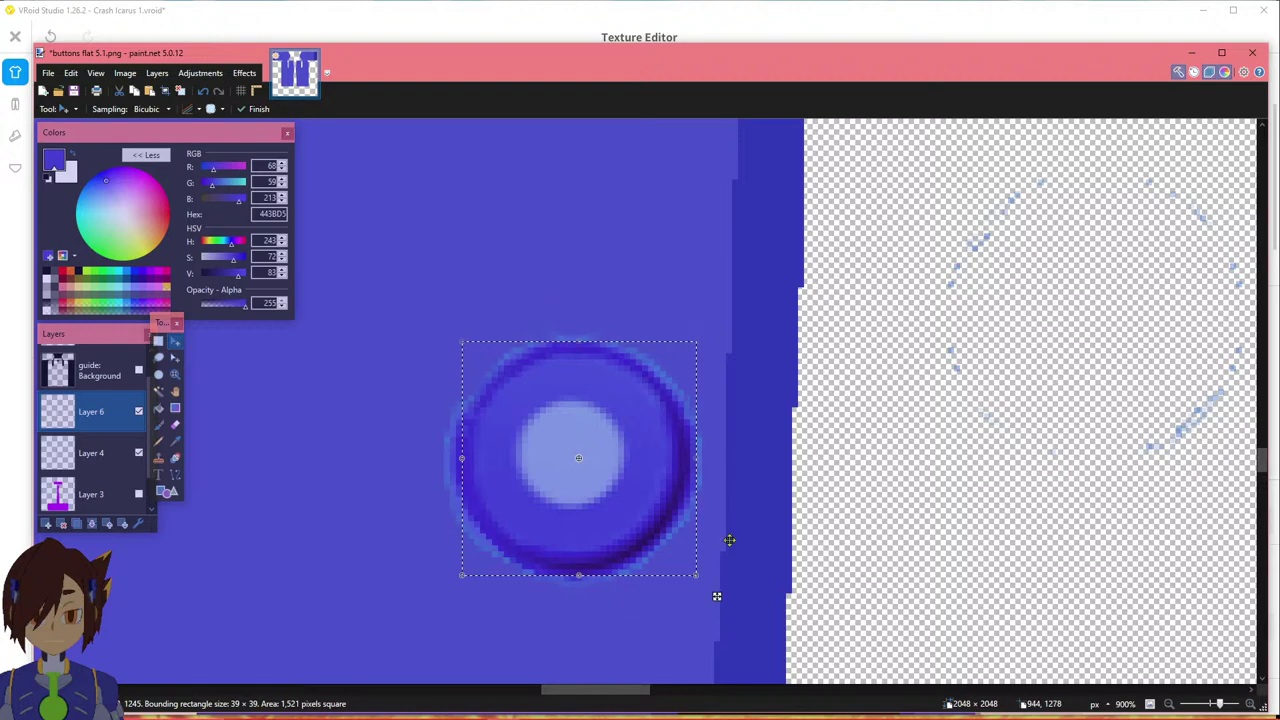
pyautogui.press('Left')
pyautogui.press('Right')
pyautogui.press('Right')
pyautogui.press('Left')
pyautogui.press('Left')
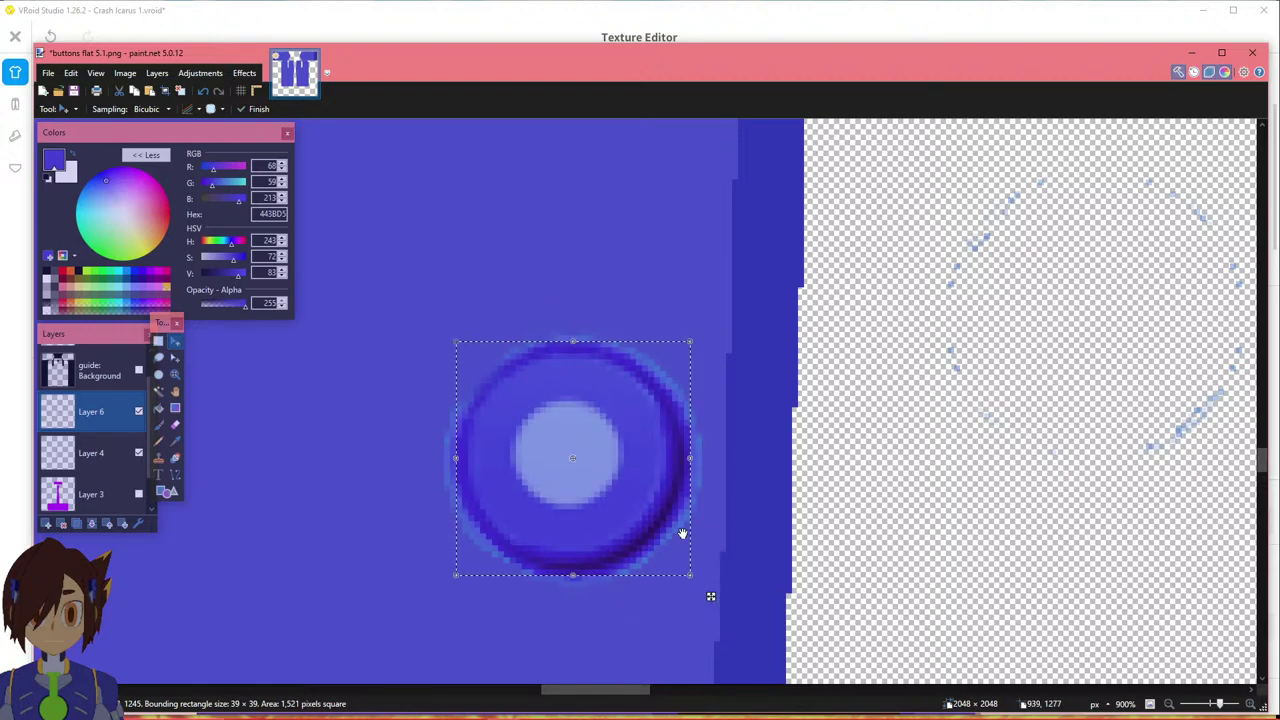
# Place a copy of the 39 × 39 pixel button over the bottom button and adjust its position to match.
pyautogui.keyDown('ctrl'); pyautogui.scroll(-2, 605, 533); pyautogui.keyUp('ctrl')
pyautogui.scroll(-2, 600, 509)
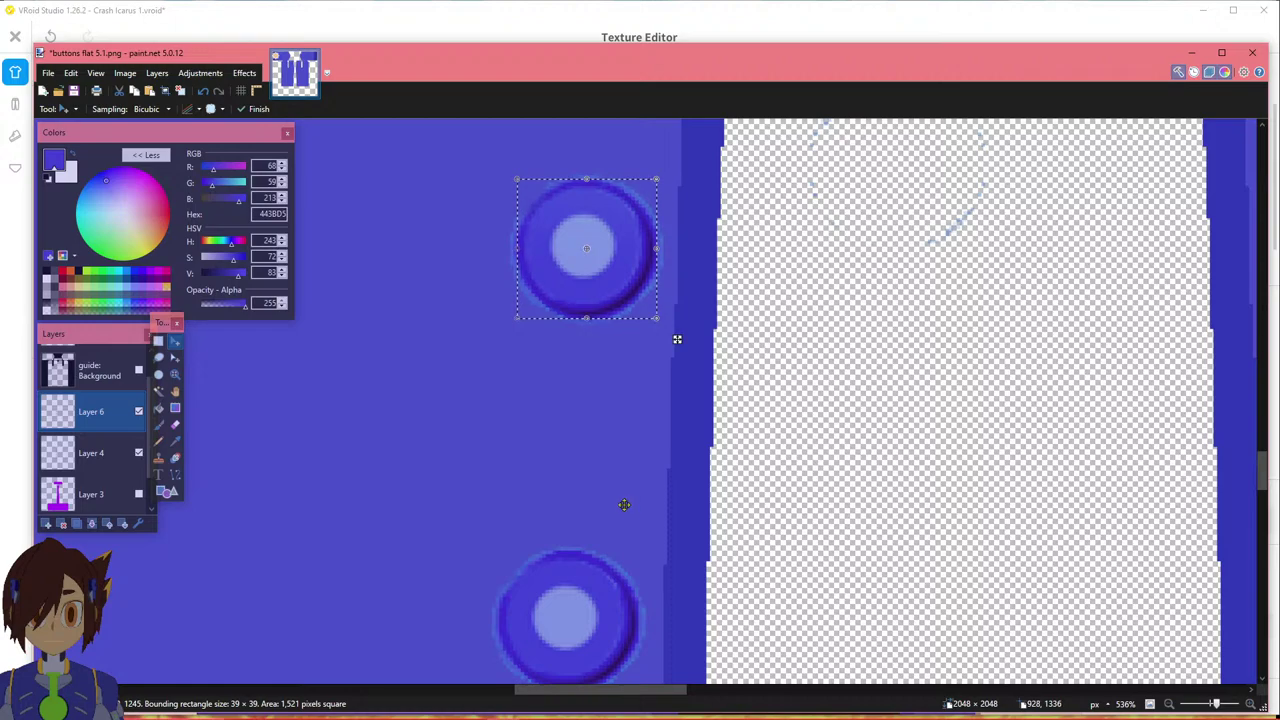
pyautogui.moveTo(624, 505); pyautogui.dragTo(700, 350)
pyautogui.moveTo(694, 278); pyautogui.dragTo(669, 289)
pyautogui.moveTo(667, 340); pyautogui.dragTo(657, 560)
pyautogui.keyDown('ctrl'); pyautogui.scroll(1, 667, 567); pyautogui.keyUp('ctrl')
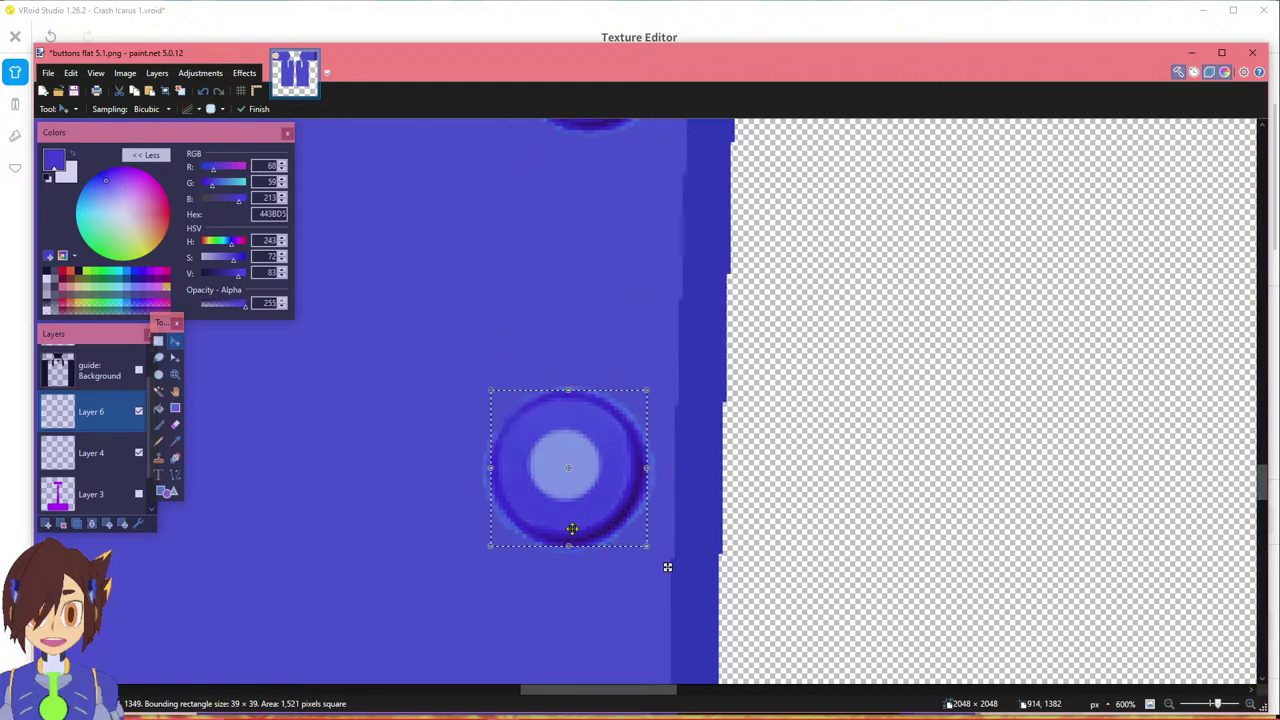
pyautogui.keyDown('ctrl'); pyautogui.scroll(2, 572, 528); pyautogui.keyUp('ctrl')
pyautogui.moveTo(743, 585)
pyautogui.mouseDown()
pyautogui.moveTo(683, 586)
pyautogui.moveTo(743, 585)
pyautogui.mouseUp()
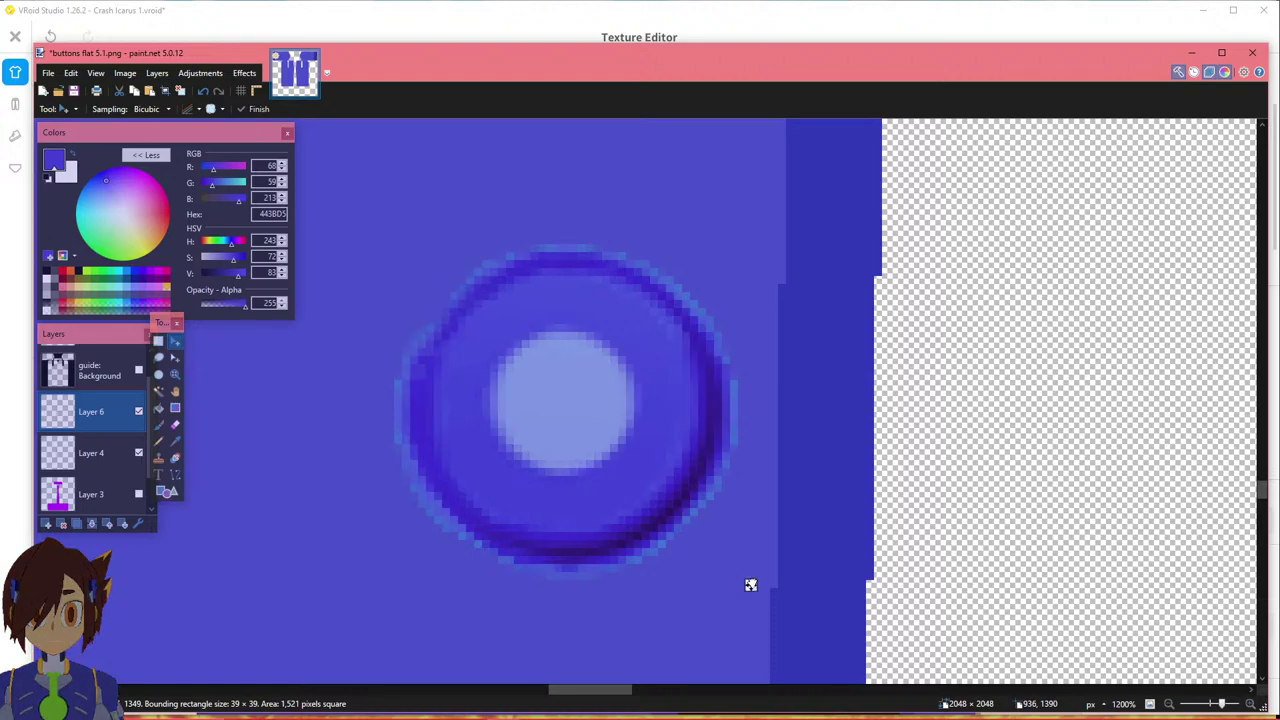
pyautogui.moveTo(742, 585); pyautogui.dragTo(740, 582)
pyautogui.keyDown('ctrl'); pyautogui.scroll(-2, 376, 563); pyautogui.keyUp('ctrl')
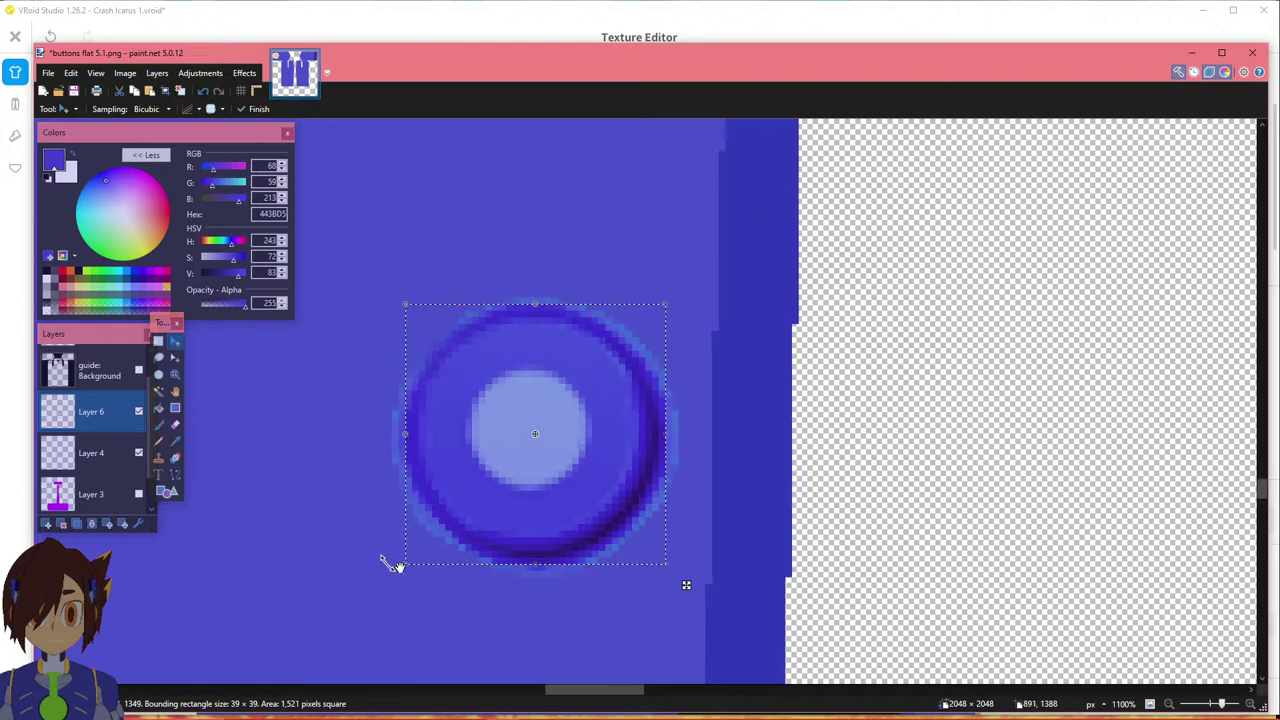
pyautogui.moveTo(593, 691)
pyautogui.mouseDown()
pyautogui.moveTo(575, 690)
pyautogui.moveTo(637, 689)
pyautogui.moveTo(590, 689)
pyautogui.mouseUp()
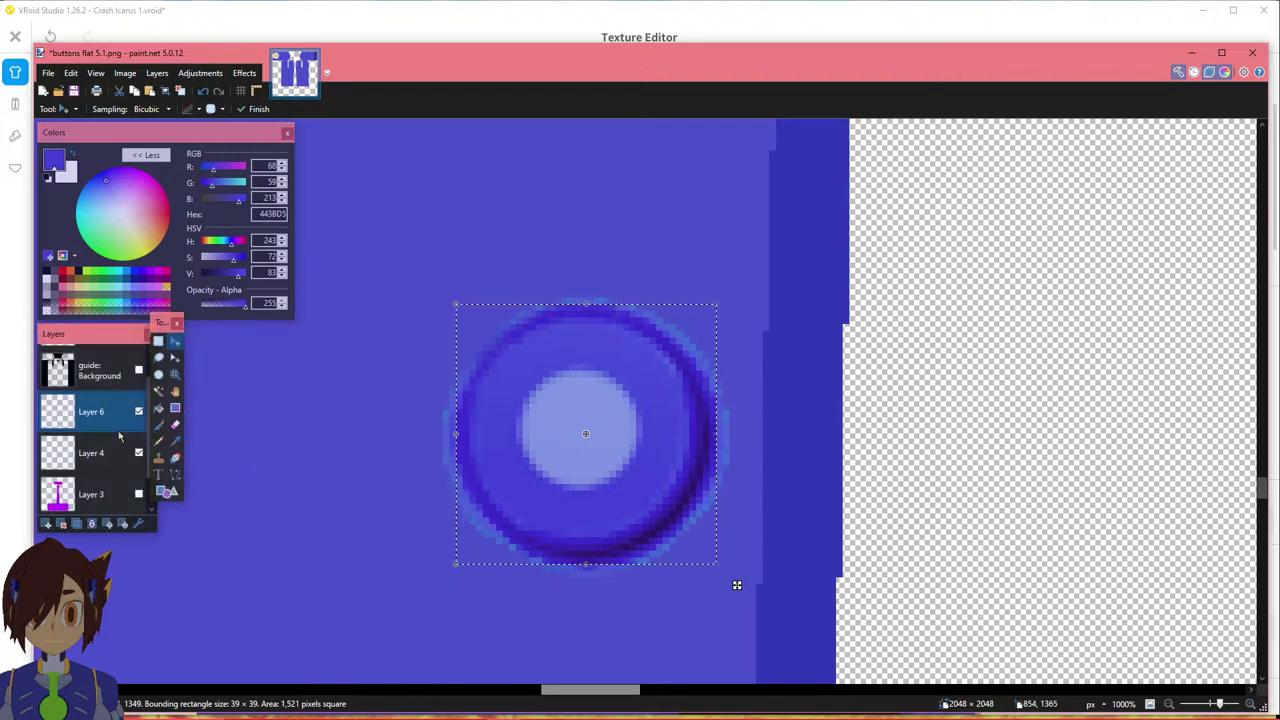
# Compare the new button copies with the old buttons by repeatedly hiding and showing Layer 4.
pyautogui.click(92, 453)
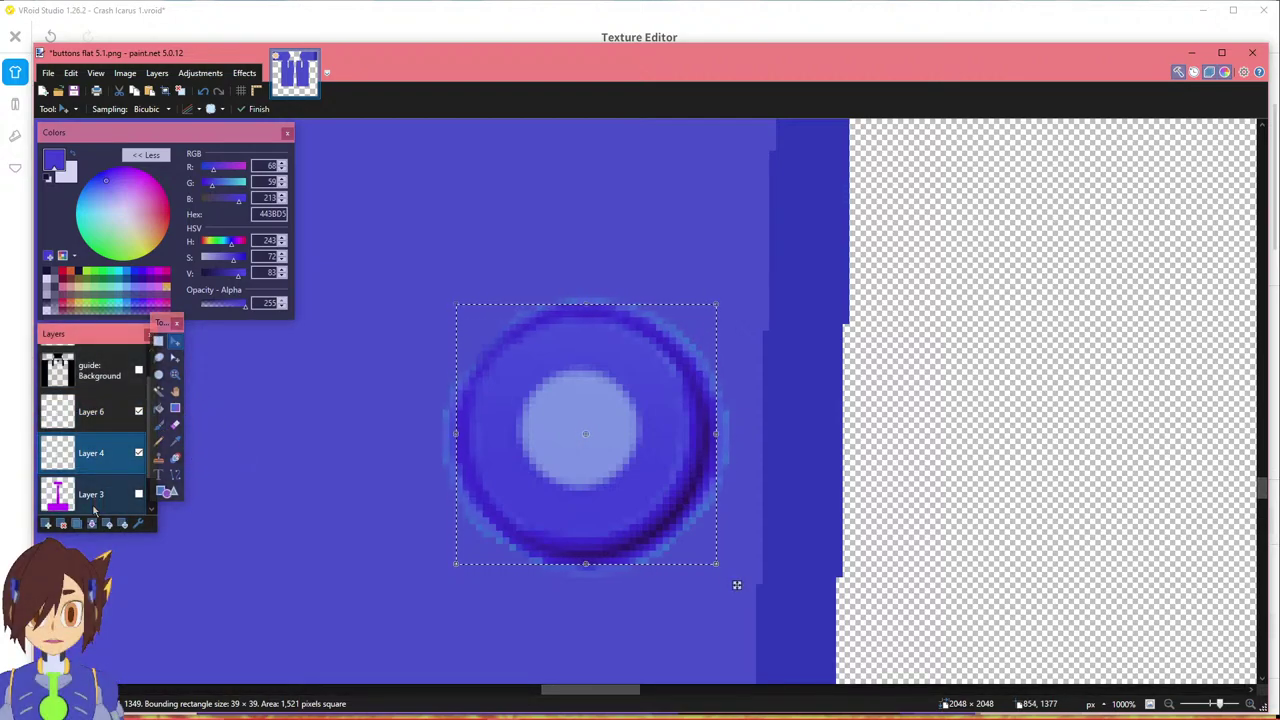
pyautogui.keyDown('ctrl'); pyautogui.scroll(-5, 571, 509); pyautogui.keyUp('ctrl')
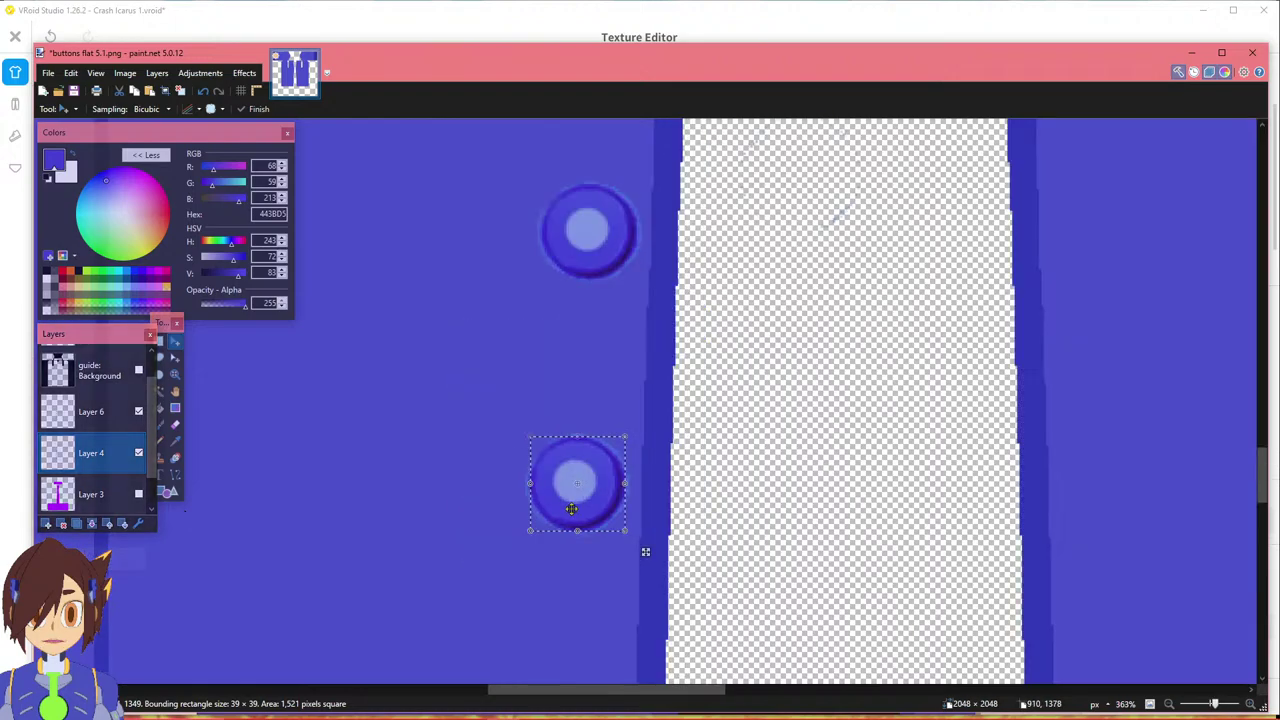
pyautogui.keyDown('ctrl'); pyautogui.scroll(-5, 571, 509); pyautogui.keyUp('ctrl')
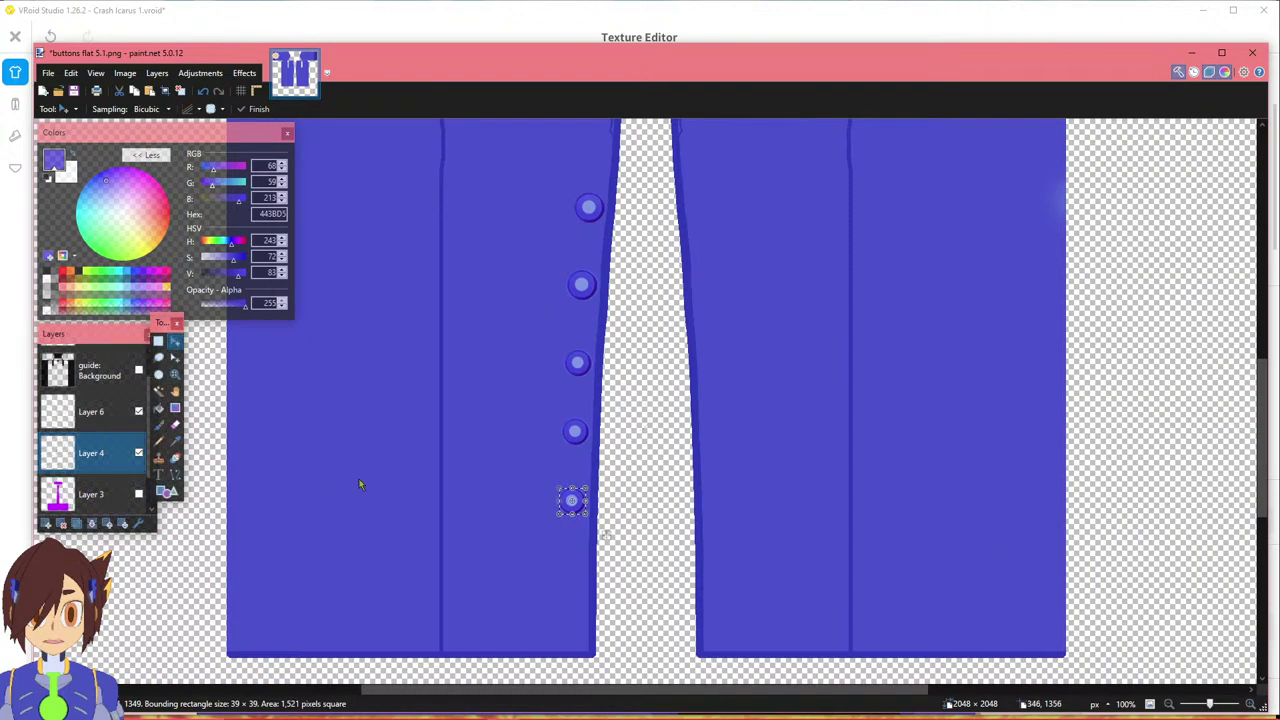
pyautogui.click(139, 453)
pyautogui.click(139, 453)
pyautogui.click(139, 453)
pyautogui.click(139, 453)
pyautogui.click(139, 453)
pyautogui.click(139, 453)
pyautogui.click(139, 453)
pyautogui.click(139, 453)
pyautogui.click(139, 453)
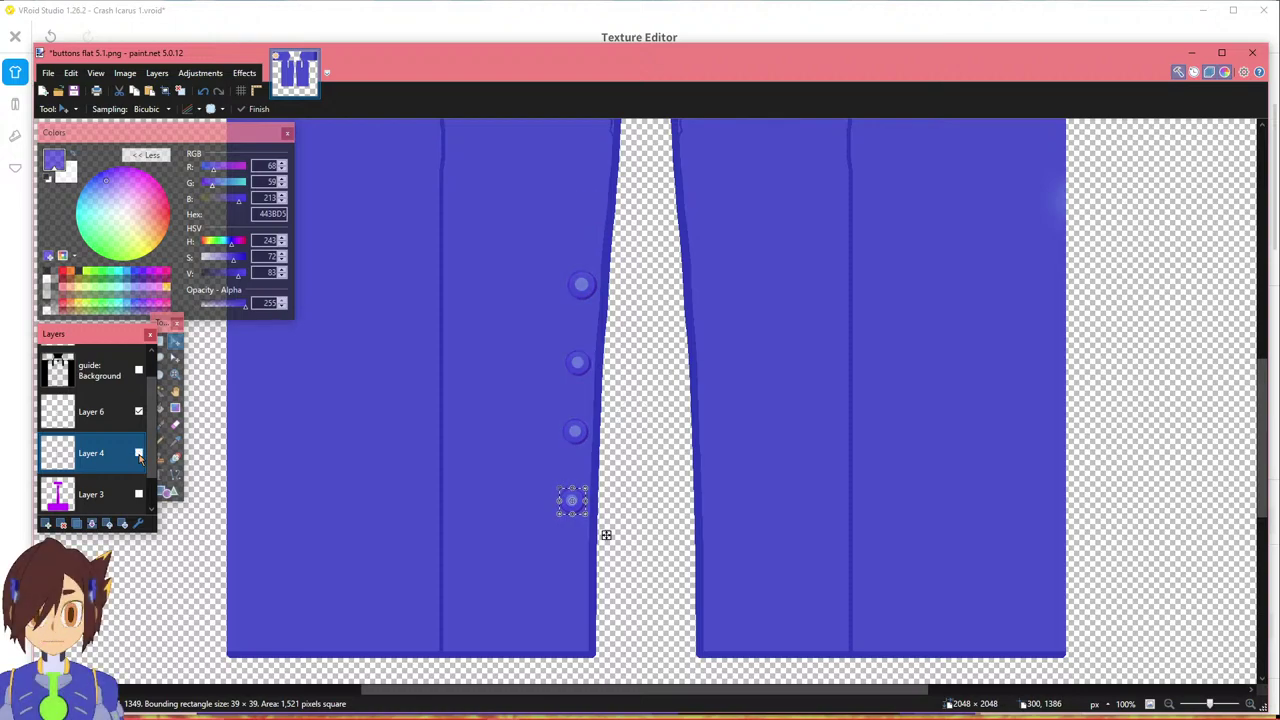
pyautogui.click(139, 453)
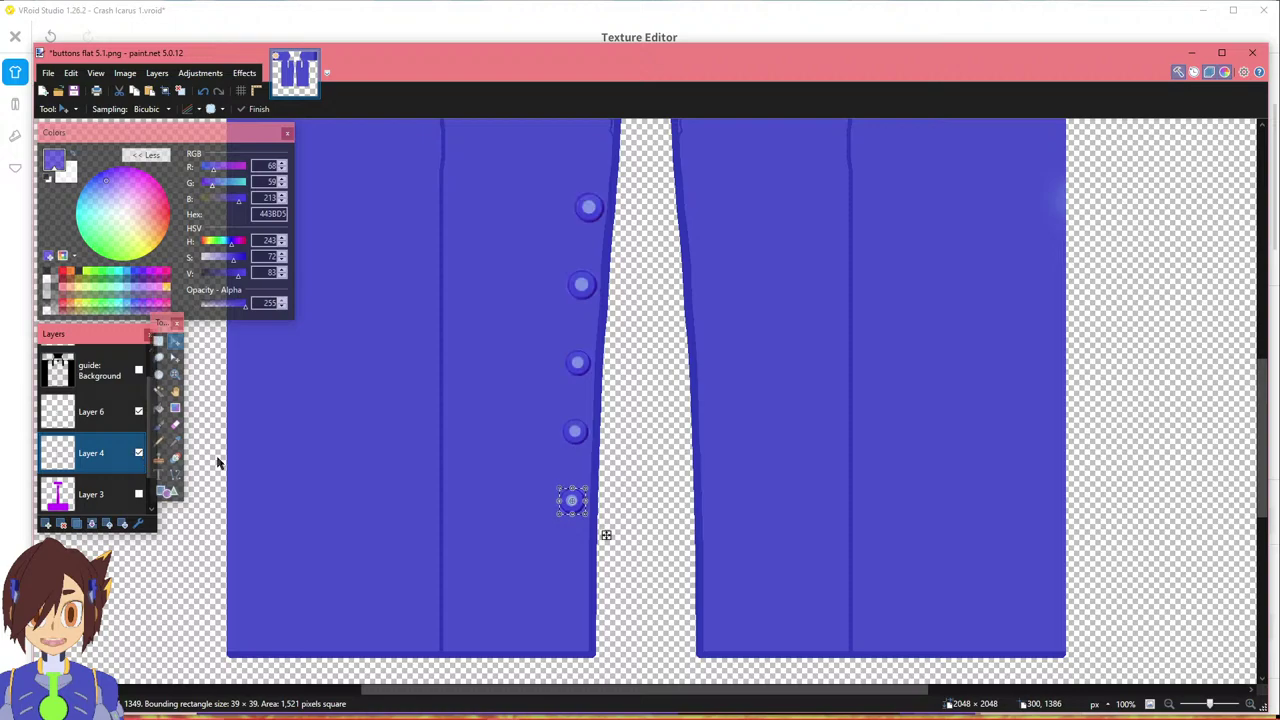
# Select the four old buttons below the cleaned one on Layer 4, delete them and clear the selection.
pyautogui.keyDown('ctrl'); pyautogui.scroll(1, 473, 388); pyautogui.keyUp('ctrl')
pyautogui.keyDown('ctrl'); pyautogui.scroll(1, 473, 388); pyautogui.keyUp('ctrl')
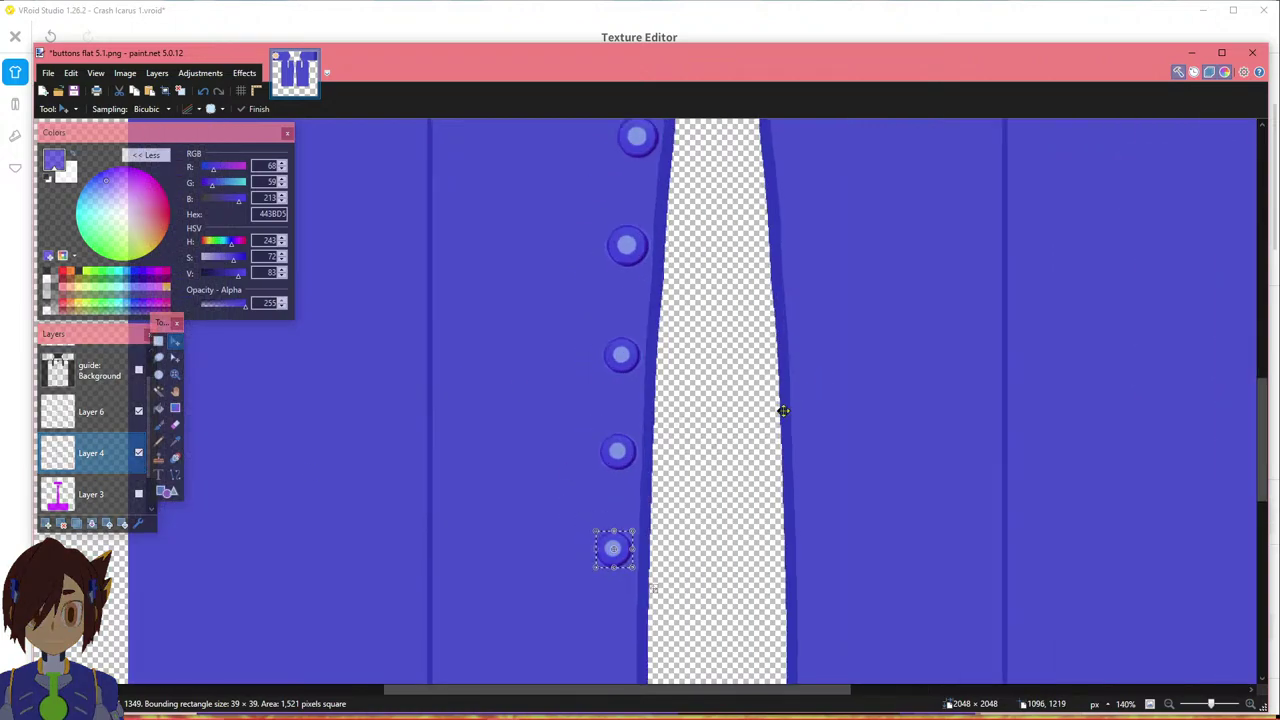
pyautogui.scroll(1, 610, 442)
pyautogui.click(158, 341)
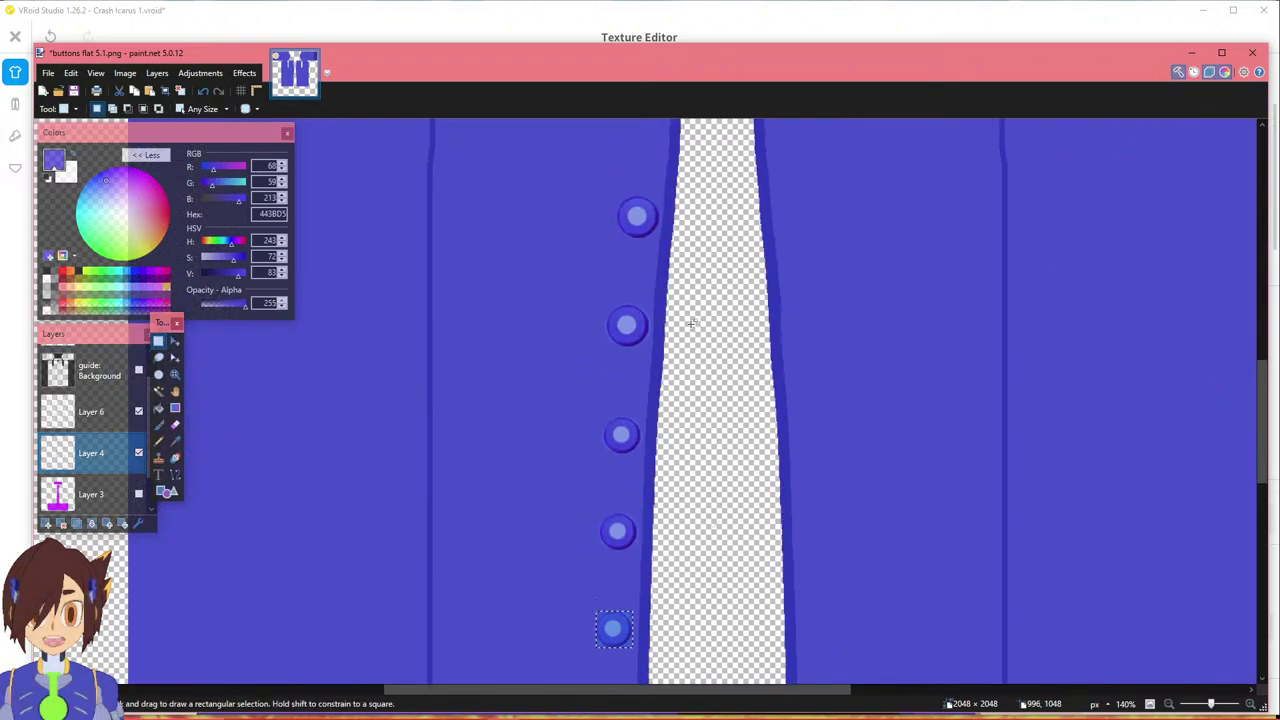
pyautogui.moveTo(560, 266); pyautogui.dragTo(808, 663)
pyautogui.click(808, 663)
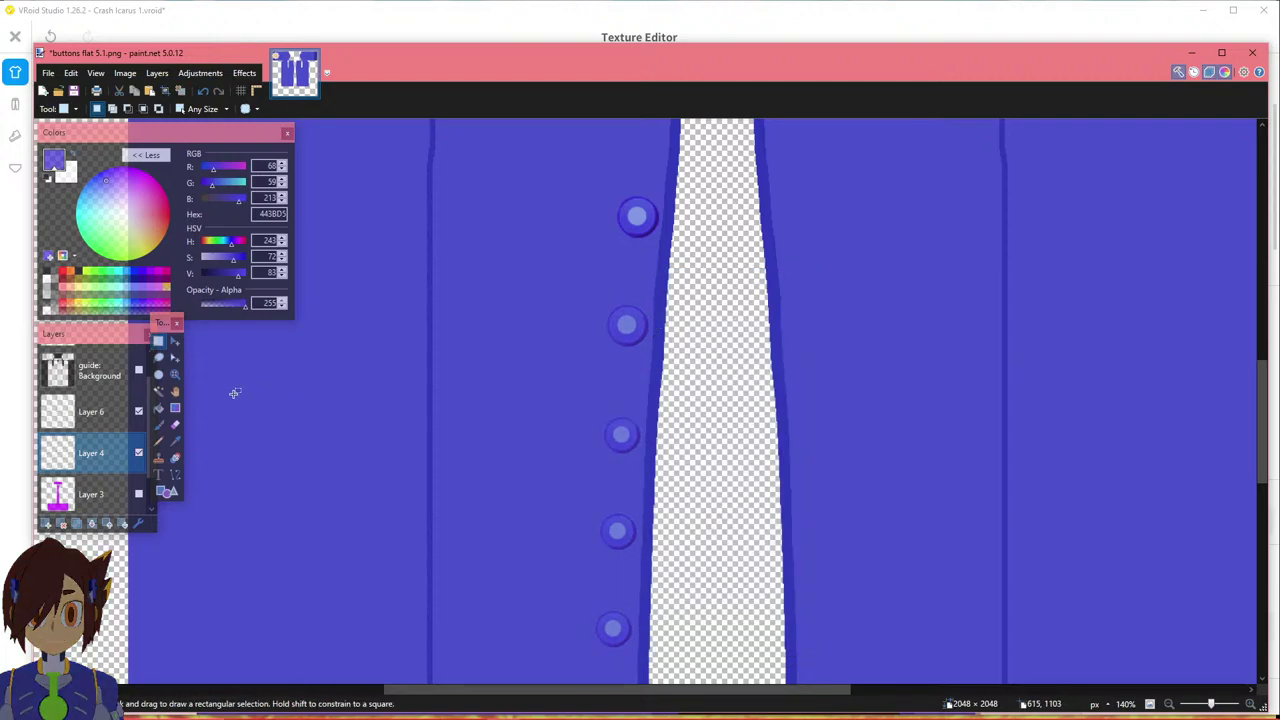
# Restore Layer 6 to full opacity and merge it down into Layer 4.
pyautogui.click(96, 418)
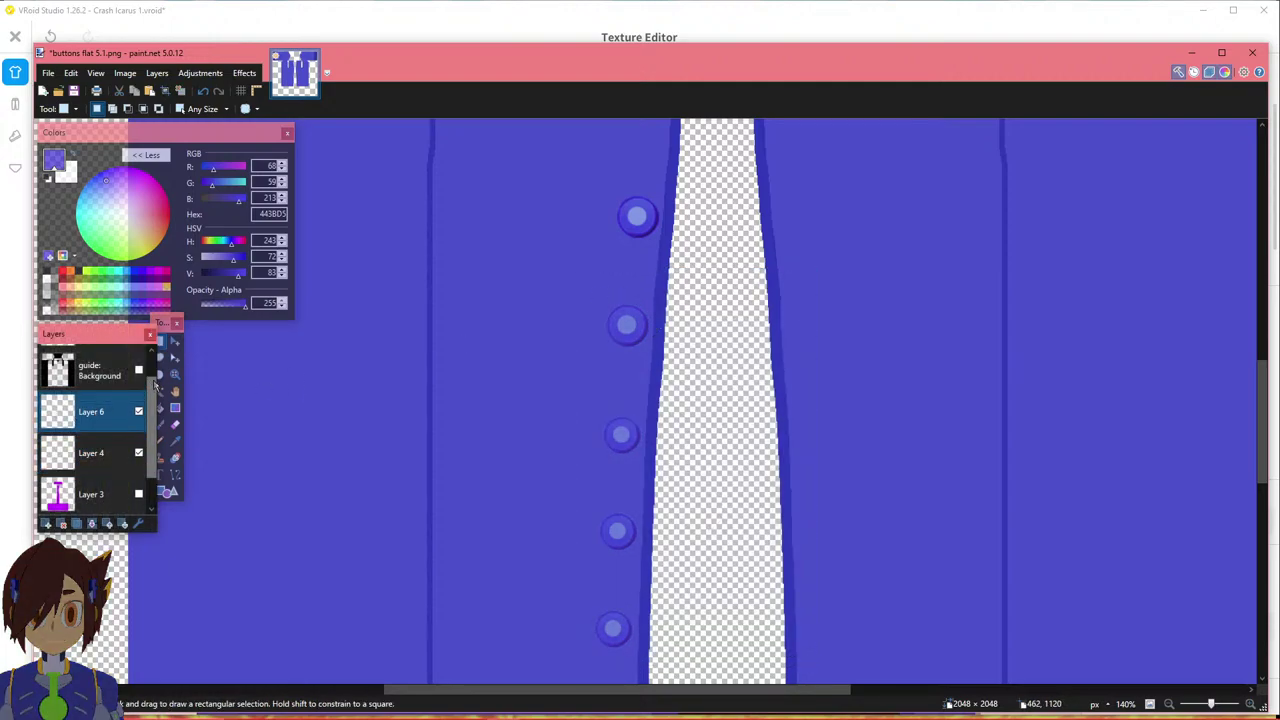
pyautogui.click(162, 78)
pyautogui.moveTo(184, 78)
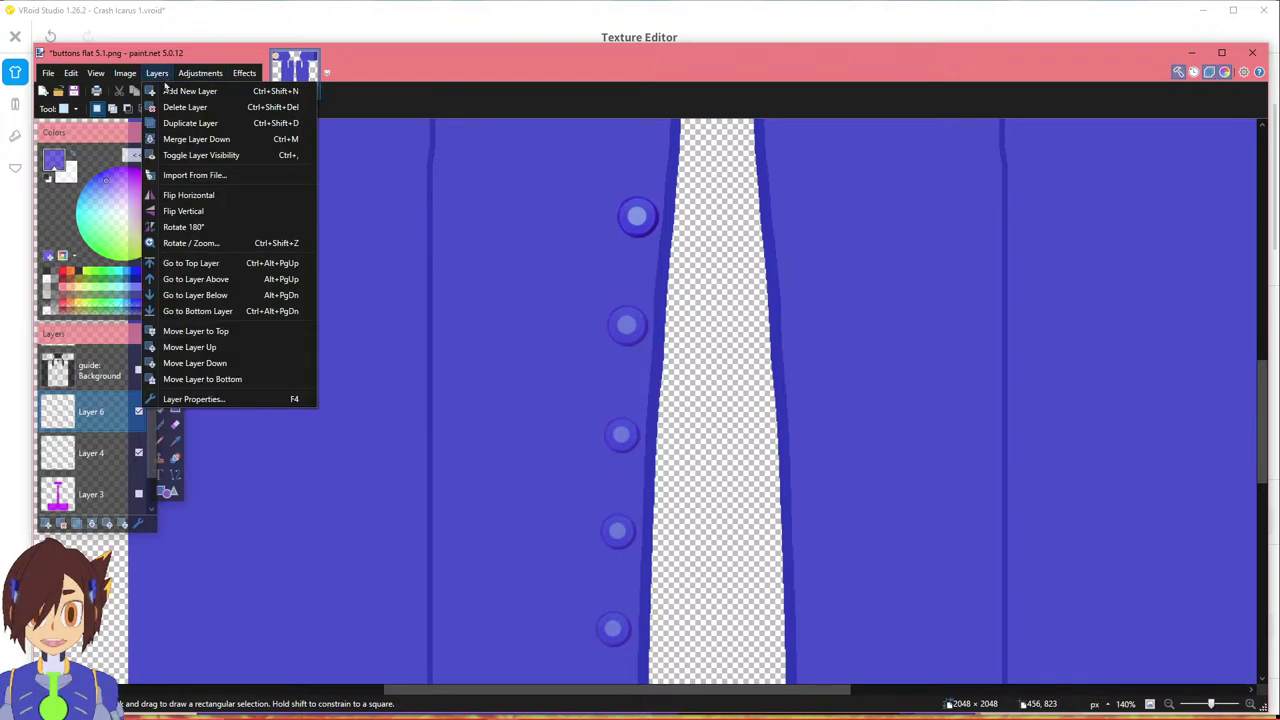
pyautogui.click(226, 398)
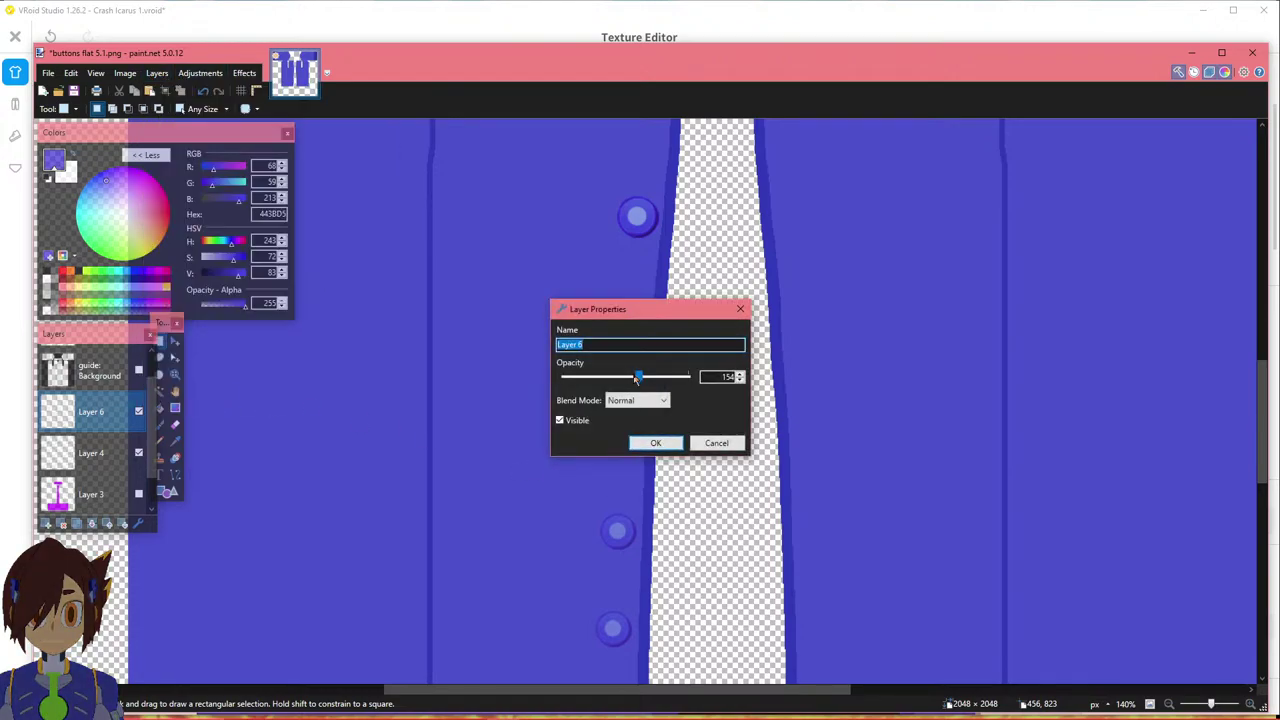
pyautogui.moveTo(638, 377); pyautogui.dragTo(809, 399)
pyautogui.click(660, 447)
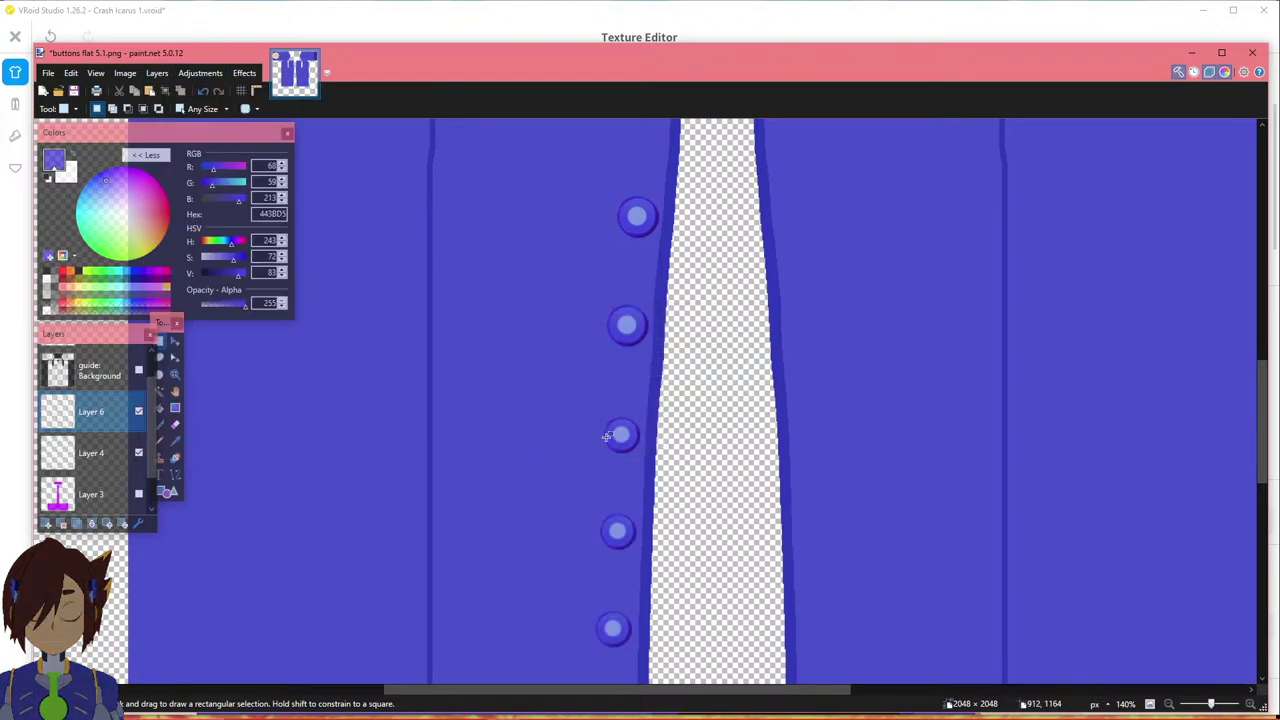
pyautogui.click(92, 524)
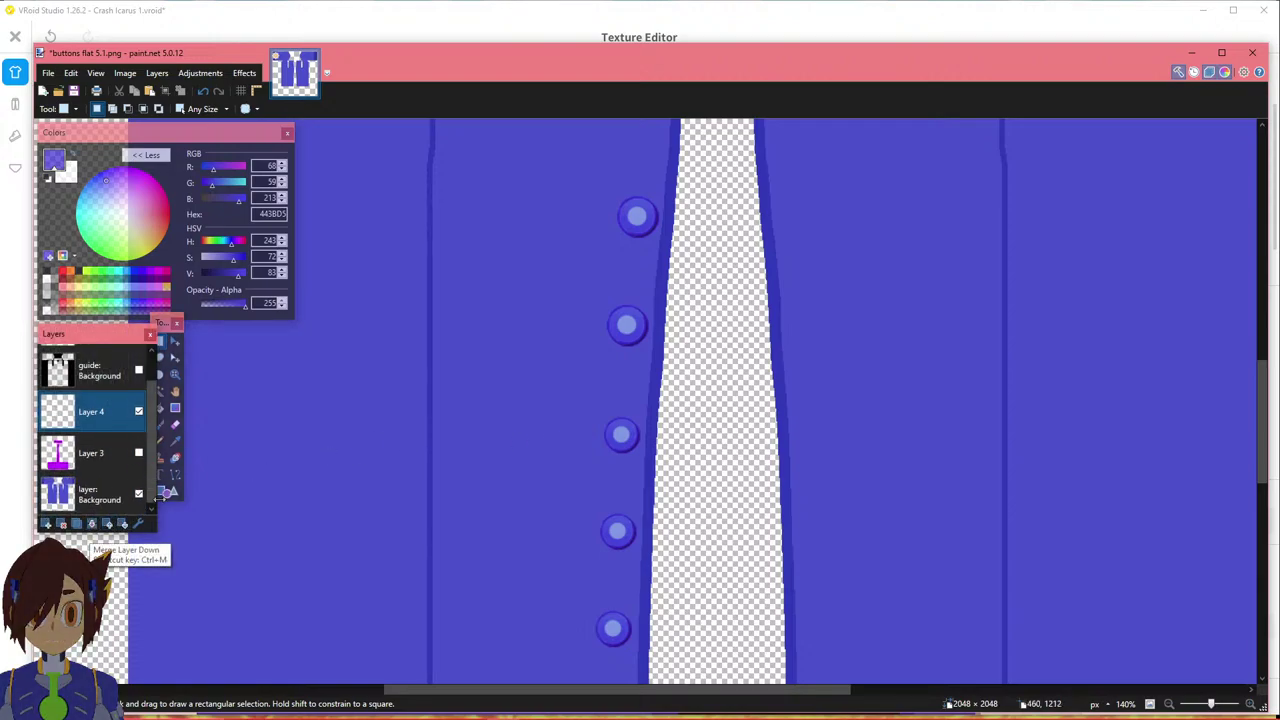
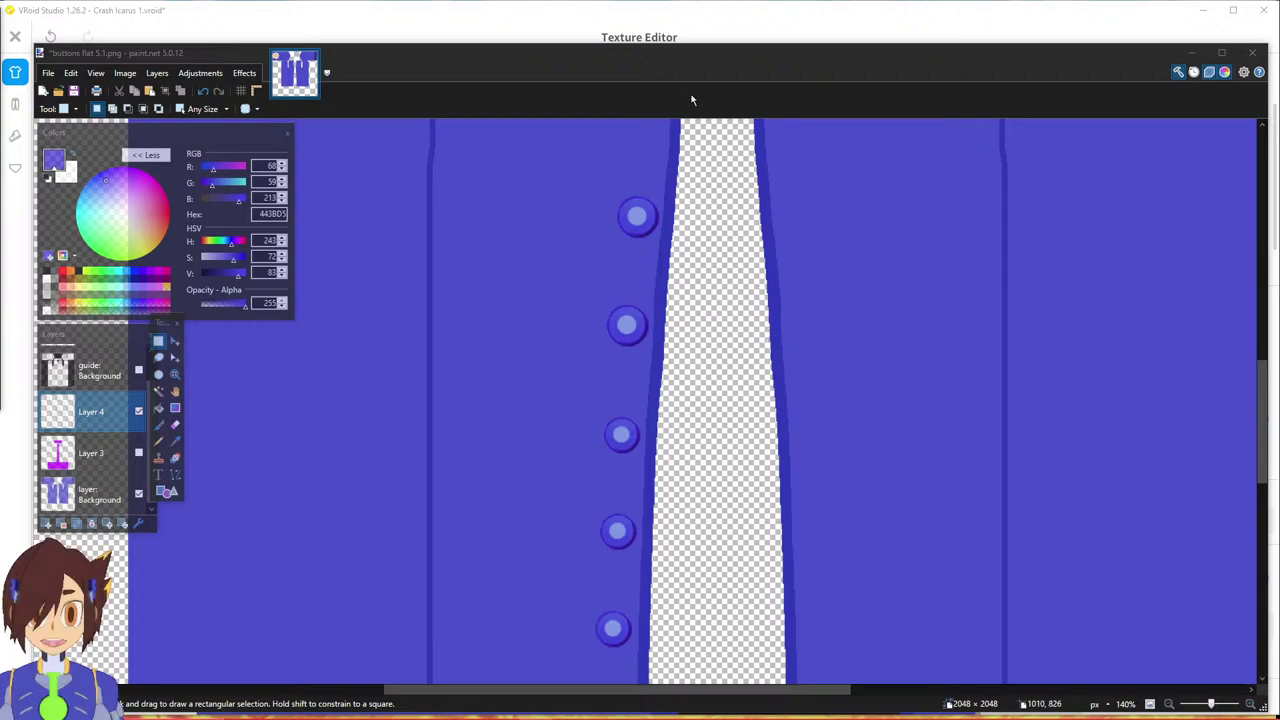
# Examine the five replaced buttons along the coat's front edge, both close up and against the whole coat texture.
pyautogui.click(670, 72)
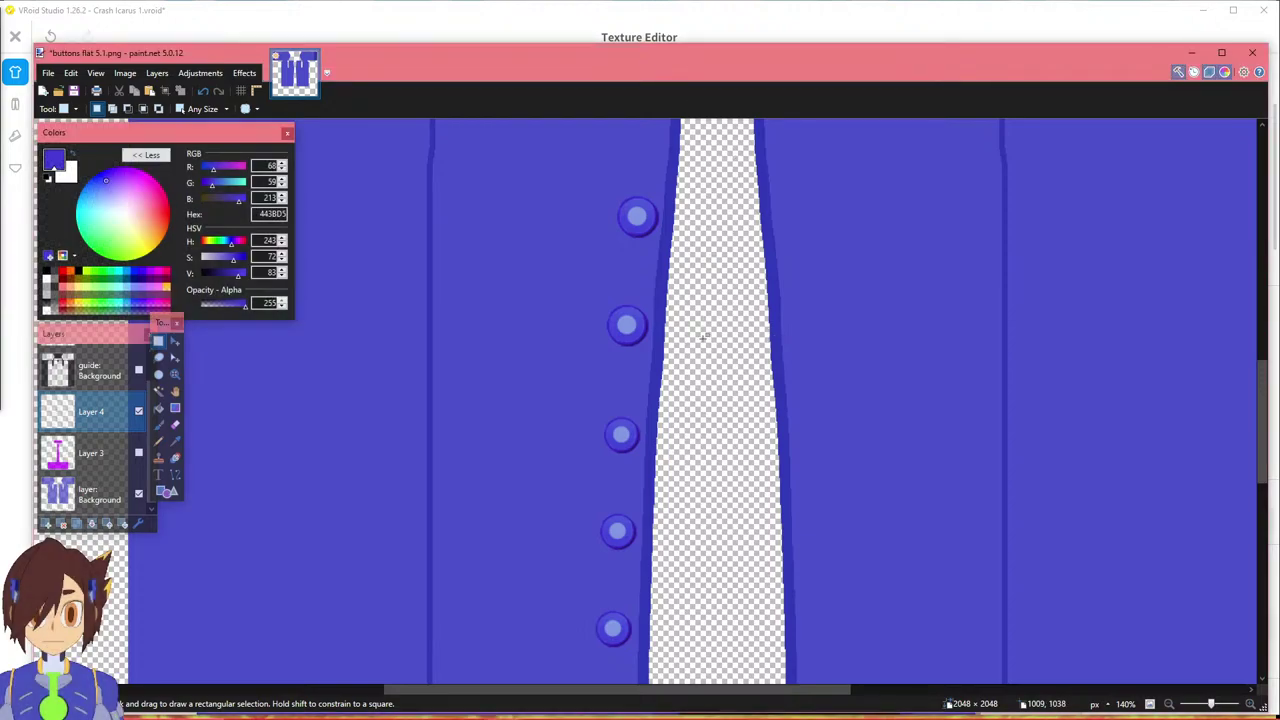
pyautogui.click(667, 465)
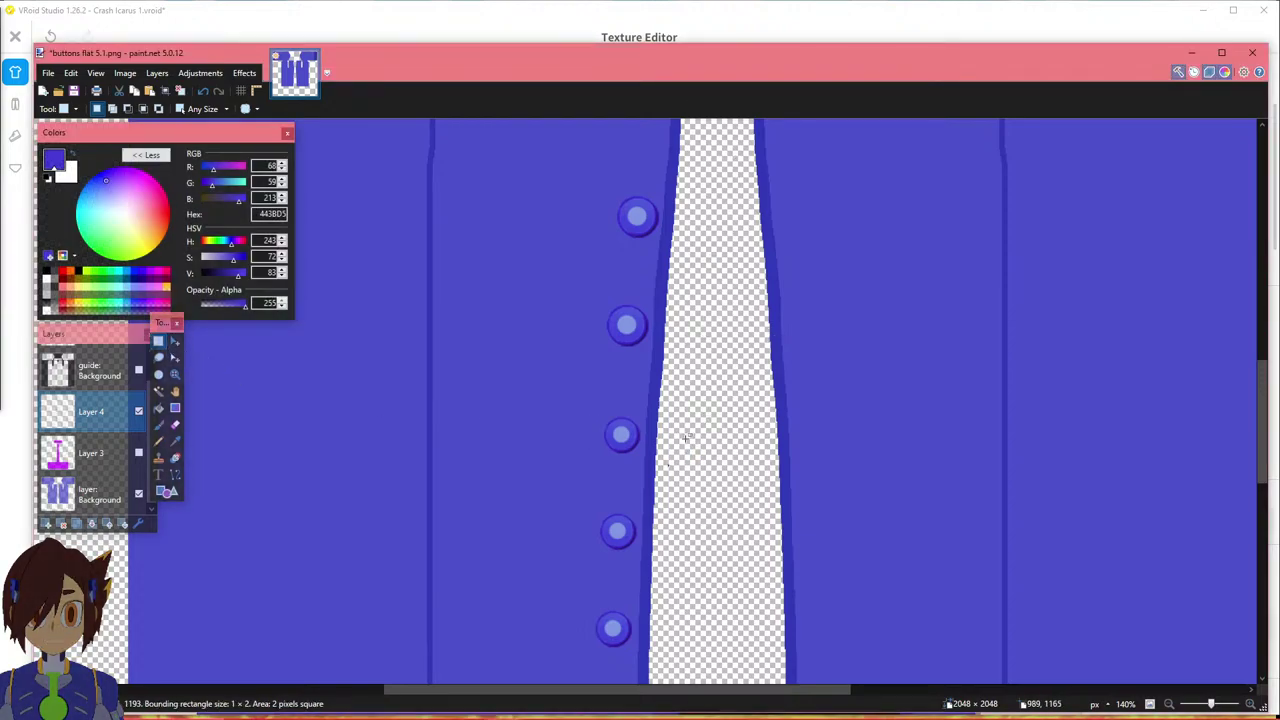
pyautogui.scroll(-2, 697, 460)
pyautogui.scroll(3, 709, 497)
pyautogui.scroll(-1, 704, 510)
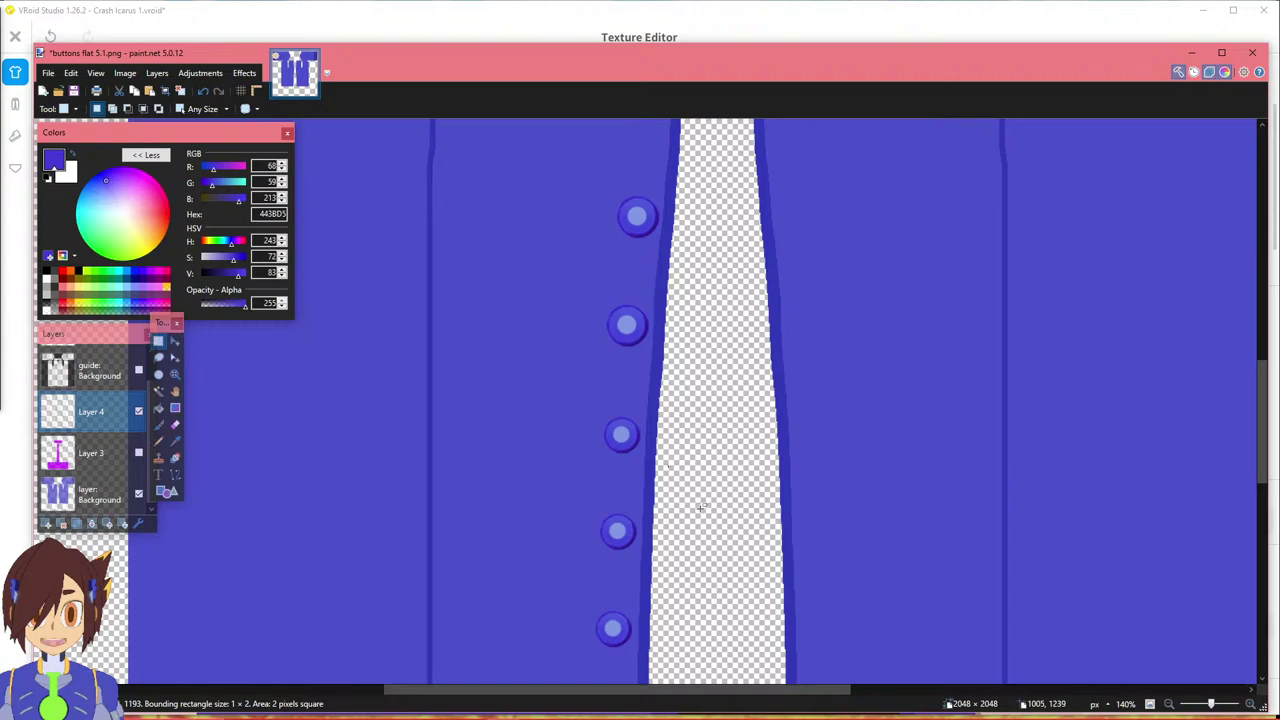
pyautogui.keyDown('ctrl'); pyautogui.scroll(-3, 703, 510); pyautogui.keyUp('ctrl')
pyautogui.scroll(3, 722, 512)
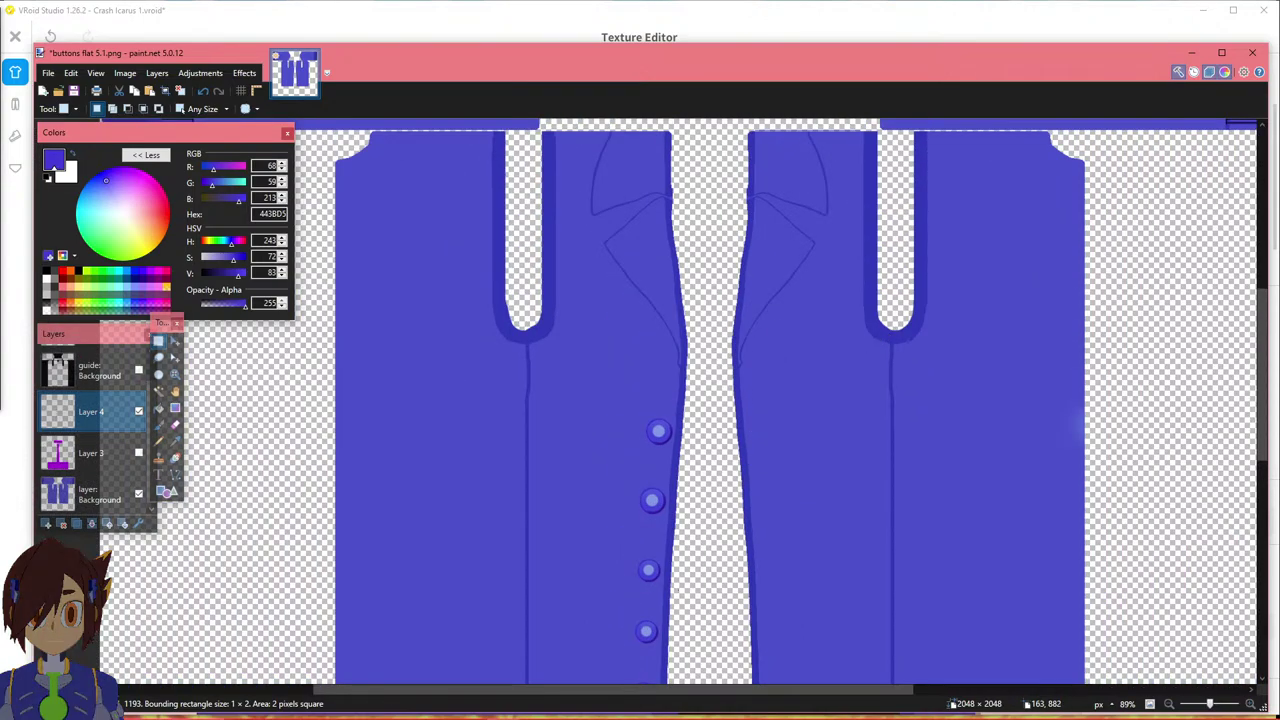
pyautogui.scroll(1, 794, 307)
pyautogui.scroll(-3, 794, 310)
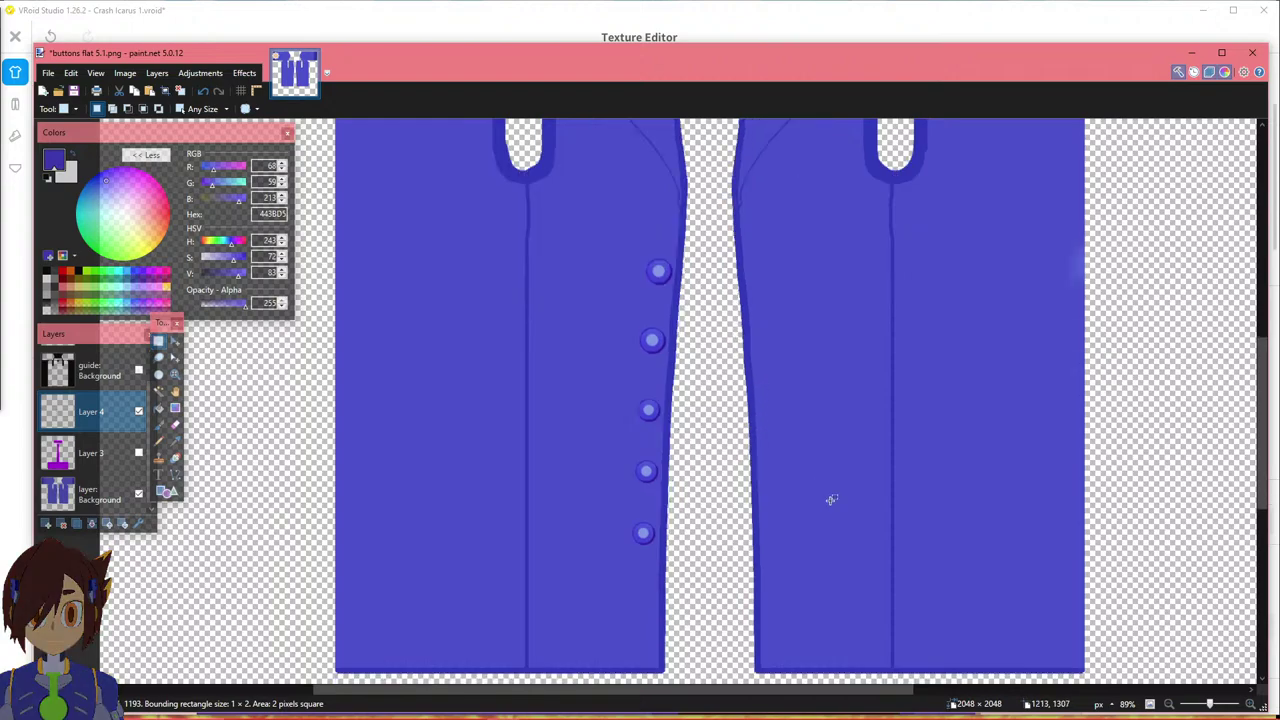
pyautogui.keyDown('ctrl'); pyautogui.scroll(4, 766, 443); pyautogui.keyUp('ctrl')
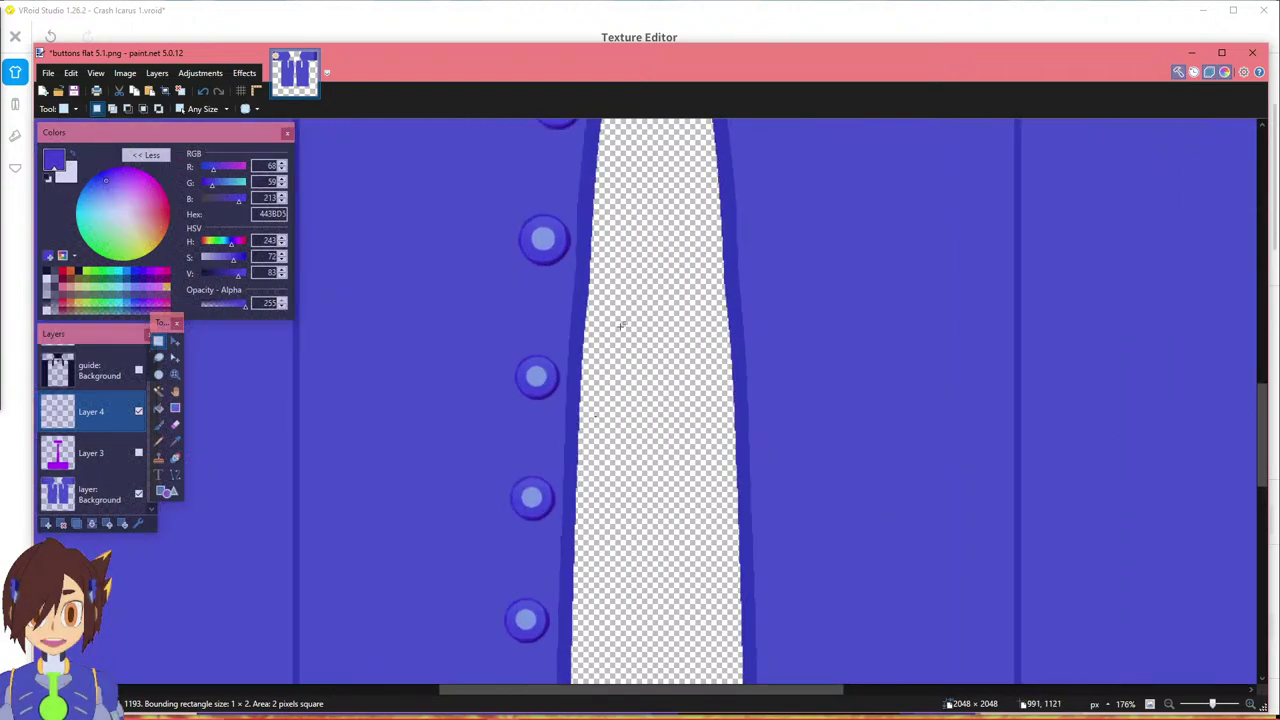
# Switch to VRoid Studio and inspect the coat's buttons on the avatar, both close up and from farther away.
pyautogui.click(688, 26)
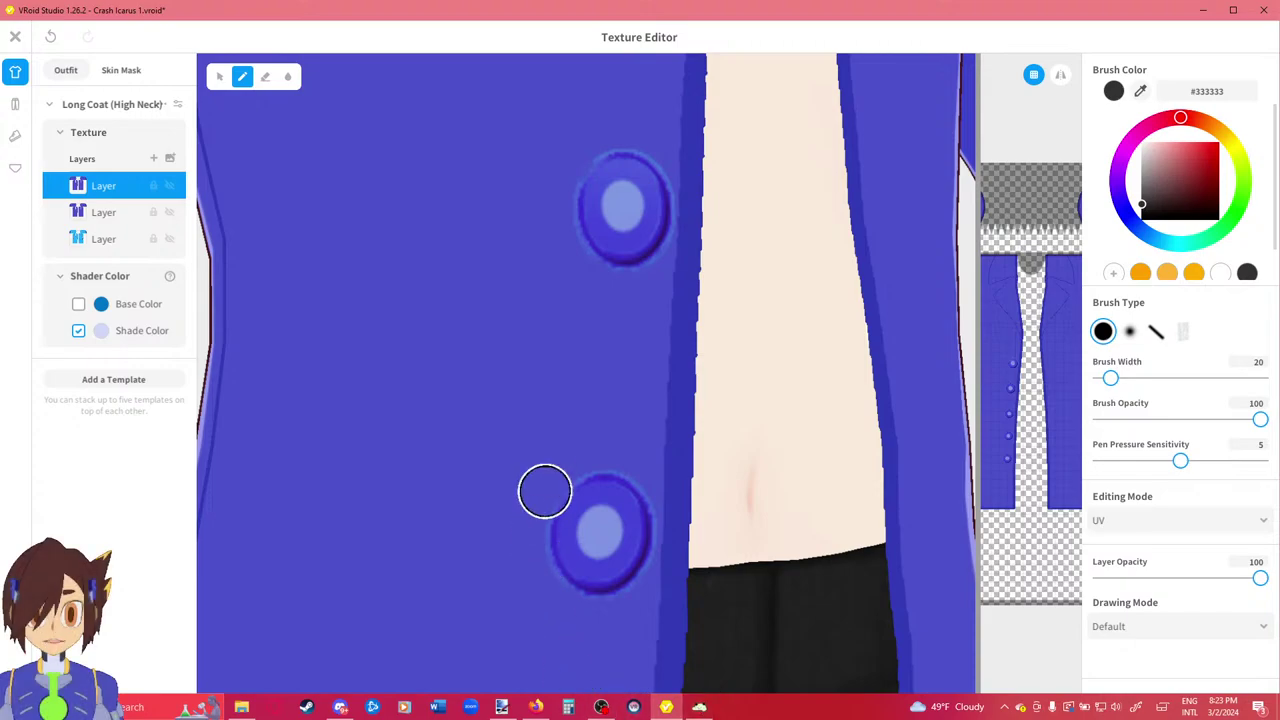
pyautogui.scroll(-2, 556, 462)
pyautogui.moveTo(556, 462); pyautogui.dragTo(549, 292, button='middle')
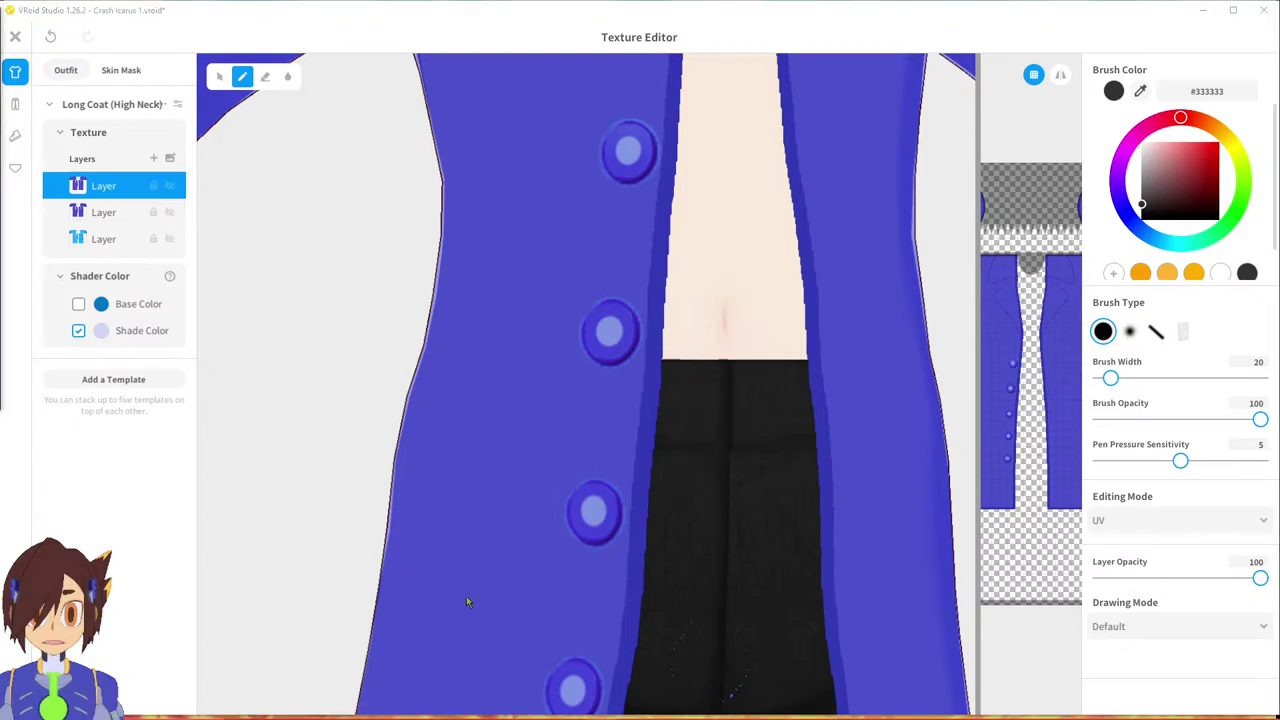
pyautogui.click(649, 13)
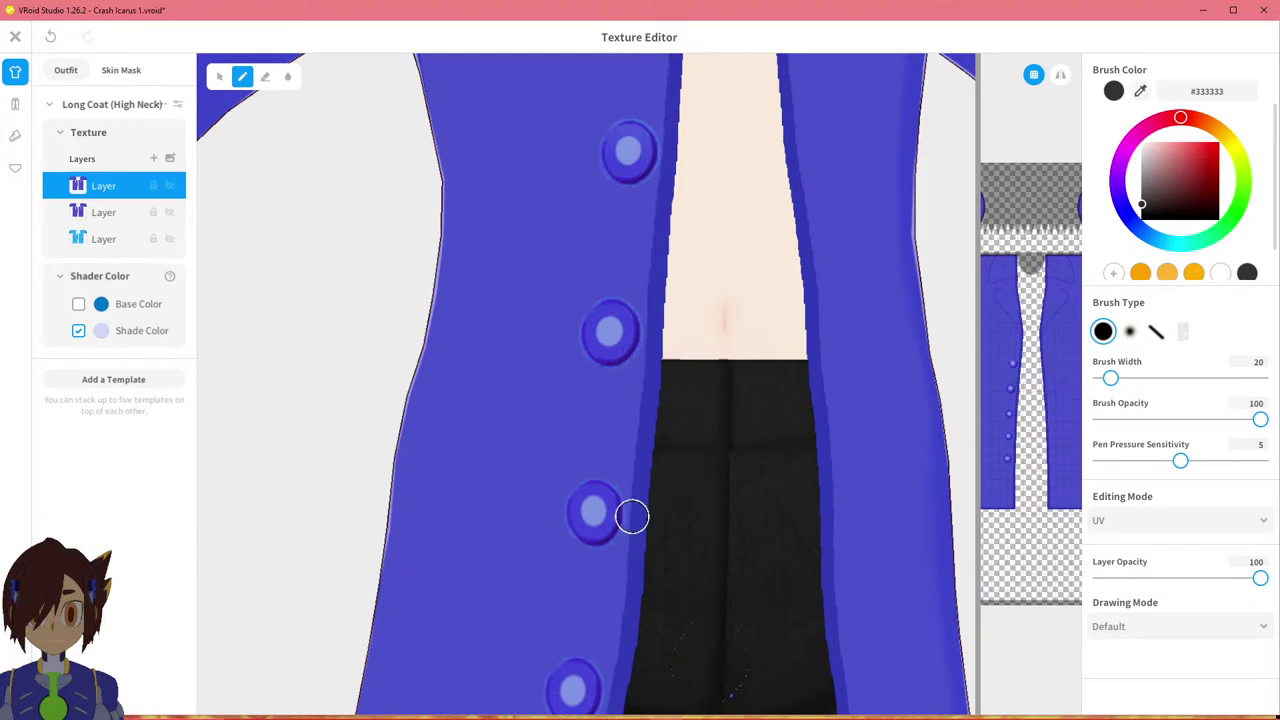
pyautogui.scroll(-2, 628, 520)
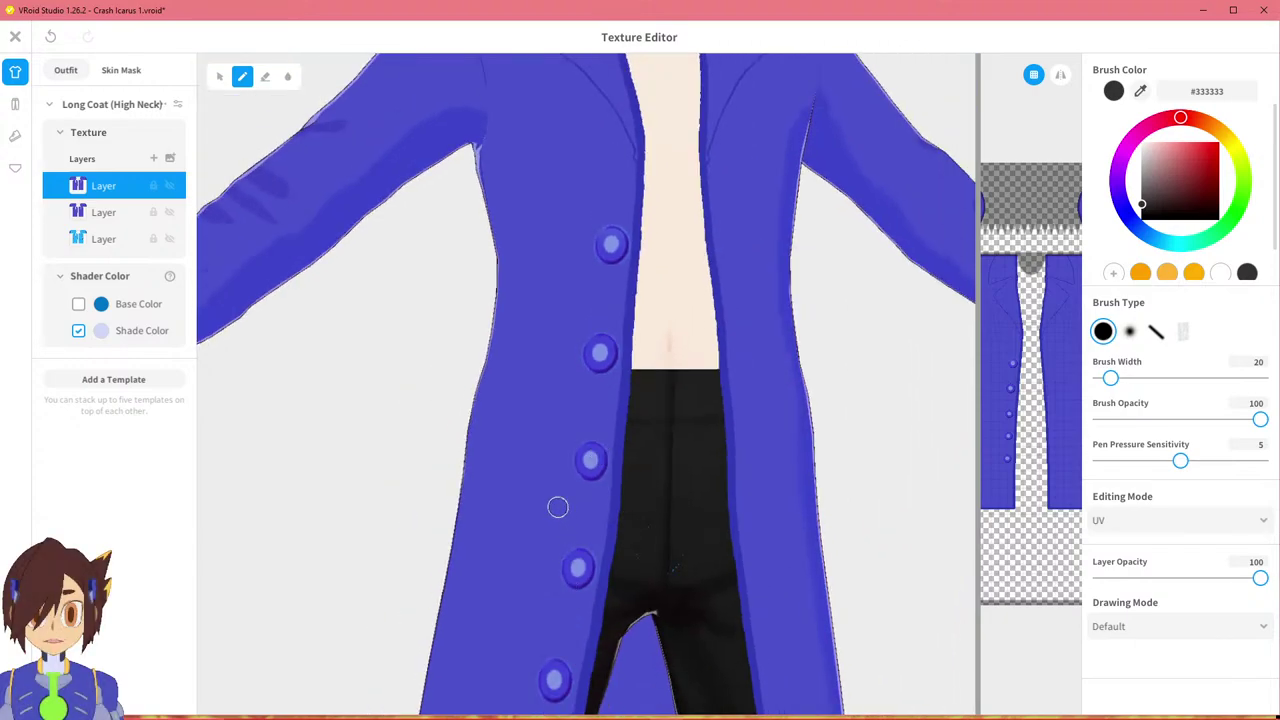
pyautogui.scroll(-4, 532, 472)
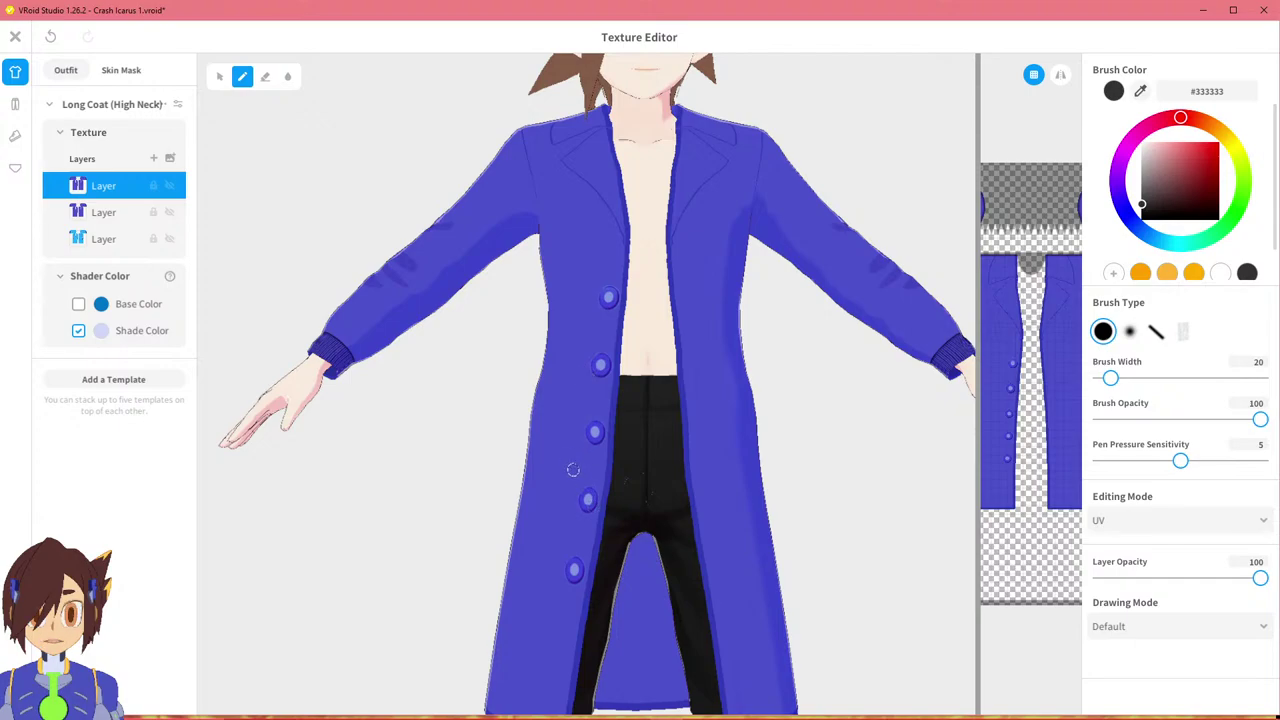
pyautogui.scroll(5, 573, 470)
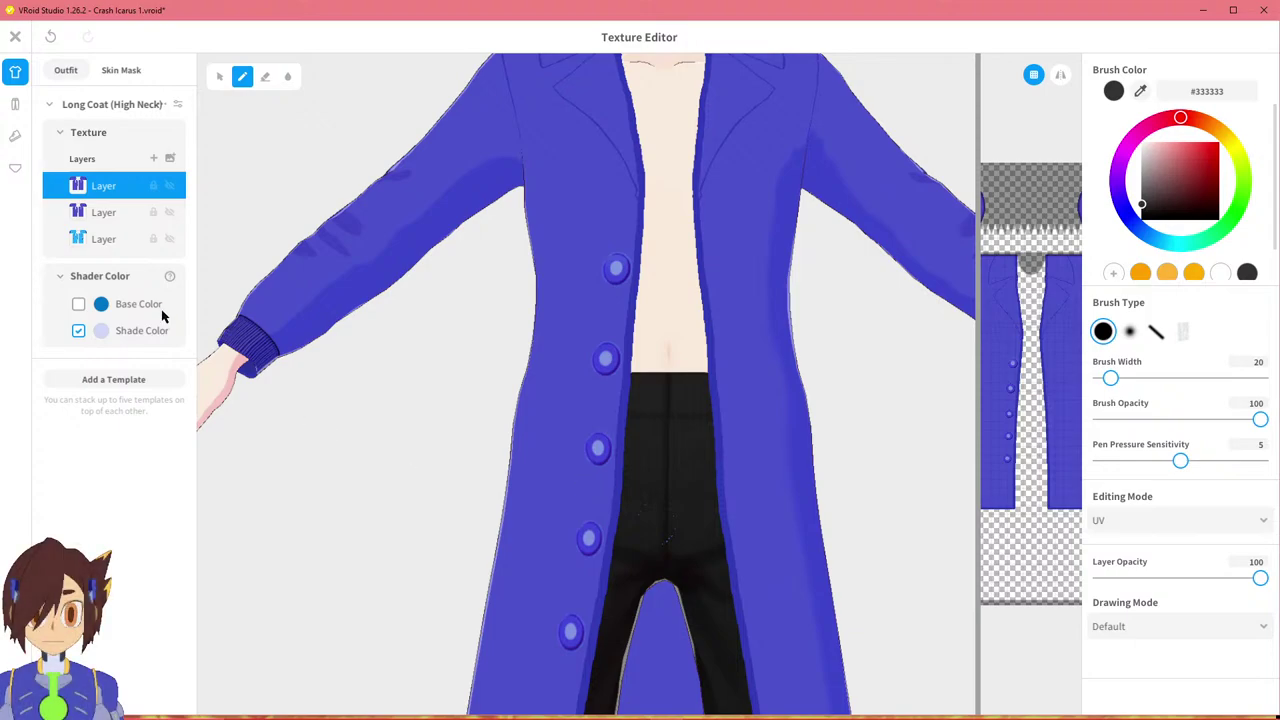
# Delete the two purple texture layers from the Long Coat, keeping only the light blue layer.
pyautogui.rightClick(127, 240)
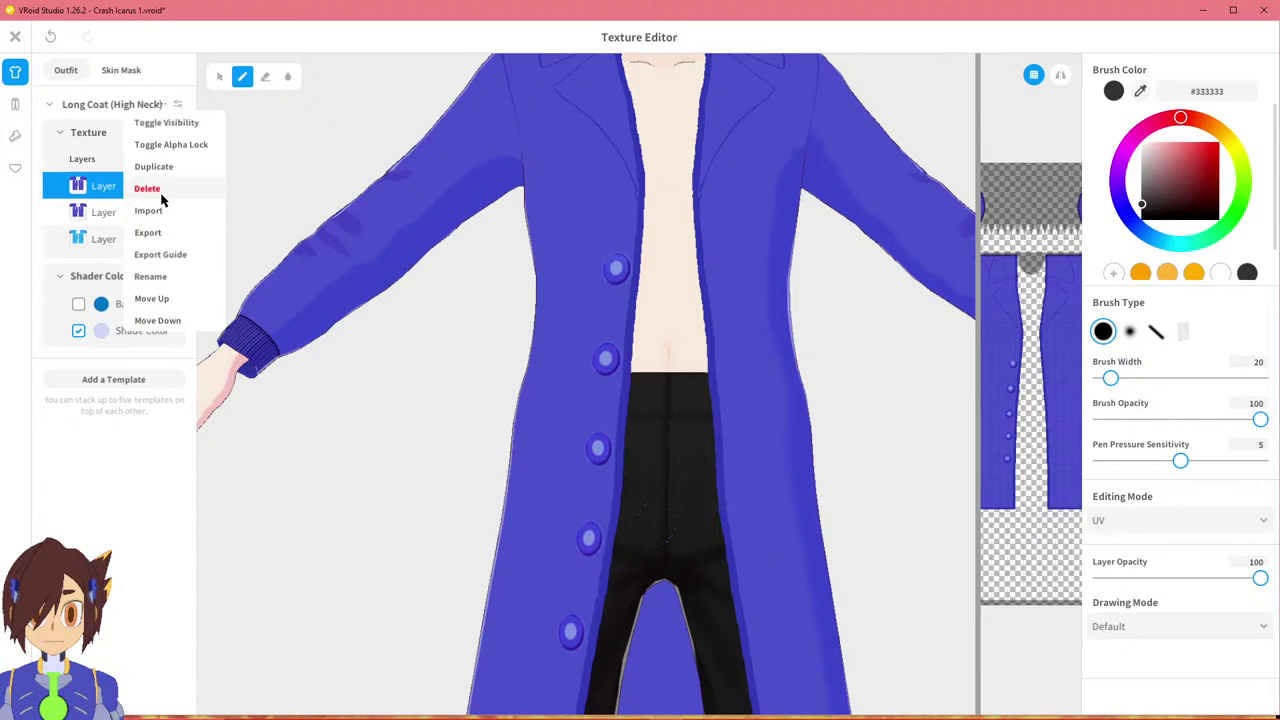
pyautogui.click(160, 190)
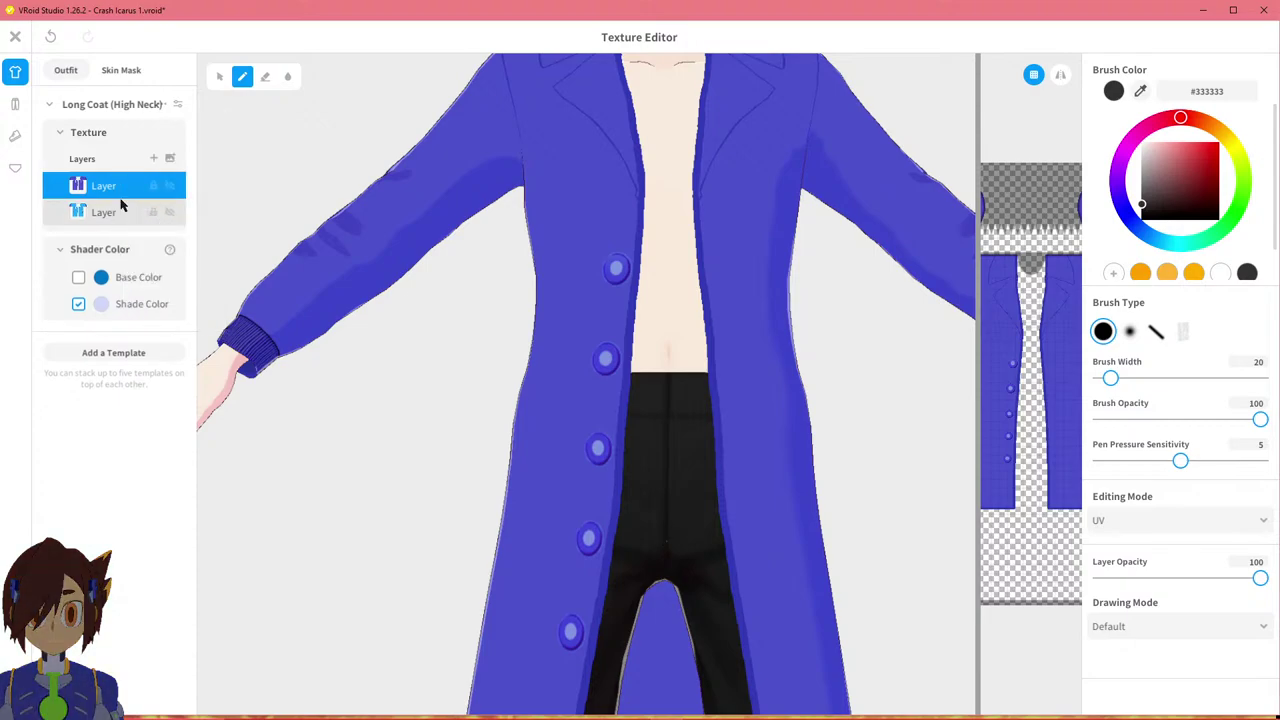
pyautogui.rightClick(124, 192)
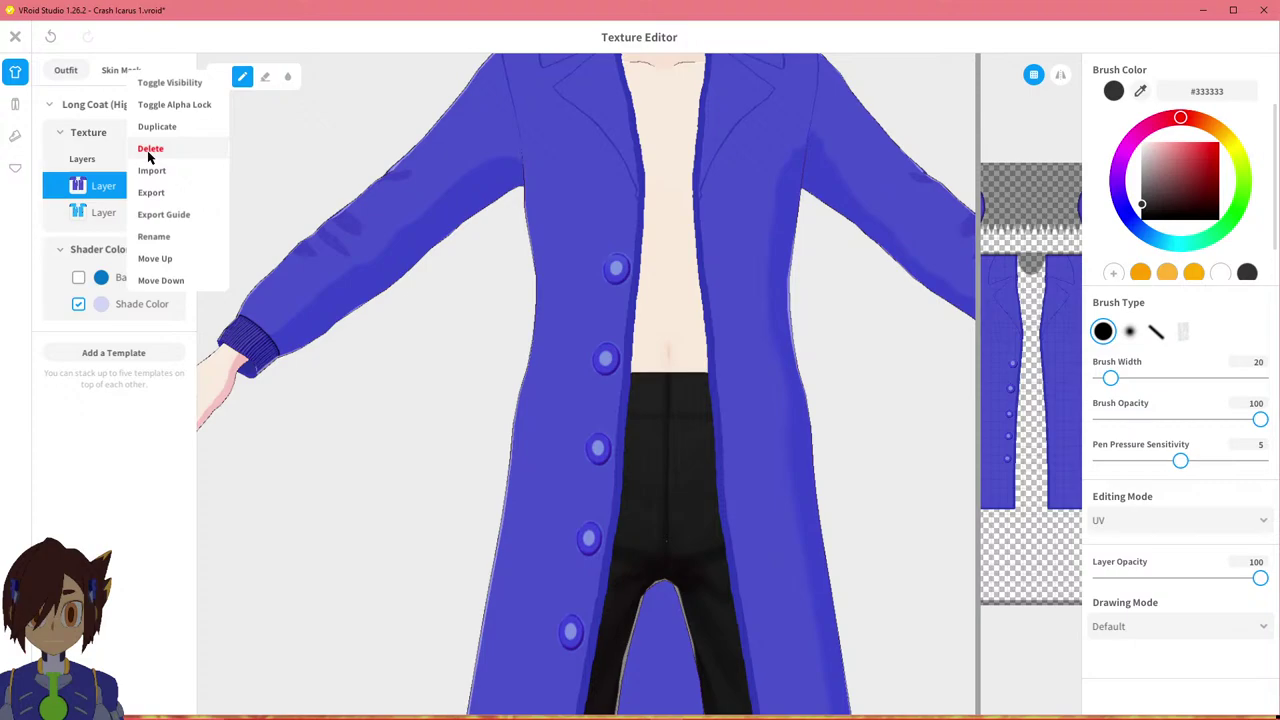
pyautogui.click(148, 157)
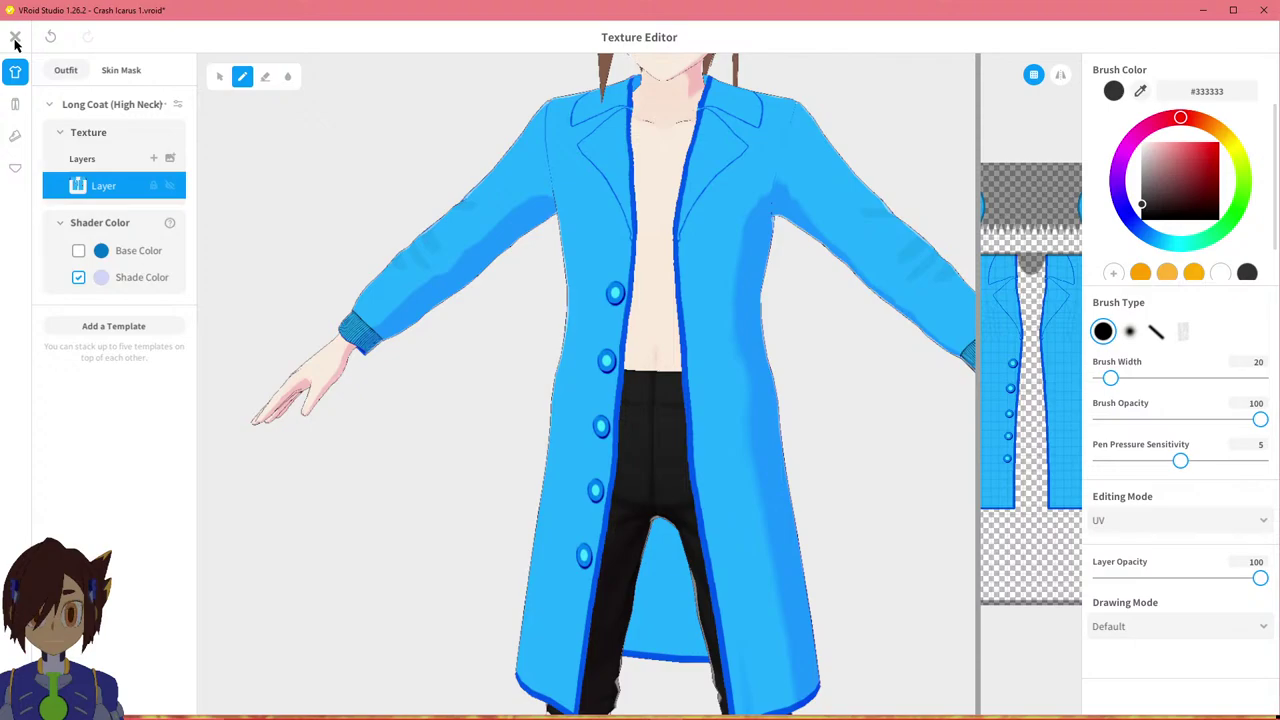
pyautogui.click(168, 162)
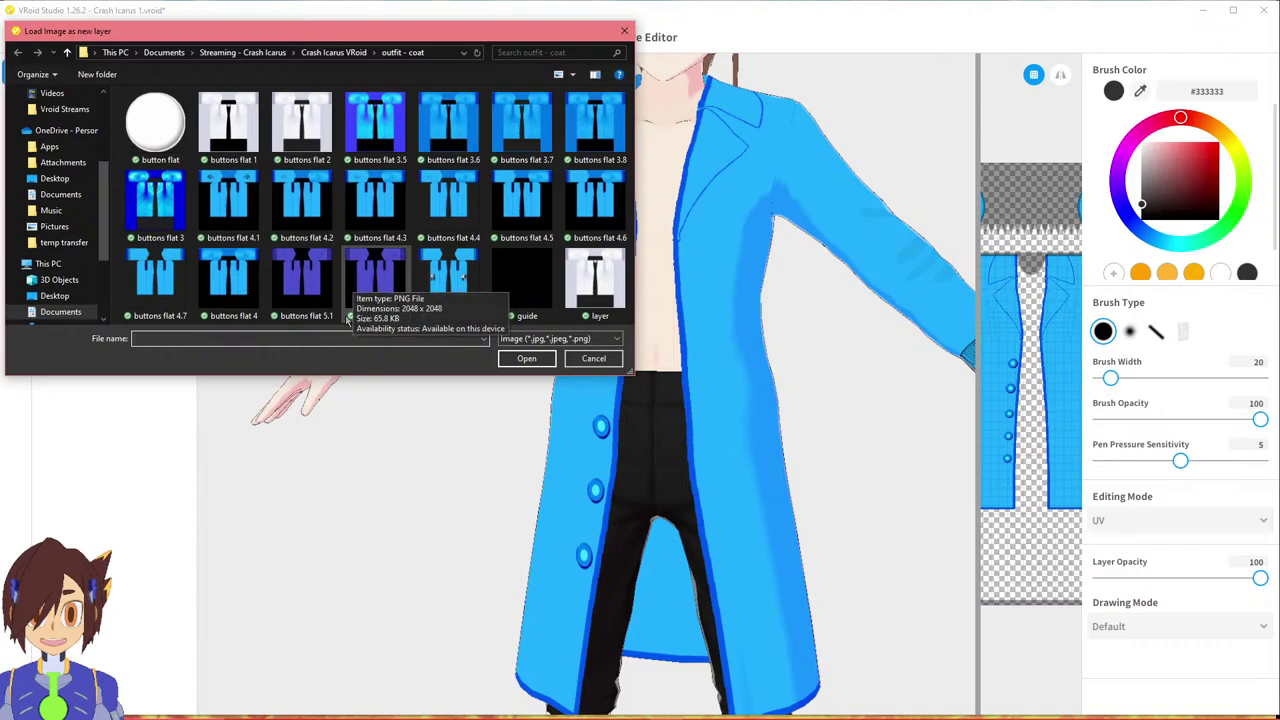
pyautogui.click(593, 358)
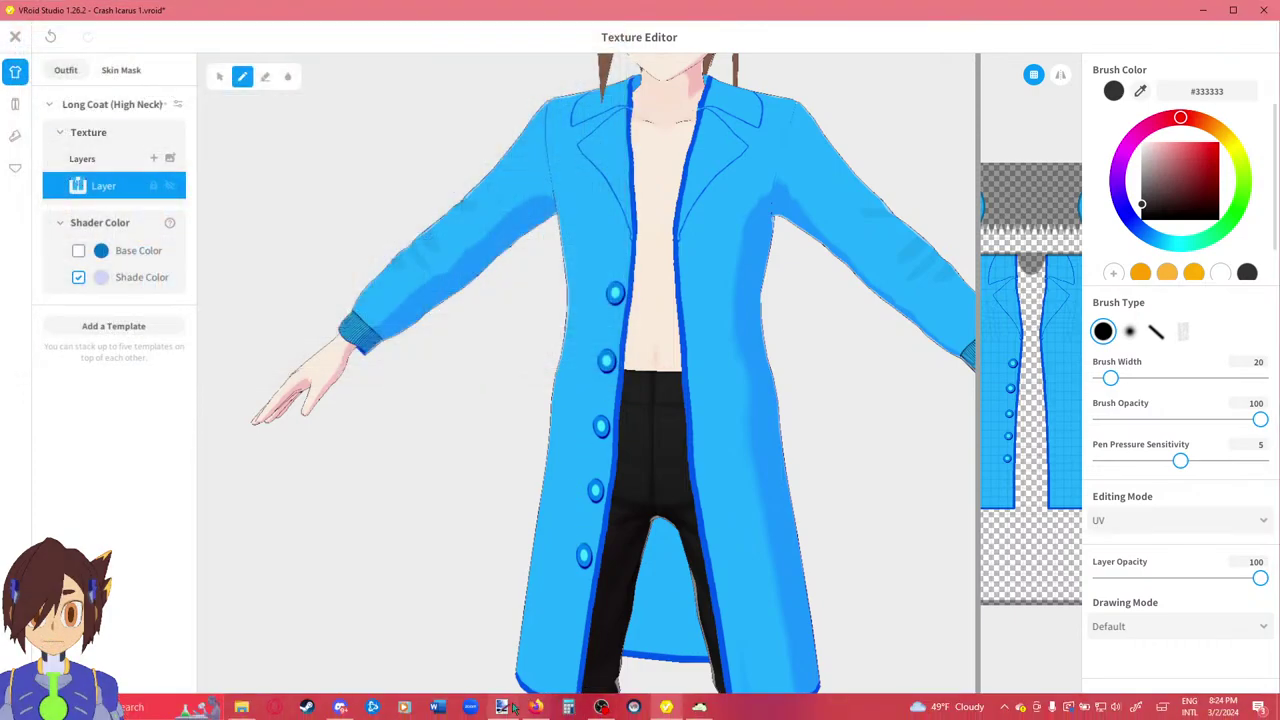
# Switch to paint.net and save the layered coat texture as buttons flat 5.2 in paint.net (*.pdn) format.
pyautogui.click(505, 706)
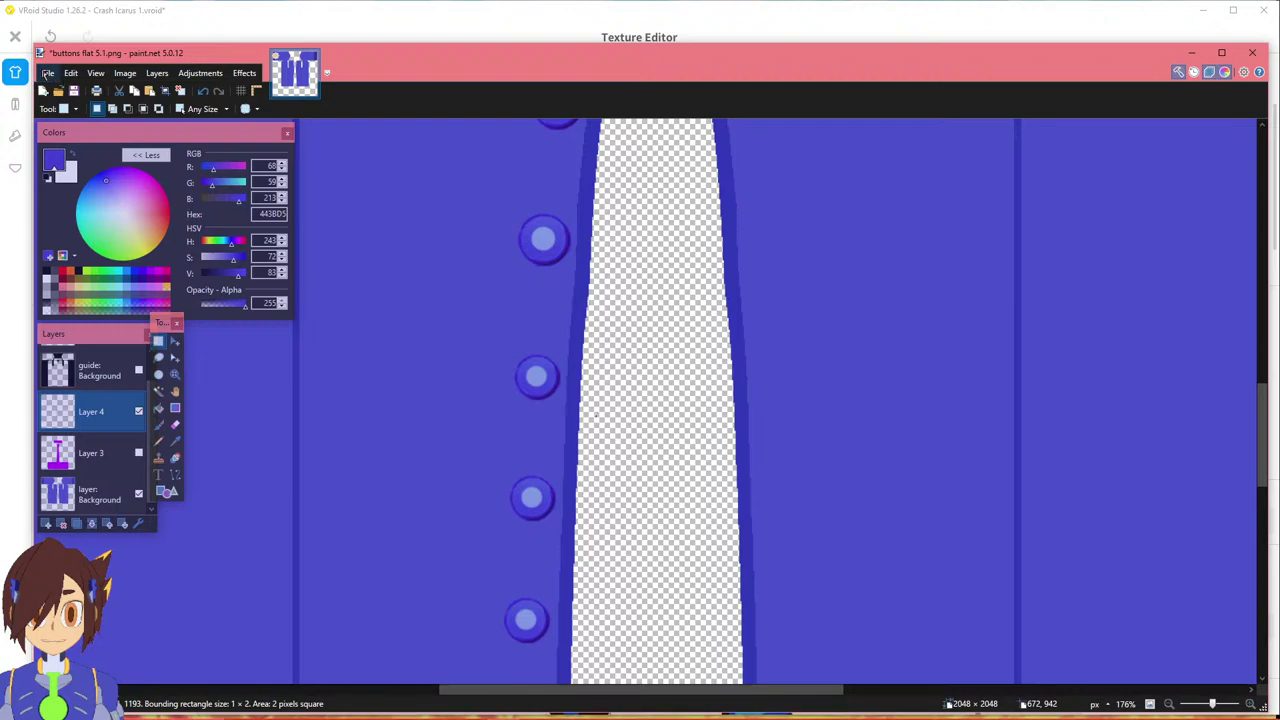
pyautogui.click(48, 74)
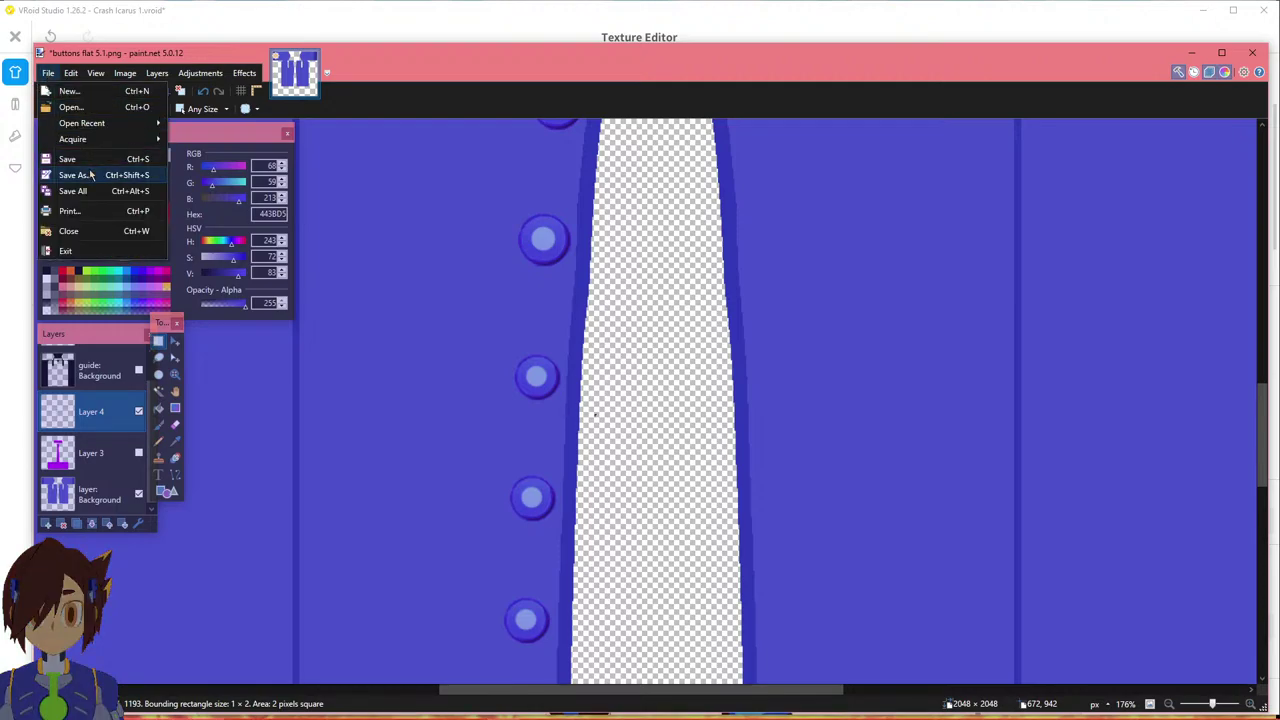
pyautogui.click(90, 175)
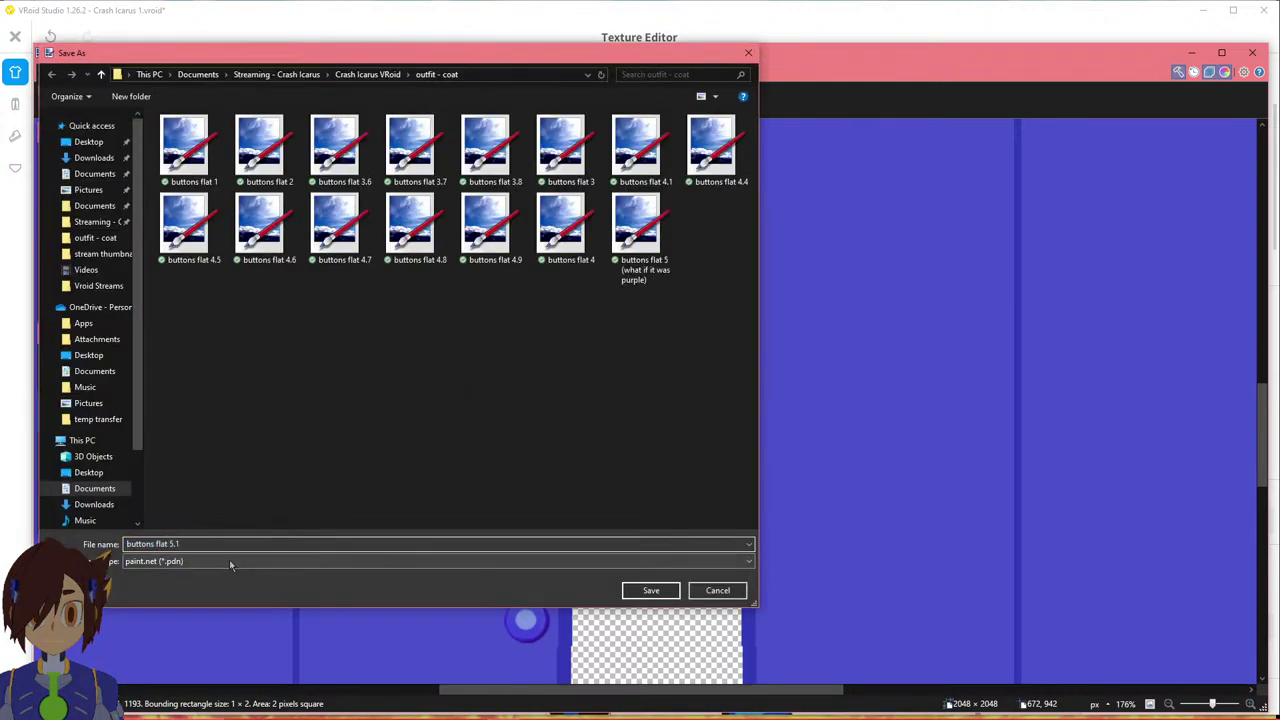
pyautogui.click(229, 561)
pyautogui.click(229, 561)
pyautogui.click(185, 543)
pyautogui.click(193, 543)
pyautogui.write('2')
pyautogui.press('BackSpace')
pyautogui.press('BackSpace')
pyautogui.write('2')
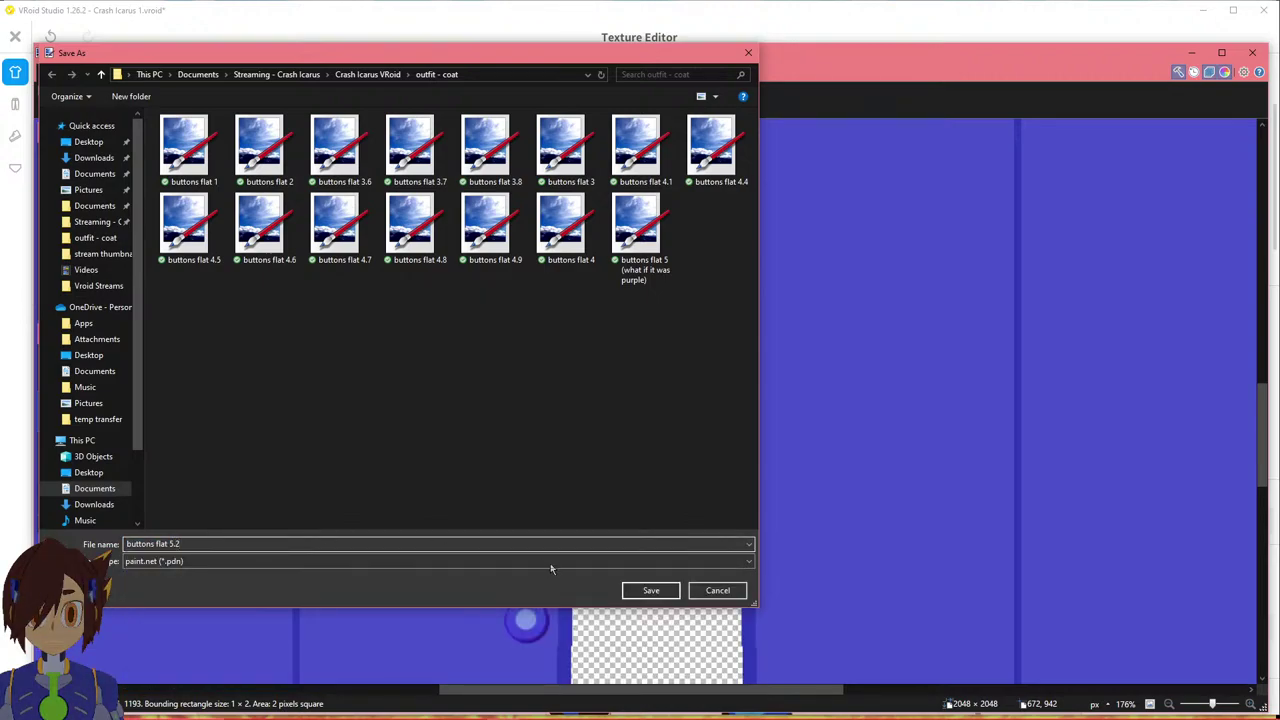
pyautogui.click(651, 591)
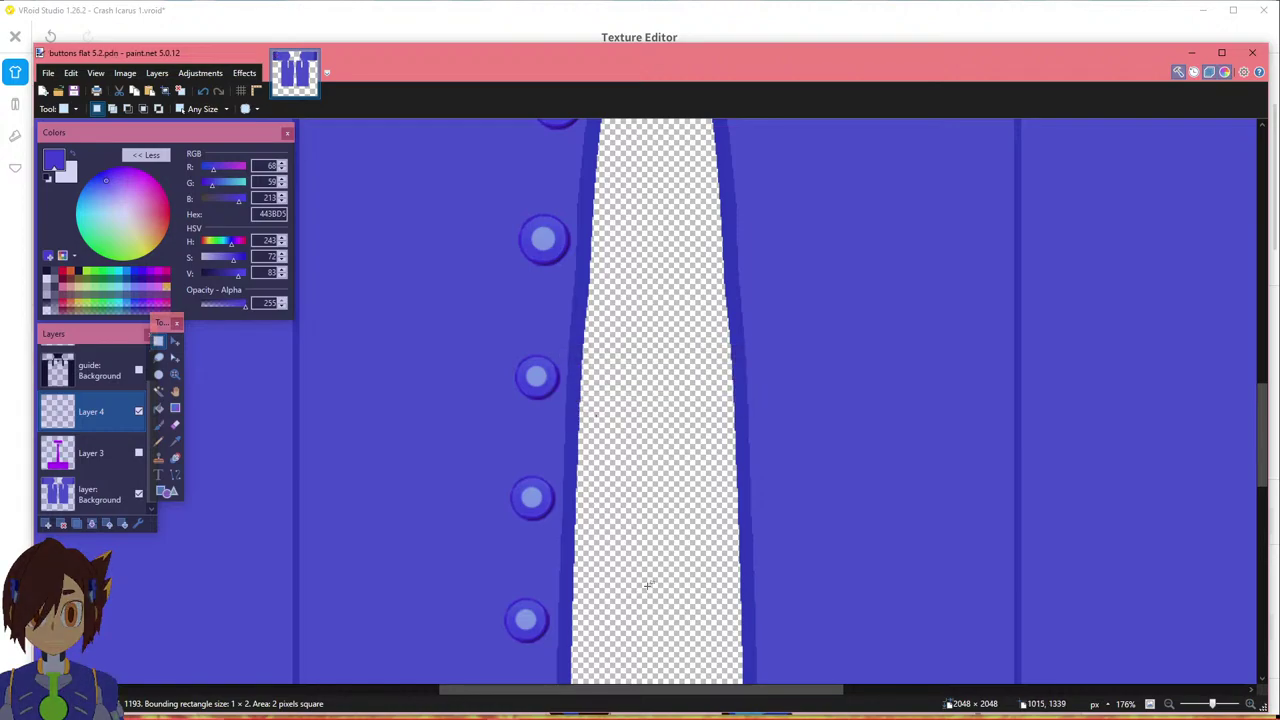
# Save a flattened PNG copy of the coat texture as buttons flat 5.2, keeping the offered save settings.
pyautogui.click(71, 73)
pyautogui.click(50, 78)
pyautogui.click(48, 73)
pyautogui.click(71, 174)
pyautogui.click(210, 561)
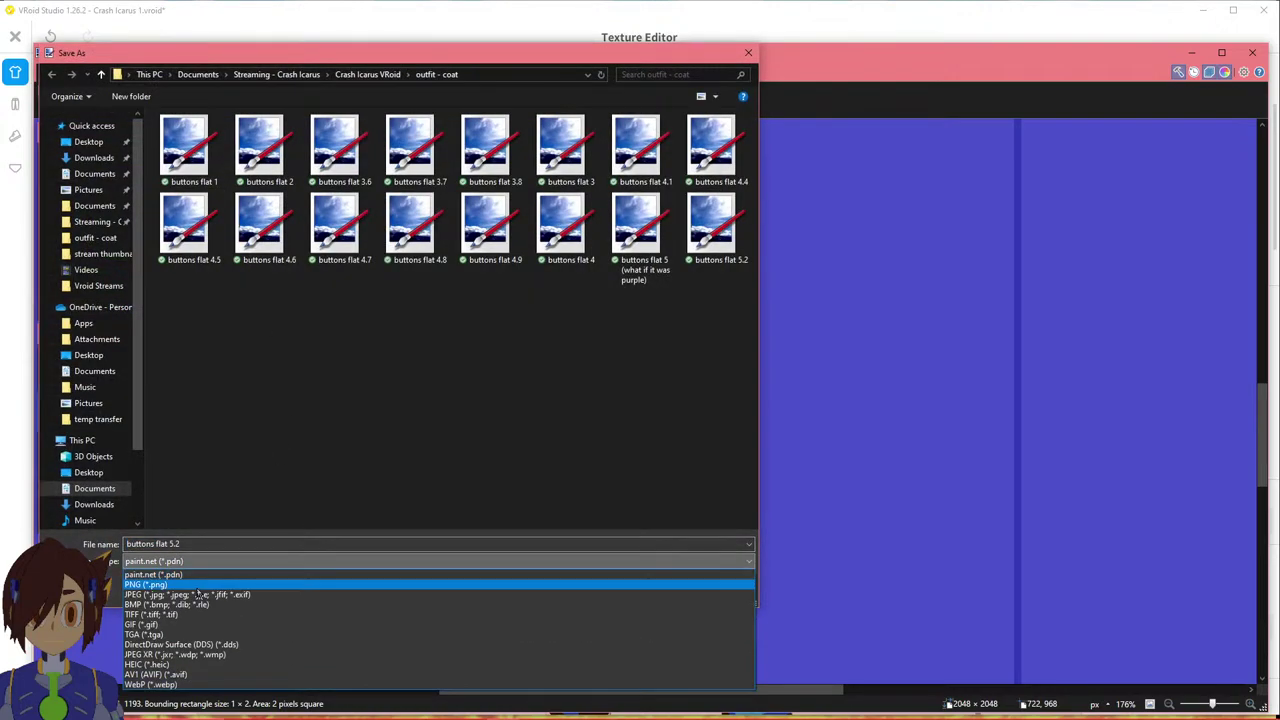
pyautogui.click(230, 590)
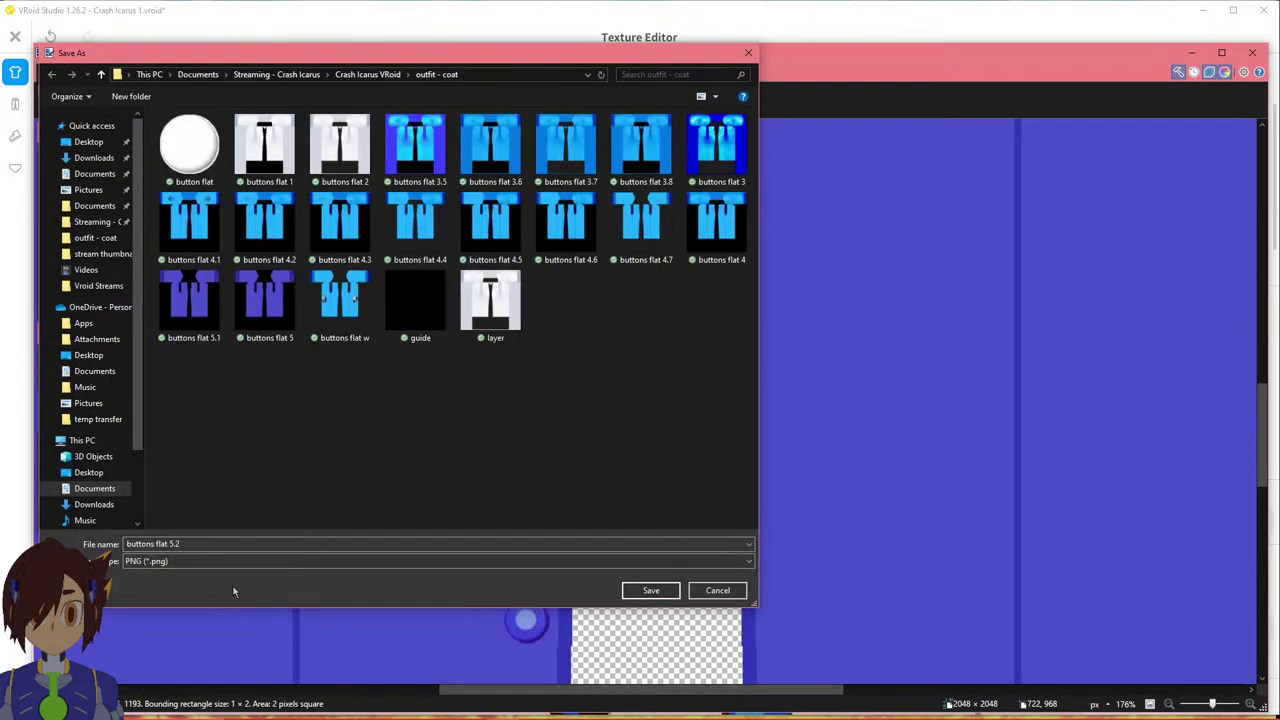
pyautogui.click(650, 590)
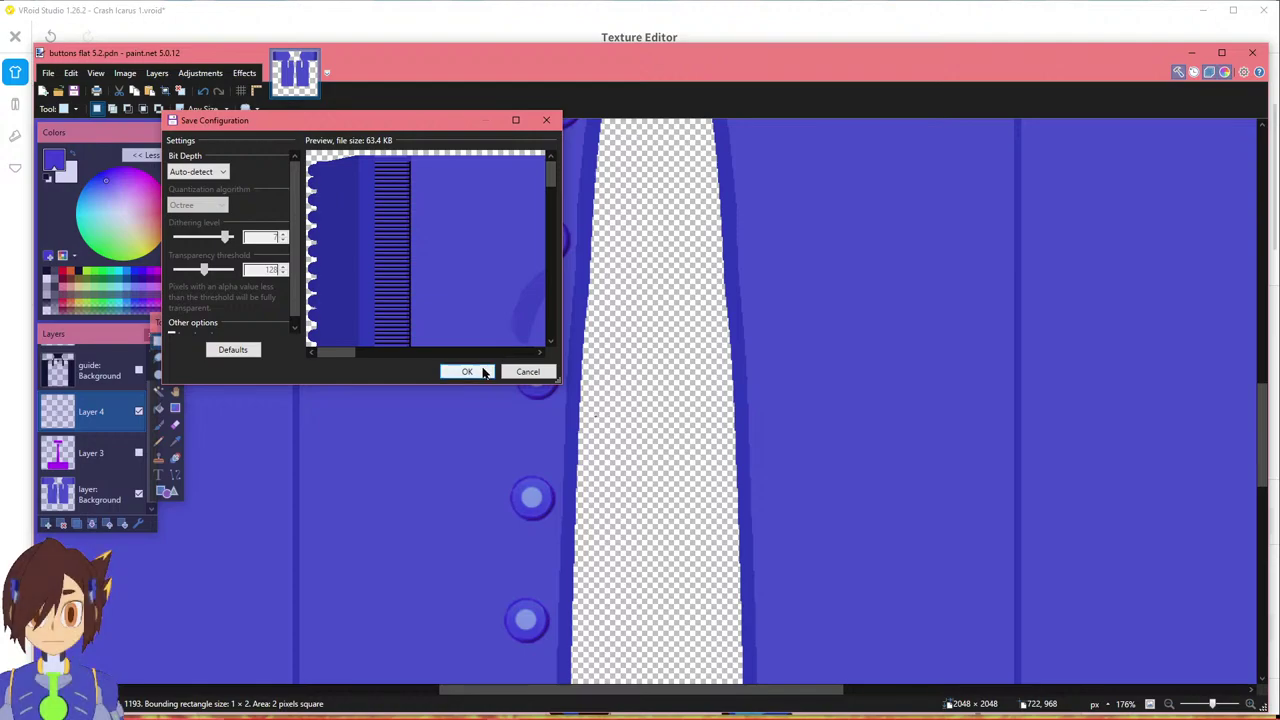
pyautogui.click(466, 371)
pyautogui.click(603, 408)
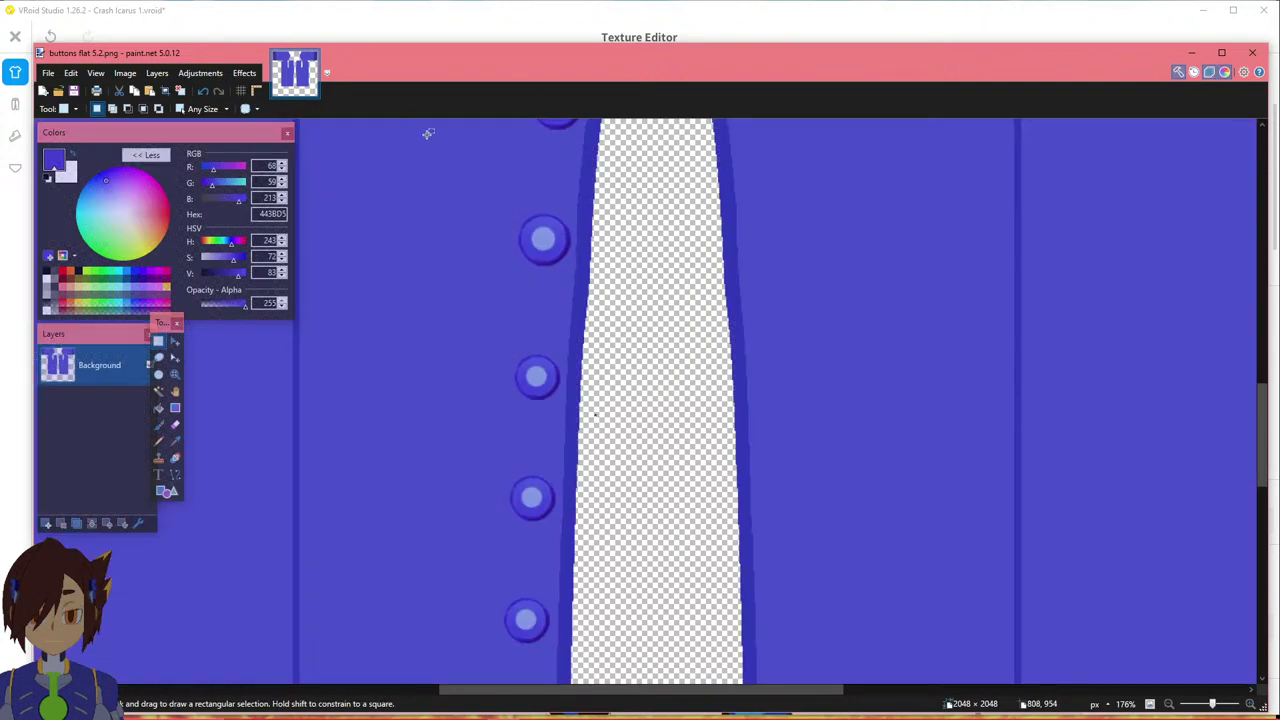
# Switch to VRoid Studio and load the buttons flat 5.2 image as a new texture layer on the Long Coat.
pyautogui.click(544, 28)
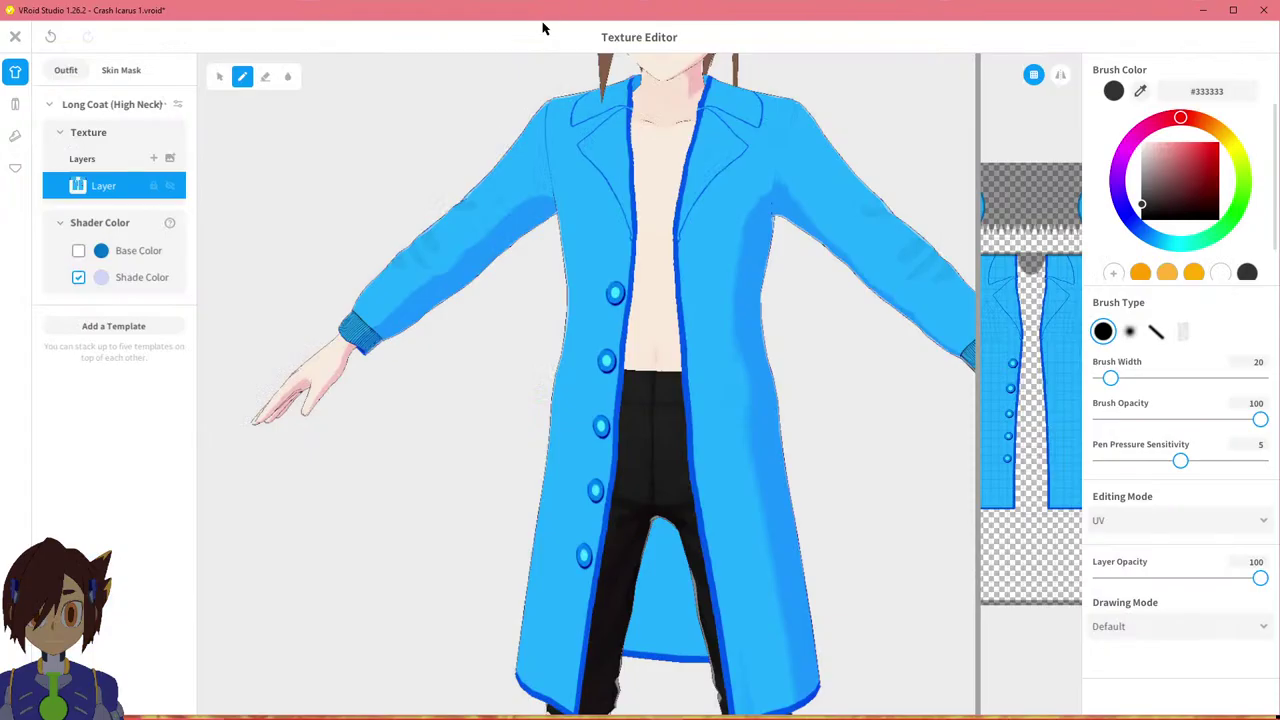
pyautogui.click(172, 160)
pyautogui.click(370, 280)
pyautogui.click(525, 360)
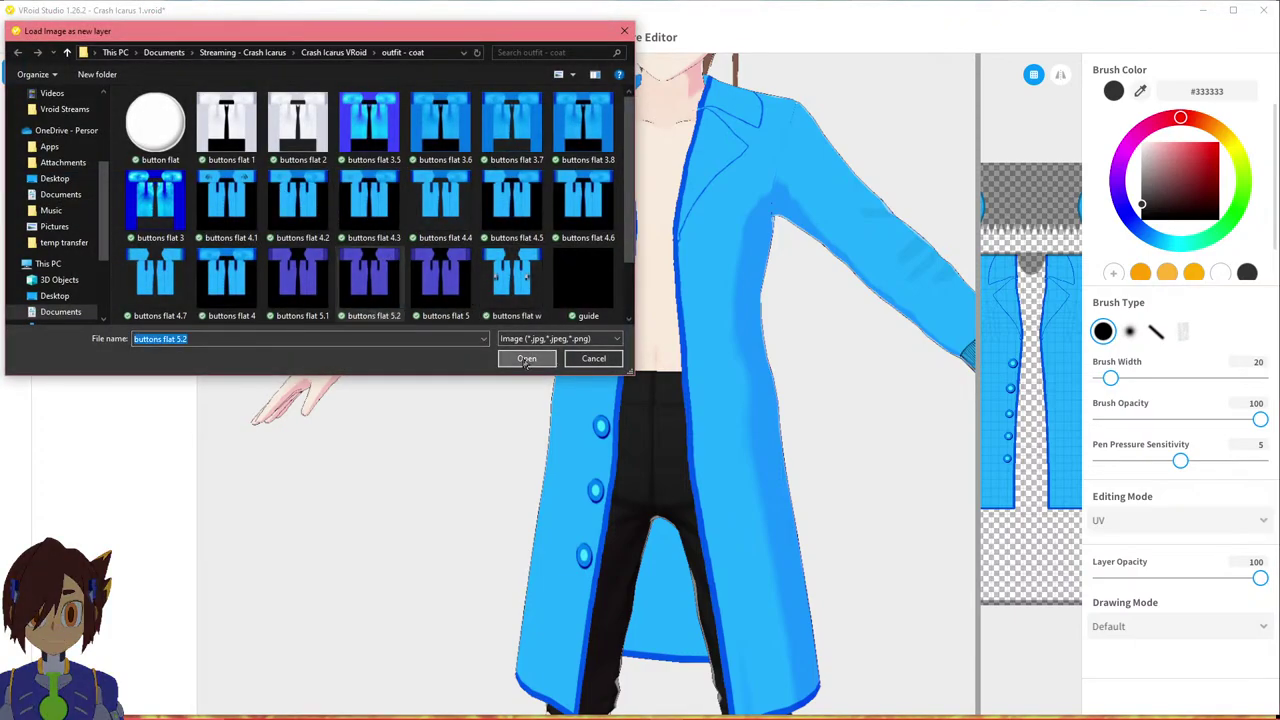
# Inspect the newly textured coat and its buttons on the avatar from several angles and distances.
pyautogui.moveTo(549, 368); pyautogui.dragTo(611, 329, button='right')
pyautogui.scroll(3, 628, 372)
pyautogui.scroll(2, 625, 368)
pyautogui.scroll(-3, 611, 320)
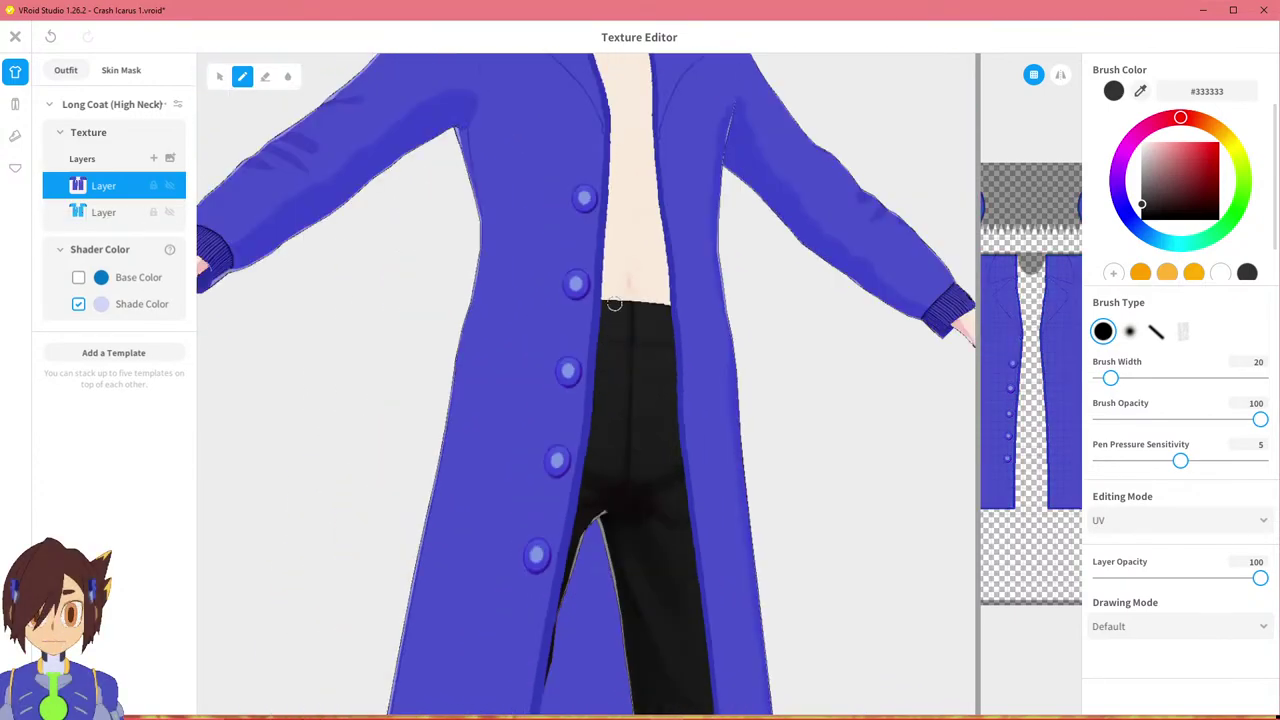
pyautogui.moveTo(570, 307); pyautogui.dragTo(525, 372, button='middle')
pyautogui.moveTo(525, 372); pyautogui.dragTo(583, 350, button='right')
pyautogui.moveTo(518, 342); pyautogui.dragTo(483, 385, button='middle')
pyautogui.moveTo(483, 385); pyautogui.dragTo(509, 358, button='right')
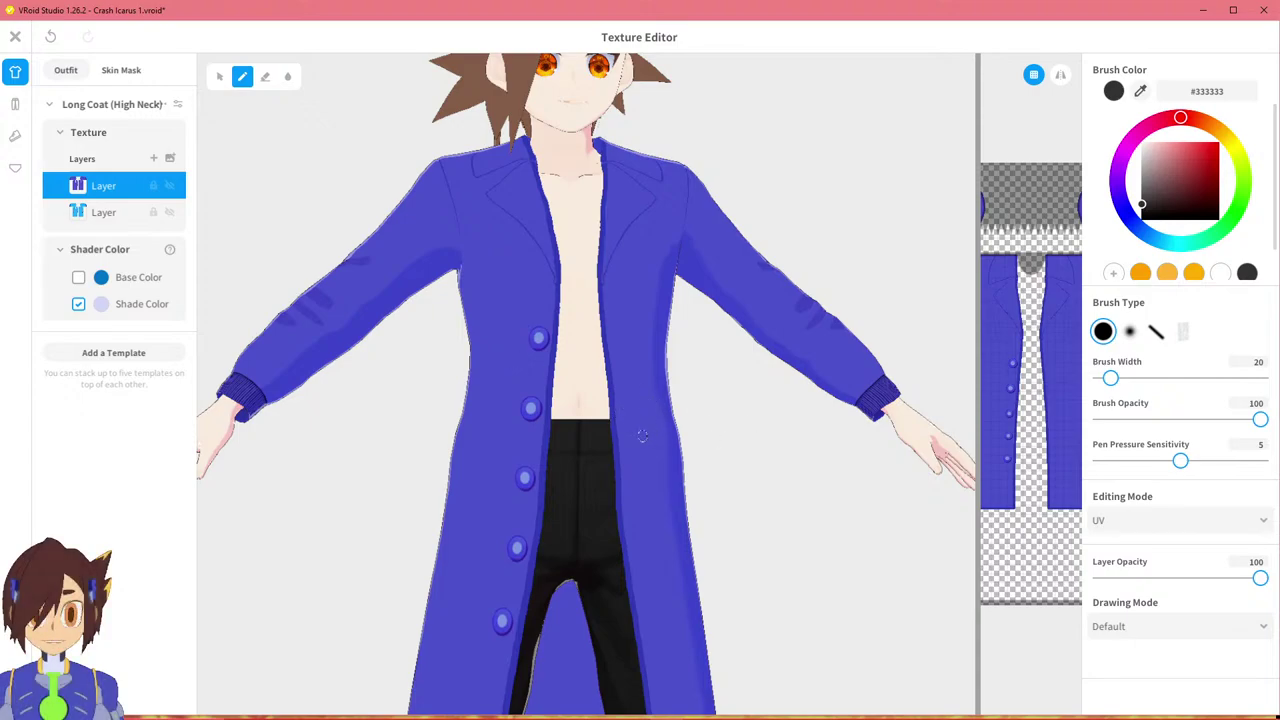
pyautogui.moveTo(567, 251); pyautogui.dragTo(577, 351, button='middle')
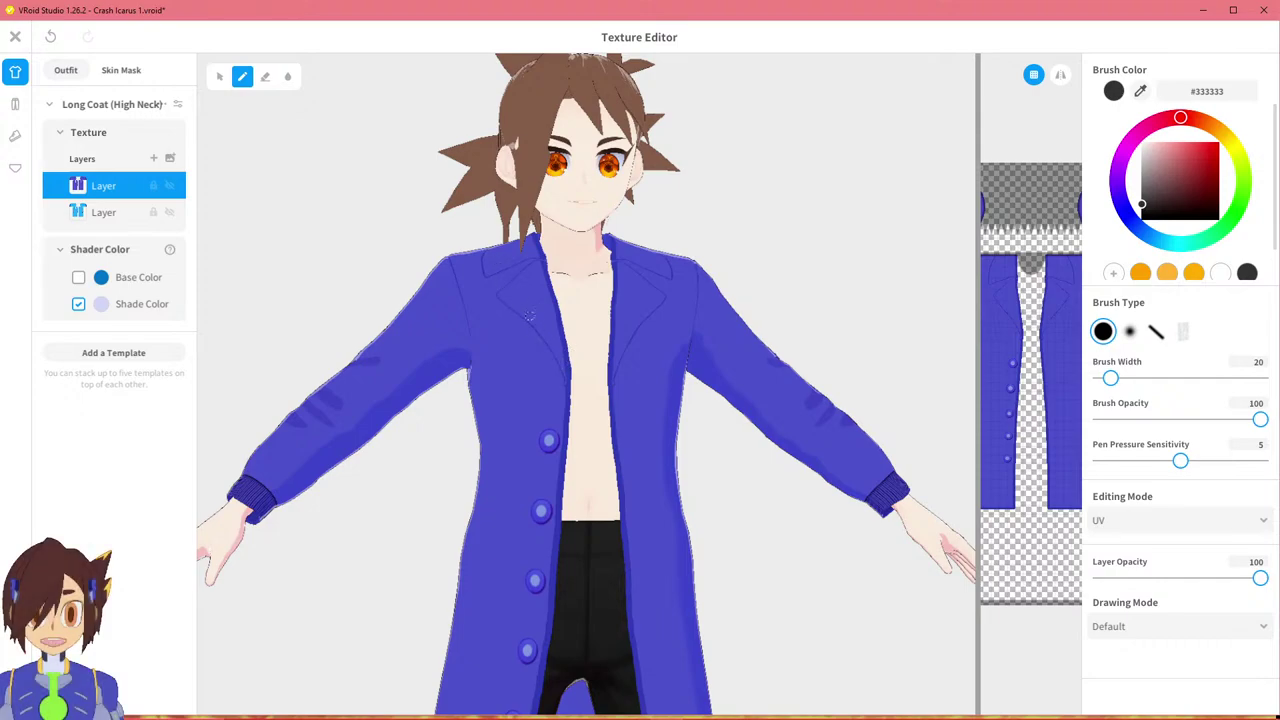
pyautogui.moveTo(527, 320); pyautogui.dragTo(531, 361, button='right')
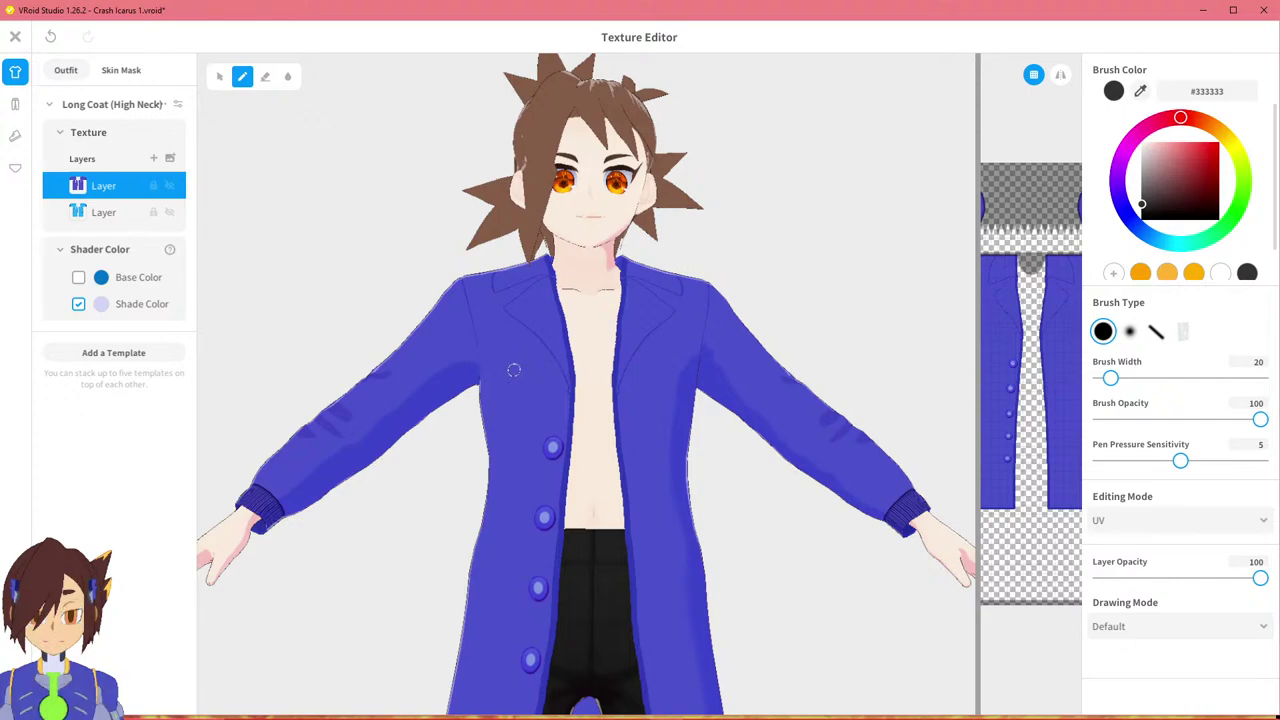
pyautogui.moveTo(514, 370); pyautogui.dragTo(500, 191, button='middle')
pyautogui.moveTo(518, 295); pyautogui.dragTo(543, 335, button='middle')
pyautogui.moveTo(531, 326); pyautogui.dragTo(539, 319, button='right')
pyautogui.scroll(-5, 522, 338)
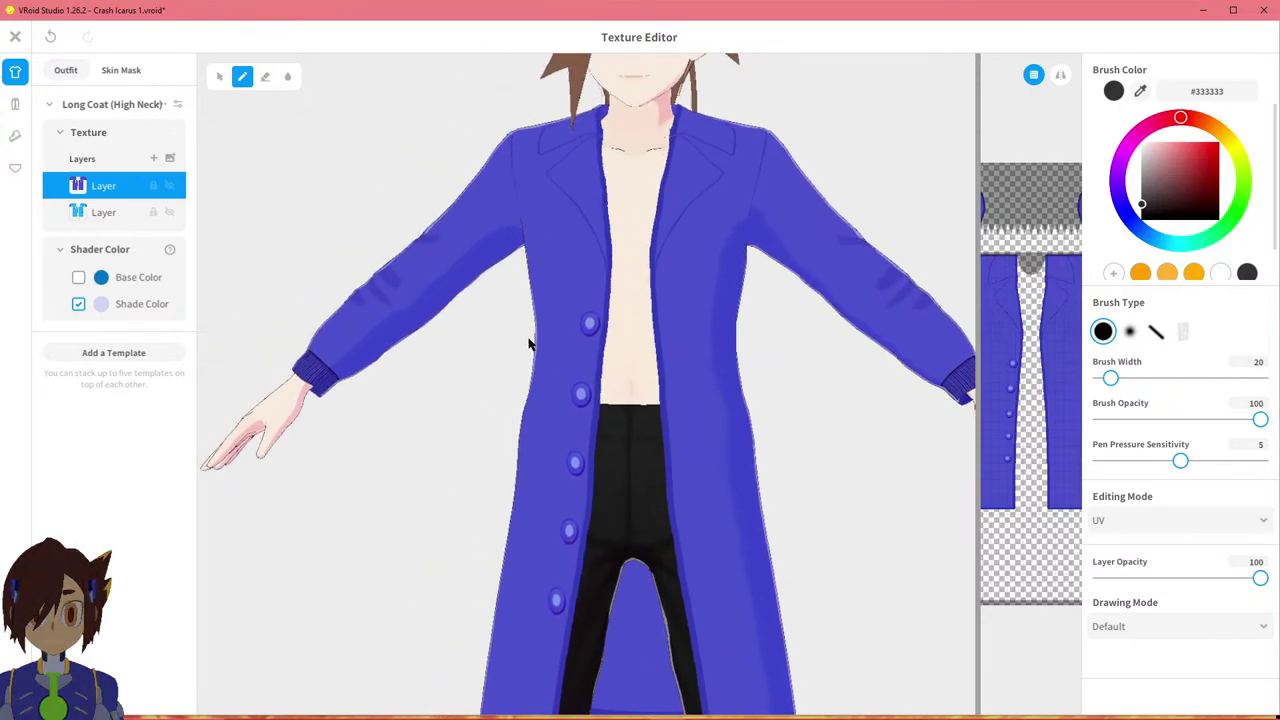
# Examine the recoloured coat on the avatar from the front, from the collar down to the hem.
pyautogui.moveTo(542, 352)
pyautogui.mouseDown(button='middle')
pyautogui.moveTo(568, 195)
pyautogui.moveTo(563, 68)
pyautogui.moveTo(543, 355)
pyautogui.mouseUp(button='middle')
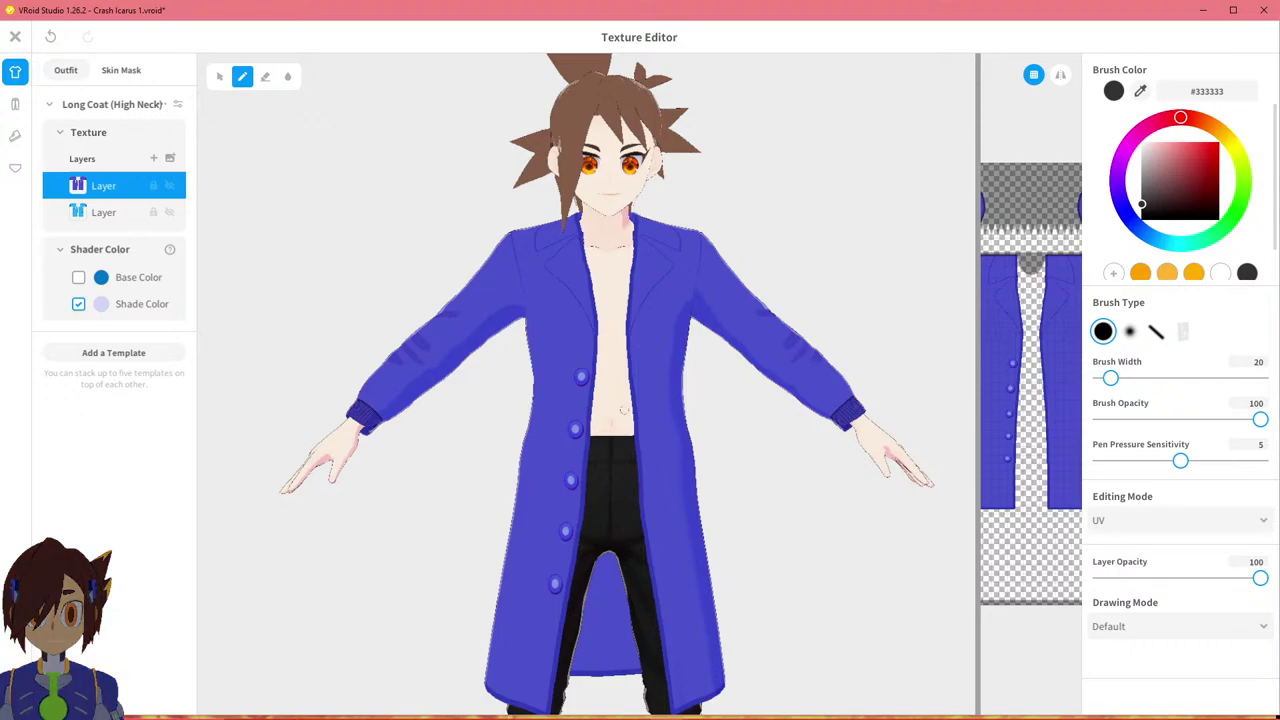
pyautogui.moveTo(449, 420); pyautogui.dragTo(466, 408, button='middle')
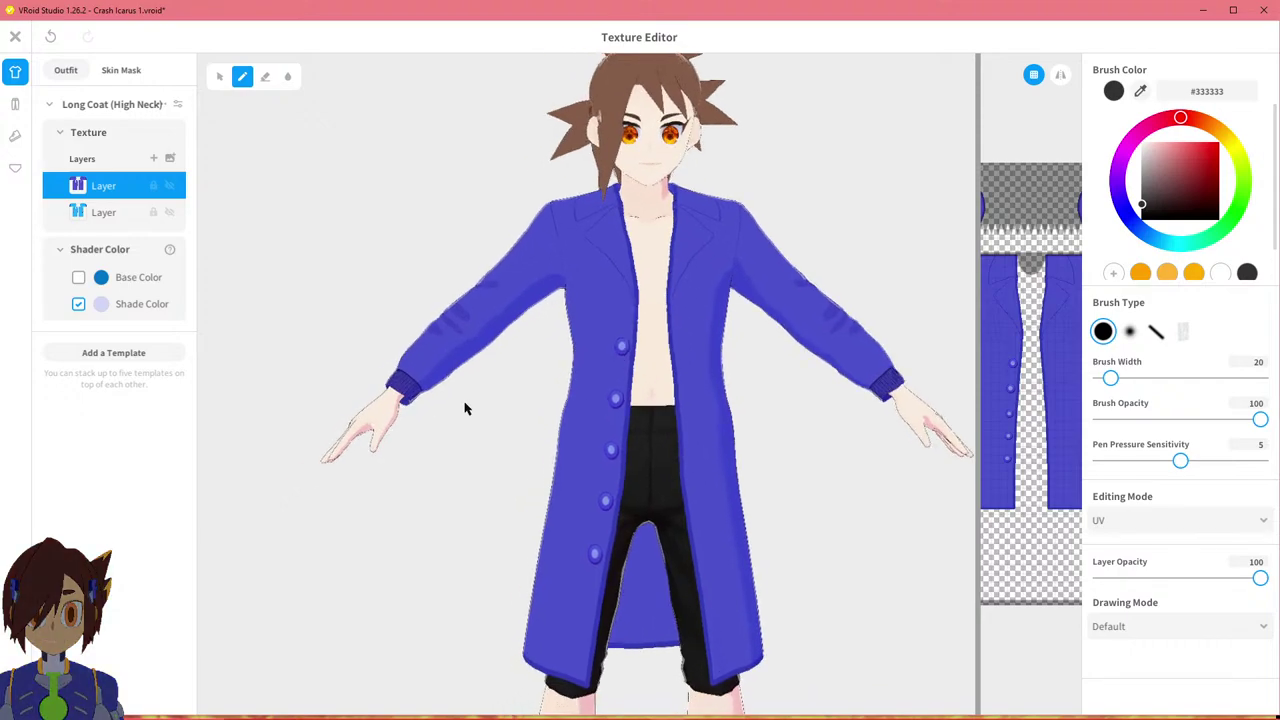
pyautogui.moveTo(598, 324); pyautogui.dragTo(552, 322, button='right')
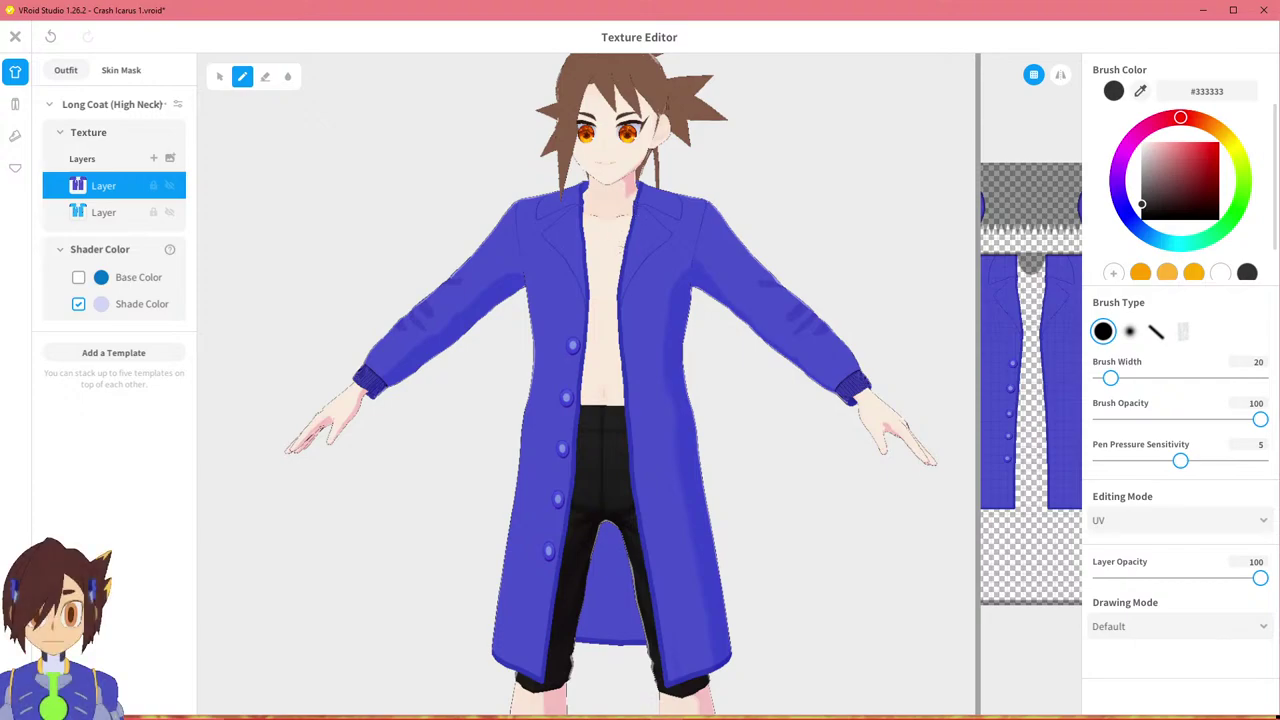
pyautogui.moveTo(474, 477); pyautogui.dragTo(476, 431, button='middle')
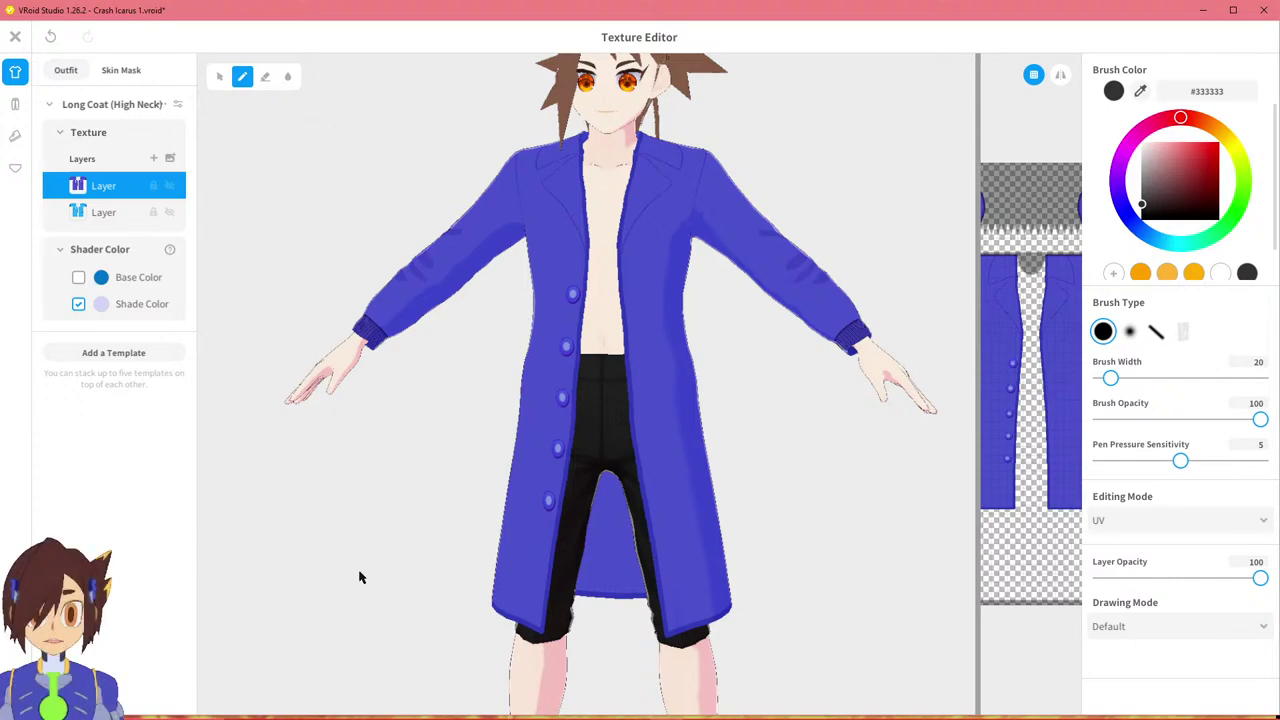
# Switch to the ArchieMegaManZX.png reference image and study the blue-jacketed characters' outfits and colours up close.
pyautogui.click(238, 708)
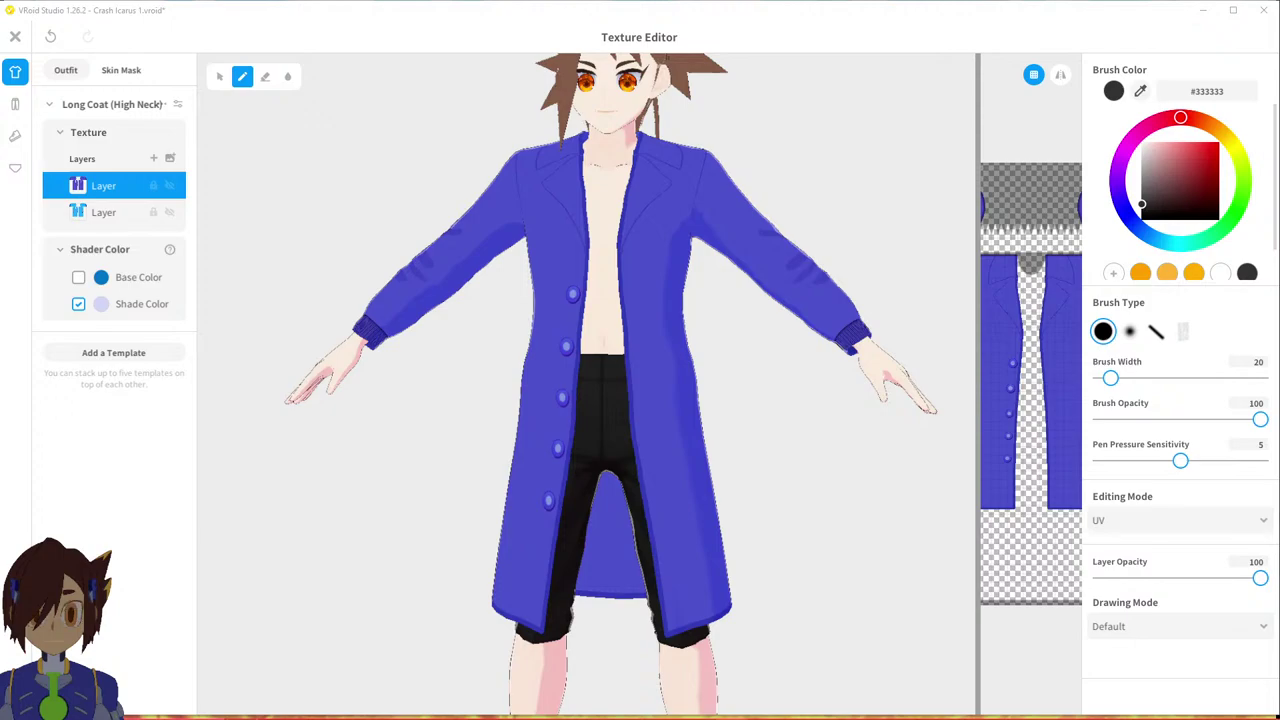
pyautogui.hotkey('alt', 'Tab')
pyautogui.scroll(5, 695, 580)
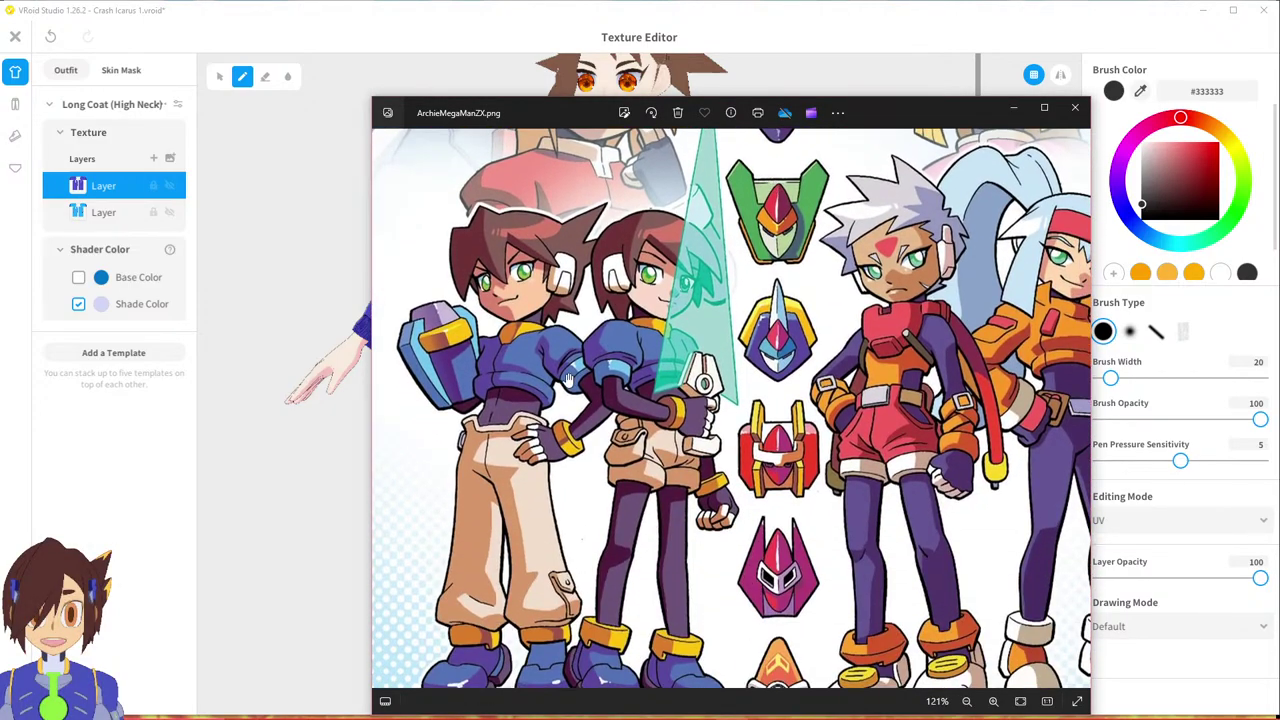
pyautogui.moveTo(568, 381); pyautogui.dragTo(539, 326)
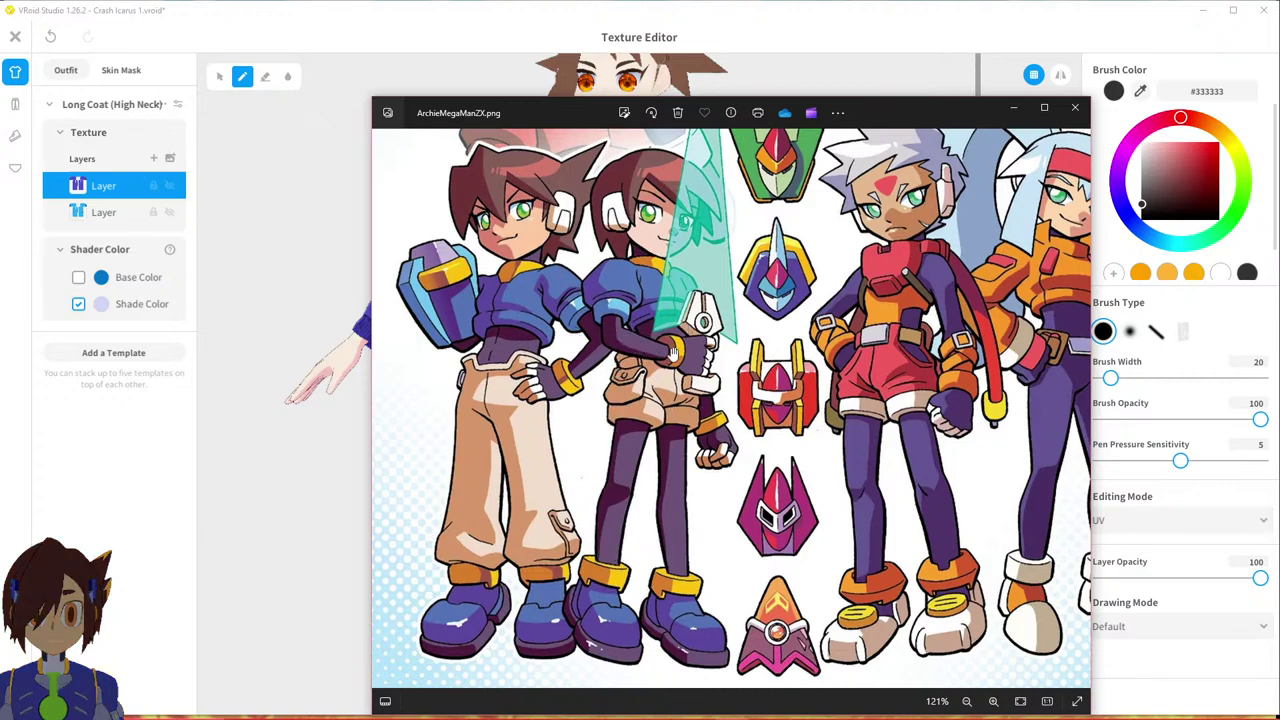
pyautogui.scroll(-4, 688, 492)
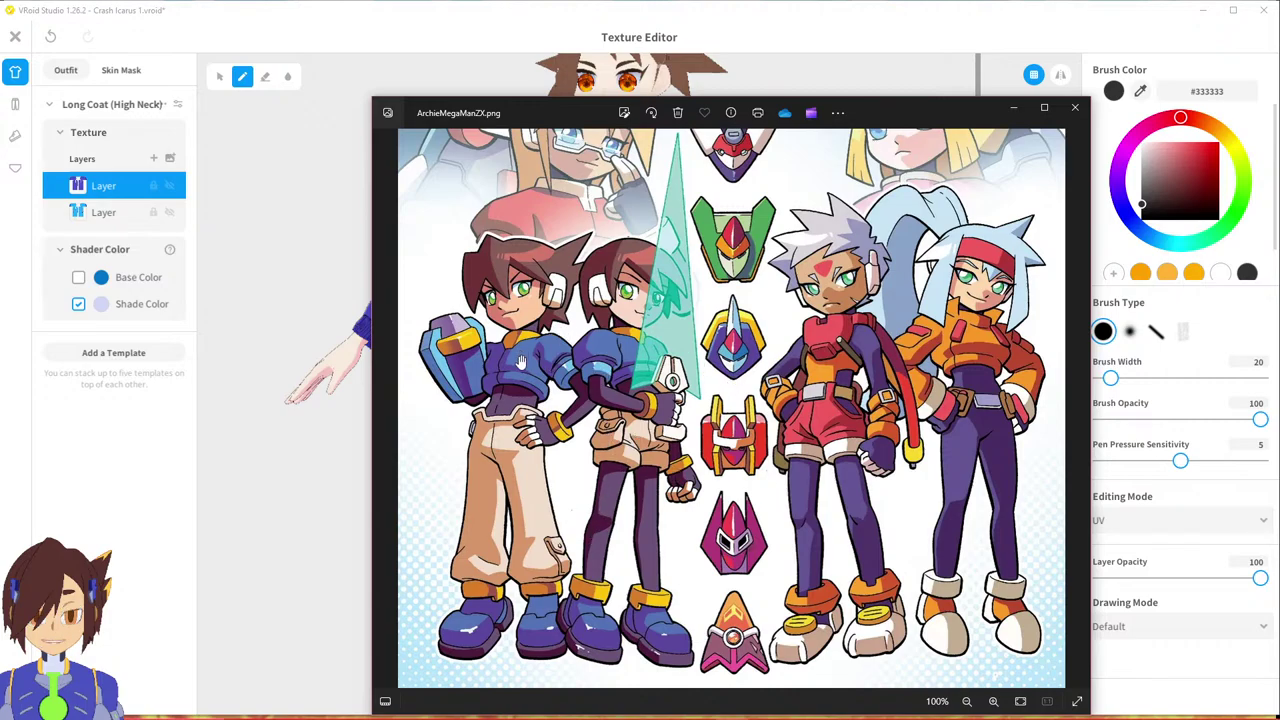
pyautogui.scroll(3, 547, 357)
pyautogui.scroll(3, 547, 357)
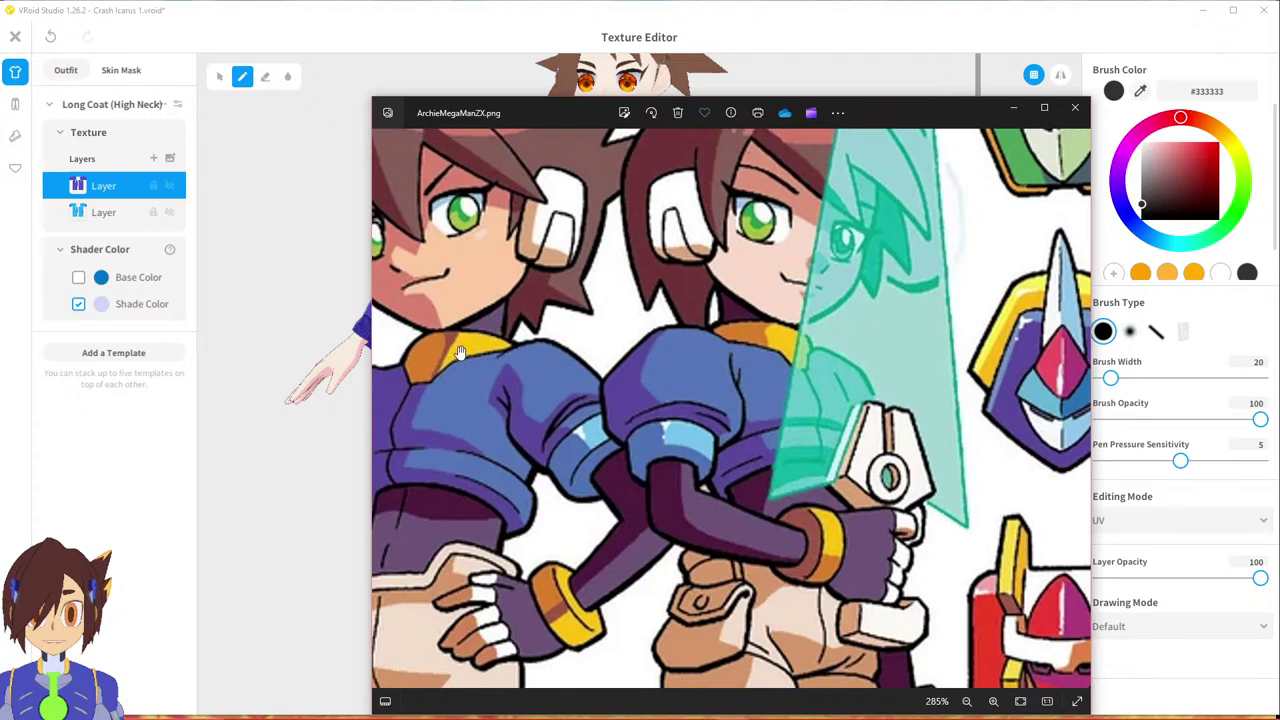
pyautogui.moveTo(920, 315); pyautogui.dragTo(738, 323)
pyautogui.hotkey('alt', 'Tab')
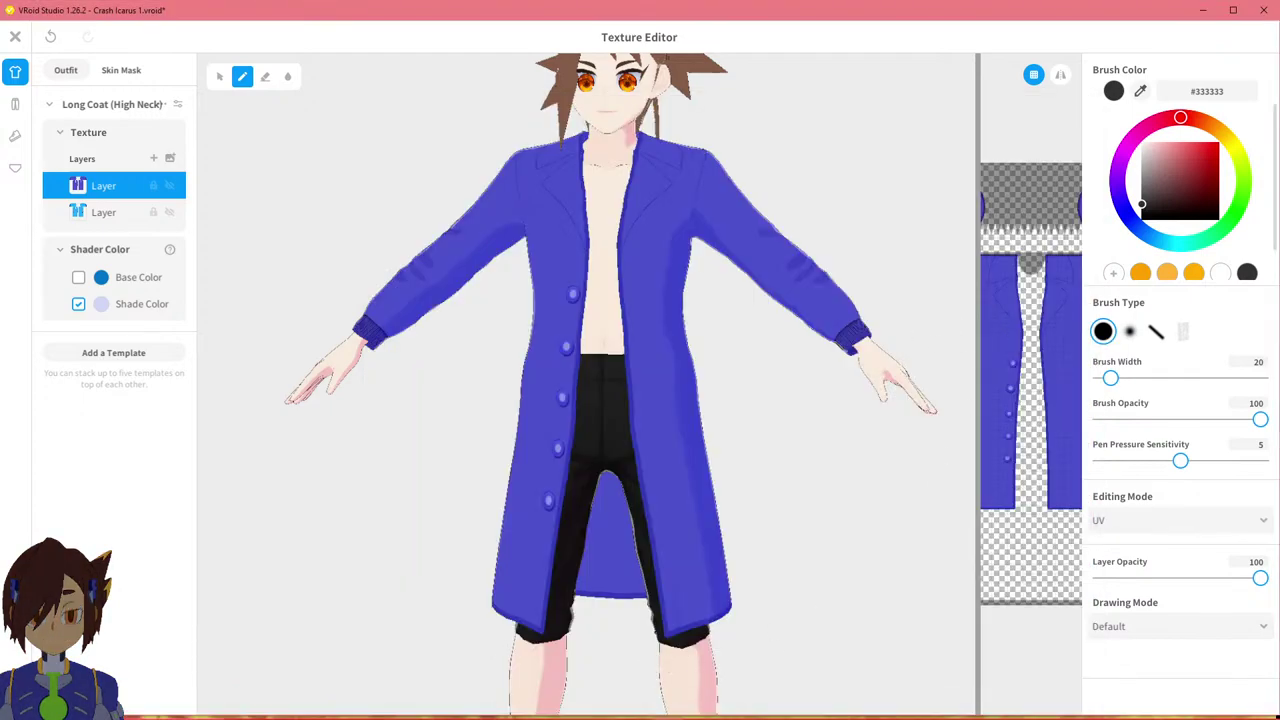
# Return to the ArchieMegaManZX.png reference and examine the outfits of the red and orange characters.
pyautogui.click(731, 706)
pyautogui.moveTo(828, 412); pyautogui.dragTo(610, 420)
pyautogui.moveTo(857, 361); pyautogui.dragTo(669, 393)
pyautogui.moveTo(880, 393); pyautogui.dragTo(744, 400)
pyautogui.moveTo(863, 438); pyautogui.dragTo(796, 420)
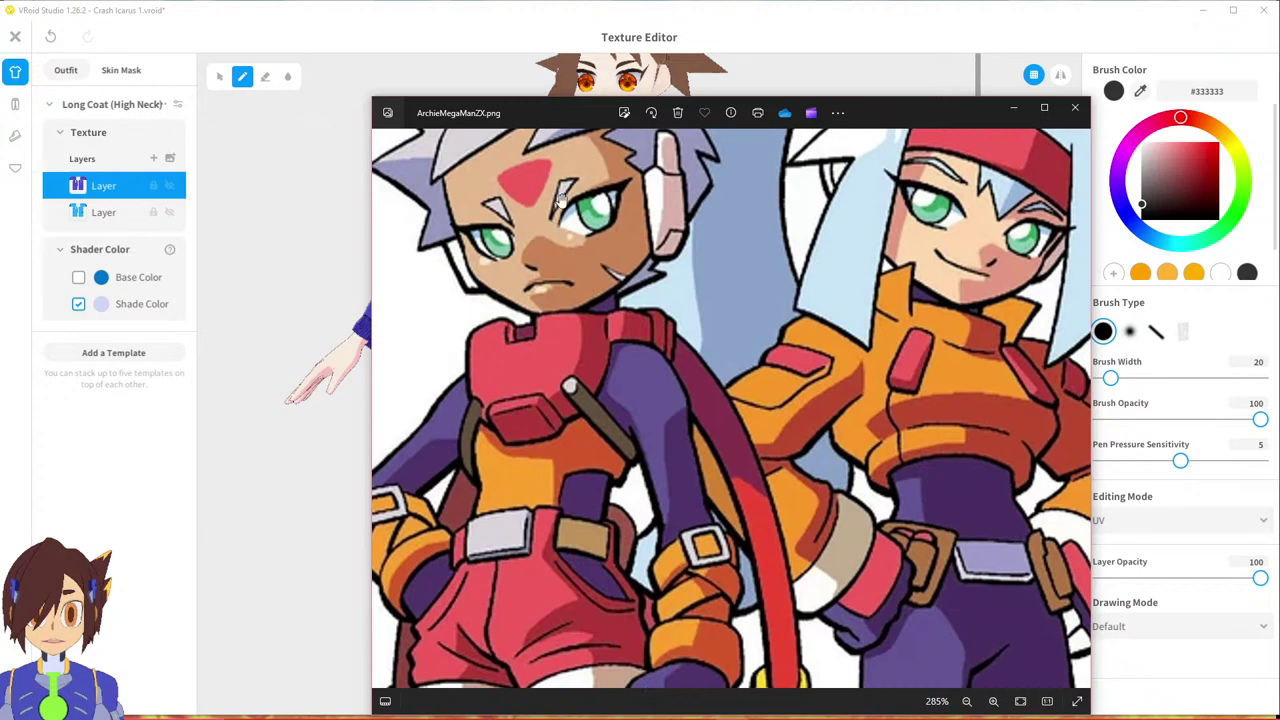
pyautogui.moveTo(612, 352); pyautogui.dragTo(639, 413)
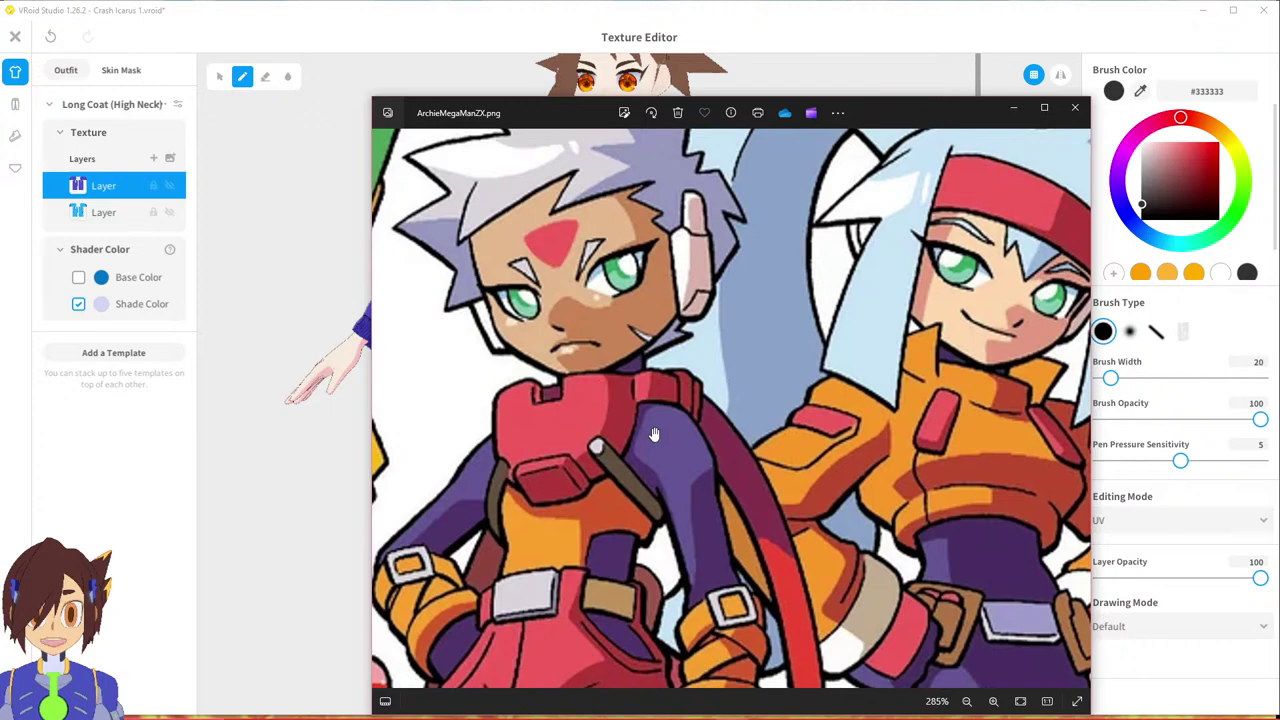
pyautogui.scroll(-3, 743, 405)
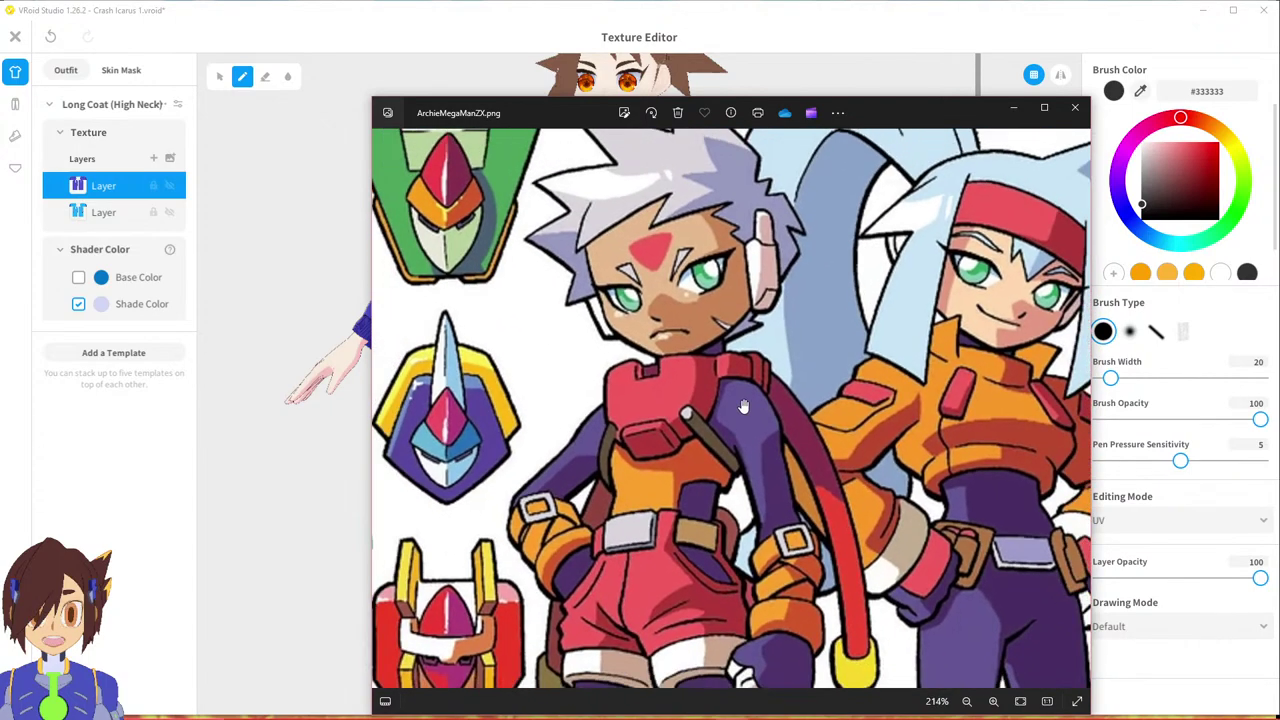
pyautogui.moveTo(727, 398); pyautogui.dragTo(771, 414)
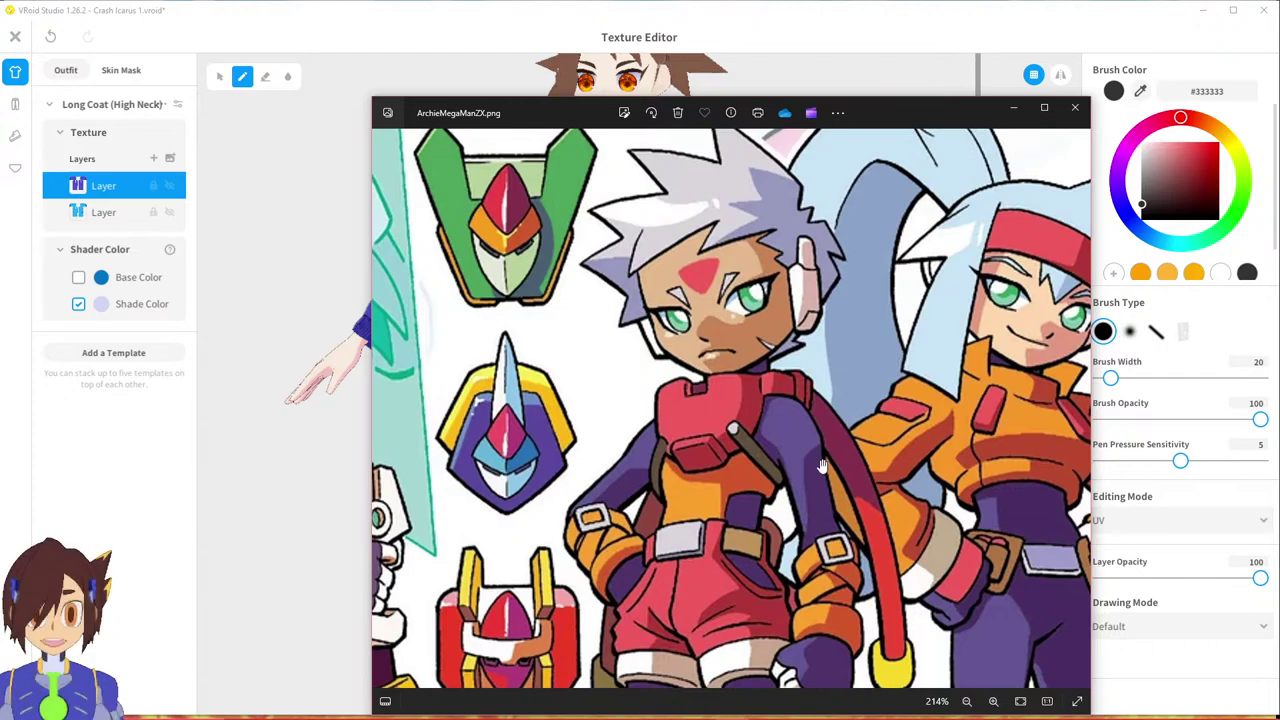
pyautogui.moveTo(833, 492); pyautogui.dragTo(834, 317)
pyautogui.scroll(-2, 834, 318)
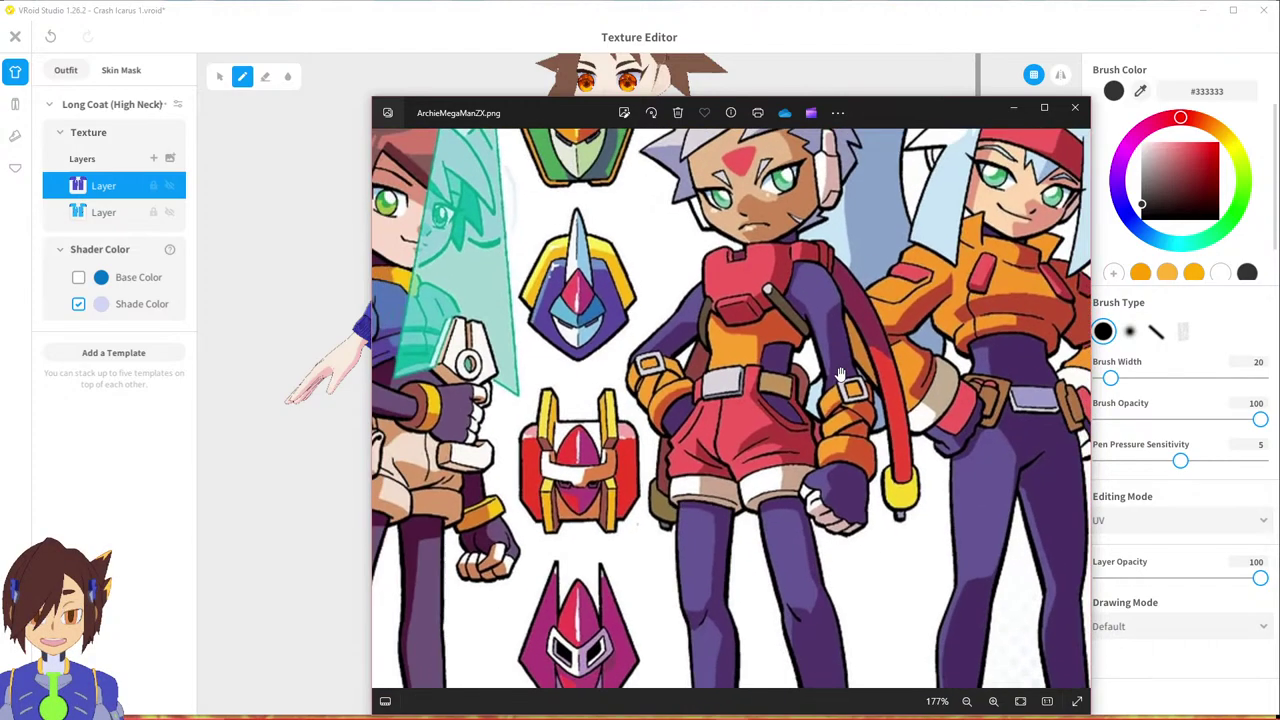
pyautogui.scroll(-5, 805, 332)
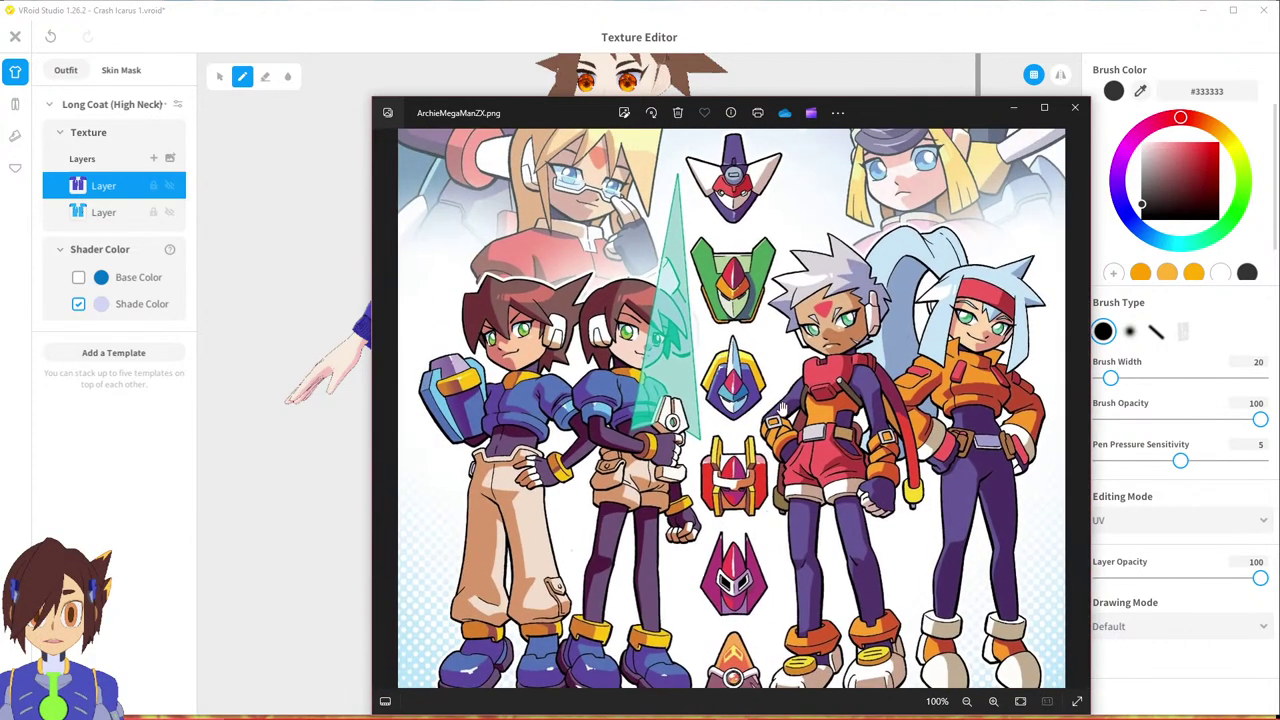
# Compare all the character designs across the full reference artwork, close up and as a whole, and minimise the image.
pyautogui.scroll(1, 723, 405)
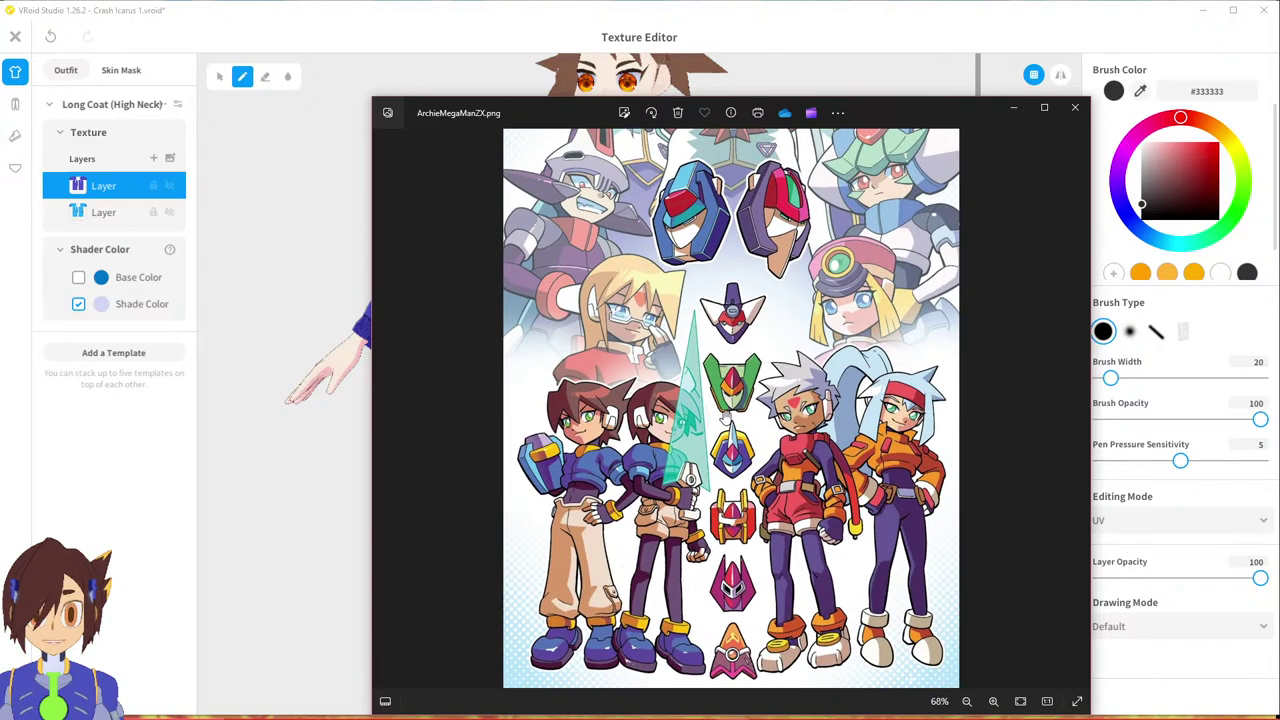
pyautogui.scroll(5, 611, 516)
pyautogui.scroll(-4, 623, 488)
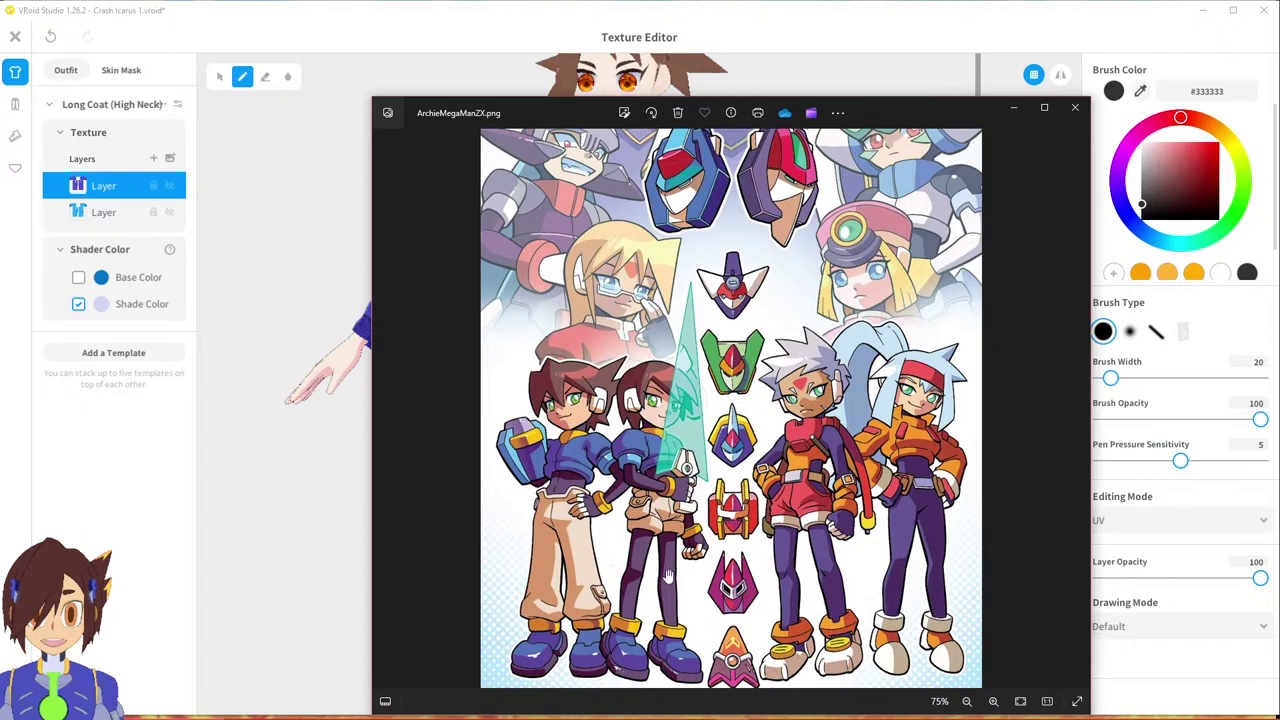
pyautogui.scroll(3, 668, 561)
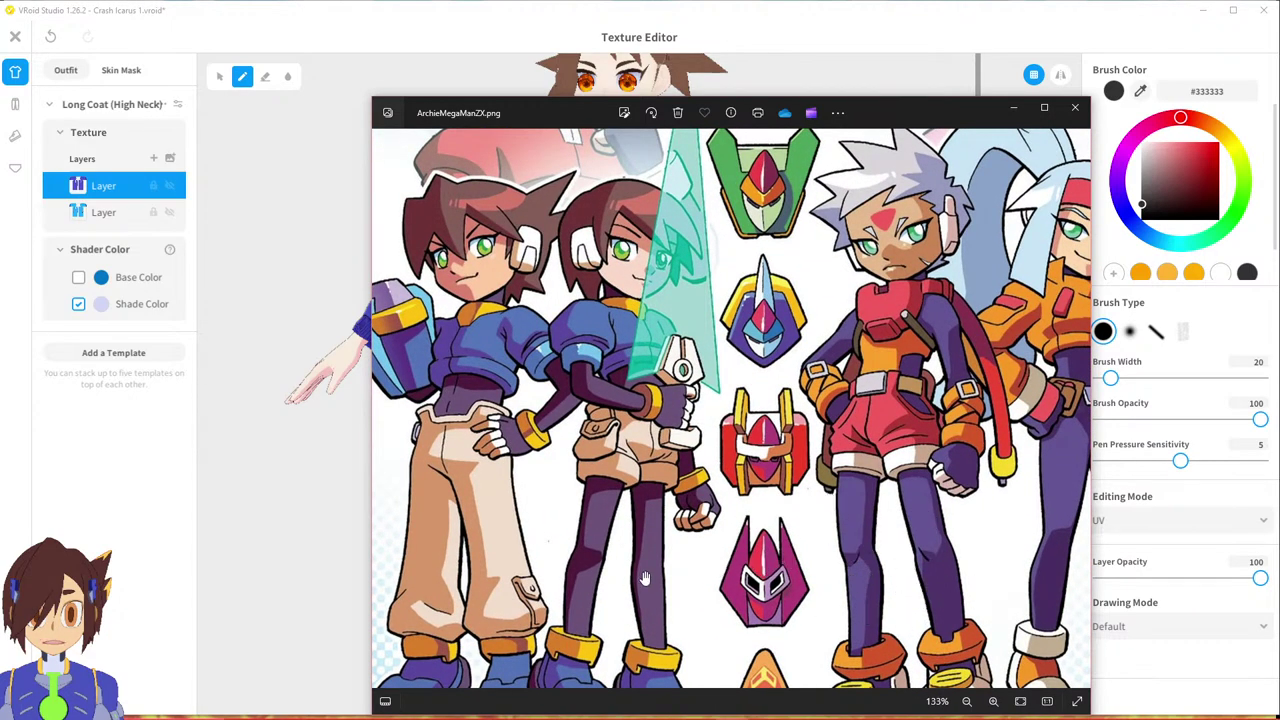
pyautogui.scroll(-3, 659, 578)
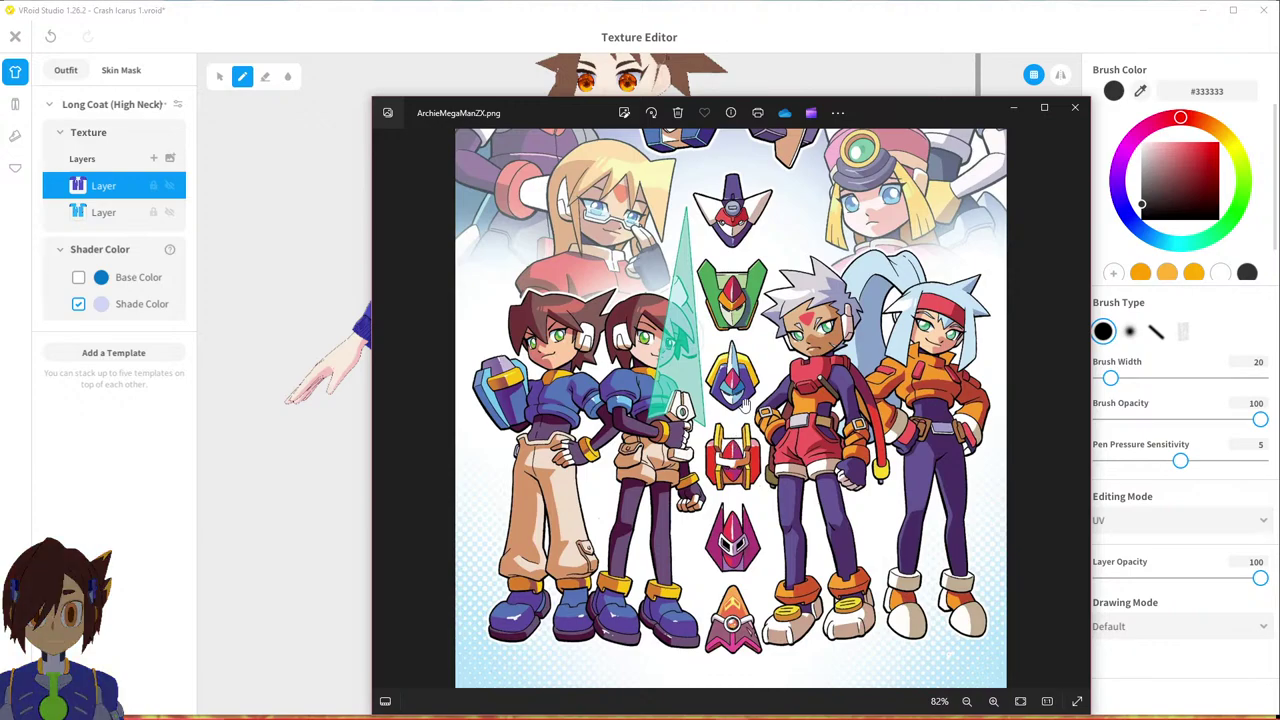
pyautogui.scroll(3, 632, 527)
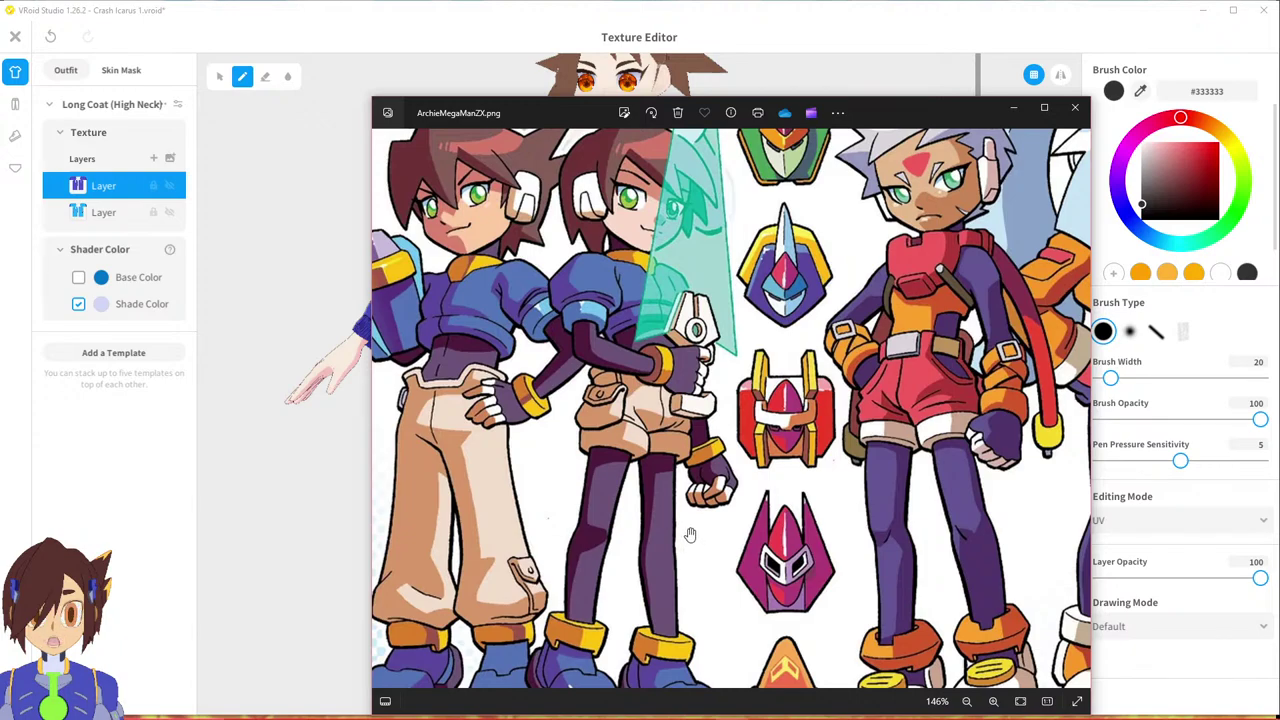
pyautogui.scroll(-4, 657, 497)
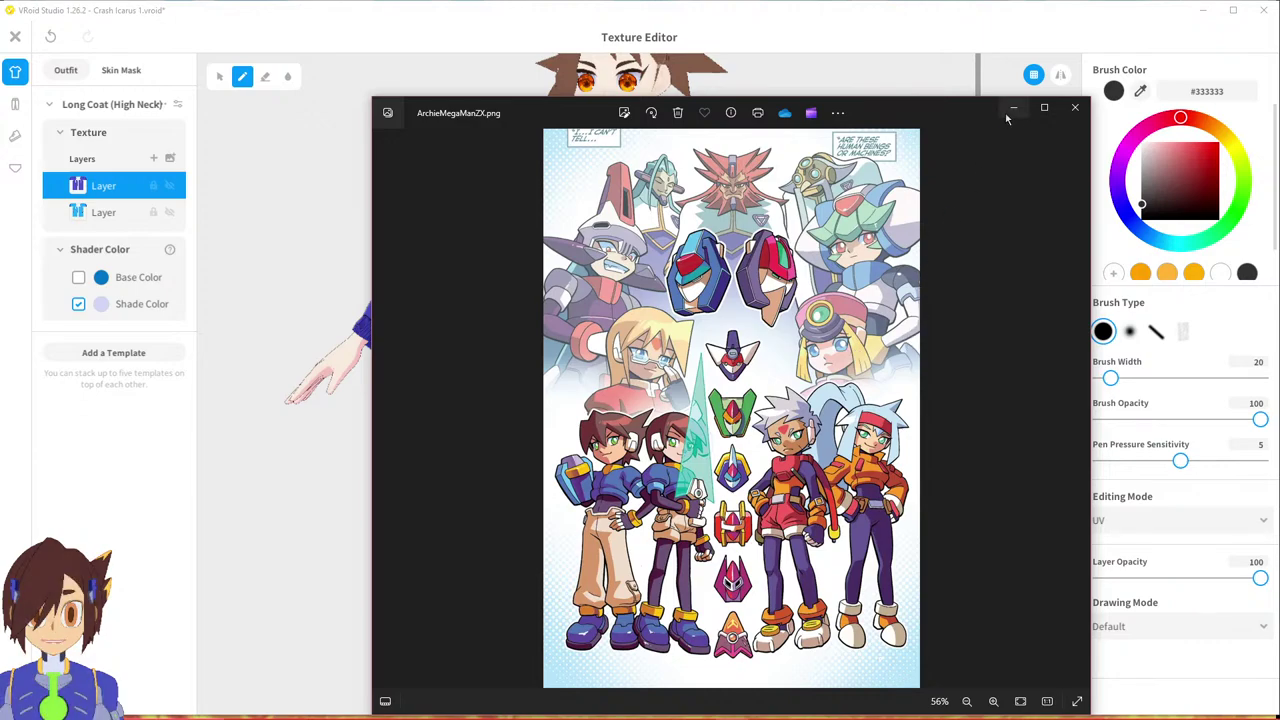
pyautogui.scroll(3, 951, 529)
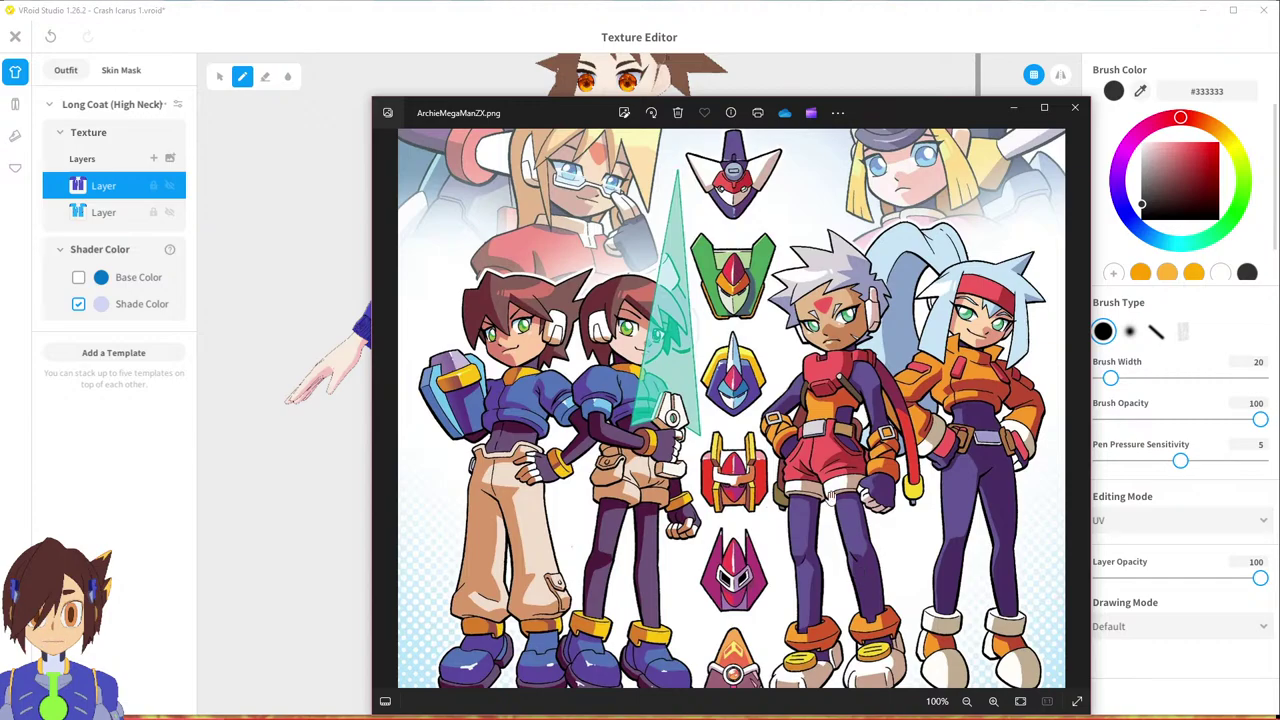
pyautogui.scroll(4, 965, 450)
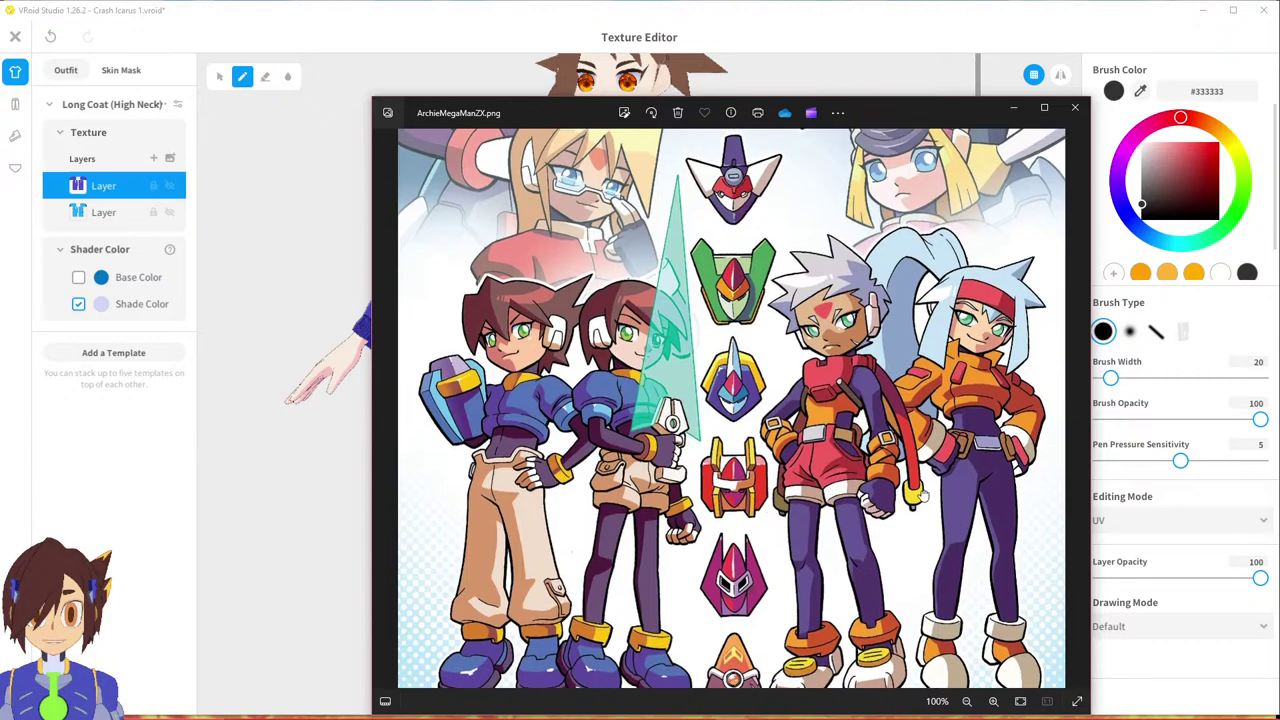
pyautogui.scroll(-6, 795, 360)
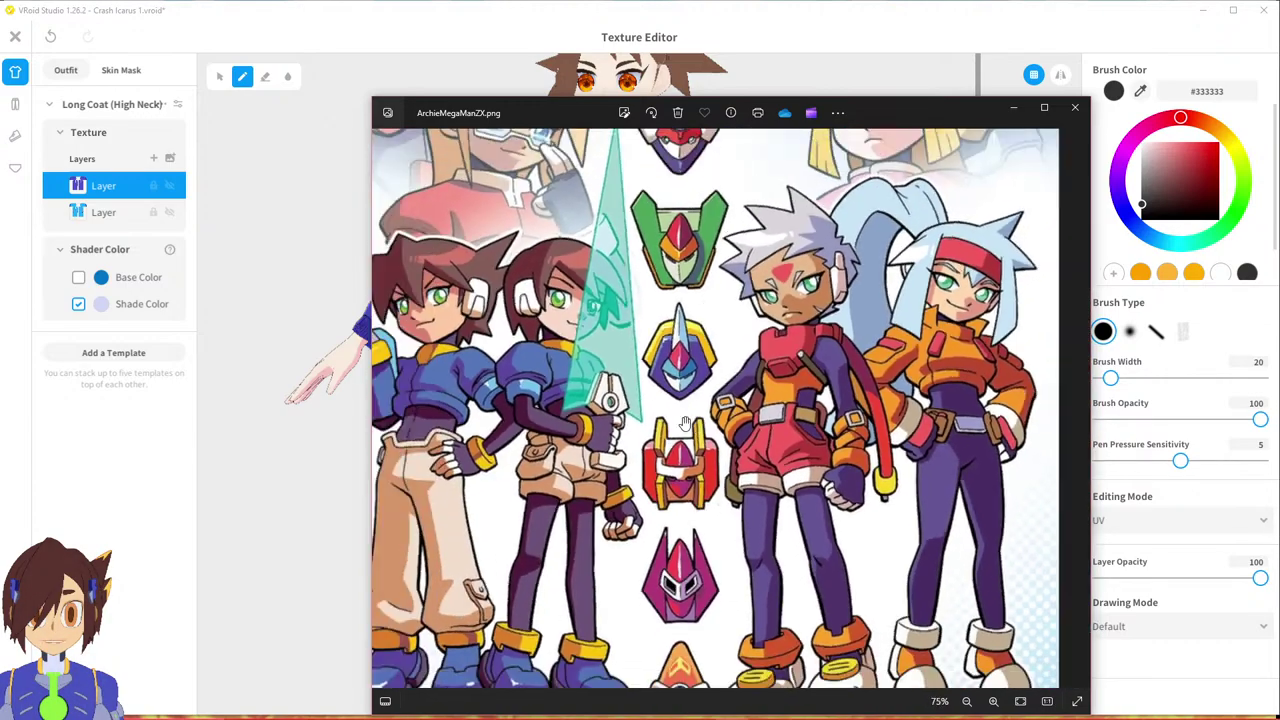
pyautogui.click(1011, 110)
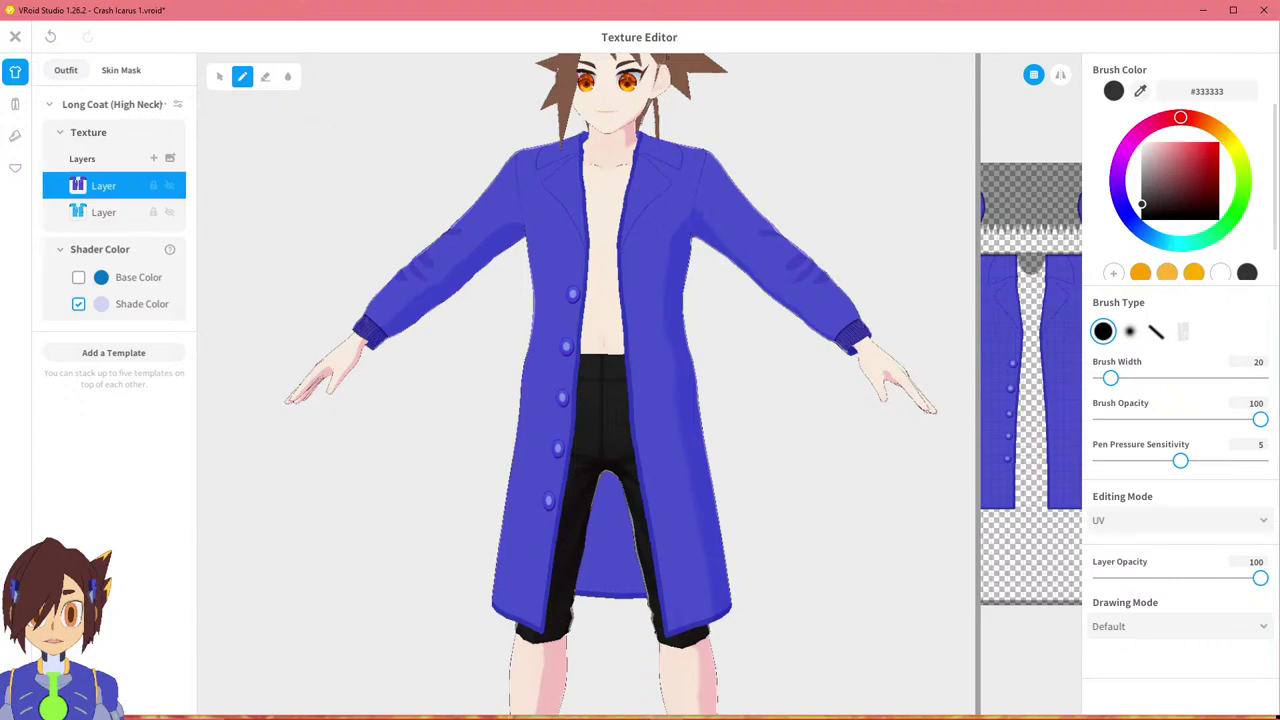
# Close the Texture Editor, saving the edited Biometal Coat as a new item.
pyautogui.moveTo(577, 363); pyautogui.dragTo(593, 343, button='middle')
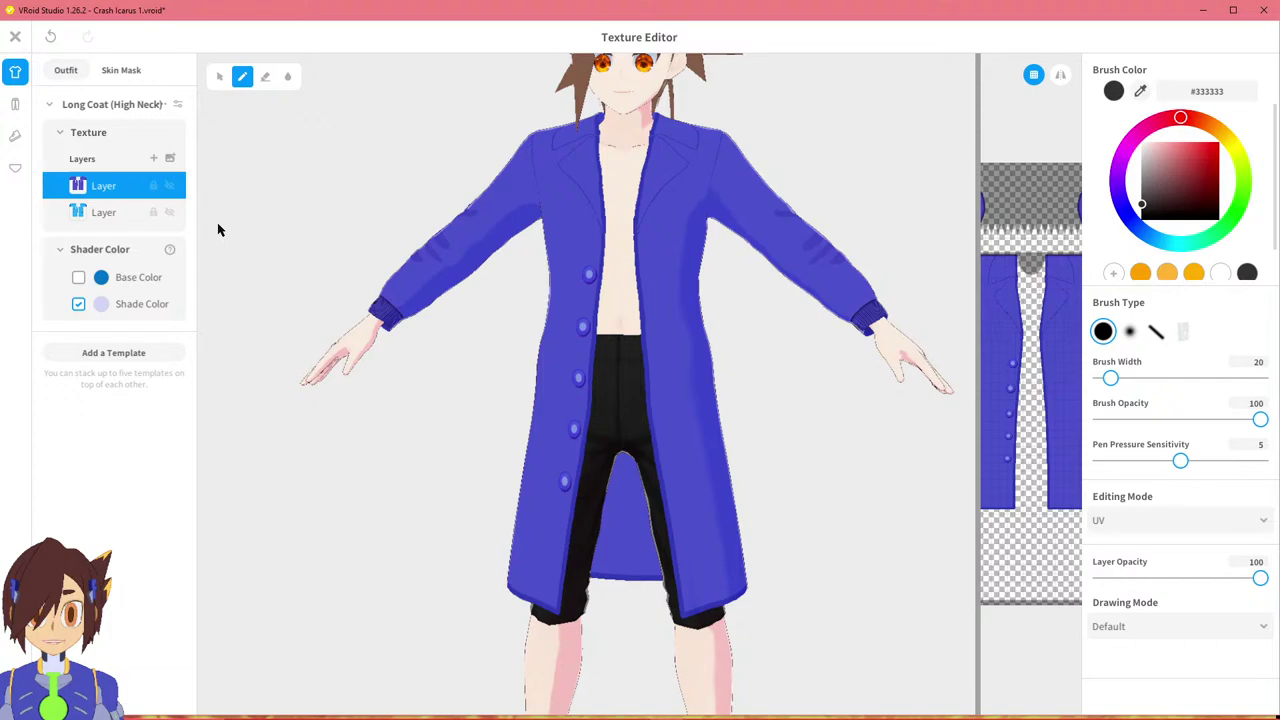
pyautogui.click(17, 39)
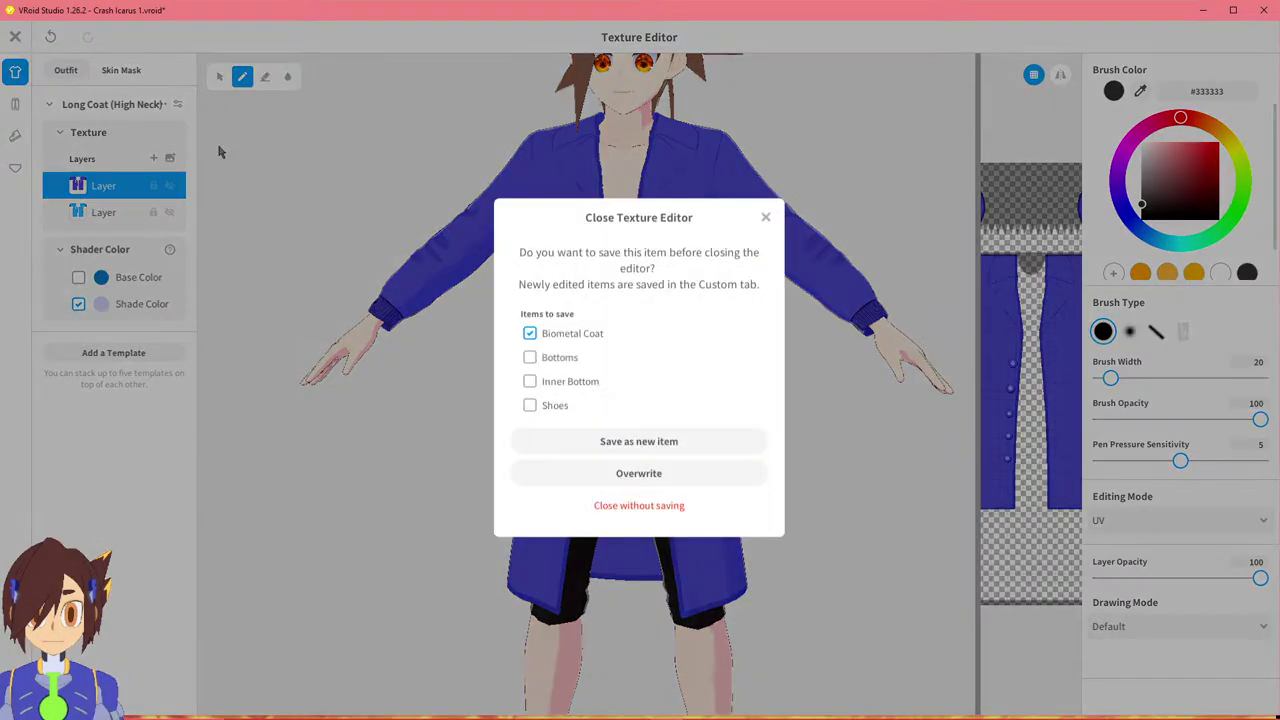
pyautogui.click(628, 443)
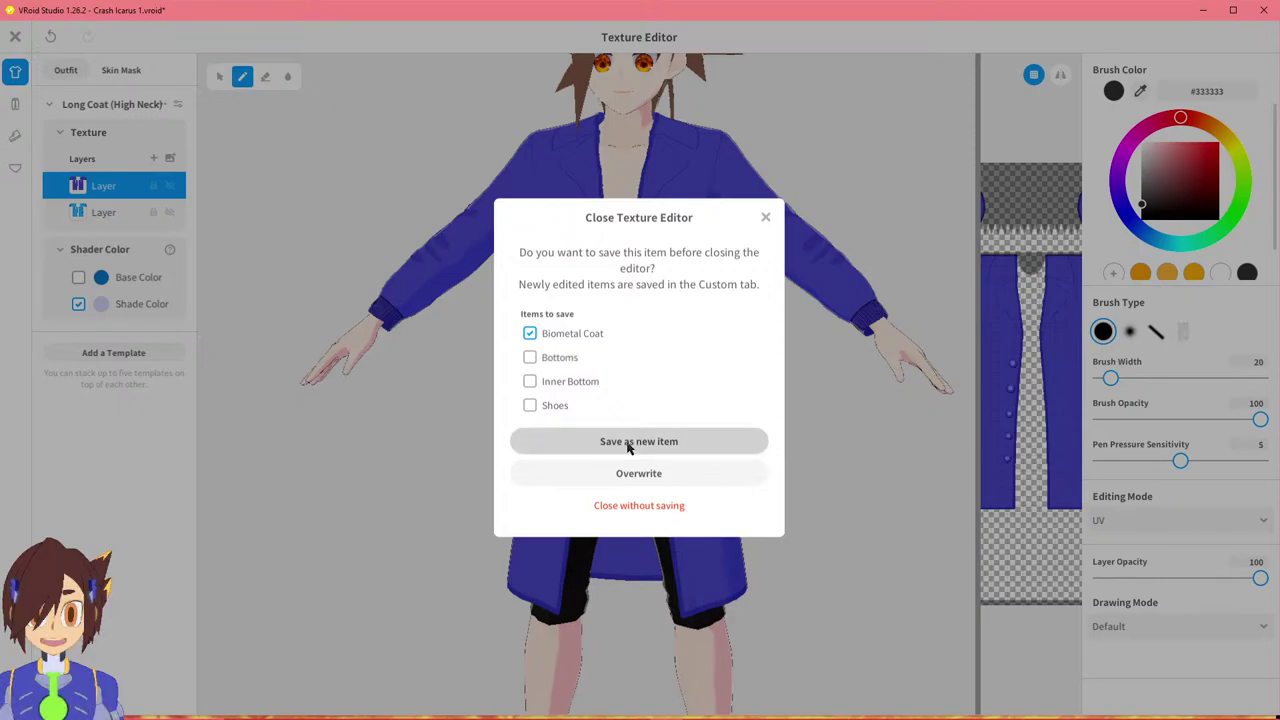
pyautogui.click(621, 507)
# Rename the new purple coat in the custom tops as Biometal Coat 2.
pyautogui.rightClick(68, 294)
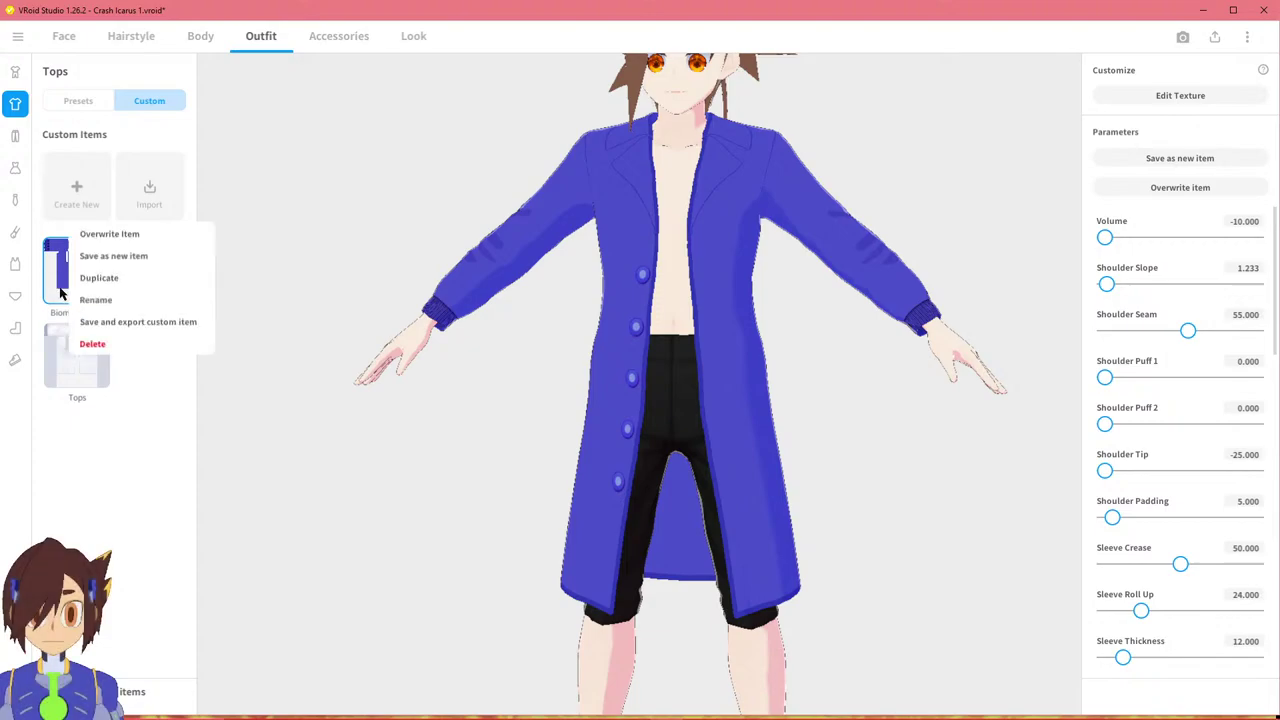
pyautogui.click(112, 305)
pyautogui.click(603, 341)
pyautogui.click(630, 346)
pyautogui.write('2')
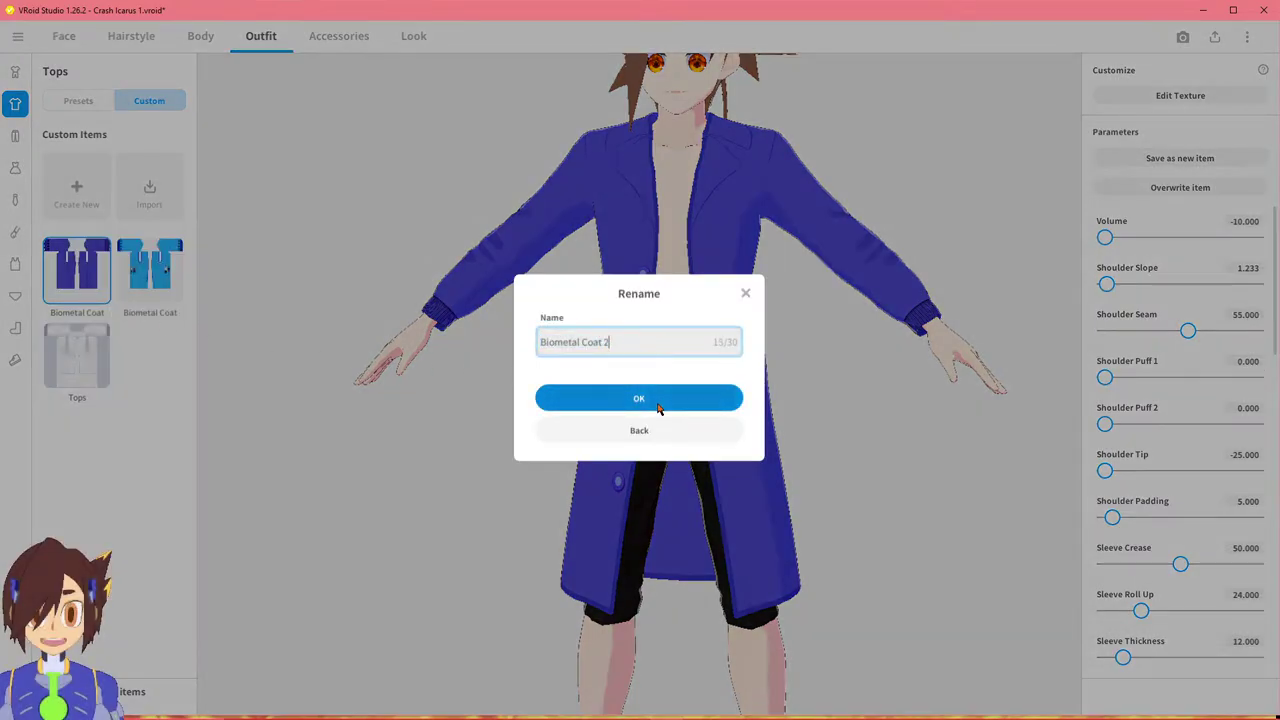
pyautogui.click(659, 400)
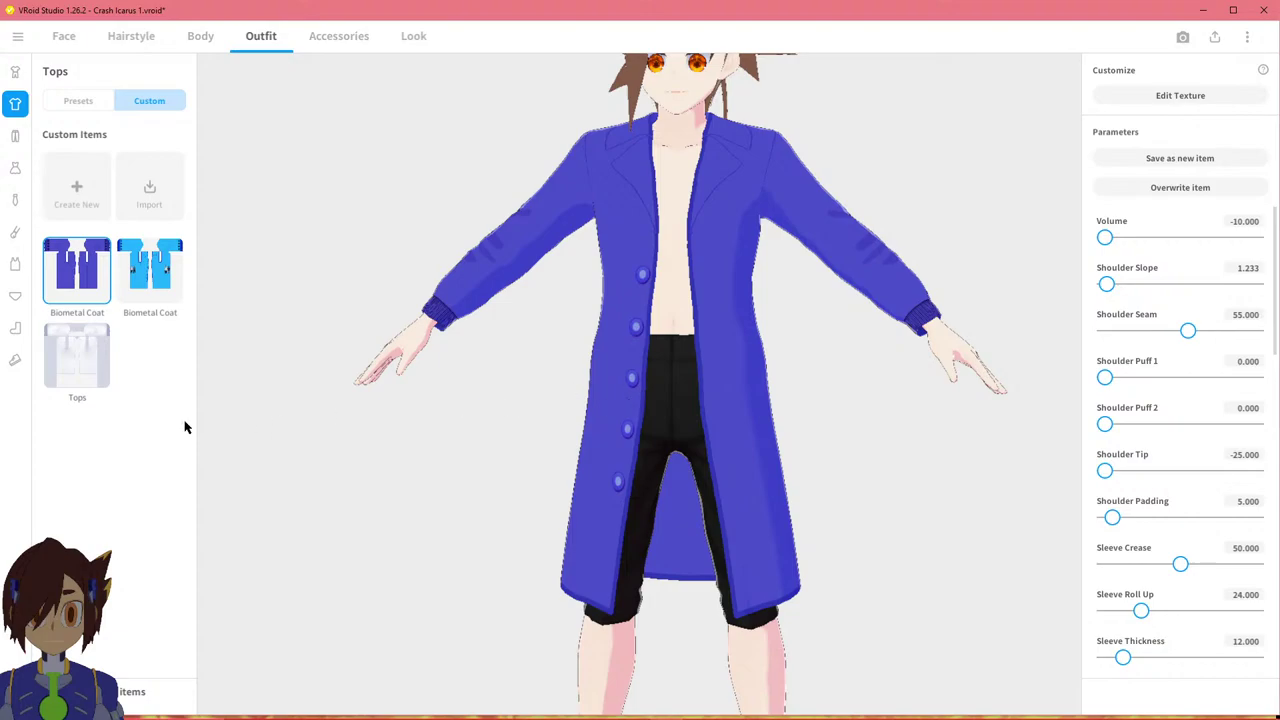
# Open the name of the original light-blue Biometal Coat custom item for editing.
pyautogui.rightClick(158, 298)
pyautogui.click(200, 300)
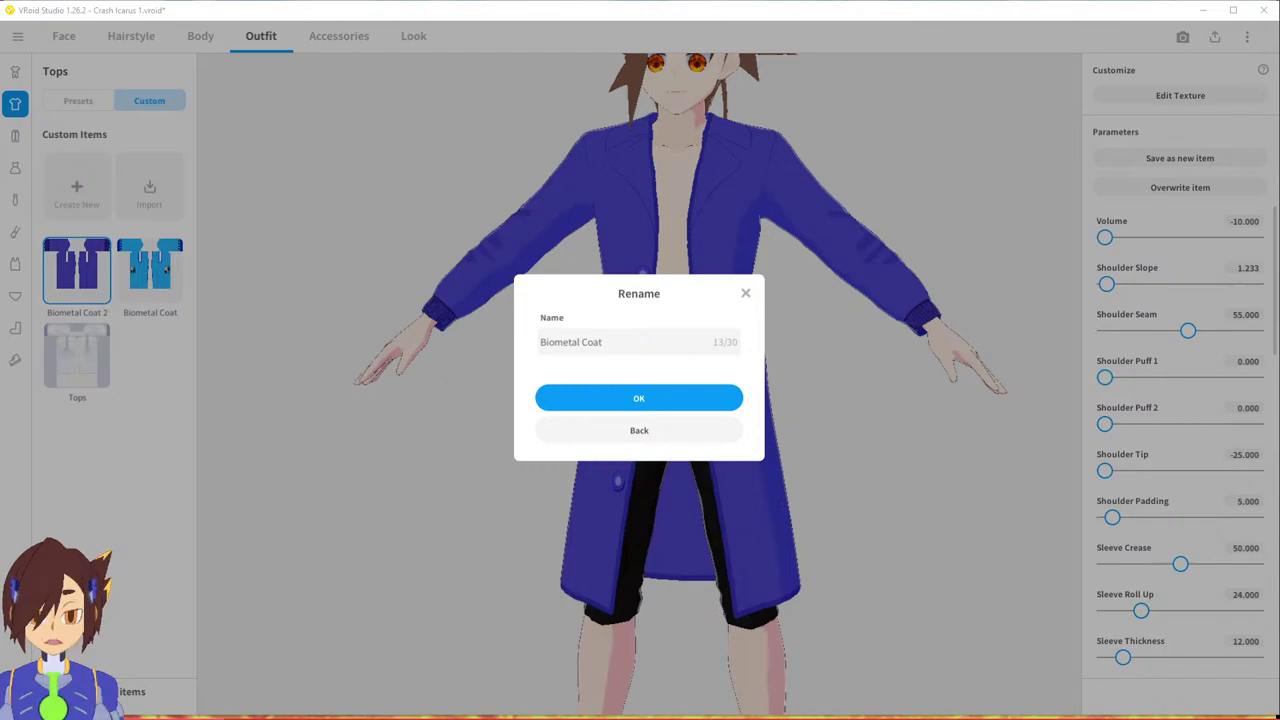
pyautogui.click(653, 354)
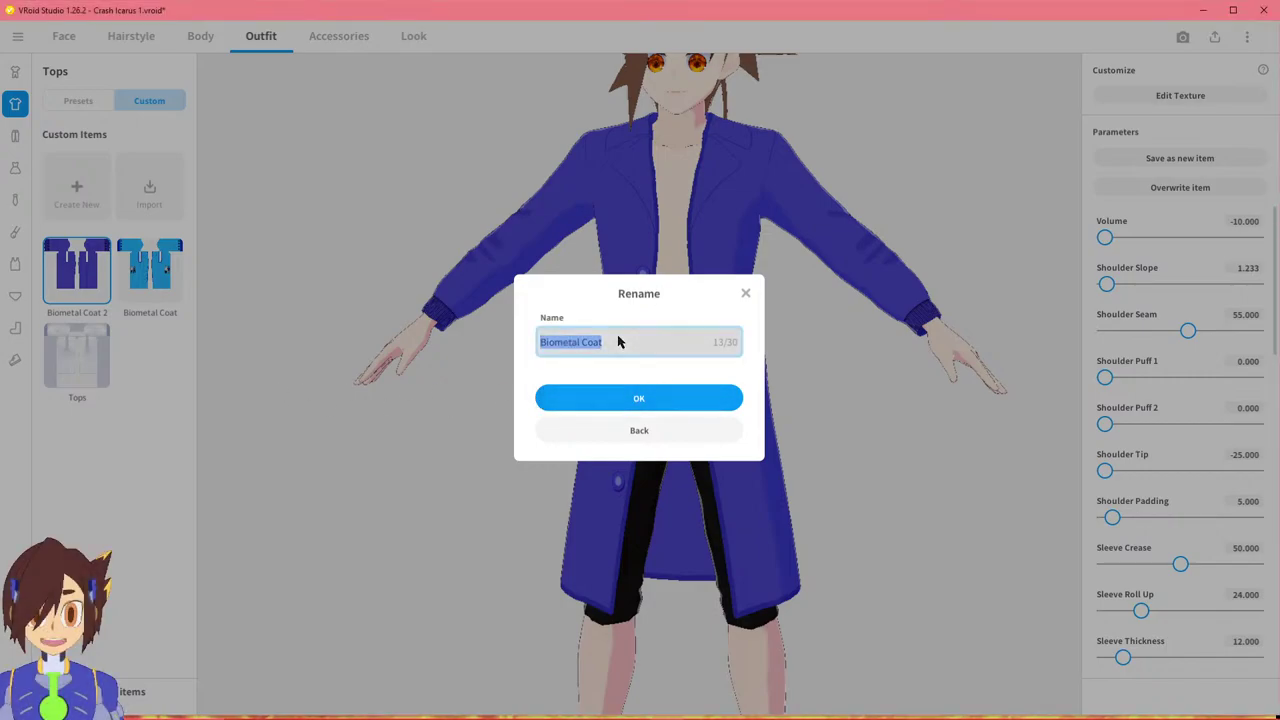
pyautogui.click(631, 356)
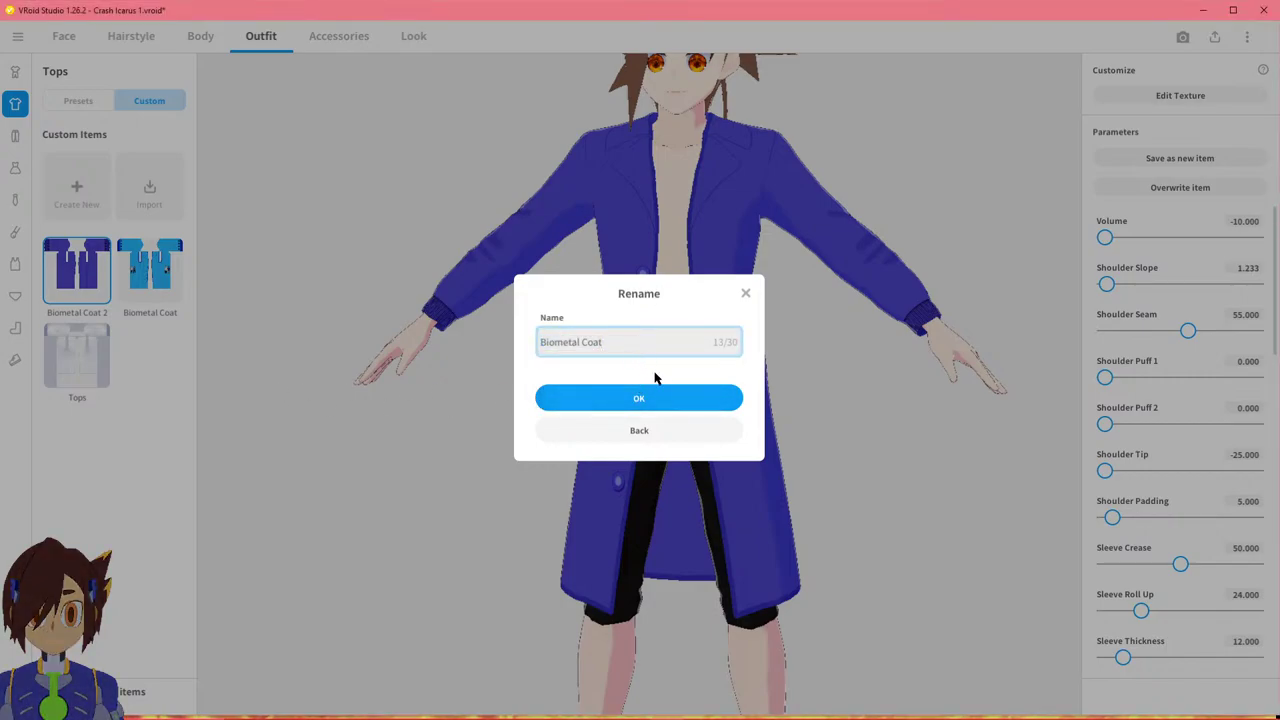
# Rename the light blue custom coat "Biometal Coat" as "Biometal Coat W".
pyautogui.click(641, 397)
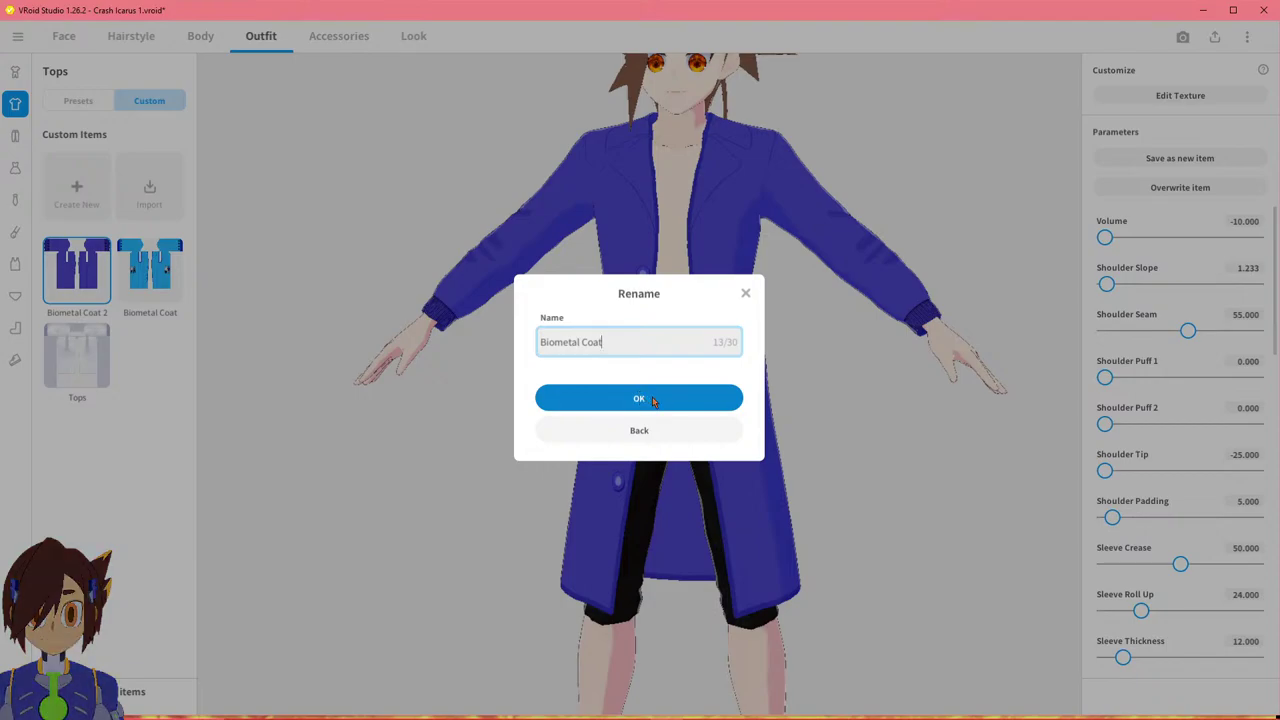
pyautogui.click(652, 397)
pyautogui.rightClick(140, 288)
pyautogui.click(200, 290)
pyautogui.click(657, 350)
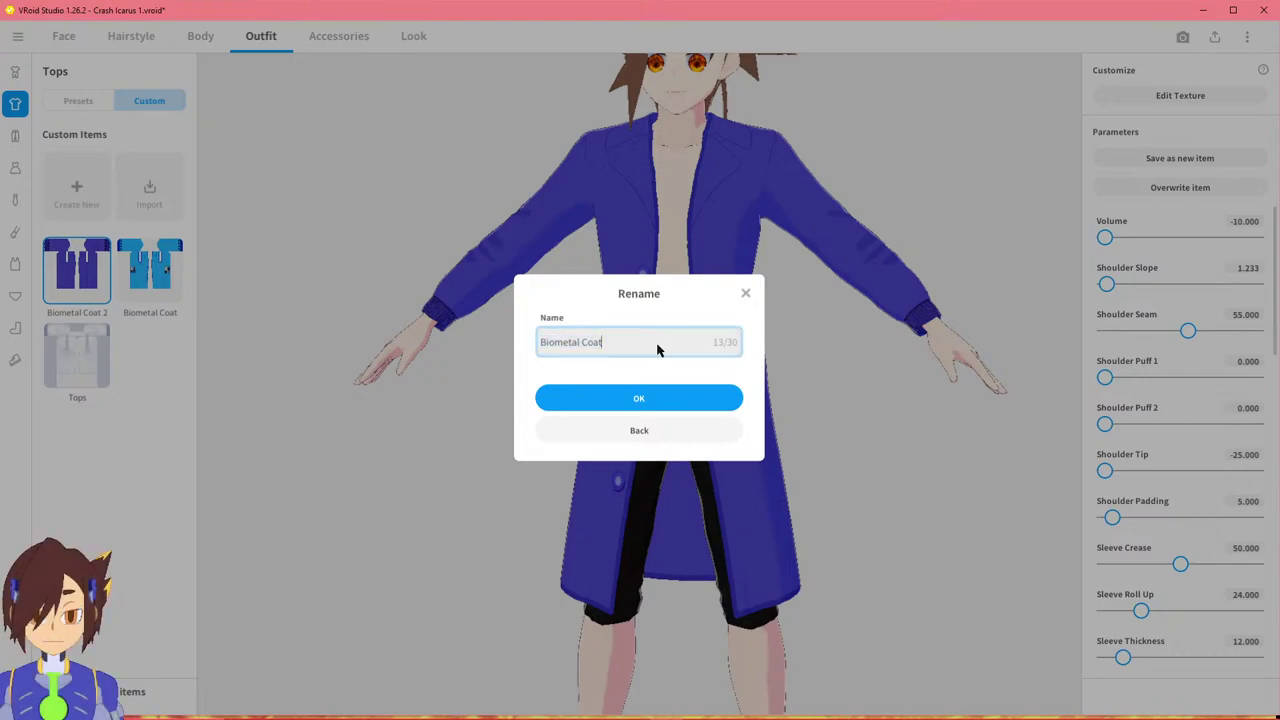
pyautogui.write('W')
pyautogui.click(689, 395)
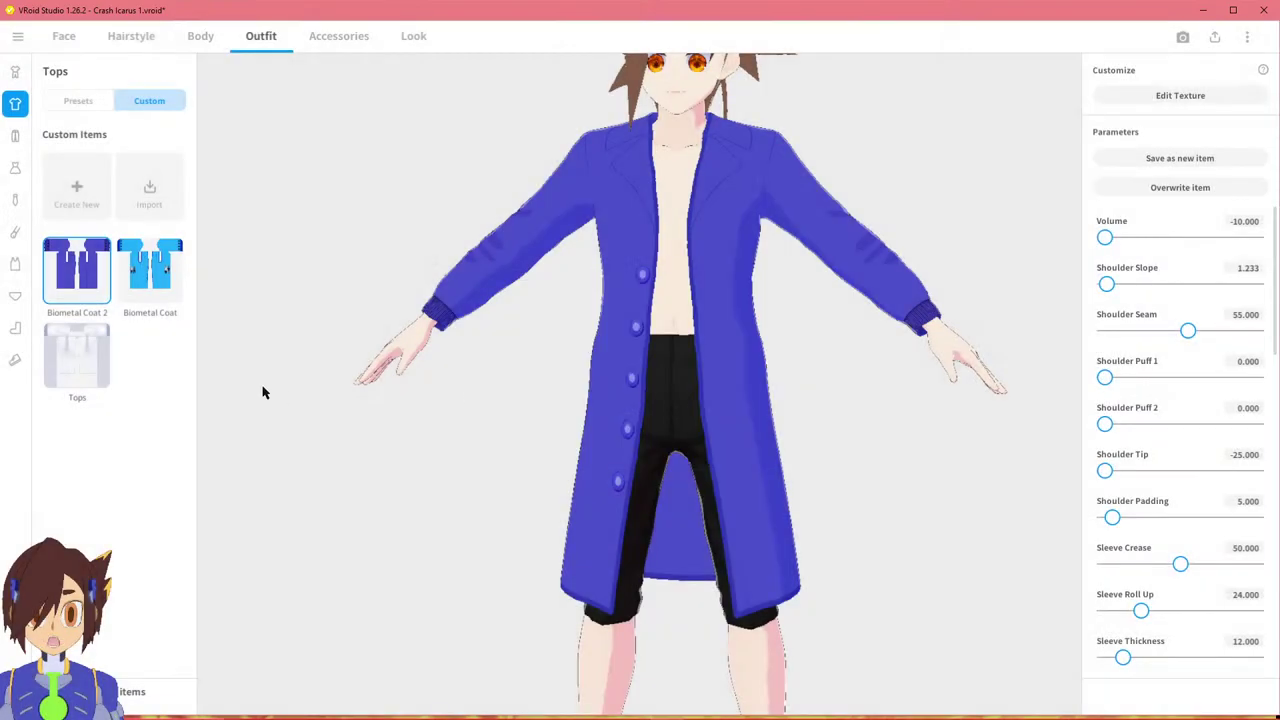
# Rename the dark blue custom coat "Biometal Coat 2" as "Biometal Coat 1".
pyautogui.rightClick(60, 270)
pyautogui.click(109, 274)
pyautogui.rightClick(150, 285)
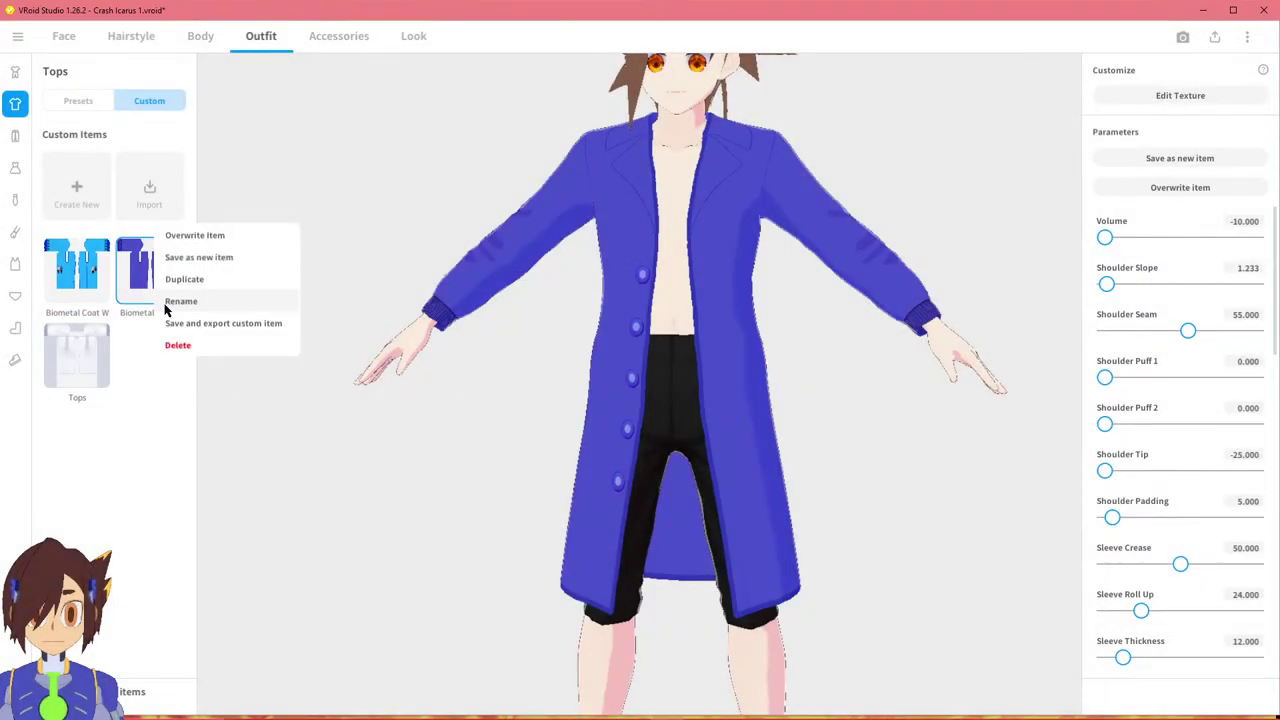
pyautogui.click(200, 297)
pyautogui.click(655, 347)
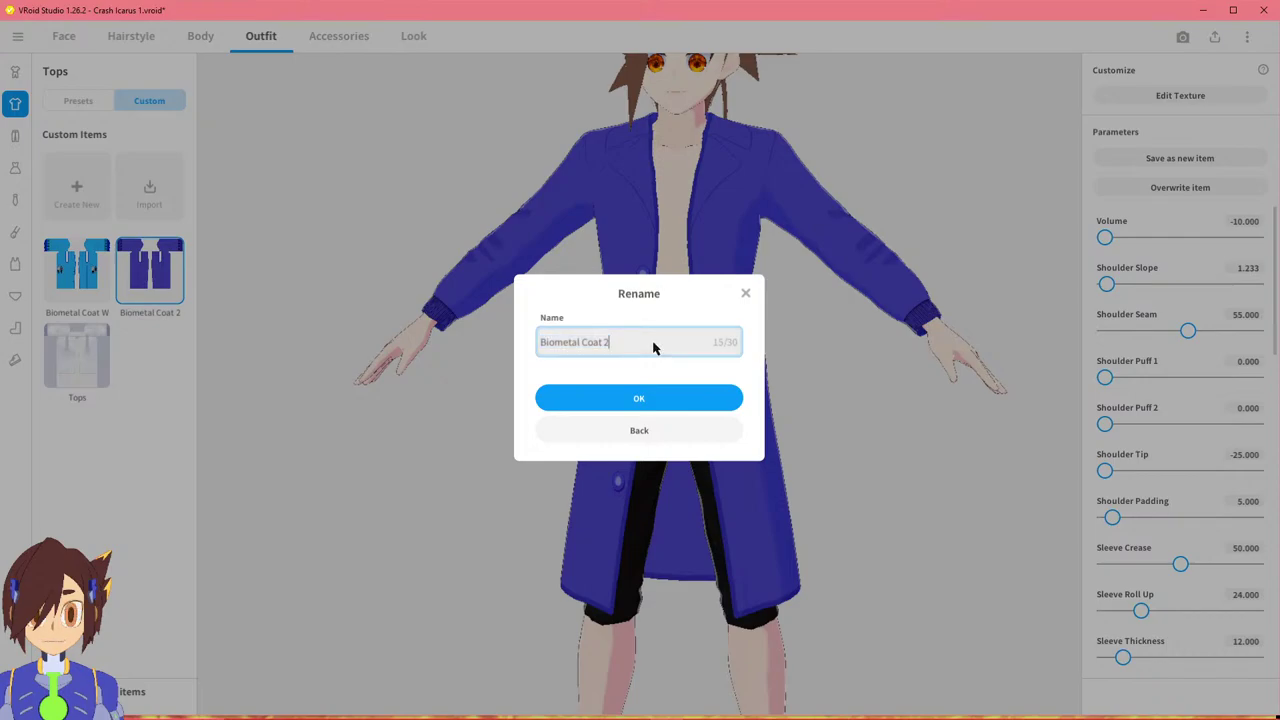
pyautogui.click(658, 393)
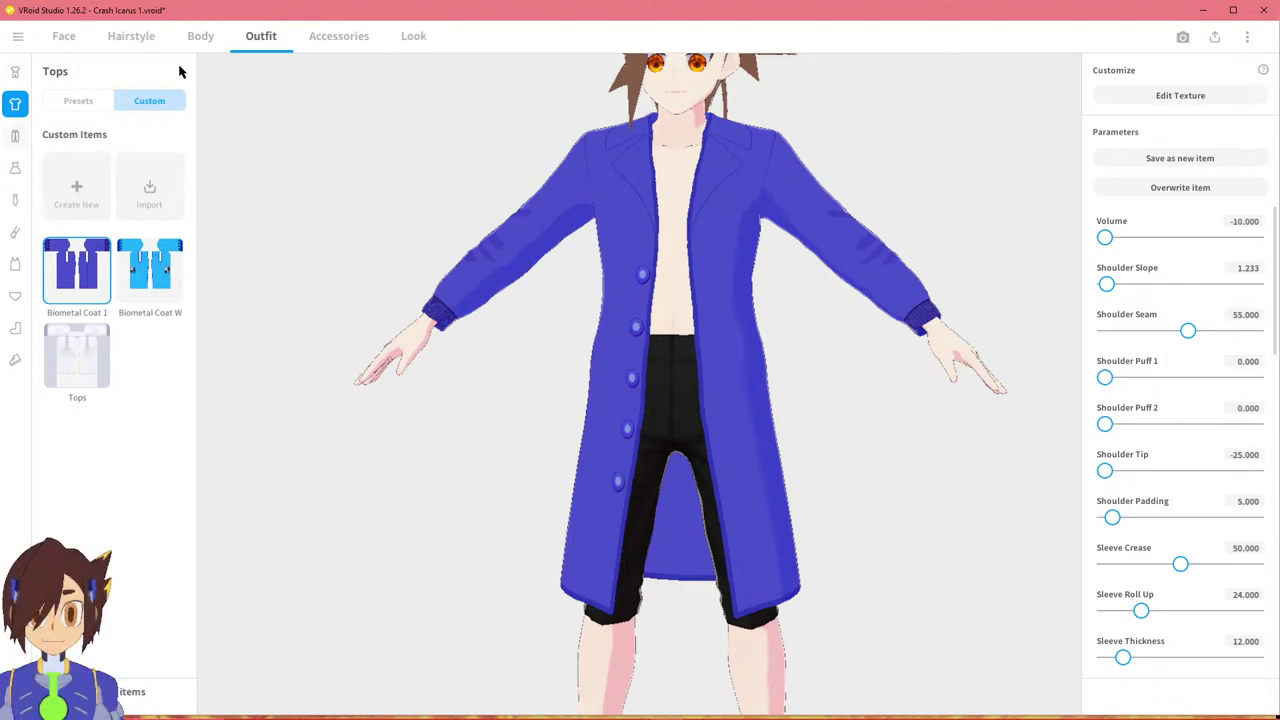
# Open the whole-body skin texture for editing and frame the model's chest.
pyautogui.click(200, 38)
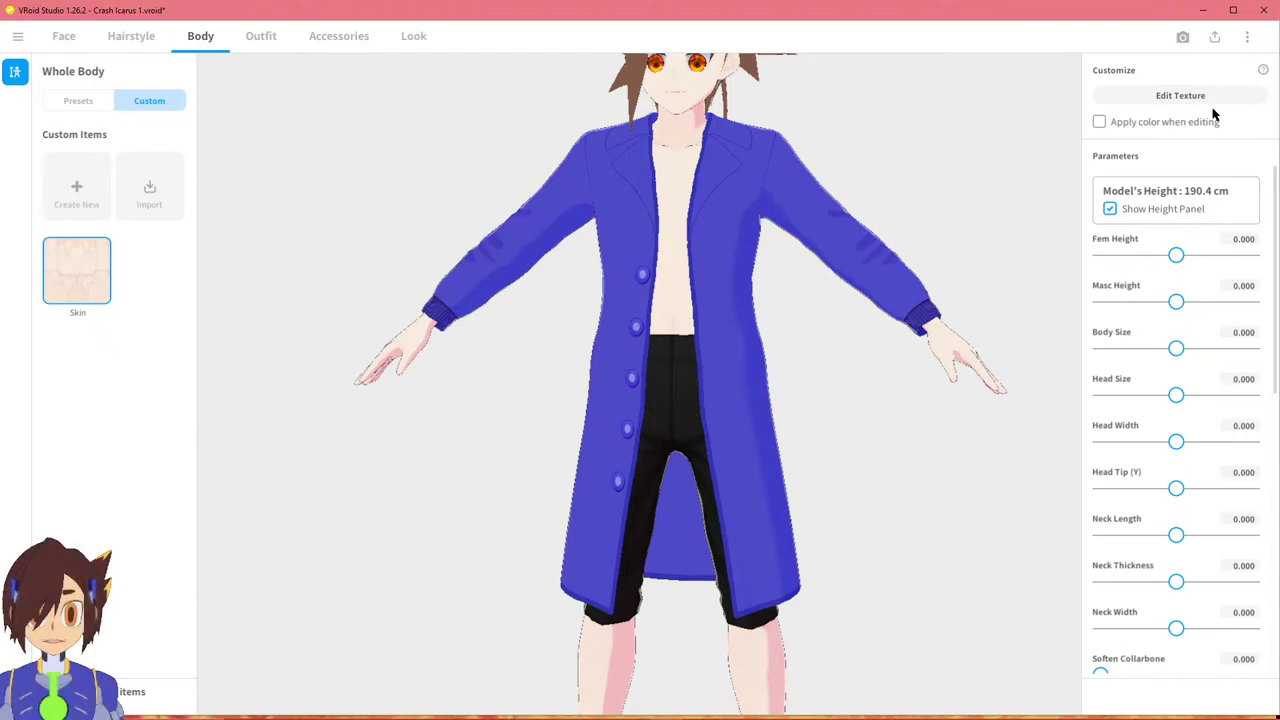
pyautogui.moveTo(877, 237); pyautogui.dragTo(814, 265, button='middle')
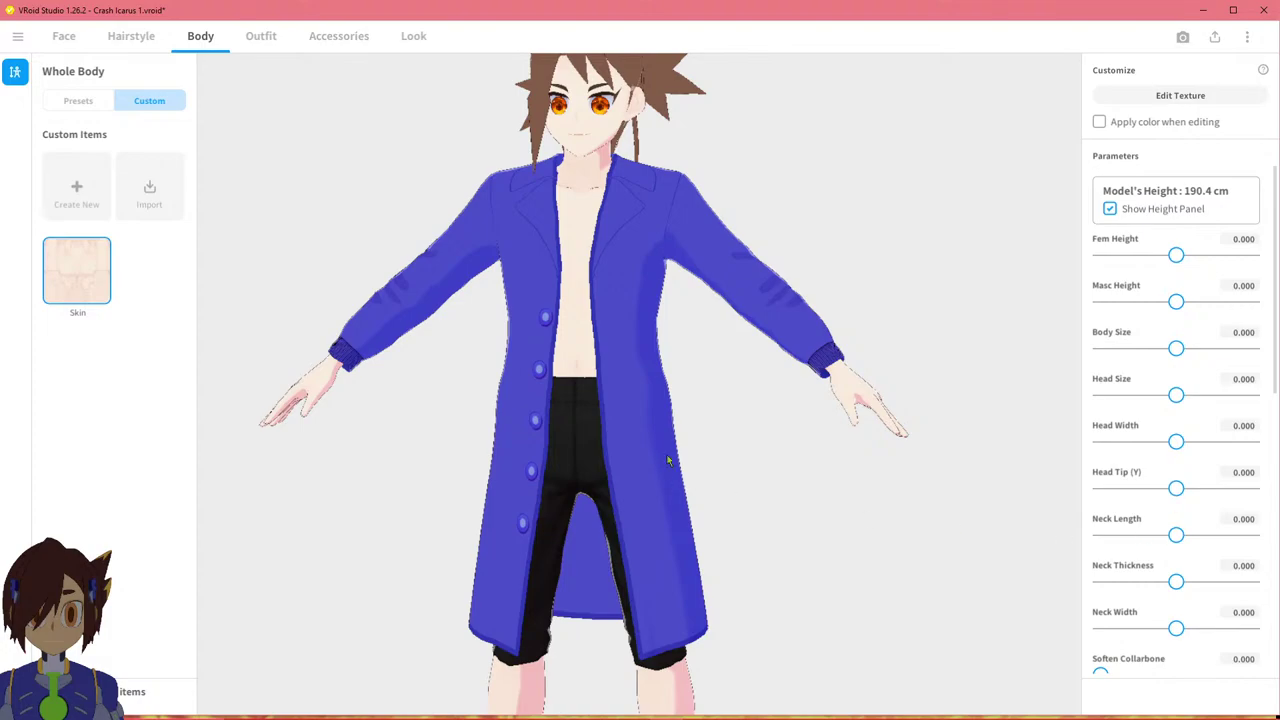
pyautogui.scroll(-4, 675, 445)
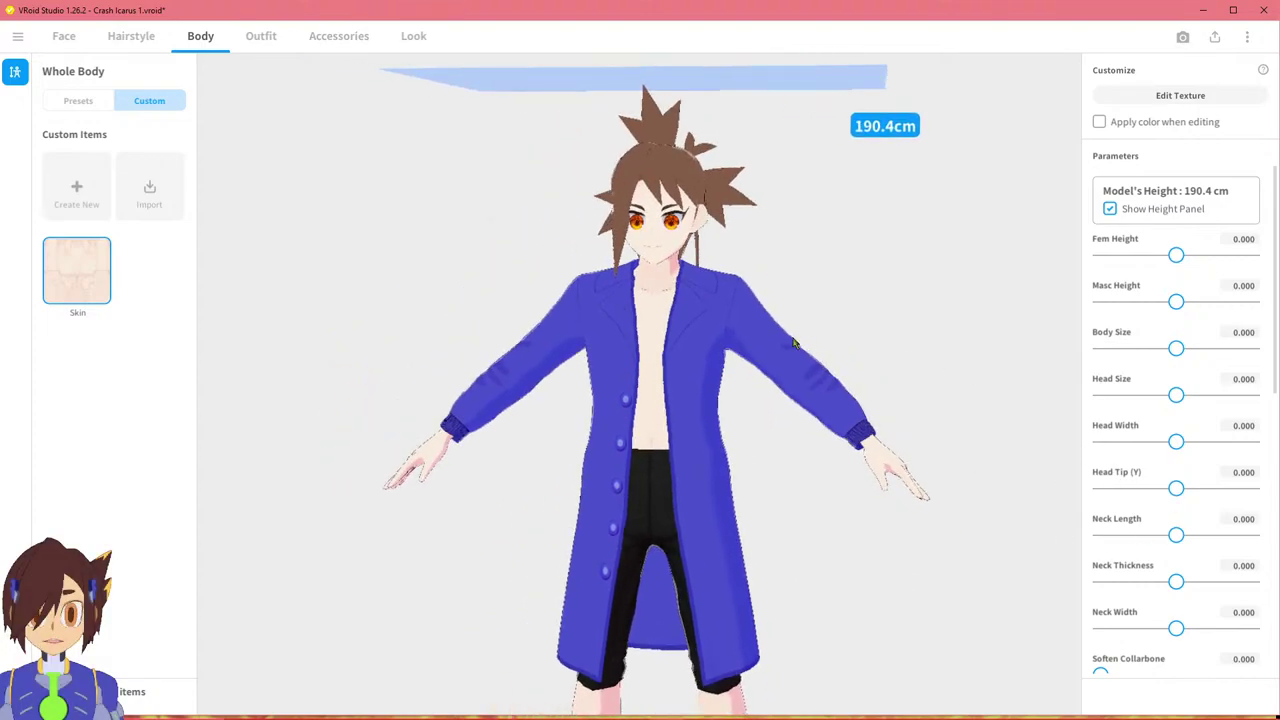
pyautogui.scroll(5, 740, 383)
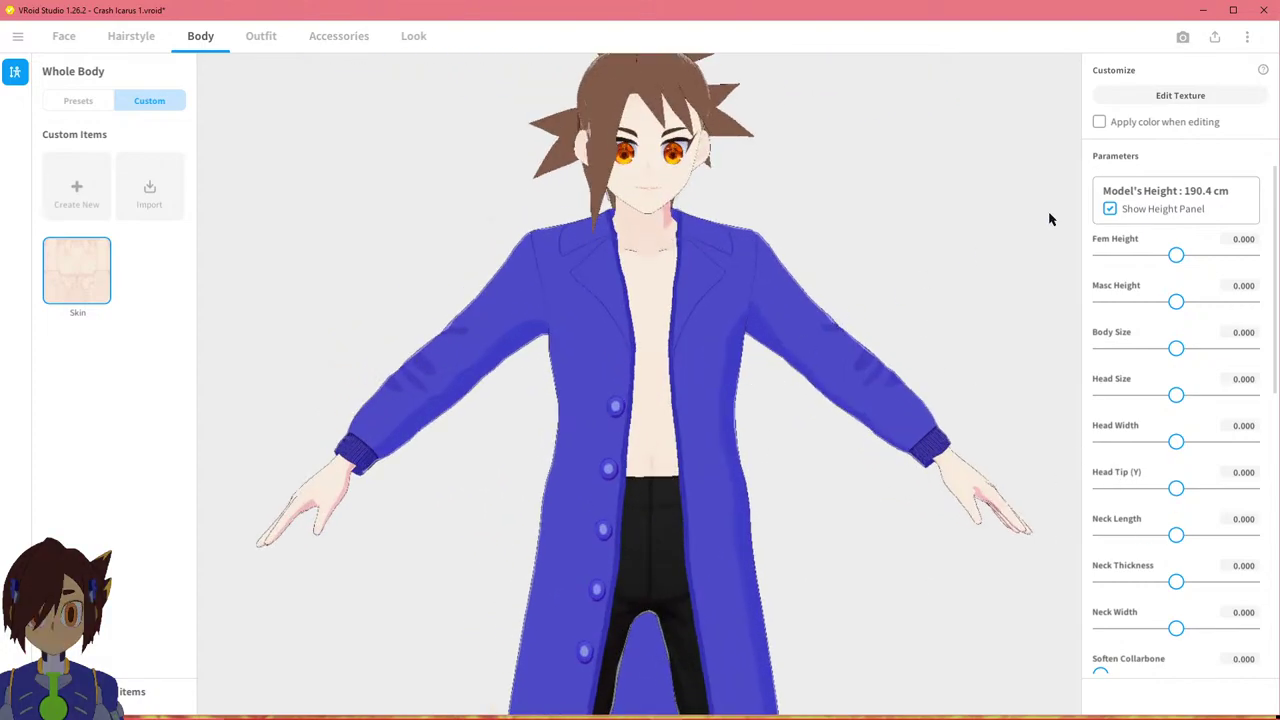
pyautogui.click(1163, 100)
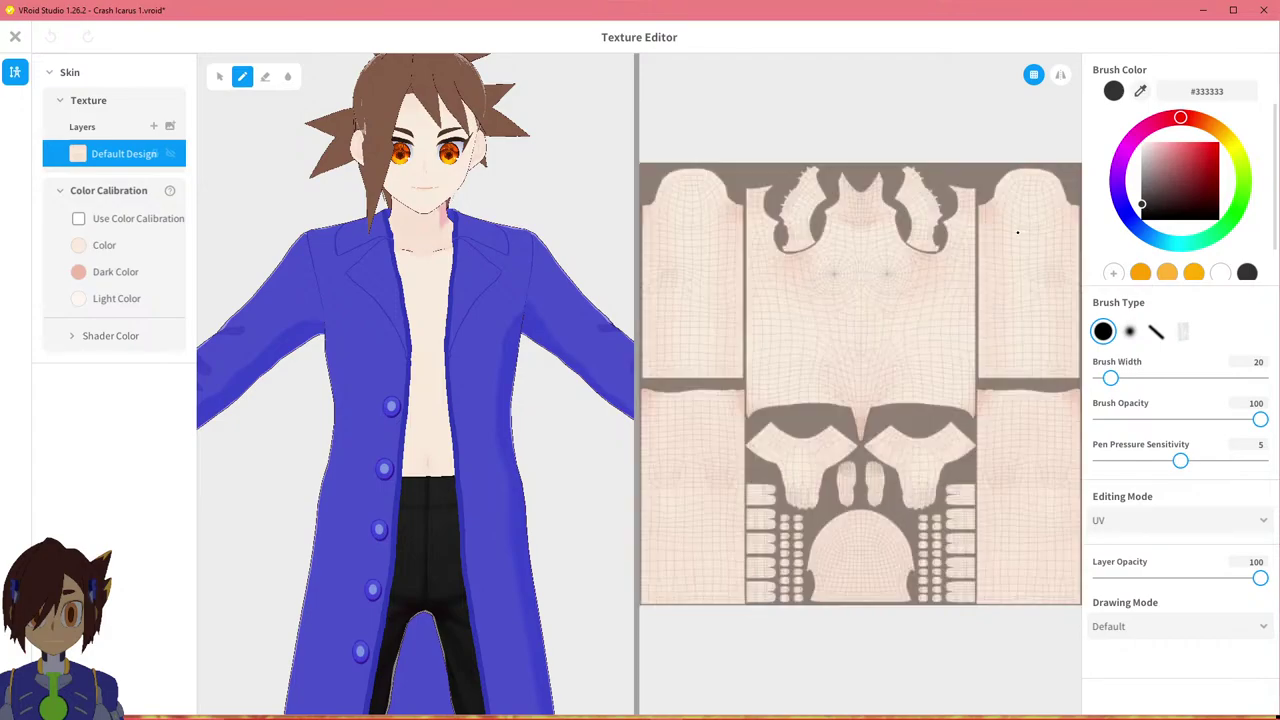
pyautogui.moveTo(579, 284)
pyautogui.mouseDown(button='middle')
pyautogui.moveTo(597, 278)
pyautogui.moveTo(628, 313)
pyautogui.mouseUp(button='middle')
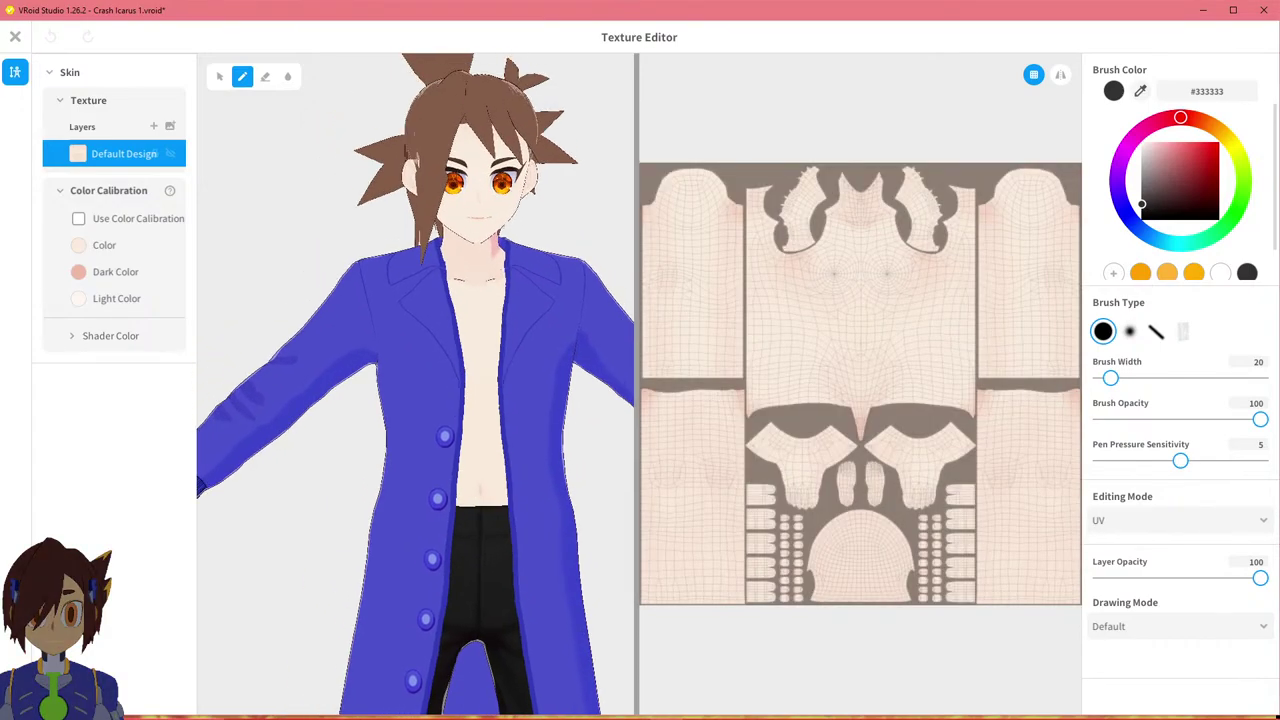
pyautogui.moveTo(519, 288); pyautogui.dragTo(542, 285, button='right')
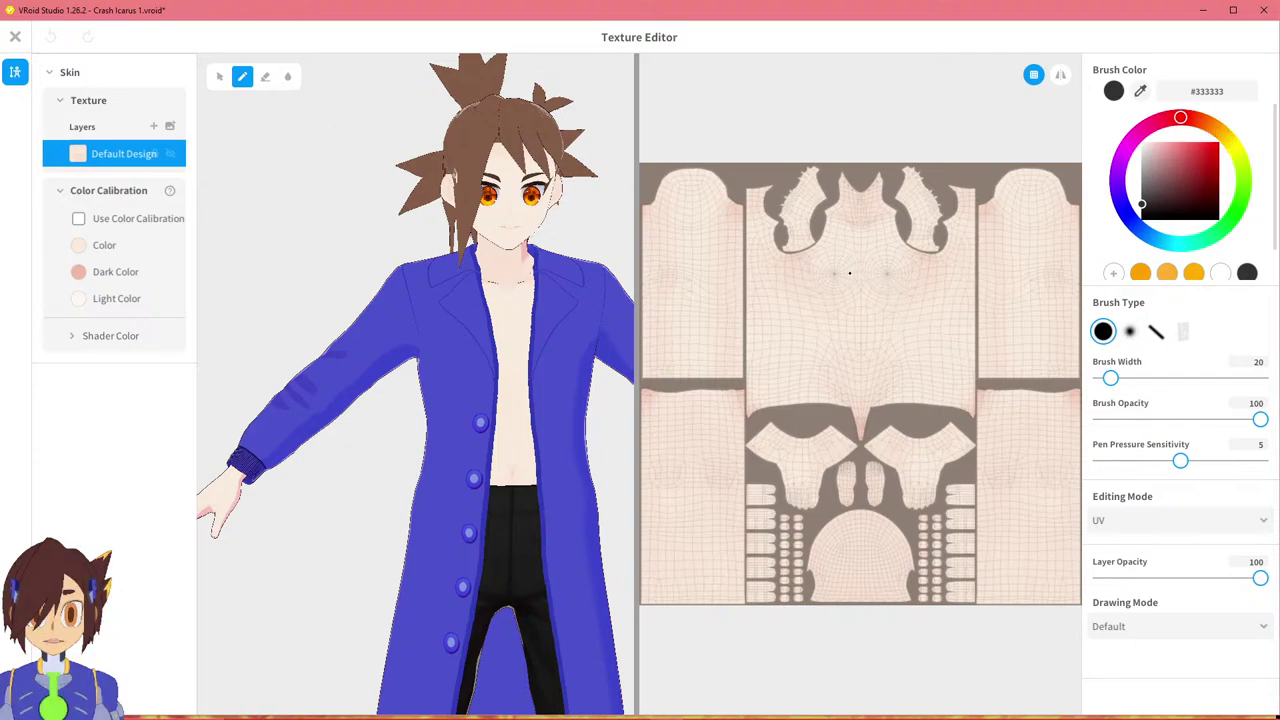
# Try a red #FF0000 stroke across the chest of the skin texture, undo it, and close the texture editor without saving.
pyautogui.click(1218, 142)
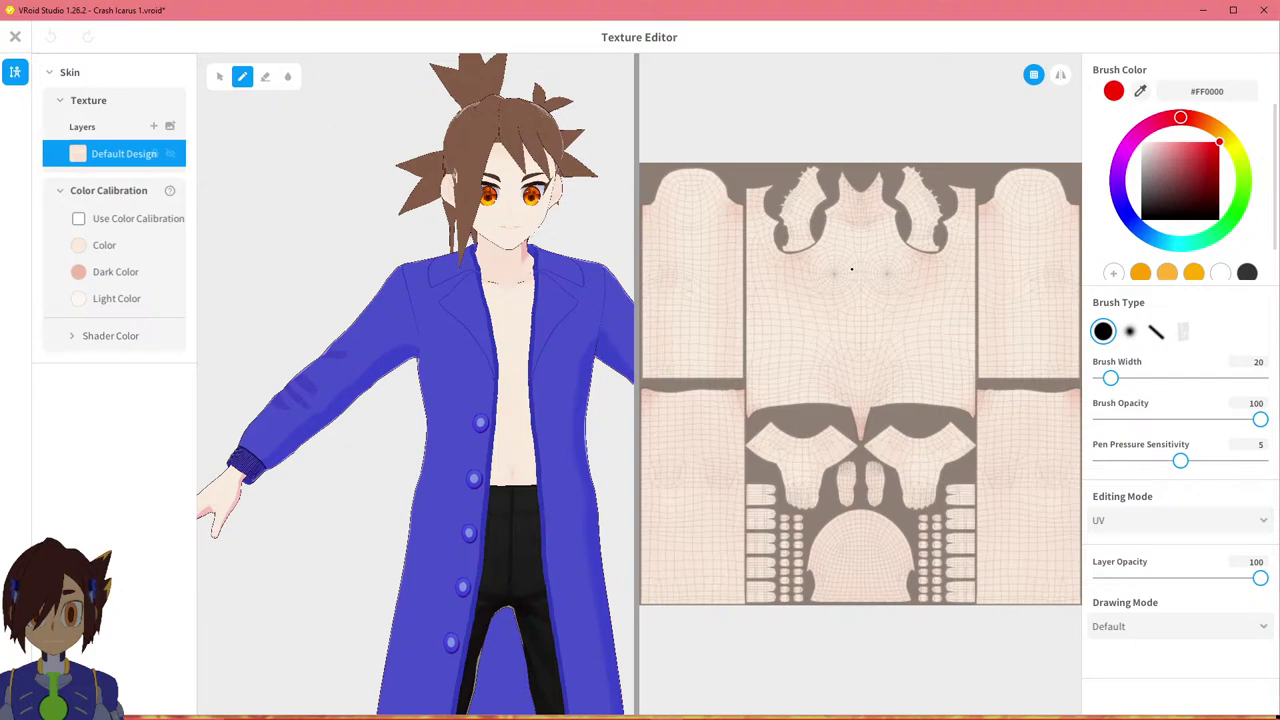
pyautogui.moveTo(823, 273); pyautogui.dragTo(872, 273)
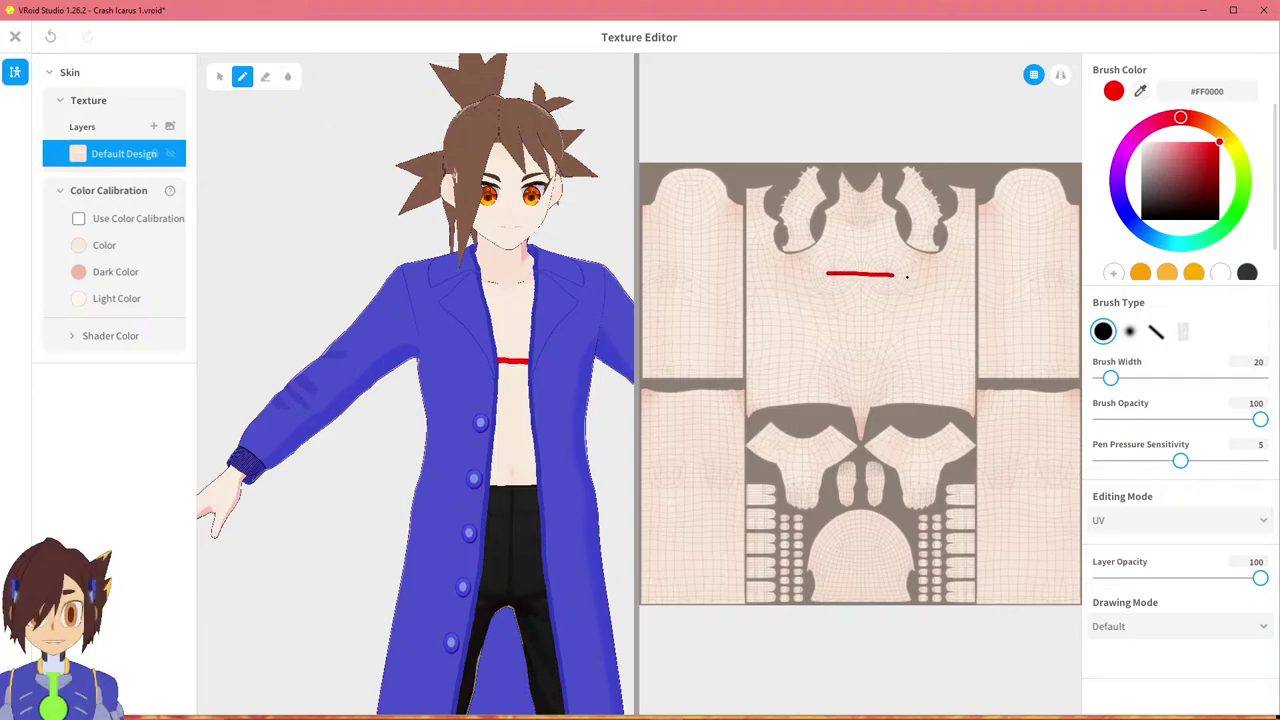
pyautogui.hotkey('ctrl', 'z')
pyautogui.click(16, 38)
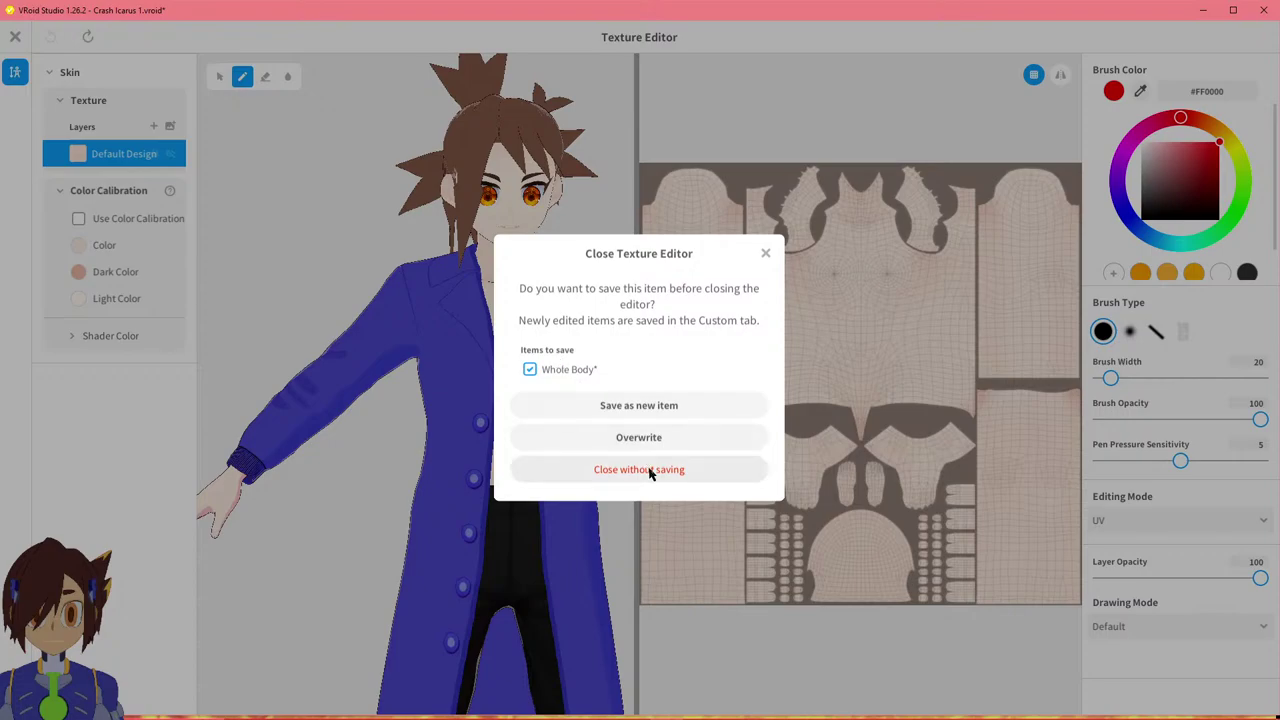
pyautogui.click(727, 444)
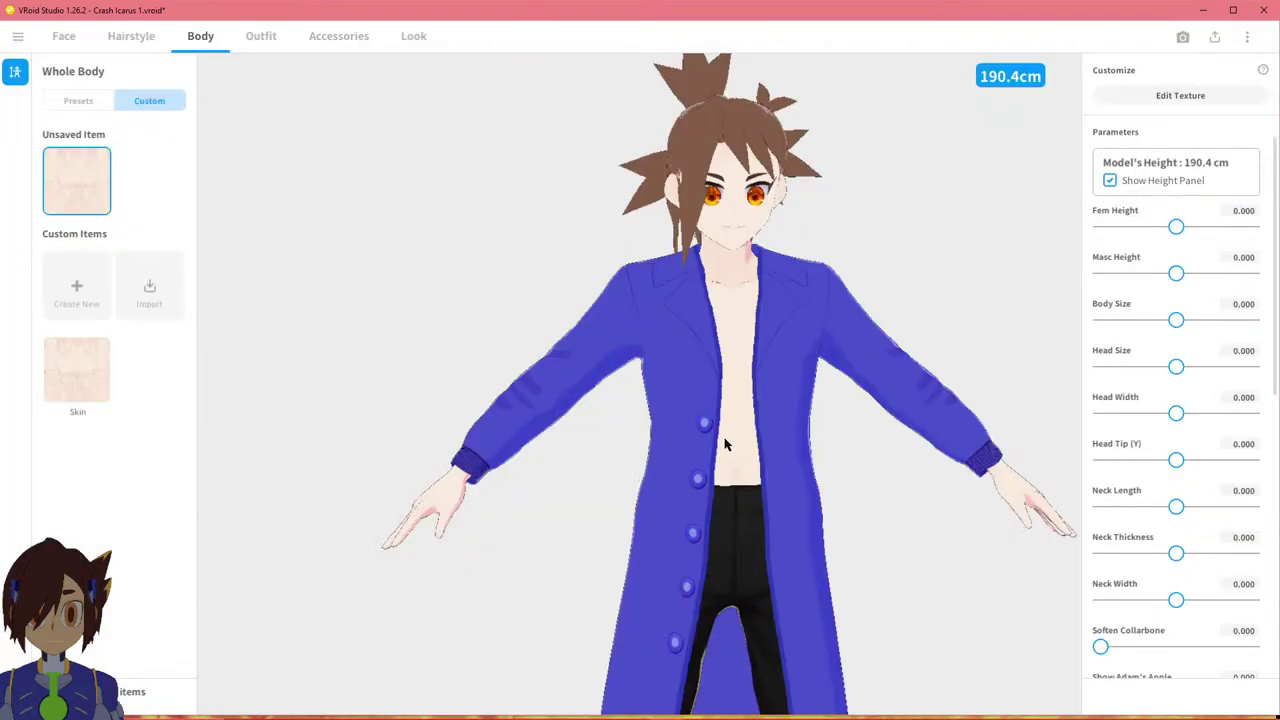
# Look through the Whole Sets outfit presets.
pyautogui.click(259, 36)
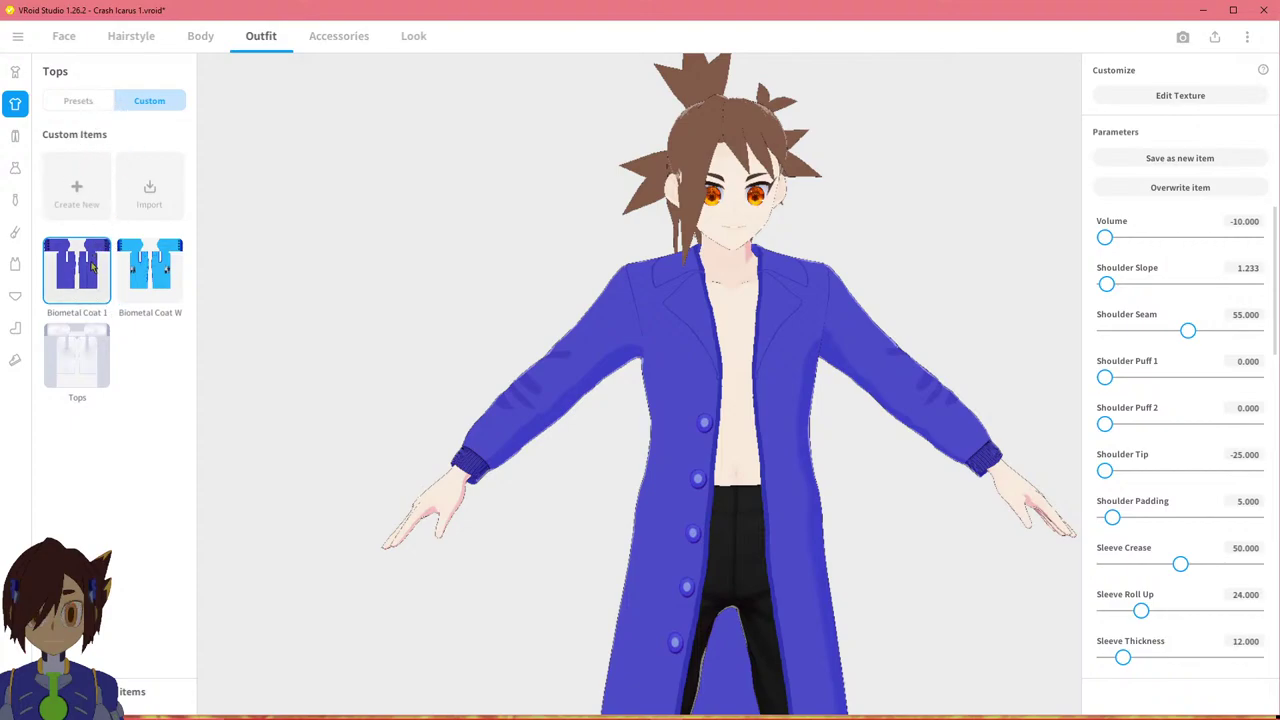
pyautogui.click(15, 72)
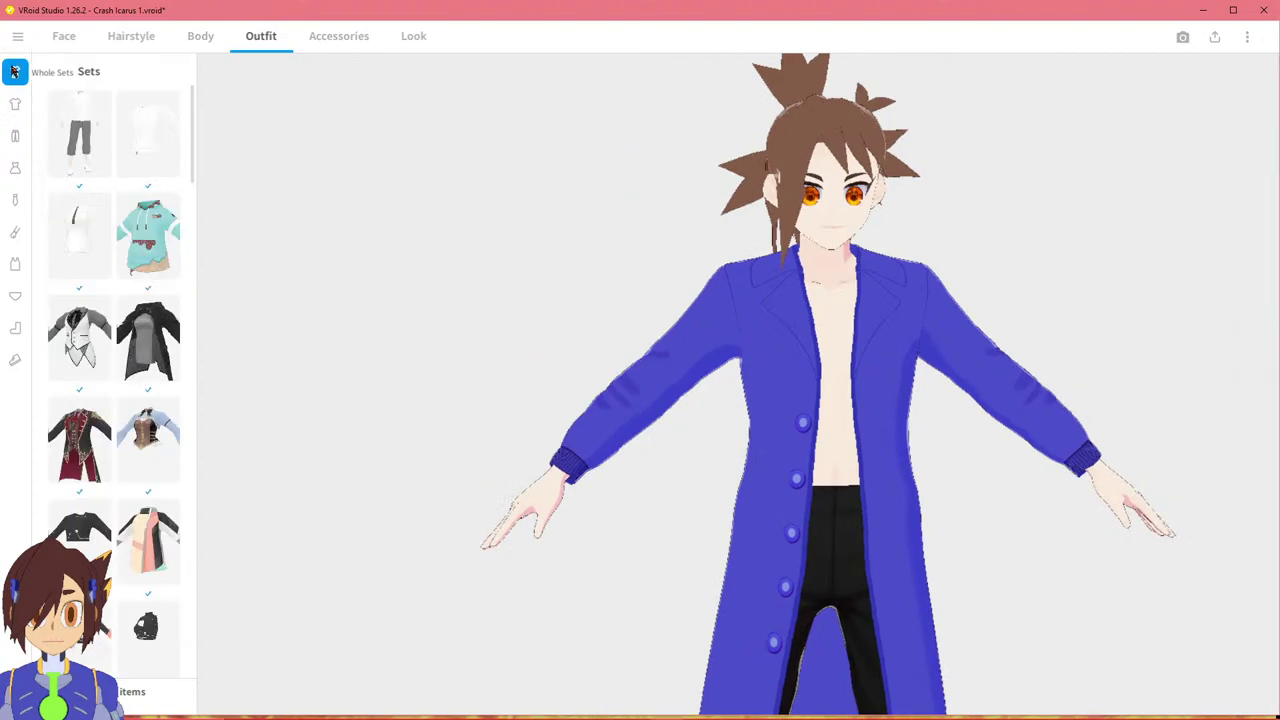
pyautogui.scroll(-10, 112, 238)
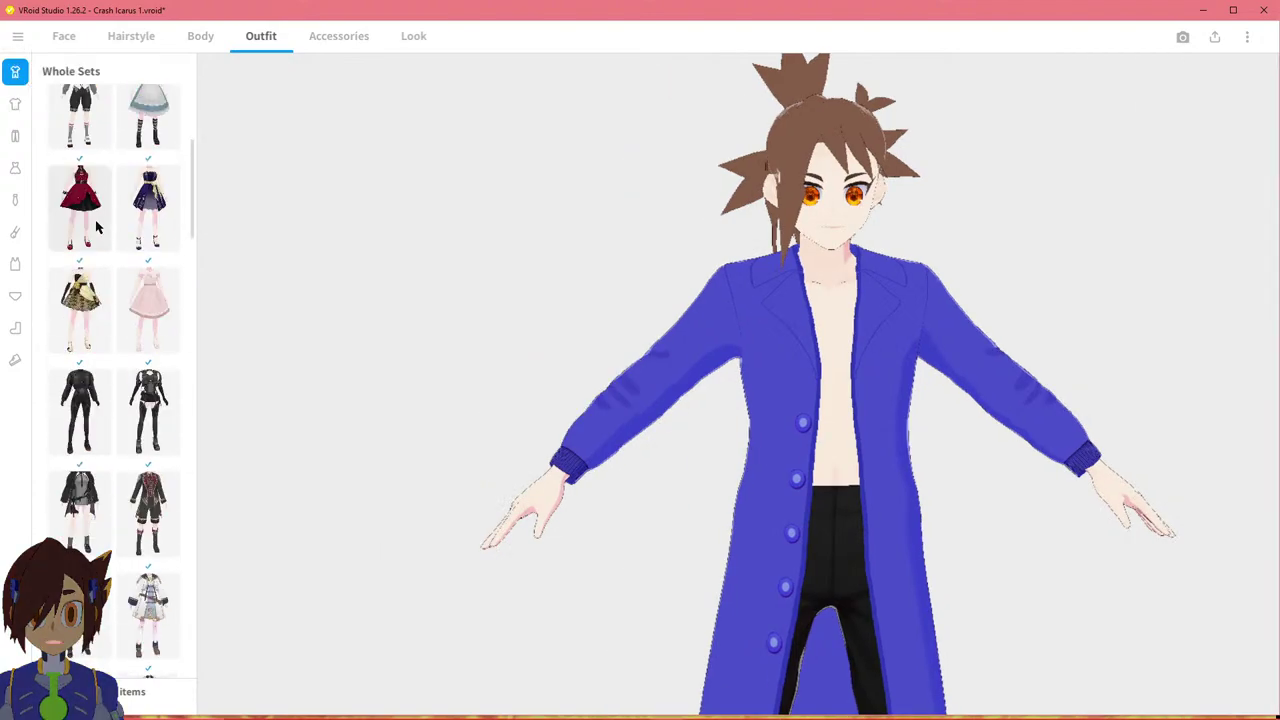
pyautogui.scroll(-6, 112, 238)
pyautogui.scroll(5, 118, 236)
pyautogui.scroll(10, 120, 277)
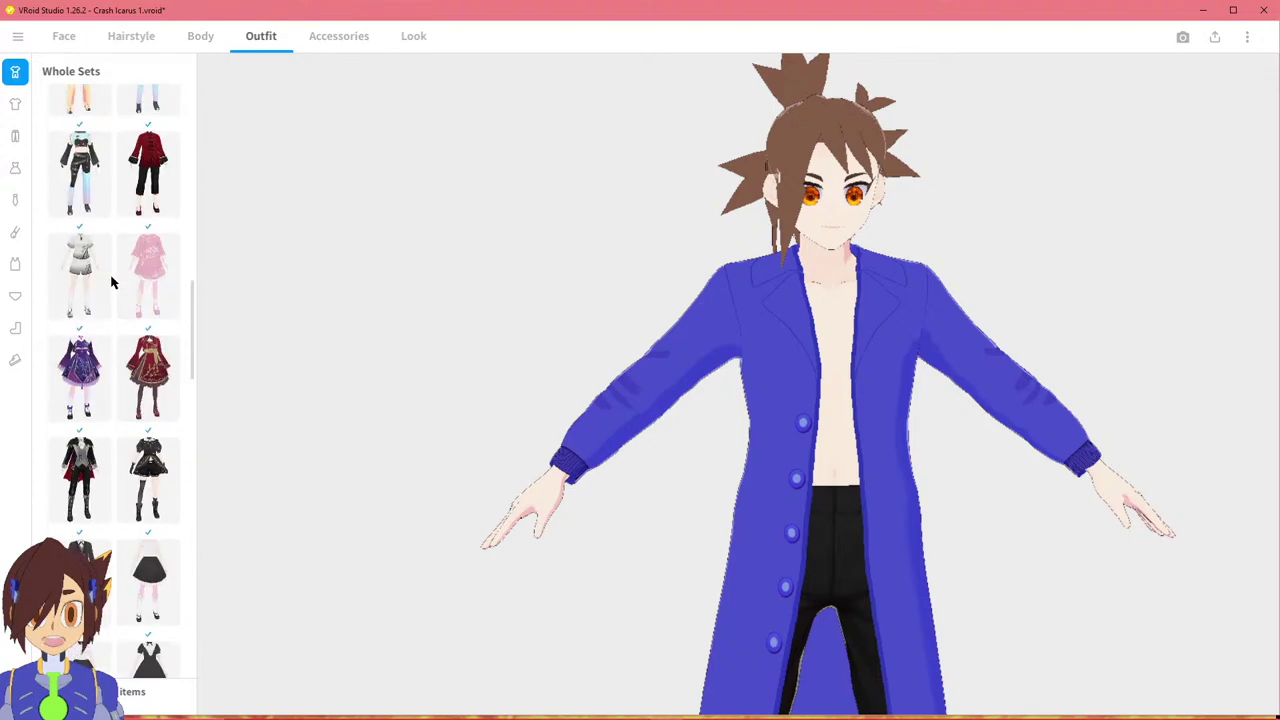
pyautogui.scroll(1, 103, 274)
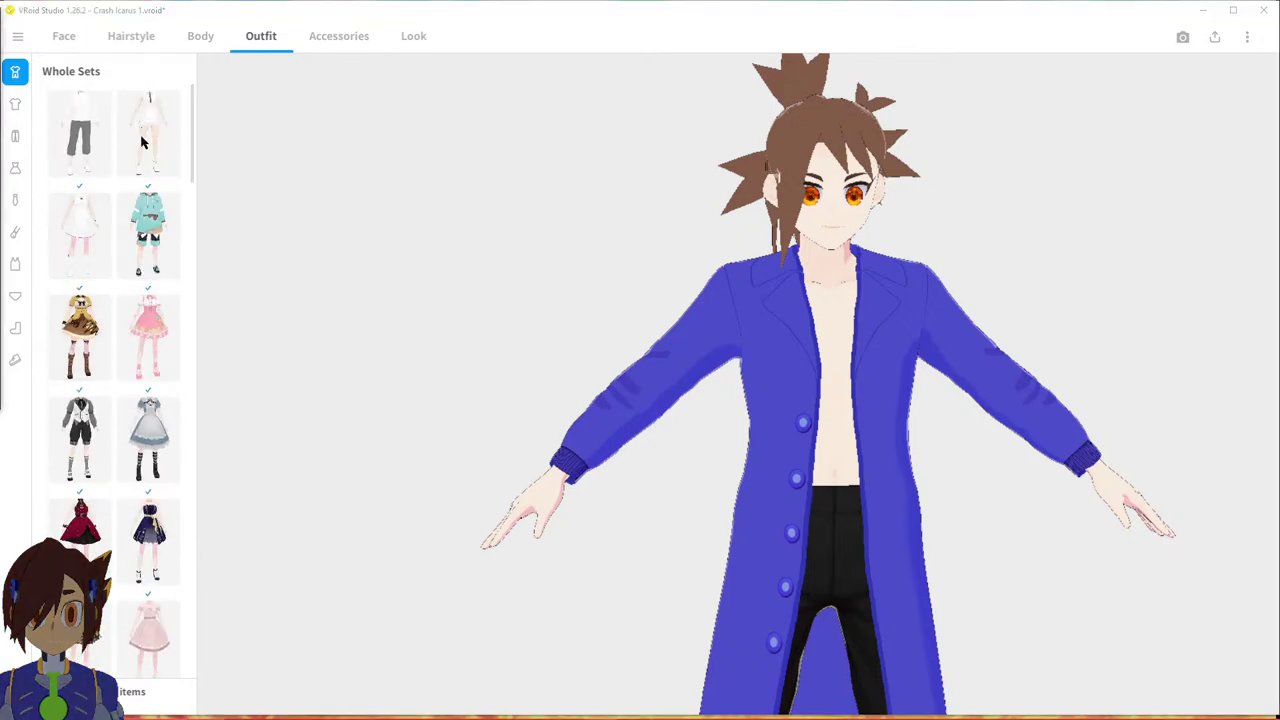
# Create a new custom top from the Bolero Jacket template.
pyautogui.click(15, 104)
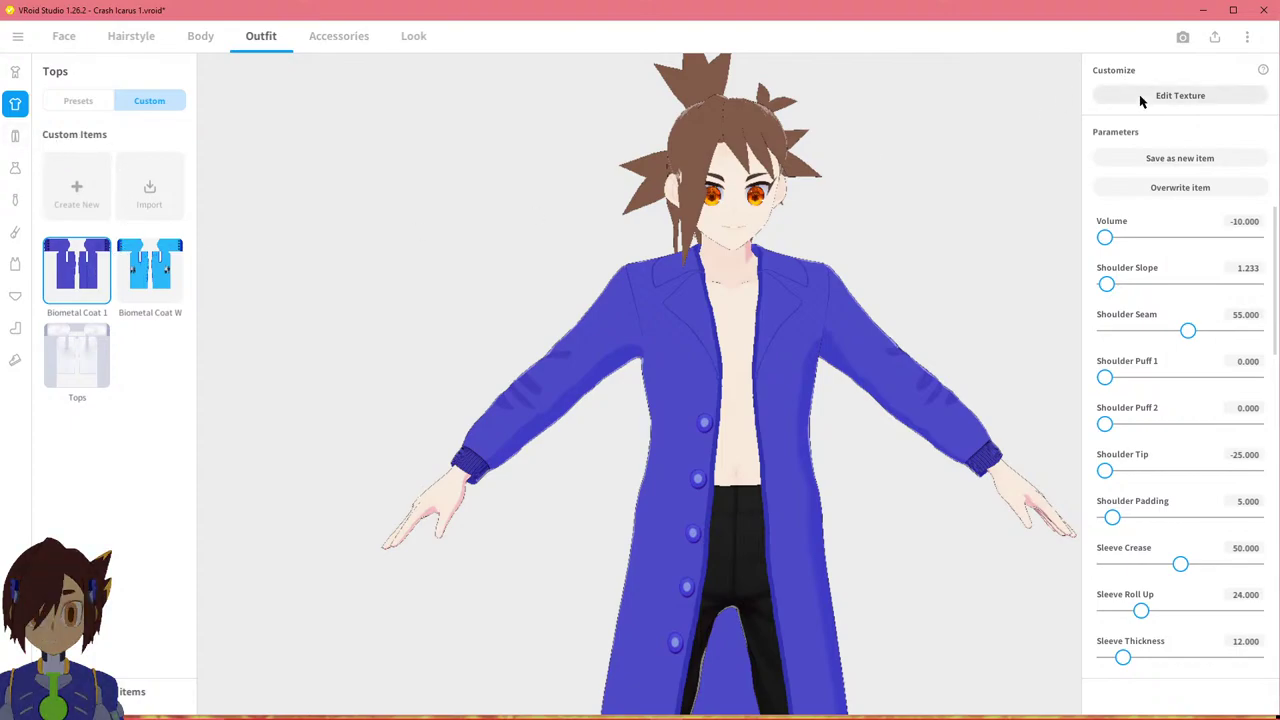
pyautogui.click(82, 204)
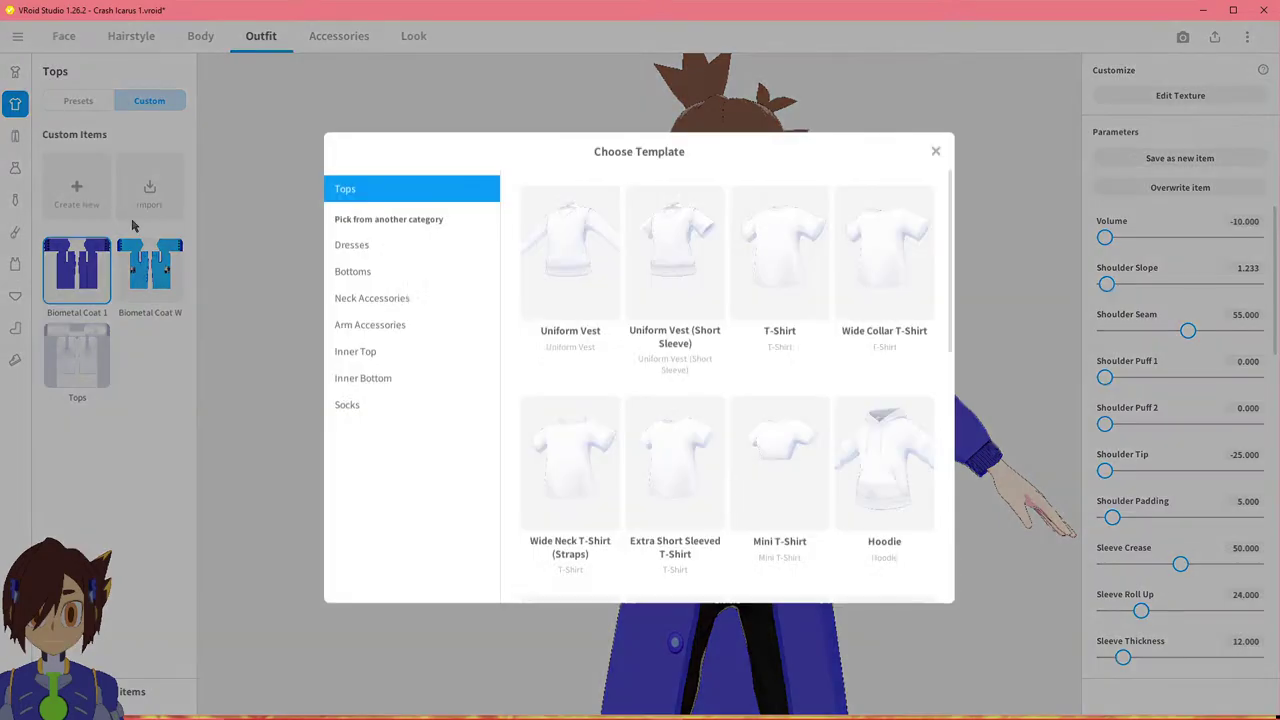
pyautogui.scroll(-6, 615, 305)
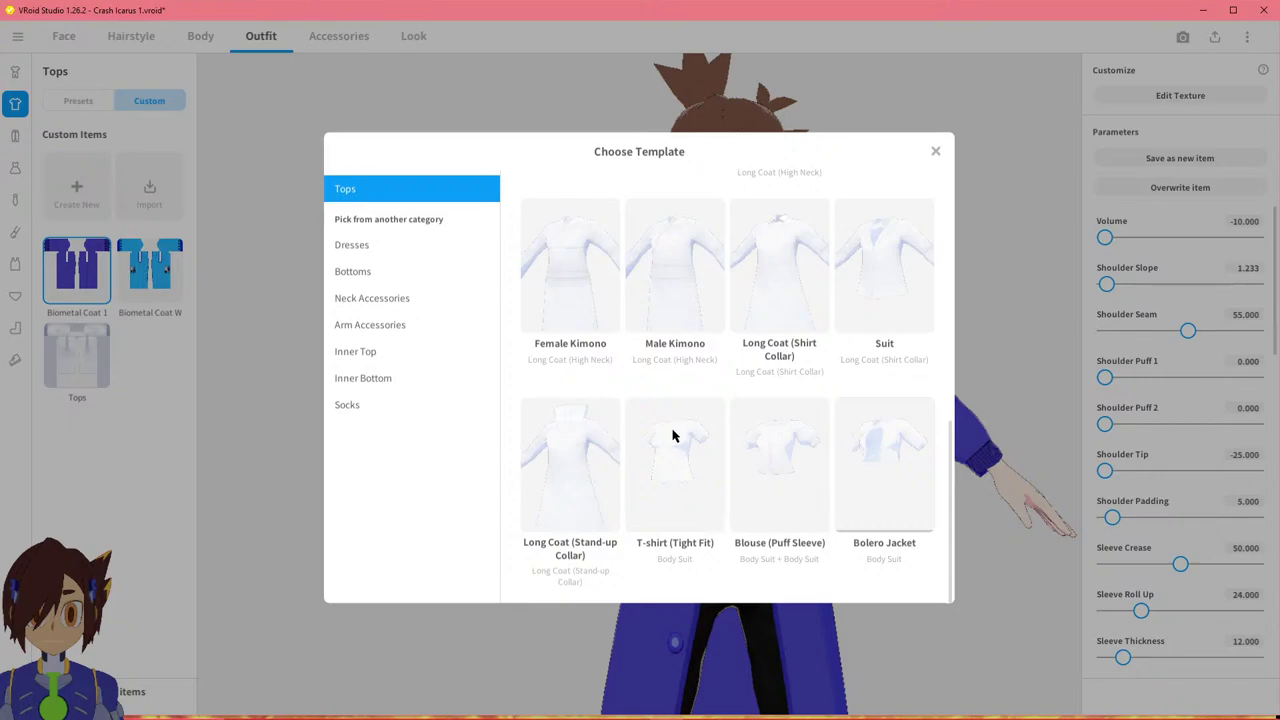
pyautogui.click(906, 506)
pyautogui.moveTo(767, 462)
pyautogui.mouseDown(button='right')
pyautogui.moveTo(703, 466)
pyautogui.moveTo(763, 469)
pyautogui.mouseUp(button='right')
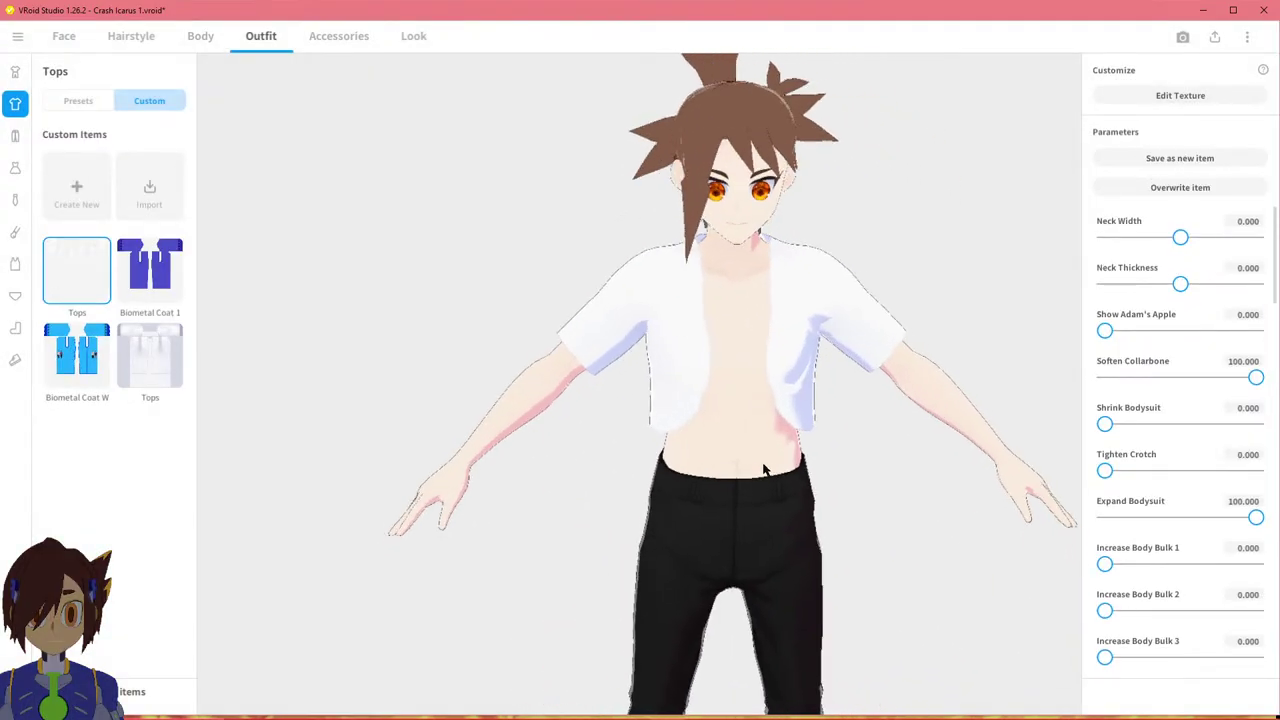
# Rename the new bolero jacket item as "None".
pyautogui.rightClick(87, 300)
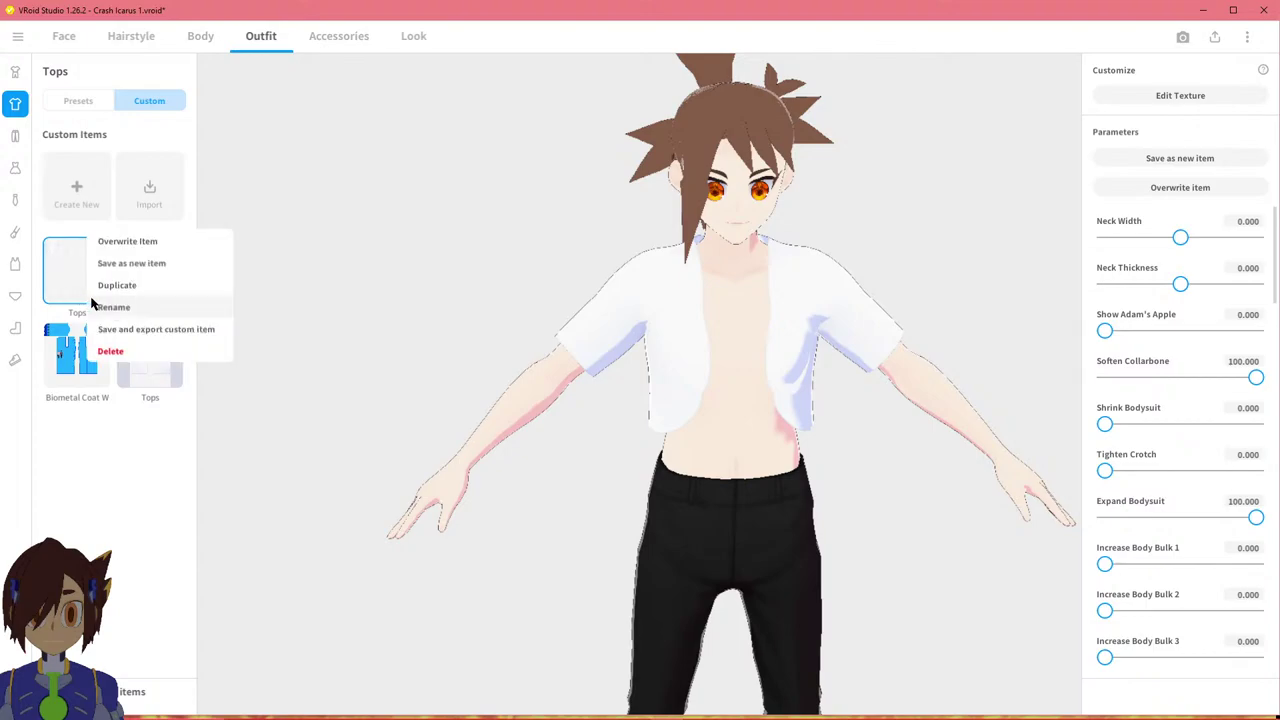
pyautogui.click(102, 307)
pyautogui.doubleClick(621, 345)
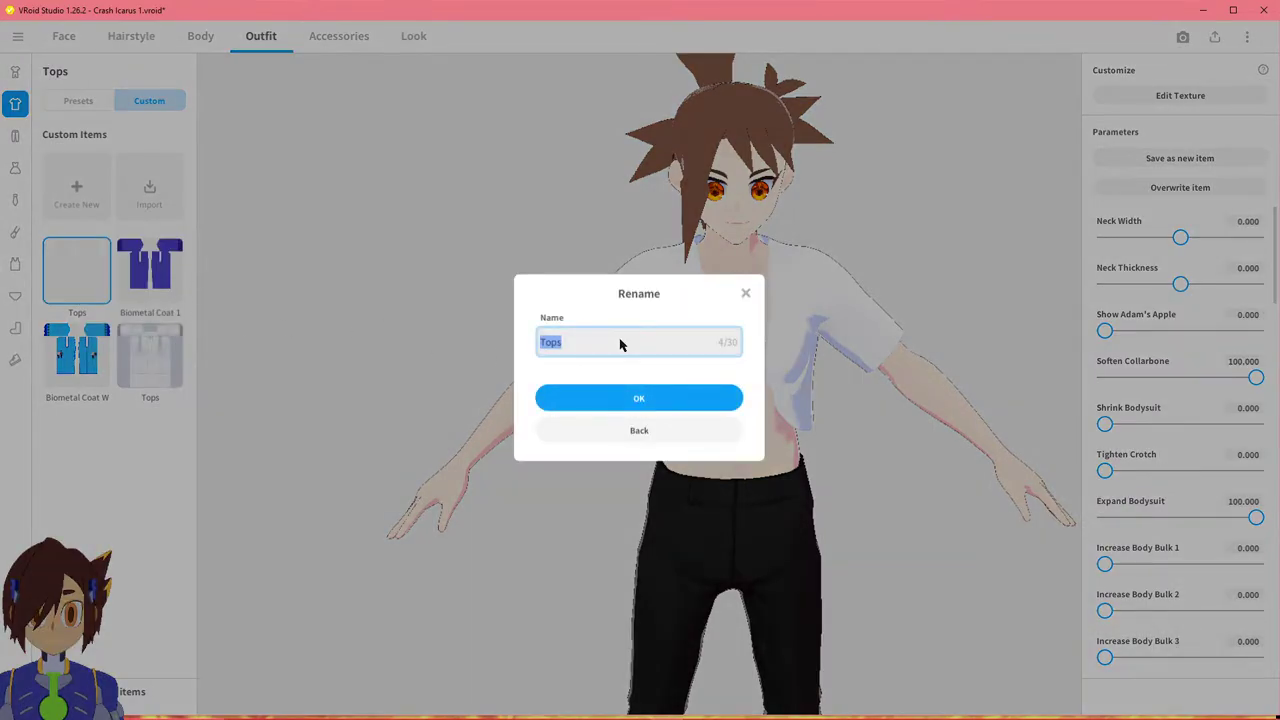
pyautogui.write('None')
pyautogui.click(626, 397)
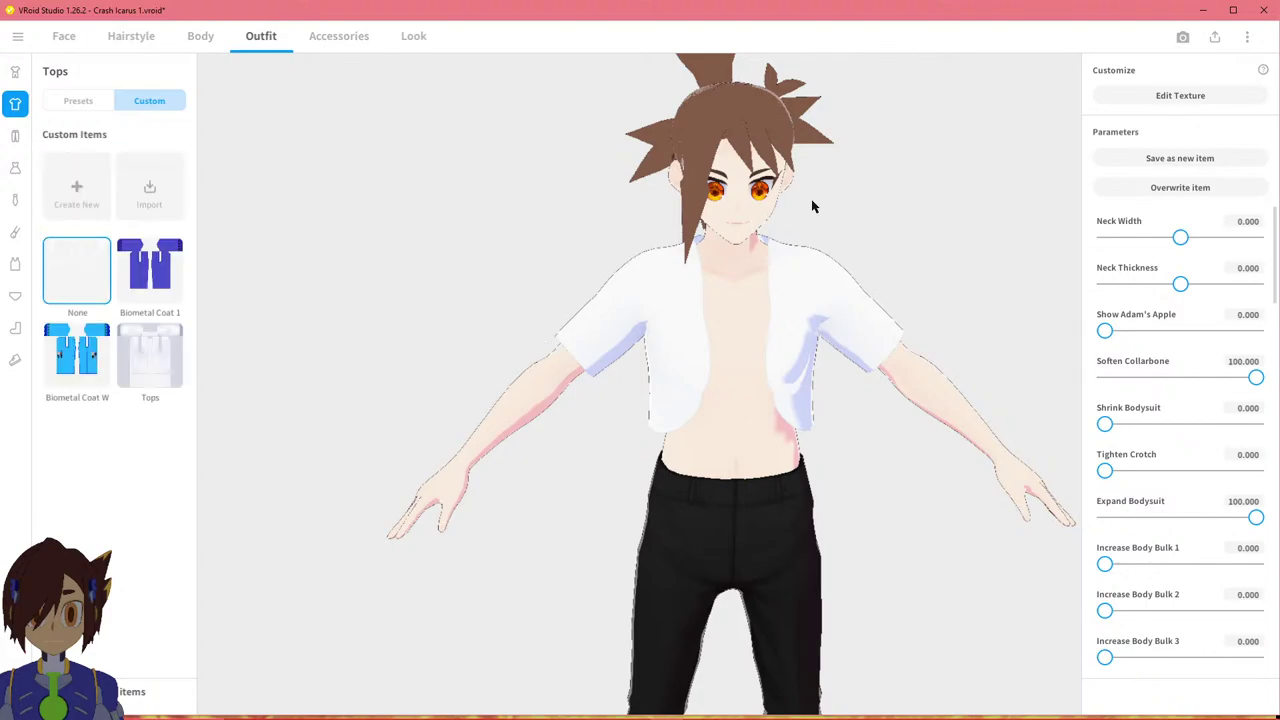
# Erase the white jacket from the None top's body suit texture with the eraser at brush width 243.
pyautogui.click(1137, 100)
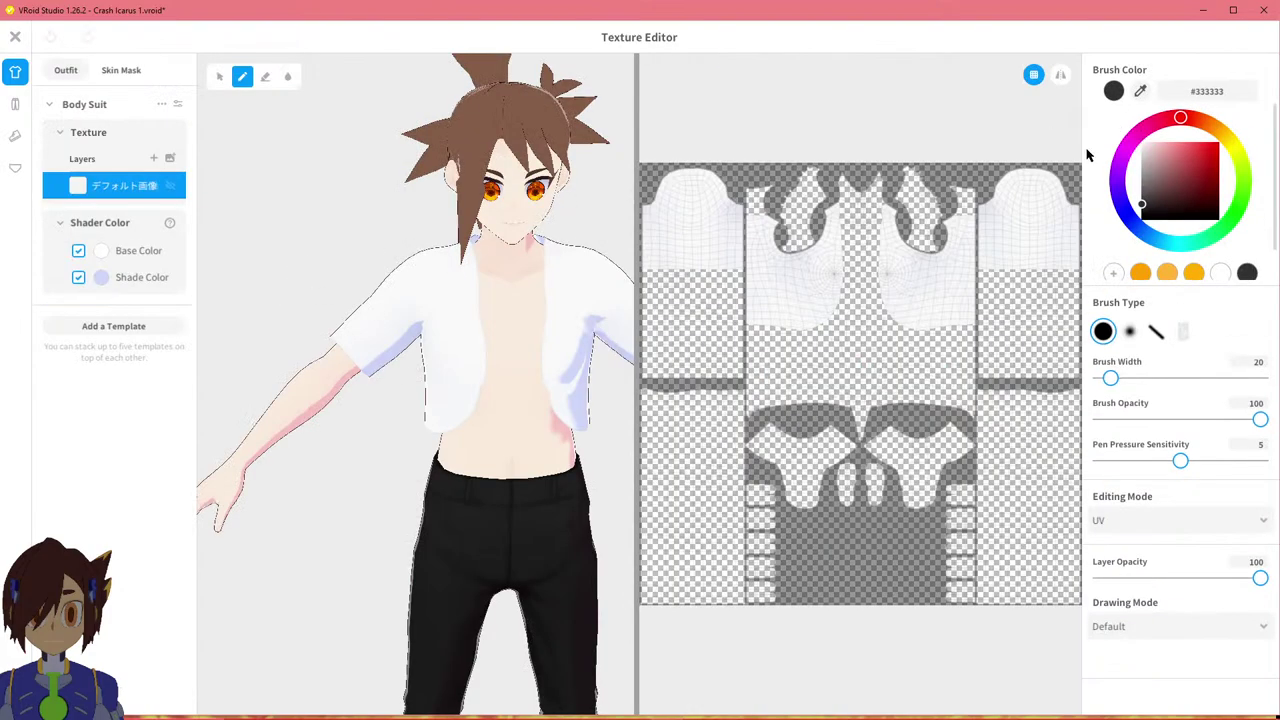
pyautogui.moveTo(1110, 379); pyautogui.dragTo(1168, 379)
pyautogui.click(265, 76)
pyautogui.moveTo(1166, 379); pyautogui.dragTo(1230, 378)
pyautogui.moveTo(989, 323)
pyautogui.mouseDown()
pyautogui.moveTo(889, 374)
pyautogui.moveTo(972, 236)
pyautogui.moveTo(951, 194)
pyautogui.moveTo(714, 317)
pyautogui.moveTo(754, 243)
pyautogui.moveTo(646, 243)
pyautogui.moveTo(1011, 189)
pyautogui.moveTo(1060, 287)
pyautogui.mouseUp()
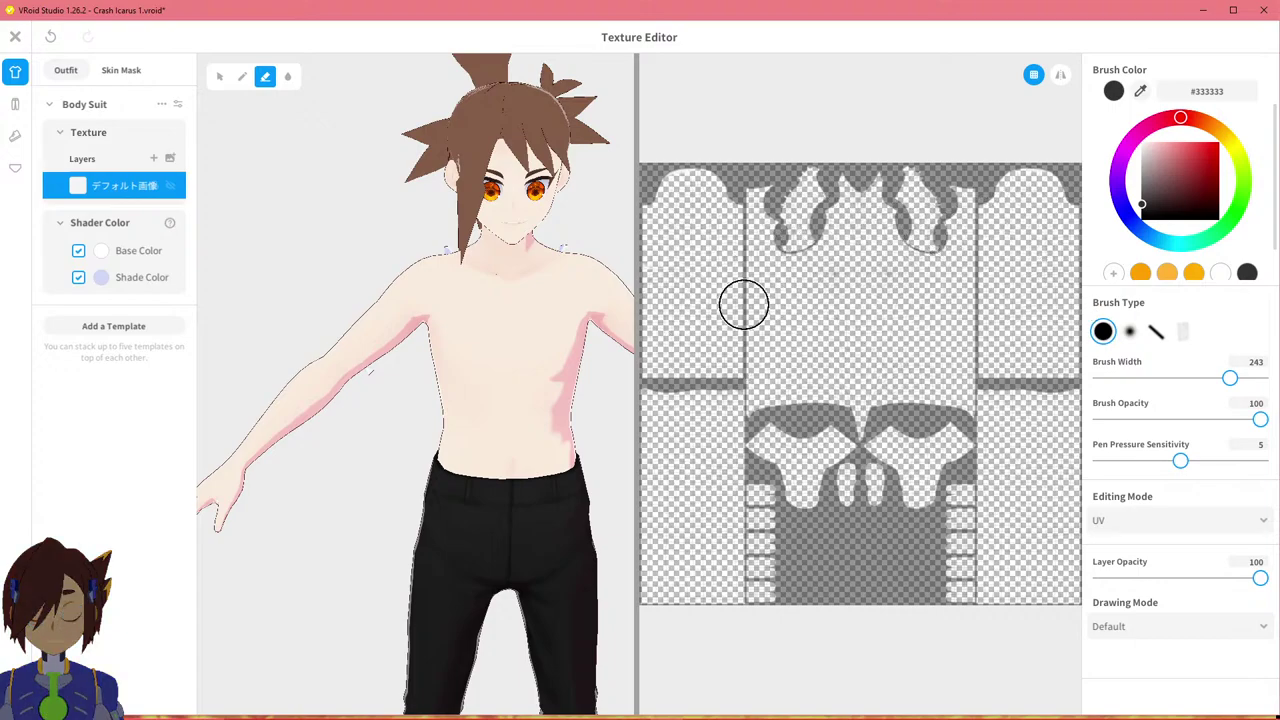
# Erase the leftover jacket specks around the model's back, shoulders and arms, checking it from all sides.
pyautogui.moveTo(514, 366)
pyautogui.mouseDown(button='right')
pyautogui.moveTo(400, 343)
pyautogui.moveTo(360, 355)
pyautogui.moveTo(371, 381)
pyautogui.moveTo(432, 375)
pyautogui.moveTo(390, 408)
pyautogui.moveTo(355, 325)
pyautogui.moveTo(420, 369)
pyautogui.mouseUp(button='right')
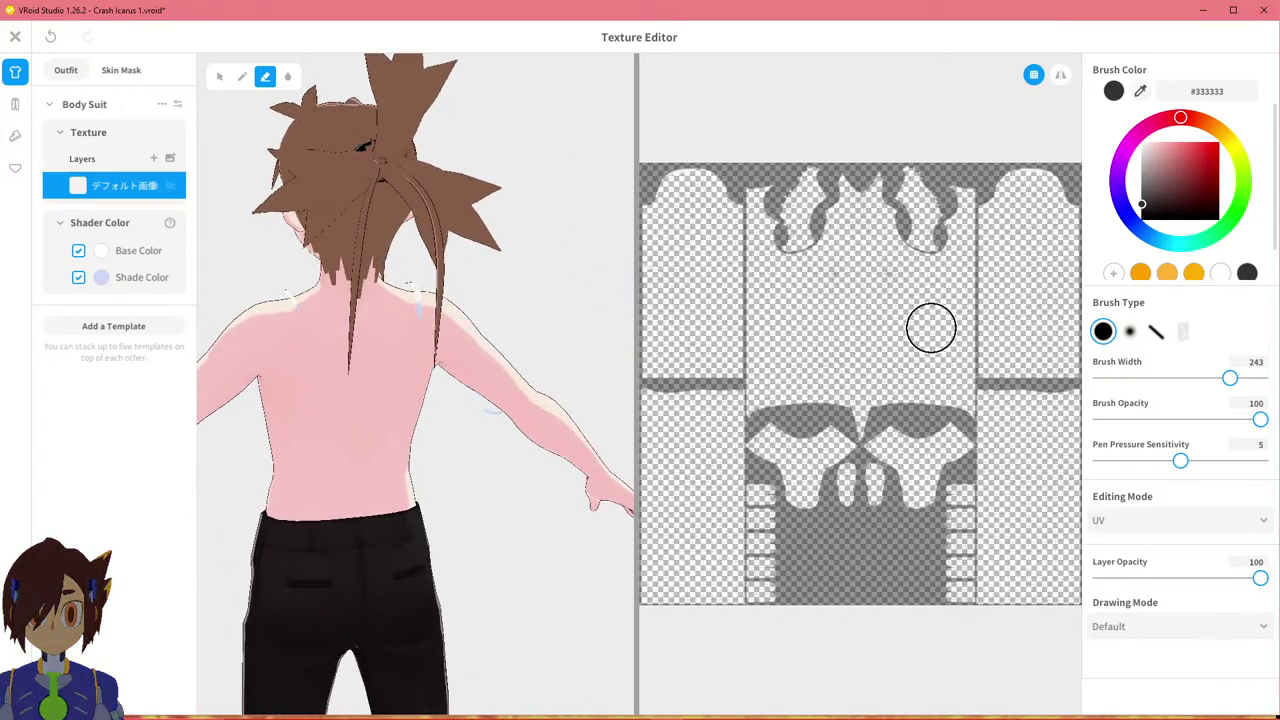
pyautogui.moveTo(440, 332); pyautogui.dragTo(378, 268)
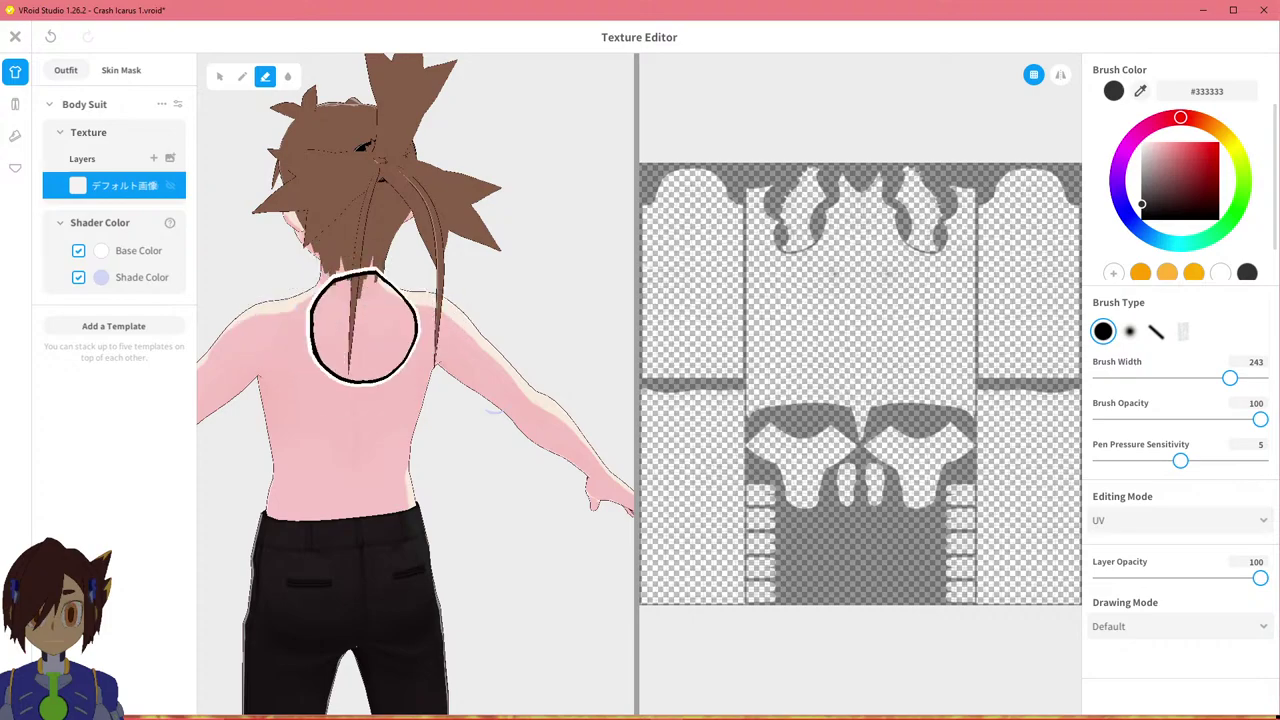
pyautogui.moveTo(508, 366)
pyautogui.mouseDown(button='right')
pyautogui.moveTo(447, 407)
pyautogui.moveTo(307, 356)
pyautogui.moveTo(413, 375)
pyautogui.moveTo(266, 357)
pyautogui.mouseUp(button='right')
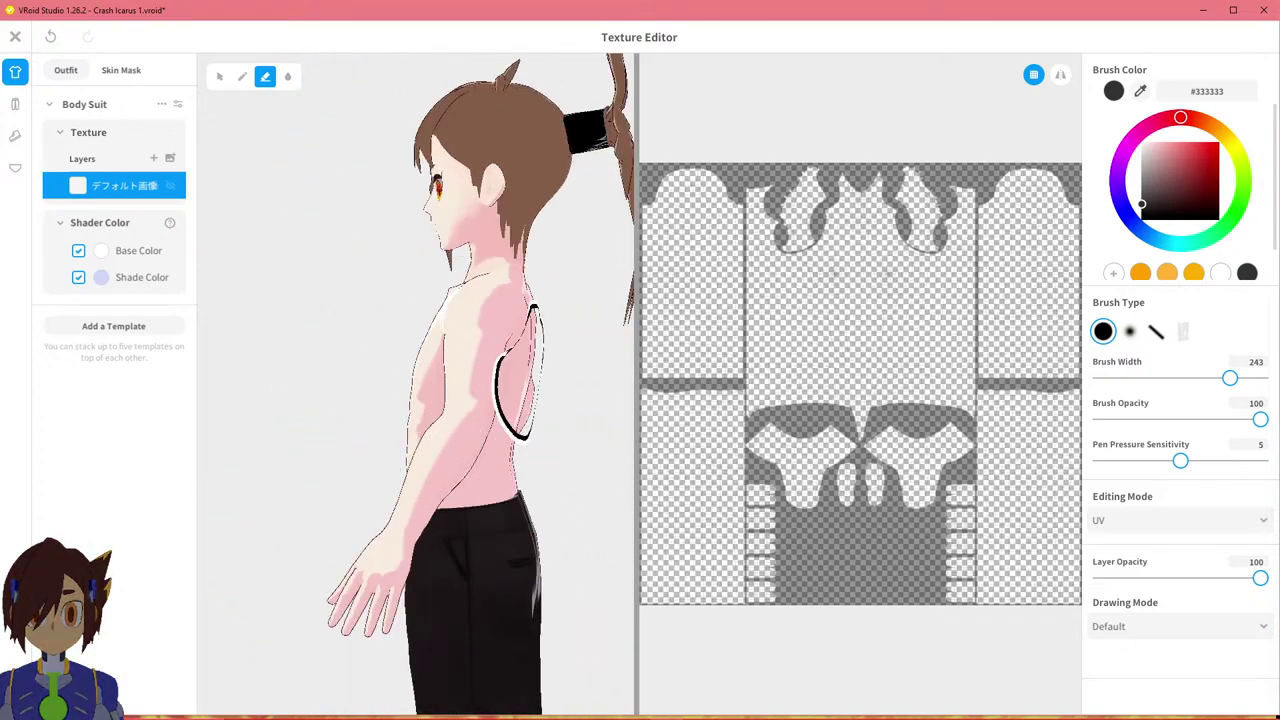
pyautogui.moveTo(455, 368)
pyautogui.mouseDown(button='right')
pyautogui.moveTo(590, 292)
pyautogui.moveTo(625, 290)
pyautogui.mouseUp(button='right')
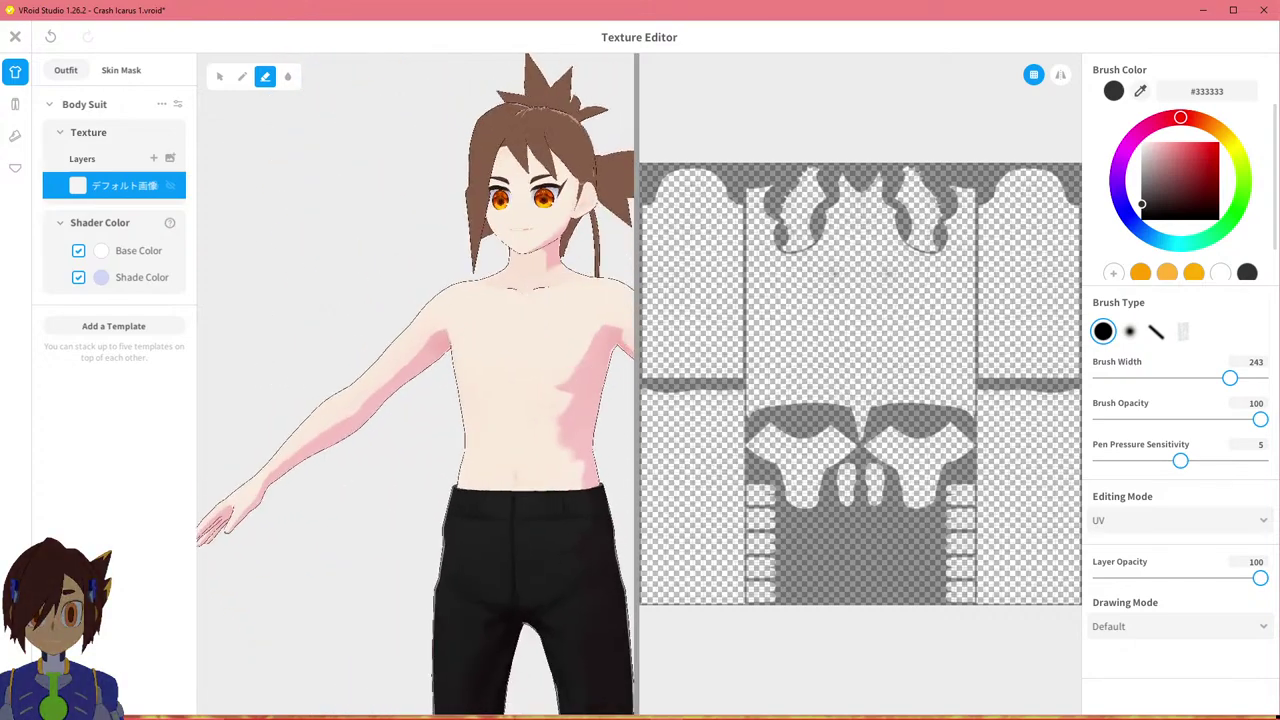
# Rename the None top's body suit texture layer as "None".
pyautogui.moveTo(529, 371)
pyautogui.mouseDown(button='right')
pyautogui.moveTo(529, 337)
pyautogui.moveTo(440, 295)
pyautogui.moveTo(500, 380)
pyautogui.mouseUp(button='right')
pyautogui.moveTo(494, 329)
pyautogui.mouseDown(button='right')
pyautogui.moveTo(482, 380)
pyautogui.moveTo(590, 350)
pyautogui.mouseUp(button='right')
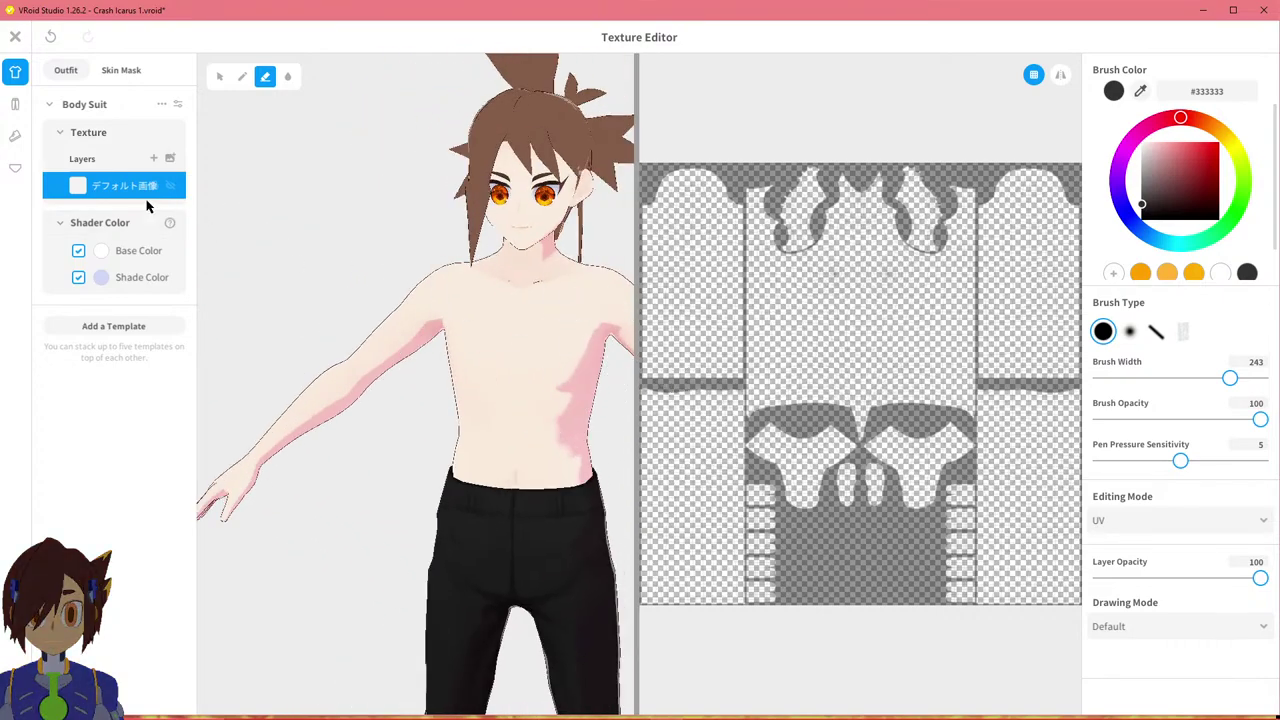
pyautogui.rightClick(113, 192)
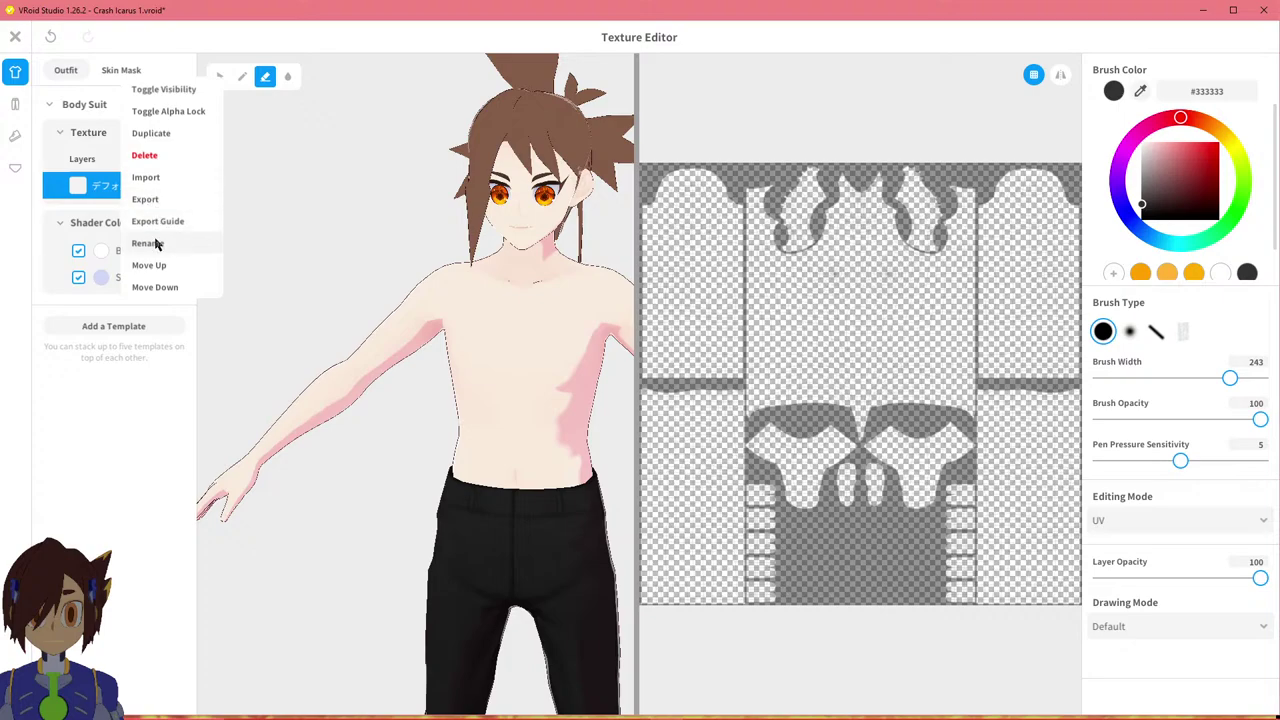
pyautogui.click(157, 243)
pyautogui.write('None')
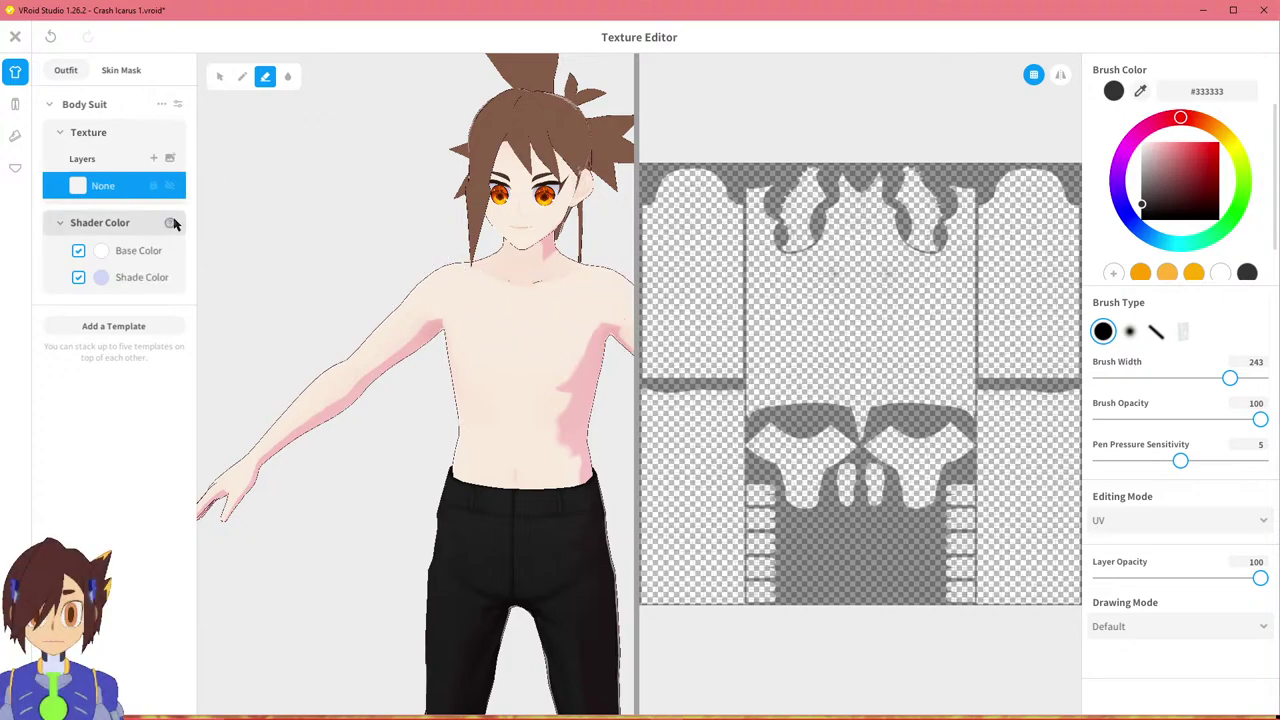
# Close the texture editor of the None top and check the character's bare upper body.
pyautogui.click(112, 71)
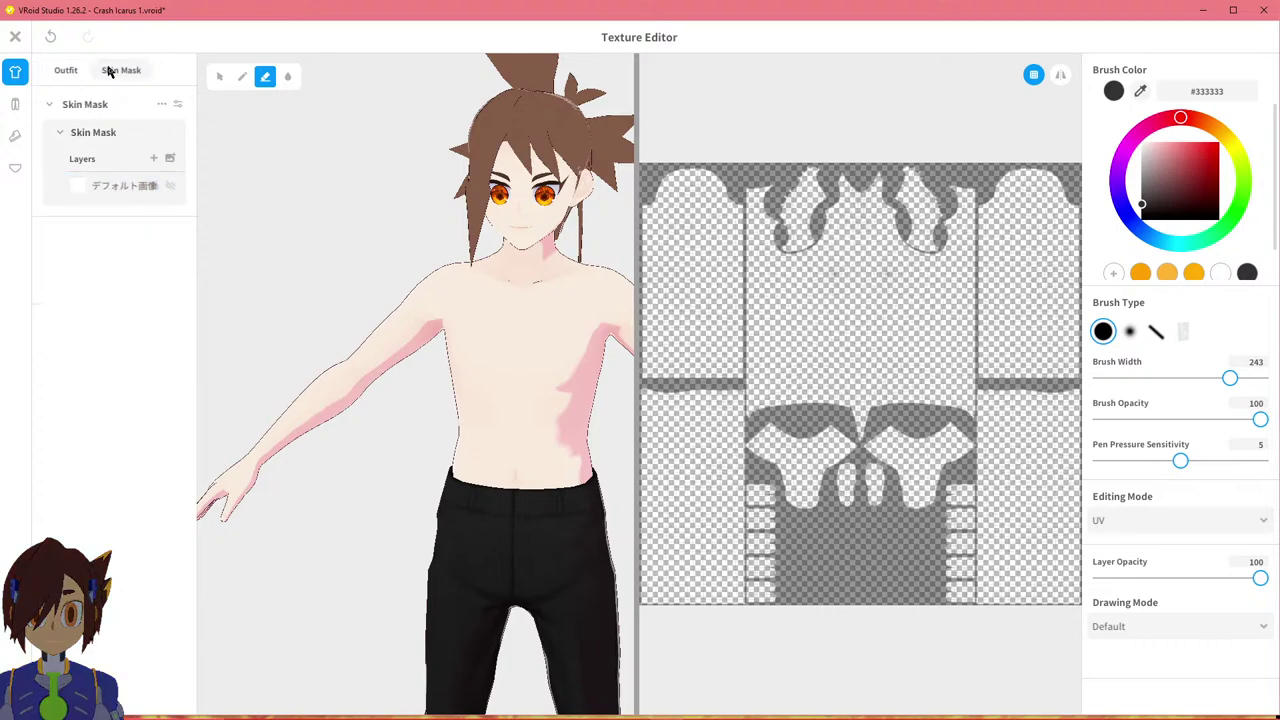
pyautogui.click(62, 72)
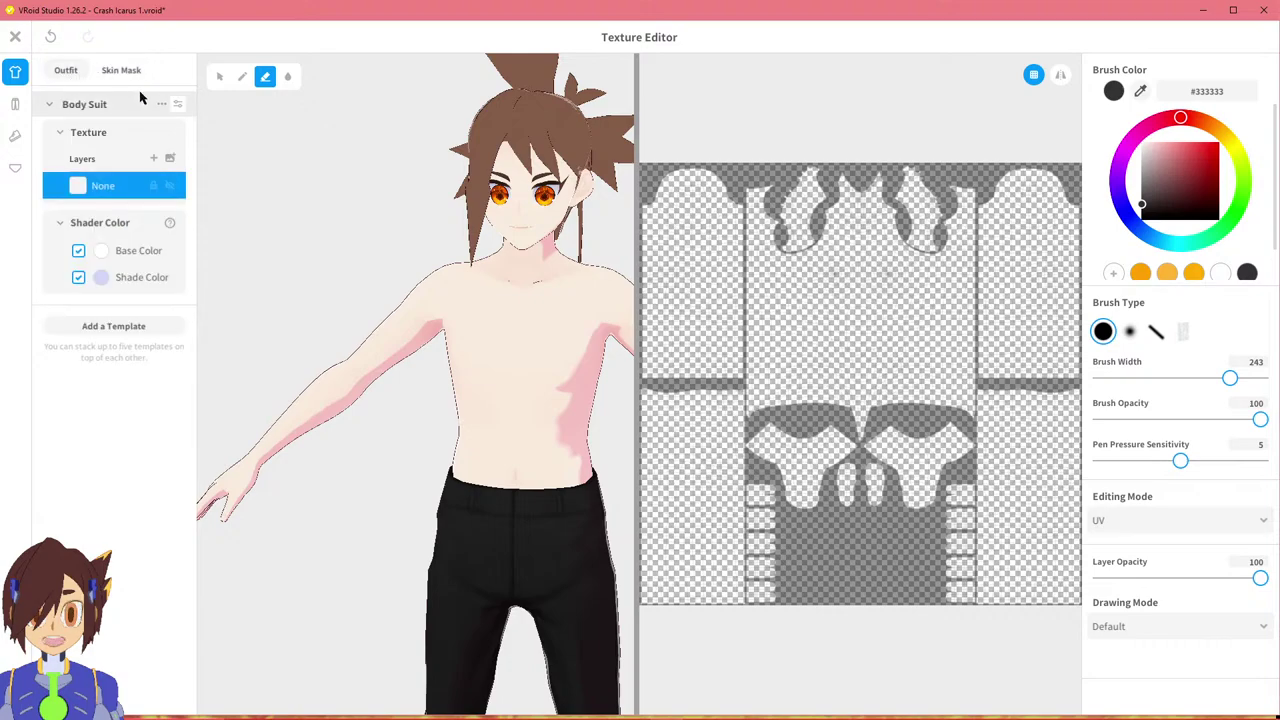
pyautogui.click(15, 38)
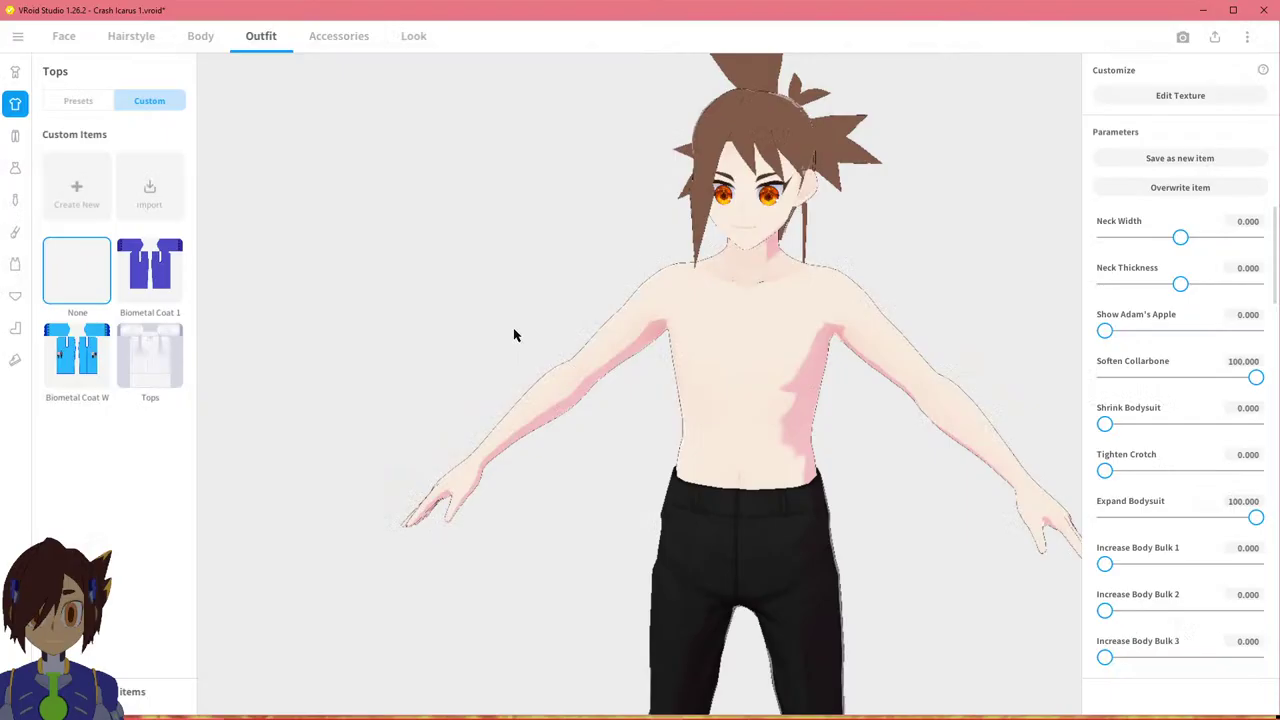
pyautogui.scroll(4, 798, 302)
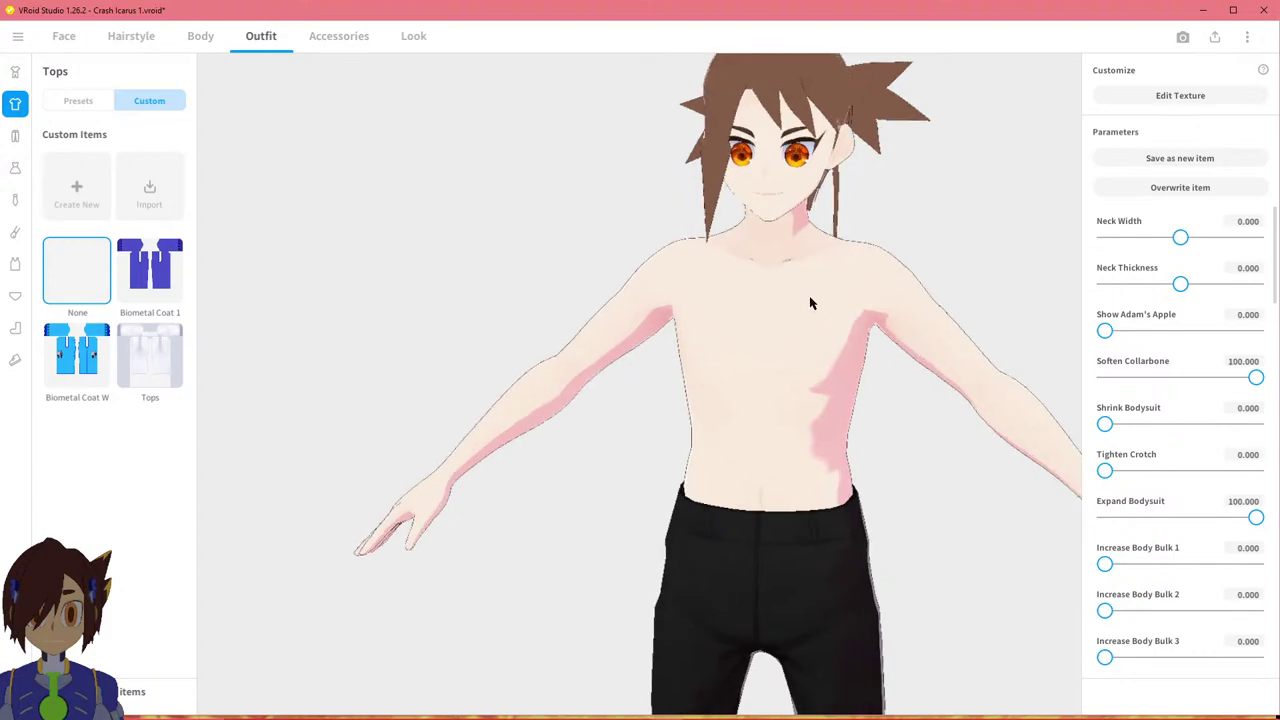
pyautogui.moveTo(834, 269)
pyautogui.mouseDown(button='right')
pyautogui.moveTo(794, 286)
pyautogui.moveTo(829, 264)
pyautogui.moveTo(834, 277)
pyautogui.mouseUp(button='right')
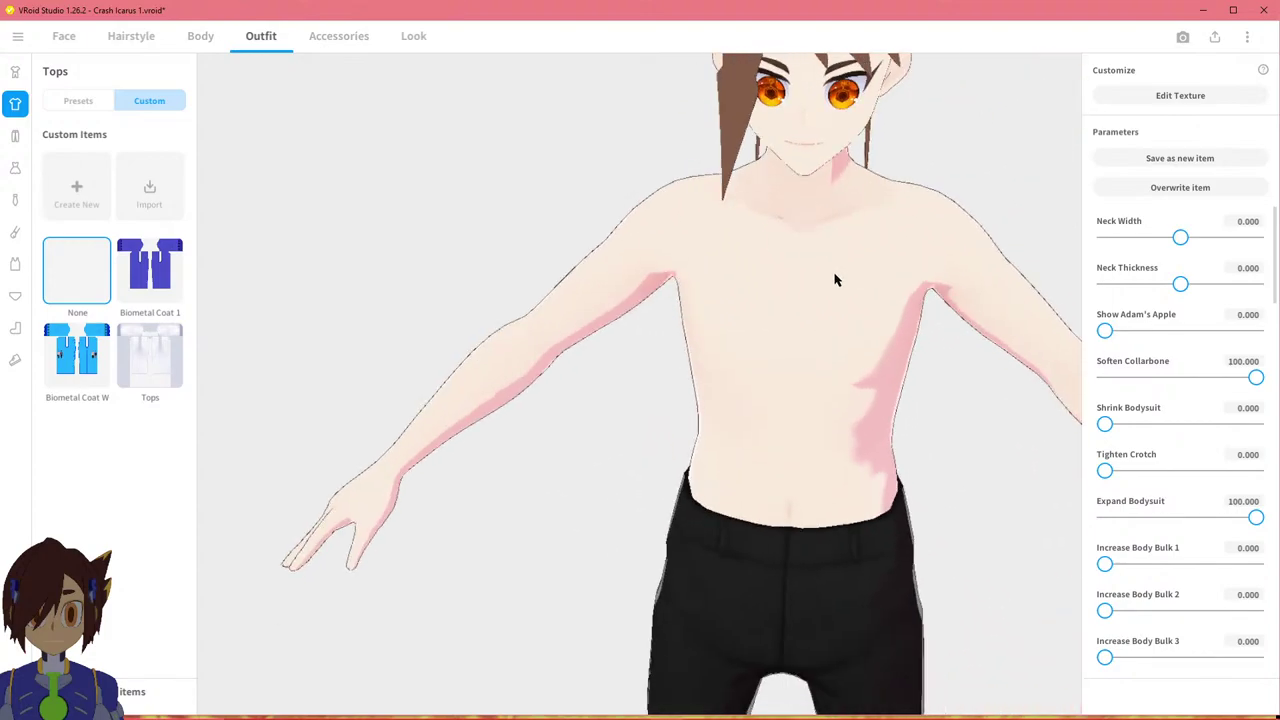
pyautogui.scroll(-2, 825, 273)
pyautogui.moveTo(740, 297); pyautogui.dragTo(714, 283, button='middle')
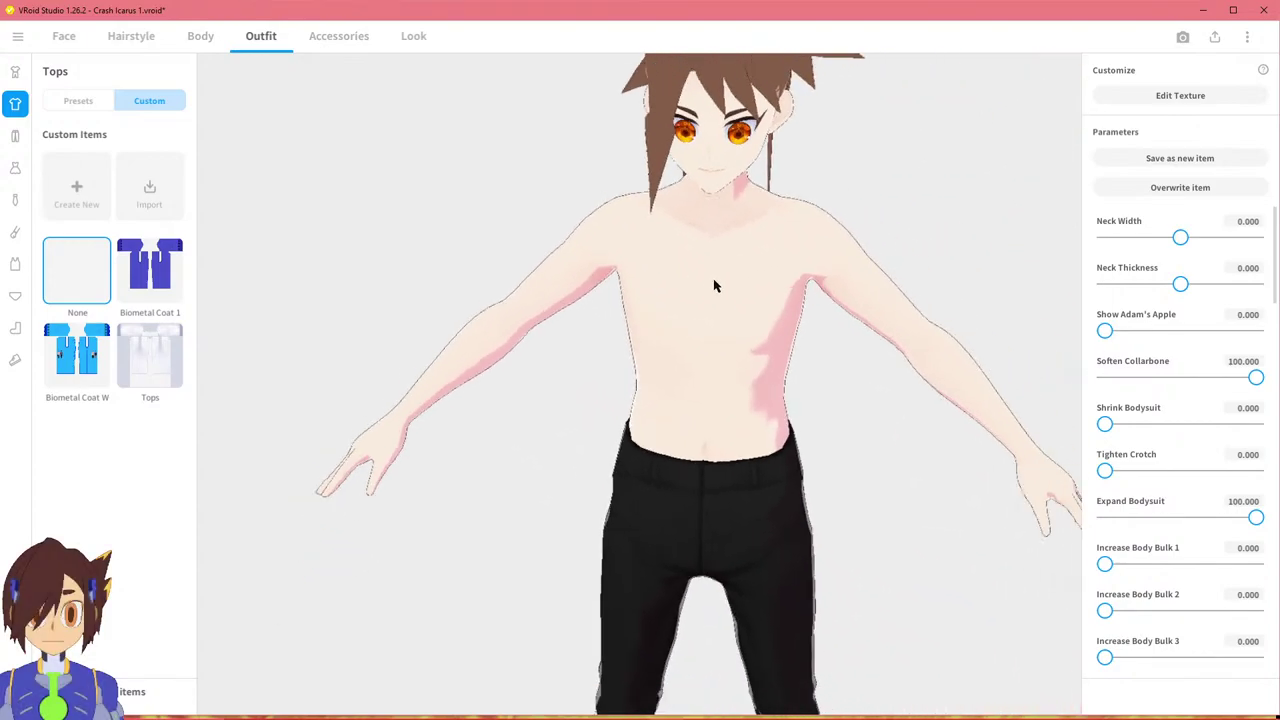
# Create a new custom bottoms item from the Puffy Shorts template.
pyautogui.click(16, 137)
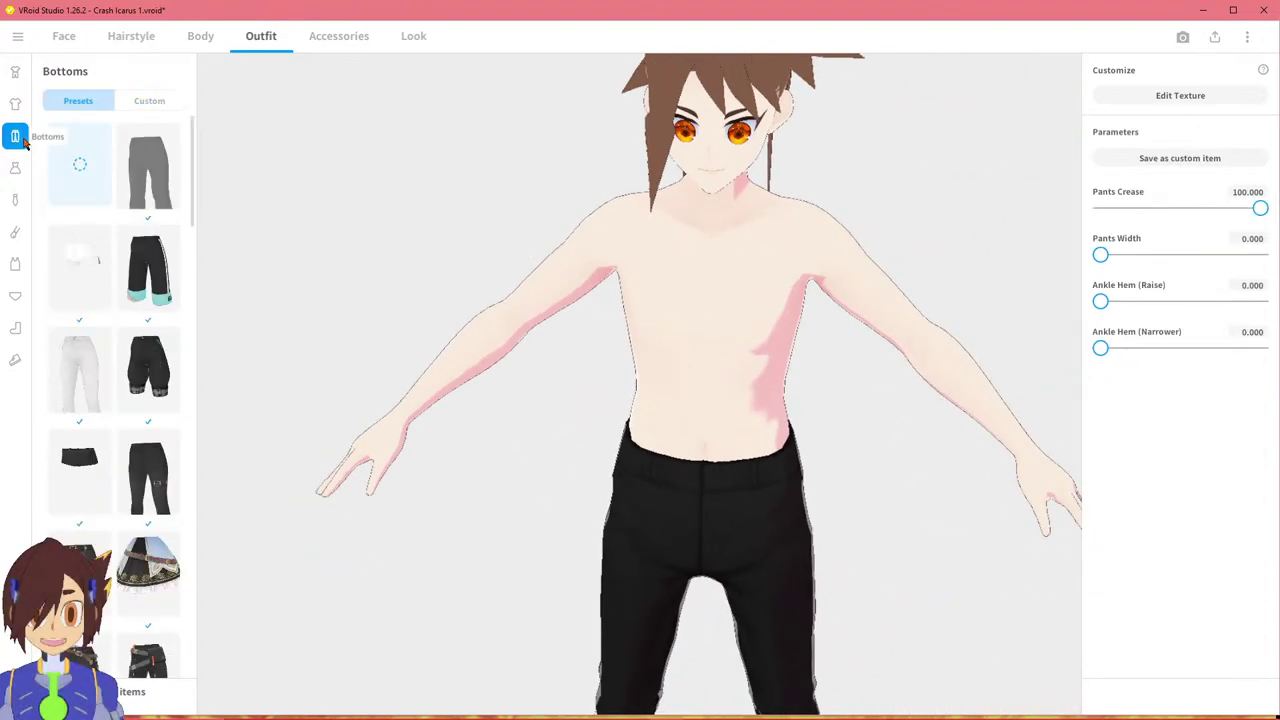
pyautogui.click(157, 101)
pyautogui.click(77, 192)
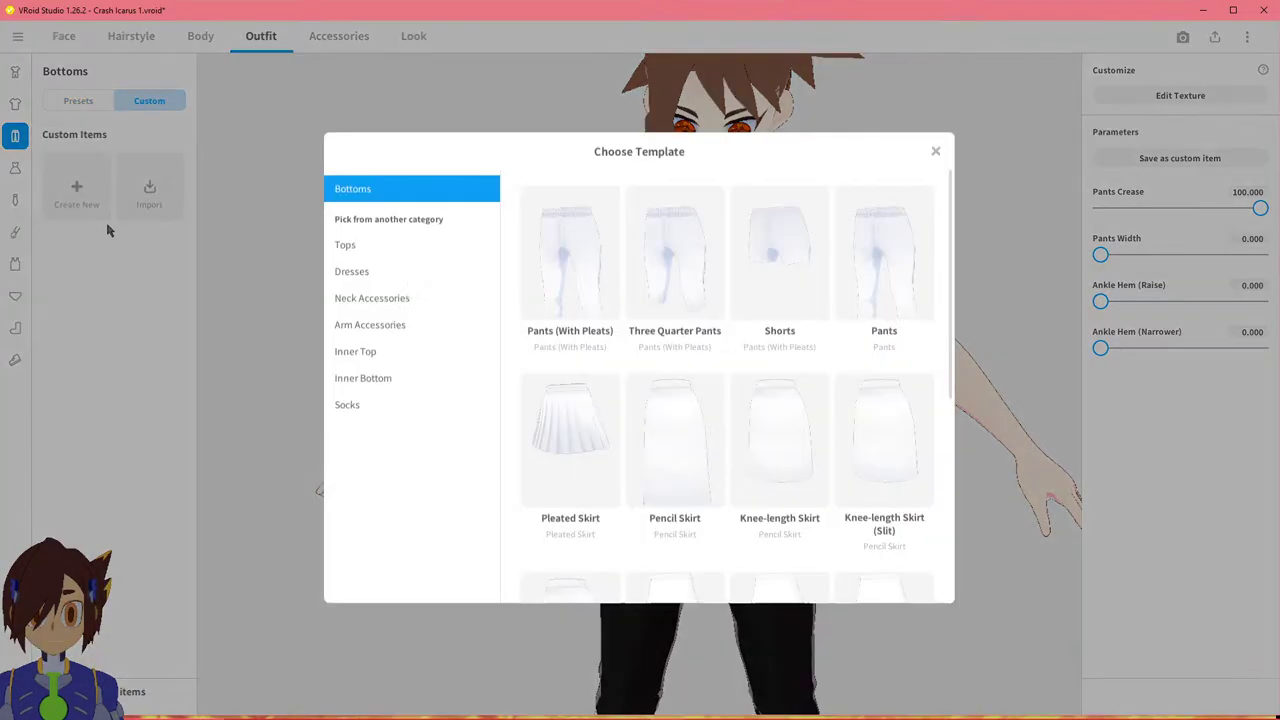
pyautogui.scroll(-4, 674, 323)
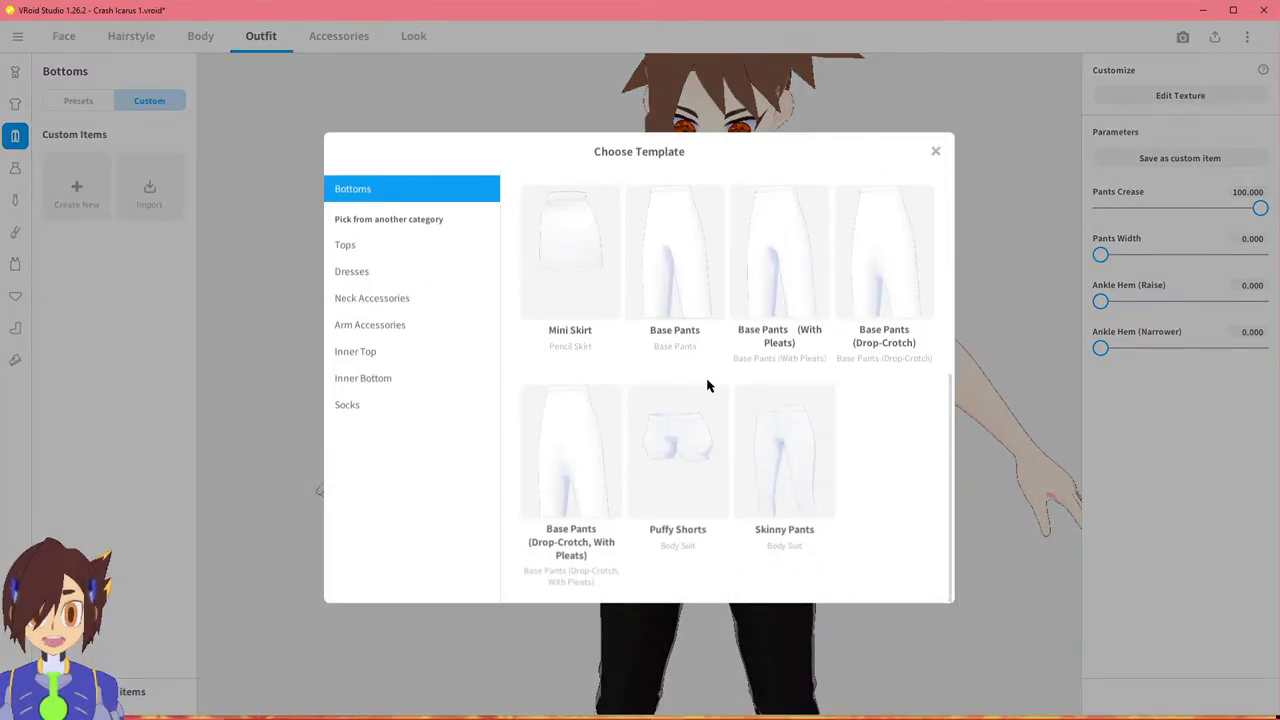
pyautogui.scroll(2, 660, 380)
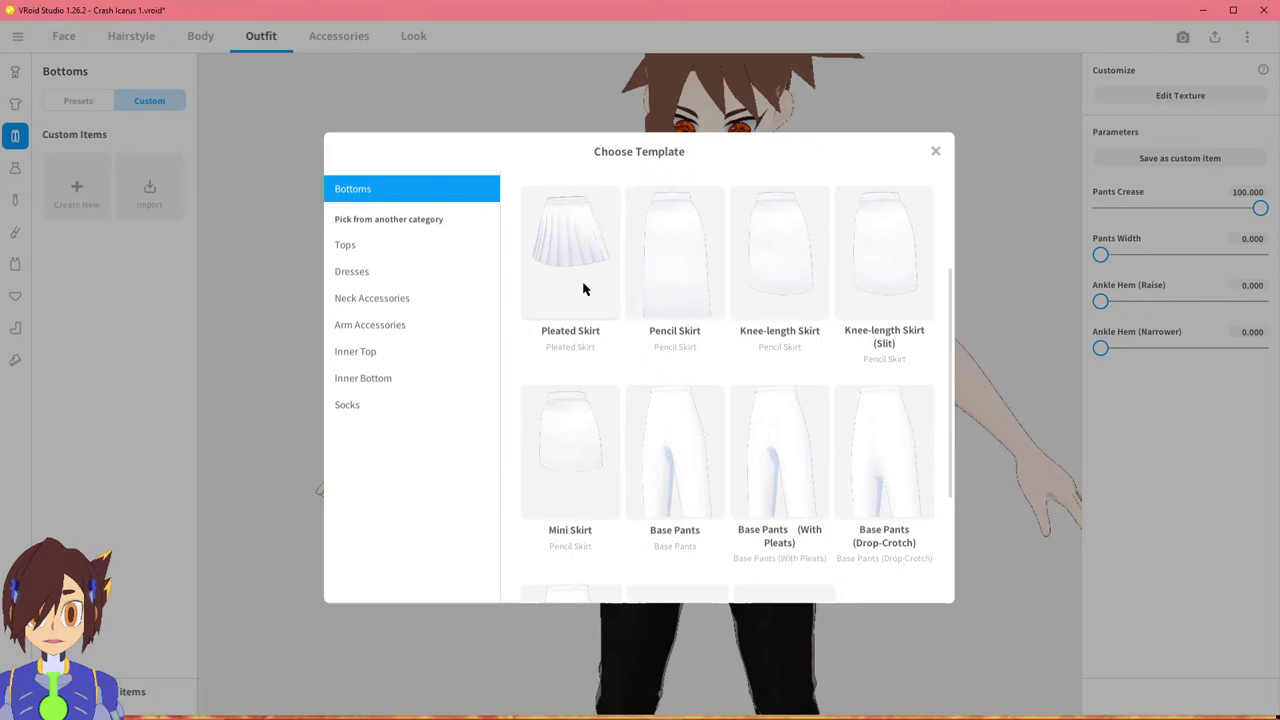
pyautogui.scroll(-2, 630, 325)
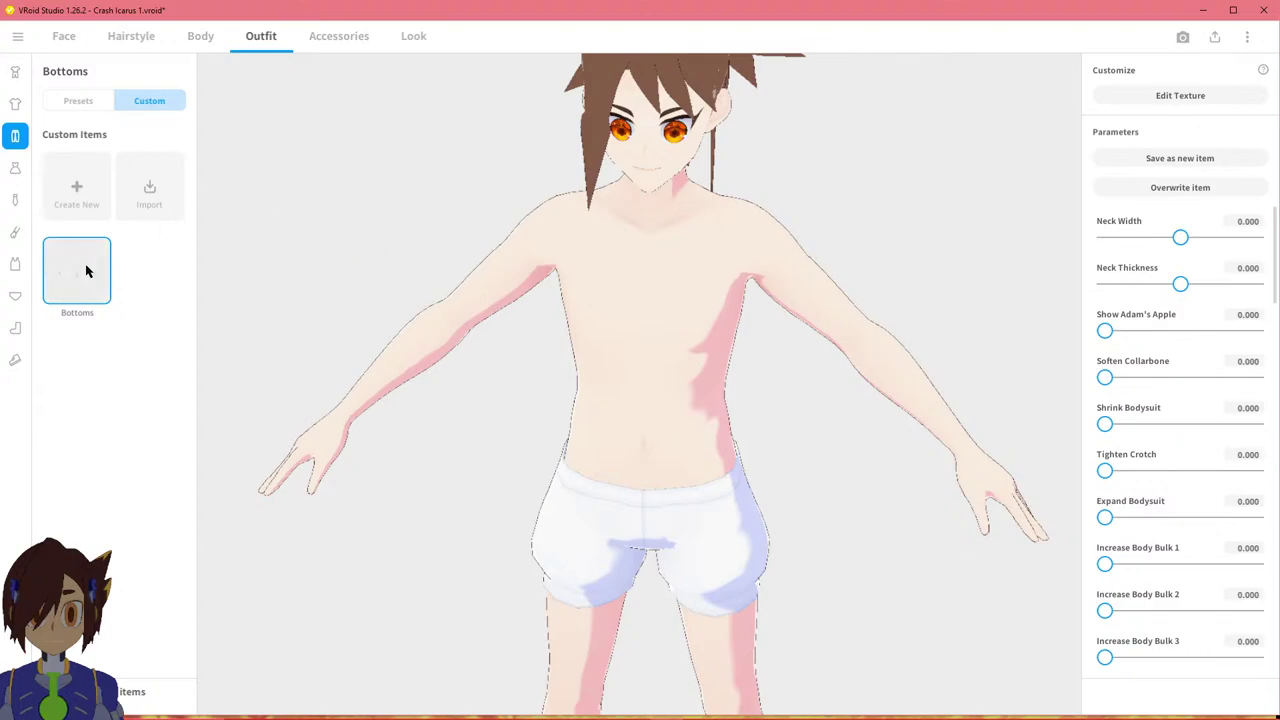
# Rename the new puffy shorts item in the custom bottoms as "None".
pyautogui.rightClick(86, 270)
pyautogui.click(203, 290)
pyautogui.click(600, 342)
pyautogui.write('None')
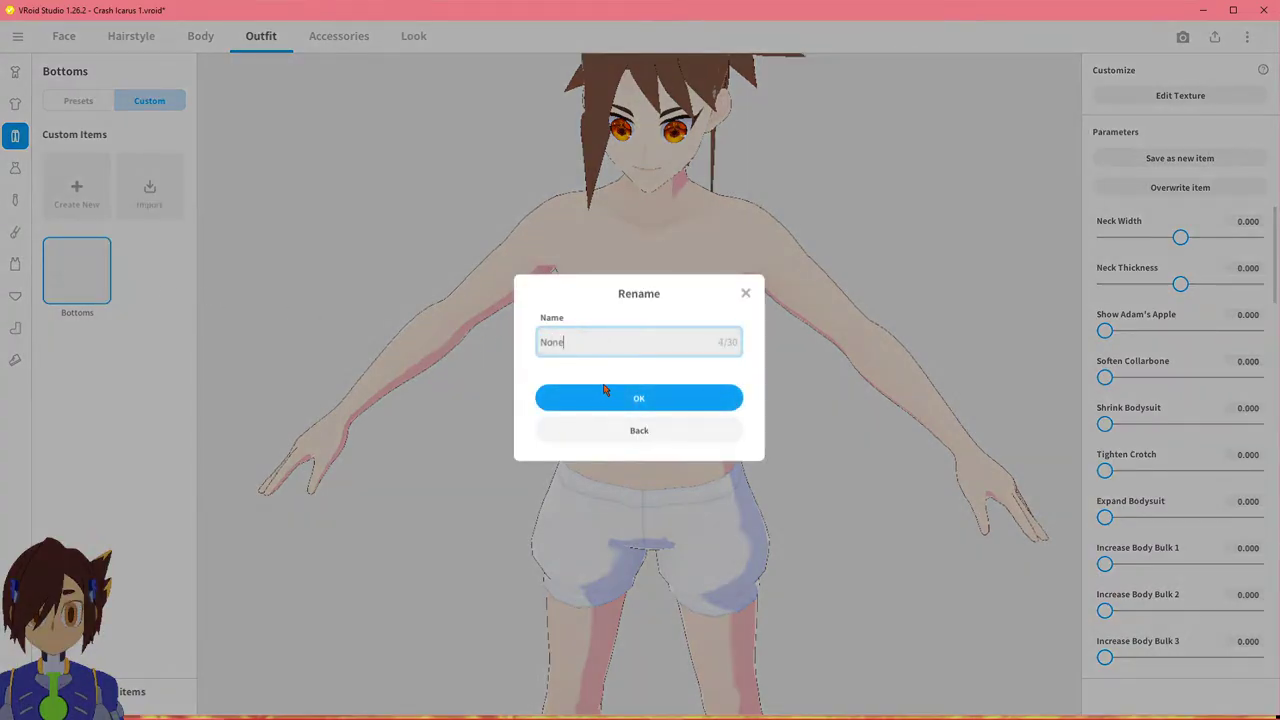
pyautogui.click(612, 396)
pyautogui.click(590, 399)
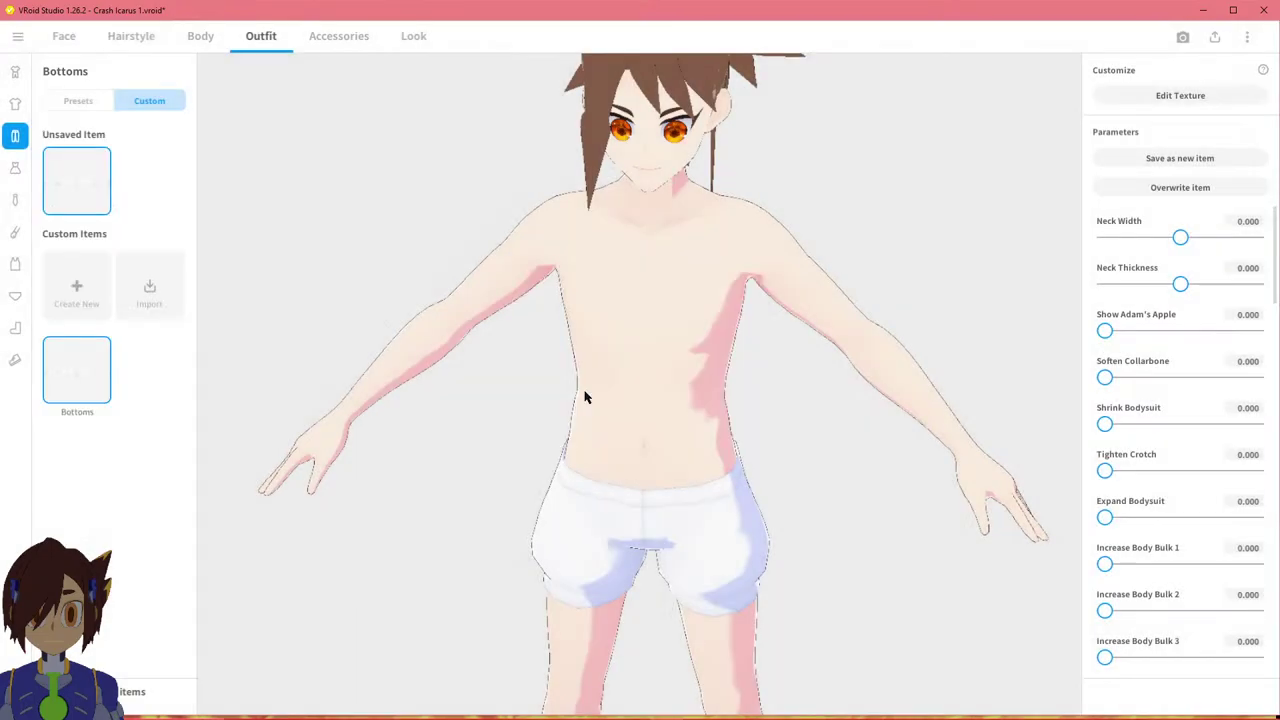
# Erase the white shorts completely from the None bottoms' body suit texture with the eraser at brush width 300.
pyautogui.click(1150, 102)
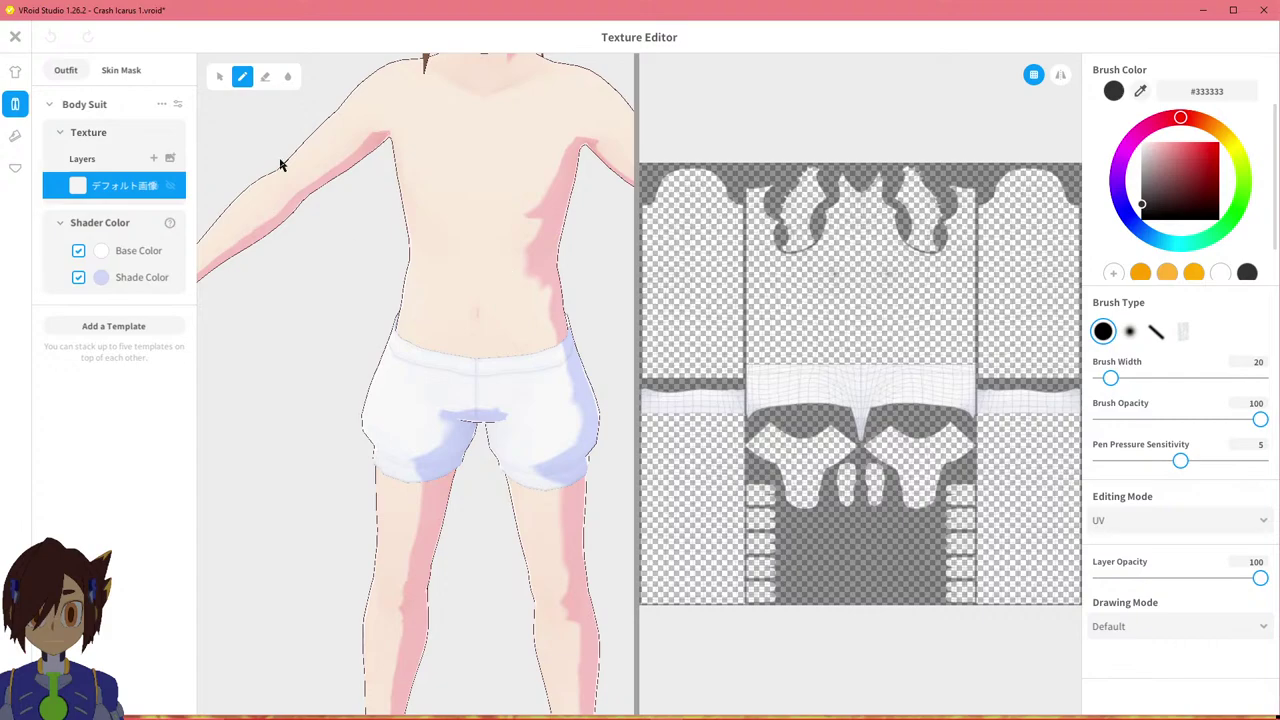
pyautogui.click(266, 78)
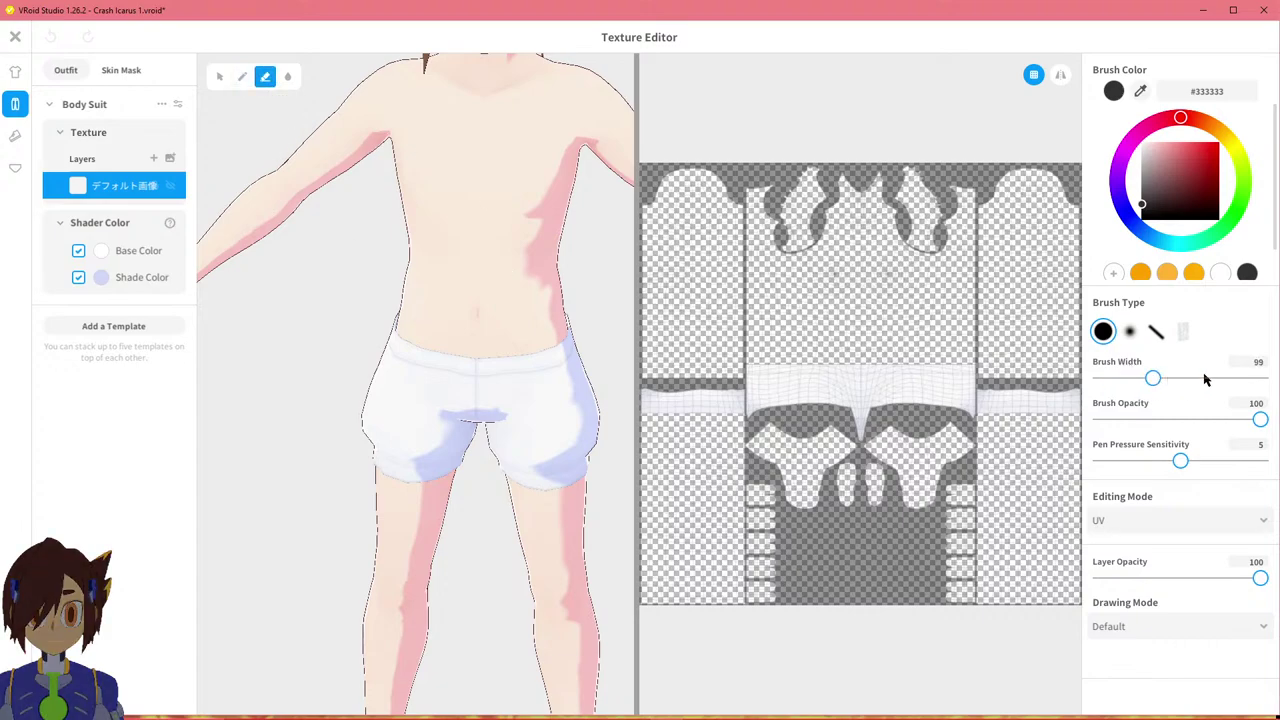
pyautogui.moveTo(880, 386)
pyautogui.mouseDown()
pyautogui.moveTo(943, 386)
pyautogui.moveTo(763, 429)
pyautogui.moveTo(626, 393)
pyautogui.mouseUp()
pyautogui.moveTo(1049, 397); pyautogui.dragTo(1060, 414)
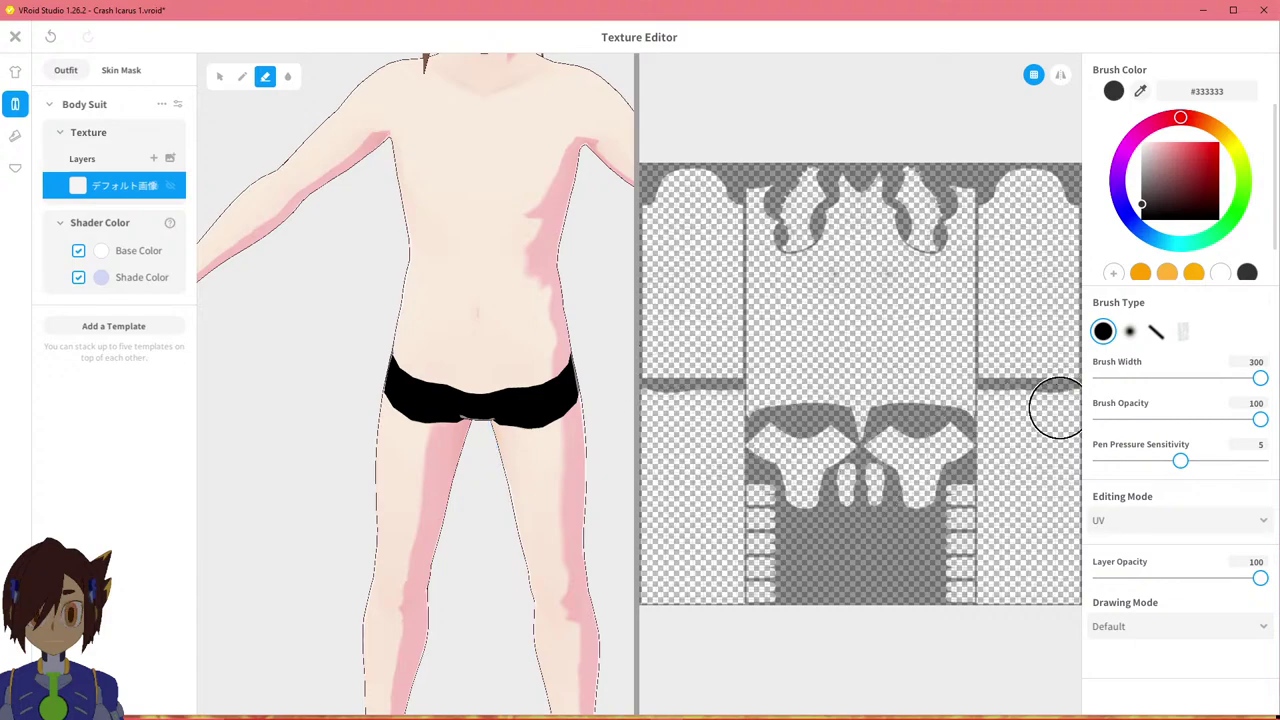
pyautogui.moveTo(436, 406)
pyautogui.mouseDown(button='right')
pyautogui.moveTo(517, 447)
pyautogui.moveTo(463, 463)
pyautogui.moveTo(511, 443)
pyautogui.moveTo(438, 405)
pyautogui.mouseUp(button='right')
pyautogui.moveTo(437, 333); pyautogui.dragTo(429, 394, button='middle')
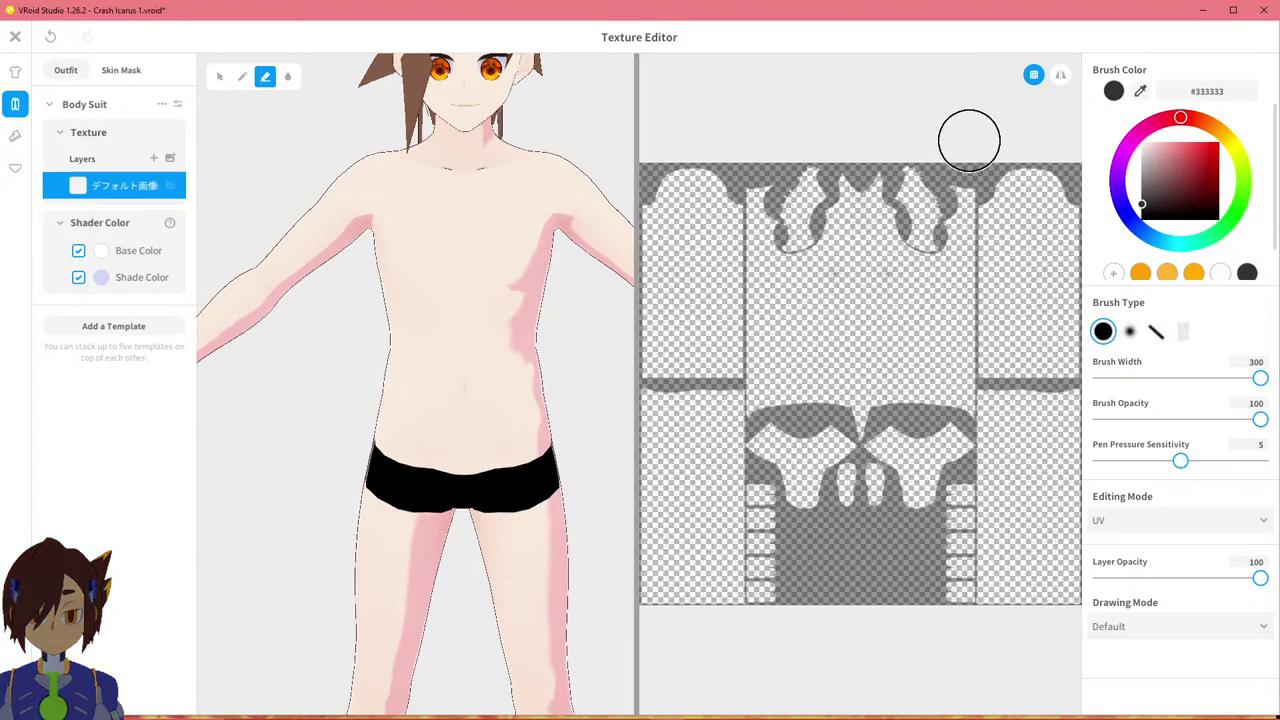
# Rename the None bottoms' texture layer as "None" and close the texture editor, overwriting the existing item.
pyautogui.click(218, 77)
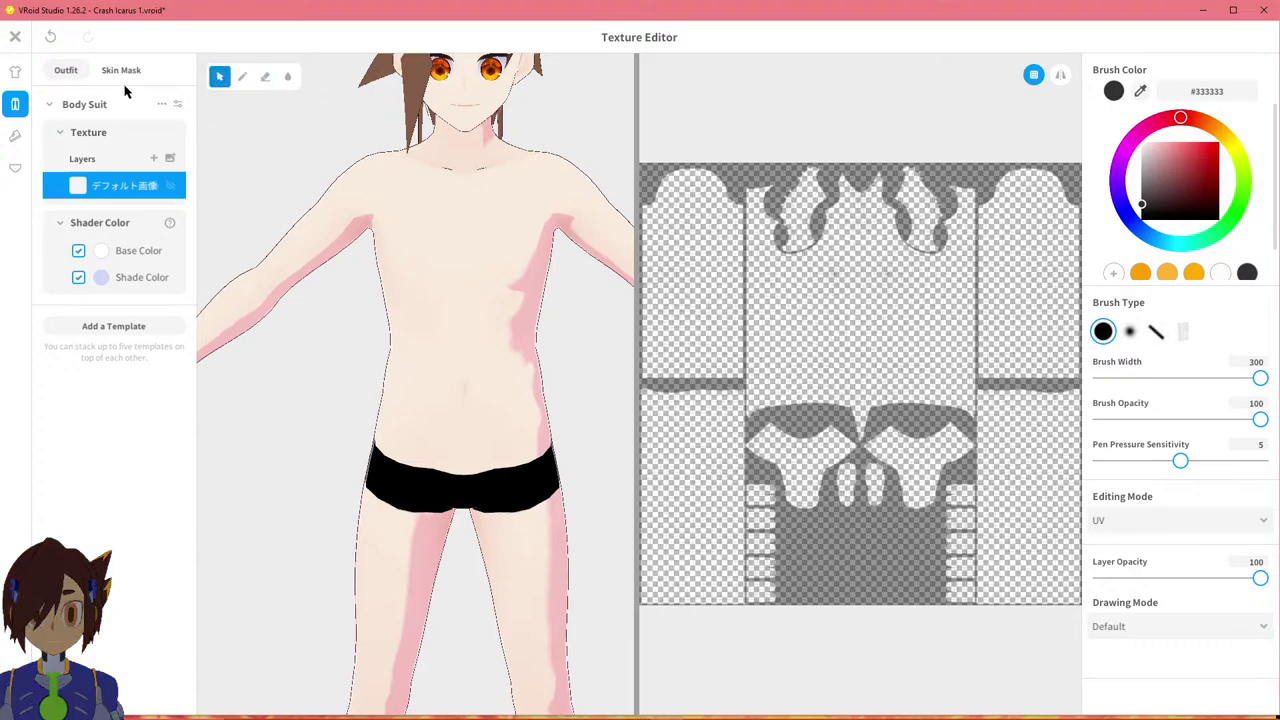
pyautogui.rightClick(118, 187)
pyautogui.click(149, 239)
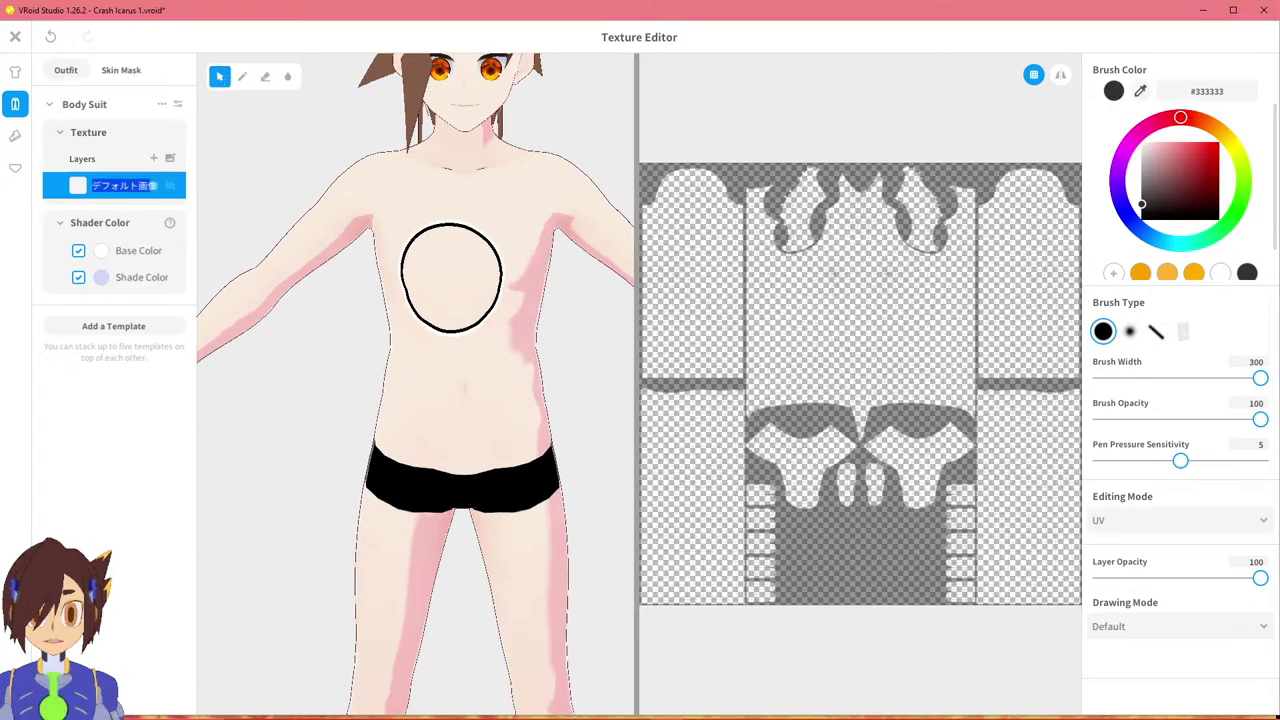
pyautogui.write('None')
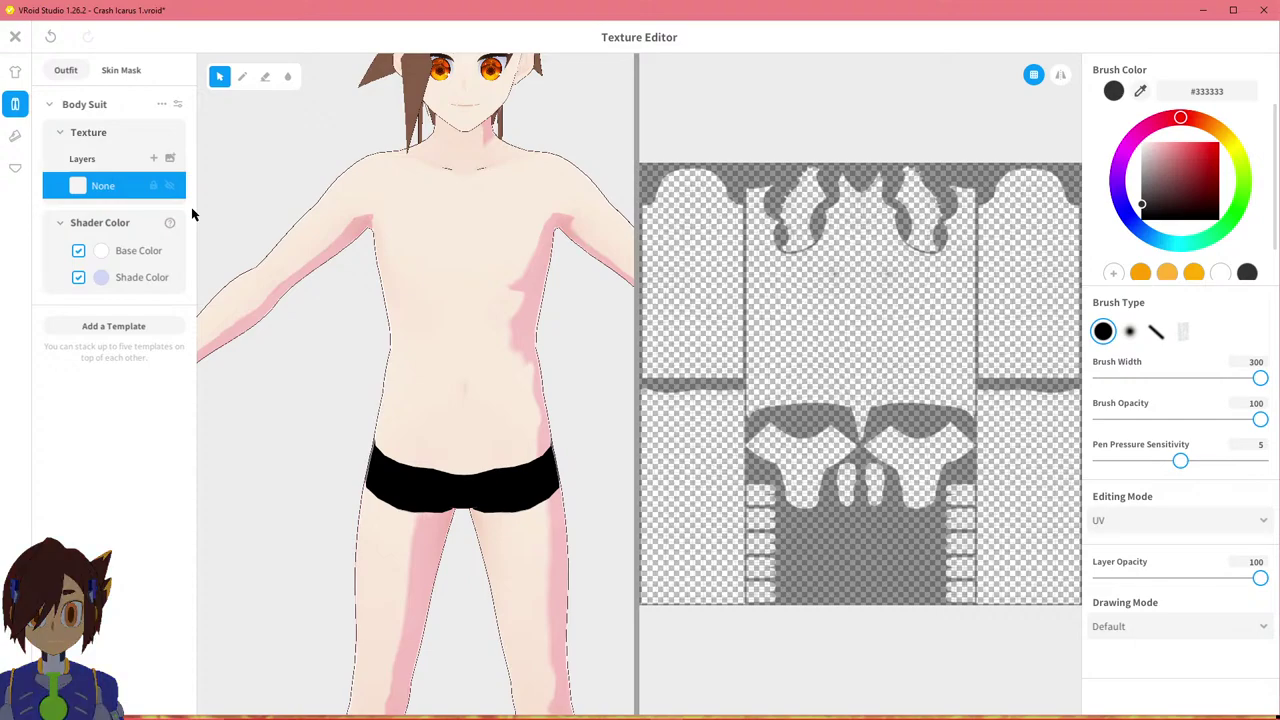
pyautogui.click(16, 38)
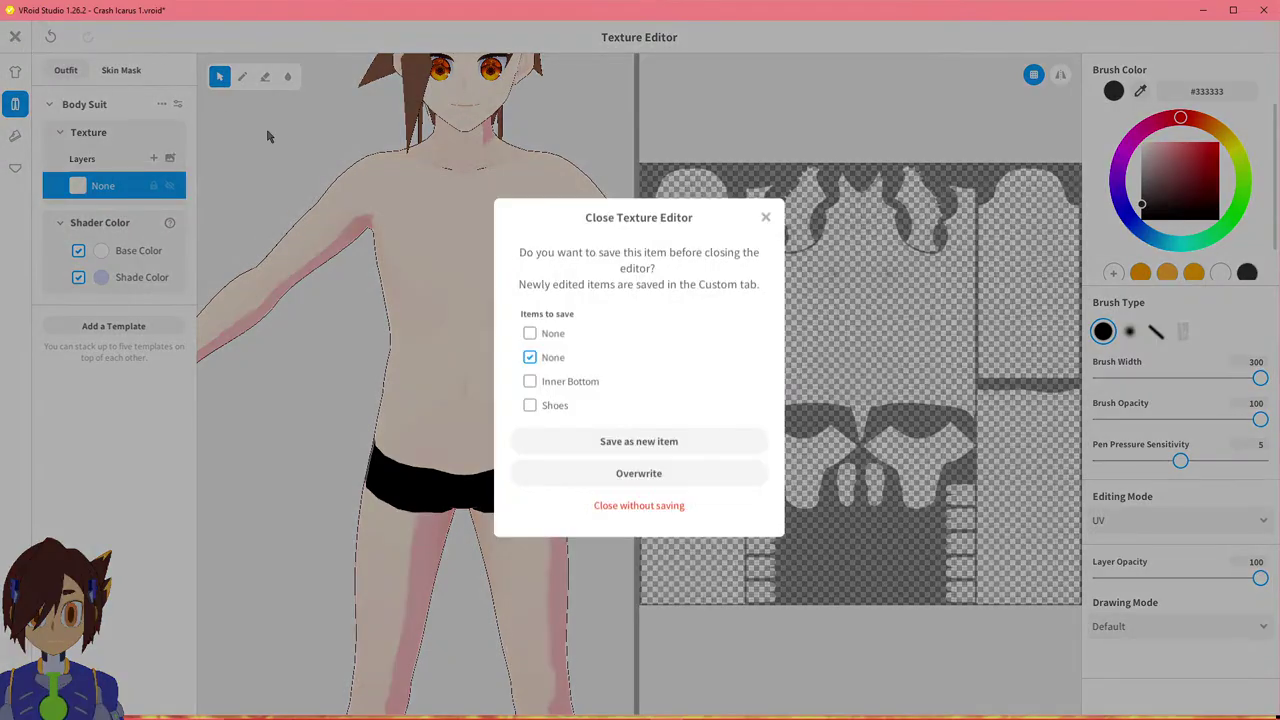
pyautogui.click(650, 475)
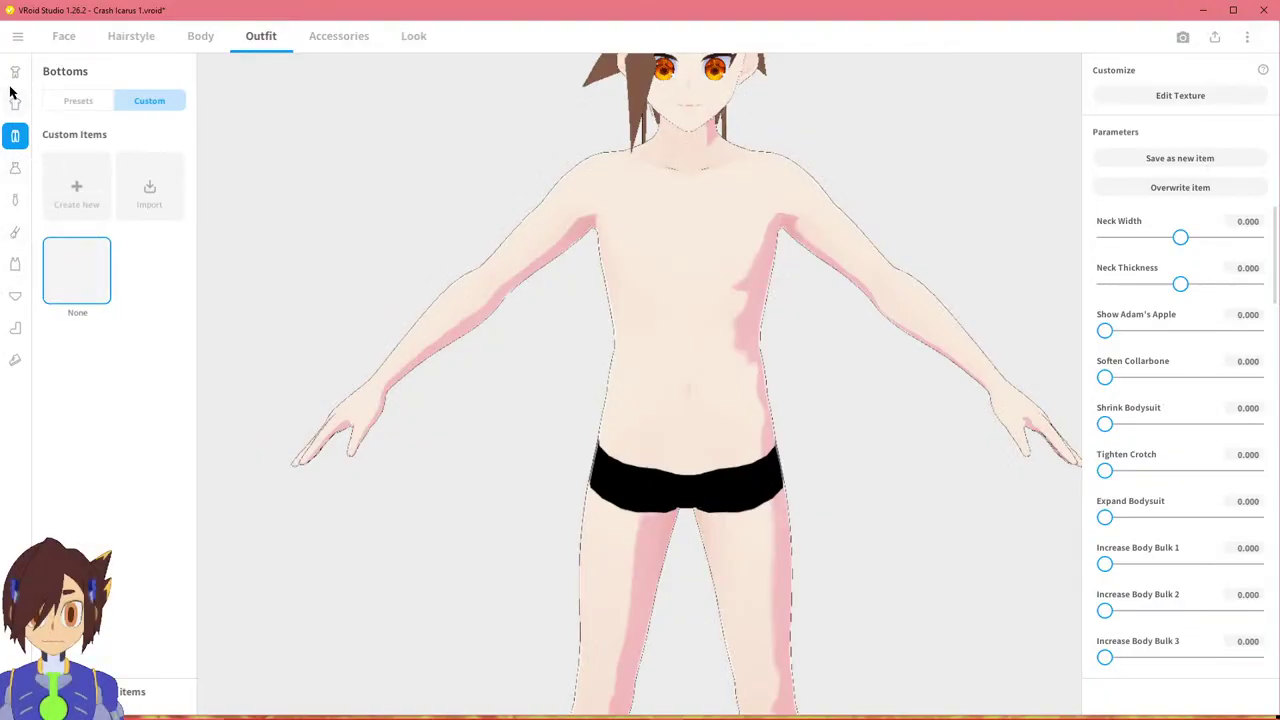
# Create a new custom inner bottom from the Underwear template and open its texture for editing.
pyautogui.click(16, 297)
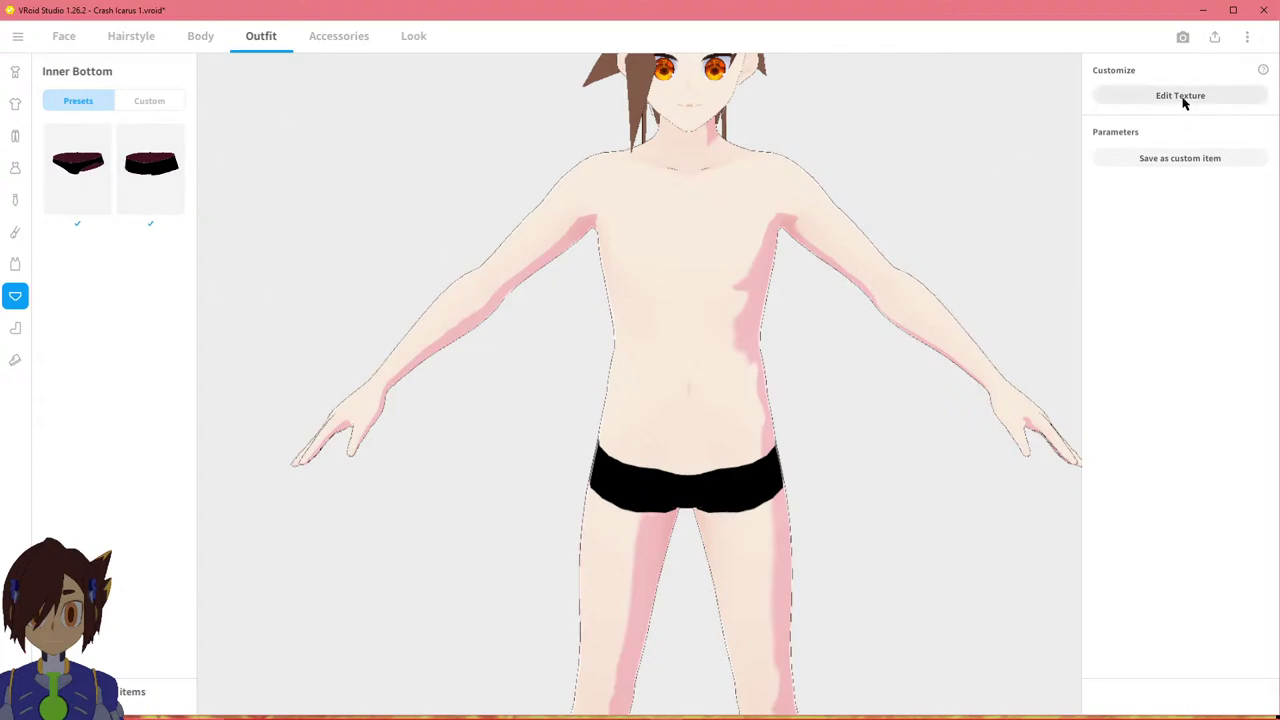
pyautogui.click(149, 101)
pyautogui.click(80, 192)
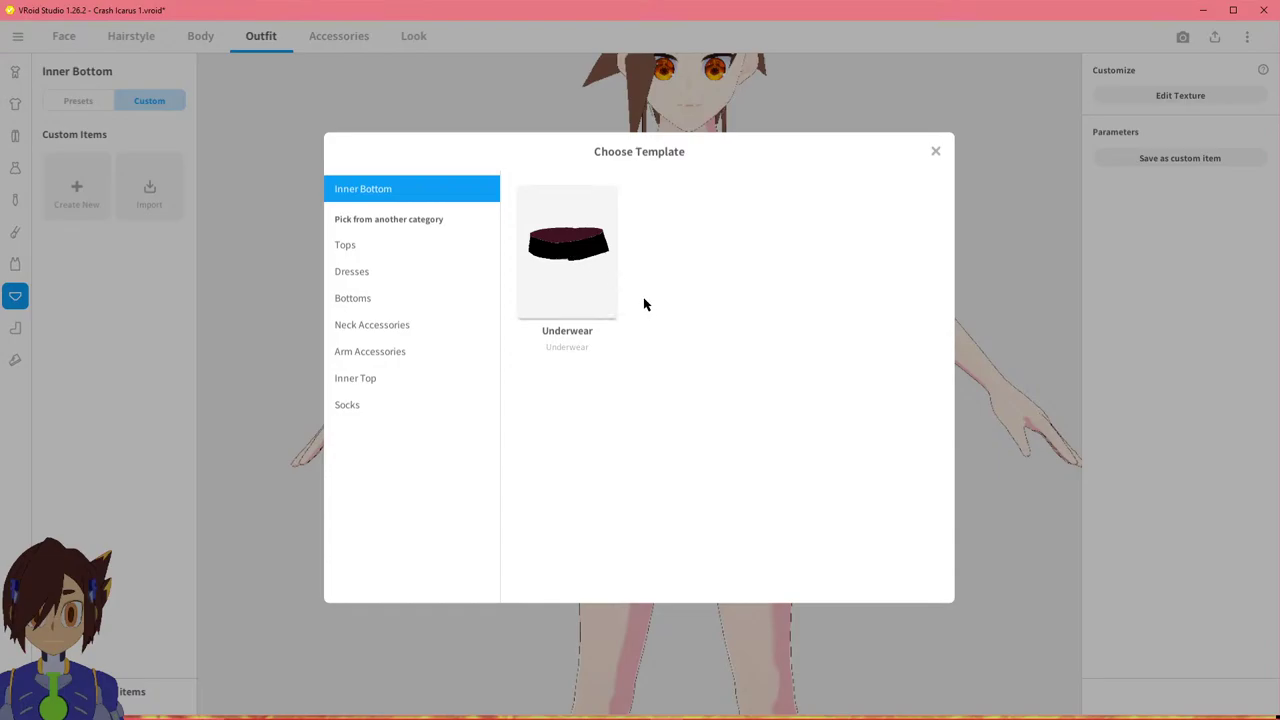
pyautogui.click(546, 276)
pyautogui.click(1176, 97)
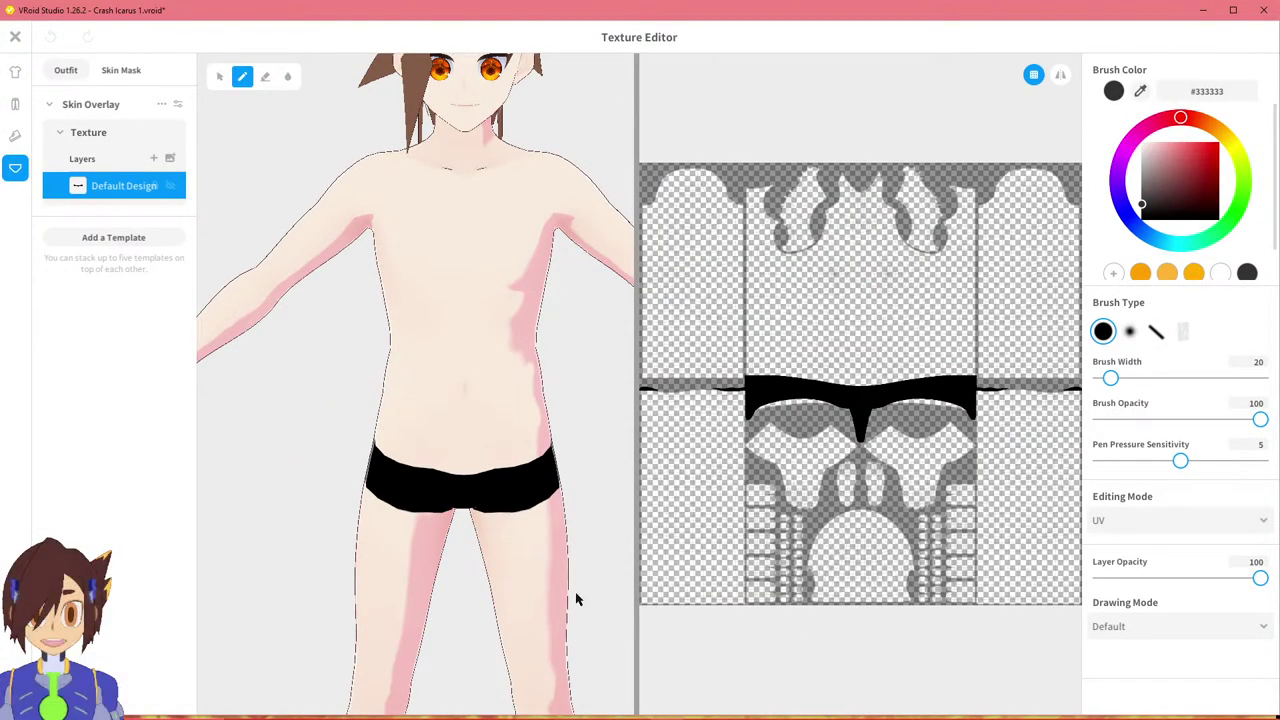
# Try painting the black underwear texture in red #FF000E at brush width 300.
pyautogui.moveTo(1208, 168)
pyautogui.mouseDown()
pyautogui.moveTo(1226, 137)
pyautogui.moveTo(1234, 149)
pyautogui.moveTo(1249, 131)
pyautogui.moveTo(1174, 52)
pyautogui.mouseUp()
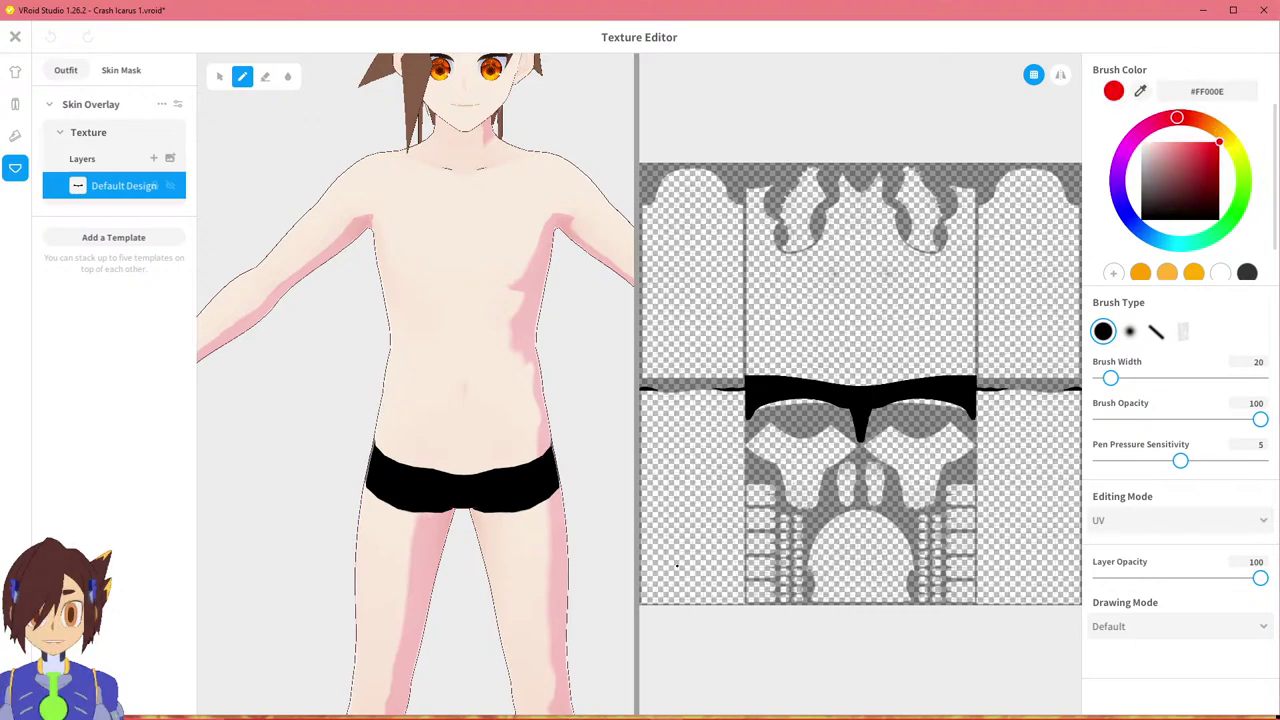
pyautogui.moveTo(509, 500); pyautogui.dragTo(546, 413, button='right')
pyautogui.moveTo(1110, 378); pyautogui.dragTo(1264, 379)
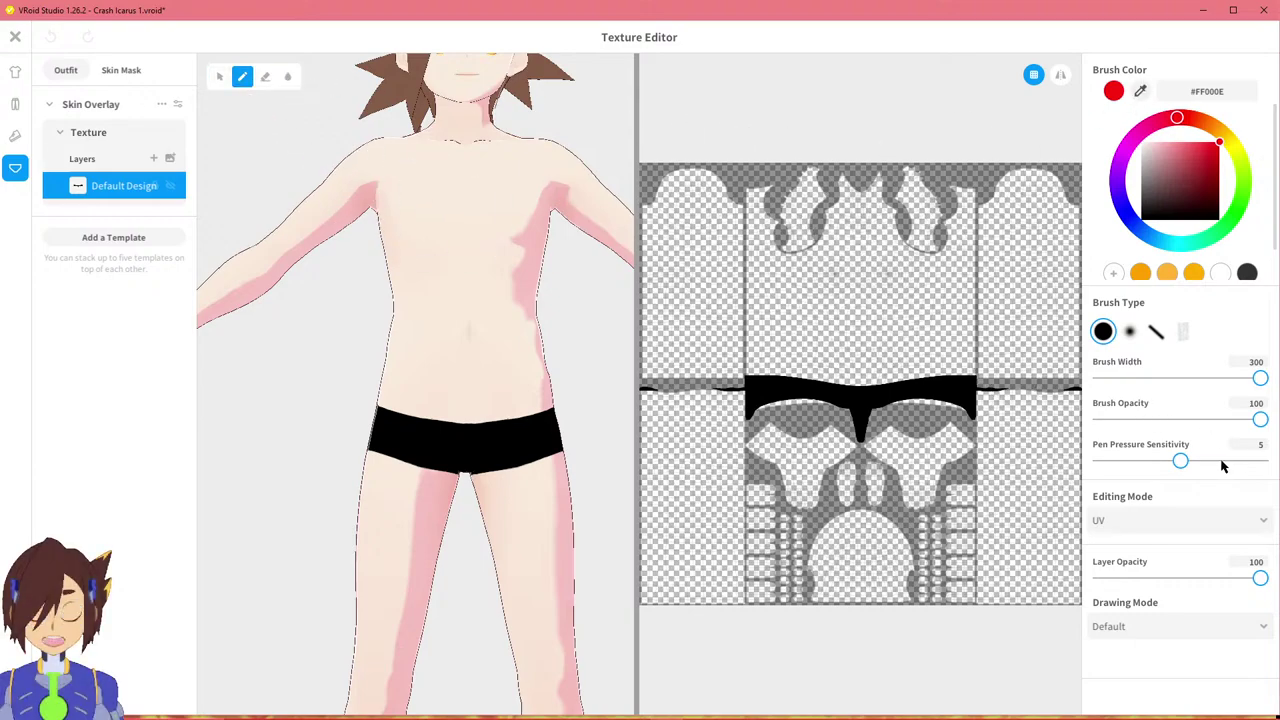
pyautogui.scroll(2, 880, 451)
pyautogui.scroll(1, 905, 460)
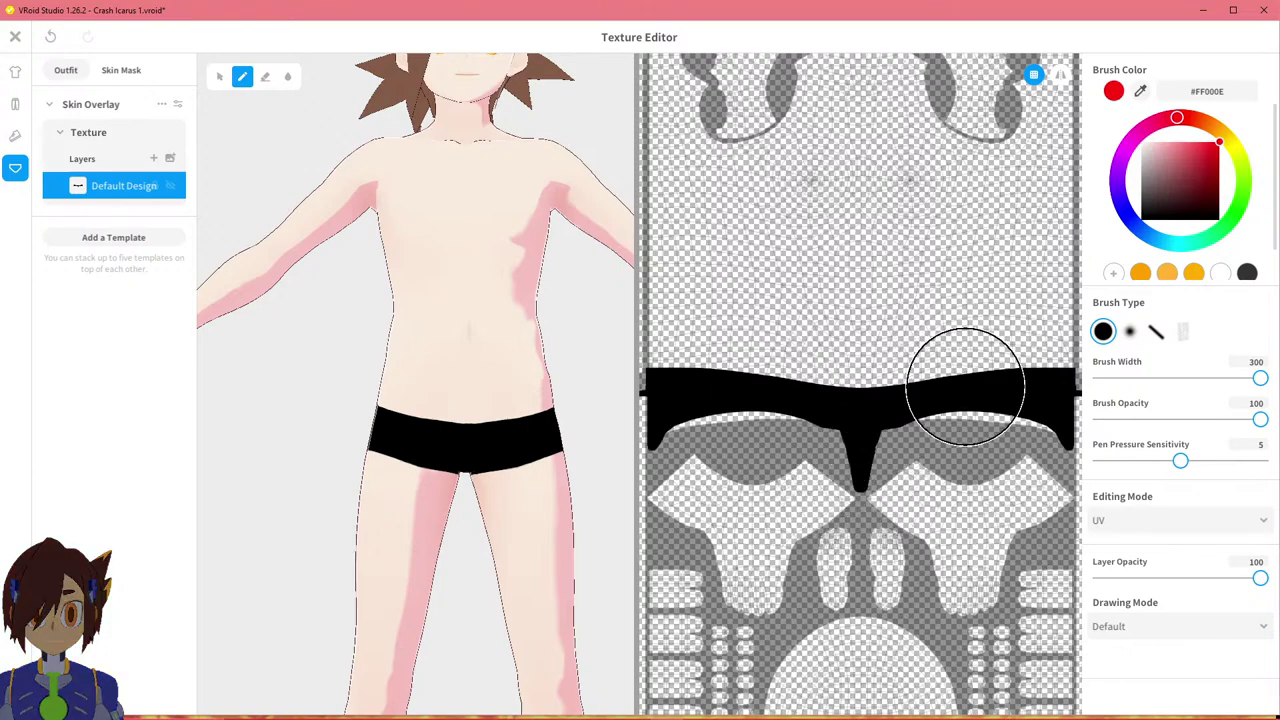
pyautogui.hotkey('ctrl', 'z')
# Export the Default Design layer as the PNG image "layer" into a new "outfit - undies" folder inside Crash Icarus VRoid.
pyautogui.rightClick(122, 186)
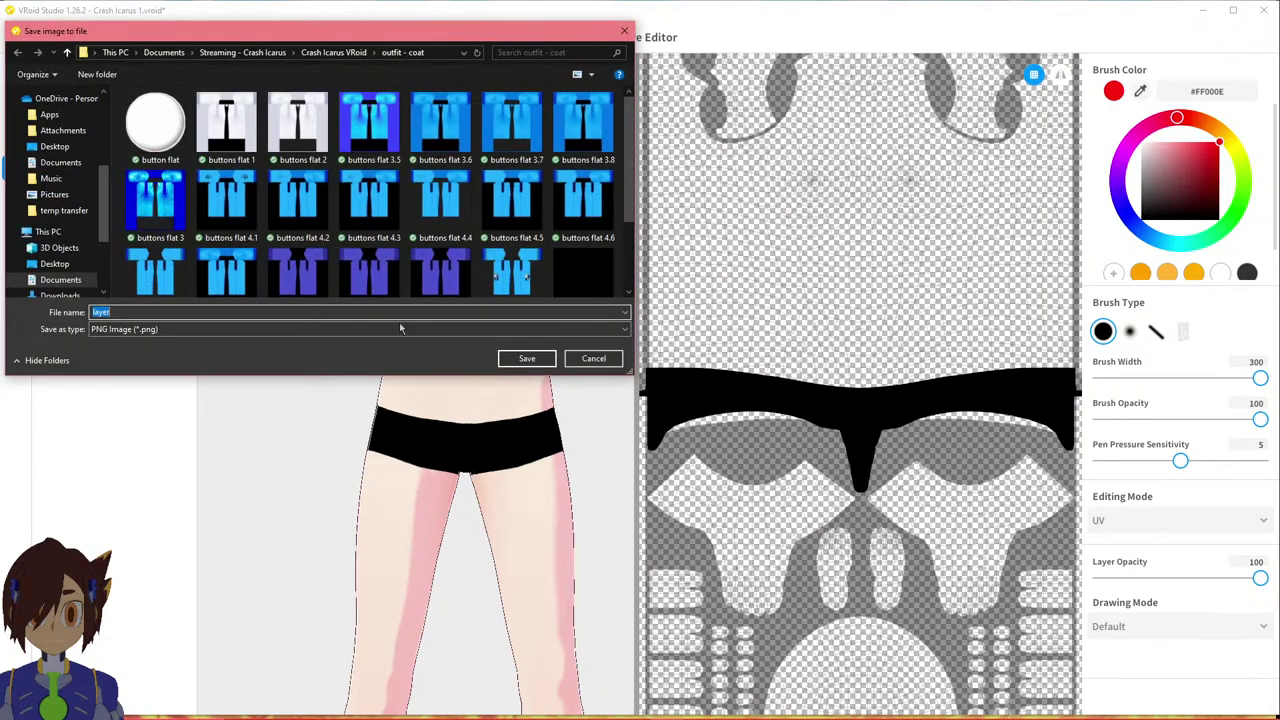
pyautogui.click(318, 51)
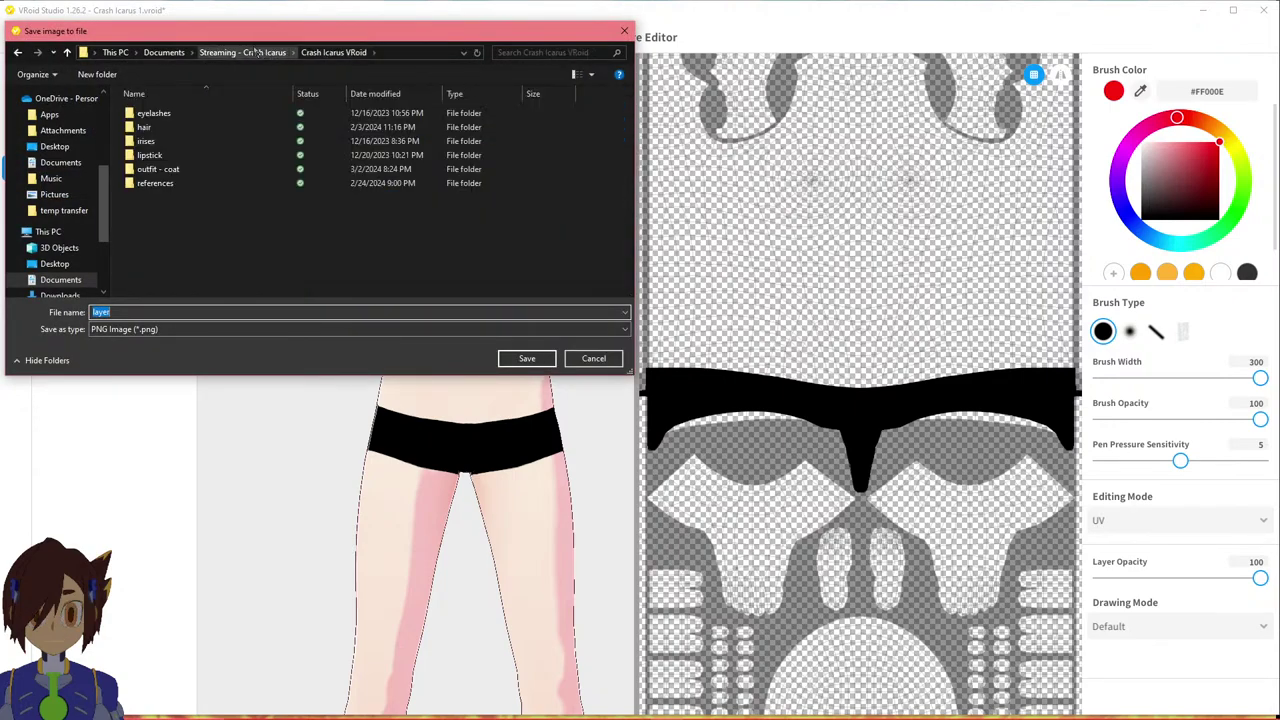
pyautogui.rightClick(253, 212)
pyautogui.moveTo(171, 492)
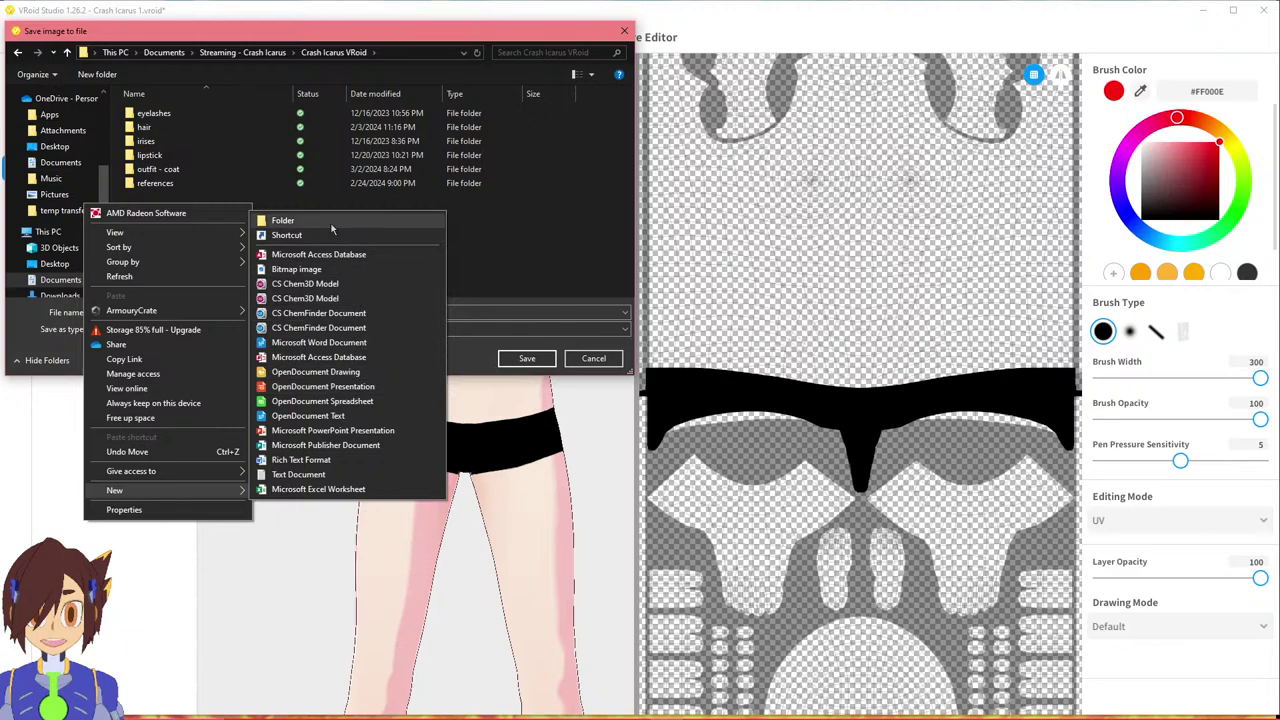
pyautogui.click(327, 222)
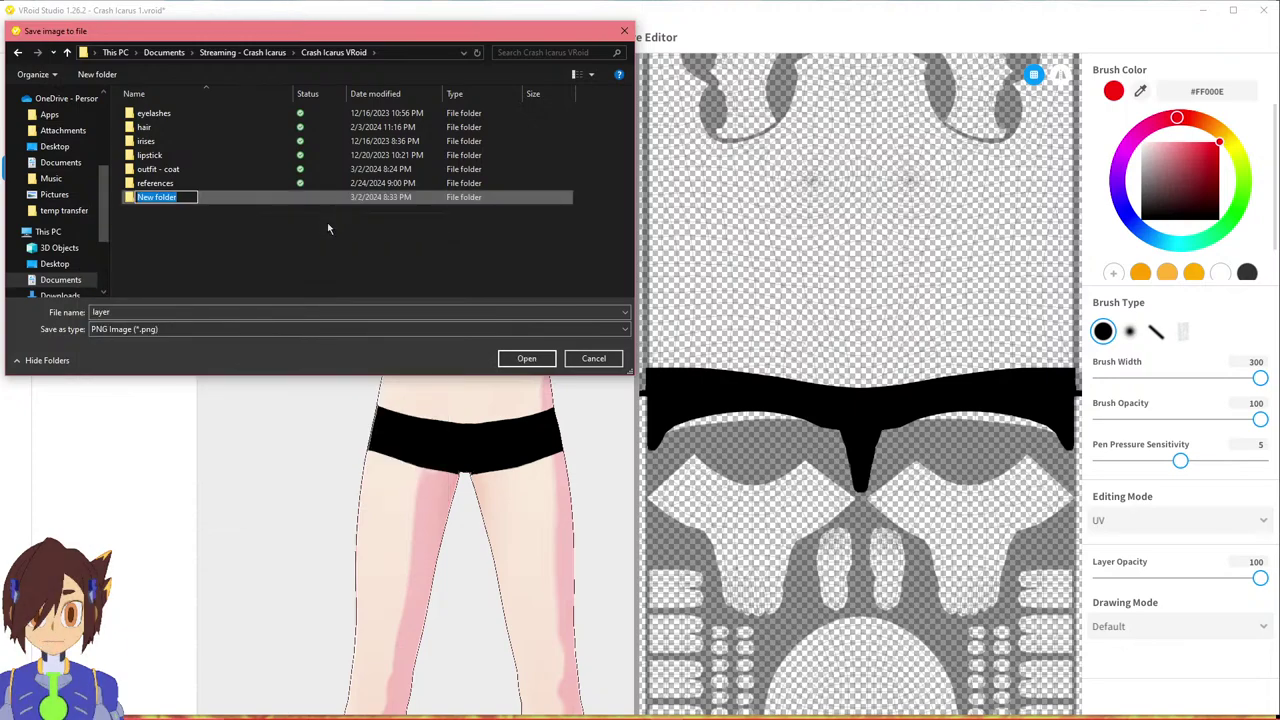
pyautogui.write('outfit')
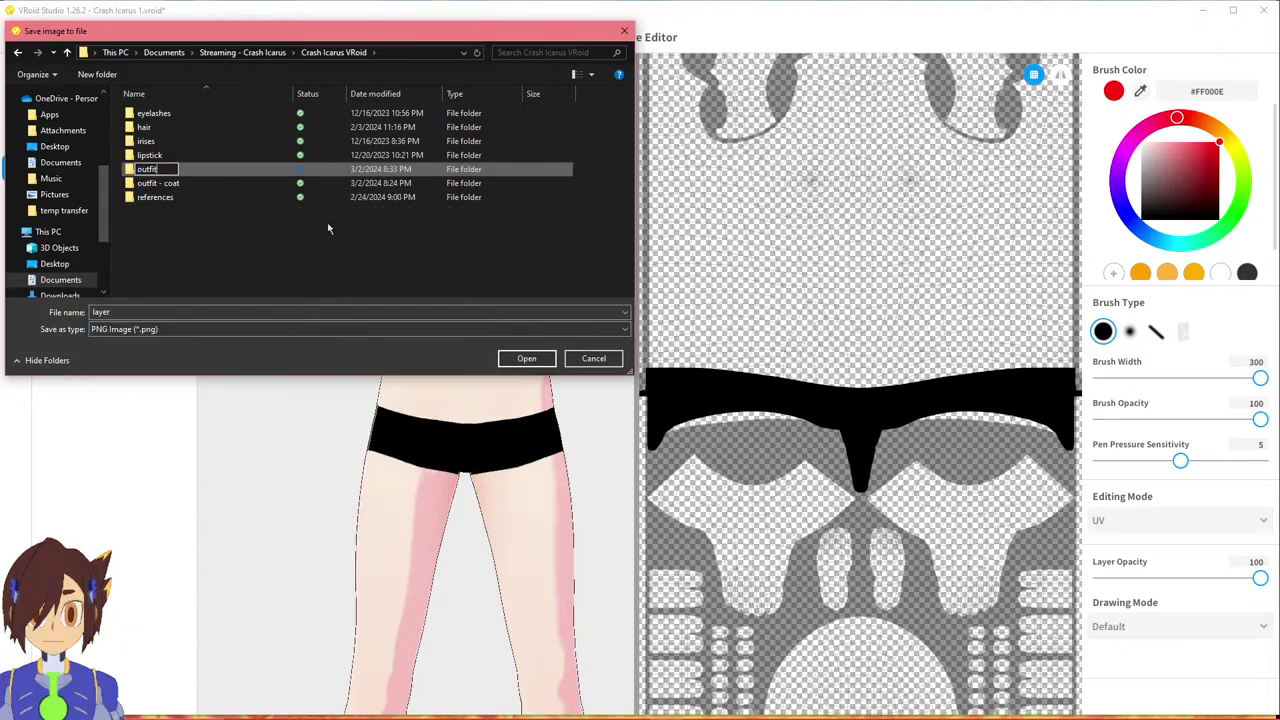
pyautogui.write(' - undies')
pyautogui.press('Return')
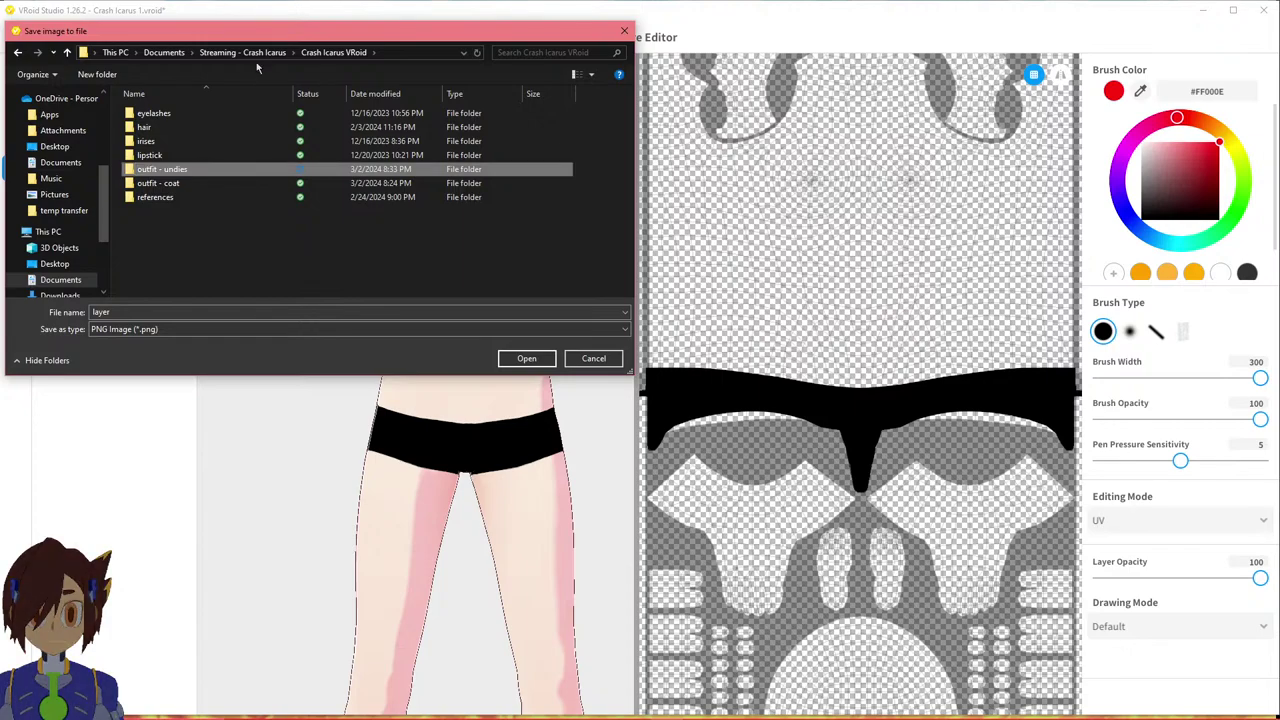
pyautogui.doubleClick(205, 175)
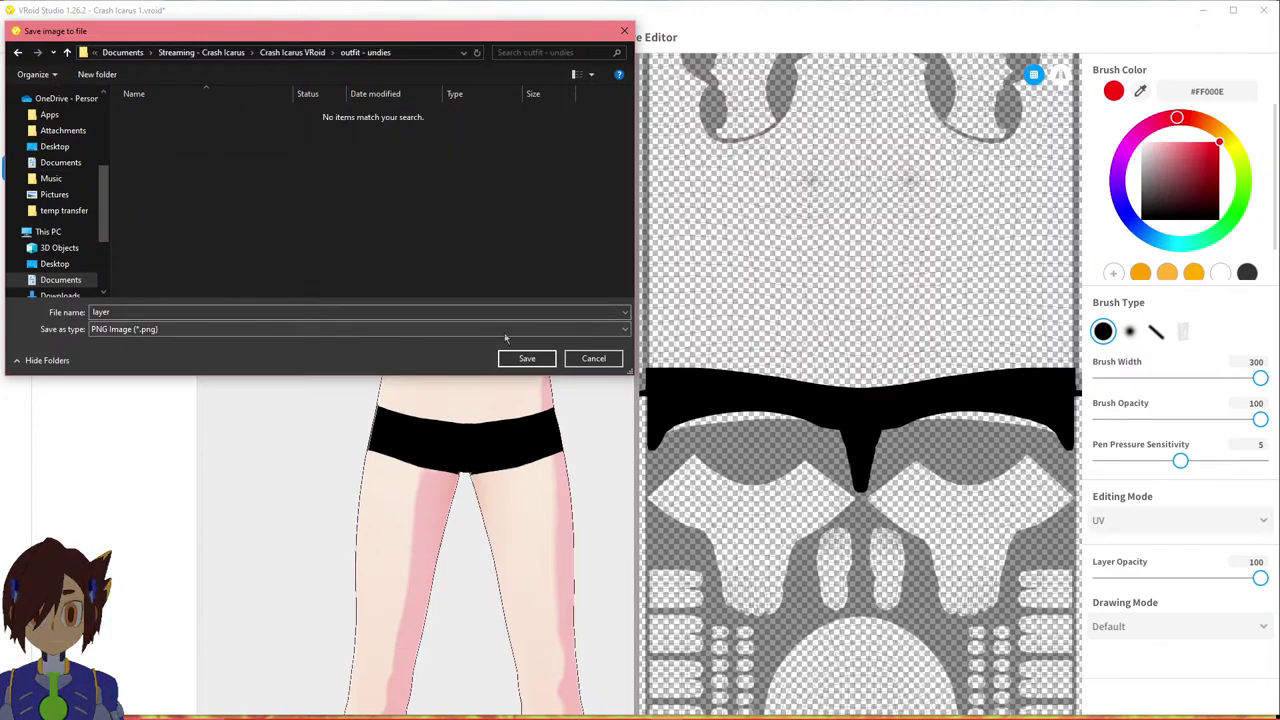
pyautogui.click(527, 358)
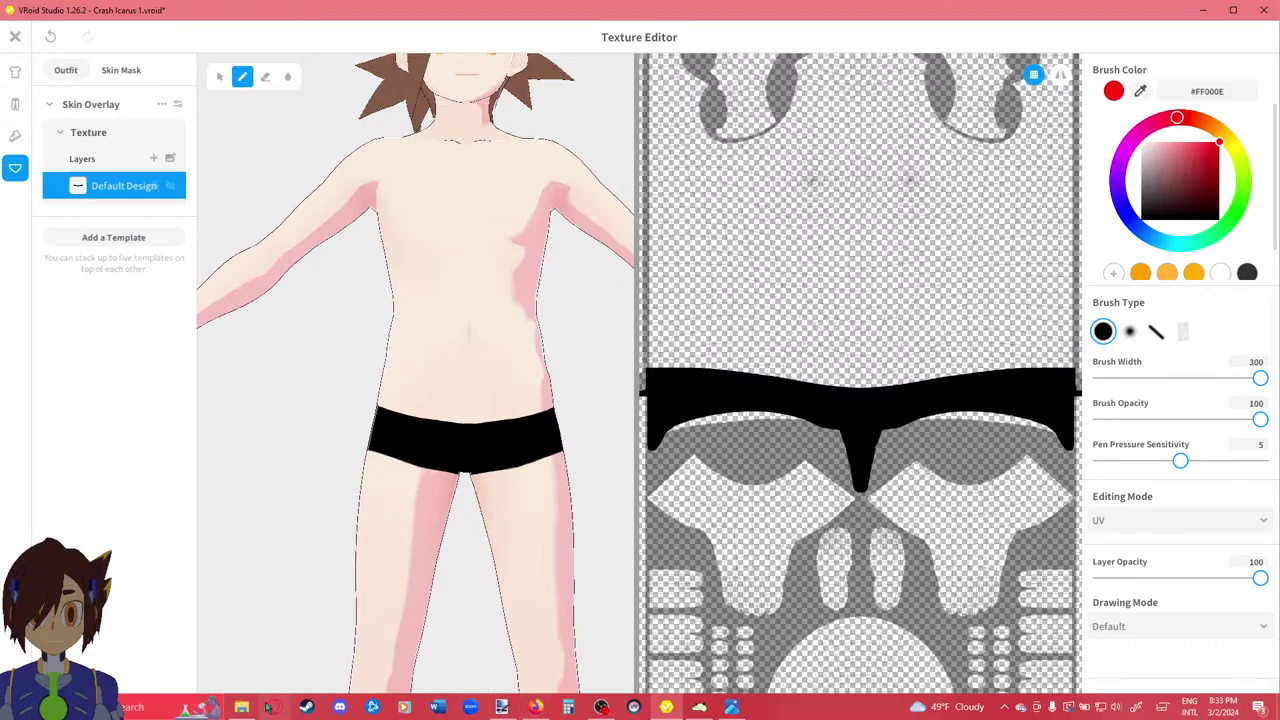
# Switch to layer.png in paint.net and fill all the black underwear areas with red D30015 using the Paint Bucket in global flood mode.
pyautogui.moveTo(242, 707)
pyautogui.click(240, 662)
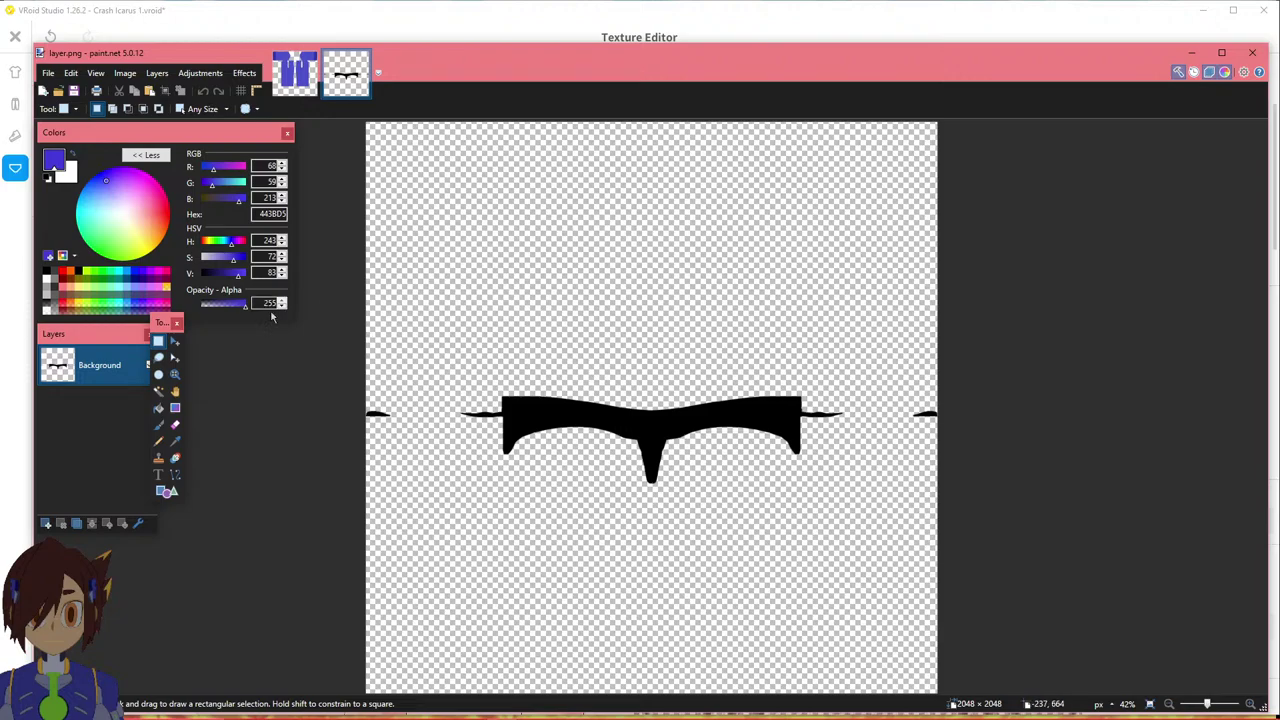
pyautogui.click(159, 408)
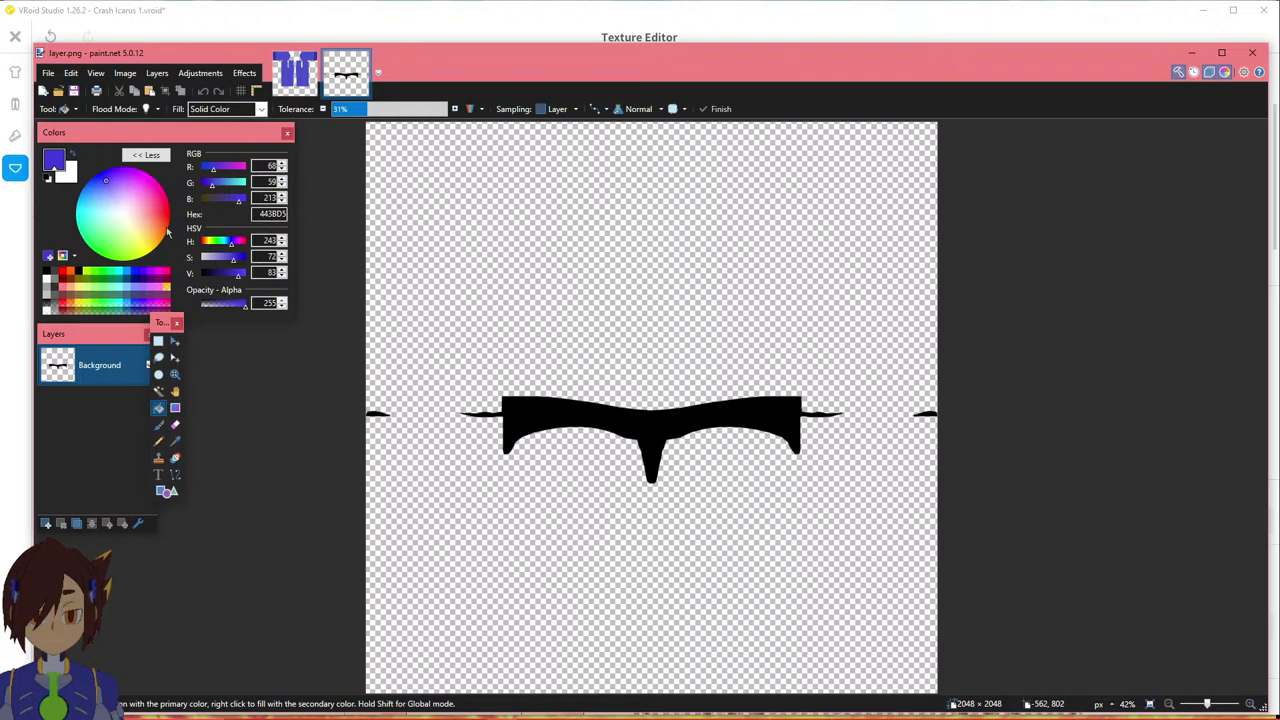
pyautogui.click(168, 209)
pyautogui.click(540, 410)
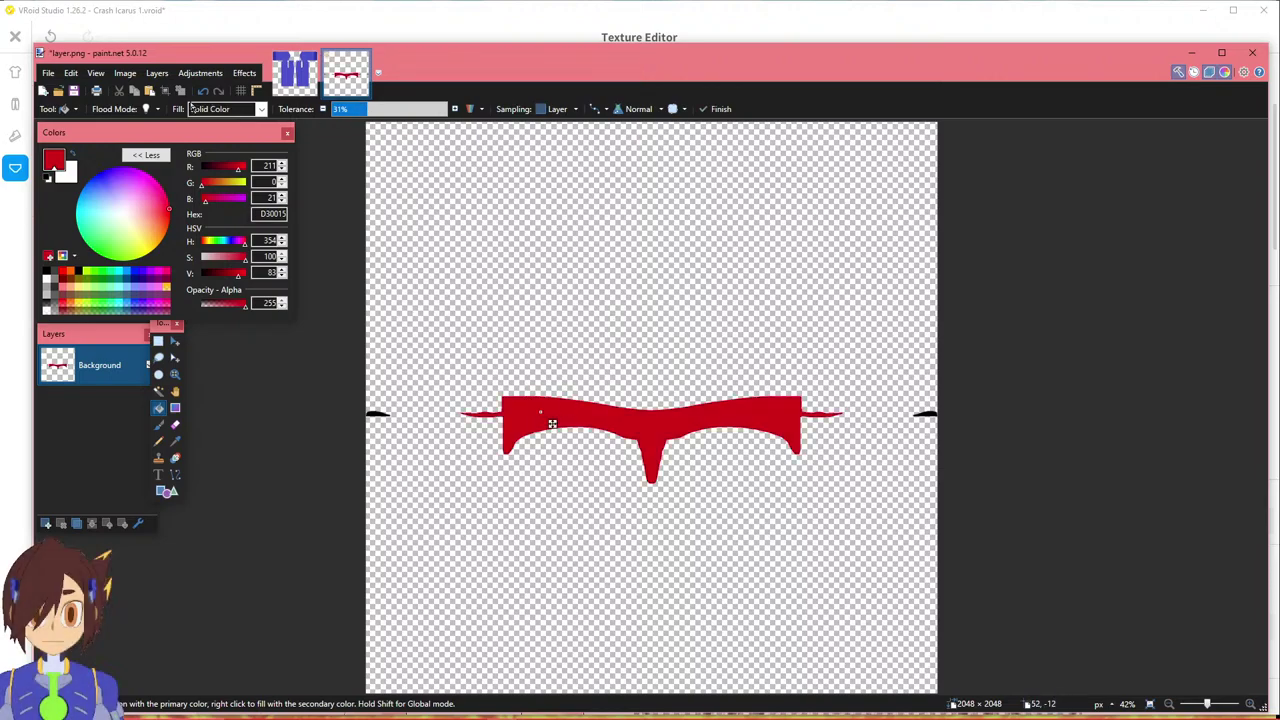
pyautogui.click(151, 113)
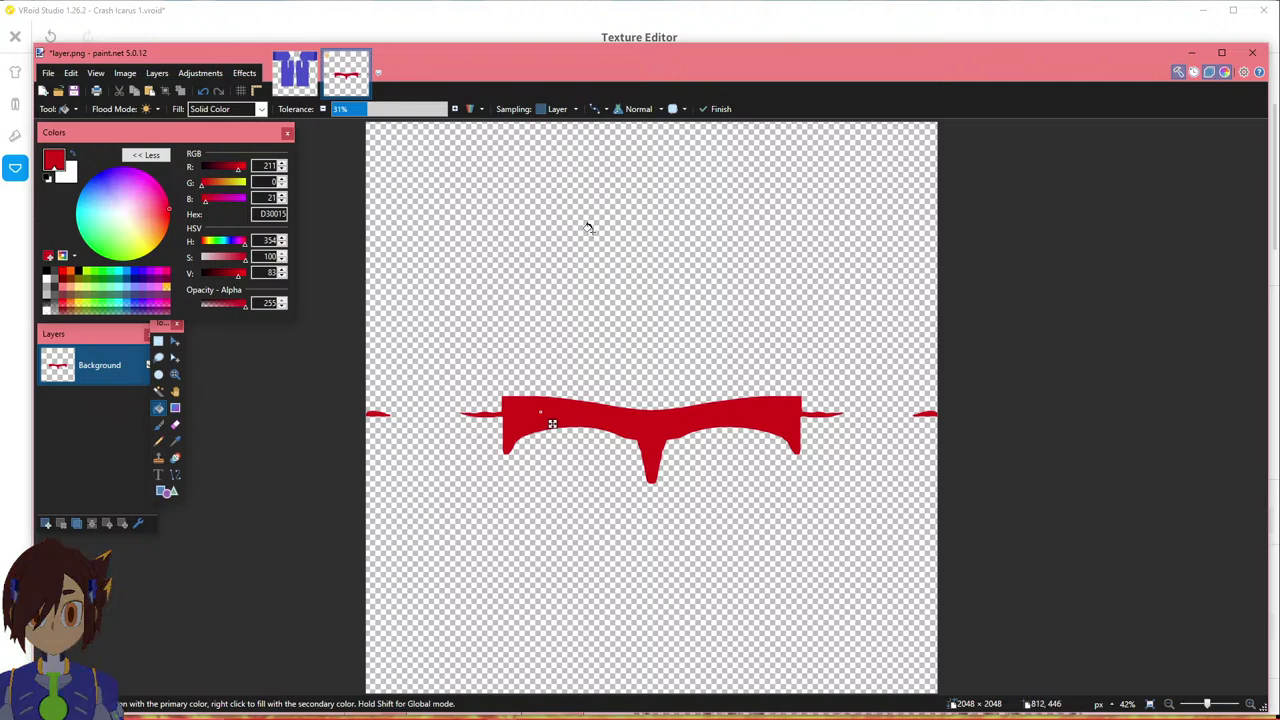
# Save the recoloured image as a new PNG named "red" in the "outfit - undies" folder, keeping the default save configuration.
pyautogui.click(48, 73)
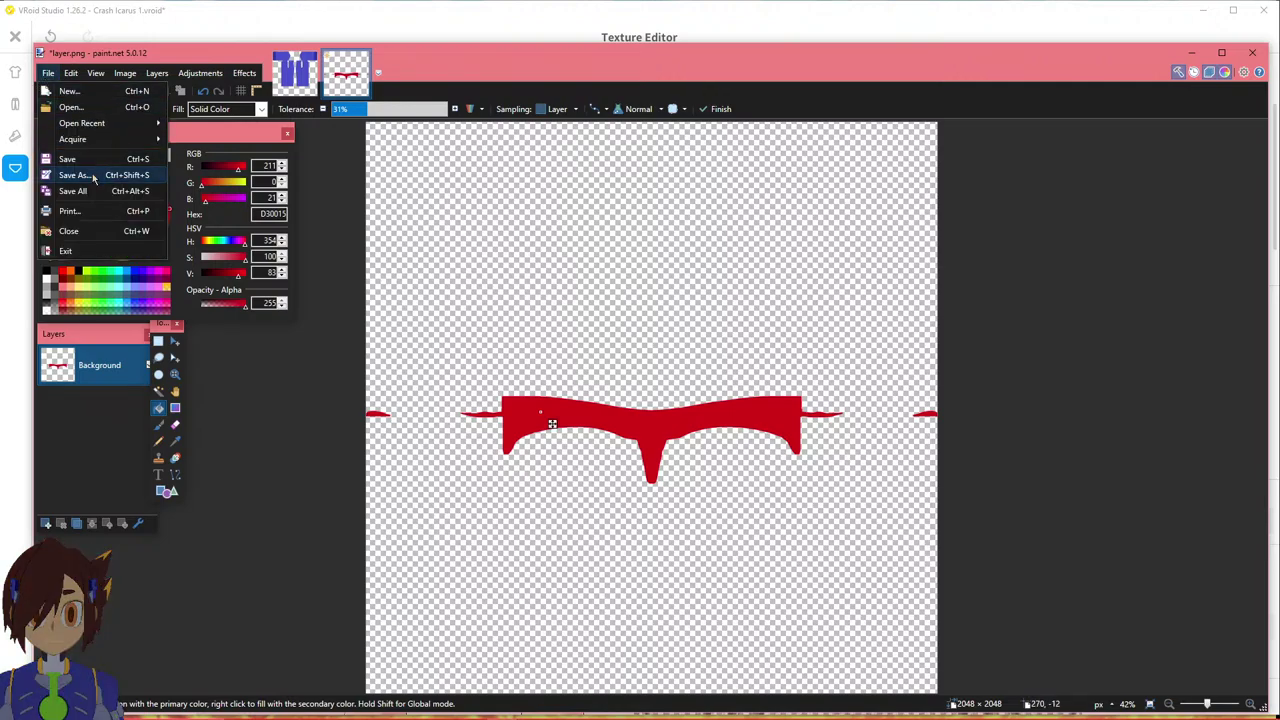
pyautogui.click(75, 175)
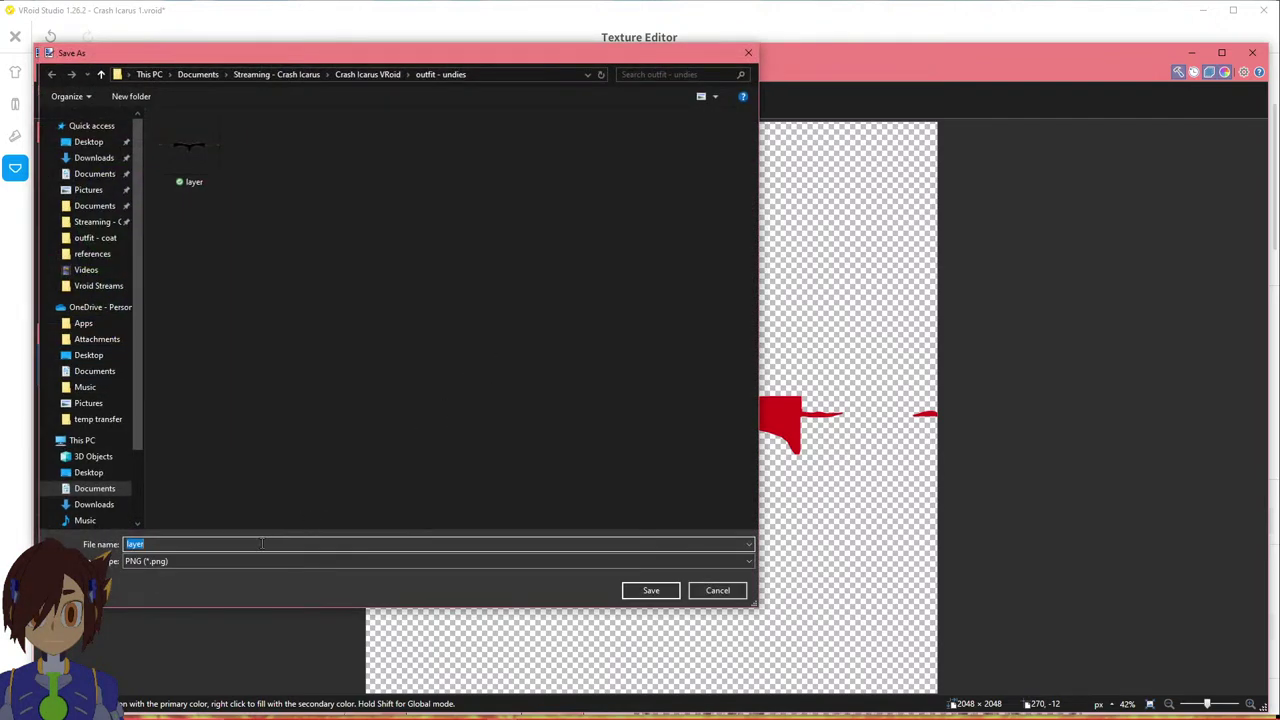
pyautogui.click(657, 597)
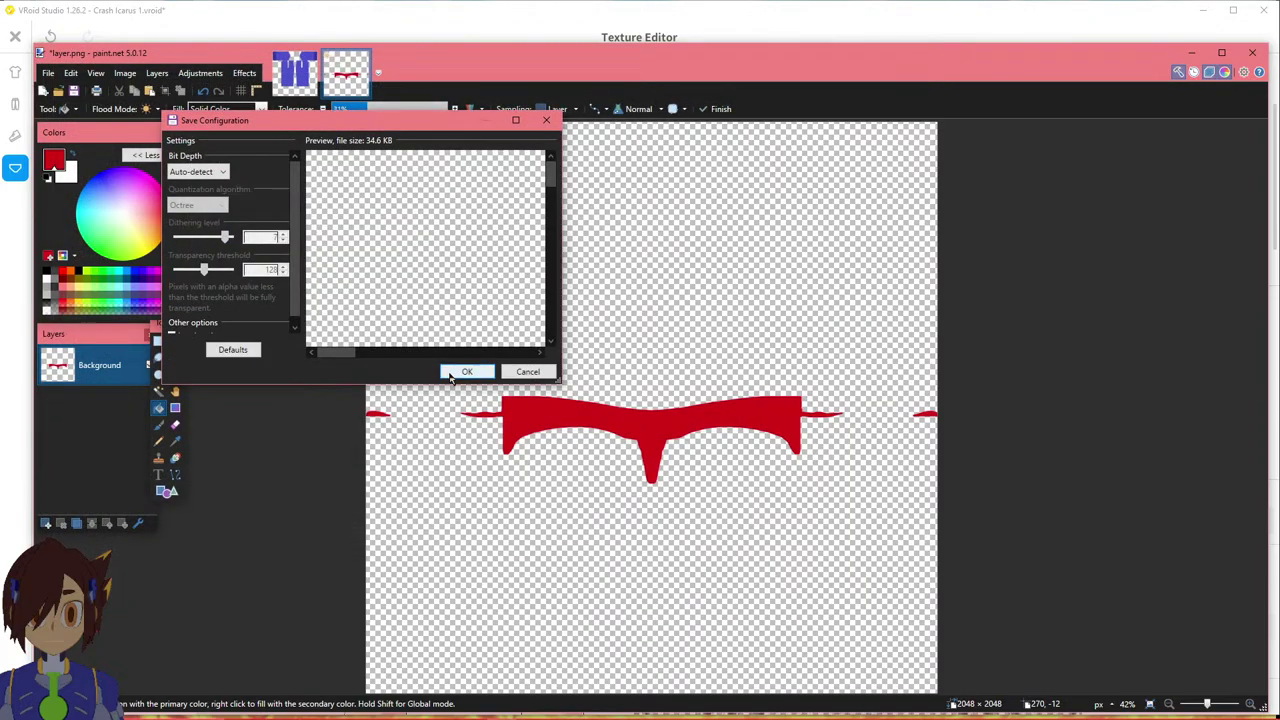
pyautogui.click(452, 373)
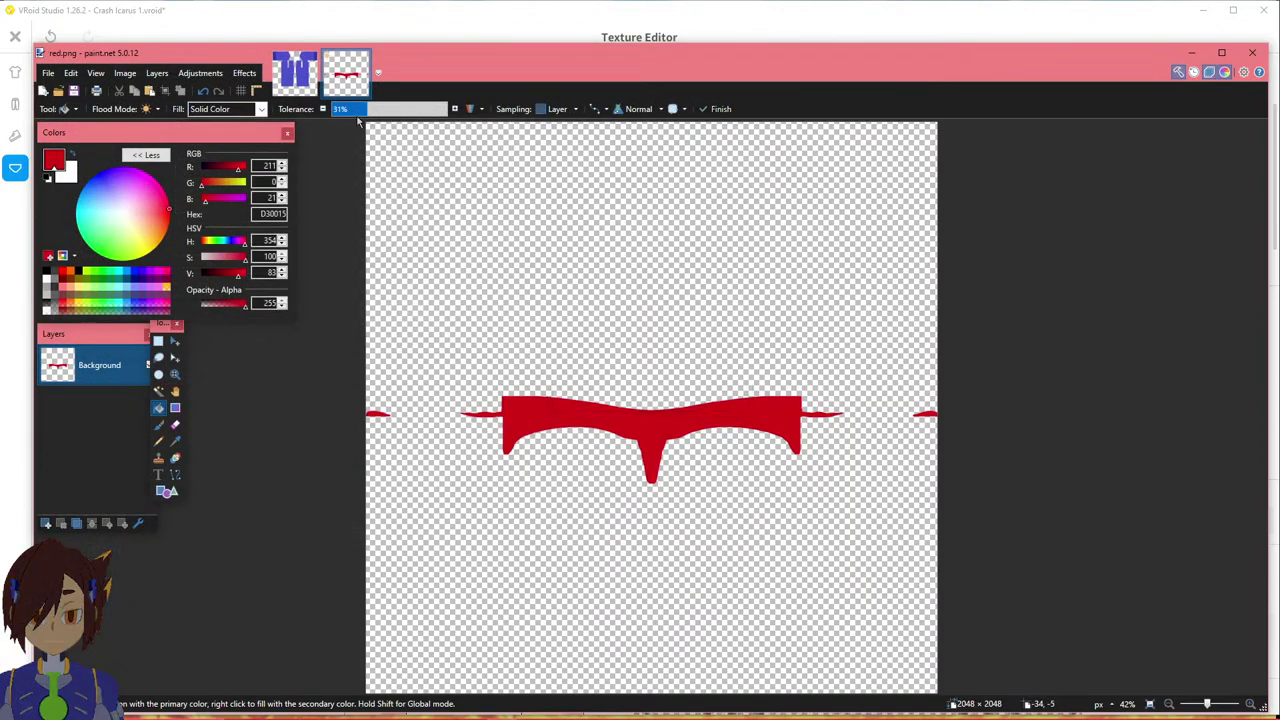
# Return to VRoid Studio, load the "red" image as a new texture layer and delete the Default Design layer.
pyautogui.click(364, 57)
pyautogui.click(364, 17)
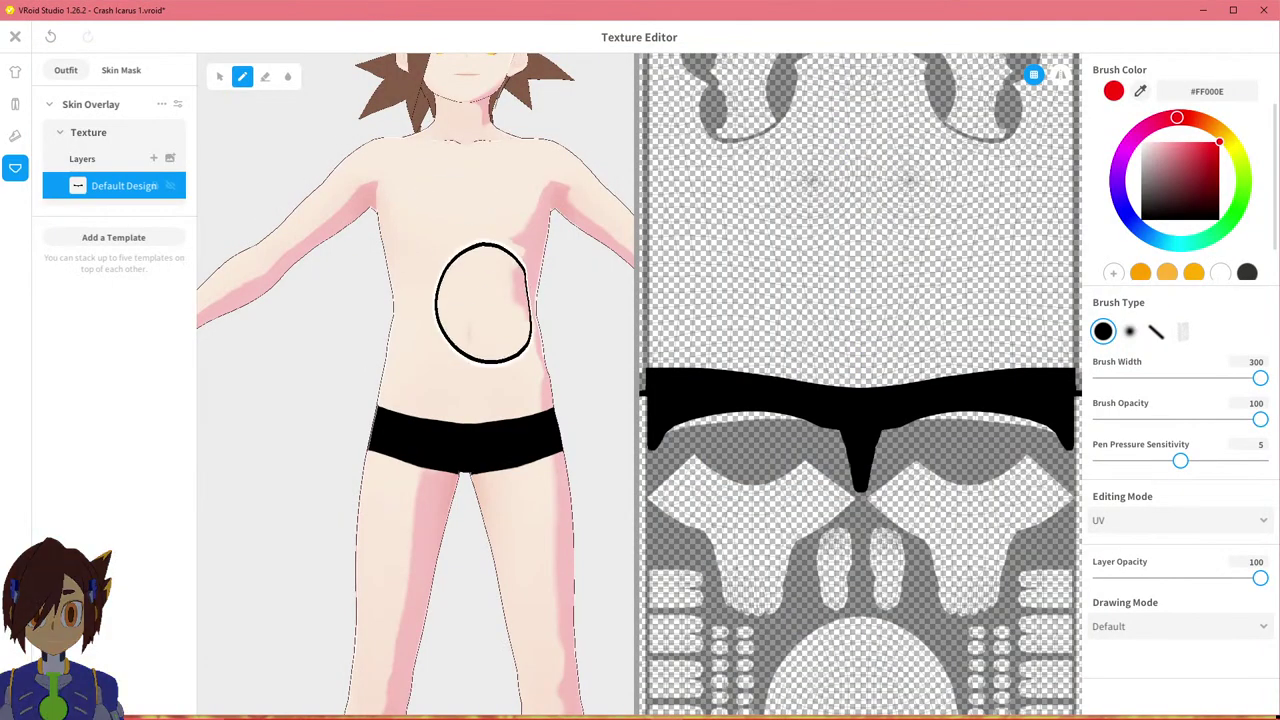
pyautogui.click(169, 160)
pyautogui.click(229, 124)
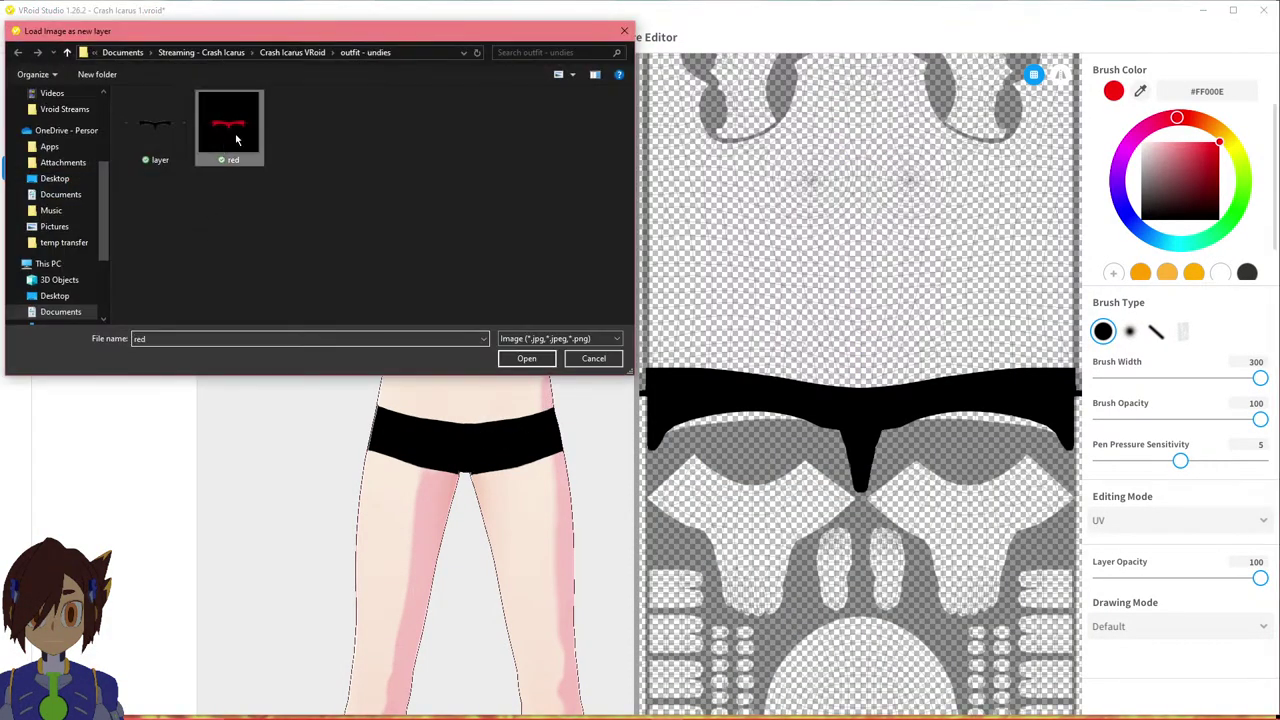
pyautogui.click(526, 359)
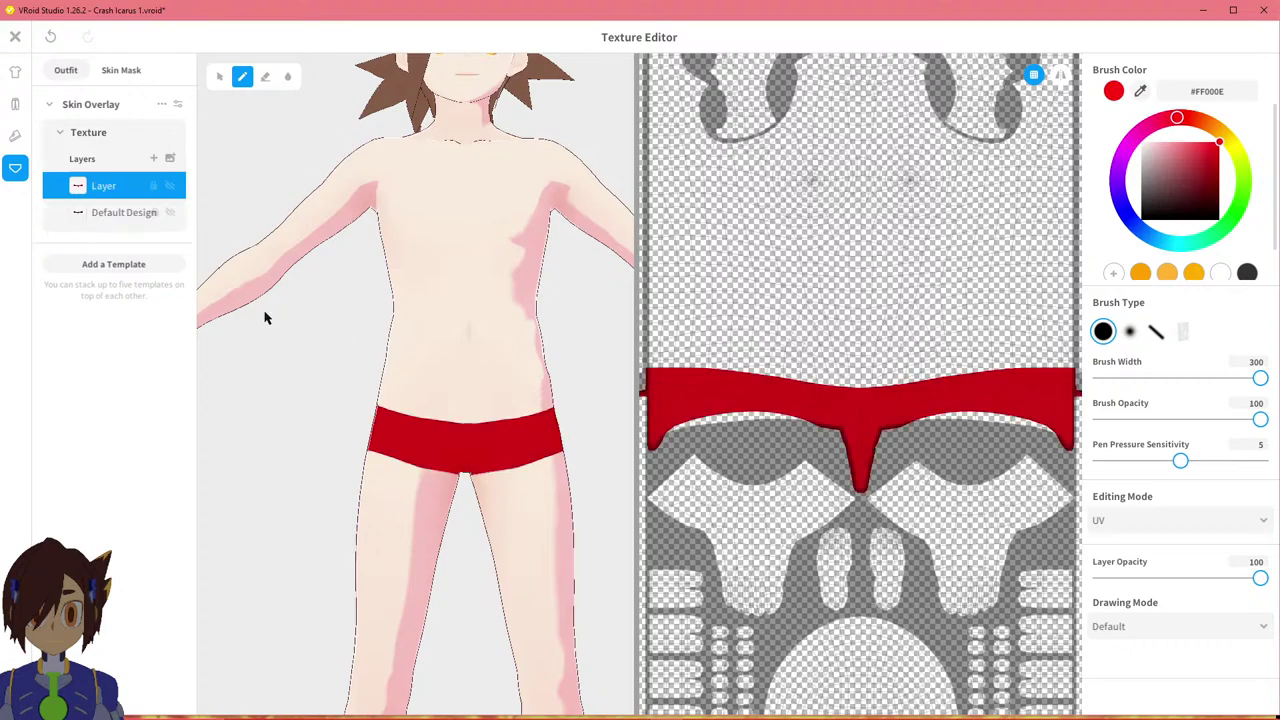
pyautogui.rightClick(133, 222)
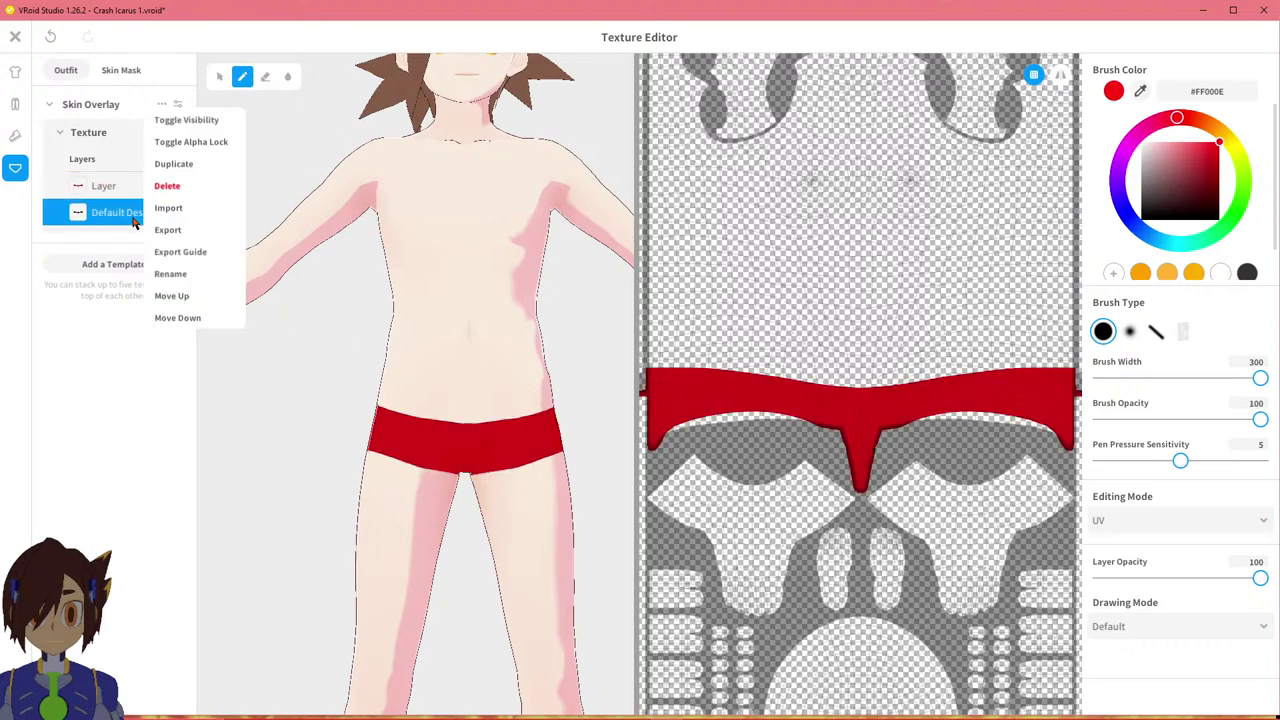
pyautogui.click(168, 186)
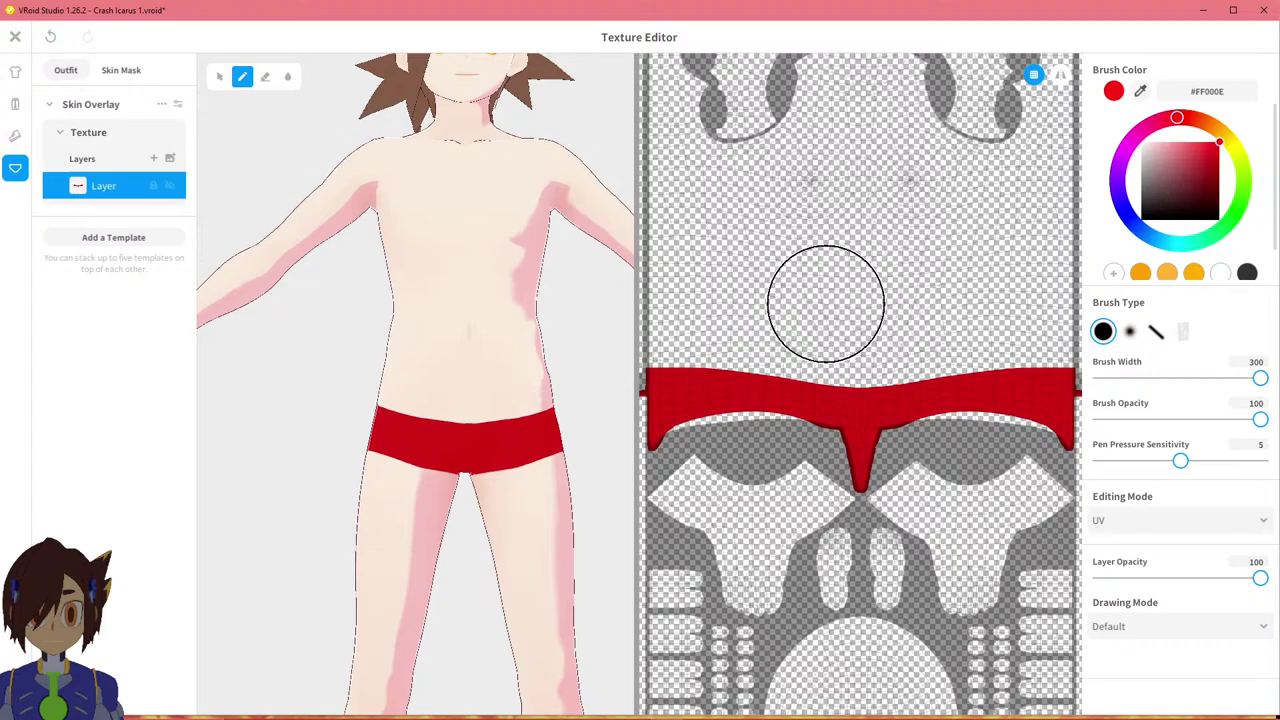
# Examine the red underwear on the model and where its shape crosses the seams of the UV texture.
pyautogui.scroll(-4, 771, 406)
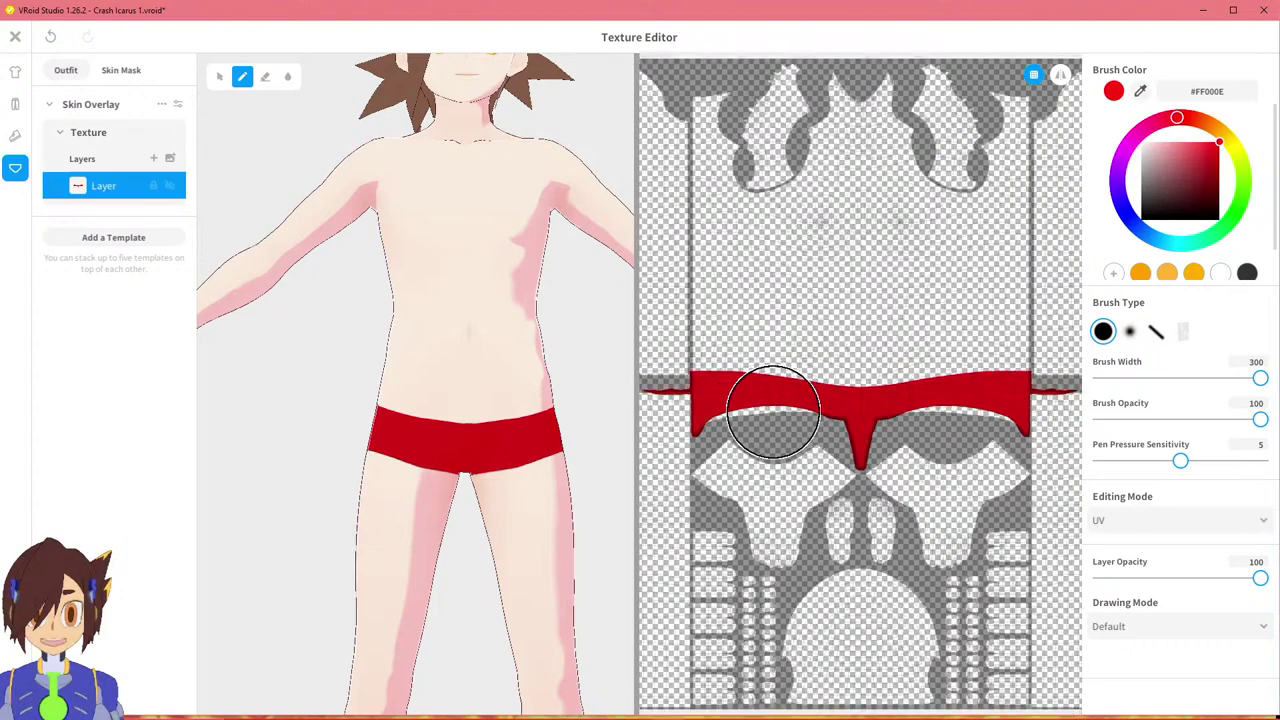
pyautogui.scroll(4, 775, 410)
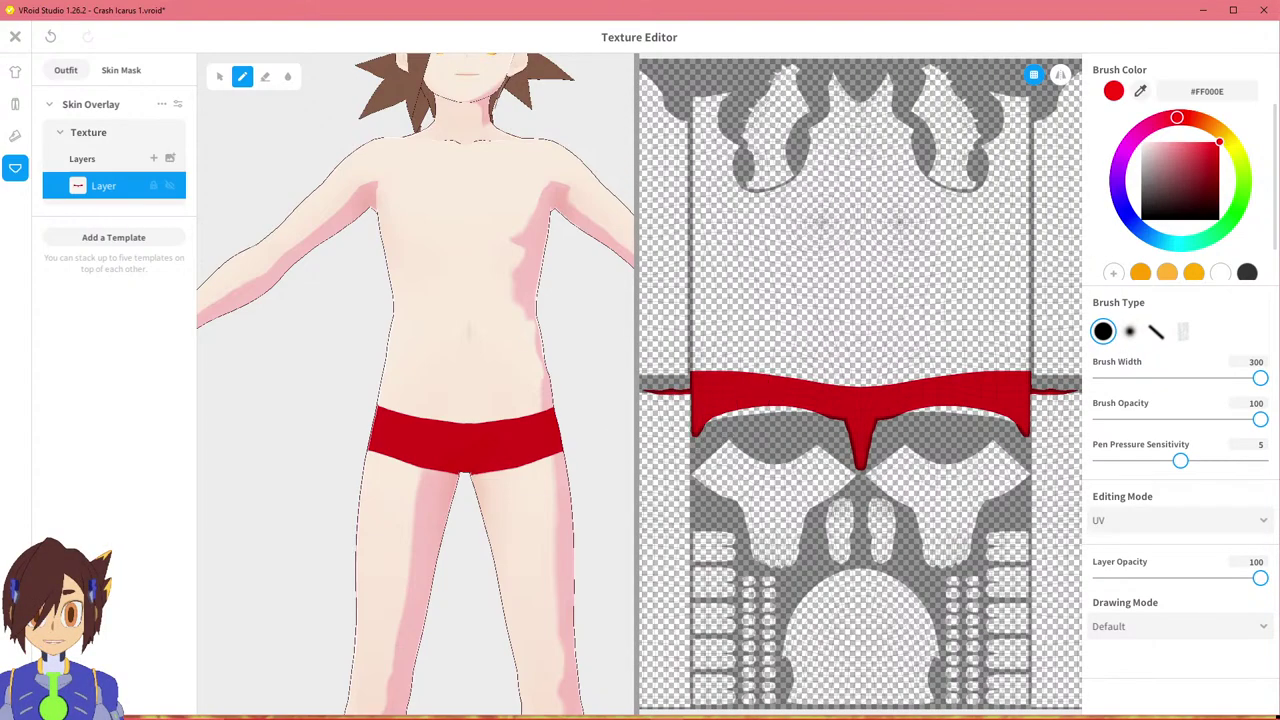
pyautogui.moveTo(540, 415)
pyautogui.mouseDown(button='right')
pyautogui.moveTo(586, 429)
pyautogui.moveTo(300, 429)
pyautogui.moveTo(543, 457)
pyautogui.moveTo(615, 430)
pyautogui.mouseUp(button='right')
pyautogui.scroll(-2, 851, 414)
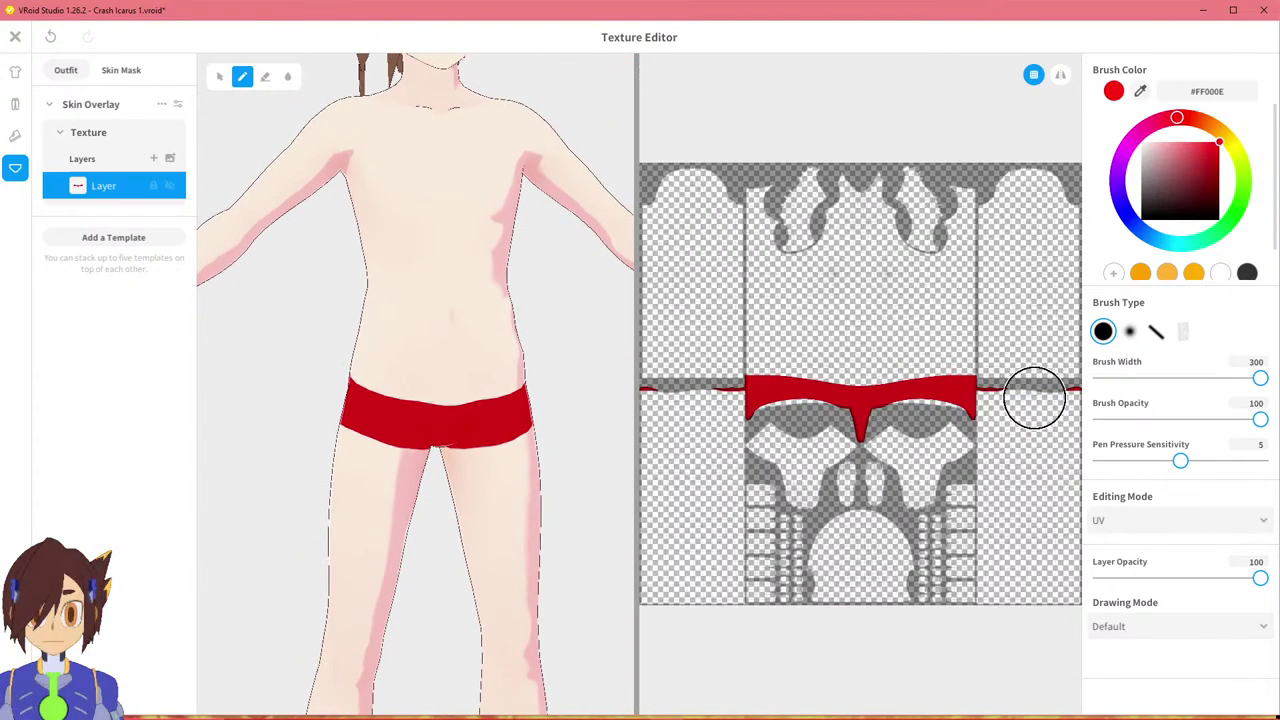
pyautogui.scroll(5, 809, 400)
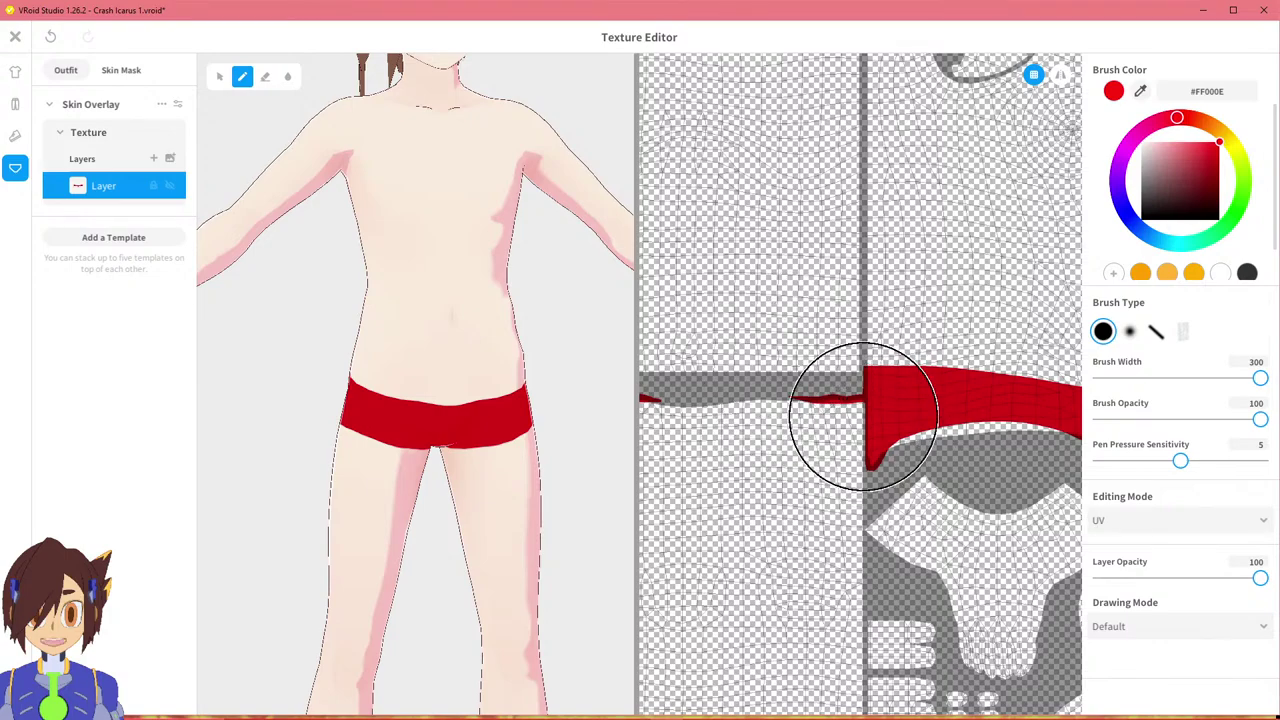
pyautogui.moveTo(764, 386)
pyautogui.mouseDown(button='middle')
pyautogui.moveTo(819, 392)
pyautogui.moveTo(600, 414)
pyautogui.mouseUp(button='middle')
pyautogui.moveTo(990, 396)
pyautogui.mouseDown(button='middle')
pyautogui.moveTo(651, 400)
pyautogui.moveTo(935, 398)
pyautogui.mouseUp(button='middle')
pyautogui.moveTo(710, 394); pyautogui.dragTo(931, 389, button='middle')
pyautogui.moveTo(808, 386); pyautogui.dragTo(697, 400, button='middle')
pyautogui.scroll(-2, 871, 389)
pyautogui.scroll(-2, 825, 388)
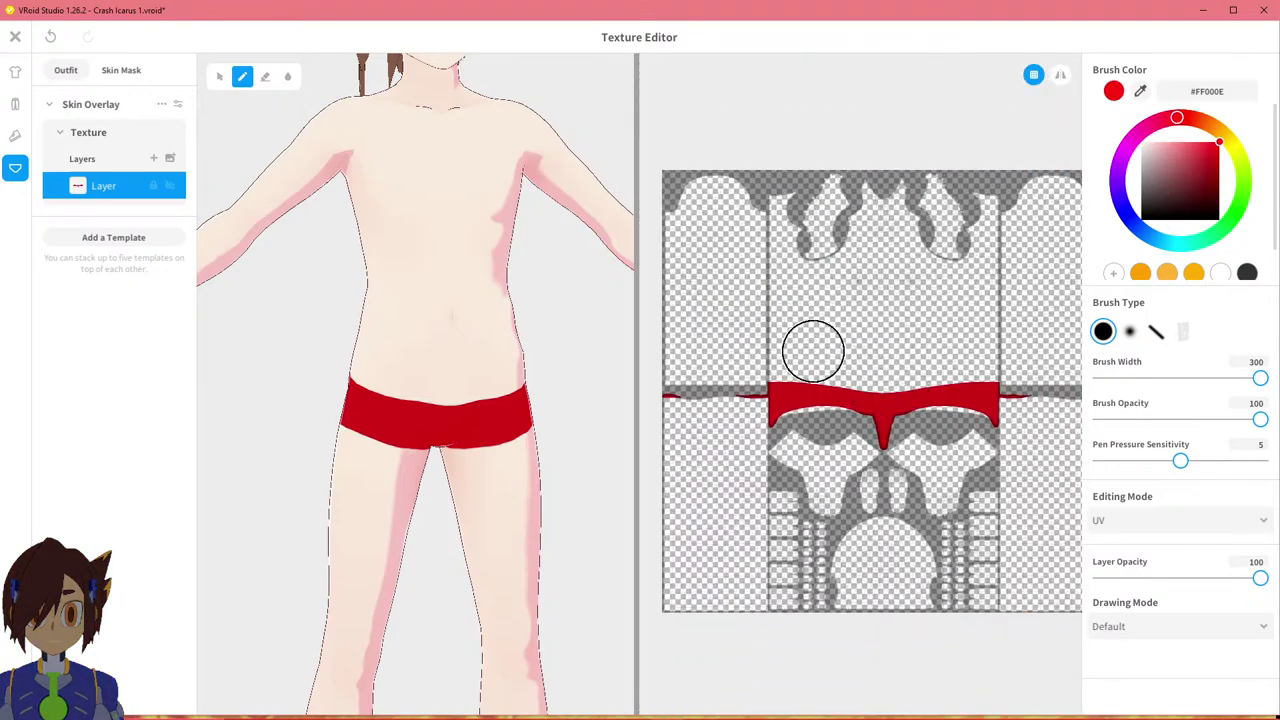
# Close the texture editor, saving the Inner Bottom as a new item.
pyautogui.click(14, 36)
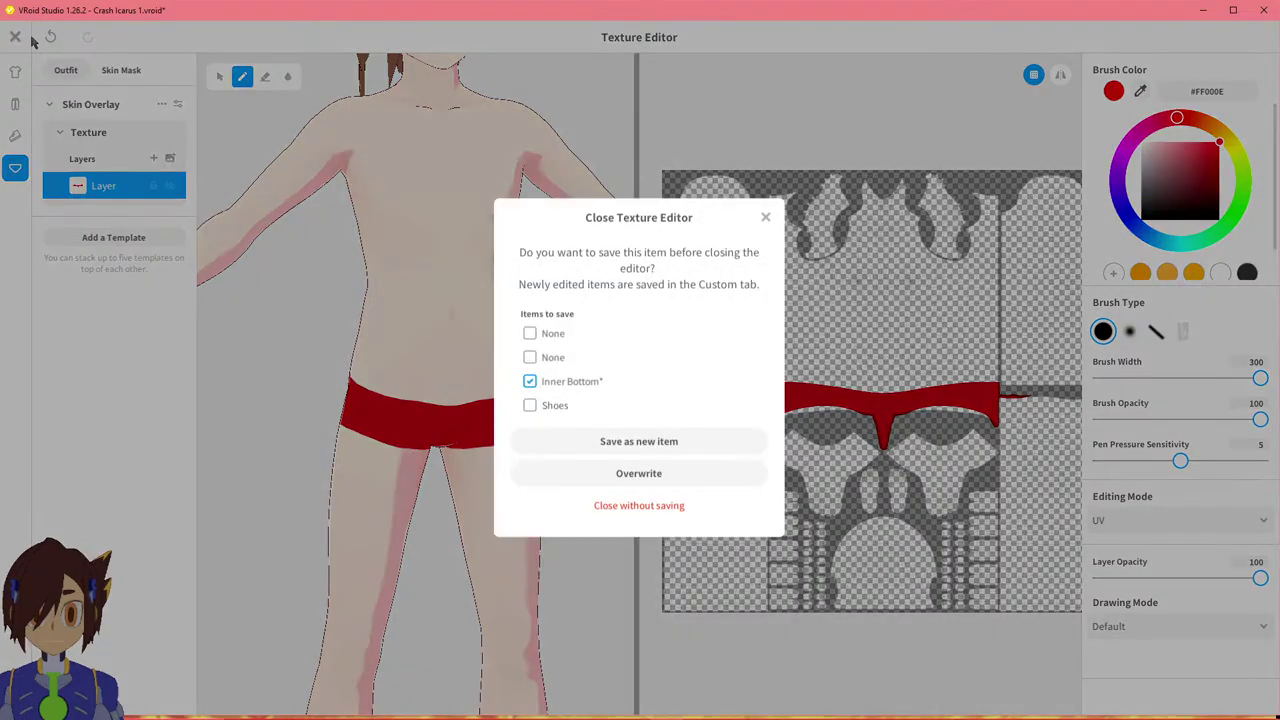
pyautogui.click(629, 446)
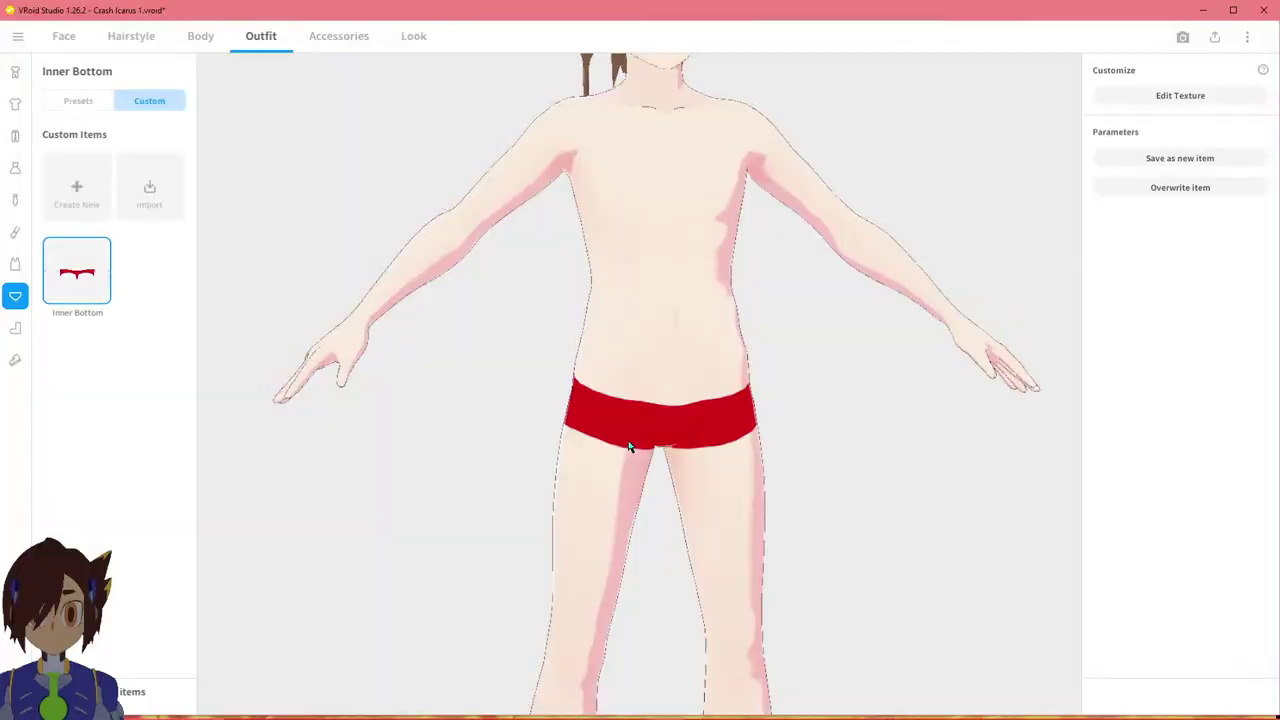
# Open the whole body's skin texture for editing.
pyautogui.click(16, 104)
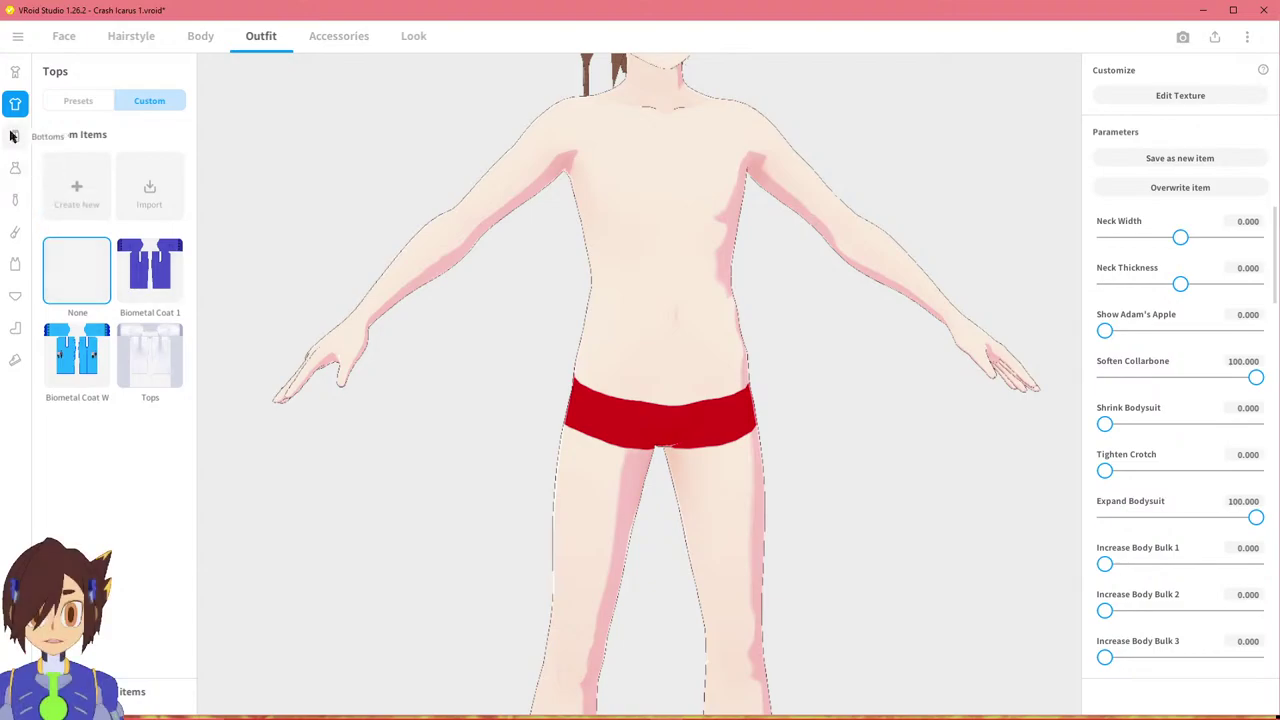
pyautogui.click(201, 37)
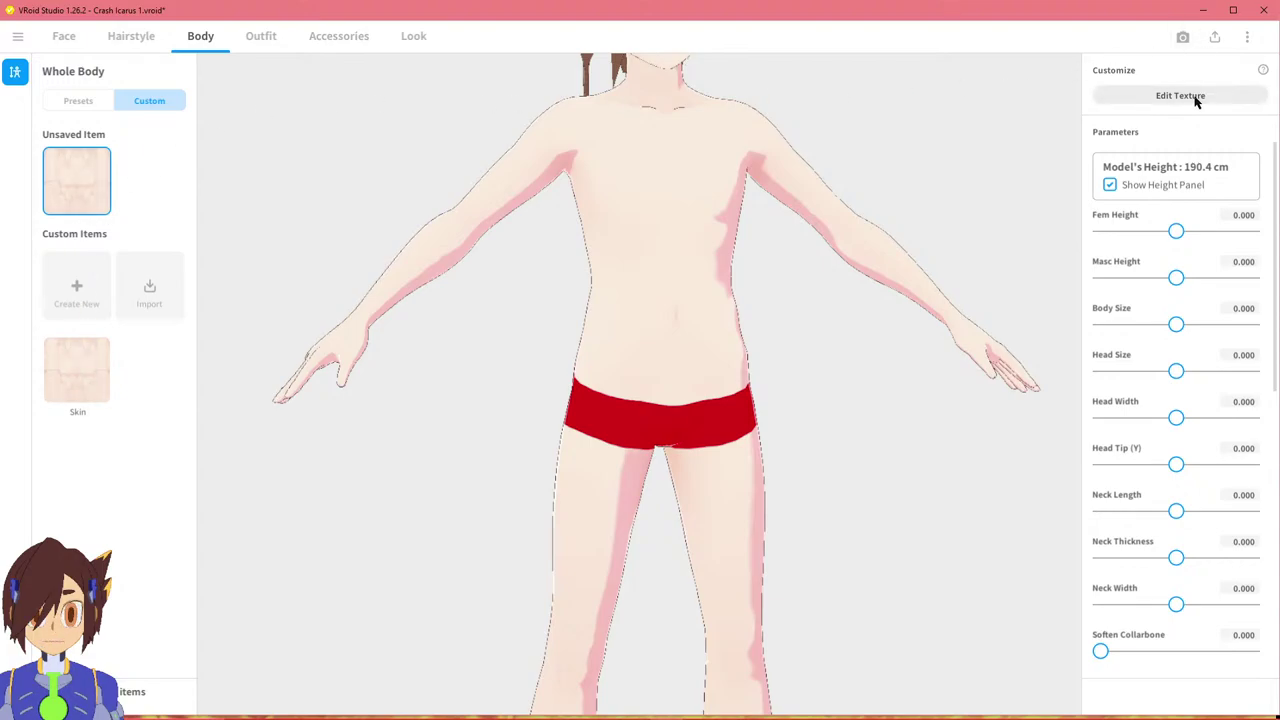
pyautogui.click(1163, 98)
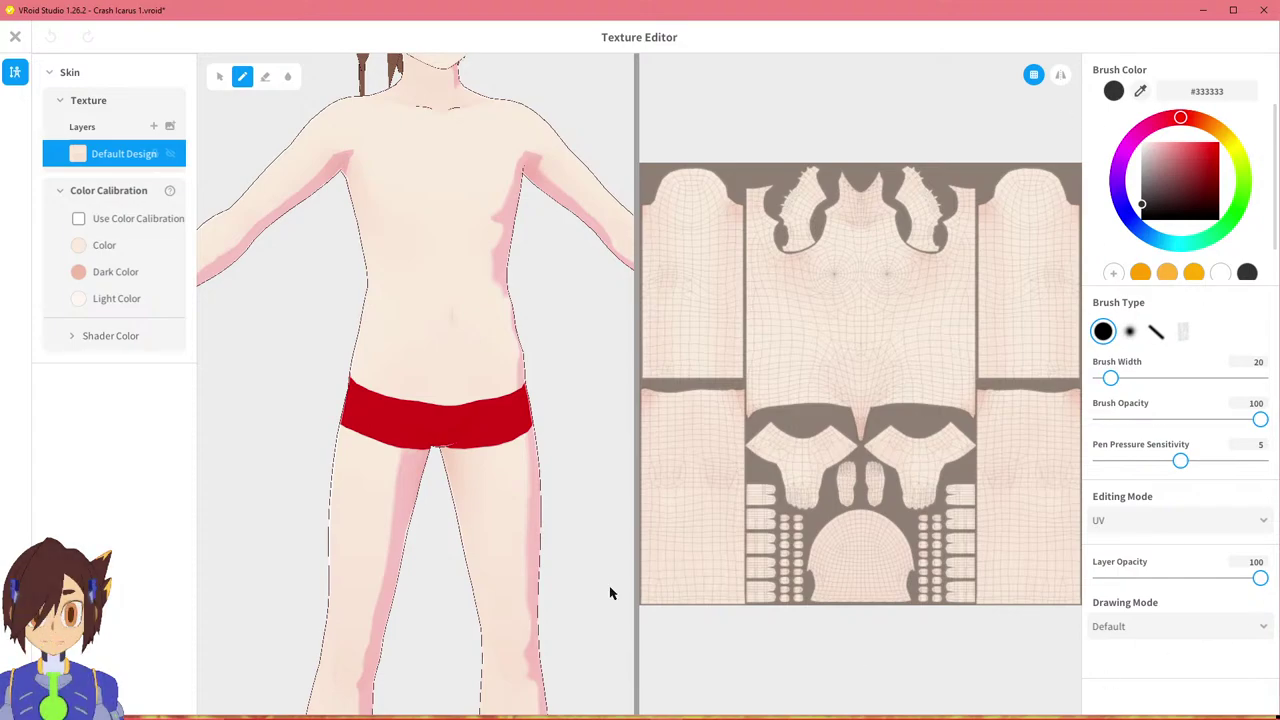
# Switch to the ArchieMegaManZX.png reference image and examine the outfits of the characters up close.
pyautogui.click(530, 708)
pyautogui.scroll(2, 513, 481)
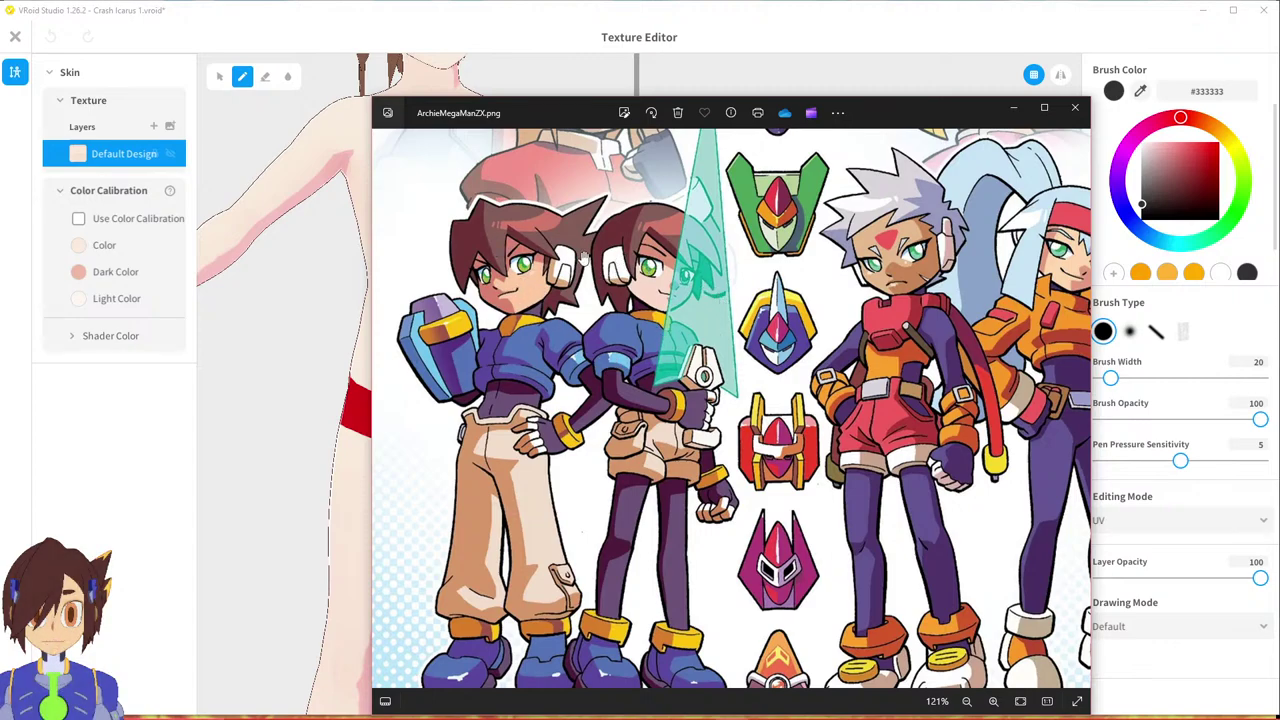
pyautogui.scroll(1, 535, 215)
pyautogui.scroll(1, 535, 215)
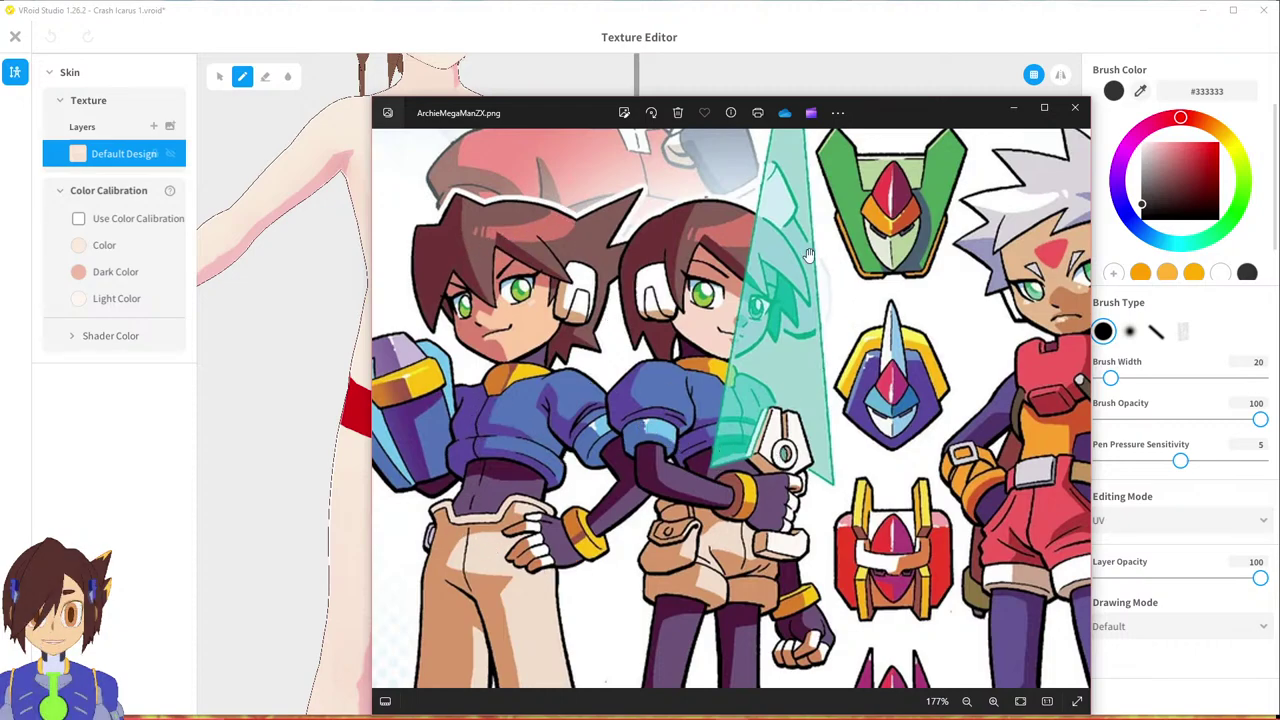
pyautogui.scroll(-1, 777, 262)
pyautogui.moveTo(811, 385); pyautogui.dragTo(621, 405)
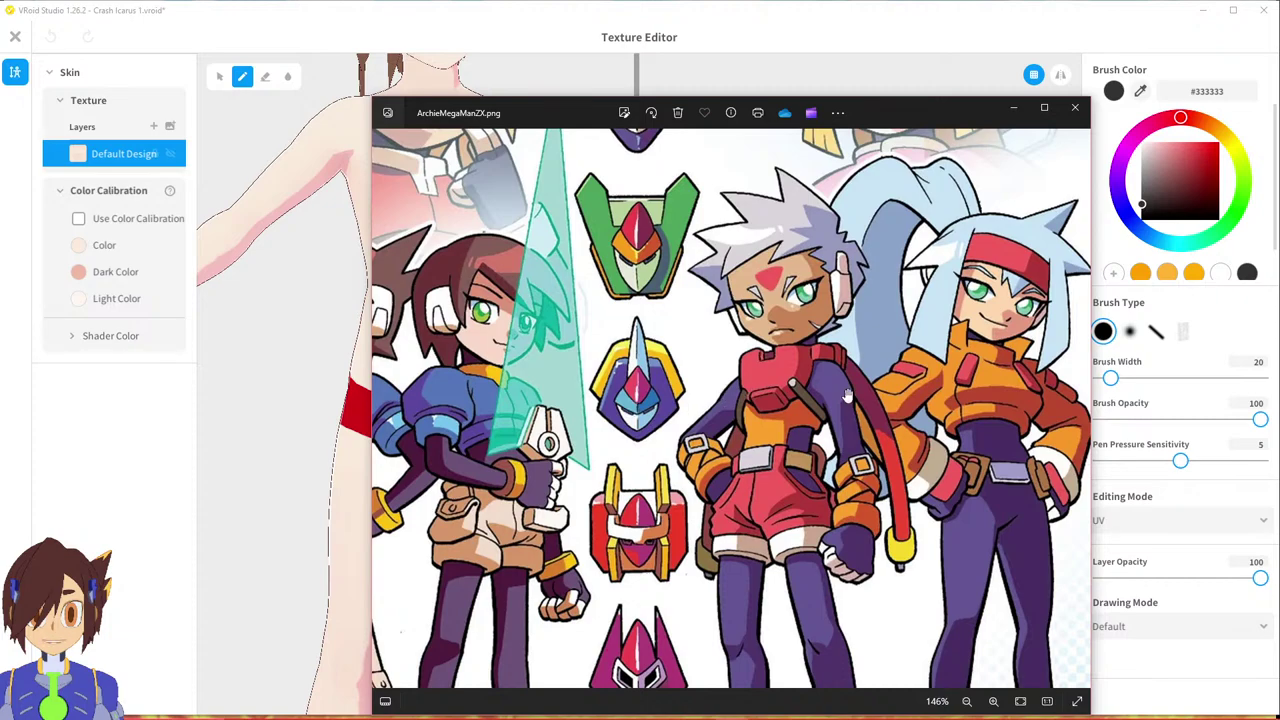
pyautogui.moveTo(687, 325); pyautogui.dragTo(877, 289)
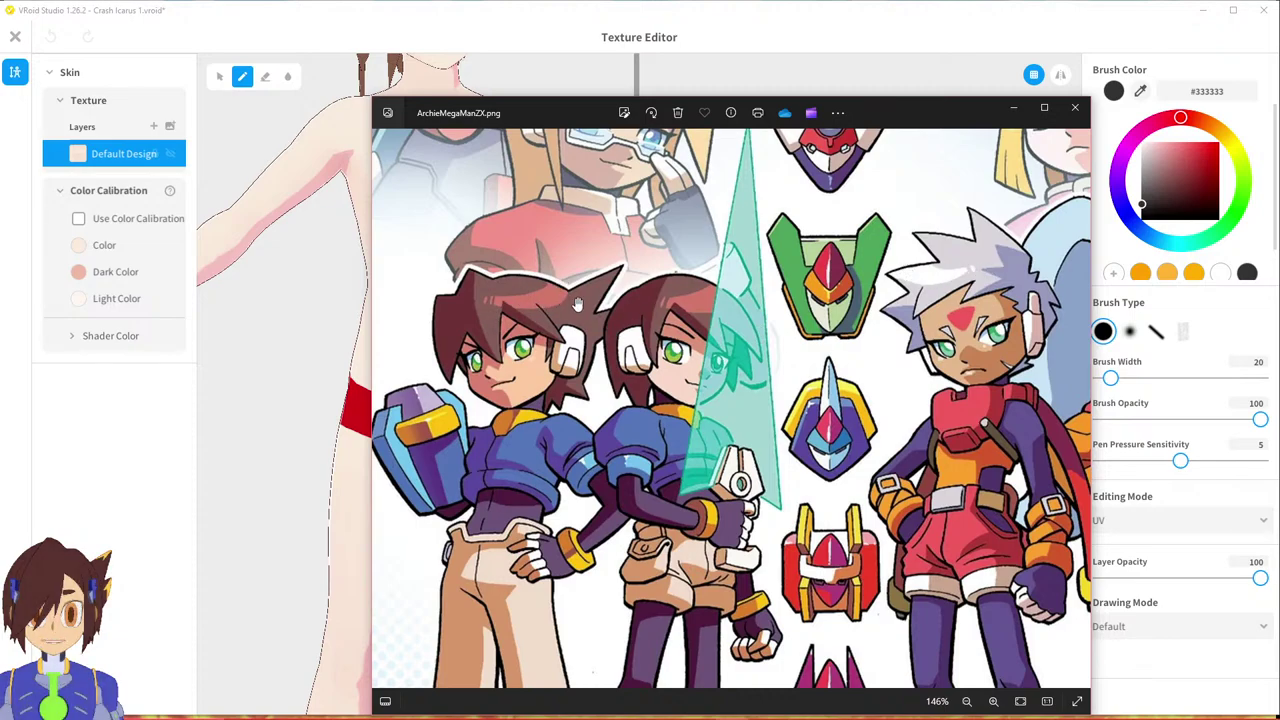
# Compare the characters' full-length outfits, trousers and boots in the reference image and return to VRoid Studio's Texture Editor.
pyautogui.scroll(-2, 641, 330)
pyautogui.scroll(-2, 641, 330)
pyautogui.scroll(4, 903, 360)
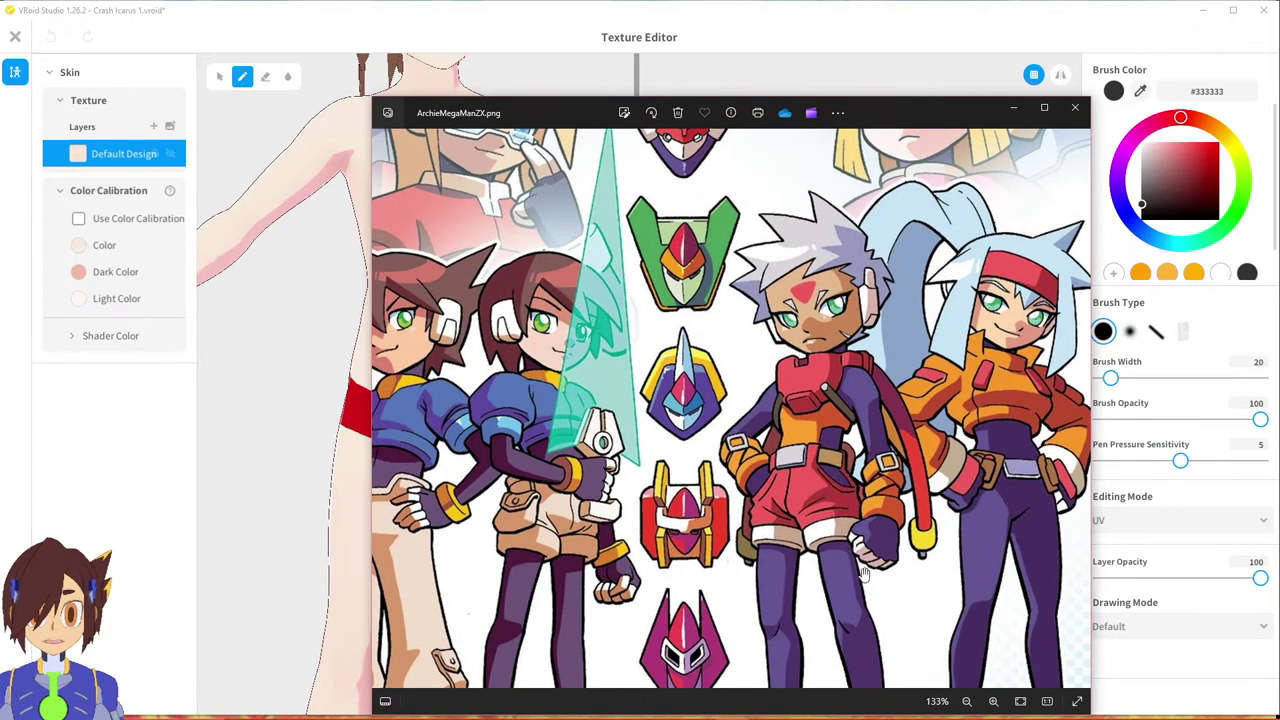
pyautogui.moveTo(724, 452); pyautogui.dragTo(826, 346)
pyautogui.scroll(-1, 812, 330)
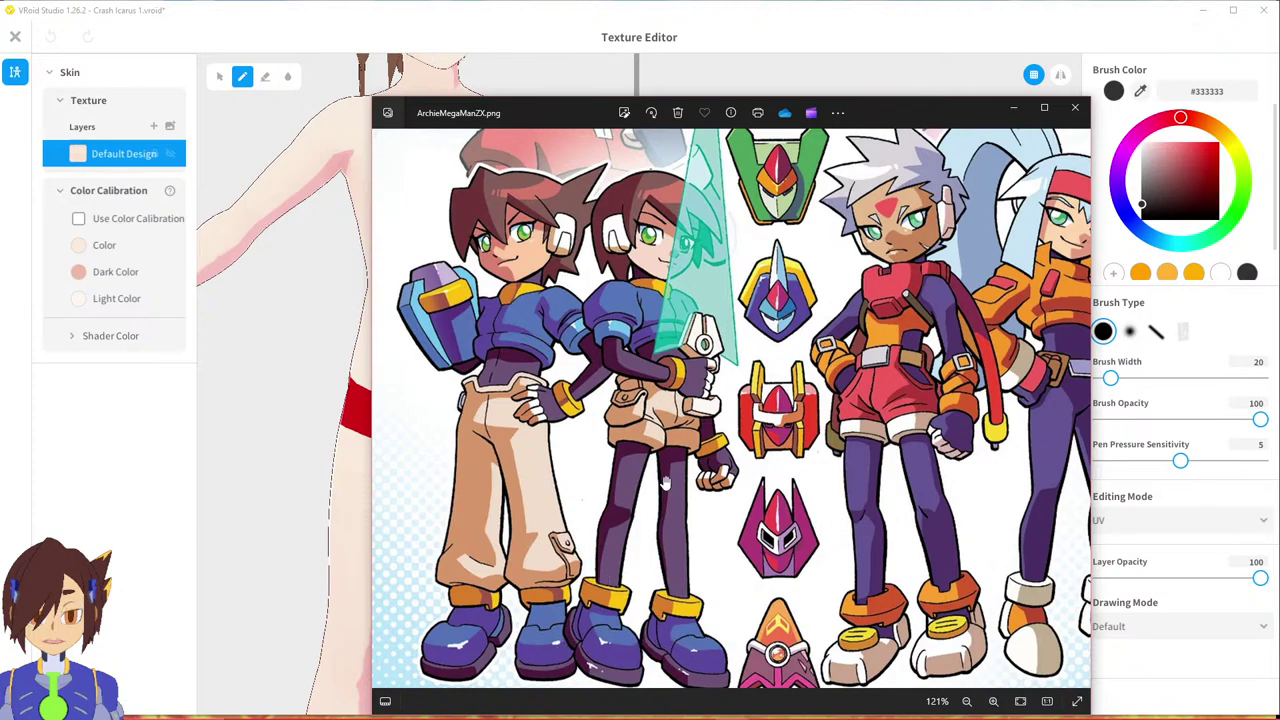
pyautogui.moveTo(706, 323); pyautogui.dragTo(655, 360)
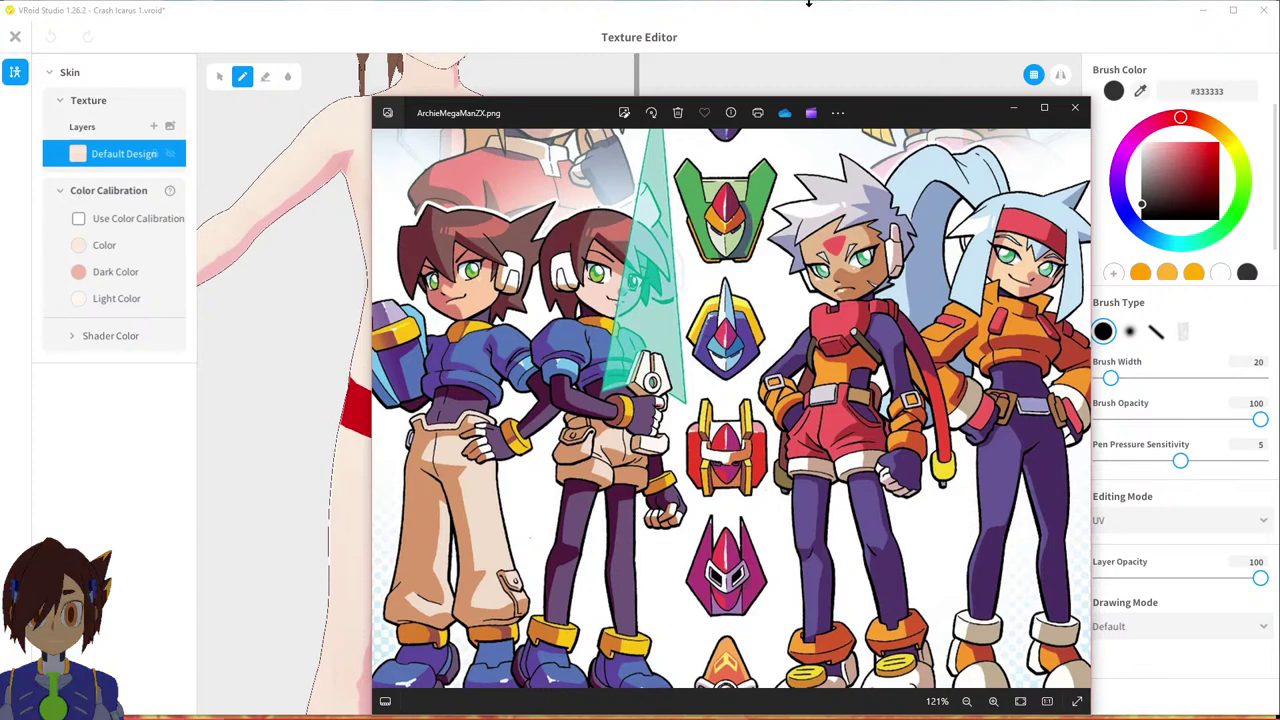
pyautogui.click(798, 20)
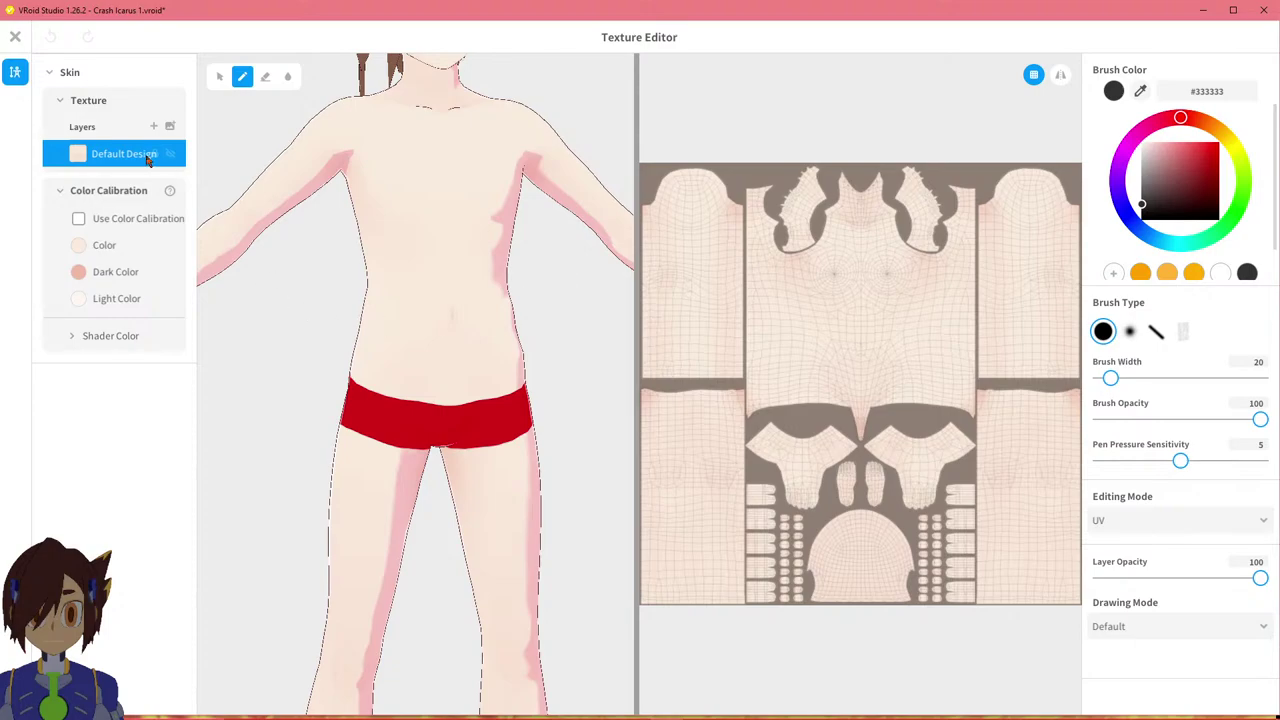
# Change the skin's Dark Color to light green and enable Use Color Calibration.
pyautogui.moveTo(480, 281)
pyautogui.mouseDown(button='right')
pyautogui.moveTo(540, 281)
pyautogui.moveTo(430, 280)
pyautogui.moveTo(463, 280)
pyautogui.mouseUp(button='right')
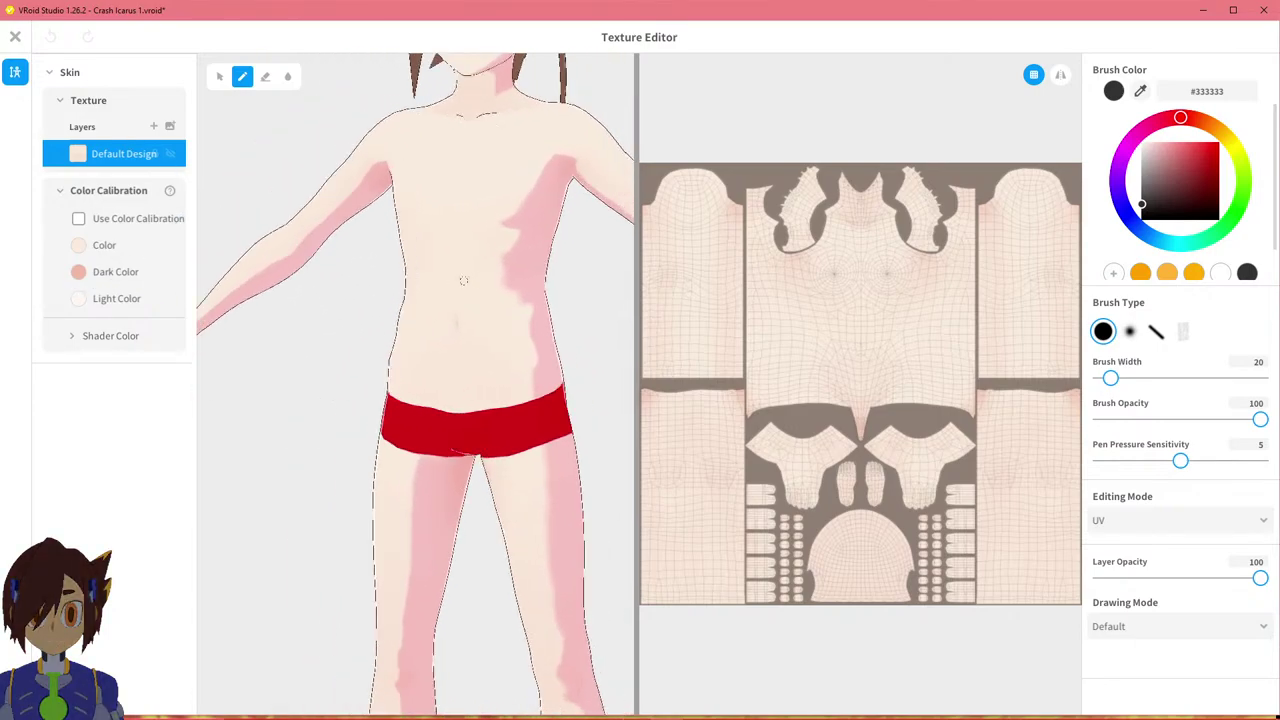
pyautogui.click(79, 273)
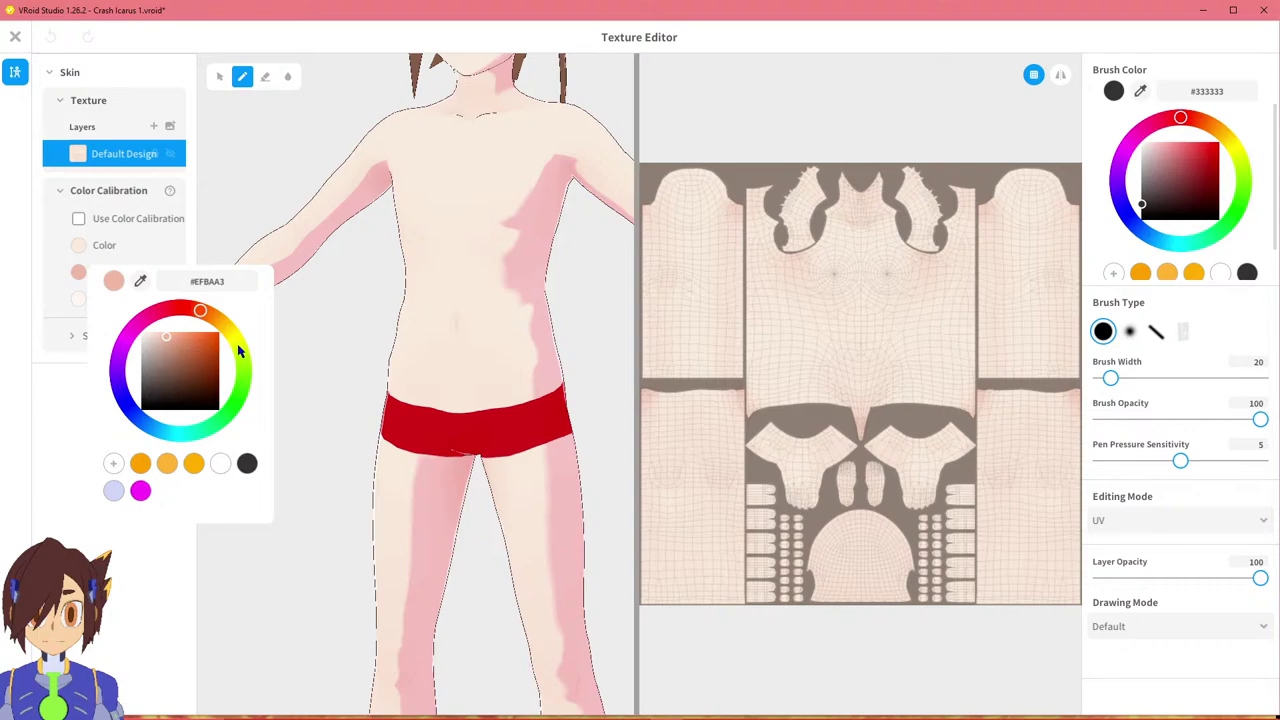
pyautogui.moveTo(239, 391); pyautogui.dragTo(240, 428)
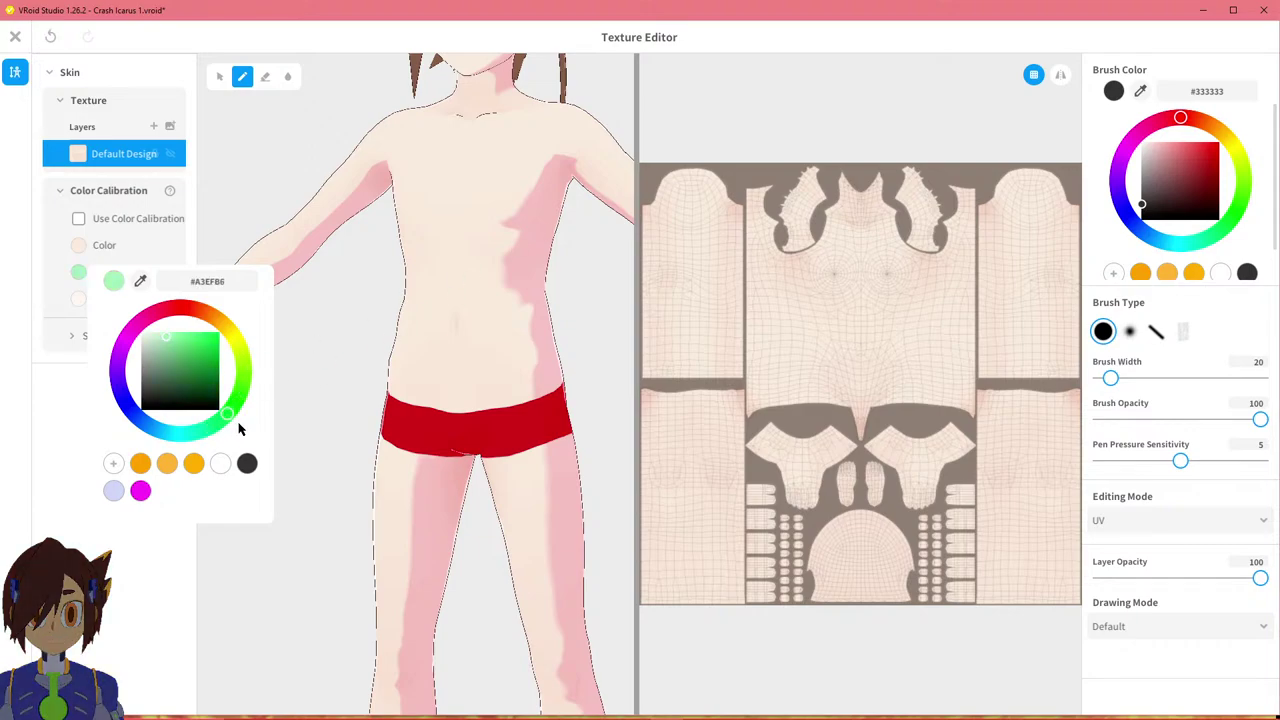
pyautogui.click(62, 400)
pyautogui.click(79, 218)
pyautogui.moveTo(305, 291)
pyautogui.mouseDown(button='right')
pyautogui.moveTo(234, 289)
pyautogui.moveTo(302, 302)
pyautogui.mouseUp(button='right')
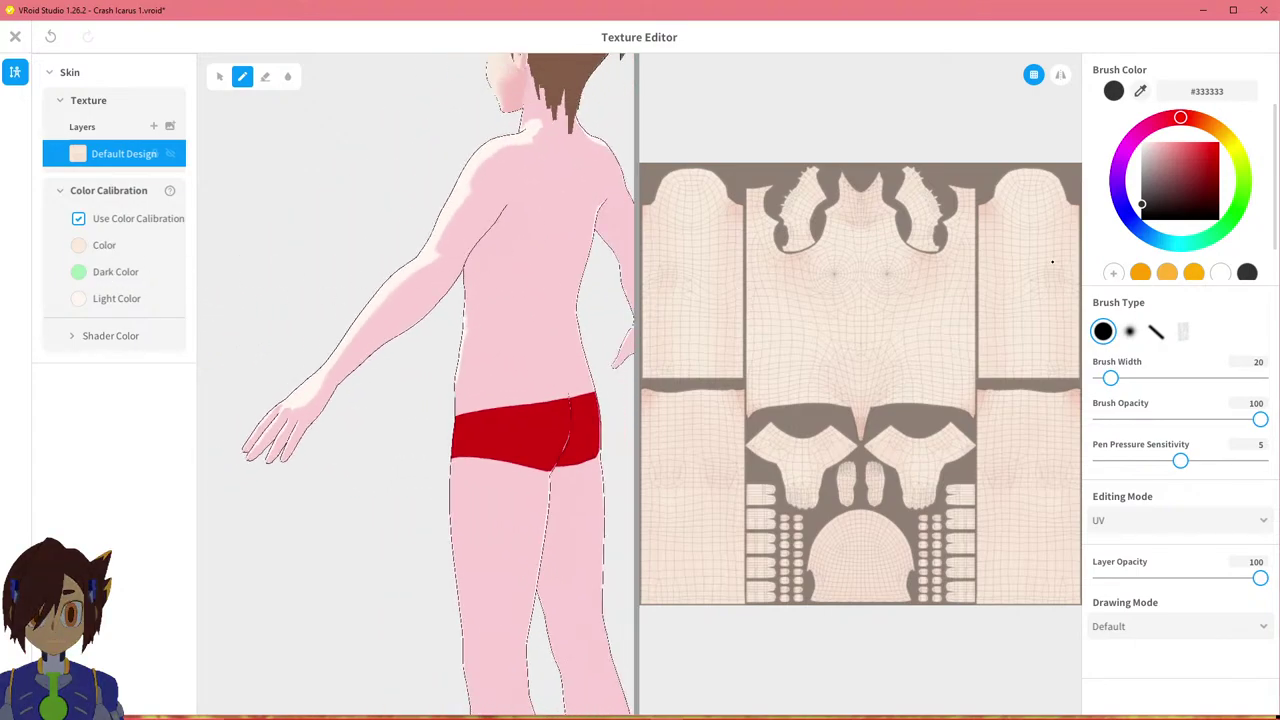
# Set the skin's Dark Color to the saved magenta swatch.
pyautogui.click(78, 271)
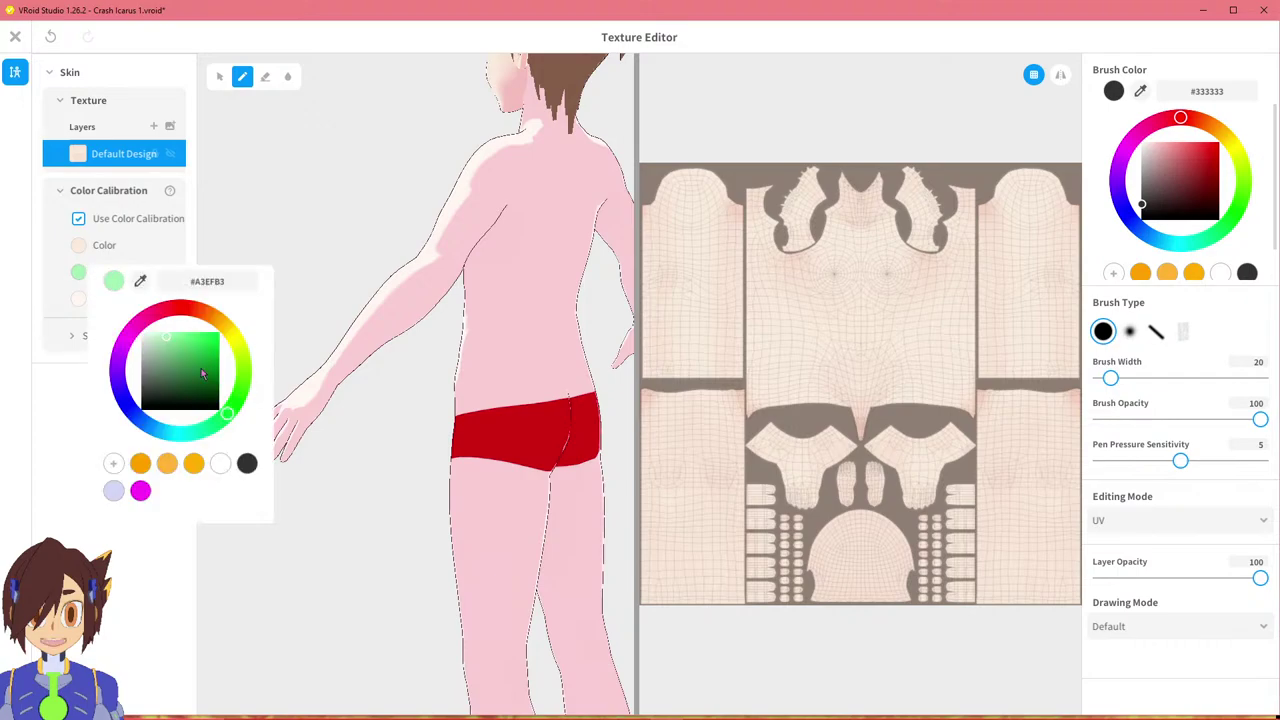
pyautogui.click(140, 490)
pyautogui.click(138, 553)
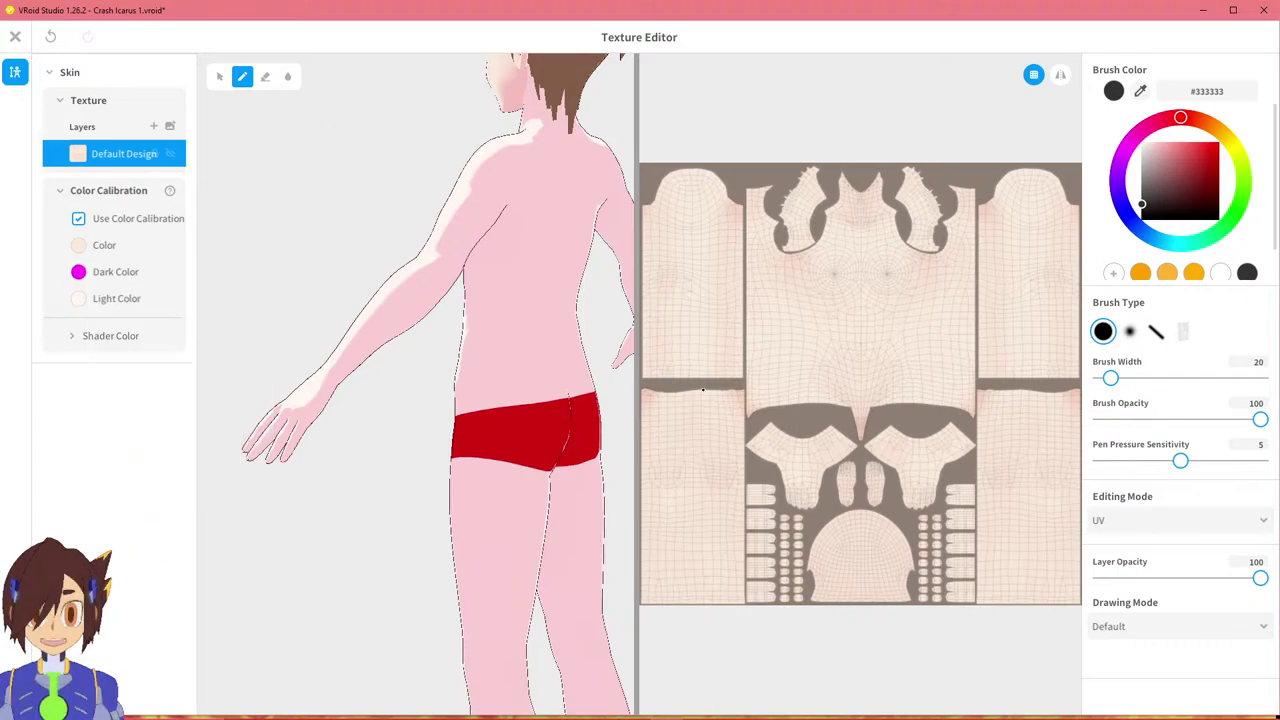
# Try magenta #FF00F6 brush strokes across the chest and belly of the skin texture and undo them.
pyautogui.scroll(-1, 1208, 205)
pyautogui.click(1141, 263)
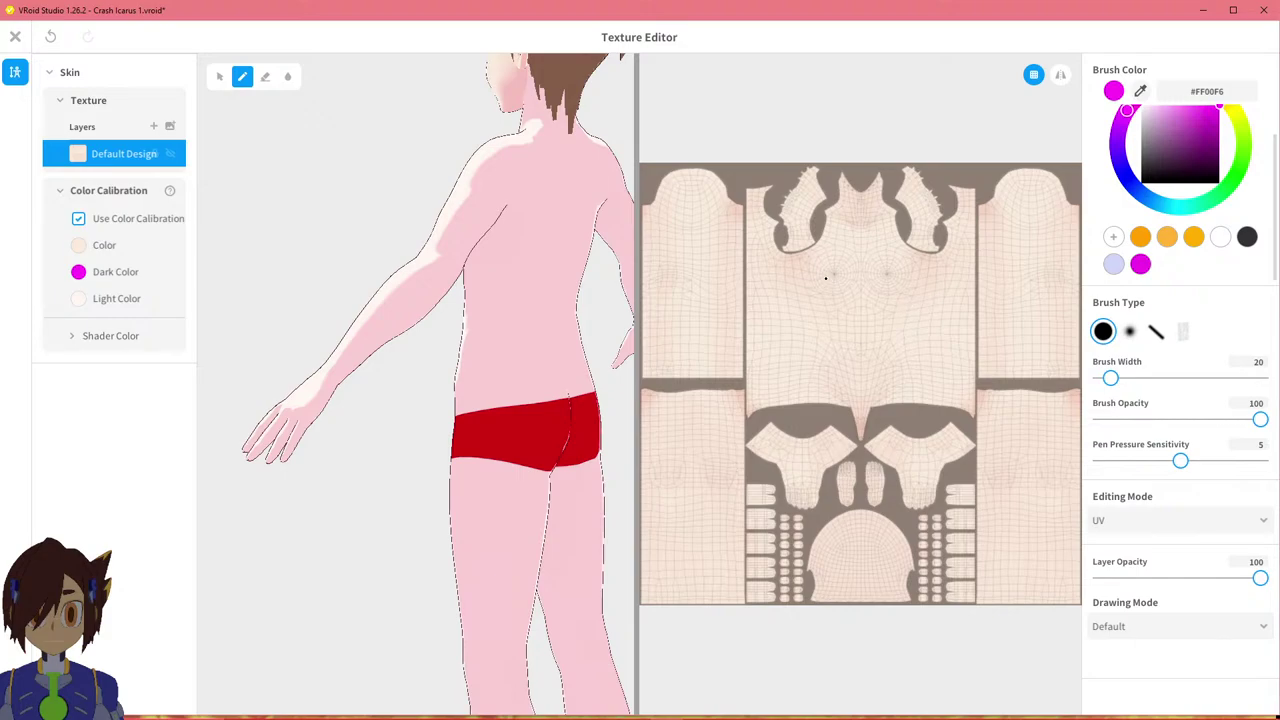
pyautogui.moveTo(826, 277); pyautogui.dragTo(931, 268)
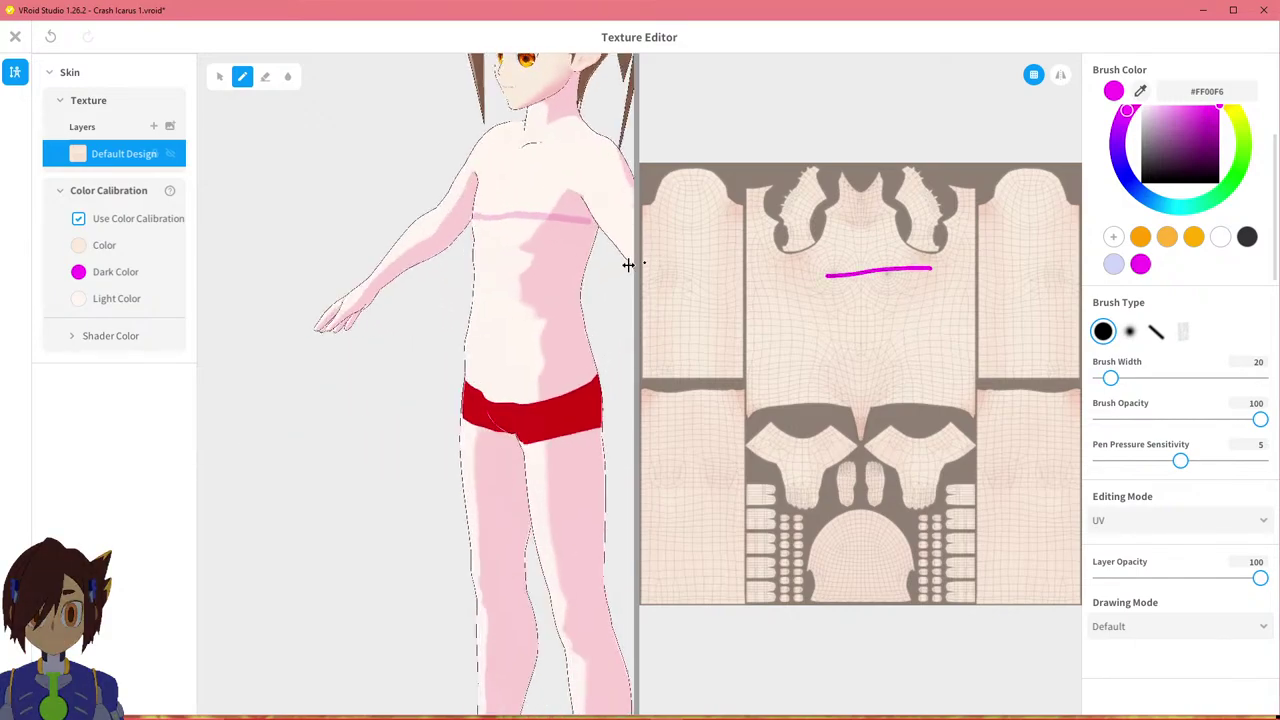
pyautogui.moveTo(536, 281); pyautogui.dragTo(577, 289, button='right')
pyautogui.moveTo(880, 338); pyautogui.dragTo(840, 355)
pyautogui.hotkey('ctrl', 'z')
pyautogui.hotkey('ctrl', 'z')
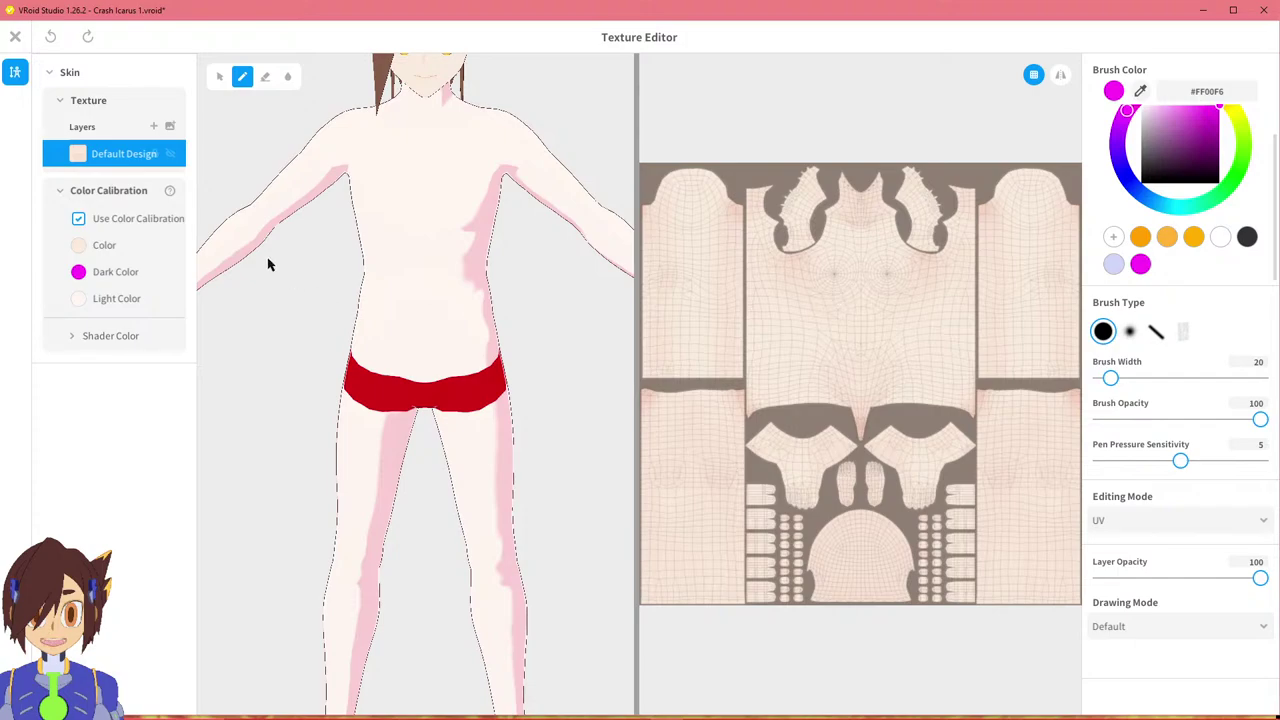
# Turn off Use Color Calibration for the skin.
pyautogui.click(79, 220)
pyautogui.moveTo(281, 189); pyautogui.dragTo(314, 262, button='middle')
pyautogui.moveTo(314, 262); pyautogui.dragTo(314, 237, button='right')
pyautogui.scroll(1, 318, 235)
pyautogui.moveTo(324, 232); pyautogui.dragTo(302, 265, button='middle')
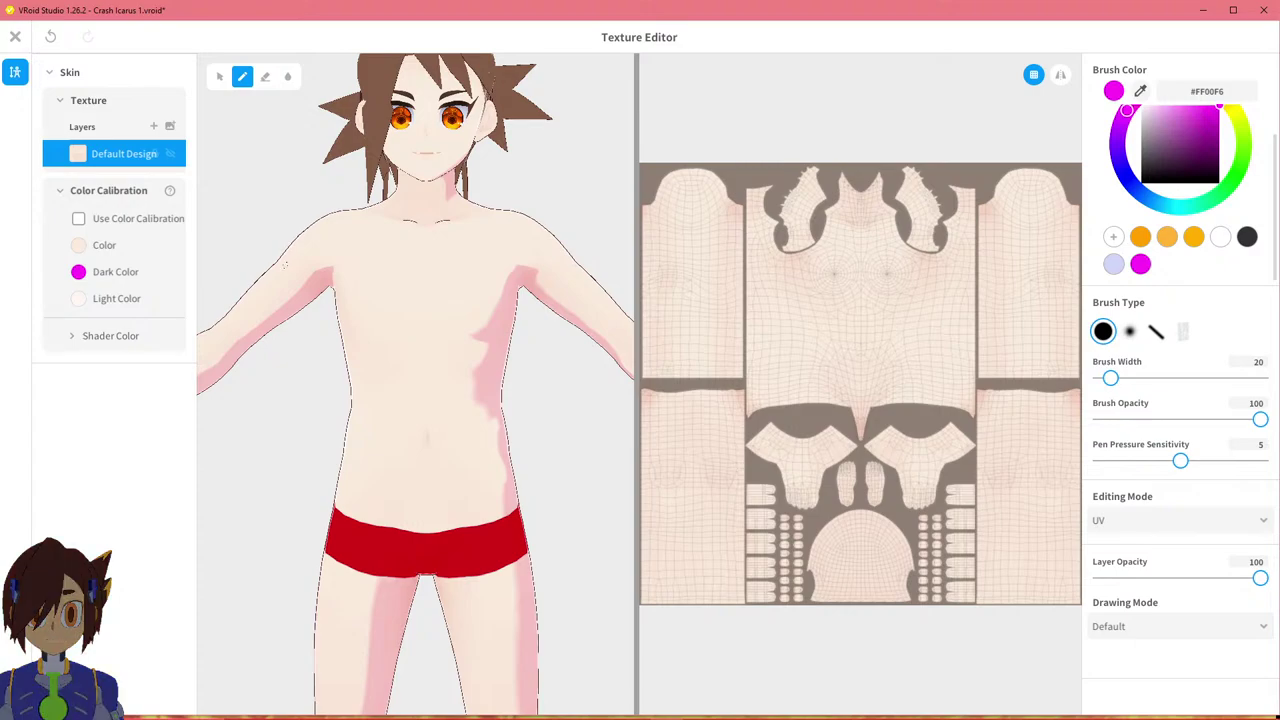
pyautogui.moveTo(423, 273); pyautogui.dragTo(513, 275, button='middle')
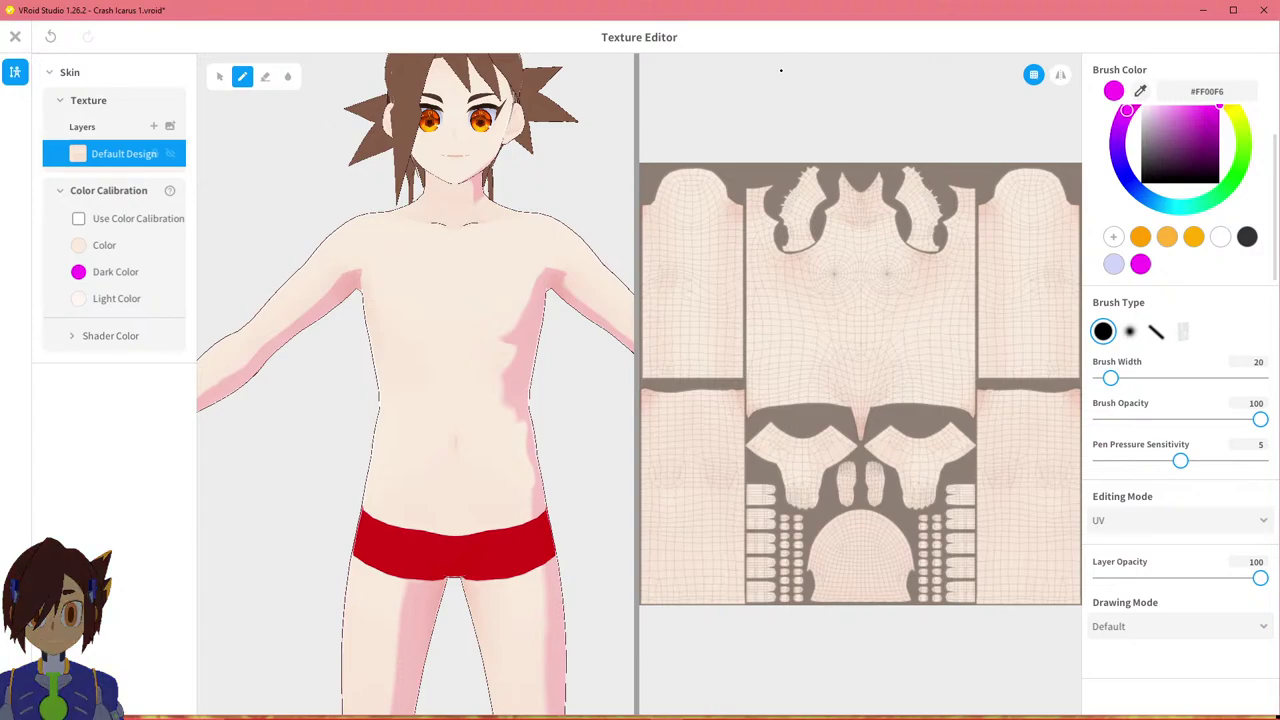
pyautogui.scroll(-4, 549, 220)
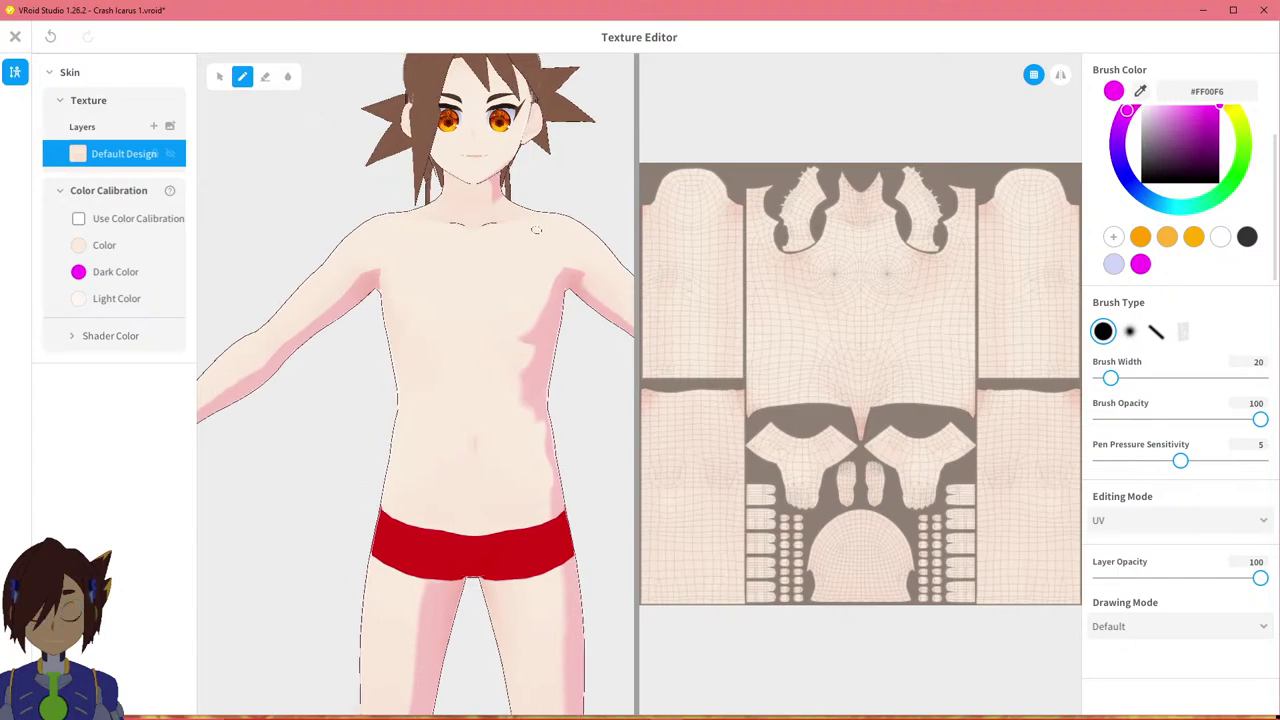
pyautogui.moveTo(517, 224); pyautogui.dragTo(490, 226, button='right')
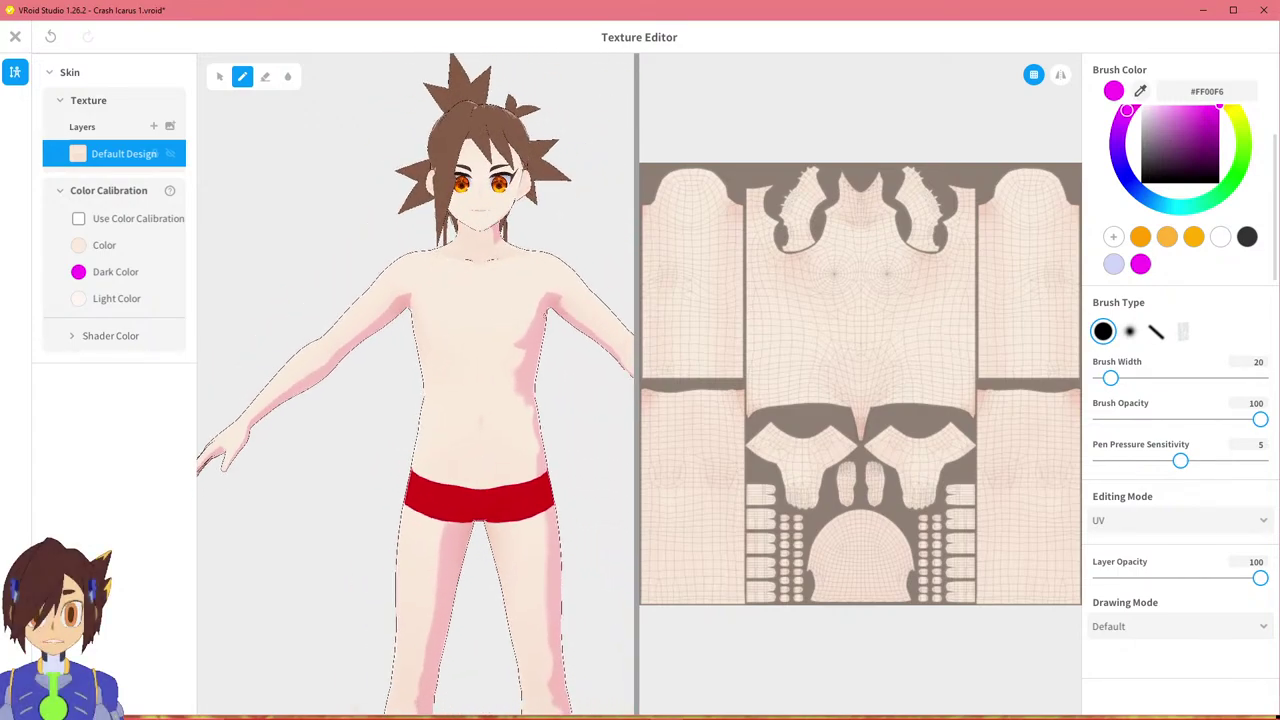
pyautogui.moveTo(533, 265); pyautogui.dragTo(517, 56, button='middle')
pyautogui.scroll(-3, 471, 366)
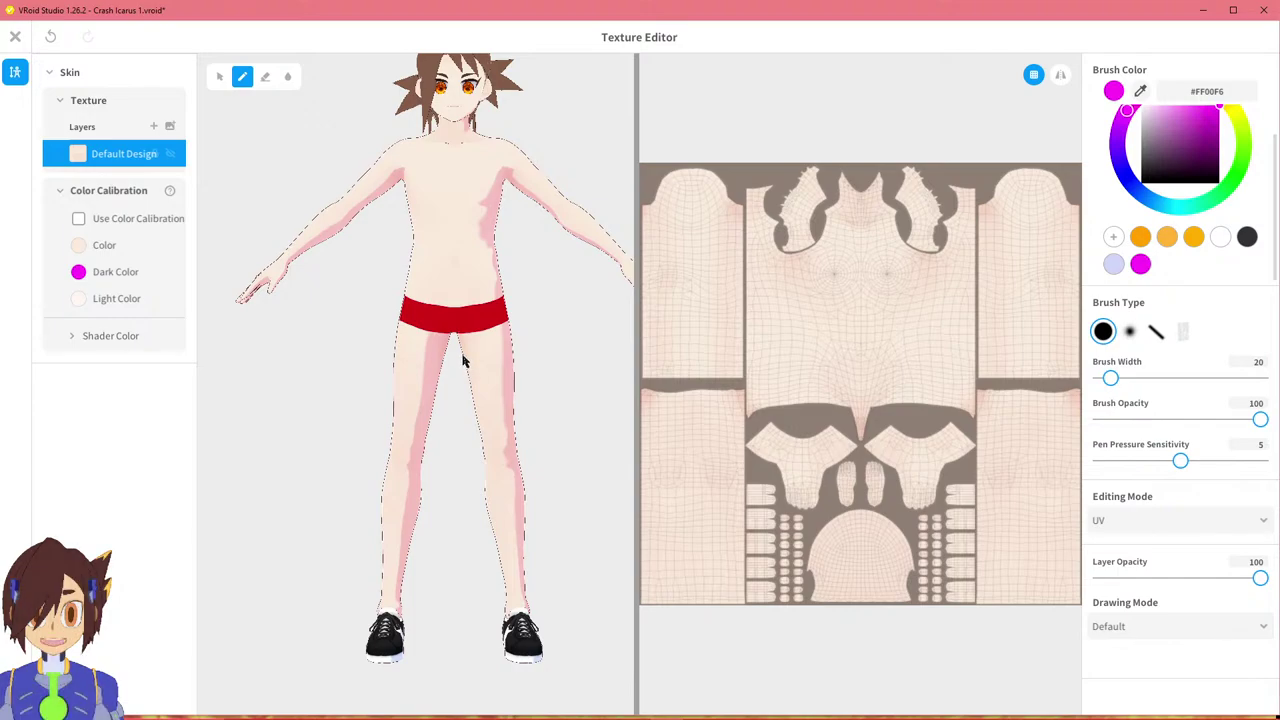
pyautogui.scroll(5, 514, 380)
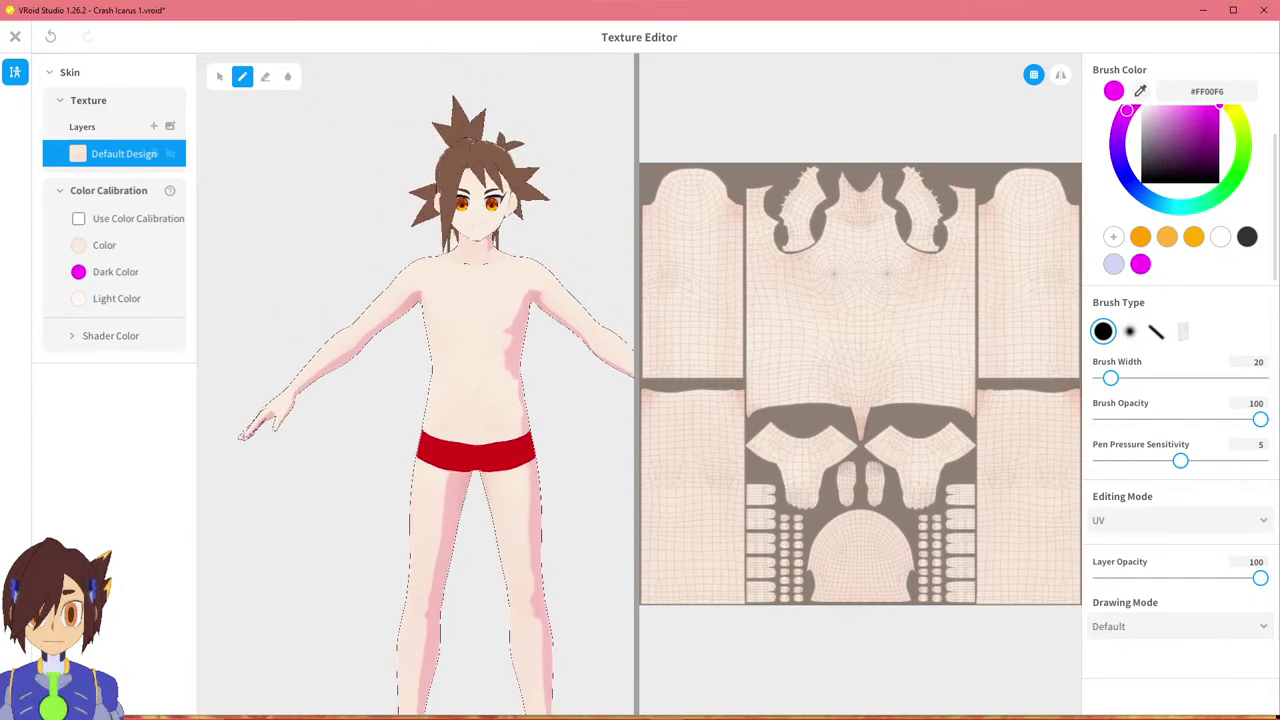
pyautogui.moveTo(529, 298); pyautogui.dragTo(499, 314, button='middle')
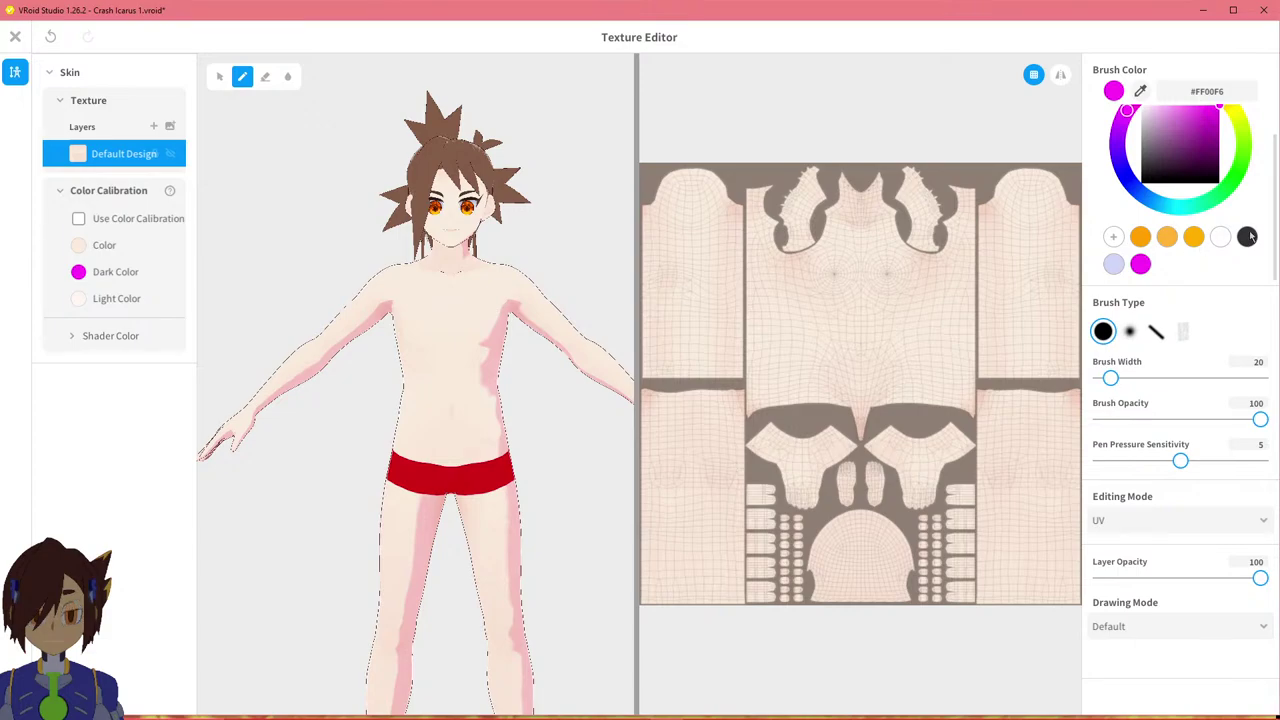
# Set the brush color to dark blue #0019B2.
pyautogui.scroll(1, 1176, 176)
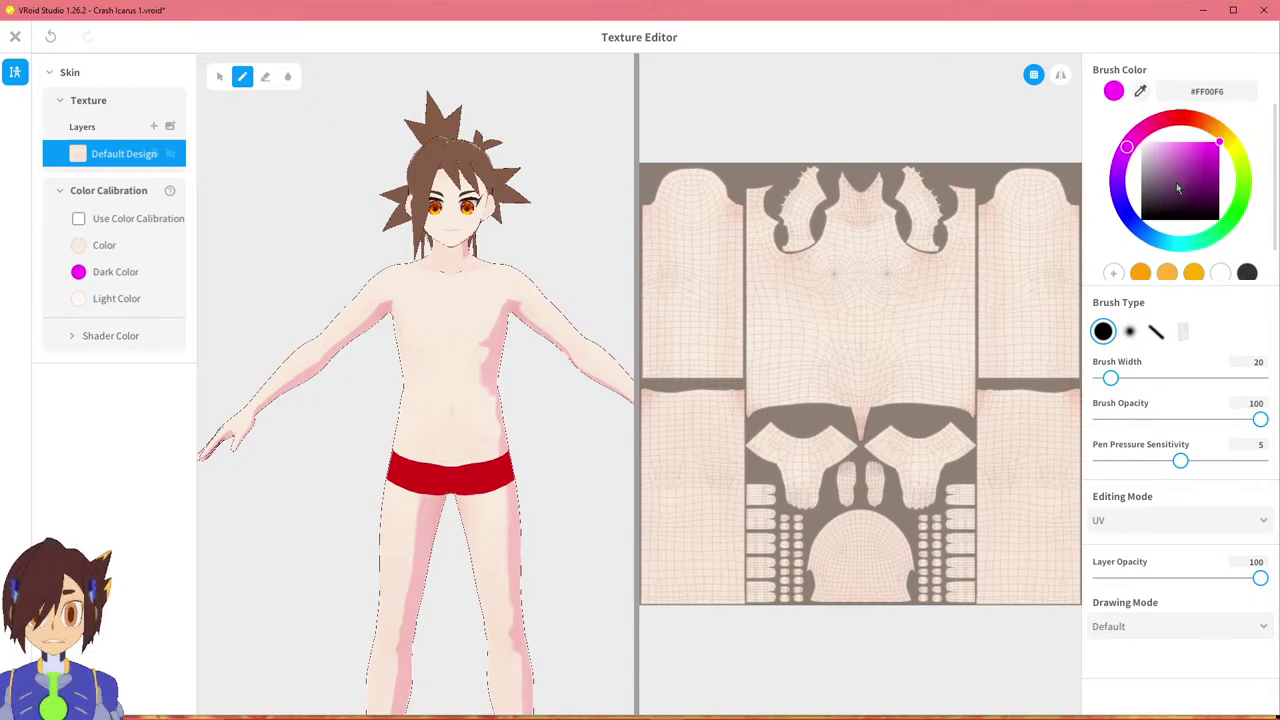
pyautogui.click(1129, 219)
pyautogui.moveTo(1117, 232); pyautogui.dragTo(1107, 243)
pyautogui.moveTo(1222, 179); pyautogui.dragTo(1240, 172)
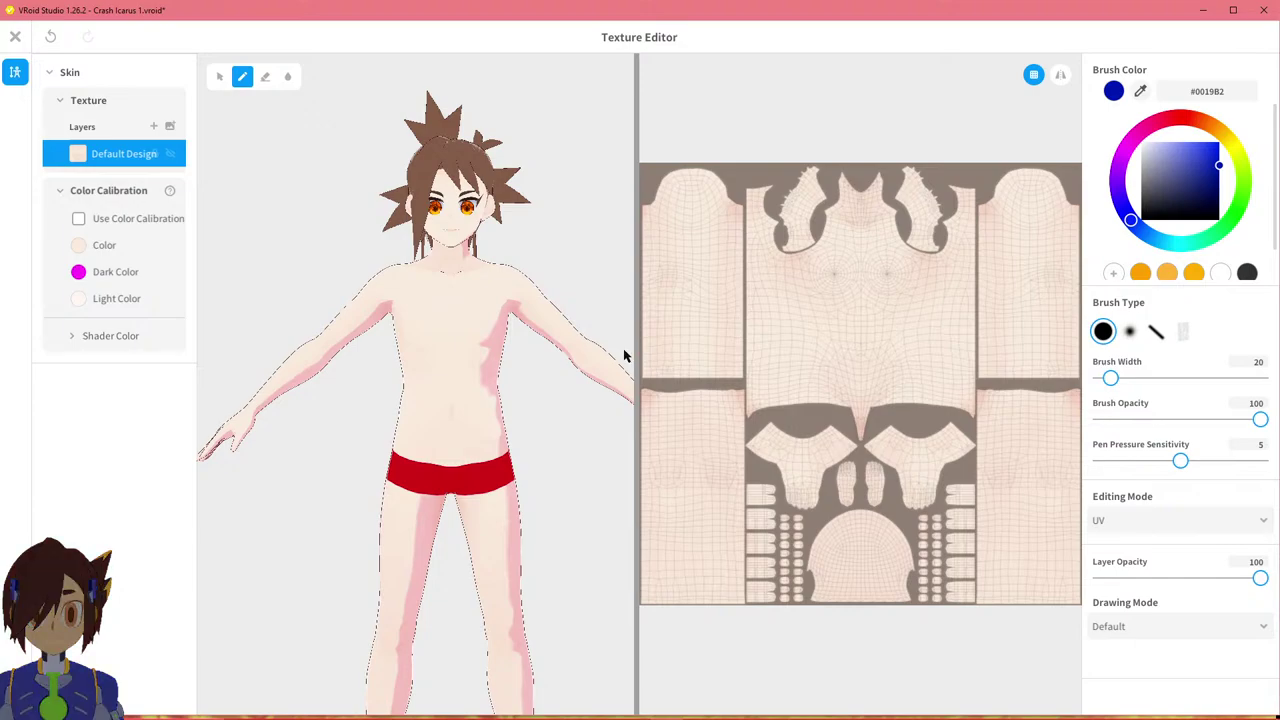
# Try short dark blue brush strokes on the side of the torso in the UV texture and undo them.
pyautogui.scroll(2, 514, 343)
pyautogui.scroll(4, 524, 347)
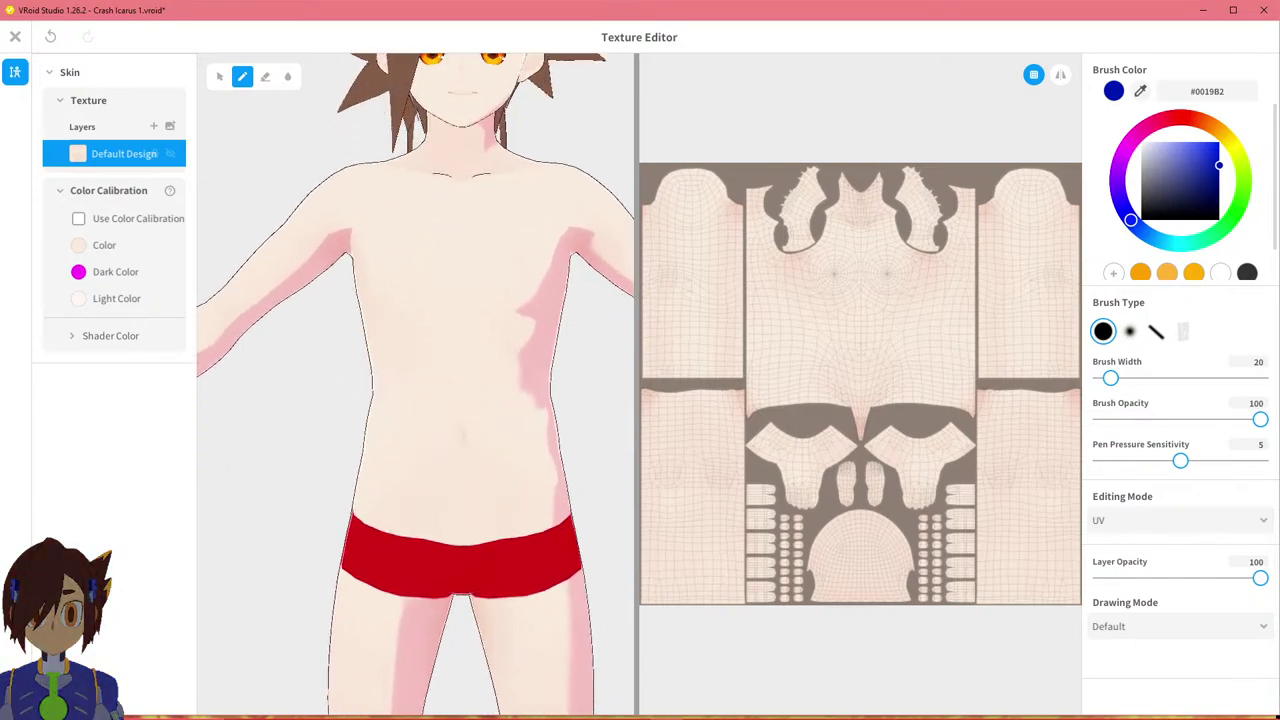
pyautogui.scroll(-4, 527, 342)
pyautogui.moveTo(547, 343); pyautogui.dragTo(523, 404, button='right')
pyautogui.scroll(2, 542, 357)
pyautogui.scroll(2, 546, 366)
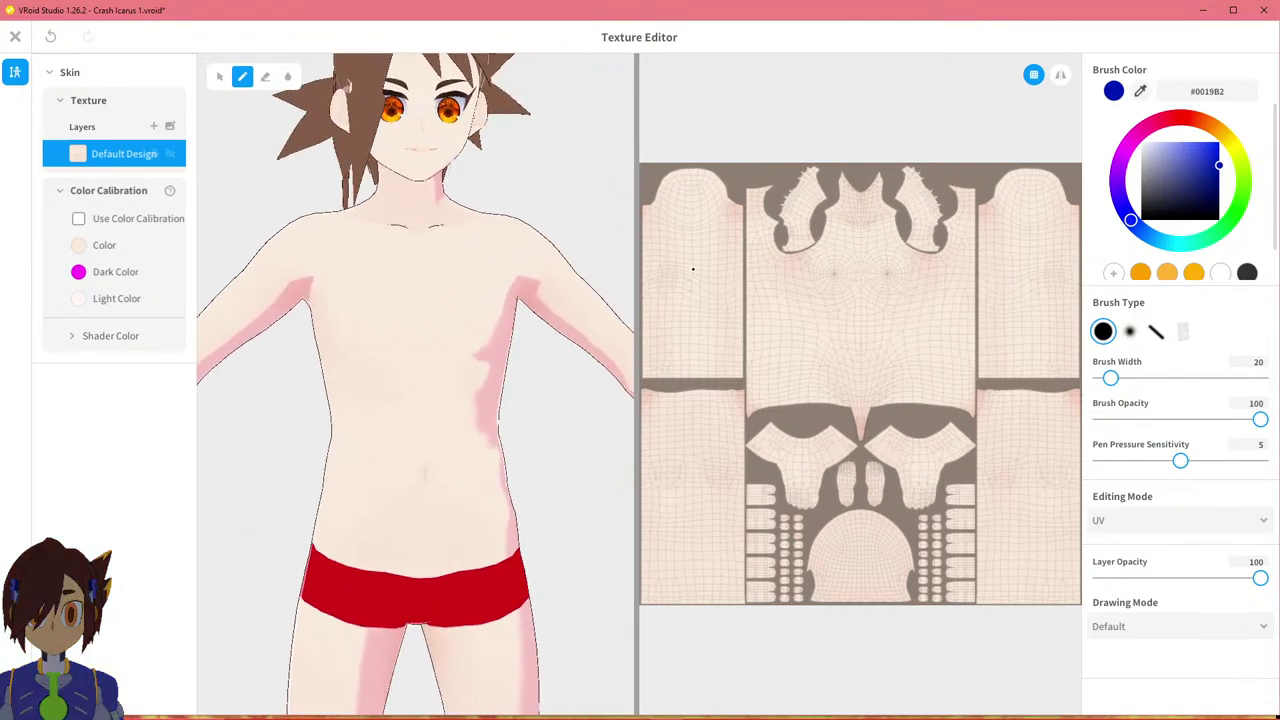
pyautogui.scroll(2, 660, 286)
pyautogui.scroll(2, 834, 294)
pyautogui.moveTo(508, 331); pyautogui.dragTo(612, 240, button='right')
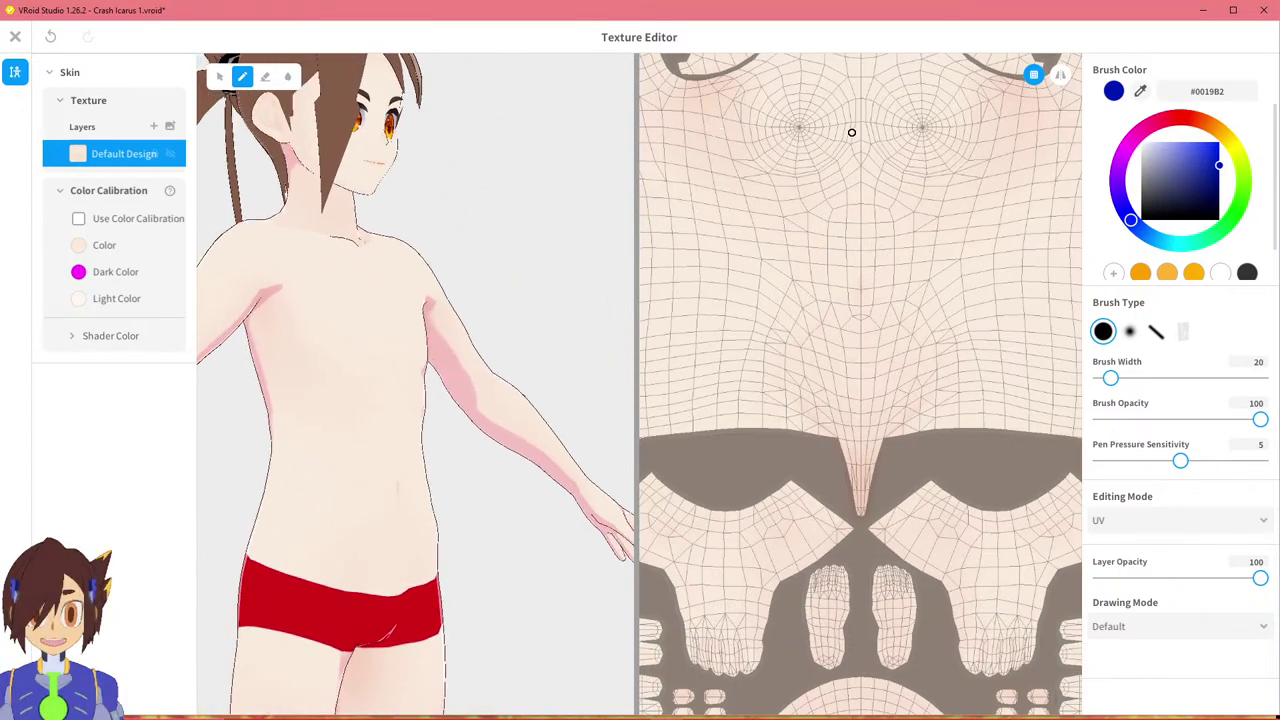
pyautogui.moveTo(695, 290); pyautogui.dragTo(710, 255)
pyautogui.moveTo(725, 130)
pyautogui.mouseDown()
pyautogui.moveTo(718, 143)
pyautogui.moveTo(706, 118)
pyautogui.mouseUp()
pyautogui.hotkey('ctrl', 'z')
pyautogui.hotkey('ctrl', 'z')
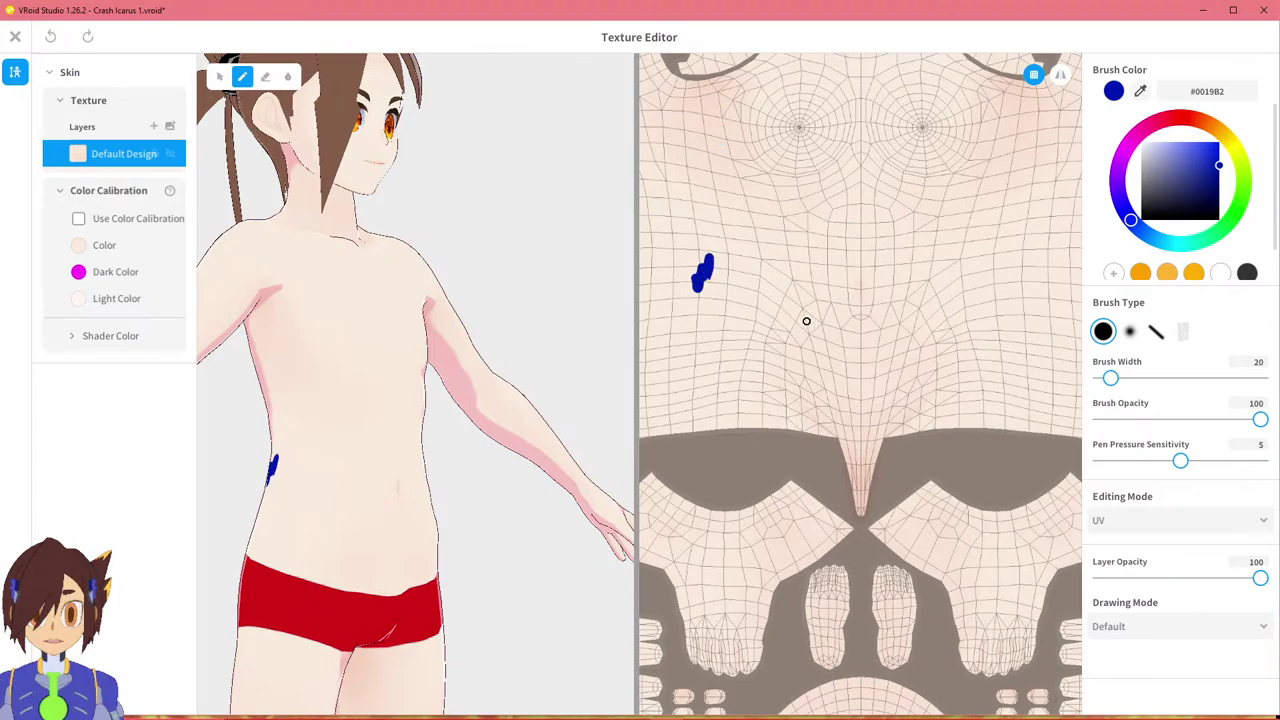
# Start exporting the Default Design layer and create a folder named "skin tone" inside Crash Icarus VRoid.
pyautogui.scroll(-5, 543, 317)
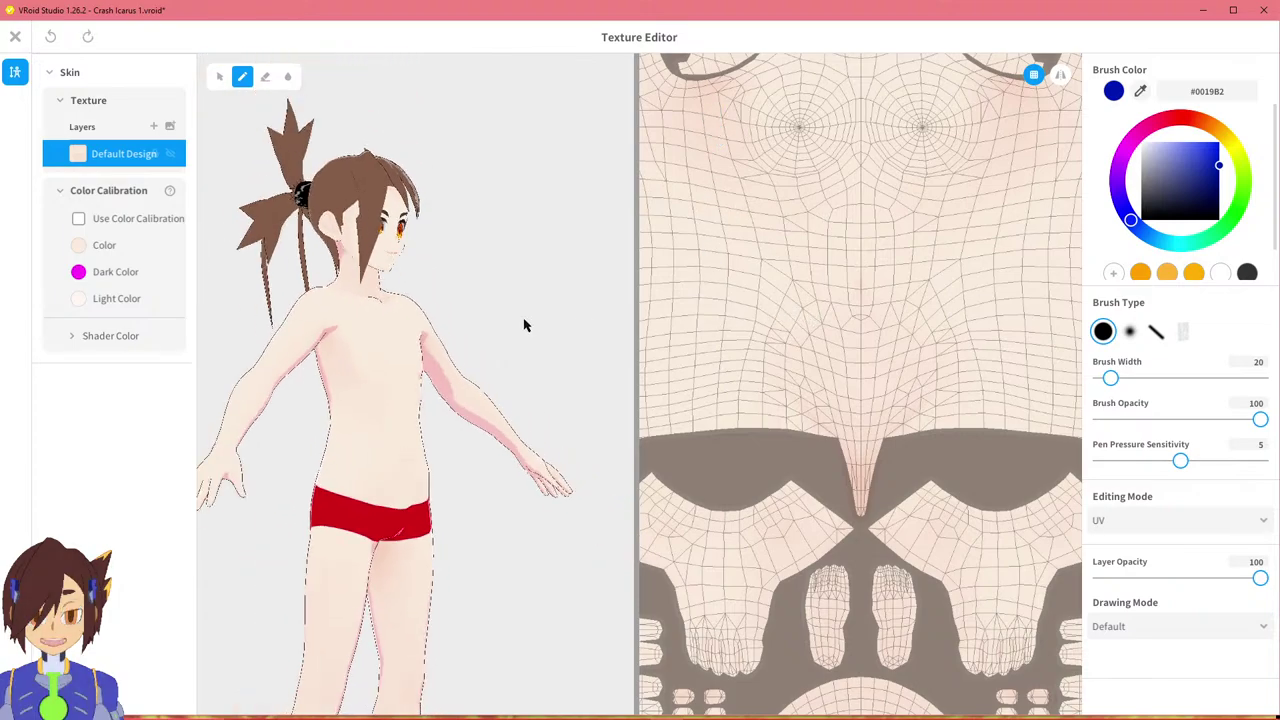
pyautogui.rightClick(96, 152)
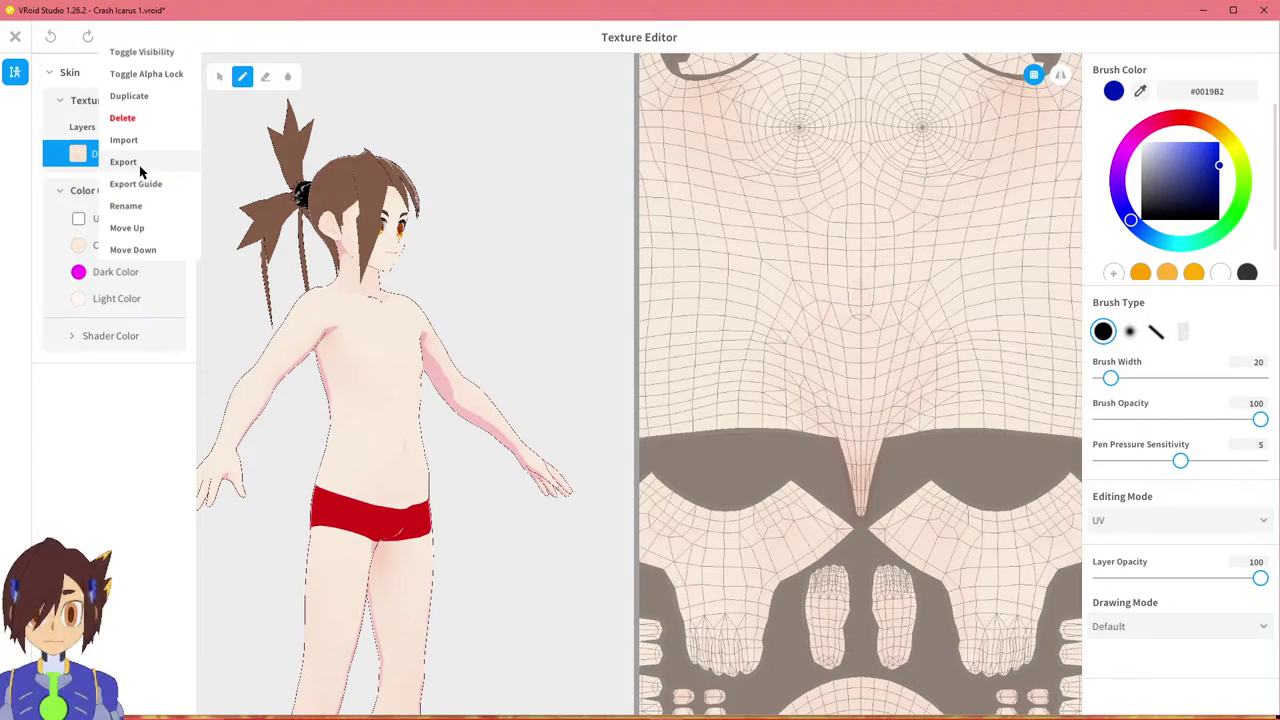
pyautogui.click(140, 162)
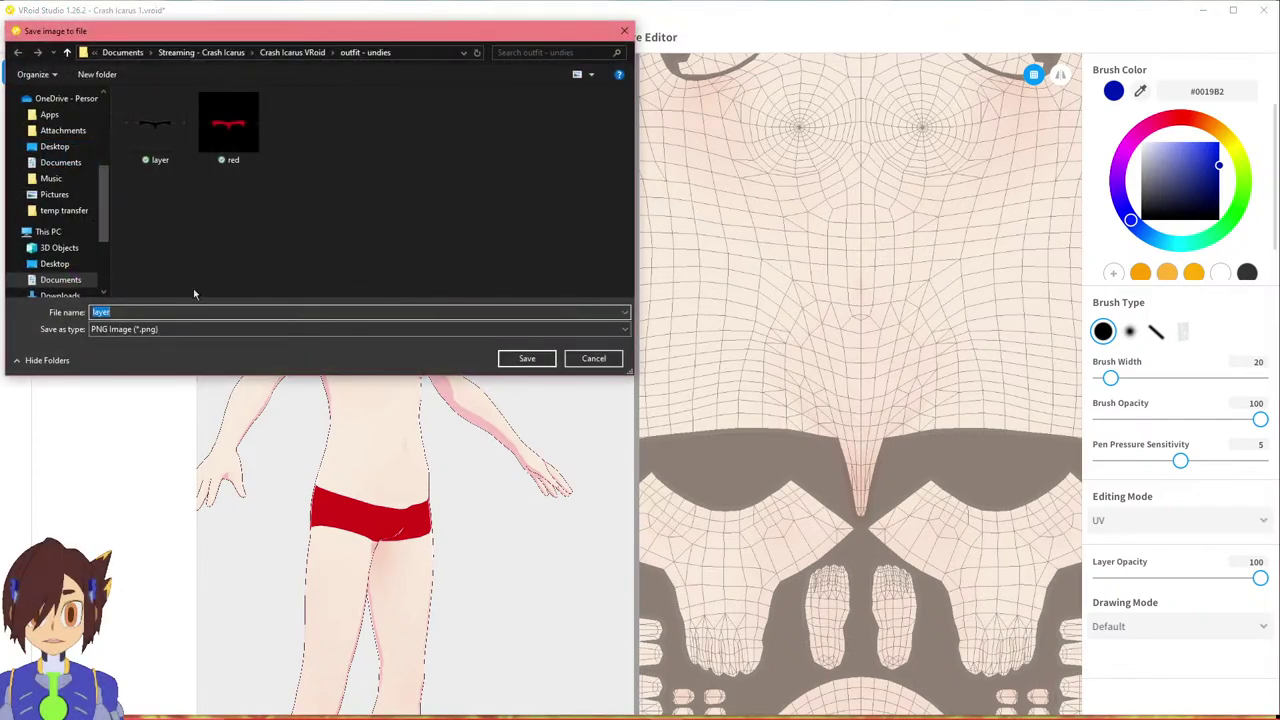
pyautogui.click(292, 52)
pyautogui.rightClick(192, 228)
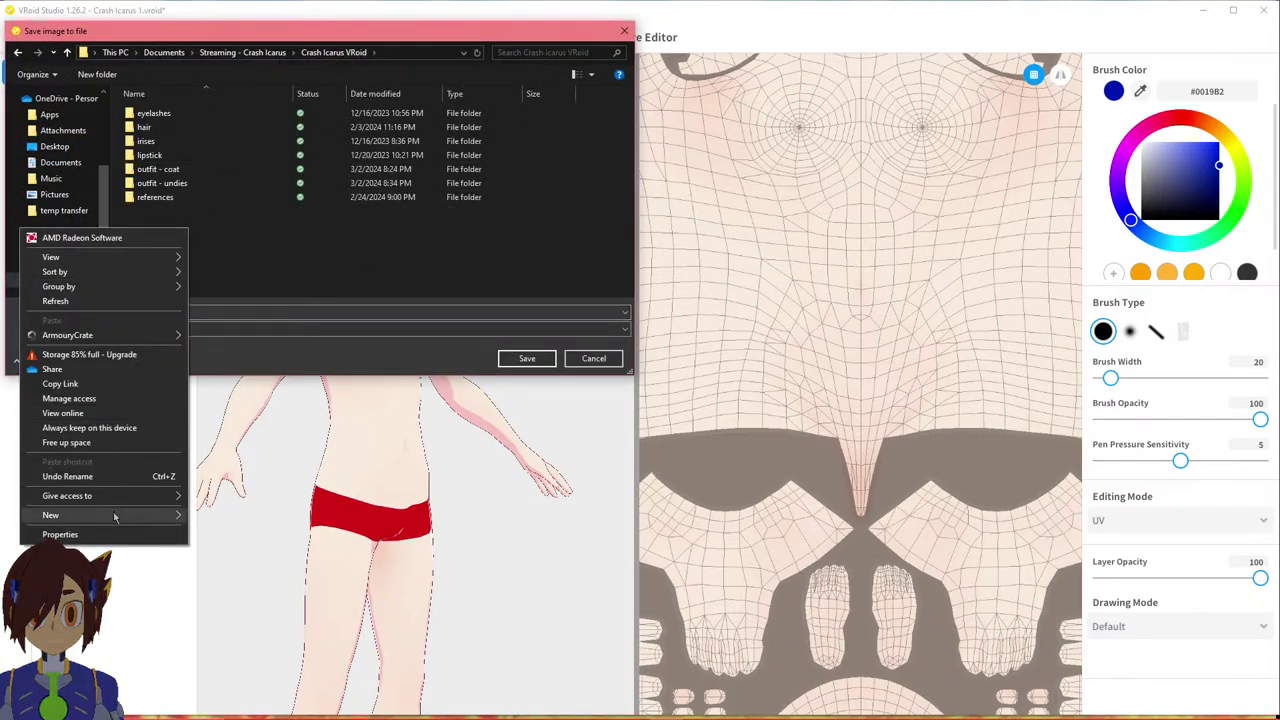
pyautogui.moveTo(100, 514)
pyautogui.click(242, 247)
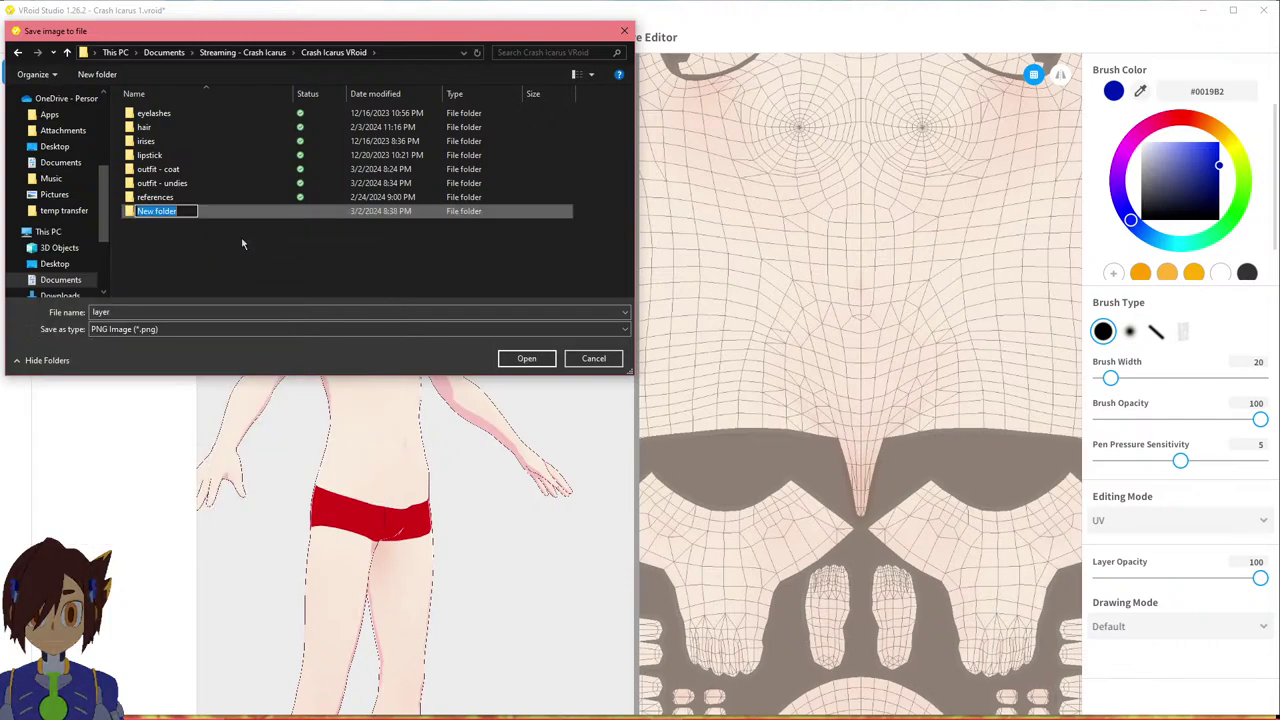
pyautogui.write('out')
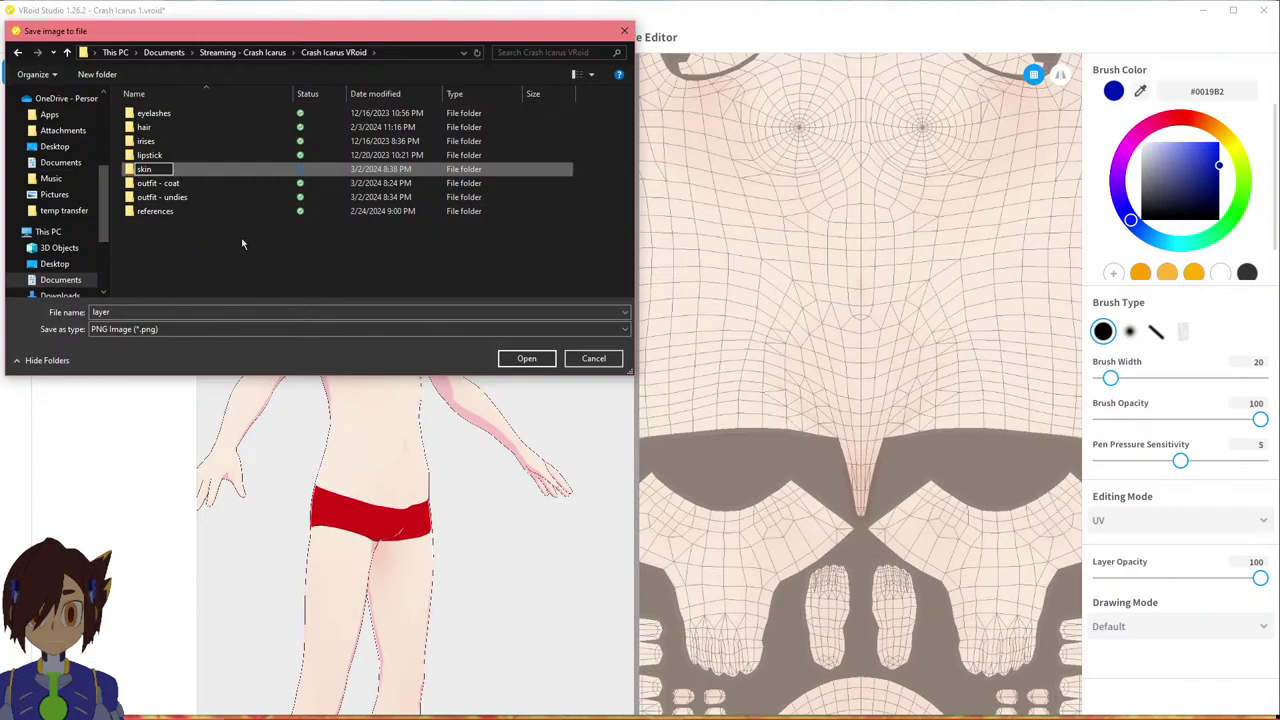
pyautogui.write(' tone')
pyautogui.press('Return')
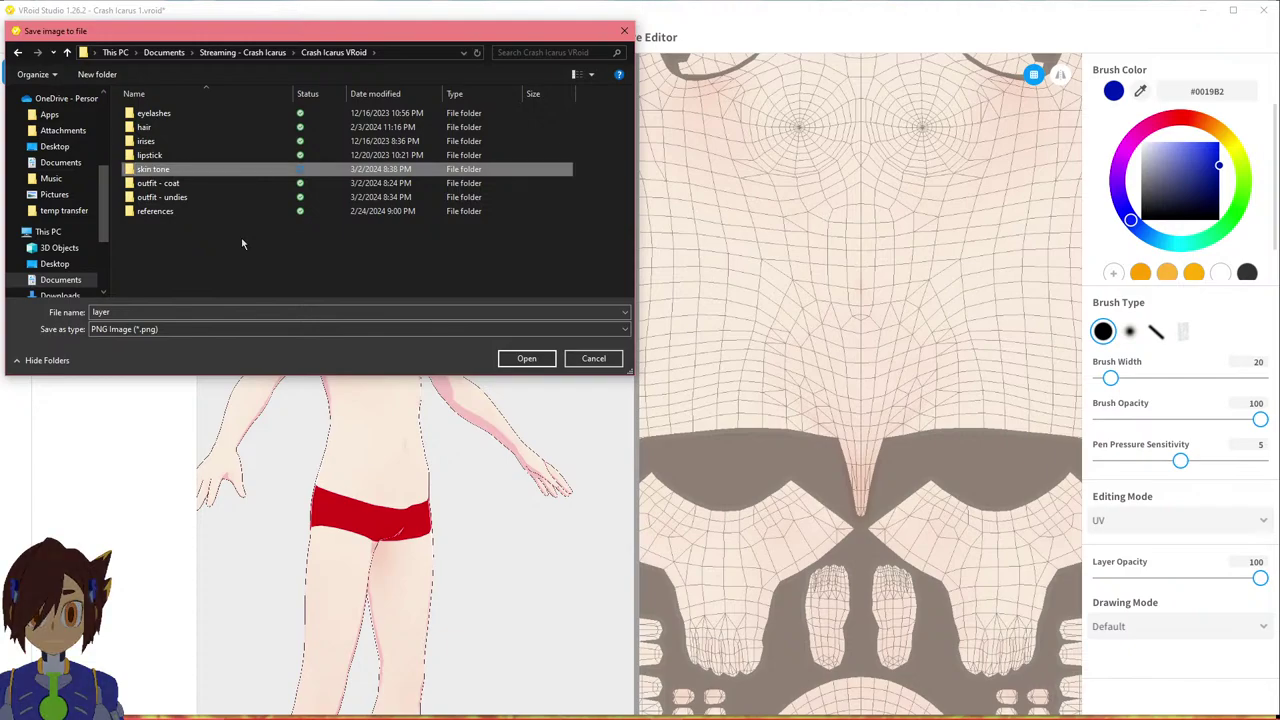
# Save the exported layer as a PNG named "default" in the "skin tone" folder.
pyautogui.doubleClick(228, 174)
pyautogui.rightClick(165, 145)
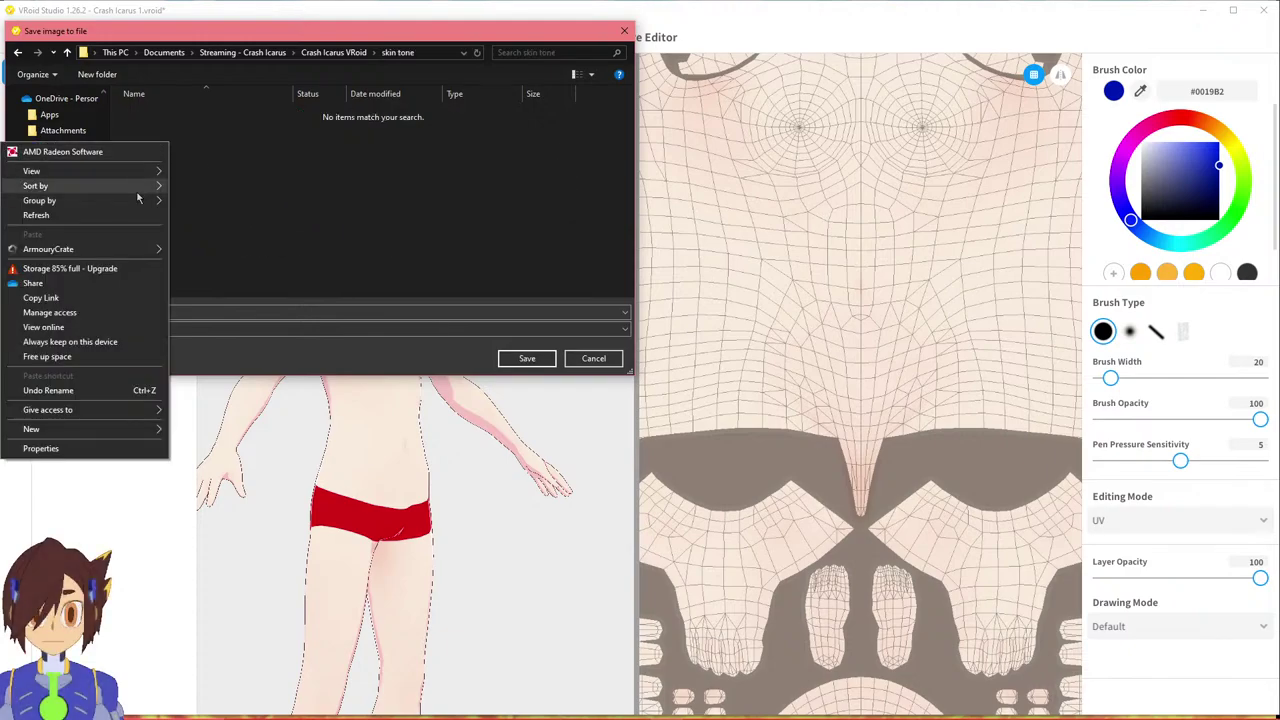
pyautogui.click(362, 346)
pyautogui.click(222, 311)
pyautogui.write('default')
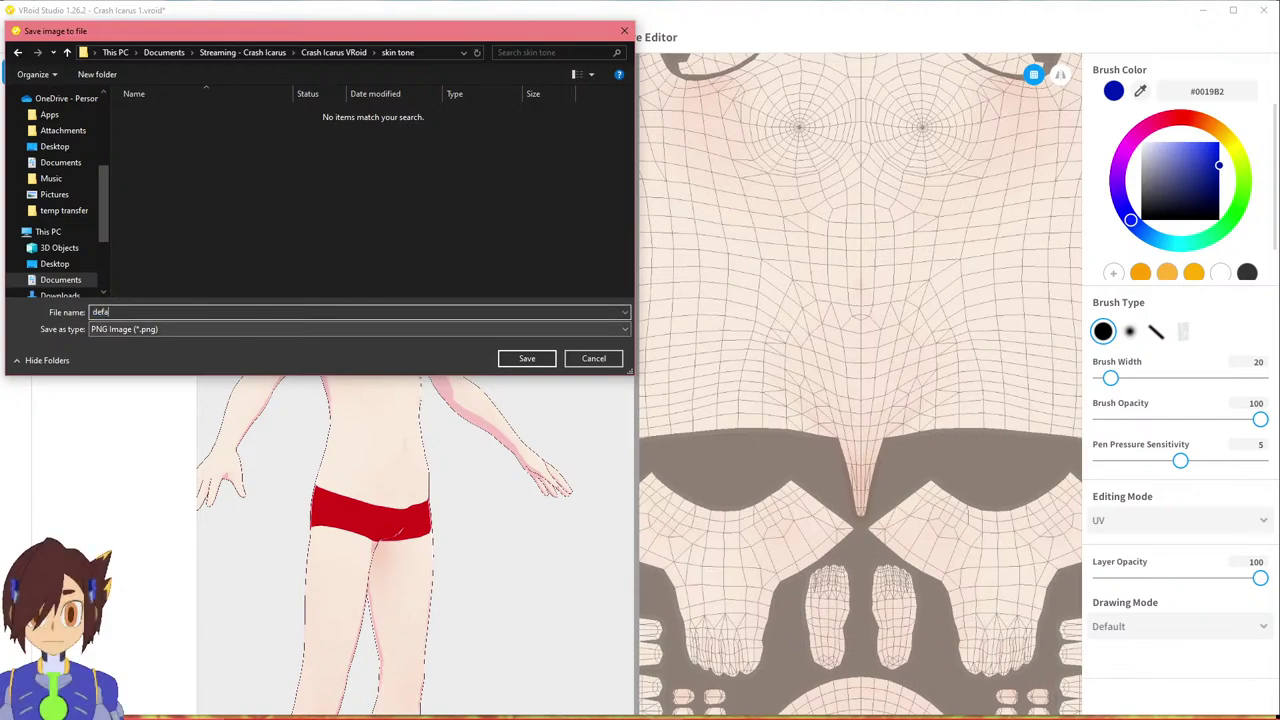
pyautogui.click(518, 360)
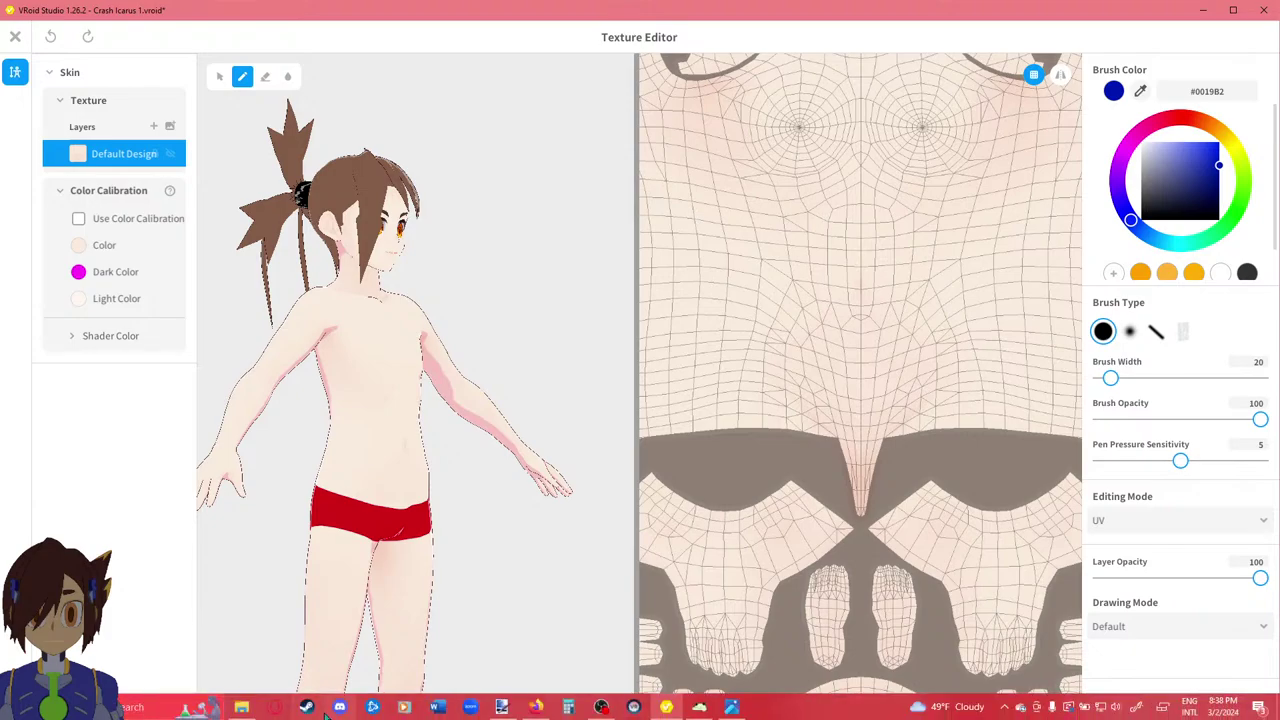
# Switch to paint.net, where the "buttons flat 5.2.png" image is open.
pyautogui.moveTo(503, 707)
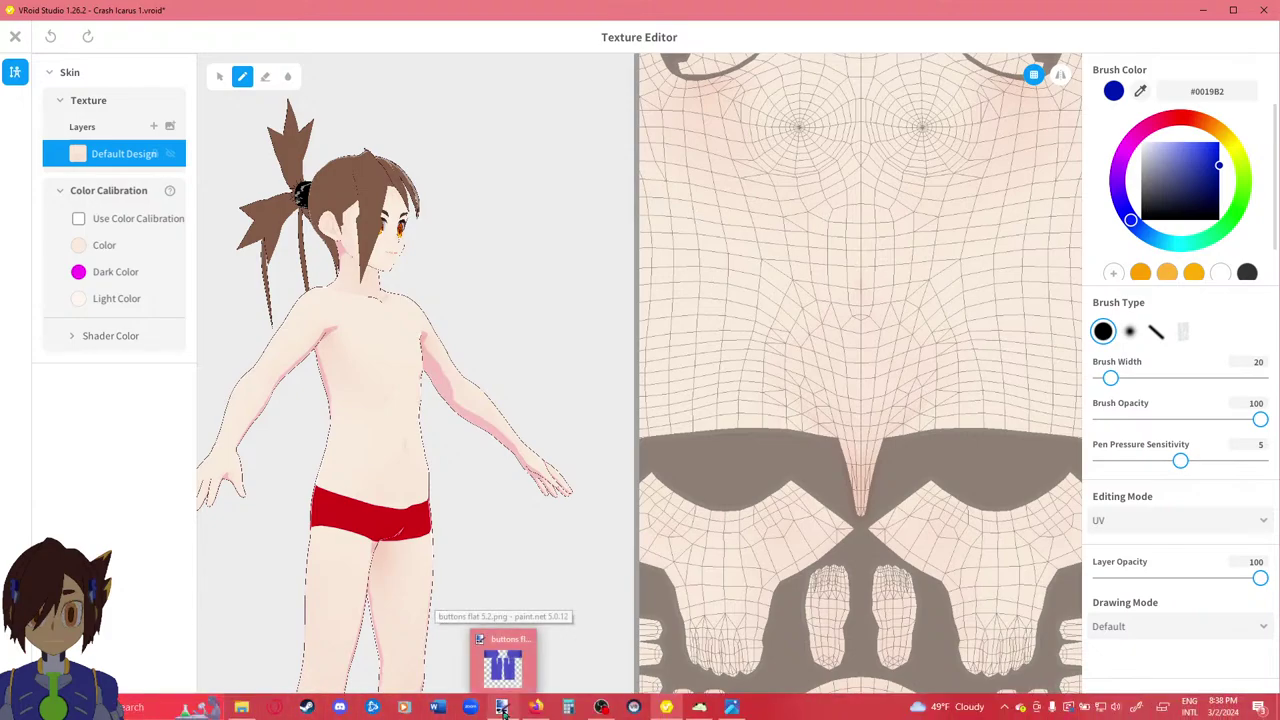
pyautogui.click(505, 678)
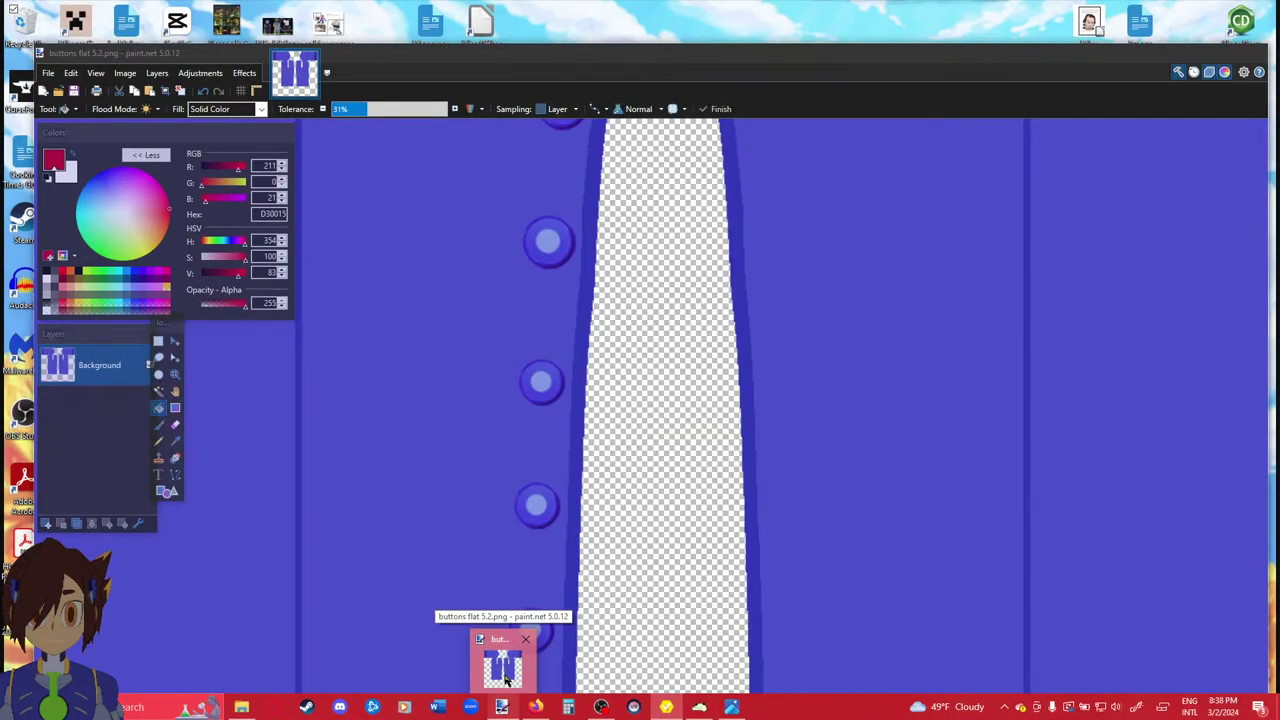
pyautogui.click(505, 678)
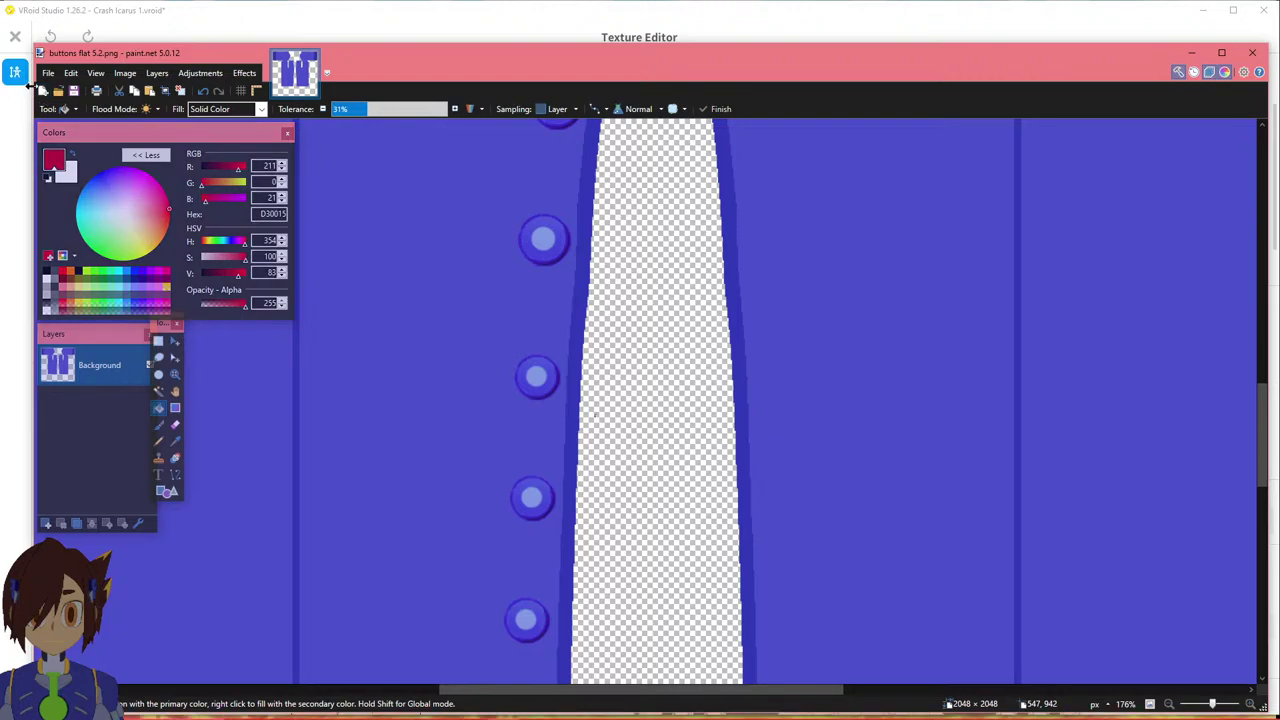
pyautogui.click(42, 90)
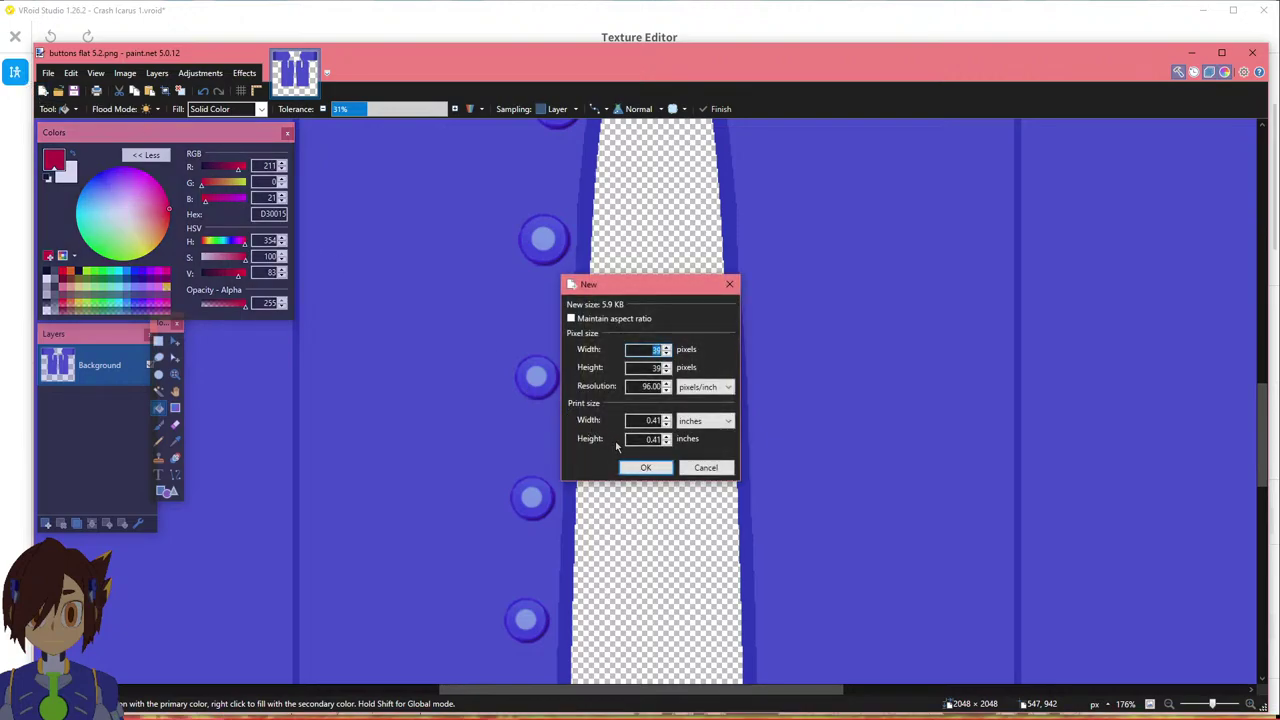
pyautogui.click(652, 469)
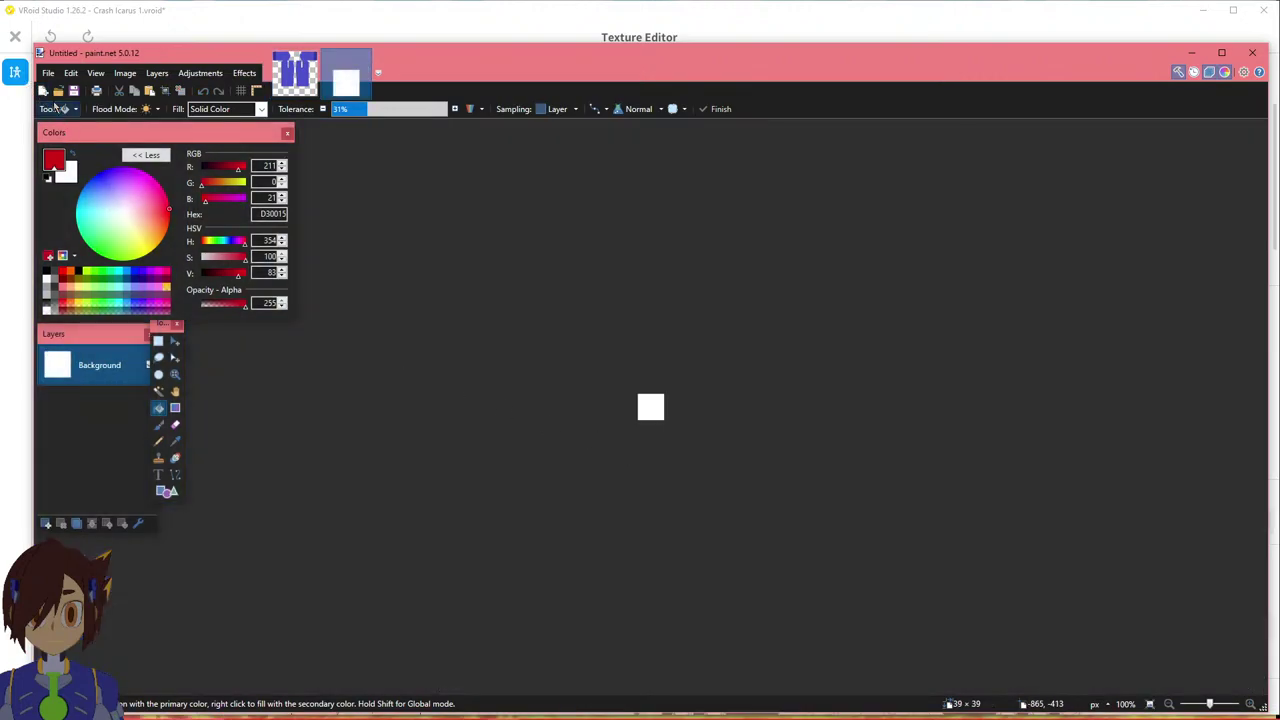
pyautogui.click(48, 73)
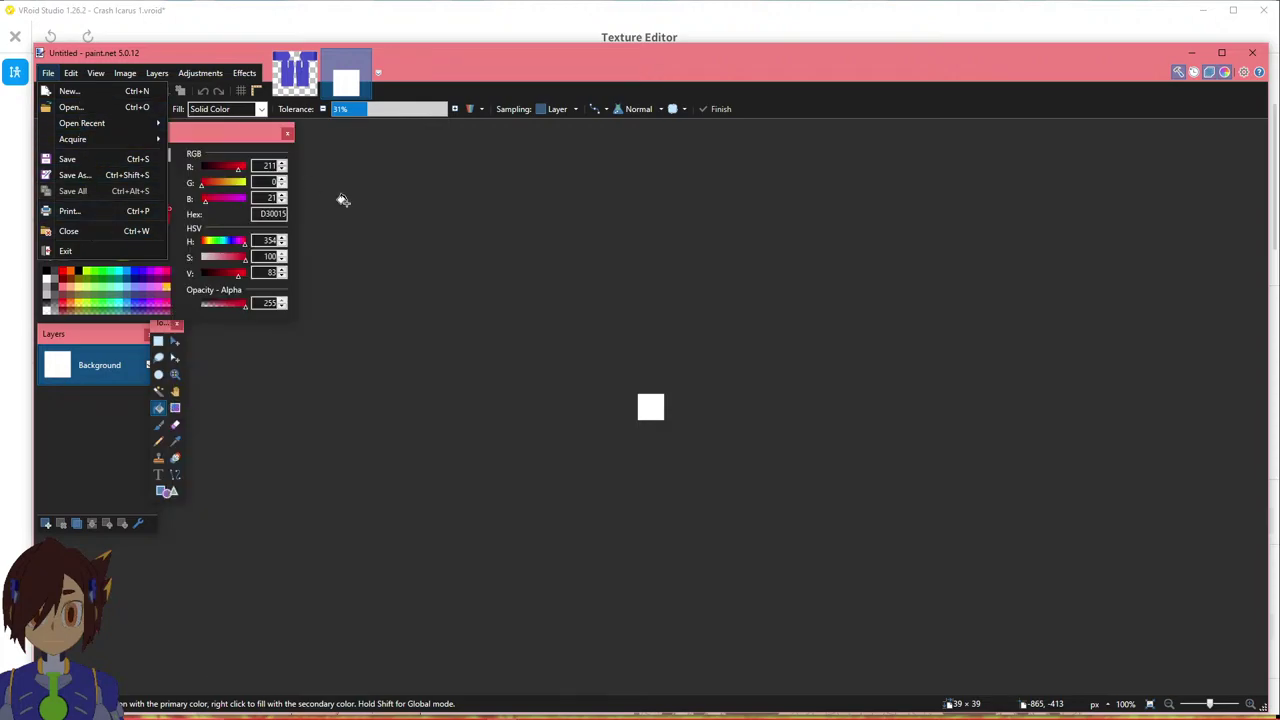
pyautogui.click(483, 296)
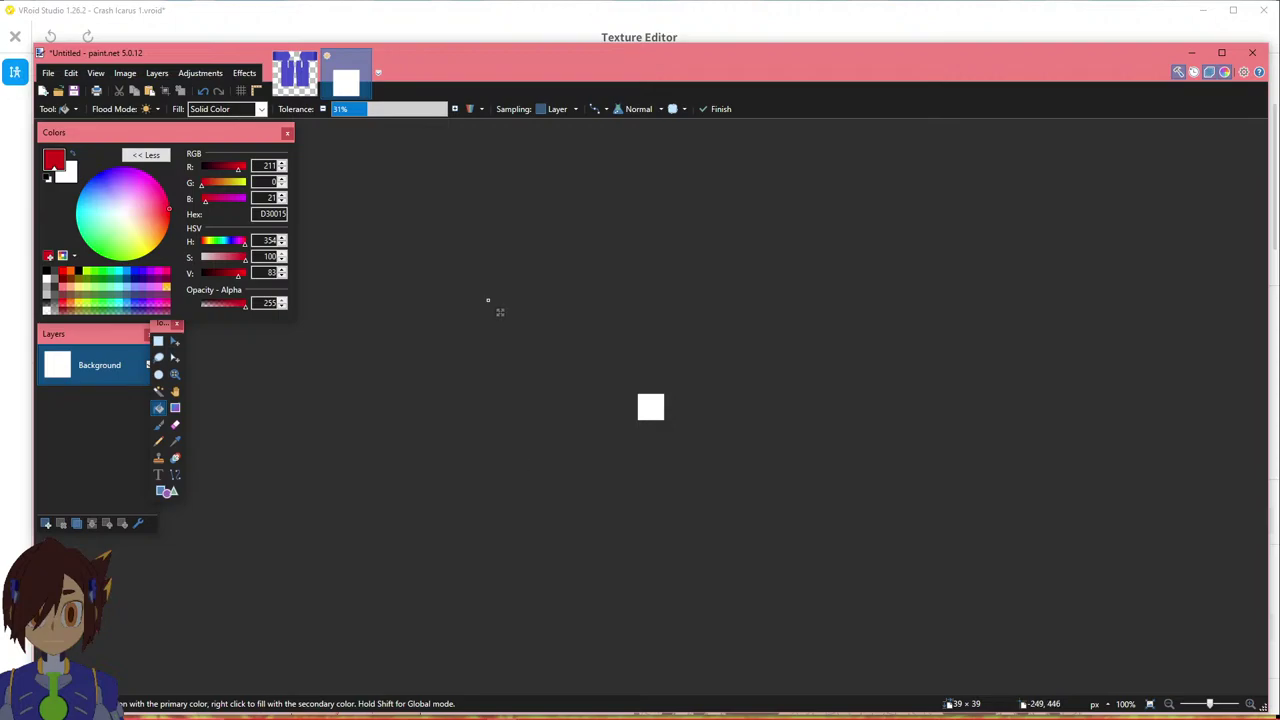
# Open default.png as its own image from File Explorer and close the untitled blank image without saving.
pyautogui.click(246, 707)
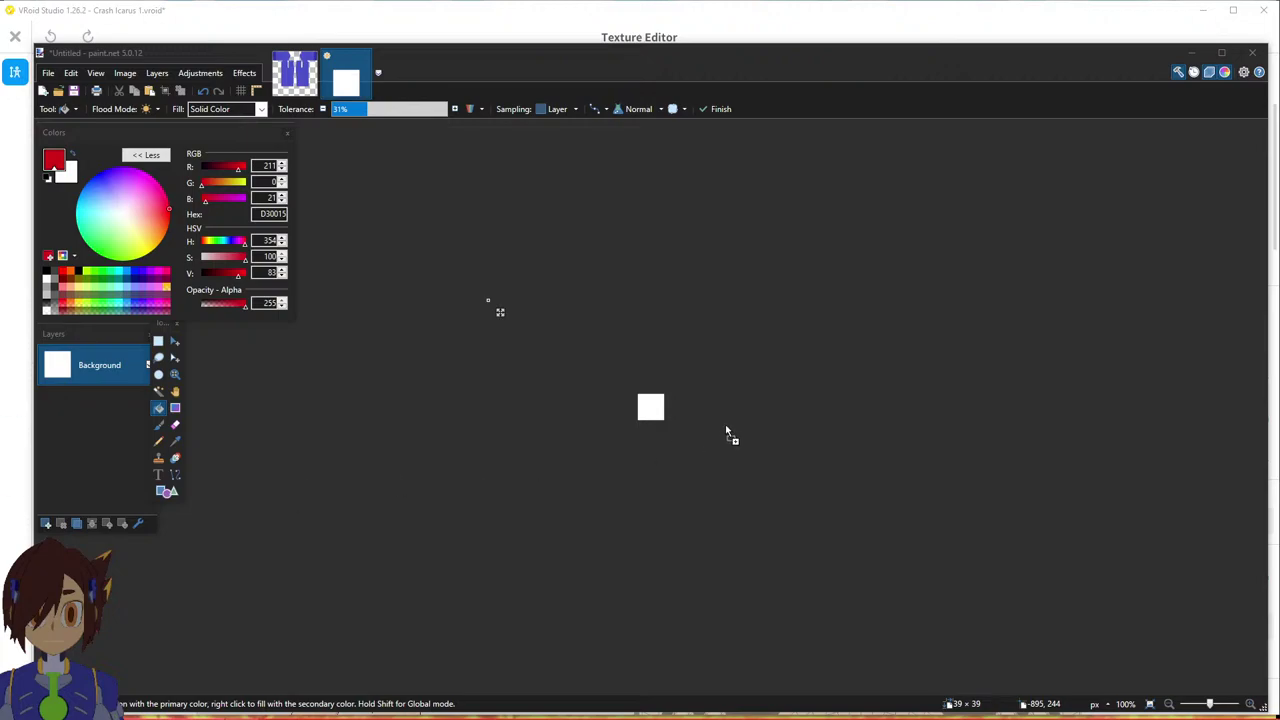
pyautogui.moveTo(727, 430); pyautogui.dragTo(727, 430)
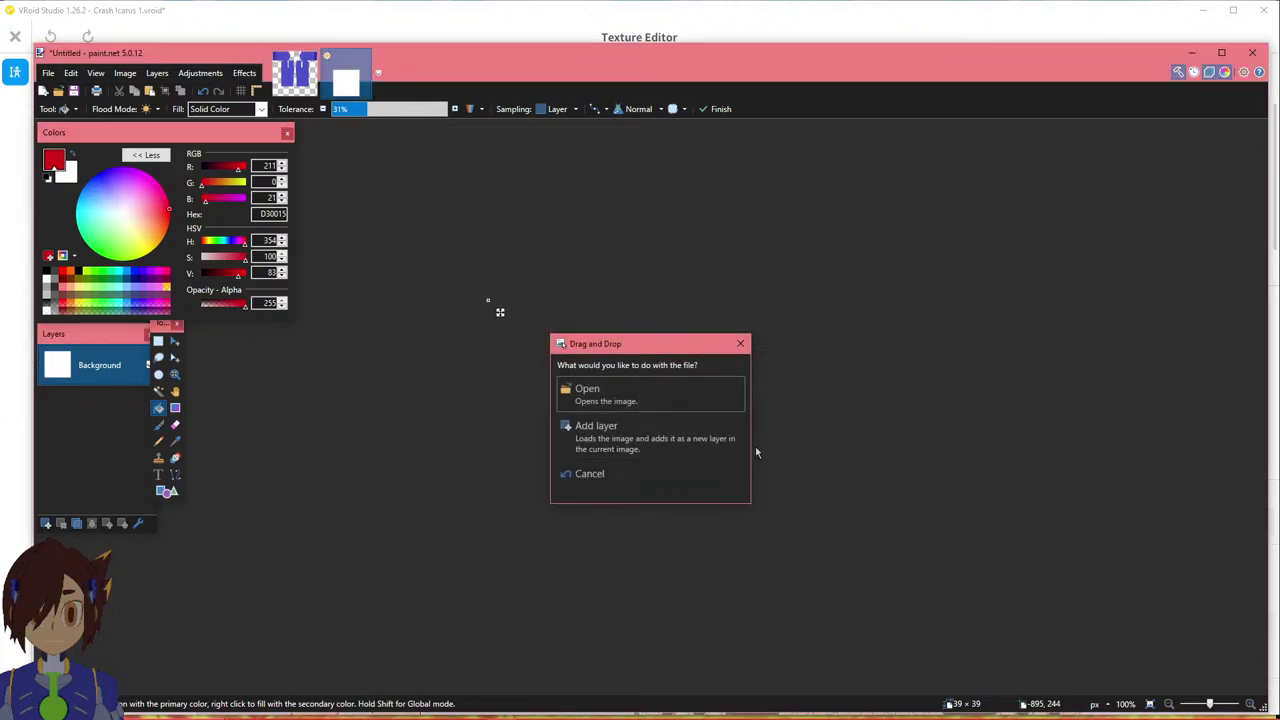
pyautogui.click(642, 396)
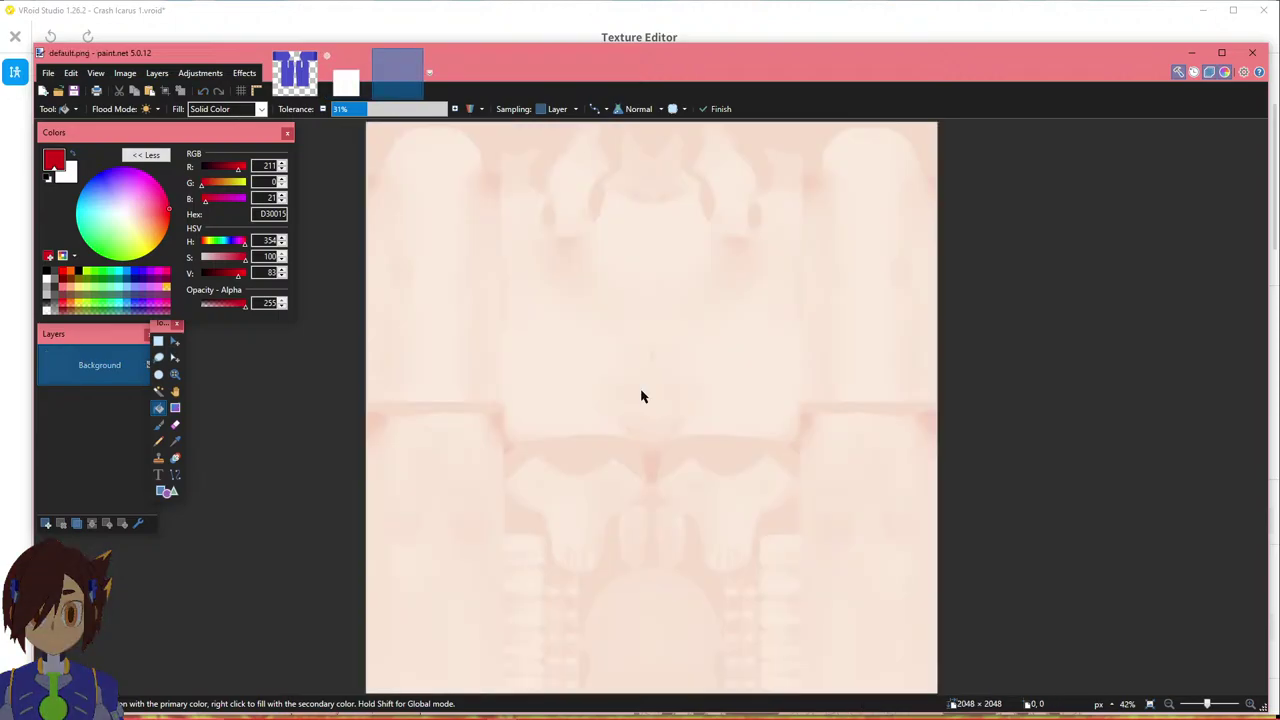
pyautogui.click(363, 56)
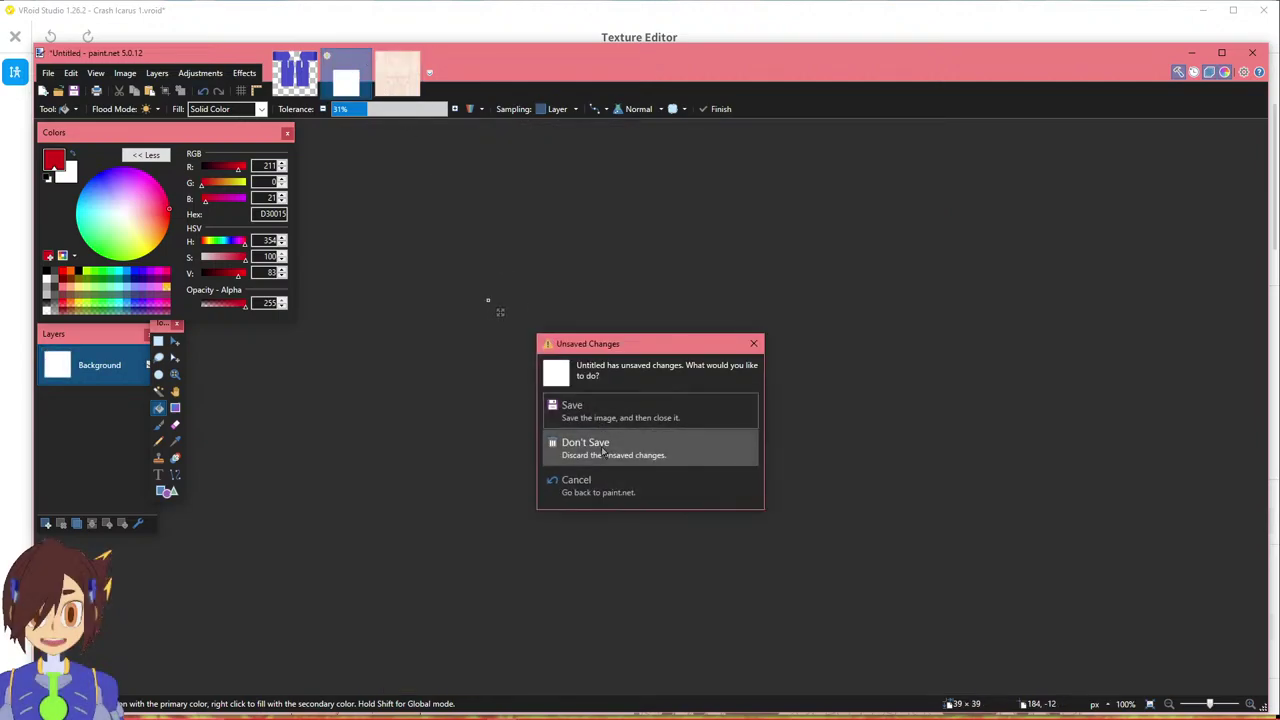
pyautogui.click(603, 451)
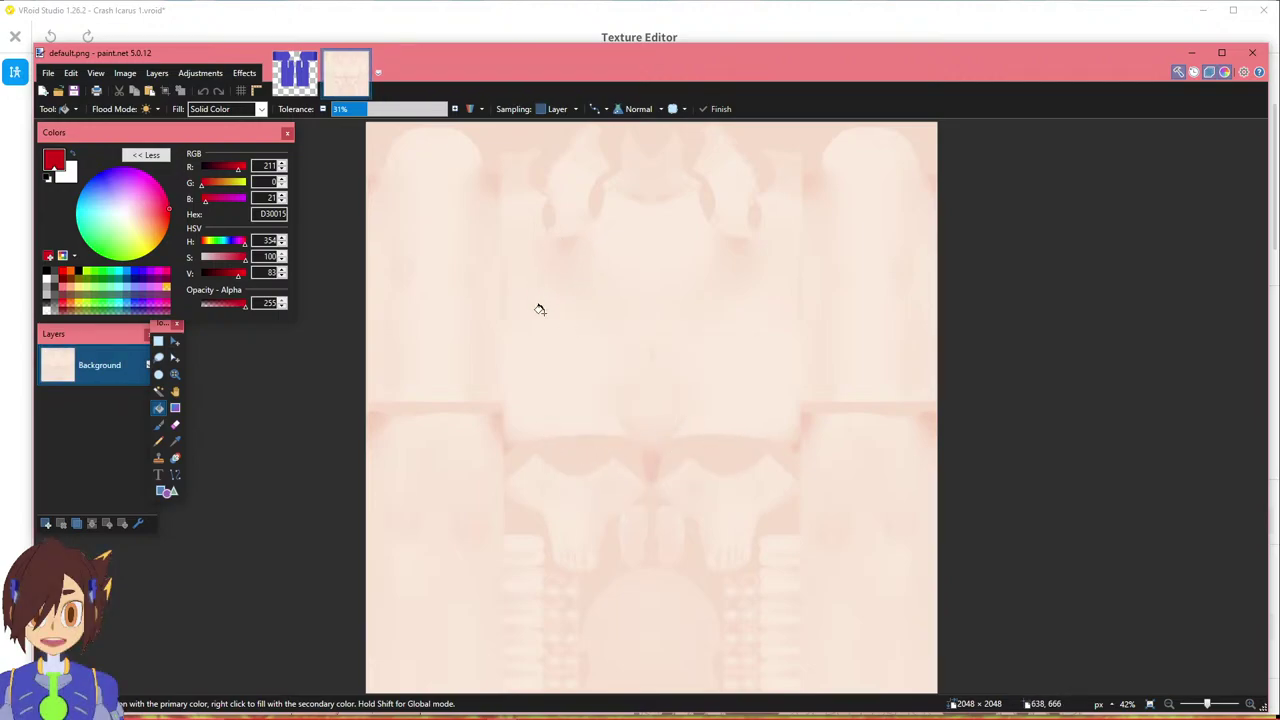
# Move the floating Tools window so that it no longer overlaps the Layers window.
pyautogui.keyDown('ctrl'); pyautogui.scroll(-1, 540, 309); pyautogui.keyUp('ctrl')
pyautogui.moveTo(633, 689); pyautogui.dragTo(618, 689)
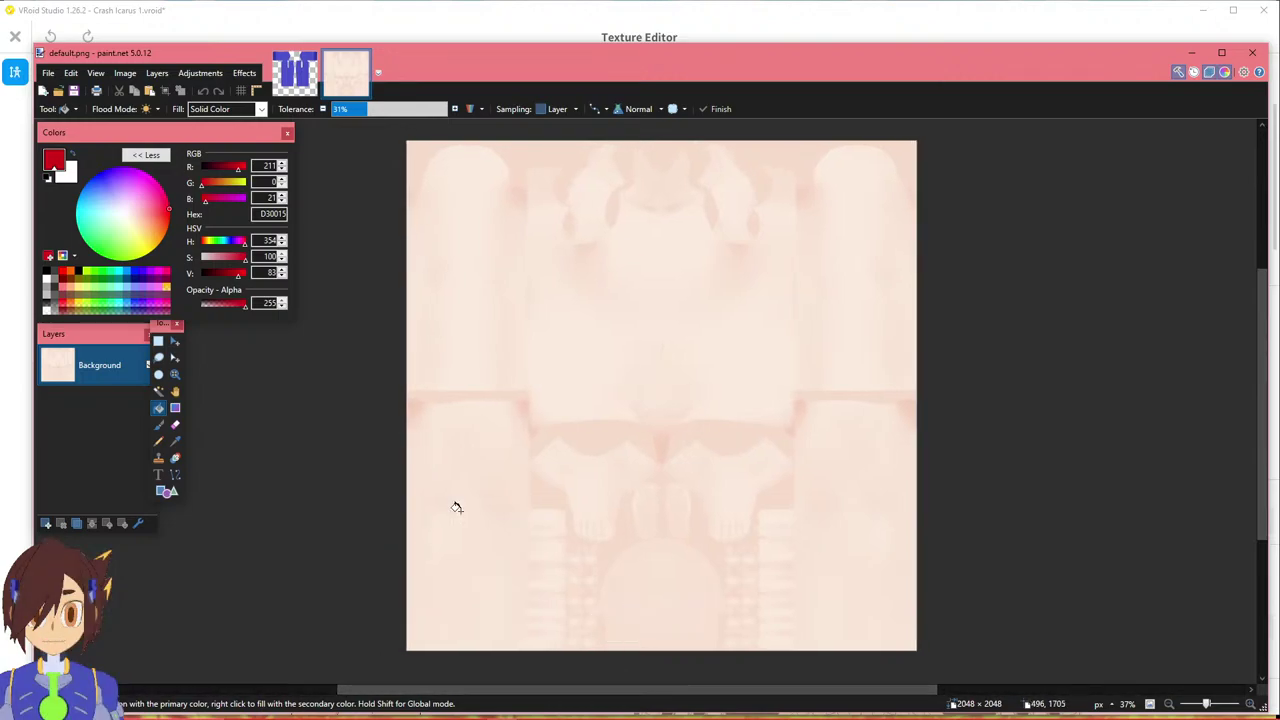
pyautogui.moveTo(159, 325); pyautogui.dragTo(175, 335)
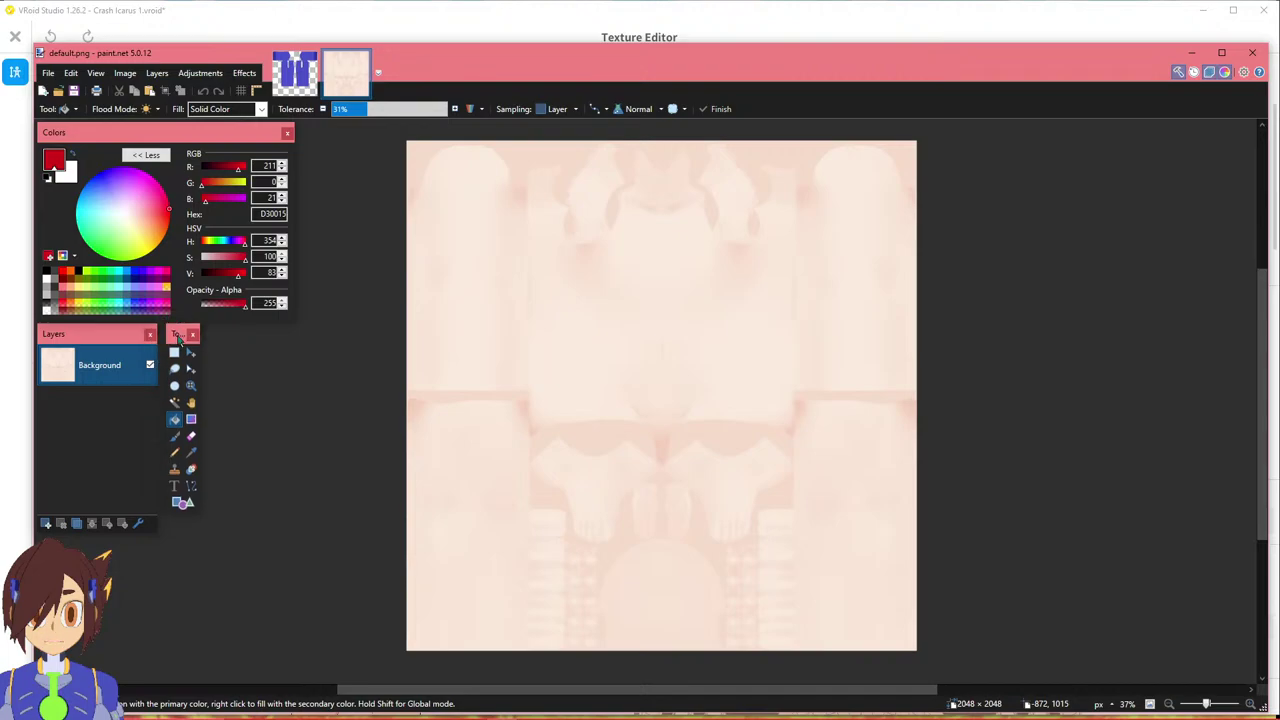
# Set up the Recolor tool with brush size 100 and blue 0007D3 as the primary color.
pyautogui.click(194, 476)
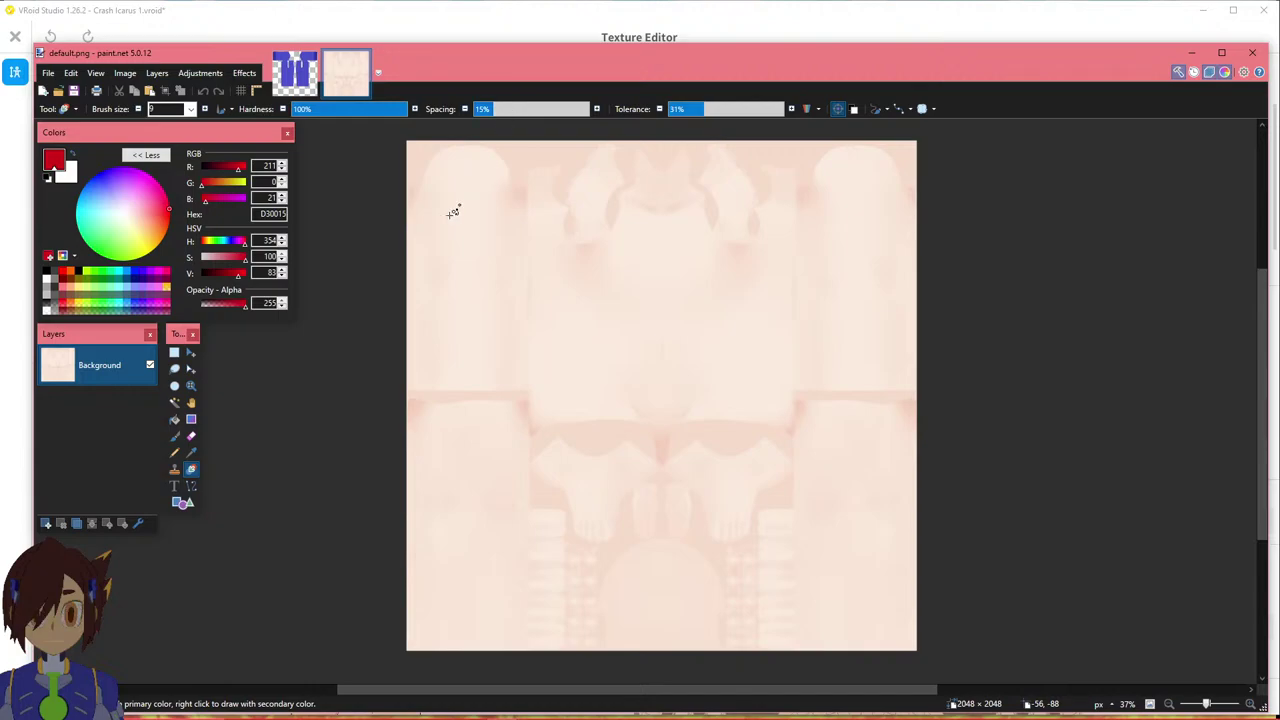
pyautogui.click(190, 109)
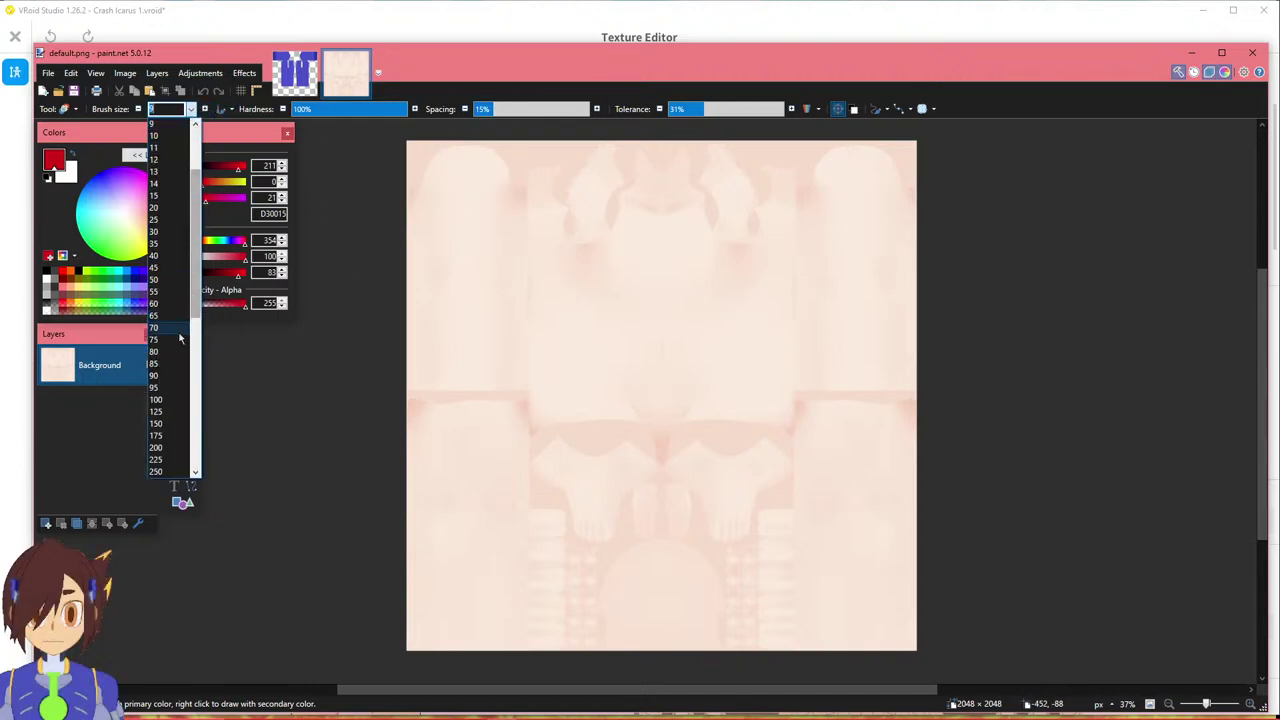
pyautogui.click(174, 328)
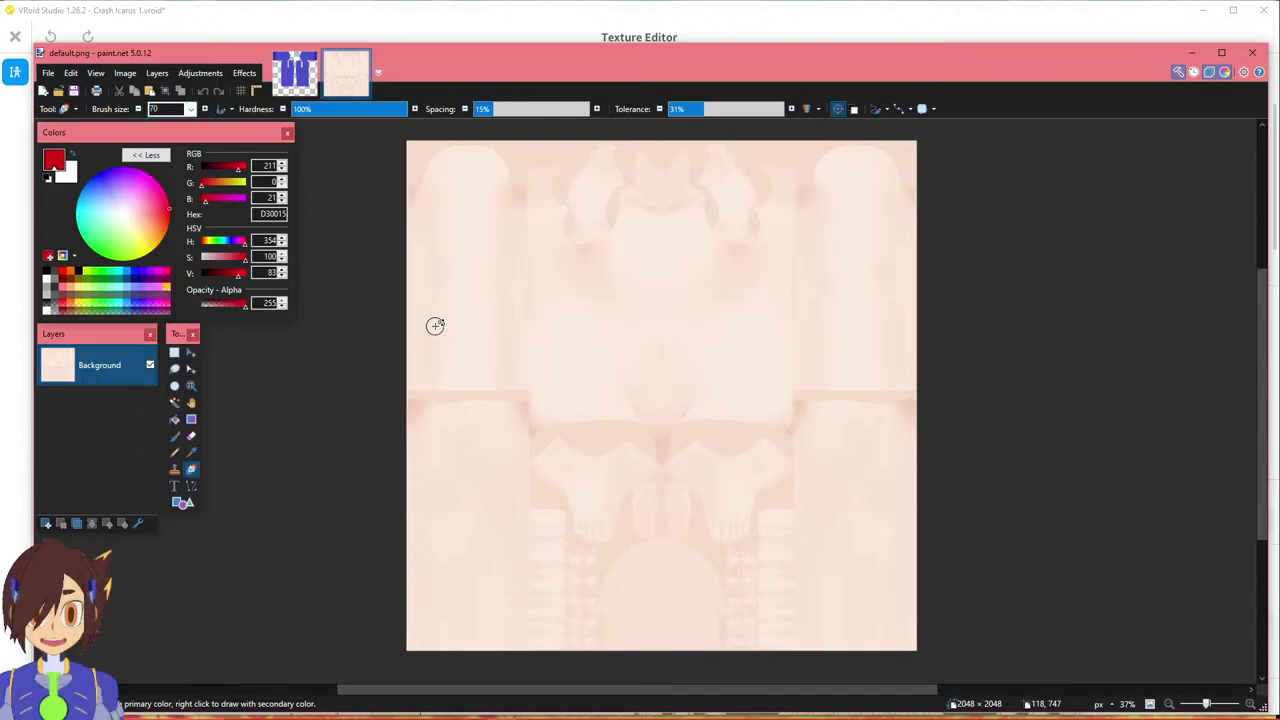
pyautogui.click(190, 109)
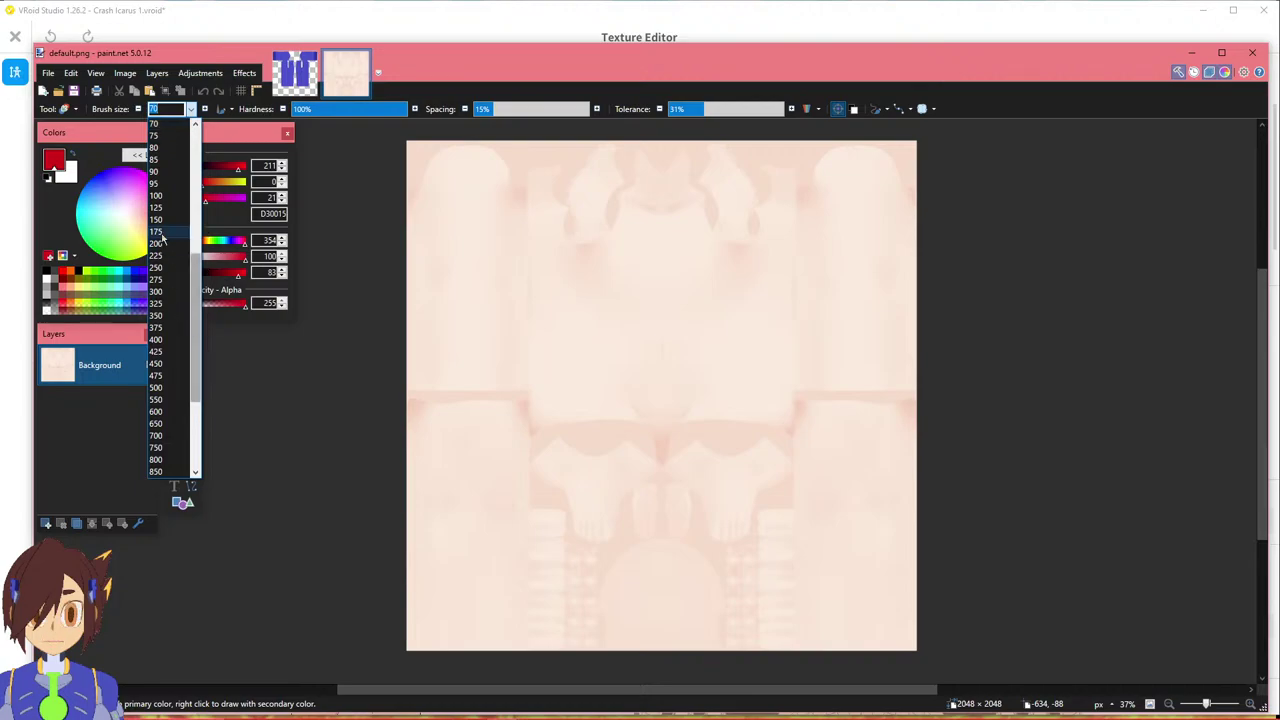
pyautogui.click(168, 205)
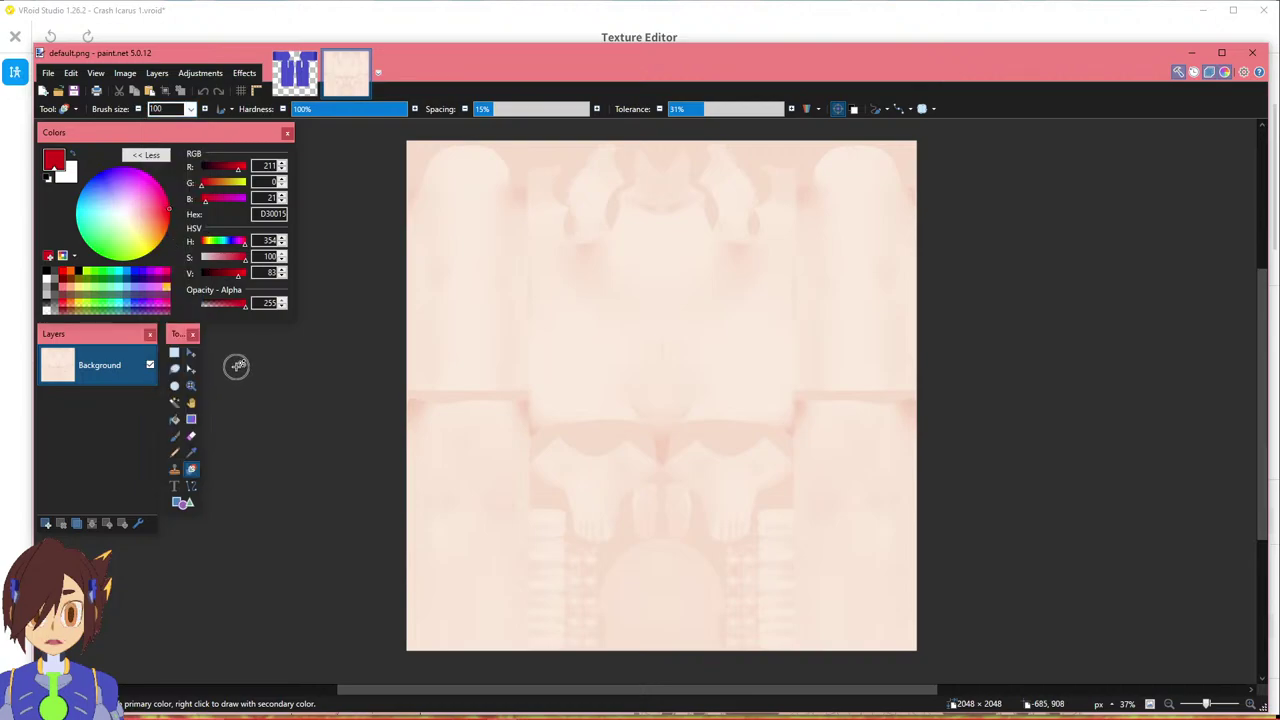
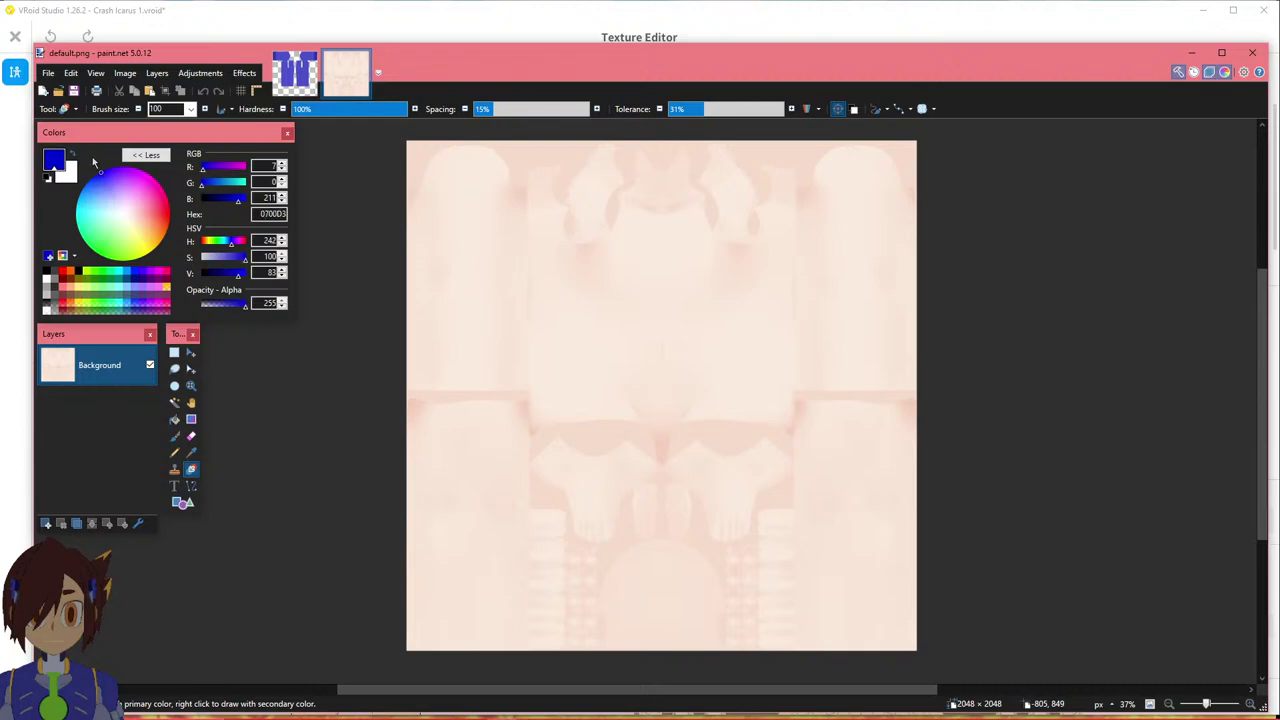
pyautogui.click(102, 180)
pyautogui.moveTo(102, 180); pyautogui.dragTo(96, 174)
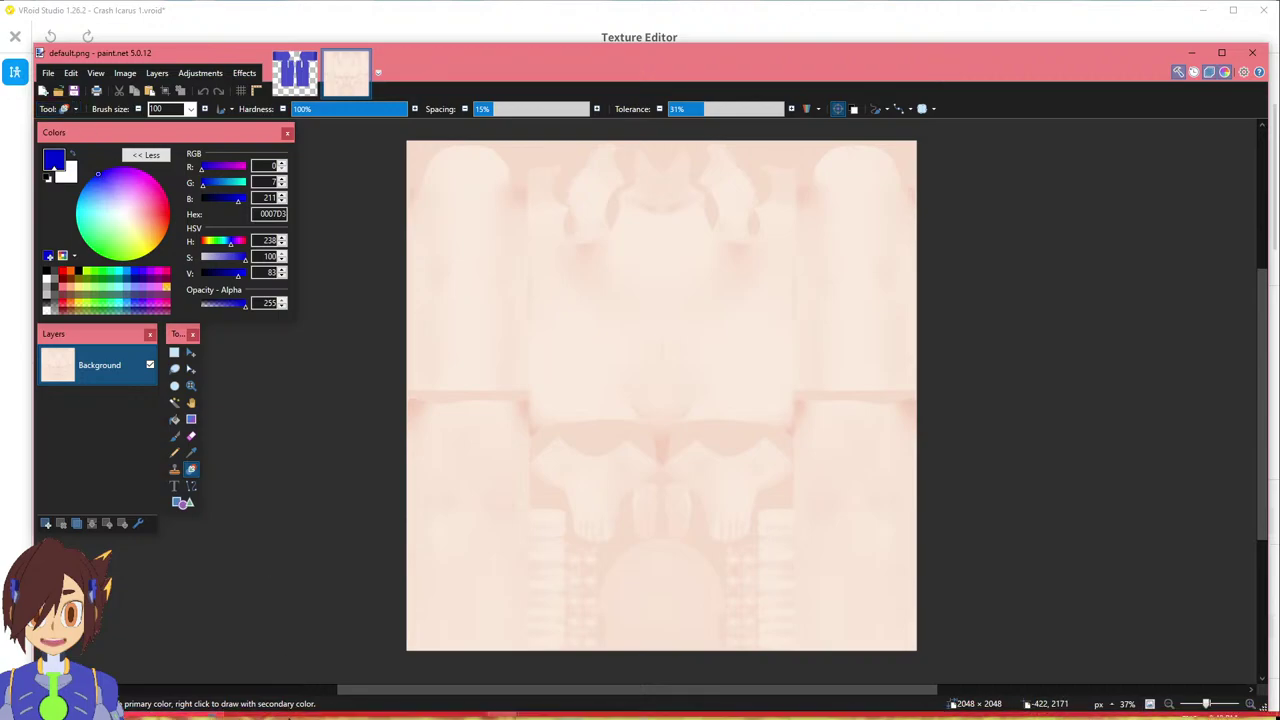
# Open ArchieMegaManZX.png as a separate image and sample purple 645593 from the gray-haired character's leg with the Color Picker.
pyautogui.click(241, 708)
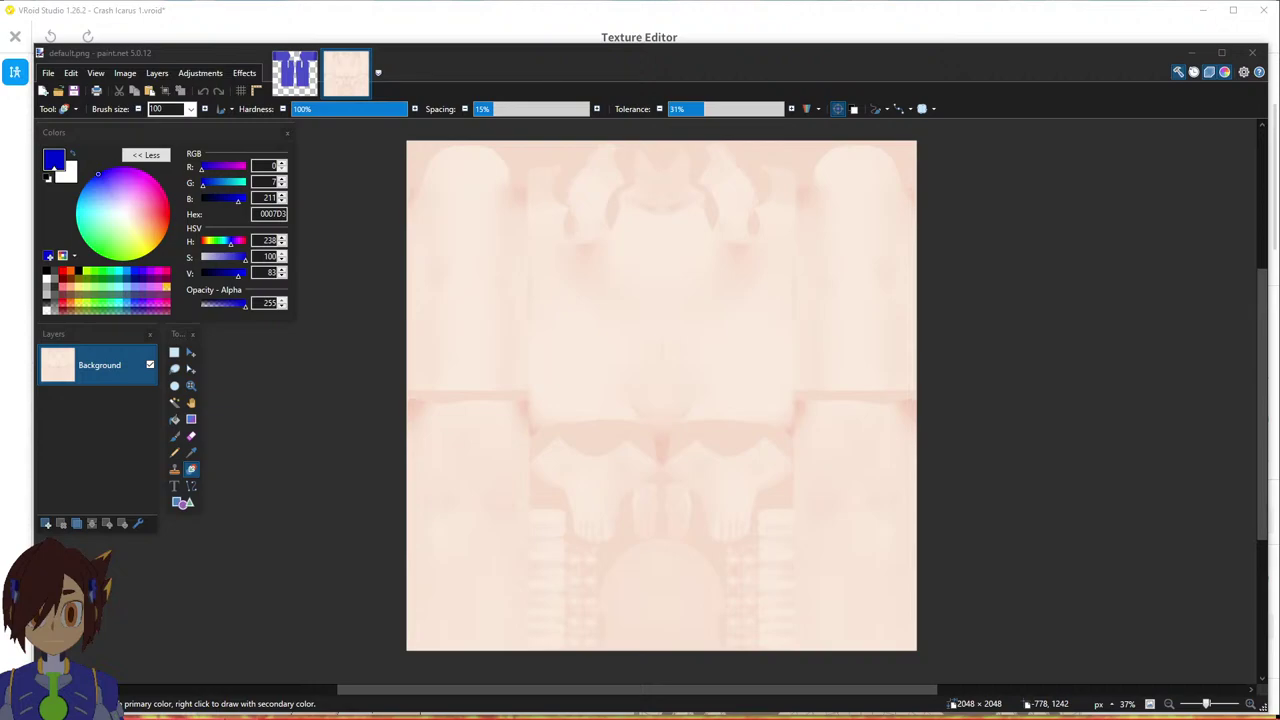
pyautogui.moveTo(1279, 355); pyautogui.dragTo(846, 356)
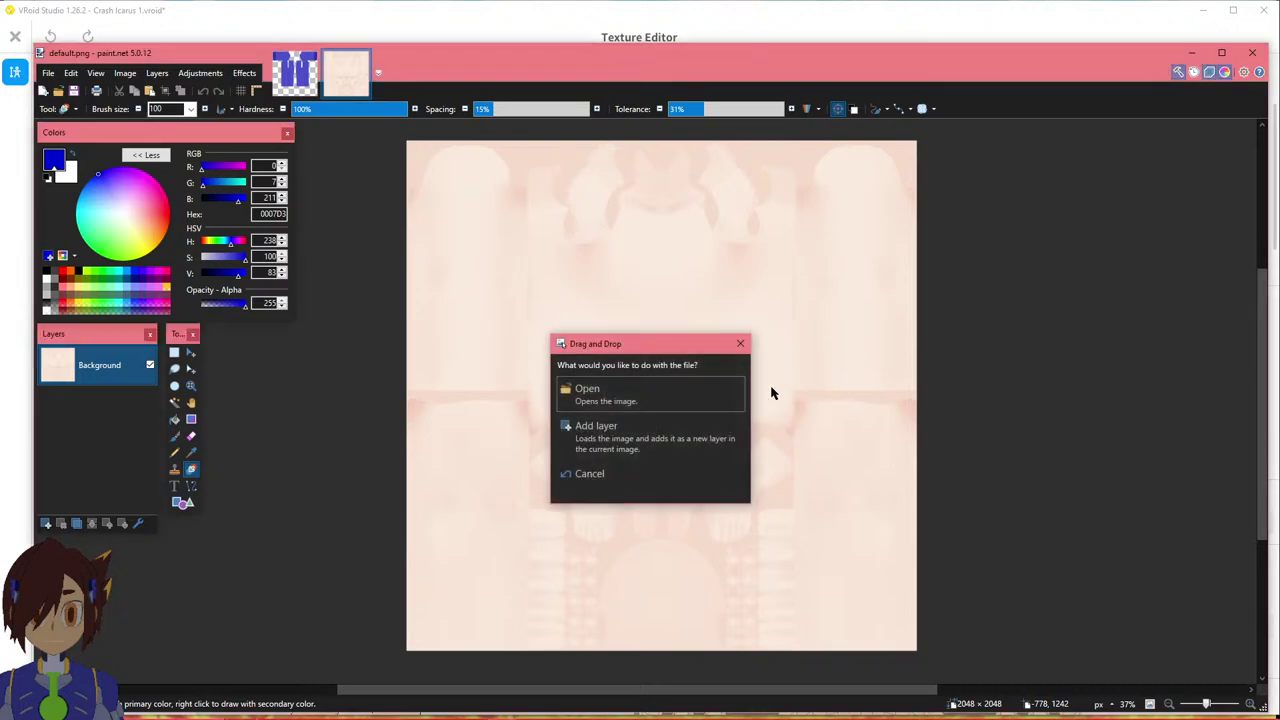
pyautogui.click(620, 394)
pyautogui.keyDown('ctrl'); pyautogui.scroll(5, 683, 555); pyautogui.keyUp('ctrl')
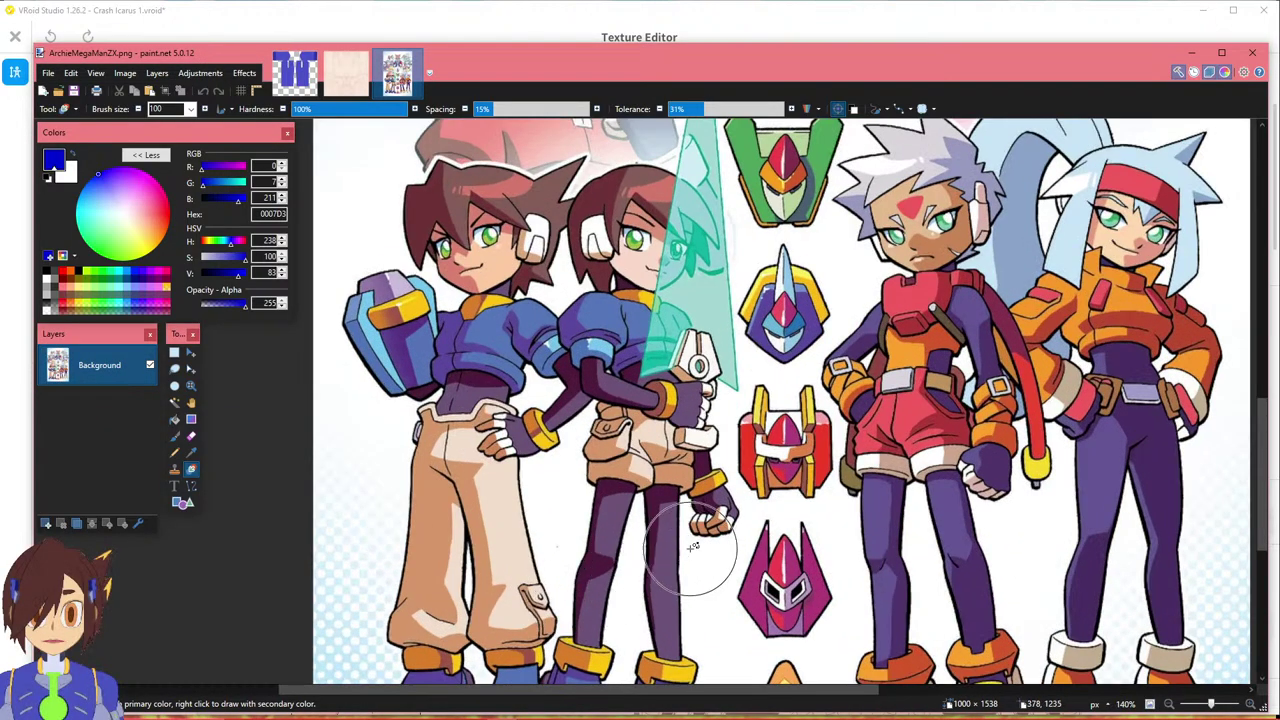
pyautogui.click(191, 452)
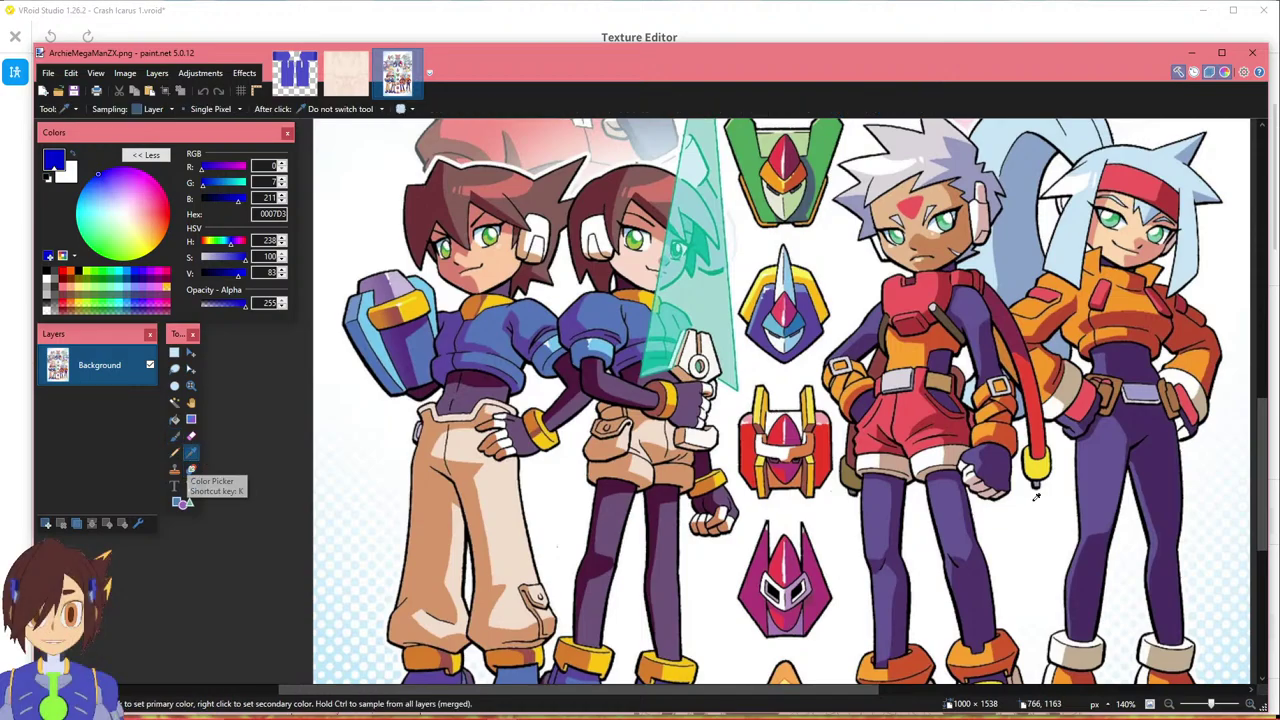
pyautogui.click(957, 517)
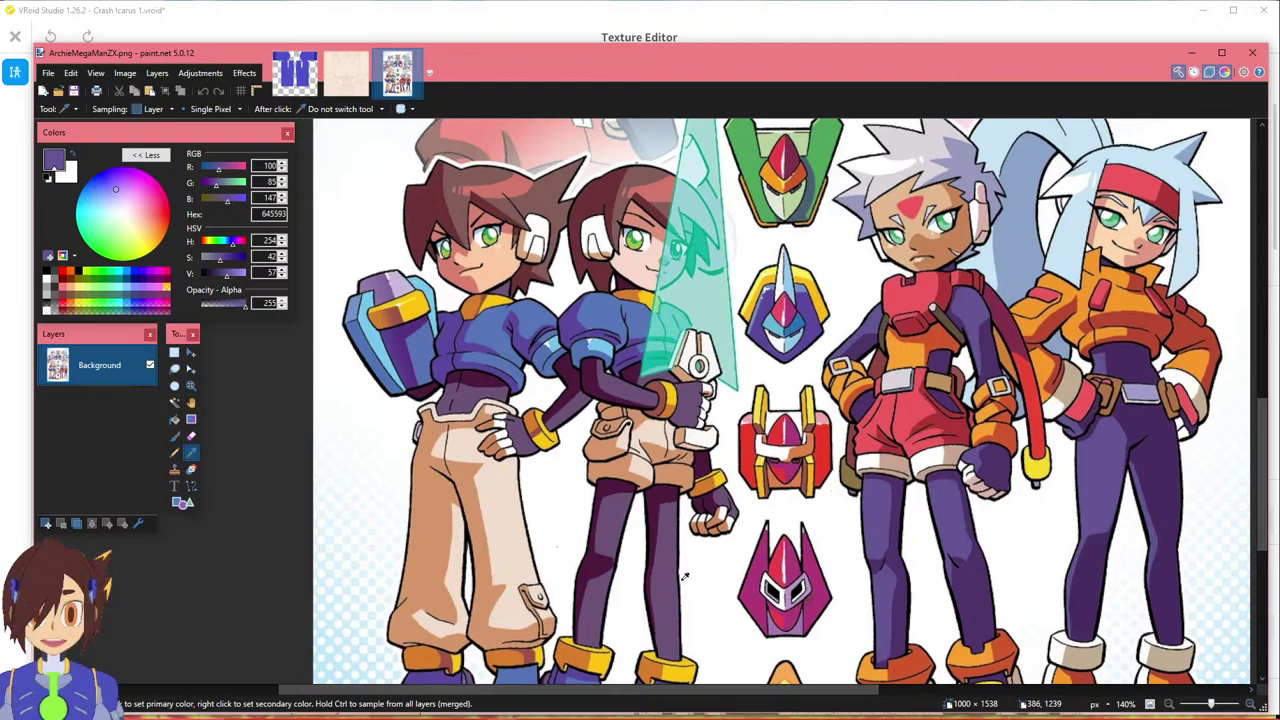
# In default.png, recolor a diagonal area across the torso with purple 645593, using the Recolor tool at brush size 400.
pyautogui.click(350, 72)
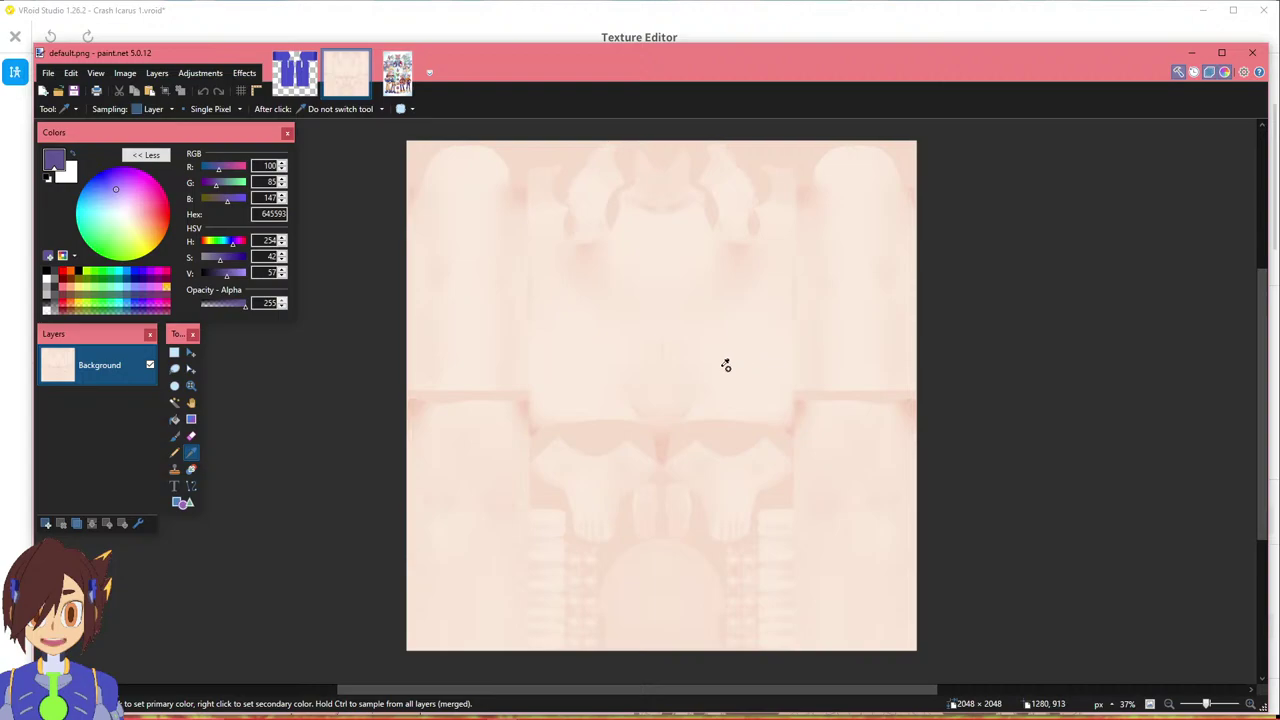
pyautogui.keyDown('ctrl'); pyautogui.scroll(-1, 726, 365); pyautogui.keyUp('ctrl')
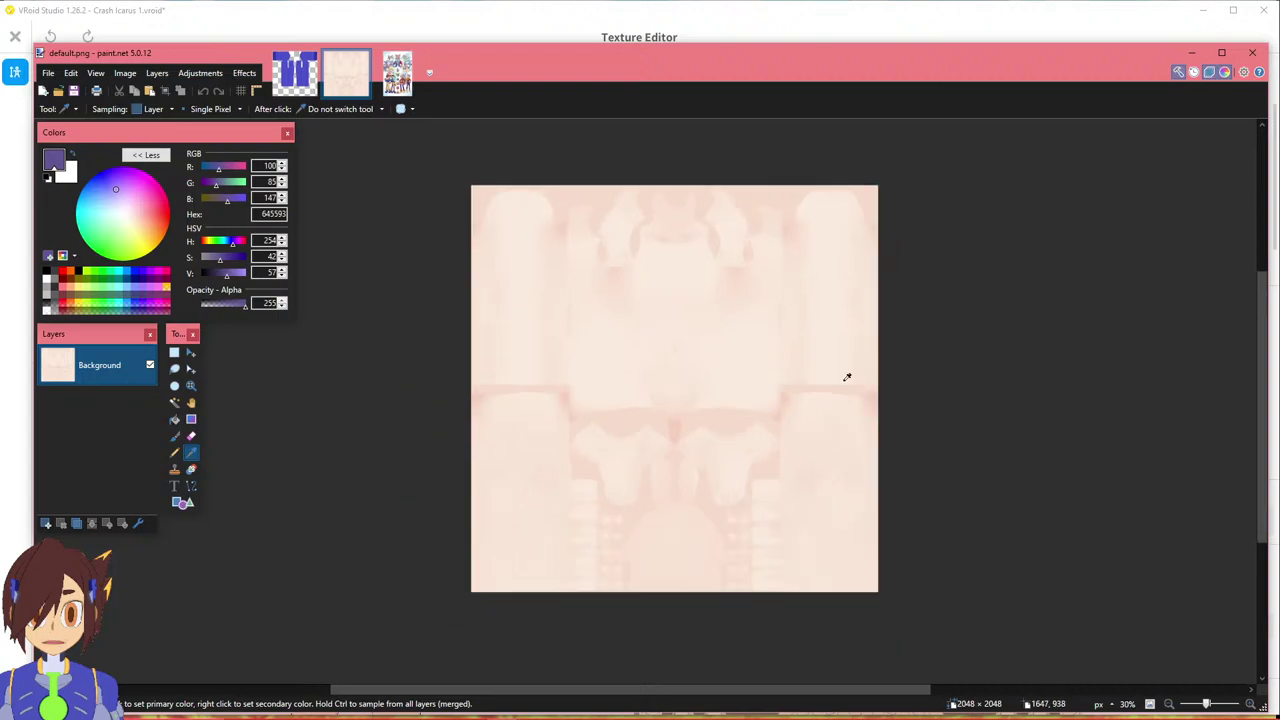
pyautogui.click(191, 469)
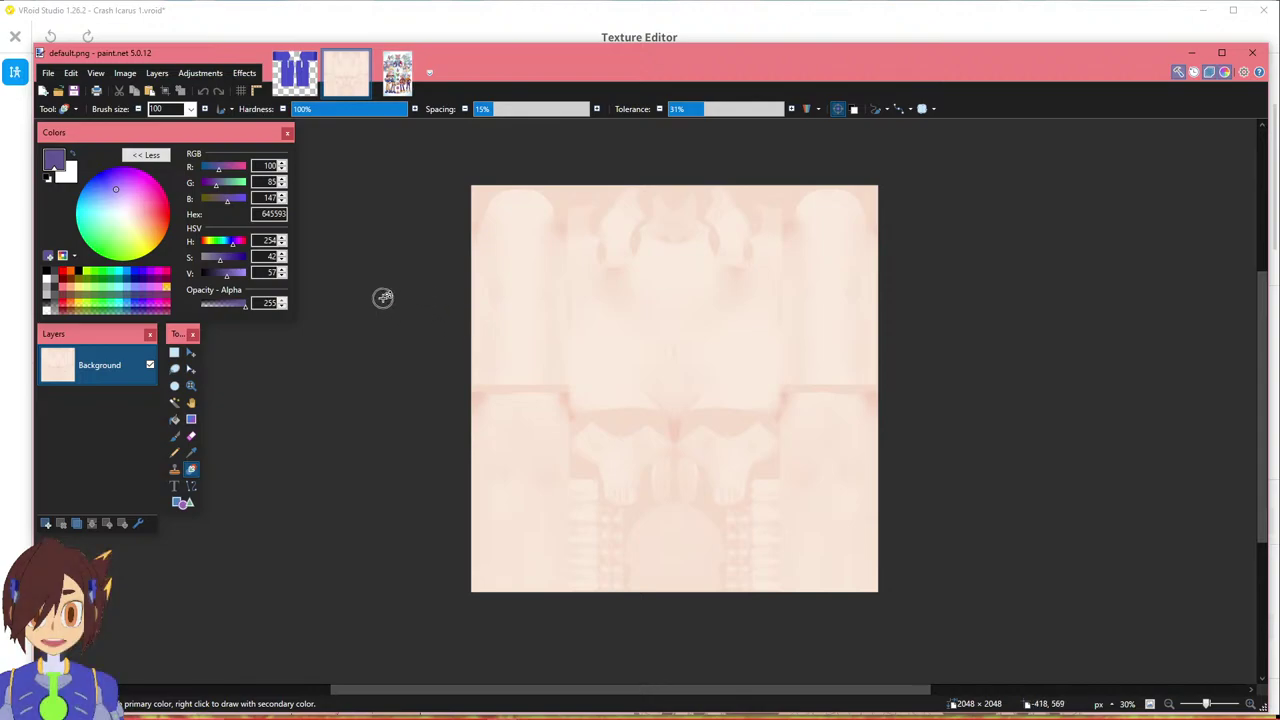
pyautogui.click(190, 109)
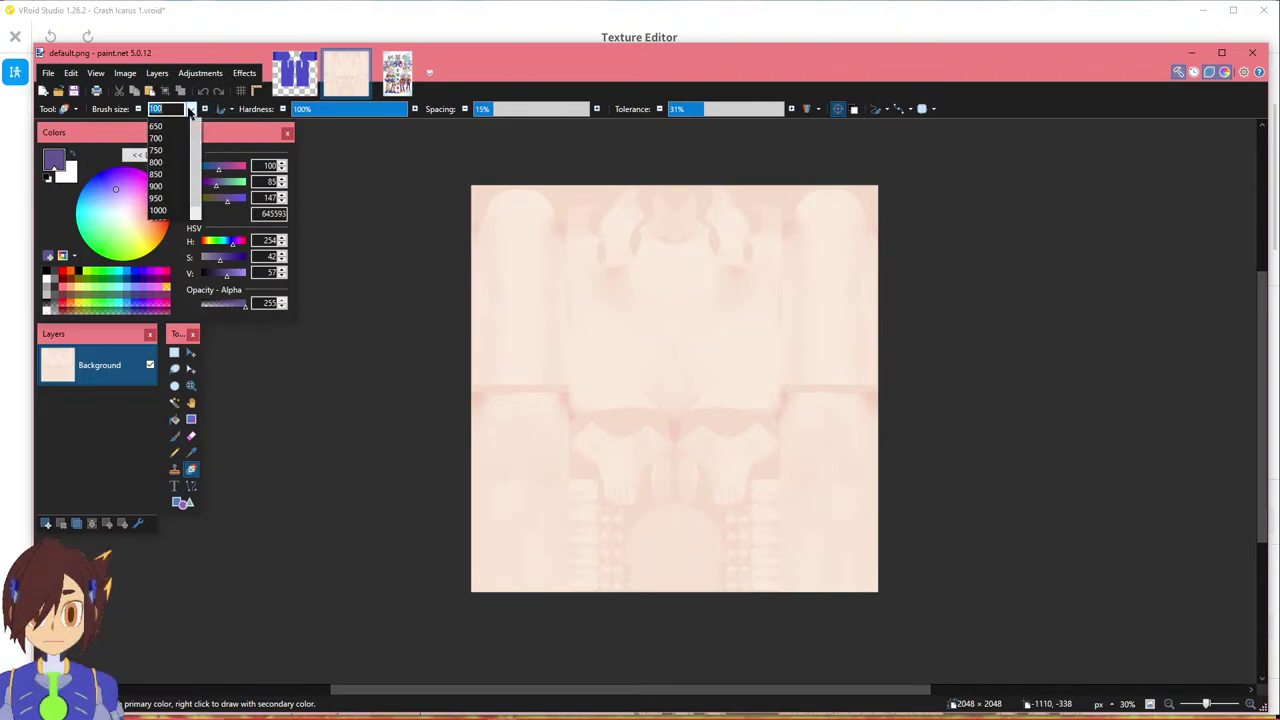
pyautogui.click(171, 268)
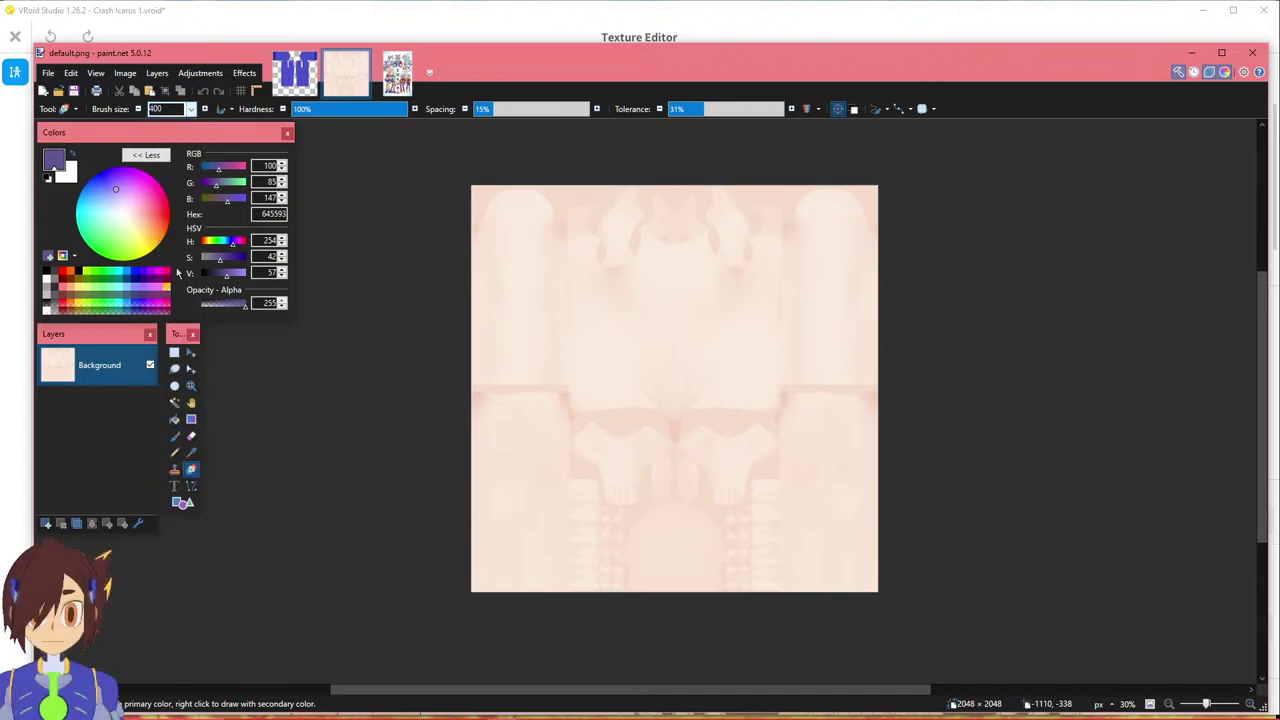
pyautogui.moveTo(731, 346)
pyautogui.mouseDown()
pyautogui.moveTo(620, 277)
pyautogui.moveTo(633, 276)
pyautogui.mouseUp()
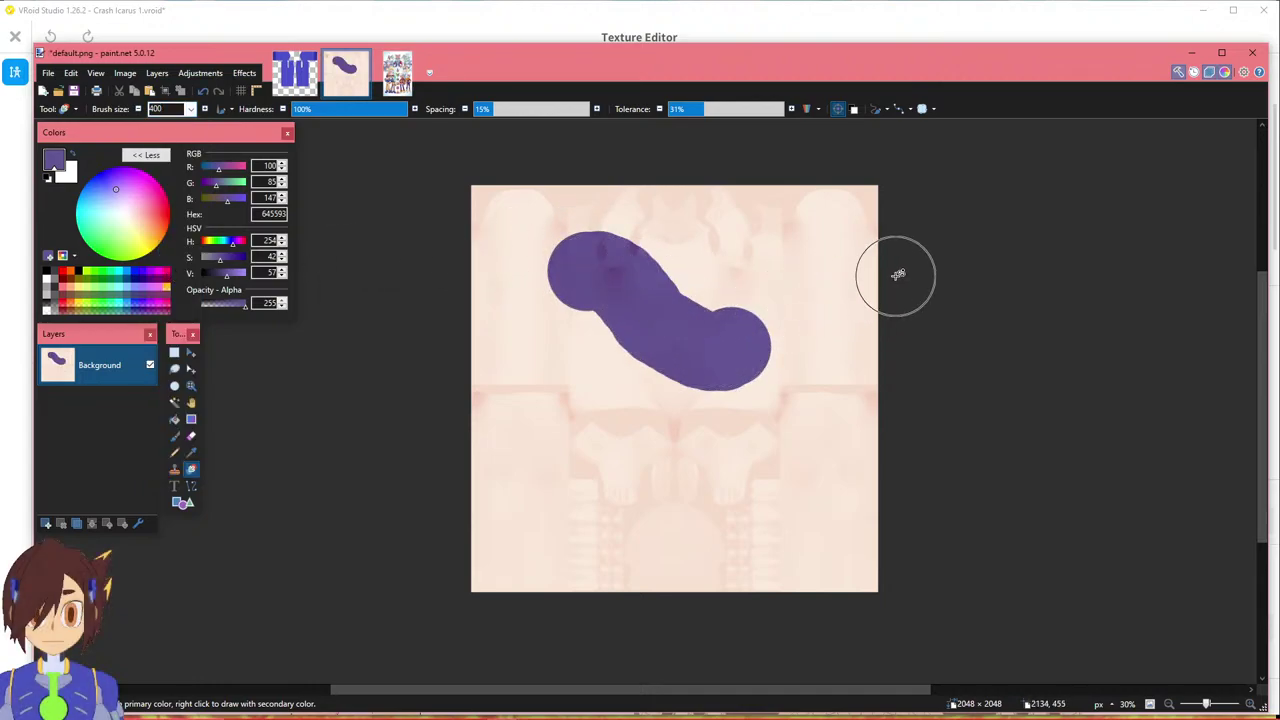
# Undo the partial torso recolor and repaint the entire skin texture with purple 645593 using the Recolor tool at brush size 400.
pyautogui.hotkey('ctrl', 'z')
pyautogui.moveTo(749, 340)
pyautogui.mouseDown()
pyautogui.moveTo(557, 297)
pyautogui.moveTo(524, 279)
pyautogui.moveTo(600, 229)
pyautogui.moveTo(491, 214)
pyautogui.moveTo(618, 268)
pyautogui.moveTo(557, 349)
pyautogui.moveTo(571, 429)
pyautogui.moveTo(423, 523)
pyautogui.moveTo(683, 573)
pyautogui.moveTo(851, 509)
pyautogui.moveTo(583, 429)
pyautogui.moveTo(826, 286)
pyautogui.moveTo(693, 200)
pyautogui.moveTo(765, 211)
pyautogui.mouseUp()
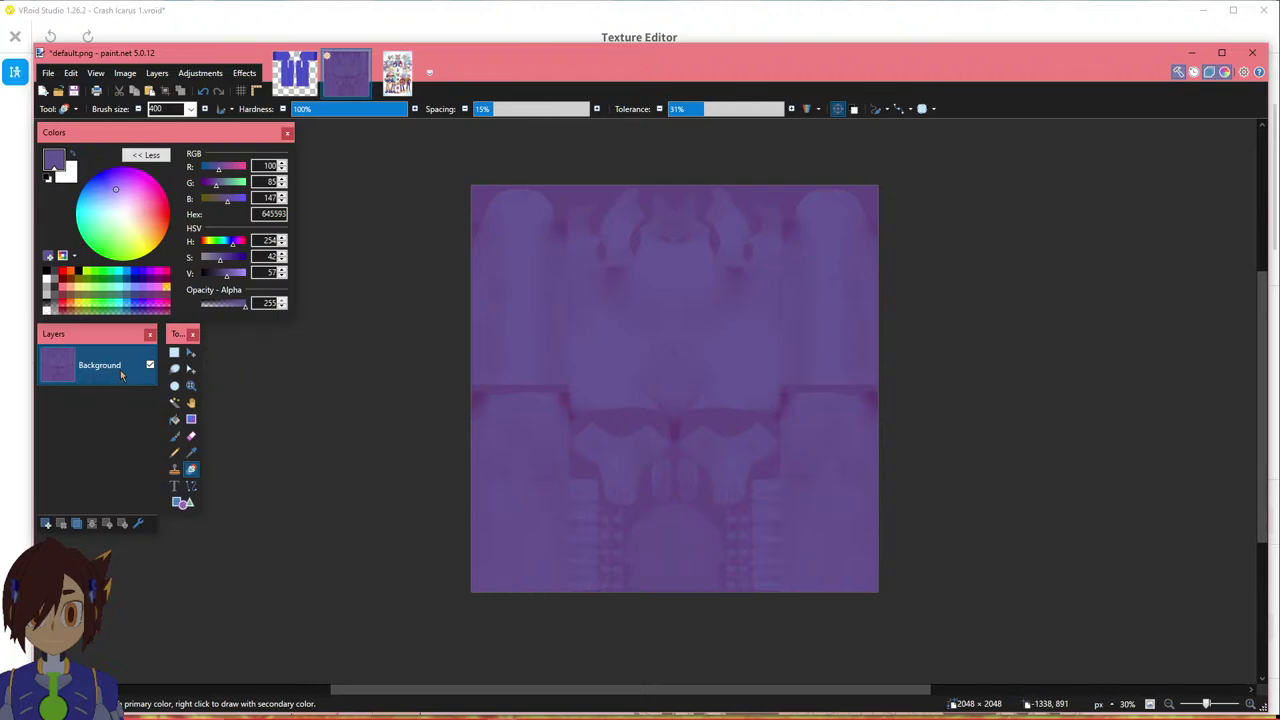
pyautogui.hotkey('ctrl', 'z')
pyautogui.moveTo(623, 420)
pyautogui.mouseDown()
pyautogui.moveTo(829, 371)
pyautogui.moveTo(793, 260)
pyautogui.moveTo(677, 286)
pyautogui.moveTo(663, 223)
pyautogui.moveTo(777, 171)
pyautogui.moveTo(836, 190)
pyautogui.moveTo(714, 257)
pyautogui.moveTo(891, 386)
pyautogui.moveTo(840, 480)
pyautogui.moveTo(380, 404)
pyautogui.moveTo(514, 537)
pyautogui.moveTo(1014, 531)
pyautogui.moveTo(963, 566)
pyautogui.moveTo(885, 545)
pyautogui.mouseUp()
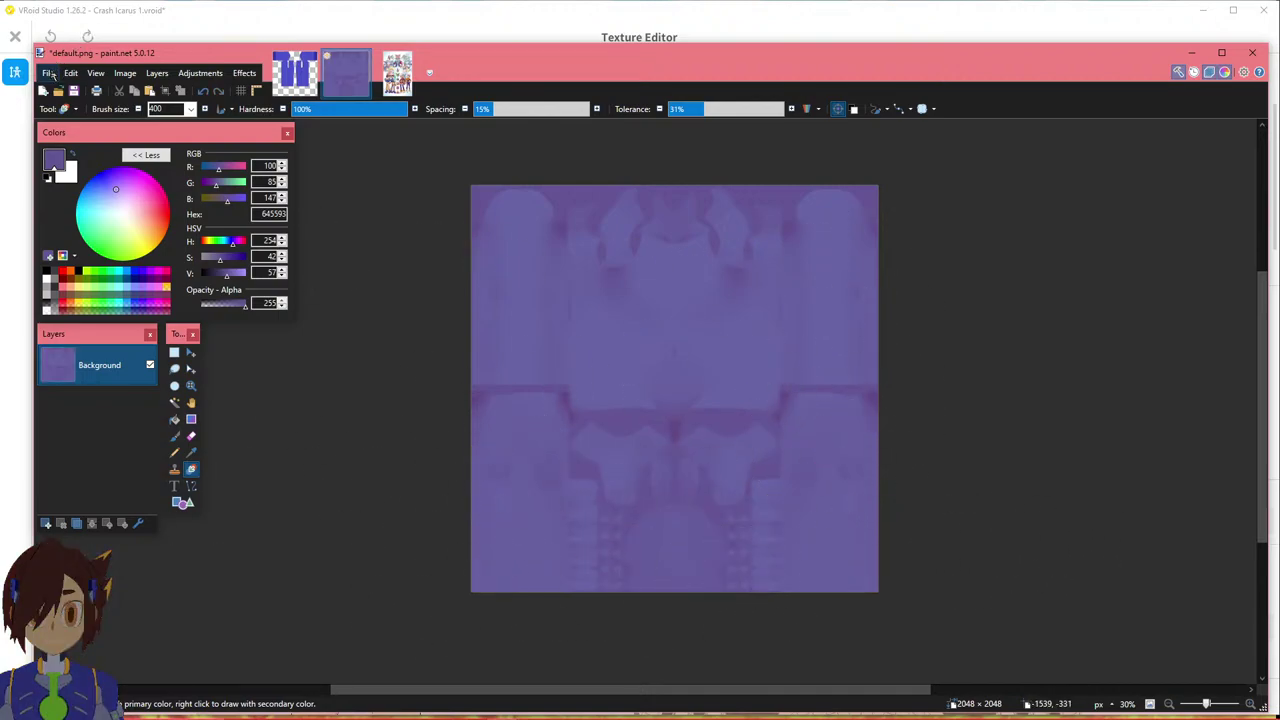
# Save the recolored texture as a new PNG named "soft purple navy" in the skin tone folder, accepting the offered save configuration.
pyautogui.click(49, 74)
pyautogui.click(100, 175)
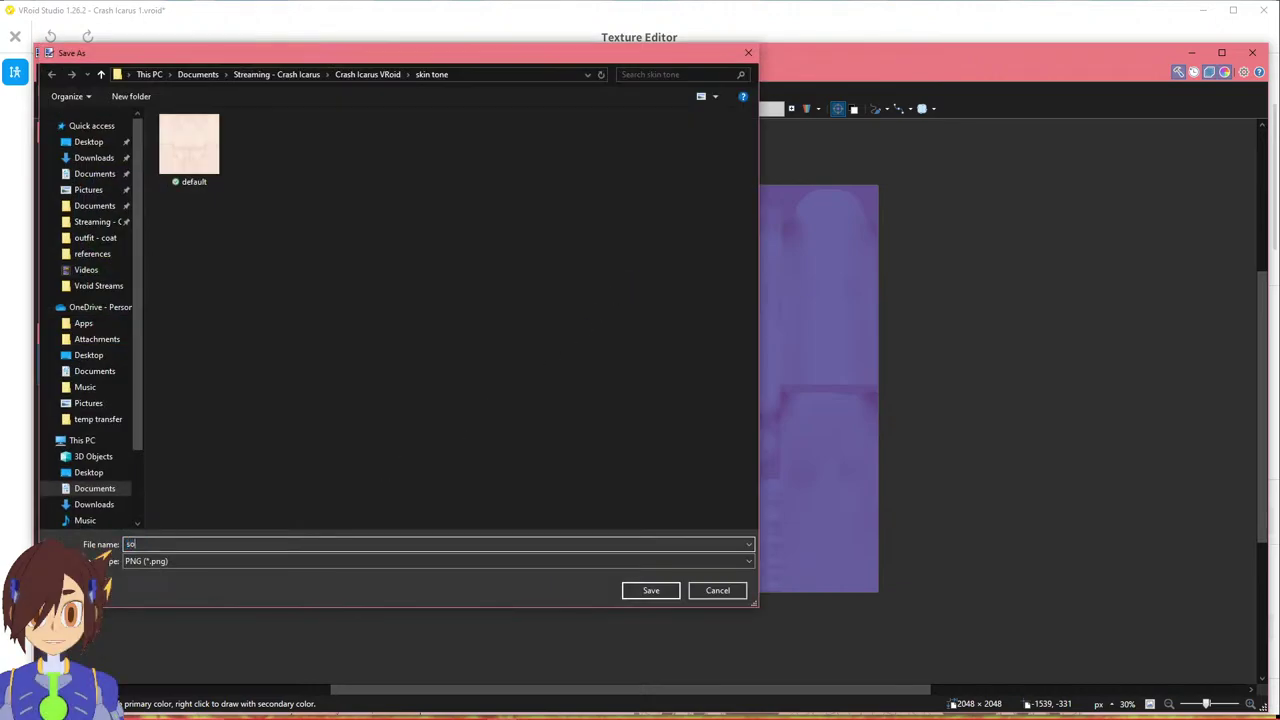
pyautogui.write('soft purple navy')
pyautogui.click(666, 594)
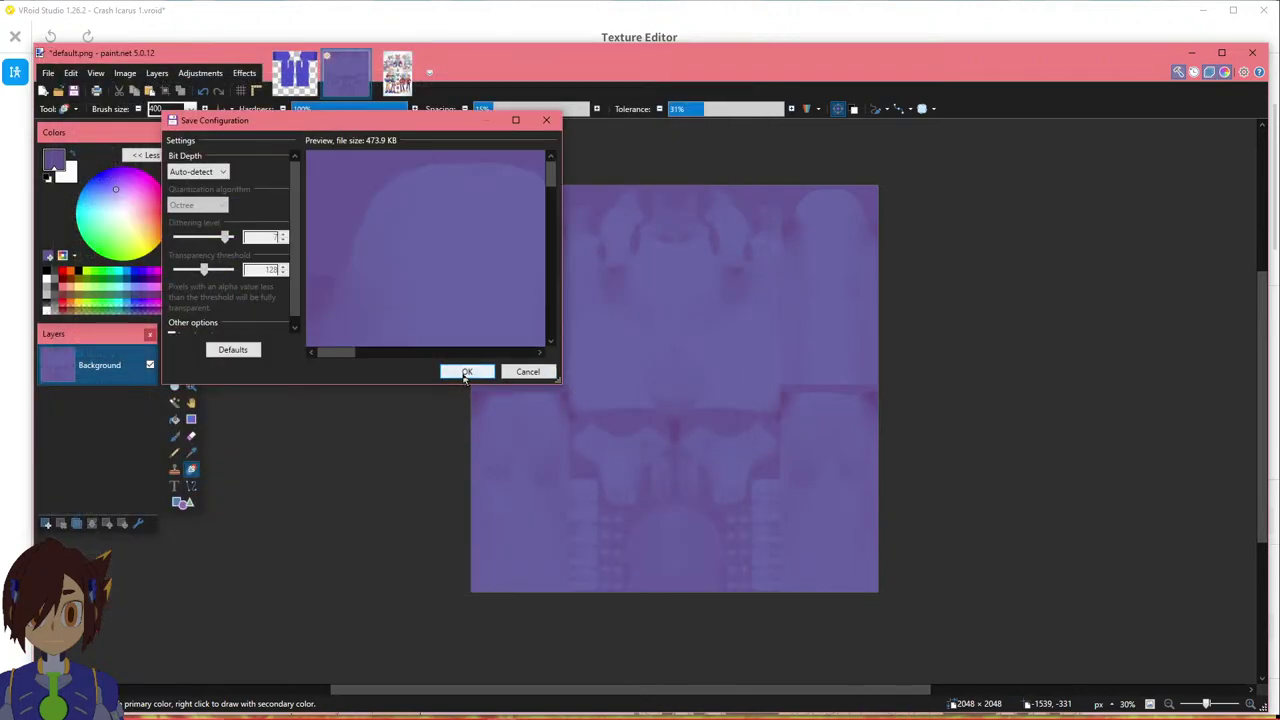
pyautogui.click(466, 372)
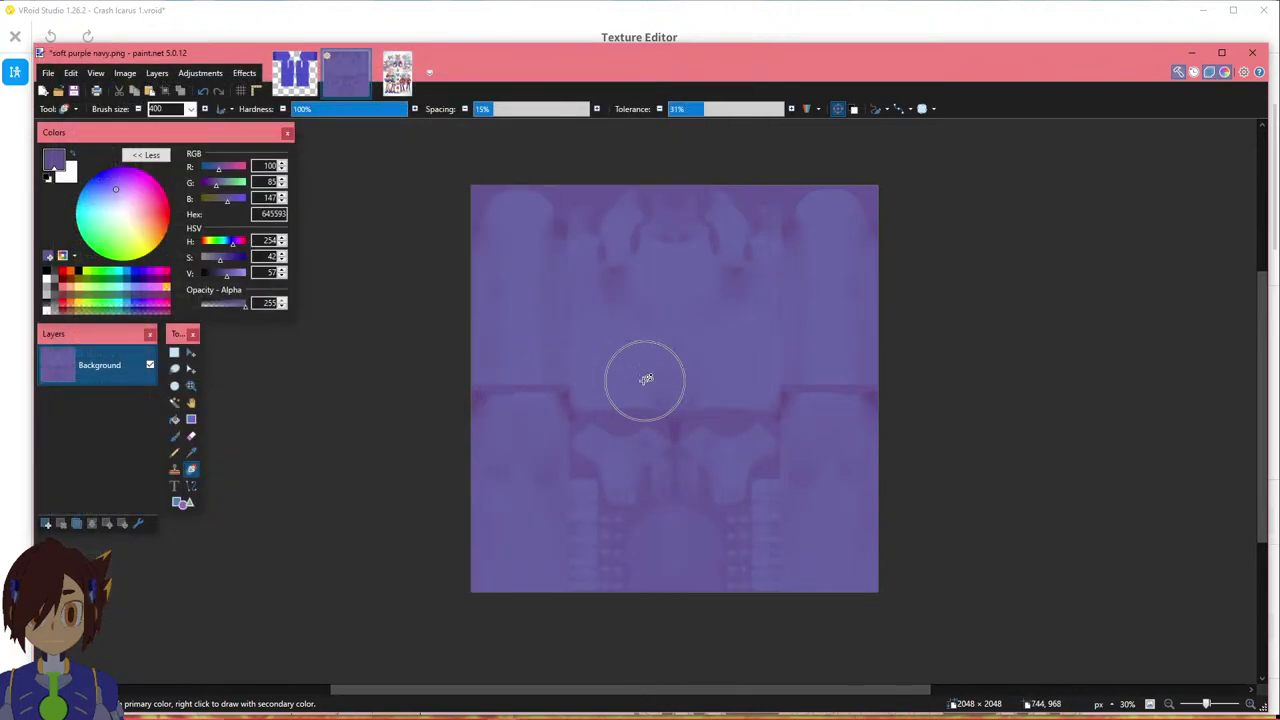
# Undo the recolor, repaint the whole texture with 645593 in a warmer shade, and save it as "warm purple navy" PNG.
pyautogui.hotkey('ctrl', 'z')
pyautogui.moveTo(743, 349)
pyautogui.mouseDown()
pyautogui.moveTo(614, 371)
pyautogui.moveTo(618, 356)
pyautogui.moveTo(826, 286)
pyautogui.moveTo(857, 206)
pyautogui.moveTo(654, 209)
pyautogui.moveTo(806, 398)
pyautogui.moveTo(1103, 437)
pyautogui.moveTo(931, 506)
pyautogui.moveTo(957, 571)
pyautogui.moveTo(848, 570)
pyautogui.mouseUp()
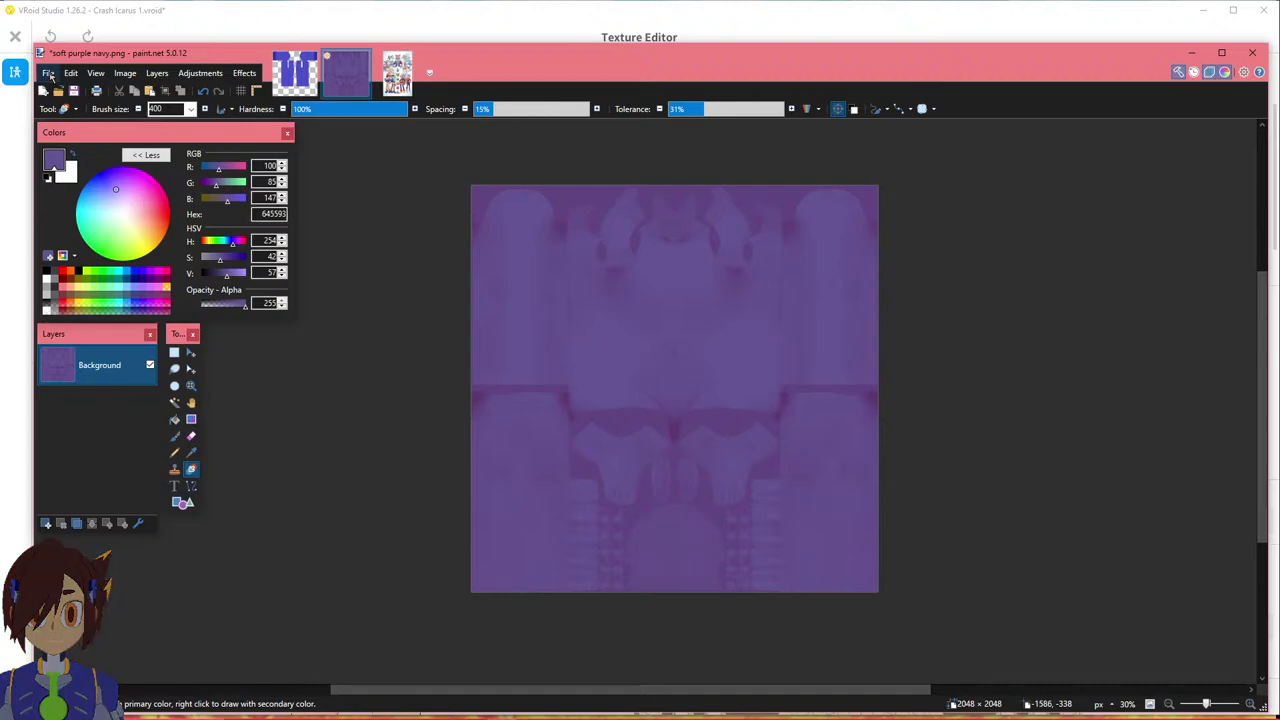
pyautogui.click(55, 80)
pyautogui.click(55, 80)
pyautogui.click(48, 73)
pyautogui.click(75, 172)
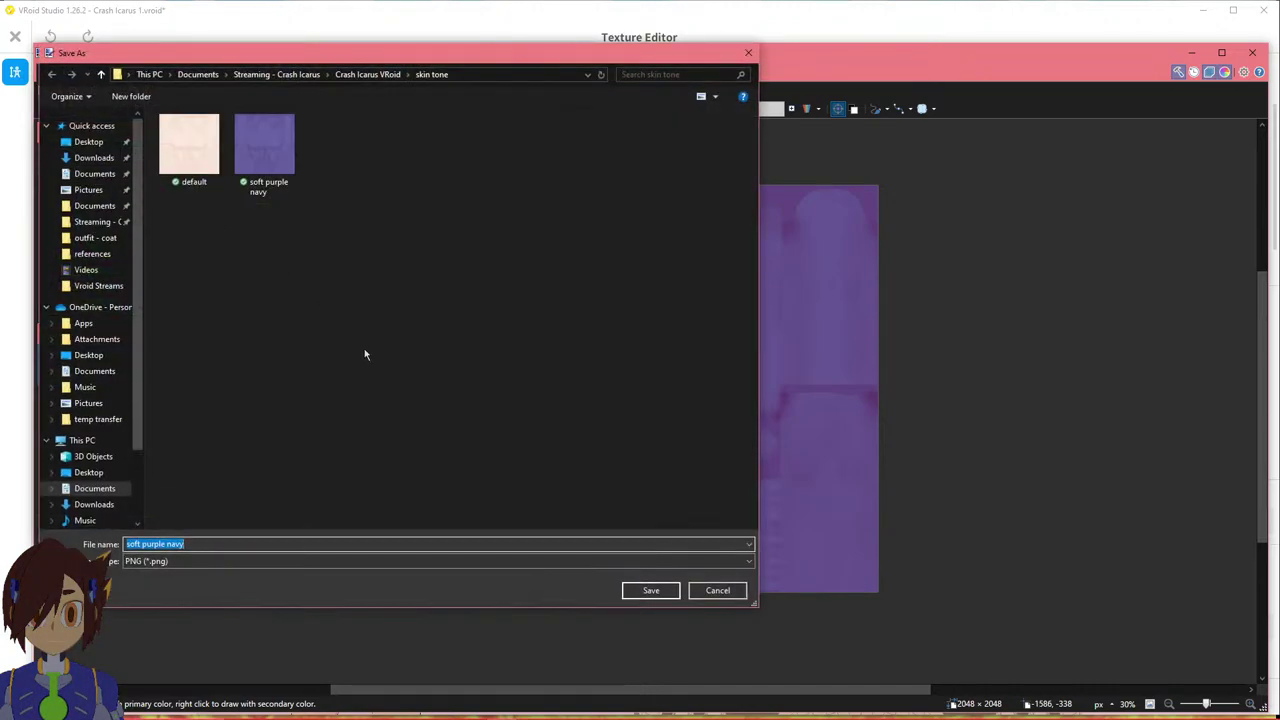
pyautogui.write('warm purple nav')
pyautogui.press('Return')
pyautogui.click(463, 370)
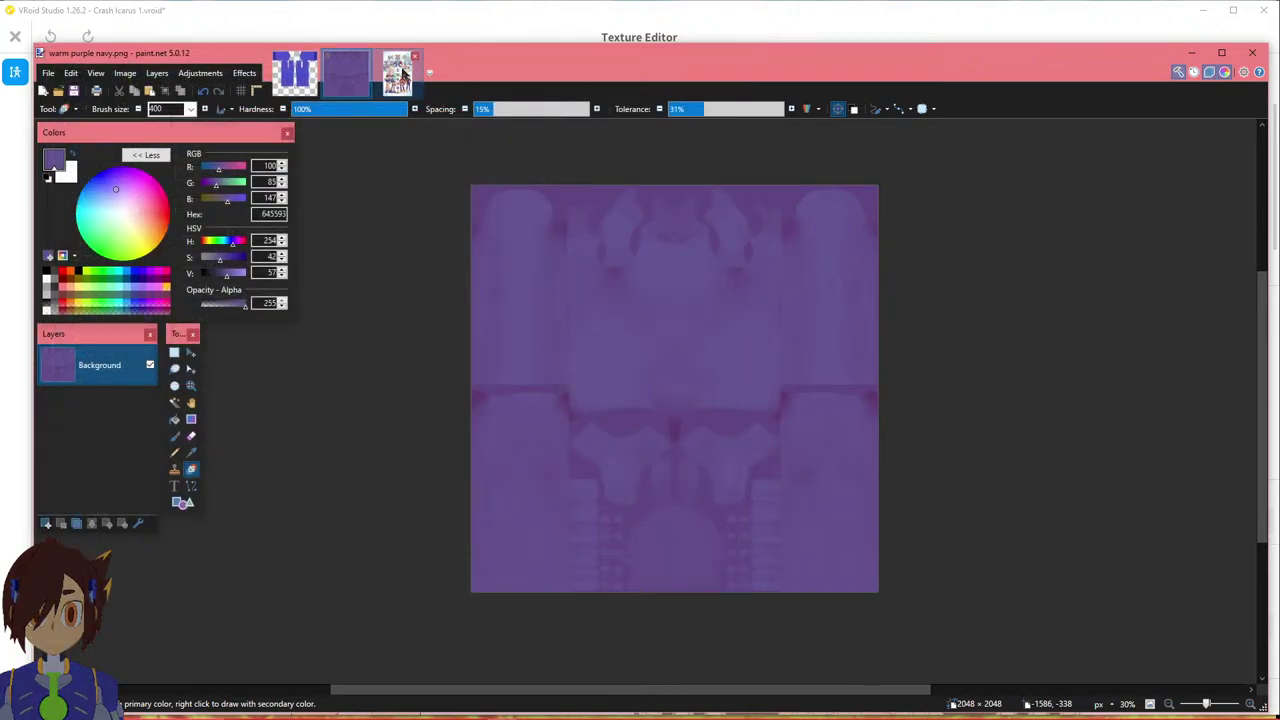
# Undo the recolor in warm purple navy.png and sample purple 6D5277 from the leg of the brown-haired character in shorts in ArchieMegaManZX.png.
pyautogui.click(305, 84)
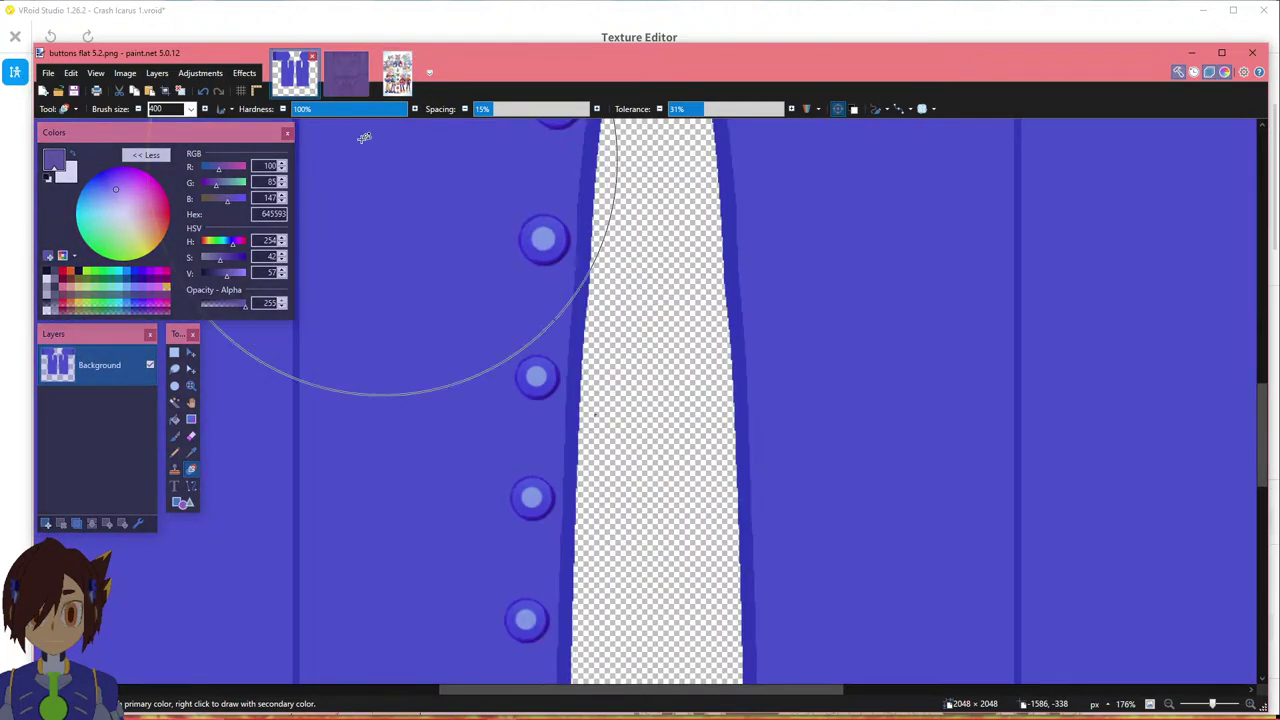
pyautogui.click(348, 74)
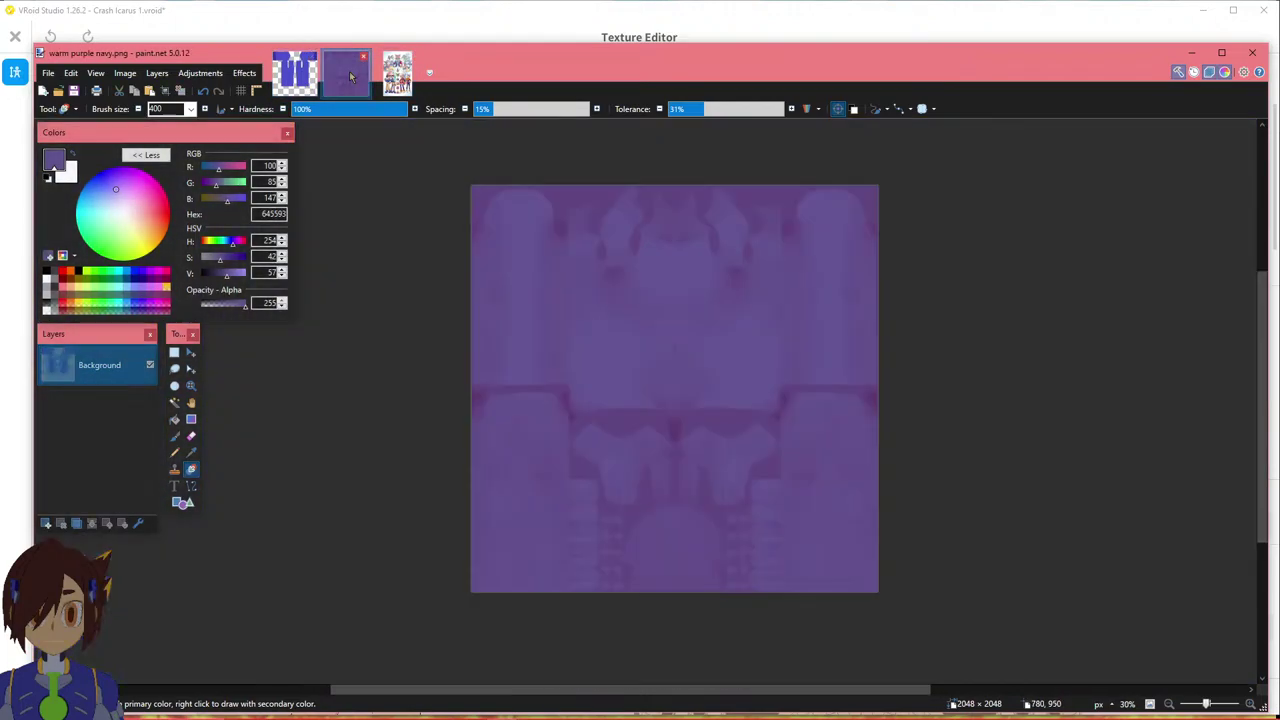
pyautogui.hotkey('ctrl', 'z')
pyautogui.click(398, 78)
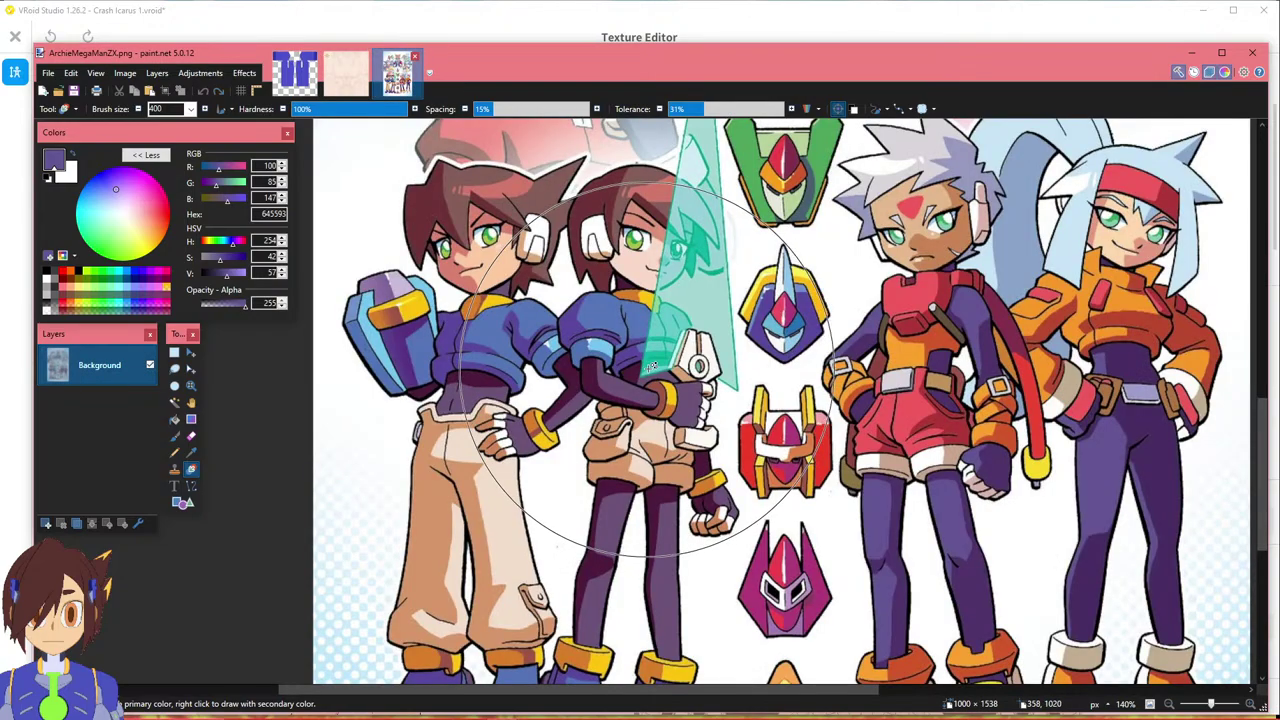
pyautogui.click(191, 452)
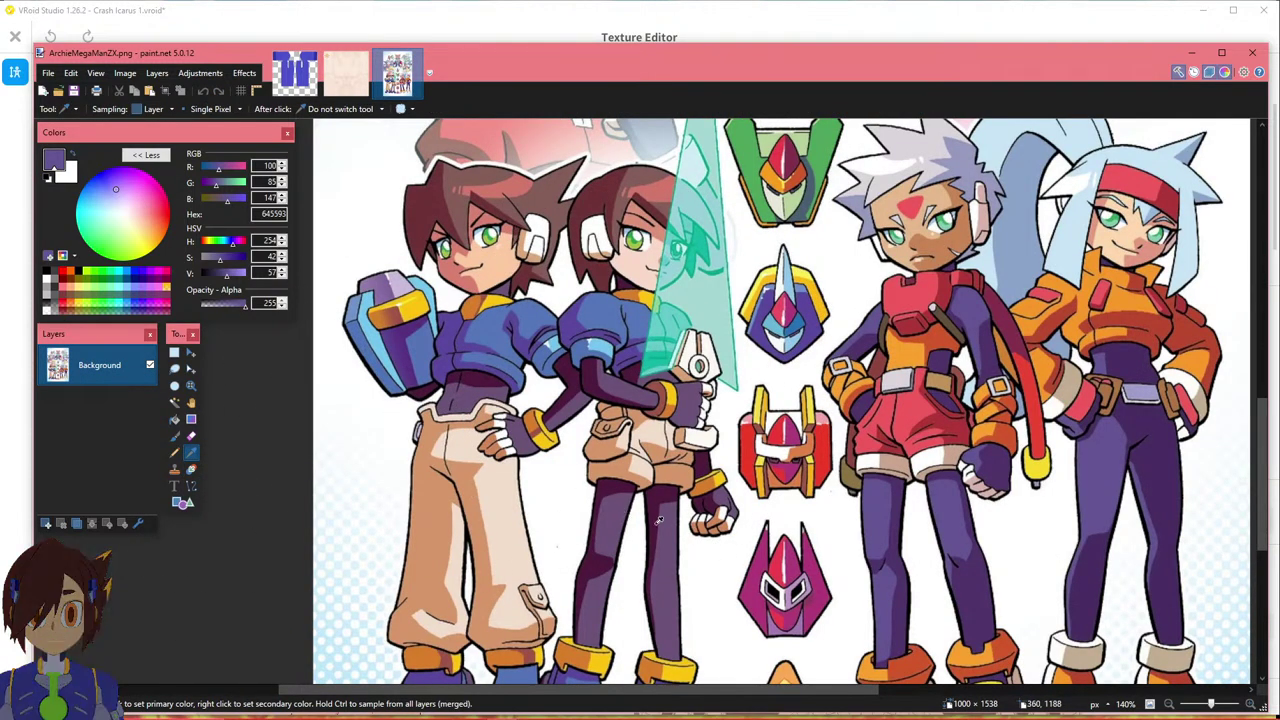
pyautogui.click(672, 550)
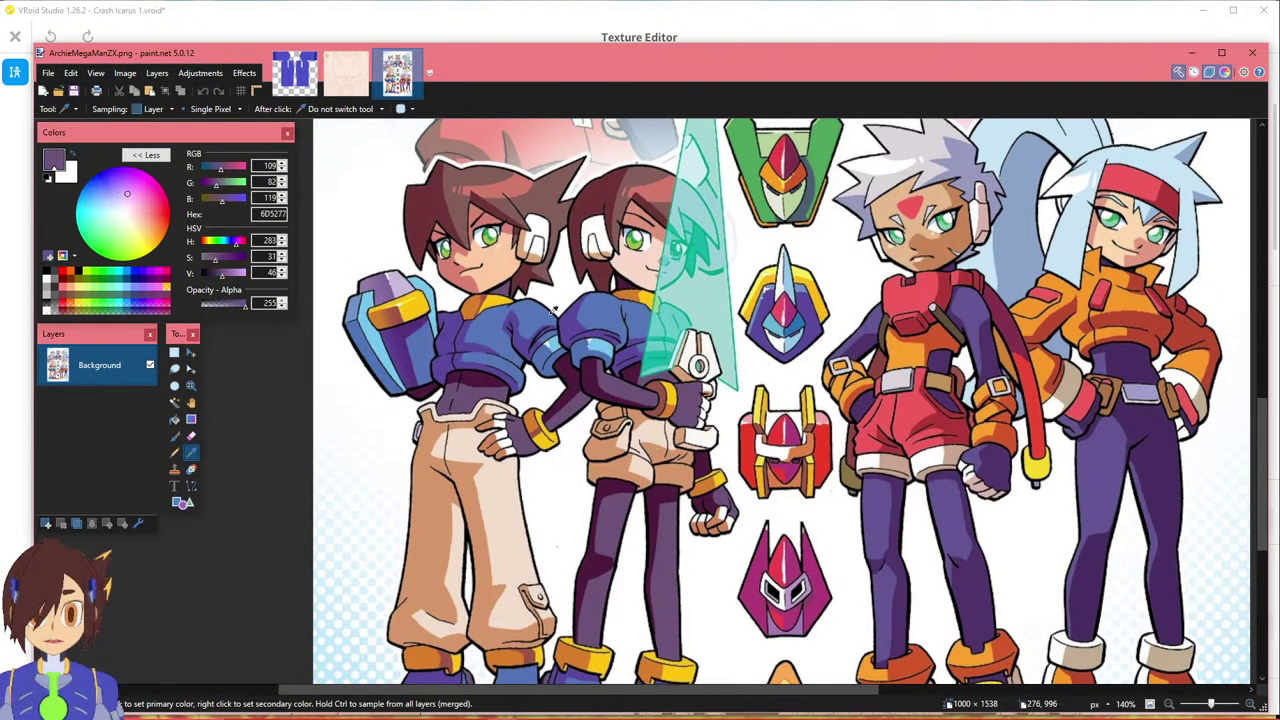
# Recolor the entire skin texture in warm purple navy.png with purple 6D5277, using the Recolor tool at brush size 400.
pyautogui.click(295, 73)
pyautogui.click(346, 73)
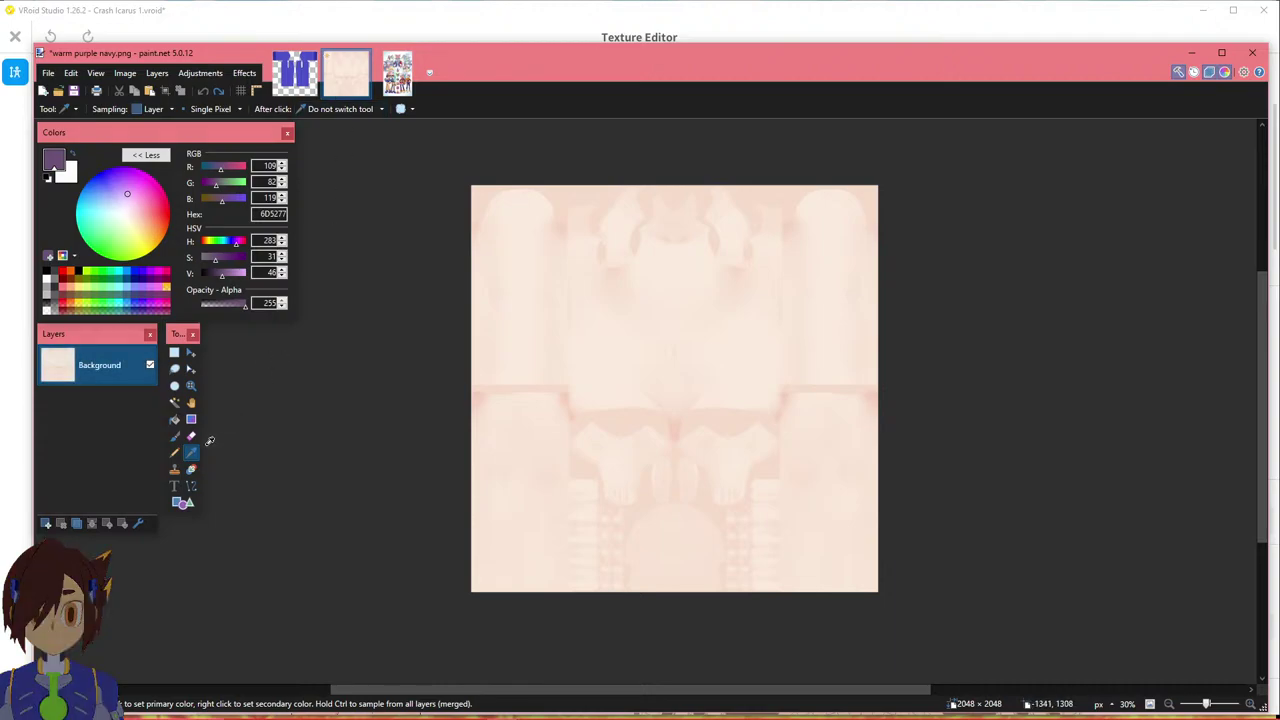
pyautogui.click(191, 469)
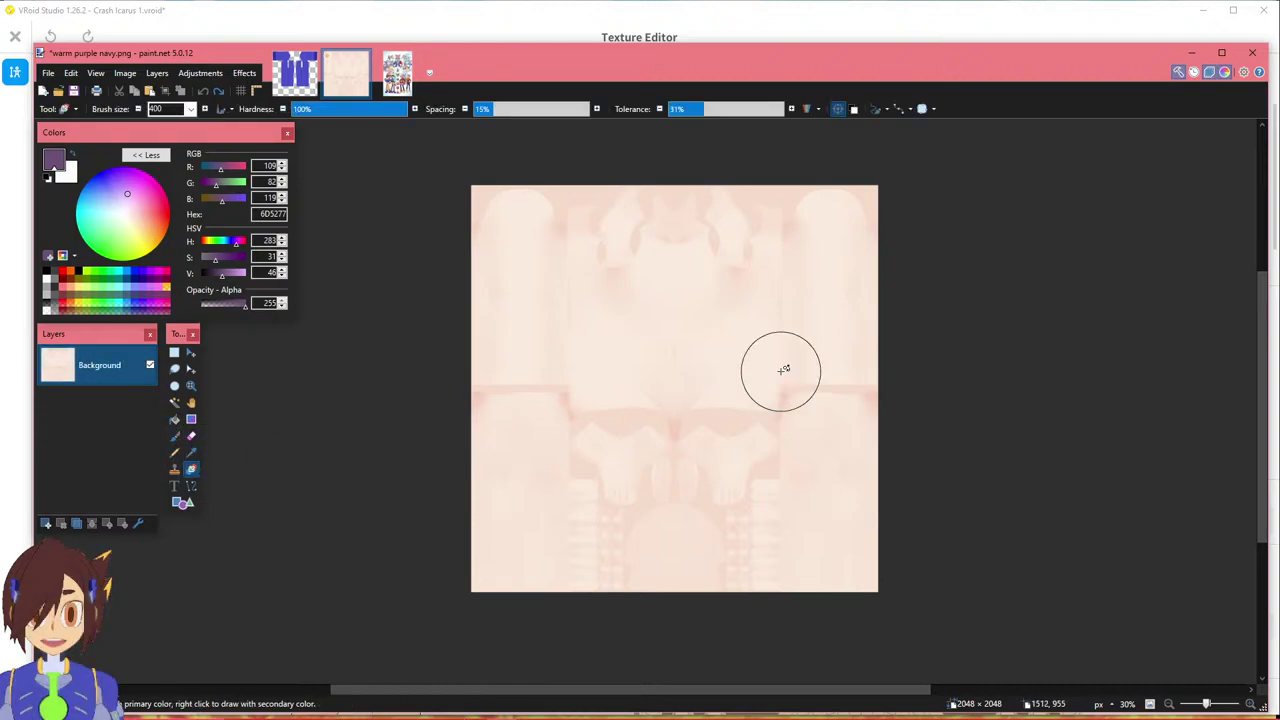
pyautogui.click(740, 335)
pyautogui.moveTo(740, 335)
pyautogui.mouseDown()
pyautogui.moveTo(766, 380)
pyautogui.moveTo(491, 309)
pyautogui.moveTo(937, 229)
pyautogui.moveTo(357, 217)
pyautogui.moveTo(994, 374)
pyautogui.moveTo(720, 430)
pyautogui.moveTo(850, 510)
pyautogui.moveTo(786, 563)
pyautogui.moveTo(869, 594)
pyautogui.mouseUp()
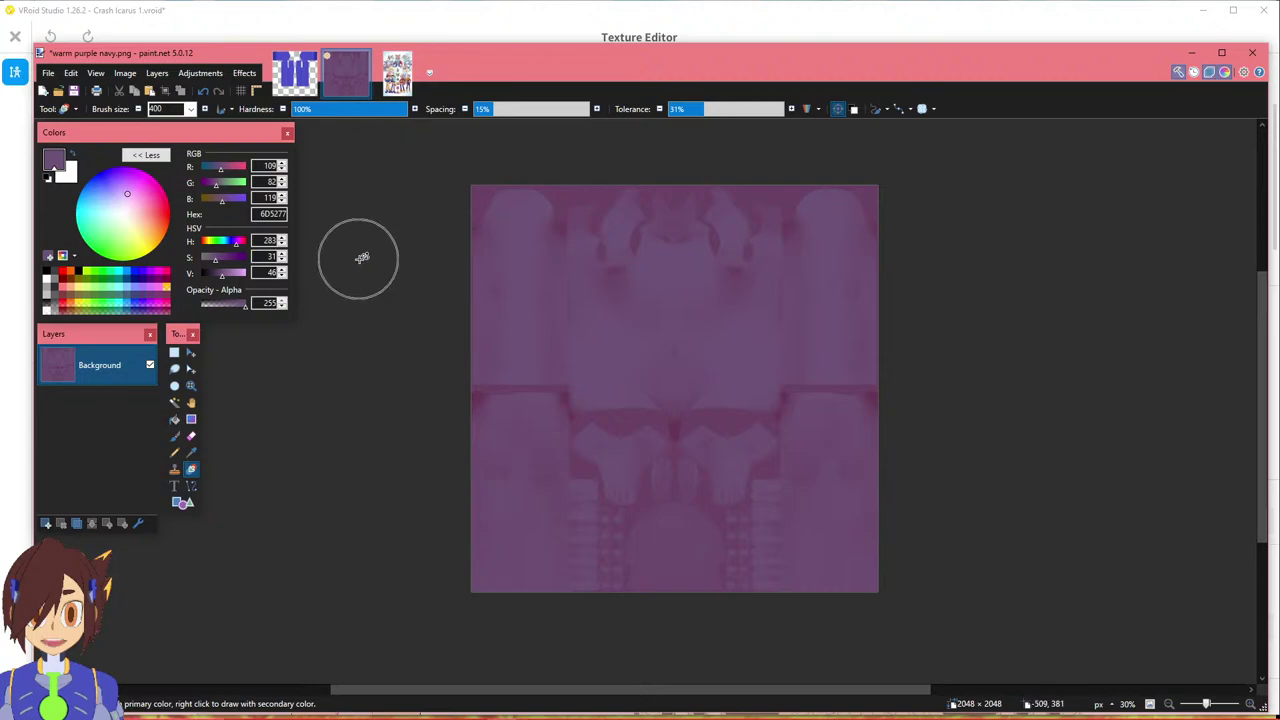
# Save the 6D5277 recolored texture as a new PNG named "HOT purple navy" in the skin tone folder.
pyautogui.click(48, 73)
pyautogui.click(48, 73)
pyautogui.click(48, 73)
pyautogui.click(75, 175)
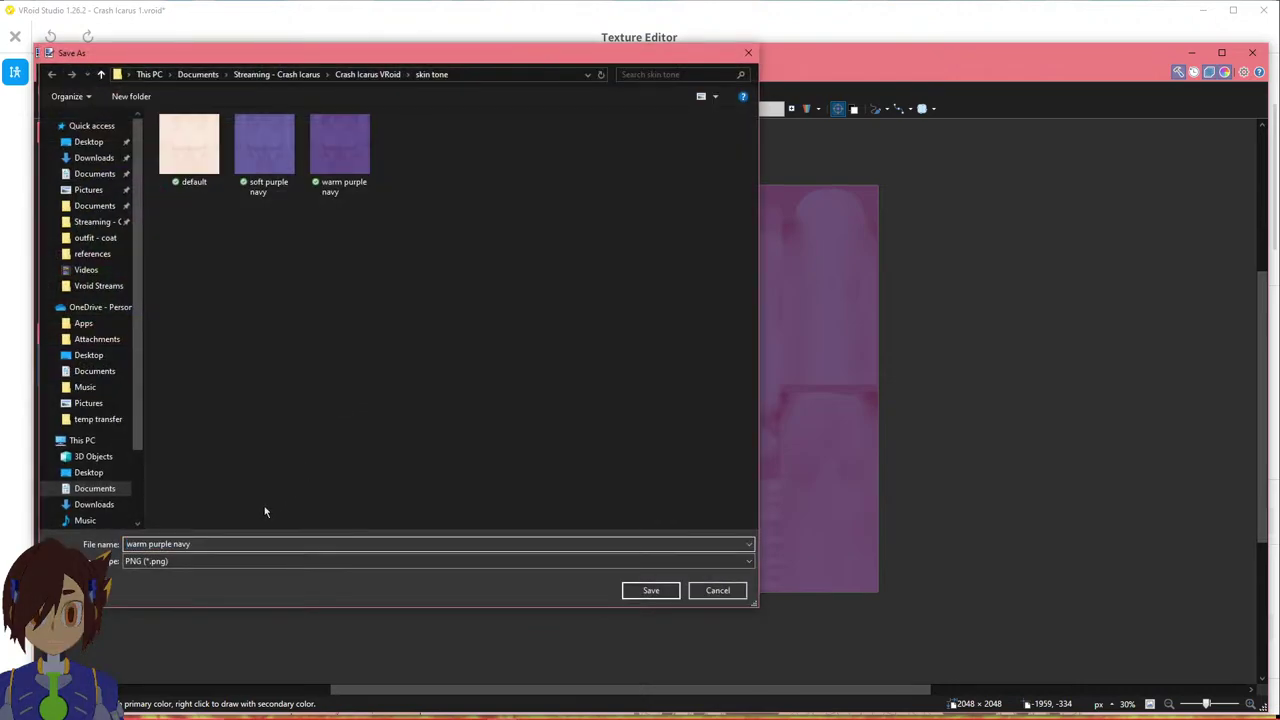
pyautogui.press('Home')
pyautogui.press('Delete')
pyautogui.press('Delete')
pyautogui.press('Delete')
pyautogui.write('HOT')
pyautogui.press('Return')
pyautogui.click(491, 372)
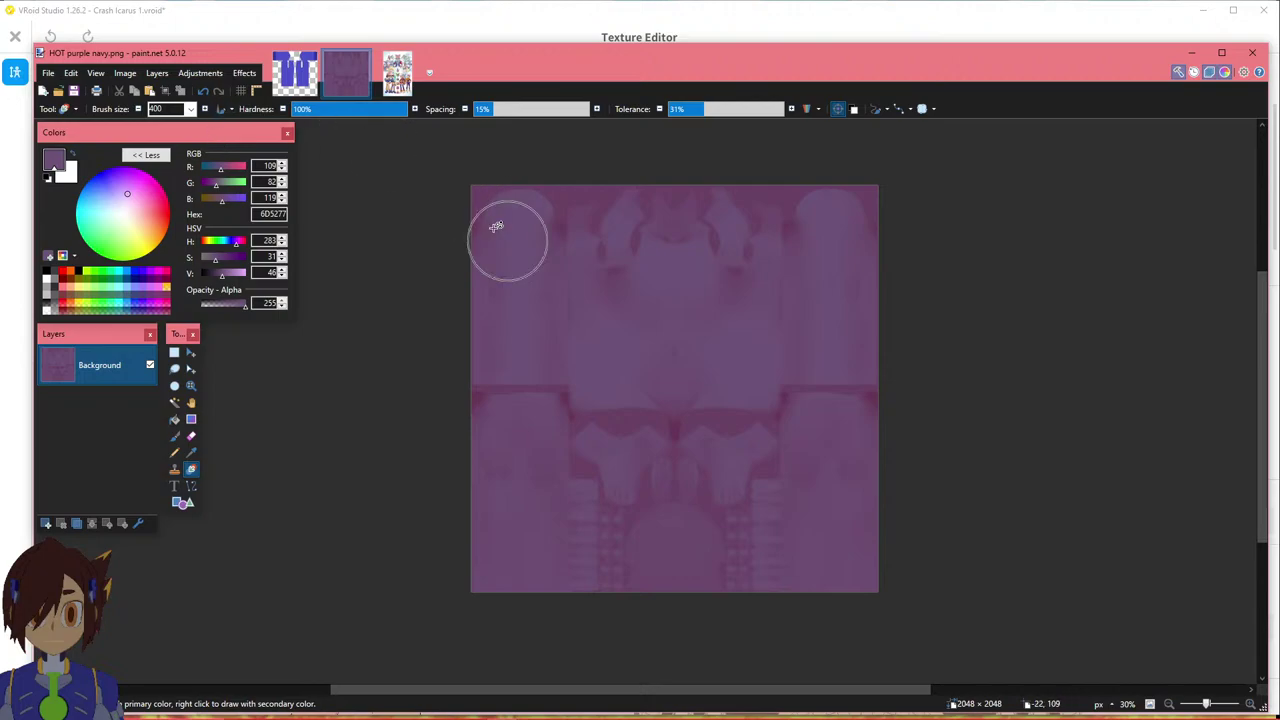
# Undo the recolor, repaint the whole texture with 6D5277 in a softer shade, and start saving it under a new name.
pyautogui.hotkey('ctrl', 'z')
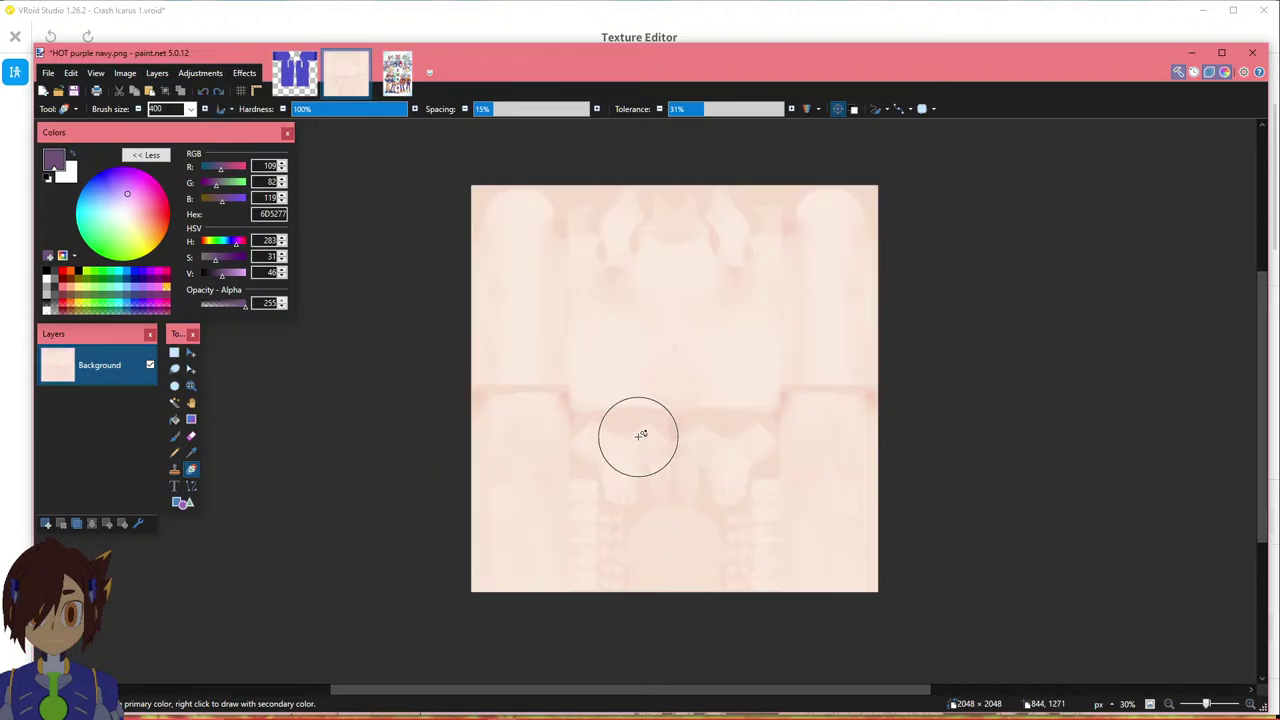
pyautogui.moveTo(623, 423)
pyautogui.mouseDown()
pyautogui.moveTo(910, 420)
pyautogui.moveTo(683, 354)
pyautogui.moveTo(440, 309)
pyautogui.moveTo(477, 246)
pyautogui.moveTo(335, 200)
pyautogui.moveTo(395, 529)
pyautogui.moveTo(728, 594)
pyautogui.moveTo(833, 597)
pyautogui.mouseUp()
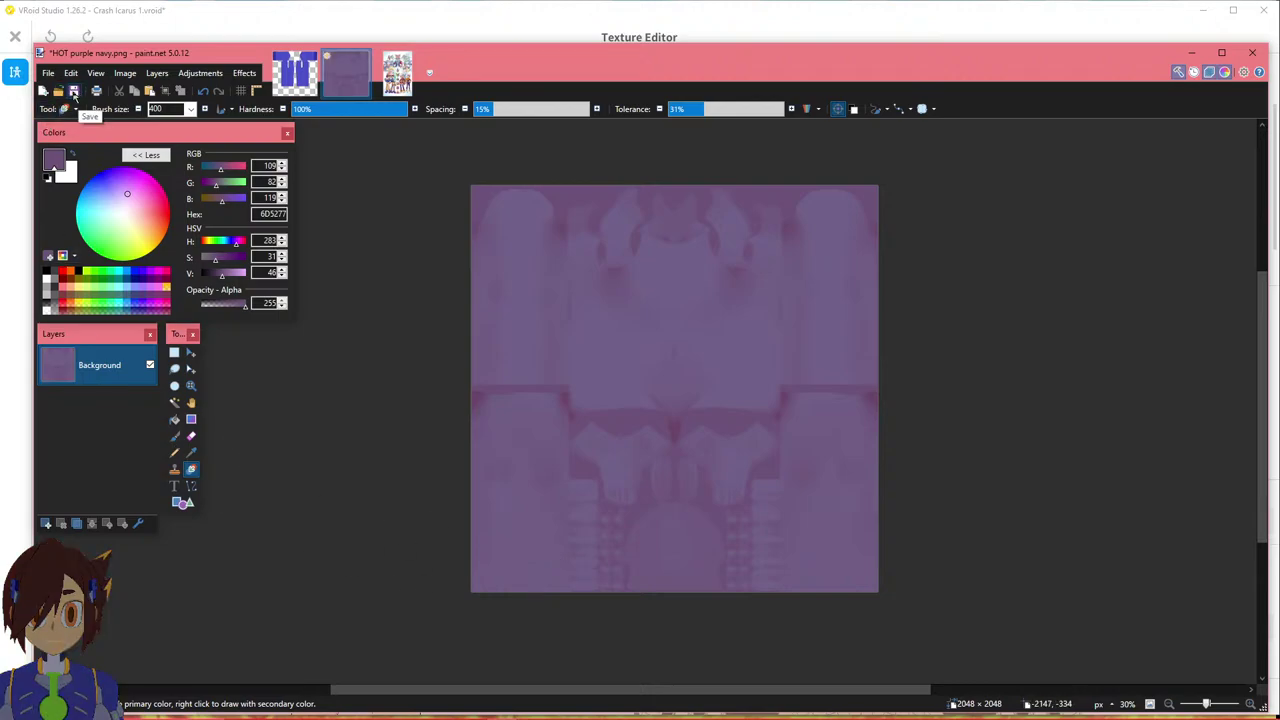
pyautogui.click(49, 73)
pyautogui.click(72, 174)
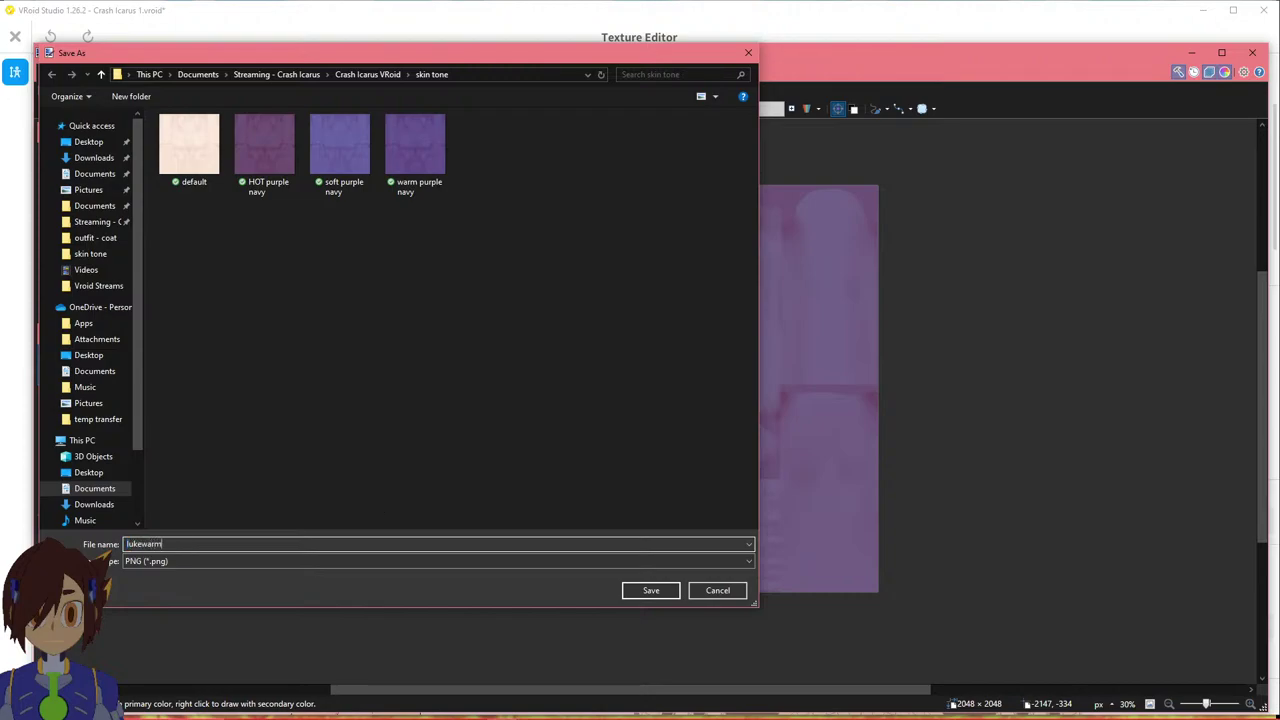
pyautogui.write('lukewarm purple')
pyautogui.press('BackSpace')
pyautogui.press('BackSpace')
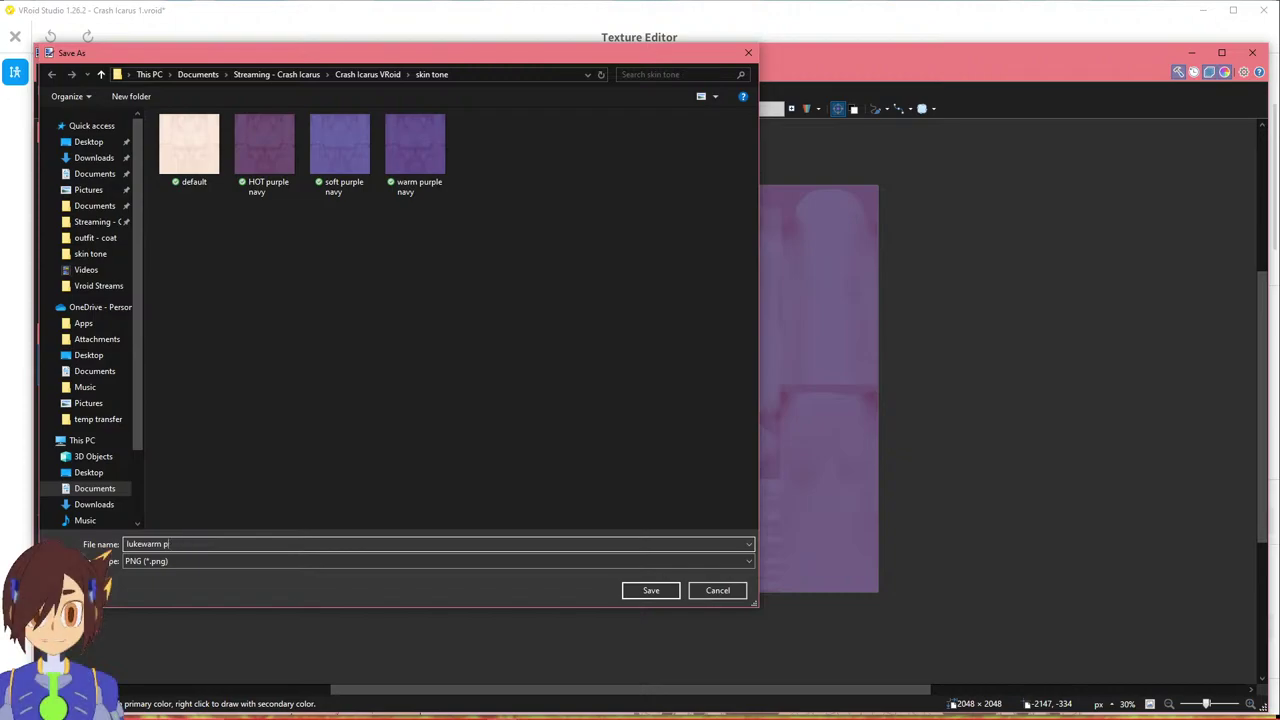
# Rename the existing "warm purple navy" file in the skin tone folder to "cool purple navy".
pyautogui.click(410, 142)
pyautogui.rightClick(407, 139)
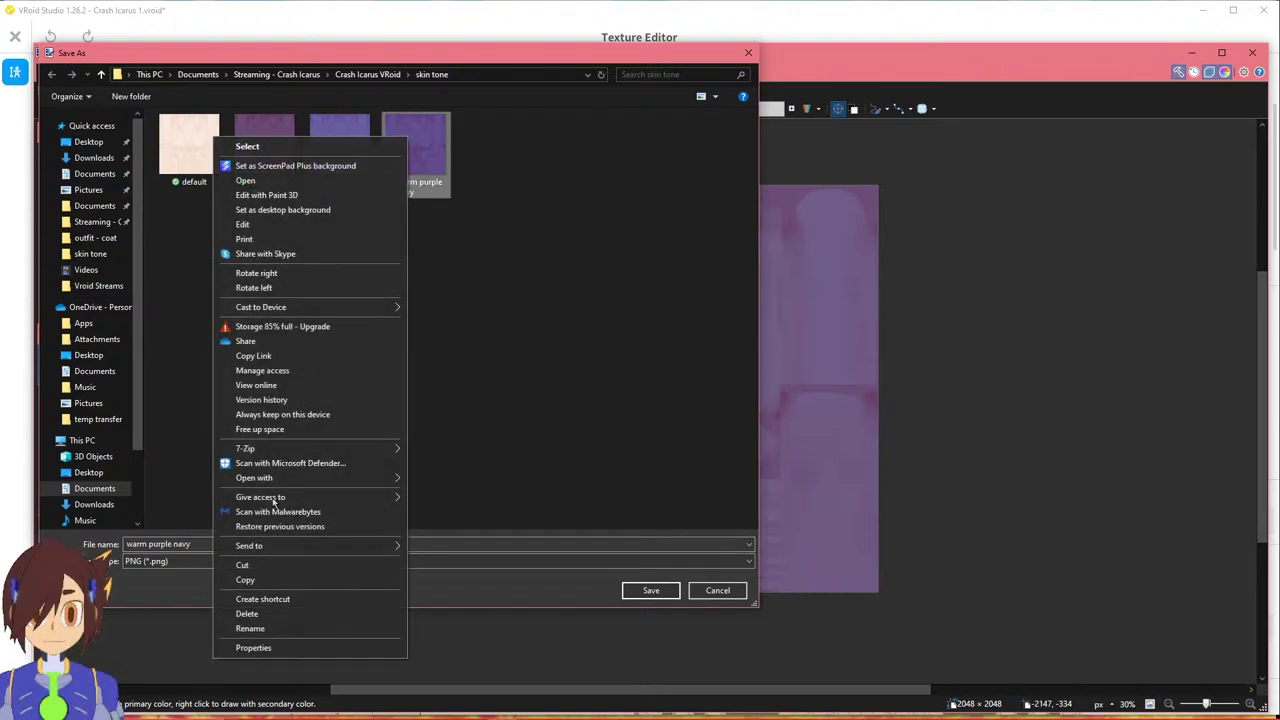
pyautogui.click(250, 628)
pyautogui.press('Home')
pyautogui.press('BackSpace')
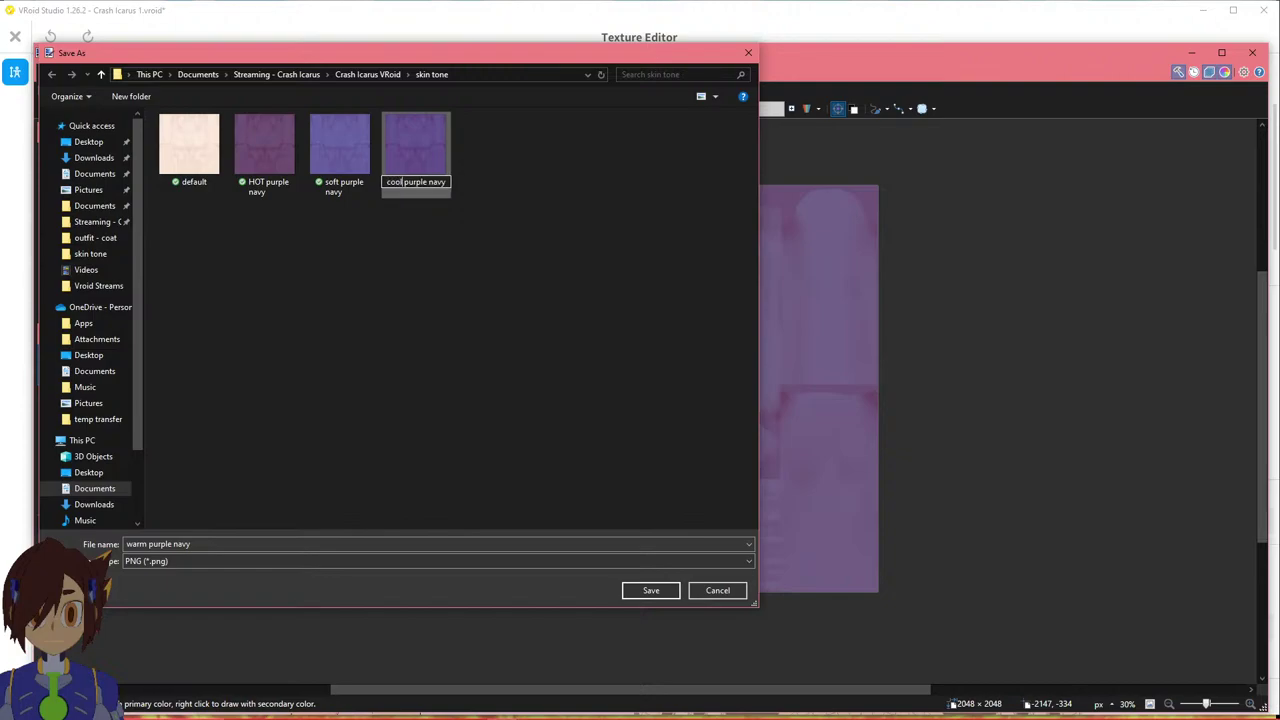
pyautogui.press('Return')
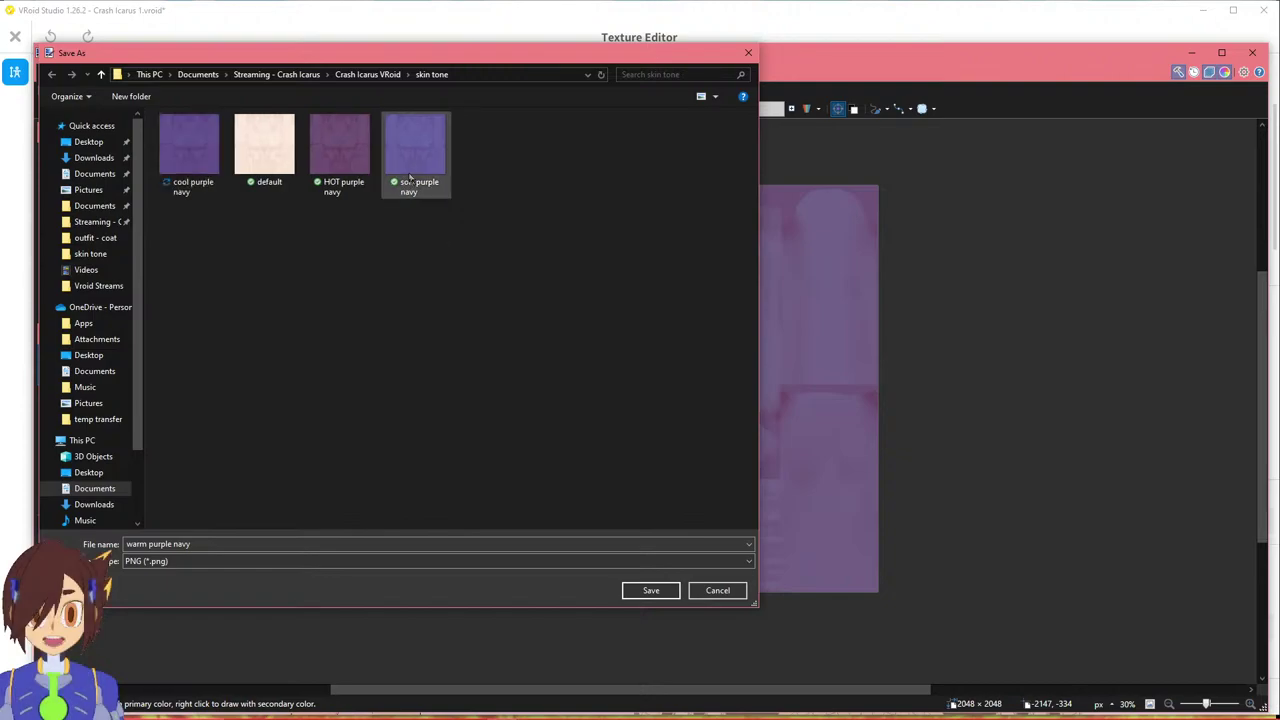
# Rename the existing "soft purple navy" file in the skin tone folder to "cold purple navy".
pyautogui.rightClick(409, 172)
pyautogui.click(289, 665)
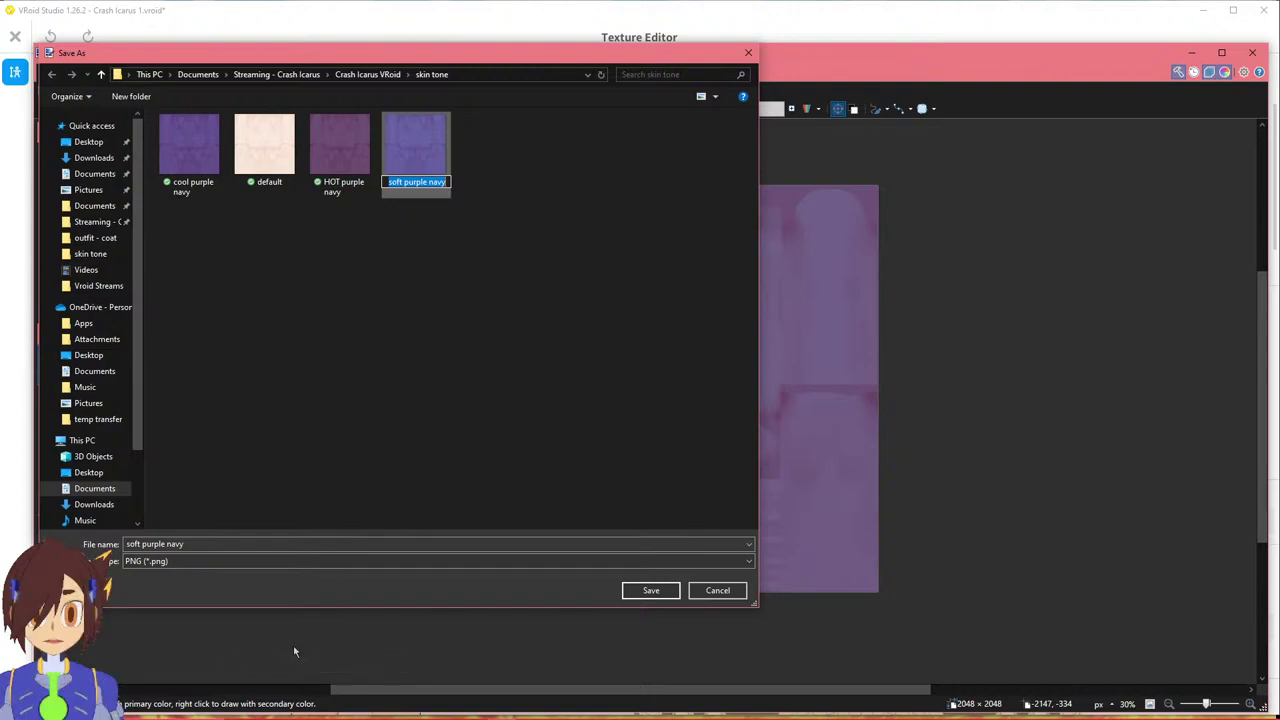
pyautogui.press('Right')
pyautogui.press('Right')
pyautogui.press('Right')
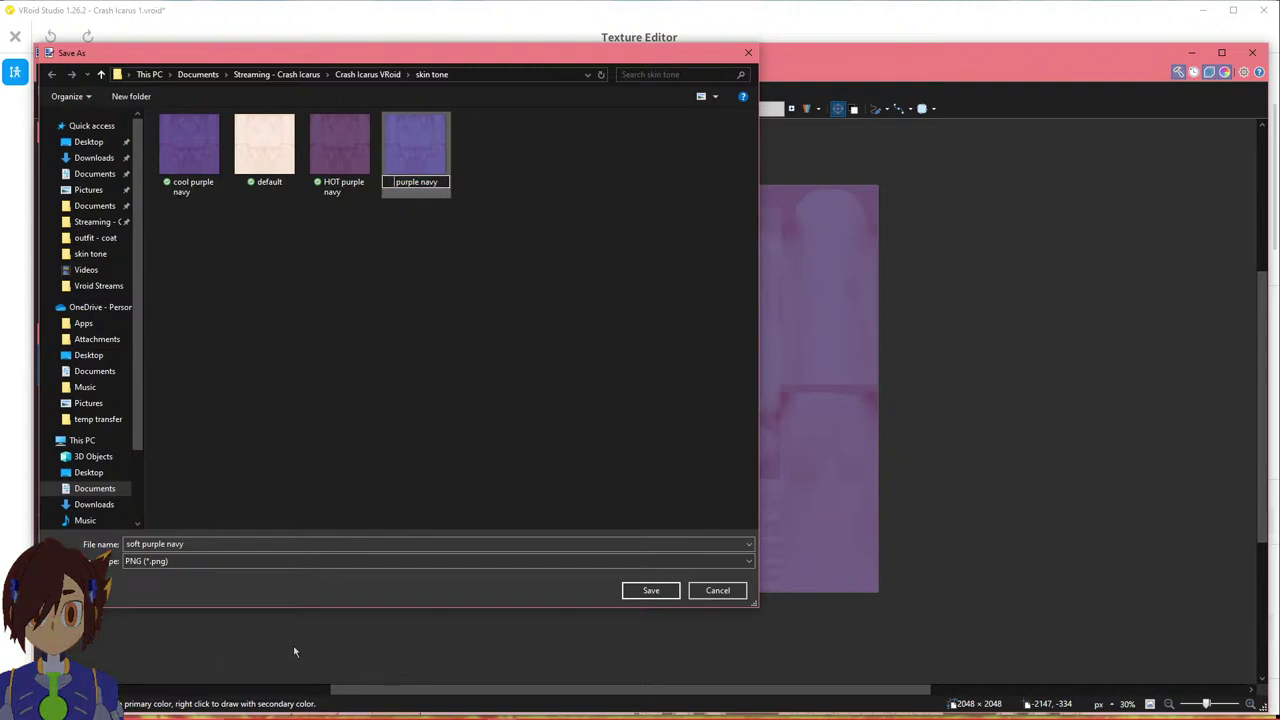
pyautogui.press('Return')
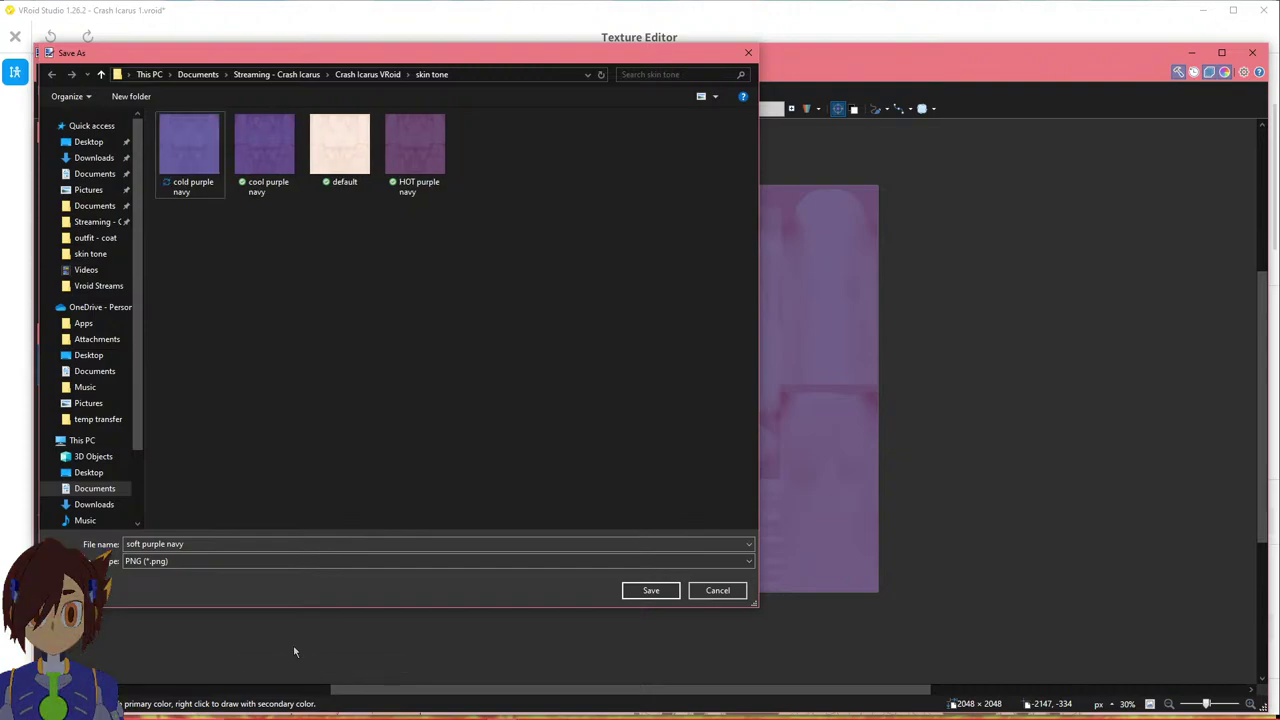
# Save the softer 6D5277 texture as a PNG named "warm purple navy", accepting the offered save configuration.
pyautogui.click(125, 545)
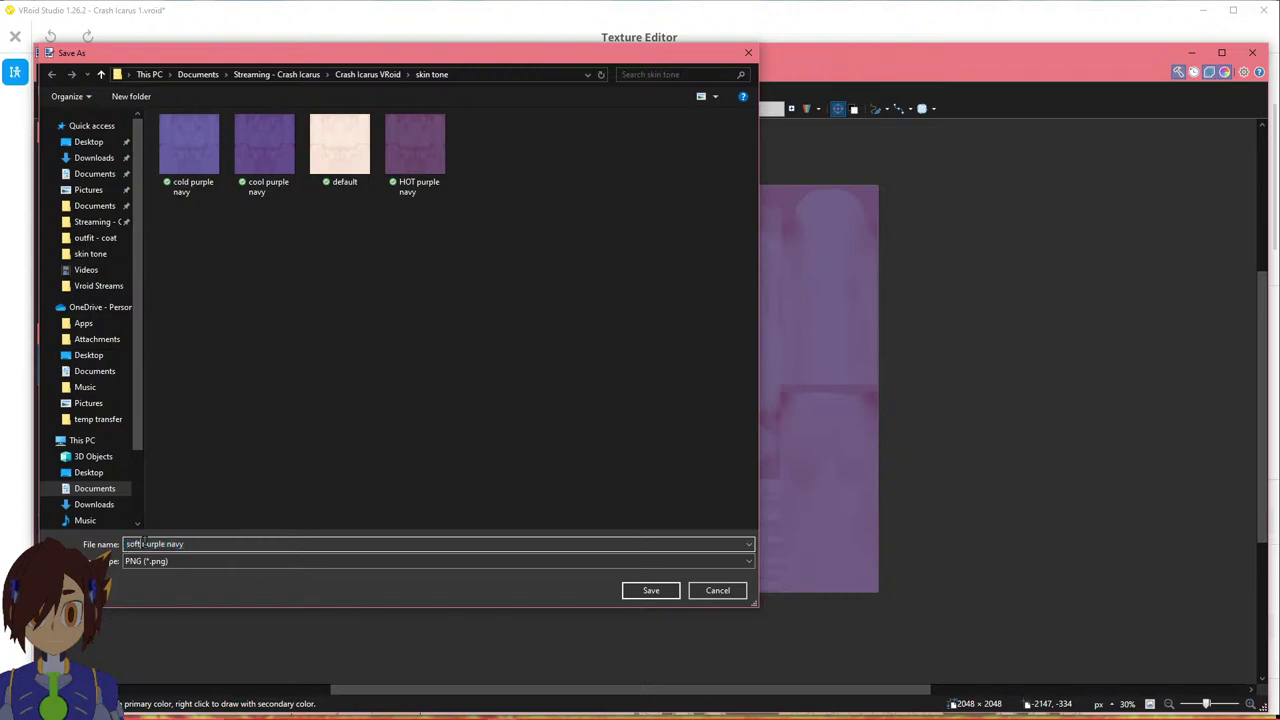
pyautogui.press('Delete')
pyautogui.press('Delete')
pyautogui.press('Delete')
pyautogui.write('warm')
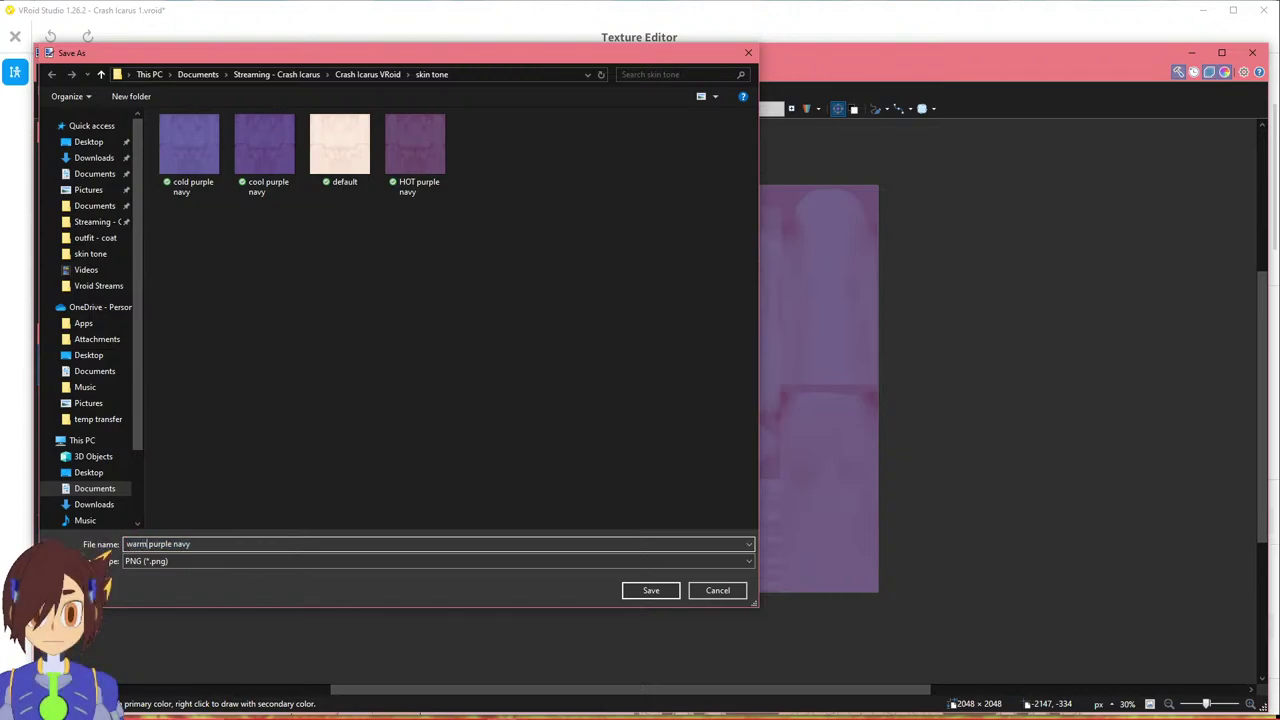
pyautogui.click(637, 590)
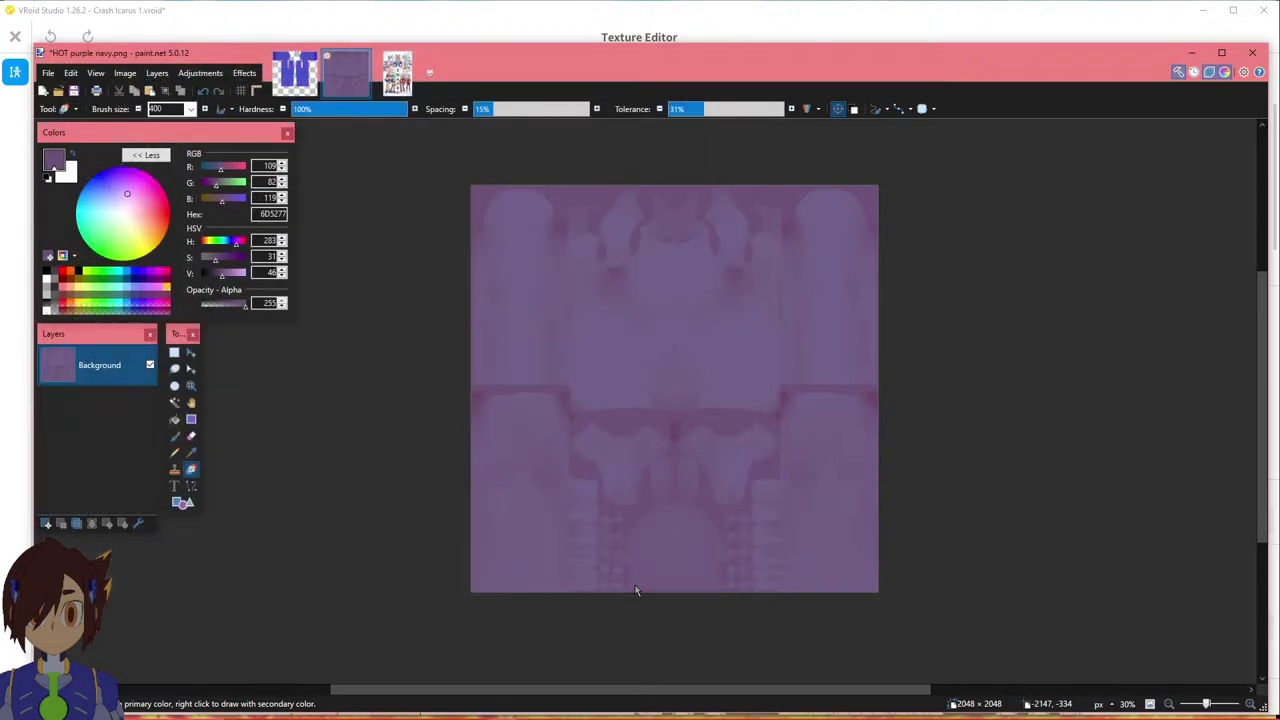
pyautogui.click(457, 369)
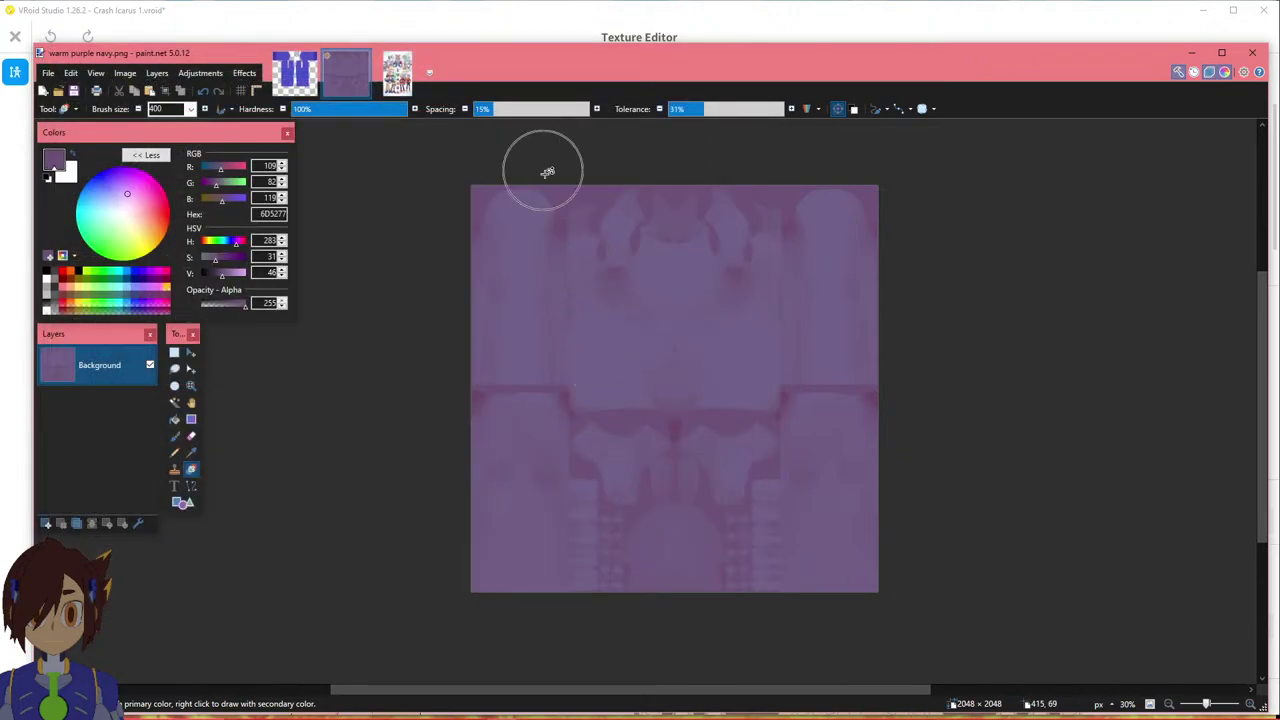
# Switch to VRoid Studio's Texture Editor, turn the character to face forward, and show the whole skin texture.
pyautogui.click(461, 25)
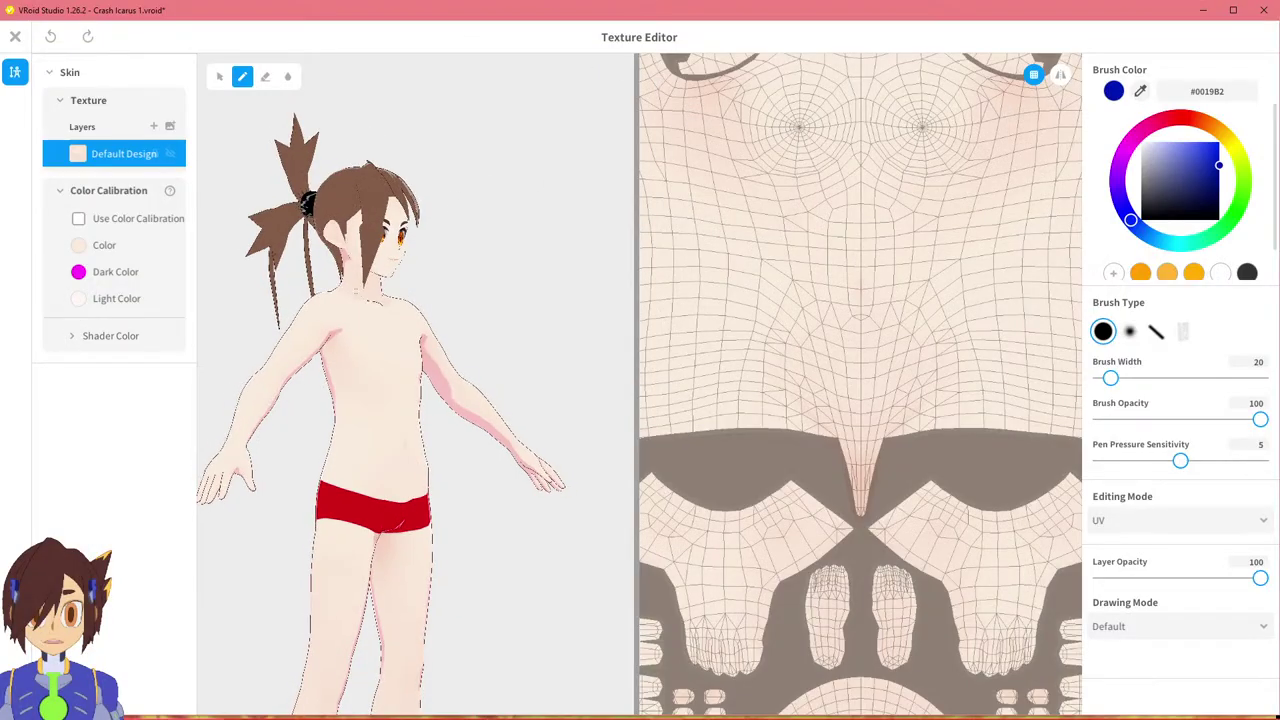
pyautogui.moveTo(309, 241); pyautogui.dragTo(280, 246, button='right')
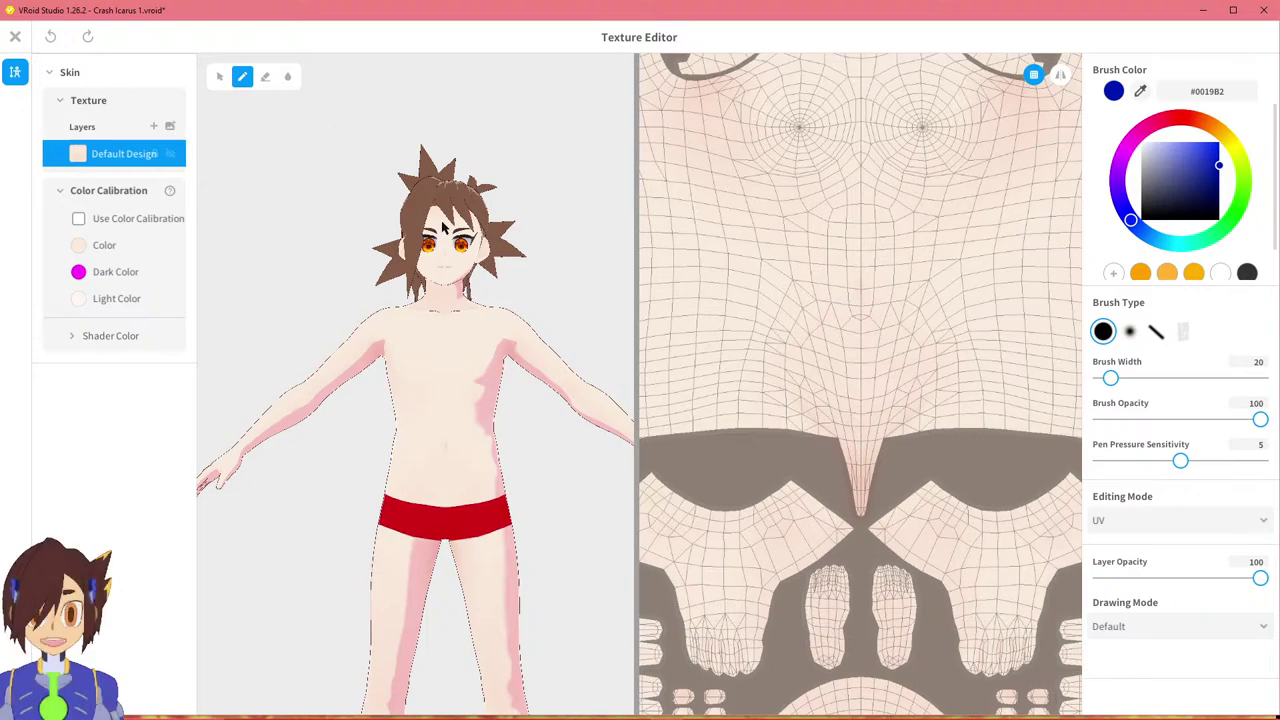
pyautogui.scroll(-5, 810, 340)
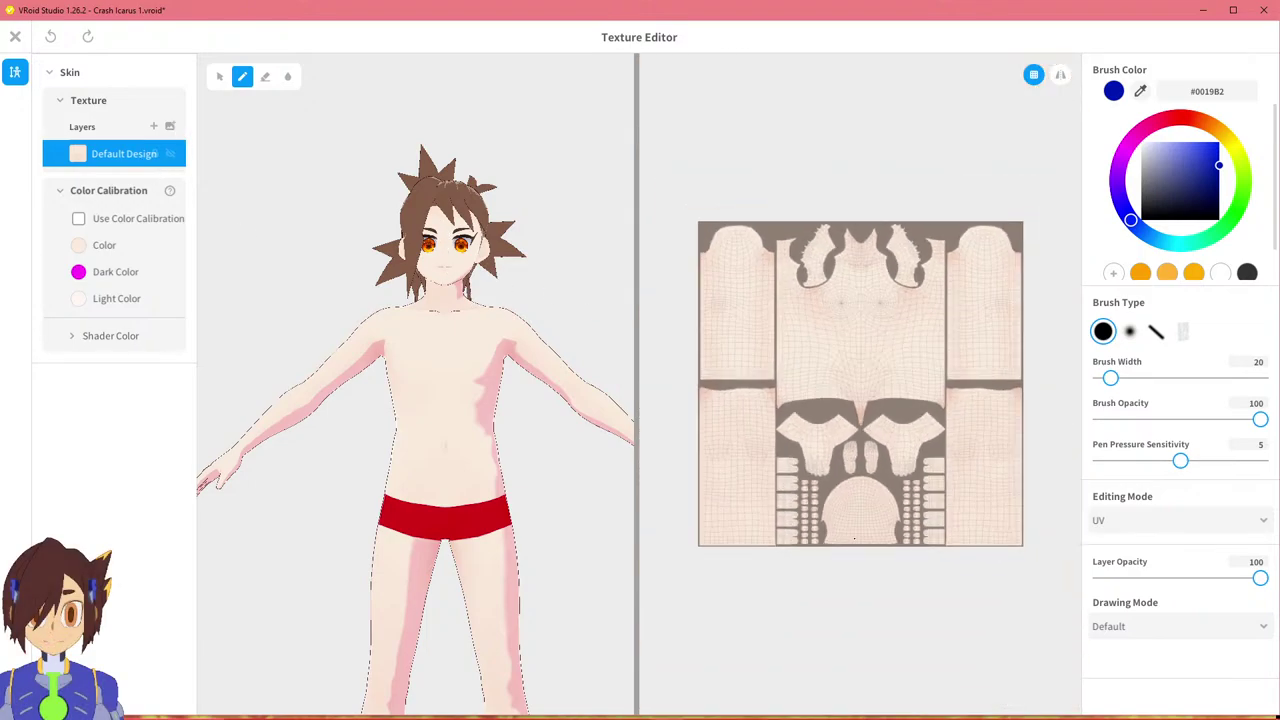
# Test-paint a red B20200 circle on the rounded patch at the skin texture's lower center, check the model, and undo it.
pyautogui.scroll(2, 819, 372)
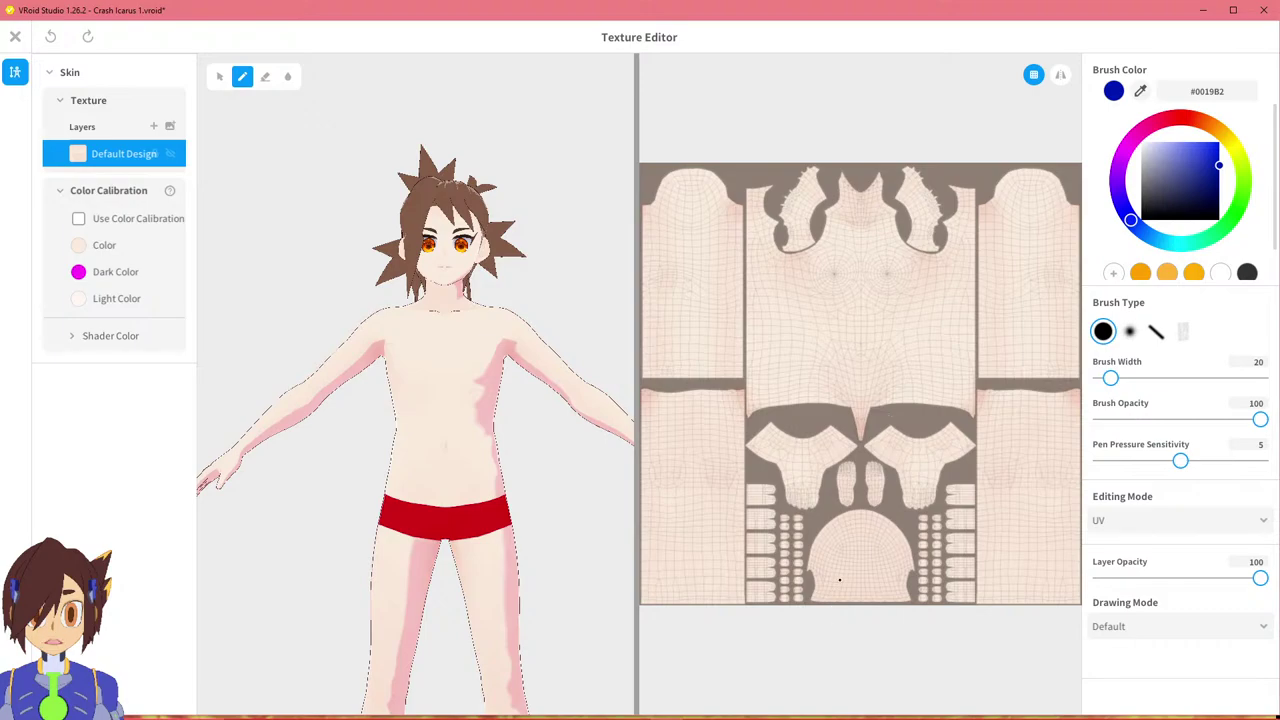
pyautogui.click(1181, 119)
pyautogui.moveTo(868, 541); pyautogui.dragTo(832, 568)
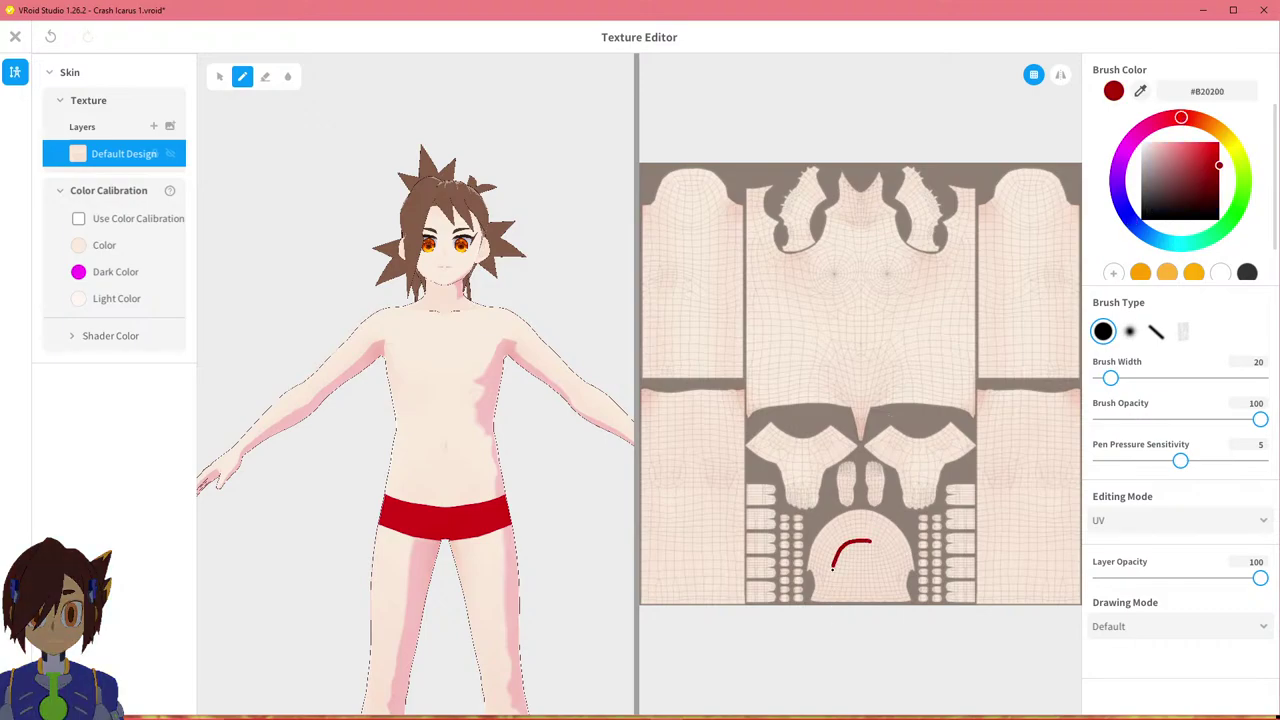
pyautogui.moveTo(468, 531); pyautogui.dragTo(513, 495, button='right')
pyautogui.scroll(3, 414, 446)
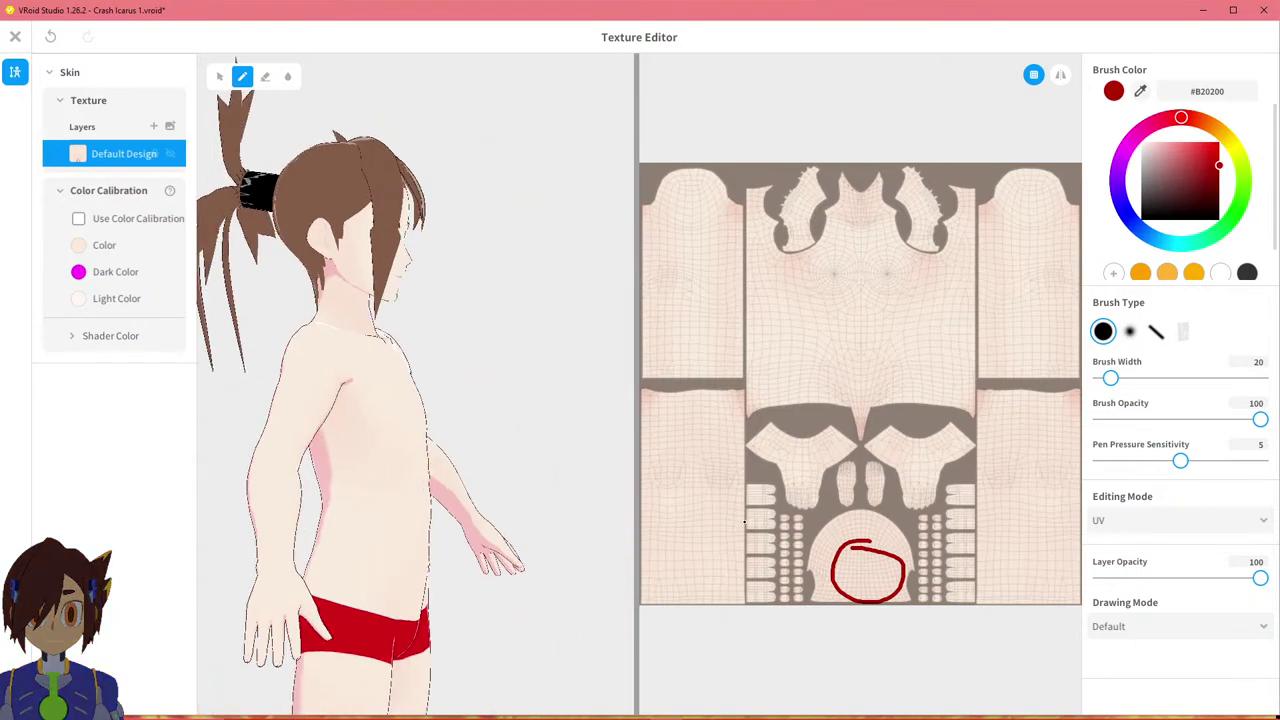
pyautogui.hotkey('ctrl', 'z')
# Try red scribbles over the rounded patch and the small finger and toe patches beside it, undo them, and face the character forward.
pyautogui.moveTo(822, 525)
pyautogui.mouseDown()
pyautogui.moveTo(891, 533)
pyautogui.moveTo(800, 558)
pyautogui.moveTo(855, 587)
pyautogui.moveTo(962, 490)
pyautogui.mouseUp()
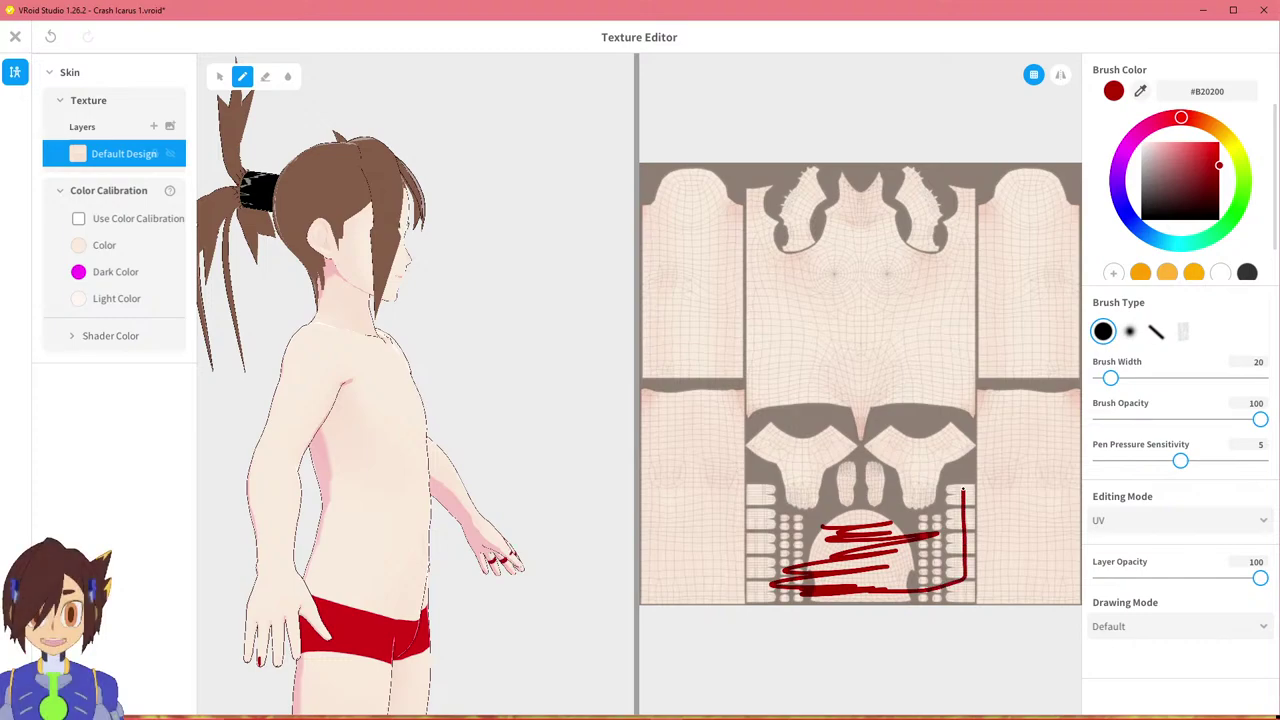
pyautogui.moveTo(766, 591); pyautogui.dragTo(747, 489)
pyautogui.moveTo(534, 558)
pyautogui.mouseDown(button='middle')
pyautogui.moveTo(543, 271)
pyautogui.moveTo(583, 515)
pyautogui.moveTo(519, 511)
pyautogui.mouseUp(button='middle')
pyautogui.hotkey('ctrl', 'z')
pyautogui.moveTo(544, 372); pyautogui.dragTo(410, 292, button='right')
pyautogui.moveTo(556, 262); pyautogui.dragTo(498, 366, button='middle')
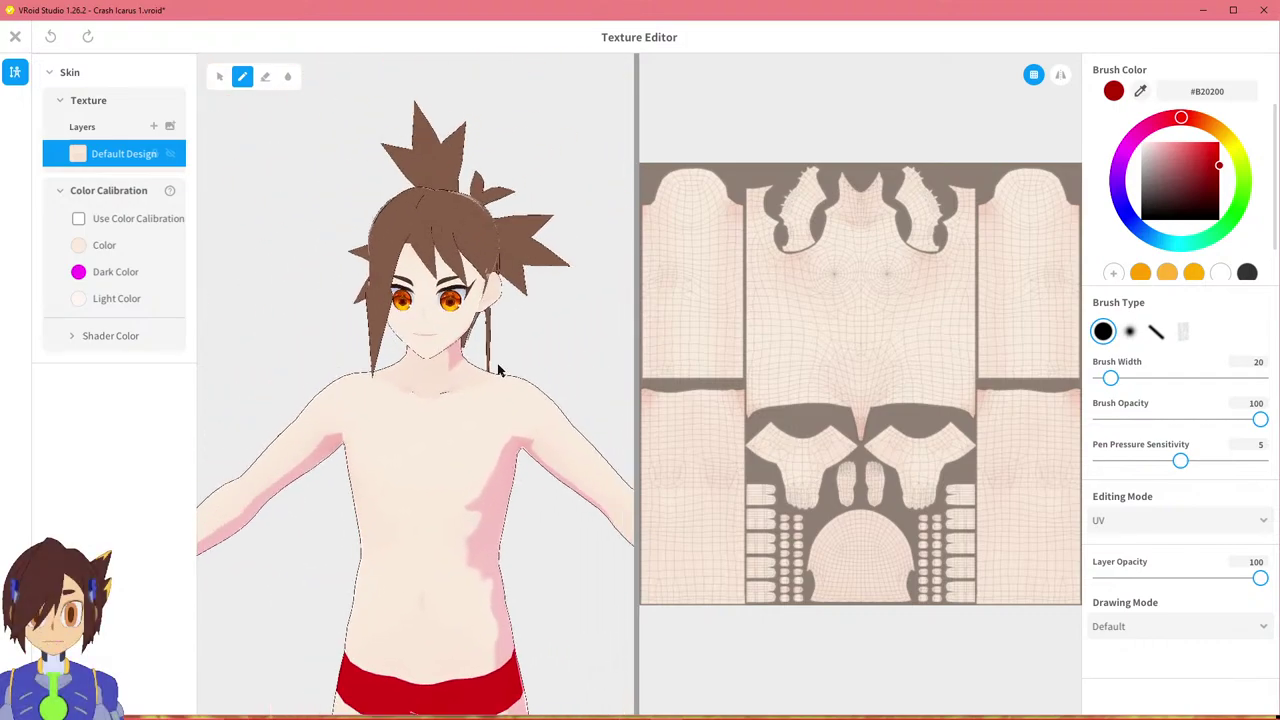
# Test short red strokes along both side edges of the rounded patch while viewing the character's head in profile, and undo them.
pyautogui.scroll(3, 446, 418)
pyautogui.moveTo(470, 368); pyautogui.dragTo(343, 407, button='right')
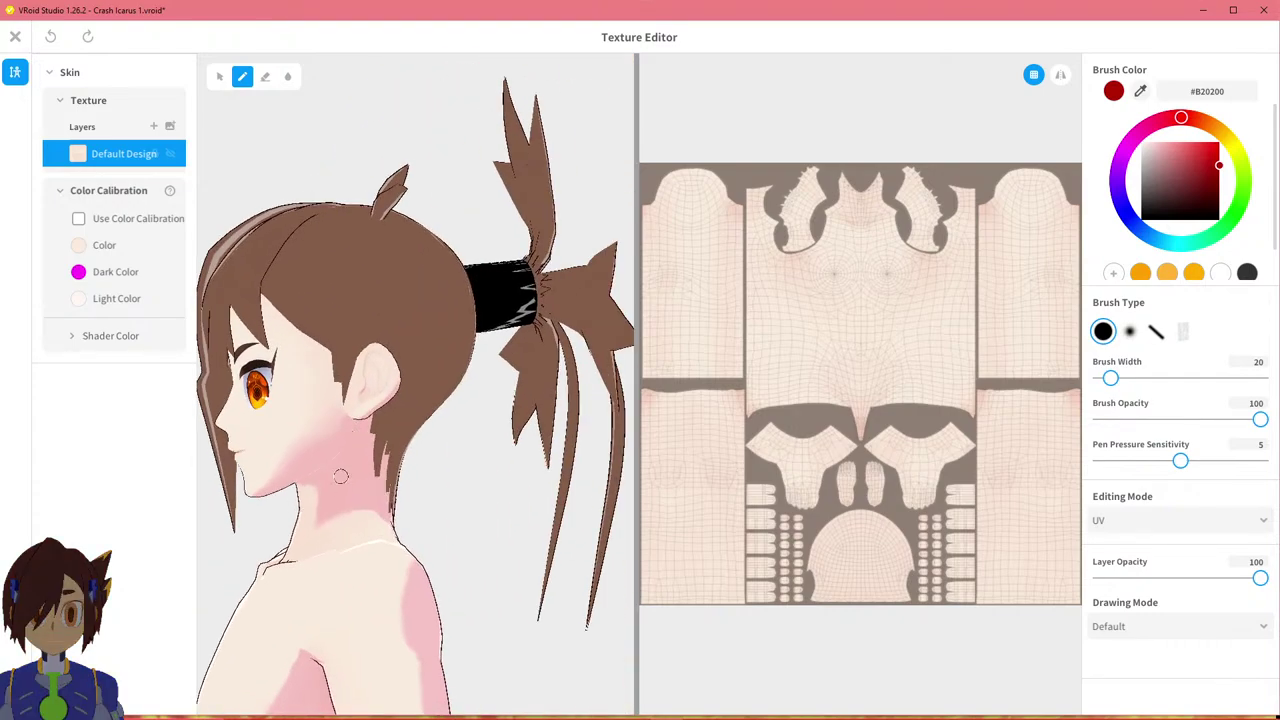
pyautogui.moveTo(356, 477); pyautogui.dragTo(474, 423, button='middle')
pyautogui.hotkey('ctrl', 'z')
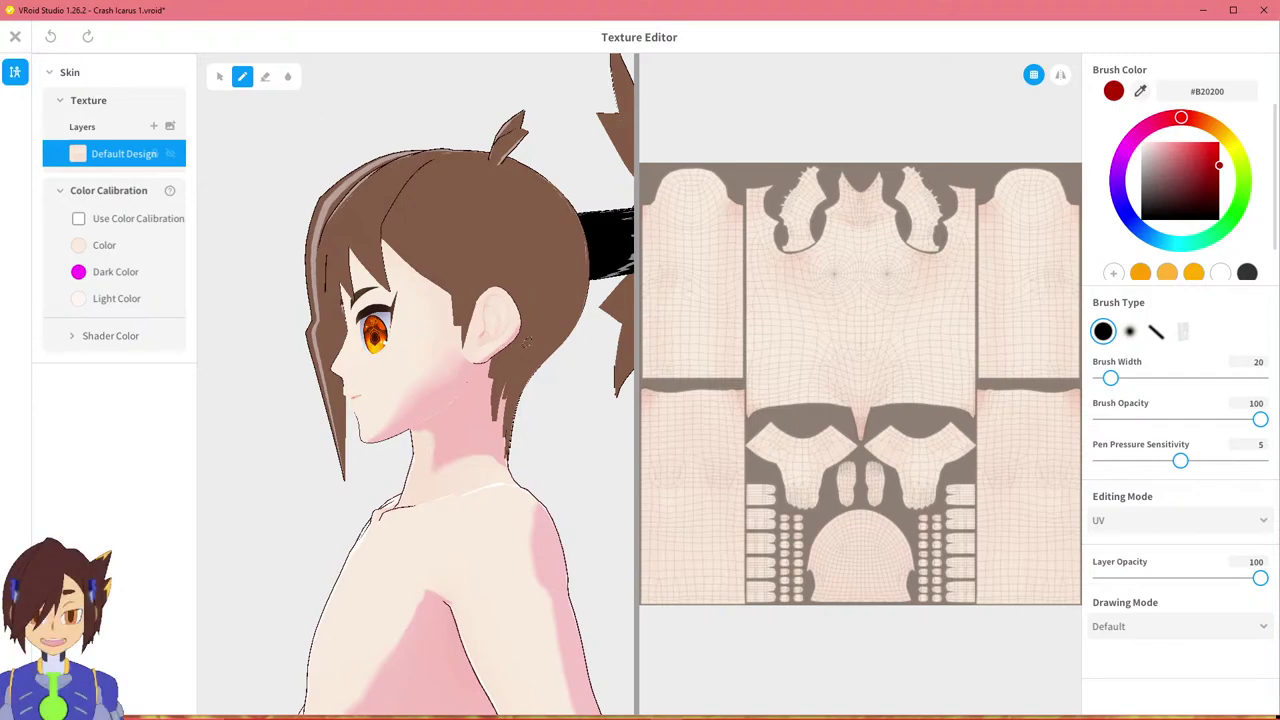
pyautogui.hotkey('ctrl', 'y')
pyautogui.hotkey('ctrl', 'y')
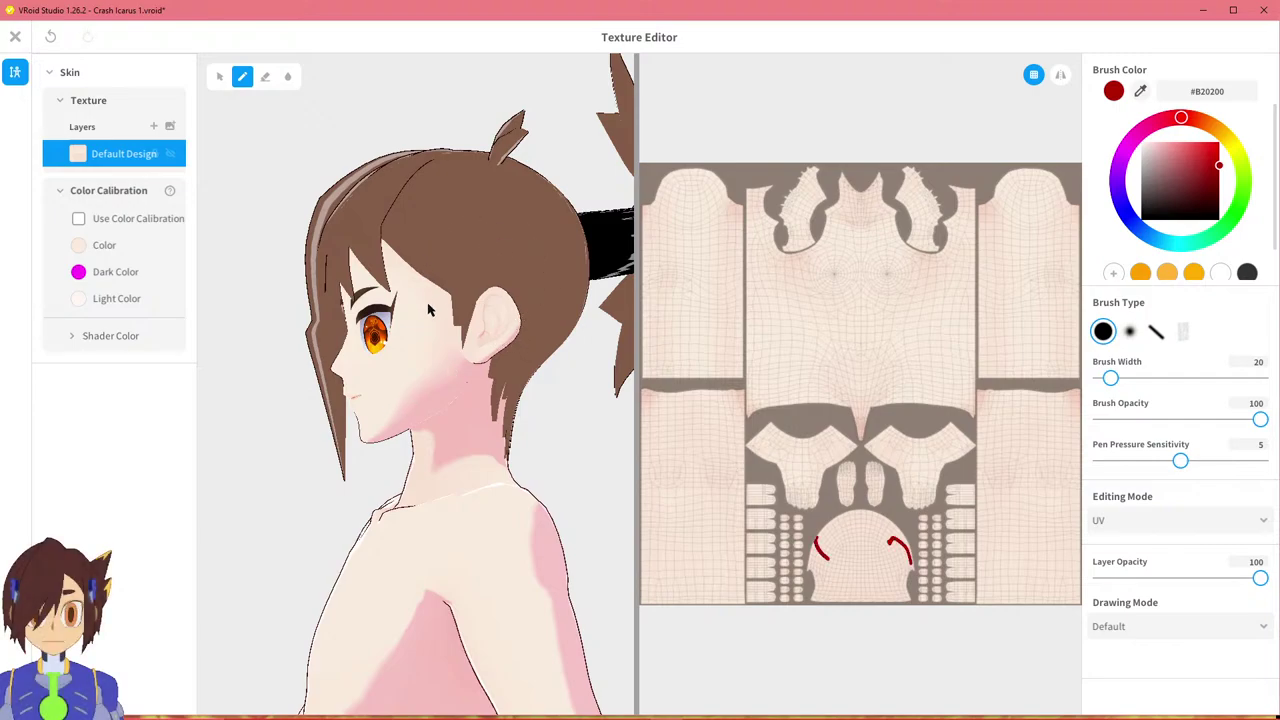
pyautogui.moveTo(500, 266); pyautogui.dragTo(527, 298, button='right')
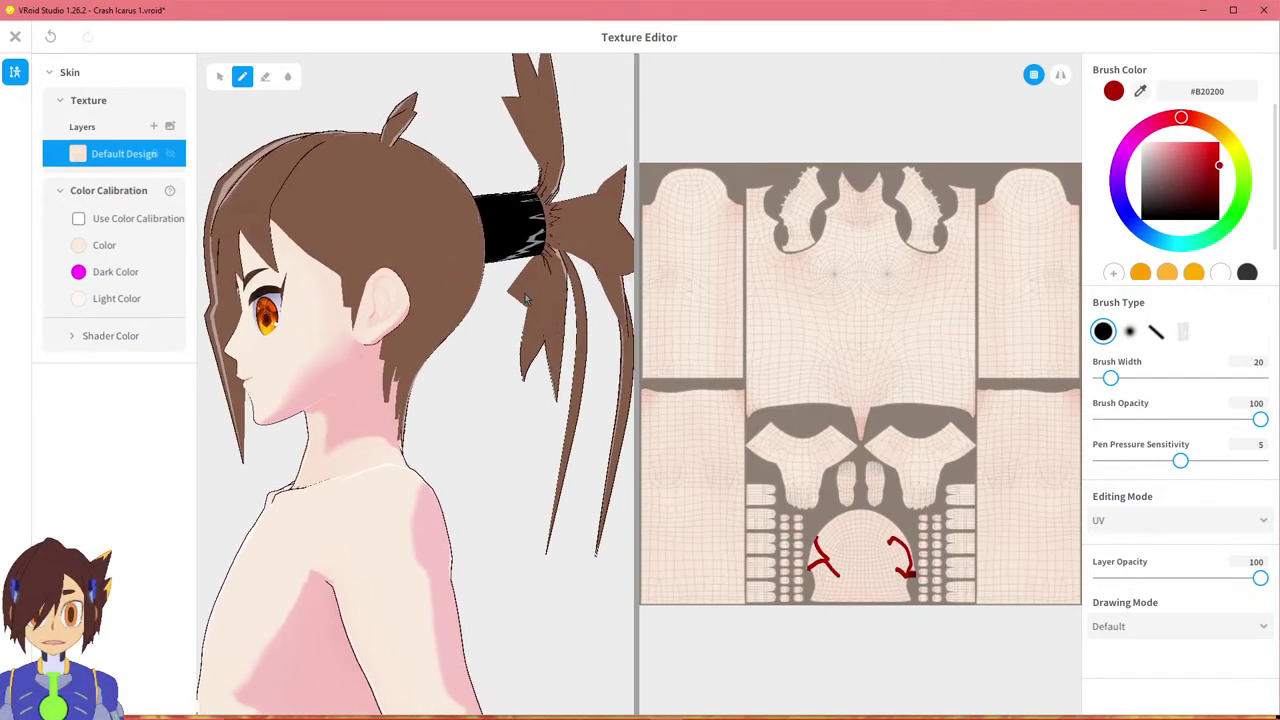
pyautogui.hotkey('ctrl', 'z')
pyautogui.hotkey('ctrl', 'z')
# Load the "cold purple navy" image from the skin tone folder as a new skin texture layer.
pyautogui.moveTo(477, 312); pyautogui.dragTo(499, 317, button='middle')
pyautogui.moveTo(499, 317)
pyautogui.mouseDown(button='right')
pyautogui.moveTo(555, 319)
pyautogui.moveTo(375, 312)
pyautogui.moveTo(397, 318)
pyautogui.mouseUp(button='right')
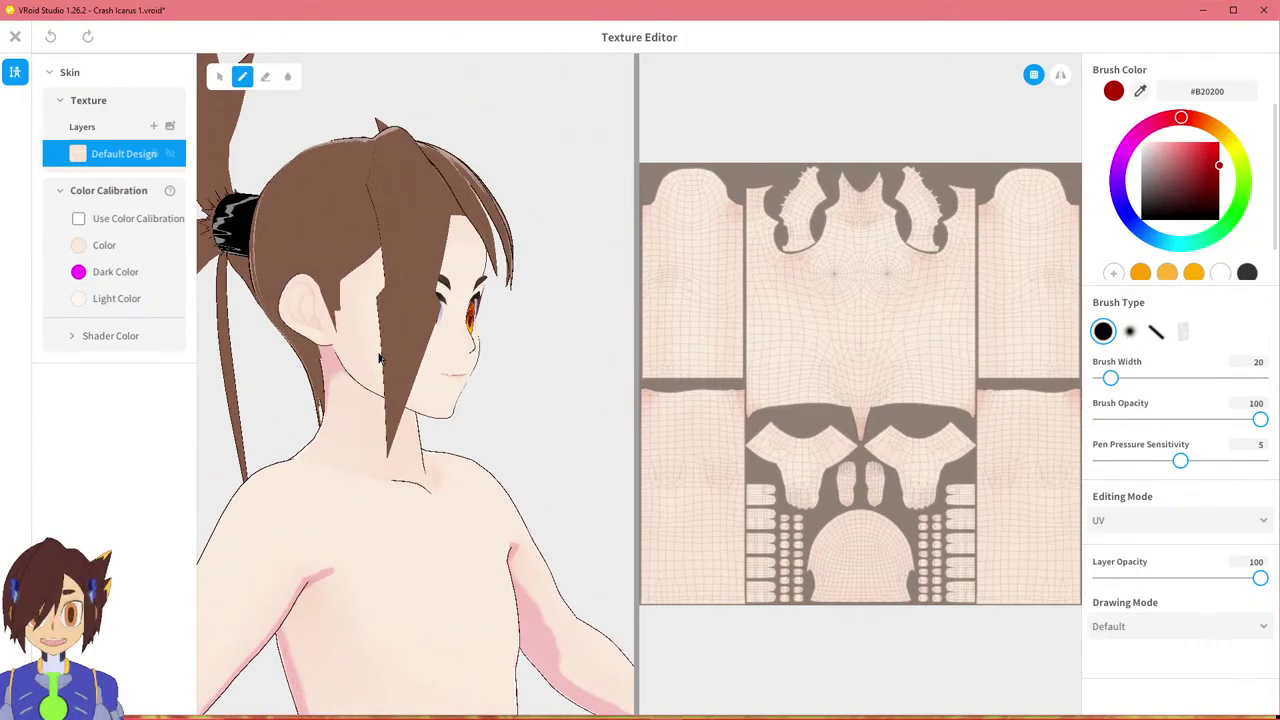
pyautogui.scroll(-3, 380, 358)
pyautogui.moveTo(416, 431); pyautogui.dragTo(431, 361, button='middle')
pyautogui.scroll(-2, 442, 368)
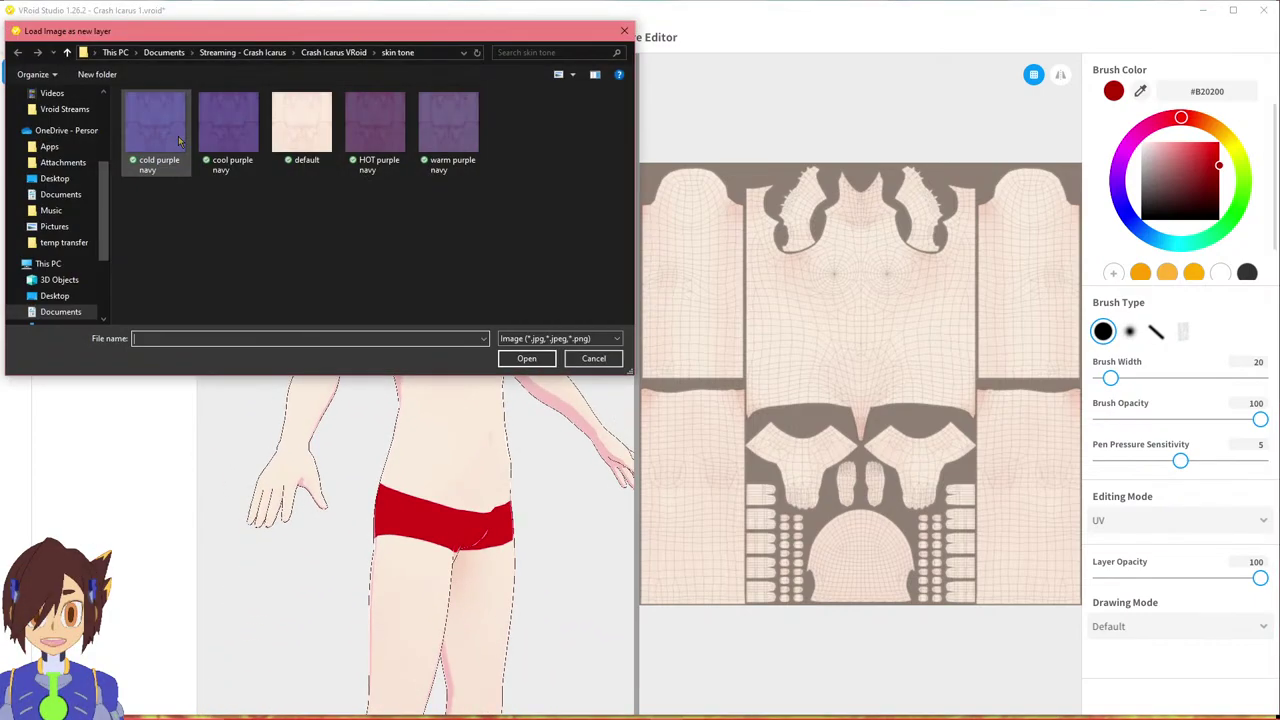
pyautogui.click(229, 125)
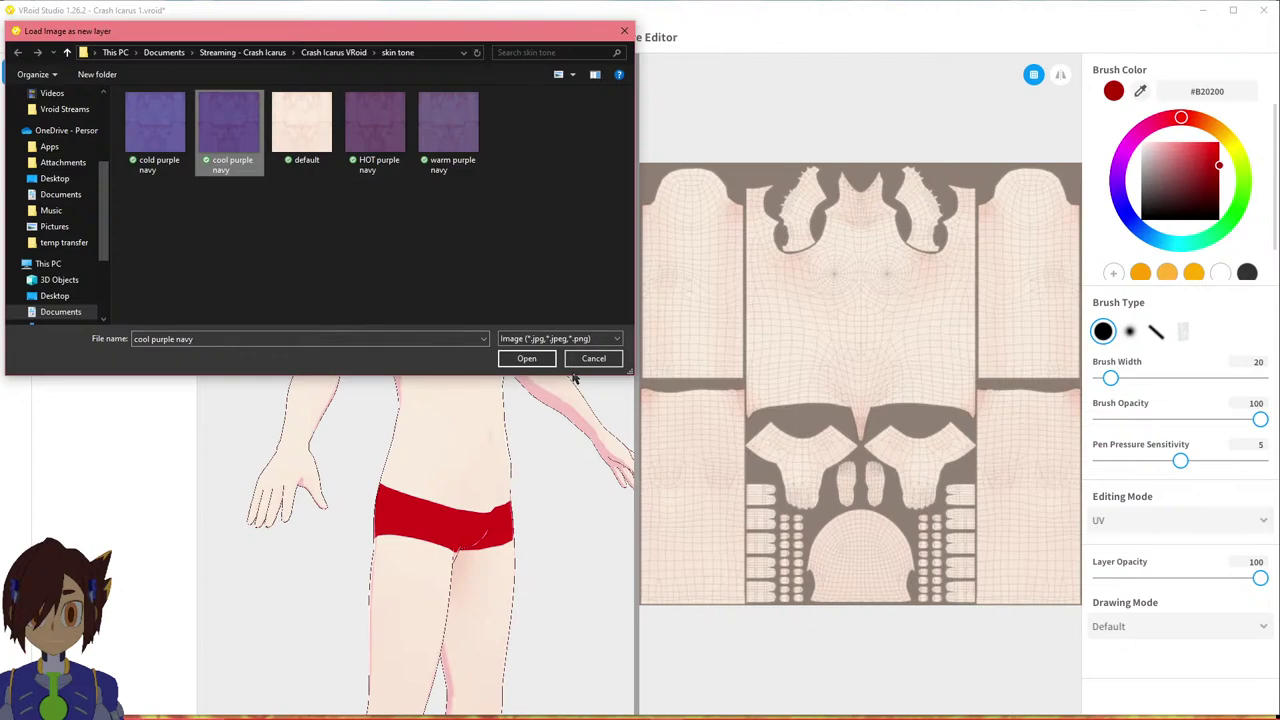
pyautogui.click(155, 125)
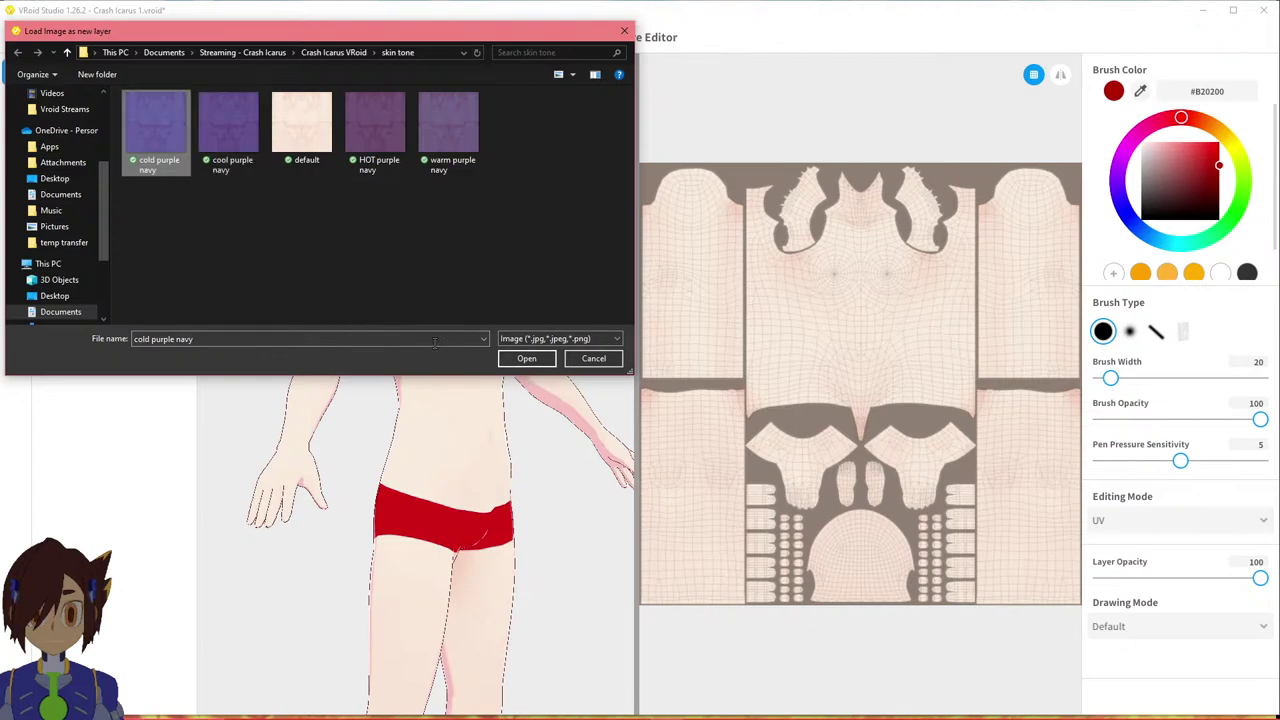
pyautogui.click(527, 358)
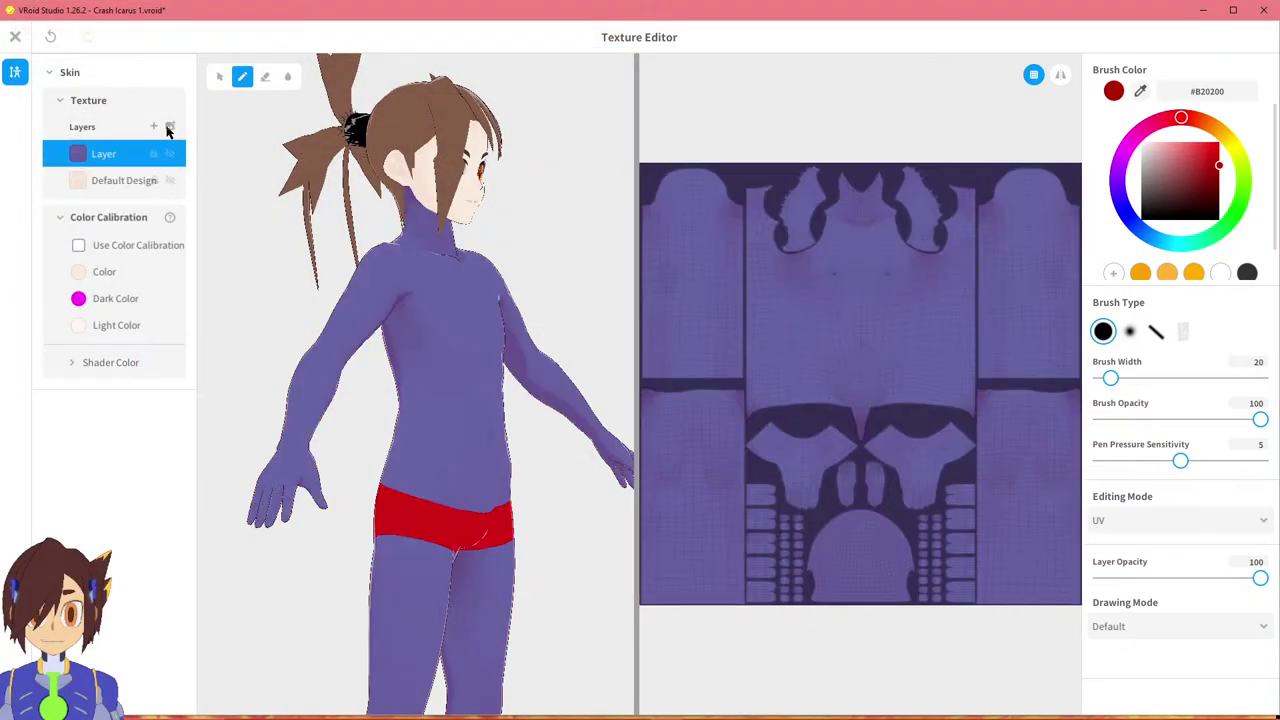
# Load the "cool purple navy" and "warm purple navy" images as two more skin texture layers.
pyautogui.click(169, 128)
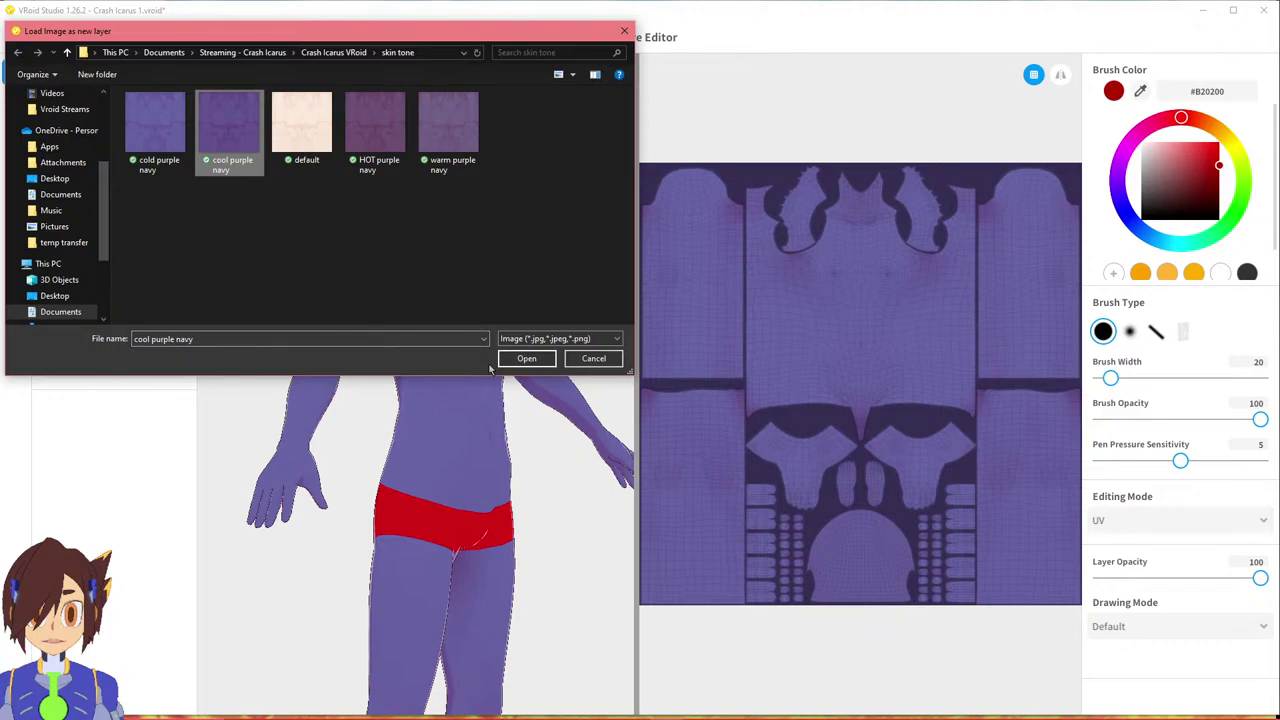
pyautogui.click(530, 361)
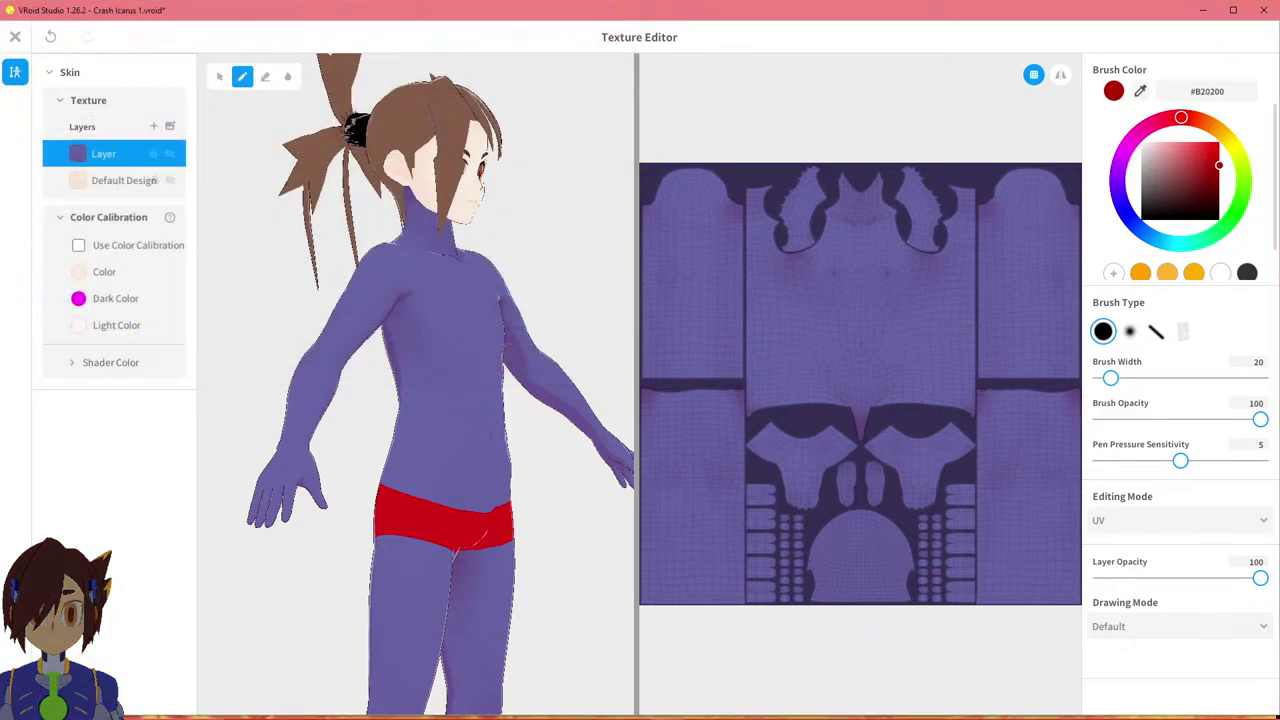
pyautogui.click(375, 128)
pyautogui.click(449, 127)
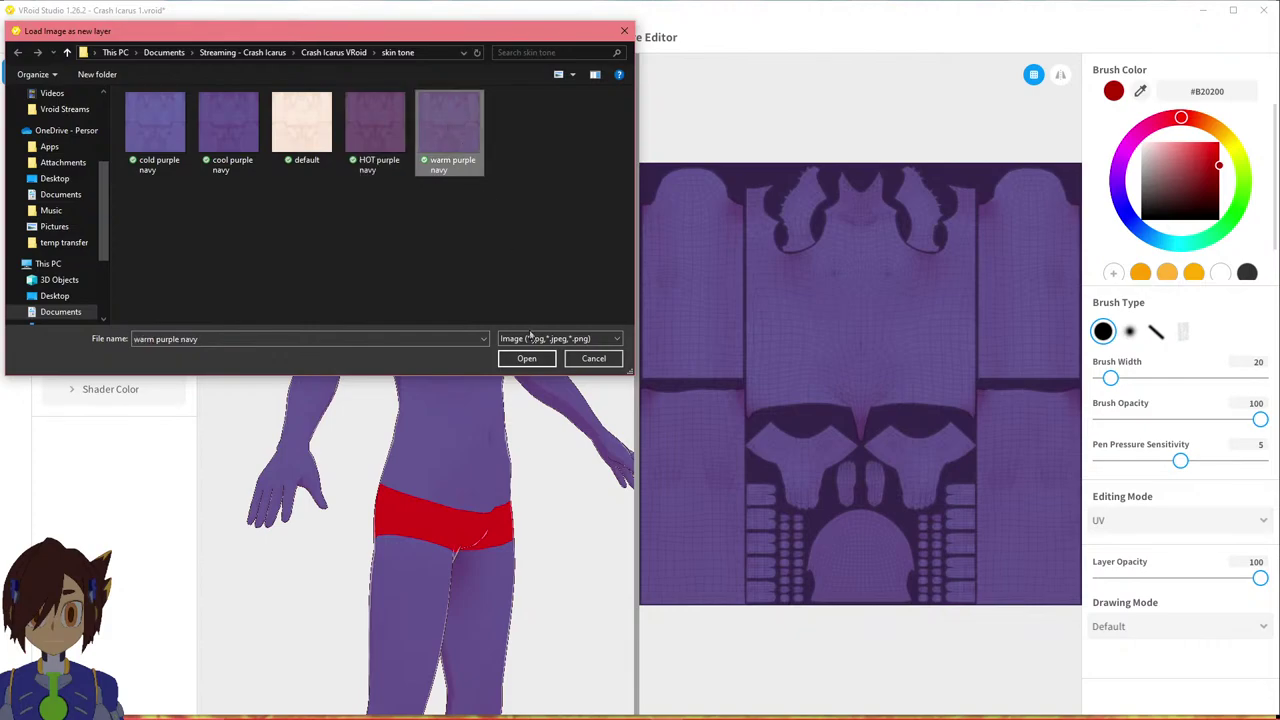
pyautogui.click(527, 358)
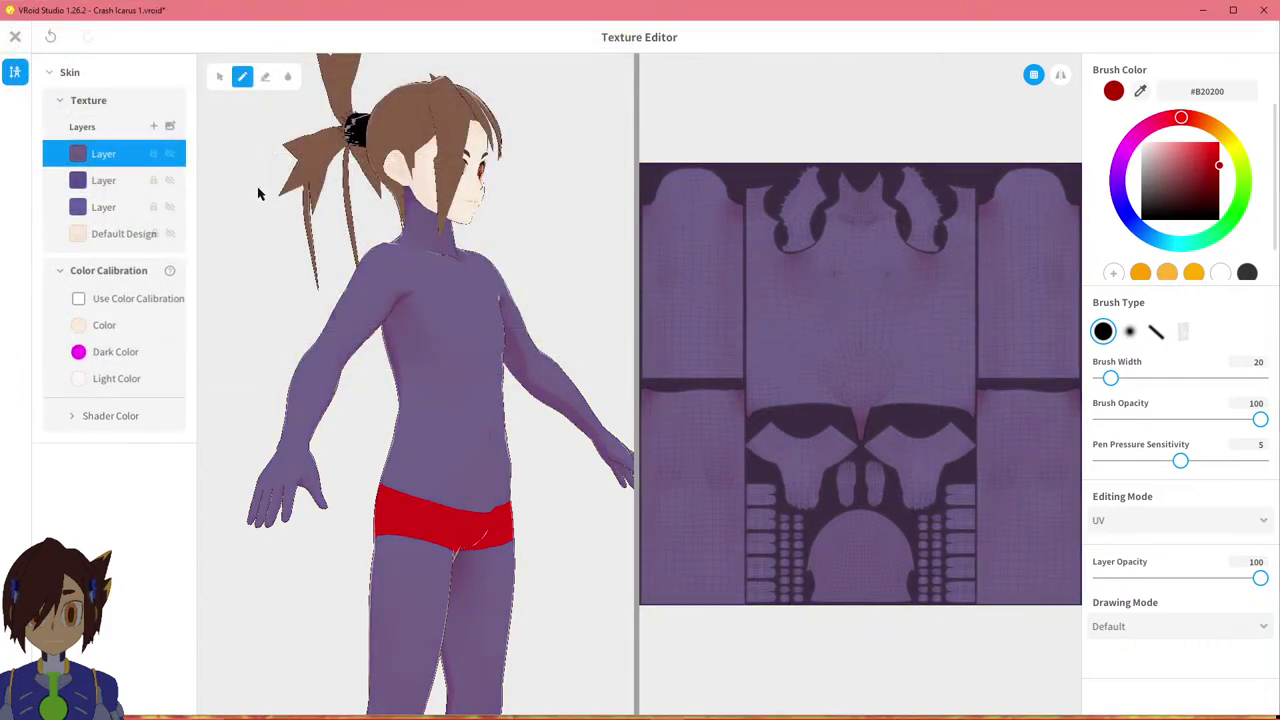
# Load the "HOT purple navy" image as the topmost skin layer and turn the character to show its full front.
pyautogui.click(170, 127)
pyautogui.click(375, 128)
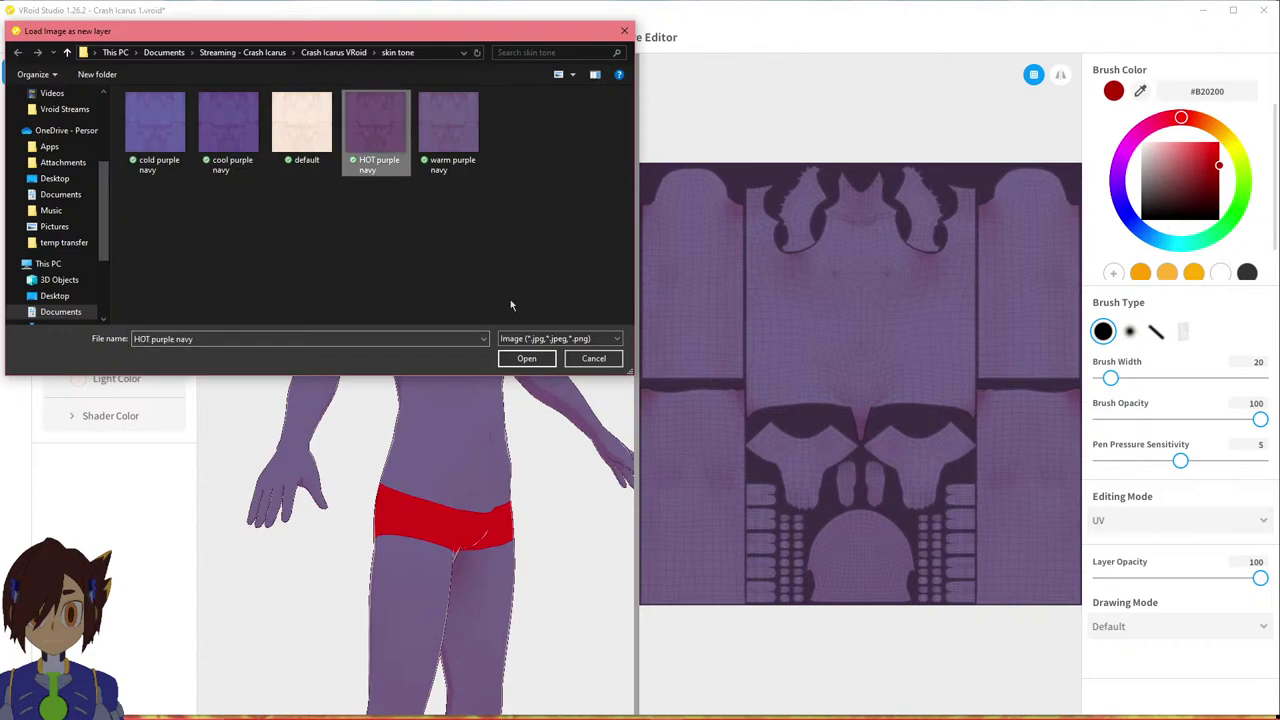
pyautogui.click(527, 358)
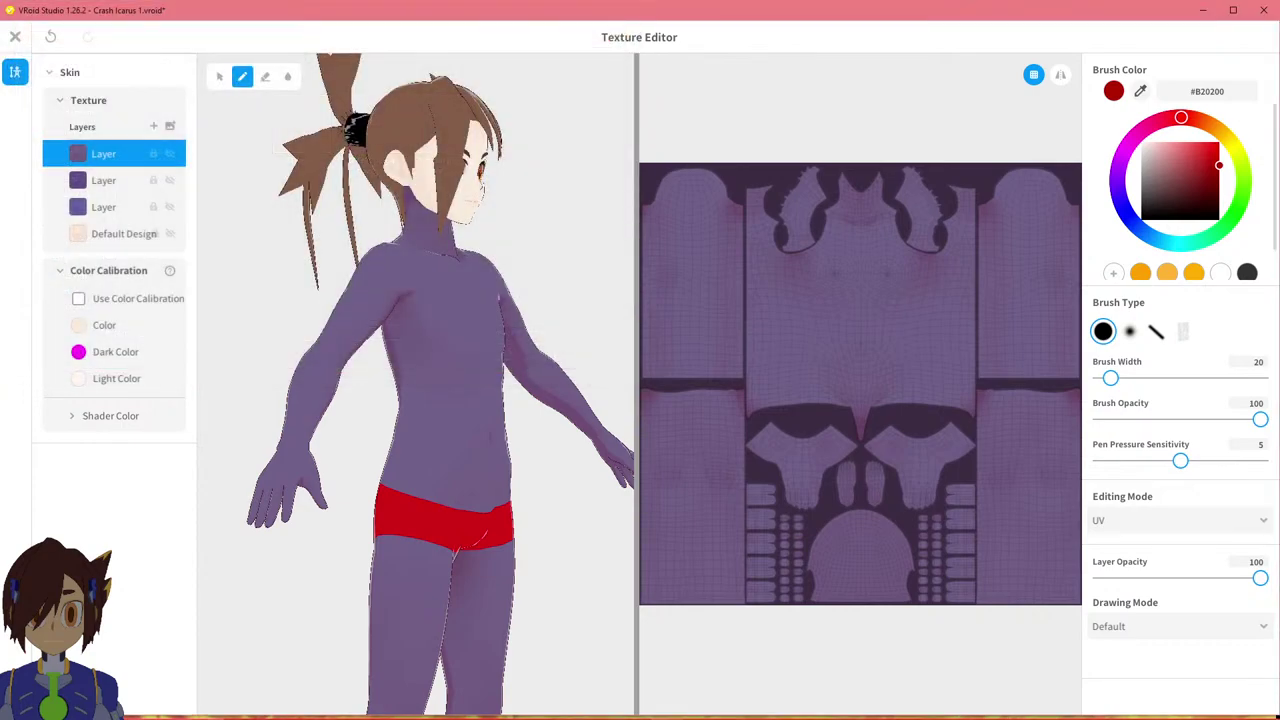
pyautogui.moveTo(500, 300); pyautogui.dragTo(391, 352, button='right')
pyautogui.scroll(-1, 395, 354)
pyautogui.moveTo(405, 354); pyautogui.dragTo(374, 285, button='middle')
pyautogui.scroll(-2, 398, 285)
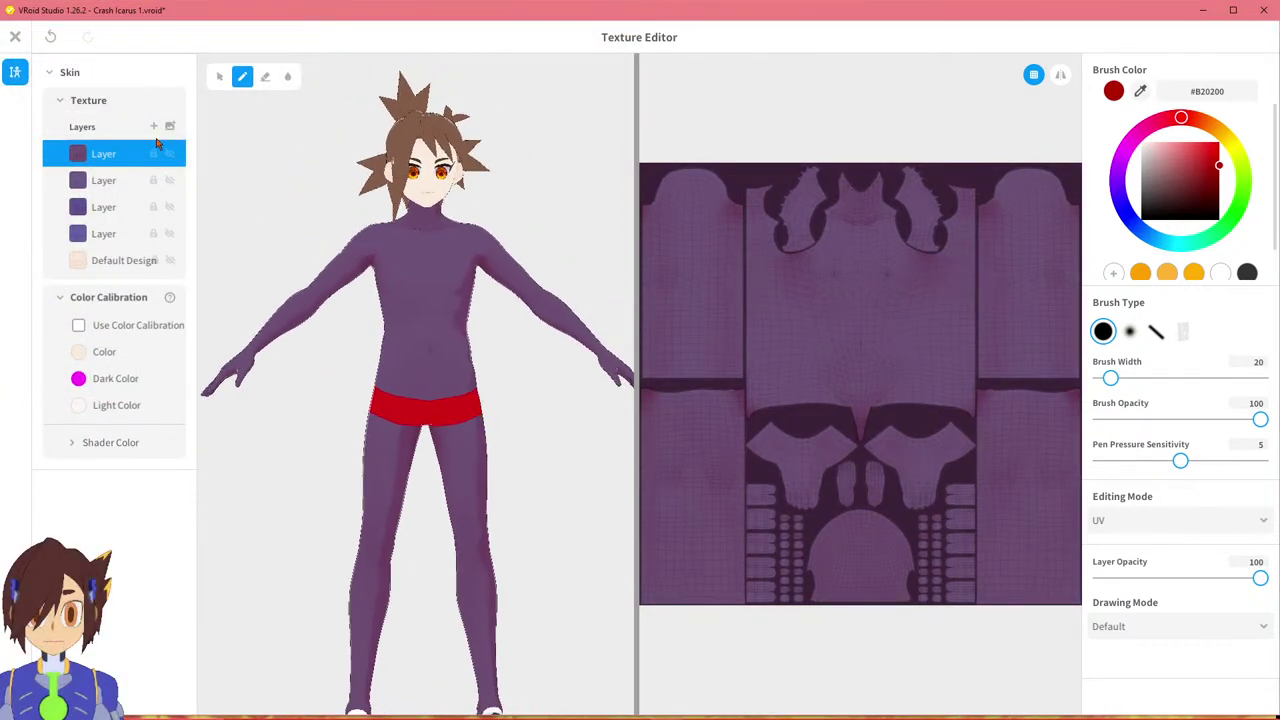
# Leave the Texture Editor and rename the purple custom skin item "All Colors".
pyautogui.click(16, 37)
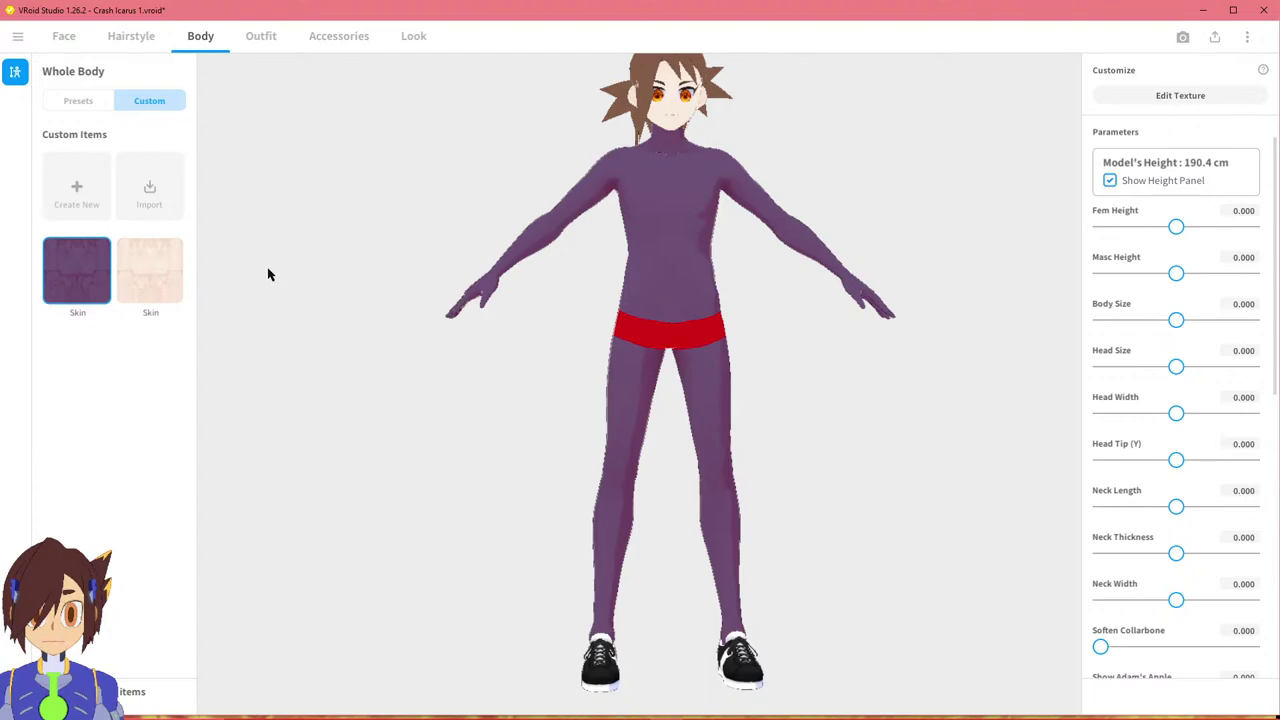
pyautogui.rightClick(77, 285)
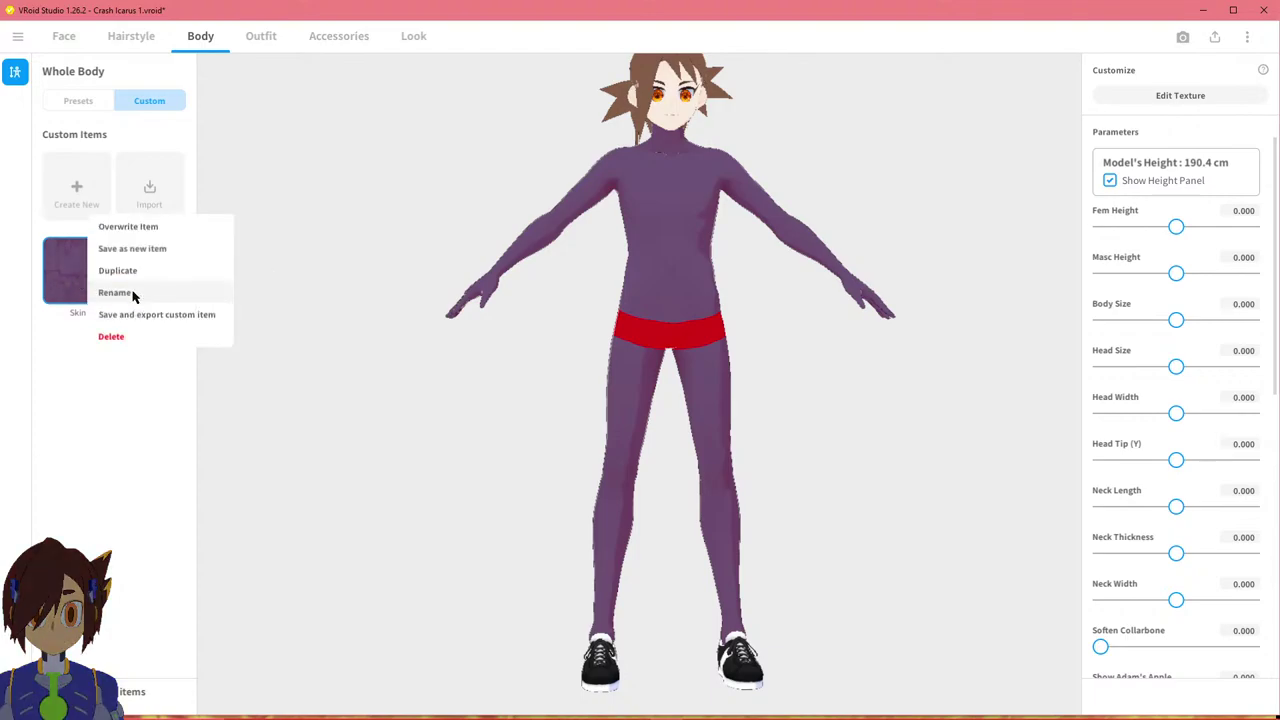
pyautogui.click(142, 291)
pyautogui.click(602, 342)
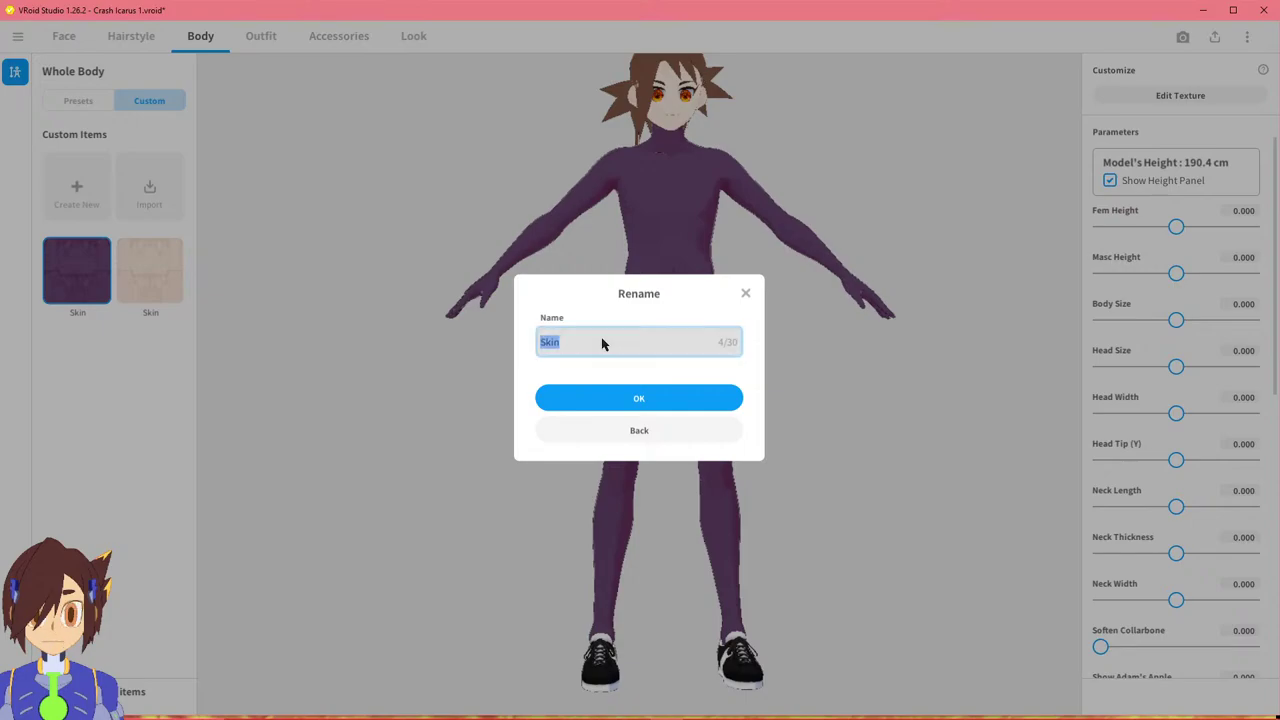
pyautogui.write('All Colors')
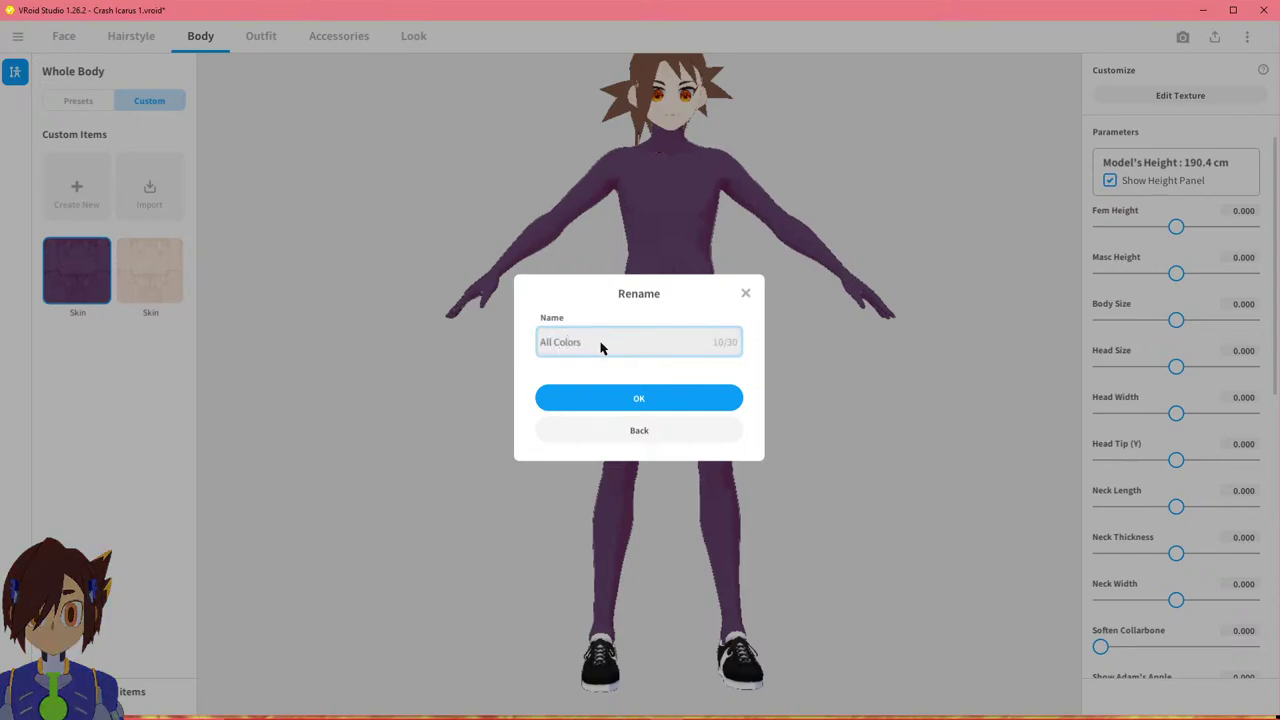
pyautogui.click(605, 395)
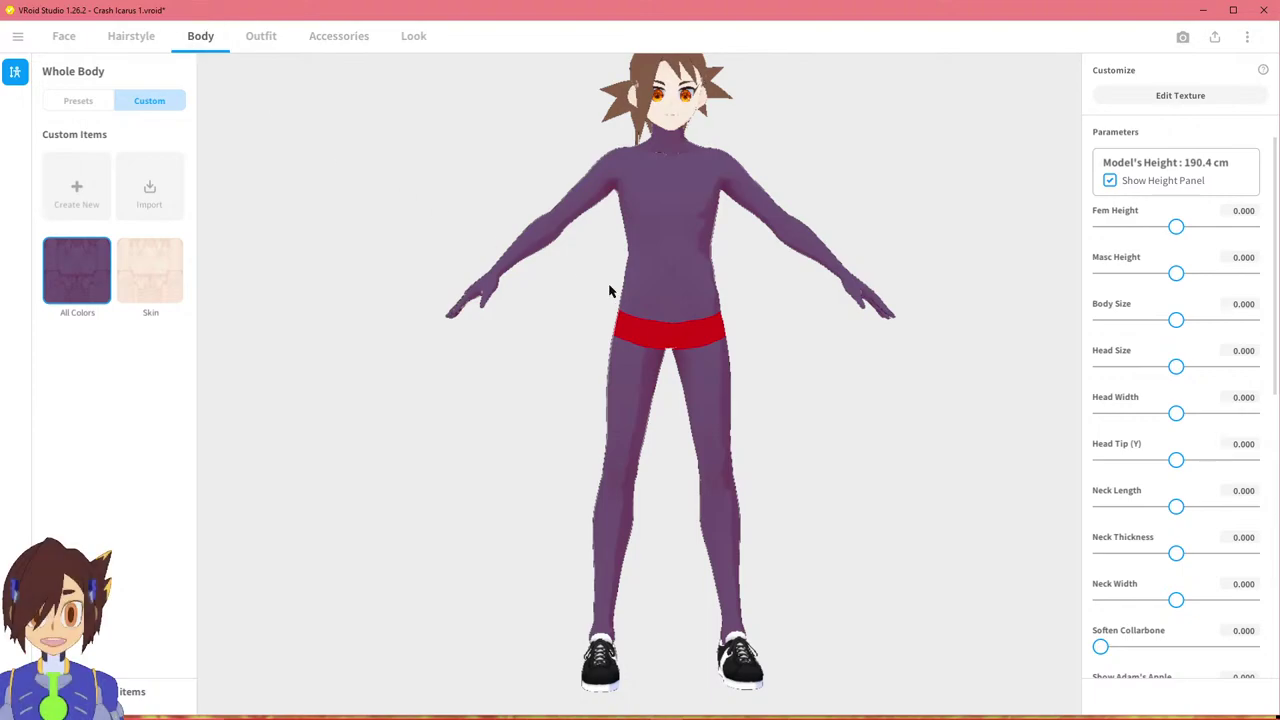
# Try the Biometal Coat W top on the character and replace it with Biometal Coat 1.
pyautogui.moveTo(663, 271); pyautogui.dragTo(600, 292)
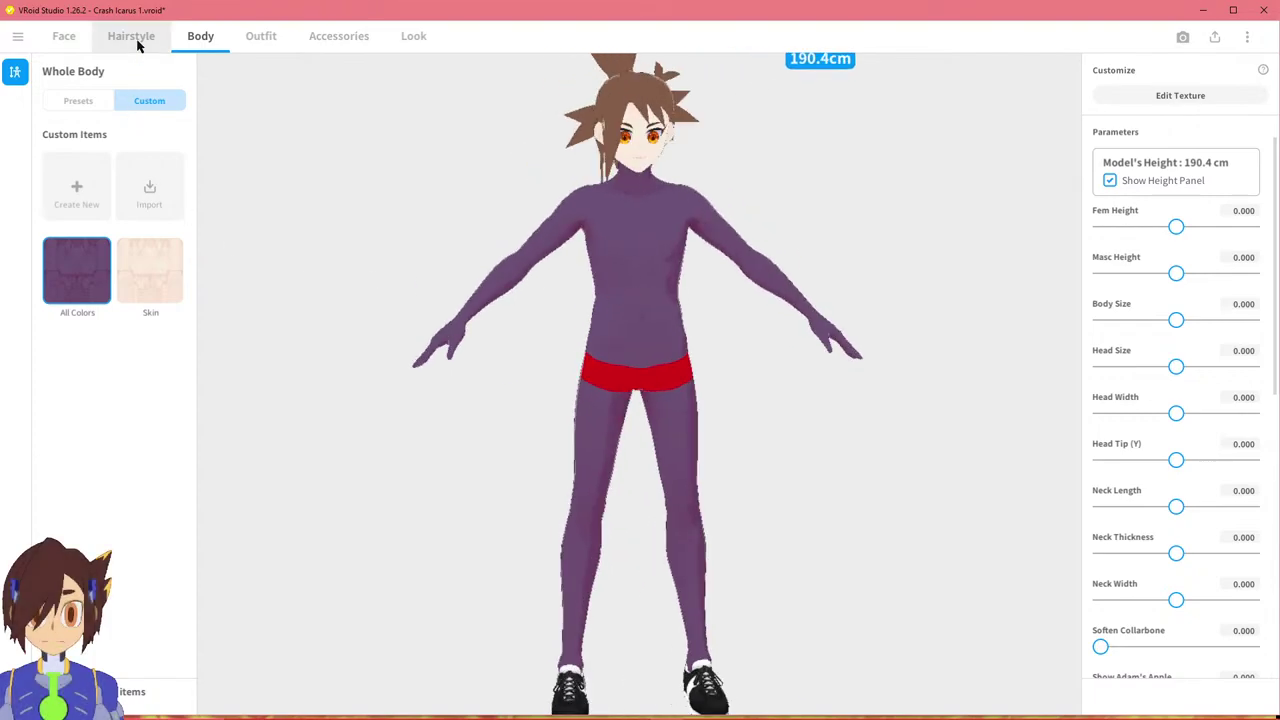
pyautogui.click(265, 38)
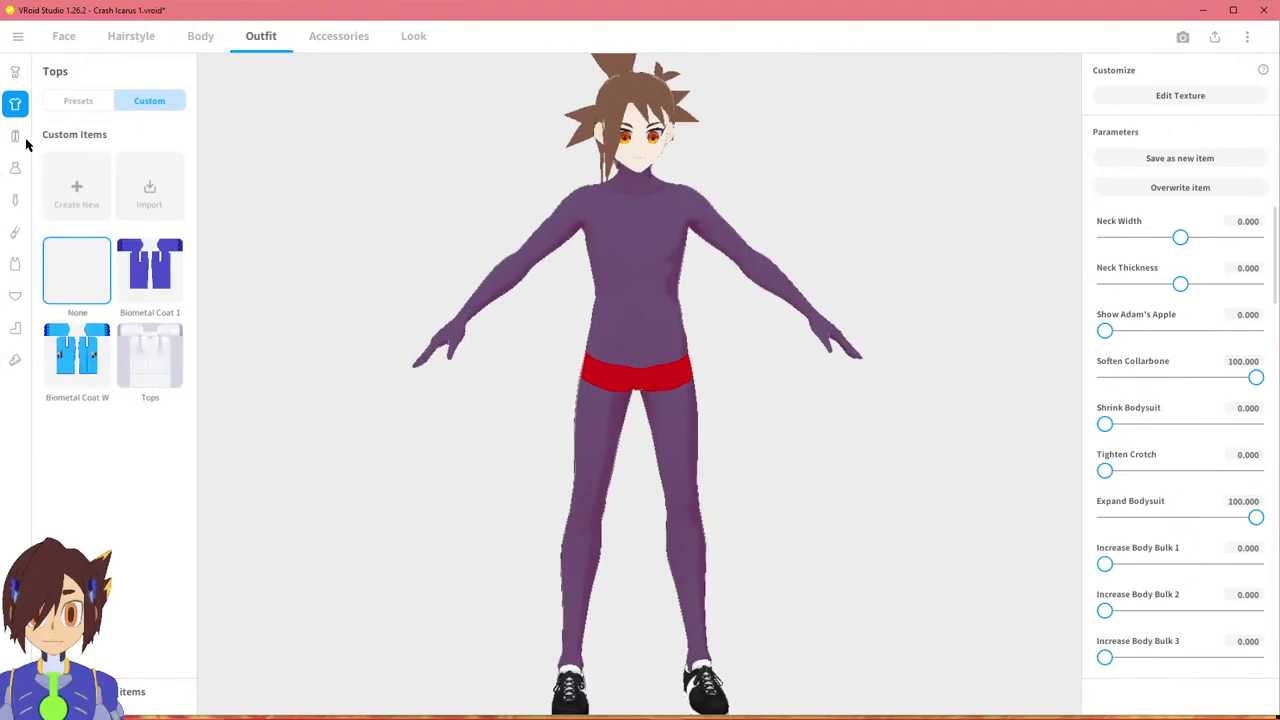
pyautogui.click(87, 362)
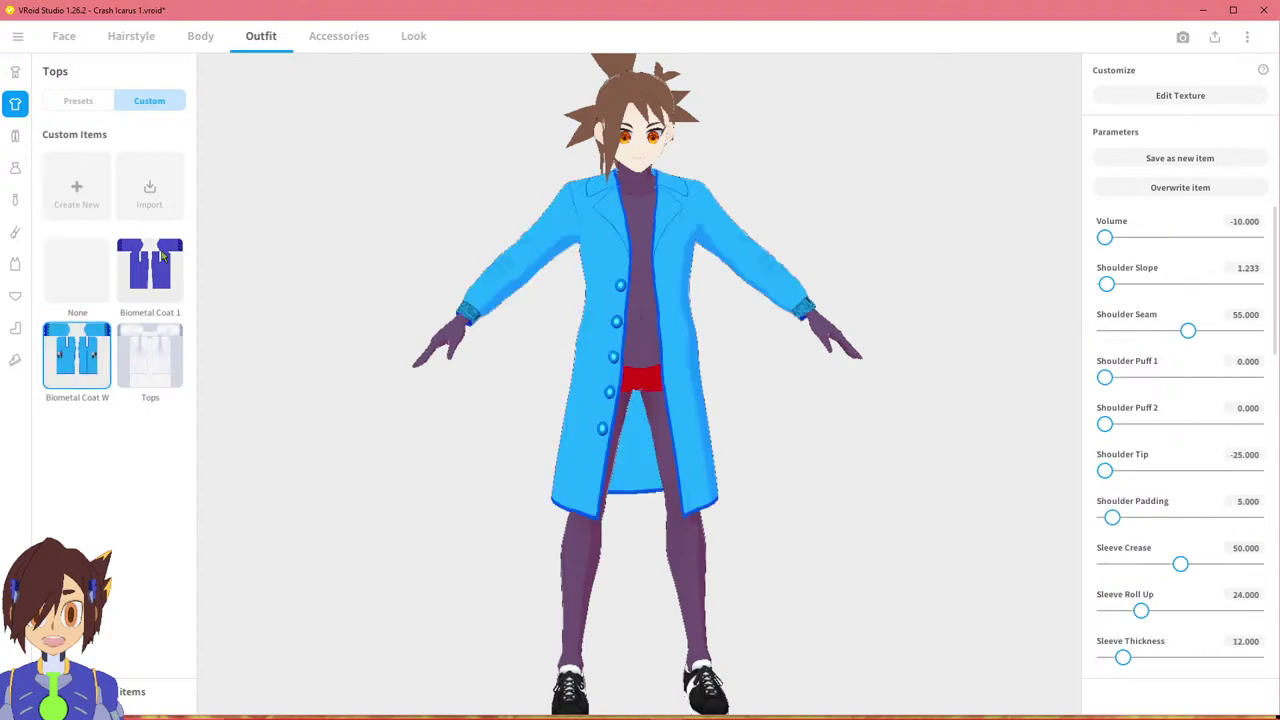
pyautogui.click(165, 268)
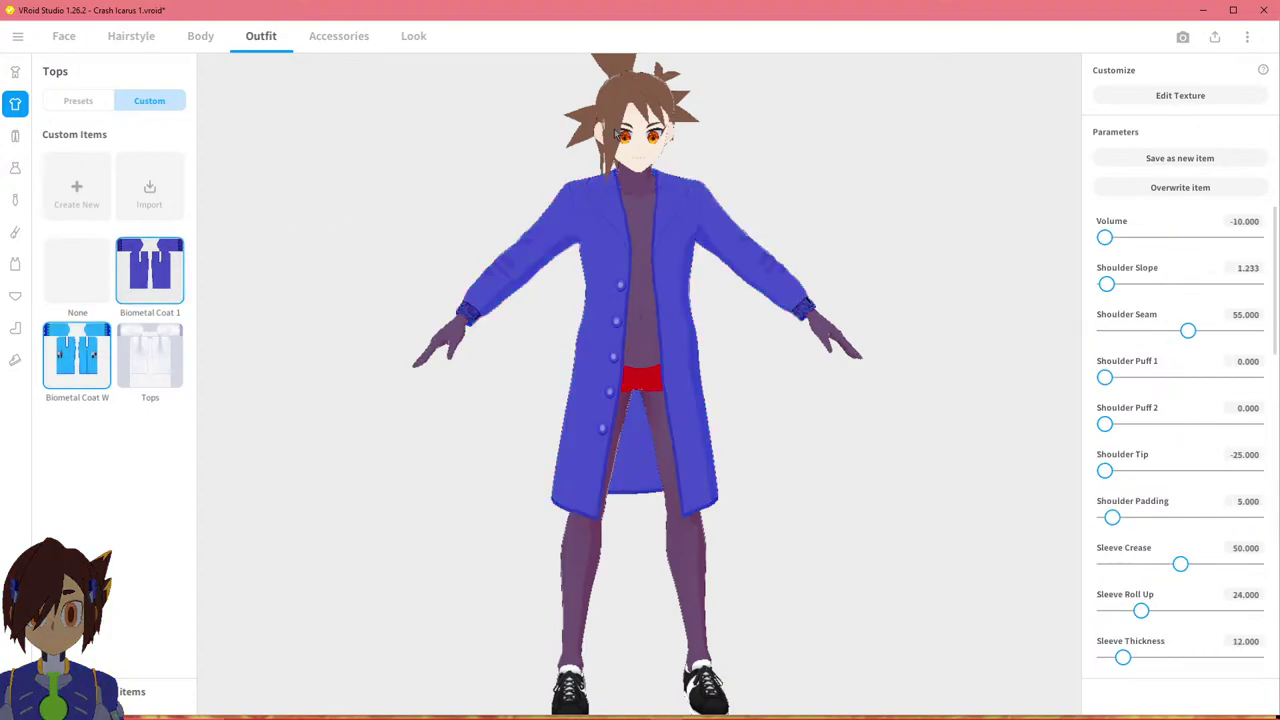
pyautogui.scroll(2, 585, 160)
pyautogui.moveTo(579, 167); pyautogui.dragTo(576, 254, button='middle')
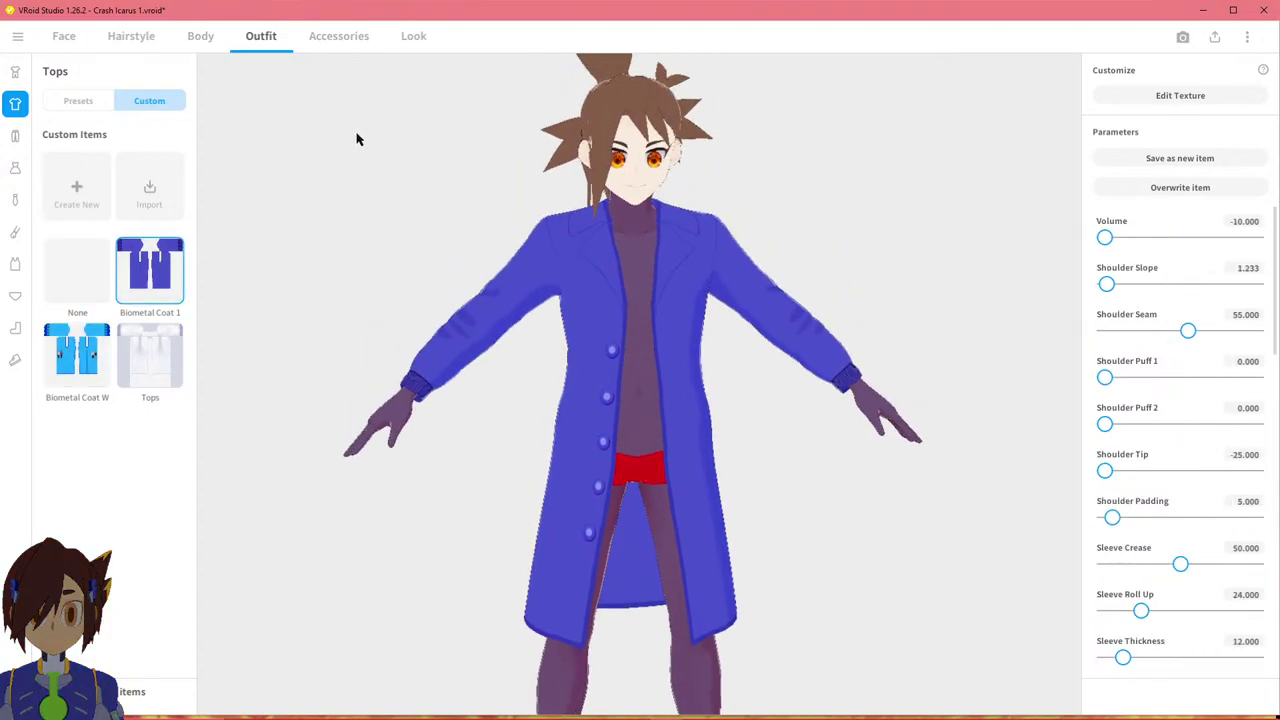
# Reopen the body skin in the Texture Editor and toggle the topmost layer's visibility to compare tones, leaving it hidden.
pyautogui.click(203, 40)
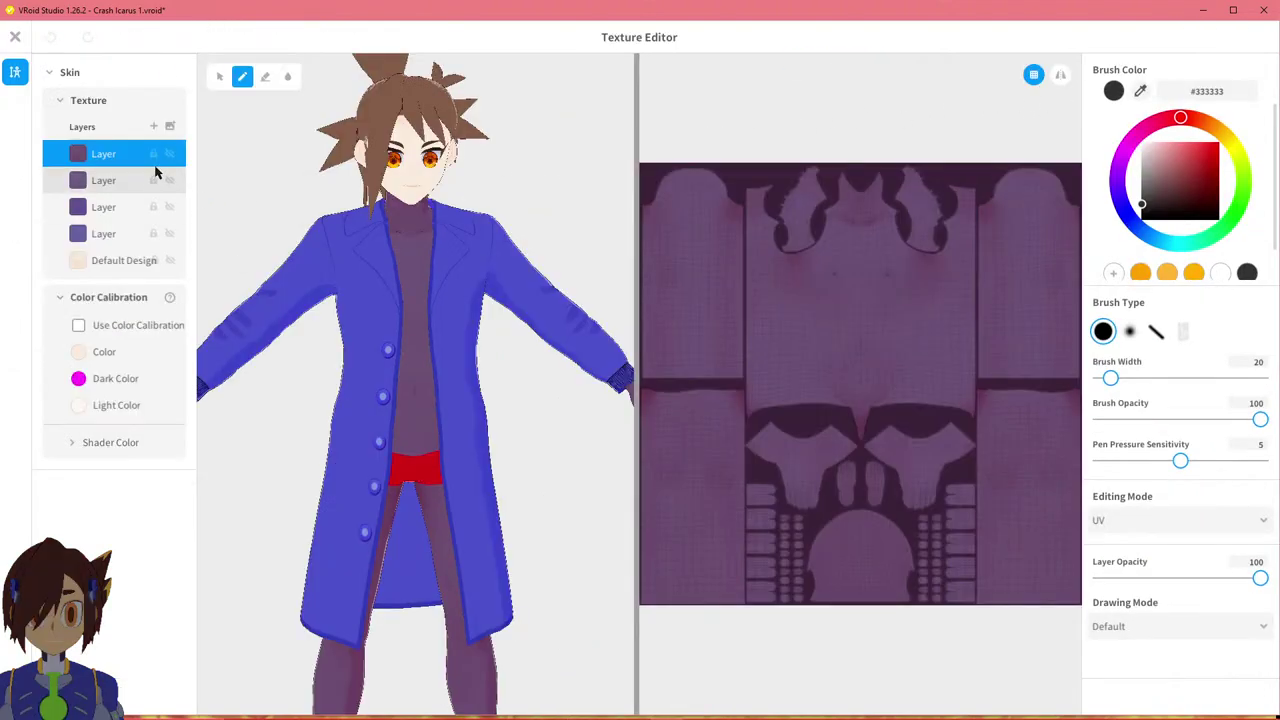
pyautogui.click(169, 155)
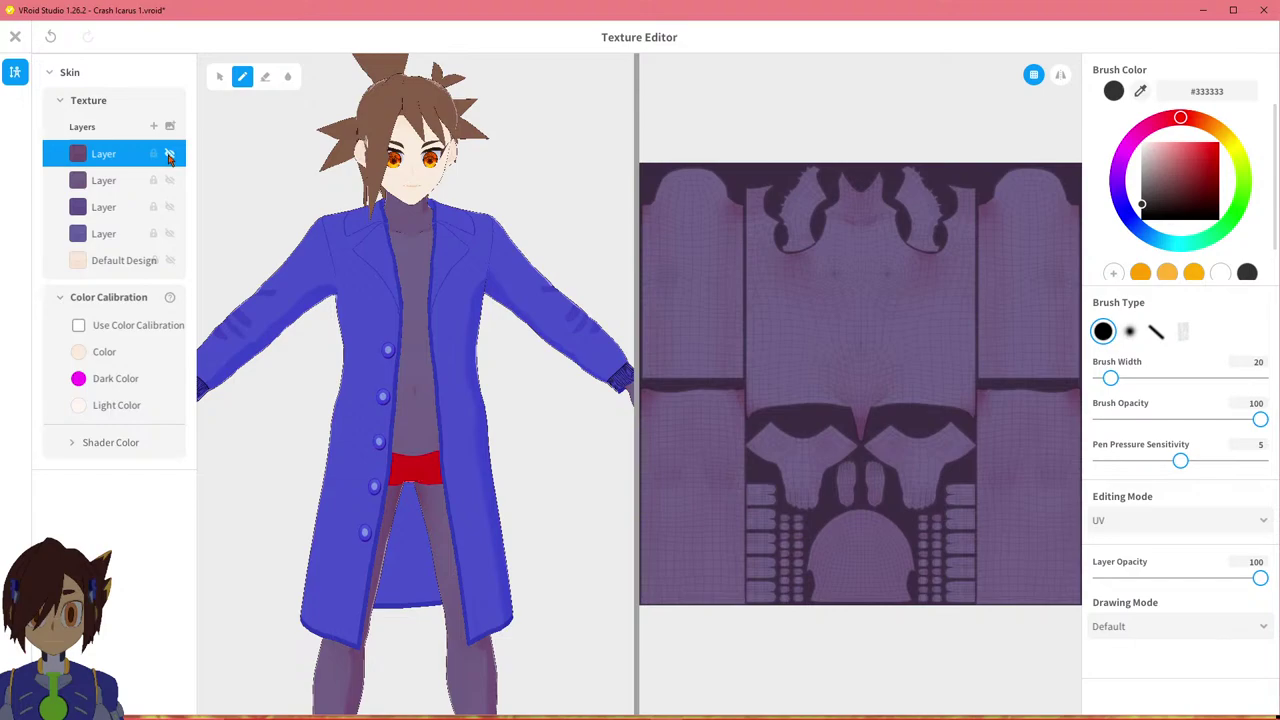
pyautogui.click(169, 154)
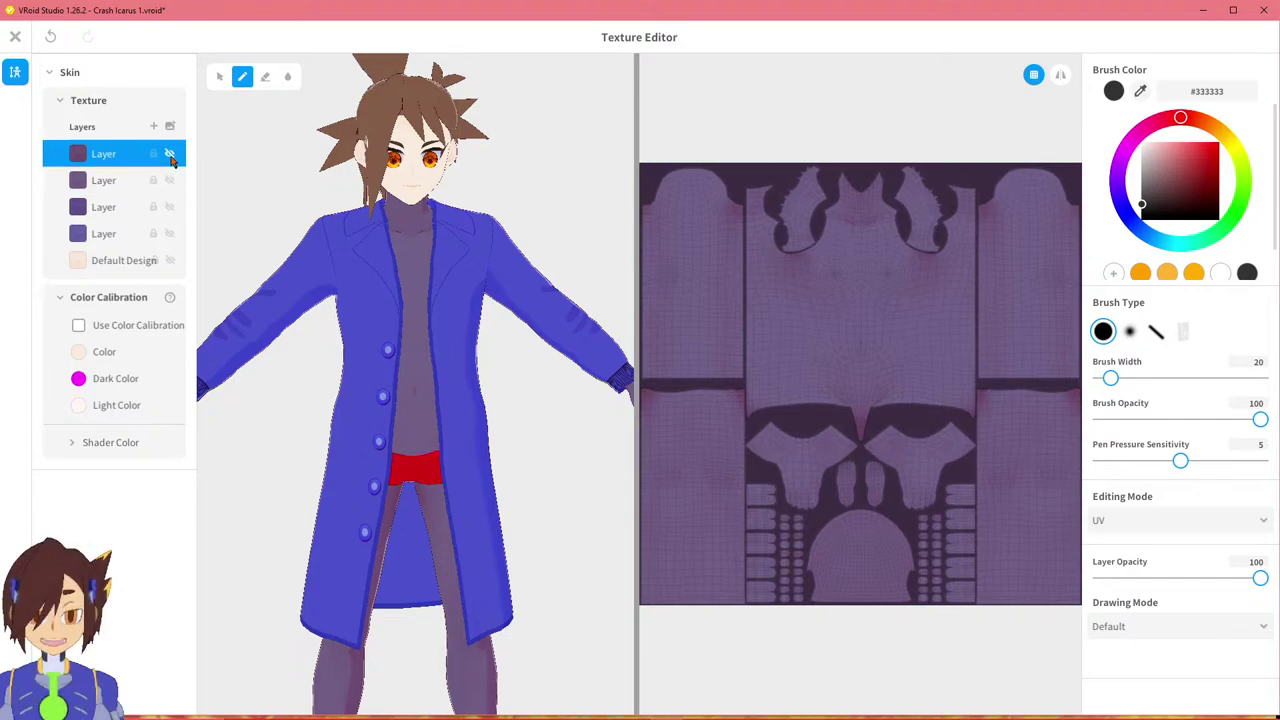
pyautogui.click(169, 155)
pyautogui.click(169, 155)
pyautogui.click(169, 155)
pyautogui.click(169, 155)
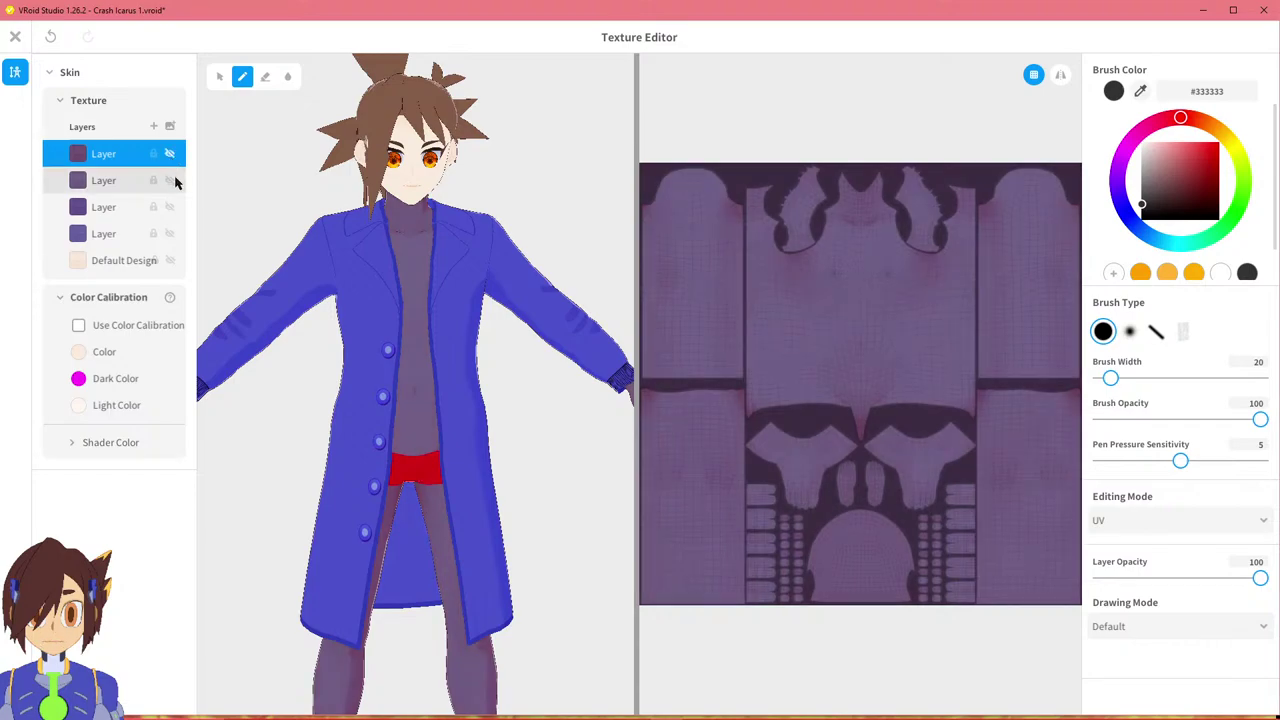
# Hide the second and third purple skin layers one after another and compare the remaining tones against the blue coat from several views.
pyautogui.click(170, 181)
pyautogui.moveTo(443, 285); pyautogui.dragTo(499, 259, button='middle')
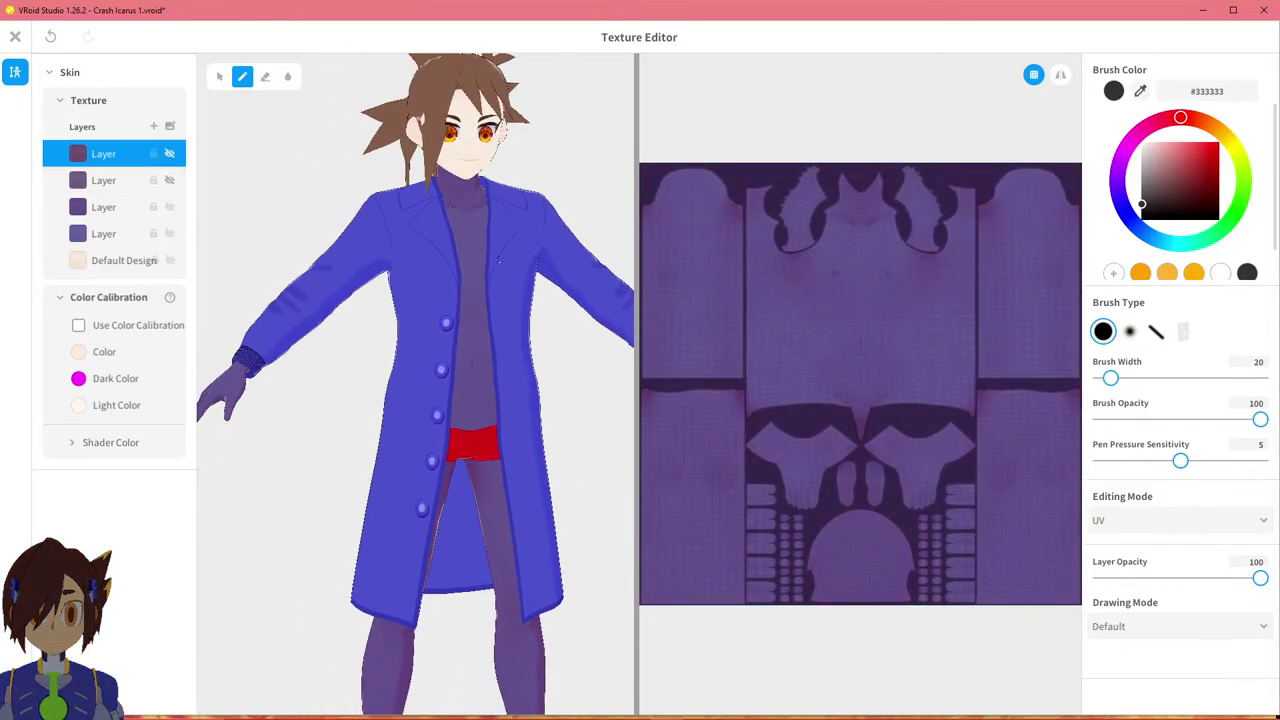
pyautogui.click(169, 207)
pyautogui.moveTo(469, 215)
pyautogui.mouseDown(button='right')
pyautogui.moveTo(410, 215)
pyautogui.moveTo(469, 215)
pyautogui.mouseUp(button='right')
pyautogui.moveTo(469, 215); pyautogui.dragTo(519, 164, button='middle')
pyautogui.moveTo(521, 402)
pyautogui.mouseDown(button='right')
pyautogui.moveTo(611, 402)
pyautogui.moveTo(521, 402)
pyautogui.mouseUp(button='right')
pyautogui.moveTo(516, 187)
pyautogui.mouseDown(button='right')
pyautogui.moveTo(426, 187)
pyautogui.moveTo(516, 187)
pyautogui.mouseUp(button='right')
pyautogui.moveTo(516, 187); pyautogui.dragTo(458, 262, button='middle')
pyautogui.moveTo(458, 262); pyautogui.dragTo(428, 262, button='right')
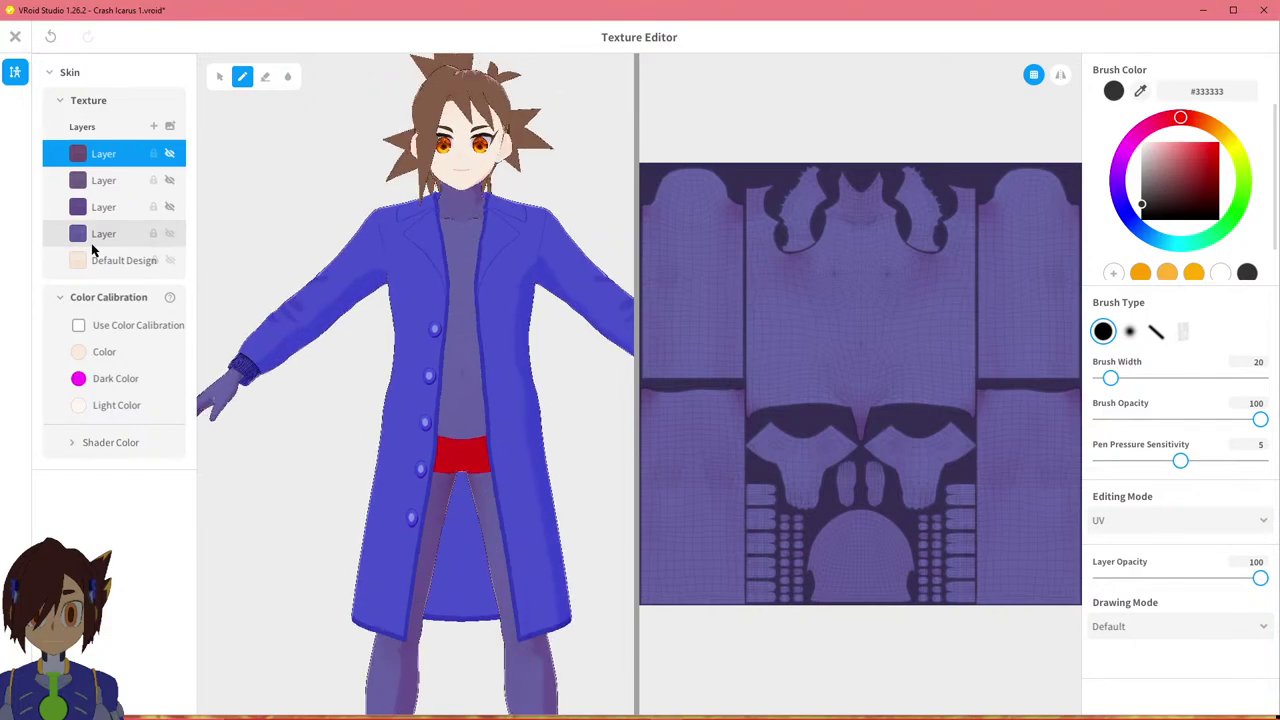
pyautogui.scroll(6, 411, 385)
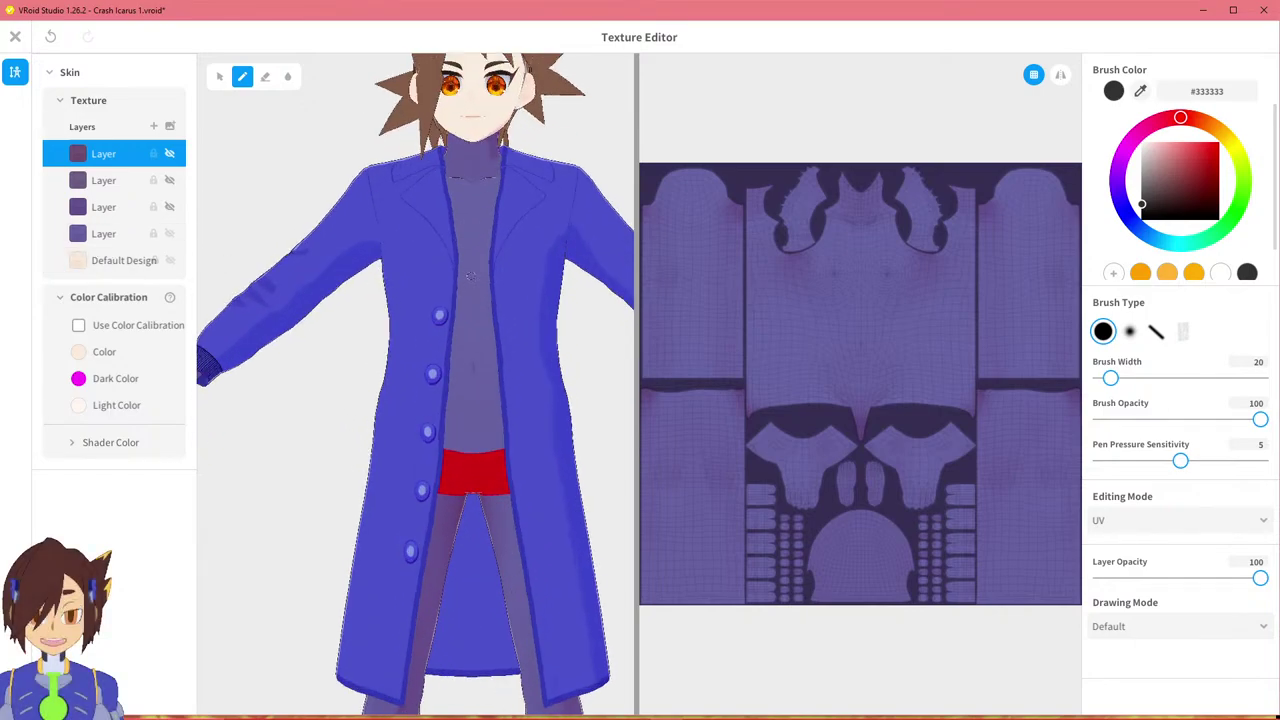
pyautogui.scroll(-5, 411, 385)
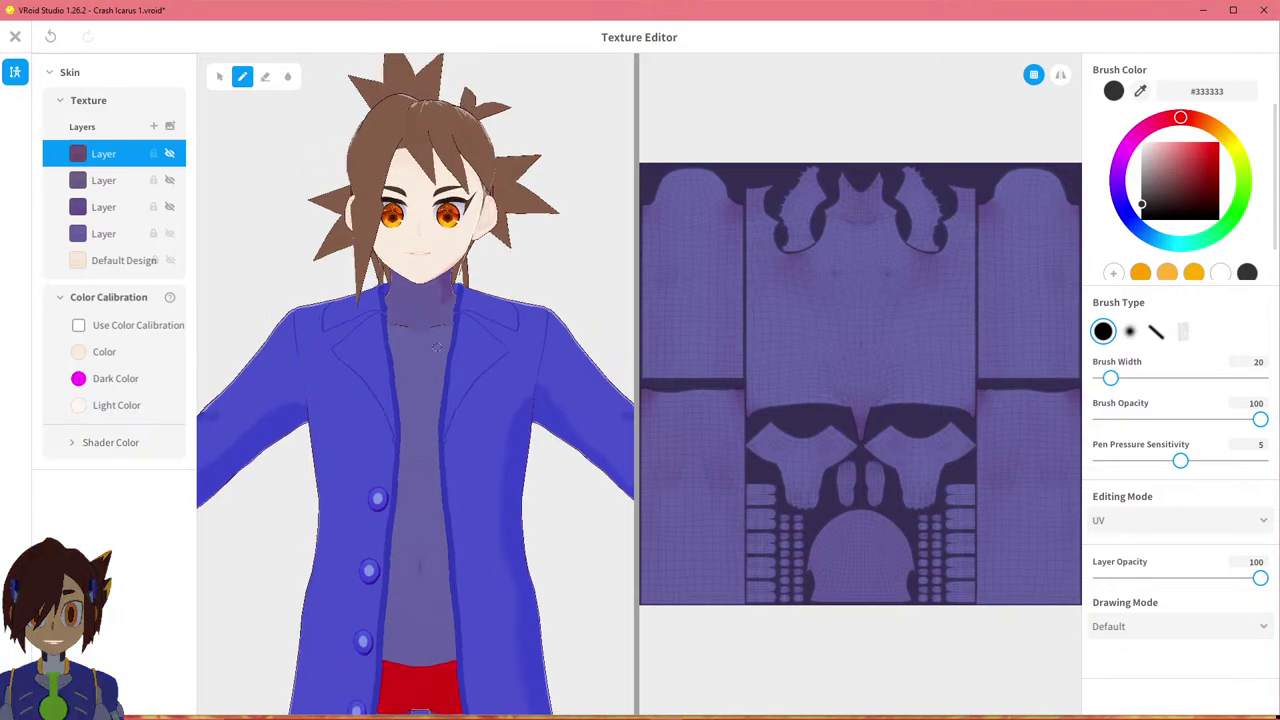
# Make the three hidden purple skin layers visible again and view the warmest tone on the character.
pyautogui.click(169, 207)
pyautogui.click(170, 180)
pyautogui.click(170, 154)
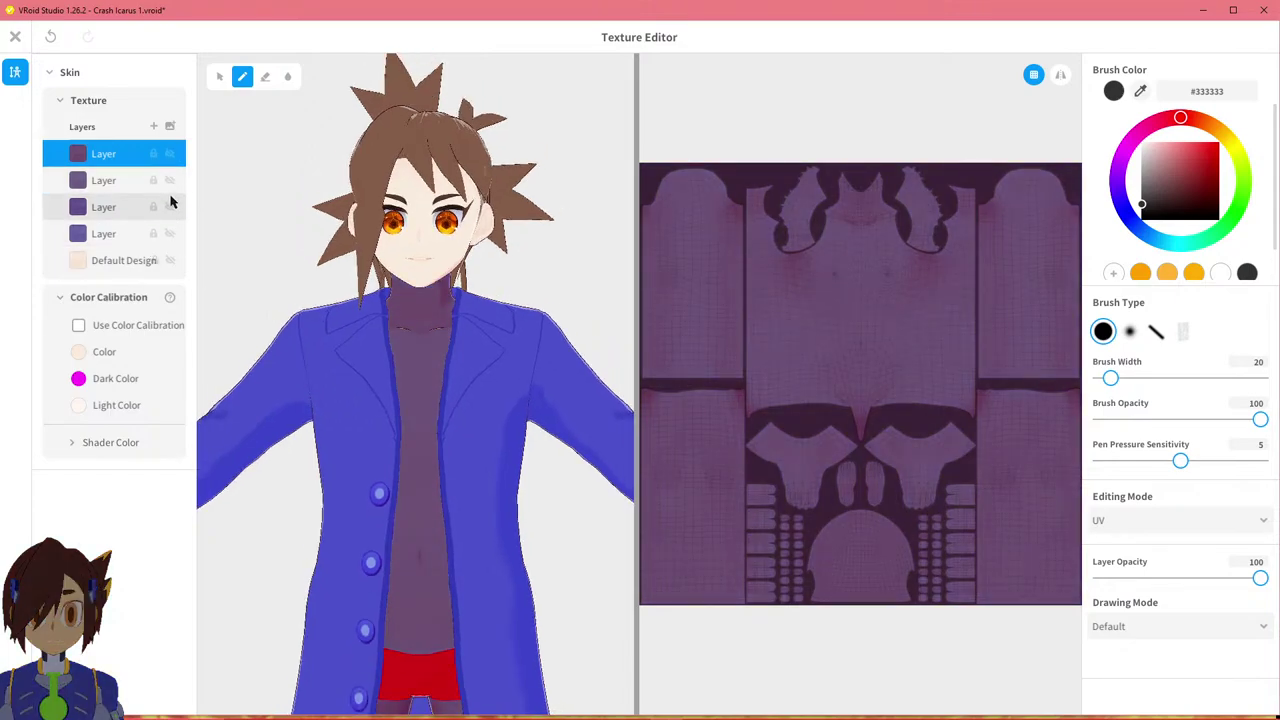
pyautogui.scroll(-4, 321, 329)
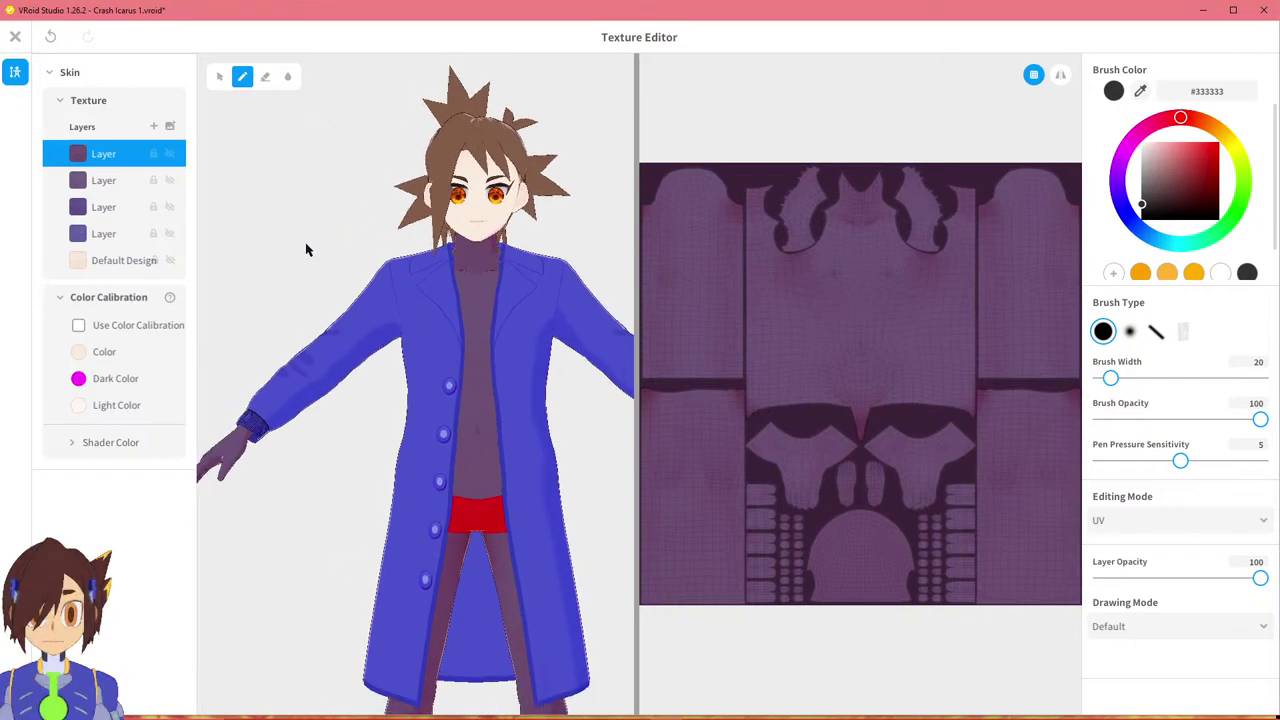
# Delete all four purple recolor layers from the skin texture, keeping only the Default Design layer.
pyautogui.rightClick(110, 162)
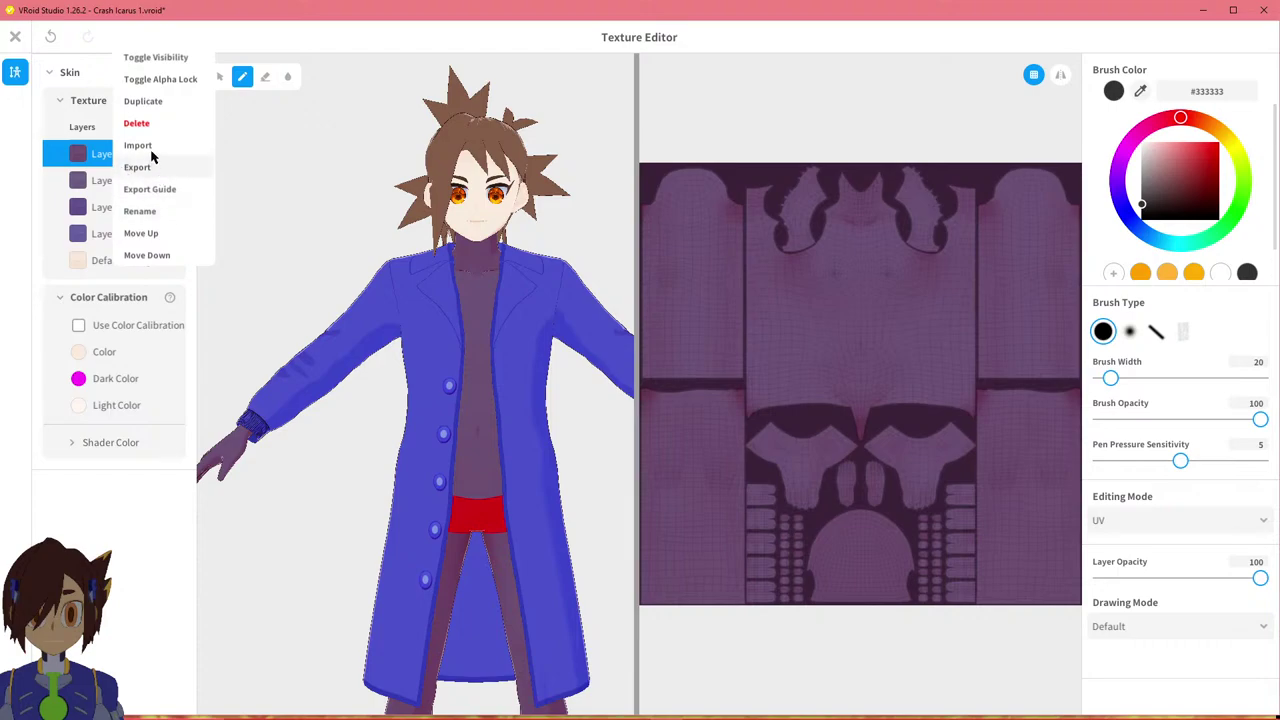
pyautogui.click(136, 123)
pyautogui.rightClick(113, 157)
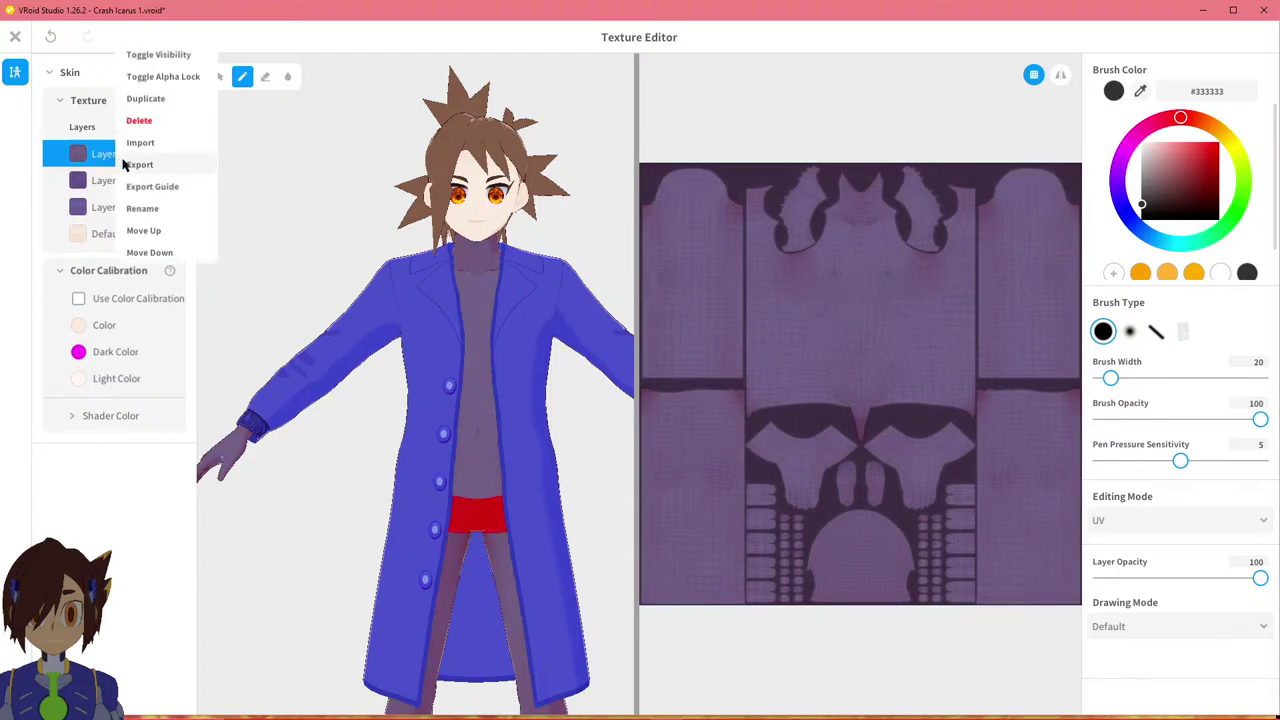
pyautogui.click(139, 120)
pyautogui.rightClick(100, 155)
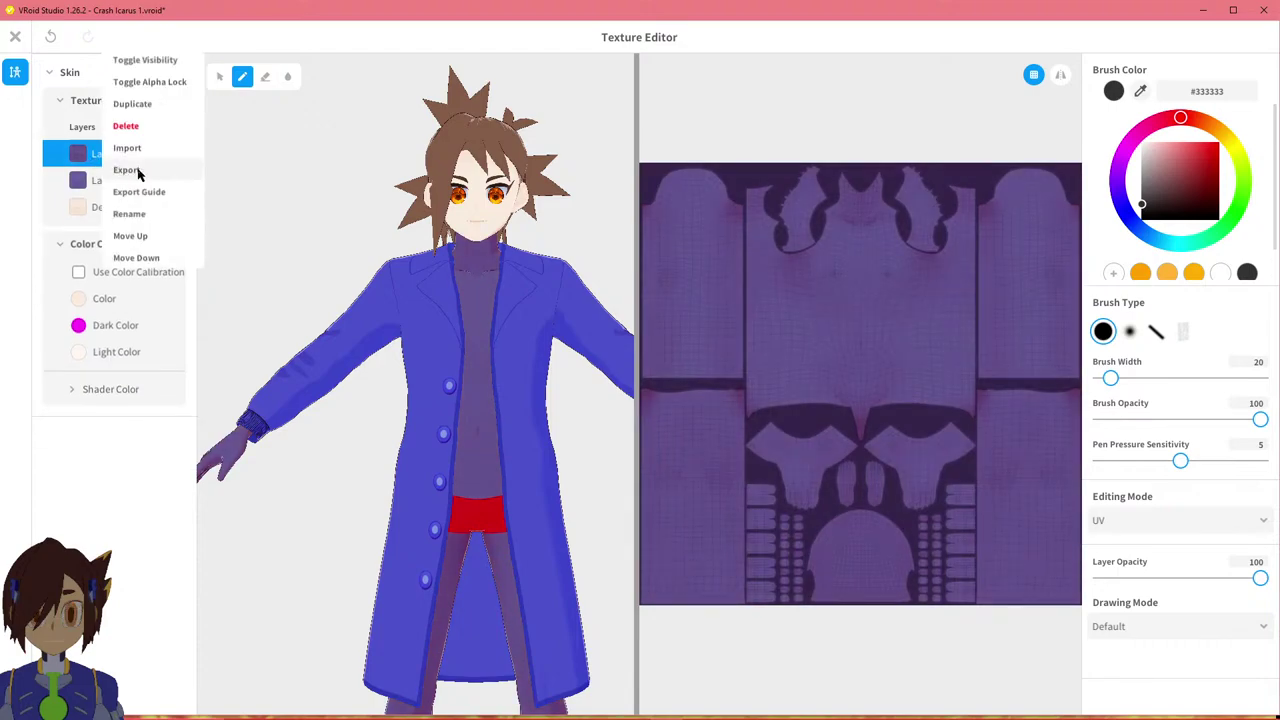
pyautogui.click(138, 130)
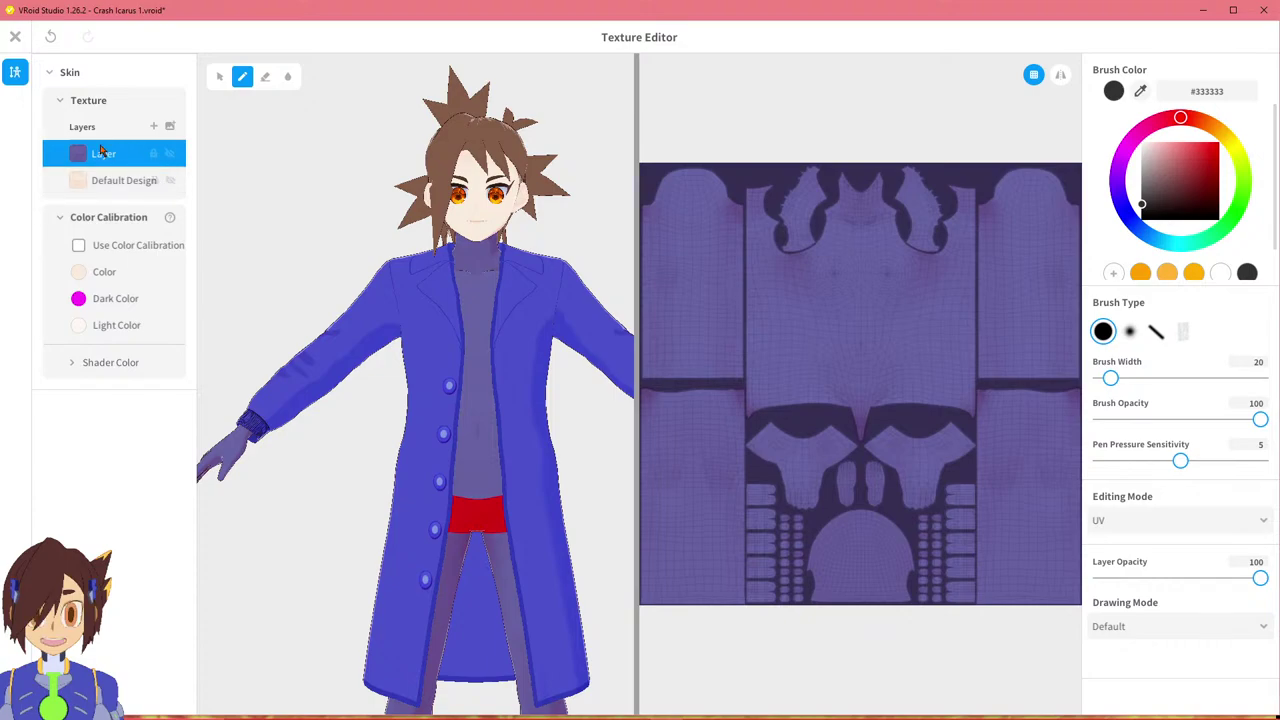
pyautogui.rightClick(104, 155)
pyautogui.click(145, 125)
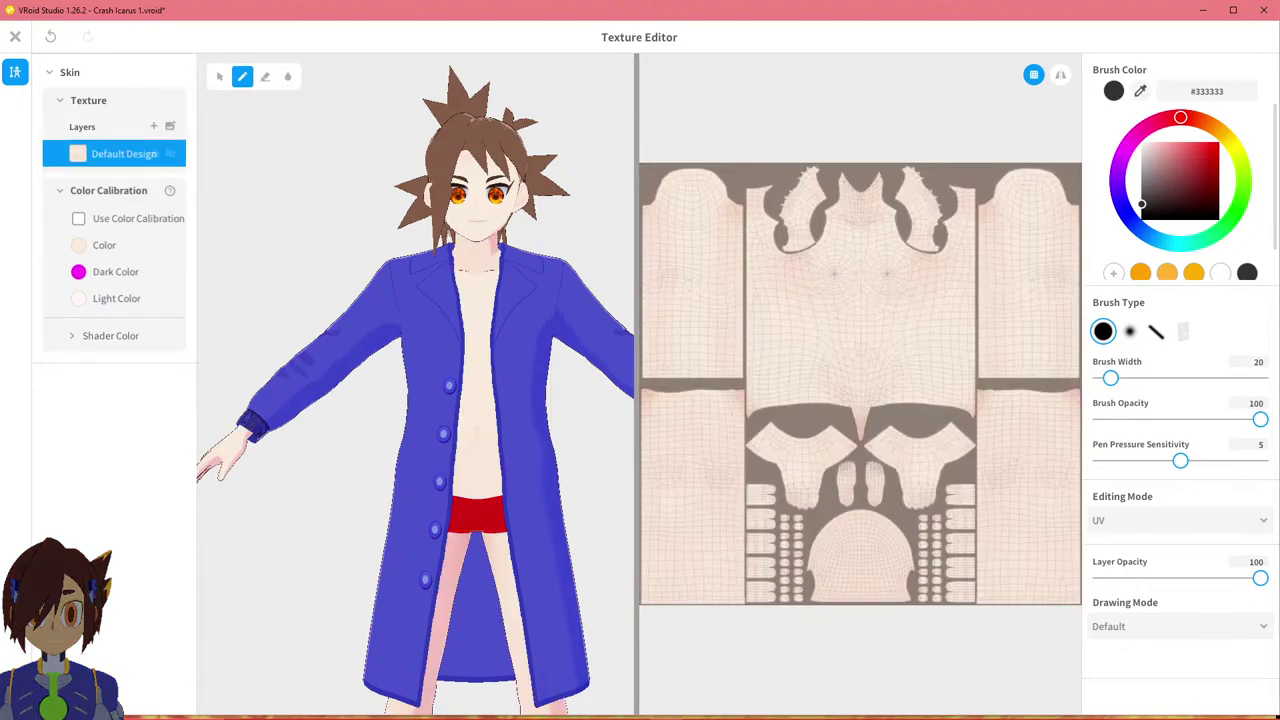
# Switch to paint.net and open the cool, HOT and cold purple navy images as separate images alongside "warm purple navy".
pyautogui.moveTo(477, 716)
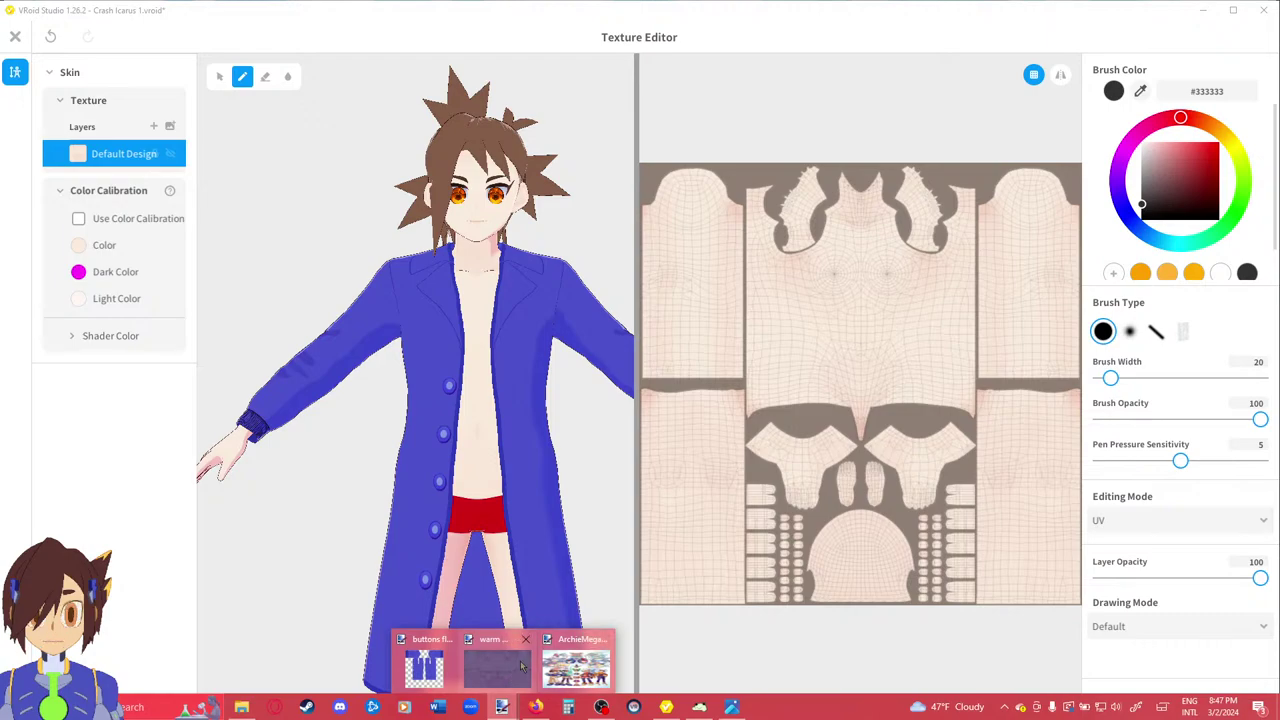
pyautogui.click(498, 660)
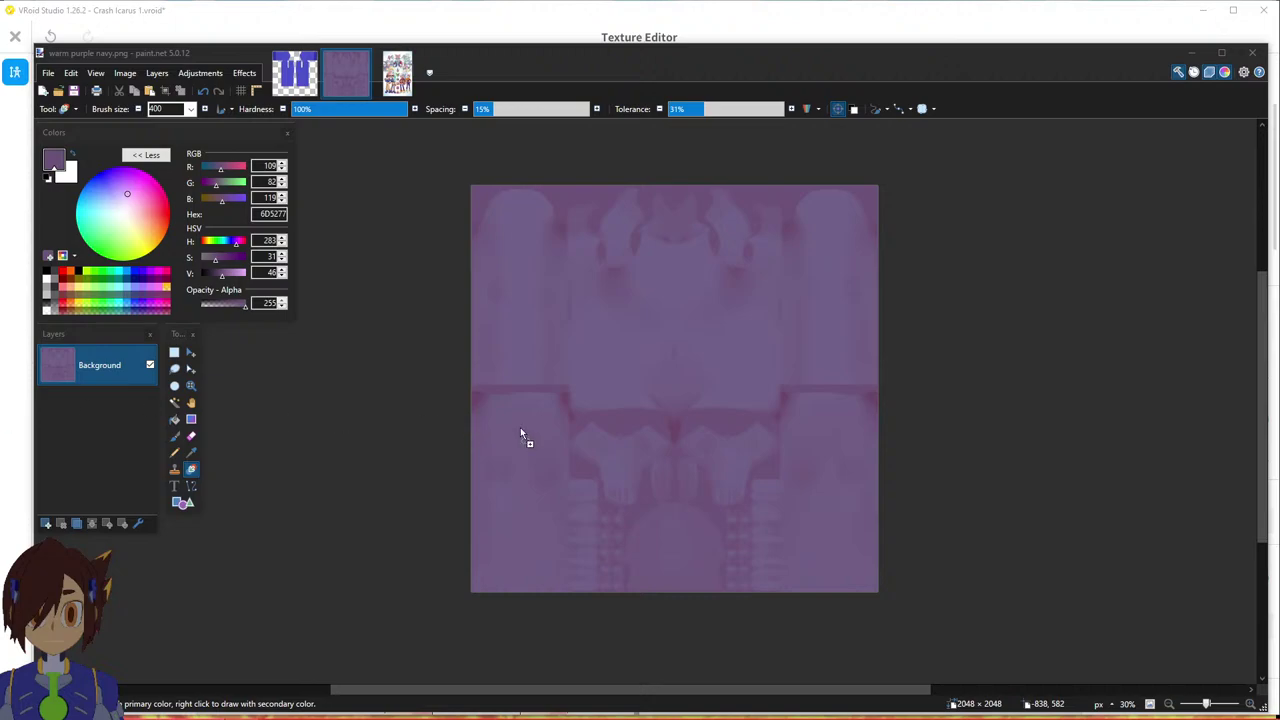
pyautogui.moveTo(970, 473); pyautogui.dragTo(996, 440)
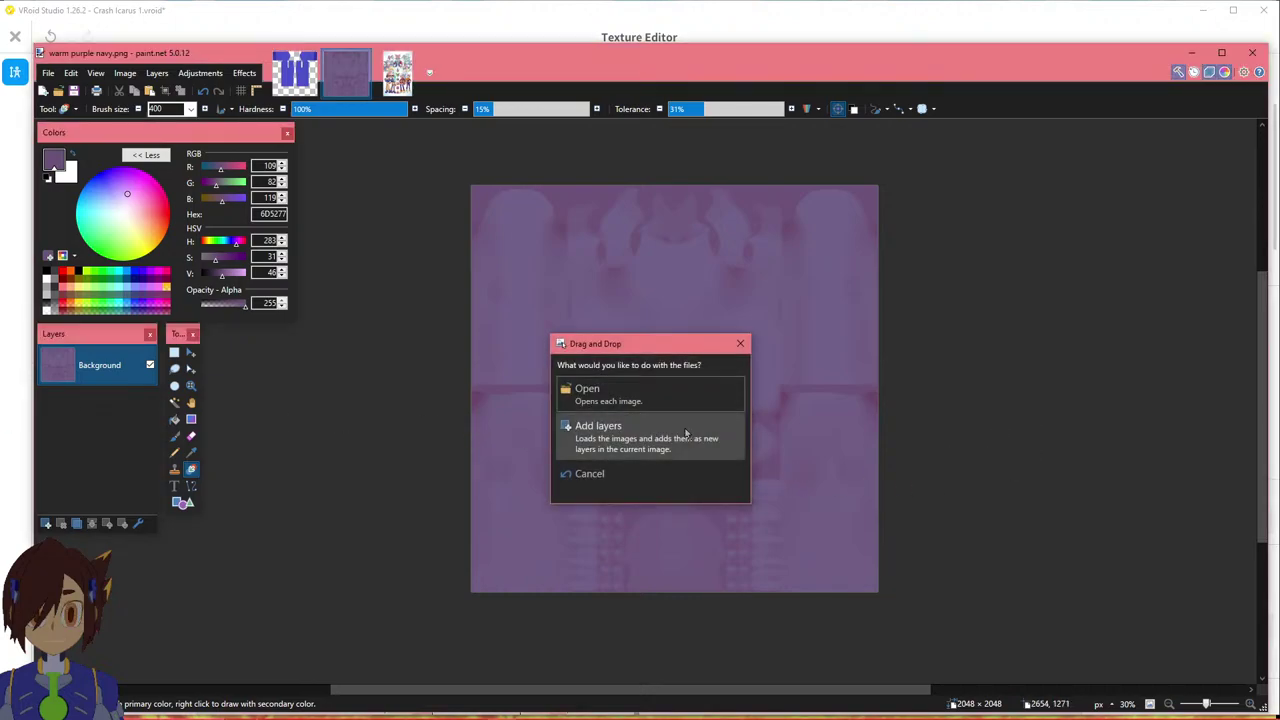
pyautogui.click(676, 398)
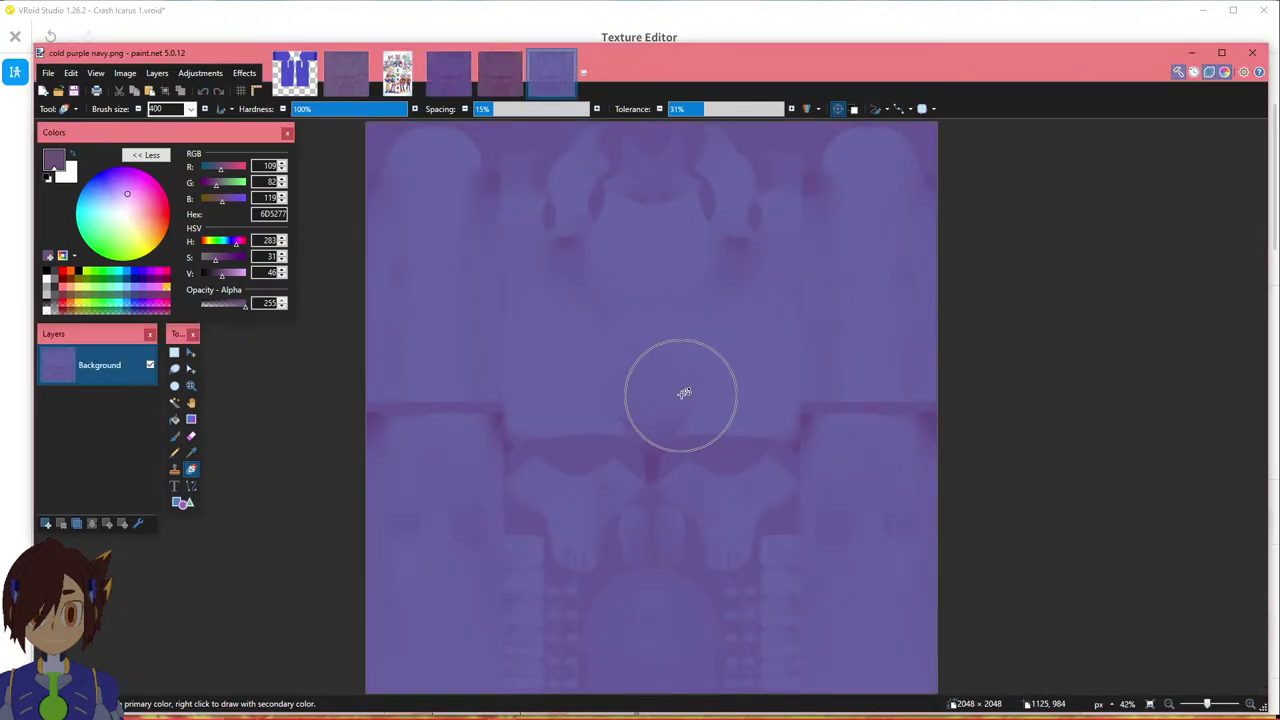
# Flip through the warm, cool, HOT and cold purple navy images to compare their tones.
pyautogui.click(500, 72)
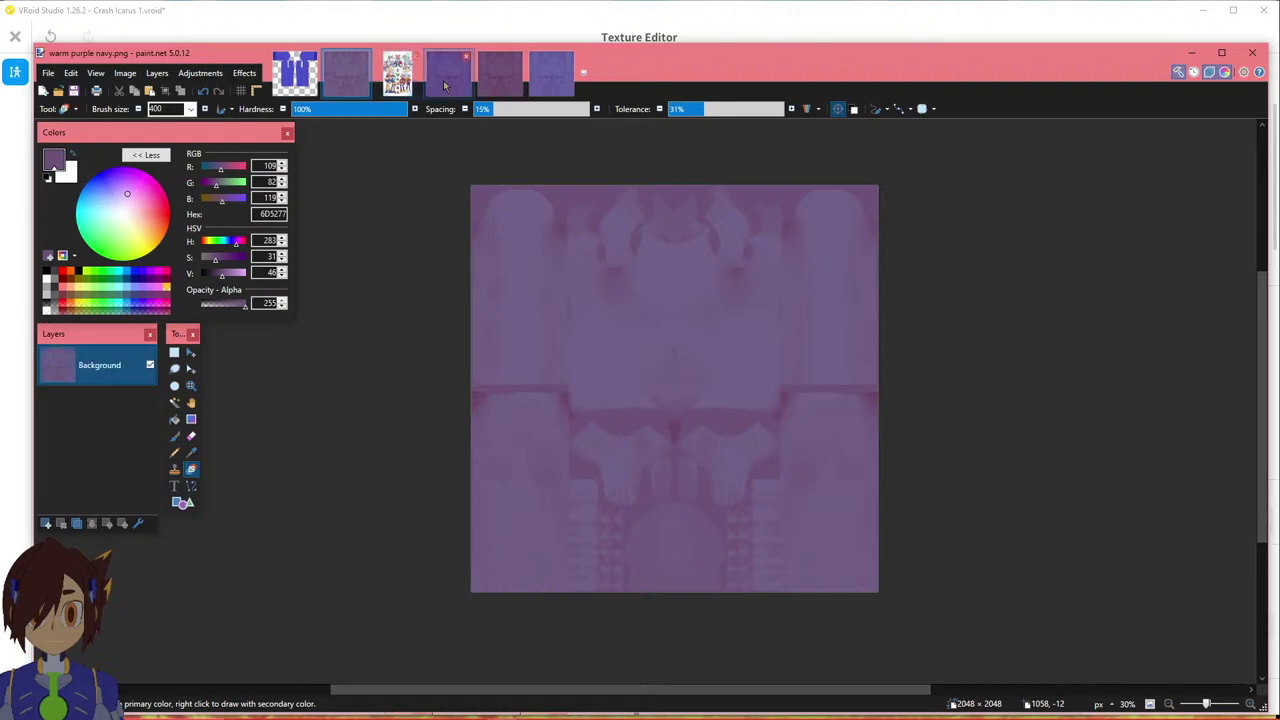
pyautogui.click(448, 72)
pyautogui.click(500, 76)
pyautogui.click(550, 76)
pyautogui.click(352, 76)
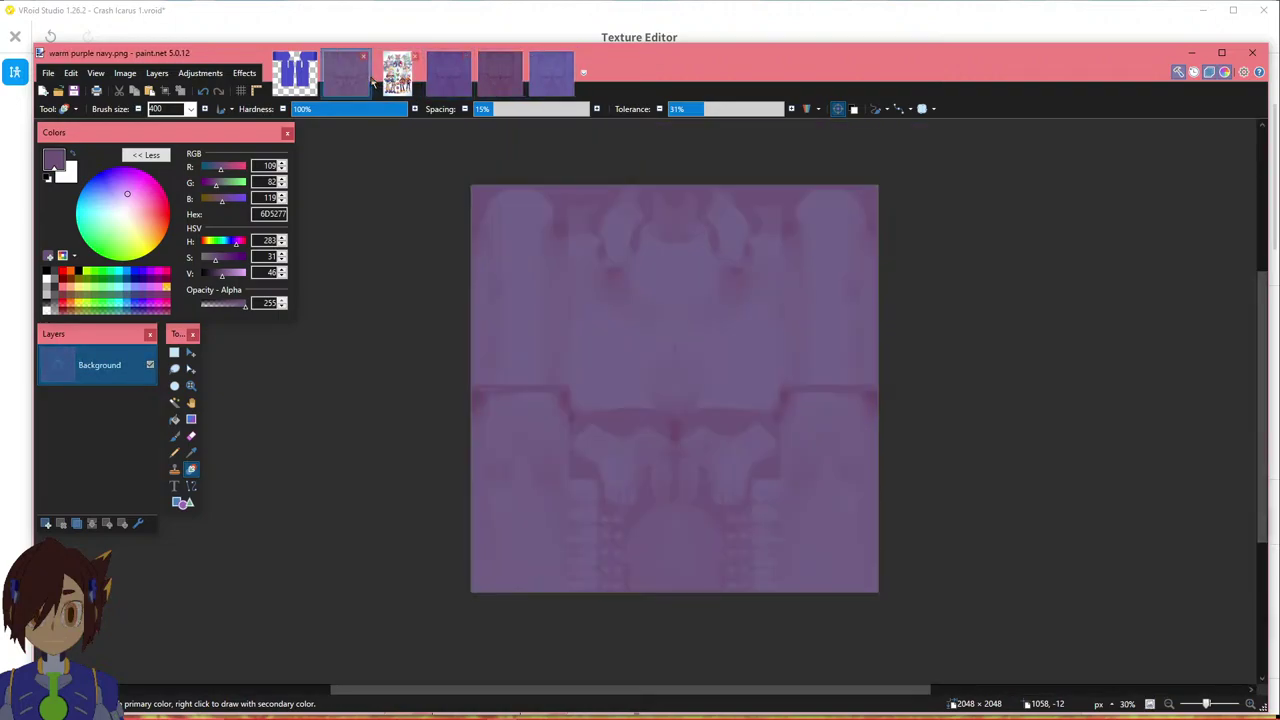
# Reposition the "warm purple navy" image in view and compare it with "cool purple navy".
pyautogui.keyDown('ctrl'); pyautogui.scroll(1, 533, 216); pyautogui.keyUp('ctrl')
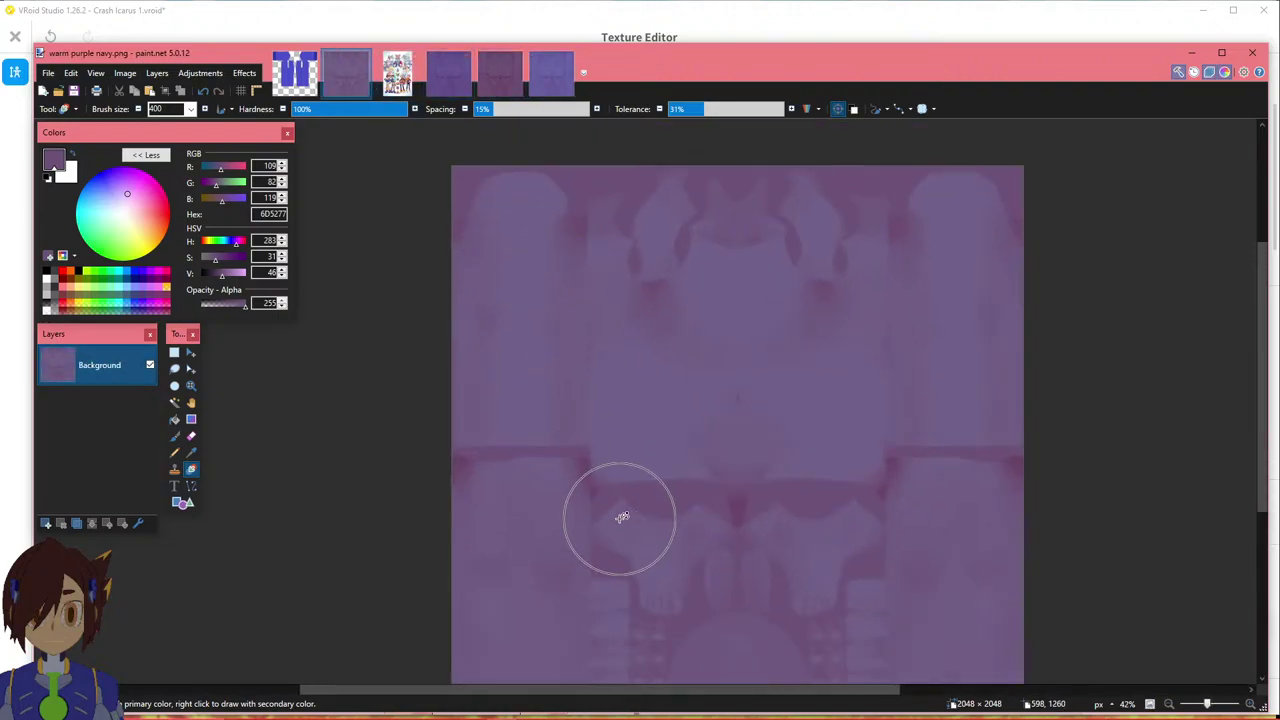
pyautogui.scroll(-1, 640, 500)
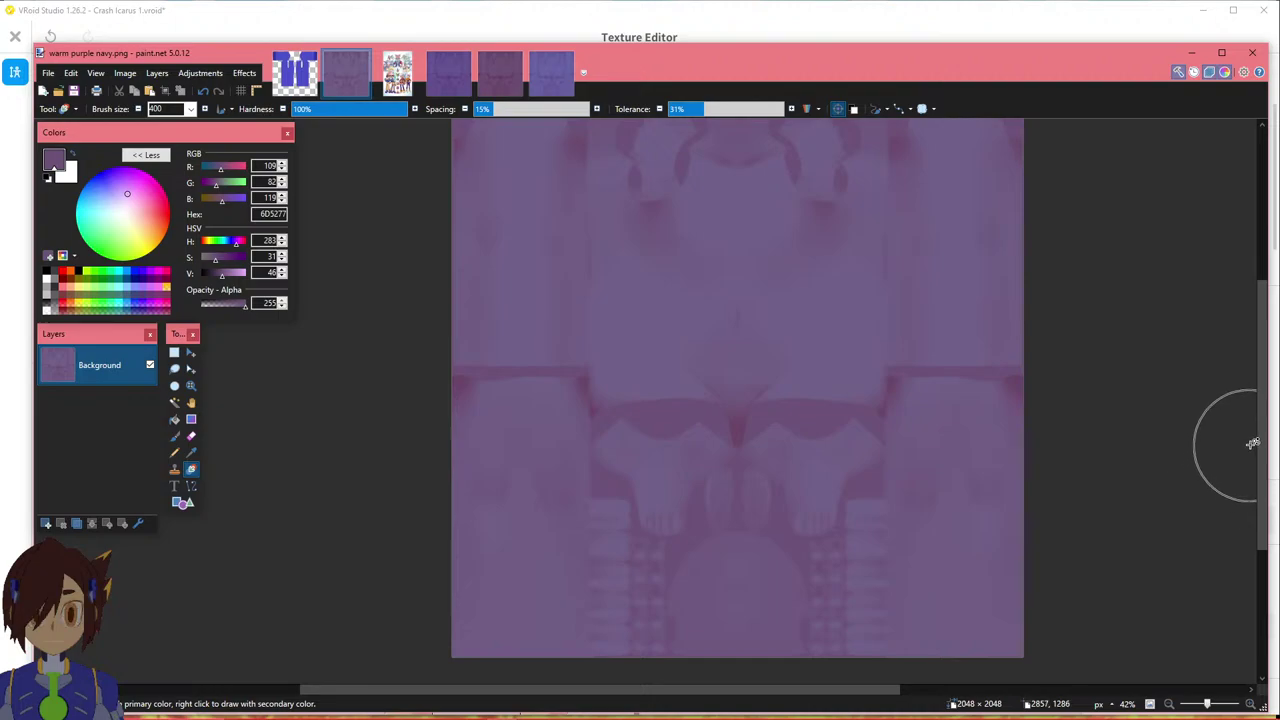
pyautogui.scroll(2, 1264, 449)
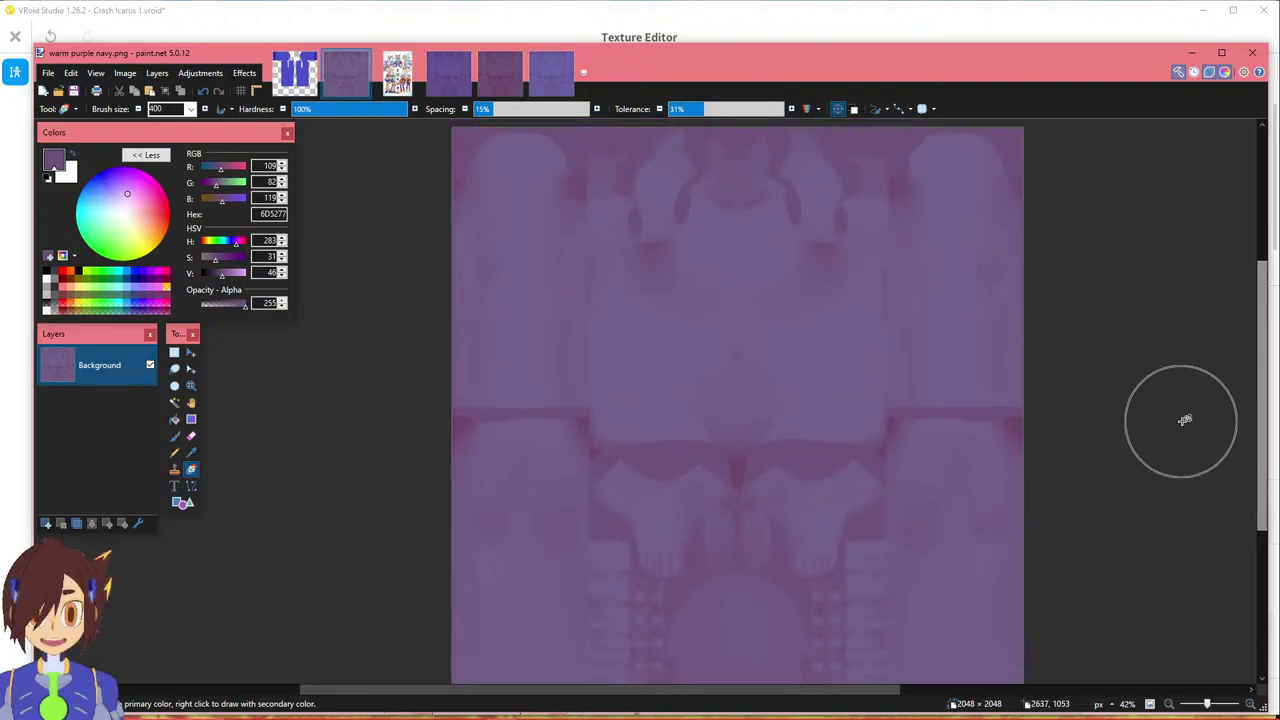
pyautogui.keyDown('ctrl'); pyautogui.scroll(-1, 1141, 427); pyautogui.keyUp('ctrl')
pyautogui.hscroll(2, 794, 690)
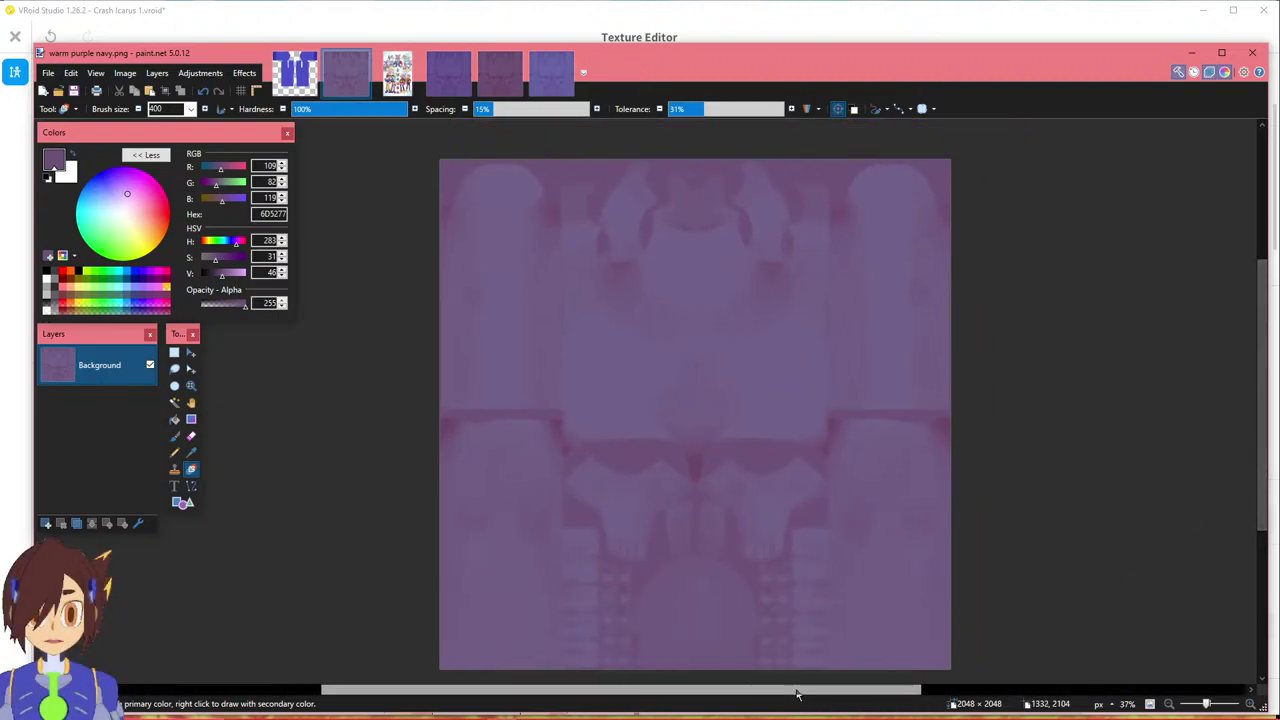
pyautogui.click(460, 76)
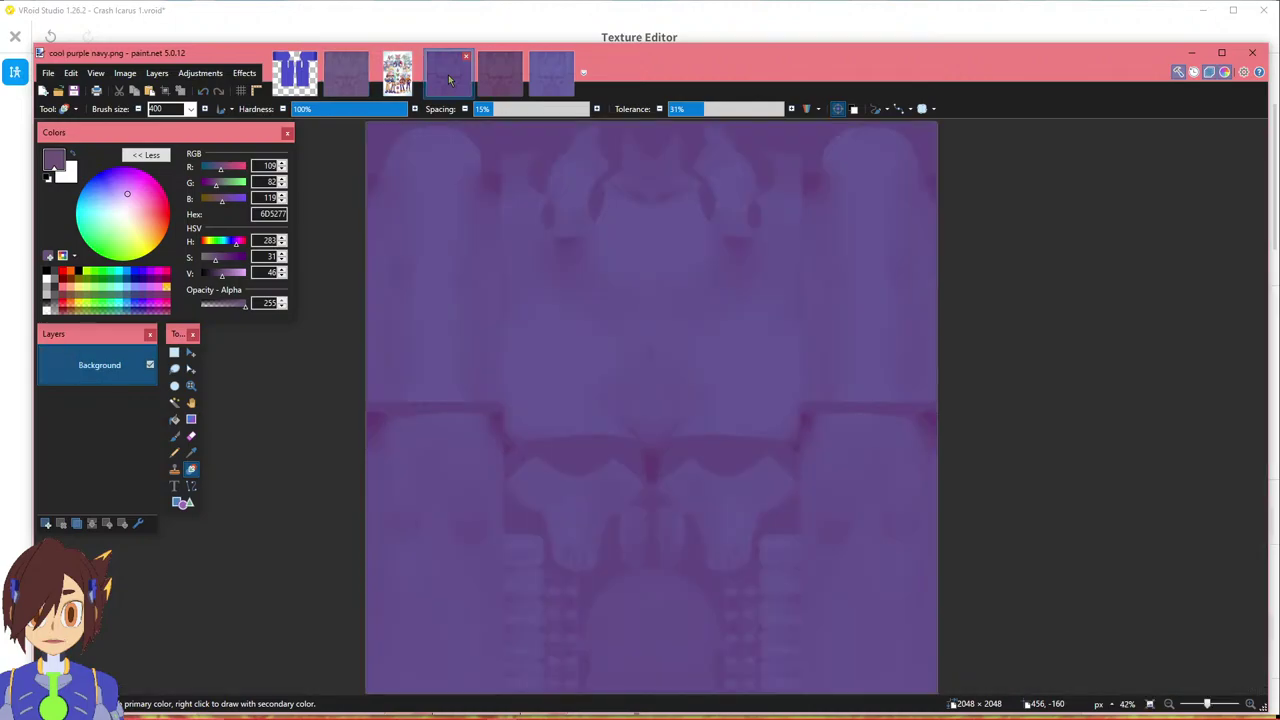
pyautogui.click(346, 76)
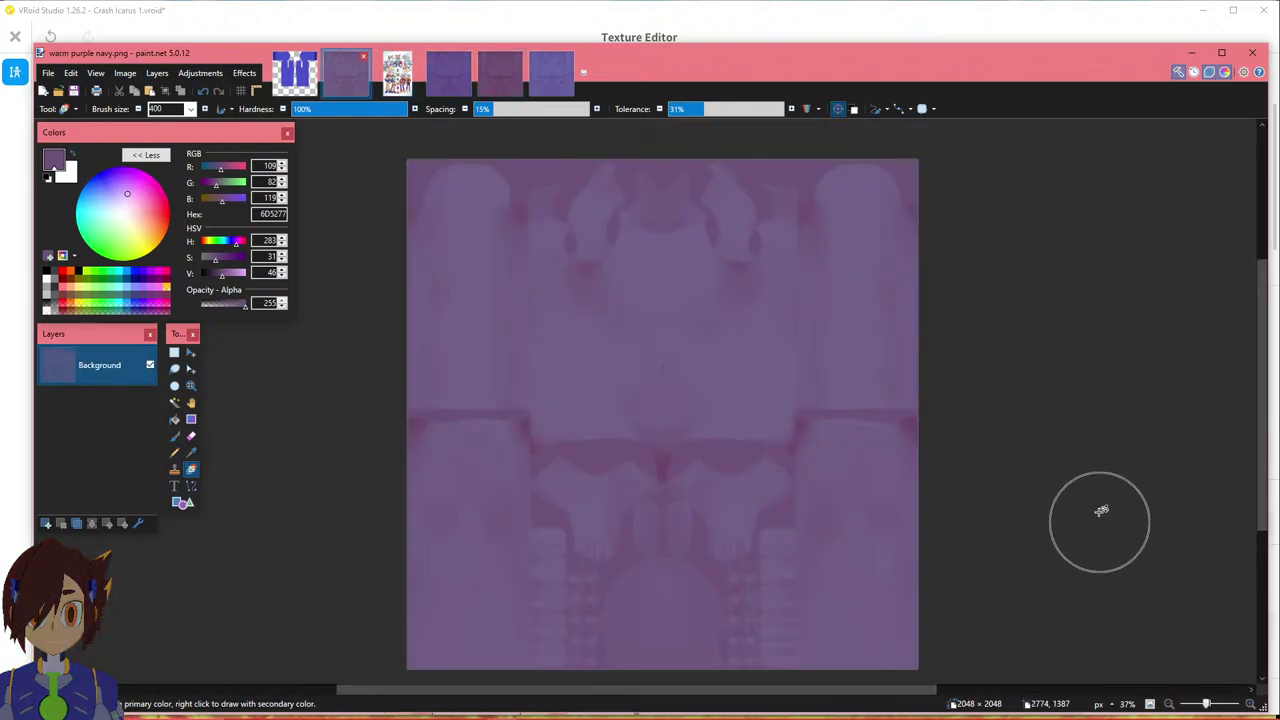
# Set the "warm purple navy" view to 42% zoom and line it up with the "cool purple navy" image for comparison.
pyautogui.click(1127, 704)
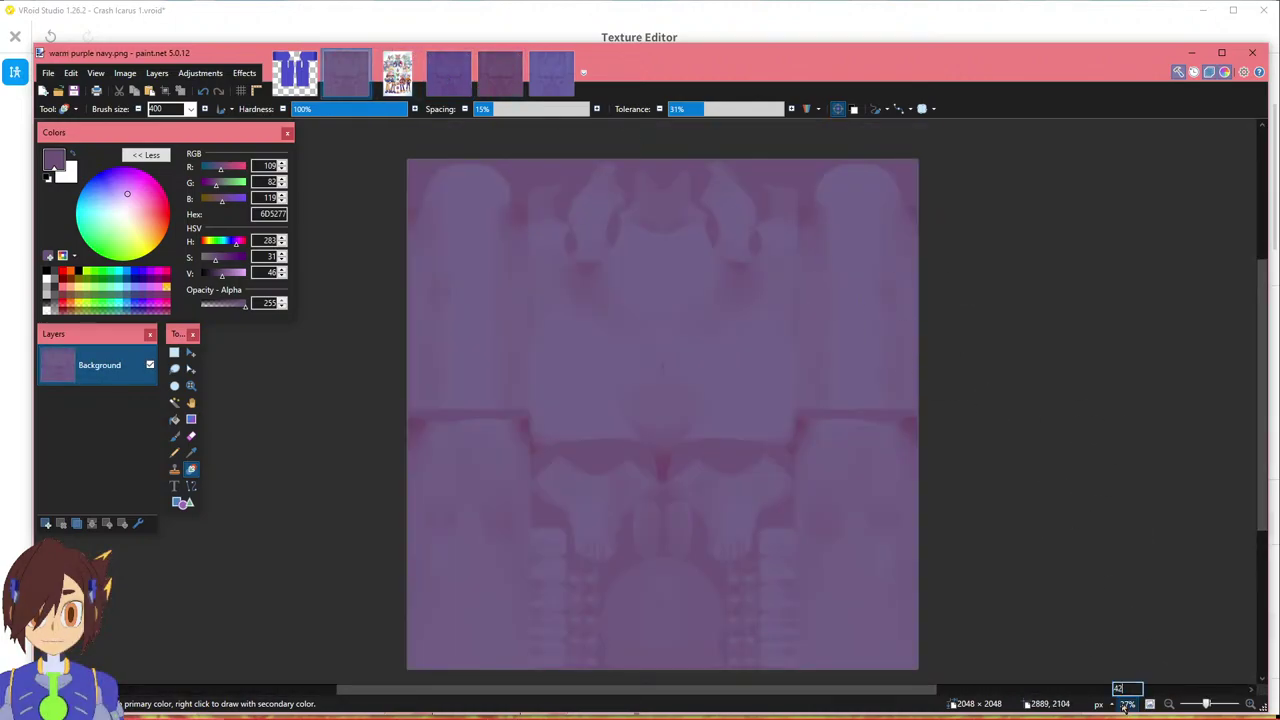
pyautogui.write('42')
pyautogui.press('Return')
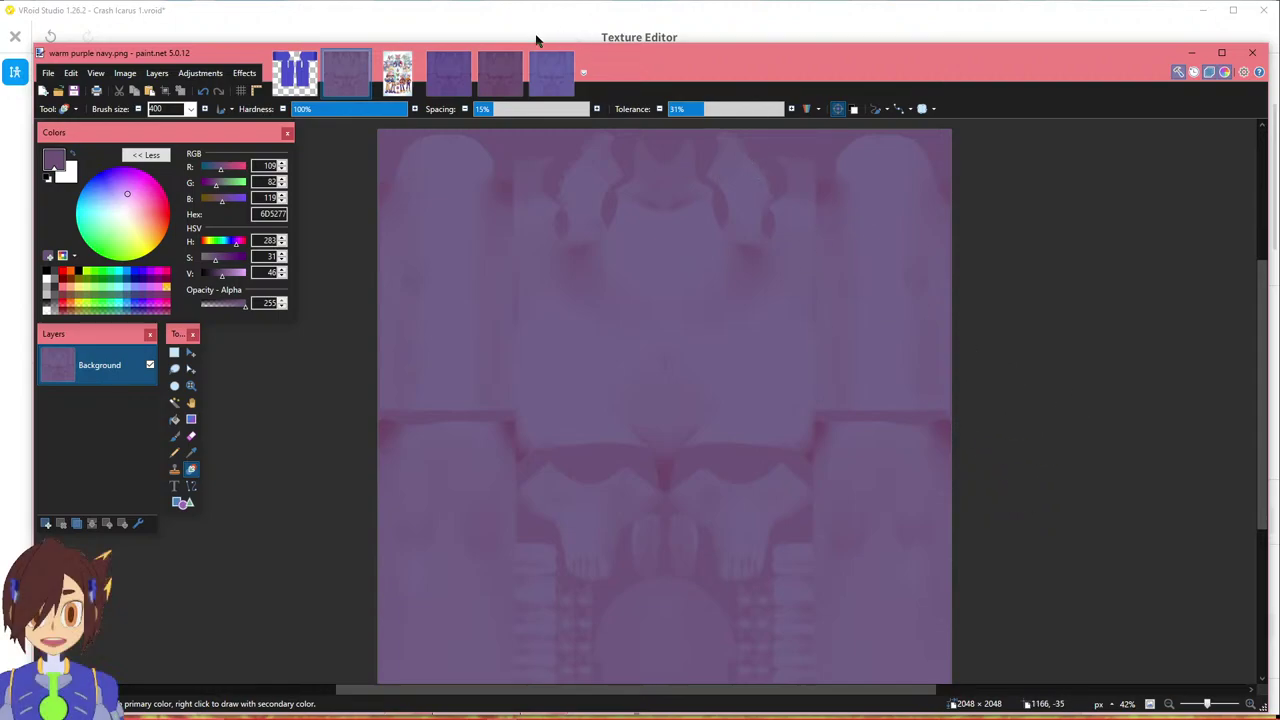
pyautogui.moveTo(1260, 279); pyautogui.dragTo(1260, 284)
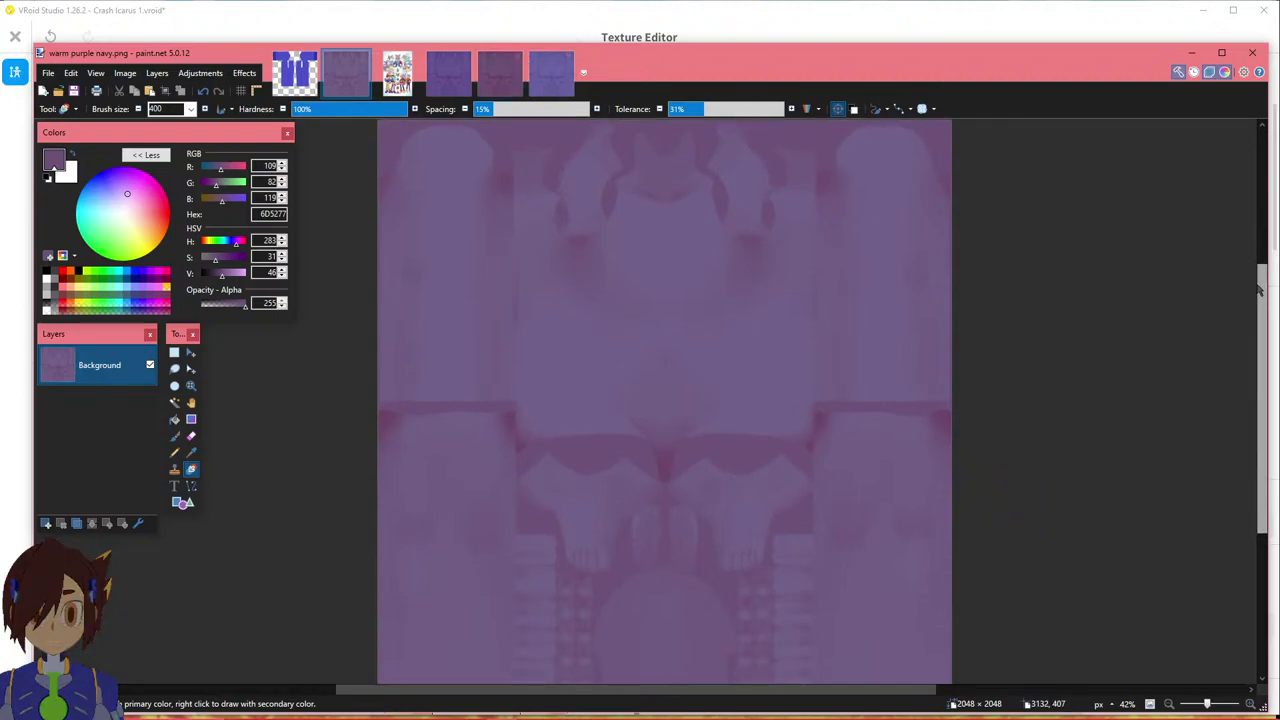
pyautogui.click(450, 70)
pyautogui.click(346, 70)
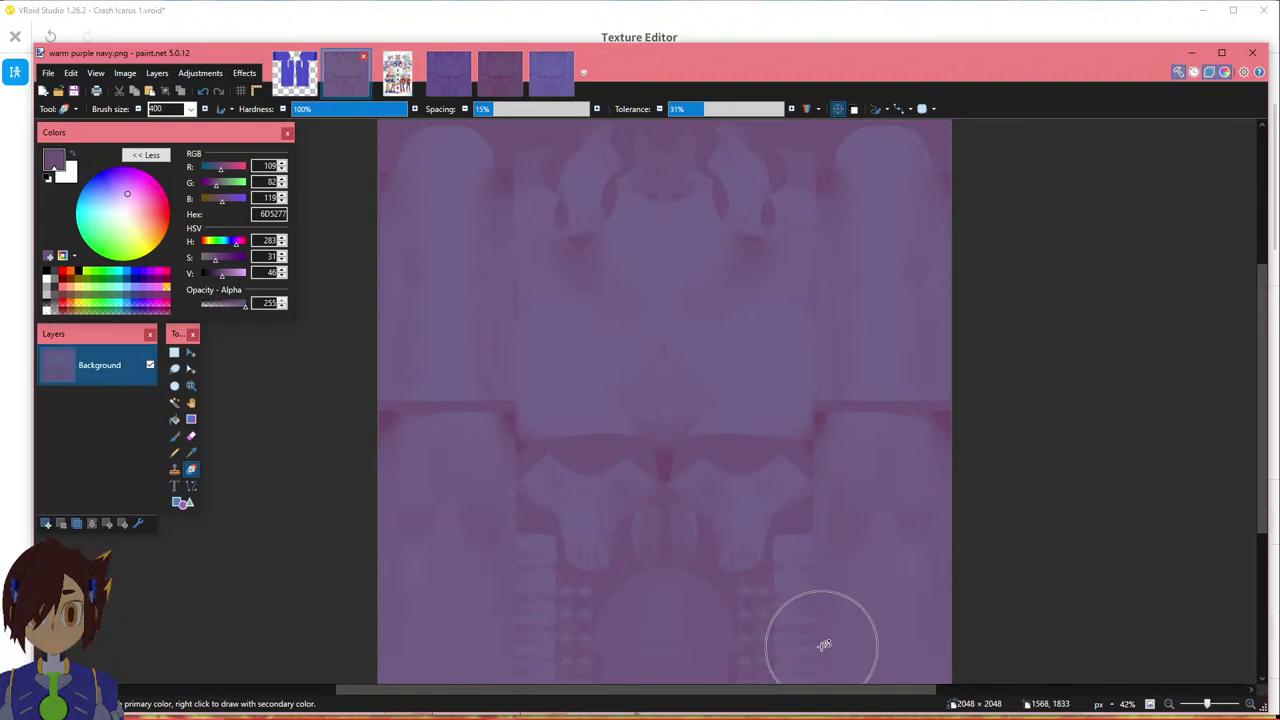
pyautogui.moveTo(808, 689); pyautogui.dragTo(811, 689)
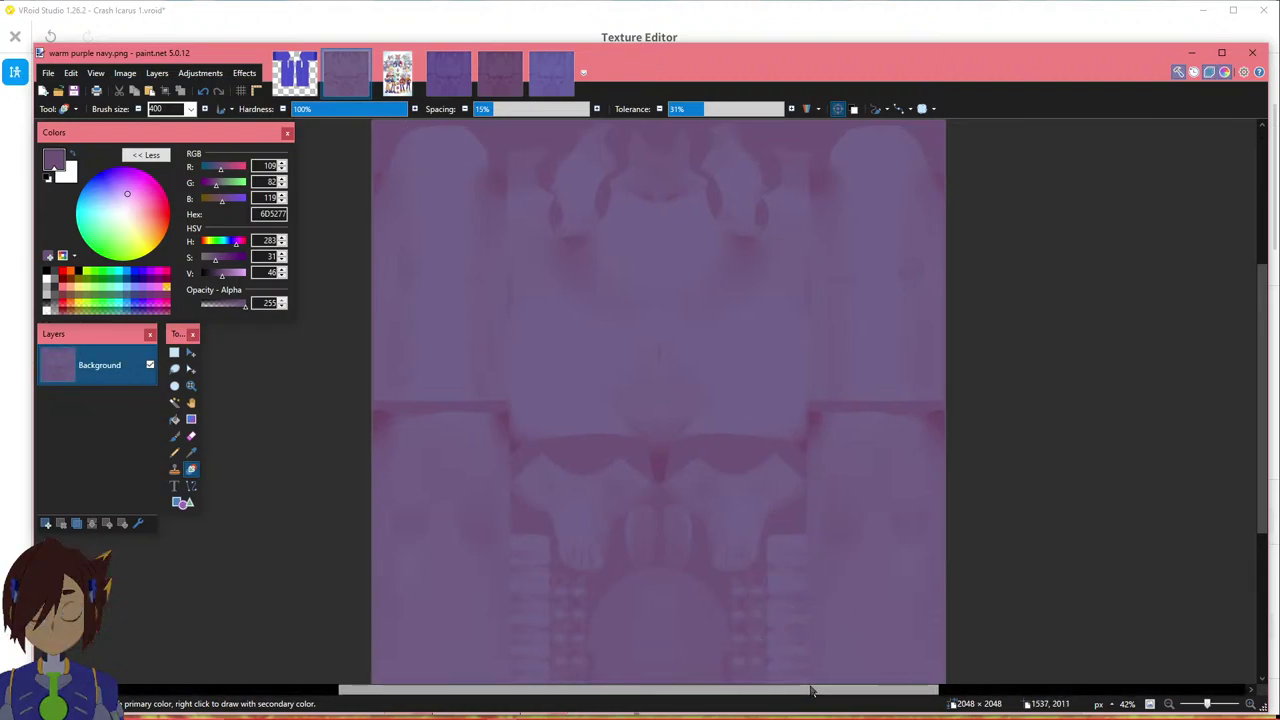
# Compare the four purple navy images again, zooming them out to 37%, and end on "cold purple navy".
pyautogui.click(540, 78)
pyautogui.click(500, 75)
pyautogui.click(348, 78)
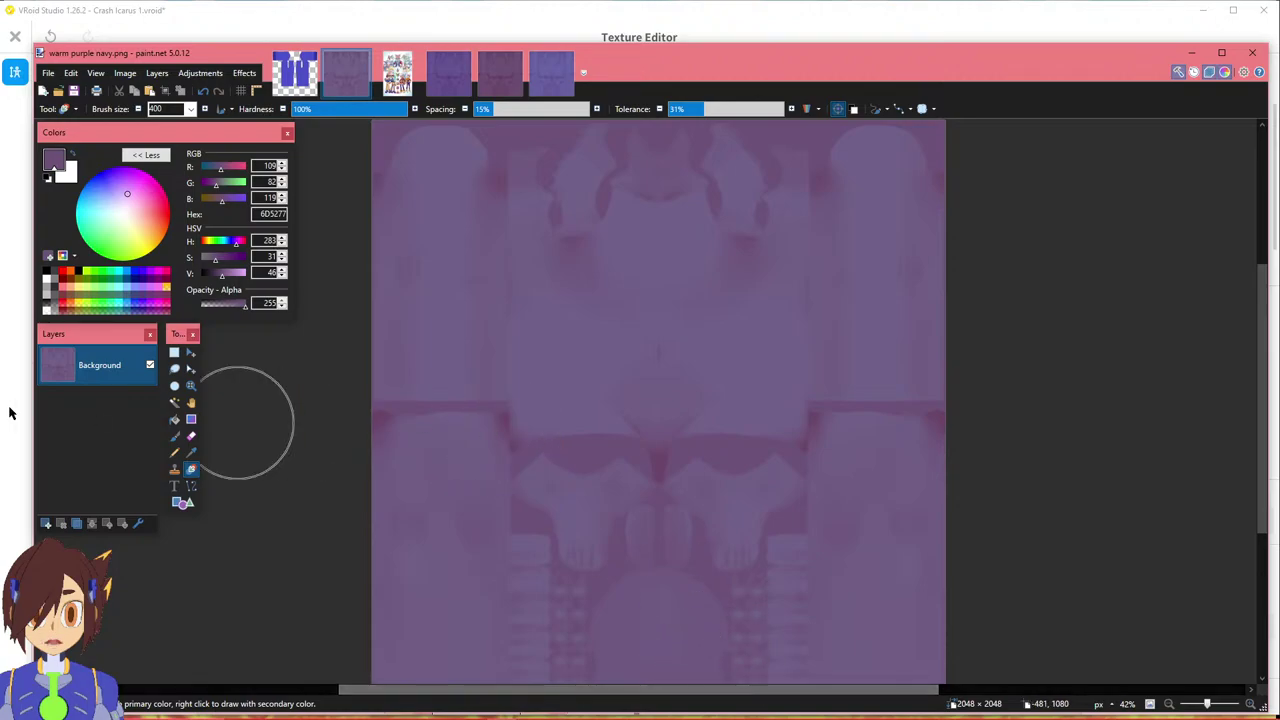
pyautogui.keyDown('ctrl'); pyautogui.scroll(-1, 790, 440); pyautogui.keyUp('ctrl')
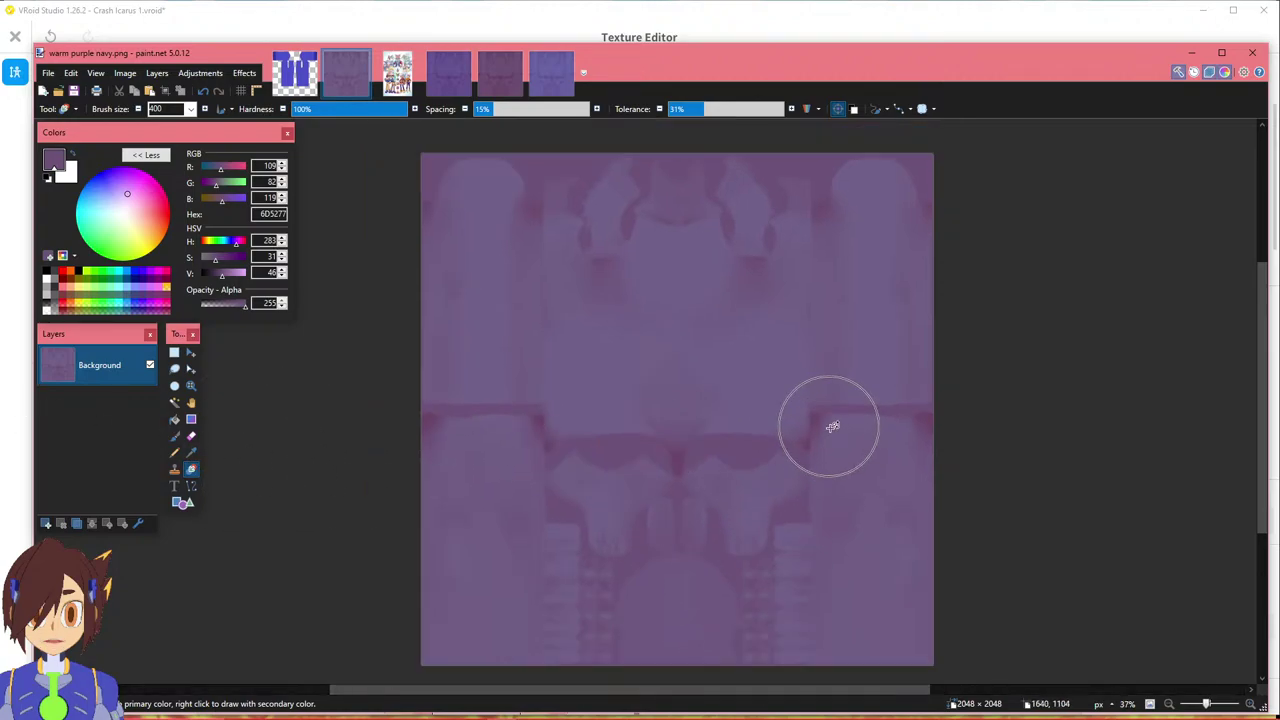
pyautogui.click(455, 82)
pyautogui.keyDown('ctrl'); pyautogui.scroll(-1, 743, 367); pyautogui.keyUp('ctrl')
pyautogui.click(498, 86)
pyautogui.keyDown('ctrl'); pyautogui.scroll(-1, 681, 365); pyautogui.keyUp('ctrl')
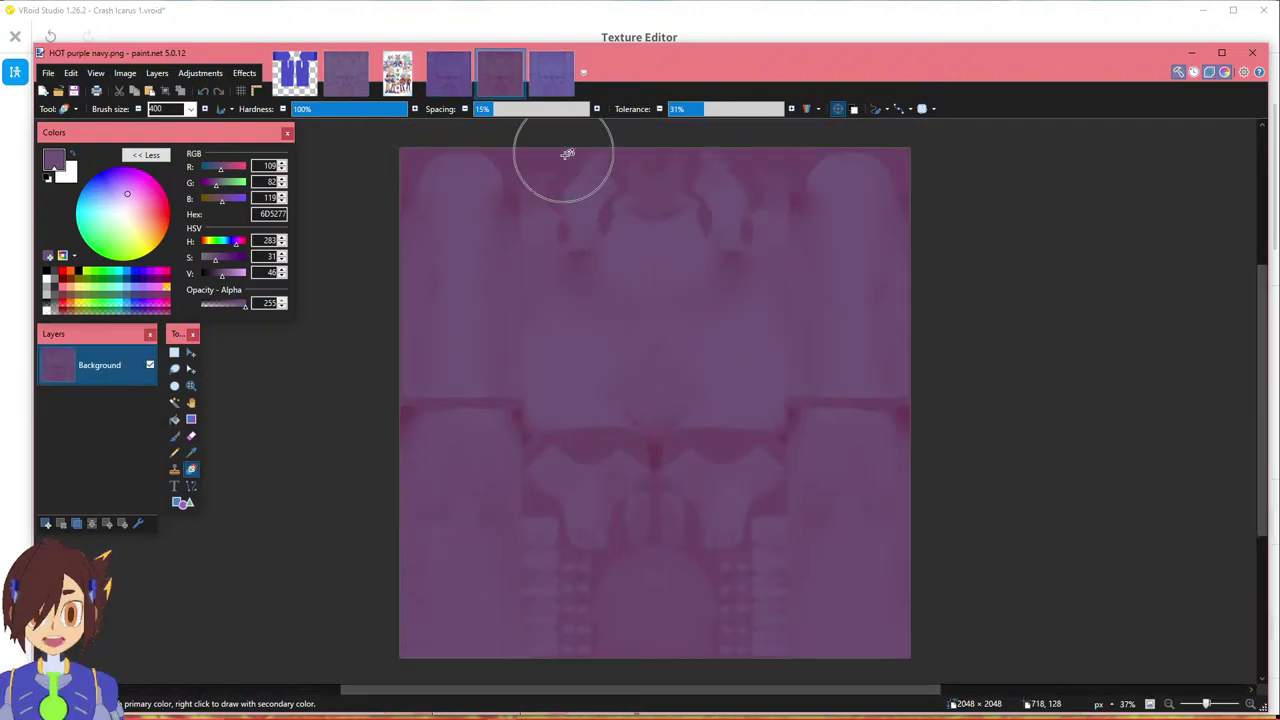
pyautogui.click(551, 73)
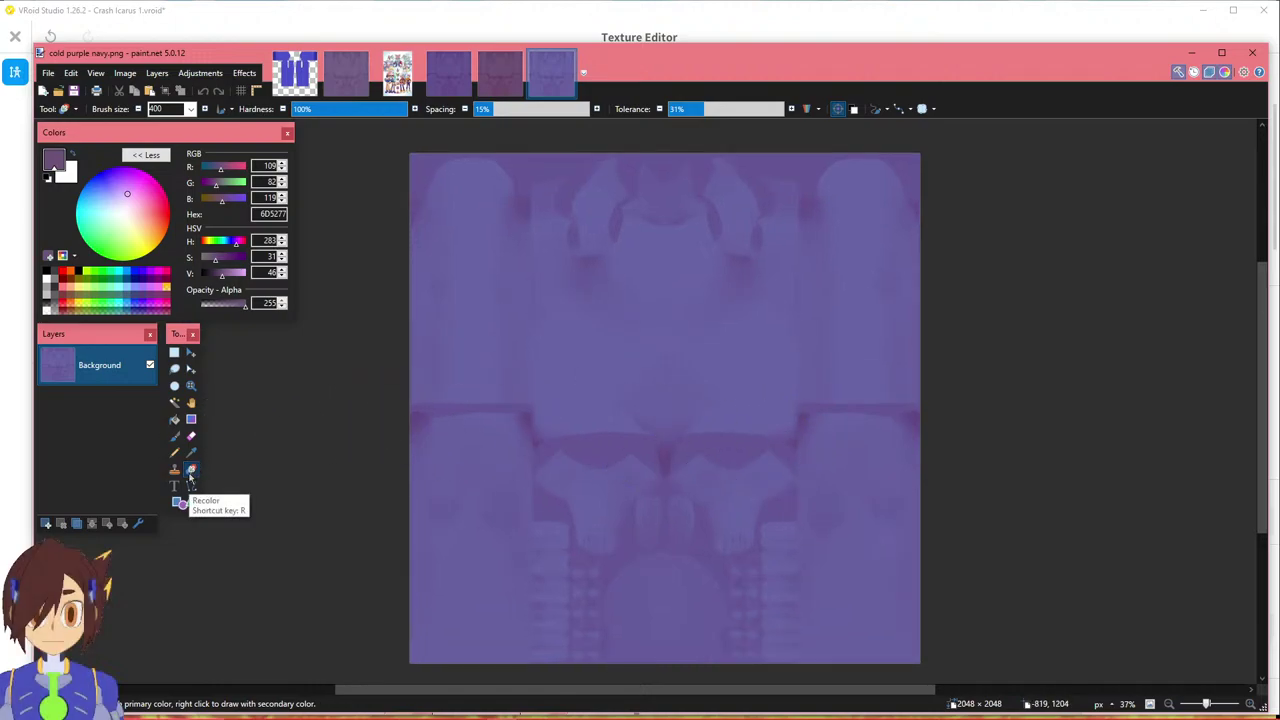
# Set the secondary color to dark gray 2D2D2D.
pyautogui.click(67, 174)
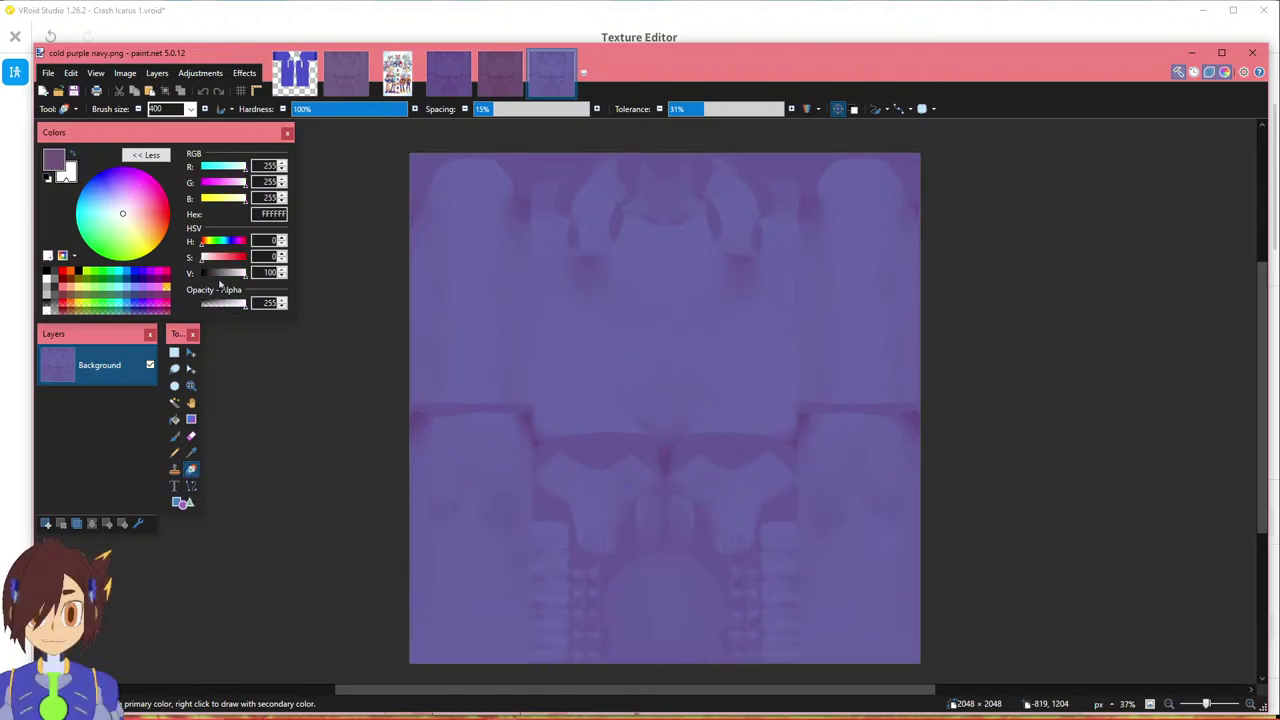
pyautogui.click(213, 274)
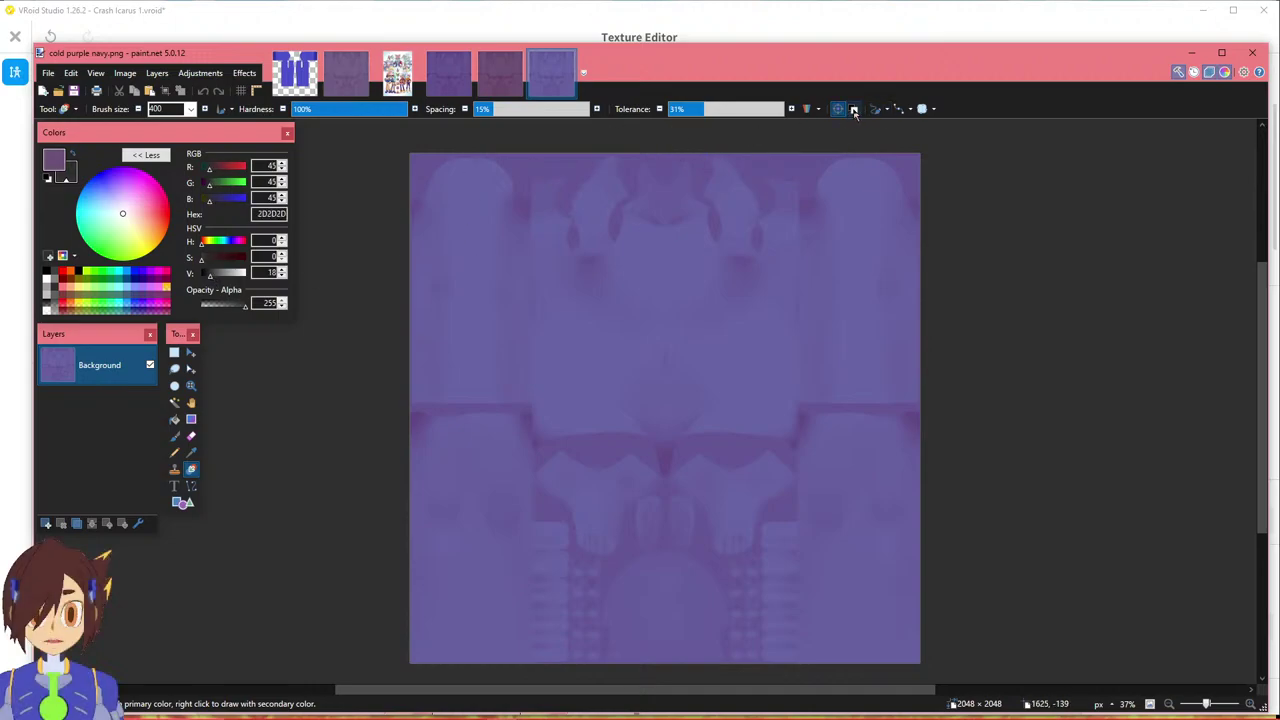
# Try a Recolor stroke across the "cold purple navy" texture and undo it.
pyautogui.moveTo(694, 691); pyautogui.dragTo(707, 692)
pyautogui.moveTo(781, 333)
pyautogui.mouseDown()
pyautogui.moveTo(791, 329)
pyautogui.moveTo(515, 337)
pyautogui.moveTo(880, 343)
pyautogui.mouseUp()
pyautogui.hotkey('ctrl', 'z')
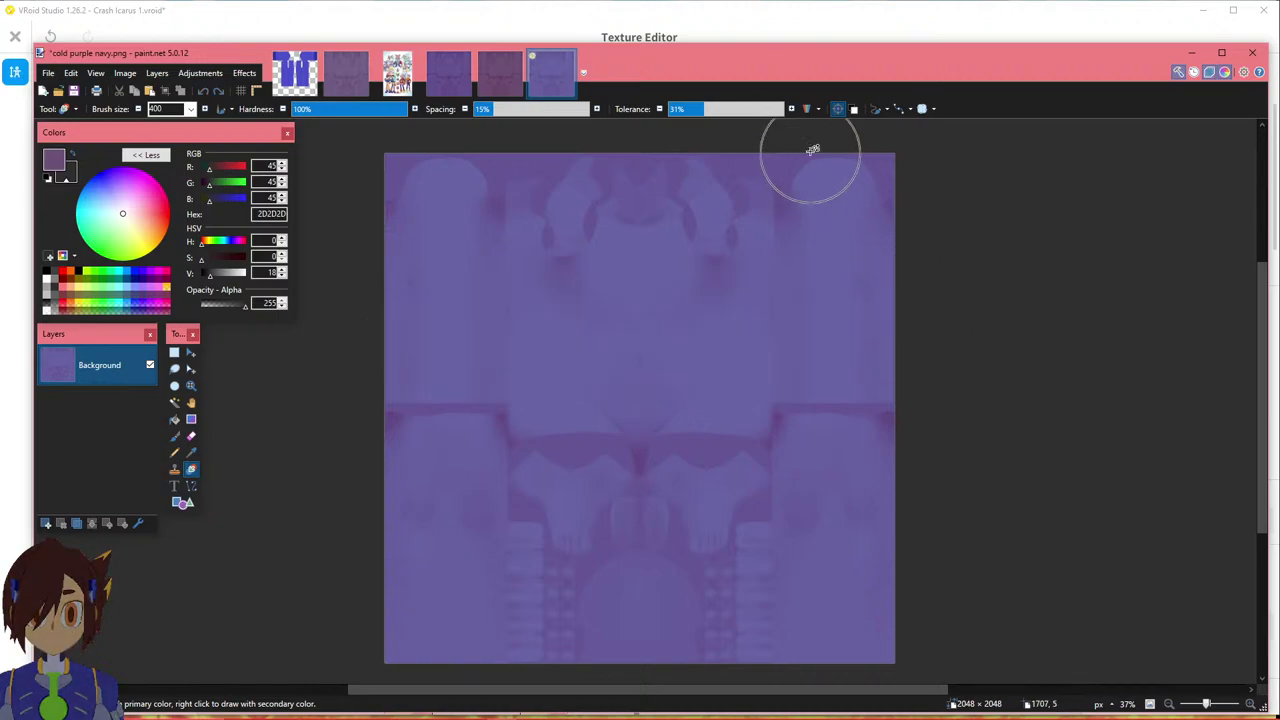
# Set the secondary color's opacity to 113 and recolor the whole "cold purple navy" texture with it.
pyautogui.click(839, 109)
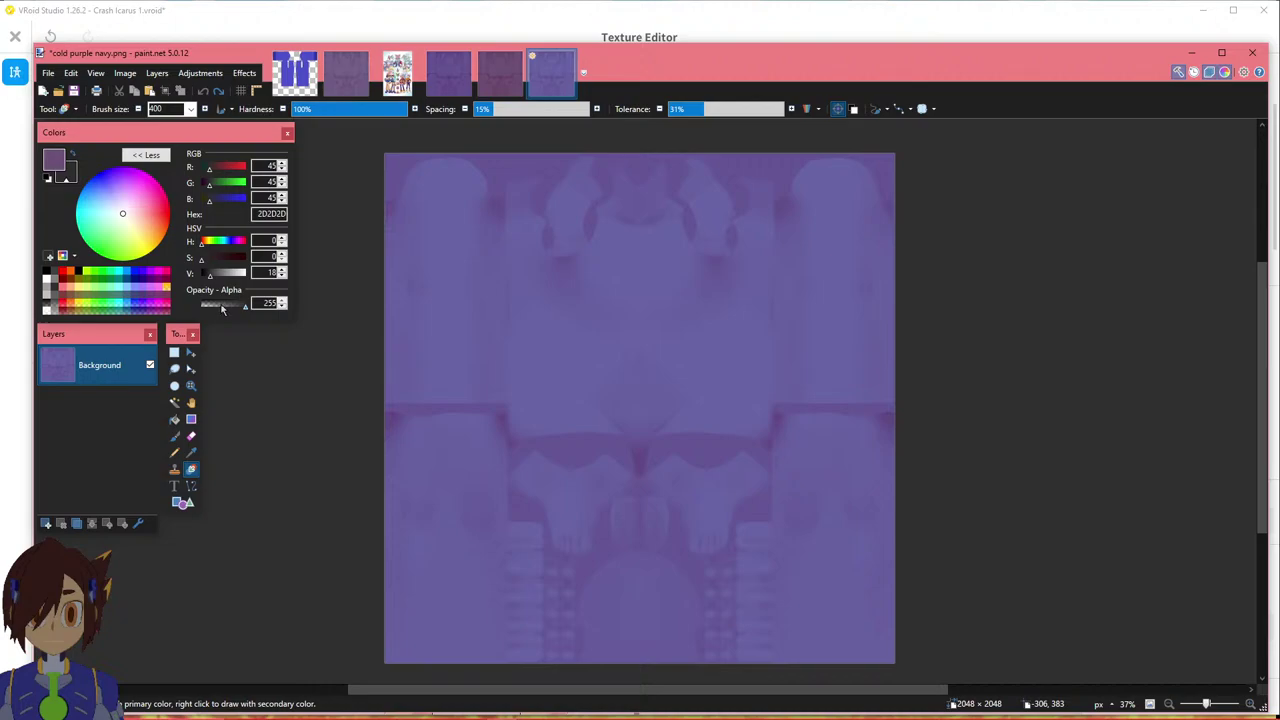
pyautogui.moveTo(838, 208); pyautogui.dragTo(435, 214)
pyautogui.moveTo(425, 260)
pyautogui.mouseDown()
pyautogui.moveTo(777, 286)
pyautogui.moveTo(874, 274)
pyautogui.mouseUp()
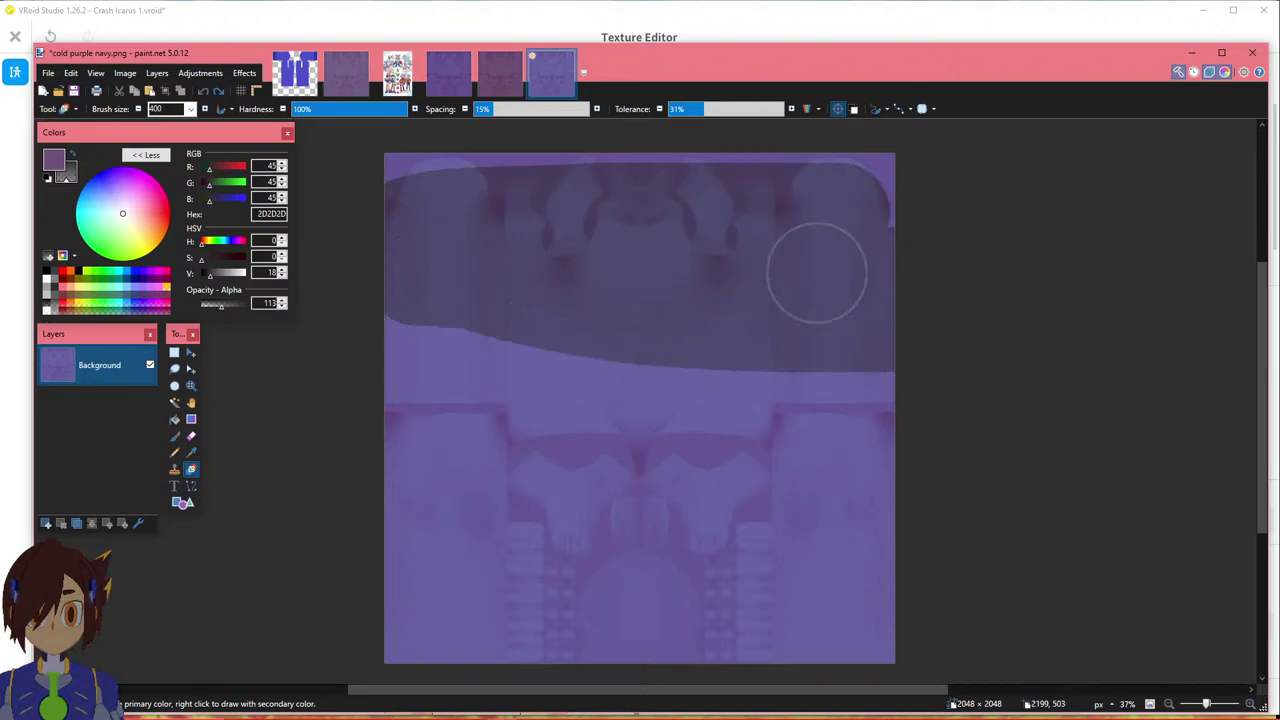
pyautogui.hotkey('ctrl', 'z')
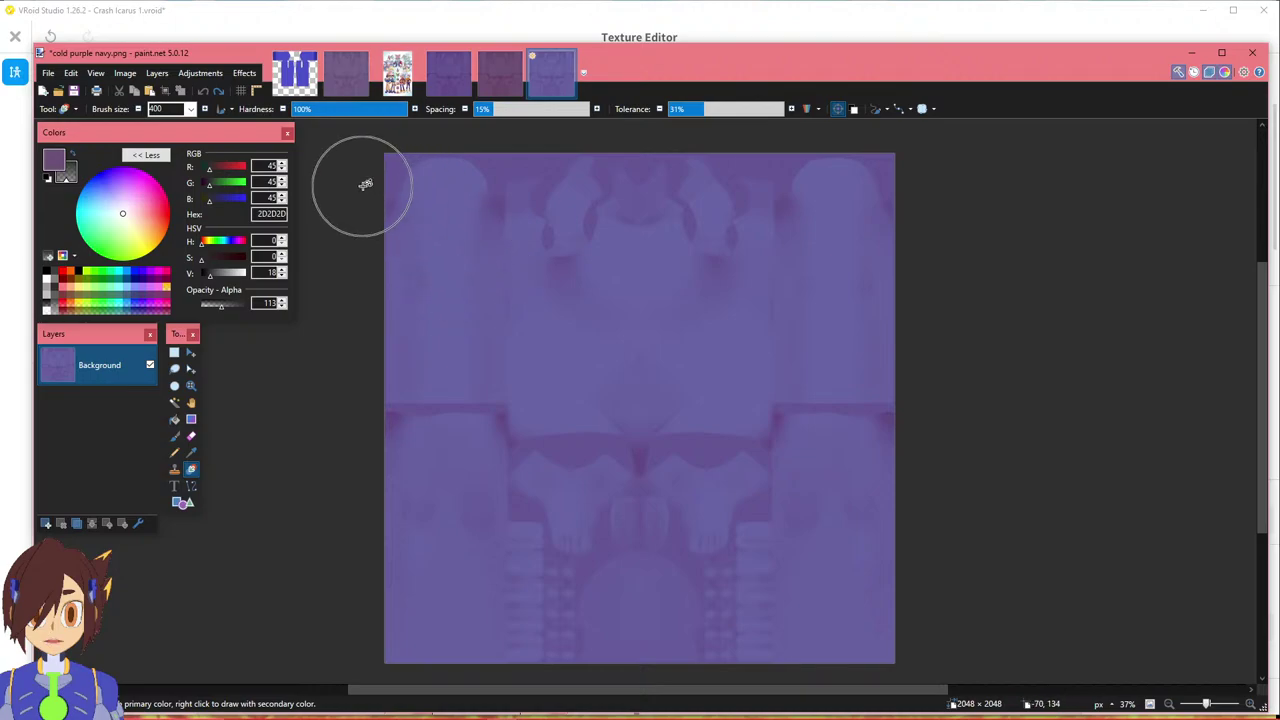
pyautogui.moveTo(813, 190)
pyautogui.mouseDown()
pyautogui.moveTo(869, 191)
pyautogui.moveTo(409, 177)
pyautogui.moveTo(553, 258)
pyautogui.moveTo(894, 286)
pyautogui.moveTo(543, 286)
pyautogui.moveTo(1071, 457)
pyautogui.moveTo(1023, 392)
pyautogui.moveTo(614, 449)
pyautogui.moveTo(900, 506)
pyautogui.moveTo(474, 586)
pyautogui.moveTo(419, 615)
pyautogui.mouseUp()
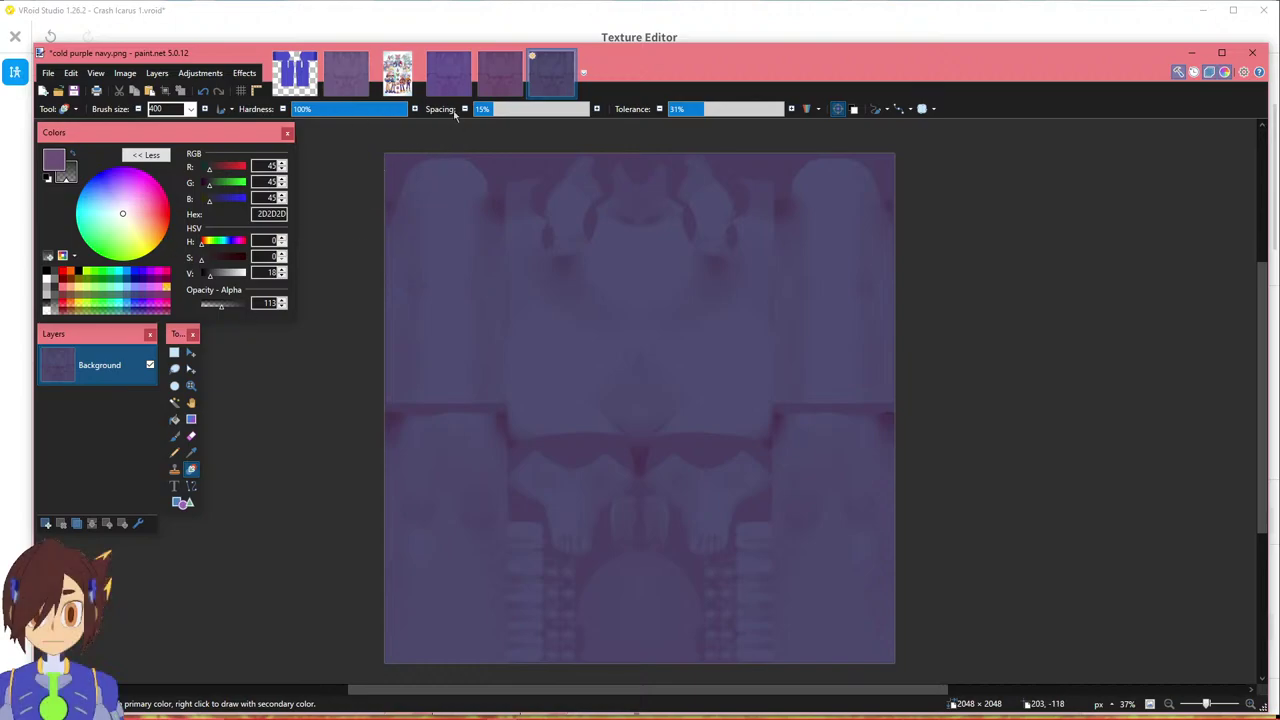
# Save the darkened texture as a new PNG named "cold purple navy 113 dark" in the skin tone folder.
pyautogui.click(48, 73)
pyautogui.click(70, 175)
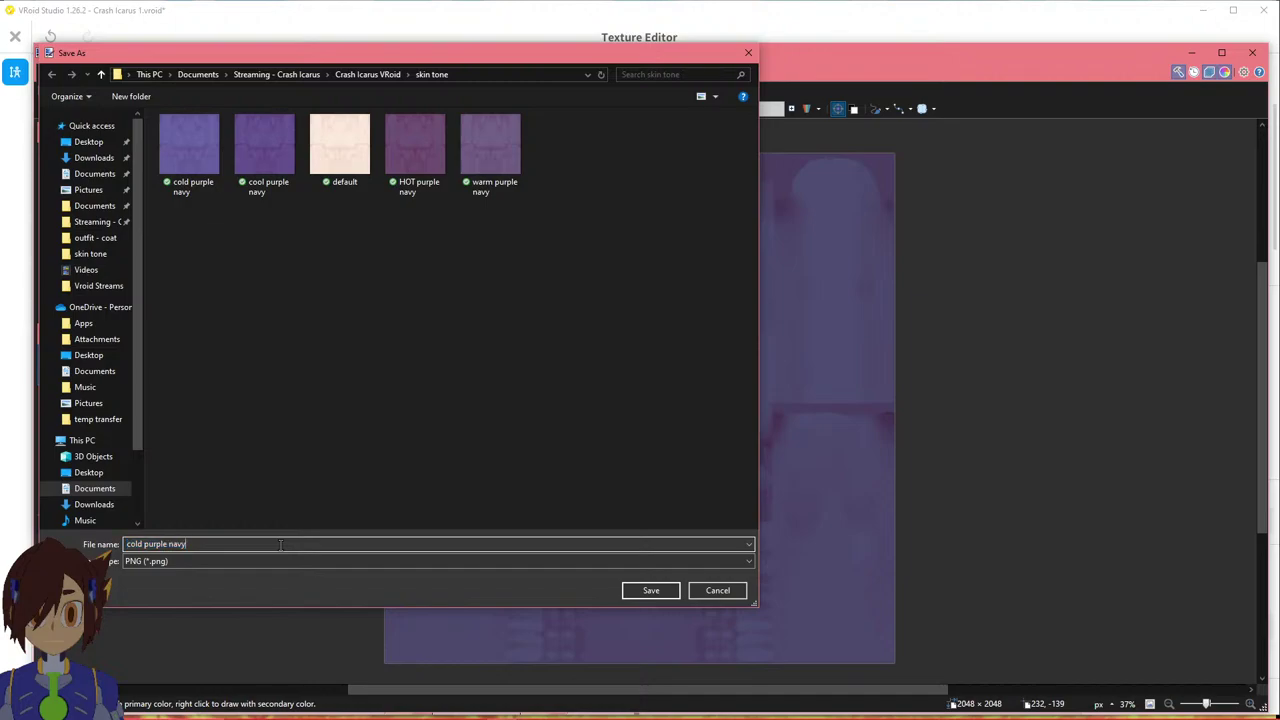
pyautogui.write('rk')
pyautogui.hotkey('ctrl', 'shift', 'Left')
pyautogui.hotkey('ctrl', 'shift', 'Left')
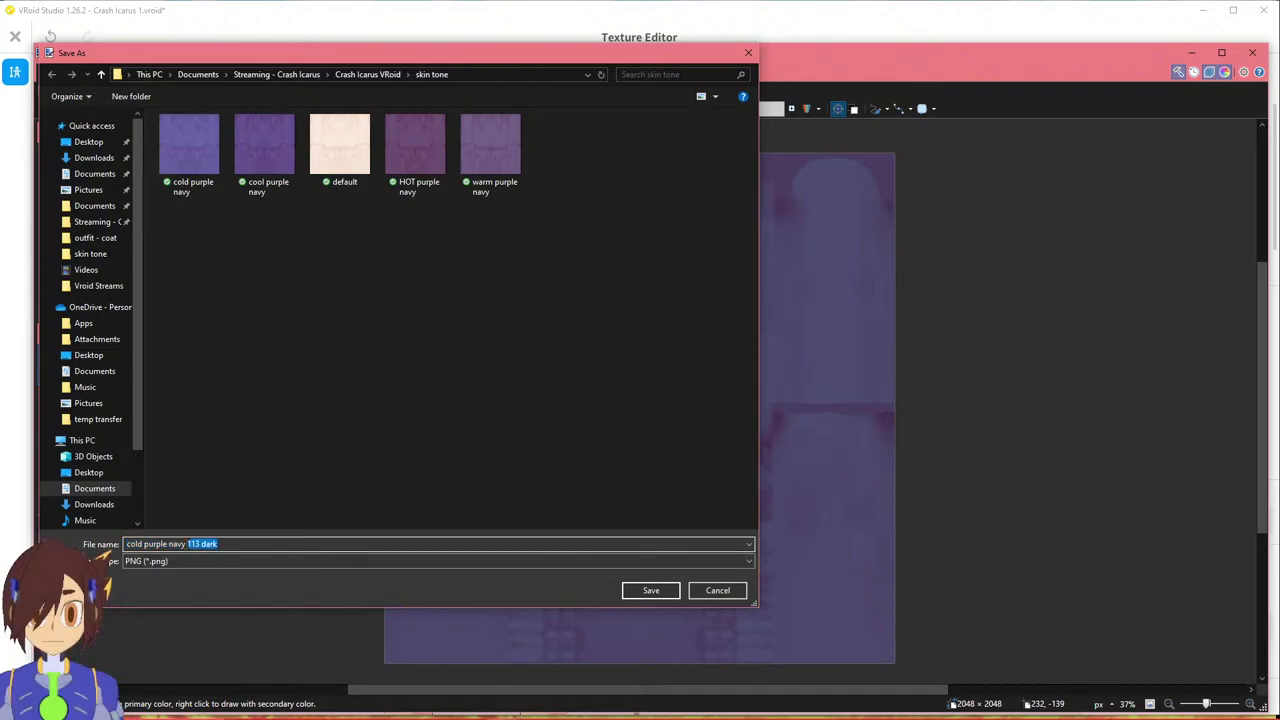
pyautogui.click(636, 592)
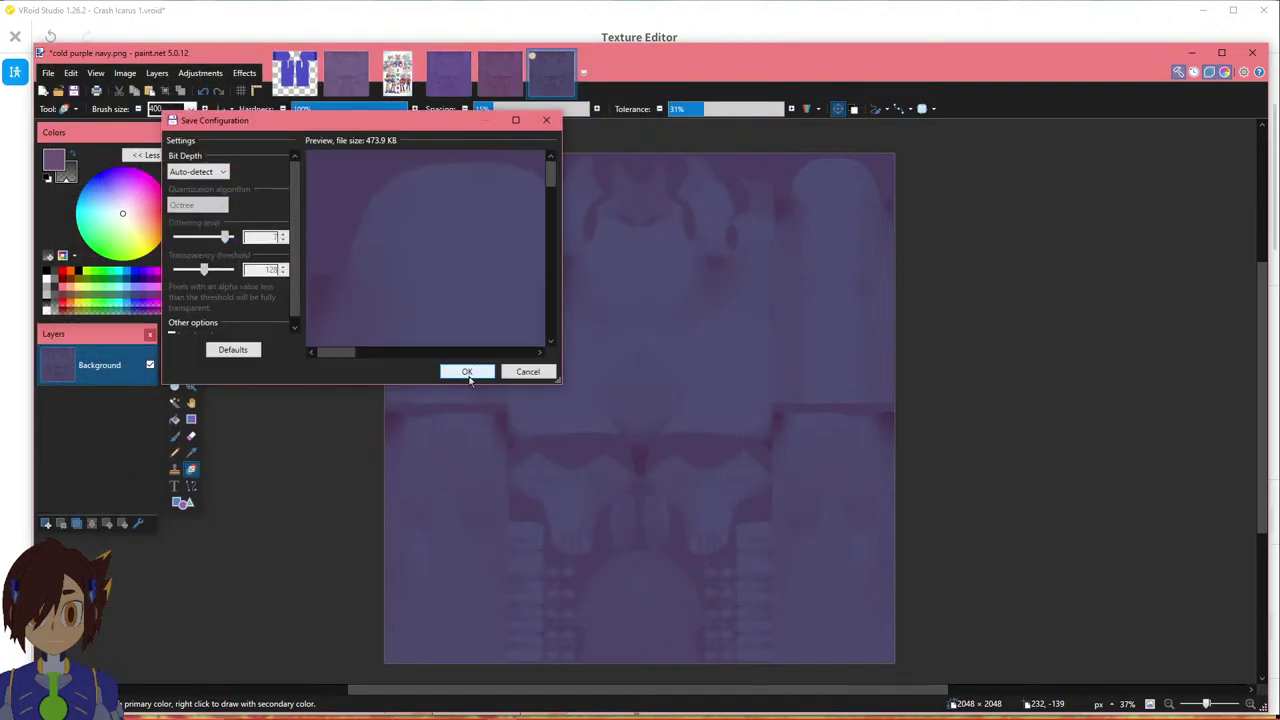
pyautogui.click(458, 369)
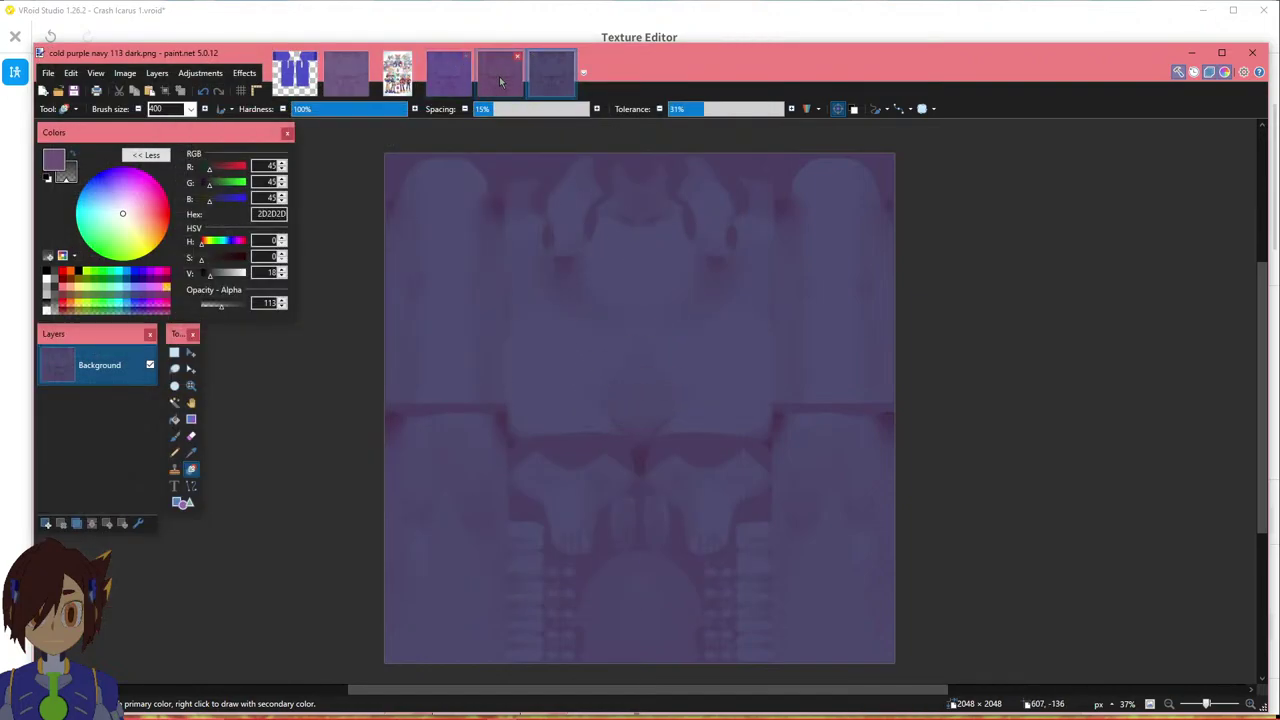
# Recolor the whole "HOT purple navy" texture with the dark gray secondary color at opacity 113, undoing unwanted strokes.
pyautogui.click(500, 72)
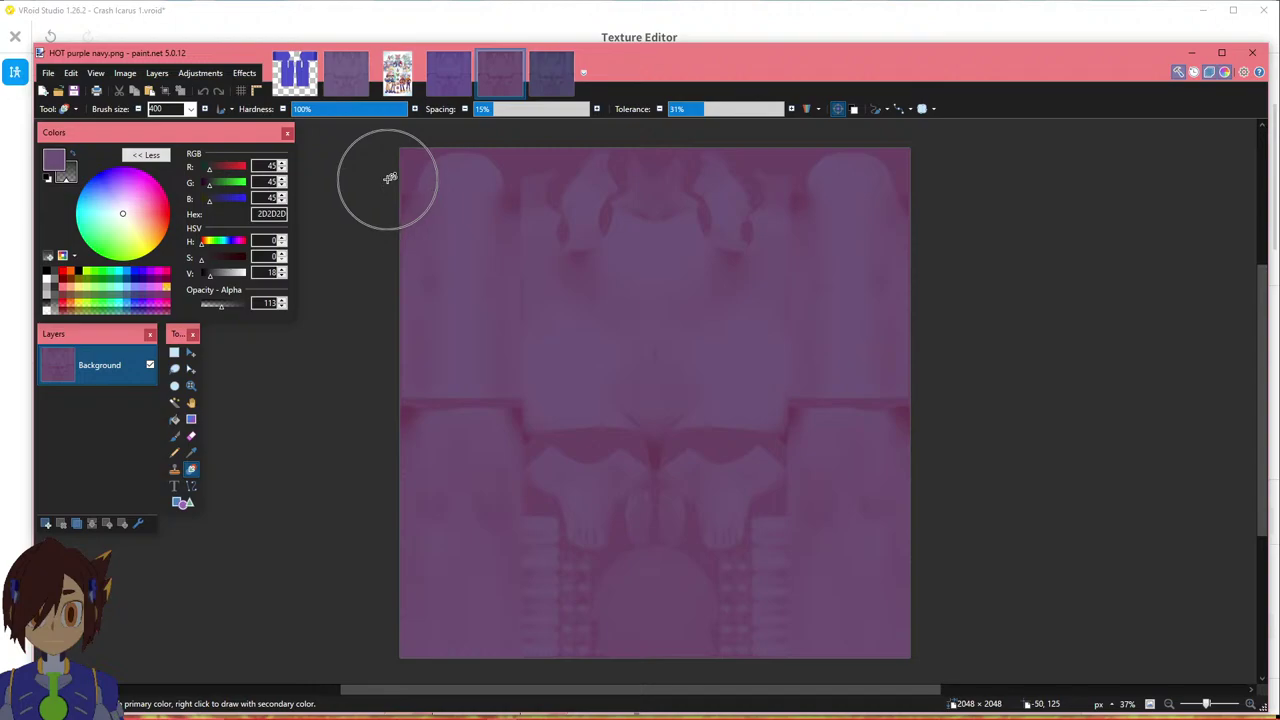
pyautogui.click(553, 85)
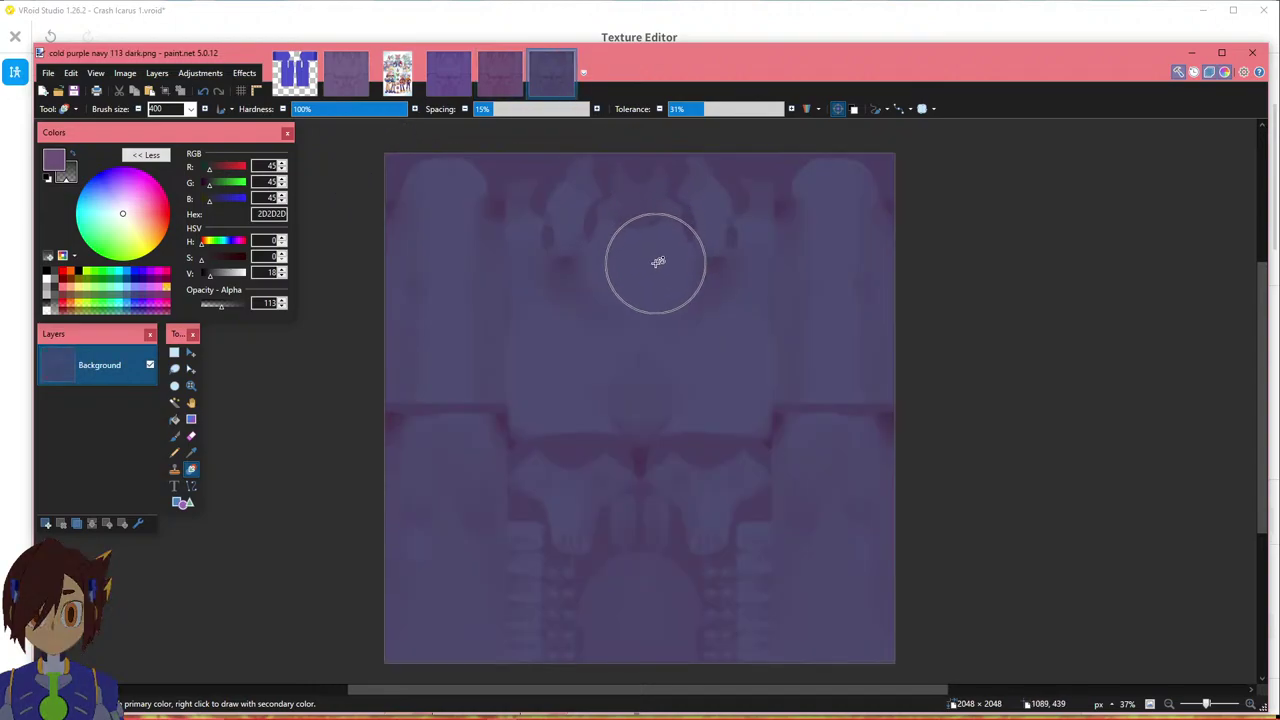
pyautogui.click(500, 72)
pyautogui.click(460, 172)
pyautogui.moveTo(465, 166)
pyautogui.mouseDown()
pyautogui.moveTo(876, 229)
pyautogui.moveTo(755, 249)
pyautogui.mouseUp()
pyautogui.hotkey('ctrl', 'z')
pyautogui.moveTo(453, 190)
pyautogui.mouseDown()
pyautogui.moveTo(609, 177)
pyautogui.moveTo(914, 186)
pyautogui.moveTo(410, 238)
pyautogui.mouseUp()
pyautogui.hotkey('ctrl', 'z')
pyautogui.moveTo(405, 168); pyautogui.dragTo(934, 183)
pyautogui.hotkey('ctrl', 'z')
pyautogui.click(460, 183)
pyautogui.hotkey('ctrl', 'z')
pyautogui.moveTo(443, 186)
pyautogui.mouseDown()
pyautogui.moveTo(557, 186)
pyautogui.moveTo(364, 182)
pyautogui.moveTo(408, 166)
pyautogui.moveTo(846, 189)
pyautogui.moveTo(300, 214)
pyautogui.moveTo(477, 266)
pyautogui.moveTo(302, 360)
pyautogui.moveTo(297, 451)
pyautogui.moveTo(229, 600)
pyautogui.moveTo(729, 651)
pyautogui.mouseUp()
pyautogui.hotkey('ctrl', 'z')
pyautogui.hotkey('ctrl', 'z')
pyautogui.hotkey('ctrl', 'z')
pyautogui.hotkey('ctrl', 'z')
pyautogui.hotkey('ctrl', 'z')
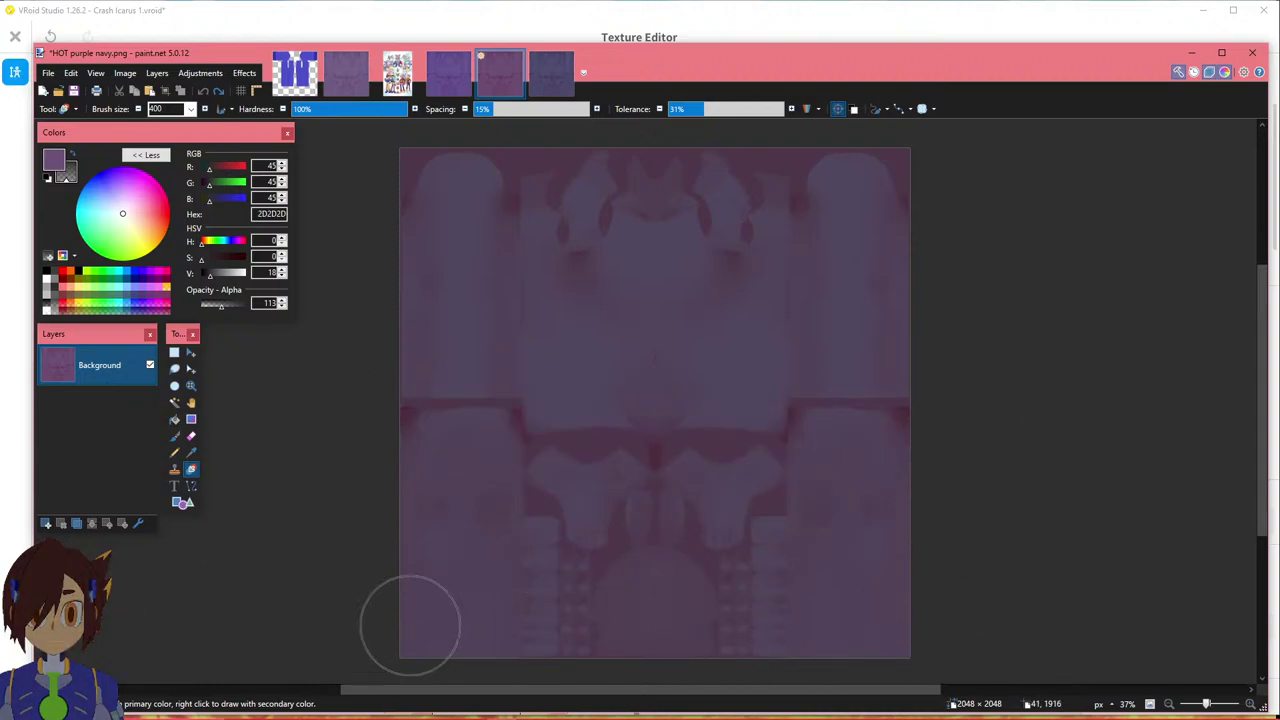
# Save the darkened hot texture as a new PNG named "HOT purple navy 113 dark".
pyautogui.click(49, 74)
pyautogui.click(47, 74)
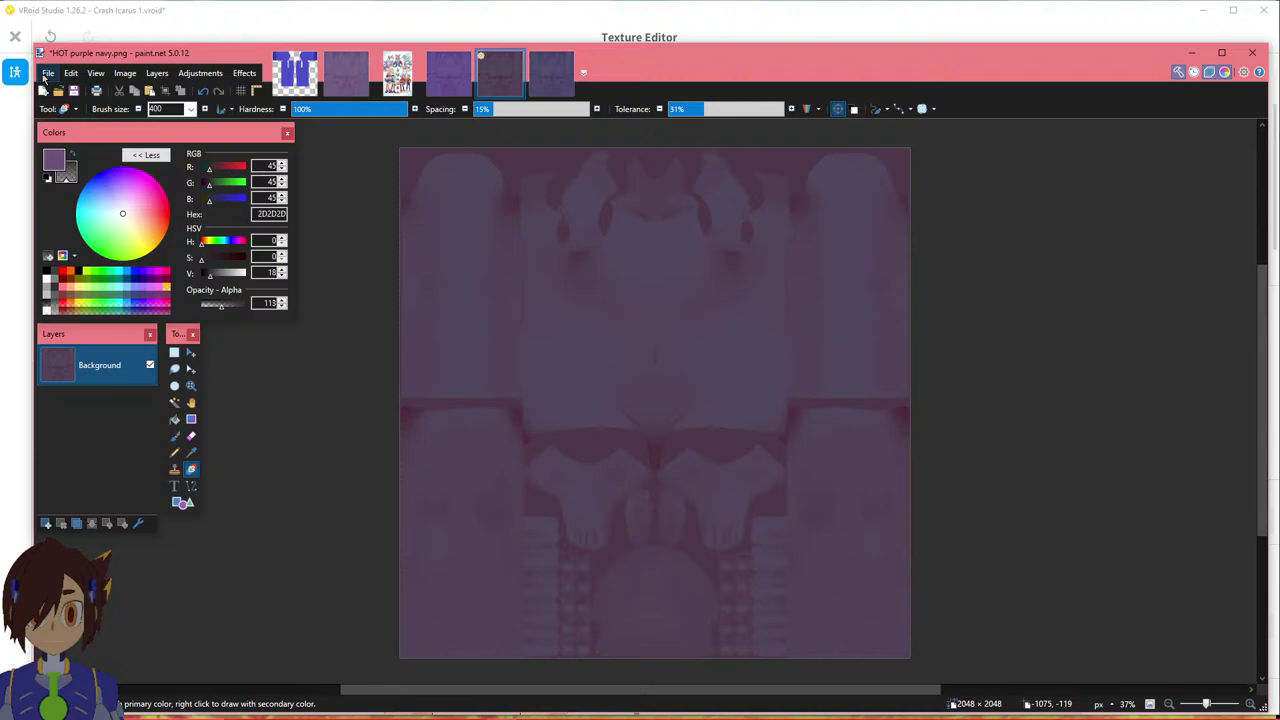
pyautogui.click(47, 74)
pyautogui.click(62, 175)
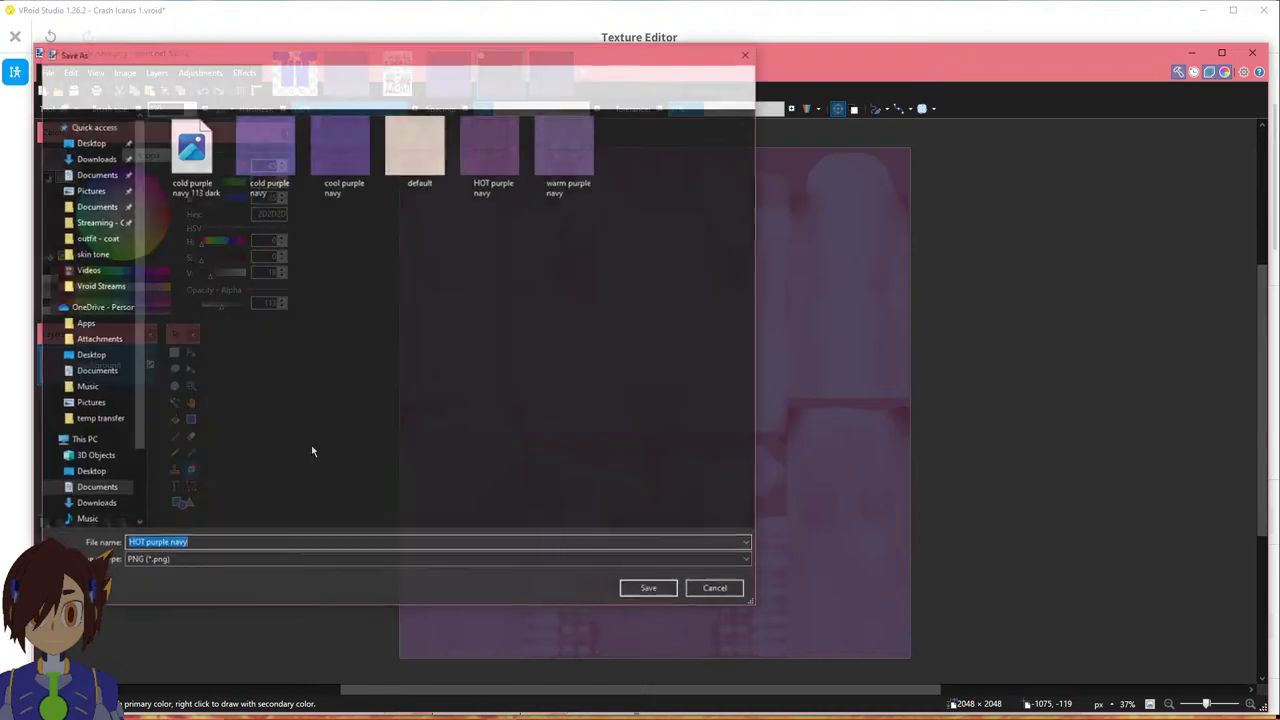
pyautogui.click(224, 543)
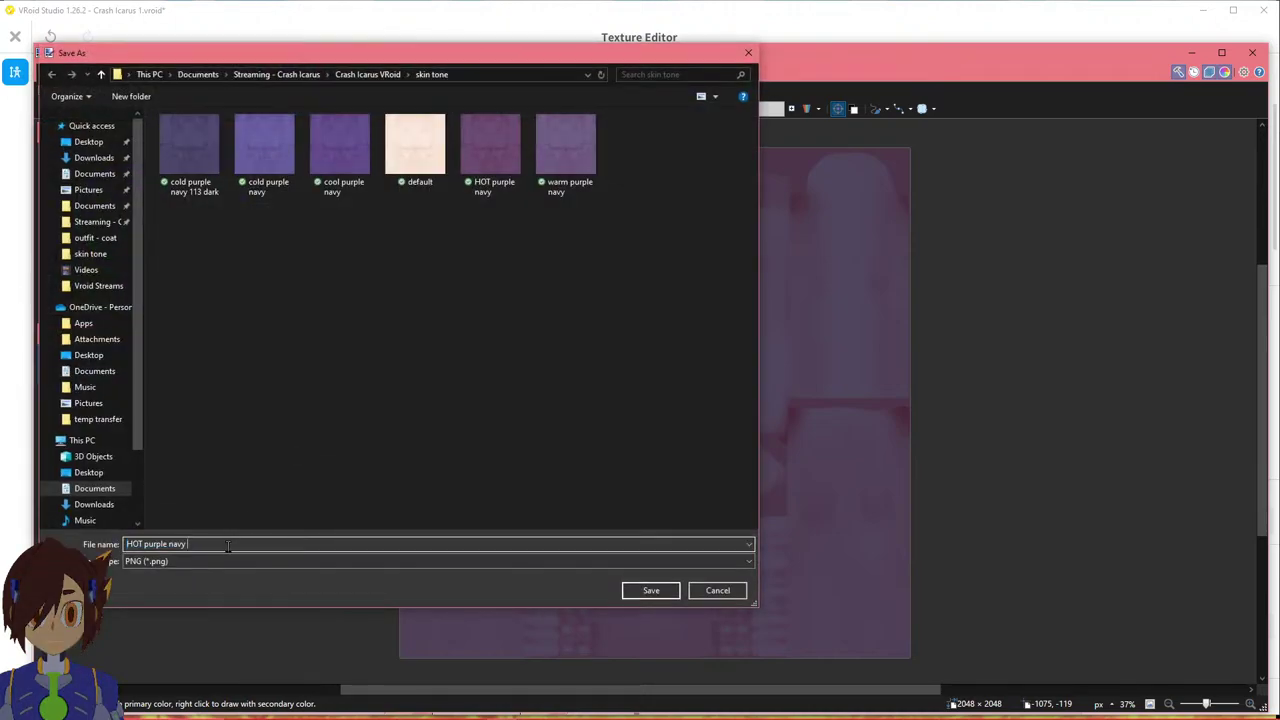
pyautogui.write('113 dark')
pyautogui.click(645, 591)
pyautogui.click(462, 369)
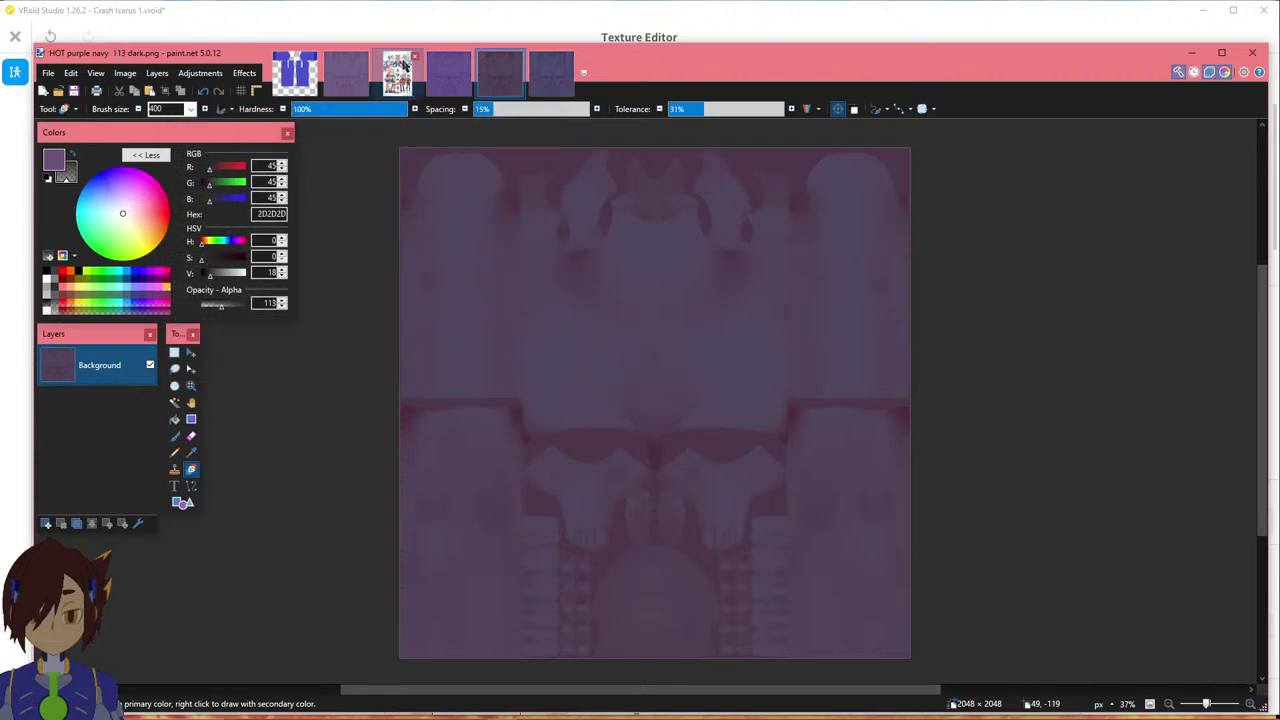
# Recolor the whole "cool purple navy" texture with the dark gray secondary color and save it as "cool purple navy 113 dark".
pyautogui.click(434, 84)
pyautogui.moveTo(394, 186)
pyautogui.mouseDown()
pyautogui.moveTo(600, 157)
pyautogui.moveTo(871, 243)
pyautogui.moveTo(451, 343)
pyautogui.moveTo(331, 466)
pyautogui.moveTo(1053, 490)
pyautogui.moveTo(911, 509)
pyautogui.moveTo(880, 617)
pyautogui.moveTo(951, 601)
pyautogui.mouseUp()
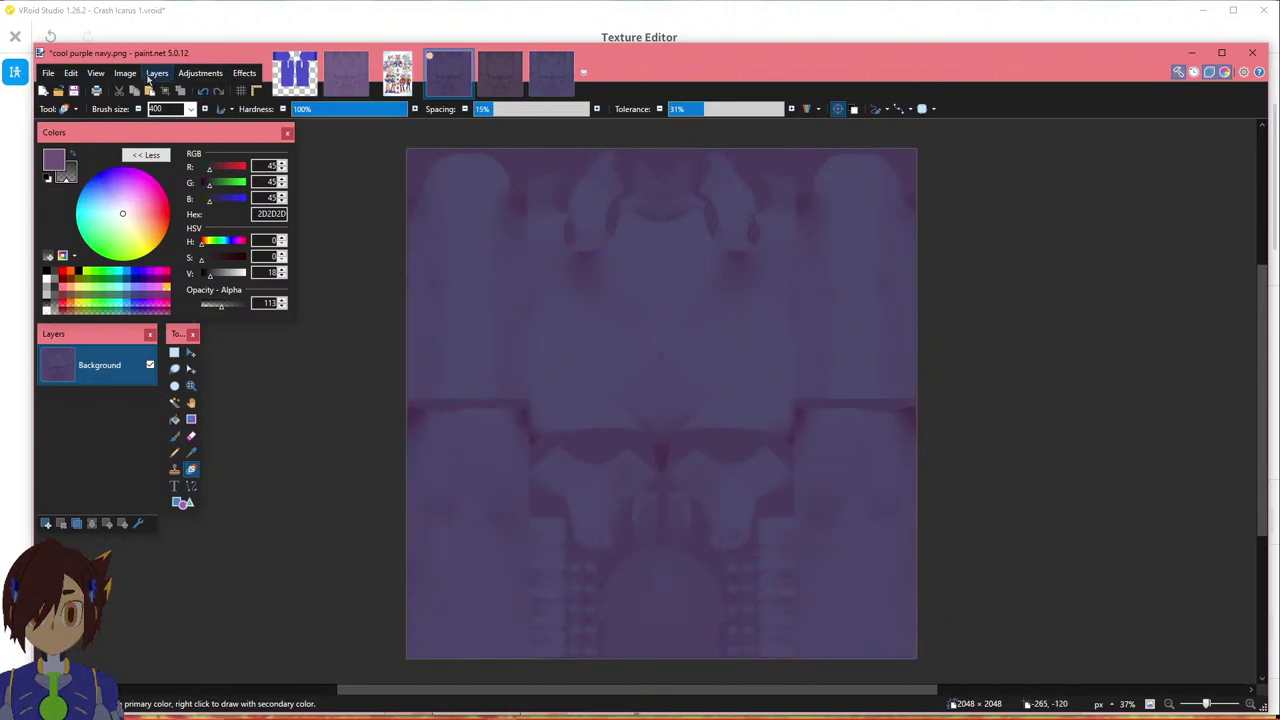
pyautogui.click(58, 75)
pyautogui.click(90, 177)
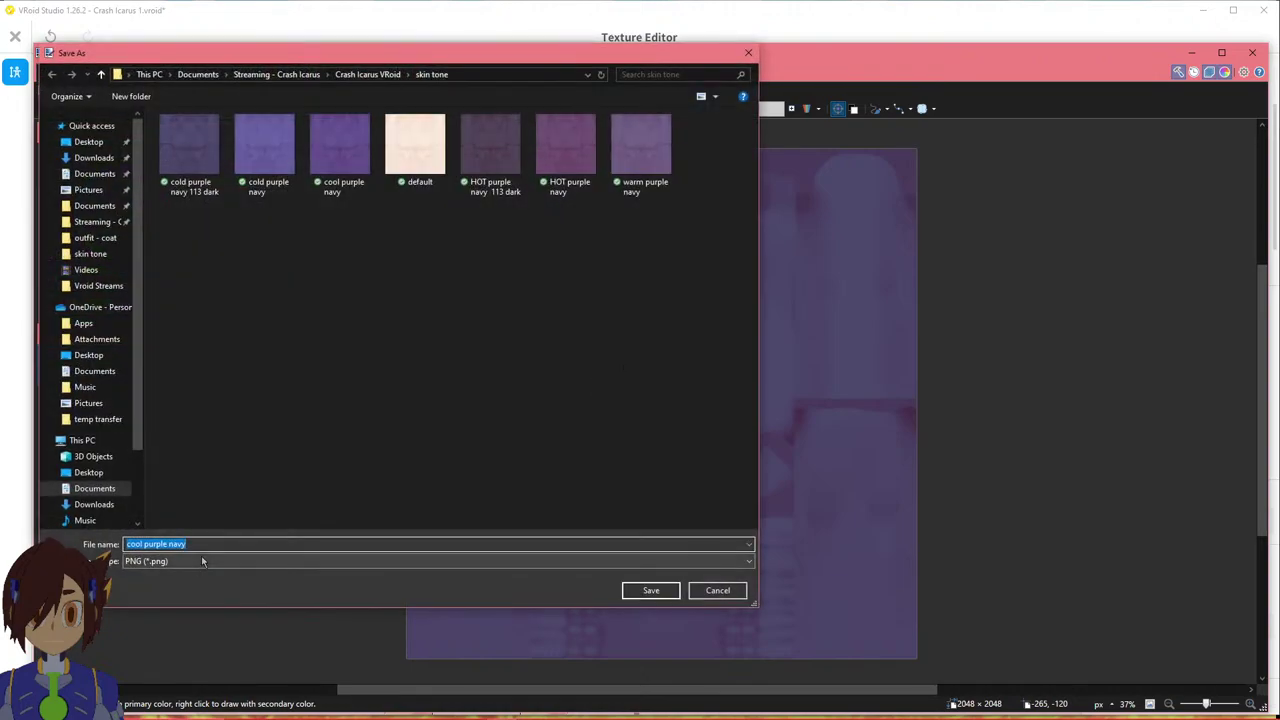
pyautogui.click(211, 545)
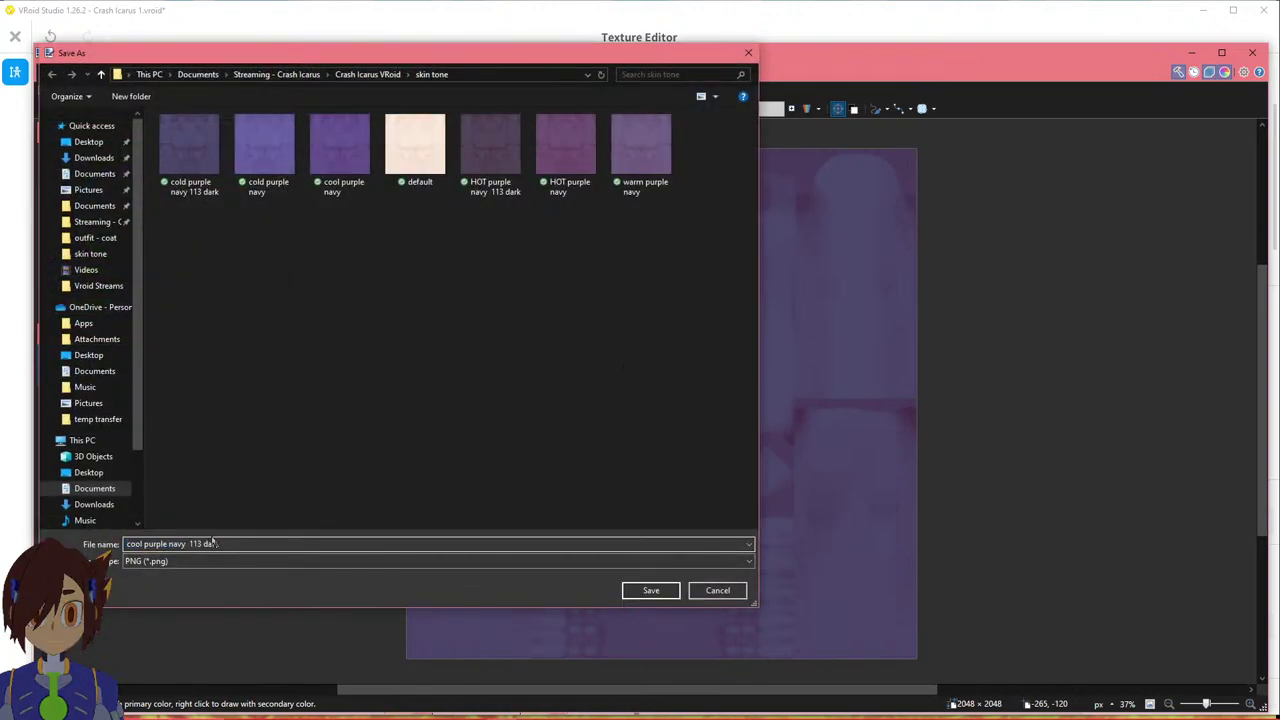
pyautogui.press('Delete')
pyautogui.click(651, 590)
pyautogui.click(460, 370)
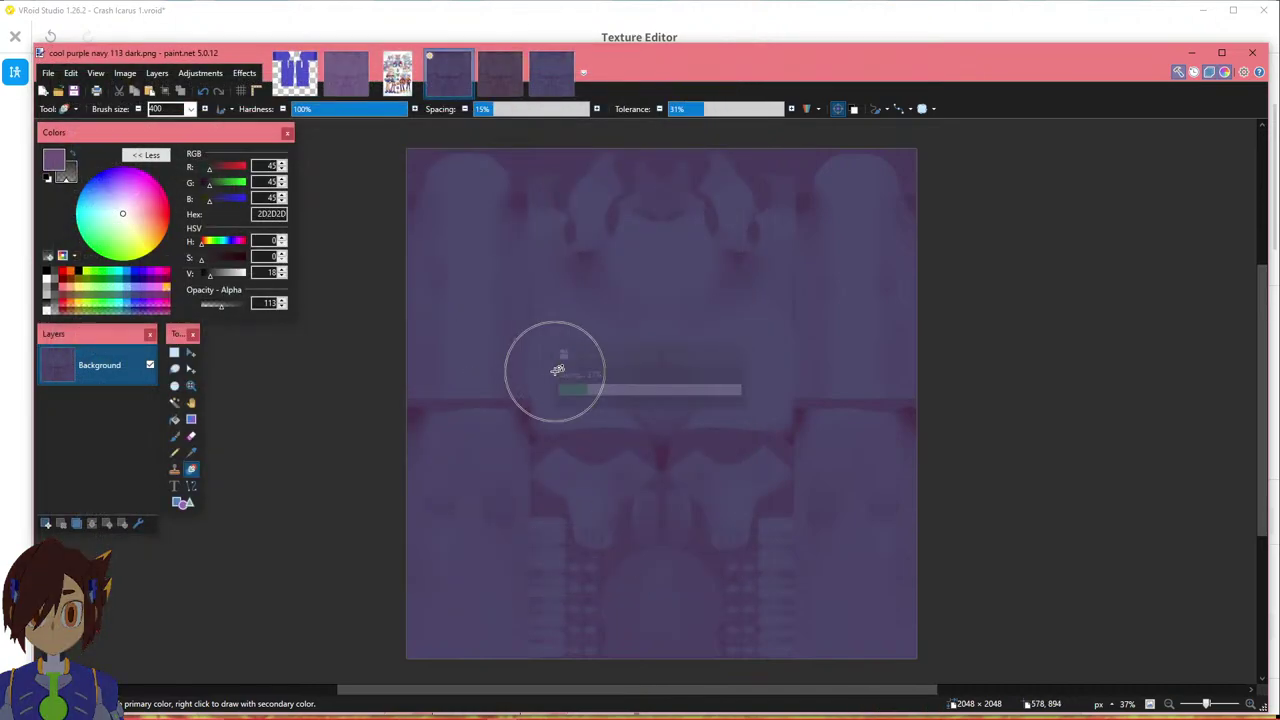
# Recolor the whole "warm purple navy" texture with the dark gray secondary color and save it as "warm purple navy 113 dark".
pyautogui.click(343, 82)
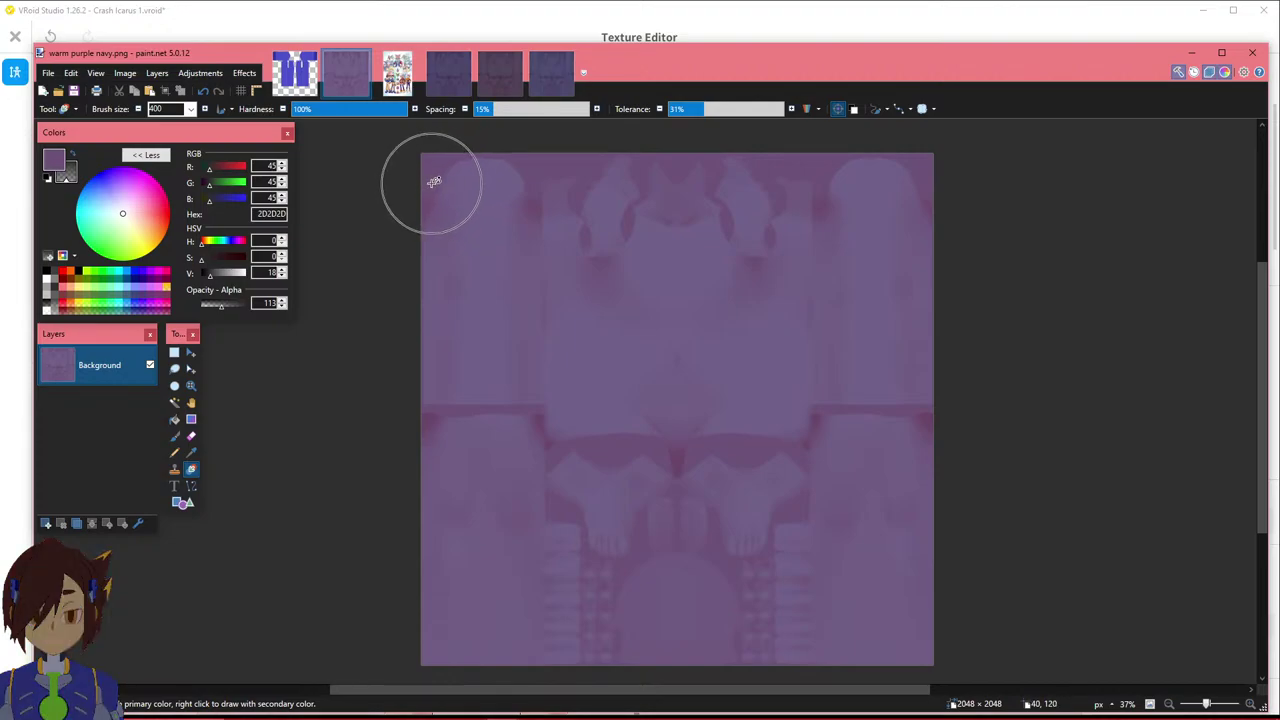
pyautogui.moveTo(443, 177)
pyautogui.mouseDown()
pyautogui.moveTo(445, 188)
pyautogui.moveTo(934, 194)
pyautogui.moveTo(626, 240)
pyautogui.moveTo(703, 297)
pyautogui.moveTo(857, 337)
pyautogui.moveTo(449, 371)
pyautogui.moveTo(937, 429)
pyautogui.moveTo(361, 574)
pyautogui.moveTo(714, 651)
pyautogui.moveTo(777, 586)
pyautogui.moveTo(534, 534)
pyautogui.moveTo(813, 622)
pyautogui.mouseUp()
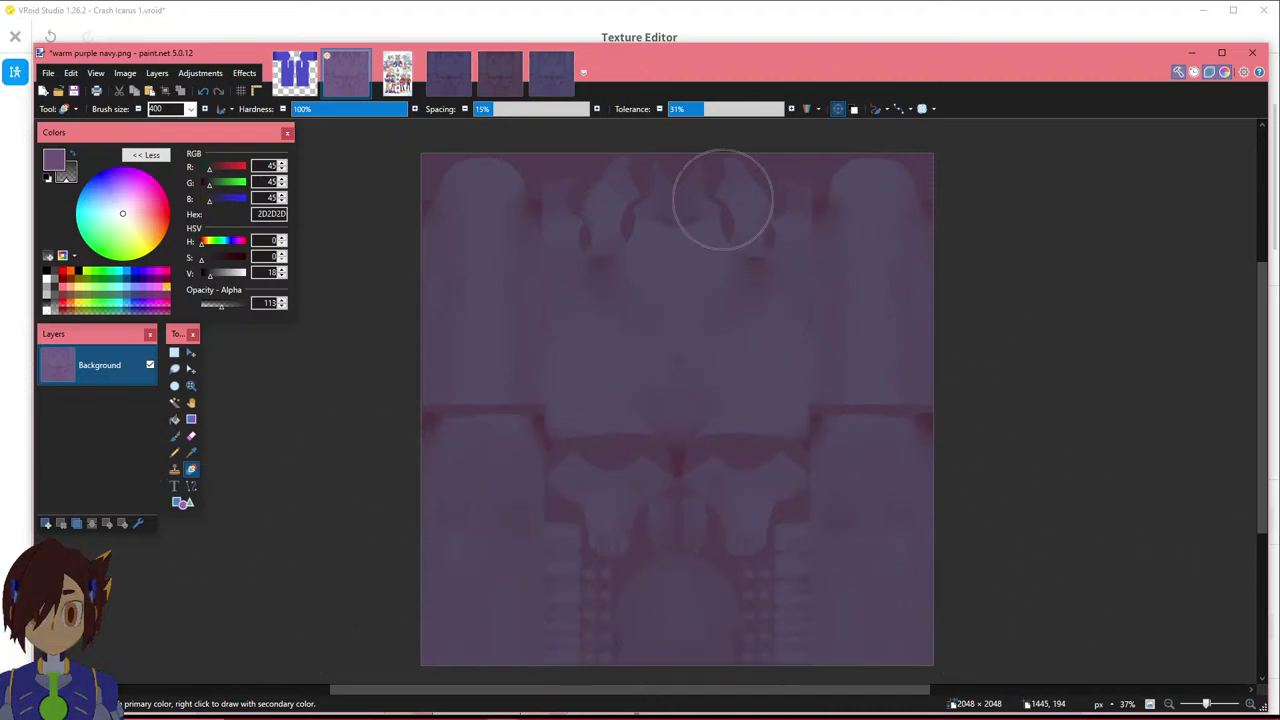
pyautogui.click(48, 75)
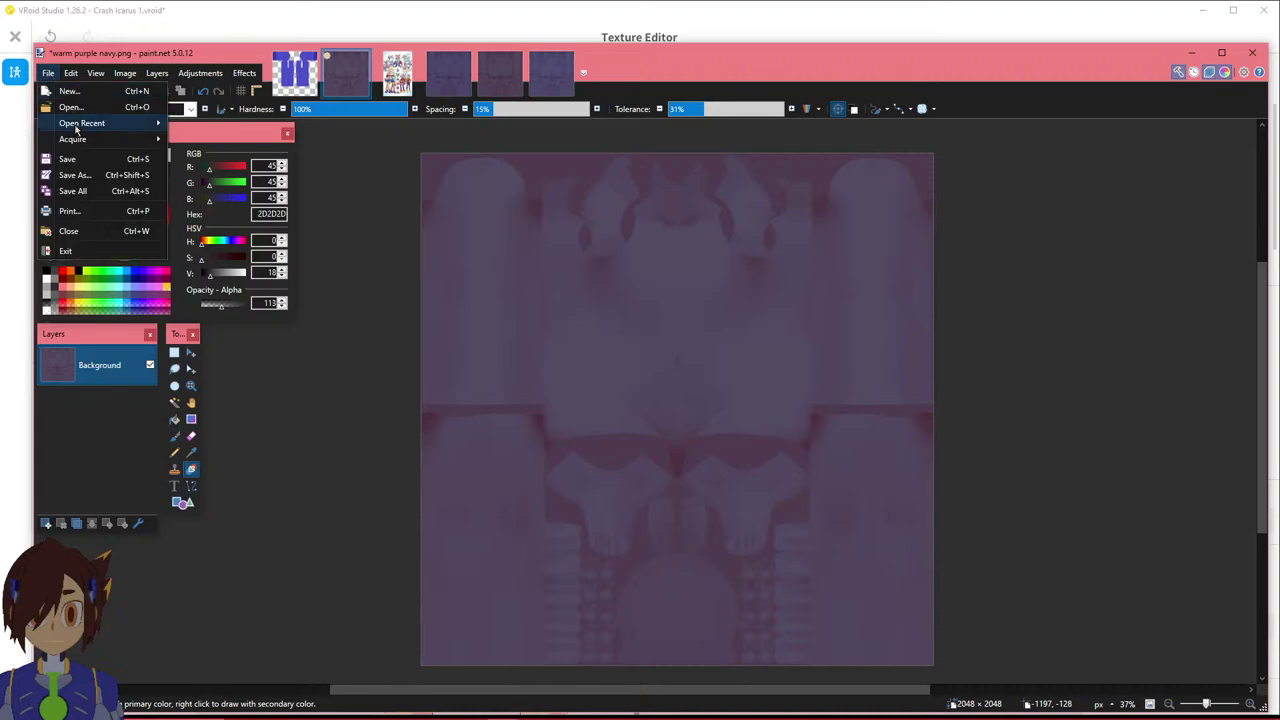
pyautogui.click(70, 171)
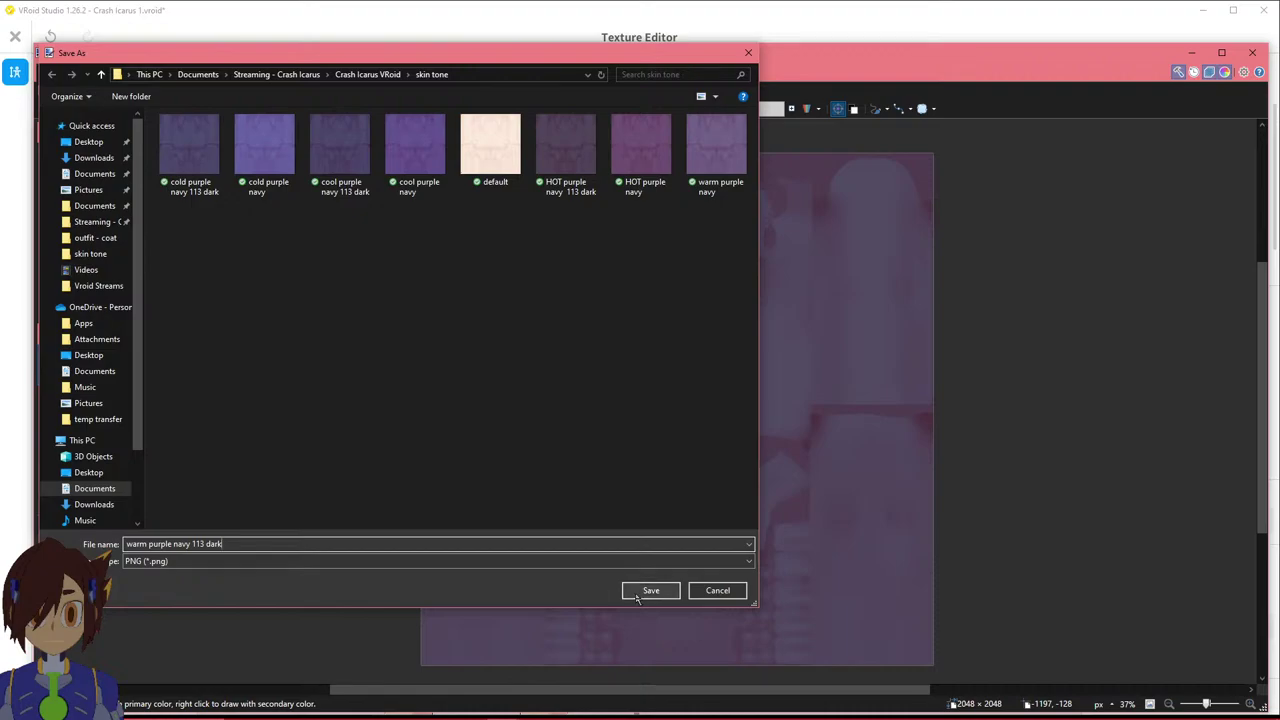
pyautogui.click(650, 591)
pyautogui.click(466, 375)
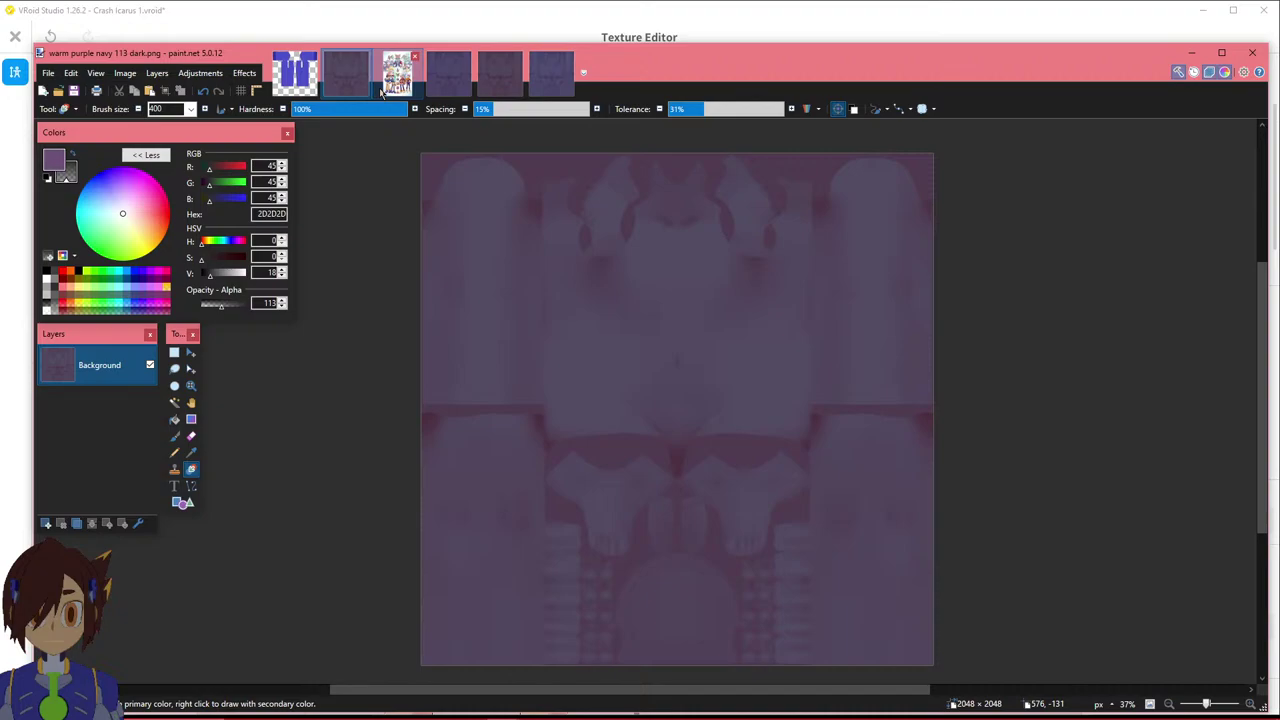
# Switch to VRoid Studio and load "cold purple navy 113 dark" and "cool purple navy 113 dark" as new skin texture layers.
pyautogui.click(428, 14)
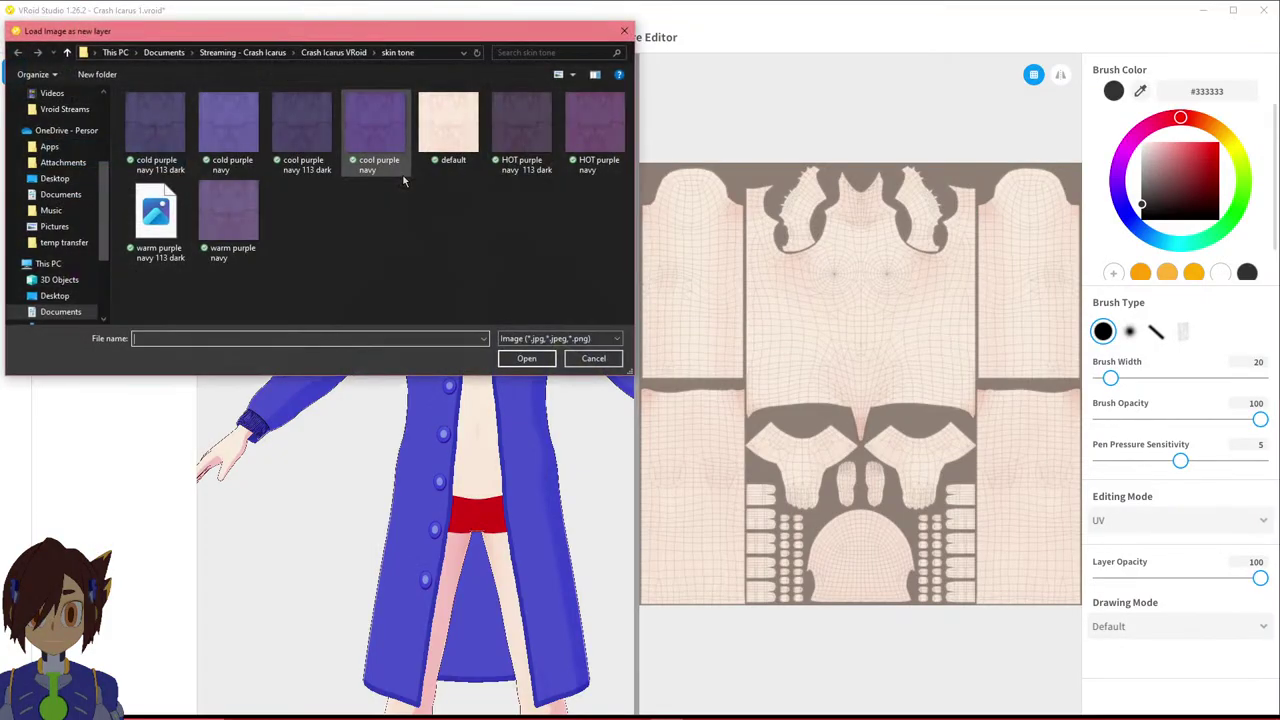
pyautogui.click(155, 122)
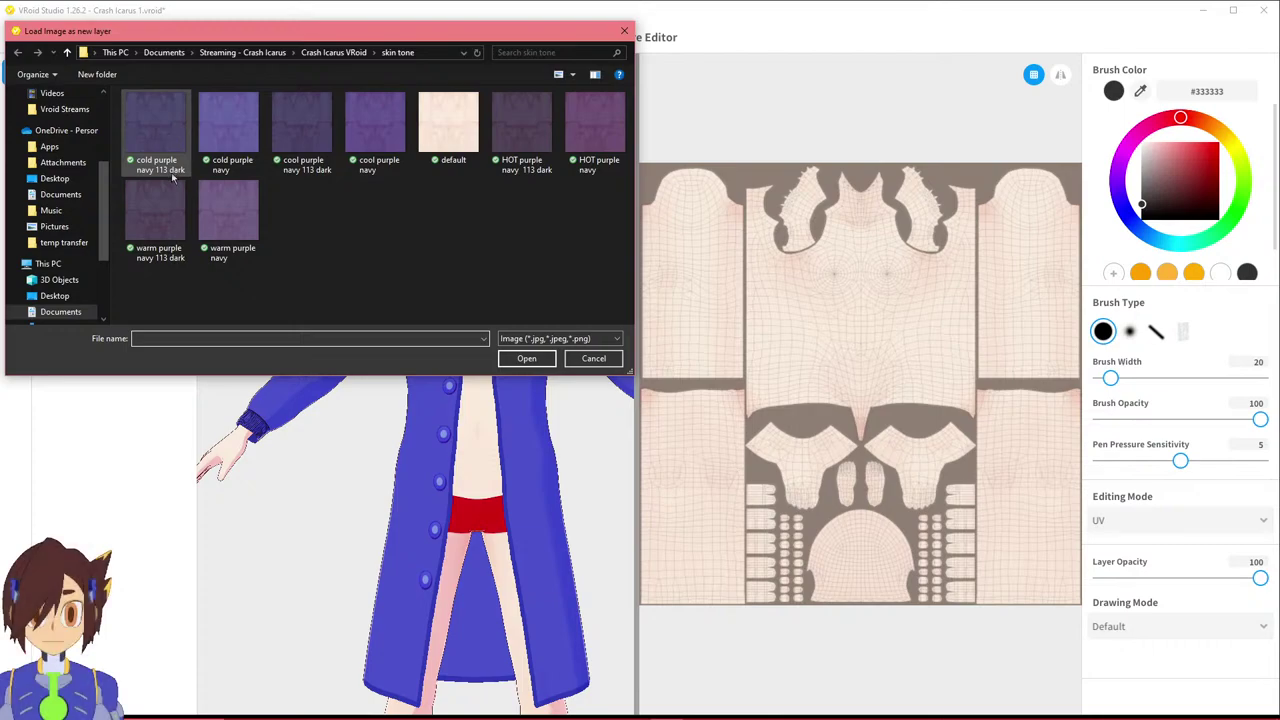
pyautogui.click(526, 358)
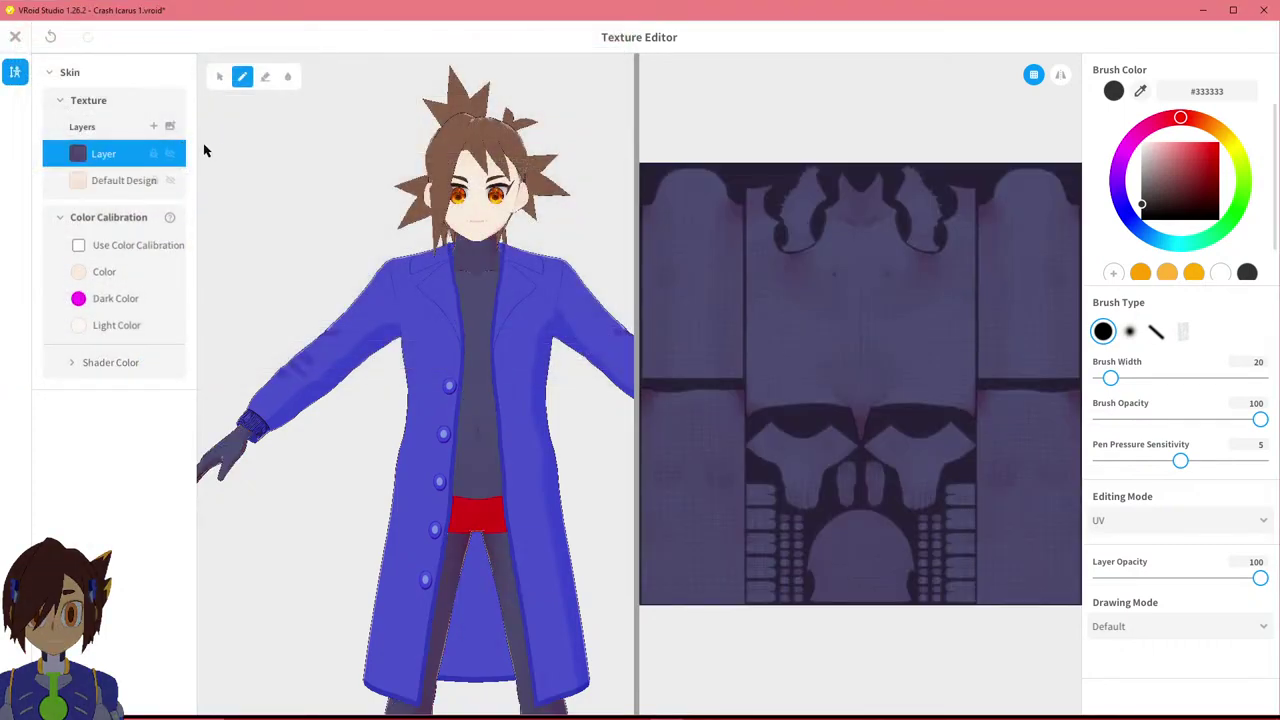
pyautogui.click(169, 130)
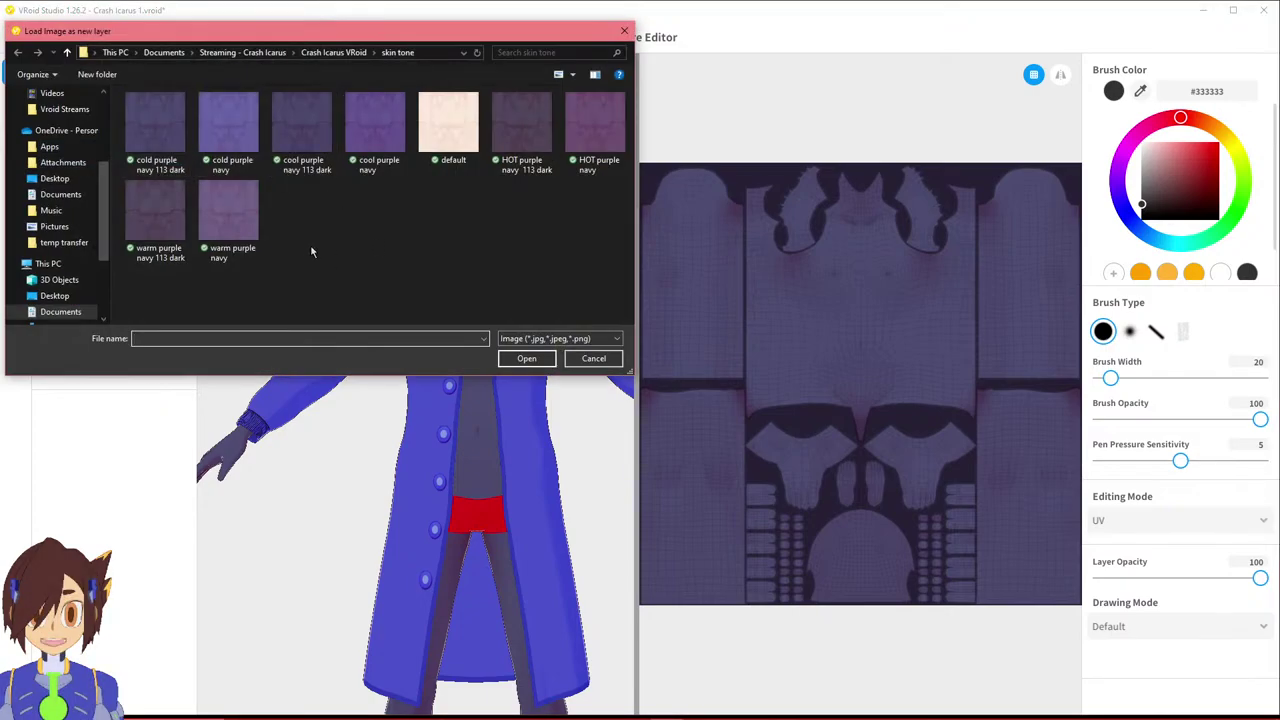
pyautogui.click(318, 125)
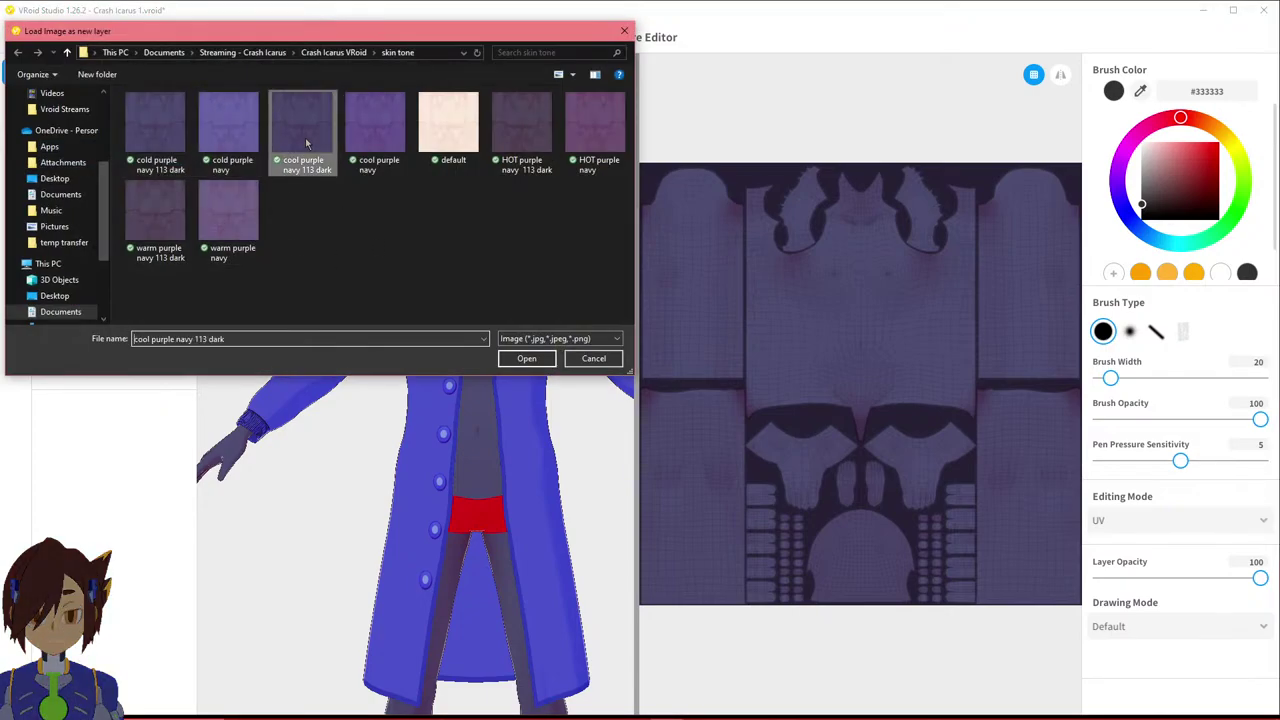
pyautogui.click(526, 358)
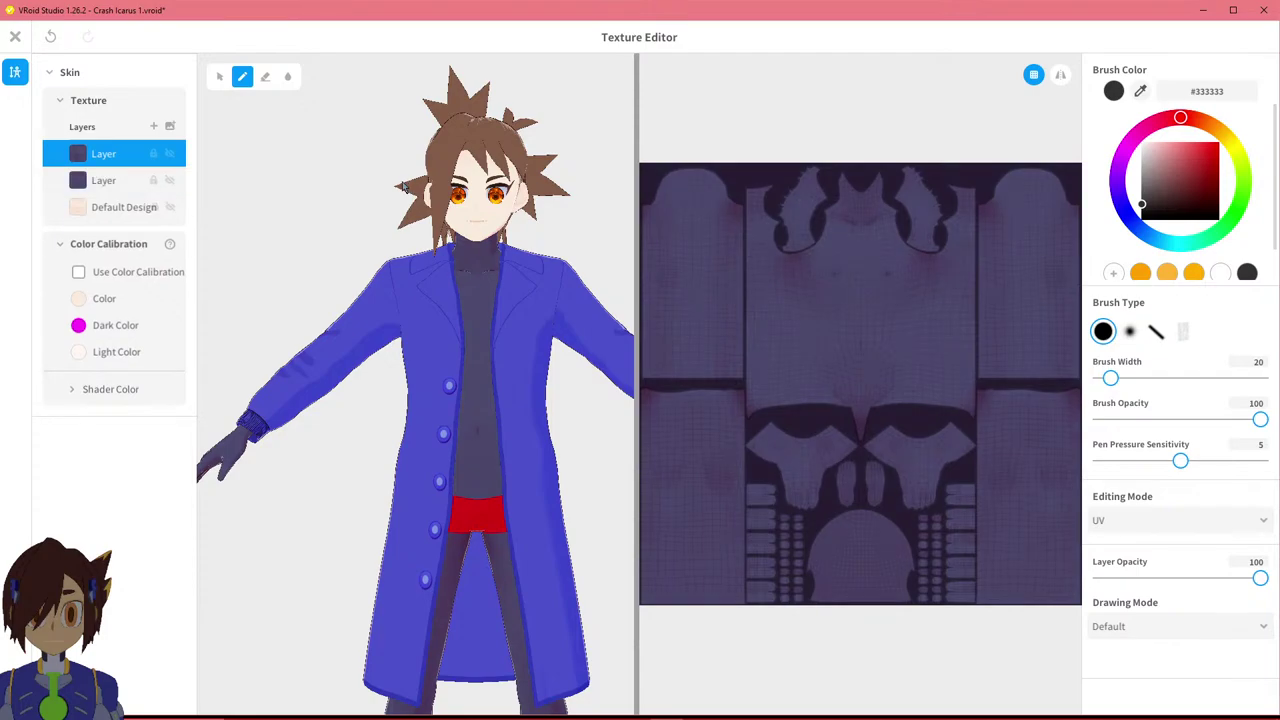
# Load "warm purple navy 113 dark" and "HOT purple navy 113 dark" as new skin texture layers and view the model closer.
pyautogui.click(169, 128)
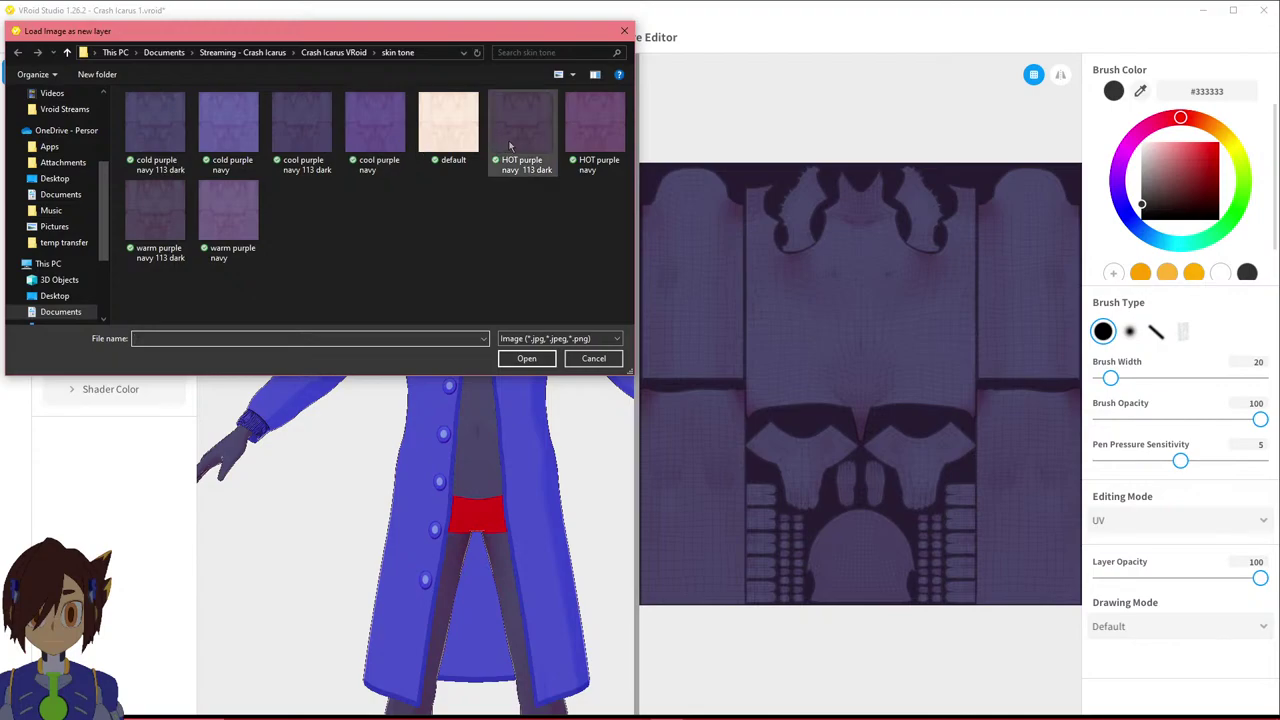
pyautogui.click(156, 215)
pyautogui.click(525, 359)
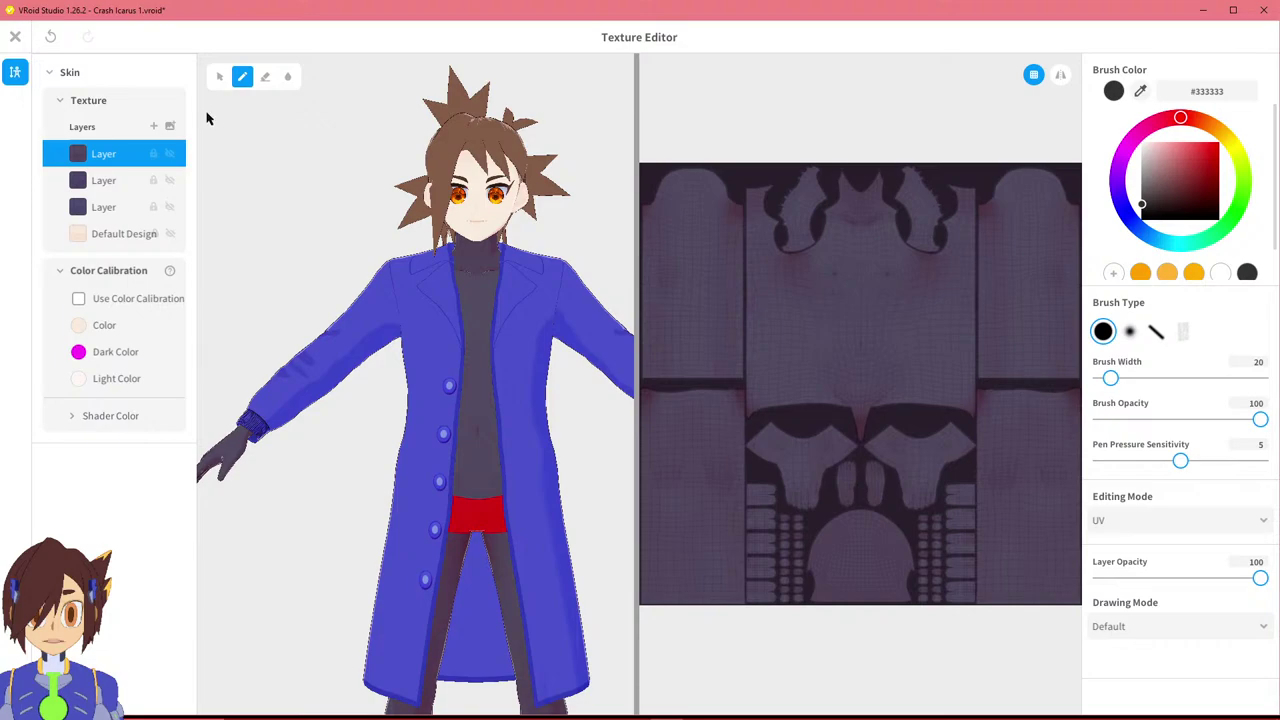
pyautogui.click(171, 126)
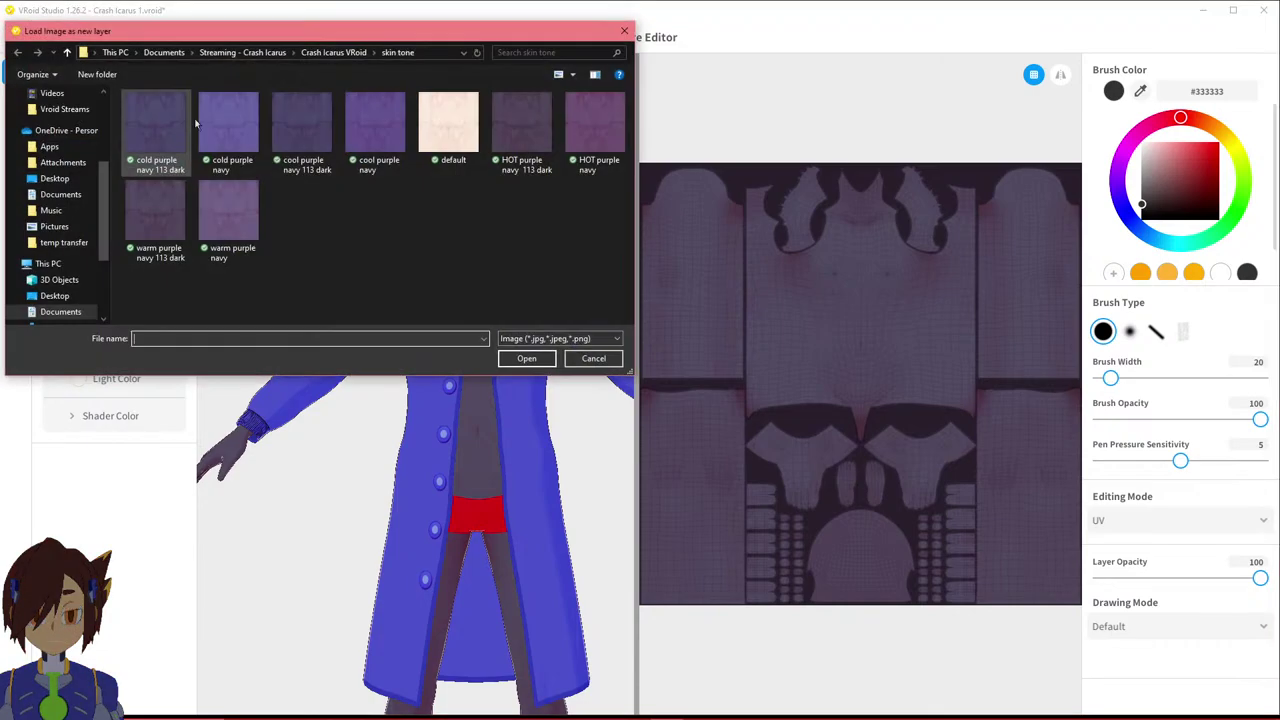
pyautogui.click(516, 124)
pyautogui.click(526, 358)
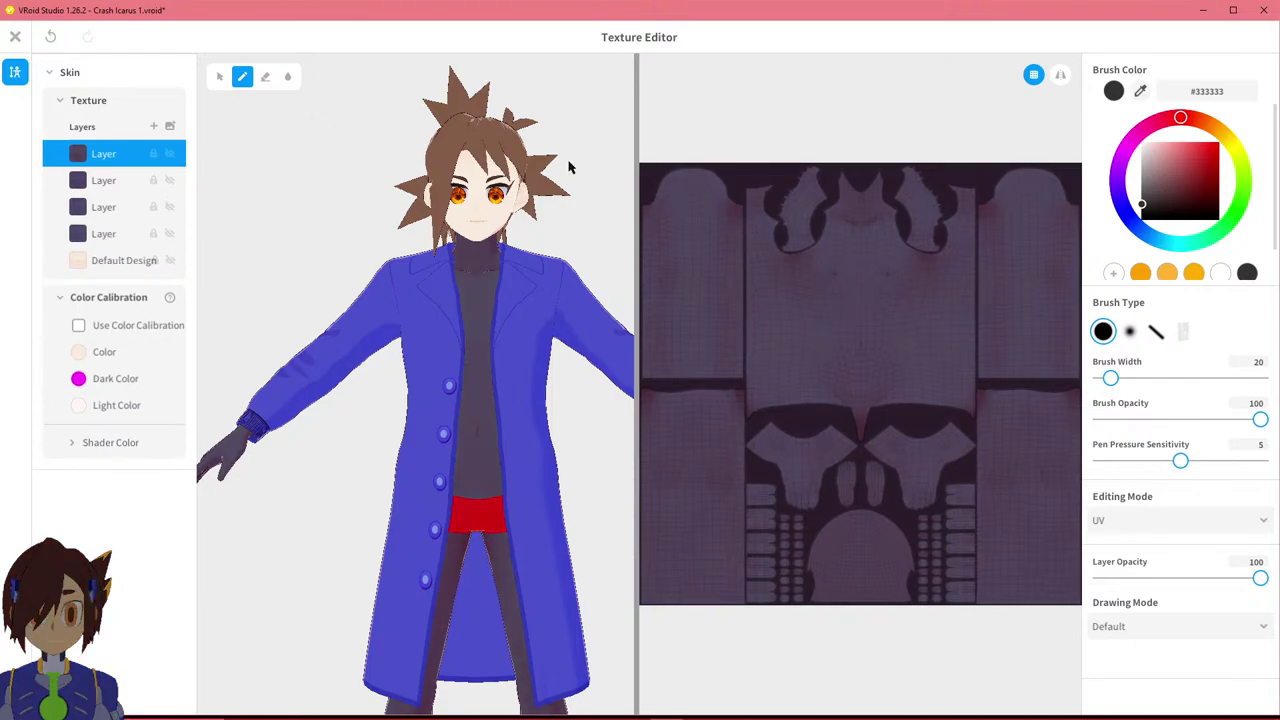
pyautogui.scroll(3, 396, 262)
pyautogui.scroll(-2, 396, 262)
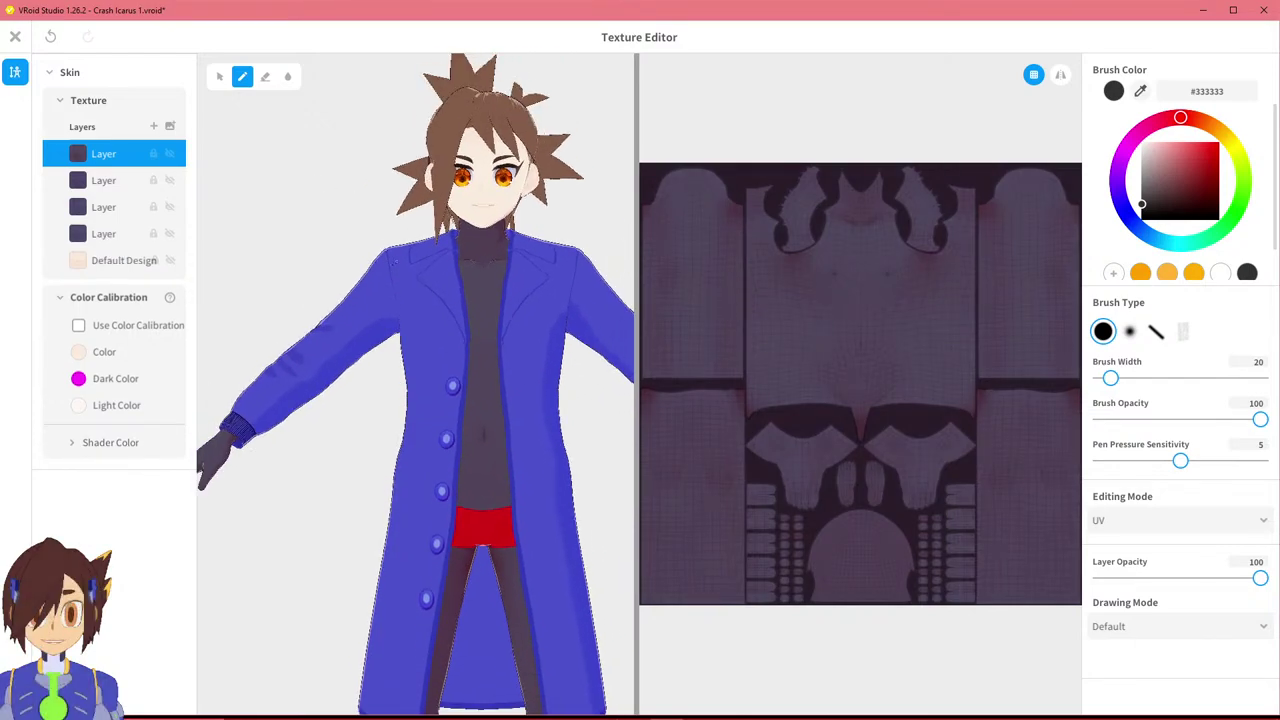
# Move the top skin layer down one place and switch layer visibility to compare the dark skin variants on the model.
pyautogui.click(125, 188)
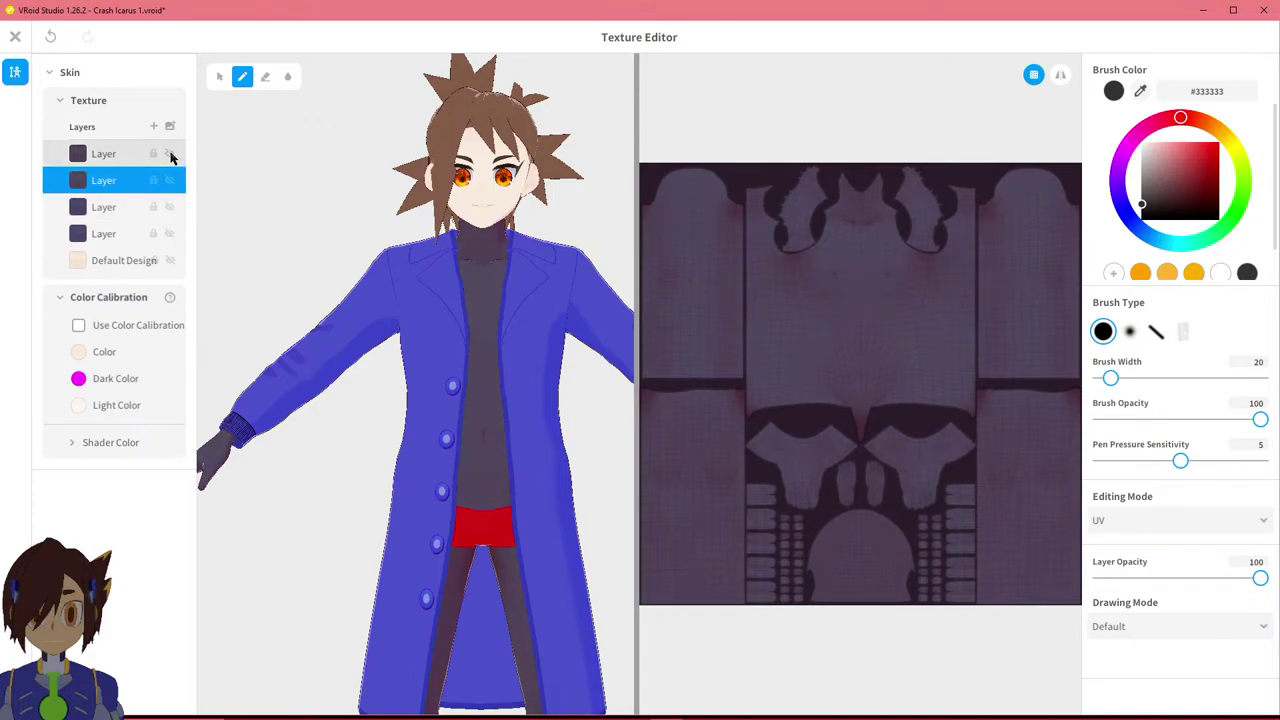
pyautogui.click(170, 208)
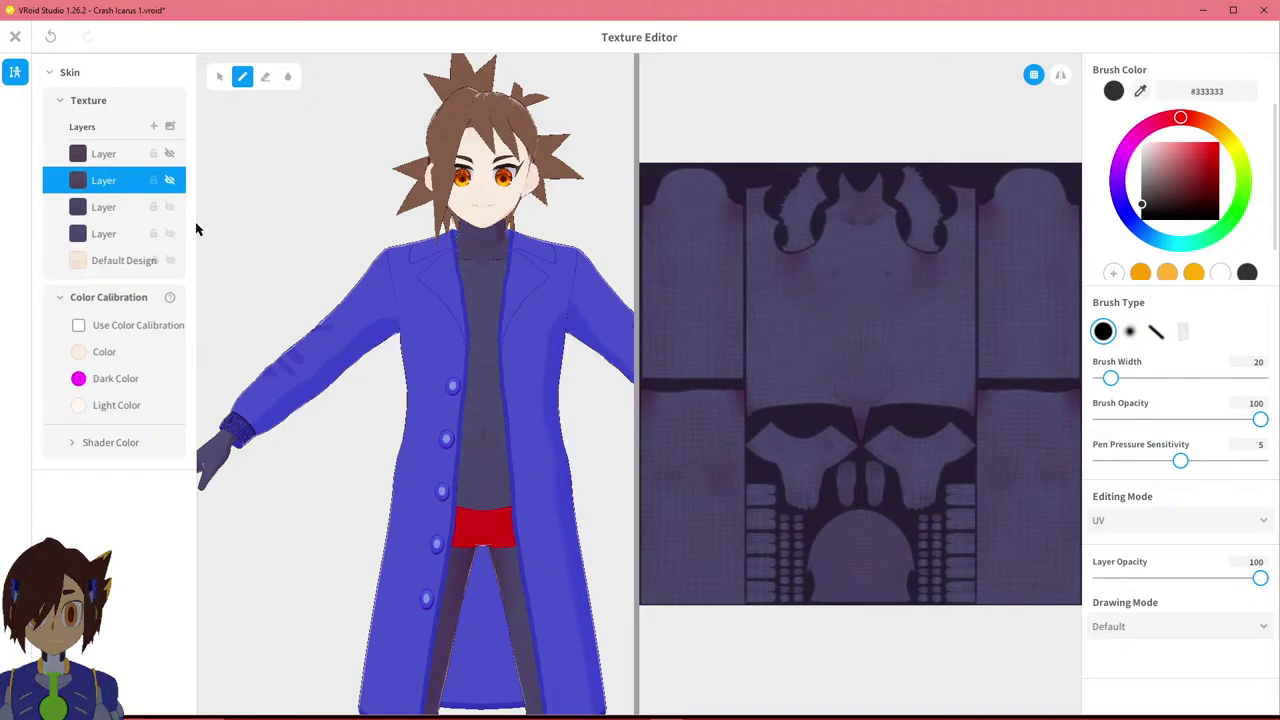
pyautogui.click(167, 208)
pyautogui.scroll(1, 502, 373)
pyautogui.scroll(2, 502, 373)
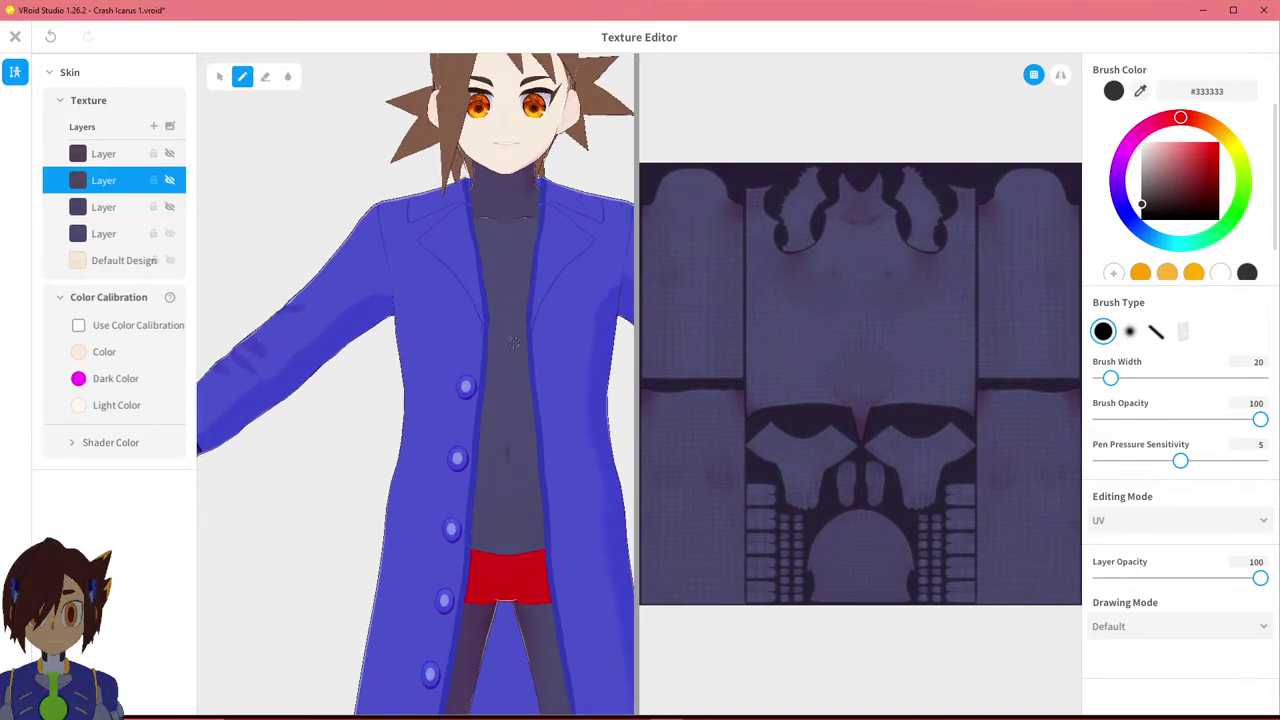
pyautogui.moveTo(502, 373); pyautogui.dragTo(468, 428, button='middle')
pyautogui.moveTo(468, 428); pyautogui.dragTo(414, 365, button='right')
pyautogui.scroll(-2, 414, 365)
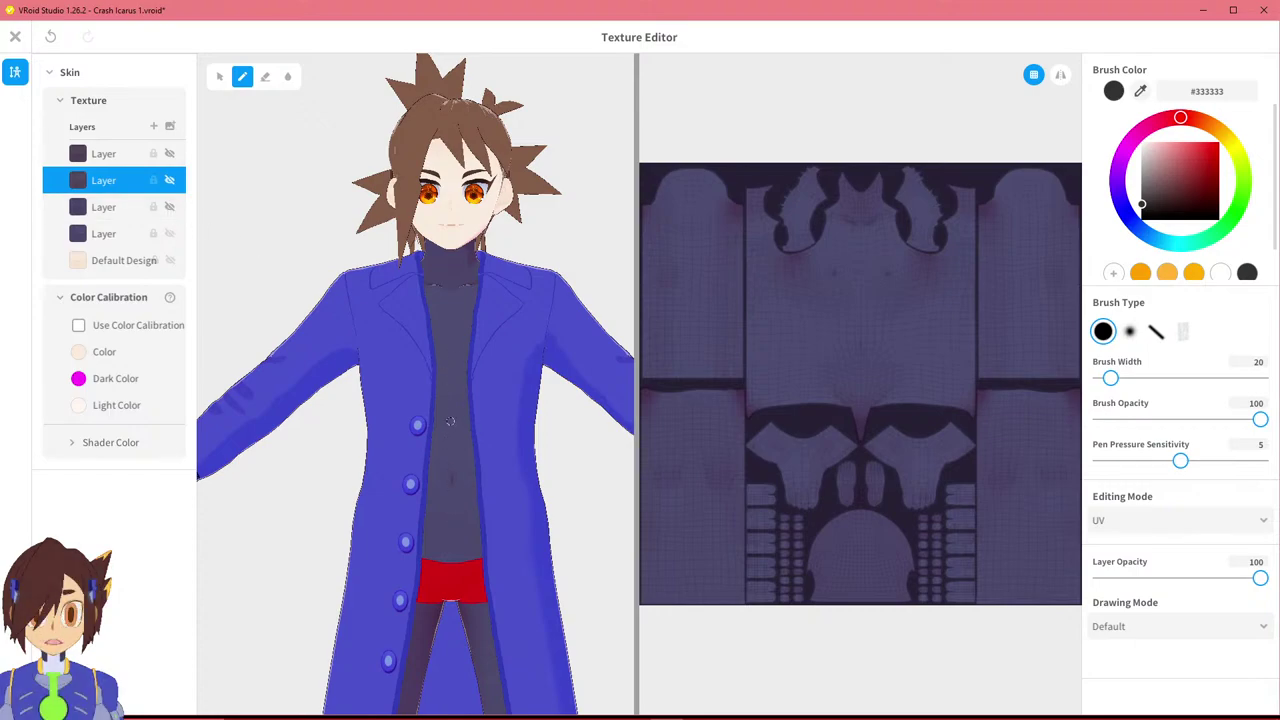
pyautogui.moveTo(455, 519); pyautogui.dragTo(408, 519, button='right')
# Bring up the ArchieMegaManZX.png reference image beside the model and compare its bodysuit colors with the skin.
pyautogui.click(698, 708)
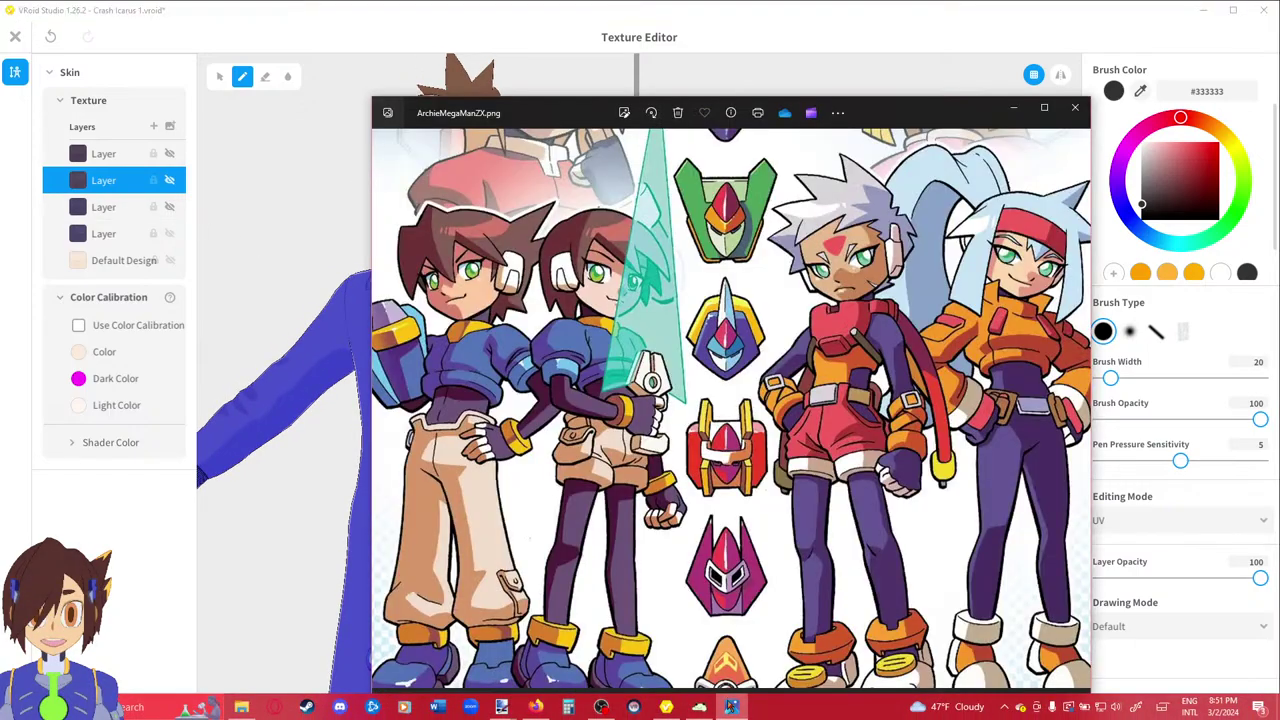
pyautogui.moveTo(612, 112); pyautogui.dragTo(792, 102)
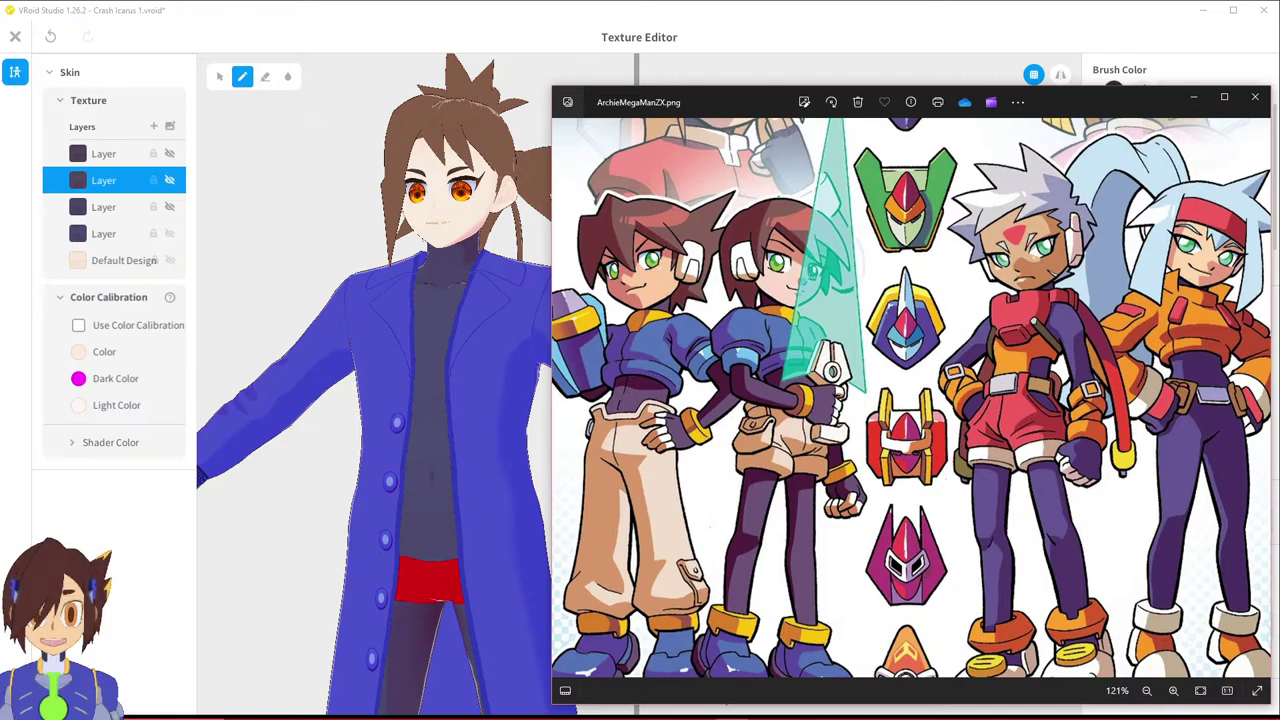
pyautogui.click(268, 25)
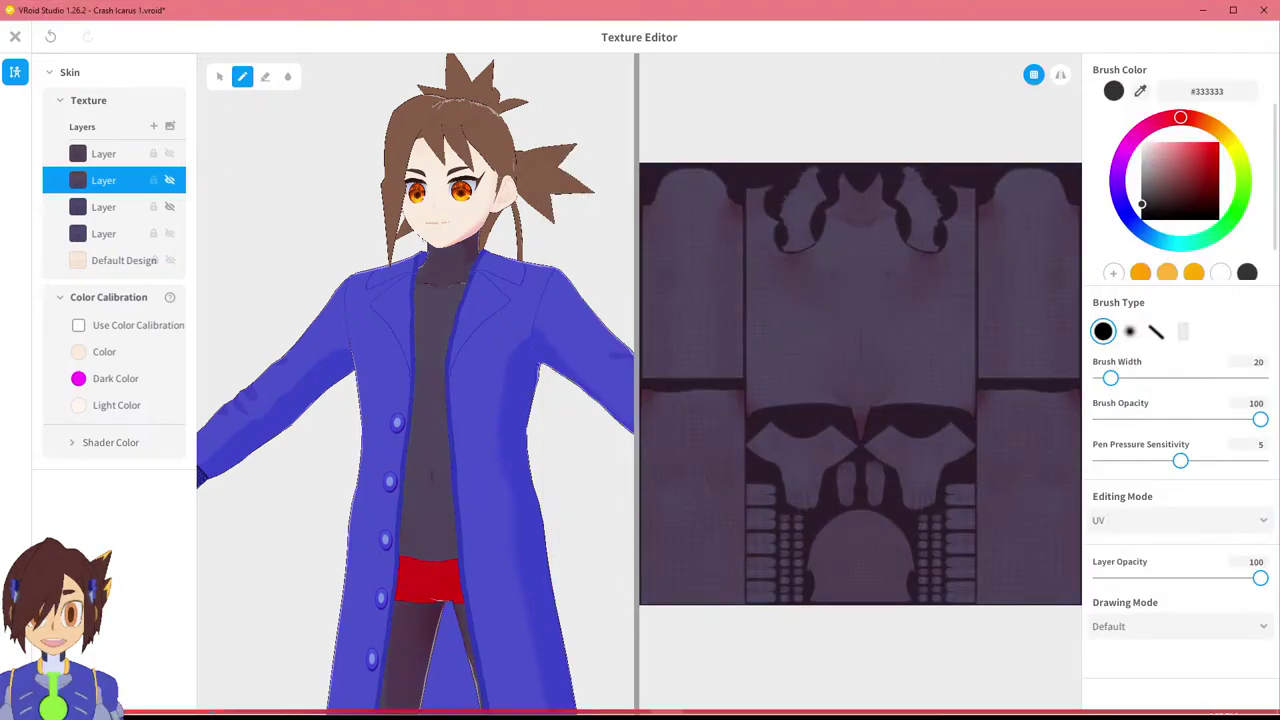
pyautogui.click(733, 707)
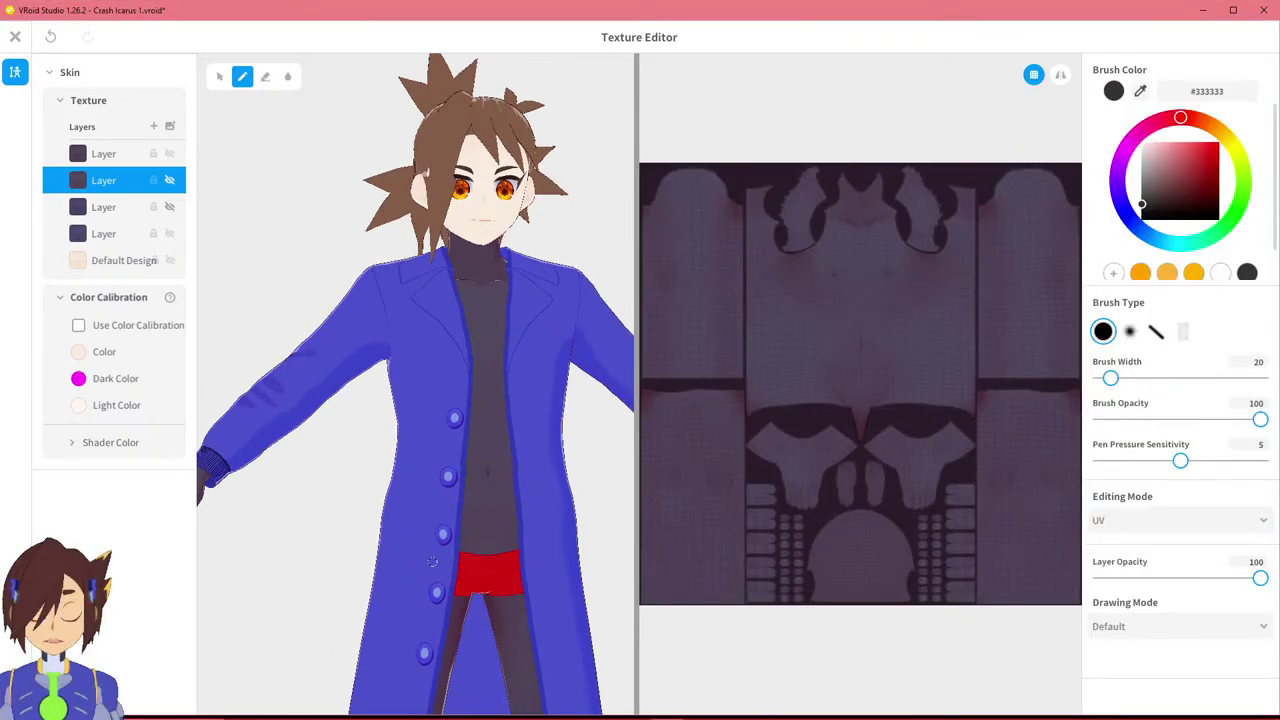
# Move the second skin layer back to the top and toggle its visibility to compare it with the layer beneath.
pyautogui.moveTo(463, 334)
pyautogui.mouseDown(button='middle')
pyautogui.moveTo(515, 294)
pyautogui.moveTo(511, 319)
pyautogui.mouseUp(button='middle')
pyautogui.moveTo(510, 318); pyautogui.dragTo(428, 371, button='right')
pyautogui.scroll(5, 428, 371)
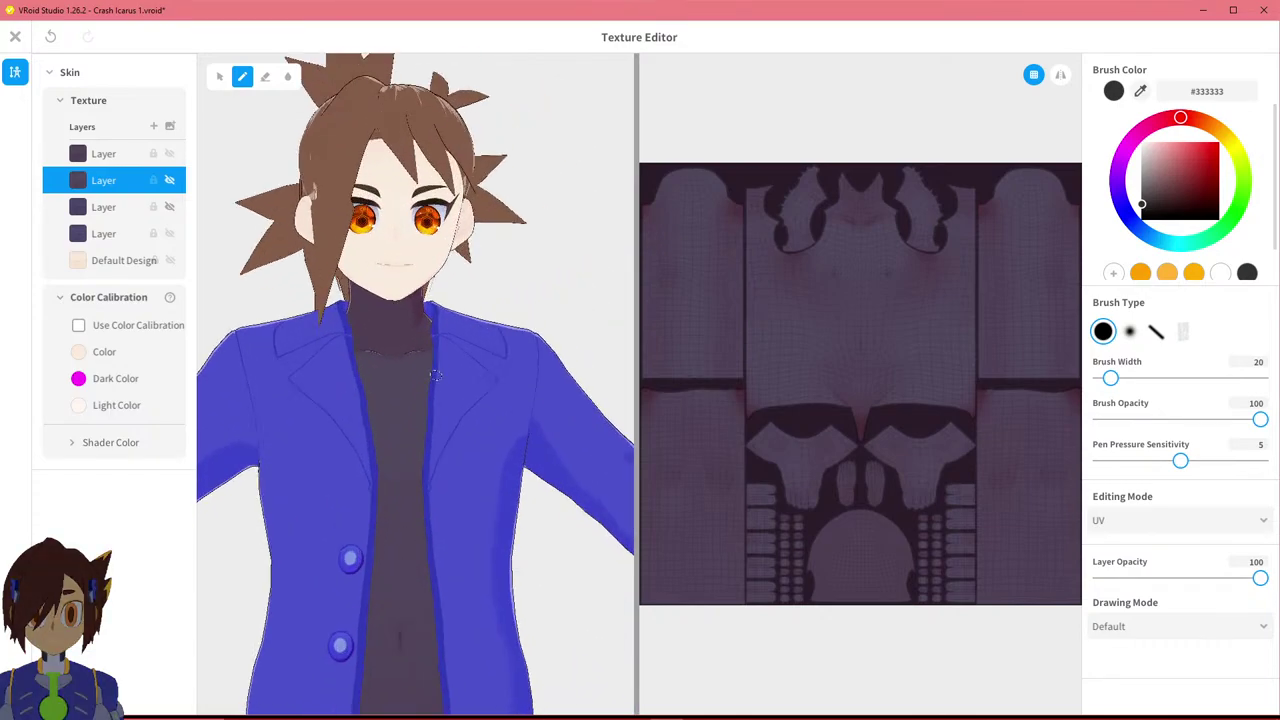
pyautogui.moveTo(457, 397); pyautogui.dragTo(440, 367, button='middle')
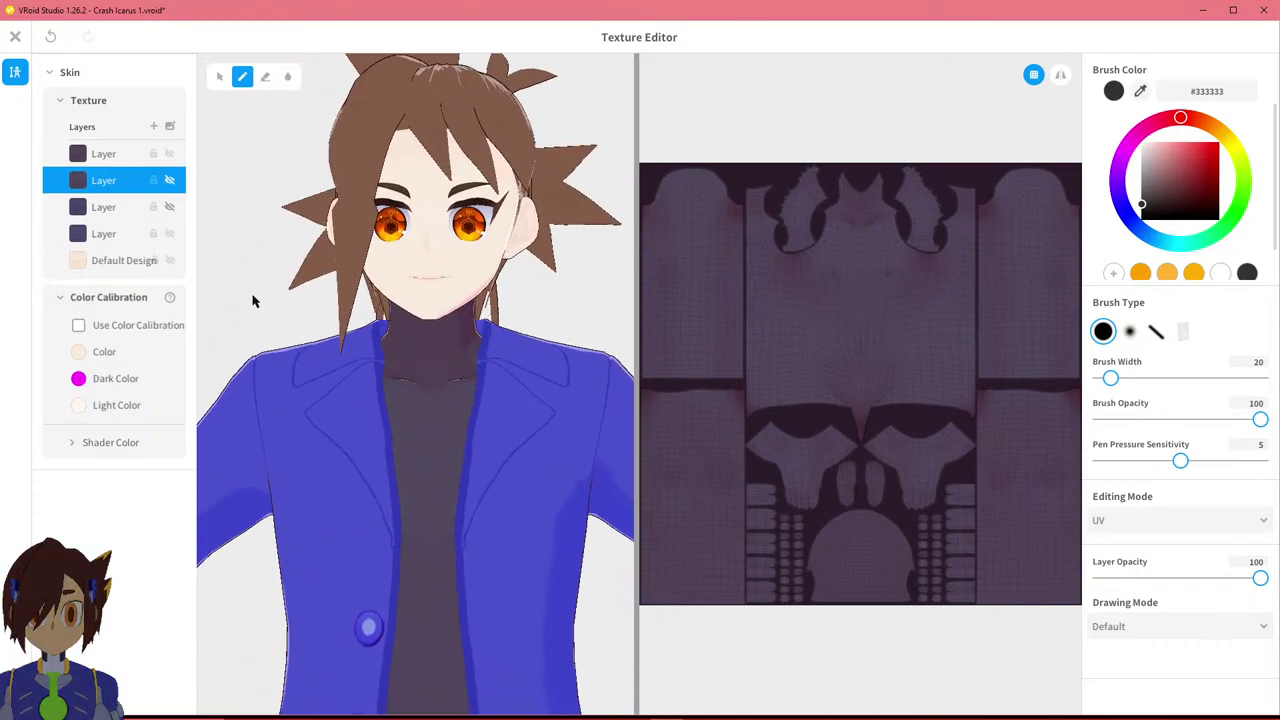
pyautogui.click(170, 163)
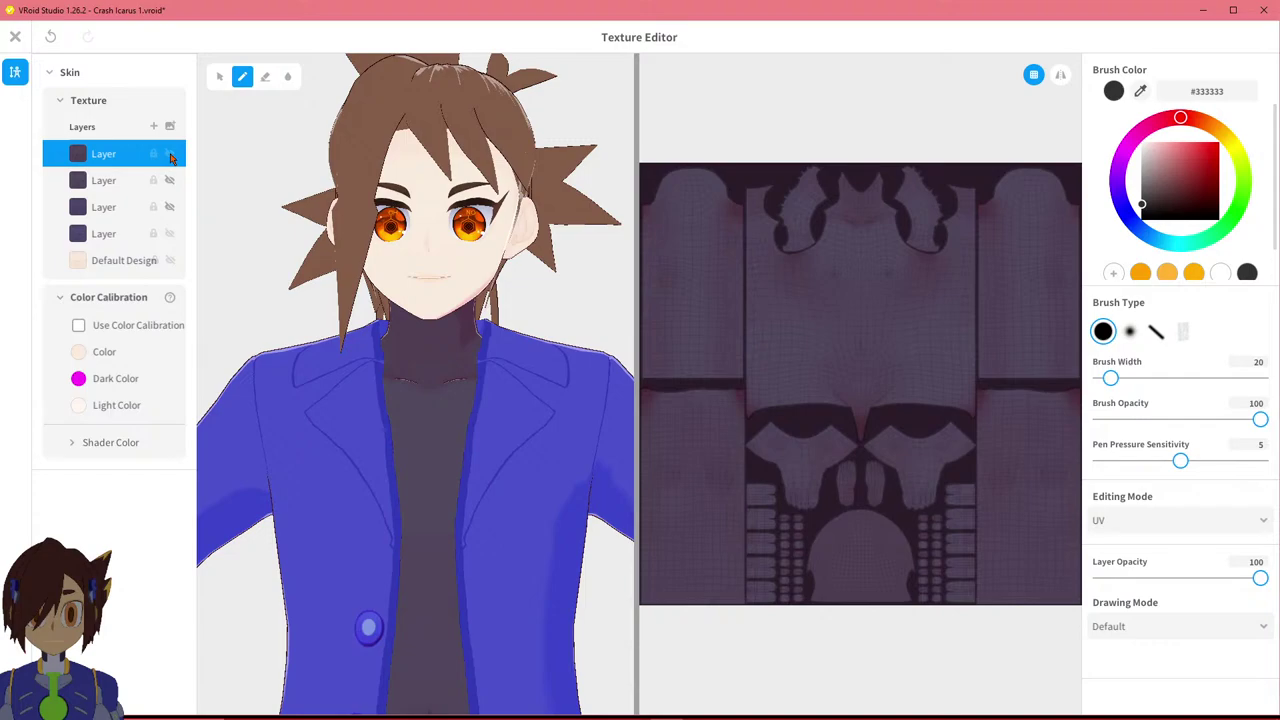
pyautogui.click(170, 156)
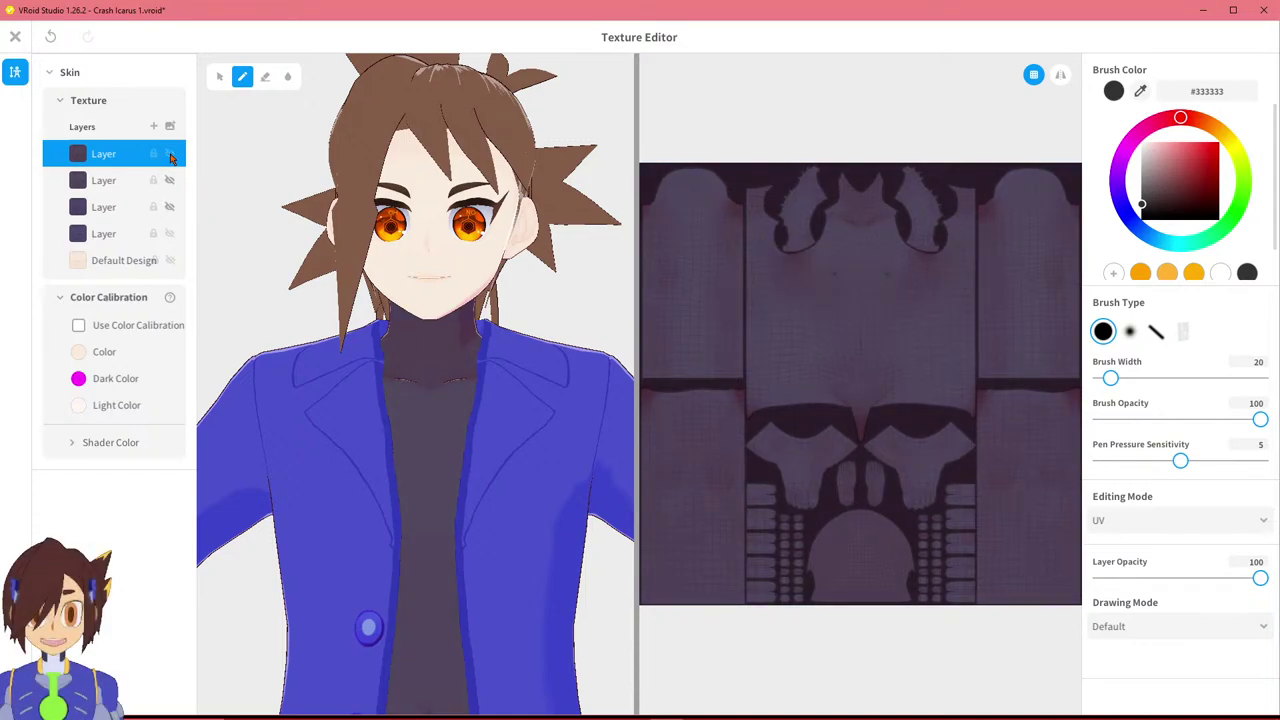
pyautogui.click(170, 155)
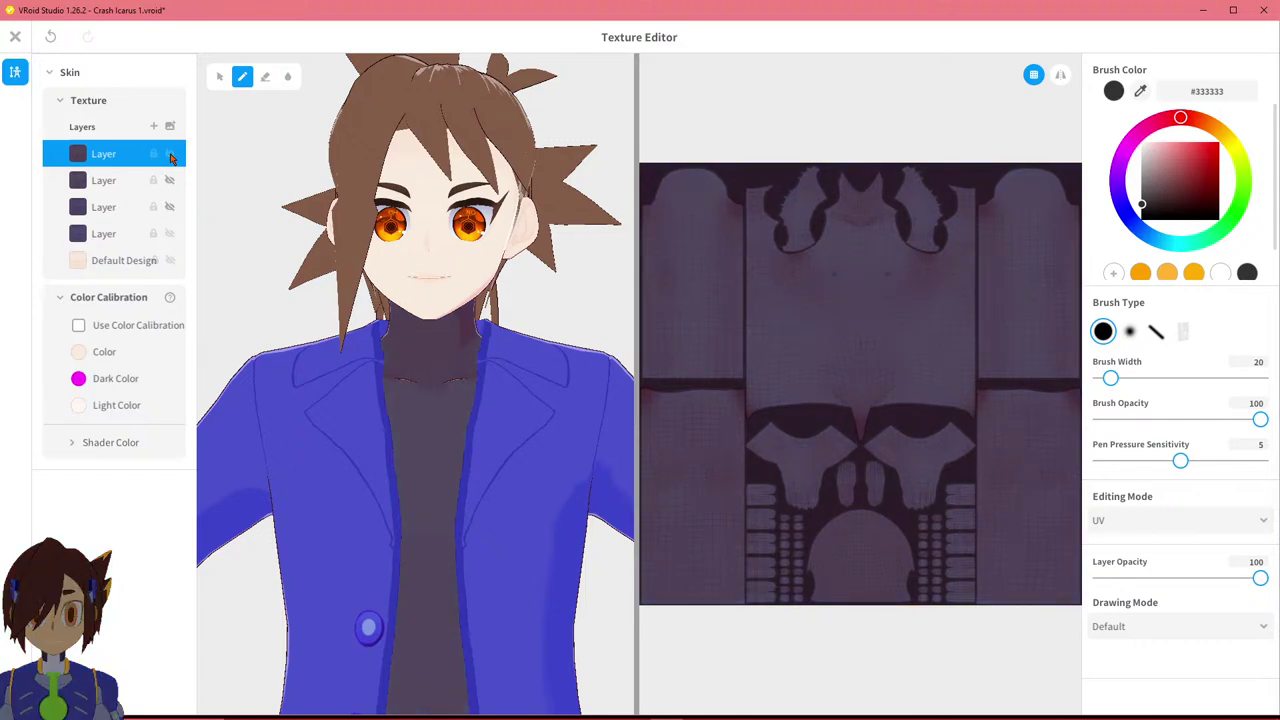
pyautogui.click(170, 155)
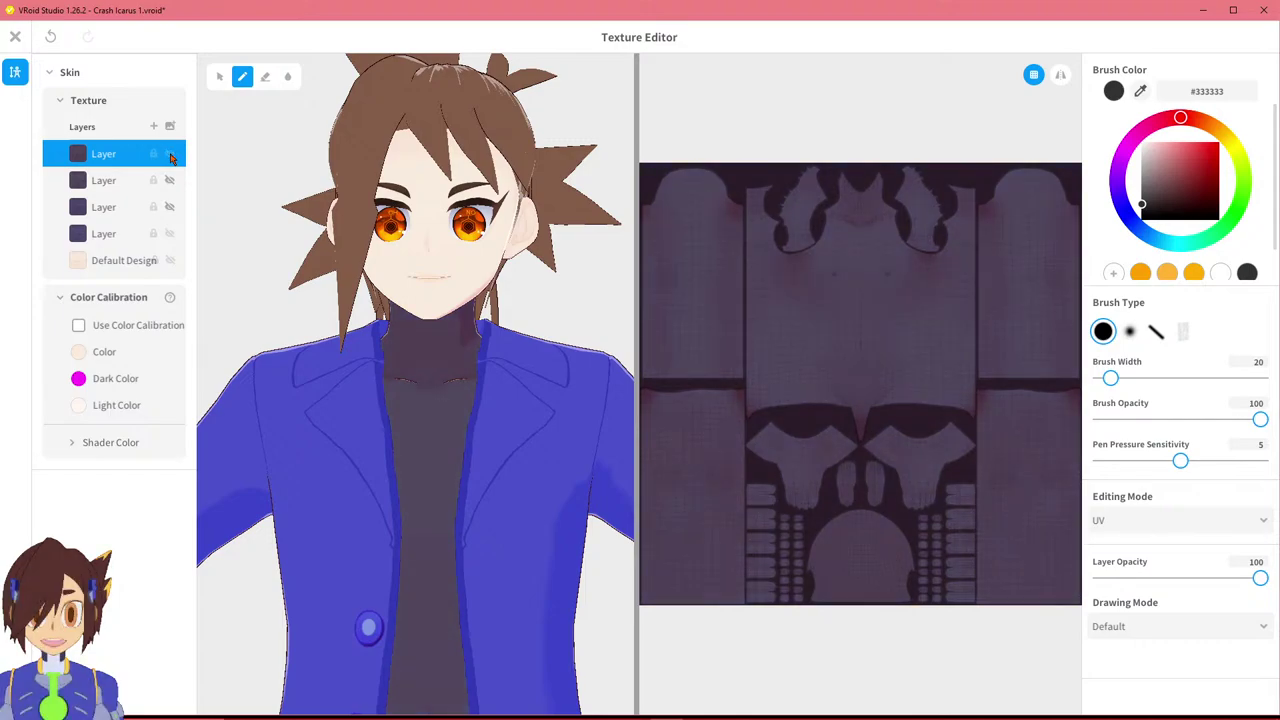
pyautogui.click(170, 155)
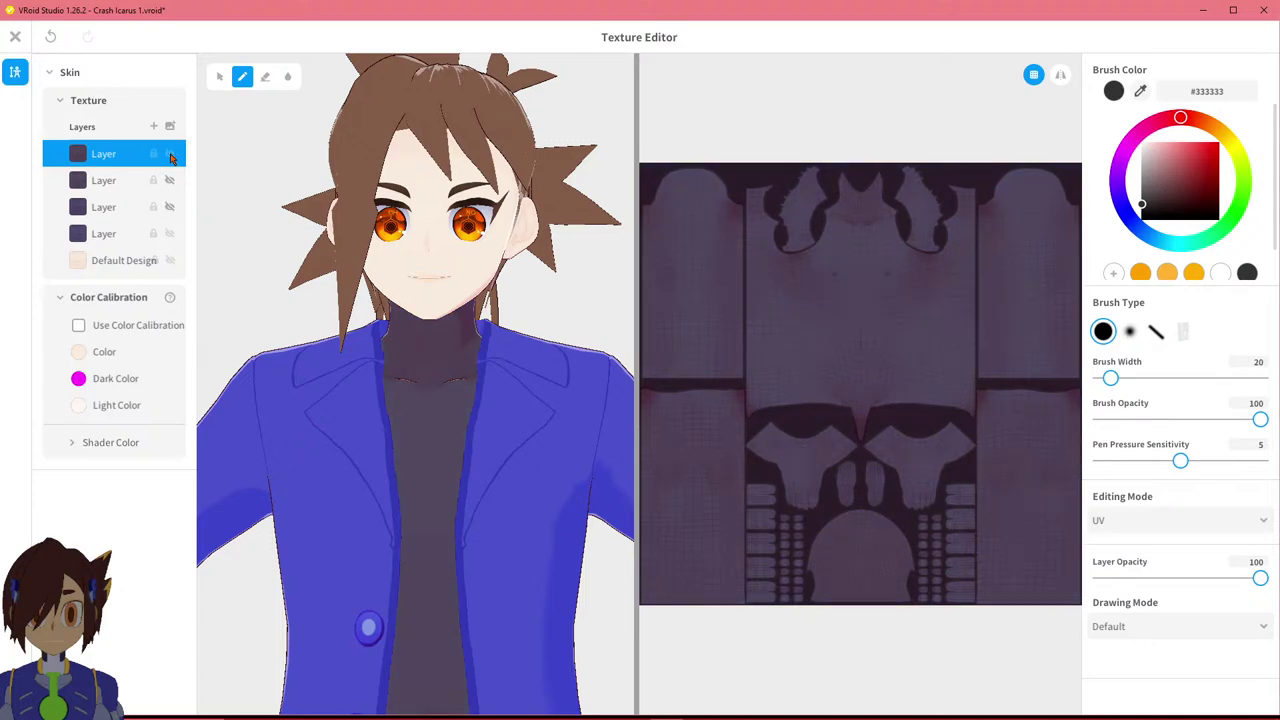
pyautogui.click(170, 155)
pyautogui.click(170, 155)
# Examine the skin variants on the character's neck and chest from several angles and distances.
pyautogui.scroll(-3, 330, 365)
pyautogui.moveTo(332, 383); pyautogui.dragTo(361, 348, button='middle')
pyautogui.moveTo(361, 348); pyautogui.dragTo(290, 352, button='right')
pyautogui.moveTo(625, 531); pyautogui.dragTo(491, 460, button='middle')
pyautogui.scroll(2, 491, 460)
pyautogui.moveTo(423, 471); pyautogui.dragTo(466, 410, button='right')
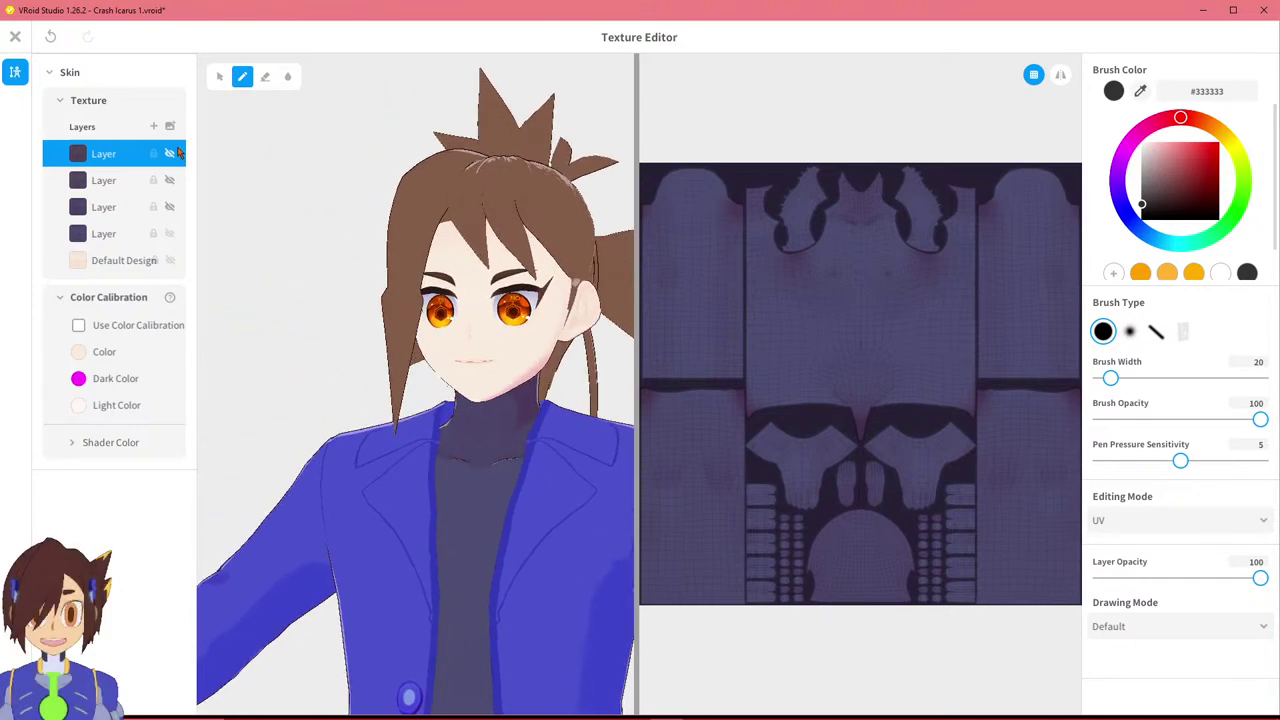
pyautogui.moveTo(223, 183); pyautogui.dragTo(354, 289, button='right')
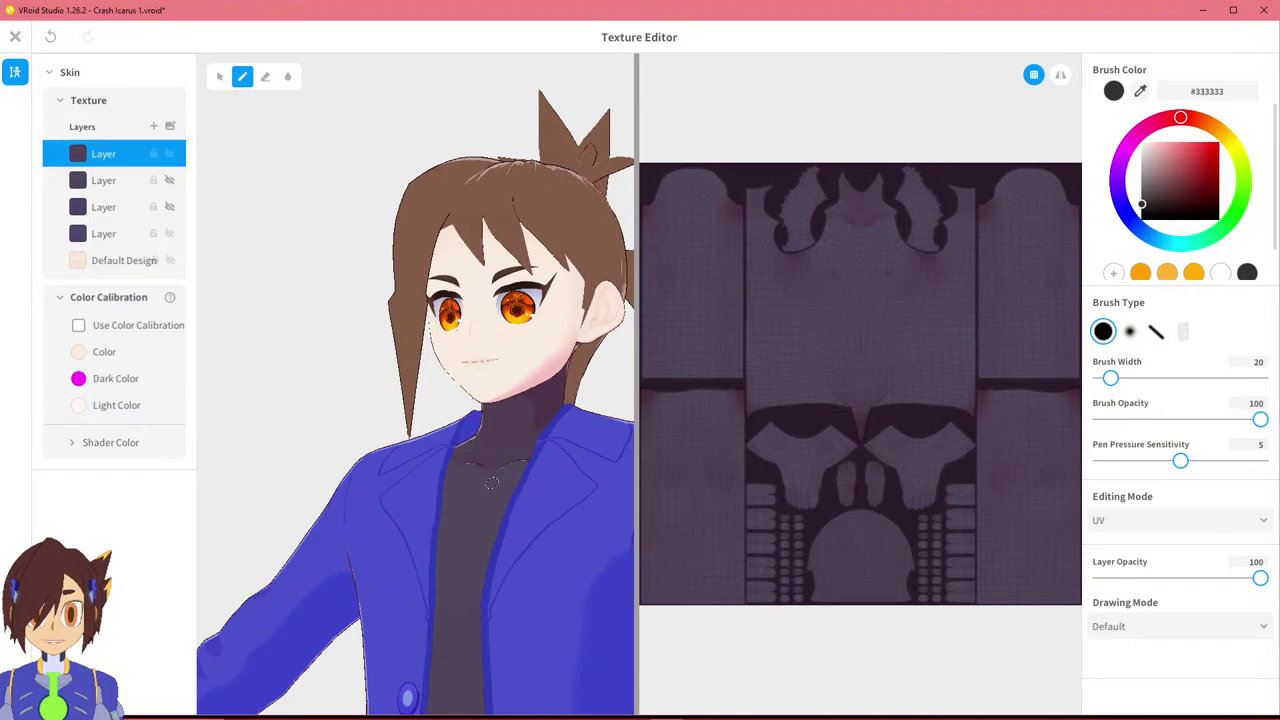
pyautogui.moveTo(490, 443)
pyautogui.mouseDown(button='right')
pyautogui.moveTo(400, 441)
pyautogui.moveTo(486, 441)
pyautogui.moveTo(446, 438)
pyautogui.moveTo(497, 455)
pyautogui.moveTo(520, 437)
pyautogui.moveTo(395, 337)
pyautogui.mouseUp(button='right')
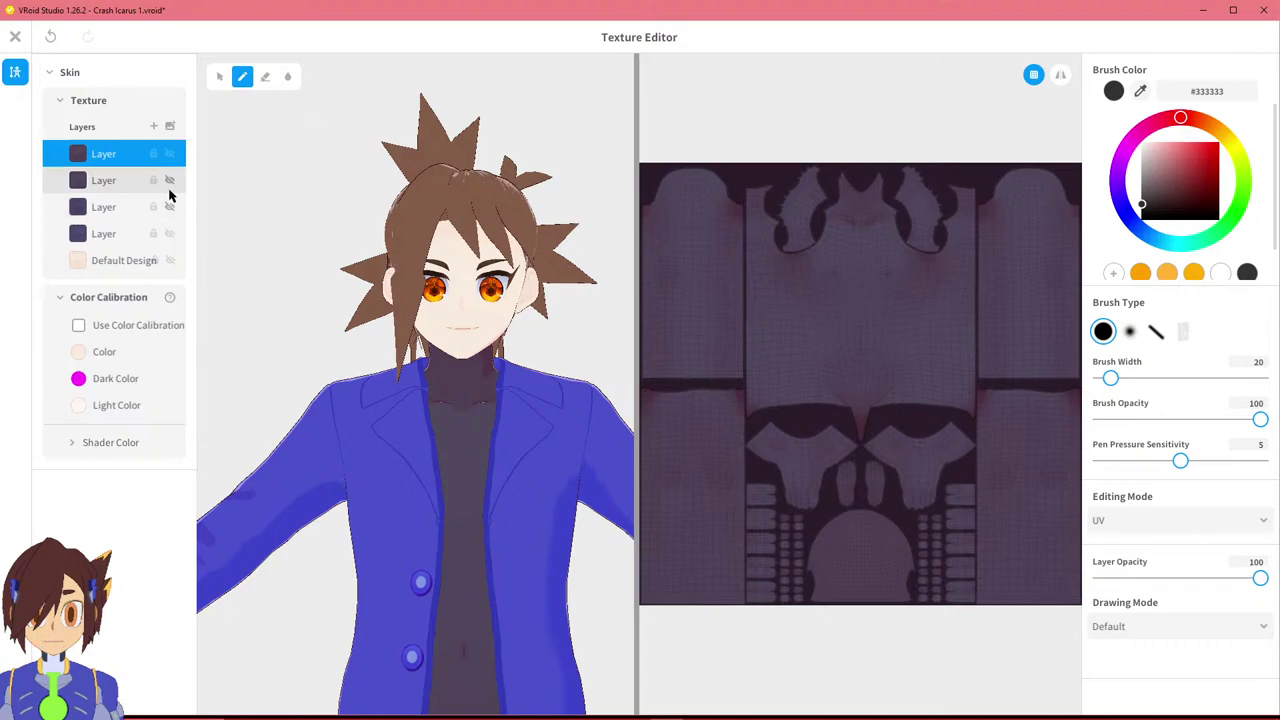
# Close the texture editor and save the darkened skin as a custom body item.
pyautogui.click(15, 39)
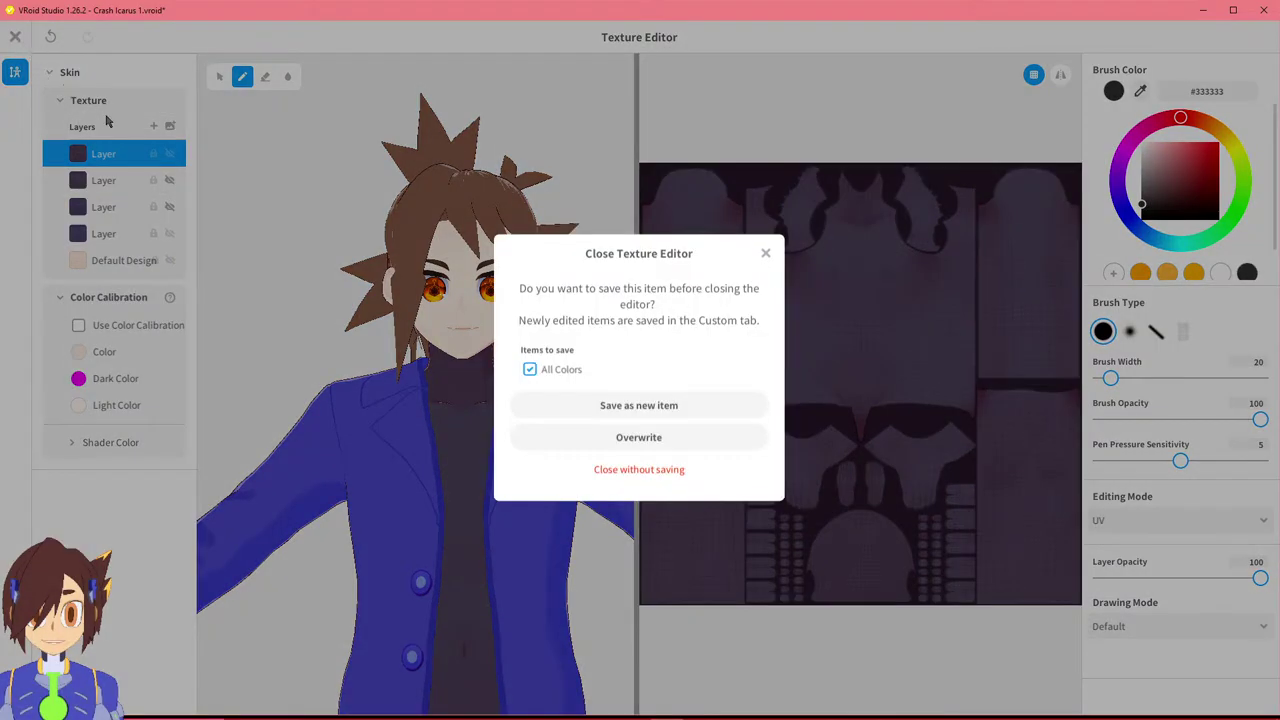
pyautogui.click(168, 86)
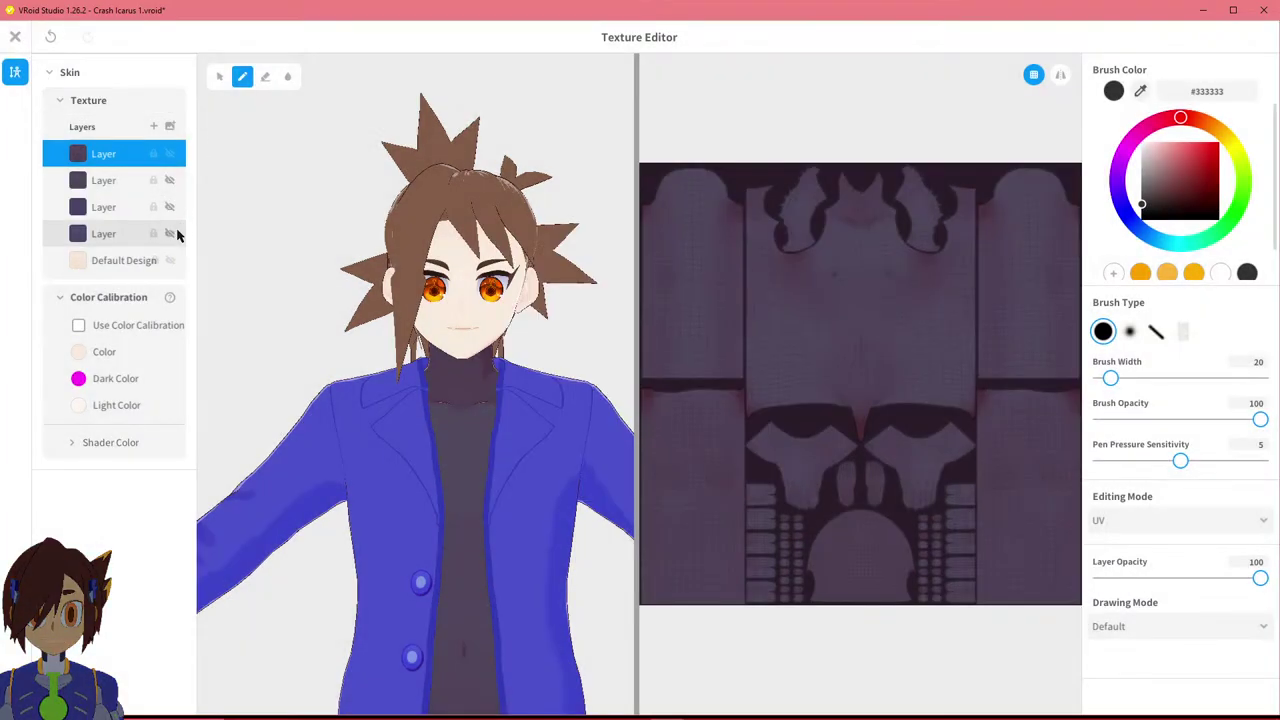
pyautogui.click(15, 38)
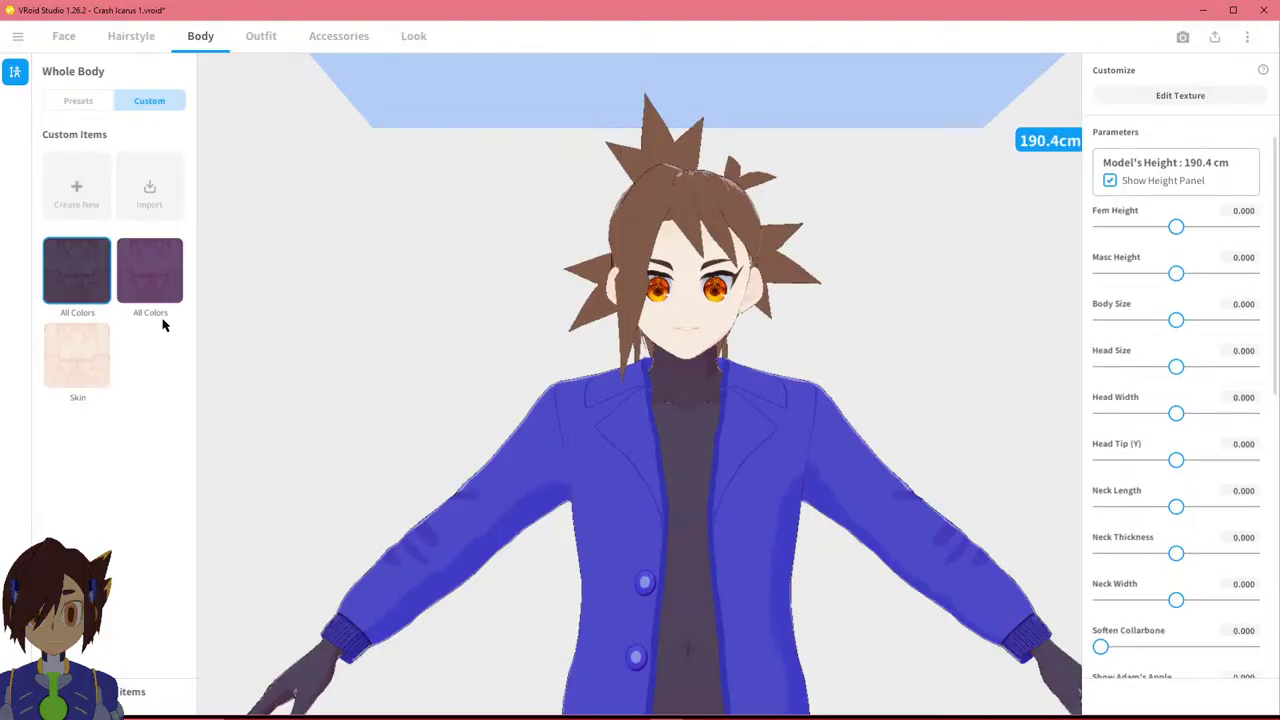
# Rename the darkened custom body item as "All Colors Dark".
pyautogui.rightClick(95, 291)
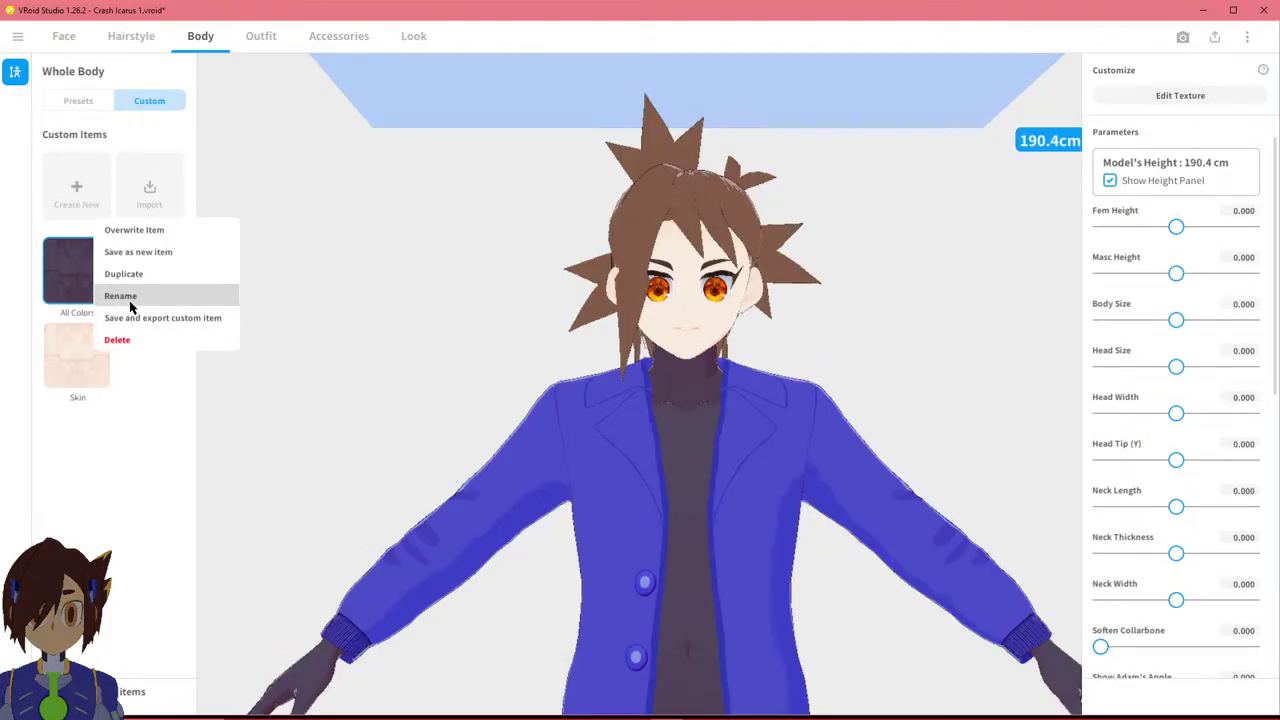
pyautogui.click(129, 296)
pyautogui.click(594, 350)
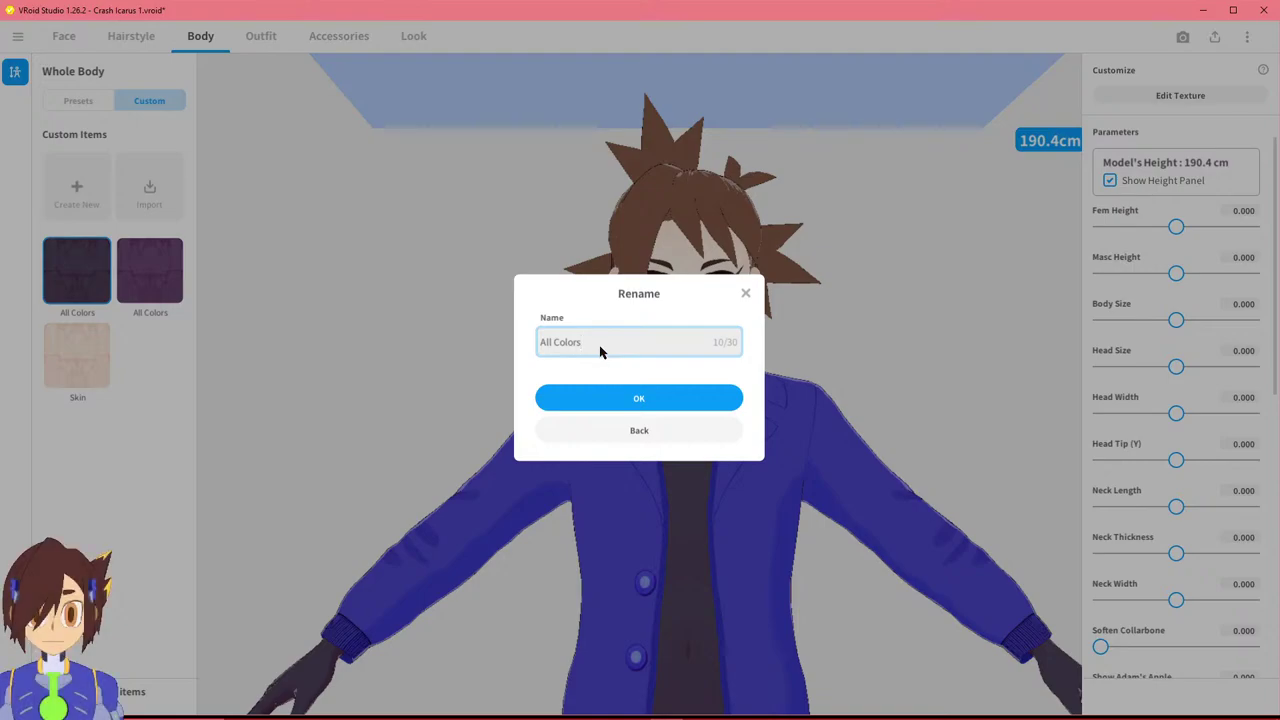
pyautogui.write('Dark')
pyautogui.click(605, 398)
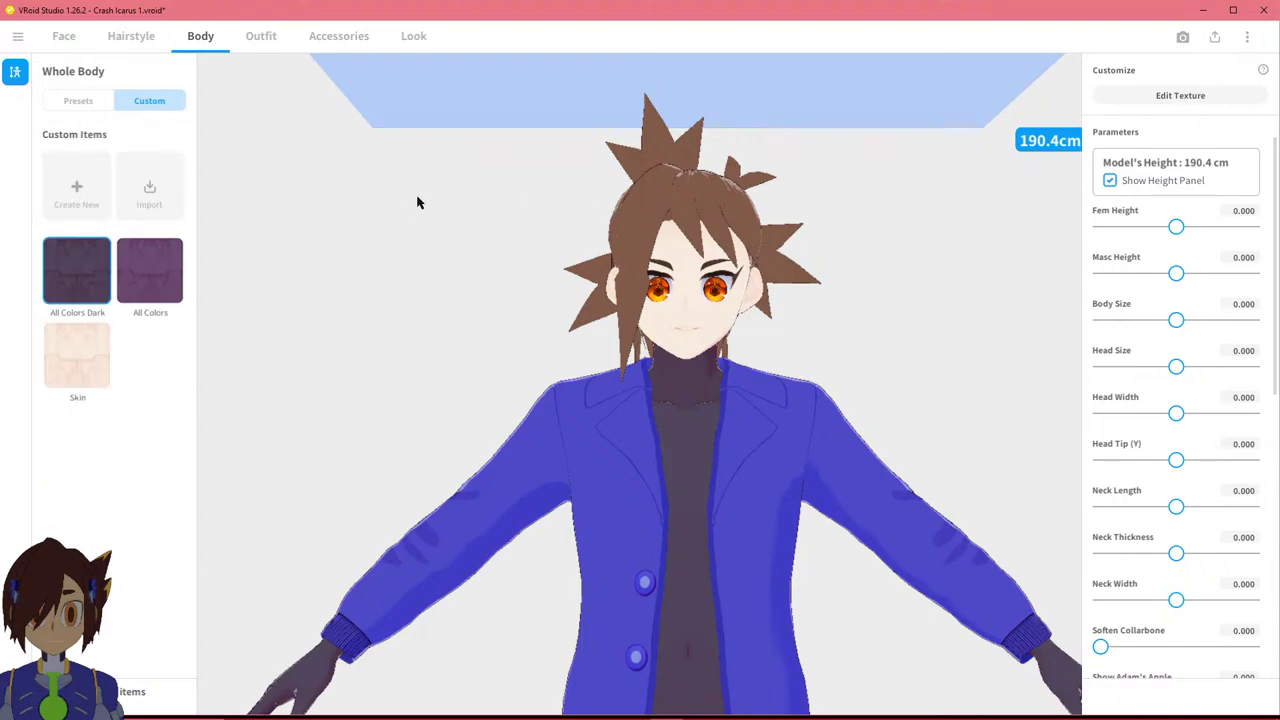
# Reopen the body texture for editing and delete the spare skin layers directly beneath the top layer.
pyautogui.click(1160, 97)
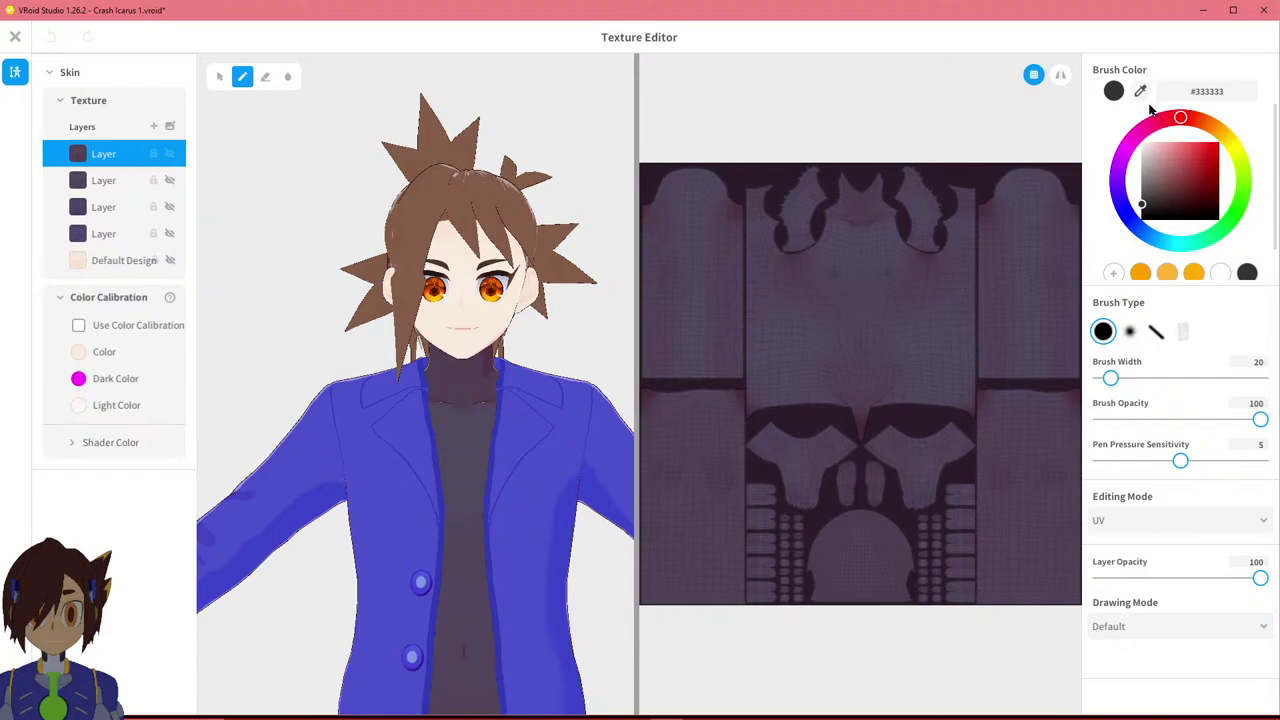
pyautogui.rightClick(120, 189)
pyautogui.click(177, 158)
pyautogui.rightClick(101, 182)
pyautogui.click(162, 158)
pyautogui.rightClick(95, 190)
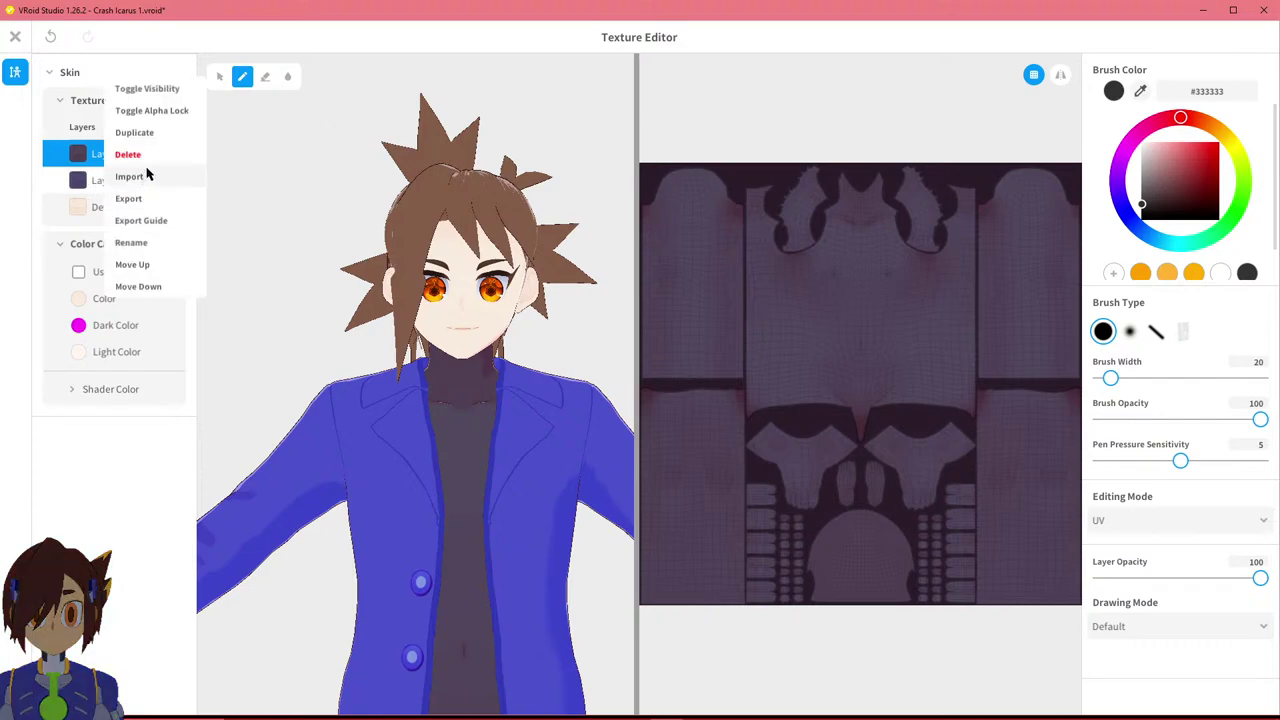
# Delete the two unneeded skin texture layers and check the whole body of the model.
pyautogui.click(152, 156)
pyautogui.rightClick(122, 190)
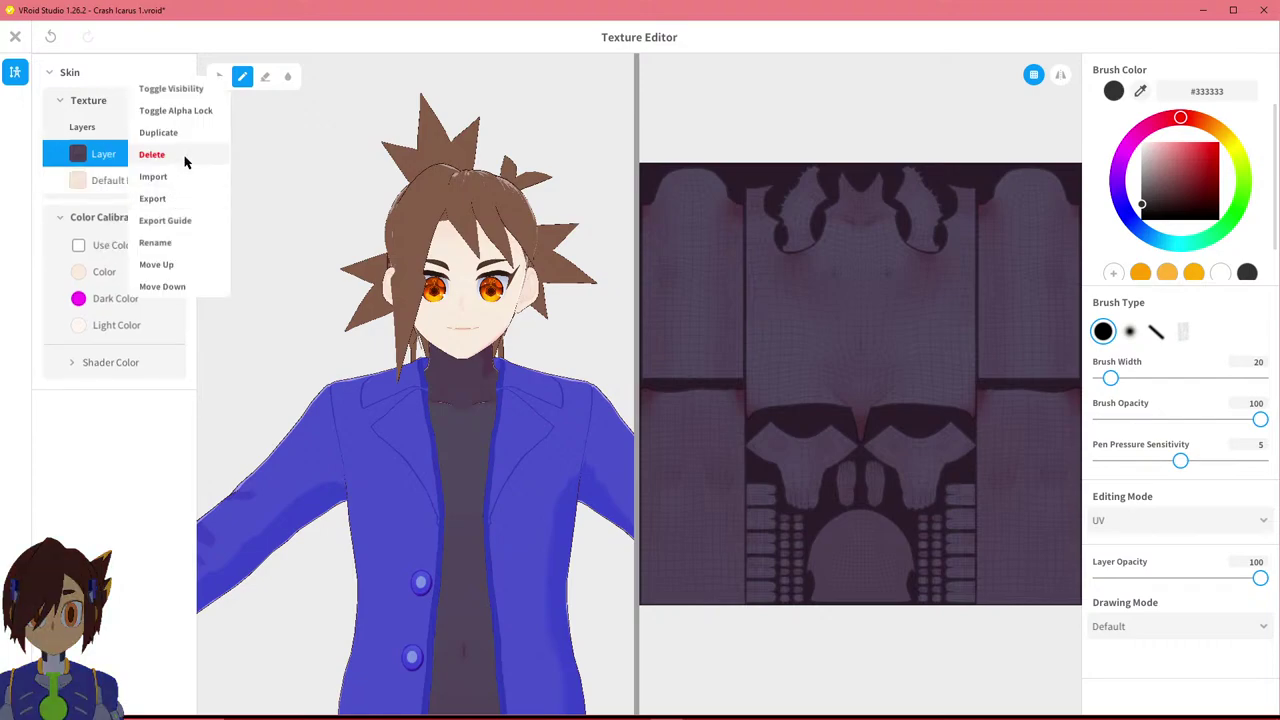
pyautogui.click(186, 156)
pyautogui.scroll(-2, 416, 270)
pyautogui.moveTo(416, 270)
pyautogui.mouseDown(button='middle')
pyautogui.moveTo(466, 212)
pyautogui.moveTo(352, 224)
pyautogui.mouseUp(button='middle')
pyautogui.scroll(-3, 460, 216)
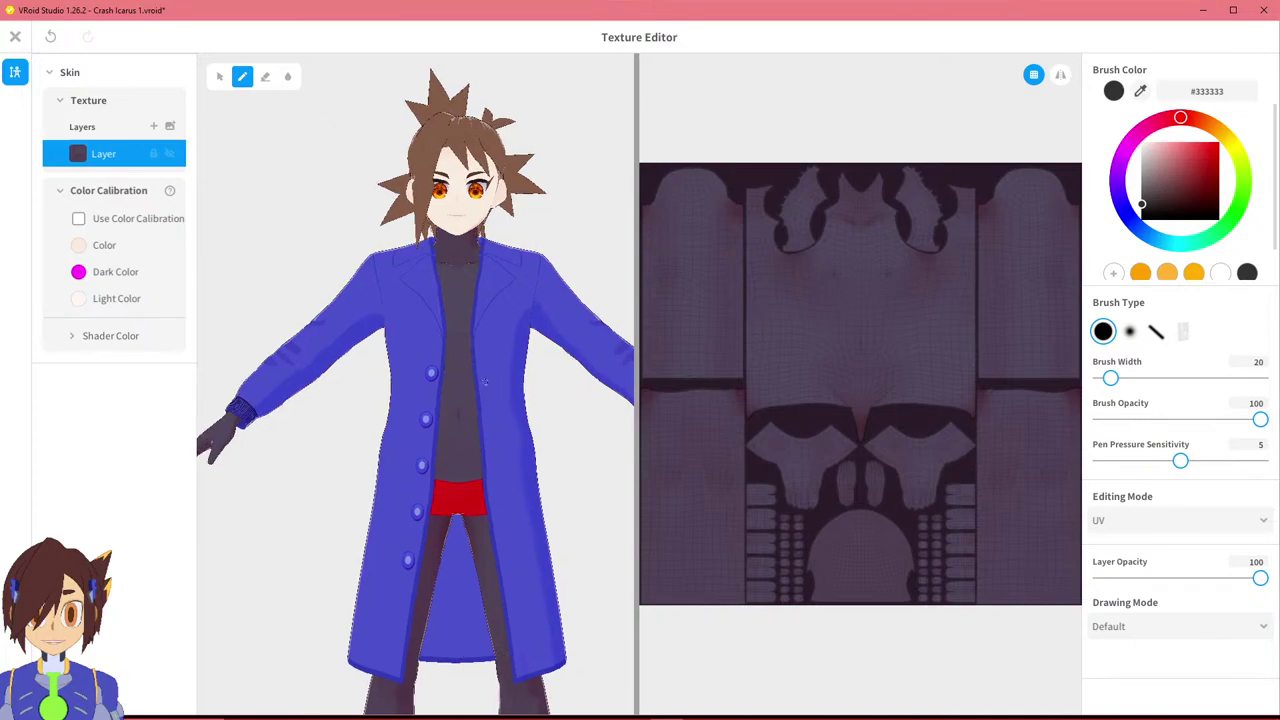
pyautogui.scroll(-2, 352, 224)
# Switch to paint.net and close the cold, cool and warm purple navy 113 dark images.
pyautogui.moveTo(700, 714)
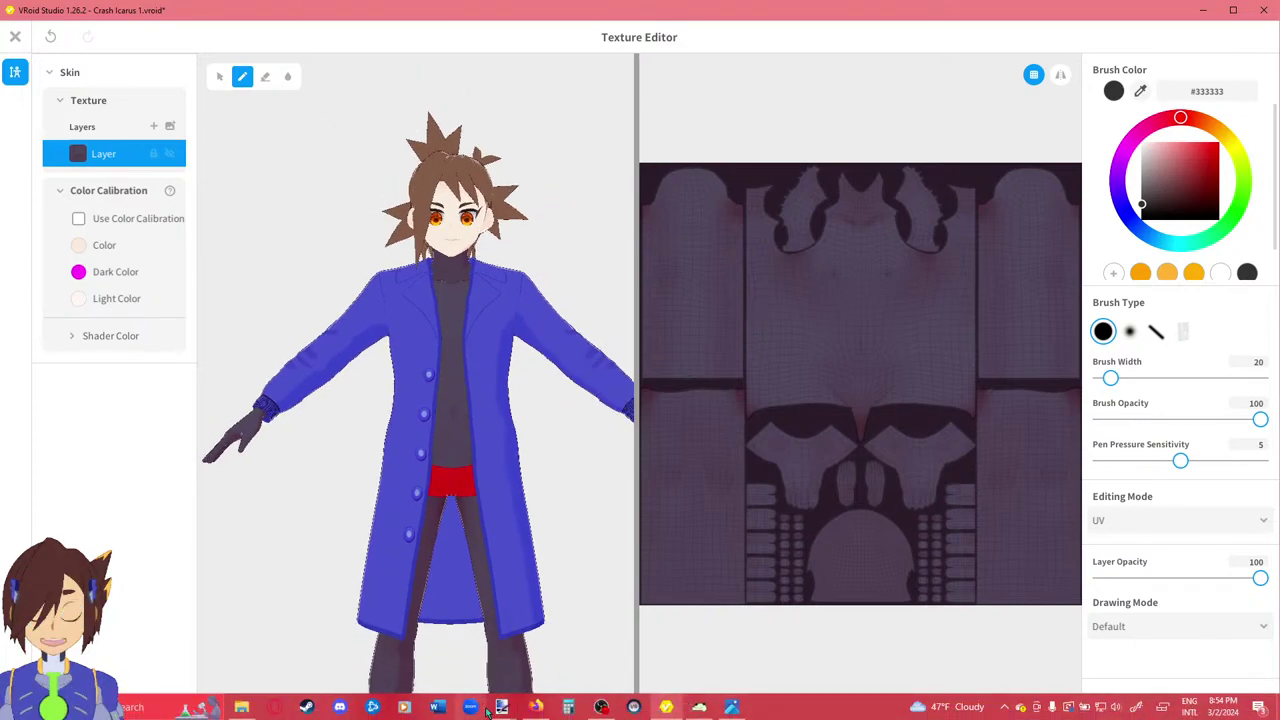
pyautogui.moveTo(502, 707)
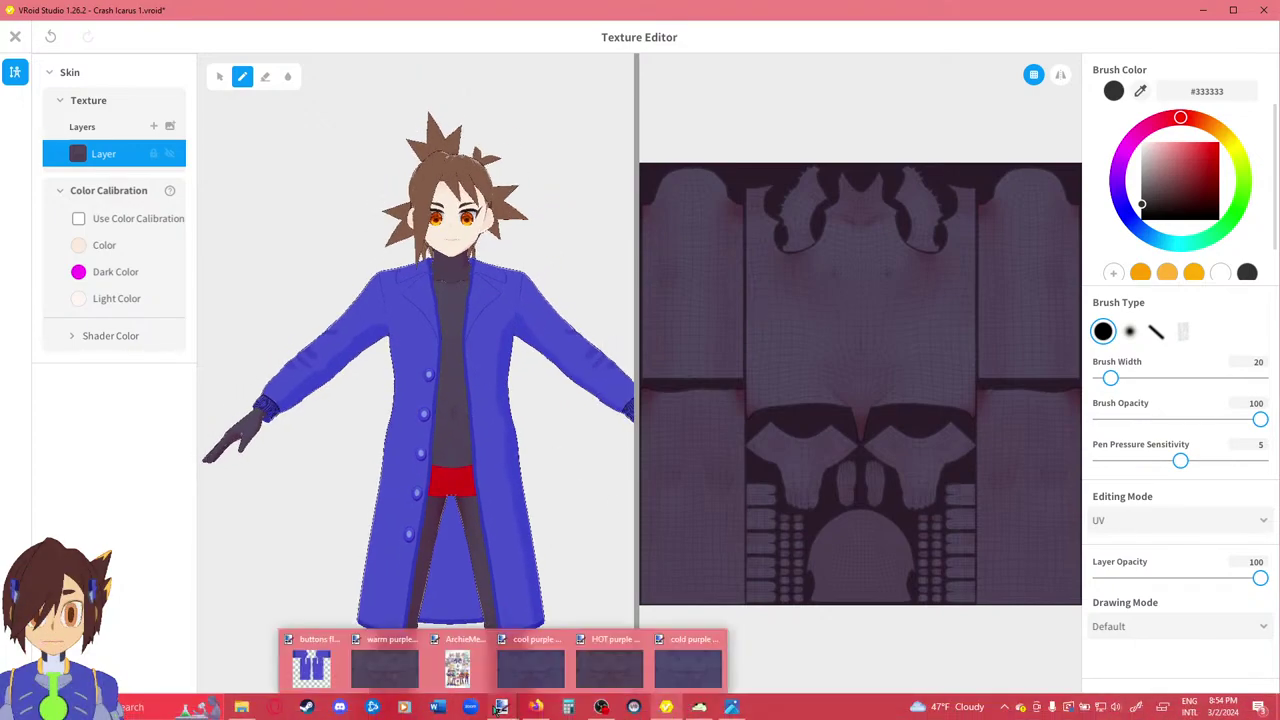
pyautogui.click(679, 660)
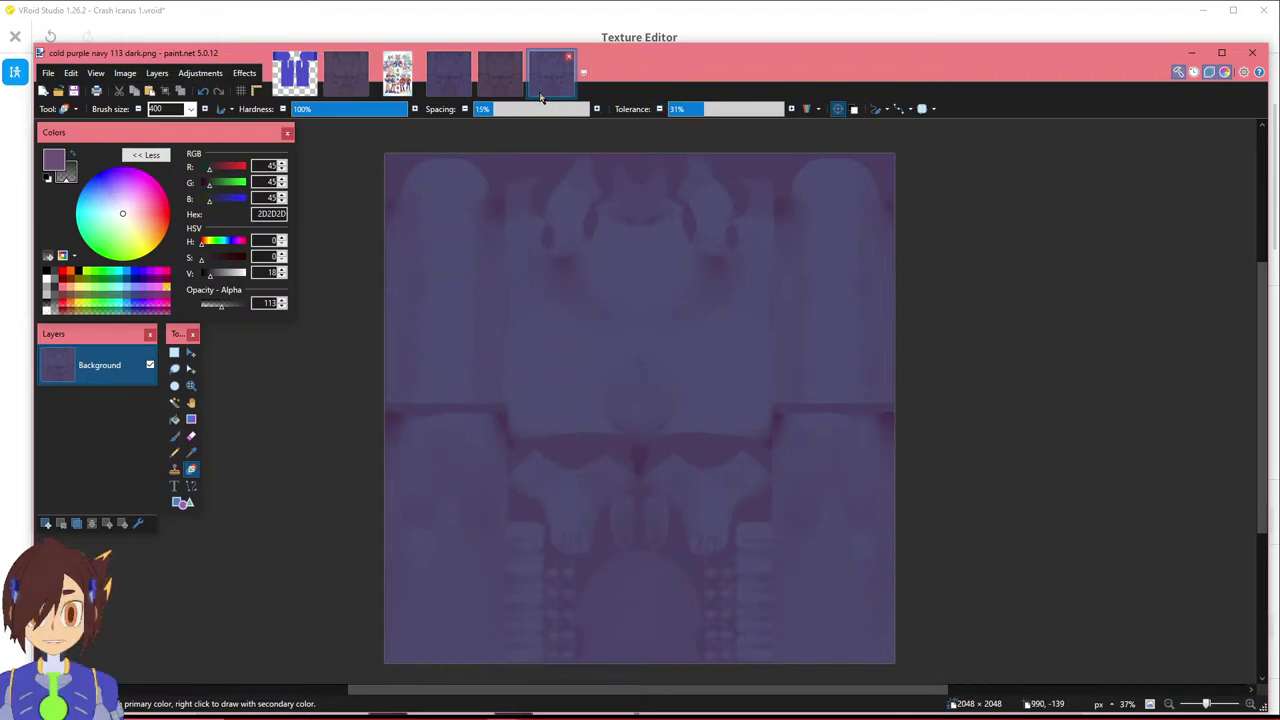
pyautogui.rightClick(541, 88)
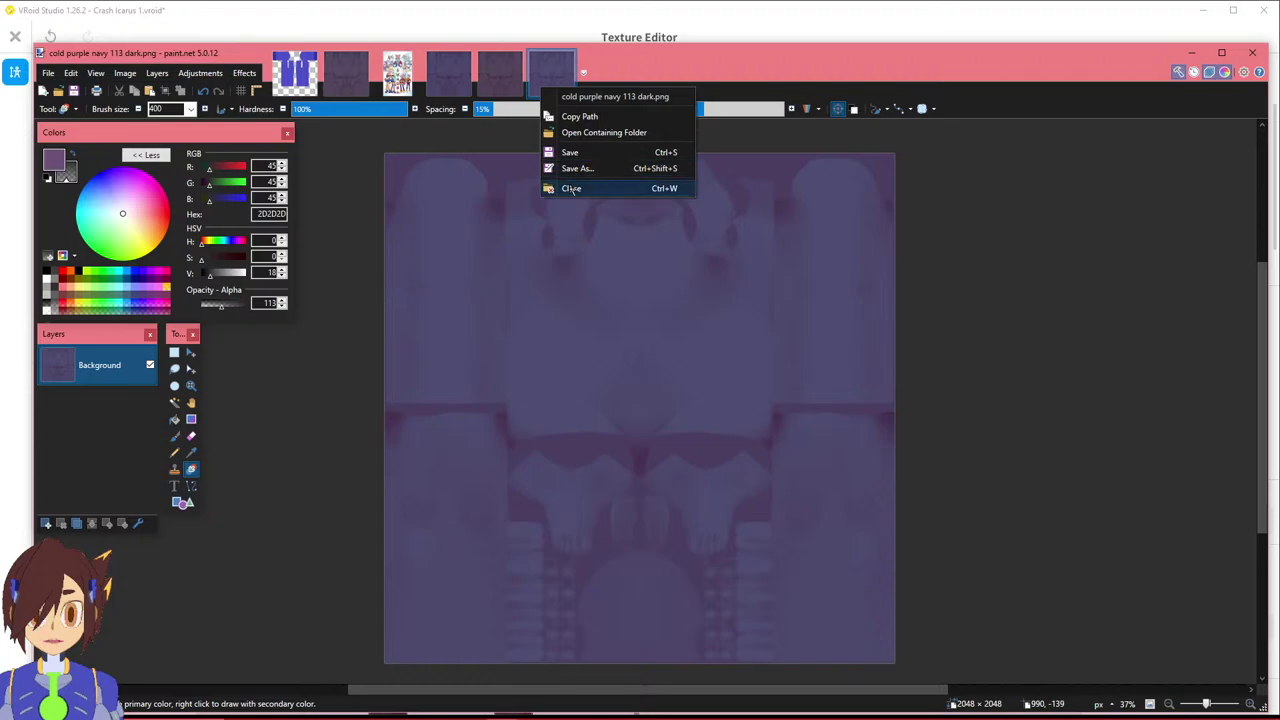
pyautogui.click(585, 188)
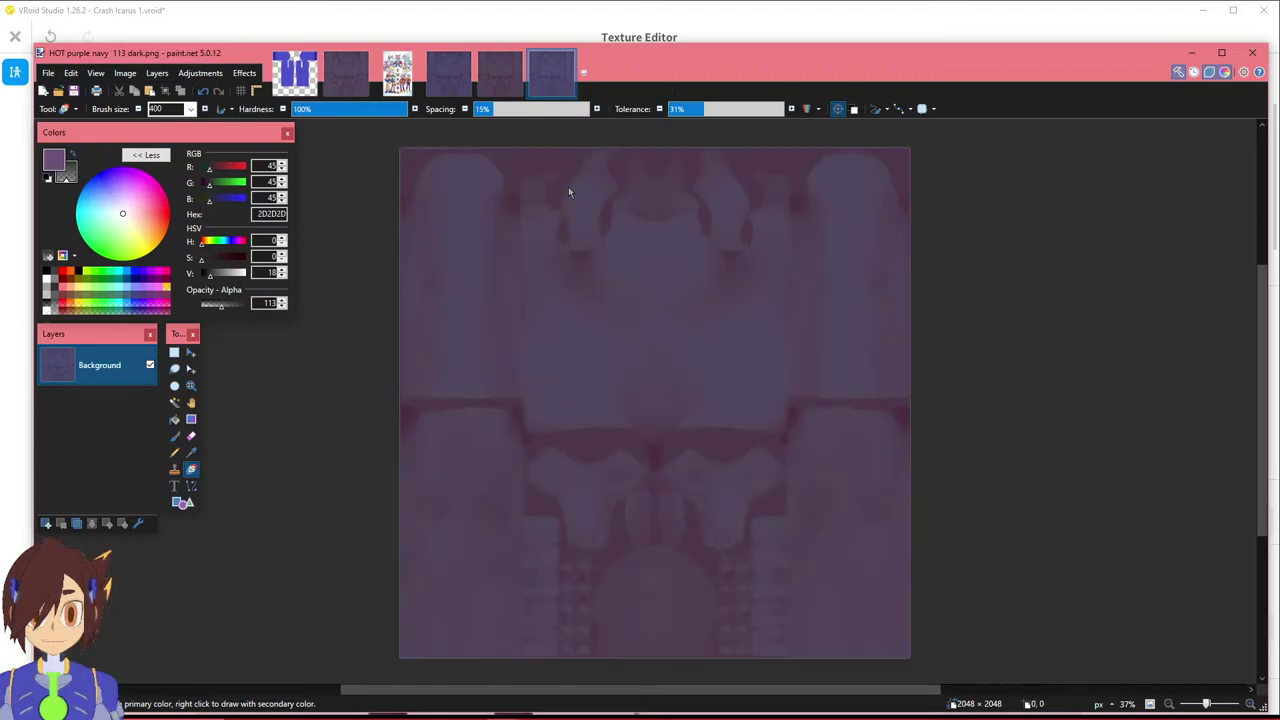
pyautogui.rightClick(460, 85)
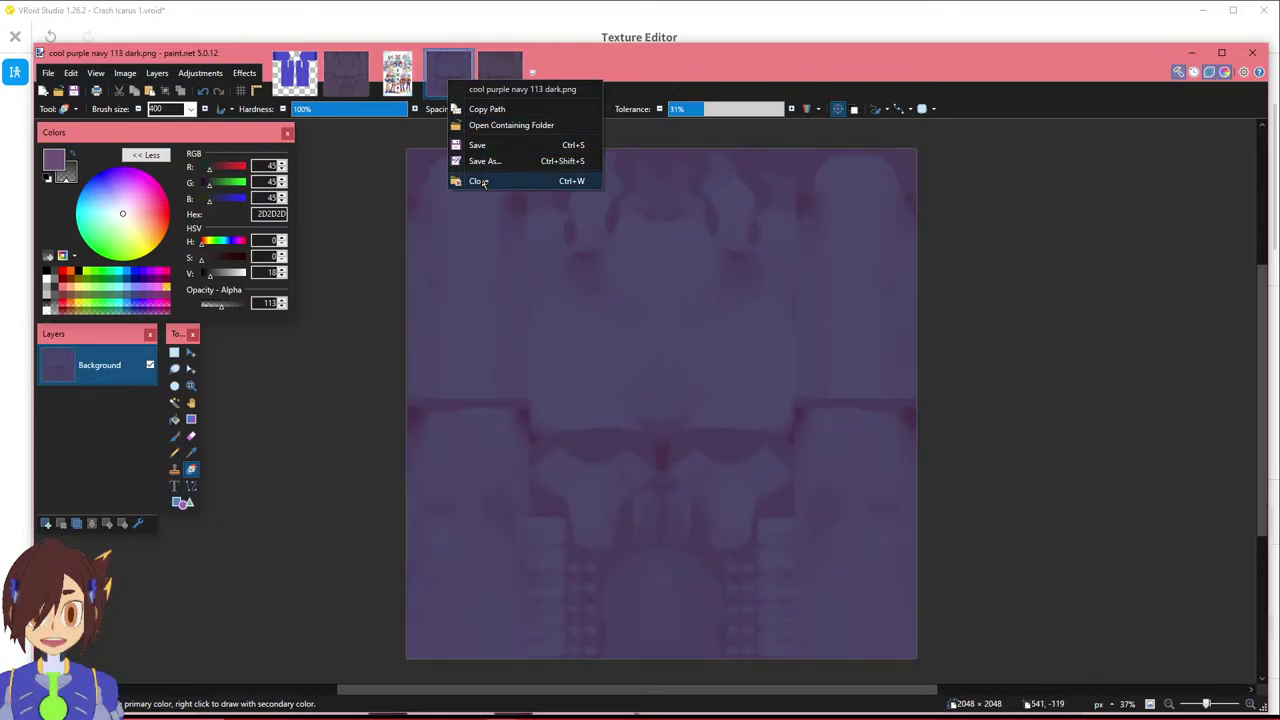
pyautogui.click(485, 185)
pyautogui.click(362, 89)
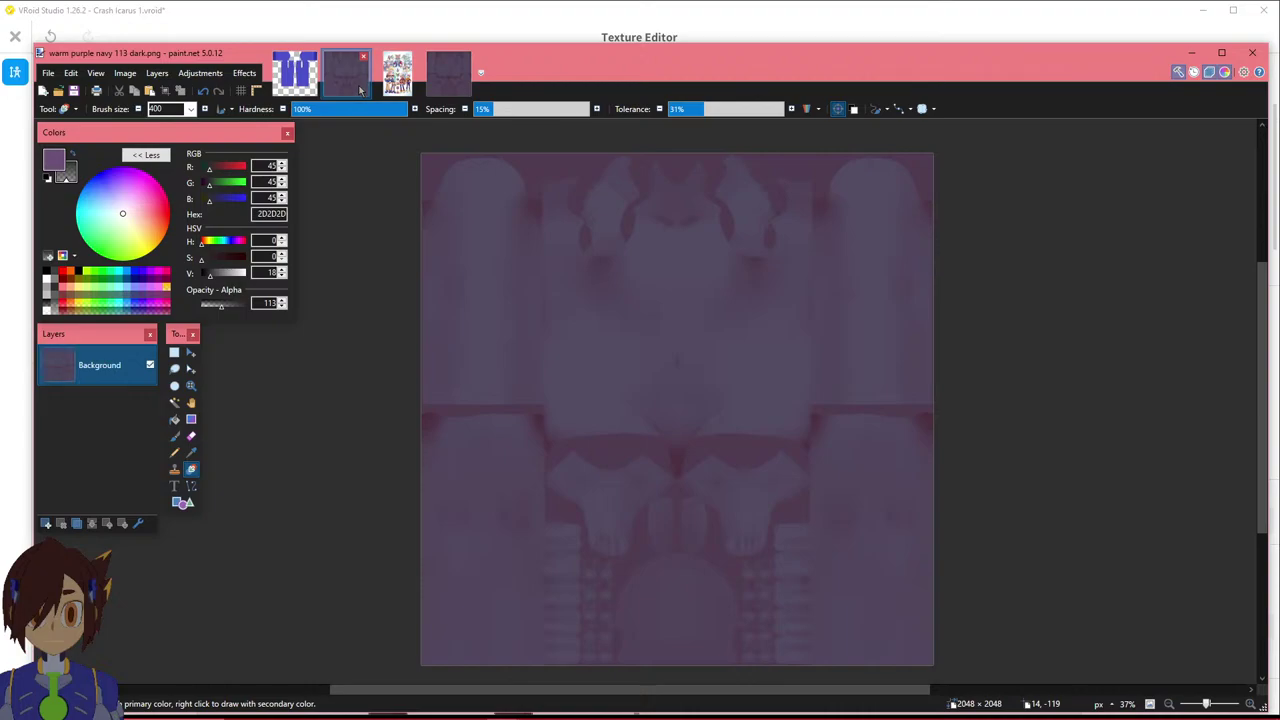
pyautogui.rightClick(359, 89)
pyautogui.click(388, 189)
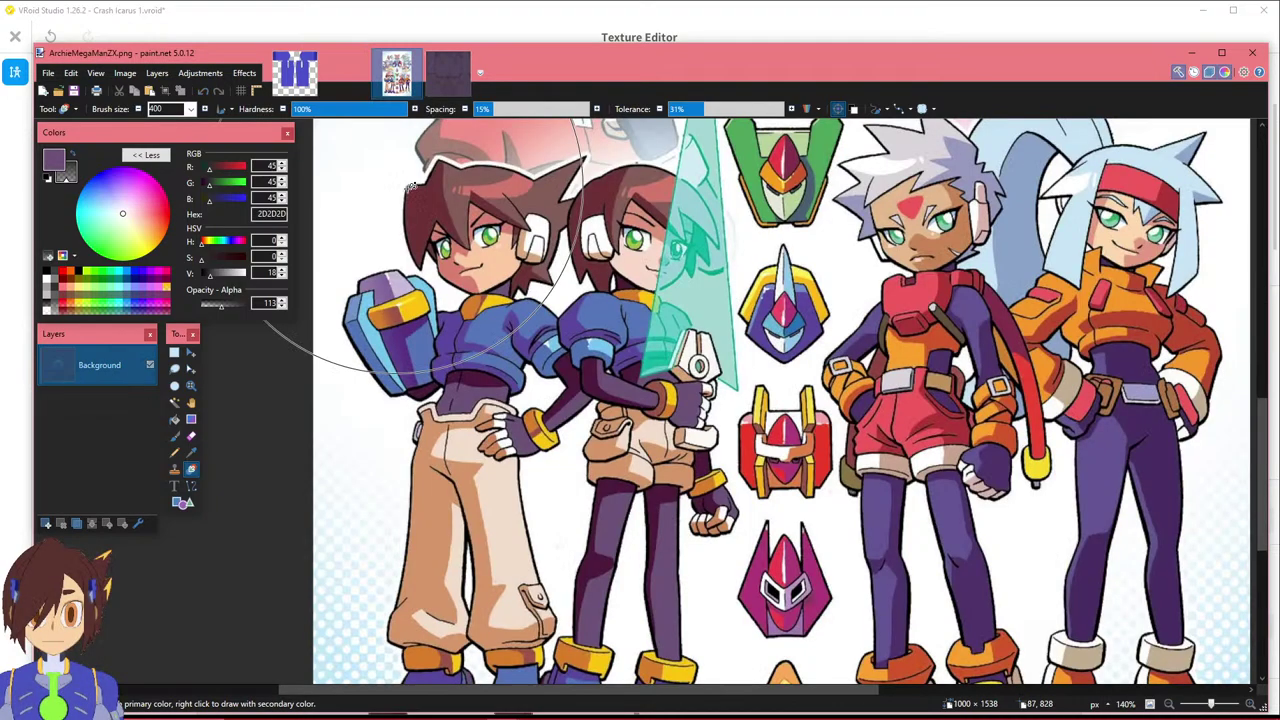
# Add the default skin texture file as a new layer in the HOT purple navy 113 dark image.
pyautogui.click(396, 90)
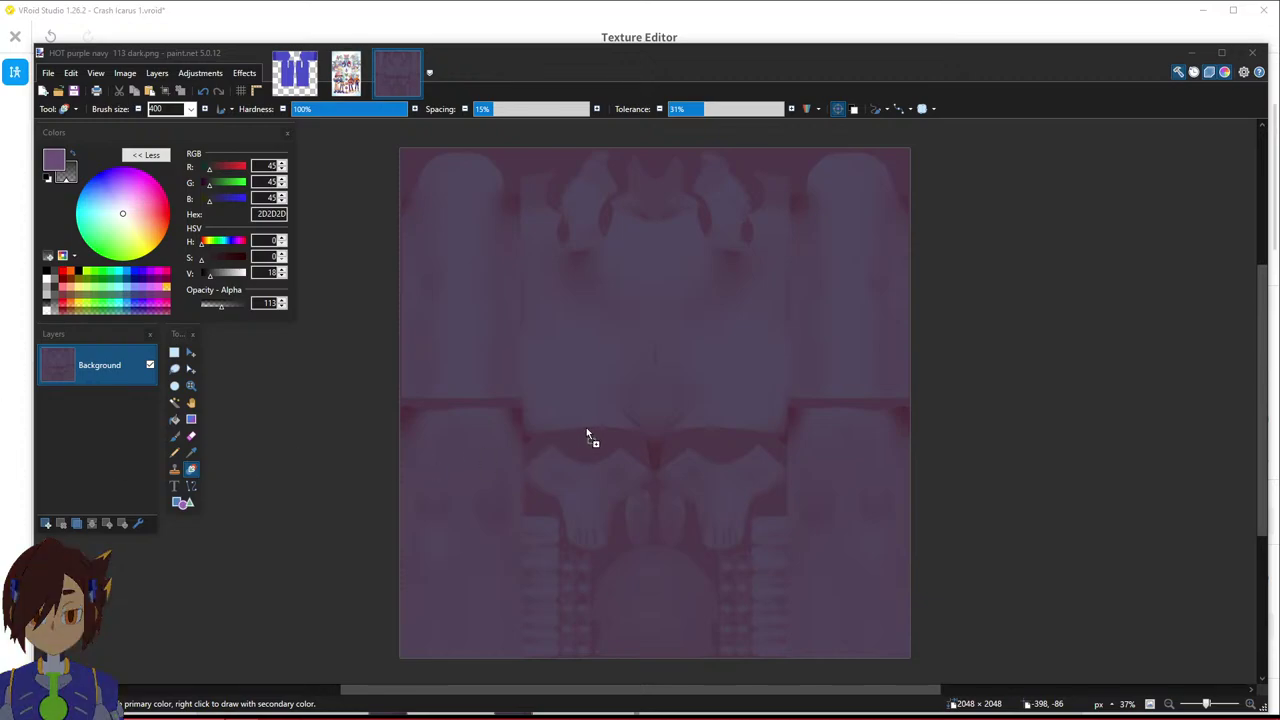
pyautogui.moveTo(981, 362); pyautogui.dragTo(927, 365)
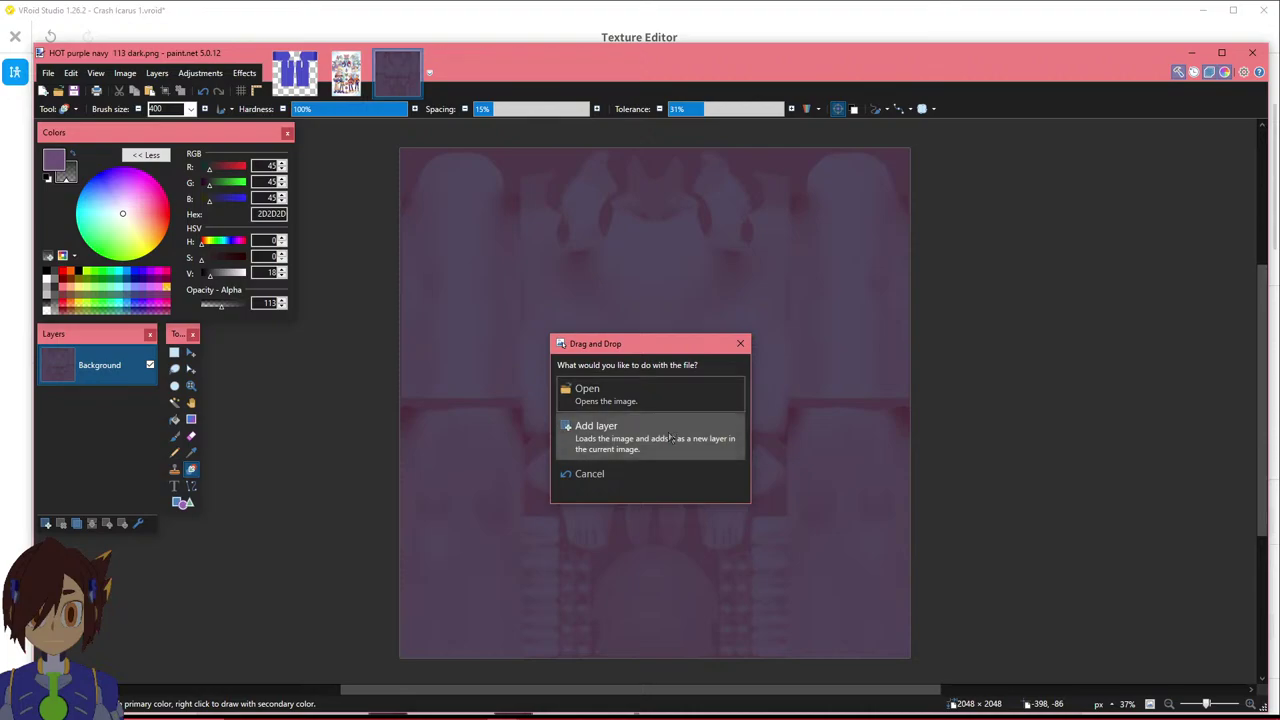
pyautogui.click(670, 437)
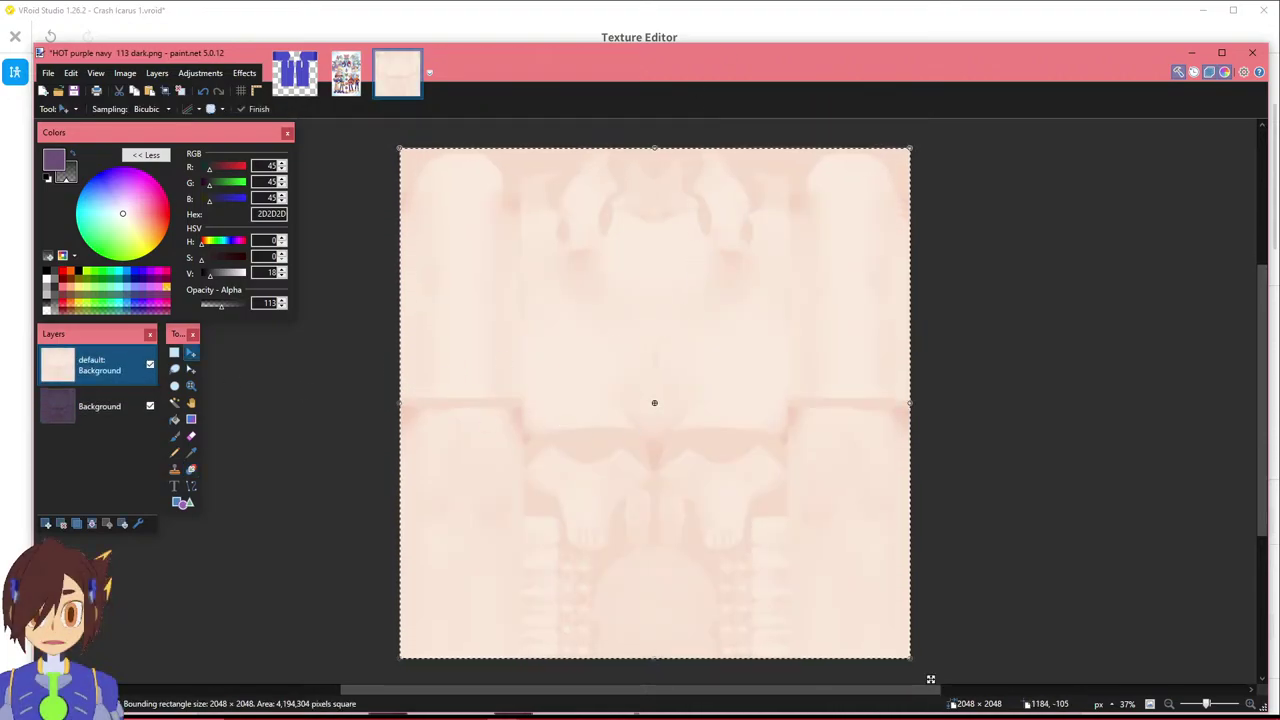
# Switch back to VRoid Studio, shift the brush colour's hue to green and set the brush width to 97.
pyautogui.click(725, 40)
pyautogui.moveTo(365, 458); pyautogui.dragTo(428, 443)
pyautogui.click(1213, 129)
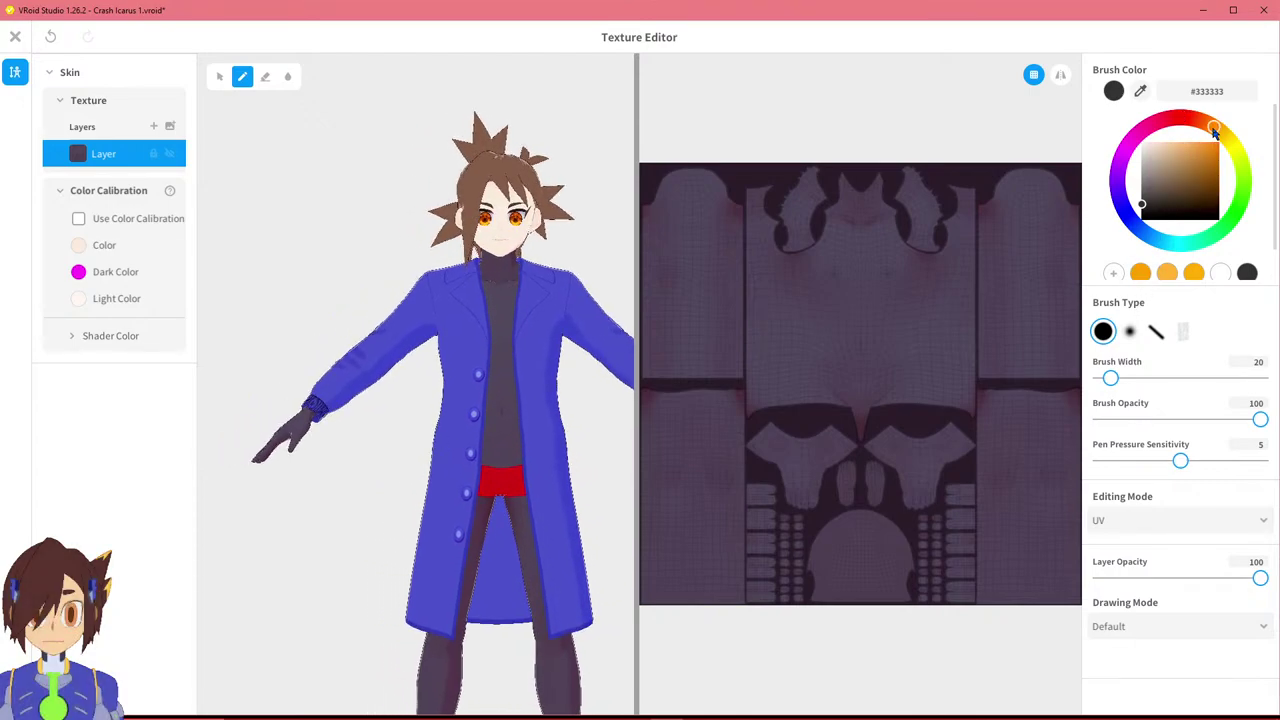
pyautogui.moveTo(1232, 142); pyautogui.dragTo(1237, 210)
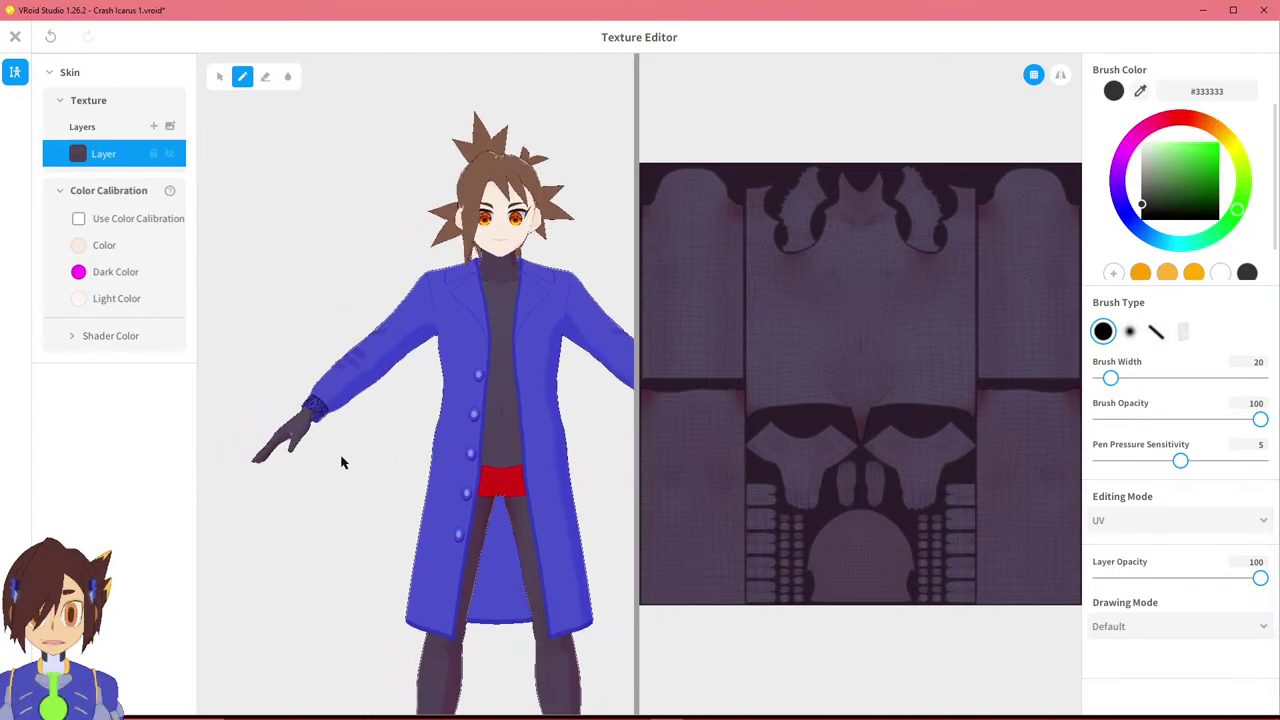
pyautogui.click(1151, 378)
# Try painting the back of the model's right hand in #333333, and undo the stroke.
pyautogui.scroll(5, 445, 417)
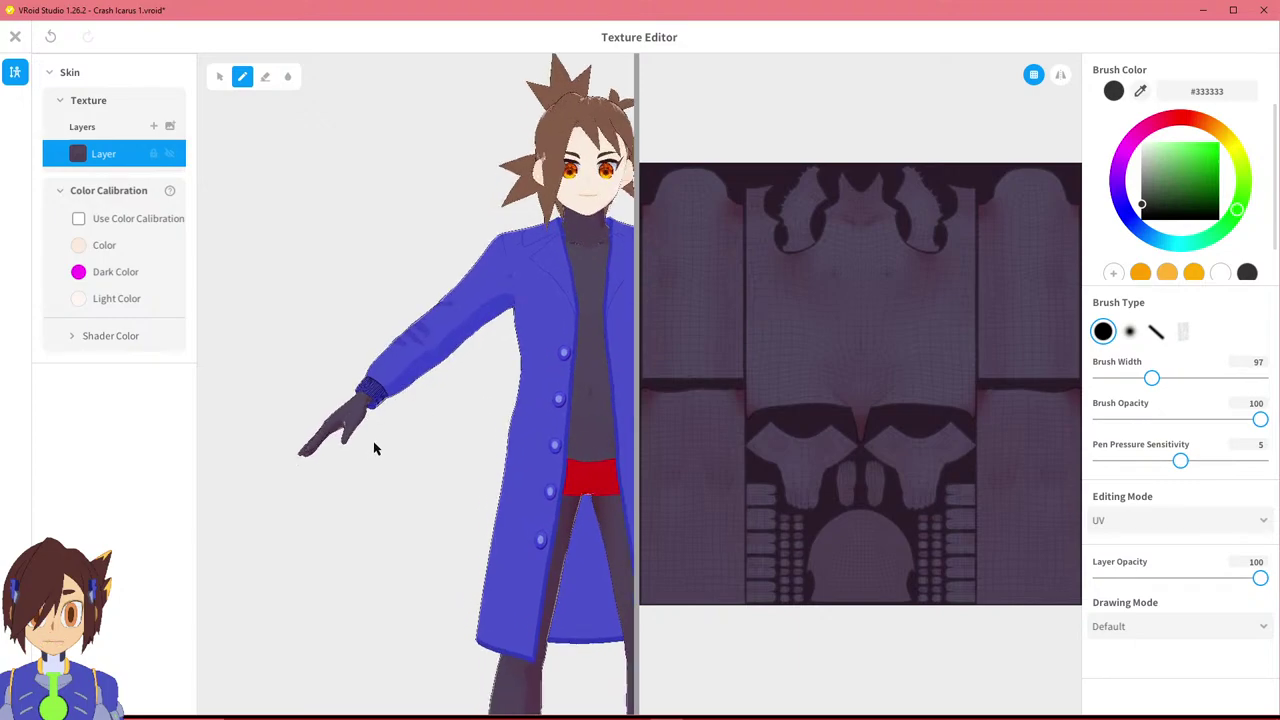
pyautogui.moveTo(414, 429); pyautogui.dragTo(505, 414, button='middle')
pyautogui.moveTo(505, 414); pyautogui.dragTo(590, 425, button='right')
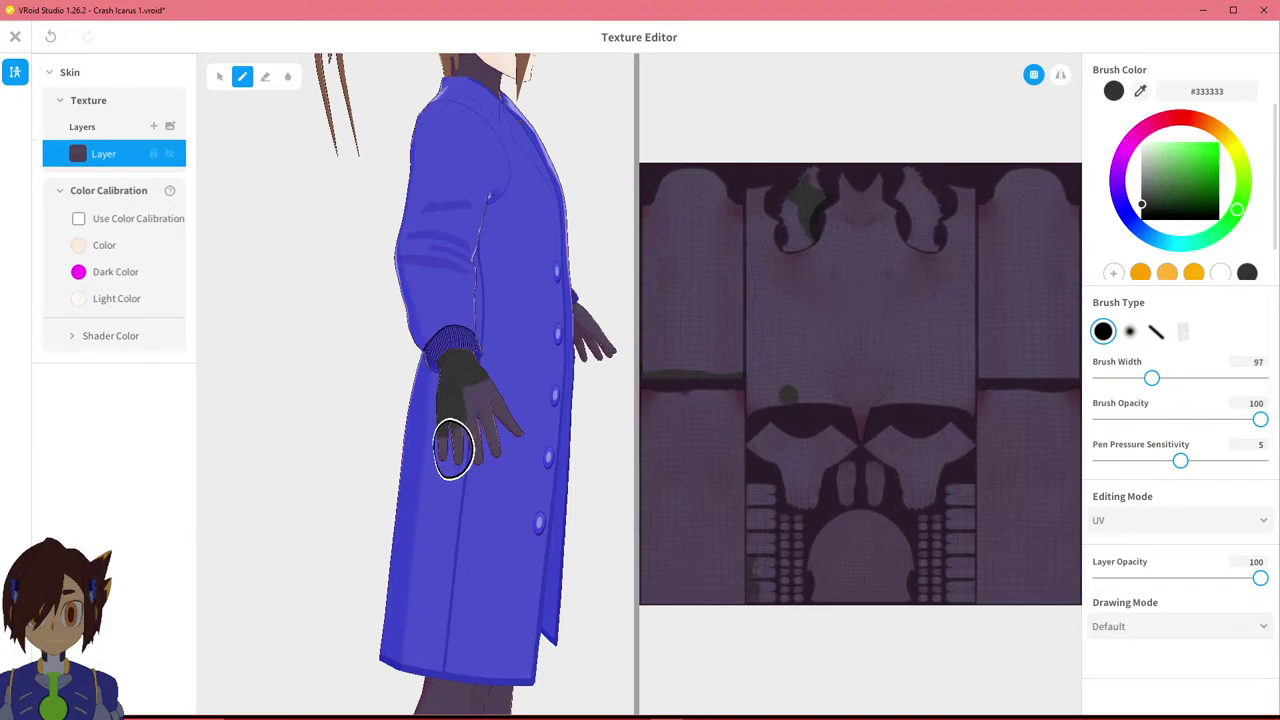
pyautogui.moveTo(453, 449); pyautogui.dragTo(470, 401)
pyautogui.hotkey('ctrl', 'z')
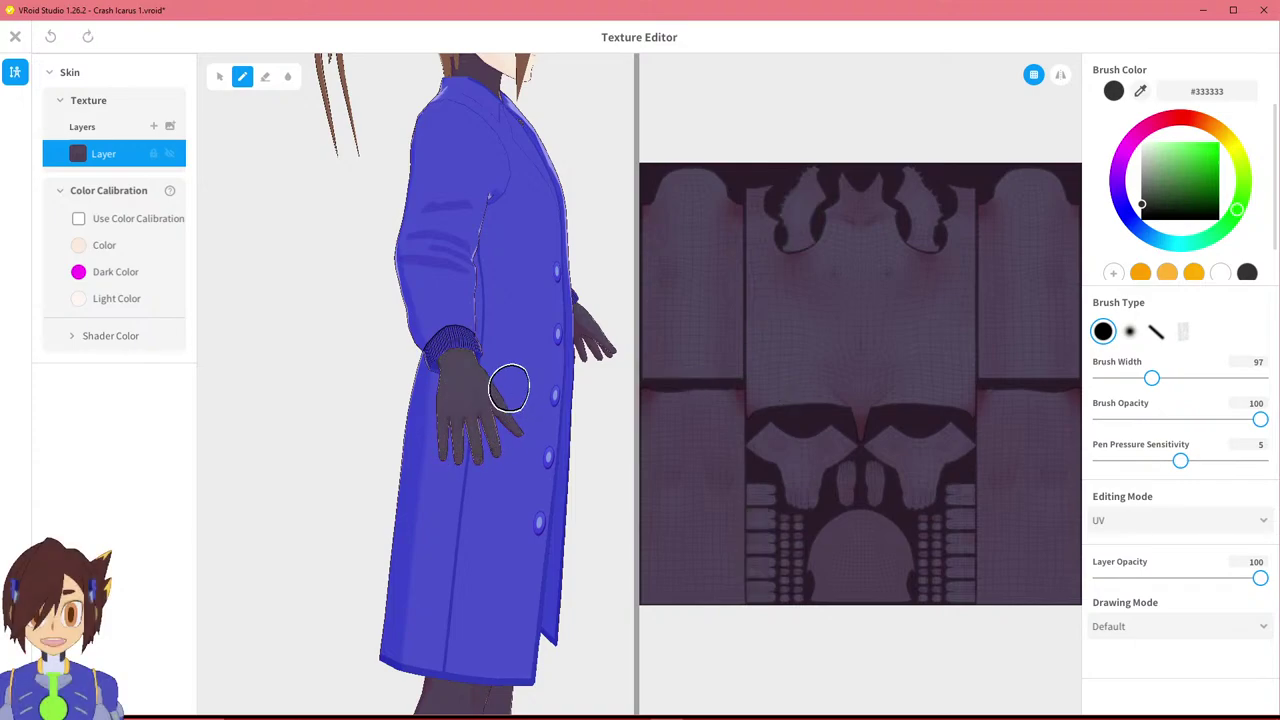
# Paint the fingers and back of the model's right hand dark grey #333333.
pyautogui.moveTo(468, 376); pyautogui.dragTo(395, 363, button='right')
pyautogui.moveTo(441, 378)
pyautogui.mouseDown()
pyautogui.moveTo(432, 400)
pyautogui.moveTo(409, 400)
pyautogui.mouseUp()
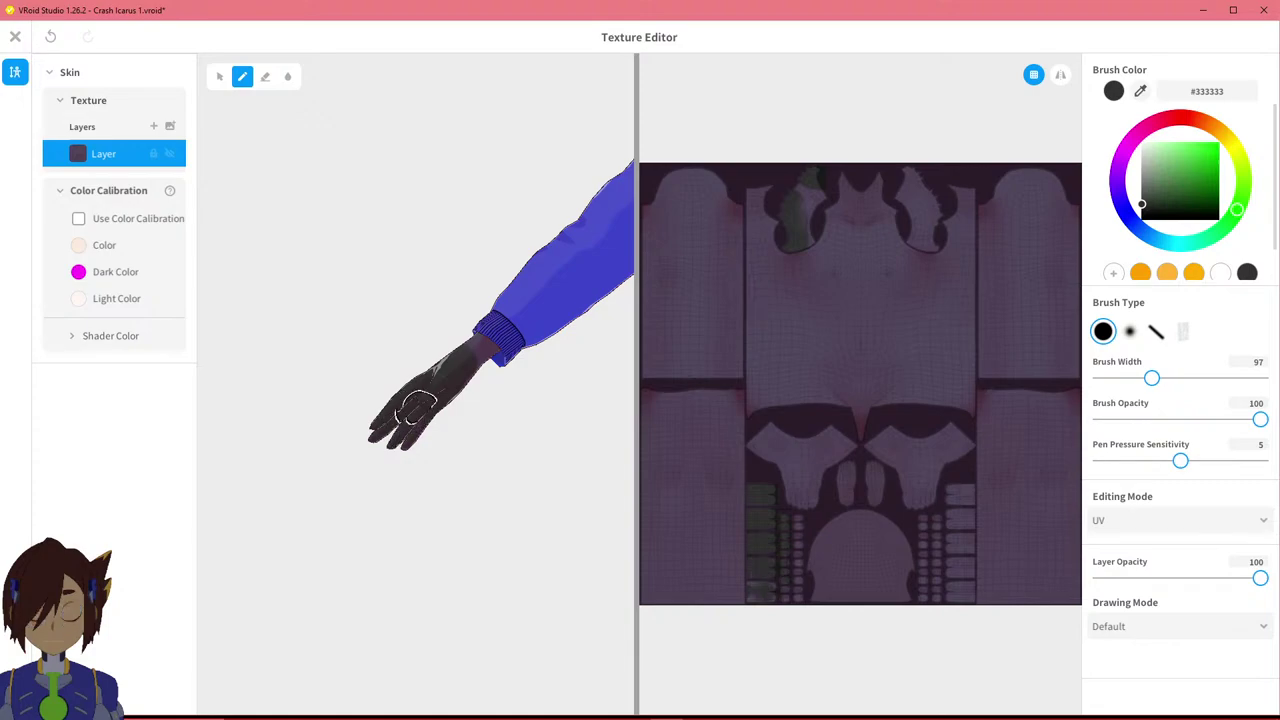
pyautogui.moveTo(457, 369); pyautogui.dragTo(378, 373, button='right')
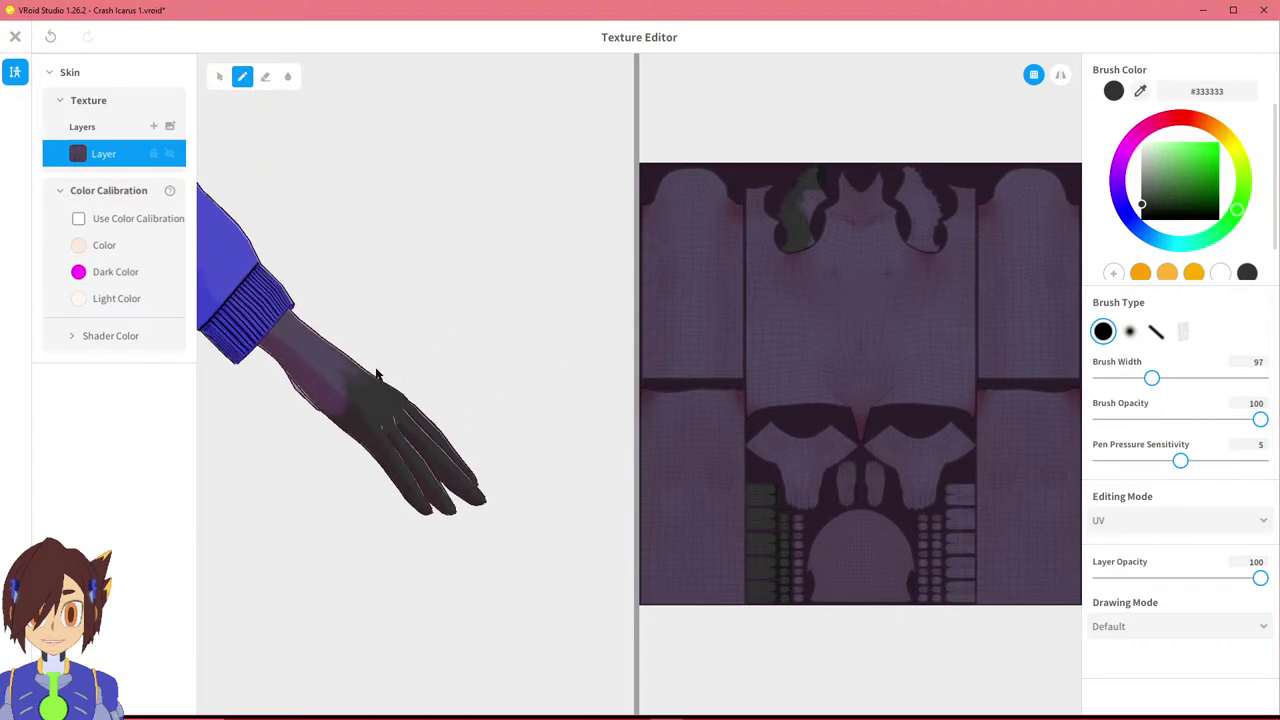
pyautogui.moveTo(336, 383); pyautogui.dragTo(341, 361)
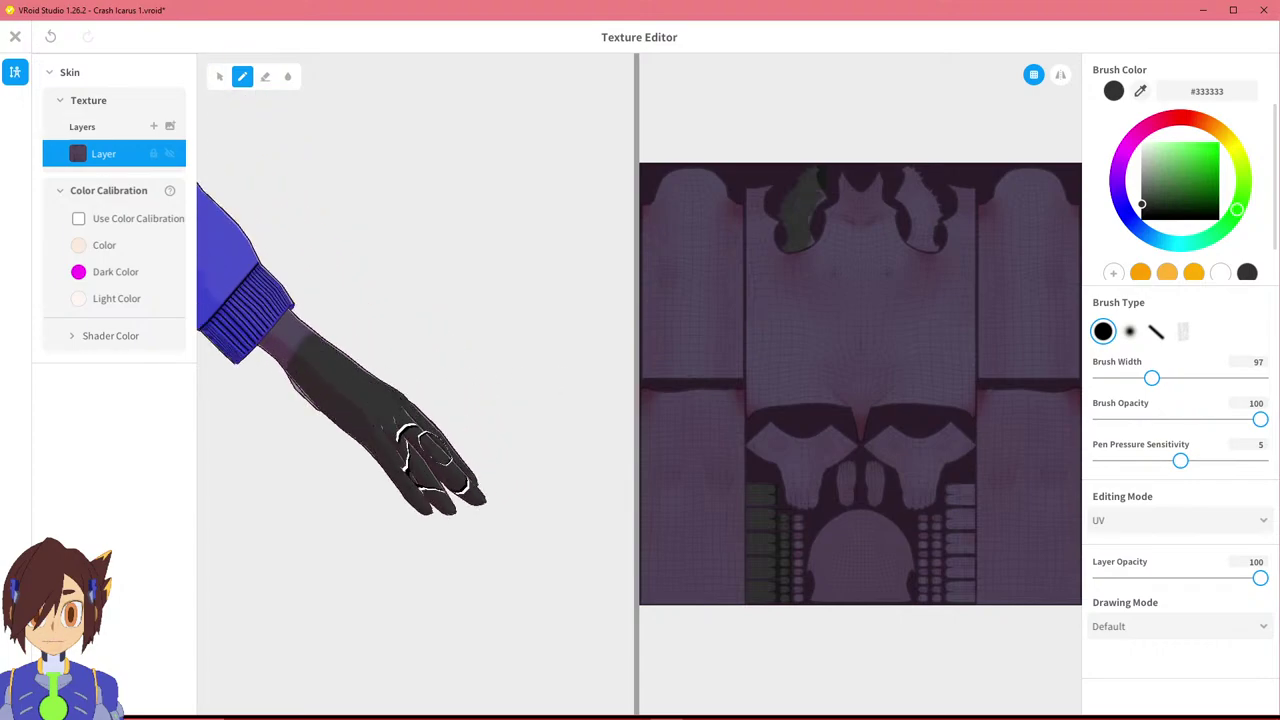
# Extend the dark grey #333333 over the right hand's palm side and wrist up to the sleeve cuff.
pyautogui.moveTo(421, 458); pyautogui.dragTo(504, 425, button='right')
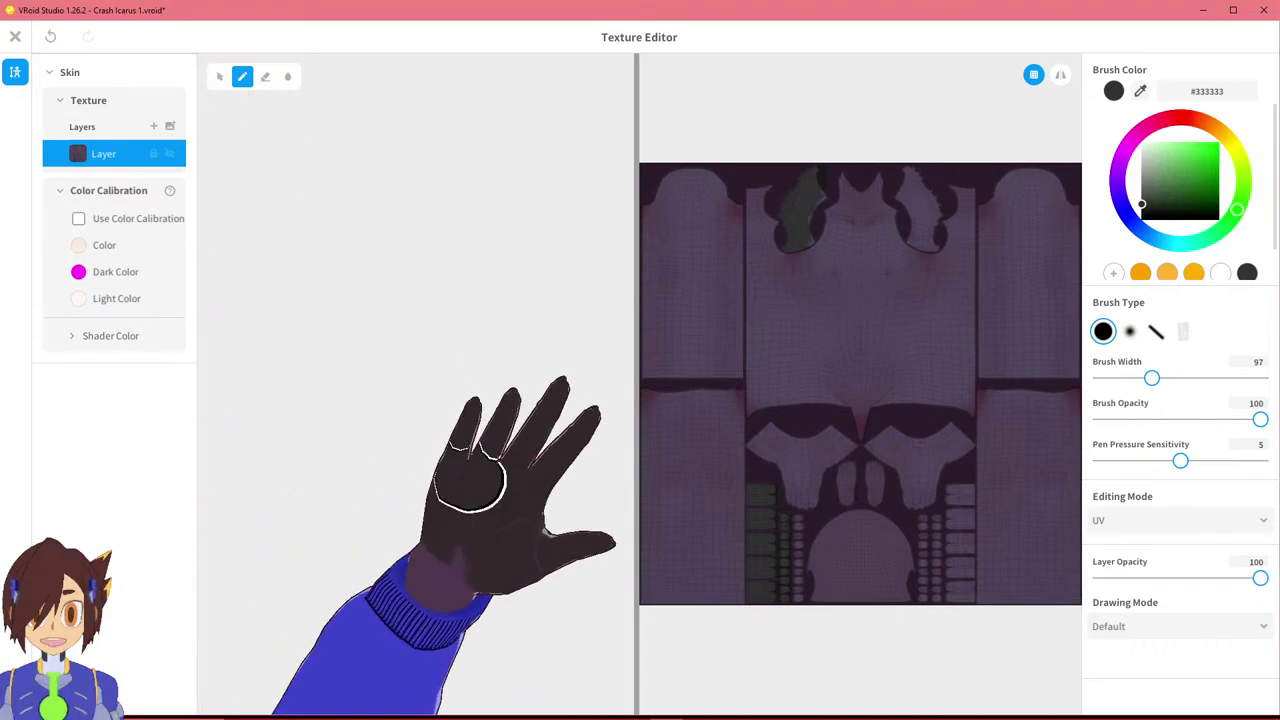
pyautogui.moveTo(452, 540); pyautogui.dragTo(440, 561)
pyautogui.moveTo(455, 557); pyautogui.dragTo(391, 601, button='right')
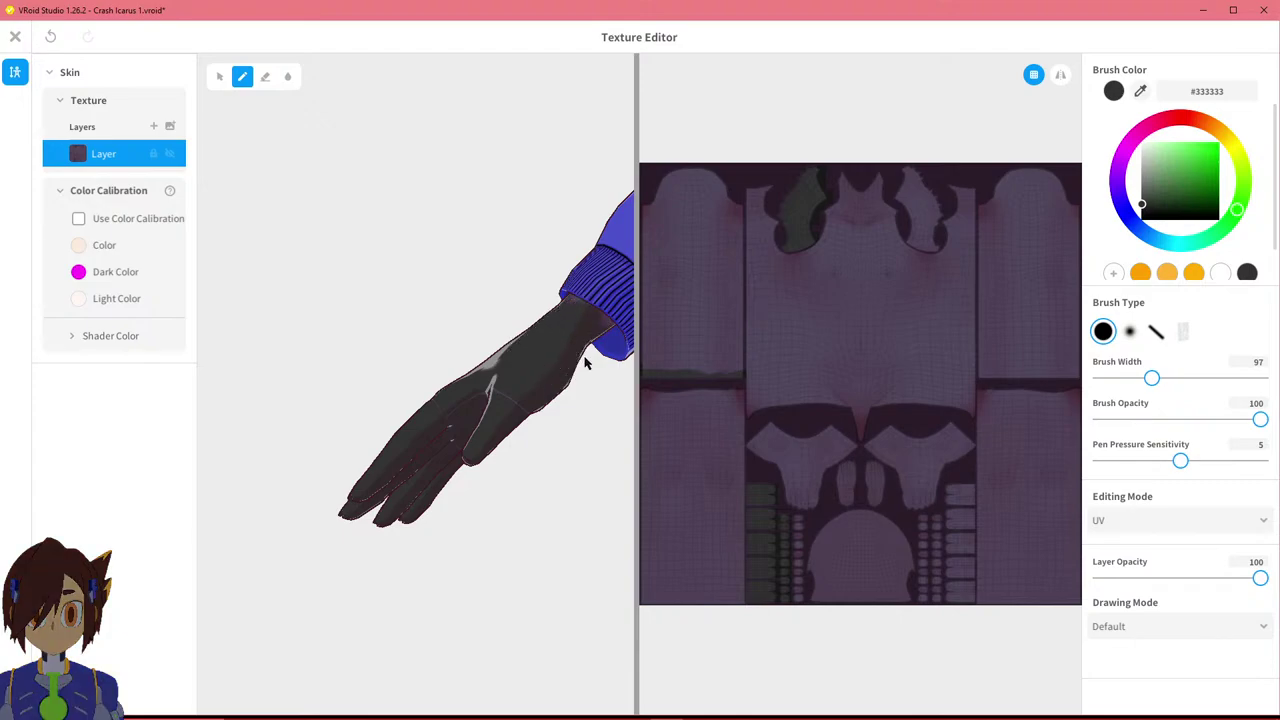
pyautogui.moveTo(505, 385); pyautogui.dragTo(645, 343, button='right')
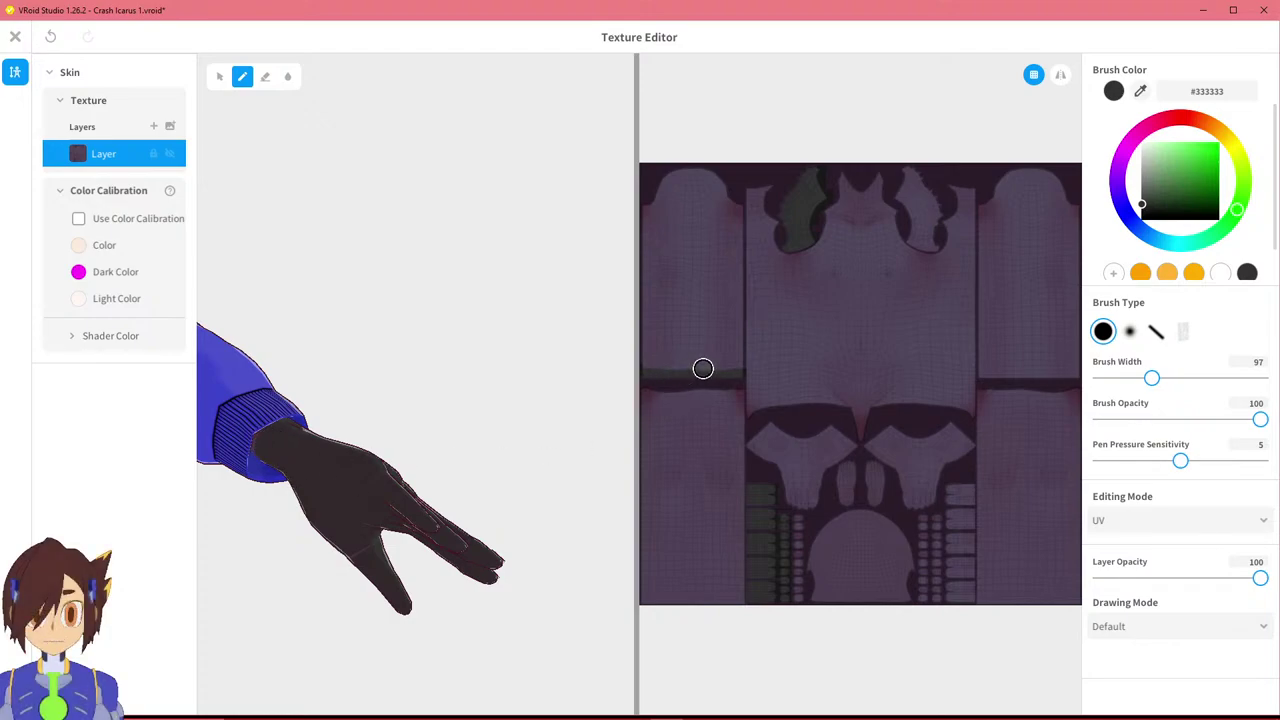
pyautogui.moveTo(350, 476); pyautogui.dragTo(432, 446, button='middle')
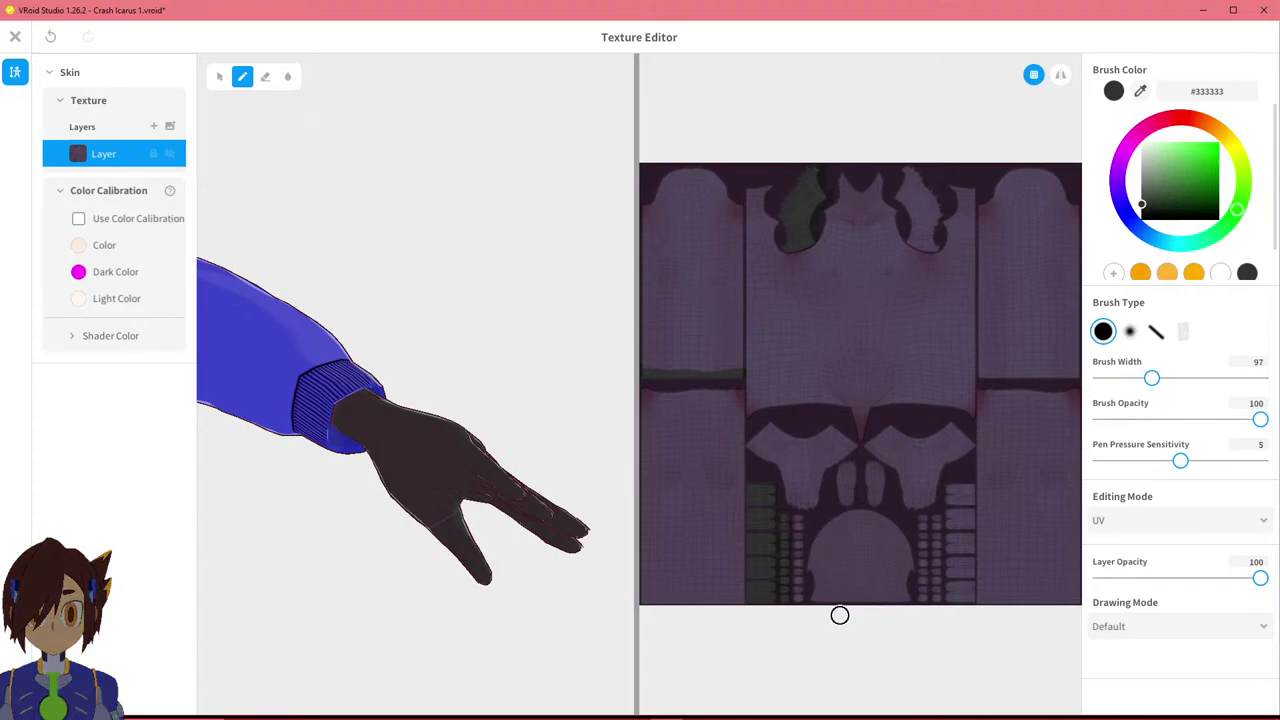
# Paint the fingers, thumb and adjoining part of the model's left hand dark grey #333333.
pyautogui.scroll(5, 800, 571)
pyautogui.moveTo(400, 606); pyautogui.dragTo(416, 548, button='middle')
pyautogui.moveTo(504, 518); pyautogui.dragTo(494, 537, button='middle')
pyautogui.scroll(-3, 498, 524)
pyautogui.moveTo(502, 513); pyautogui.dragTo(328, 511, button='right')
pyautogui.moveTo(628, 474); pyautogui.dragTo(458, 487, button='middle')
pyautogui.scroll(5, 474, 486)
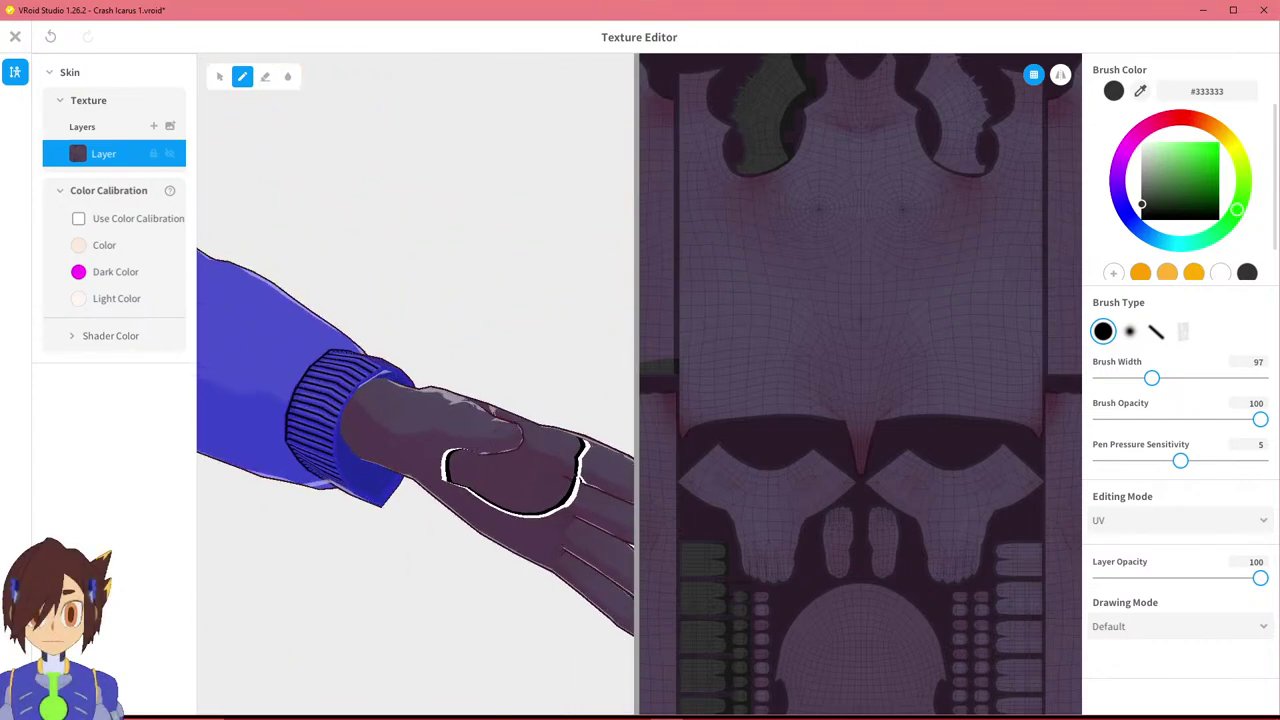
pyautogui.moveTo(515, 480); pyautogui.dragTo(487, 445, button='right')
pyautogui.moveTo(475, 450)
pyautogui.mouseDown()
pyautogui.moveTo(394, 423)
pyautogui.moveTo(490, 420)
pyautogui.moveTo(405, 410)
pyautogui.moveTo(455, 495)
pyautogui.moveTo(420, 425)
pyautogui.moveTo(300, 370)
pyautogui.moveTo(345, 352)
pyautogui.mouseUp()
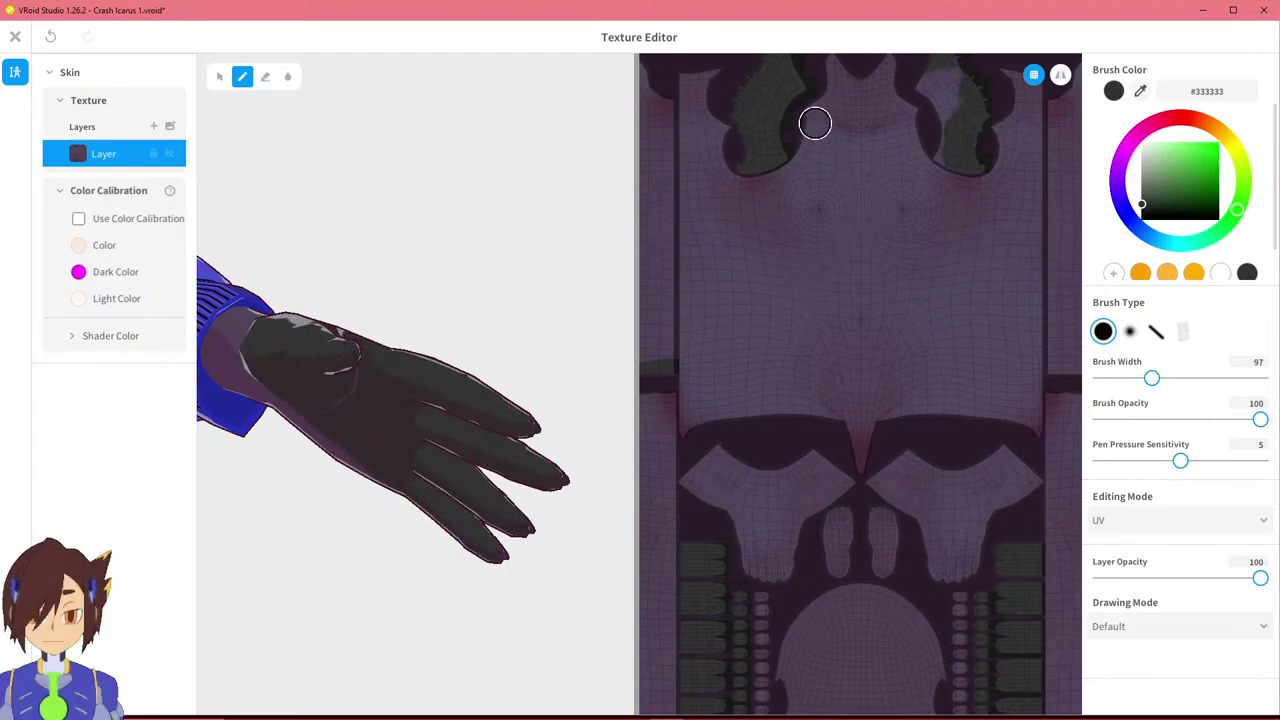
# Cover the rest of the left hand's back with #333333, reaching towards the wrist.
pyautogui.scroll(-3, 530, 418)
pyautogui.moveTo(540, 418); pyautogui.dragTo(557, 386, button='right')
pyautogui.moveTo(557, 386); pyautogui.dragTo(700, 258, button='middle')
pyautogui.moveTo(700, 258); pyautogui.dragTo(593, 275, button='right')
pyautogui.moveTo(460, 340); pyautogui.dragTo(420, 411, button='middle')
pyautogui.moveTo(420, 411)
pyautogui.mouseDown(button='right')
pyautogui.moveTo(399, 442)
pyautogui.moveTo(500, 366)
pyautogui.mouseUp(button='right')
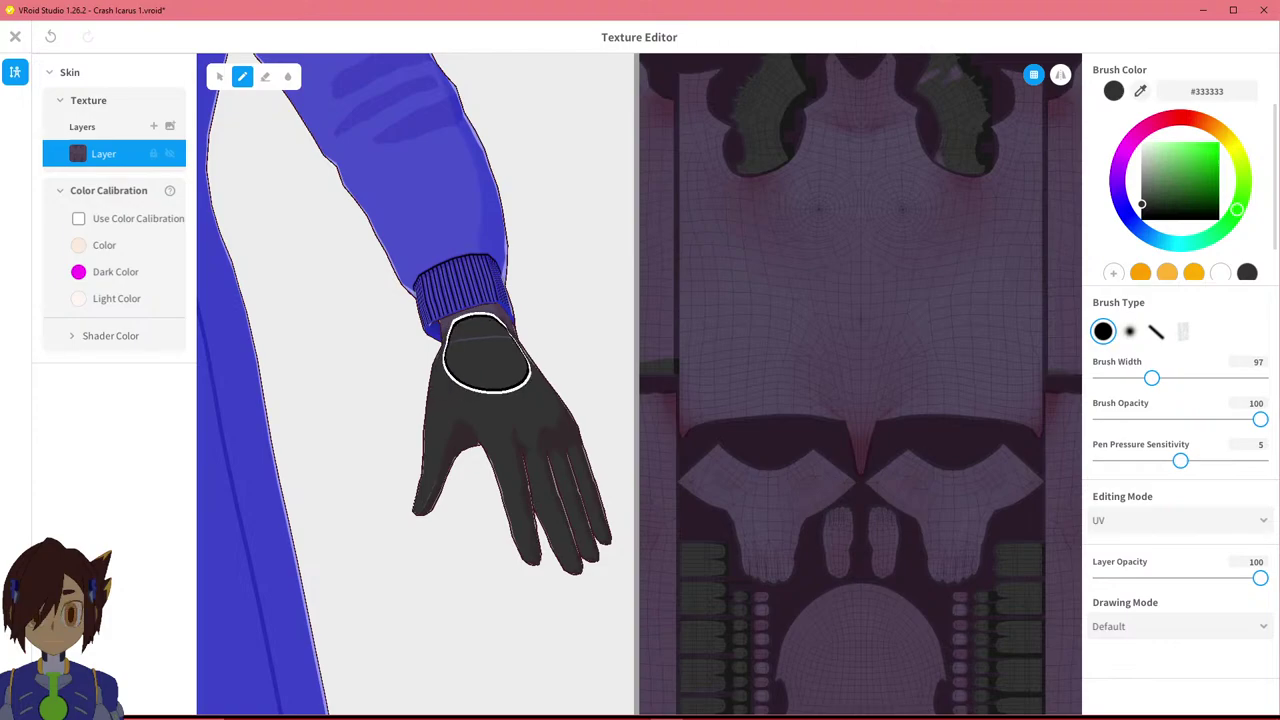
# Fill the unpainted patches on the left hand's outer edge, palm side and wrist with #333333.
pyautogui.moveTo(540, 440); pyautogui.dragTo(434, 420, button='right')
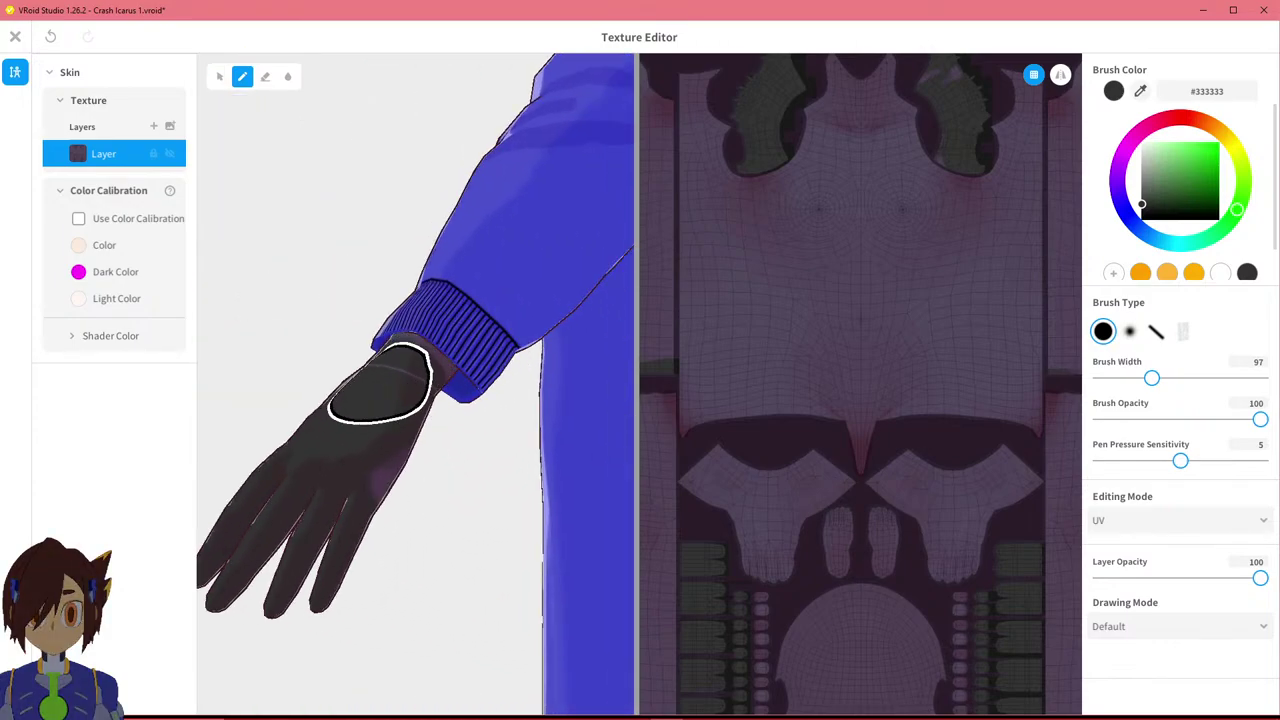
pyautogui.moveTo(337, 509)
pyautogui.mouseDown(button='right')
pyautogui.moveTo(286, 529)
pyautogui.moveTo(429, 458)
pyautogui.mouseUp(button='right')
pyautogui.moveTo(429, 458)
pyautogui.mouseDown()
pyautogui.moveTo(449, 457)
pyautogui.moveTo(443, 434)
pyautogui.moveTo(463, 408)
pyautogui.moveTo(442, 574)
pyautogui.mouseUp()
pyautogui.moveTo(314, 514); pyautogui.dragTo(443, 500, button='right')
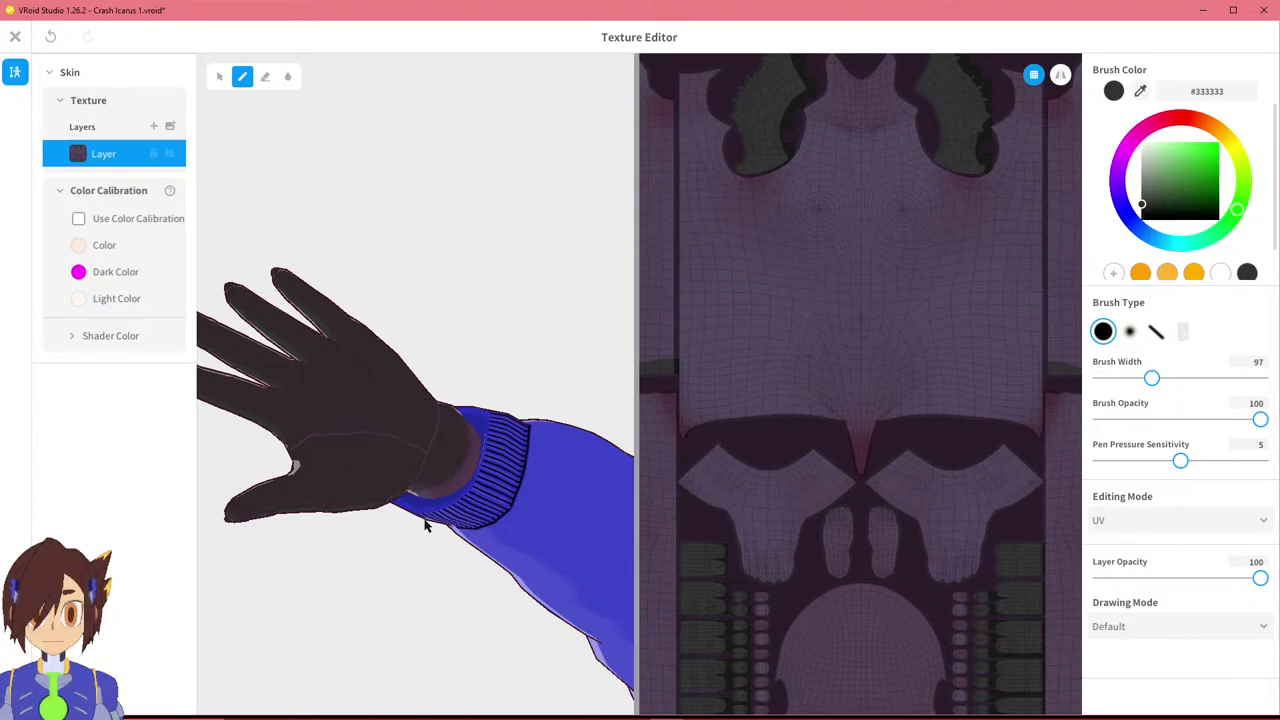
# Examine the painted hand's palm, thumb joint and wrist up close, along with the matching areas of the skin texture.
pyautogui.scroll(-5, 491, 460)
pyautogui.moveTo(494, 467)
pyautogui.mouseDown(button='right')
pyautogui.moveTo(517, 374)
pyautogui.moveTo(366, 316)
pyautogui.moveTo(297, 320)
pyautogui.moveTo(626, 495)
pyautogui.moveTo(566, 480)
pyautogui.moveTo(446, 380)
pyautogui.moveTo(417, 431)
pyautogui.moveTo(429, 452)
pyautogui.moveTo(482, 462)
pyautogui.moveTo(486, 543)
pyautogui.moveTo(486, 486)
pyautogui.mouseUp(button='right')
pyautogui.scroll(5, 448, 391)
pyautogui.scroll(-7, 448, 391)
pyautogui.scroll(-2, 380, 358)
pyautogui.scroll(-5, 809, 420)
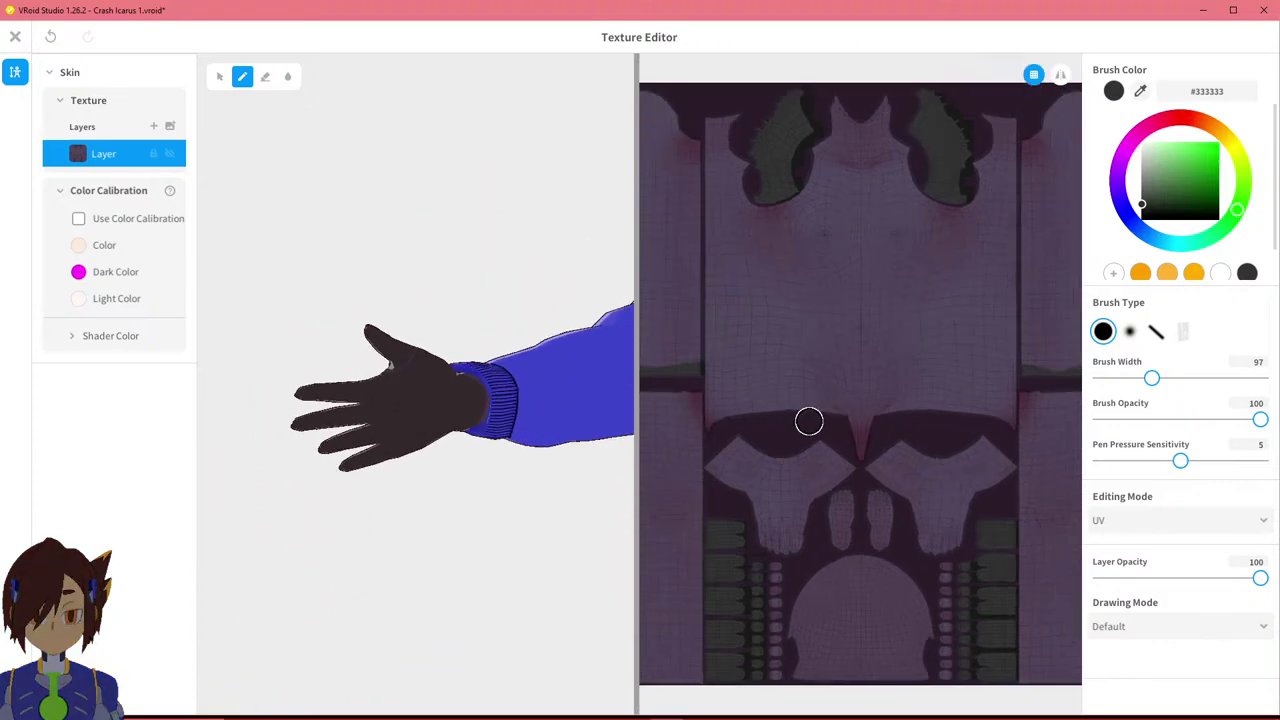
pyautogui.scroll(3, 831, 442)
pyautogui.scroll(3, 831, 442)
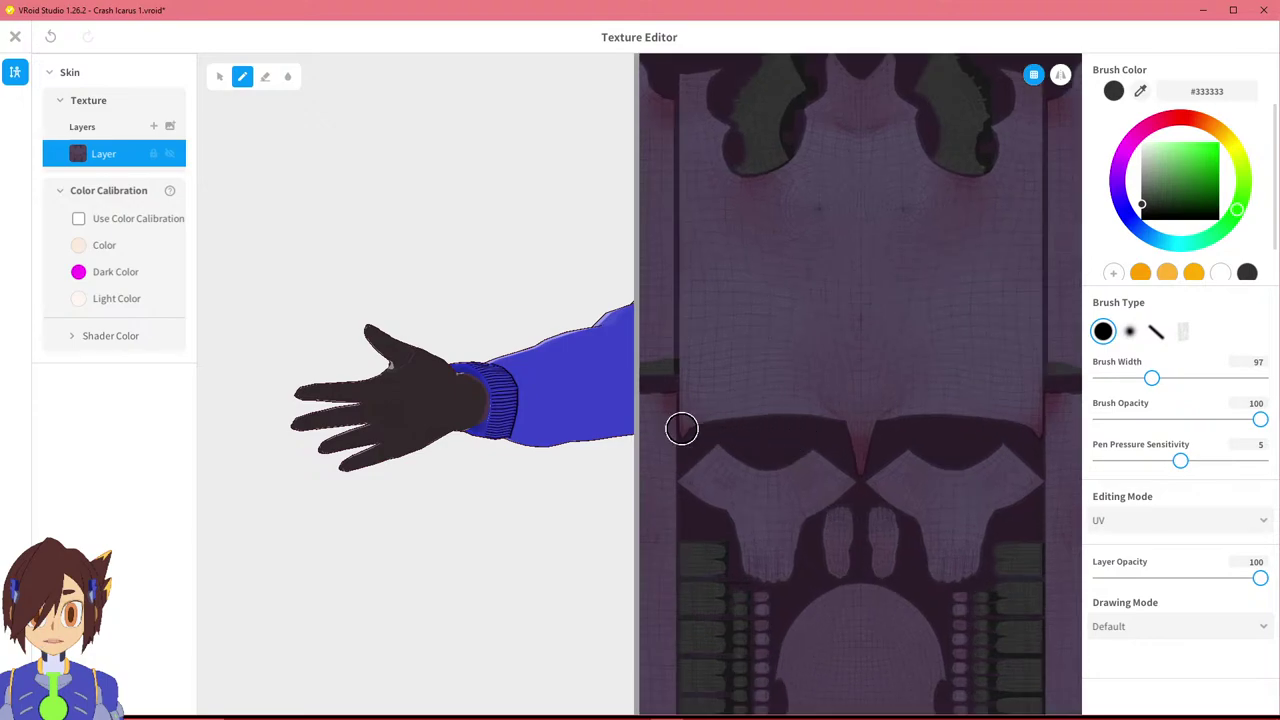
pyautogui.scroll(5, 403, 421)
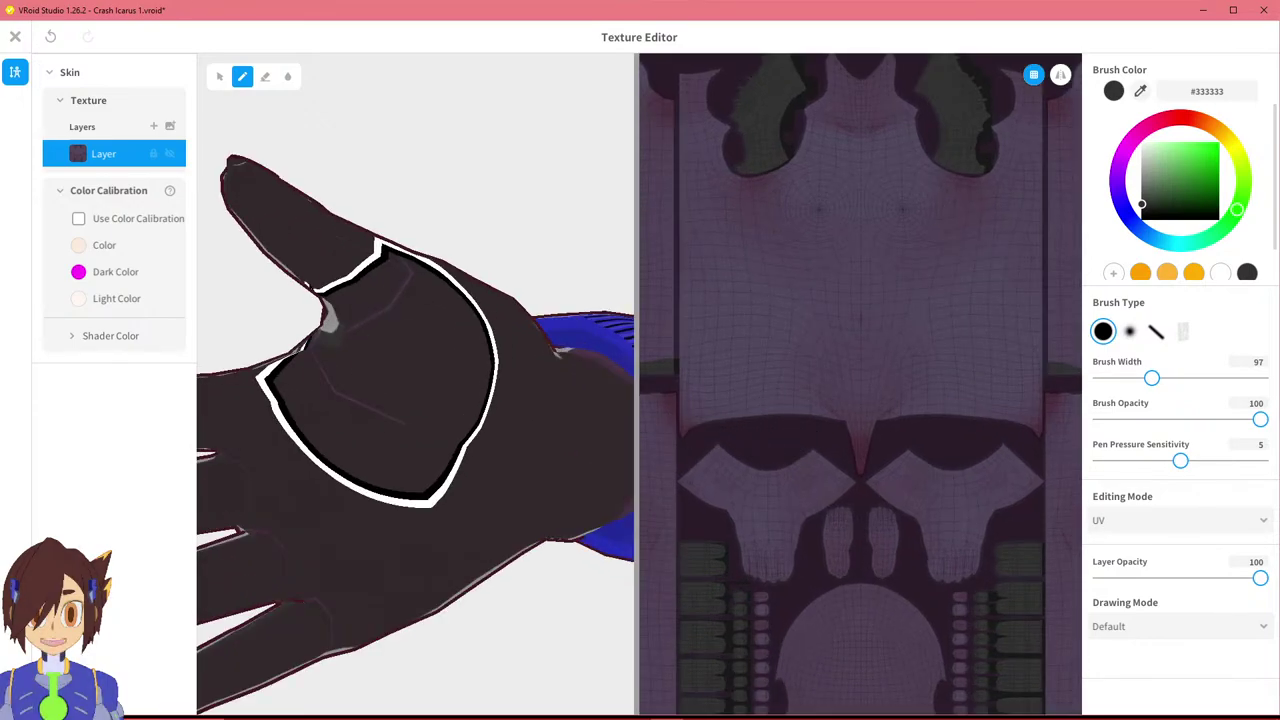
pyautogui.moveTo(432, 440)
pyautogui.mouseDown(button='right')
pyautogui.moveTo(425, 540)
pyautogui.moveTo(377, 523)
pyautogui.moveTo(343, 537)
pyautogui.moveTo(346, 514)
pyautogui.moveTo(366, 535)
pyautogui.moveTo(429, 500)
pyautogui.moveTo(443, 386)
pyautogui.mouseUp(button='right')
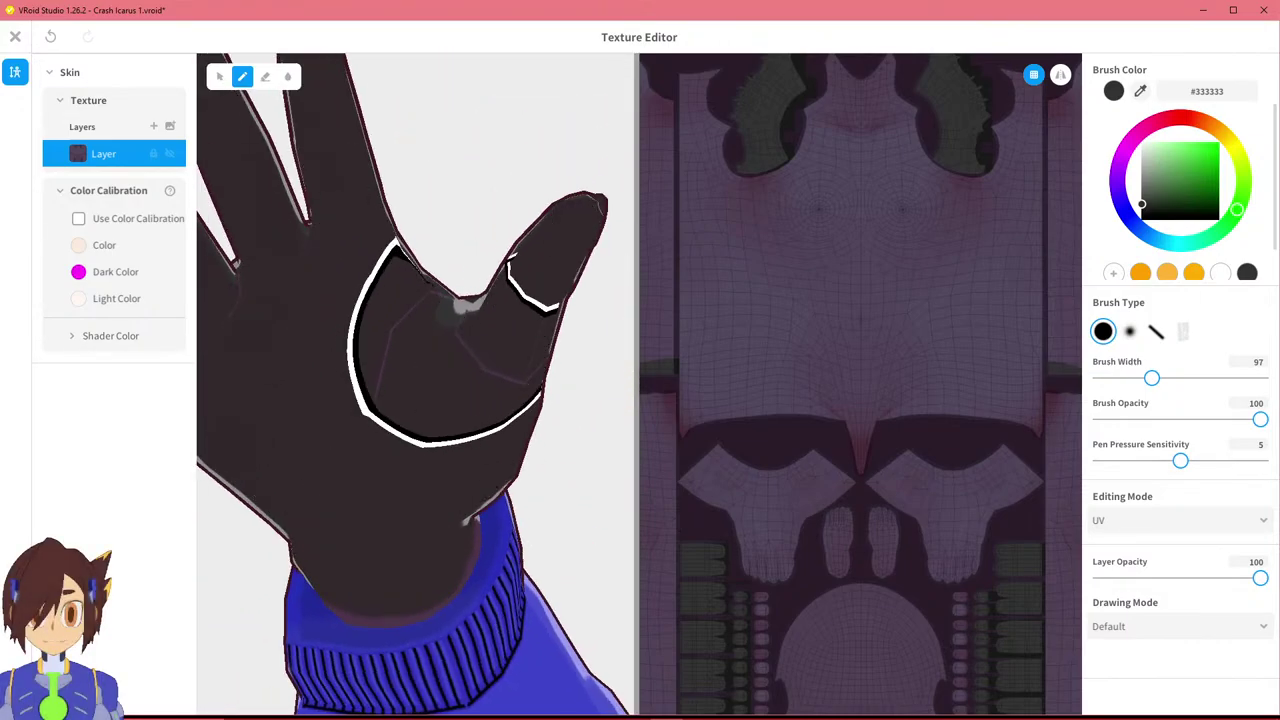
pyautogui.scroll(-3, 452, 343)
pyautogui.moveTo(449, 386)
pyautogui.mouseDown(button='middle')
pyautogui.moveTo(298, 438)
pyautogui.moveTo(213, 441)
pyautogui.mouseUp(button='middle')
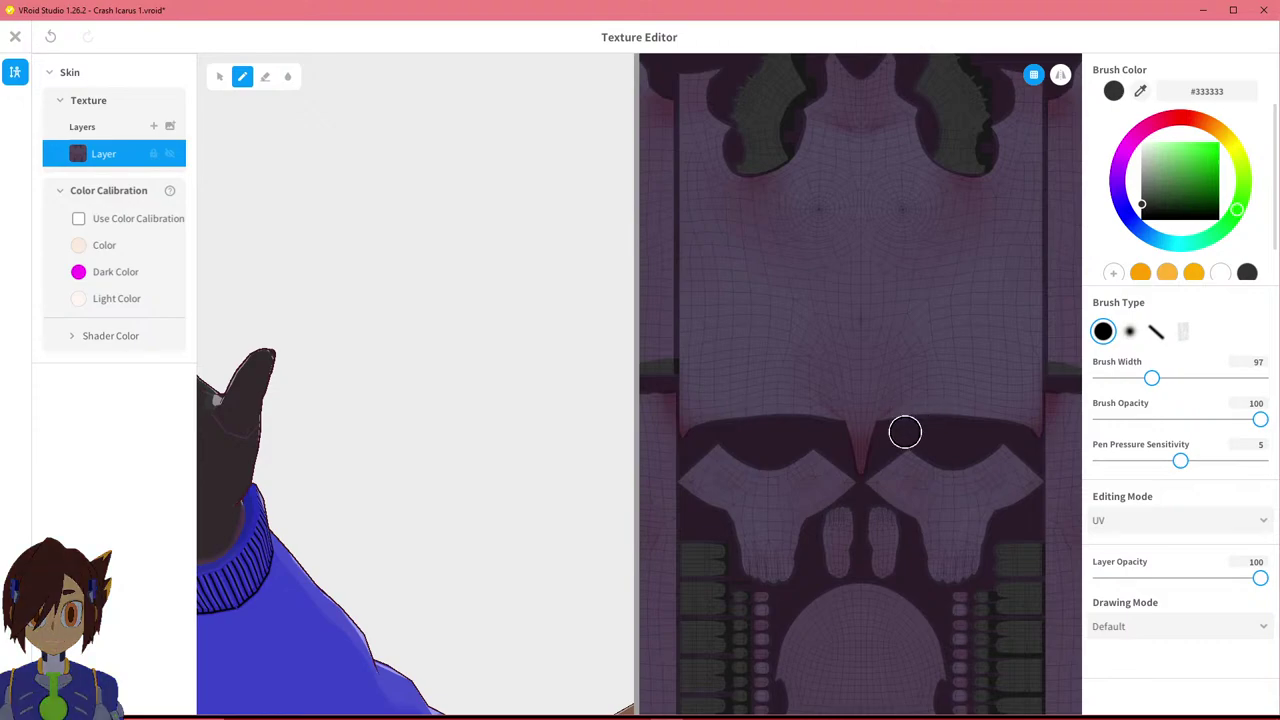
# Look over the gloved hand's palm and the whole skin texture layout, including the area around the finger and nail shapes.
pyautogui.scroll(-4, 909, 430)
pyautogui.scroll(2, 883, 475)
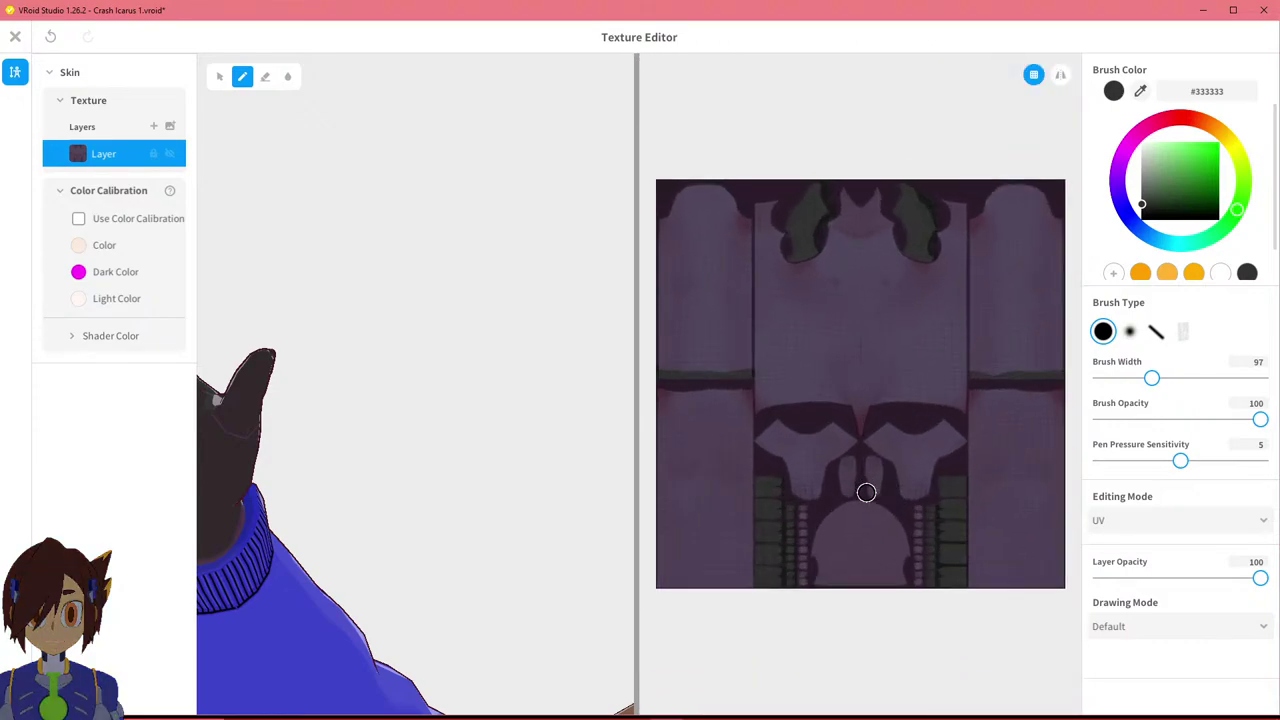
pyautogui.moveTo(364, 560); pyautogui.dragTo(532, 478, button='middle')
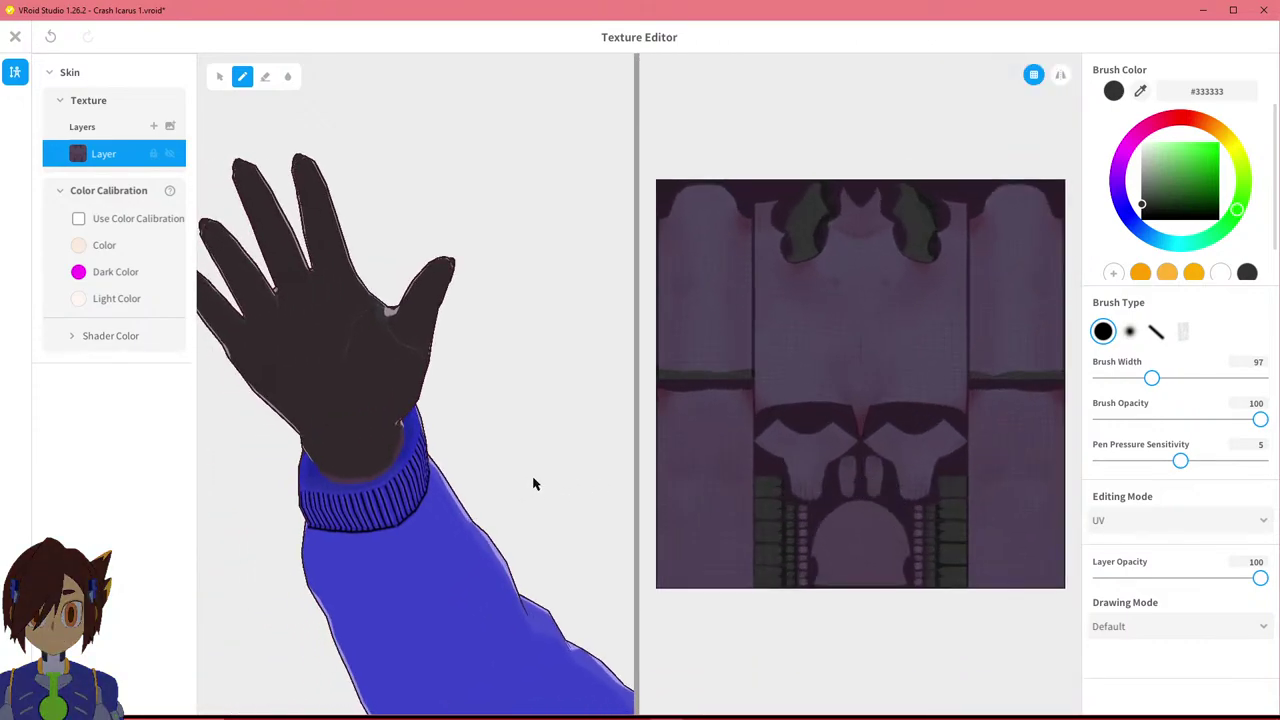
pyautogui.scroll(4, 818, 545)
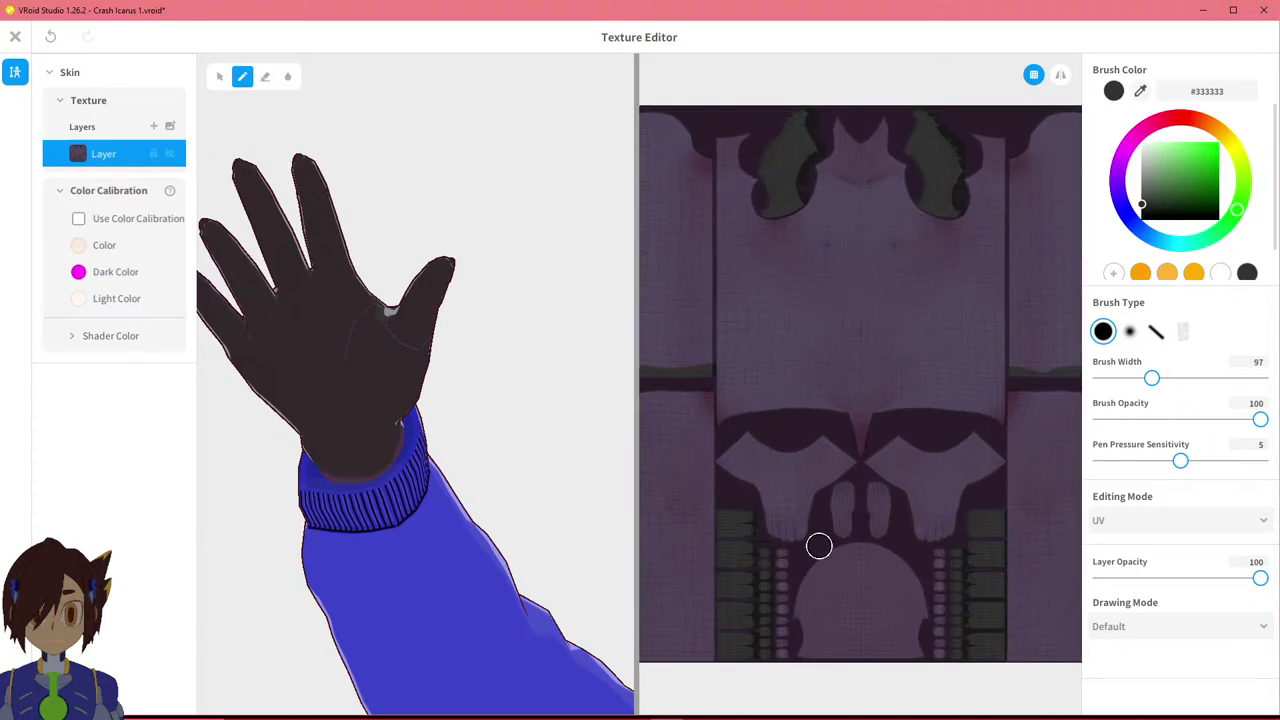
pyautogui.scroll(-3, 574, 571)
pyautogui.moveTo(574, 571); pyautogui.dragTo(470, 480, button='right')
pyautogui.scroll(-3, 734, 606)
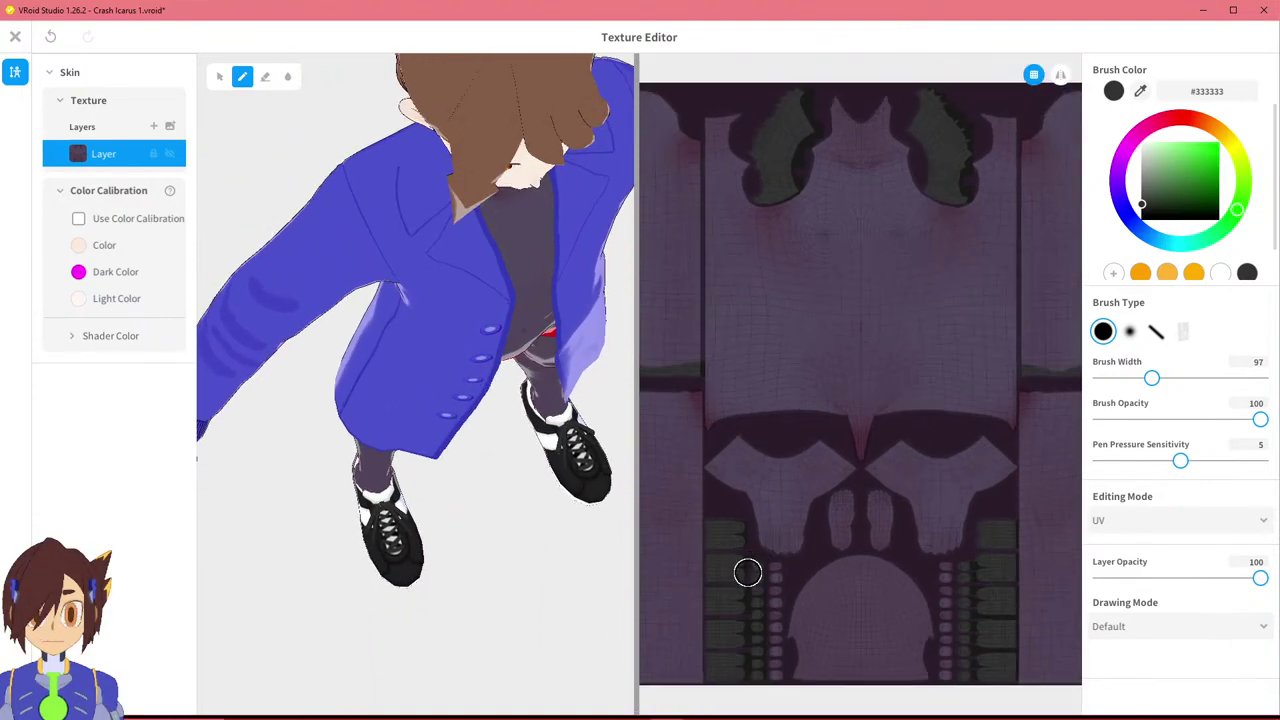
# Try a #333333 dab on the toe of the model's shoe, undo it and view the whole figure from the front.
pyautogui.moveTo(398, 564); pyautogui.dragTo(390, 582)
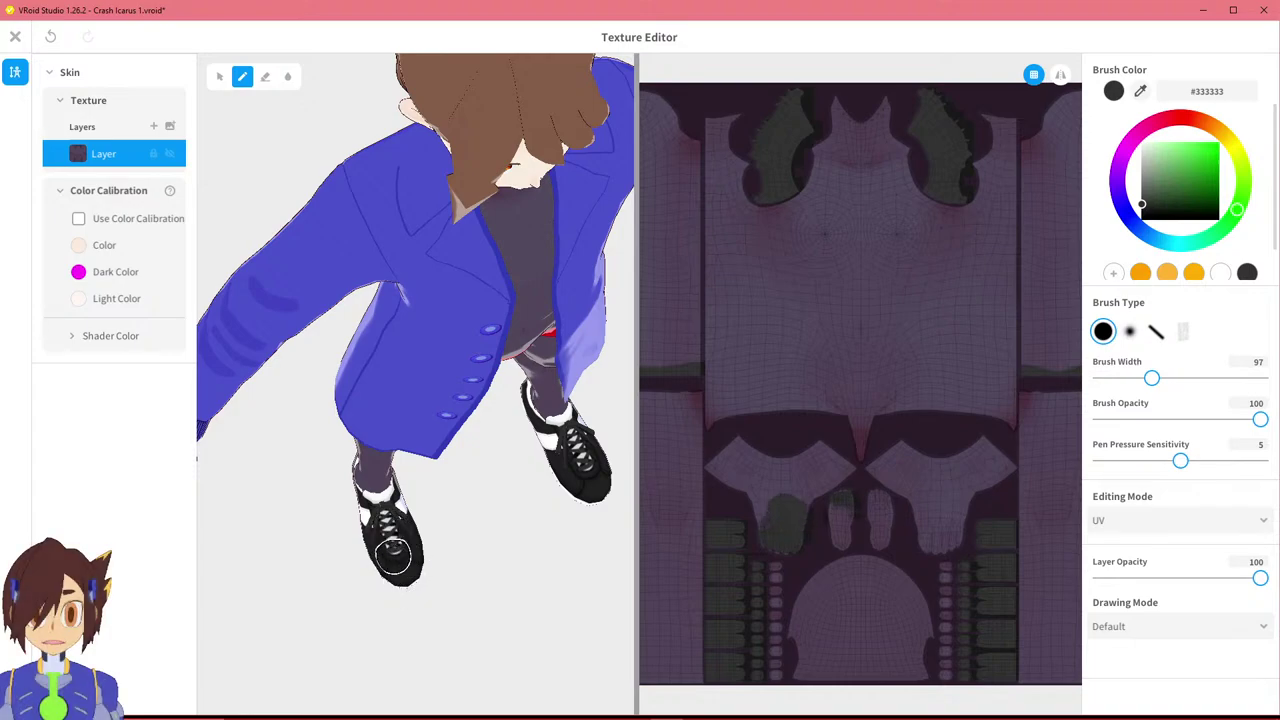
pyautogui.hotkey('ctrl', 'z')
pyautogui.moveTo(486, 534)
pyautogui.mouseDown(button='right')
pyautogui.moveTo(509, 466)
pyautogui.moveTo(500, 399)
pyautogui.moveTo(492, 410)
pyautogui.mouseUp(button='right')
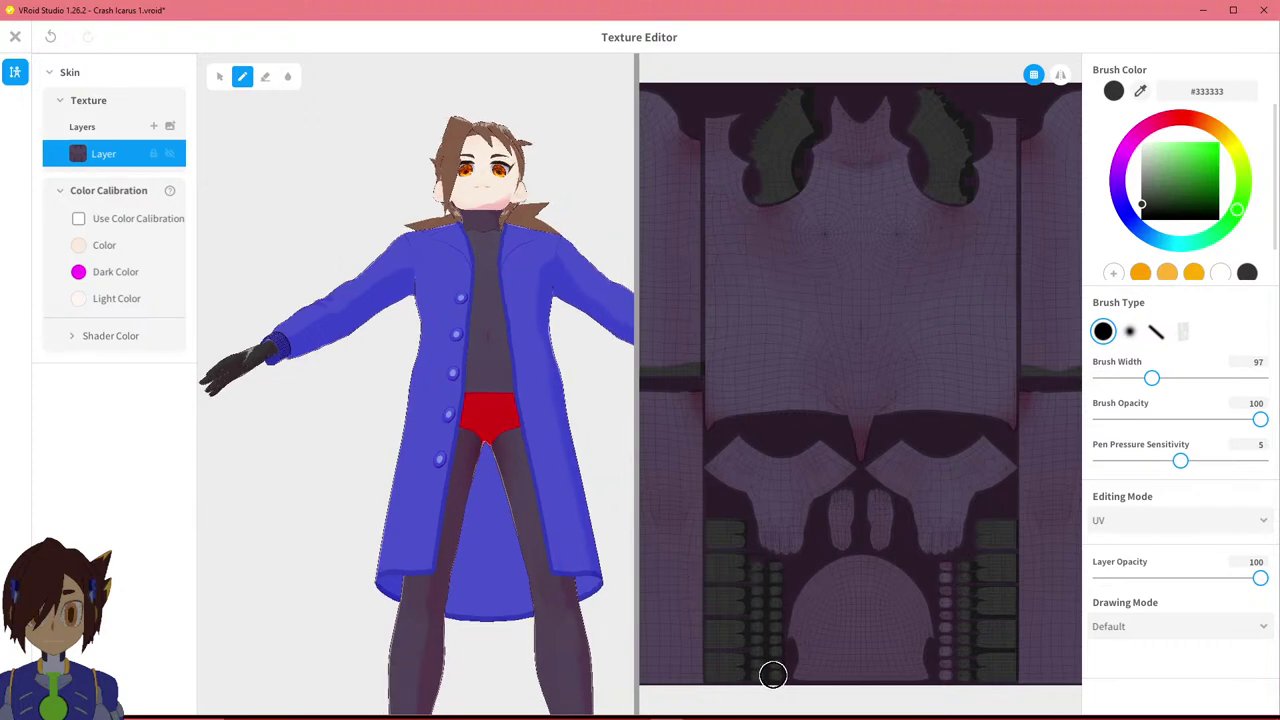
pyautogui.moveTo(282, 500); pyautogui.dragTo(411, 548, button='middle')
pyautogui.scroll(2, 340, 551)
pyautogui.scroll(2, 430, 553)
pyautogui.moveTo(436, 555); pyautogui.dragTo(480, 457, button='right')
pyautogui.scroll(-3, 480, 456)
pyautogui.moveTo(477, 463); pyautogui.dragTo(496, 474, button='middle')
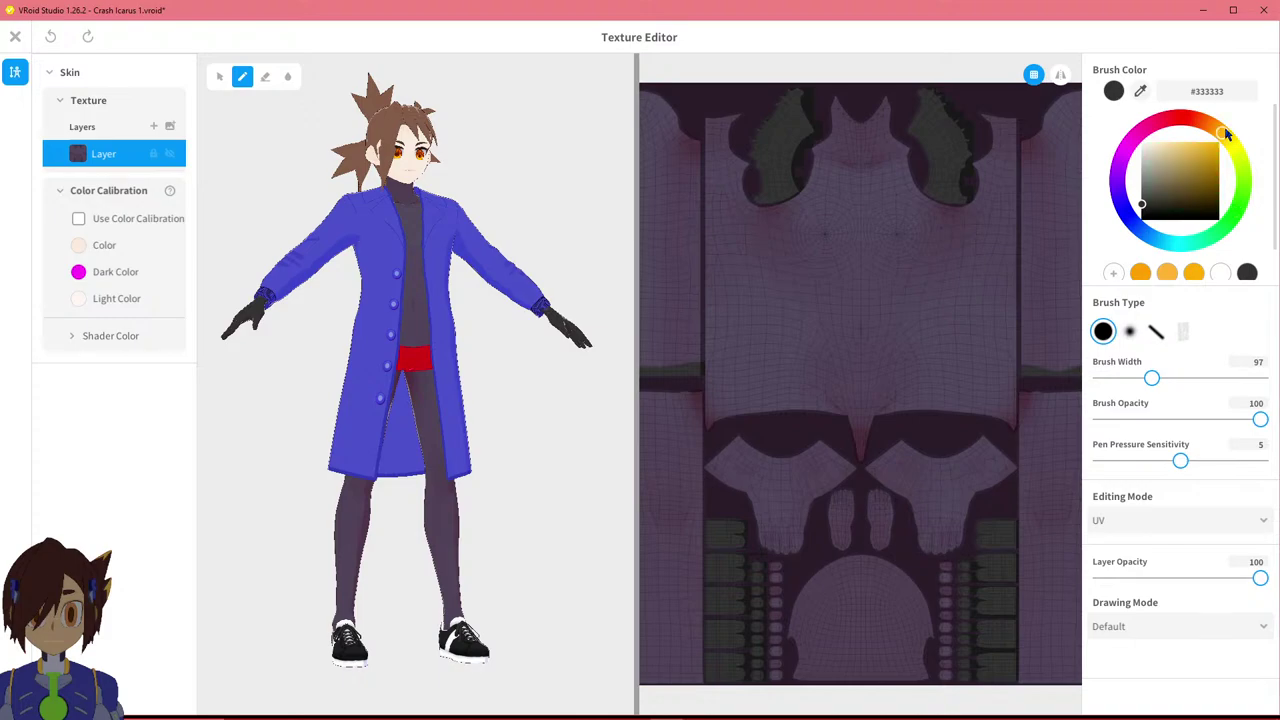
# Try painting the column of small nail shapes on the skin texture red #FF0024, and undo the stroke.
pyautogui.moveTo(1232, 118); pyautogui.dragTo(1205, 92)
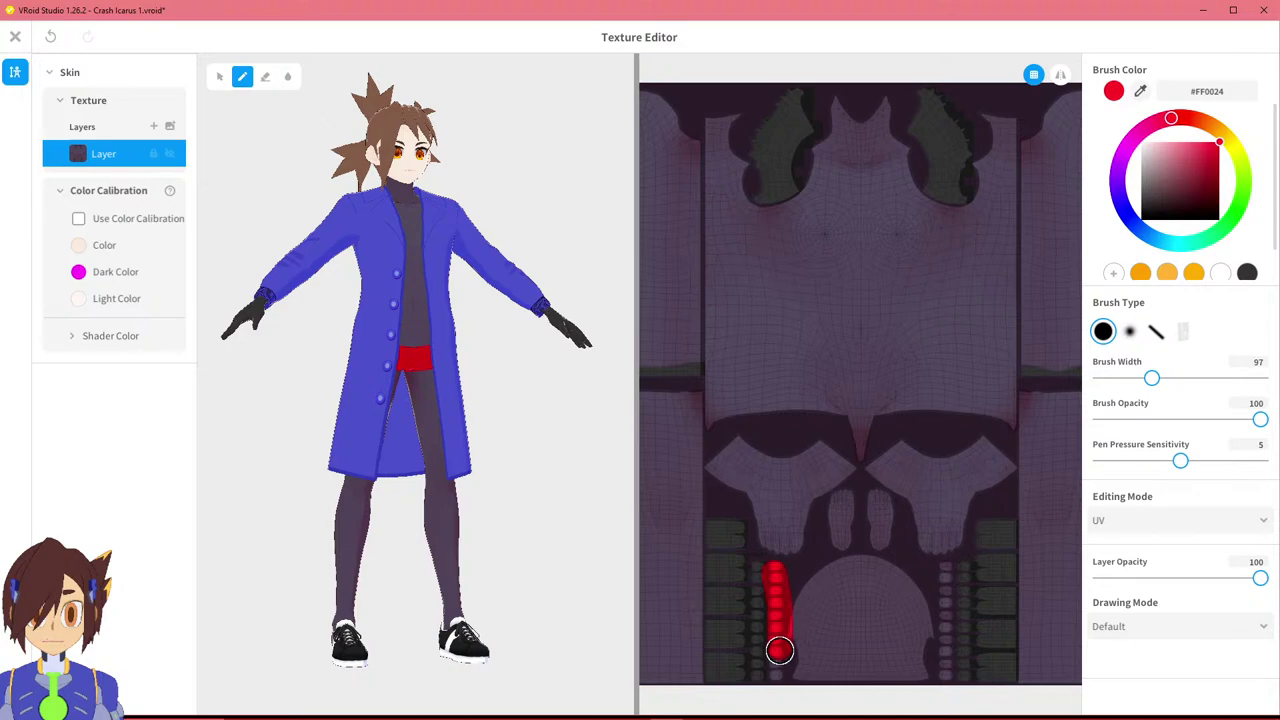
pyautogui.moveTo(462, 528)
pyautogui.mouseDown(button='right')
pyautogui.moveTo(455, 483)
pyautogui.moveTo(340, 477)
pyautogui.moveTo(351, 523)
pyautogui.moveTo(489, 534)
pyautogui.moveTo(491, 571)
pyautogui.moveTo(469, 523)
pyautogui.mouseUp(button='right')
pyautogui.hotkey('ctrl', 'z')
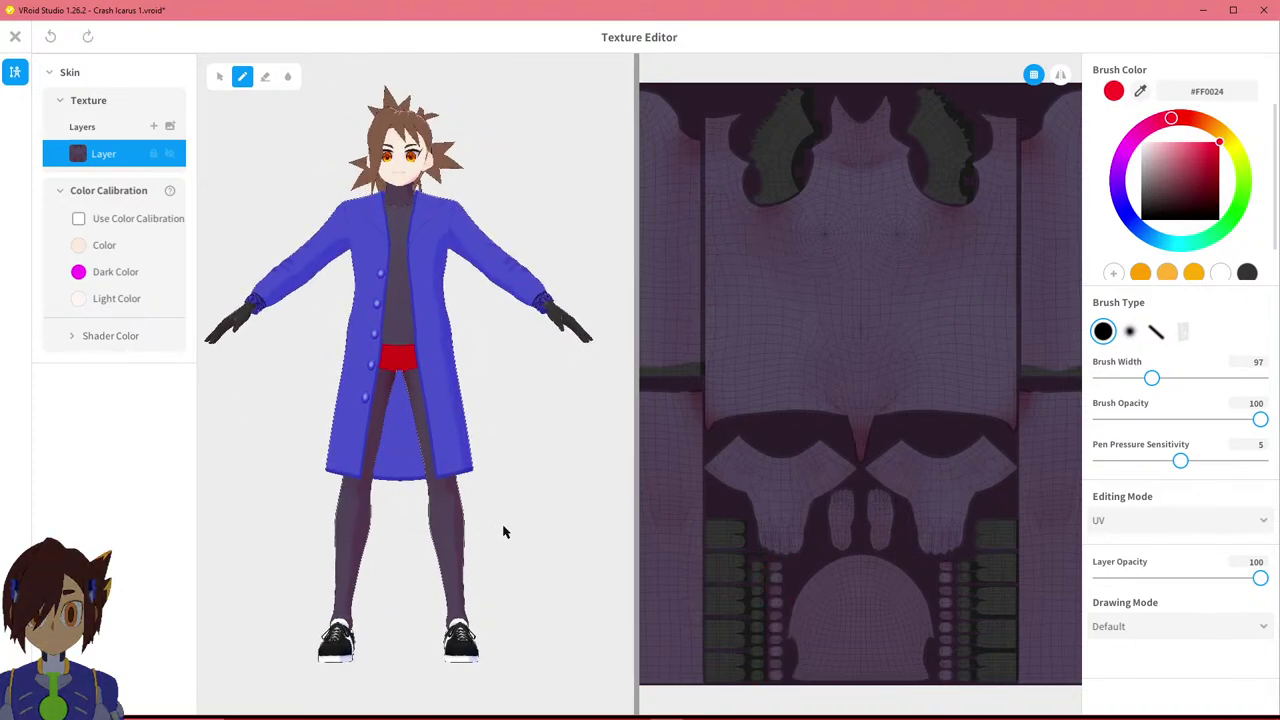
# Mark the nail shapes beside the finger strips with #FF0024 on the texture, and look for the red on the model's hand.
pyautogui.moveTo(762, 587); pyautogui.dragTo(760, 676)
pyautogui.moveTo(495, 558); pyautogui.dragTo(600, 608, button='middle')
pyautogui.scroll(10, 357, 486)
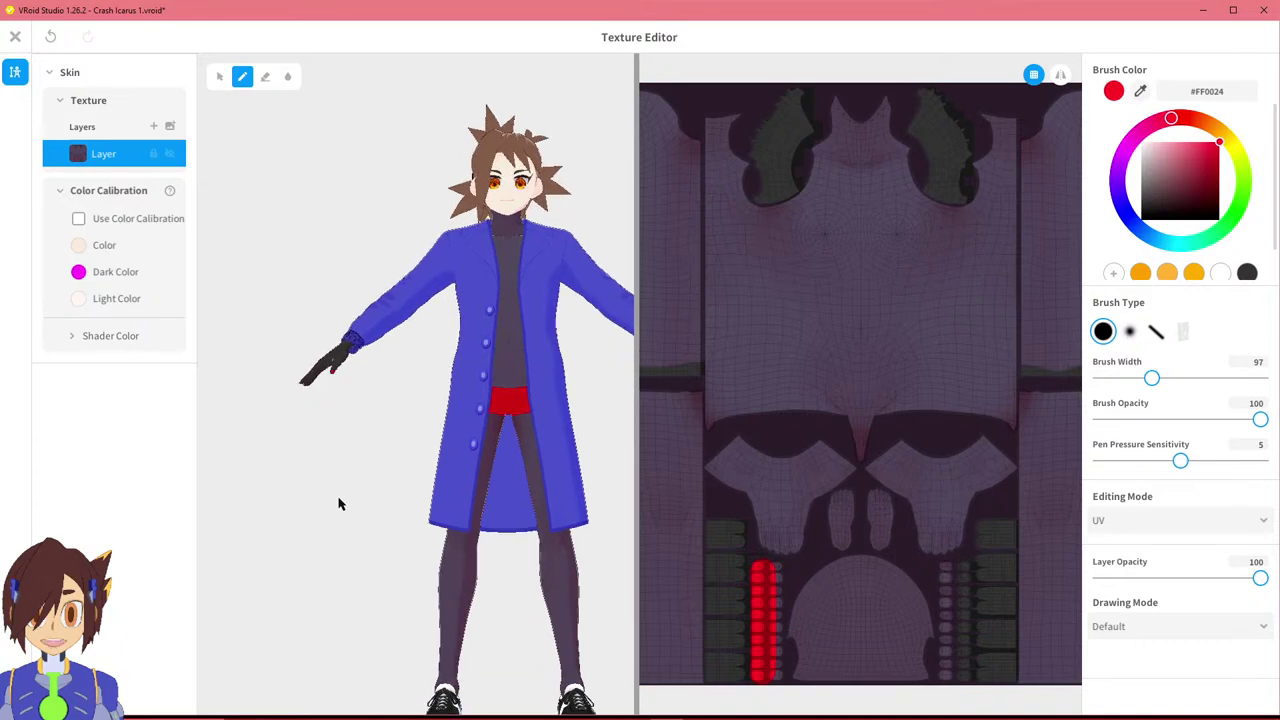
pyautogui.scroll(4, 586, 534)
pyautogui.moveTo(586, 534); pyautogui.dragTo(494, 516, button='middle')
pyautogui.moveTo(494, 516); pyautogui.dragTo(556, 536, button='right')
pyautogui.moveTo(556, 536); pyautogui.dragTo(336, 456, button='middle')
pyautogui.scroll(-1, 673, 573)
pyautogui.moveTo(529, 562); pyautogui.dragTo(487, 319, button='middle')
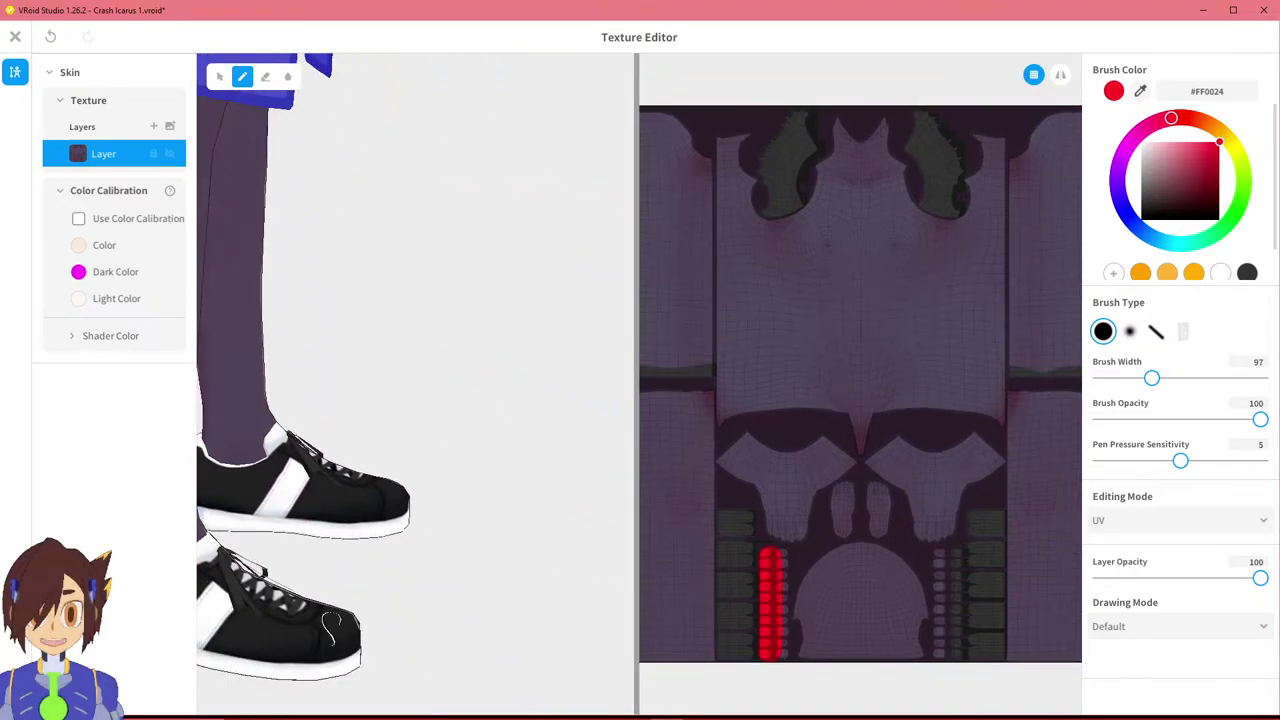
# Examine the model's shoes, sleeves and hands from several angles and distances.
pyautogui.scroll(-10, 330, 630)
pyautogui.moveTo(498, 606); pyautogui.dragTo(503, 669, button='middle')
pyautogui.scroll(10, 311, 466)
pyautogui.moveTo(366, 506); pyautogui.dragTo(285, 420, button='right')
pyautogui.scroll(-6, 443, 420)
pyautogui.moveTo(443, 420); pyautogui.dragTo(250, 470, button='middle')
pyautogui.scroll(-3, 360, 443)
pyautogui.moveTo(360, 443); pyautogui.dragTo(371, 406, button='right')
pyautogui.moveTo(371, 406); pyautogui.dragTo(298, 473, button='middle')
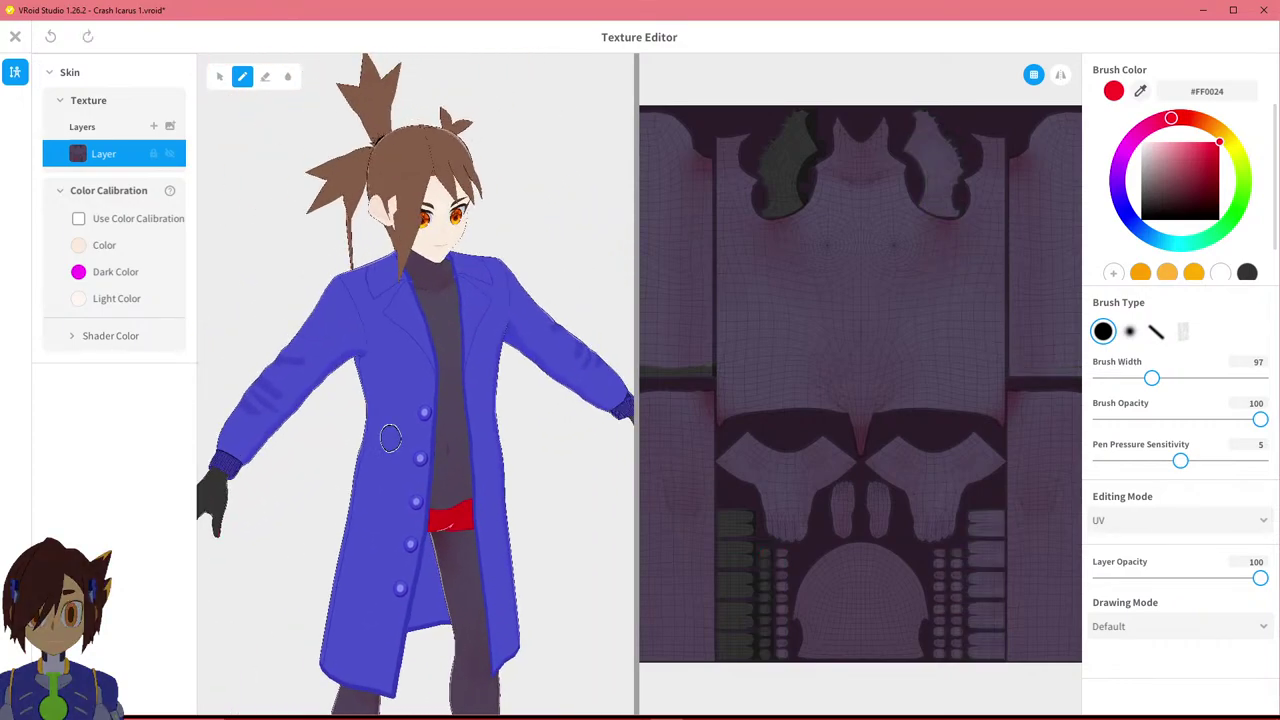
# Undo the texture strokes back to the plain purple bodysuit, and redo the dark grey glove painting on both hands.
pyautogui.hotkey('ctrl', 'z')
pyautogui.scroll(-3, 390, 439)
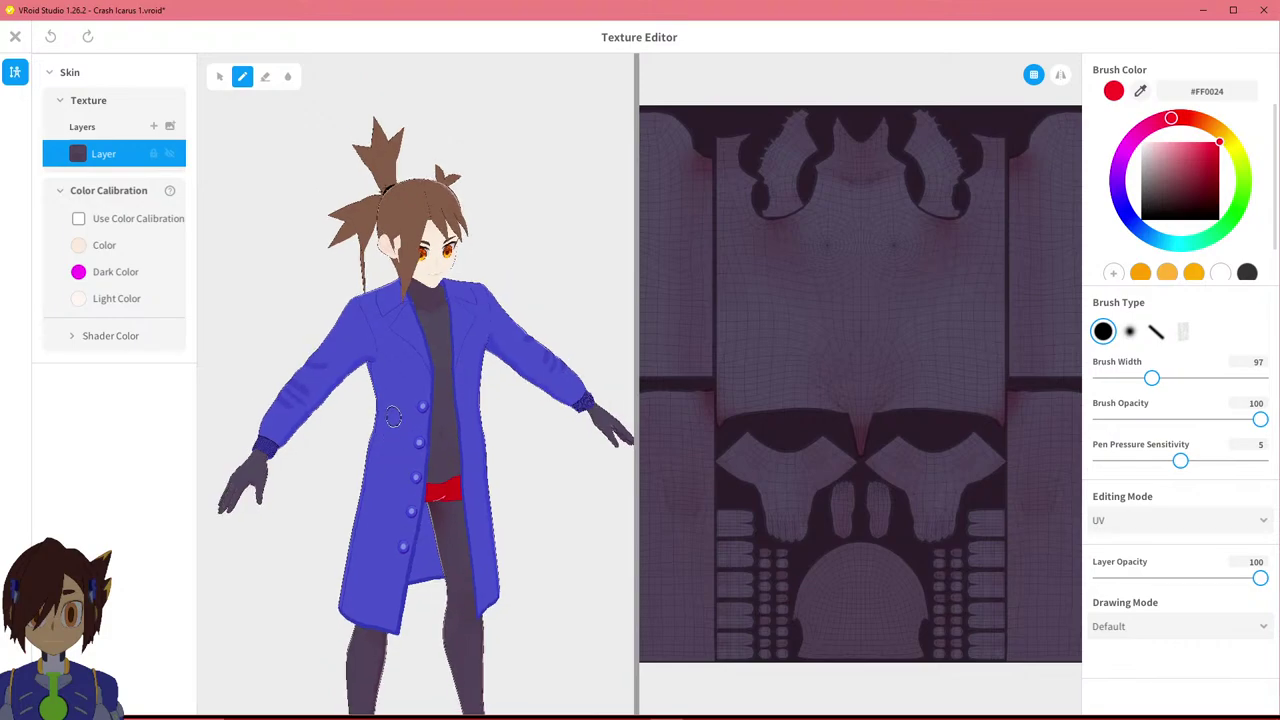
pyautogui.hotkey('ctrl', 'shift', 'z')
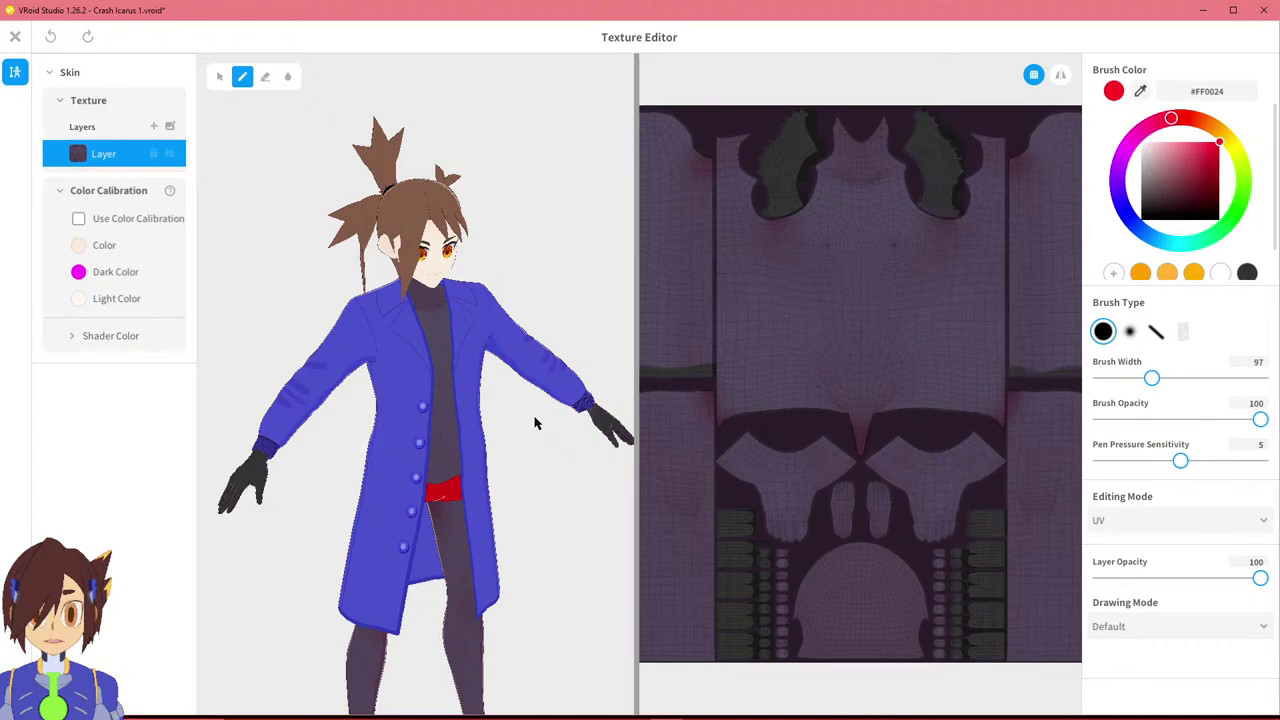
pyautogui.hotkey('ctrl', 'y')
# Examine the skin texture's overall layout and the painted grey wrist band at the end of the arm section.
pyautogui.scroll(-2, 773, 493)
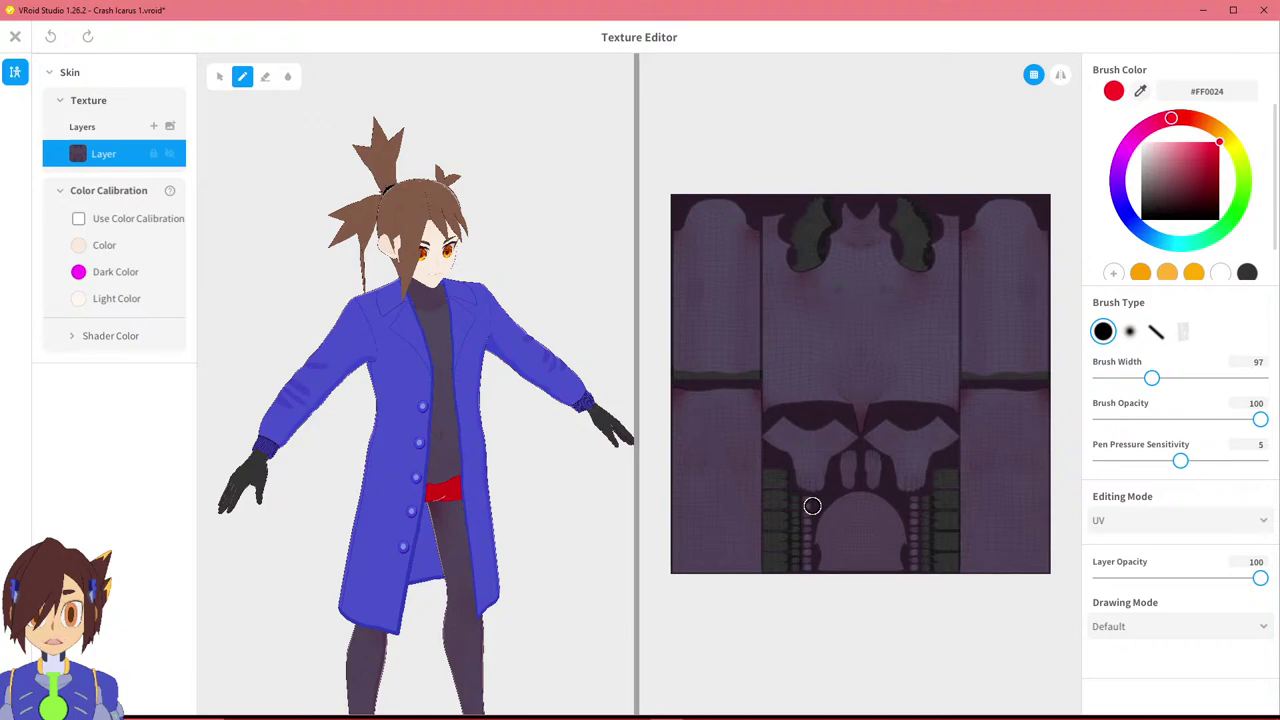
pyautogui.scroll(2, 727, 416)
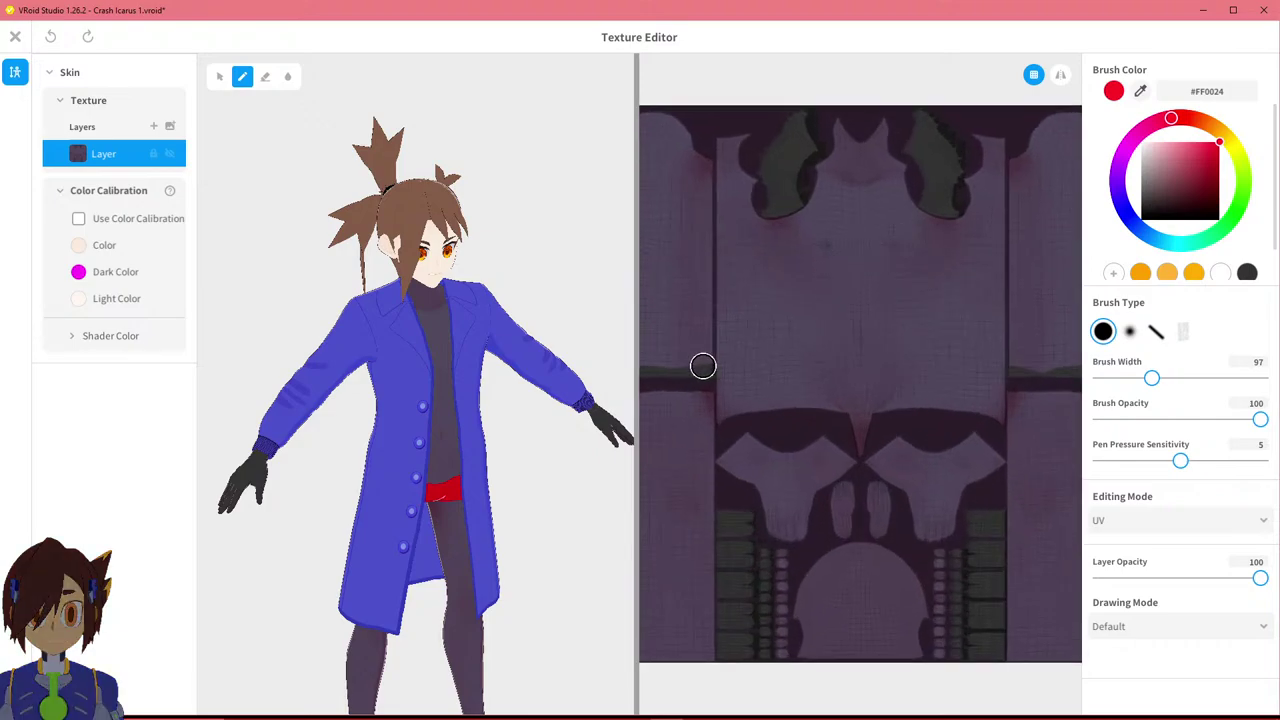
pyautogui.scroll(3, 786, 400)
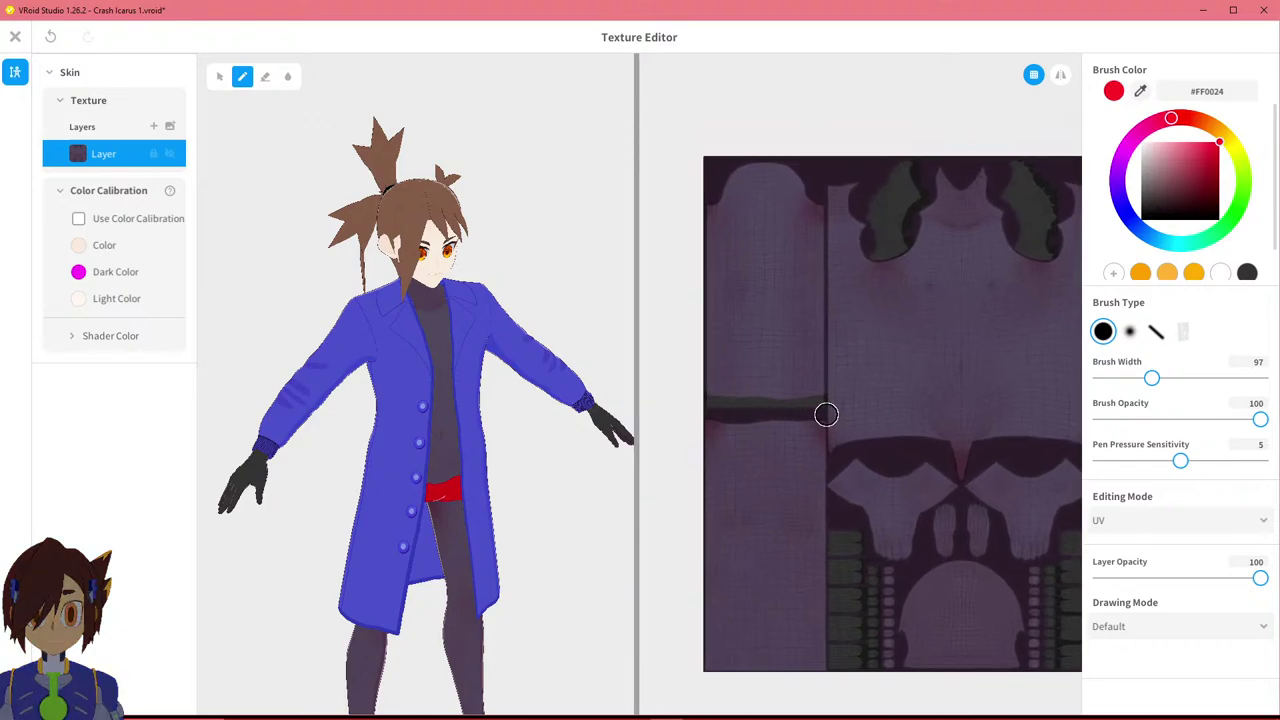
pyautogui.scroll(3, 786, 423)
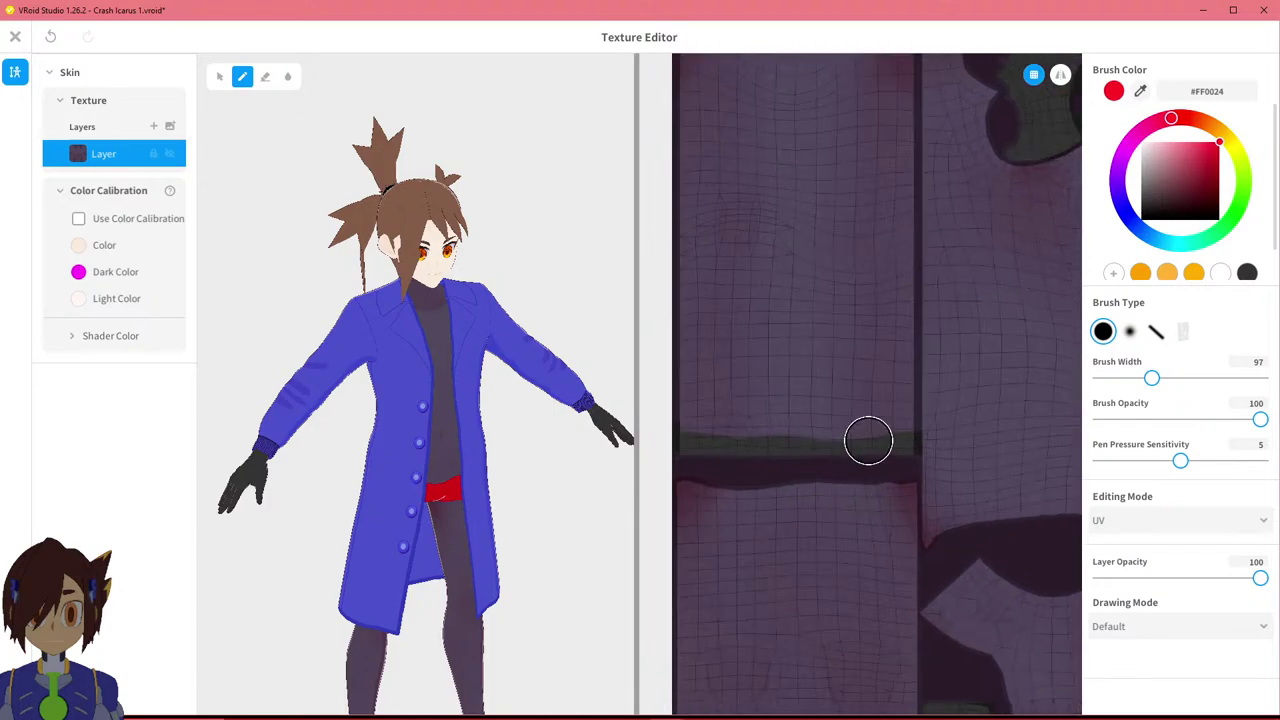
pyautogui.scroll(-1, 840, 445)
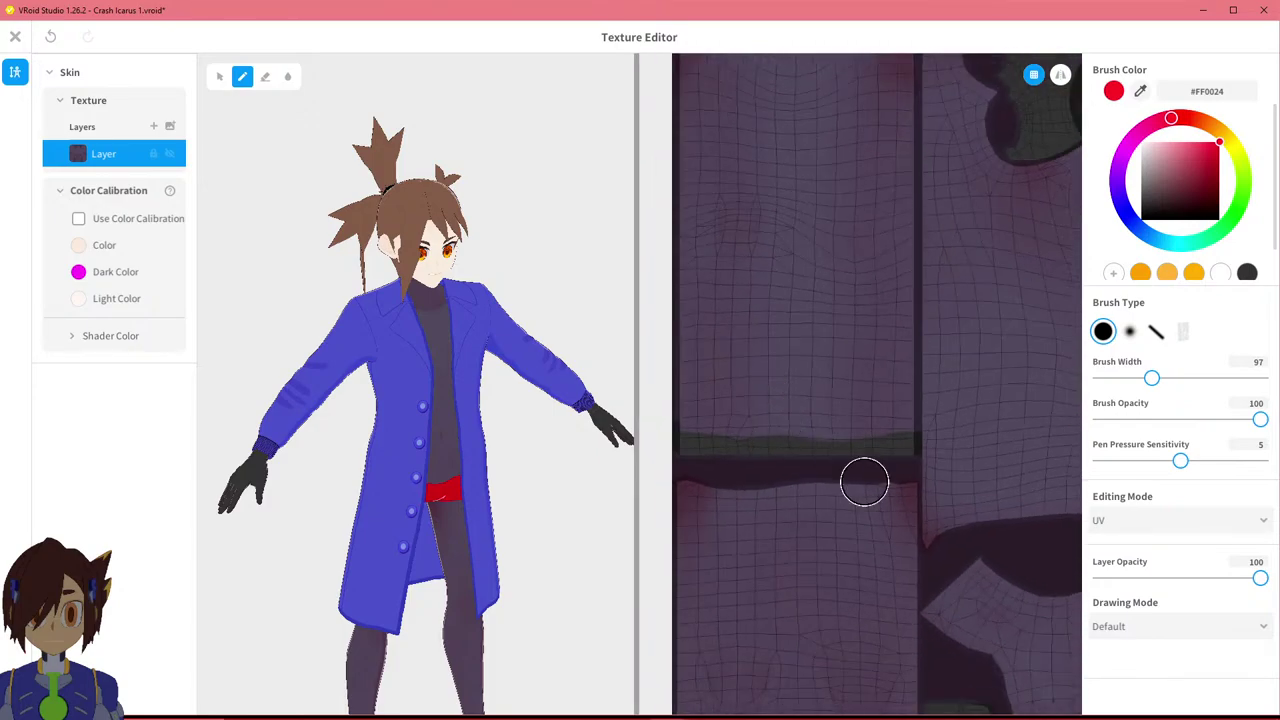
# Switch to paint.net's "HOT purple navy 113 dark.png" image and clear the selection covering the whole default skin layer.
pyautogui.moveTo(641, 712)
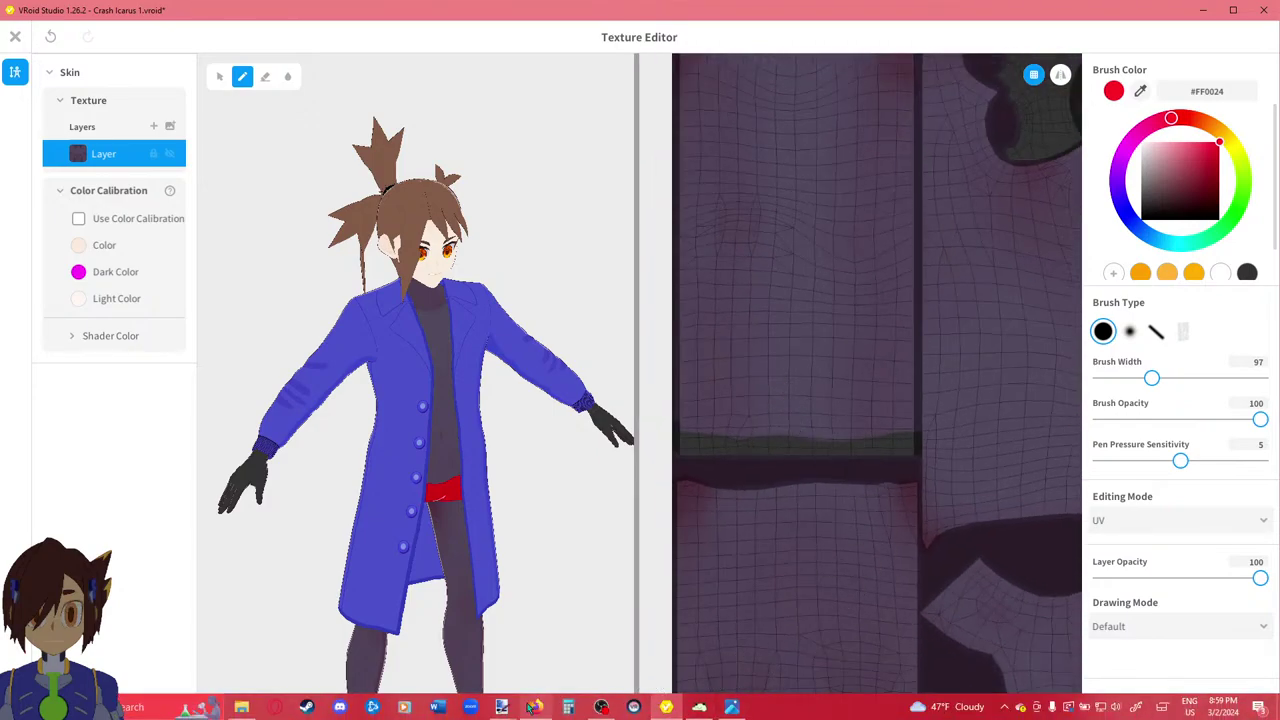
pyautogui.moveTo(510, 707)
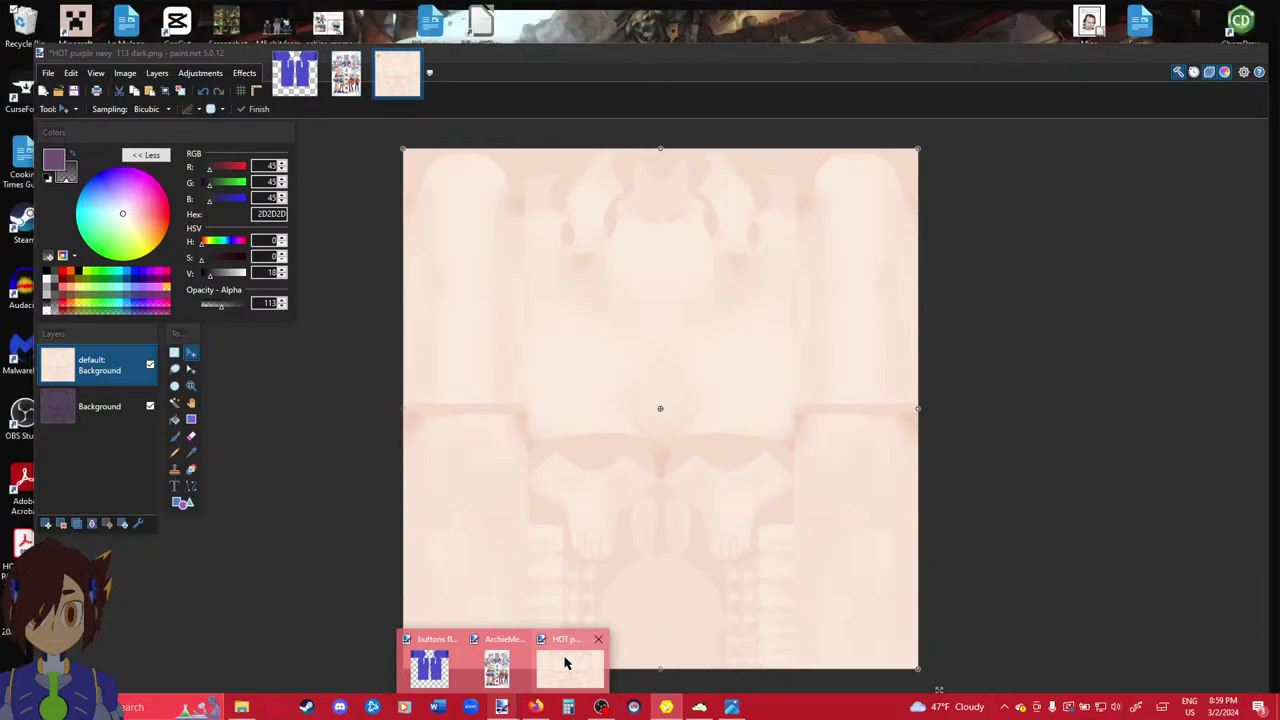
pyautogui.click(563, 664)
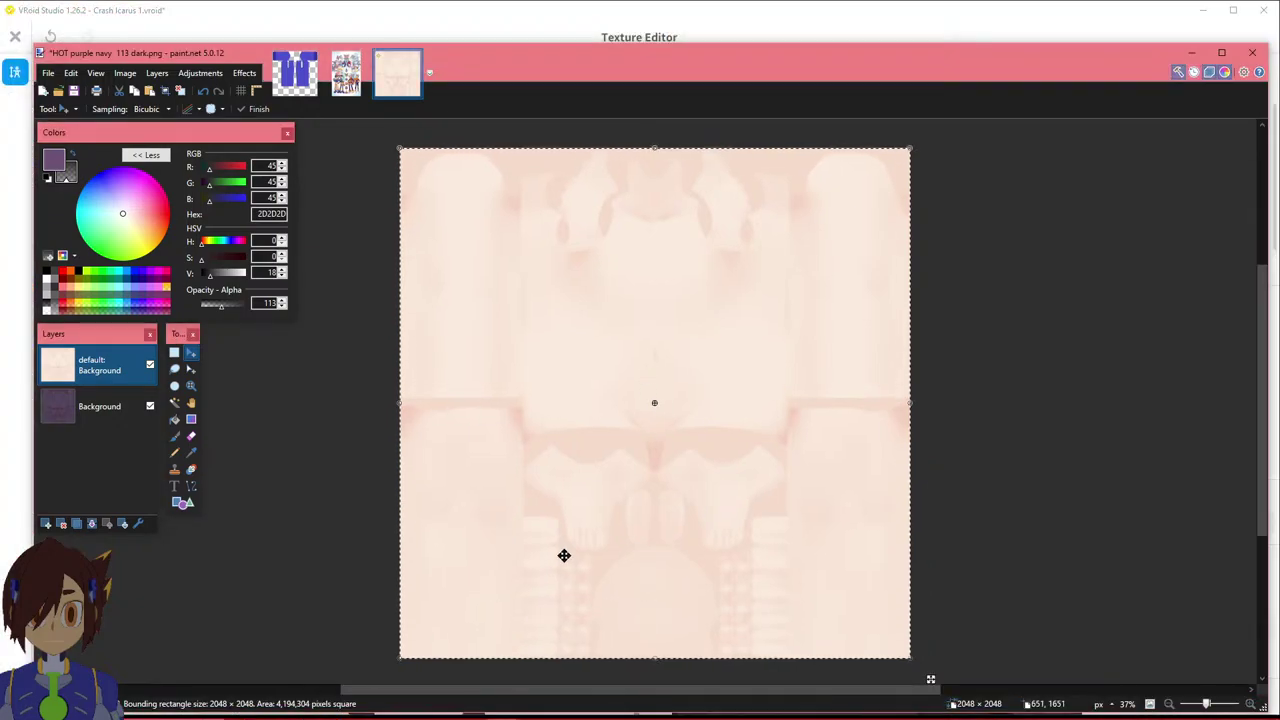
pyautogui.keyDown('ctrl'); pyautogui.scroll(4, 531, 583); pyautogui.keyUp('ctrl')
pyautogui.keyDown('ctrl'); pyautogui.scroll(-3, 606, 534); pyautogui.keyUp('ctrl')
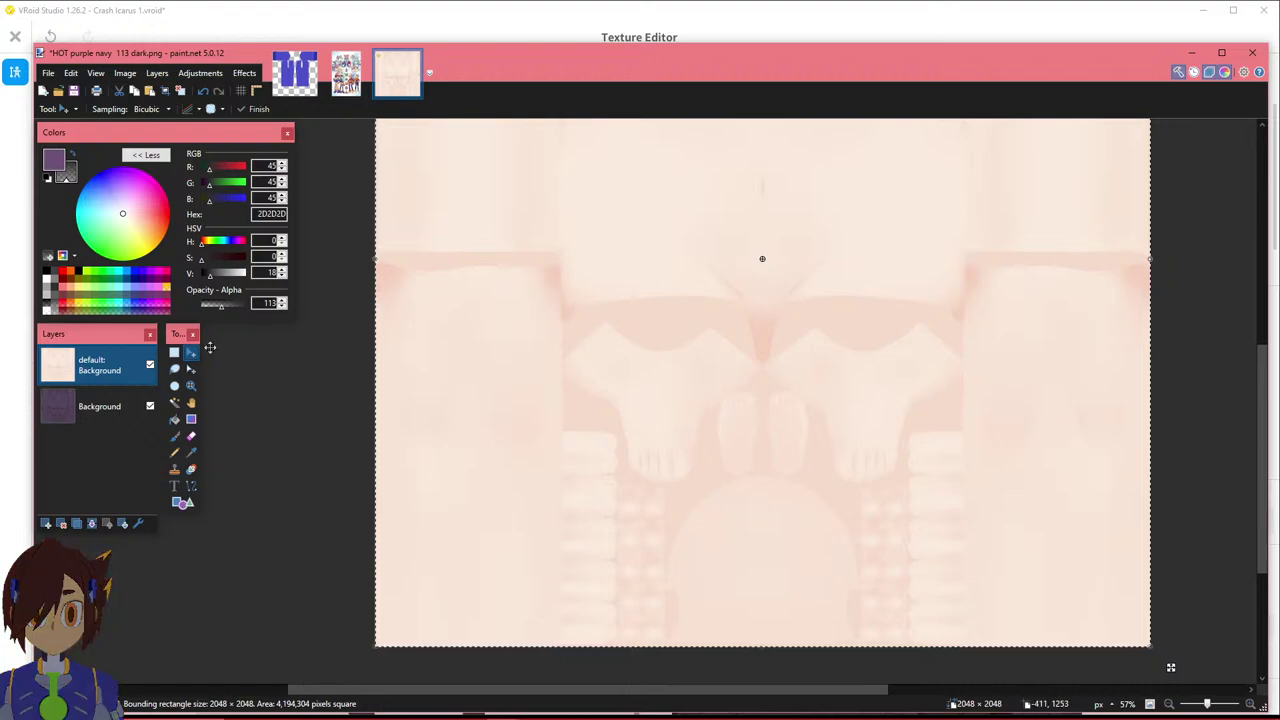
pyautogui.click(175, 354)
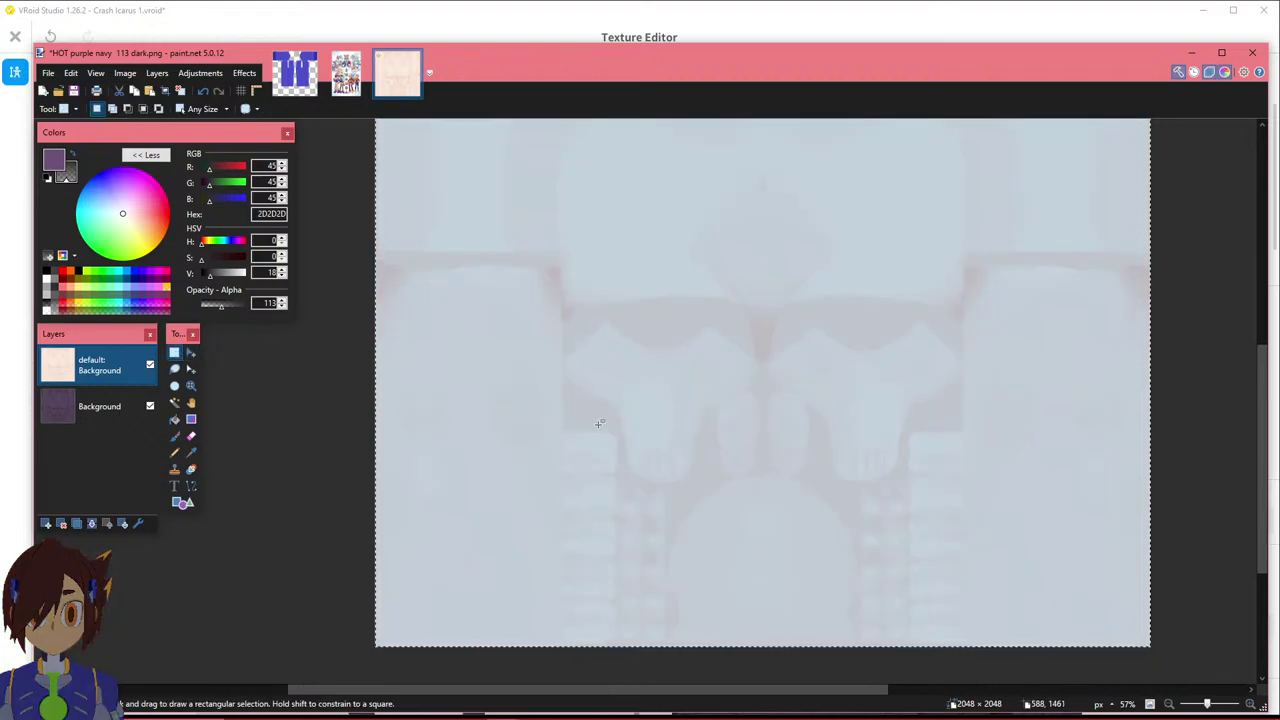
pyautogui.click(601, 424)
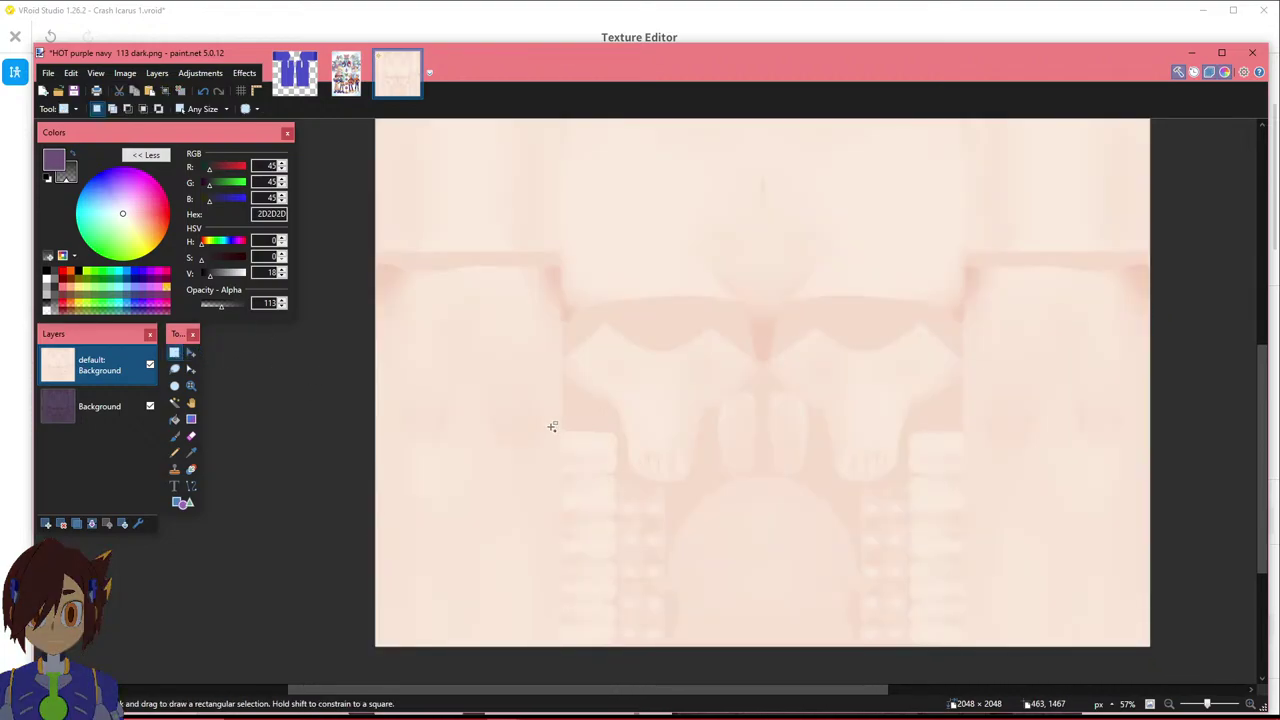
# Select the left group of finger strips on the default skin layer with a 146 × 572 pixel rectangle reaching the canvas's lower edge.
pyautogui.keyDown('ctrl'); pyautogui.scroll(2, 552, 426); pyautogui.keyUp('ctrl')
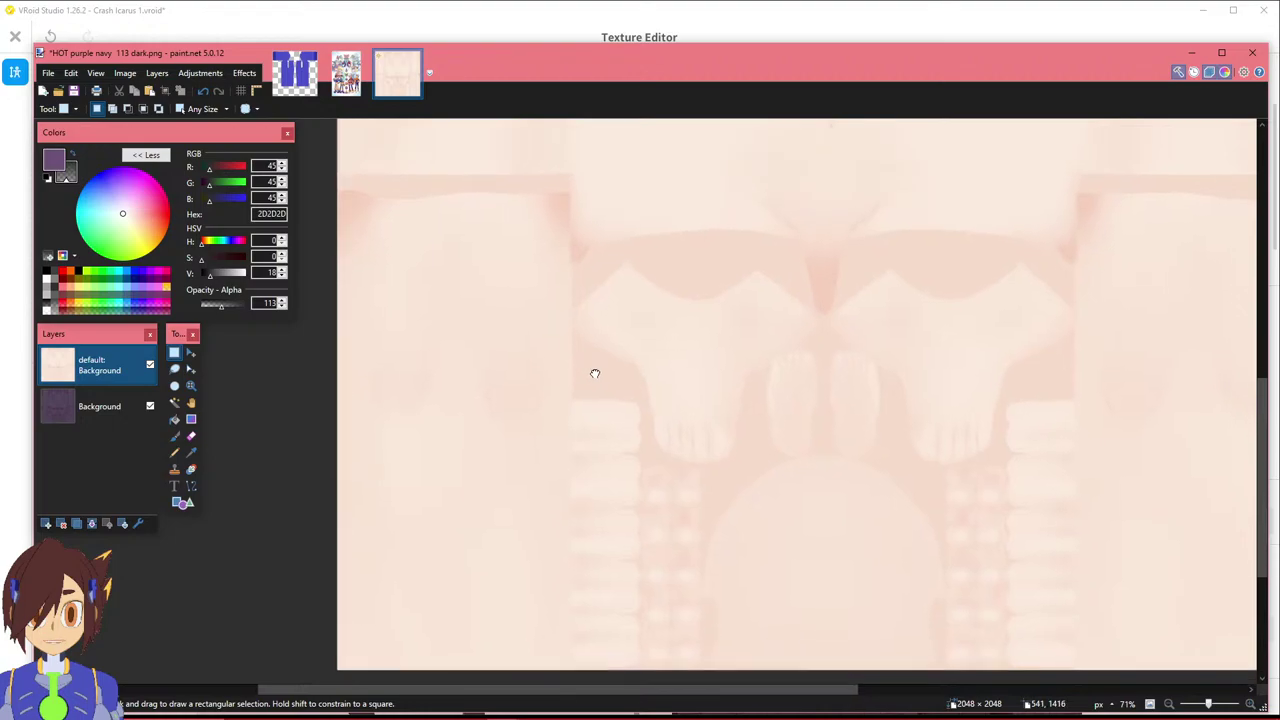
pyautogui.keyDown('ctrl'); pyautogui.scroll(3, 554, 357); pyautogui.keyUp('ctrl')
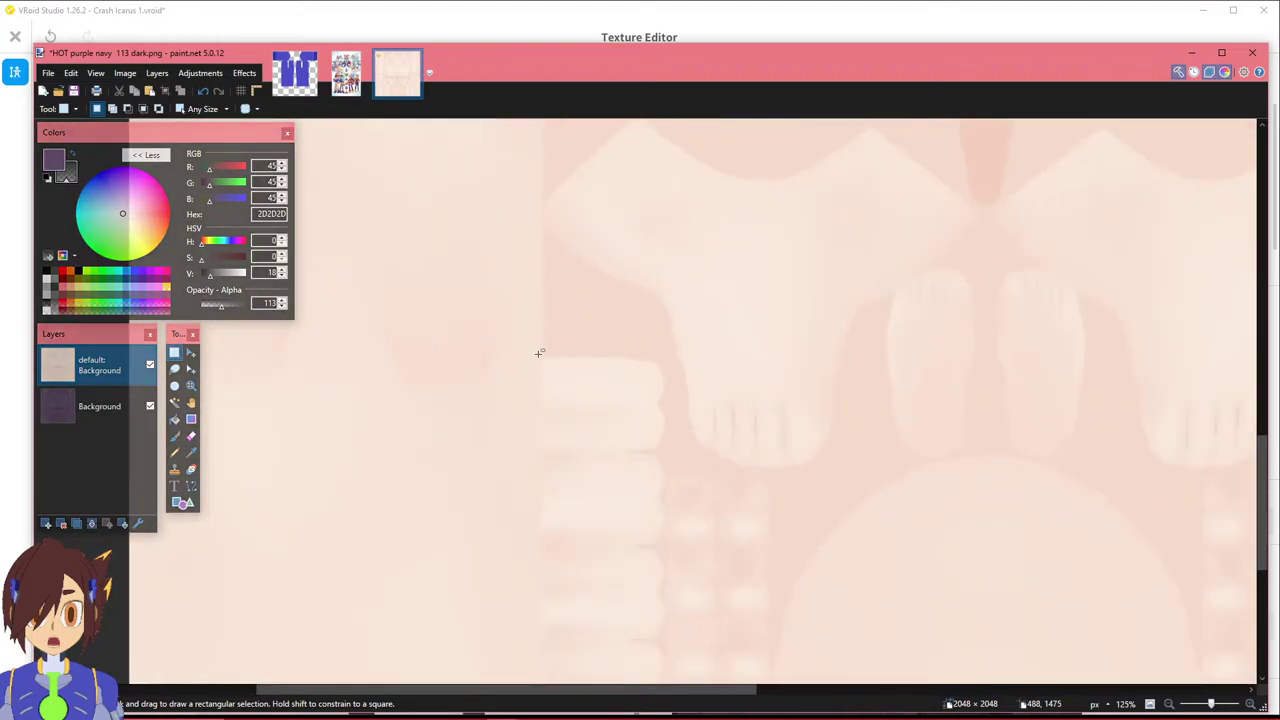
pyautogui.moveTo(544, 354); pyautogui.dragTo(666, 543)
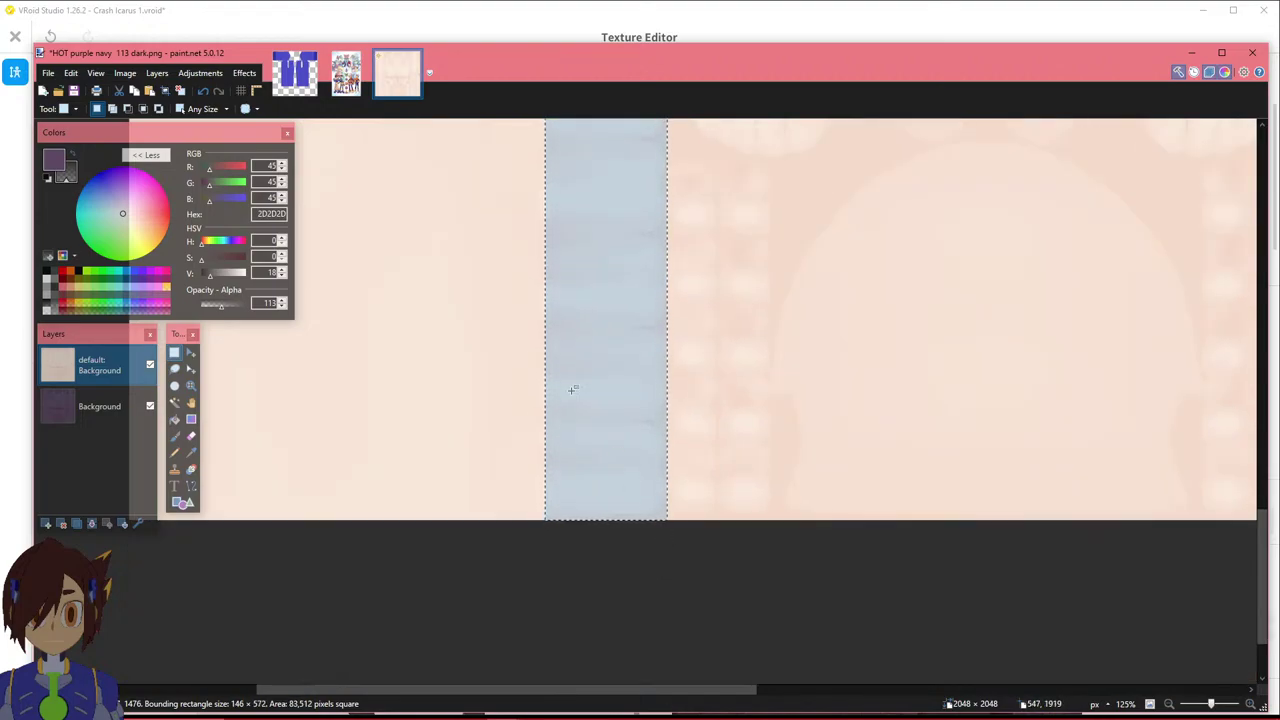
# Extend the selection's left side to the border of the finger strips, making it 148 × 572 pixels.
pyautogui.keyDown('ctrl'); pyautogui.scroll(5, 572, 390); pyautogui.keyUp('ctrl')
pyautogui.scroll(10, 570, 360)
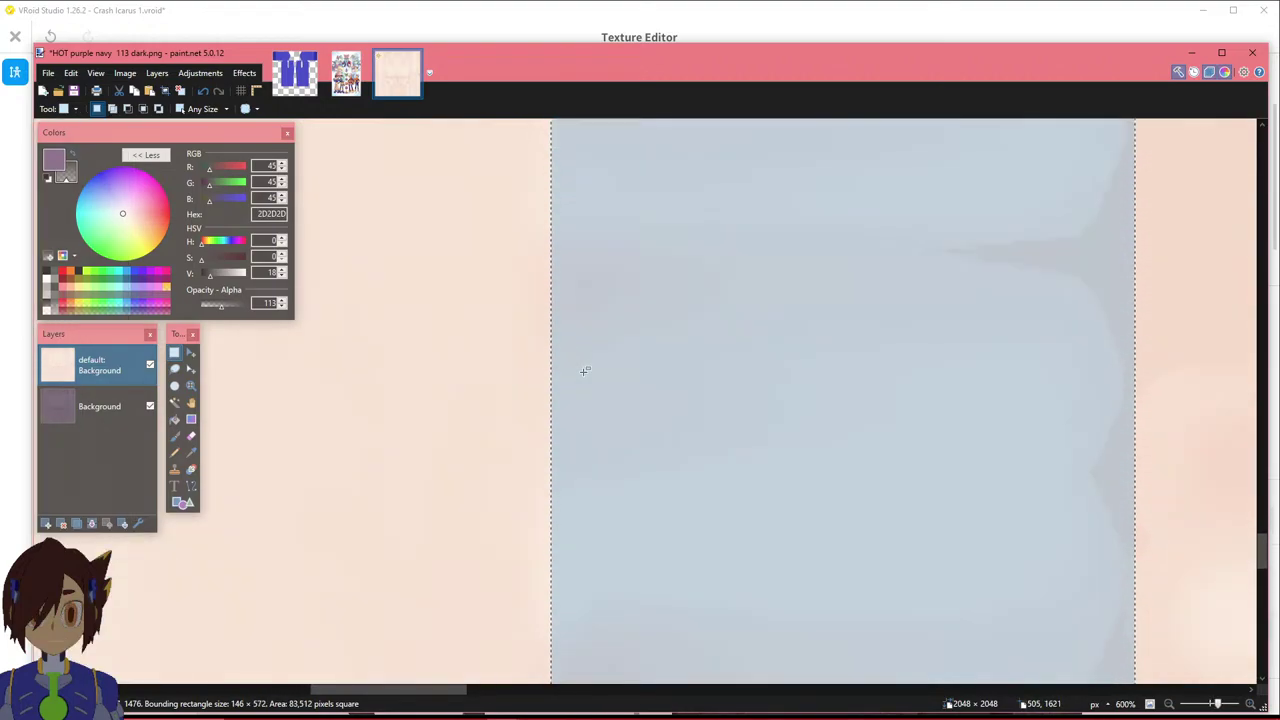
pyautogui.scroll(-3, 543, 456)
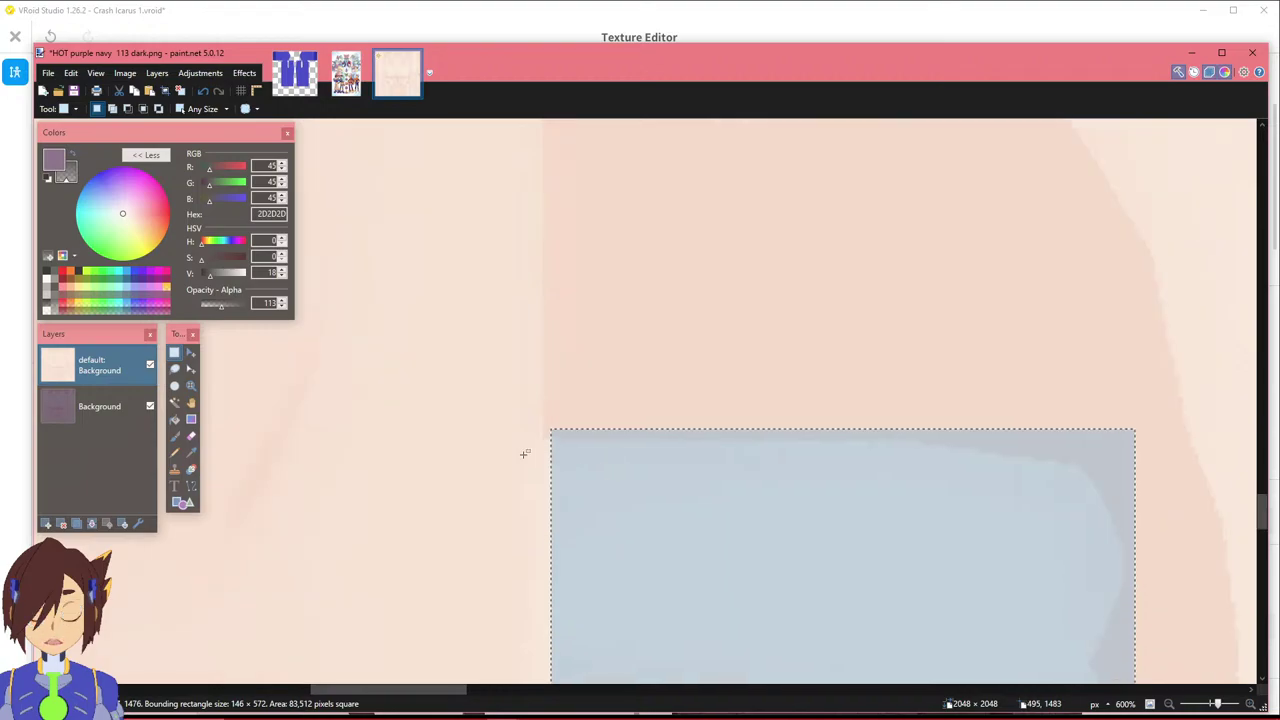
pyautogui.click(191, 368)
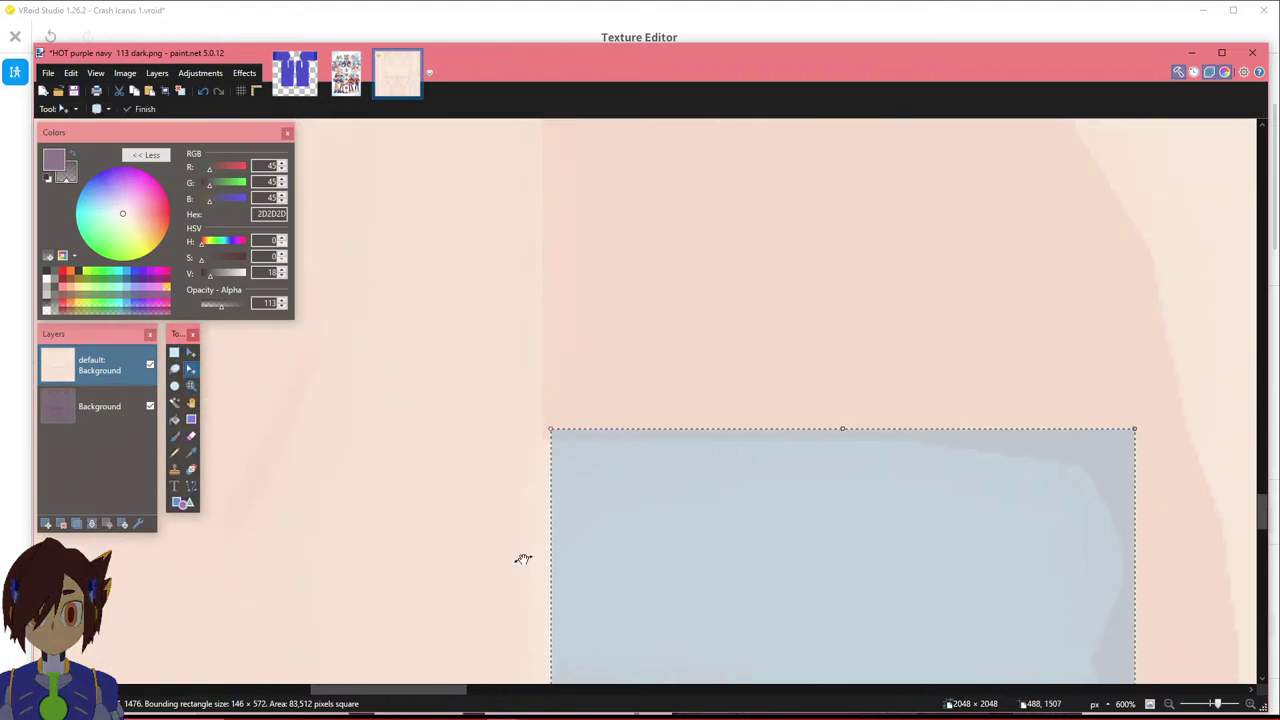
pyautogui.scroll(-3, 538, 563)
pyautogui.scroll(-1, 538, 563)
pyautogui.moveTo(550, 578); pyautogui.dragTo(542, 578)
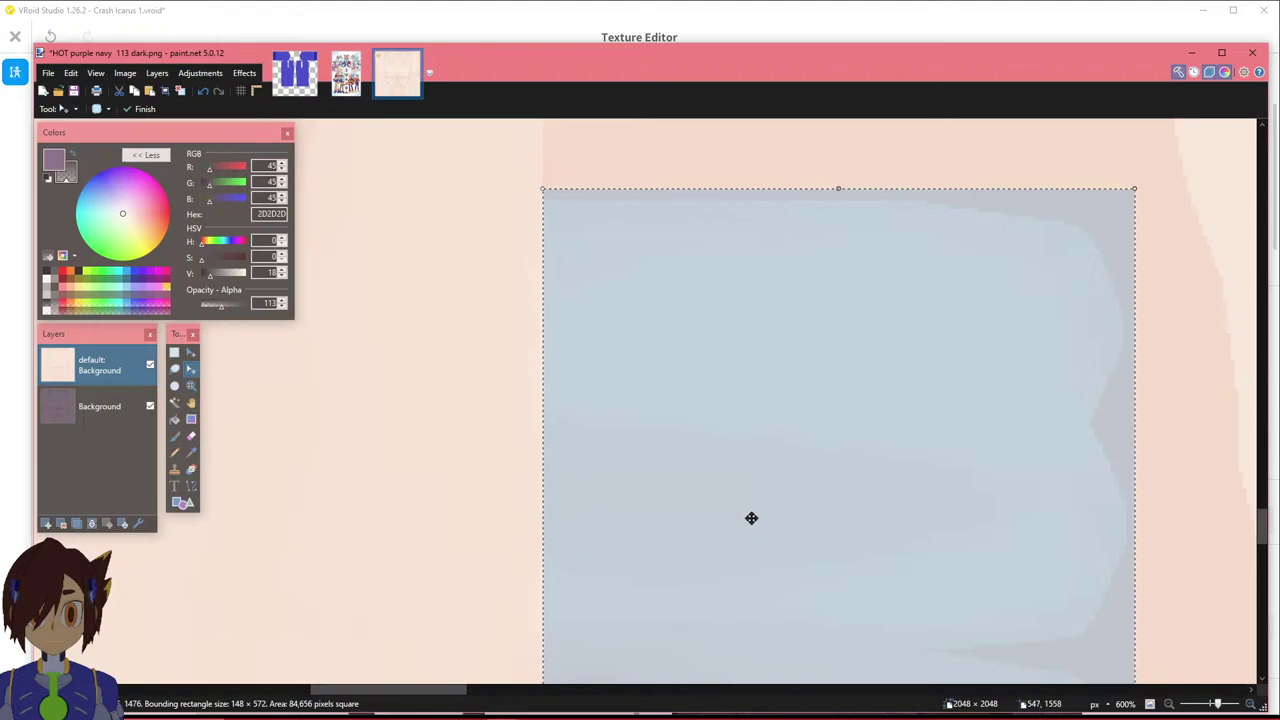
# Add the two adjoining columns of small finger segments to the selection, extending its bounding rectangle to 275 × 572 pixels.
pyautogui.keyDown('ctrl'); pyautogui.scroll(-2, 764, 519); pyautogui.keyUp('ctrl')
pyautogui.scroll(-11, 837, 517)
pyautogui.scroll(3, 965, 505)
pyautogui.scroll(-5, 964, 505)
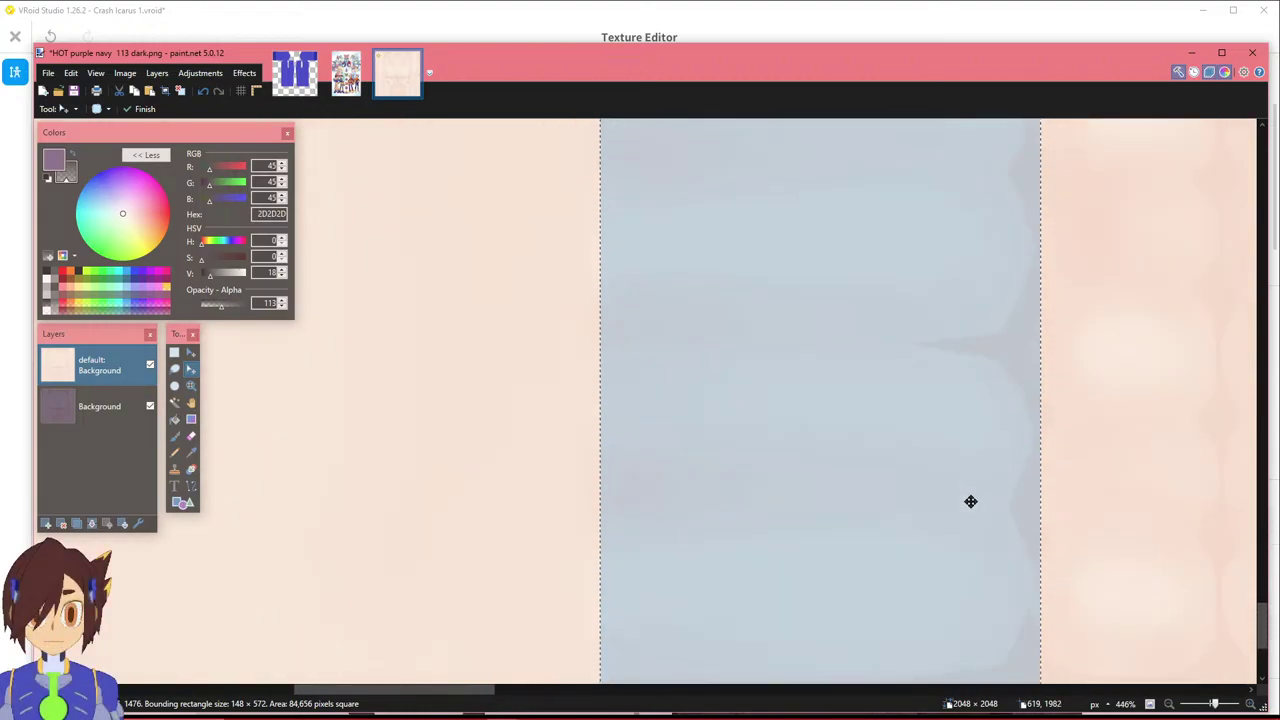
pyautogui.scroll(-5, 971, 501)
pyautogui.moveTo(479, 689); pyautogui.dragTo(586, 634)
pyautogui.scroll(3, 586, 634)
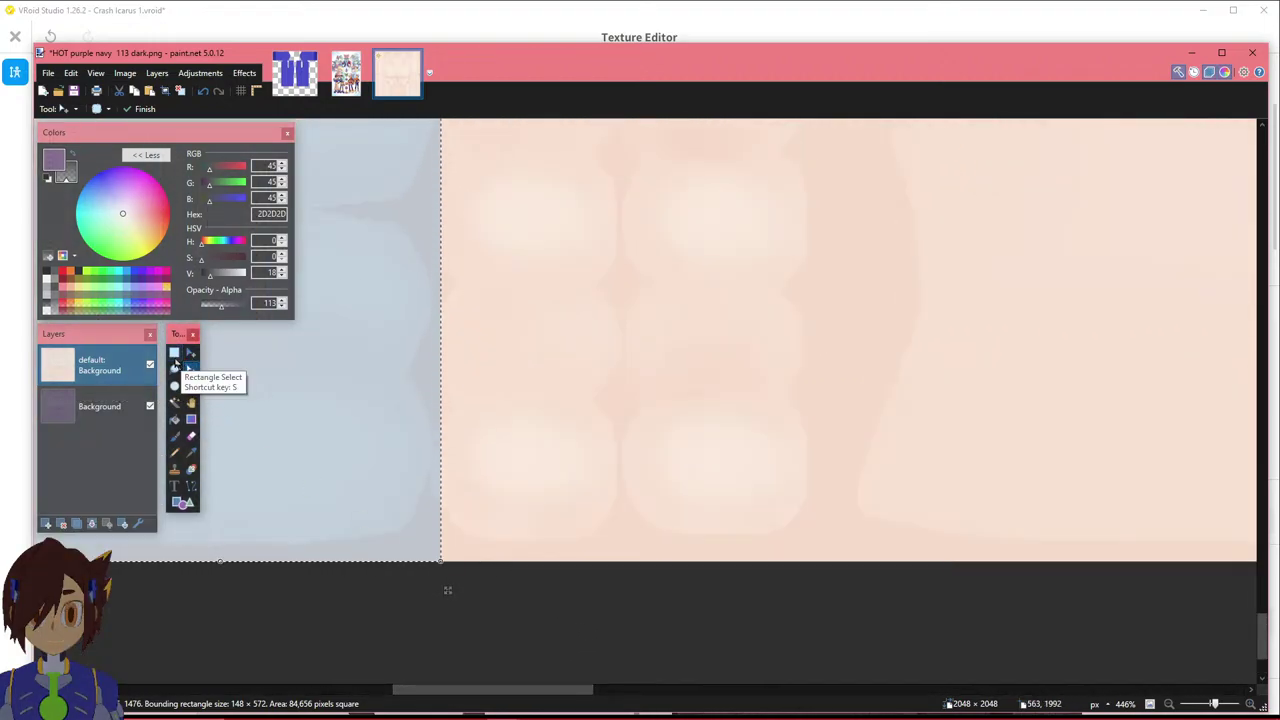
pyautogui.click(175, 355)
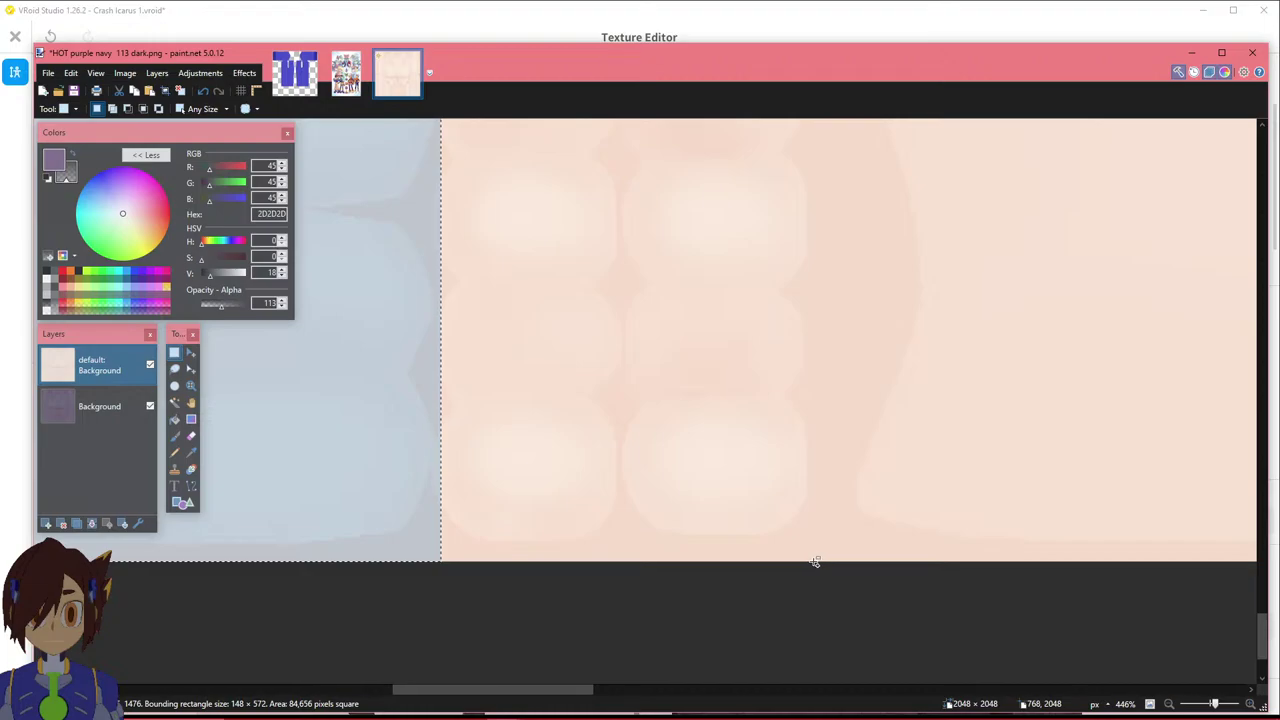
pyautogui.moveTo(800, 540); pyautogui.dragTo(441, 525)
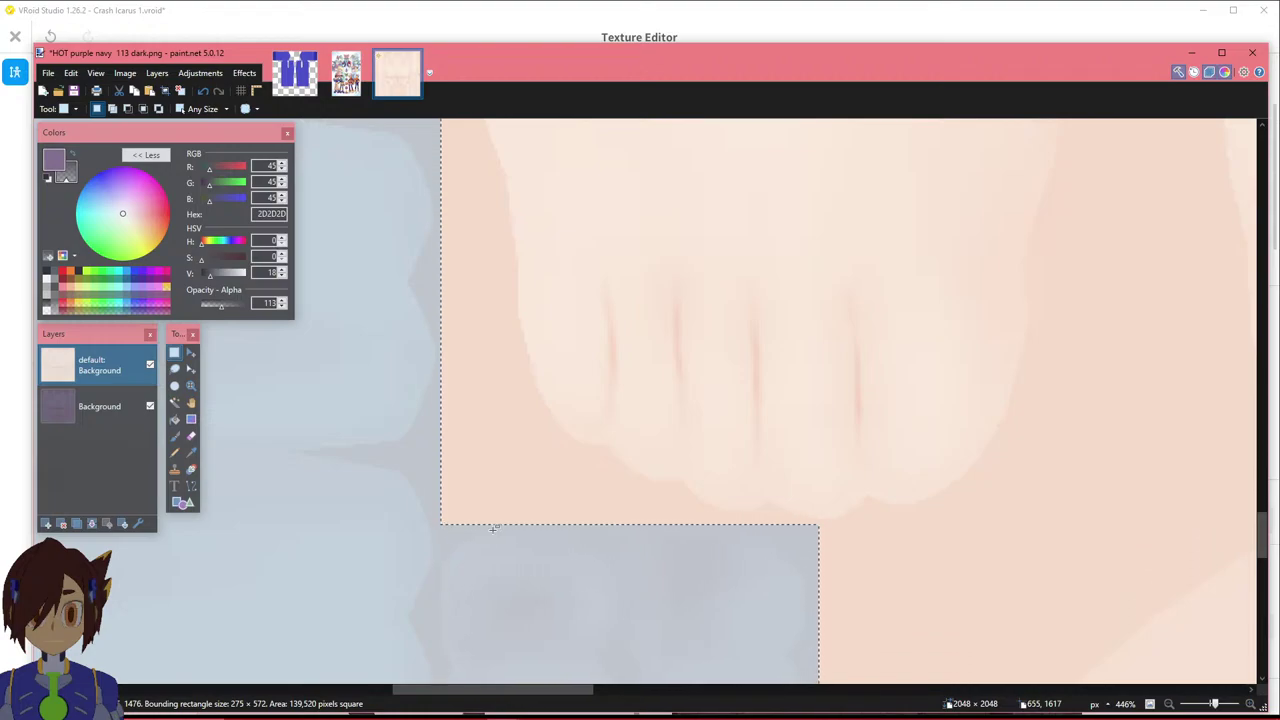
pyautogui.keyDown('ctrl'); pyautogui.scroll(-3, 492, 527); pyautogui.keyUp('ctrl')
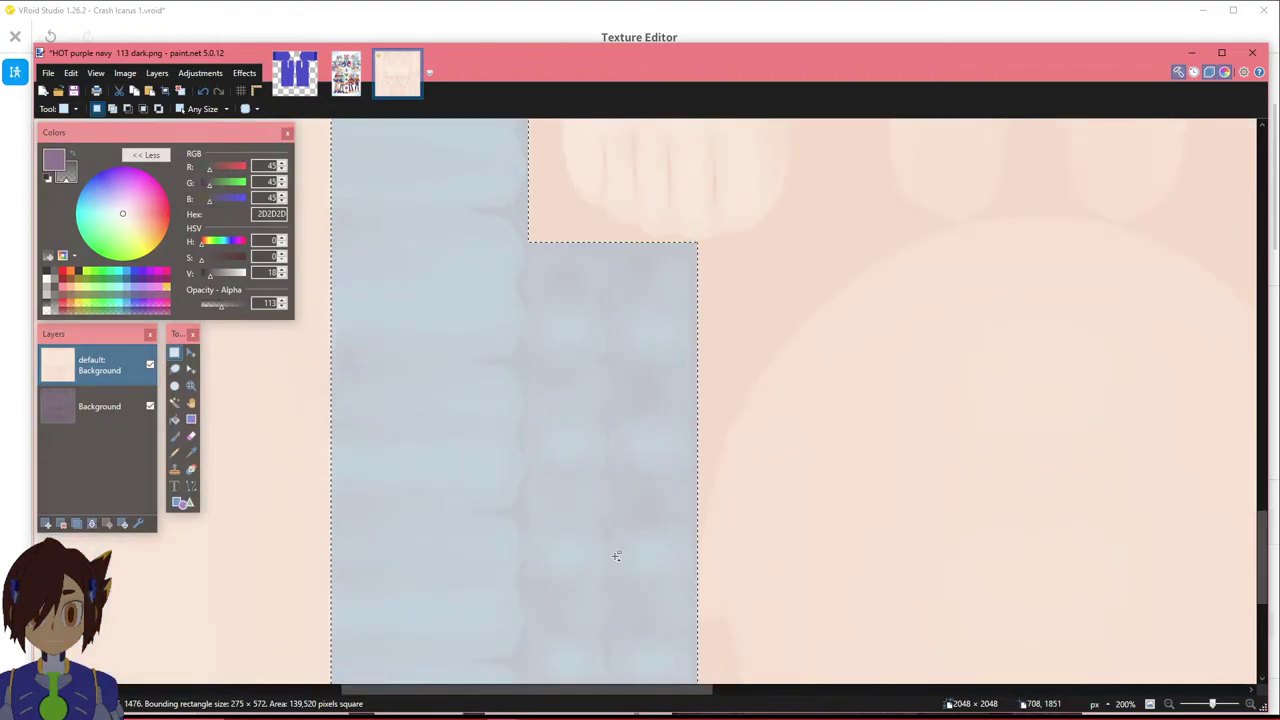
# Switch to VRoid Studio to examine the grey finger areas of the skin texture, and return to the paint.net image.
pyautogui.keyDown('ctrl'); pyautogui.scroll(-3, 616, 556); pyautogui.keyUp('ctrl')
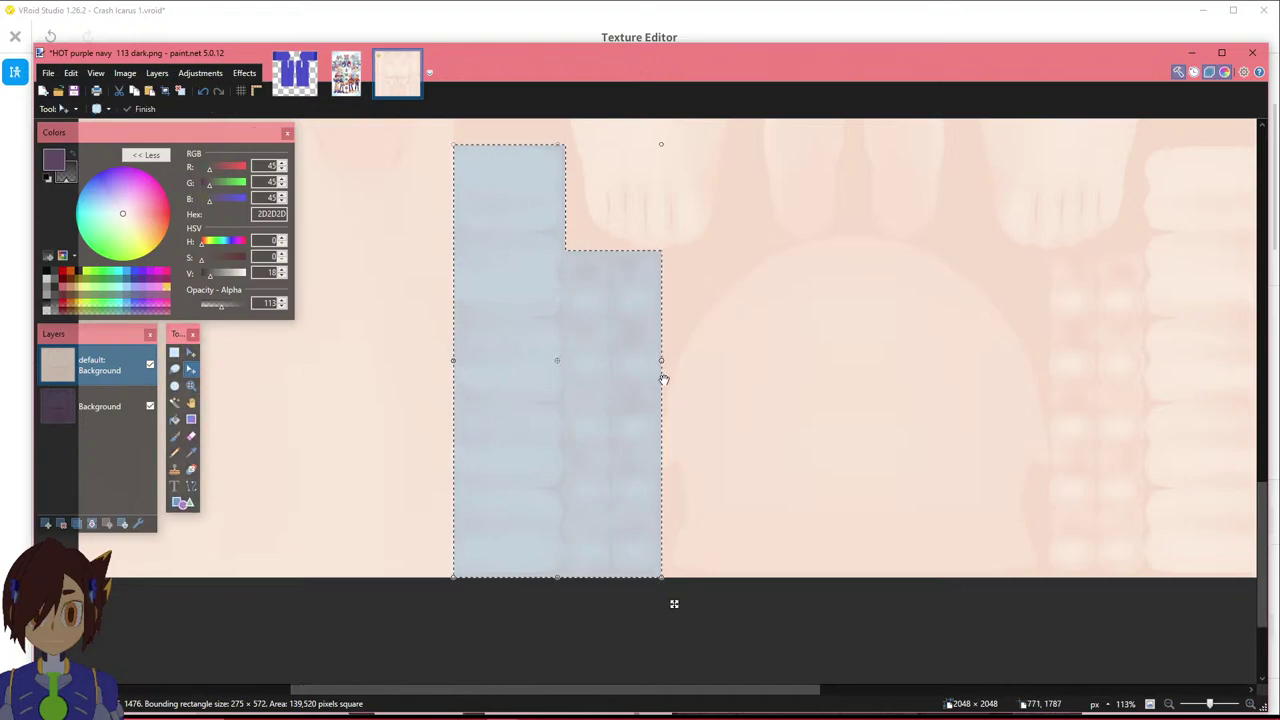
pyautogui.press('s')
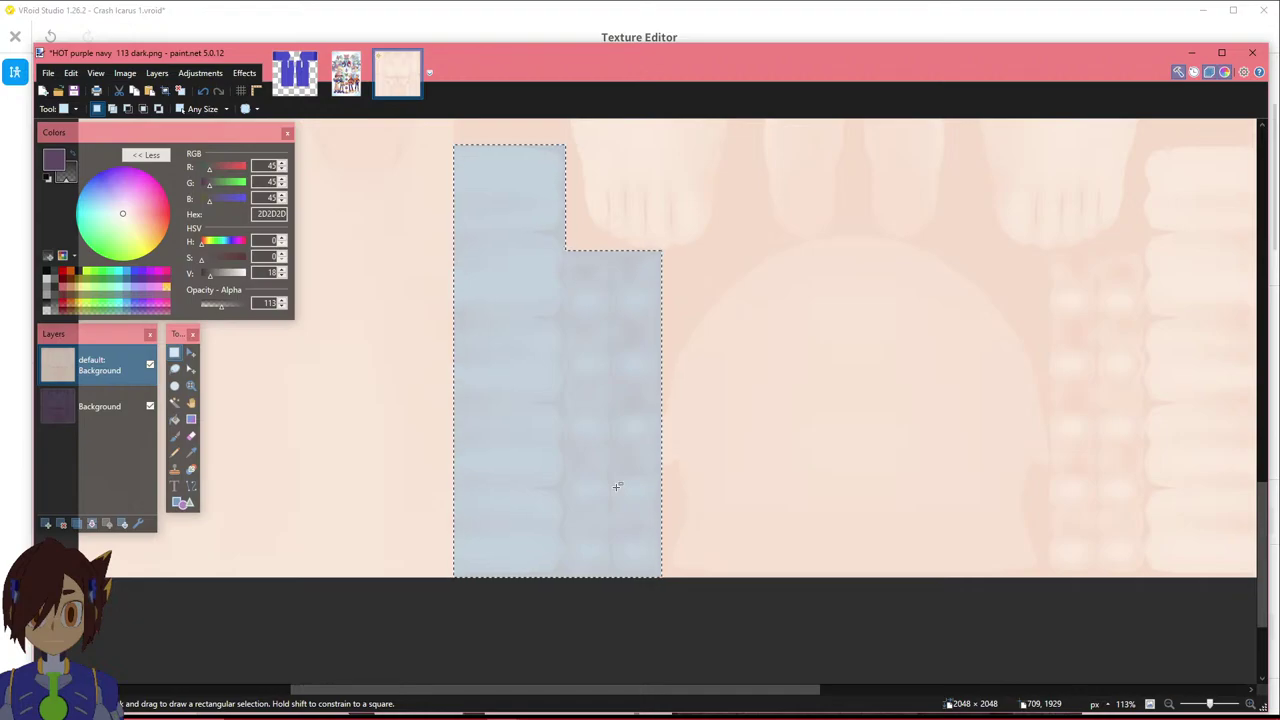
pyautogui.click(732, 30)
pyautogui.scroll(-3, 822, 549)
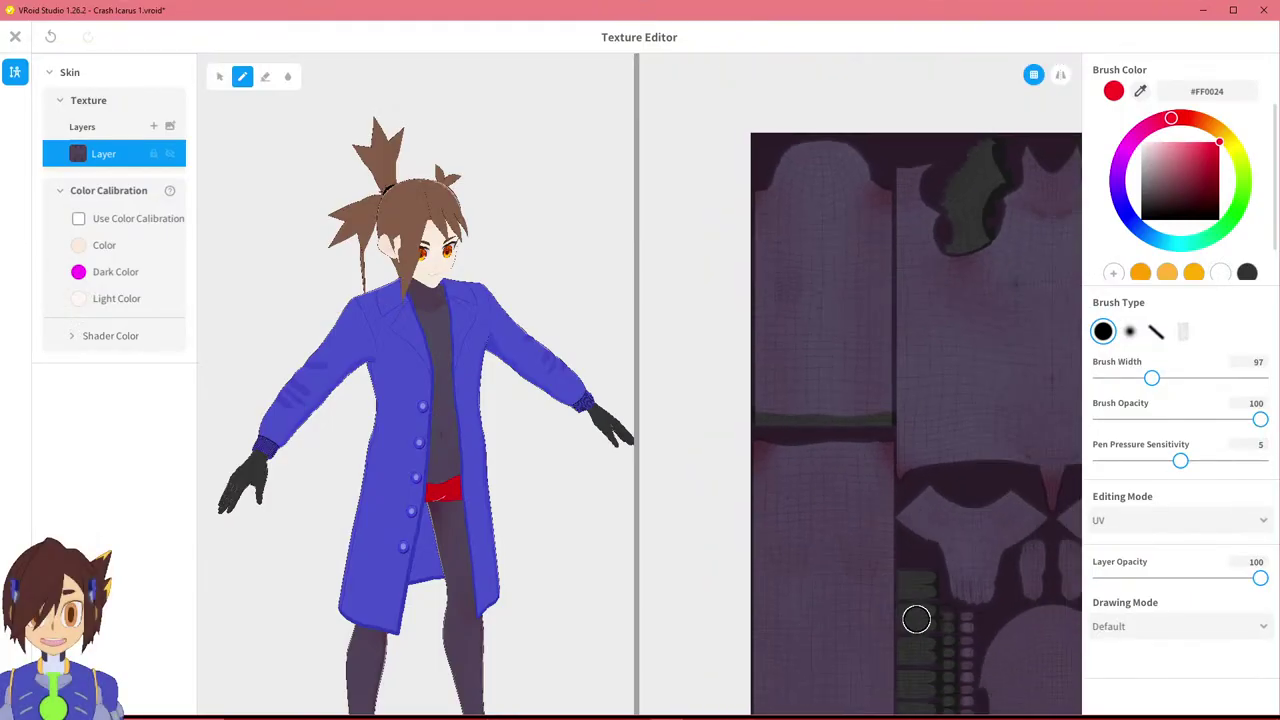
pyautogui.moveTo(763, 716)
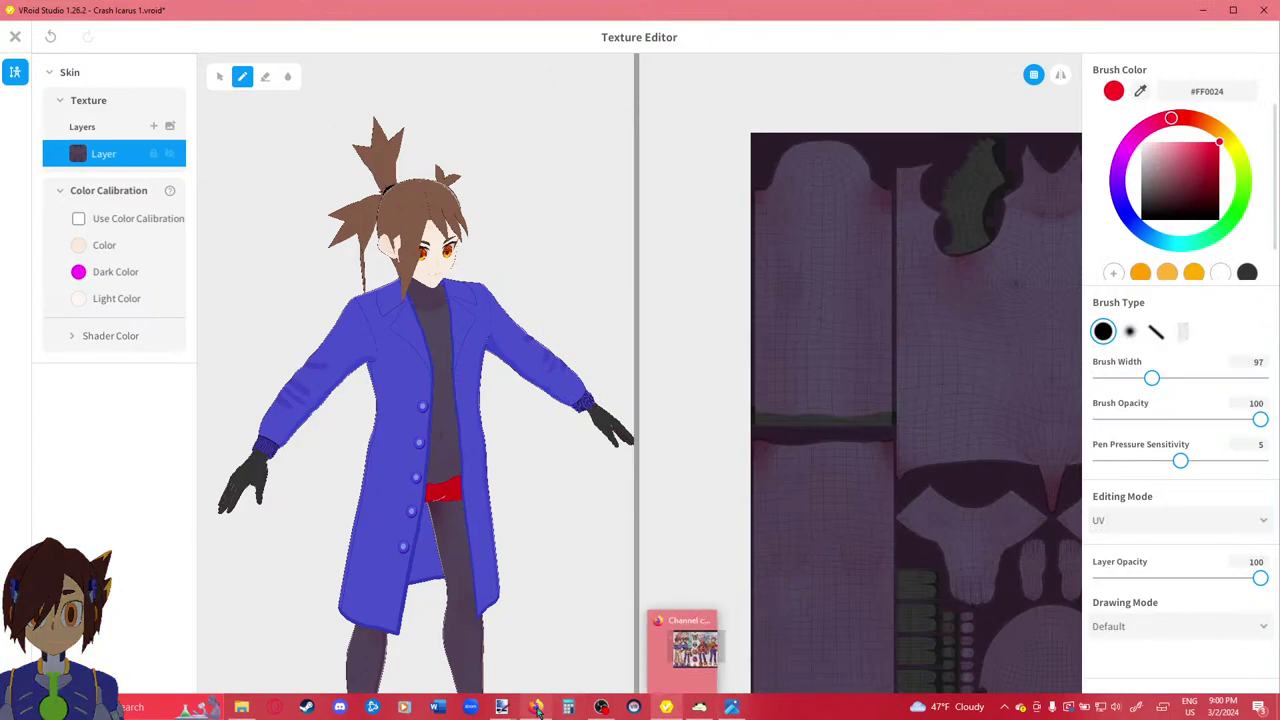
pyautogui.moveTo(508, 708)
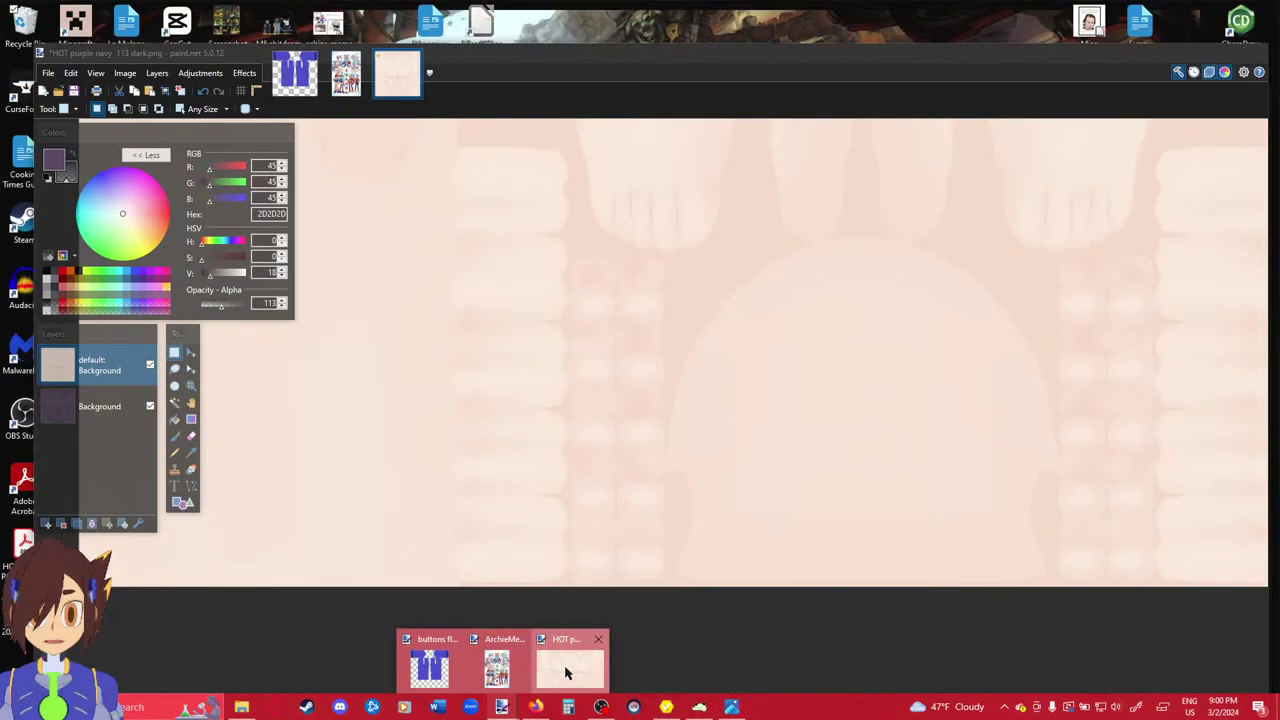
pyautogui.click(566, 671)
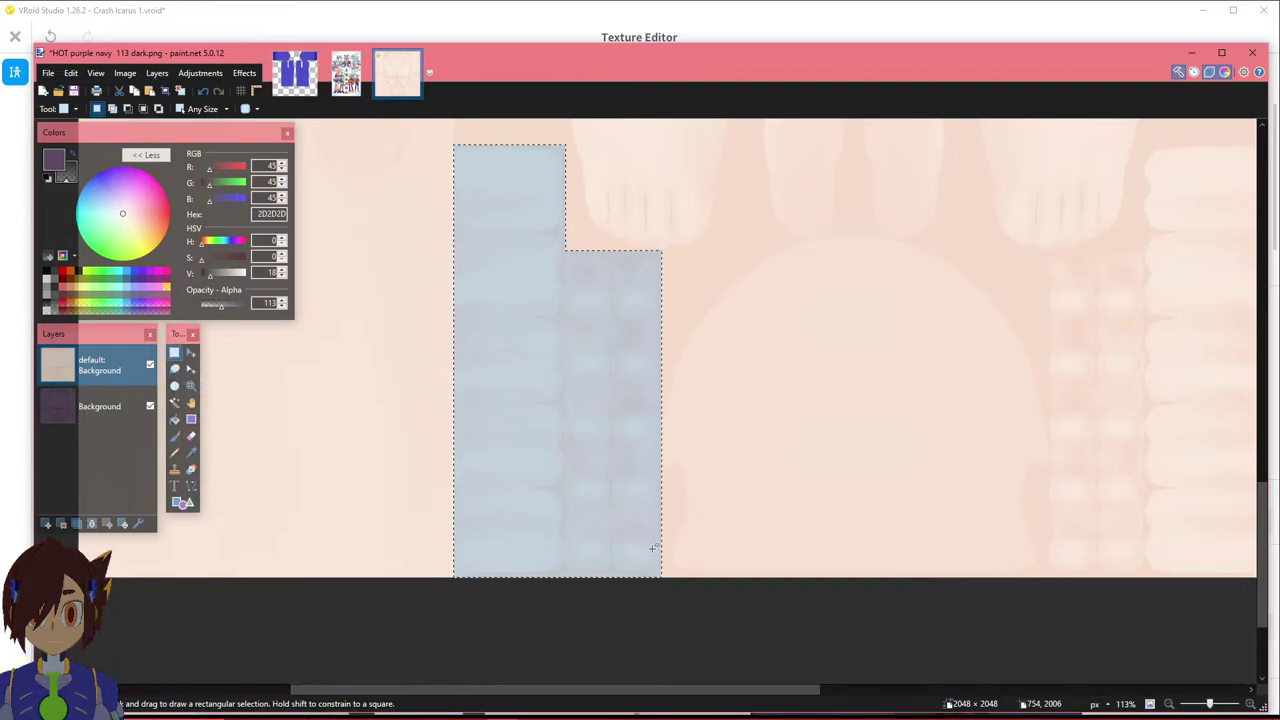
# Remove the outer column of small finger segments from the selection, reducing its bounding rectangle to 208 × 572 pixels.
pyautogui.keyDown('ctrl'); pyautogui.scroll(6, 648, 568); pyautogui.keyUp('ctrl')
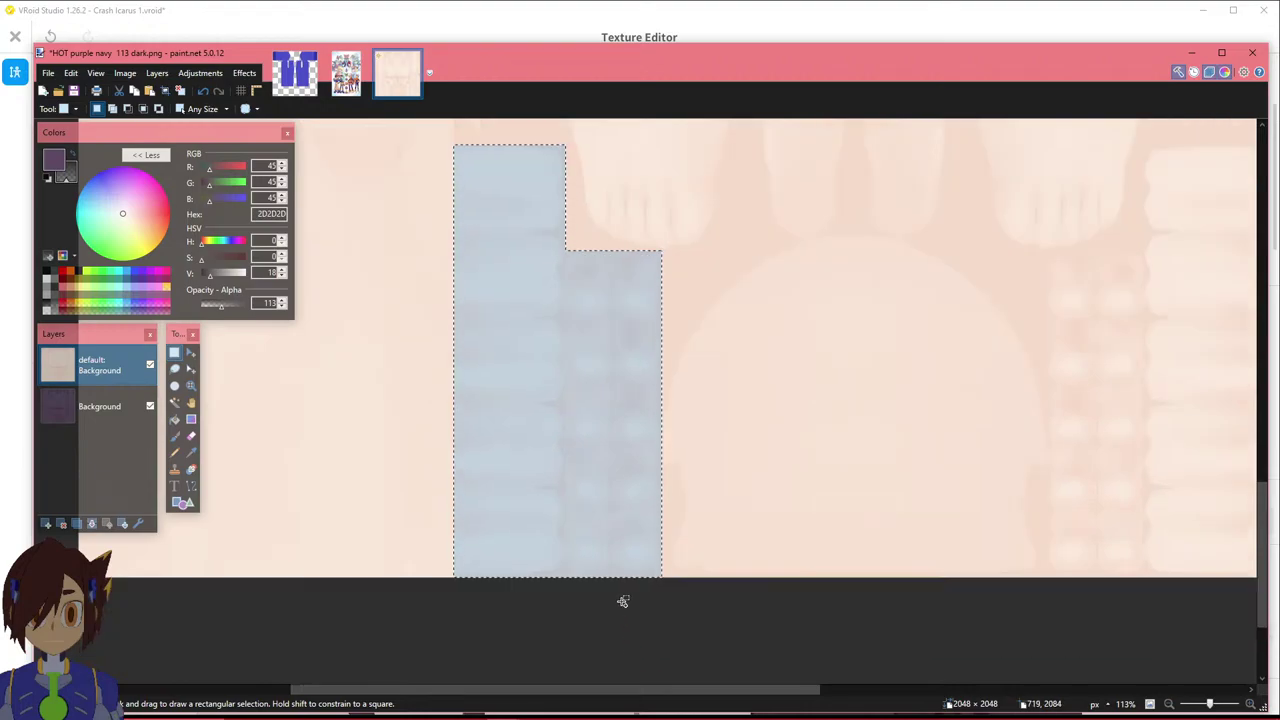
pyautogui.keyDown('ctrl'); pyautogui.scroll(2, 586, 571); pyautogui.keyUp('ctrl')
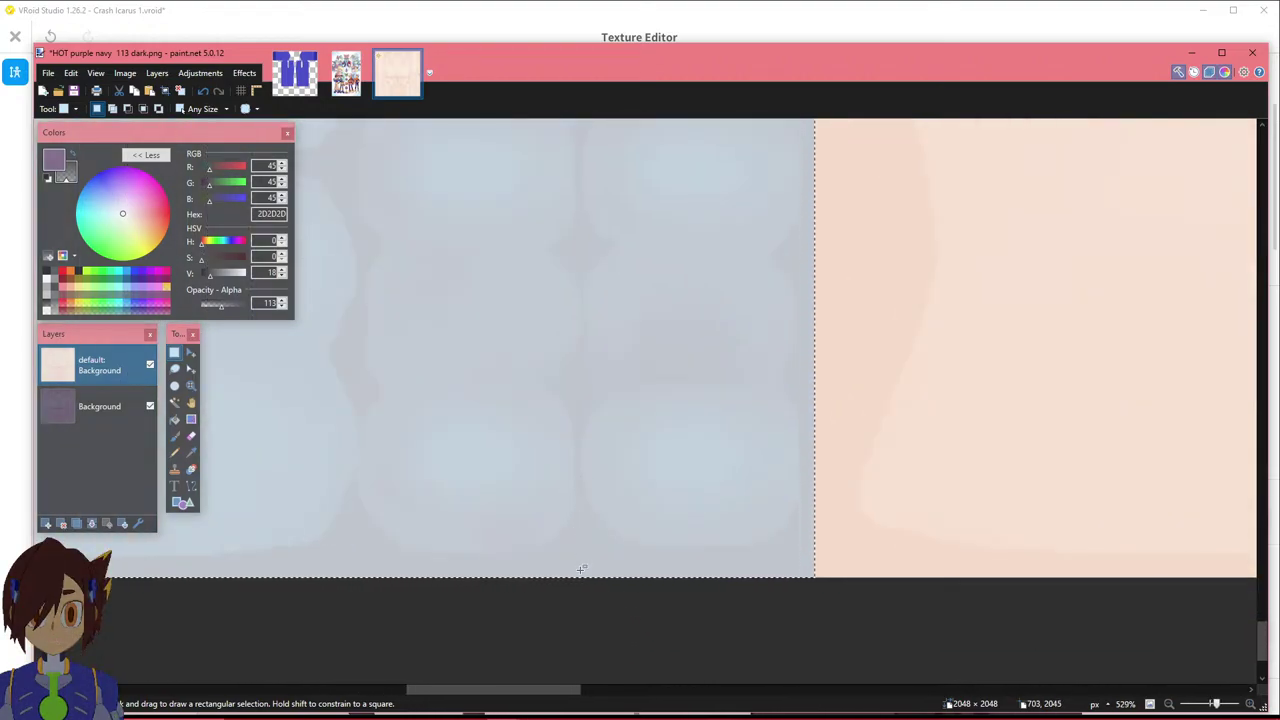
pyautogui.moveTo(578, 581); pyautogui.dragTo(816, 414)
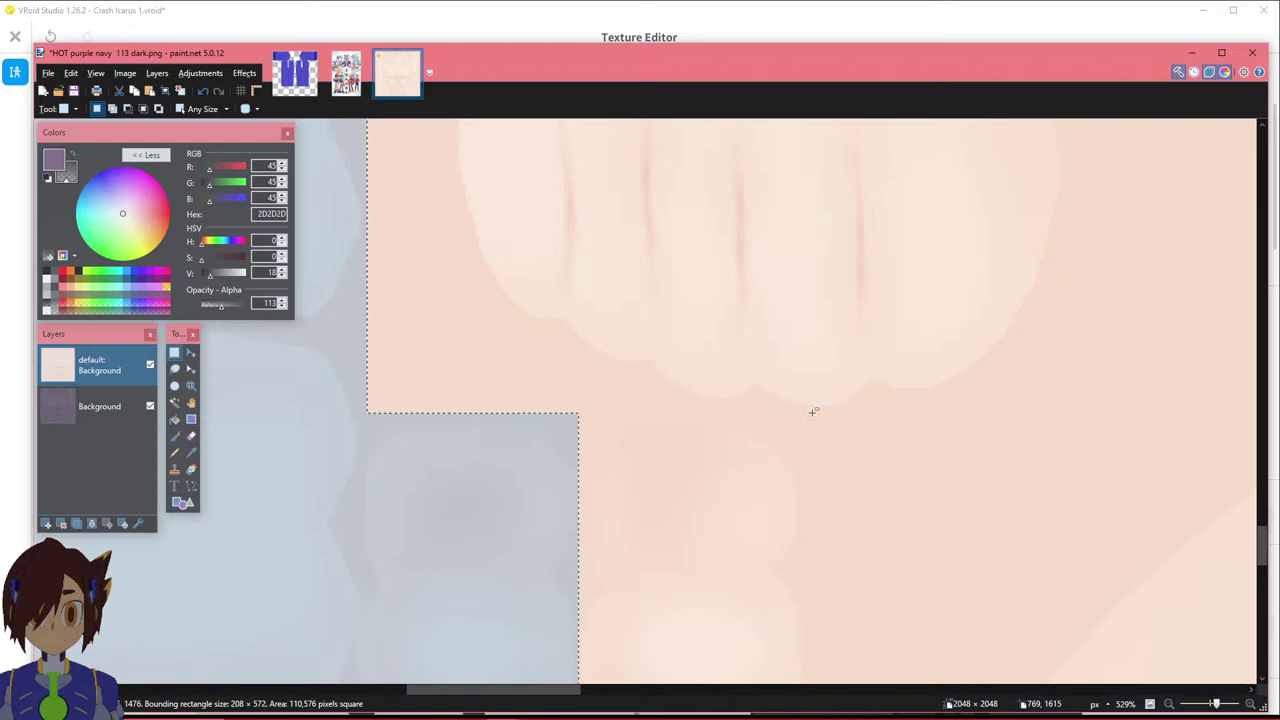
pyautogui.keyDown('ctrl'); pyautogui.scroll(-5, 637, 450); pyautogui.keyUp('ctrl')
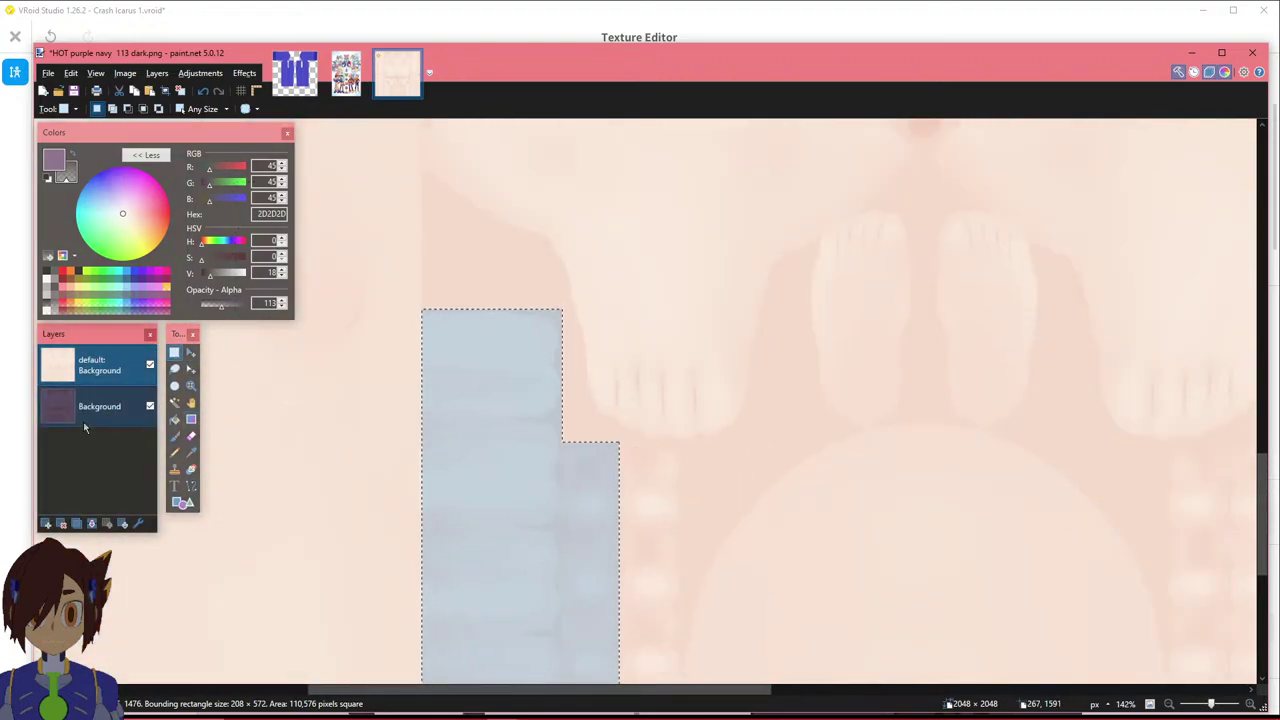
pyautogui.scroll(-3, 374, 420)
pyautogui.scroll(1, 374, 420)
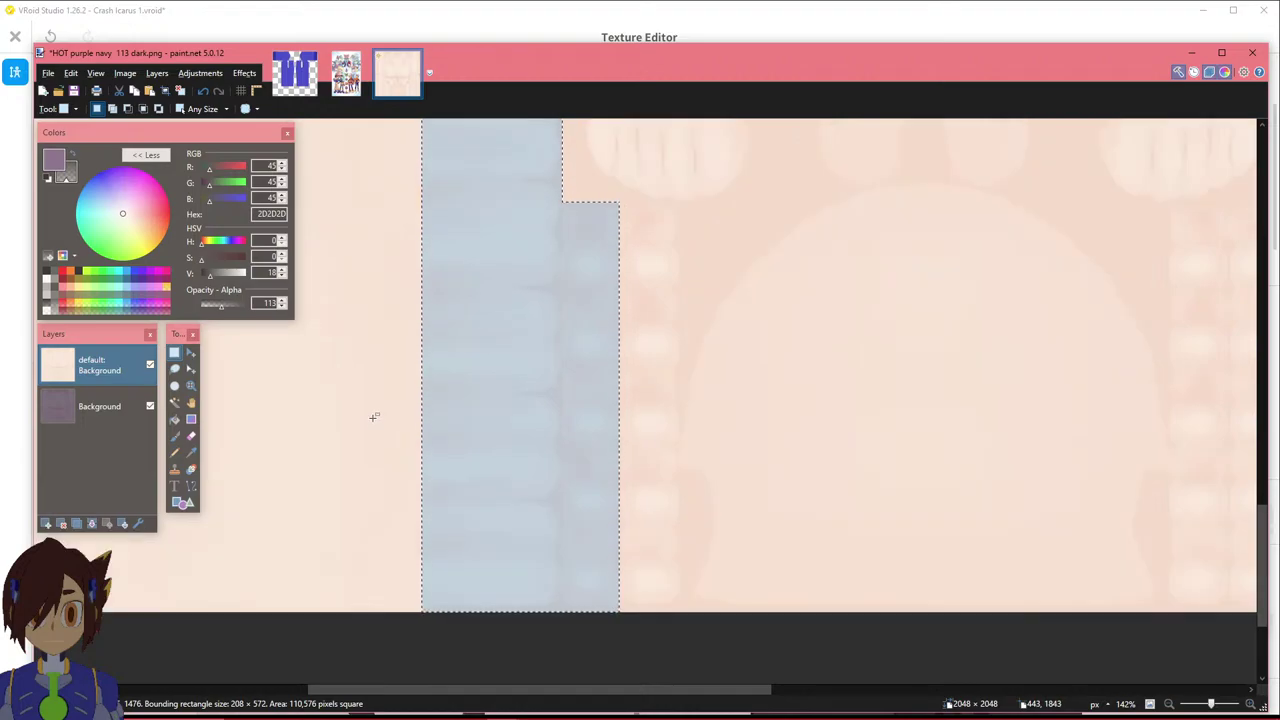
# Add a new empty layer between the default skin layer and the Background layer, and make the default layer active again.
pyautogui.hotkey('ctrl', 'x')
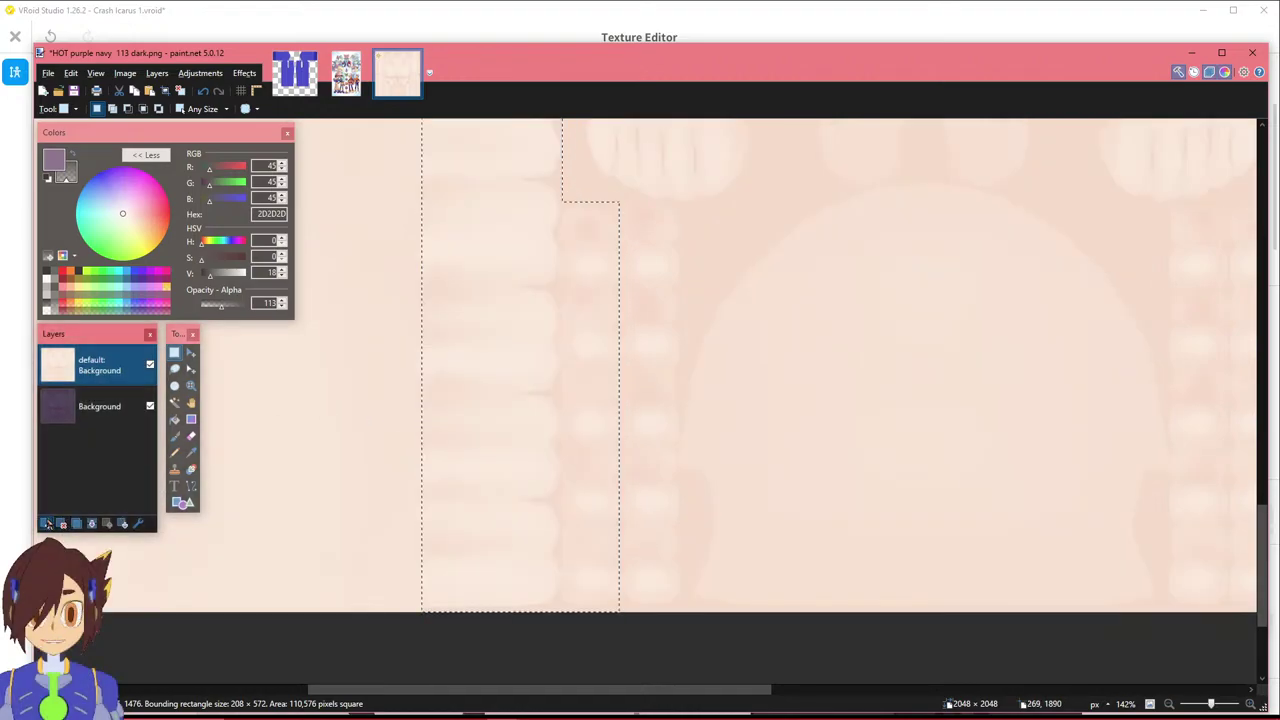
pyautogui.hotkey('ctrl', 'shift', 'v')
pyautogui.press('m')
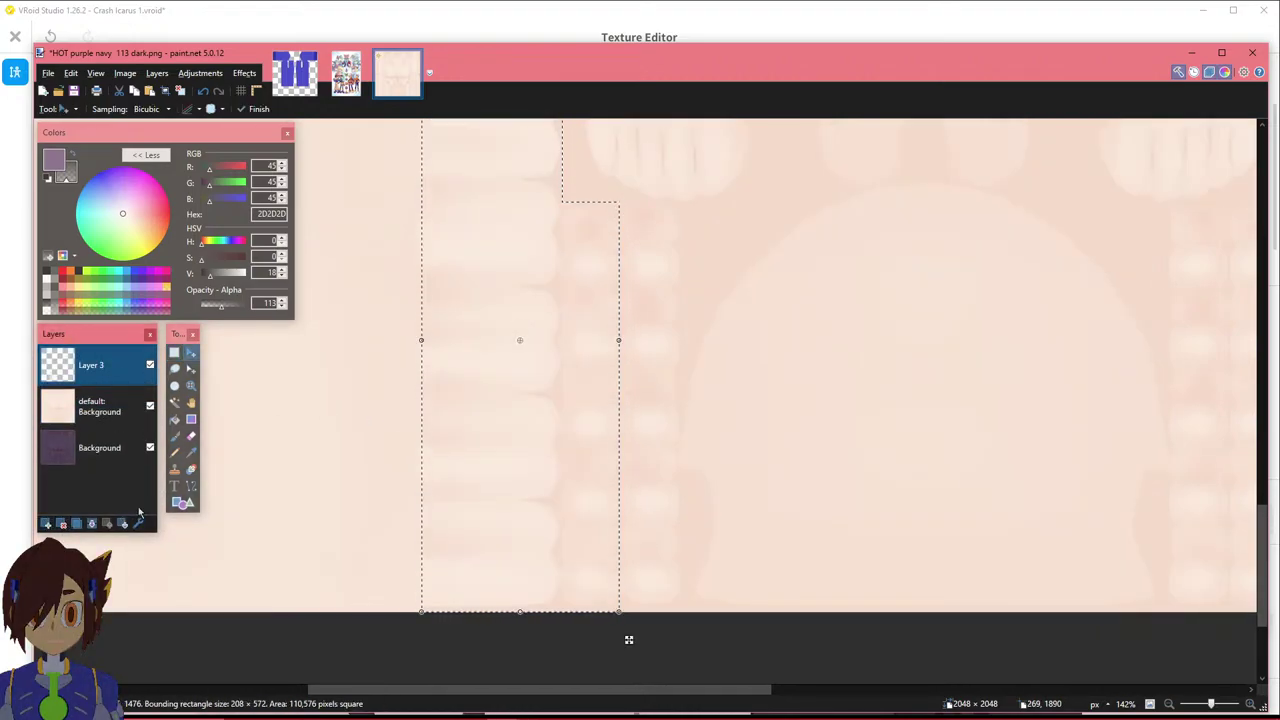
pyautogui.moveTo(110, 376); pyautogui.dragTo(105, 412)
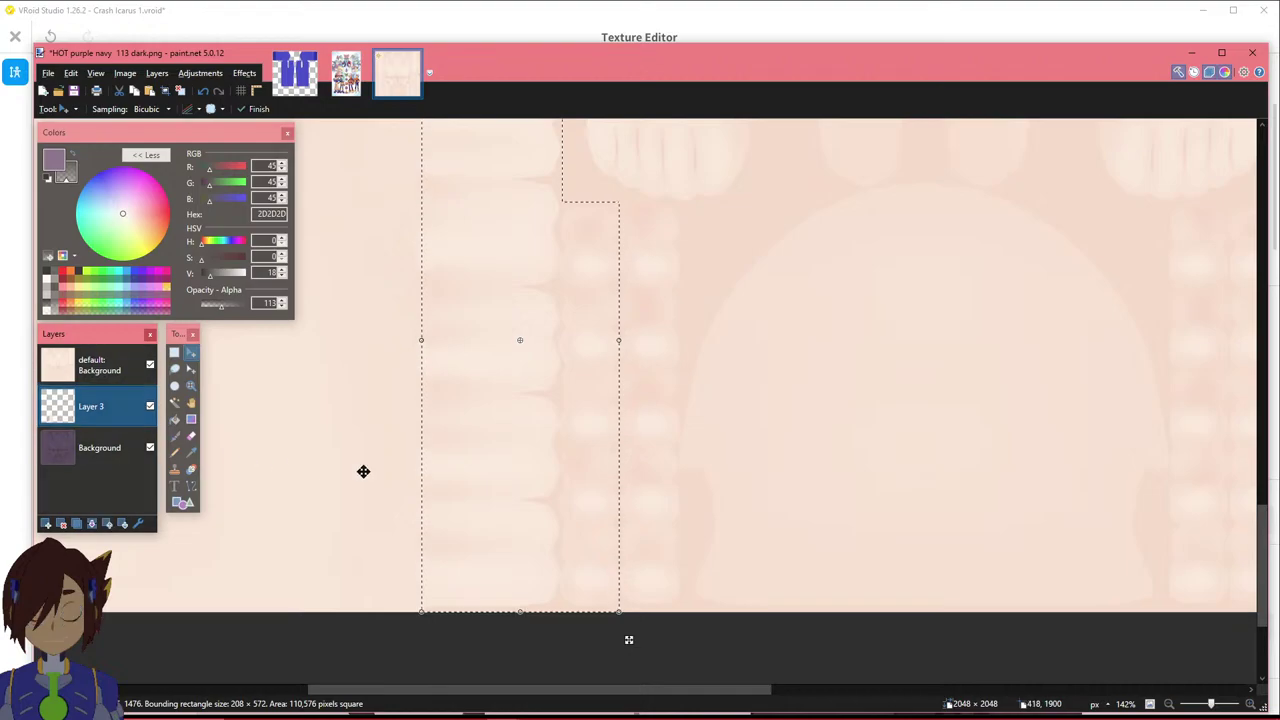
pyautogui.scroll(2, 208, 409)
pyautogui.click(98, 365)
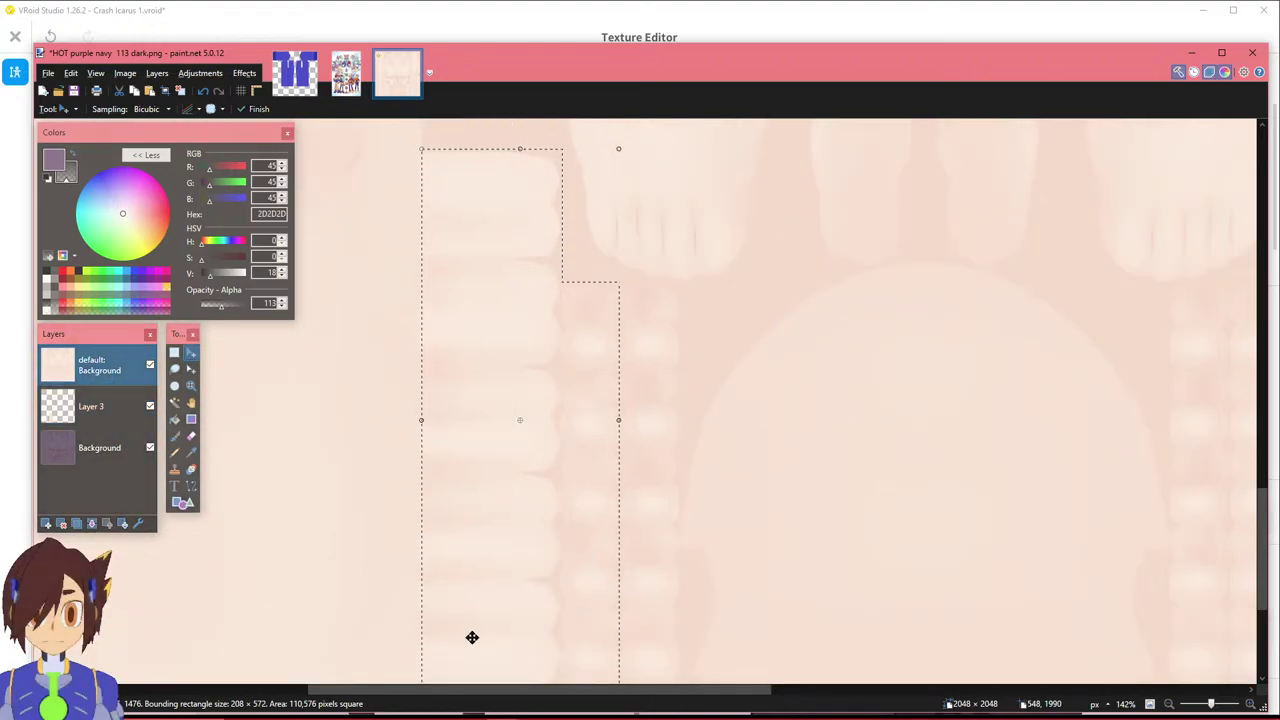
pyautogui.keyDown('ctrl'); pyautogui.scroll(-1, 472, 547); pyautogui.keyUp('ctrl')
pyautogui.keyDown('ctrl'); pyautogui.scroll(-2, 472, 547); pyautogui.keyUp('ctrl')
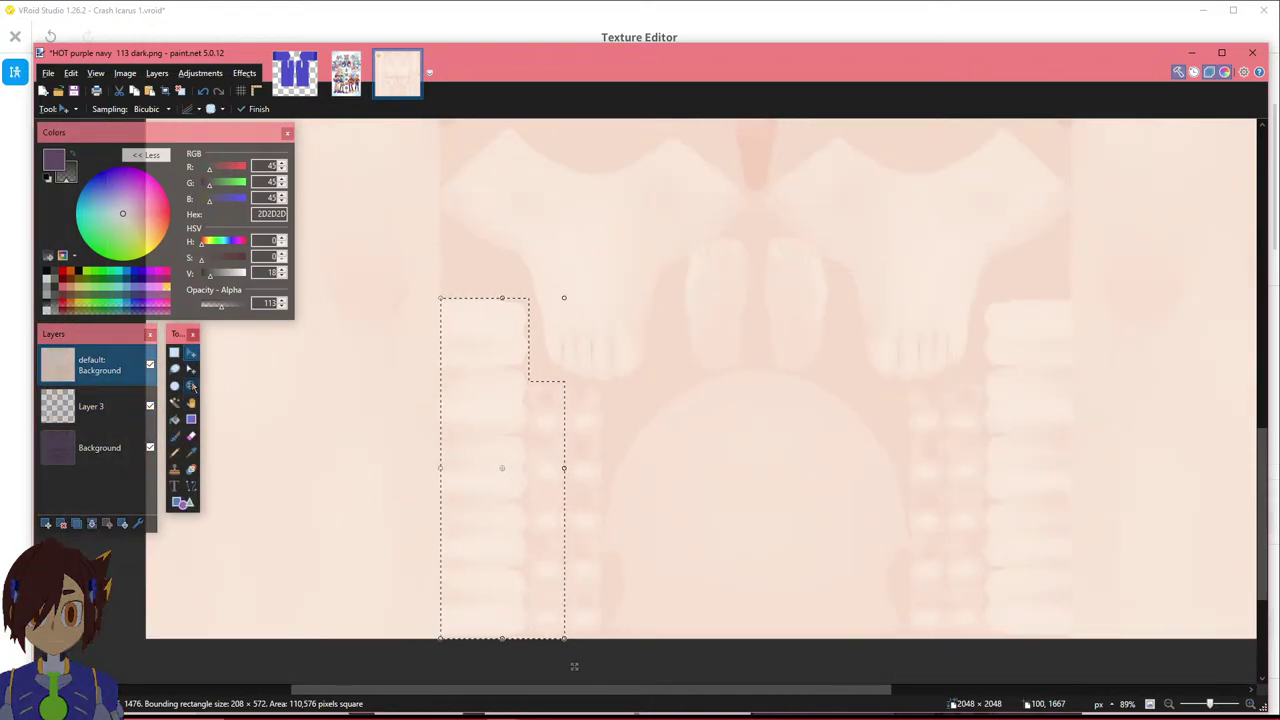
pyautogui.click(126, 75)
pyautogui.moveTo(157, 76)
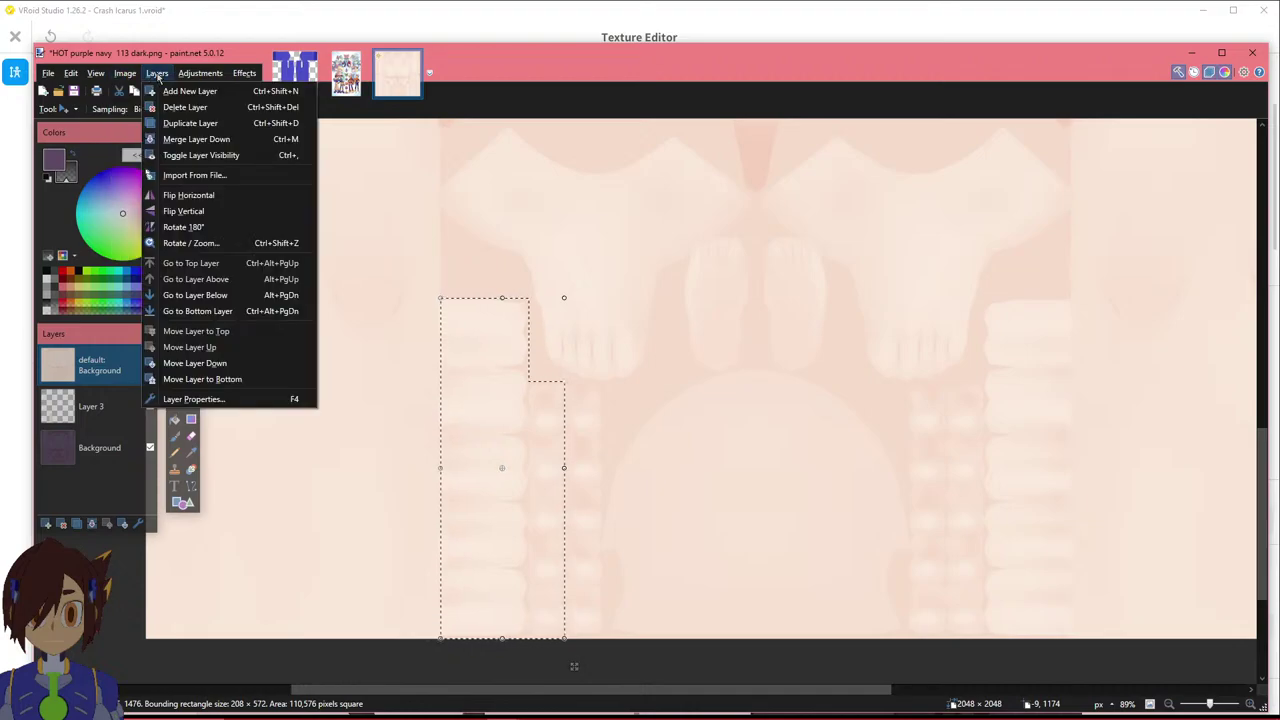
pyautogui.click(494, 63)
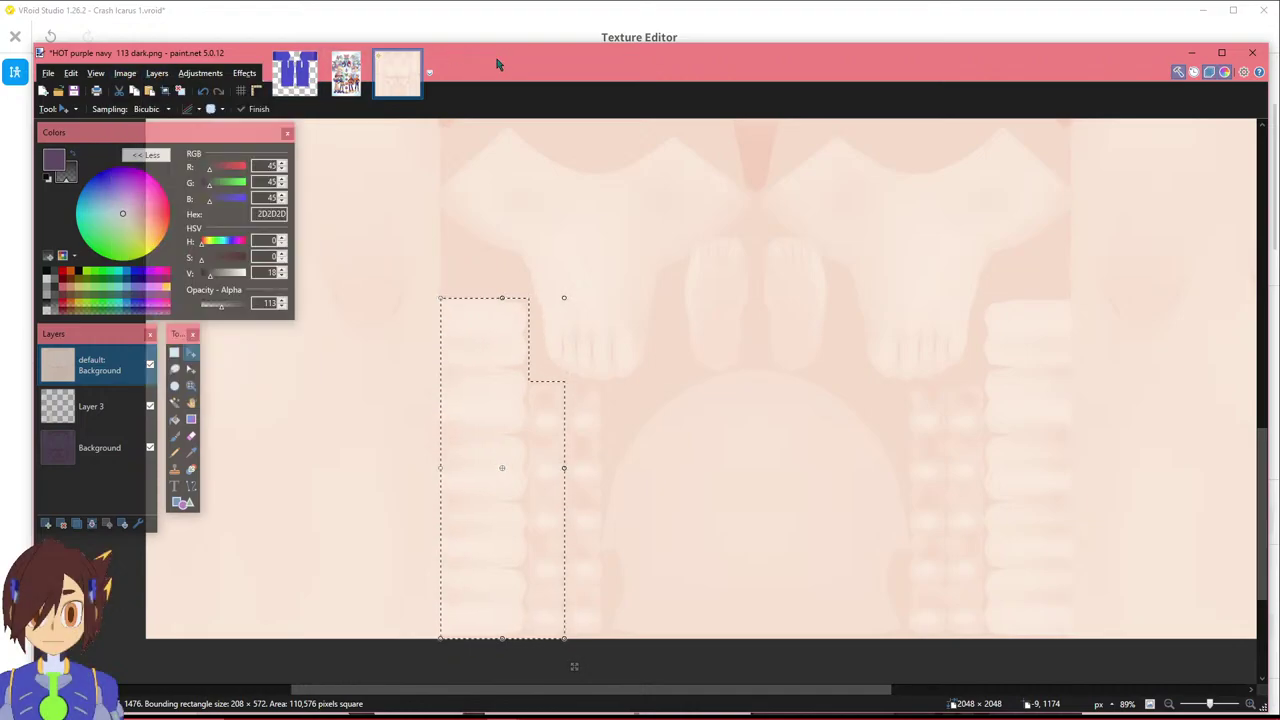
pyautogui.click(95, 73)
pyautogui.moveTo(71, 75)
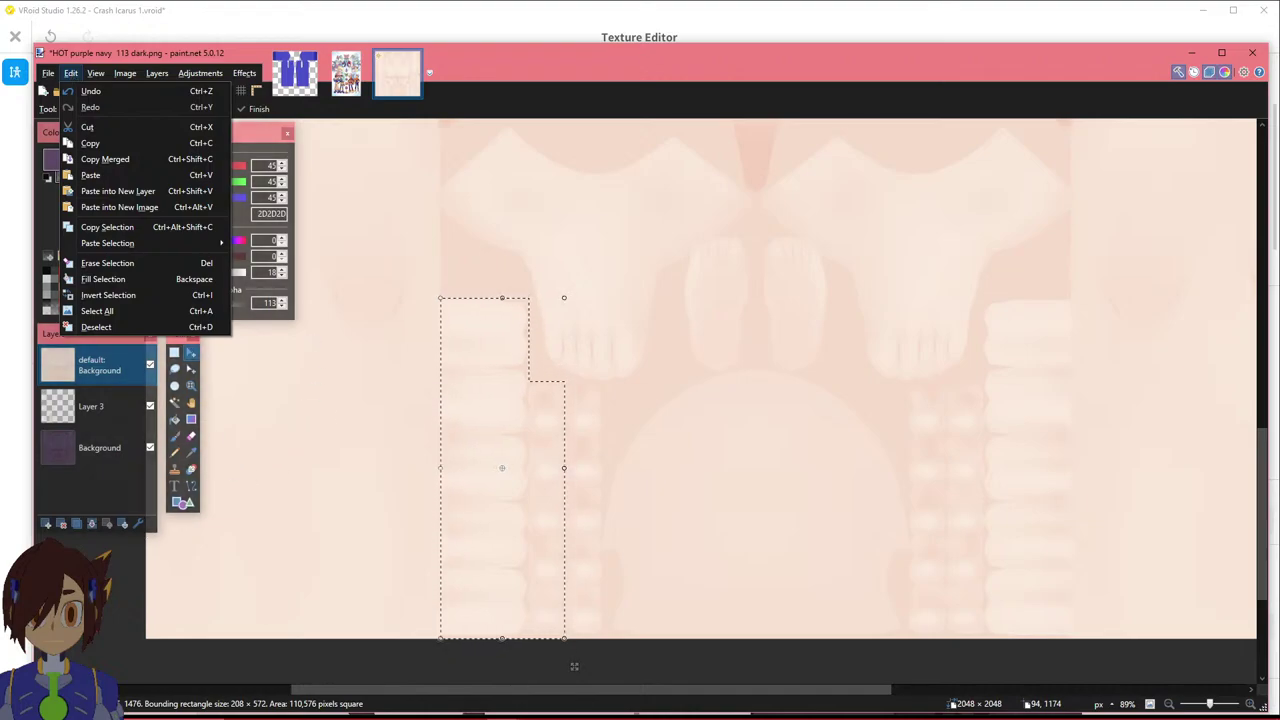
pyautogui.click(85, 474)
# Mirror the selection outline horizontally with Move Selection, keeping its bounding rectangle at 208 × 572 pixels.
pyautogui.click(174, 353)
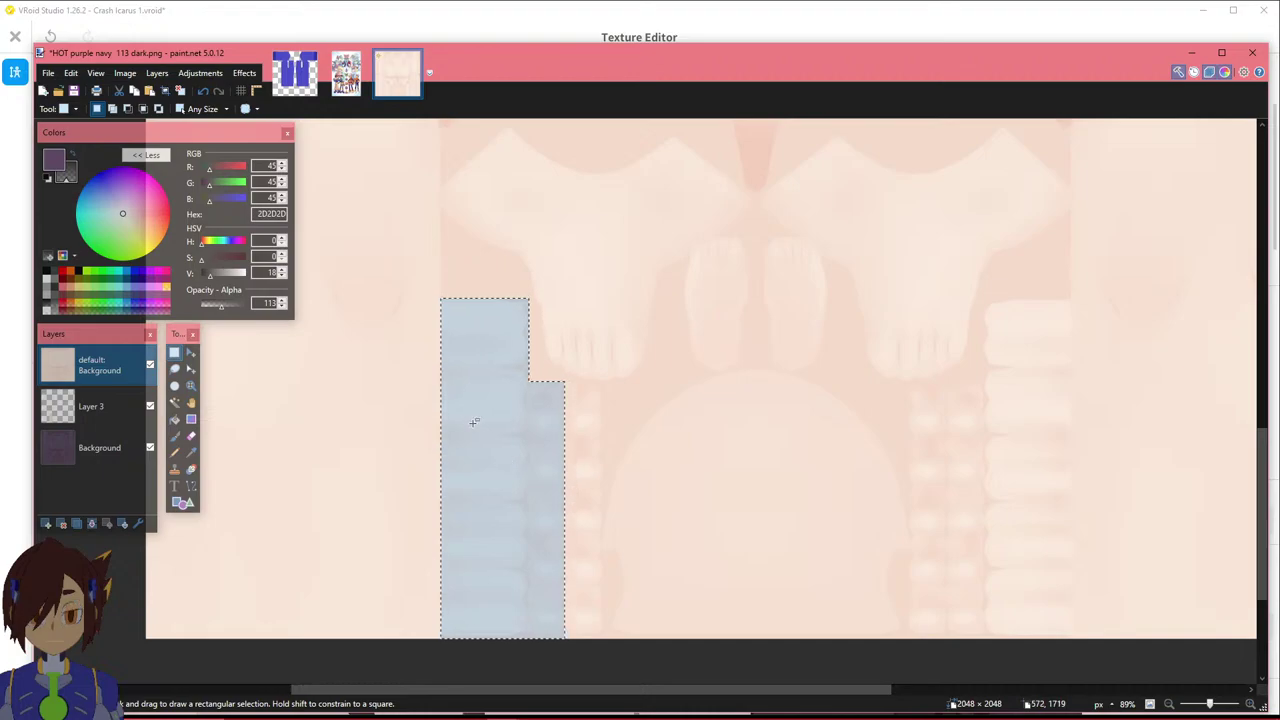
pyautogui.click(191, 370)
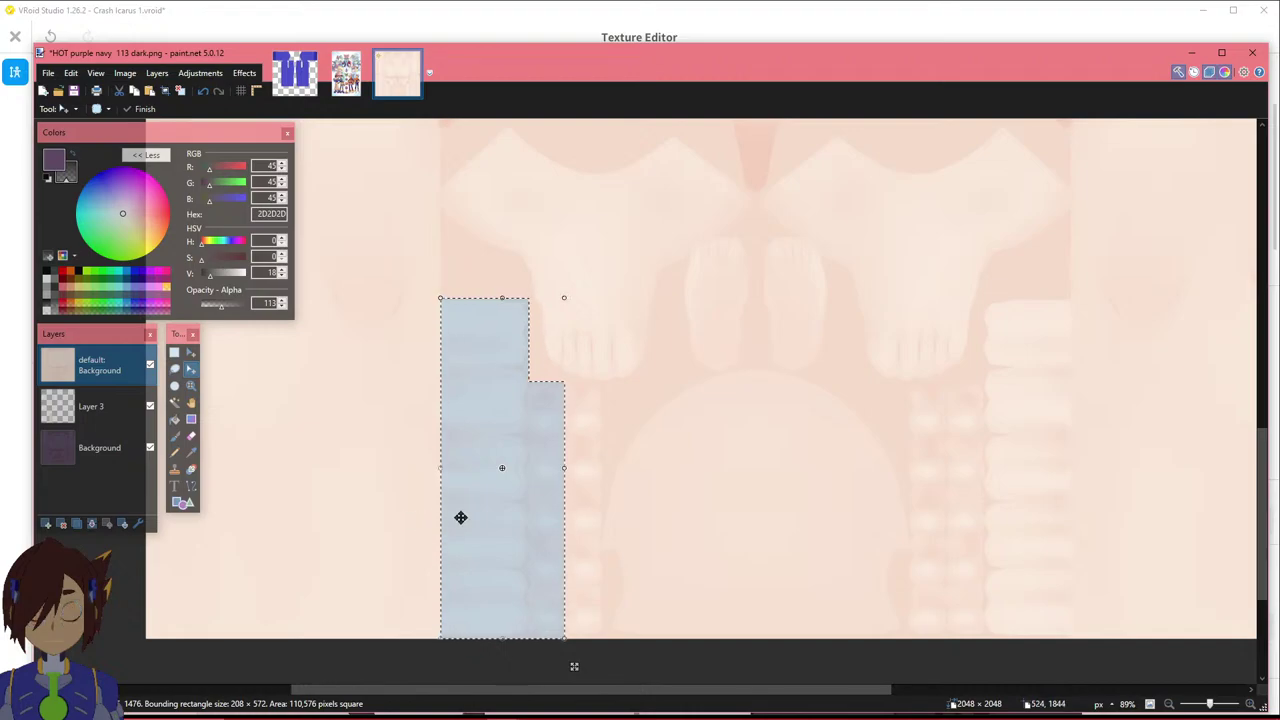
pyautogui.moveTo(440, 469); pyautogui.dragTo(673, 465)
pyautogui.moveTo(682, 463); pyautogui.dragTo(688, 460)
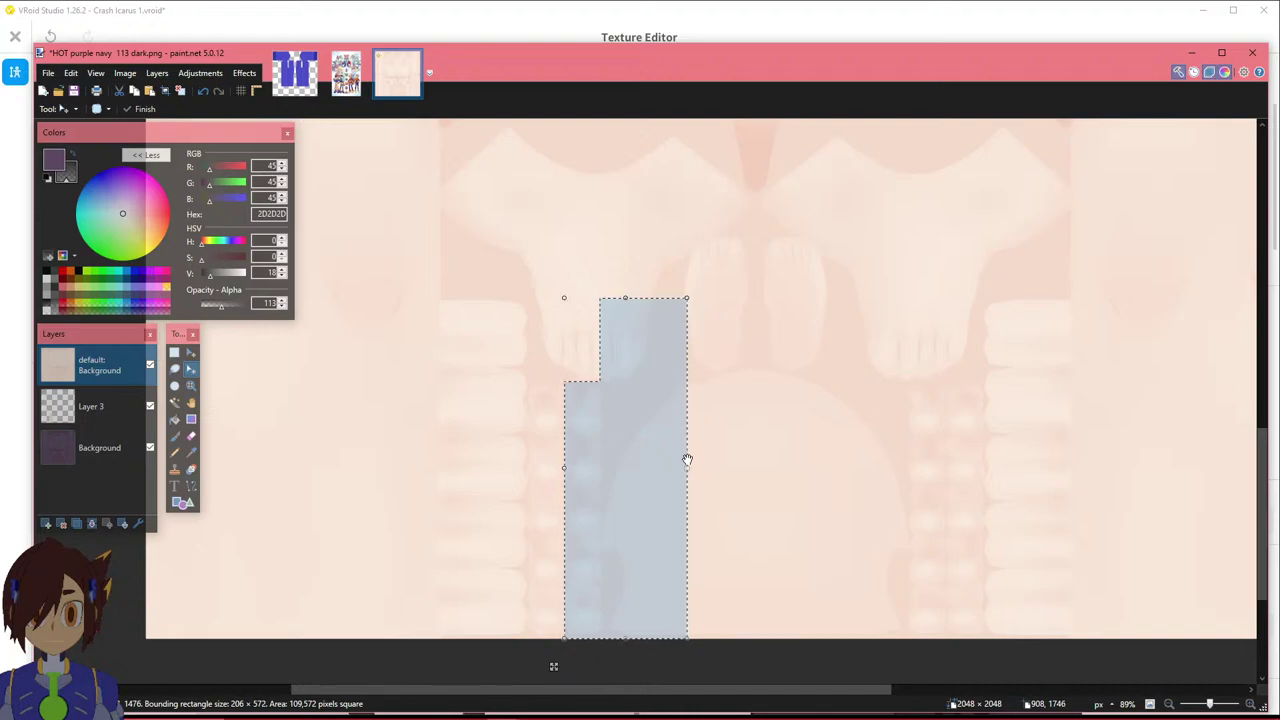
pyautogui.moveTo(688, 458); pyautogui.dragTo(687, 458)
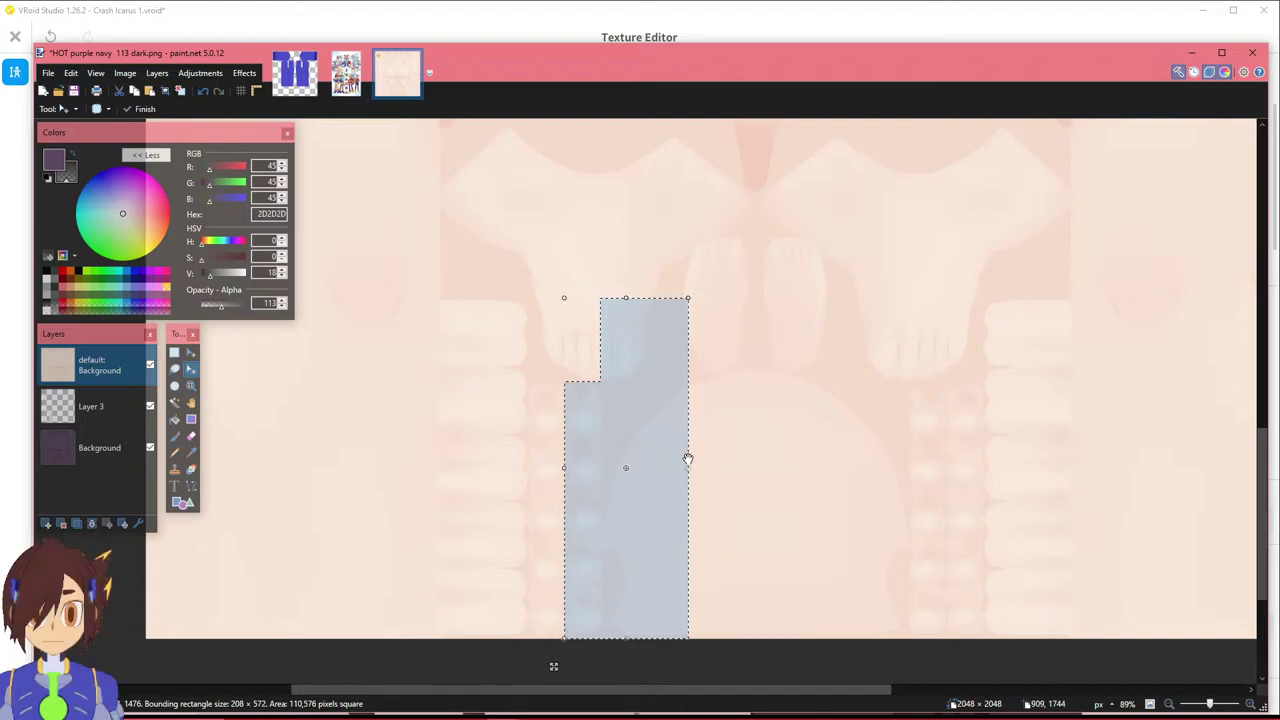
# Move the mirrored selection outline onto the right group of finger strips, with its lower side on the canvas's lower edge.
pyautogui.press('Right')
pyautogui.press('Right')
pyautogui.press('Right')
pyautogui.press('Right')
pyautogui.press('Right')
pyautogui.press('Right')
pyautogui.press('Right')
pyautogui.press('Right')
pyautogui.press('Right')
pyautogui.press('Right')
pyautogui.press('Right')
pyautogui.press('Right')
pyautogui.press('Right')
pyautogui.press('Right')
pyautogui.press('Right')
pyautogui.press('Right')
pyautogui.press('Right')
pyautogui.press('Right')
pyautogui.press('Right')
pyautogui.press('Right')
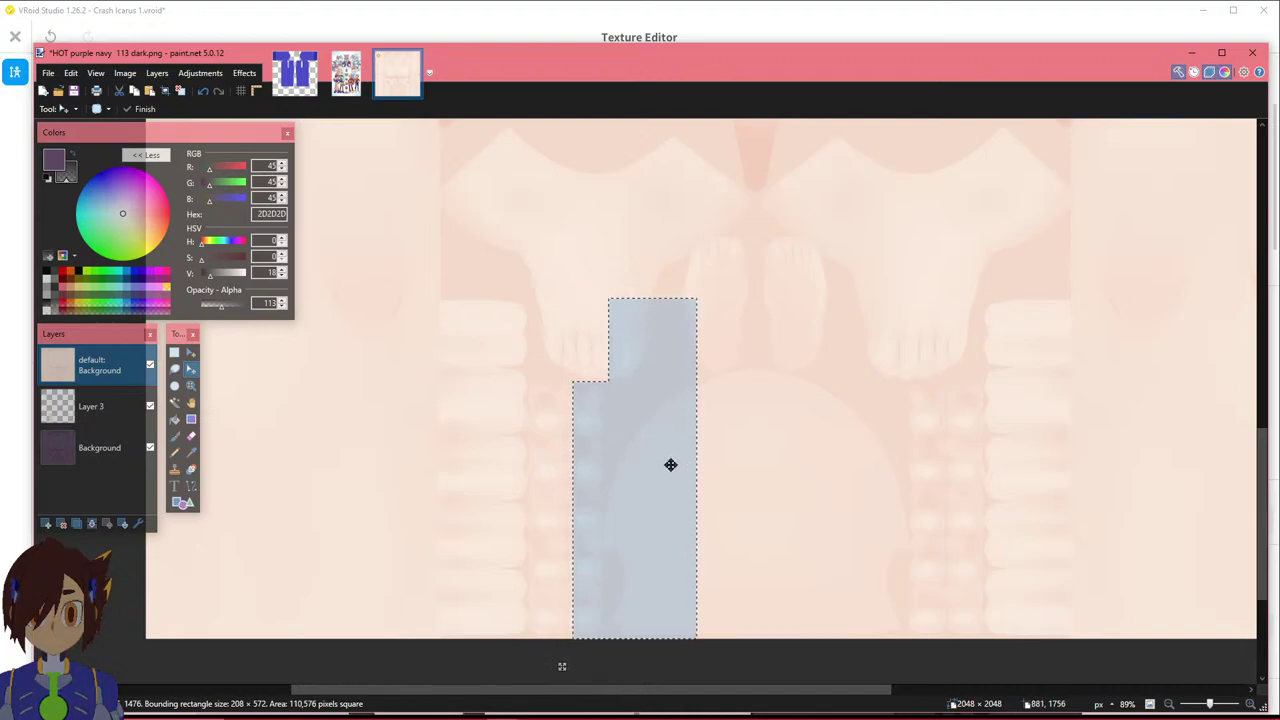
pyautogui.moveTo(694, 689); pyautogui.dragTo(812, 689)
pyautogui.moveTo(400, 540); pyautogui.dragTo(769, 534)
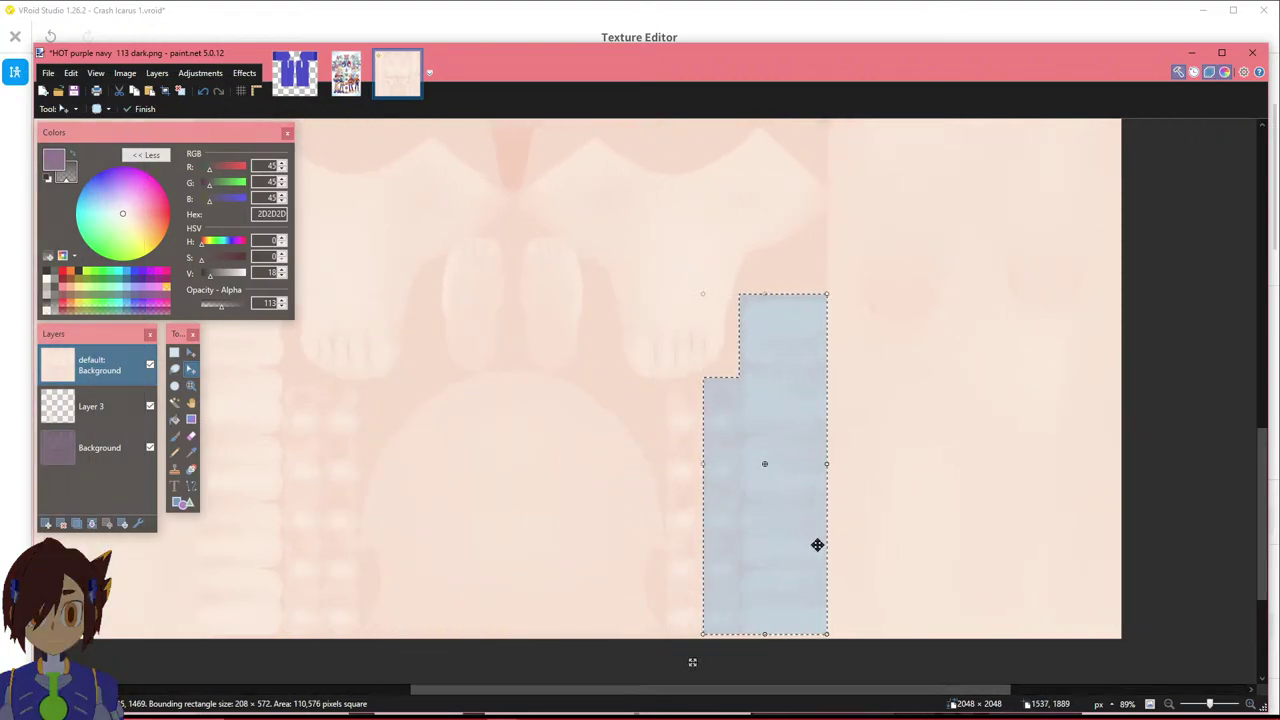
pyautogui.press('Down')
pyautogui.press('Down')
pyautogui.press('Down')
pyautogui.press('Down')
pyautogui.press('Down')
pyautogui.press('Down')
pyautogui.press('Down')
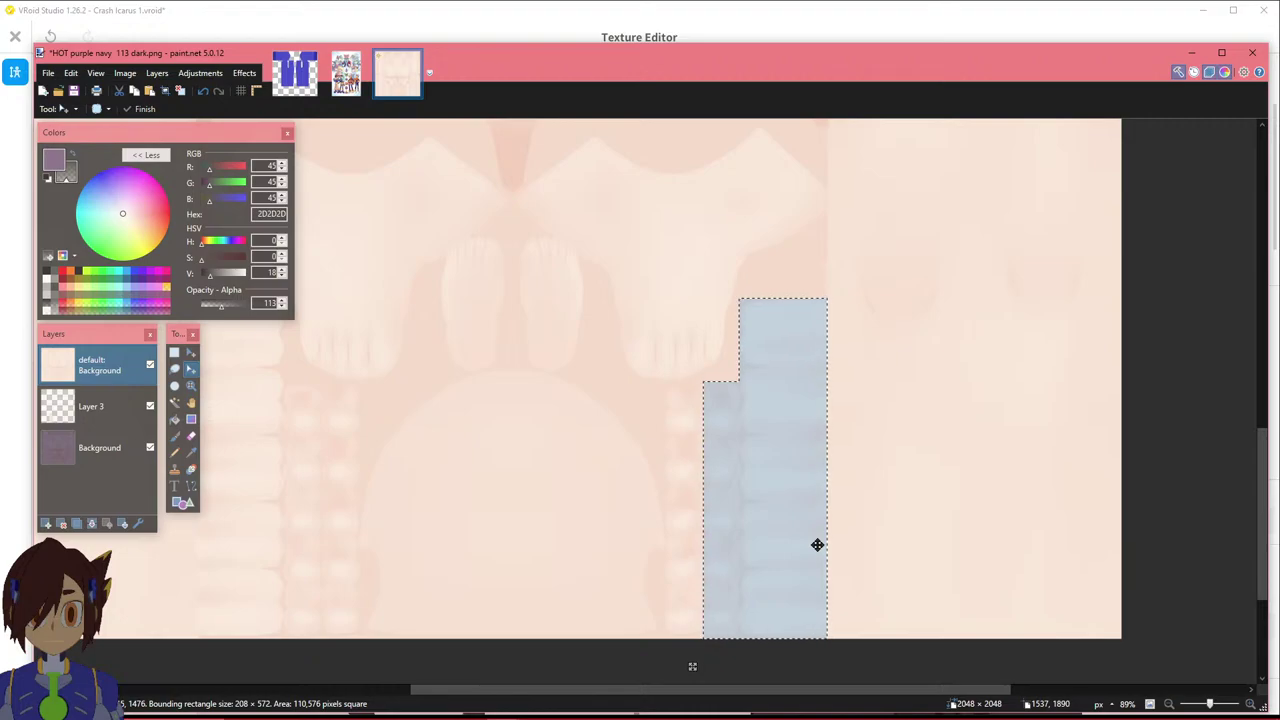
# Examine how the selection's lower edge, upper outer corner and inner edge line up with the right group of finger strips.
pyautogui.keyDown('ctrl'); pyautogui.scroll(9, 780, 651); pyautogui.keyUp('ctrl')
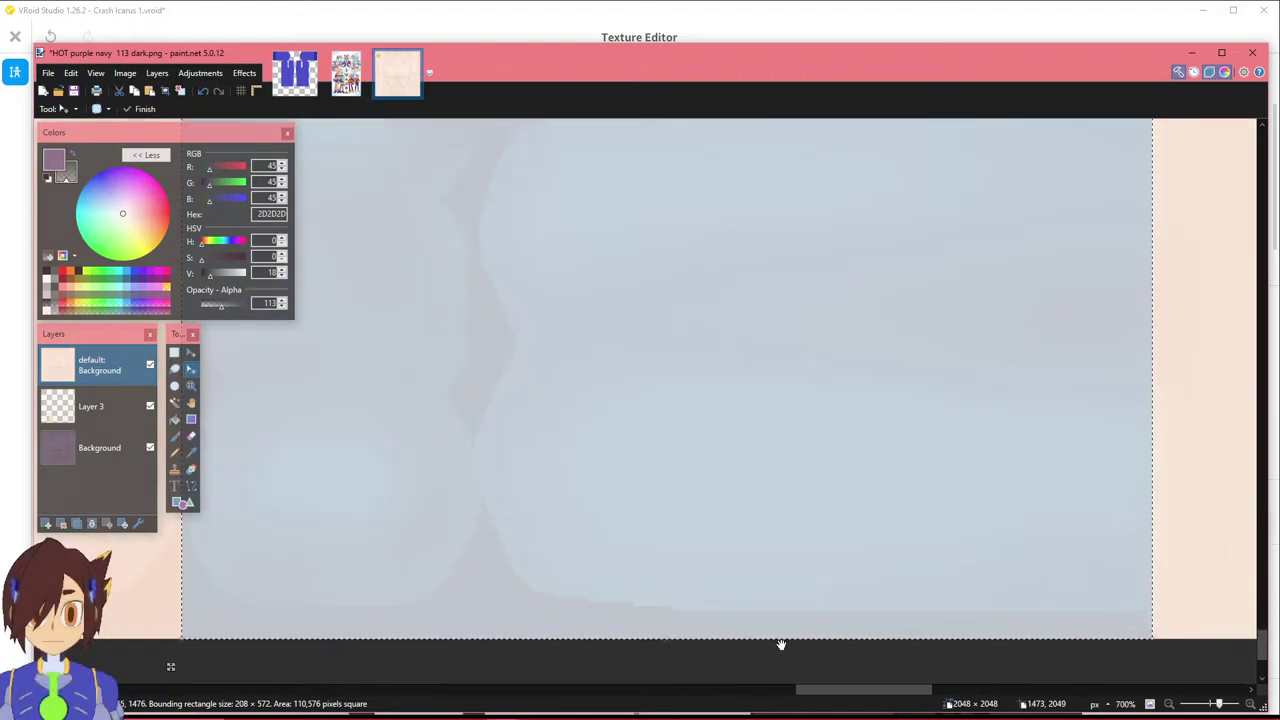
pyautogui.keyDown('ctrl'); pyautogui.scroll(-4, 780, 648); pyautogui.keyUp('ctrl')
pyautogui.keyDown('ctrl'); pyautogui.scroll(-1, 846, 671); pyautogui.keyUp('ctrl')
pyautogui.keyDown('ctrl'); pyautogui.scroll(8, 846, 649); pyautogui.keyUp('ctrl')
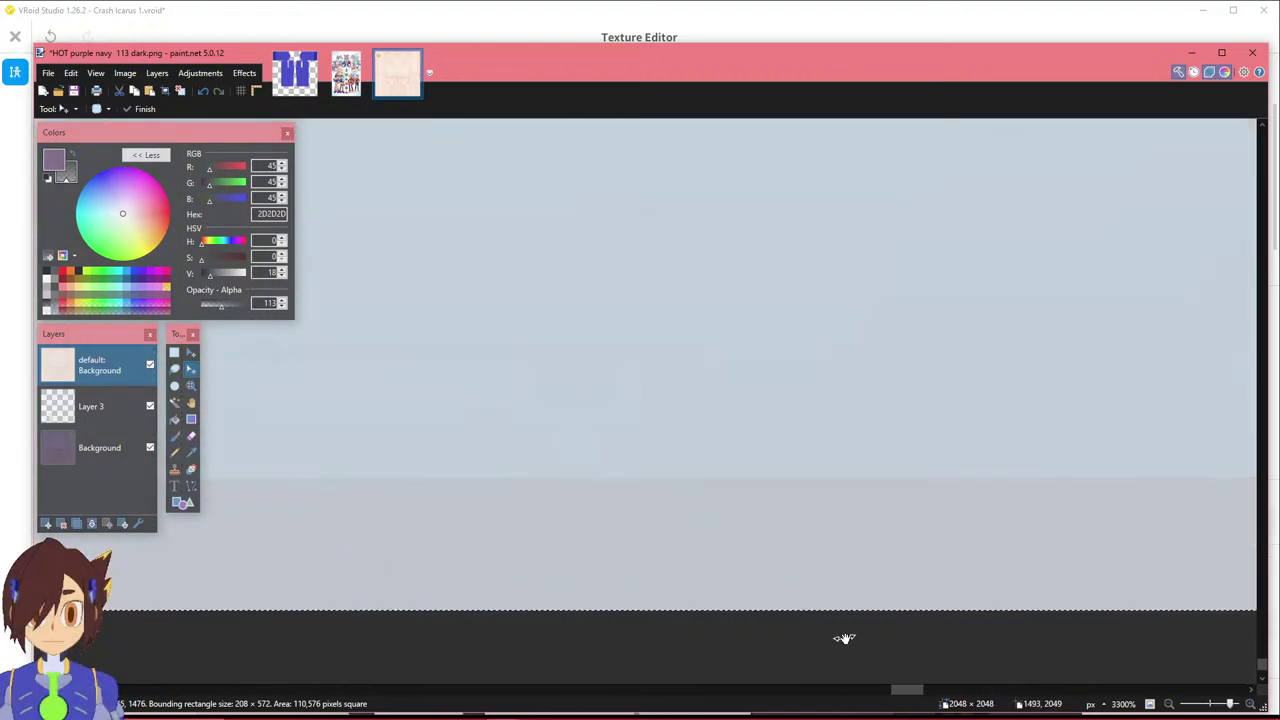
pyautogui.keyDown('ctrl'); pyautogui.scroll(-10, 838, 636); pyautogui.keyUp('ctrl')
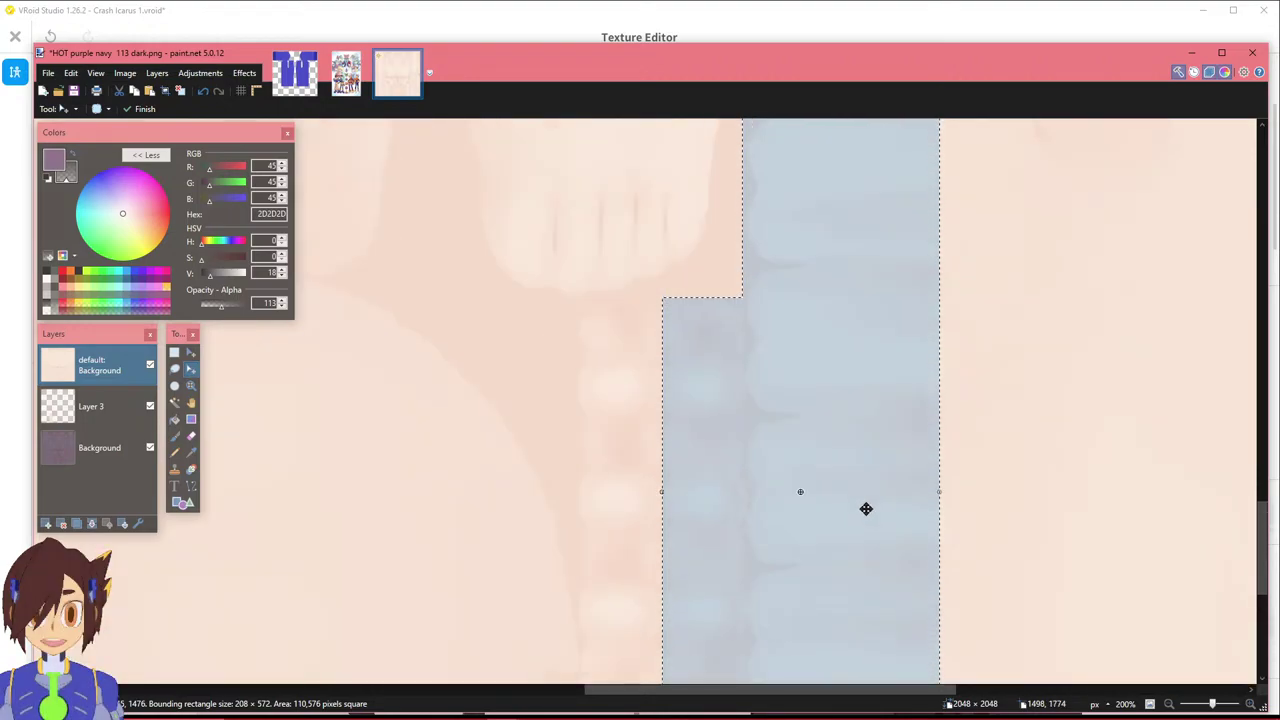
pyautogui.keyDown('ctrl'); pyautogui.scroll(6, 927, 409); pyautogui.keyUp('ctrl')
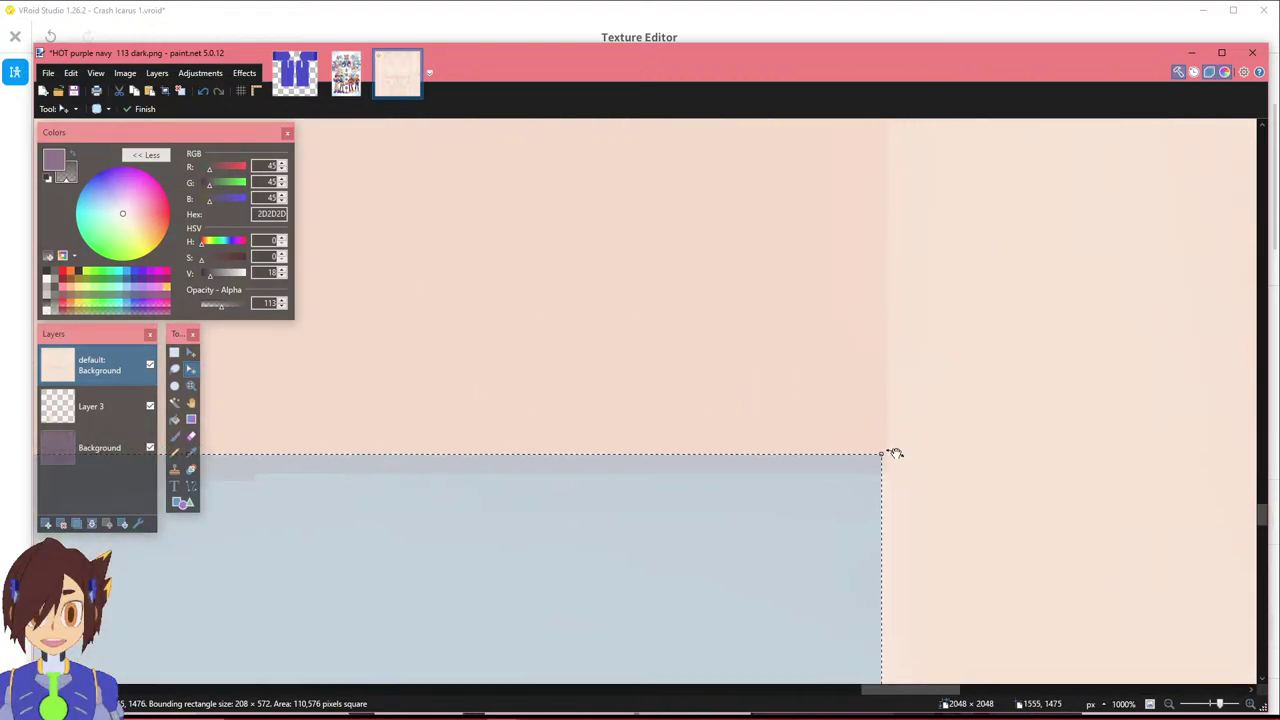
pyautogui.keyDown('ctrl'); pyautogui.scroll(-8, 674, 477); pyautogui.keyUp('ctrl')
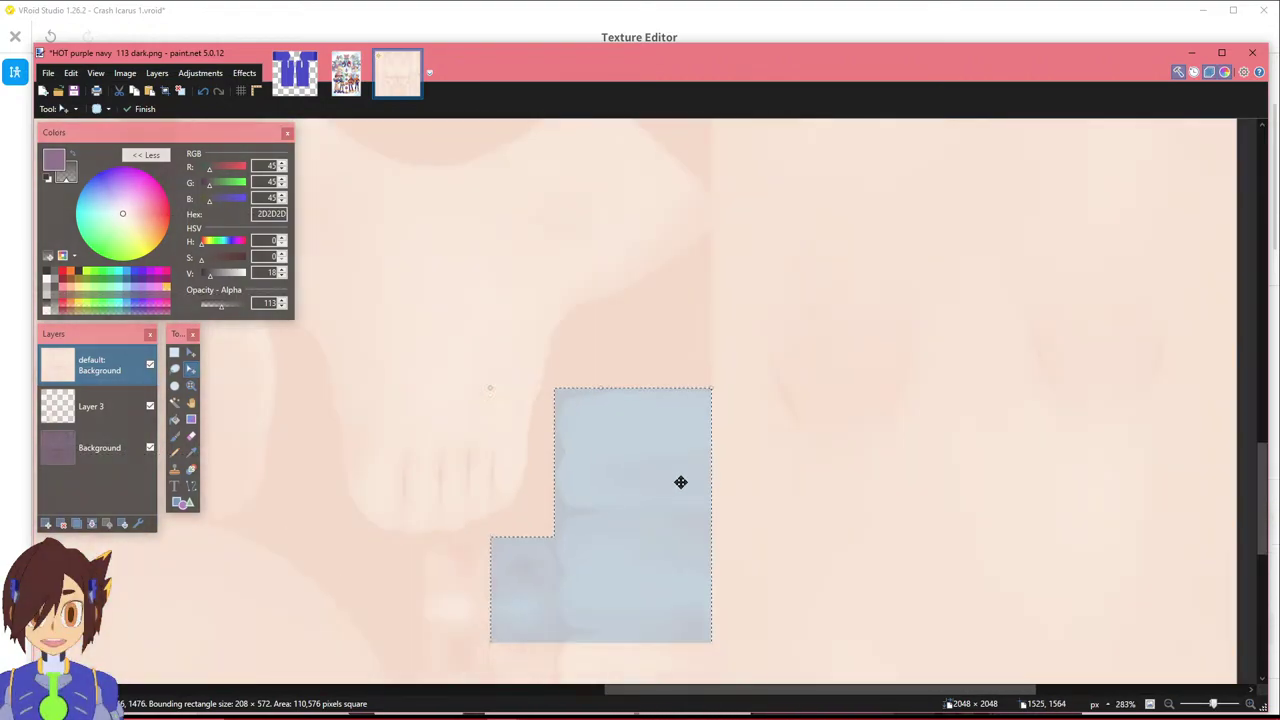
pyautogui.keyDown('ctrl'); pyautogui.scroll(10, 643, 560); pyautogui.keyUp('ctrl')
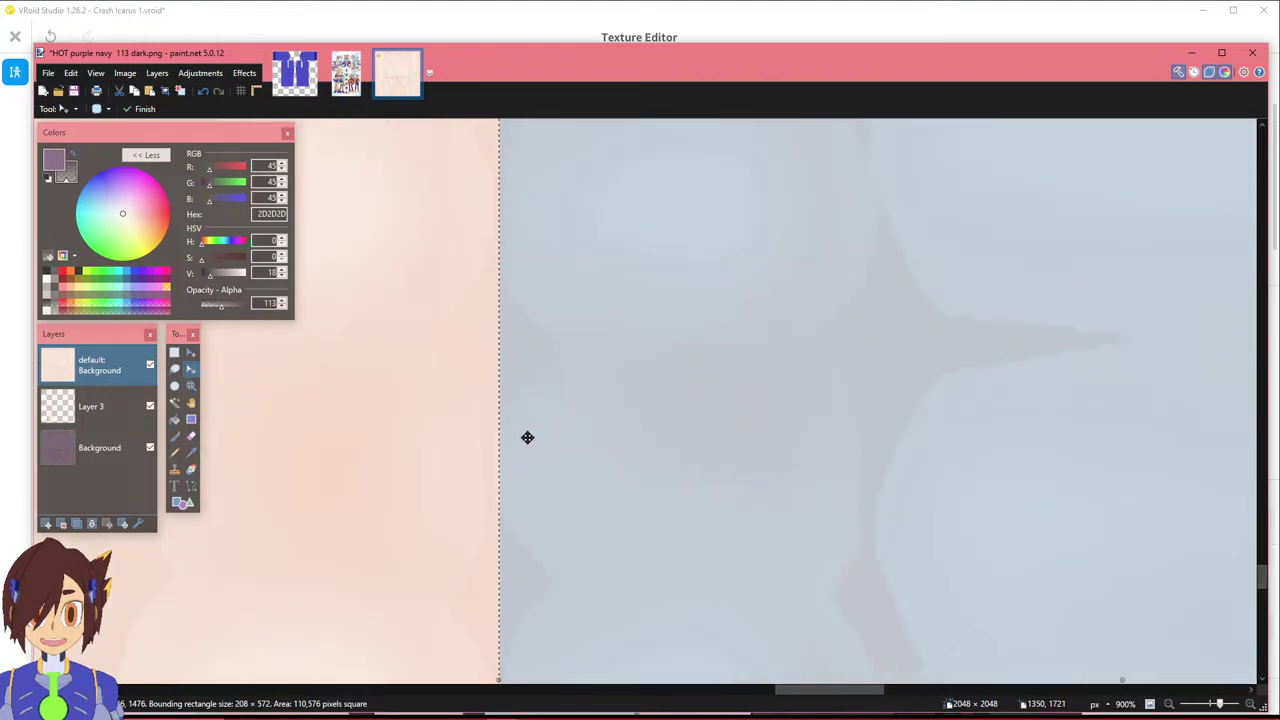
pyautogui.keyDown('ctrl'); pyautogui.scroll(2, 553, 439); pyautogui.keyUp('ctrl')
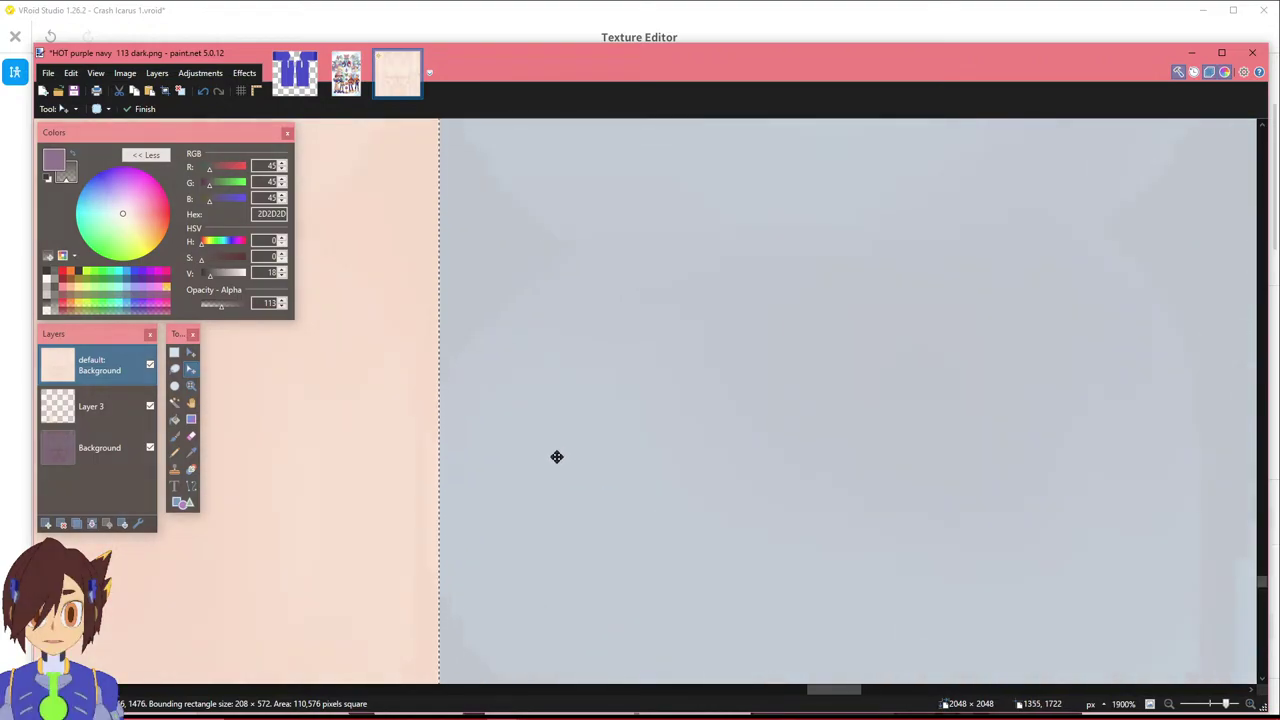
pyautogui.keyDown('ctrl'); pyautogui.scroll(-12, 502, 459); pyautogui.keyUp('ctrl')
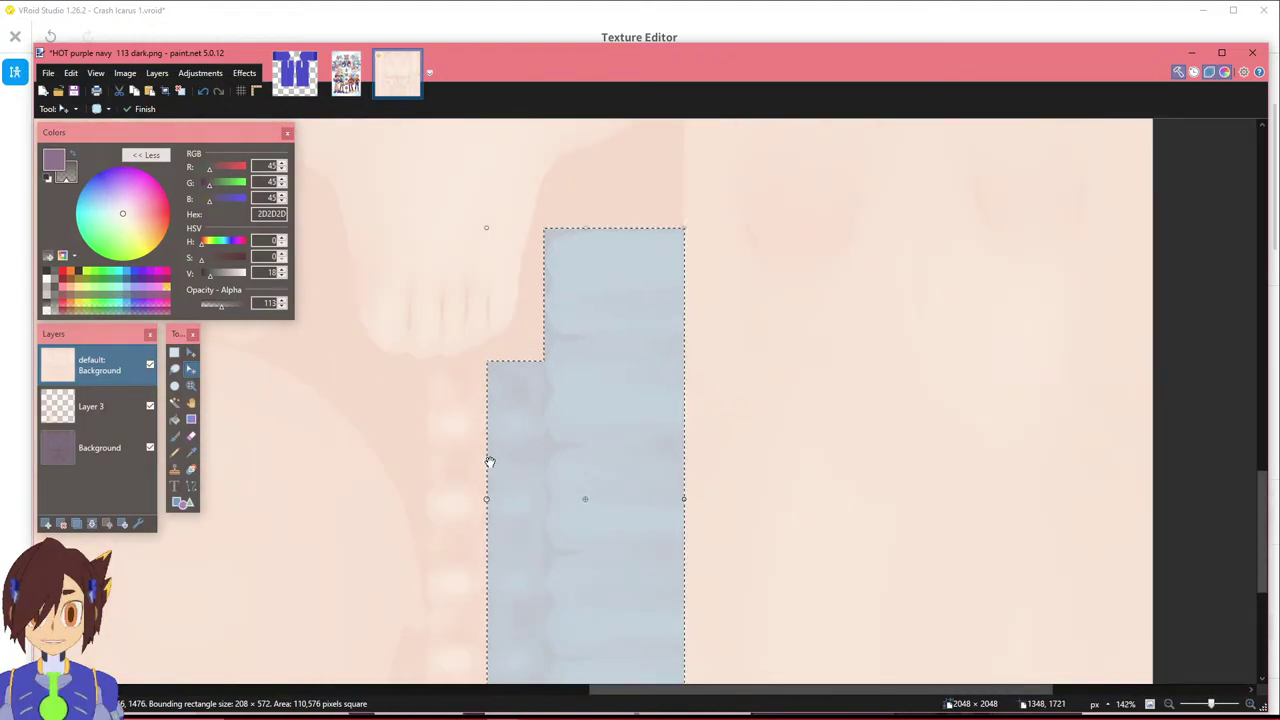
pyautogui.keyDown('ctrl'); pyautogui.scroll(3, 490, 487); pyautogui.keyUp('ctrl')
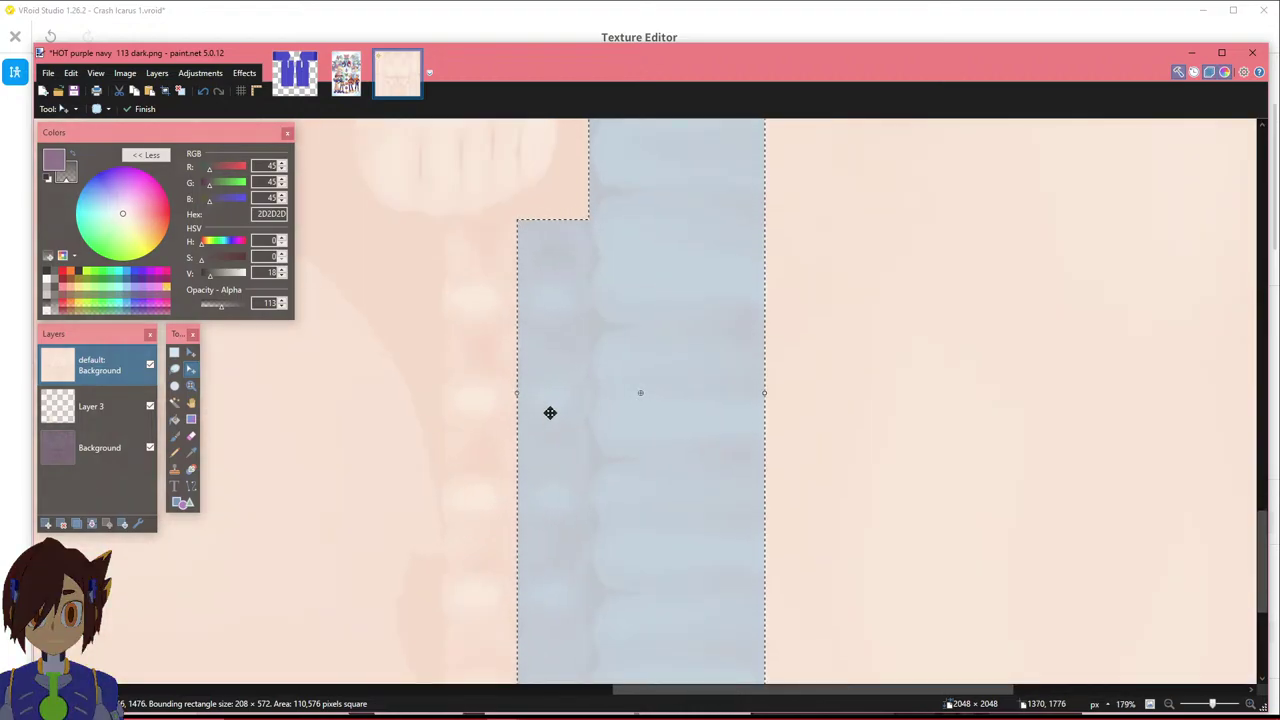
pyautogui.keyDown('ctrl'); pyautogui.scroll(5, 514, 394); pyautogui.keyUp('ctrl')
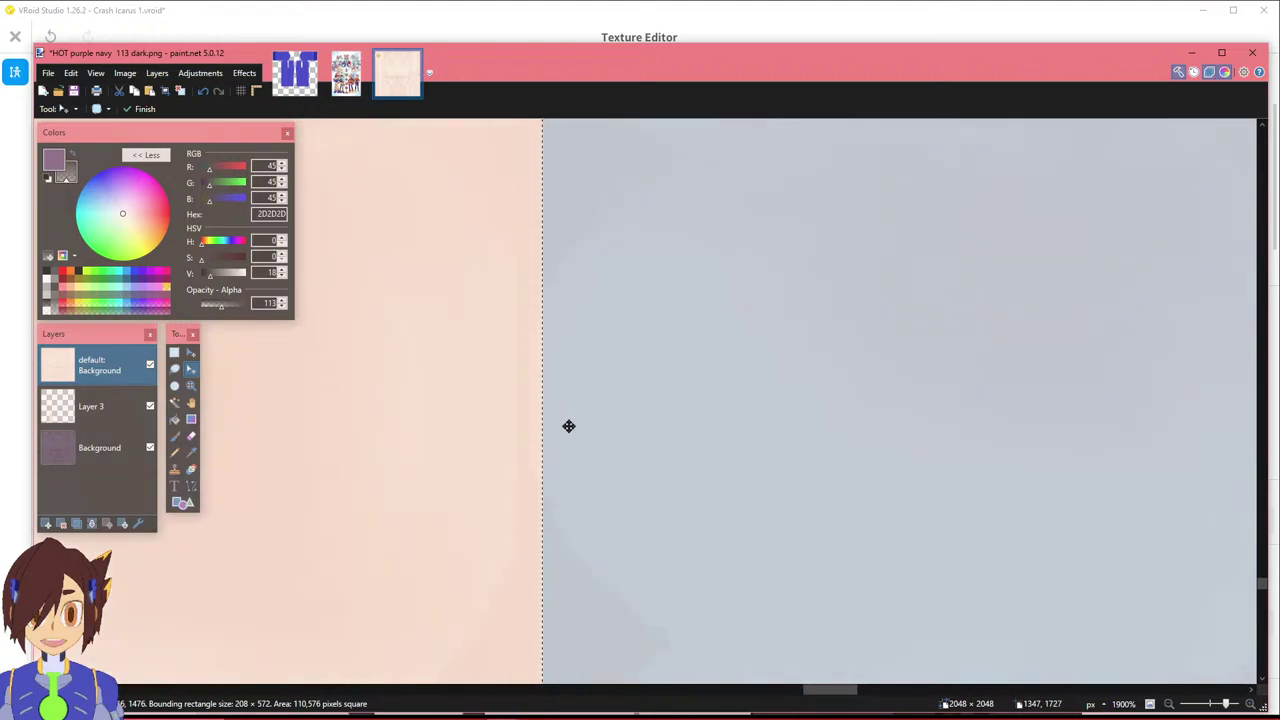
# Extend the selection's inner side by one pixel toward the small segments, making its bounding rectangle 209 × 572 pixels.
pyautogui.scroll(3, 577, 436)
pyautogui.scroll(-6, 577, 436)
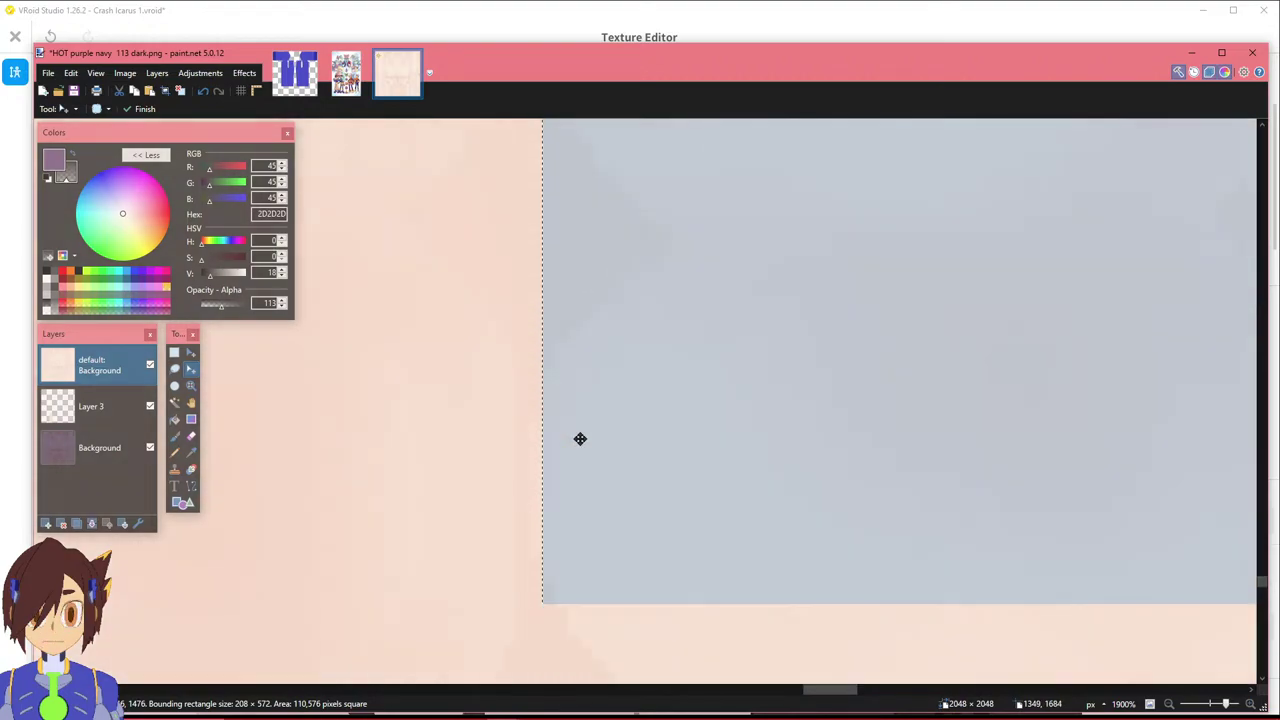
pyautogui.scroll(-5, 571, 466)
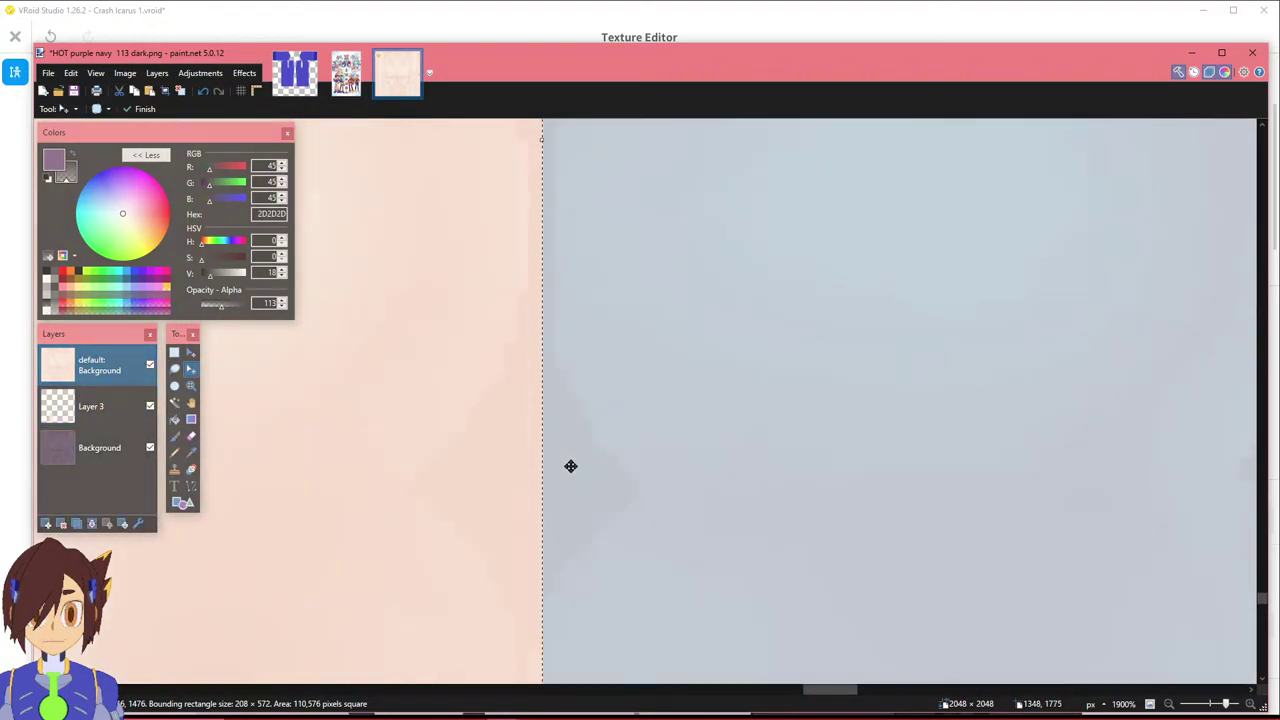
pyautogui.scroll(3, 581, 411)
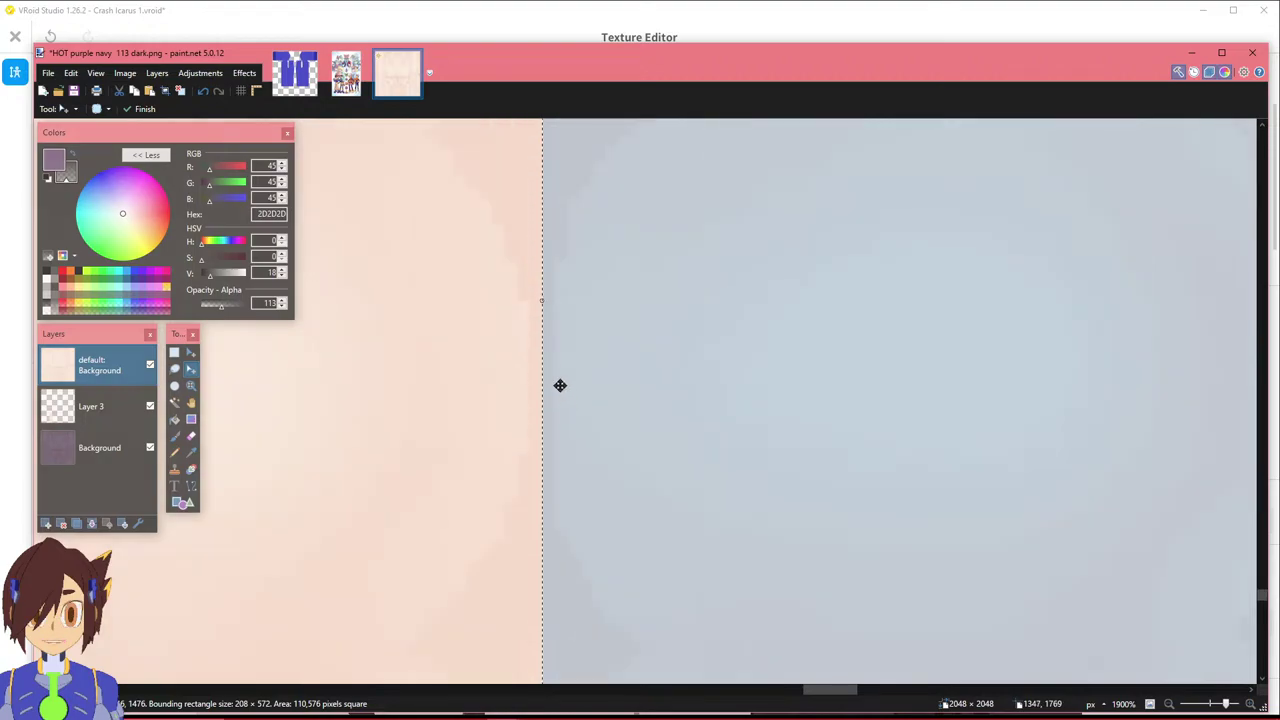
pyautogui.moveTo(540, 302); pyautogui.dragTo(529, 300)
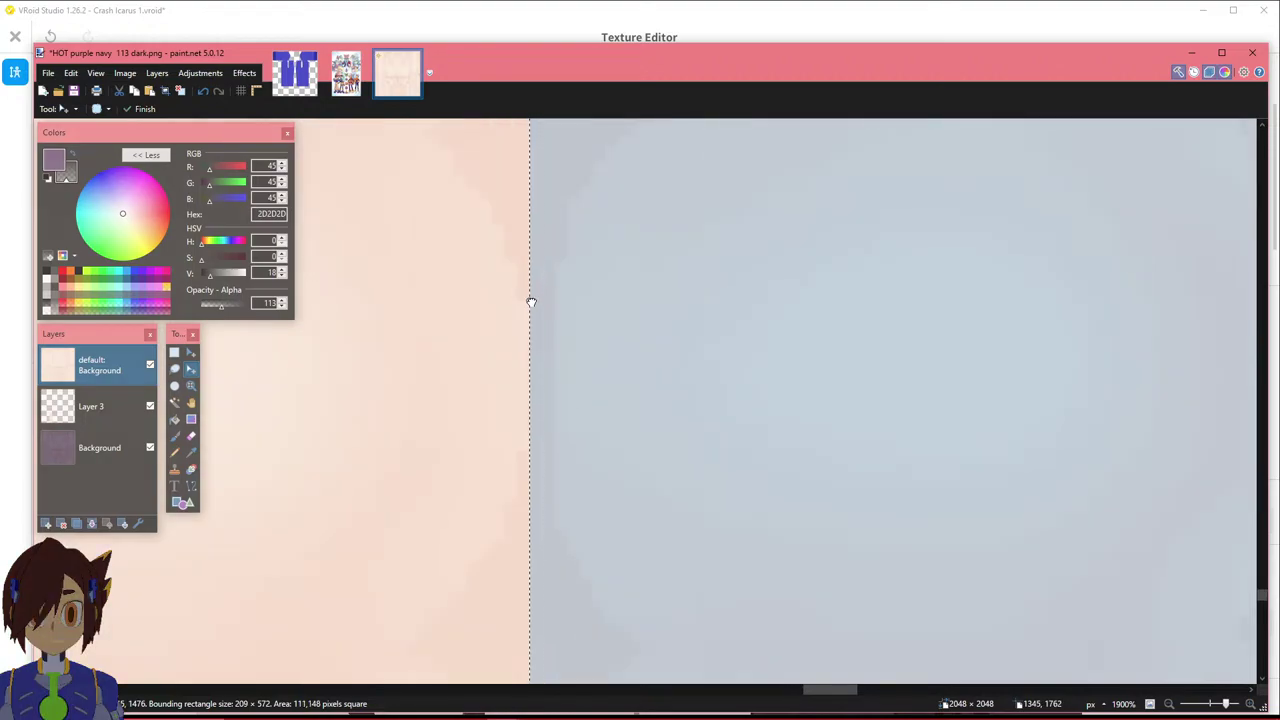
# Check the widened selection's inner edge against the small finger segments down to the canvas's lower edge.
pyautogui.scroll(-3, 580, 472)
pyautogui.scroll(-3, 609, 489)
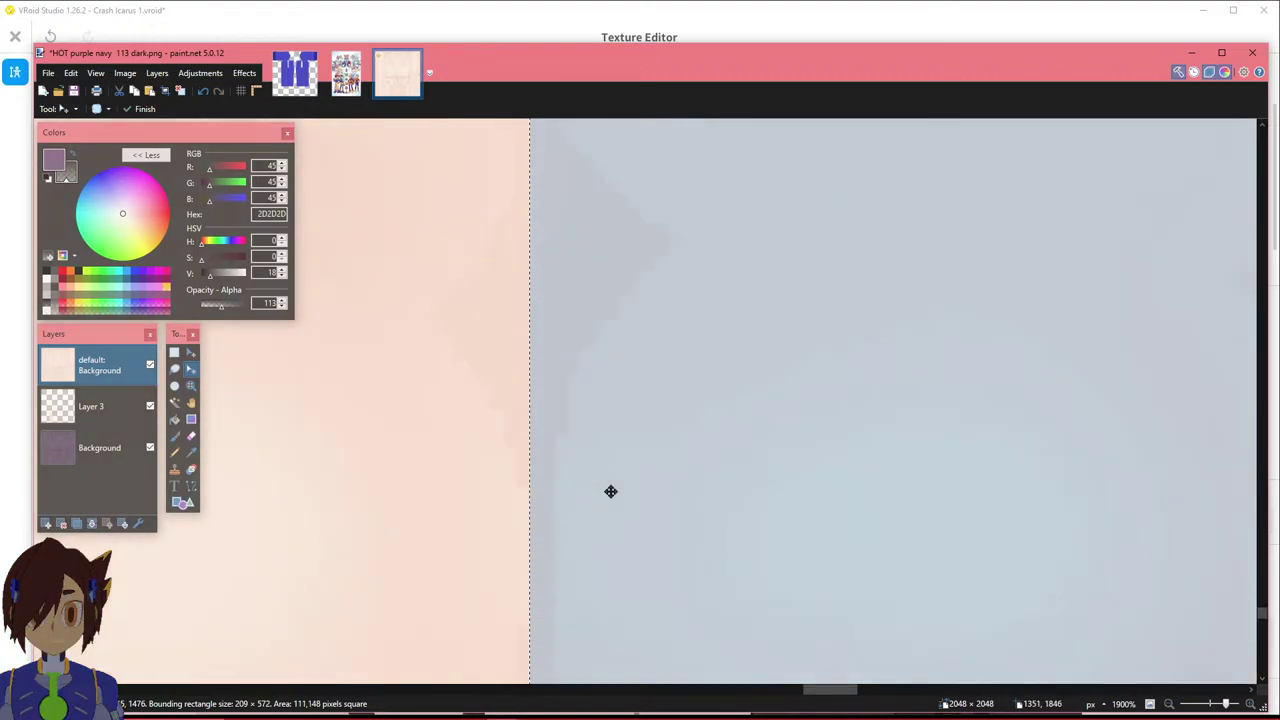
pyautogui.scroll(-2, 610, 491)
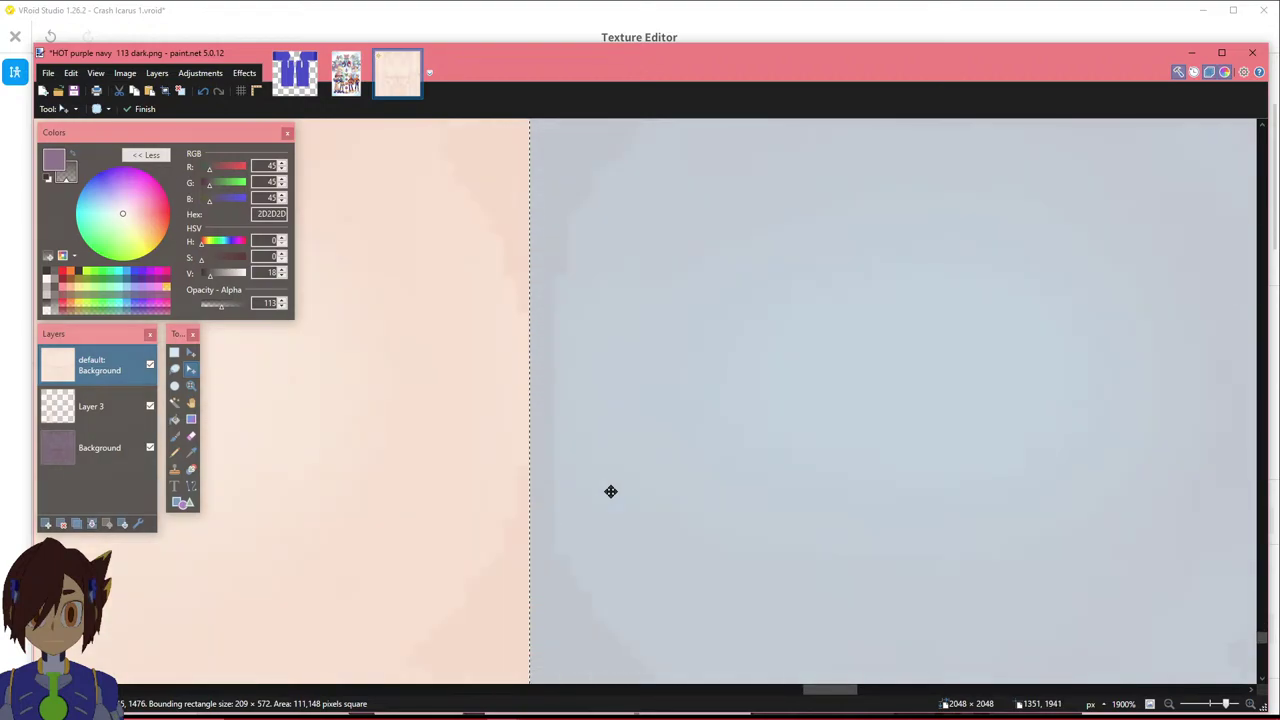
pyautogui.scroll(-2, 610, 491)
pyautogui.scroll(-3, 610, 491)
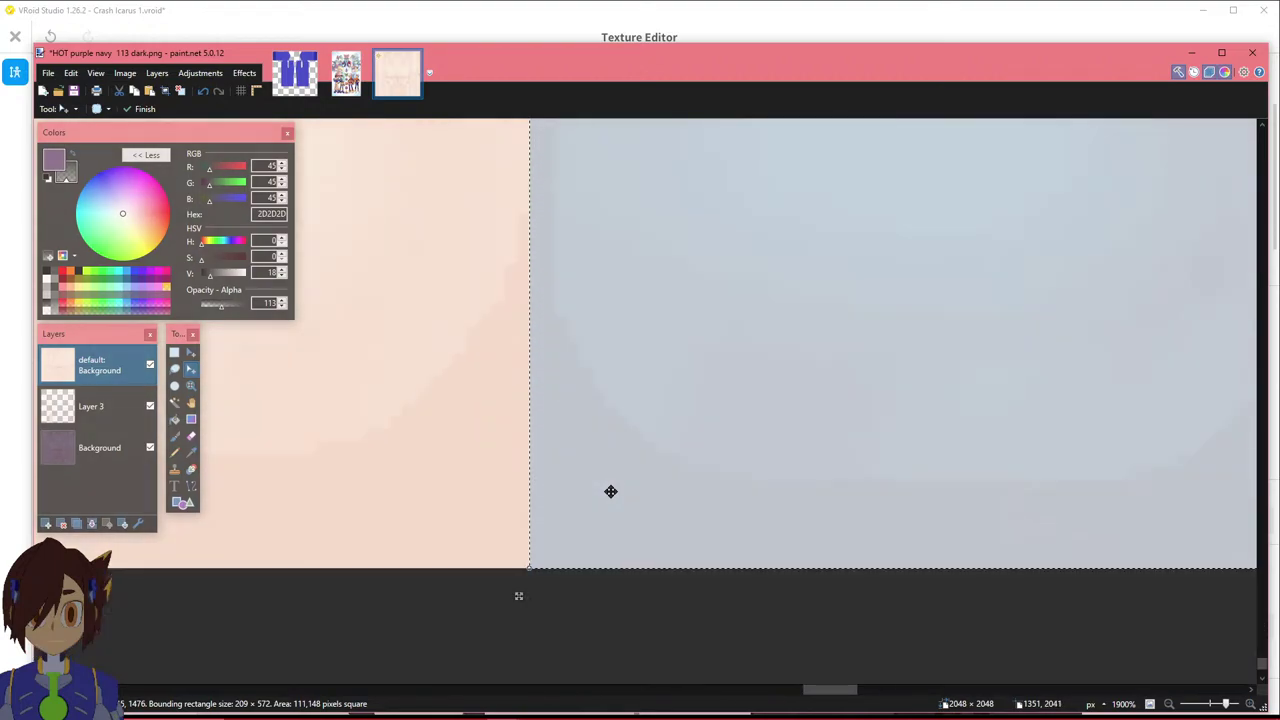
pyautogui.keyDown('ctrl'); pyautogui.scroll(-4, 610, 489); pyautogui.keyUp('ctrl')
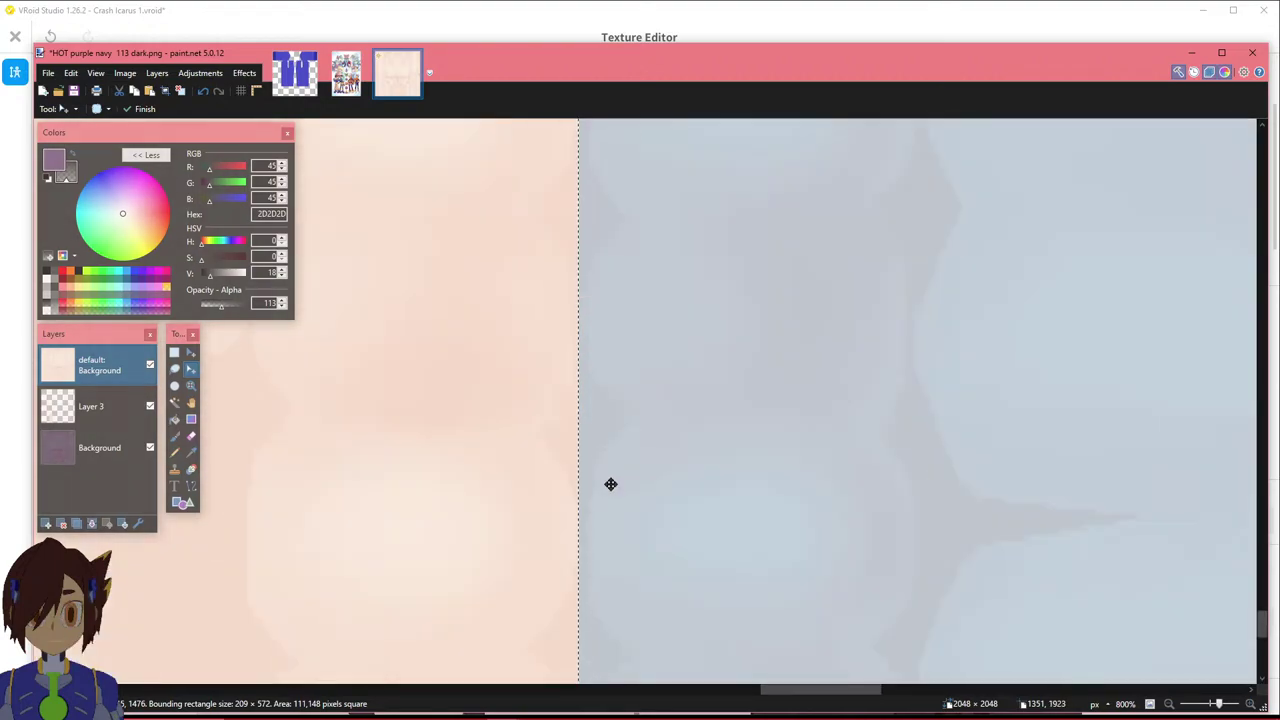
pyautogui.keyDown('ctrl'); pyautogui.scroll(-5, 609, 482); pyautogui.keyUp('ctrl')
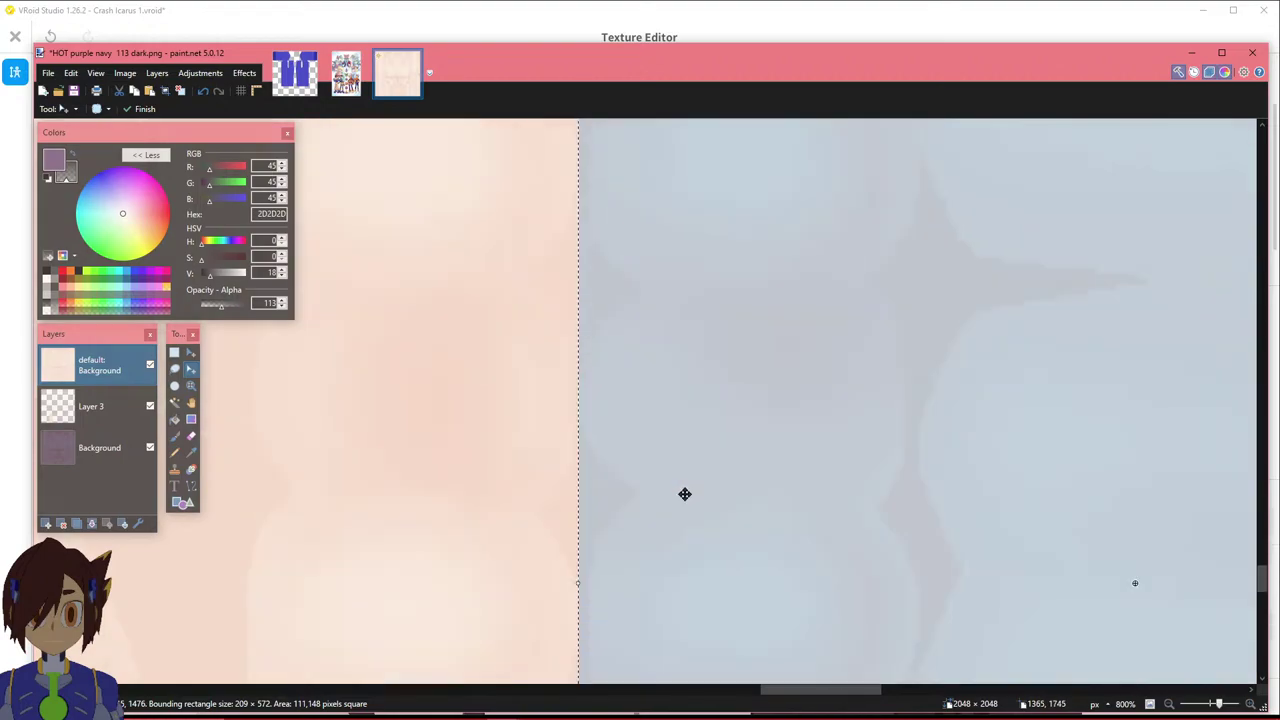
pyautogui.keyDown('ctrl'); pyautogui.scroll(-3, 684, 493); pyautogui.keyUp('ctrl')
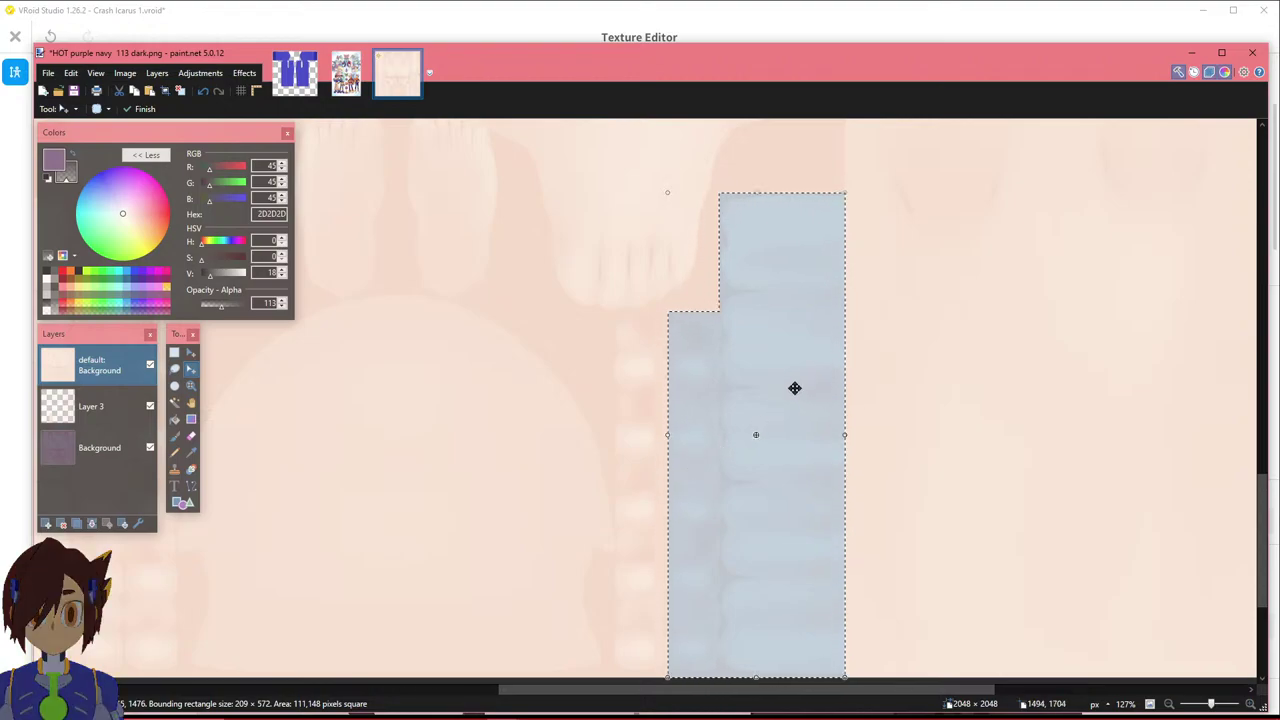
# Add a new empty layer between the default skin layer and Layer 3, and make the default layer active again.
pyautogui.click(46, 523)
pyautogui.moveTo(92, 387); pyautogui.dragTo(92, 410)
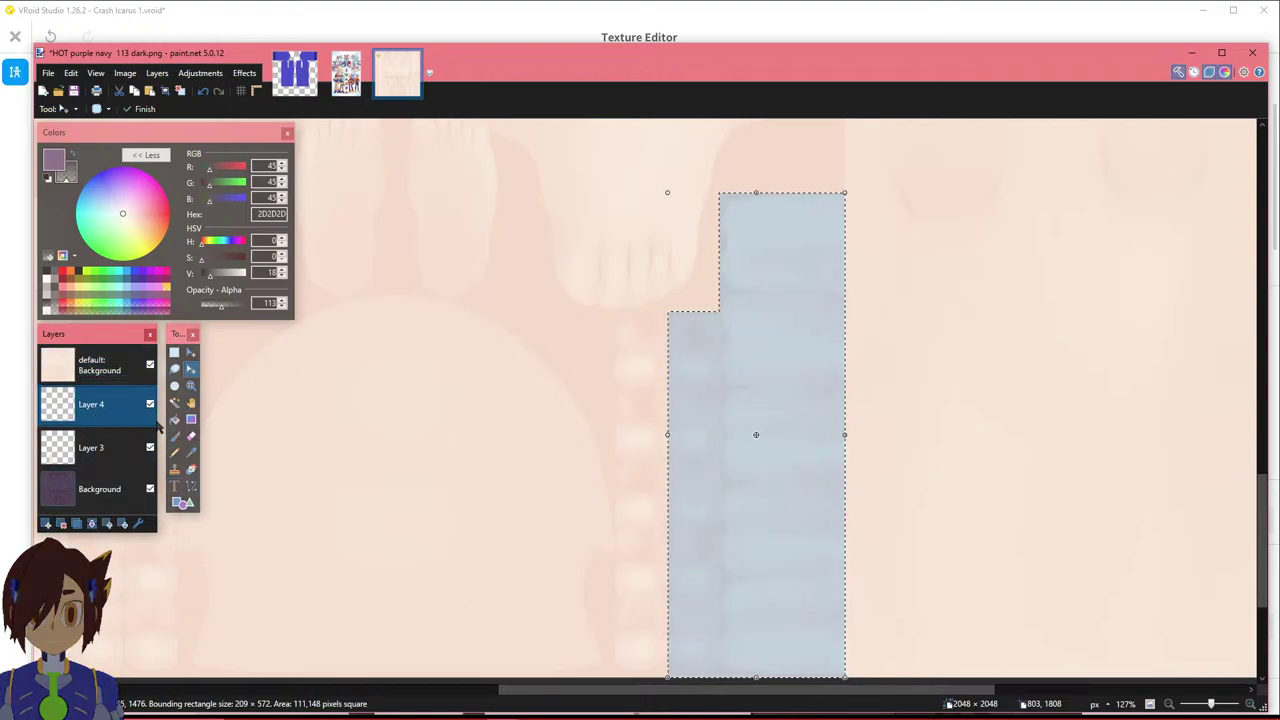
pyautogui.press('m')
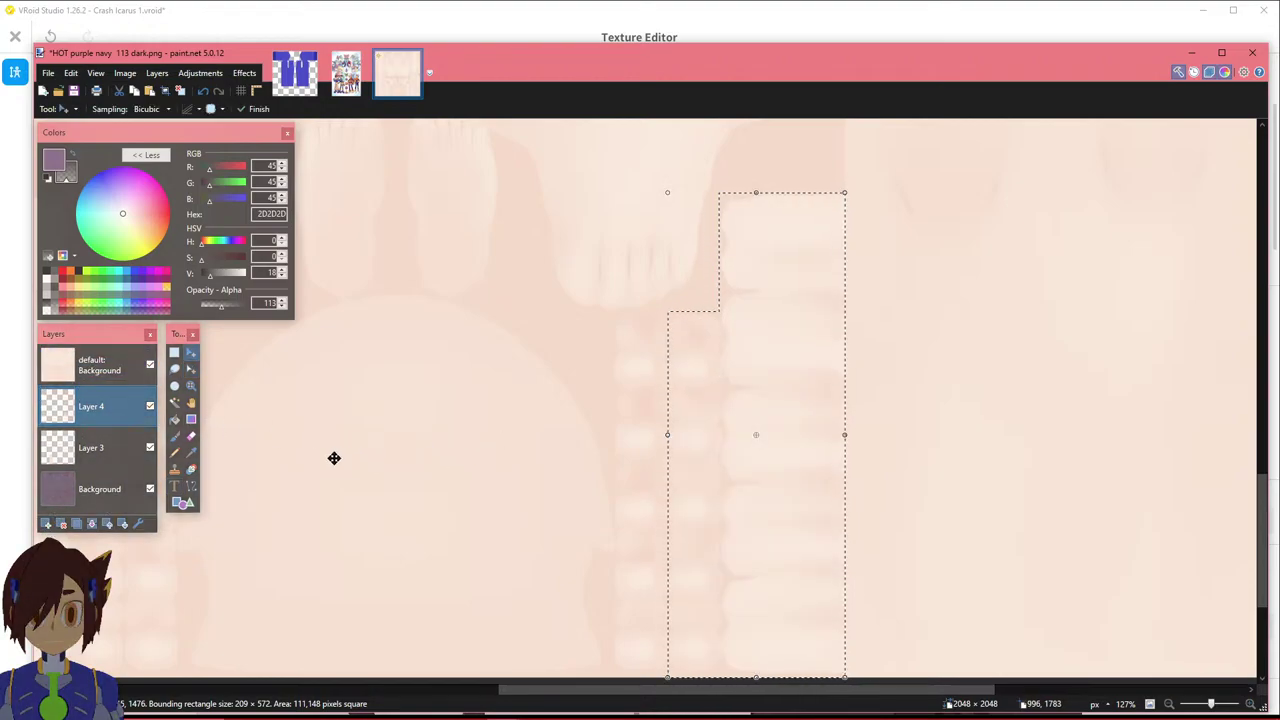
pyautogui.click(92, 365)
pyautogui.click(175, 353)
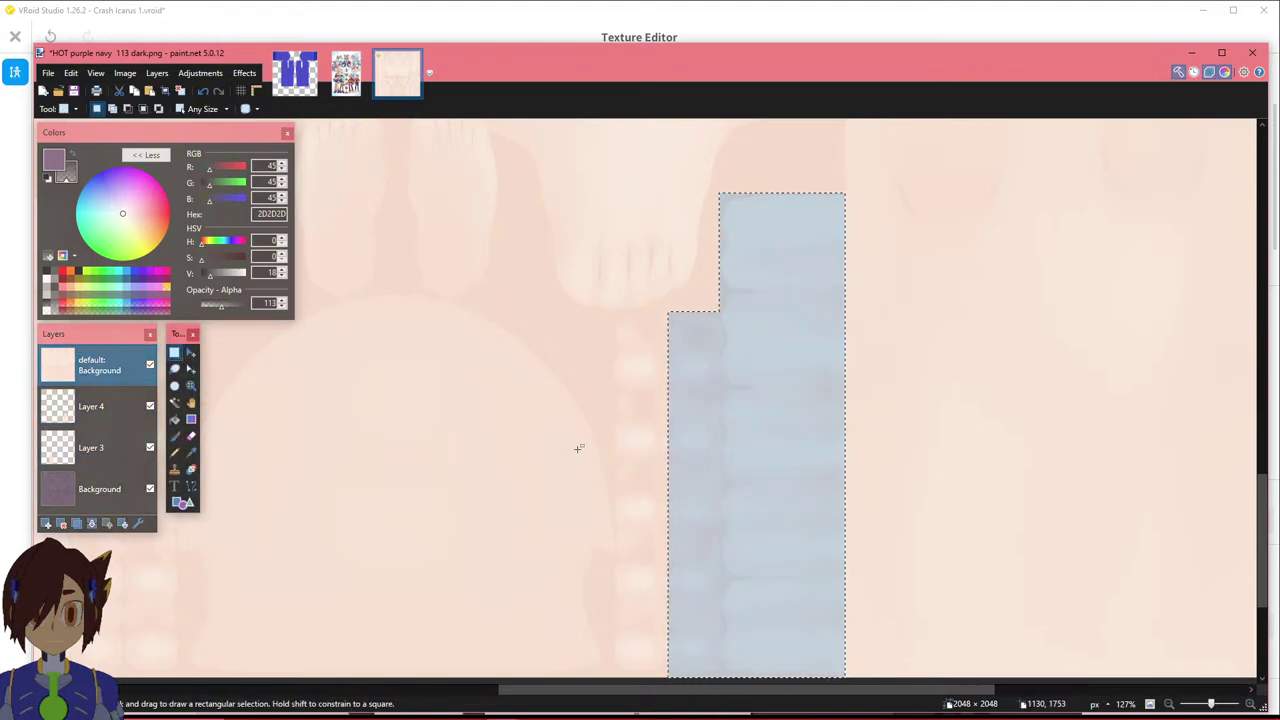
# Mirror the selection outline horizontally at 209 × 572 pixels with Move Selection and place it over the left group of finger strips.
pyautogui.keyDown('ctrl'); pyautogui.scroll(-2, 660, 476); pyautogui.keyUp('ctrl')
pyautogui.scroll(4, 779, 476)
pyautogui.scroll(-4, 777, 475)
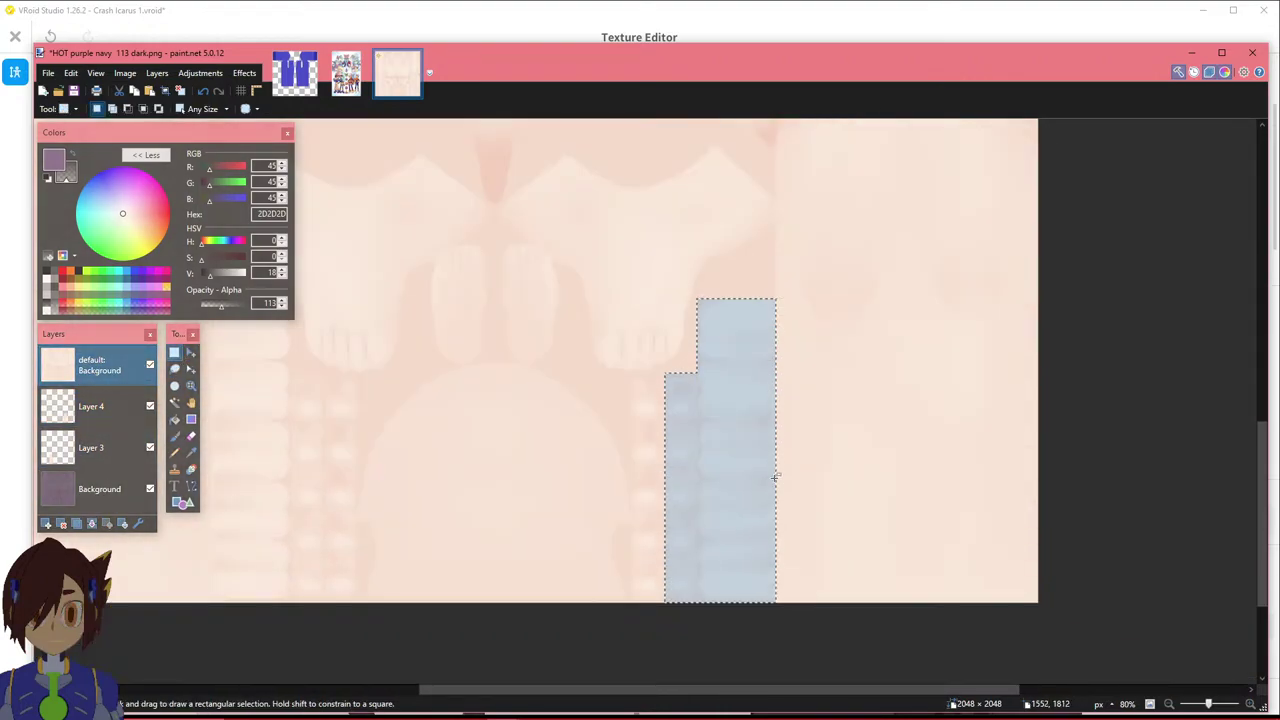
pyautogui.click(191, 369)
pyautogui.moveTo(776, 449); pyautogui.dragTo(554, 442)
pyautogui.moveTo(600, 566); pyautogui.dragTo(260, 555)
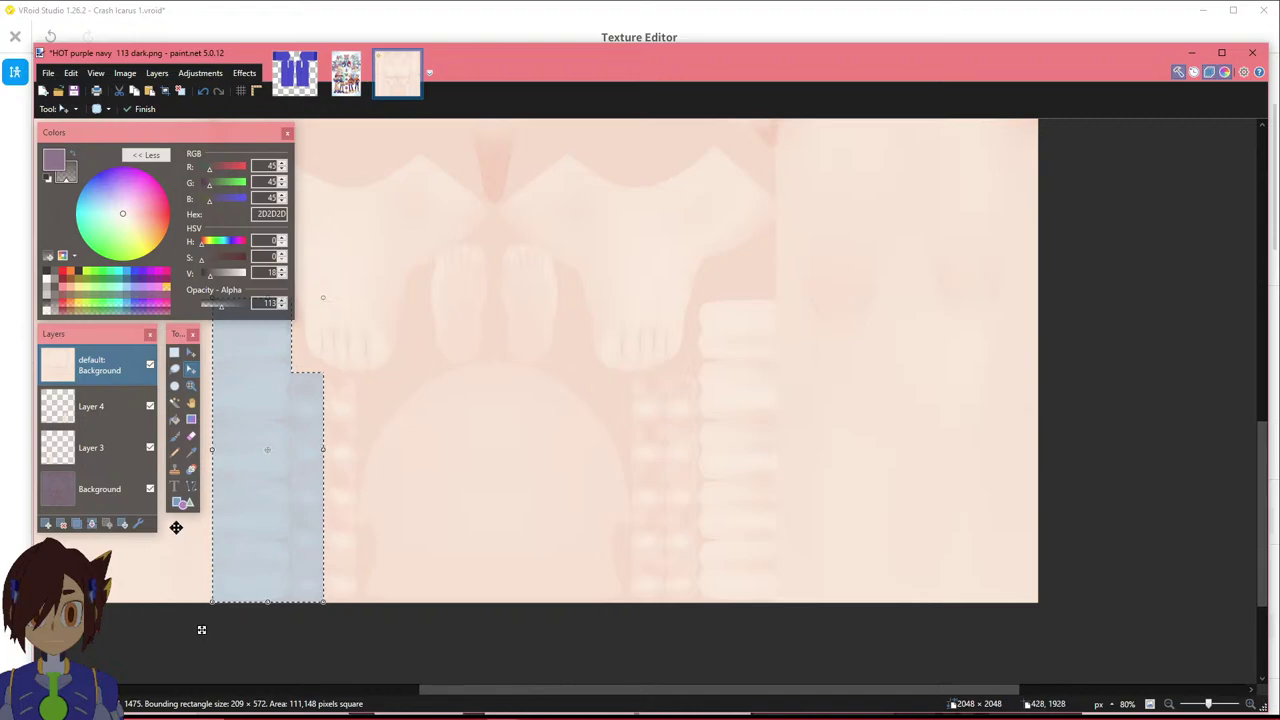
# Shift the selection outline down one pixel so its lower side meets the canvas's lower edge.
pyautogui.keyDown('ctrl'); pyautogui.scroll(5, 176, 533); pyautogui.keyUp('ctrl')
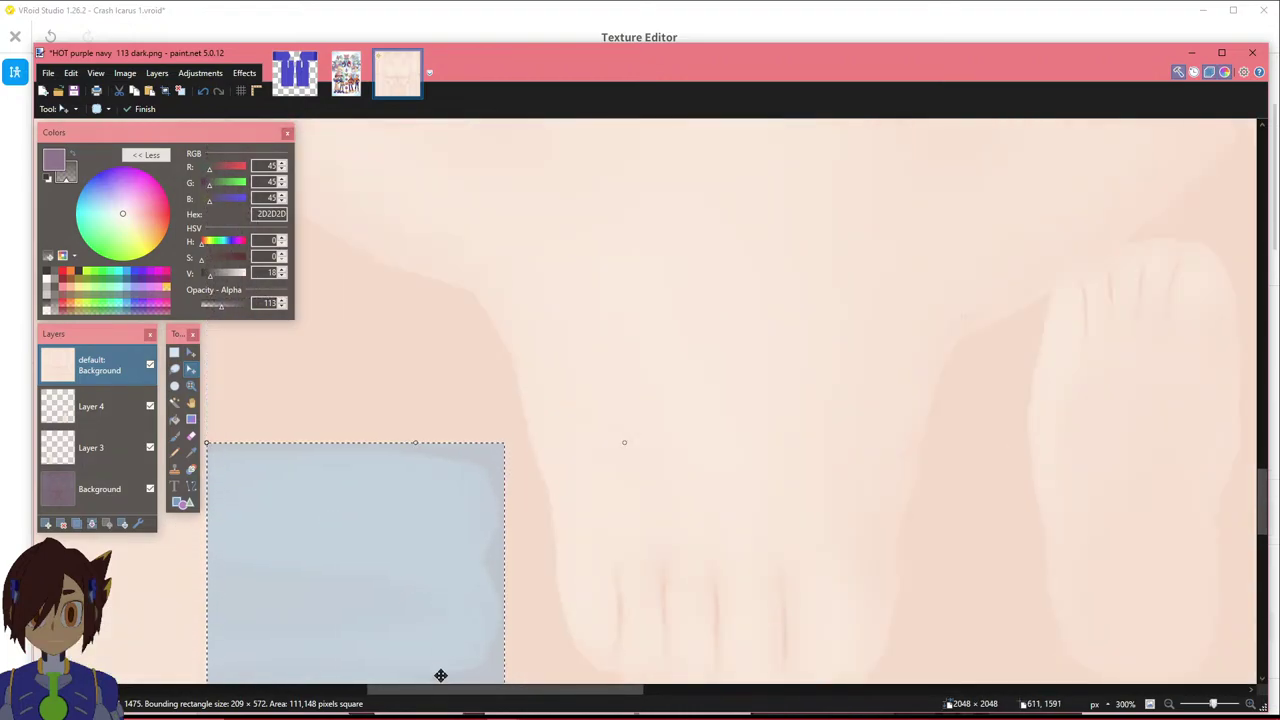
pyautogui.keyDown('ctrl'); pyautogui.scroll(5, 440, 675); pyautogui.keyUp('ctrl')
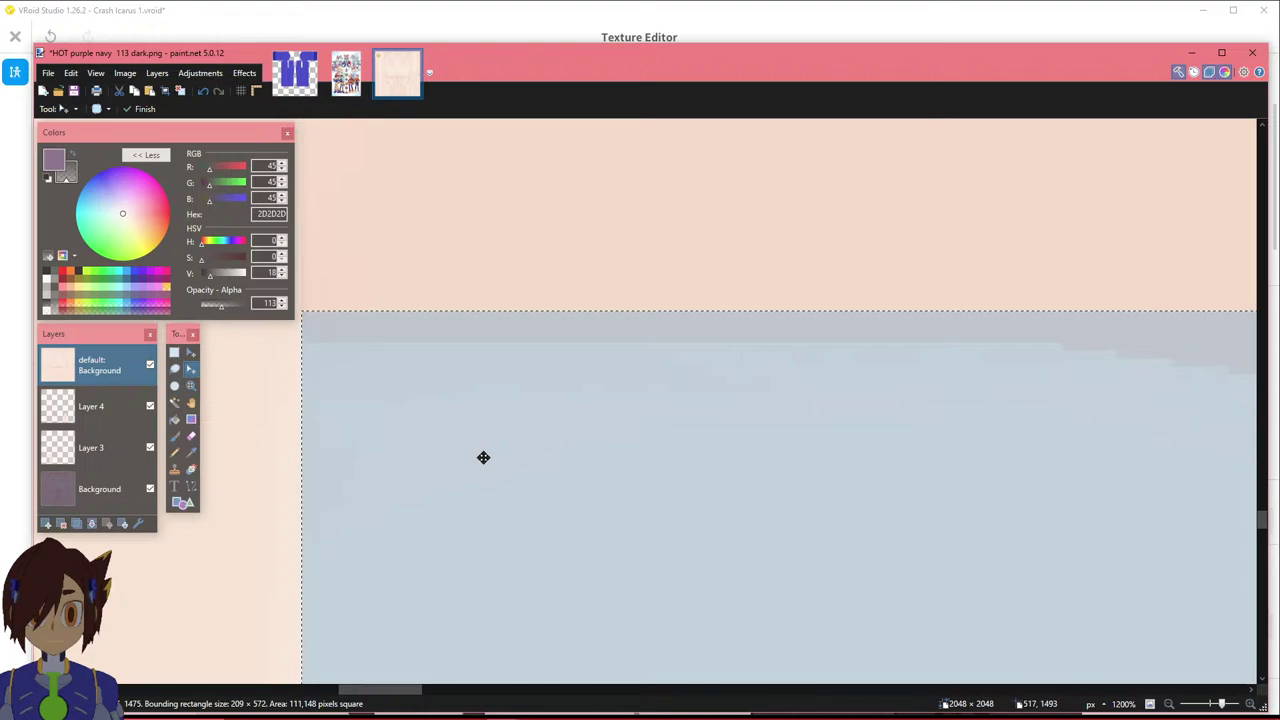
pyautogui.keyDown('ctrl'); pyautogui.scroll(-2, 455, 462); pyautogui.keyUp('ctrl')
pyautogui.keyDown('ctrl'); pyautogui.scroll(1, 490, 471); pyautogui.keyUp('ctrl')
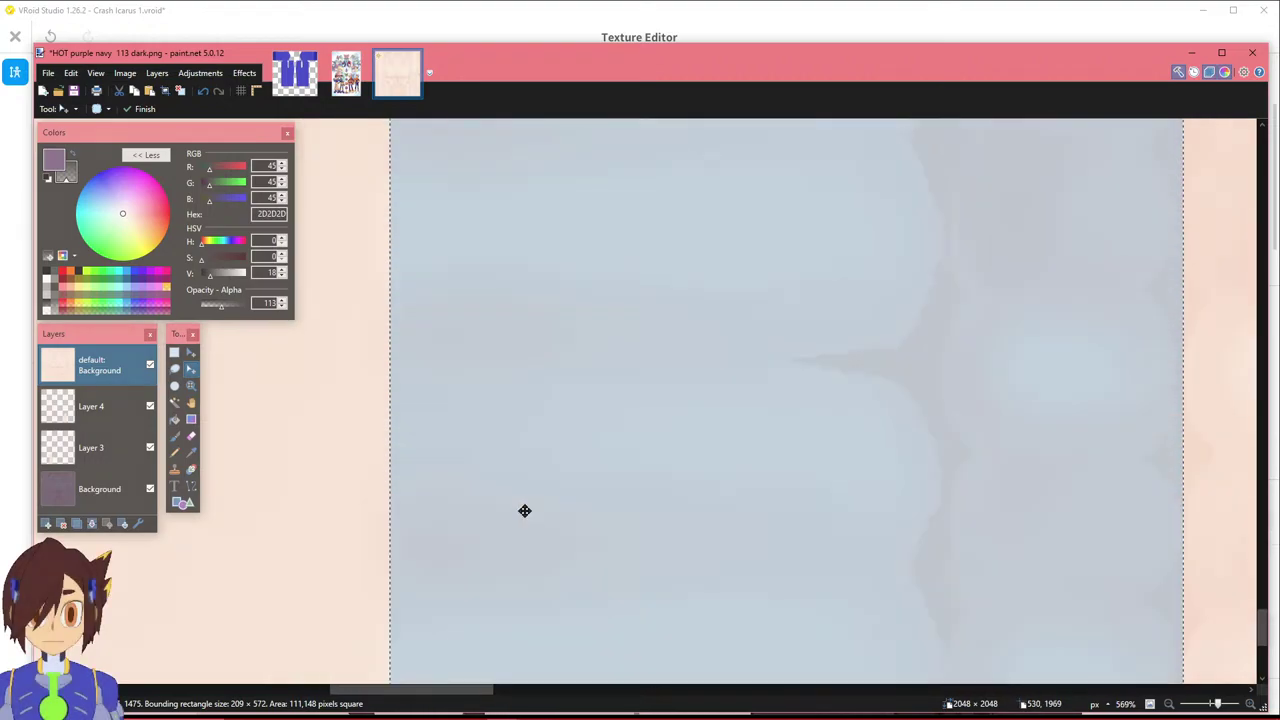
pyautogui.scroll(-4, 523, 509)
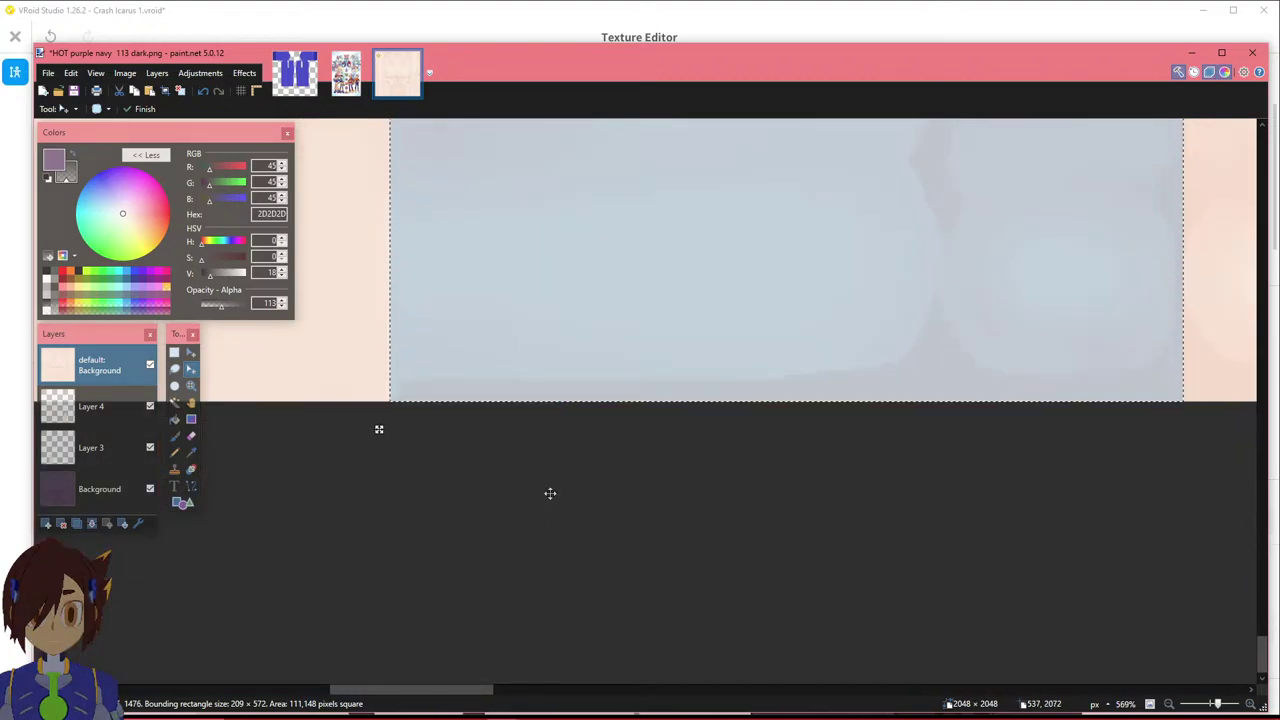
# Check the mirrored selection's inner edge against the small finger segments along its height and down to the canvas's lower edge.
pyautogui.keyDown('ctrl'); pyautogui.scroll(1, 577, 391); pyautogui.keyUp('ctrl')
pyautogui.keyDown('ctrl'); pyautogui.scroll(-2, 575, 388); pyautogui.keyUp('ctrl')
pyautogui.scroll(3, 676, 474)
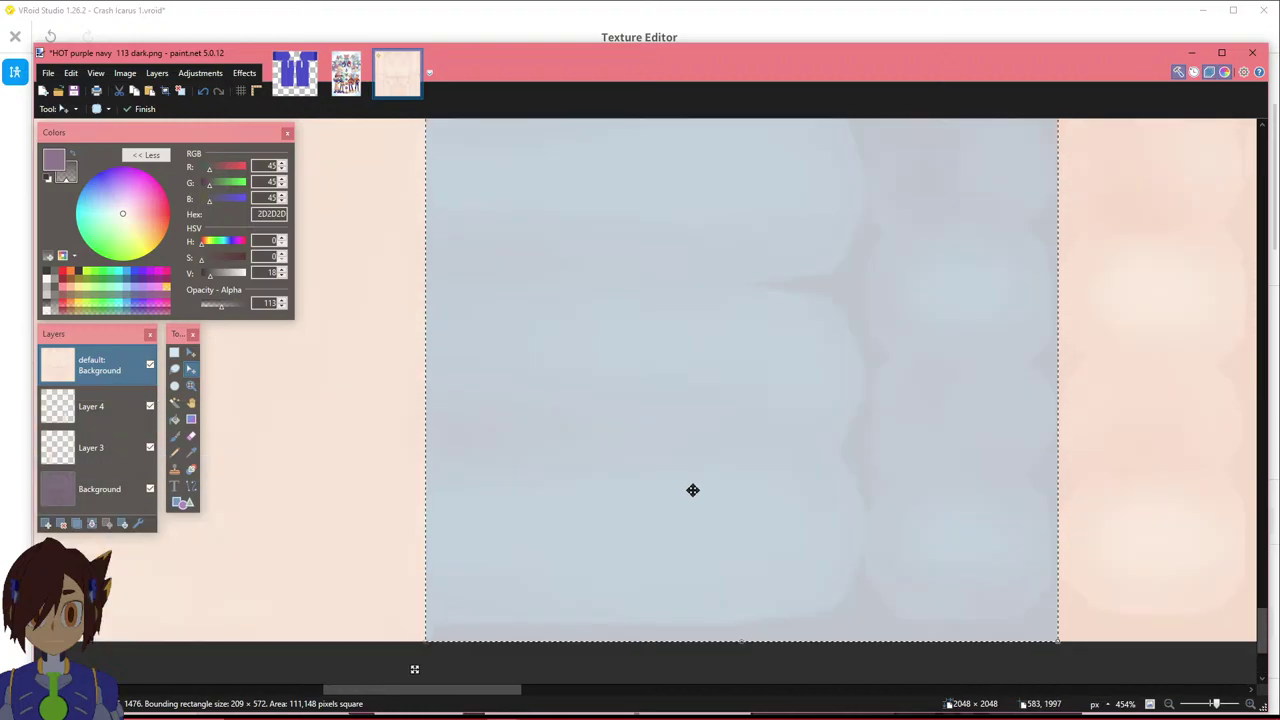
pyautogui.moveTo(496, 690); pyautogui.dragTo(590, 691)
pyautogui.keyDown('ctrl'); pyautogui.scroll(5, 521, 615); pyautogui.keyUp('ctrl')
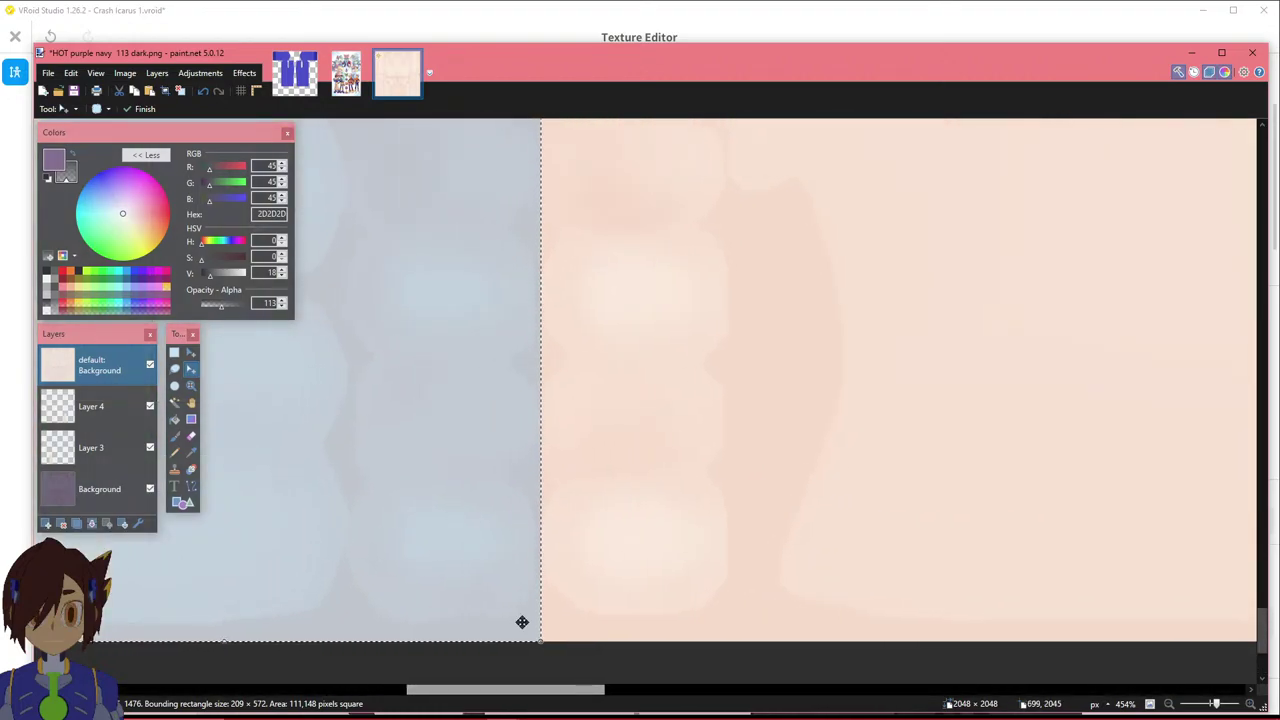
pyautogui.scroll(5, 518, 544)
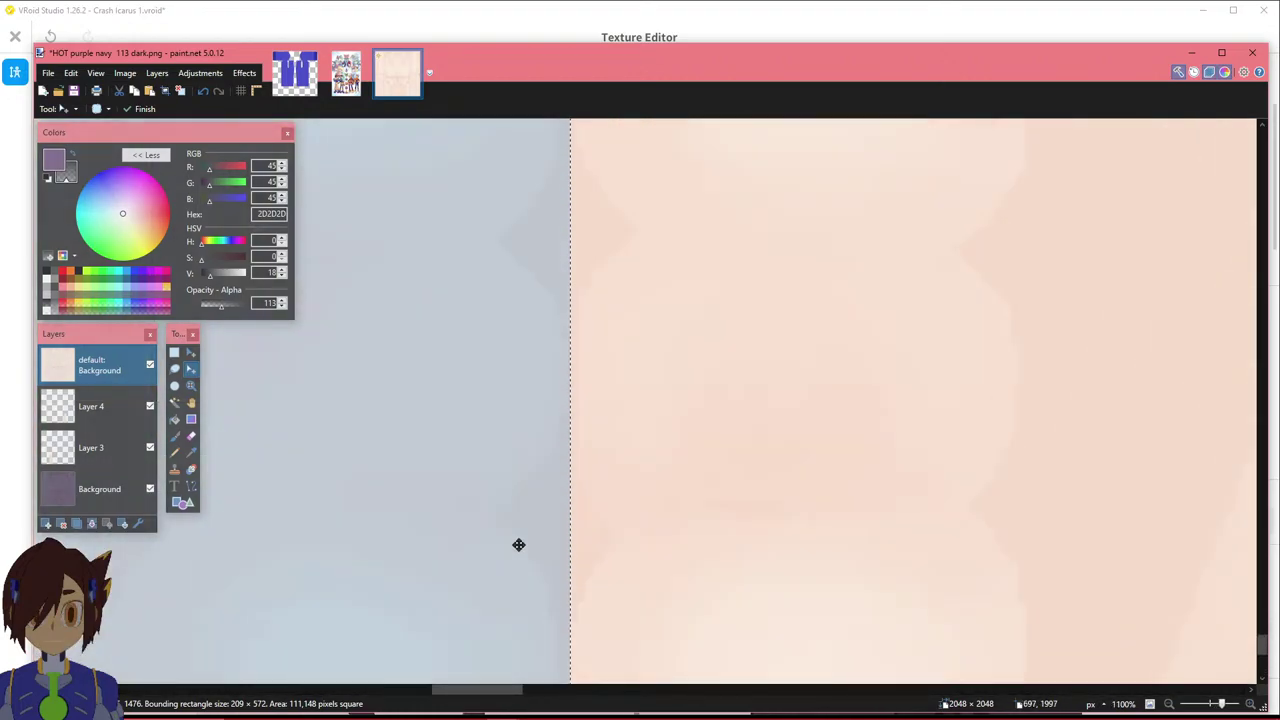
pyautogui.scroll(4, 540, 522)
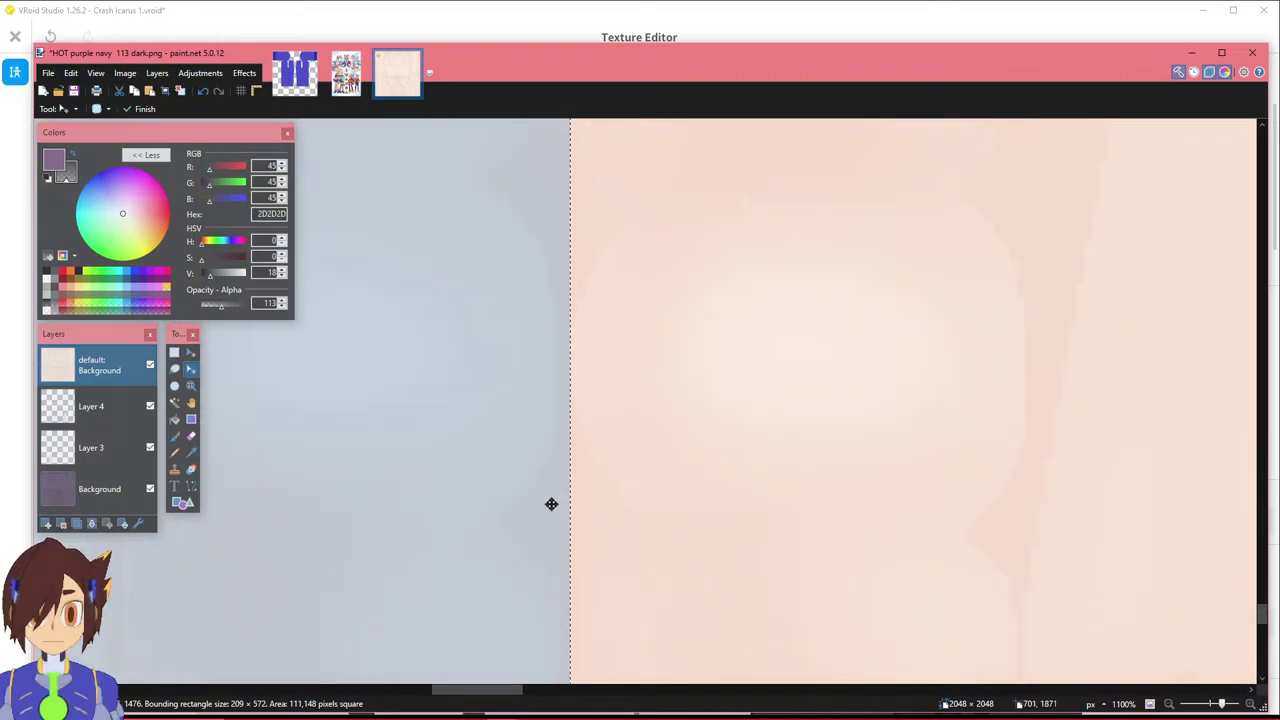
pyautogui.scroll(3, 534, 437)
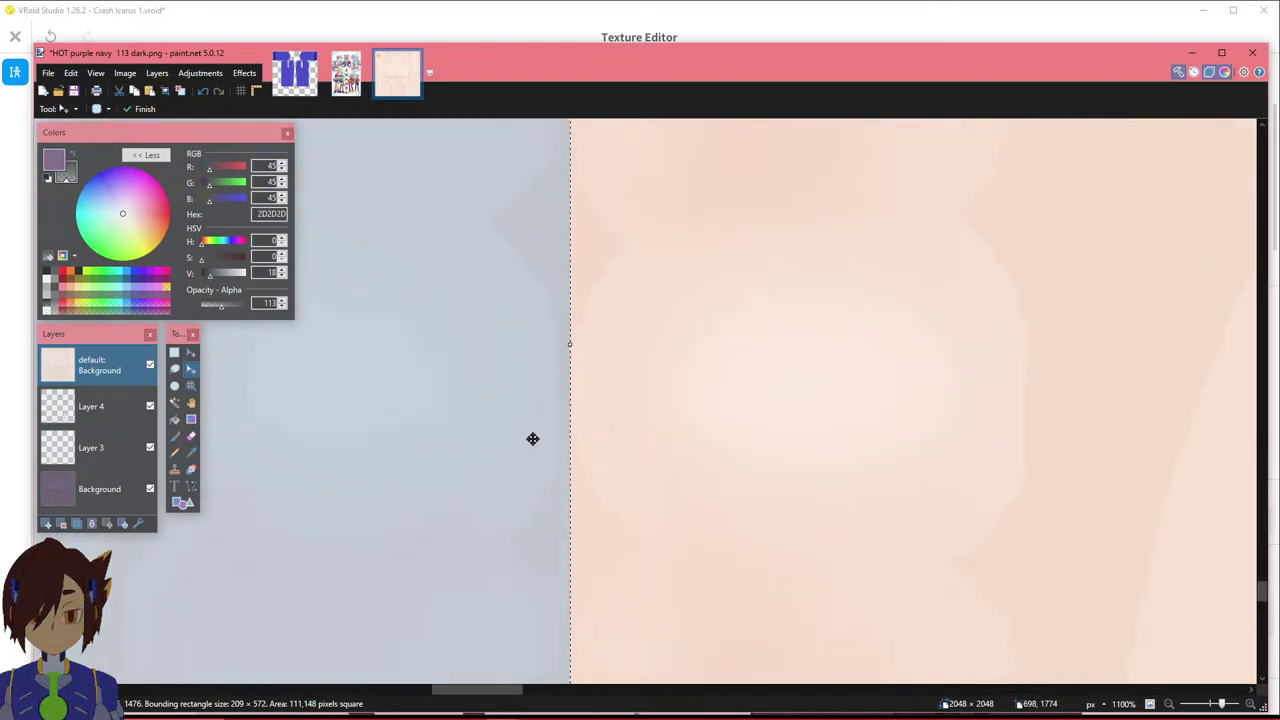
pyautogui.scroll(4, 548, 500)
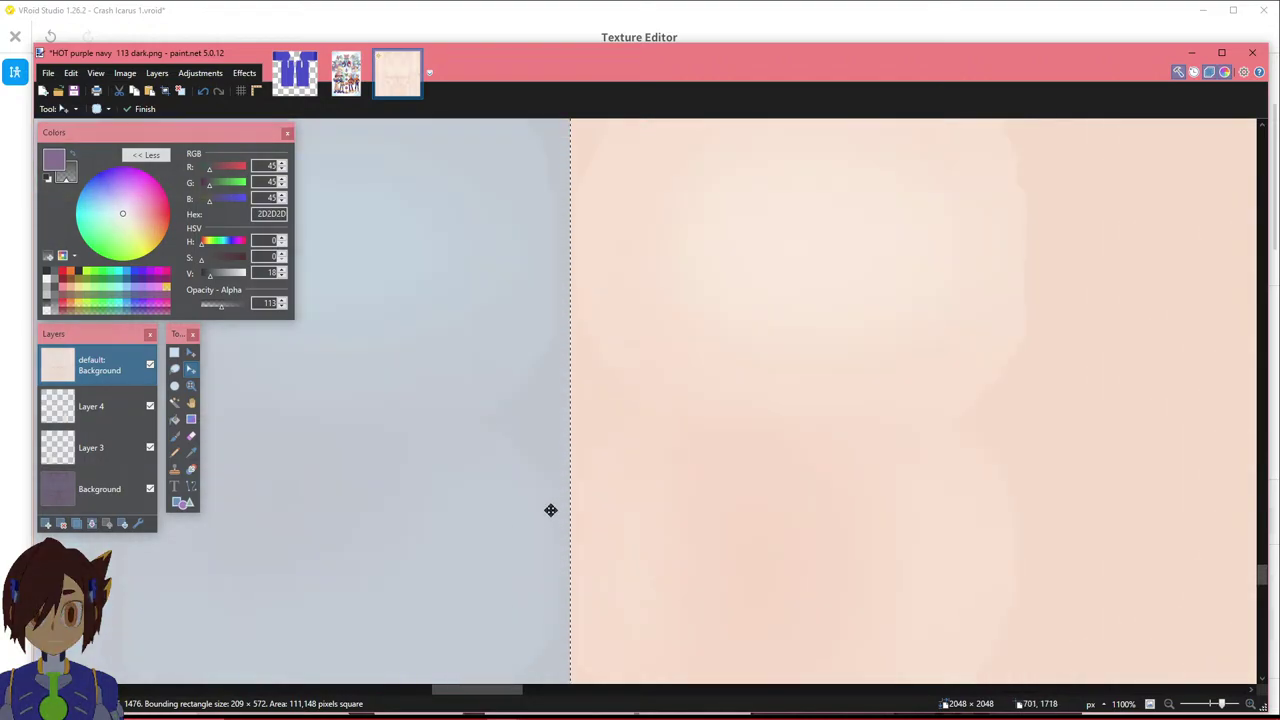
pyautogui.scroll(-15, 549, 513)
pyautogui.scroll(7, 549, 513)
pyautogui.scroll(-3, 549, 513)
pyautogui.scroll(-2, 549, 513)
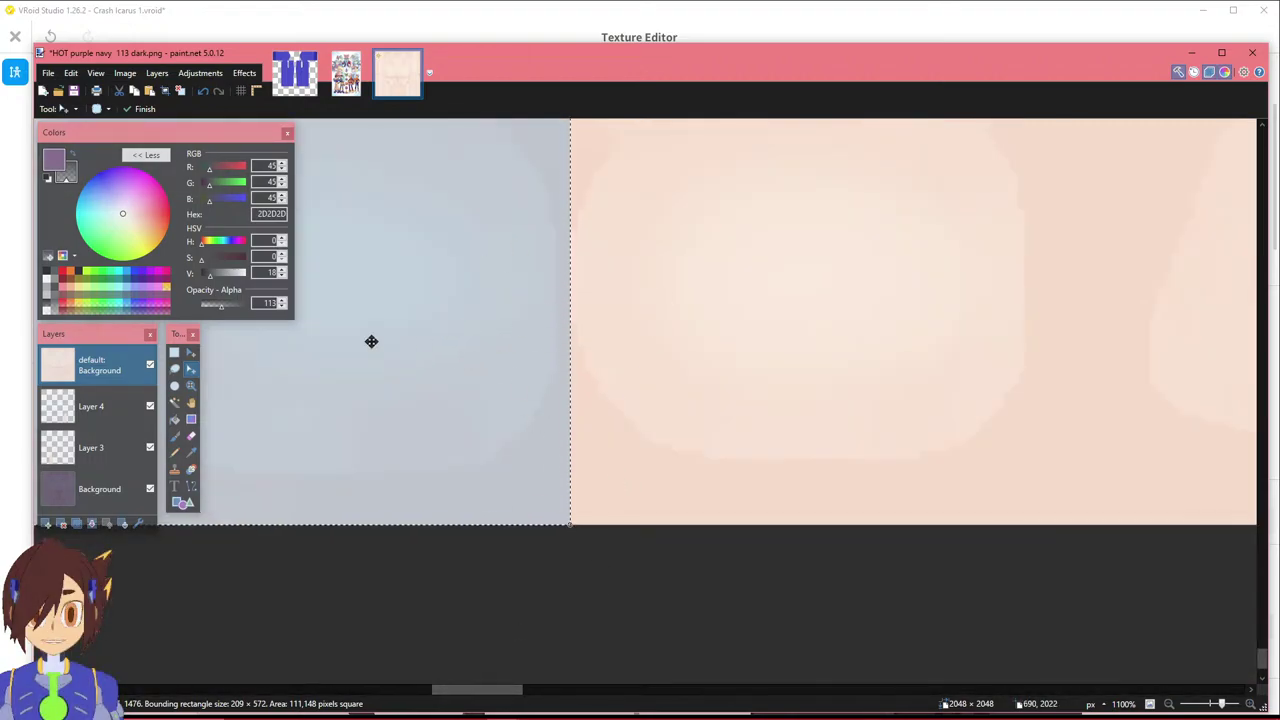
# Check the mirrored selection's outer side, upper edge and stepped corner around the left group of finger strips.
pyautogui.moveTo(486, 689); pyautogui.dragTo(453, 689)
pyautogui.keyDown('ctrl'); pyautogui.scroll(-3, 488, 477); pyautogui.keyUp('ctrl')
pyautogui.keyDown('ctrl'); pyautogui.scroll(-3, 485, 477); pyautogui.keyUp('ctrl')
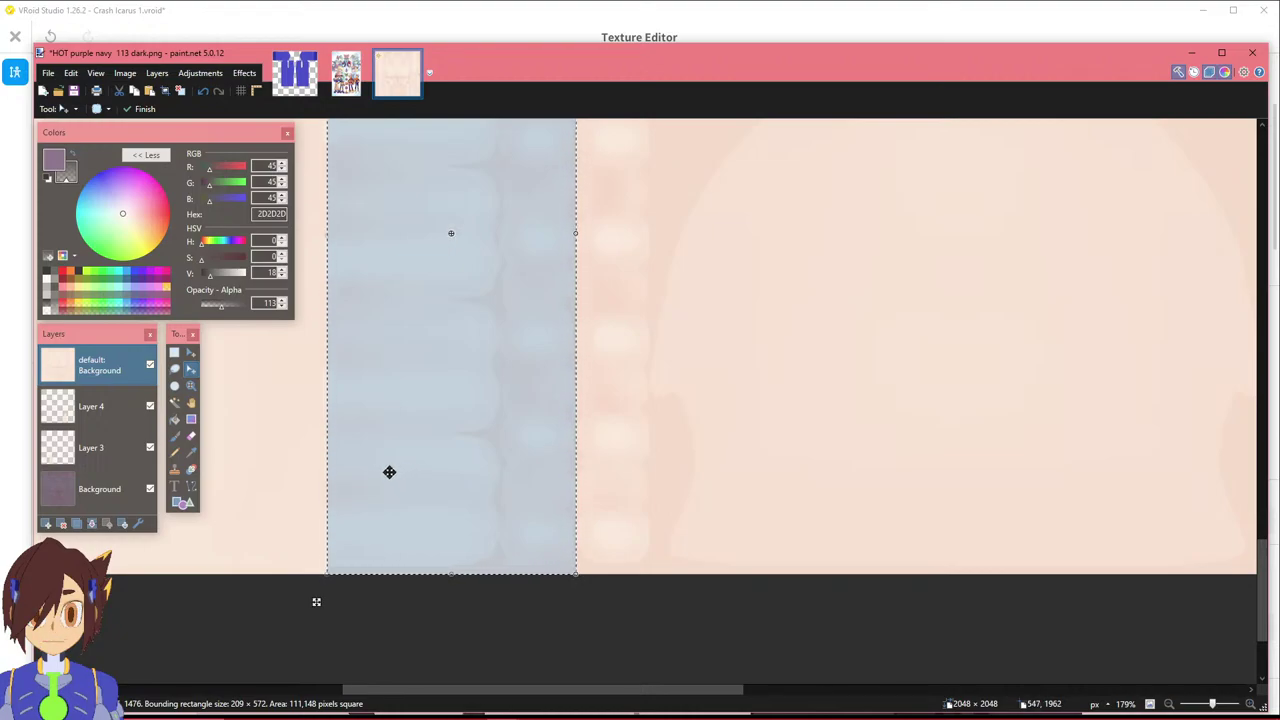
pyautogui.moveTo(470, 690); pyautogui.dragTo(433, 690)
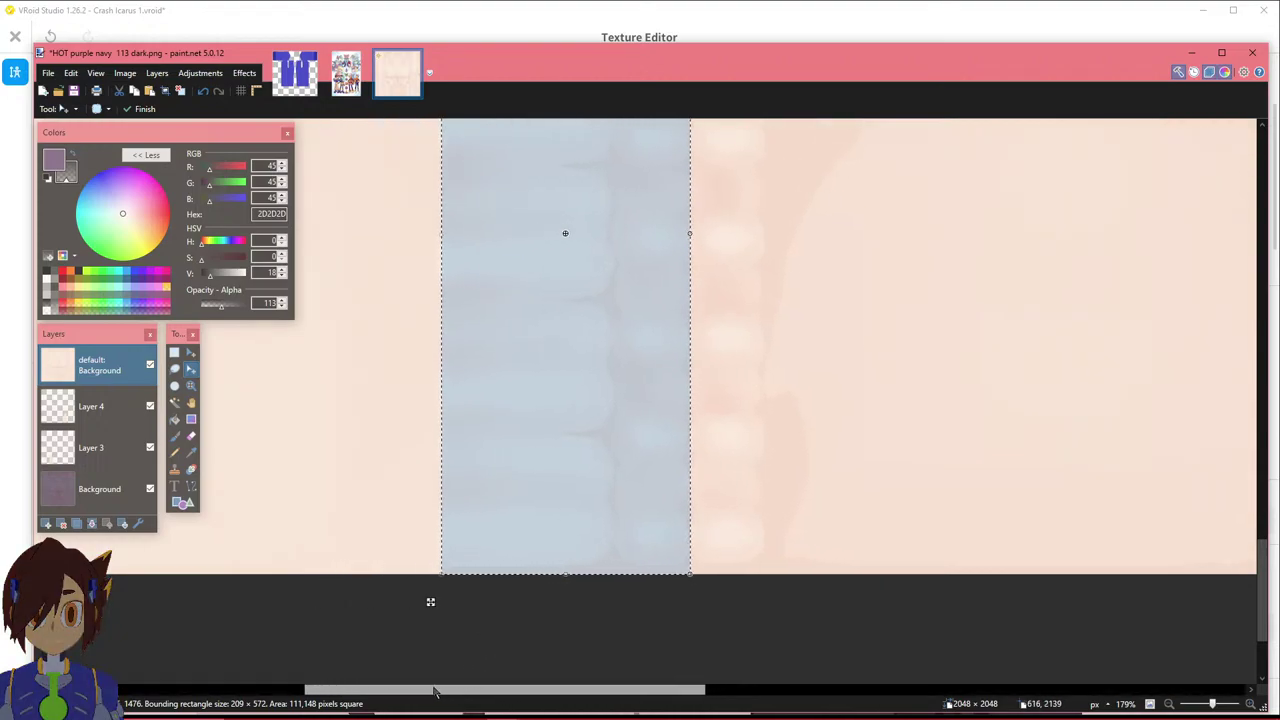
pyautogui.scroll(8, 477, 543)
pyautogui.scroll(-3, 490, 480)
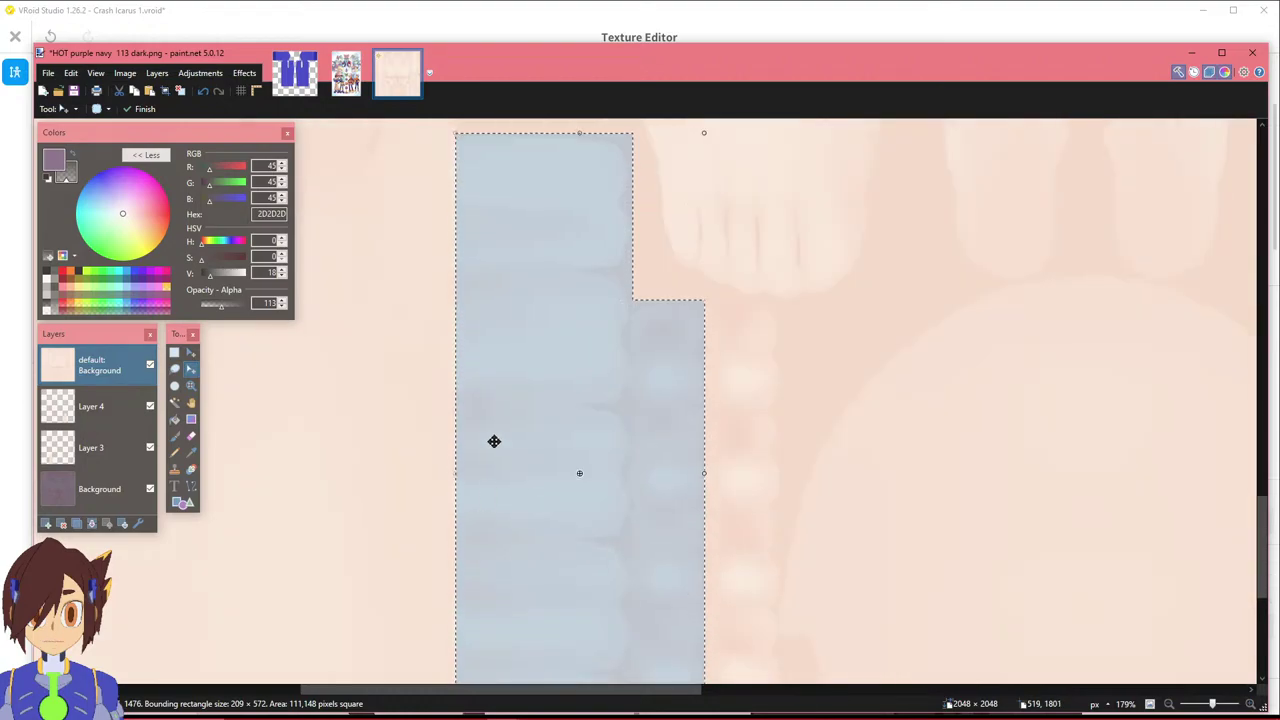
pyautogui.scroll(5, 554, 429)
pyautogui.scroll(-3, 517, 337)
pyautogui.keyDown('ctrl'); pyautogui.scroll(3, 517, 337); pyautogui.keyUp('ctrl')
pyautogui.keyDown('ctrl'); pyautogui.scroll(-4, 519, 338); pyautogui.keyUp('ctrl')
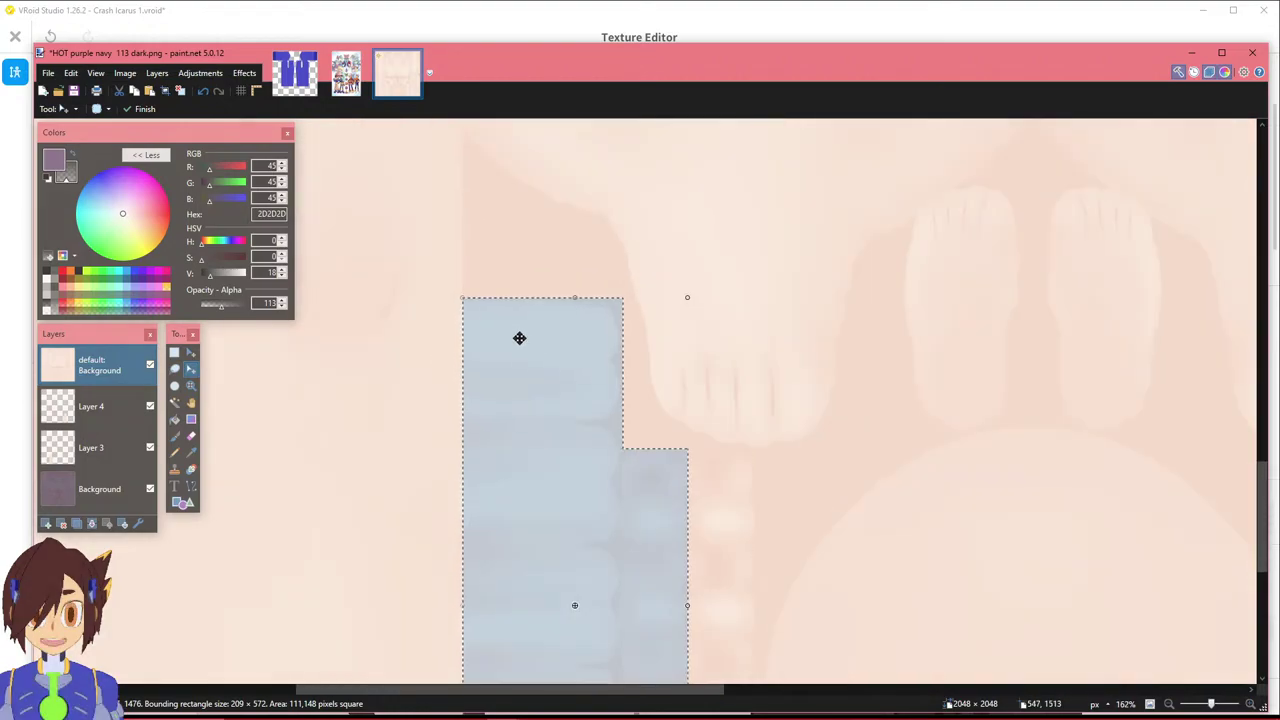
pyautogui.keyDown('ctrl'); pyautogui.scroll(2, 519, 338); pyautogui.keyUp('ctrl')
pyautogui.keyDown('ctrl'); pyautogui.scroll(-4, 591, 386); pyautogui.keyUp('ctrl')
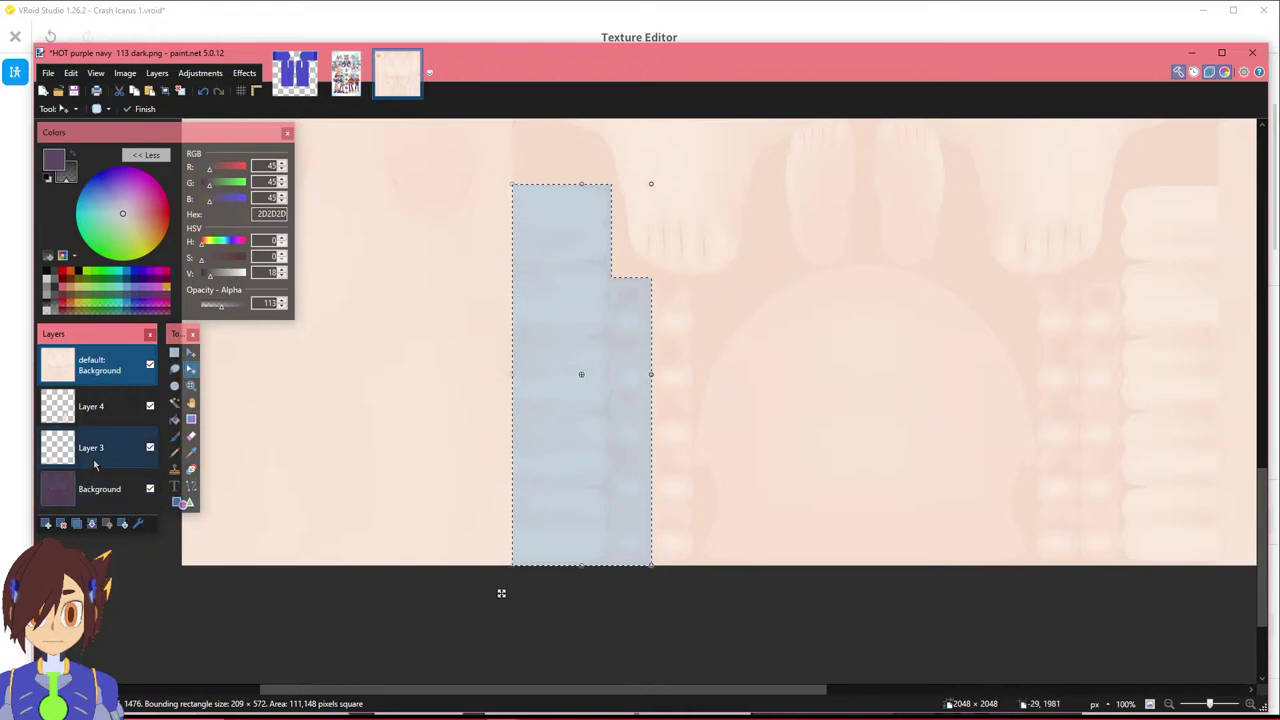
# Put a copy of the selected left finger strips on a new layer below Layer 4, delete Layer 3 and make the default layer active.
pyautogui.click(47, 524)
pyautogui.moveTo(90, 365); pyautogui.dragTo(95, 450)
pyautogui.press('m')
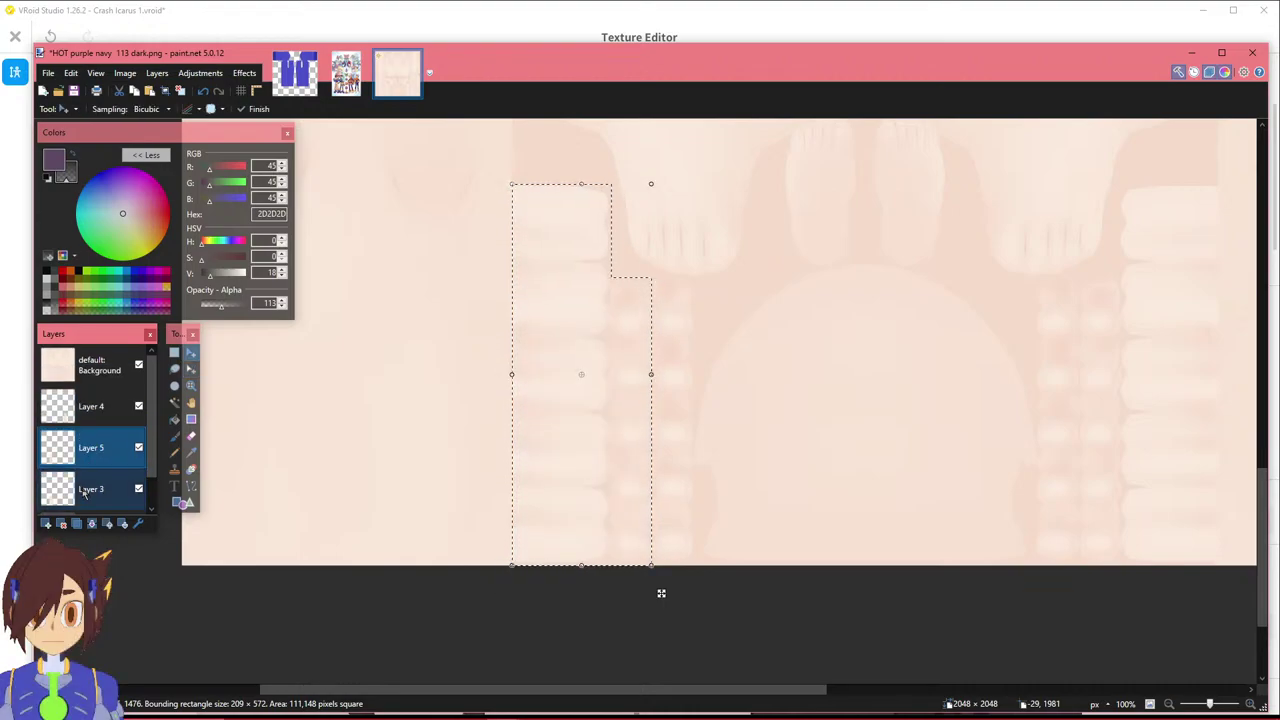
pyautogui.click(85, 490)
pyautogui.click(63, 524)
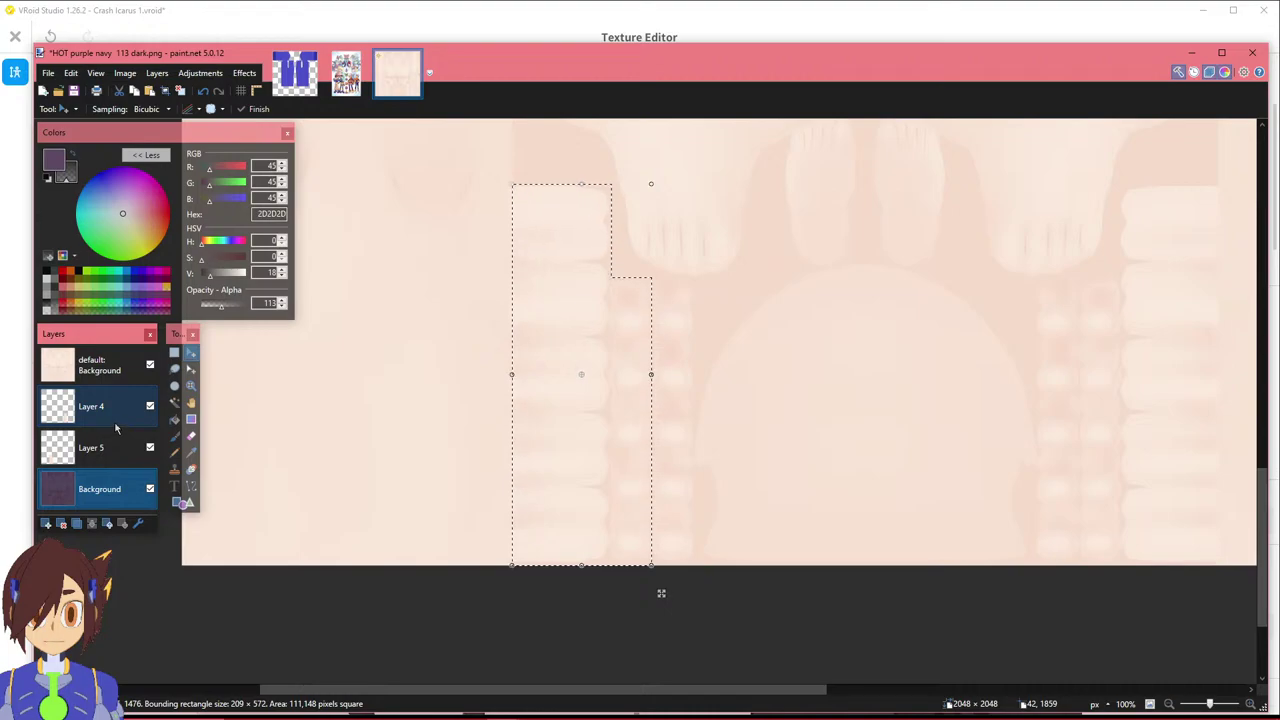
pyautogui.click(92, 368)
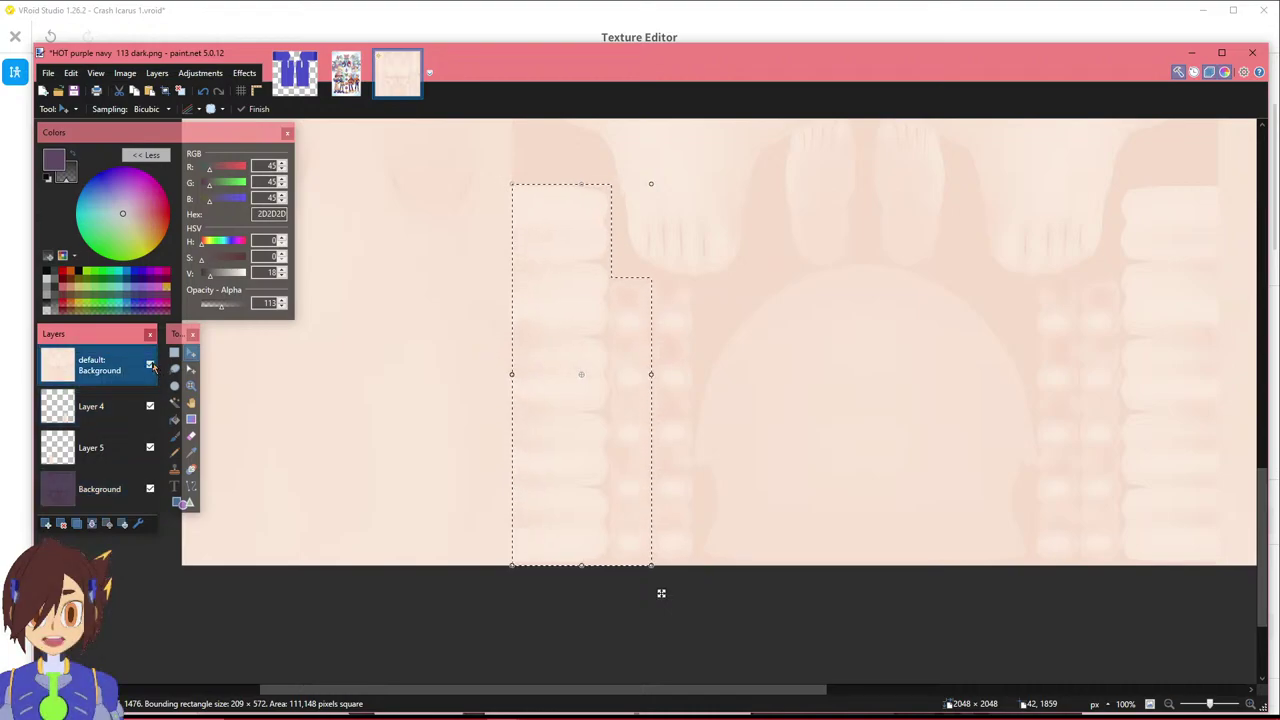
# Hide the default skin layer and inspect the skin-coloured finger strips and the rest of the dark purple suit texture.
pyautogui.click(150, 365)
pyautogui.scroll(3, 910, 339)
pyautogui.scroll(-4, 908, 349)
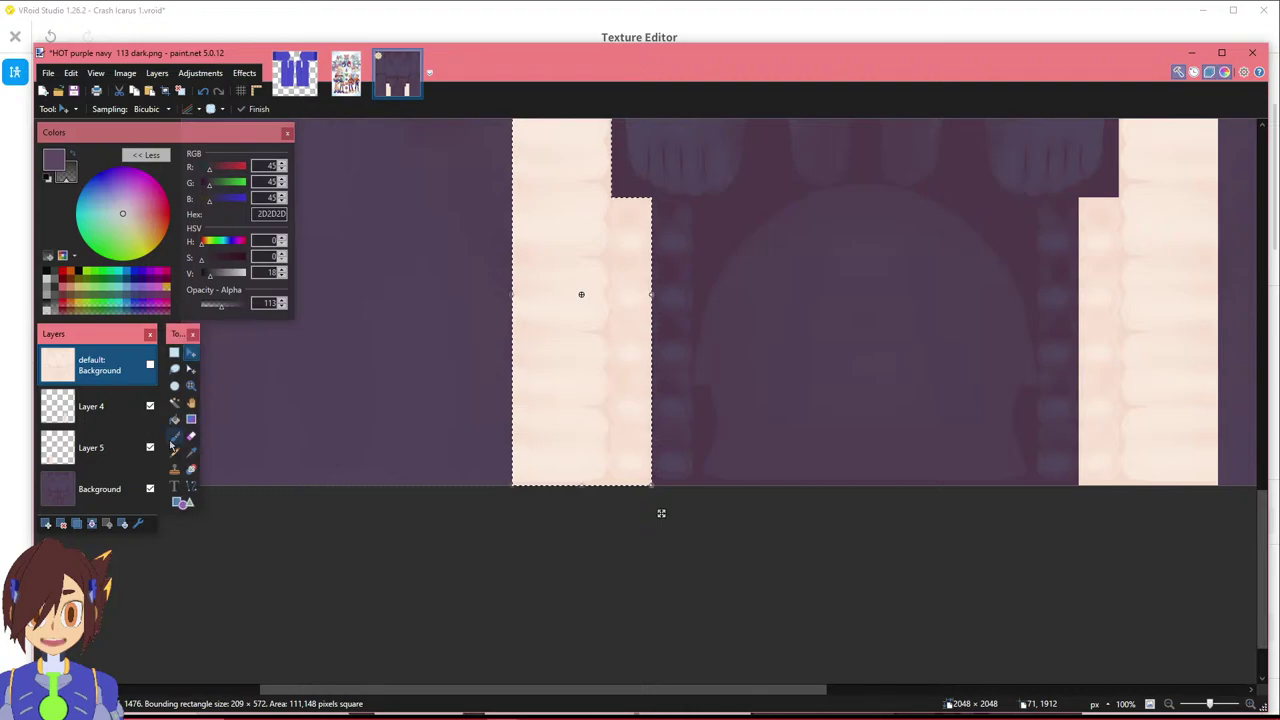
pyautogui.scroll(2, 754, 371)
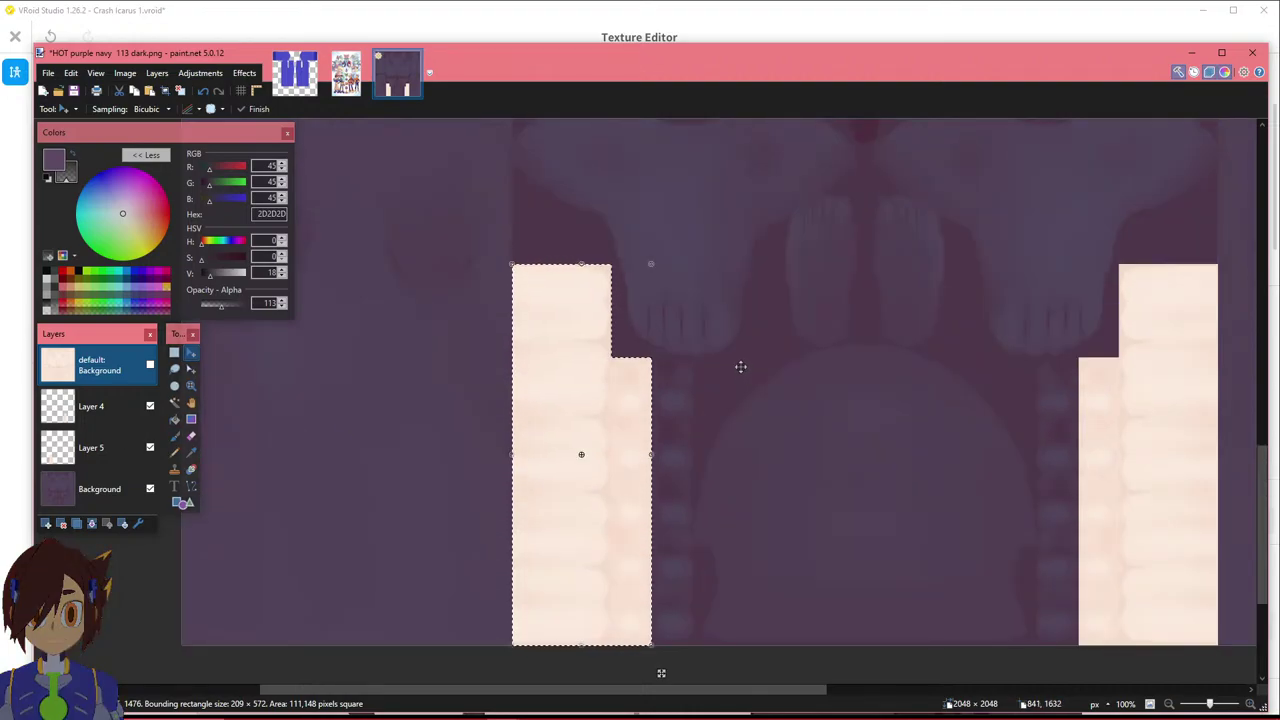
pyautogui.scroll(-3, 740, 367)
pyautogui.scroll(2, 850, 376)
pyautogui.scroll(20, 814, 355)
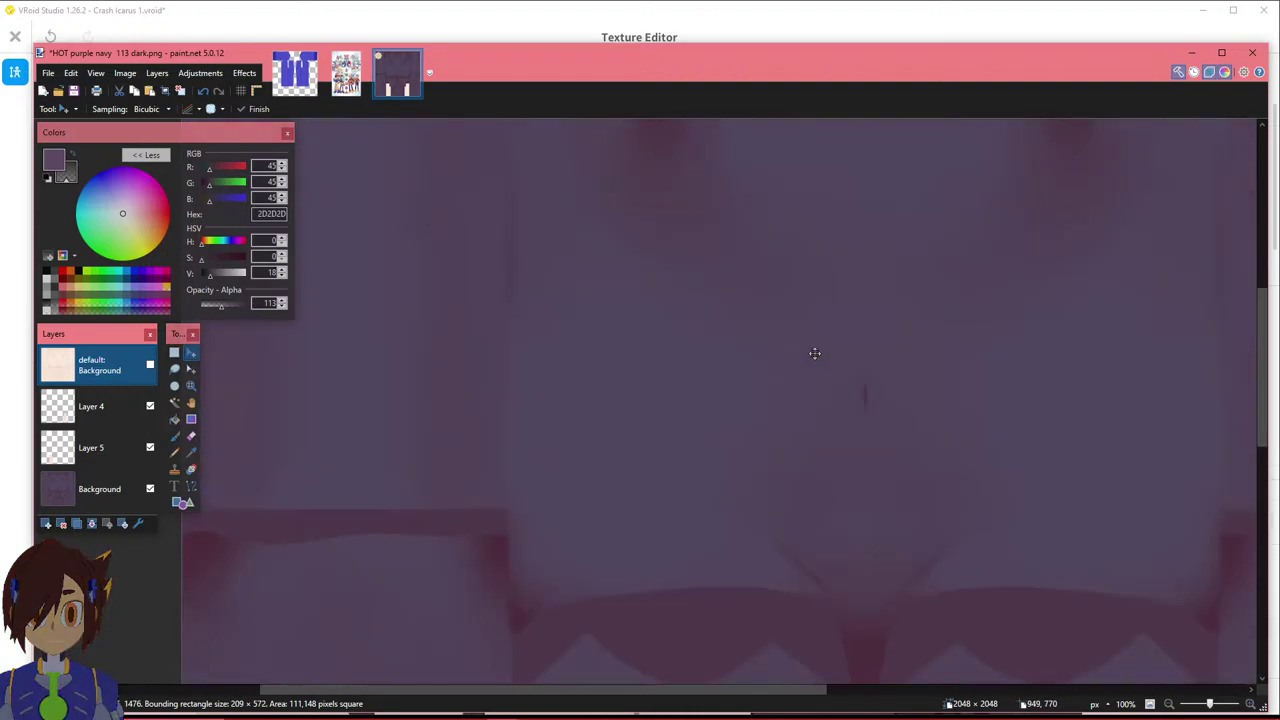
pyautogui.scroll(-20, 813, 355)
pyautogui.scroll(20, 929, 391)
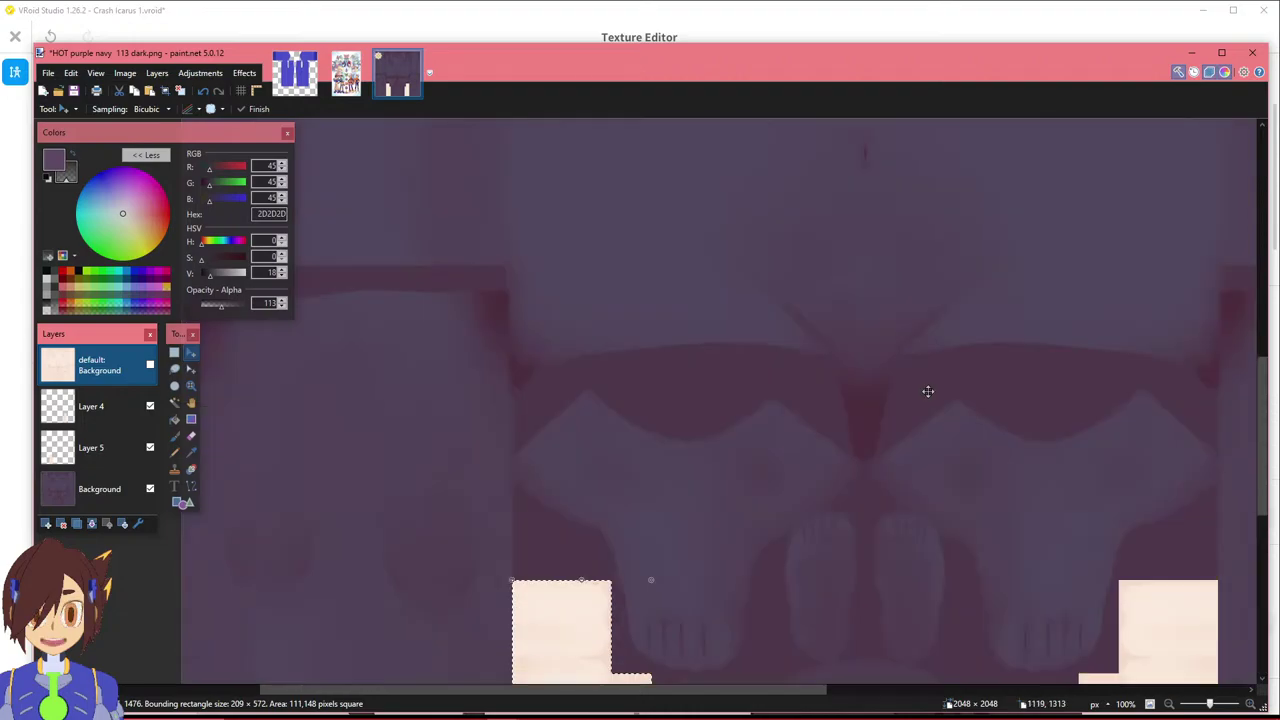
pyautogui.scroll(-4, 866, 446)
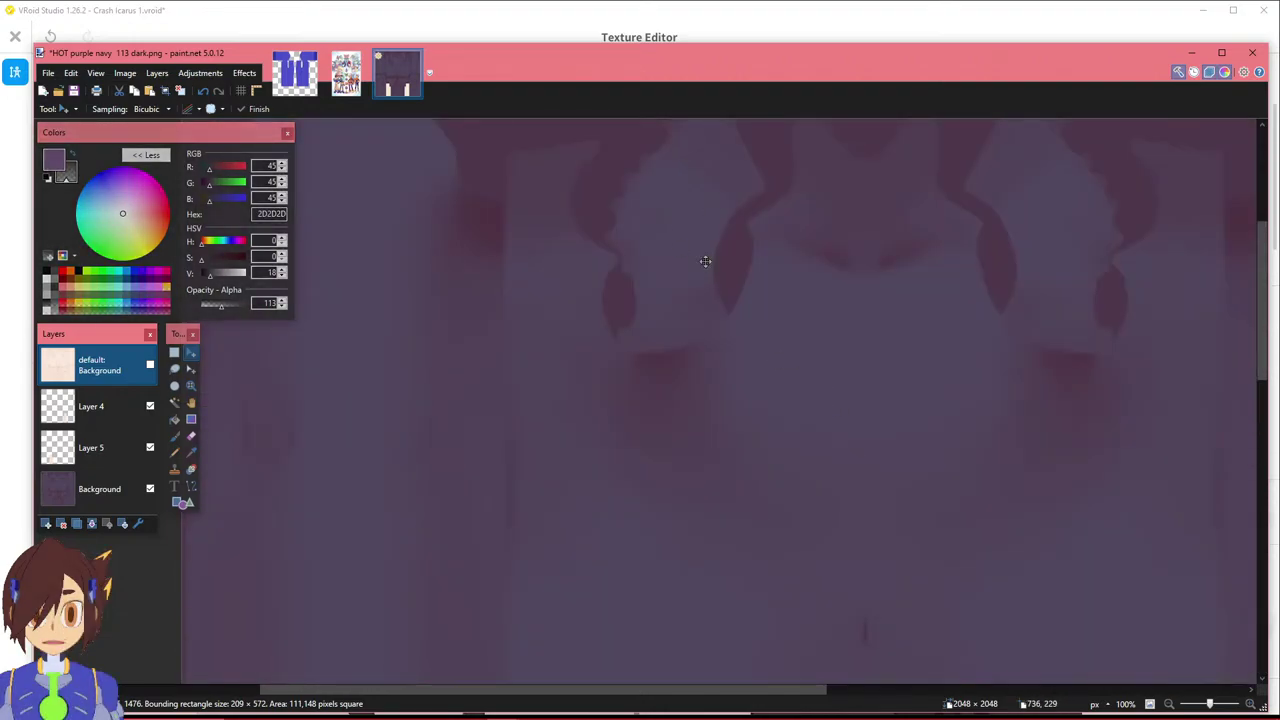
# Switch to VRoid Studio and examine where the grey glove areas lie on the skin's texture layout.
pyautogui.click(628, 25)
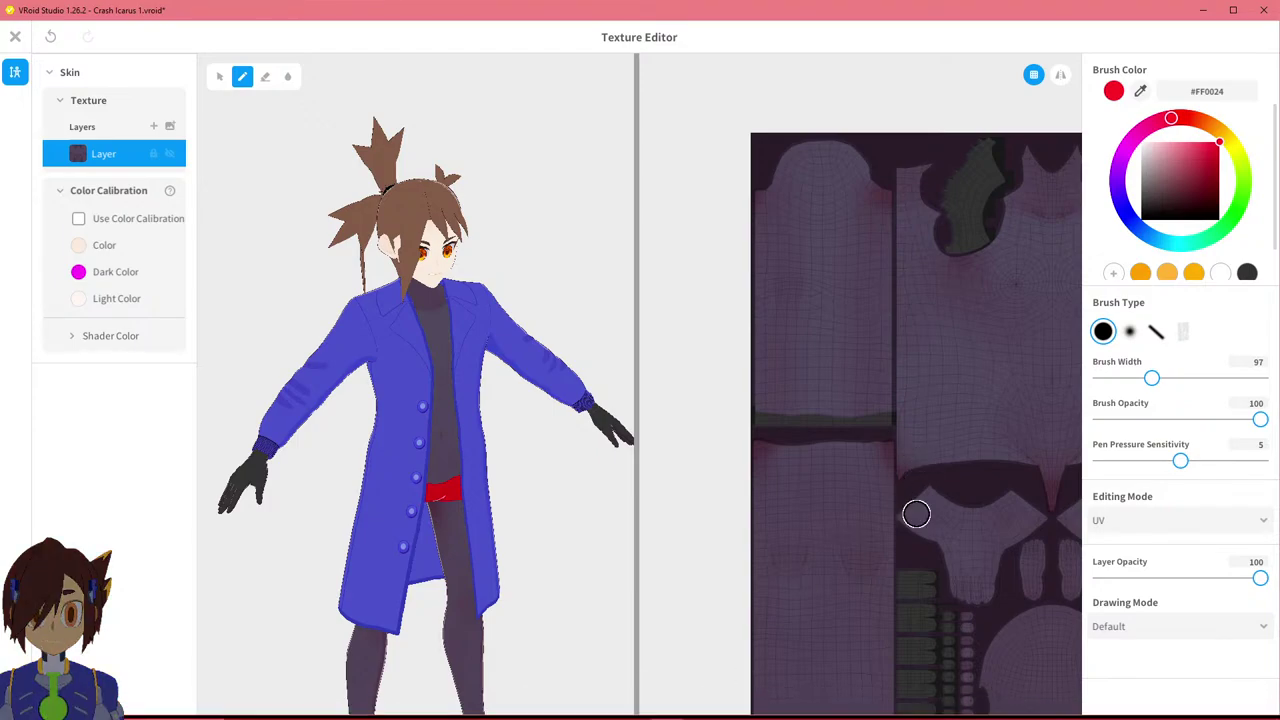
pyautogui.scroll(3, 968, 204)
pyautogui.scroll(-6, 994, 186)
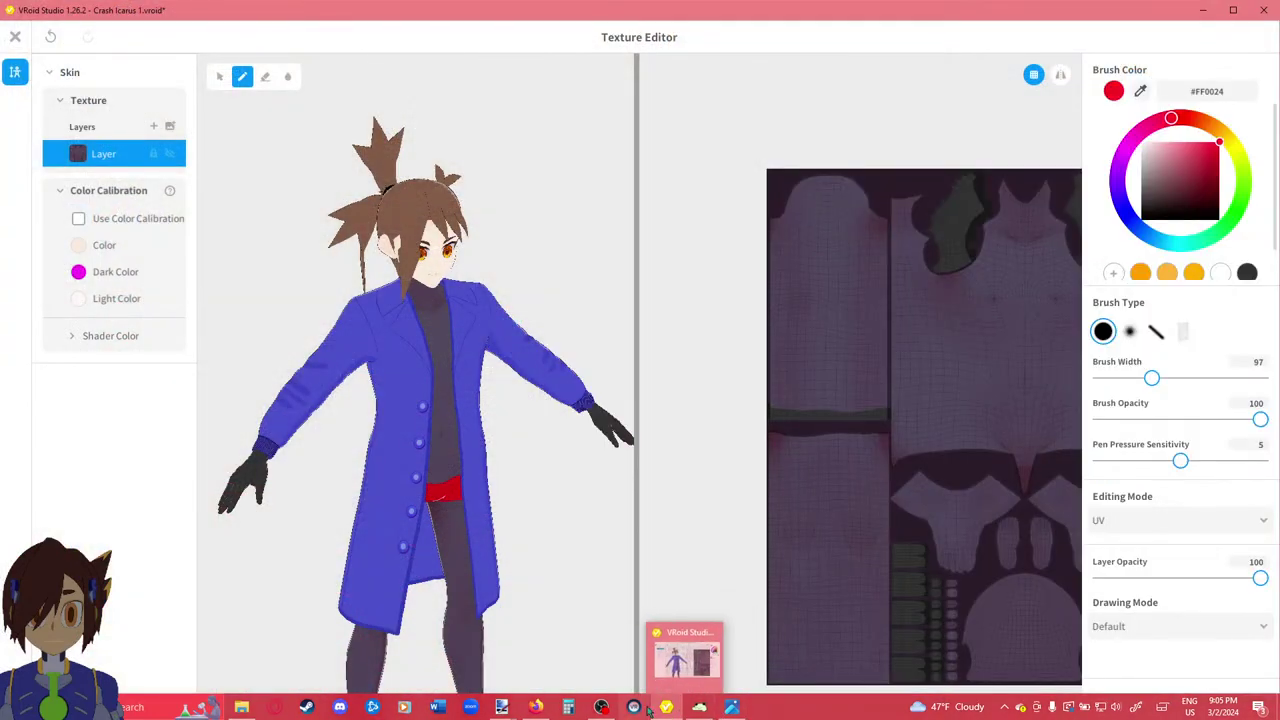
# Switch back to the suit texture in paint.net and show the default skin layer around the two hand shapes.
pyautogui.moveTo(533, 707)
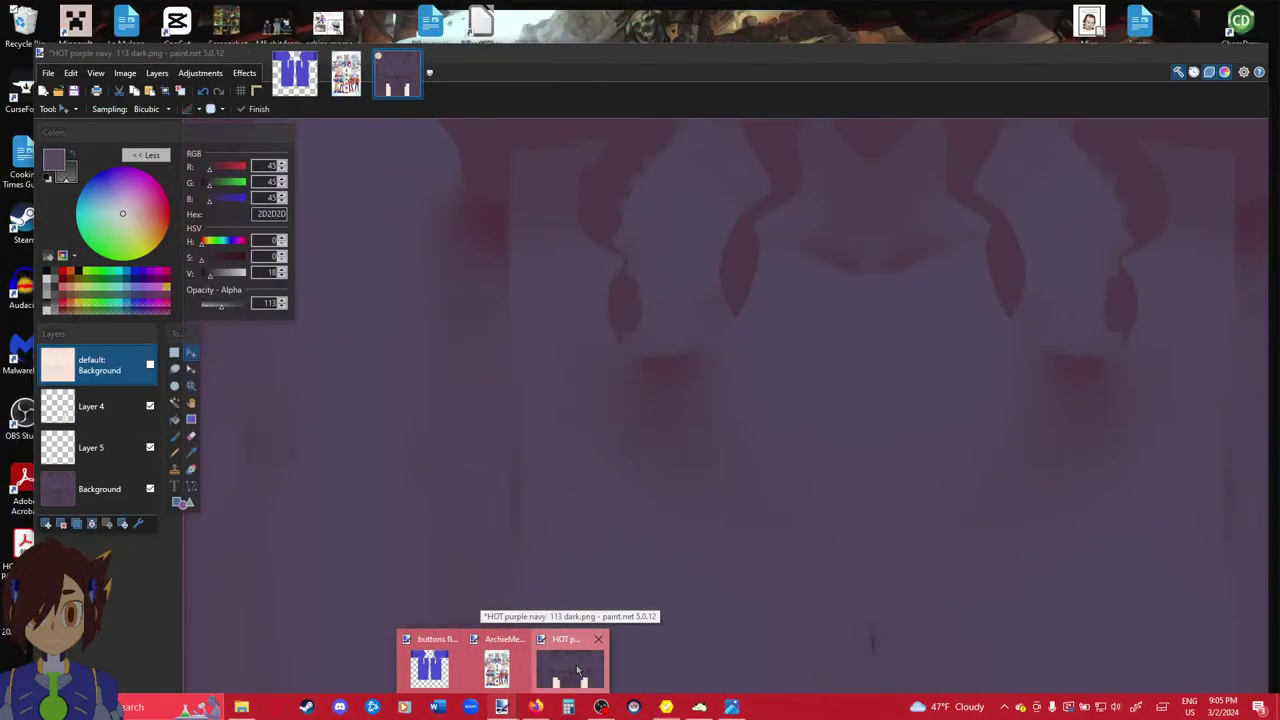
pyautogui.click(577, 670)
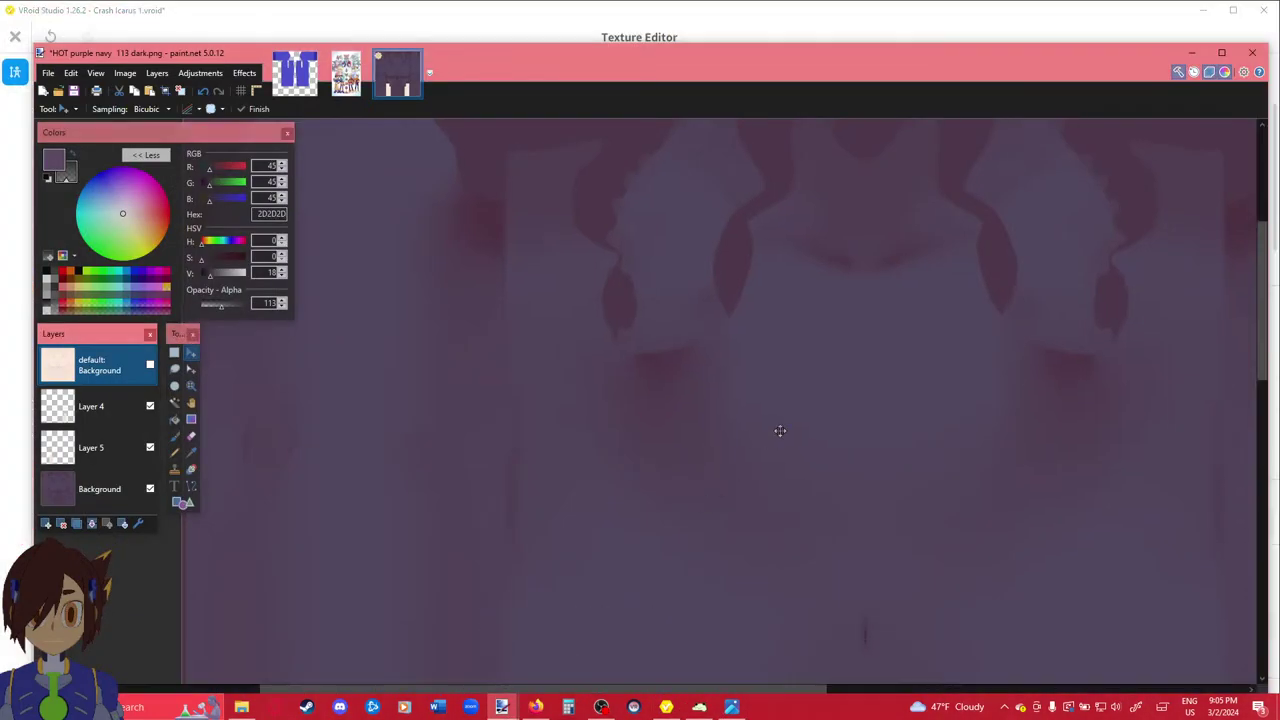
pyautogui.click(150, 365)
pyautogui.scroll(2, 975, 386)
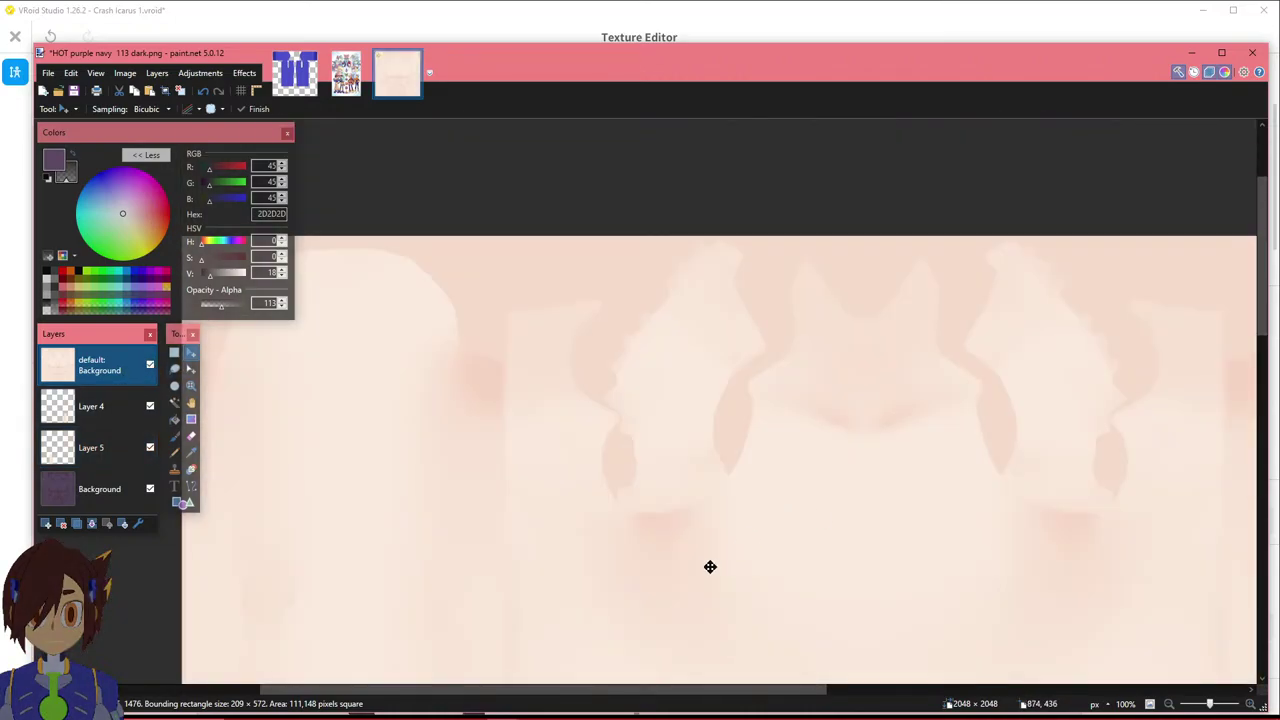
pyautogui.moveTo(517, 697); pyautogui.dragTo(580, 691)
pyautogui.keyDown('ctrl'); pyautogui.scroll(3, 609, 469); pyautogui.keyUp('ctrl')
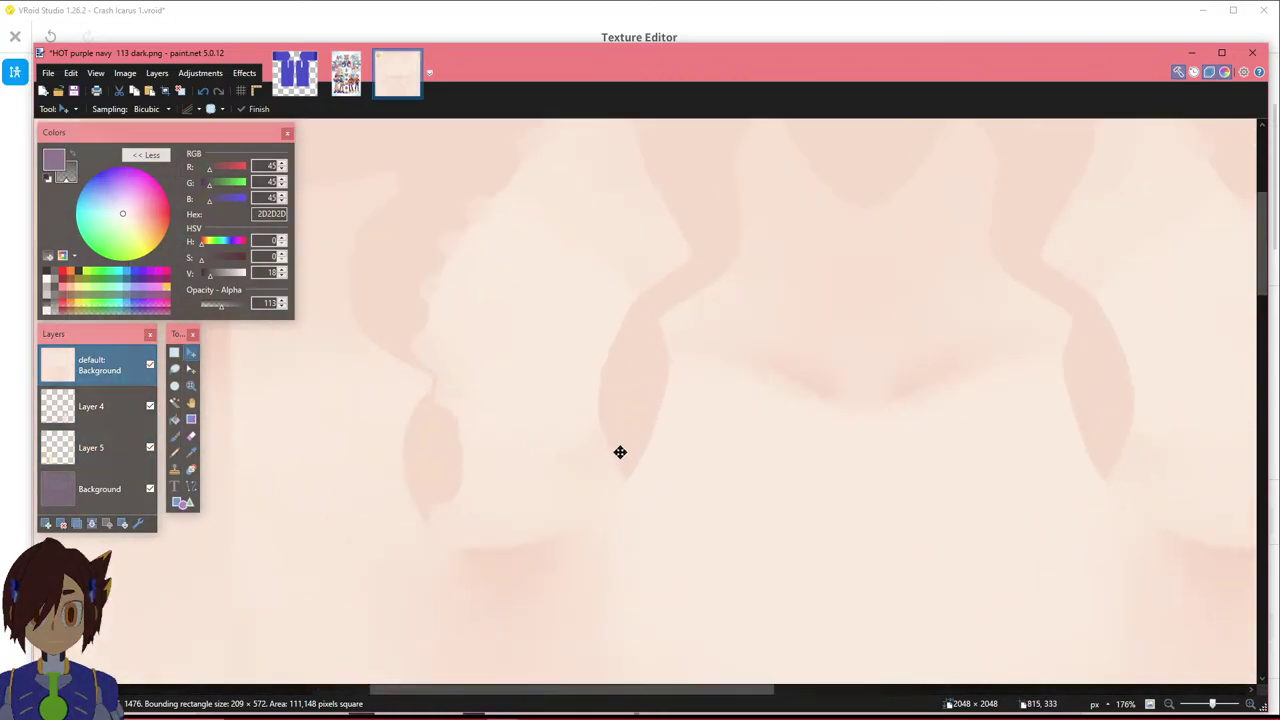
pyautogui.keyDown('ctrl'); pyautogui.scroll(-2, 568, 445); pyautogui.keyUp('ctrl')
# Try to select the left hand shape on the default layer with the Magic Wand at 16% tolerance.
pyautogui.click(175, 402)
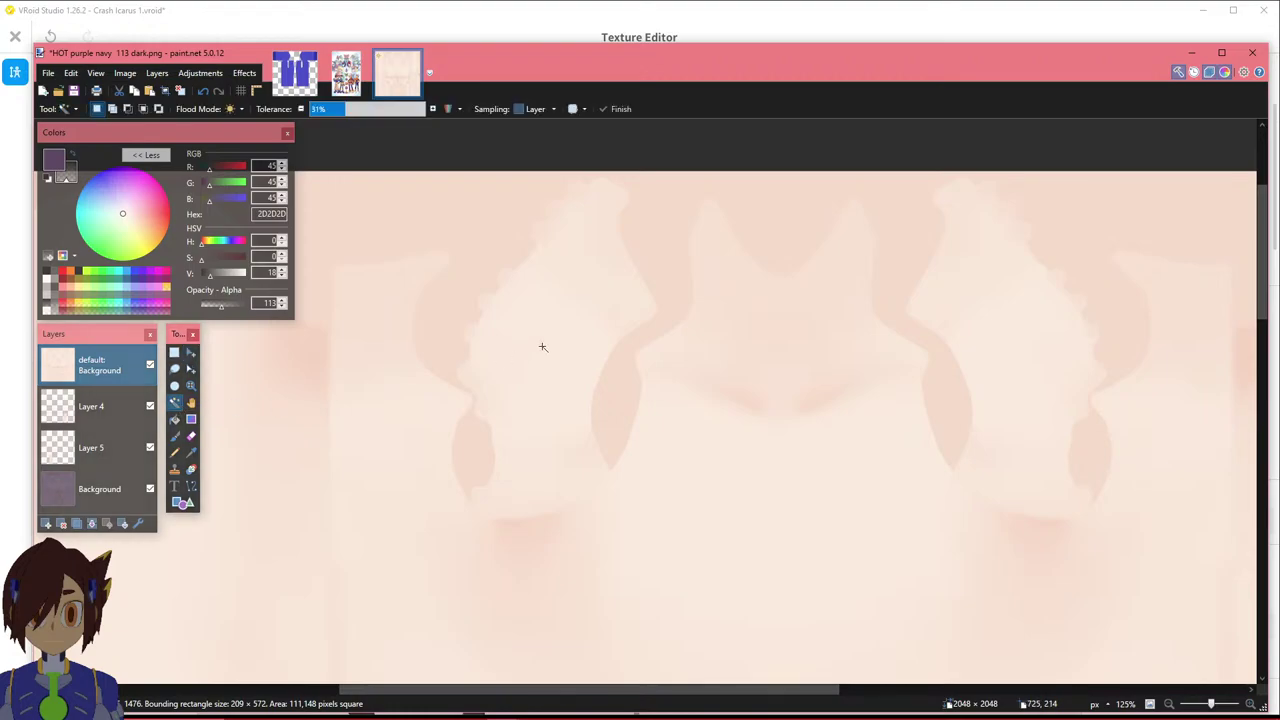
pyautogui.click(561, 337)
pyautogui.moveTo(351, 117); pyautogui.dragTo(331, 113)
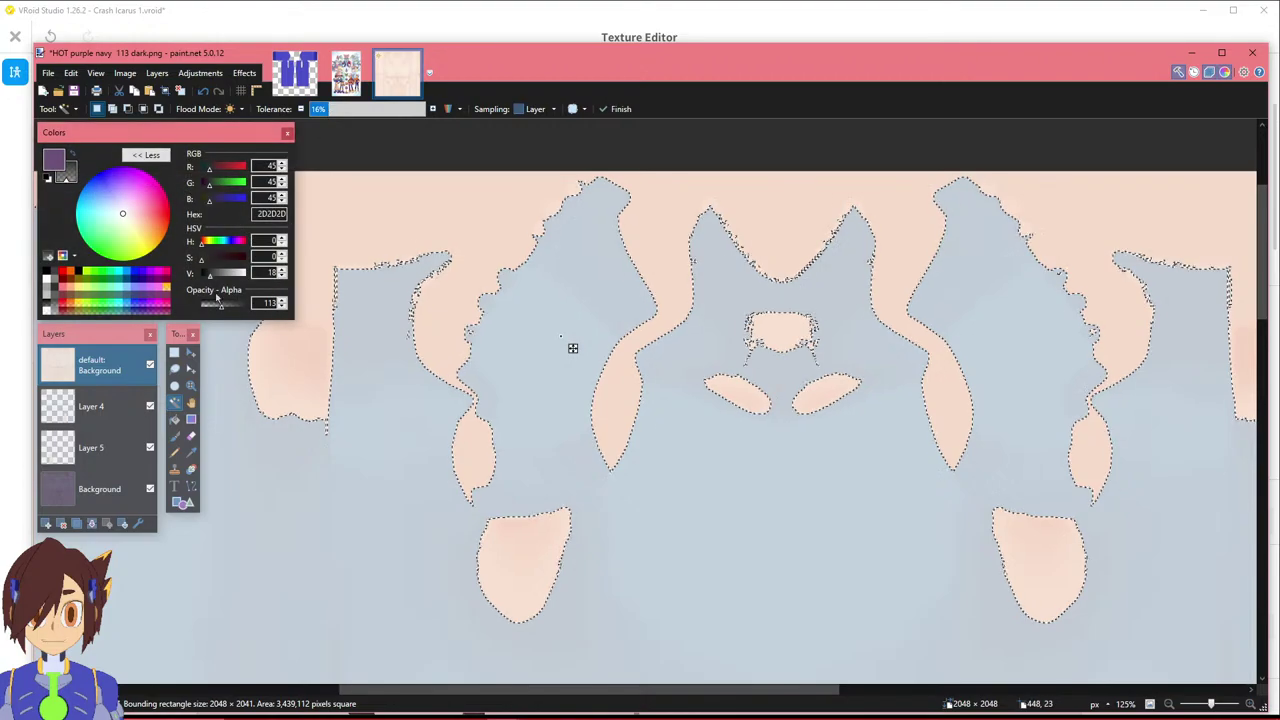
pyautogui.press('s')
pyautogui.click(609, 478)
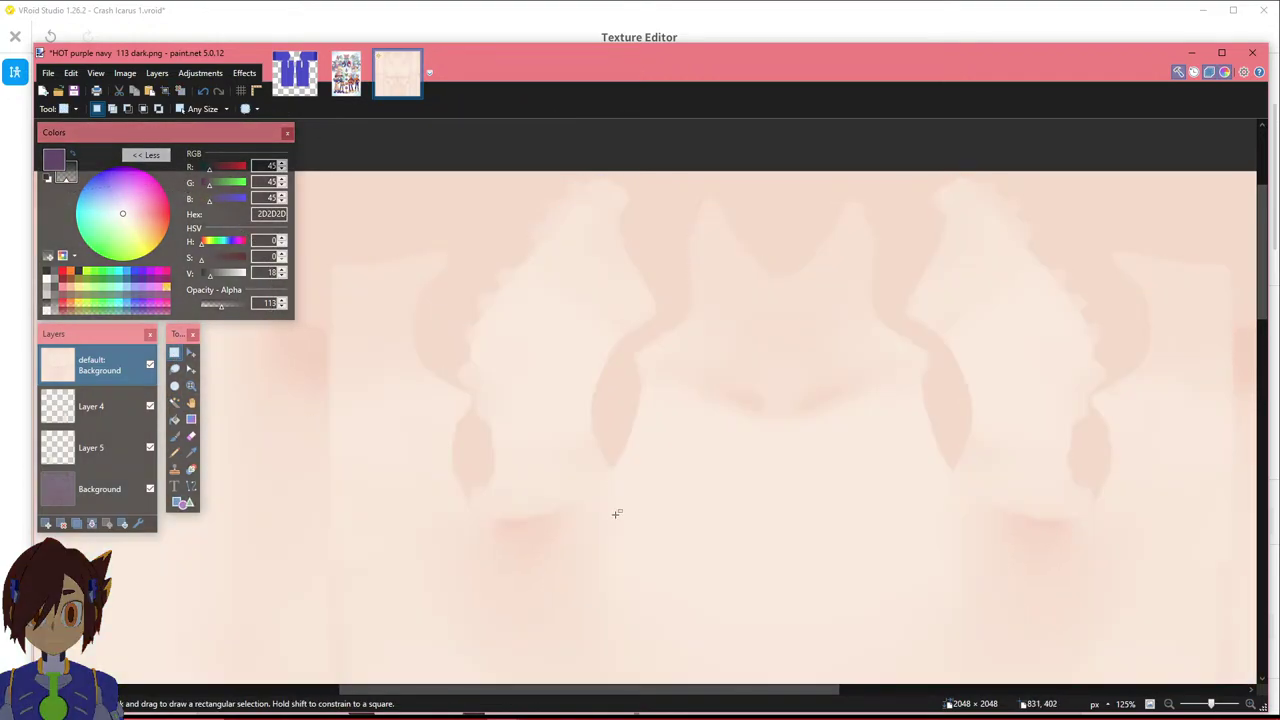
# Examine the left hand shape's wrist edge and compare it with the grey glove's outline on the UV layout in VRoid Studio.
pyautogui.keyDown('ctrl'); pyautogui.scroll(8, 586, 486); pyautogui.keyUp('ctrl')
pyautogui.keyDown('ctrl'); pyautogui.scroll(-6, 576, 440); pyautogui.keyUp('ctrl')
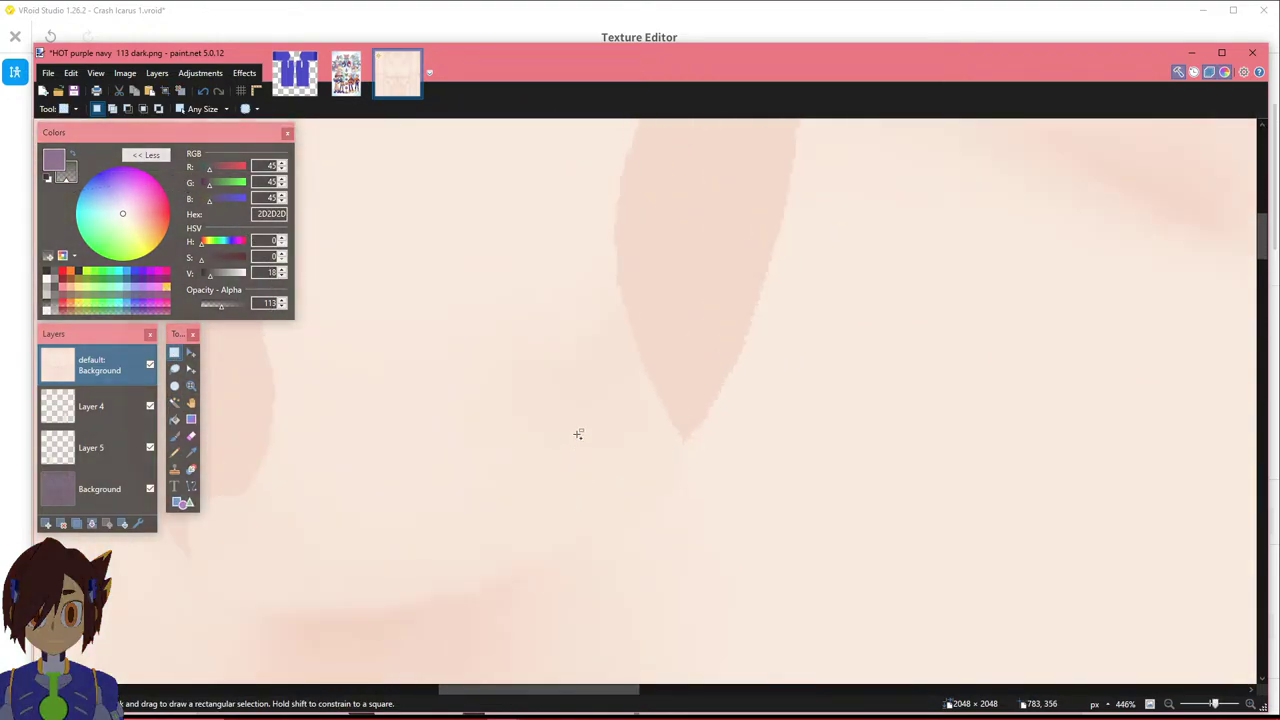
pyautogui.keyDown('ctrl'); pyautogui.scroll(-2, 583, 446); pyautogui.keyUp('ctrl')
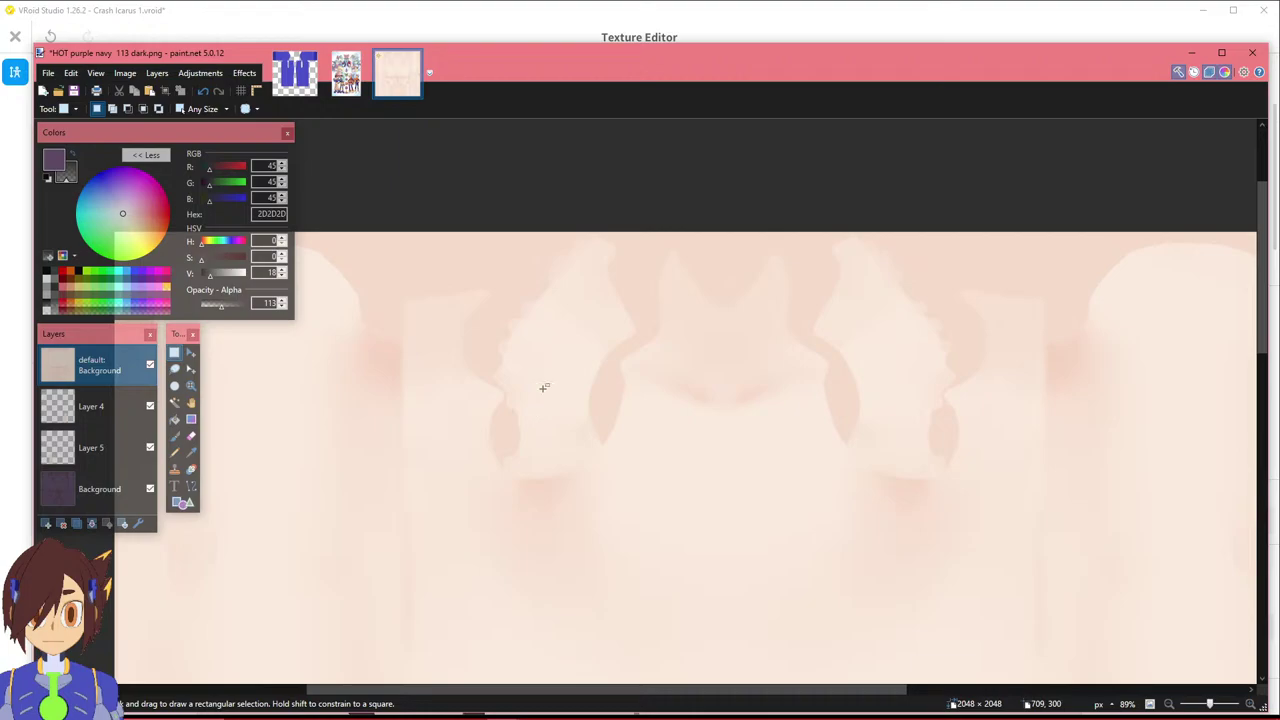
pyautogui.click(734, 8)
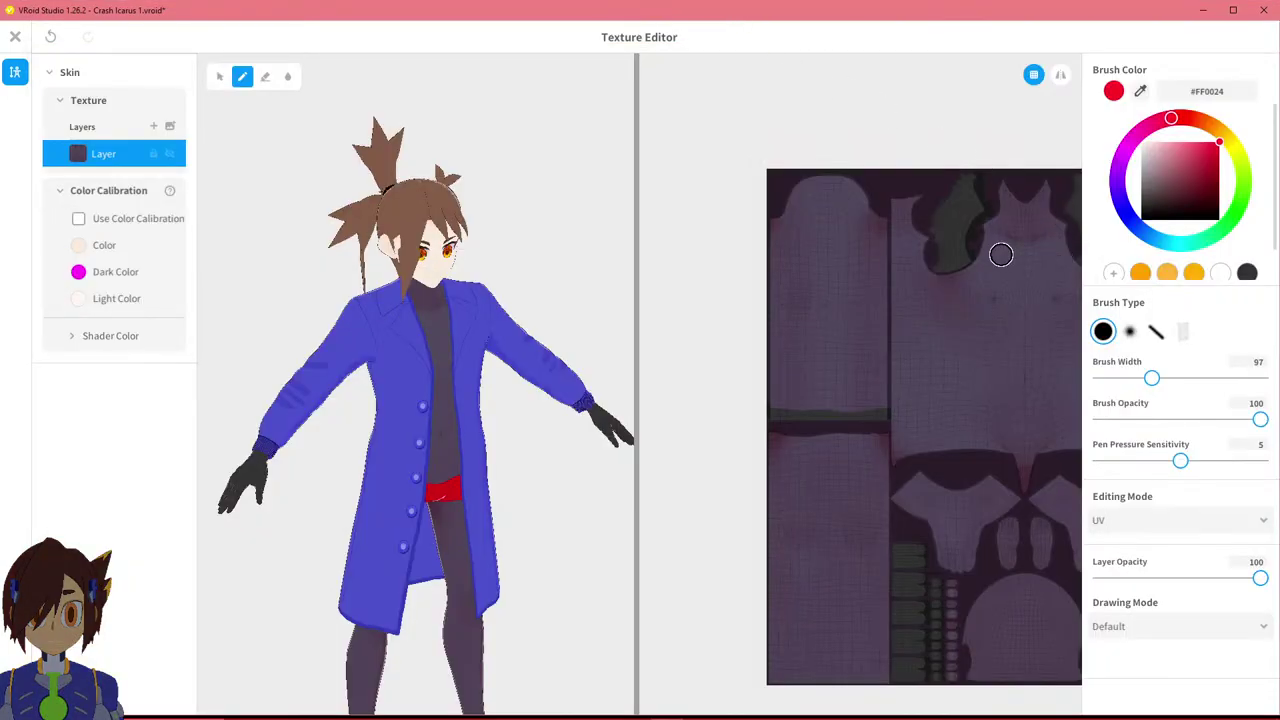
pyautogui.scroll(10, 1006, 260)
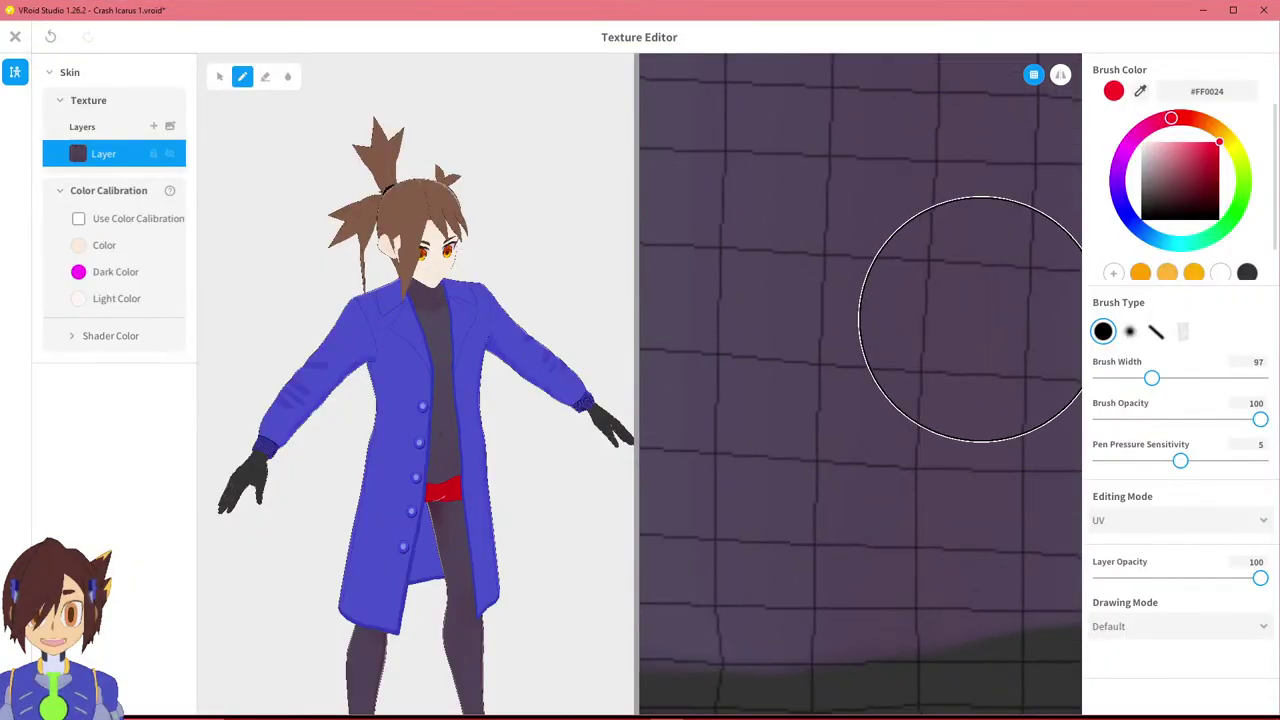
pyautogui.scroll(-5, 975, 315)
pyautogui.moveTo(977, 185)
pyautogui.mouseDown(button='middle')
pyautogui.moveTo(772, 437)
pyautogui.moveTo(908, 294)
pyautogui.moveTo(890, 306)
pyautogui.mouseUp(button='middle')
pyautogui.scroll(5, 929, 397)
pyautogui.scroll(4, 849, 283)
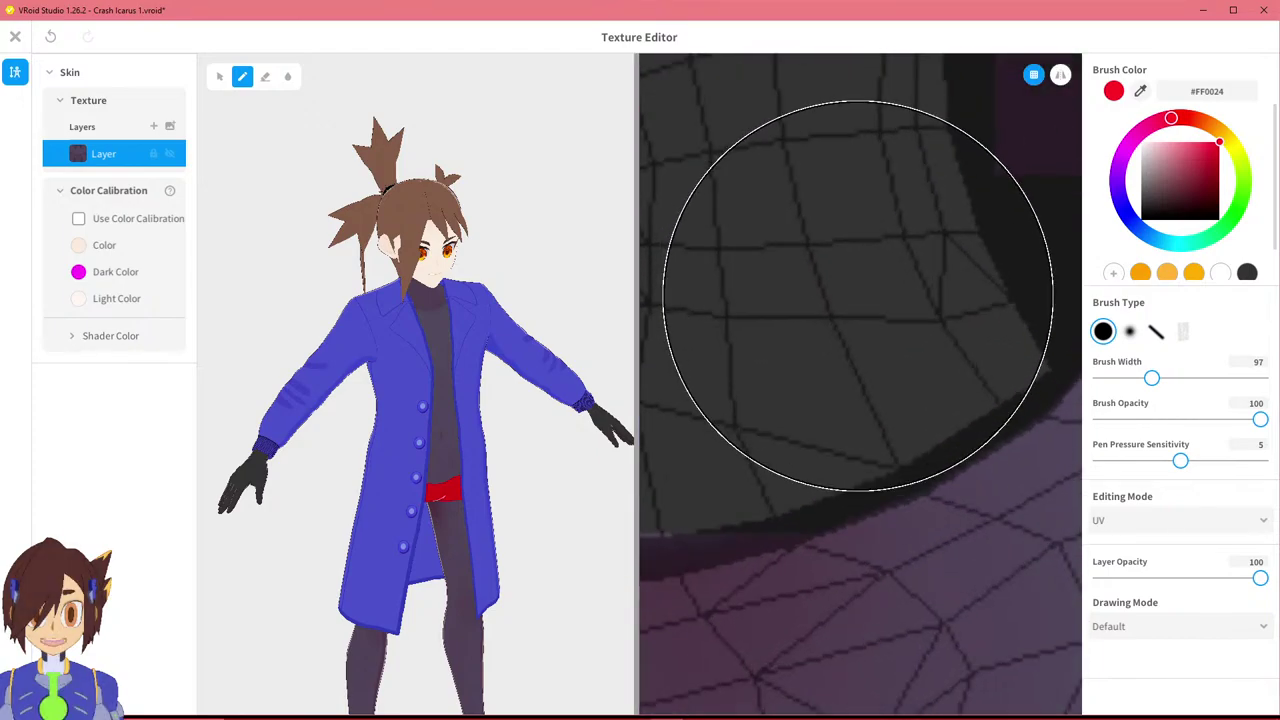
pyautogui.scroll(-2, 831, 374)
pyautogui.scroll(-5, 831, 374)
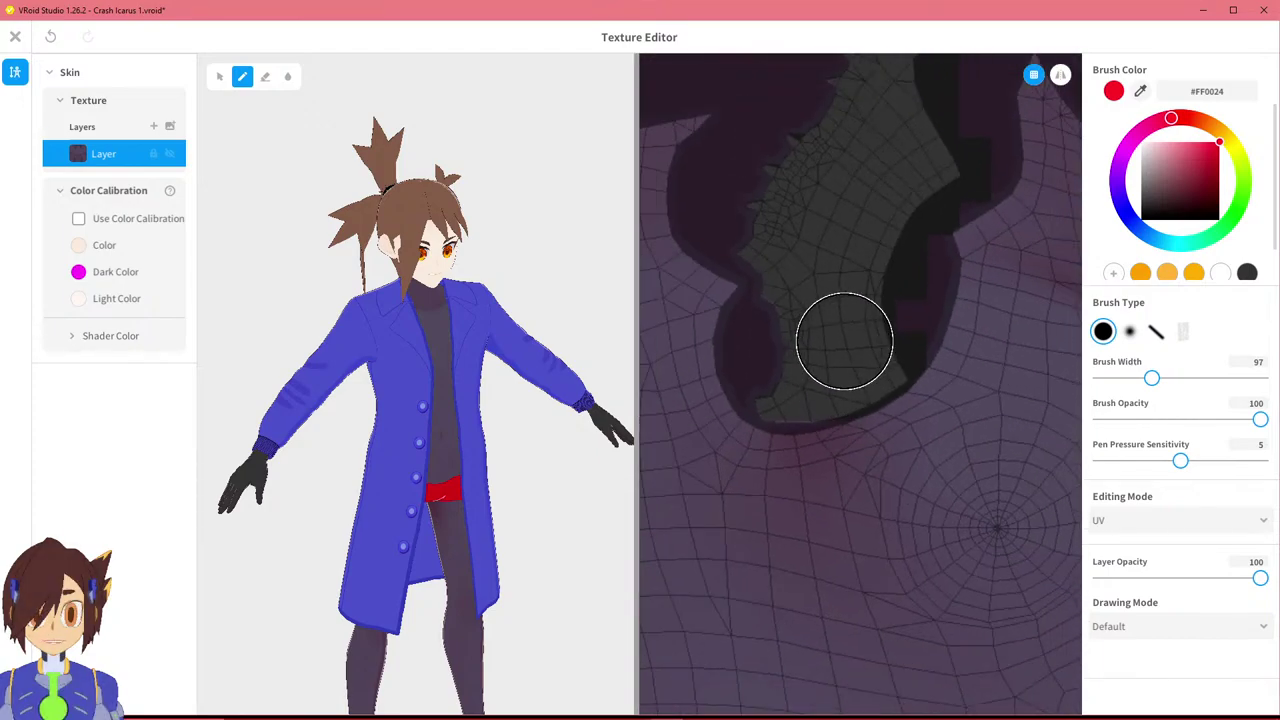
pyautogui.scroll(3, 828, 381)
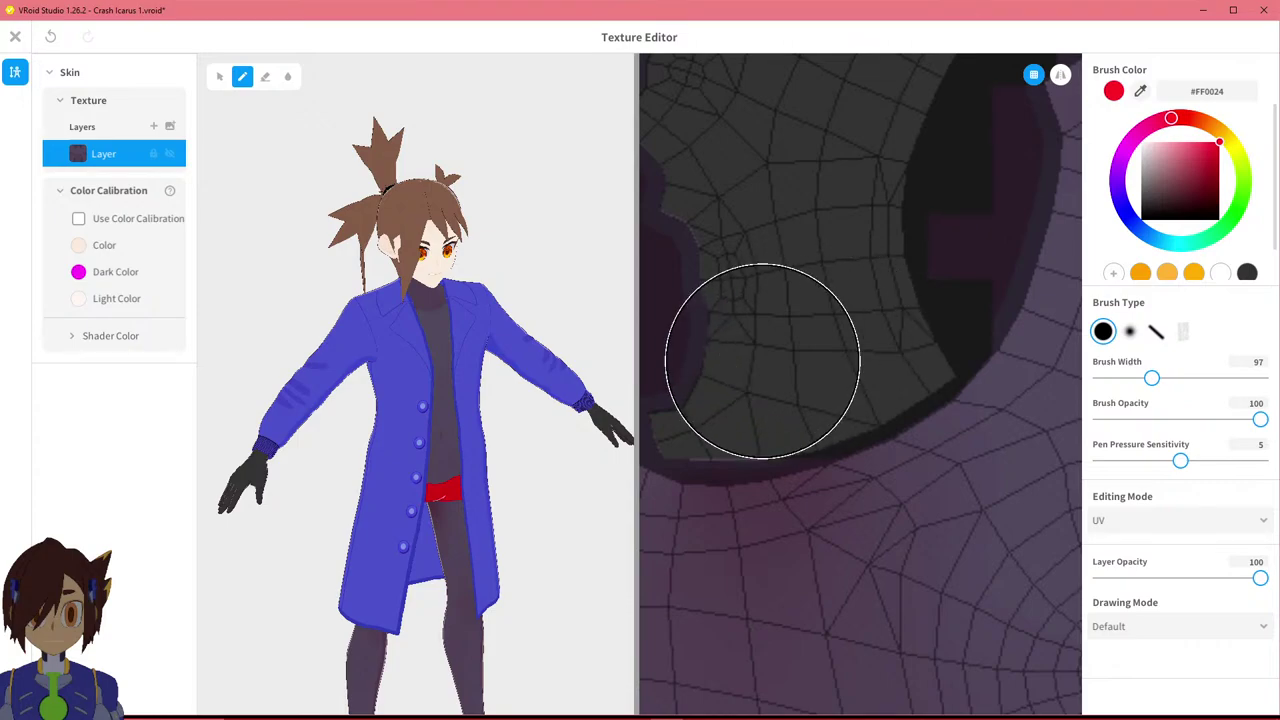
pyautogui.moveTo(745, 375)
pyautogui.mouseDown()
pyautogui.moveTo(726, 371)
pyautogui.moveTo(751, 380)
pyautogui.mouseUp()
pyautogui.hotkey('ctrl', 'z')
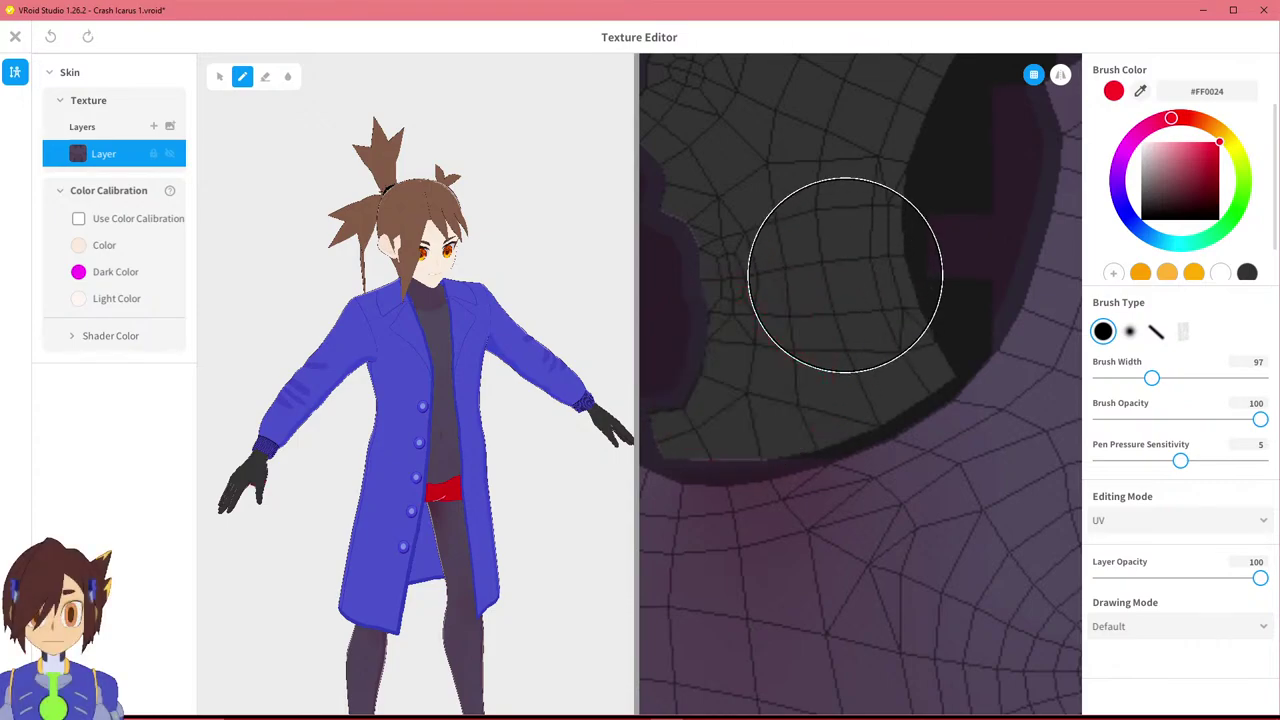
# Pick the dark grey #333333 brush color and bring the palm of the model's gloved hand into close view.
pyautogui.click(1247, 274)
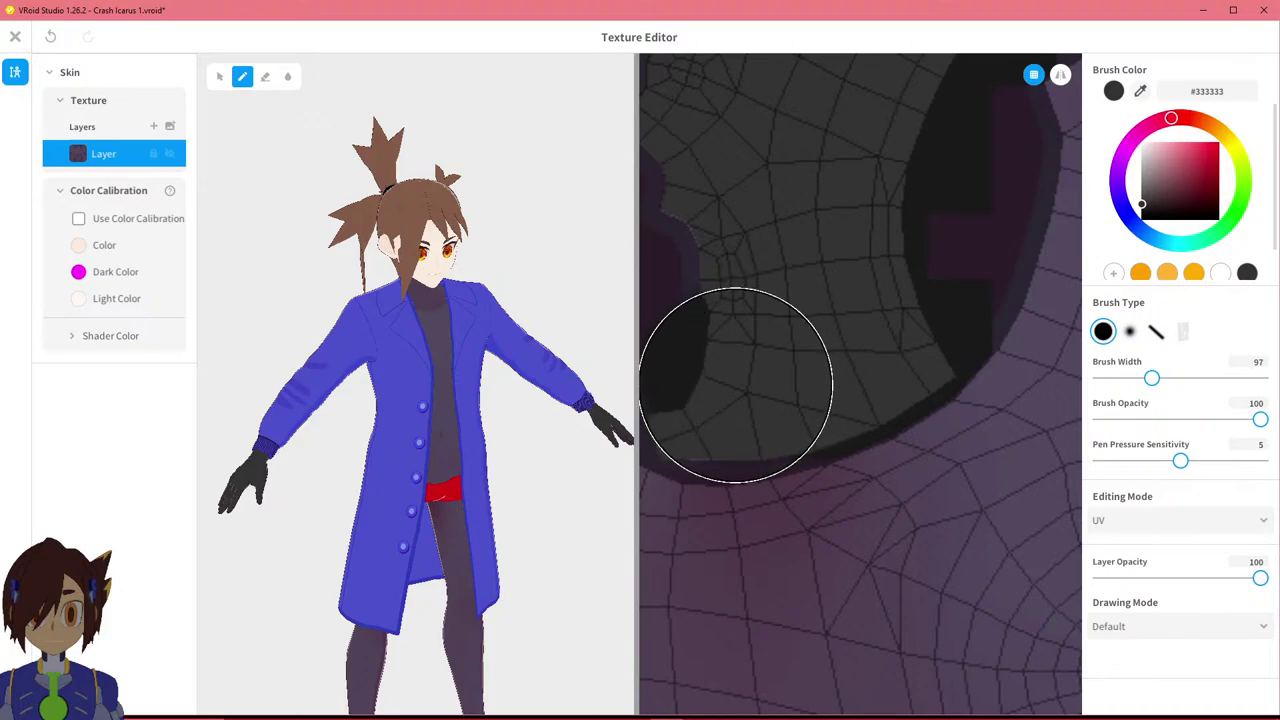
pyautogui.scroll(10, 460, 524)
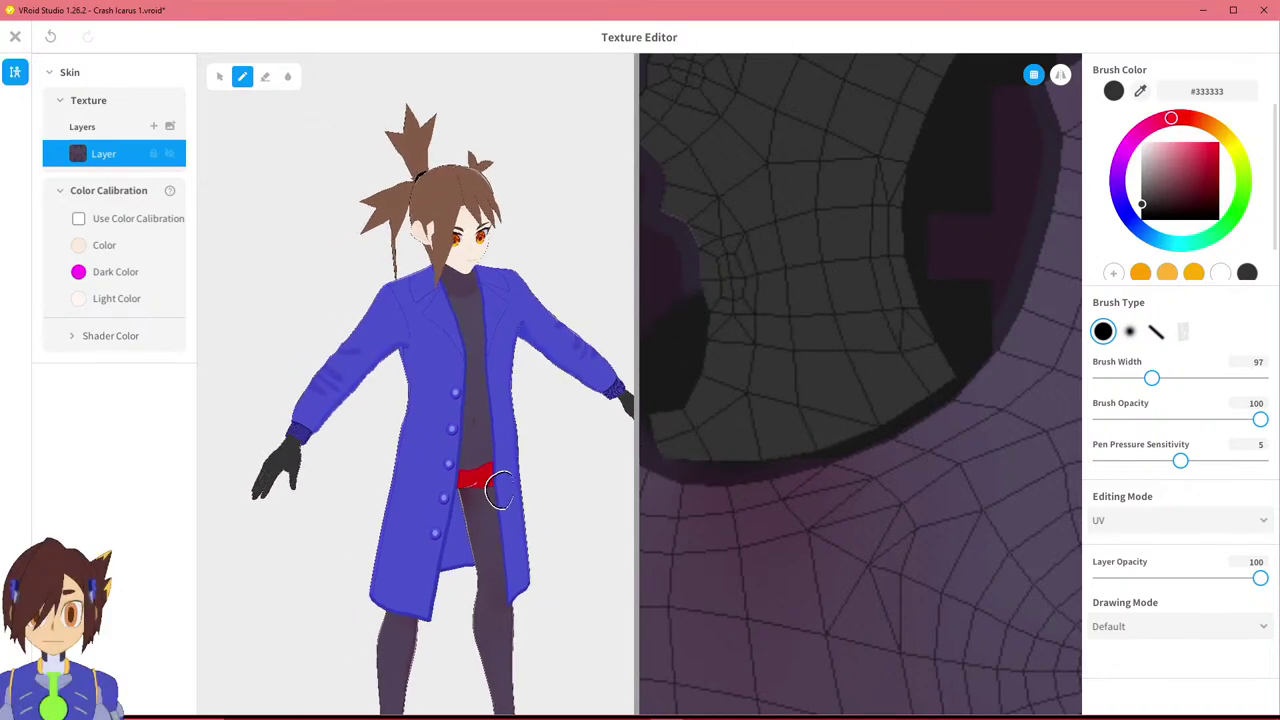
pyautogui.scroll(8, 342, 449)
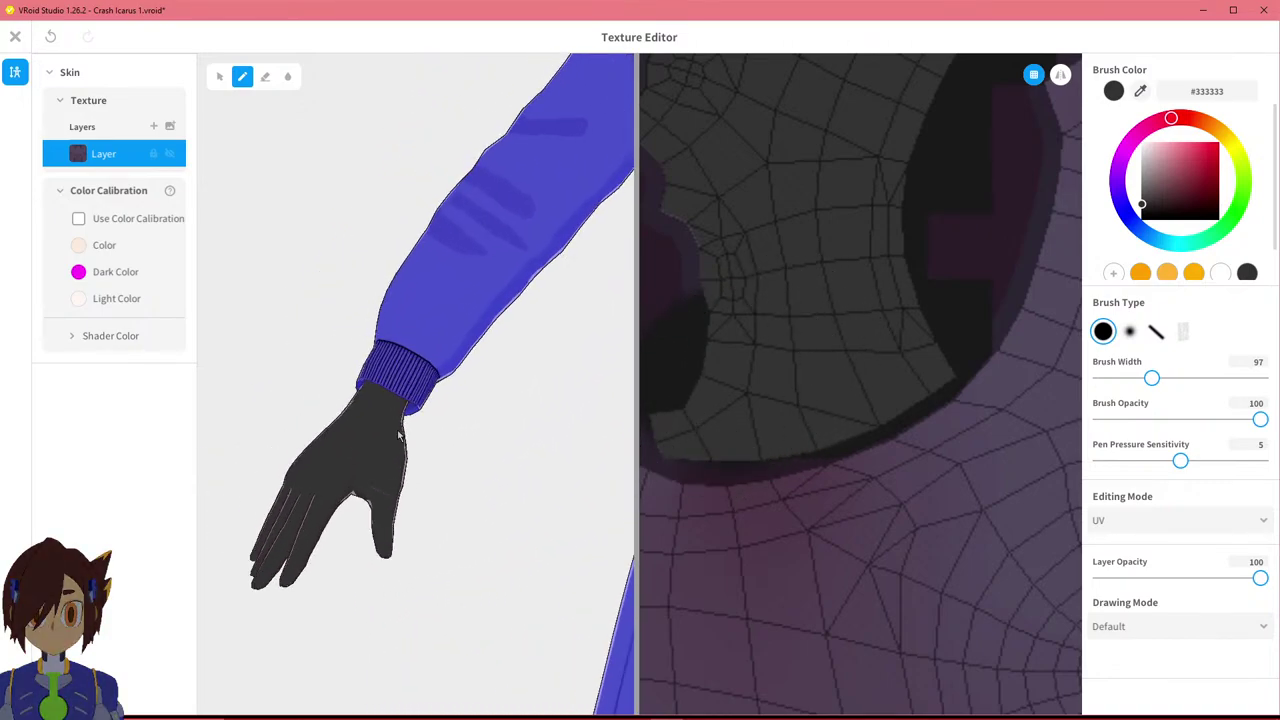
pyautogui.moveTo(415, 336); pyautogui.dragTo(428, 292, button='right')
pyautogui.scroll(2, 350, 500)
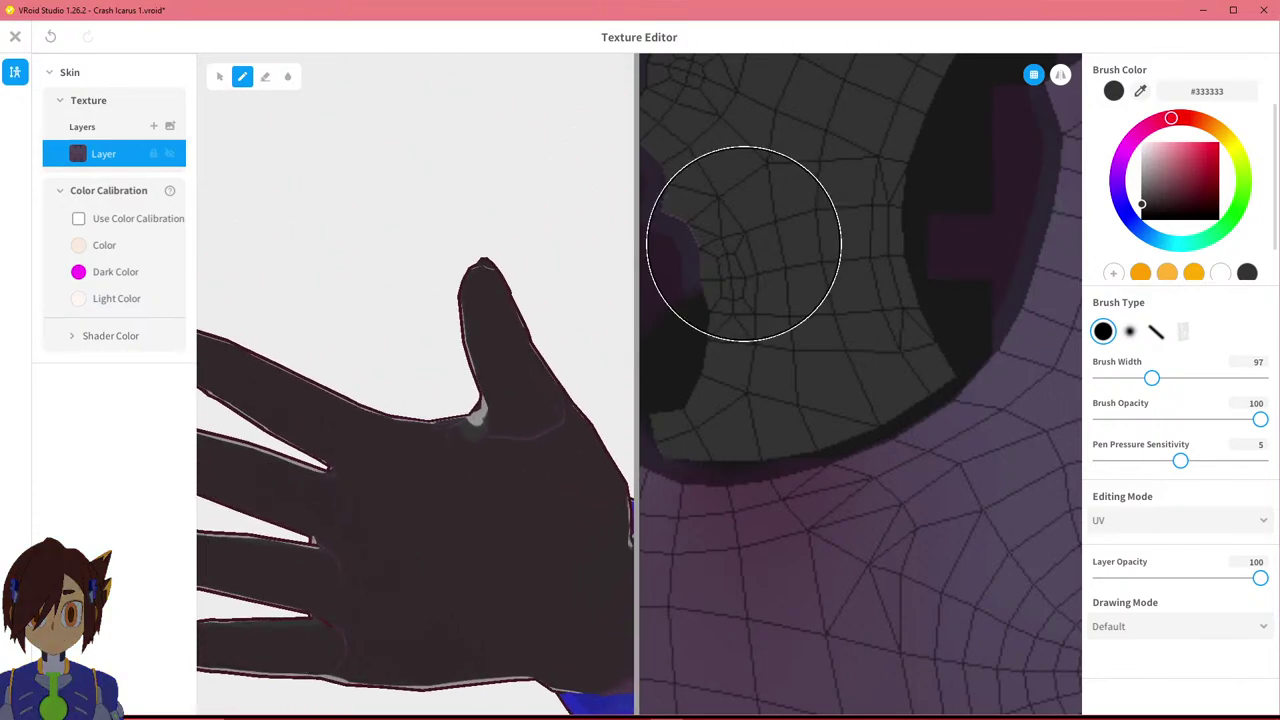
# Paint #333333 over the purple margin along the left hand shape's jagged finger edge and wrist corner on the UV layout.
pyautogui.moveTo(779, 312); pyautogui.dragTo(818, 316)
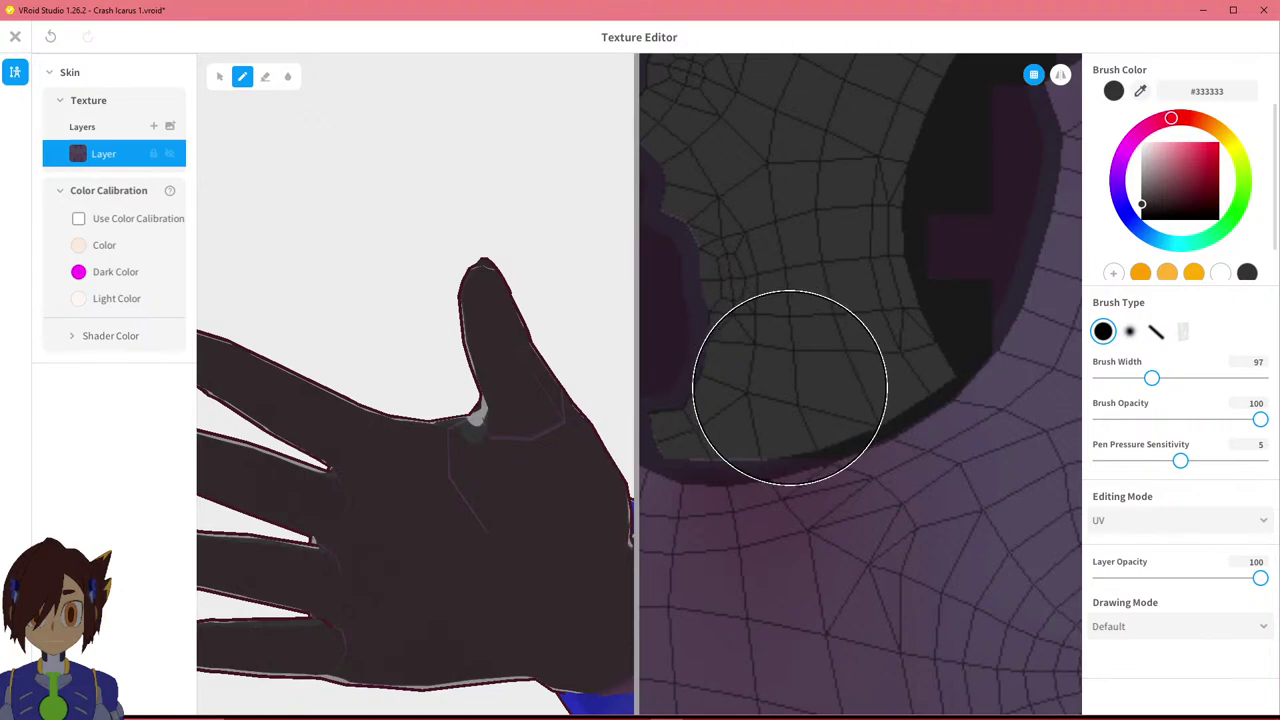
pyautogui.click(735, 372)
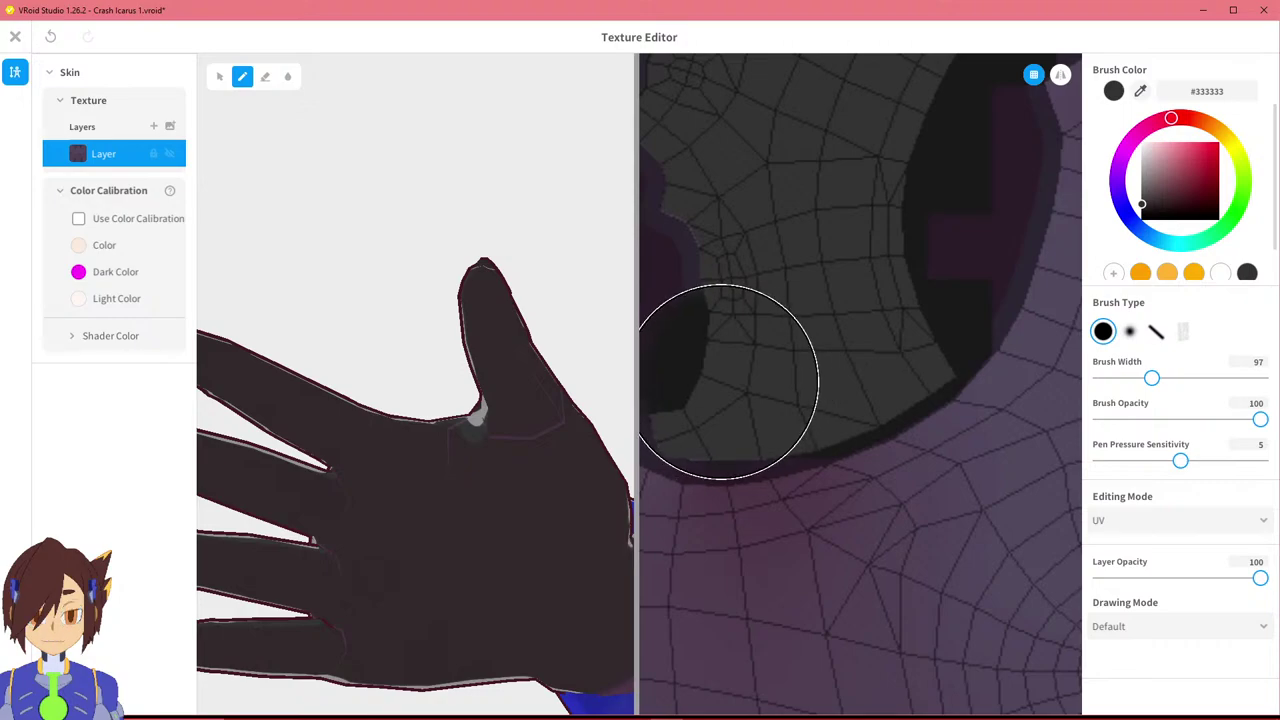
pyautogui.click(743, 276)
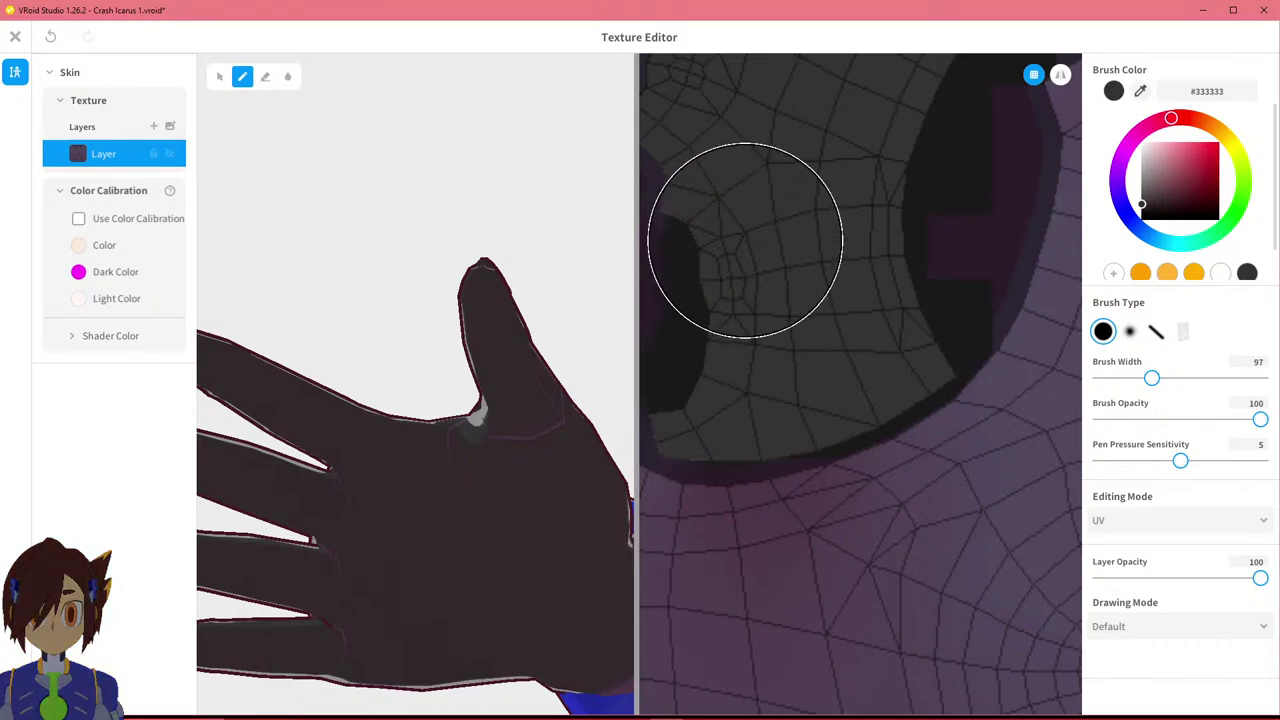
pyautogui.moveTo(814, 325)
pyautogui.mouseDown(button='middle')
pyautogui.moveTo(846, 343)
pyautogui.moveTo(955, 530)
pyautogui.mouseUp(button='middle')
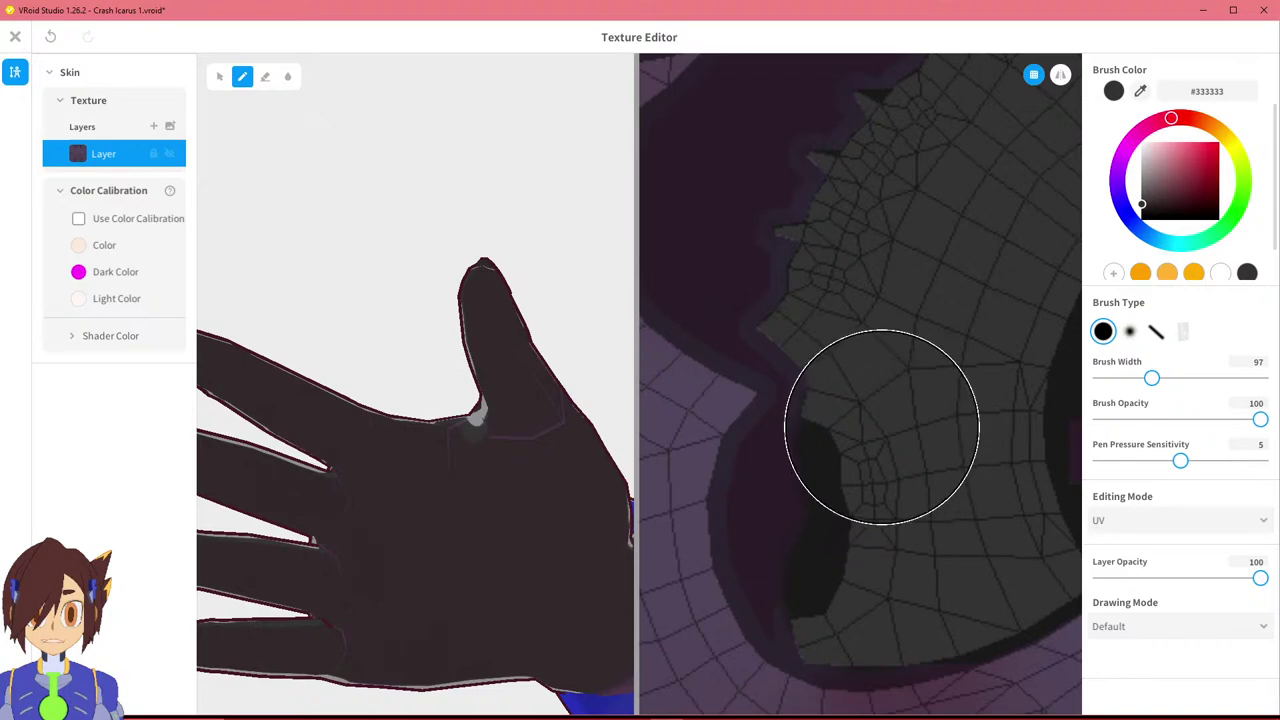
pyautogui.click(803, 233)
pyautogui.moveTo(803, 233); pyautogui.dragTo(886, 154)
pyautogui.moveTo(868, 201); pyautogui.dragTo(741, 450, button='middle')
pyautogui.moveTo(805, 348)
pyautogui.mouseDown(button='middle')
pyautogui.moveTo(840, 291)
pyautogui.moveTo(805, 396)
pyautogui.mouseUp(button='middle')
pyautogui.moveTo(803, 366)
pyautogui.mouseDown()
pyautogui.moveTo(809, 323)
pyautogui.moveTo(860, 237)
pyautogui.moveTo(918, 223)
pyautogui.mouseUp()
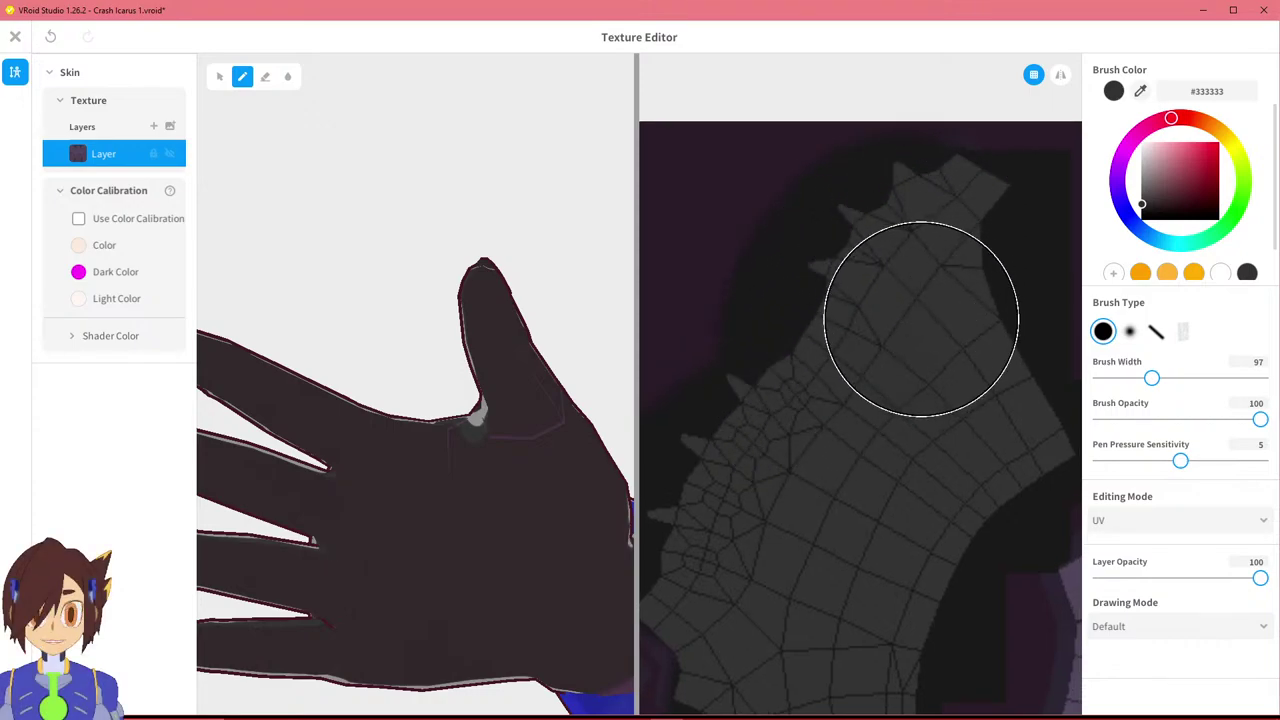
pyautogui.moveTo(870, 437)
pyautogui.mouseDown(button='middle')
pyautogui.moveTo(771, 371)
pyautogui.moveTo(731, 214)
pyautogui.moveTo(766, 143)
pyautogui.moveTo(990, 153)
pyautogui.moveTo(949, 187)
pyautogui.mouseUp(button='middle')
pyautogui.moveTo(850, 425)
pyautogui.mouseDown(button='middle')
pyautogui.moveTo(837, 423)
pyautogui.moveTo(843, 403)
pyautogui.mouseUp(button='middle')
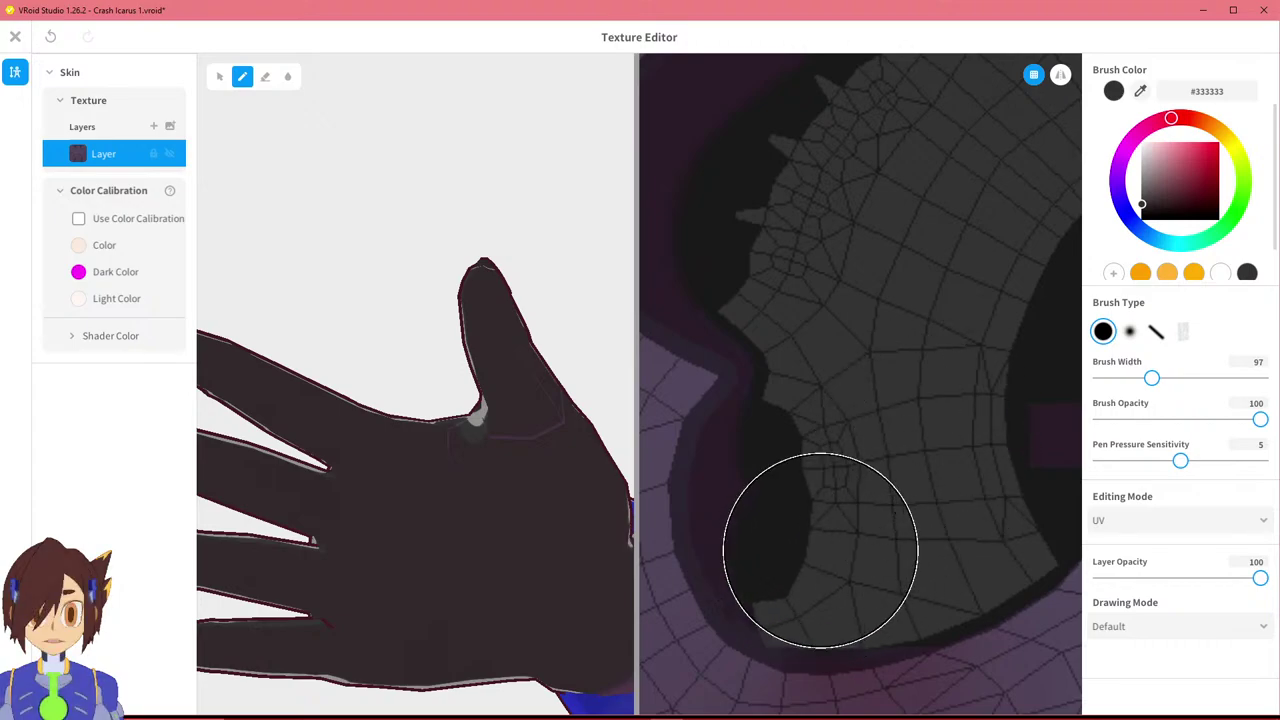
# Paint the purple margin around the right hand shape dark grey, reducing the brush width to 16 for its inner curve.
pyautogui.scroll(-5, 921, 372)
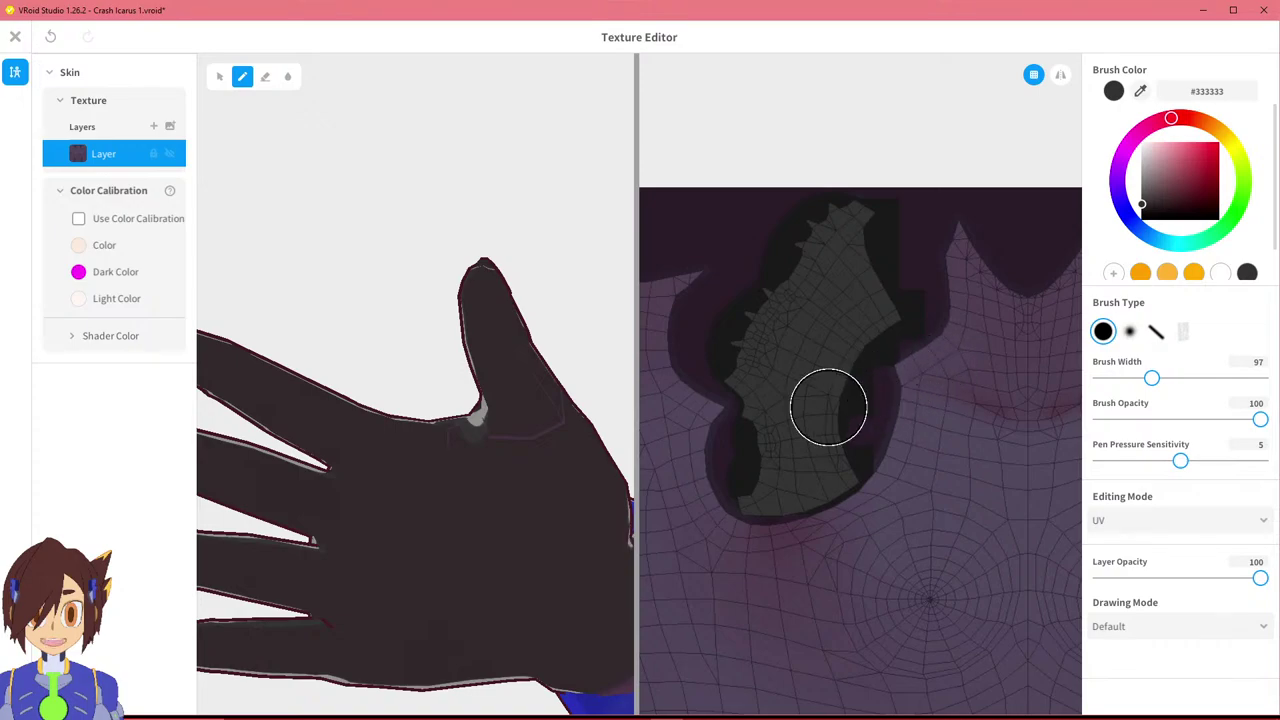
pyautogui.moveTo(884, 395); pyautogui.dragTo(680, 434, button='middle')
pyautogui.moveTo(1020, 406); pyautogui.dragTo(863, 417, button='middle')
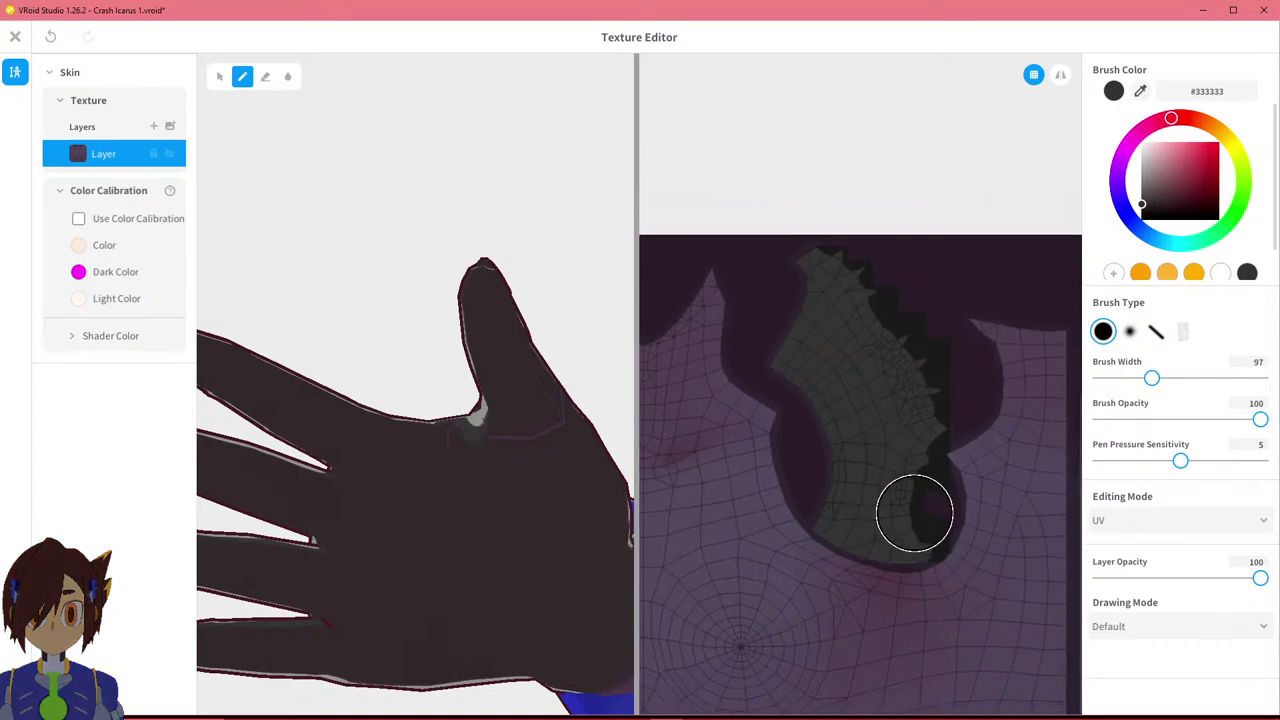
pyautogui.scroll(5, 918, 544)
pyautogui.moveTo(890, 486); pyautogui.dragTo(851, 343, button='middle')
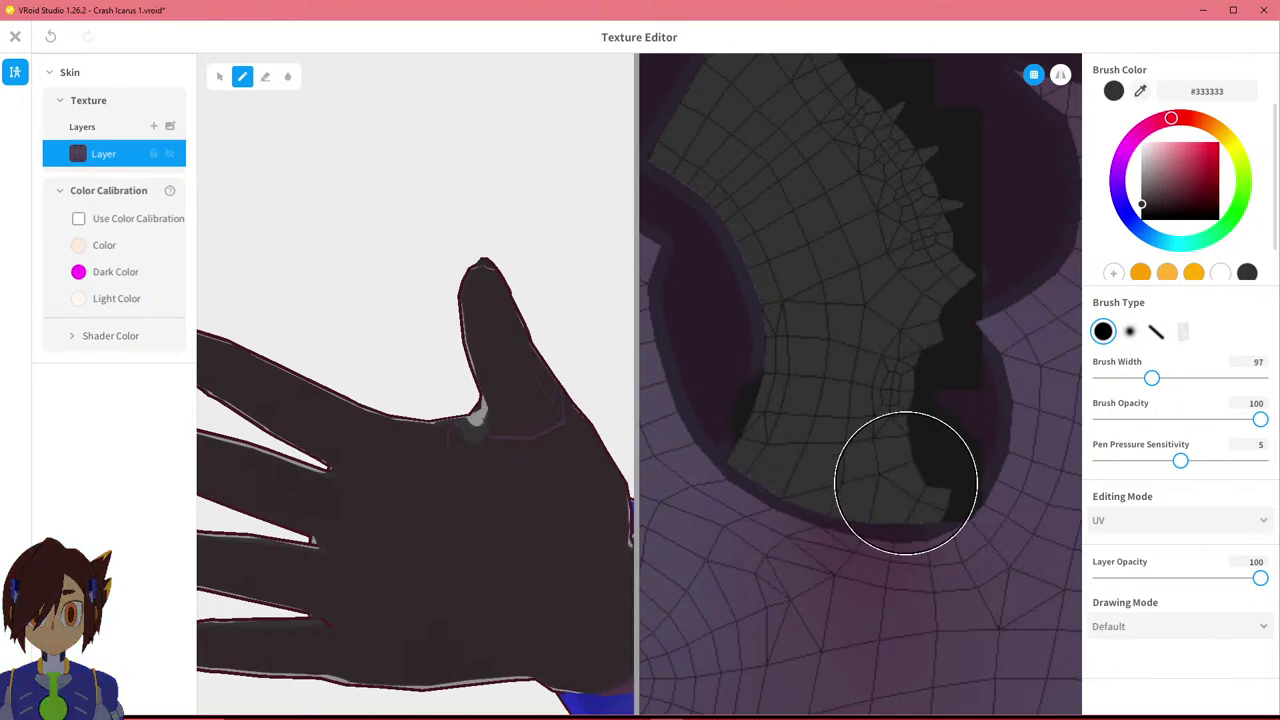
pyautogui.scroll(2, 903, 484)
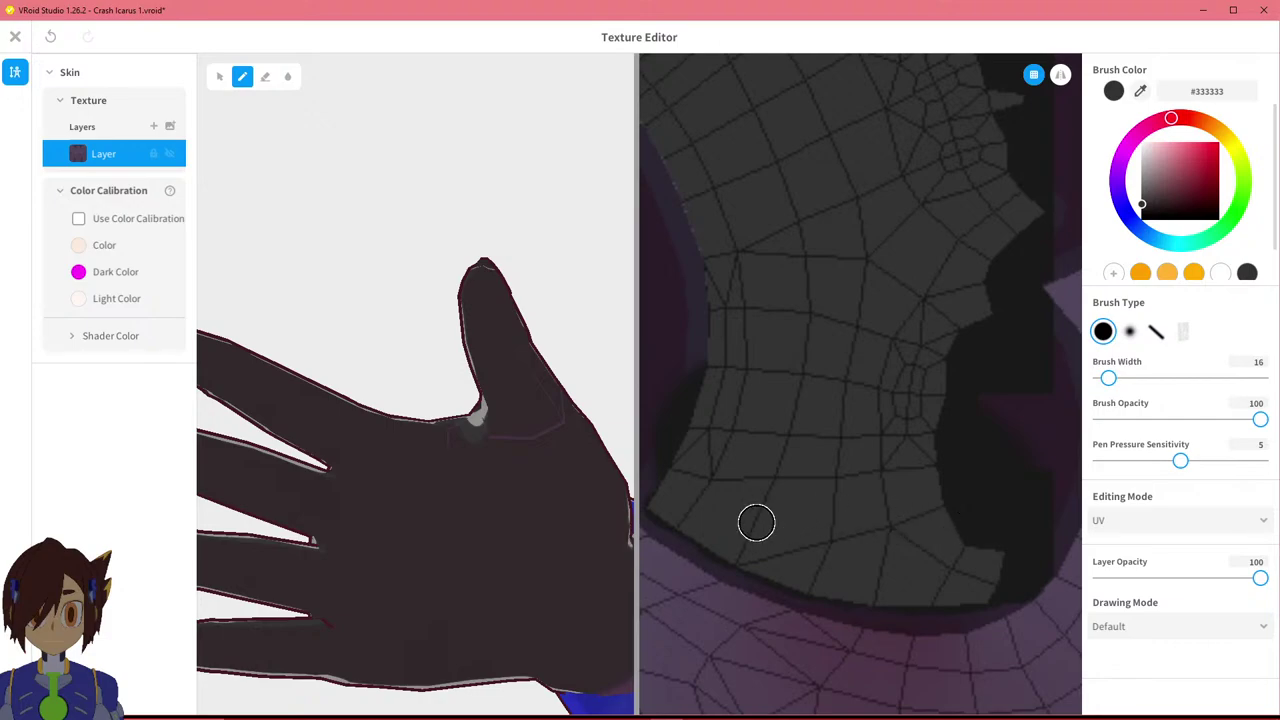
pyautogui.moveTo(967, 405); pyautogui.dragTo(957, 428, button='middle')
pyautogui.scroll(-4, 900, 411)
pyautogui.moveTo(812, 315); pyautogui.dragTo(836, 501, button='middle')
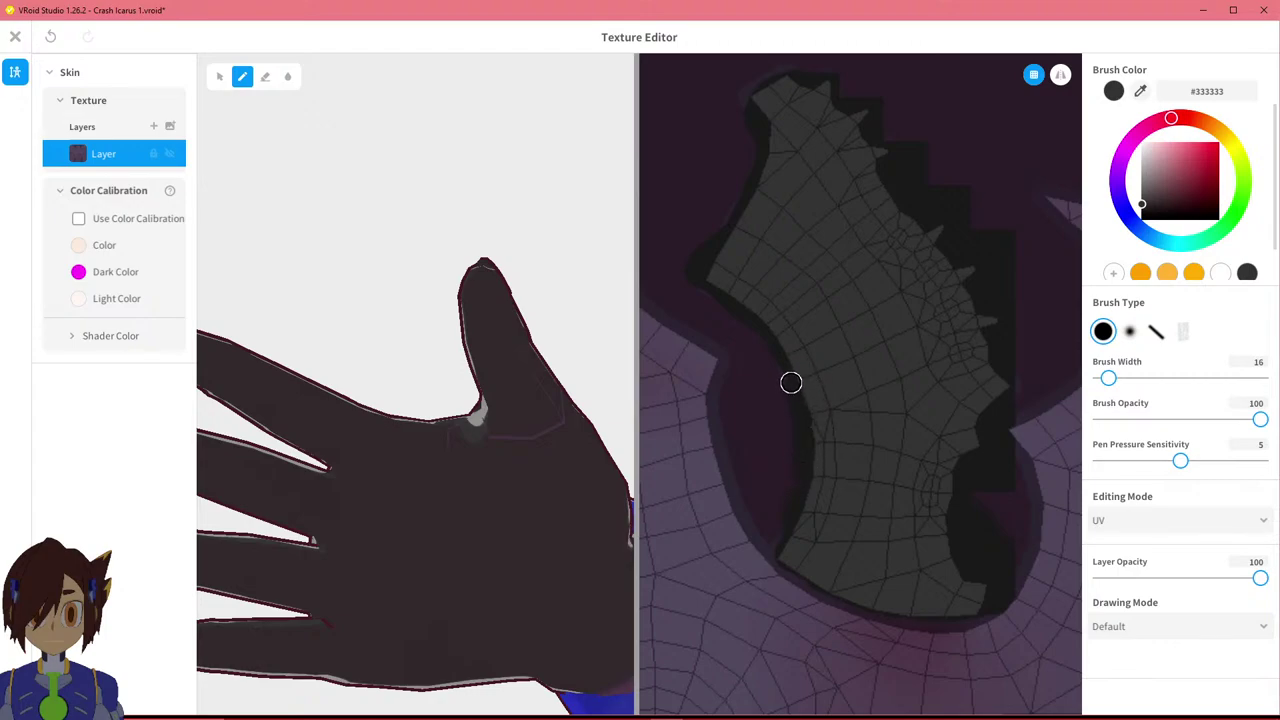
# Widen the dark grey border along the right hand shape's inner curve and wrist end, then check both hand shapes together.
pyautogui.scroll(2, 1020, 250)
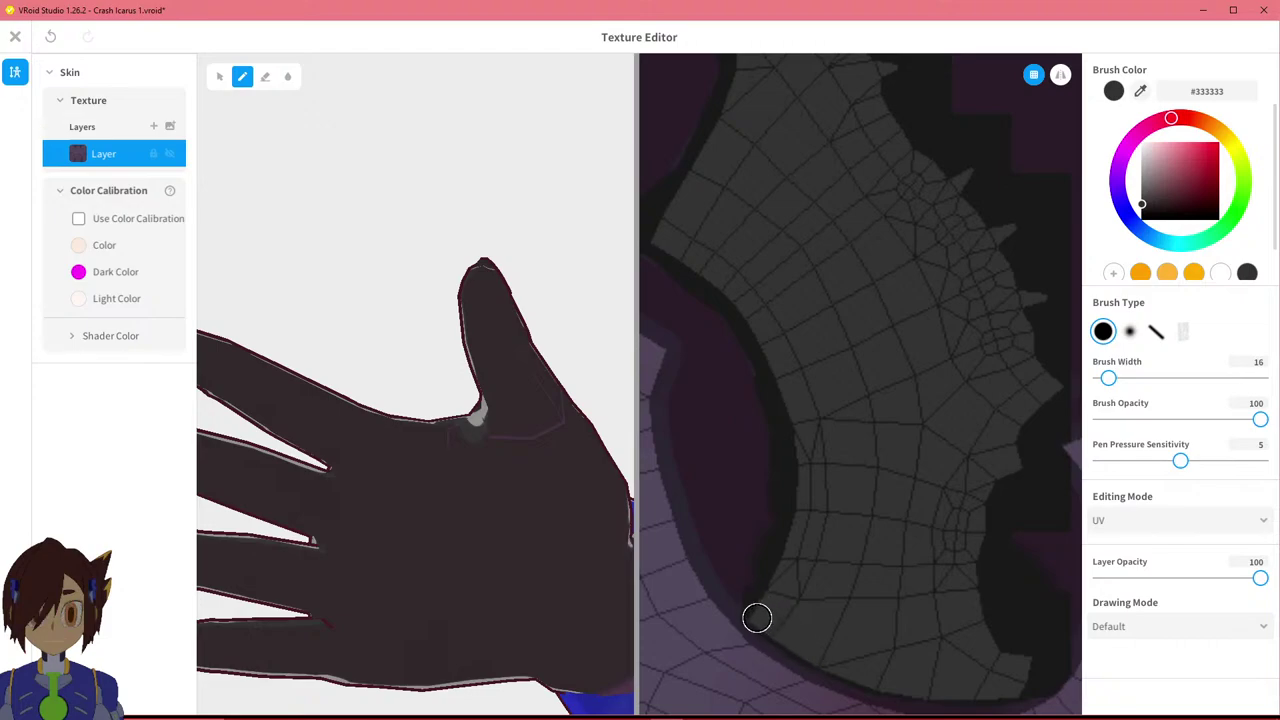
pyautogui.scroll(-1, 906, 648)
pyautogui.scroll(3, 957, 693)
pyautogui.scroll(-3, 929, 635)
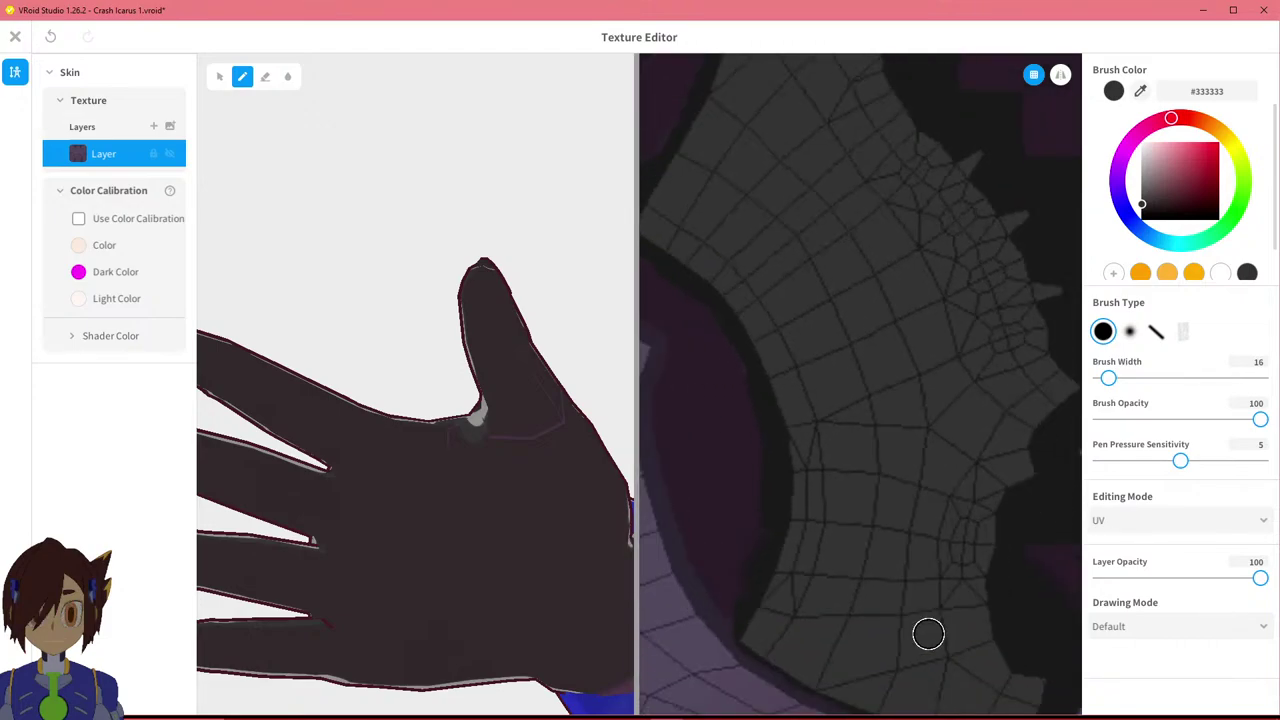
pyautogui.moveTo(923, 556); pyautogui.dragTo(911, 398, button='middle')
pyautogui.scroll(3, 997, 603)
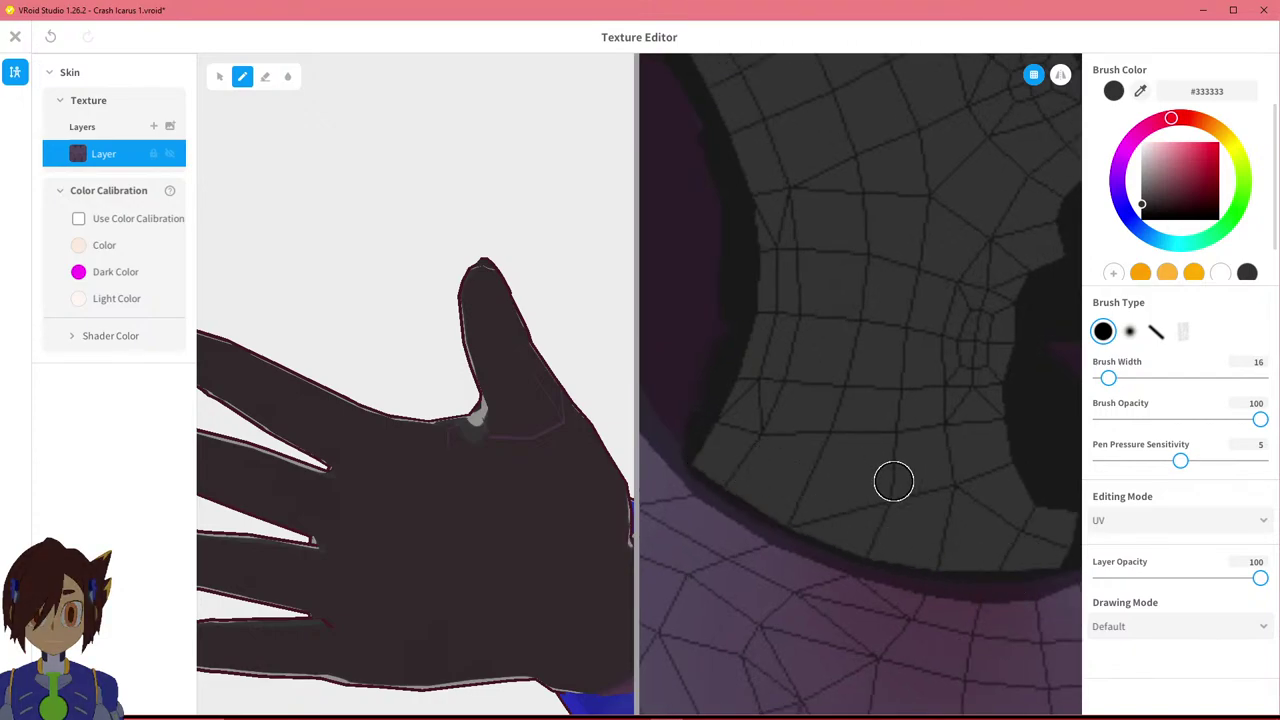
pyautogui.scroll(-3, 966, 480)
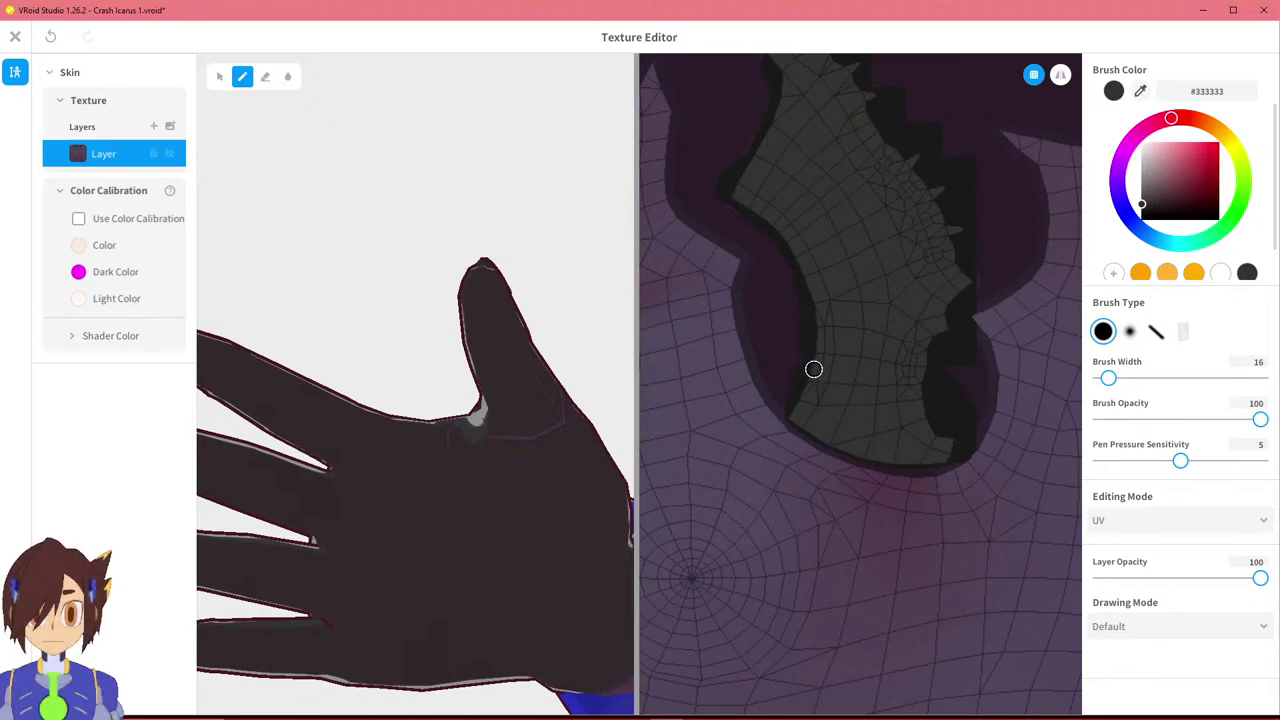
pyautogui.moveTo(824, 379); pyautogui.dragTo(1020, 555, button='middle')
pyautogui.scroll(-3, 822, 514)
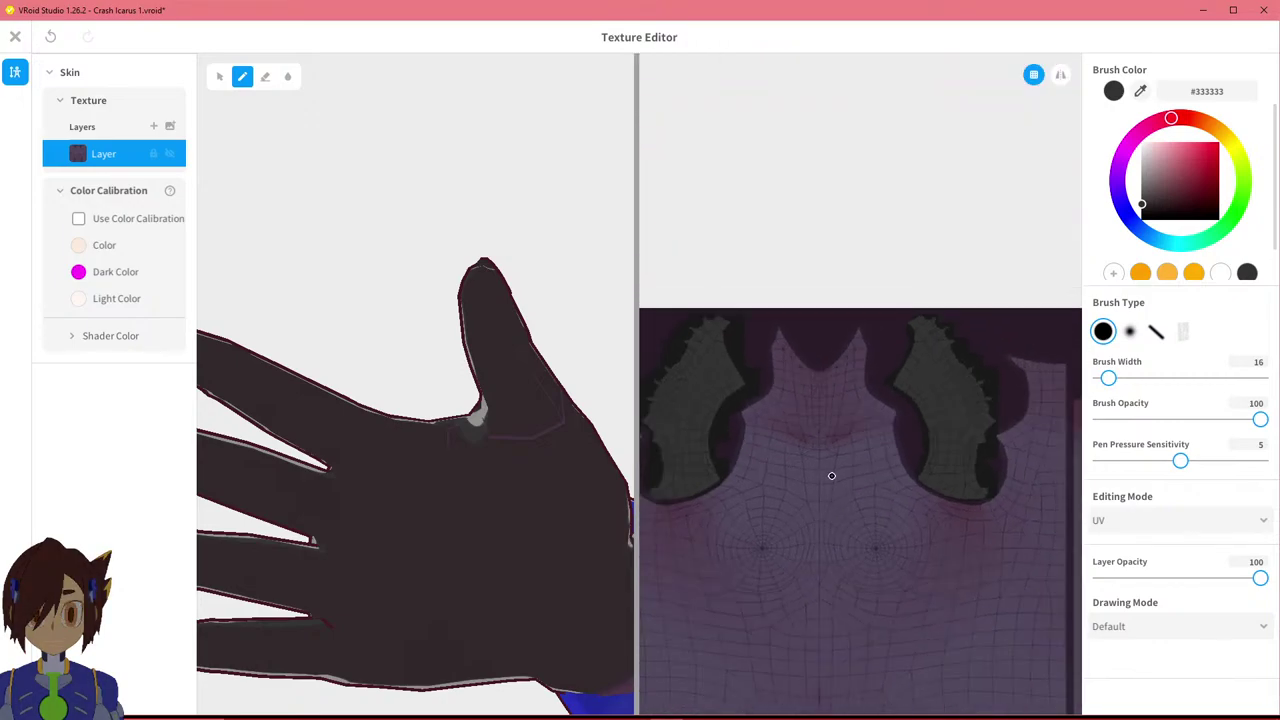
pyautogui.scroll(-1, 819, 463)
# Export the skin texture layer as the PNG image "layer" in the skin tone folder.
pyautogui.rightClick(109, 164)
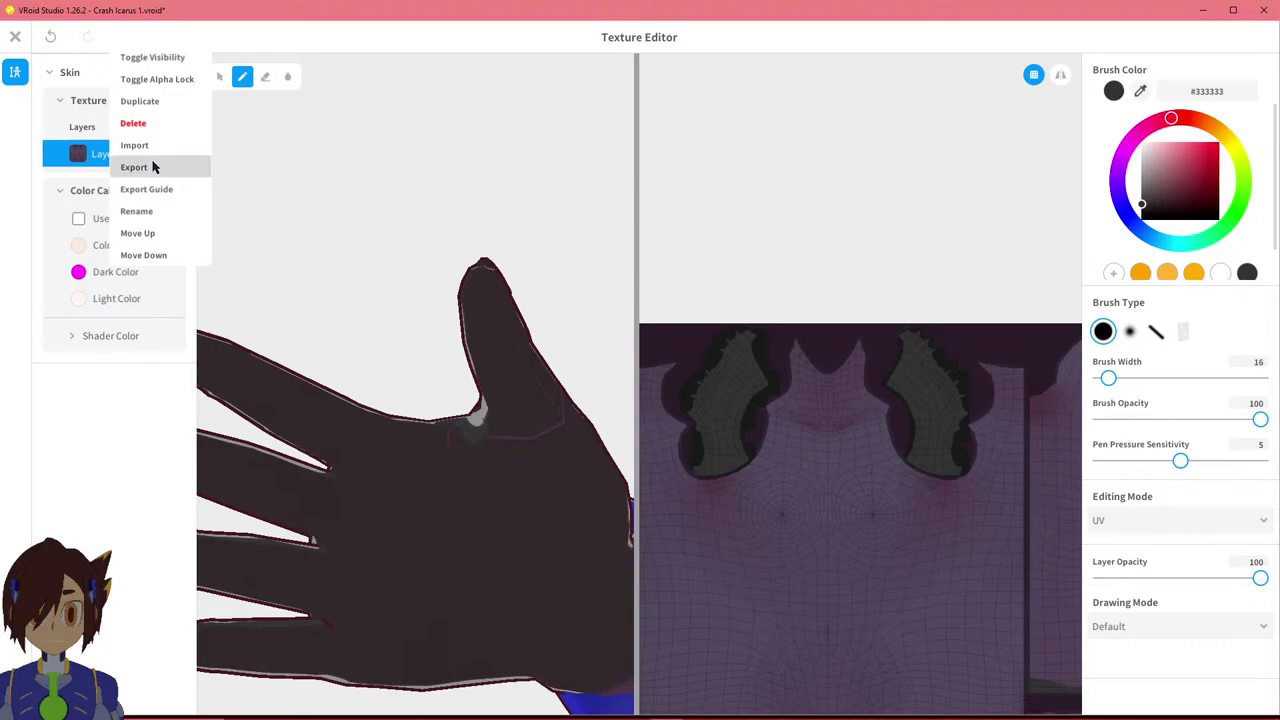
pyautogui.click(153, 167)
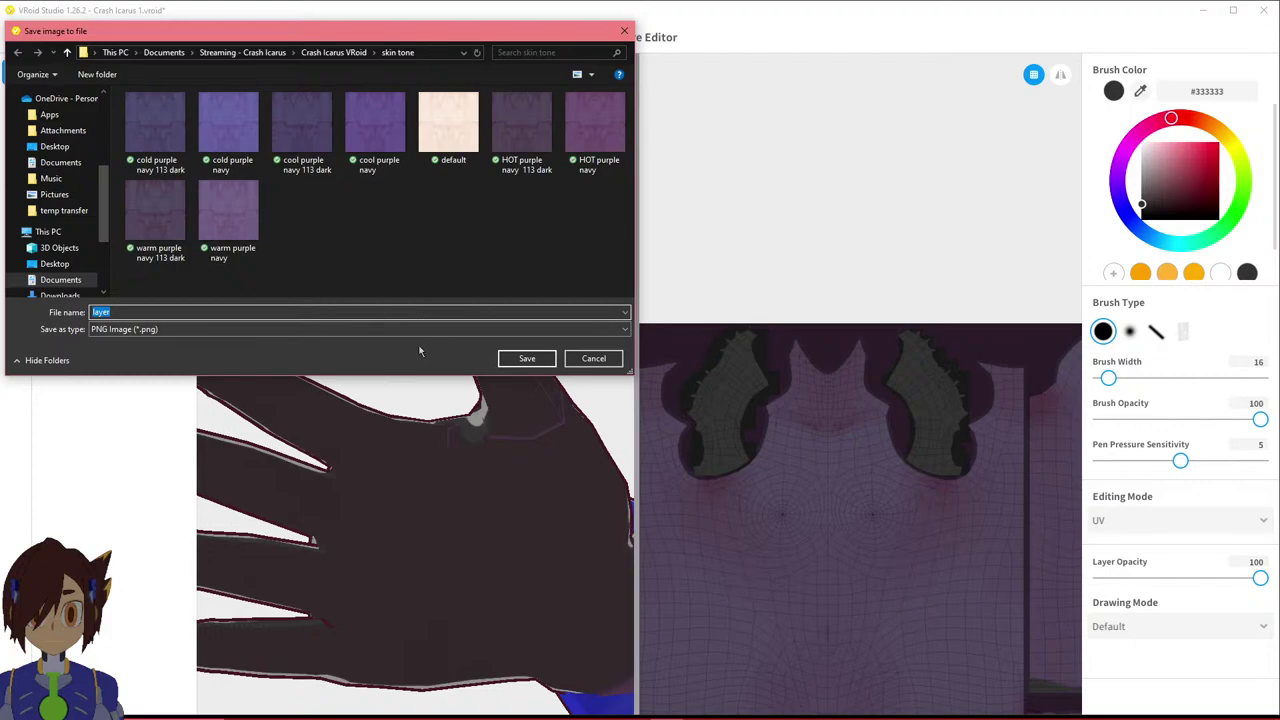
pyautogui.click(521, 358)
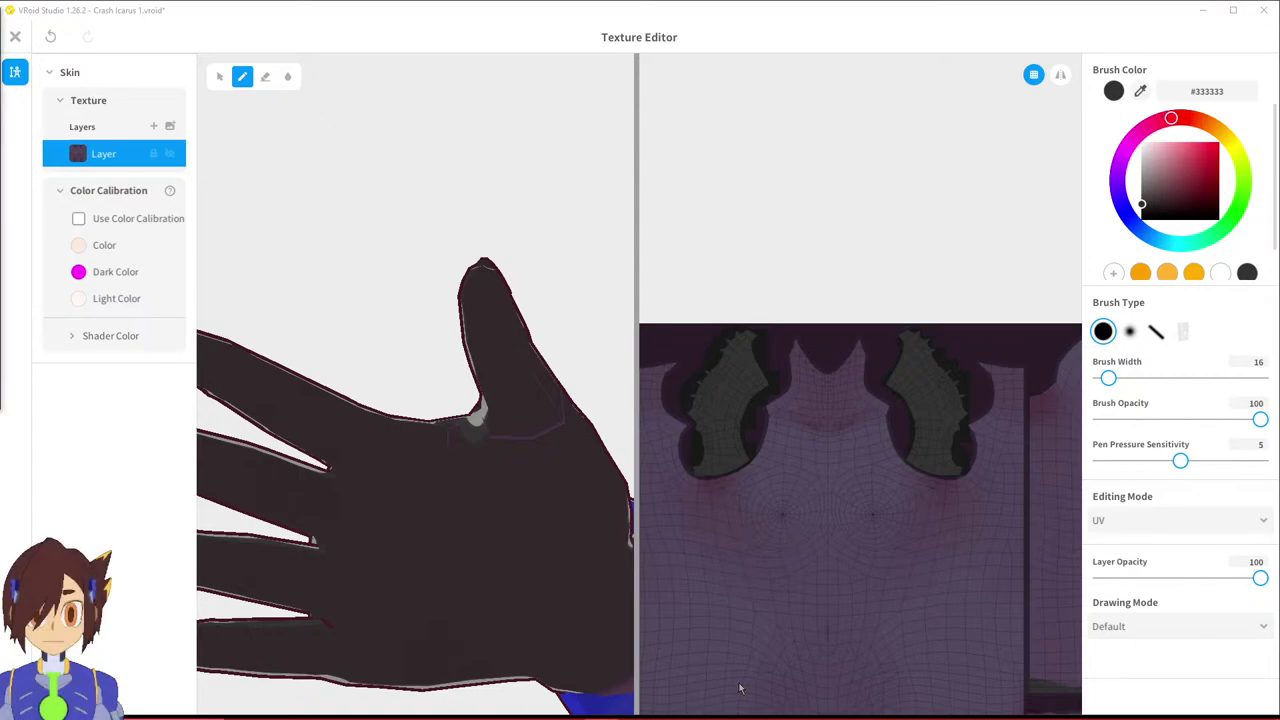
# Switch to paint.net and show the full width of the "HOT purple navy 113 dark" texture.
pyautogui.moveTo(502, 706)
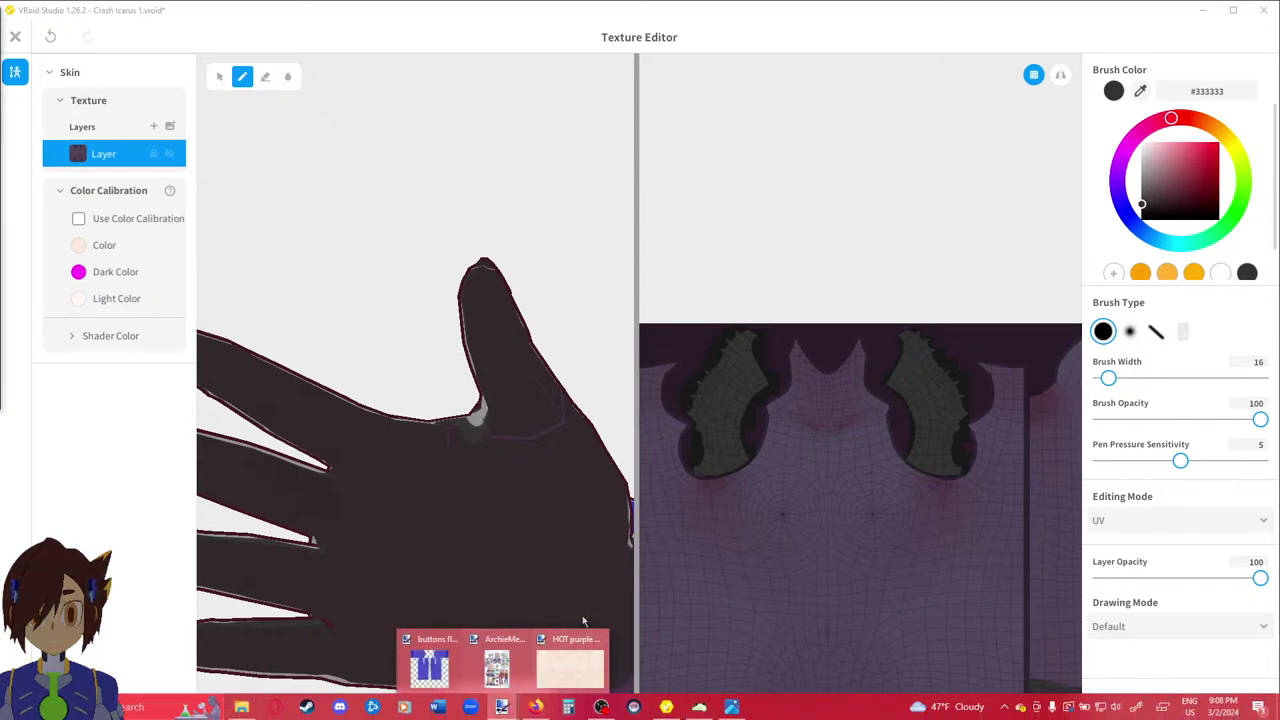
pyautogui.click(588, 664)
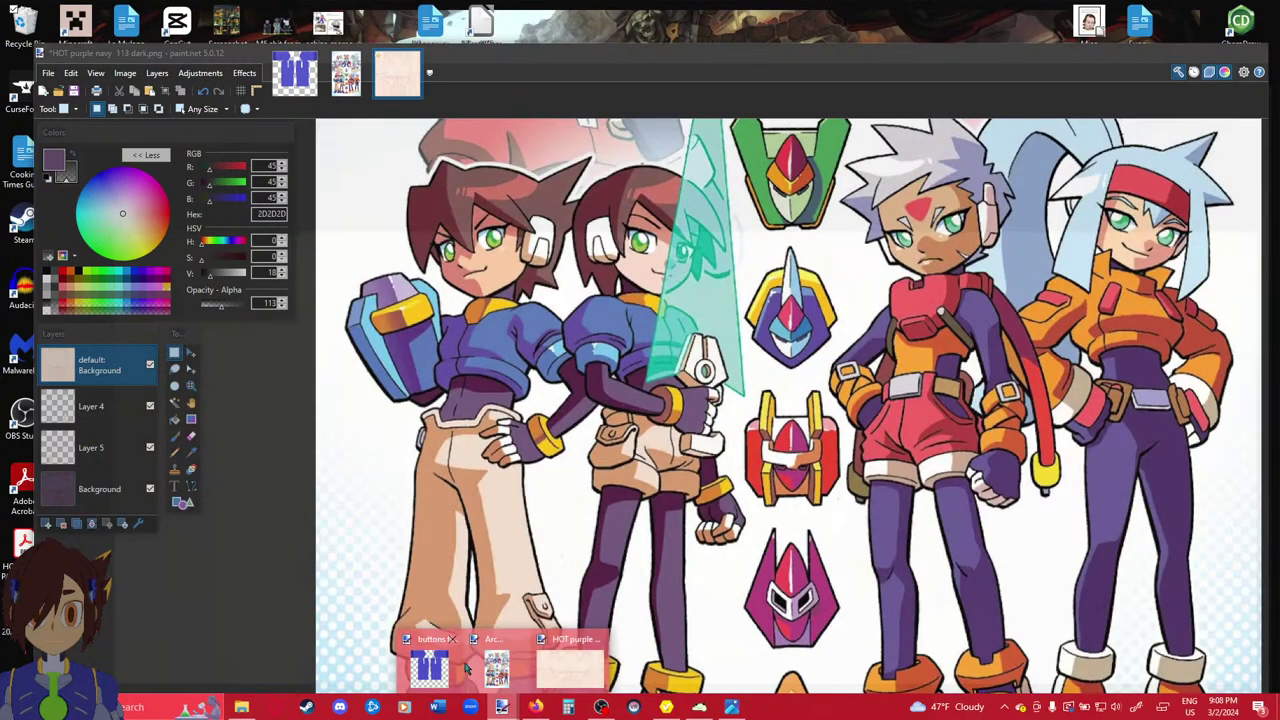
pyautogui.moveTo(455, 668)
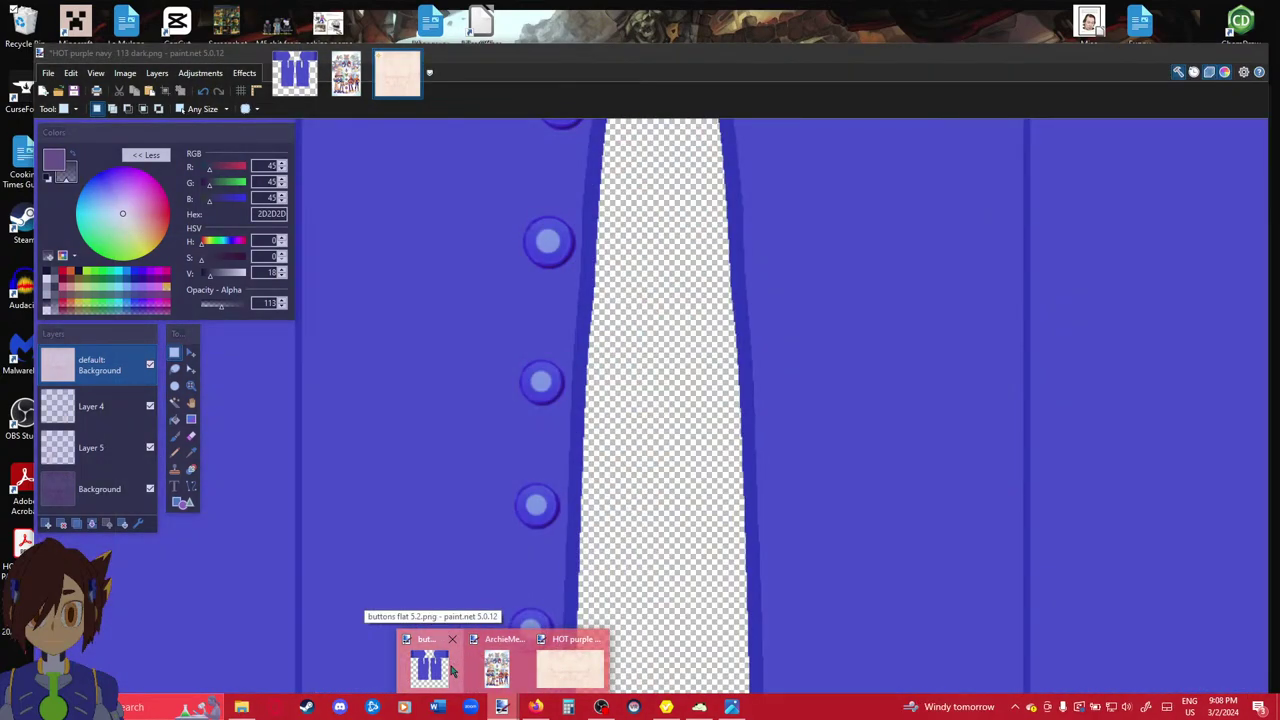
pyautogui.click(455, 668)
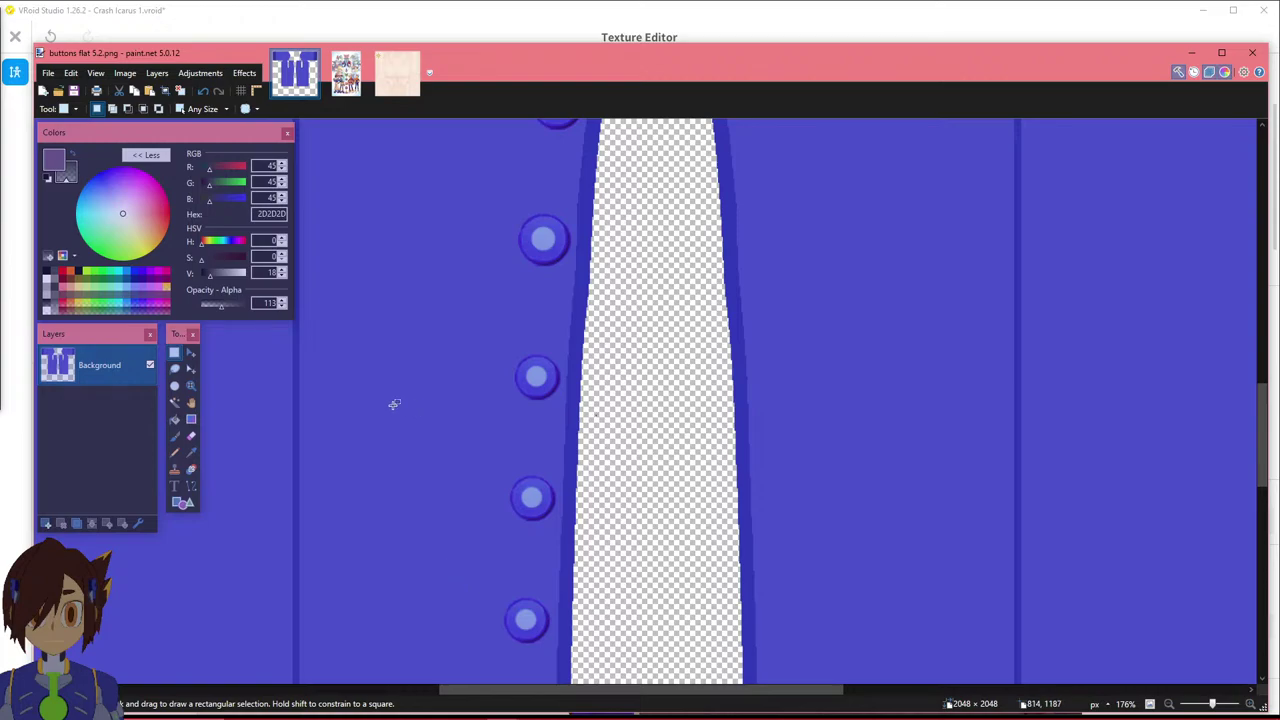
pyautogui.click(396, 74)
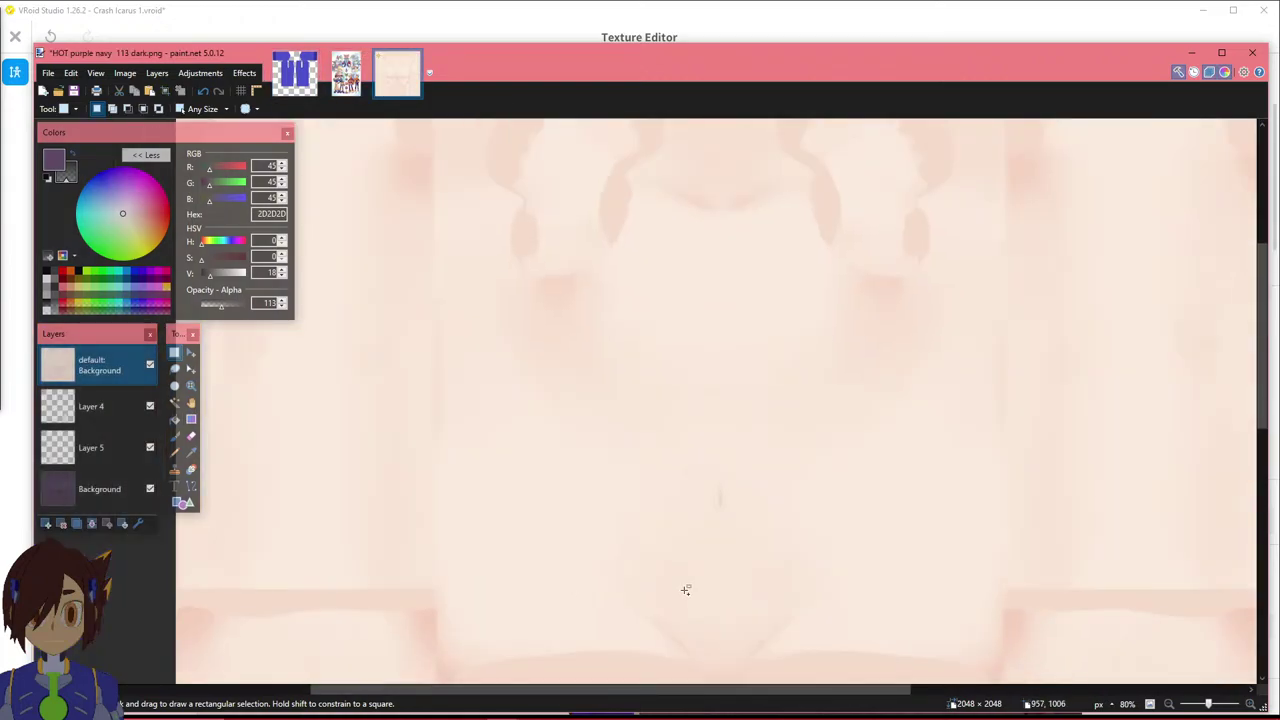
pyautogui.keyDown('ctrl'); pyautogui.scroll(-3, 685, 590); pyautogui.keyUp('ctrl')
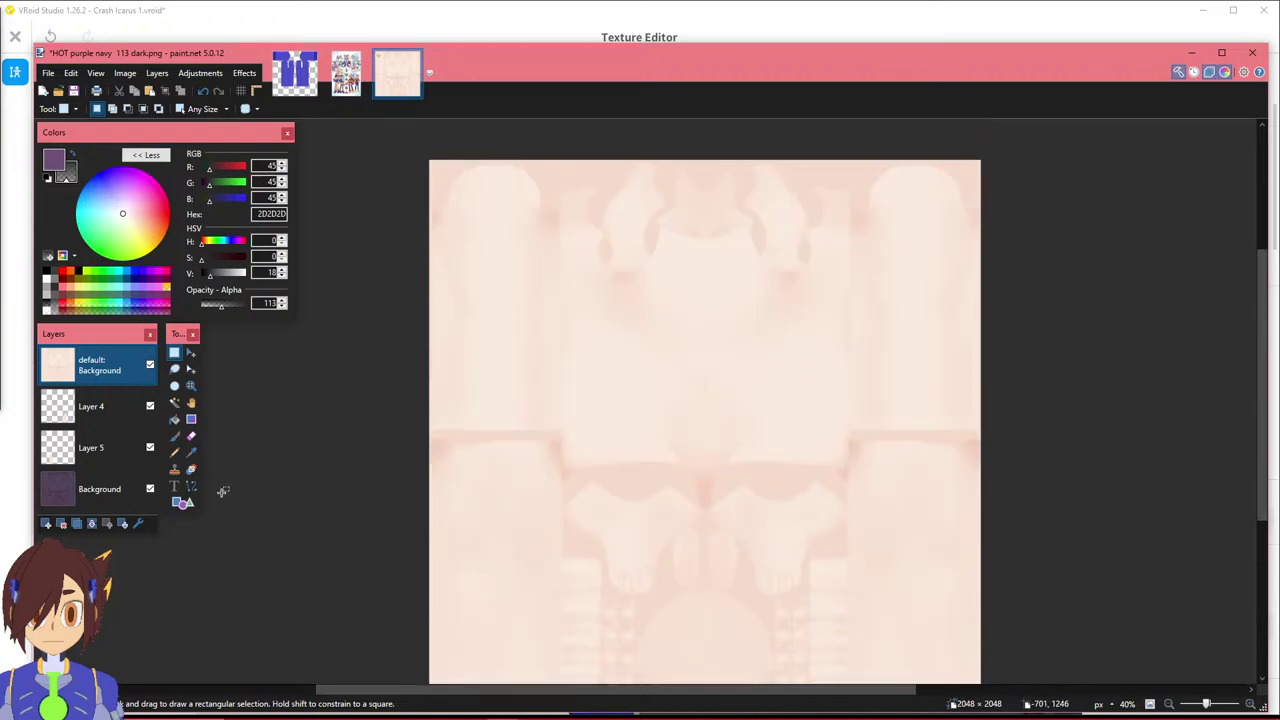
# Add the exported "layer" image from the file explorer as a new layer above the default skin layer.
pyautogui.click(46, 523)
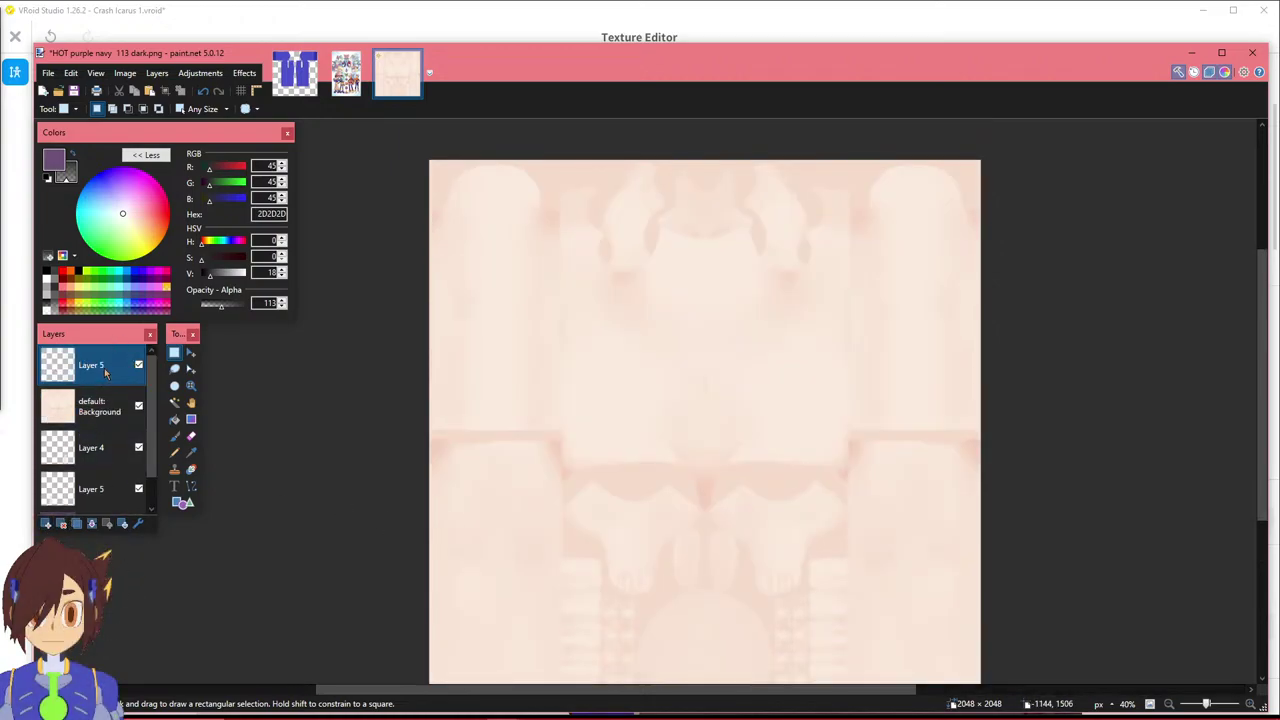
pyautogui.click(61, 523)
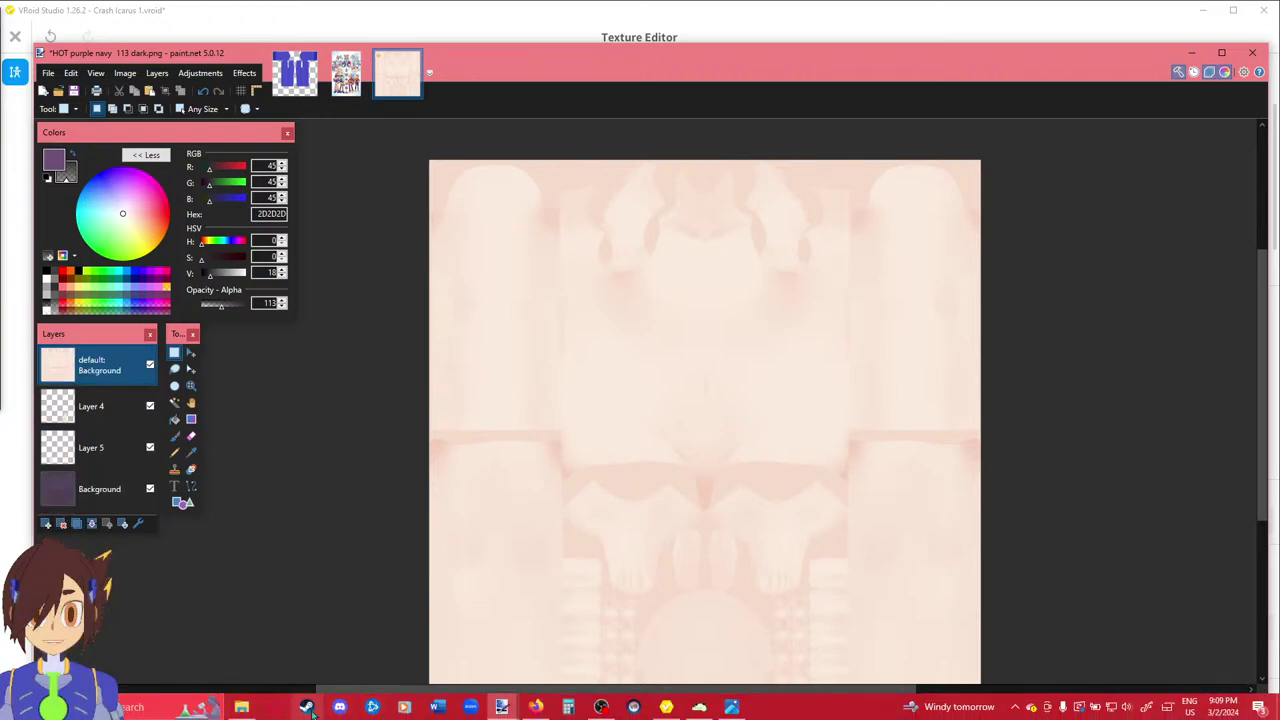
pyautogui.click(241, 707)
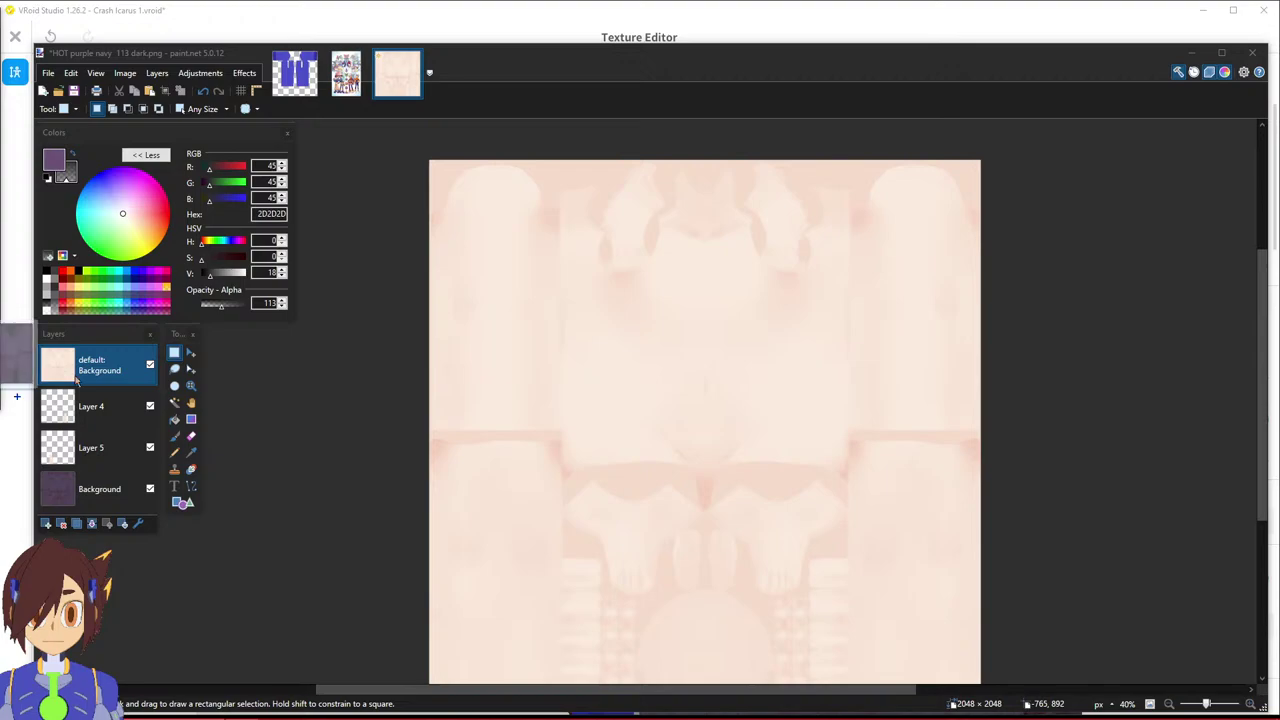
pyautogui.moveTo(443, 311); pyautogui.dragTo(651, 391)
pyautogui.click(648, 426)
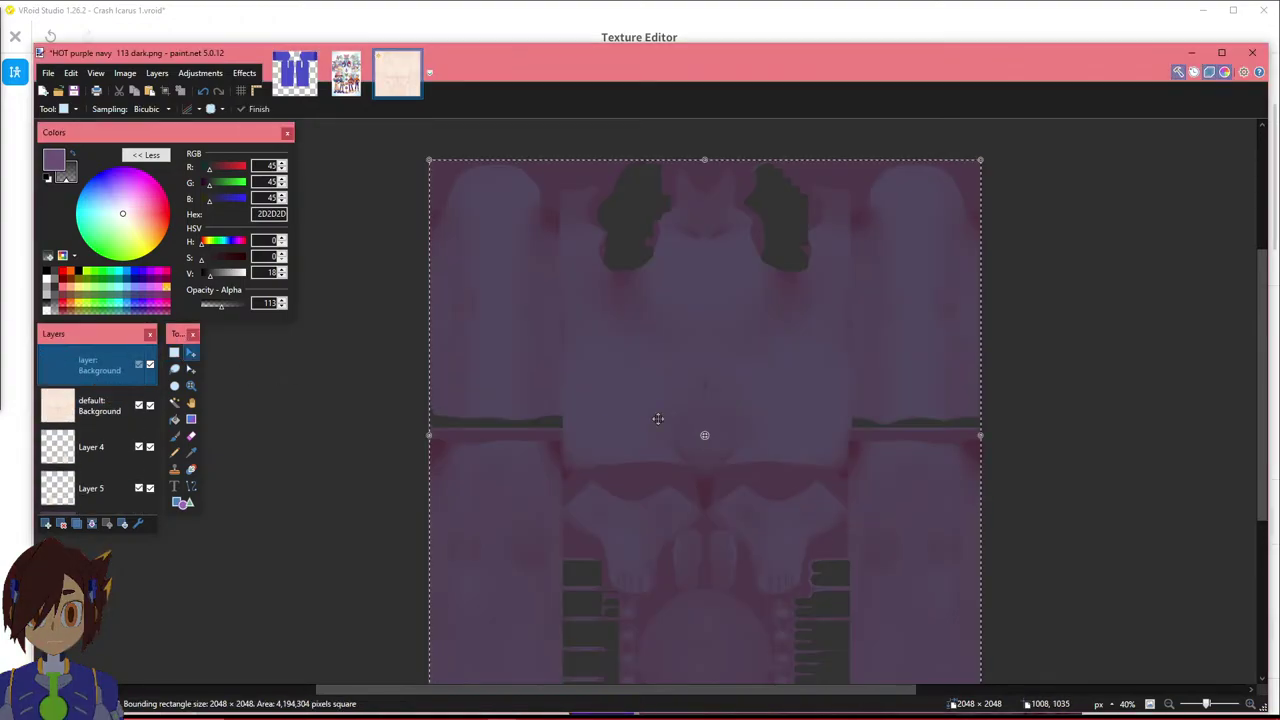
# Close the other two open images, keeping only the "HOT purple navy 113 dark" texture open.
pyautogui.click(311, 58)
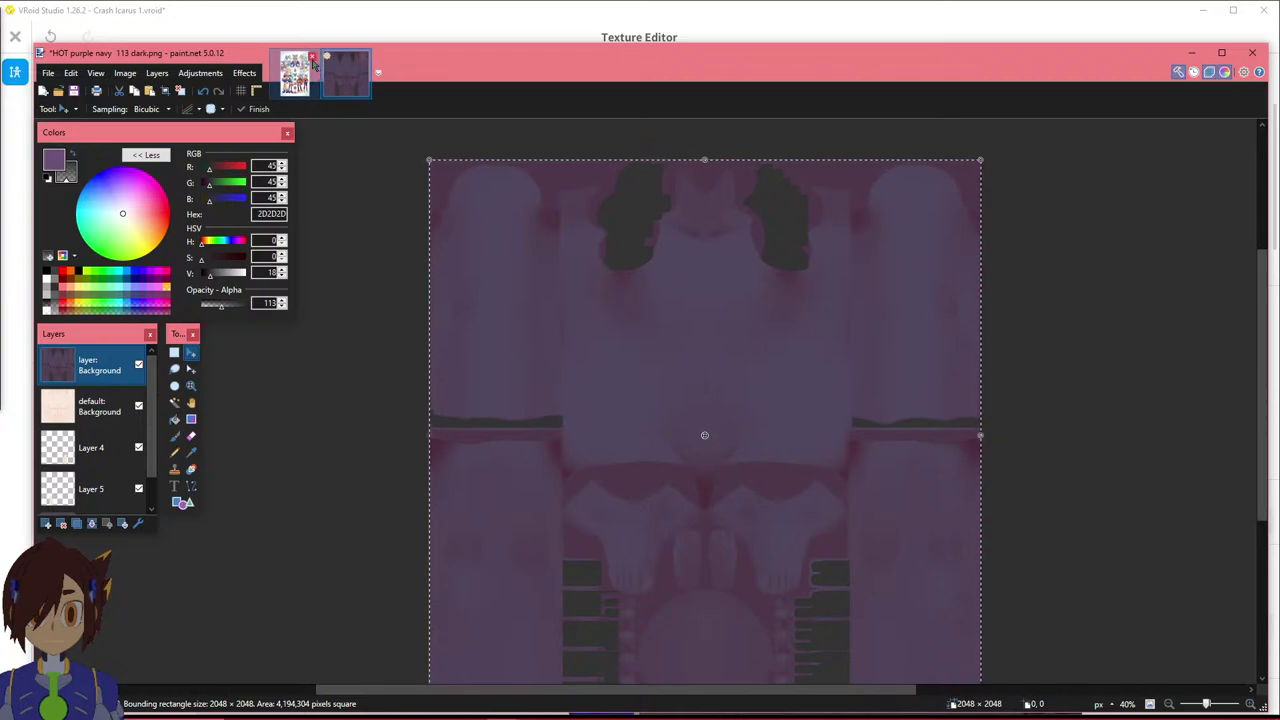
pyautogui.click(311, 57)
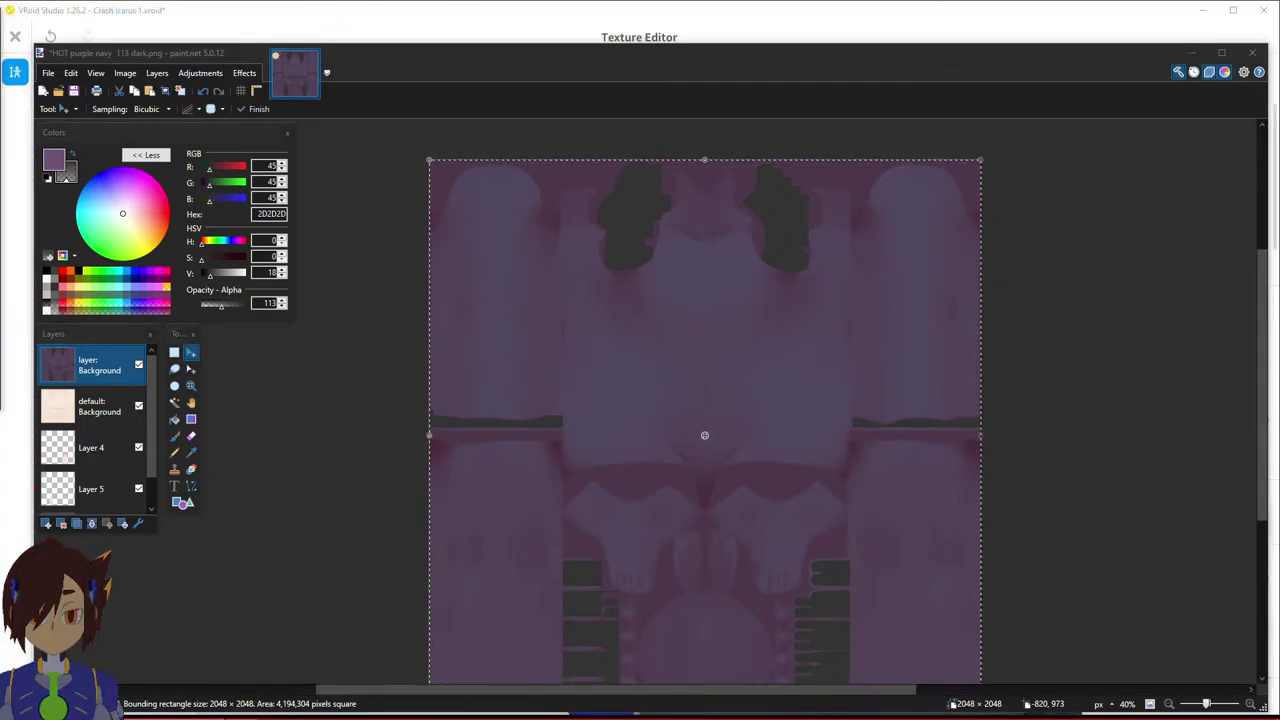
pyautogui.hotkey('alt', 'Tab')
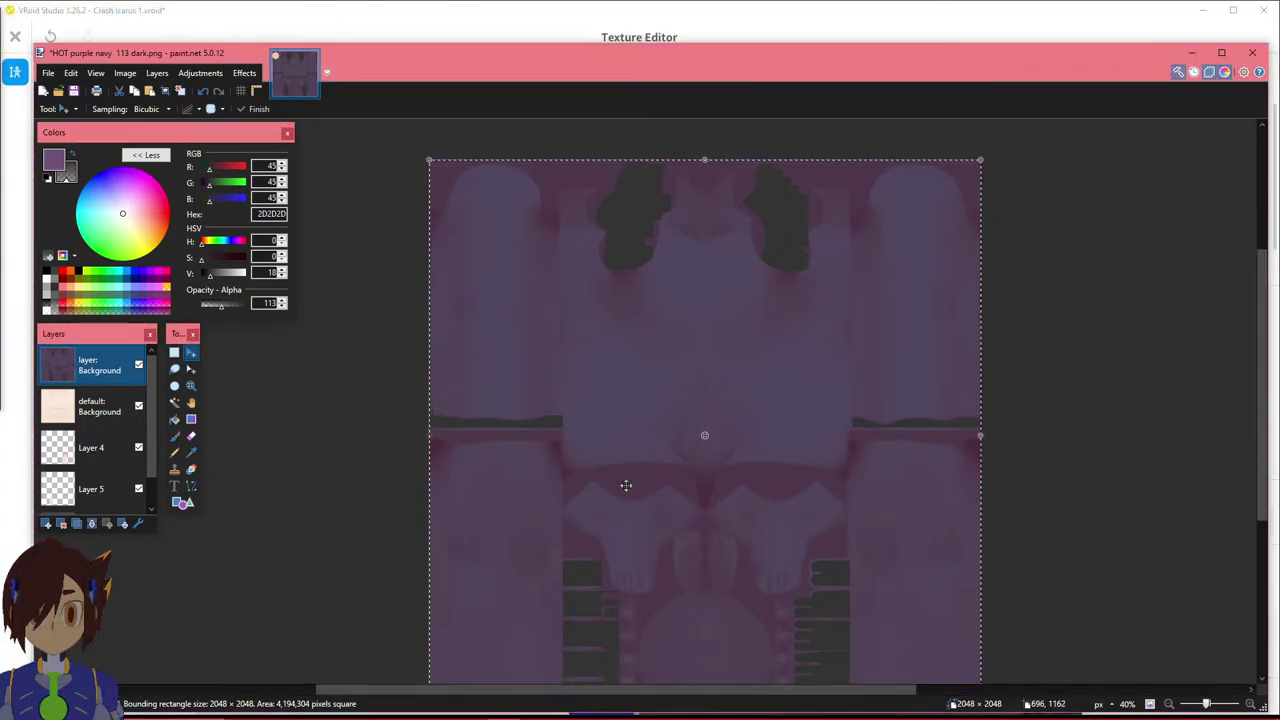
# Examine the dark grey finger areas and both hand shapes on the added glove layer up close.
pyautogui.scroll(-5, 700, 488)
pyautogui.keyDown('ctrl'); pyautogui.scroll(6, 603, 520); pyautogui.keyUp('ctrl')
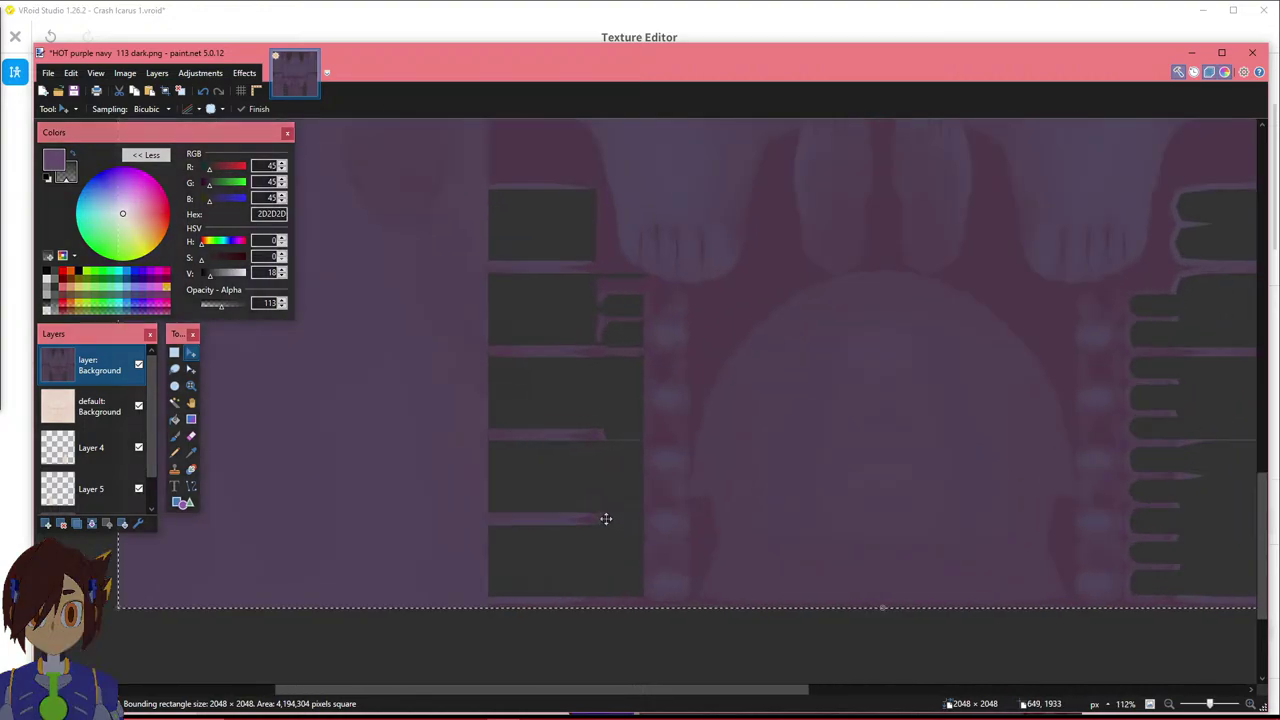
pyautogui.keyDown('ctrl'); pyautogui.scroll(-4, 678, 482); pyautogui.keyUp('ctrl')
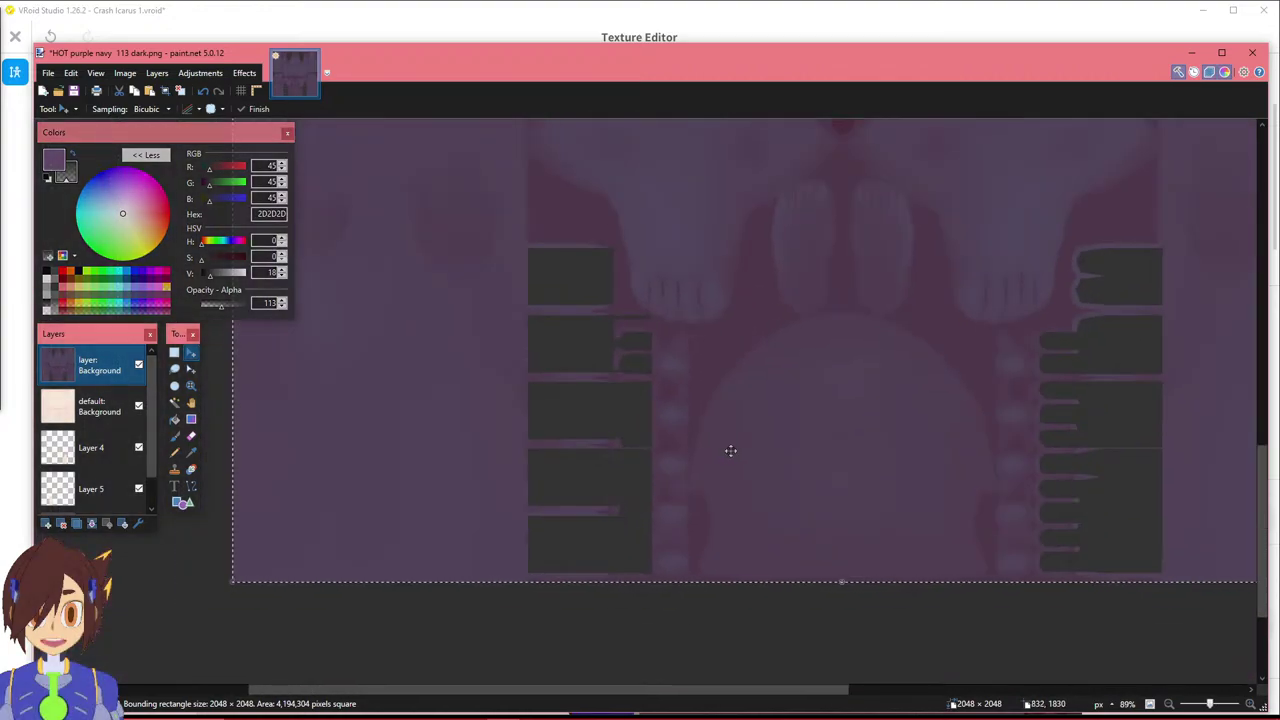
pyautogui.keyDown('ctrl'); pyautogui.scroll(-2, 737, 449); pyautogui.keyUp('ctrl')
pyautogui.scroll(8, 926, 440)
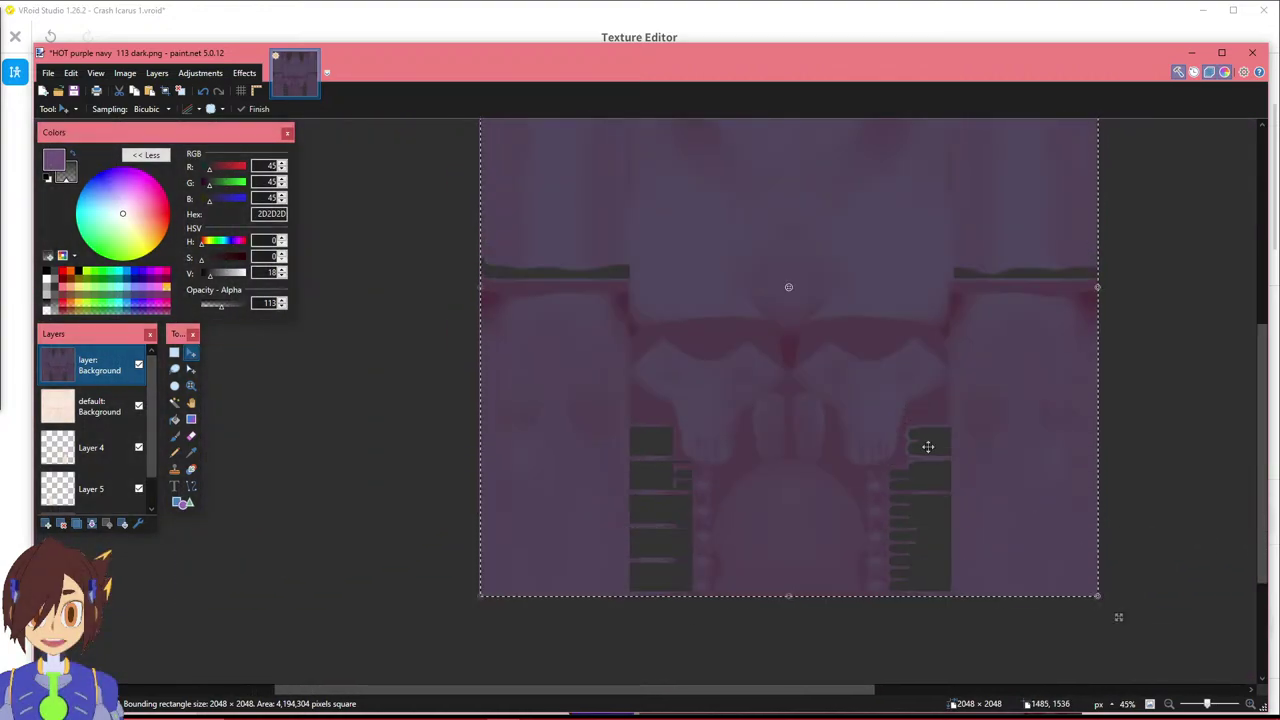
pyautogui.keyDown('ctrl'); pyautogui.scroll(5, 771, 457); pyautogui.keyUp('ctrl')
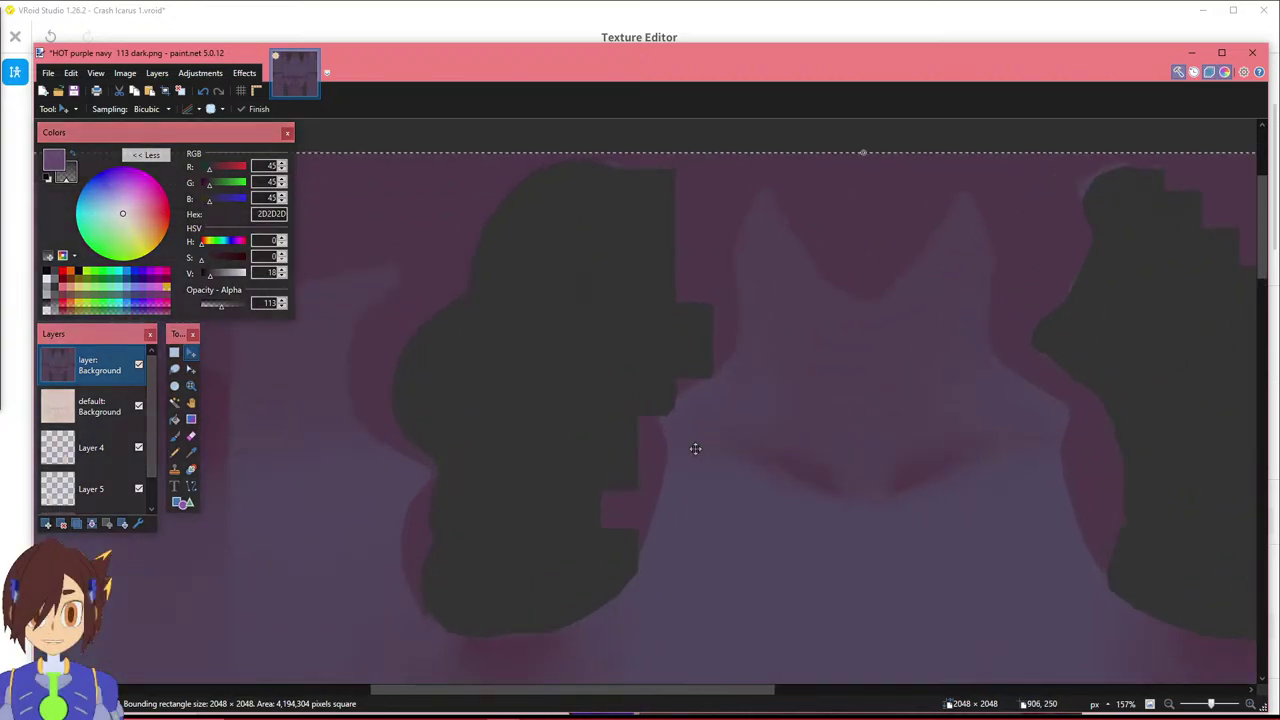
pyautogui.keyDown('ctrl'); pyautogui.scroll(-5, 631, 346); pyautogui.keyUp('ctrl')
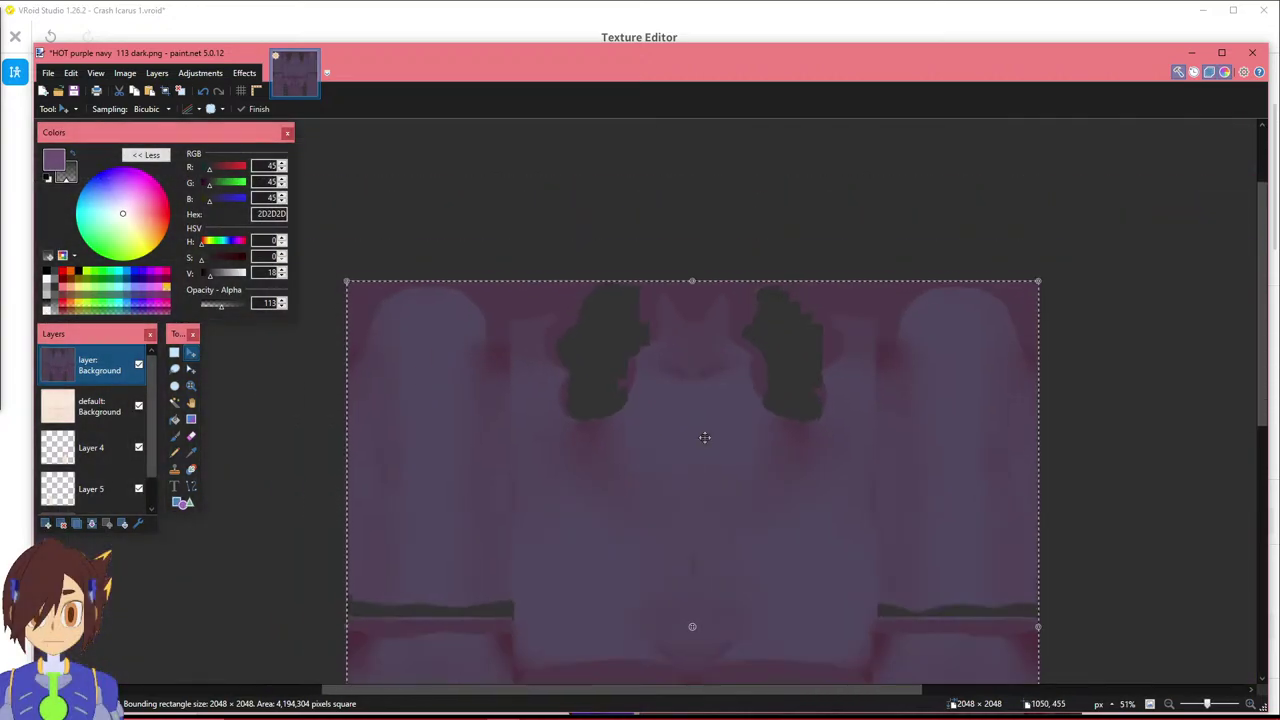
pyautogui.scroll(-4, 700, 437)
pyautogui.scroll(1, 540, 563)
pyautogui.keyDown('ctrl'); pyautogui.scroll(2, 542, 560); pyautogui.keyUp('ctrl')
pyautogui.scroll(-4, 543, 560)
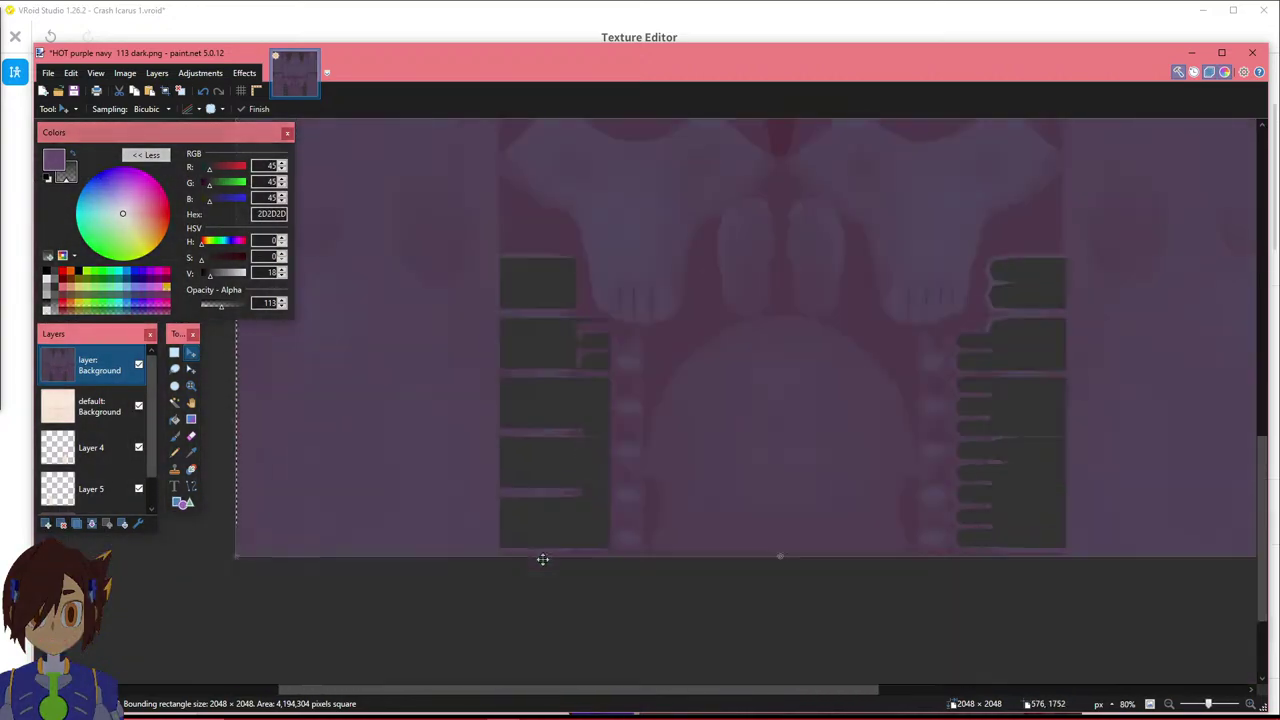
pyautogui.scroll(6, 564, 434)
pyautogui.scroll(5, 600, 414)
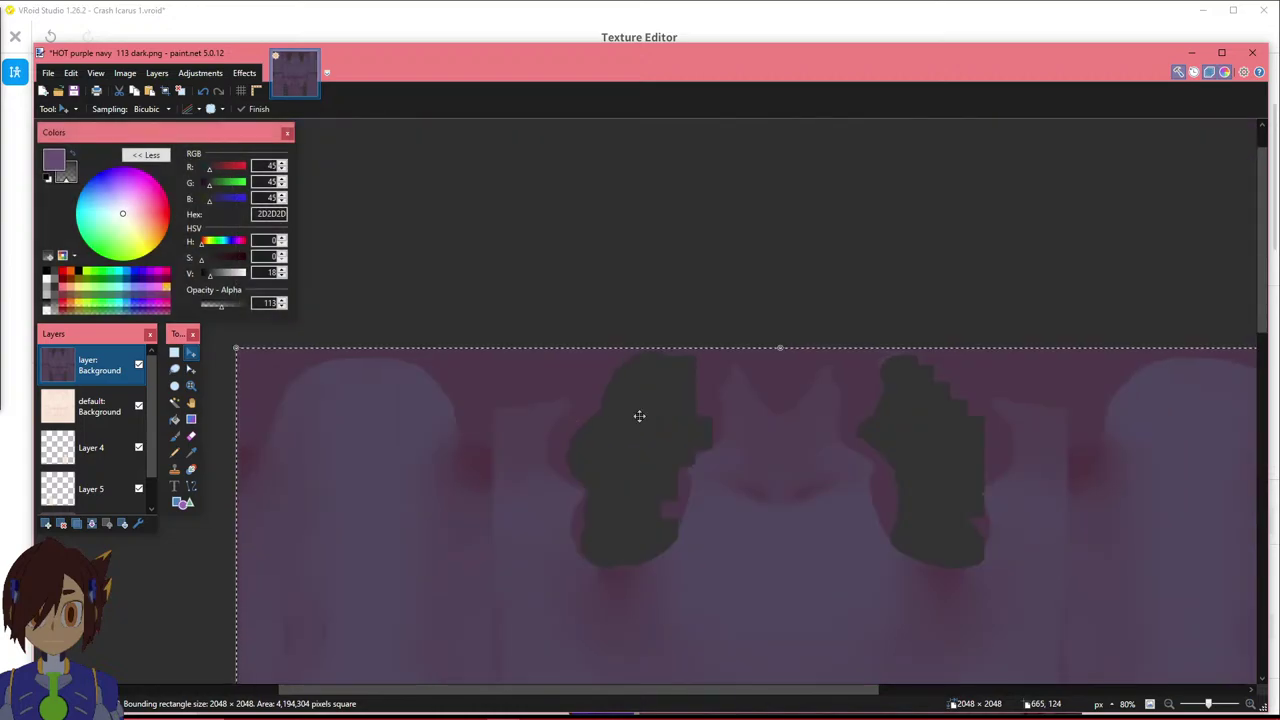
pyautogui.keyDown('ctrl'); pyautogui.scroll(4, 700, 450); pyautogui.keyUp('ctrl')
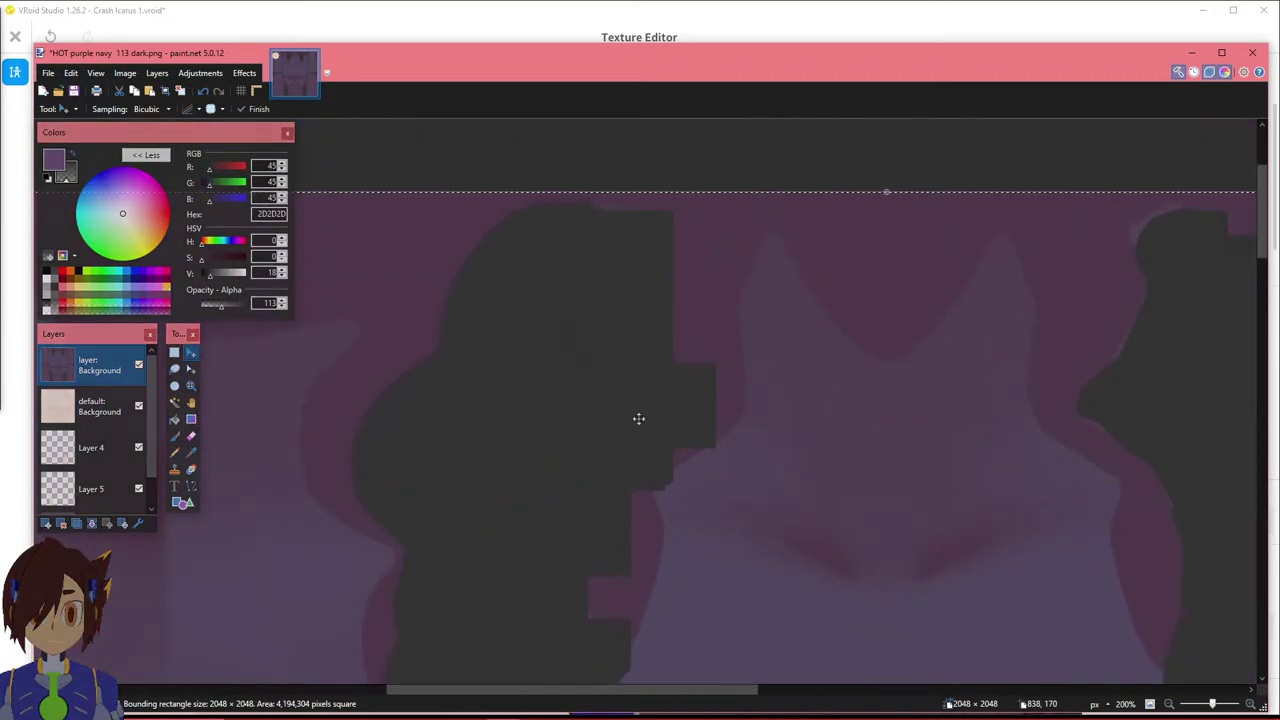
pyautogui.keyDown('ctrl'); pyautogui.scroll(3, 650, 428); pyautogui.keyUp('ctrl')
pyautogui.keyDown('ctrl'); pyautogui.scroll(-6, 655, 431); pyautogui.keyUp('ctrl')
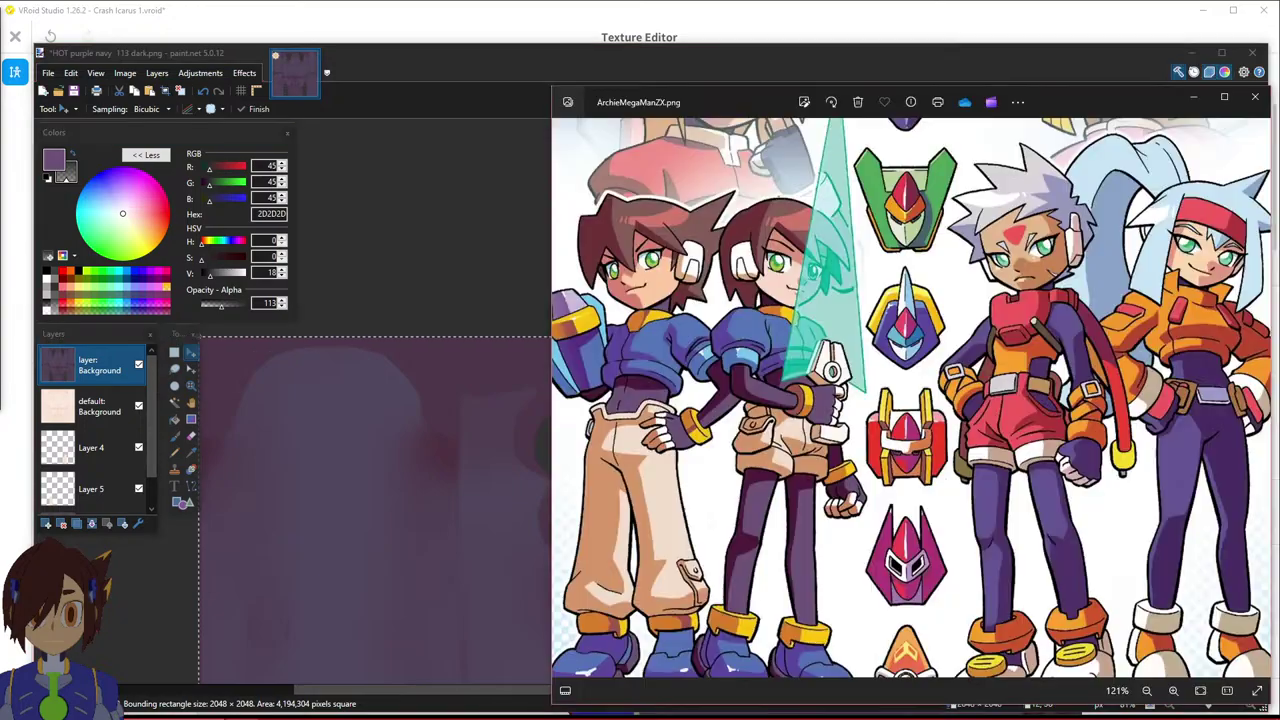
# Look over the exported "layer.png" in the image viewer, then close it.
pyautogui.scroll(4, 534, 391)
pyautogui.scroll(-4, 477, 274)
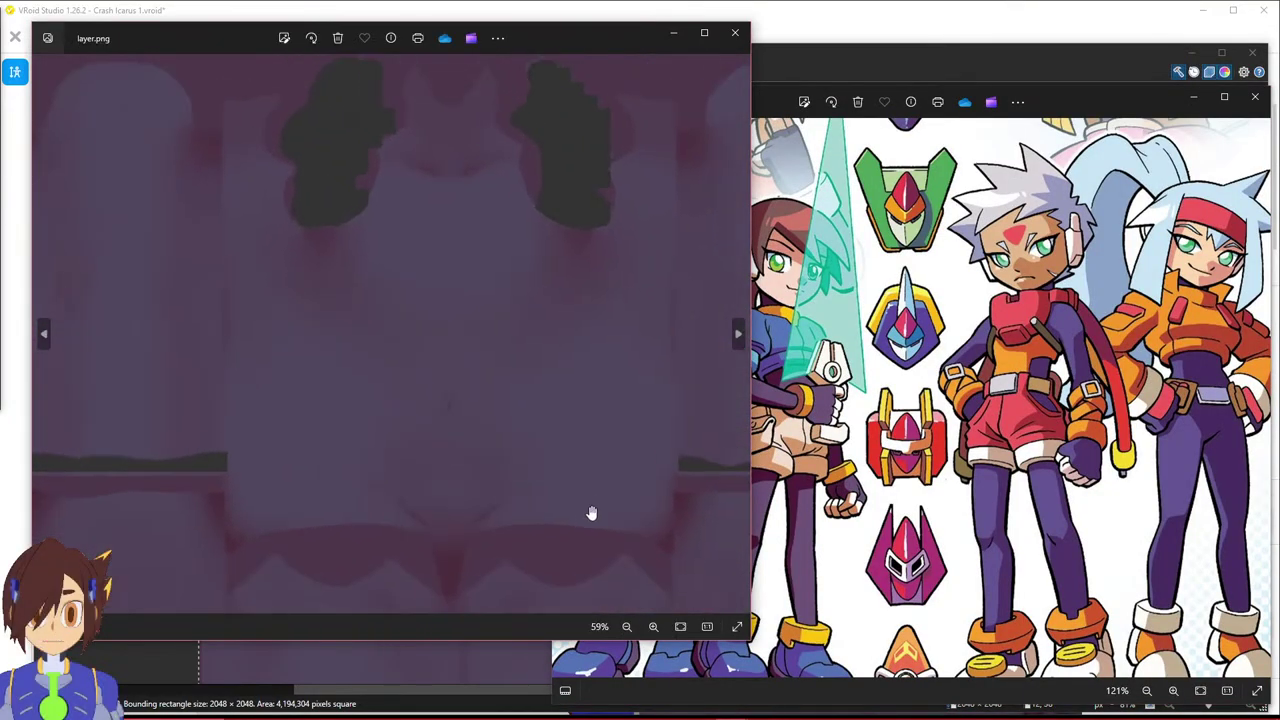
pyautogui.click(740, 34)
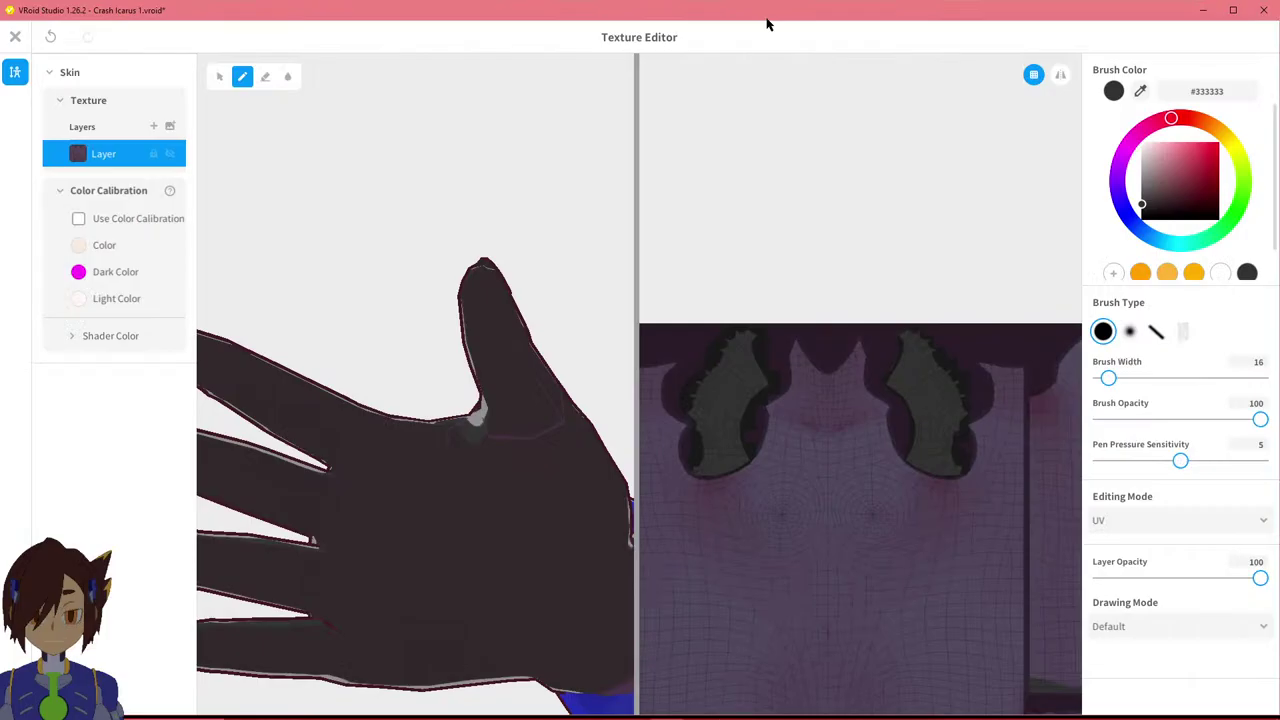
# Switch to VRoid Studio and examine the UV mesh over the hand and finger shapes in the skin texture.
pyautogui.scroll(2, 749, 388)
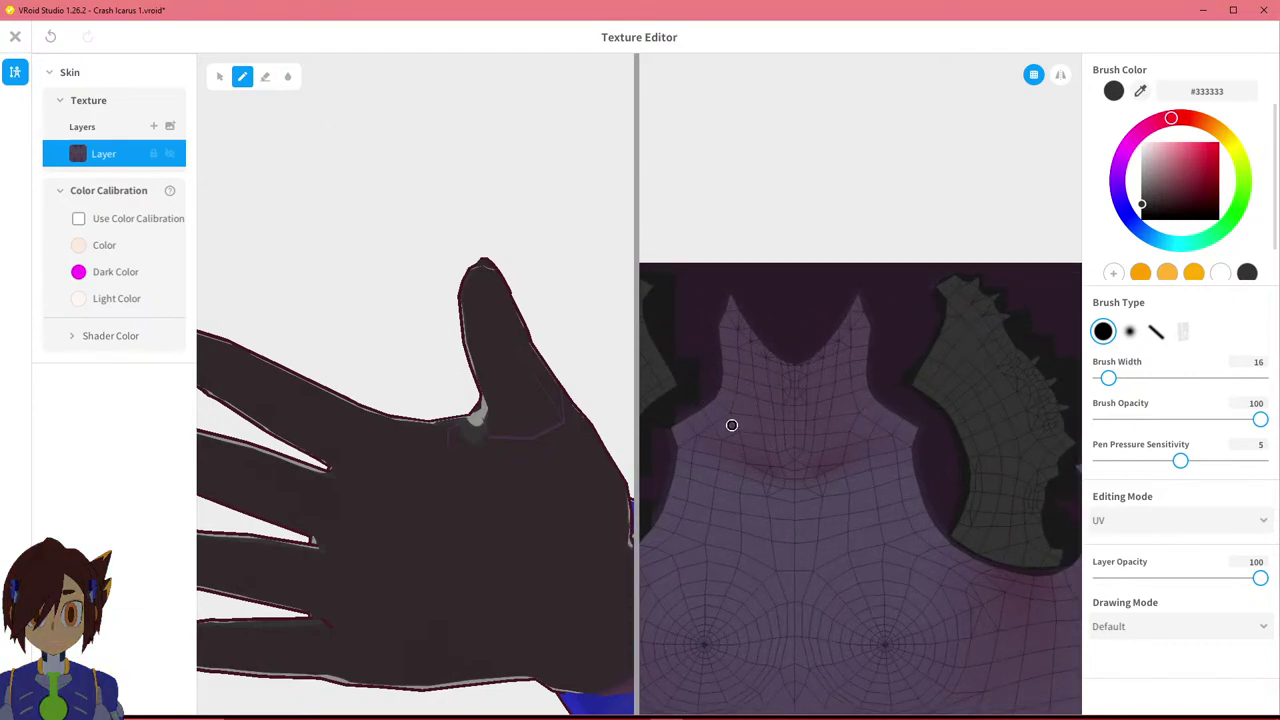
pyautogui.scroll(4, 735, 424)
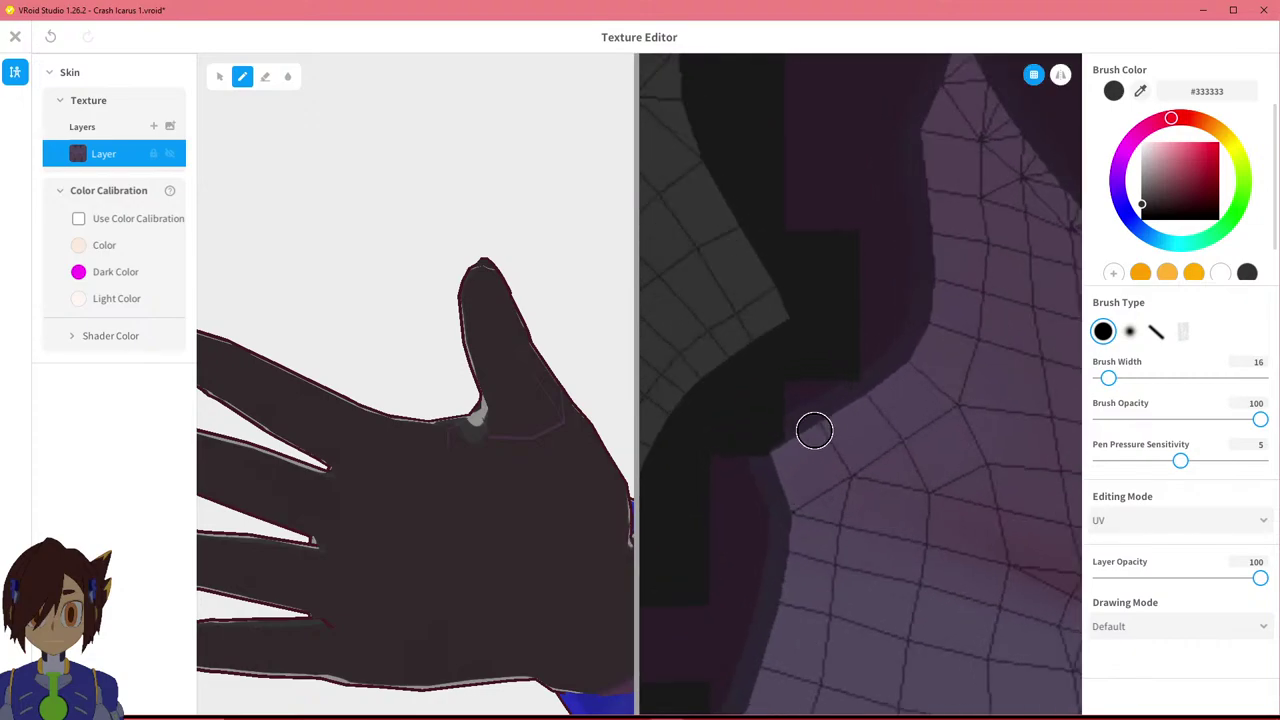
pyautogui.scroll(-5, 805, 424)
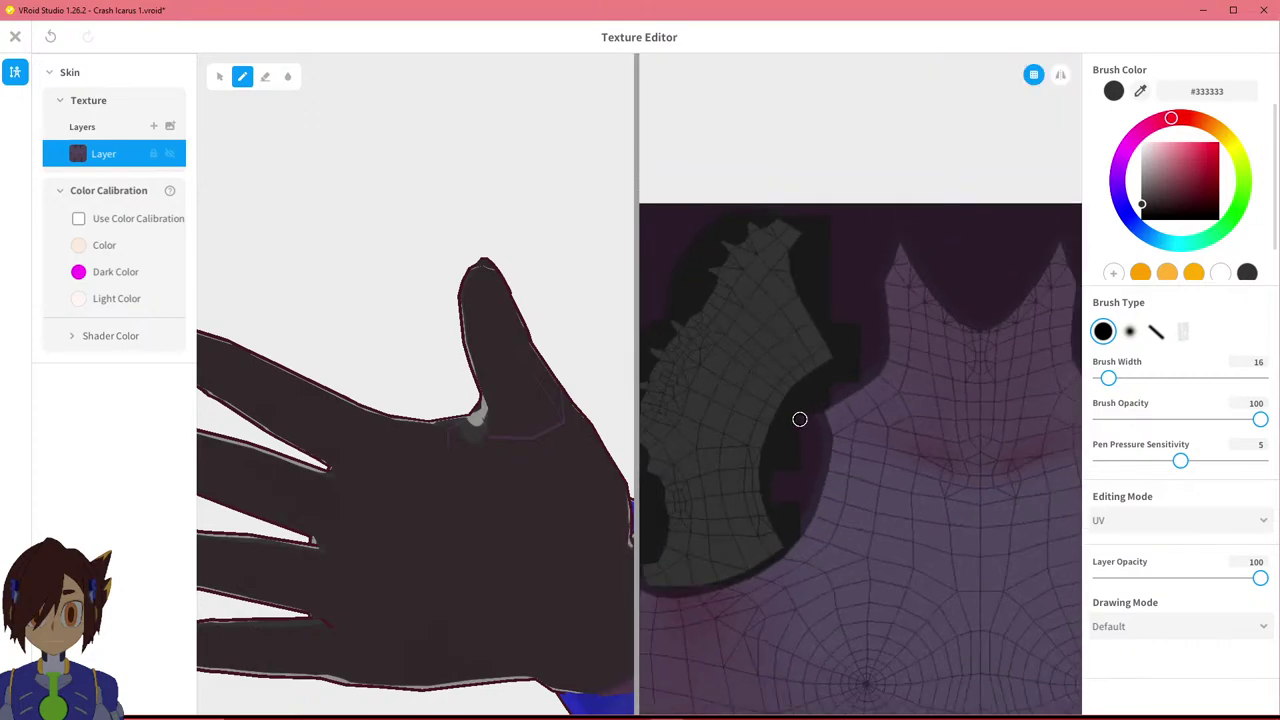
pyautogui.scroll(-2, 801, 418)
pyautogui.moveTo(849, 502); pyautogui.dragTo(849, 265, button='middle')
pyautogui.moveTo(854, 540); pyautogui.dragTo(838, 178, button='middle')
pyautogui.scroll(2, 823, 360)
pyautogui.moveTo(714, 383); pyautogui.dragTo(842, 370, button='middle')
pyautogui.scroll(3, 870, 395)
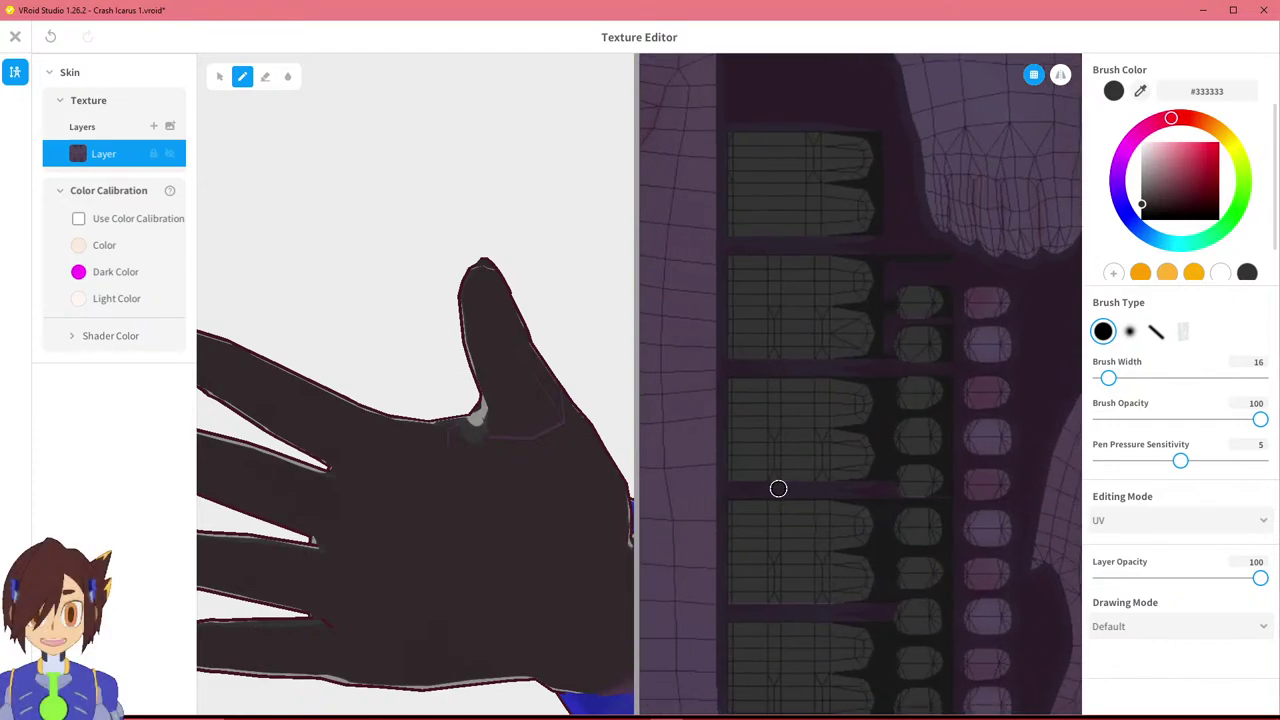
pyautogui.scroll(-2, 784, 487)
pyautogui.scroll(-1, 855, 396)
pyautogui.scroll(-3, 855, 396)
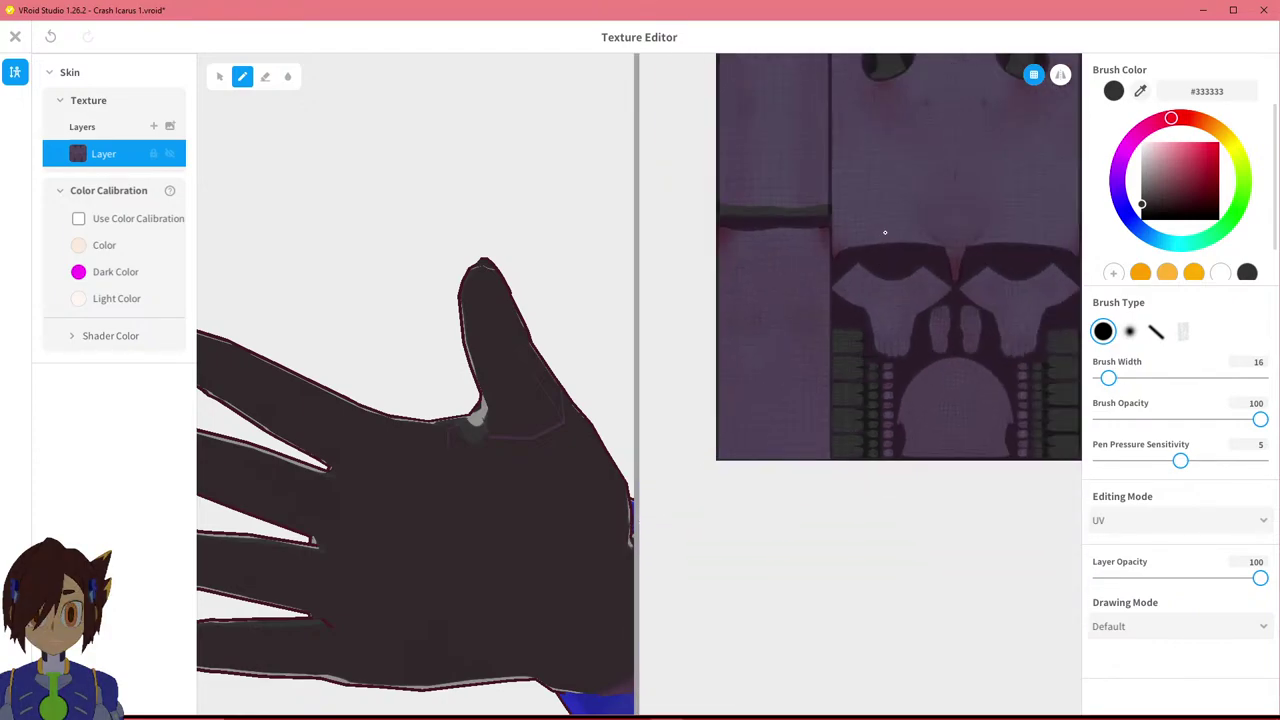
# Switch to paint.net and select both dark grey hand shapes with the Magic Wand in contiguous flood mode.
pyautogui.moveTo(740, 716)
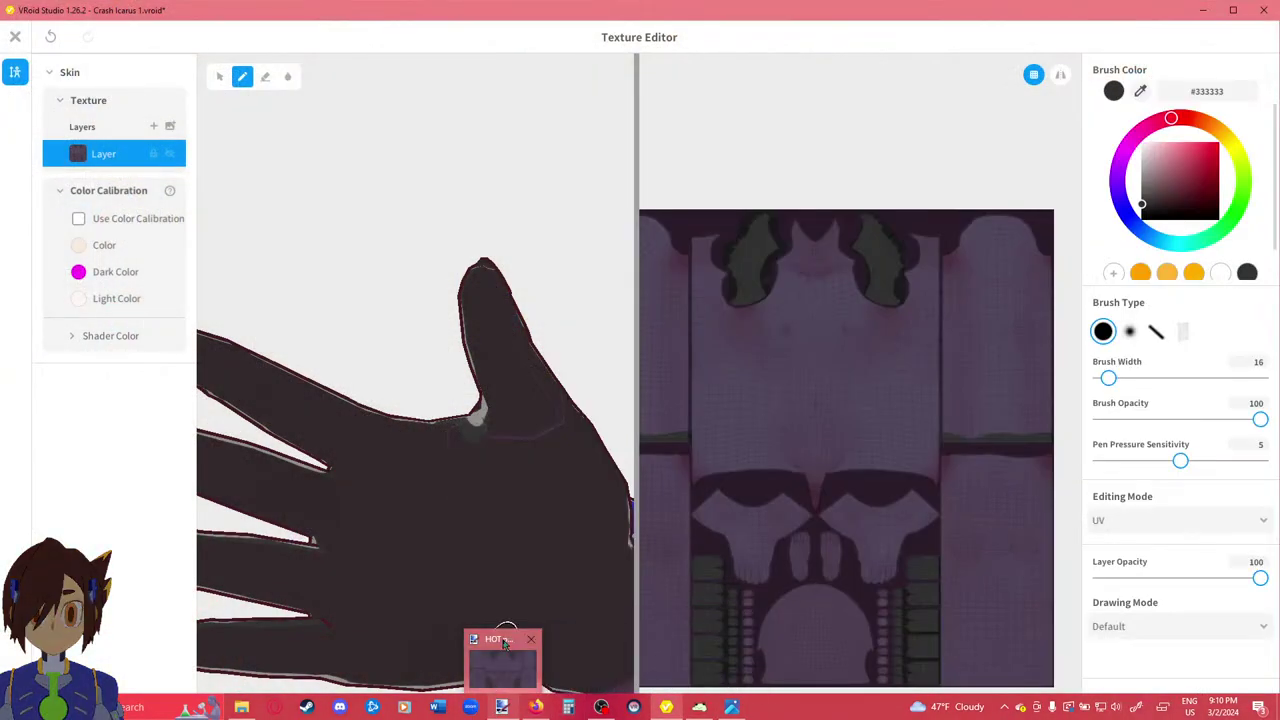
pyautogui.click(471, 707)
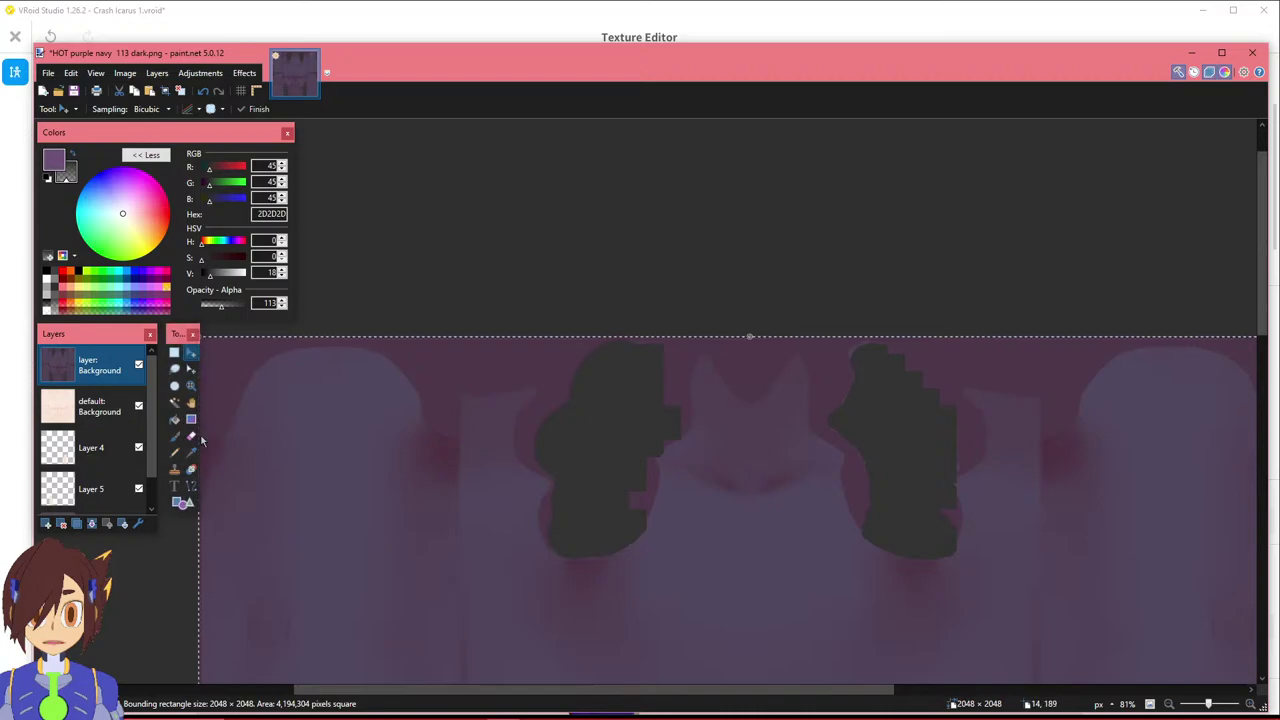
pyautogui.click(176, 404)
pyautogui.click(586, 477)
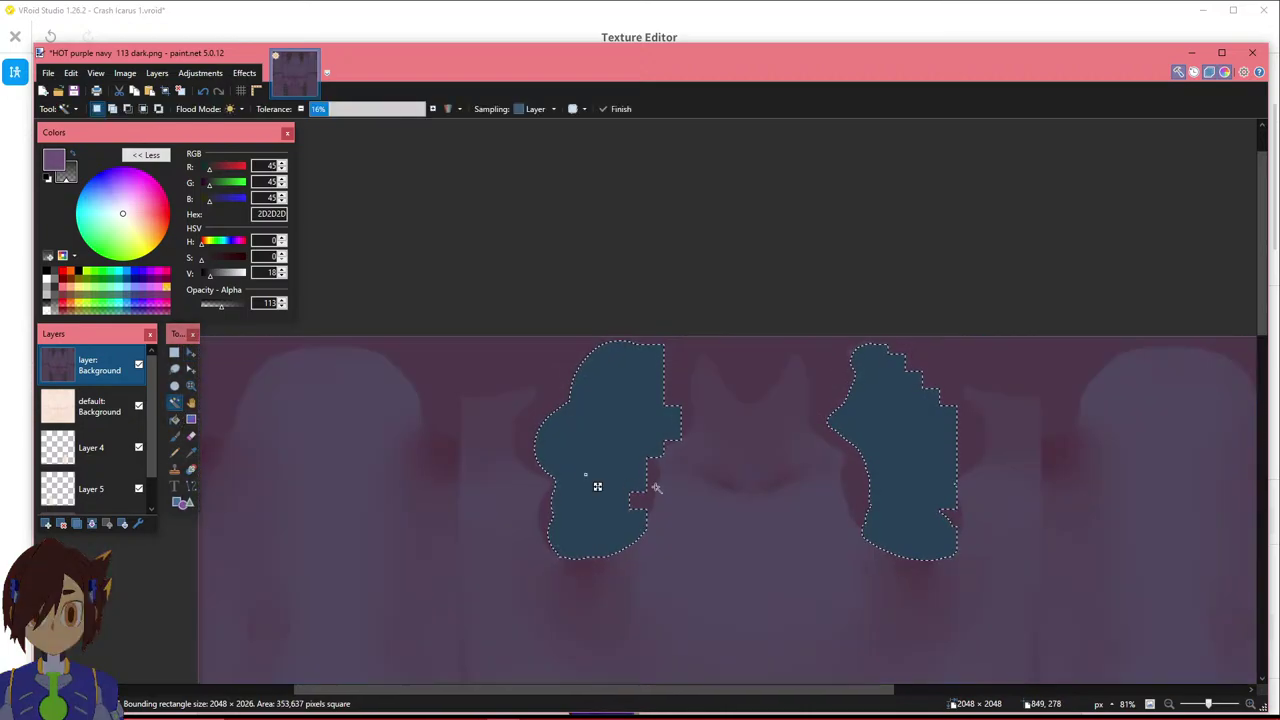
pyautogui.click(234, 108)
pyautogui.click(255, 126)
pyautogui.keyDown('ctrl'); pyautogui.click(918, 462); pyautogui.keyUp('ctrl')
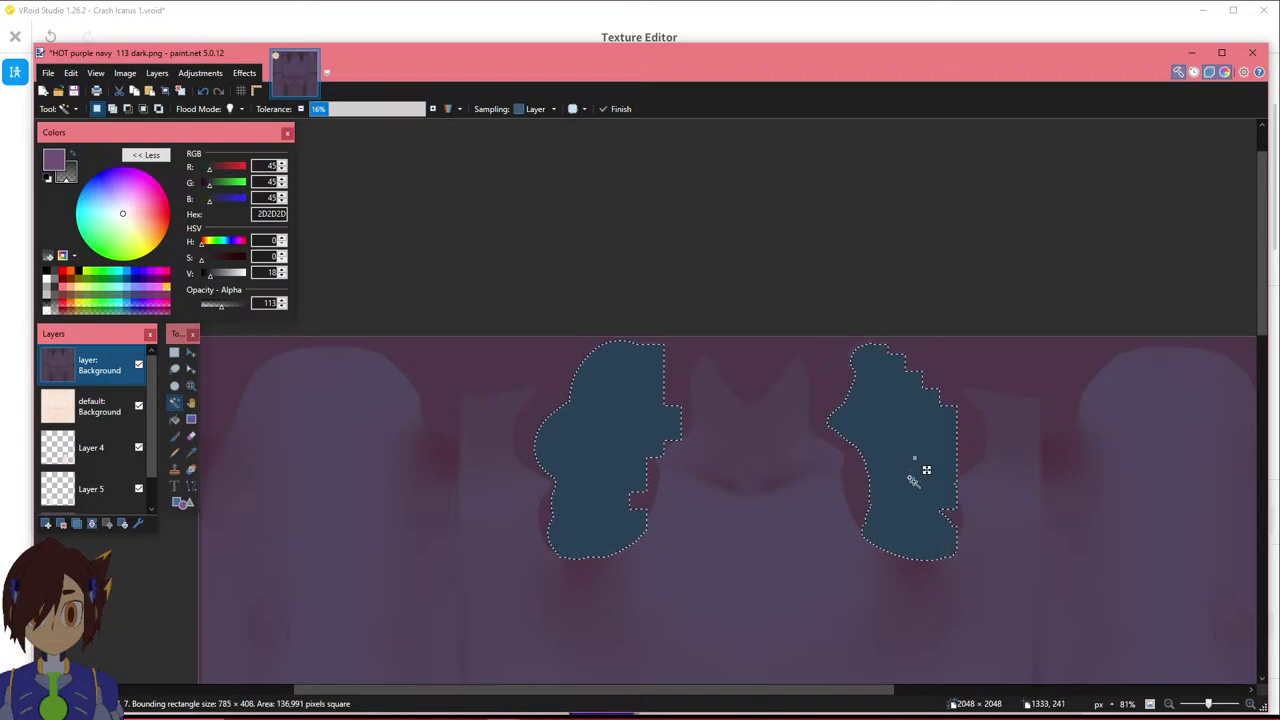
pyautogui.keyDown('ctrl'); pyautogui.scroll(5, 660, 525); pyautogui.keyUp('ctrl')
pyautogui.keyDown('ctrl'); pyautogui.scroll(-5, 663, 521); pyautogui.keyUp('ctrl')
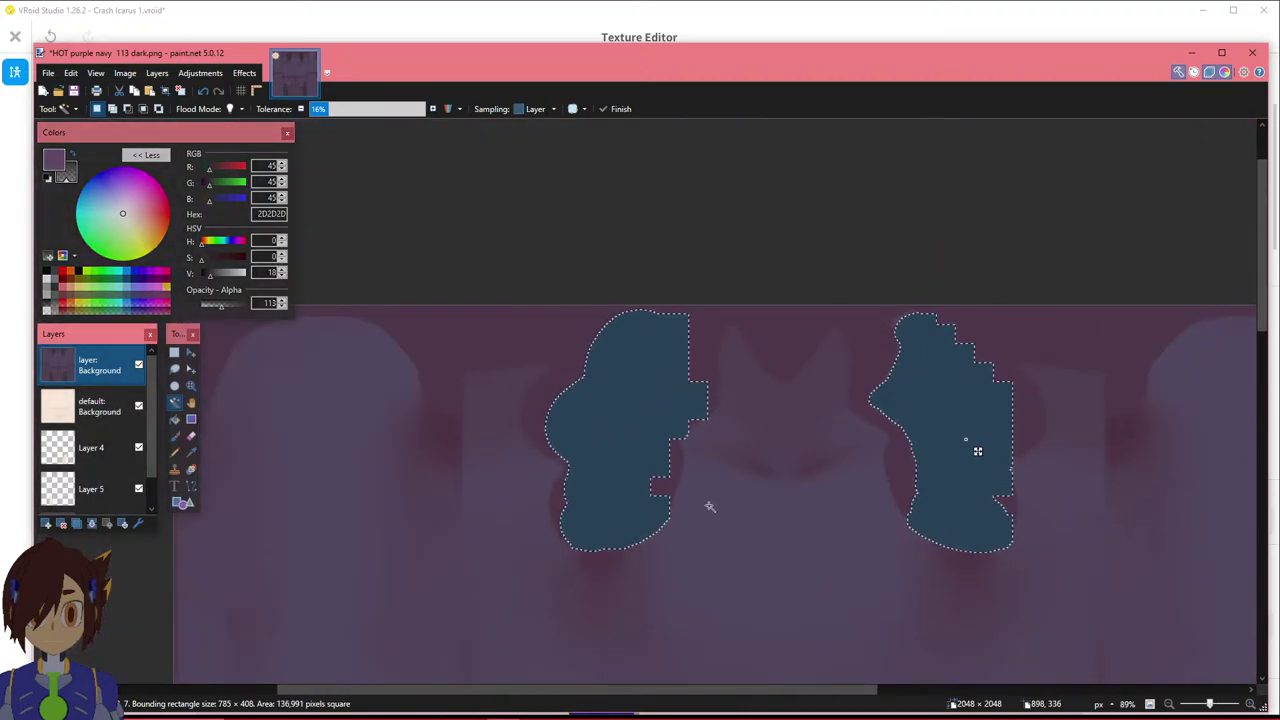
# Compare the selected hand shapes with the default skin layer by hiding and reshowing the glove layer, then clear the selection.
pyautogui.click(96, 410)
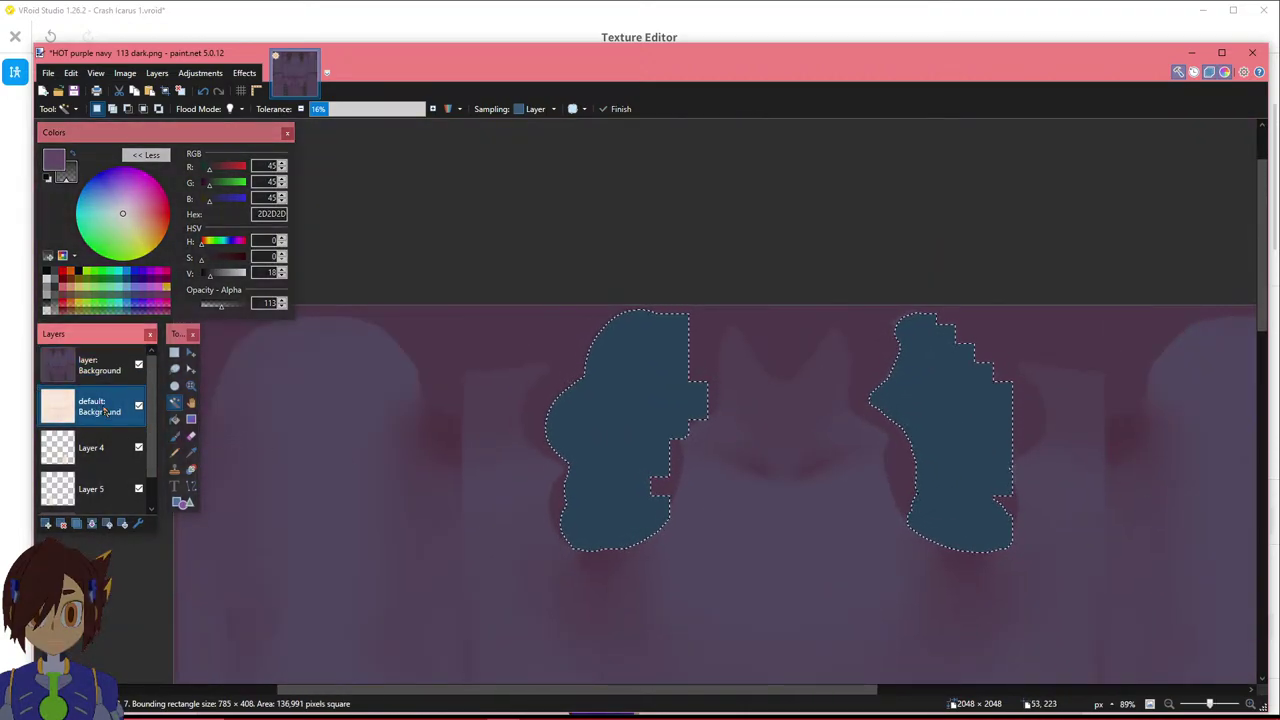
pyautogui.click(138, 365)
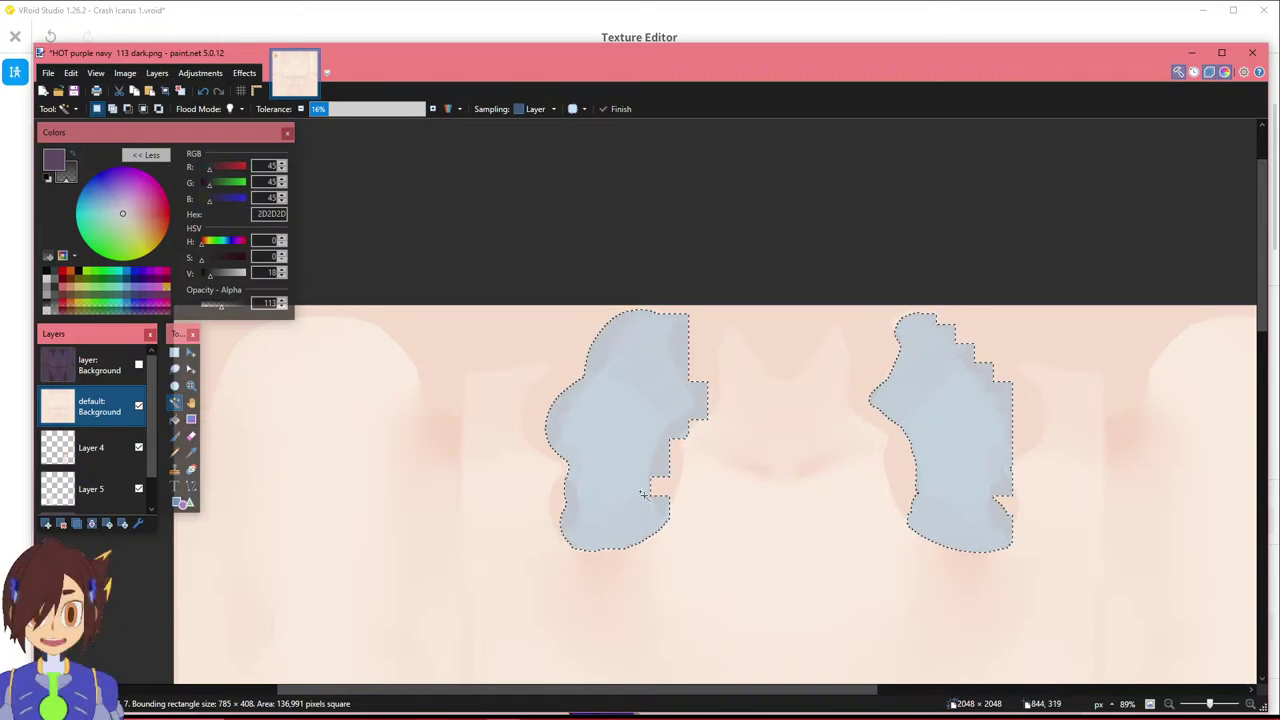
pyautogui.keyDown('ctrl'); pyautogui.scroll(6, 634, 484); pyautogui.keyUp('ctrl')
pyautogui.keyDown('ctrl'); pyautogui.scroll(-3, 634, 479); pyautogui.keyUp('ctrl')
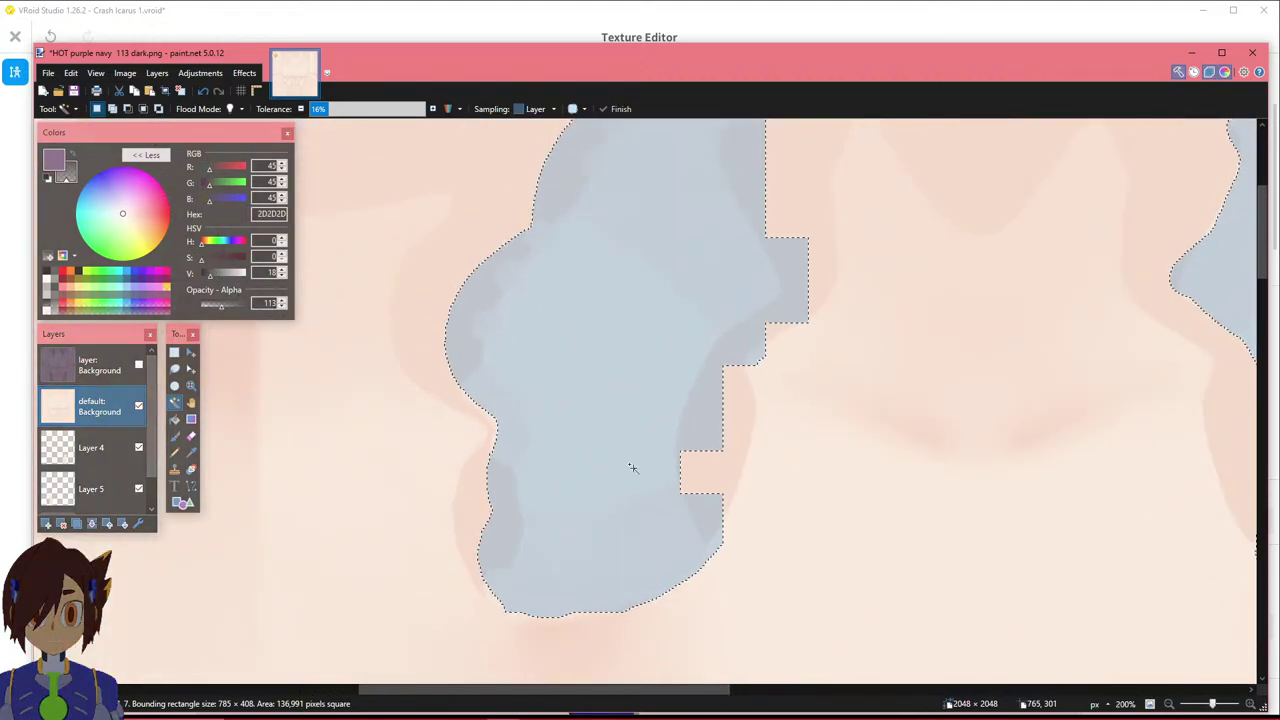
pyautogui.keyDown('ctrl'); pyautogui.scroll(1, 546, 609); pyautogui.keyUp('ctrl')
pyautogui.keyDown('ctrl'); pyautogui.scroll(5, 546, 609); pyautogui.keyUp('ctrl')
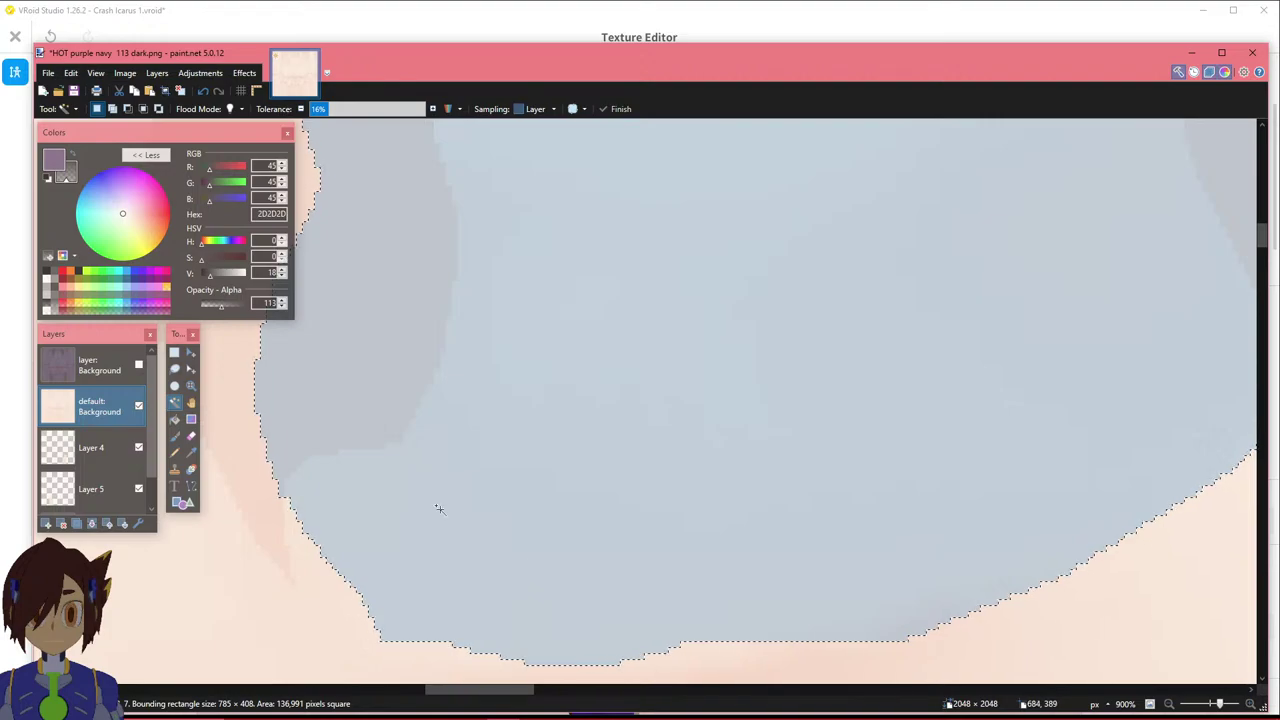
pyautogui.click(96, 372)
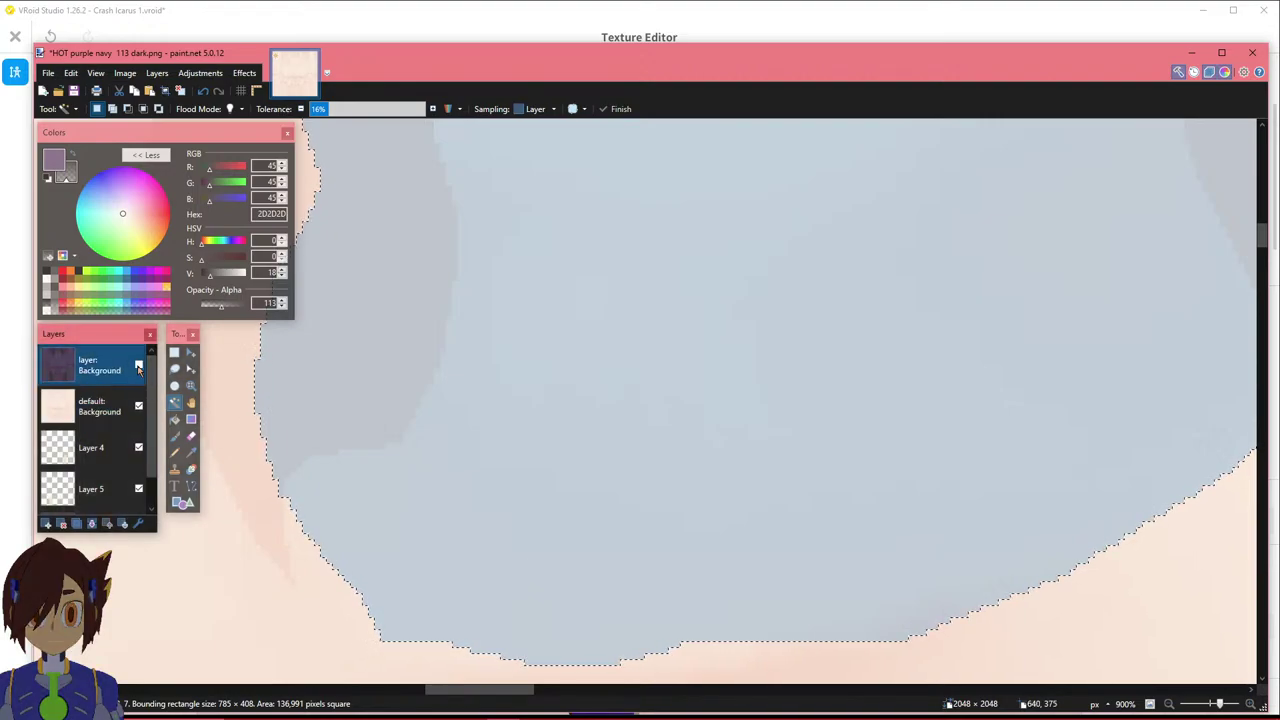
pyautogui.click(138, 365)
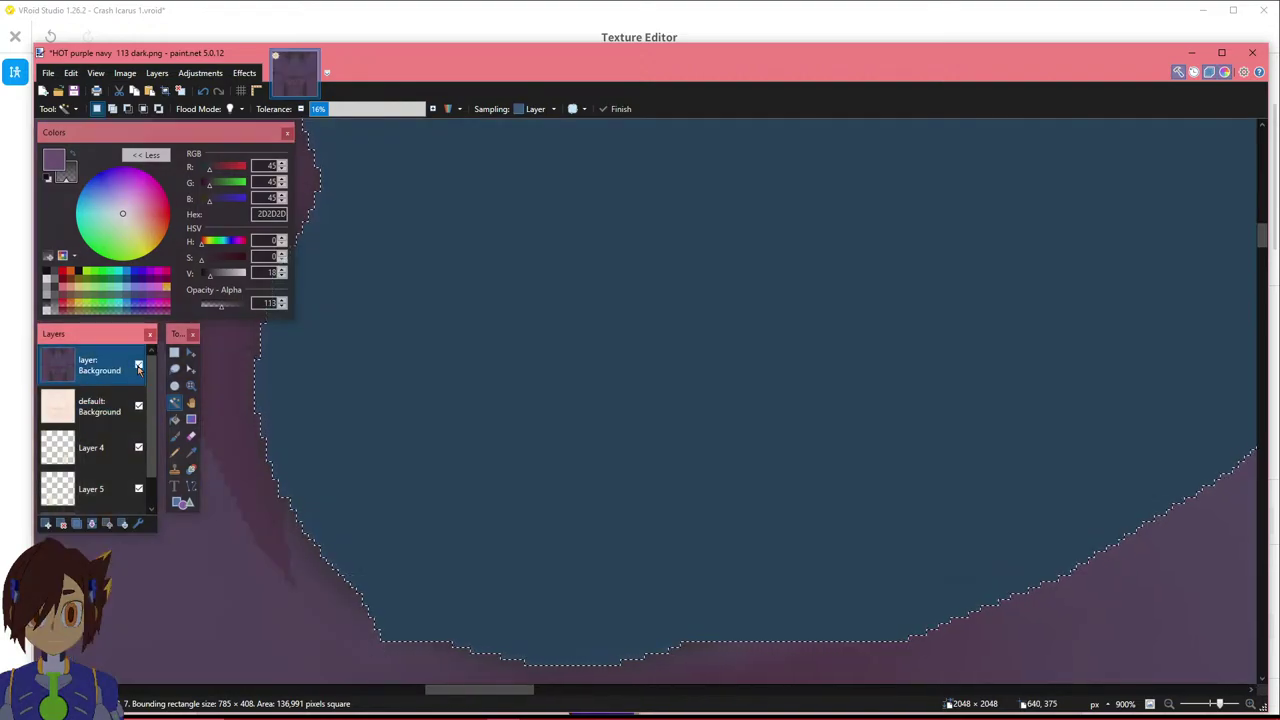
pyautogui.click(138, 366)
pyautogui.click(138, 366)
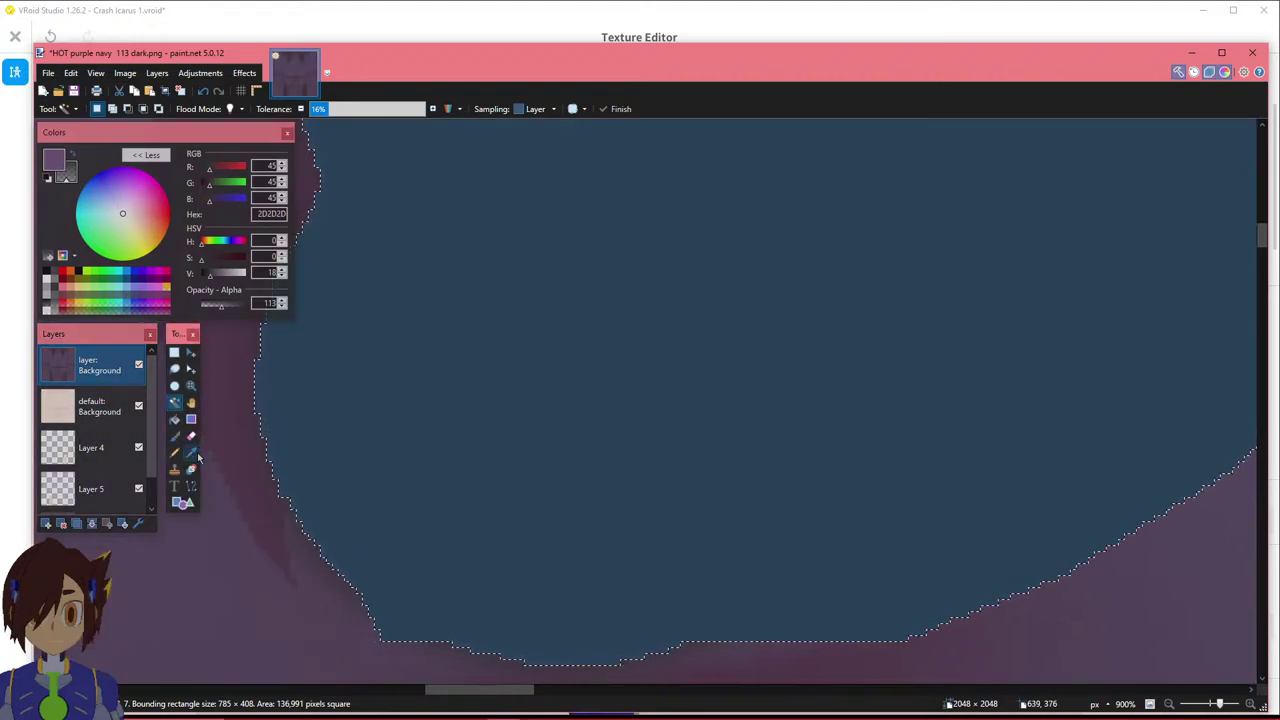
pyautogui.click(175, 352)
pyautogui.click(310, 448)
pyautogui.moveTo(495, 579); pyautogui.dragTo(649, 504, button='middle')
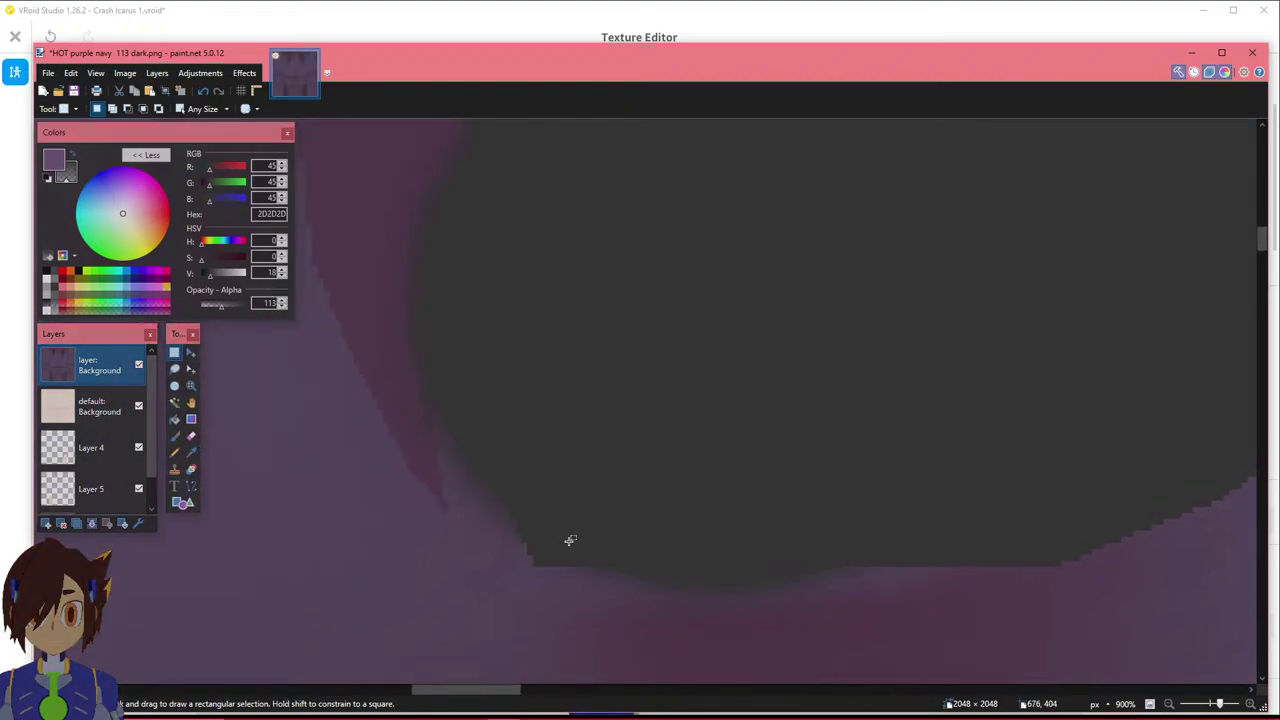
# Sample the dark grey 333333 from inside the glove's hand shape with the Color Picker.
pyautogui.click(174, 452)
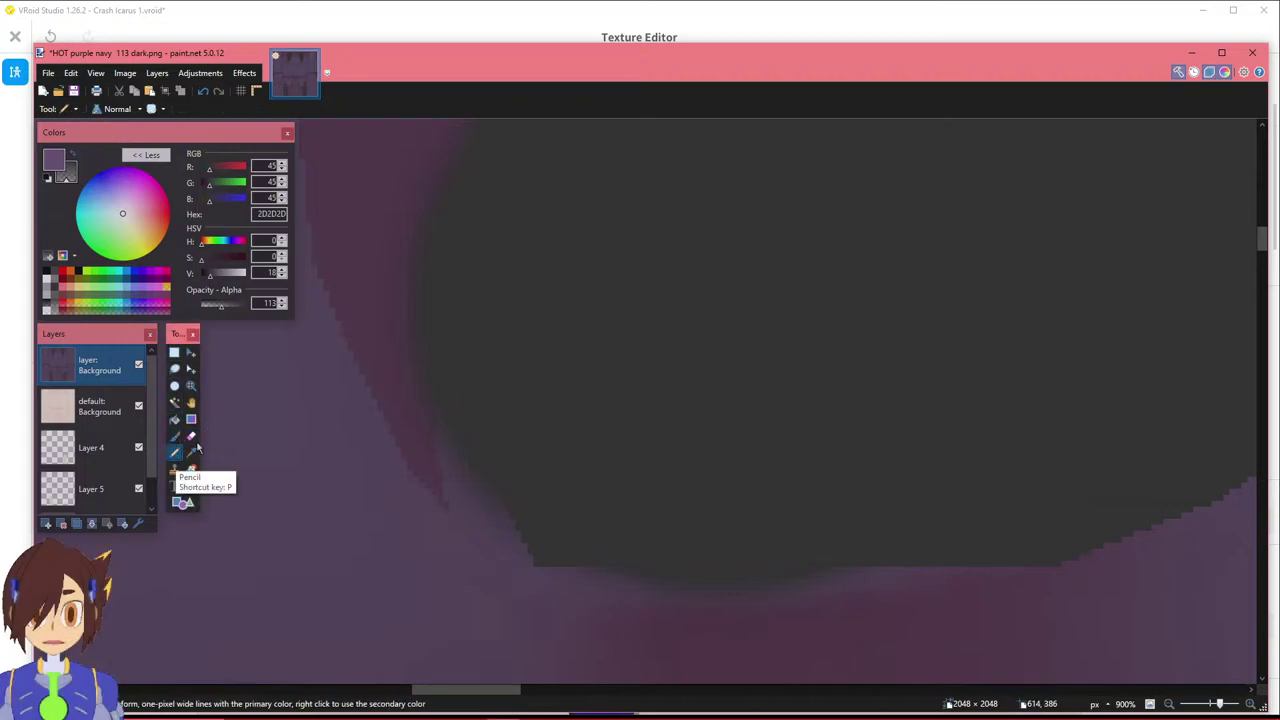
pyautogui.click(191, 452)
pyautogui.click(534, 397)
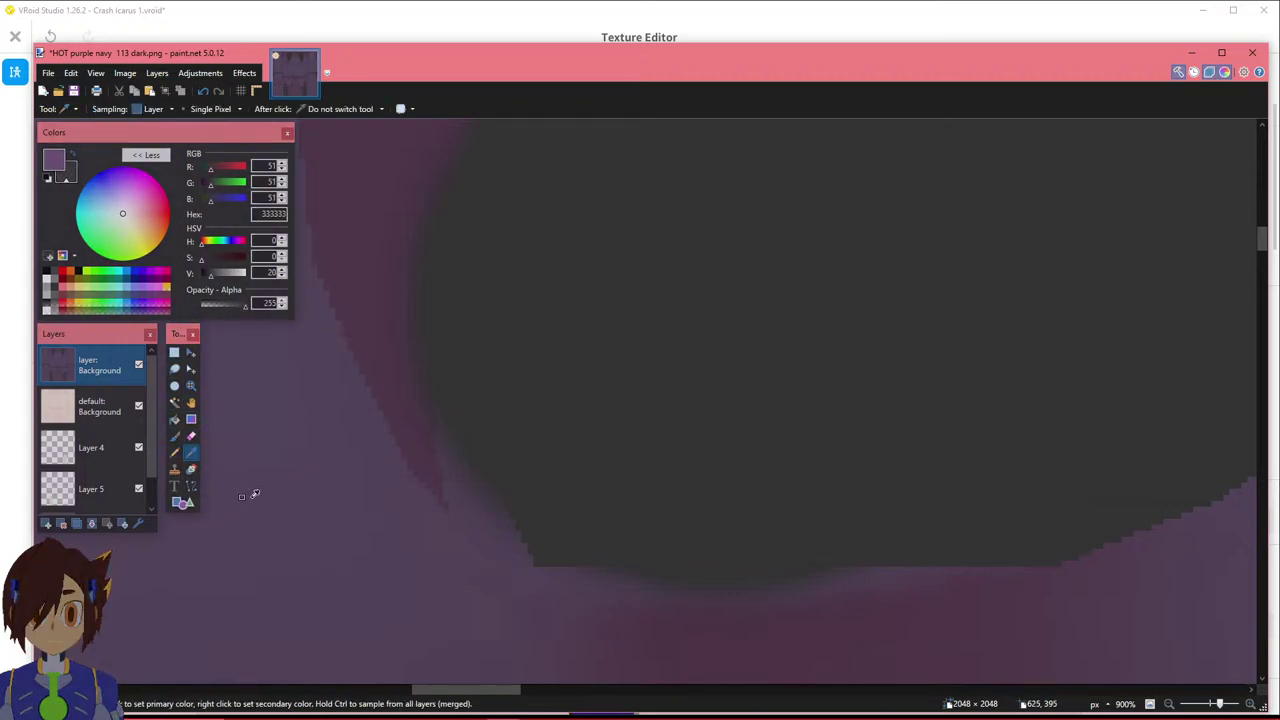
# Fill the notch along the hand shape's lower-left edge with dark grey Pencil strokes.
pyautogui.click(174, 452)
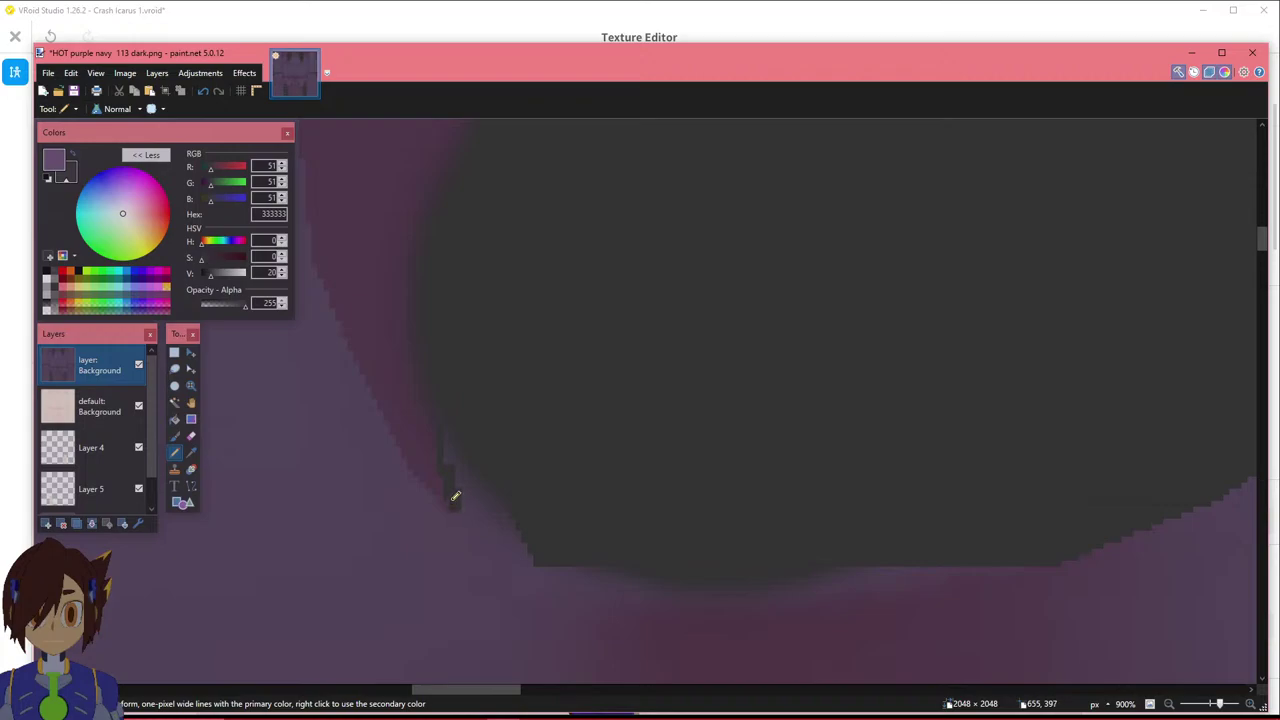
pyautogui.moveTo(483, 523); pyautogui.dragTo(506, 534)
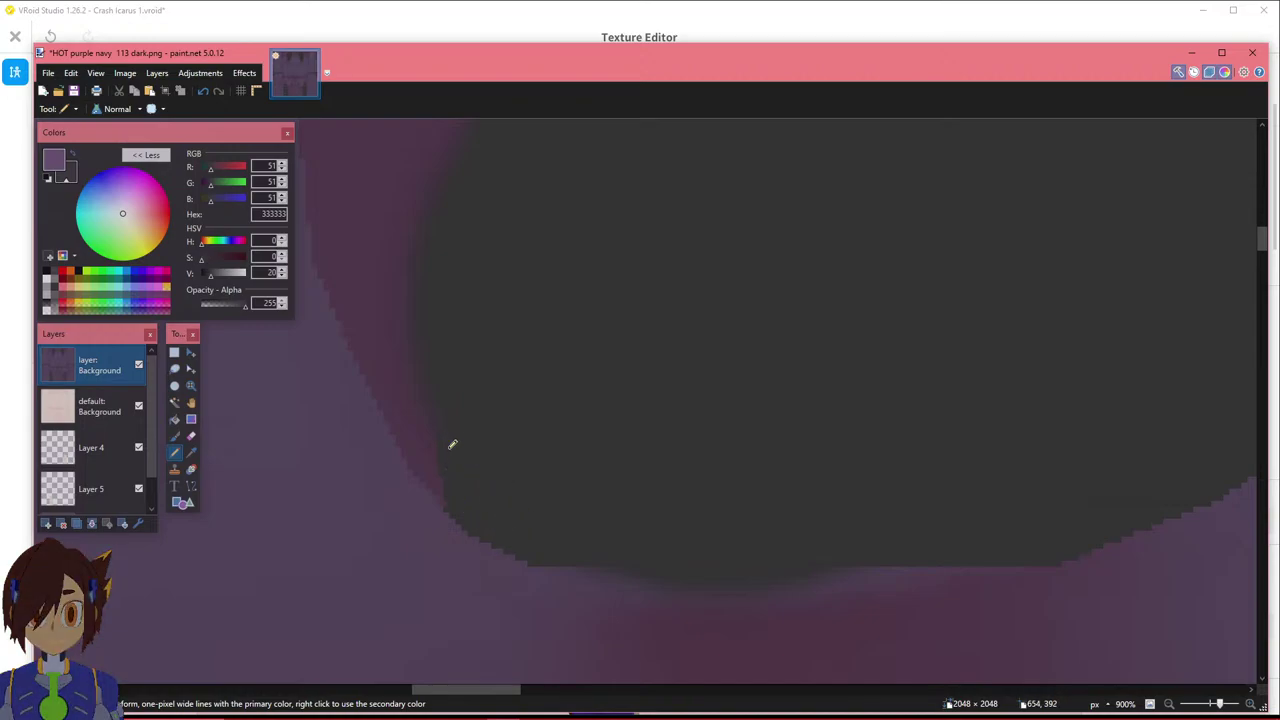
# Switch to VRoid Studio, export the UV guide of the skin texture layer, and return to paint.net.
pyautogui.click(757, 18)
pyautogui.rightClick(129, 154)
pyautogui.click(197, 186)
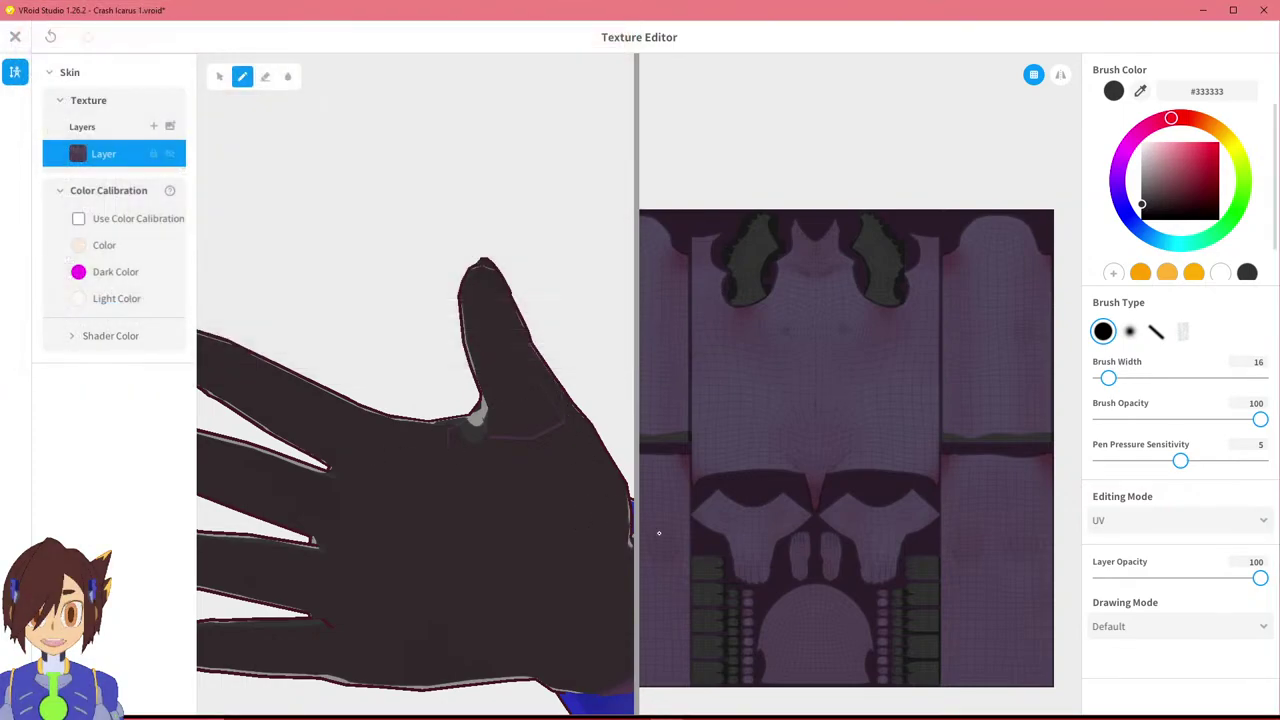
pyautogui.moveTo(660, 710)
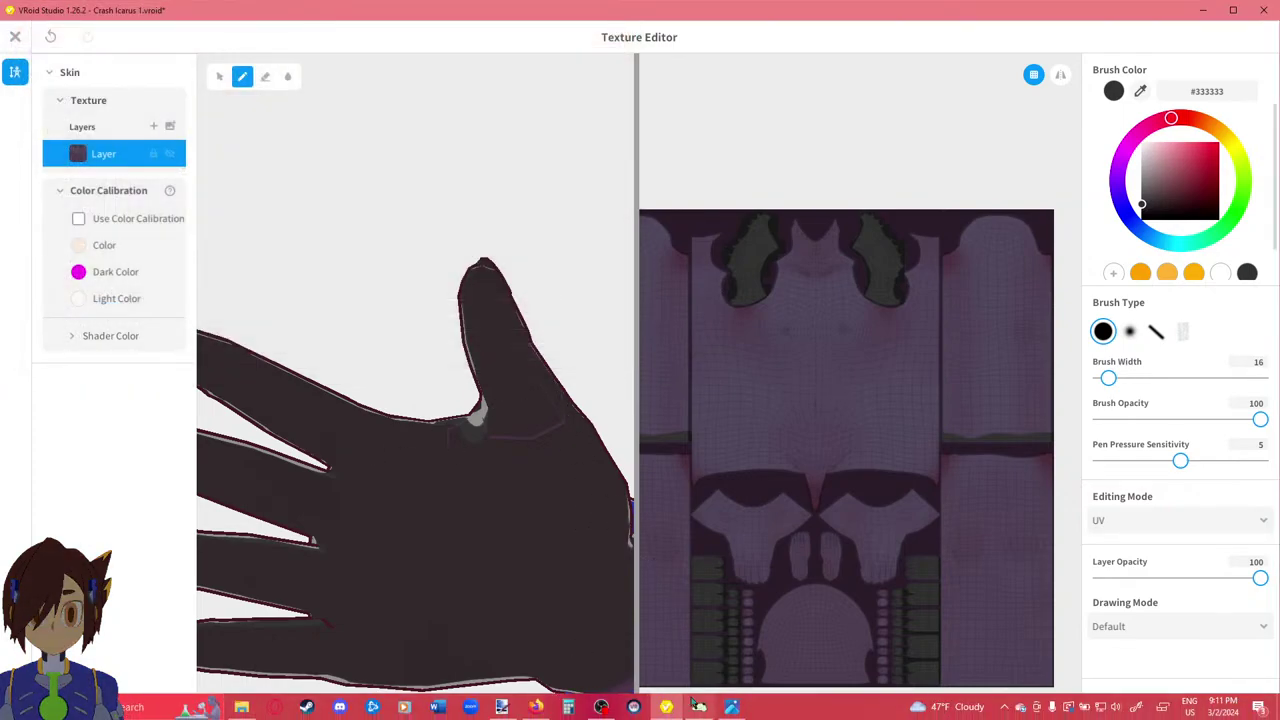
pyautogui.click(500, 707)
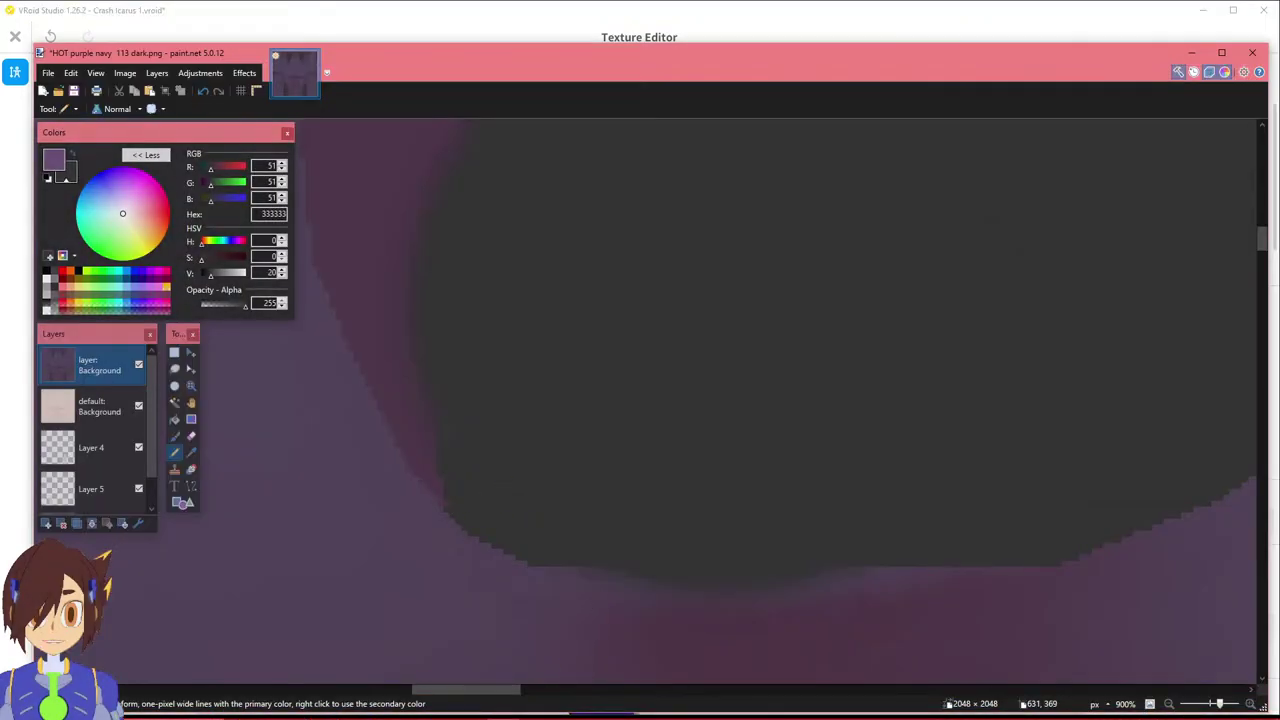
# Try adding the exported guide image as a layer, then undo it together with the pencil strokes on the hand shape.
pyautogui.moveTo(406, 331); pyautogui.dragTo(406, 331)
pyautogui.click(709, 452)
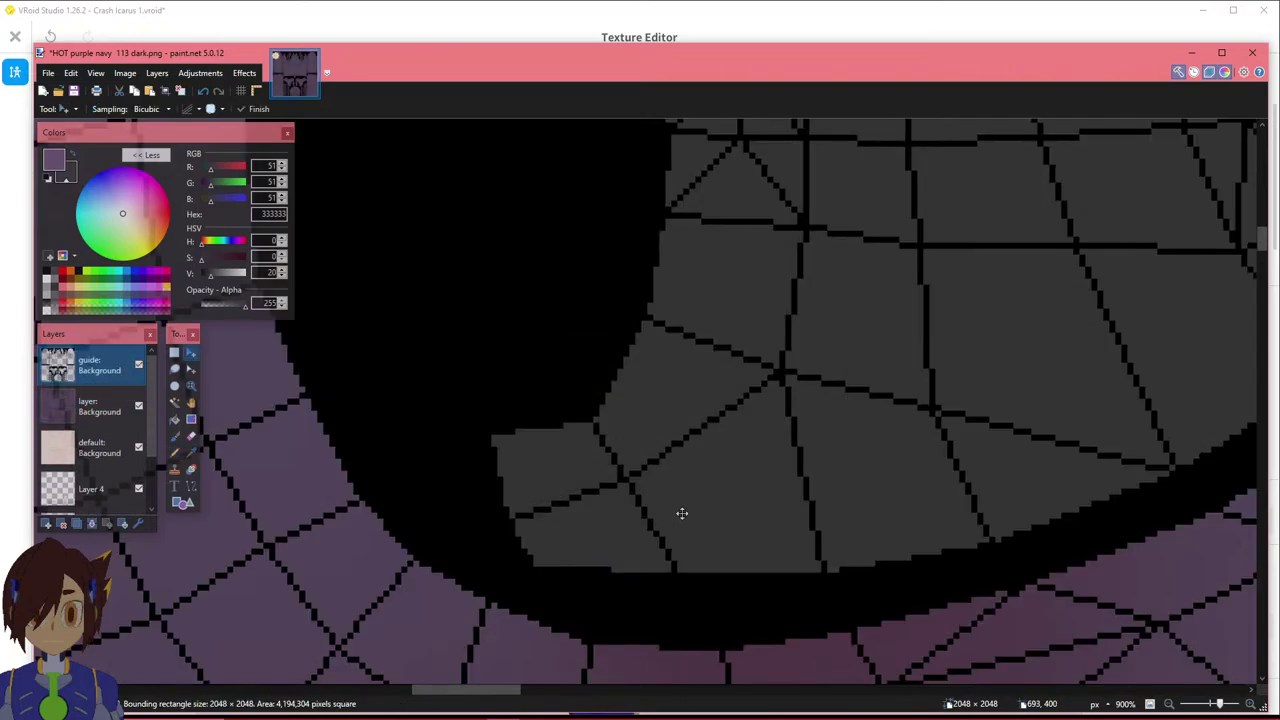
pyautogui.hotkey('ctrl', 'z')
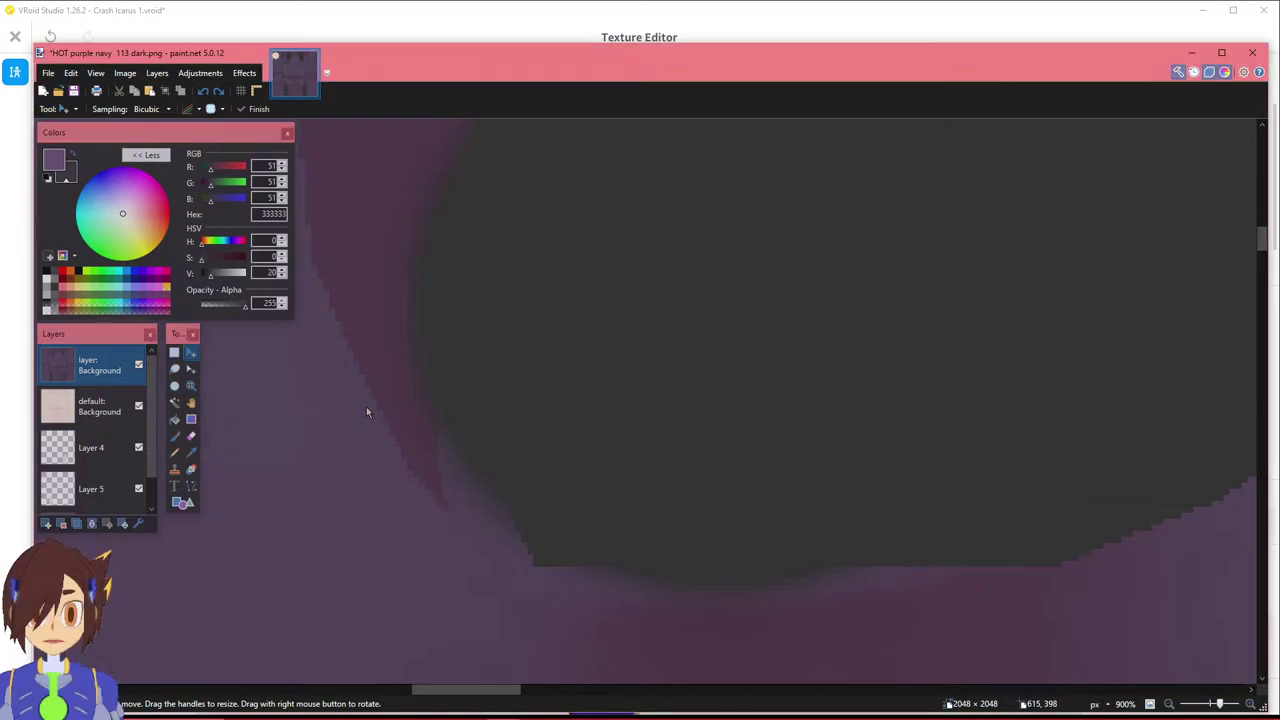
# Add the exported guide image as a new top layer and make the glove layer active with the Pencil tool.
pyautogui.click(648, 436)
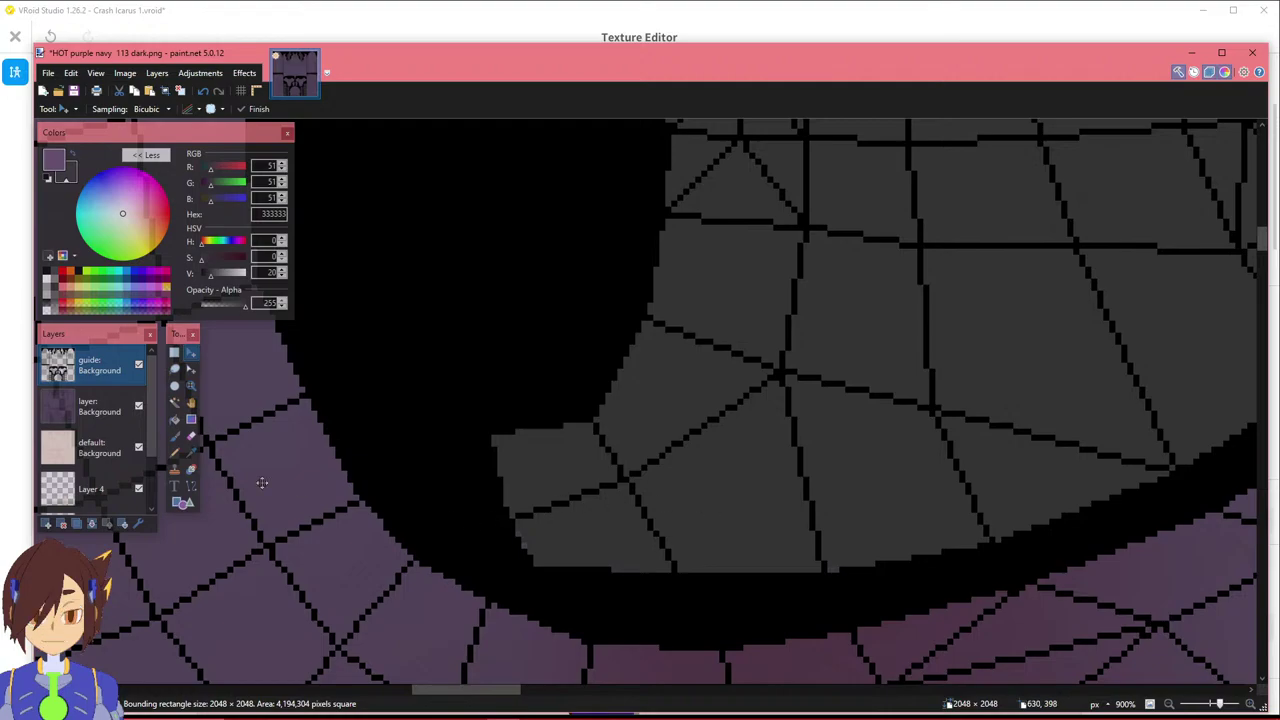
pyautogui.click(99, 406)
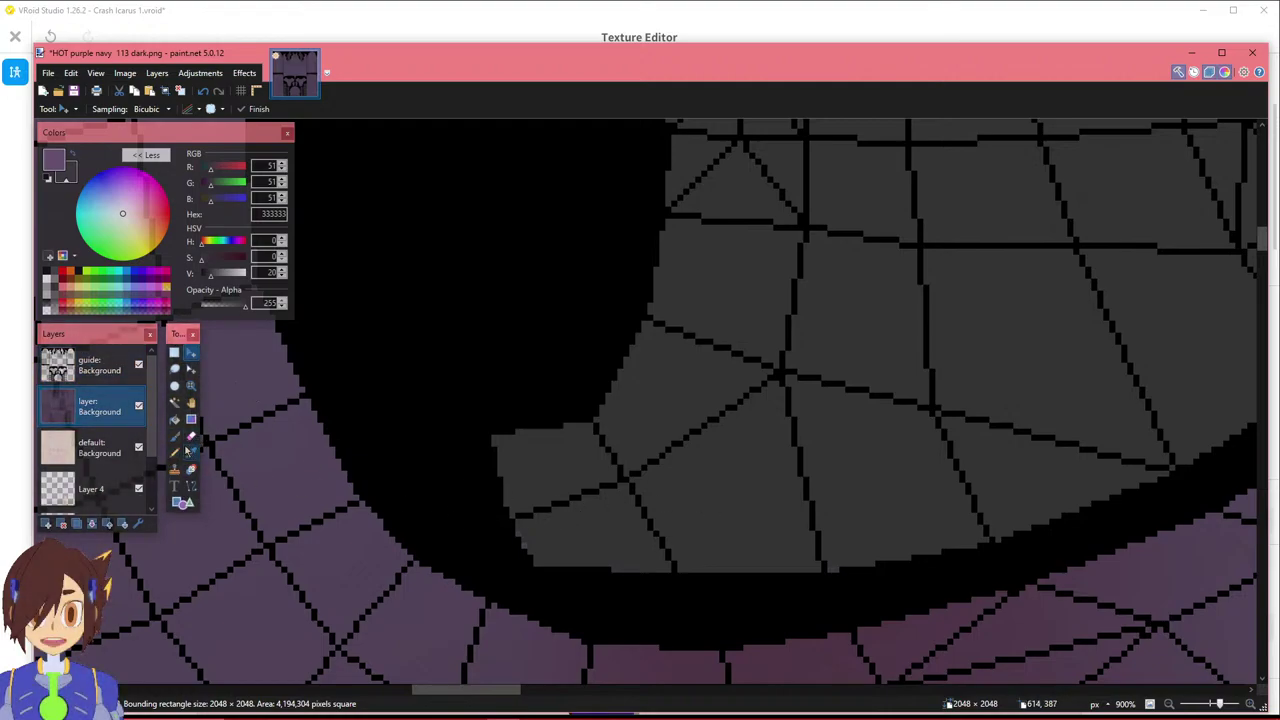
pyautogui.click(177, 452)
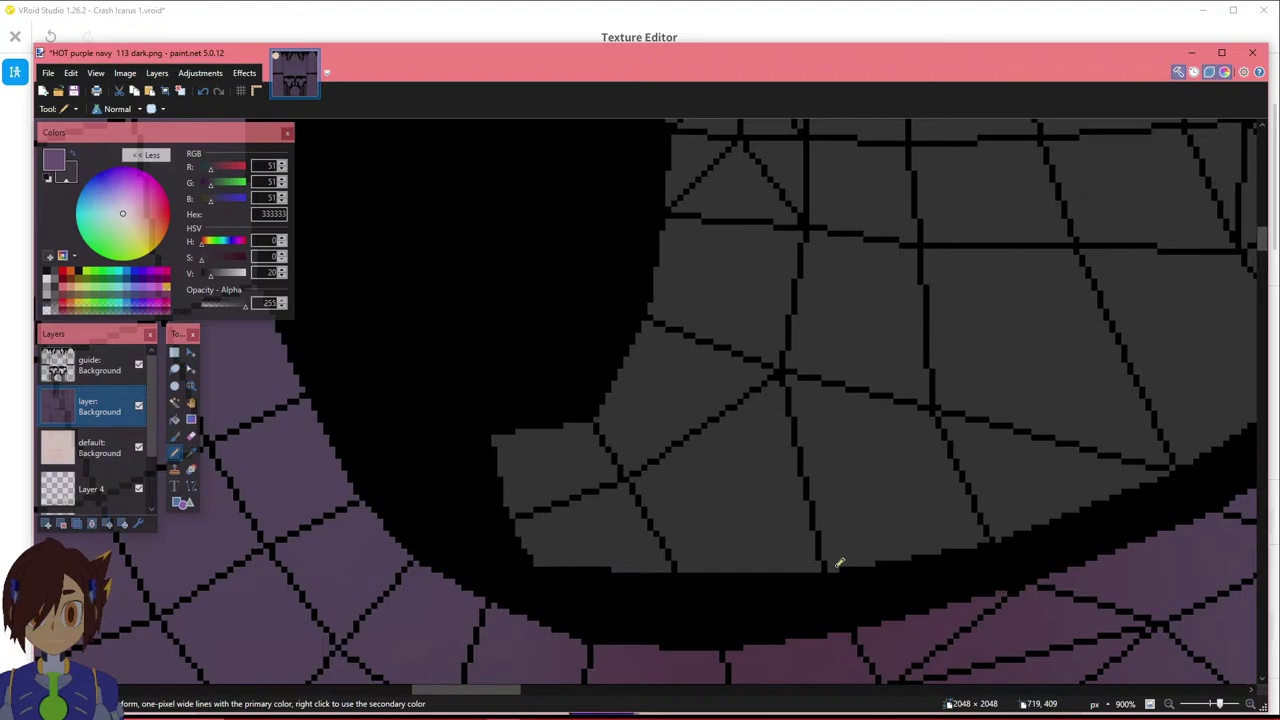
# Examine how both dark grey hand shapes cover the UV mesh of the guide layer.
pyautogui.moveTo(499, 688); pyautogui.dragTo(824, 655)
pyautogui.scroll(10, 757, 560)
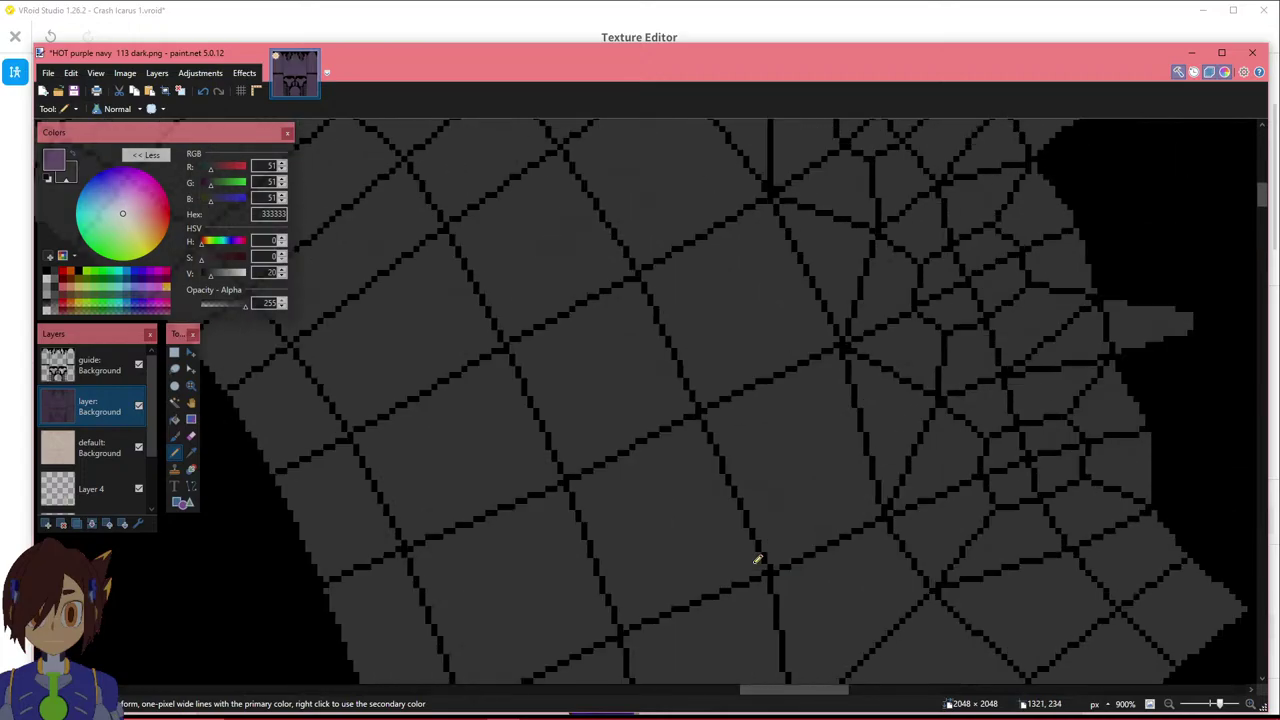
pyautogui.keyDown('ctrl'); pyautogui.scroll(-10, 757, 558); pyautogui.keyUp('ctrl')
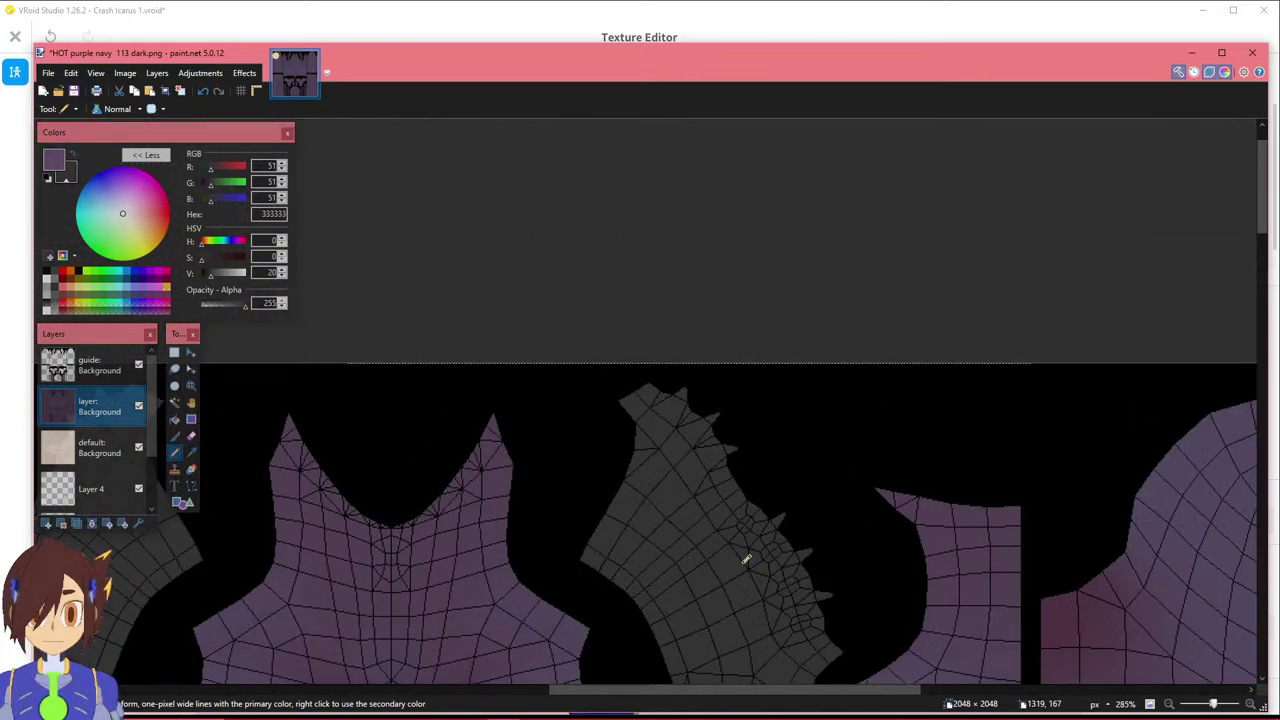
pyautogui.keyDown('ctrl'); pyautogui.scroll(5, 820, 440); pyautogui.keyUp('ctrl')
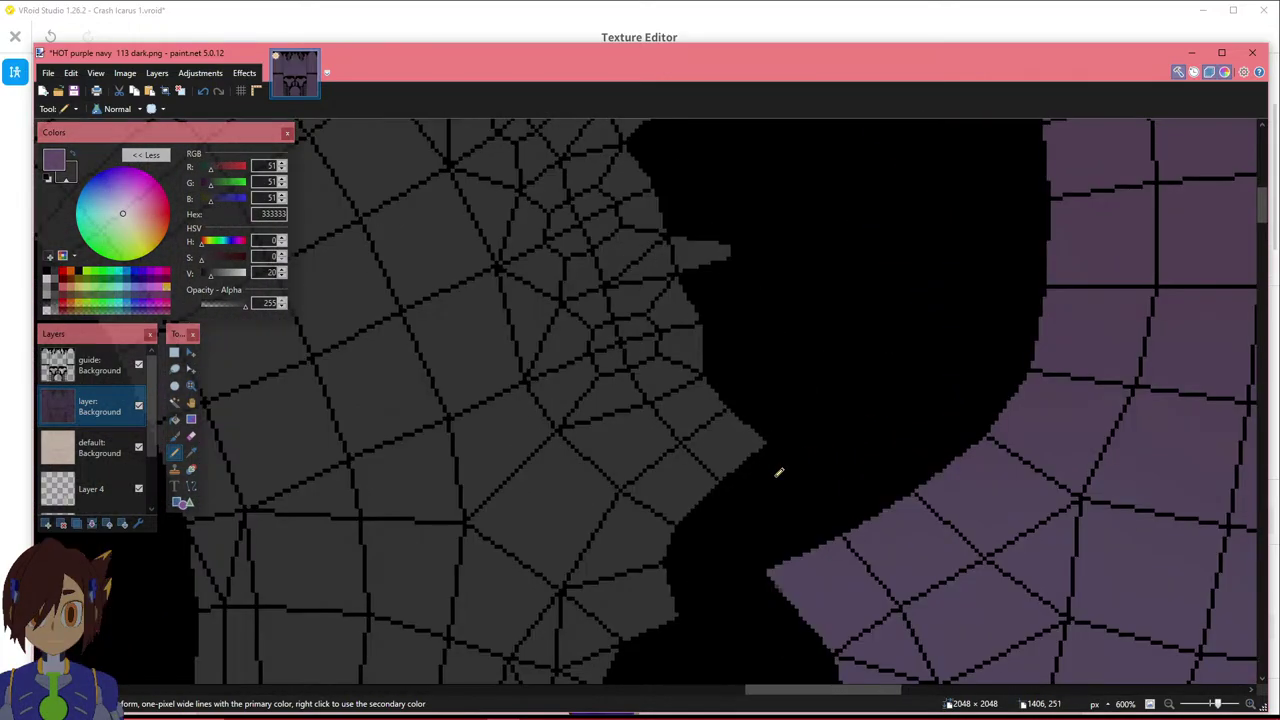
pyautogui.keyDown('ctrl'); pyautogui.scroll(-5, 779, 472); pyautogui.keyUp('ctrl')
pyautogui.moveTo(690, 690); pyautogui.dragTo(502, 695)
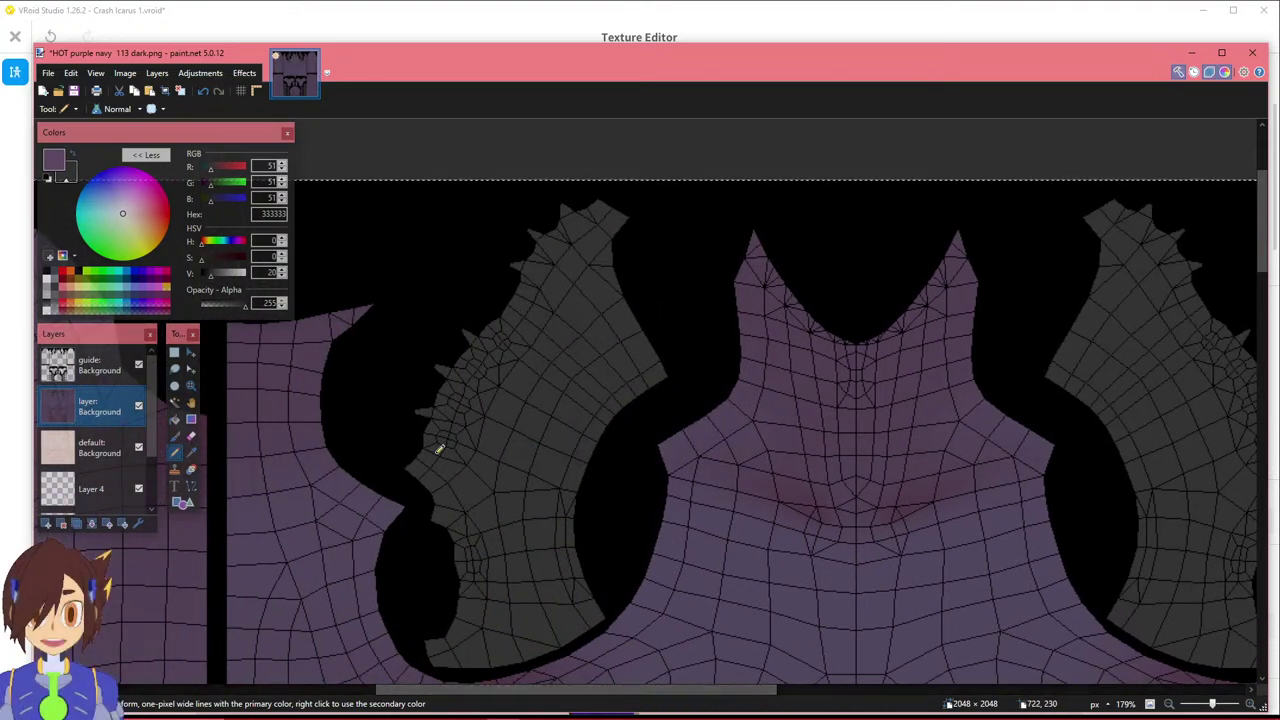
# Hide the guide layer, select both dark grey hand shapes with the Magic Wand, and check the selection against the guide.
pyautogui.click(139, 364)
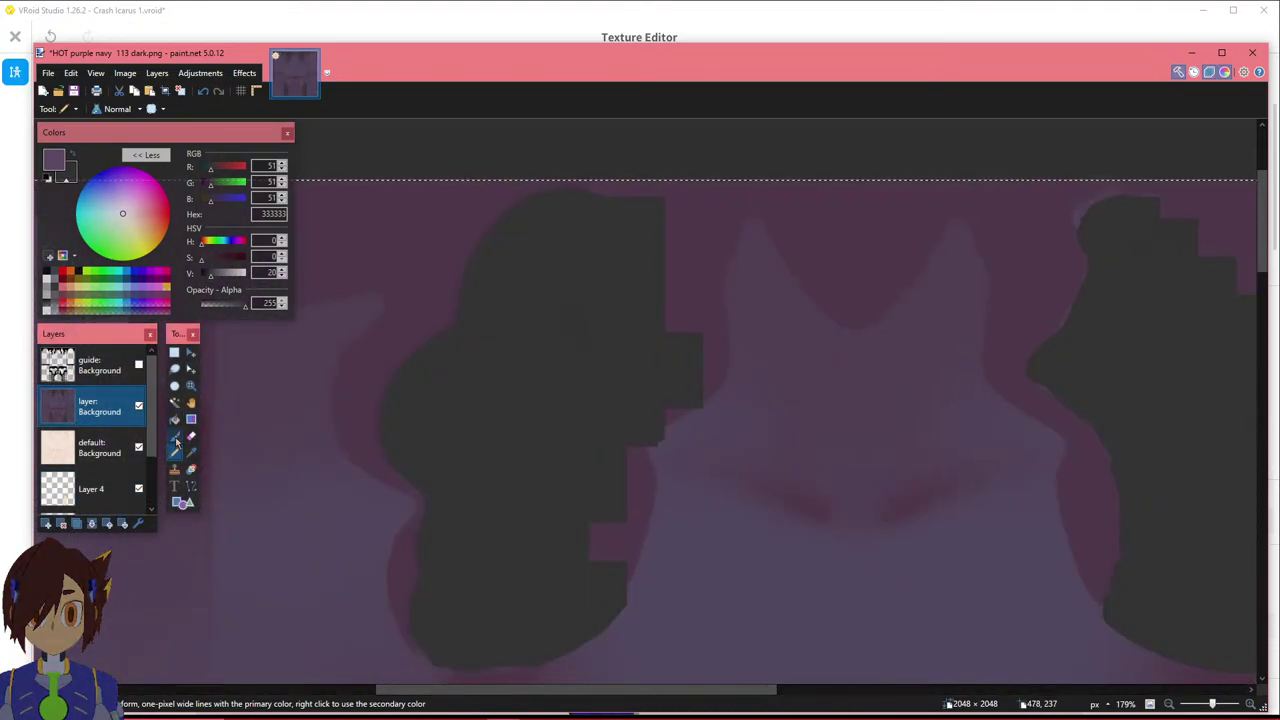
pyautogui.click(174, 402)
pyautogui.click(562, 408)
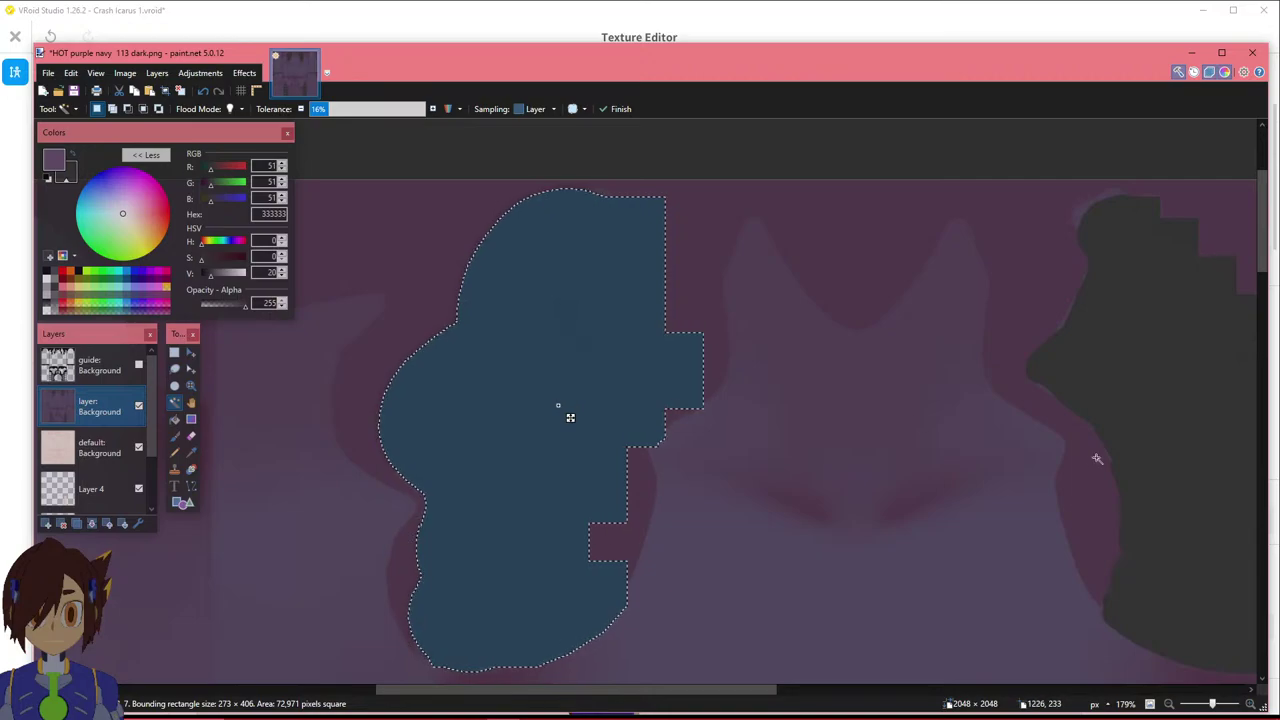
pyautogui.keyDown('ctrl'); pyautogui.click(1182, 449); pyautogui.keyUp('ctrl')
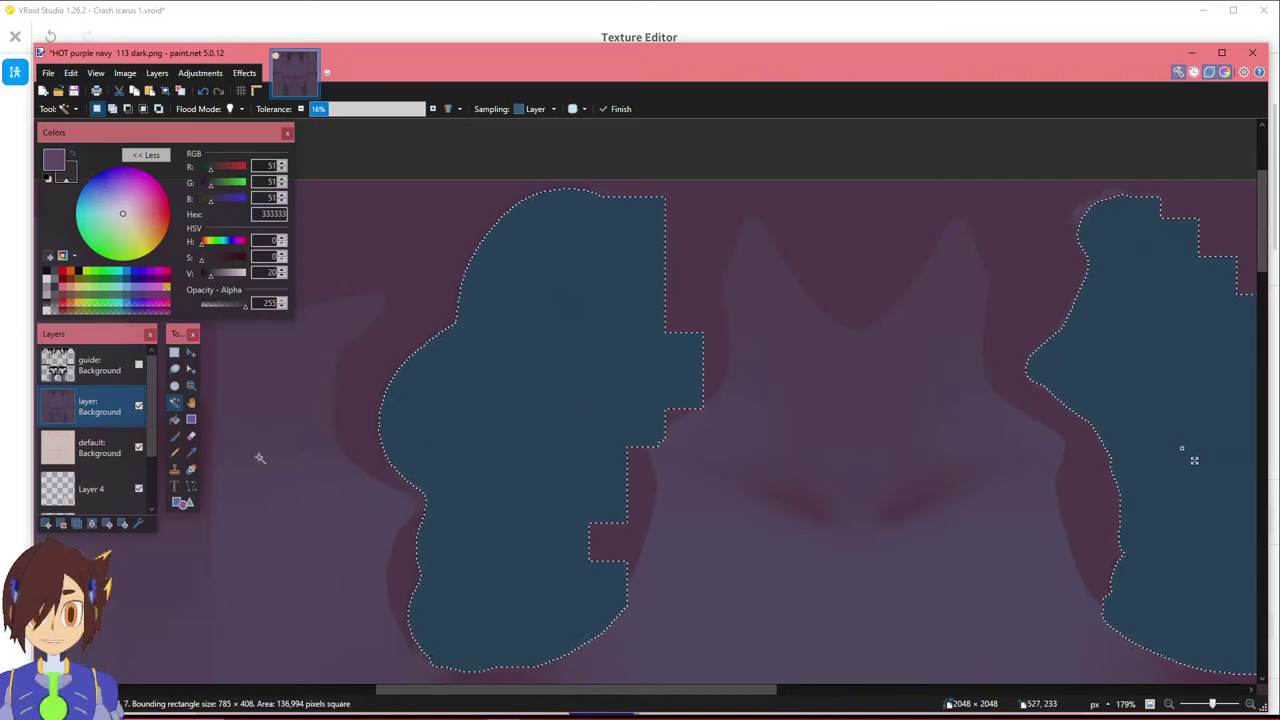
pyautogui.click(139, 364)
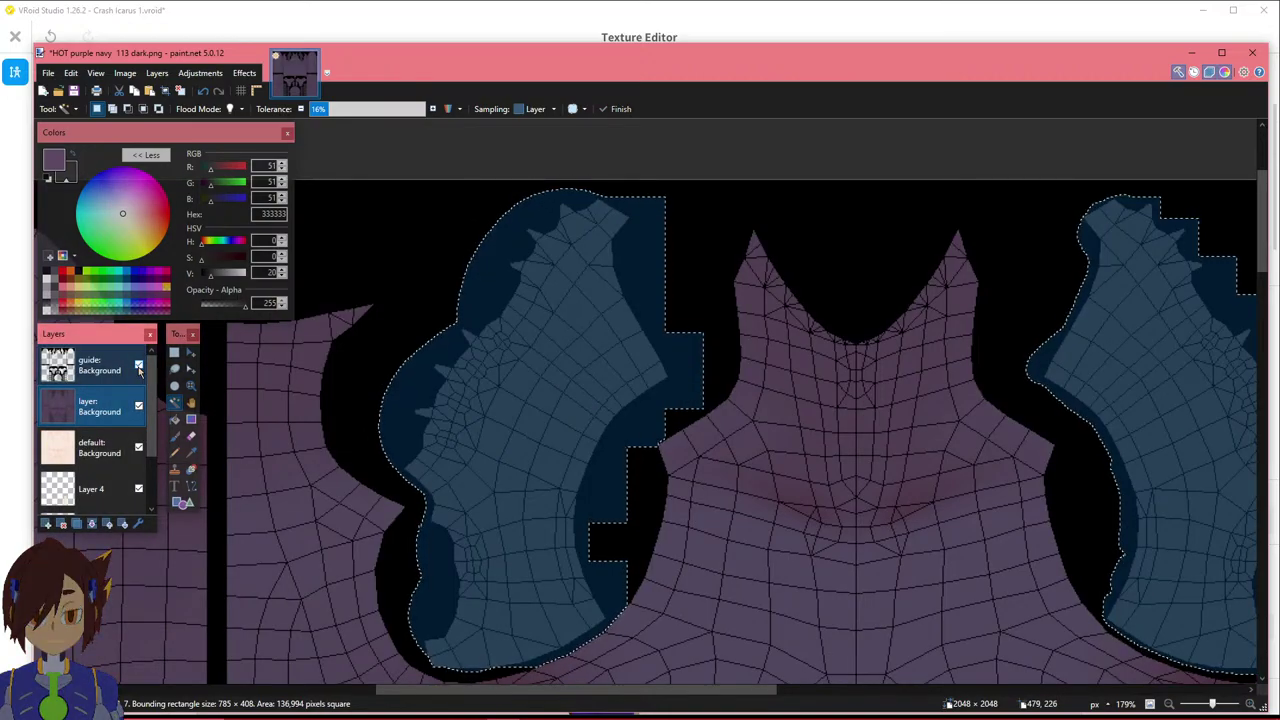
pyautogui.click(139, 364)
# Add the light halo at the upper-left edge of the right hand shape to the Magic Wand selection at 16% tolerance.
pyautogui.keyDown('ctrl'); pyautogui.scroll(5, 1157, 203); pyautogui.keyUp('ctrl')
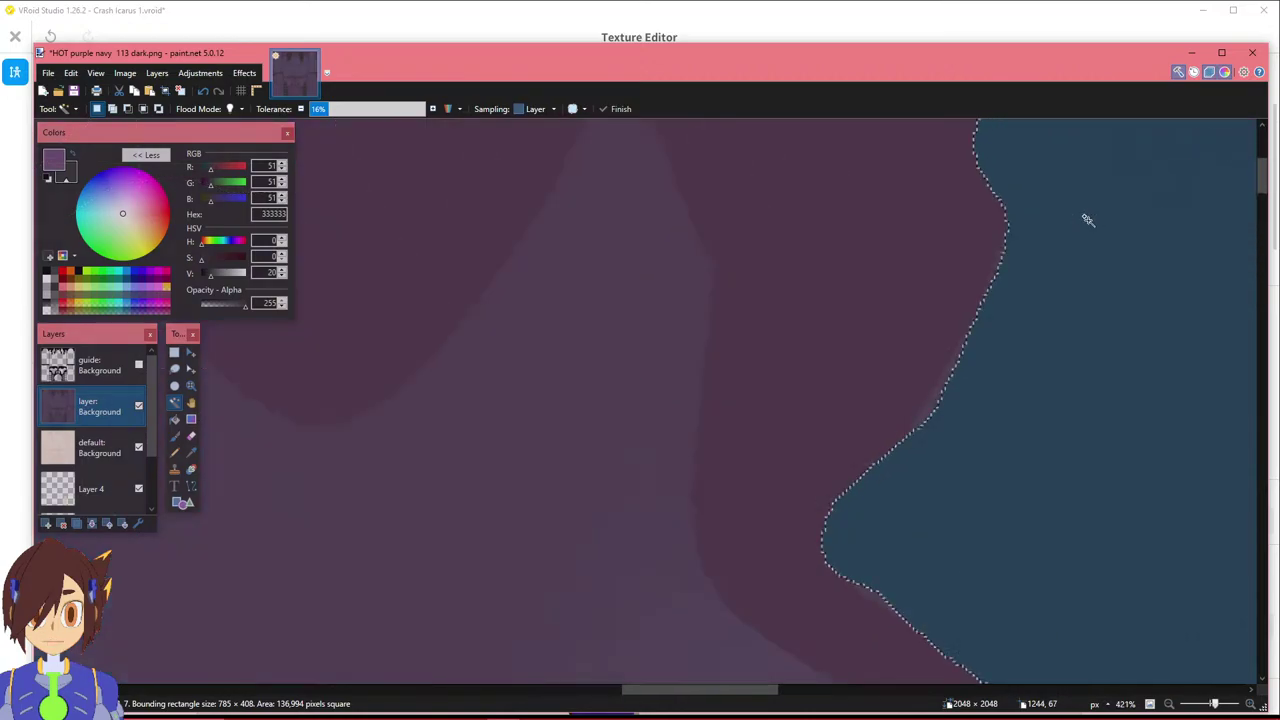
pyautogui.keyDown('ctrl'); pyautogui.scroll(2, 1095, 232); pyautogui.keyUp('ctrl')
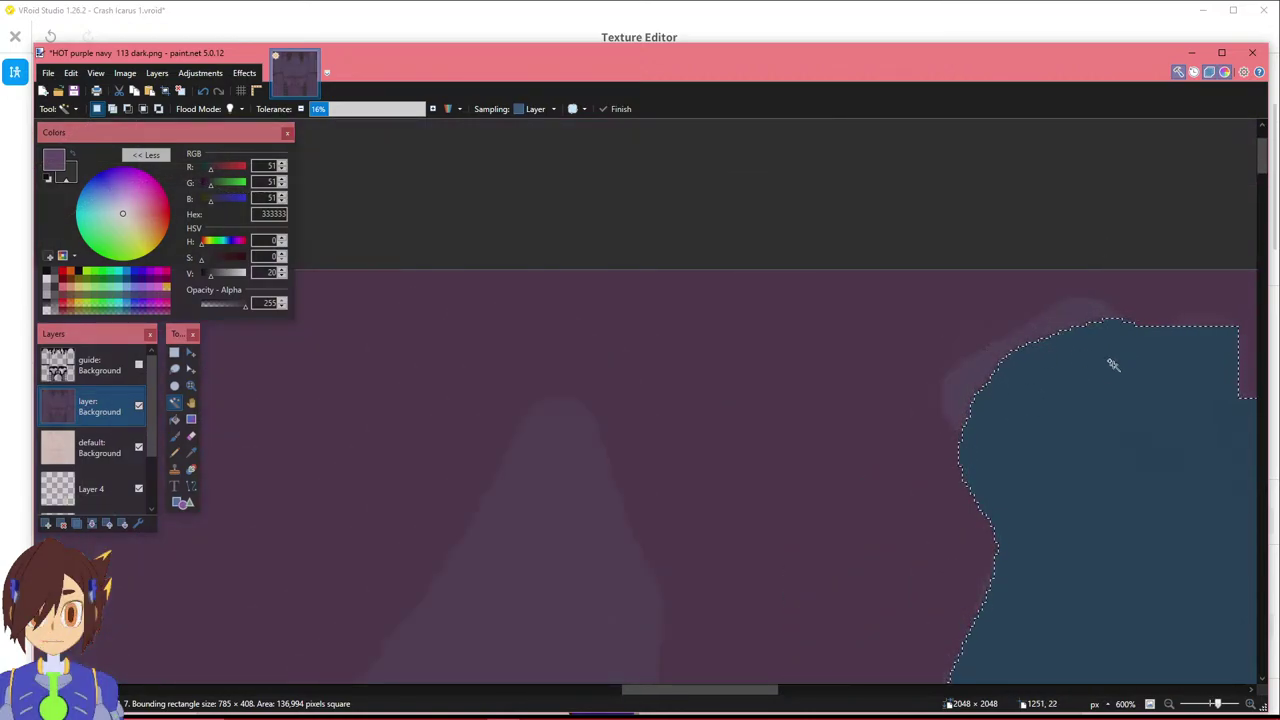
pyautogui.keyDown('ctrl'); pyautogui.scroll(-1, 1117, 425); pyautogui.keyUp('ctrl')
pyautogui.keyDown('ctrl'); pyautogui.scroll(2, 1128, 434); pyautogui.keyUp('ctrl')
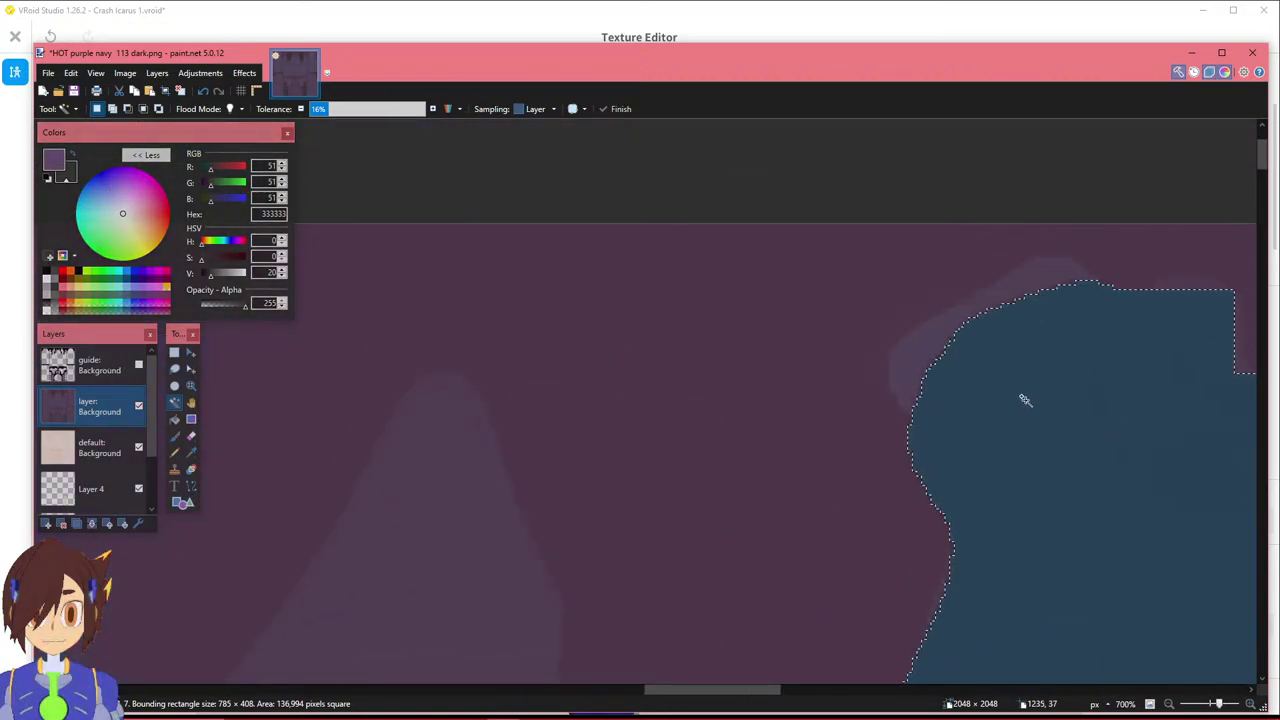
pyautogui.click(919, 357)
pyautogui.hotkey('ctrl', 'z')
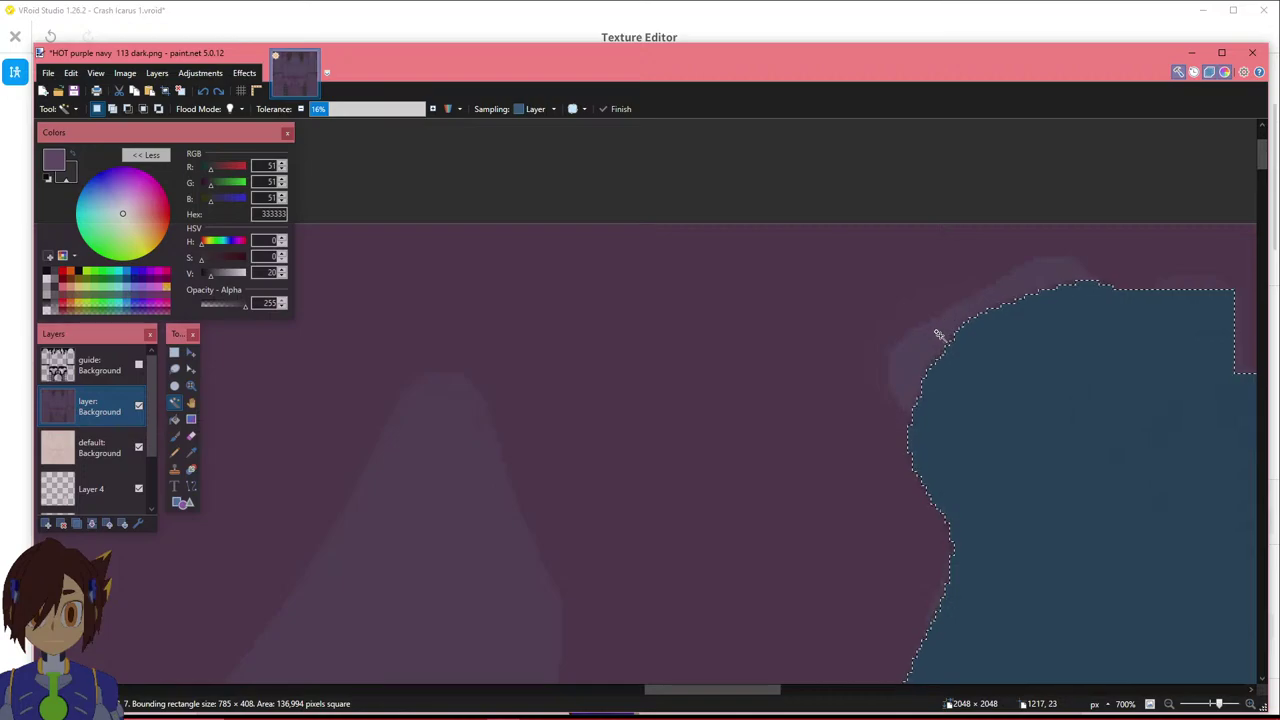
pyautogui.keyDown('ctrl'); pyautogui.click(914, 355); pyautogui.keyUp('ctrl')
pyautogui.keyDown('ctrl'); pyautogui.scroll(-2, 914, 356); pyautogui.keyUp('ctrl')
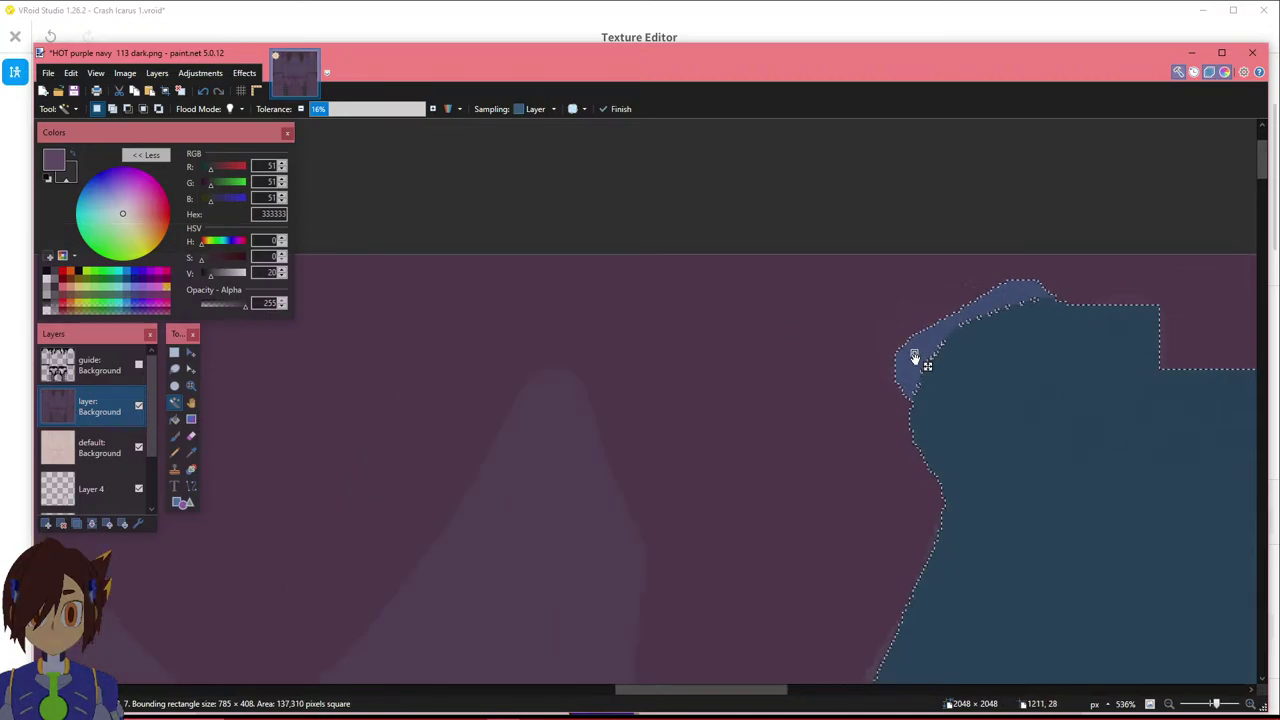
pyautogui.keyDown('ctrl'); pyautogui.scroll(5, 1097, 344); pyautogui.keyUp('ctrl')
pyautogui.click(335, 112)
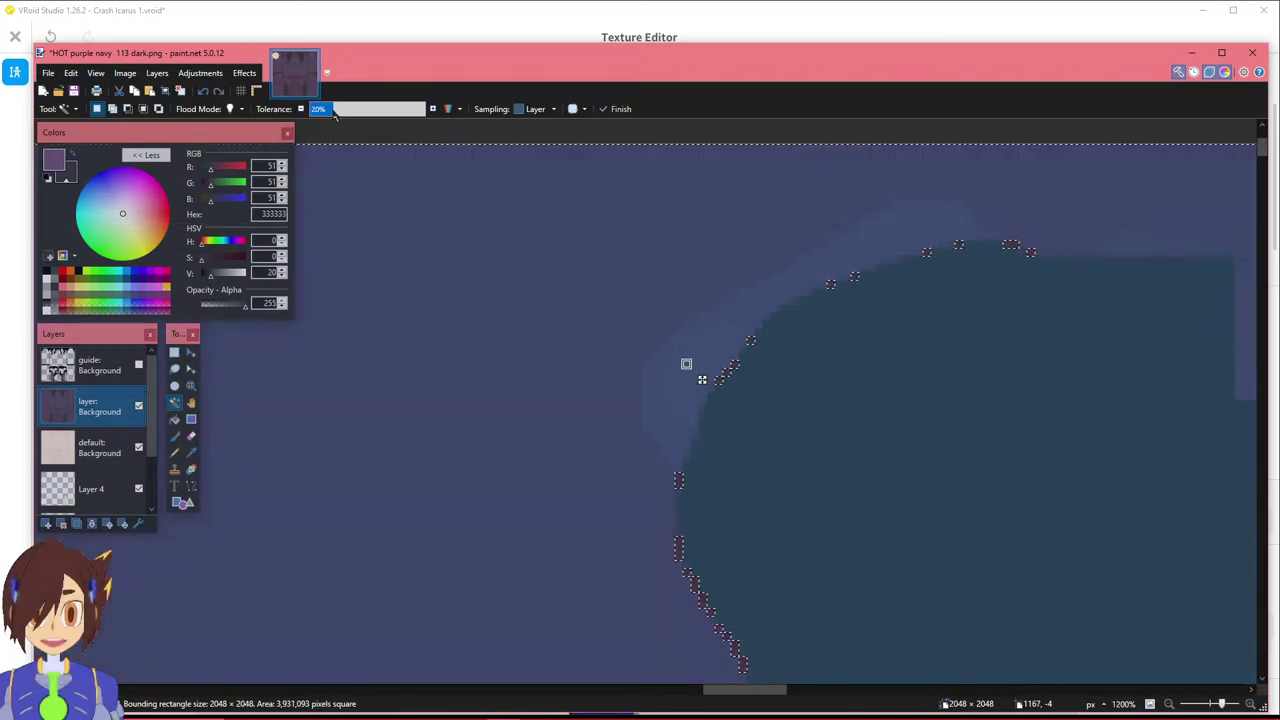
pyautogui.moveTo(335, 112); pyautogui.dragTo(330, 113)
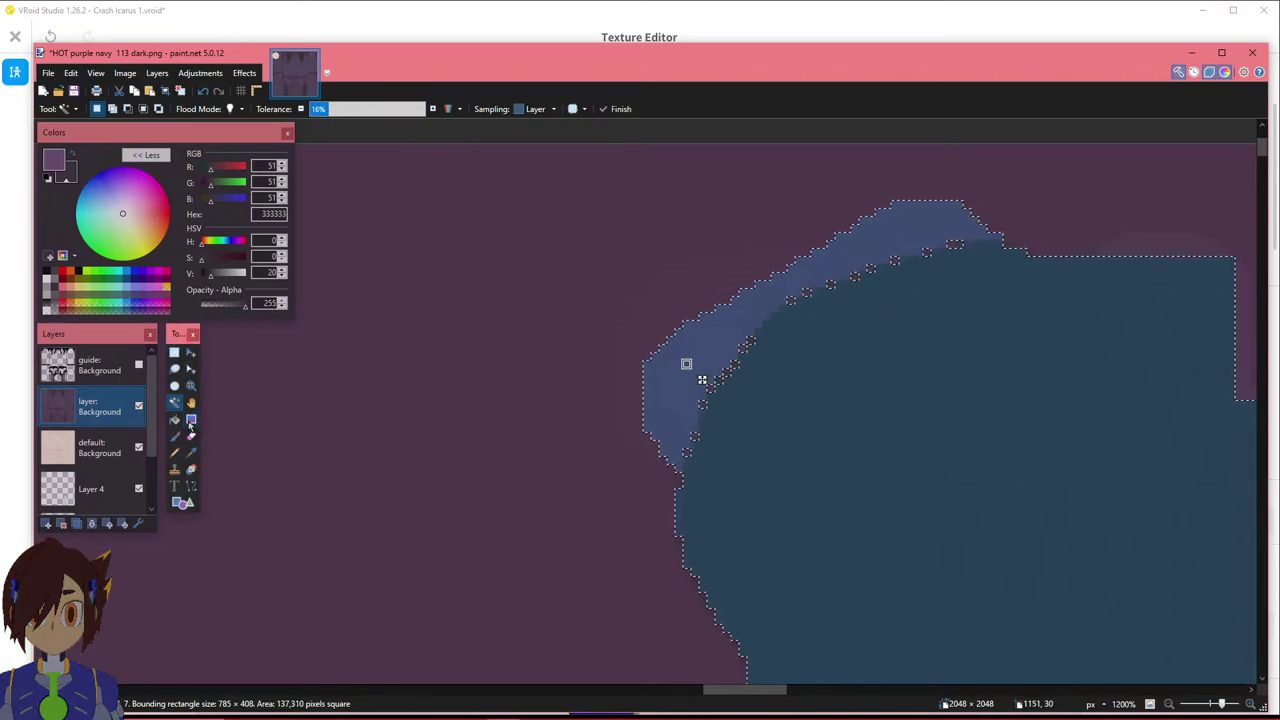
# Close the small unselected gaps between the halo and the right hand shape with Lasso selections.
pyautogui.click(176, 387)
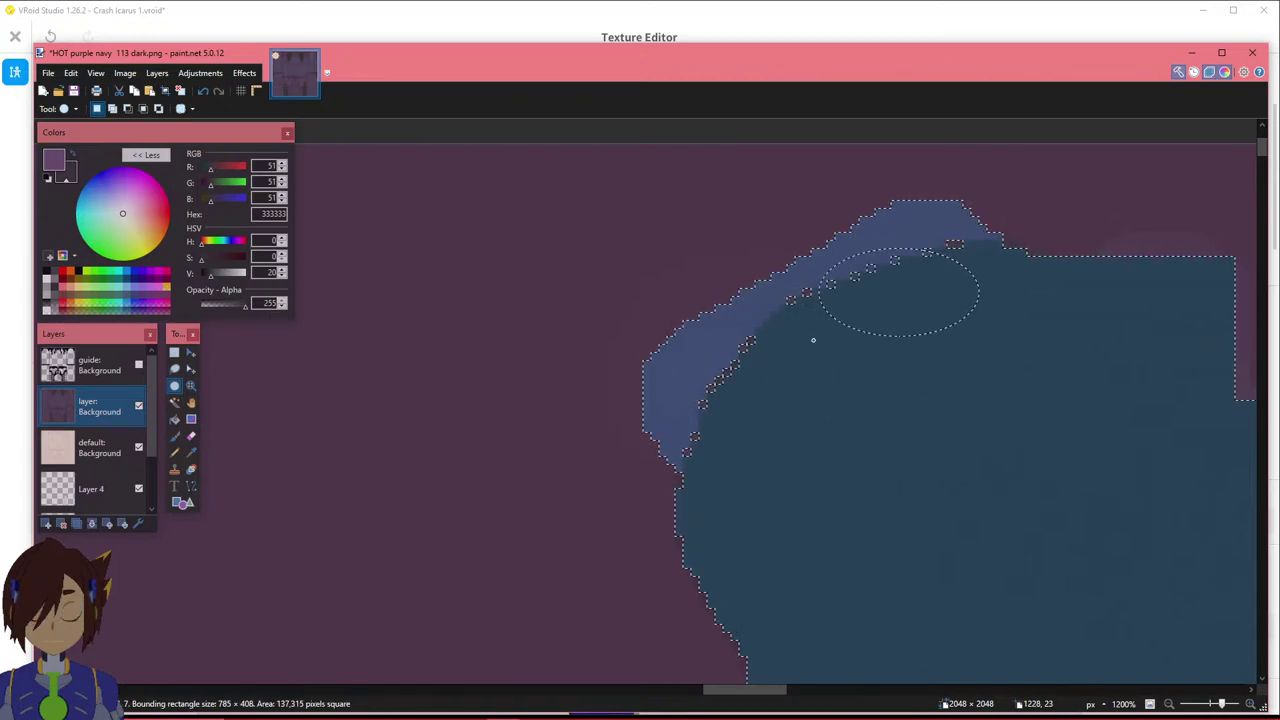
pyautogui.click(175, 369)
pyautogui.click(940, 280)
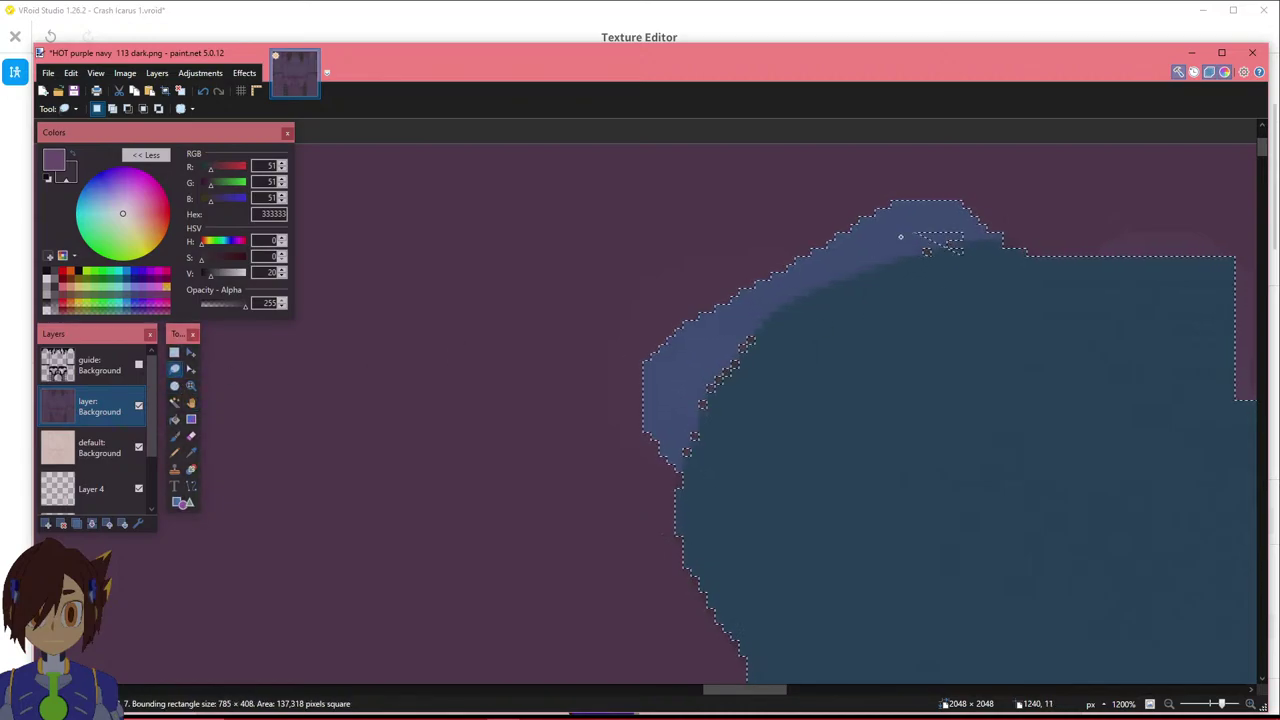
pyautogui.moveTo(908, 235); pyautogui.dragTo(769, 323)
pyautogui.moveTo(719, 358)
pyautogui.mouseDown()
pyautogui.moveTo(690, 446)
pyautogui.moveTo(728, 436)
pyautogui.moveTo(966, 278)
pyautogui.moveTo(960, 245)
pyautogui.mouseUp()
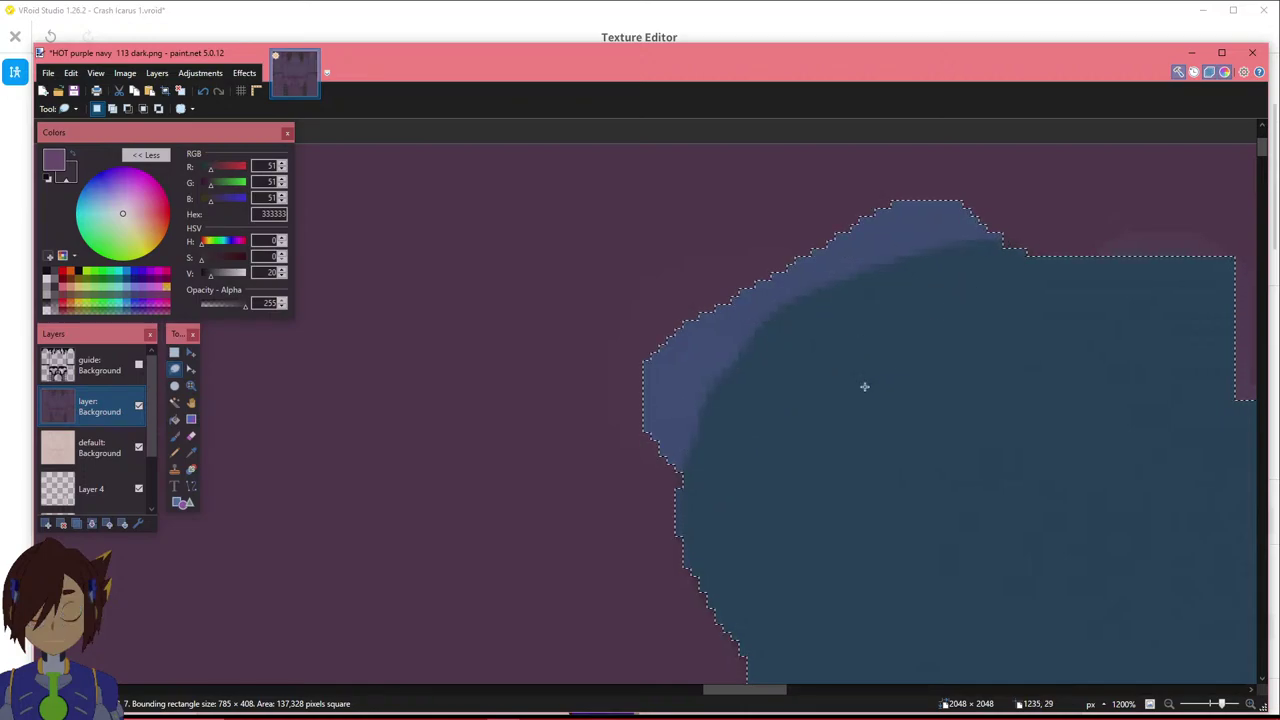
# Add the light halo along the top edge of the left hand shape to the Magic Wand selection at 9–11% tolerance.
pyautogui.keyDown('ctrl'); pyautogui.scroll(-5, 830, 420); pyautogui.keyUp('ctrl')
pyautogui.moveTo(706, 689); pyautogui.dragTo(531, 691)
pyautogui.keyDown('ctrl'); pyautogui.scroll(7, 609, 363); pyautogui.keyUp('ctrl')
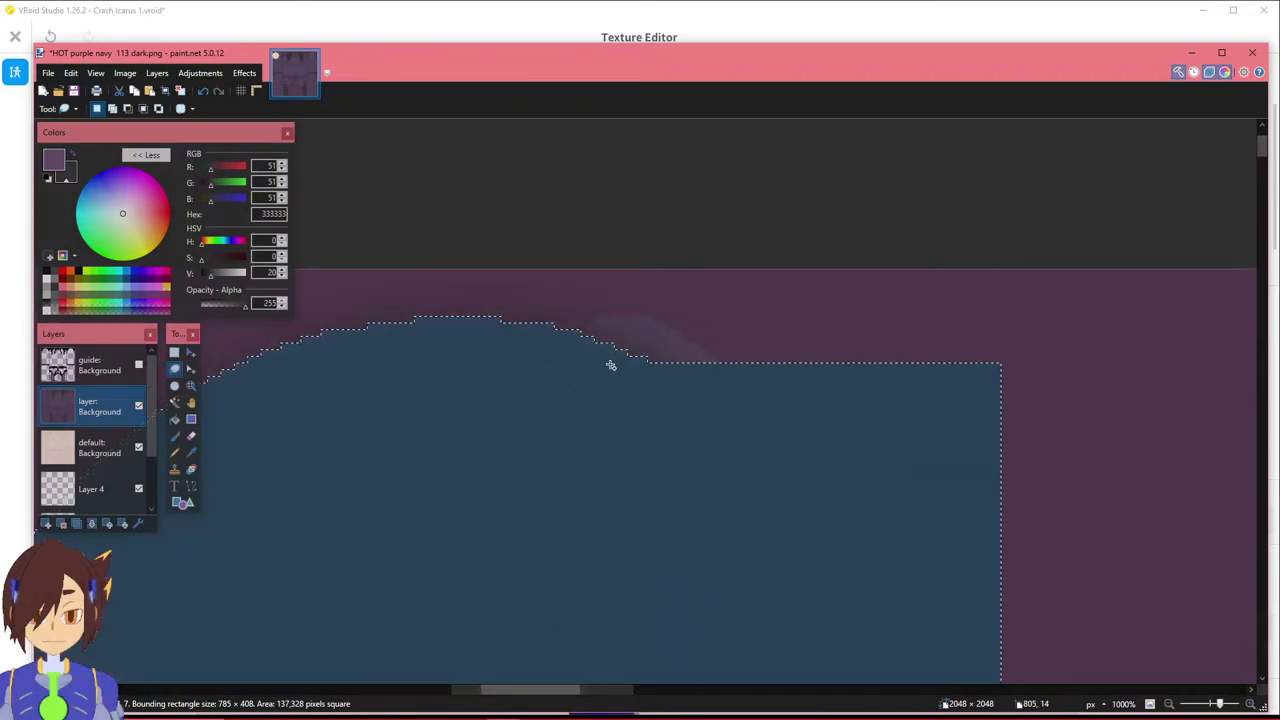
pyautogui.click(174, 402)
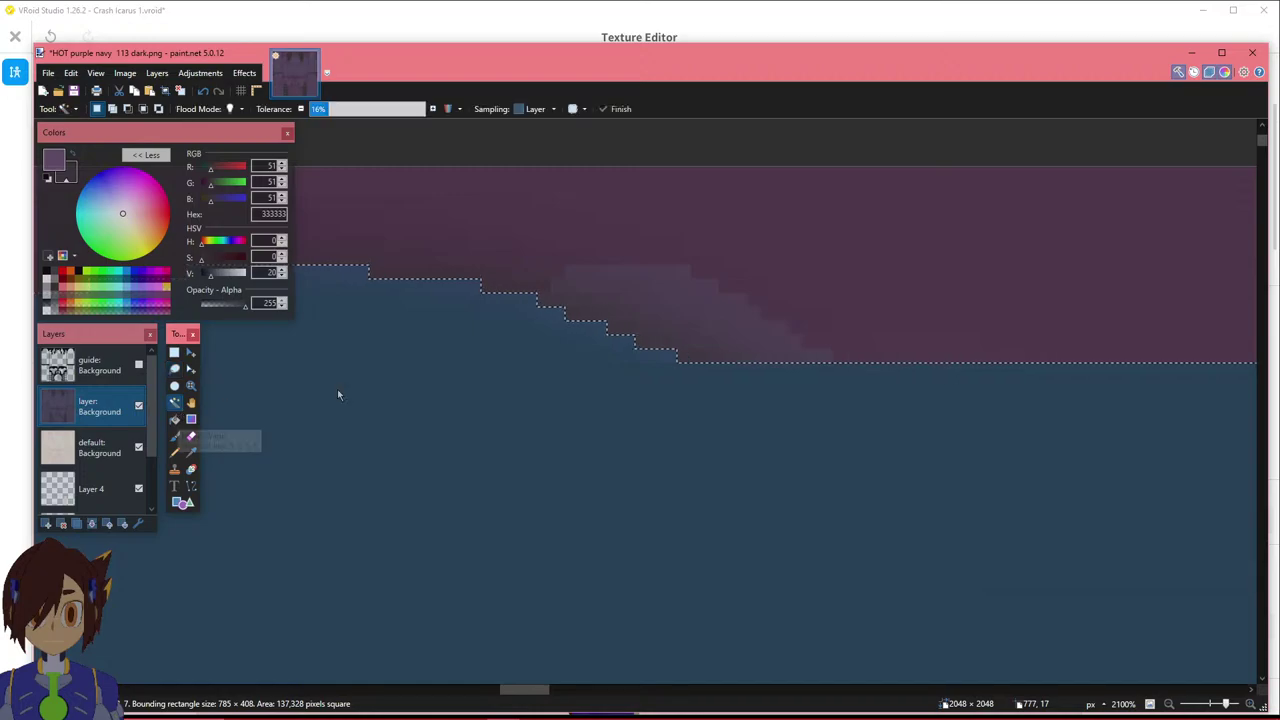
pyautogui.click(655, 327)
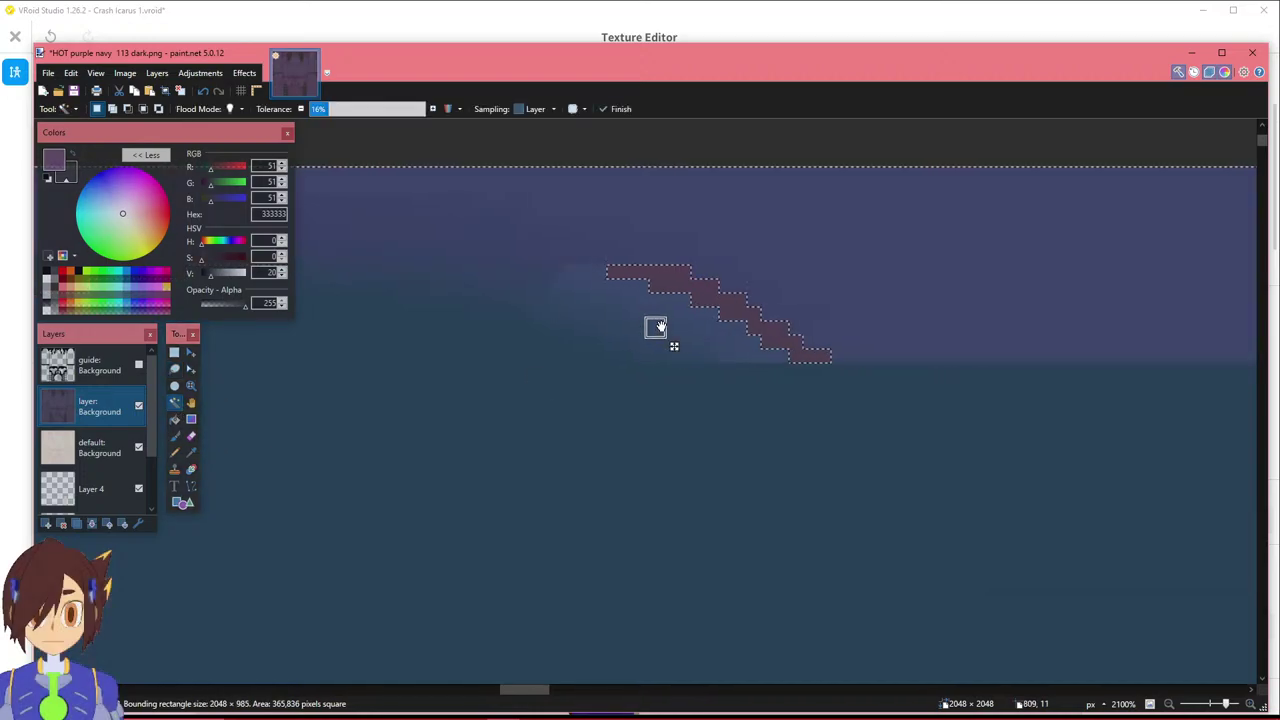
pyautogui.click(322, 110)
pyautogui.moveTo(322, 117); pyautogui.dragTo(321, 120)
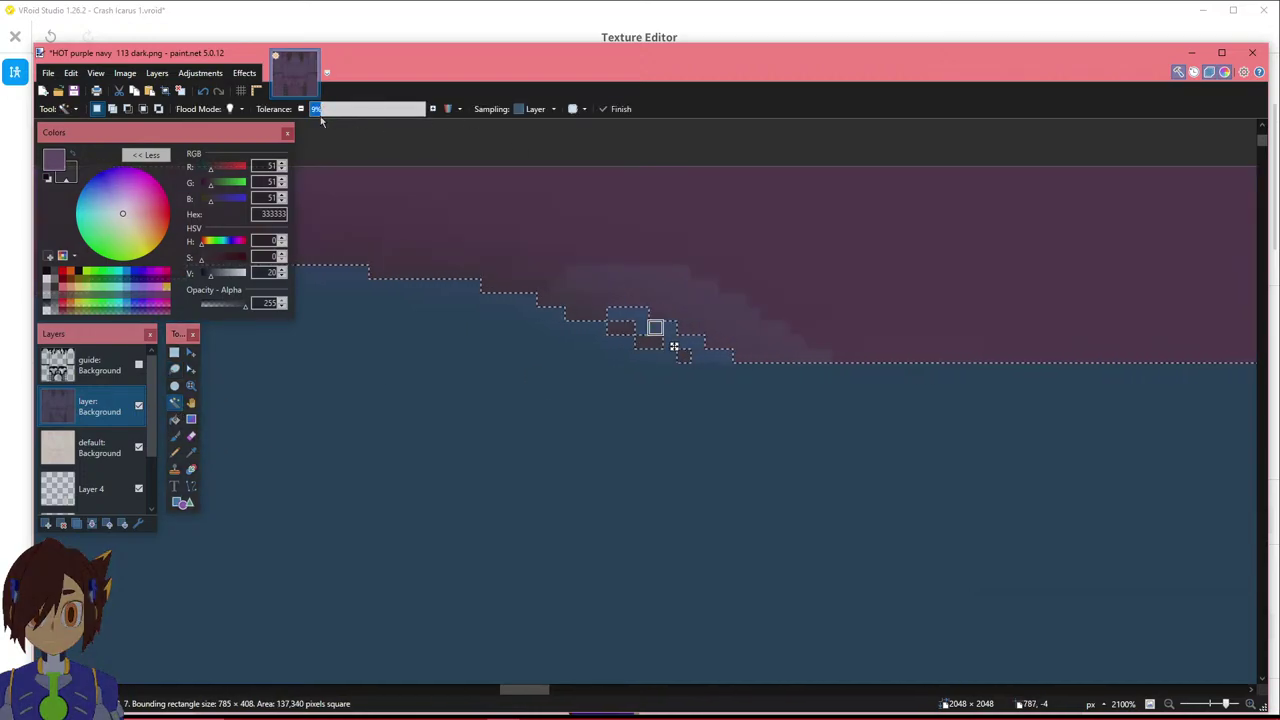
pyautogui.click(432, 110)
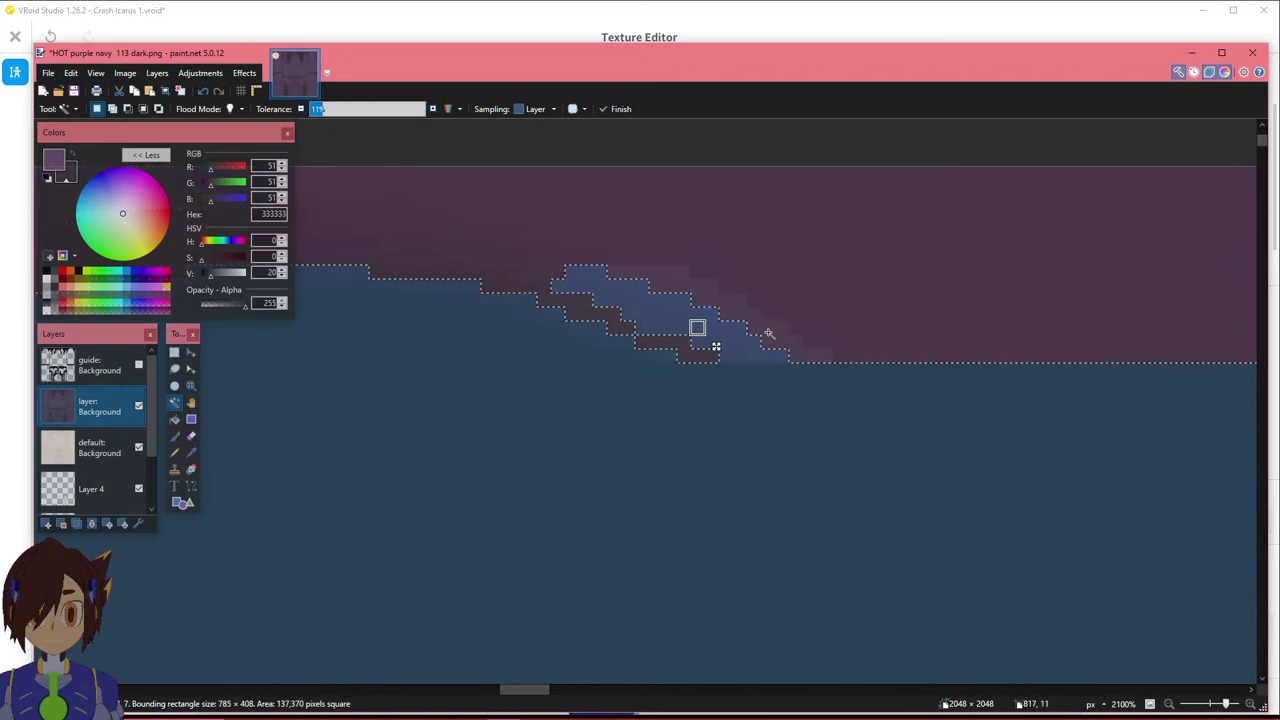
pyautogui.click(655, 342)
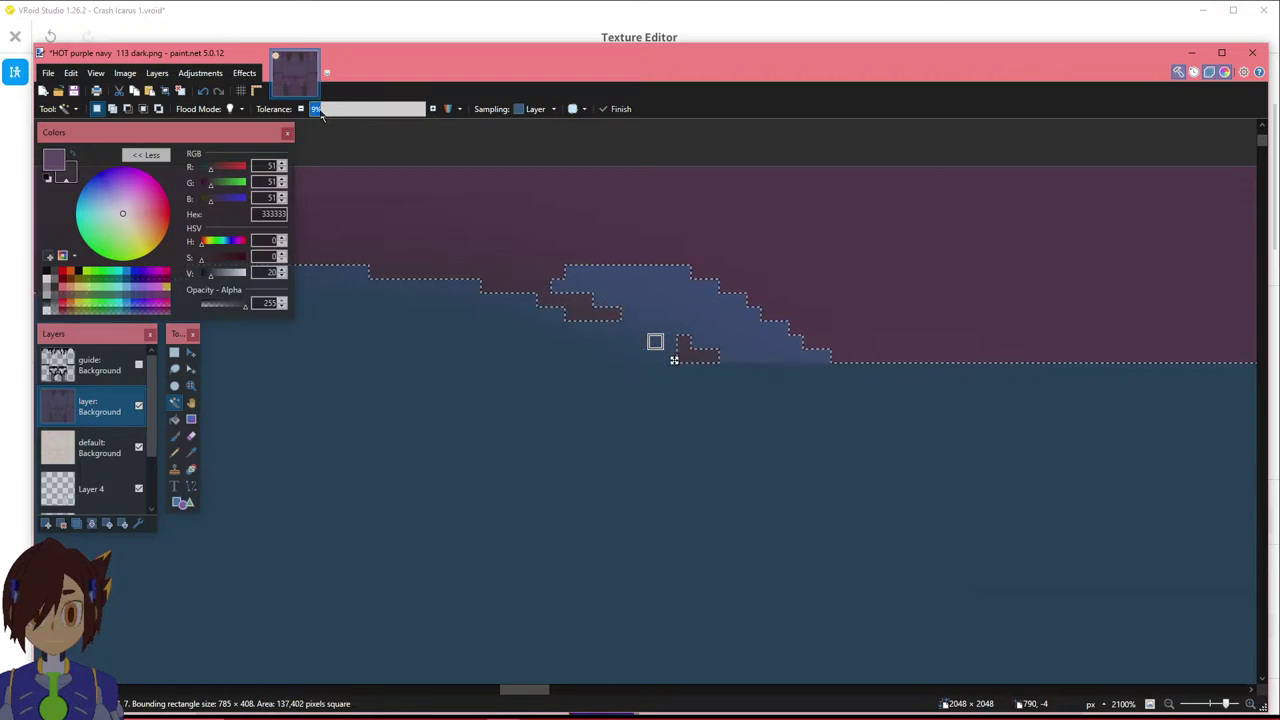
pyautogui.click(584, 312)
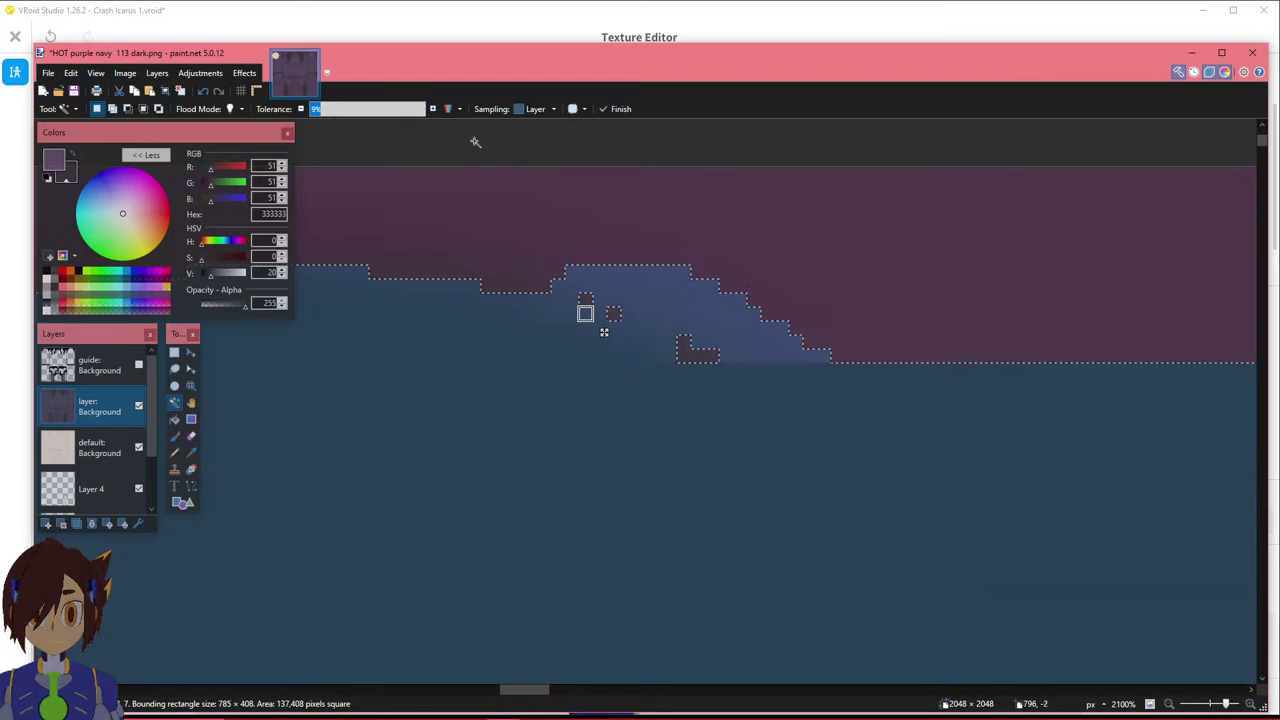
pyautogui.click(433, 111)
pyautogui.click(300, 108)
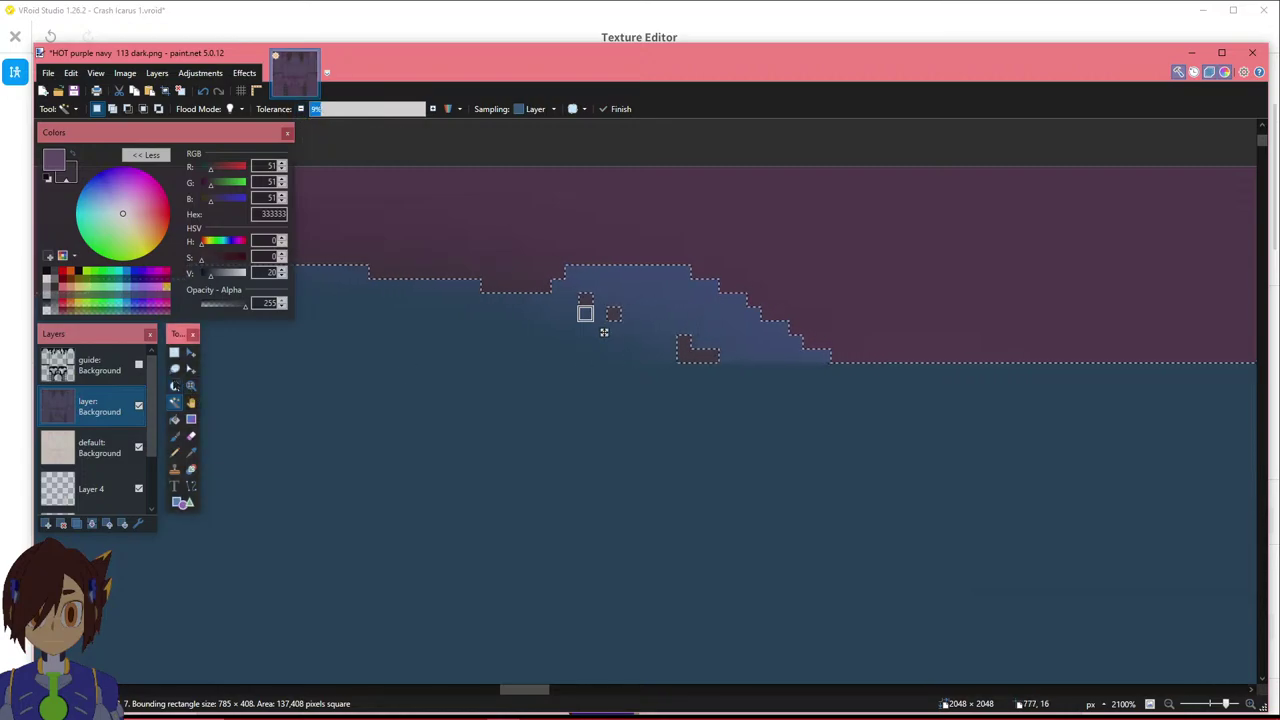
# Close the small unselected gaps inside the left hand shape's halo with a Lasso selection and check both hand shapes.
pyautogui.click(174, 368)
pyautogui.moveTo(707, 383)
pyautogui.keyDown('ctrl'); pyautogui.mouseDown()
pyautogui.moveTo(690, 350)
pyautogui.moveTo(586, 297)
pyautogui.moveTo(600, 343)
pyautogui.moveTo(757, 393)
pyautogui.mouseUp(); pyautogui.keyUp('ctrl')
pyautogui.keyDown('ctrl'); pyautogui.scroll(-10, 760, 420); pyautogui.keyUp('ctrl')
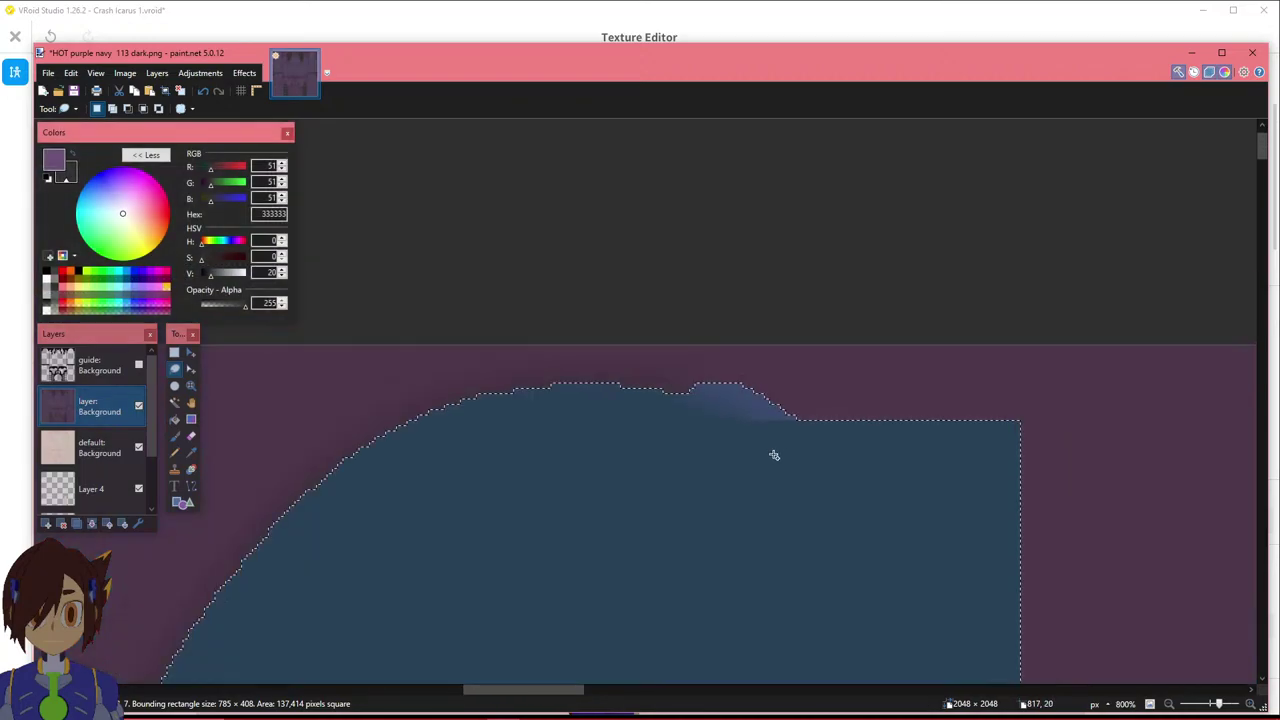
pyautogui.keyDown('ctrl'); pyautogui.scroll(3, 776, 447); pyautogui.keyUp('ctrl')
pyautogui.keyDown('ctrl'); pyautogui.scroll(-4, 797, 451); pyautogui.keyUp('ctrl')
pyautogui.moveTo(695, 690); pyautogui.dragTo(855, 690)
pyautogui.scroll(-3, 751, 523)
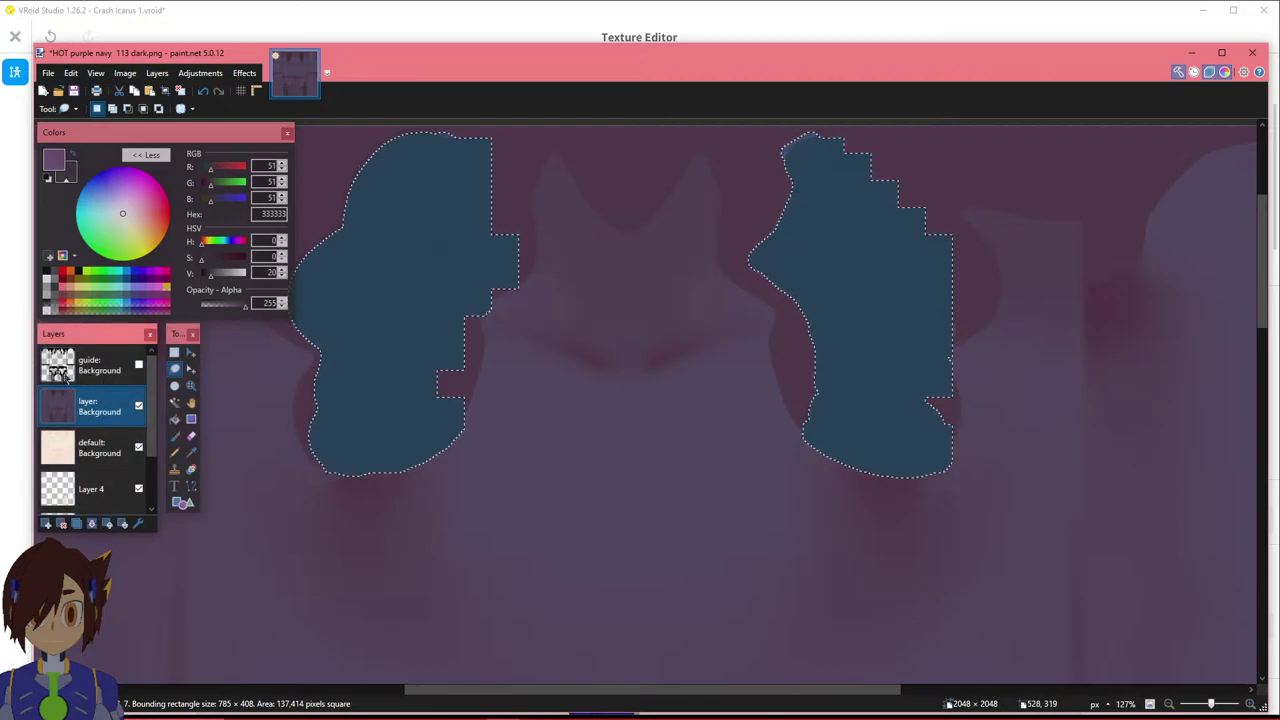
# Activate the default skin layer, hide the purple texture layer, and subtract the light inner corner from the left hand selection with the Lasso.
pyautogui.click(131, 447)
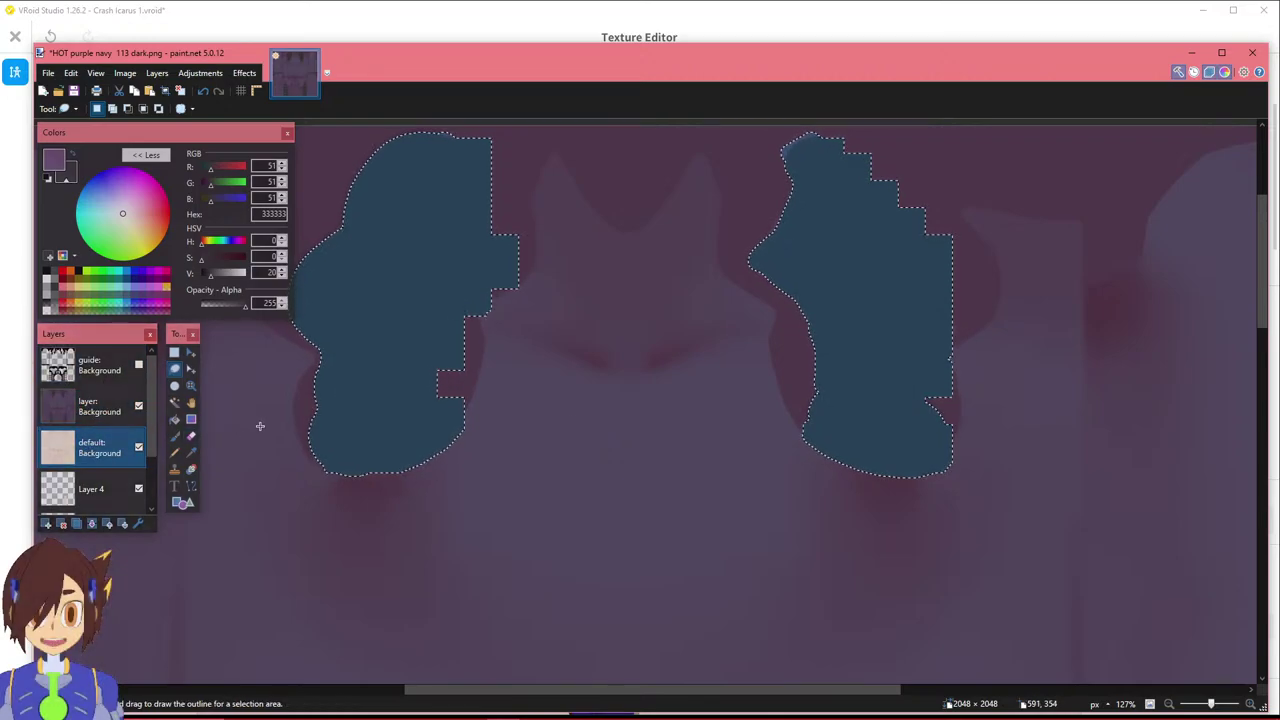
pyautogui.click(138, 405)
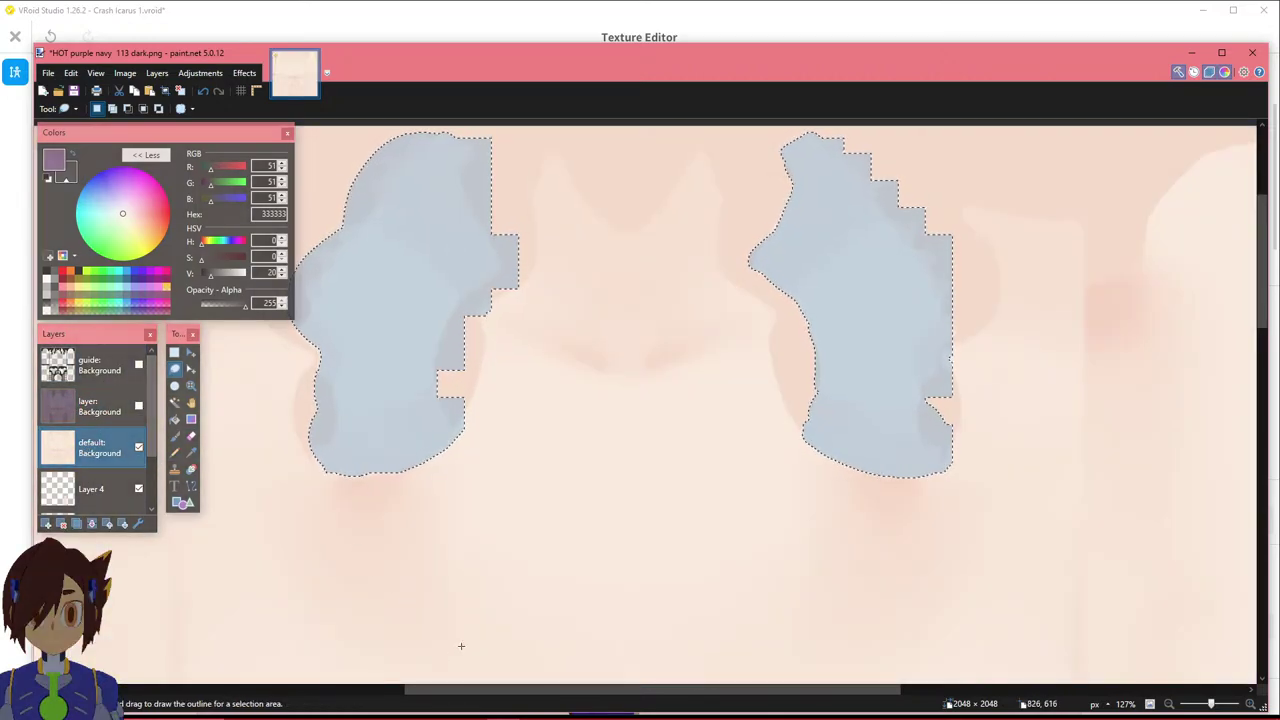
pyautogui.moveTo(500, 690); pyautogui.dragTo(440, 669)
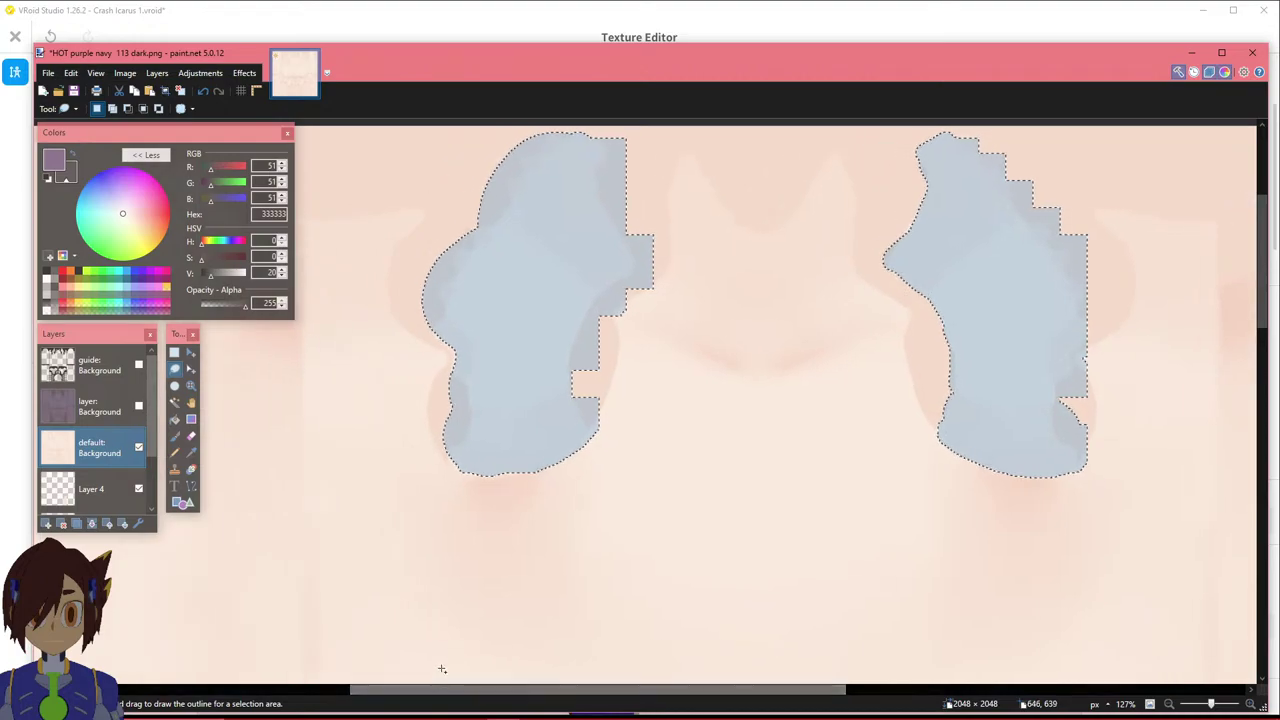
pyautogui.keyDown('ctrl'); pyautogui.scroll(5, 600, 274); pyautogui.keyUp('ctrl')
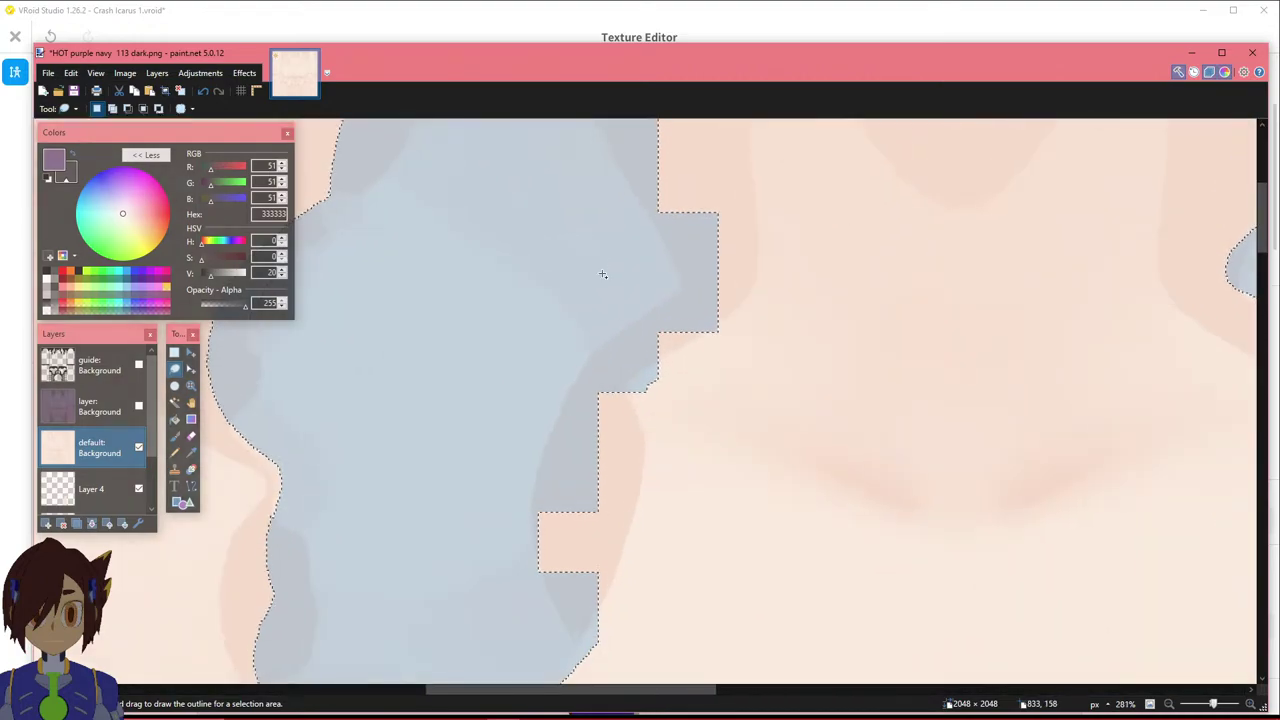
pyautogui.keyDown('ctrl'); pyautogui.scroll(3, 638, 323); pyautogui.keyUp('ctrl')
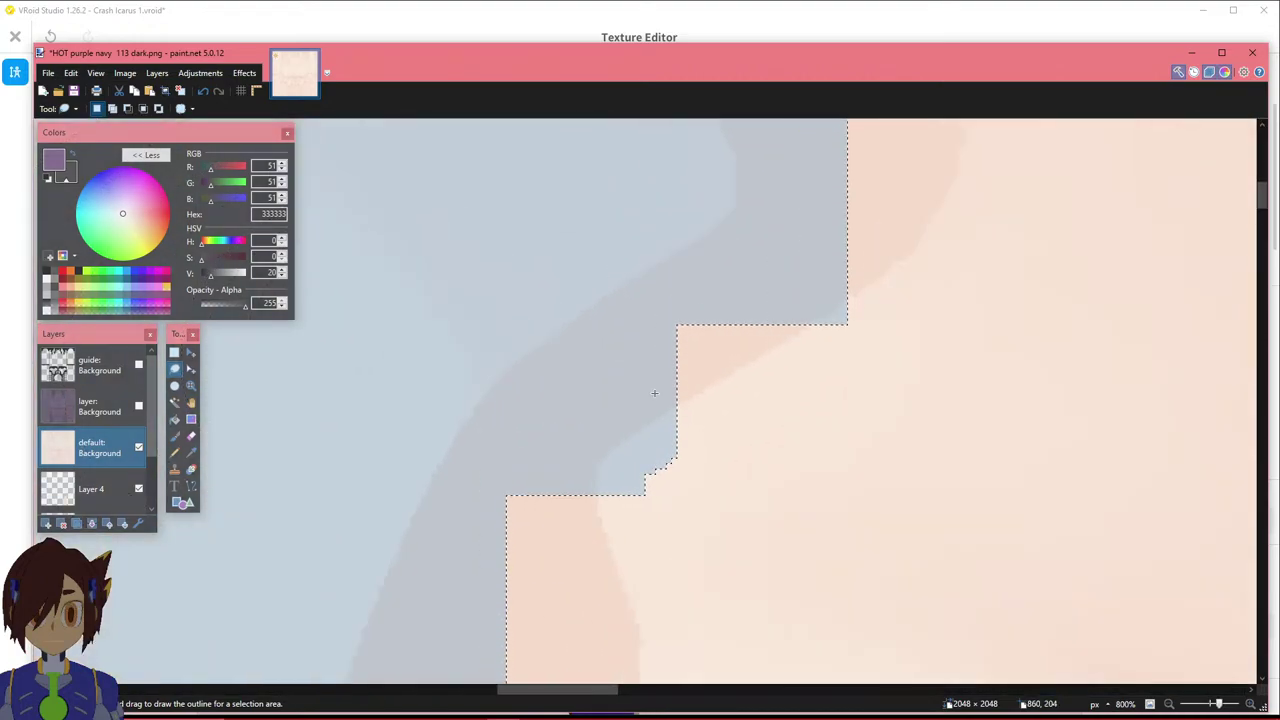
pyautogui.moveTo(680, 402)
pyautogui.keyDown('ctrl'); pyautogui.mouseDown()
pyautogui.moveTo(594, 443)
pyautogui.moveTo(683, 520)
pyautogui.moveTo(768, 460)
pyautogui.mouseUp(); pyautogui.keyUp('ctrl')
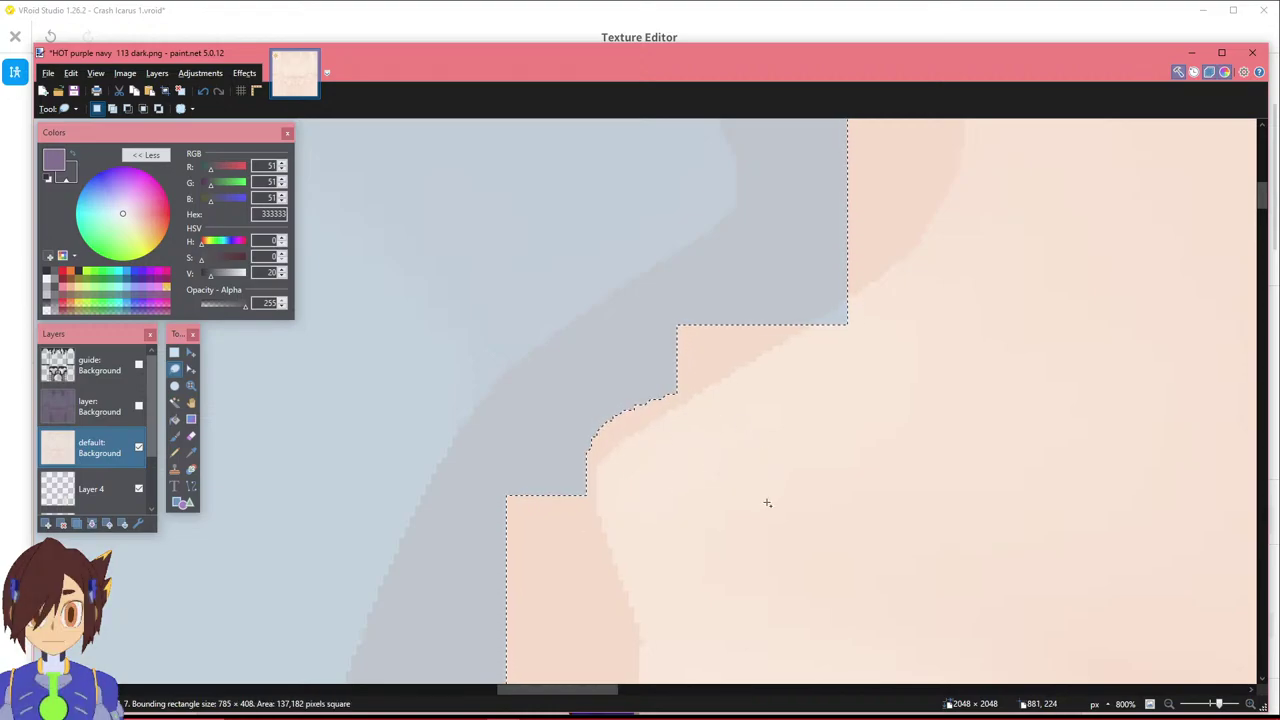
# Subtract the protruding light corner just above the trimmed one from the left hand selection.
pyautogui.keyDown('ctrl'); pyautogui.scroll(-4, 768, 480); pyautogui.keyUp('ctrl')
pyautogui.moveTo(632, 688); pyautogui.dragTo(691, 688)
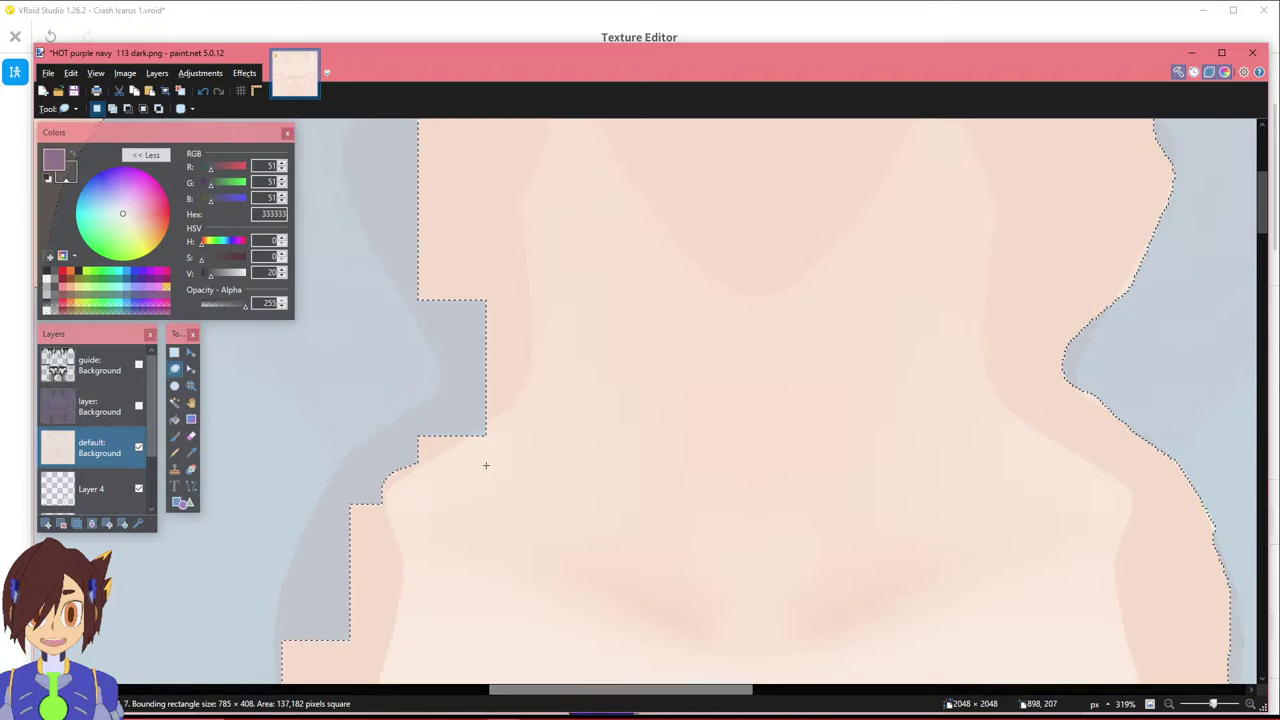
pyautogui.keyDown('ctrl'); pyautogui.scroll(4, 472, 409); pyautogui.keyUp('ctrl')
pyautogui.keyDown('ctrl'); pyautogui.scroll(2, 472, 409); pyautogui.keyUp('ctrl')
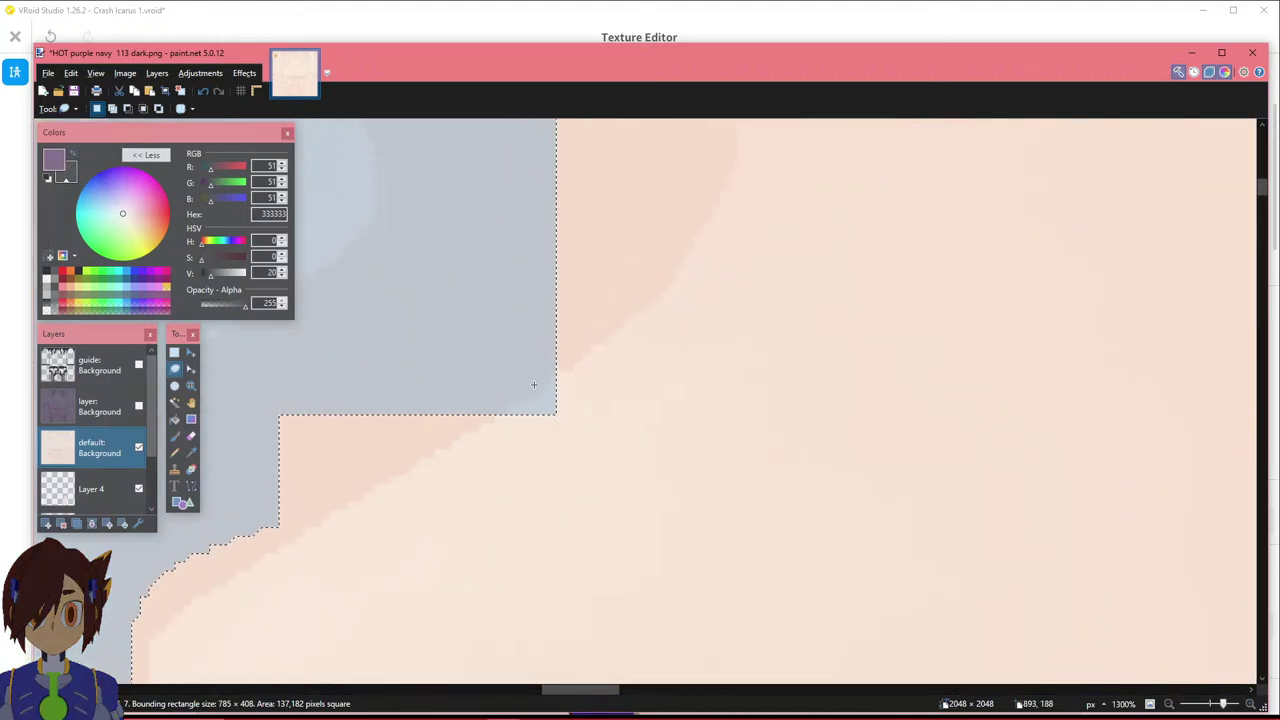
pyautogui.moveTo(539, 424)
pyautogui.keyDown('alt'); pyautogui.mouseDown()
pyautogui.moveTo(517, 360)
pyautogui.moveTo(503, 466)
pyautogui.moveTo(540, 450)
pyautogui.mouseUp(); pyautogui.keyUp('alt')
pyautogui.keyDown('ctrl'); pyautogui.scroll(-4, 666, 494); pyautogui.keyUp('ctrl')
pyautogui.keyDown('ctrl'); pyautogui.scroll(-2, 666, 494); pyautogui.keyUp('ctrl')
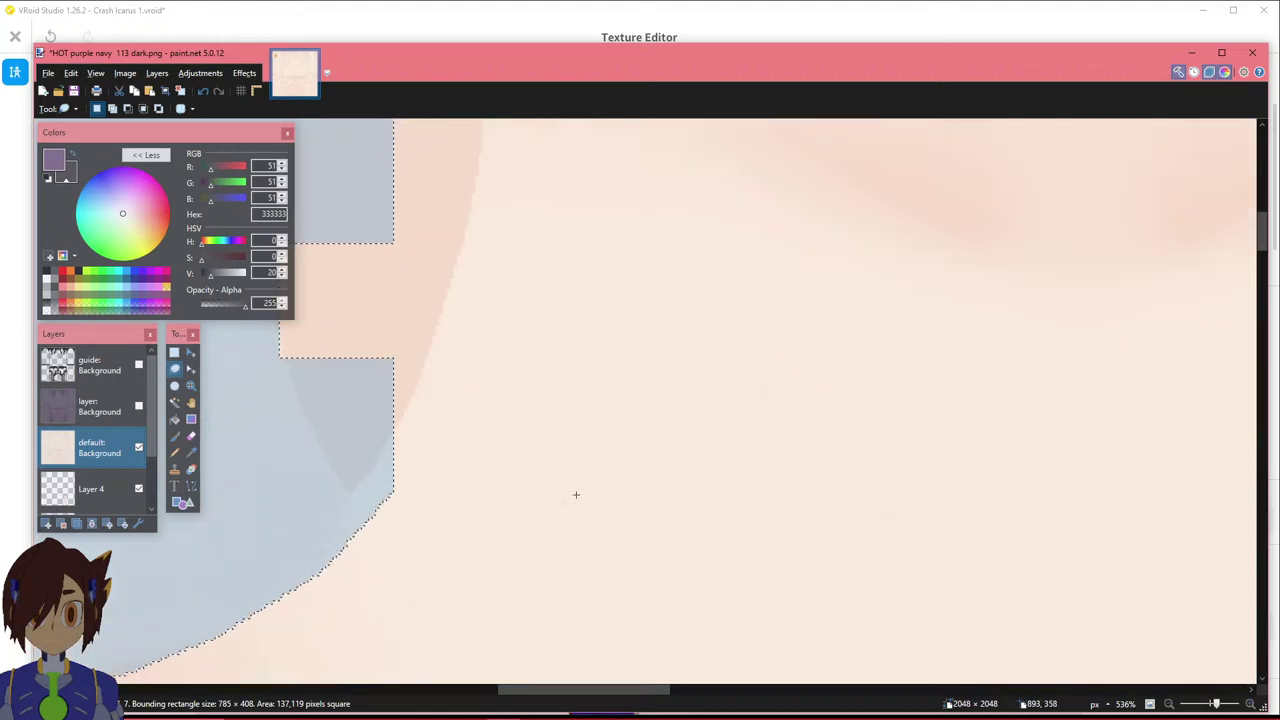
pyautogui.keyDown('ctrl'); pyautogui.scroll(-3, 465, 497); pyautogui.keyUp('ctrl')
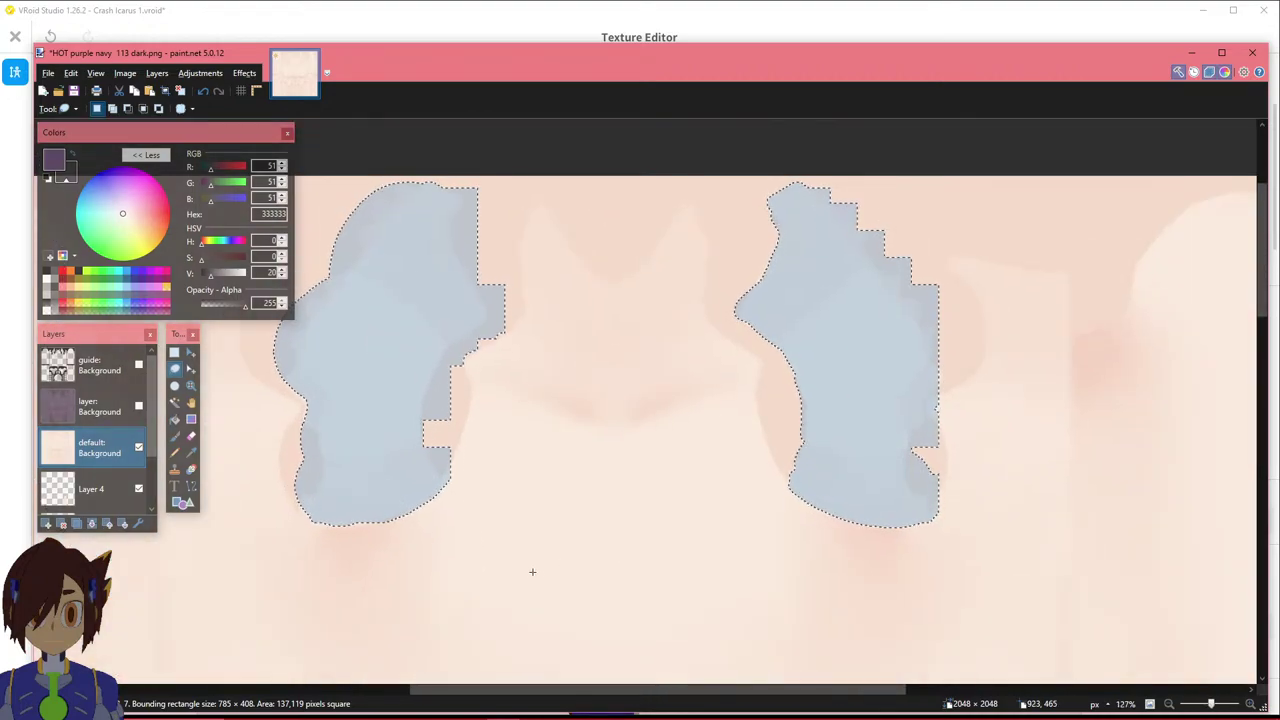
# Check both hand selections against the guide's UV mesh, then hide the guide and inspect the selection edges over the skin.
pyautogui.click(138, 365)
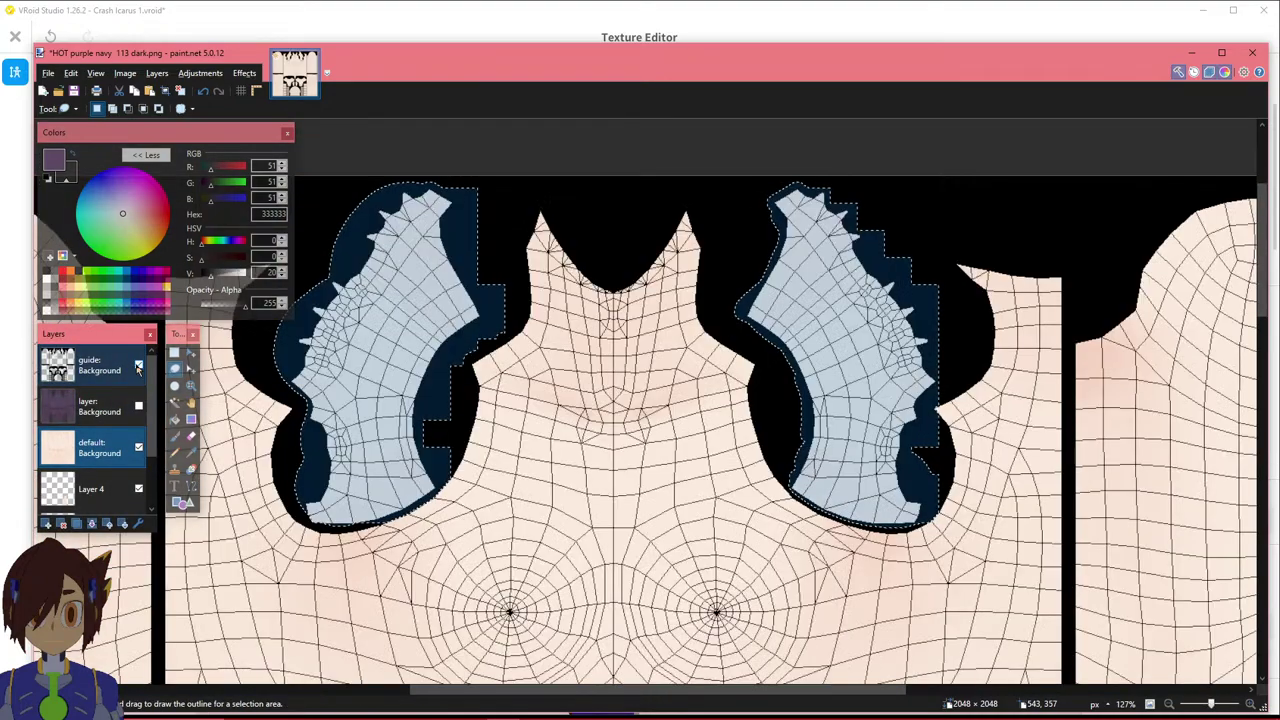
pyautogui.click(138, 365)
pyautogui.keyDown('ctrl'); pyautogui.scroll(3, 790, 528); pyautogui.keyUp('ctrl')
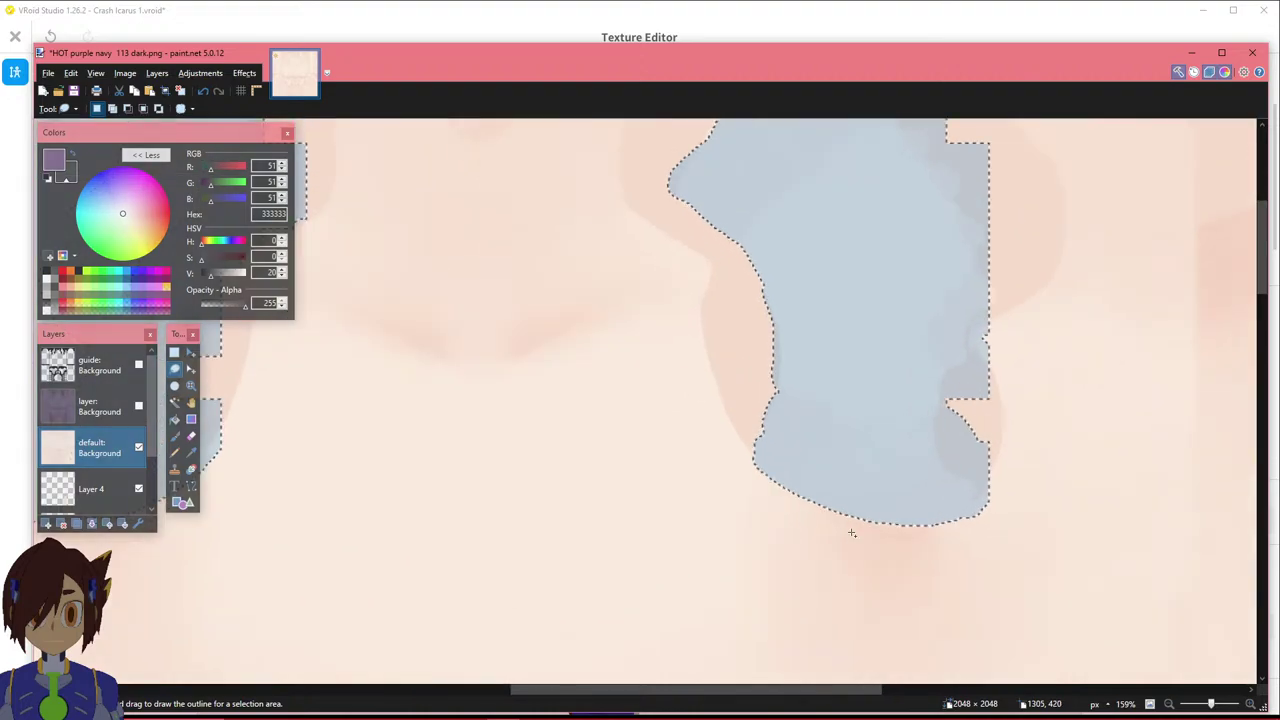
pyautogui.keyDown('ctrl'); pyautogui.scroll(-3, 829, 511); pyautogui.keyUp('ctrl')
pyautogui.moveTo(693, 689); pyautogui.dragTo(557, 700)
pyautogui.keyDown('ctrl'); pyautogui.scroll(3, 571, 537); pyautogui.keyUp('ctrl')
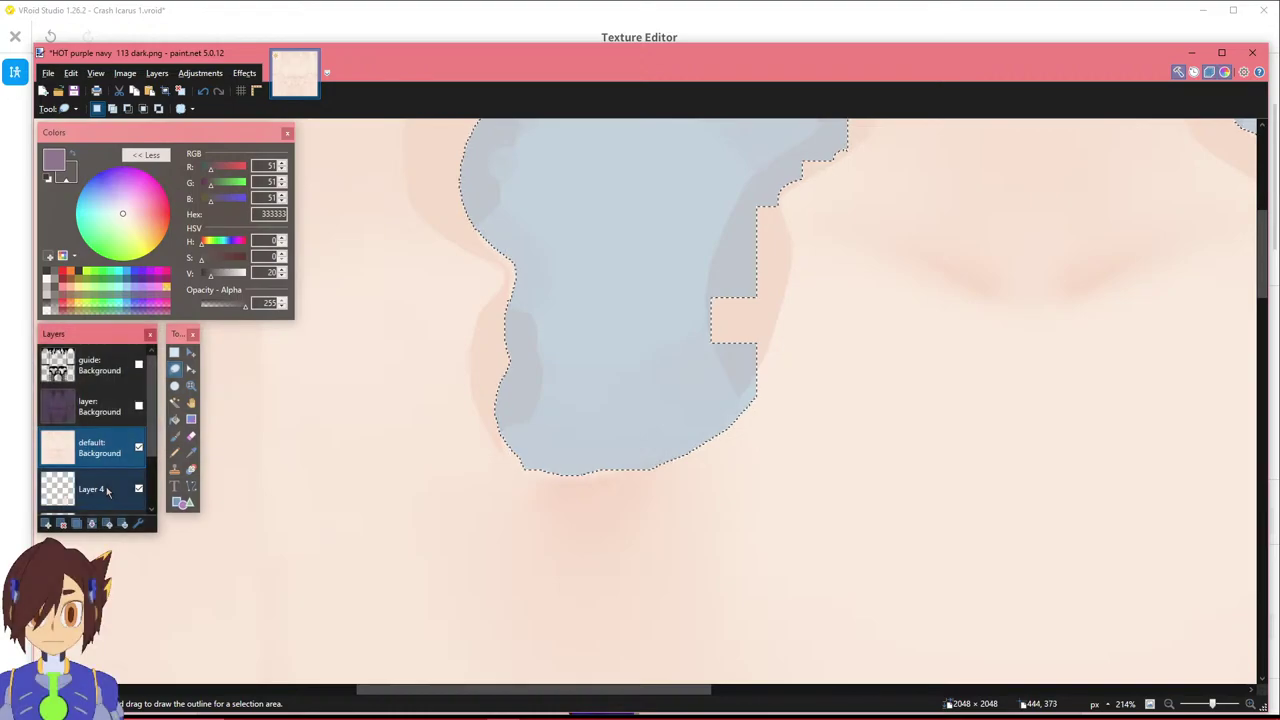
# Add a new layer below the default skin layer and paste the copied hand areas into it.
pyautogui.click(45, 523)
pyautogui.moveTo(100, 486); pyautogui.dragTo(100, 446)
pyautogui.scroll(-1, 103, 489)
pyautogui.click(117, 465)
pyautogui.hotkey('ctrl', 'v')
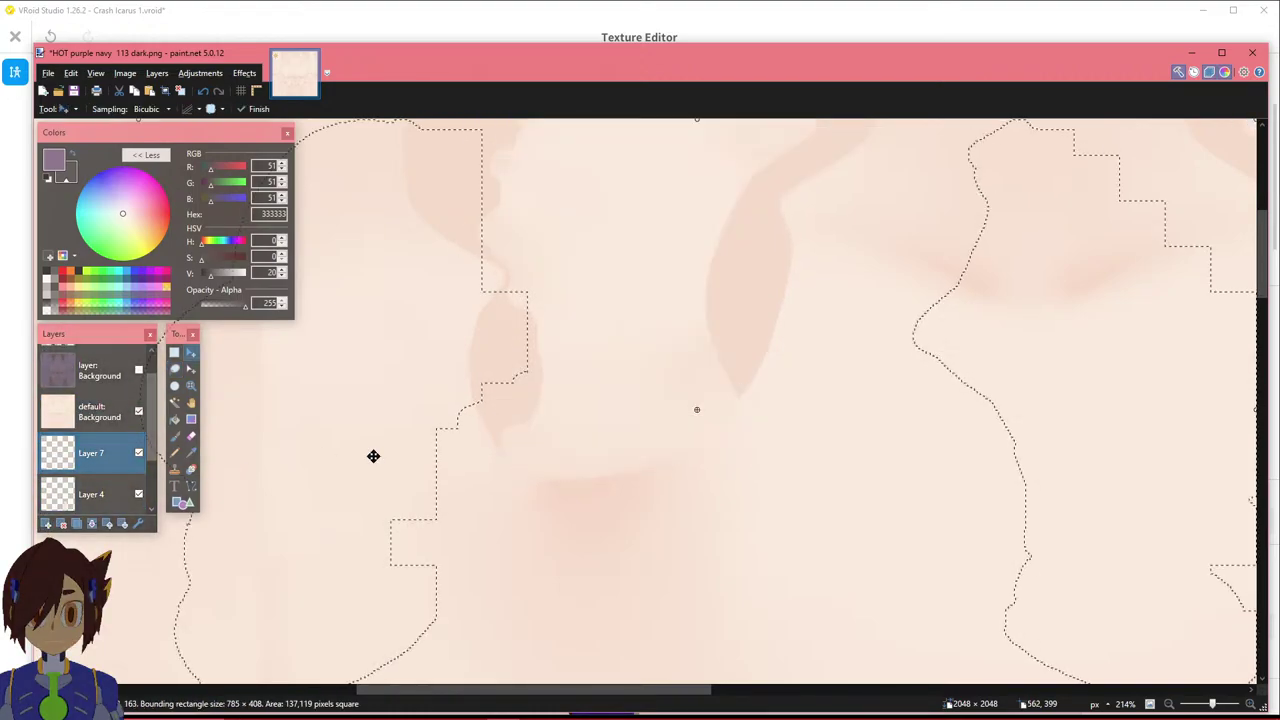
pyautogui.keyDown('ctrl'); pyautogui.scroll(-5, 665, 435); pyautogui.keyUp('ctrl')
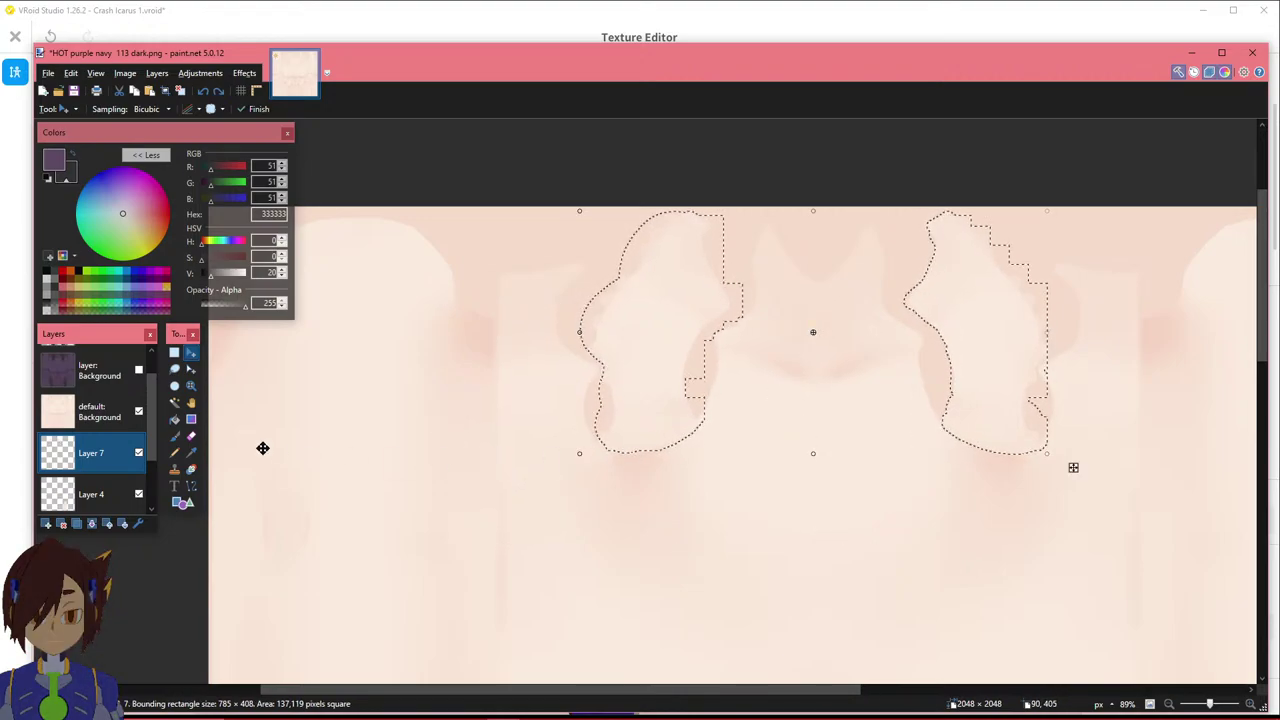
pyautogui.click(139, 411)
pyautogui.click(139, 411)
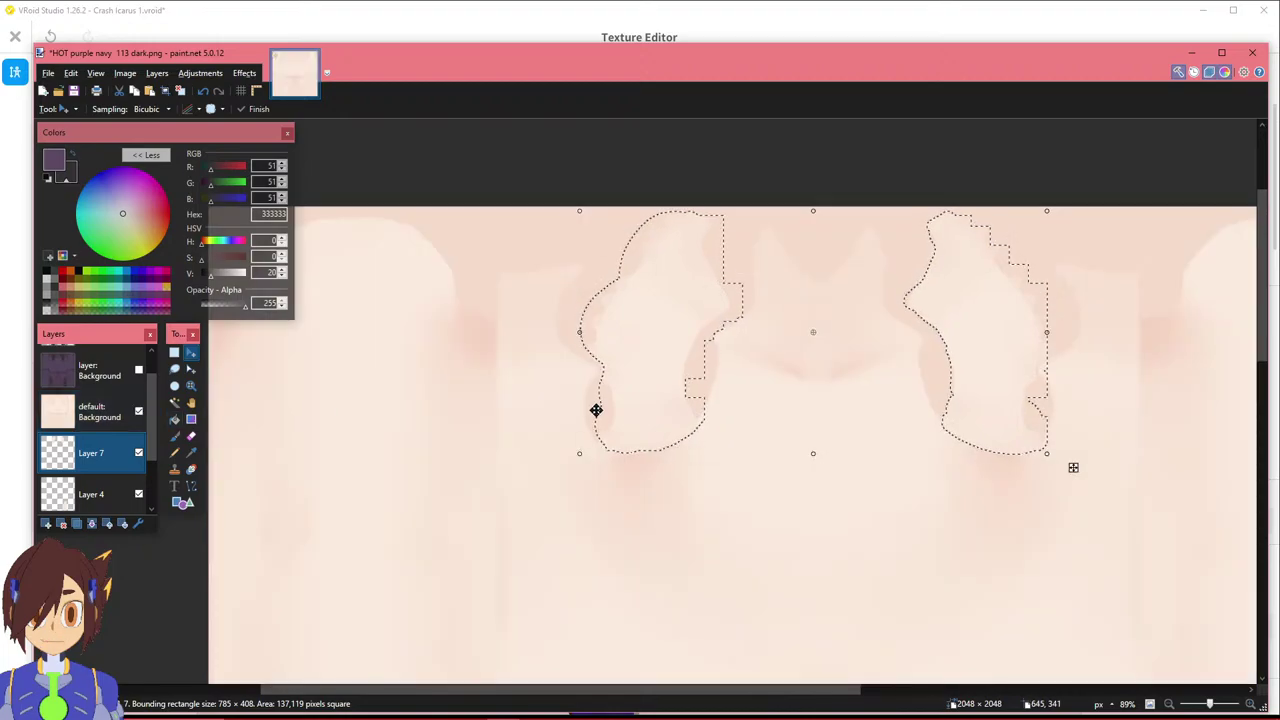
# Show the guide and purple texture layers again over the arm panels.
pyautogui.scroll(-3, 644, 421)
pyautogui.scroll(2, 529, 406)
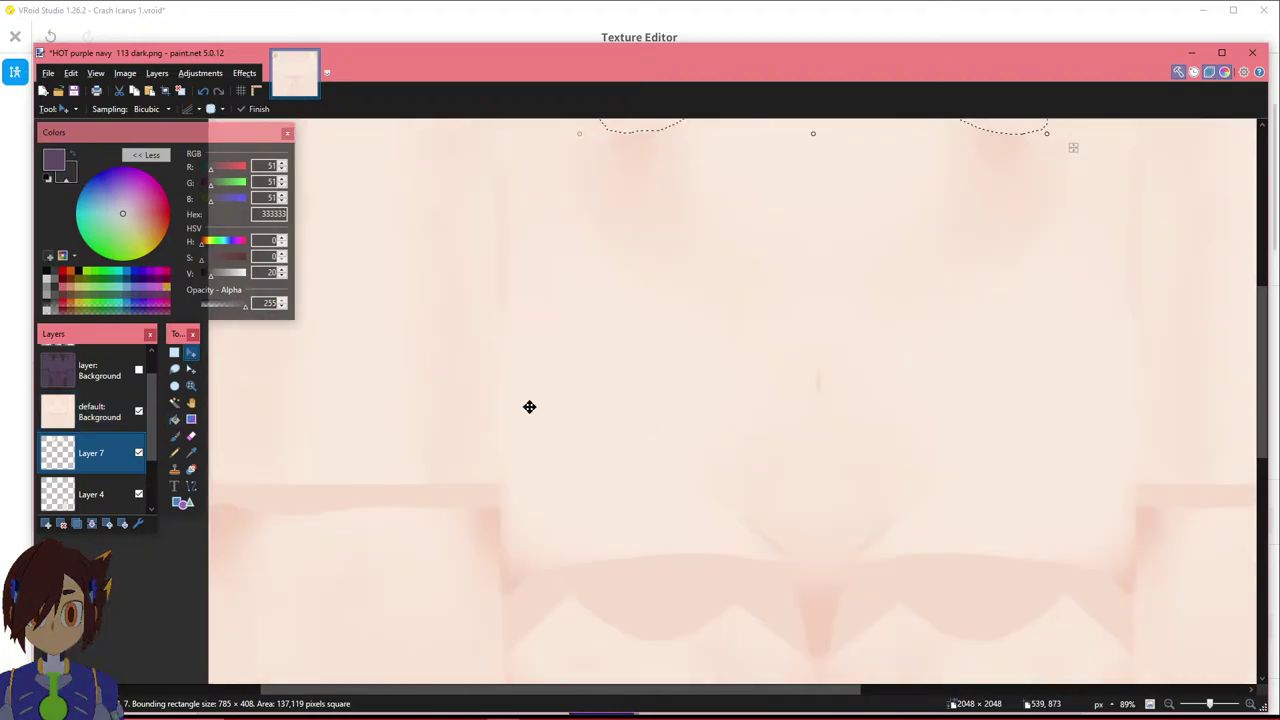
pyautogui.scroll(1, 121, 420)
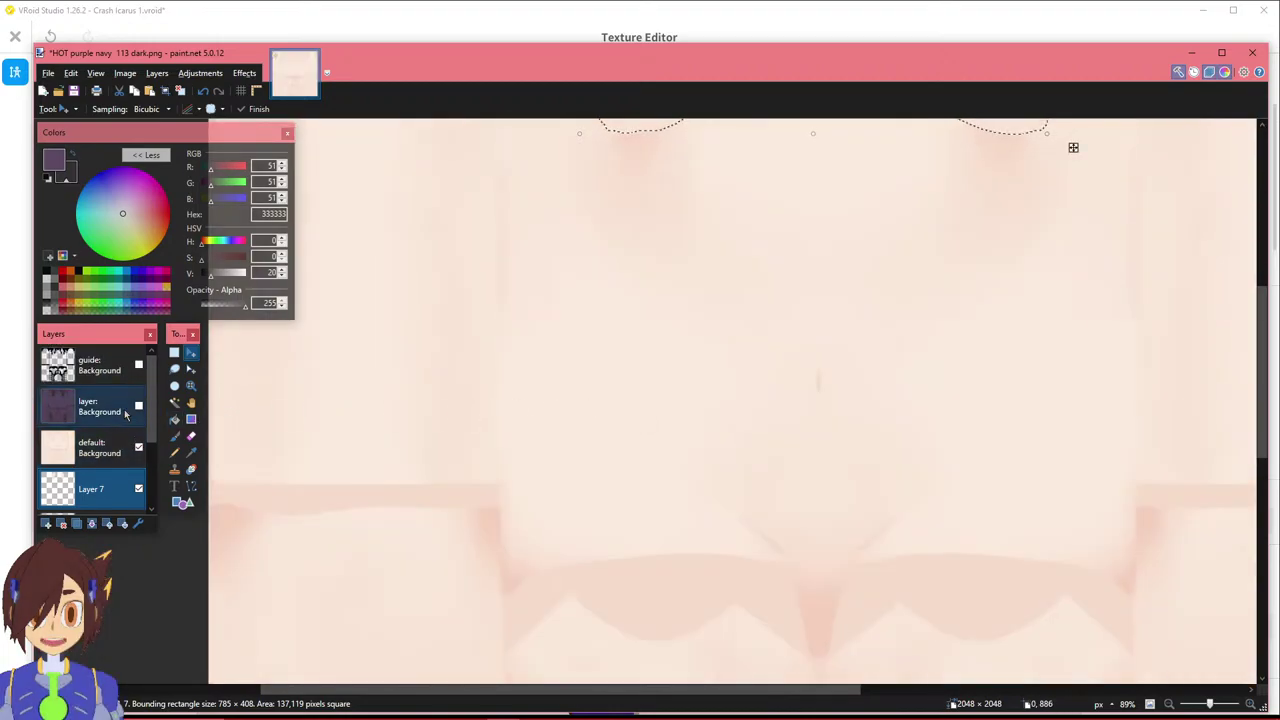
pyautogui.click(139, 364)
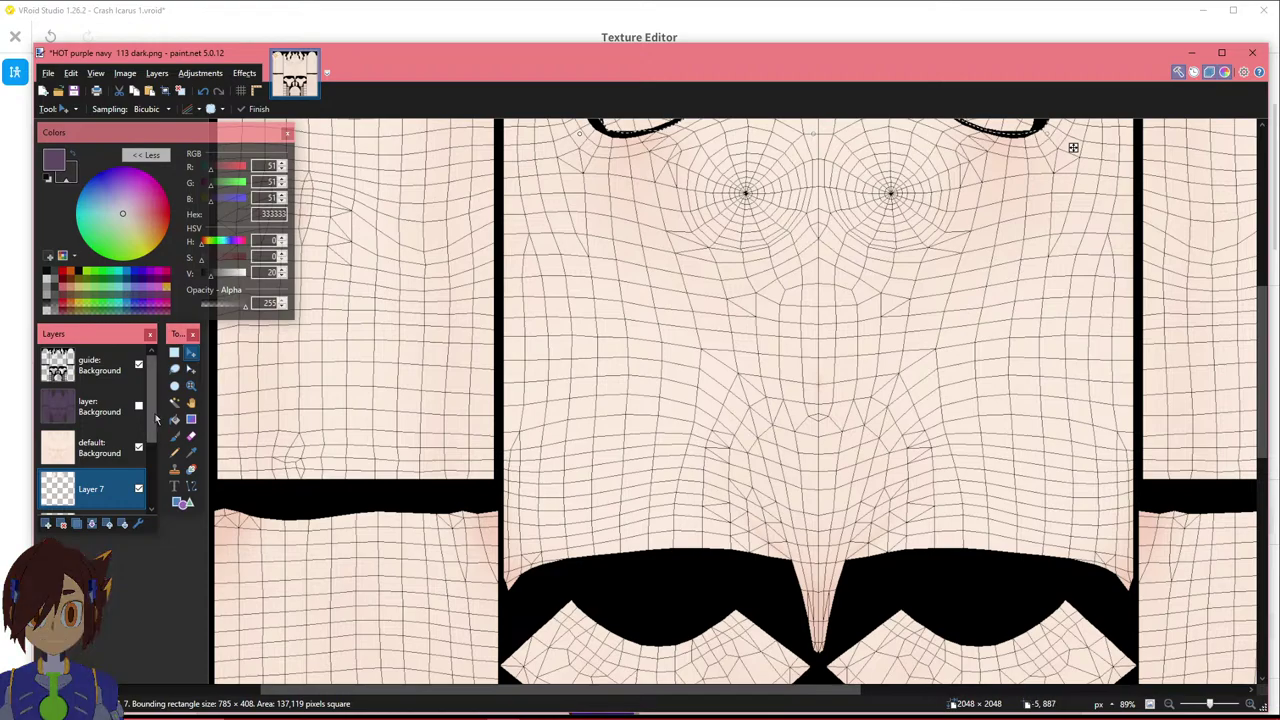
pyautogui.click(139, 405)
pyautogui.moveTo(577, 698); pyautogui.dragTo(557, 700)
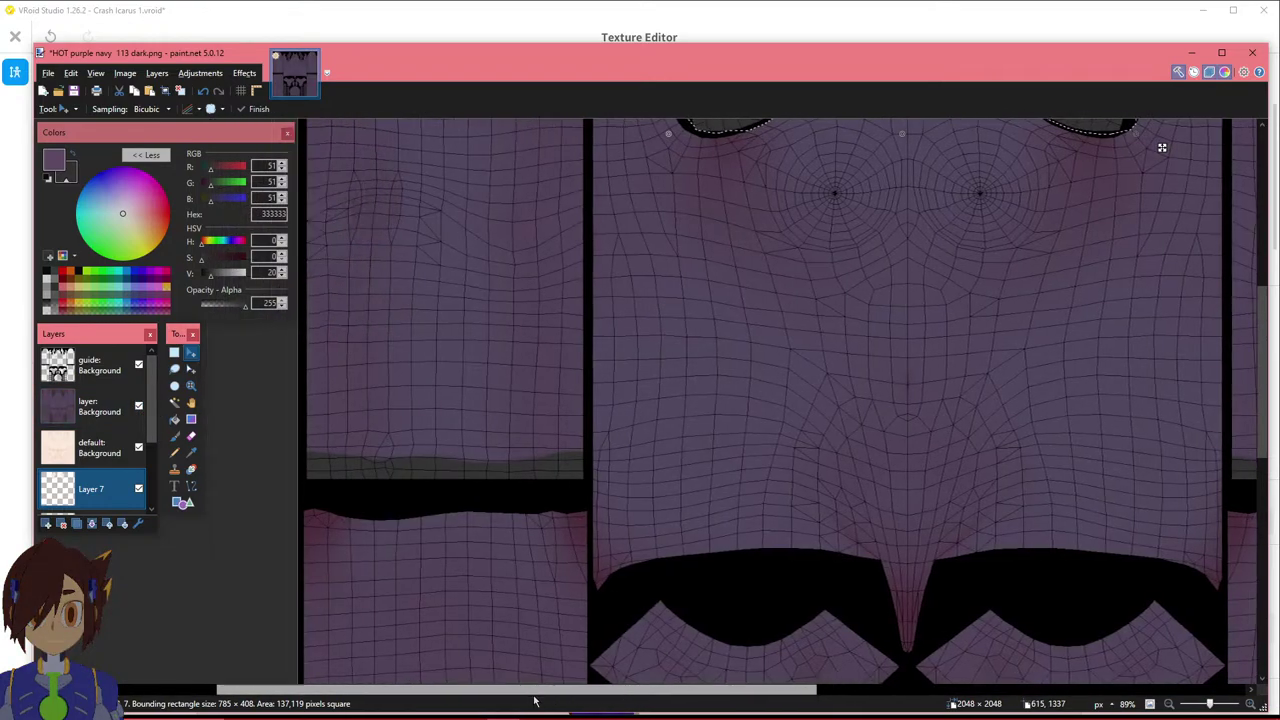
# Draw a rectangular selection about 466 × 74 px around the dark grey band at the lower end of the left arm panel.
pyautogui.keyDown('ctrl'); pyautogui.scroll(5, 557, 557); pyautogui.keyUp('ctrl')
pyautogui.scroll(2, 638, 467)
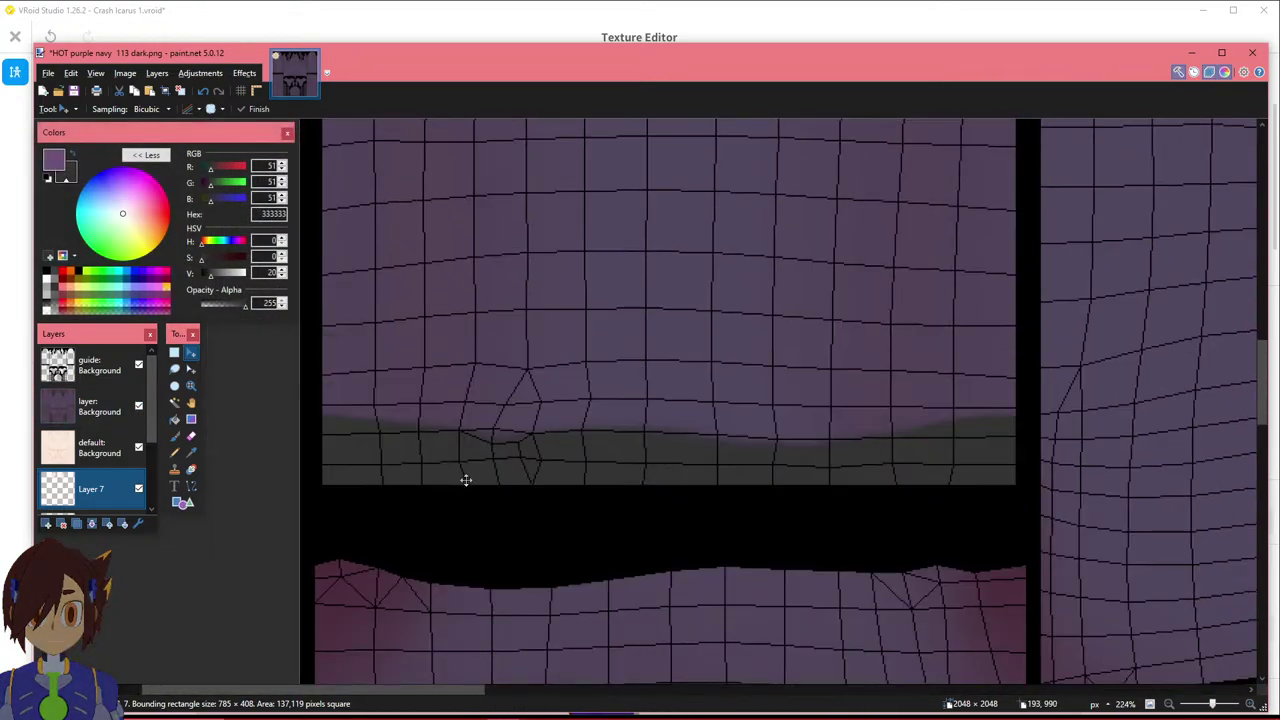
pyautogui.click(174, 354)
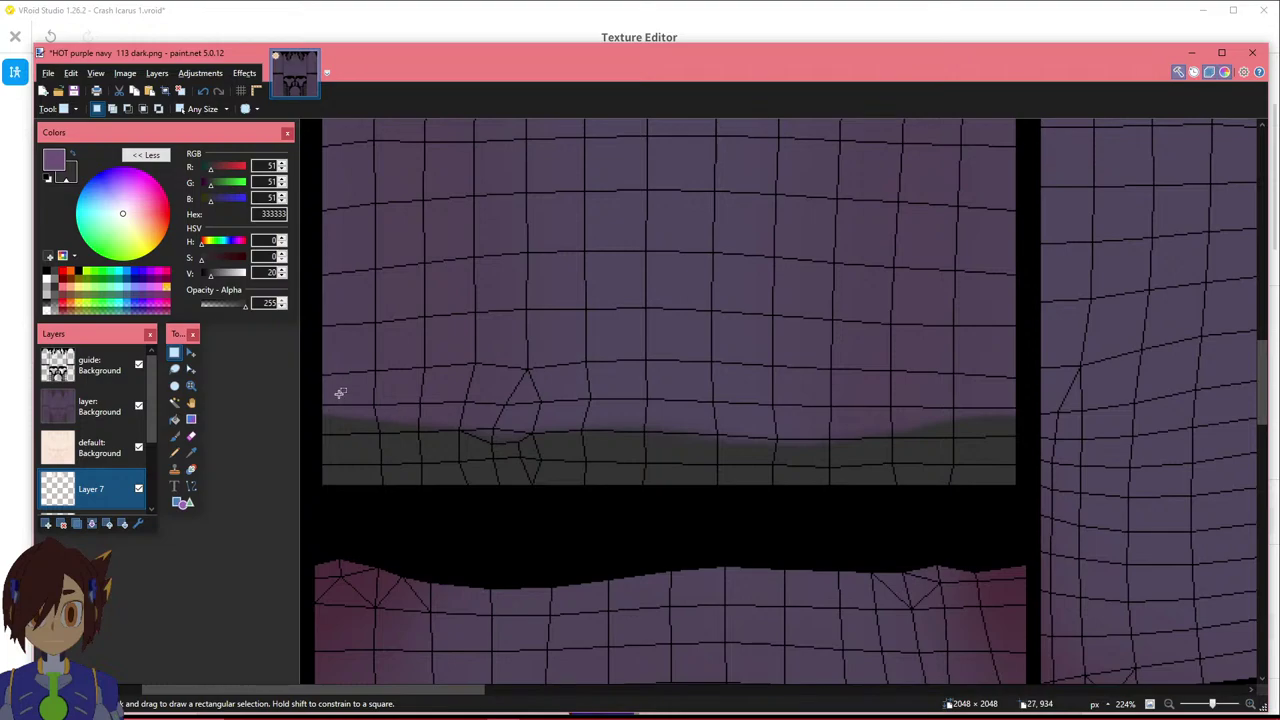
pyautogui.moveTo(324, 373); pyautogui.dragTo(1016, 483)
pyautogui.keyDown('ctrl'); pyautogui.scroll(3, 1096, 441); pyautogui.keyUp('ctrl')
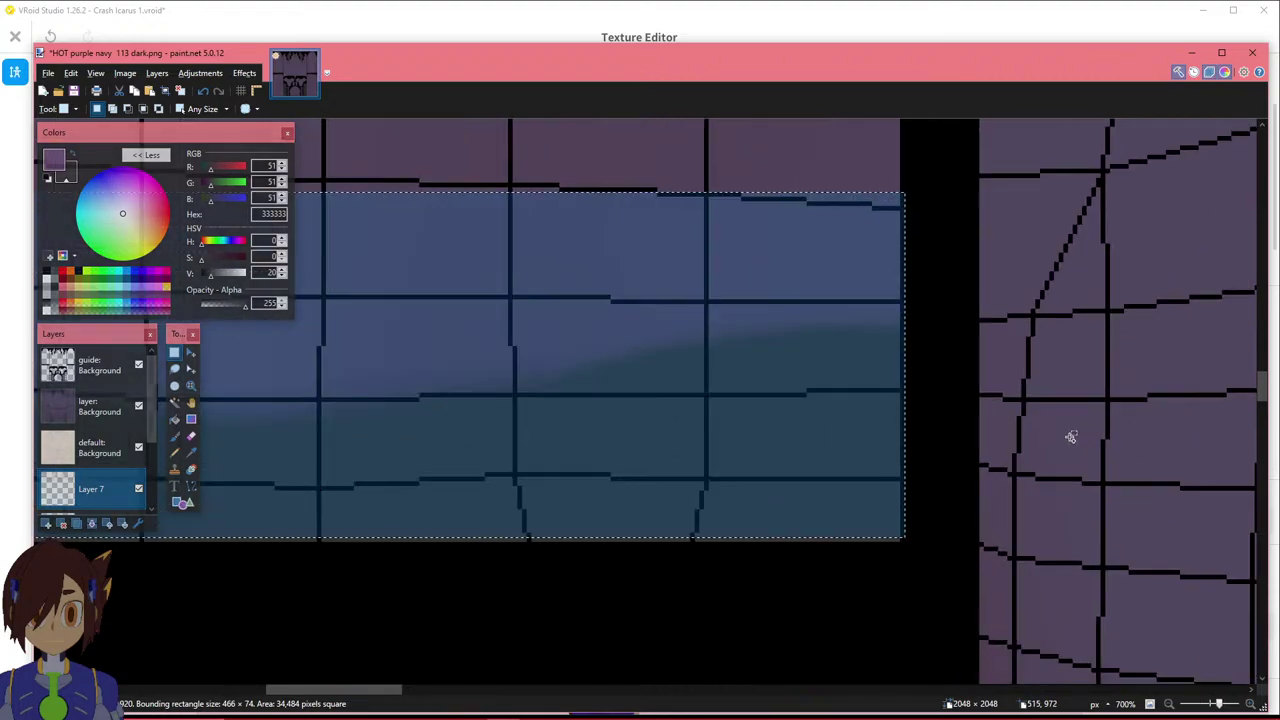
# Pull in both side edges of the cuff selection to the UV panel's borders, narrowing it to 464 × 74 px.
pyautogui.click(191, 369)
pyautogui.moveTo(897, 368); pyautogui.dragTo(902, 367)
pyautogui.moveTo(378, 699); pyautogui.dragTo(231, 601)
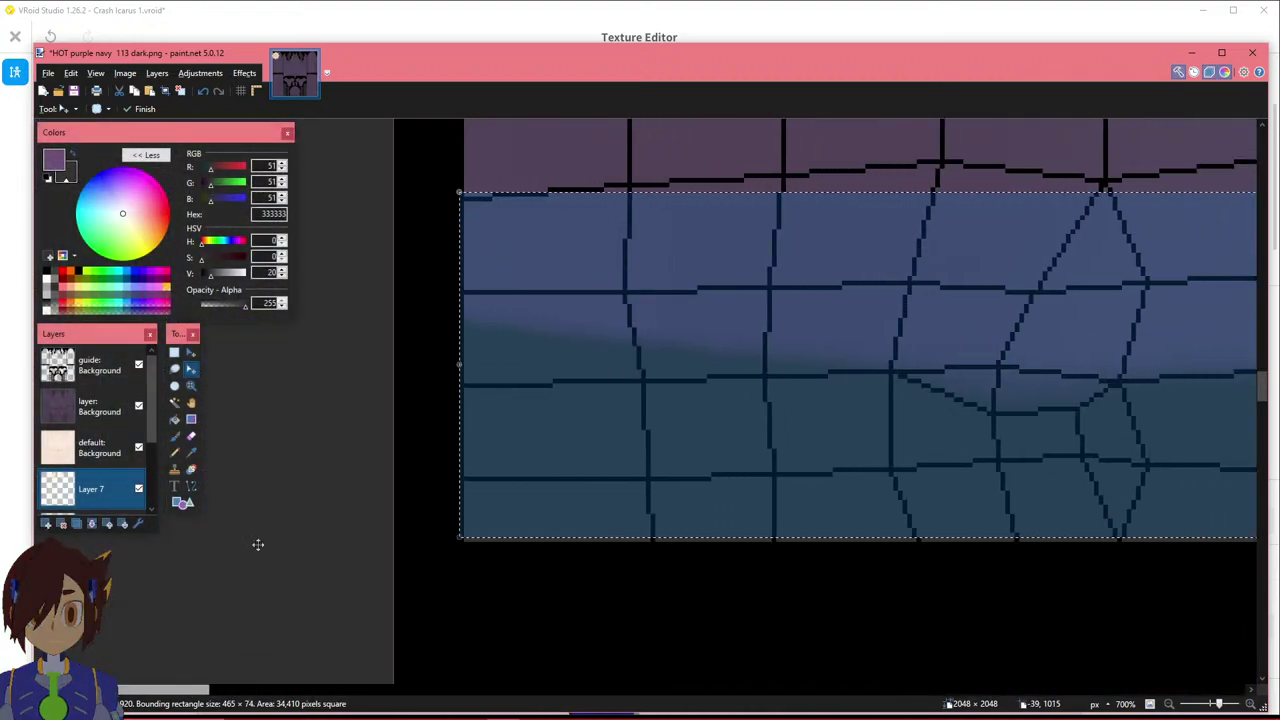
pyautogui.moveTo(460, 364); pyautogui.dragTo(464, 364)
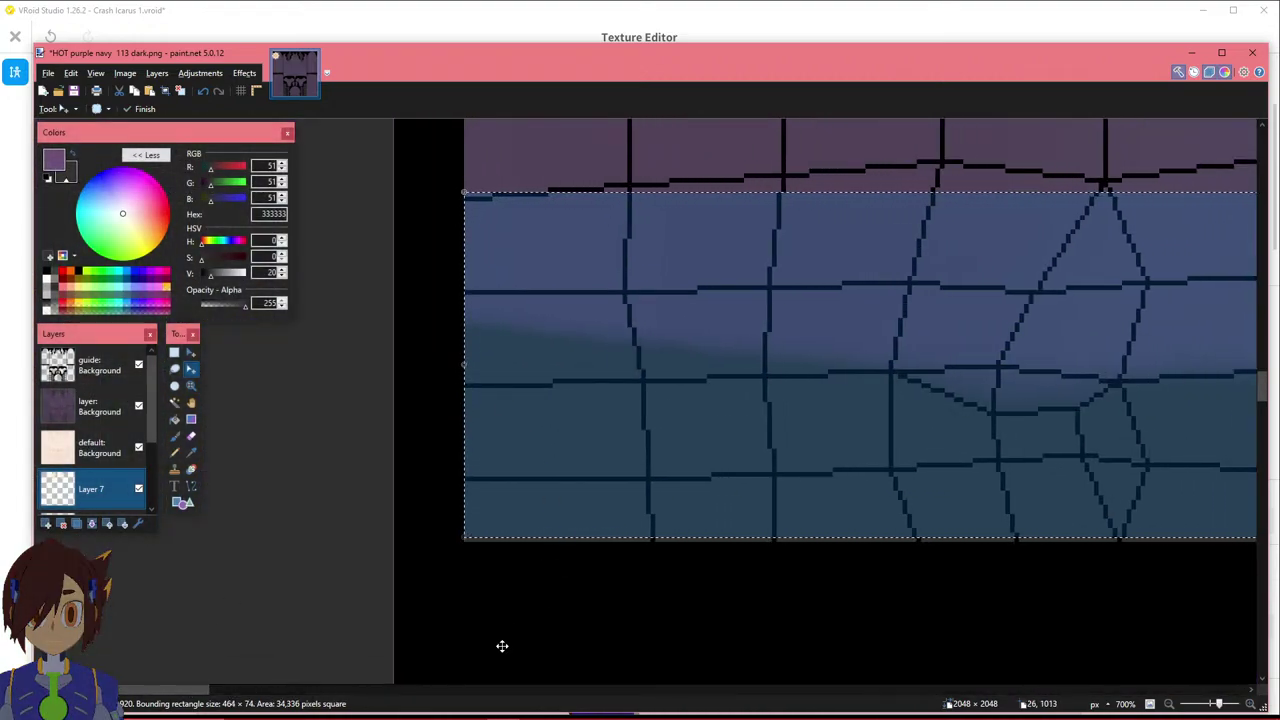
# Add a new layer below the default skin layer, paste the default skin's left cuff area into it, and hide the purple and default layers.
pyautogui.moveTo(207, 689); pyautogui.dragTo(314, 689)
pyautogui.keyDown('ctrl'); pyautogui.scroll(-8, 591, 560); pyautogui.keyUp('ctrl')
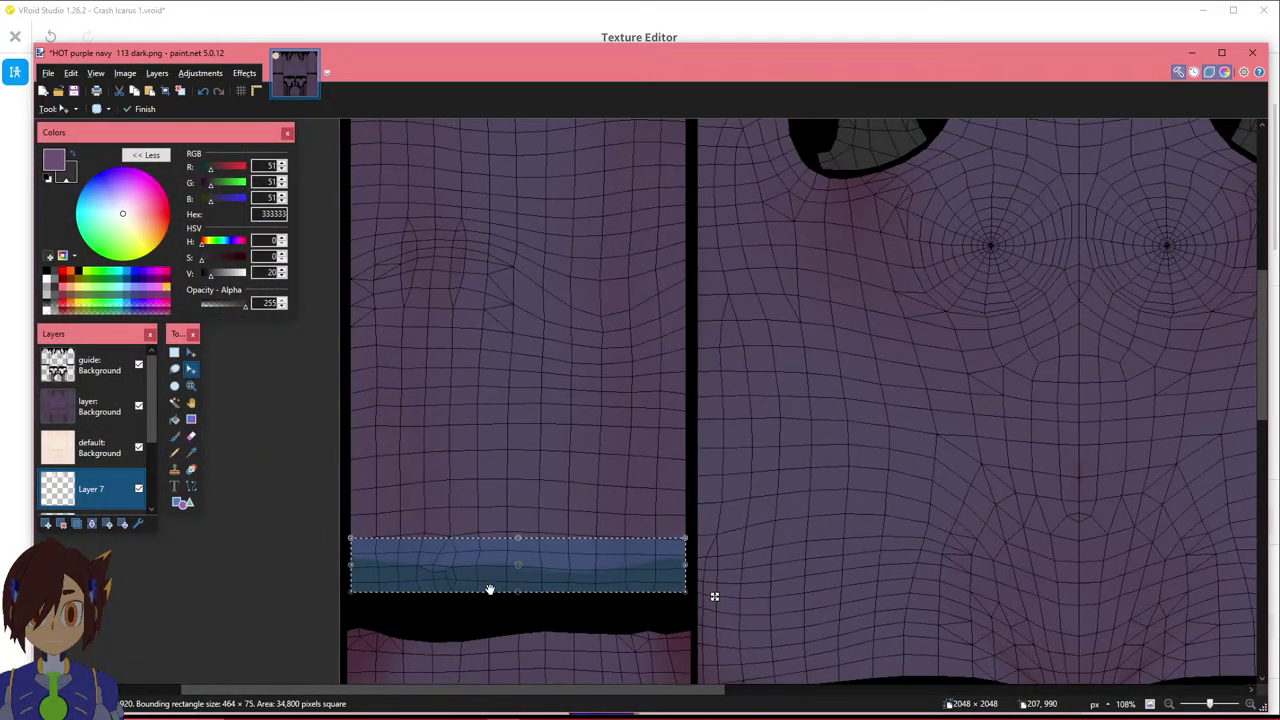
pyautogui.click(47, 524)
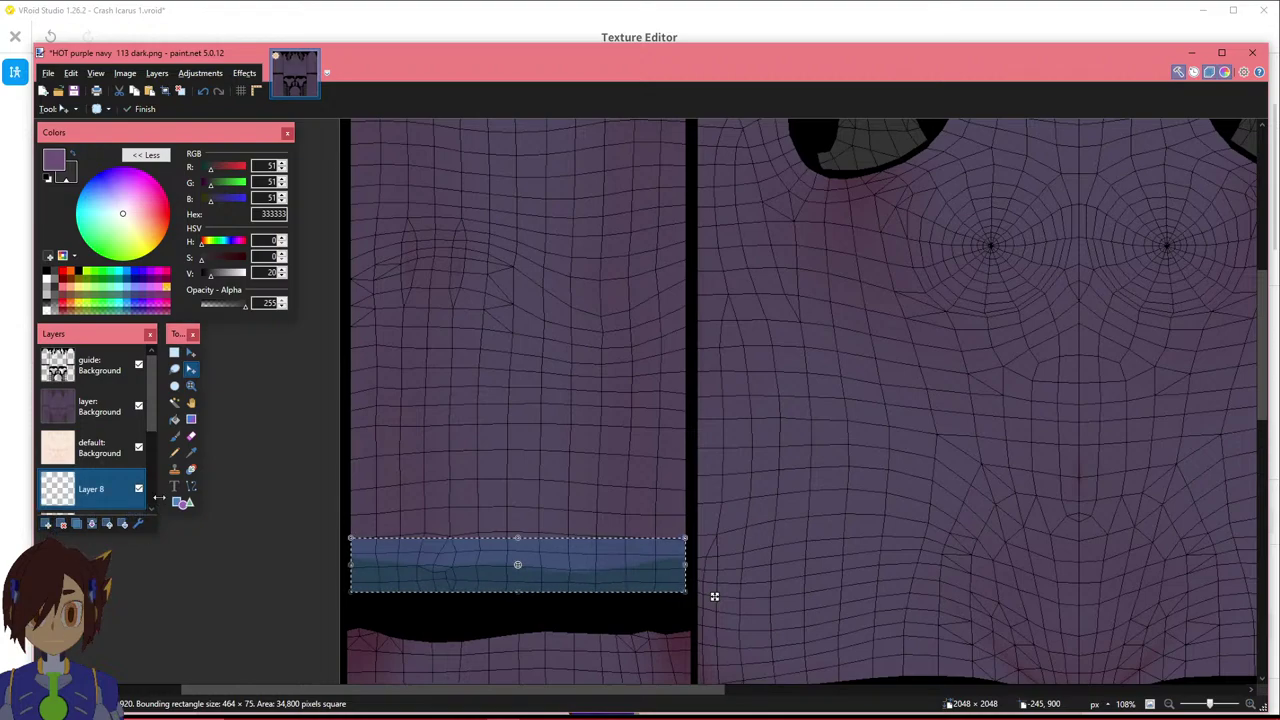
pyautogui.click(95, 440)
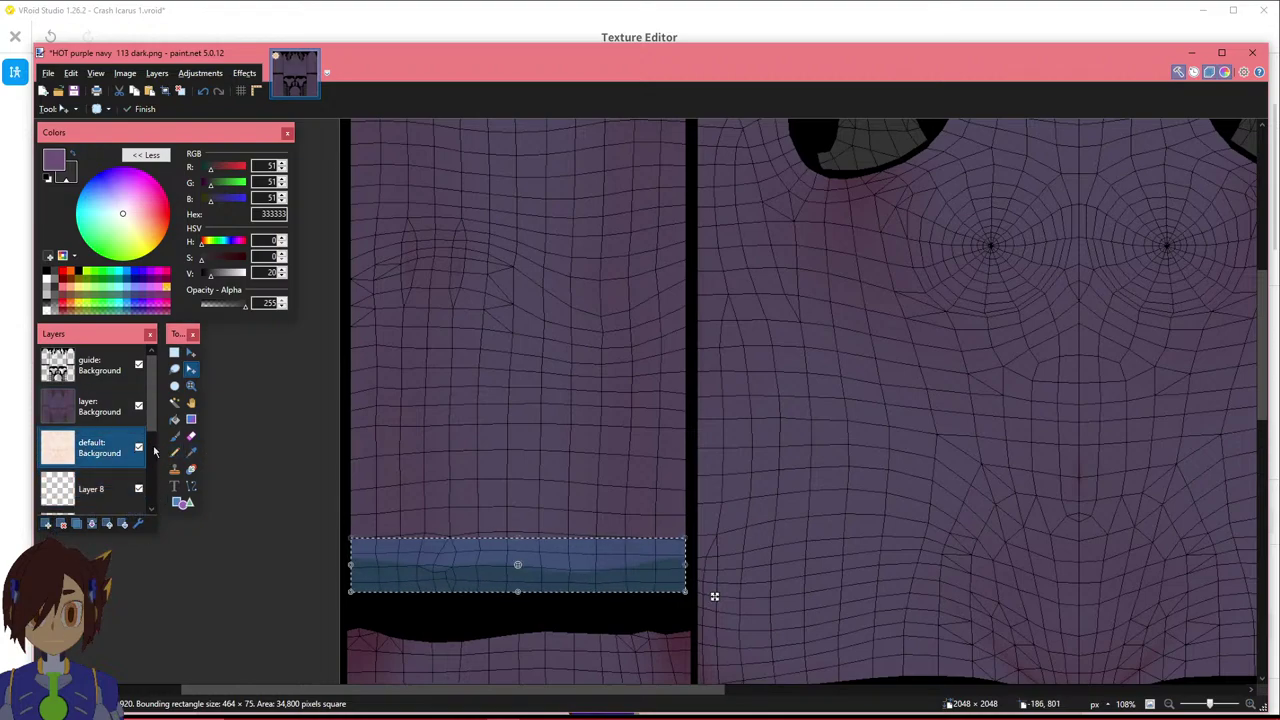
pyautogui.click(138, 405)
pyautogui.click(138, 489)
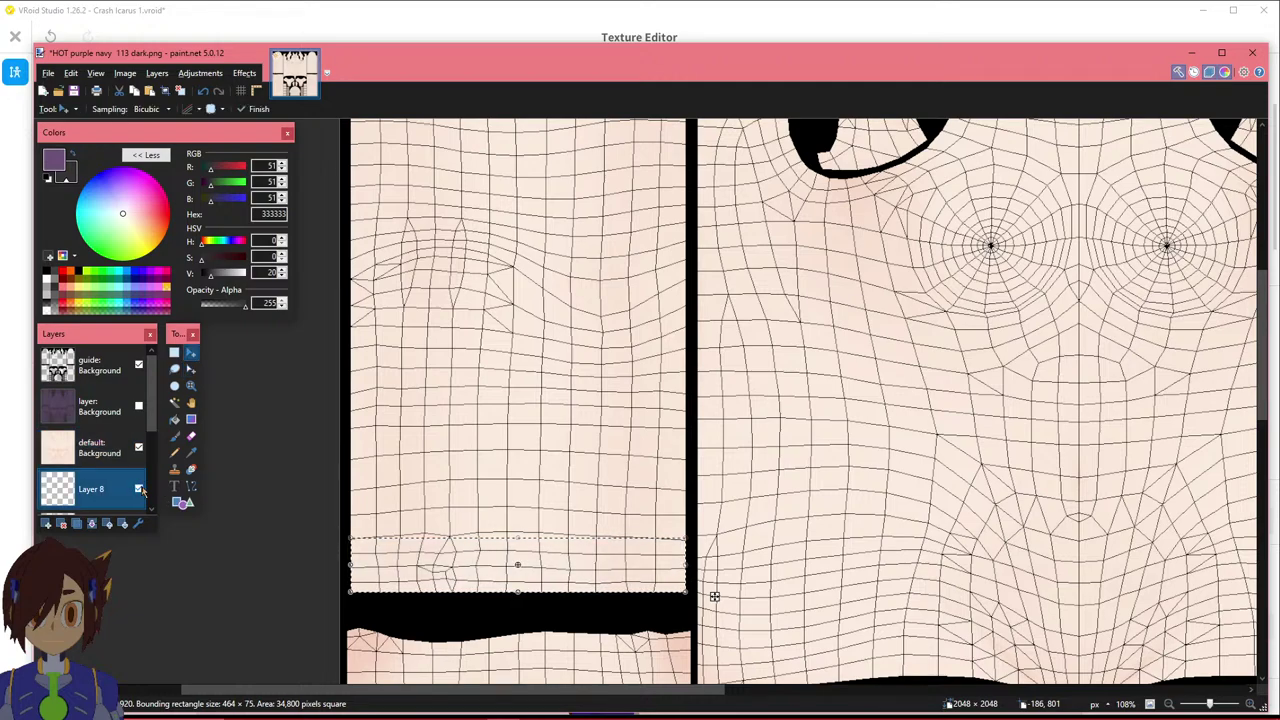
pyautogui.click(139, 447)
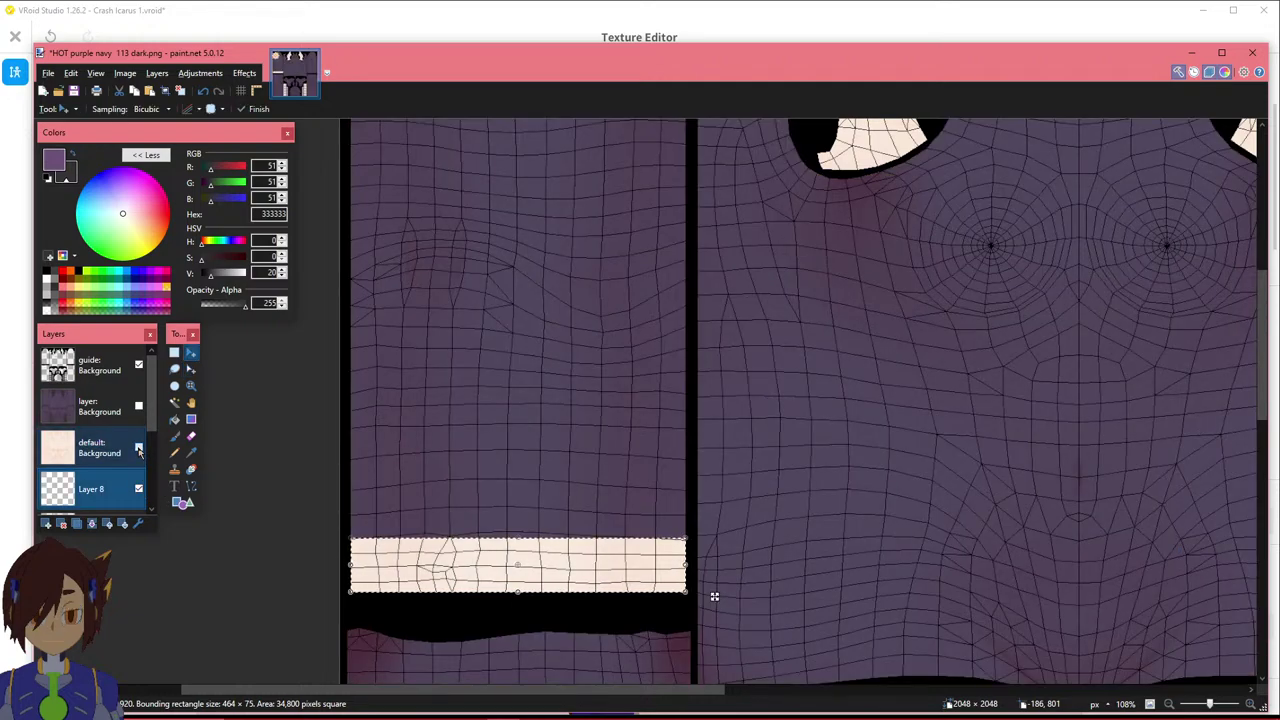
# Show and activate the default skin layer, and move the cuff selection outline across to the lower end of the right arm panel.
pyautogui.click(139, 447)
pyautogui.click(110, 447)
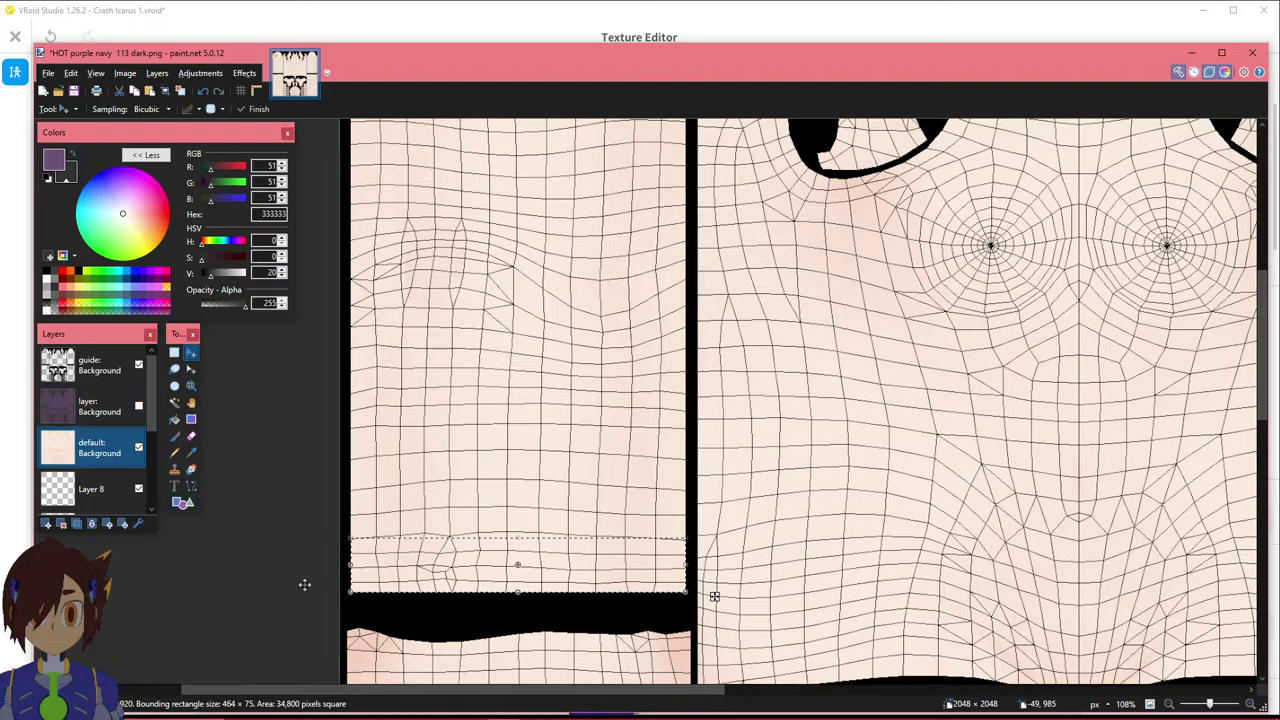
pyautogui.click(191, 368)
pyautogui.moveTo(350, 564); pyautogui.dragTo(1245, 553)
pyautogui.moveTo(864, 690); pyautogui.dragTo(647, 690)
pyautogui.moveTo(613, 568); pyautogui.dragTo(916, 568)
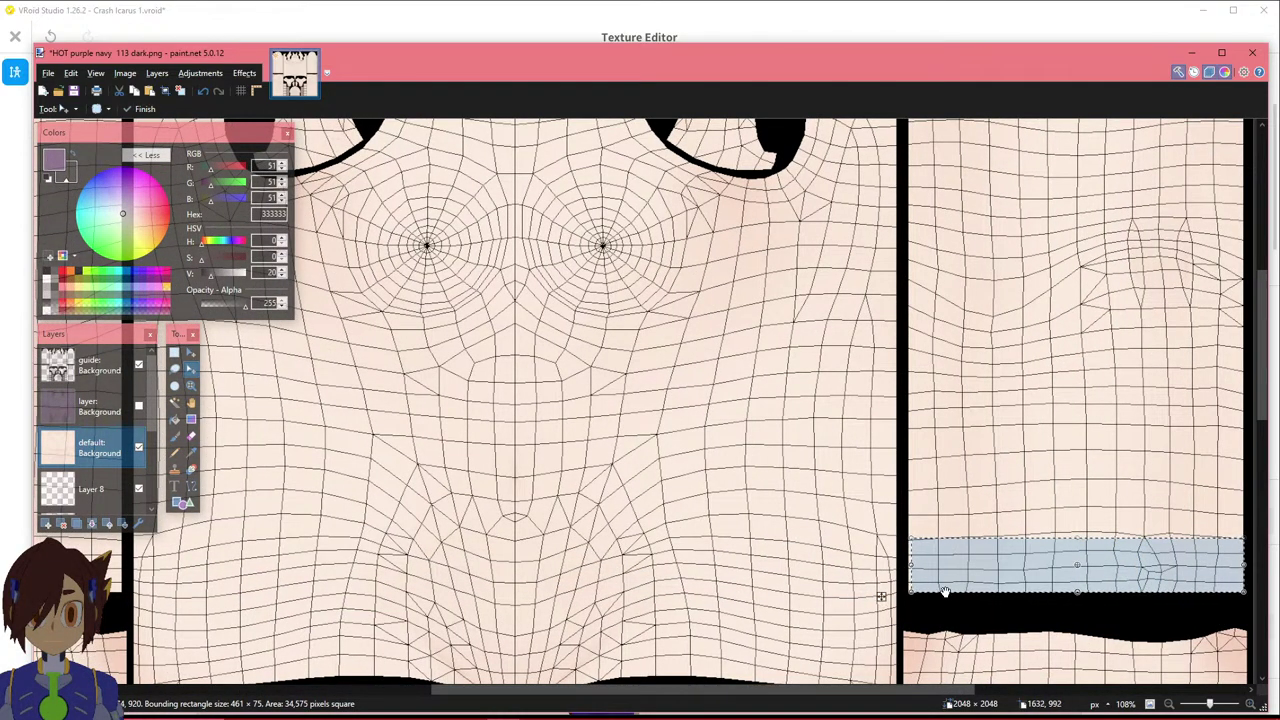
# Fit both side edges of the cuff selection to the right arm panel's UV borders, making it 464 × 75 px.
pyautogui.keyDown('ctrl'); pyautogui.scroll(5, 947, 591); pyautogui.keyUp('ctrl')
pyautogui.moveTo(836, 503); pyautogui.dragTo(822, 503)
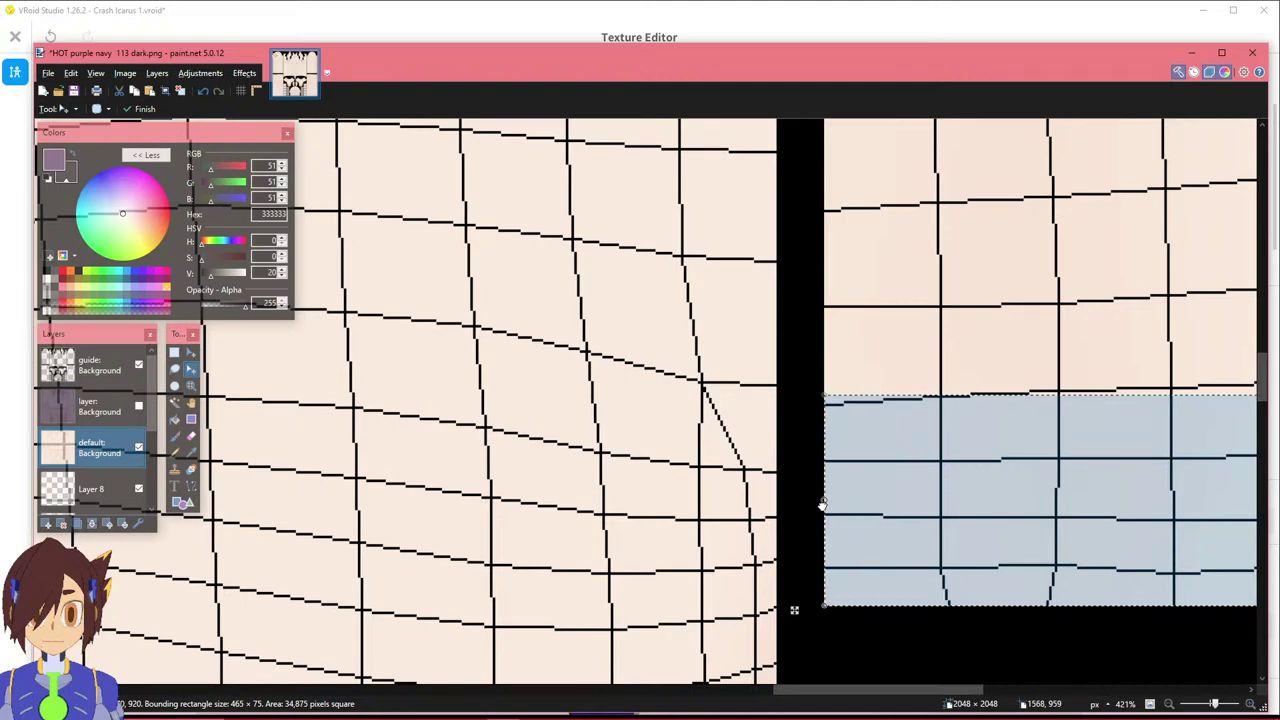
pyautogui.moveTo(840, 683); pyautogui.dragTo(1035, 687)
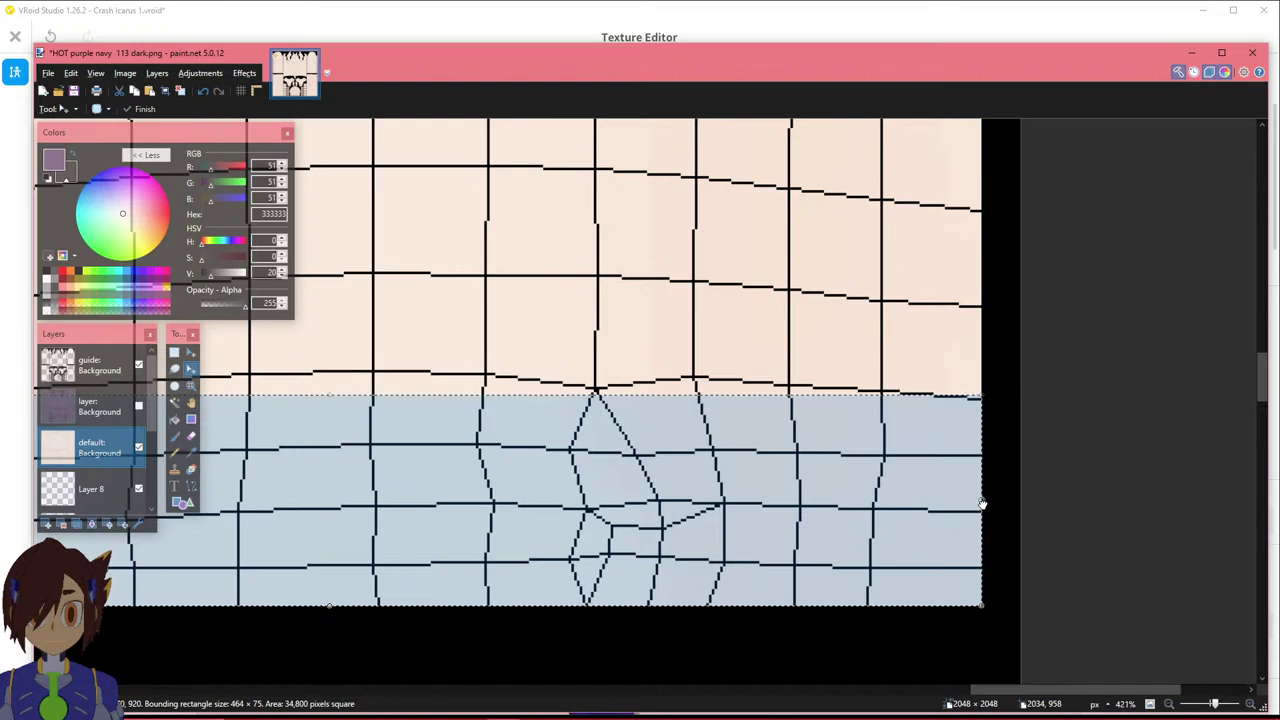
pyautogui.moveTo(1005, 687); pyautogui.dragTo(945, 687)
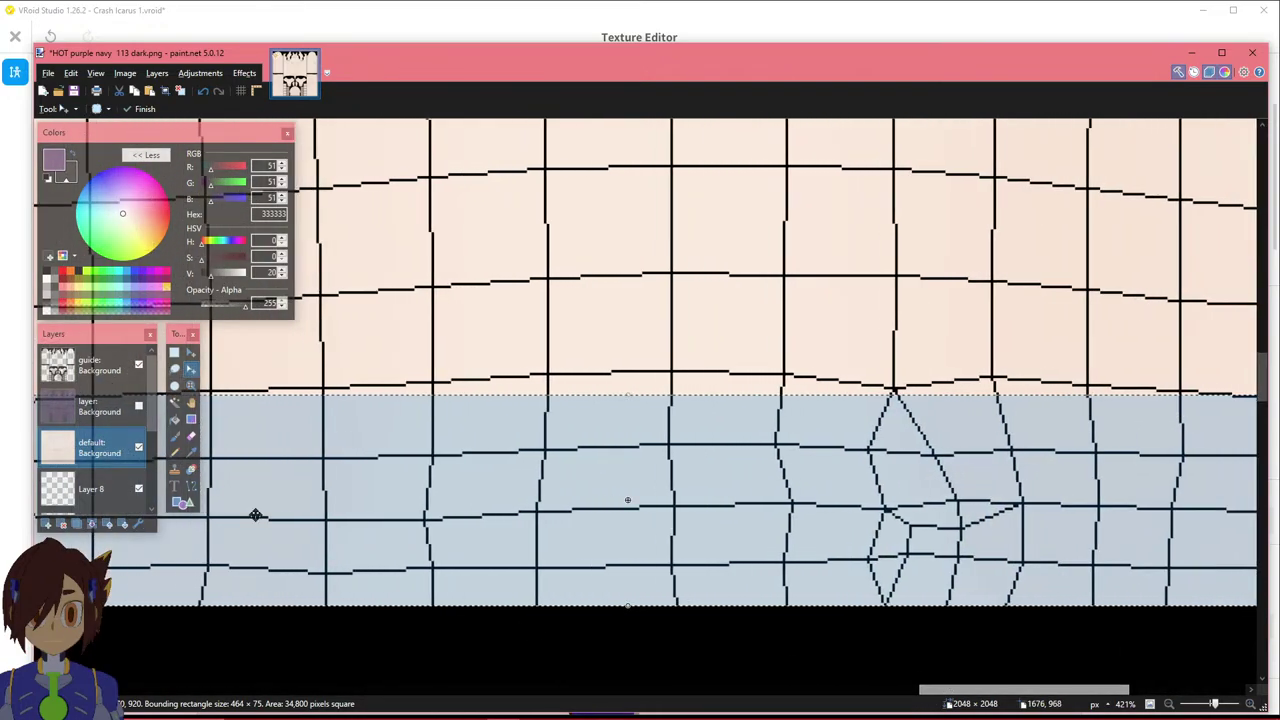
# Paste the default skin's right cuff area into Layer 8 and hide the default layer to check both cuffs on the full texture.
pyautogui.click(72, 497)
pyautogui.press('m')
pyautogui.moveTo(71, 538); pyautogui.dragTo(110, 538)
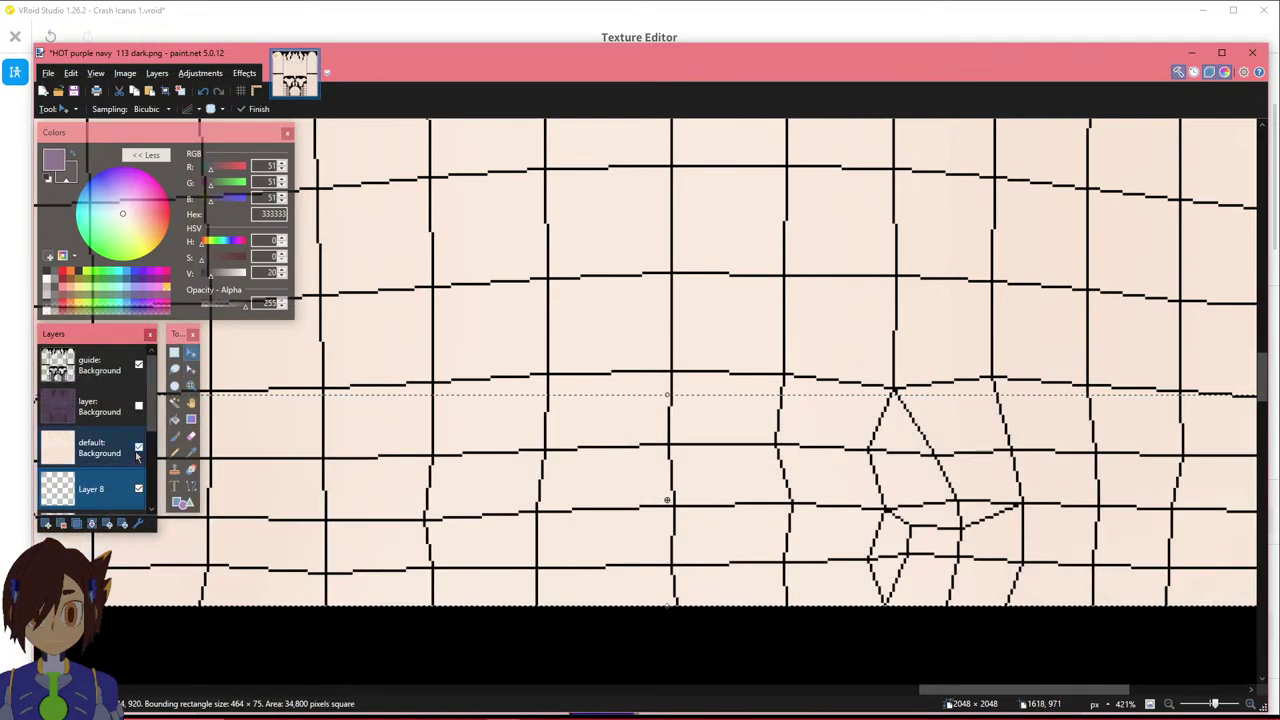
pyautogui.keyDown('ctrl'); pyautogui.scroll(-5, 474, 580); pyautogui.keyUp('ctrl')
pyautogui.moveTo(600, 690); pyautogui.dragTo(425, 691)
pyautogui.scroll(-3, 447, 556)
pyautogui.scroll(-1, 463, 527)
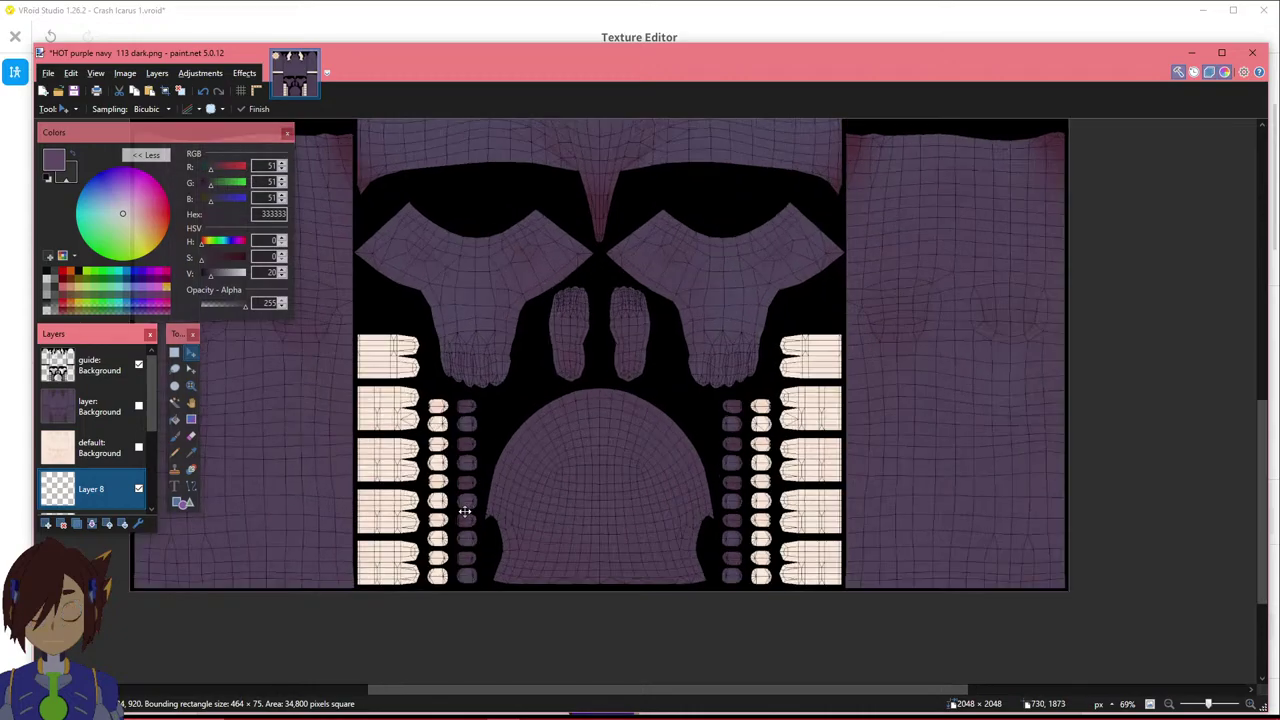
pyautogui.keyDown('ctrl'); pyautogui.scroll(-2, 463, 527); pyautogui.keyUp('ctrl')
pyautogui.scroll(3, 473, 499)
pyautogui.scroll(-3, 473, 499)
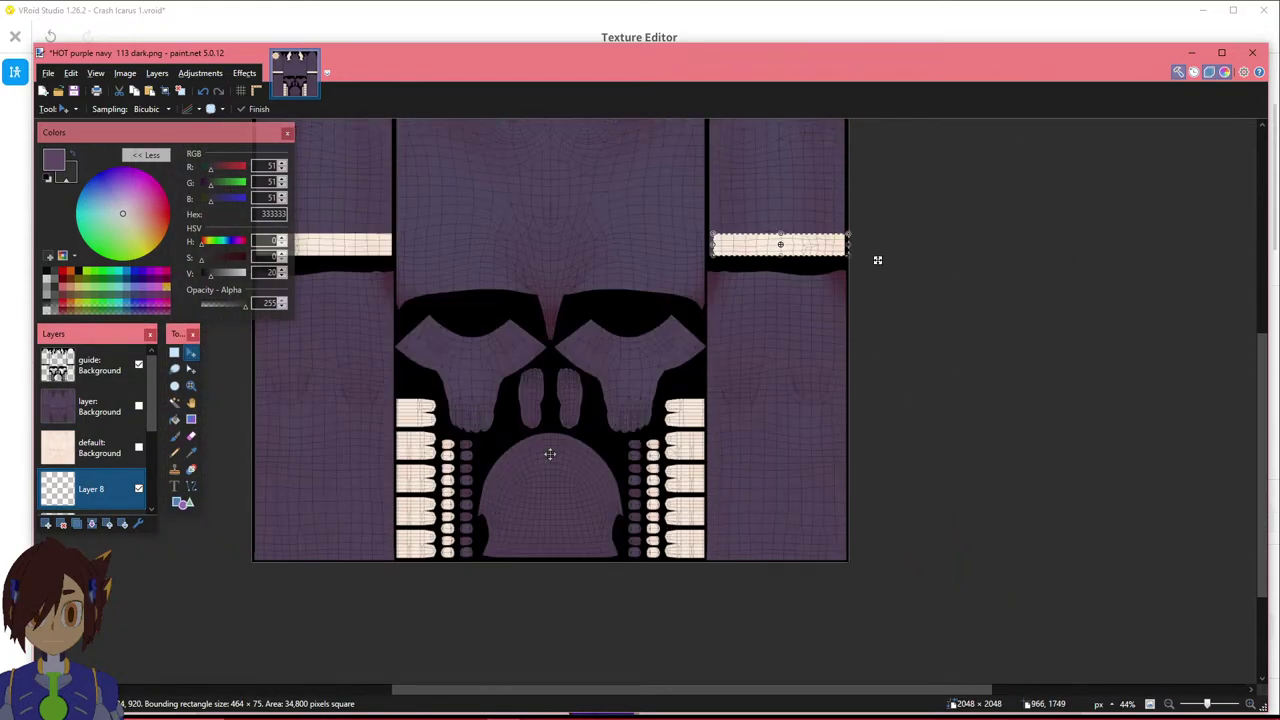
# Switch to VRoid Studio's Texture Editor and examine the side of the character's neck below the ear.
pyautogui.click(583, 30)
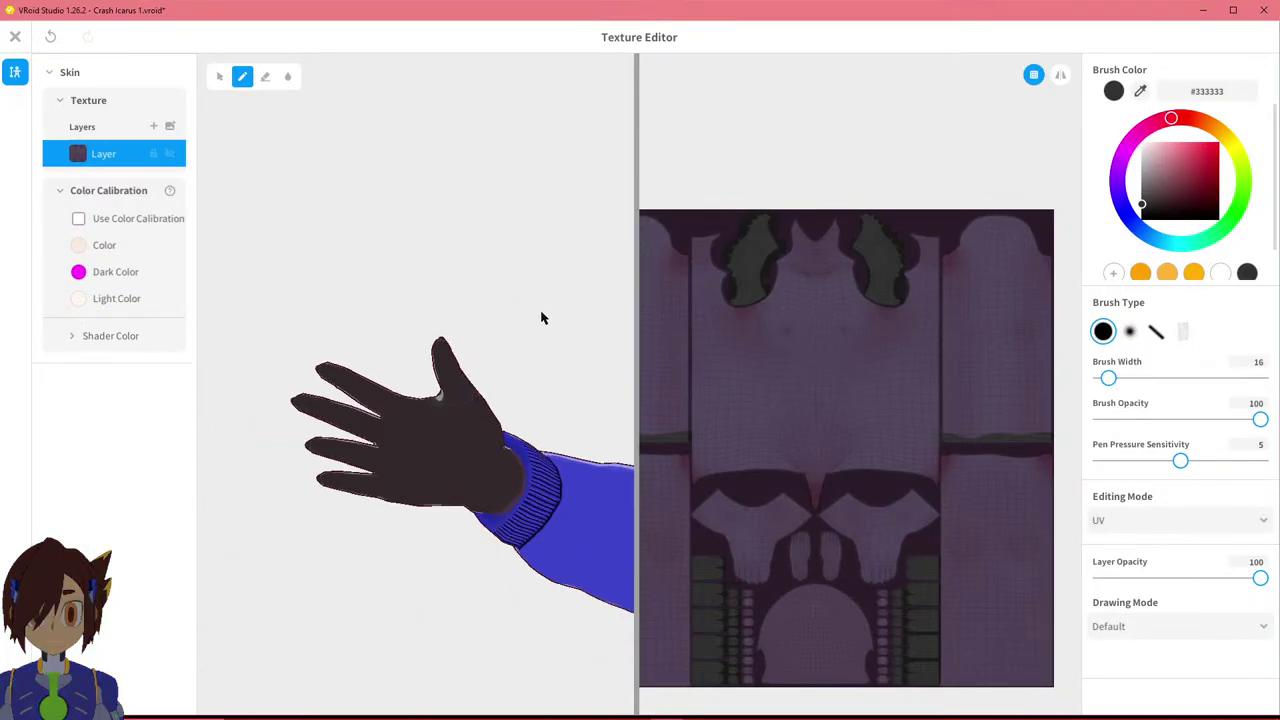
pyautogui.moveTo(444, 371); pyautogui.dragTo(450, 514, button='right')
pyautogui.moveTo(450, 514); pyautogui.dragTo(585, 700, button='middle')
pyautogui.moveTo(507, 259); pyautogui.dragTo(477, 531, button='middle')
pyautogui.scroll(4, 477, 531)
pyautogui.moveTo(505, 660); pyautogui.dragTo(494, 456, button='middle')
pyautogui.moveTo(493, 456); pyautogui.dragTo(336, 466, button='right')
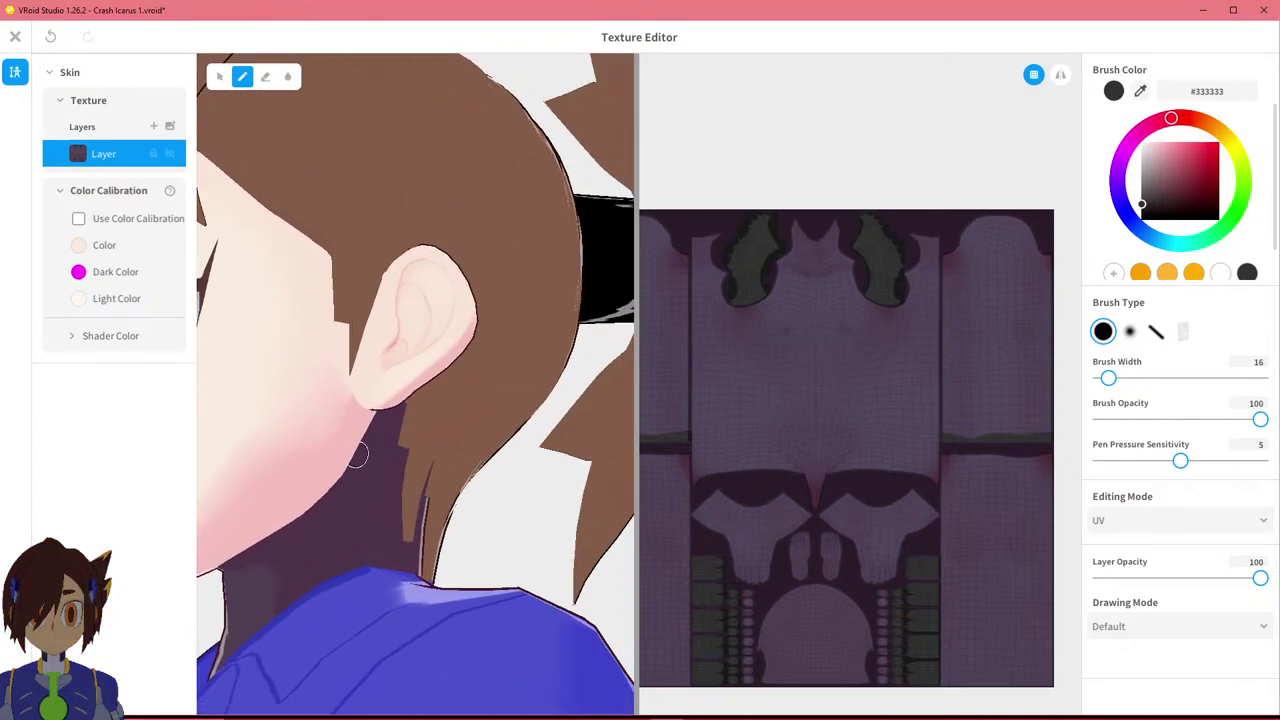
# Try a short dark grey stroke on the neck below the ear, undo it, and view the neck from the front.
pyautogui.moveTo(375, 473)
pyautogui.mouseDown(button='right')
pyautogui.moveTo(480, 460)
pyautogui.moveTo(400, 366)
pyautogui.moveTo(381, 467)
pyautogui.mouseUp(button='right')
pyautogui.moveTo(380, 415); pyautogui.dragTo(409, 398, button='right')
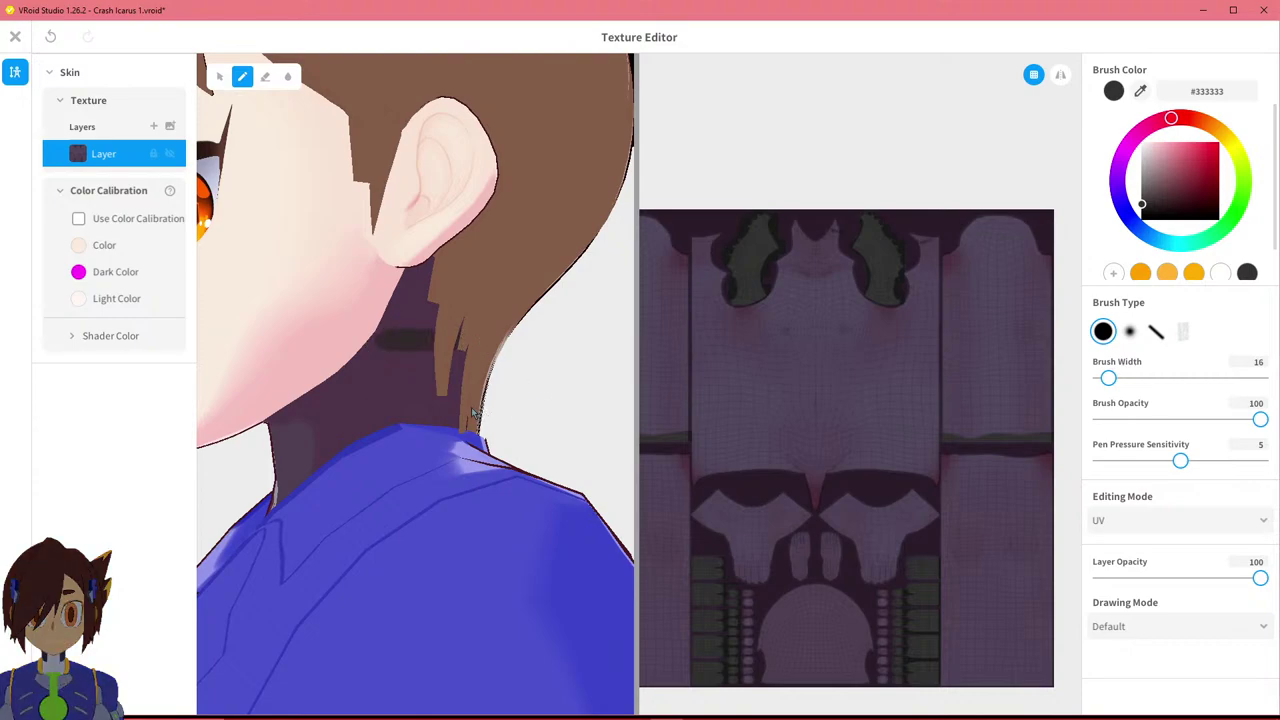
pyautogui.moveTo(452, 389); pyautogui.dragTo(480, 408, button='right')
pyautogui.moveTo(343, 457); pyautogui.dragTo(565, 473, button='middle')
pyautogui.scroll(-3, 480, 443)
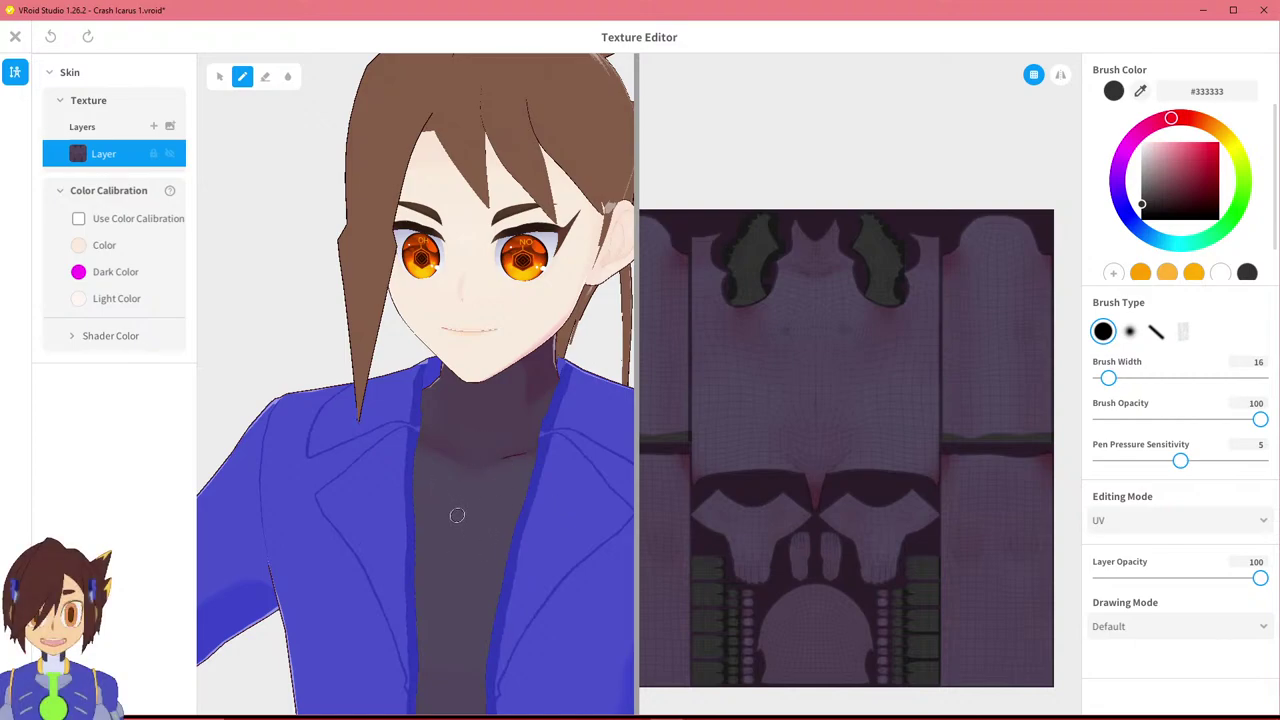
# Try curved dark grey strokes across the side of the neck below the jaw, undoing each one.
pyautogui.moveTo(581, 426); pyautogui.dragTo(434, 420, button='right')
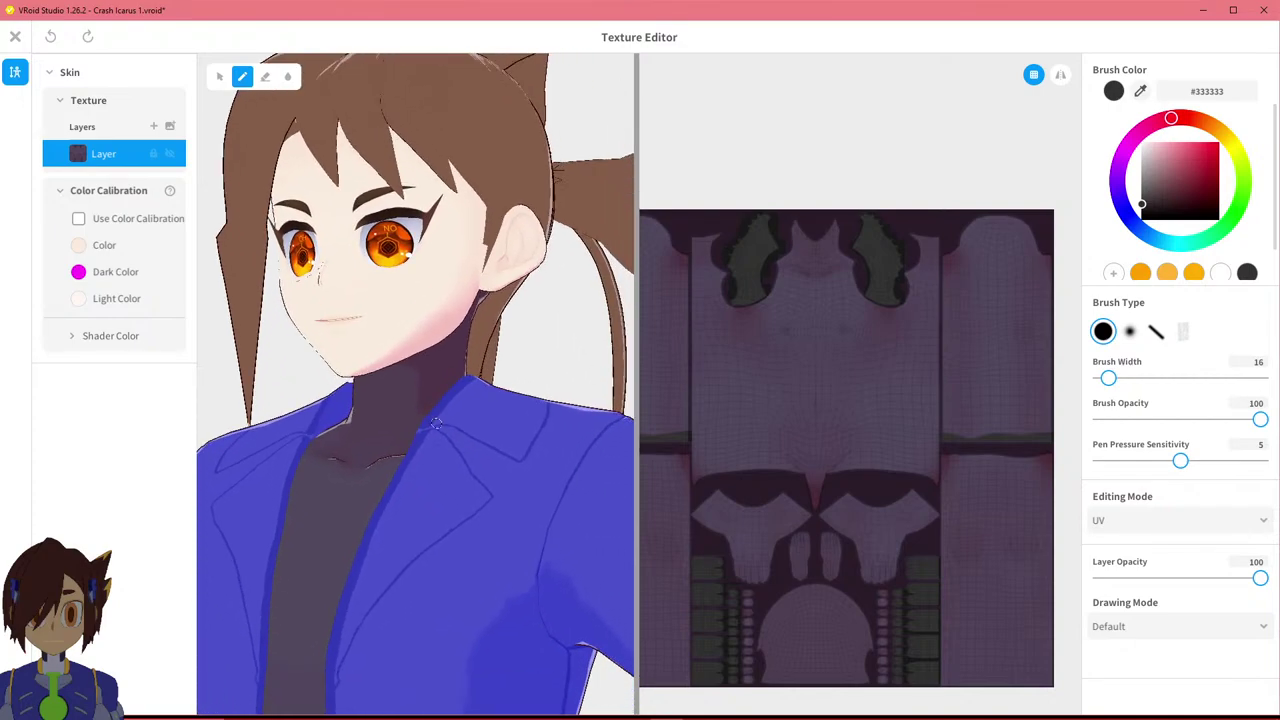
pyautogui.scroll(3, 434, 420)
pyautogui.moveTo(436, 416); pyautogui.dragTo(437, 626, button='middle')
pyautogui.moveTo(437, 626); pyautogui.dragTo(387, 433, button='right')
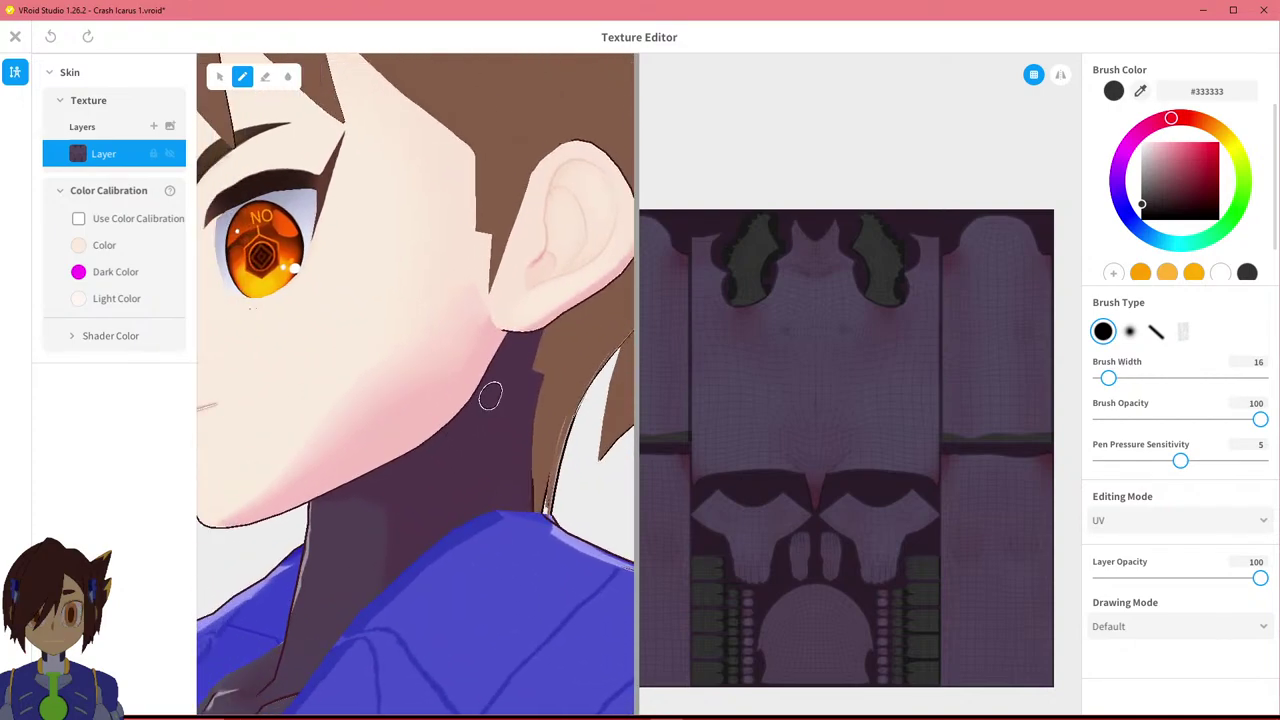
pyautogui.moveTo(501, 390); pyautogui.dragTo(459, 400, button='right')
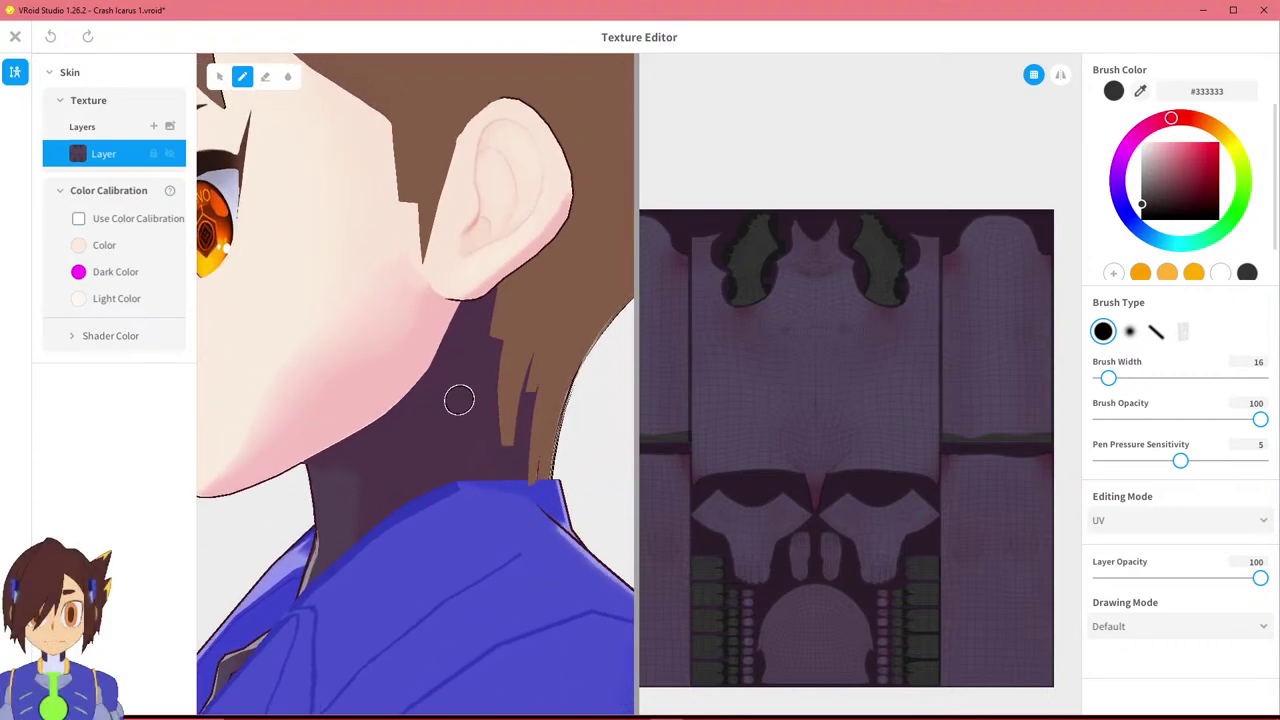
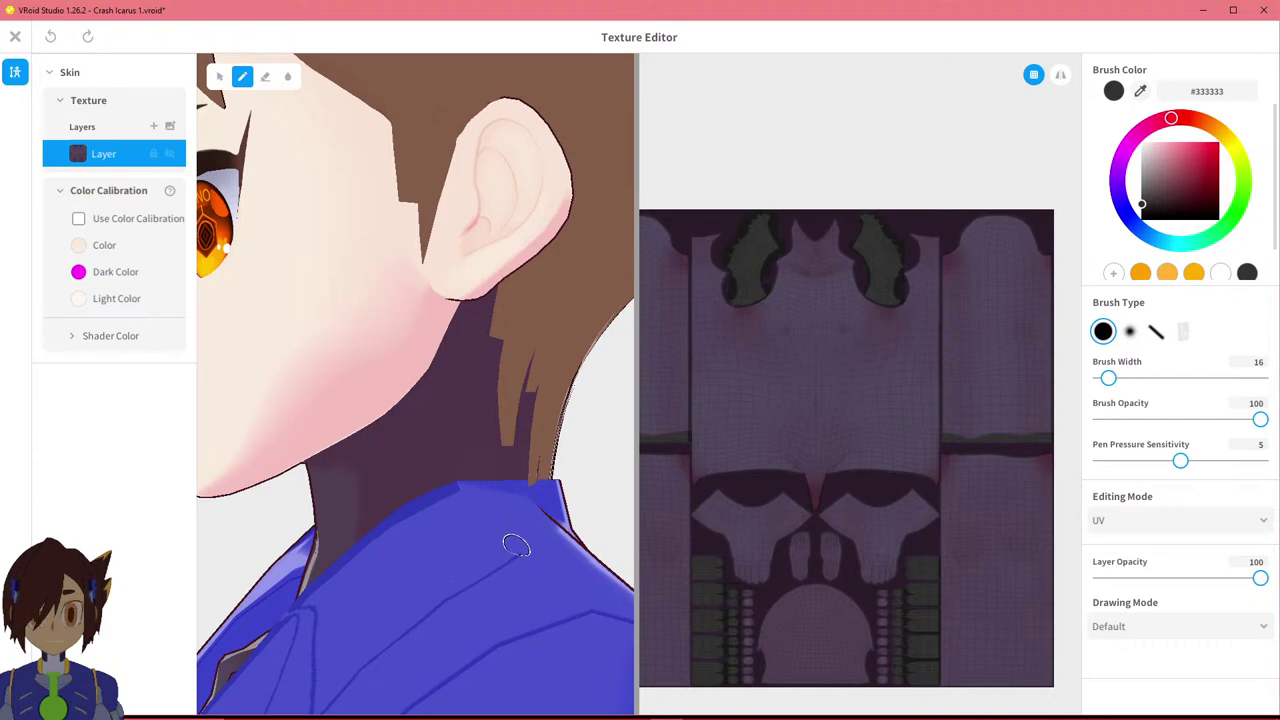
pyautogui.scroll(-5, 516, 545)
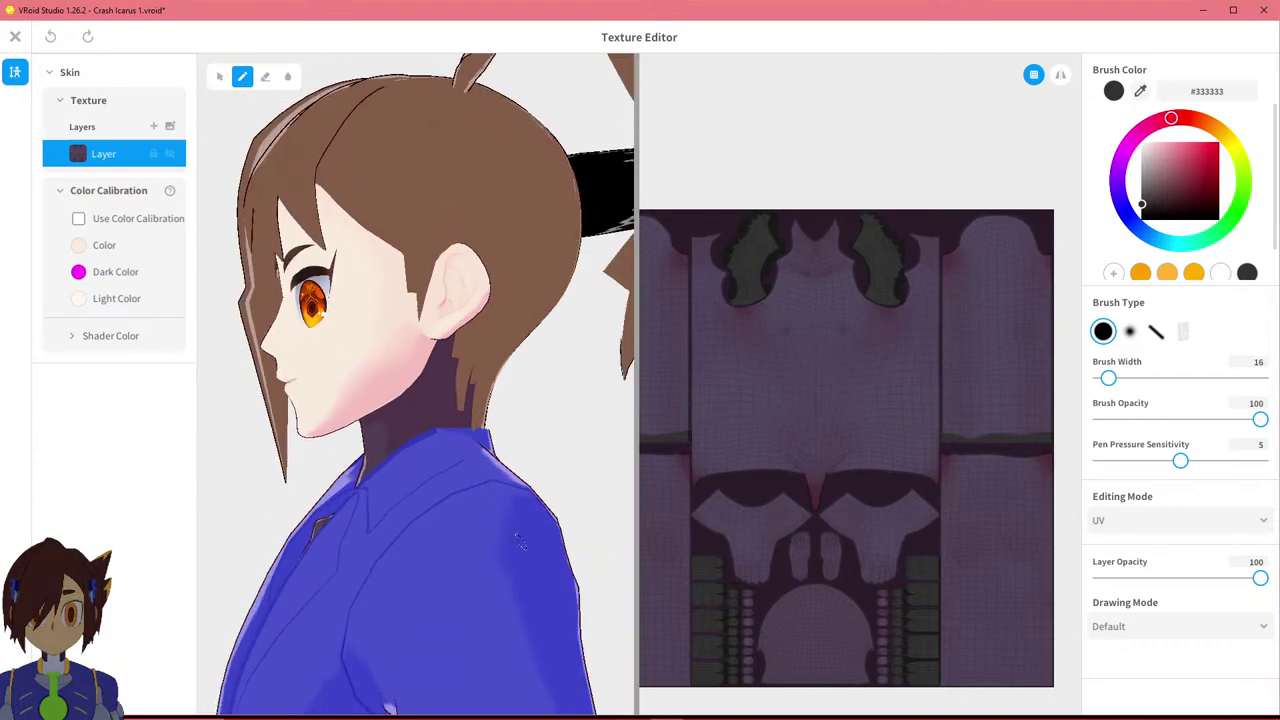
pyautogui.scroll(5, 517, 530)
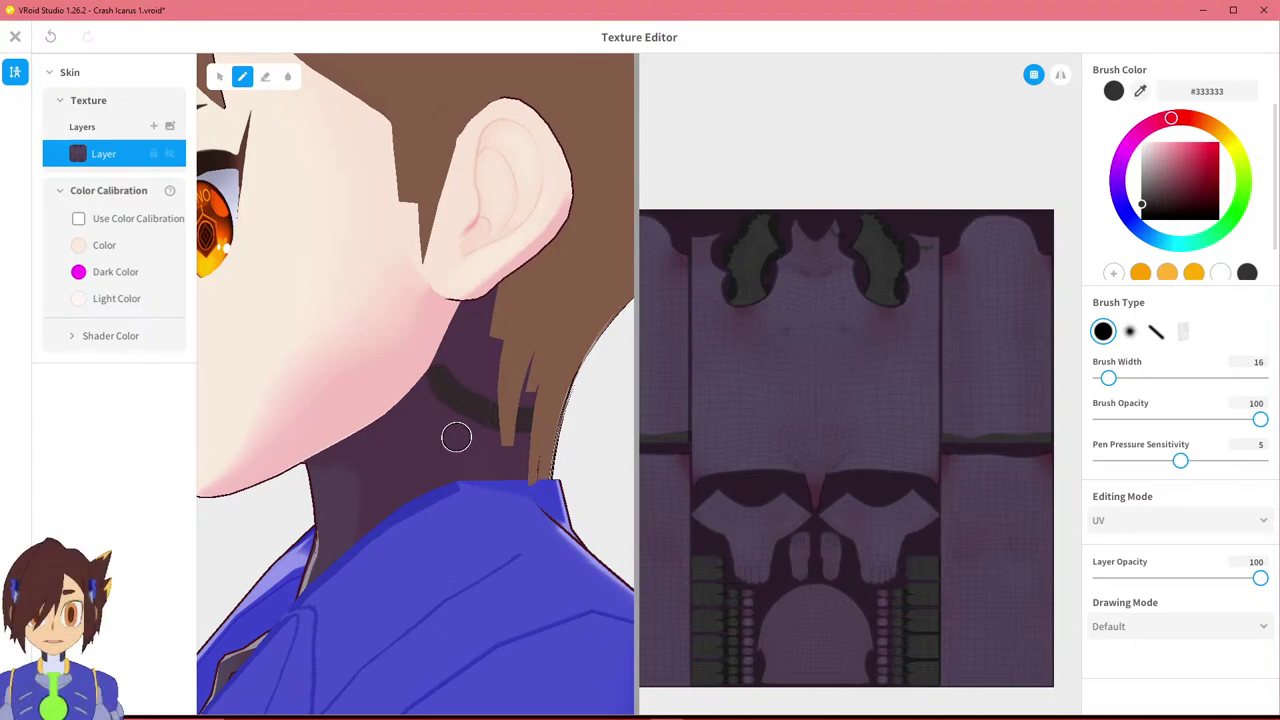
pyautogui.hotkey('ctrl', 'z')
pyautogui.moveTo(438, 416); pyautogui.dragTo(565, 447)
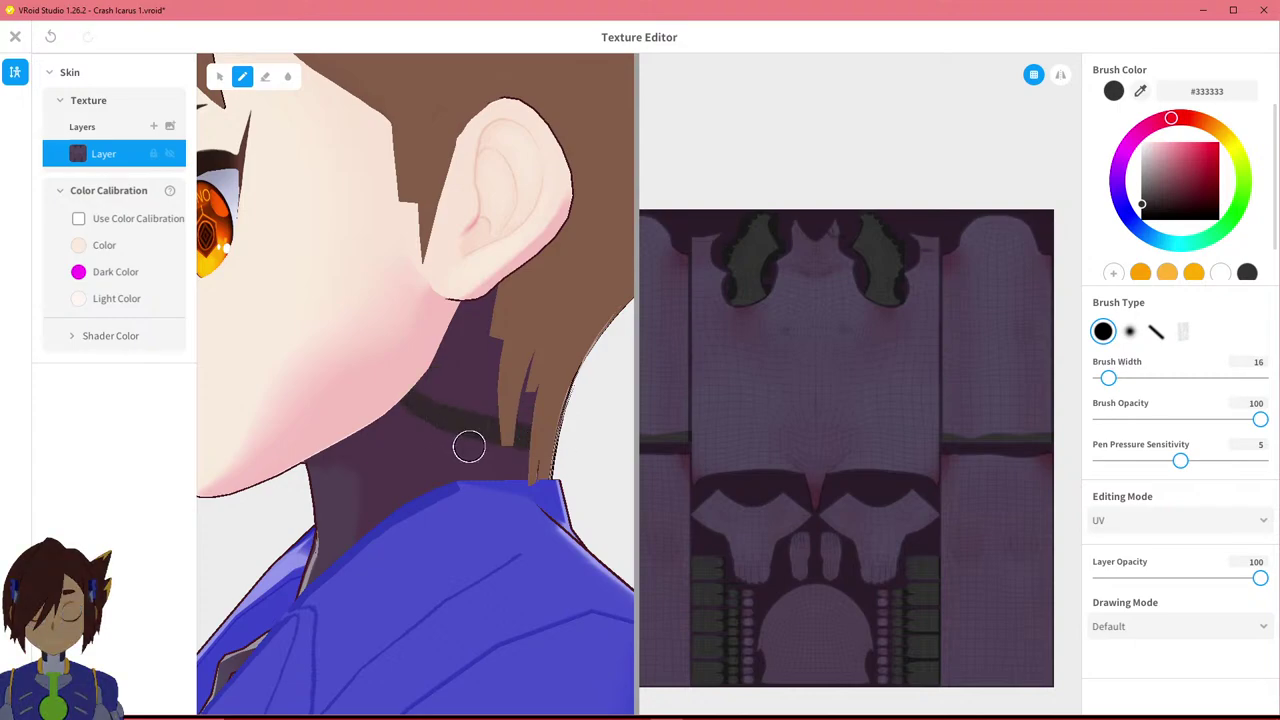
pyautogui.hotkey('ctrl', 'z')
# Paint a dark grey stroke across the side of the neck just below the jawline.
pyautogui.moveTo(417, 409)
pyautogui.mouseDown(button='right')
pyautogui.moveTo(330, 410)
pyautogui.moveTo(512, 423)
pyautogui.moveTo(447, 409)
pyautogui.moveTo(447, 374)
pyautogui.mouseUp(button='right')
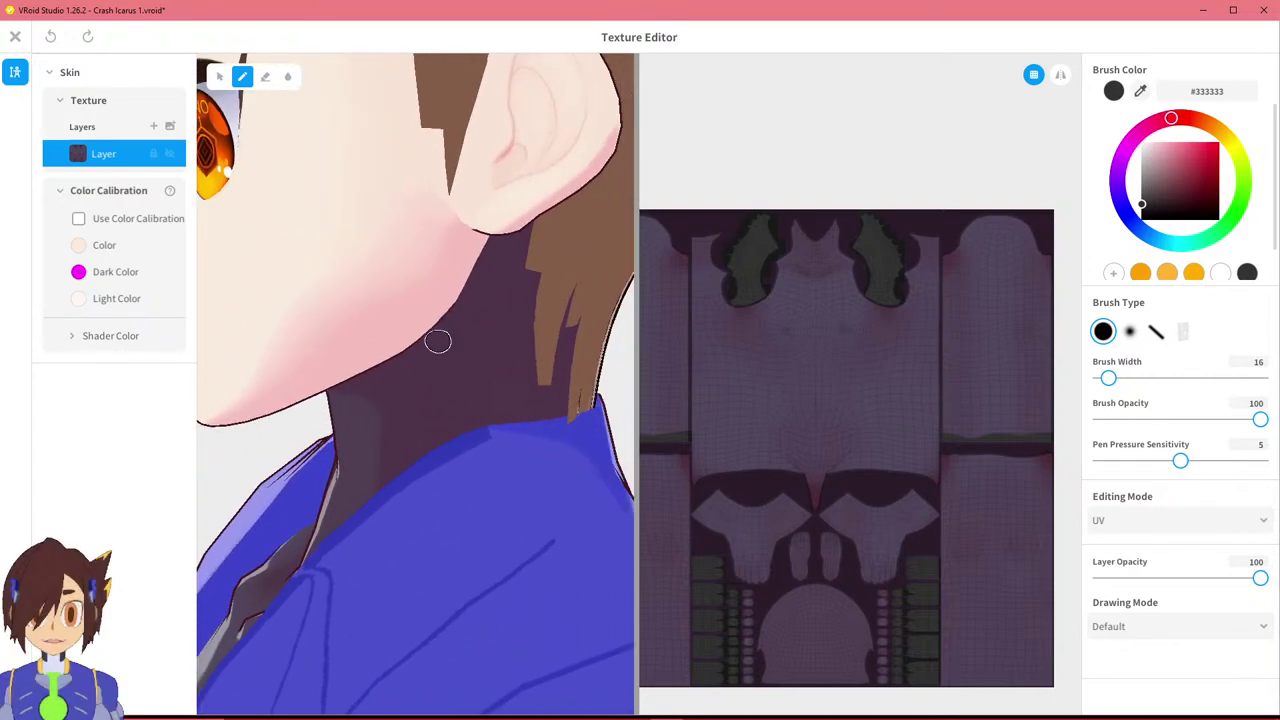
pyautogui.moveTo(445, 328); pyautogui.dragTo(501, 340)
pyautogui.moveTo(499, 373); pyautogui.dragTo(535, 358, button='right')
# Try dark grey dabs below the ear on the opposite side of the neck and undo them.
pyautogui.scroll(-3, 595, 357)
pyautogui.moveTo(535, 358); pyautogui.dragTo(520, 394, button='middle')
pyautogui.moveTo(567, 392); pyautogui.dragTo(458, 405, button='right')
pyautogui.click(472, 279)
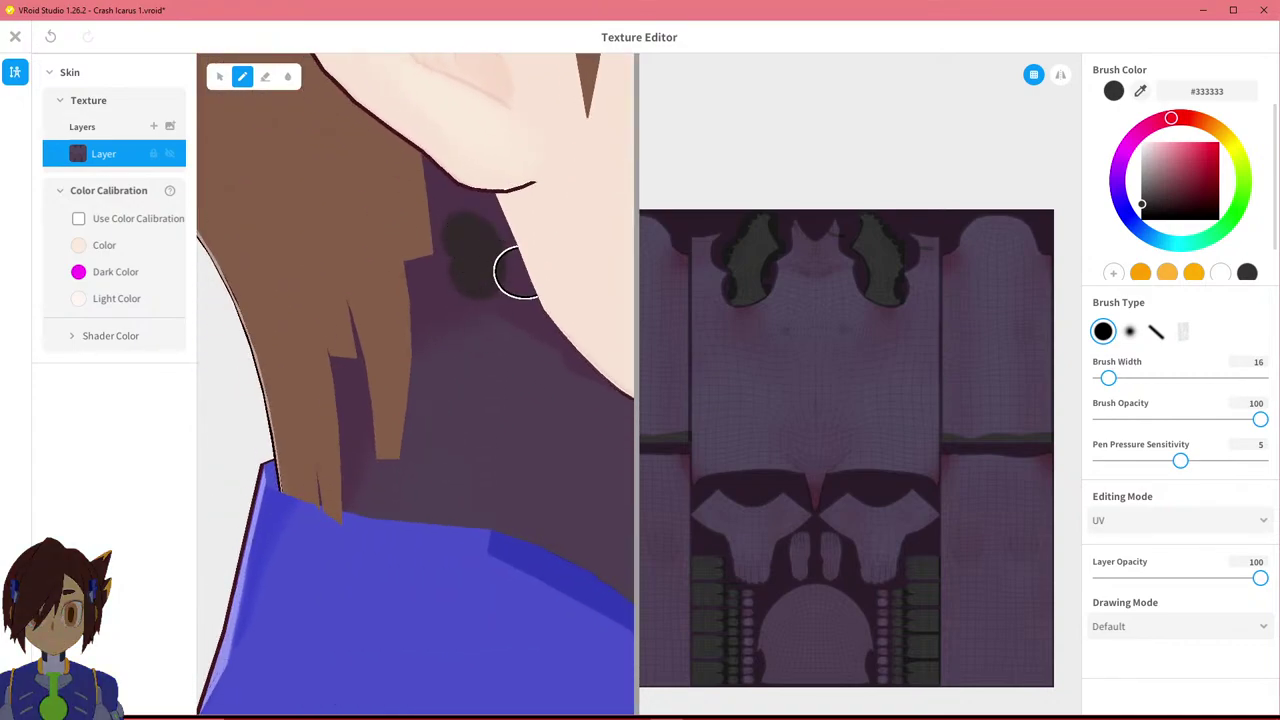
pyautogui.hotkey('ctrl', 'z')
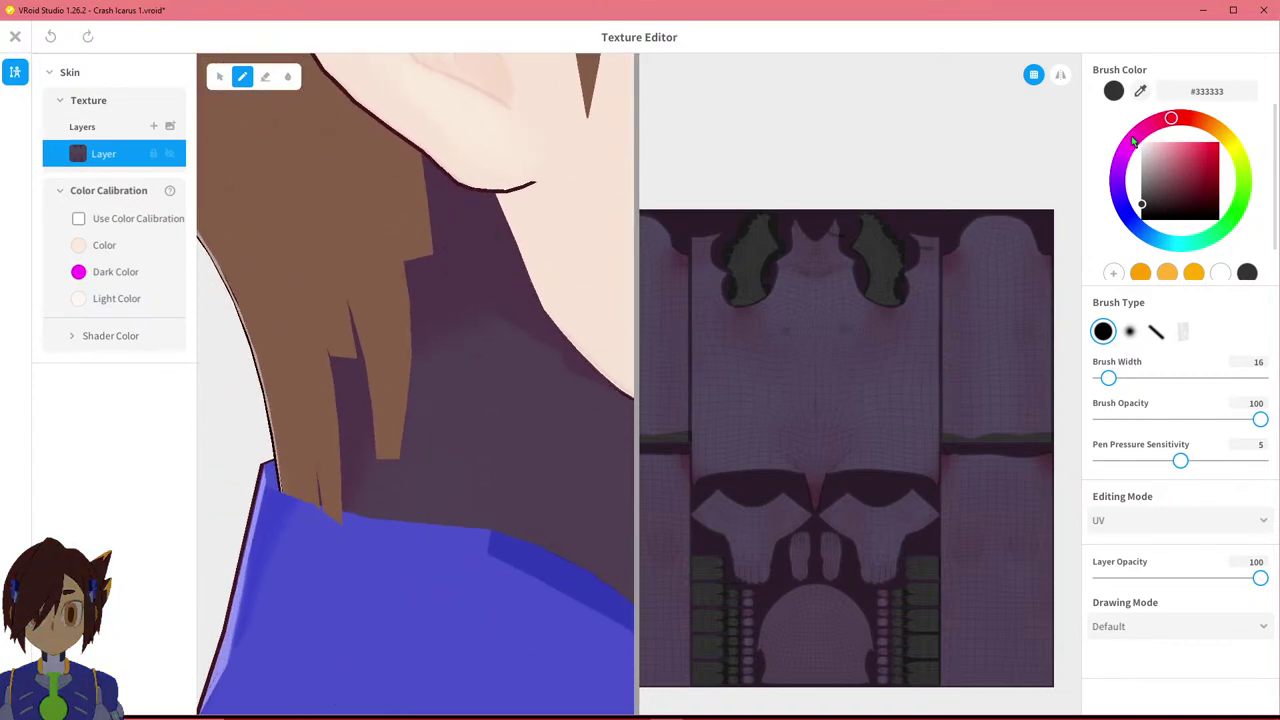
# Set the brush color to bright green #A1FF00 and mark a dot on the neck below the ear, locating it on the texture map.
pyautogui.click(1242, 178)
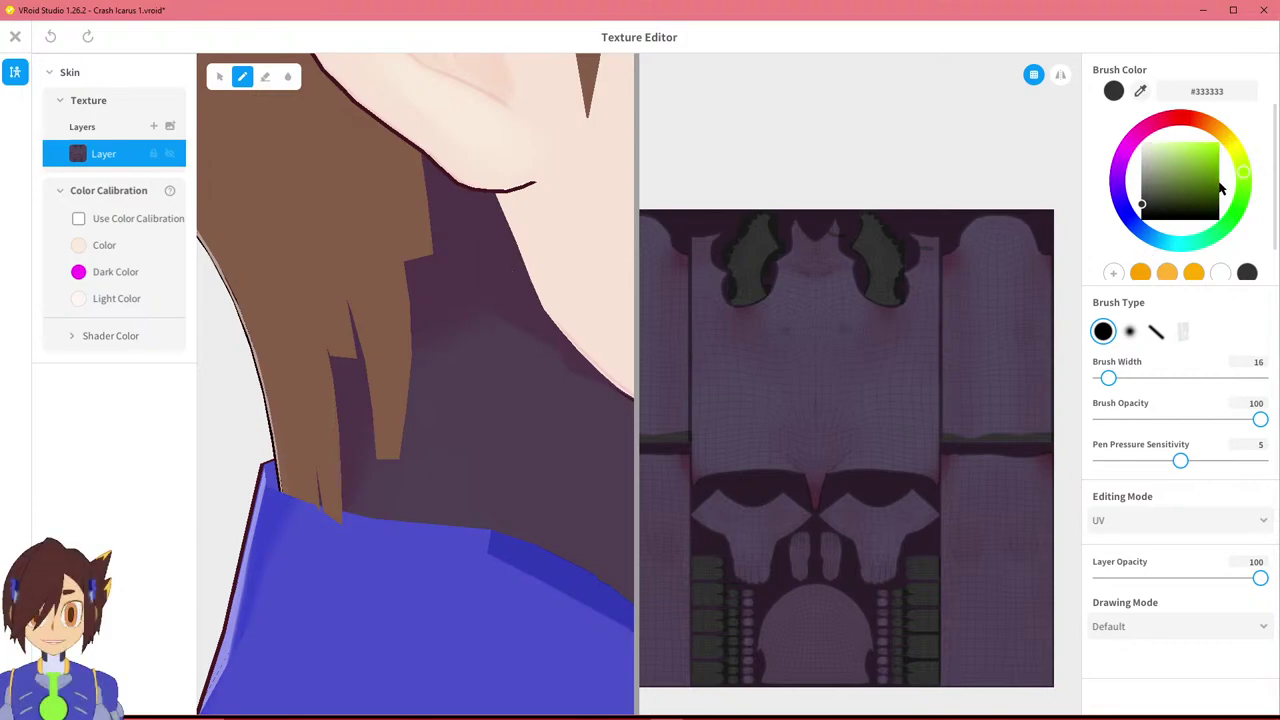
pyautogui.click(478, 249)
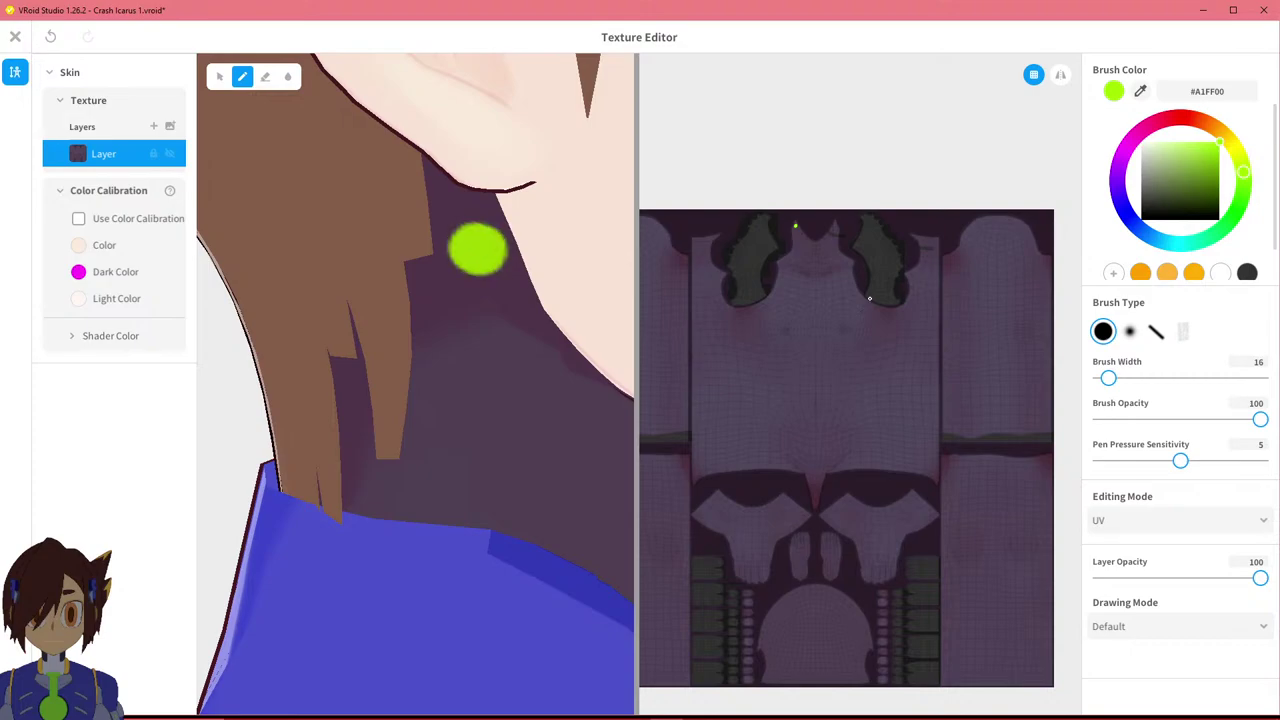
pyautogui.scroll(2, 863, 233)
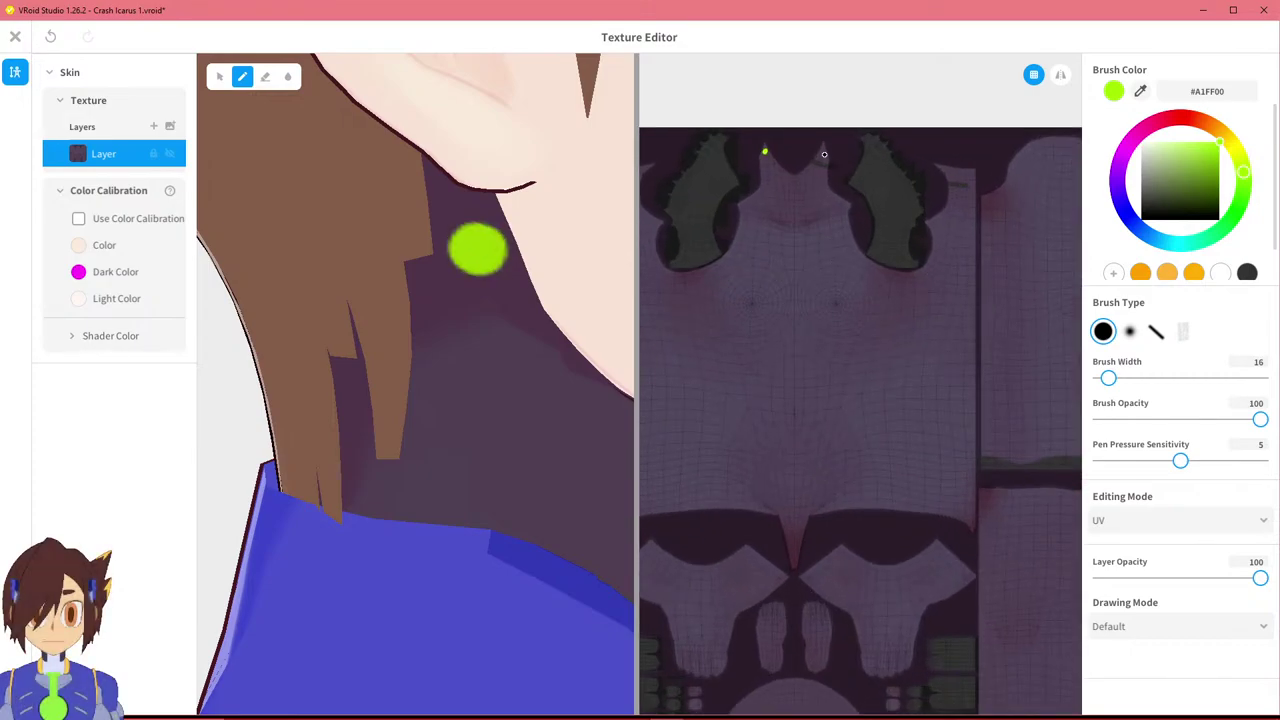
pyautogui.scroll(3, 823, 155)
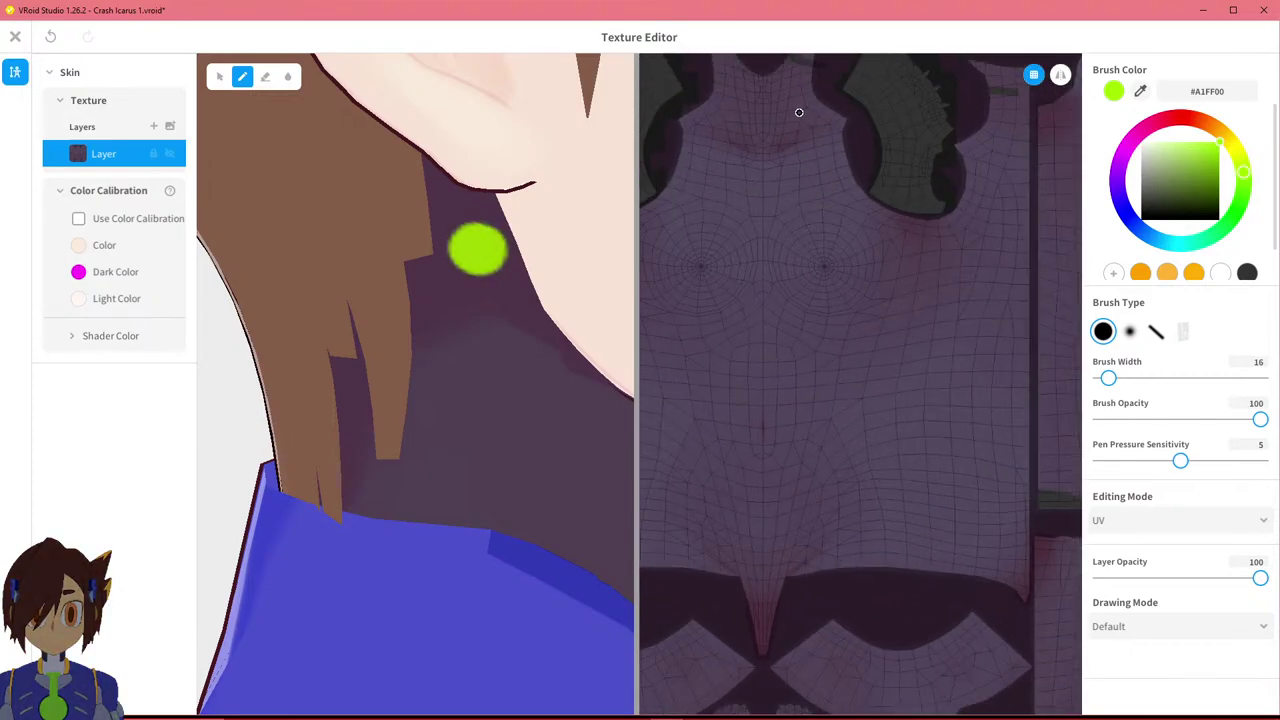
# Try bright green strokes lower on the neck to compare their position with the UV mesh, undoing each one.
pyautogui.moveTo(799, 112); pyautogui.dragTo(851, 277, button='middle')
pyautogui.scroll(4, 862, 240)
pyautogui.scroll(-2, 860, 245)
pyautogui.moveTo(485, 350); pyautogui.dragTo(463, 428)
pyautogui.hotkey('ctrl', 'z')
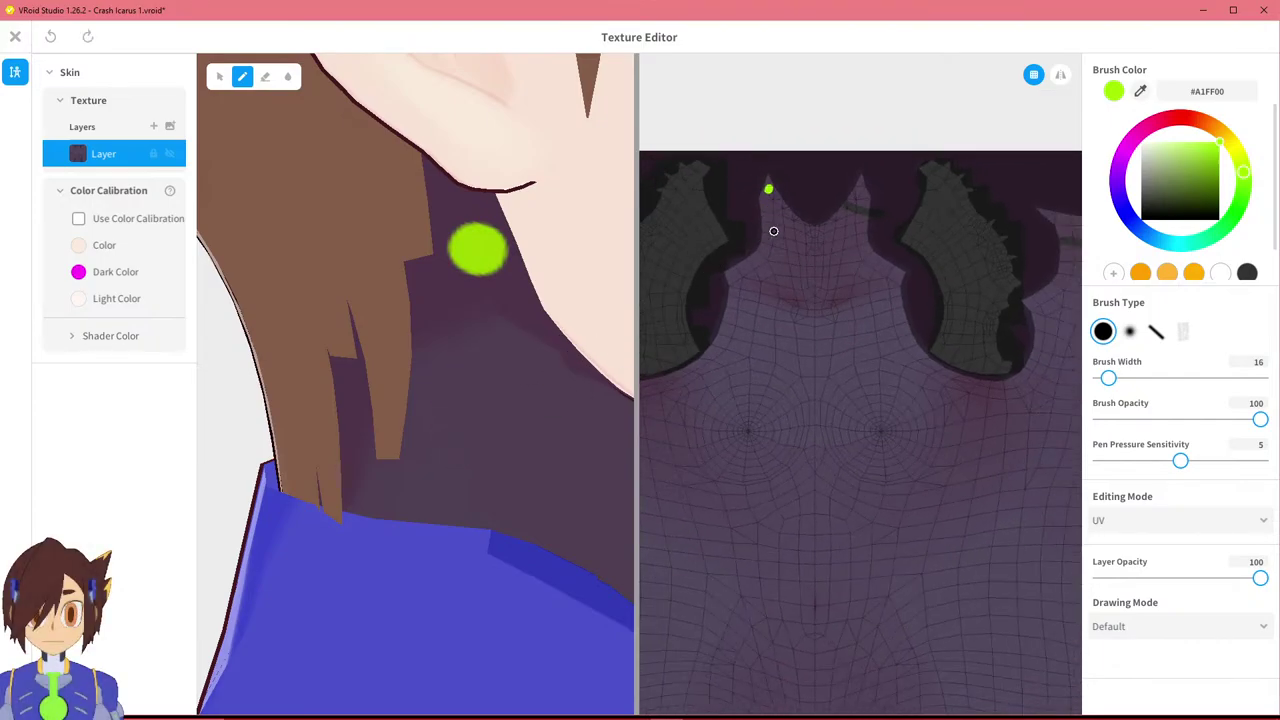
pyautogui.scroll(5, 760, 237)
pyautogui.scroll(-4, 934, 429)
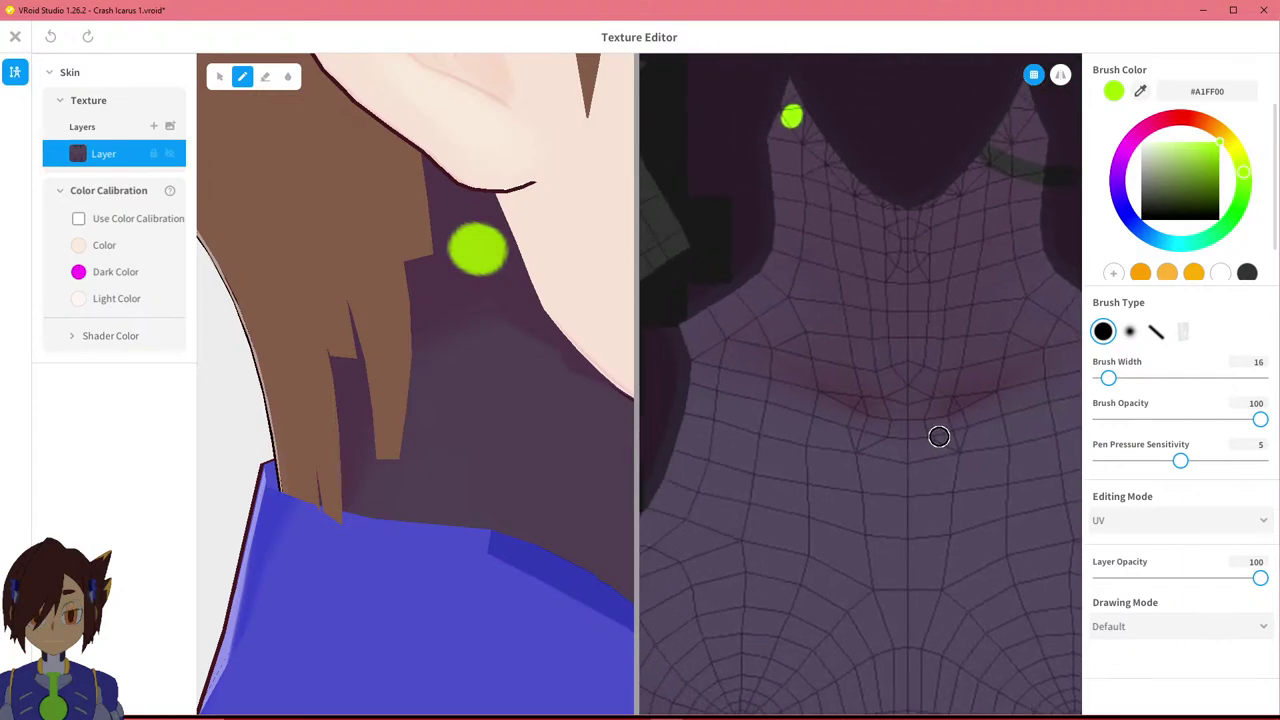
pyautogui.moveTo(934, 429); pyautogui.dragTo(994, 566, button='middle')
pyautogui.scroll(3, 860, 290)
pyautogui.moveTo(861, 259); pyautogui.dragTo(854, 327, button='middle')
pyautogui.moveTo(463, 354)
pyautogui.mouseDown()
pyautogui.moveTo(491, 343)
pyautogui.moveTo(489, 385)
pyautogui.mouseUp()
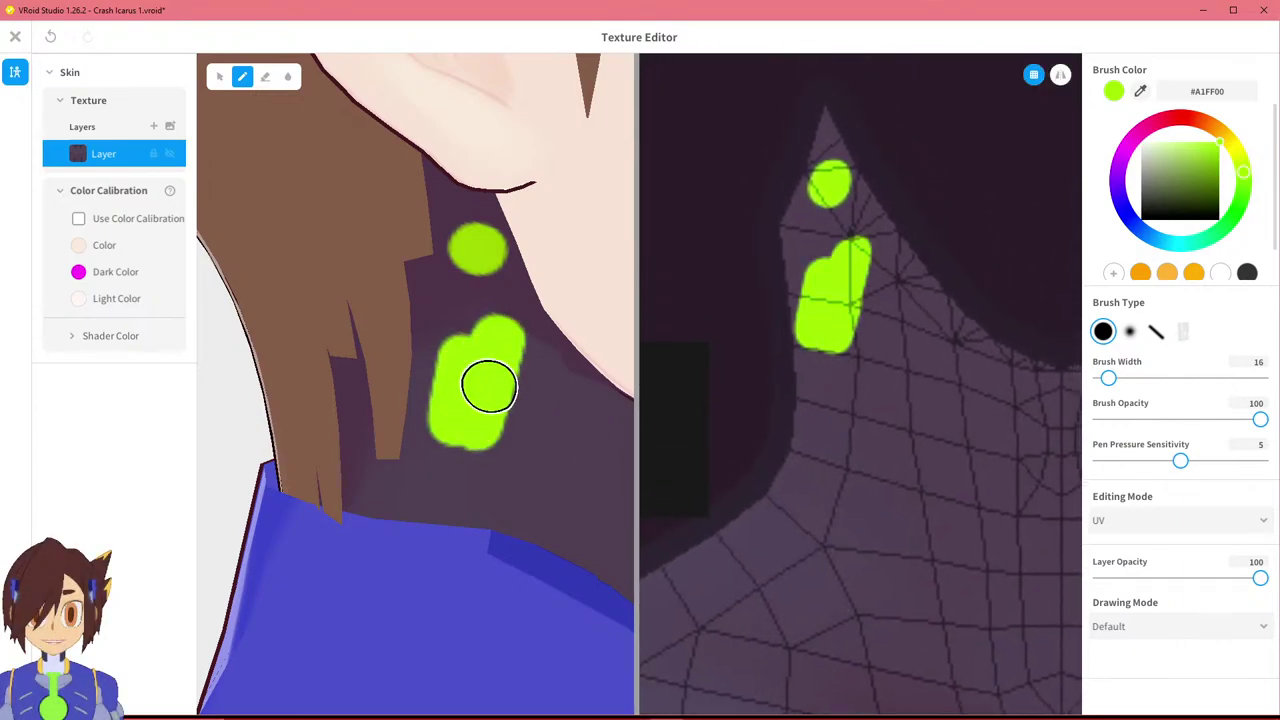
pyautogui.hotkey('ctrl', 'z')
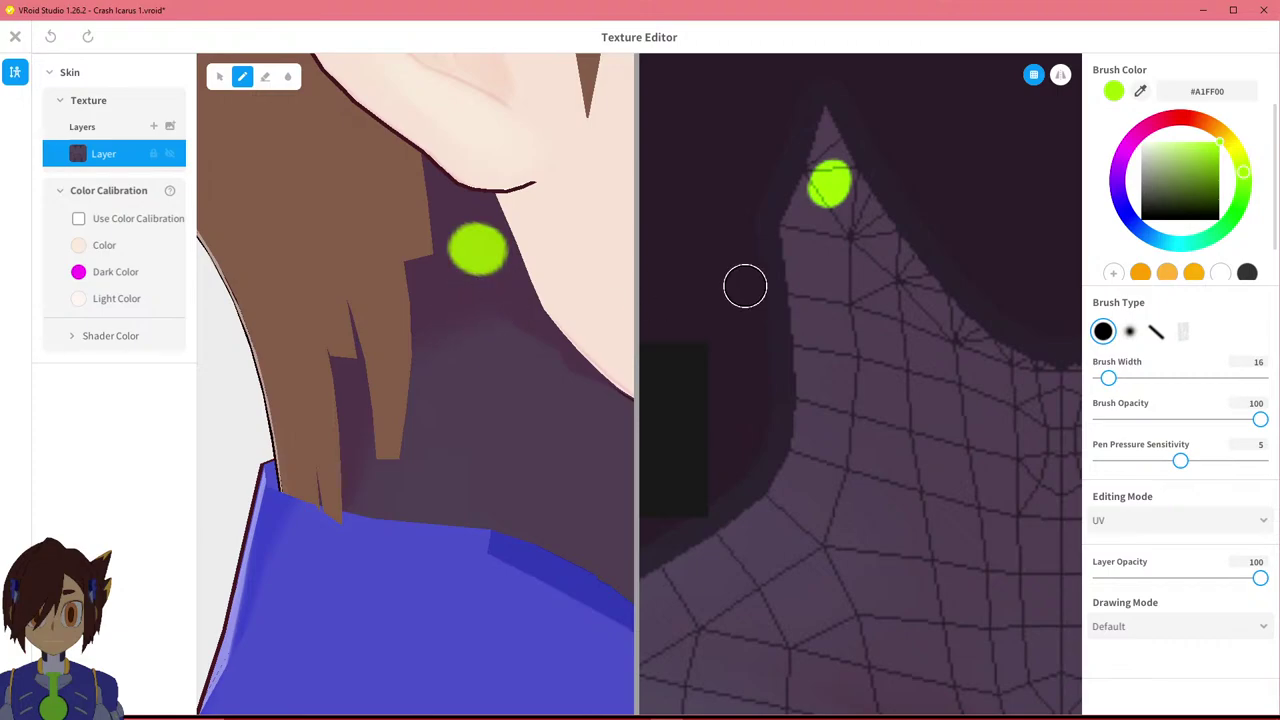
# Undo the bright green dot below the ear and inspect the neck from the side and back.
pyautogui.hotkey('ctrl', 'z')
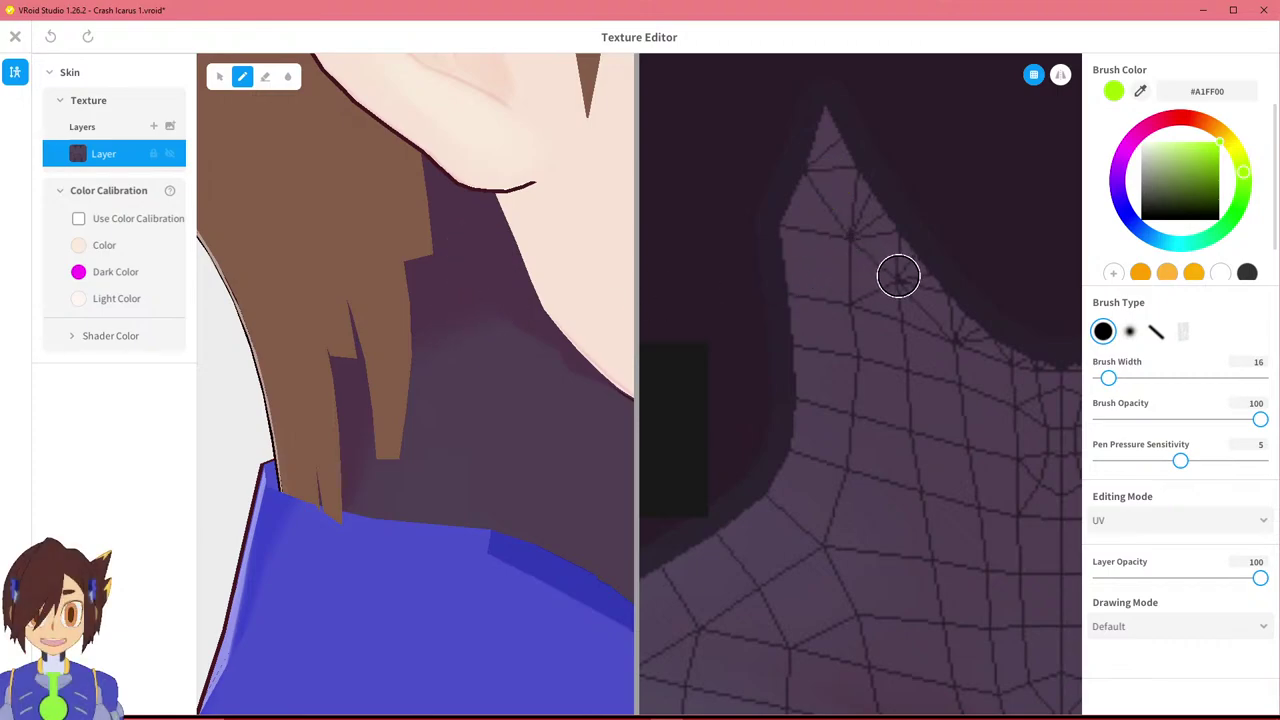
pyautogui.moveTo(569, 388); pyautogui.dragTo(297, 251, button='right')
pyautogui.moveTo(420, 398); pyautogui.dragTo(491, 389, button='right')
pyautogui.moveTo(500, 377); pyautogui.dragTo(436, 416, button='middle')
pyautogui.moveTo(436, 410); pyautogui.dragTo(513, 418, button='right')
pyautogui.moveTo(513, 411); pyautogui.dragTo(507, 383, button='middle')
pyautogui.moveTo(507, 383); pyautogui.dragTo(333, 398, button='right')
pyautogui.moveTo(735, 352); pyautogui.dragTo(633, 330, button='right')
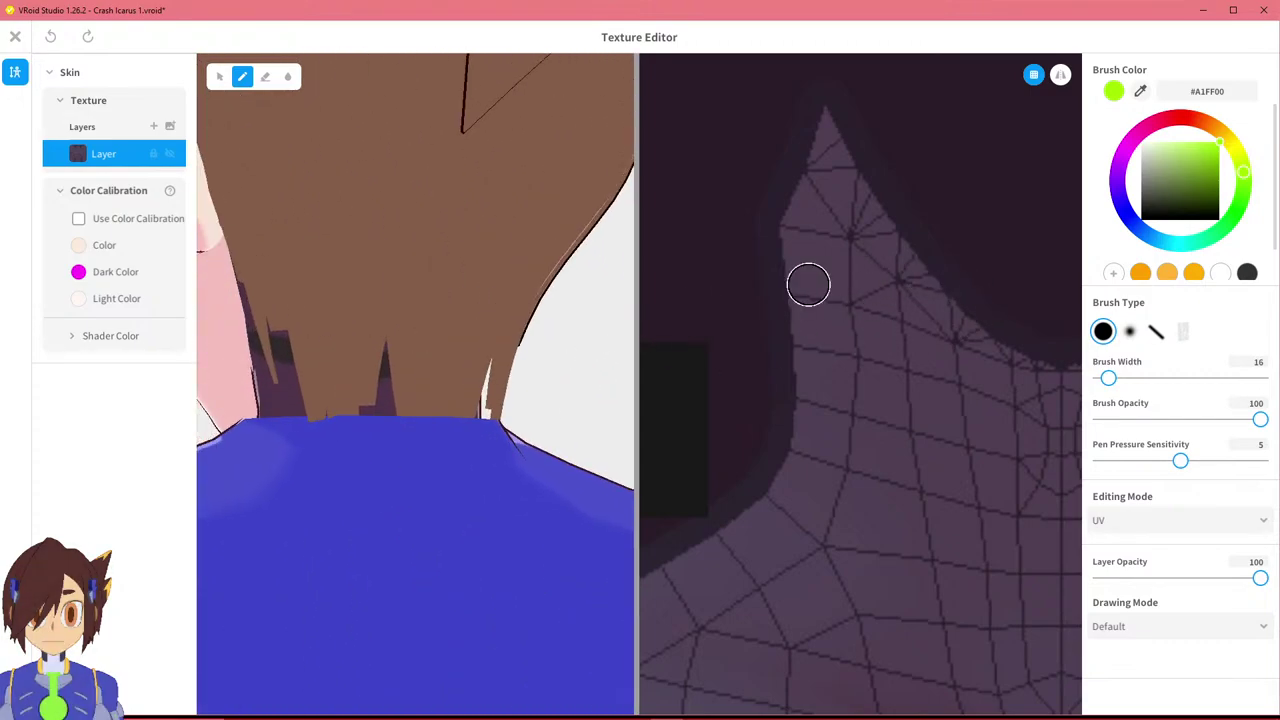
# Set the brush color to dark grey #333333, paint a stroke across the side of the neck below the ear, and check it on the UV map.
pyautogui.click(1145, 217)
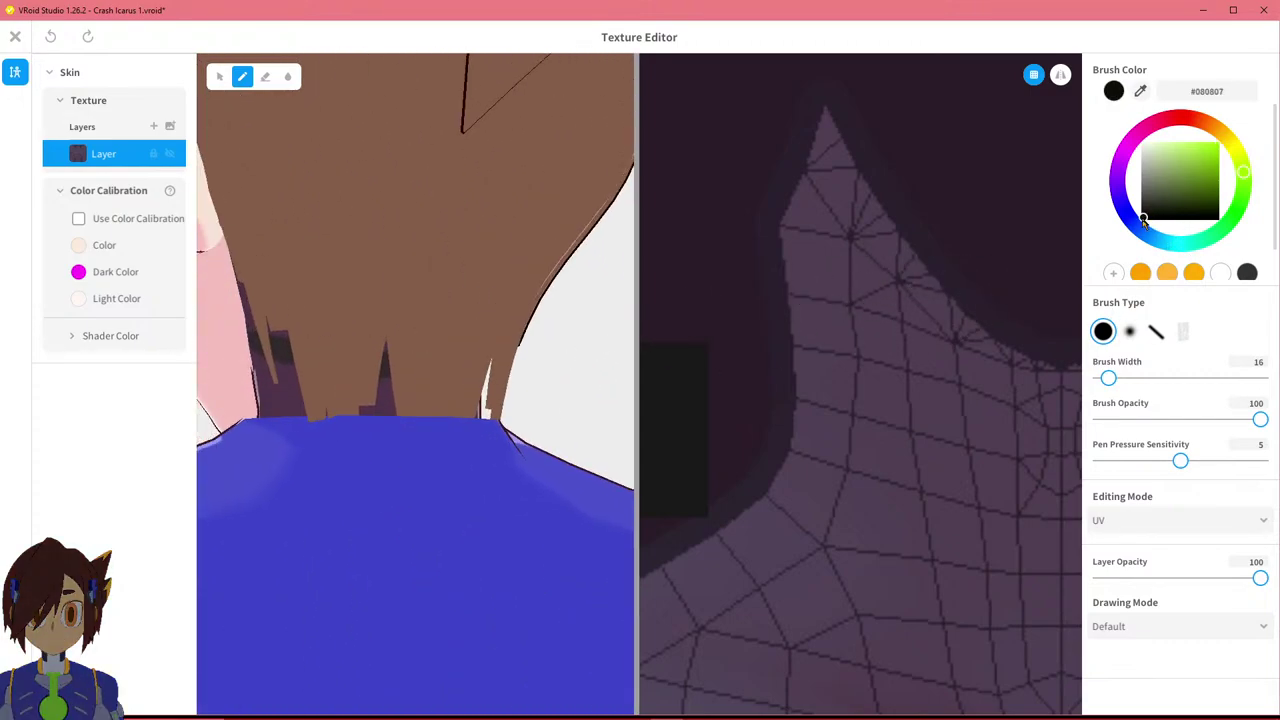
pyautogui.click(1246, 273)
pyautogui.moveTo(416, 349); pyautogui.dragTo(360, 371, button='right')
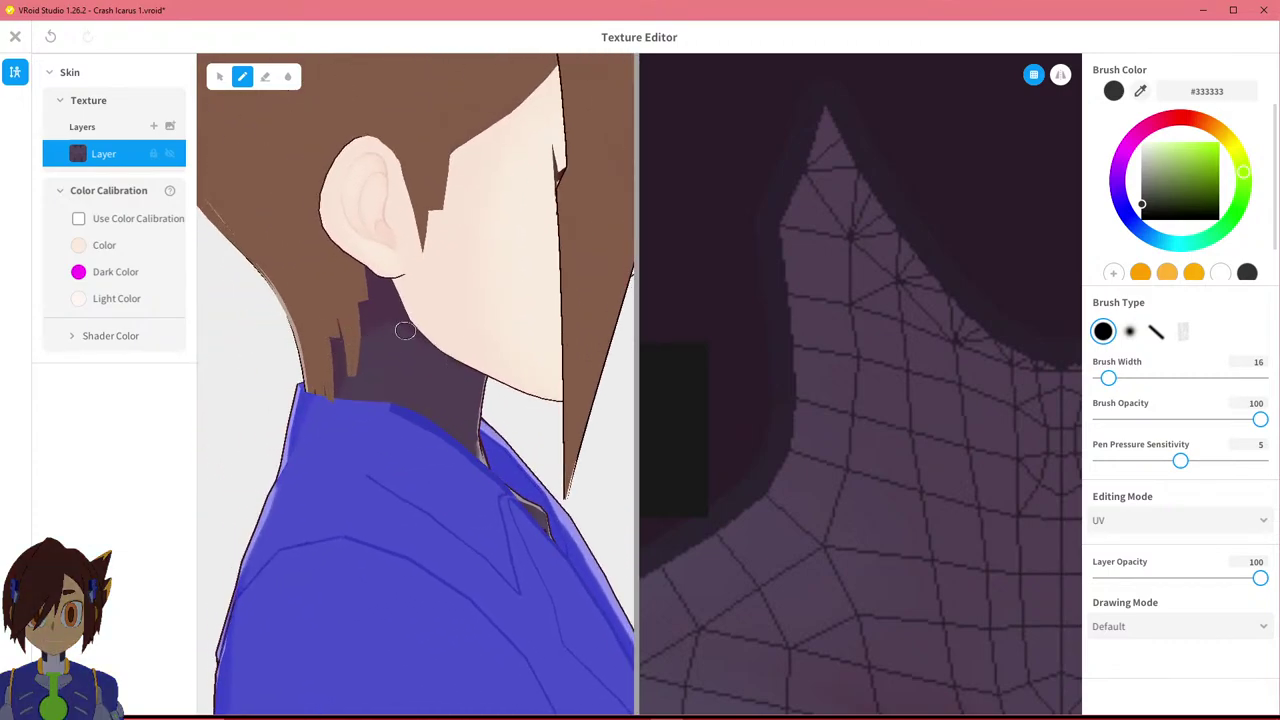
pyautogui.moveTo(407, 330); pyautogui.dragTo(335, 344)
pyautogui.moveTo(303, 351); pyautogui.dragTo(237, 394, button='right')
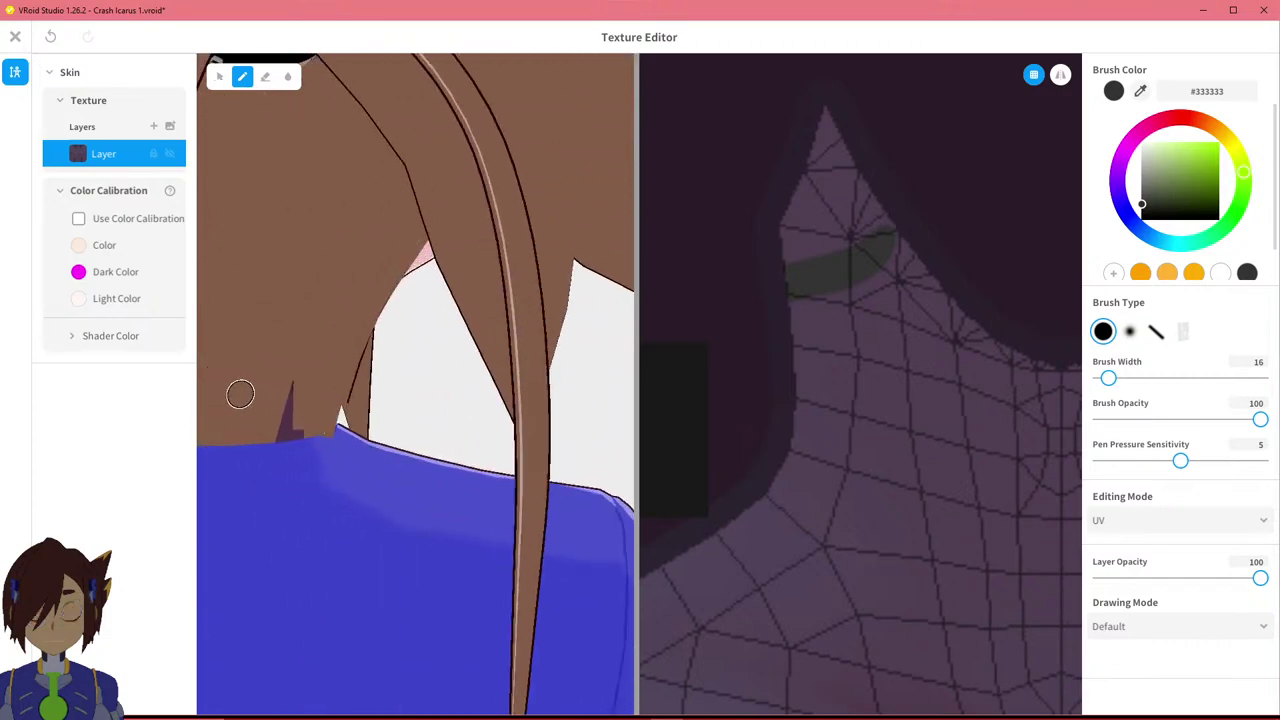
pyautogui.scroll(-3, 792, 336)
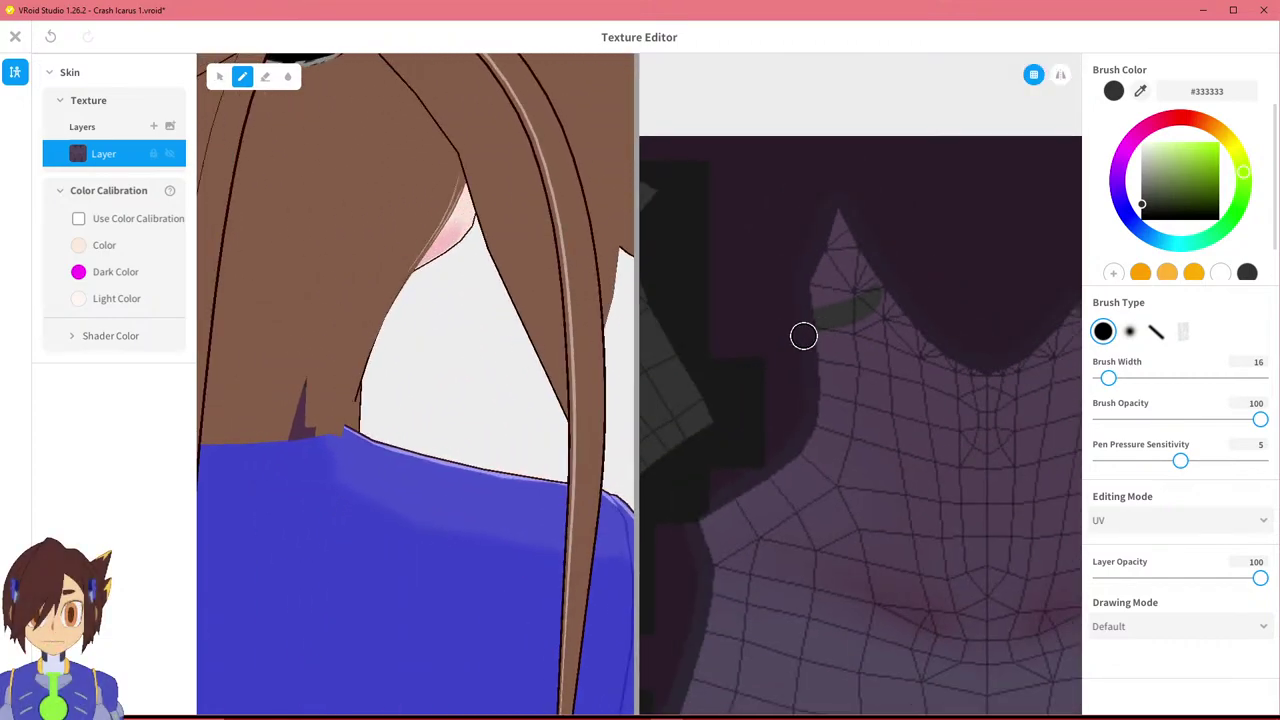
pyautogui.moveTo(910, 326); pyautogui.dragTo(778, 336, button='right')
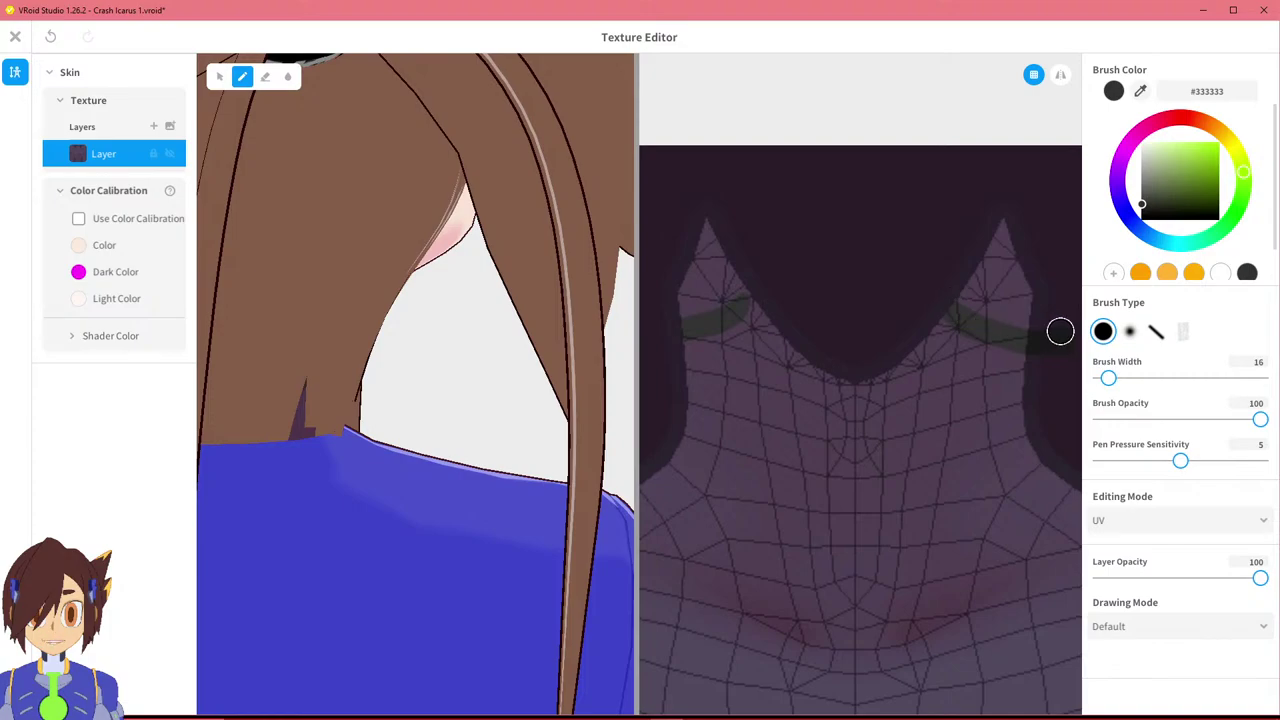
# Compare the skin texture's neck area with the same area in paint.net, ending in paint.net close up on the neck's pointed tips.
pyautogui.scroll(-2, 731, 545)
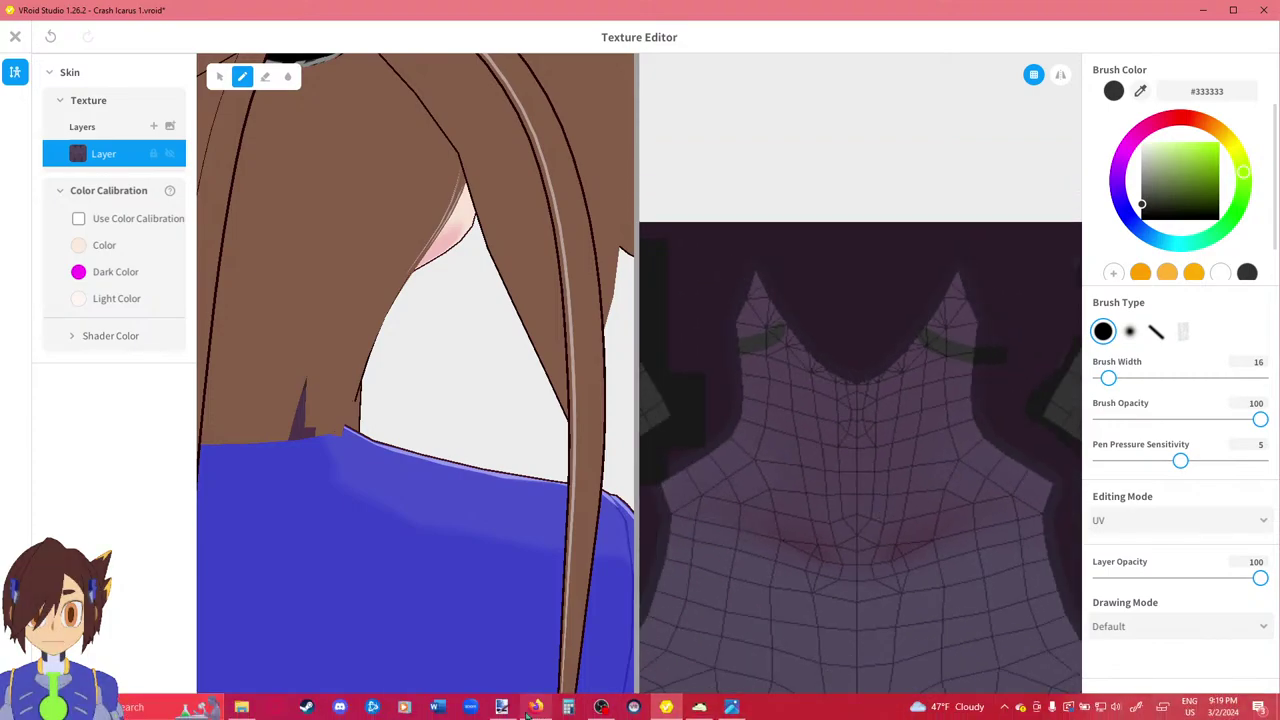
pyautogui.moveTo(502, 706)
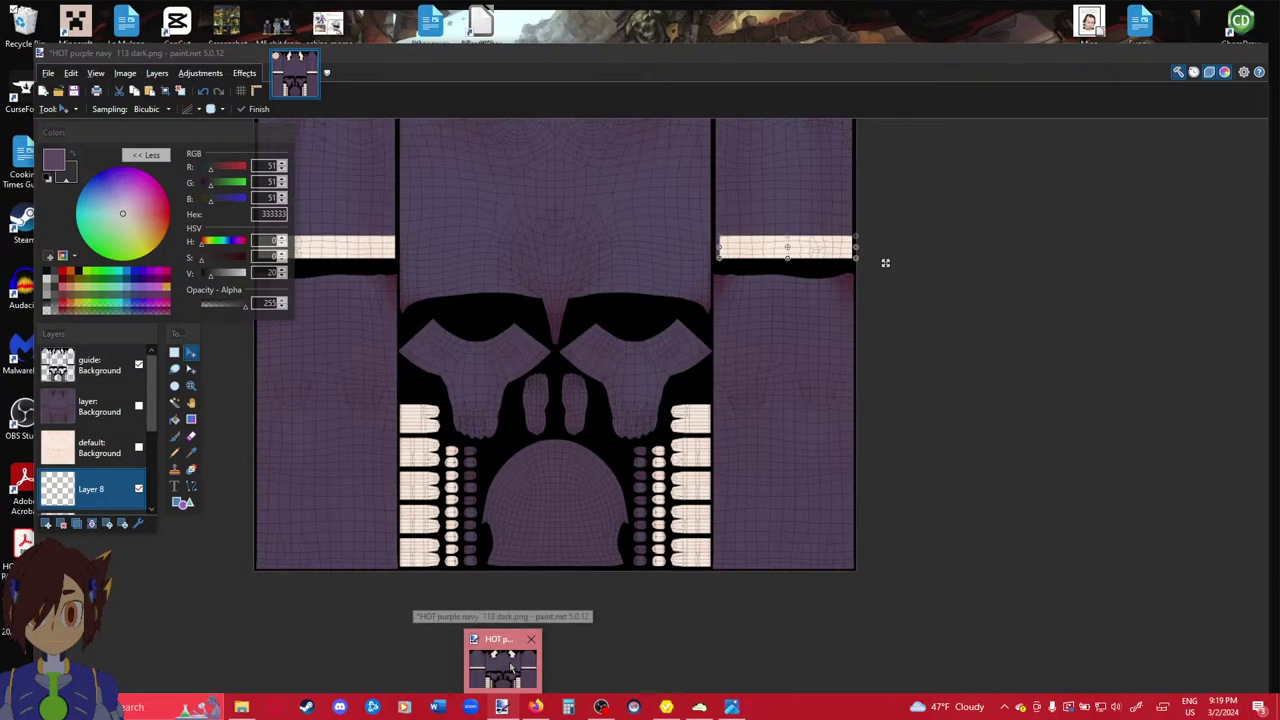
pyautogui.click(503, 668)
pyautogui.keyDown('ctrl'); pyautogui.scroll(5, 531, 483); pyautogui.keyUp('ctrl')
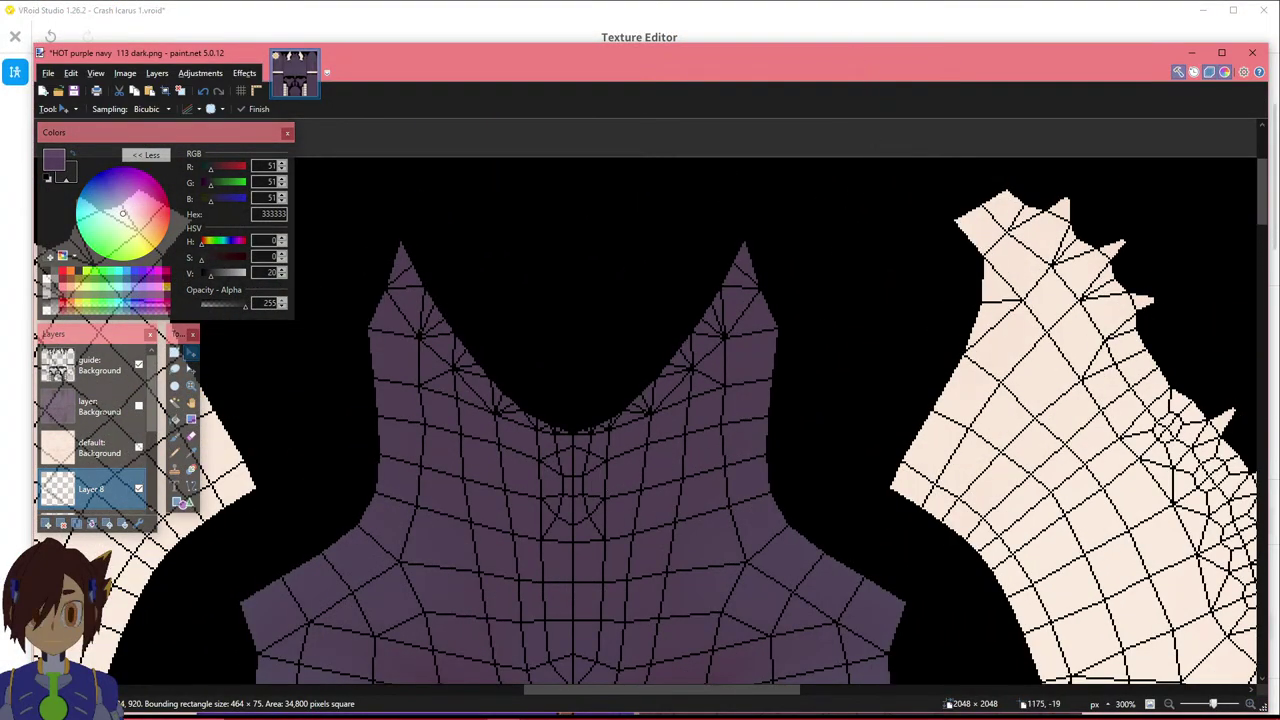
pyautogui.click(845, 22)
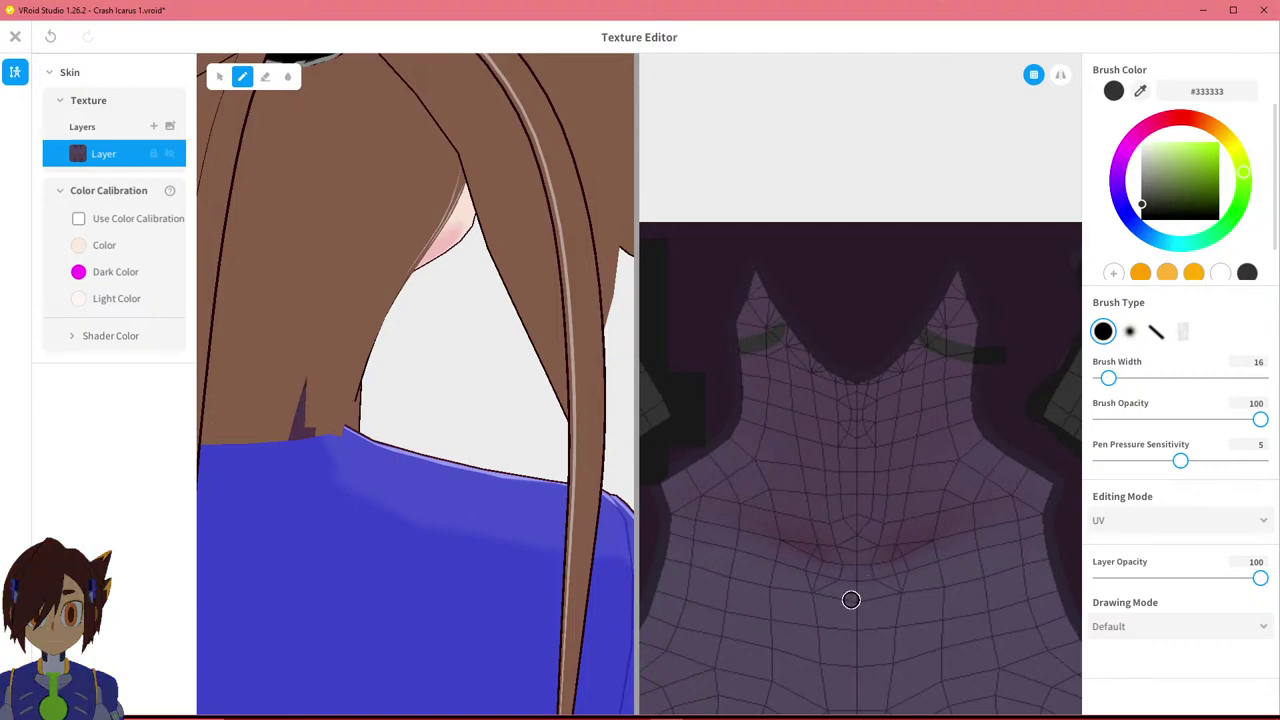
pyautogui.moveTo(508, 708)
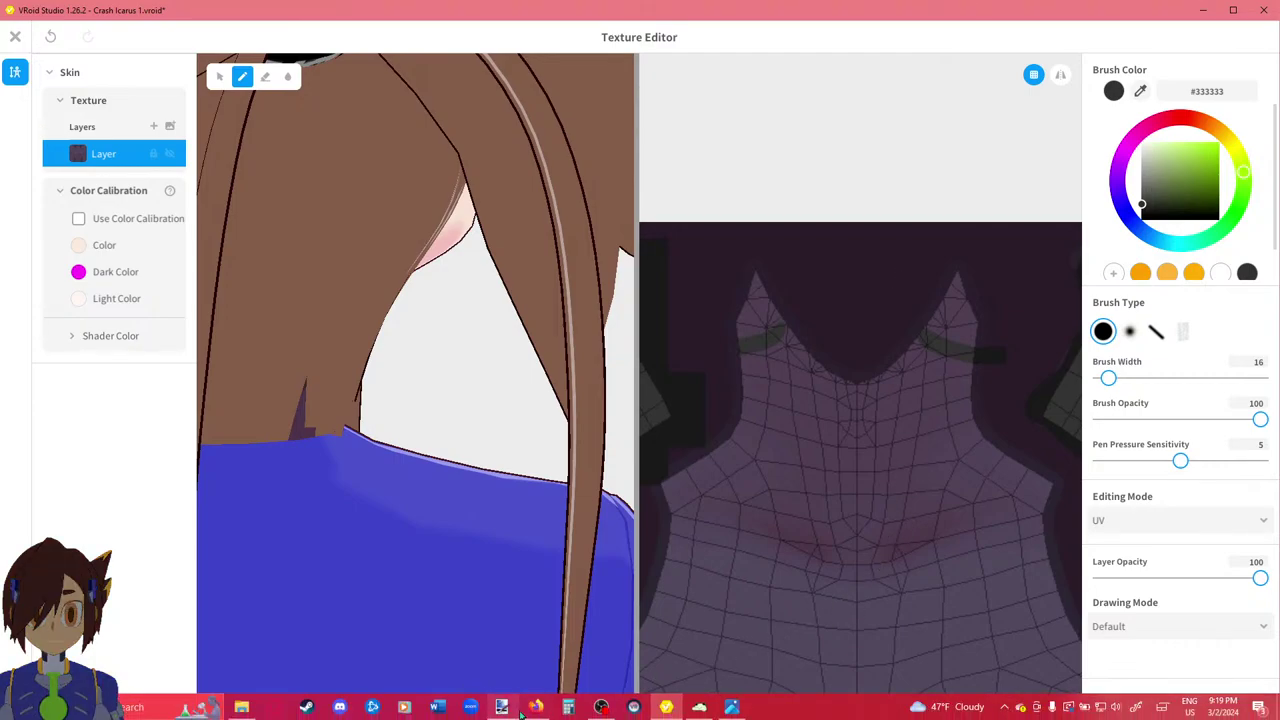
pyautogui.click(510, 708)
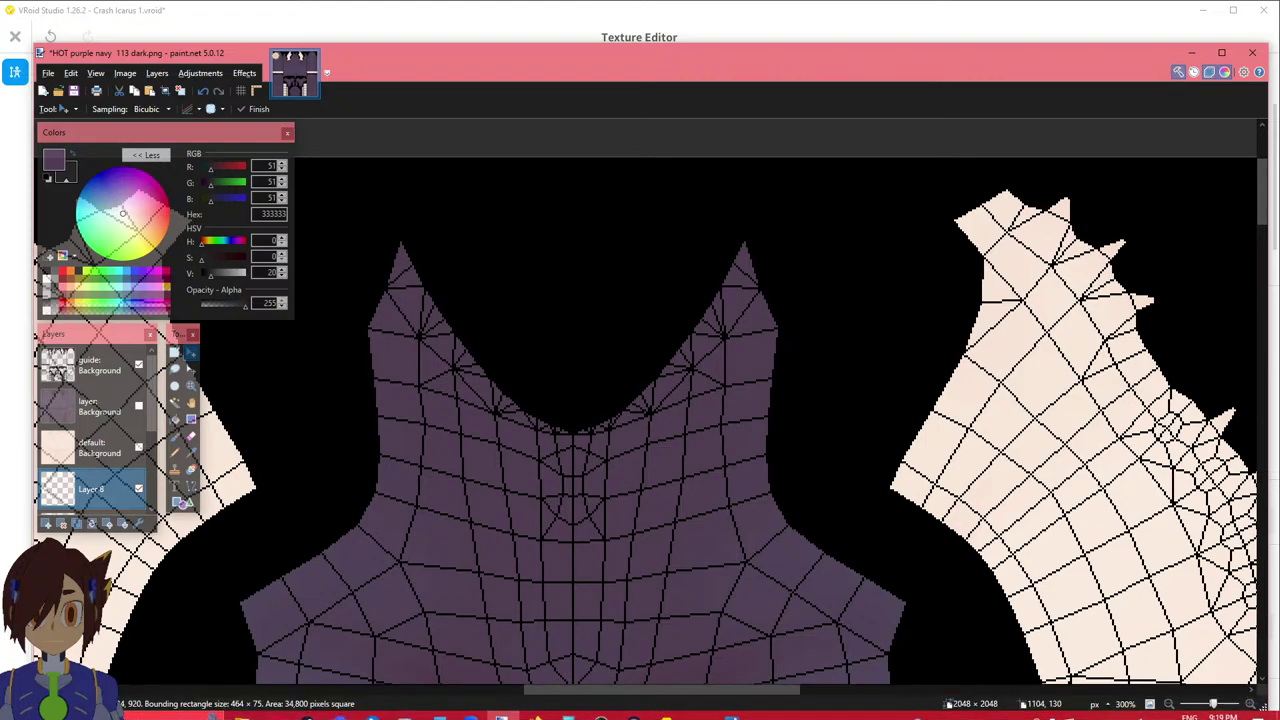
pyautogui.keyDown('ctrl'); pyautogui.scroll(5, 579, 372); pyautogui.keyUp('ctrl')
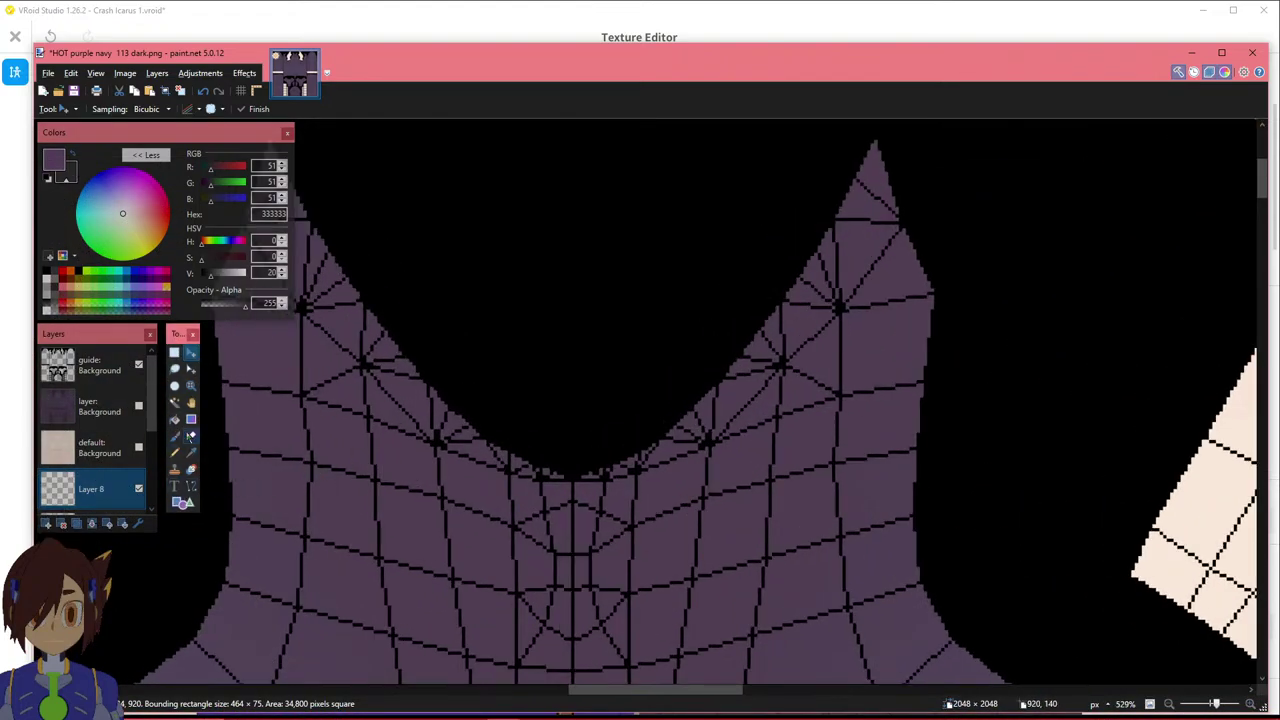
pyautogui.click(177, 453)
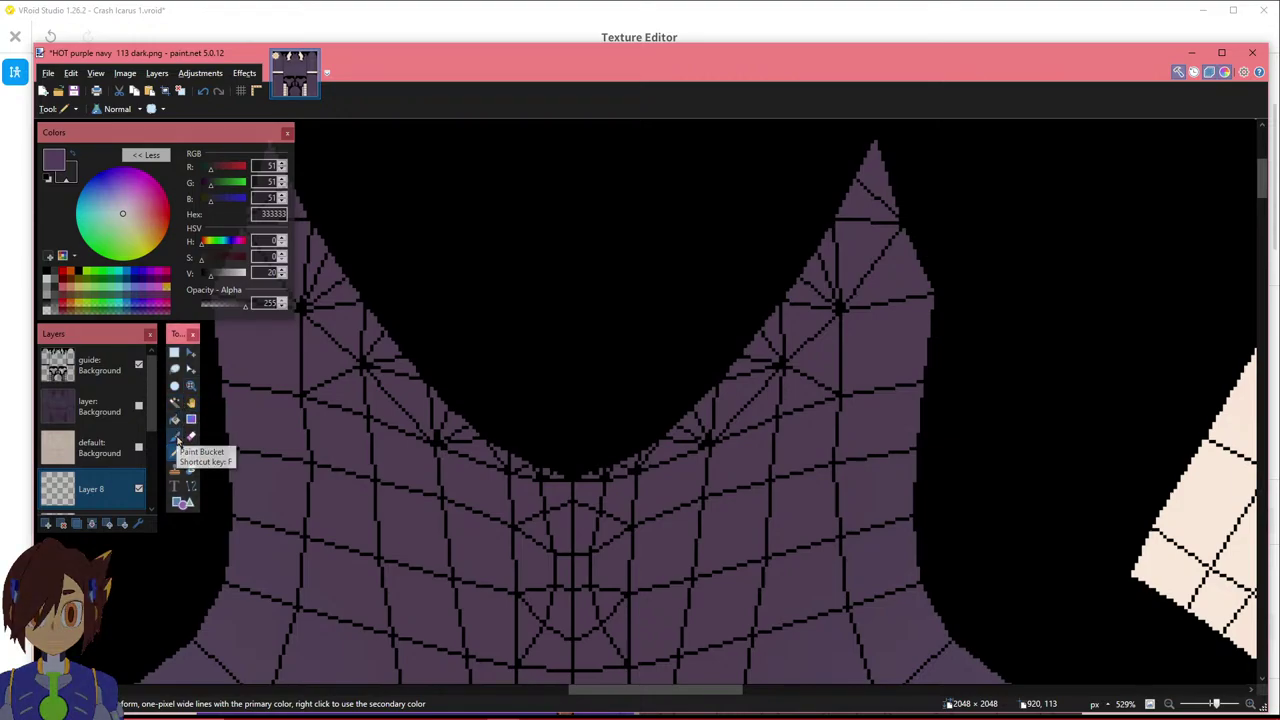
pyautogui.click(175, 369)
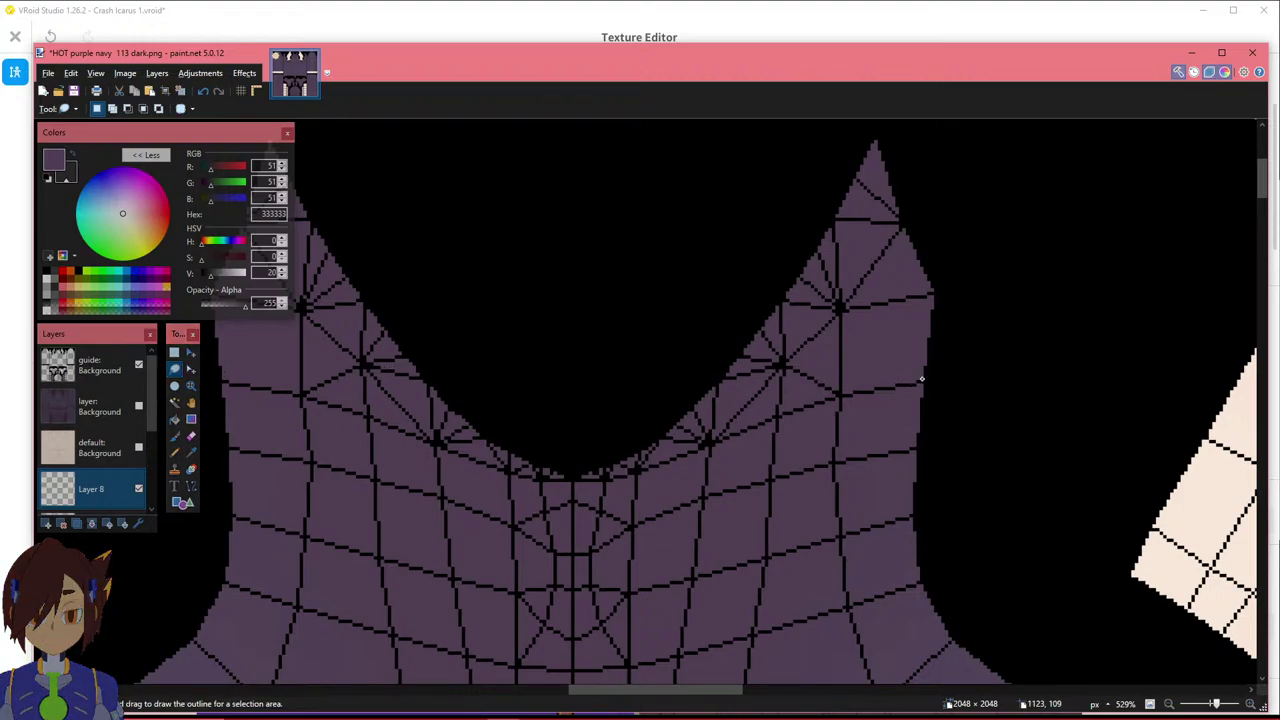
pyautogui.moveTo(795, 368)
pyautogui.mouseDown()
pyautogui.moveTo(768, 318)
pyautogui.moveTo(871, 130)
pyautogui.moveTo(982, 330)
pyautogui.moveTo(980, 352)
pyautogui.mouseUp()
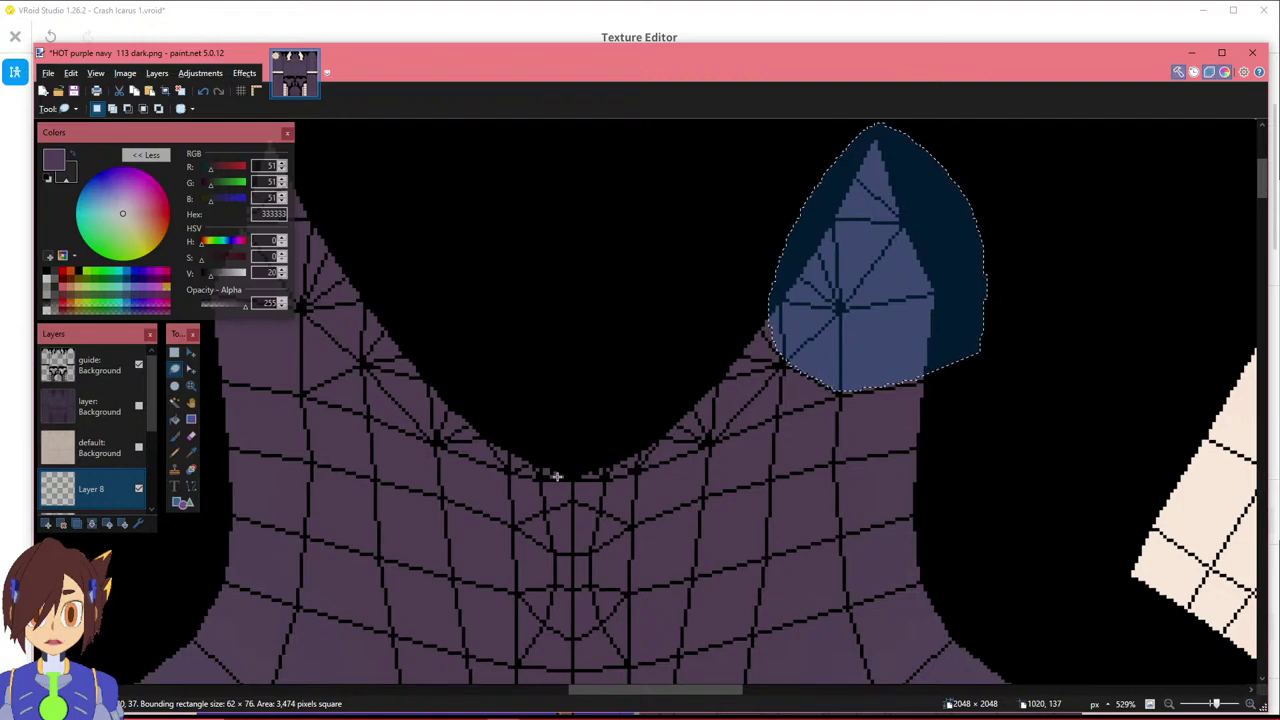
pyautogui.hotkey('ctrl', 'z')
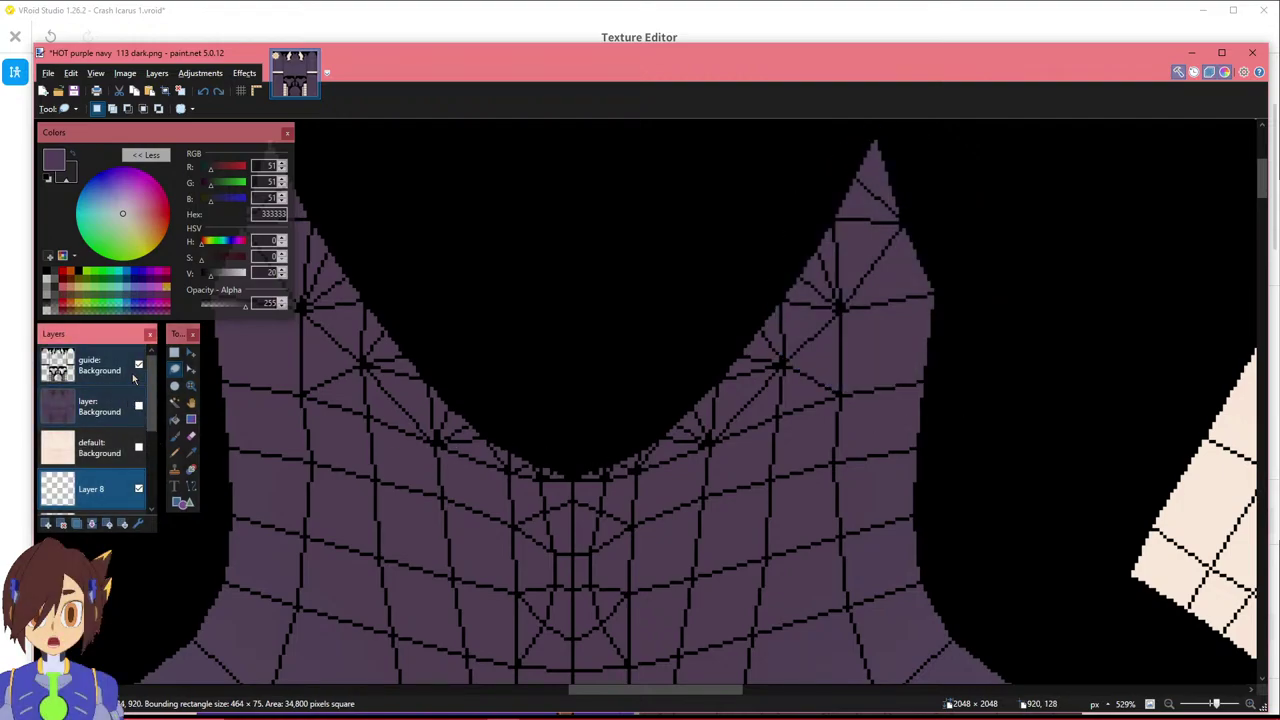
pyautogui.click(138, 364)
pyautogui.click(138, 364)
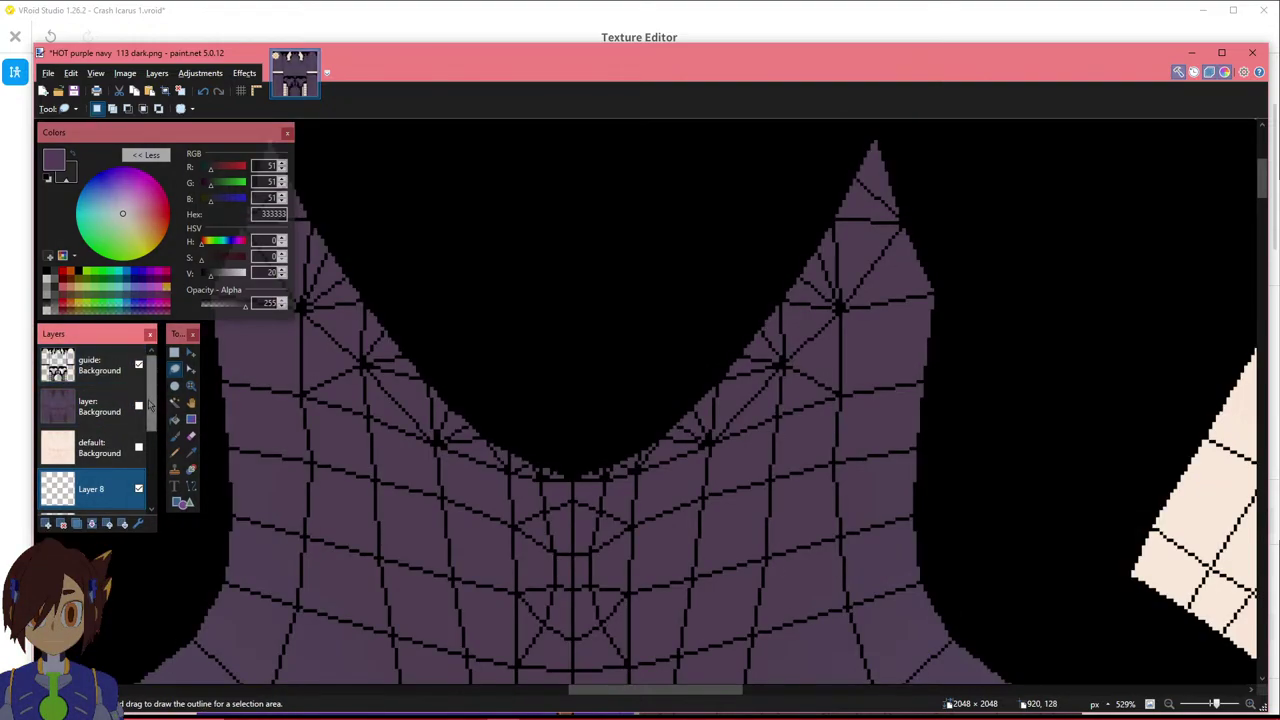
pyautogui.click(108, 401)
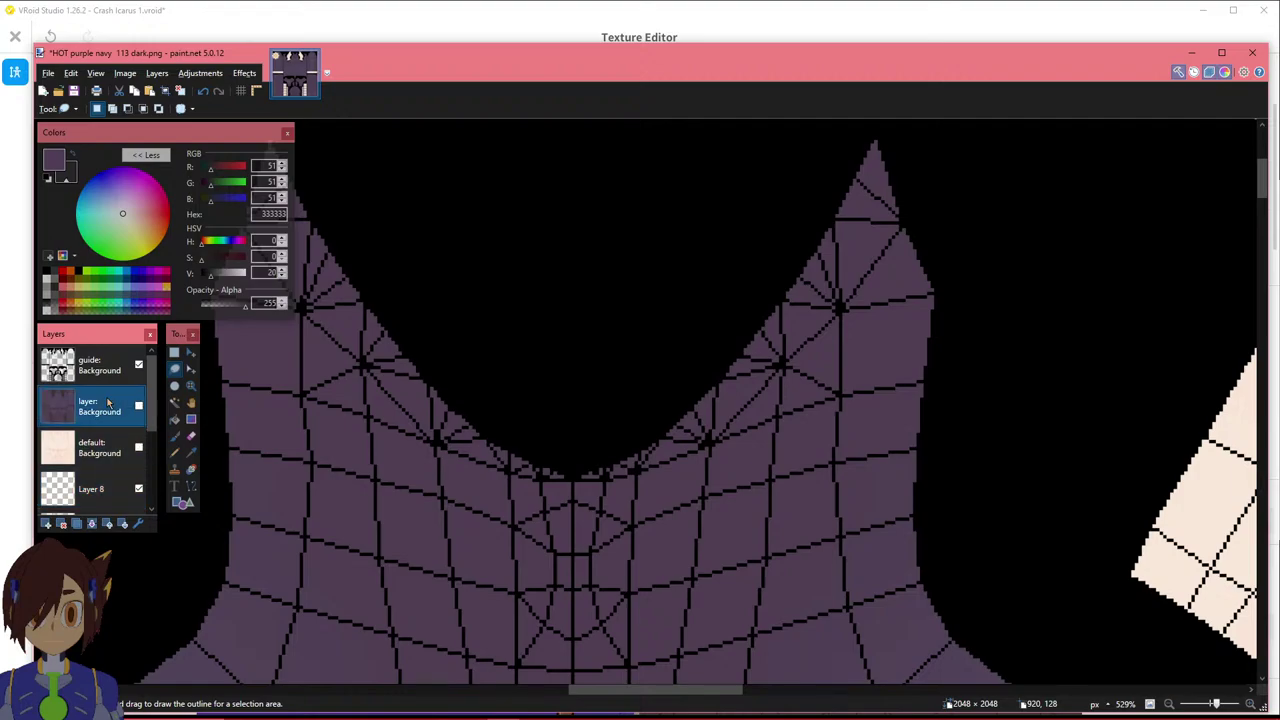
pyautogui.moveTo(657, 691); pyautogui.dragTo(680, 692)
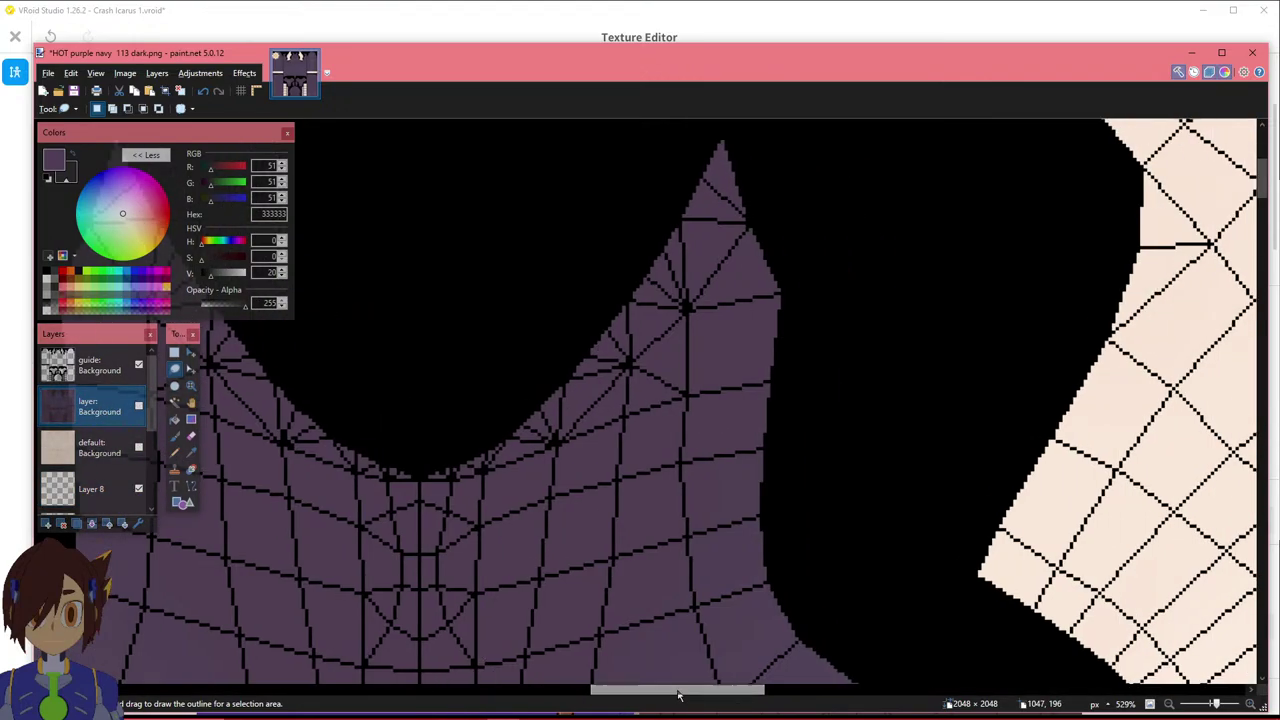
pyautogui.scroll(1, 659, 485)
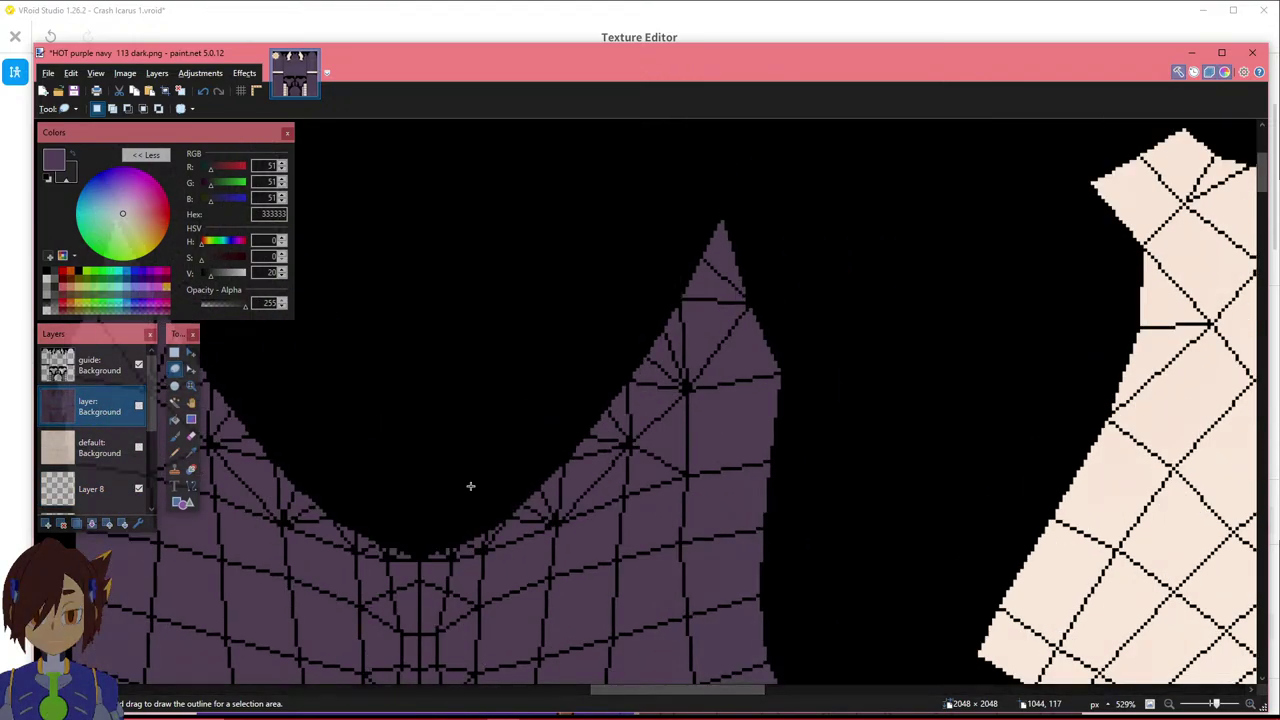
# Add a new layer and place it directly beneath the guide layer.
pyautogui.click(100, 365)
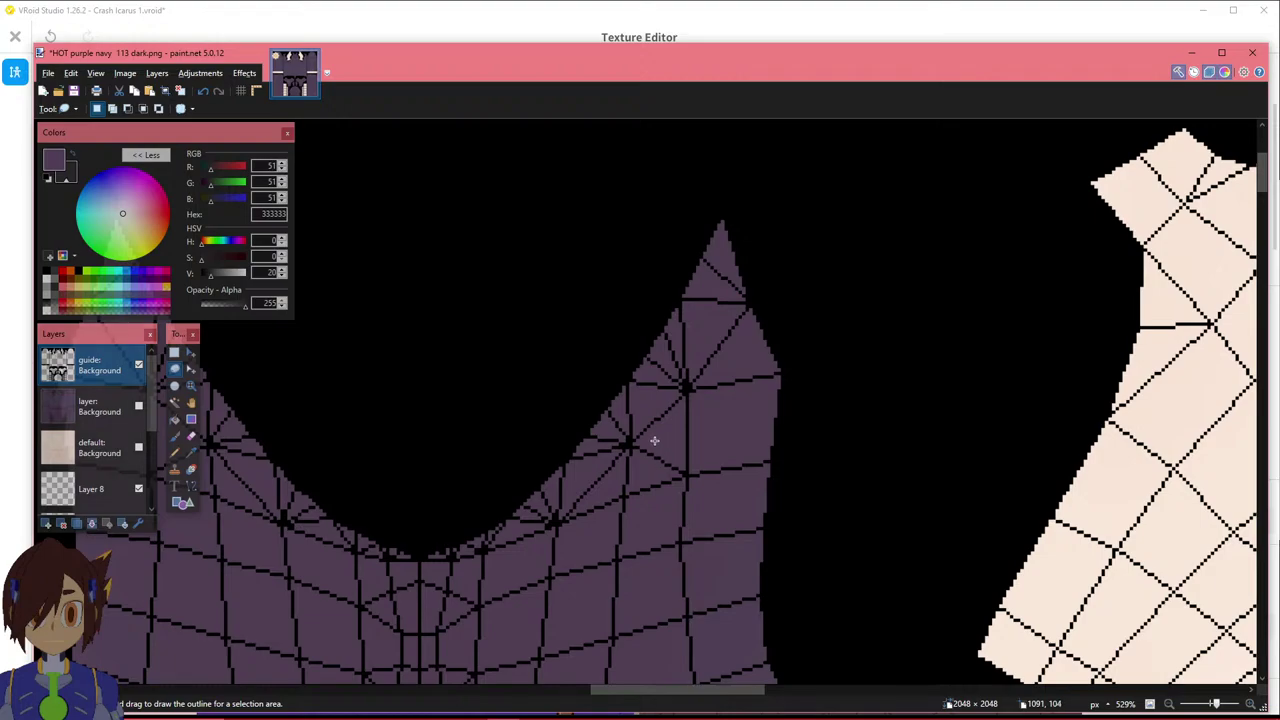
pyautogui.click(175, 403)
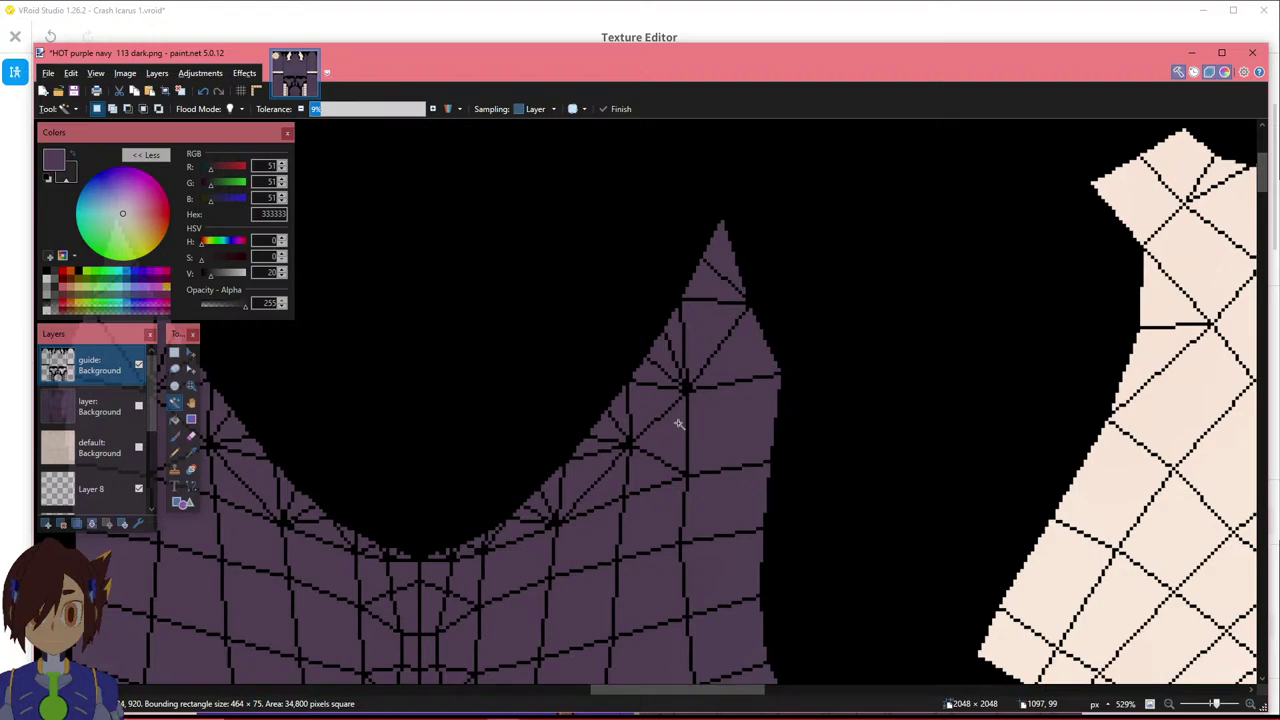
pyautogui.click(48, 523)
pyautogui.moveTo(95, 366); pyautogui.dragTo(95, 400)
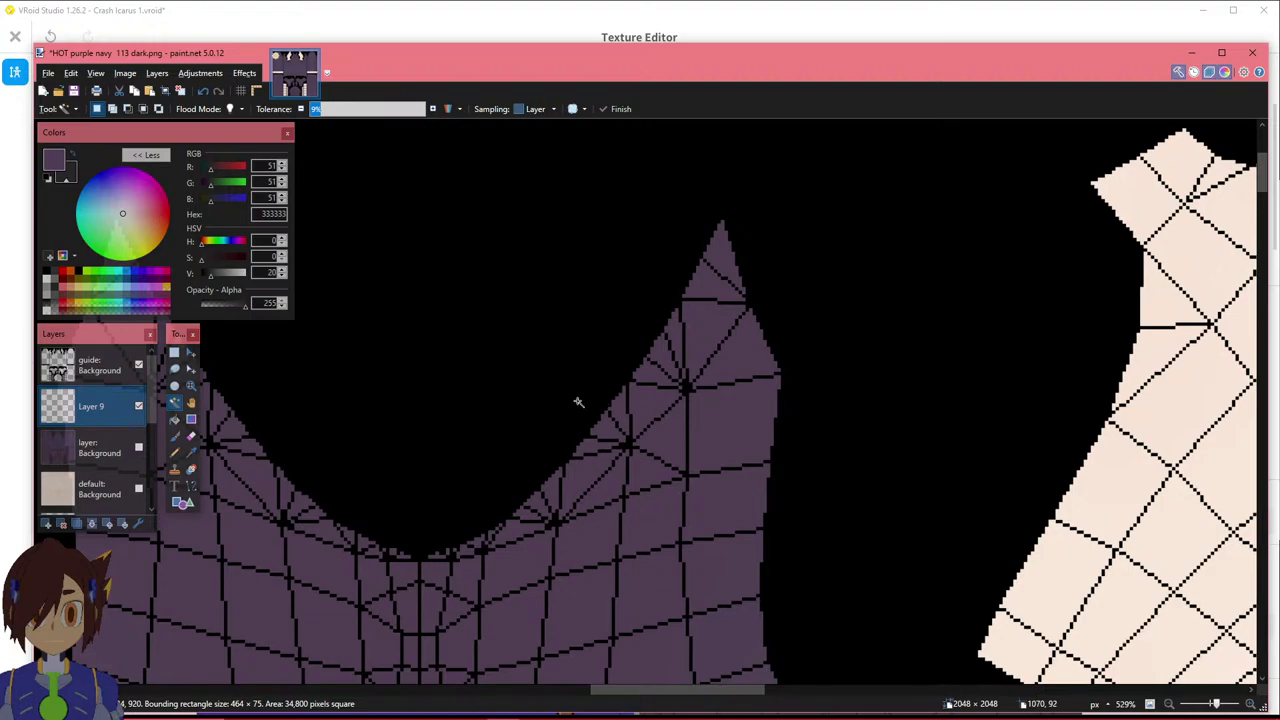
# On the guide layer, lasso-select both pointed tips of the central neck piece as one combined selection.
pyautogui.click(124, 378)
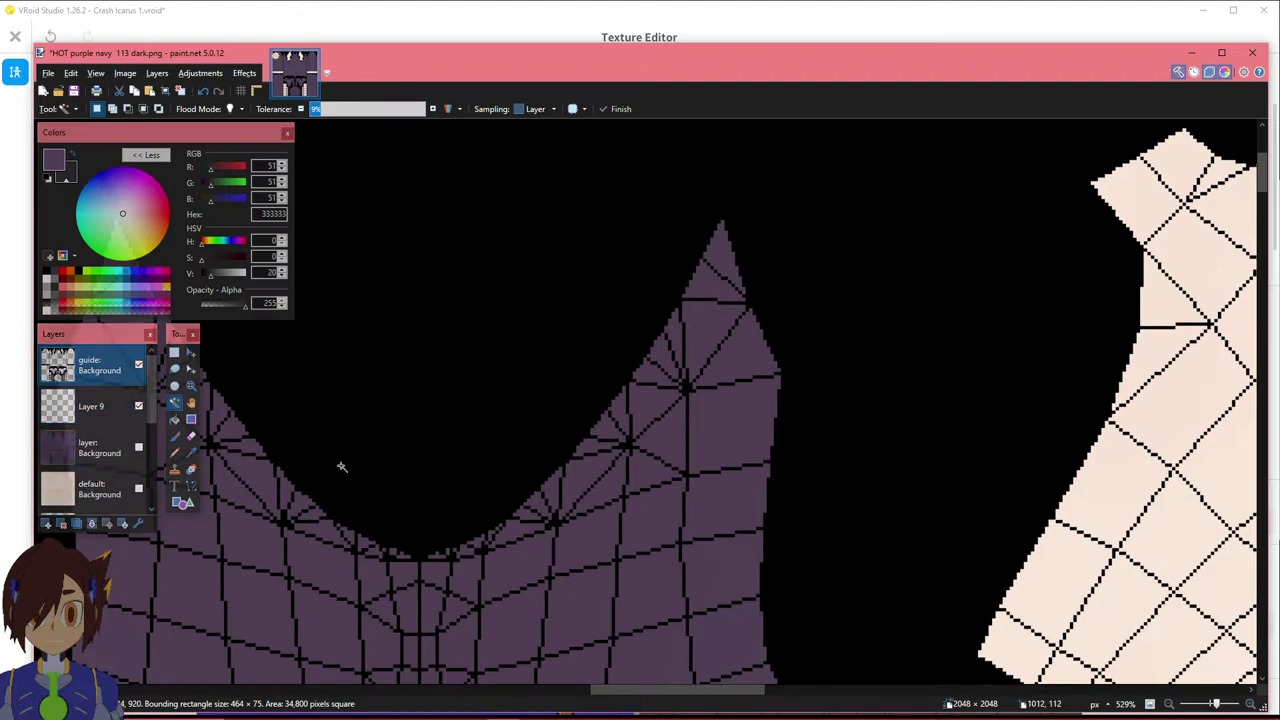
pyautogui.click(112, 407)
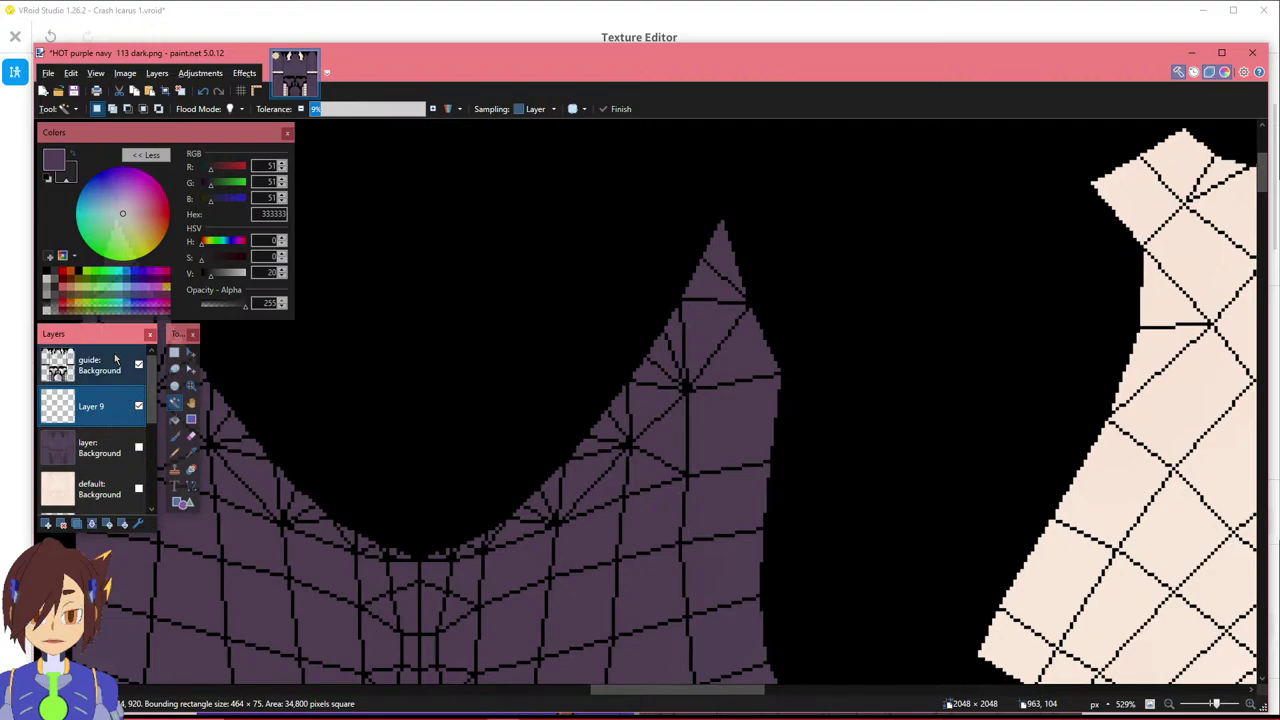
pyautogui.click(116, 362)
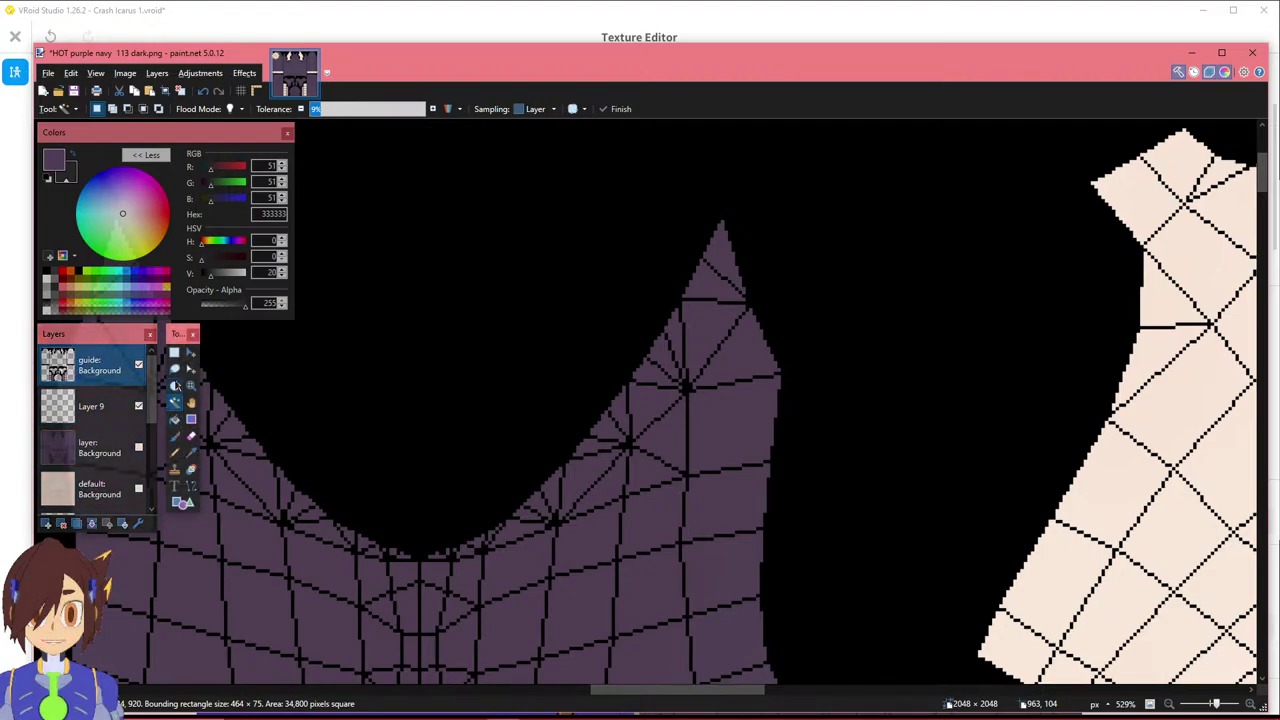
pyautogui.click(175, 369)
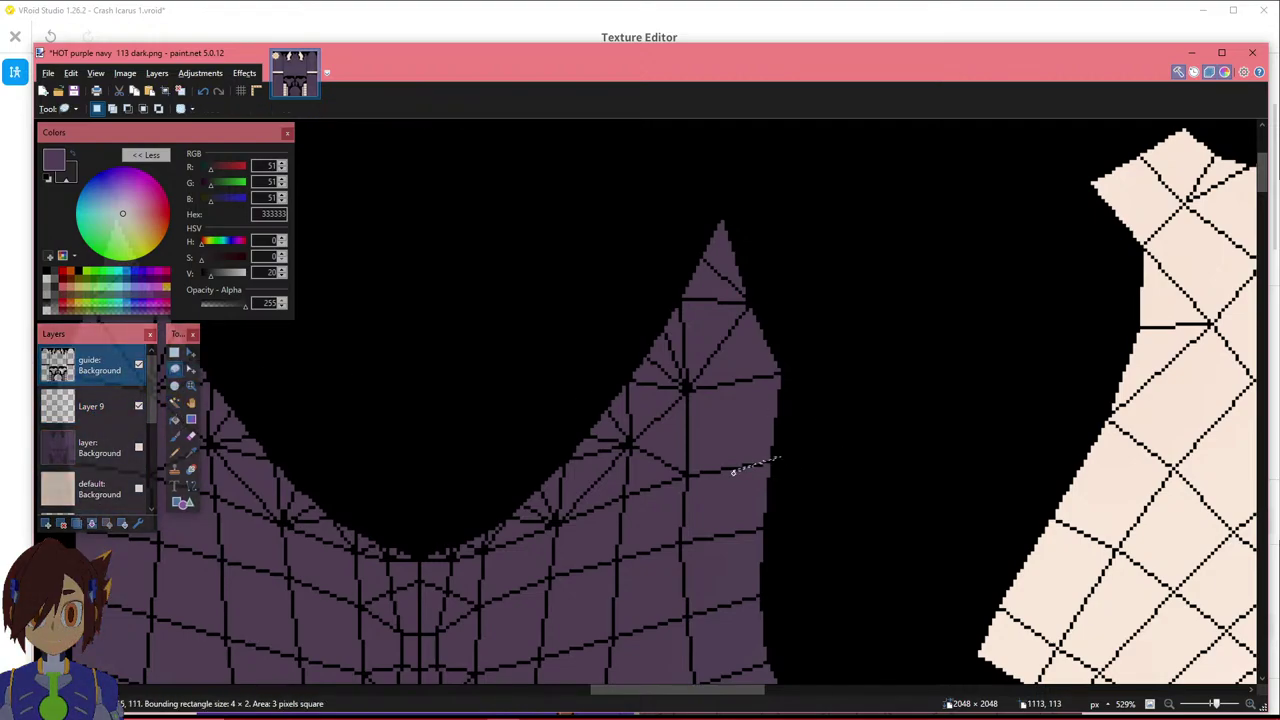
pyautogui.moveTo(791, 450); pyautogui.dragTo(718, 481)
pyautogui.moveTo(642, 462)
pyautogui.mouseDown()
pyautogui.moveTo(612, 442)
pyautogui.moveTo(595, 382)
pyautogui.moveTo(670, 225)
pyautogui.moveTo(750, 209)
pyautogui.moveTo(813, 358)
pyautogui.mouseUp()
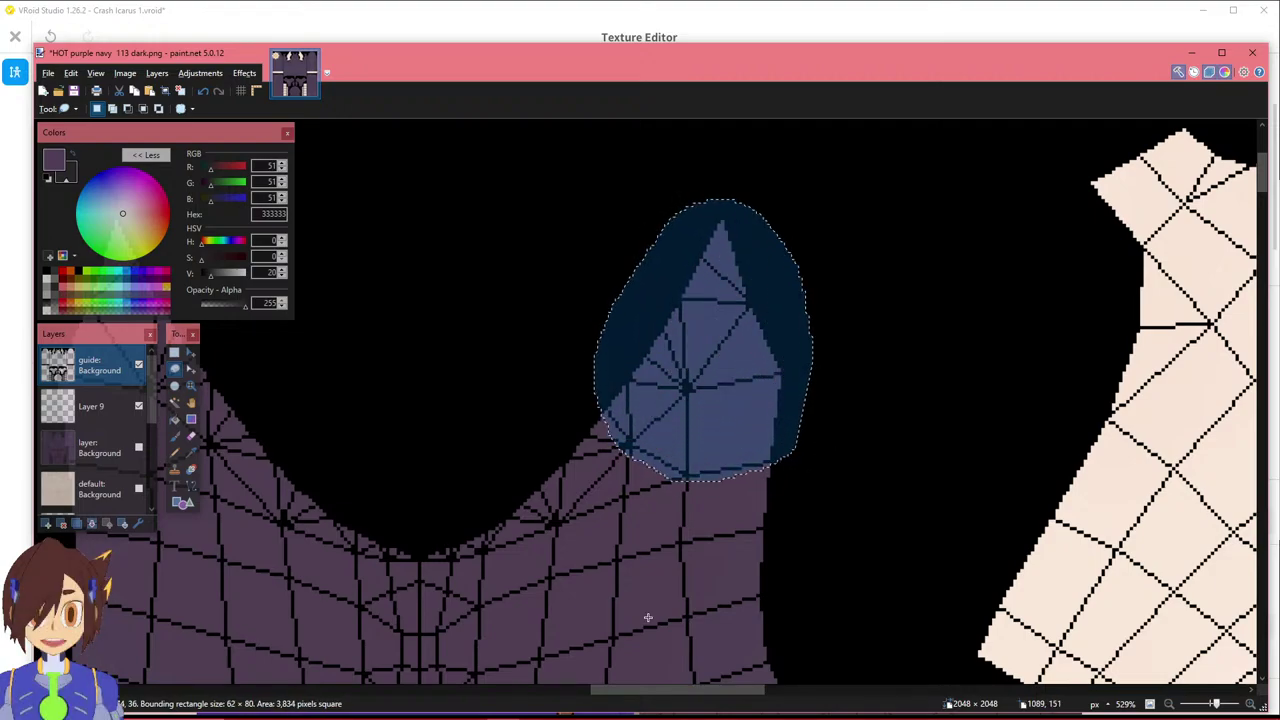
pyautogui.keyDown('shift'); pyautogui.hscroll(-5, 528, 604); pyautogui.keyUp('shift')
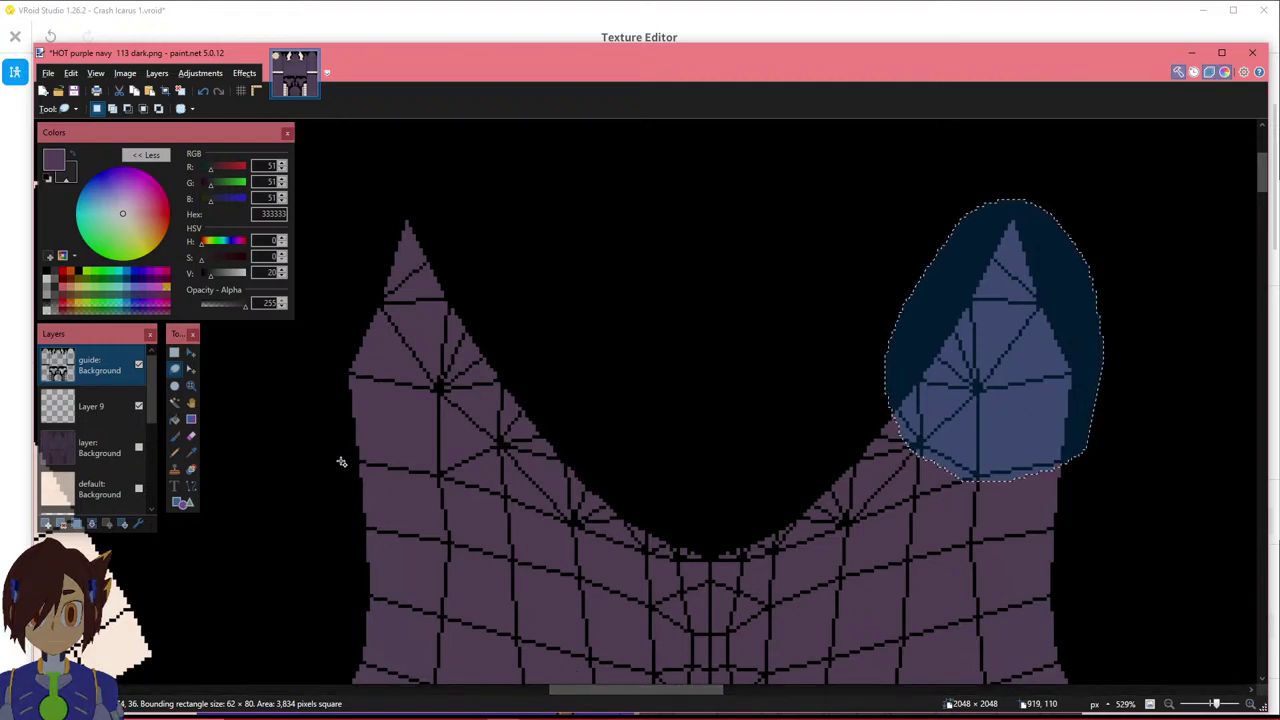
pyautogui.moveTo(341, 462)
pyautogui.mouseDown()
pyautogui.moveTo(413, 483)
pyautogui.moveTo(486, 463)
pyautogui.mouseUp()
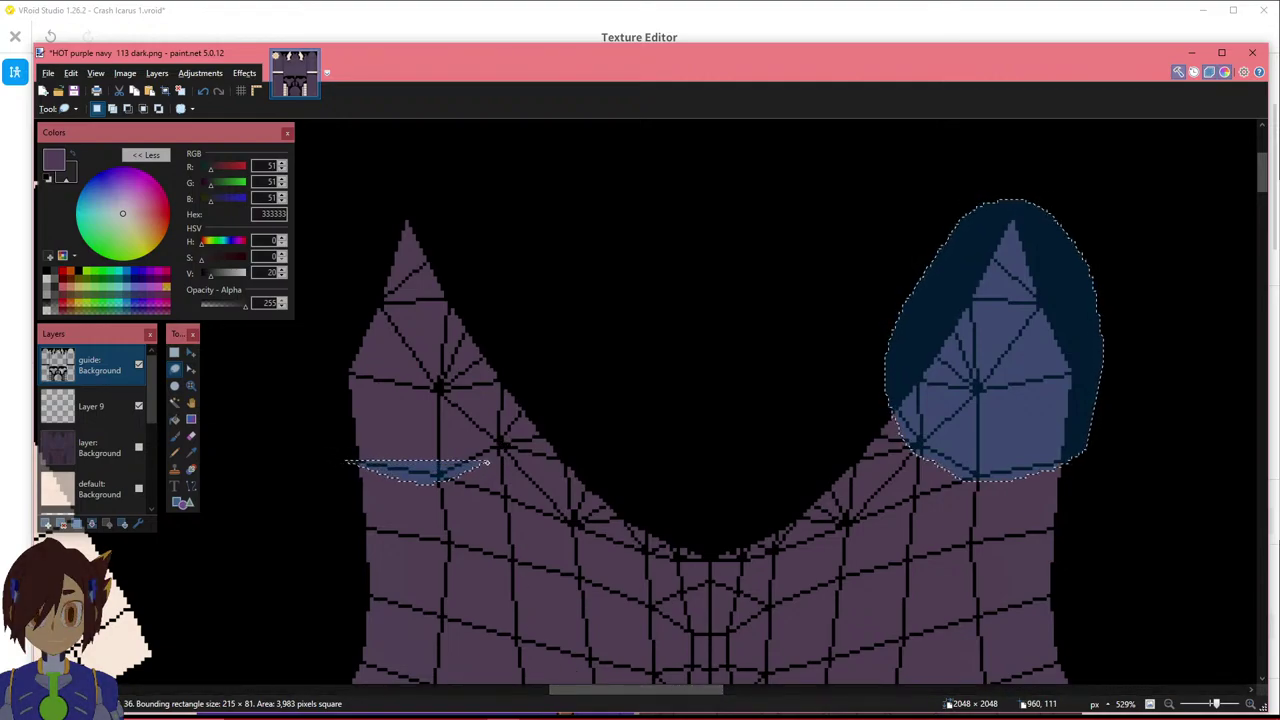
pyautogui.moveTo(527, 411)
pyautogui.mouseDown()
pyautogui.moveTo(500, 250)
pyautogui.moveTo(390, 200)
pyautogui.moveTo(328, 250)
pyautogui.moveTo(338, 458)
pyautogui.mouseUp()
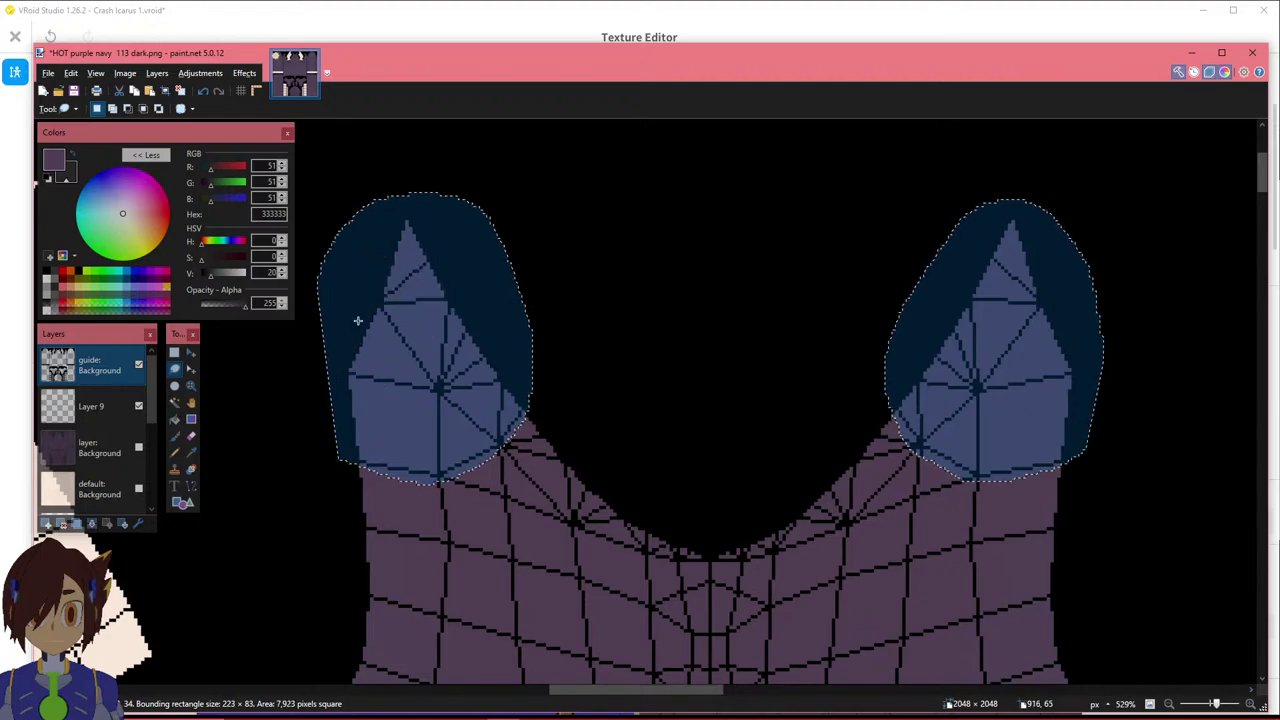
# Copy the selected guide linework onto Layer 9 and hide the guide layer.
pyautogui.click(87, 414)
pyautogui.press('m')
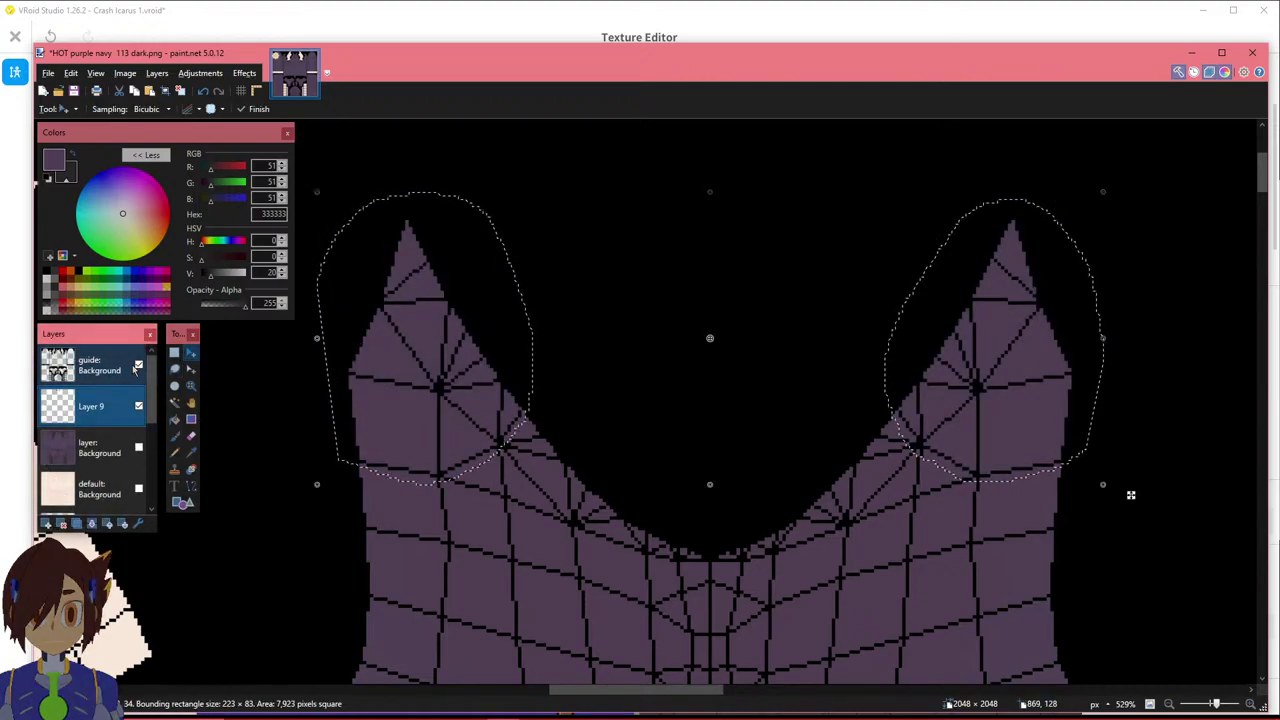
pyautogui.click(138, 364)
pyautogui.keyDown('ctrl'); pyautogui.scroll(2, 456, 498); pyautogui.keyUp('ctrl')
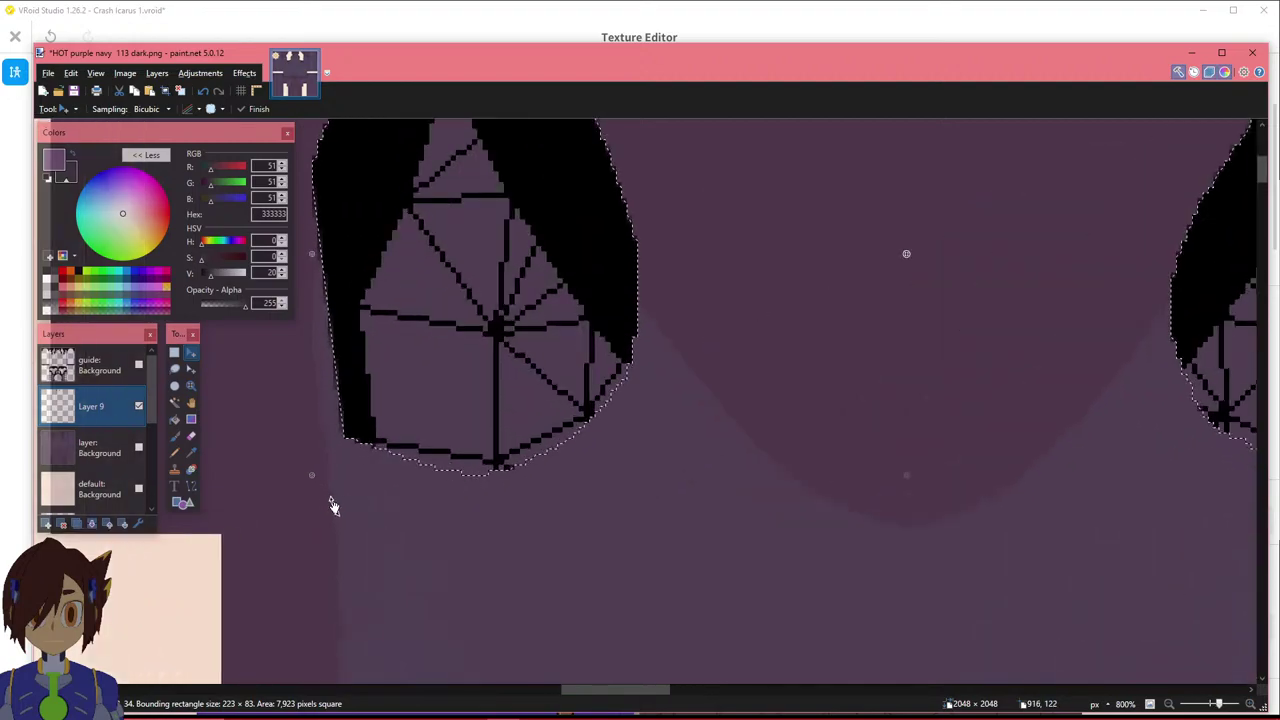
# Set up the Eraser with a brush size of 12.
pyautogui.click(191, 437)
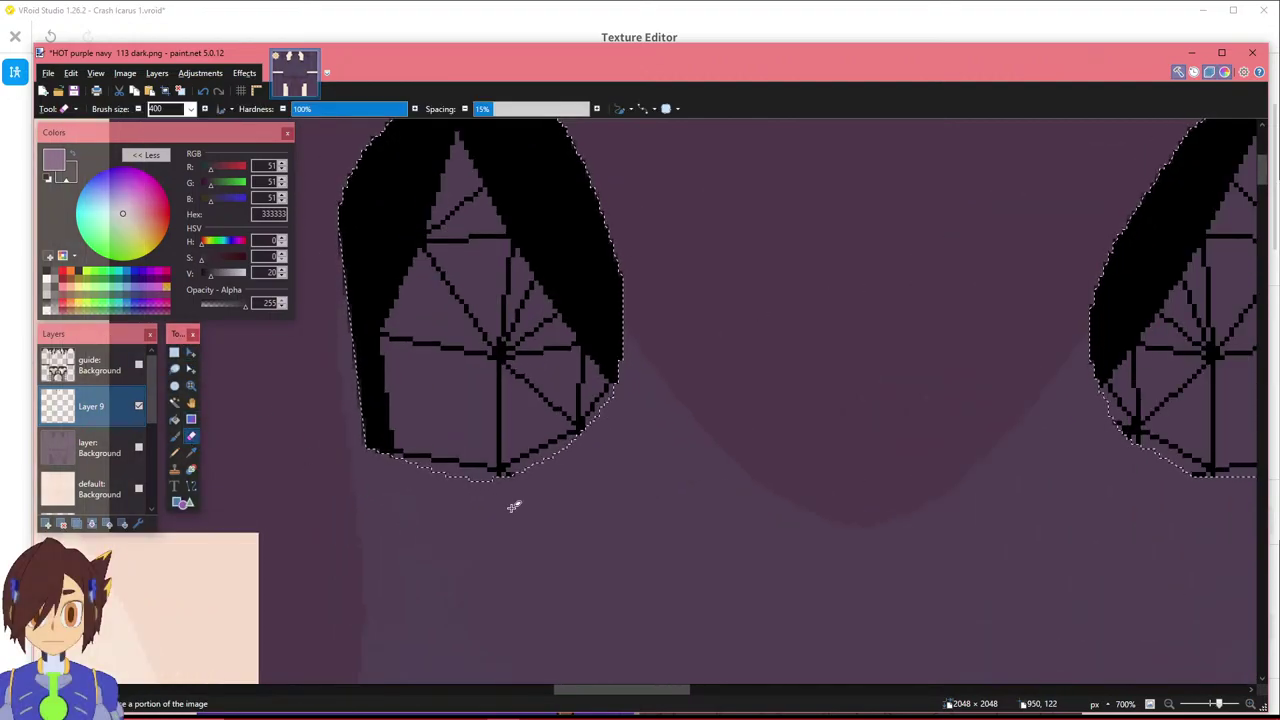
pyautogui.click(190, 109)
pyautogui.scroll(3, 168, 230)
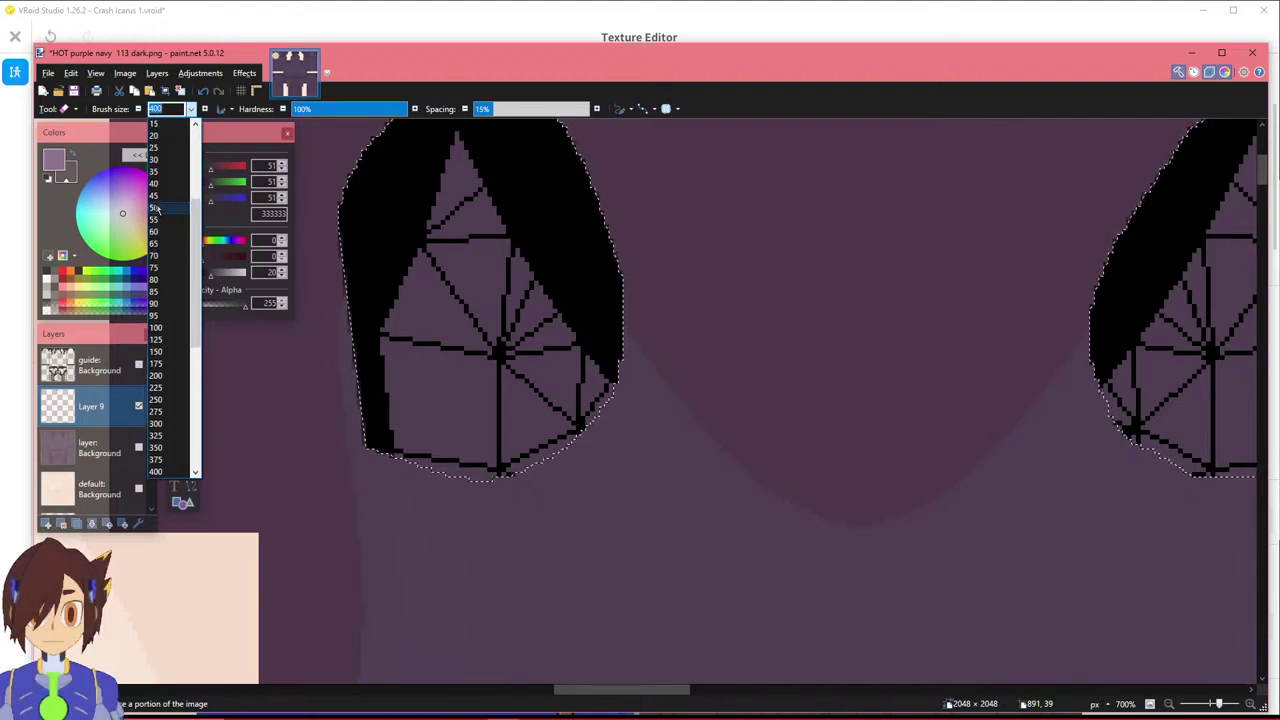
pyautogui.click(168, 206)
pyautogui.click(191, 109)
pyautogui.write('12')
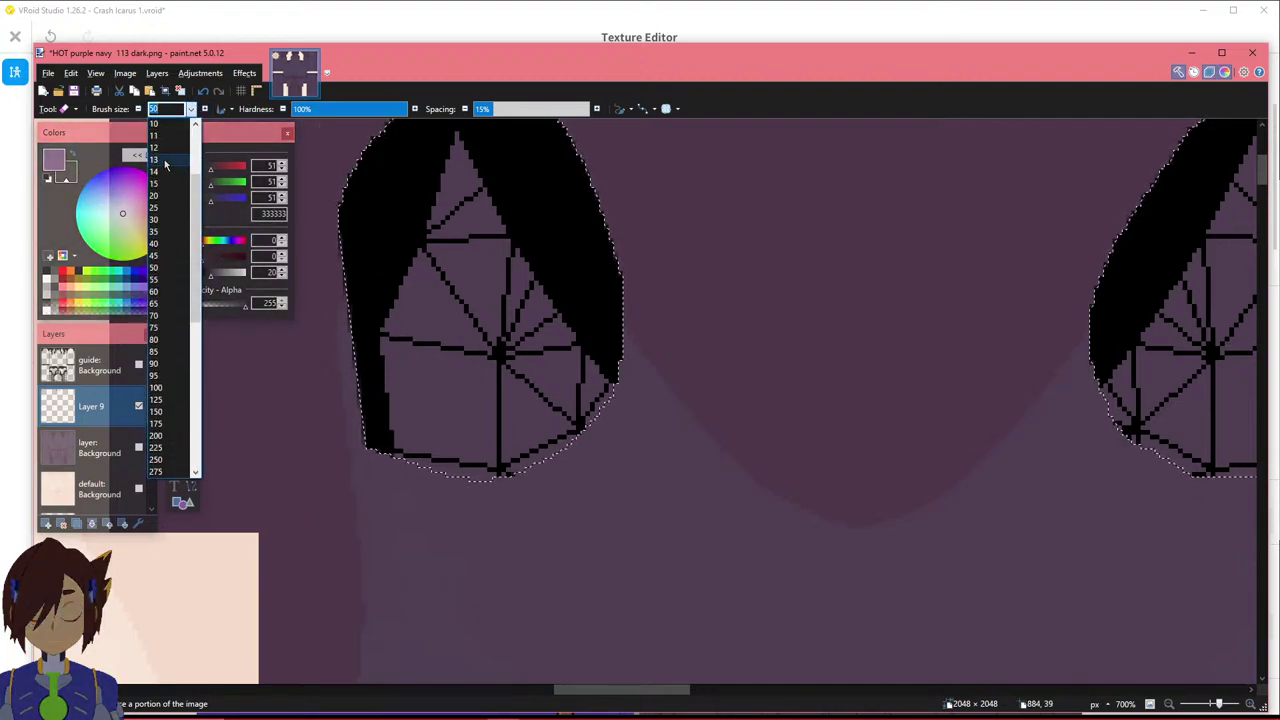
pyautogui.press('Return')
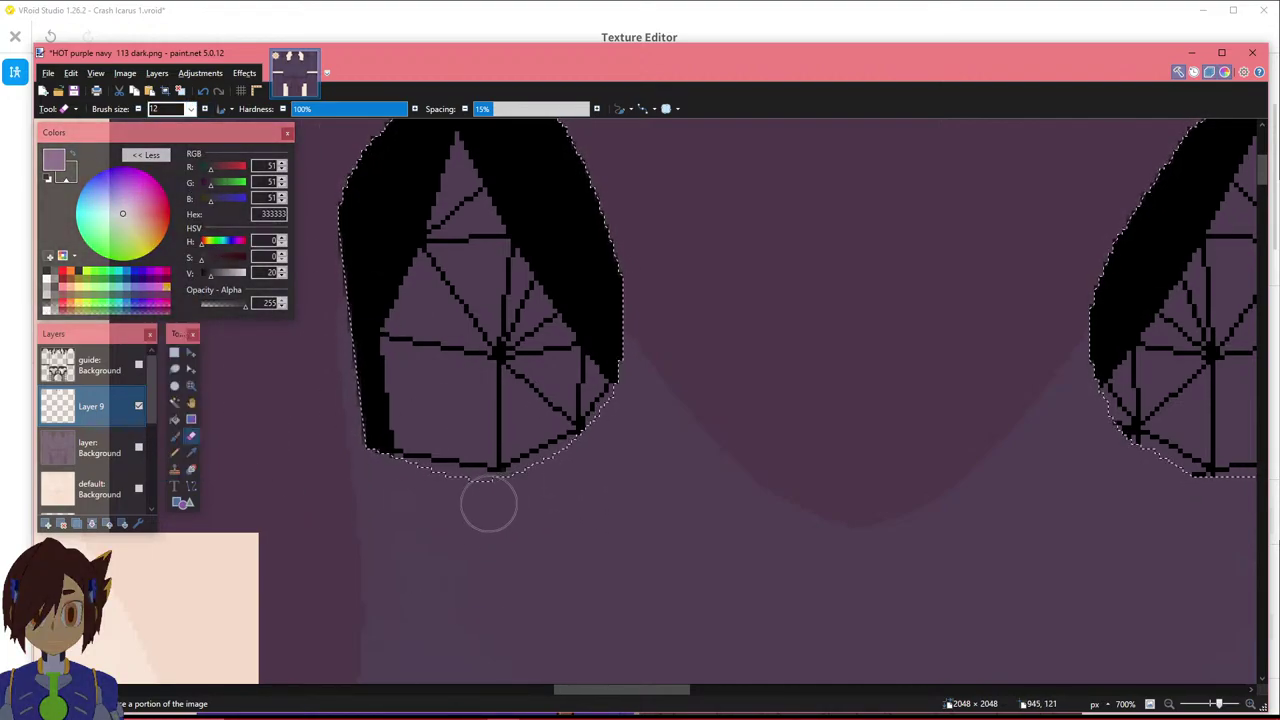
# Erase the black fill surrounding the left neck tip on Layer 9, keeping a thin outline around its pointed shape.
pyautogui.keyDown('ctrl'); pyautogui.scroll(3, 560, 491); pyautogui.keyUp('ctrl')
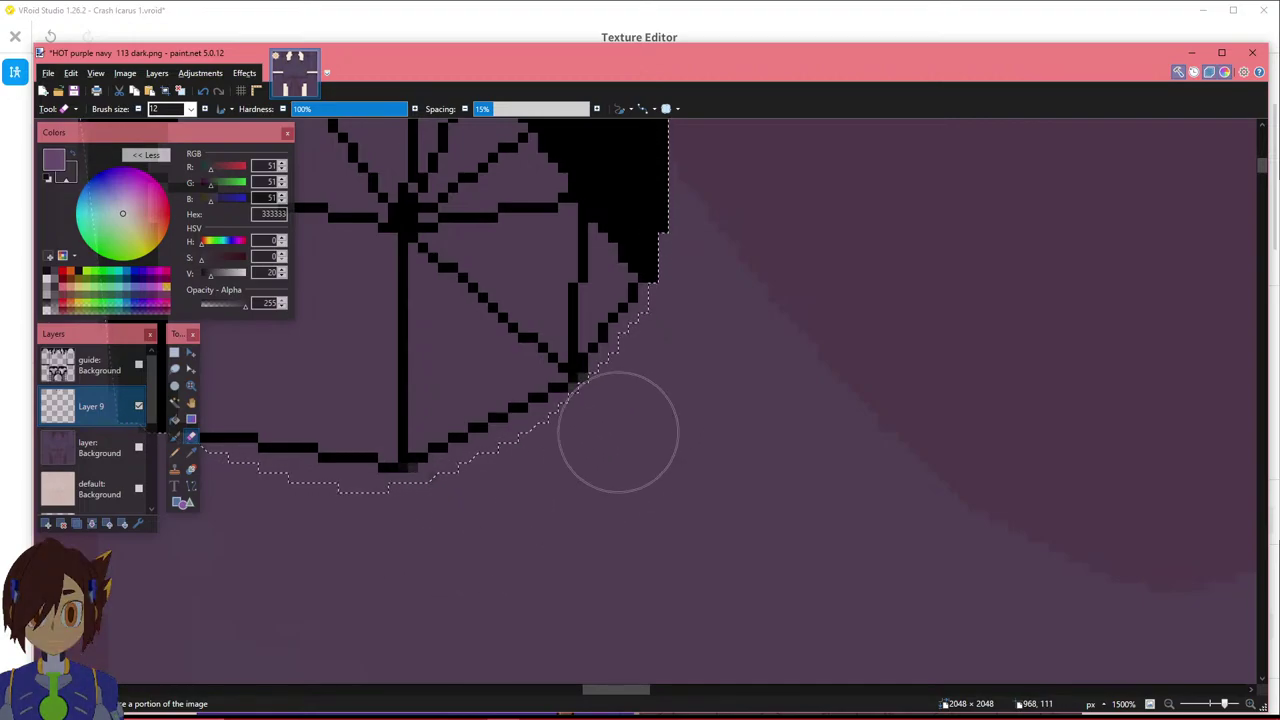
pyautogui.scroll(3, 745, 475)
pyautogui.keyDown('ctrl'); pyautogui.scroll(-2, 570, 553); pyautogui.keyUp('ctrl')
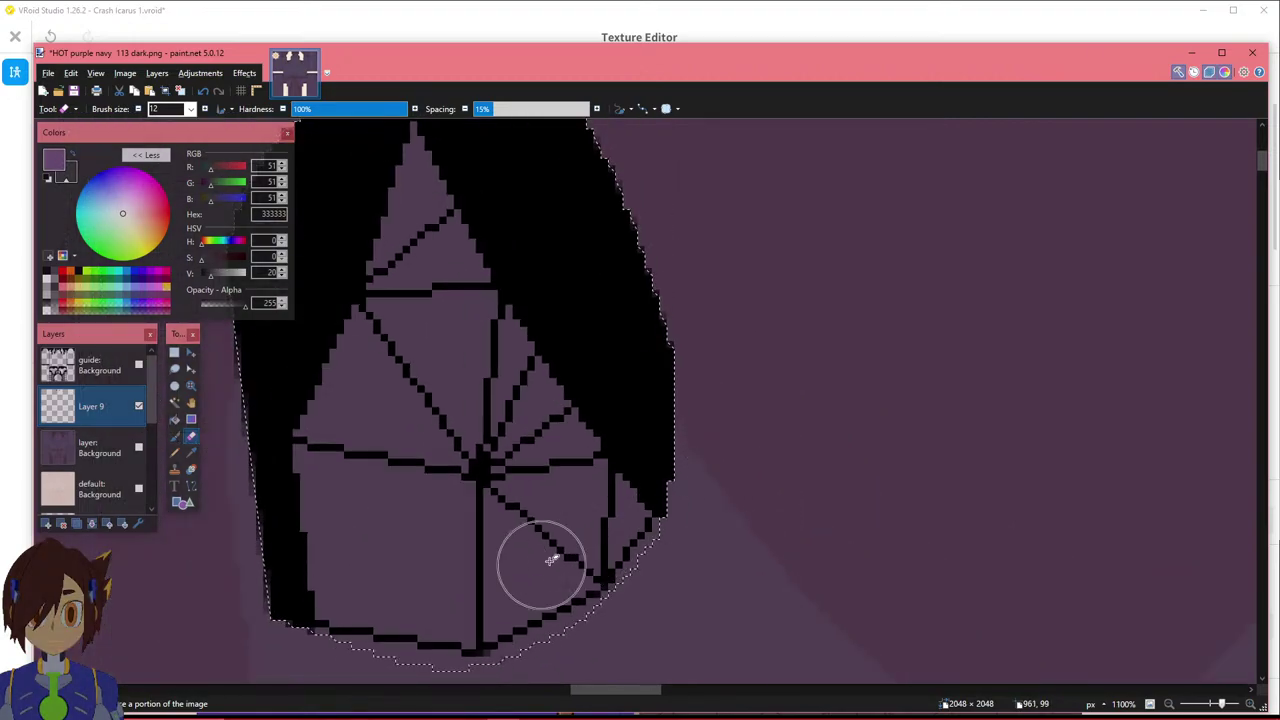
pyautogui.moveTo(259, 637)
pyautogui.mouseDown()
pyautogui.moveTo(231, 577)
pyautogui.moveTo(234, 534)
pyautogui.moveTo(237, 620)
pyautogui.moveTo(240, 596)
pyautogui.mouseUp()
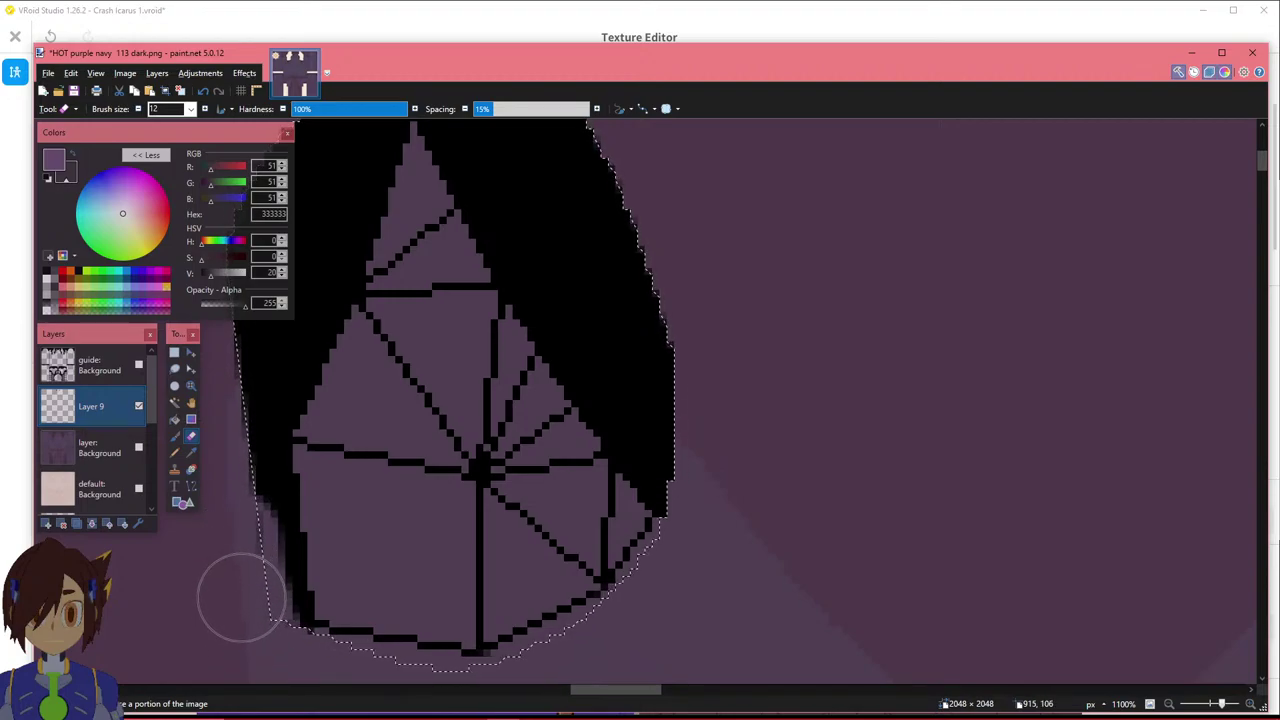
pyautogui.moveTo(580, 691); pyautogui.dragTo(535, 691)
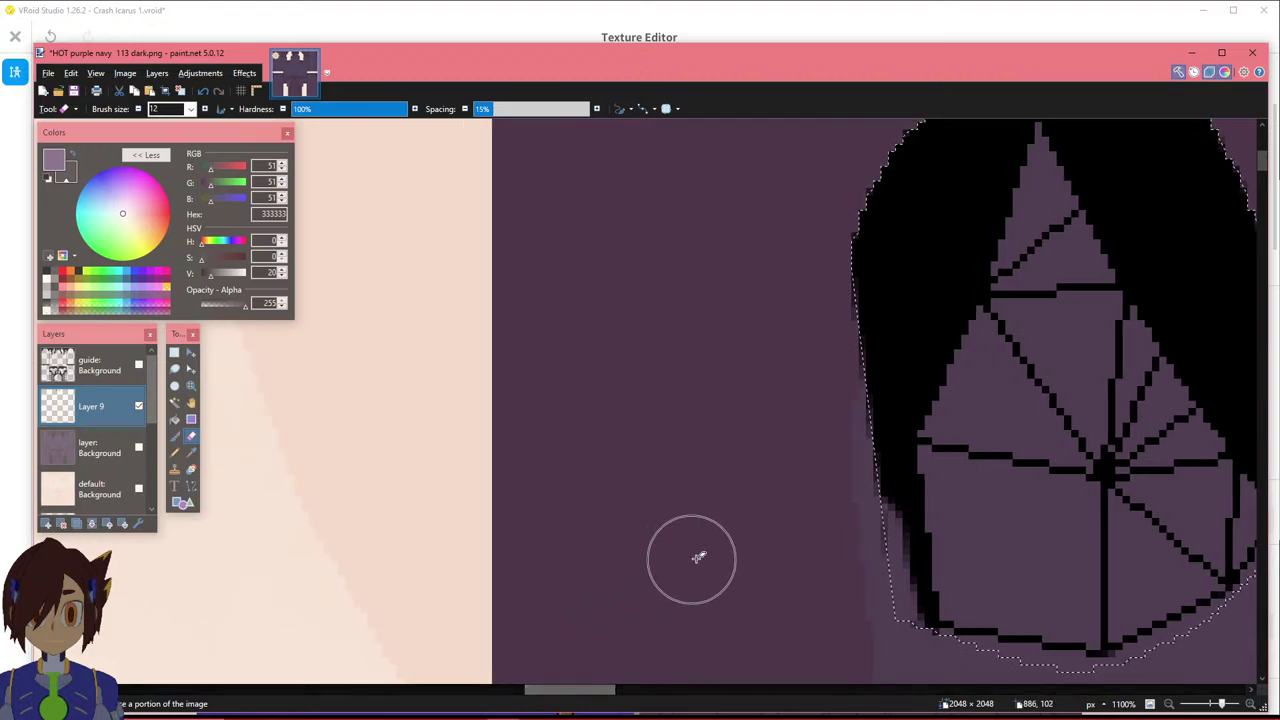
pyautogui.keyDown('ctrl'); pyautogui.scroll(-3, 595, 650); pyautogui.keyUp('ctrl')
pyautogui.moveTo(573, 401)
pyautogui.mouseDown()
pyautogui.moveTo(608, 280)
pyautogui.moveTo(598, 254)
pyautogui.mouseUp()
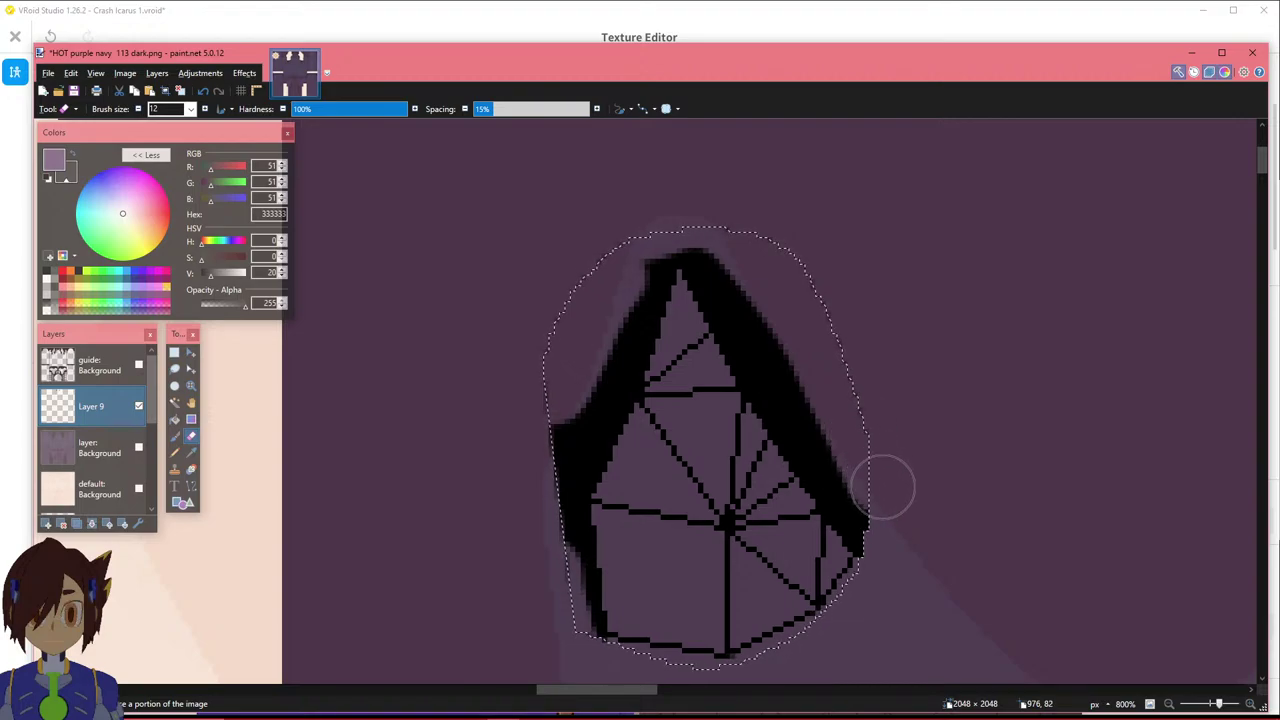
pyautogui.moveTo(860, 472)
pyautogui.mouseDown()
pyautogui.moveTo(737, 266)
pyautogui.moveTo(673, 217)
pyautogui.mouseUp()
pyautogui.moveTo(620, 287); pyautogui.dragTo(590, 365)
pyautogui.moveTo(549, 449); pyautogui.dragTo(521, 534)
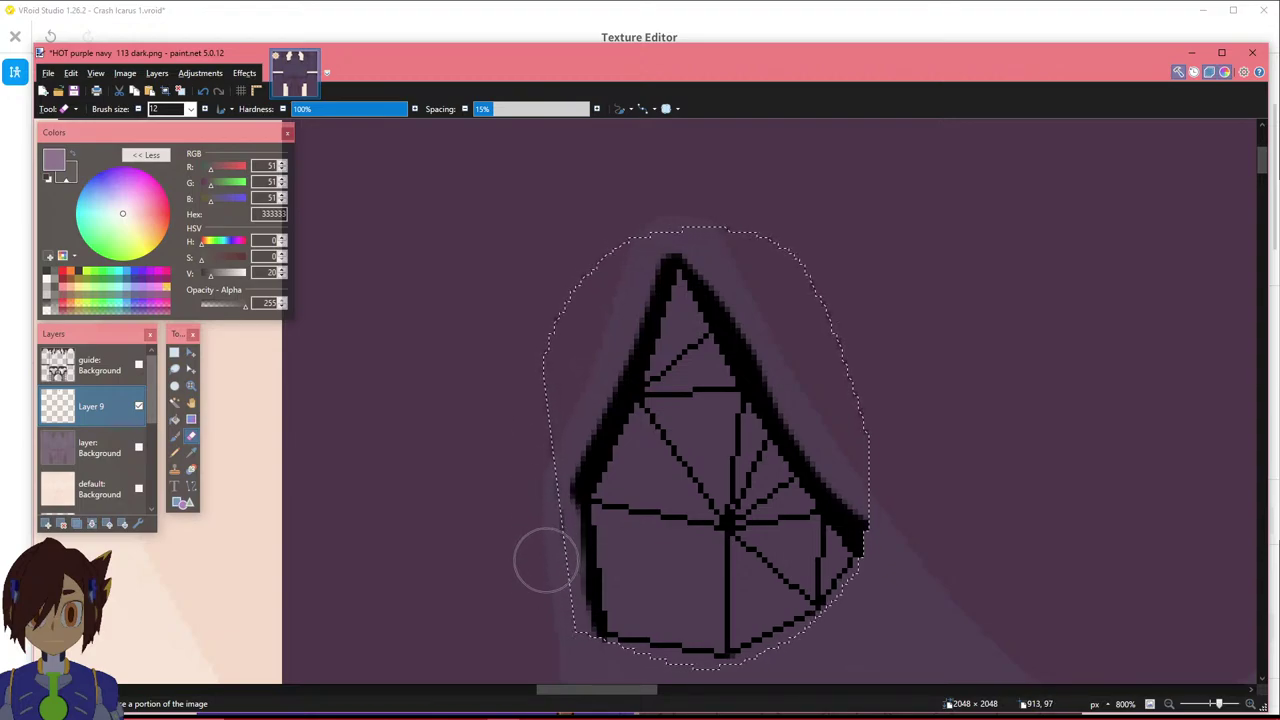
pyautogui.moveTo(547, 488)
pyautogui.mouseDown()
pyautogui.moveTo(543, 529)
pyautogui.moveTo(551, 457)
pyautogui.moveTo(587, 381)
pyautogui.mouseUp()
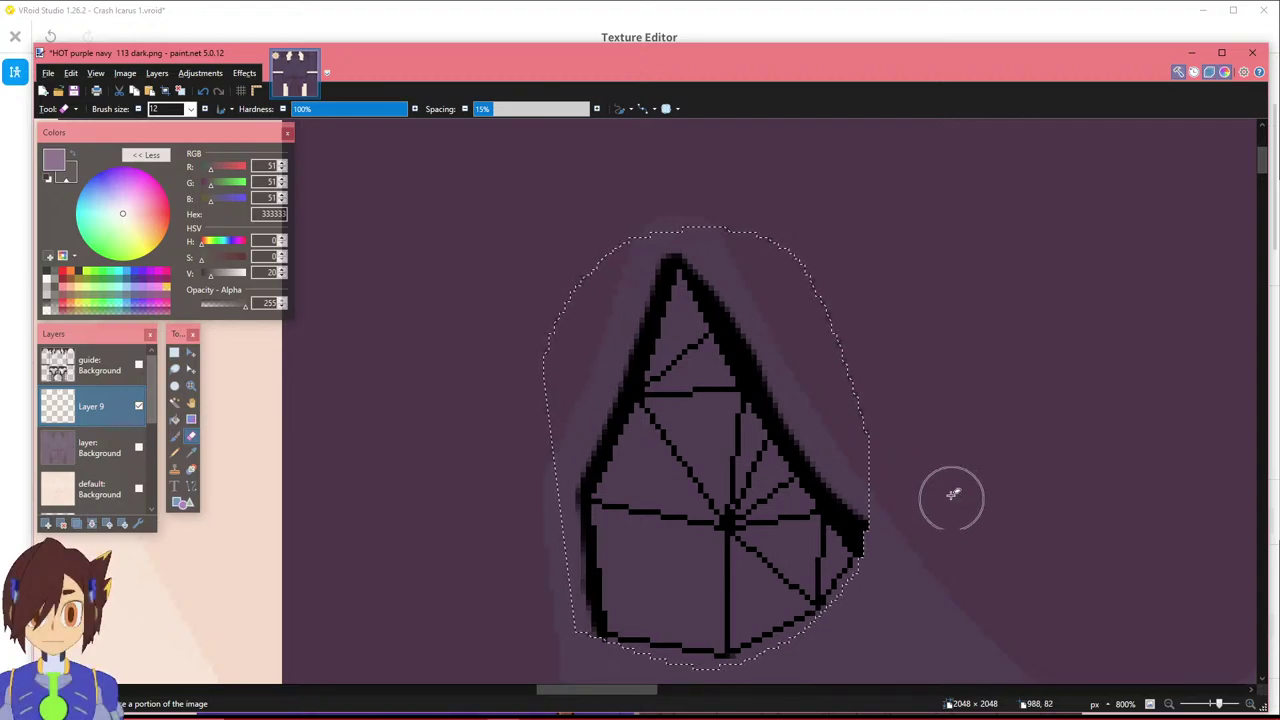
# Erase the black fill along the outer side of the right neck tip, from its base up to the apex.
pyautogui.keyDown('ctrl'); pyautogui.scroll(2, 589, 670); pyautogui.keyUp('ctrl')
pyautogui.keyDown('ctrl'); pyautogui.scroll(2, 589, 670); pyautogui.keyUp('ctrl')
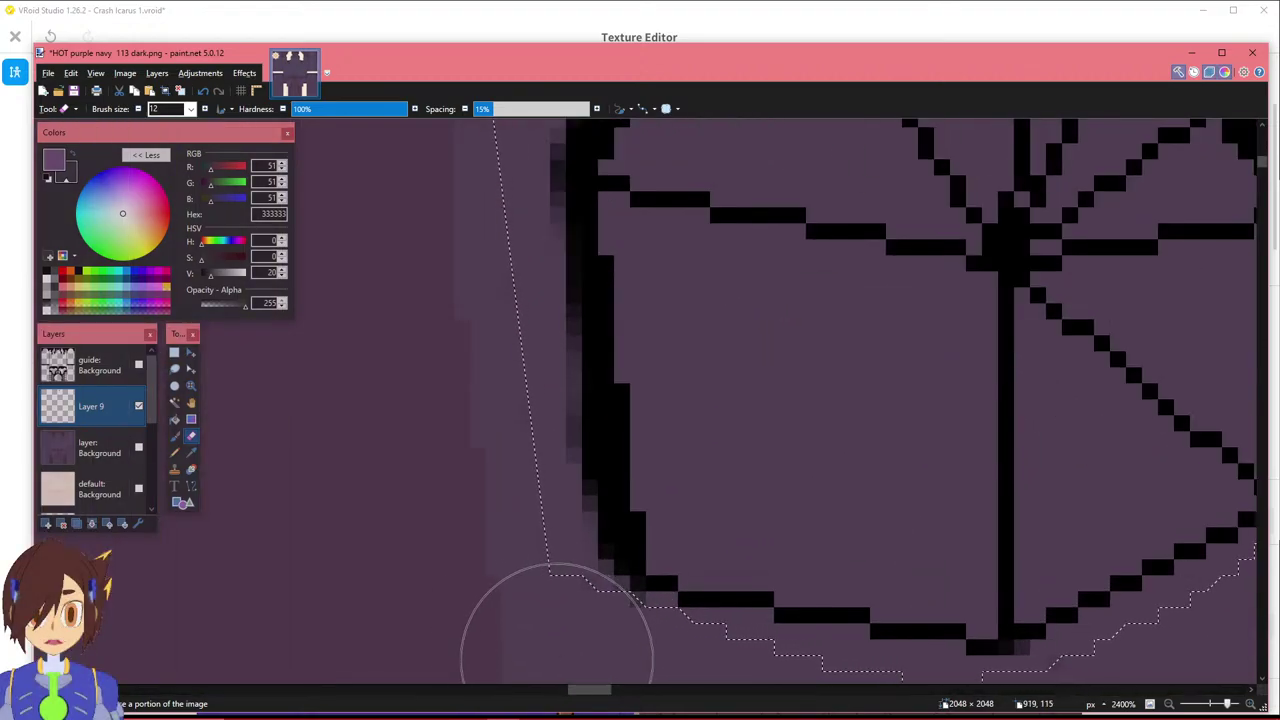
pyautogui.moveTo(588, 690); pyautogui.dragTo(680, 693)
pyautogui.keyDown('ctrl'); pyautogui.scroll(-5, 663, 614); pyautogui.keyUp('ctrl')
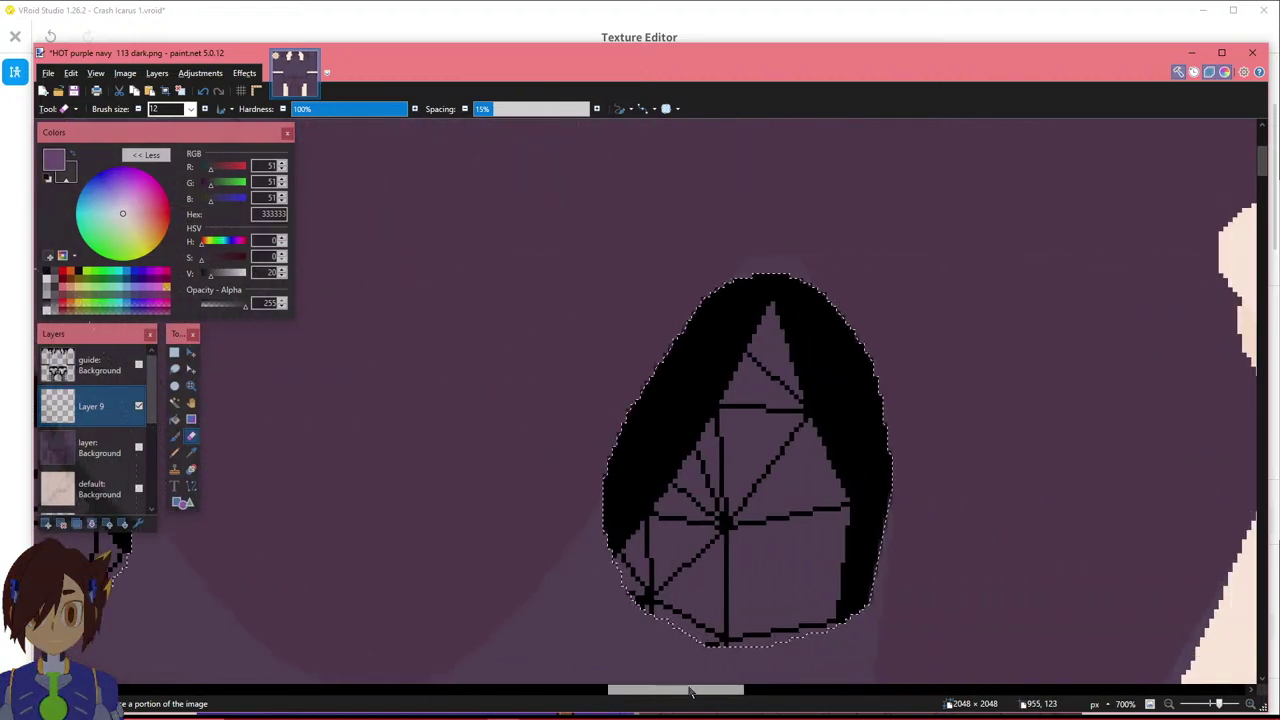
pyautogui.keyDown('ctrl'); pyautogui.scroll(2, 633, 638); pyautogui.keyUp('ctrl')
pyautogui.scroll(-3, 690, 615)
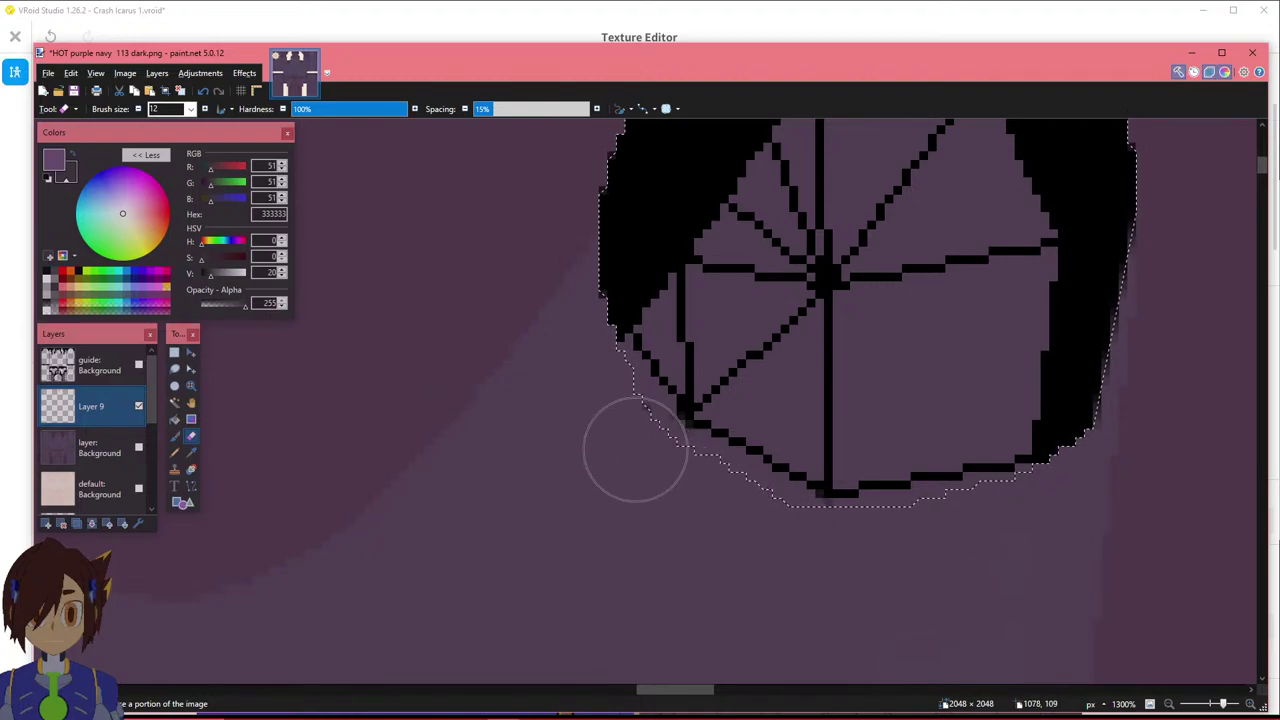
pyautogui.scroll(4, 567, 450)
pyautogui.keyDown('ctrl'); pyautogui.scroll(-1, 700, 533); pyautogui.keyUp('ctrl')
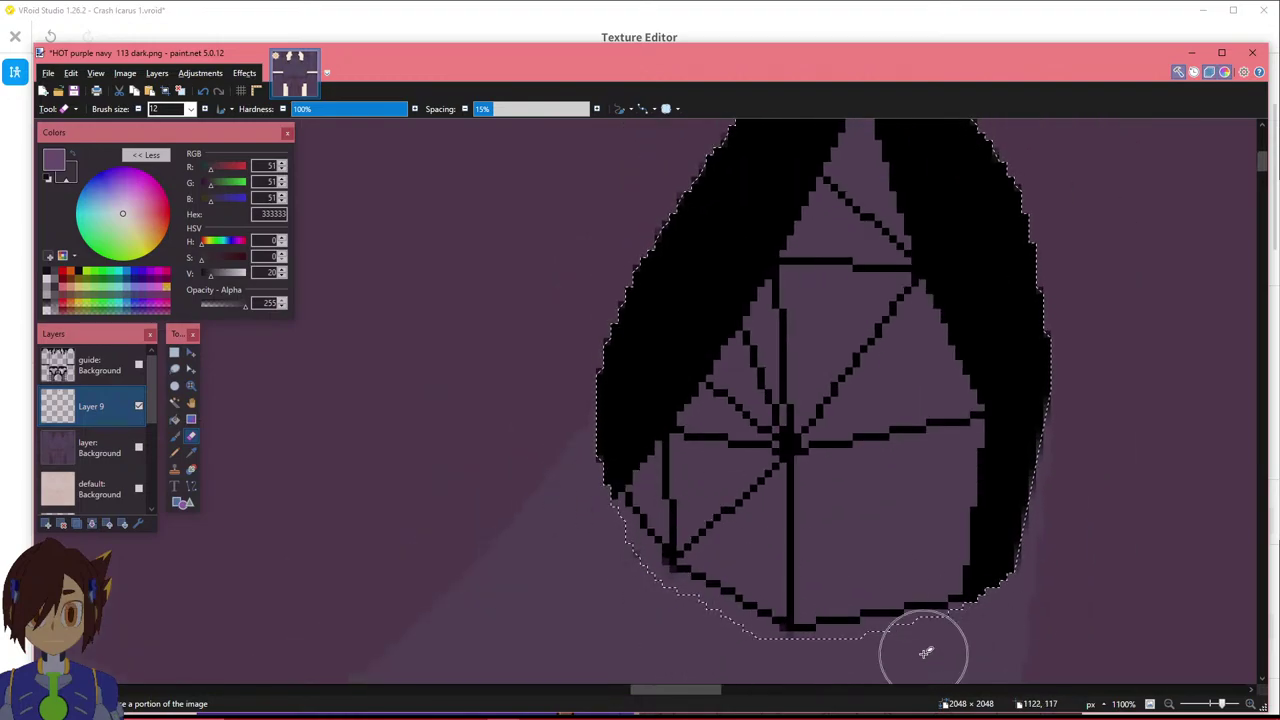
pyautogui.scroll(-1, 785, 675)
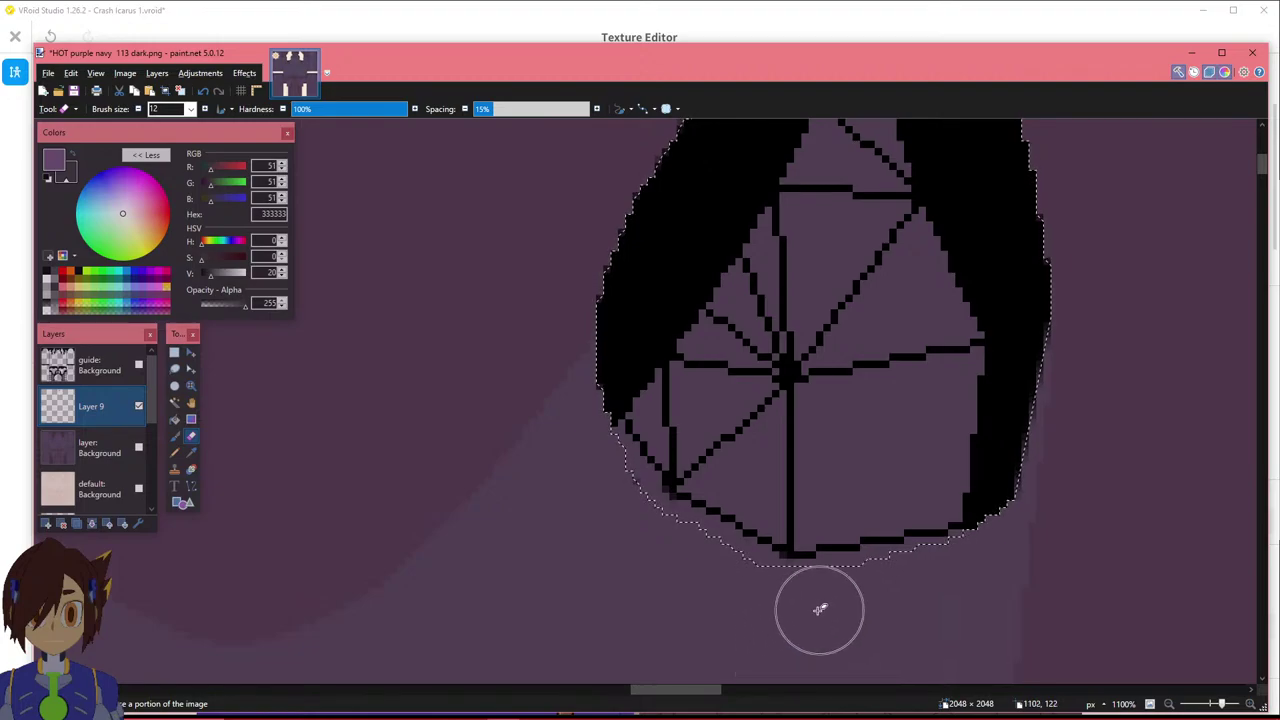
pyautogui.moveTo(1016, 529)
pyautogui.mouseDown()
pyautogui.moveTo(1004, 559)
pyautogui.moveTo(1043, 400)
pyautogui.mouseUp()
pyautogui.scroll(3, 1063, 380)
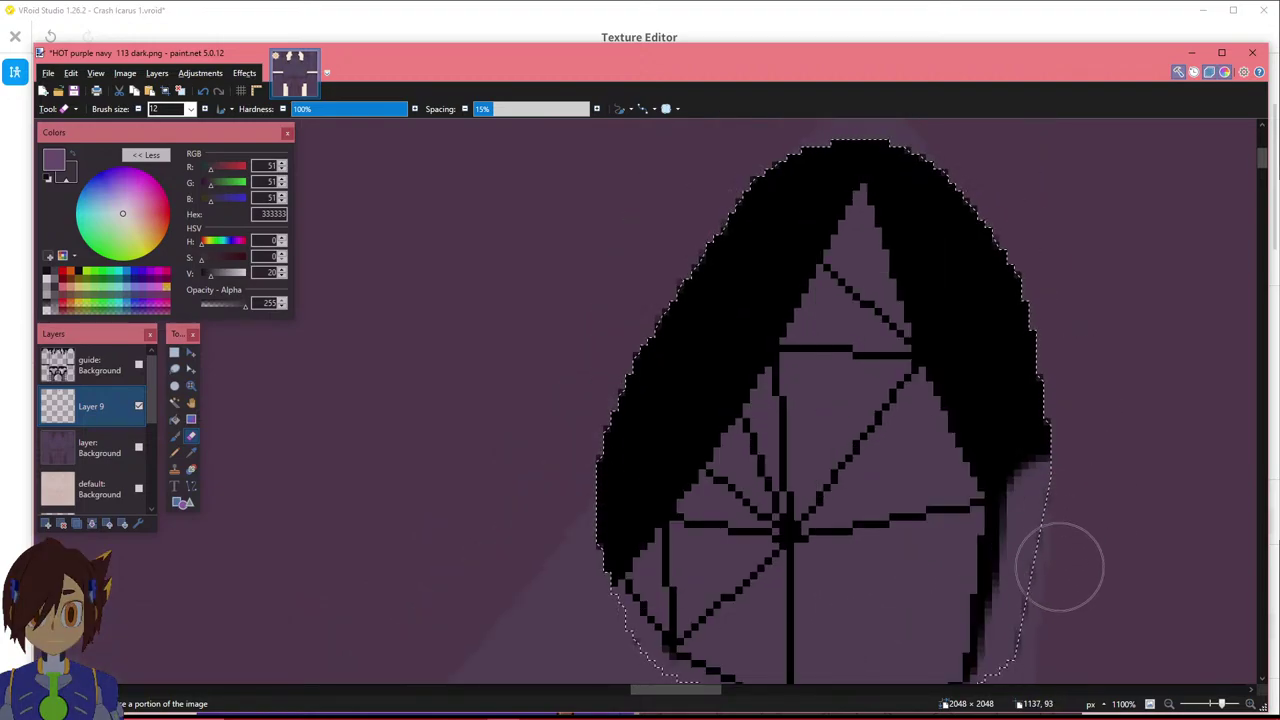
pyautogui.moveTo(1057, 503)
pyautogui.mouseDown()
pyautogui.moveTo(1057, 337)
pyautogui.moveTo(973, 258)
pyautogui.moveTo(1037, 400)
pyautogui.moveTo(977, 306)
pyautogui.moveTo(1046, 443)
pyautogui.moveTo(920, 157)
pyautogui.mouseUp()
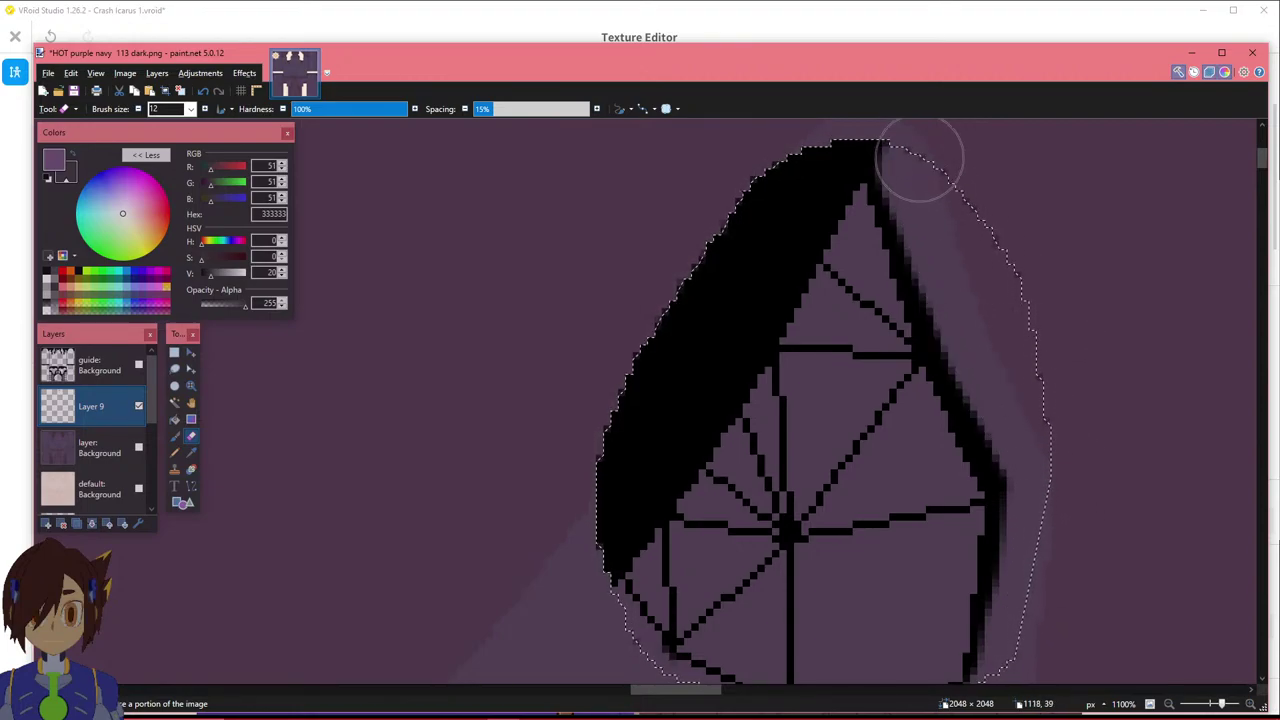
# Erase the black fill along the inner slope and around the apex of the right neck tip.
pyautogui.scroll(5, 894, 134)
pyautogui.moveTo(800, 412)
pyautogui.mouseDown()
pyautogui.moveTo(843, 363)
pyautogui.moveTo(777, 451)
pyautogui.mouseUp()
pyautogui.scroll(-4, 777, 349)
pyautogui.moveTo(767, 224)
pyautogui.mouseDown()
pyautogui.moveTo(626, 434)
pyautogui.moveTo(657, 400)
pyautogui.moveTo(585, 548)
pyautogui.moveTo(677, 423)
pyautogui.moveTo(797, 194)
pyautogui.mouseUp()
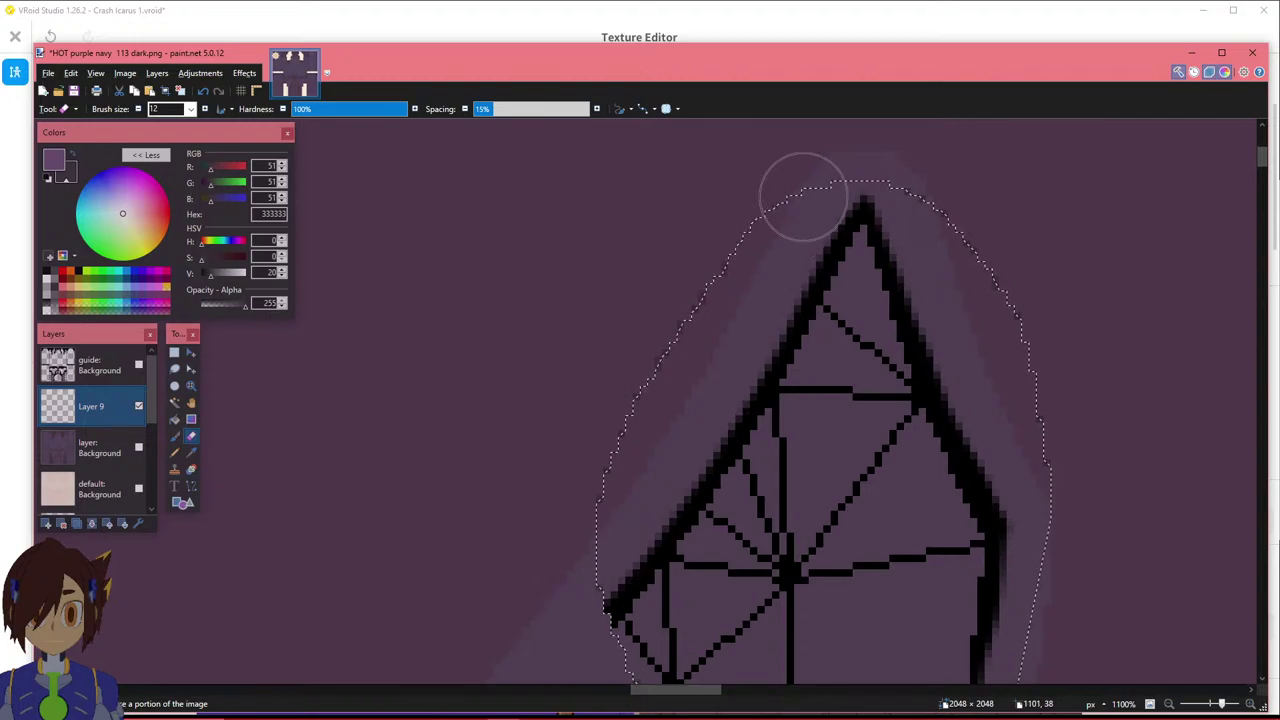
# Trim the thick black outline along both slopes of the left neck tip with the Eraser.
pyautogui.keyDown('ctrl'); pyautogui.scroll(-6, 854, 409); pyautogui.keyUp('ctrl')
pyautogui.moveTo(706, 690); pyautogui.dragTo(676, 690)
pyautogui.keyDown('ctrl'); pyautogui.scroll(4, 433, 368); pyautogui.keyUp('ctrl')
pyautogui.keyDown('ctrl'); pyautogui.scroll(-4, 447, 365); pyautogui.keyUp('ctrl')
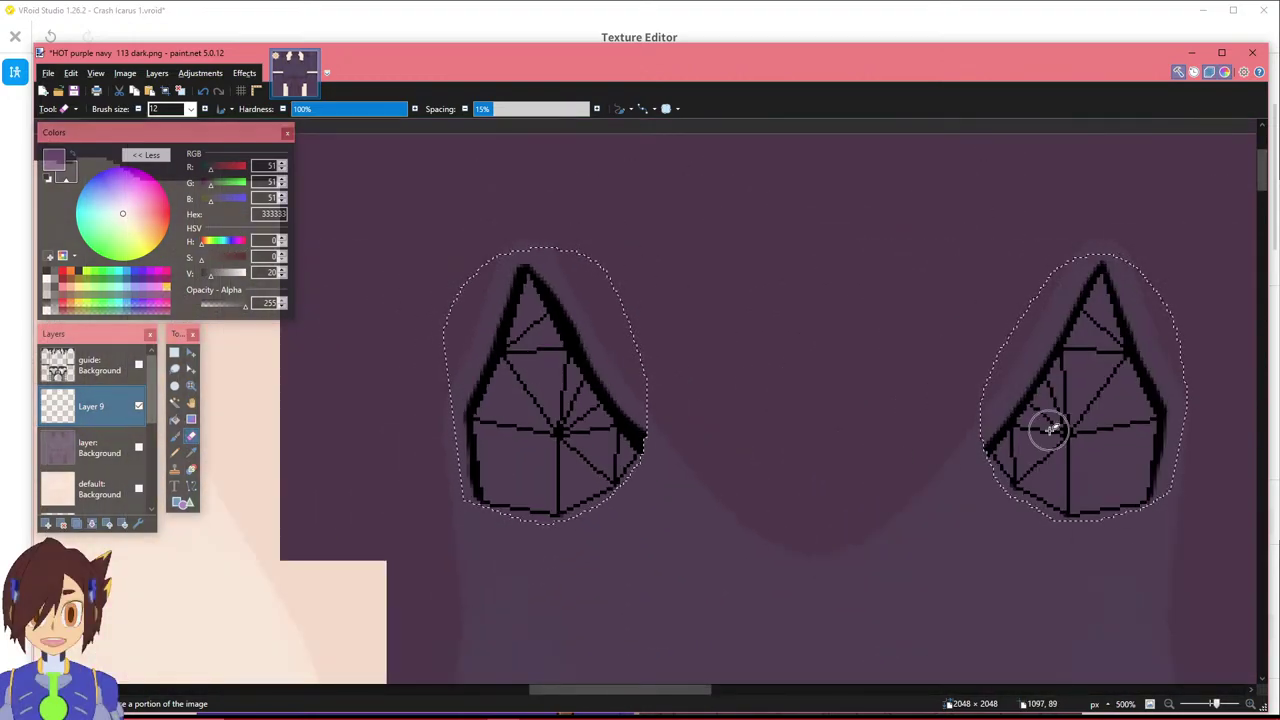
pyautogui.moveTo(556, 267); pyautogui.dragTo(664, 431)
pyautogui.hotkey('ctrl', 'z')
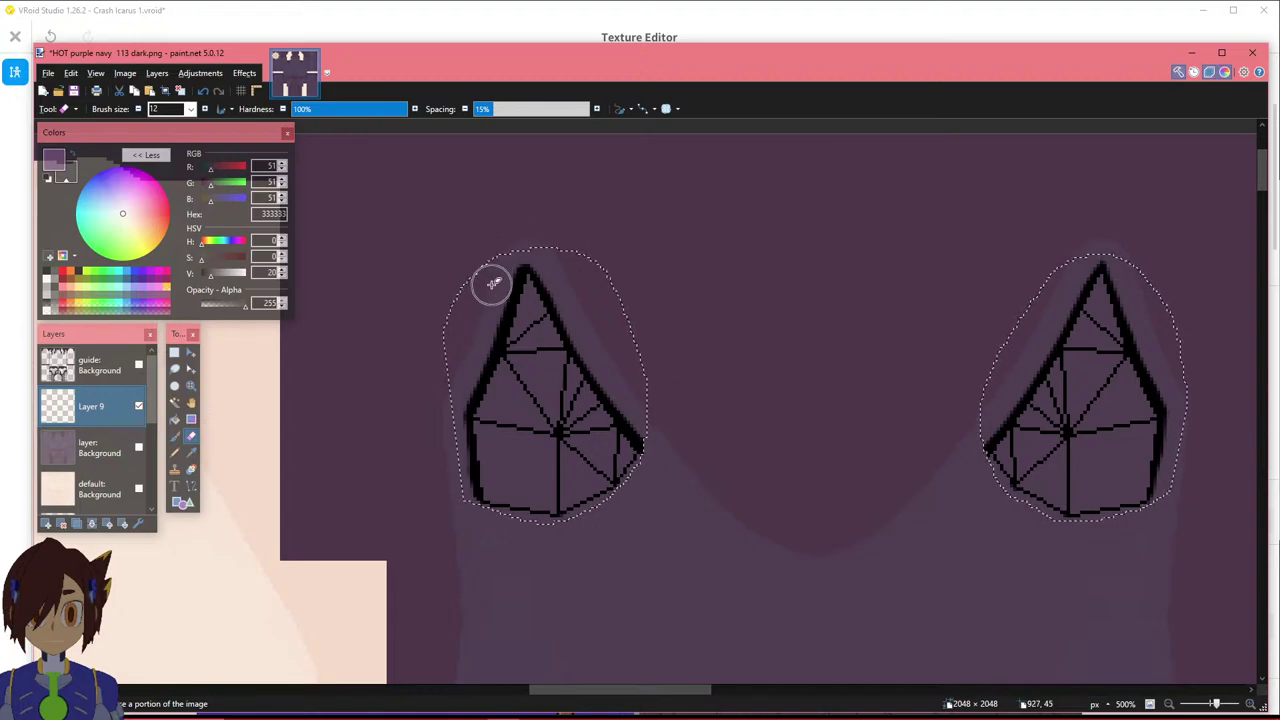
pyautogui.moveTo(503, 271); pyautogui.dragTo(478, 328)
pyautogui.hotkey('ctrl', 'z')
pyautogui.moveTo(459, 378); pyautogui.dragTo(455, 377)
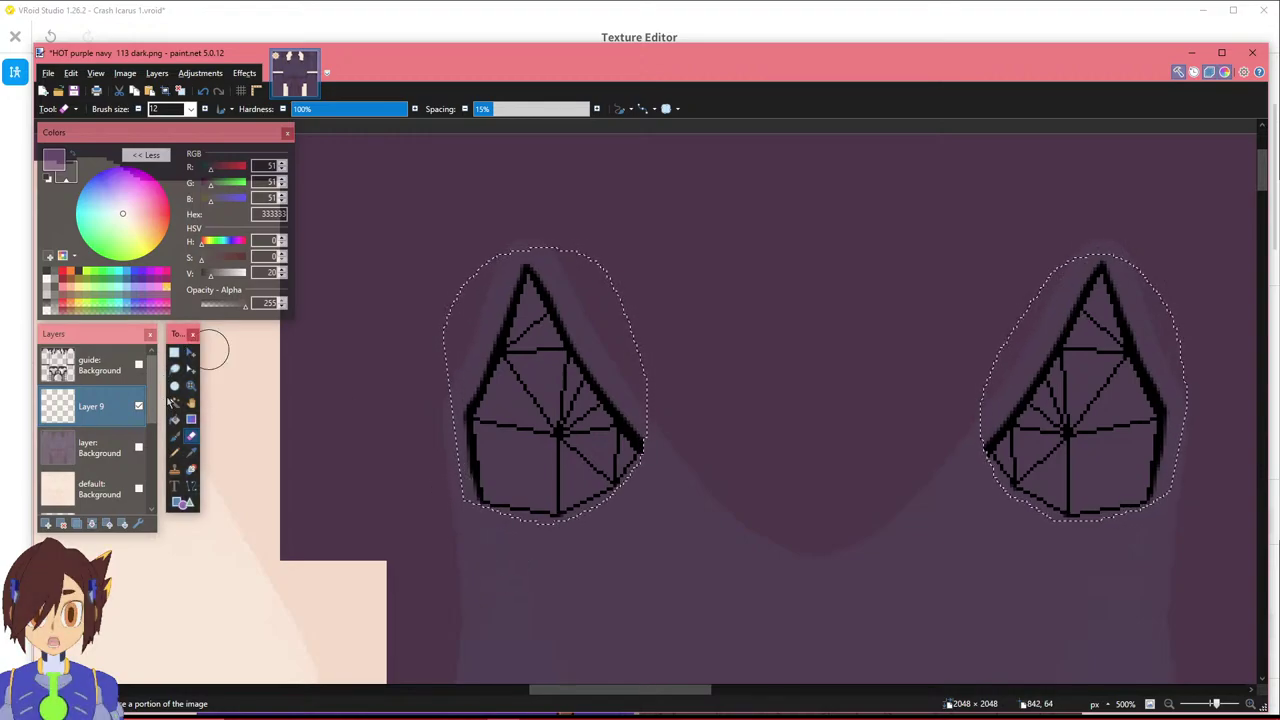
pyautogui.click(174, 402)
pyautogui.click(591, 449)
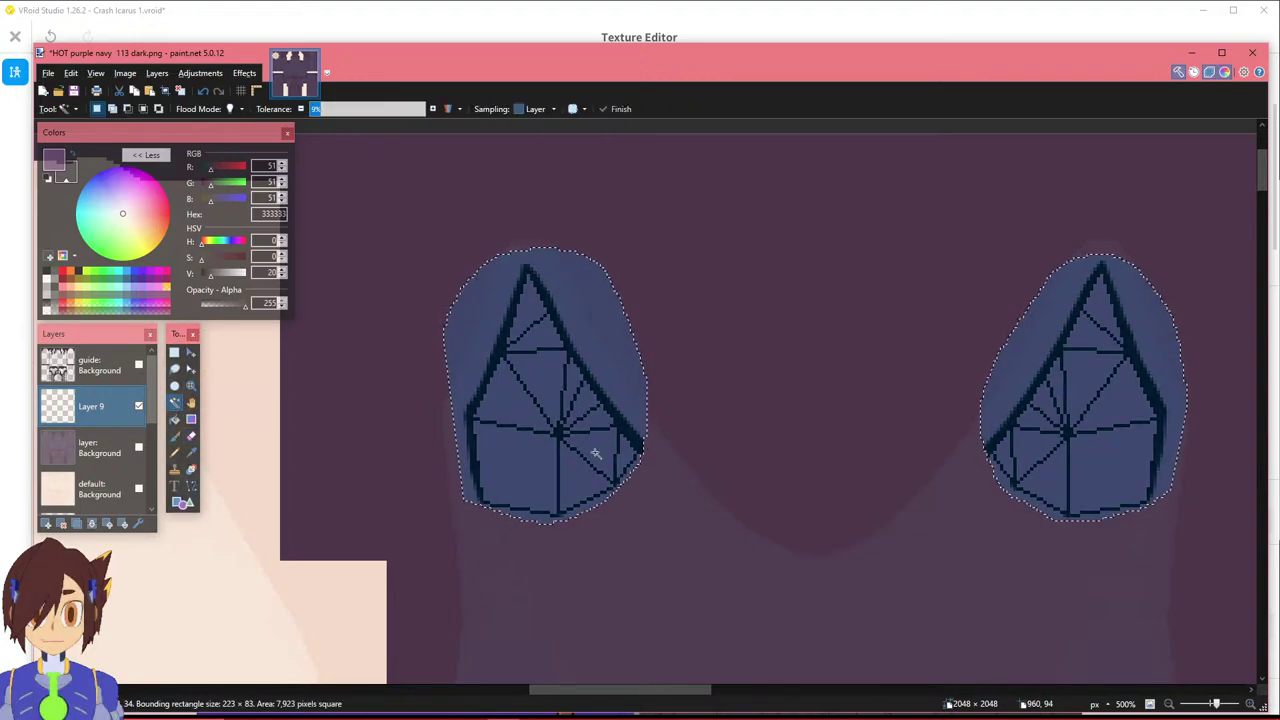
pyautogui.click(499, 468)
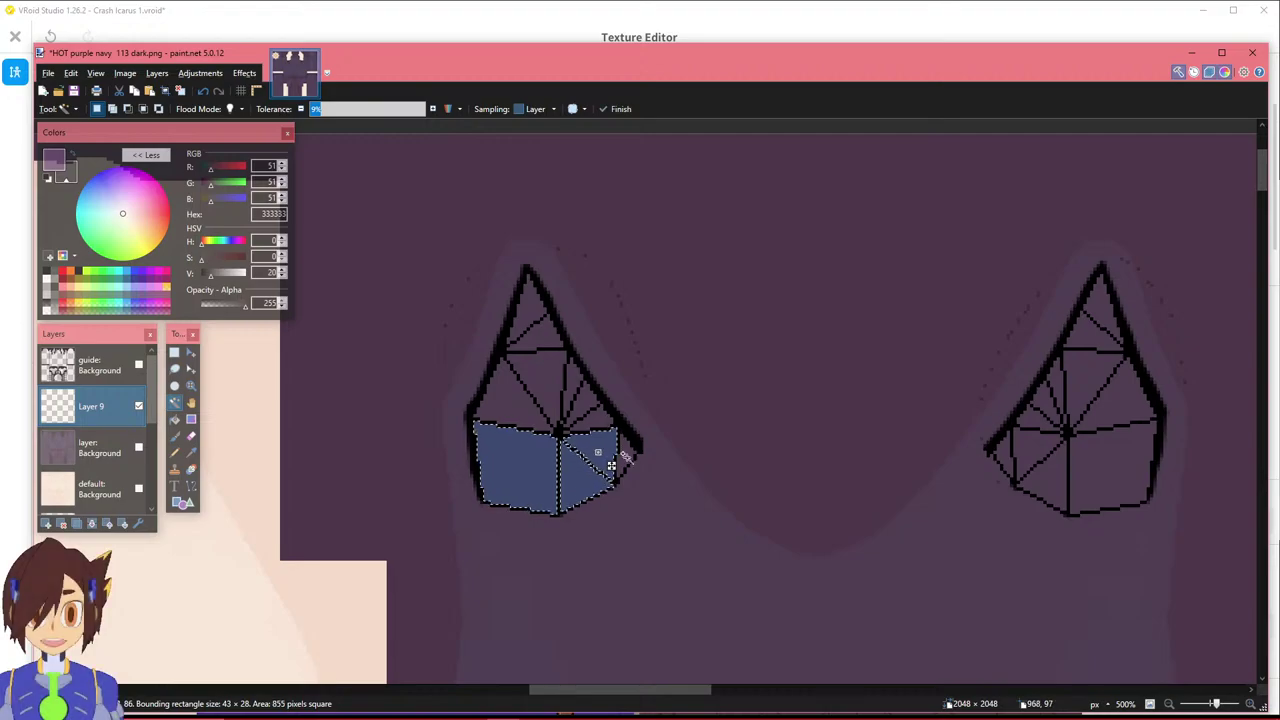
pyautogui.keyDown('ctrl'); pyautogui.click(583, 406); pyautogui.keyUp('ctrl')
pyautogui.keyDown('ctrl'); pyautogui.click(574, 383); pyautogui.keyUp('ctrl')
pyautogui.keyDown('ctrl'); pyautogui.click(545, 379); pyautogui.keyUp('ctrl')
pyautogui.keyDown('ctrl'); pyautogui.click(504, 402); pyautogui.keyUp('ctrl')
pyautogui.keyDown('ctrl'); pyautogui.click(547, 336); pyautogui.keyUp('ctrl')
pyautogui.keyDown('ctrl'); pyautogui.click(531, 305); pyautogui.keyUp('ctrl')
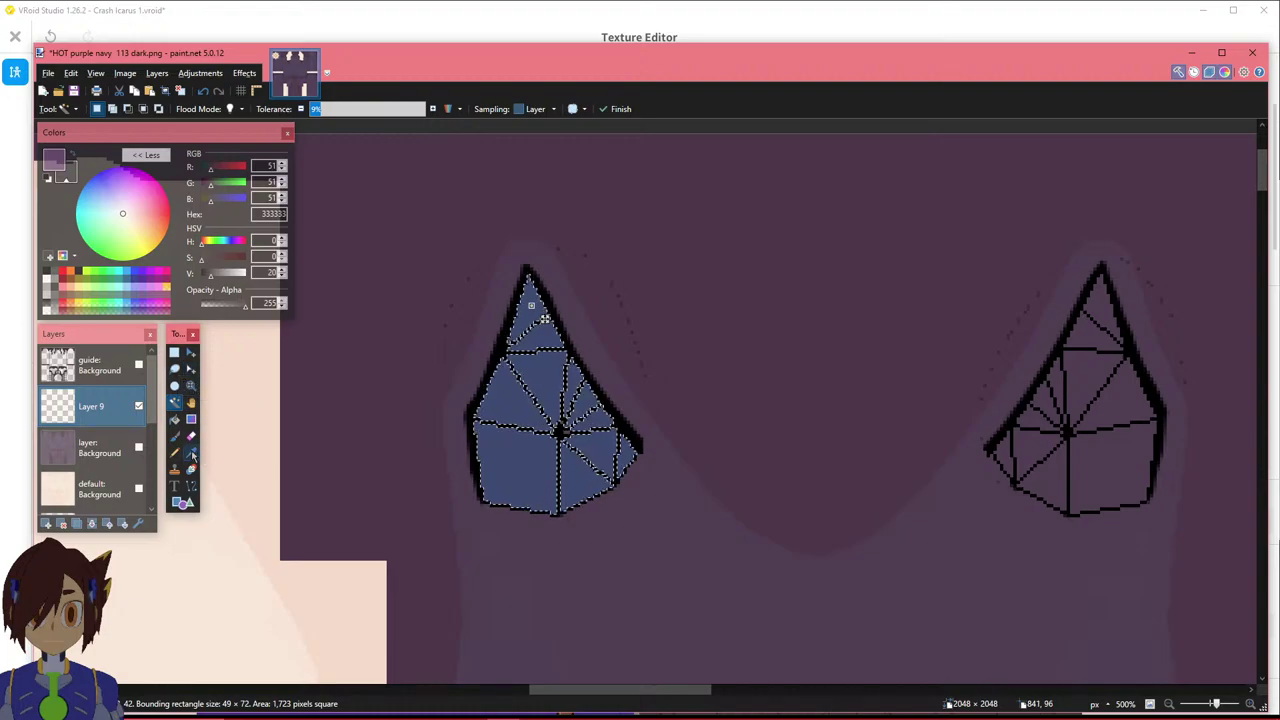
# Clear the selection and erase the stray dotted pixels left around both neck tips.
pyautogui.click(174, 352)
pyautogui.click(404, 342)
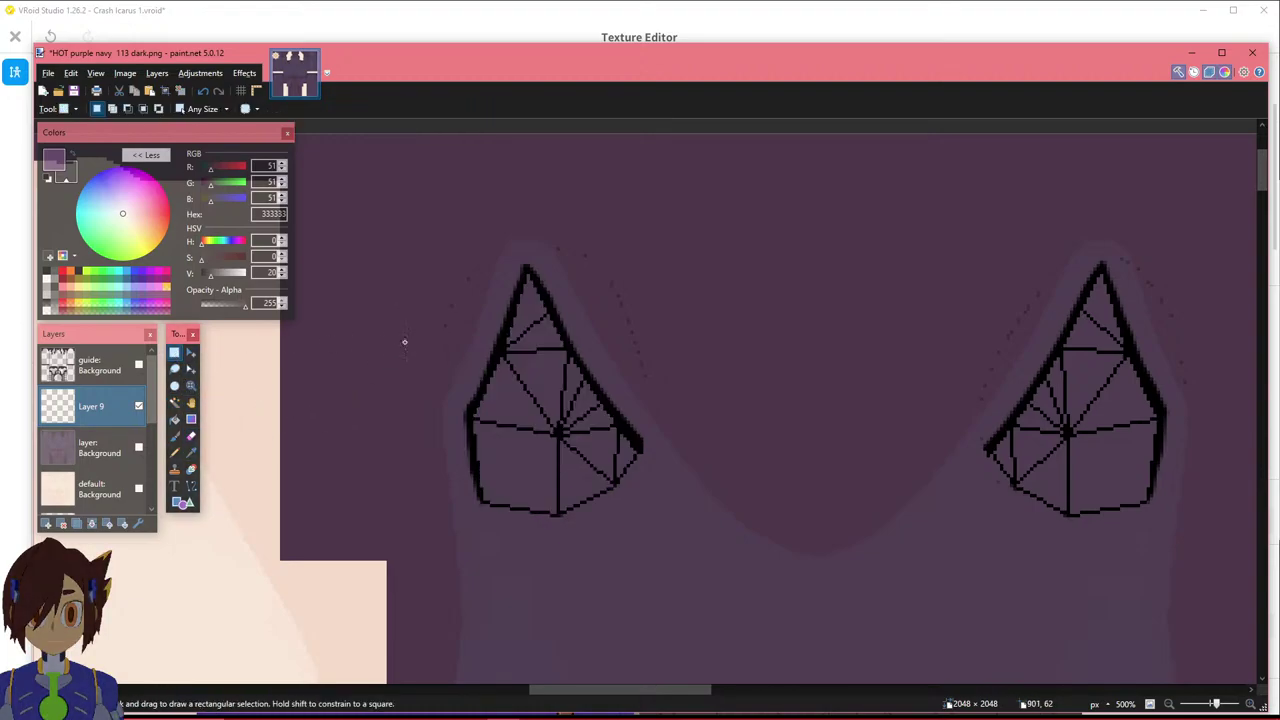
pyautogui.click(191, 435)
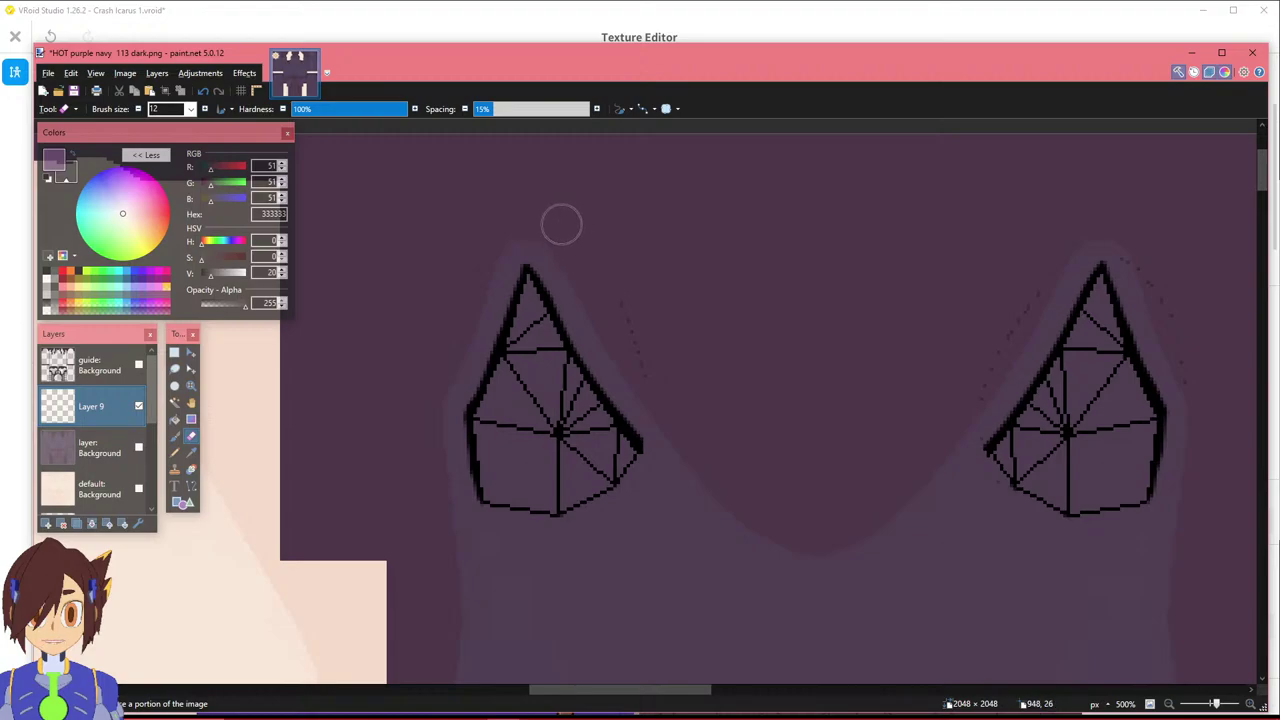
pyautogui.moveTo(1072, 224)
pyautogui.mouseDown()
pyautogui.moveTo(1137, 249)
pyautogui.moveTo(1198, 348)
pyautogui.mouseUp()
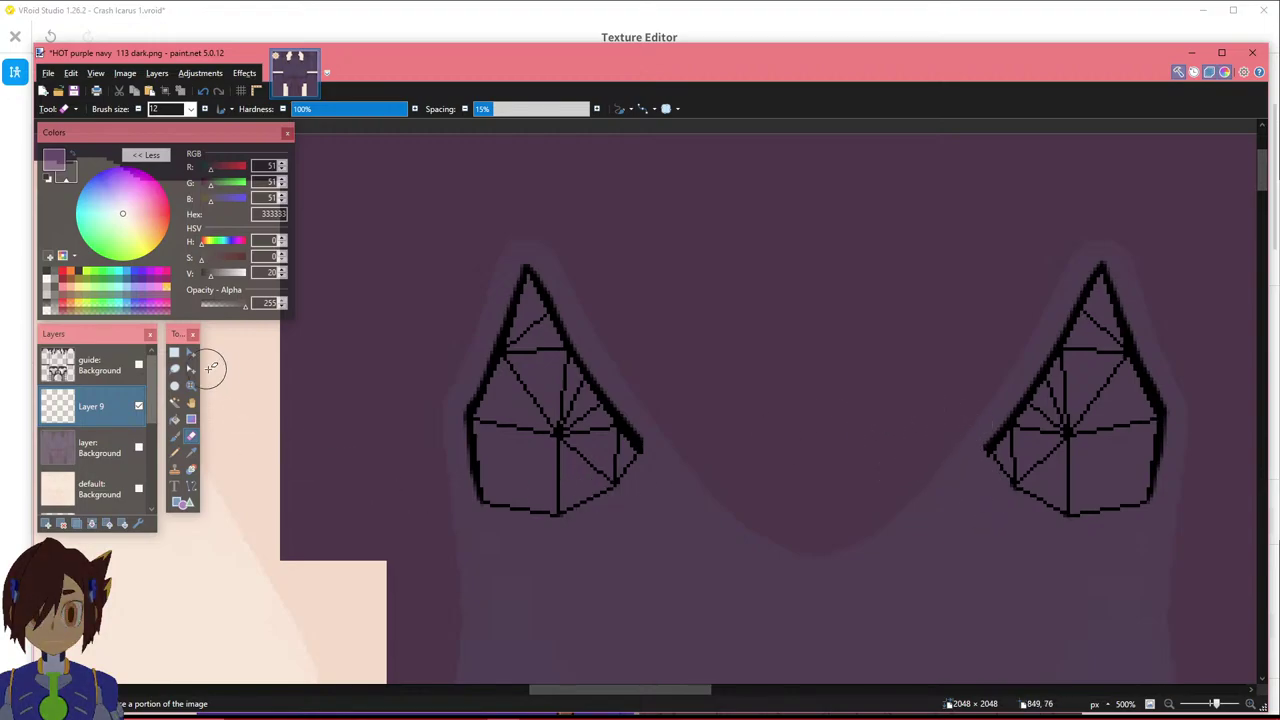
pyautogui.click(178, 404)
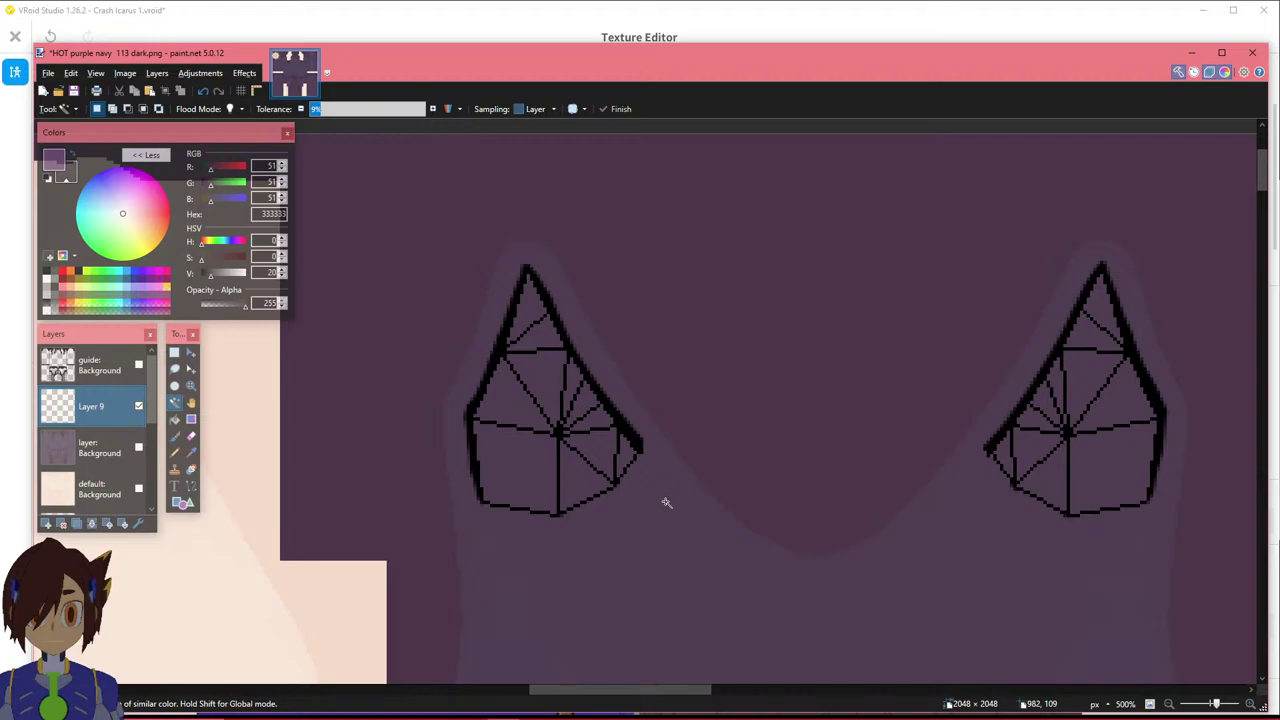
pyautogui.keyDown('ctrl'); pyautogui.scroll(4, 608, 510); pyautogui.keyUp('ctrl')
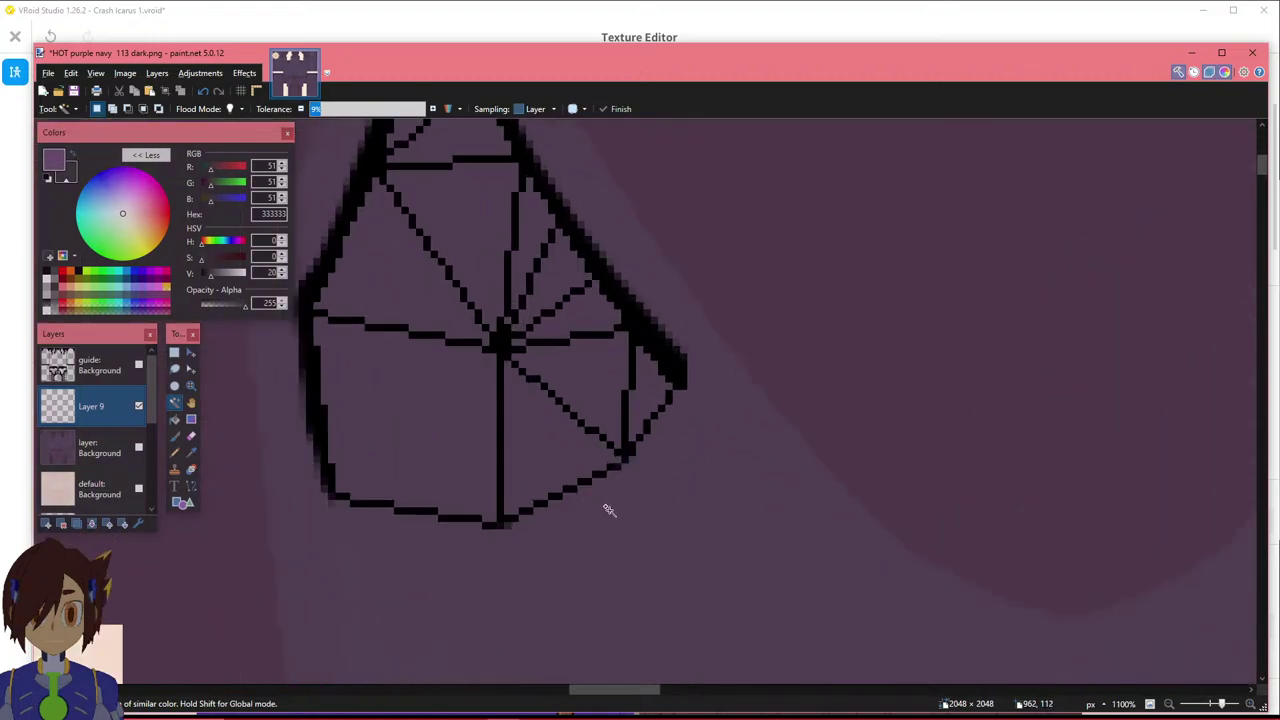
pyautogui.keyDown('ctrl'); pyautogui.scroll(-2, 608, 510); pyautogui.keyUp('ctrl')
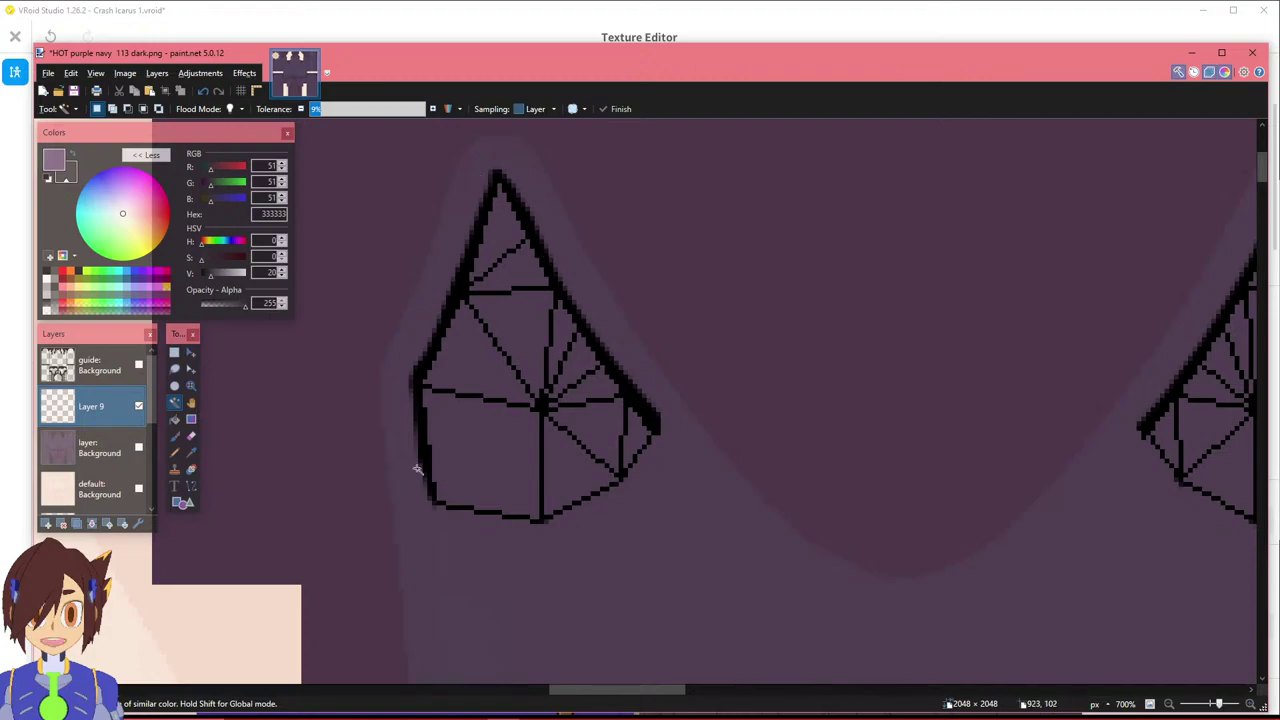
# Erase the radiating and crossing guide lines inside the left neck tip, keeping its outer outline.
pyautogui.click(193, 439)
pyautogui.moveTo(545, 459)
pyautogui.mouseDown()
pyautogui.moveTo(537, 480)
pyautogui.moveTo(551, 456)
pyautogui.moveTo(534, 474)
pyautogui.moveTo(534, 434)
pyautogui.moveTo(600, 447)
pyautogui.moveTo(554, 389)
pyautogui.moveTo(596, 428)
pyautogui.mouseUp()
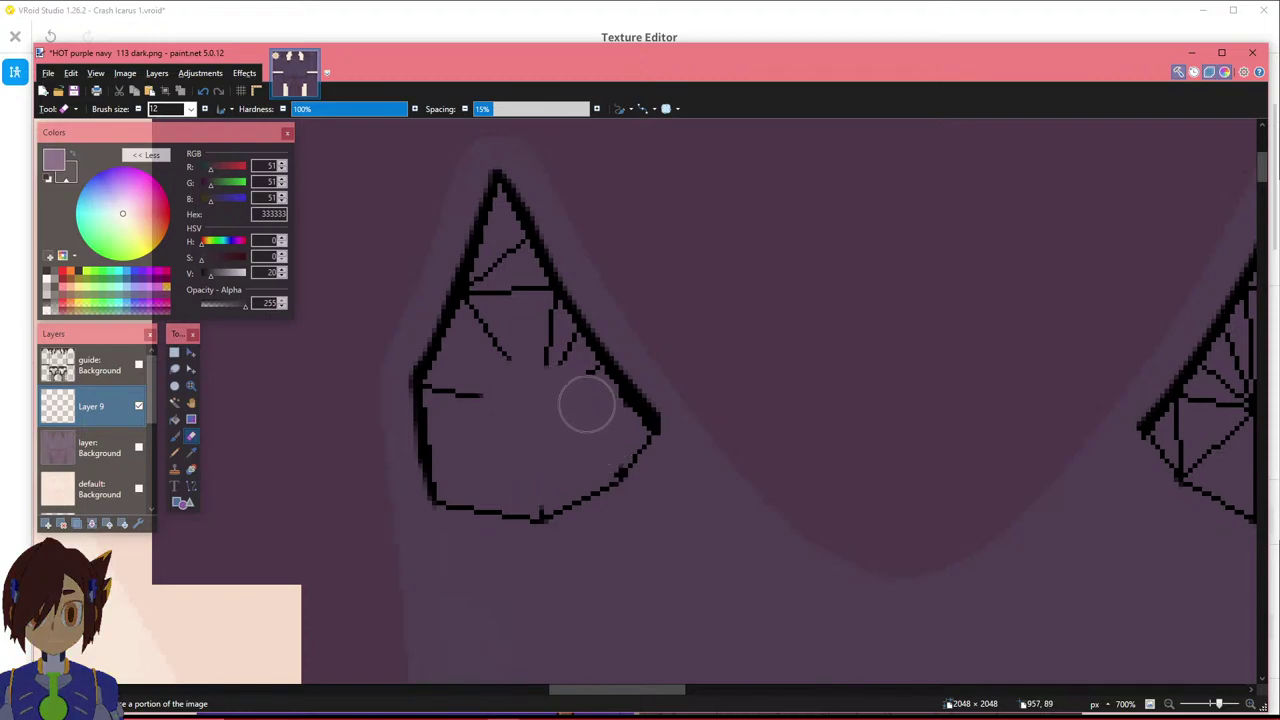
pyautogui.moveTo(572, 388)
pyautogui.mouseDown()
pyautogui.moveTo(537, 357)
pyautogui.moveTo(531, 329)
pyautogui.moveTo(577, 382)
pyautogui.mouseUp()
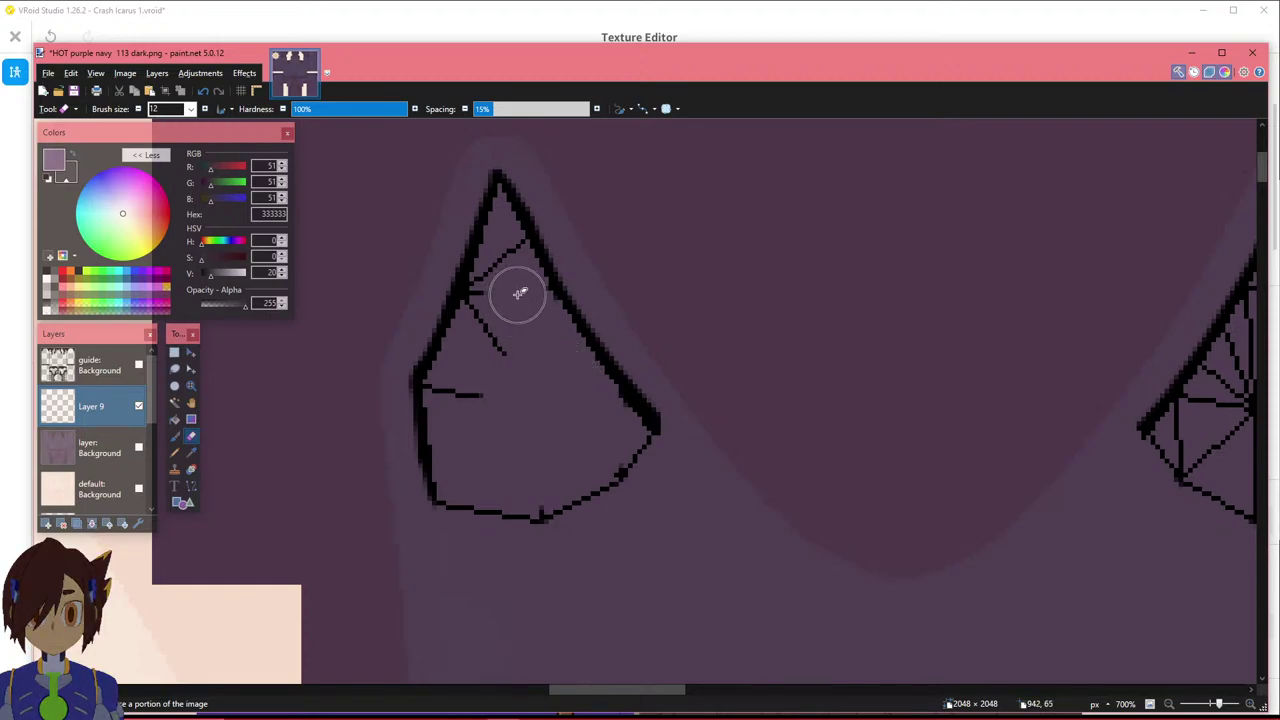
pyautogui.keyDown('ctrl'); pyautogui.scroll(3, 518, 296); pyautogui.keyUp('ctrl')
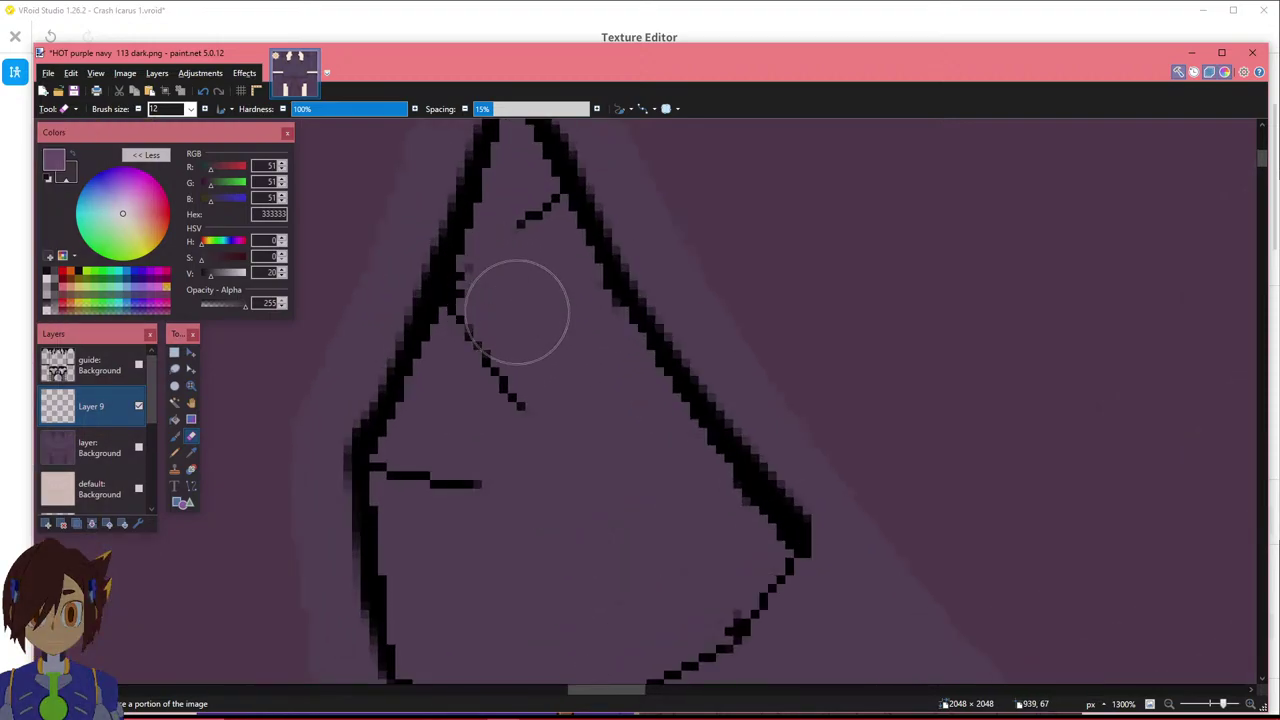
pyautogui.moveTo(523, 266); pyautogui.dragTo(523, 251)
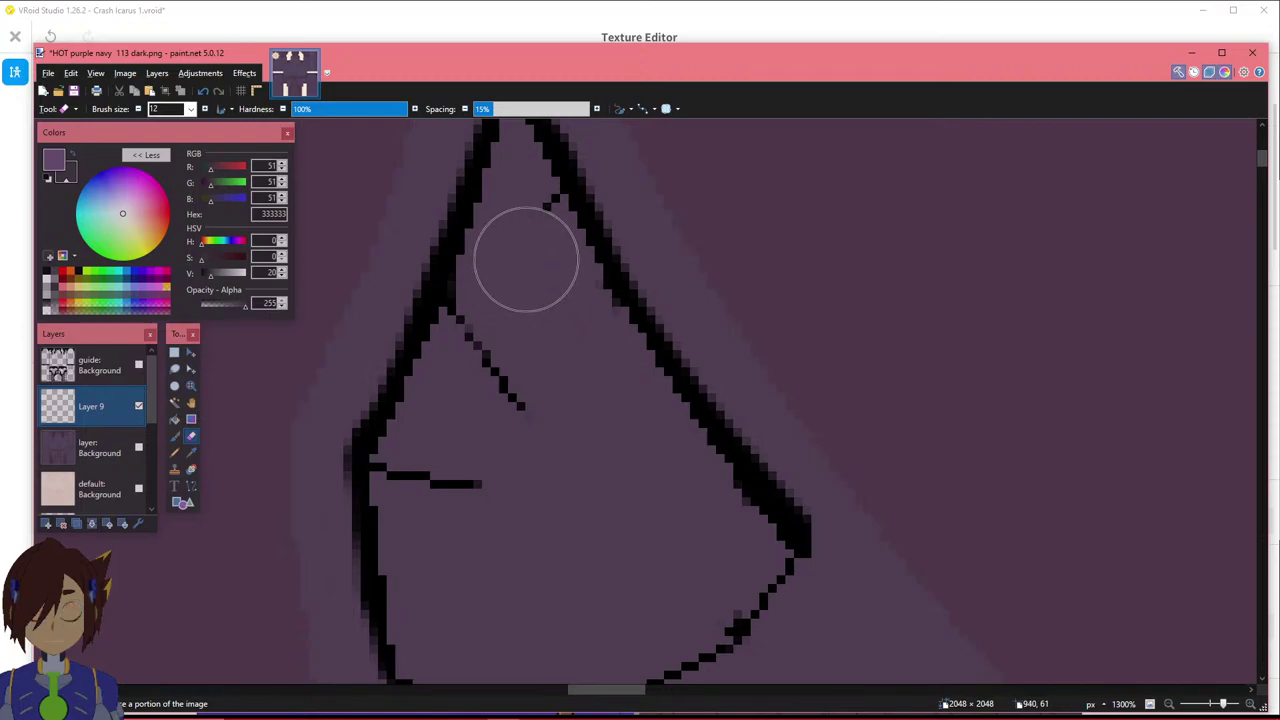
# Set the Eraser's brush size to 5 and erase the remaining line stubs along the left tip's inner edges.
pyautogui.click(191, 109)
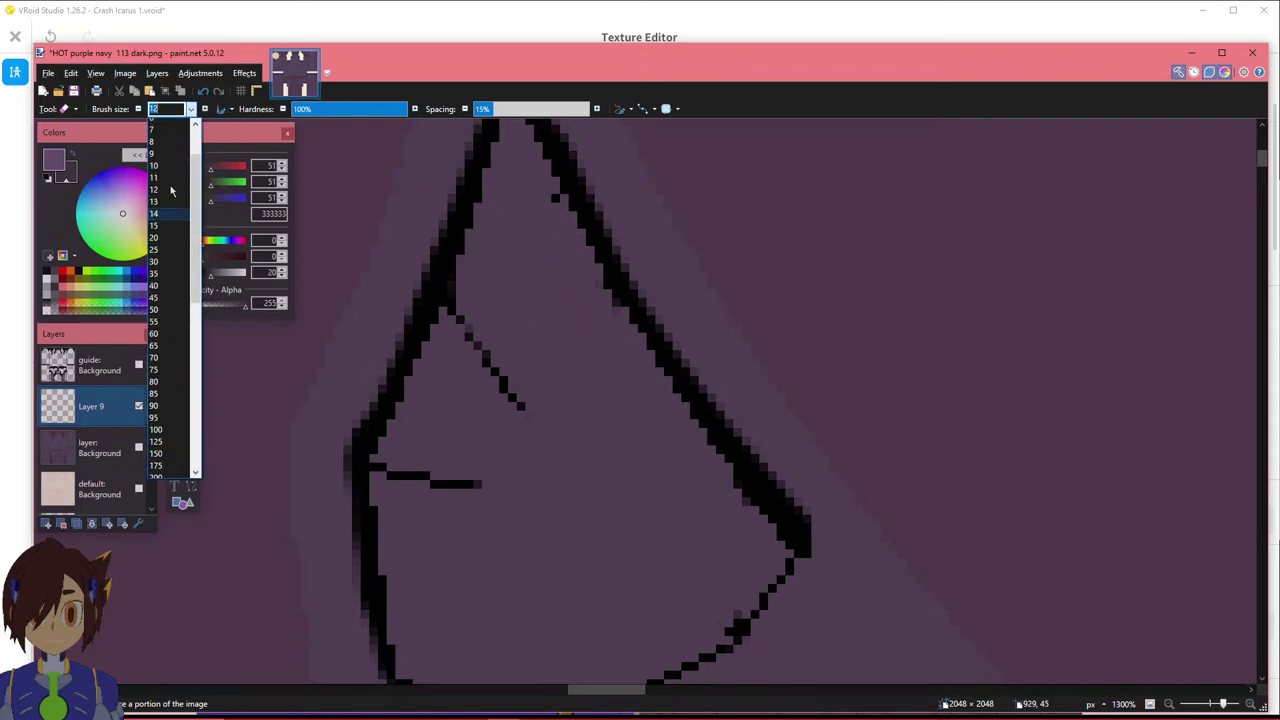
pyautogui.click(165, 172)
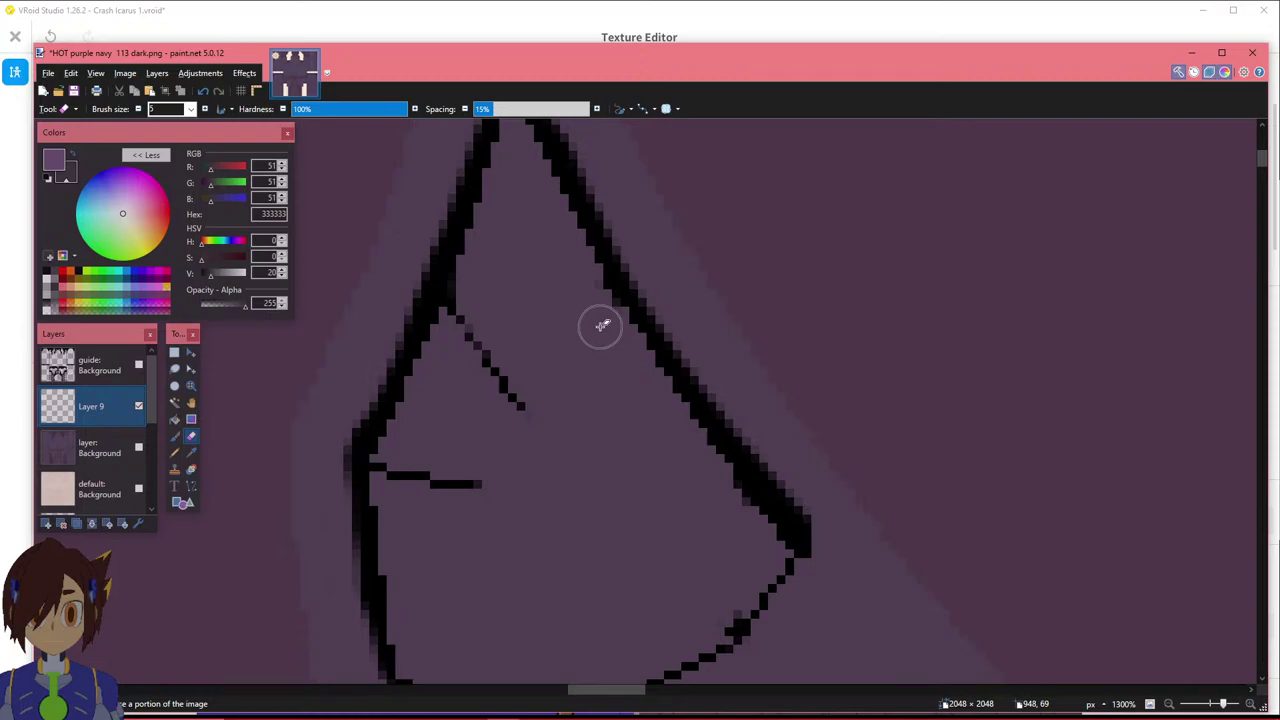
pyautogui.moveTo(523, 420); pyautogui.dragTo(506, 348)
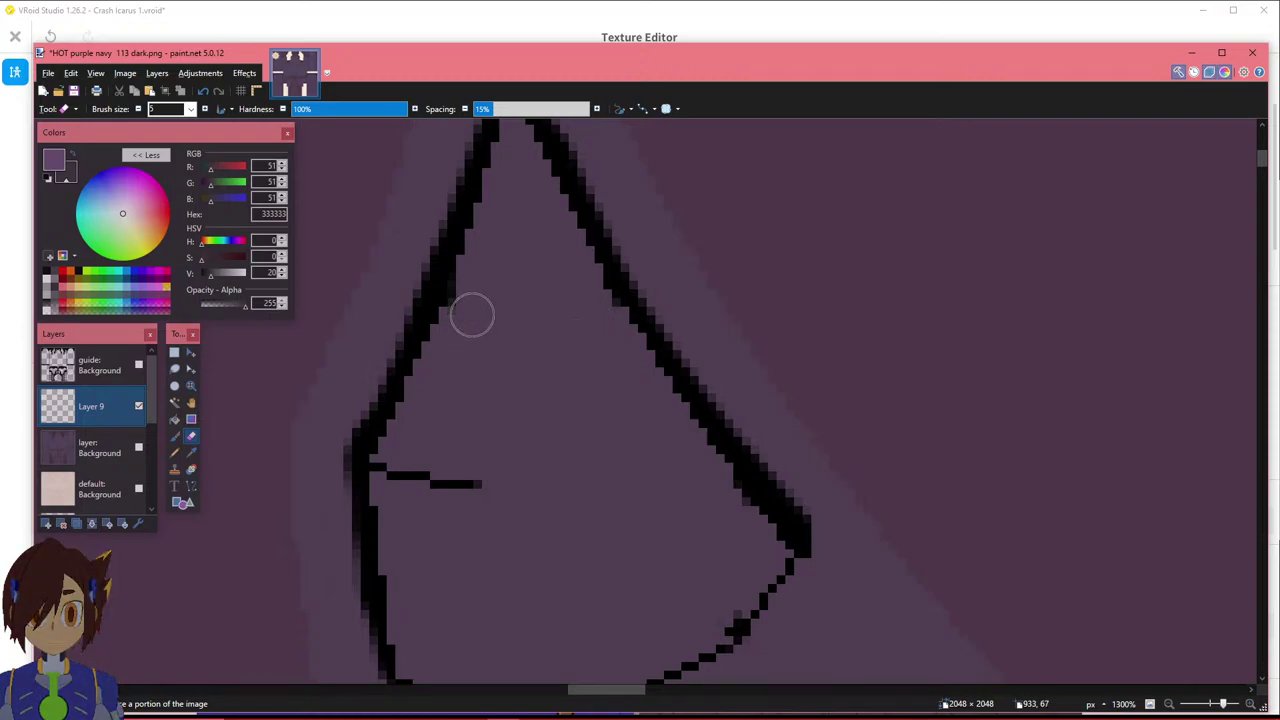
pyautogui.moveTo(469, 500)
pyautogui.mouseDown()
pyautogui.moveTo(458, 478)
pyautogui.moveTo(396, 471)
pyautogui.mouseUp()
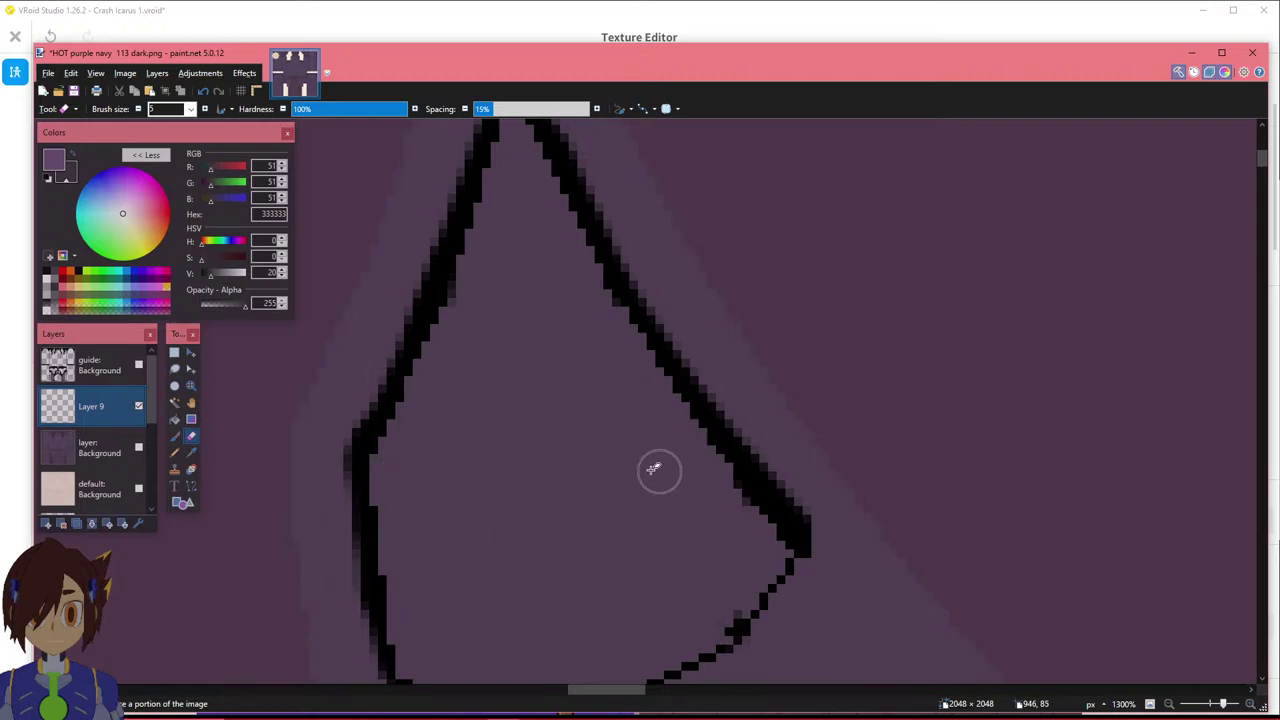
# Erase the guide lines along the left and bottom inner edges of the right neck tip, keeping its outer outline.
pyautogui.scroll(-3, 670, 462)
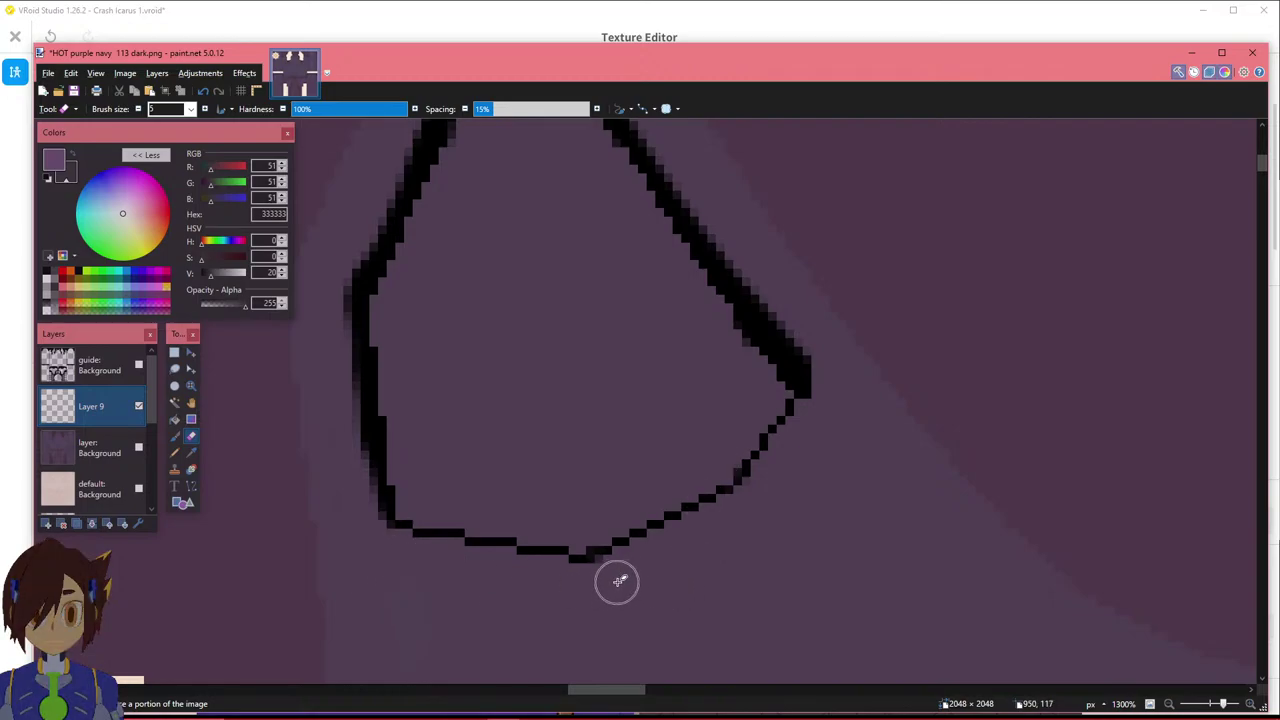
pyautogui.keyDown('ctrl'); pyautogui.scroll(-1, 716, 540); pyautogui.keyUp('ctrl')
pyautogui.keyDown('ctrl'); pyautogui.scroll(-1, 600, 522); pyautogui.keyUp('ctrl')
pyautogui.moveTo(606, 691); pyautogui.dragTo(676, 673)
pyautogui.moveTo(606, 494)
pyautogui.mouseDown()
pyautogui.moveTo(657, 506)
pyautogui.moveTo(717, 394)
pyautogui.moveTo(641, 425)
pyautogui.moveTo(663, 329)
pyautogui.moveTo(638, 353)
pyautogui.moveTo(675, 293)
pyautogui.mouseUp()
pyautogui.moveTo(586, 435); pyautogui.dragTo(591, 423)
pyautogui.hotkey('ctrl', 'z')
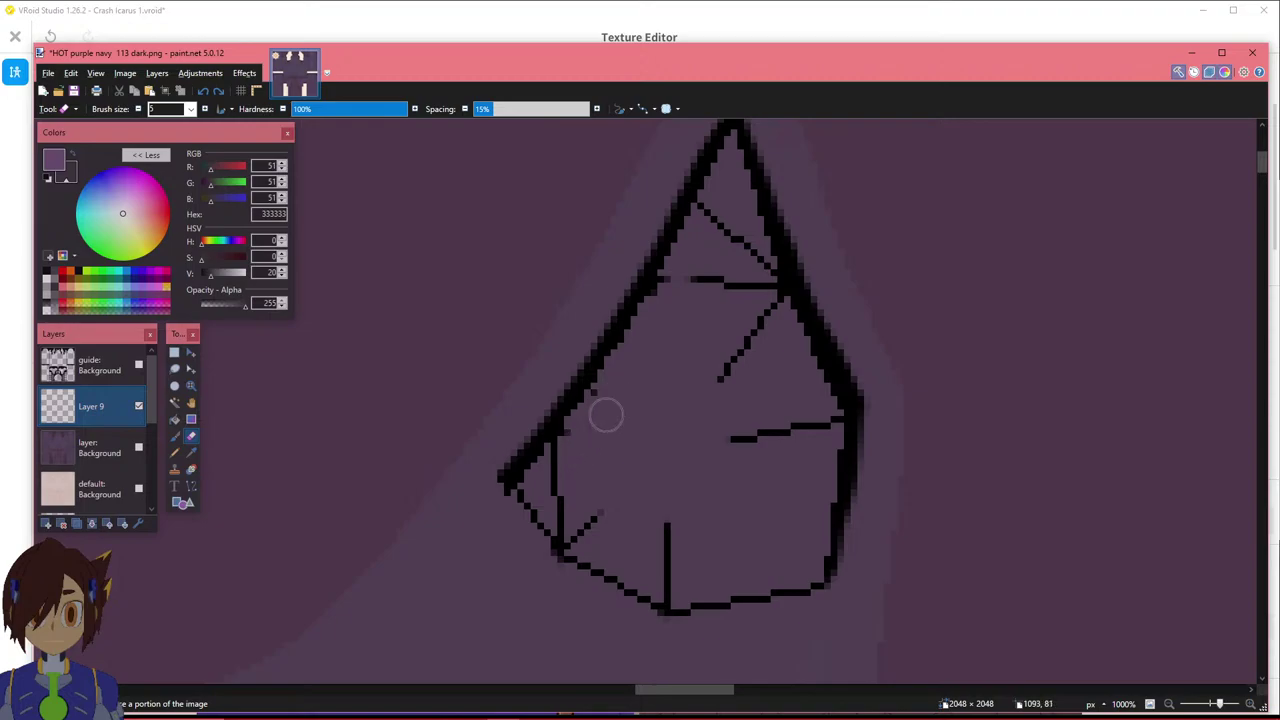
pyautogui.moveTo(608, 399)
pyautogui.mouseDown()
pyautogui.moveTo(580, 509)
pyautogui.moveTo(562, 484)
pyautogui.mouseUp()
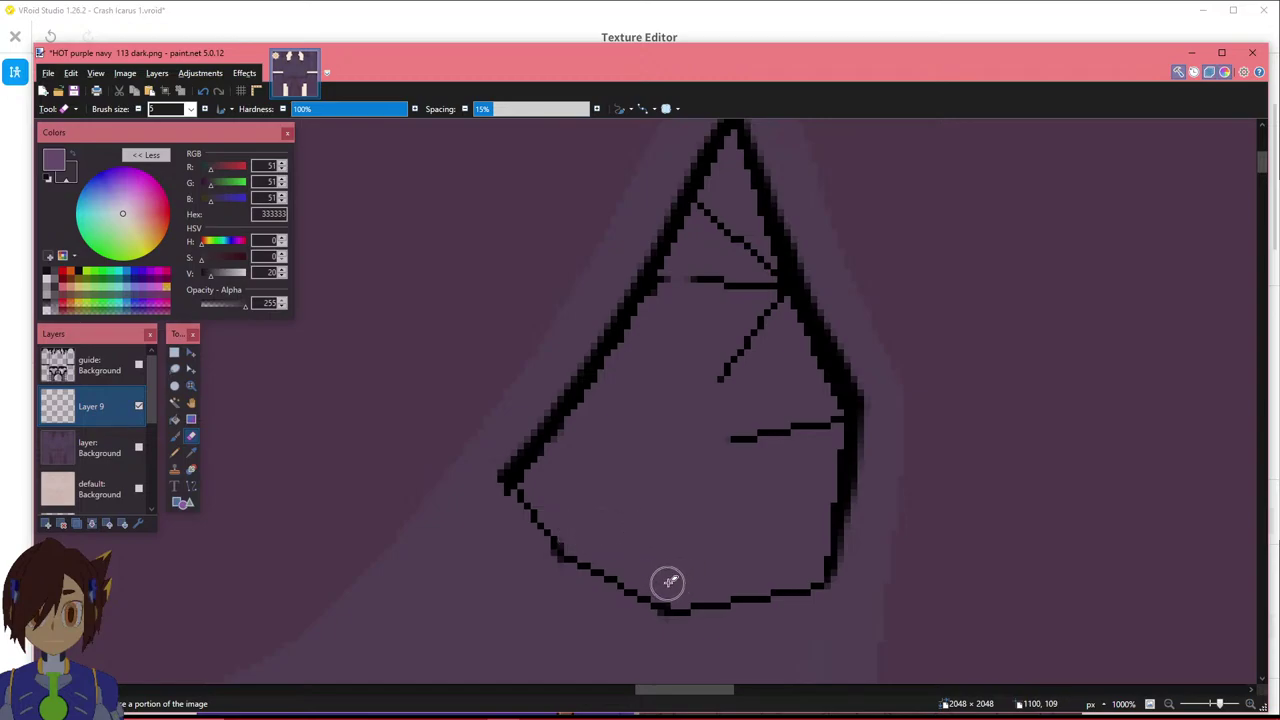
# Erase the remaining guide lines along the right side and in the upper part of the right neck tip.
pyautogui.moveTo(735, 440); pyautogui.dragTo(802, 427)
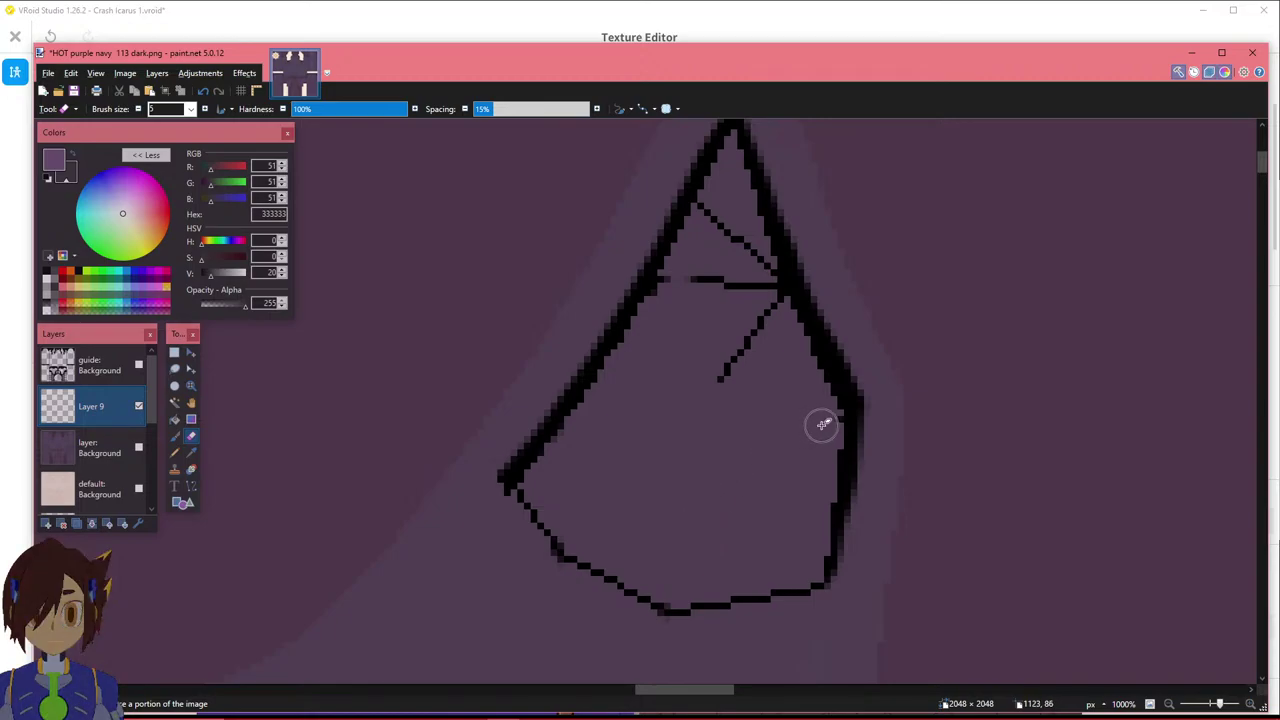
pyautogui.moveTo(724, 396); pyautogui.dragTo(747, 346)
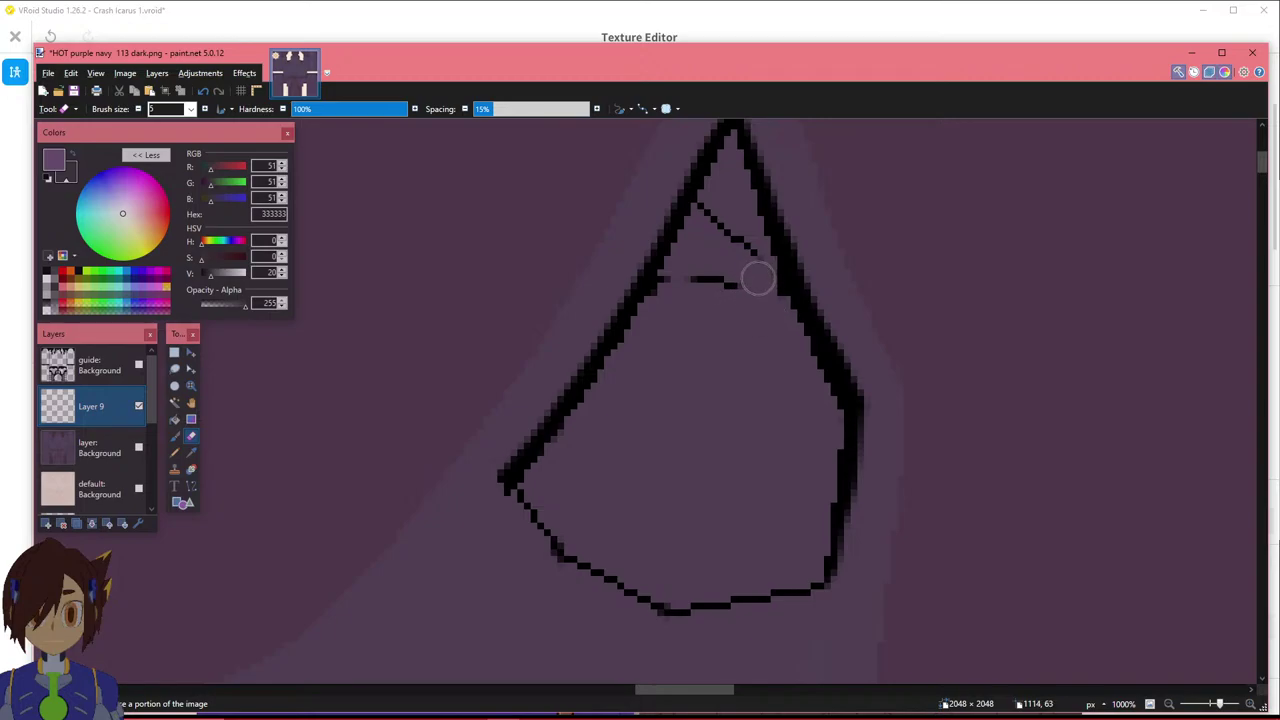
pyautogui.moveTo(738, 249); pyautogui.dragTo(719, 212)
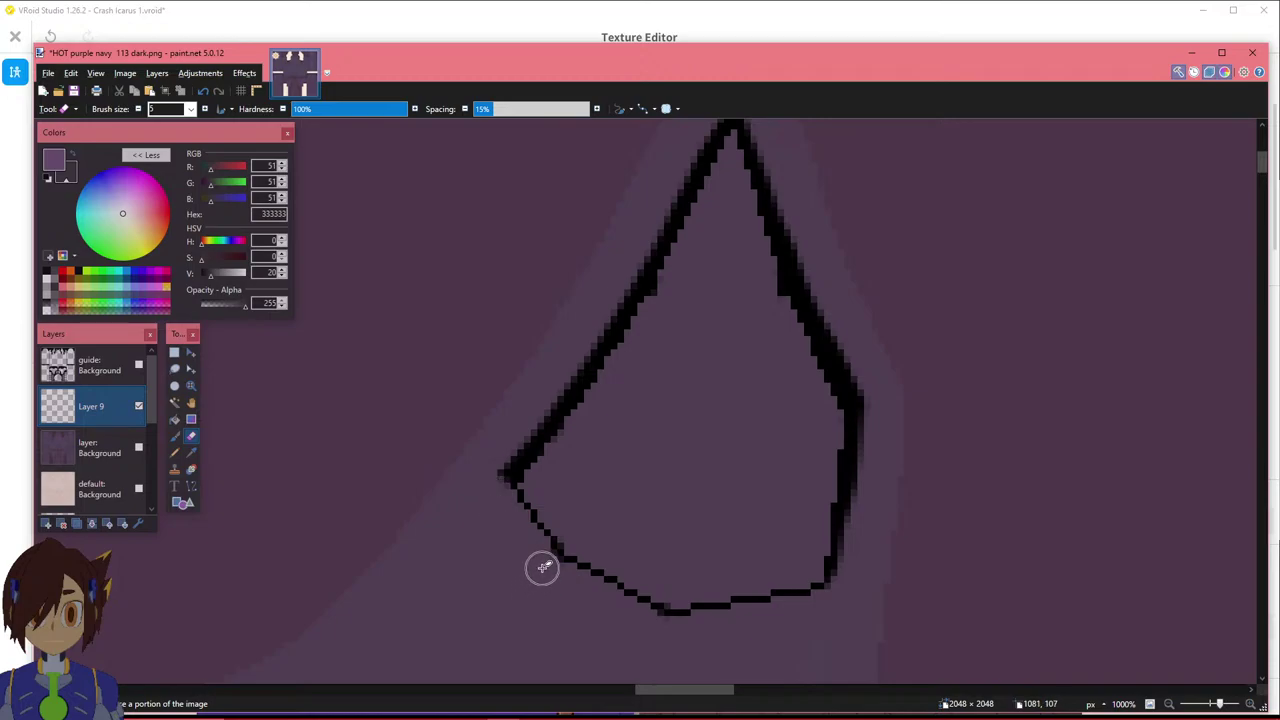
# Select the empty area inside the right neck tip's outline with the Magic Wand.
pyautogui.click(175, 402)
pyautogui.click(694, 437)
pyautogui.keyDown('ctrl'); pyautogui.scroll(-5, 706, 457); pyautogui.keyUp('ctrl')
pyautogui.keyDown('ctrl'); pyautogui.scroll(4, 720, 440); pyautogui.keyUp('ctrl')
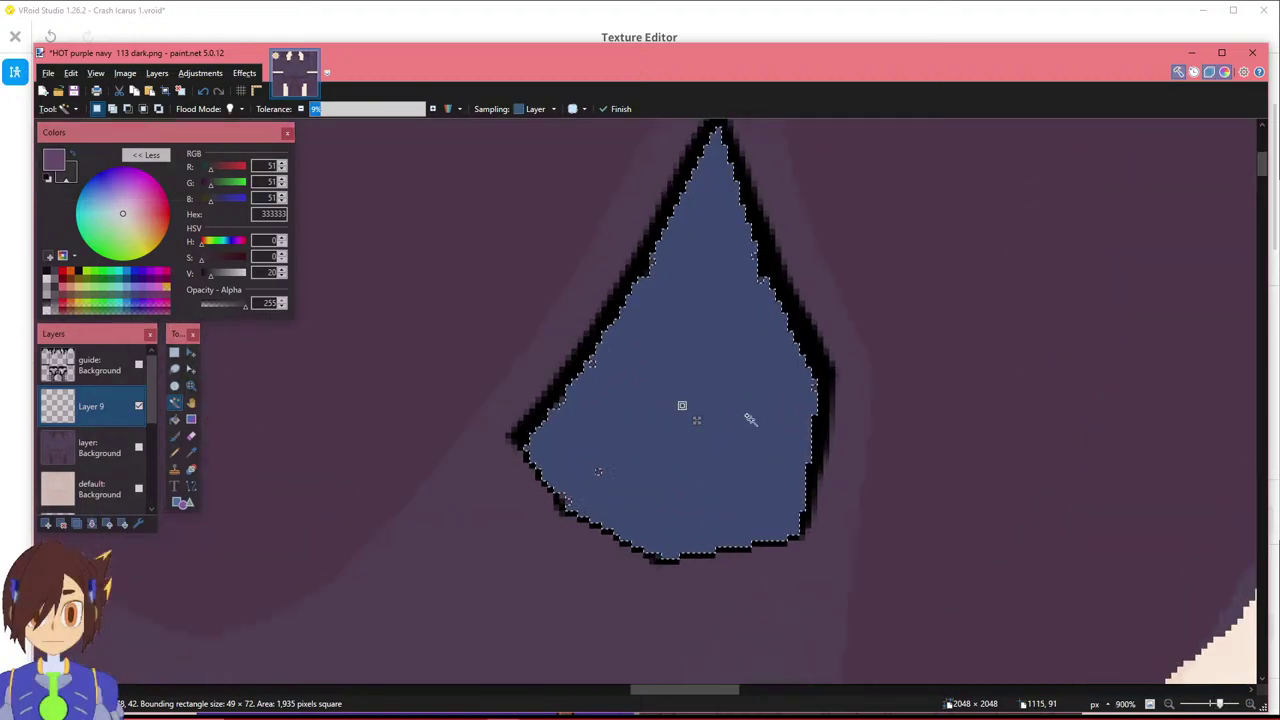
pyautogui.keyDown('ctrl'); pyautogui.scroll(2, 749, 423); pyautogui.keyUp('ctrl')
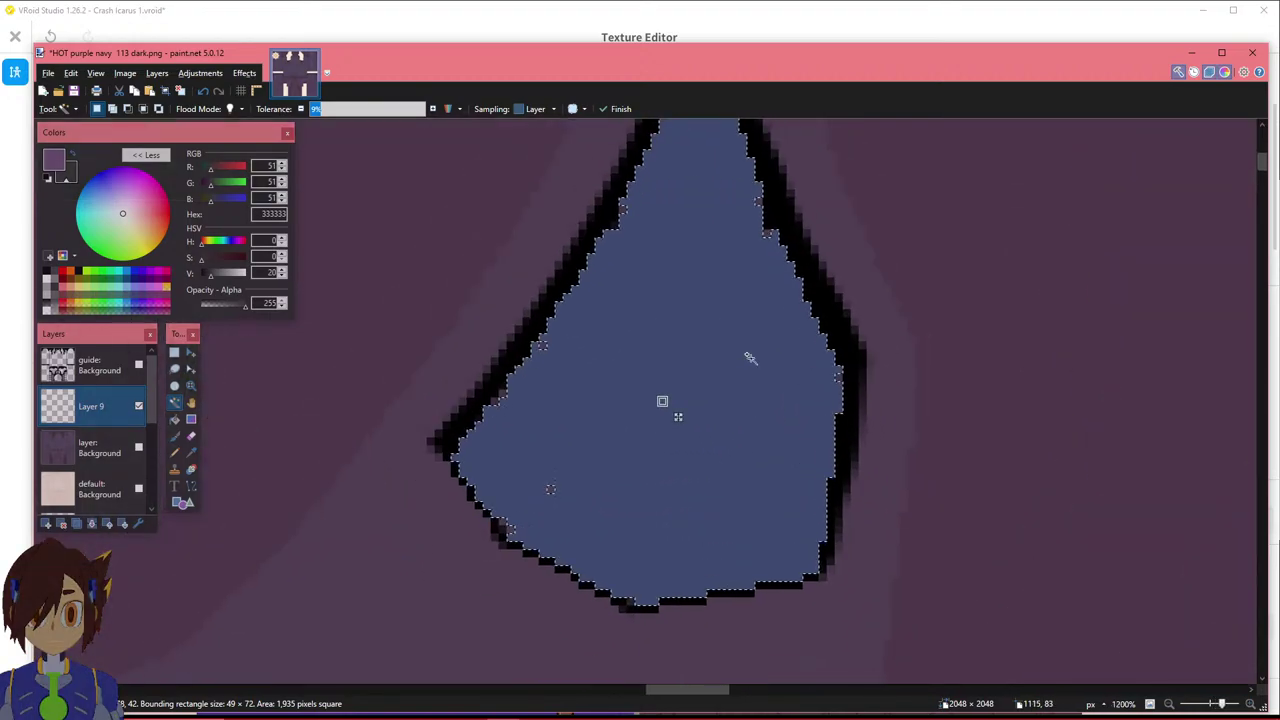
# Raise the Magic Wand tolerance to 45% so the selection fits the right neck tip's outline more closely.
pyautogui.click(433, 110)
pyautogui.click(433, 110)
pyautogui.click(433, 110)
pyautogui.click(433, 110)
pyautogui.click(433, 110)
pyautogui.click(433, 110)
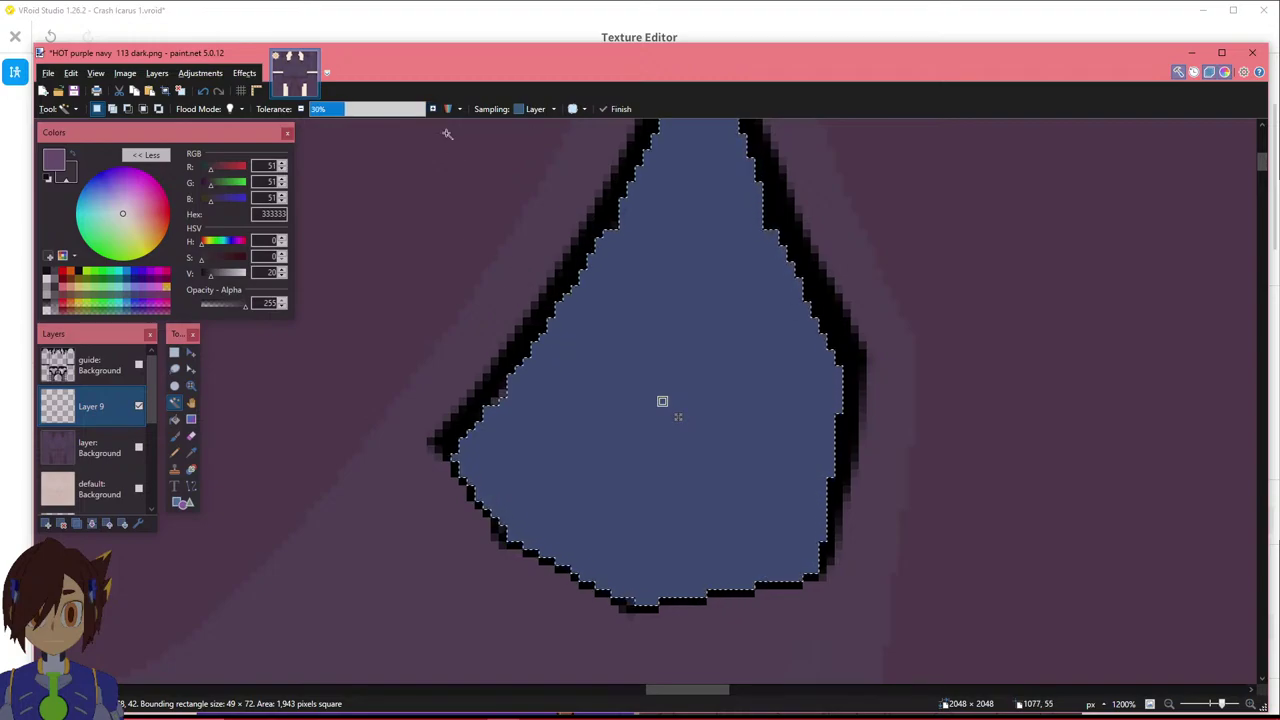
pyautogui.click(434, 111)
pyautogui.click(434, 111)
pyautogui.click(433, 110)
pyautogui.click(433, 110)
pyautogui.click(433, 110)
pyautogui.click(432, 112)
pyautogui.keyDown('ctrl'); pyautogui.scroll(-1, 676, 424); pyautogui.keyUp('ctrl')
pyautogui.scroll(-4, 700, 484)
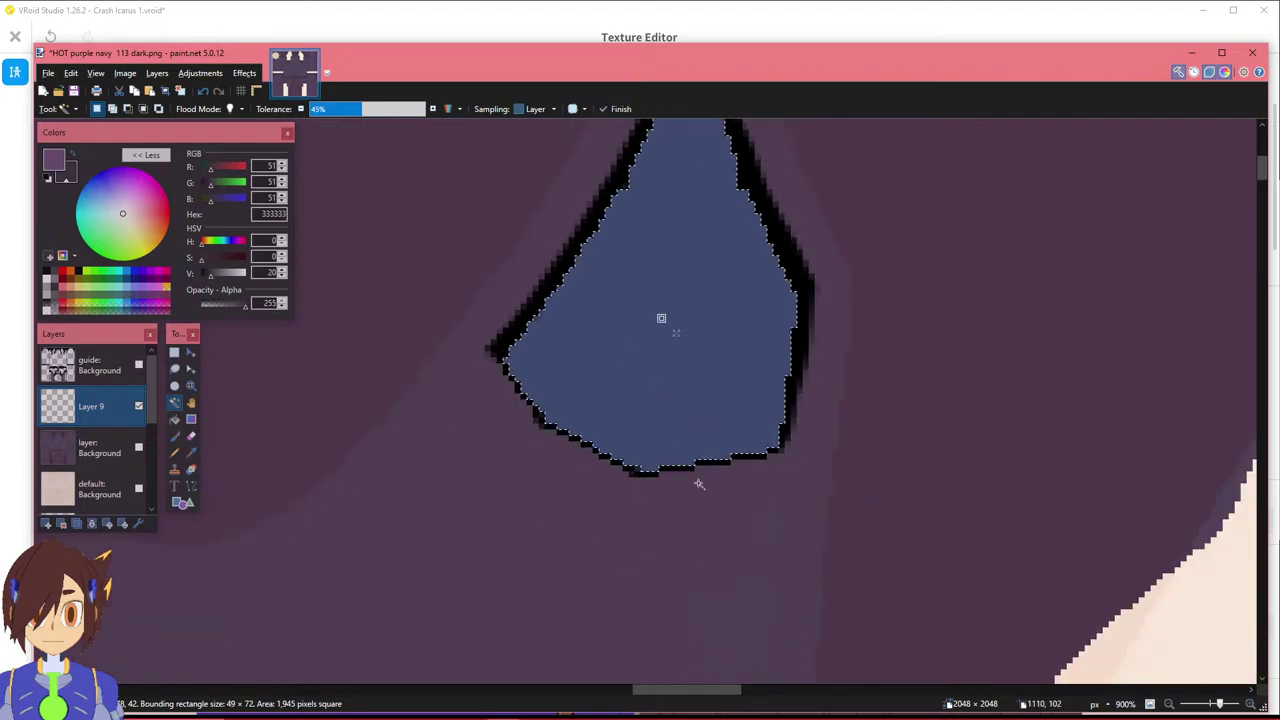
# Add the area inside the left neck tip's outline to the selection.
pyautogui.scroll(4, 646, 396)
pyautogui.keyDown('ctrl'); pyautogui.scroll(1, 651, 269); pyautogui.keyUp('ctrl')
pyautogui.keyDown('ctrl'); pyautogui.scroll(-3, 666, 334); pyautogui.keyUp('ctrl')
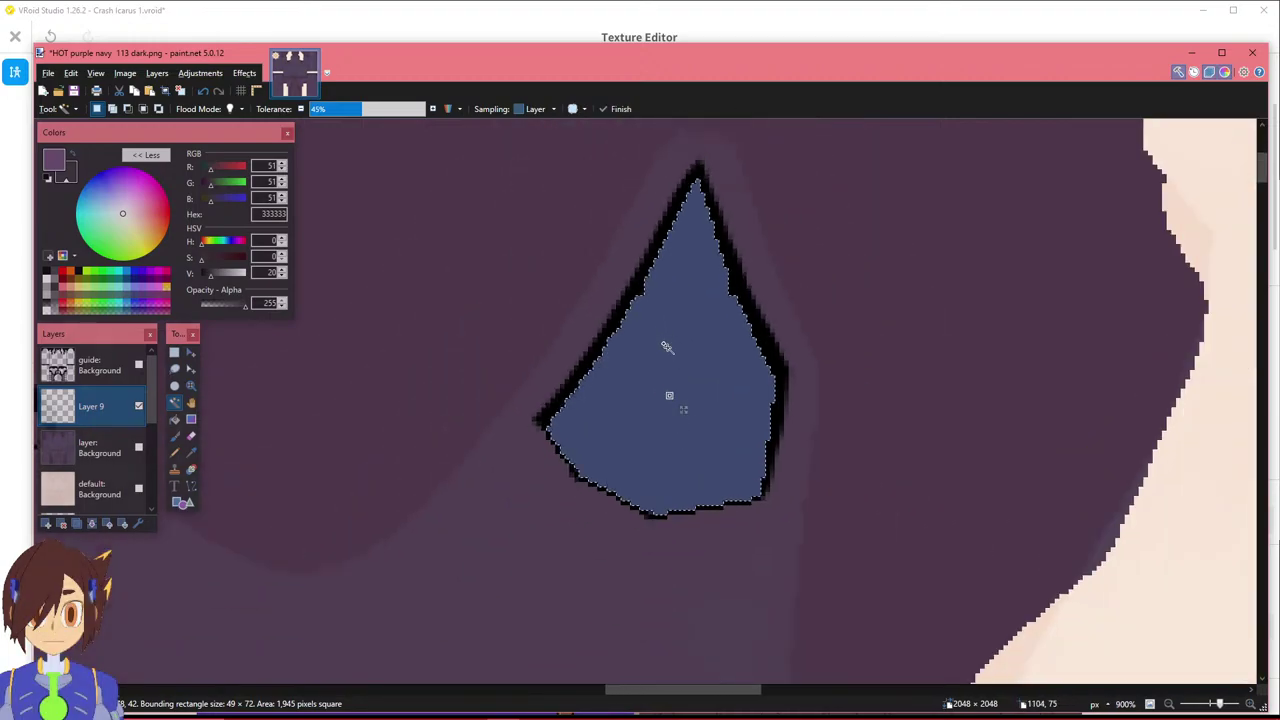
pyautogui.moveTo(738, 706); pyautogui.dragTo(694, 699)
pyautogui.keyDown('ctrl'); pyautogui.click(706, 390); pyautogui.keyUp('ctrl')
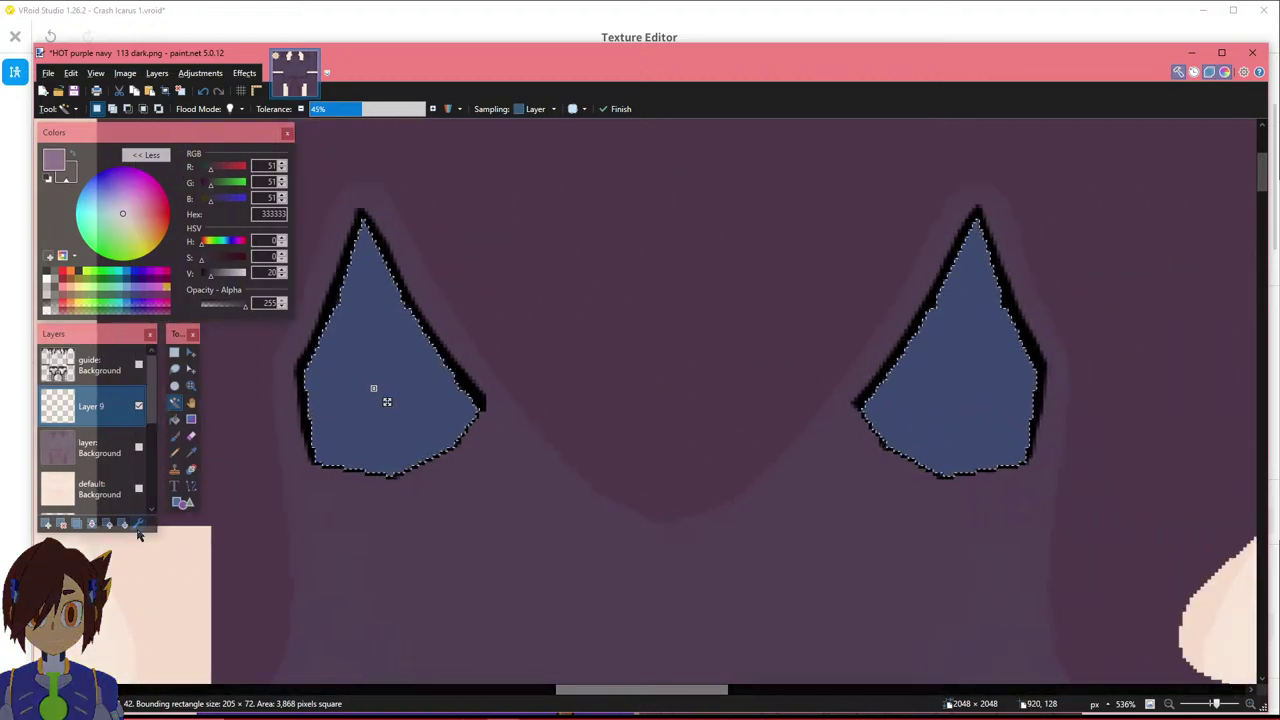
# Copy the selected neck-tip areas from the default: Background skin layer and try pasting them onto Layer 9.
pyautogui.click(100, 488)
pyautogui.scroll(-5, 97, 440)
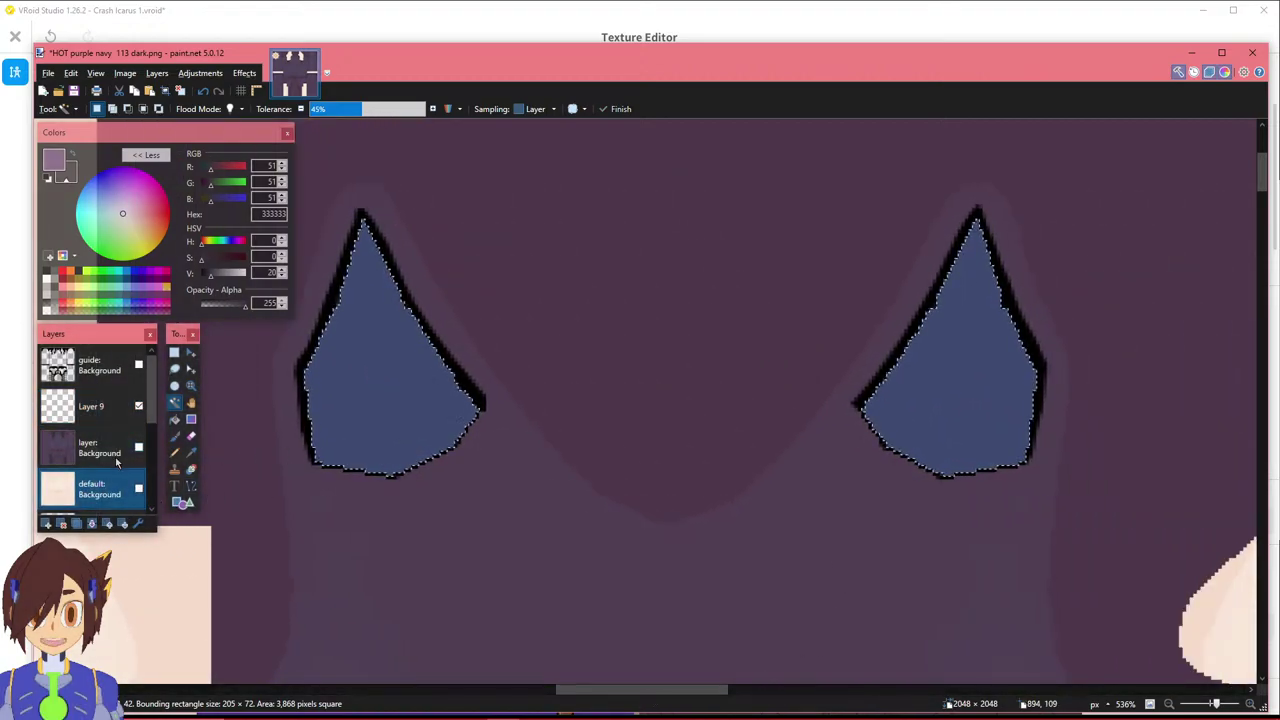
pyautogui.click(97, 455)
pyautogui.scroll(3, 105, 480)
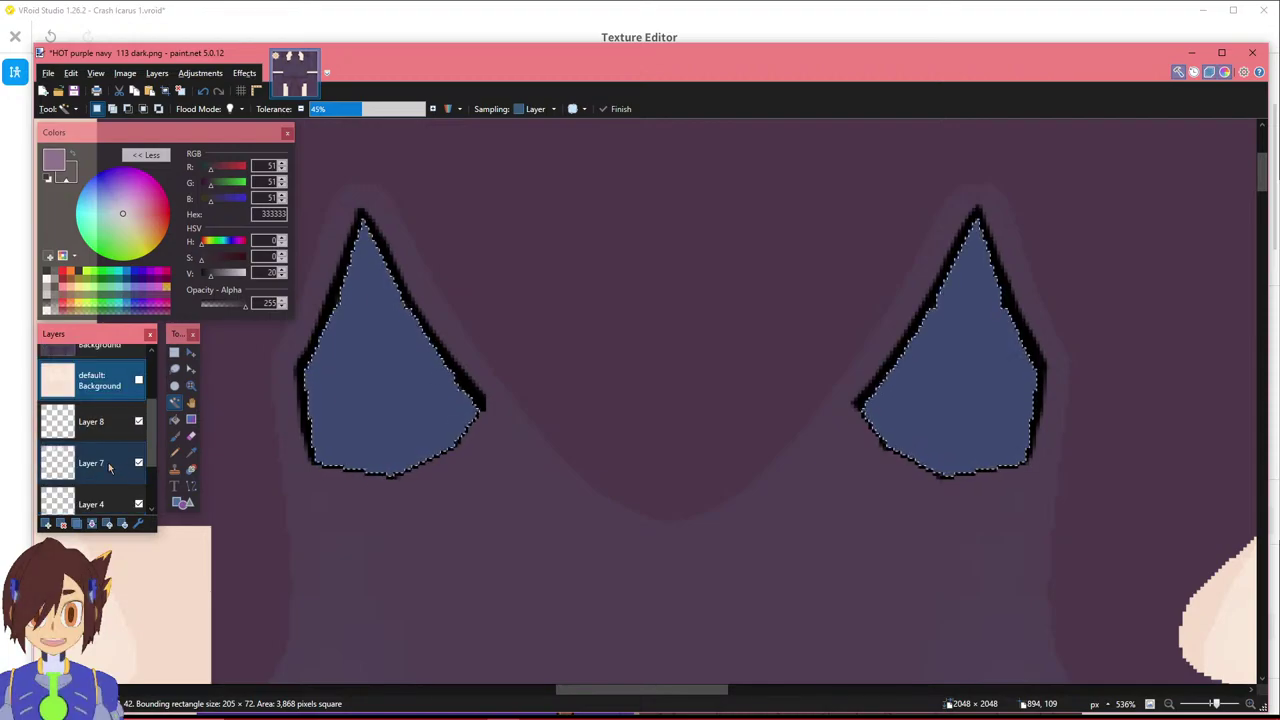
pyautogui.scroll(3, 100, 450)
pyautogui.click(86, 418)
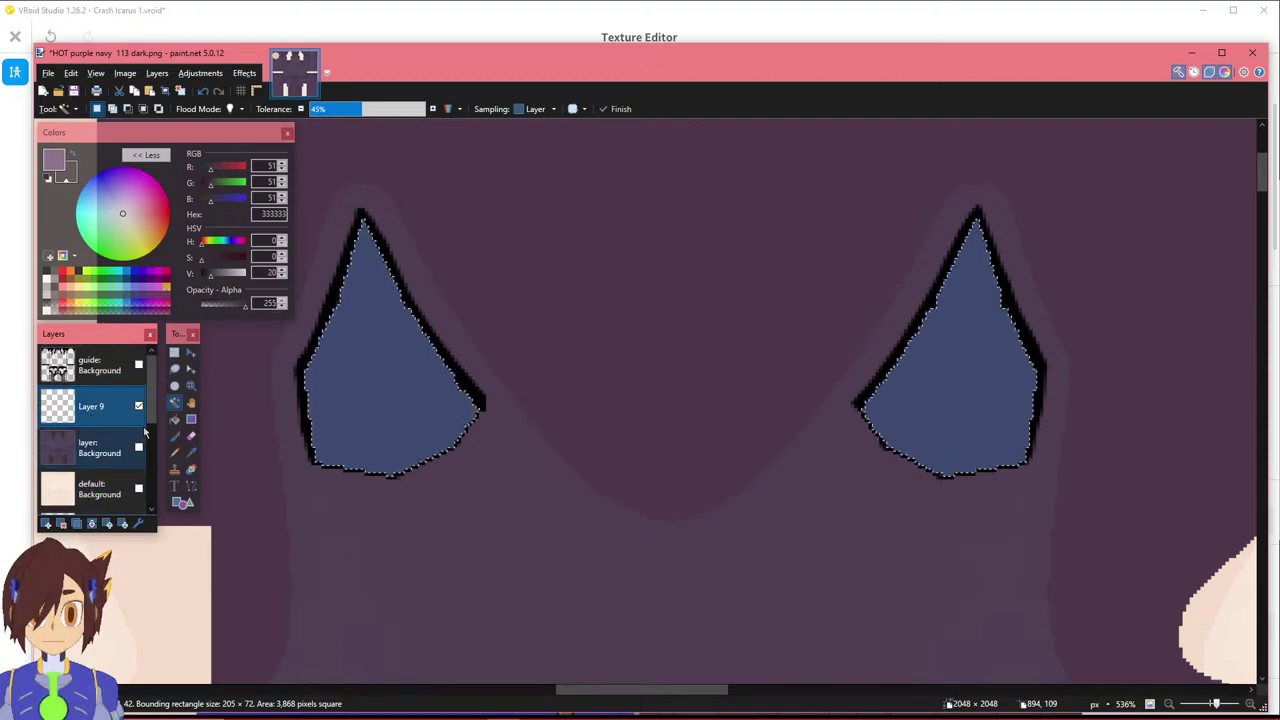
pyautogui.press('m')
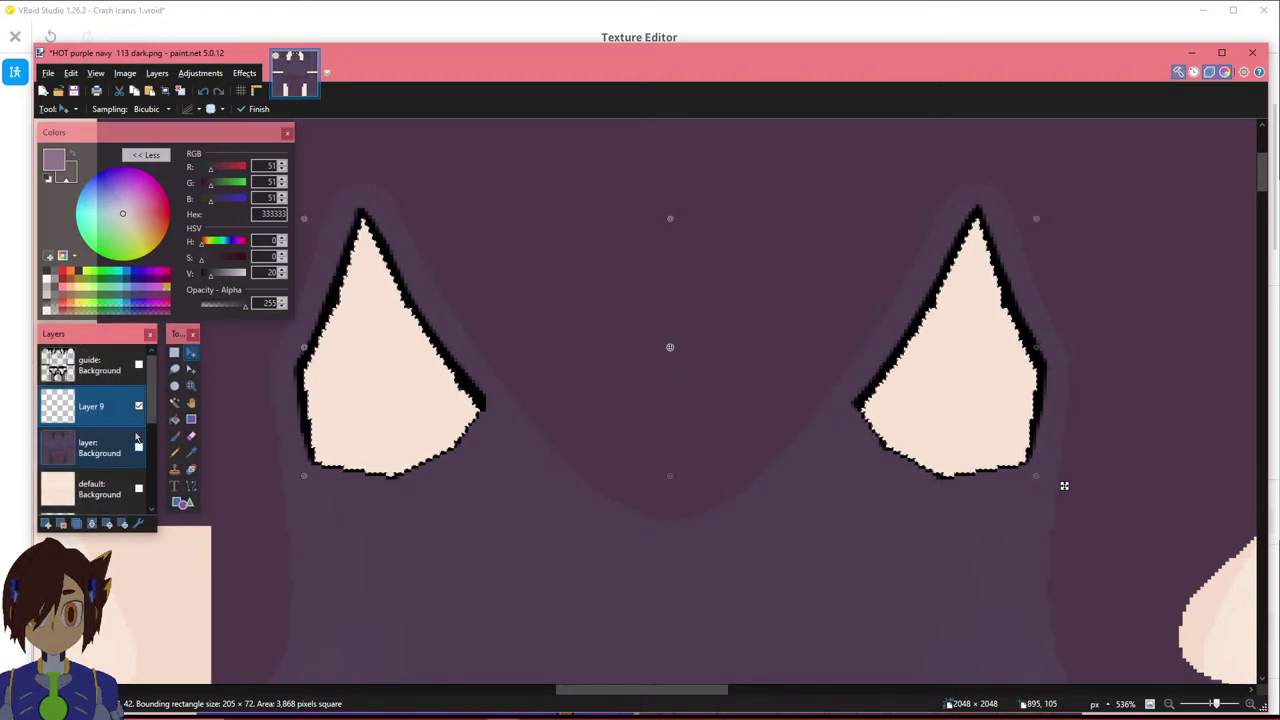
pyautogui.click(138, 365)
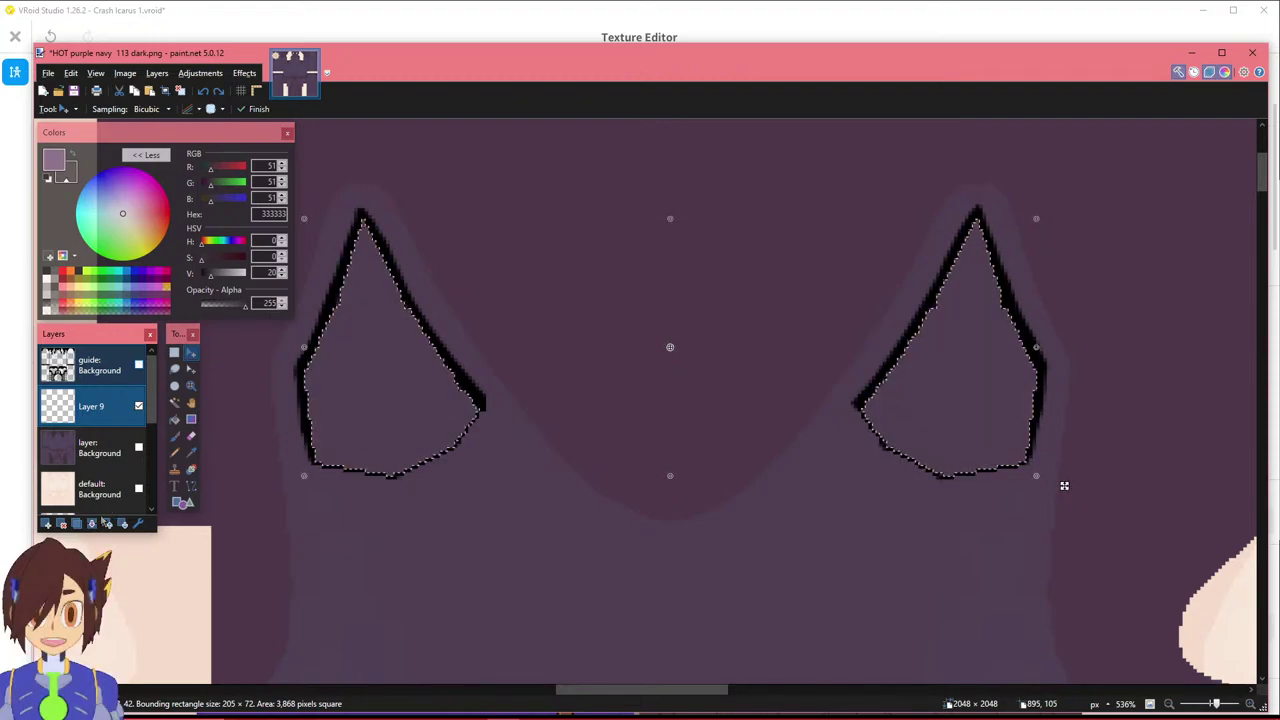
# Add Layer 10 directly beneath the layer: Background layer and paste the copied skin into both neck-tip areas.
pyautogui.click(46, 523)
pyautogui.moveTo(70, 433); pyautogui.dragTo(95, 481)
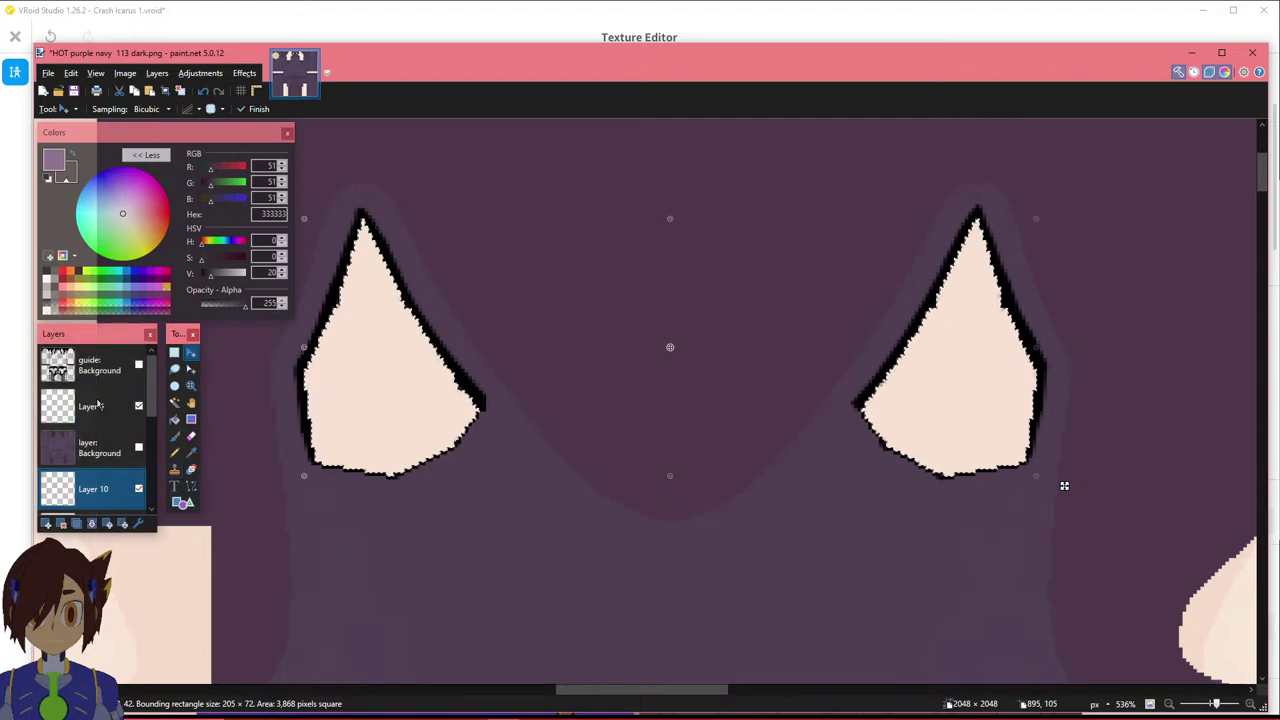
pyautogui.scroll(-4, 104, 420)
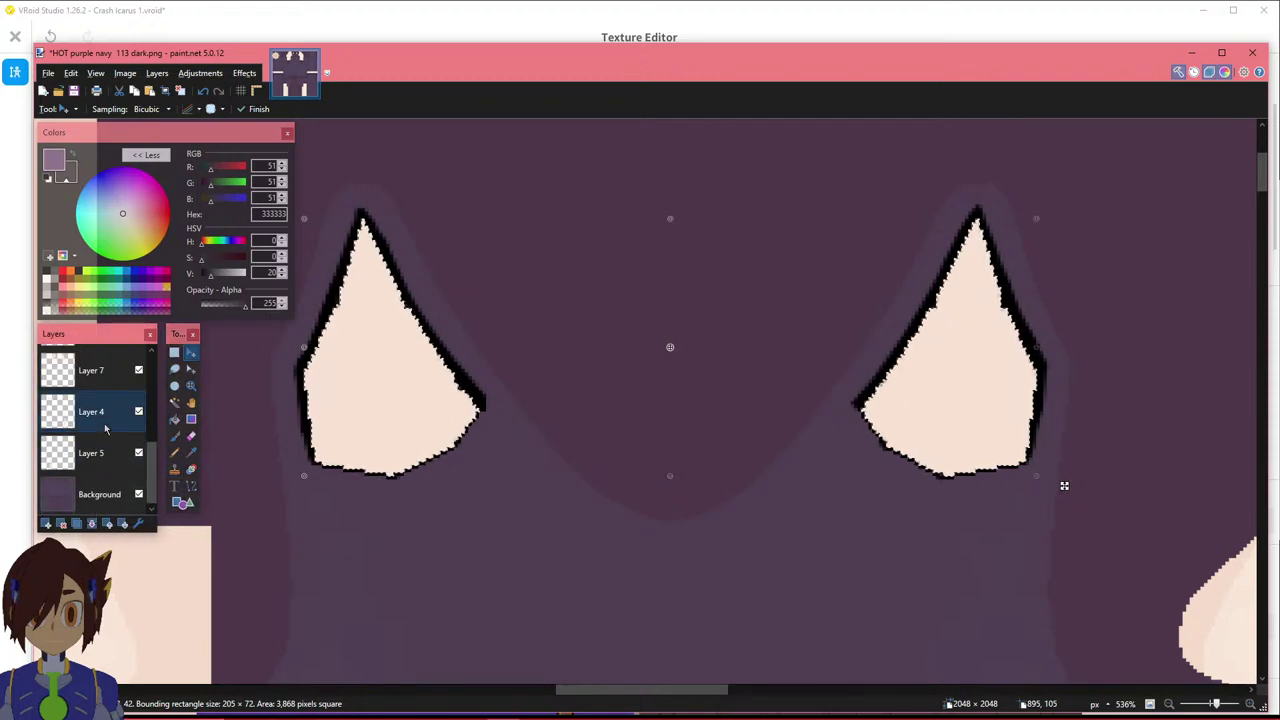
pyautogui.scroll(4, 107, 430)
pyautogui.scroll(-3, 107, 430)
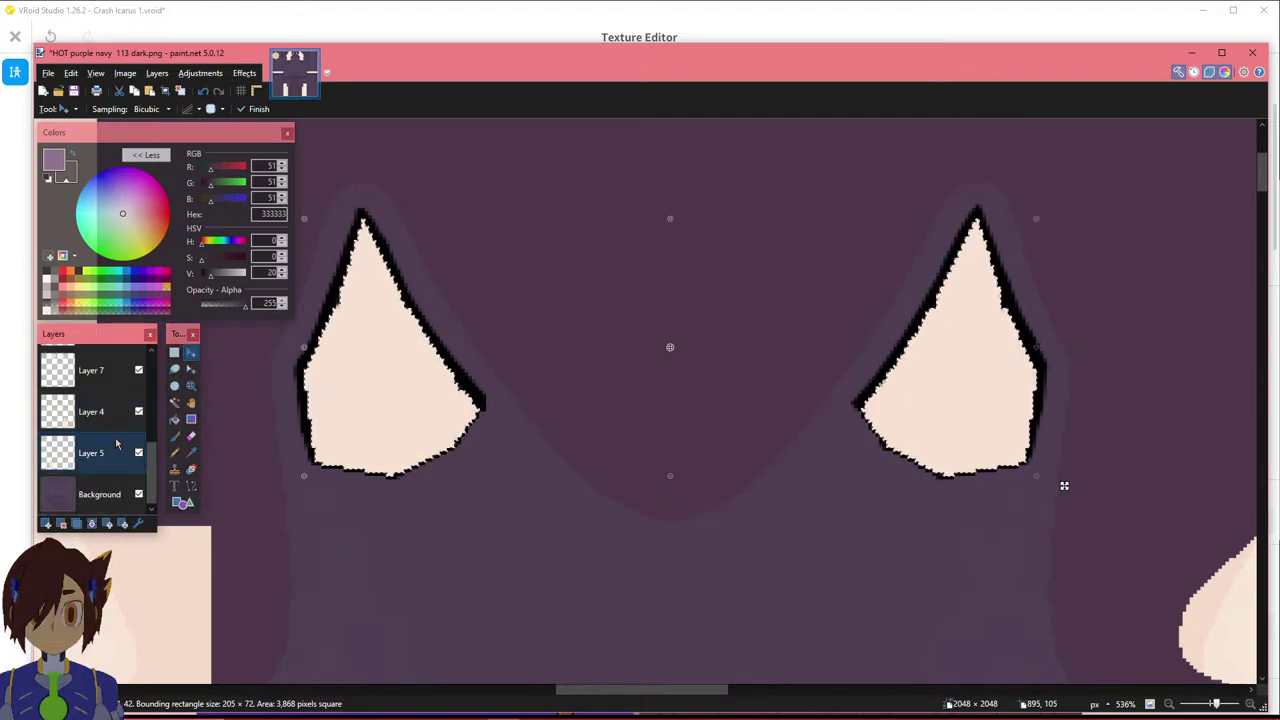
pyautogui.scroll(3, 116, 452)
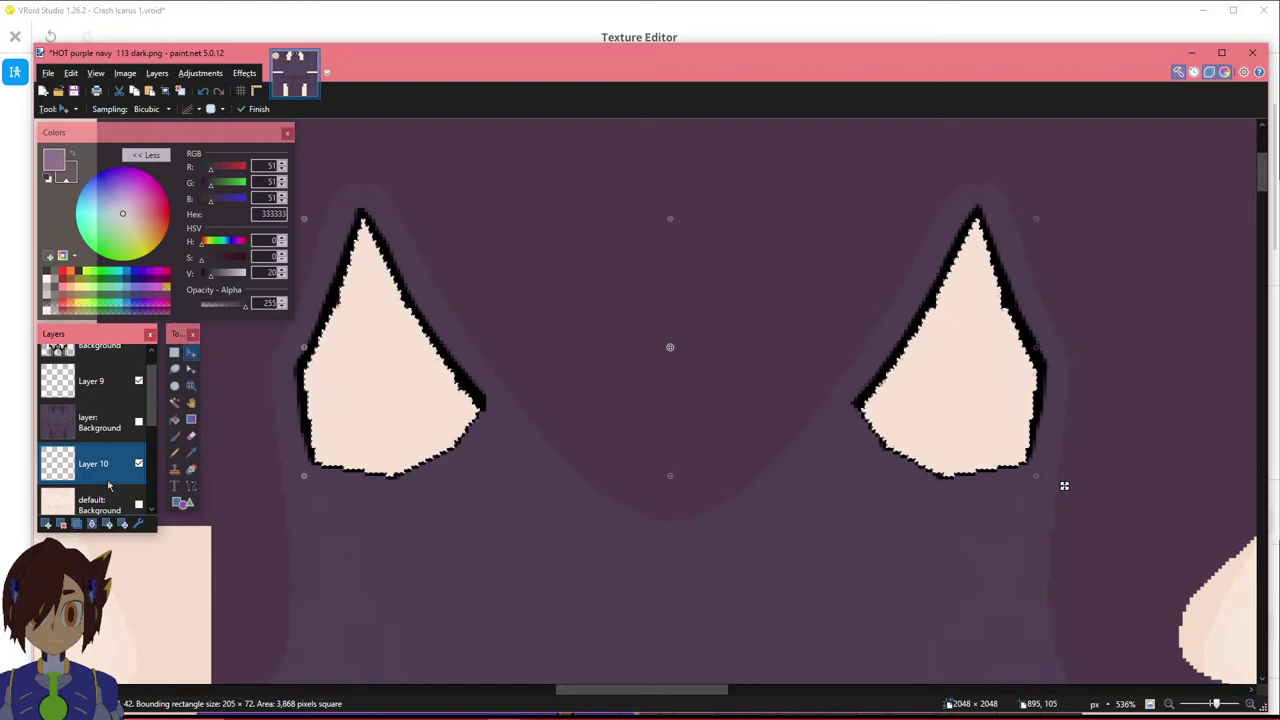
pyautogui.moveTo(101, 512); pyautogui.dragTo(110, 418)
pyautogui.moveTo(632, 690); pyautogui.dragTo(609, 690)
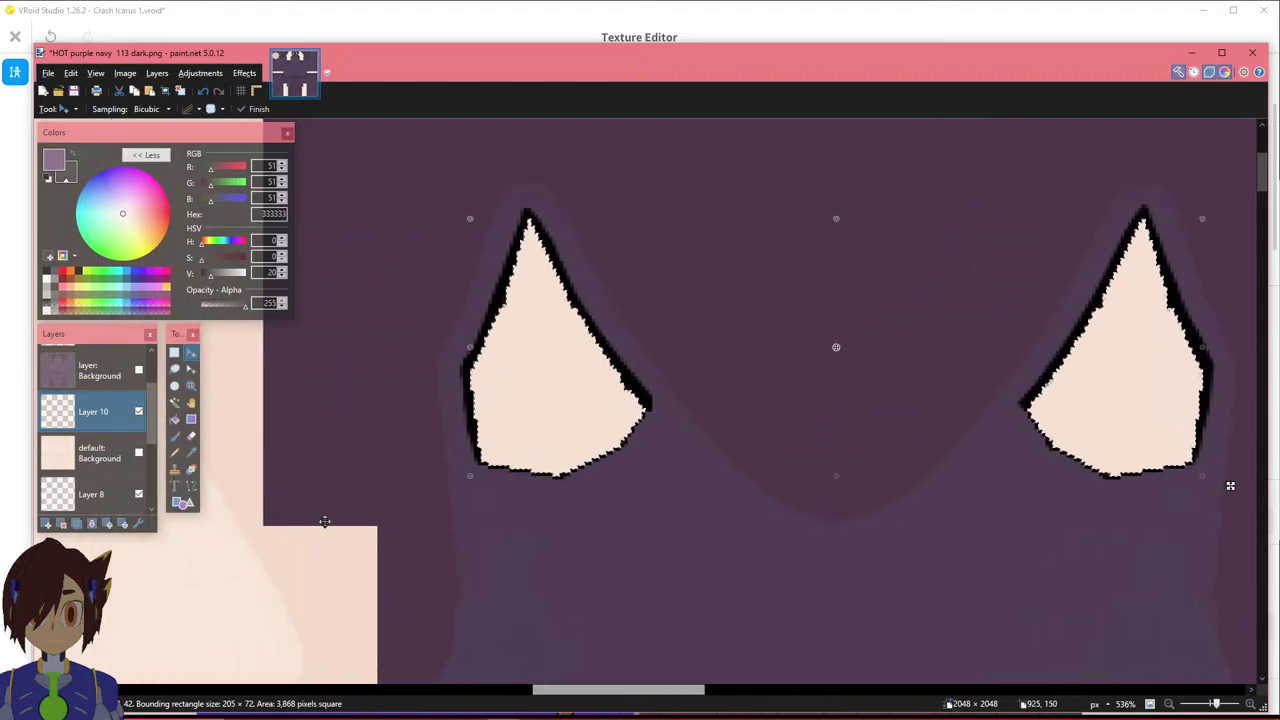
# Toggle the visibility of Layer 10 and the layer: Background layer to check which one holds the skin patches.
pyautogui.click(139, 411)
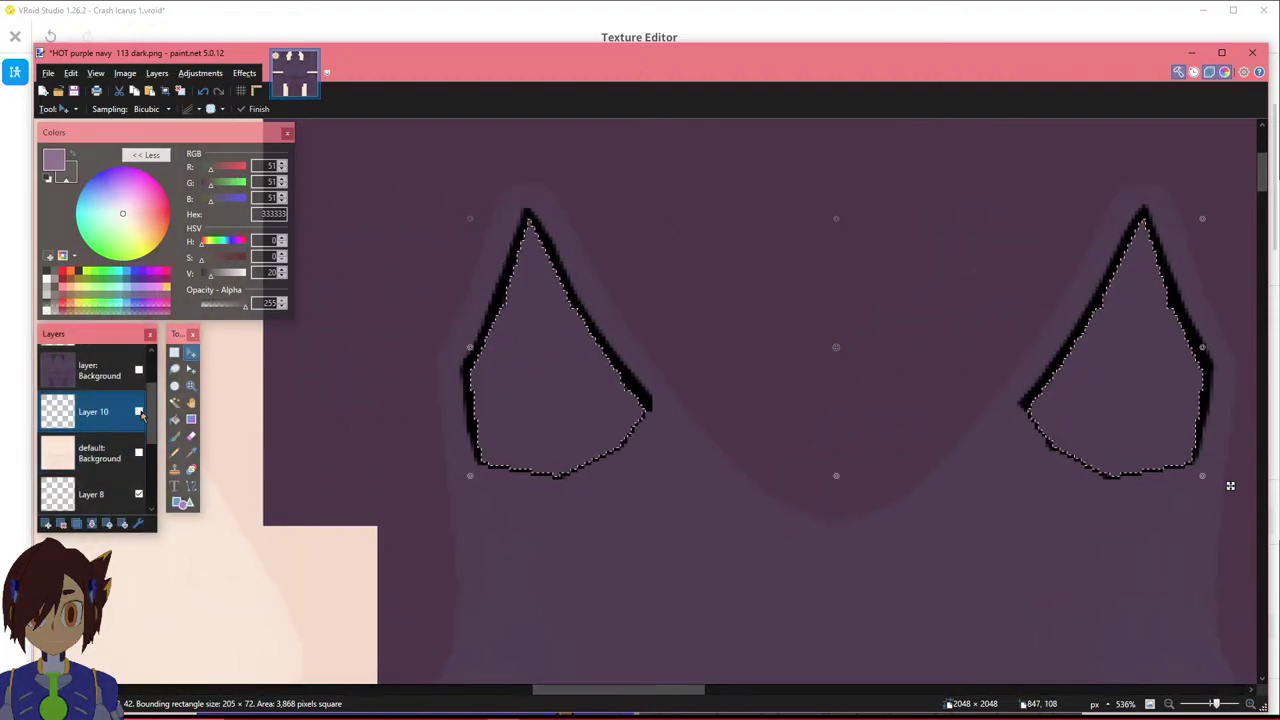
pyautogui.click(139, 411)
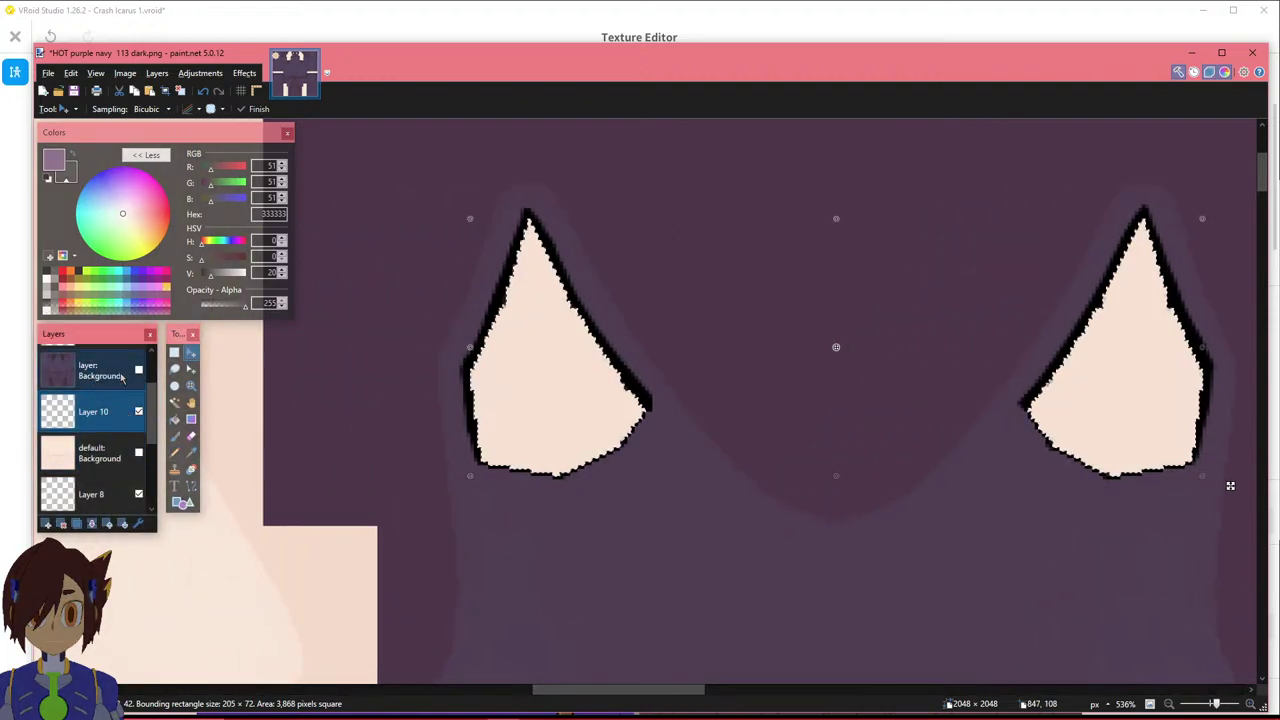
pyautogui.click(139, 371)
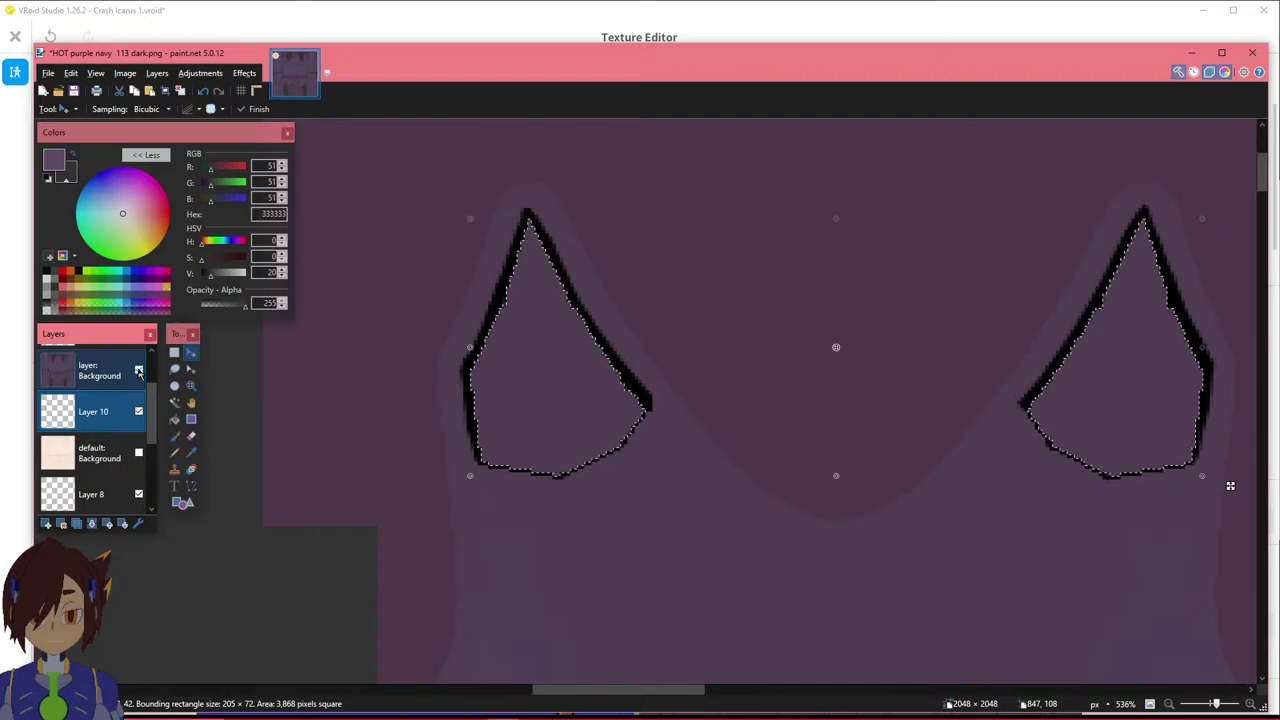
pyautogui.click(139, 373)
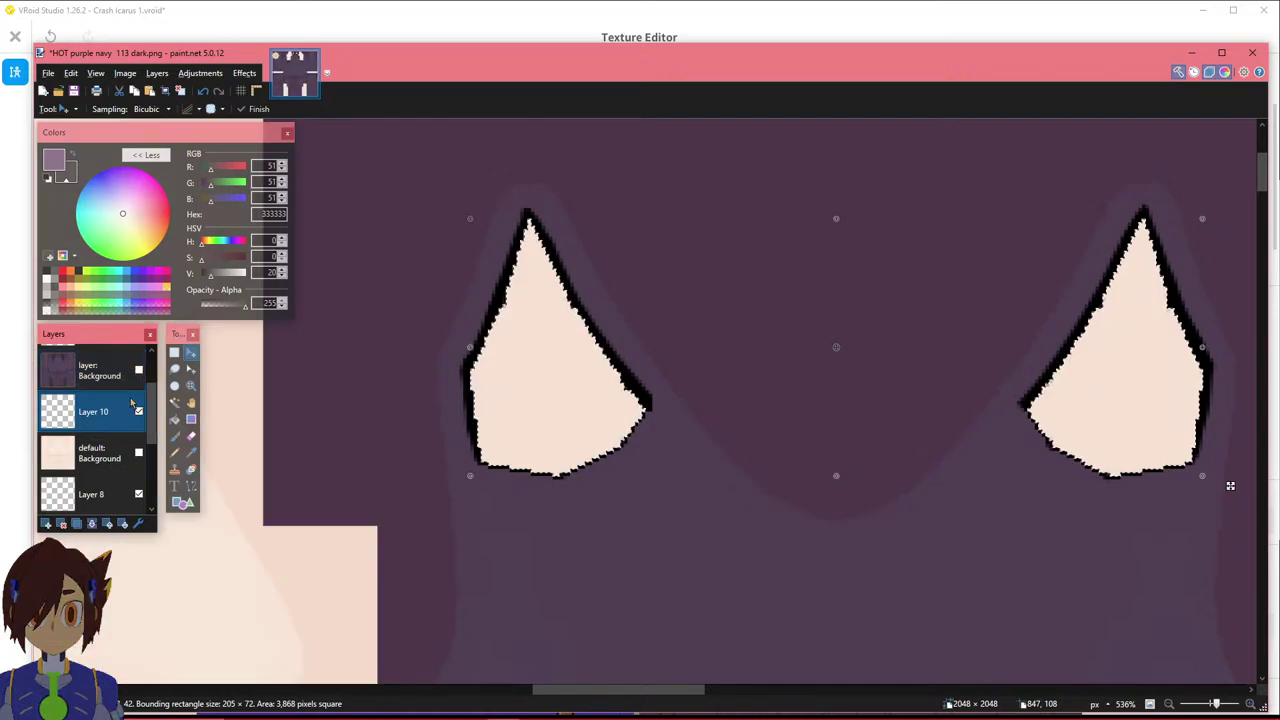
# Move the default: Background layer above Layer 10 in the layer stack.
pyautogui.scroll(-5, 123, 427)
pyautogui.scroll(5, 118, 470)
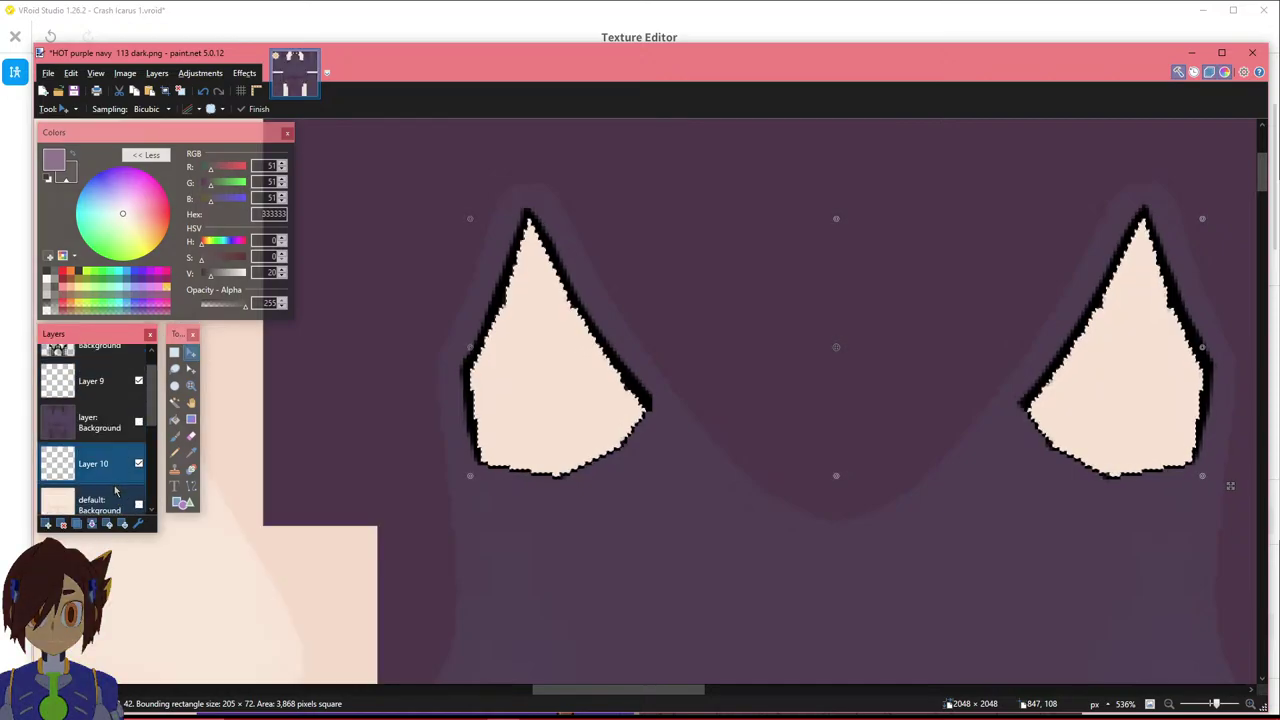
pyautogui.moveTo(118, 505); pyautogui.dragTo(114, 464)
pyautogui.scroll(-1, 114, 464)
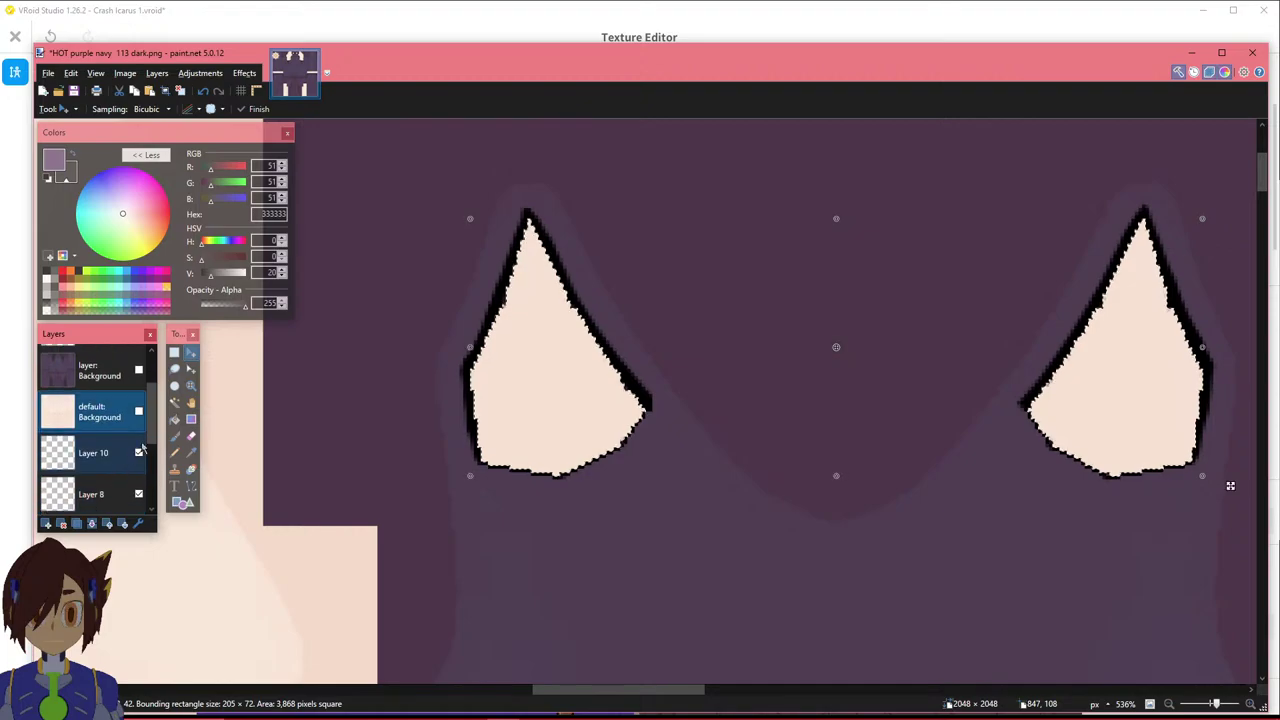
pyautogui.scroll(2, 104, 444)
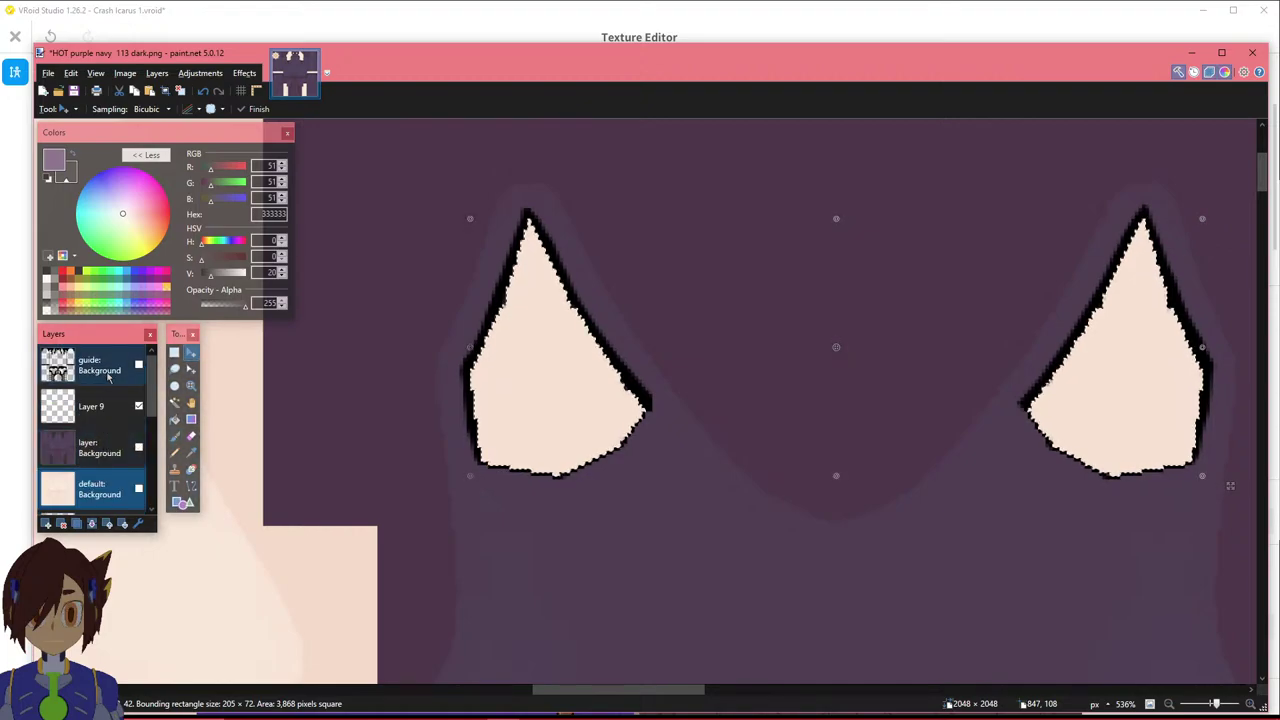
# Hide Layer 9 with the black neck-tip outlines and review the skin patches on the full texture.
pyautogui.keyDown('ctrl'); pyautogui.scroll(-5, 614, 523); pyautogui.keyUp('ctrl')
pyautogui.keyDown('ctrl'); pyautogui.scroll(-5, 614, 523); pyautogui.keyUp('ctrl')
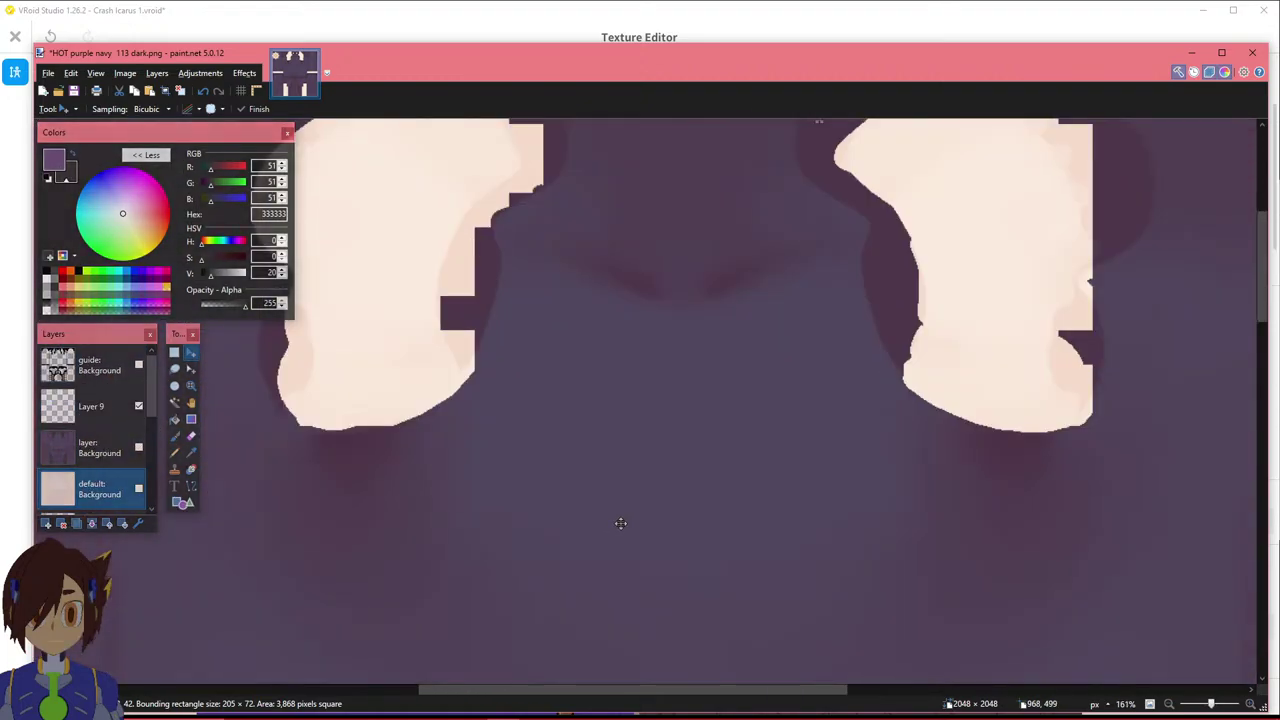
pyautogui.keyDown('ctrl'); pyautogui.scroll(2, 614, 525); pyautogui.keyUp('ctrl')
pyautogui.scroll(2, 614, 527)
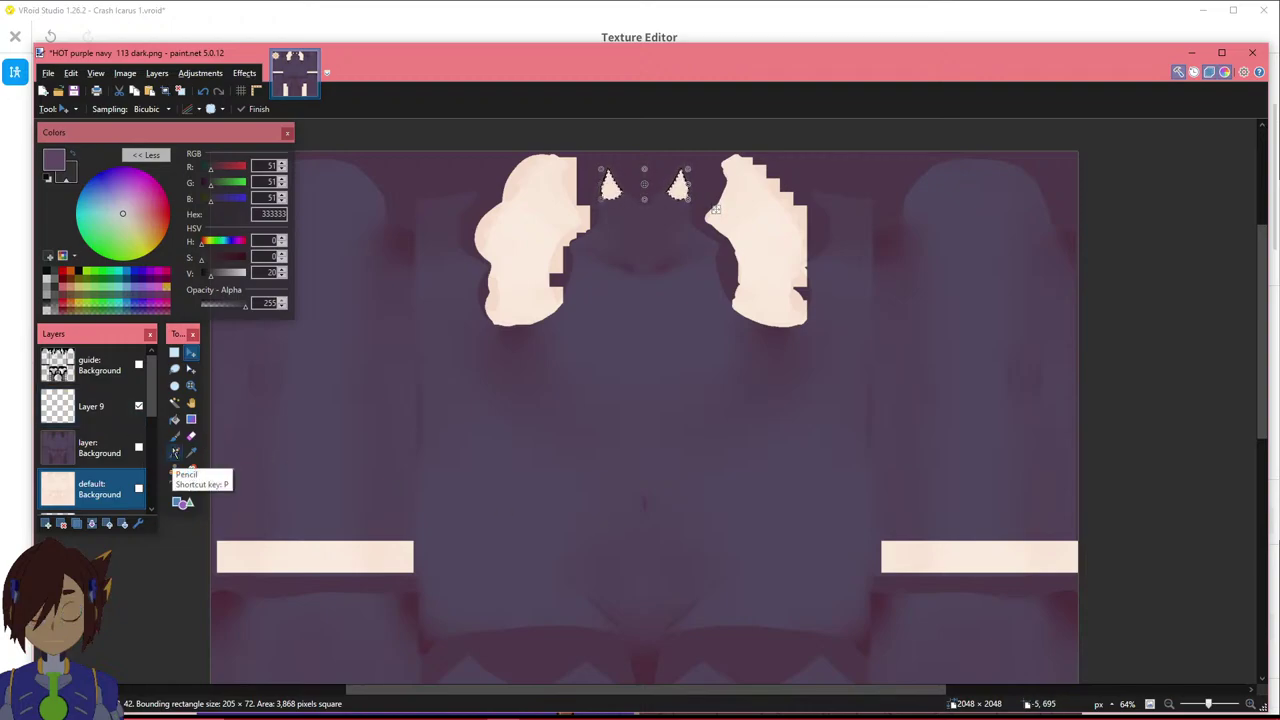
pyautogui.scroll(-10, 671, 449)
pyautogui.scroll(10, 480, 434)
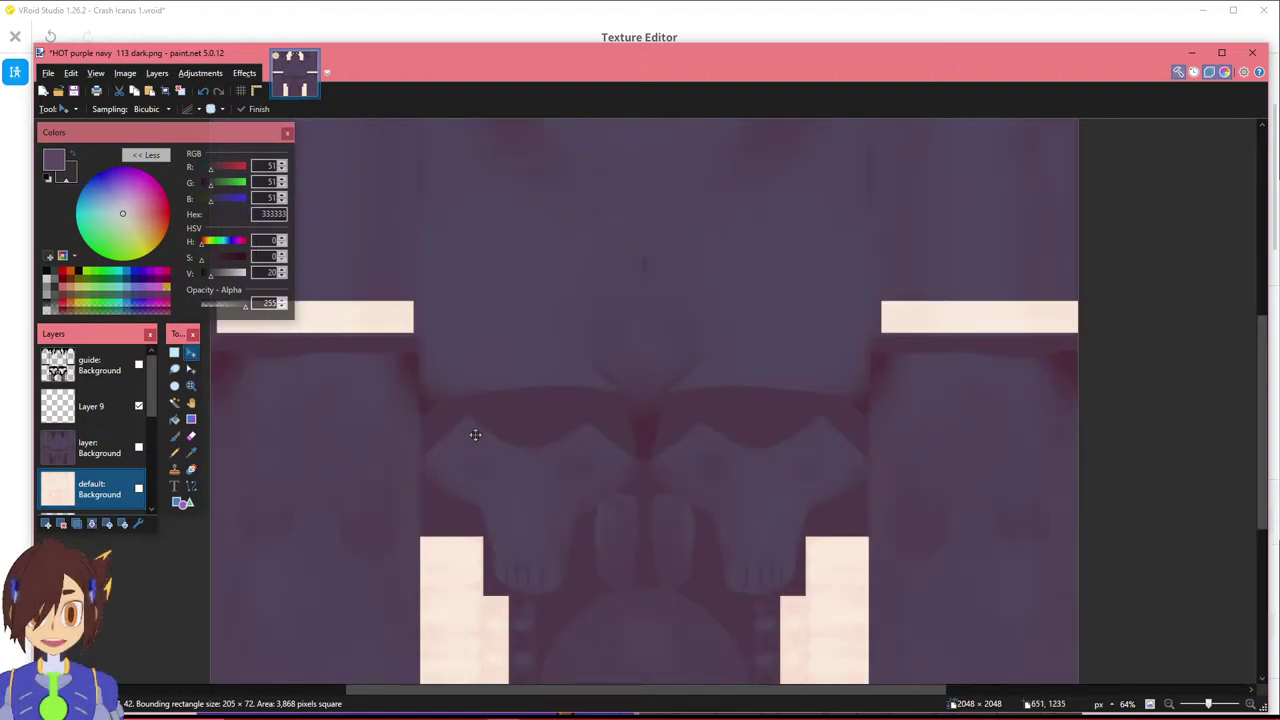
pyautogui.click(105, 425)
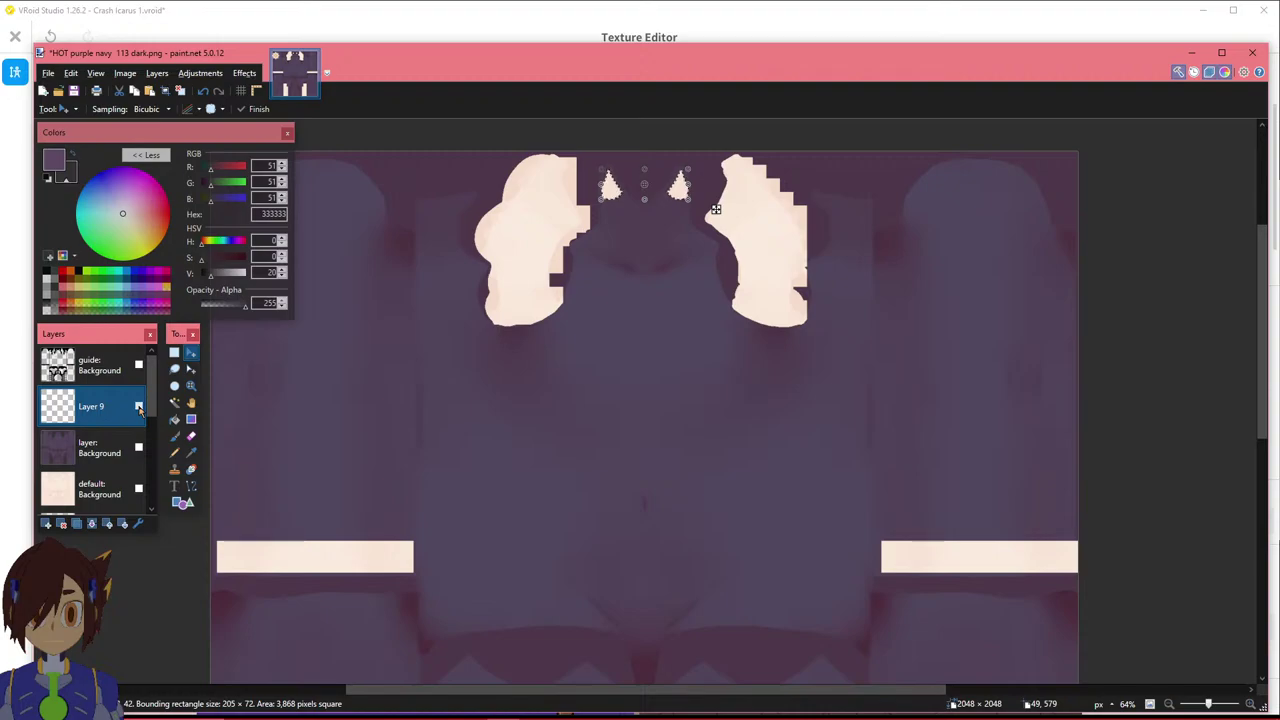
pyautogui.click(139, 407)
pyautogui.keyDown('ctrl'); pyautogui.scroll(10, 640, 157); pyautogui.keyUp('ctrl')
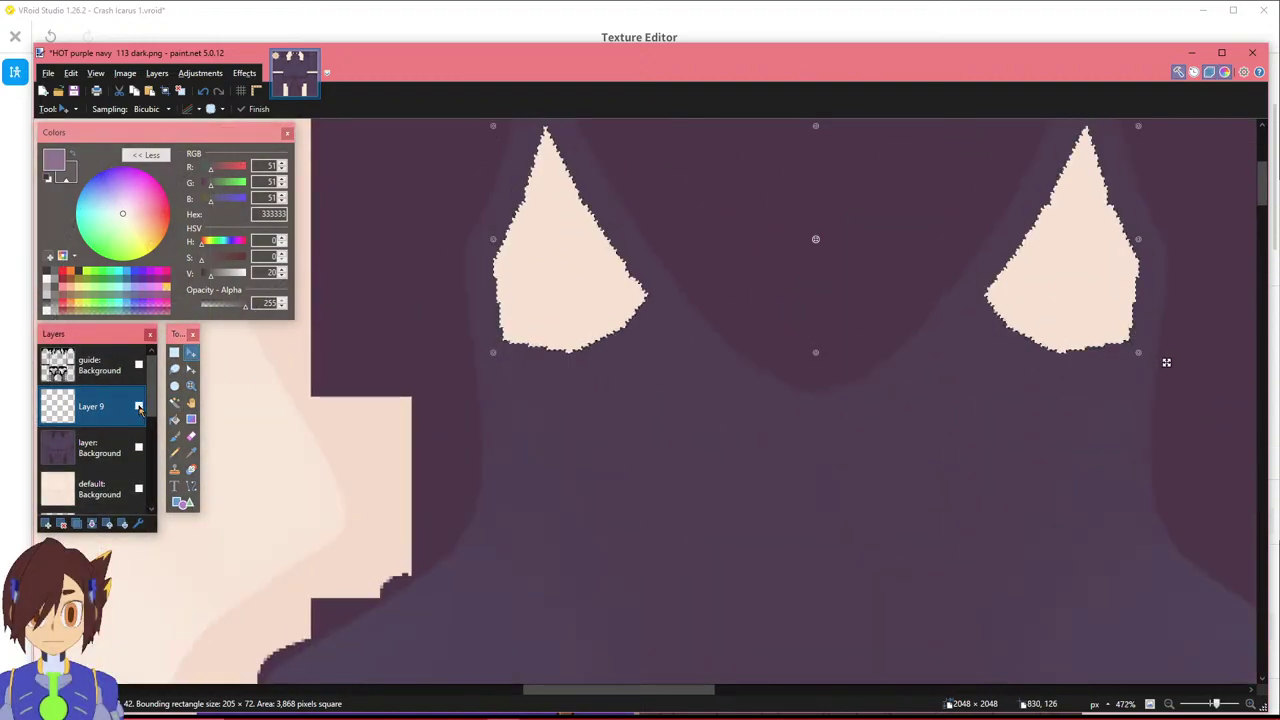
pyautogui.keyDown('ctrl'); pyautogui.scroll(-1, 595, 363); pyautogui.keyUp('ctrl')
pyautogui.keyDown('ctrl'); pyautogui.scroll(-8, 595, 363); pyautogui.keyUp('ctrl')
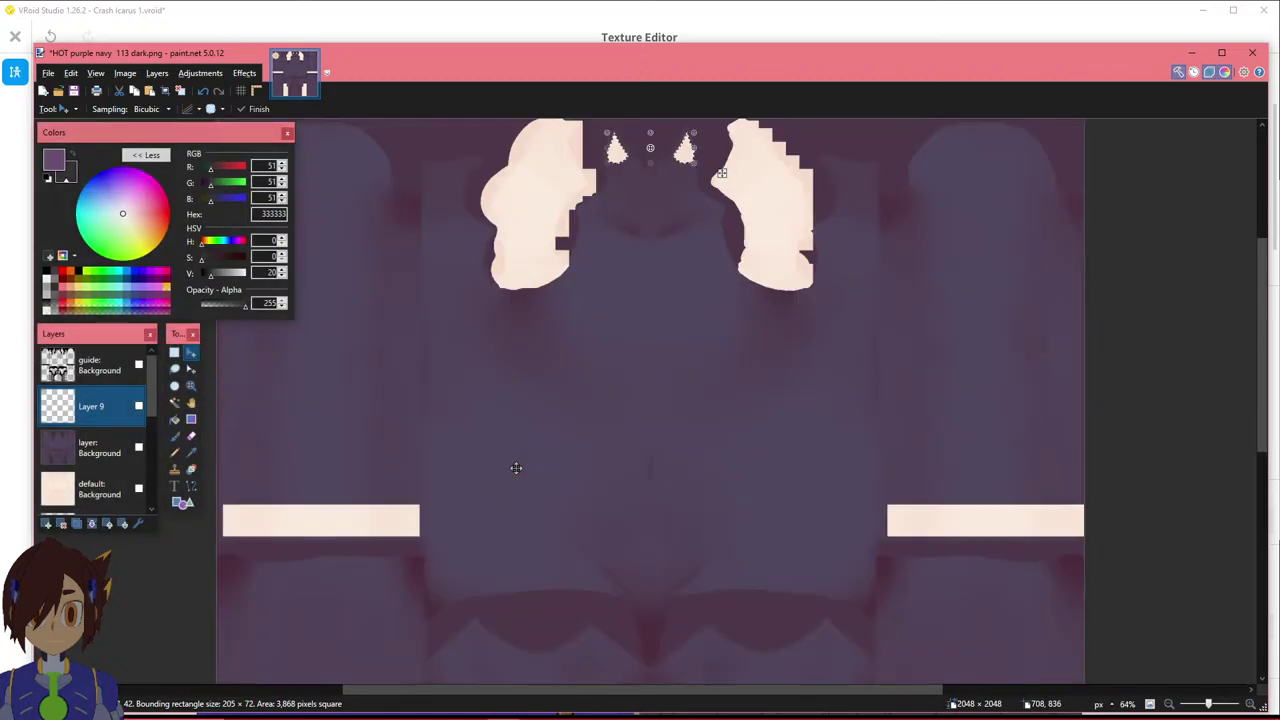
# Look through the layer stack and select the Background layer at its very end.
pyautogui.scroll(-3, 72, 462)
pyautogui.scroll(-1, 72, 462)
pyautogui.scroll(3, 106, 466)
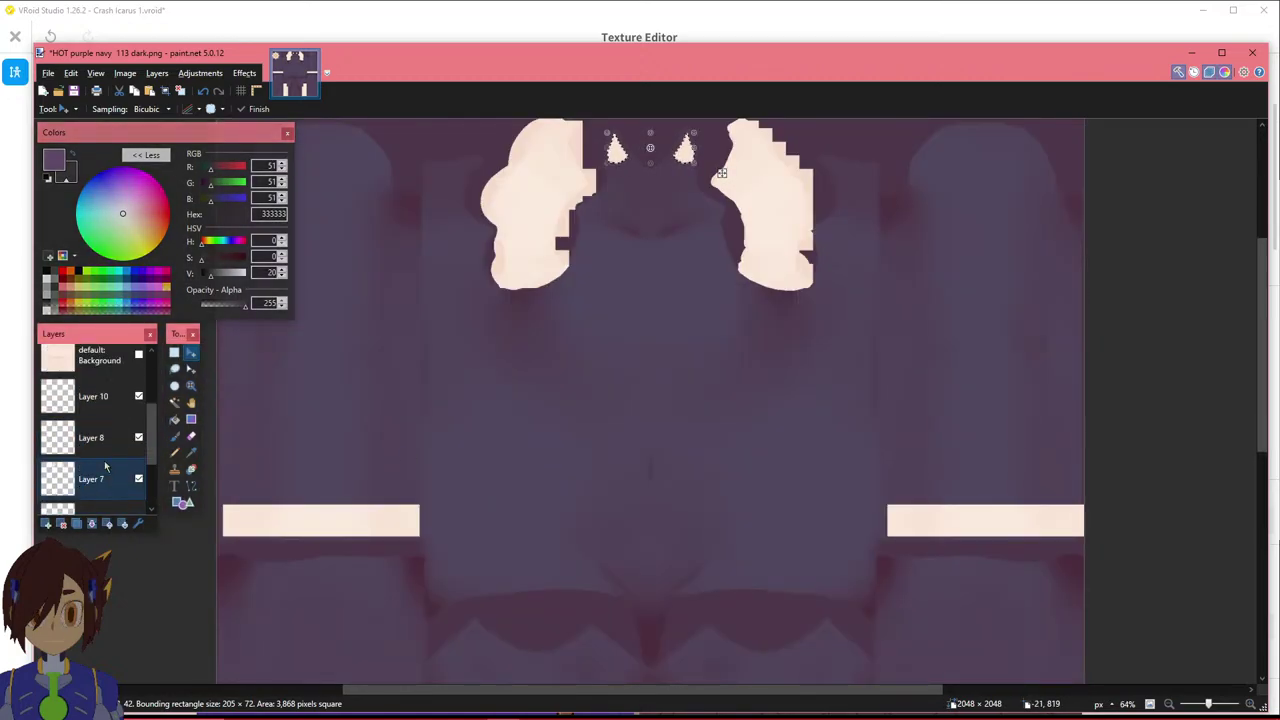
pyautogui.scroll(-4, 103, 465)
pyautogui.click(100, 494)
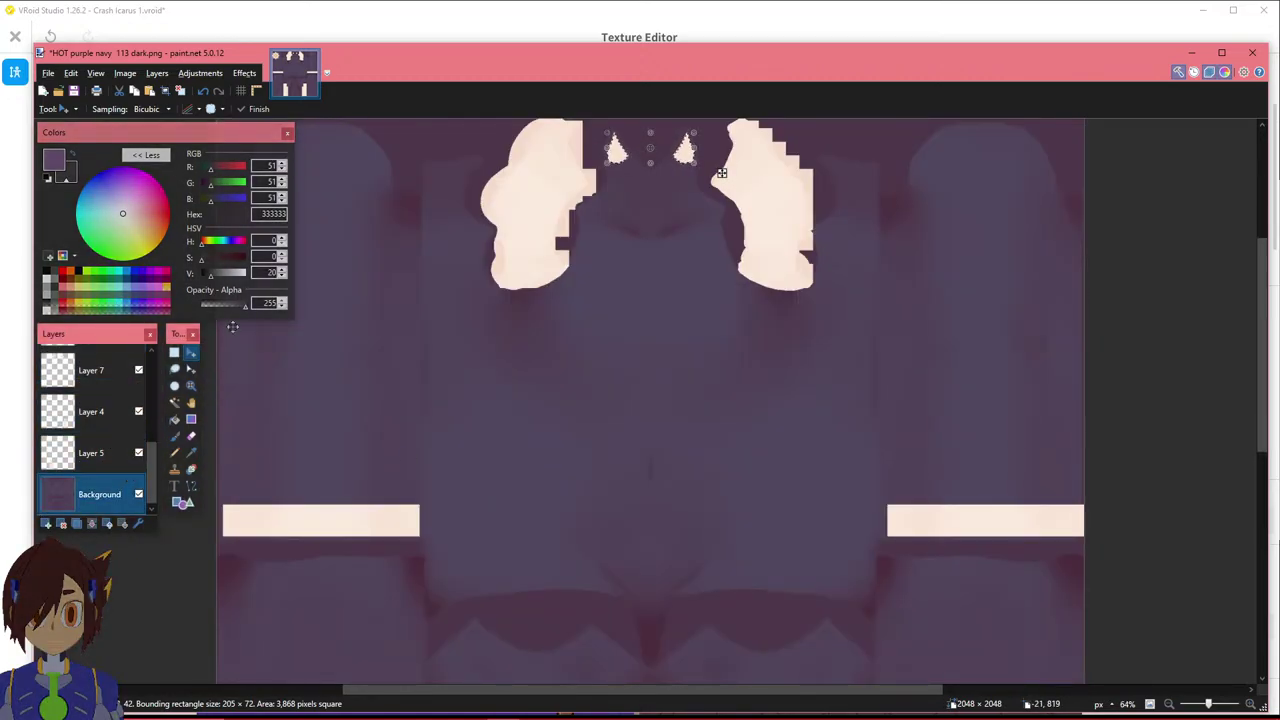
# Save the texture as a flattened PNG named "HOT purple navy 113 dark + white skin" in the skin tone folder.
pyautogui.click(47, 73)
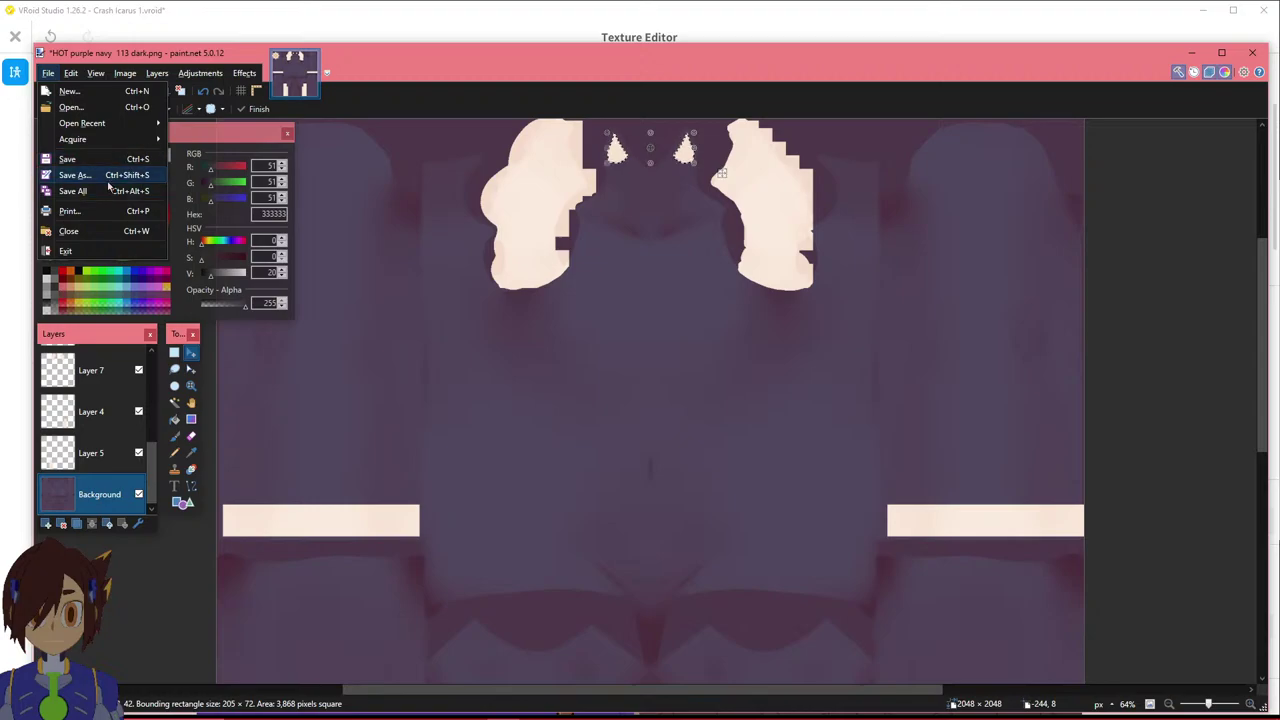
pyautogui.click(107, 177)
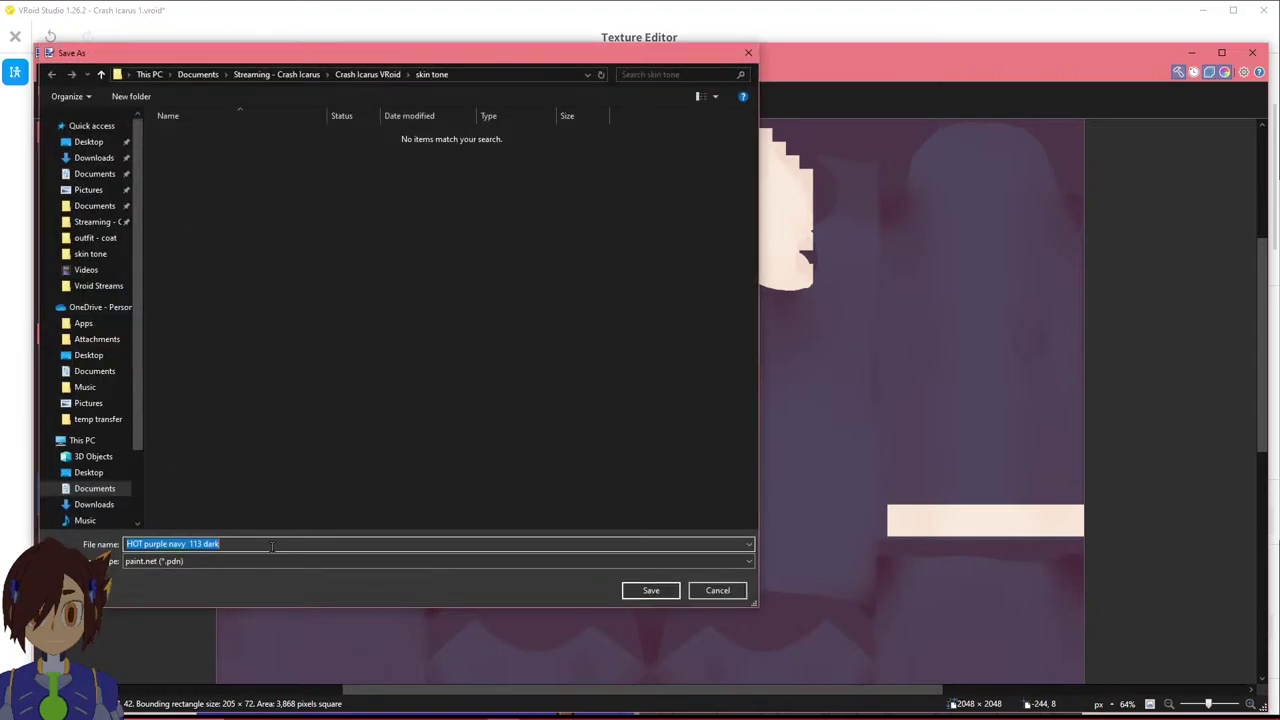
pyautogui.click(239, 559)
pyautogui.click(183, 582)
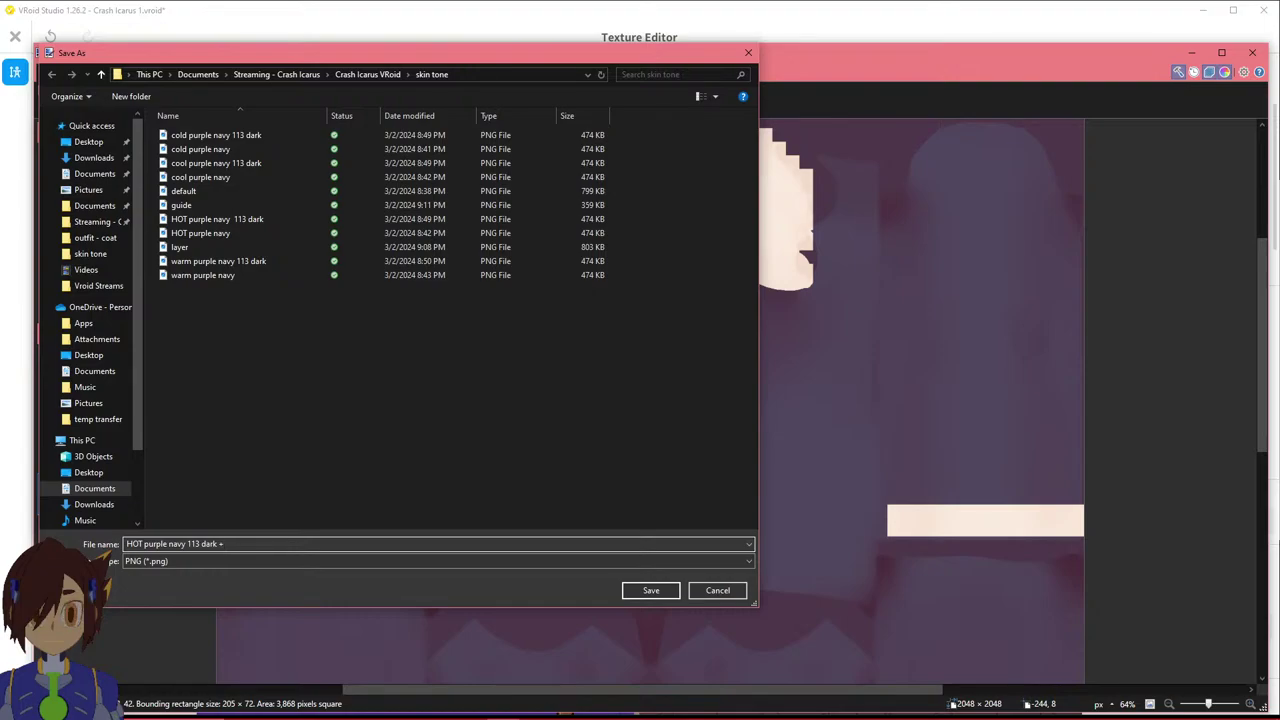
pyautogui.write('white skin')
pyautogui.click(645, 590)
pyautogui.click(462, 370)
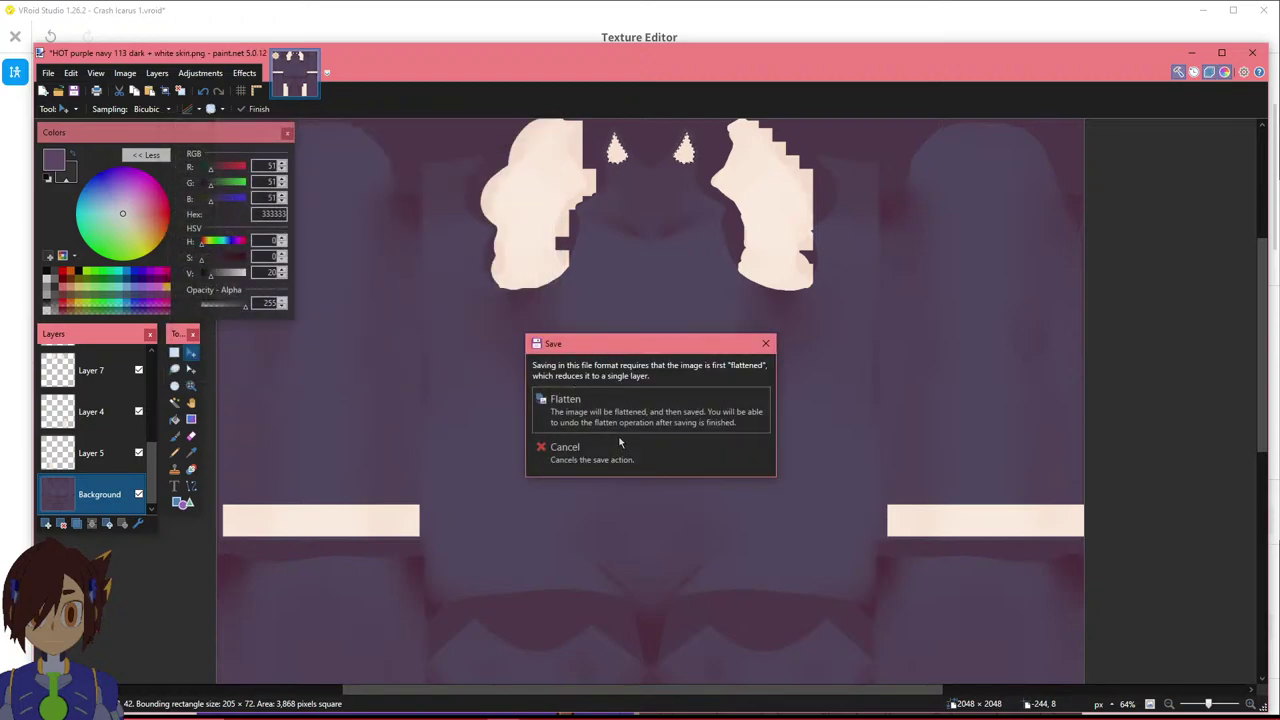
pyautogui.click(620, 430)
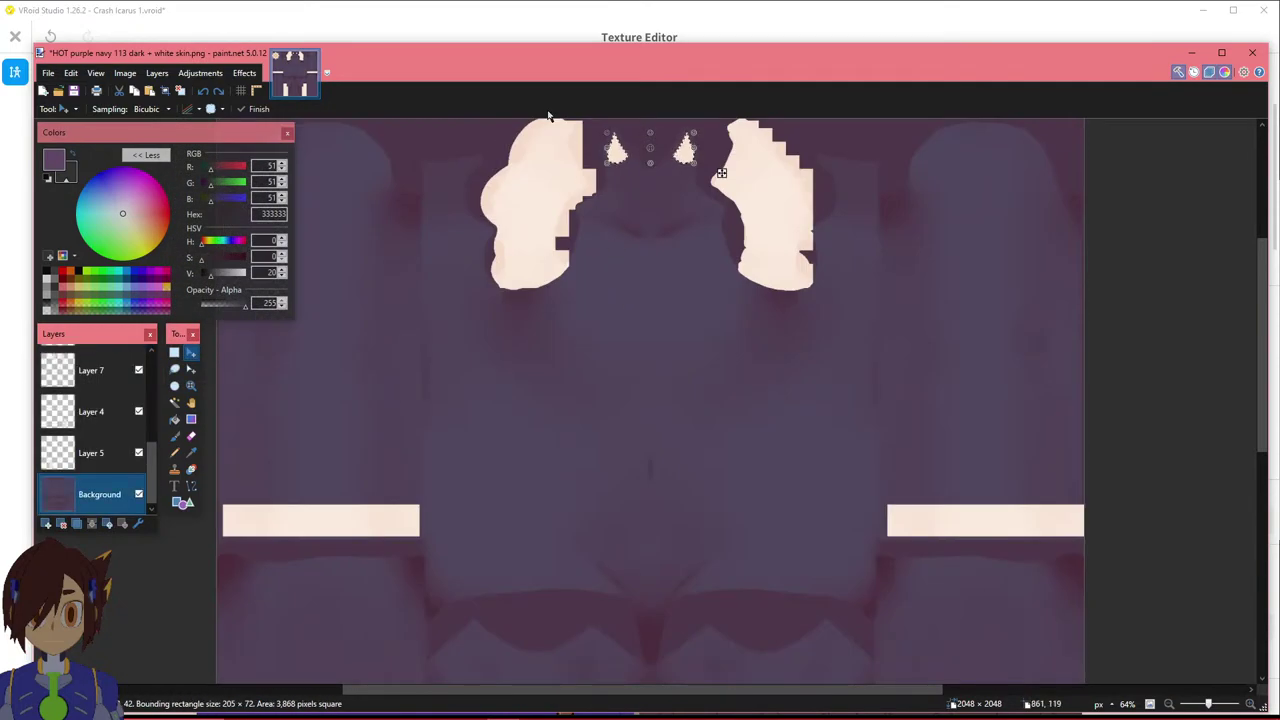
# Switch to VRoid Studio and load "HOT purple navy 113 dark + white skin" as a new skin texture layer.
pyautogui.click(378, 14)
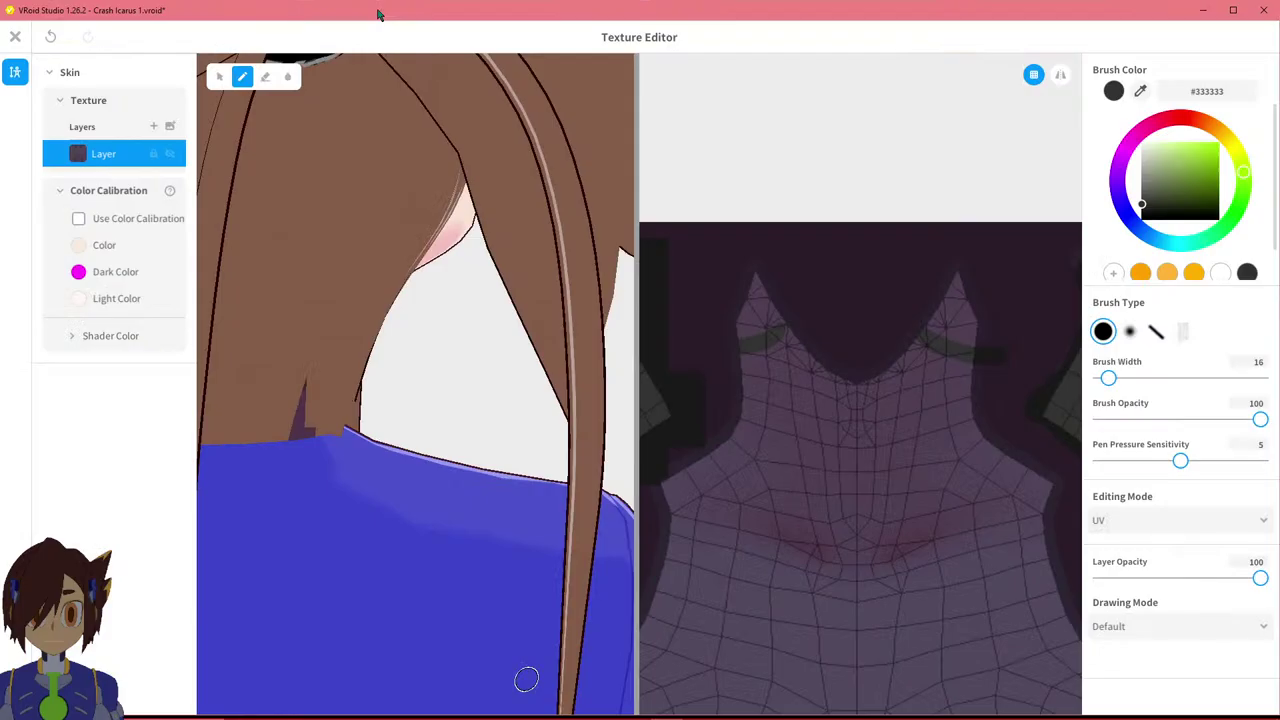
pyautogui.click(170, 127)
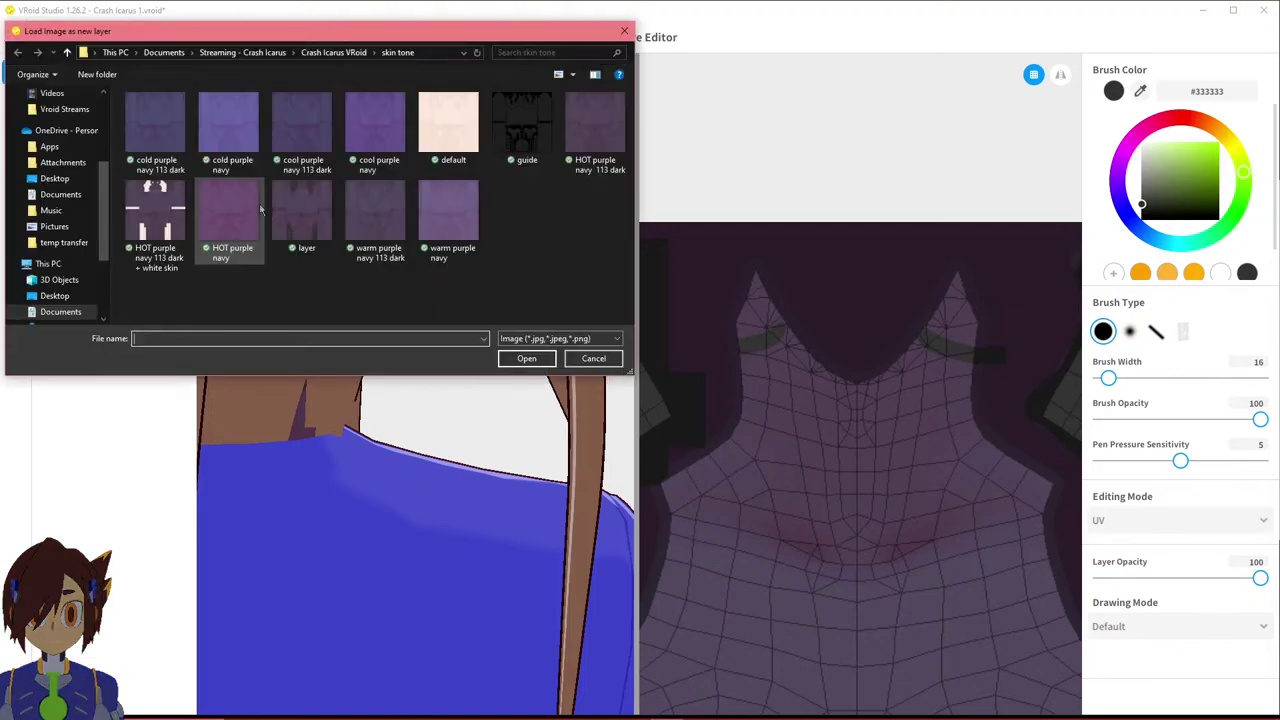
pyautogui.click(170, 230)
pyautogui.click(511, 361)
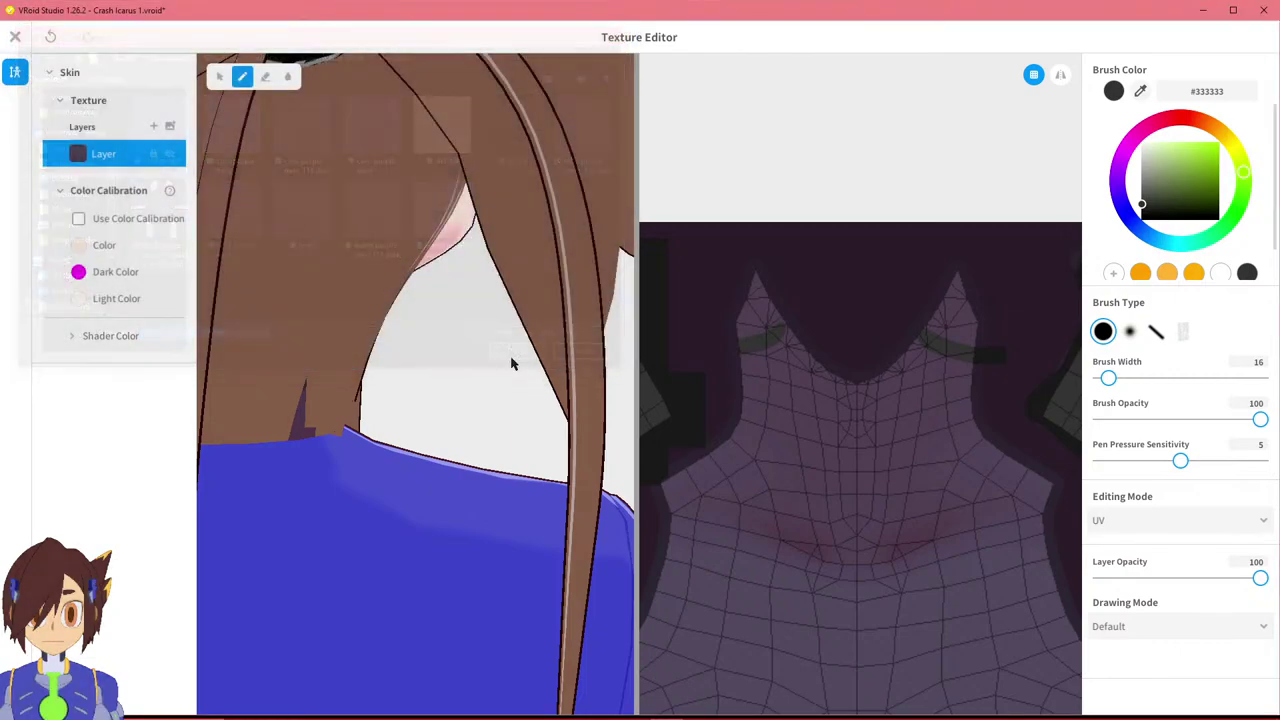
# Examine the skin patch beneath the avatar's ear and how it meets the dark neck from the side and front.
pyautogui.moveTo(422, 374); pyautogui.dragTo(326, 374, button='right')
pyautogui.scroll(5, 366, 280)
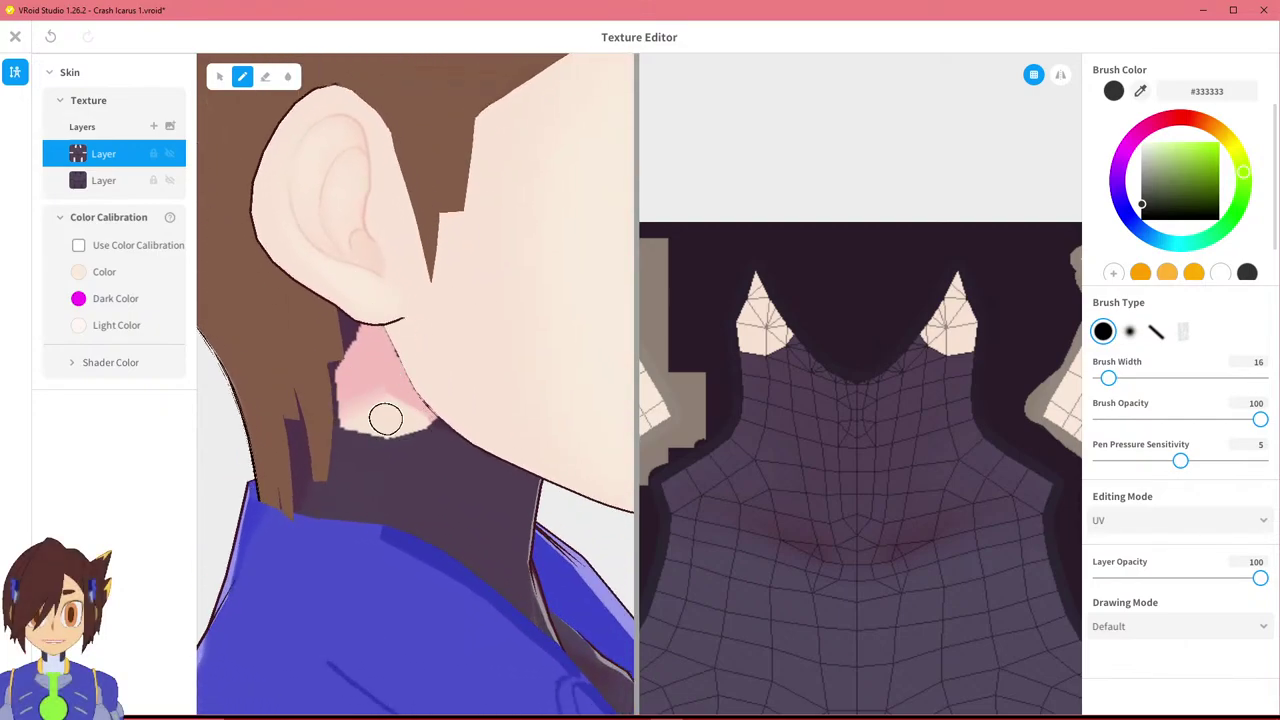
pyautogui.scroll(-4, 405, 394)
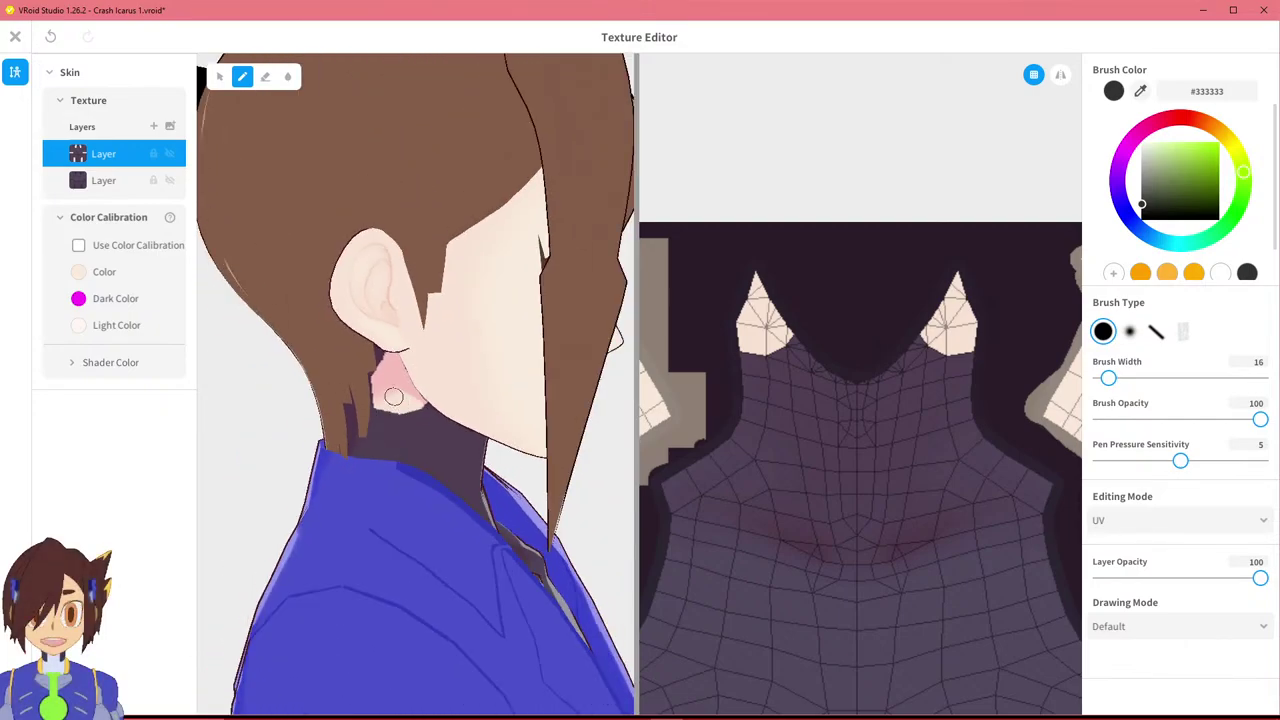
pyautogui.scroll(2, 385, 381)
pyautogui.moveTo(361, 403); pyautogui.dragTo(342, 343, button='middle')
pyautogui.scroll(-5, 370, 398)
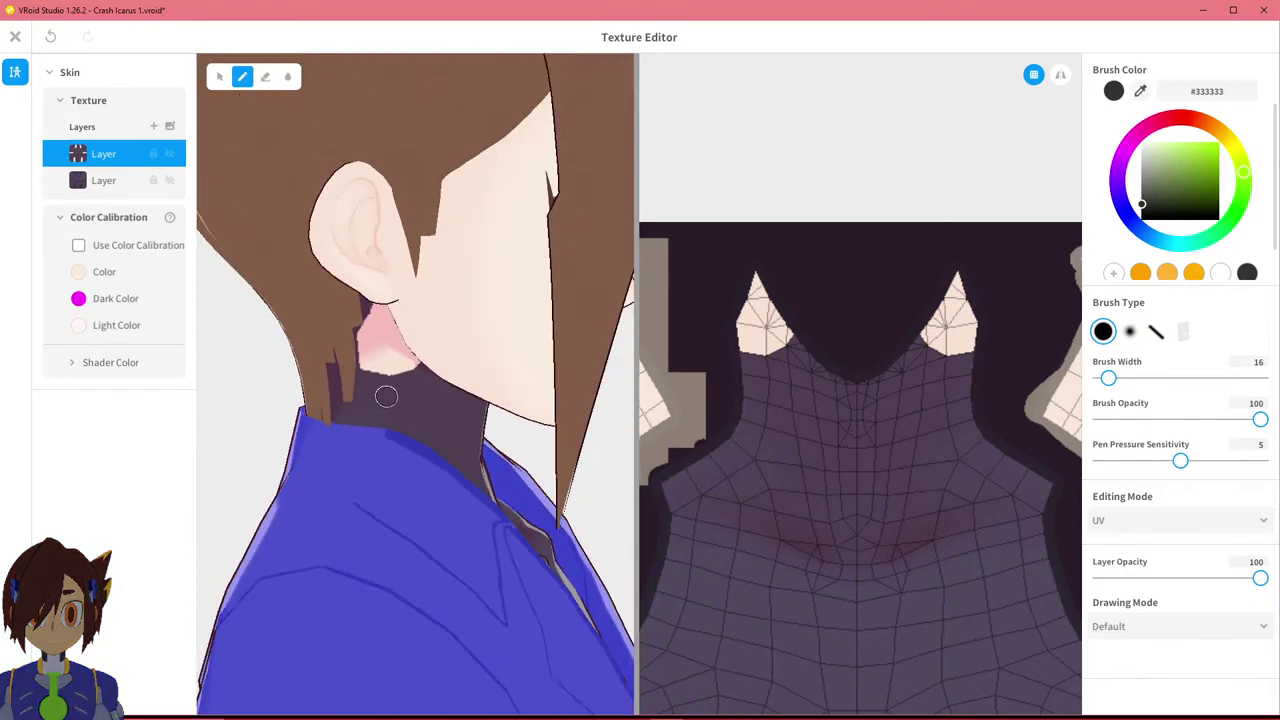
pyautogui.moveTo(450, 385); pyautogui.dragTo(305, 170, button='middle')
pyautogui.scroll(-3, 457, 457)
pyautogui.moveTo(472, 423); pyautogui.dragTo(510, 330, button='middle')
pyautogui.scroll(3, 510, 330)
pyautogui.moveTo(510, 330); pyautogui.dragTo(430, 350, button='right')
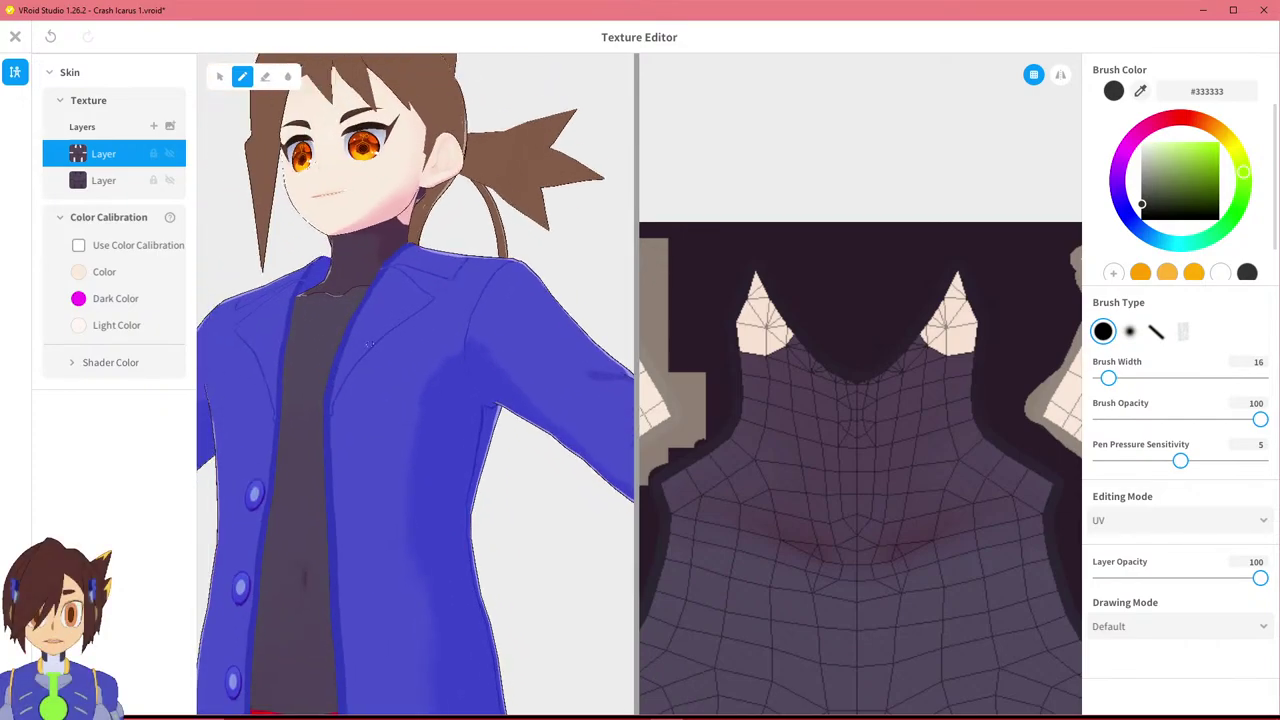
# Examine the full figure and a close-up of one hand and wrist with the loaded skin texture.
pyautogui.scroll(-3, 430, 350)
pyautogui.moveTo(341, 408); pyautogui.dragTo(449, 351, button='middle')
pyautogui.scroll(-3, 449, 351)
pyautogui.moveTo(345, 336); pyautogui.dragTo(463, 370, button='right')
pyautogui.moveTo(439, 382); pyautogui.dragTo(459, 238, button='middle')
pyautogui.scroll(8, 251, 314)
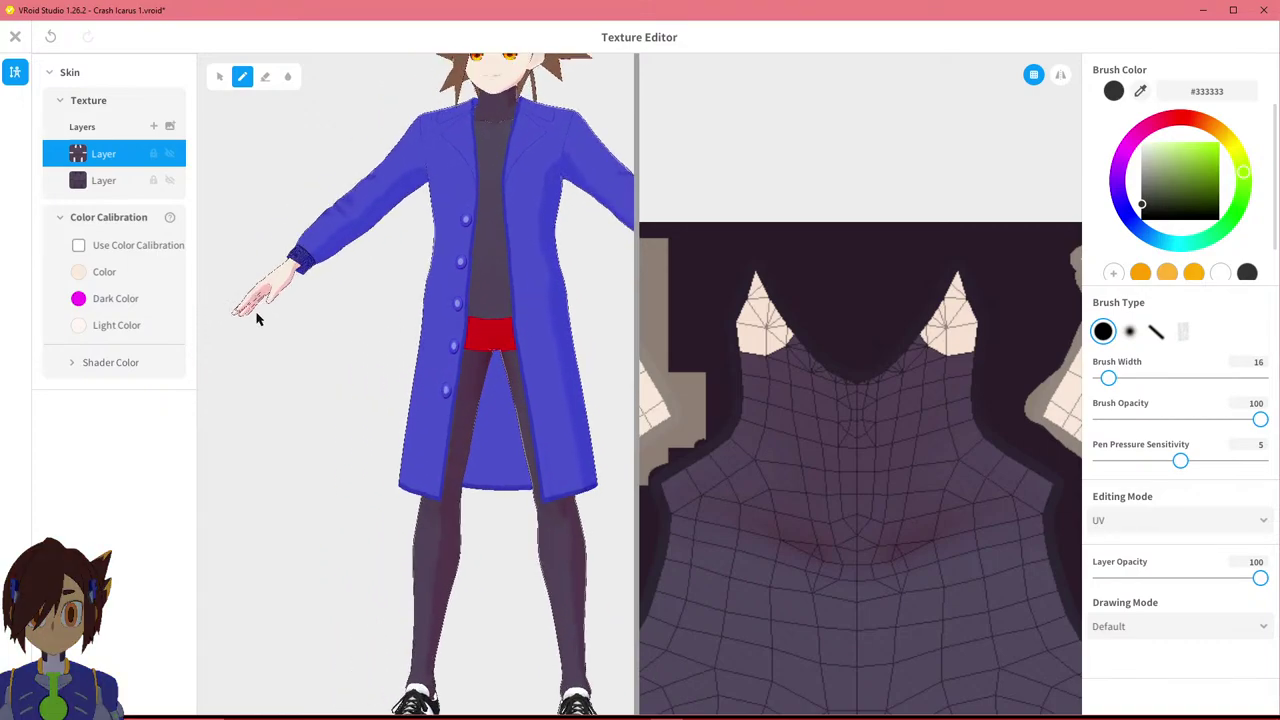
pyautogui.scroll(10, 400, 380)
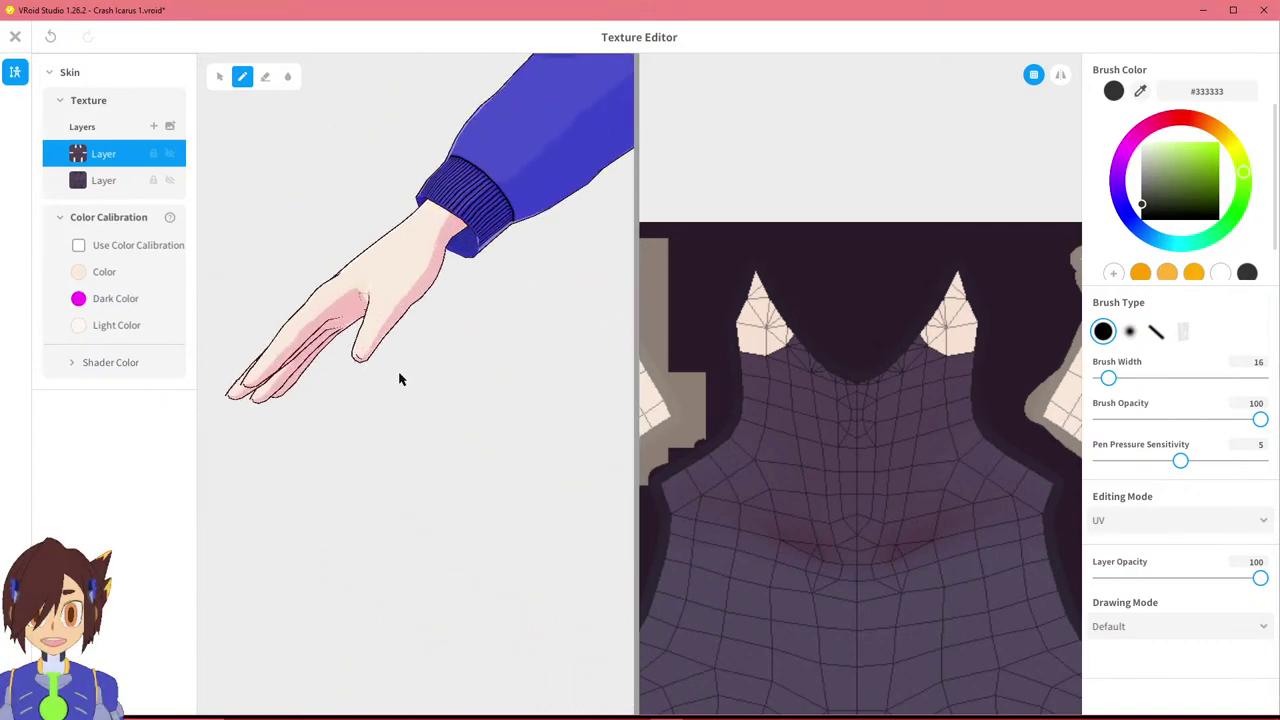
pyautogui.moveTo(369, 327); pyautogui.dragTo(461, 383, button='right')
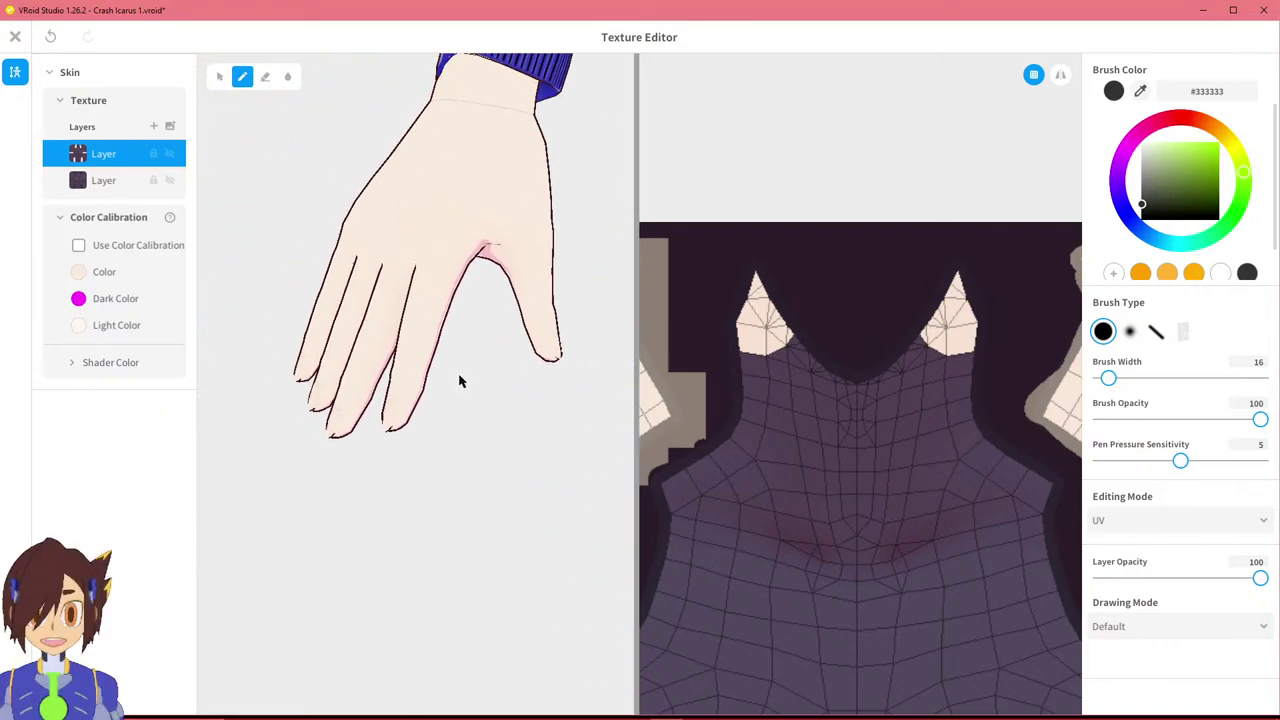
# Examine the head and neck from the front, side and back around the edges of the skin patches.
pyautogui.scroll(-10, 459, 372)
pyautogui.moveTo(530, 214); pyautogui.dragTo(349, 355, button='middle')
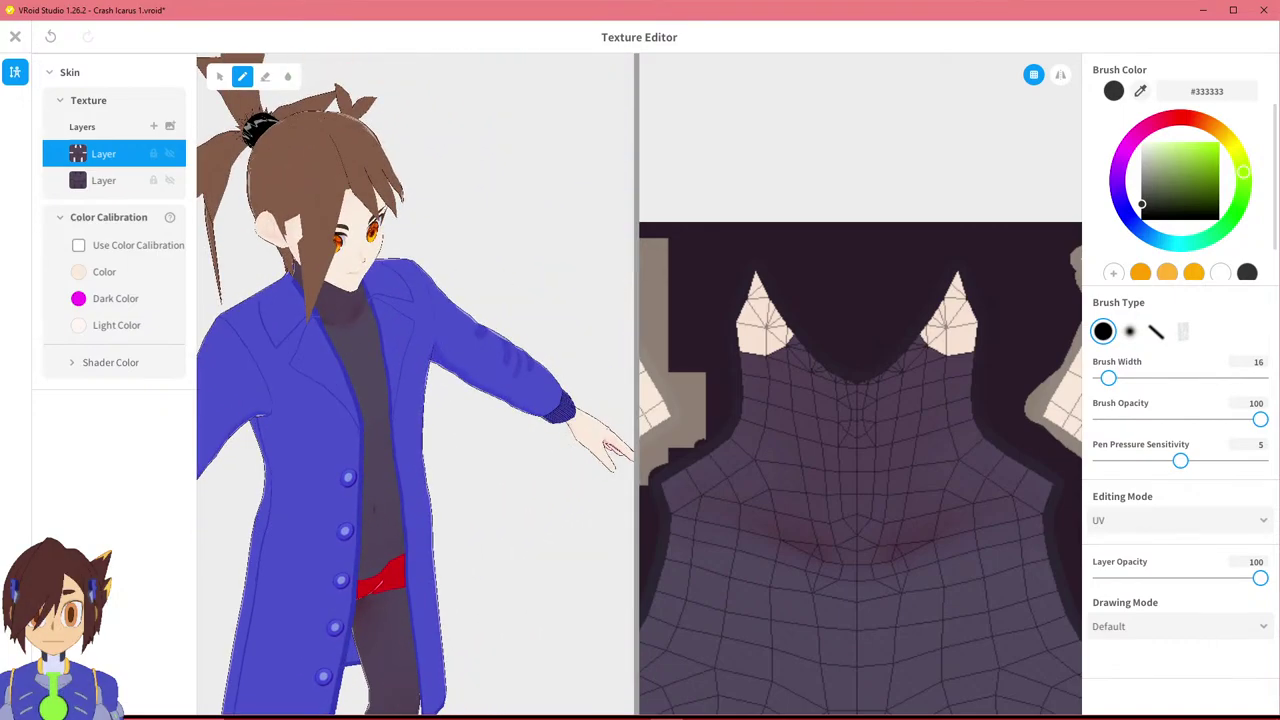
pyautogui.moveTo(349, 355); pyautogui.dragTo(335, 330, button='right')
pyautogui.moveTo(335, 330); pyautogui.dragTo(363, 349, button='middle')
pyautogui.scroll(2, 363, 348)
pyautogui.scroll(5, 373, 306)
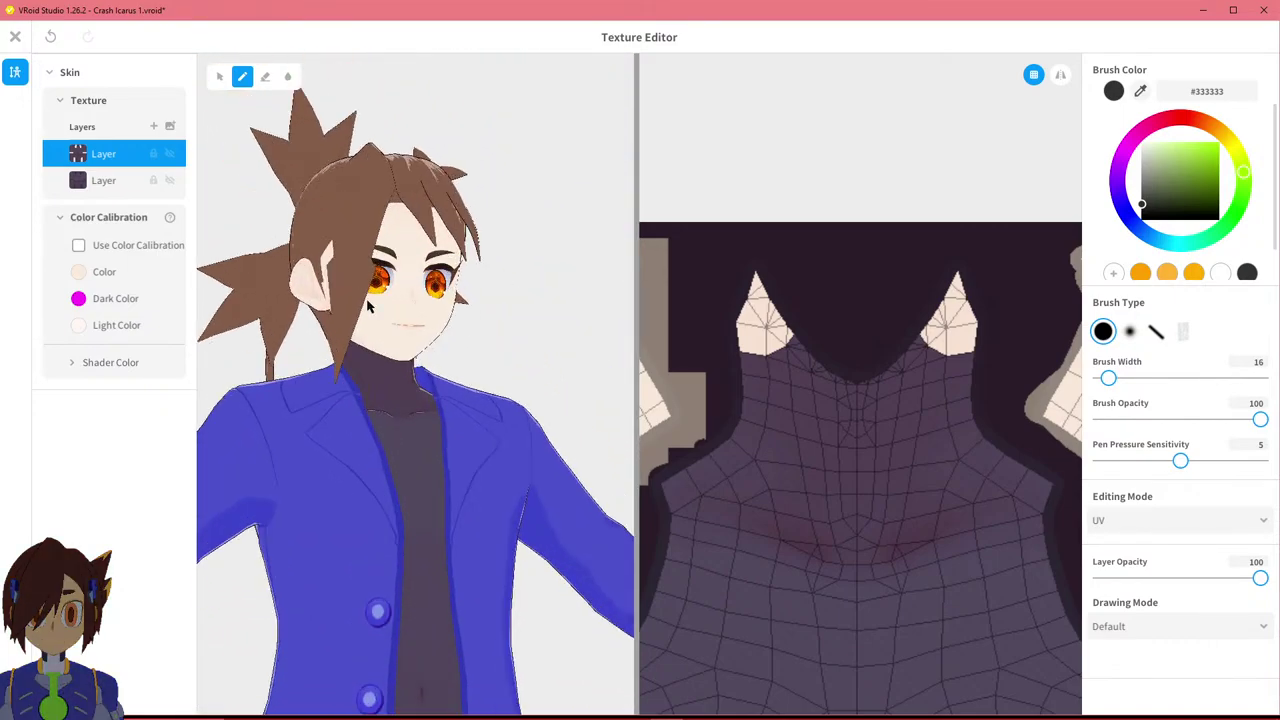
pyautogui.moveTo(373, 306); pyautogui.dragTo(536, 350, button='right')
pyautogui.moveTo(357, 343); pyautogui.dragTo(483, 339, button='right')
pyautogui.scroll(2, 434, 329)
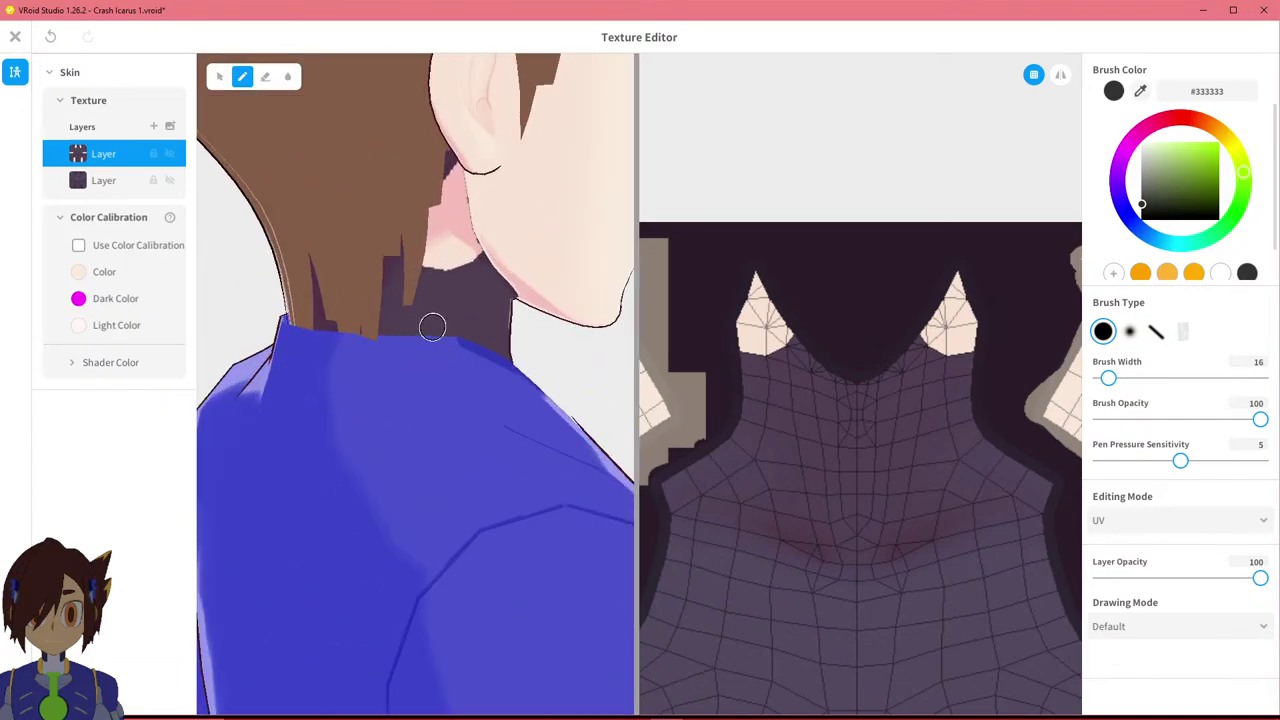
pyautogui.moveTo(427, 298)
pyautogui.mouseDown(button='right')
pyautogui.moveTo(443, 346)
pyautogui.moveTo(410, 300)
pyautogui.moveTo(423, 302)
pyautogui.mouseUp(button='right')
pyautogui.scroll(-4, 394, 342)
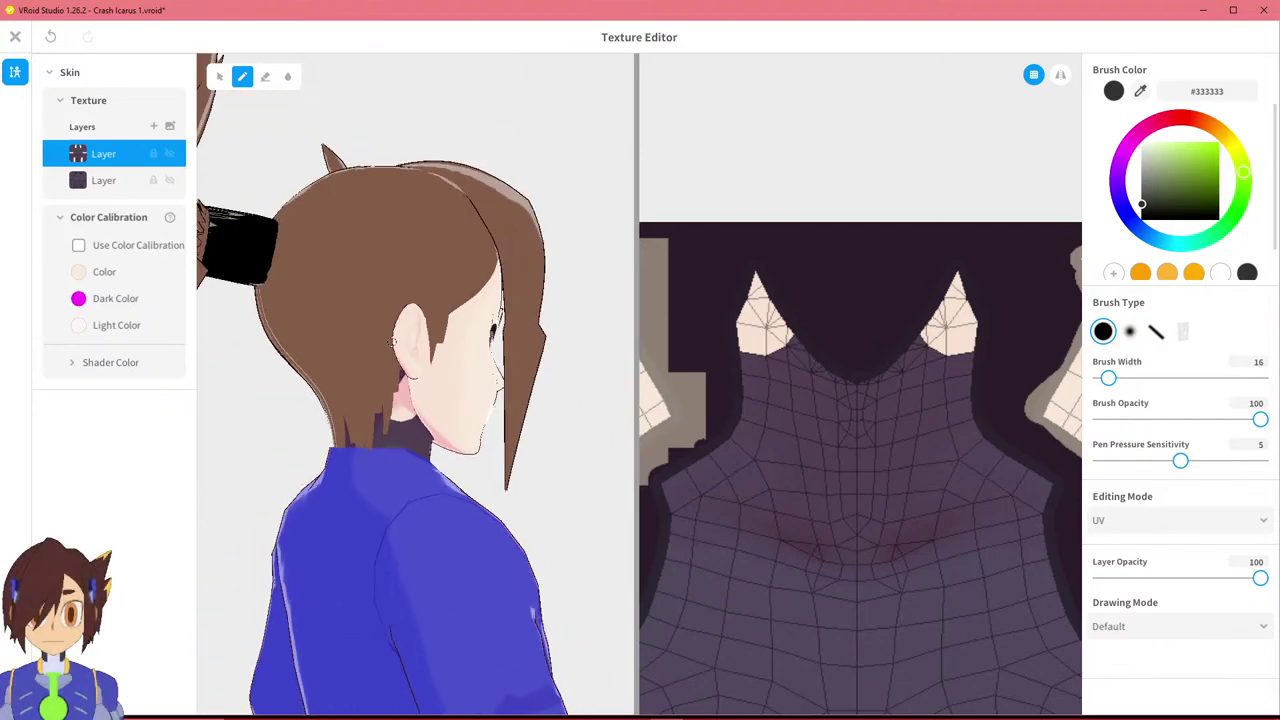
pyautogui.moveTo(370, 408); pyautogui.dragTo(424, 408, button='right')
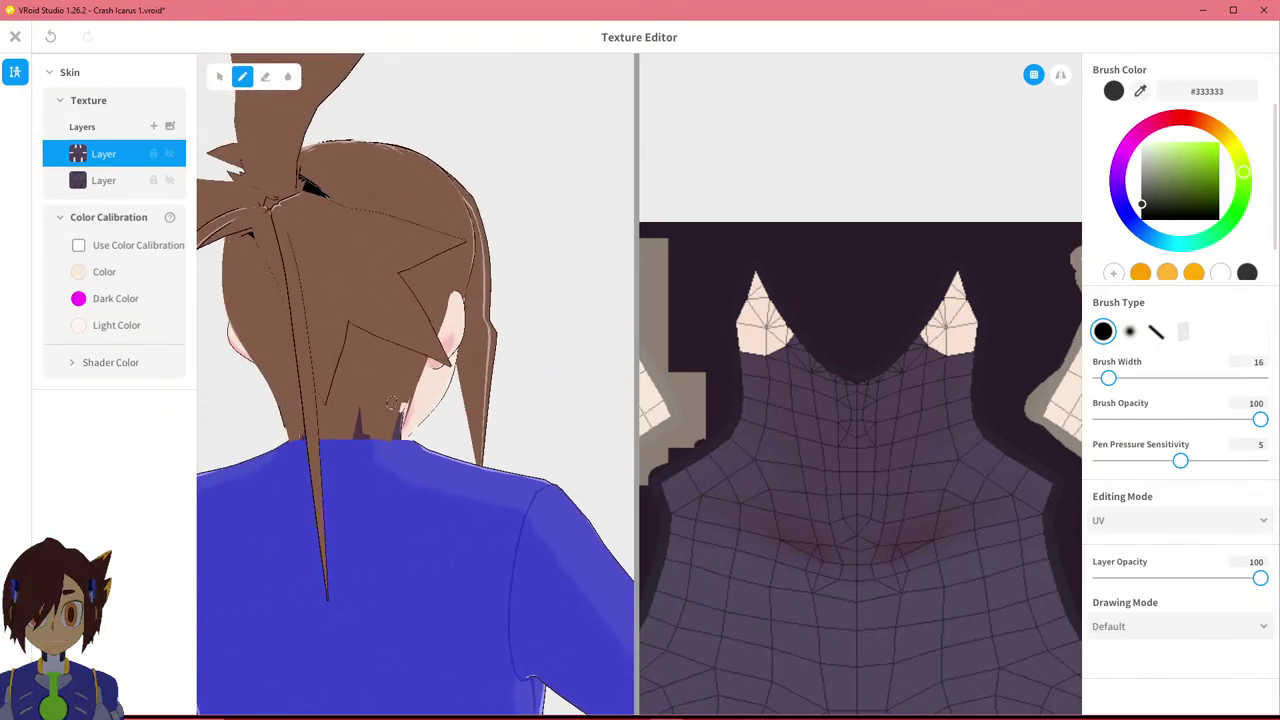
# Set the brush color to #92E800, mark a line around the back of the neck level with the skin patches, and locate it on the UV texture.
pyautogui.click(1217, 150)
pyautogui.moveTo(384, 400); pyautogui.dragTo(349, 407, button='right')
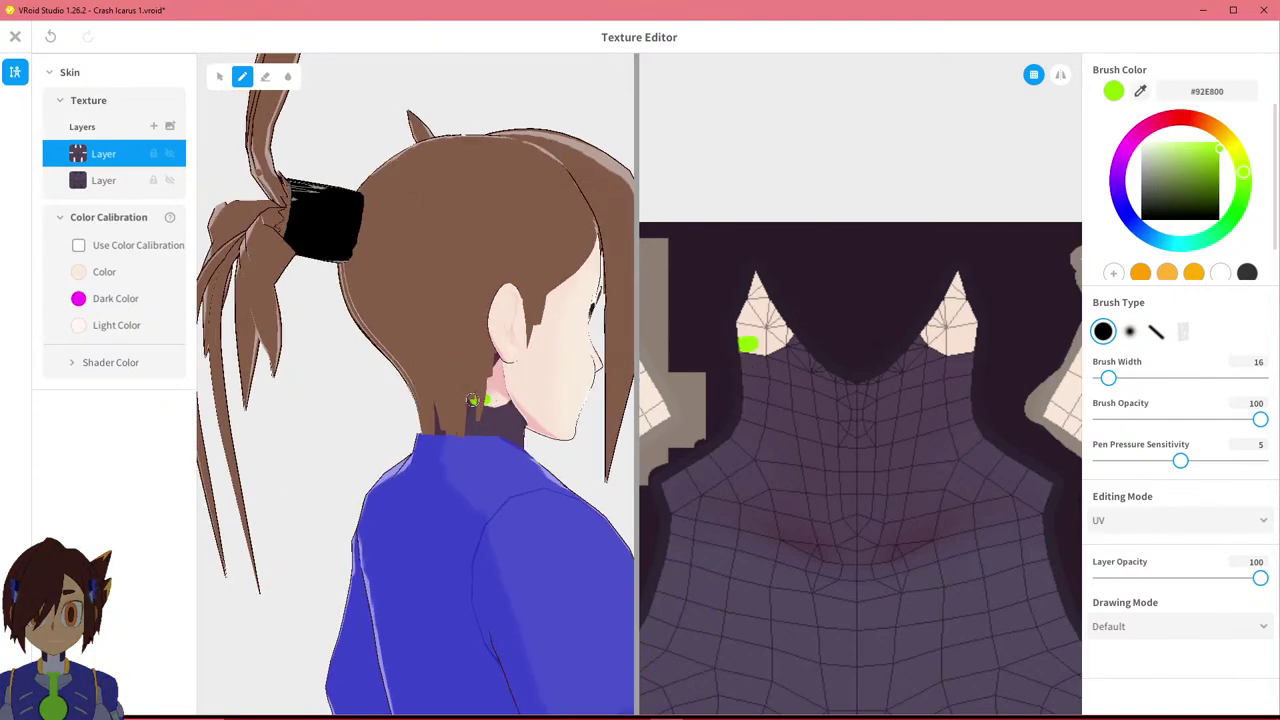
pyautogui.moveTo(422, 404); pyautogui.dragTo(390, 424, button='right')
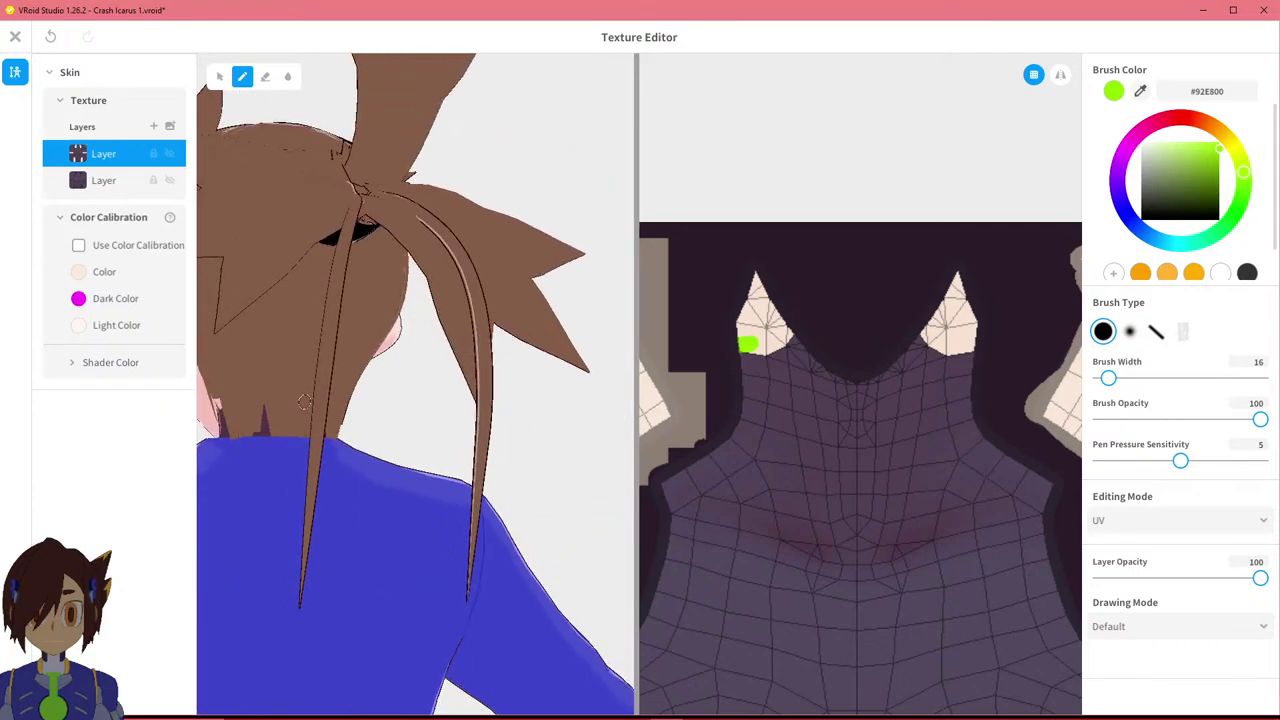
pyautogui.scroll(-5, 883, 362)
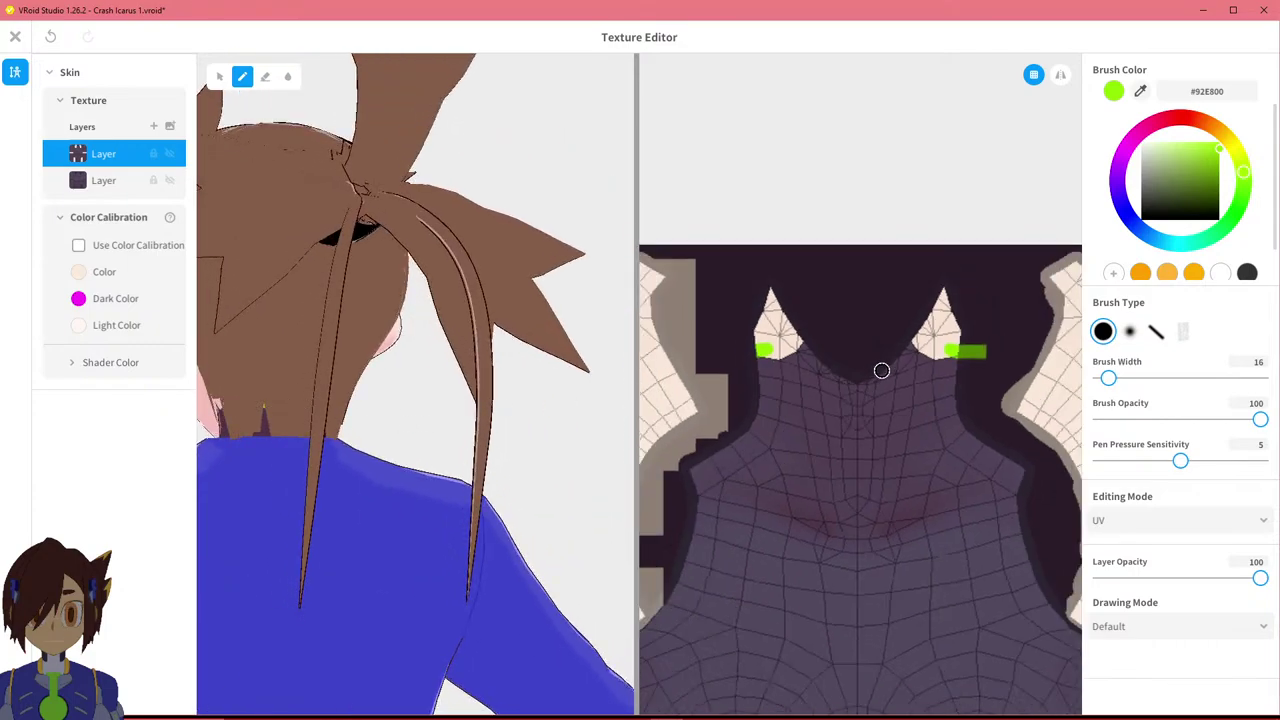
pyautogui.scroll(-2, 886, 362)
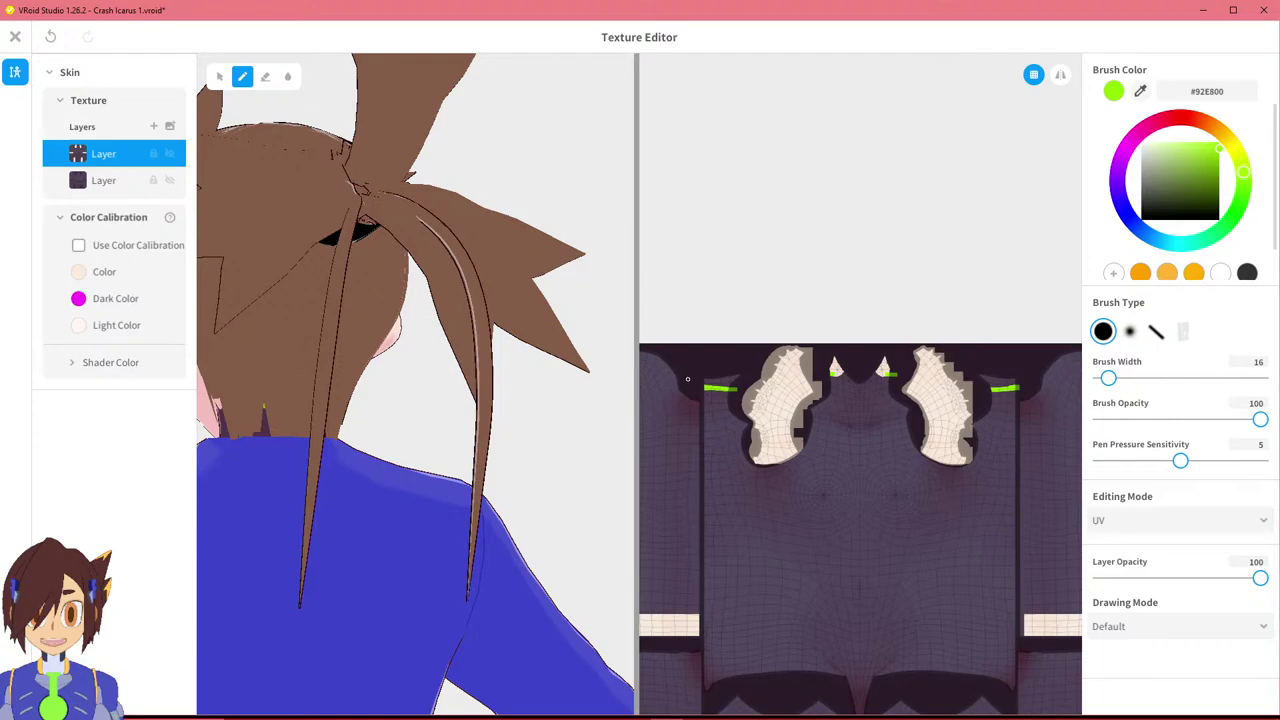
pyautogui.scroll(5, 715, 381)
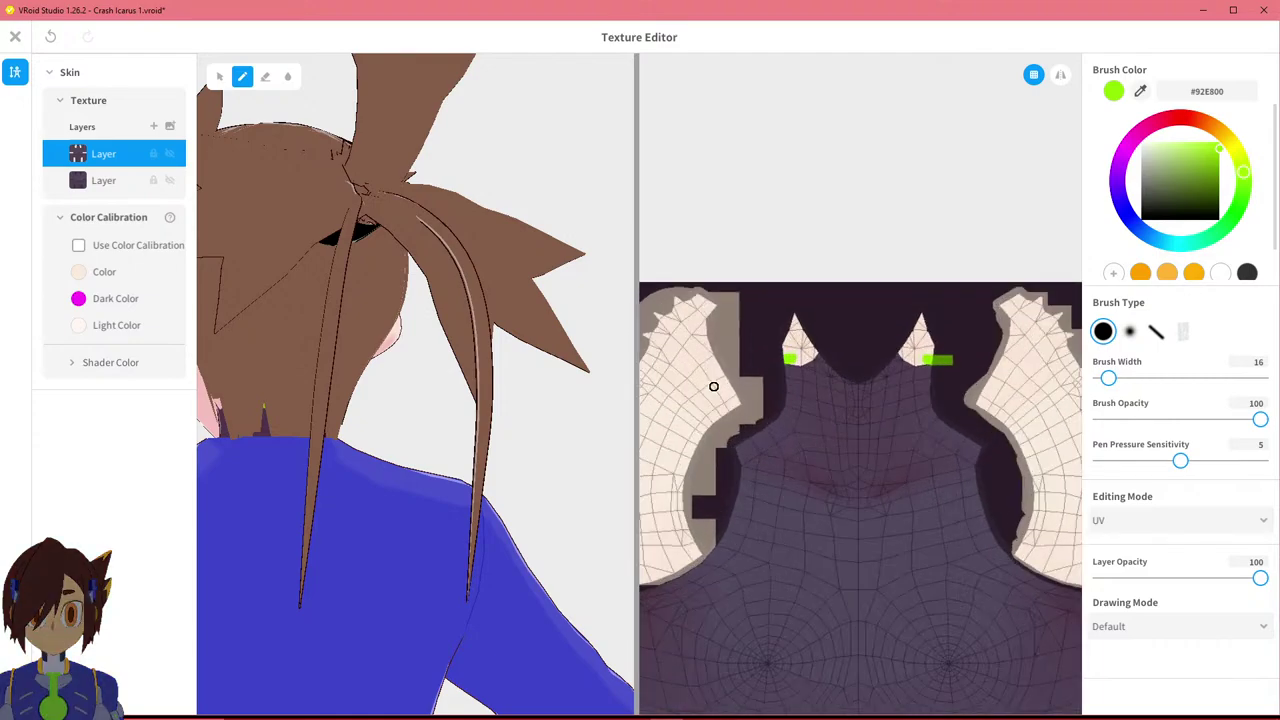
pyautogui.moveTo(683, 426); pyautogui.dragTo(1047, 421, button='middle')
pyautogui.scroll(5, 870, 394)
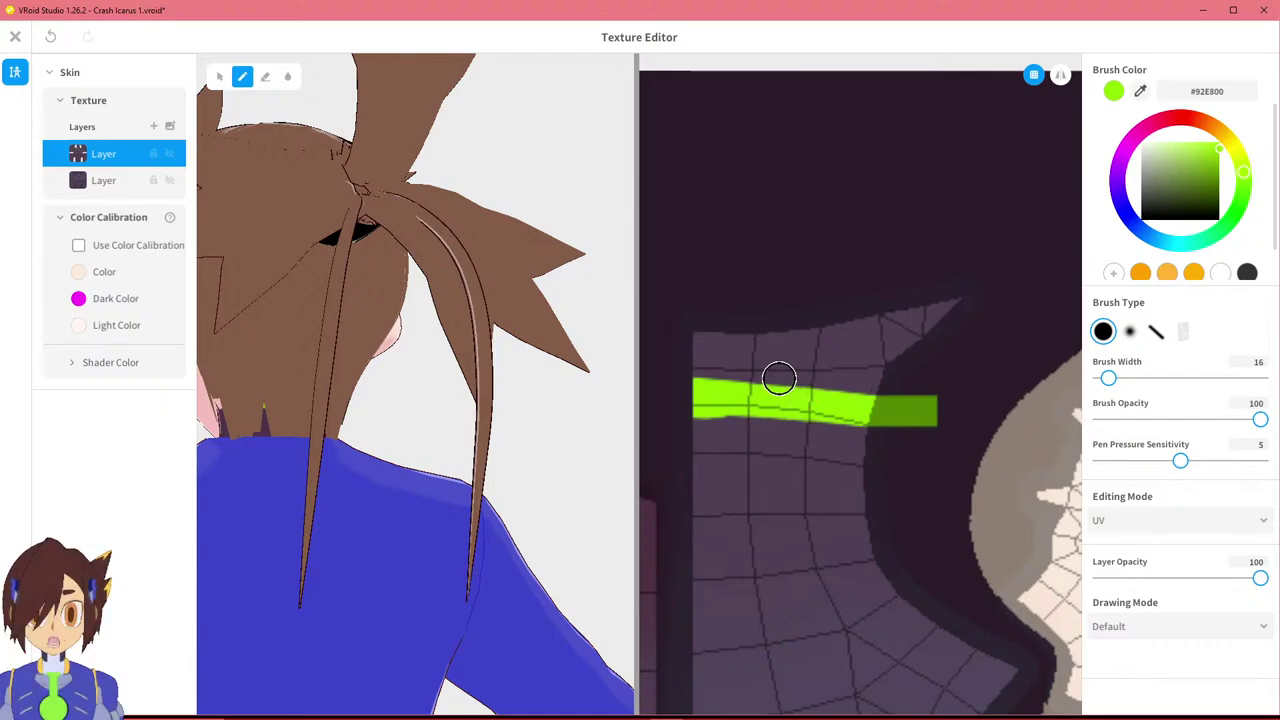
# Paint the neck area behind the ear-side skin patch green from the guide line up to the ear, closing gaps on its UV piece.
pyautogui.moveTo(369, 420)
pyautogui.mouseDown(button='right')
pyautogui.moveTo(486, 427)
pyautogui.moveTo(430, 441)
pyautogui.moveTo(467, 445)
pyautogui.moveTo(530, 416)
pyautogui.moveTo(506, 374)
pyautogui.moveTo(305, 430)
pyautogui.moveTo(347, 408)
pyautogui.mouseUp(button='right')
pyautogui.scroll(6, 486, 427)
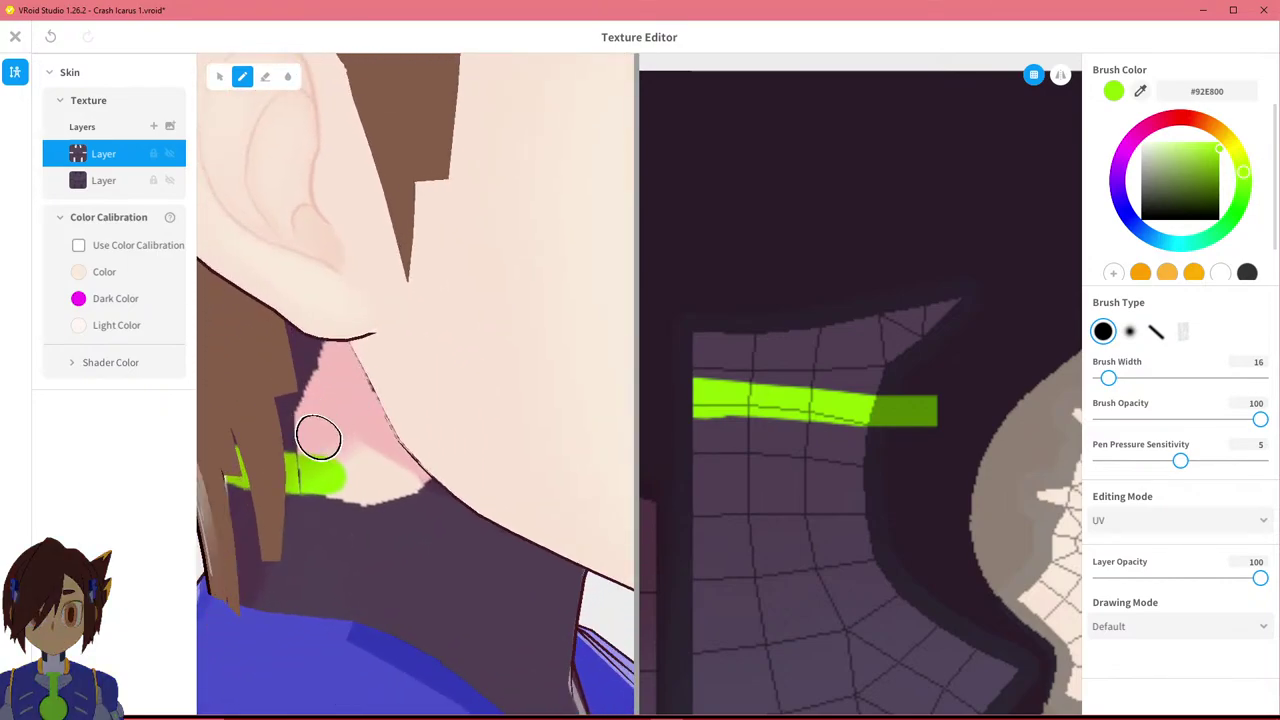
pyautogui.moveTo(311, 460)
pyautogui.mouseDown()
pyautogui.moveTo(297, 420)
pyautogui.moveTo(304, 408)
pyautogui.moveTo(298, 458)
pyautogui.moveTo(320, 451)
pyautogui.moveTo(315, 365)
pyautogui.mouseUp()
pyautogui.moveTo(318, 362); pyautogui.dragTo(442, 305, button='middle')
pyautogui.moveTo(400, 292)
pyautogui.mouseDown()
pyautogui.moveTo(423, 271)
pyautogui.moveTo(437, 280)
pyautogui.moveTo(419, 281)
pyautogui.mouseUp()
pyautogui.moveTo(331, 276)
pyautogui.mouseDown()
pyautogui.moveTo(357, 357)
pyautogui.moveTo(400, 349)
pyautogui.moveTo(423, 398)
pyautogui.mouseUp()
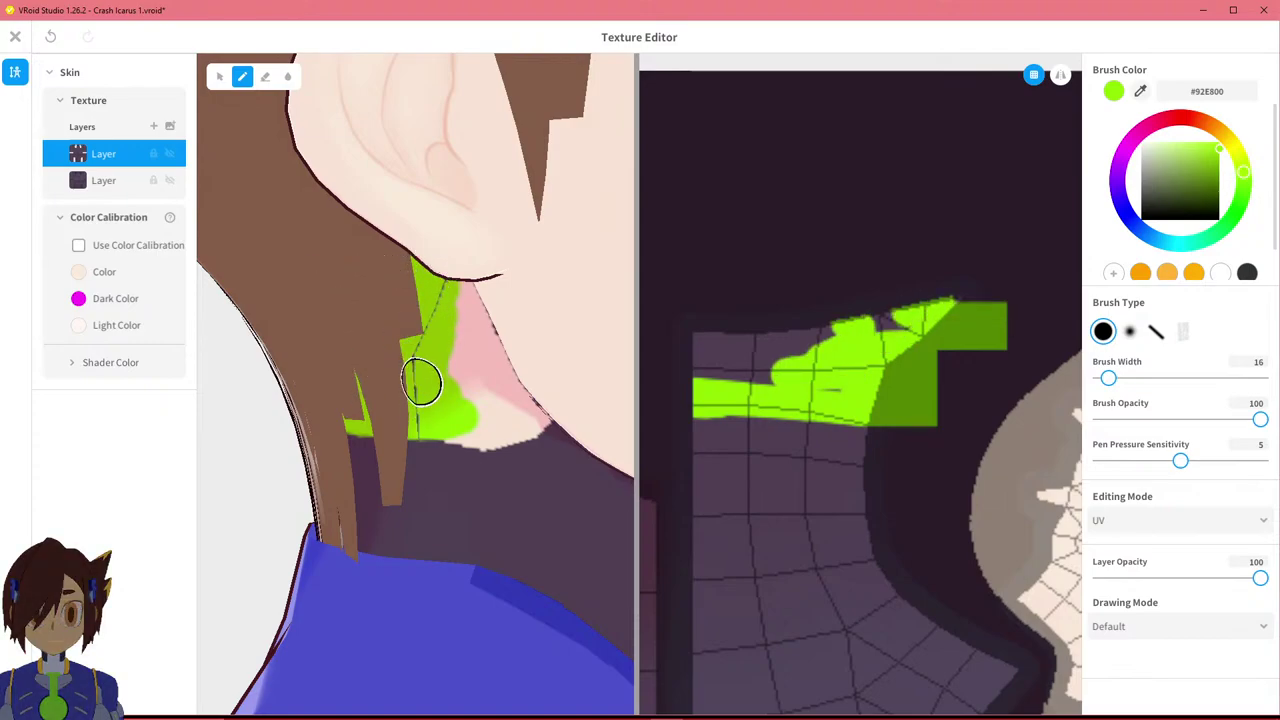
pyautogui.scroll(-3, 424, 348)
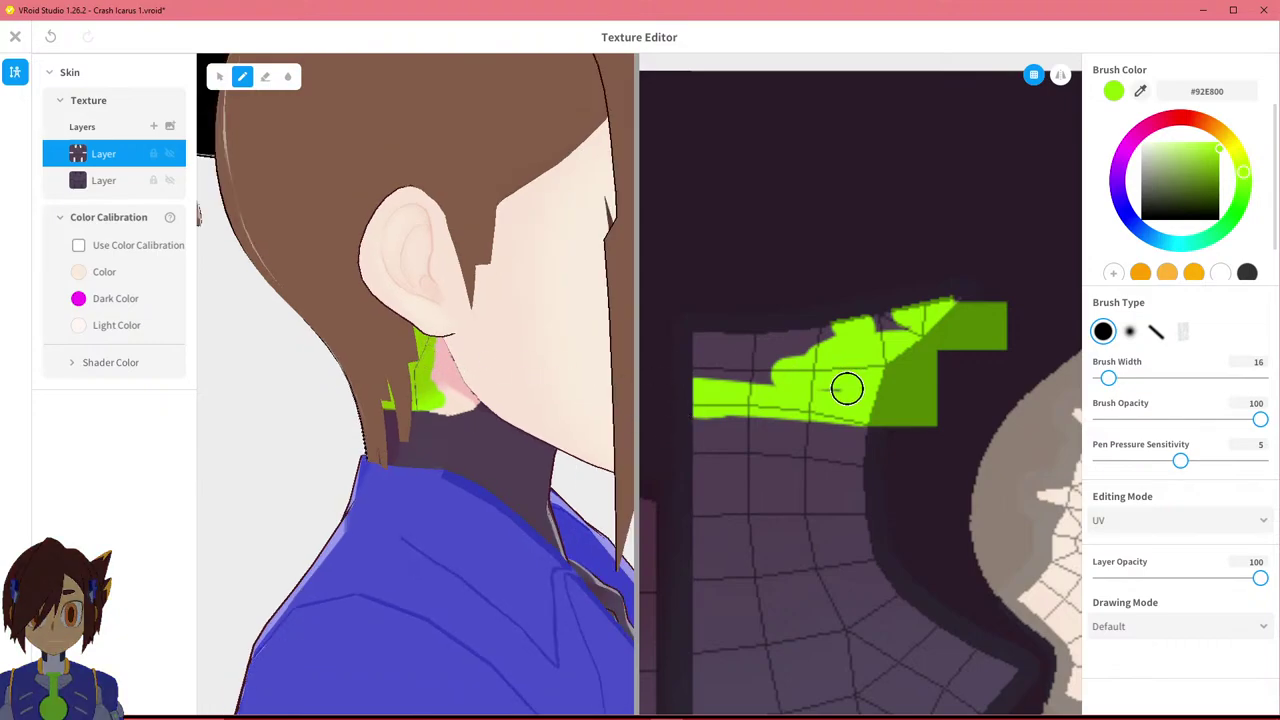
pyautogui.moveTo(809, 384); pyautogui.dragTo(745, 381)
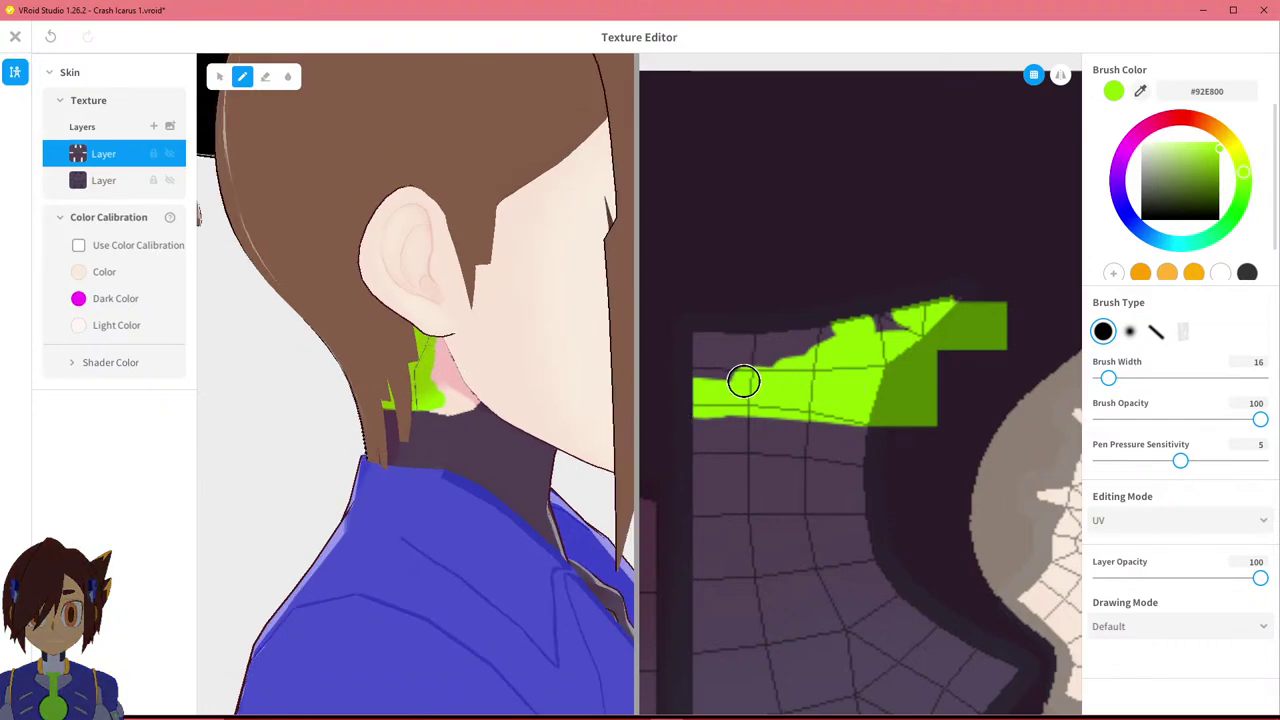
# Fill the opposite back-neck UV piece with green from the guide line to its upper edge and pointed tip.
pyautogui.scroll(-2, 789, 385)
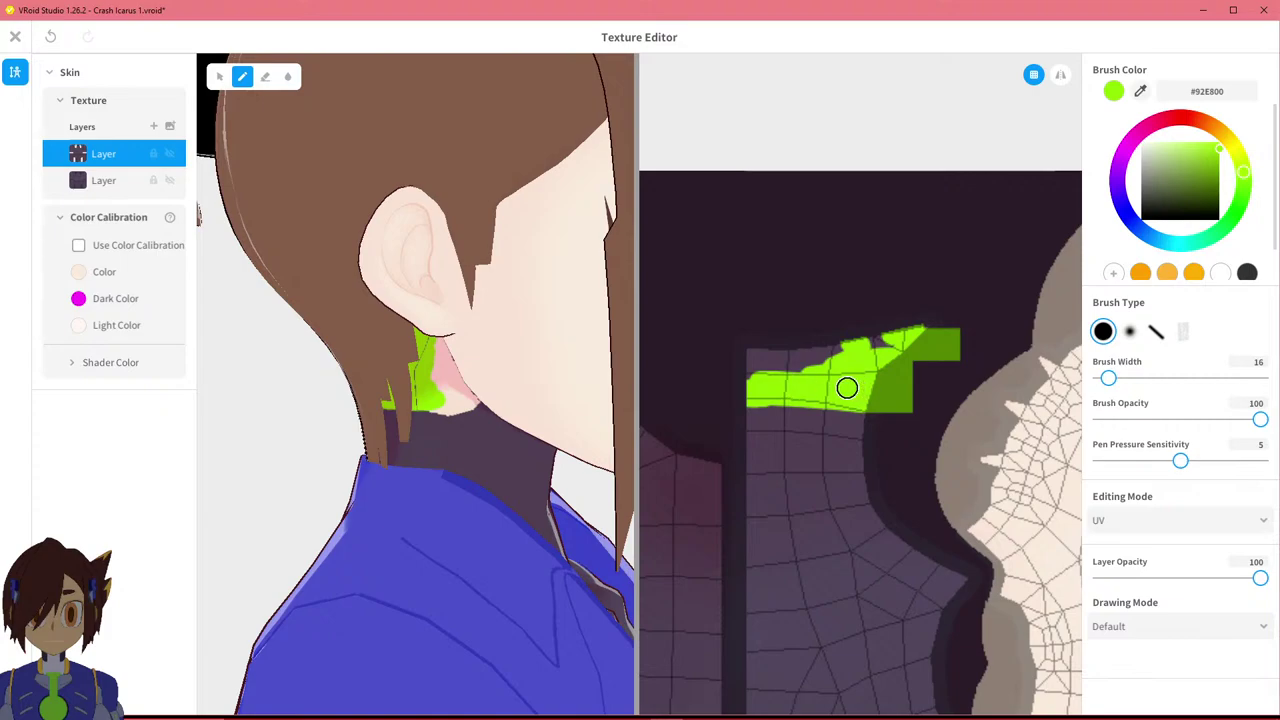
pyautogui.moveTo(929, 397); pyautogui.dragTo(705, 390, button='middle')
pyautogui.moveTo(995, 386); pyautogui.dragTo(700, 380, button='middle')
pyautogui.moveTo(840, 380); pyautogui.dragTo(680, 380, button='middle')
pyautogui.moveTo(1033, 377); pyautogui.dragTo(690, 382, button='middle')
pyautogui.moveTo(971, 391); pyautogui.dragTo(761, 389, button='middle')
pyautogui.moveTo(937, 372)
pyautogui.mouseDown()
pyautogui.moveTo(966, 363)
pyautogui.moveTo(822, 343)
pyautogui.moveTo(810, 327)
pyautogui.mouseUp()
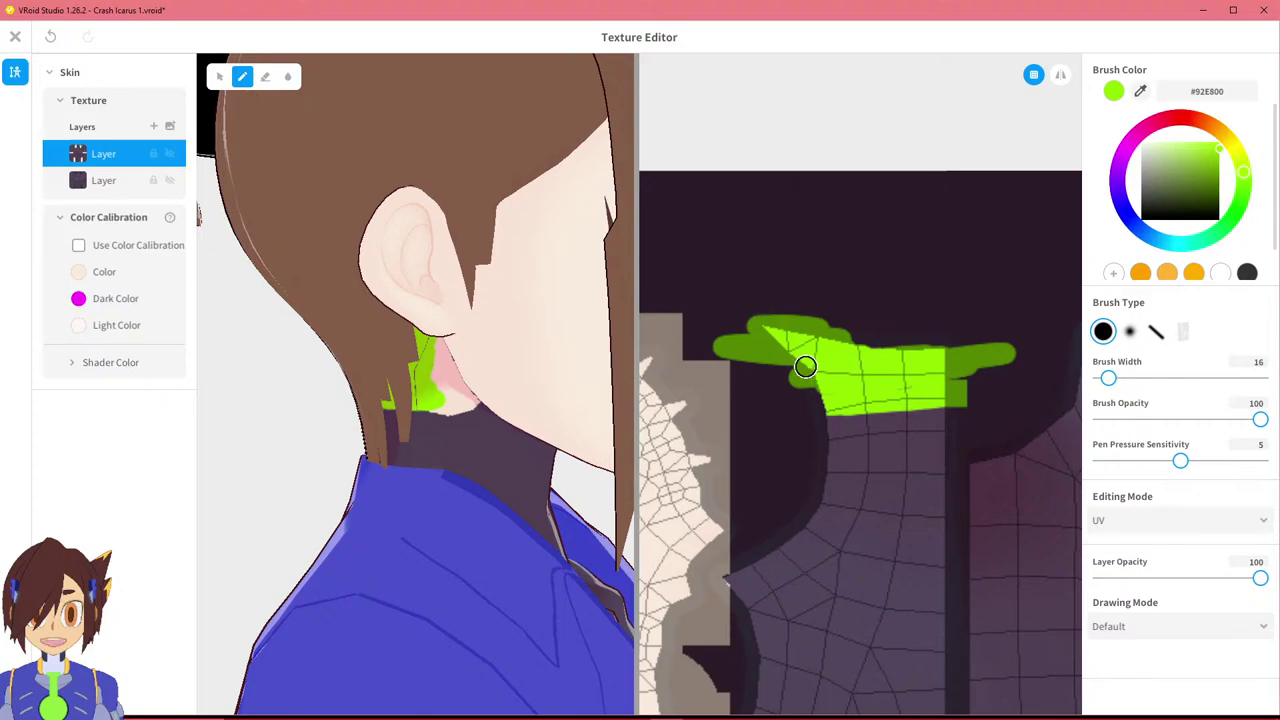
# Return to the first back-neck UV piece and fill its remaining upper edge and inner corner with green.
pyautogui.moveTo(692, 372); pyautogui.dragTo(1005, 368, button='middle')
pyautogui.moveTo(735, 370); pyautogui.dragTo(1000, 370, button='middle')
pyautogui.moveTo(730, 370)
pyautogui.mouseDown(button='middle')
pyautogui.moveTo(975, 378)
pyautogui.moveTo(968, 370)
pyautogui.mouseUp(button='middle')
pyautogui.moveTo(657, 340)
pyautogui.mouseDown(button='middle')
pyautogui.moveTo(815, 366)
pyautogui.moveTo(926, 366)
pyautogui.mouseUp(button='middle')
pyautogui.moveTo(905, 333); pyautogui.dragTo(773, 369)
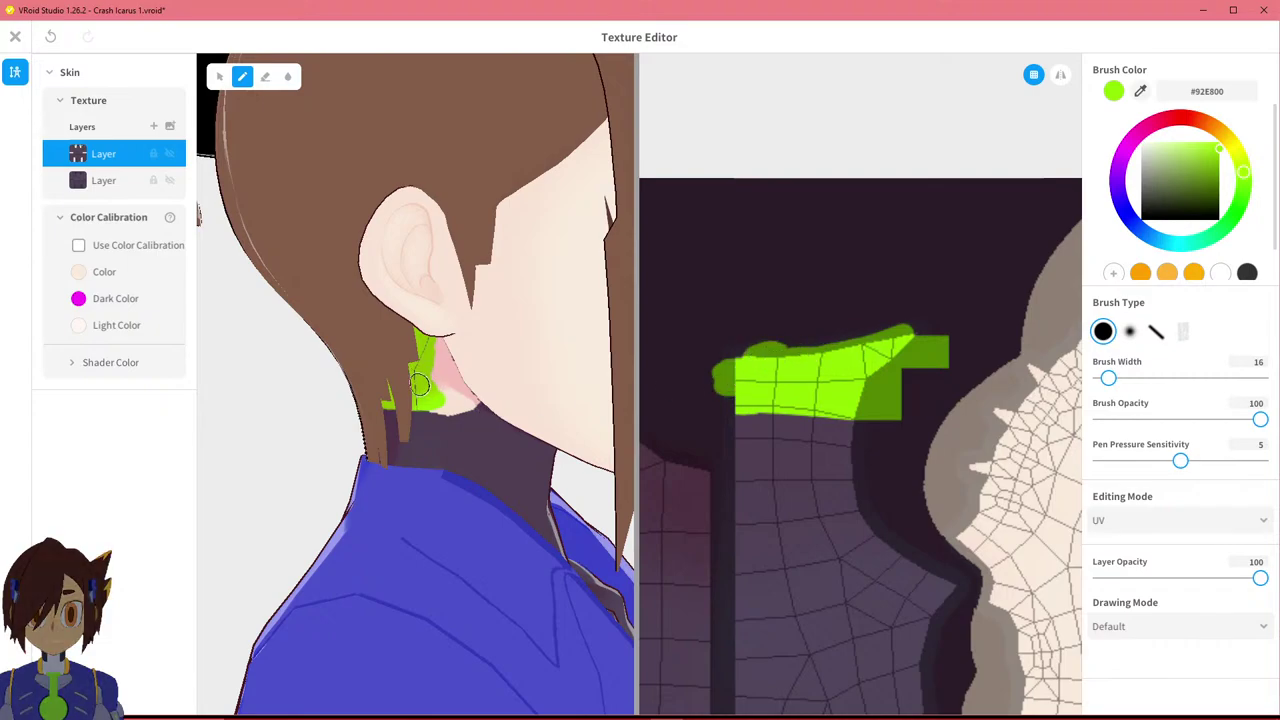
# Inspect the avatar's sleeve cuff and hand, and the skin patch and green-marked area behind the ear.
pyautogui.scroll(-3, 514, 435)
pyautogui.moveTo(514, 435); pyautogui.dragTo(440, 120, button='middle')
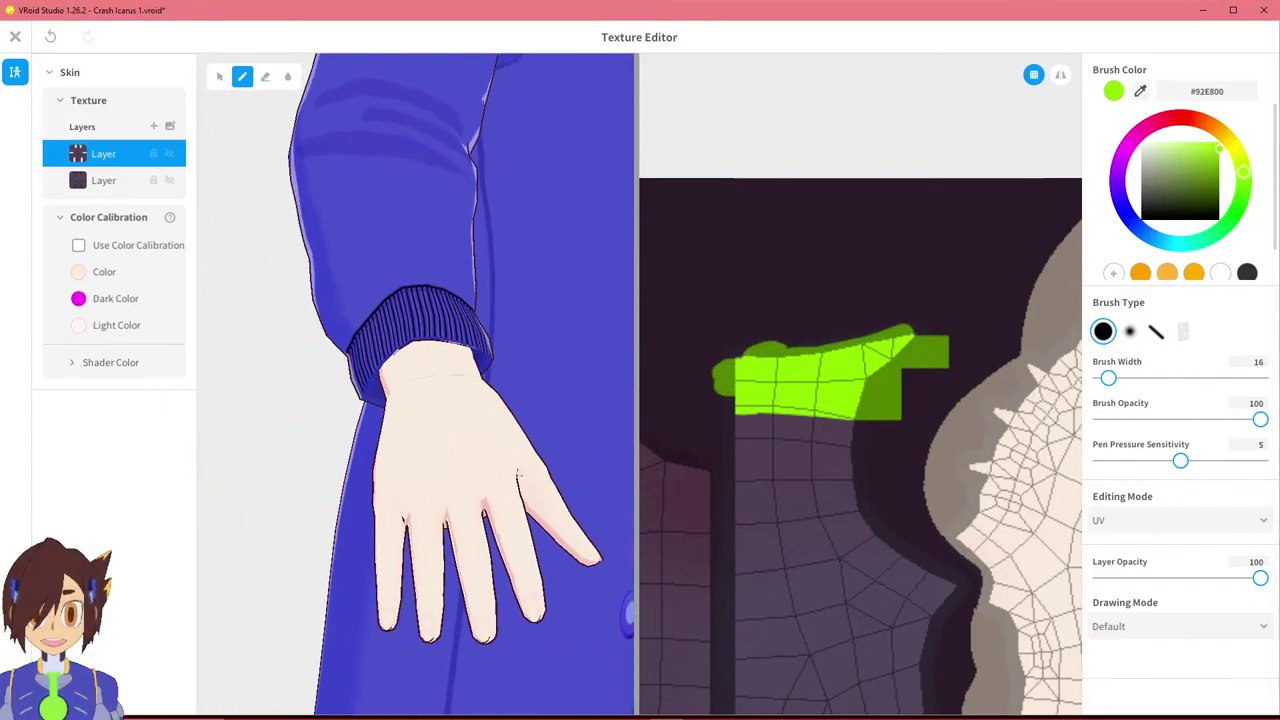
pyautogui.scroll(3, 434, 343)
pyautogui.moveTo(434, 343); pyautogui.dragTo(460, 511, button='middle')
pyautogui.moveTo(546, 361); pyautogui.dragTo(540, 600, button='middle')
pyautogui.moveTo(505, 370); pyautogui.dragTo(589, 363, button='middle')
pyautogui.moveTo(589, 363)
pyautogui.mouseDown(button='right')
pyautogui.moveTo(543, 400)
pyautogui.moveTo(589, 363)
pyautogui.mouseUp(button='right')
pyautogui.moveTo(543, 316); pyautogui.dragTo(271, 426, button='middle')
pyautogui.scroll(1, 450, 385)
pyautogui.scroll(5, 408, 434)
pyautogui.moveTo(271, 426); pyautogui.dragTo(366, 403, button='right')
pyautogui.moveTo(366, 403); pyautogui.dragTo(280, 410, button='middle')
pyautogui.scroll(-4, 423, 420)
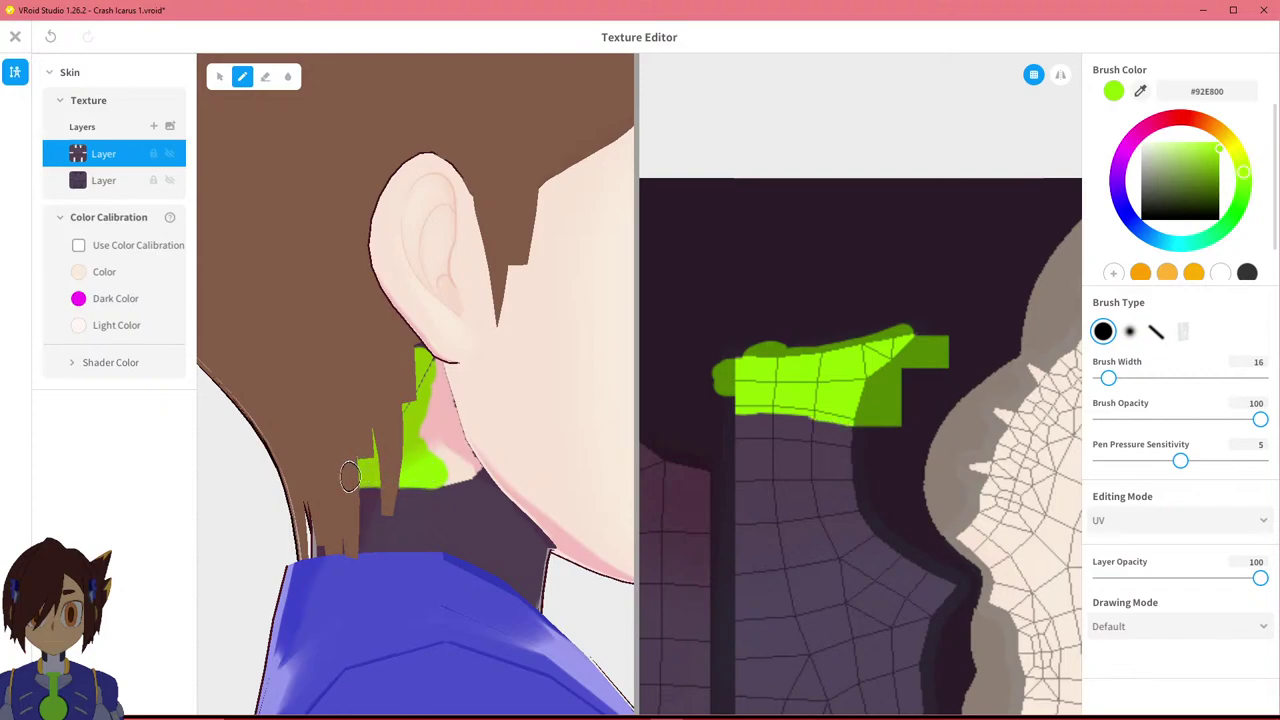
# Compare the green-marked pointed neck skin piece with the green back-neck piece on the UV texture.
pyautogui.moveTo(896, 412); pyautogui.dragTo(694, 437, button='middle')
pyautogui.moveTo(942, 421); pyautogui.dragTo(852, 430, button='middle')
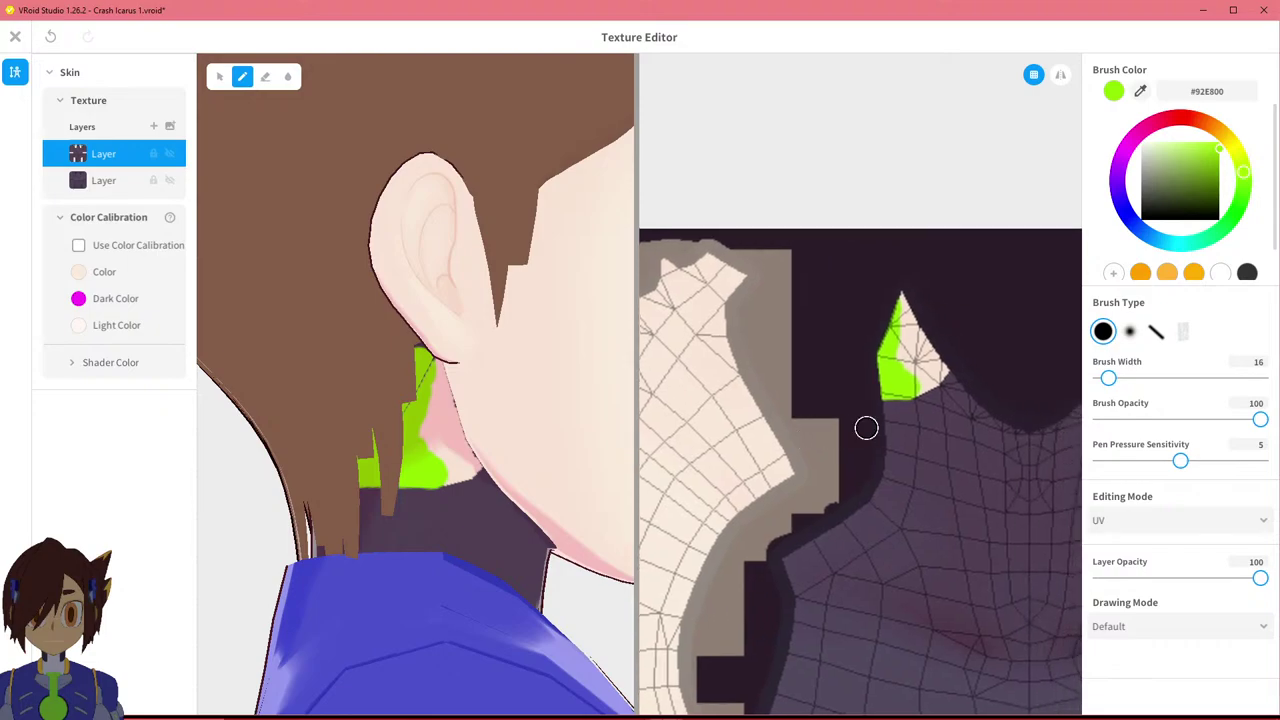
pyautogui.scroll(6, 983, 390)
pyautogui.moveTo(950, 388); pyautogui.dragTo(797, 389, button='middle')
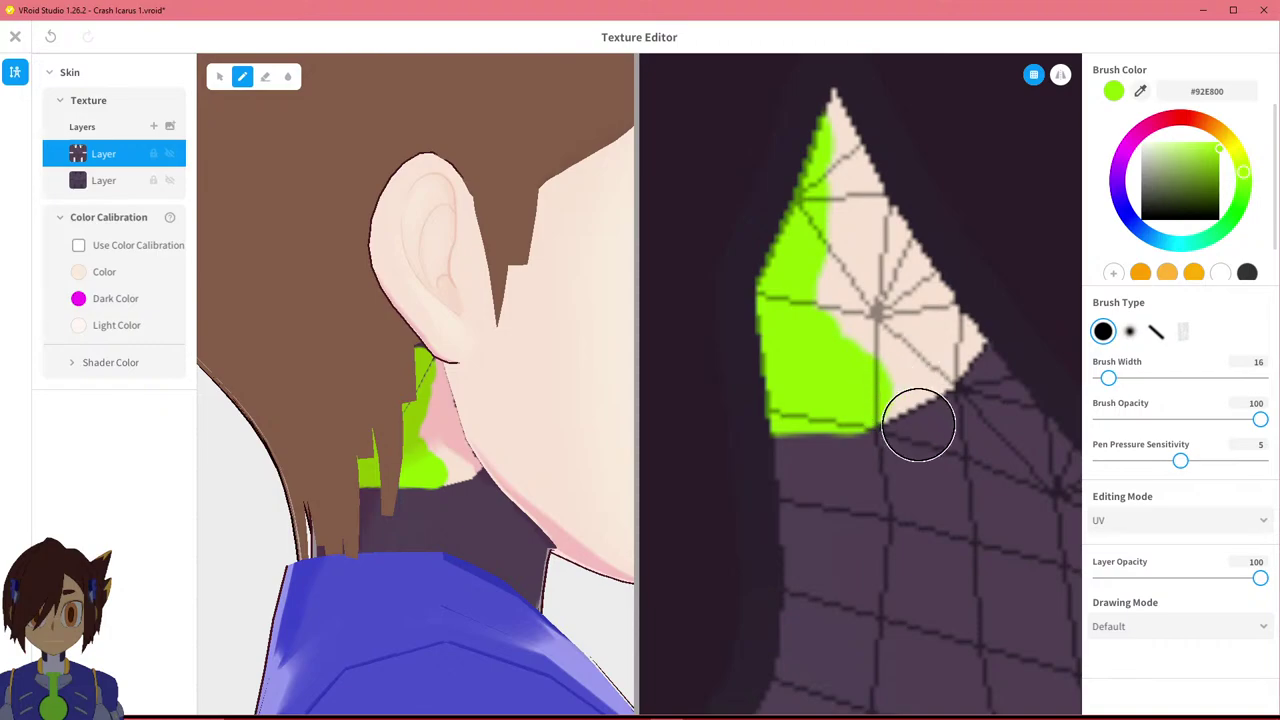
pyautogui.scroll(2, 930, 450)
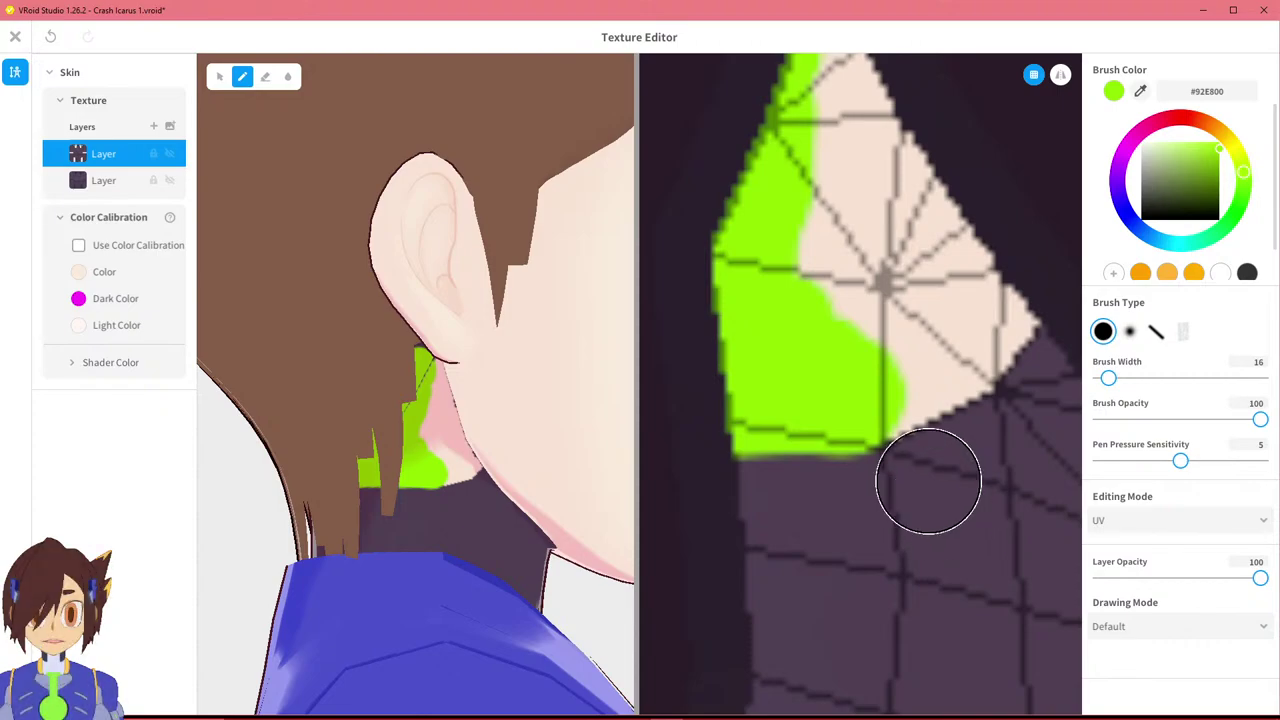
pyautogui.scroll(-5, 940, 495)
pyautogui.moveTo(764, 435); pyautogui.dragTo(1163, 474, button='middle')
pyautogui.moveTo(660, 475); pyautogui.dragTo(1040, 436, button='middle')
pyautogui.moveTo(960, 463)
pyautogui.mouseDown(button='middle')
pyautogui.moveTo(991, 452)
pyautogui.moveTo(954, 458)
pyautogui.mouseUp(button='middle')
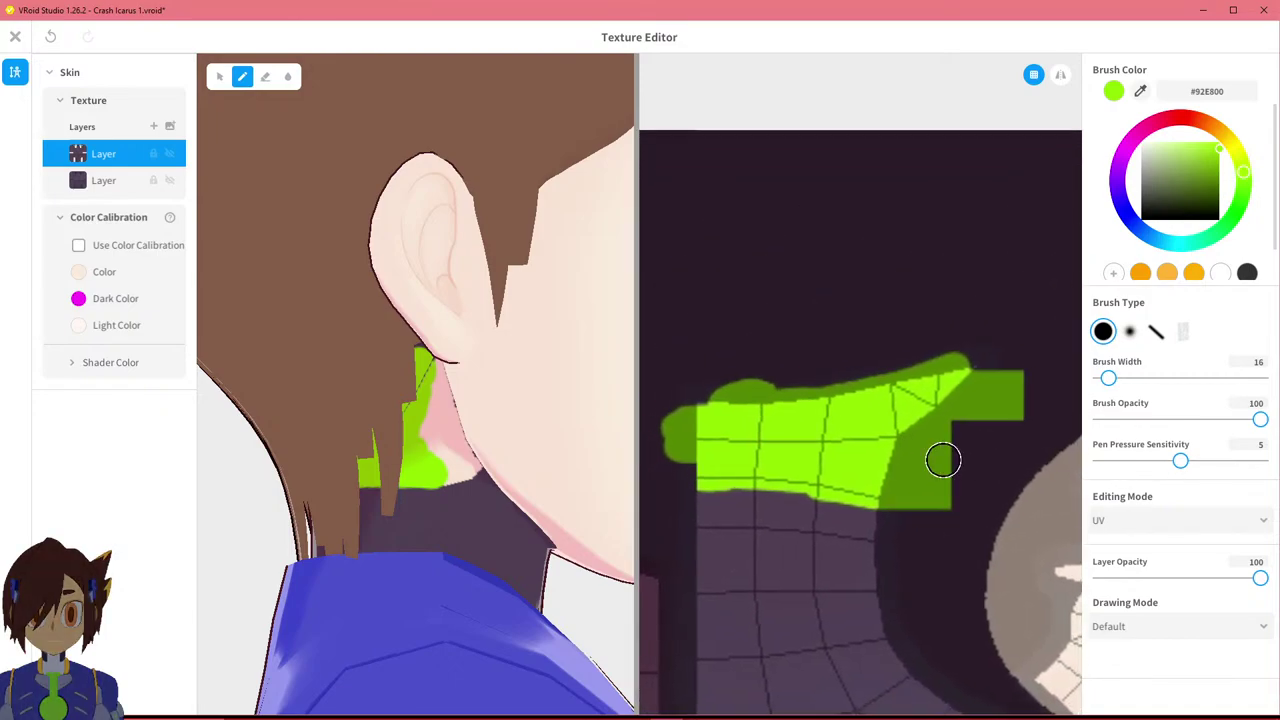
# Review the green-marked neck areas on both sides of the UV texture against the avatar's side view.
pyautogui.moveTo(500, 485)
pyautogui.mouseDown(button='middle')
pyautogui.moveTo(603, 480)
pyautogui.moveTo(551, 483)
pyautogui.moveTo(670, 495)
pyautogui.moveTo(331, 569)
pyautogui.moveTo(343, 537)
pyautogui.moveTo(466, 480)
pyautogui.moveTo(686, 494)
pyautogui.moveTo(614, 529)
pyautogui.moveTo(438, 550)
pyautogui.mouseUp(button='middle')
pyautogui.scroll(-5, 437, 550)
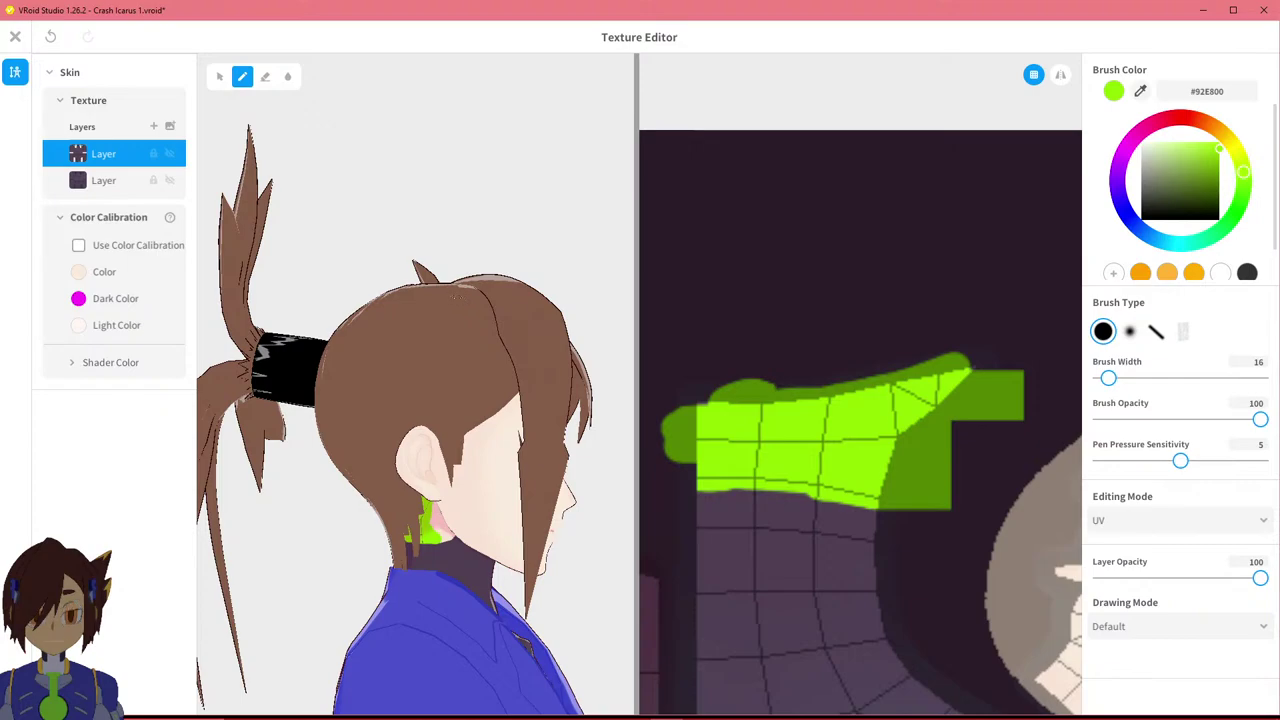
pyautogui.scroll(-3, 831, 462)
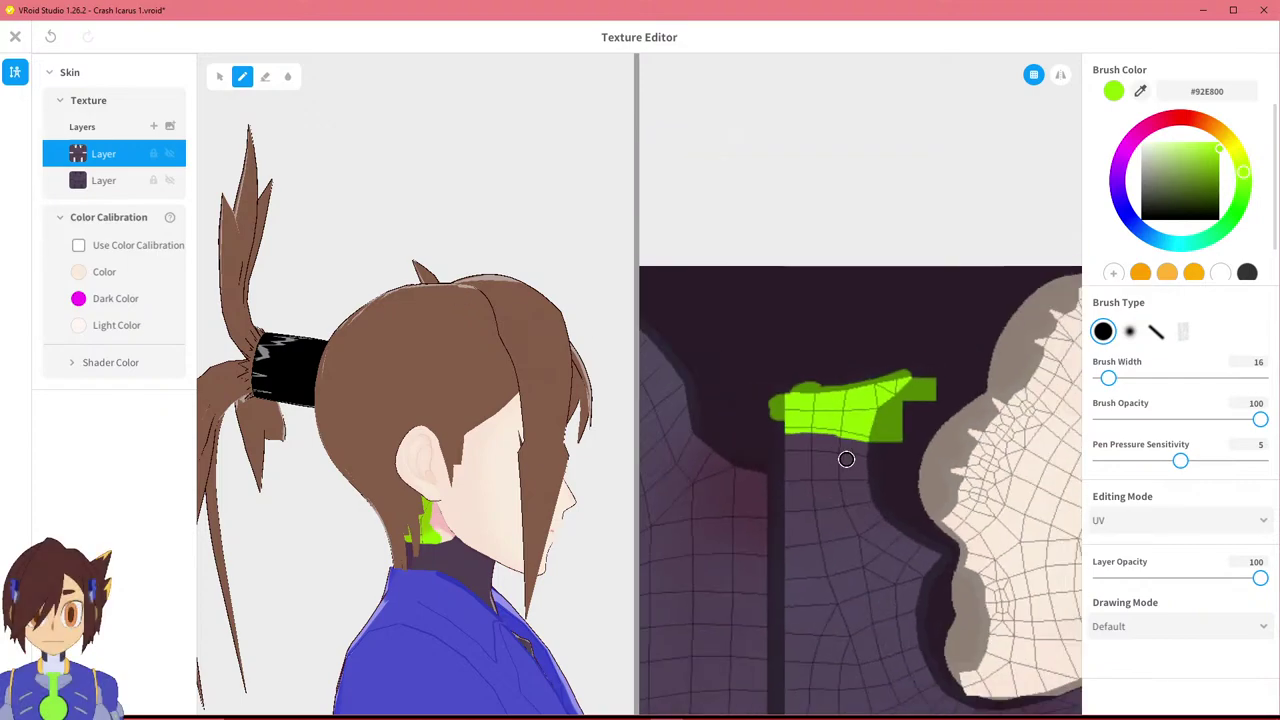
pyautogui.scroll(-3, 899, 432)
pyautogui.scroll(4, 866, 411)
pyautogui.scroll(-5, 864, 411)
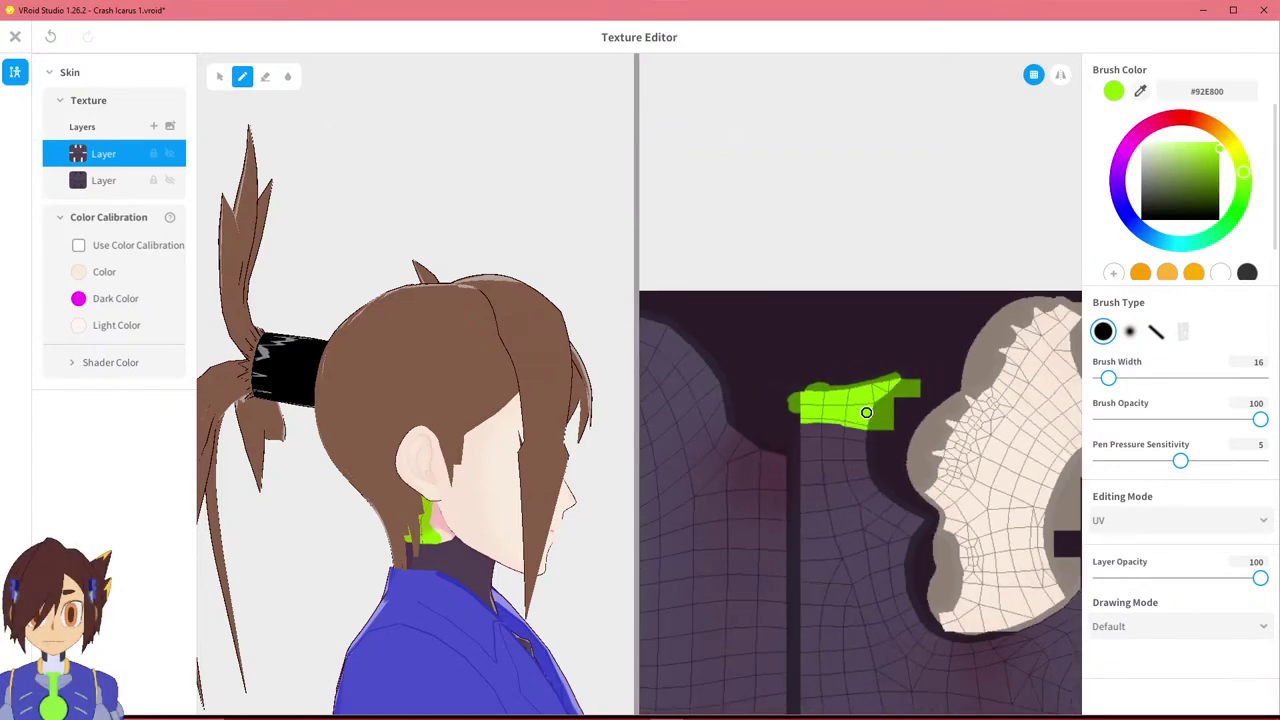
pyautogui.moveTo(944, 415); pyautogui.dragTo(655, 409, button='middle')
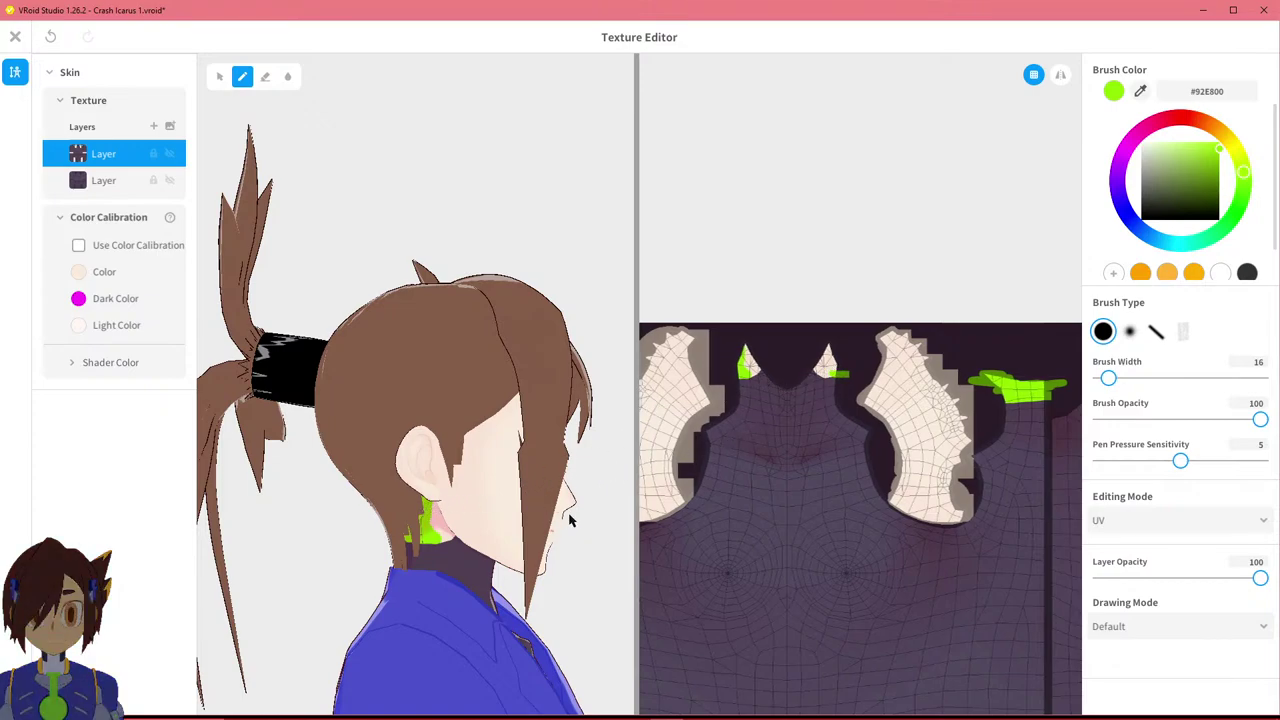
pyautogui.scroll(1, 1028, 418)
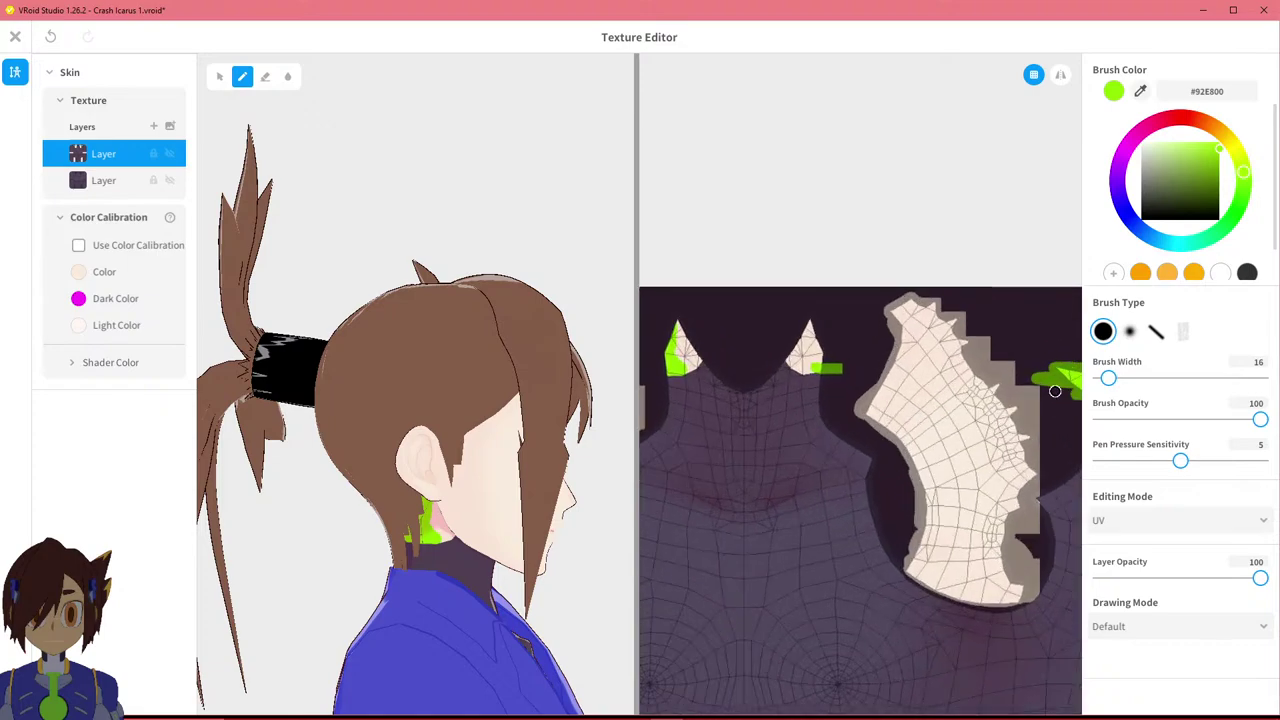
pyautogui.scroll(3, 900, 466)
pyautogui.scroll(-5, 966, 459)
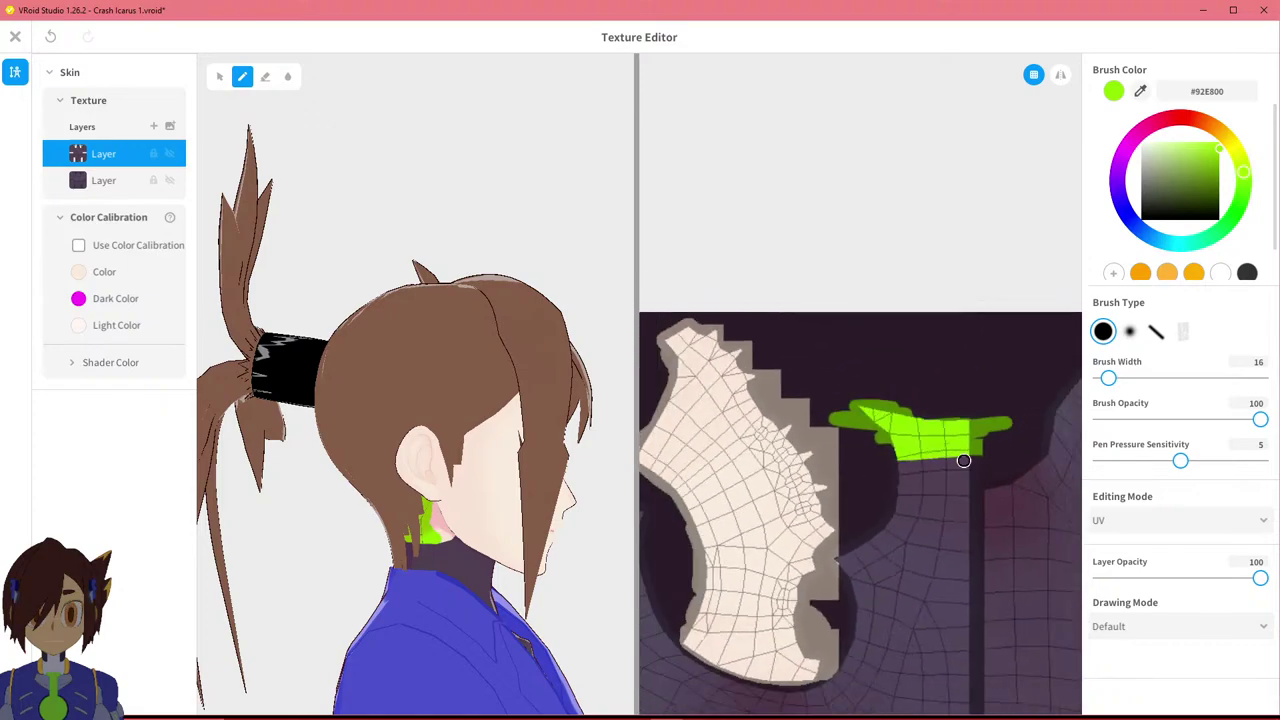
pyautogui.scroll(4, 789, 423)
pyautogui.scroll(-1, 789, 423)
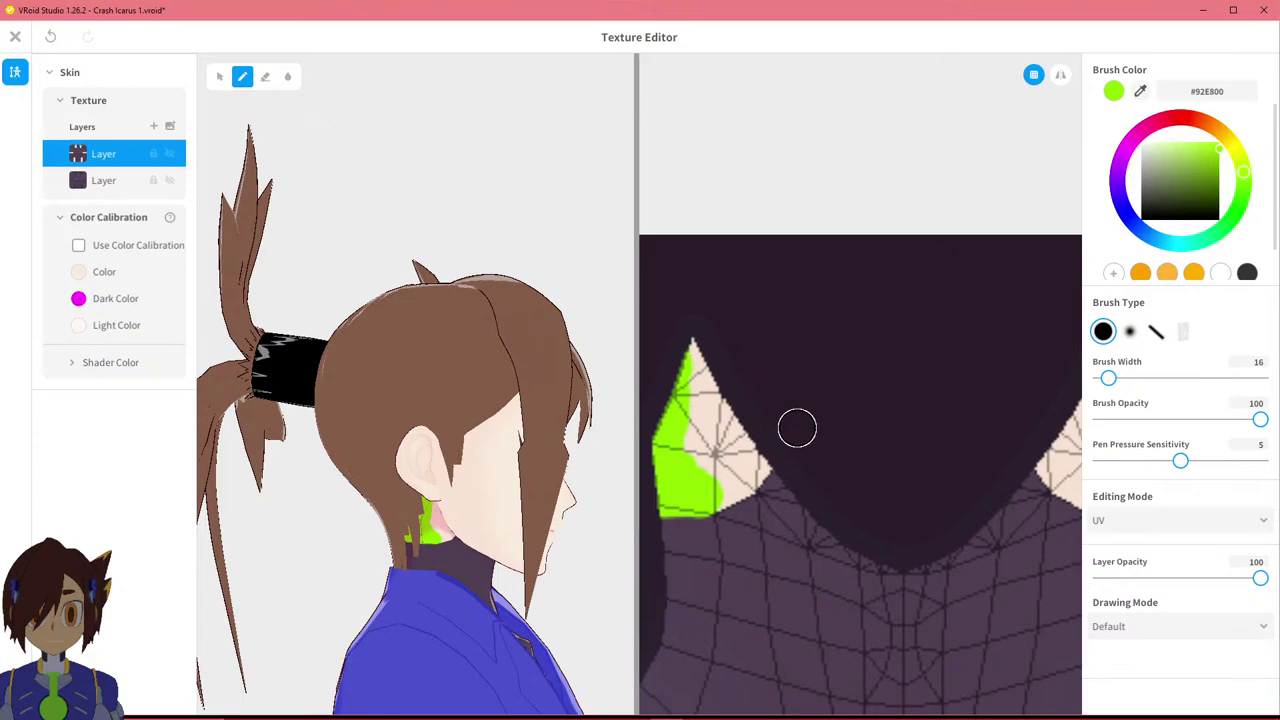
pyautogui.scroll(3, 854, 431)
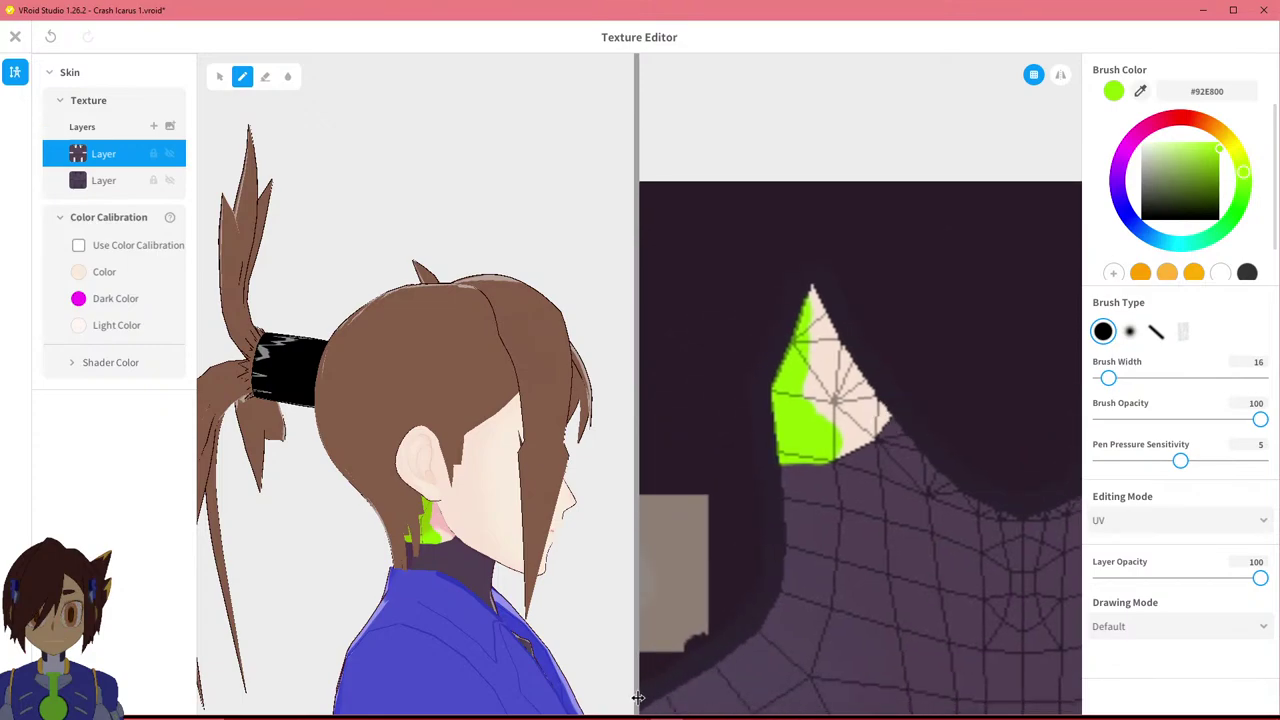
# Switch to the body texture in paint.net and examine the two pointed neck skin patches up close.
pyautogui.moveTo(638, 716)
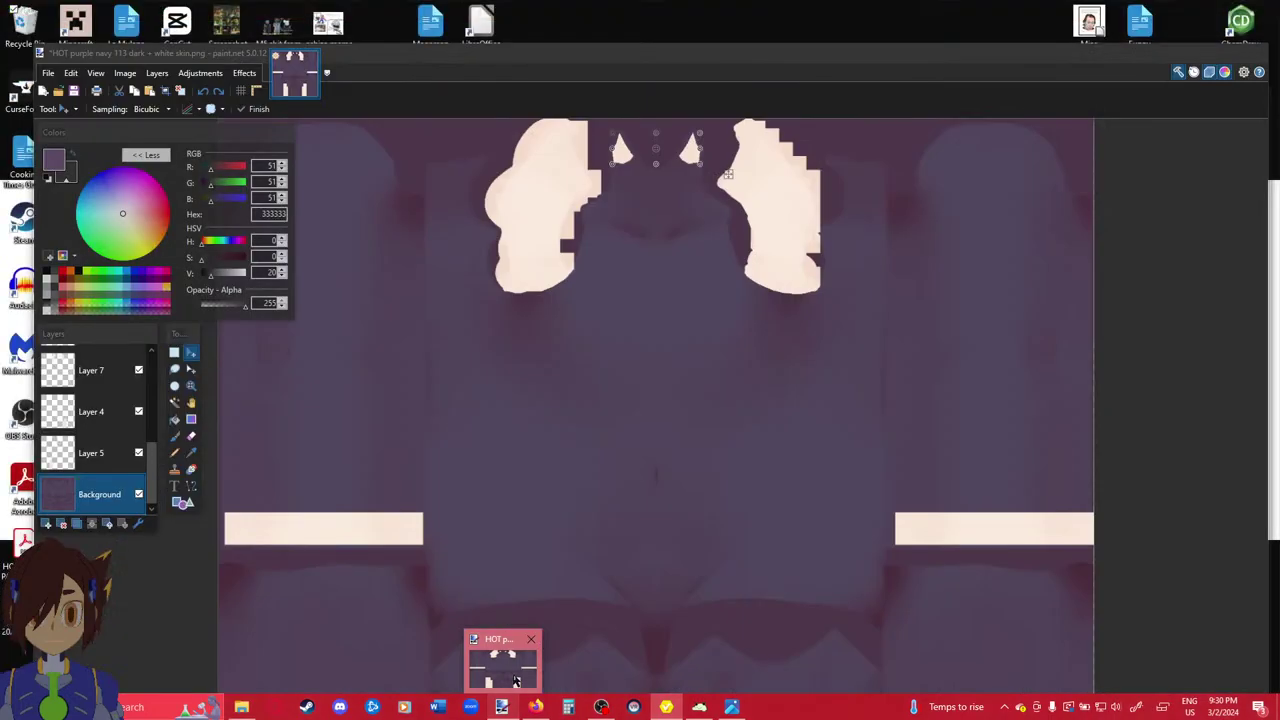
pyautogui.click(505, 662)
pyautogui.hscroll(-5, 750, 400)
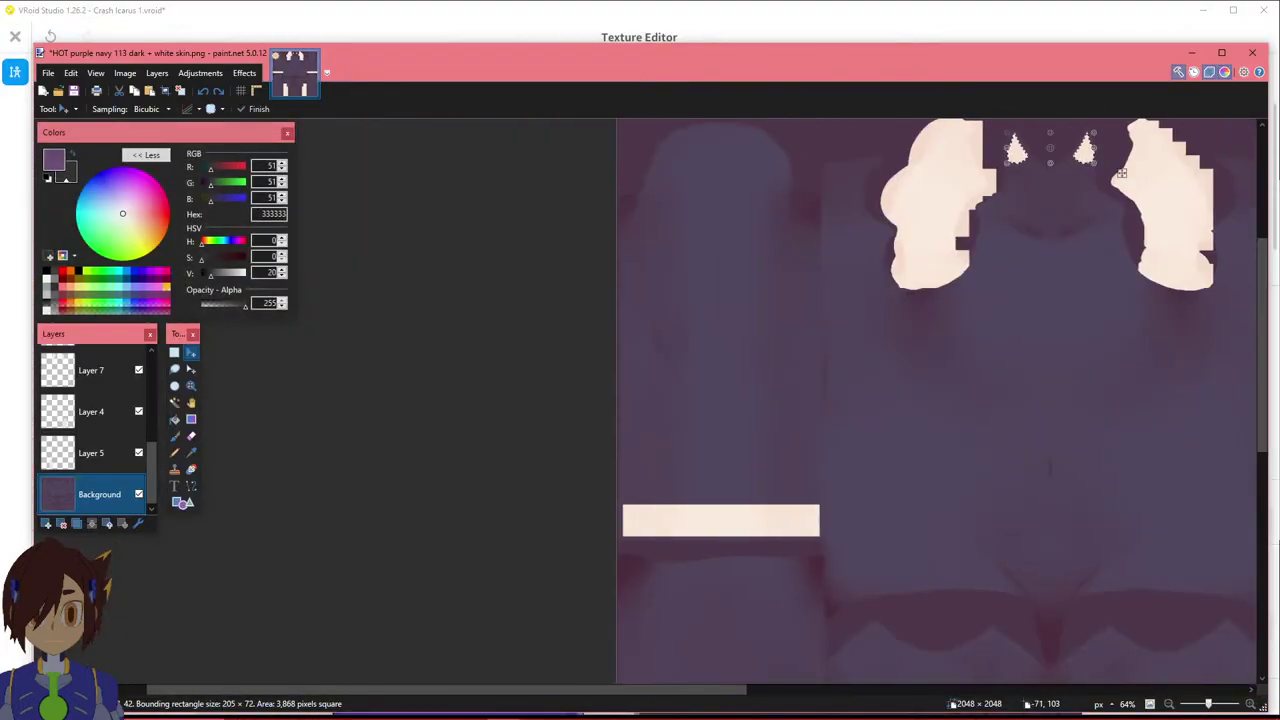
pyautogui.hscroll(3, 750, 400)
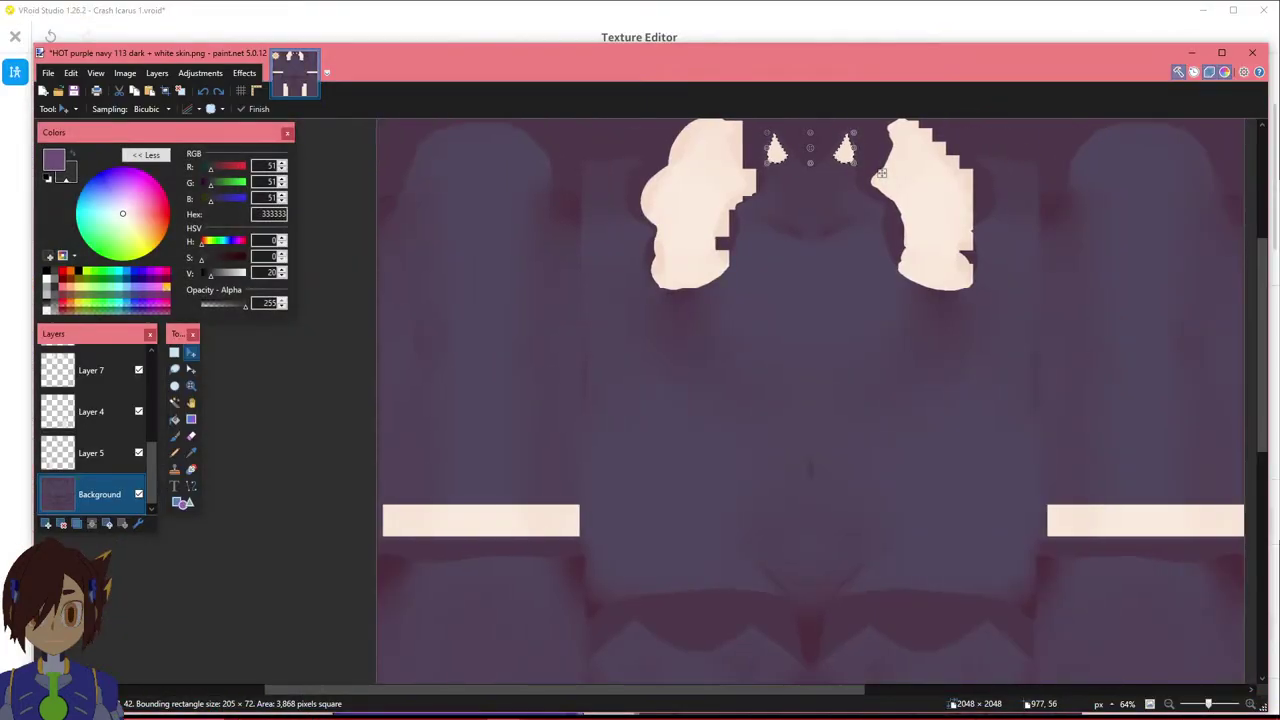
pyautogui.keyDown('ctrl'); pyautogui.scroll(7, 881, 173); pyautogui.keyUp('ctrl')
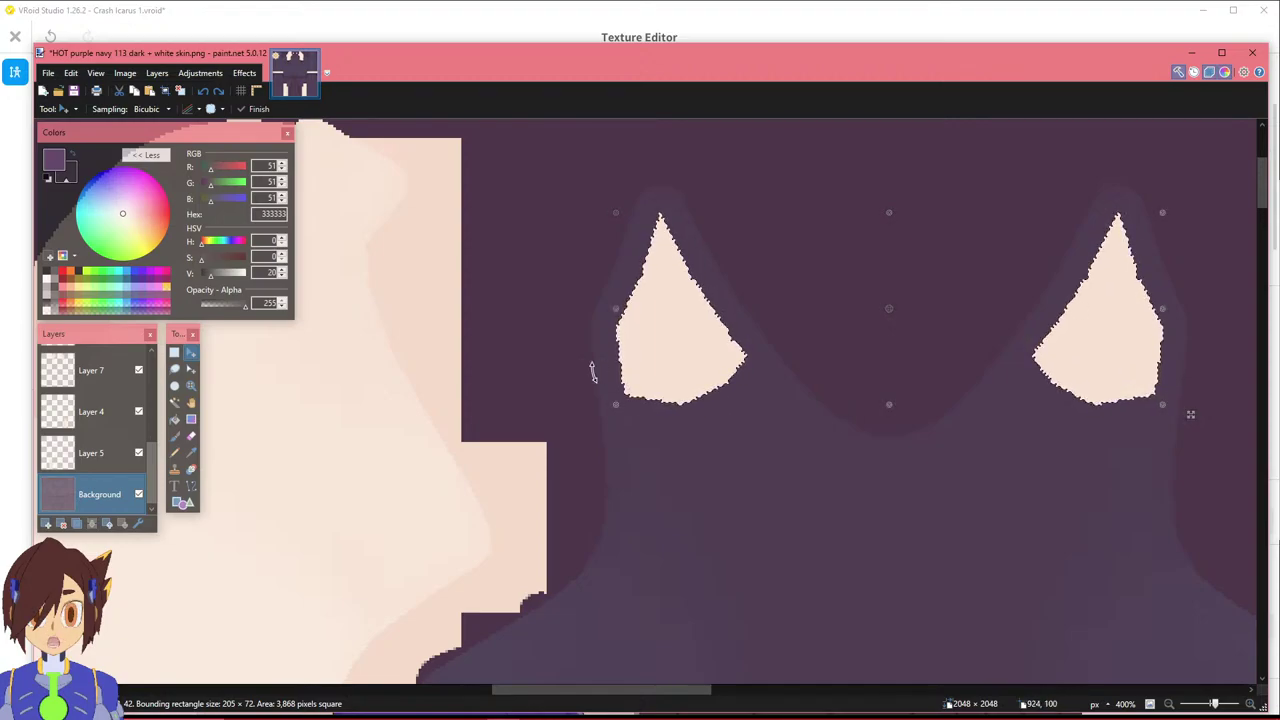
pyautogui.scroll(3, 92, 447)
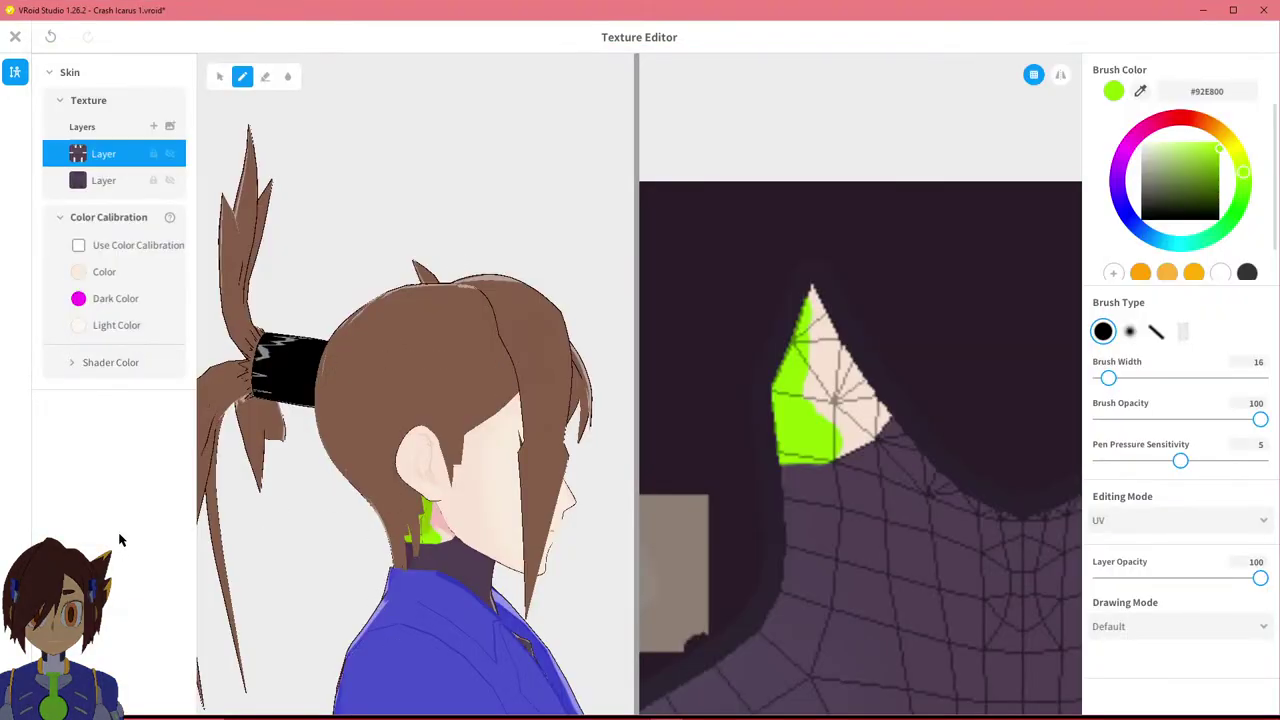
# Show the guide layer over the neck skin patches in paint.net and clear the existing selection around them.
pyautogui.press('super')
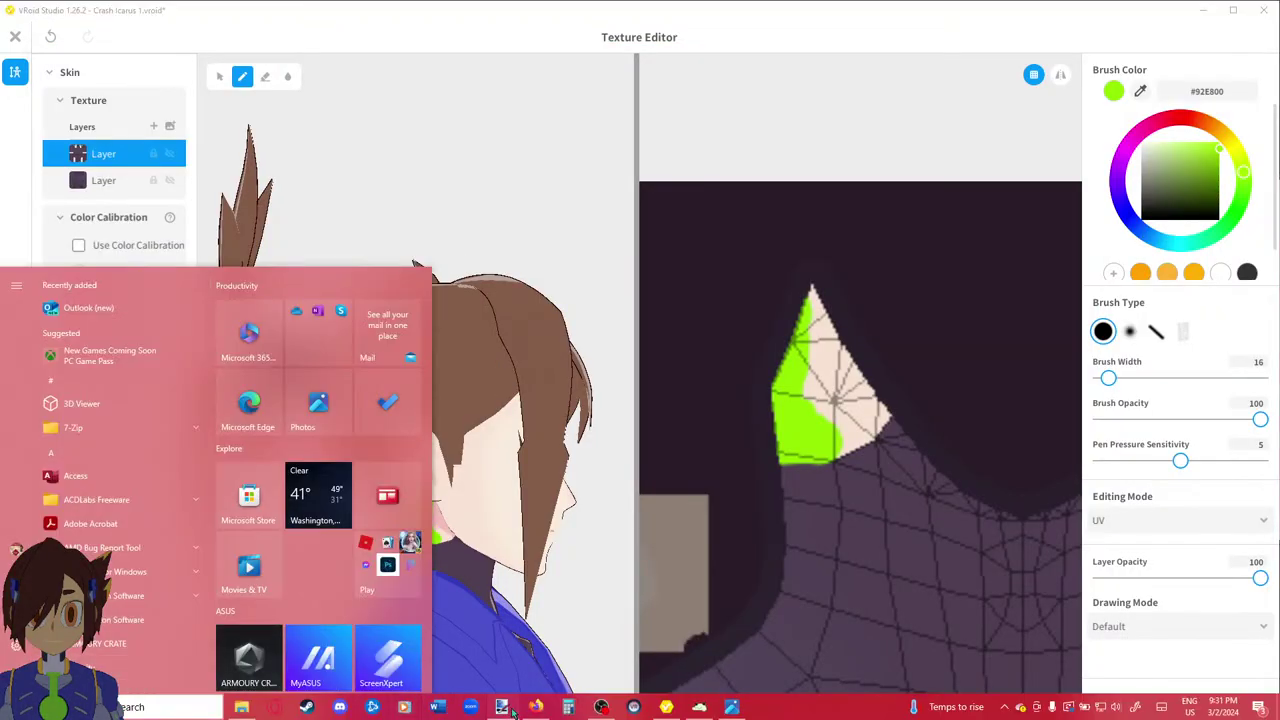
pyautogui.click(502, 707)
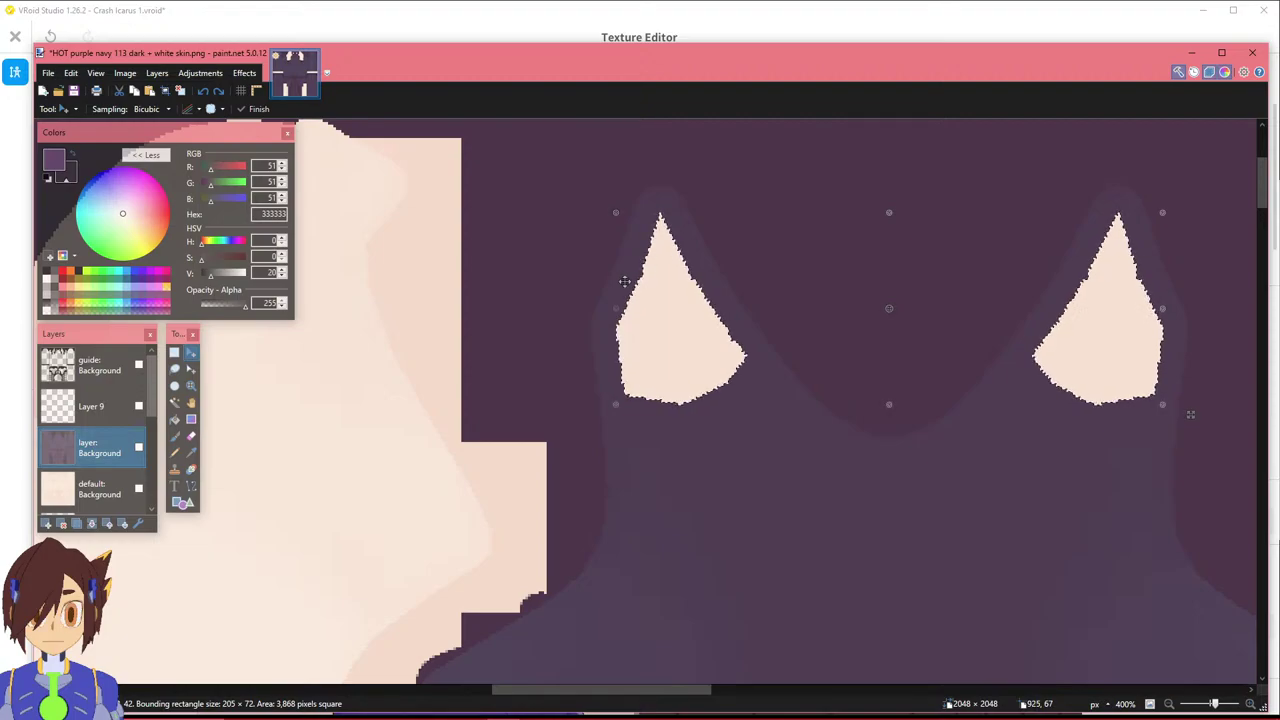
pyautogui.moveTo(624, 314); pyautogui.dragTo(501, 377, button='middle')
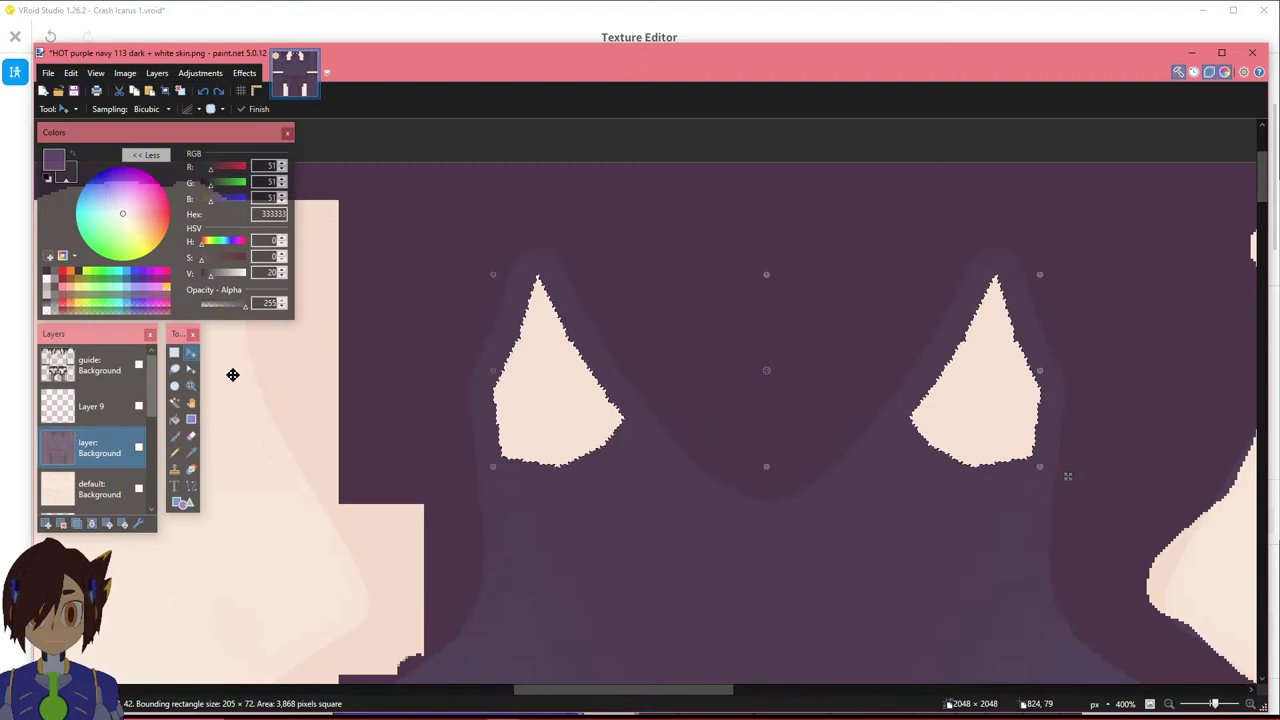
pyautogui.click(174, 352)
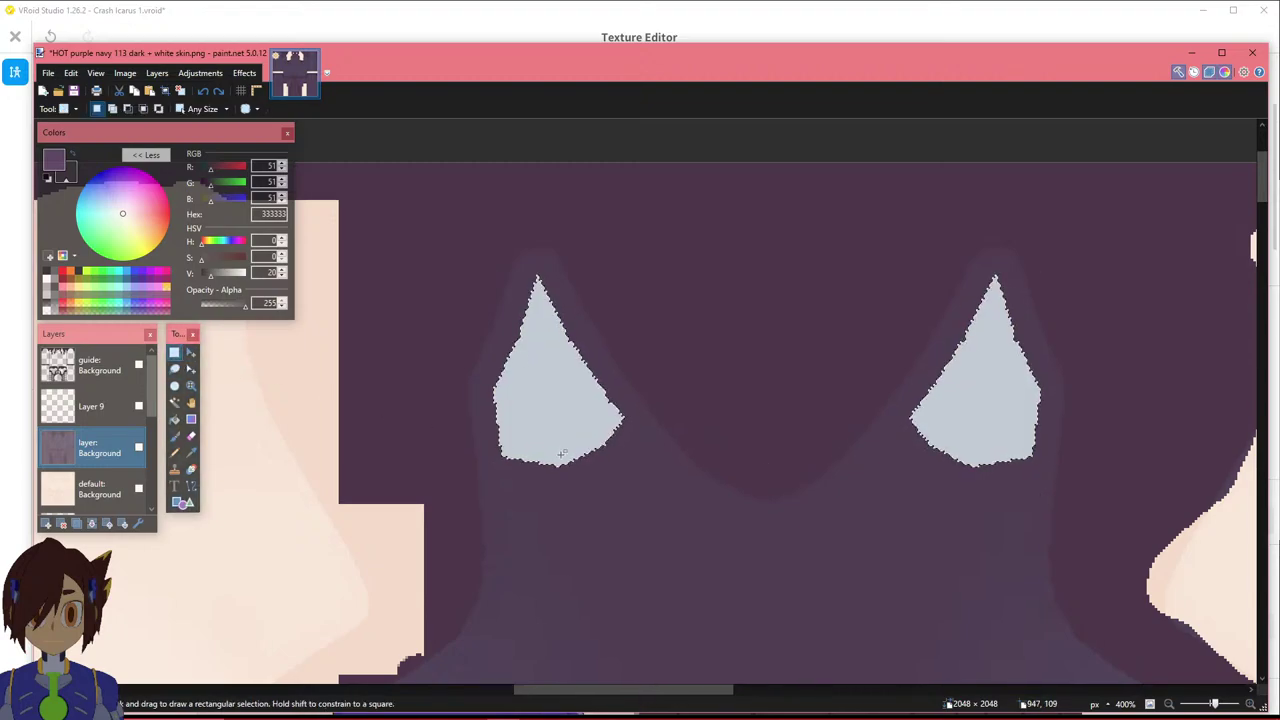
pyautogui.keyDown('ctrl'); pyautogui.scroll(3, 563, 453); pyautogui.keyUp('ctrl')
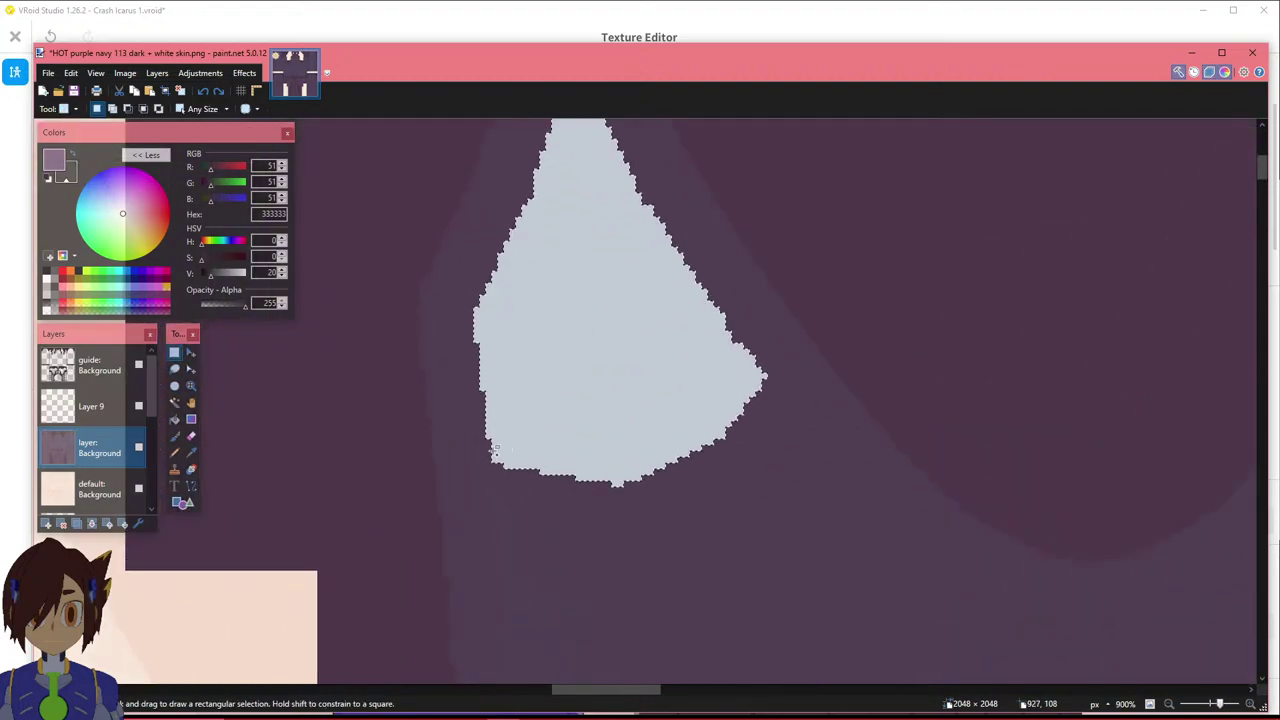
pyautogui.click(139, 364)
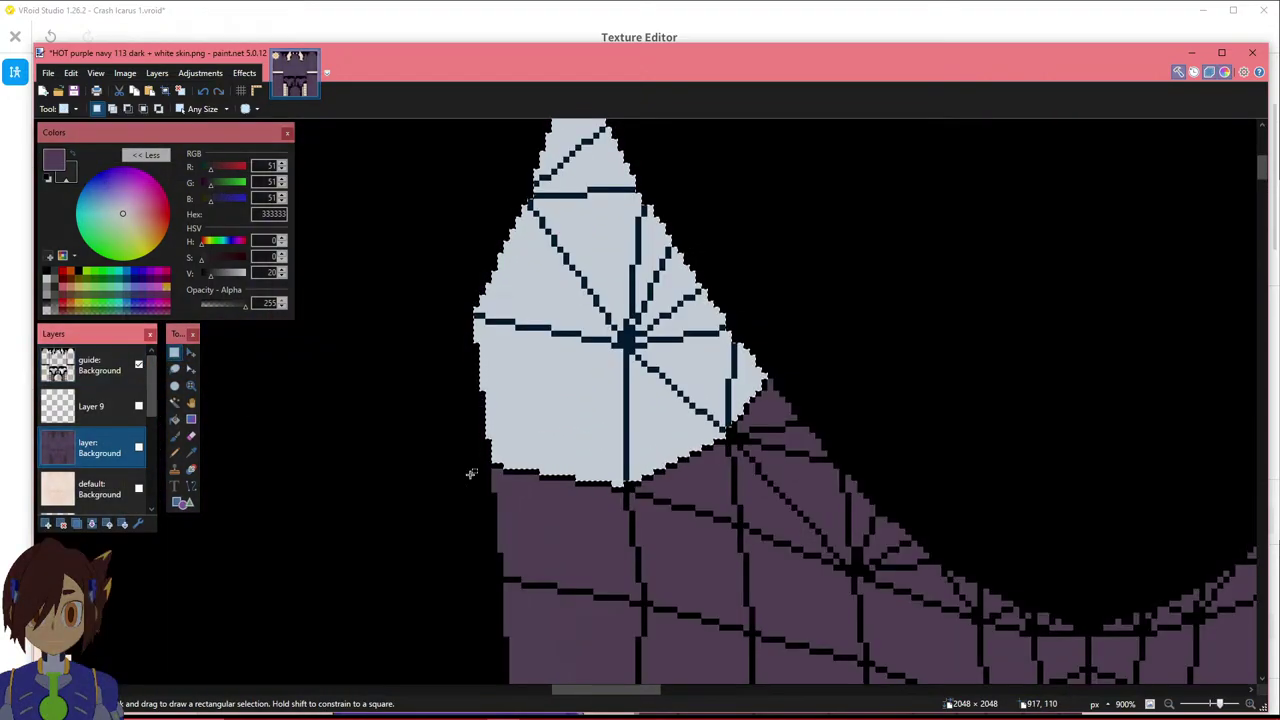
pyautogui.click(623, 493)
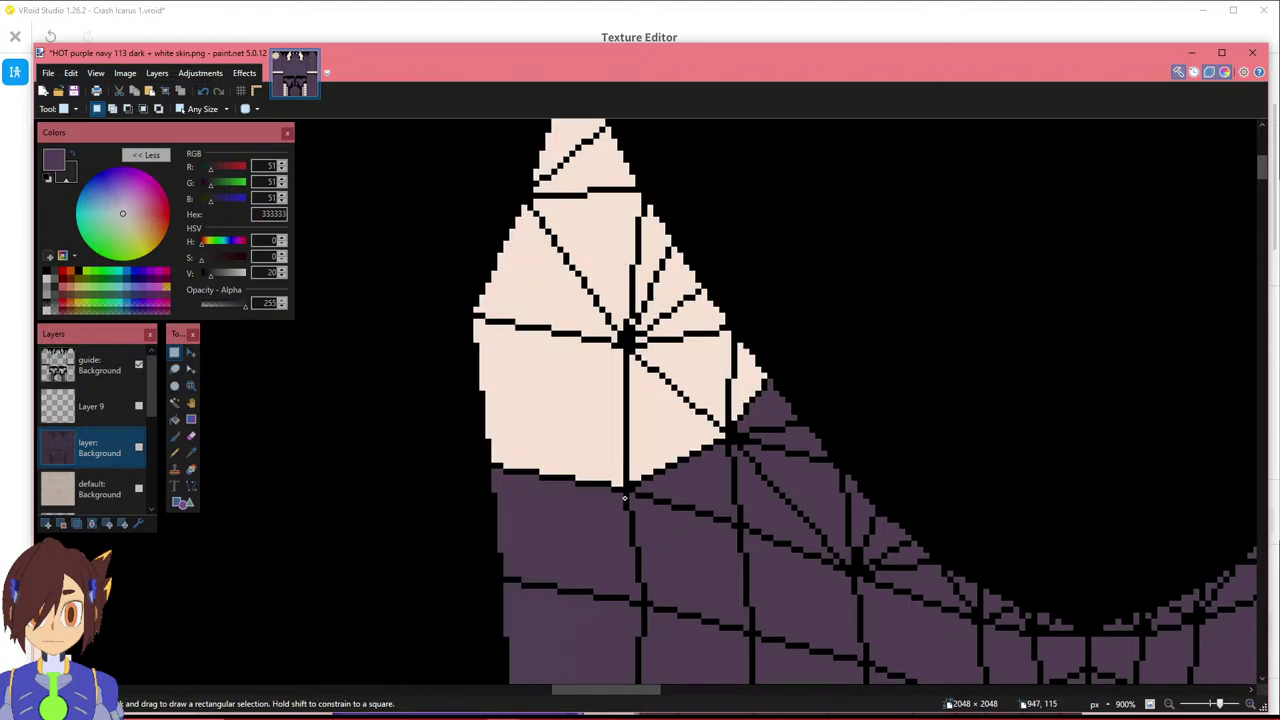
# Select the lower outer strips of both neck skin patches together, with an overall selection size of 199 × 8 pixels.
pyautogui.moveTo(626, 490); pyautogui.dragTo(568, 491)
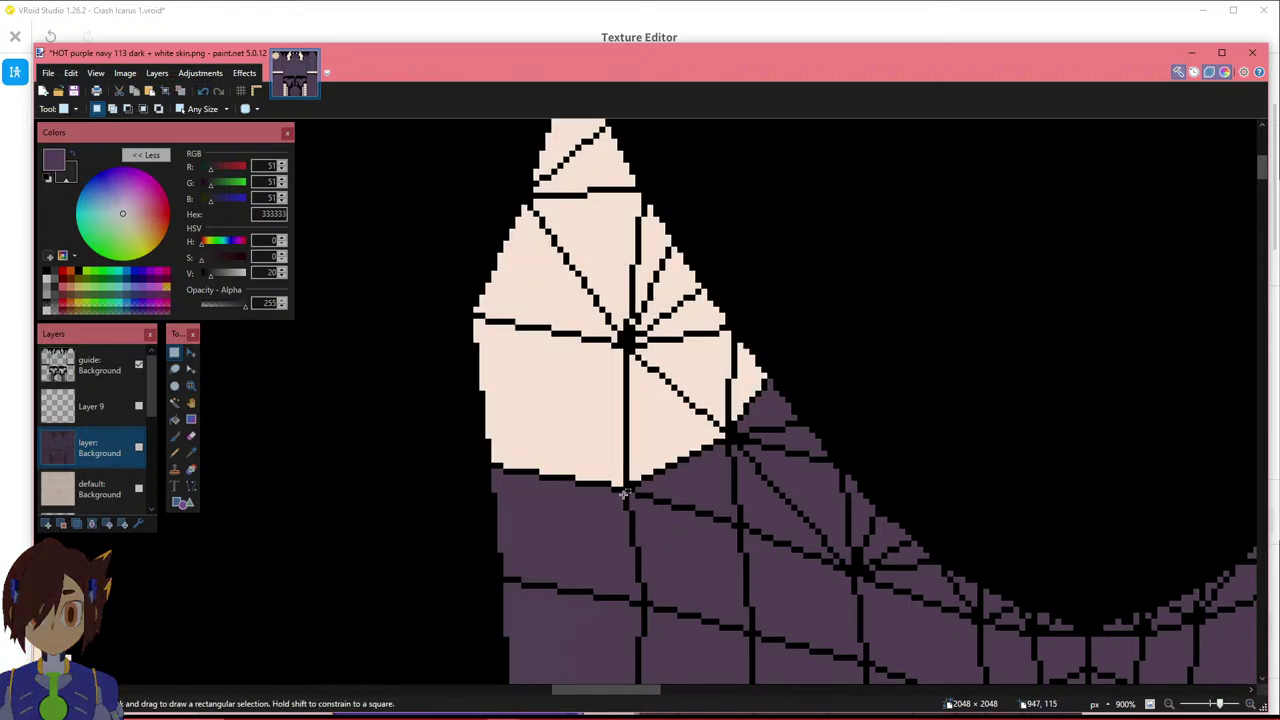
pyautogui.moveTo(621, 496); pyautogui.dragTo(490, 443)
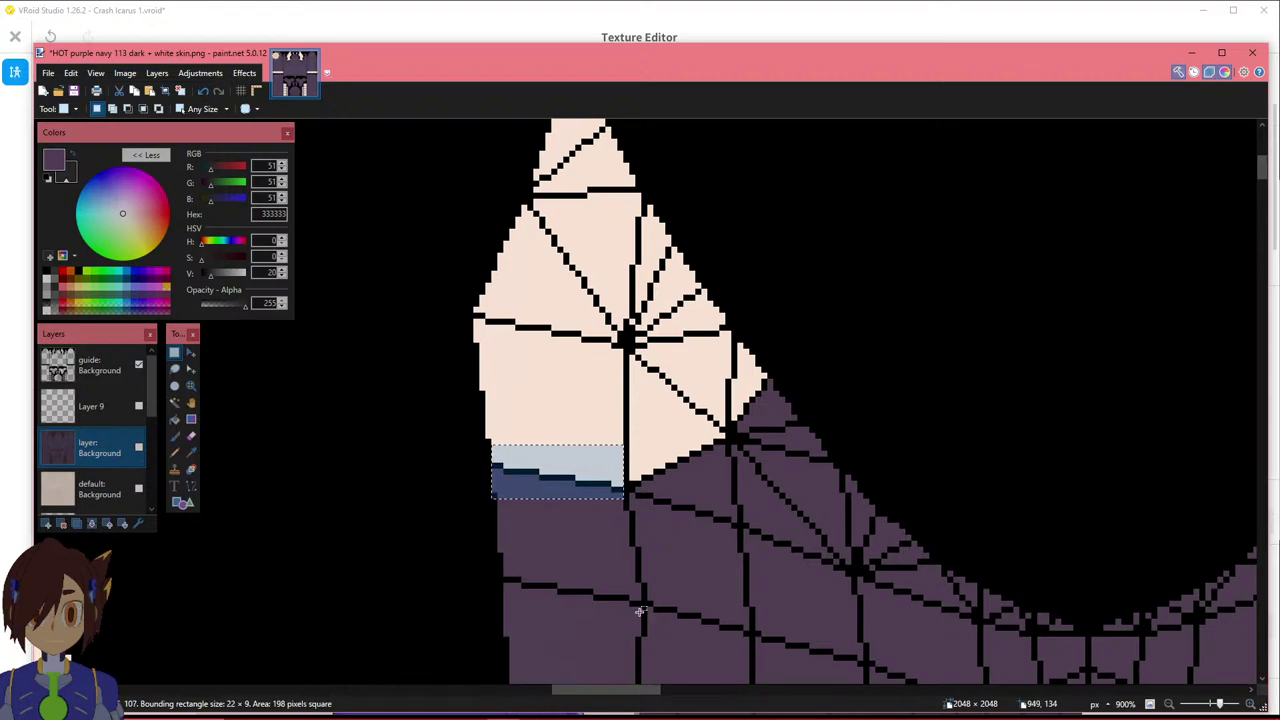
pyautogui.moveTo(608, 689); pyautogui.dragTo(692, 697)
pyautogui.moveTo(660, 484); pyautogui.dragTo(794, 459)
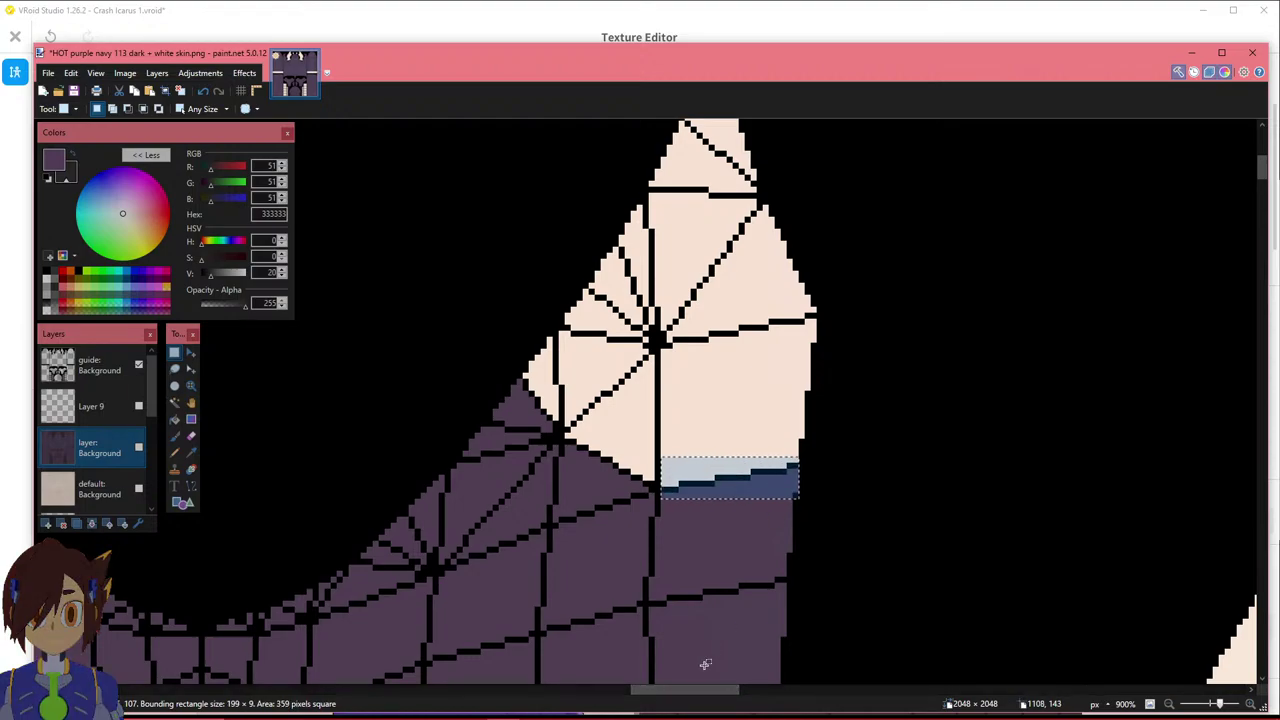
pyautogui.moveTo(689, 693); pyautogui.dragTo(650, 692)
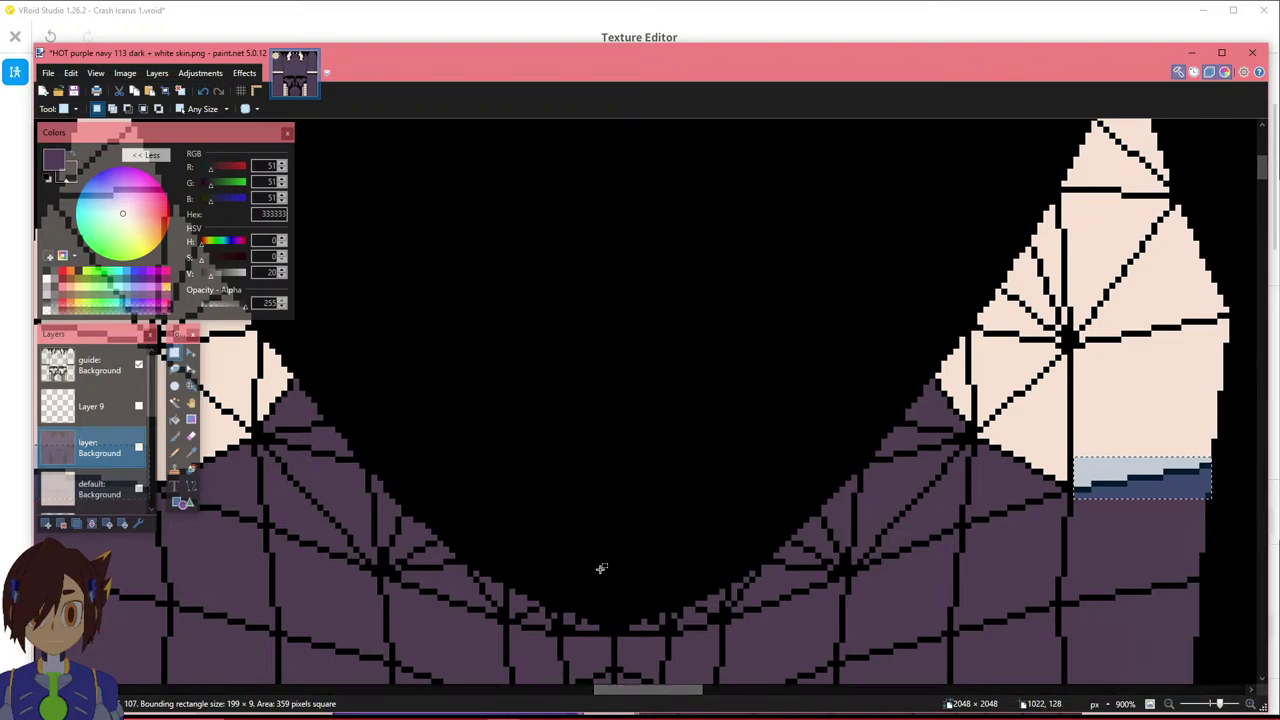
pyautogui.keyDown('ctrl'); pyautogui.scroll(-3, 612, 573); pyautogui.keyUp('ctrl')
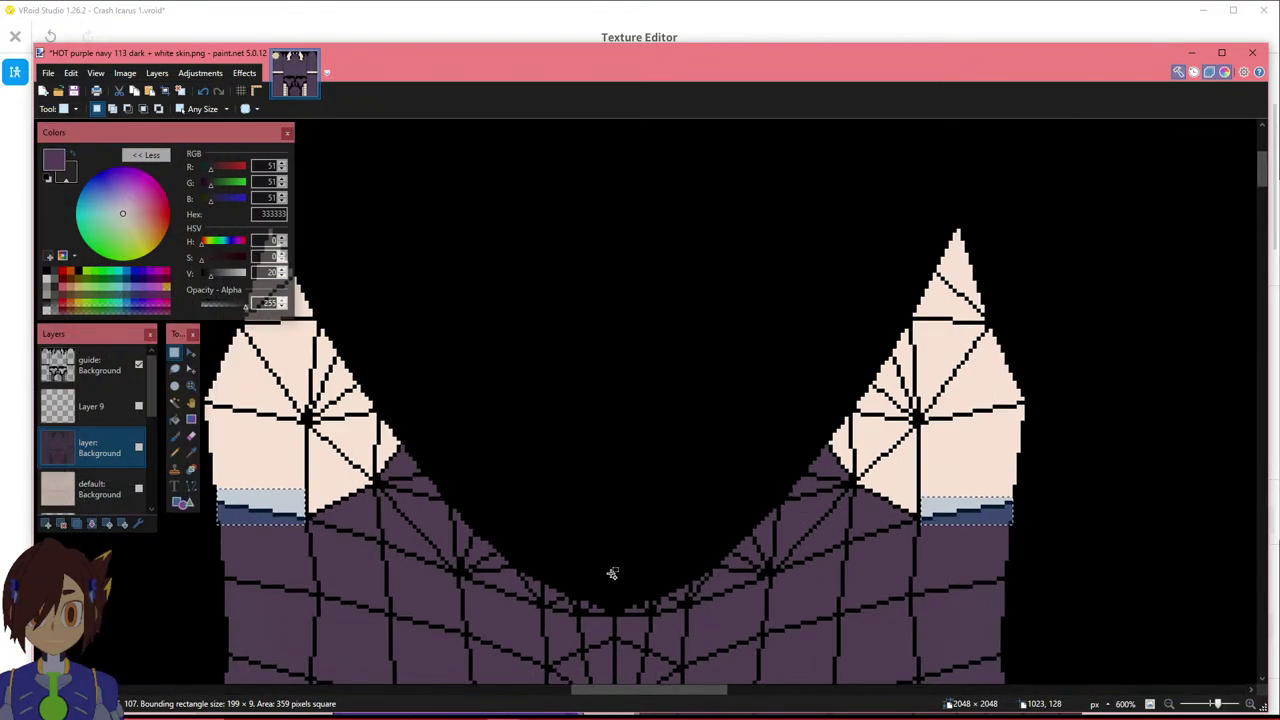
pyautogui.click(191, 369)
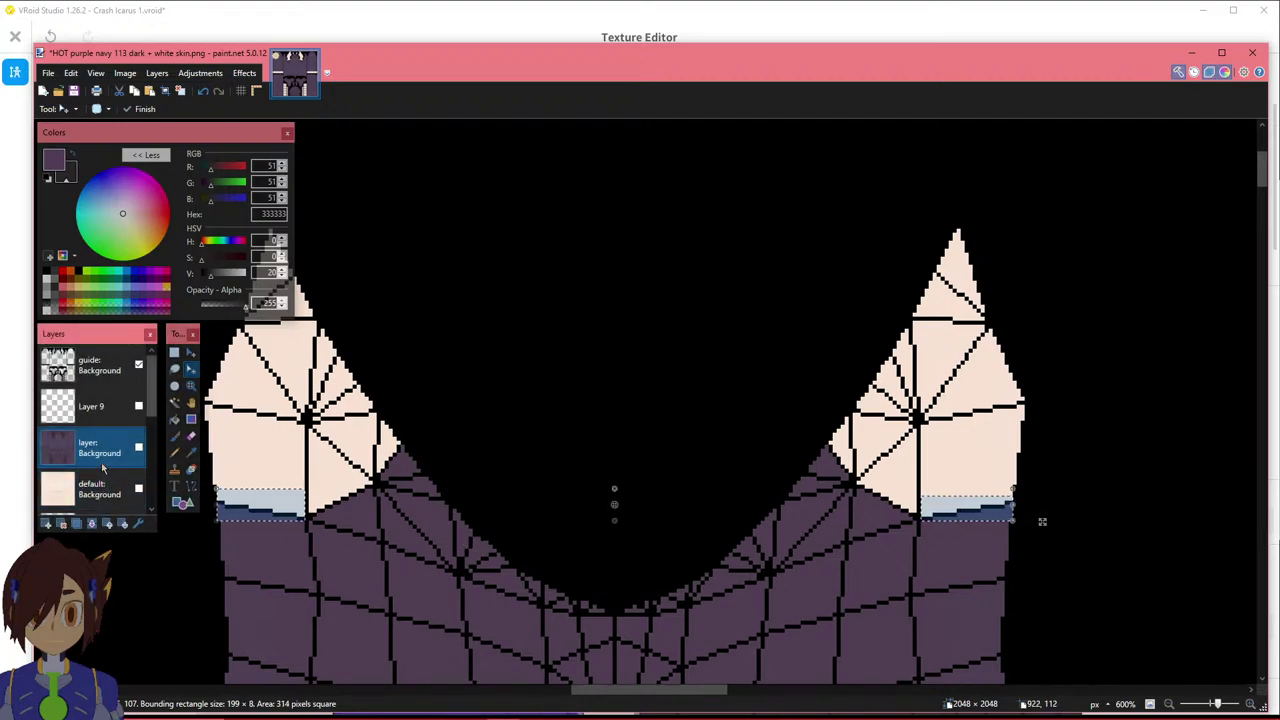
# Make Layer 9 active with the Move Selected Pixels tool and hide the guide layer, checking the purple layer's visibility.
pyautogui.click(100, 407)
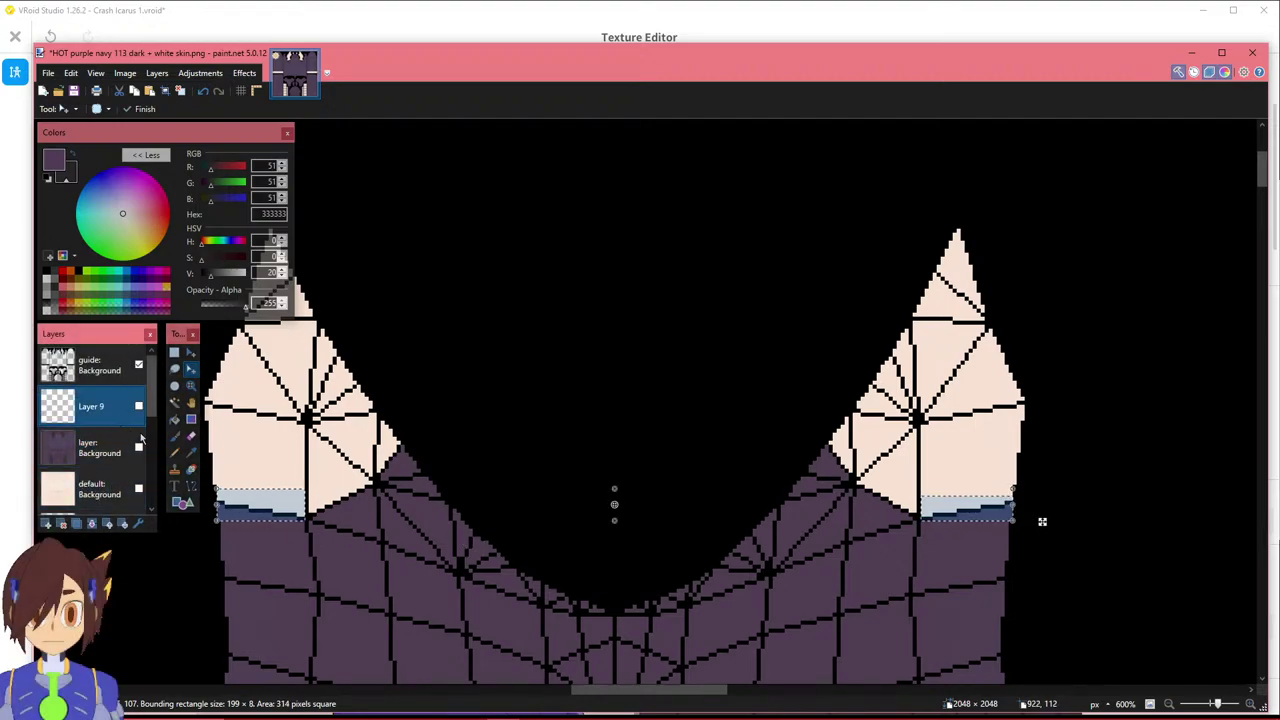
pyautogui.click(138, 364)
pyautogui.press('m')
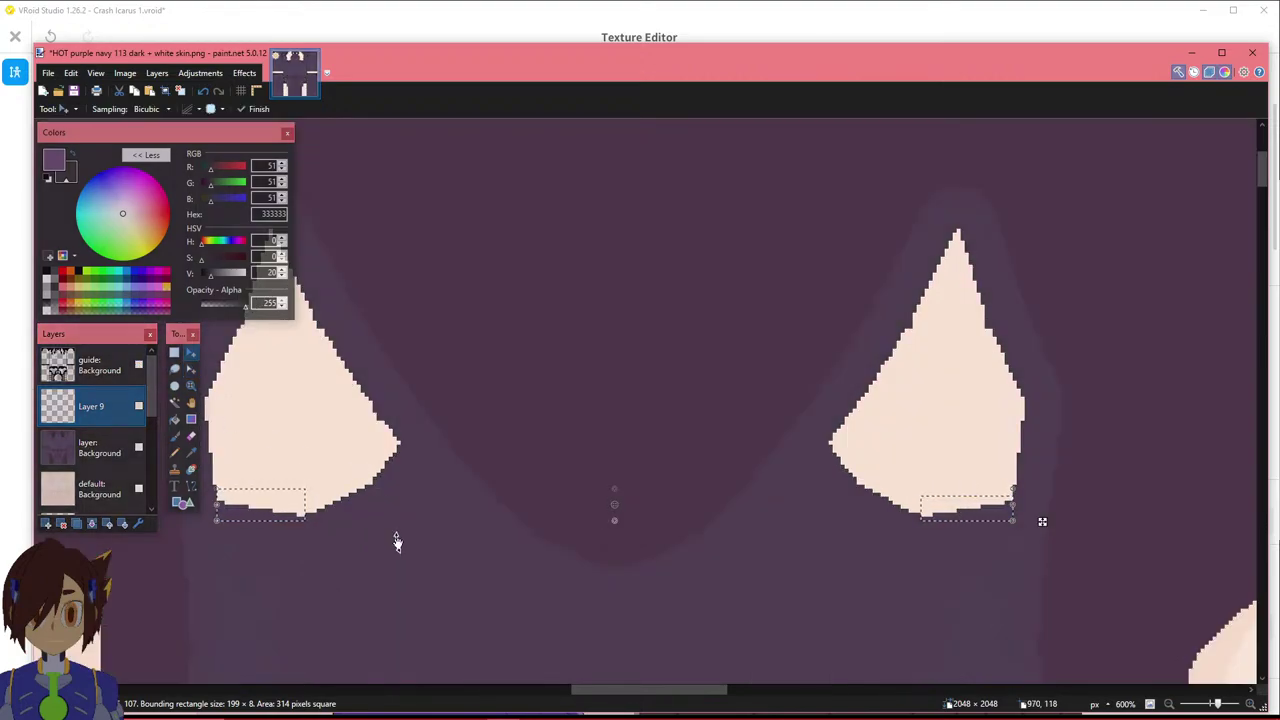
pyautogui.click(139, 447)
pyautogui.click(139, 447)
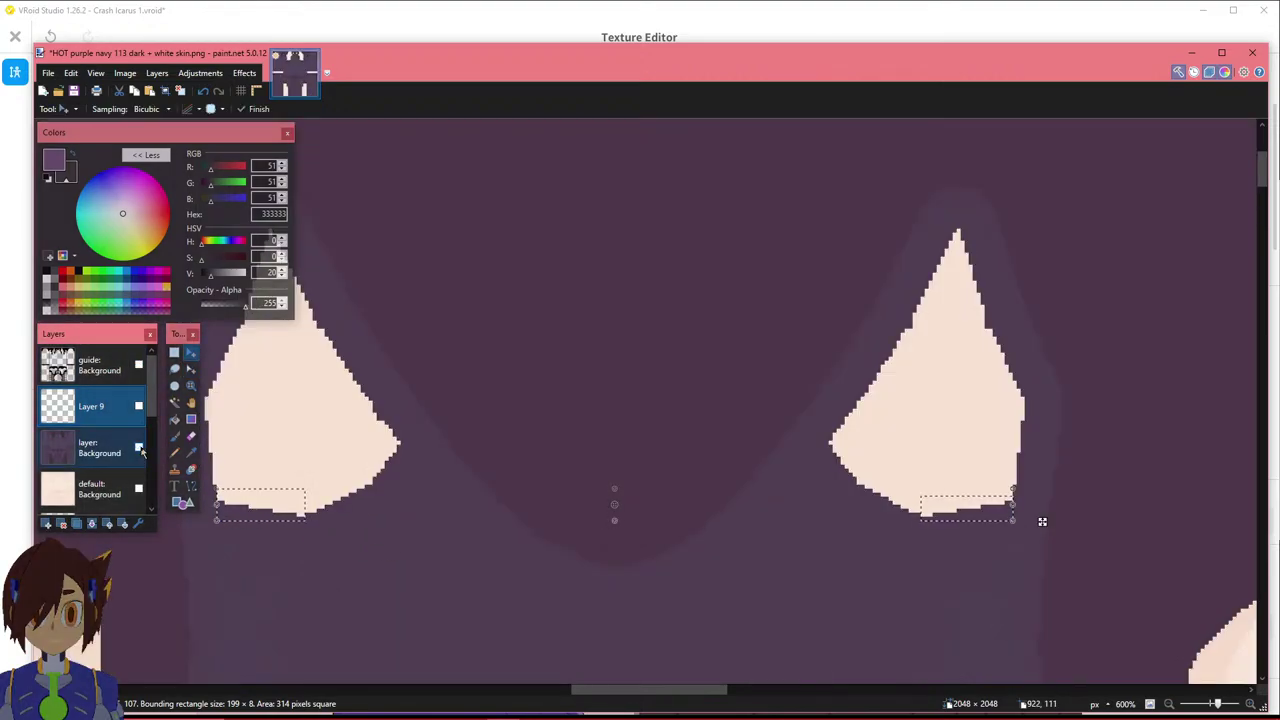
# Toggle the purple layer, Layer 10 and the default skin layer to check what each contributes around the two neck skin patches.
pyautogui.click(139, 447)
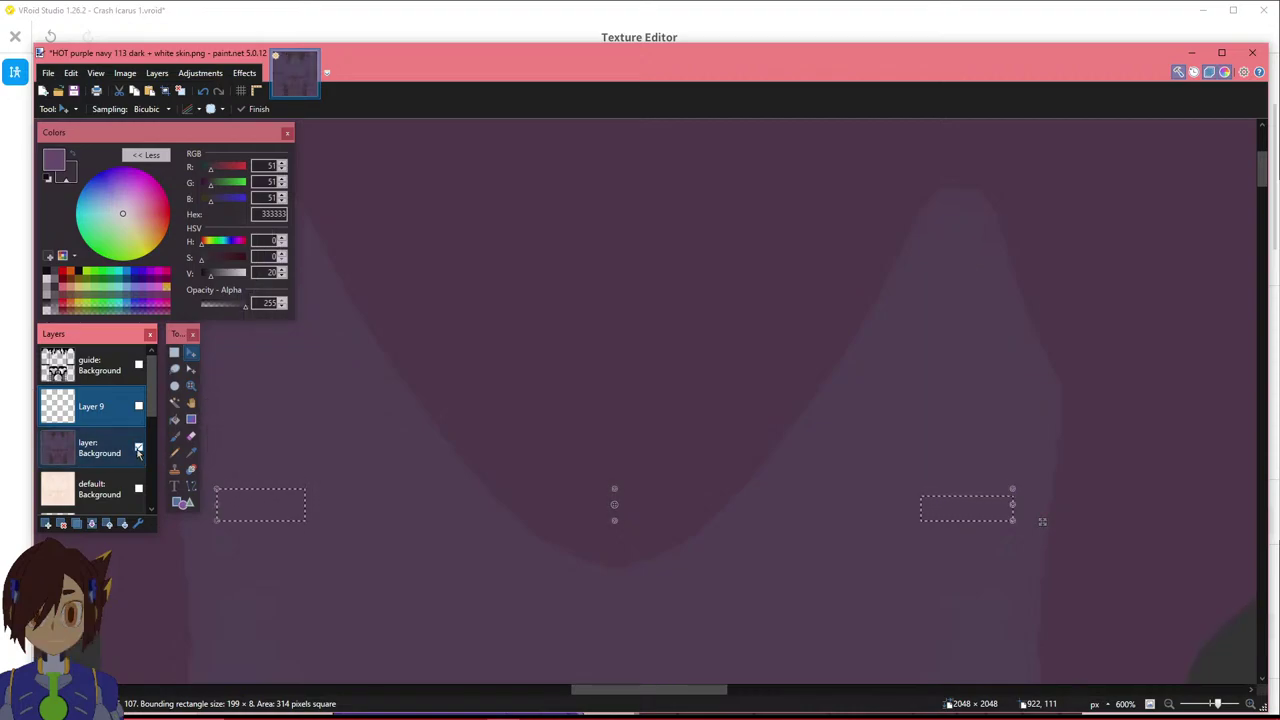
pyautogui.click(139, 449)
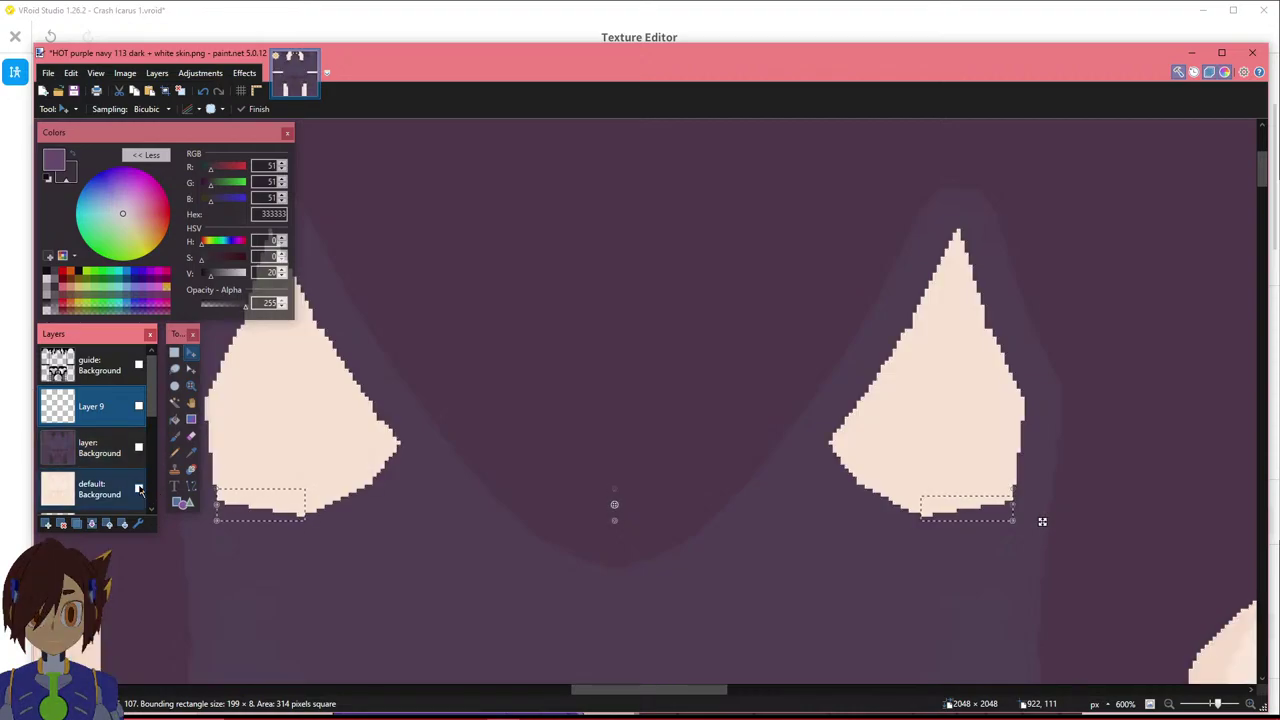
pyautogui.scroll(-2, 110, 442)
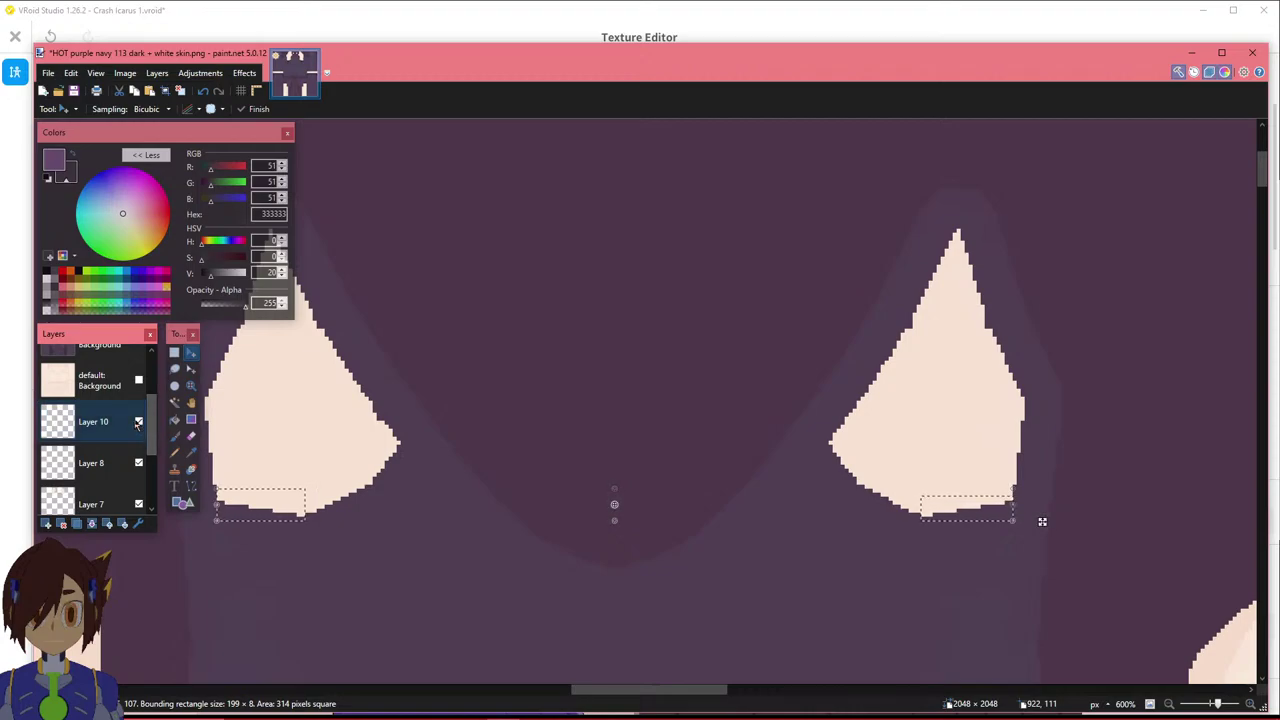
pyautogui.click(139, 421)
pyautogui.click(139, 421)
pyautogui.moveTo(600, 690); pyautogui.dragTo(591, 571)
pyautogui.keyDown('ctrl'); pyautogui.scroll(4, 601, 505); pyautogui.keyUp('ctrl')
pyautogui.keyDown('ctrl'); pyautogui.scroll(-3, 601, 505); pyautogui.keyUp('ctrl')
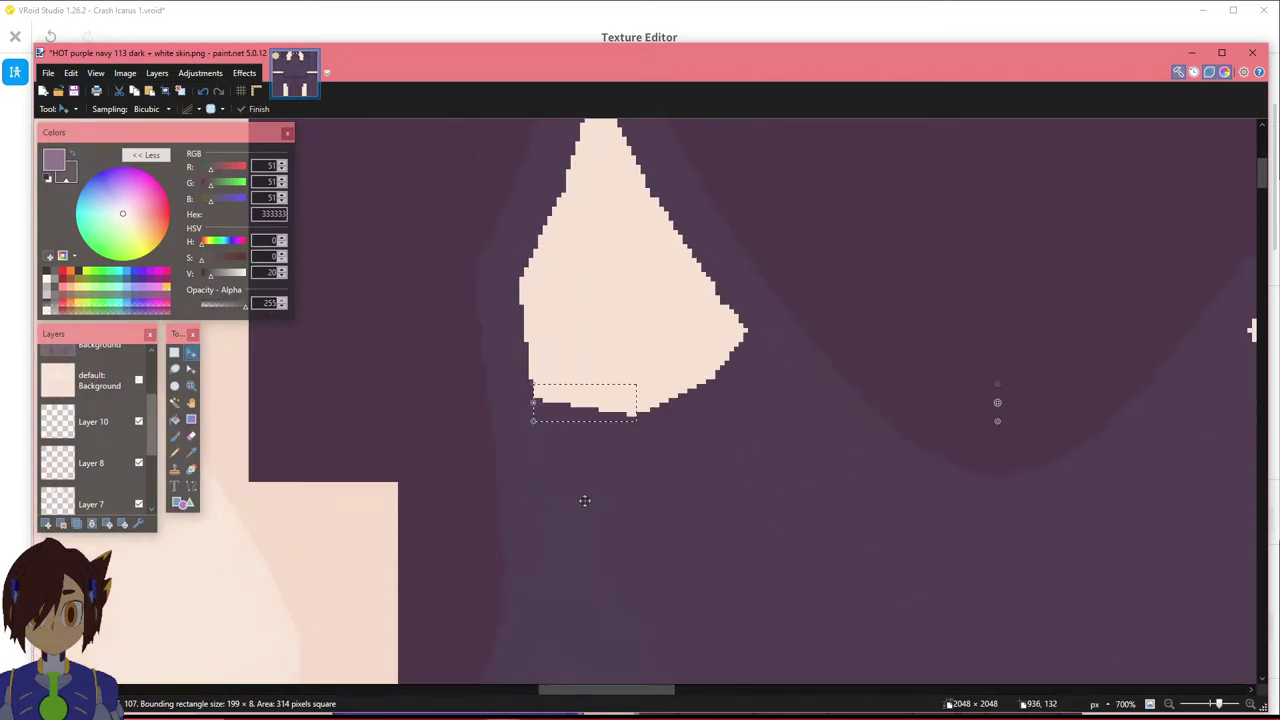
pyautogui.click(138, 380)
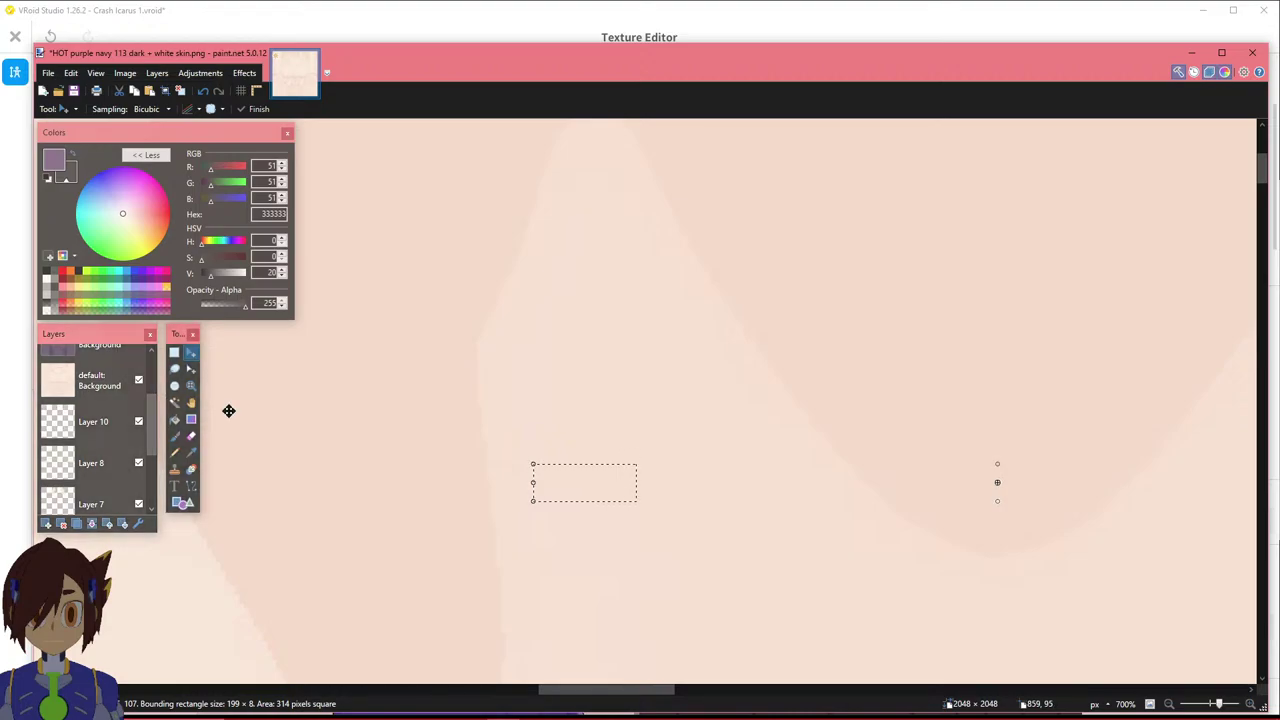
pyautogui.keyDown('ctrl'); pyautogui.scroll(-3, 623, 566); pyautogui.keyUp('ctrl')
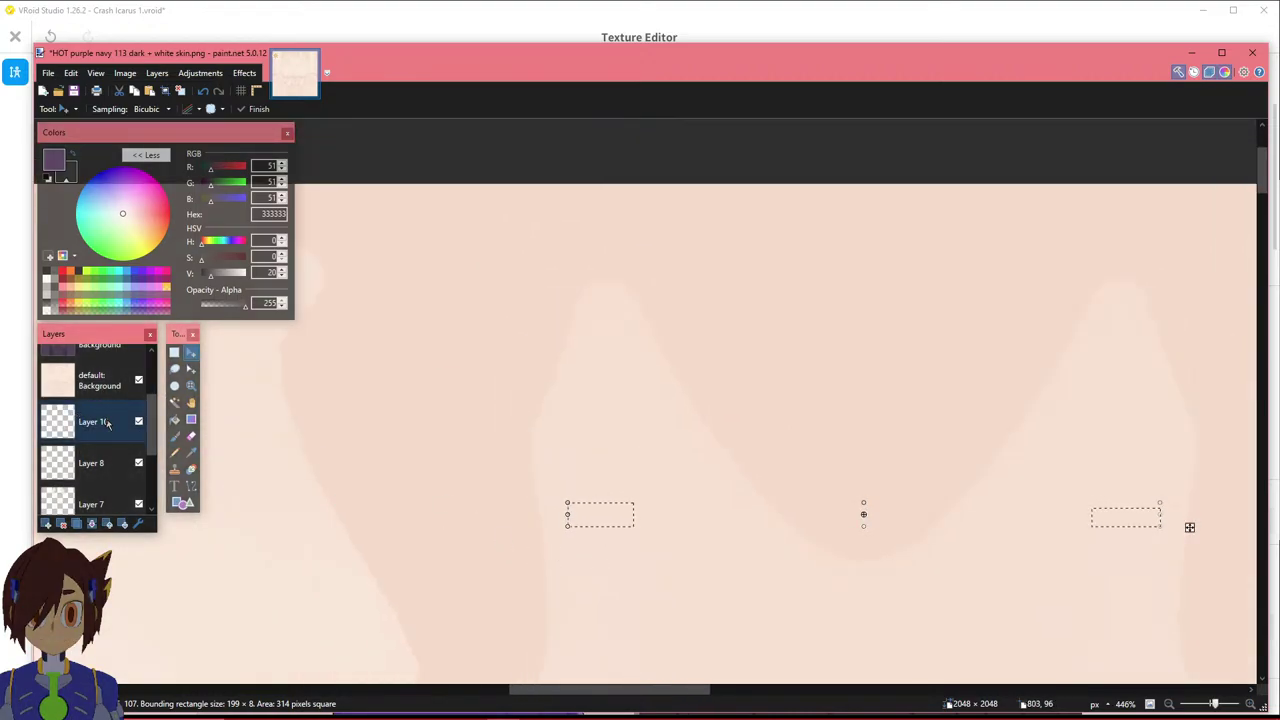
pyautogui.click(138, 380)
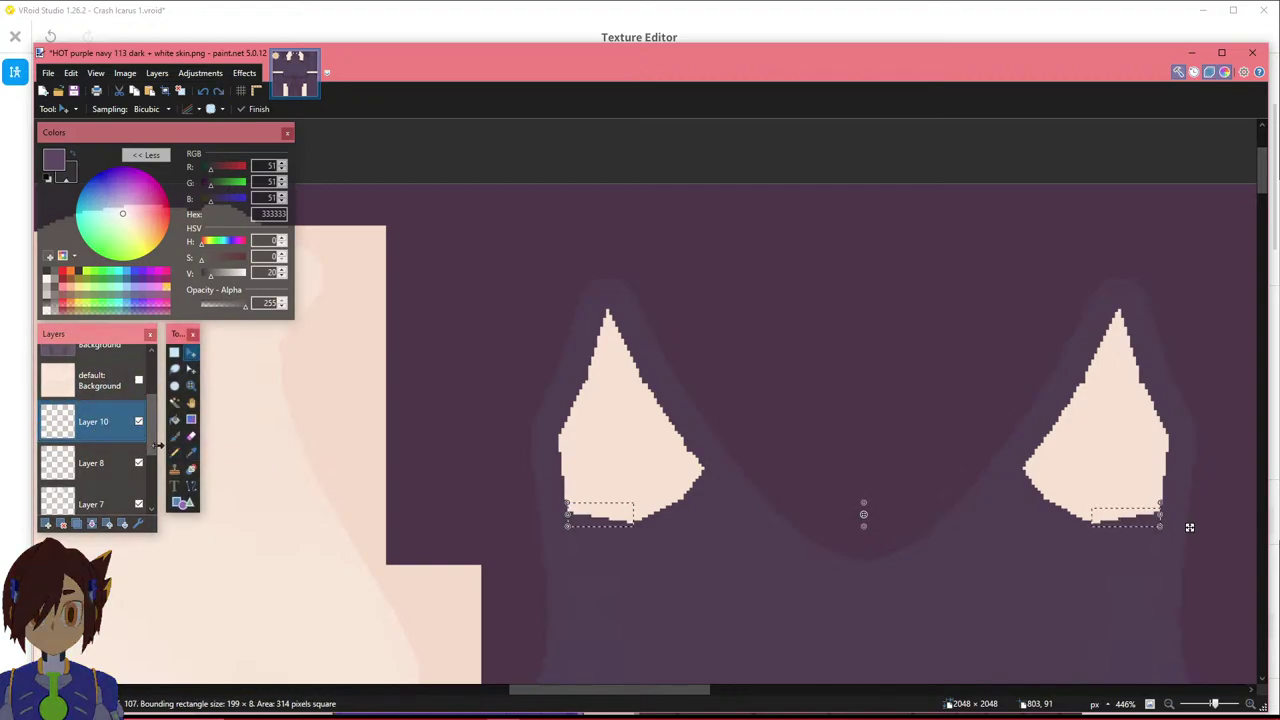
# Copy the default skin within the two selected neck strips onto Layer 10, leaving the default skin layer hidden.
pyautogui.click(118, 391)
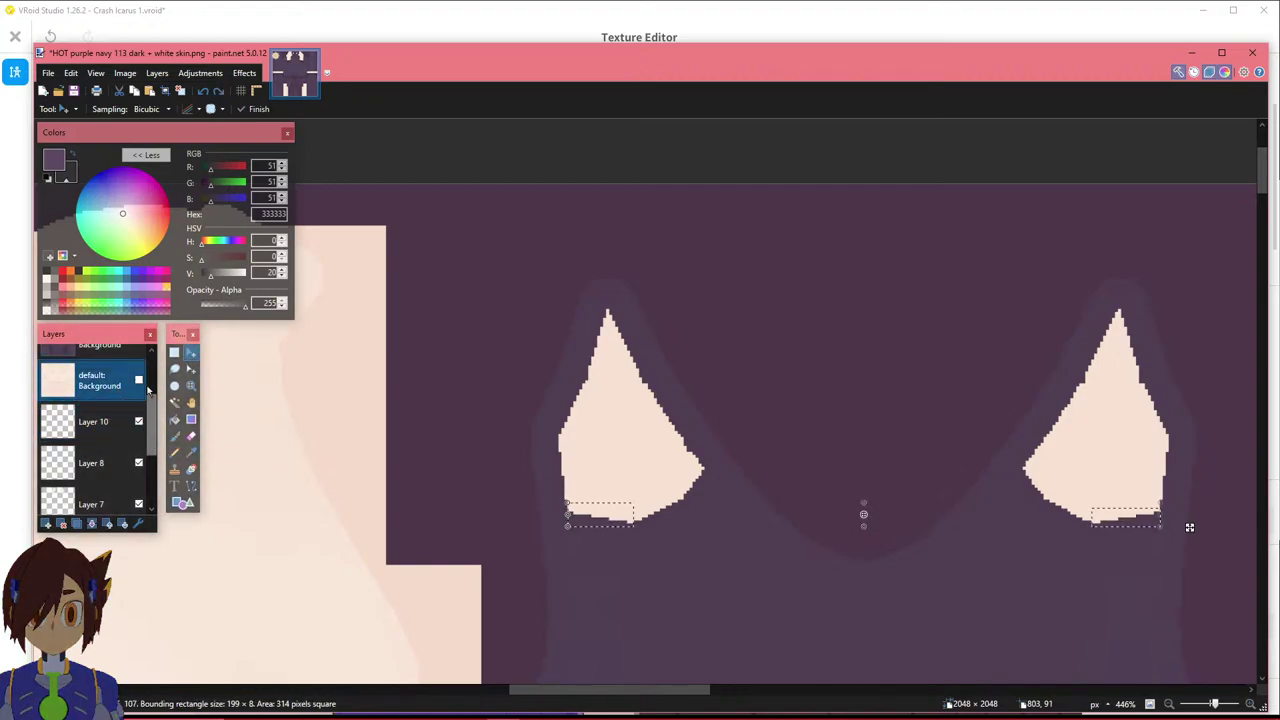
pyautogui.click(138, 380)
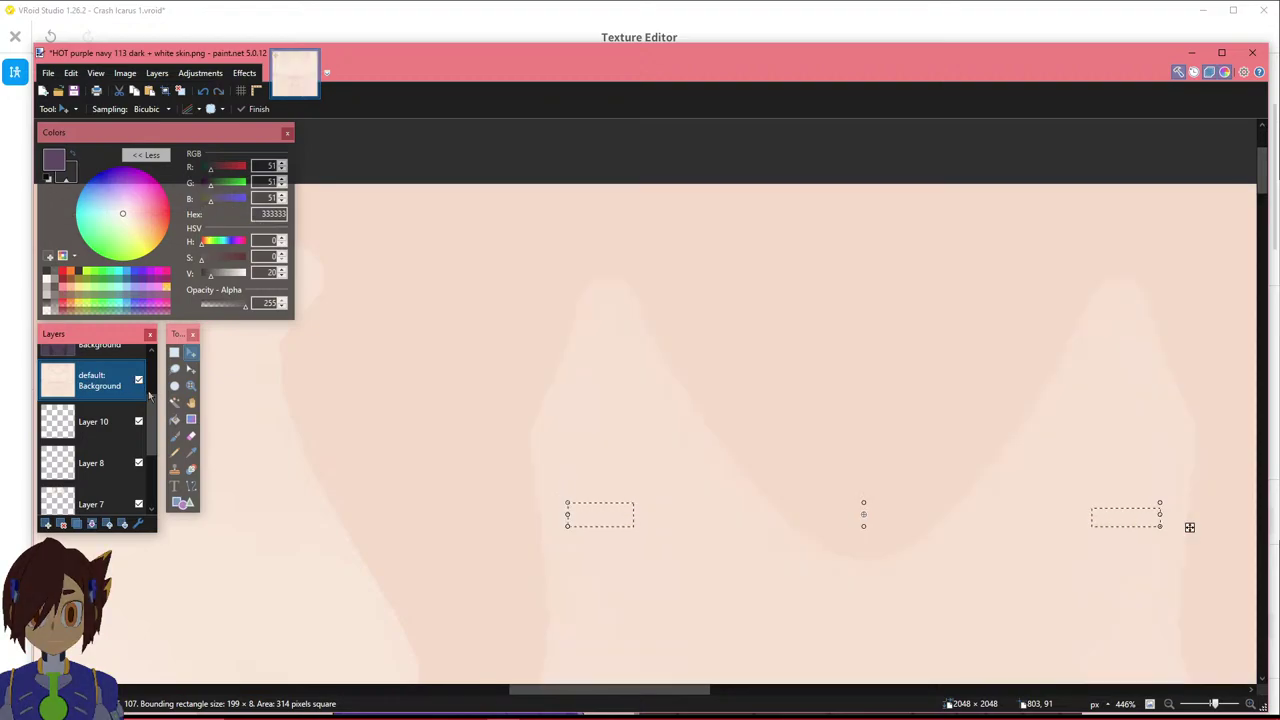
pyautogui.click(131, 428)
pyautogui.click(138, 380)
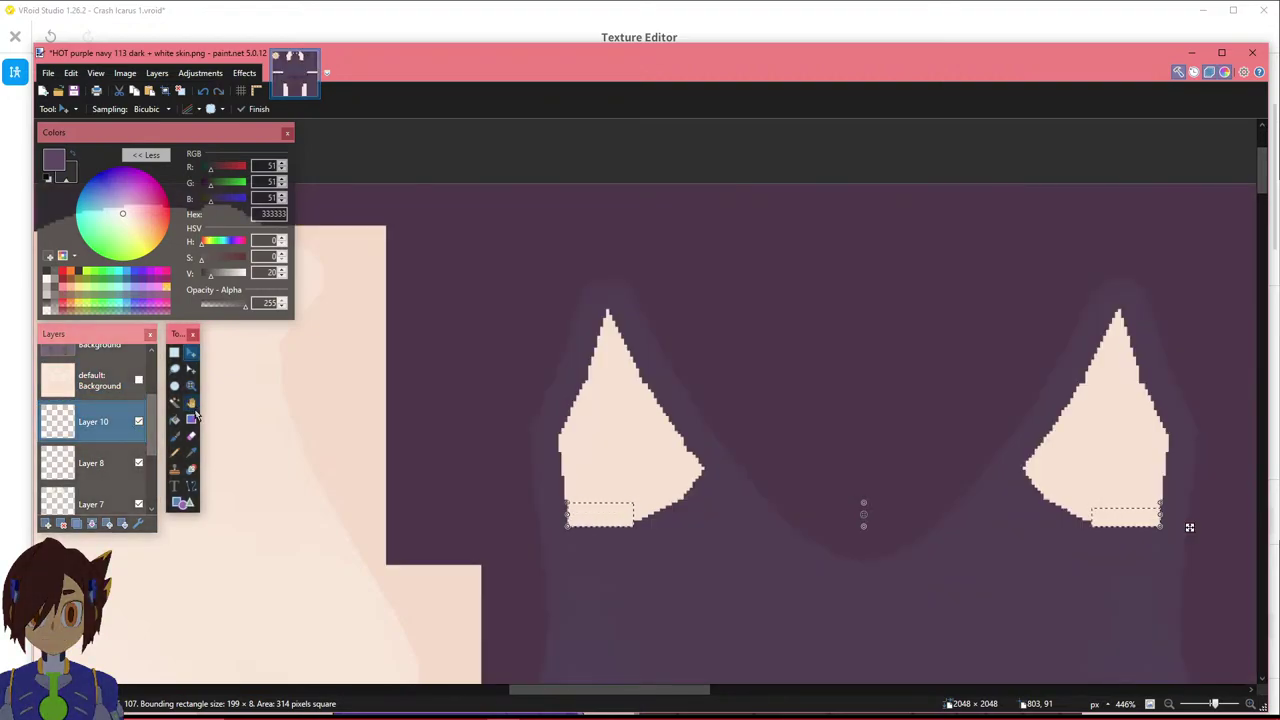
pyautogui.keyDown('ctrl'); pyautogui.scroll(4, 703, 523); pyautogui.keyUp('ctrl')
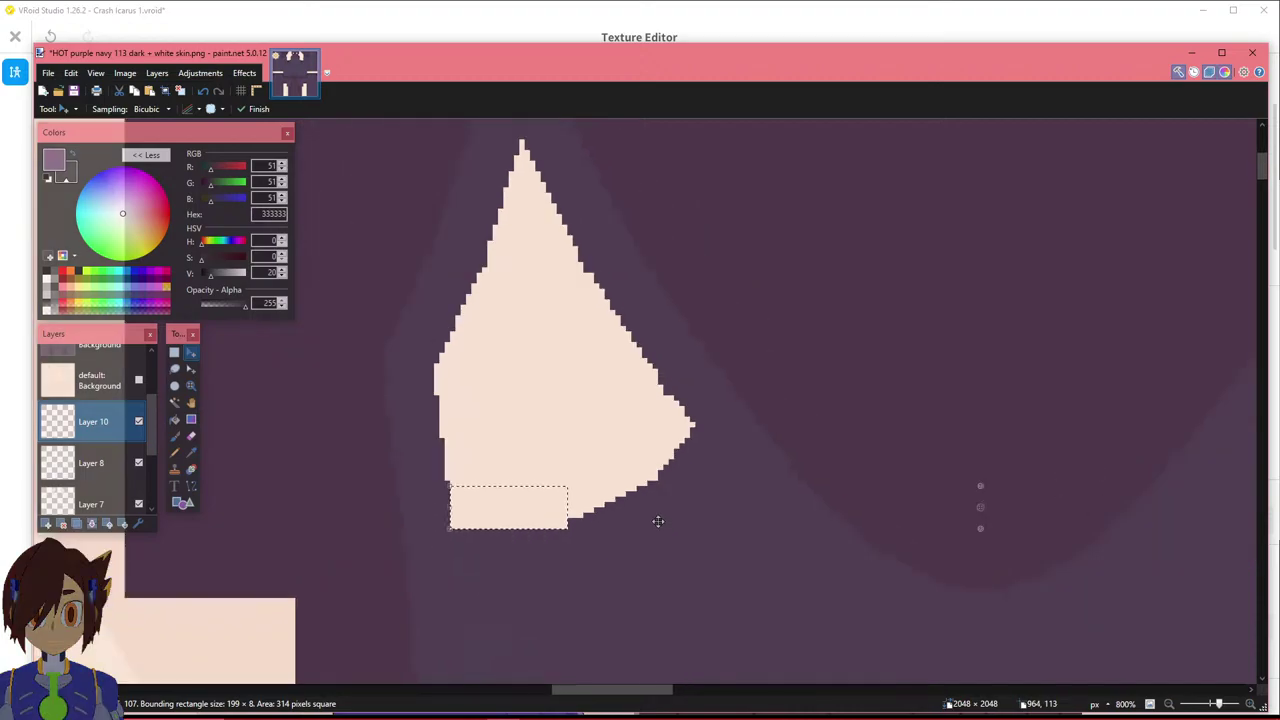
# Clear the strip selection, sample the neck patch's skin colour F8E2D3 as the secondary colour and activate the Pencil tool.
pyautogui.moveTo(648, 689)
pyautogui.mouseDown()
pyautogui.moveTo(681, 690)
pyautogui.moveTo(649, 690)
pyautogui.mouseUp()
pyautogui.click(174, 352)
pyautogui.click(443, 426)
pyautogui.click(190, 453)
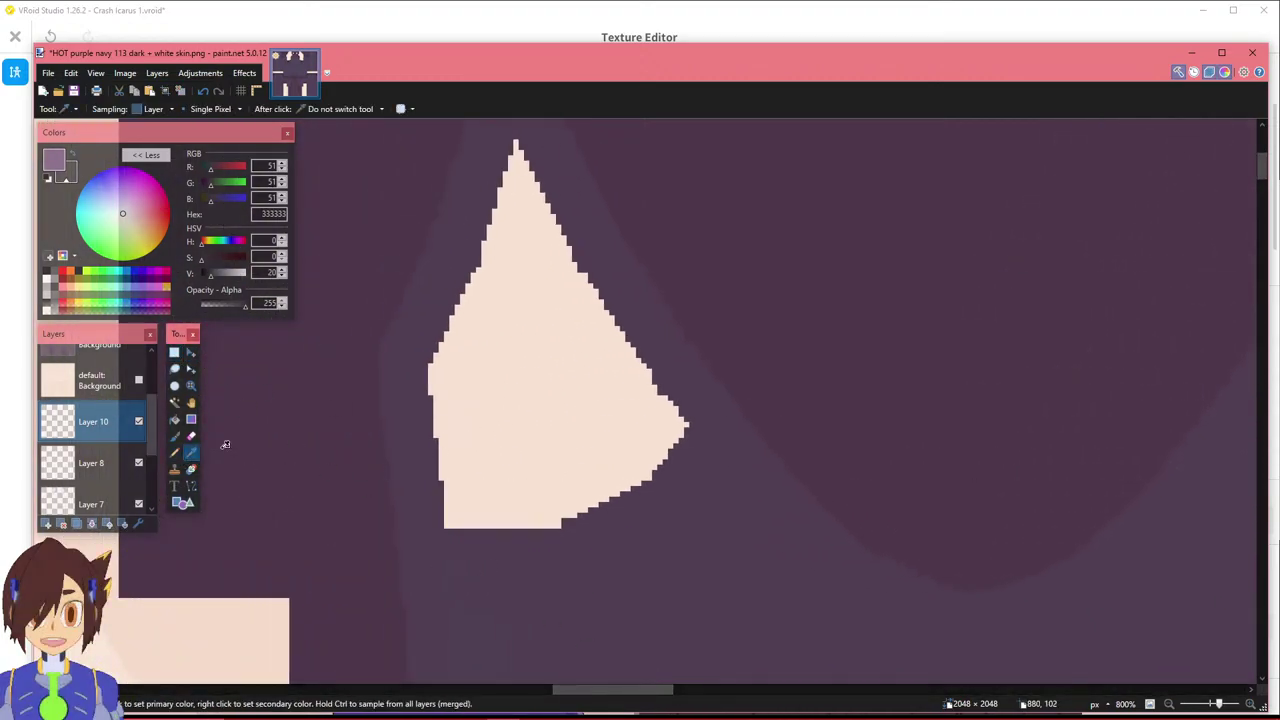
pyautogui.click(554, 460)
pyautogui.keyDown('ctrl'); pyautogui.scroll(5, 556, 462); pyautogui.keyUp('ctrl')
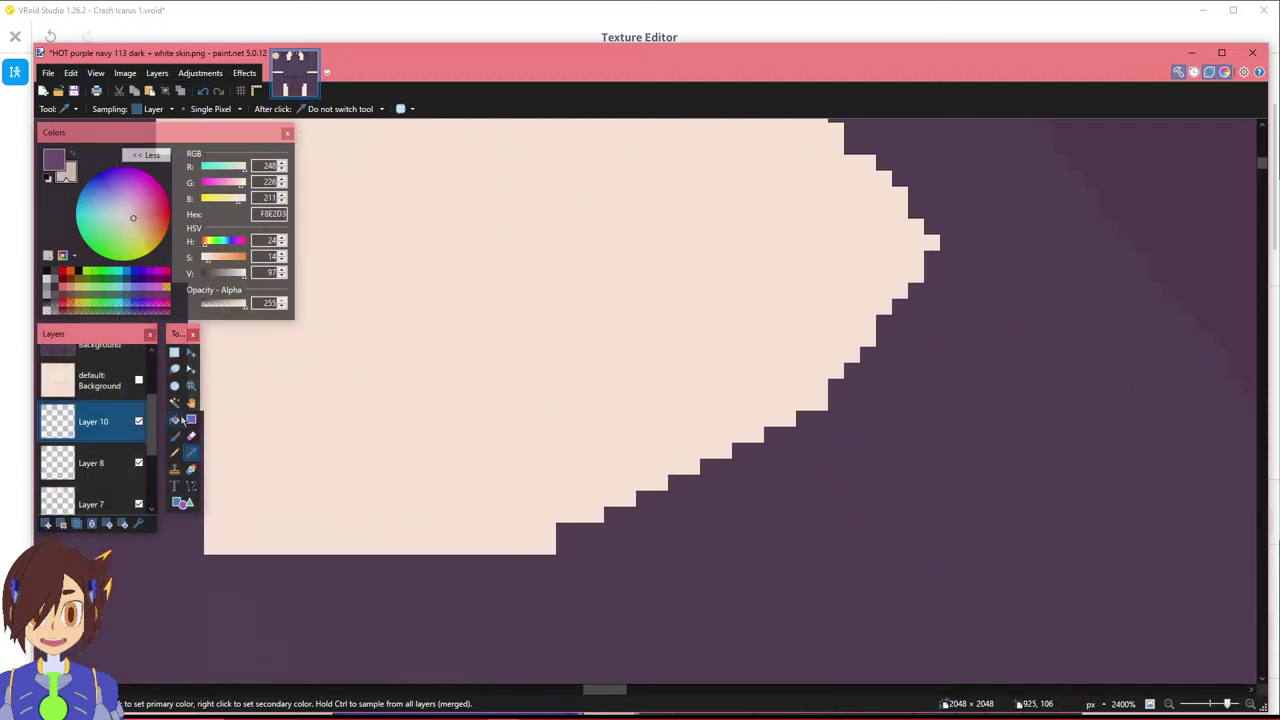
pyautogui.click(175, 454)
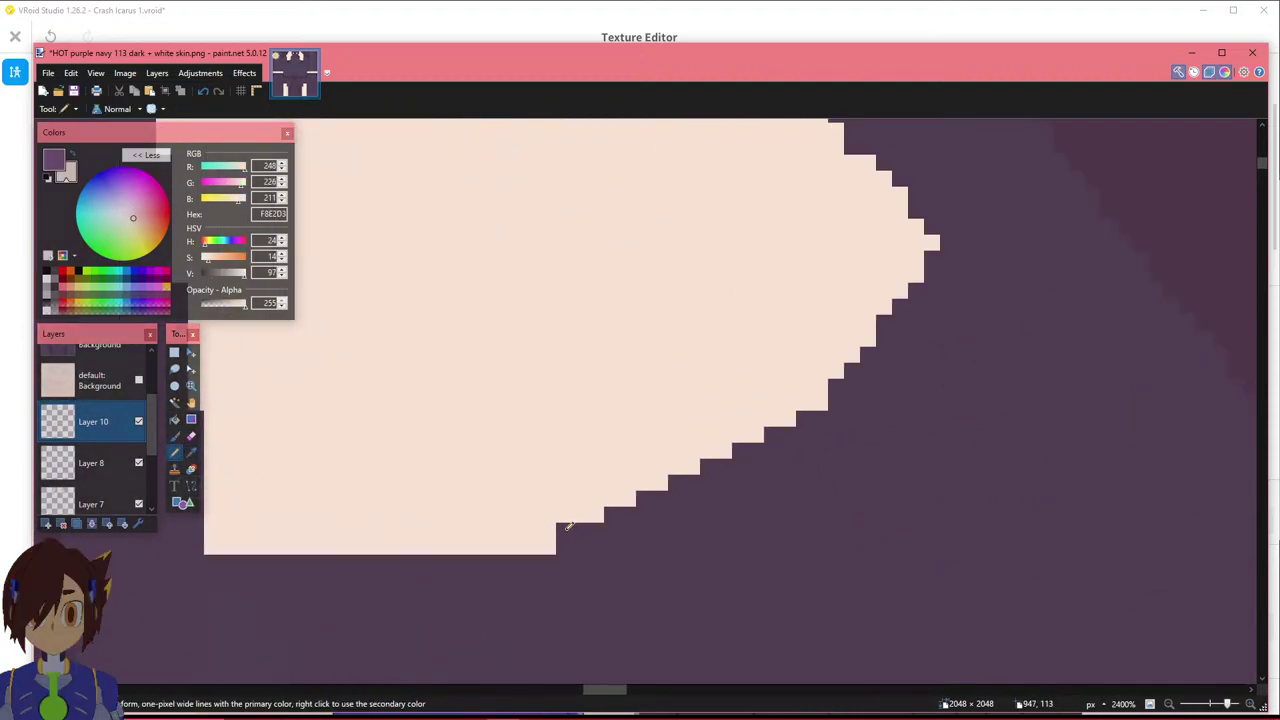
# Inspect the squared lower edge of the other neck patch and show the guide layer over the texture.
pyautogui.moveTo(595, 690); pyautogui.dragTo(691, 690)
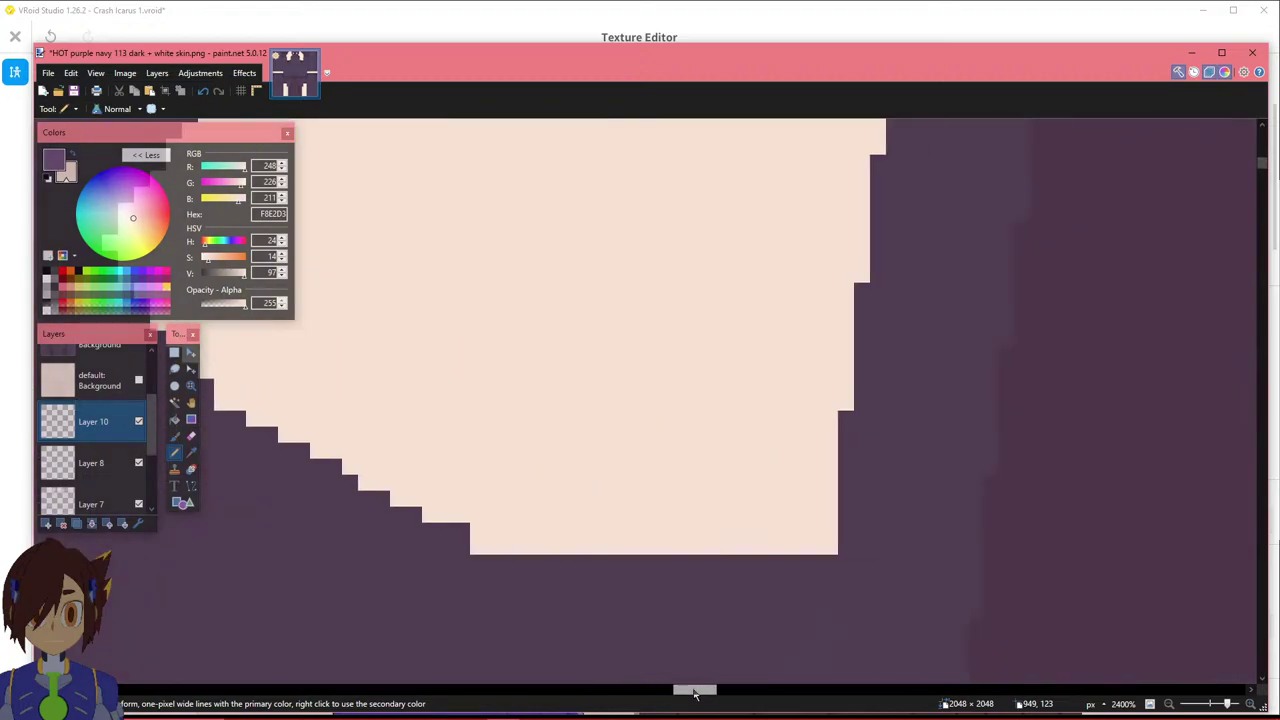
pyautogui.keyDown('ctrl'); pyautogui.scroll(-5, 500, 530); pyautogui.keyUp('ctrl')
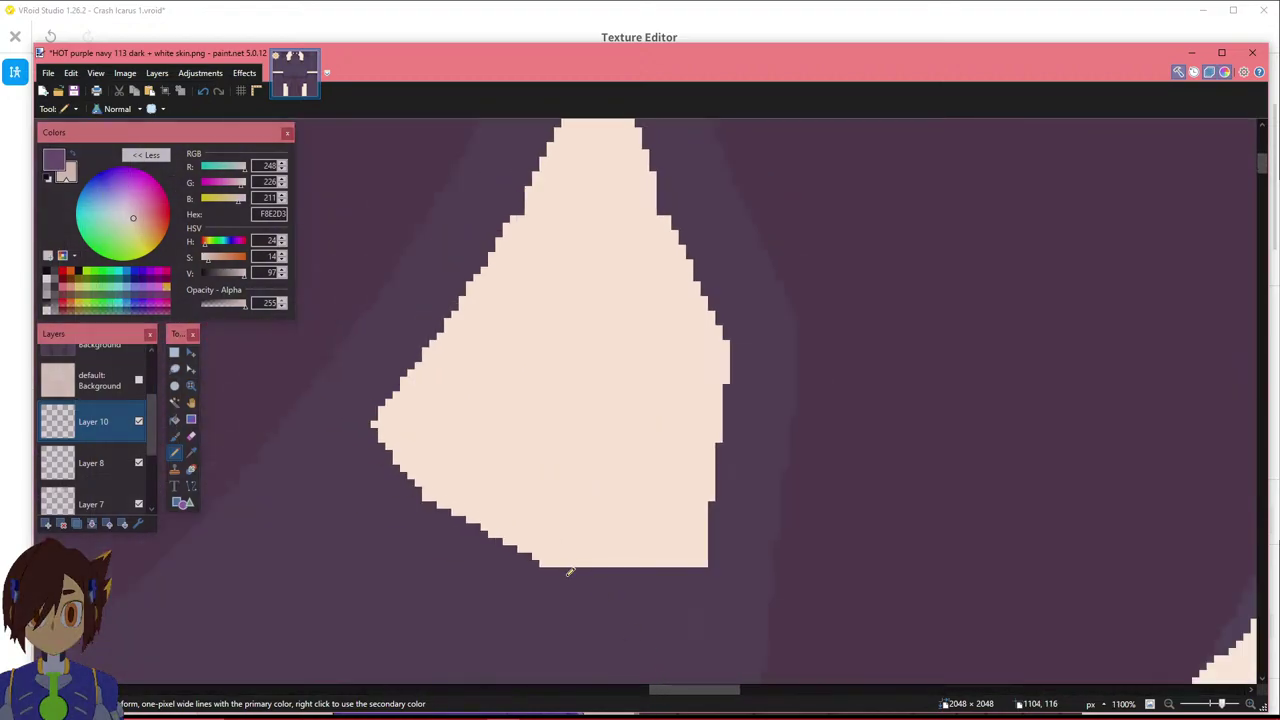
pyautogui.moveTo(683, 690); pyautogui.dragTo(523, 690)
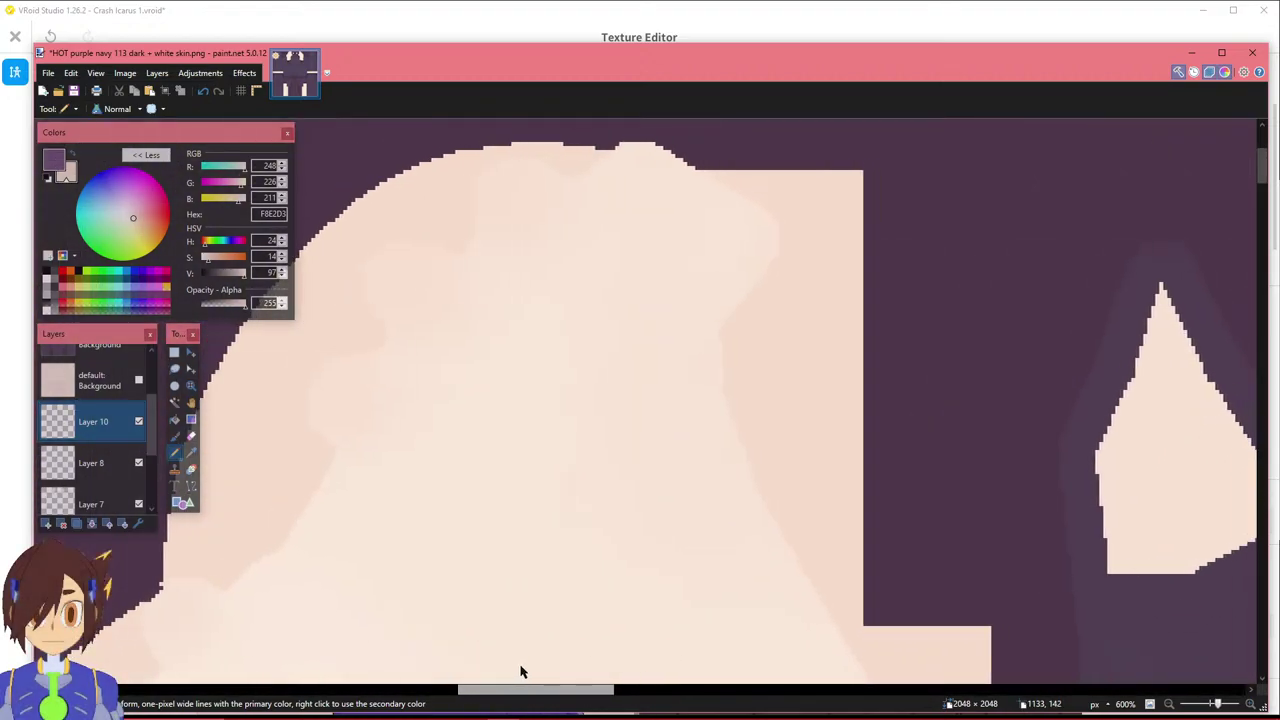
pyautogui.scroll(2, 131, 378)
pyautogui.click(138, 365)
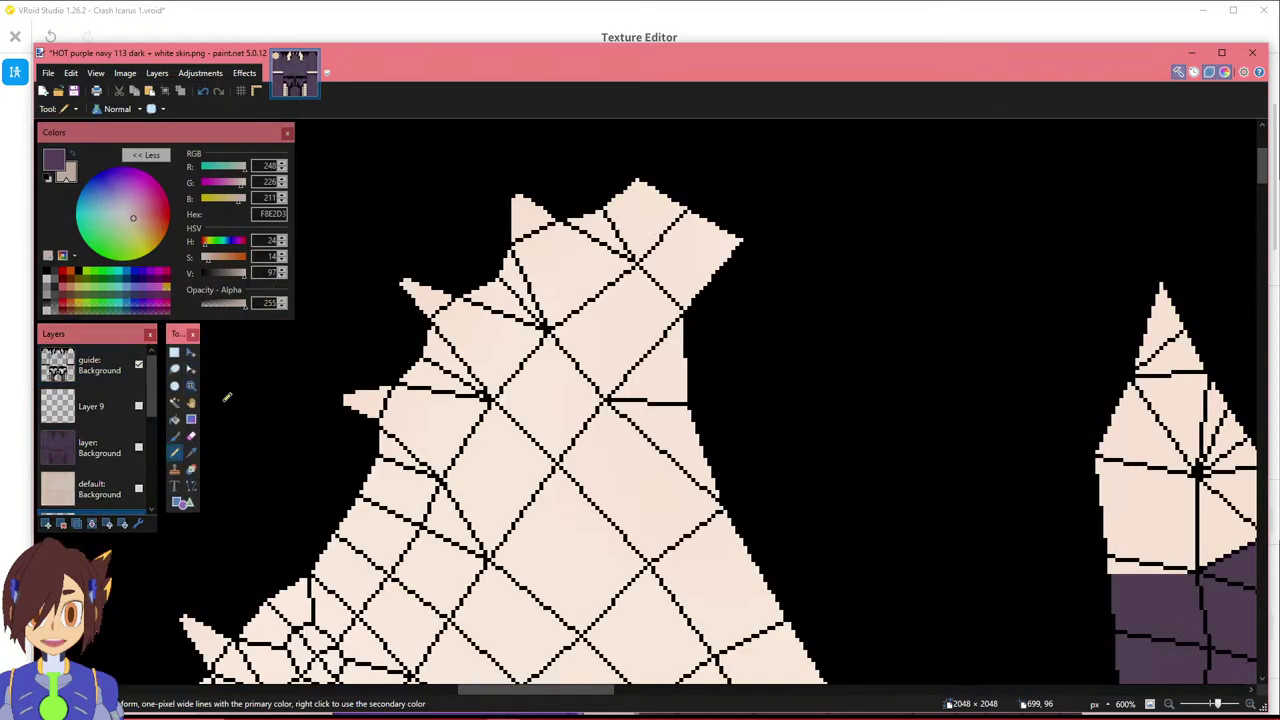
pyautogui.keyDown('ctrl'); pyautogui.scroll(-4, 532, 513); pyautogui.keyUp('ctrl')
pyautogui.moveTo(645, 690); pyautogui.dragTo(535, 690)
# Switch to VRoid Studio and examine how far the green marking covers the top of the narrow body piece.
pyautogui.click(625, 5)
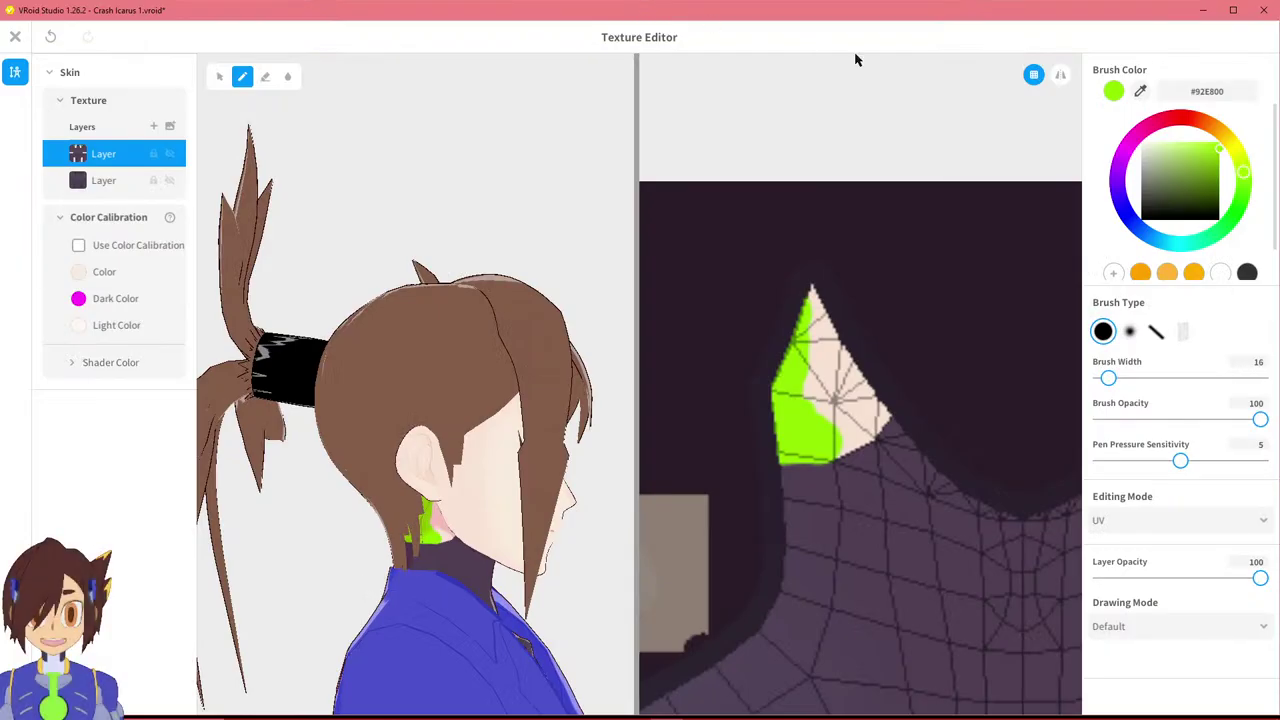
pyautogui.moveTo(676, 489)
pyautogui.mouseDown(button='middle')
pyautogui.moveTo(955, 487)
pyautogui.moveTo(1060, 460)
pyautogui.mouseUp(button='middle')
pyautogui.moveTo(700, 466); pyautogui.dragTo(1037, 457, button='middle')
pyautogui.moveTo(943, 503); pyautogui.dragTo(931, 490, button='middle')
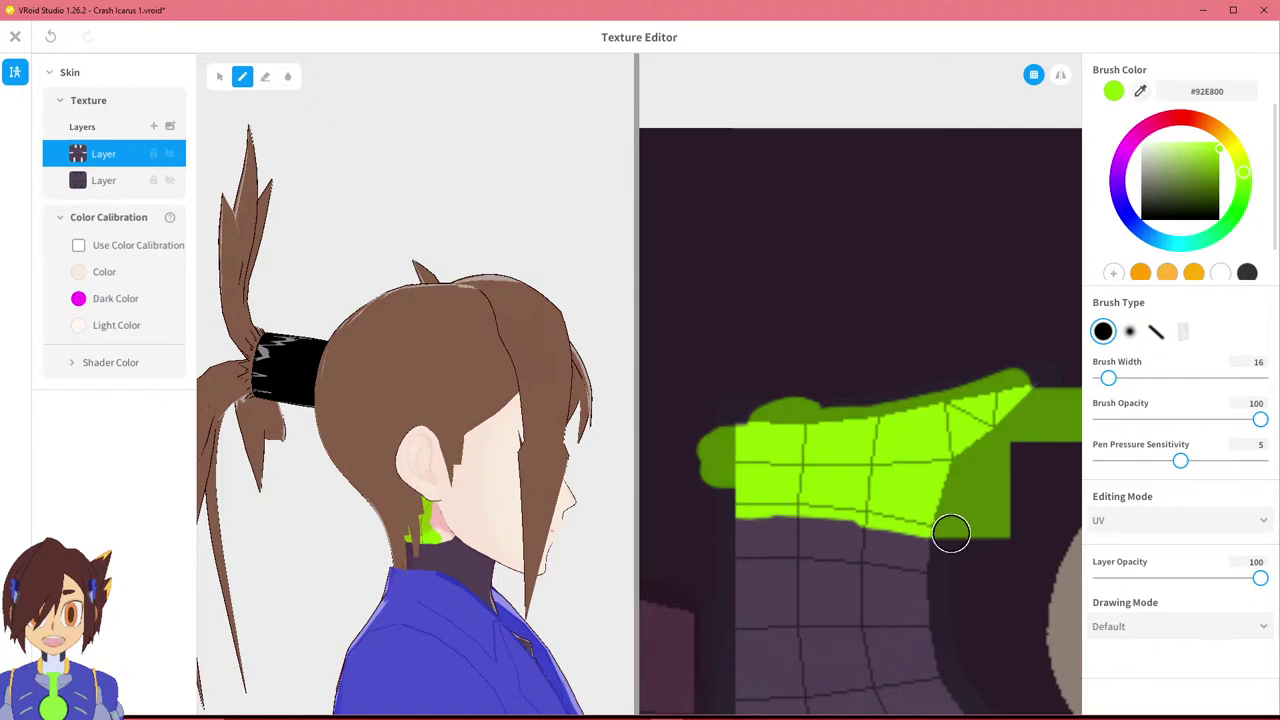
# Switch to paint.net and select a 130 × 66 pixel rectangle over the top of the narrow body piece on the texture's left half.
pyautogui.moveTo(742, 712)
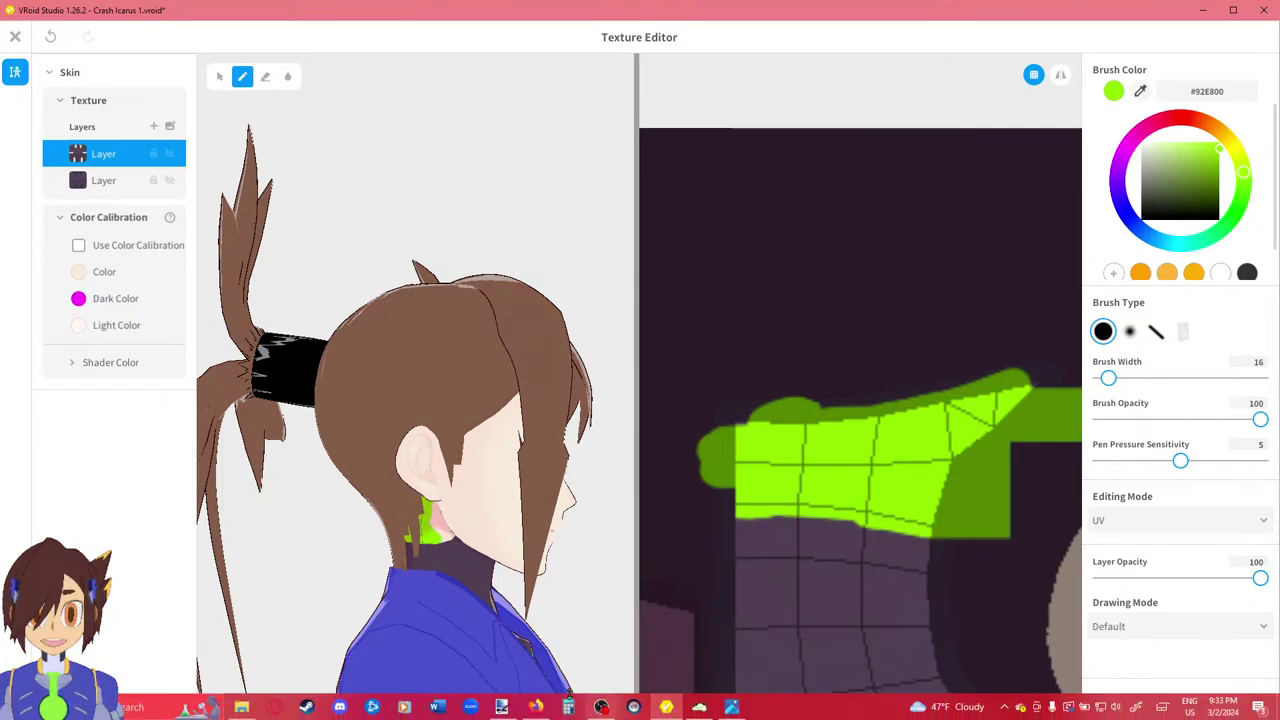
pyautogui.click(510, 708)
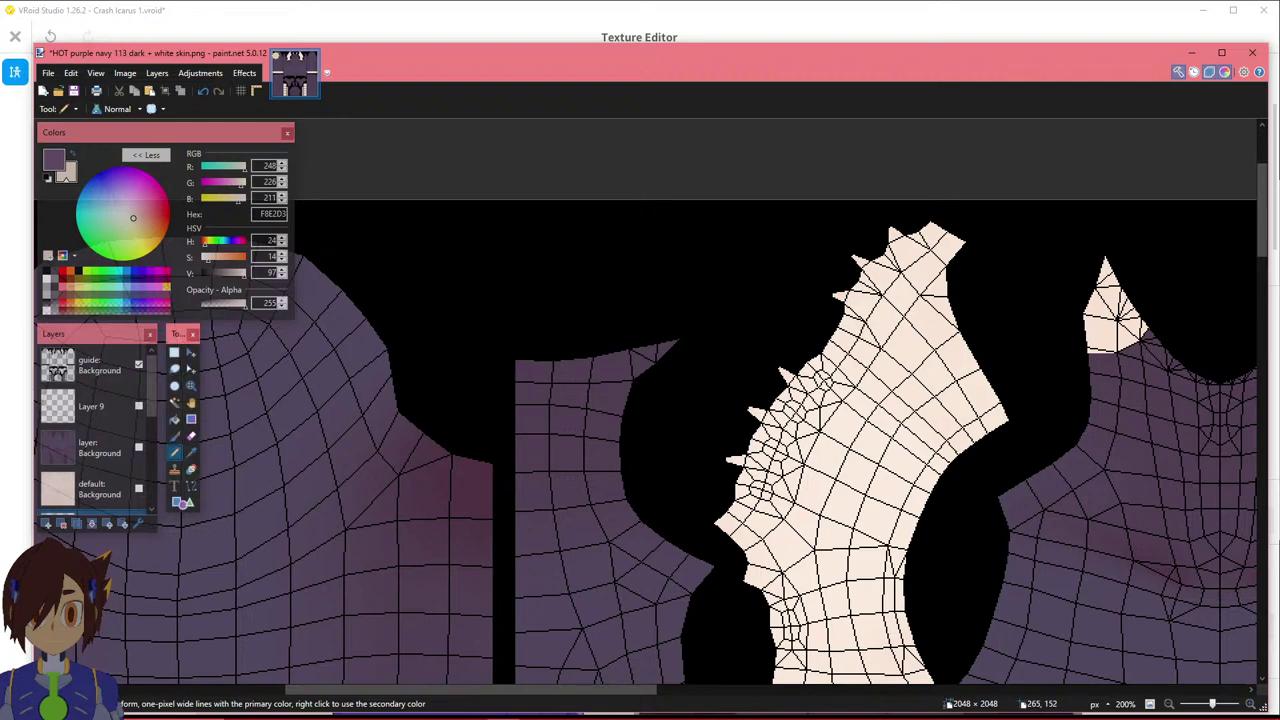
pyautogui.click(174, 352)
pyautogui.hscroll(-5, 620, 400)
pyautogui.hscroll(4, 784, 410)
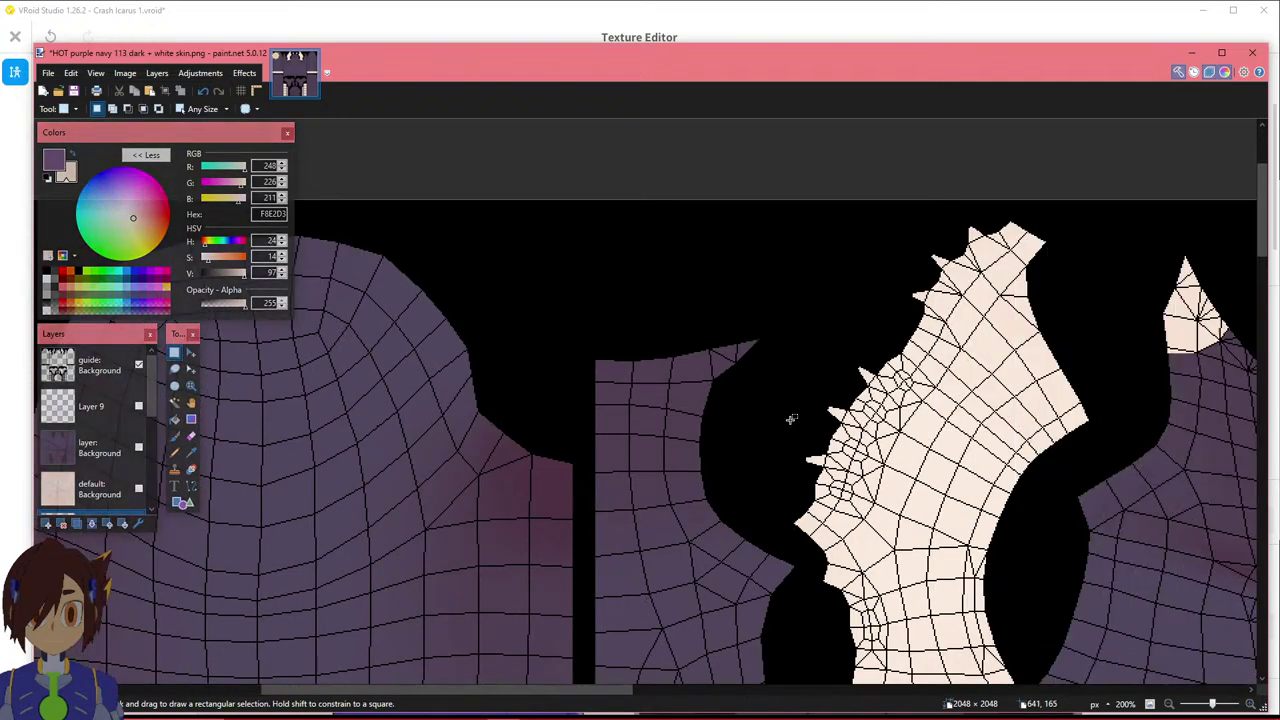
pyautogui.keyDown('ctrl'); pyautogui.scroll(5, 633, 410); pyautogui.keyUp('ctrl')
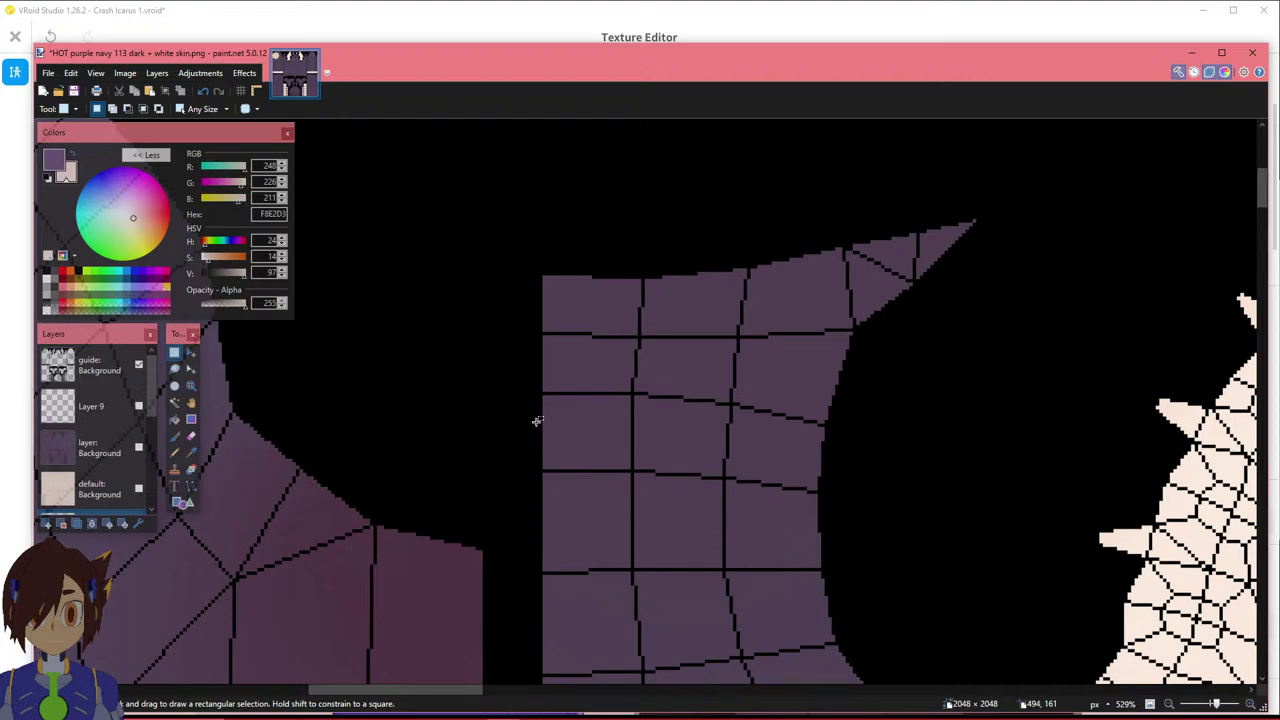
pyautogui.moveTo(529, 427); pyautogui.dragTo(987, 210)
pyautogui.click(191, 369)
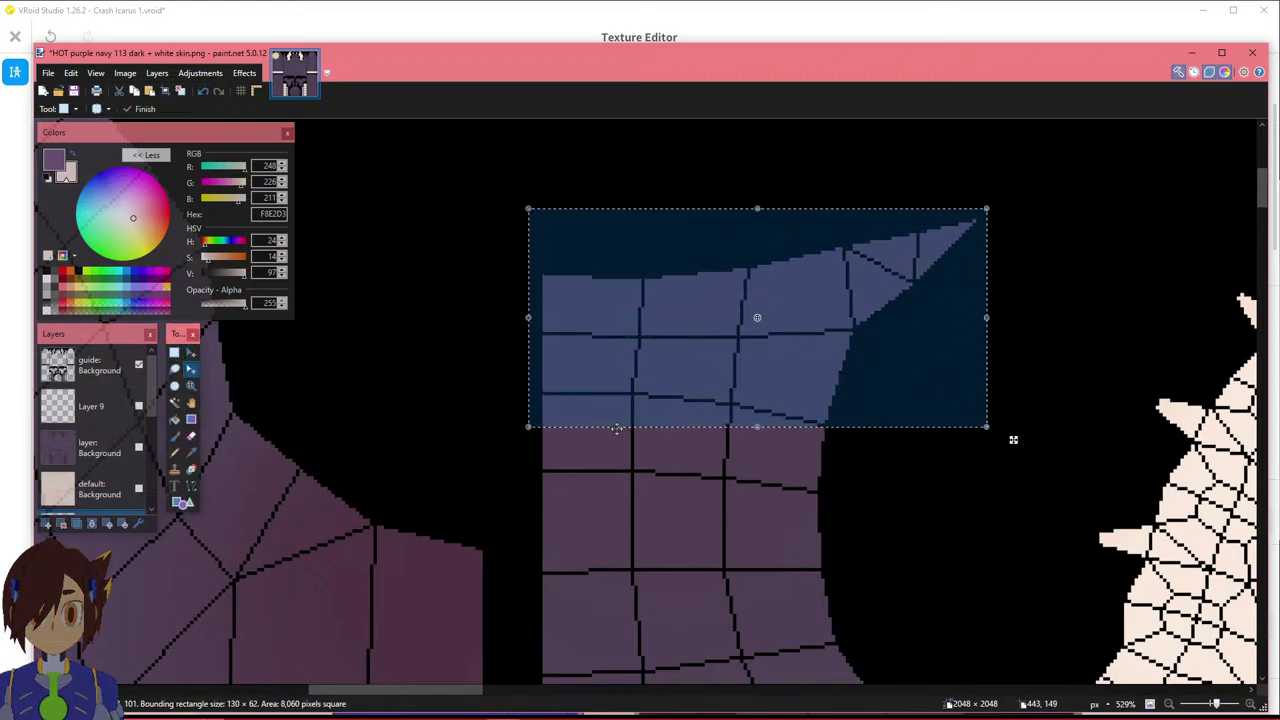
pyautogui.moveTo(758, 430); pyautogui.dragTo(758, 451)
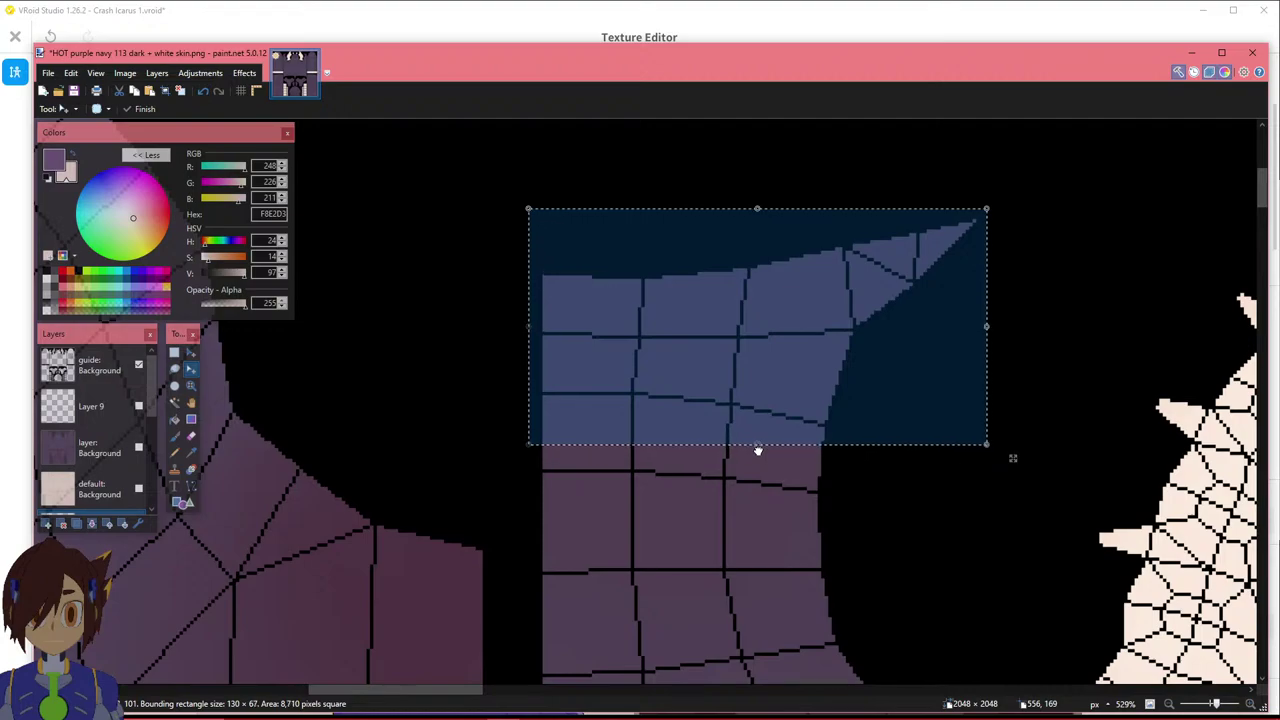
pyautogui.moveTo(758, 448); pyautogui.dragTo(759, 444)
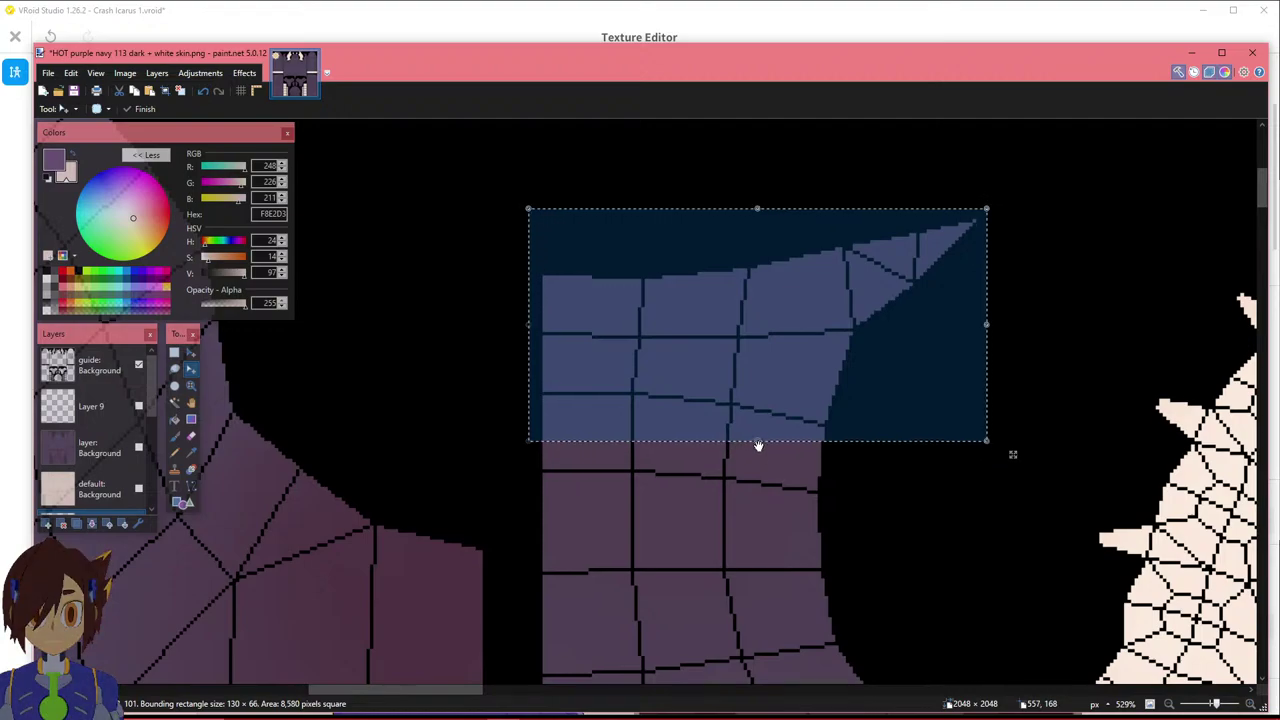
# Stretch the selection across the texture to cover the top of the mirrored narrow body piece, making it 1064 × 66 pixels.
pyautogui.moveTo(473, 690)
pyautogui.mouseDown()
pyautogui.moveTo(738, 688)
pyautogui.moveTo(496, 688)
pyautogui.moveTo(466, 666)
pyautogui.mouseUp()
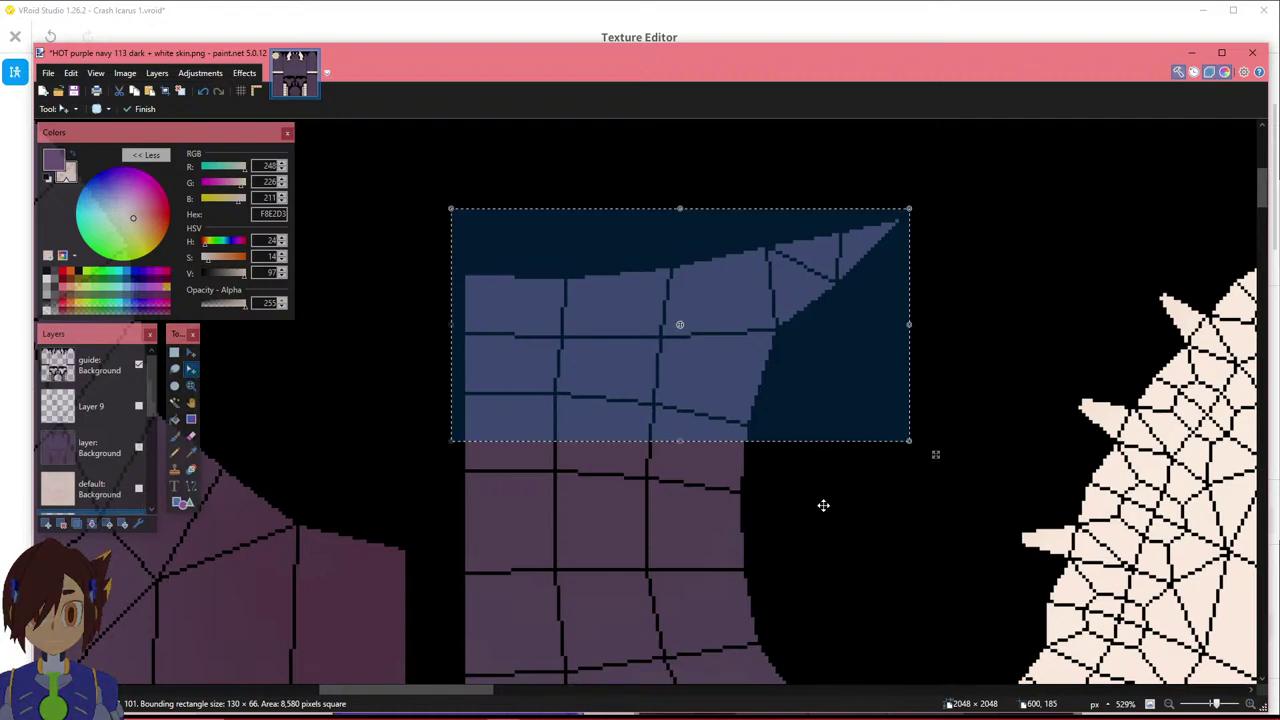
pyautogui.keyDown('ctrl'); pyautogui.scroll(-5, 713, 509); pyautogui.keyUp('ctrl')
pyautogui.moveTo(582, 694); pyautogui.dragTo(768, 692)
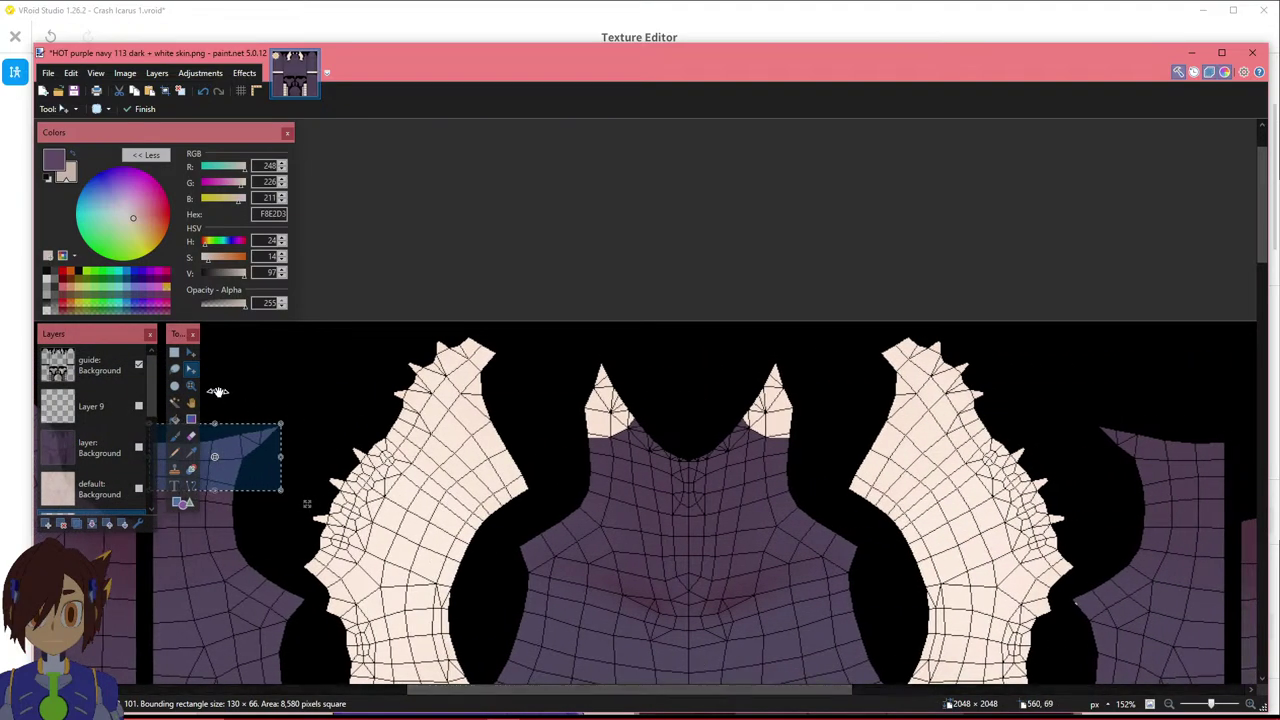
pyautogui.click(175, 353)
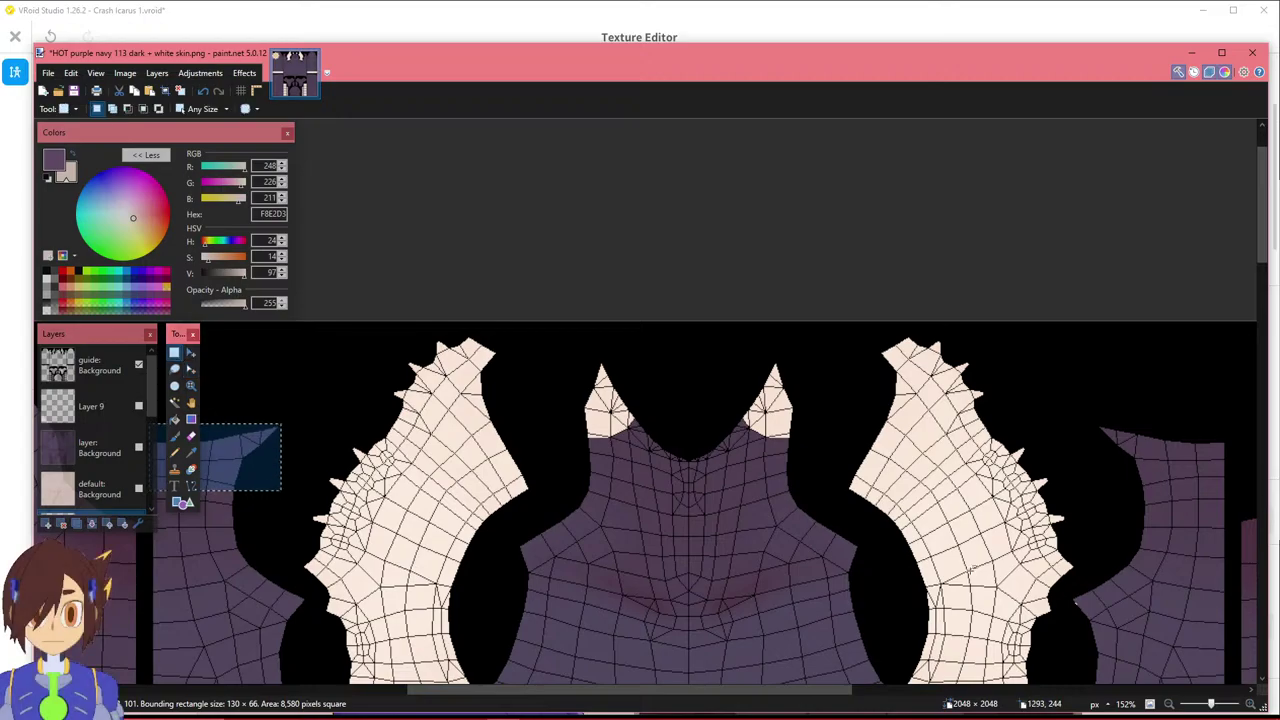
pyautogui.keyDown('ctrl'); pyautogui.scroll(4, 1210, 498); pyautogui.keyUp('ctrl')
pyautogui.keyDown('ctrl'); pyautogui.scroll(-6, 1210, 498); pyautogui.keyUp('ctrl')
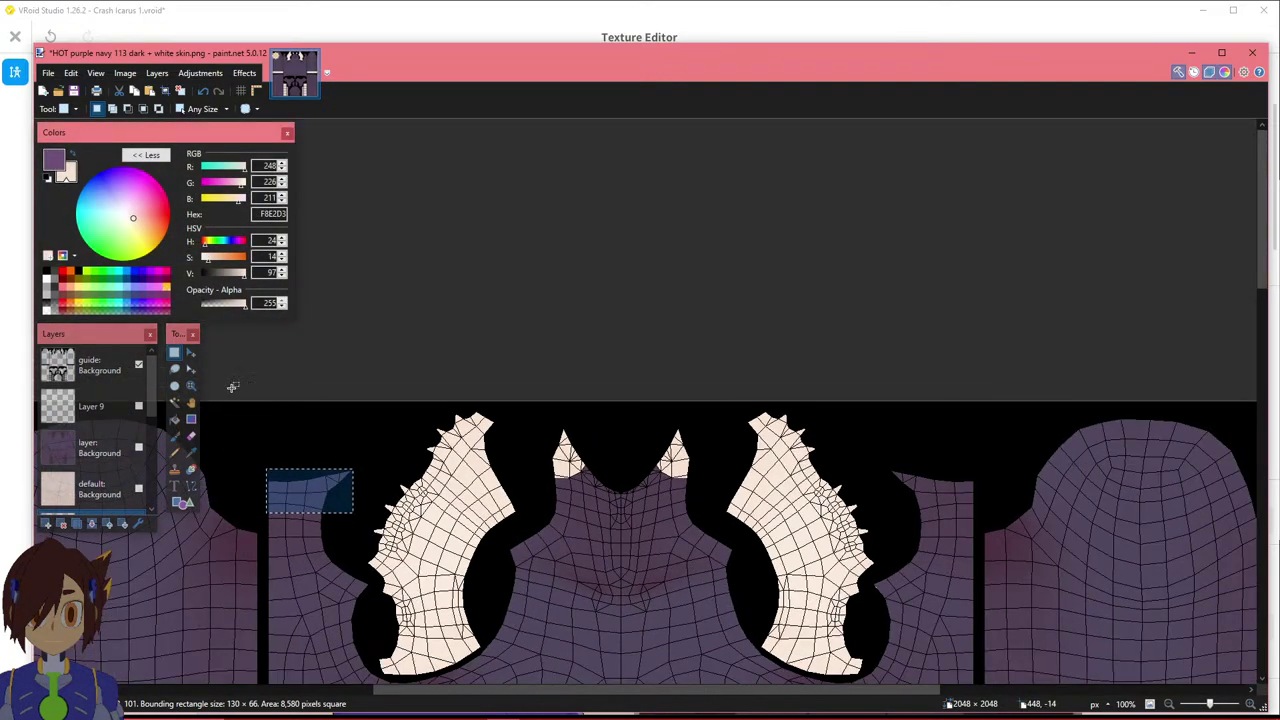
pyautogui.click(191, 369)
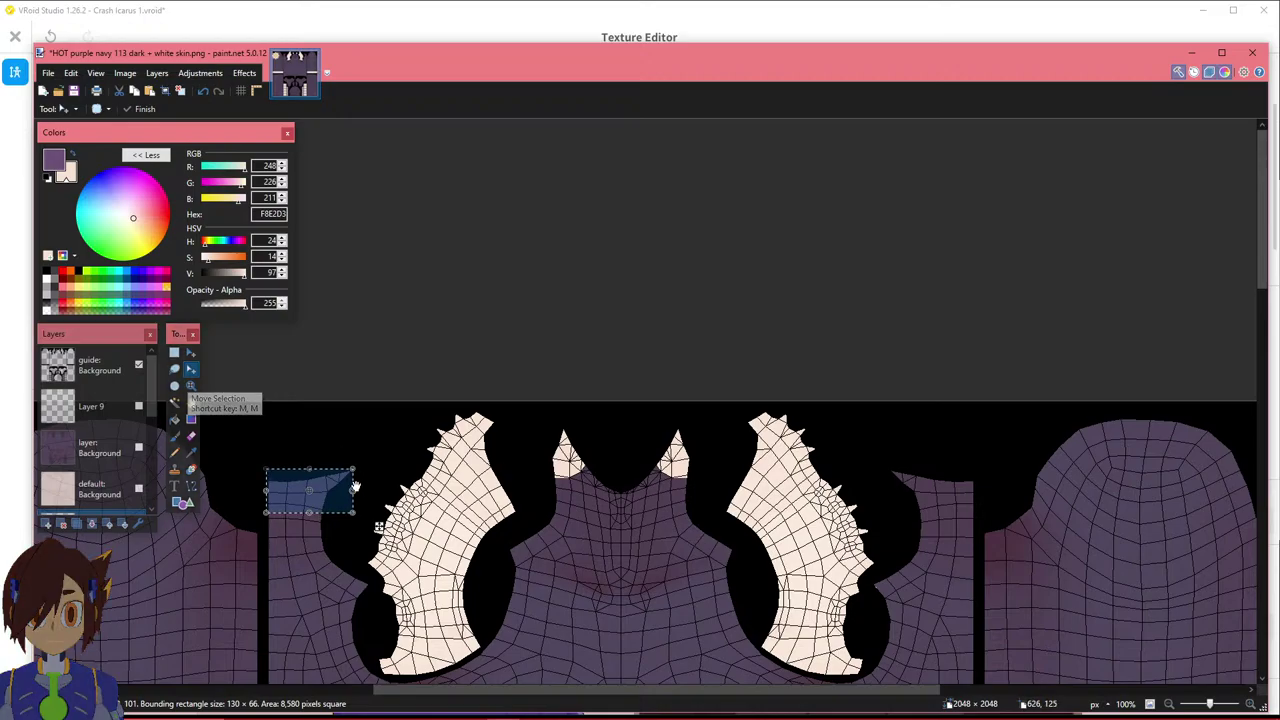
pyautogui.moveTo(371, 493); pyautogui.dragTo(960, 463)
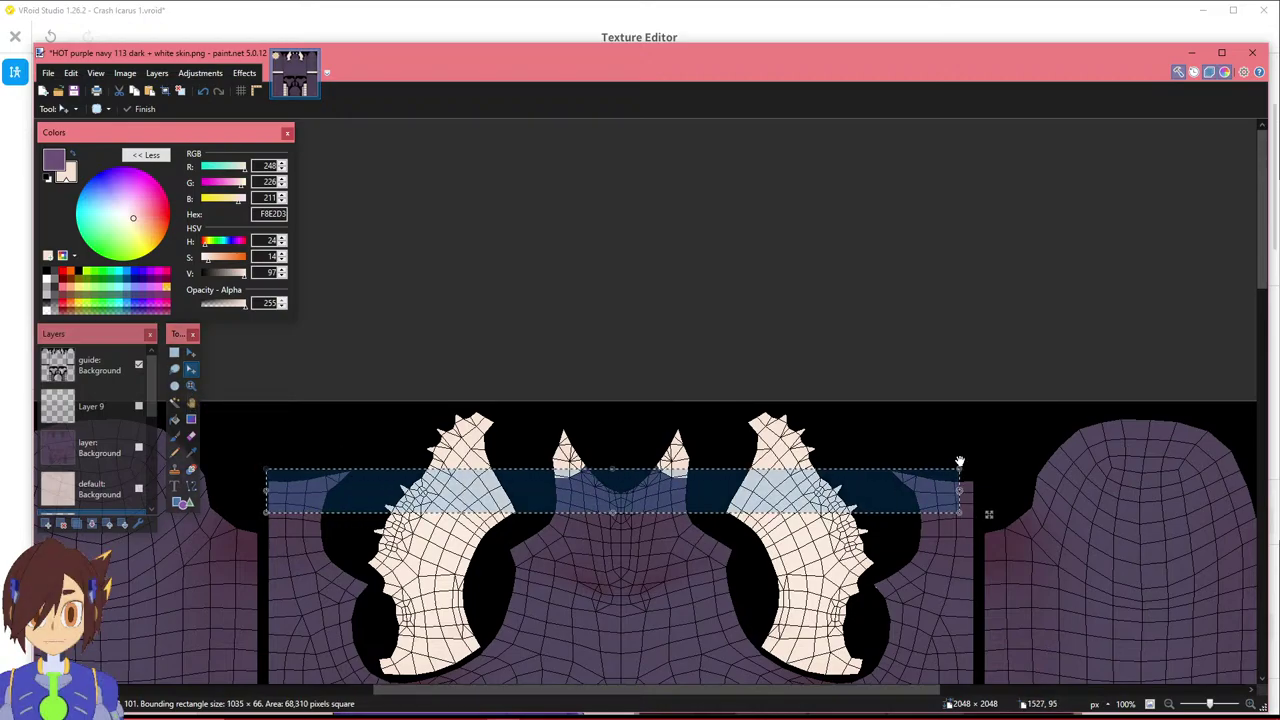
pyautogui.keyDown('ctrl'); pyautogui.scroll(3, 1002, 514); pyautogui.keyUp('ctrl')
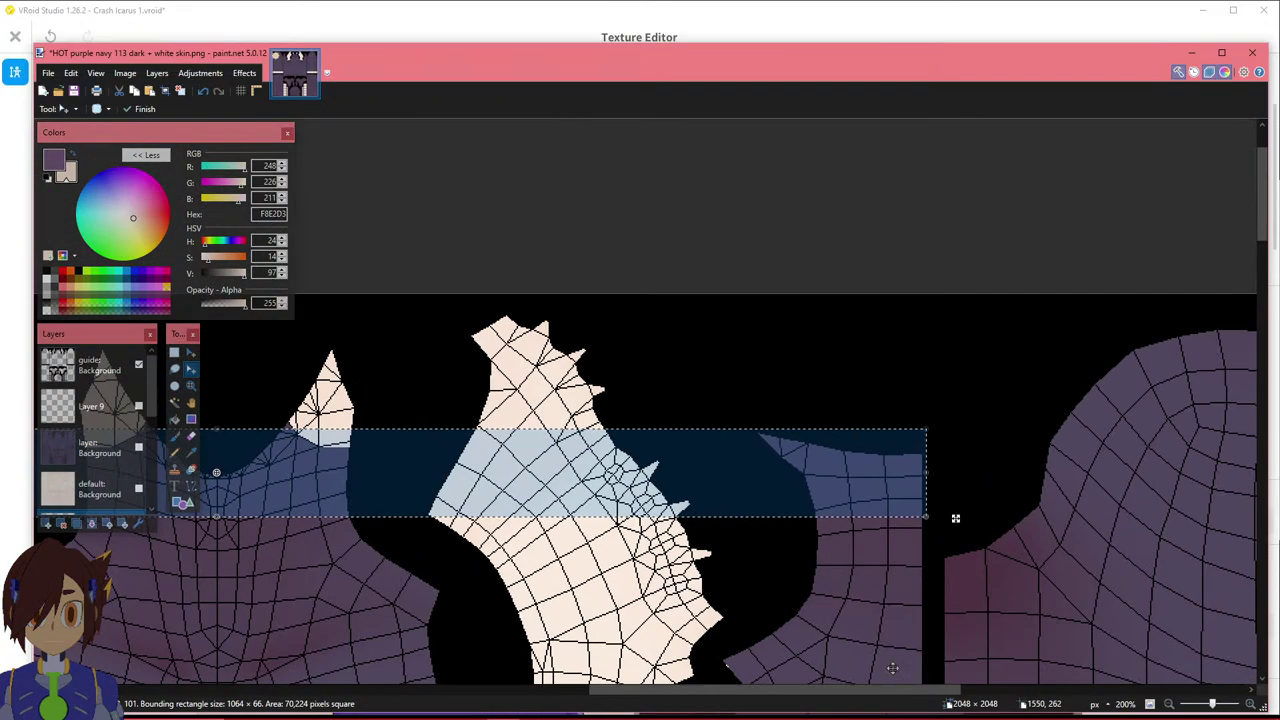
pyautogui.moveTo(832, 689)
pyautogui.mouseDown()
pyautogui.moveTo(577, 680)
pyautogui.moveTo(832, 677)
pyautogui.mouseUp()
pyautogui.keyDown('ctrl'); pyautogui.scroll(-5, 640, 585); pyautogui.keyUp('ctrl')
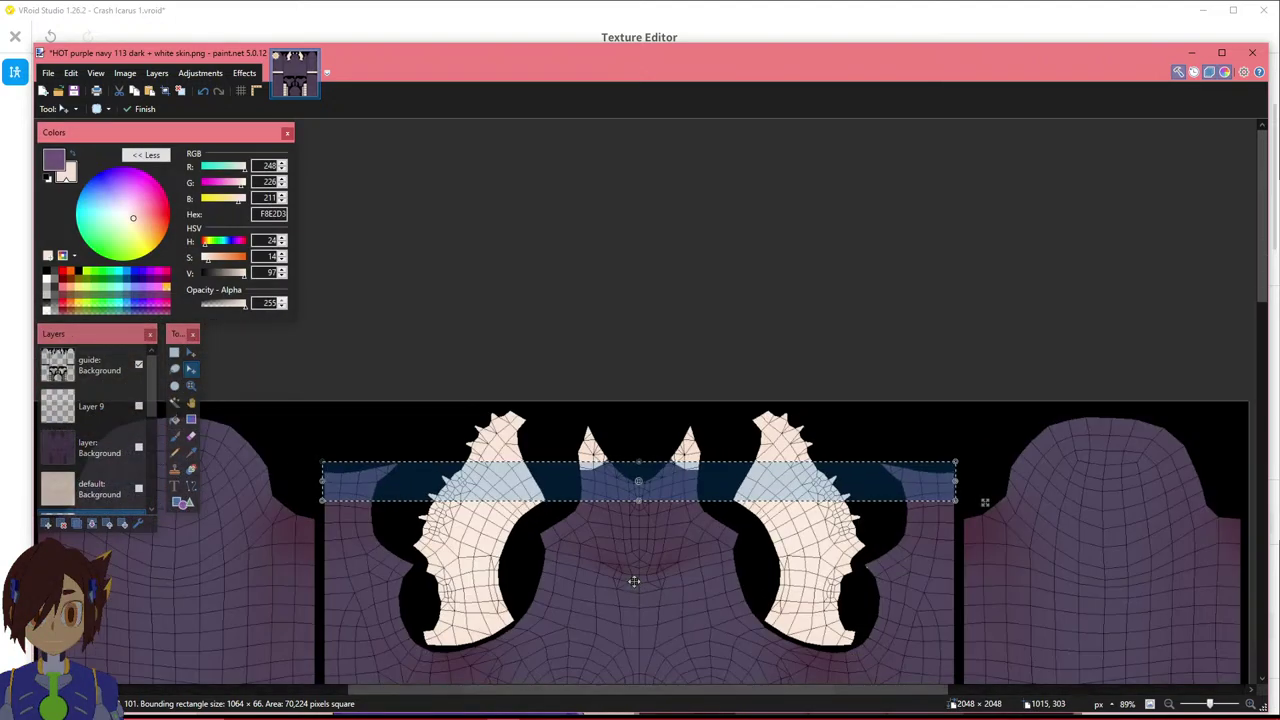
# Copy the selected strip from the default skin layer and paste it in place on a new layer above Layer 10.
pyautogui.click(88, 468)
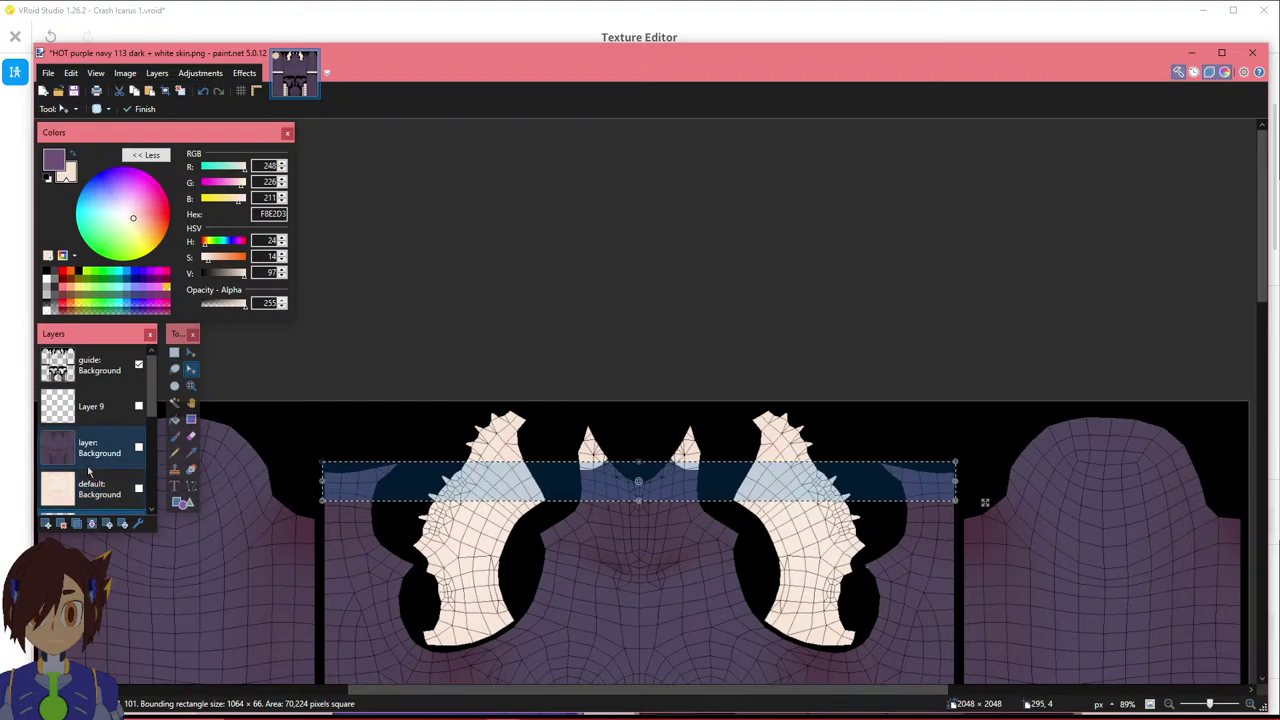
pyautogui.click(90, 488)
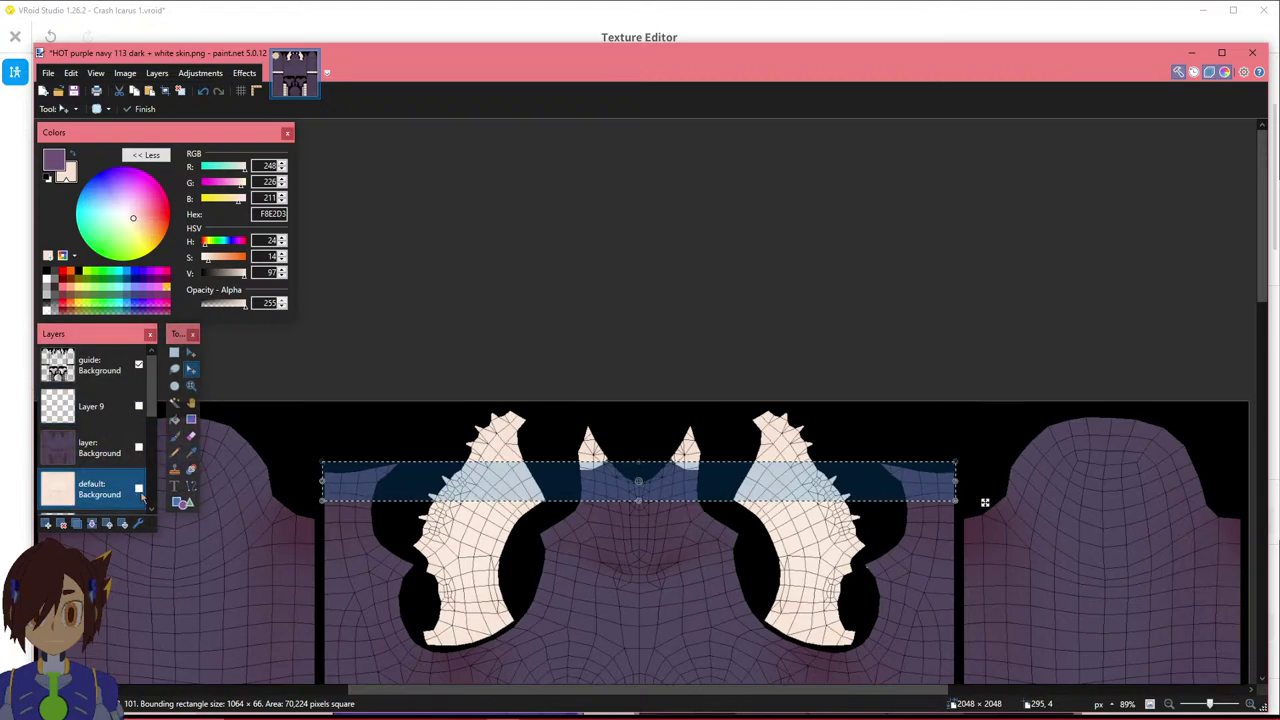
pyautogui.click(139, 489)
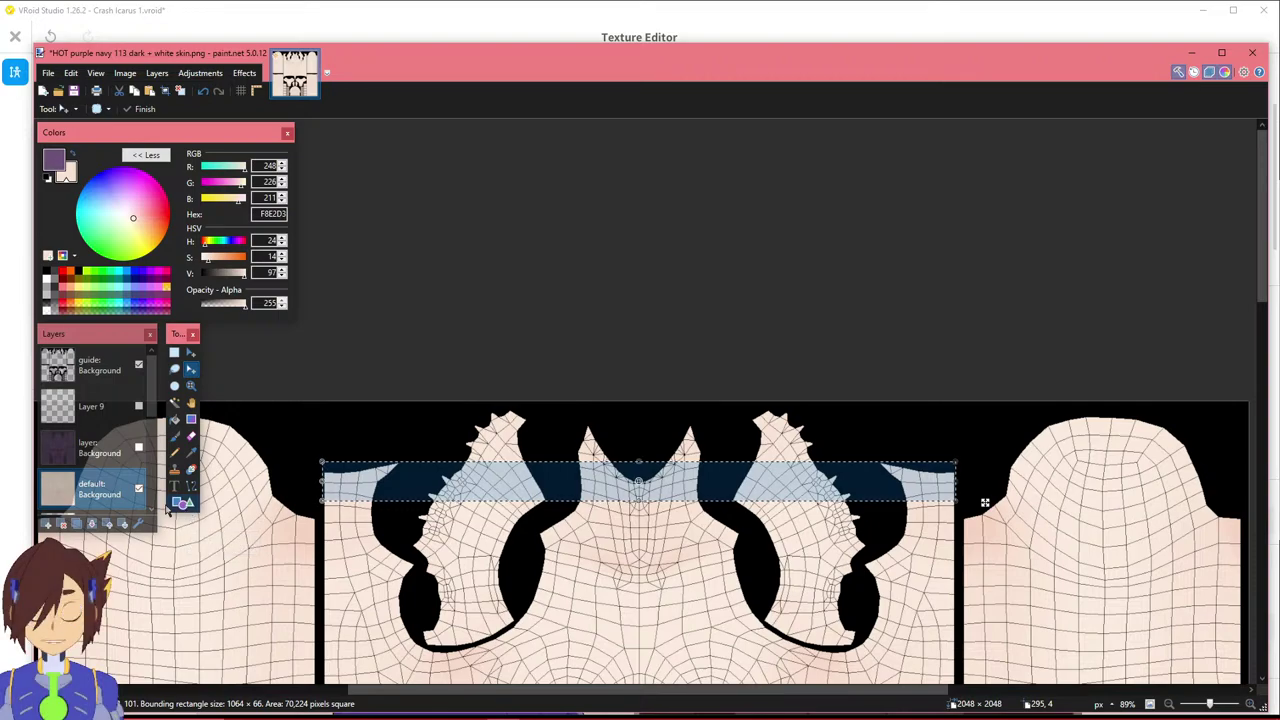
pyautogui.click(139, 489)
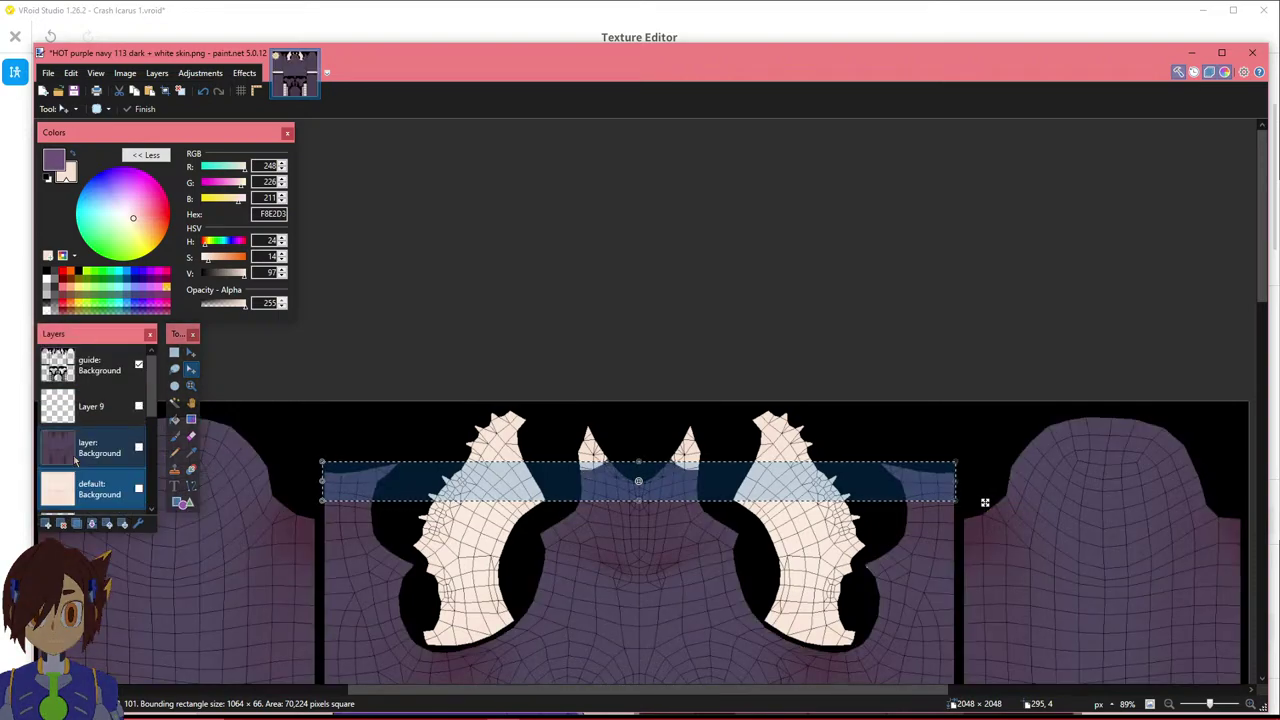
pyautogui.scroll(-3, 107, 491)
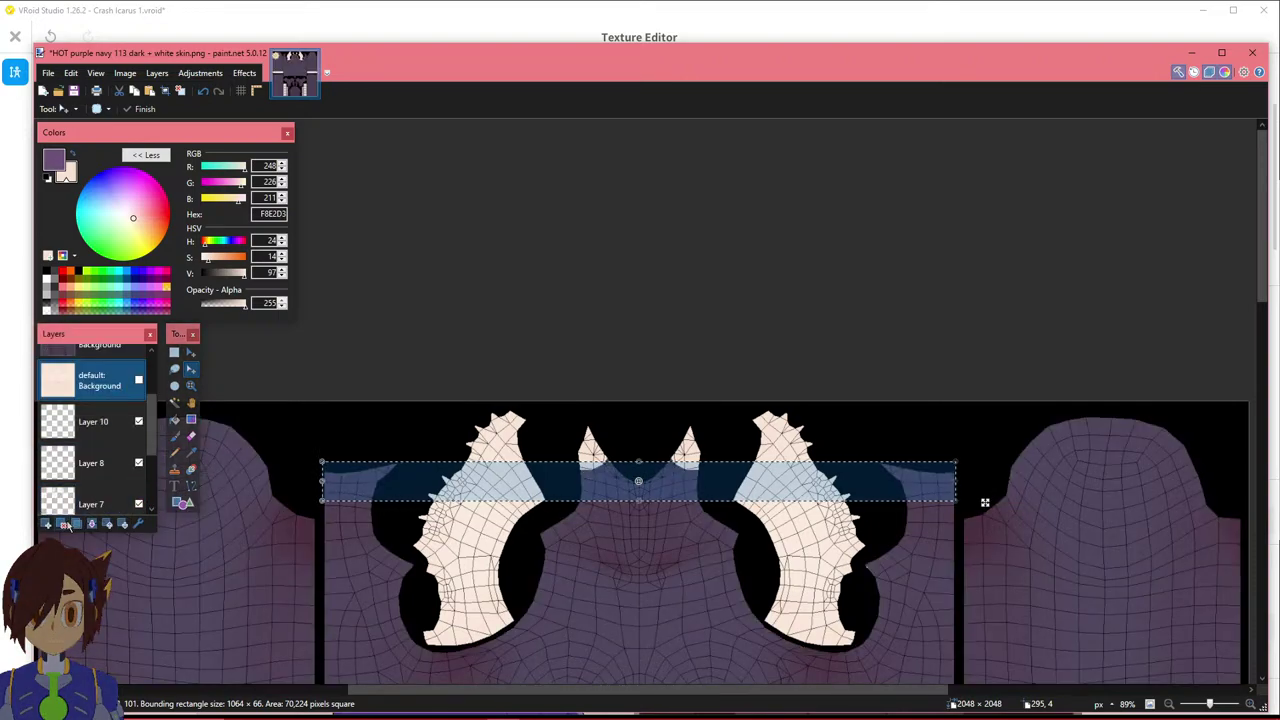
pyautogui.click(100, 426)
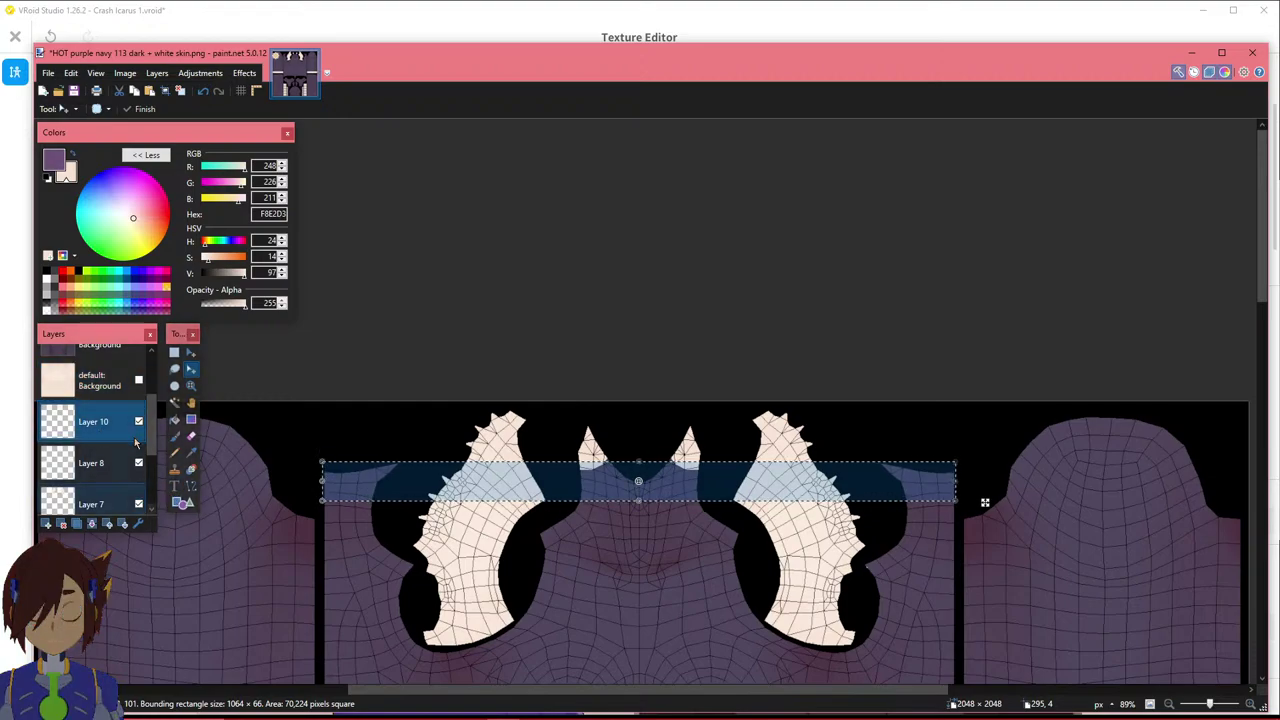
pyautogui.press('m')
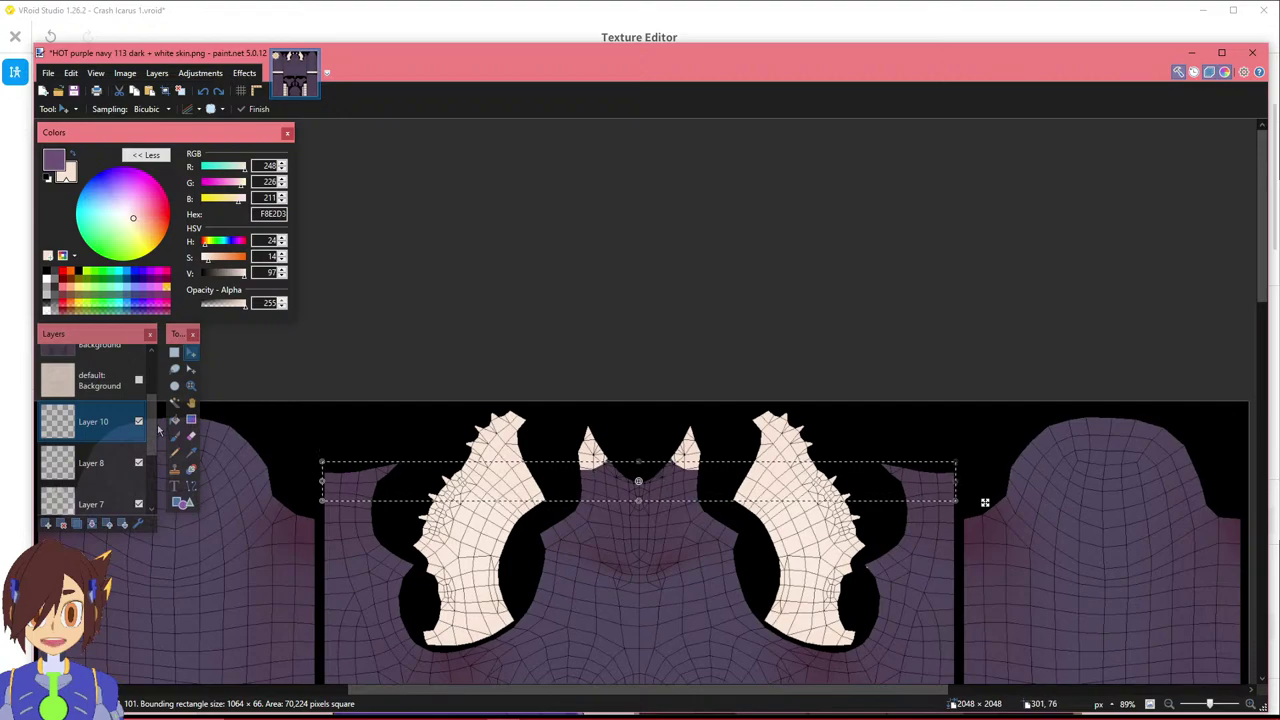
pyautogui.click(47, 523)
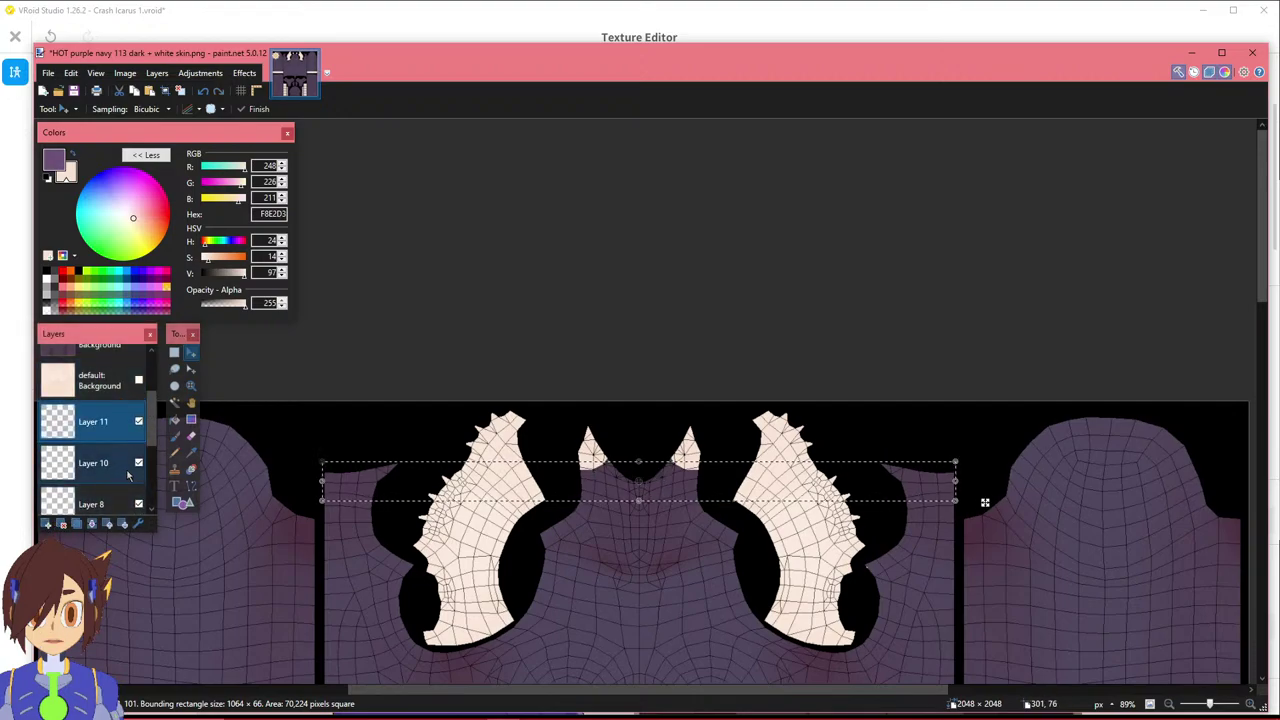
pyautogui.hotkey('ctrl', 'v')
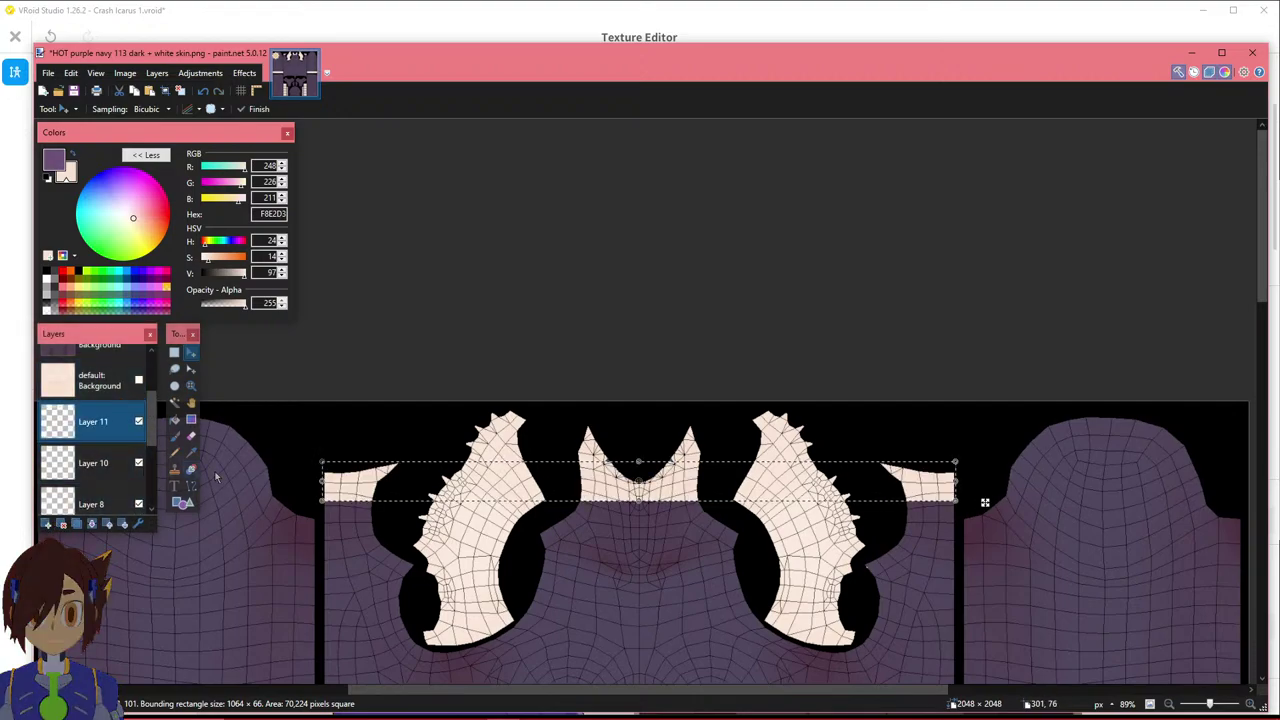
# Narrow the selection from both ends to 805 × 66 pixels so that it excludes the two narrow body pieces.
pyautogui.click(174, 353)
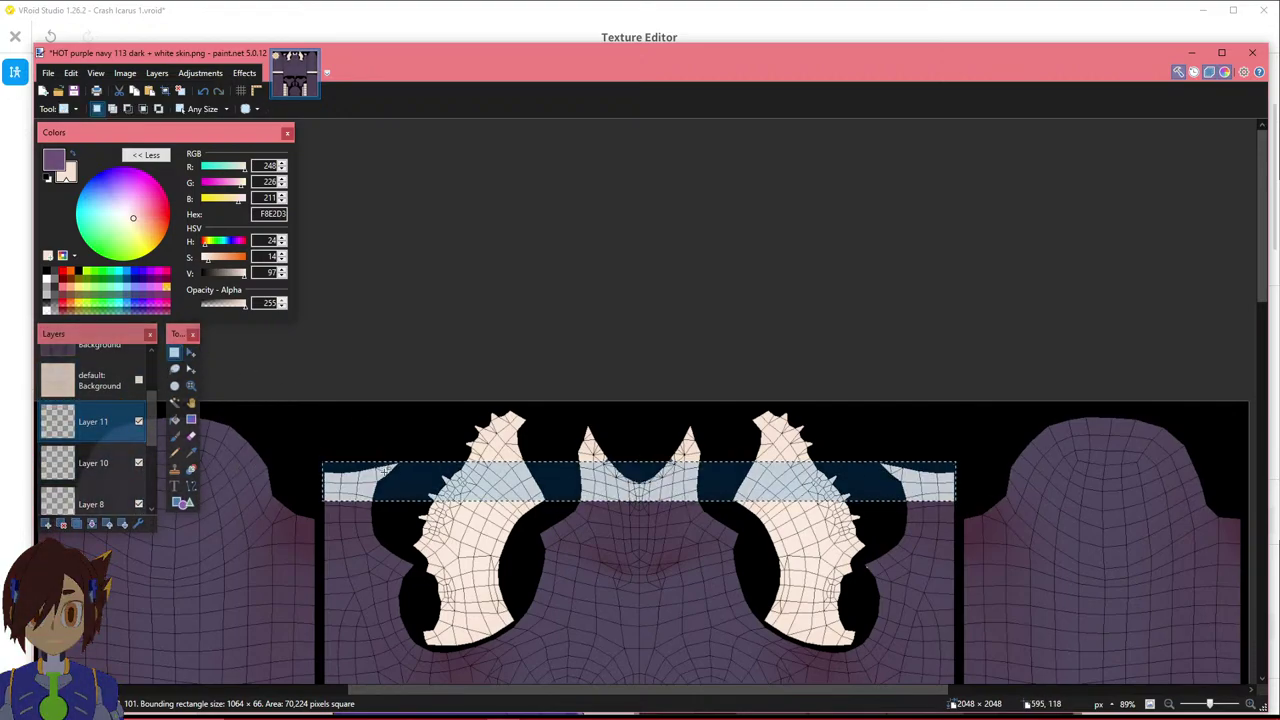
pyautogui.click(191, 369)
pyautogui.moveTo(328, 483); pyautogui.dragTo(396, 487)
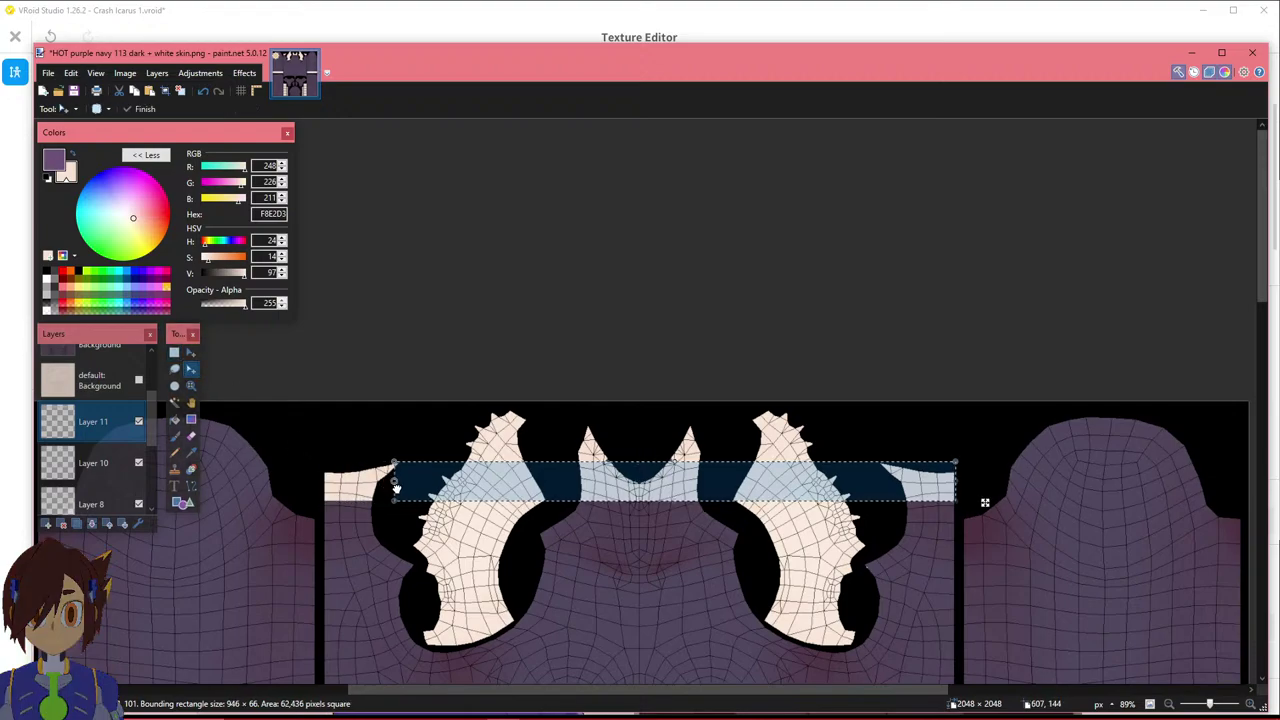
pyautogui.keyDown('ctrl'); pyautogui.scroll(3, 396, 465); pyautogui.keyUp('ctrl')
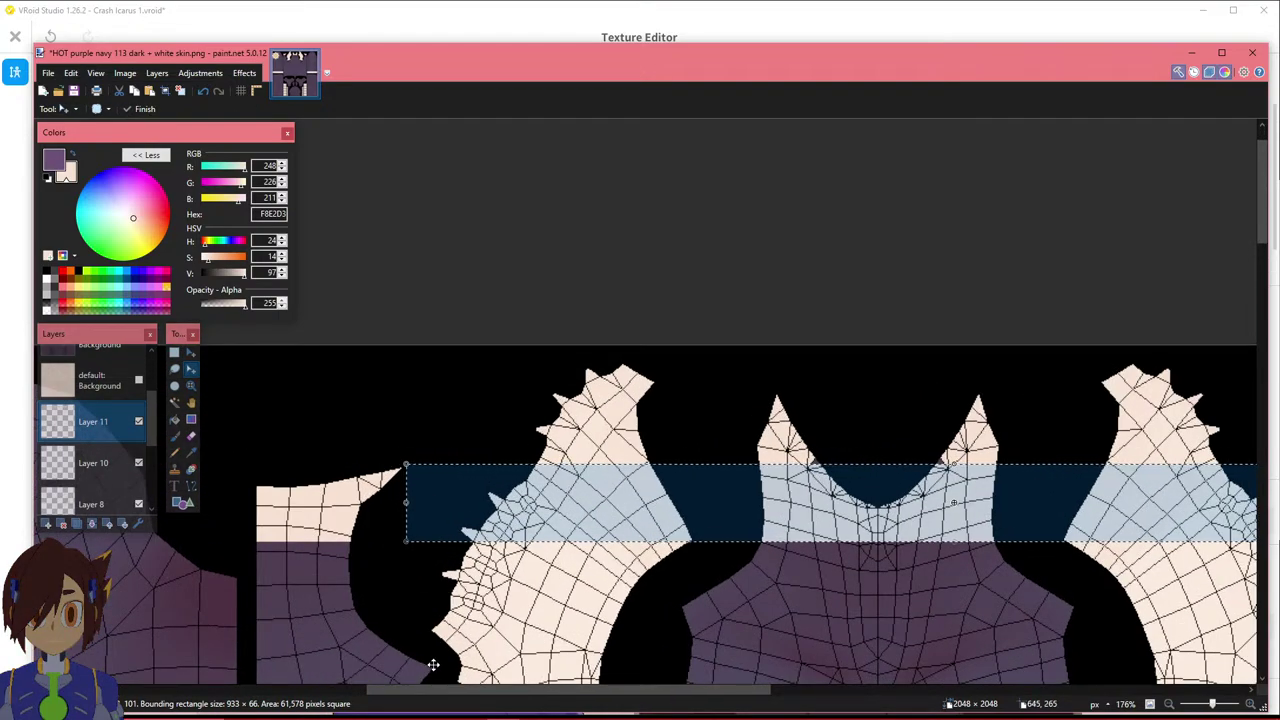
pyautogui.keyDown('shift'); pyautogui.hscroll(4, 433, 661); pyautogui.keyUp('shift')
pyautogui.moveTo(1143, 500); pyautogui.dragTo(993, 500)
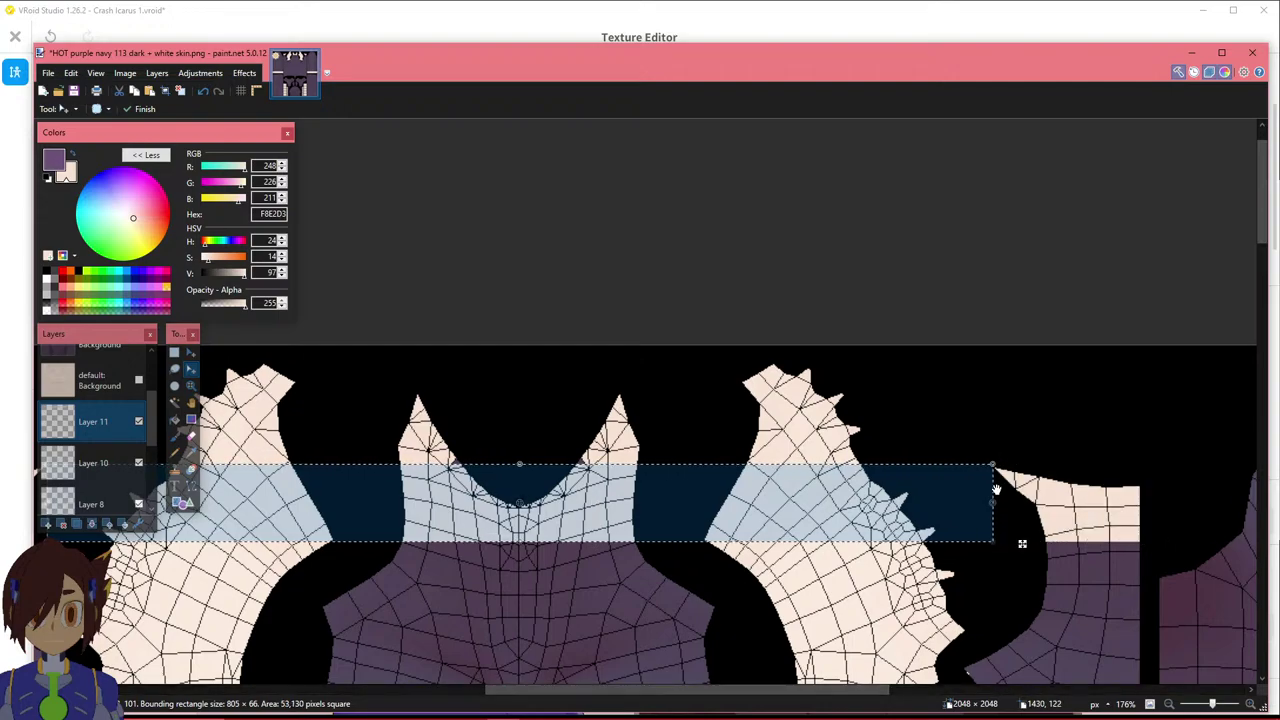
# Fill the selected middle of the strip with the purple primary color on Layer 11 and deselect it.
pyautogui.press('BackSpace')
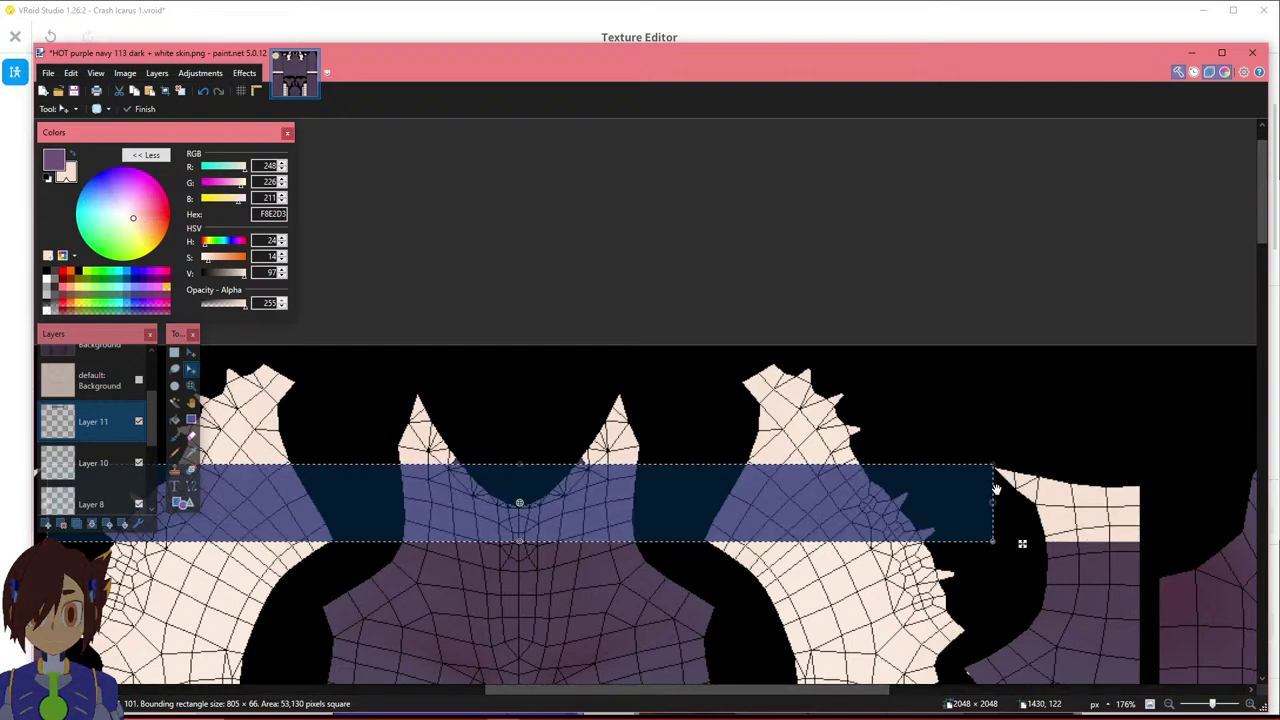
pyautogui.keyDown('ctrl'); pyautogui.scroll(-3, 996, 489); pyautogui.keyUp('ctrl')
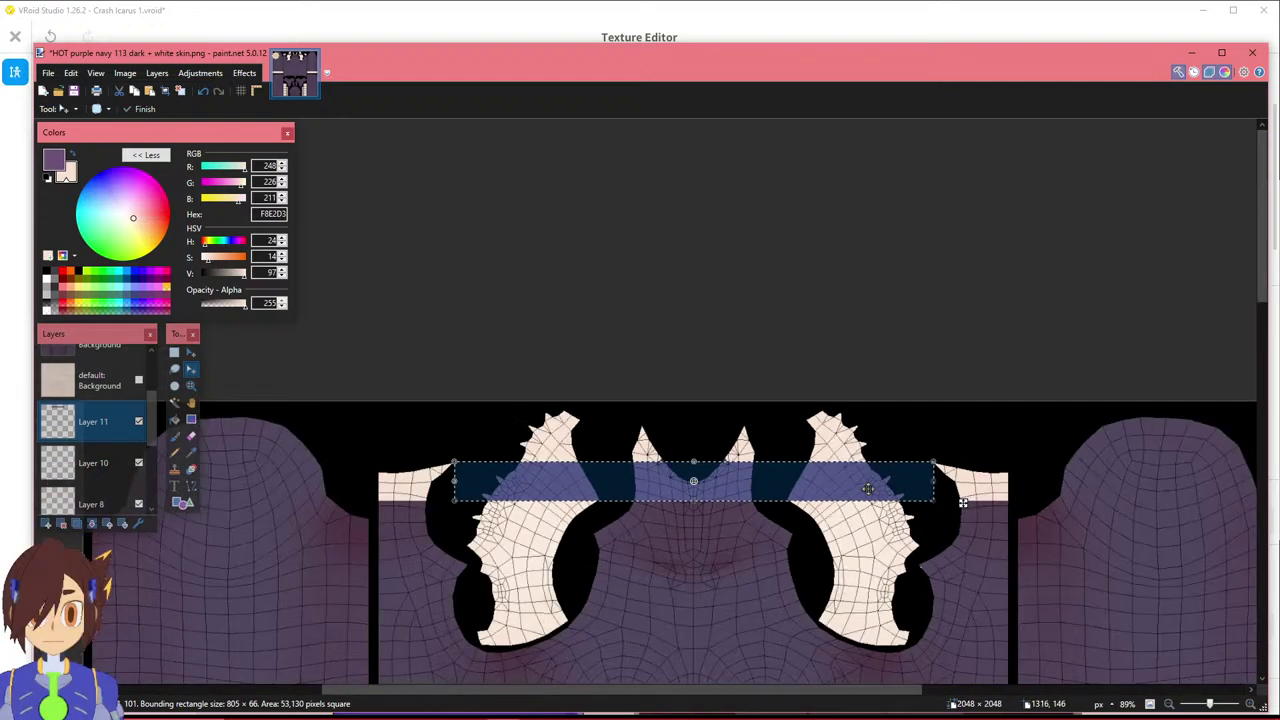
pyautogui.click(174, 352)
pyautogui.click(687, 454)
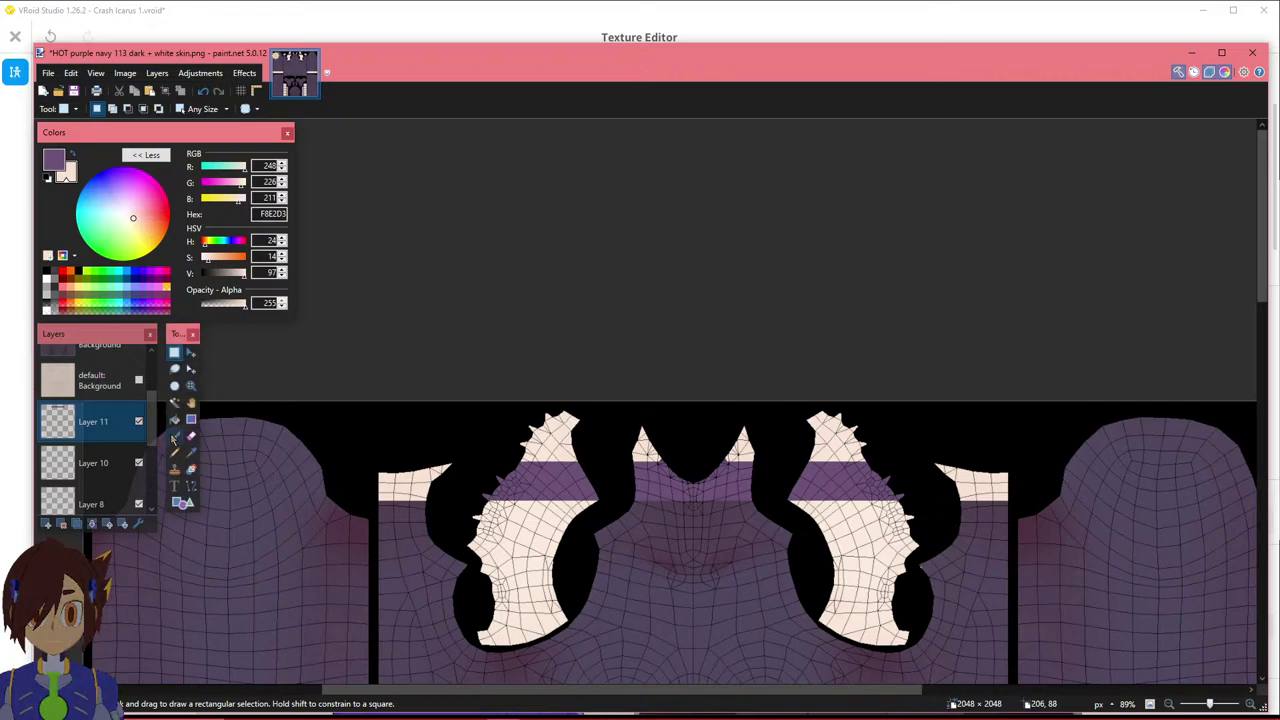
# Toggle the visibility of Layer 11 to examine what the strip covers on the texture.
pyautogui.click(139, 421)
pyautogui.click(139, 421)
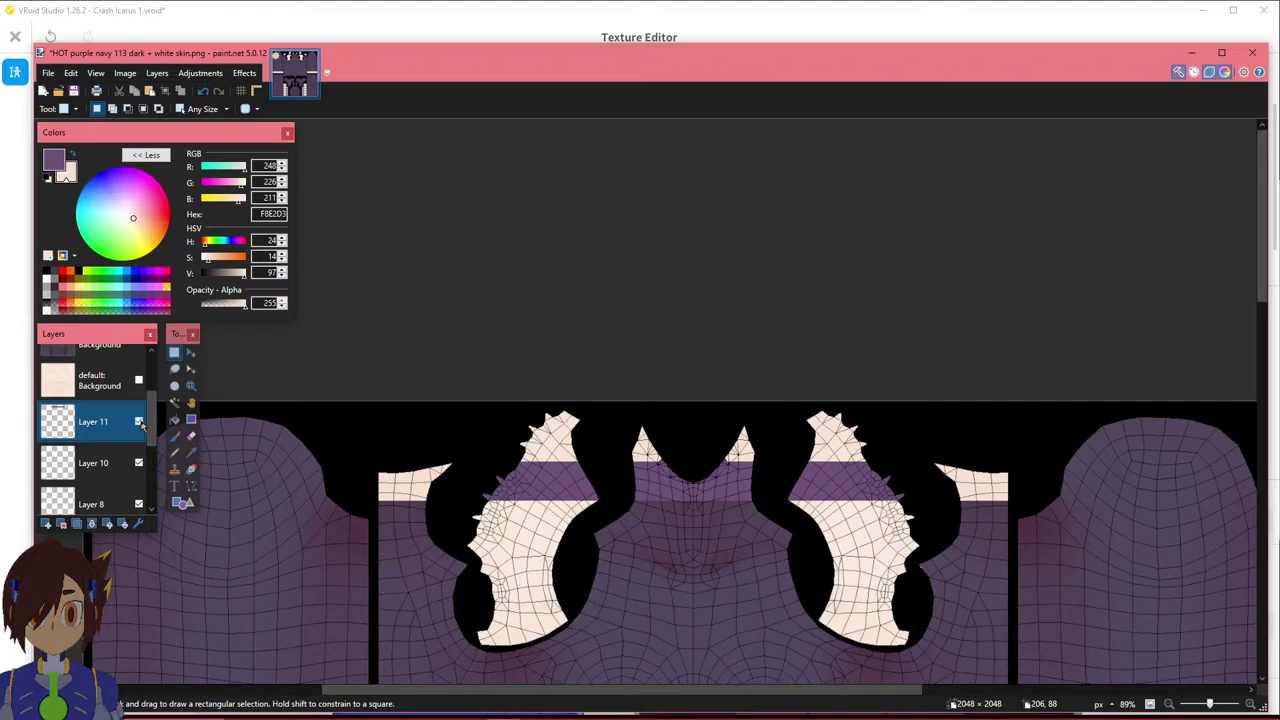
pyautogui.click(139, 421)
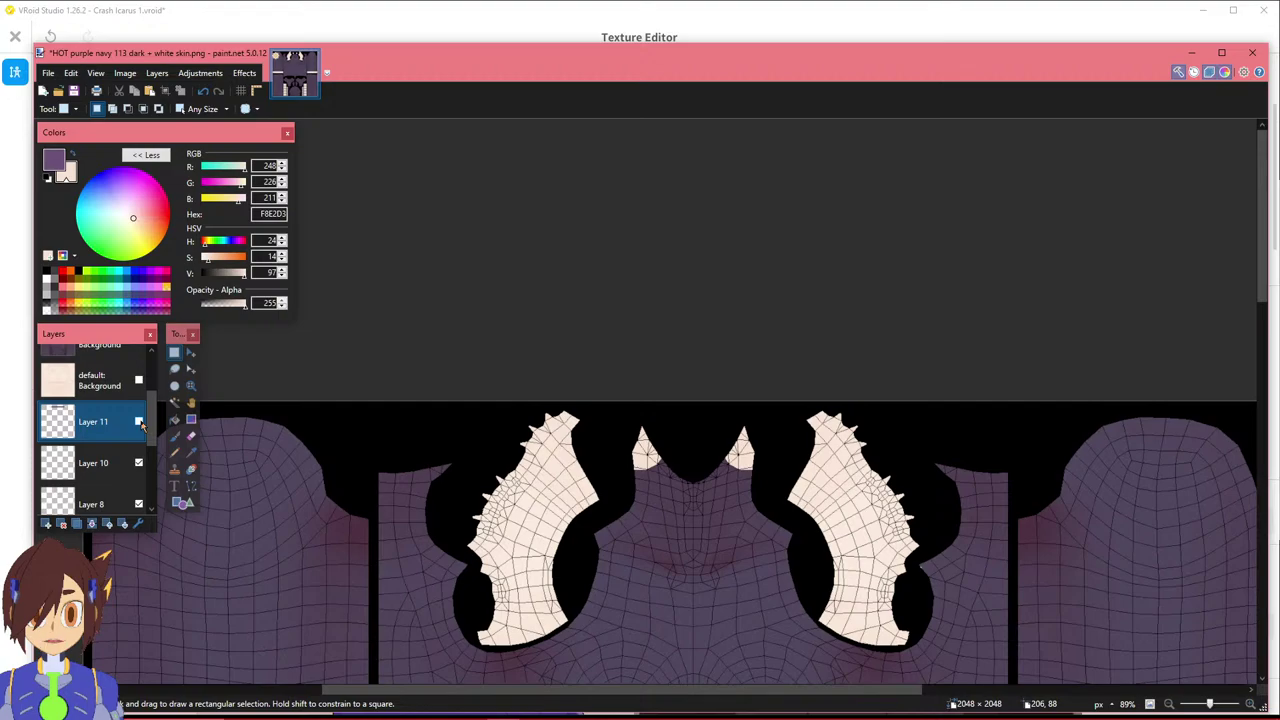
pyautogui.click(139, 421)
pyautogui.click(139, 421)
# Remove the purple fill from the strip's middle, keep skin only on the two narrow body pieces, and recheck Layer 11 by toggling it.
pyautogui.hotkey('ctrl', 'z')
pyautogui.hotkey('ctrl', 'z')
pyautogui.hotkey('ctrl', 'z')
pyautogui.hotkey('ctrl', 'z')
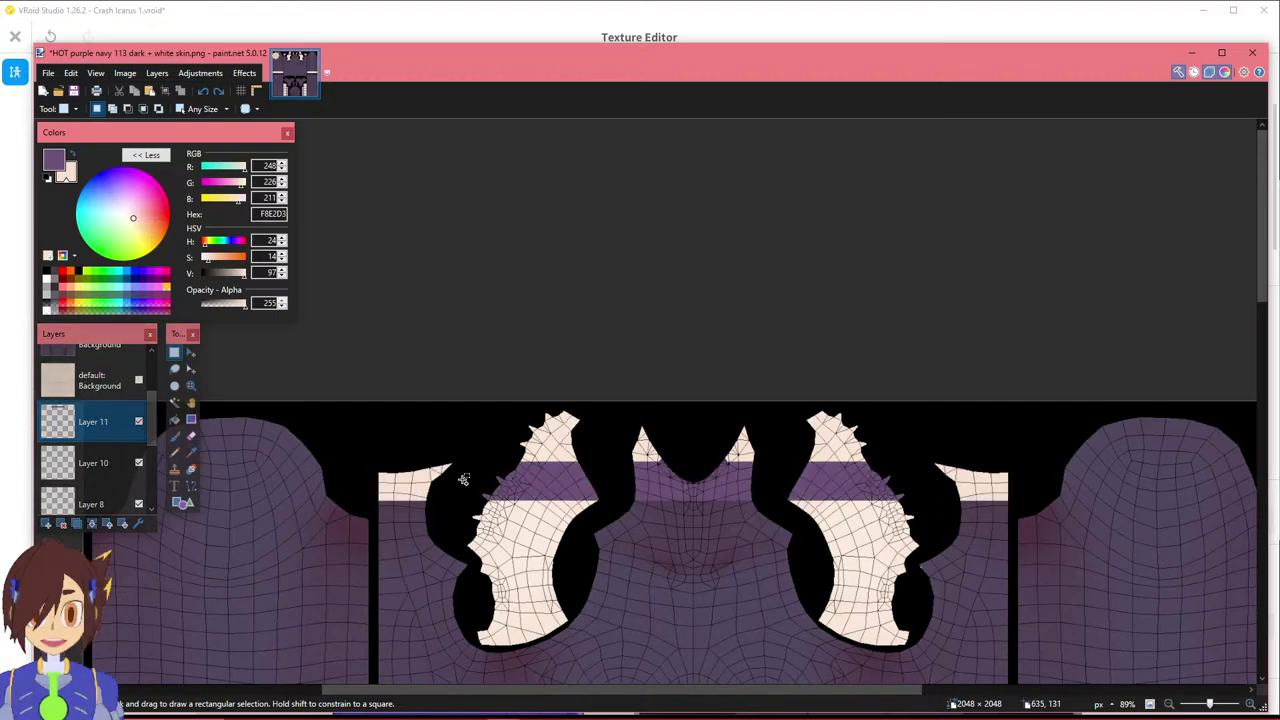
pyautogui.hotkey('ctrl', 'z')
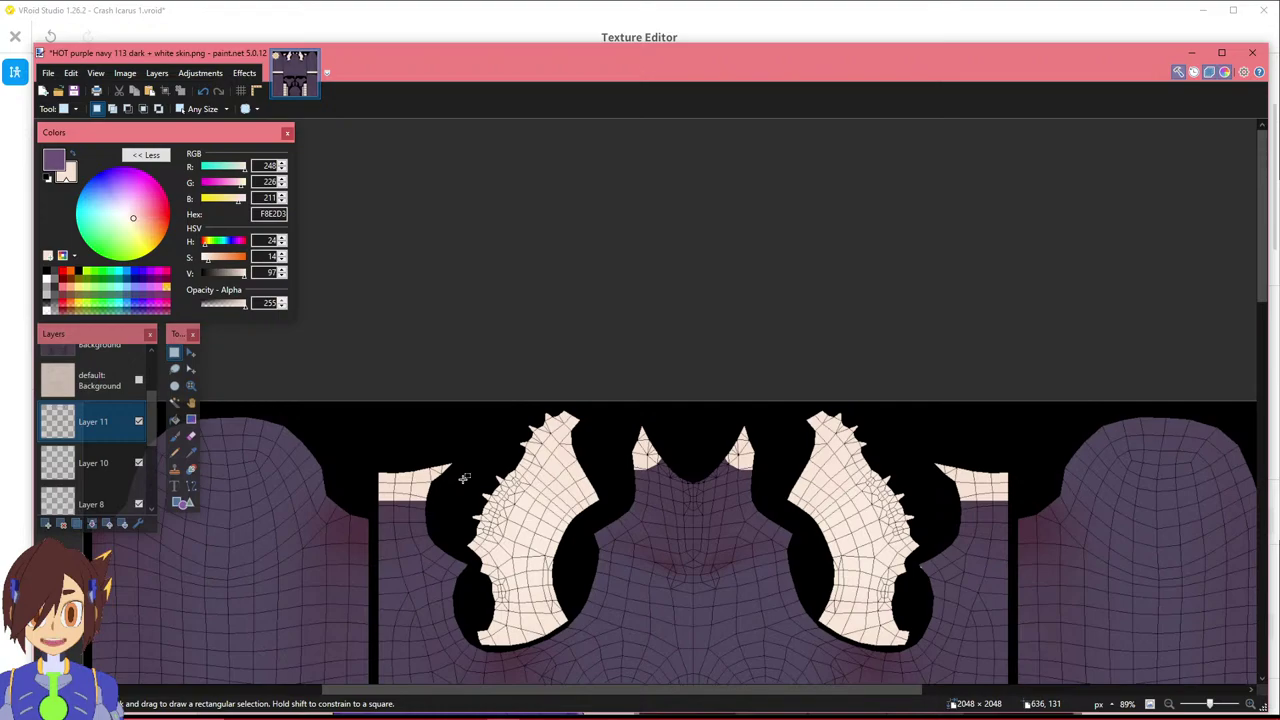
pyautogui.click(139, 421)
pyautogui.click(139, 421)
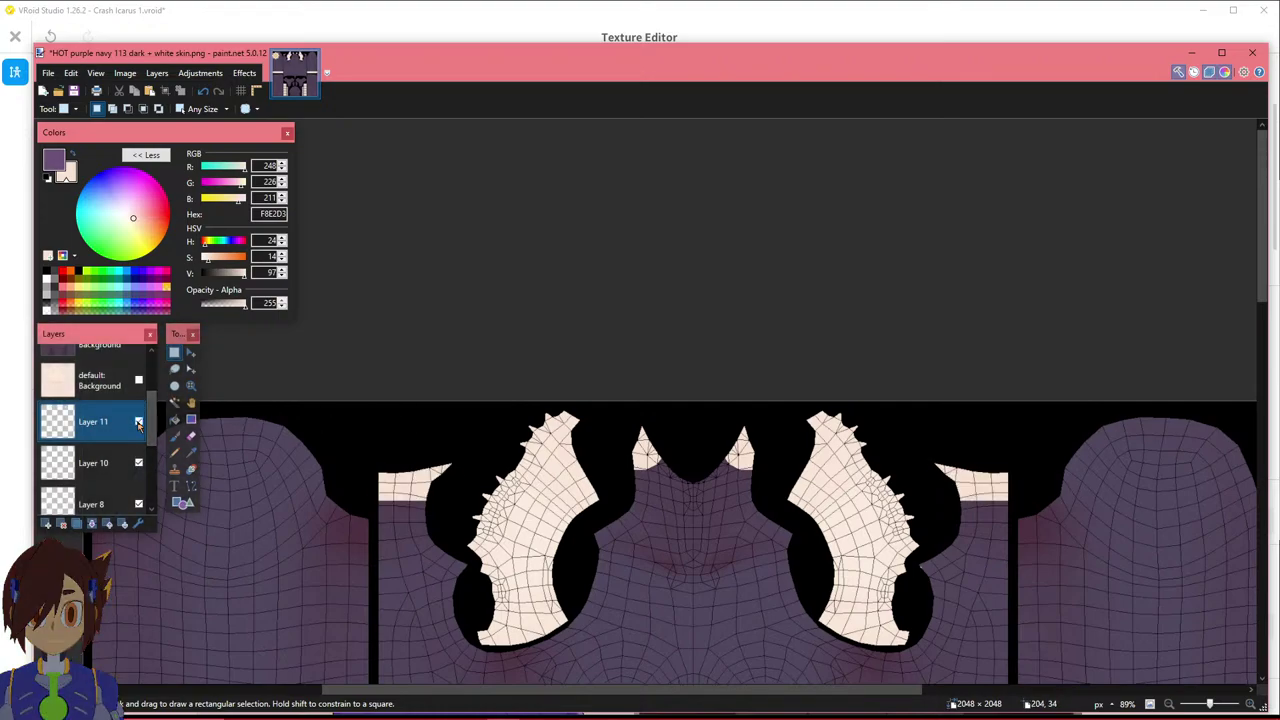
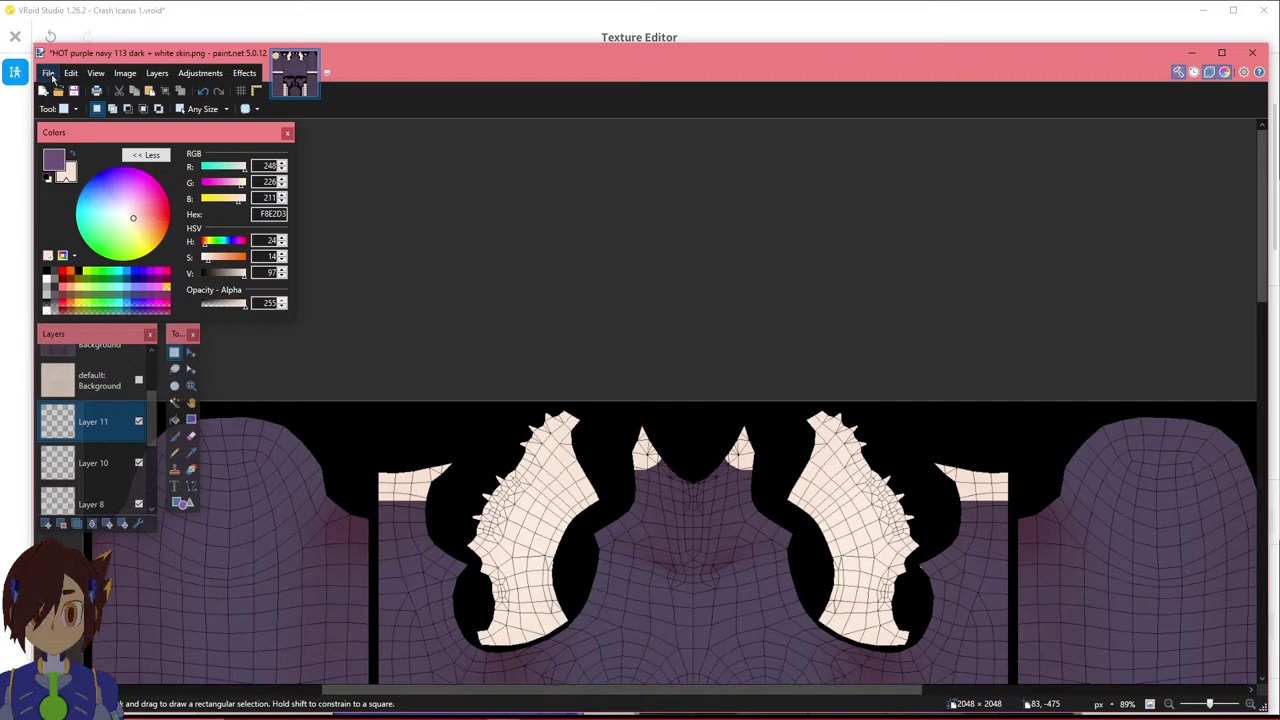
# Save the texture with the guide layer showing as the PNG "HOT purple navy 113 dark + white skin", replacing the existing file and flattening the layers.
pyautogui.click(49, 75)
pyautogui.click(70, 175)
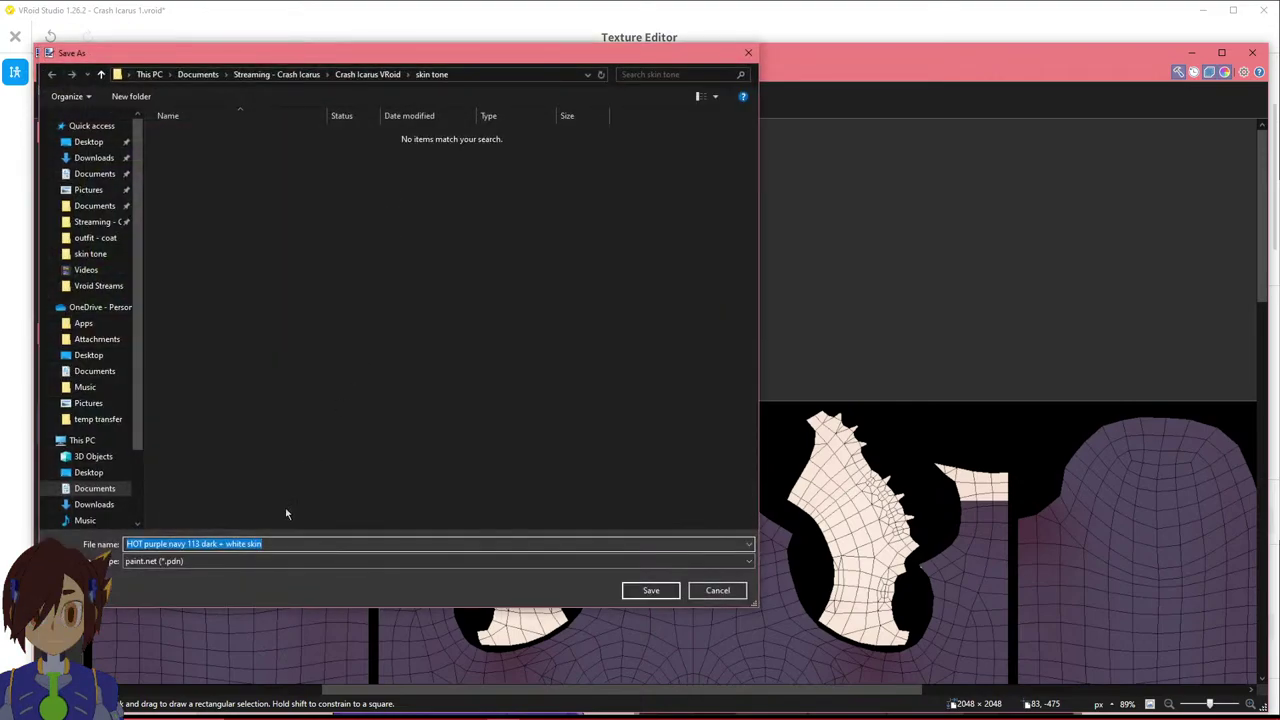
pyautogui.click(238, 561)
pyautogui.click(224, 586)
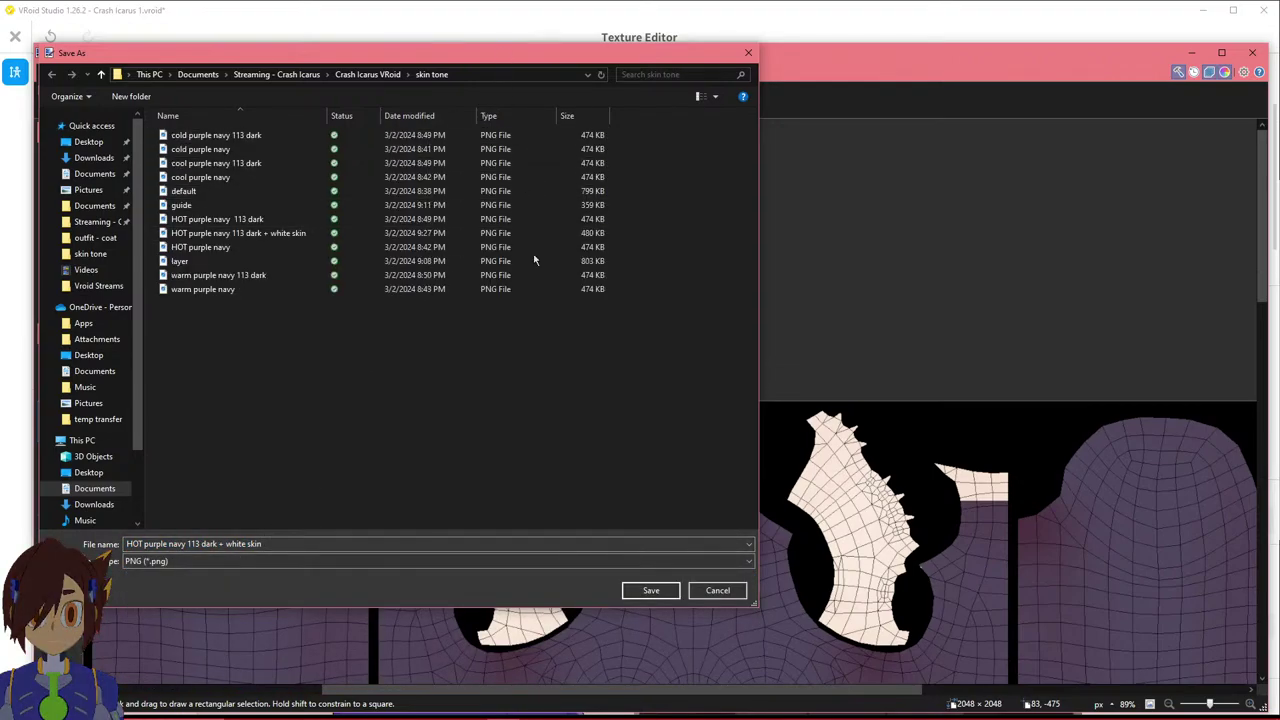
pyautogui.click(636, 596)
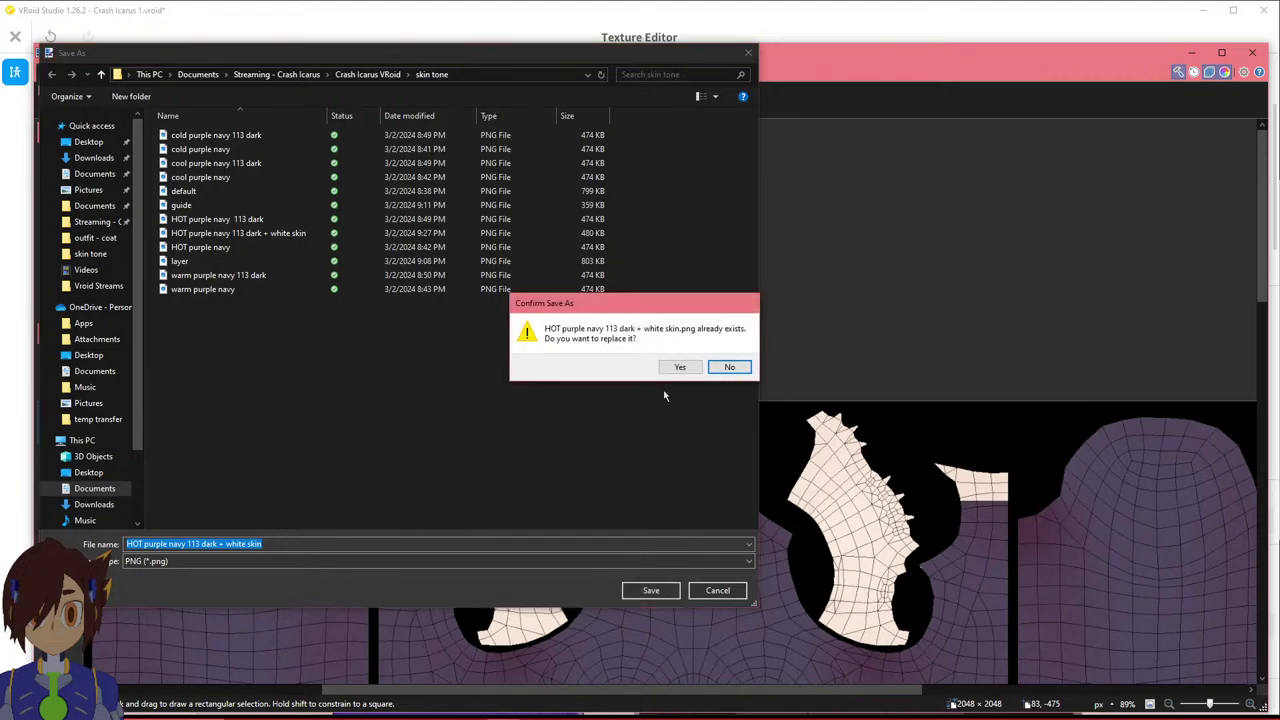
pyautogui.click(681, 367)
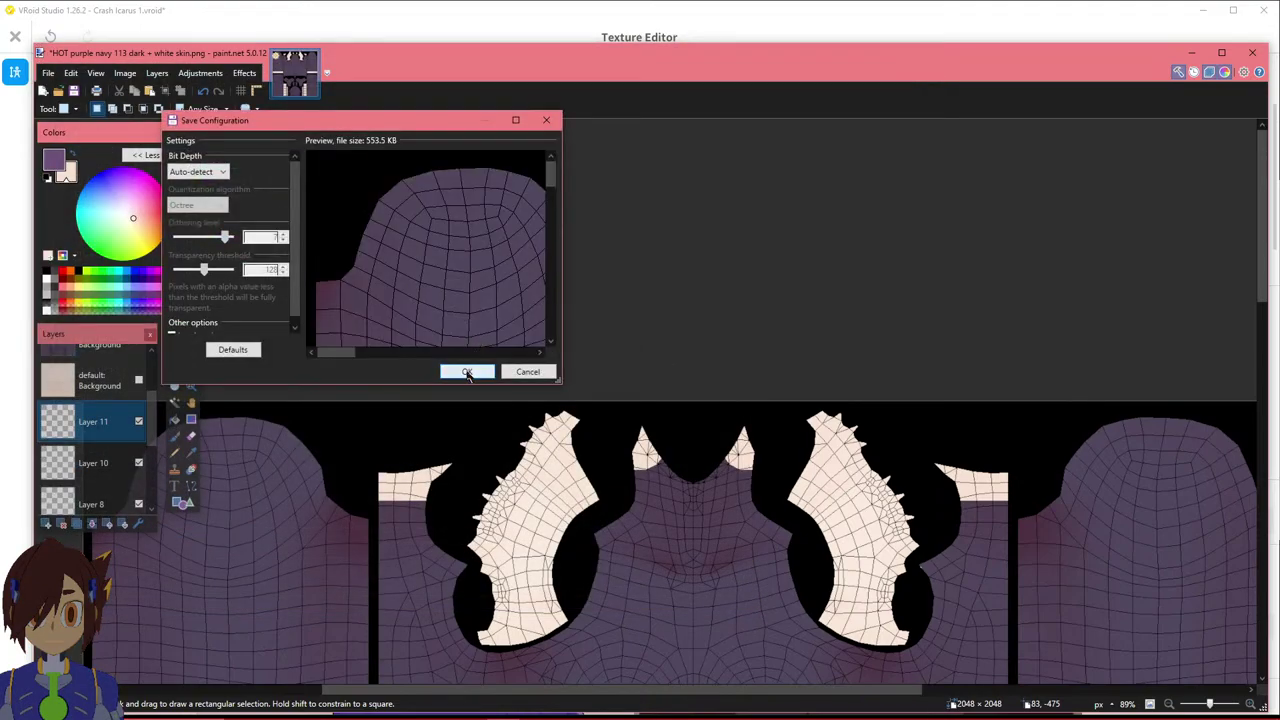
pyautogui.click(467, 373)
pyautogui.click(600, 402)
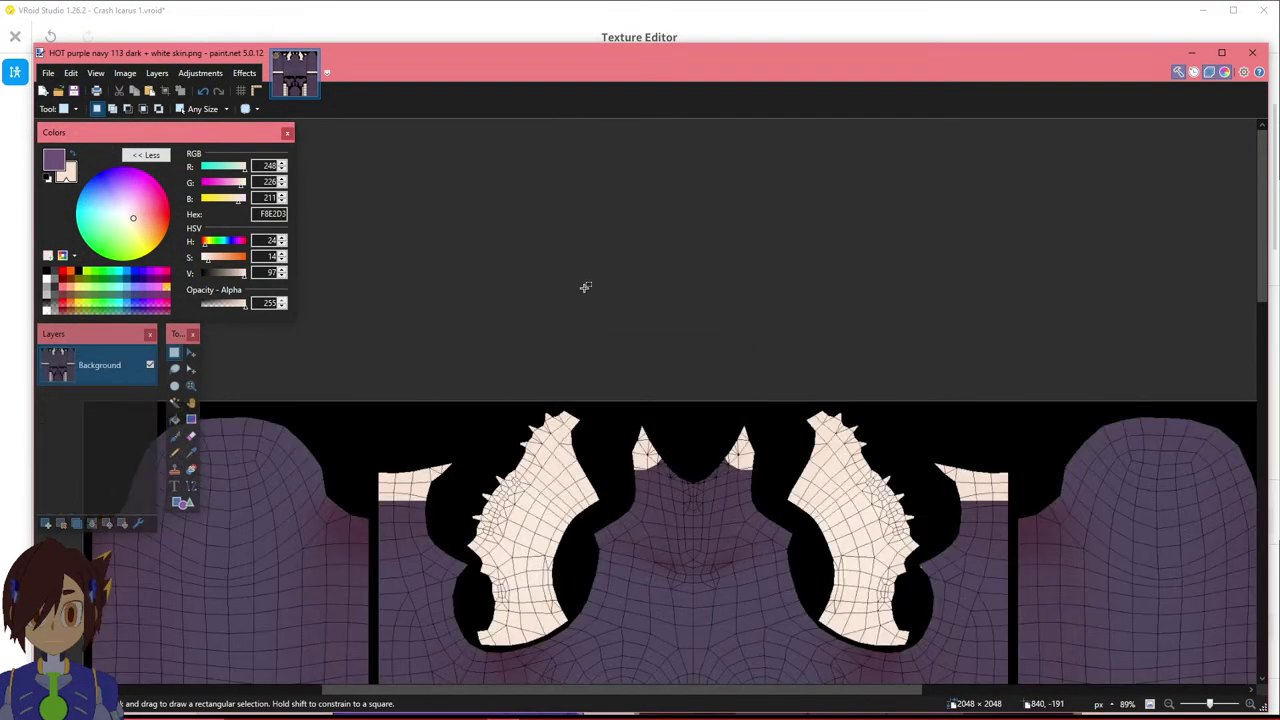
# Undo the flattening to restore the layers and hide the guide layer.
pyautogui.hotkey('ctrl', 'z')
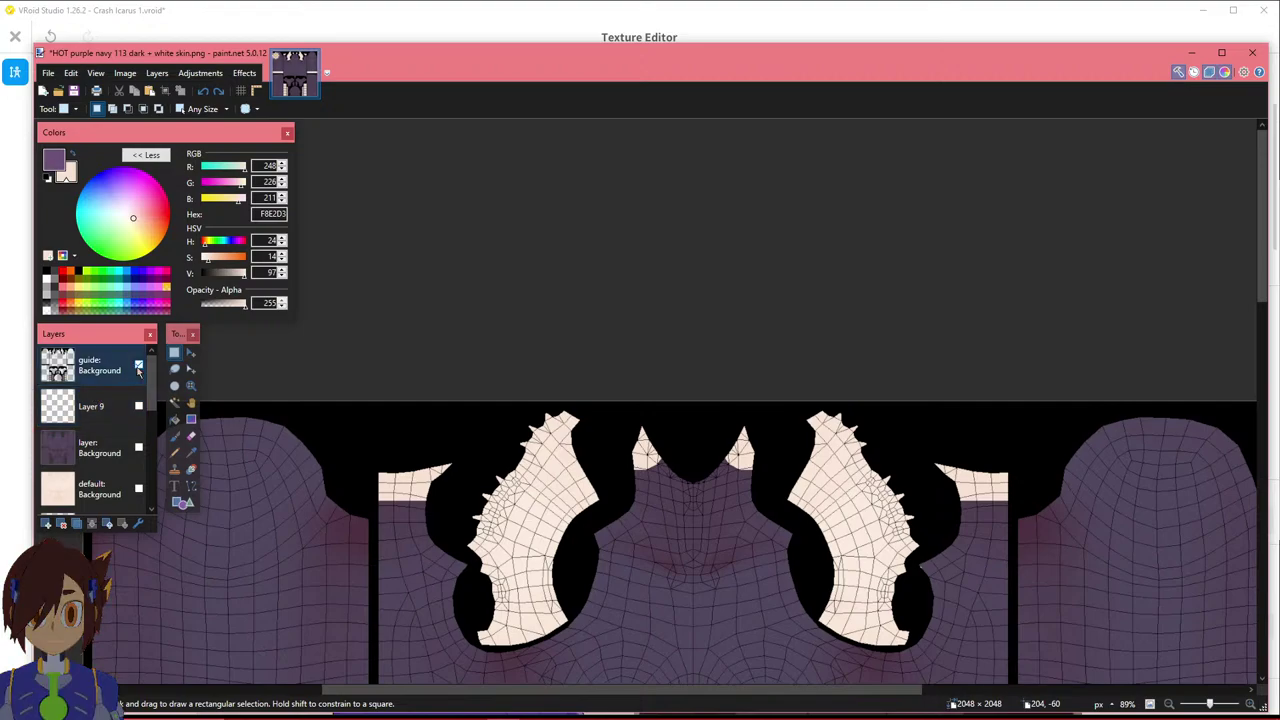
pyautogui.scroll(-3, 486, 375)
pyautogui.keyDown('ctrl'); pyautogui.scroll(-5, 486, 380); pyautogui.keyUp('ctrl')
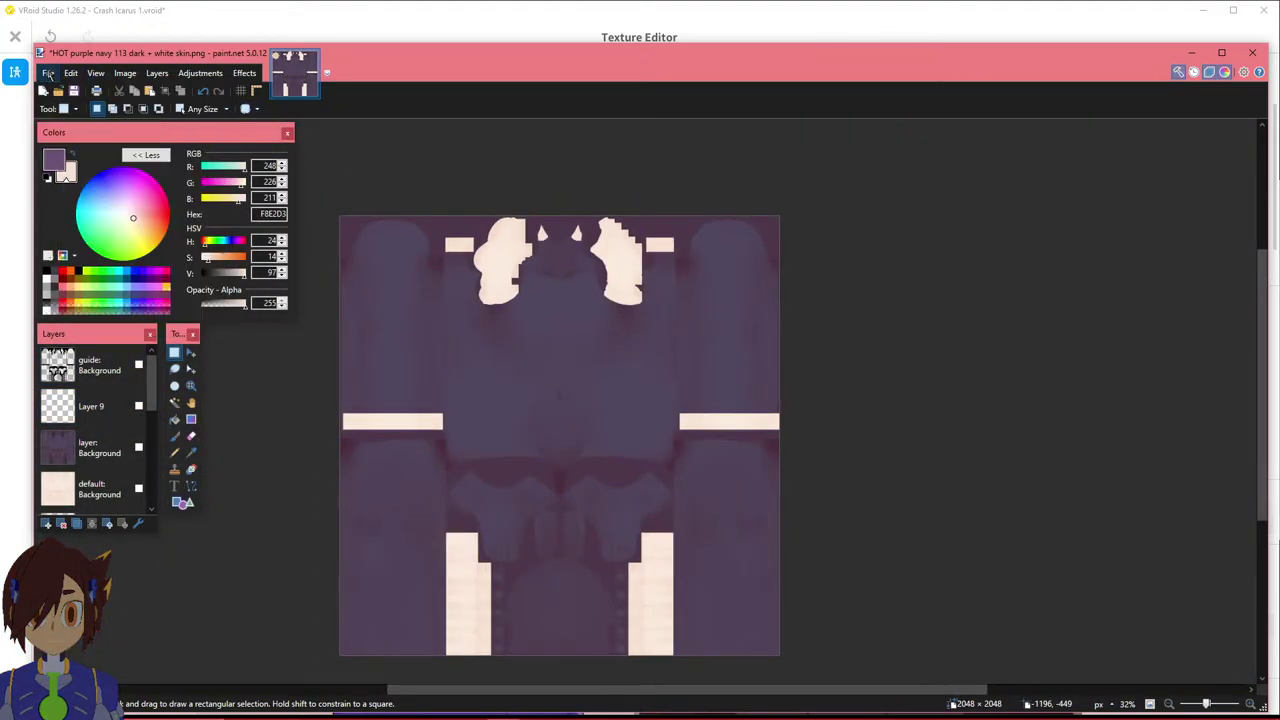
# Save the texture without the guide as the PNG "HOT purple navy 113 dark + white skin", replacing the existing file, and undo the flattening.
pyautogui.click(47, 73)
pyautogui.click(86, 176)
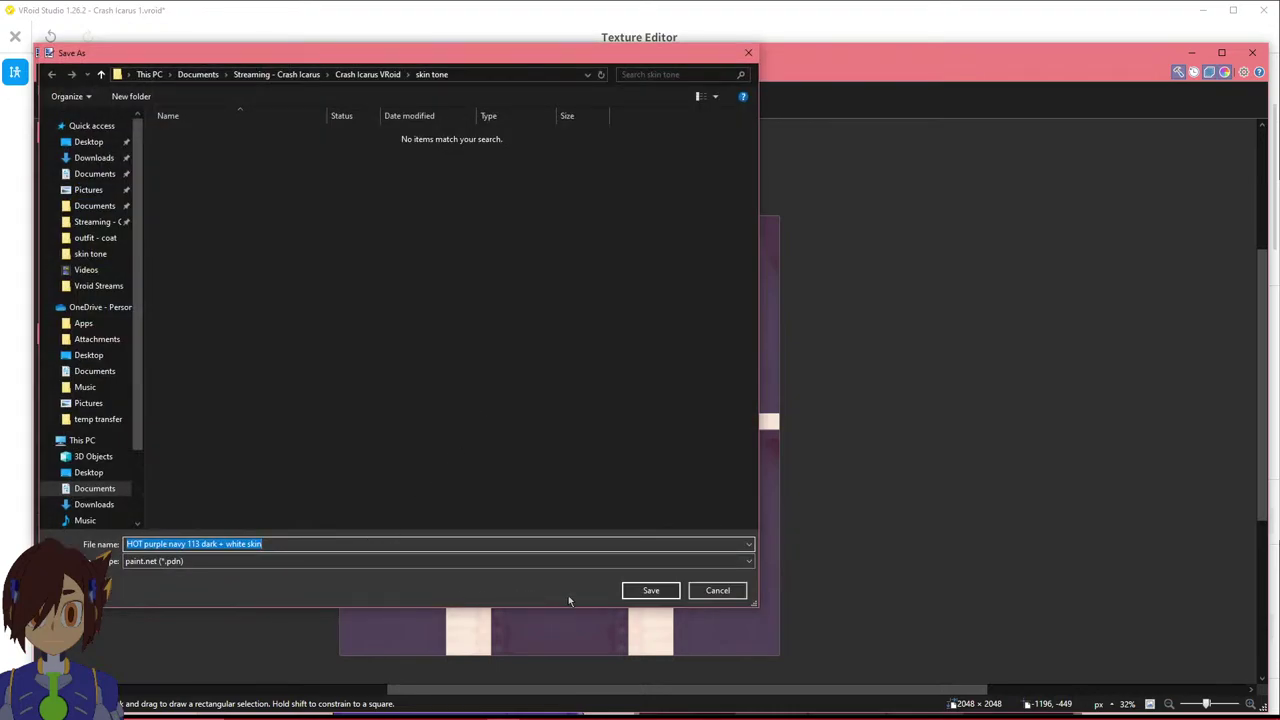
pyautogui.click(563, 563)
pyautogui.click(444, 586)
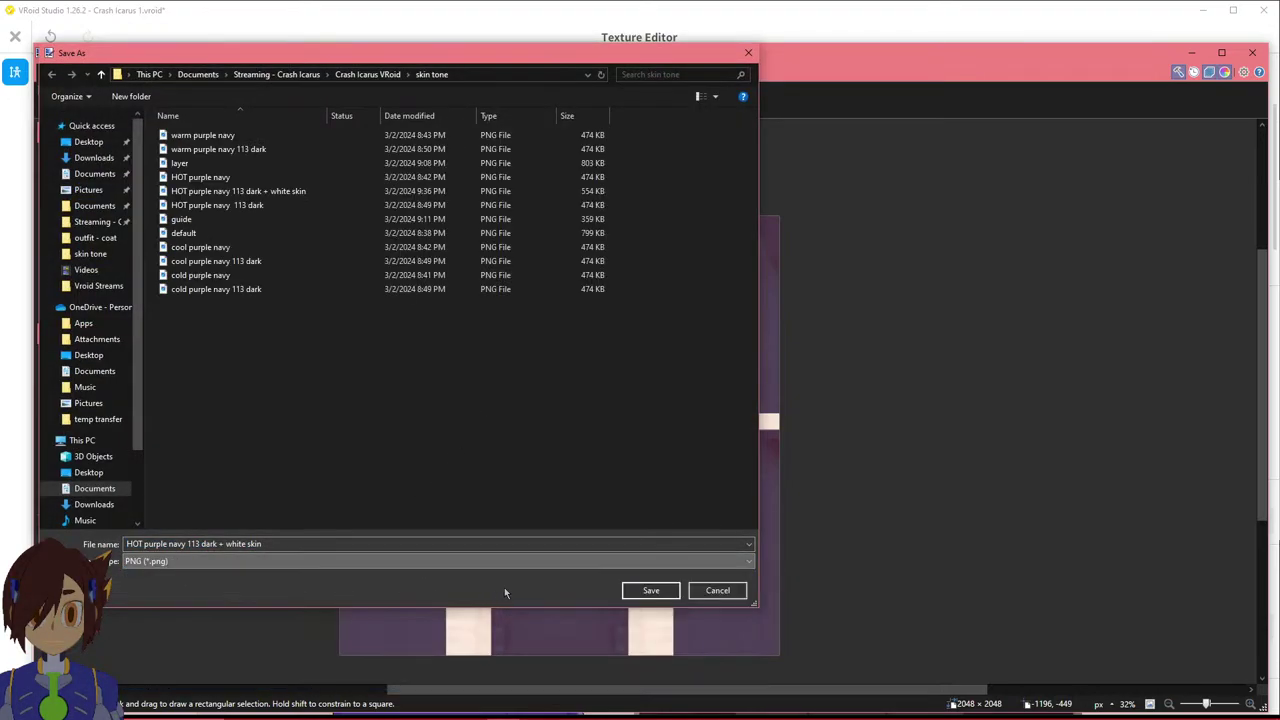
pyautogui.click(640, 590)
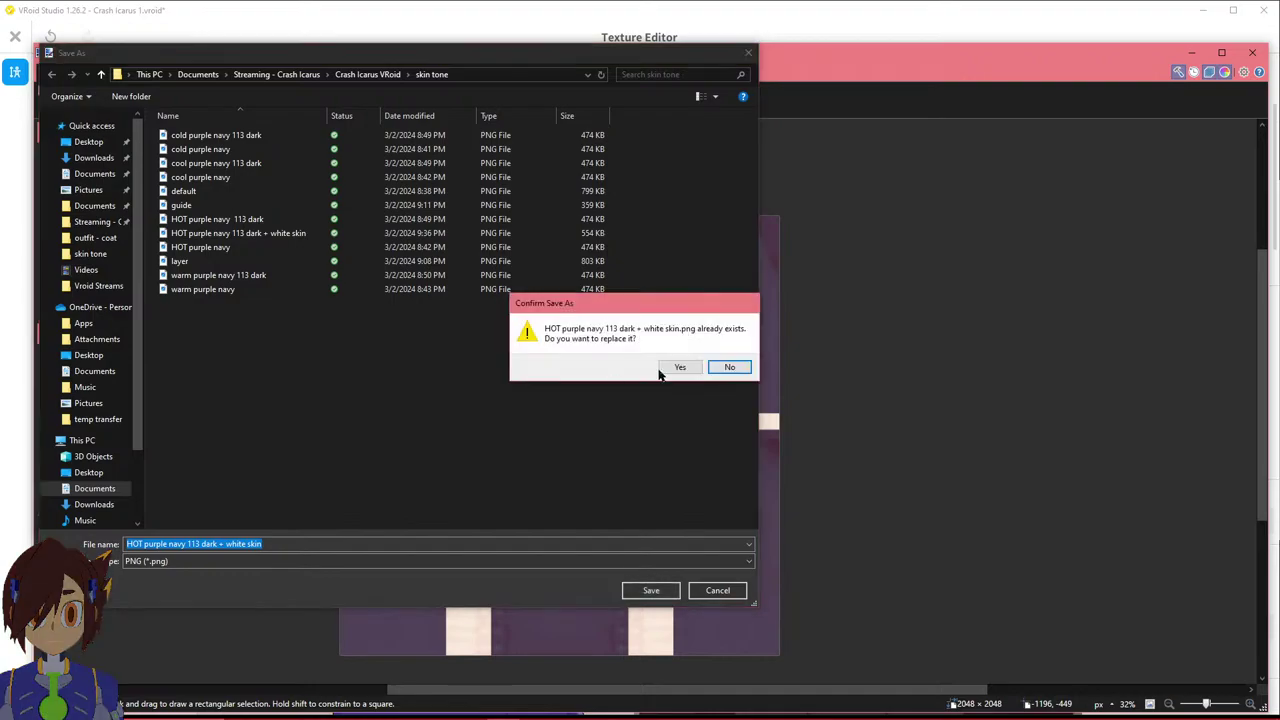
pyautogui.click(668, 367)
pyautogui.click(466, 370)
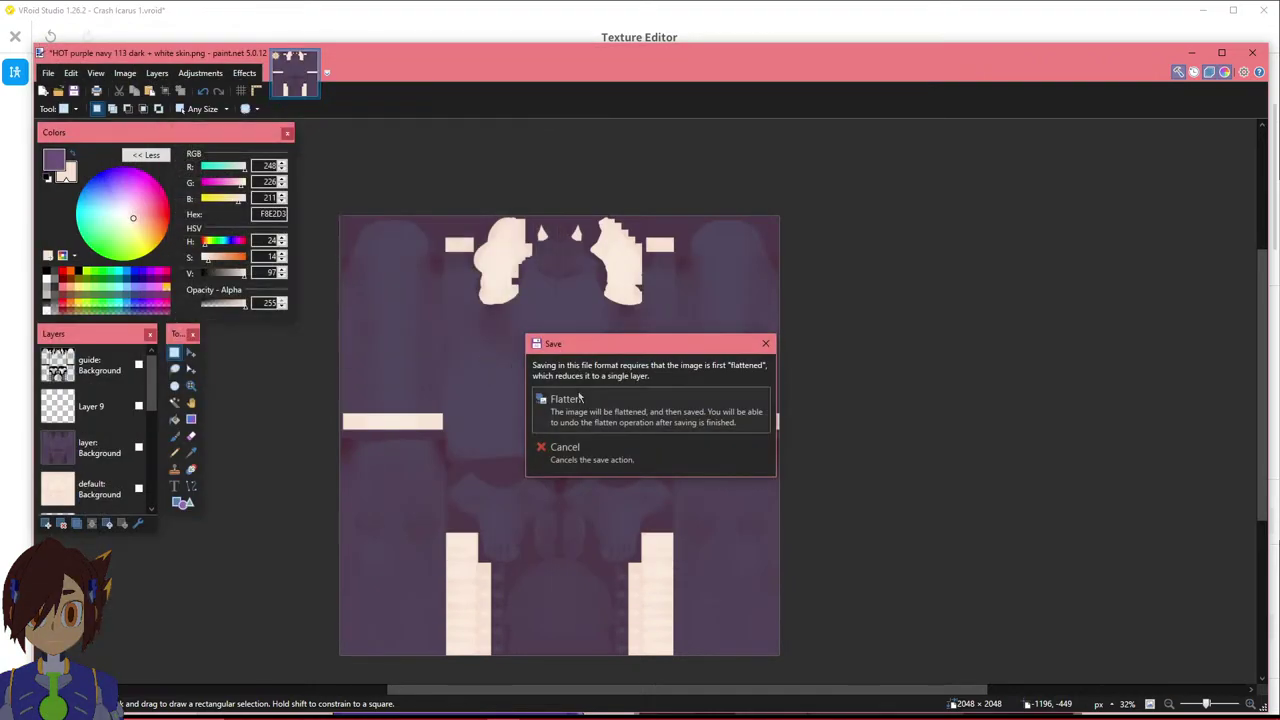
pyautogui.click(570, 392)
pyautogui.hotkey('ctrl', 'z')
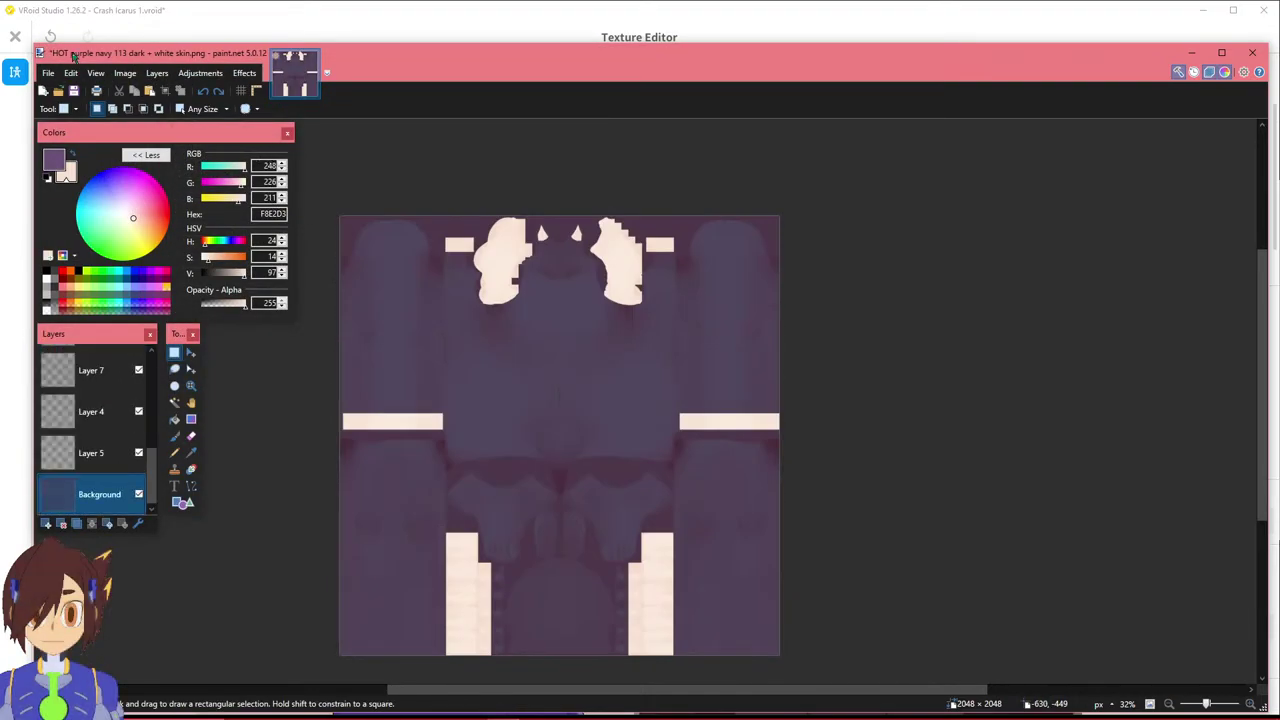
# Save the layered texture as the paint.net project file "HOT purple navy 113 dark + white skin".
pyautogui.click(48, 73)
pyautogui.click(75, 175)
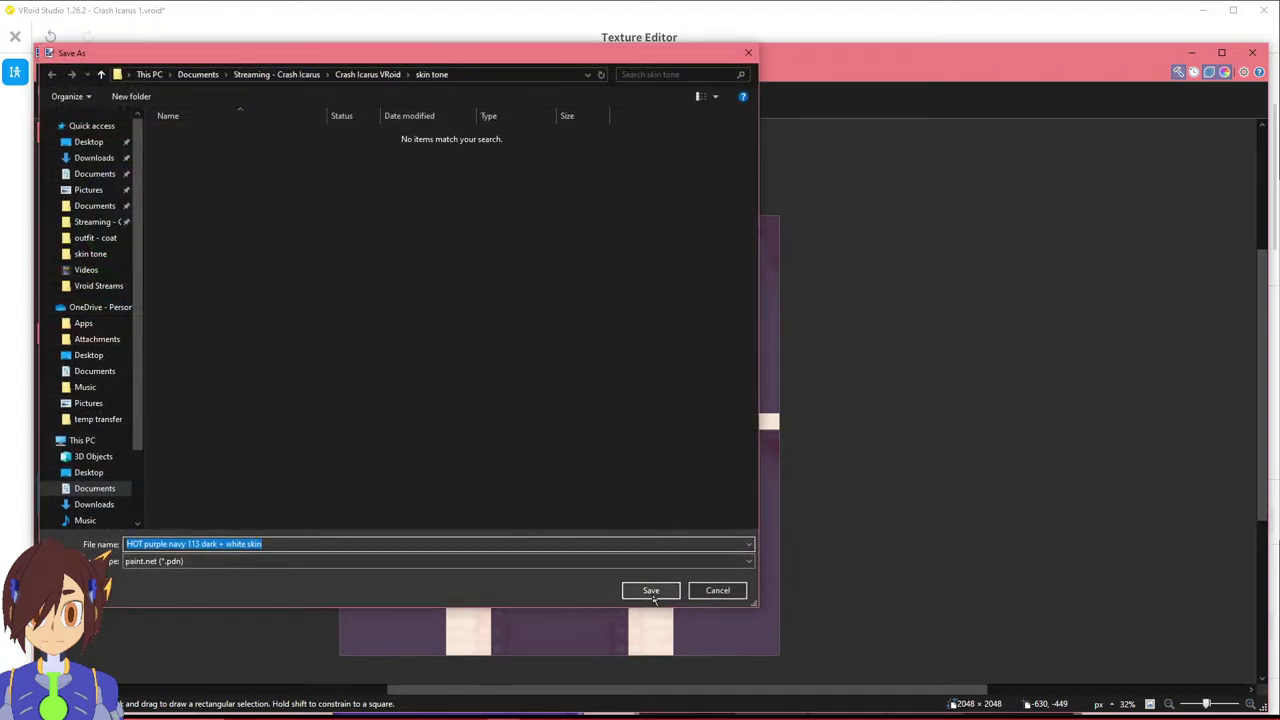
pyautogui.click(651, 591)
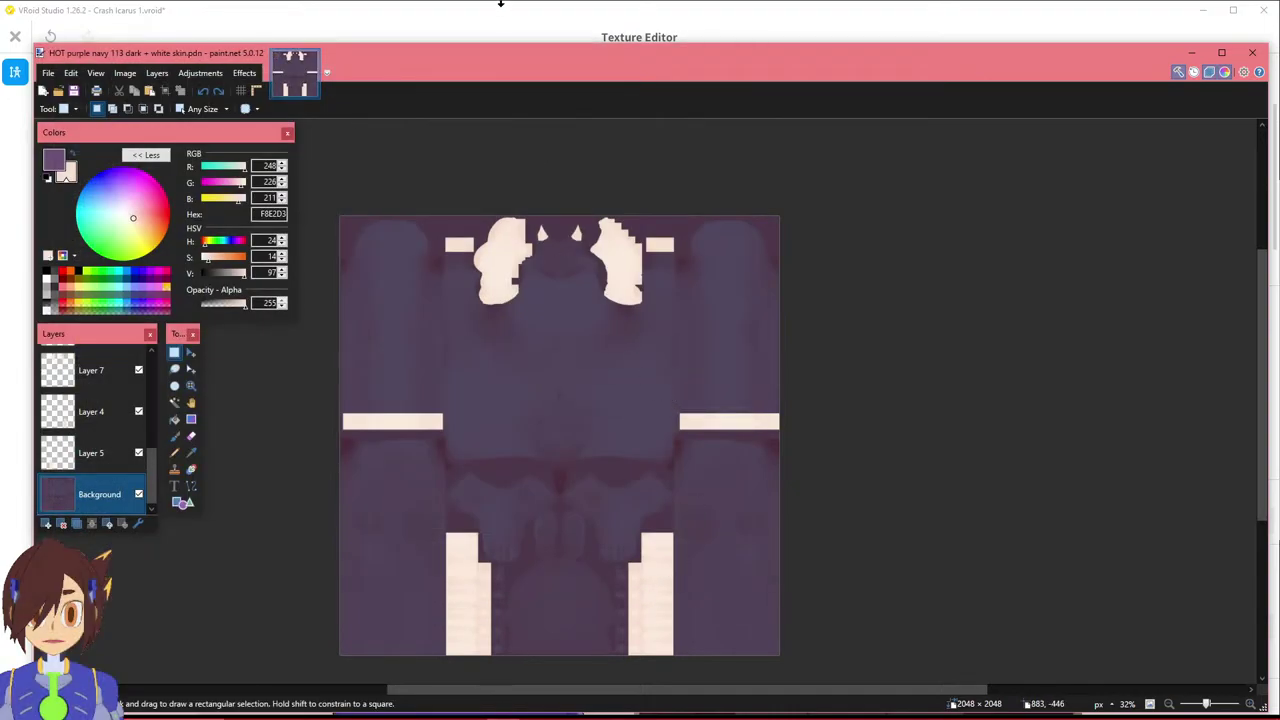
# In VRoid Studio's Texture Editor, load "HOT purple navy 113 dark + white skin" as a new skin layer and delete the green-marked layer beneath it.
pyautogui.click(501, 12)
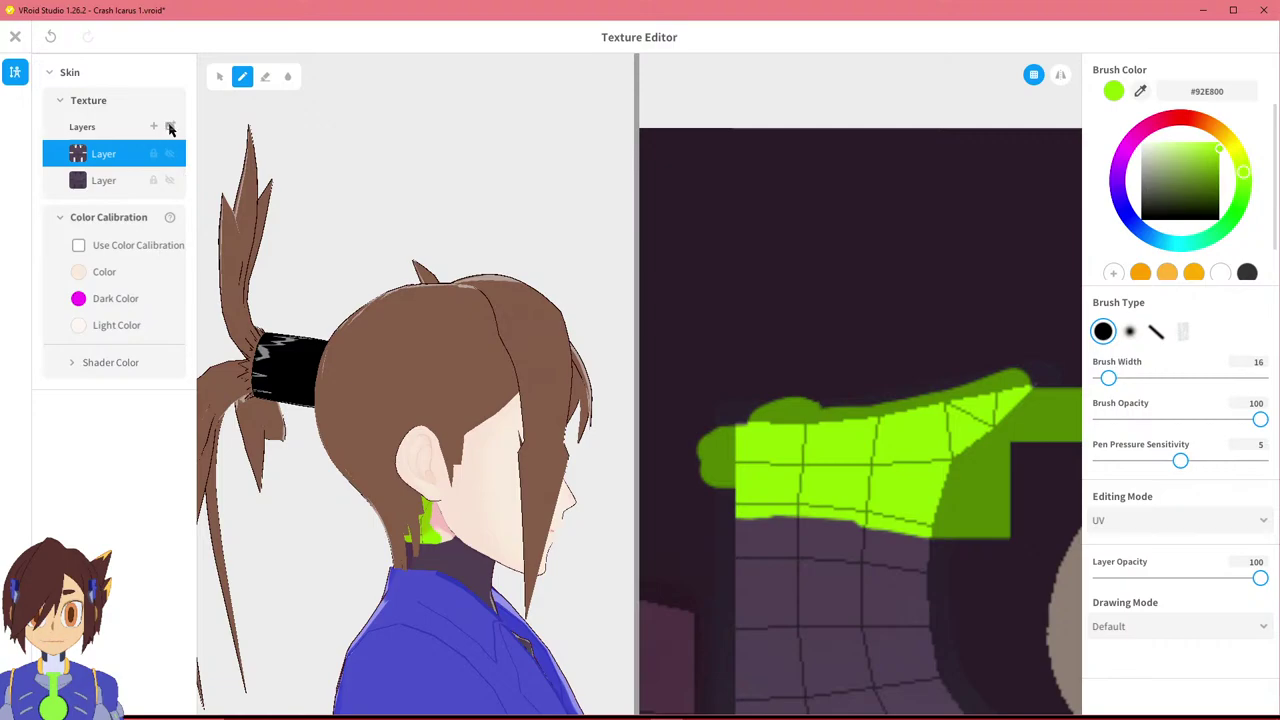
pyautogui.click(170, 127)
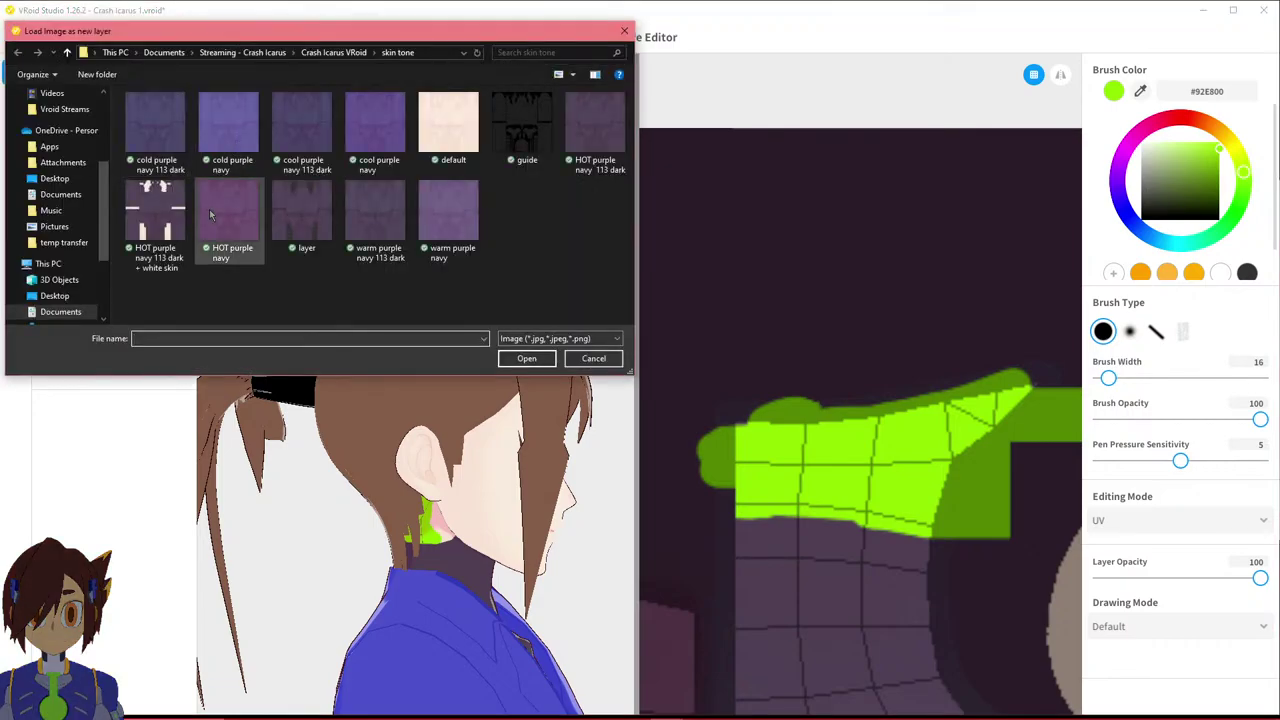
pyautogui.click(177, 211)
pyautogui.click(526, 358)
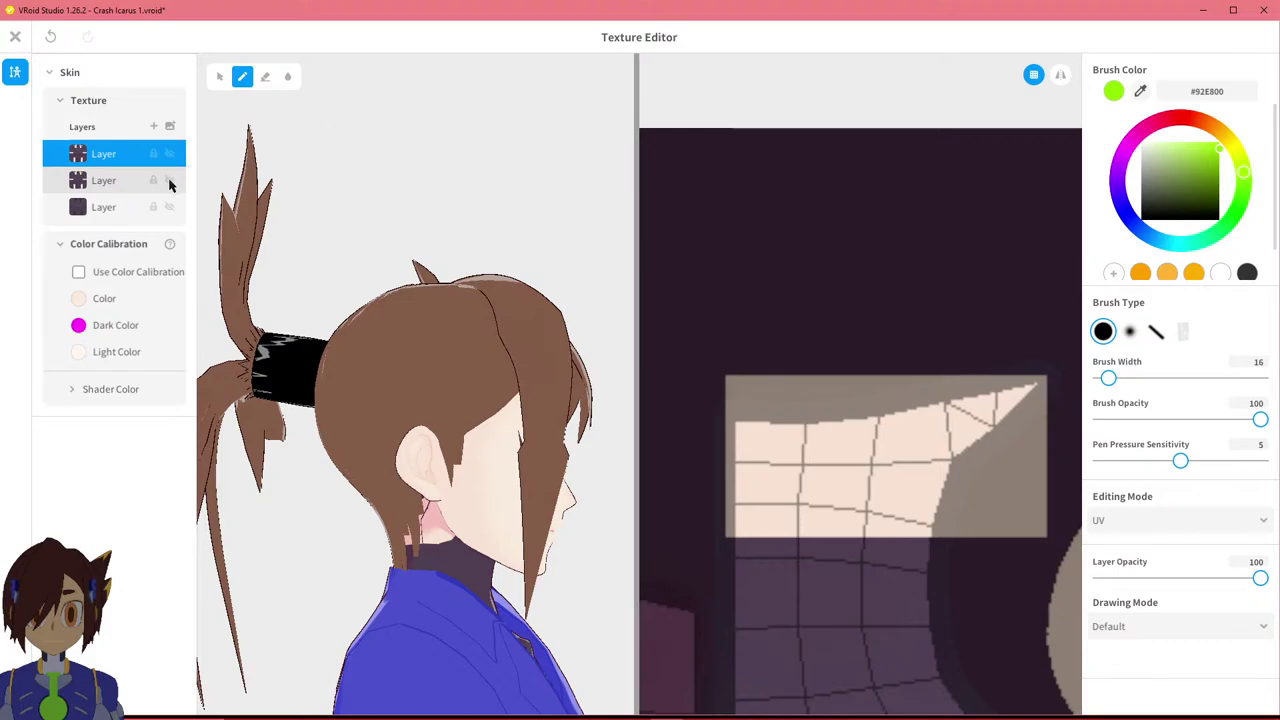
pyautogui.rightClick(134, 188)
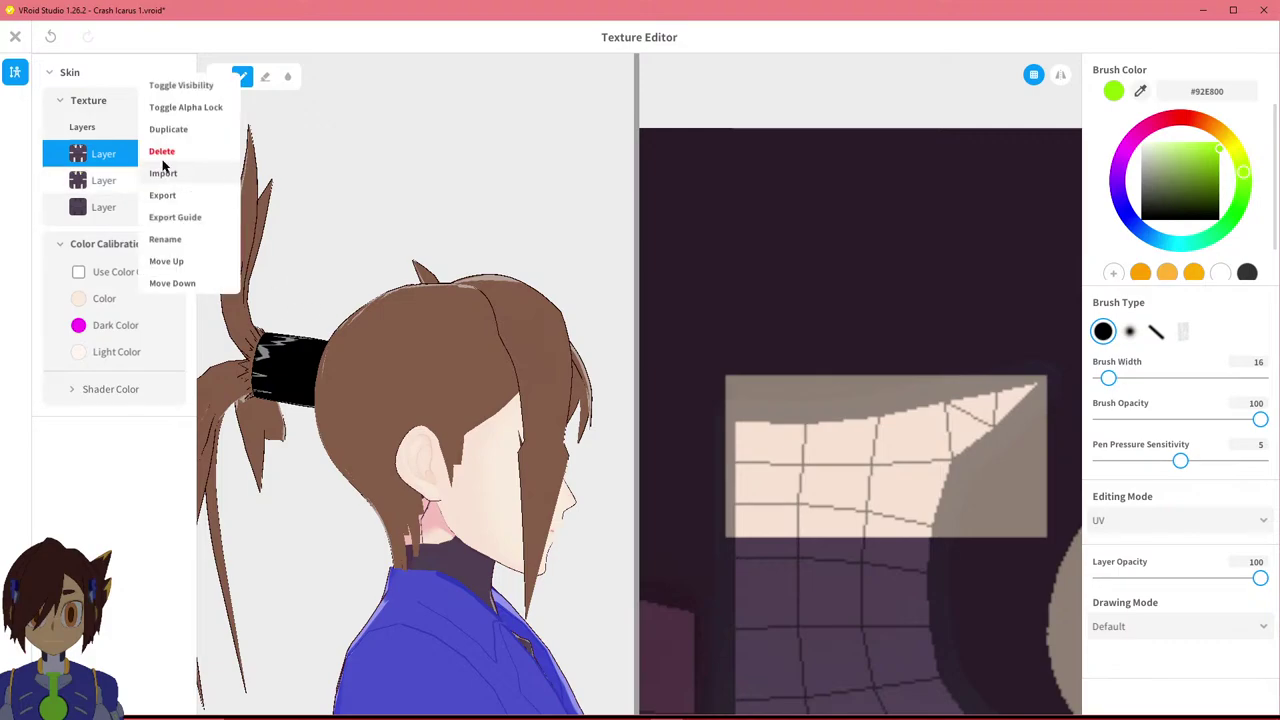
pyautogui.click(163, 153)
# Examine the skin and purple areas on the avatar's neck below and behind the ear.
pyautogui.scroll(5, 449, 453)
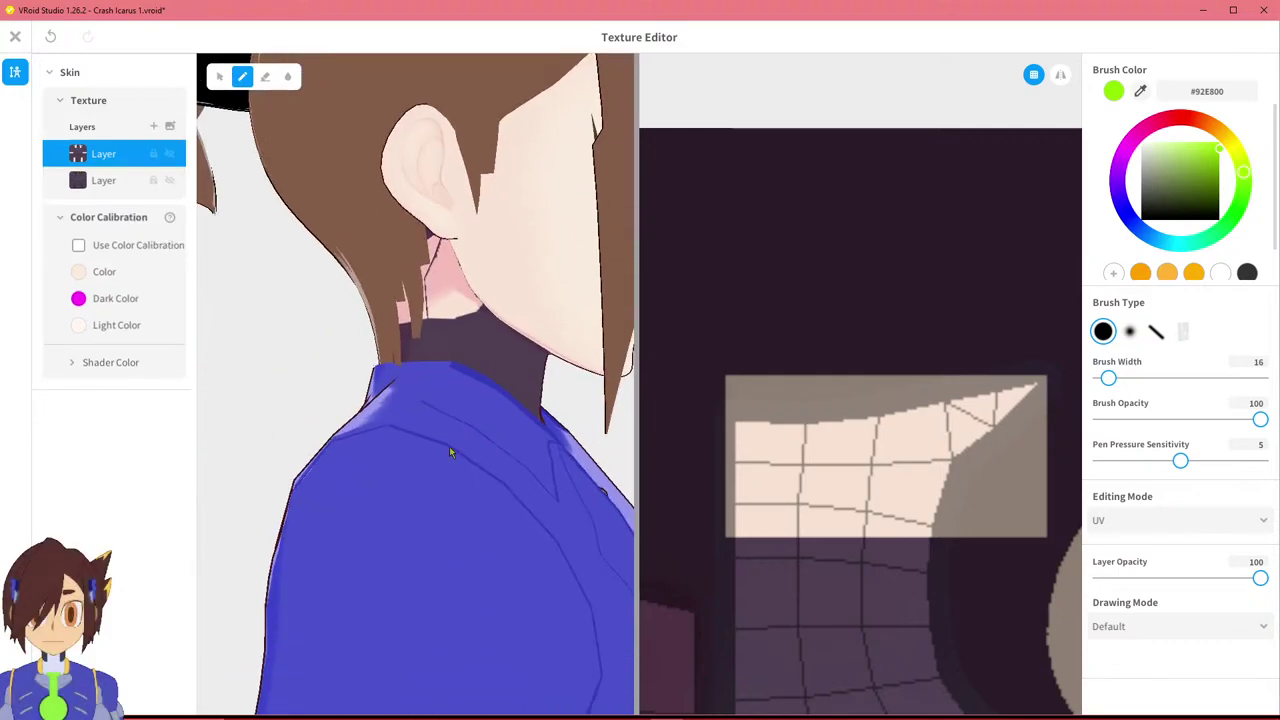
pyautogui.scroll(5, 449, 447)
pyautogui.moveTo(446, 213); pyautogui.dragTo(434, 403, button='middle')
pyautogui.moveTo(434, 403); pyautogui.dragTo(380, 403, button='right')
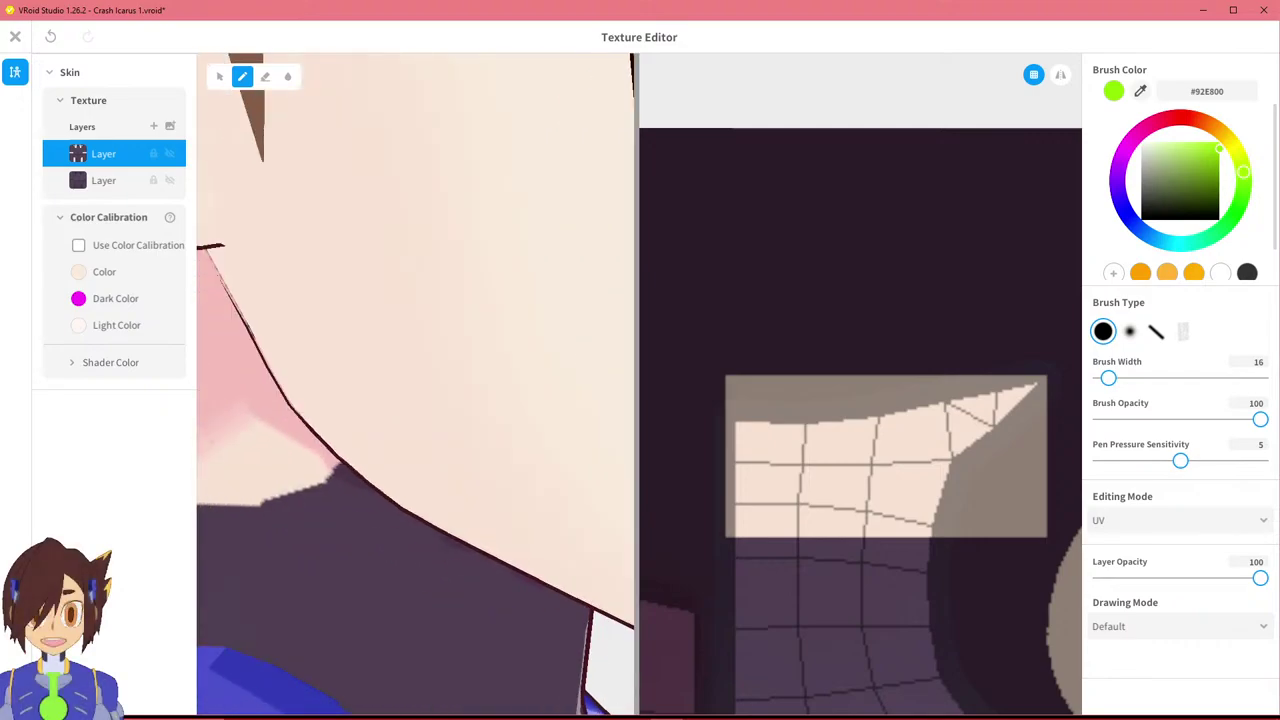
pyautogui.moveTo(300, 172); pyautogui.dragTo(337, 172, button='right')
pyautogui.moveTo(434, 275); pyautogui.dragTo(448, 296, button='middle')
pyautogui.moveTo(448, 296); pyautogui.dragTo(214, 266, button='right')
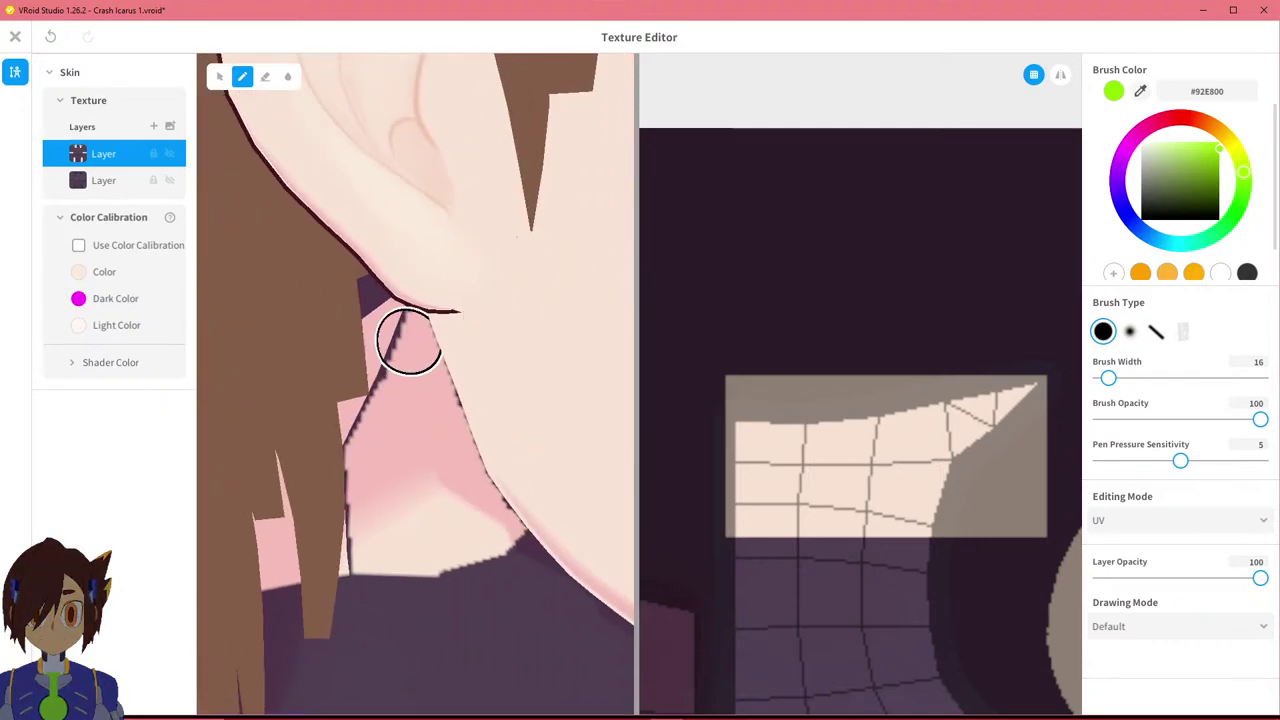
pyautogui.scroll(-4, 374, 400)
pyautogui.moveTo(363, 420); pyautogui.dragTo(365, 380, button='right')
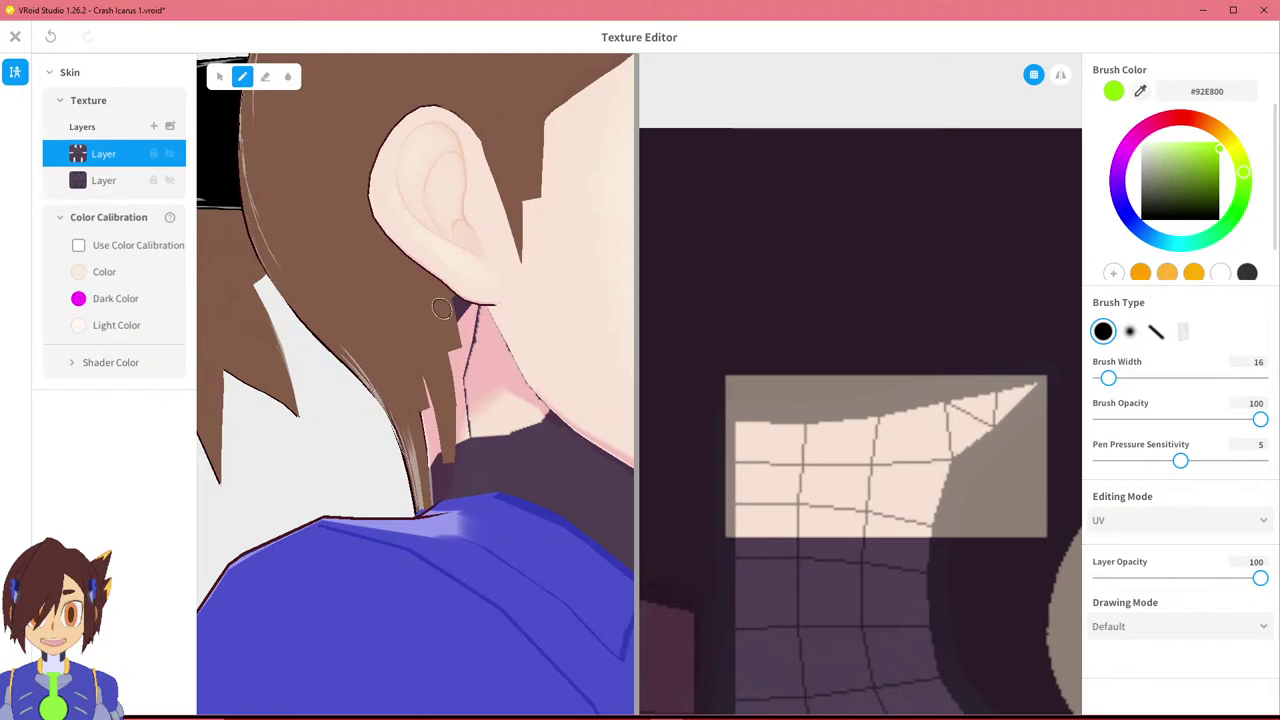
# Mark the dark patch behind the ear in green and find where the mark falls on the body texture.
pyautogui.scroll(-5, 920, 503)
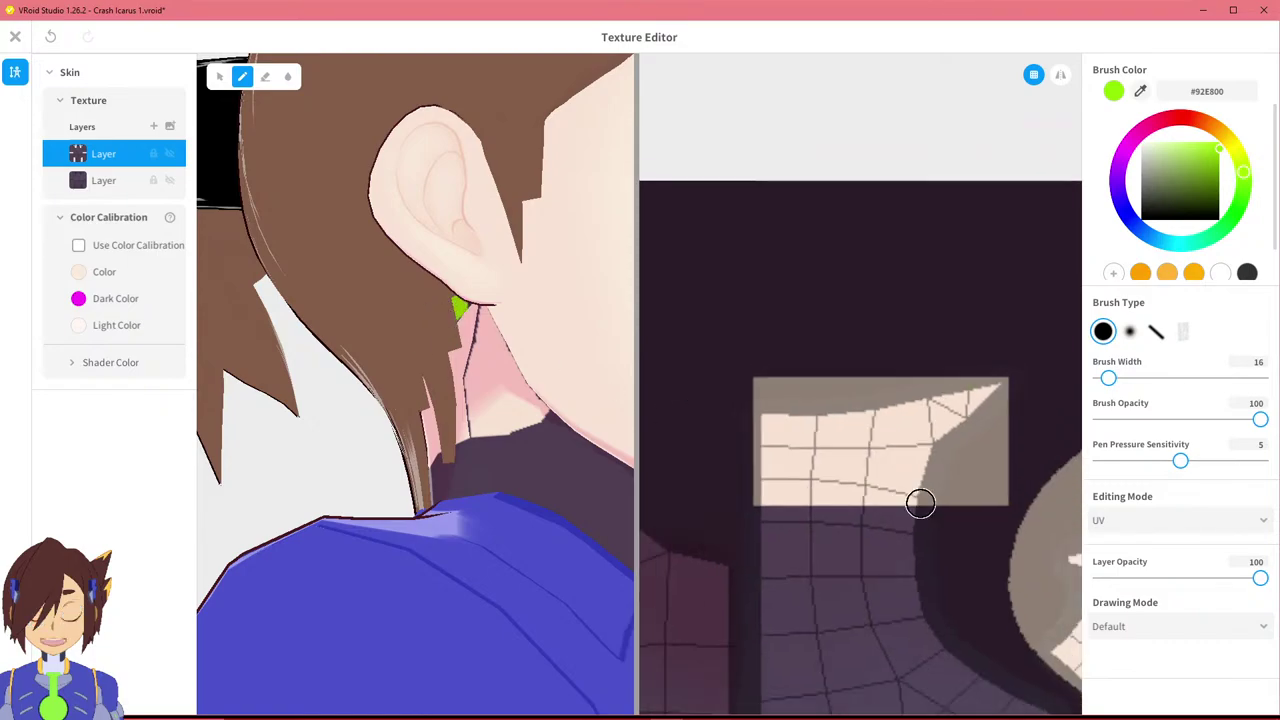
pyautogui.scroll(2, 1014, 518)
pyautogui.scroll(1, 766, 677)
pyautogui.scroll(-2, 800, 640)
pyautogui.scroll(-3, 827, 609)
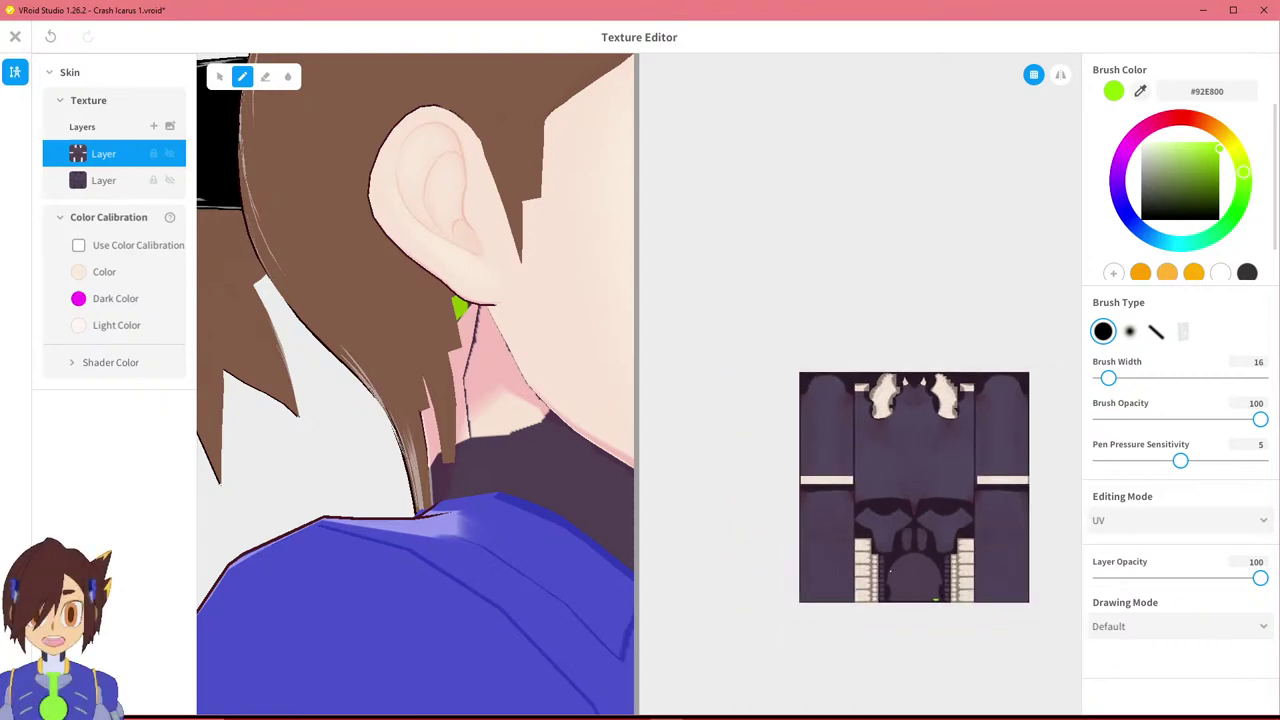
pyautogui.scroll(4, 930, 591)
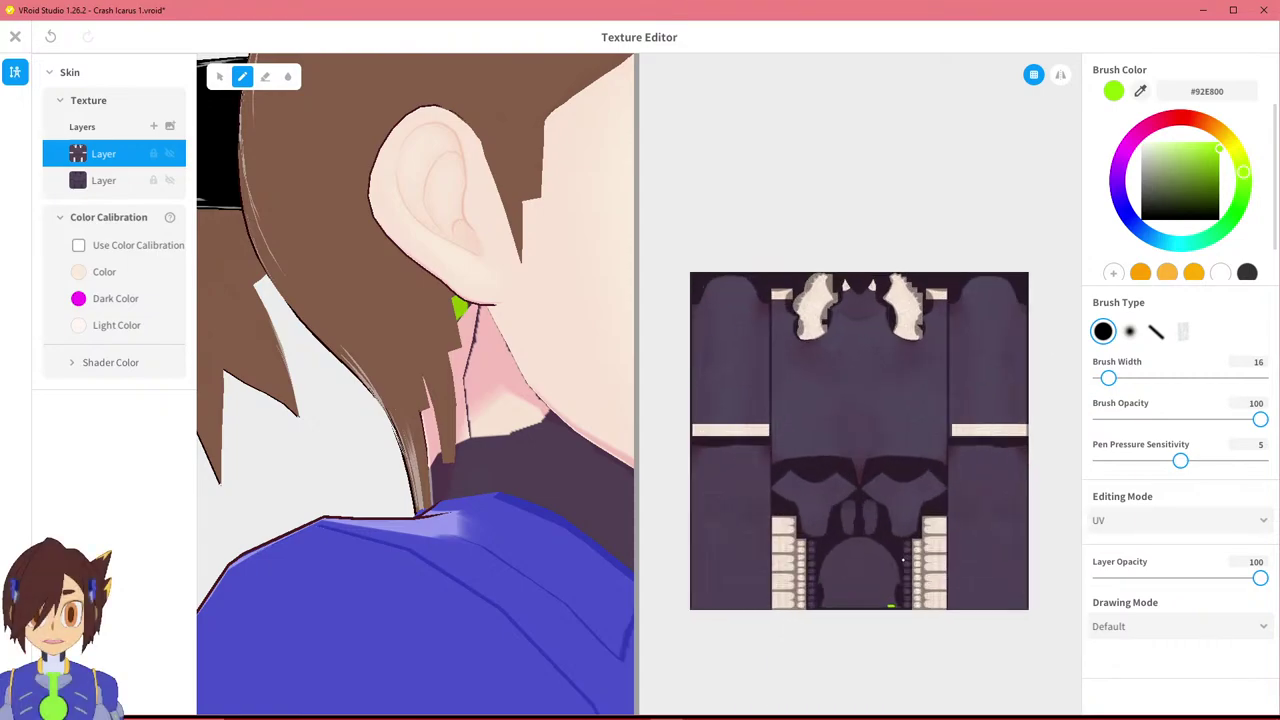
pyautogui.scroll(2, 904, 593)
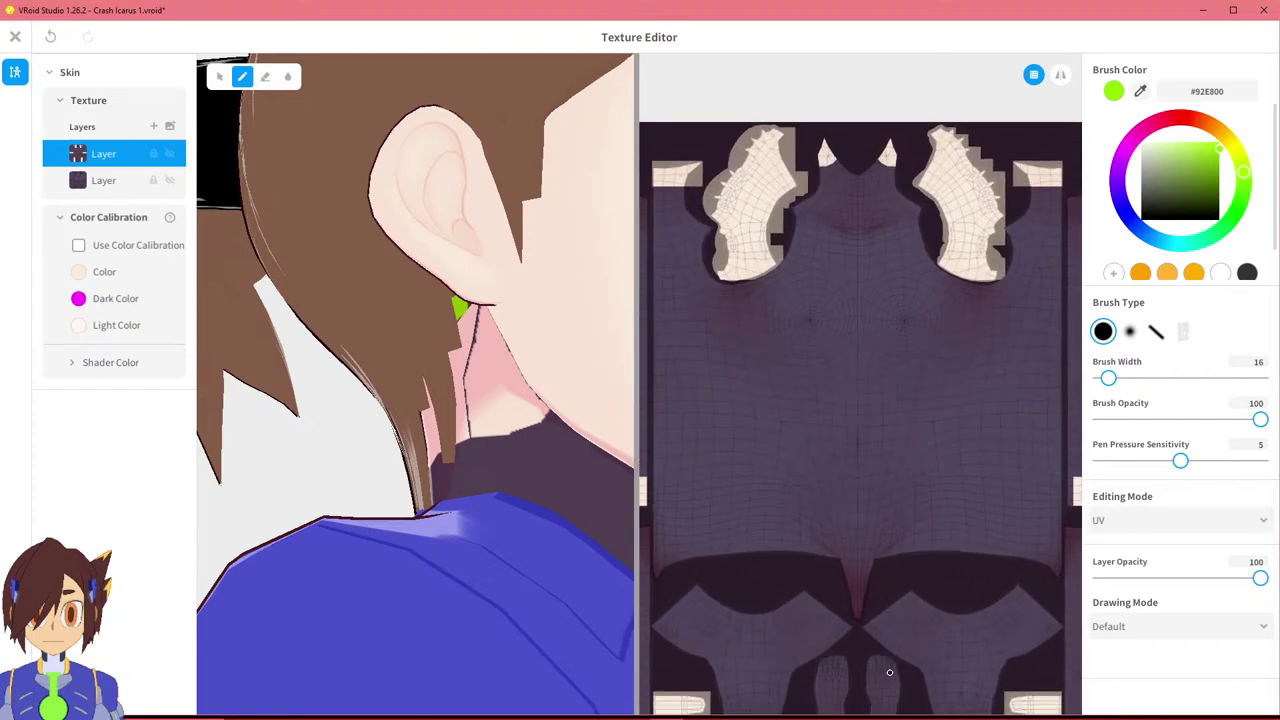
pyautogui.moveTo(898, 603); pyautogui.dragTo(963, 223, button='middle')
pyautogui.moveTo(980, 375); pyautogui.dragTo(906, 240, button='middle')
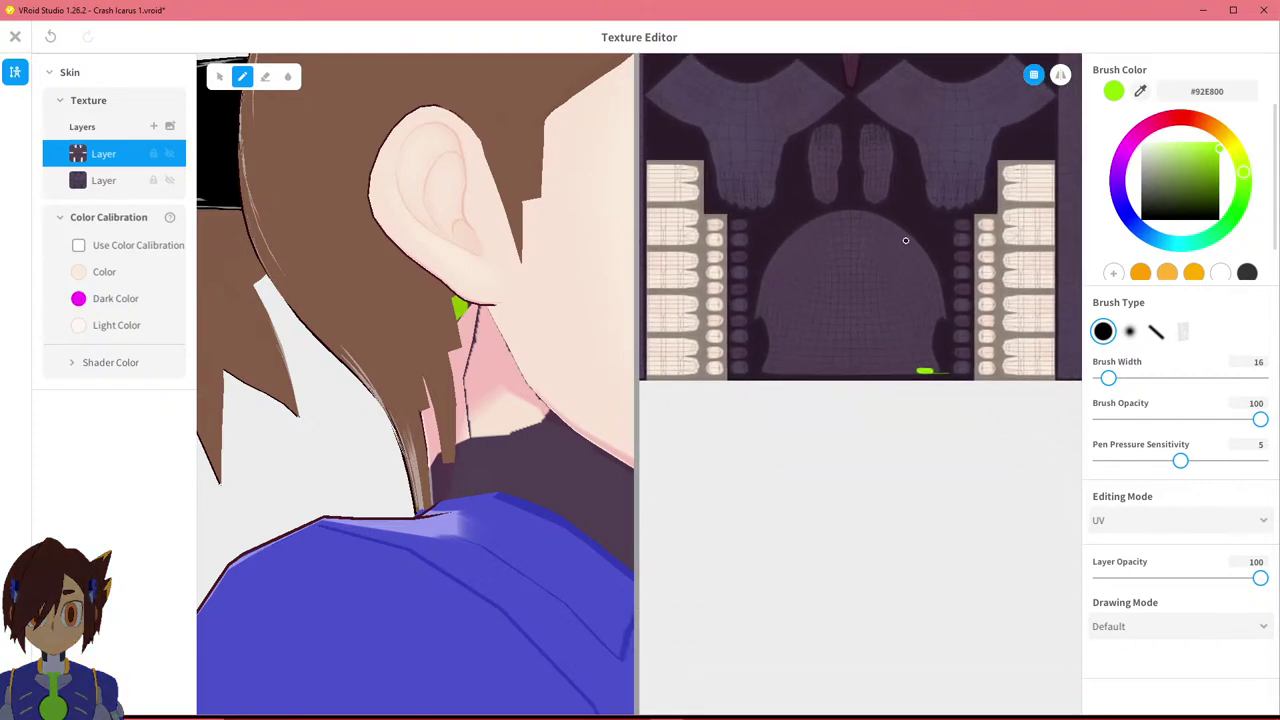
pyautogui.scroll(3, 972, 362)
pyautogui.scroll(3, 892, 384)
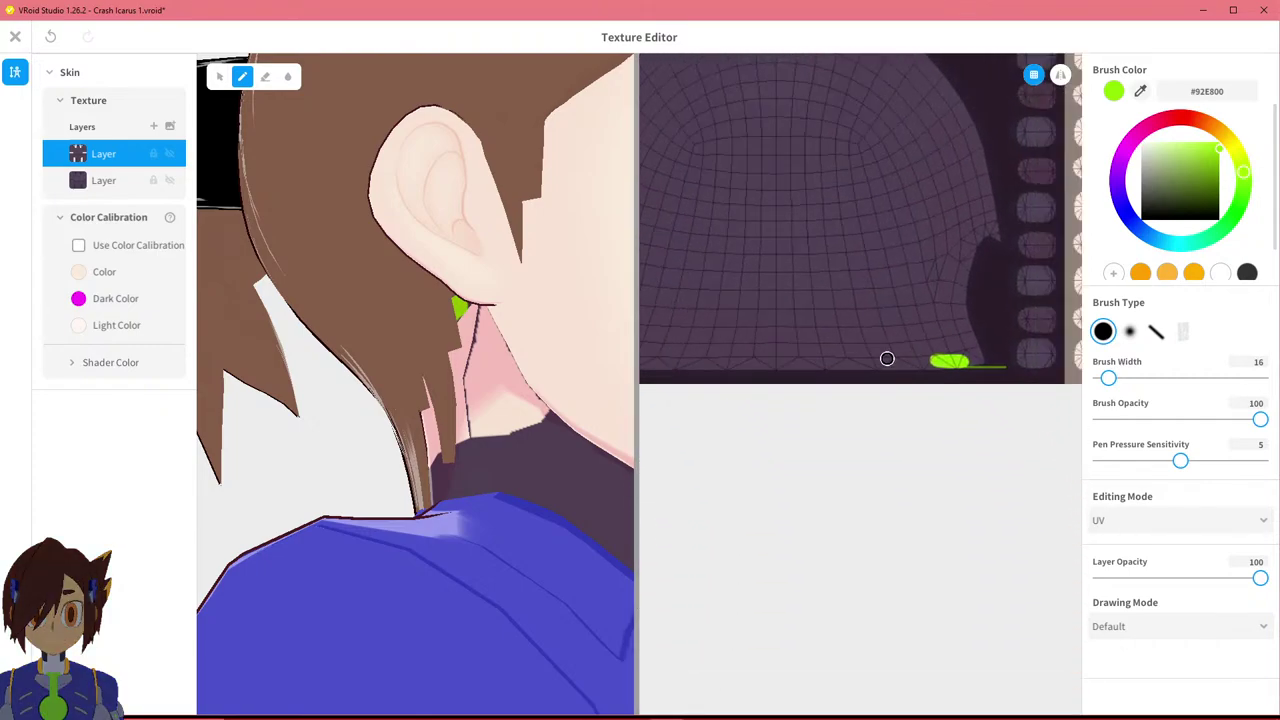
# Paint a green line along the lower edge of the dome-shaped head piece on the texture, and undo the stroke made on the neck.
pyautogui.moveTo(1035, 374); pyautogui.dragTo(626, 380)
pyautogui.moveTo(685, 380); pyautogui.dragTo(928, 395, button='middle')
pyautogui.moveTo(891, 394); pyautogui.dragTo(657, 393)
pyautogui.moveTo(752, 389)
pyautogui.mouseDown(button='right')
pyautogui.moveTo(980, 411)
pyautogui.moveTo(817, 409)
pyautogui.moveTo(1033, 403)
pyautogui.mouseUp(button='right')
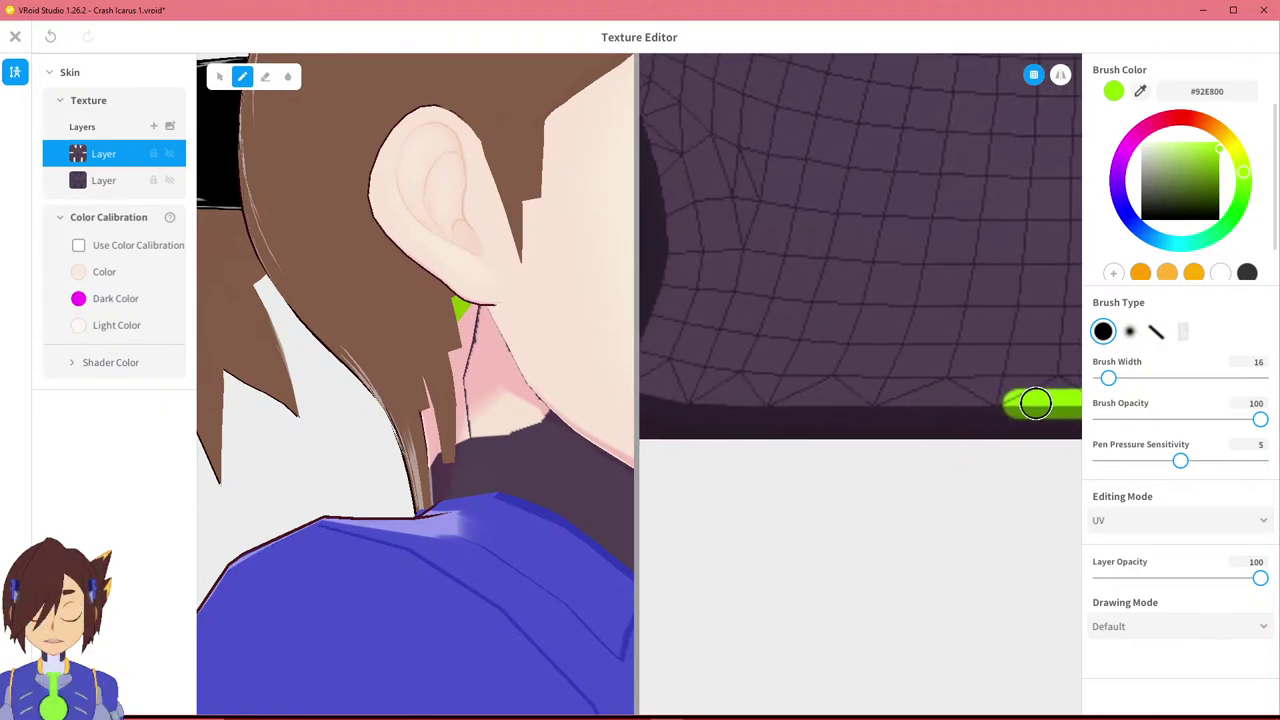
pyautogui.moveTo(994, 400)
pyautogui.mouseDown(button='middle')
pyautogui.moveTo(1054, 389)
pyautogui.moveTo(838, 390)
pyautogui.moveTo(1007, 383)
pyautogui.mouseUp(button='middle')
pyautogui.moveTo(1059, 383)
pyautogui.mouseDown()
pyautogui.moveTo(763, 371)
pyautogui.moveTo(700, 360)
pyautogui.moveTo(697, 340)
pyautogui.moveTo(685, 386)
pyautogui.mouseUp()
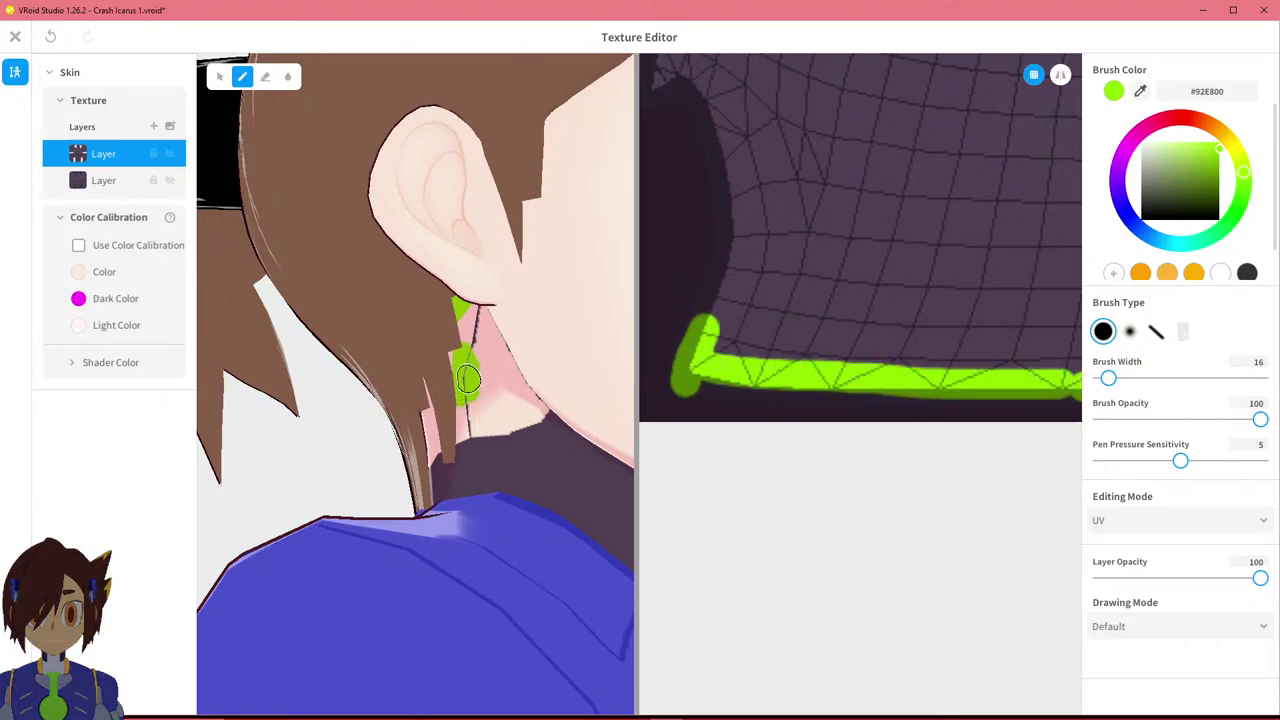
pyautogui.hotkey('ctrl', 'z')
# Paint green over the neck seam below the ear on the 3D model.
pyautogui.scroll(-4, 931, 363)
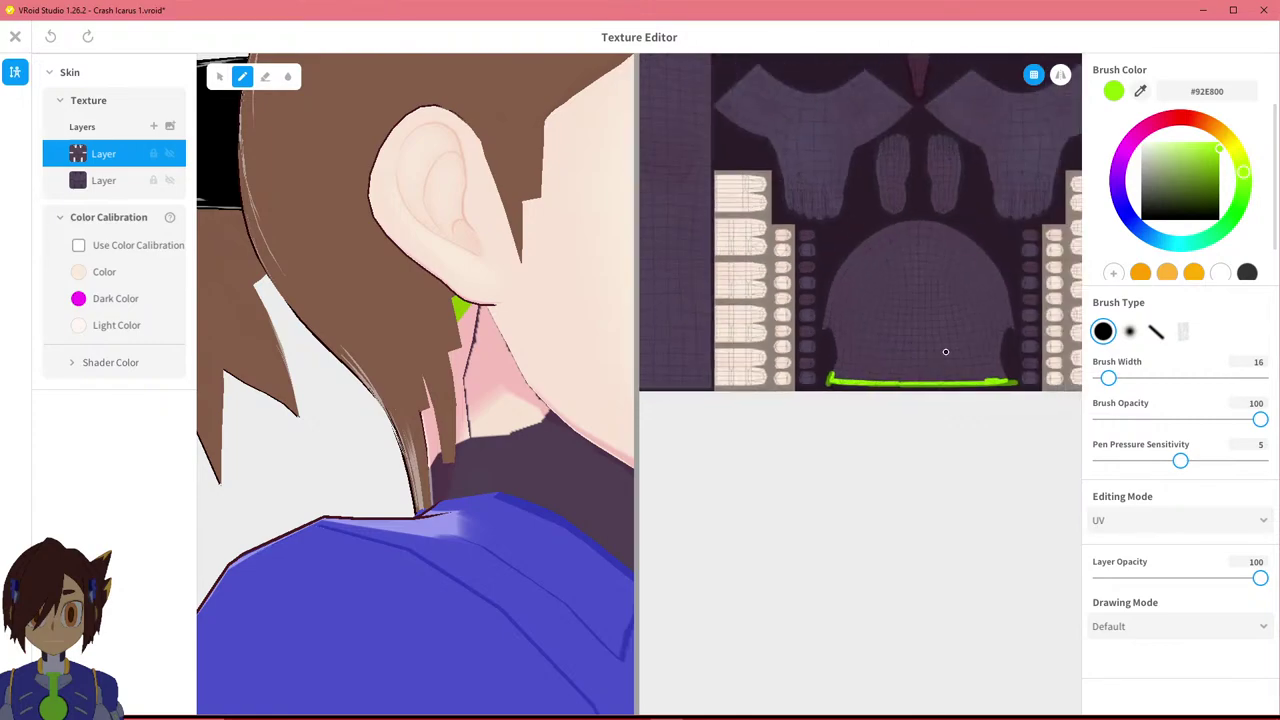
pyautogui.scroll(-5, 936, 279)
pyautogui.moveTo(914, 264); pyautogui.dragTo(882, 428, button='middle')
pyautogui.scroll(1, 882, 428)
pyautogui.moveTo(467, 380); pyautogui.dragTo(476, 390)
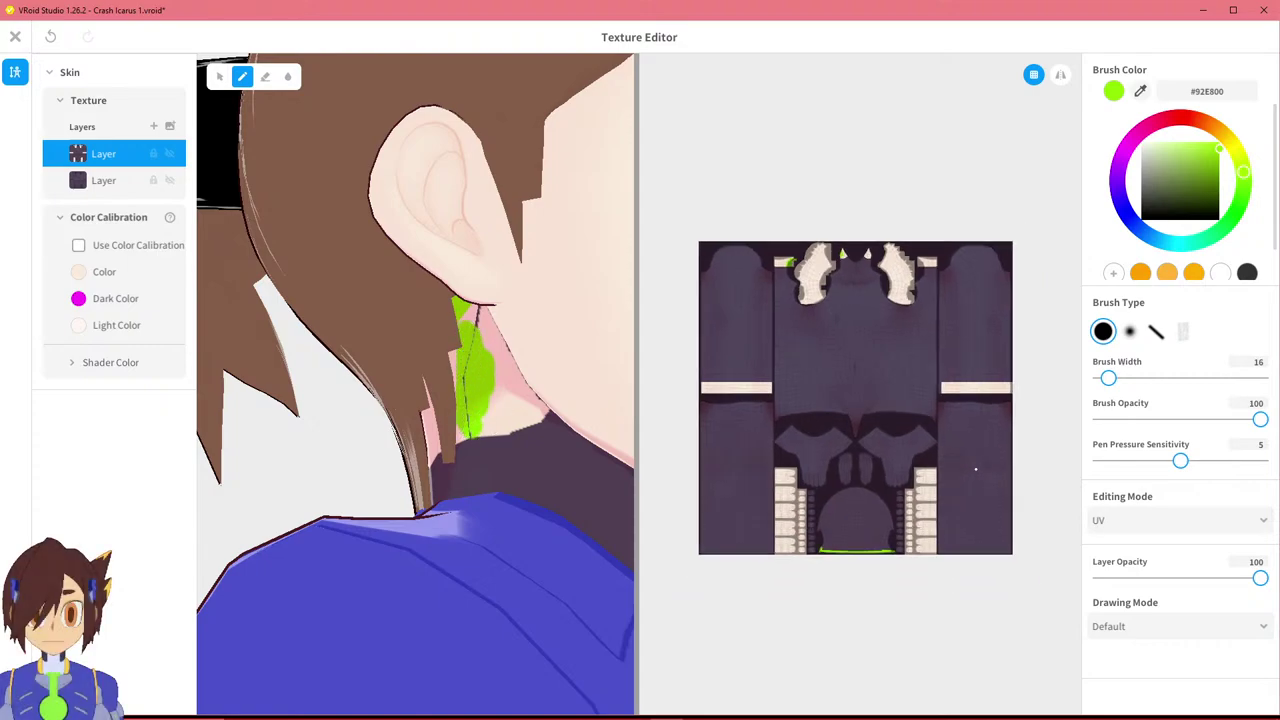
# Examine the texture's neck, torso, leg and arm pieces to see where the green neck marks fall.
pyautogui.scroll(2, 789, 240)
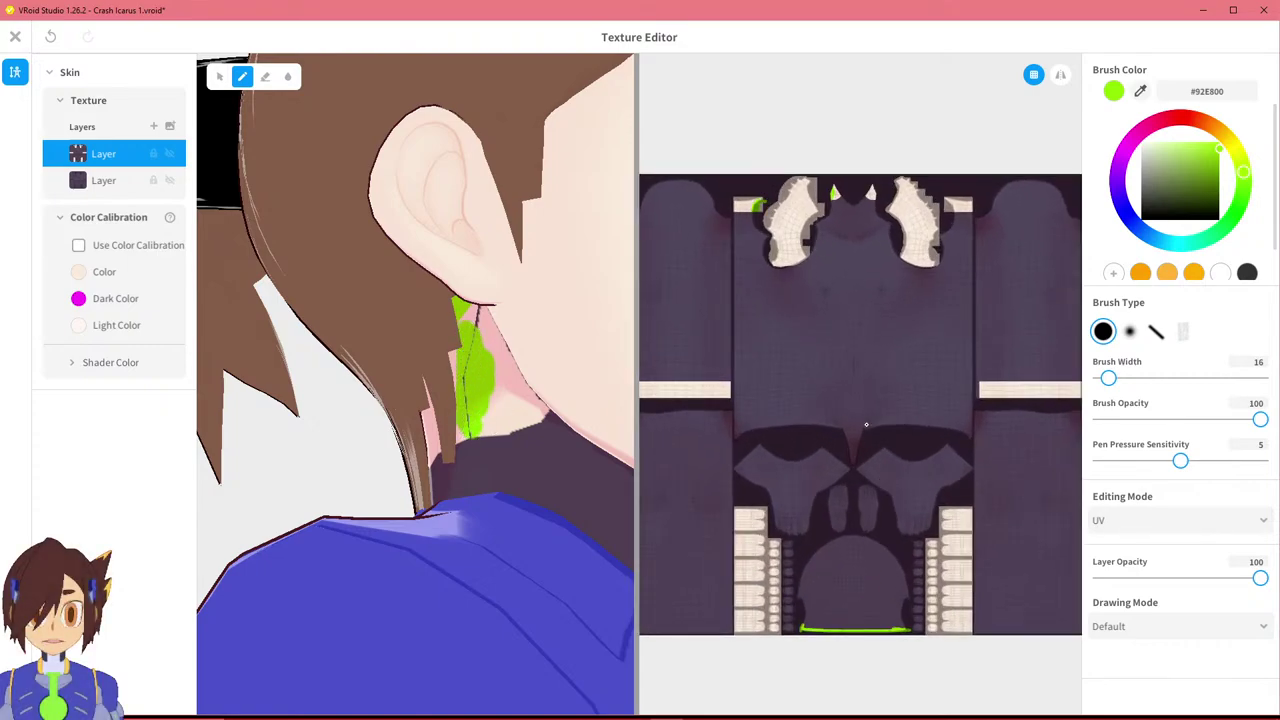
pyautogui.scroll(3, 891, 500)
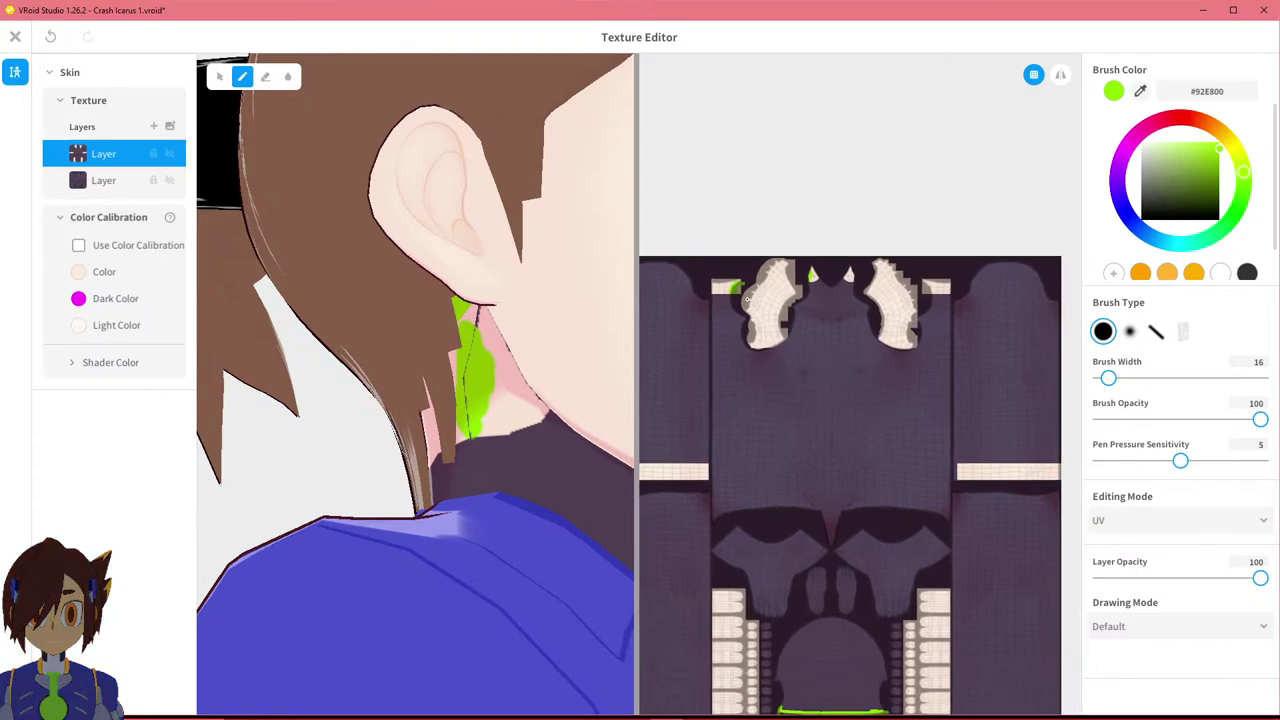
pyautogui.scroll(5, 736, 271)
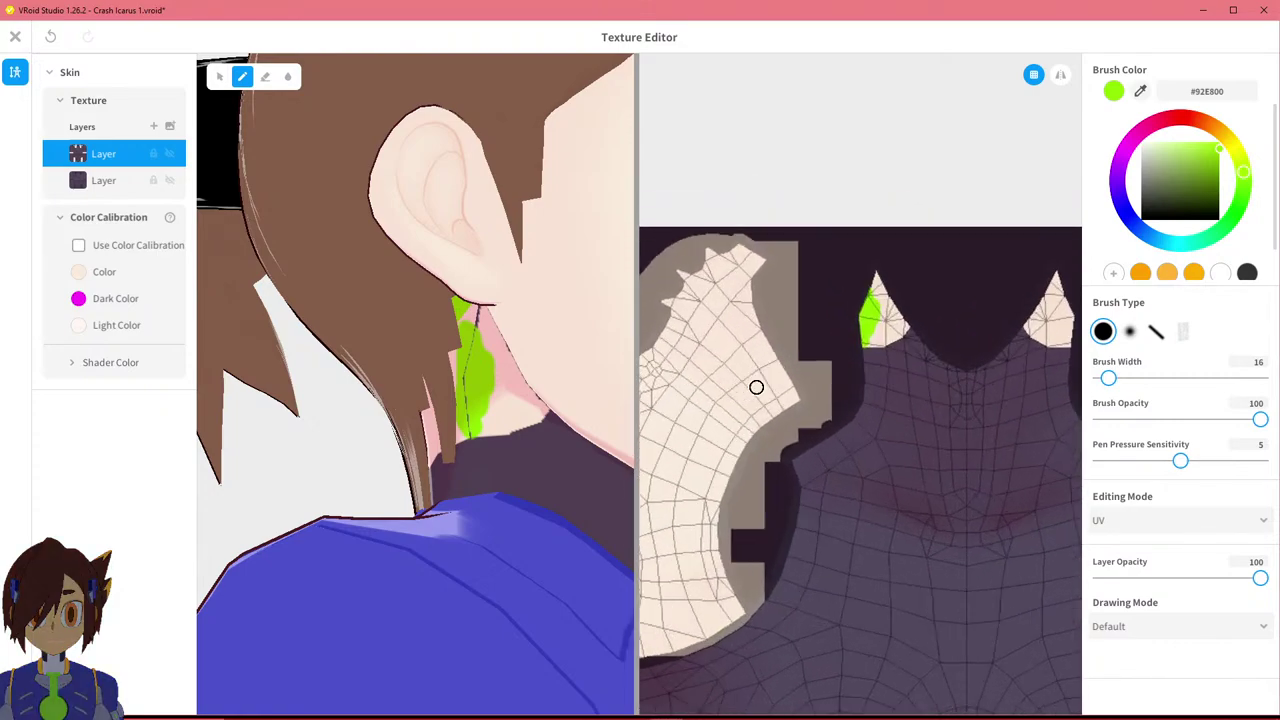
pyautogui.scroll(5, 1017, 437)
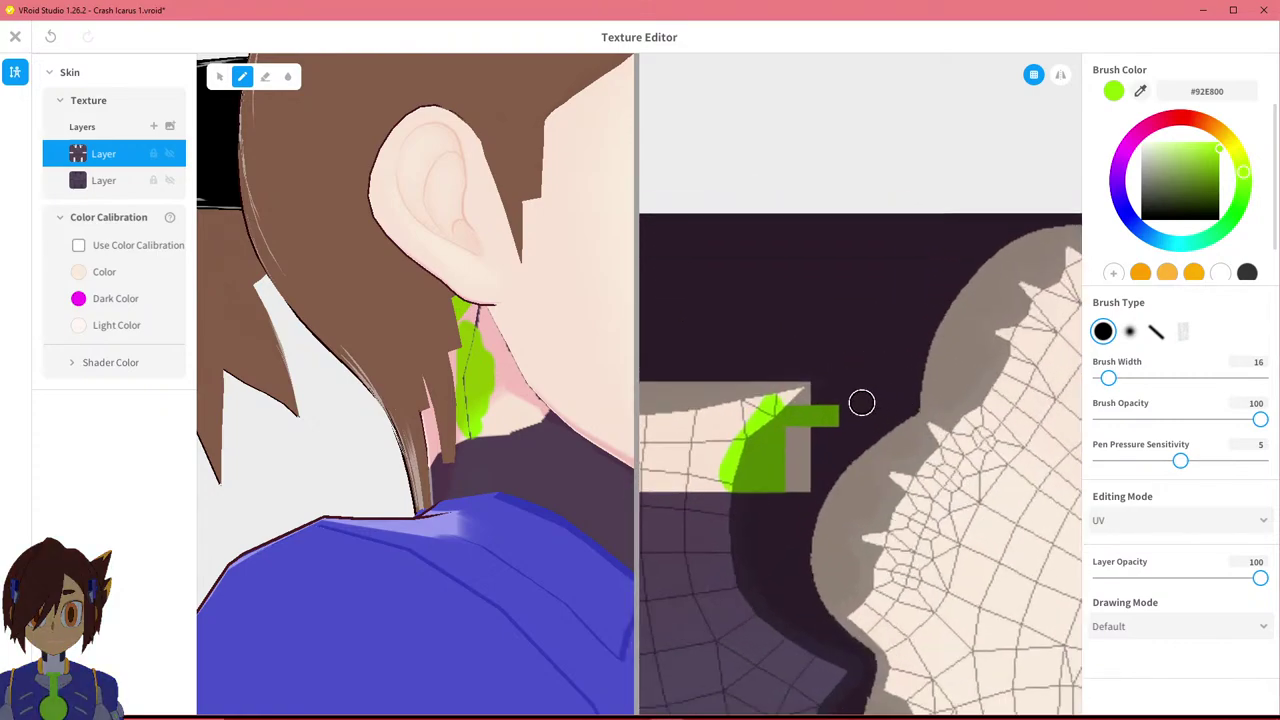
pyautogui.scroll(-2, 814, 412)
pyautogui.scroll(-3, 982, 428)
pyautogui.moveTo(986, 394); pyautogui.dragTo(768, 306, button='right')
pyautogui.moveTo(858, 568); pyautogui.dragTo(891, 374, button='middle')
pyautogui.moveTo(872, 608); pyautogui.dragTo(897, 337, button='middle')
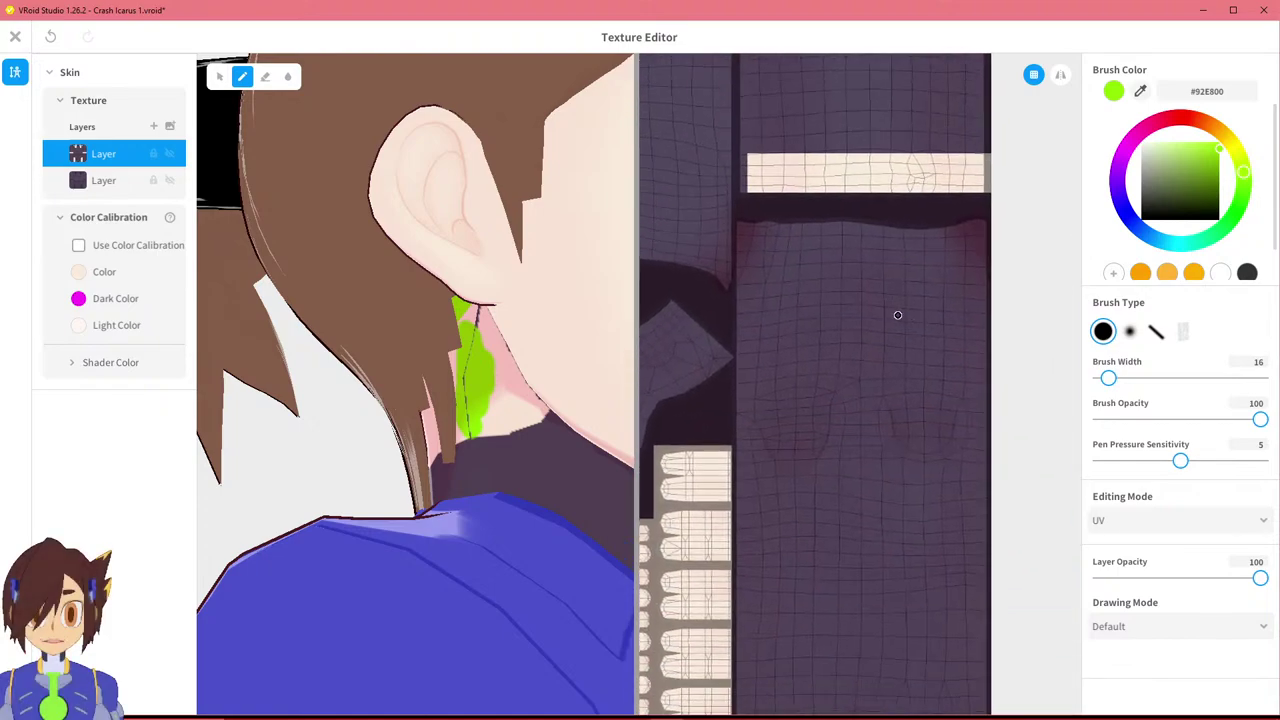
pyautogui.moveTo(859, 586); pyautogui.dragTo(889, 300, button='middle')
pyautogui.moveTo(699, 337); pyautogui.dragTo(909, 360, button='middle')
pyautogui.moveTo(782, 347); pyautogui.dragTo(914, 380, button='middle')
pyautogui.moveTo(848, 308); pyautogui.dragTo(871, 462, button='middle')
pyautogui.moveTo(823, 343); pyautogui.dragTo(815, 600, button='middle')
pyautogui.scroll(8, 781, 425)
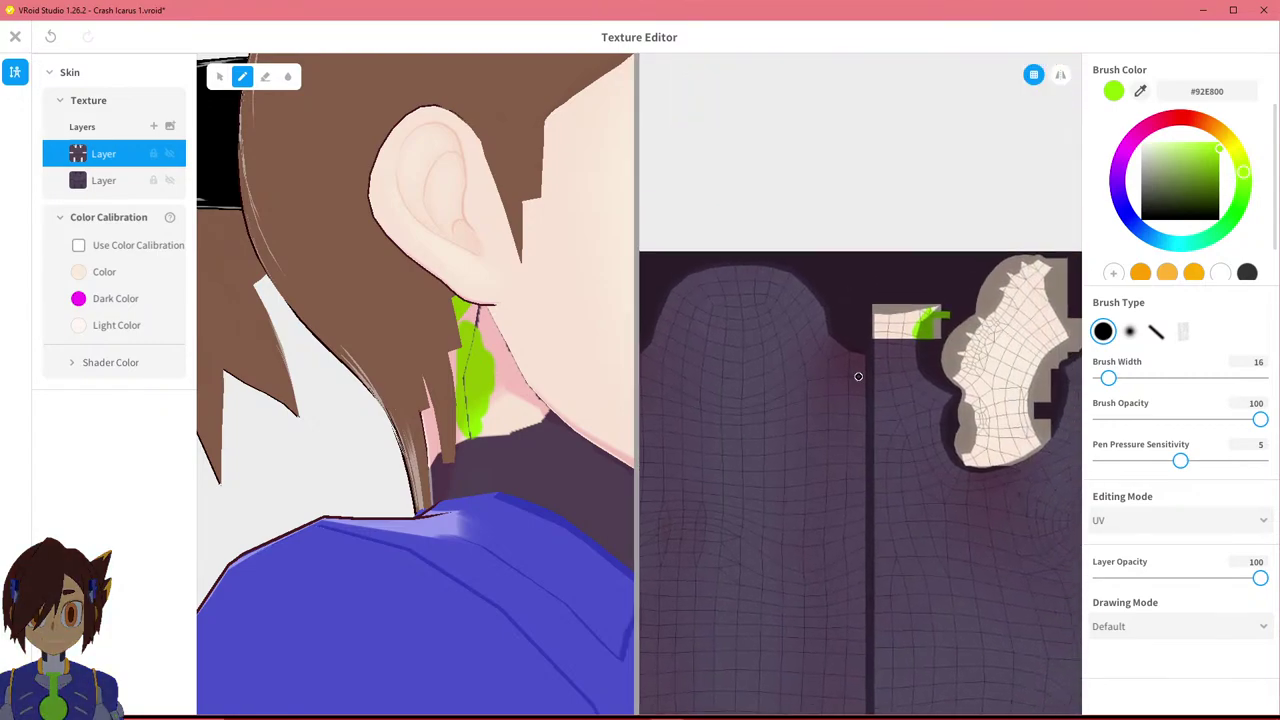
pyautogui.scroll(-4, 851, 352)
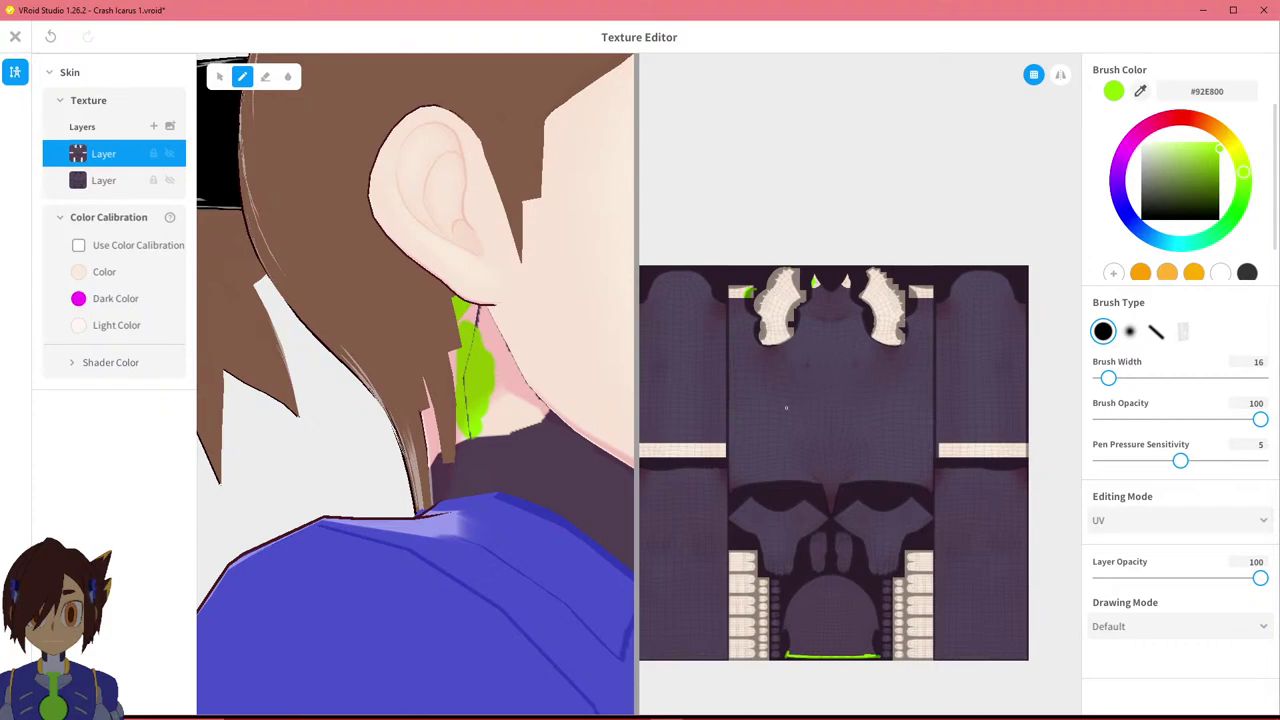
# Review the marked neck from the side and undo all the green test marks.
pyautogui.moveTo(443, 455)
pyautogui.mouseDown(button='middle')
pyautogui.moveTo(468, 456)
pyautogui.moveTo(430, 459)
pyautogui.mouseUp(button='middle')
pyautogui.moveTo(430, 463); pyautogui.dragTo(594, 677, button='right')
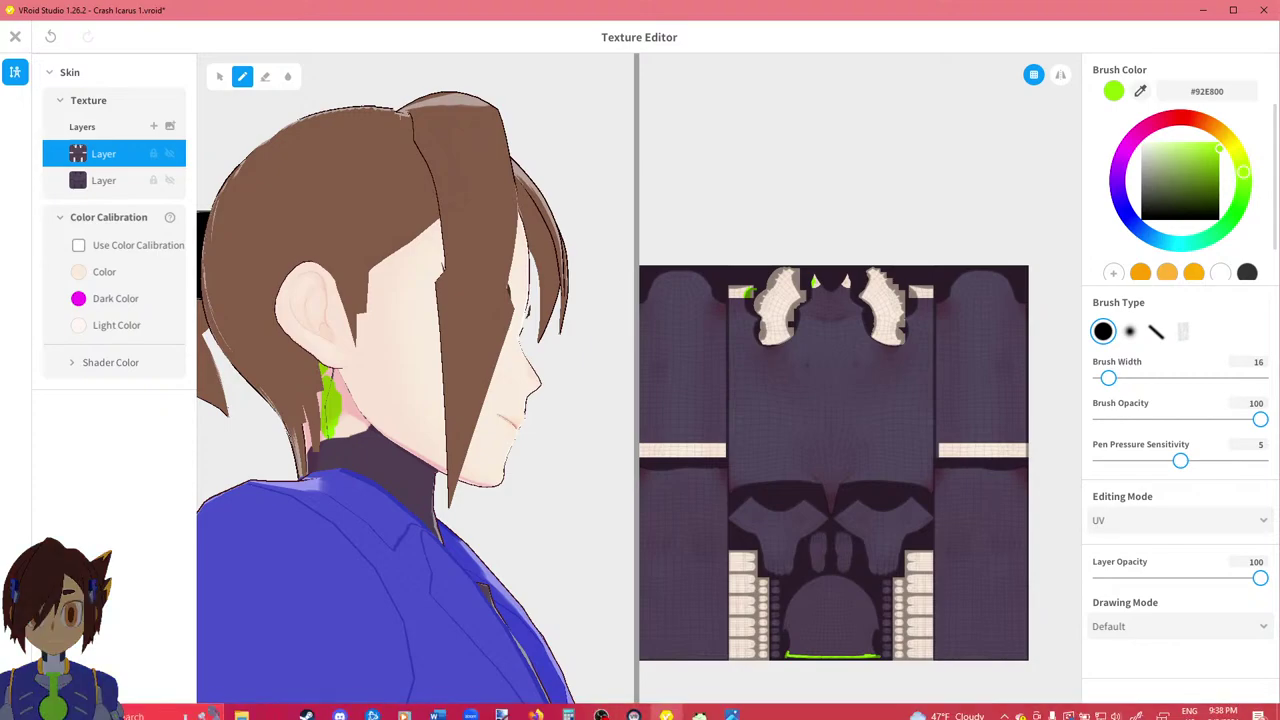
pyautogui.moveTo(452, 410); pyautogui.dragTo(462, 376, button='middle')
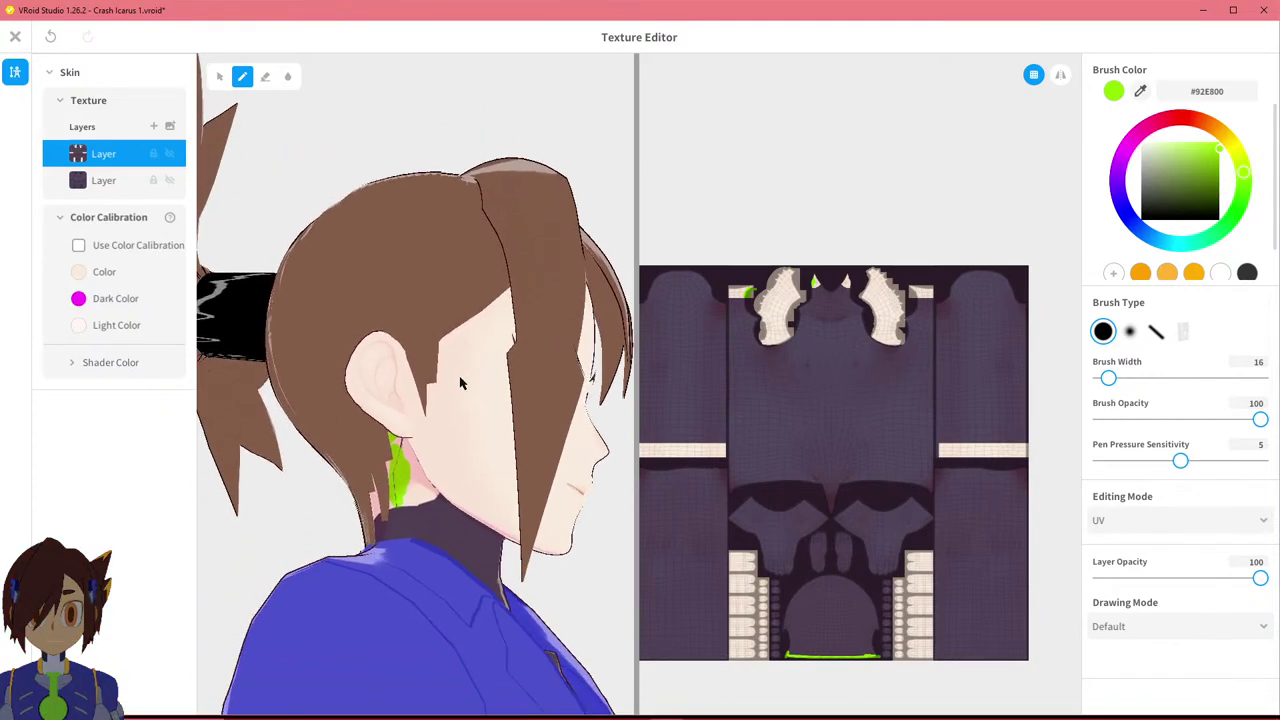
pyautogui.scroll(-3, 432, 380)
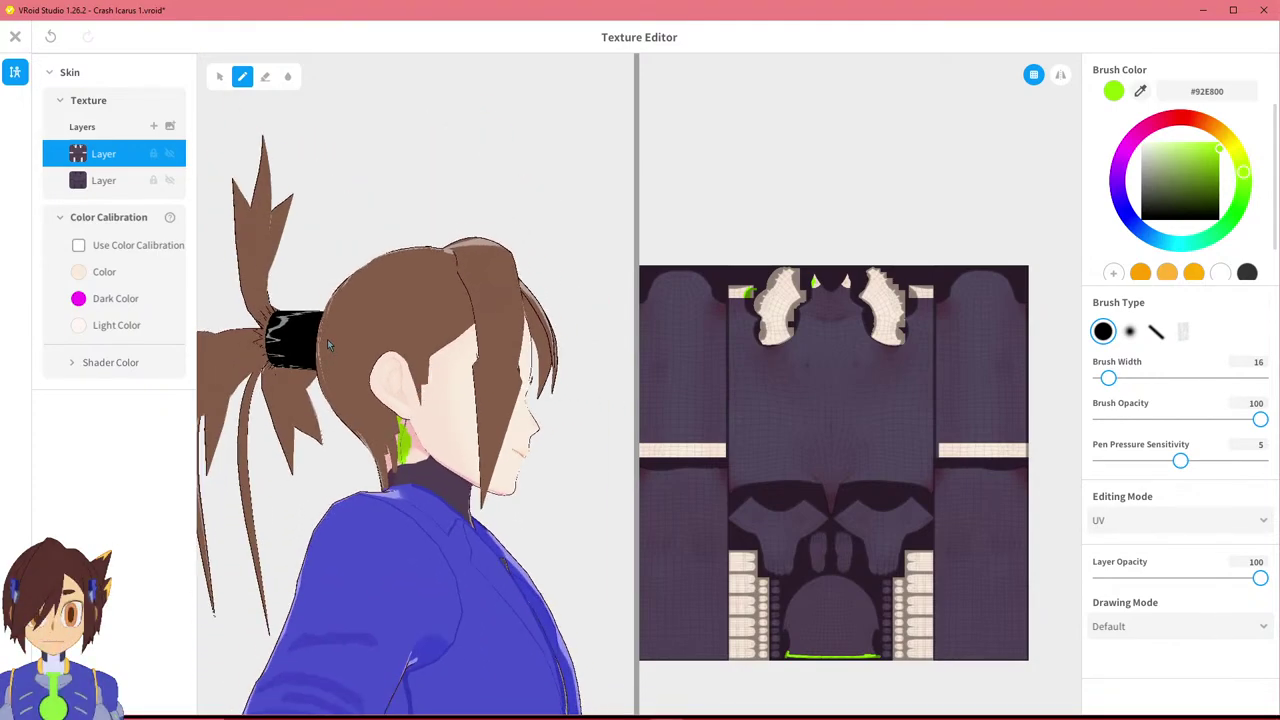
pyautogui.hotkey('ctrl', 'z')
pyautogui.hotkey('ctrl', 'z')
pyautogui.hotkey('ctrl', 'z')
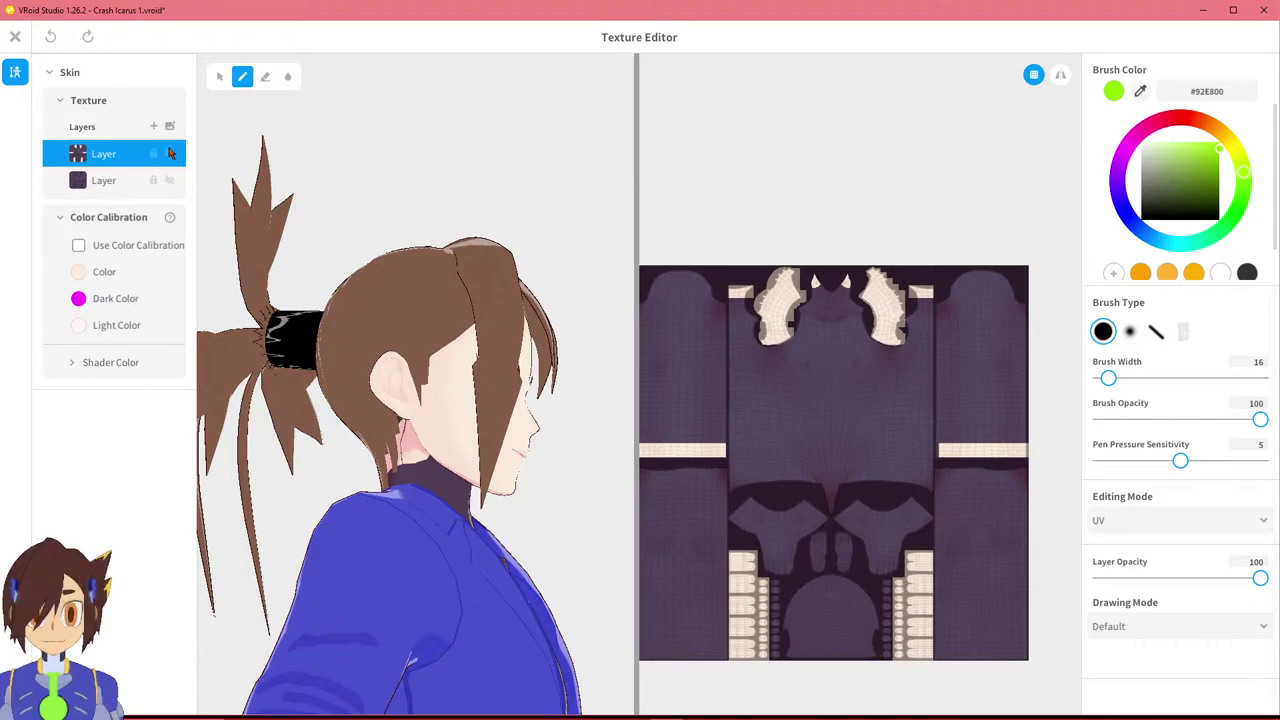
# Check the avatar from the side, then close the Texture Editor and save the All Colors Dark skin as a new item.
pyautogui.moveTo(349, 452); pyautogui.dragTo(277, 418, button='middle')
pyautogui.scroll(-4, 311, 398)
pyautogui.moveTo(277, 418); pyautogui.dragTo(328, 457, button='right')
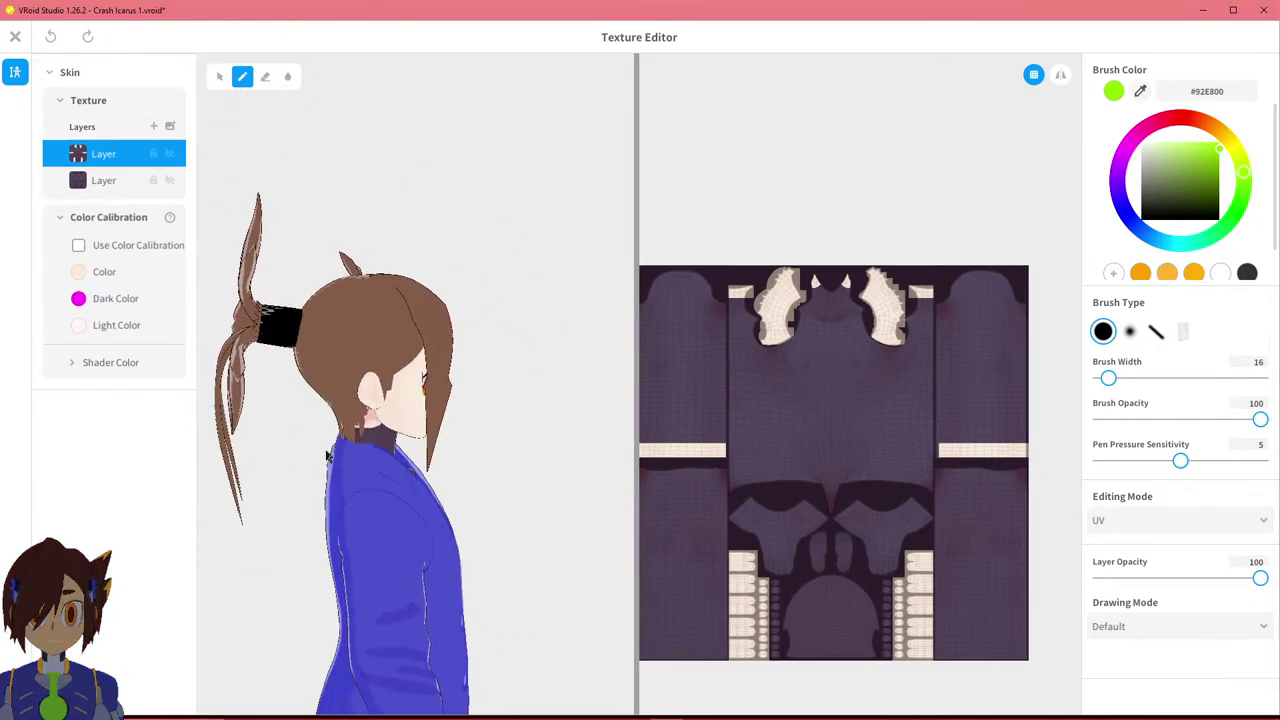
pyautogui.moveTo(328, 457); pyautogui.dragTo(333, 364, button='middle')
pyautogui.moveTo(331, 359); pyautogui.dragTo(280, 372, button='right')
pyautogui.moveTo(268, 530); pyautogui.dragTo(382, 334, button='middle')
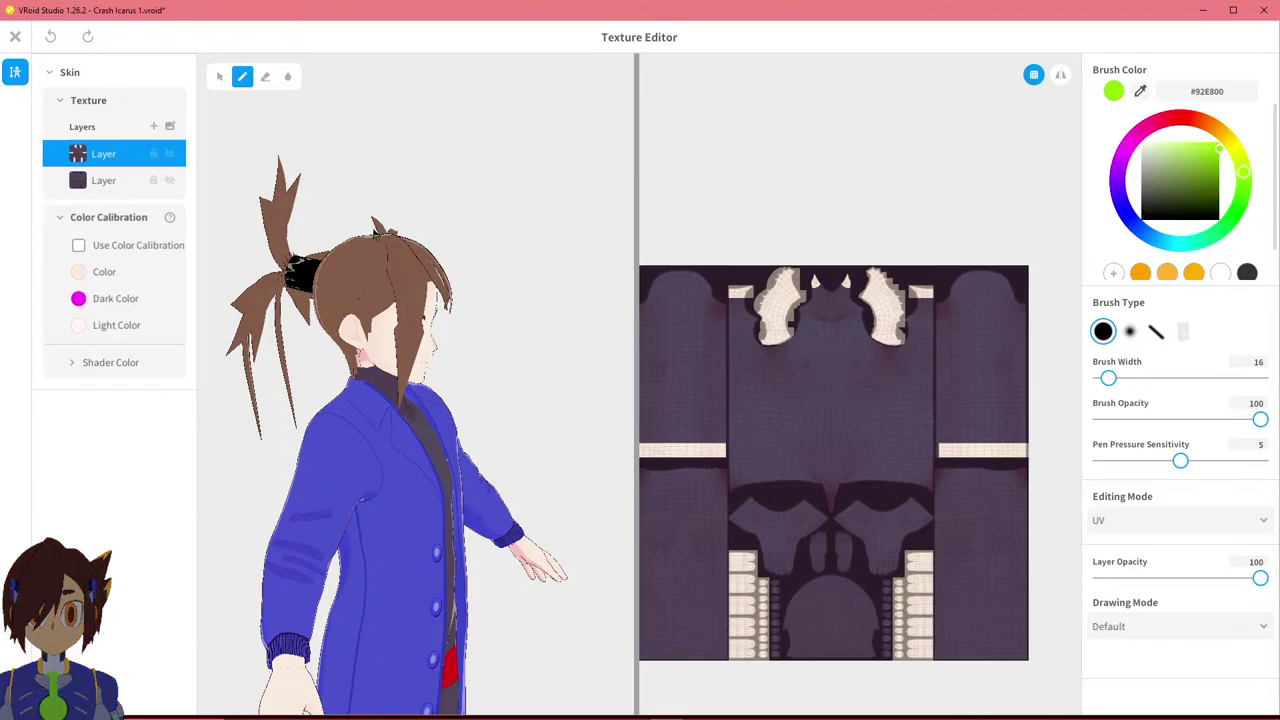
pyautogui.click(16, 37)
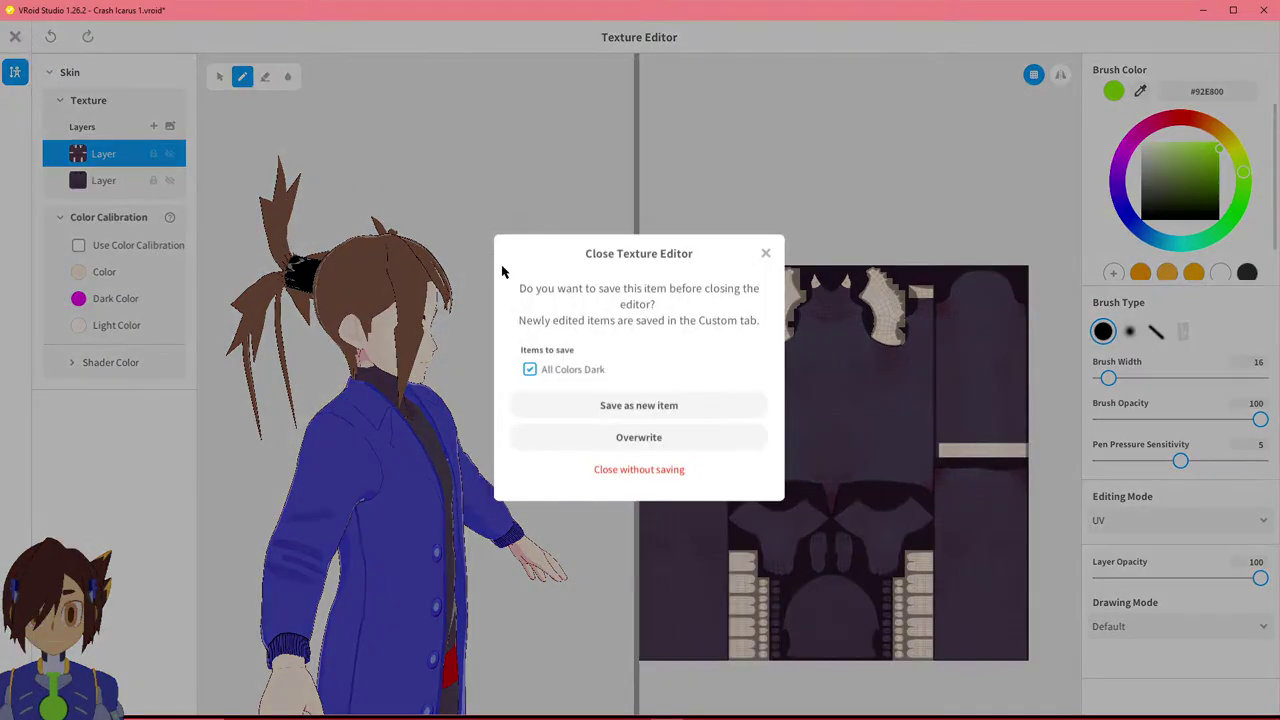
pyautogui.click(637, 405)
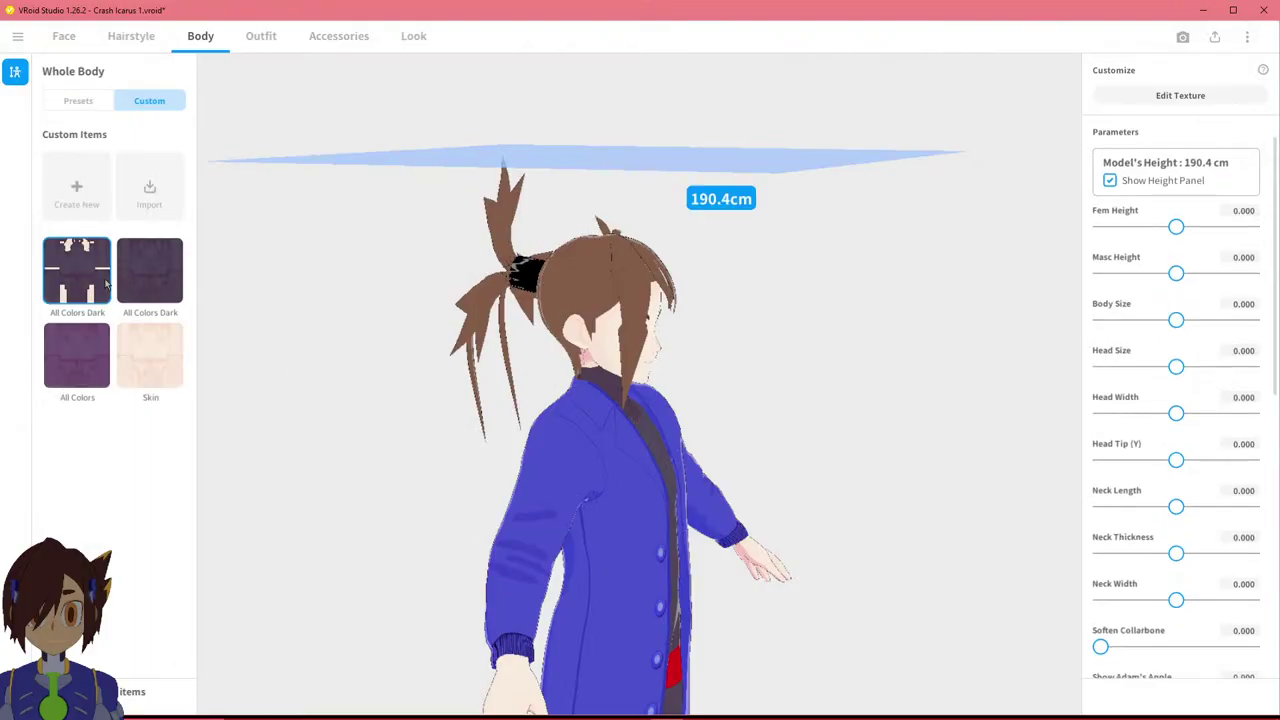
# Rename the newly saved All Colors Dark skin item to "Biometal Skin HPN".
pyautogui.rightClick(110, 286)
pyautogui.click(149, 292)
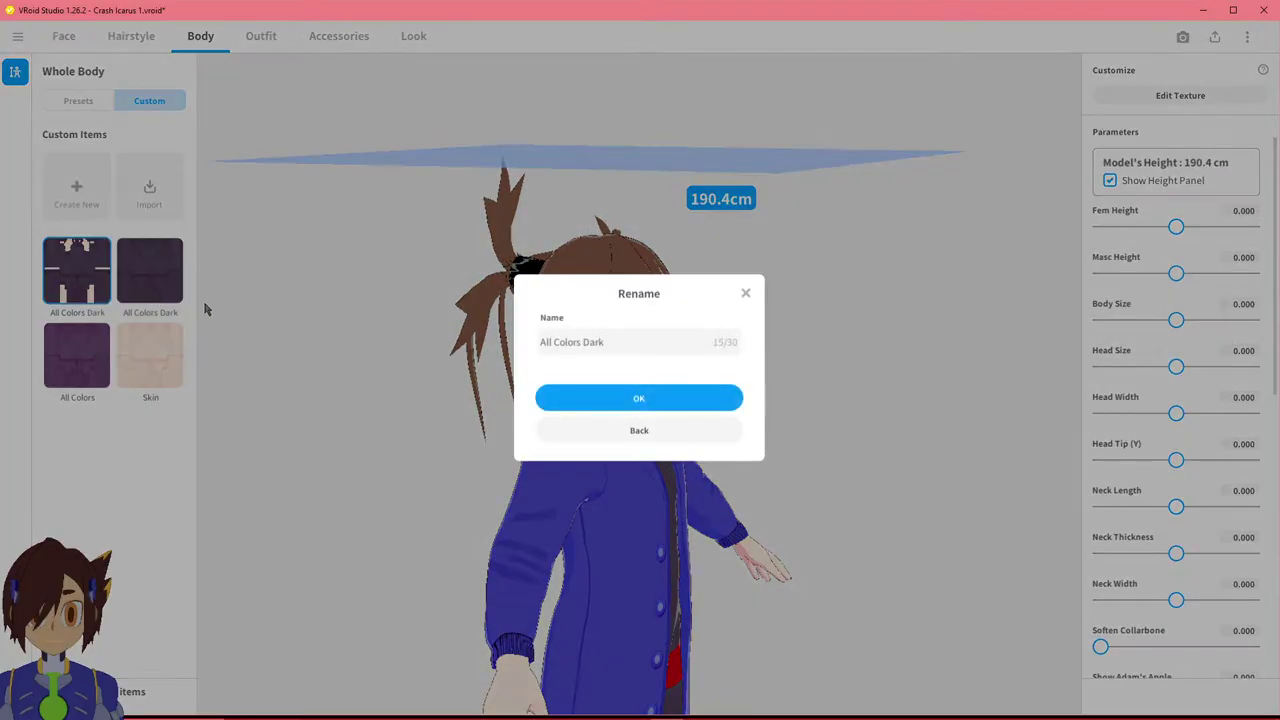
pyautogui.click(588, 346)
pyautogui.moveTo(583, 346); pyautogui.dragTo(483, 346)
pyautogui.write('Biometal ')
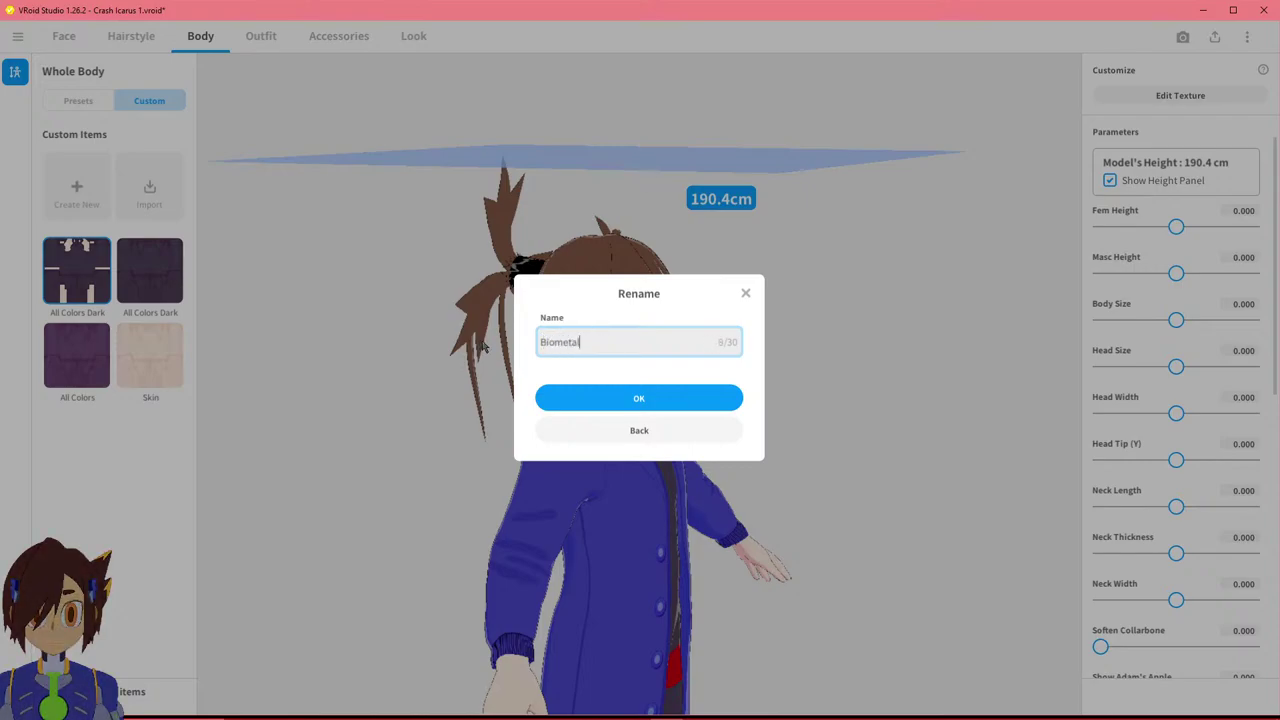
pyautogui.write('Skin HPN')
pyautogui.click(645, 399)
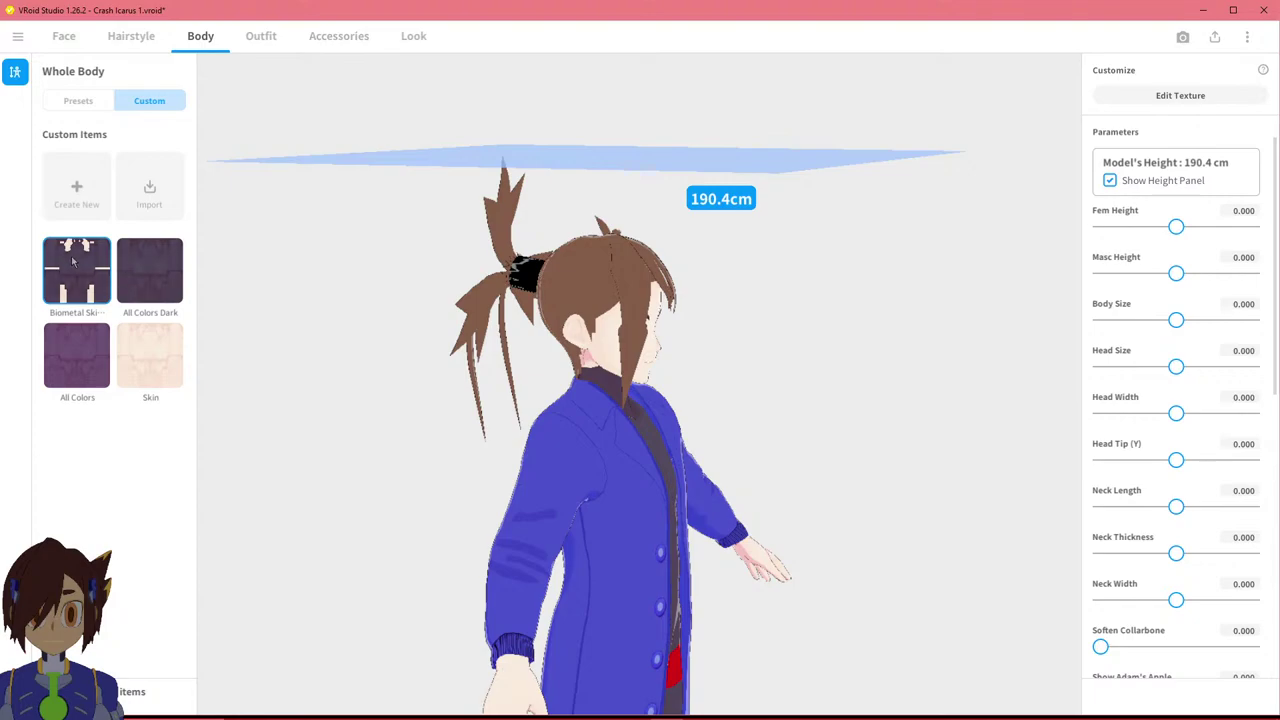
# Replace the avatar's overall hair with a new blank item, and delete that blank item from the custom overall hair items.
pyautogui.click(148, 46)
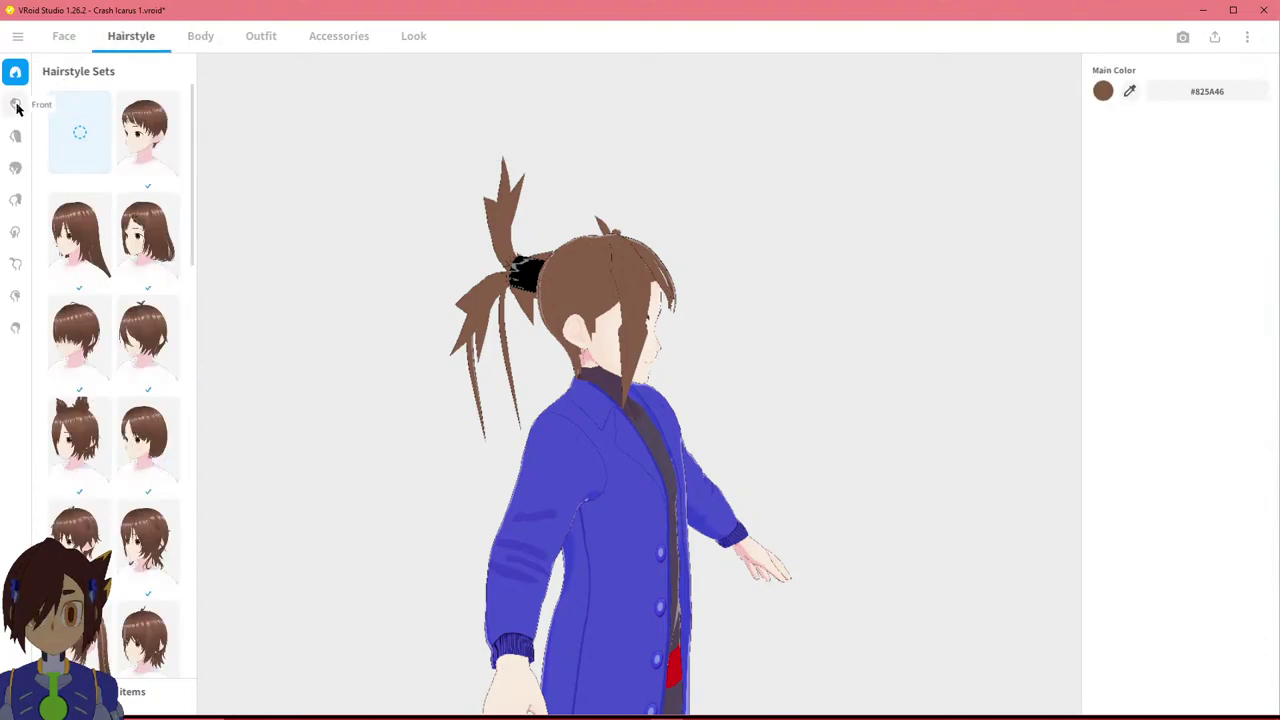
pyautogui.click(16, 168)
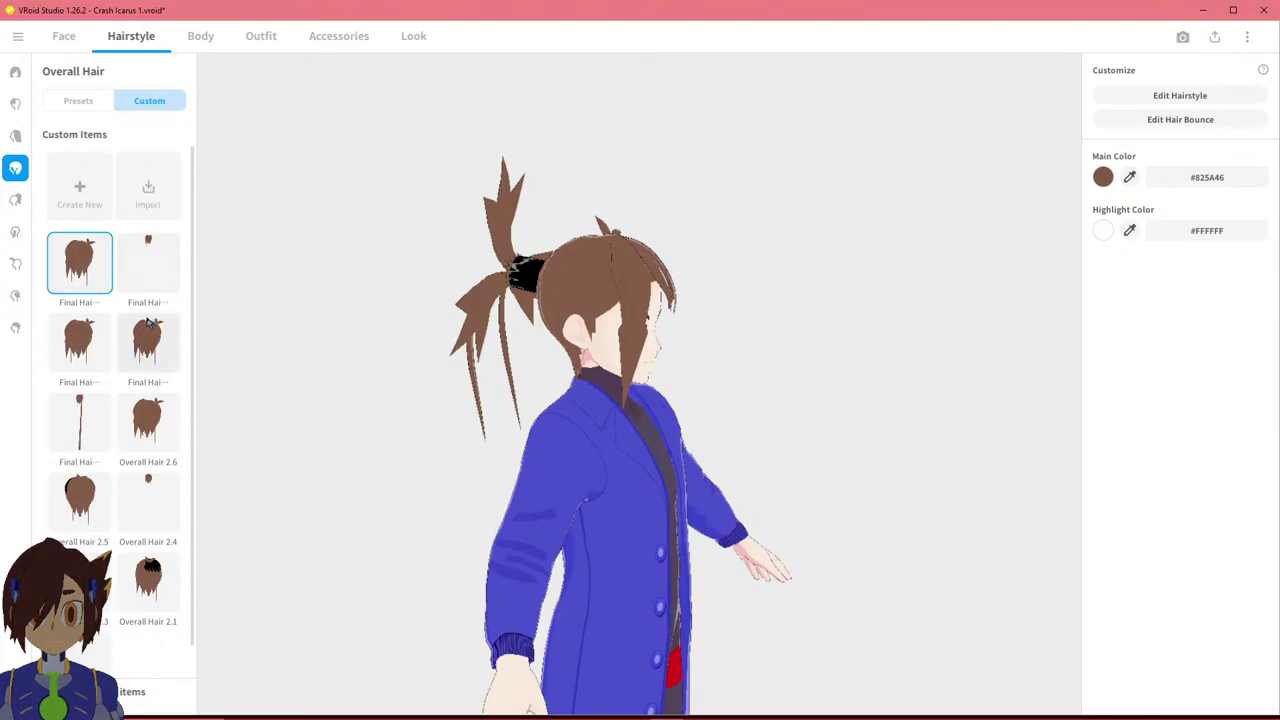
pyautogui.scroll(-1, 147, 322)
pyautogui.scroll(1, 148, 327)
pyautogui.click(17, 36)
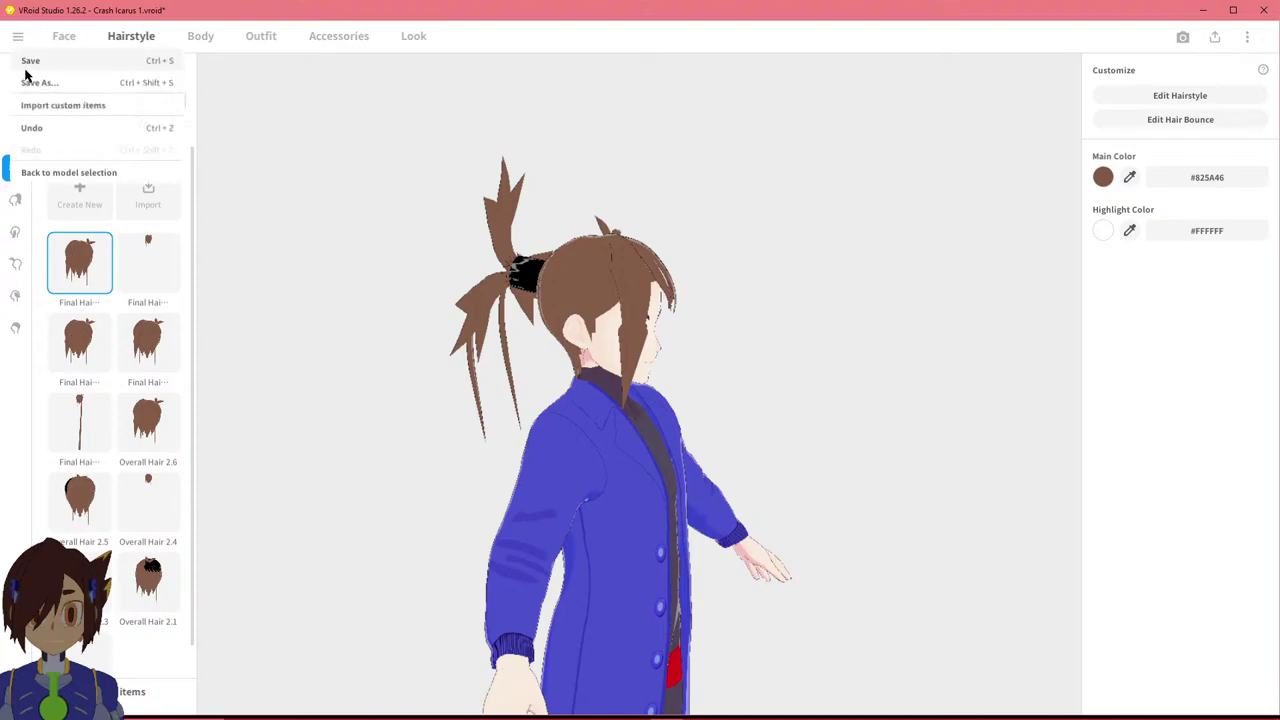
pyautogui.click(143, 232)
pyautogui.click(91, 205)
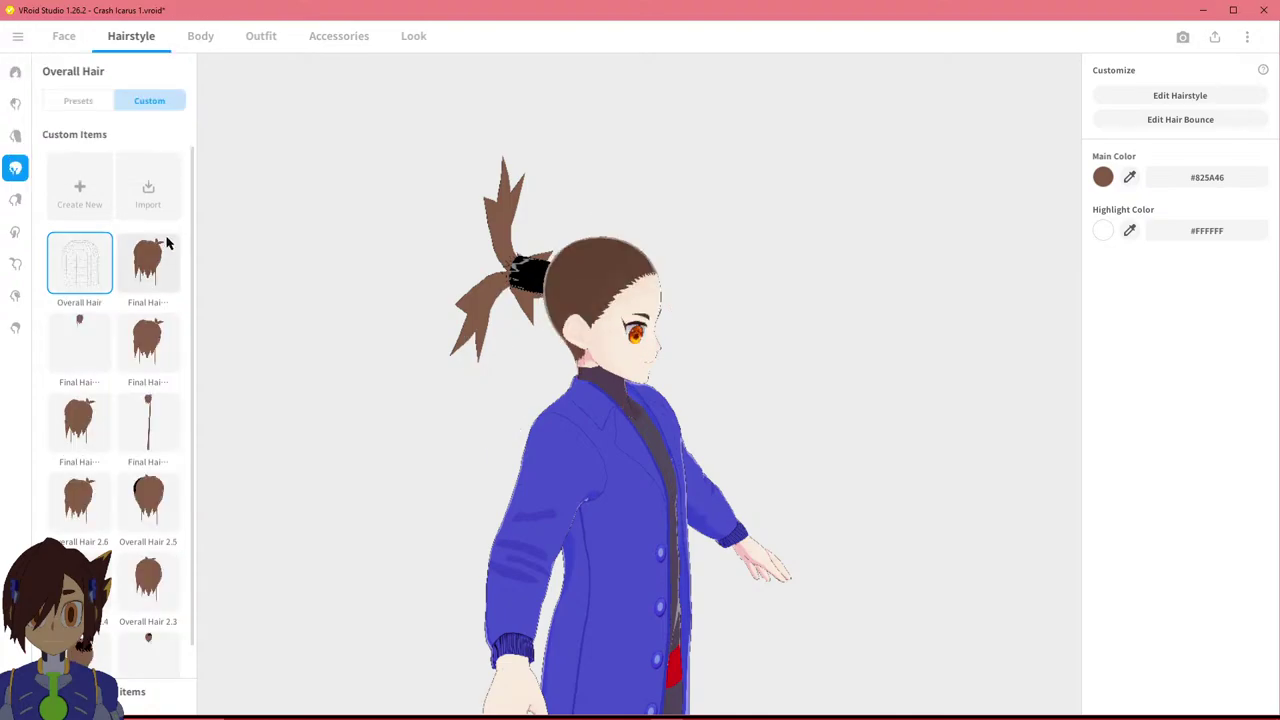
pyautogui.rightClick(95, 262)
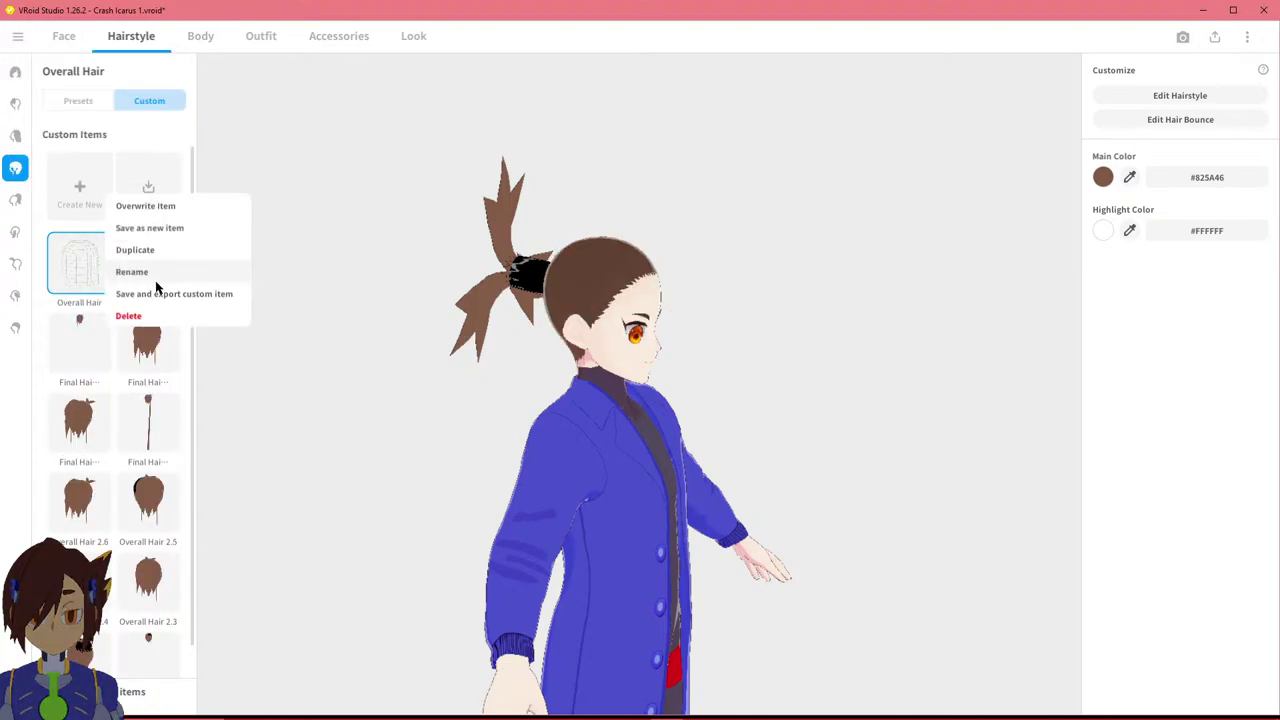
pyautogui.click(166, 315)
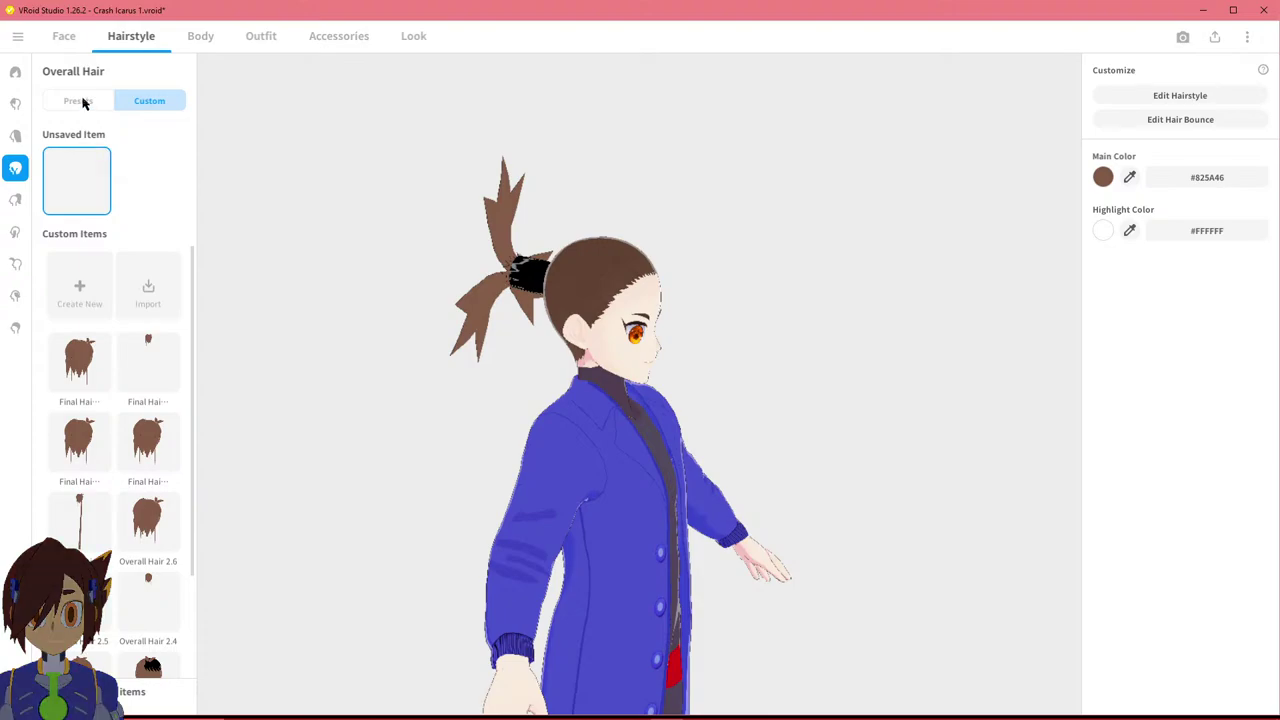
pyautogui.click(78, 100)
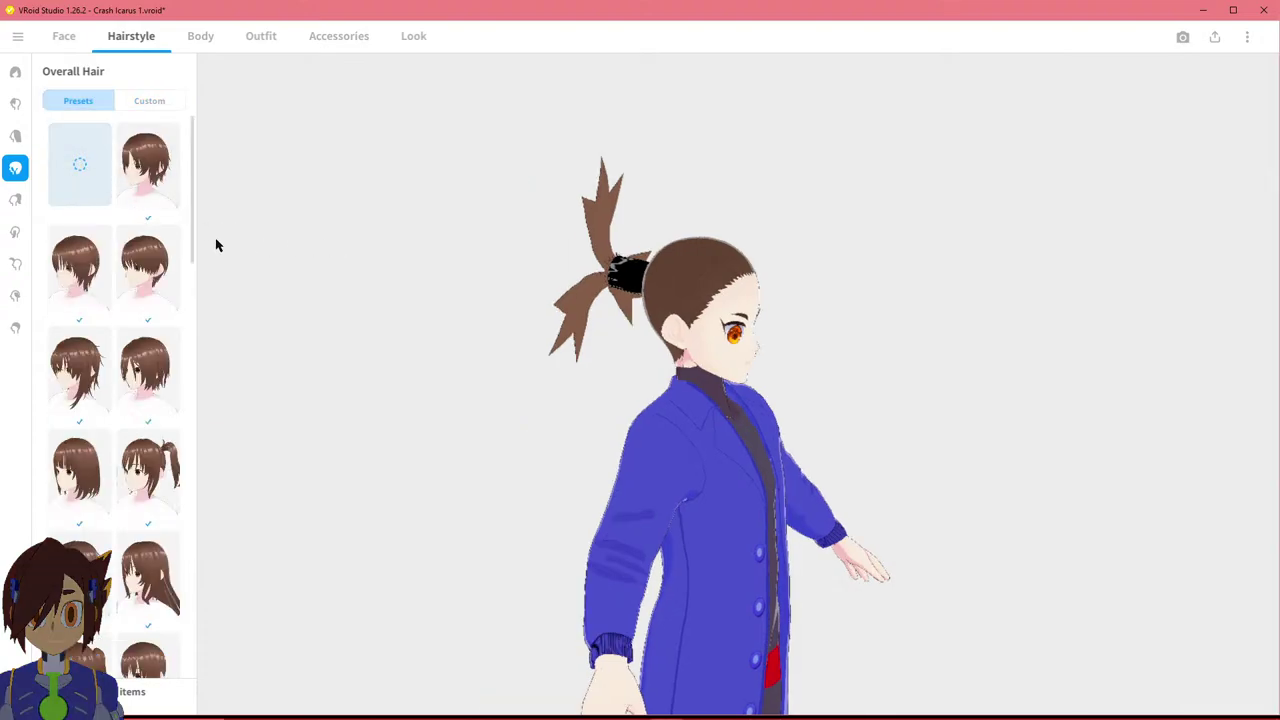
# Remove the ponytail extension and the base hair by applying the empty preset to each.
pyautogui.click(18, 201)
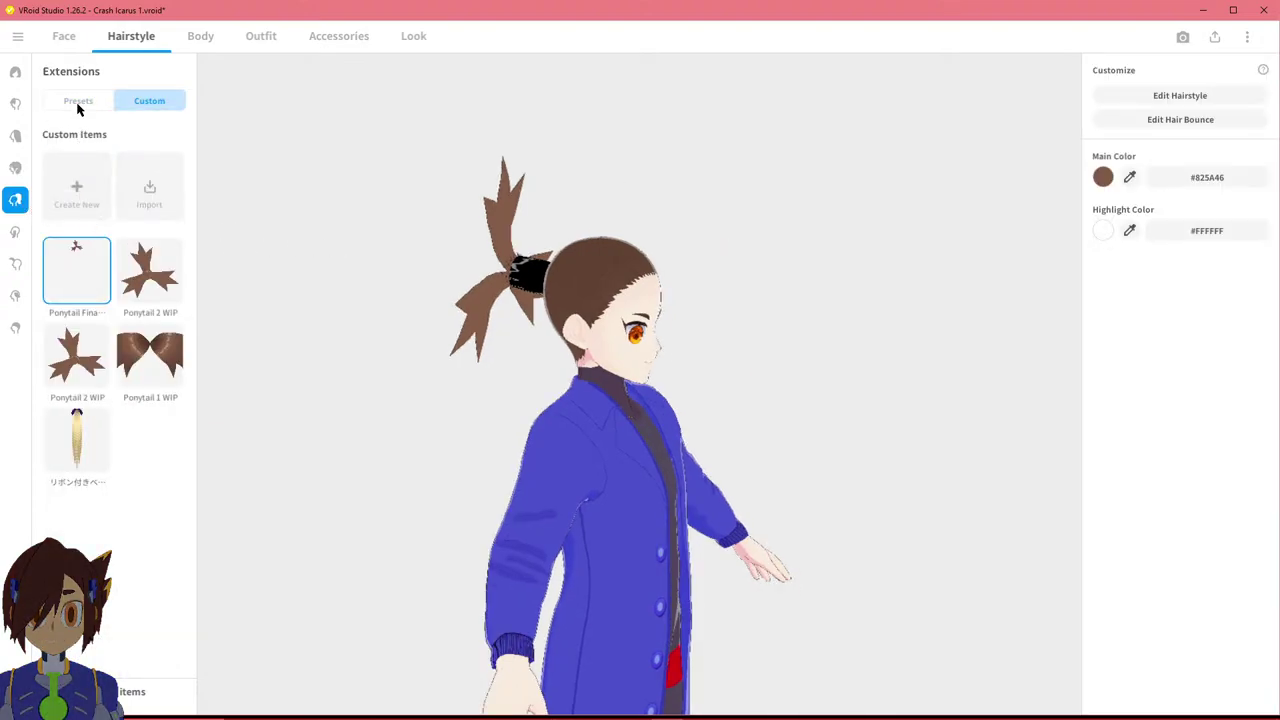
pyautogui.click(78, 101)
pyautogui.click(105, 190)
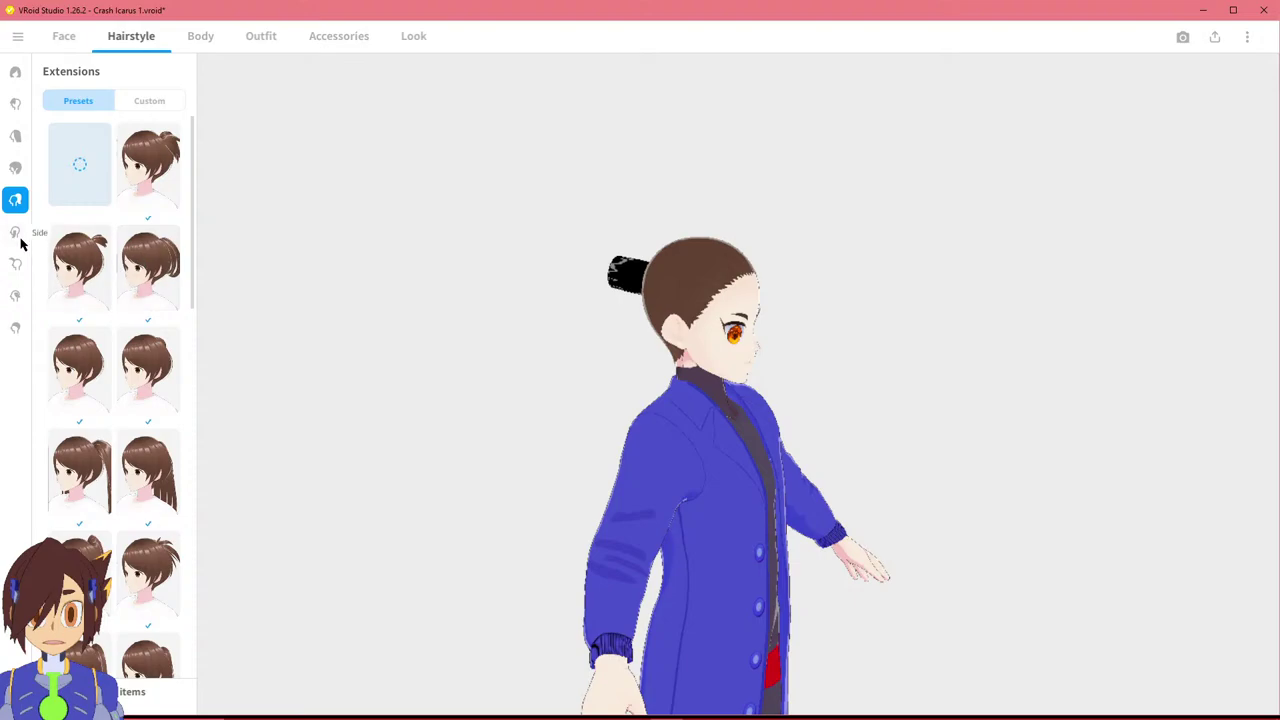
pyautogui.click(16, 328)
pyautogui.click(90, 166)
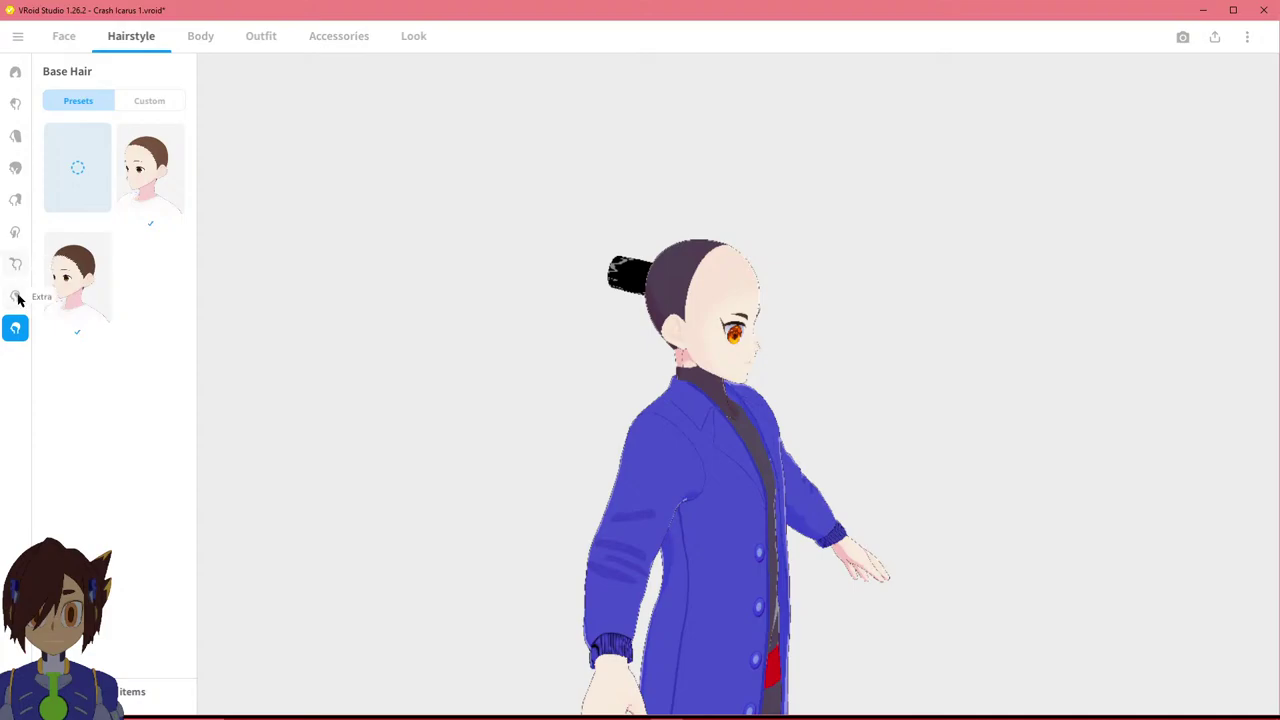
# Remove the hair tie with the empty Extra preset and view the bare head from the side.
pyautogui.click(16, 297)
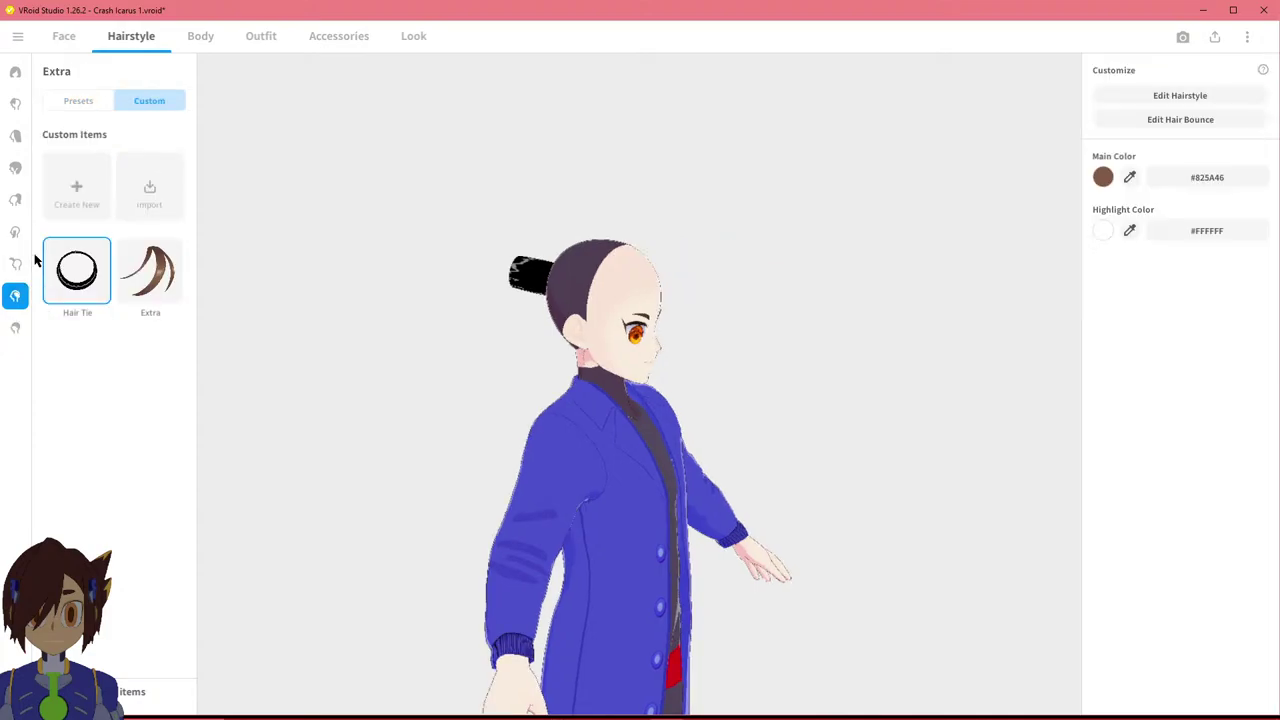
pyautogui.click(91, 100)
pyautogui.click(89, 184)
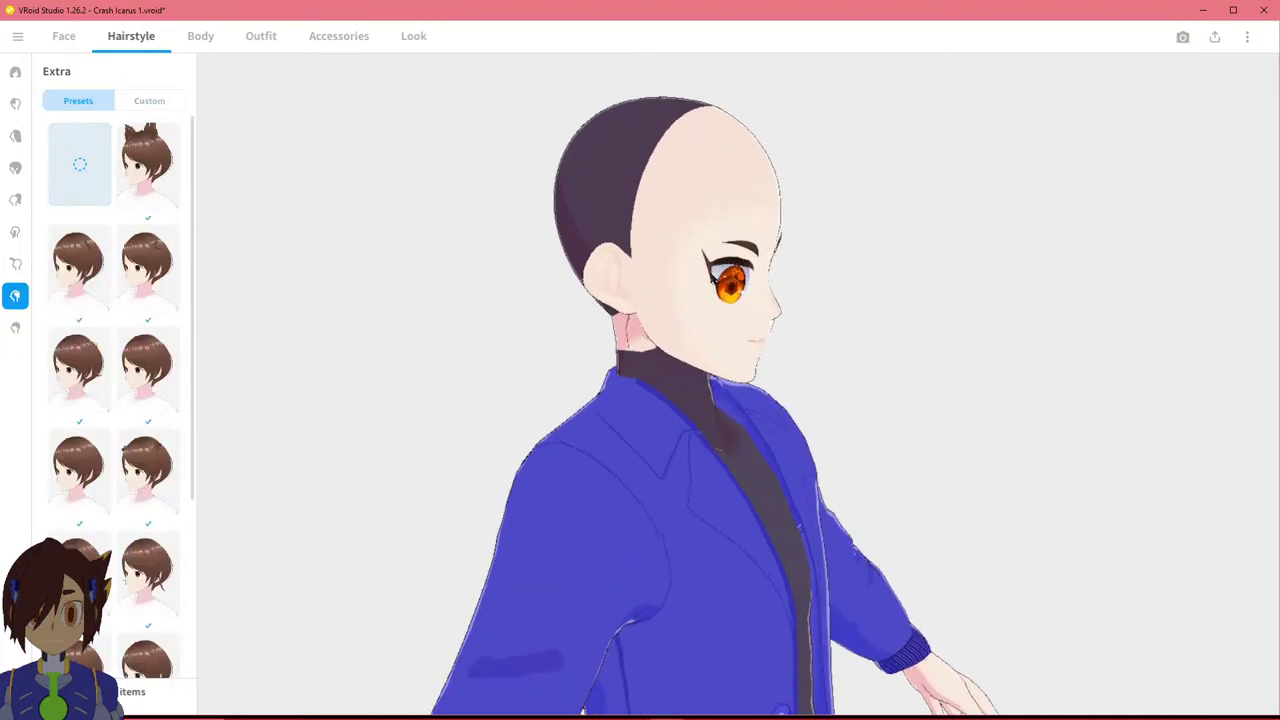
pyautogui.scroll(3, 712, 276)
pyautogui.moveTo(712, 276); pyautogui.dragTo(833, 306, button='right')
pyautogui.moveTo(832, 310); pyautogui.dragTo(737, 314)
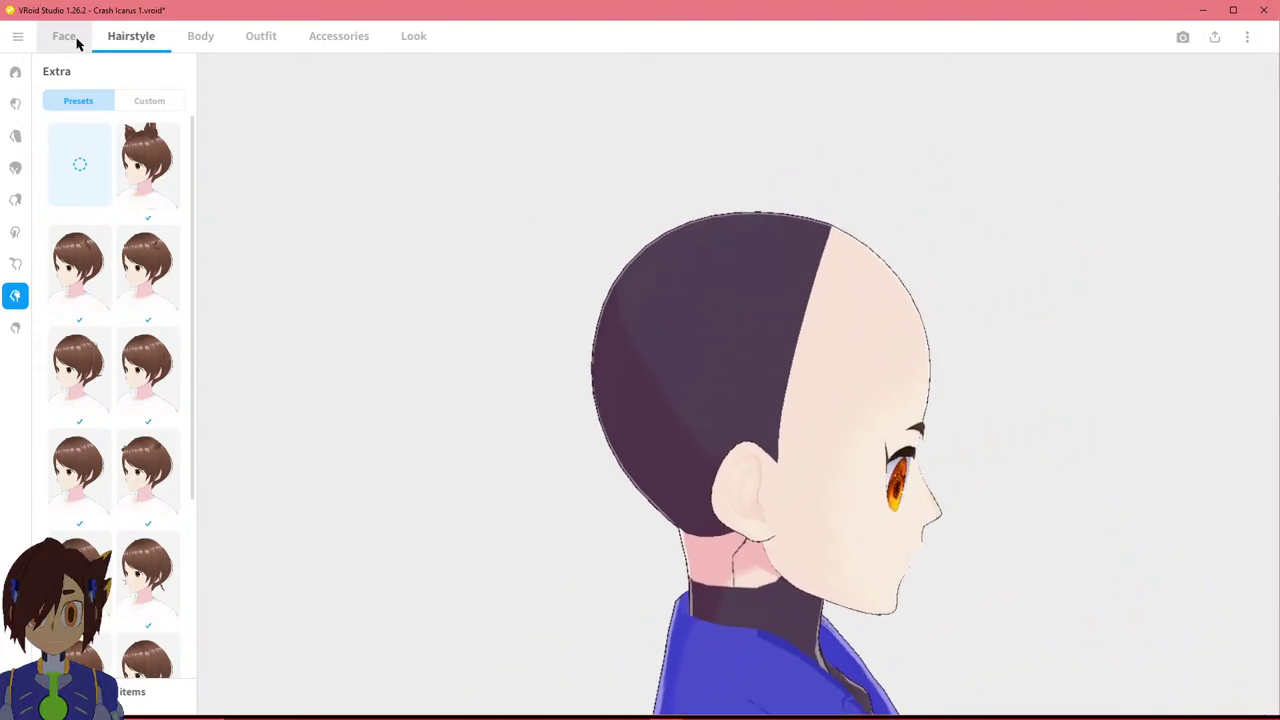
# Open the Biometal skin's body texture for editing and turn the model to show the back of the head.
pyautogui.click(260, 44)
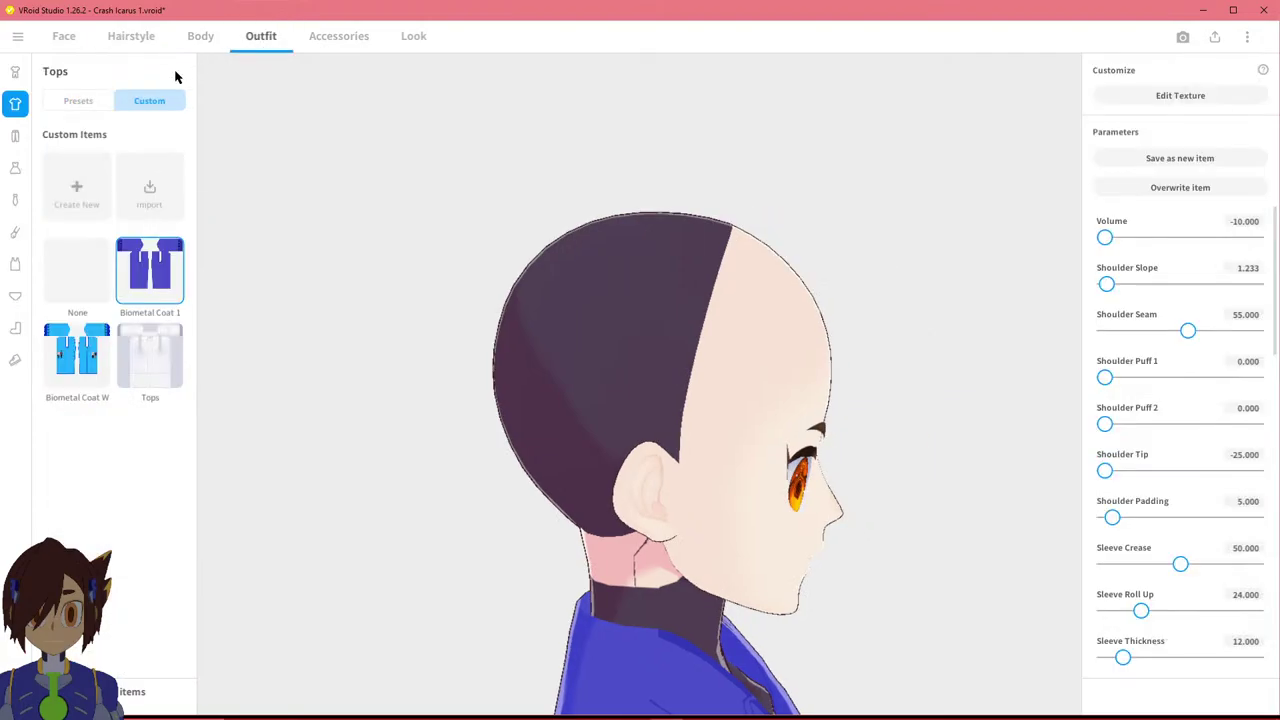
pyautogui.click(200, 36)
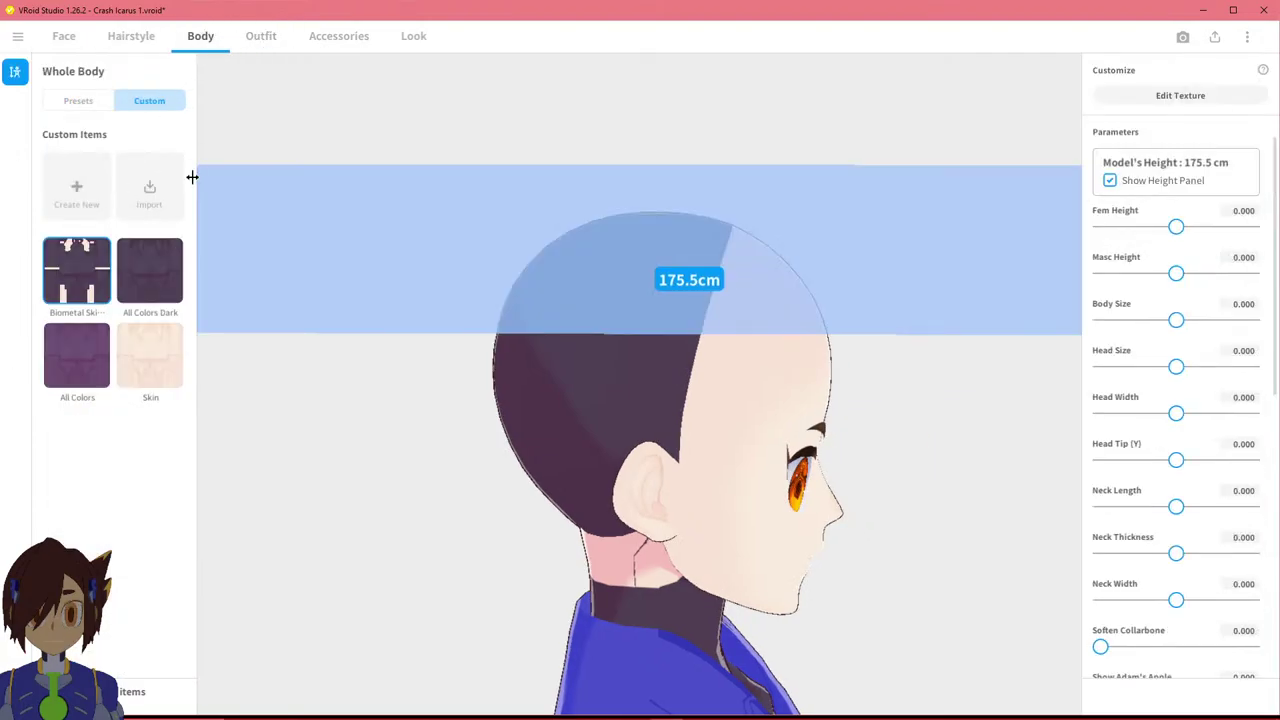
pyautogui.rightClick(77, 290)
pyautogui.click(1133, 97)
pyautogui.click(1149, 100)
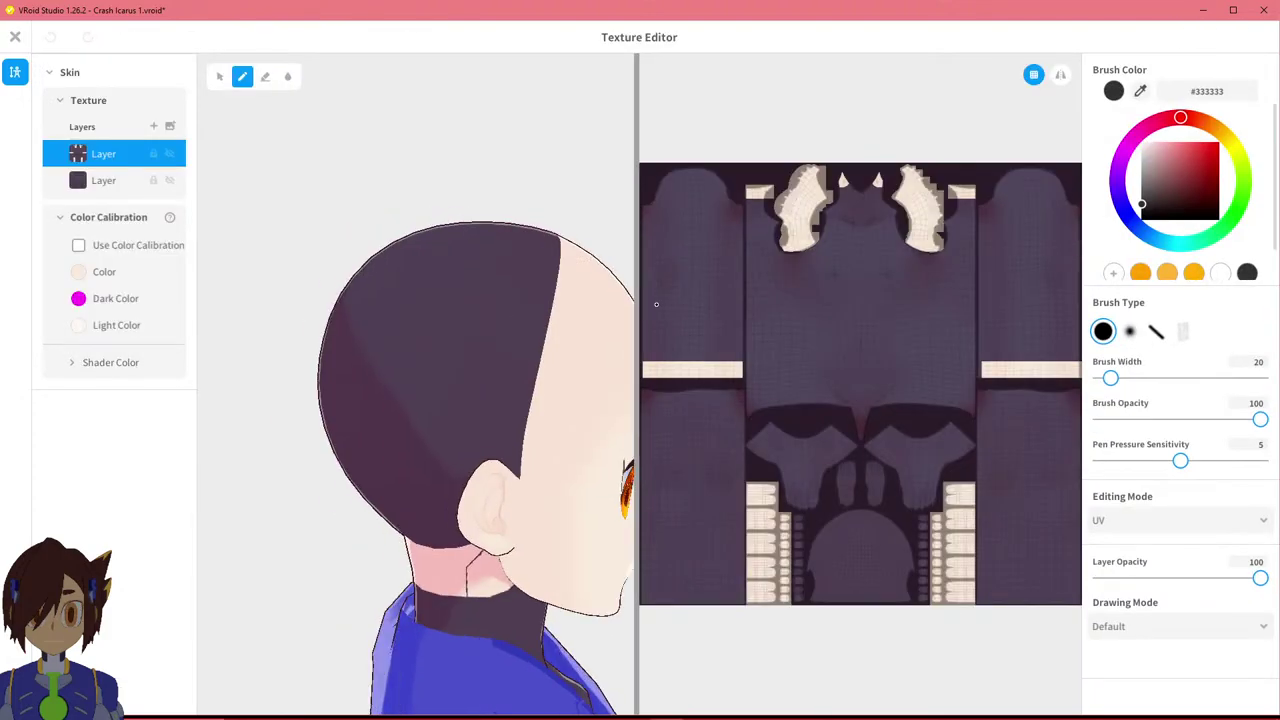
pyautogui.moveTo(486, 337); pyautogui.dragTo(474, 308, button='middle')
pyautogui.moveTo(474, 308); pyautogui.dragTo(470, 276, button='right')
pyautogui.moveTo(470, 276); pyautogui.dragTo(404, 313, button='middle')
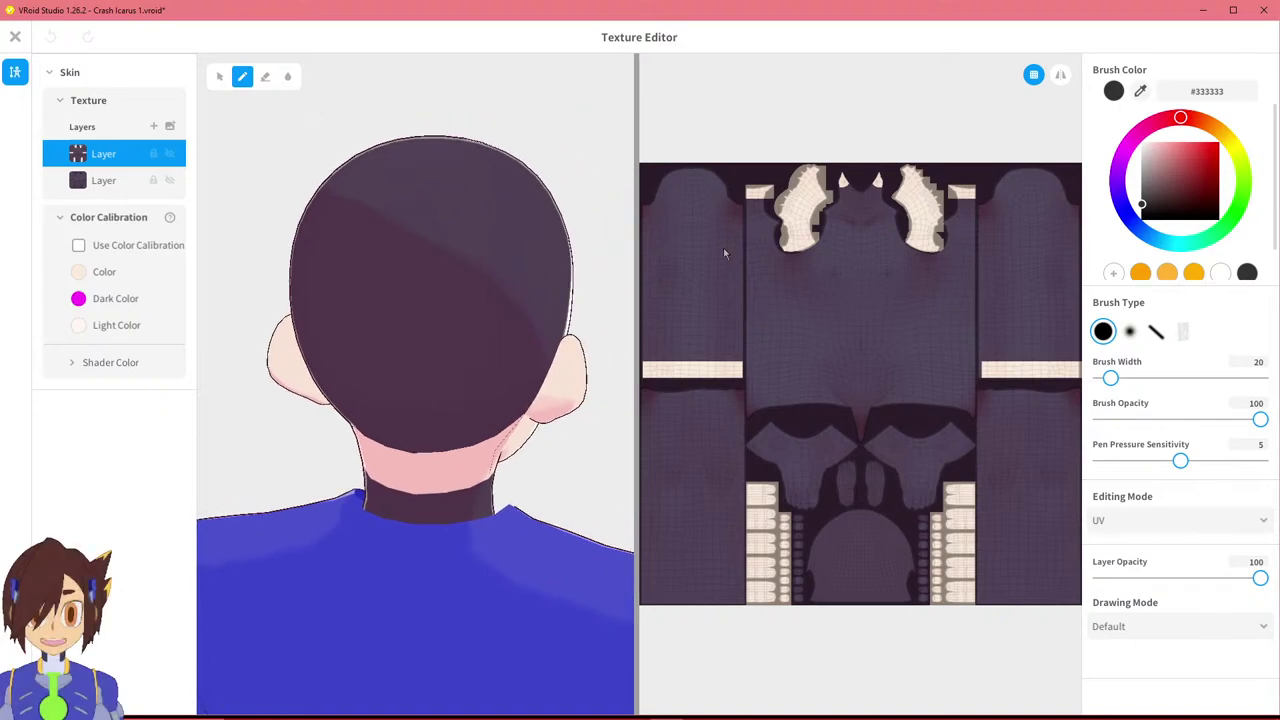
# Set the brush color to bright green #38FF00, paint trial strokes on the back and side of the head, and undo them.
pyautogui.moveTo(1237, 155)
pyautogui.mouseDown()
pyautogui.moveTo(1246, 134)
pyautogui.moveTo(1266, 171)
pyautogui.moveTo(1242, 196)
pyautogui.moveTo(1220, 144)
pyautogui.mouseUp()
pyautogui.moveTo(470, 216)
pyautogui.mouseDown()
pyautogui.moveTo(380, 251)
pyautogui.moveTo(395, 365)
pyautogui.moveTo(515, 320)
pyautogui.moveTo(524, 304)
pyautogui.mouseUp()
pyautogui.moveTo(524, 304)
pyautogui.mouseDown(button='right')
pyautogui.moveTo(368, 337)
pyautogui.moveTo(502, 262)
pyautogui.mouseUp(button='right')
pyautogui.moveTo(451, 218); pyautogui.dragTo(440, 338)
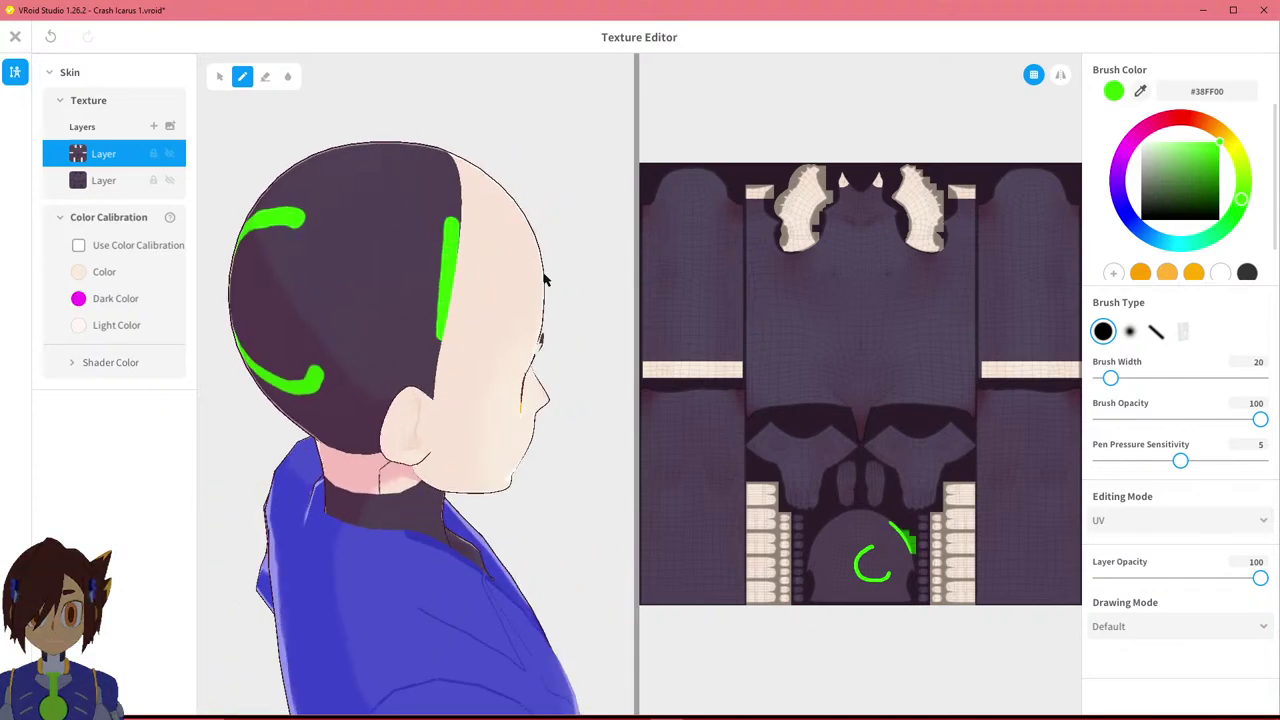
pyautogui.hotkey('ctrl', 'z')
pyautogui.moveTo(422, 254); pyautogui.dragTo(459, 254, button='right')
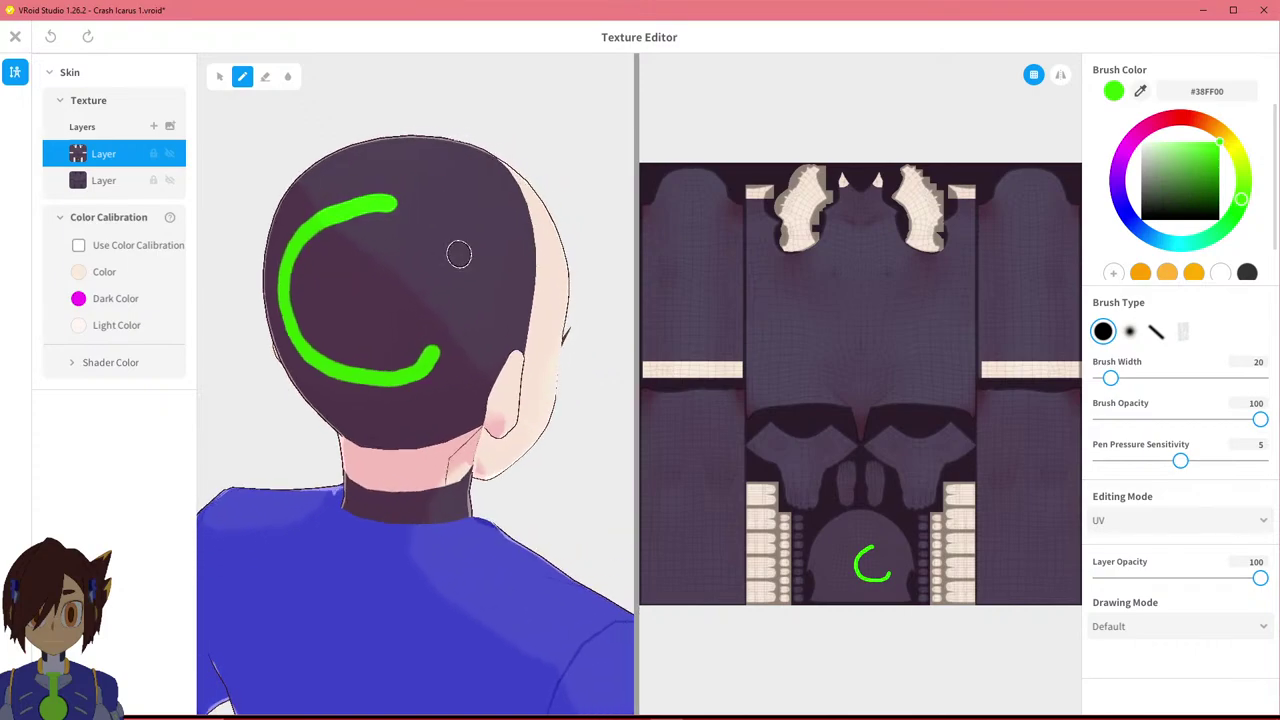
pyautogui.moveTo(364, 274)
pyautogui.mouseDown()
pyautogui.moveTo(365, 312)
pyautogui.moveTo(386, 281)
pyautogui.mouseUp()
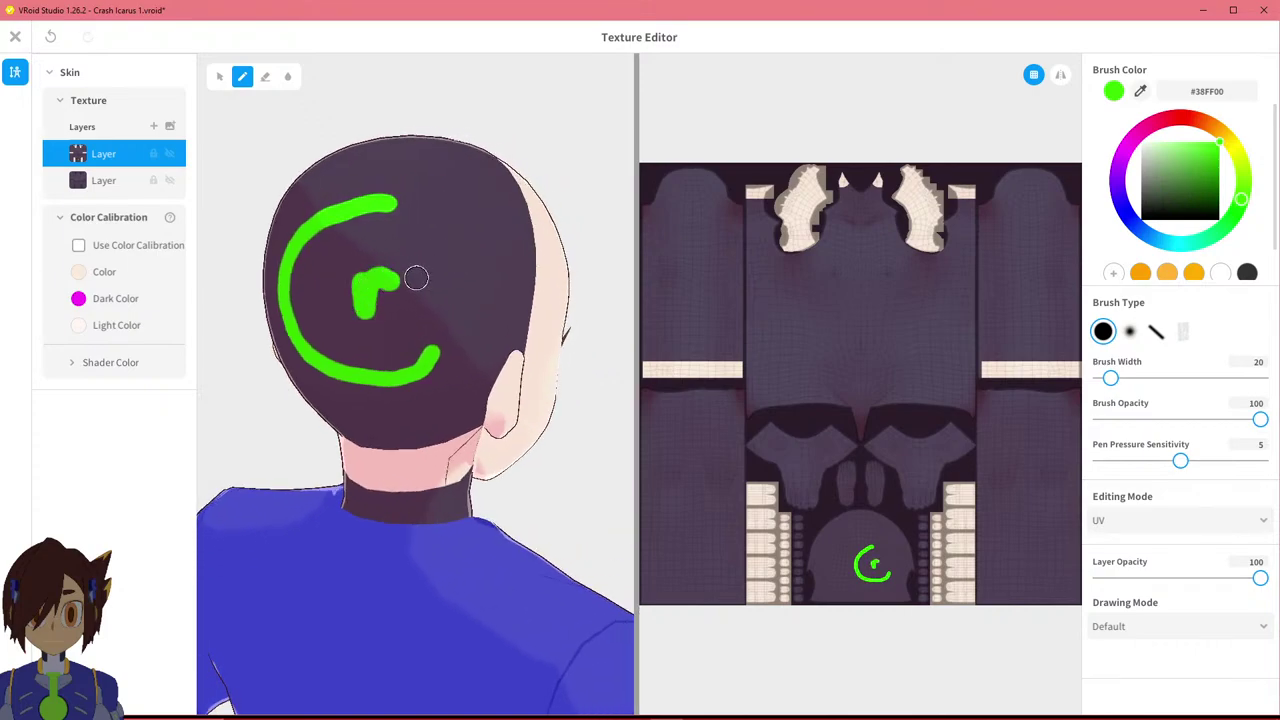
pyautogui.hotkey('ctrl', 'z')
pyautogui.hotkey('ctrl', 'z')
# Write "Crash" in green across the back of the head on the 3D model.
pyautogui.moveTo(312, 221)
pyautogui.mouseDown()
pyautogui.moveTo(274, 309)
pyautogui.moveTo(340, 355)
pyautogui.mouseUp()
pyautogui.moveTo(318, 282)
pyautogui.mouseDown()
pyautogui.moveTo(345, 270)
pyautogui.moveTo(356, 290)
pyautogui.moveTo(436, 325)
pyautogui.mouseUp()
pyautogui.moveTo(490, 257); pyautogui.dragTo(440, 322)
pyautogui.moveTo(487, 212)
pyautogui.mouseDown()
pyautogui.moveTo(490, 277)
pyautogui.moveTo(518, 318)
pyautogui.mouseUp()
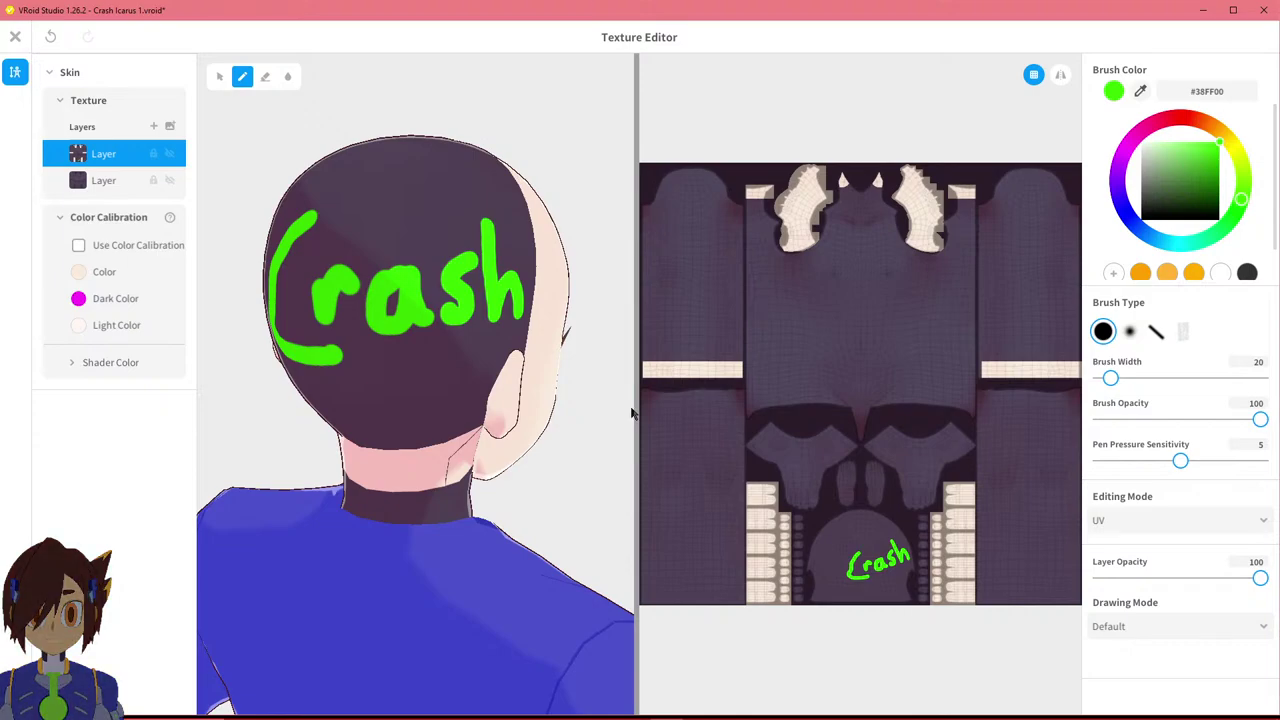
# Enlarge the 3D model view beside the texture and capture a screen snip of the head with the green lettering.
pyautogui.press('super+shift+s')
pyautogui.moveTo(218, 115); pyautogui.dragTo(615, 466)
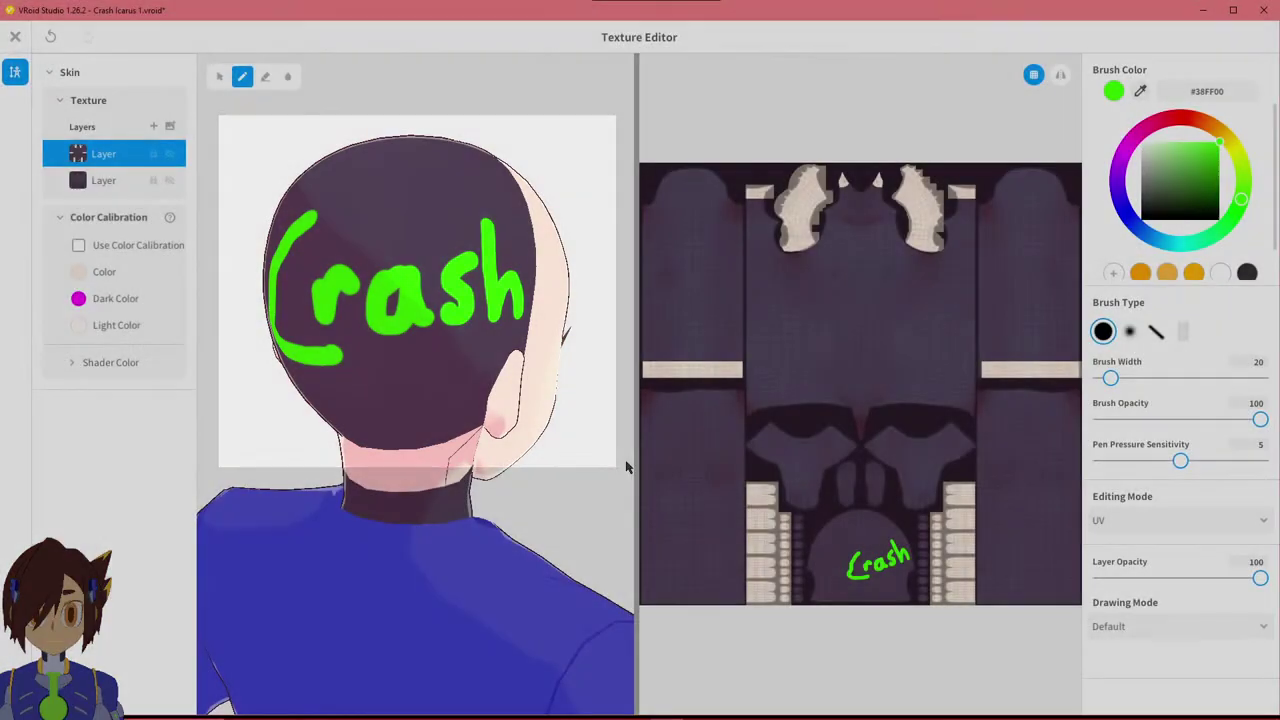
pyautogui.moveTo(636, 378); pyautogui.dragTo(909, 375)
pyautogui.click(1211, 618)
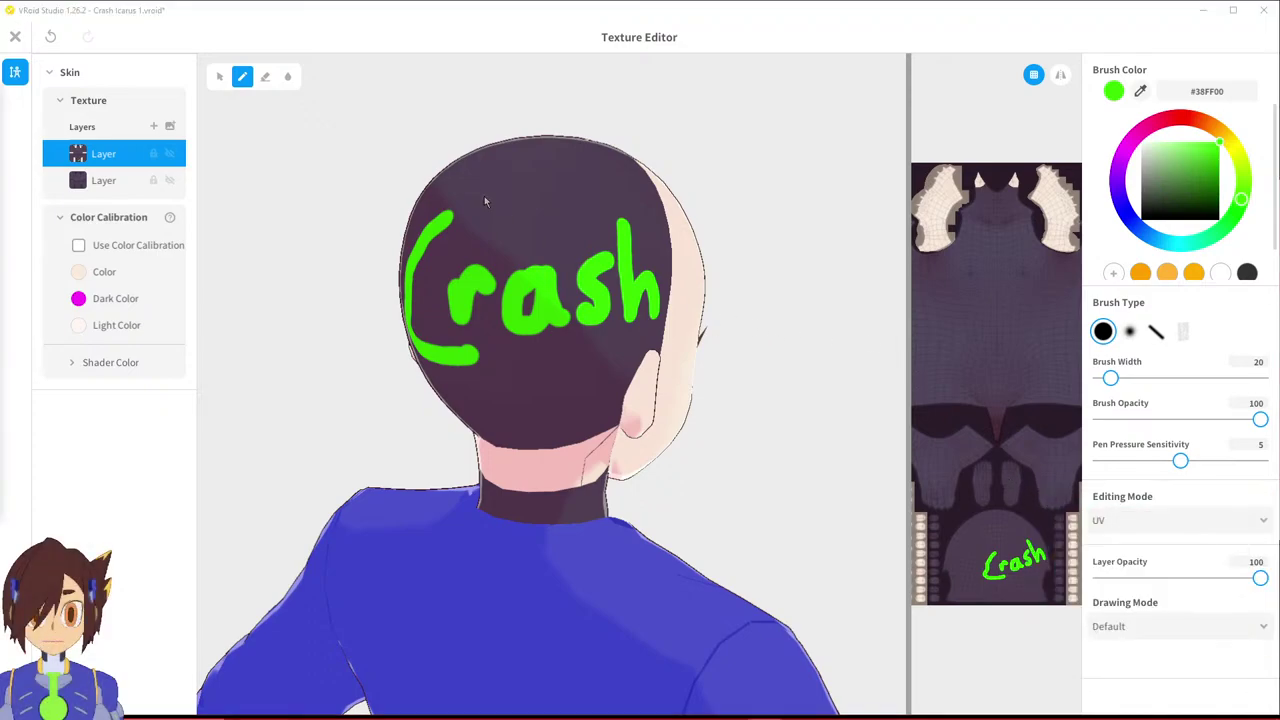
pyautogui.press('super+shift+s')
pyautogui.moveTo(196, 93)
pyautogui.mouseDown()
pyautogui.moveTo(486, 394)
pyautogui.moveTo(829, 509)
pyautogui.moveTo(902, 482)
pyautogui.mouseUp()
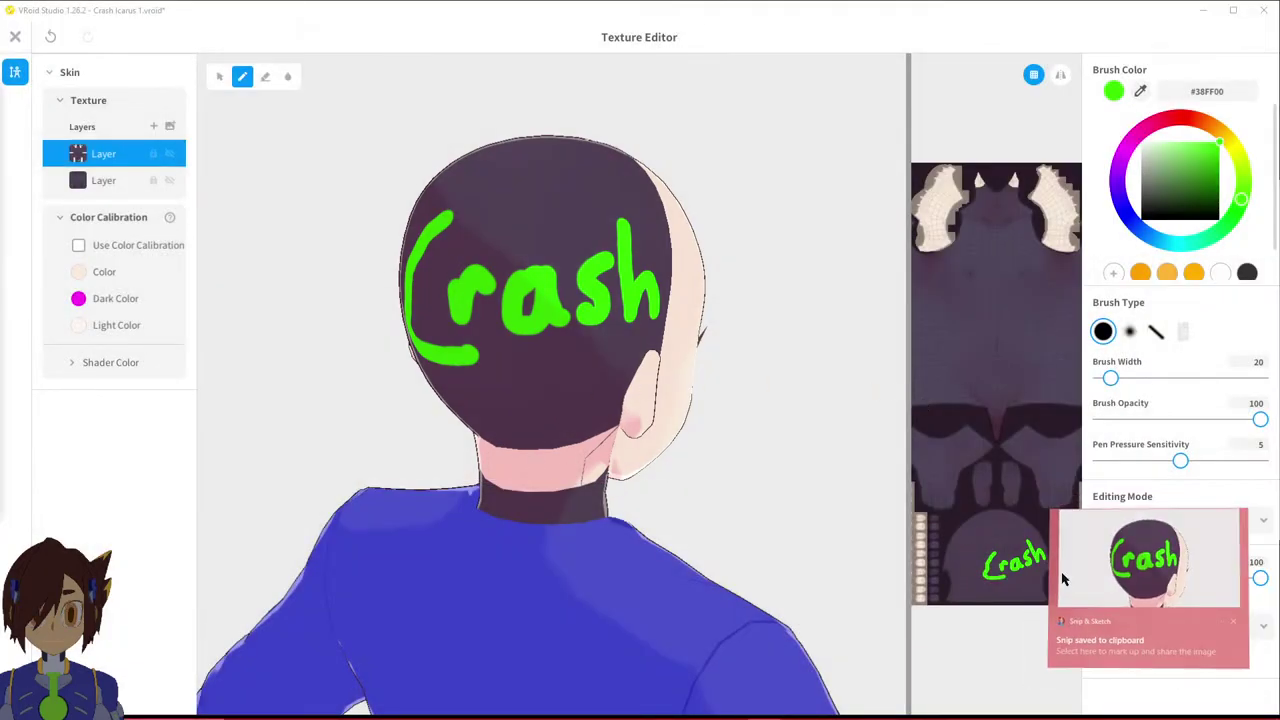
pyautogui.click(1088, 595)
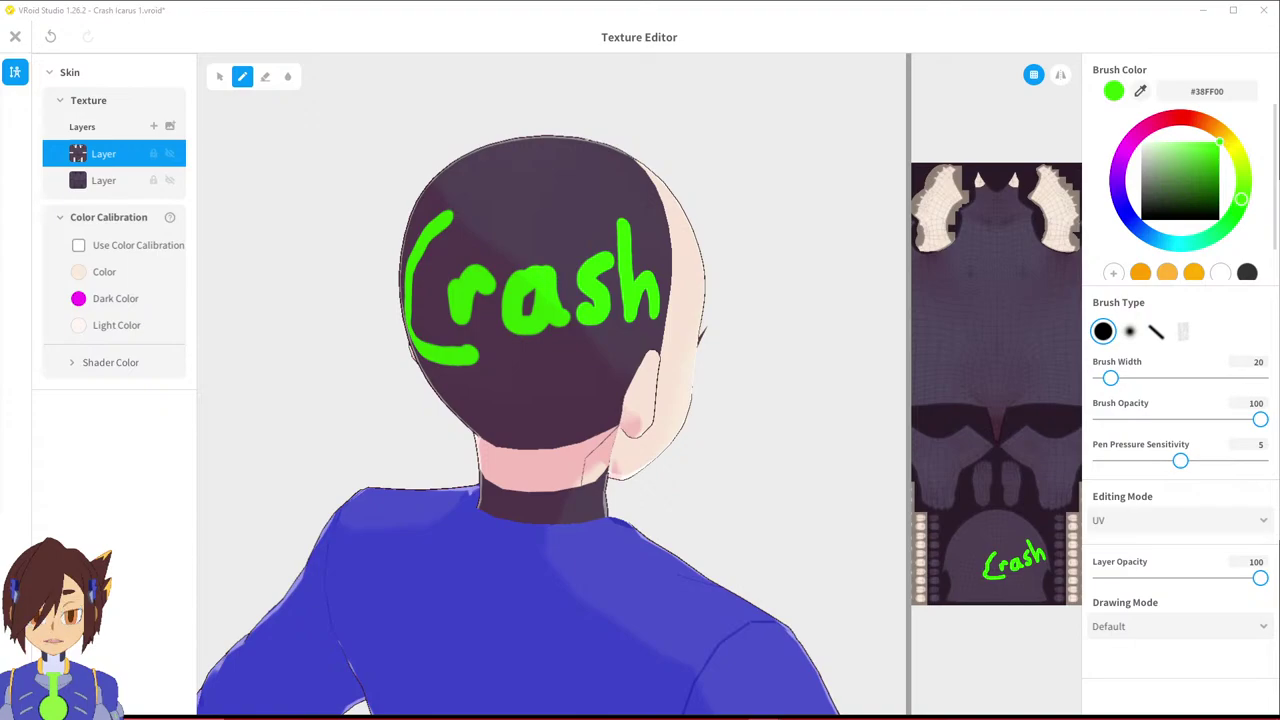
pyautogui.click(405, 332)
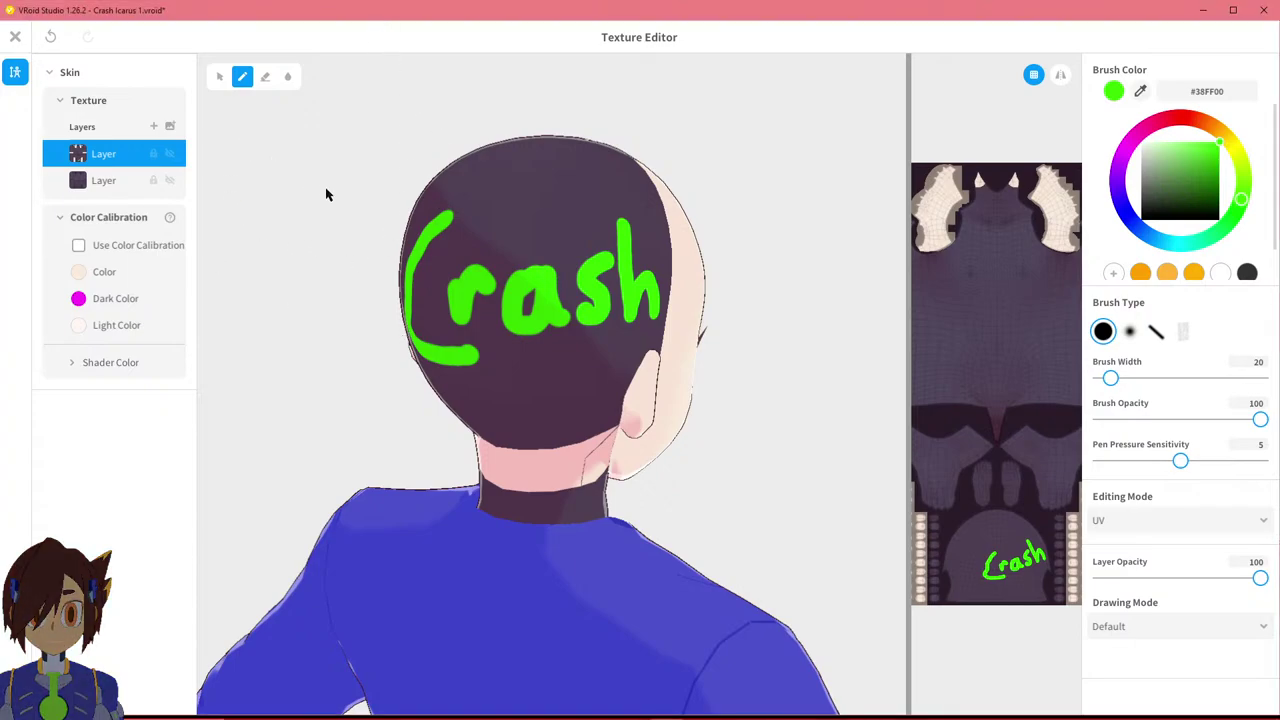
# Undo all the green lettering strokes on the back of the head.
pyautogui.hotkey('ctrl', 'z')
pyautogui.hotkey('ctrl', 'z')
pyautogui.hotkey('ctrl', 'z')
pyautogui.hotkey('ctrl', 'z')
pyautogui.hotkey('ctrl', 'z')
pyautogui.hotkey('ctrl', 'z')
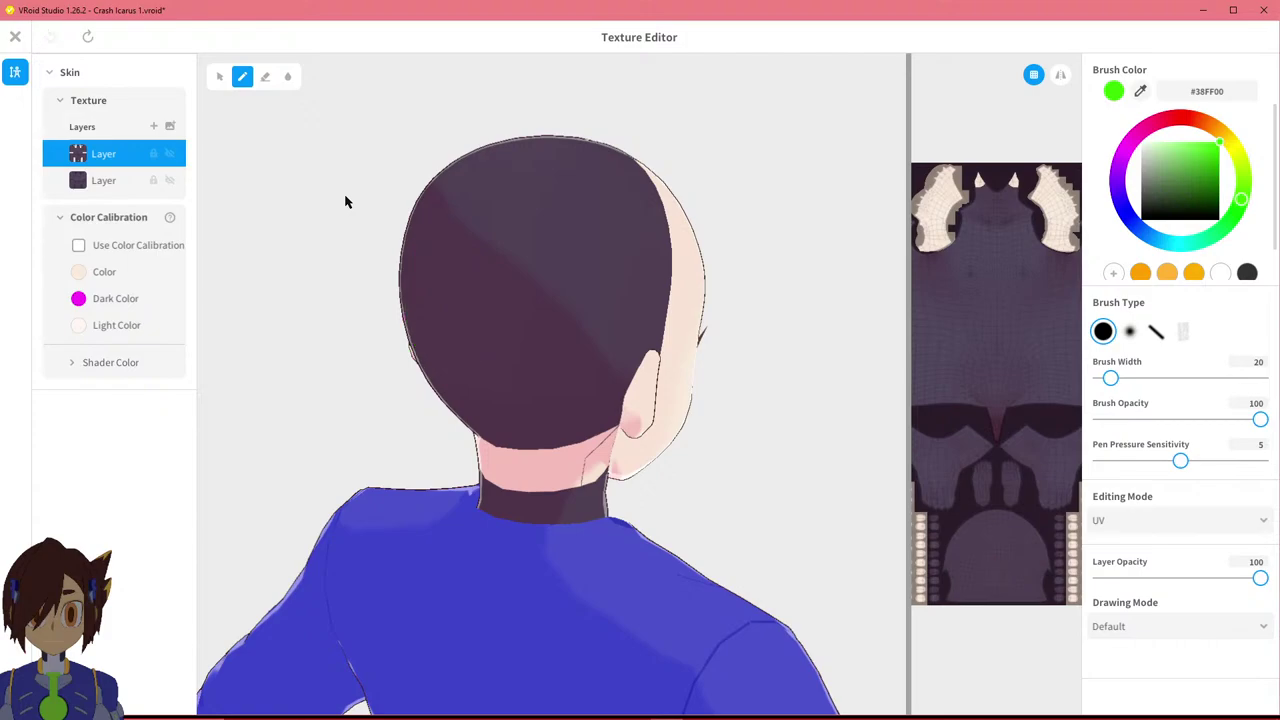
# Test with short green strokes where the light neck patch below the ear falls on the texture, undoing each one.
pyautogui.moveTo(527, 290); pyautogui.dragTo(510, 322, button='right')
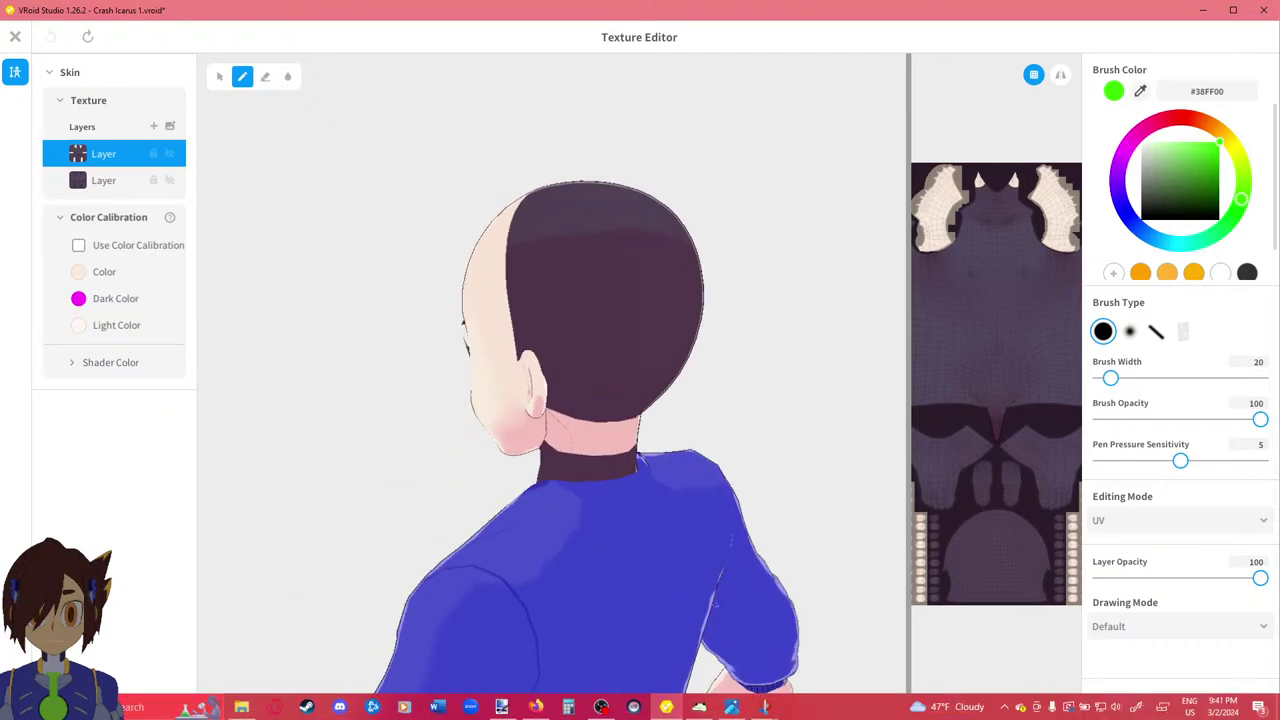
pyautogui.scroll(6, 636, 550)
pyautogui.moveTo(636, 528)
pyautogui.mouseDown(button='right')
pyautogui.moveTo(403, 449)
pyautogui.moveTo(420, 457)
pyautogui.mouseUp(button='right')
pyautogui.moveTo(622, 518); pyautogui.dragTo(423, 534, button='right')
pyautogui.moveTo(496, 561)
pyautogui.mouseDown(button='right')
pyautogui.moveTo(543, 560)
pyautogui.moveTo(466, 554)
pyautogui.moveTo(500, 551)
pyautogui.moveTo(480, 551)
pyautogui.mouseUp(button='right')
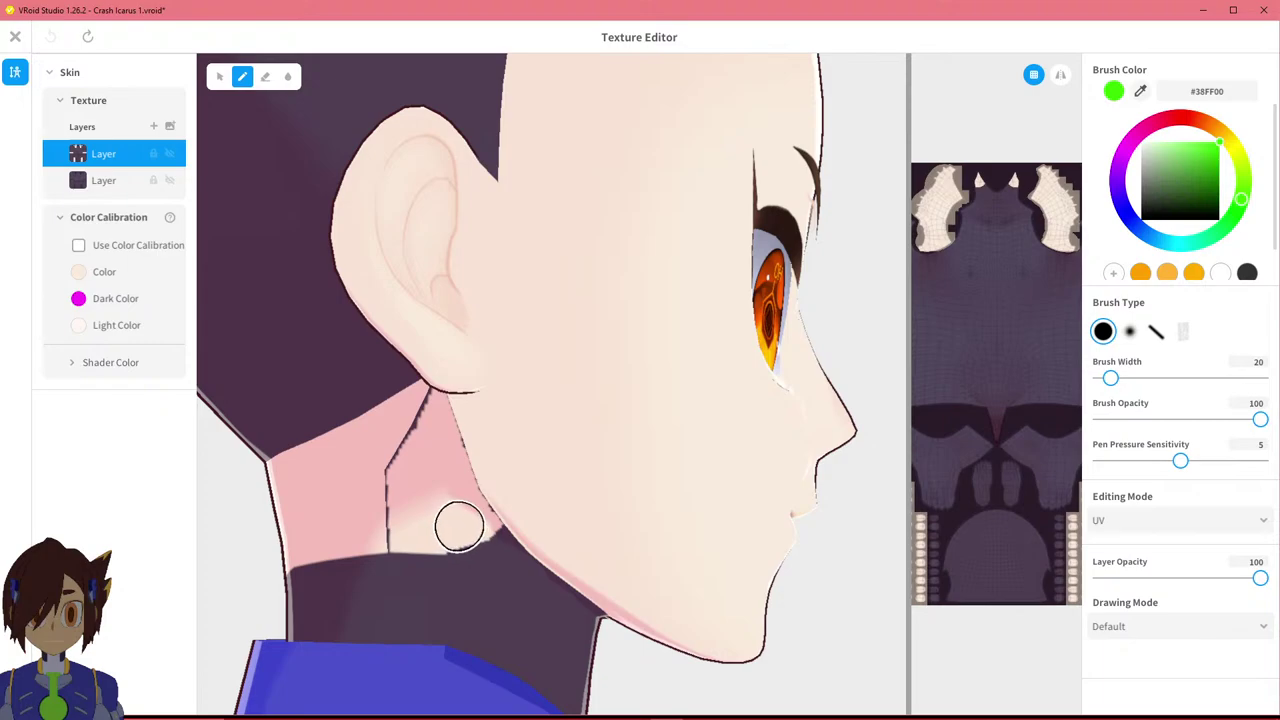
pyautogui.moveTo(456, 529); pyautogui.dragTo(478, 527)
pyautogui.hotkey('ctrl', 'z')
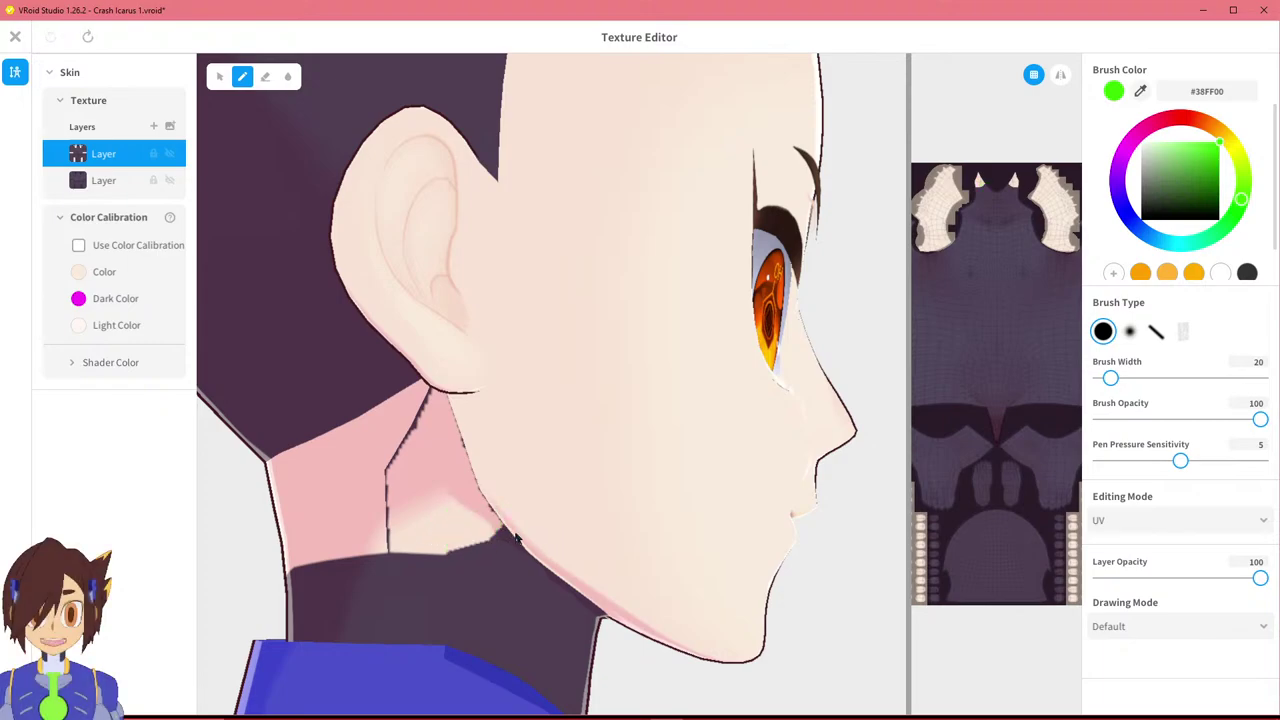
pyautogui.moveTo(452, 526); pyautogui.dragTo(476, 524)
pyautogui.hotkey('ctrl', 'z')
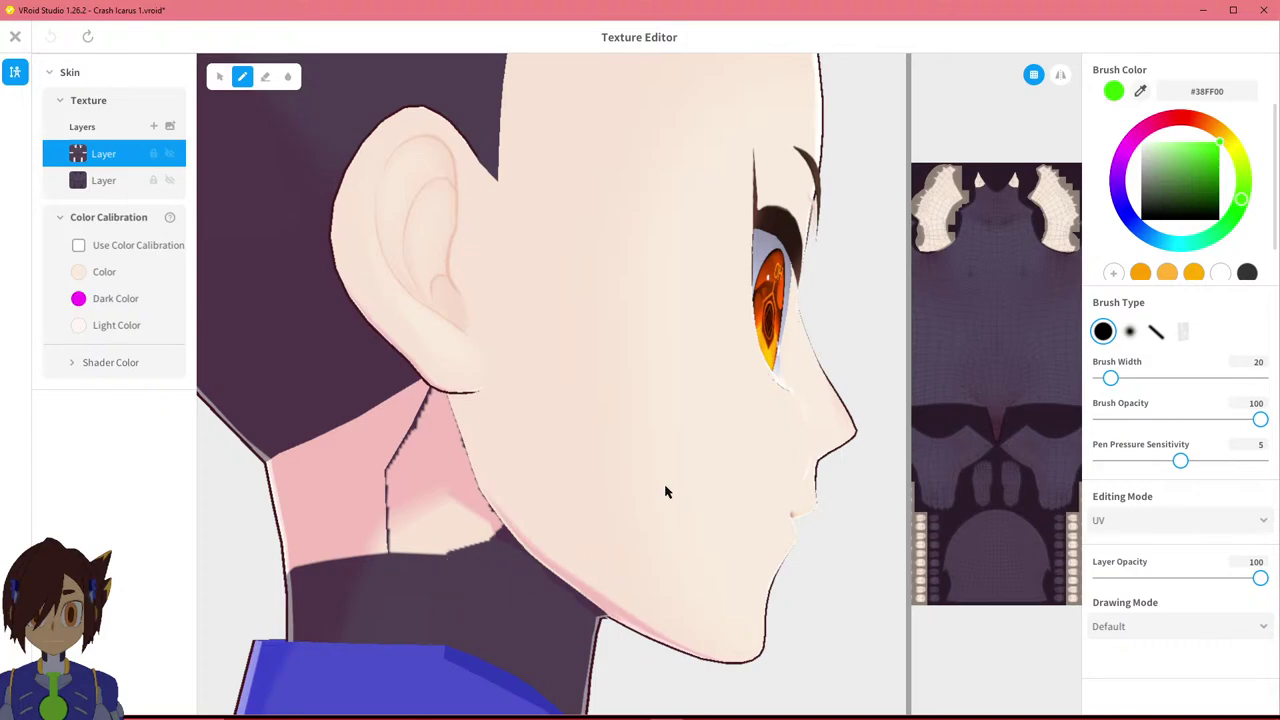
pyautogui.scroll(6, 1021, 207)
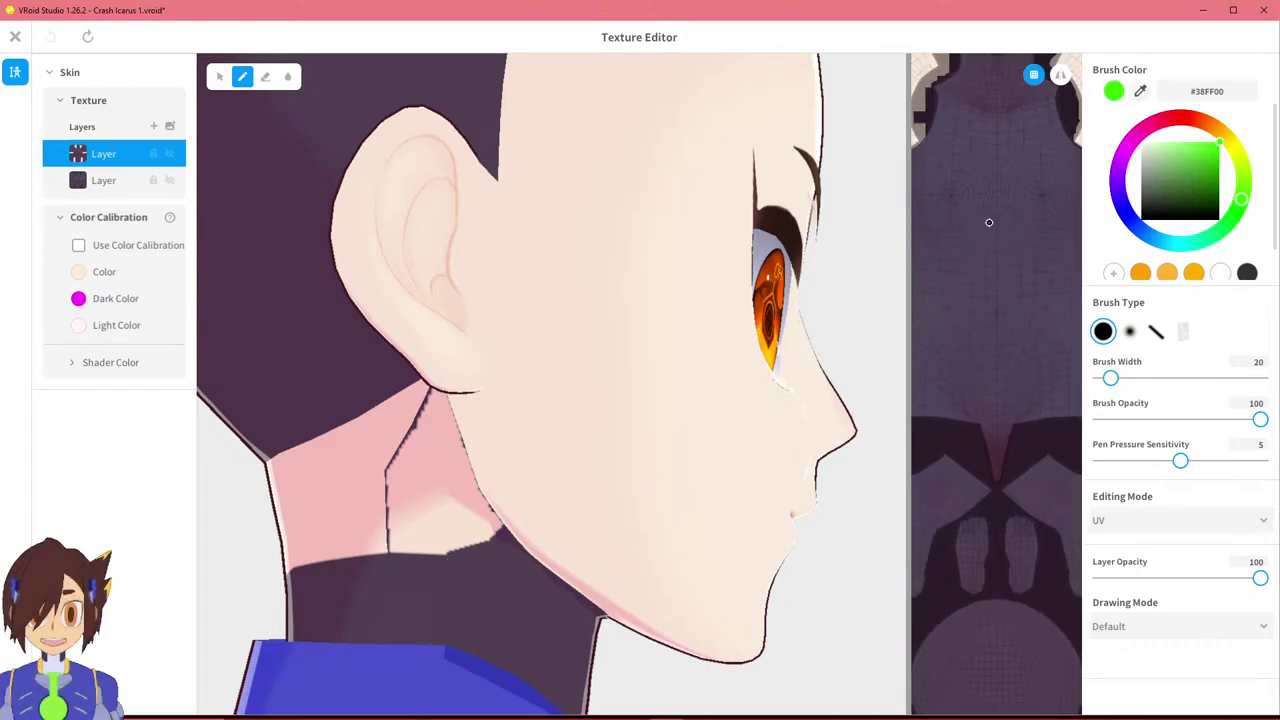
# Try a short green stroke along the lower edge of the light triangular neck patch on the texture, and undo it.
pyautogui.scroll(5, 1021, 341)
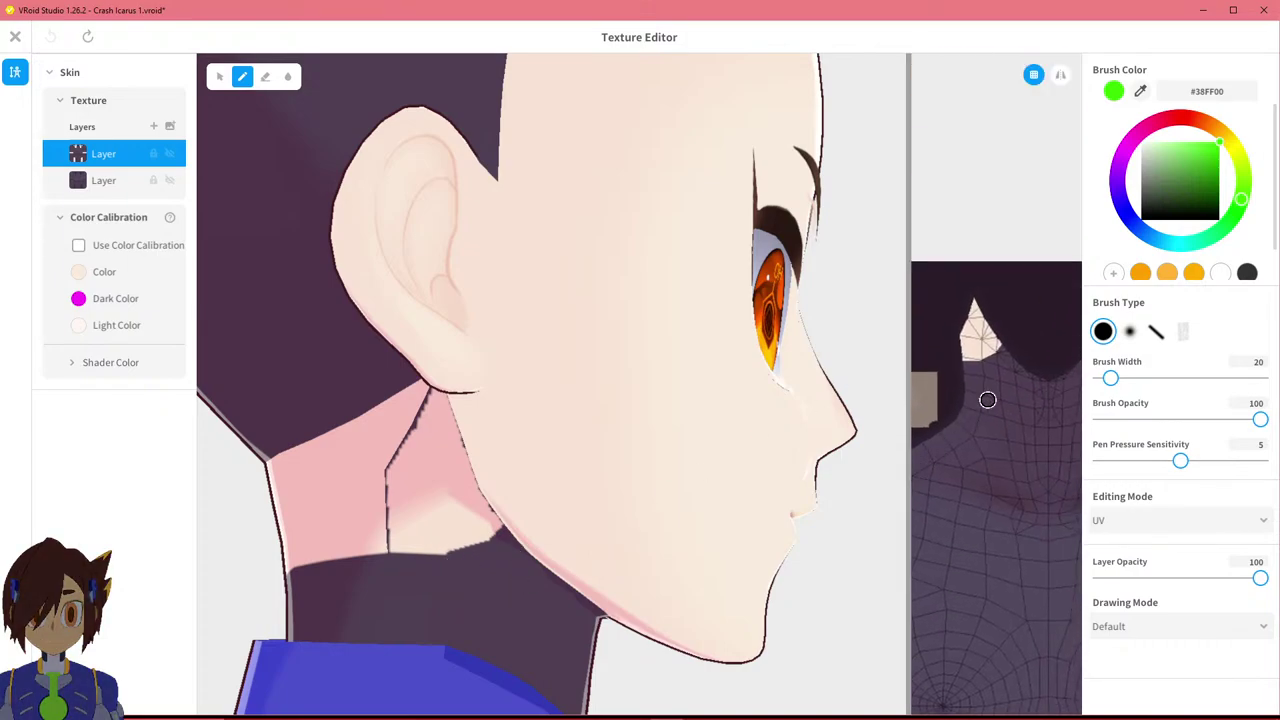
pyautogui.scroll(1, 986, 333)
pyautogui.moveTo(988, 335); pyautogui.dragTo(1056, 550, button='middle')
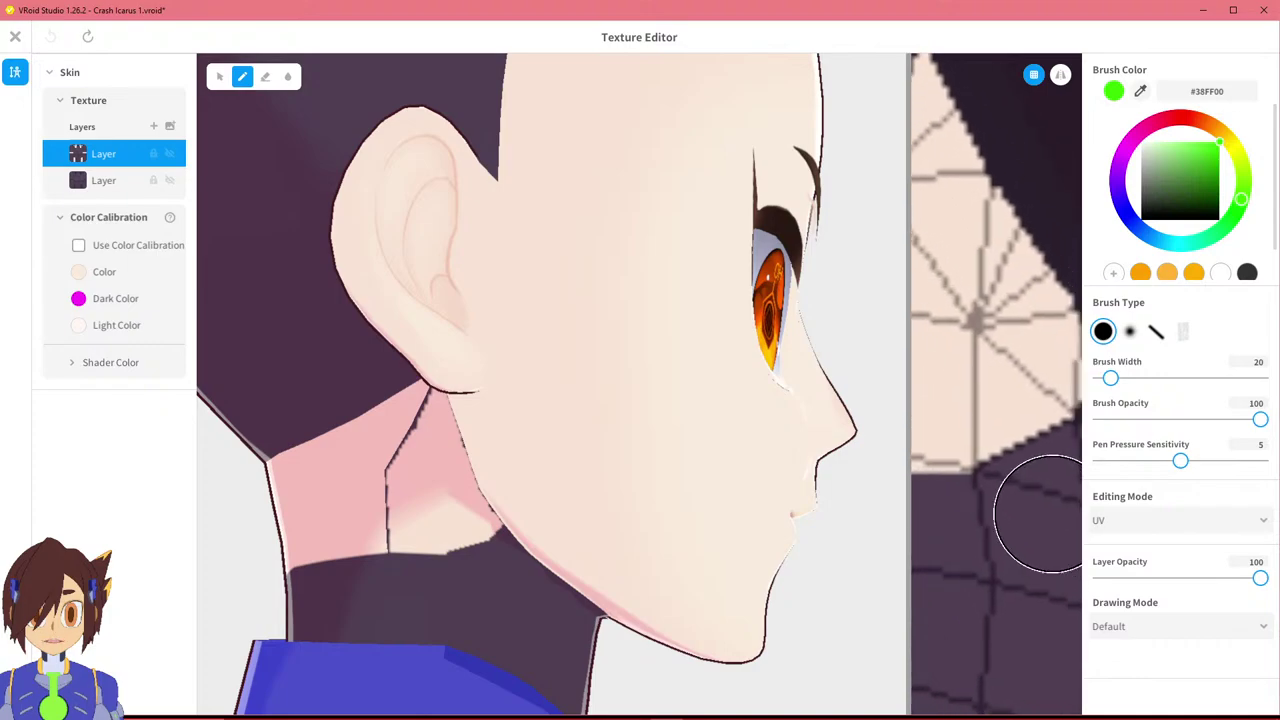
pyautogui.moveTo(995, 418); pyautogui.dragTo(1022, 407)
pyautogui.hotkey('ctrl', 'z')
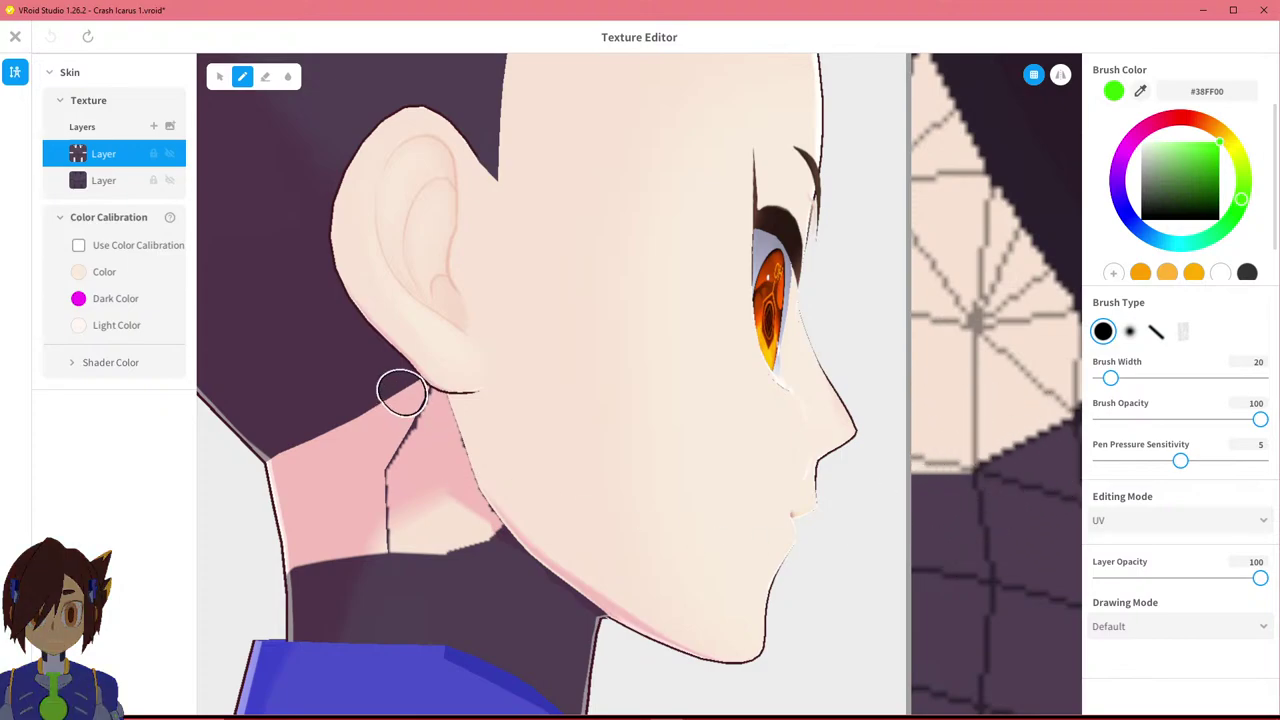
pyautogui.scroll(-5, 451, 548)
pyautogui.moveTo(448, 545); pyautogui.dragTo(532, 458, button='right')
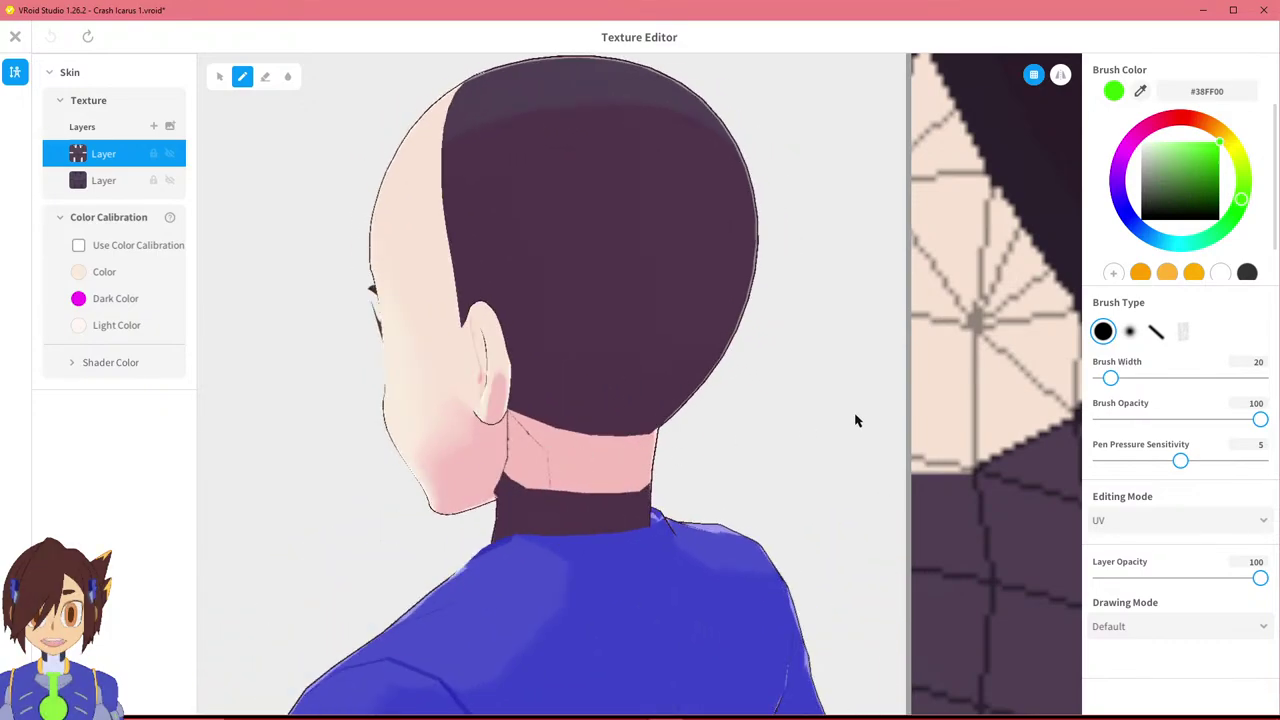
# Switch to paint.net with the "HOT purple navy 113 dark + white skin" texture and select the "default: Background" layer.
pyautogui.moveTo(700, 716)
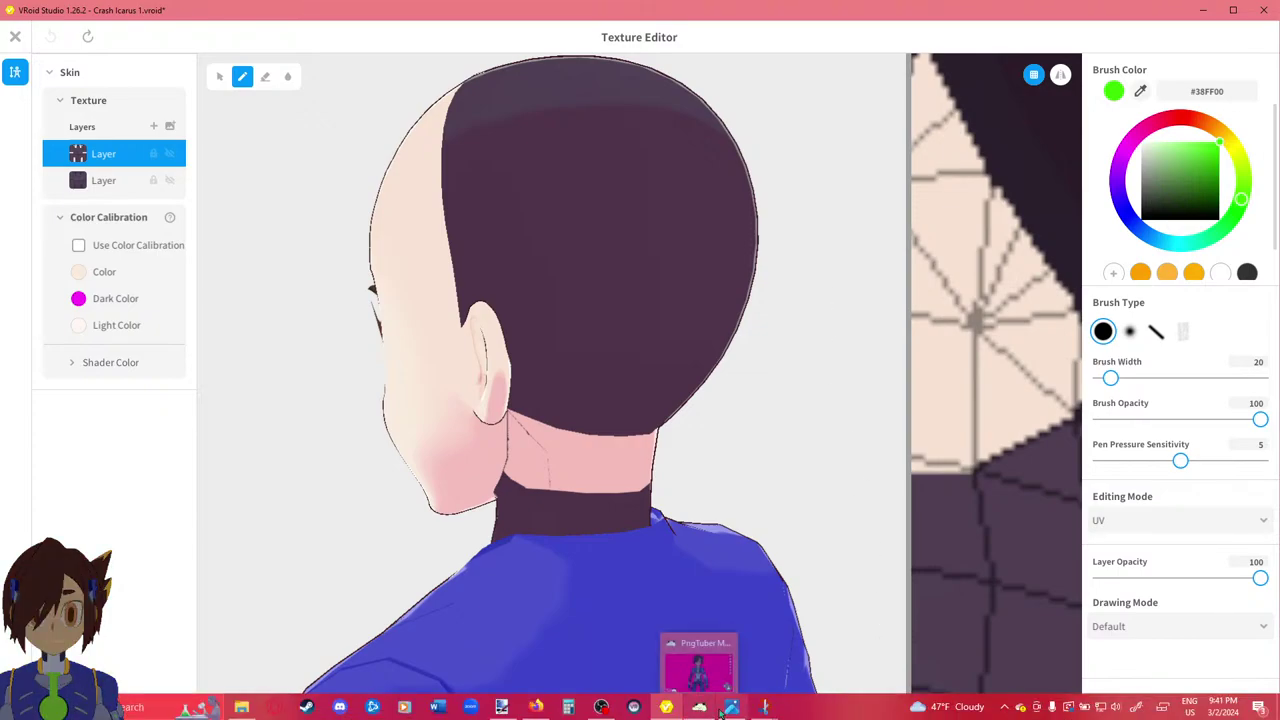
pyautogui.moveTo(502, 705)
pyautogui.click(508, 678)
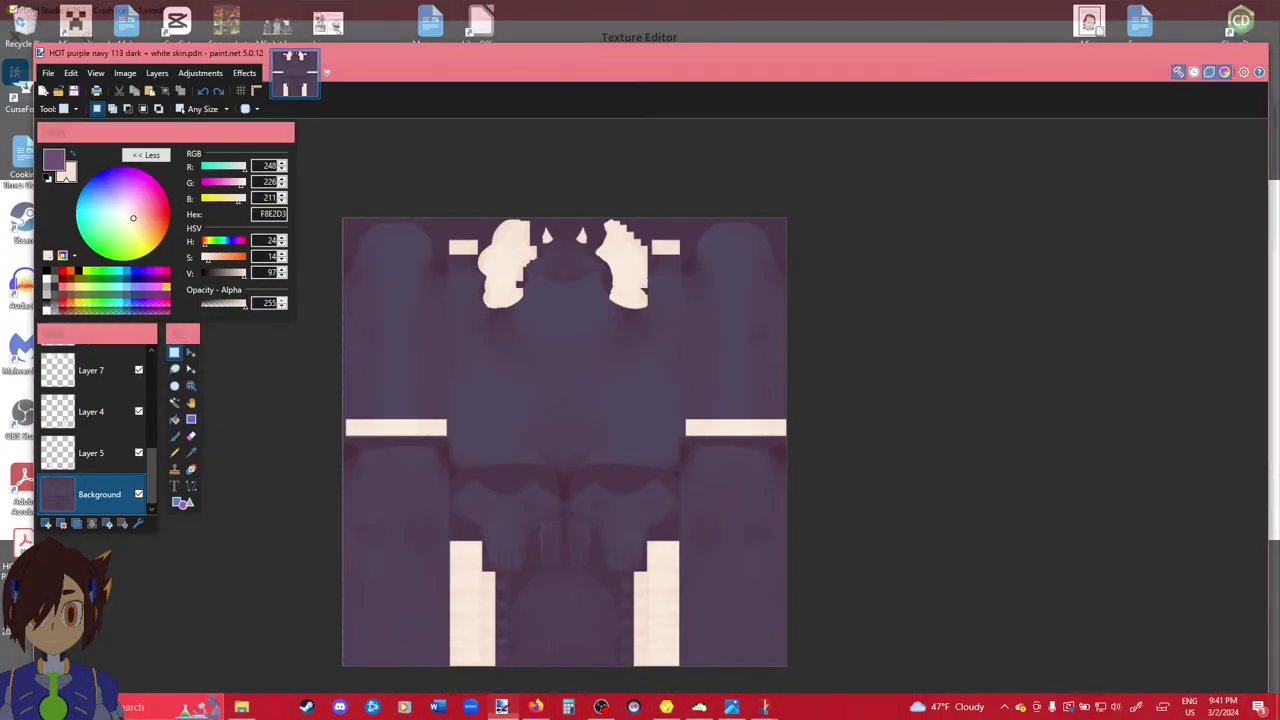
pyautogui.keyDown('ctrl'); pyautogui.scroll(6, 559, 323); pyautogui.keyUp('ctrl')
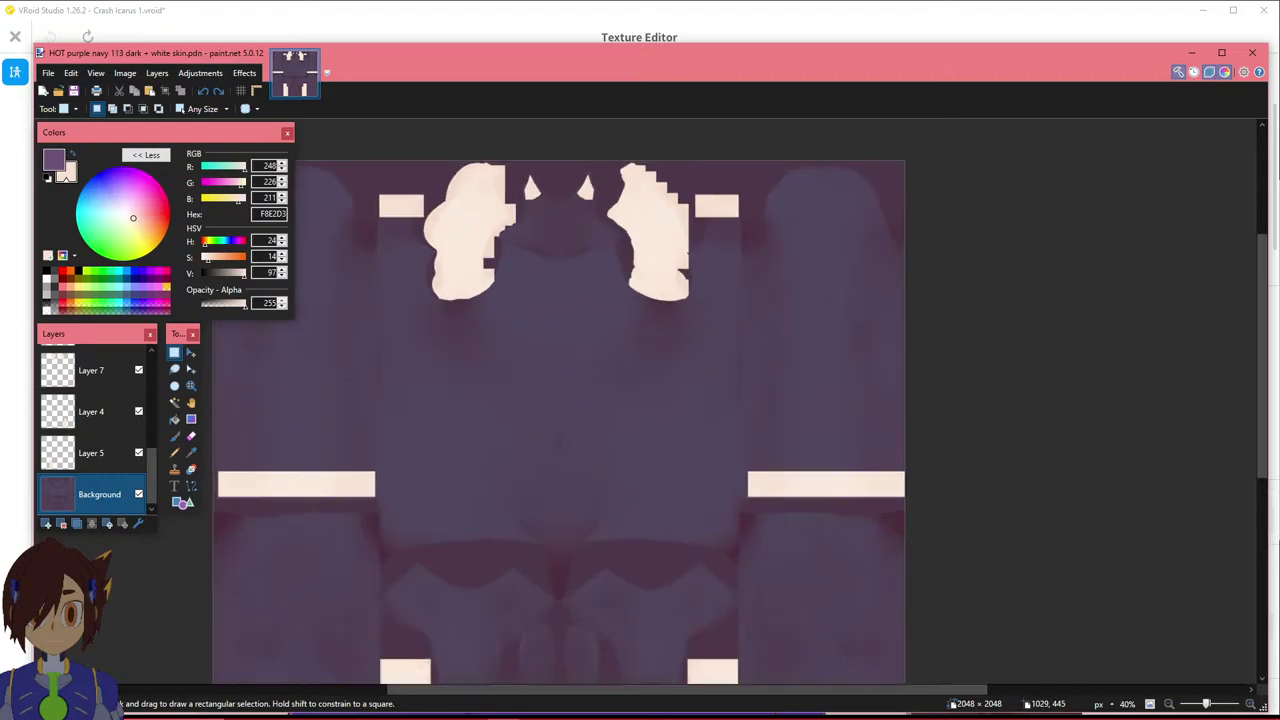
pyautogui.keyDown('ctrl'); pyautogui.scroll(-5, 564, 327); pyautogui.keyUp('ctrl')
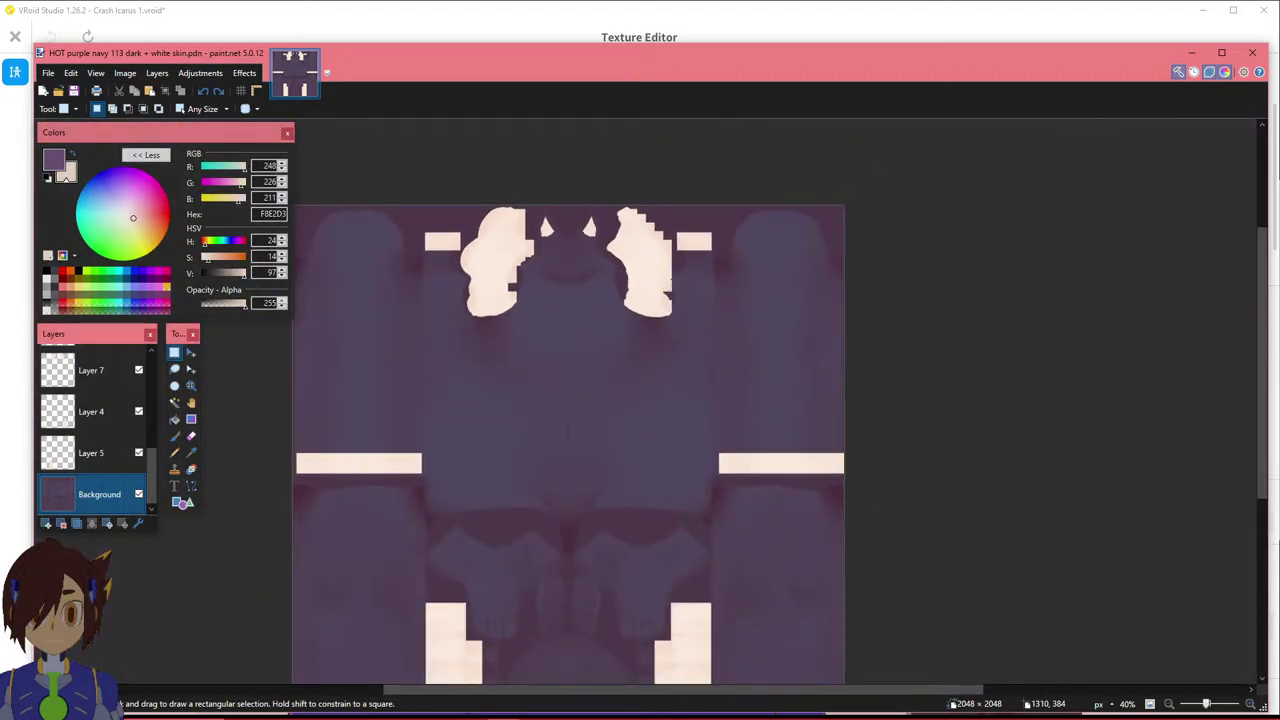
pyautogui.scroll(3, 96, 428)
pyautogui.click(96, 425)
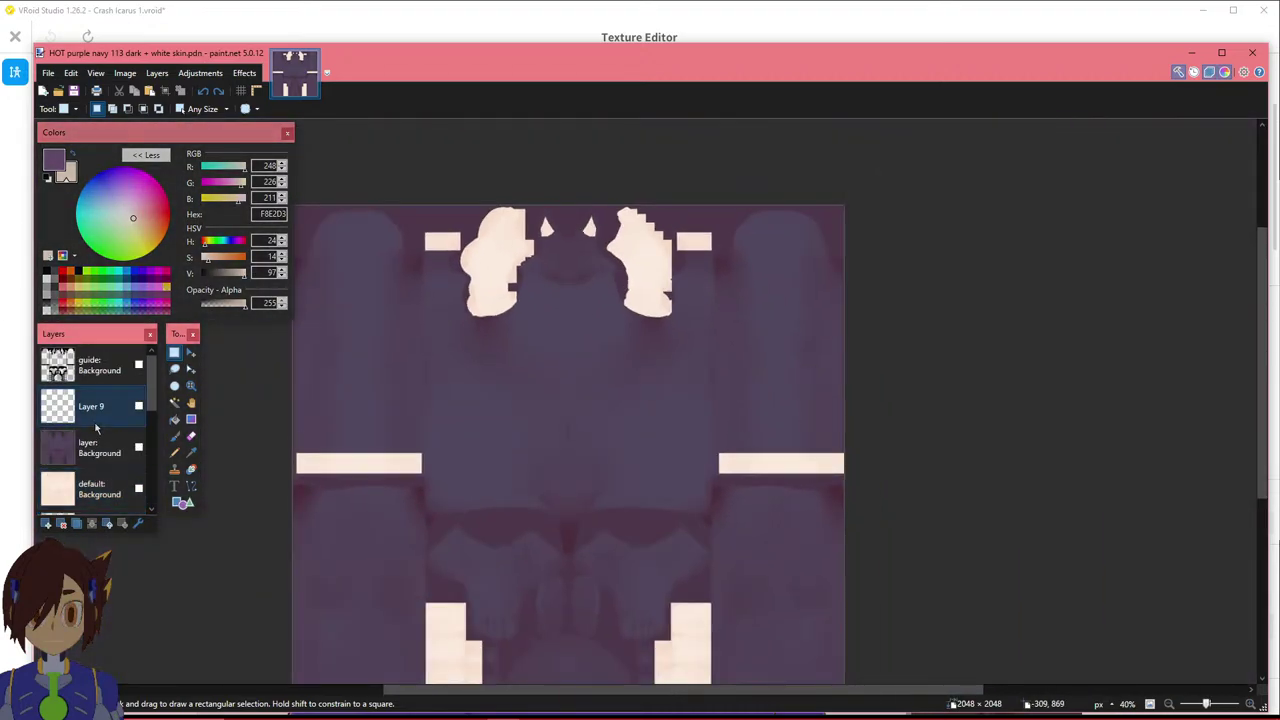
pyautogui.click(94, 442)
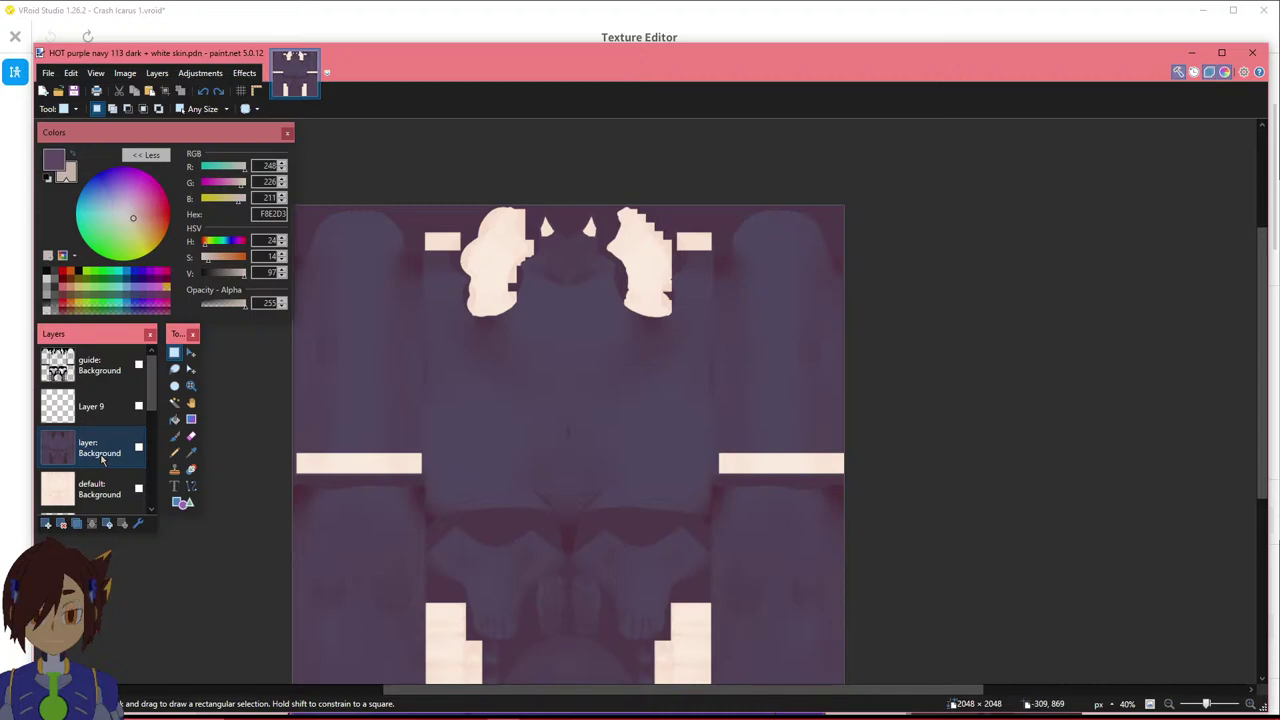
pyautogui.click(107, 486)
pyautogui.click(107, 490)
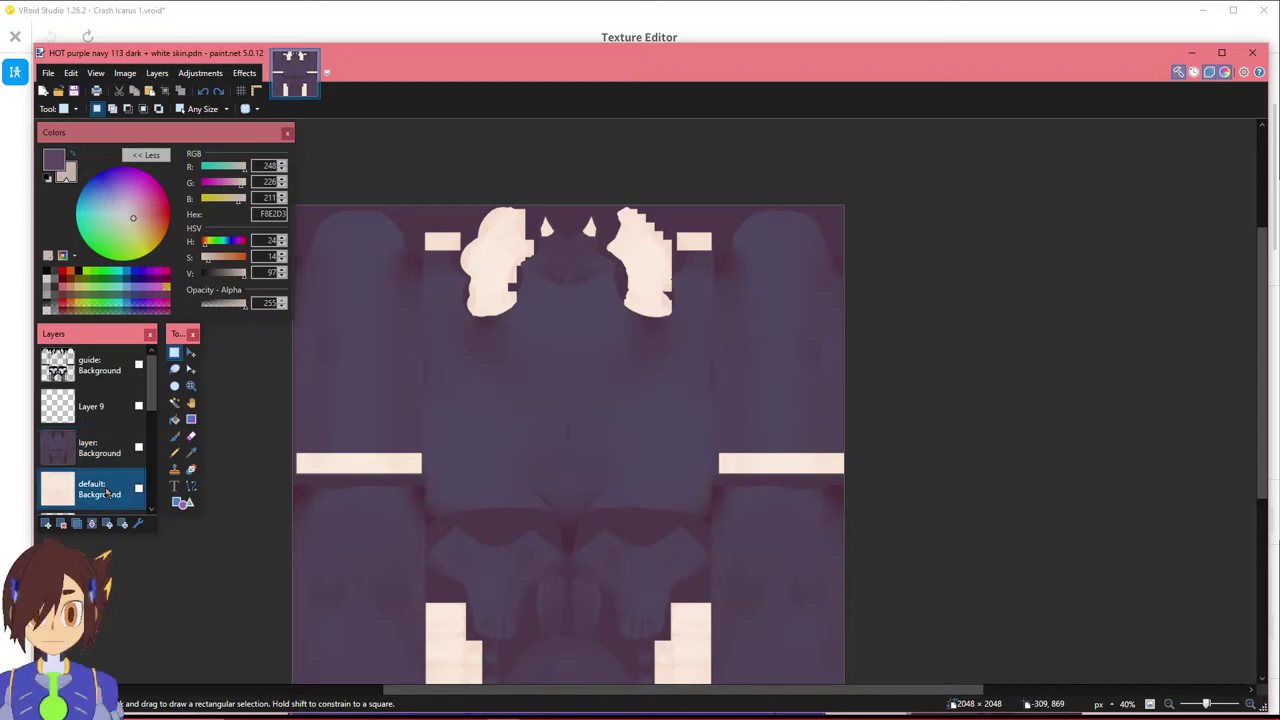
# Make the "default: Background" skin layer visible while keeping the purple "layer: Background" layer hidden.
pyautogui.scroll(-6, 566, 600)
pyautogui.scroll(-3, 125, 438)
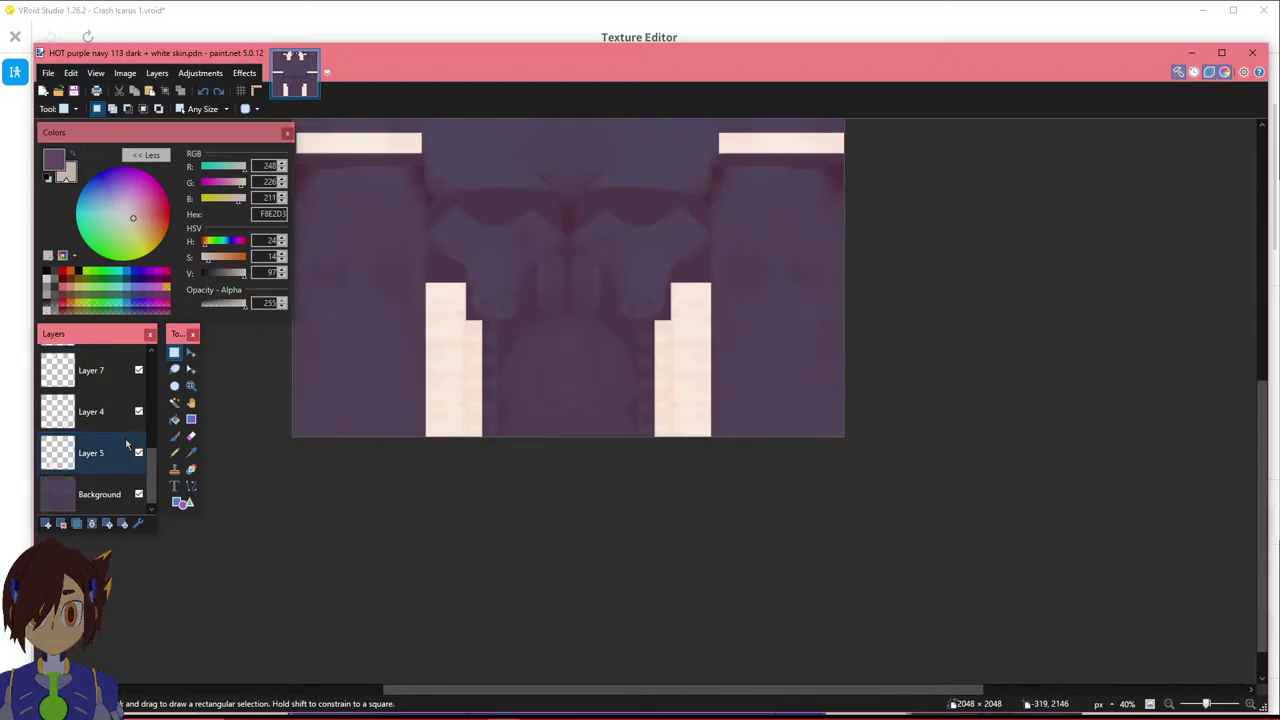
pyautogui.scroll(3, 125, 444)
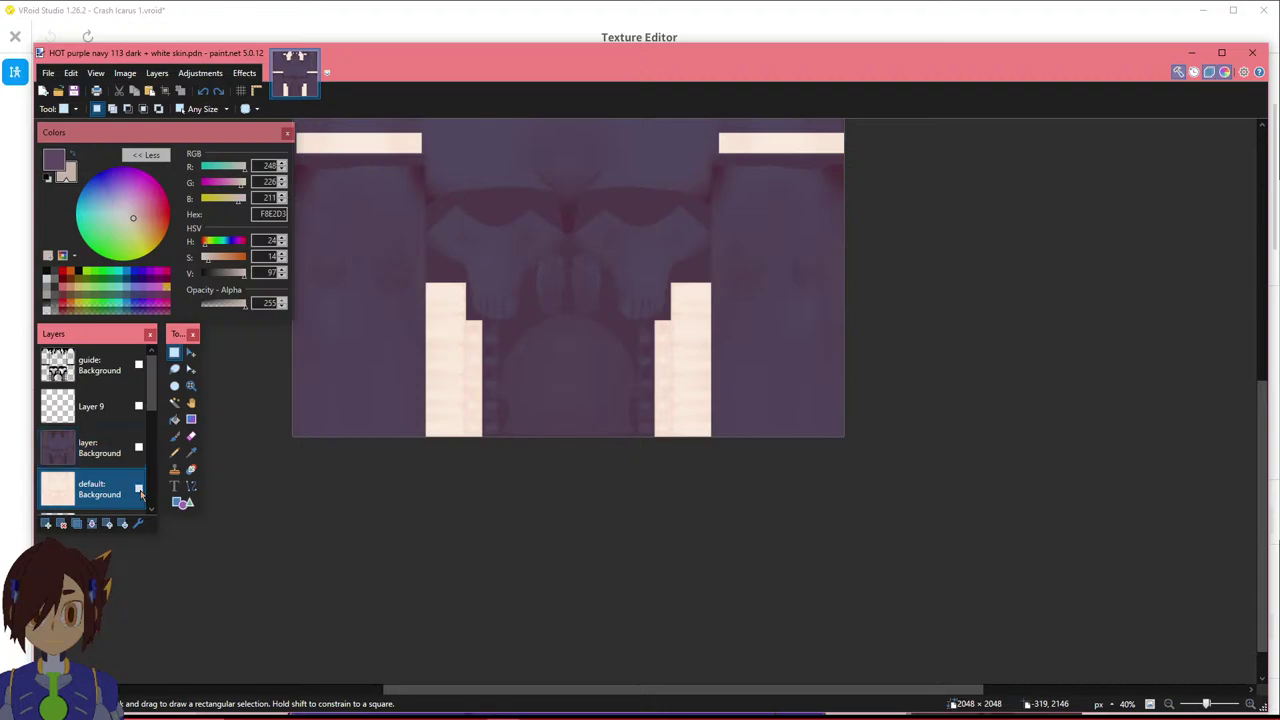
pyautogui.click(138, 448)
# Select the dome-shaped back-of-head area on the default skin layer with the Magic Wand at 10% tolerance and check its outline.
pyautogui.keyDown('ctrl'); pyautogui.scroll(5, 517, 387); pyautogui.keyUp('ctrl')
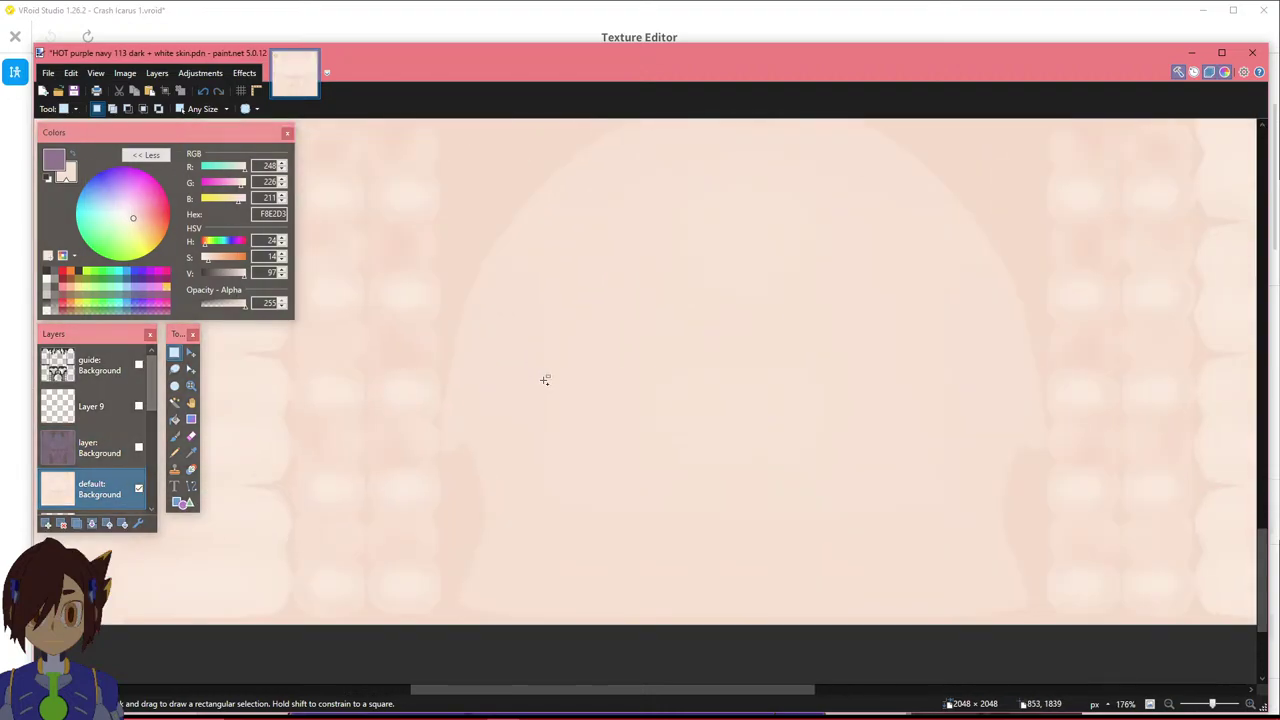
pyautogui.click(175, 402)
pyautogui.click(811, 404)
pyautogui.moveTo(360, 110); pyautogui.dragTo(320, 112)
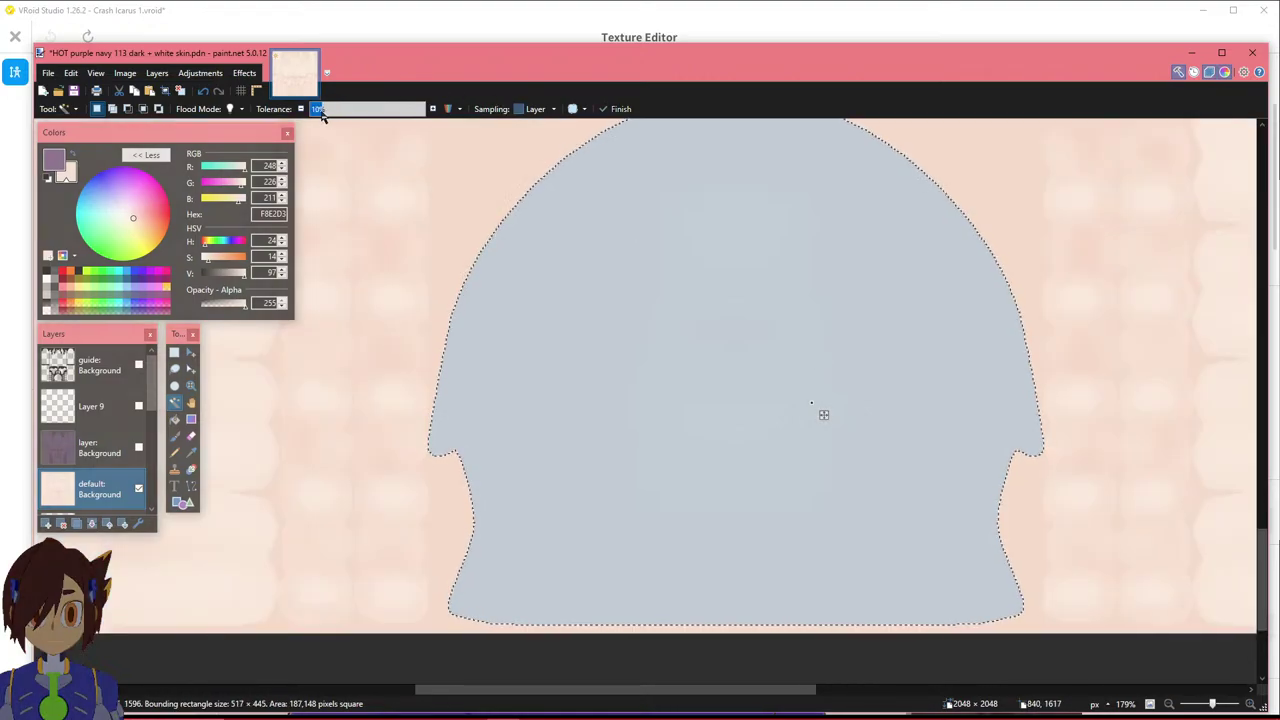
pyautogui.keyDown('ctrl'); pyautogui.scroll(5, 1040, 445); pyautogui.keyUp('ctrl')
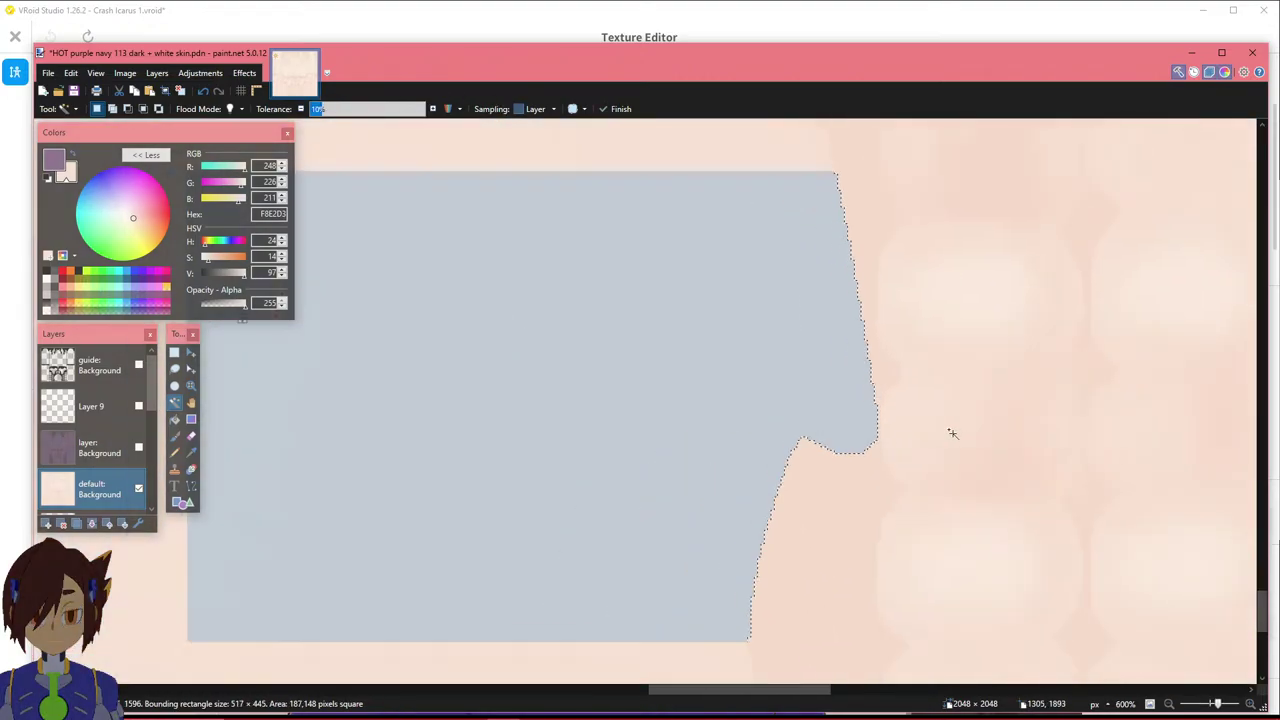
pyautogui.keyDown('ctrl'); pyautogui.scroll(-6, 649, 414); pyautogui.keyUp('ctrl')
pyautogui.keyDown('ctrl'); pyautogui.scroll(3, 691, 409); pyautogui.keyUp('ctrl')
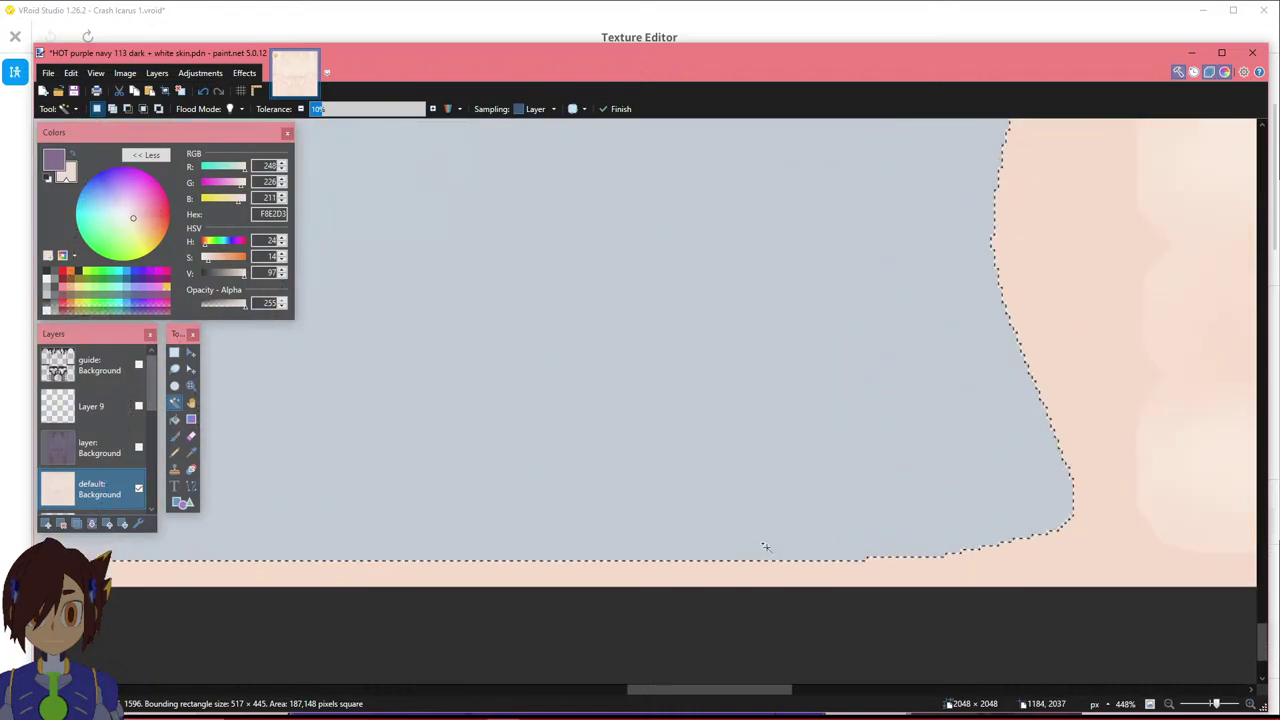
pyautogui.keyDown('ctrl'); pyautogui.scroll(-5, 760, 545); pyautogui.keyUp('ctrl')
pyautogui.keyDown('ctrl'); pyautogui.scroll(3, 619, 285); pyautogui.keyUp('ctrl')
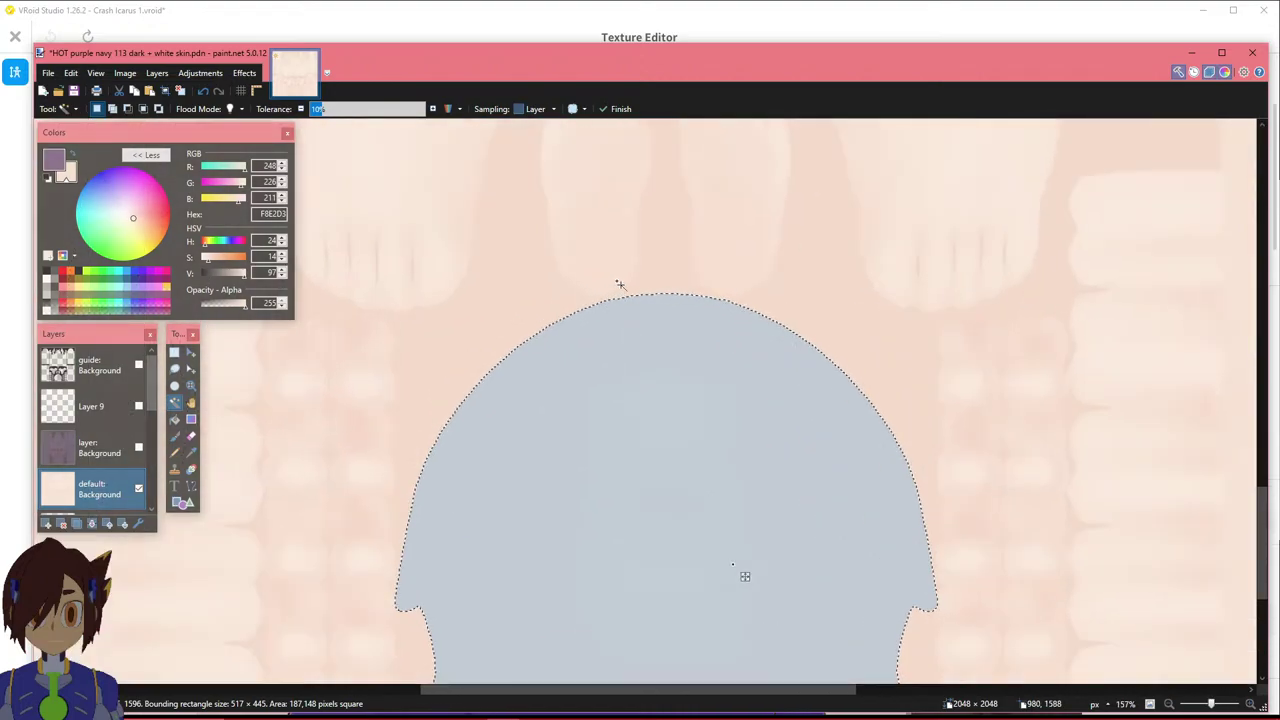
pyautogui.keyDown('ctrl'); pyautogui.scroll(2, 711, 269); pyautogui.keyUp('ctrl')
pyautogui.keyDown('ctrl'); pyautogui.scroll(-5, 760, 337); pyautogui.keyUp('ctrl')
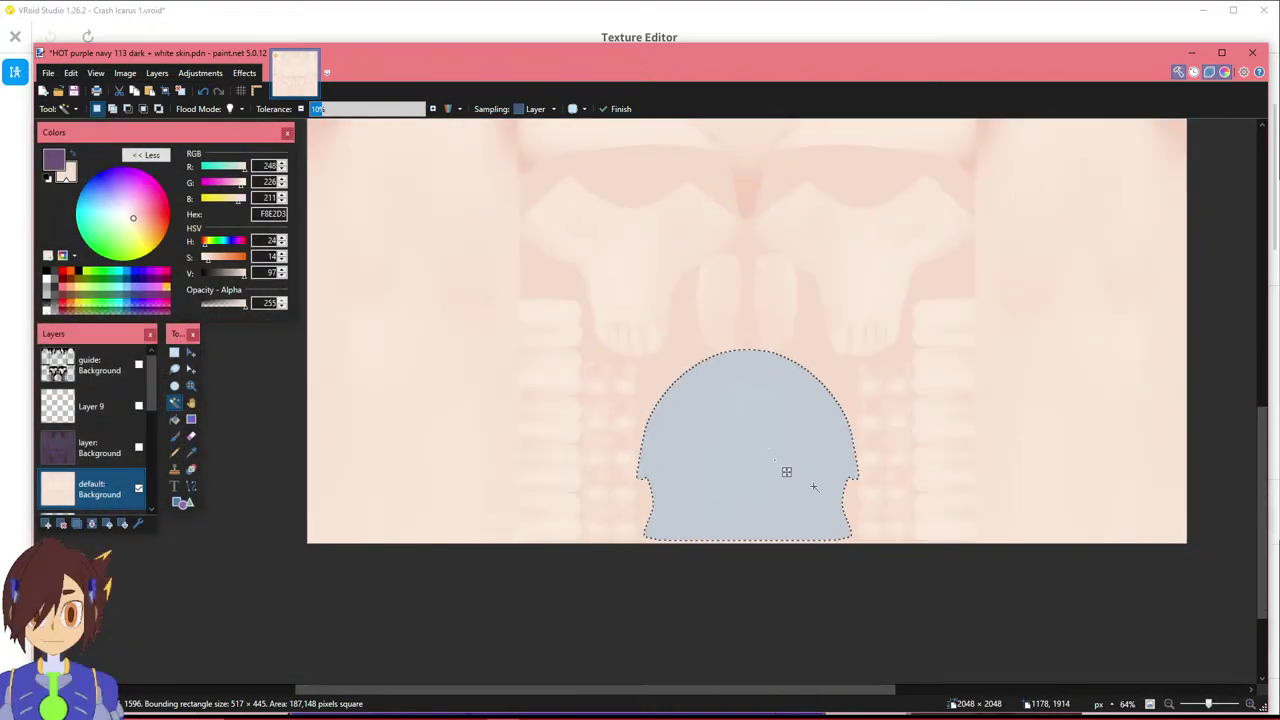
# Add a new layer and place it directly beneath the "default: Background" layer.
pyautogui.scroll(-4, 90, 450)
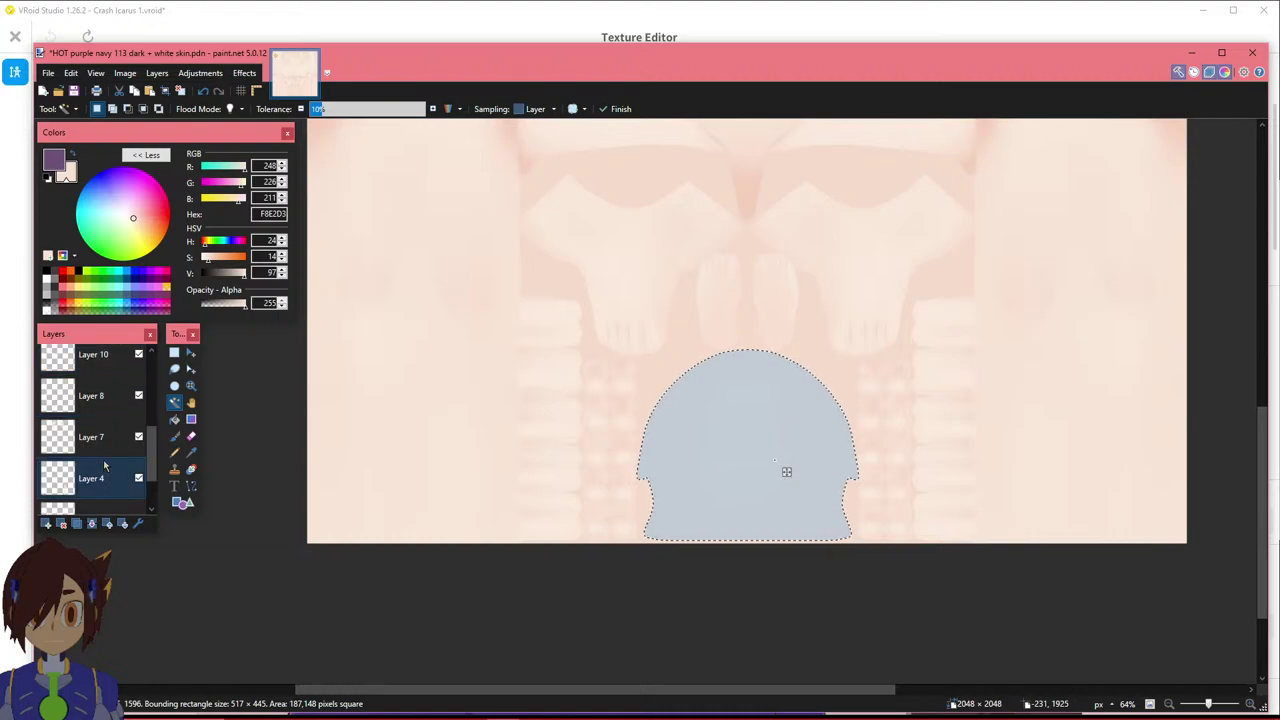
pyautogui.click(46, 523)
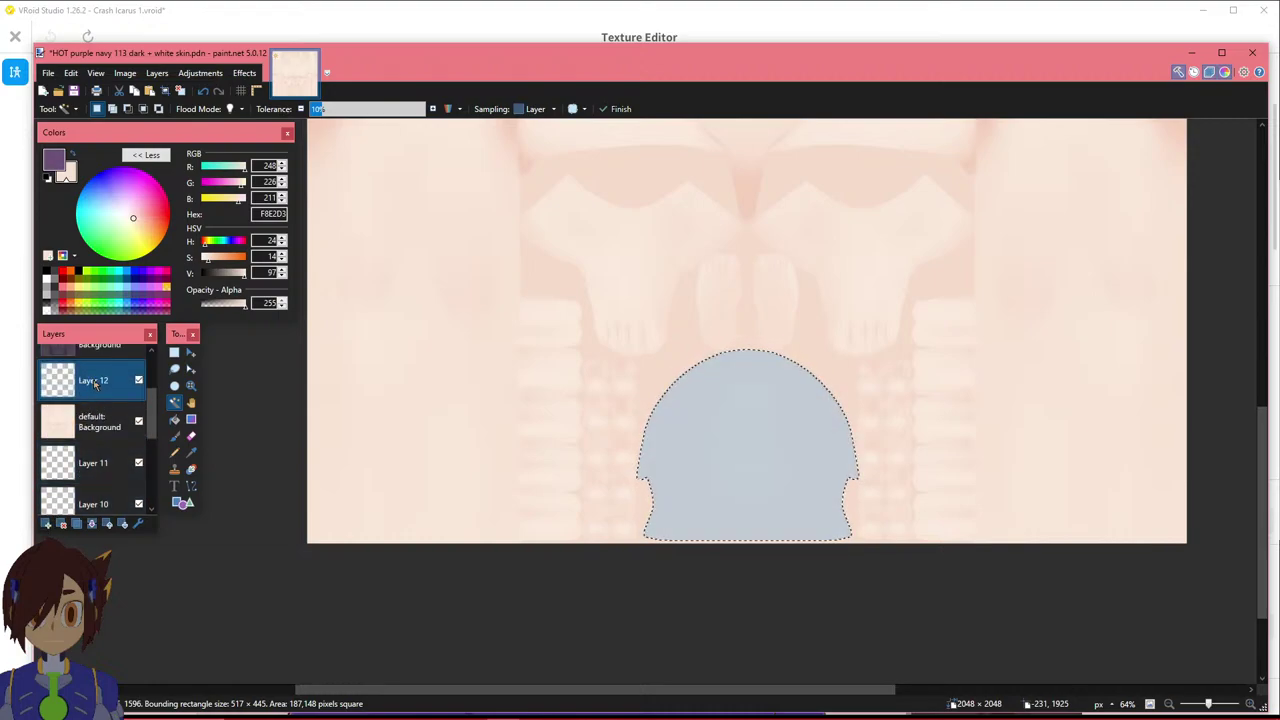
pyautogui.moveTo(94, 382); pyautogui.dragTo(93, 421)
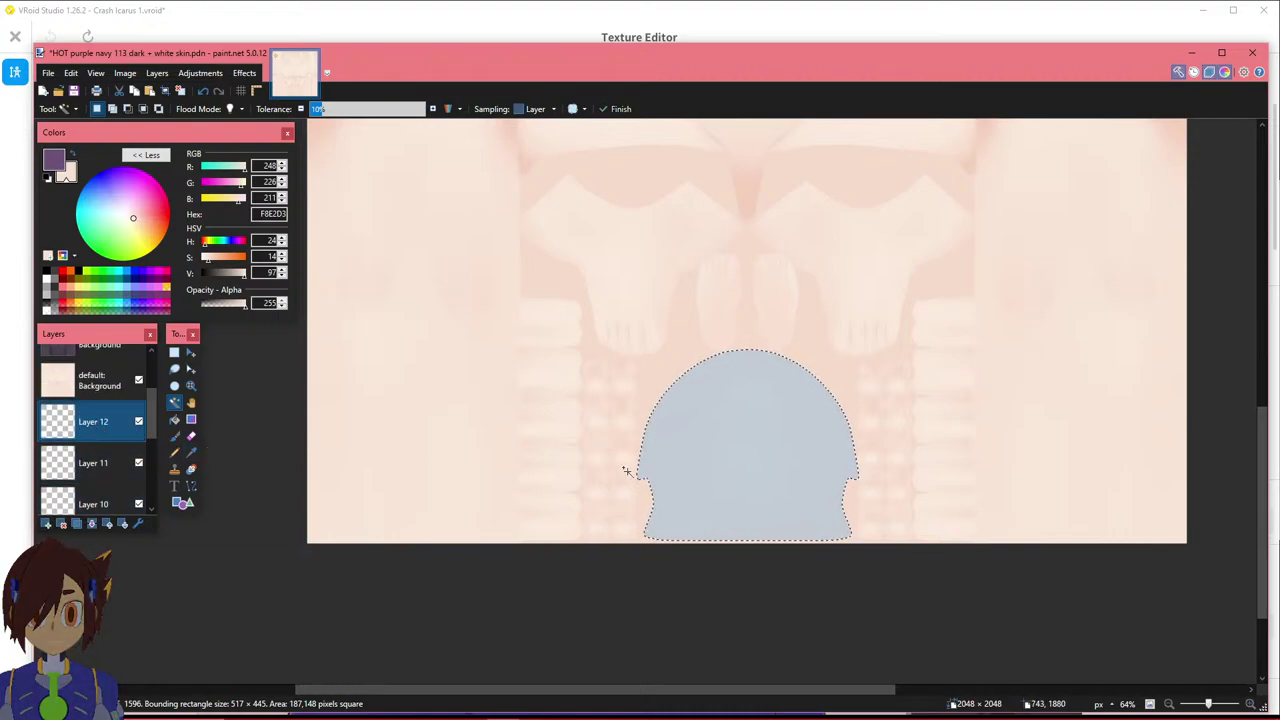
# Activate the Move Selected Pixels tool and open the layer properties of the new empty layer.
pyautogui.press('m')
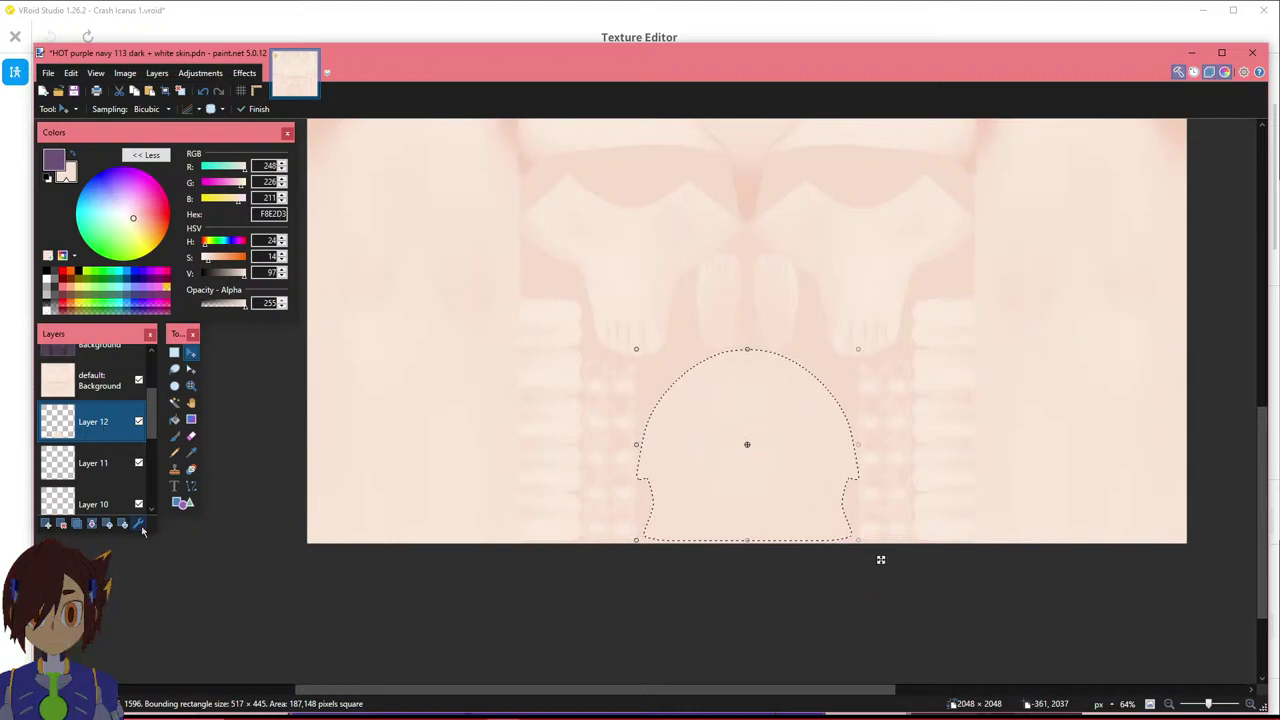
pyautogui.doubleClick(103, 430)
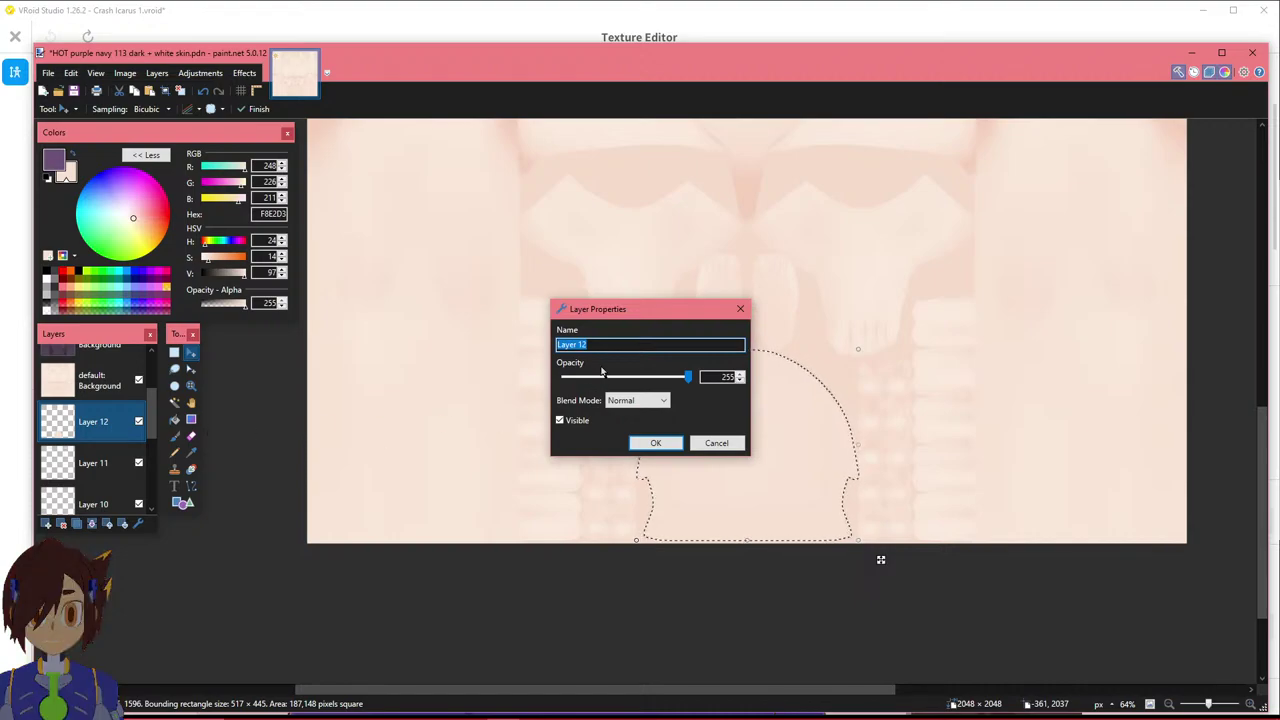
# Rename Layer 12 as "Scalp Back".
pyautogui.moveTo(596, 343); pyautogui.dragTo(506, 347)
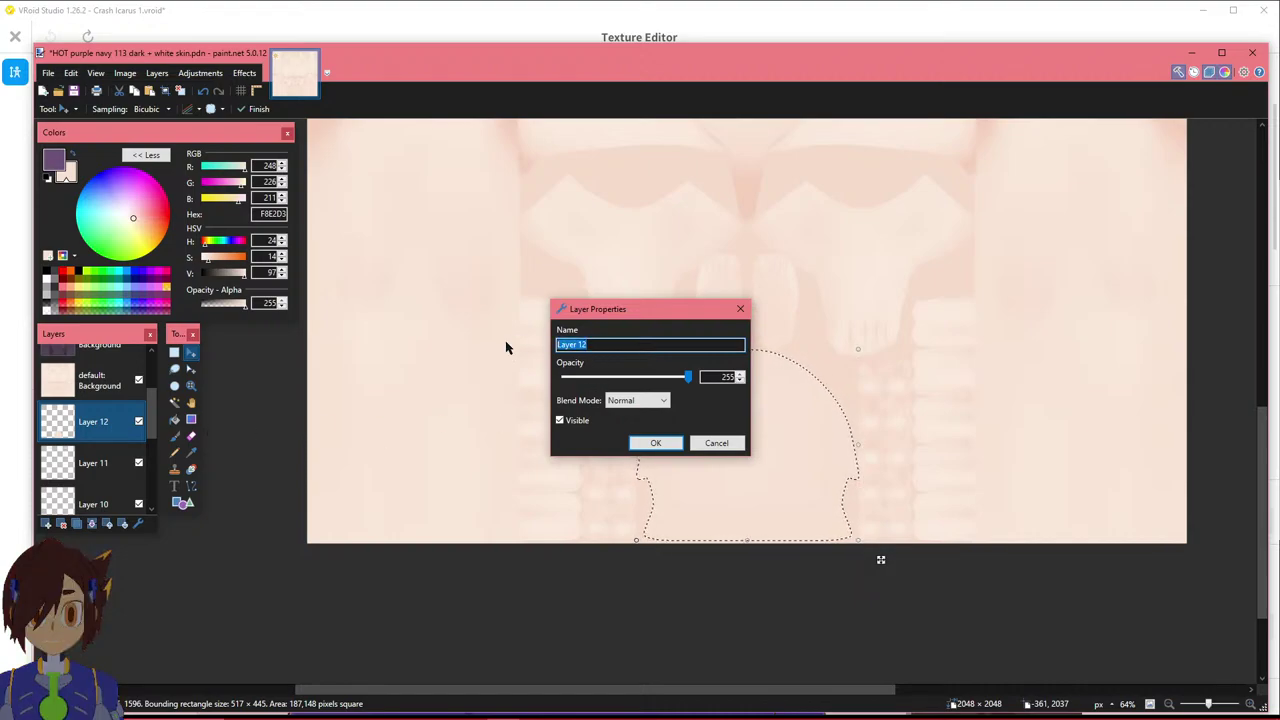
pyautogui.write('Scalp Back')
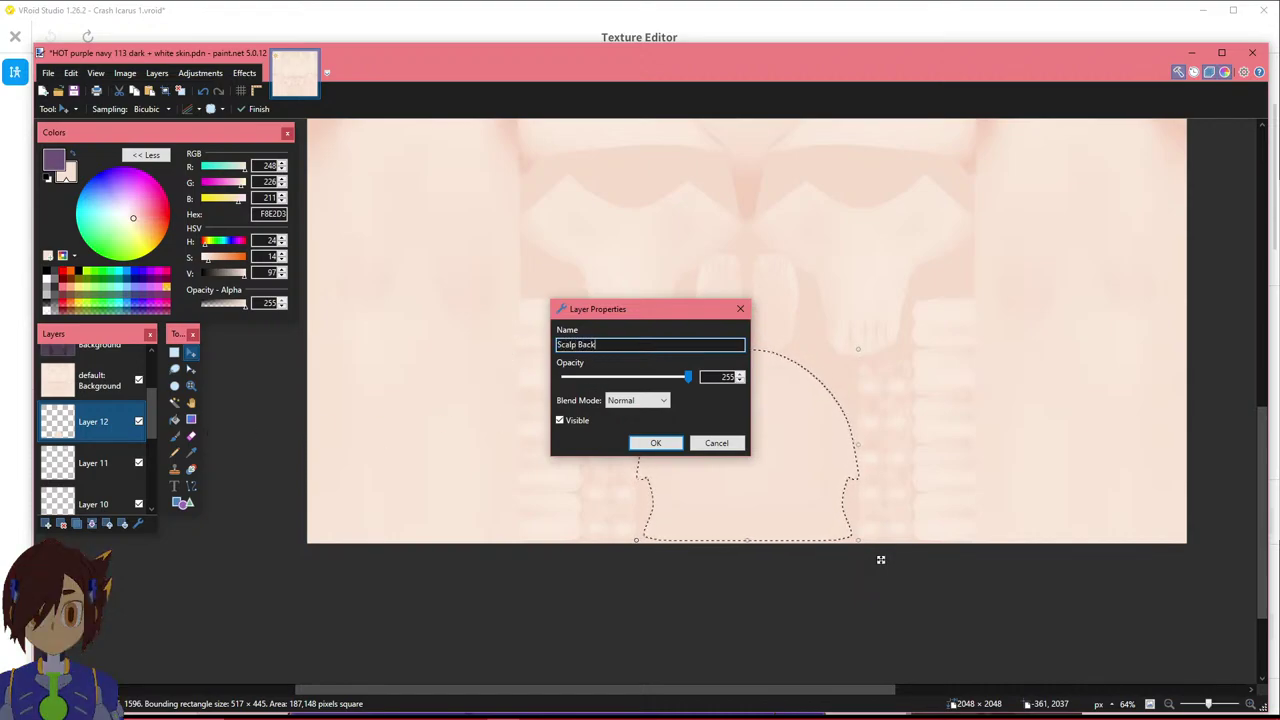
pyautogui.click(653, 443)
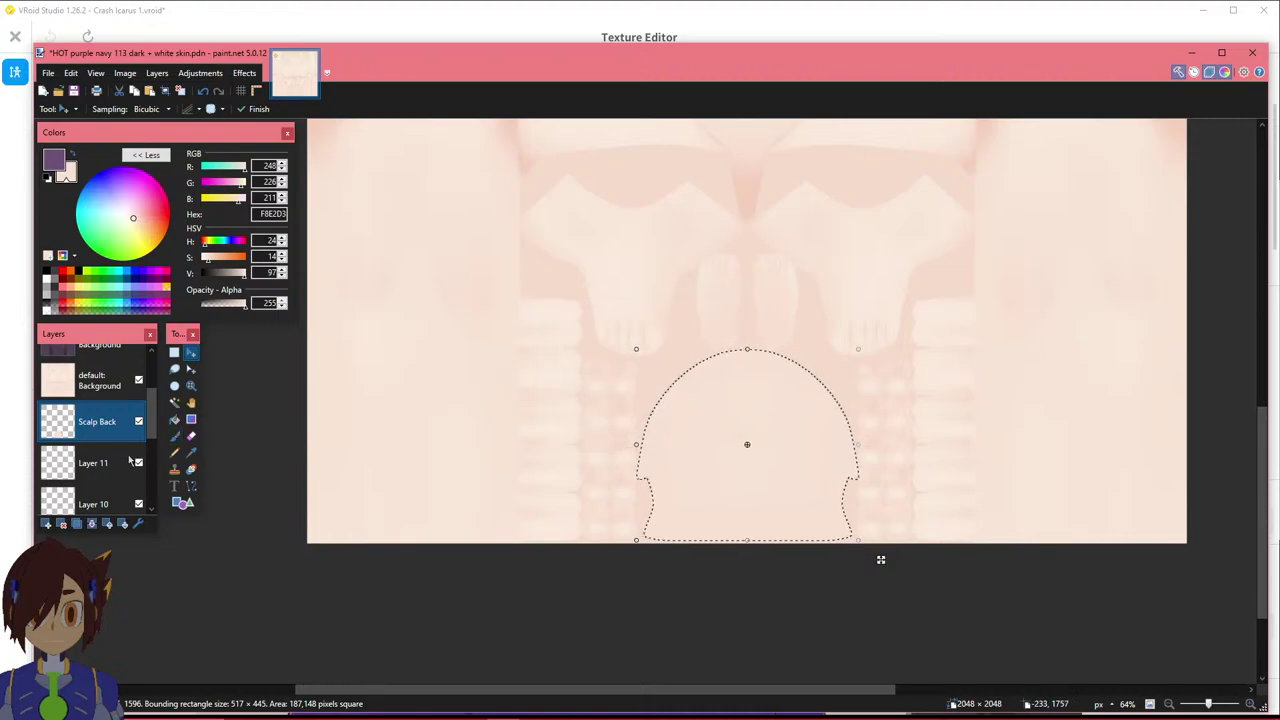
# Make Layer 11 active and discard the scalp-shaped selection with the Rectangle Select tool.
pyautogui.click(90, 465)
pyautogui.keyDown('ctrl'); pyautogui.scroll(-3, 337, 397); pyautogui.keyUp('ctrl')
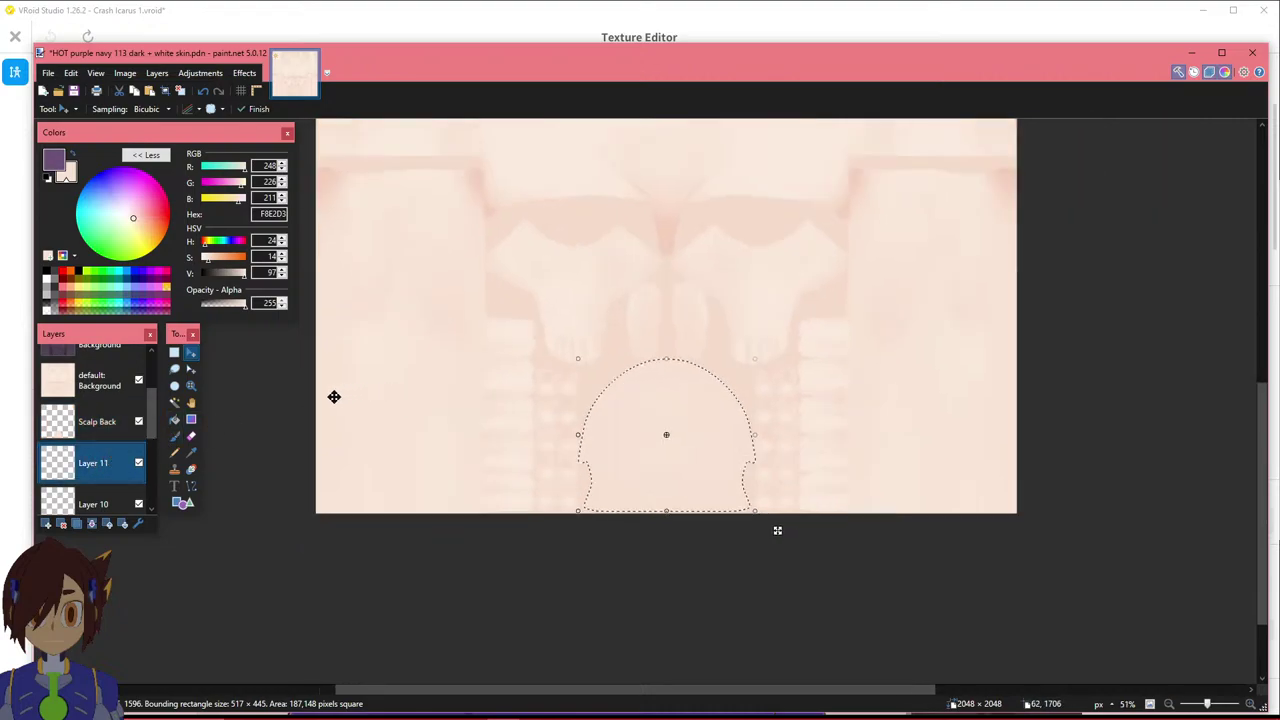
pyautogui.click(174, 352)
pyautogui.moveTo(362, 355); pyautogui.dragTo(367, 359)
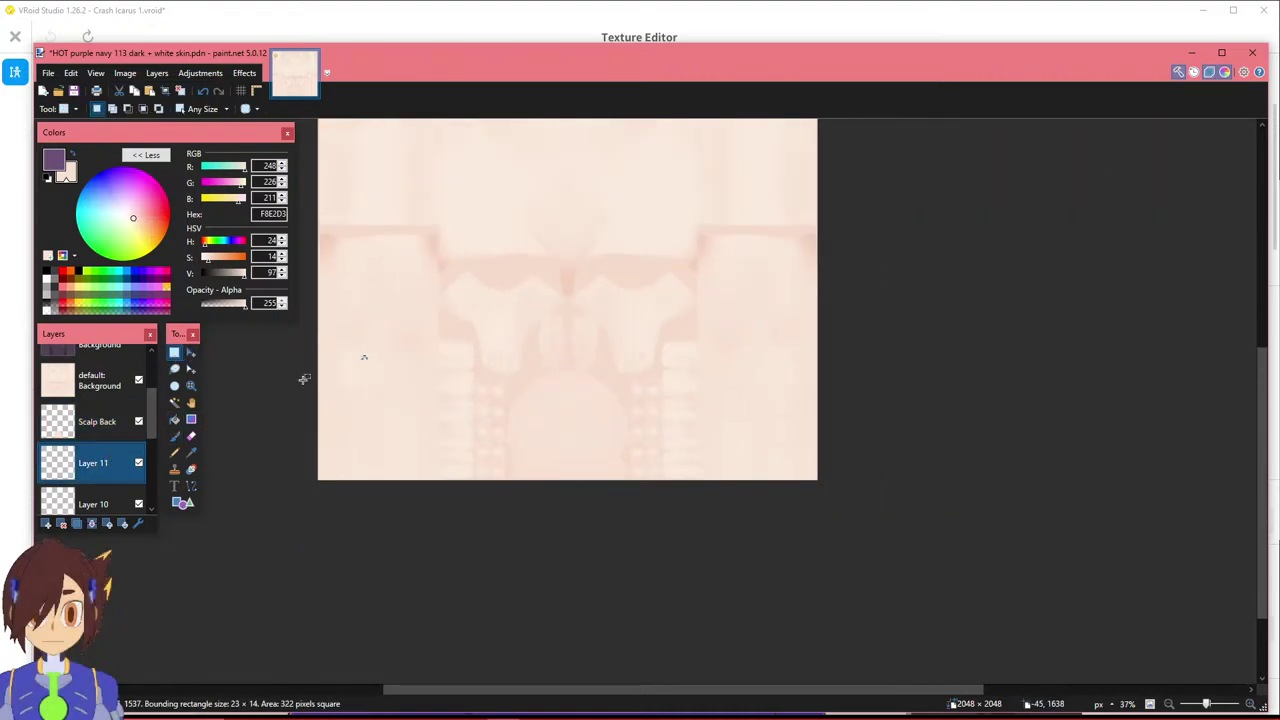
# Hide the "layer: Background" and "default: Background" layers to expose the separate skin pieces beneath them.
pyautogui.scroll(1, 314, 363)
pyautogui.scroll(1, 313, 362)
pyautogui.scroll(-2, 124, 436)
pyautogui.scroll(-2, 124, 436)
pyautogui.scroll(3, 124, 436)
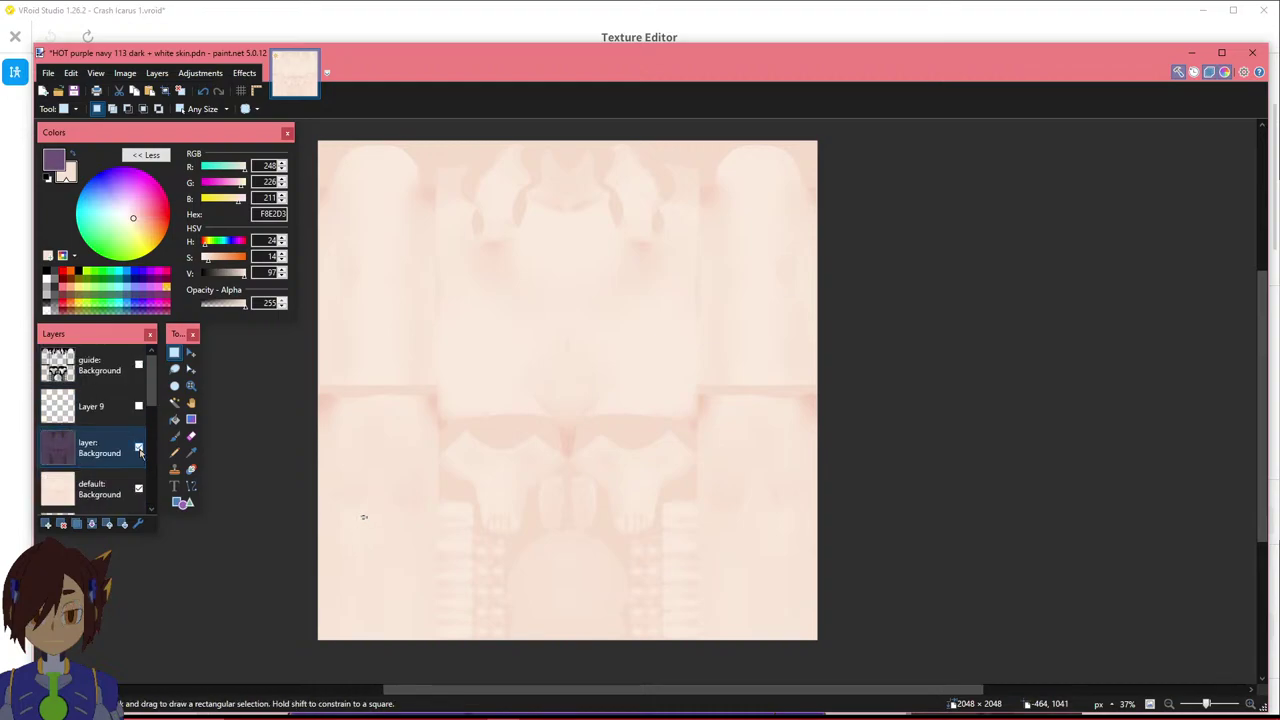
pyautogui.click(138, 446)
pyautogui.scroll(-3, 124, 440)
pyautogui.scroll(2, 138, 437)
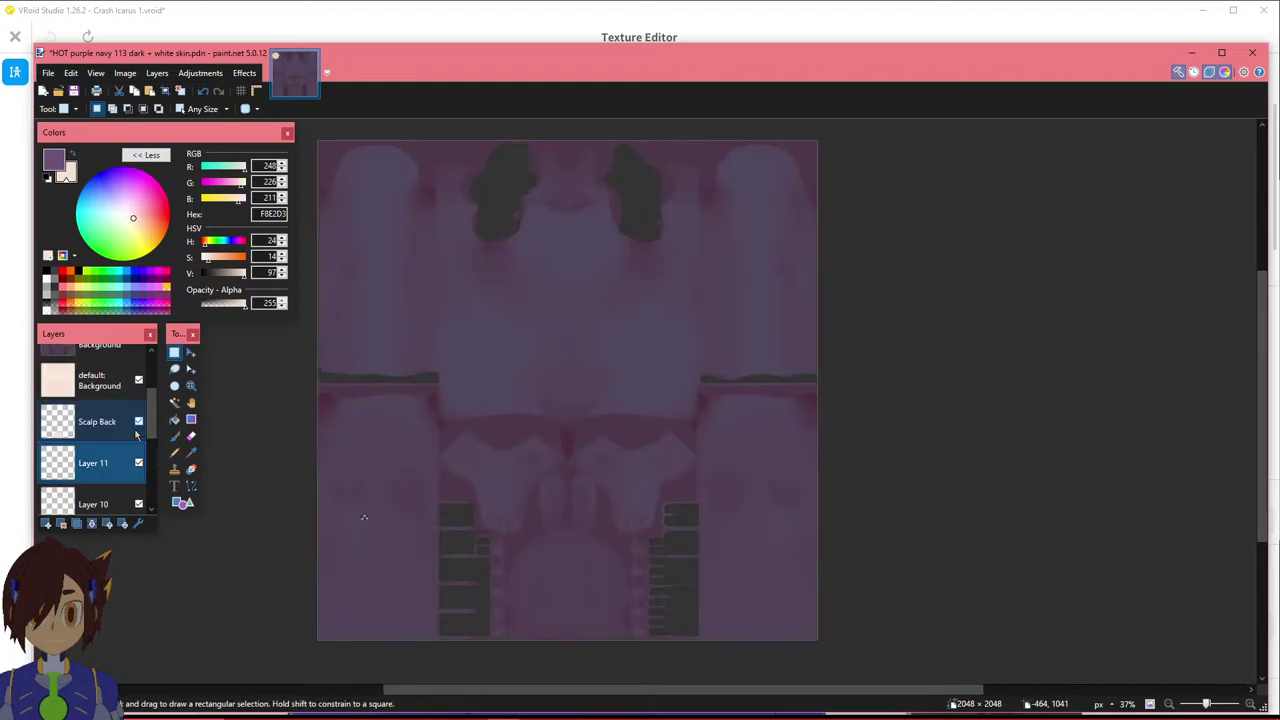
pyautogui.scroll(2, 137, 450)
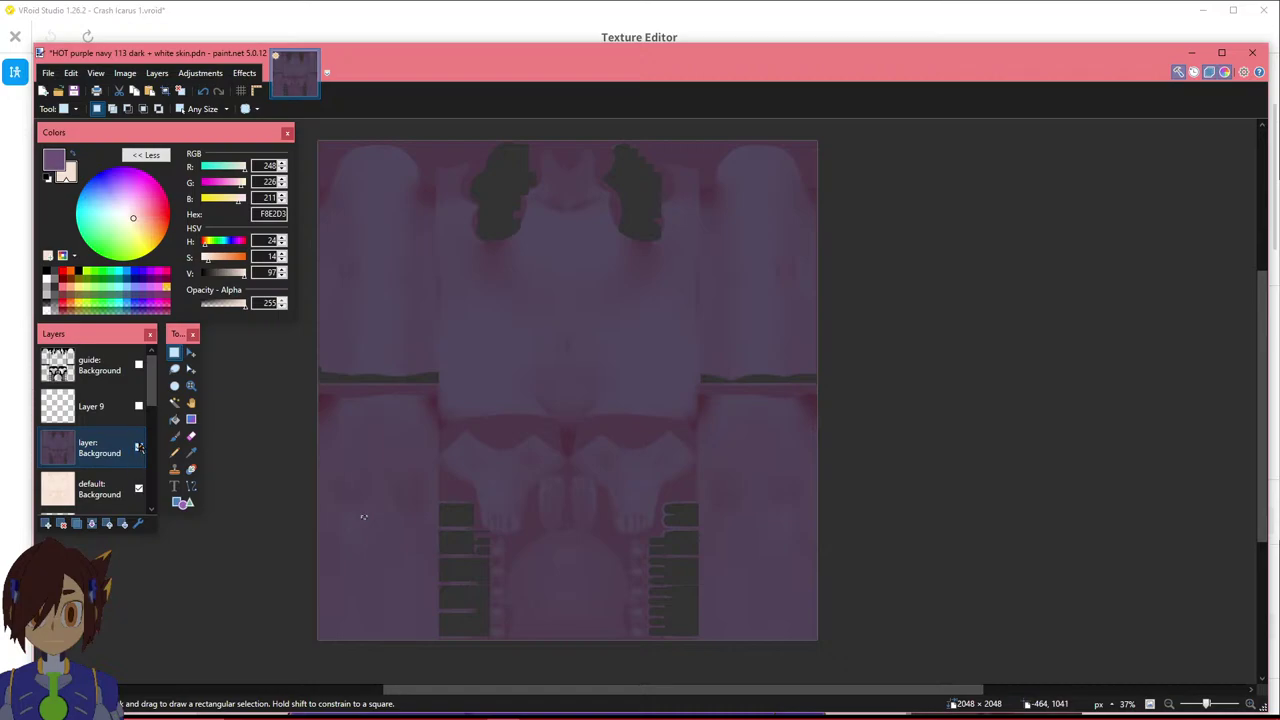
pyautogui.click(139, 447)
pyautogui.scroll(-5, 139, 465)
pyautogui.scroll(5, 140, 480)
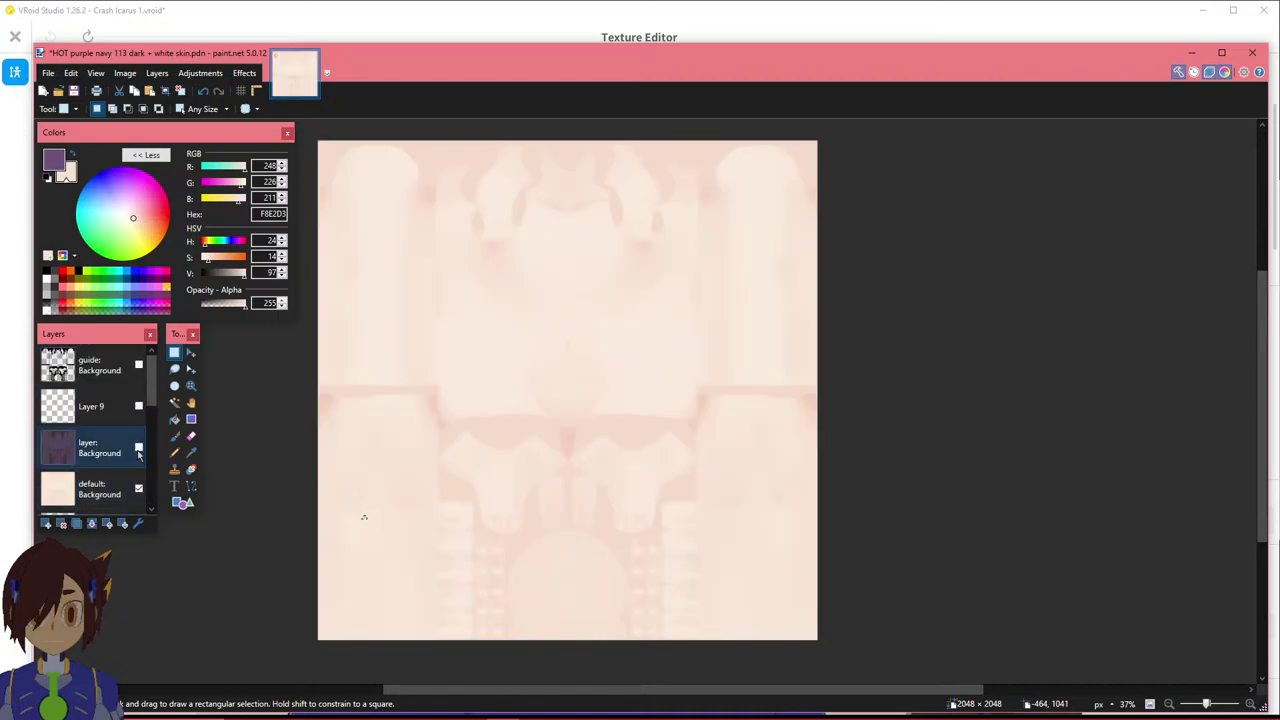
pyautogui.click(139, 447)
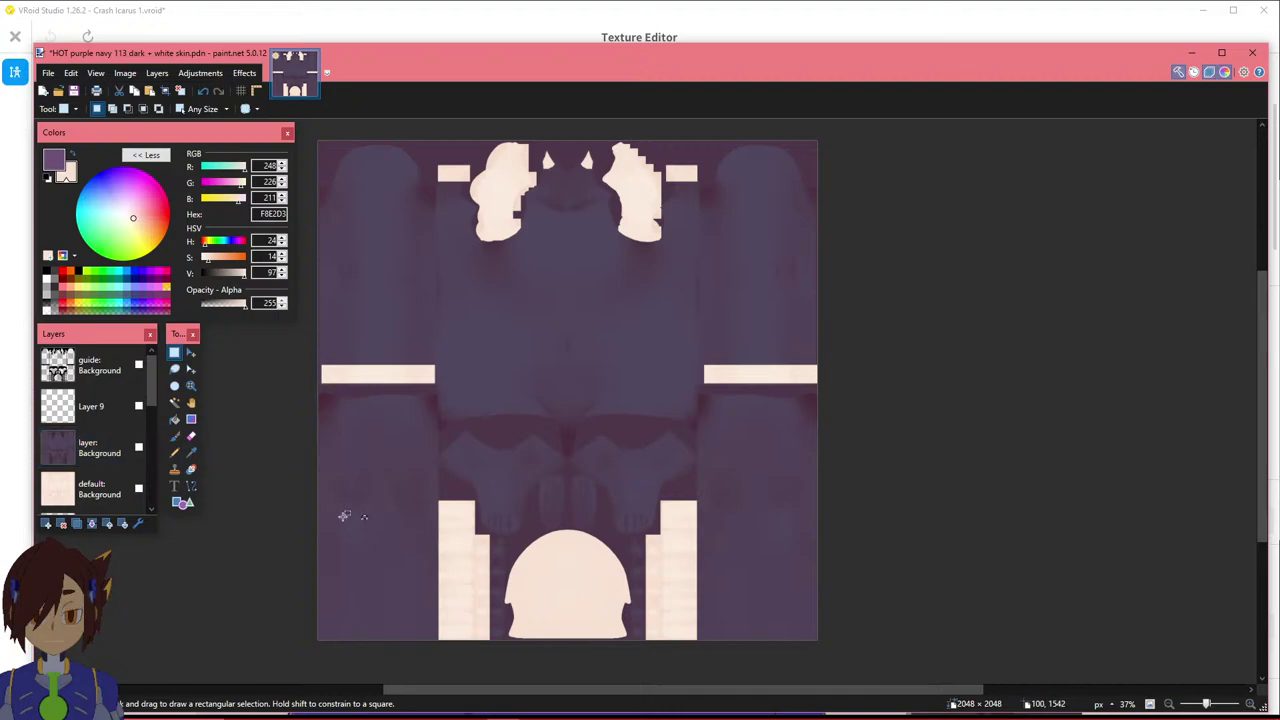
# Toggle Layer 11's visibility to identify its content and rename the layer as "Neck 2".
pyautogui.scroll(-3, 100, 449)
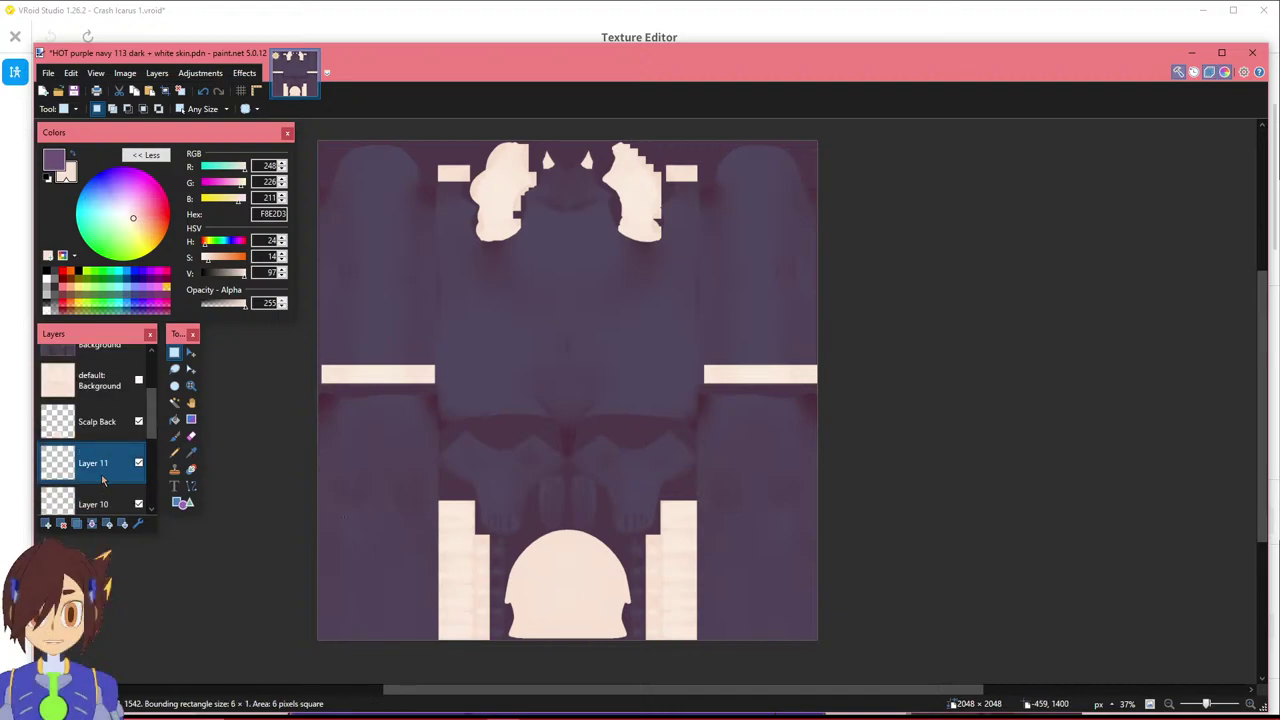
pyautogui.click(138, 463)
pyautogui.click(139, 463)
pyautogui.click(139, 463)
pyautogui.click(139, 463)
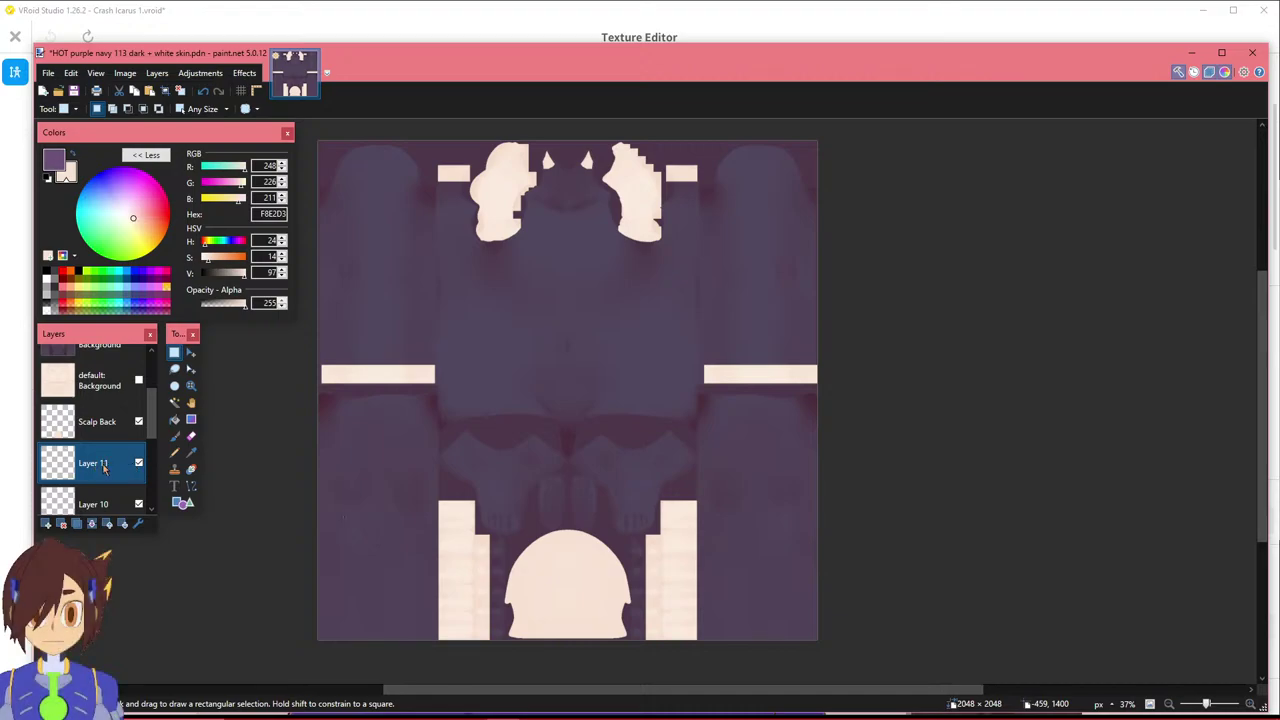
pyautogui.doubleClick(104, 467)
pyautogui.write('Neck 2')
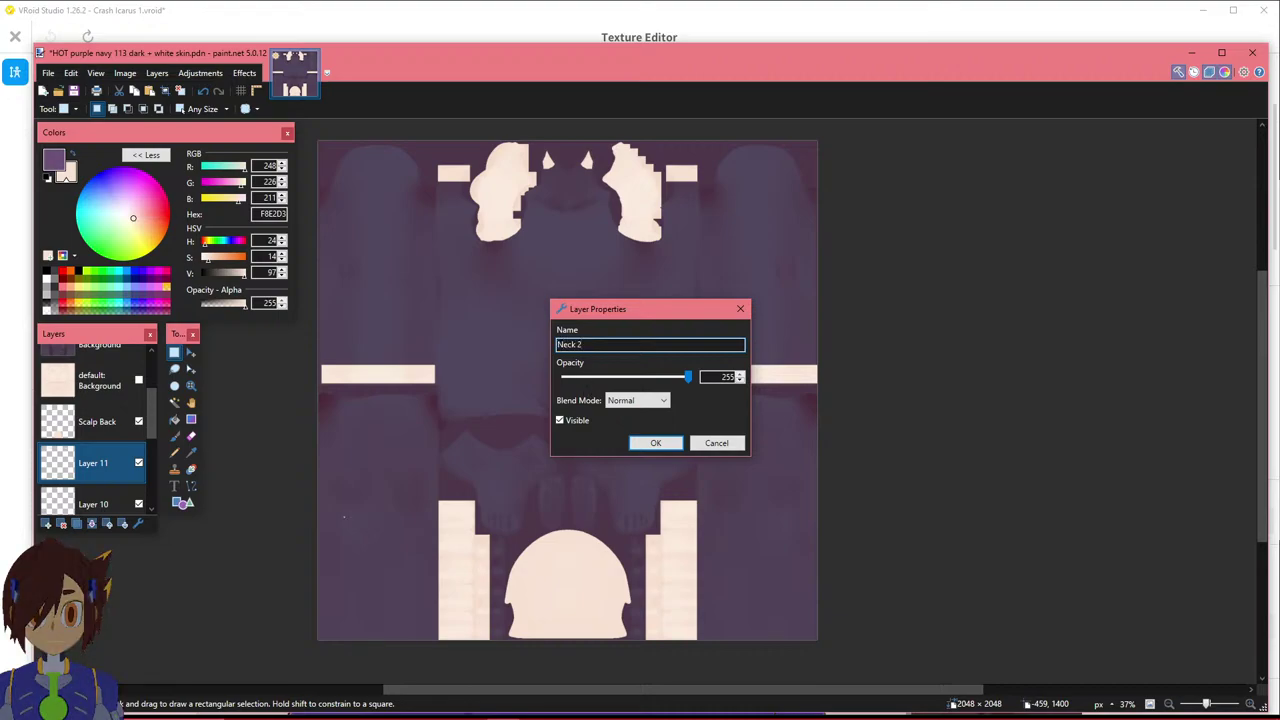
pyautogui.click(656, 443)
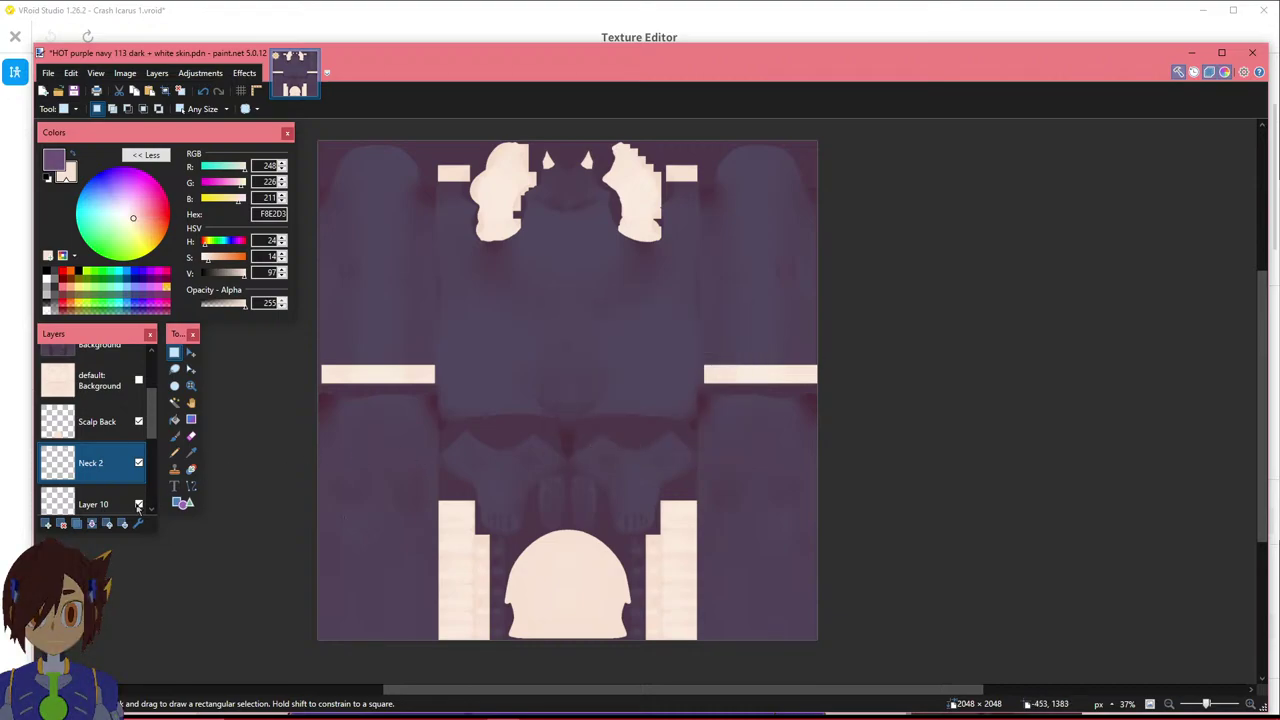
# Try the name "Neck 1" for the Neck 2 layer and set it back to "Neck 2".
pyautogui.doubleClick(104, 468)
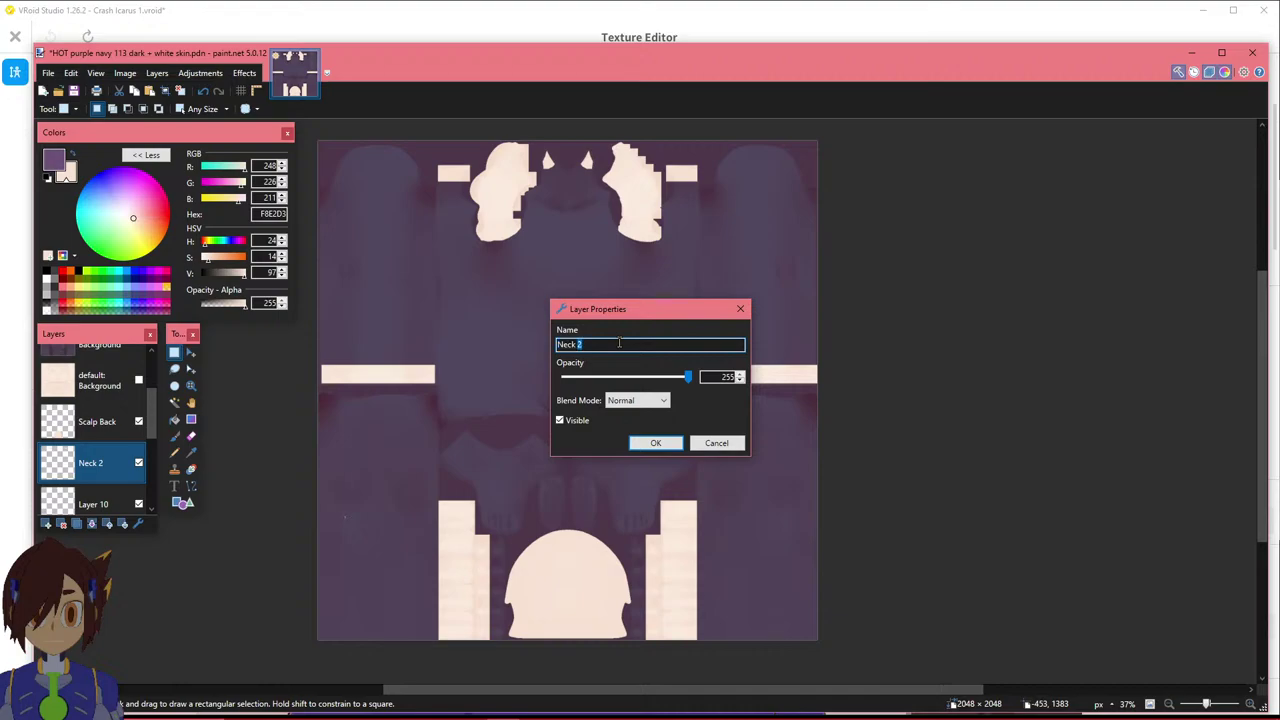
pyautogui.click(656, 443)
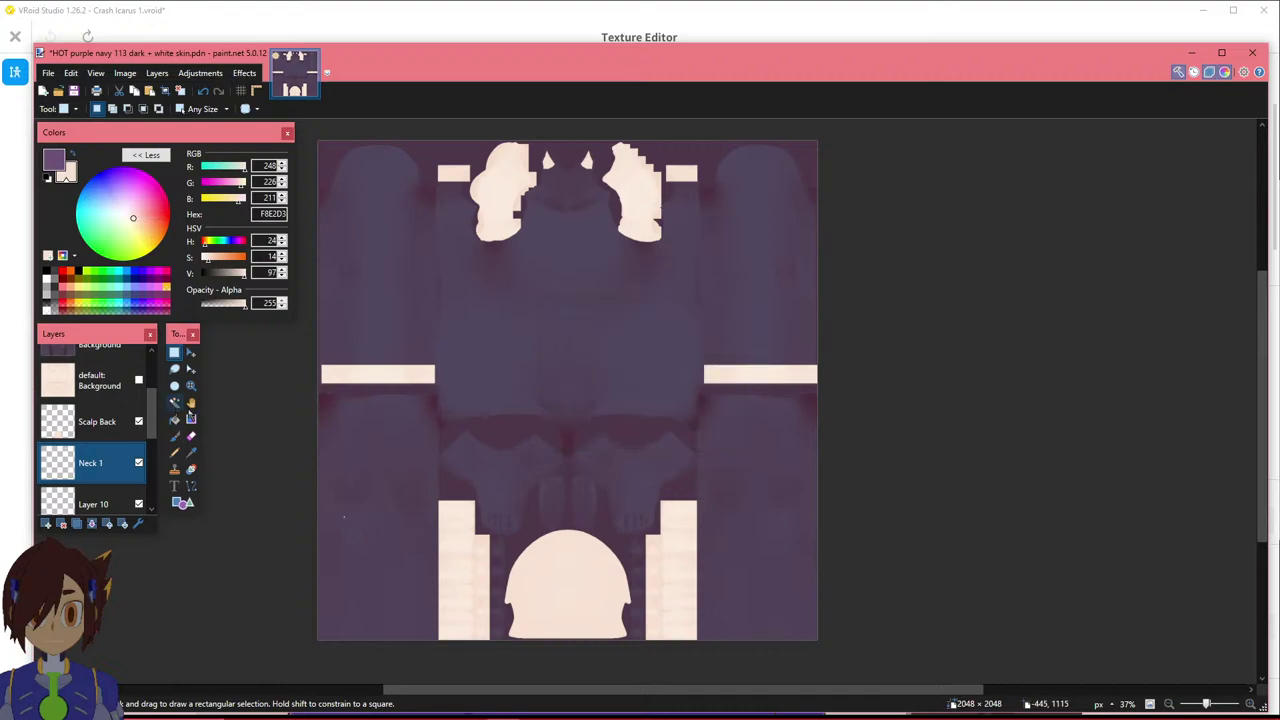
pyautogui.doubleClick(98, 466)
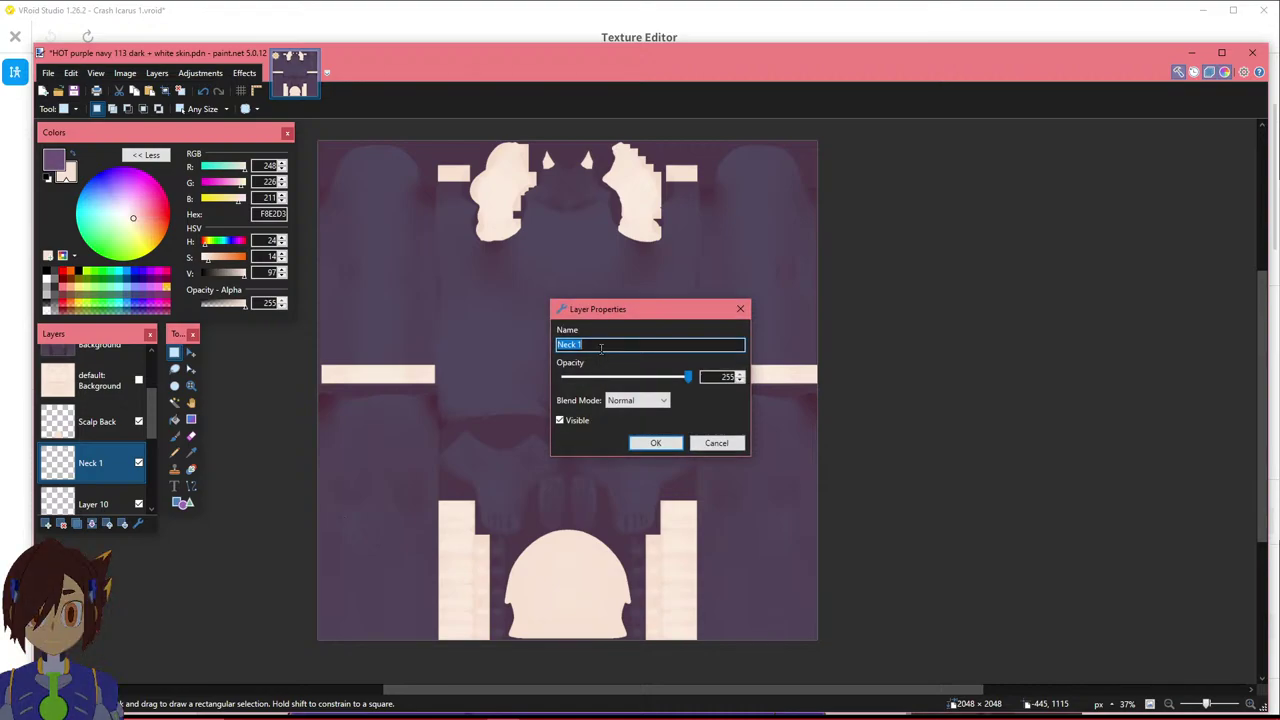
pyautogui.write('2')
pyautogui.click(655, 442)
# Toggle Layer 10's visibility to identify its content and rename the layer as "Neck 1".
pyautogui.scroll(-2, 121, 438)
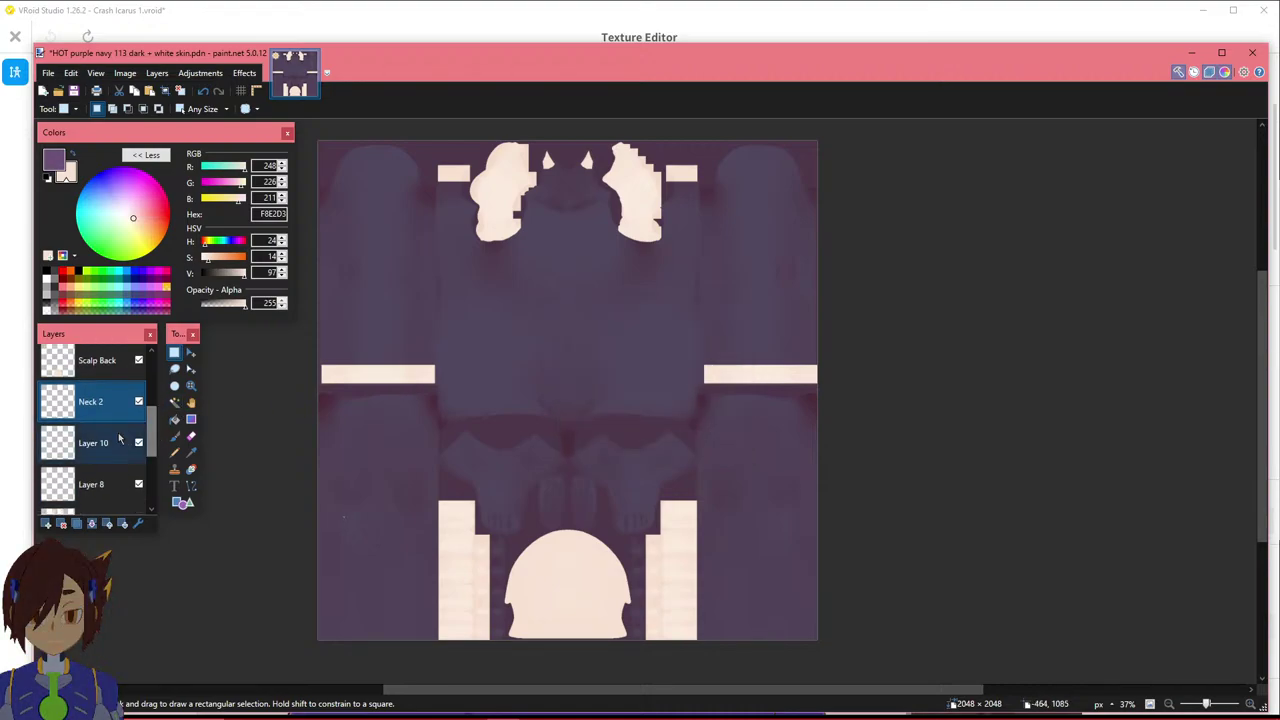
pyautogui.click(135, 444)
pyautogui.click(138, 444)
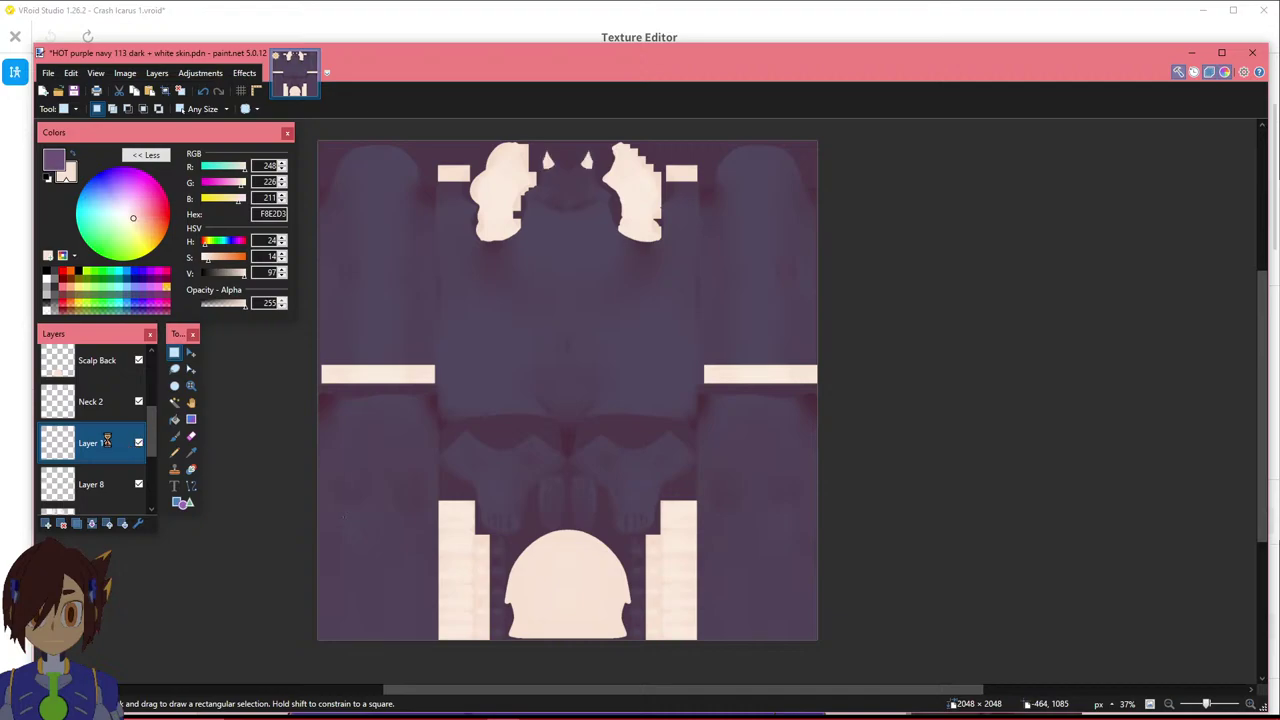
pyautogui.doubleClick(106, 441)
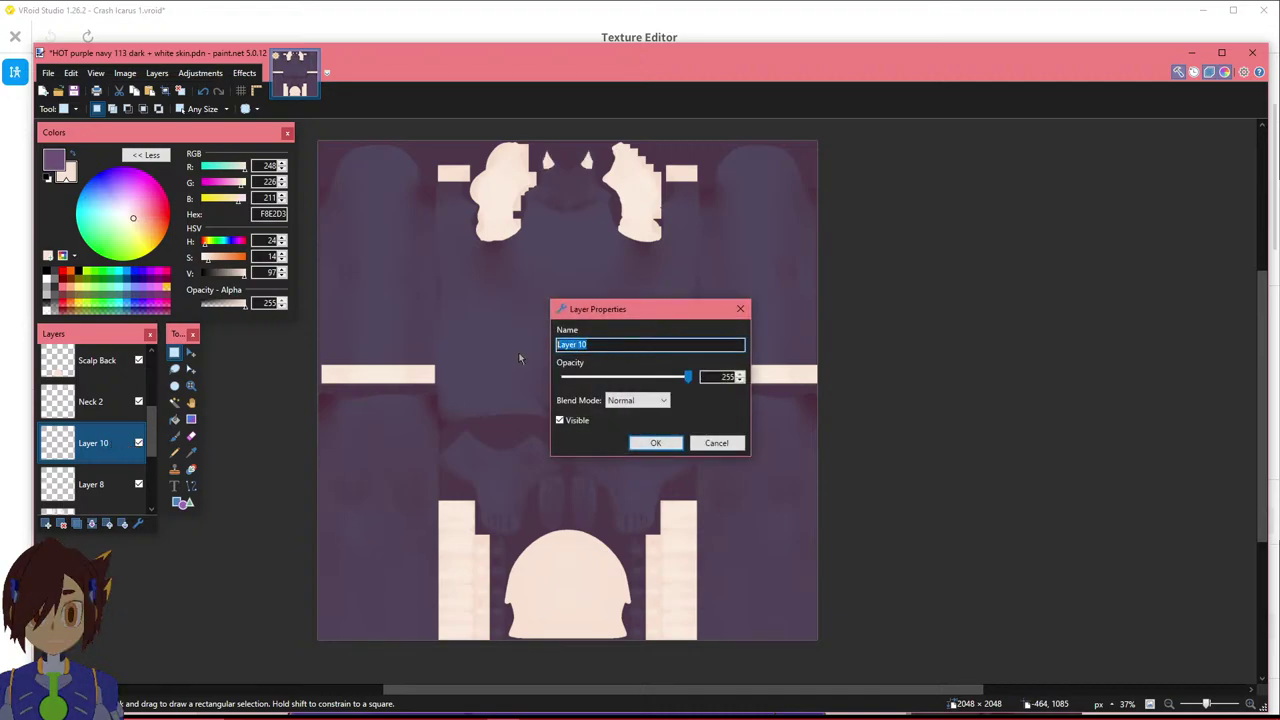
pyautogui.write('Neck 1')
pyautogui.press('Return')
# Toggle Layer 8's visibility to identify its content and rename the layer as "Wrists".
pyautogui.click(121, 488)
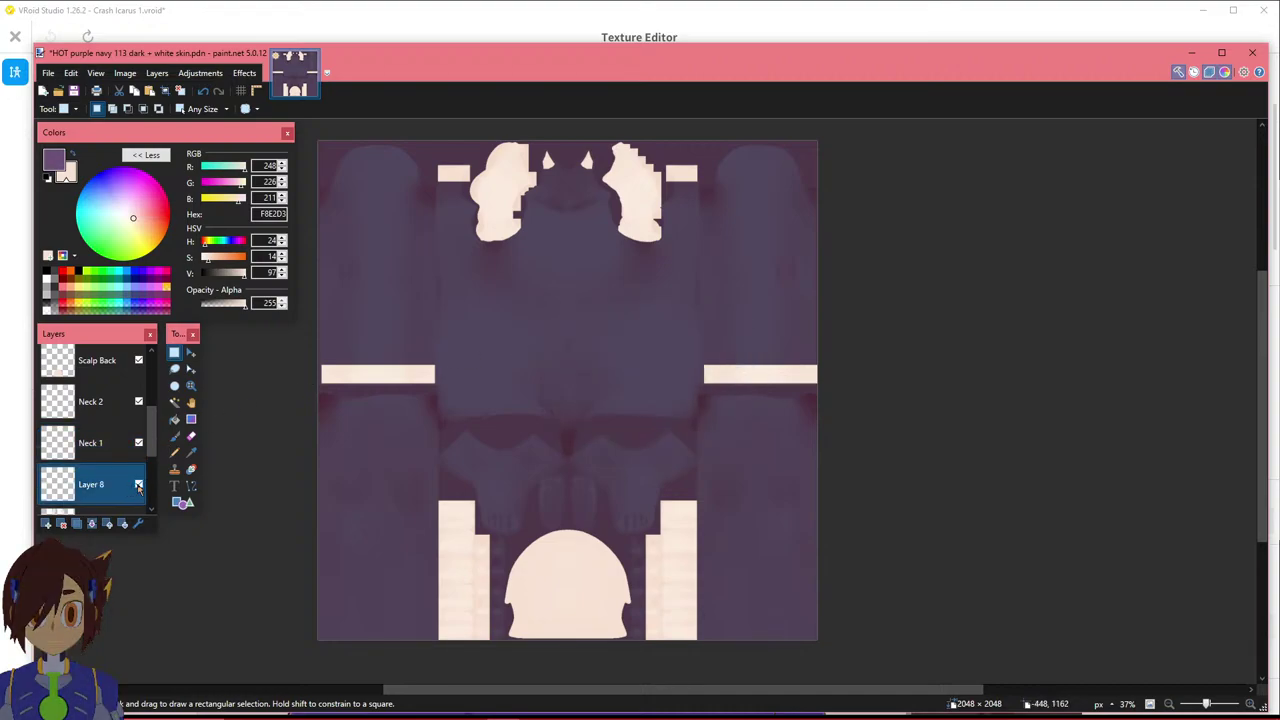
pyautogui.click(139, 484)
pyautogui.click(139, 484)
pyautogui.scroll(-1, 100, 432)
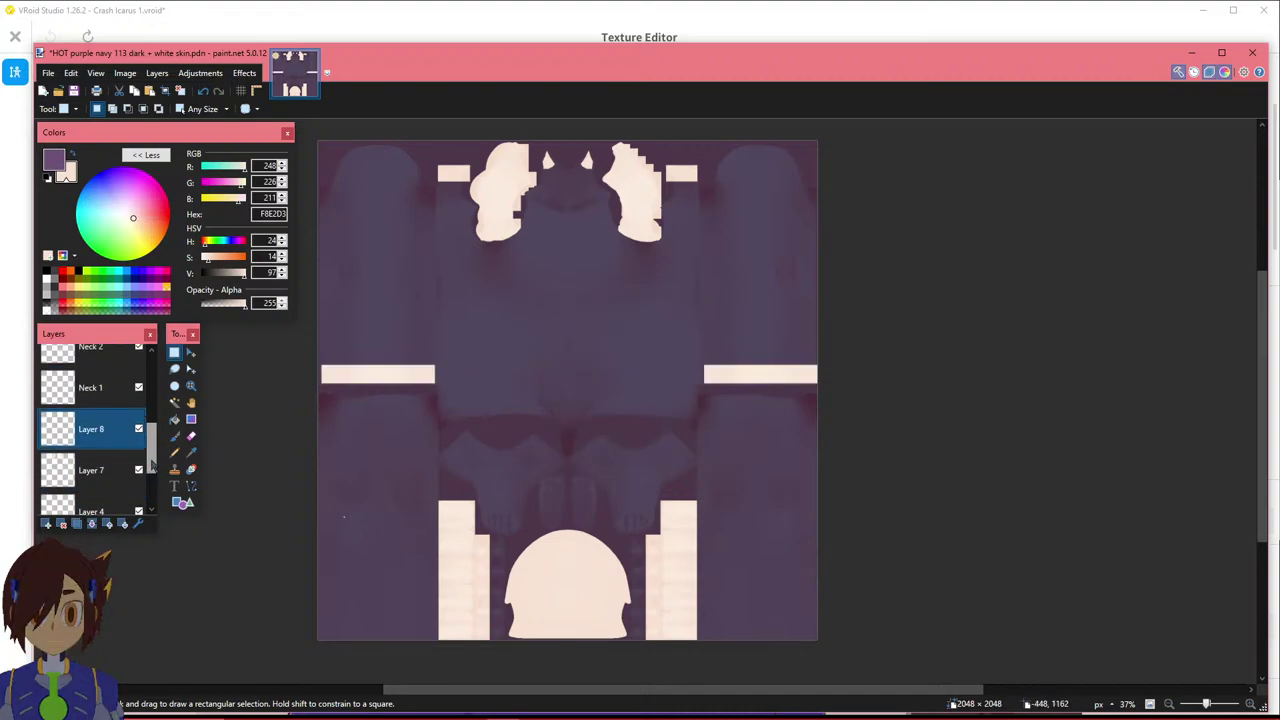
pyautogui.doubleClick(89, 420)
pyautogui.write('Wrists')
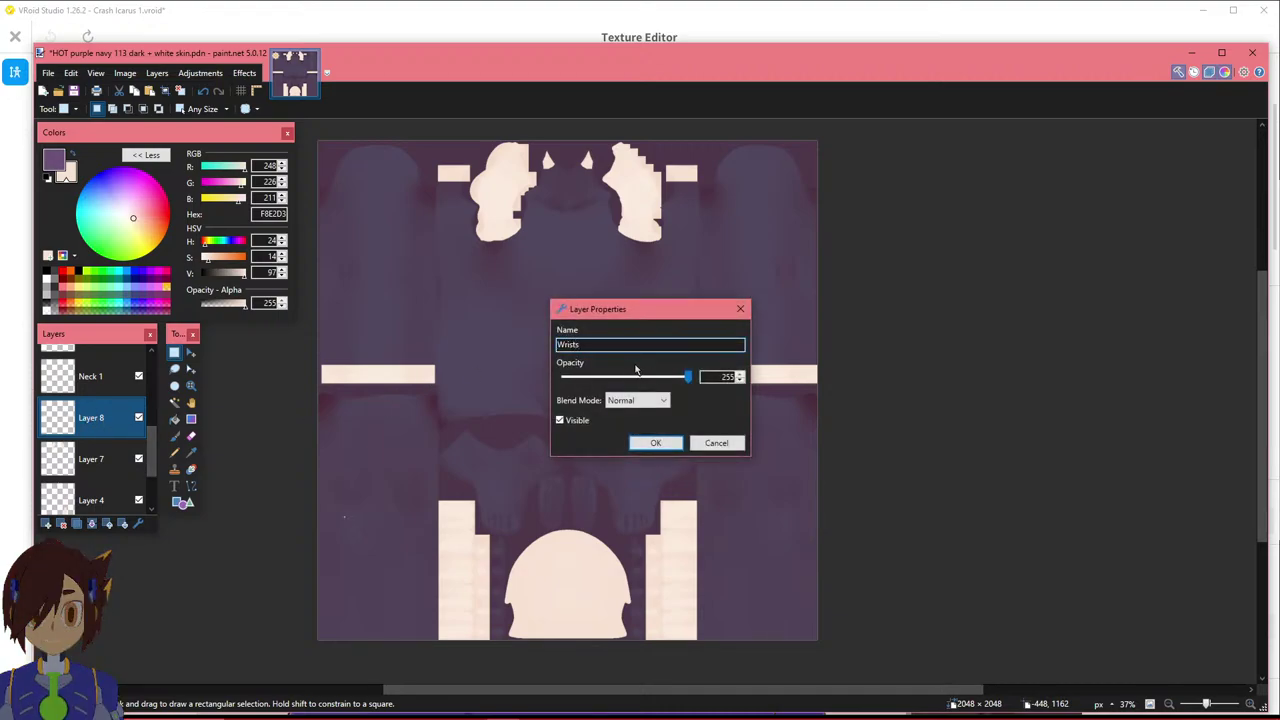
pyautogui.click(655, 443)
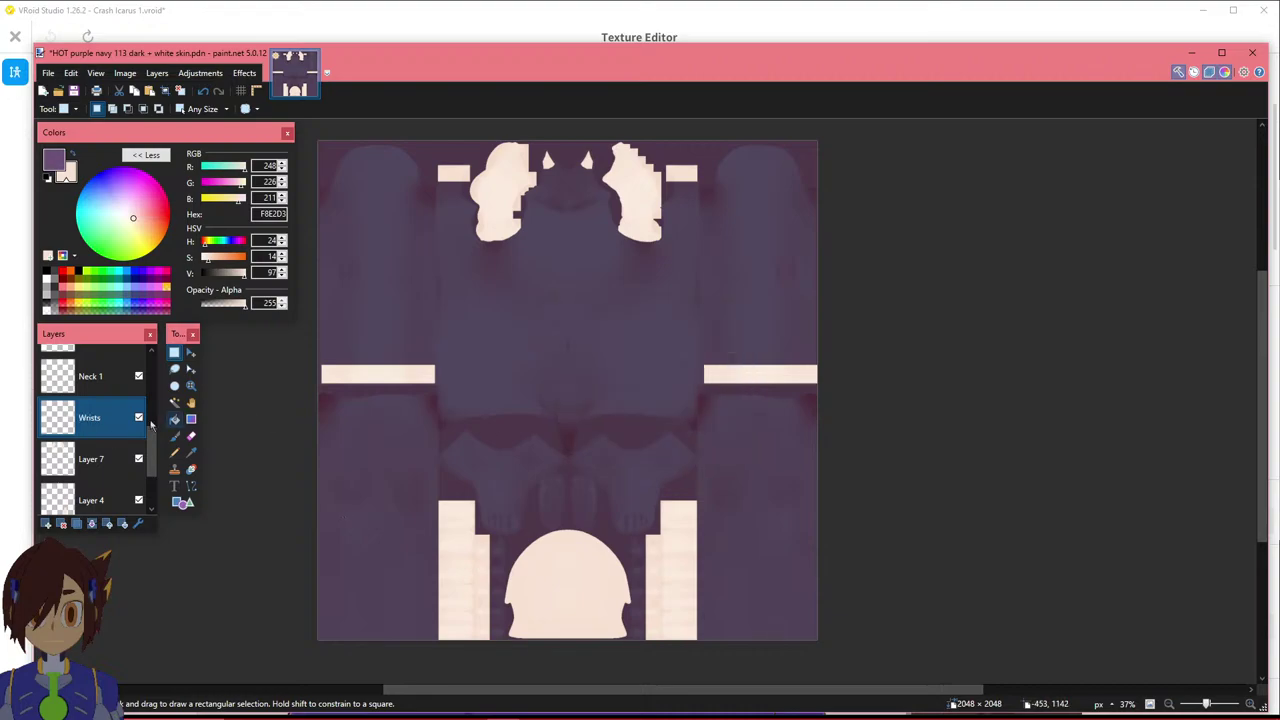
# Toggle Layer 7's visibility to identify its content and rename the layer as "Wrists and Hands".
pyautogui.click(97, 460)
pyautogui.click(138, 458)
pyautogui.click(138, 458)
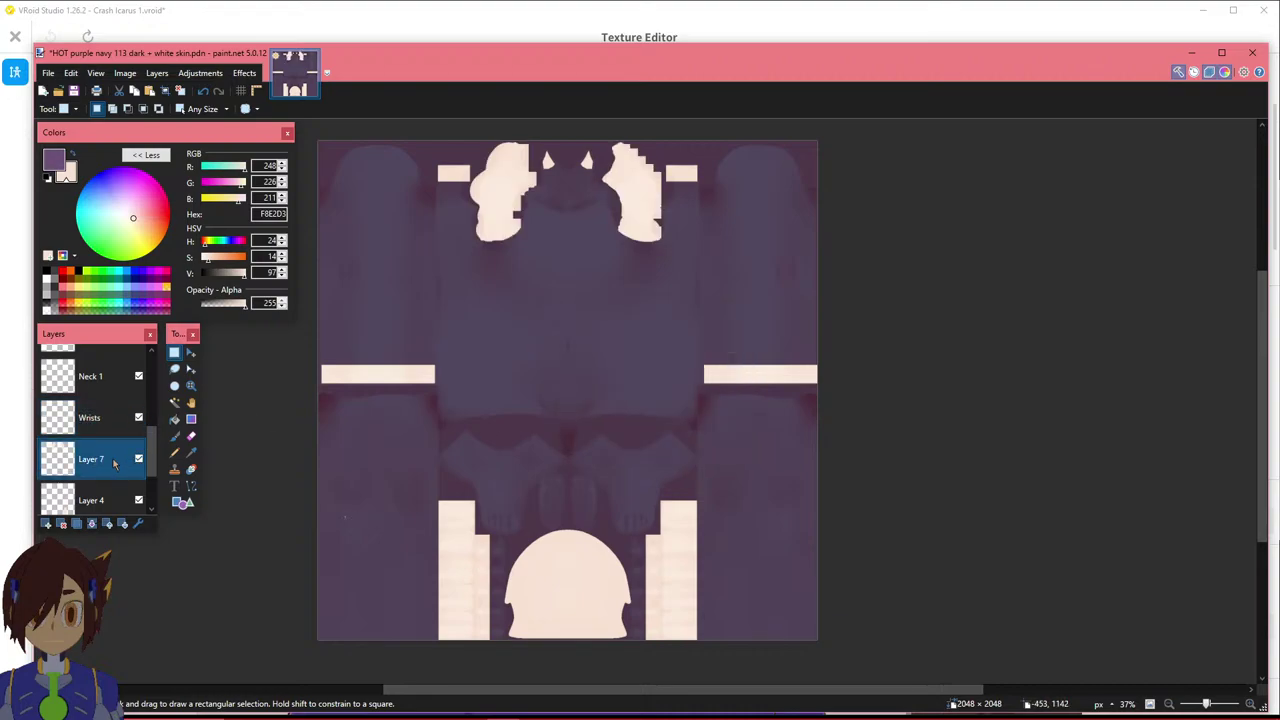
pyautogui.doubleClick(97, 460)
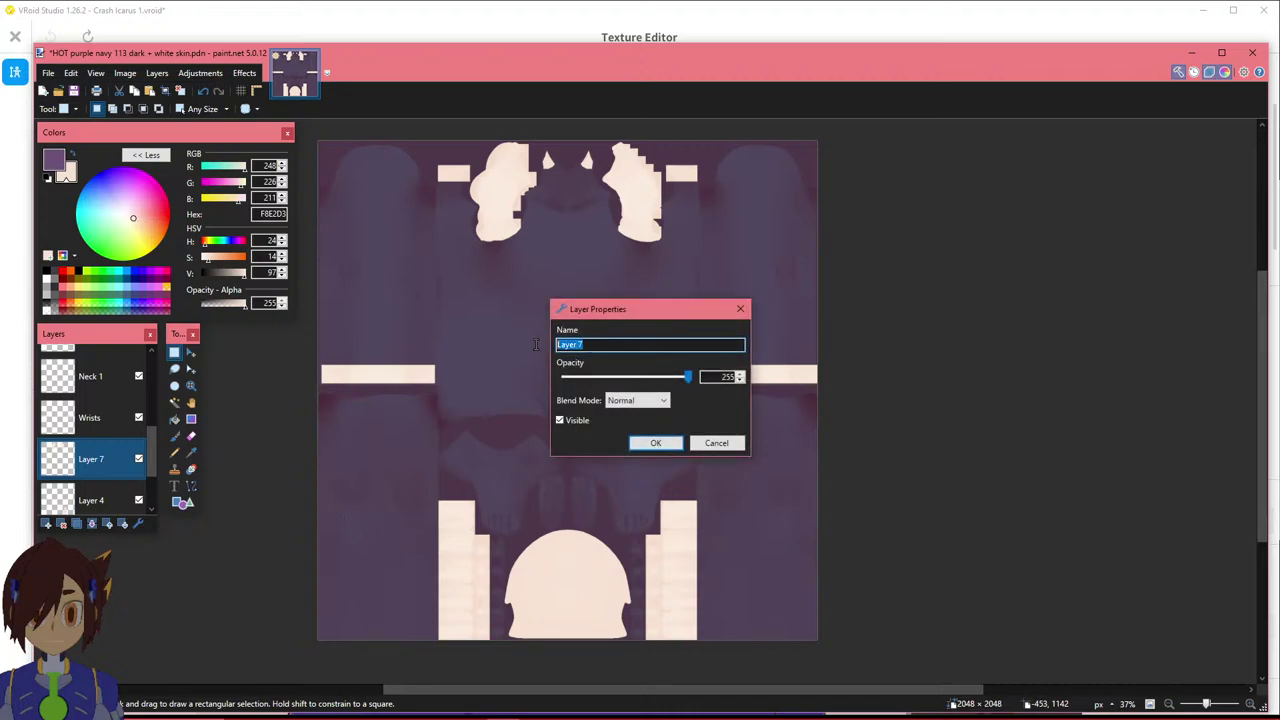
pyautogui.write('Wrists and Hands')
pyautogui.press('Return')
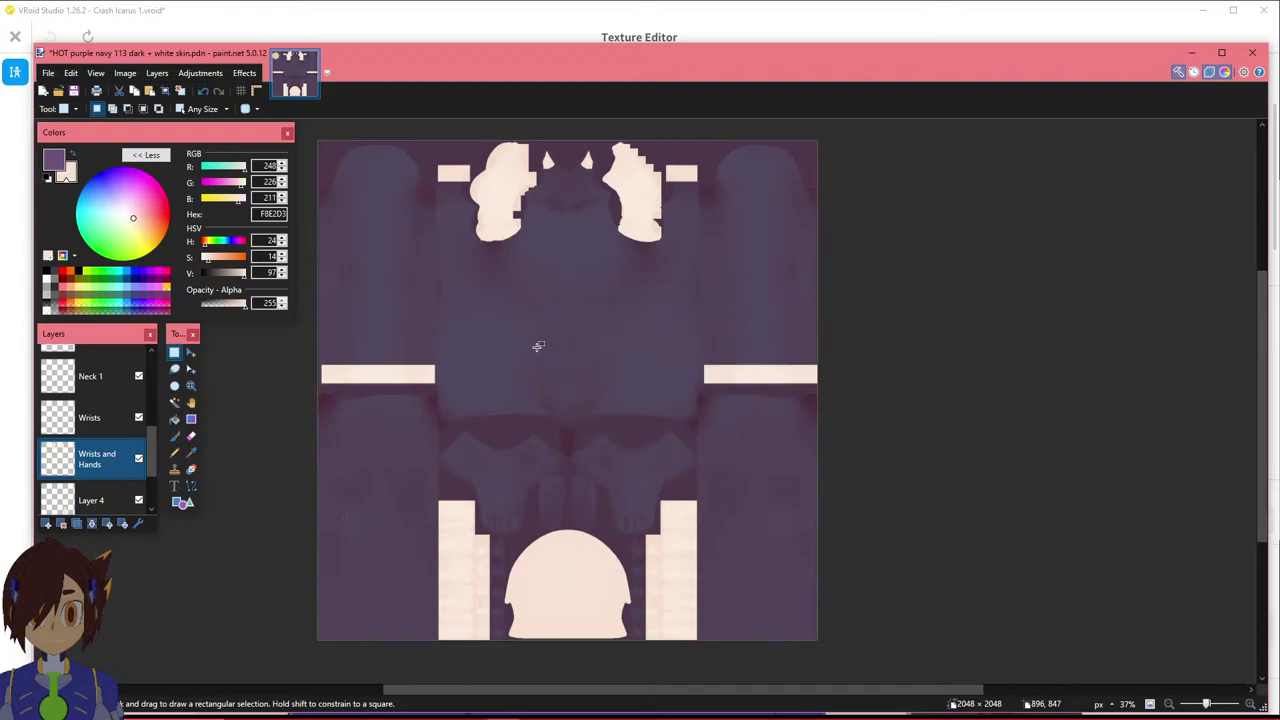
# Compare Layer 4 and Layer 5 by toggling their visibility and merge Layer 4 down into Layer 5.
pyautogui.scroll(-2, 100, 440)
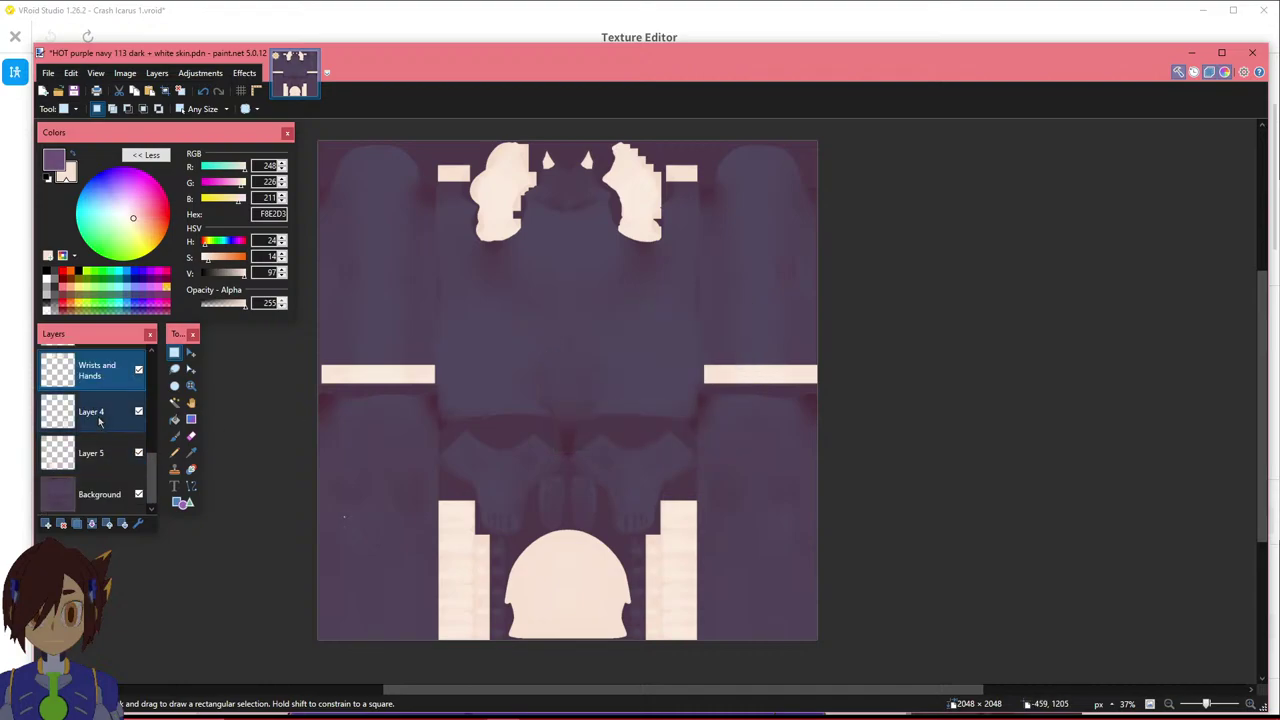
pyautogui.click(105, 420)
pyautogui.click(138, 412)
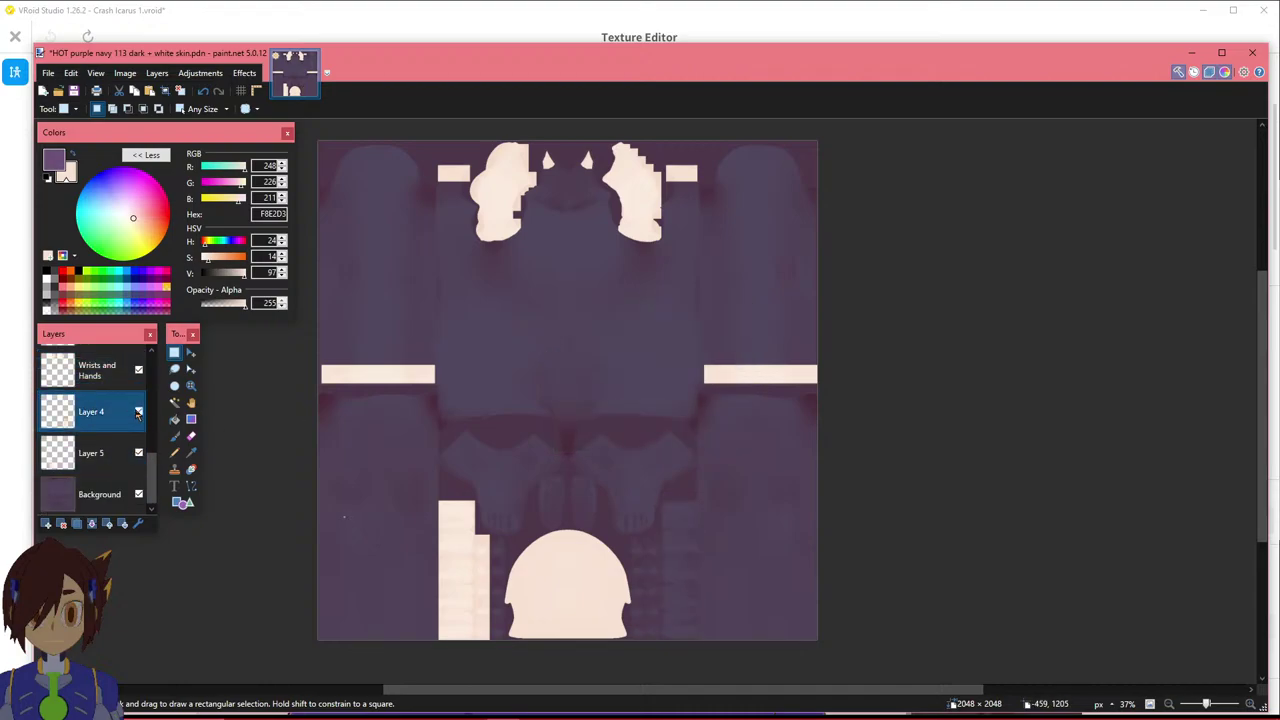
pyautogui.click(138, 412)
pyautogui.click(139, 452)
pyautogui.click(139, 452)
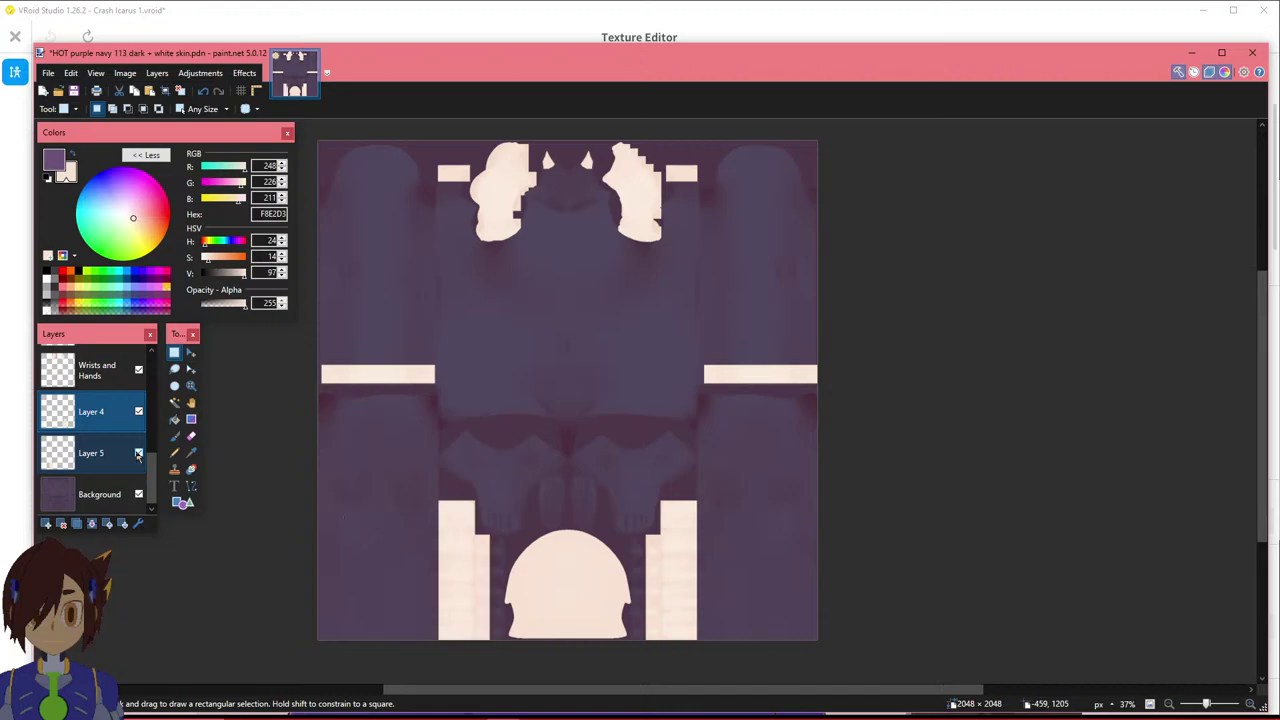
pyautogui.click(91, 523)
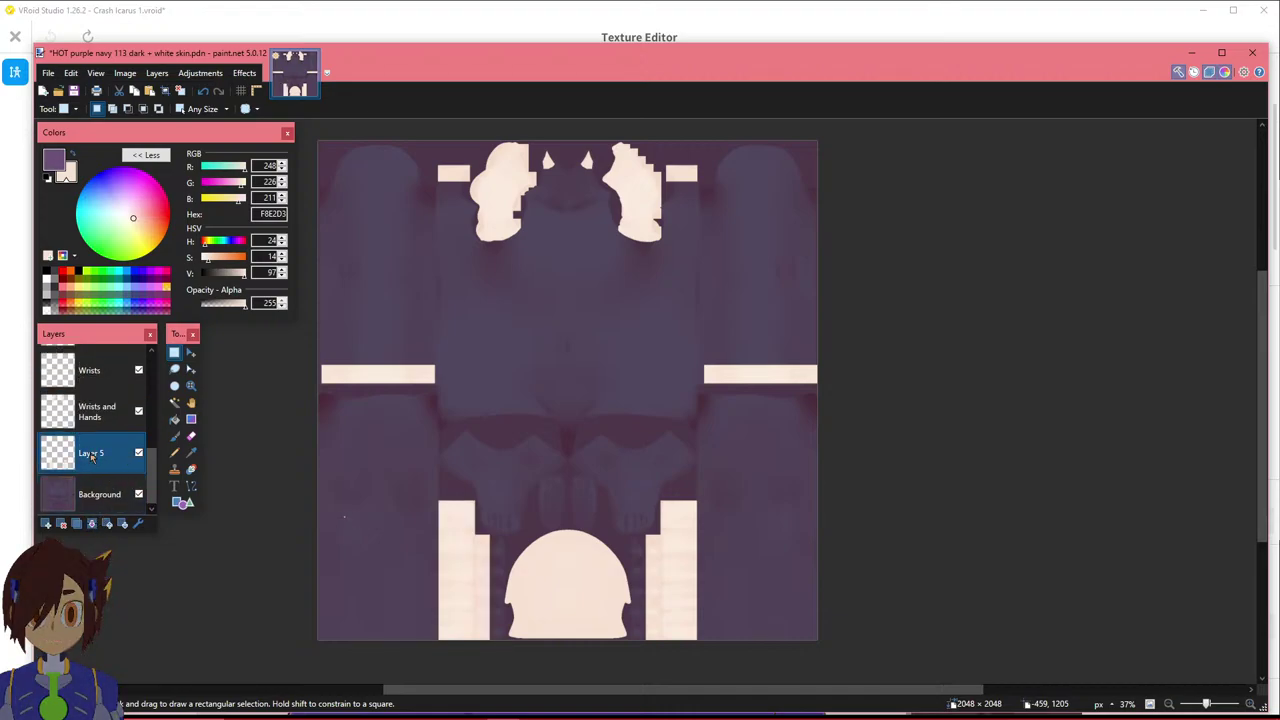
# Rename Layer 5 as "Fingers".
pyautogui.doubleClick(92, 455)
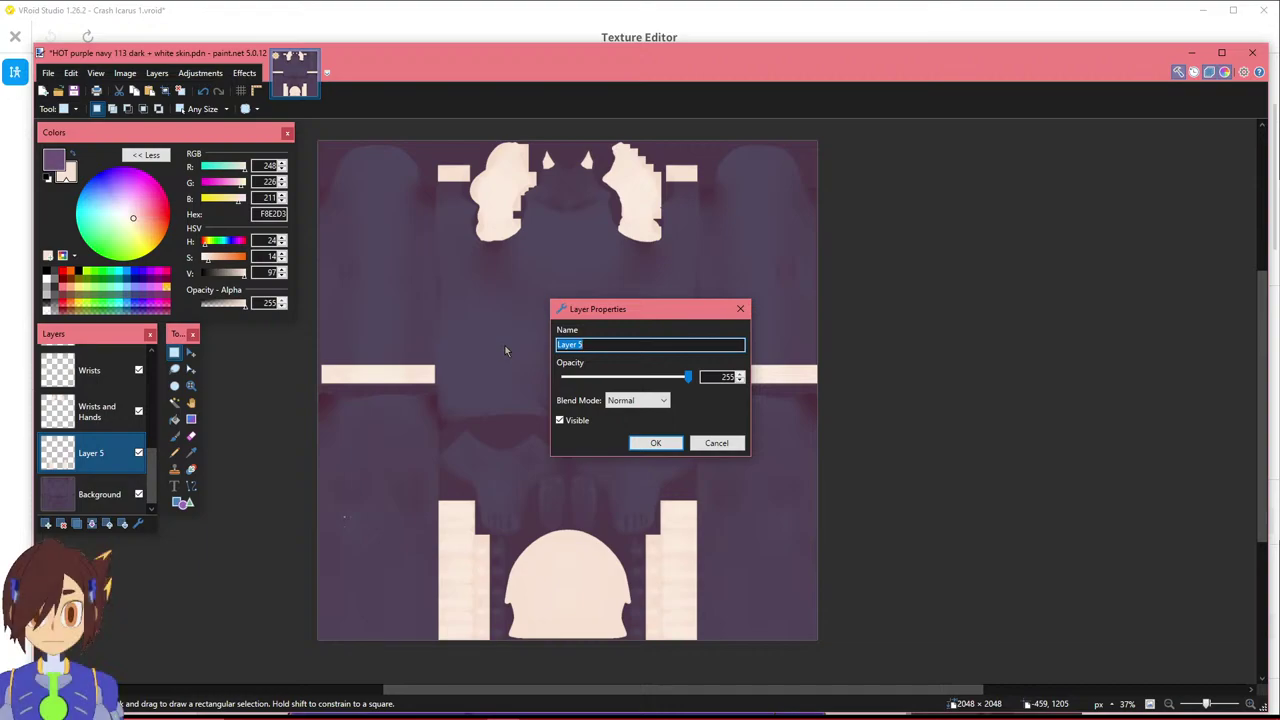
pyautogui.write('Fingers')
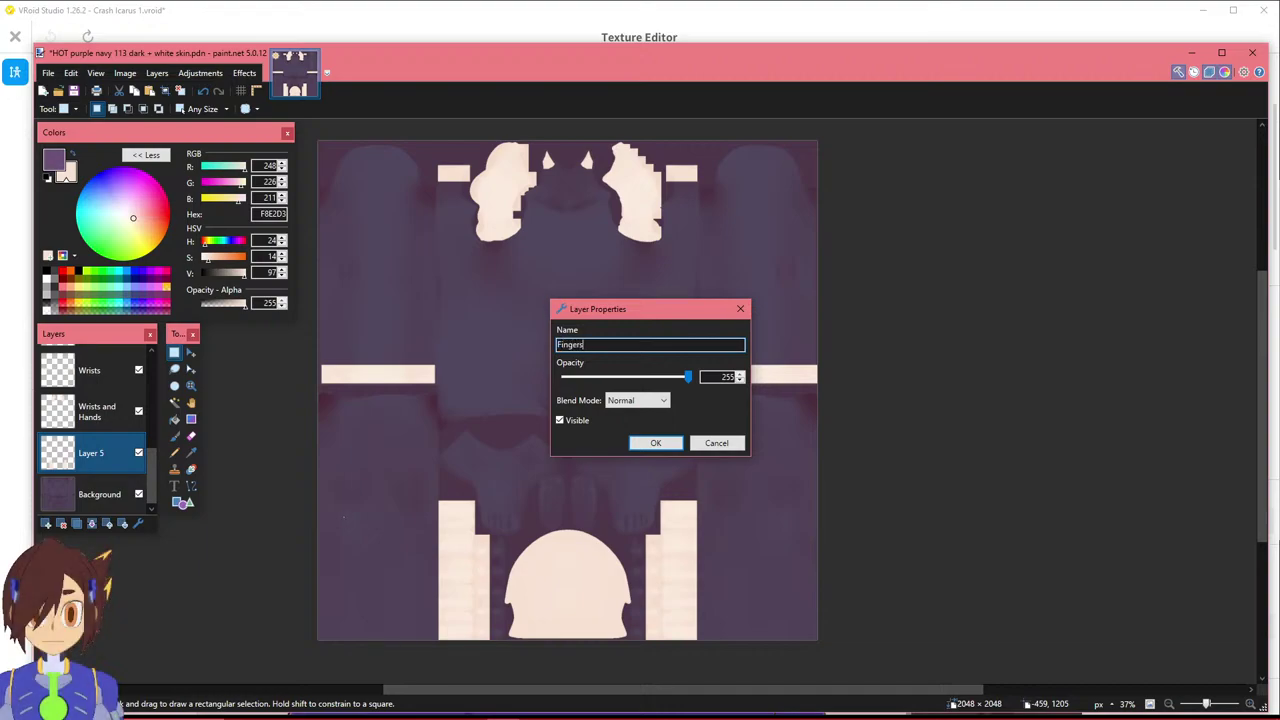
pyautogui.press('Return')
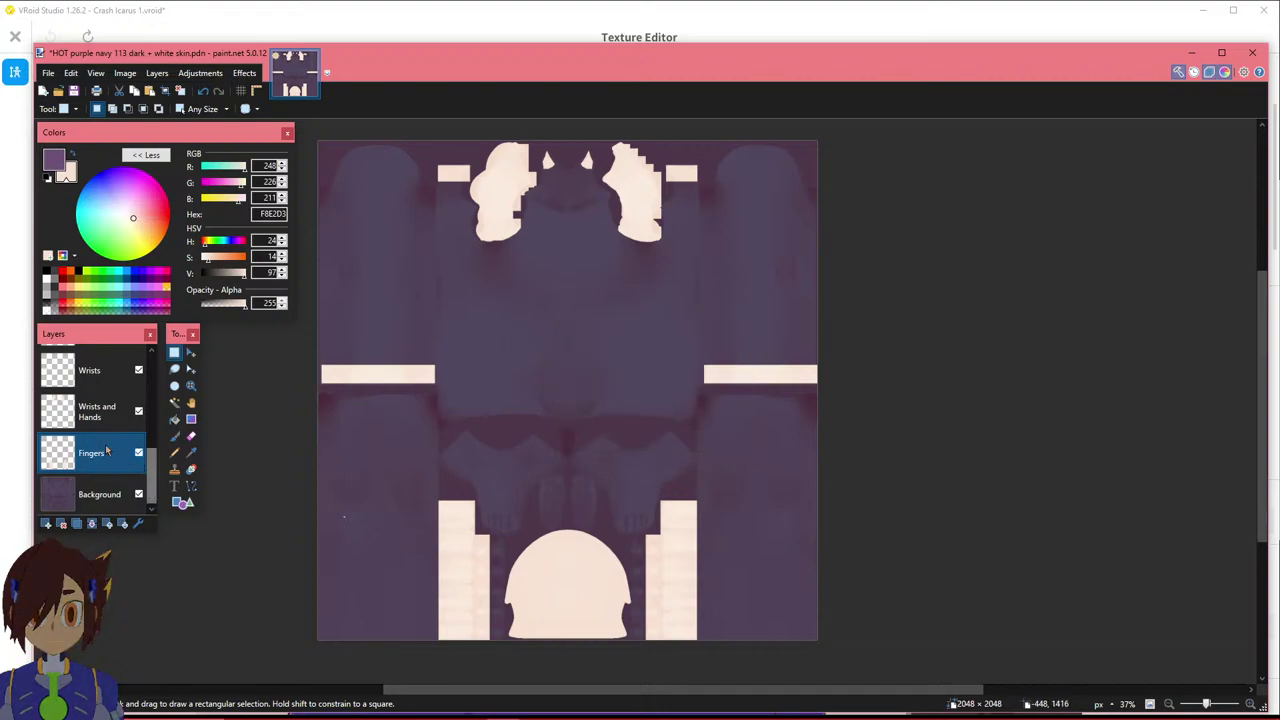
pyautogui.scroll(3, 106, 449)
pyautogui.scroll(10, 106, 449)
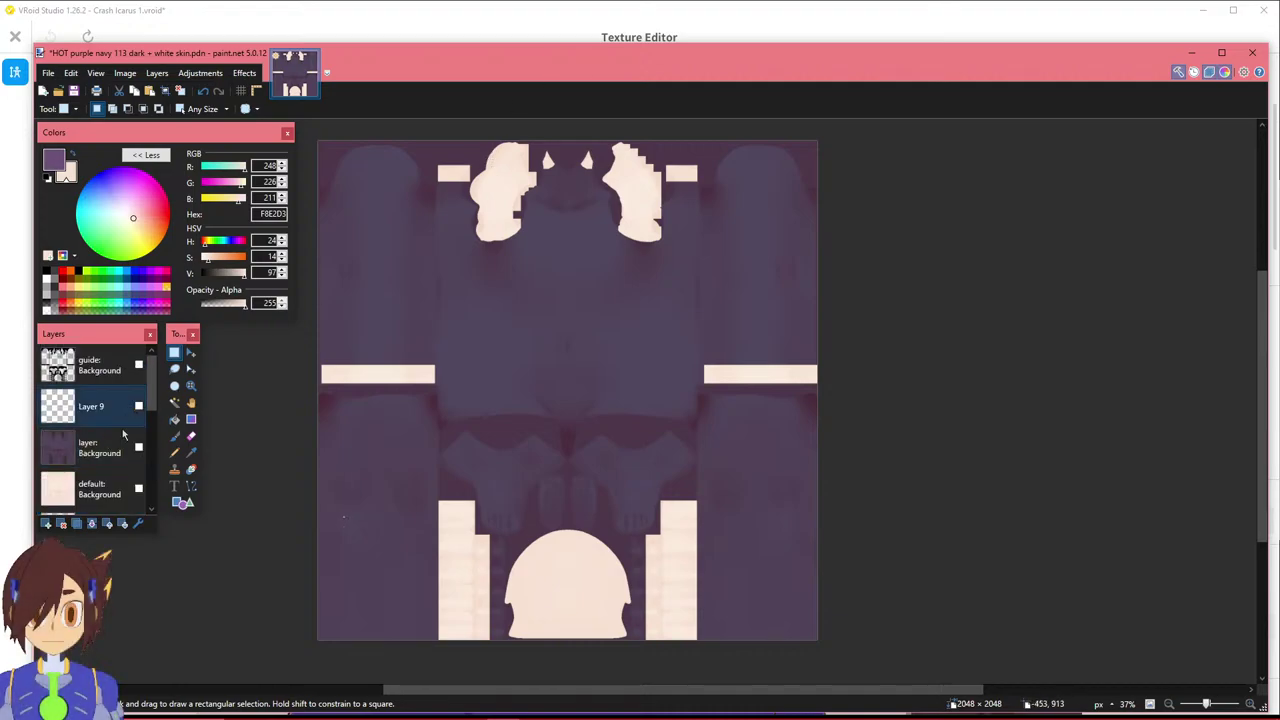
# Select the Neck 1 layer and activate the Pencil tool for editing its small triangular piece near the top of the texture.
pyautogui.scroll(-13, 98, 458)
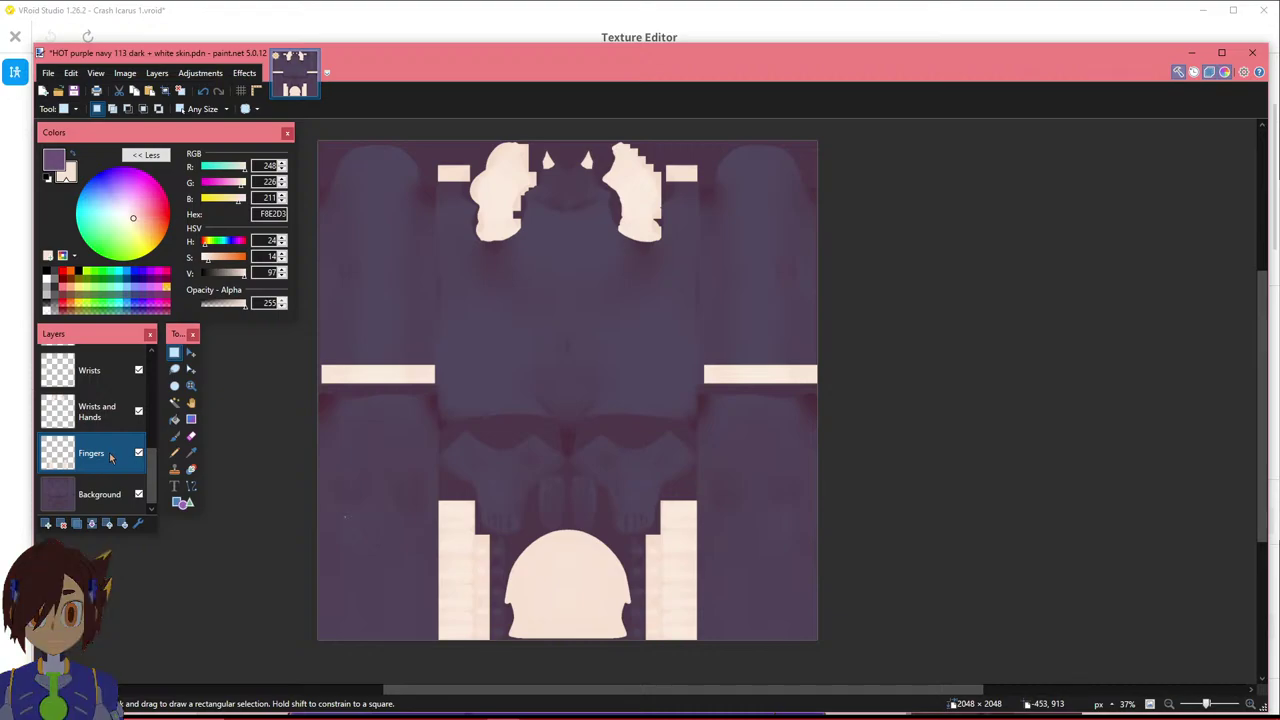
pyautogui.scroll(3, 98, 458)
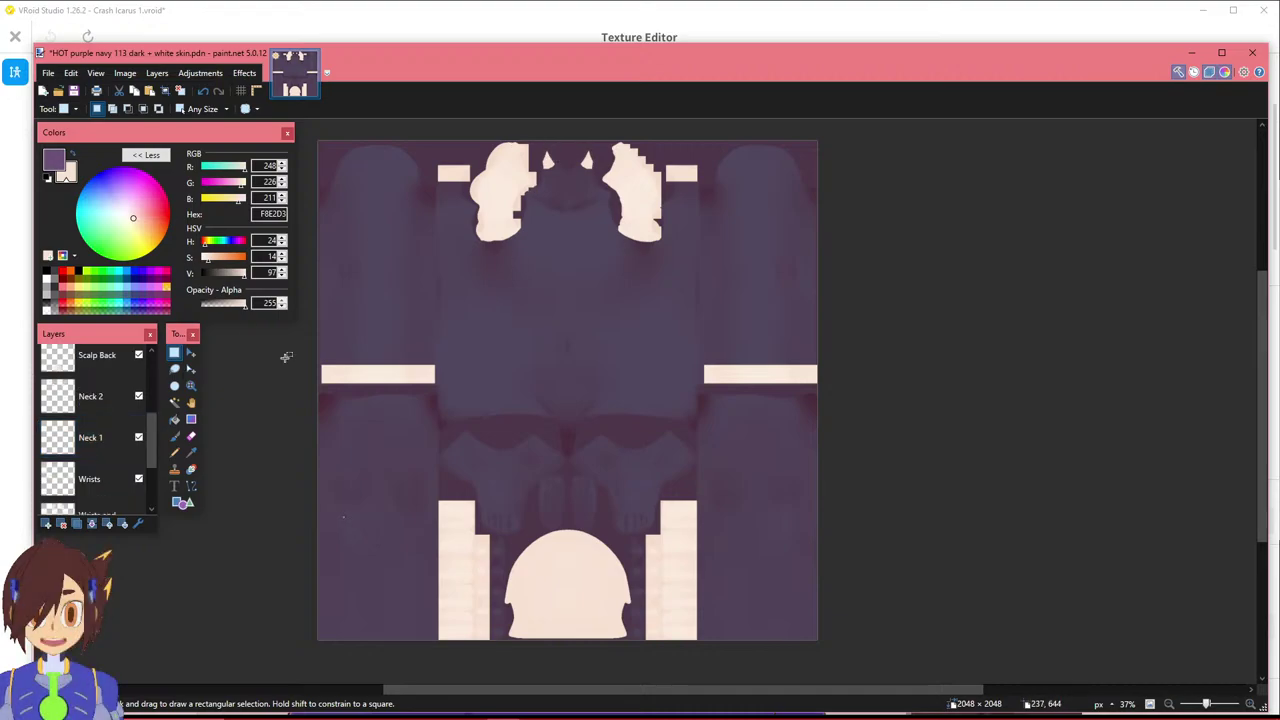
pyautogui.scroll(-1, 107, 437)
pyautogui.click(104, 464)
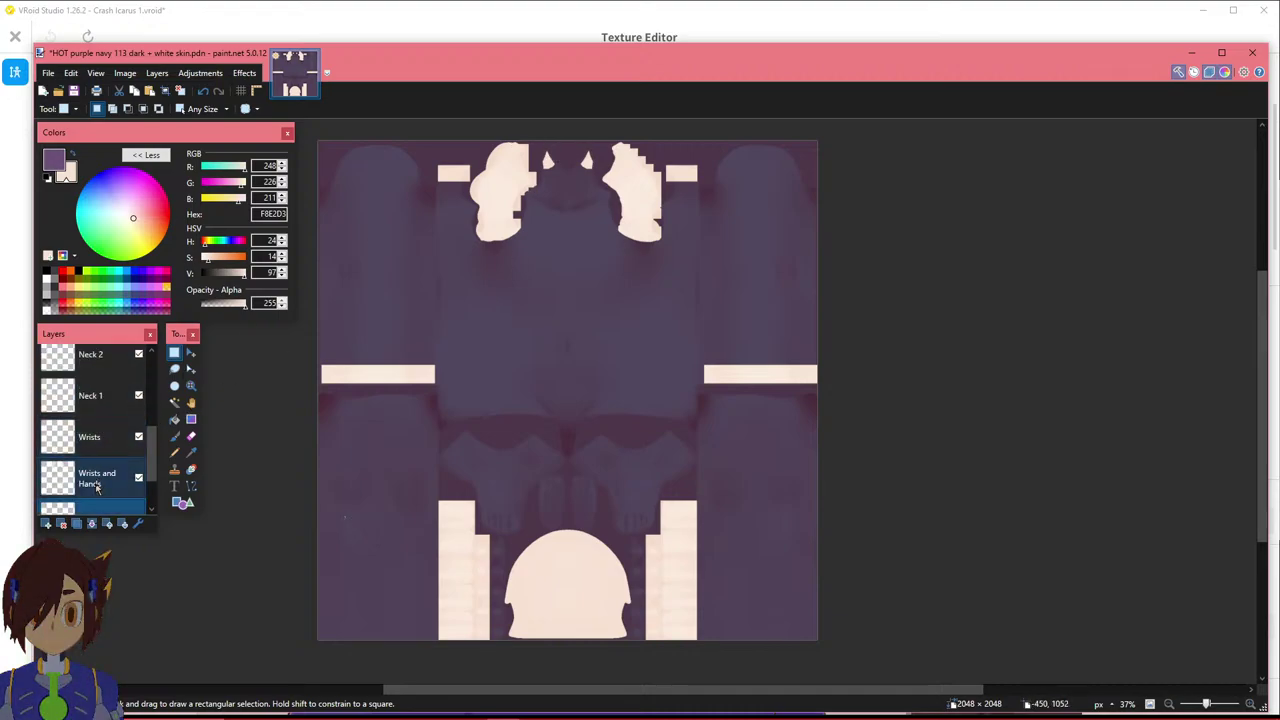
pyautogui.scroll(-1, 103, 437)
pyautogui.scroll(3, 102, 464)
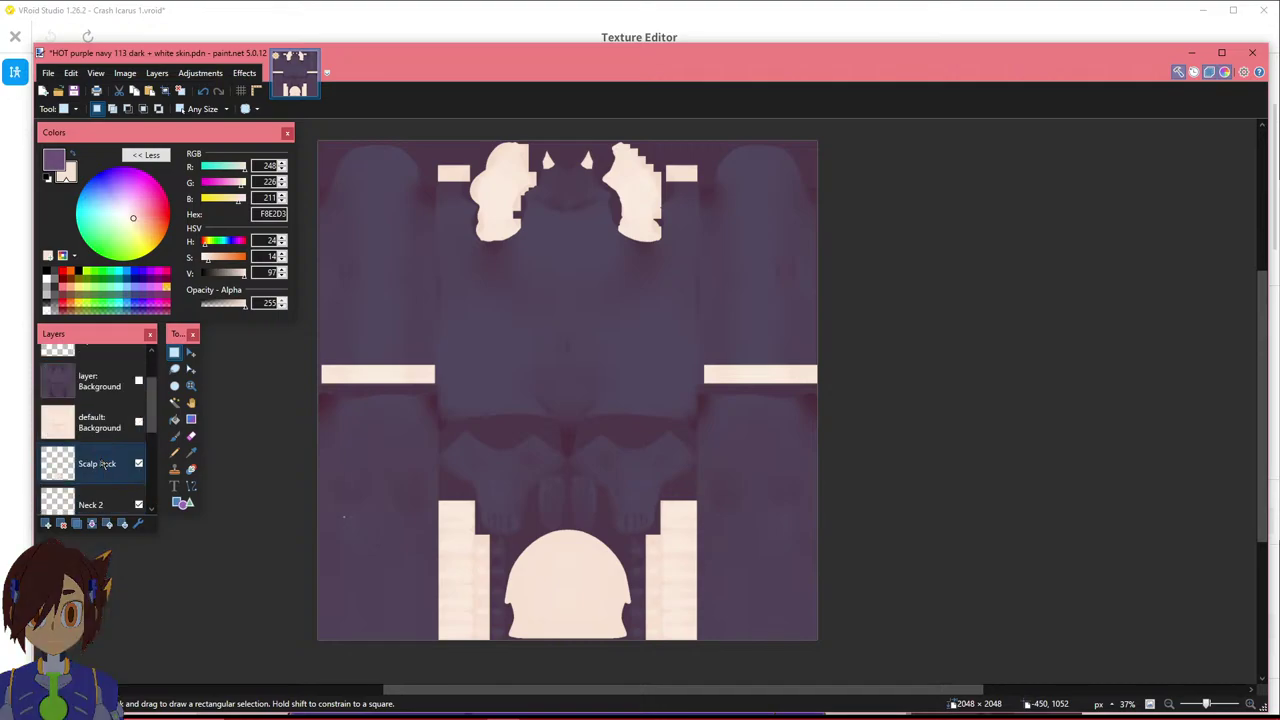
pyautogui.scroll(-3, 104, 465)
pyautogui.click(126, 437)
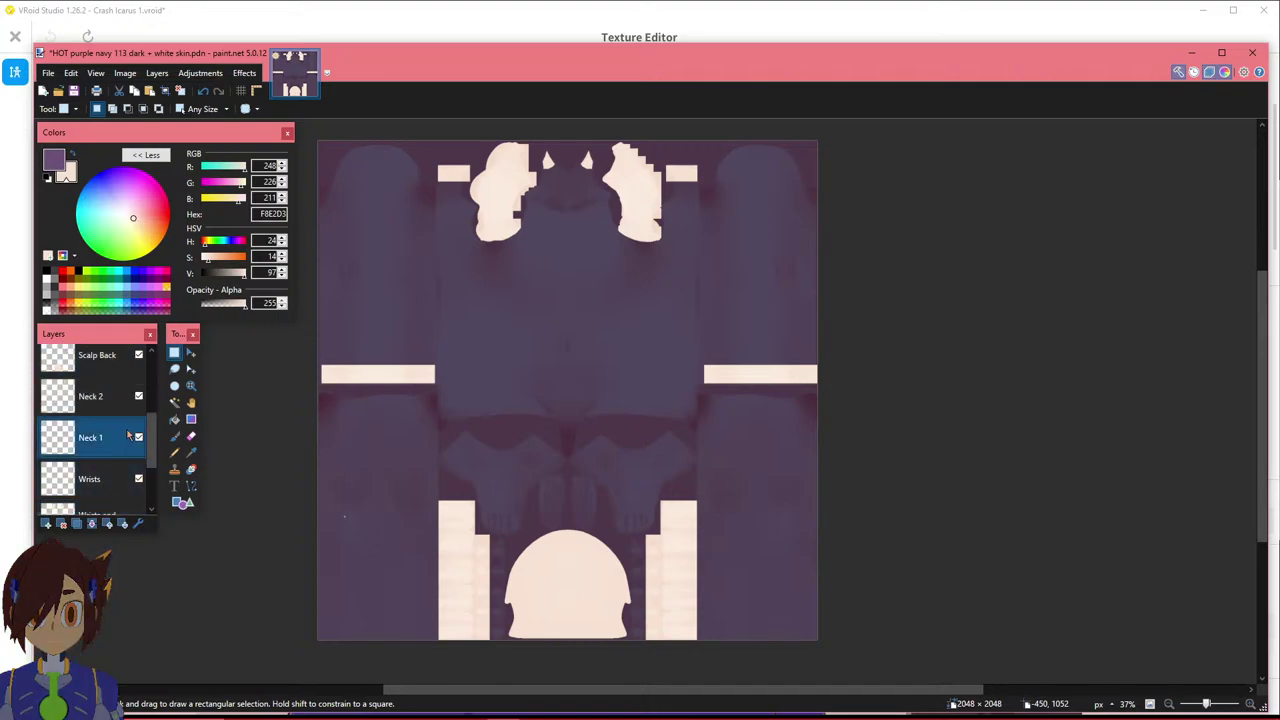
pyautogui.keyDown('ctrl'); pyautogui.scroll(8, 552, 160); pyautogui.keyUp('ctrl')
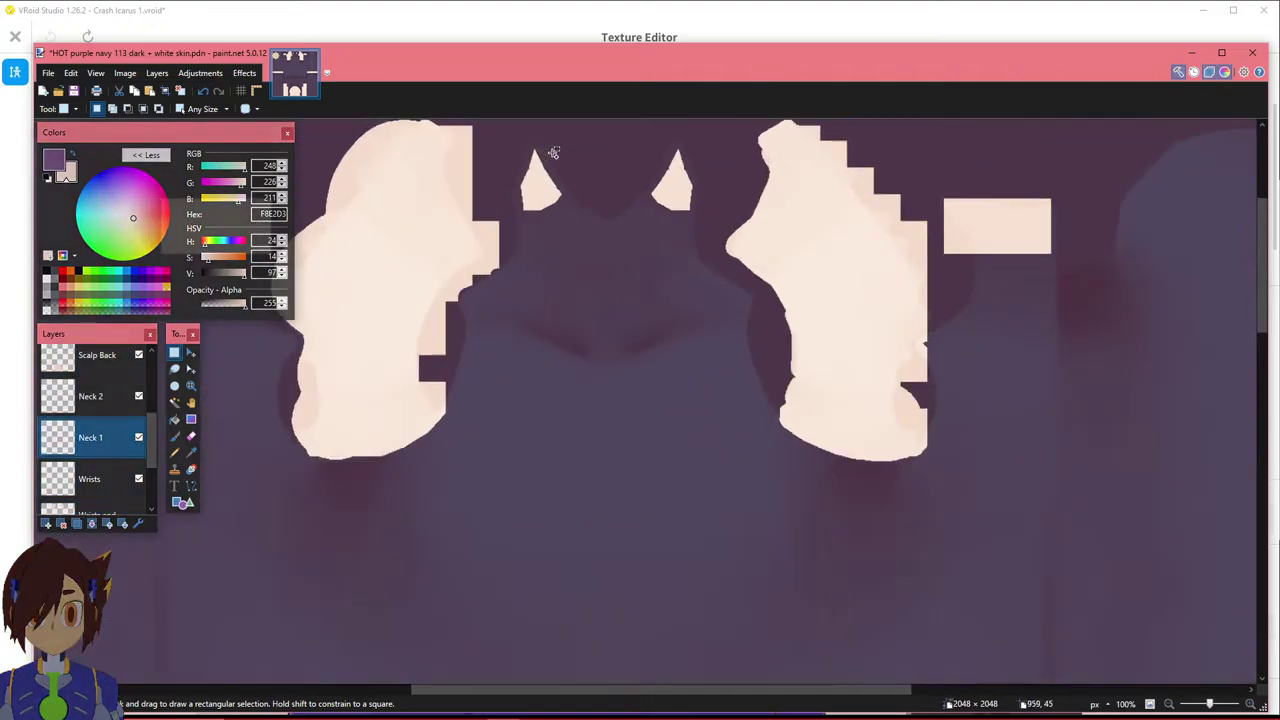
pyautogui.keyDown('ctrl'); pyautogui.scroll(6, 556, 184); pyautogui.keyUp('ctrl')
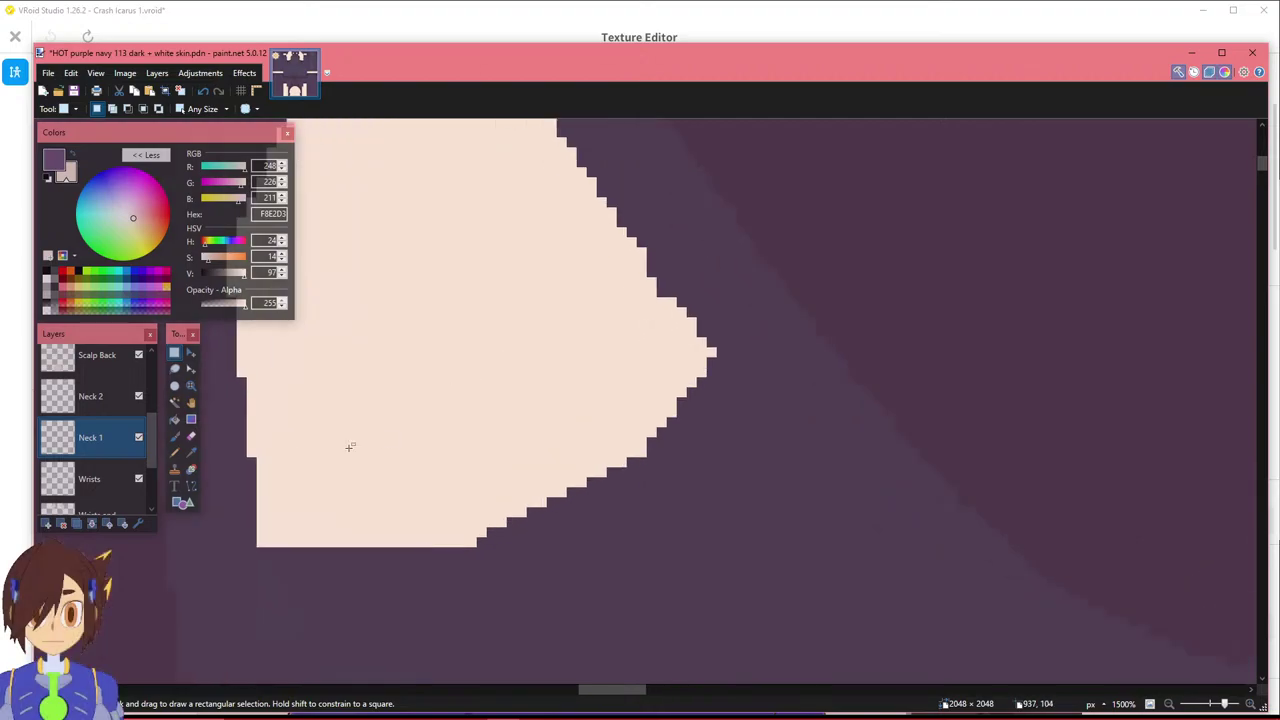
pyautogui.click(192, 453)
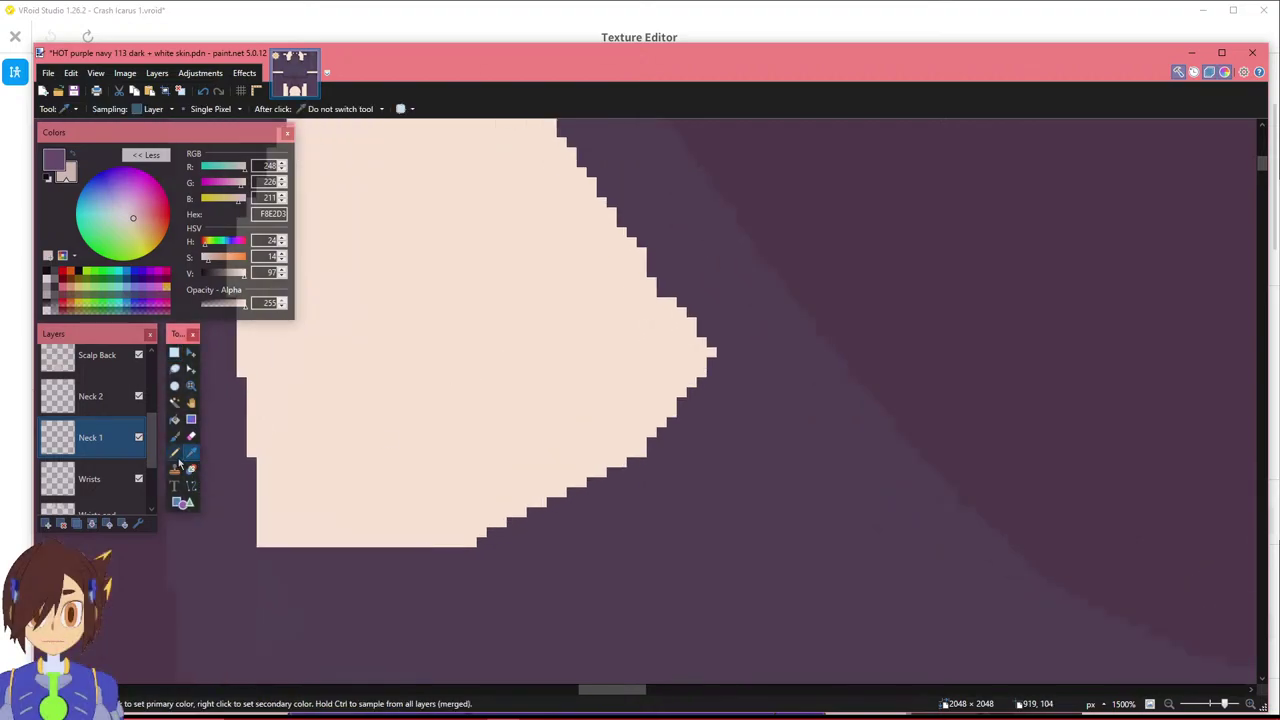
pyautogui.click(175, 452)
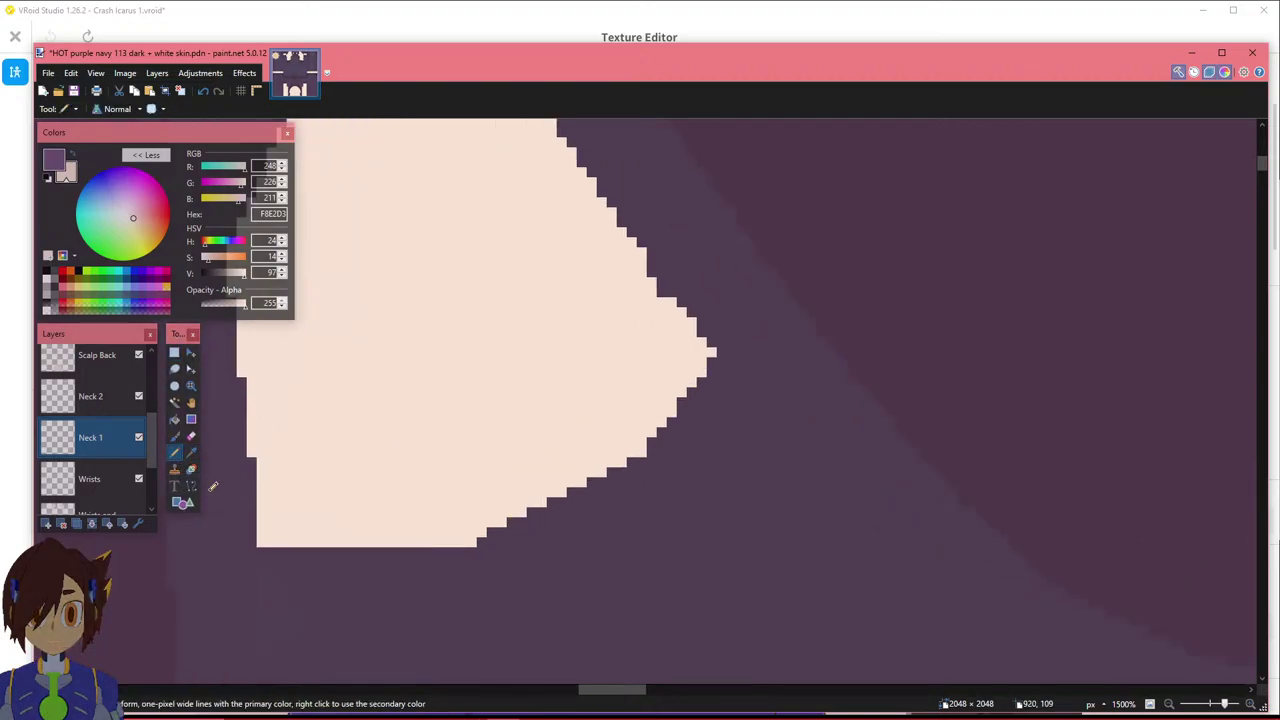
# Toggle the visibility of the default: Background layer and the Neck 1 layer to compare them at the neck piece's edge.
pyautogui.scroll(-10, 98, 470)
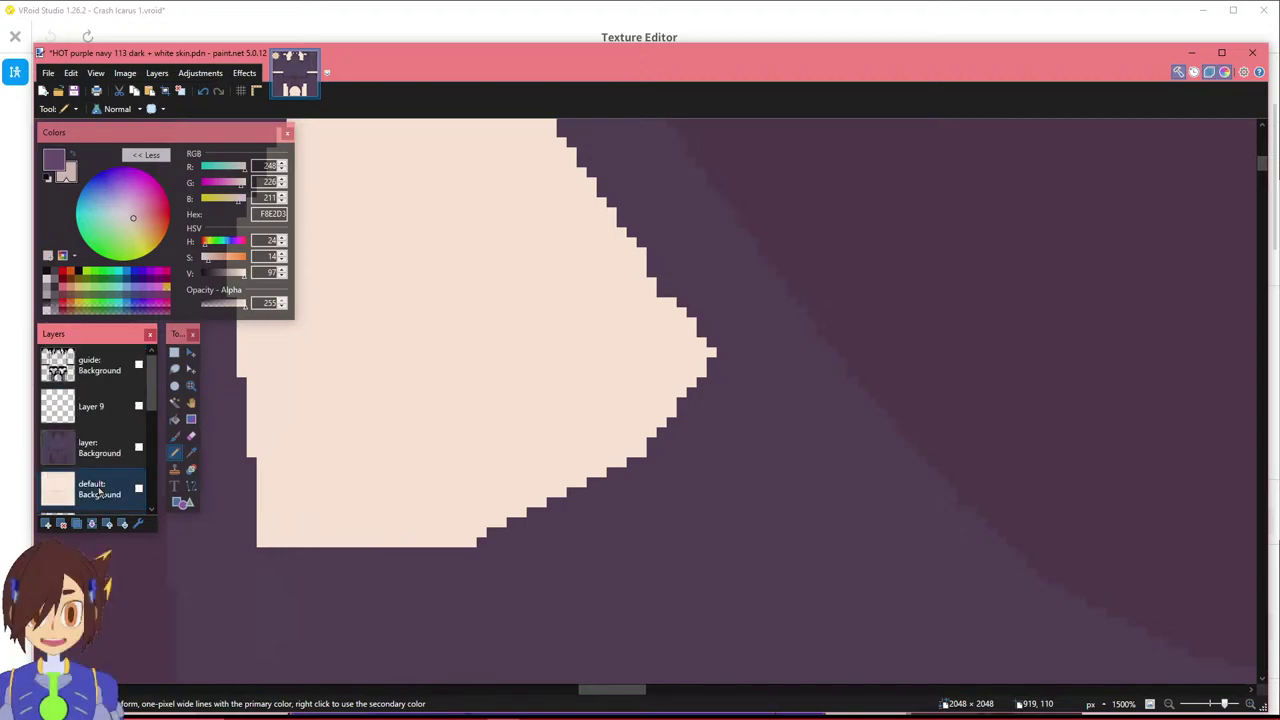
pyautogui.click(139, 490)
pyautogui.click(139, 490)
pyautogui.click(139, 490)
pyautogui.click(139, 490)
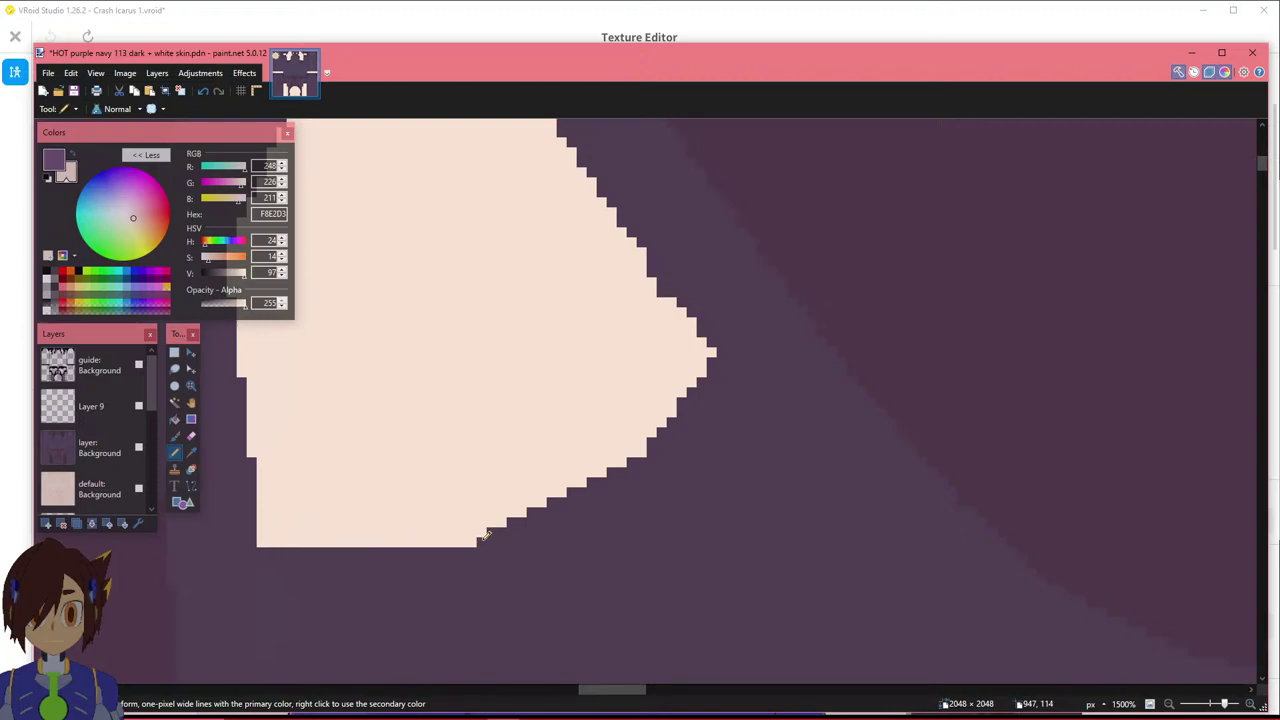
pyautogui.scroll(-1, 414, 466)
pyautogui.scroll(-3, 114, 460)
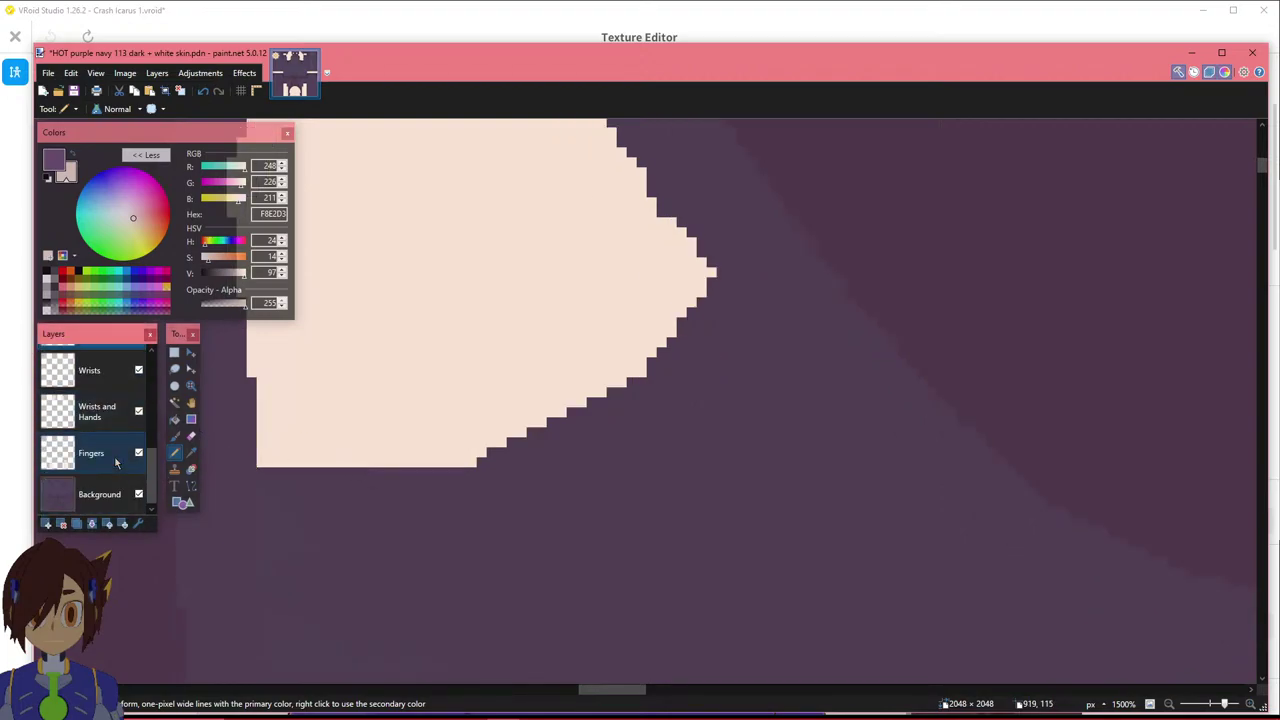
pyautogui.scroll(2, 108, 460)
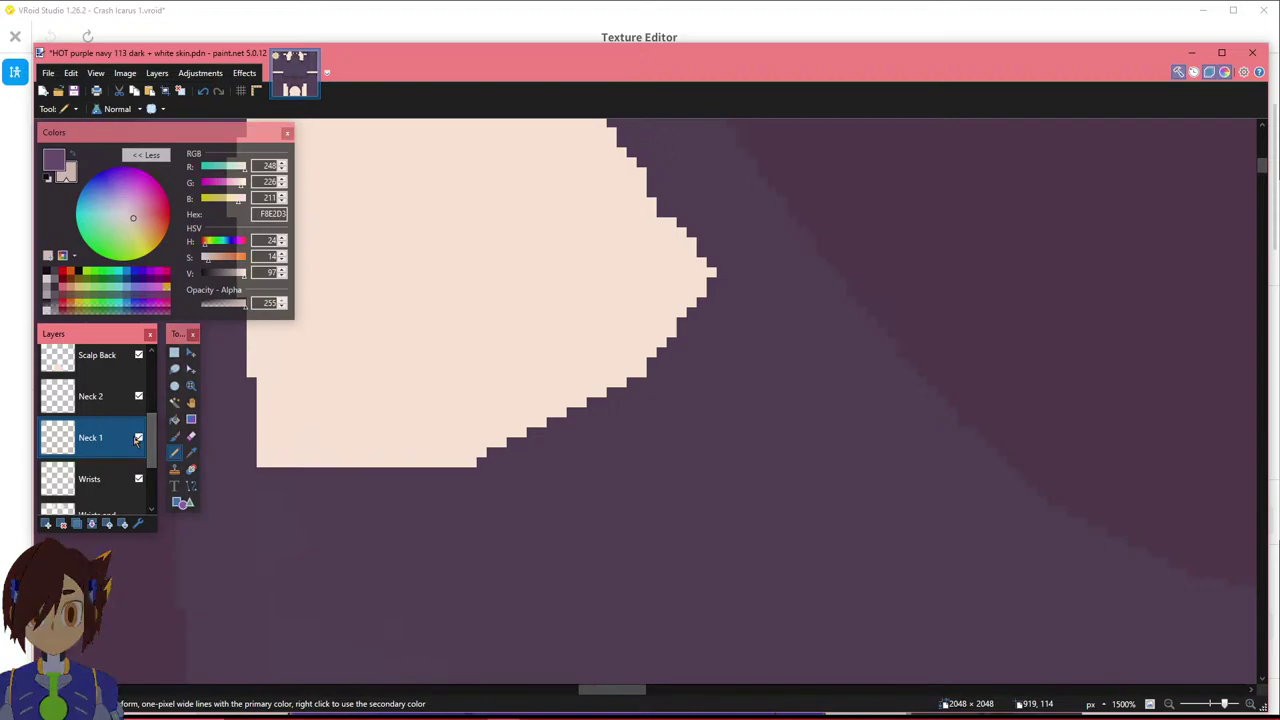
pyautogui.click(139, 437)
pyautogui.click(139, 437)
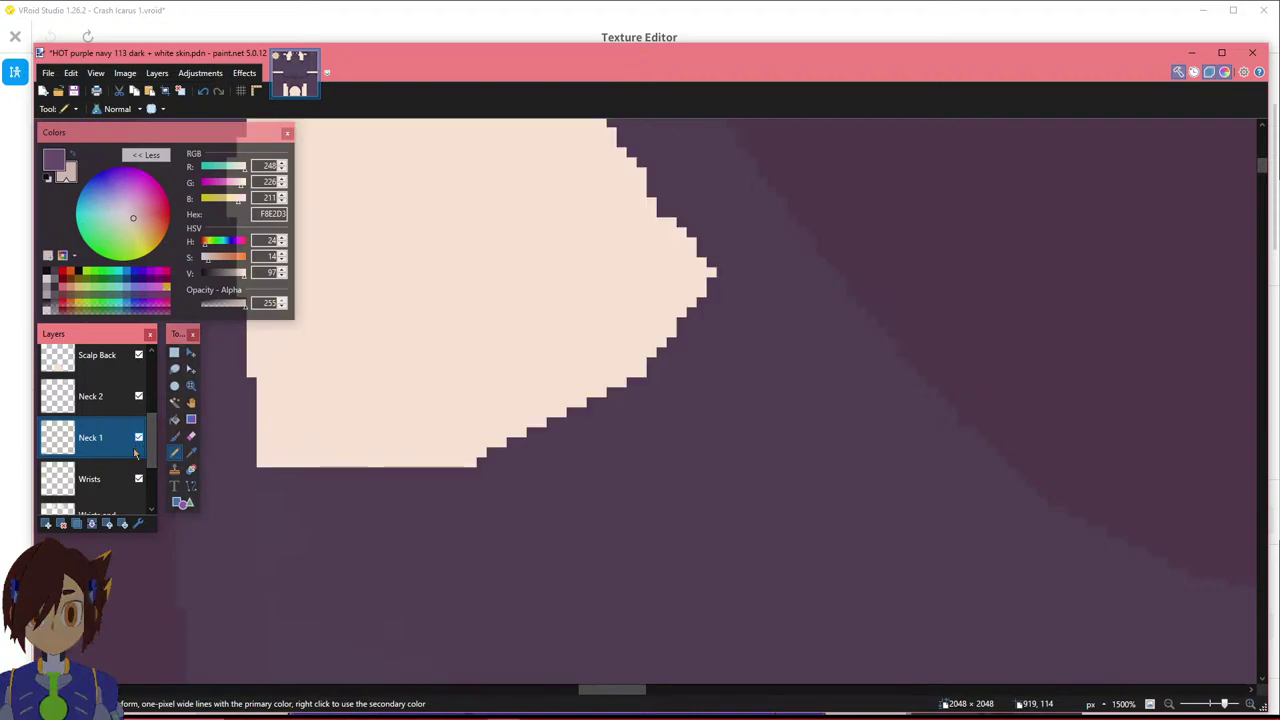
pyautogui.scroll(3, 110, 440)
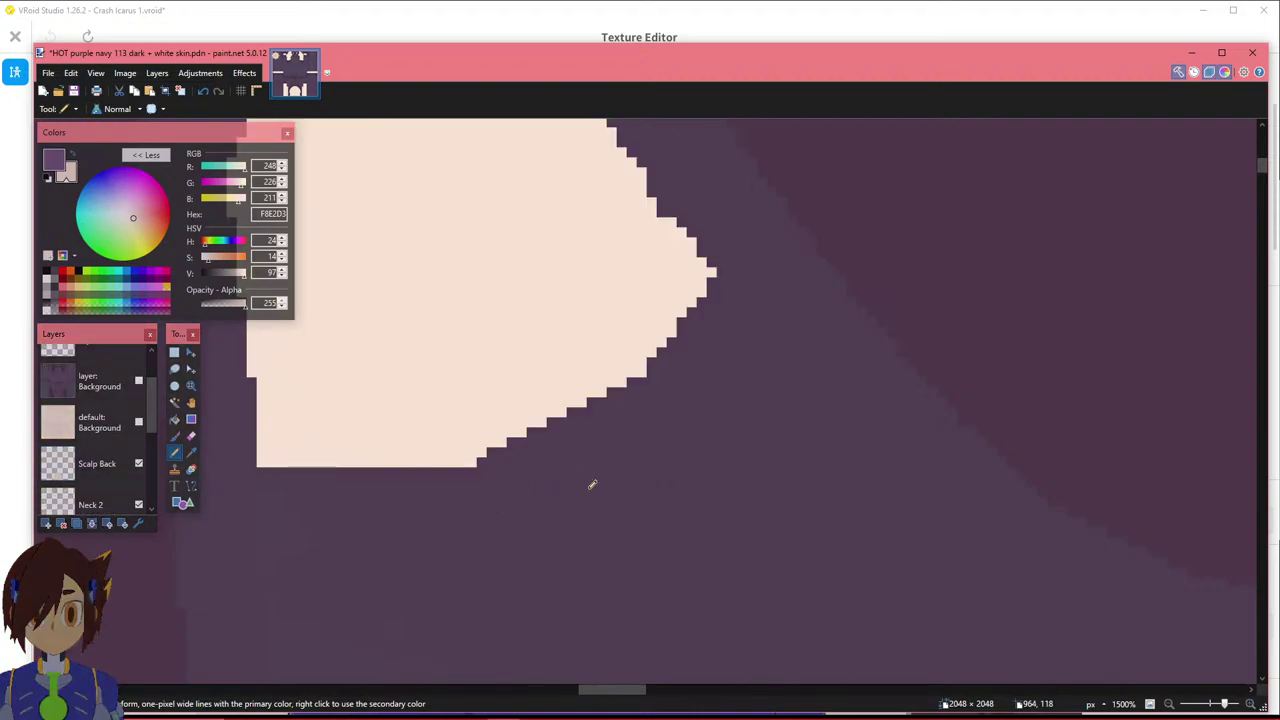
pyautogui.hotkey('ctrl', 'z')
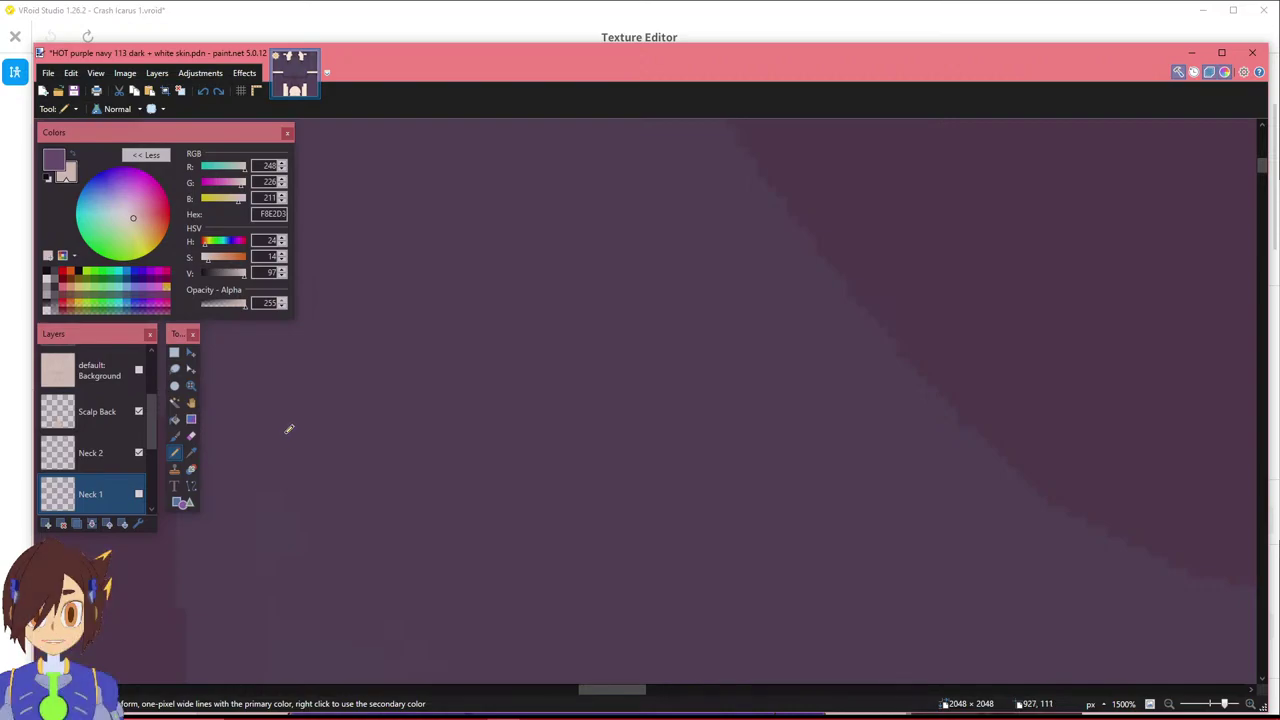
pyautogui.hotkey('ctrl', 'y')
pyautogui.click(174, 352)
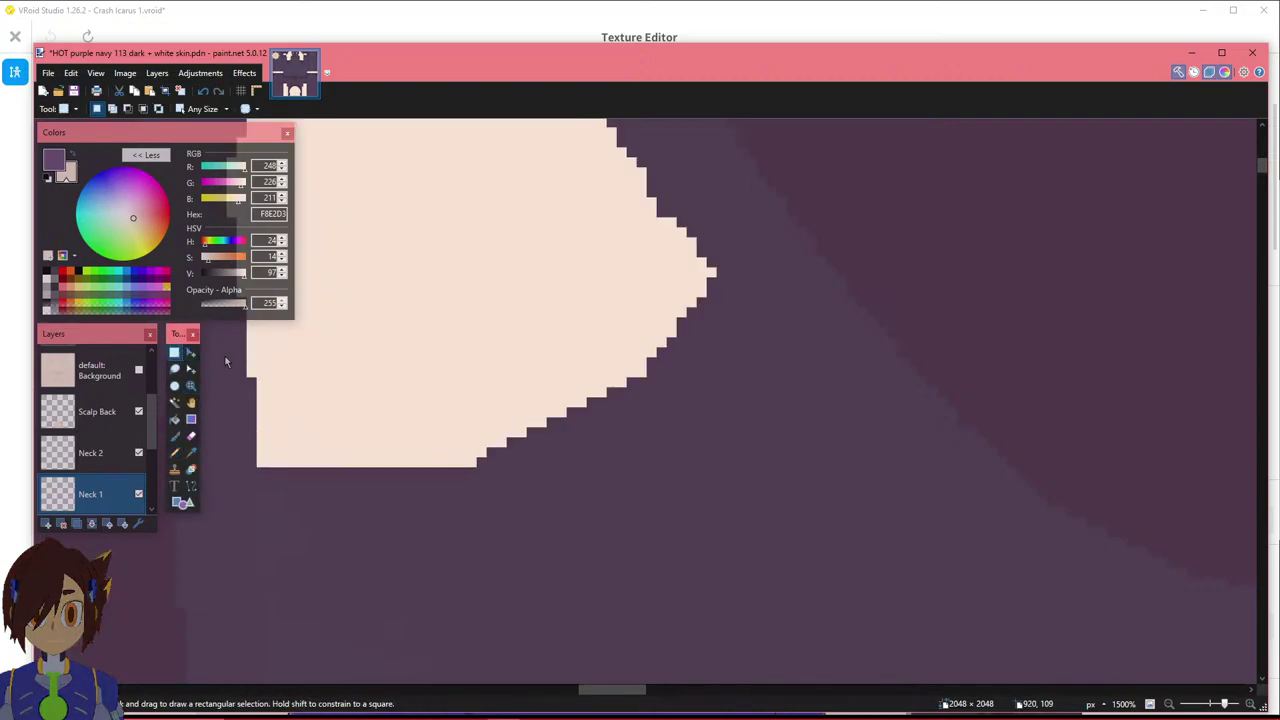
# Smooth the stepped lower-right edge of the left triangular neck piece on Neck 1 with light skin-coloured Pencil pixels.
pyautogui.click(174, 452)
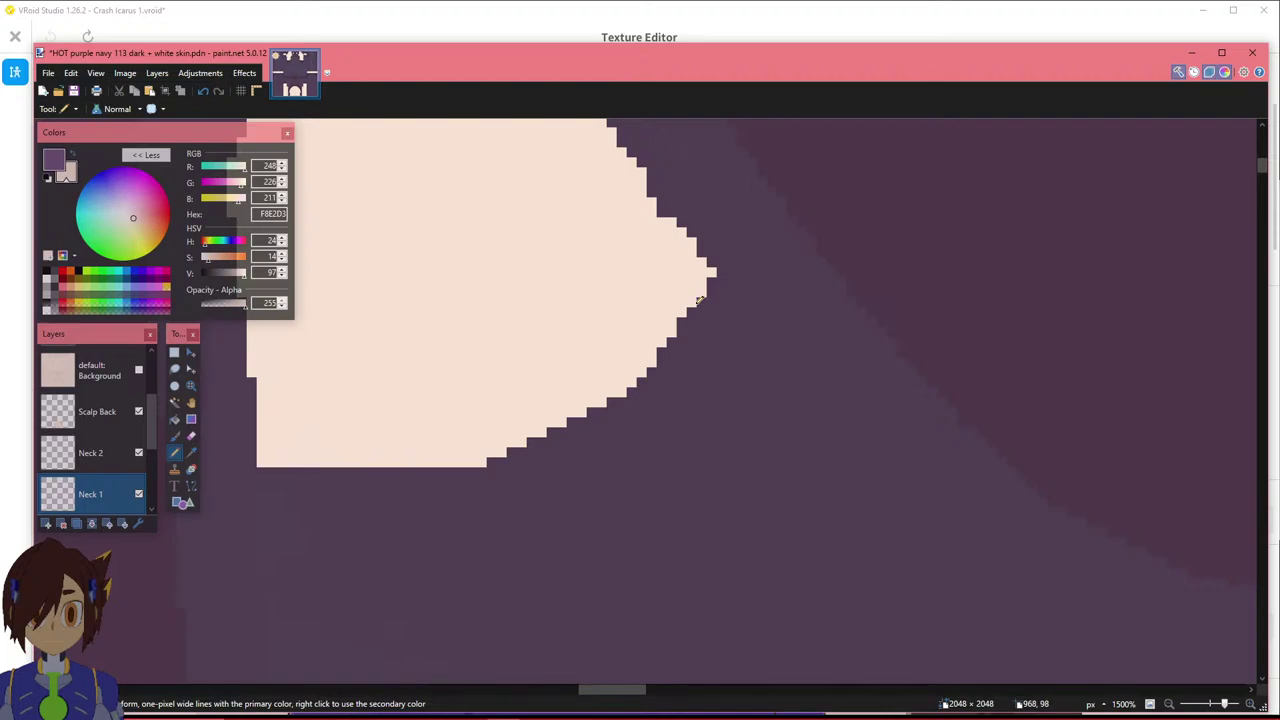
pyautogui.moveTo(612, 689)
pyautogui.mouseDown()
pyautogui.moveTo(712, 689)
pyautogui.moveTo(601, 689)
pyautogui.mouseUp()
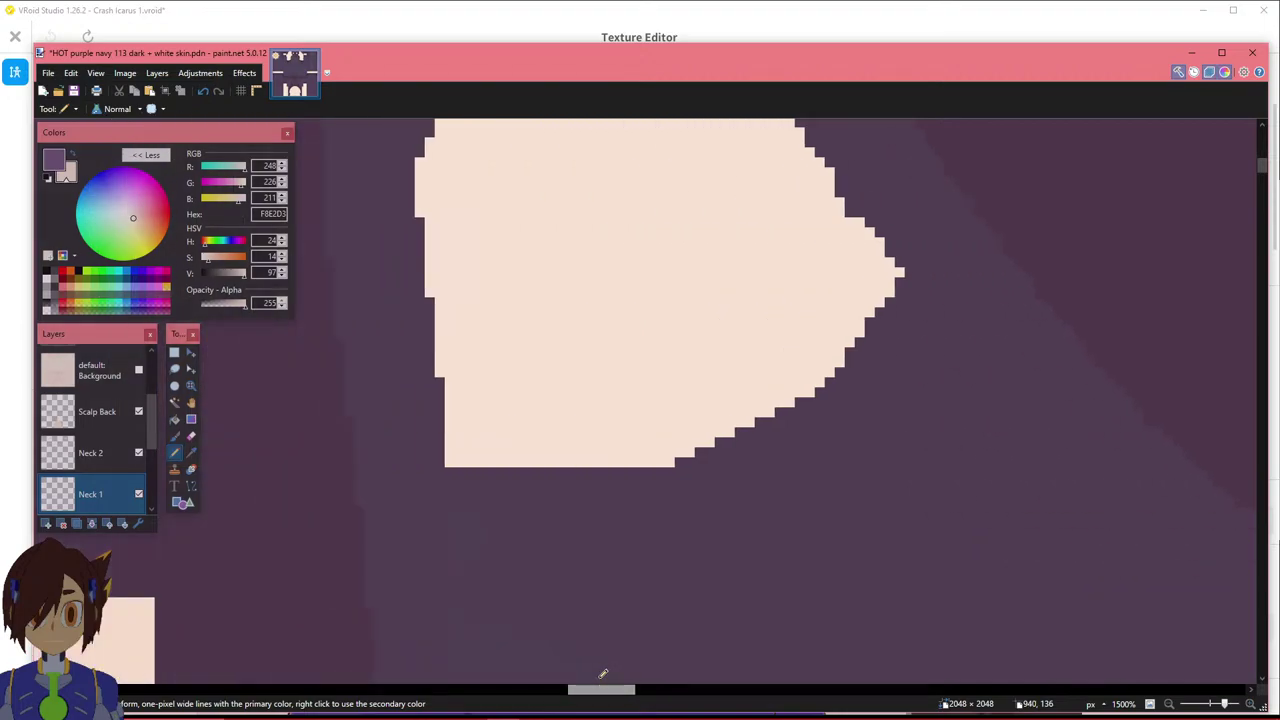
# Compare the neck piece's edge before and after smoothing by undoing and redoing the pencil strokes.
pyautogui.hotkey('ctrl', 'z')
pyautogui.hotkey('ctrl', 'z')
pyautogui.hotkey('ctrl', 'z')
pyautogui.hotkey('ctrl', 'z')
pyautogui.hotkey('ctrl', 'z')
pyautogui.hotkey('ctrl', 'z')
pyautogui.hotkey('ctrl', 'z')
pyautogui.hotkey('ctrl', 'z')
pyautogui.hotkey('ctrl', 'z')
pyautogui.hotkey('ctrl', 'z')
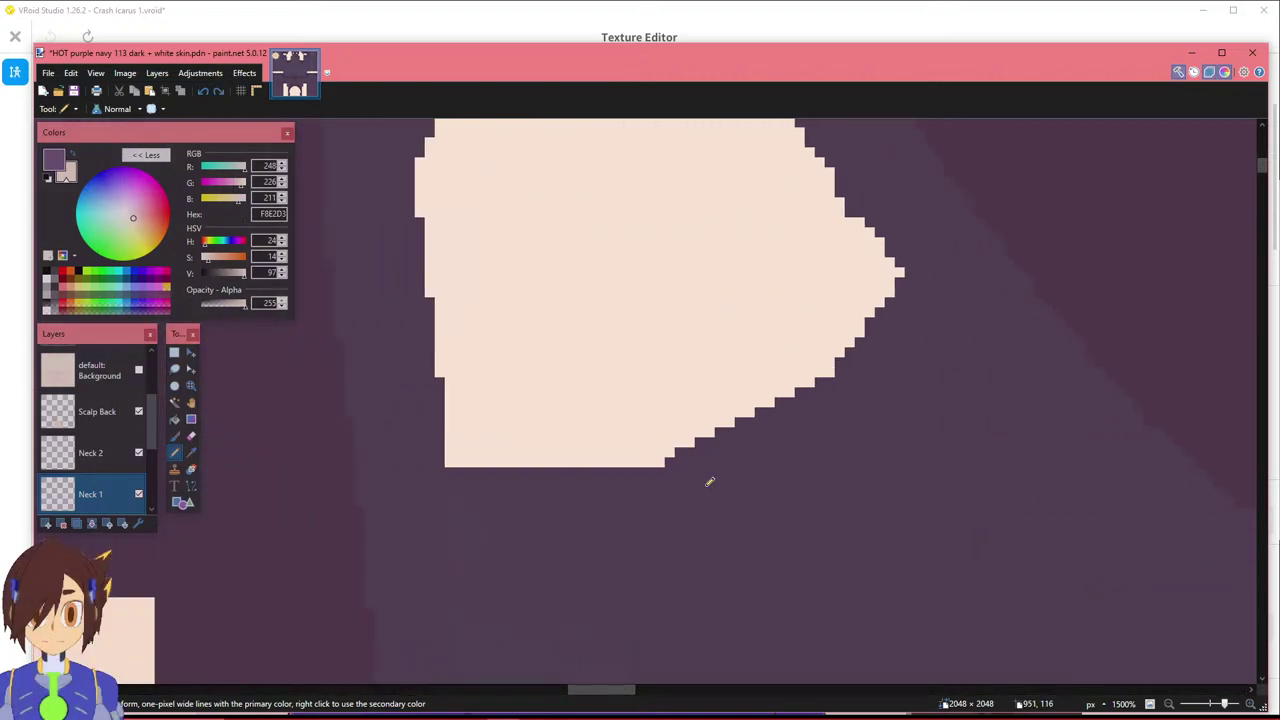
pyautogui.hotkey('ctrl', 'y')
pyautogui.hotkey('ctrl', 'y')
pyautogui.hotkey('ctrl', 'y')
pyautogui.hotkey('ctrl', 'y')
pyautogui.hotkey('ctrl', 'y')
pyautogui.hotkey('ctrl', 'y')
pyautogui.hotkey('ctrl', 'y')
pyautogui.hotkey('ctrl', 'y')
pyautogui.hotkey('ctrl', 'y')
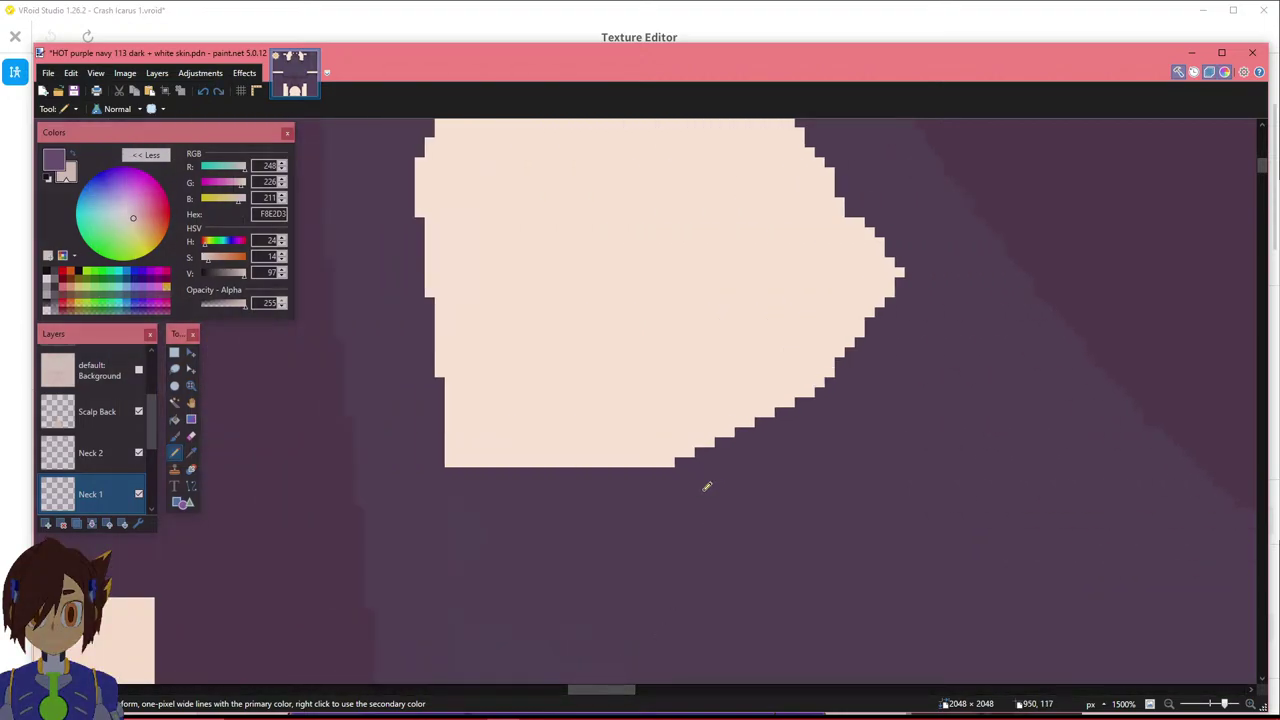
# Smooth the stepped lower-left edge of the right triangular neck piece with light skin-coloured Pencil pixels to mirror the left piece.
pyautogui.moveTo(618, 689); pyautogui.dragTo(695, 689)
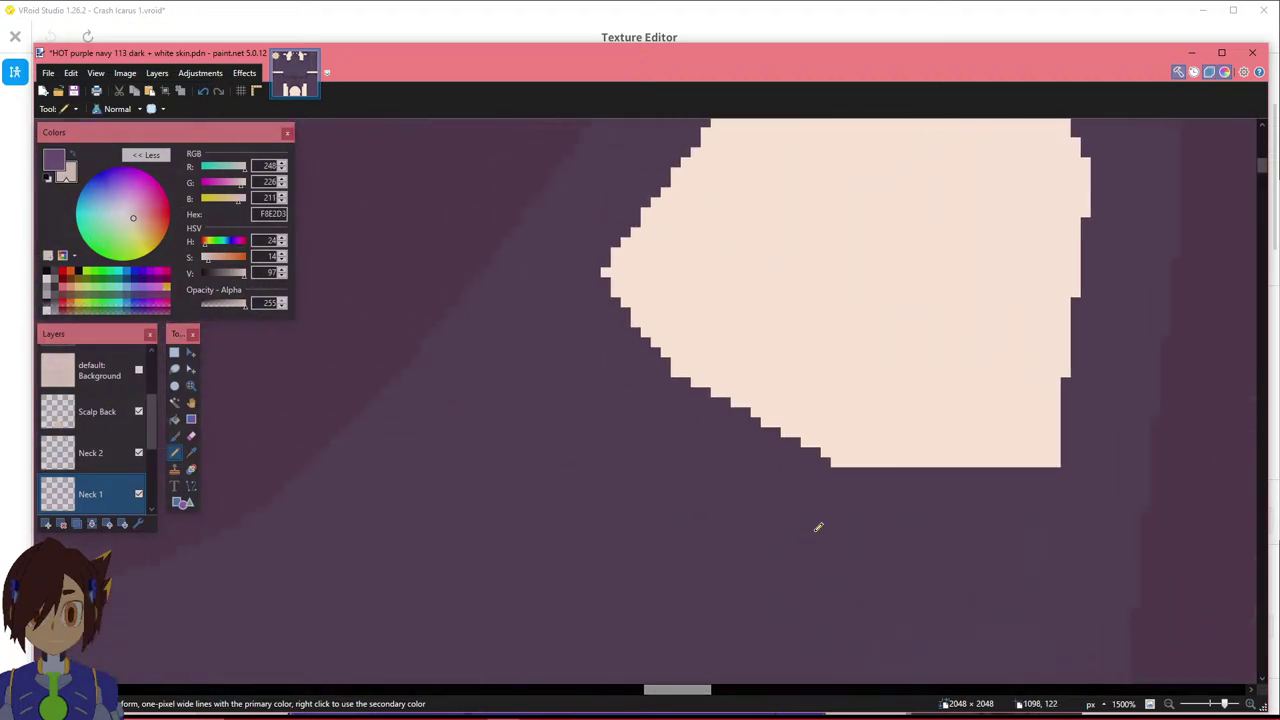
pyautogui.click(805, 453)
pyautogui.click(795, 443)
pyautogui.click(786, 443)
pyautogui.moveTo(775, 428); pyautogui.dragTo(690, 376)
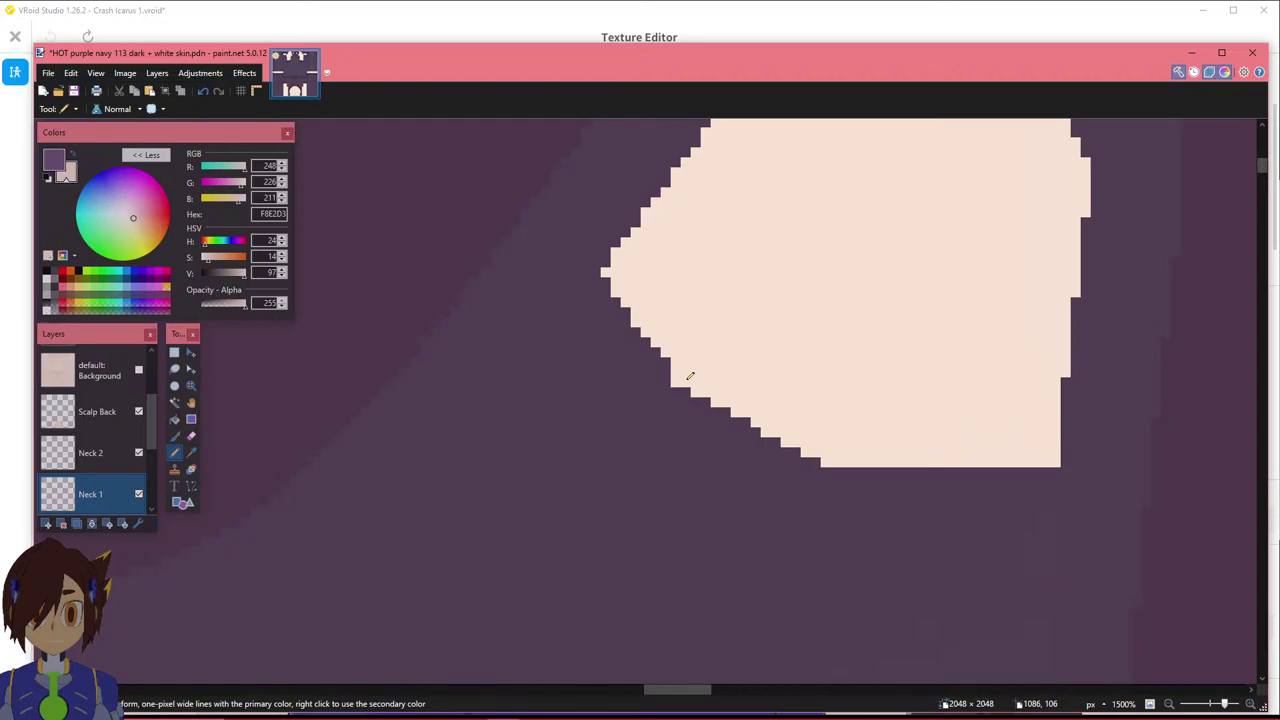
pyautogui.moveTo(696, 691)
pyautogui.mouseDown()
pyautogui.moveTo(620, 694)
pyautogui.moveTo(686, 692)
pyautogui.mouseUp()
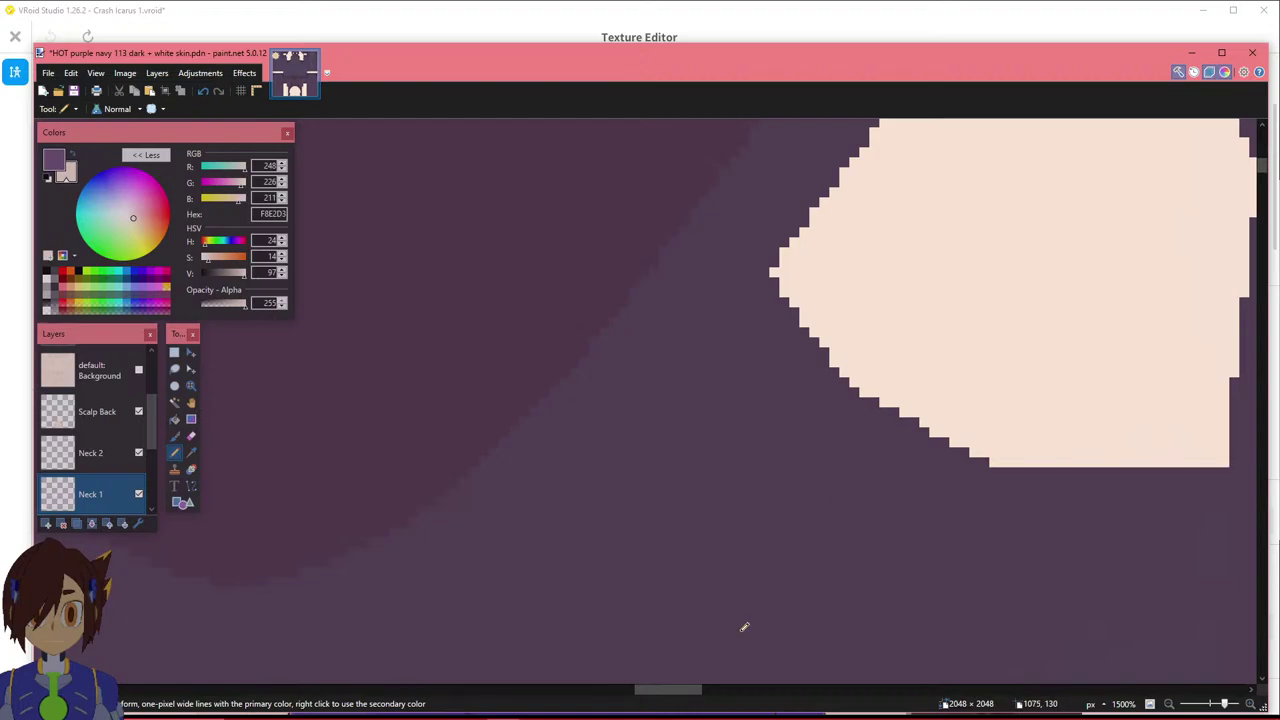
pyautogui.moveTo(686, 691)
pyautogui.mouseDown()
pyautogui.moveTo(623, 697)
pyautogui.moveTo(688, 694)
pyautogui.moveTo(672, 691)
pyautogui.mouseUp()
pyautogui.keyDown('ctrl'); pyautogui.scroll(-3, 691, 554); pyautogui.keyUp('ctrl')
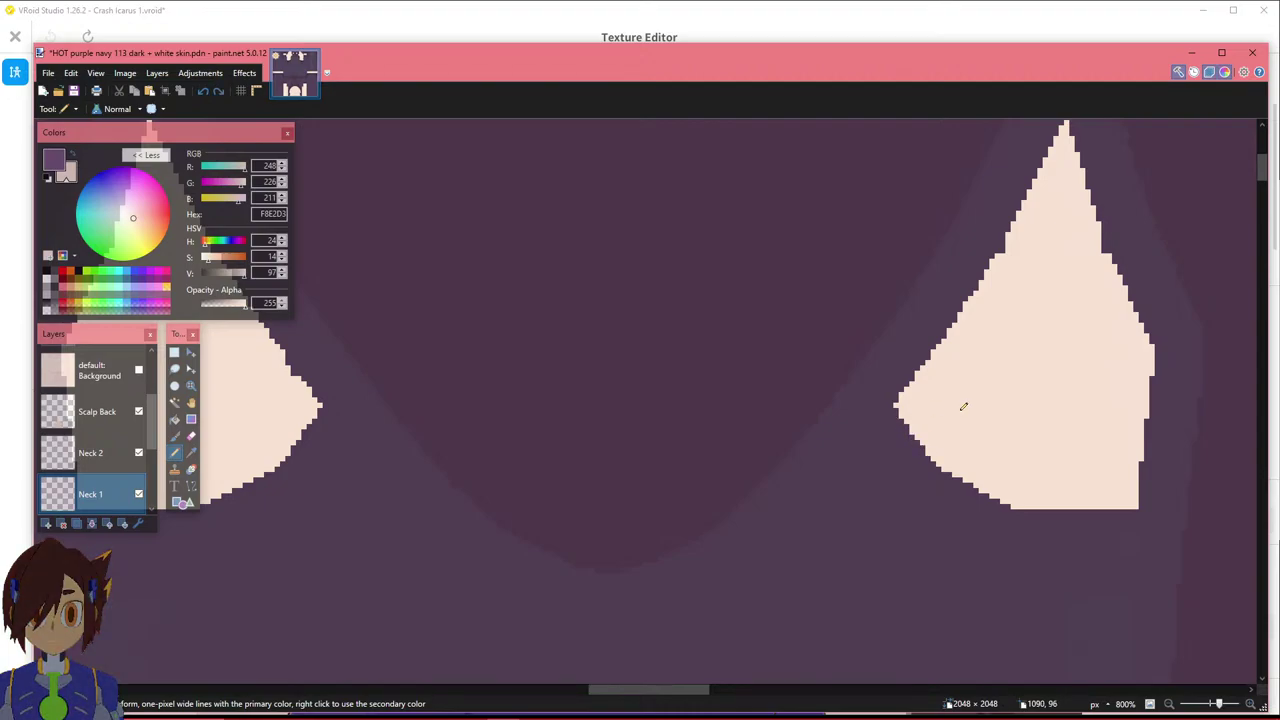
# Try to sample the dark skin colour beside the left neck piece while the Neck 1 layer is active.
pyautogui.click(191, 455)
pyautogui.click(306, 430)
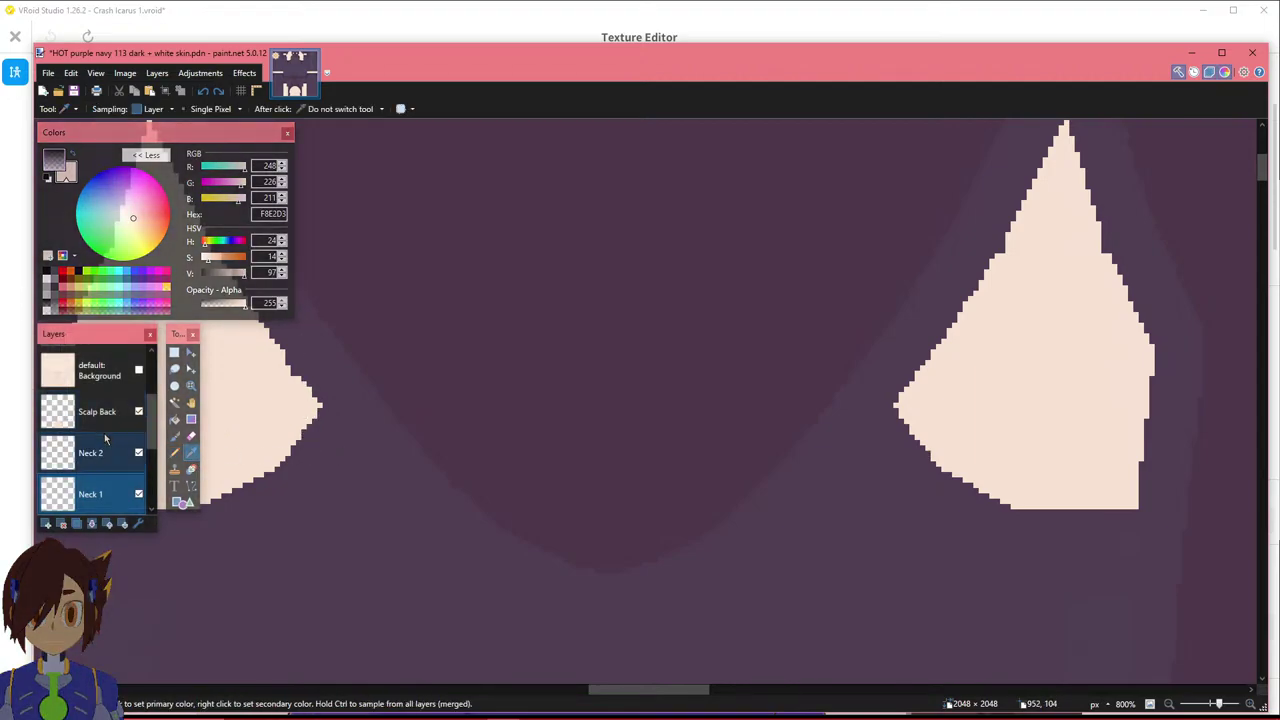
pyautogui.press('p')
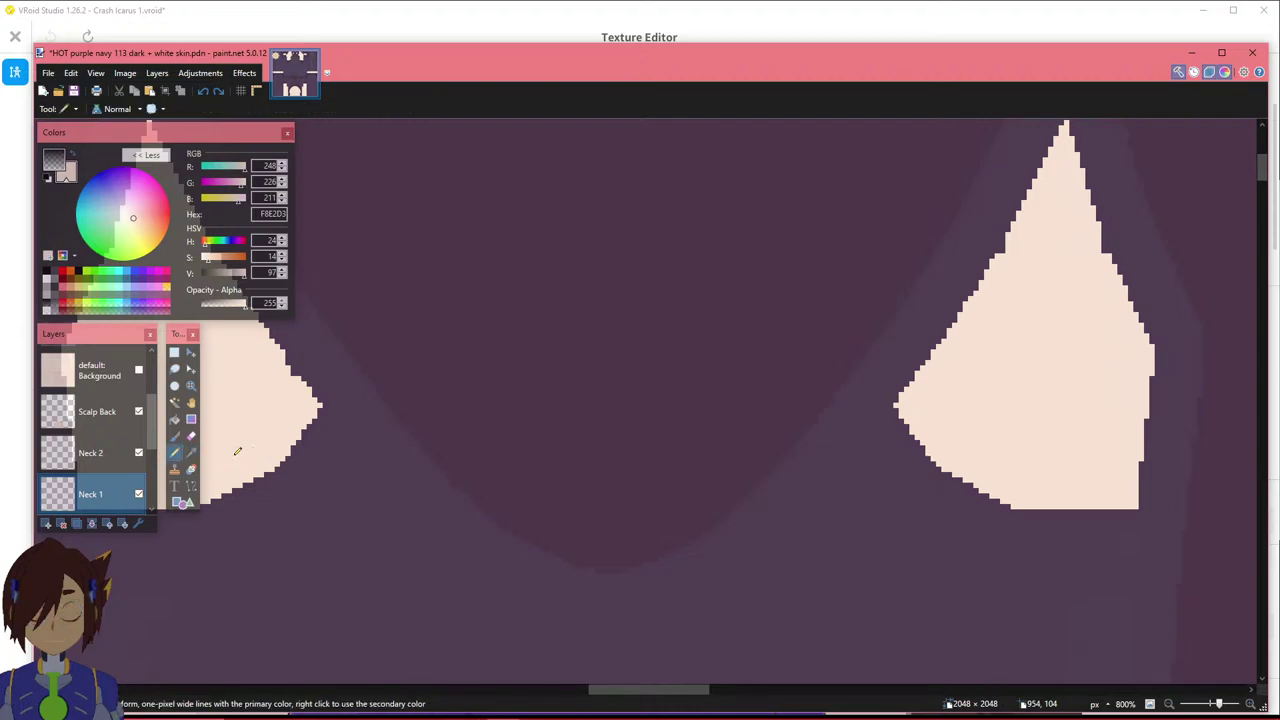
pyautogui.scroll(-3, 100, 458)
pyautogui.click(103, 503)
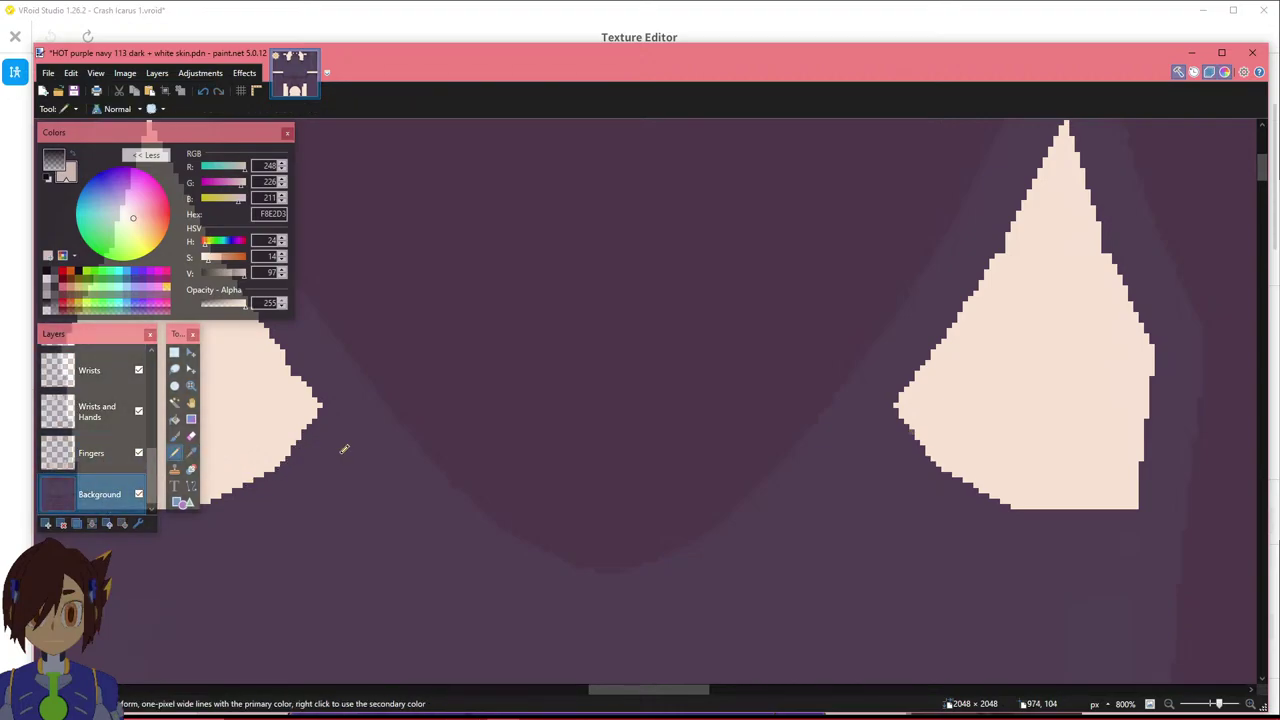
pyautogui.hotkey('alt', 'pageup')
pyautogui.hotkey('alt', 'pageup')
pyautogui.hotkey('alt', 'pageup')
pyautogui.hotkey('alt', 'pageup')
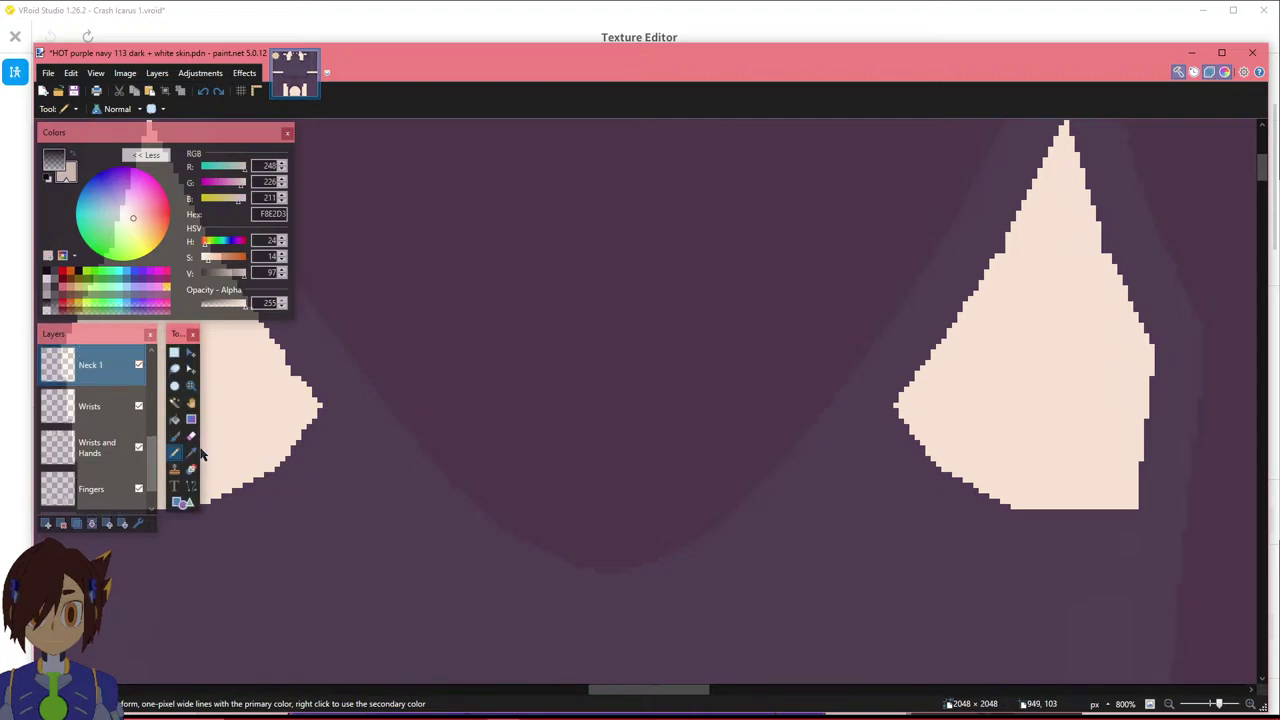
# Sample the dark purple skin colour beside the left neck piece from the Background layer as the primary colour.
pyautogui.scroll(-2, 114, 455)
pyautogui.click(106, 486)
pyautogui.click(191, 452)
pyautogui.click(296, 444)
# Return to the Neck 1 layer with the Pencil tool and inspect the facing edges of both neck pieces.
pyautogui.scroll(-3, 93, 466)
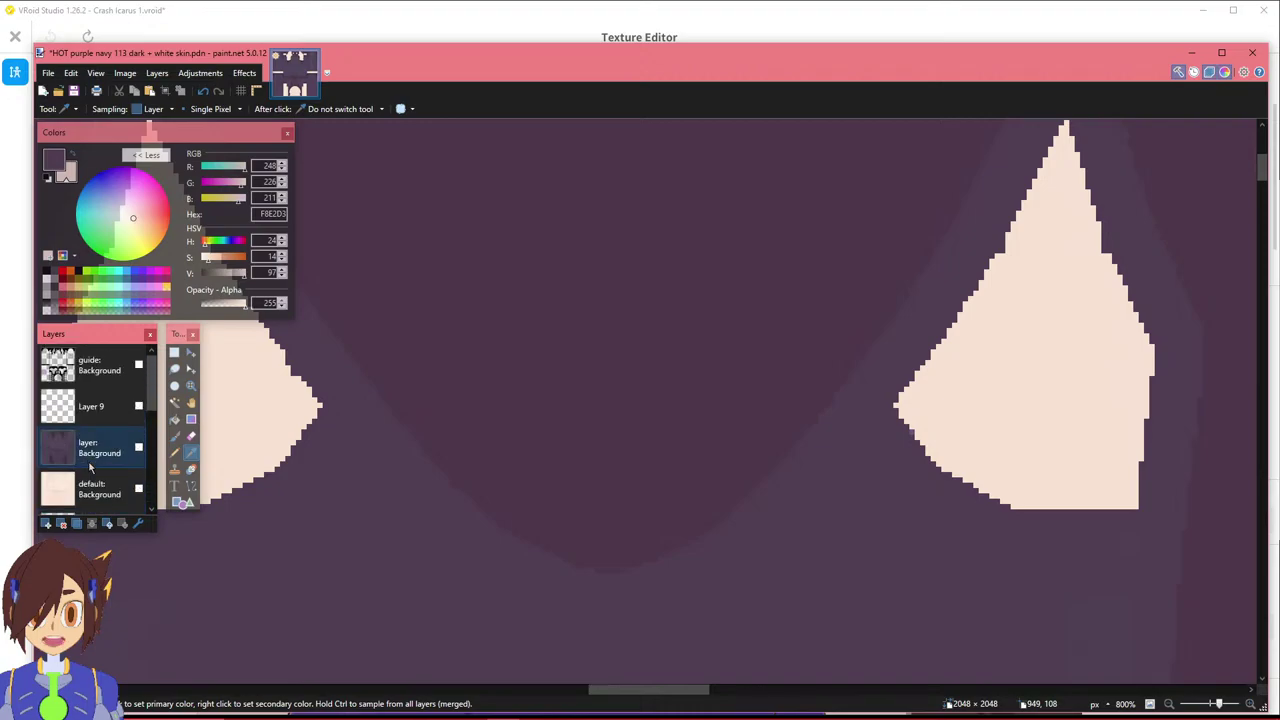
pyautogui.click(93, 466)
pyautogui.scroll(-2, 93, 466)
pyautogui.click(175, 452)
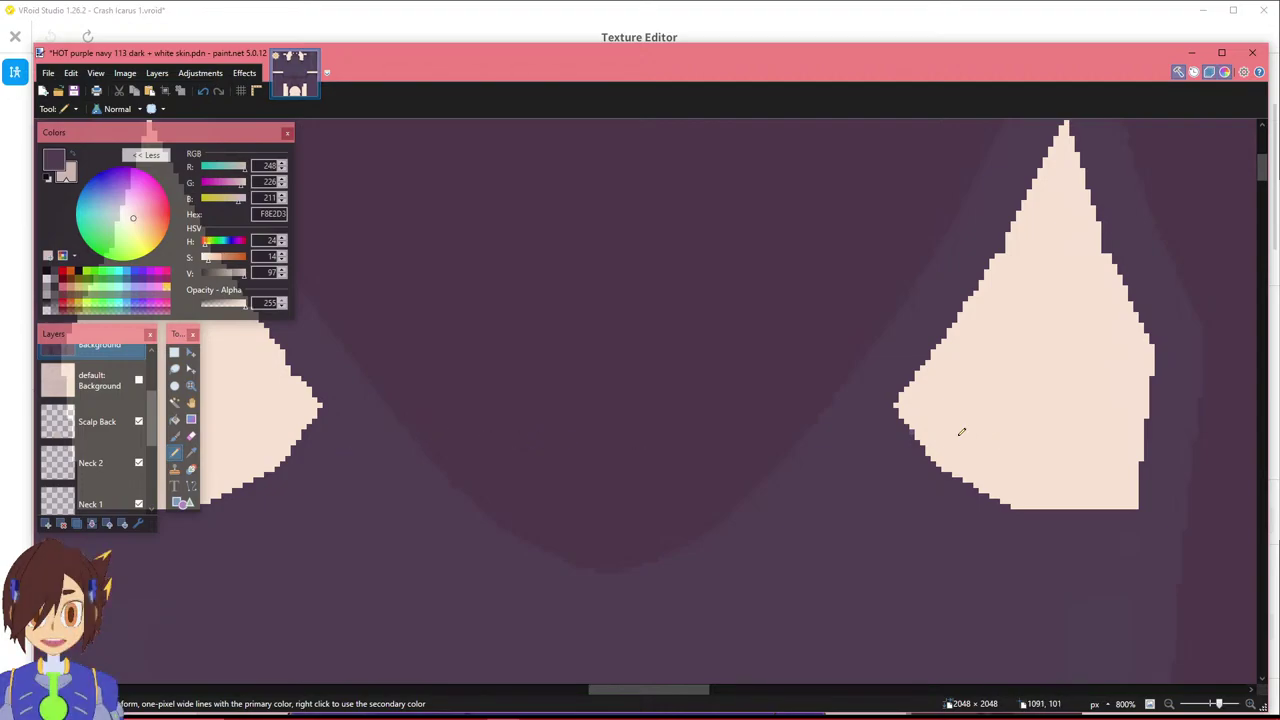
pyautogui.click(87, 438)
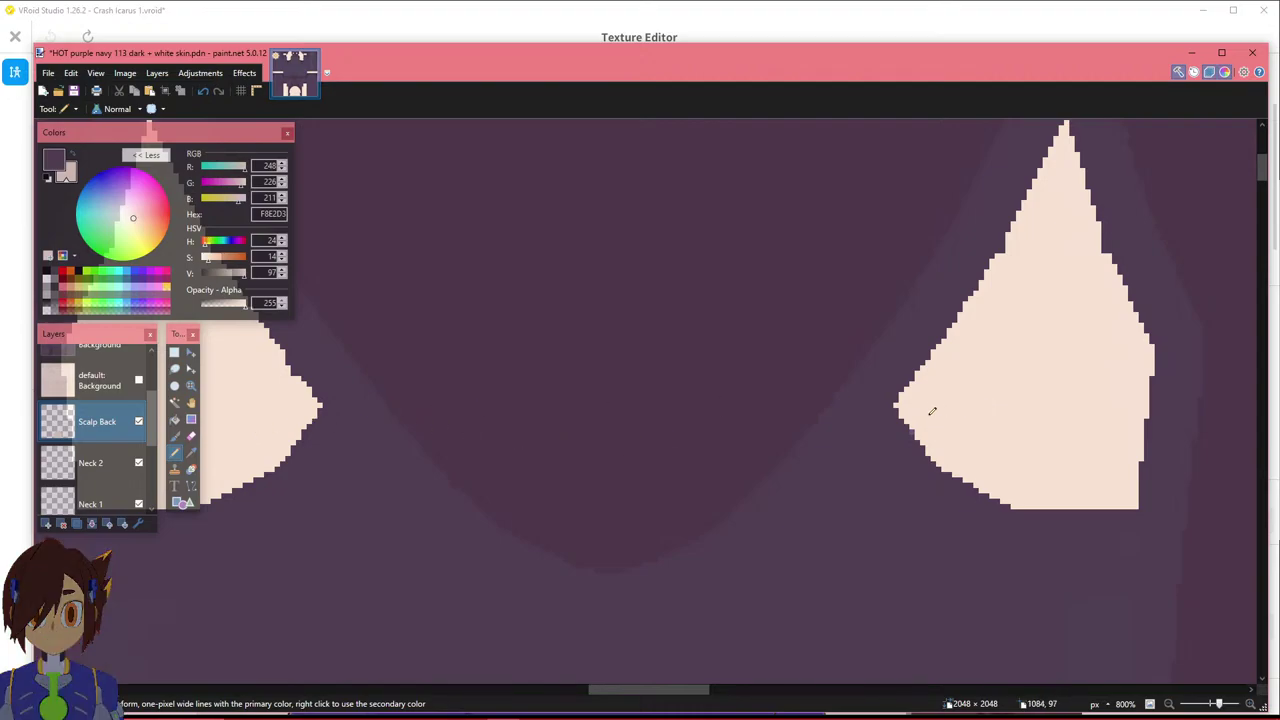
pyautogui.click(90, 498)
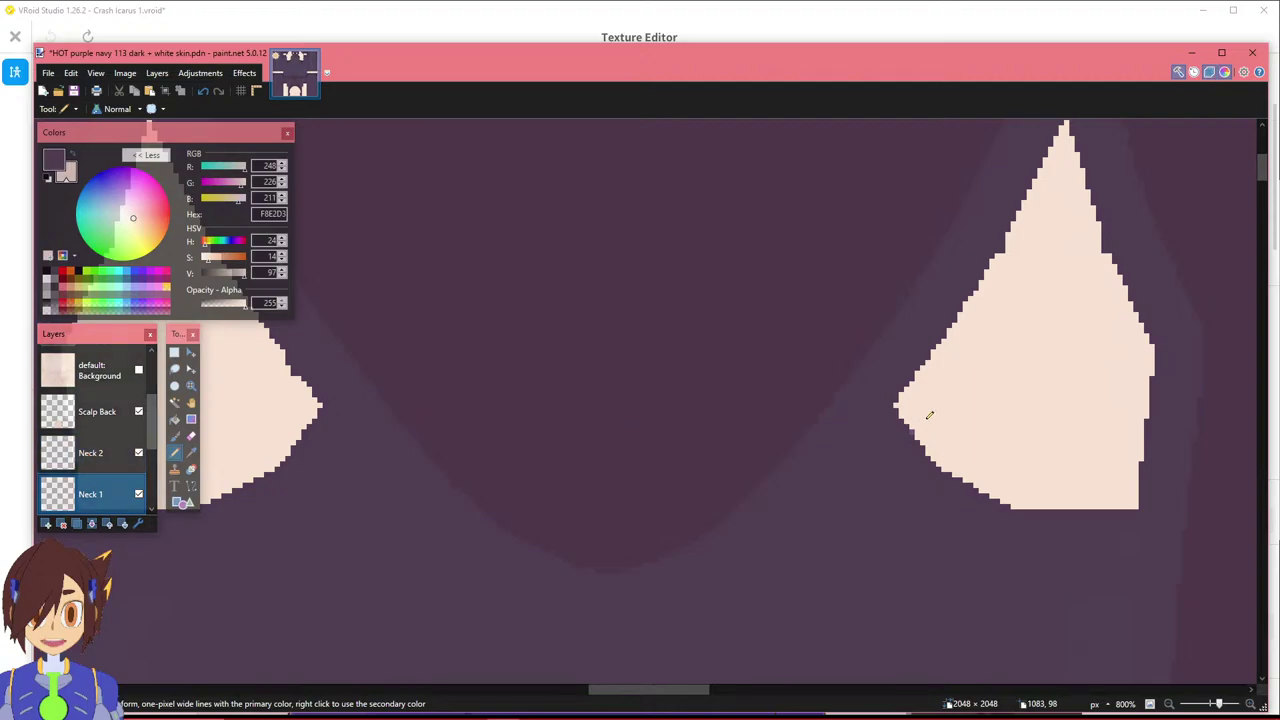
pyautogui.keyDown('ctrl'); pyautogui.scroll(5, 926, 414); pyautogui.keyUp('ctrl')
pyautogui.keyDown('ctrl'); pyautogui.scroll(-6, 851, 460); pyautogui.keyUp('ctrl')
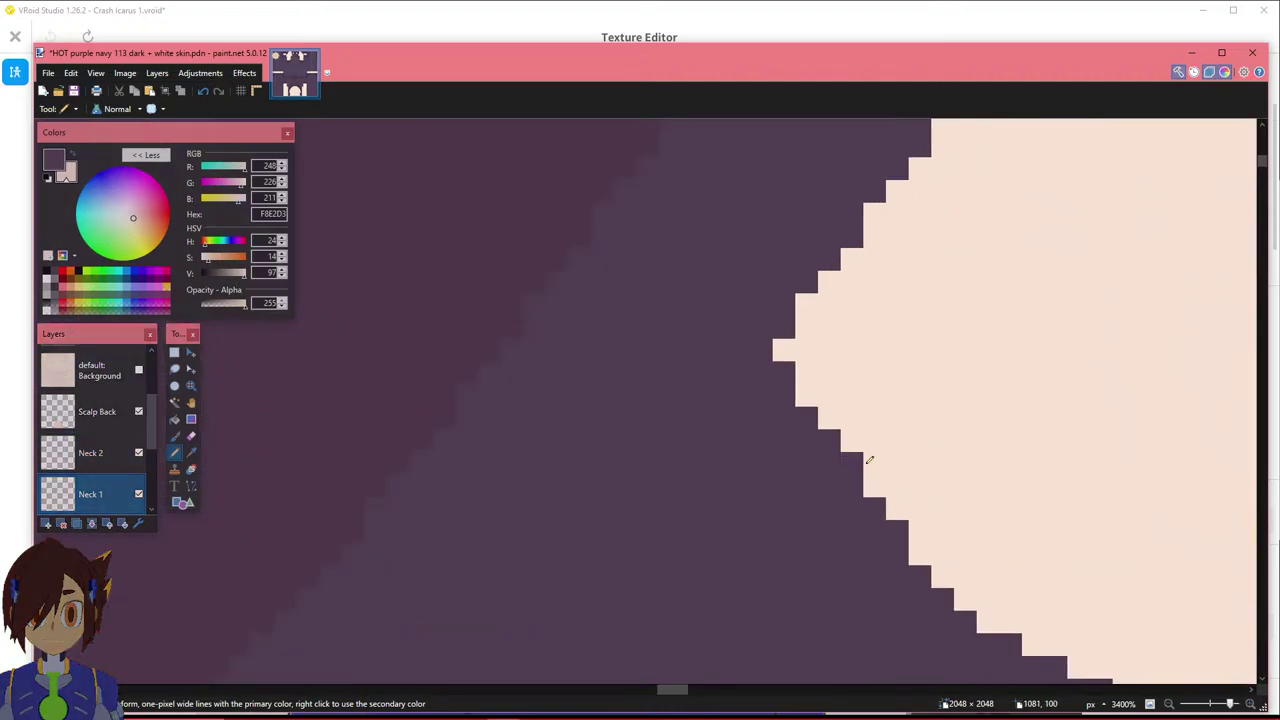
pyautogui.moveTo(675, 695); pyautogui.dragTo(653, 691)
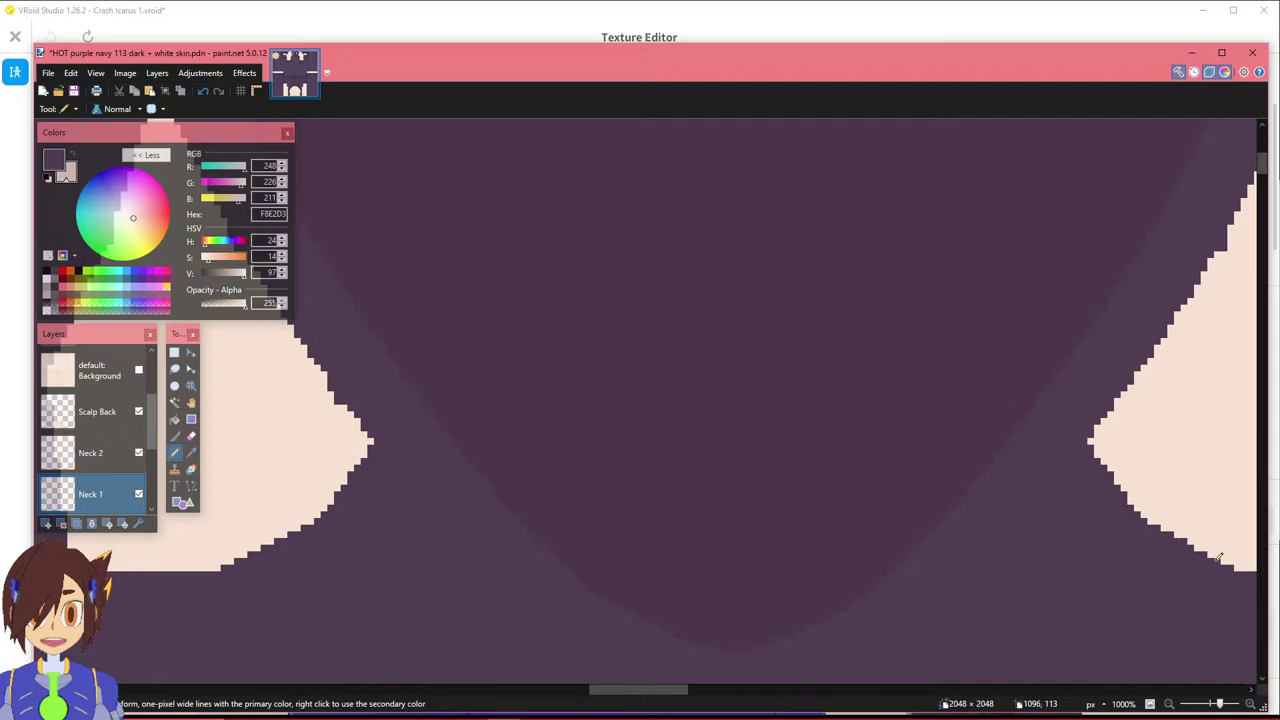
# Compare the outlines and inner edges of the two light neck pieces for differences between the sides.
pyautogui.keyDown('shift'); pyautogui.hscroll(5, 754, 655); pyautogui.keyUp('shift')
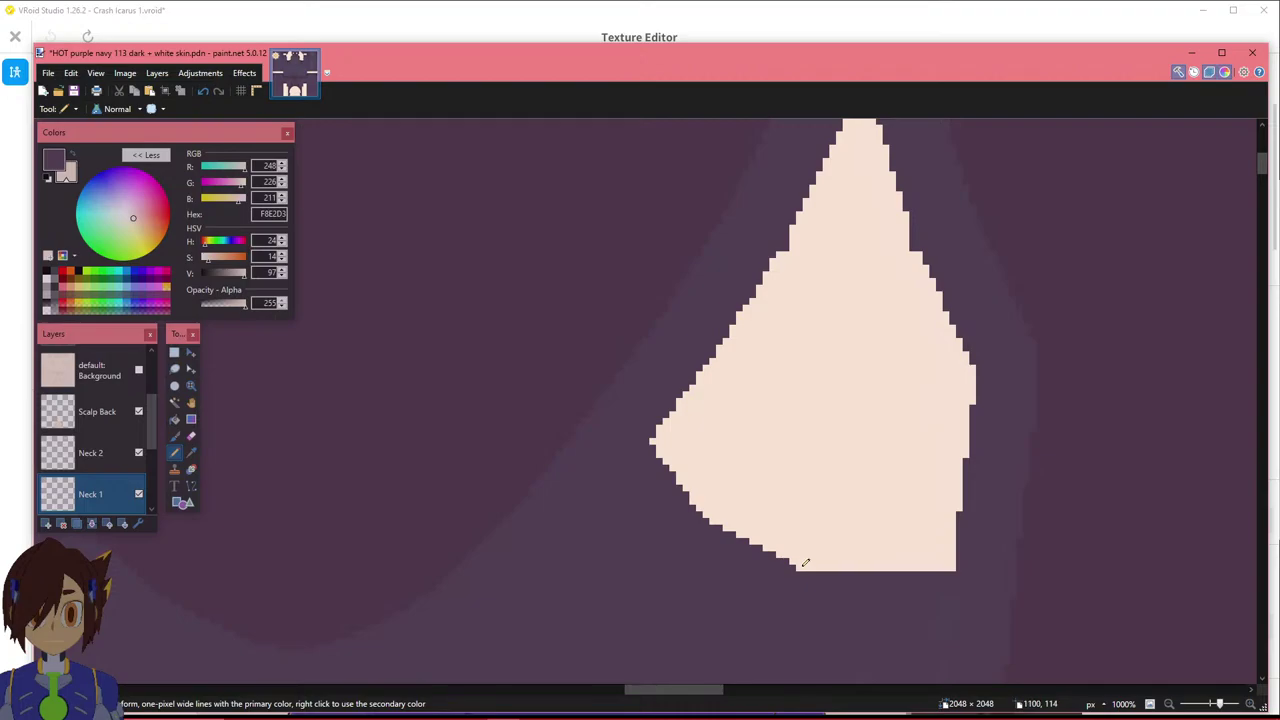
pyautogui.keyDown('ctrl'); pyautogui.scroll(-3, 611, 571); pyautogui.keyUp('ctrl')
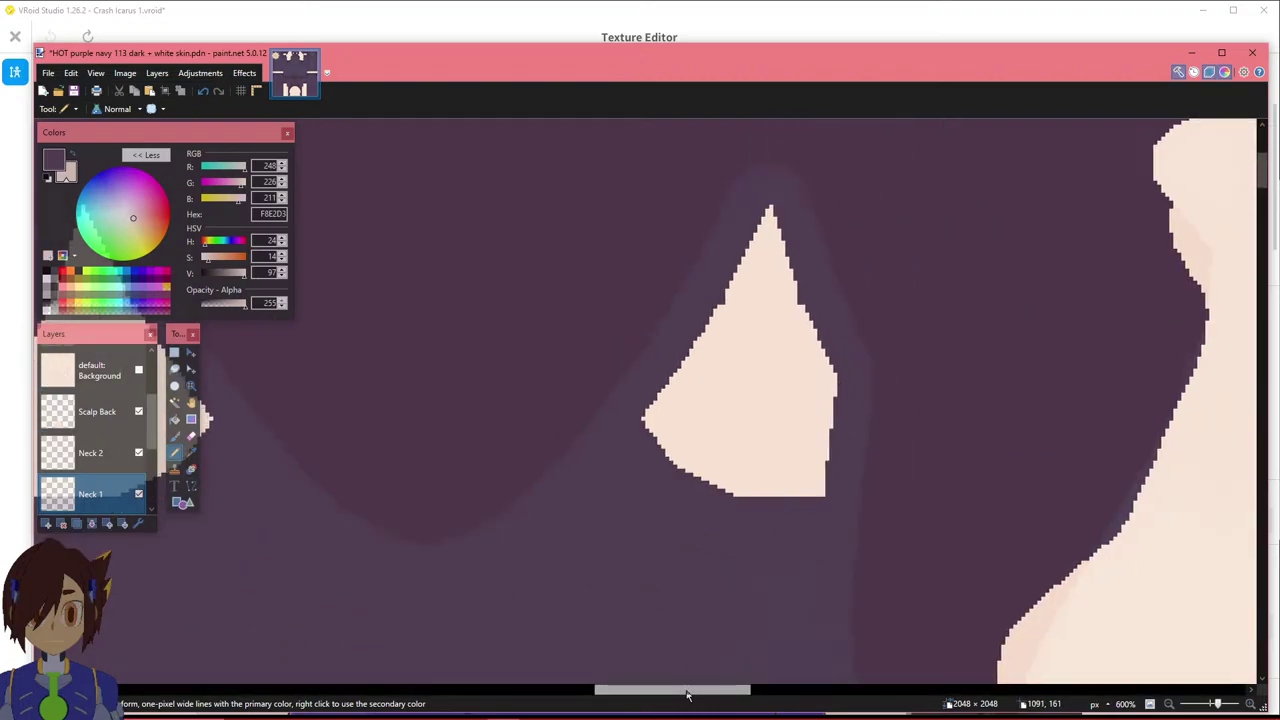
pyautogui.moveTo(686, 694); pyautogui.dragTo(655, 695)
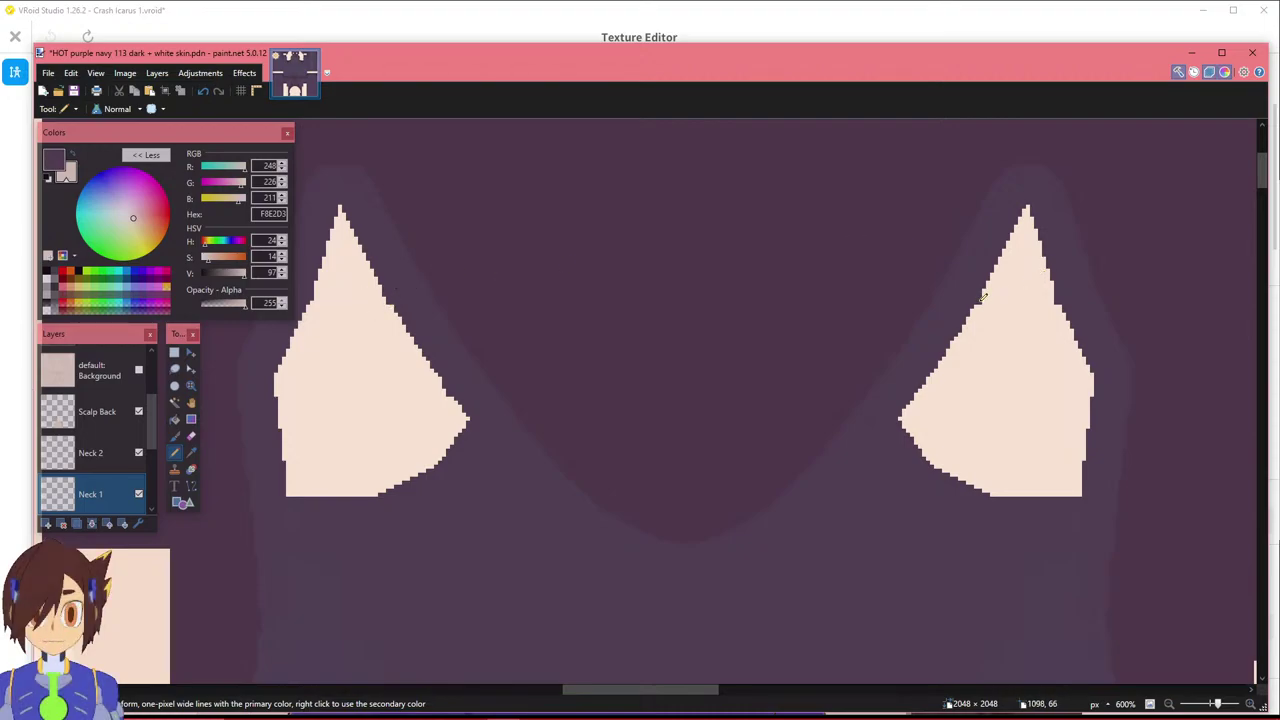
pyautogui.keyDown('ctrl'); pyautogui.scroll(-2, 994, 311); pyautogui.keyUp('ctrl')
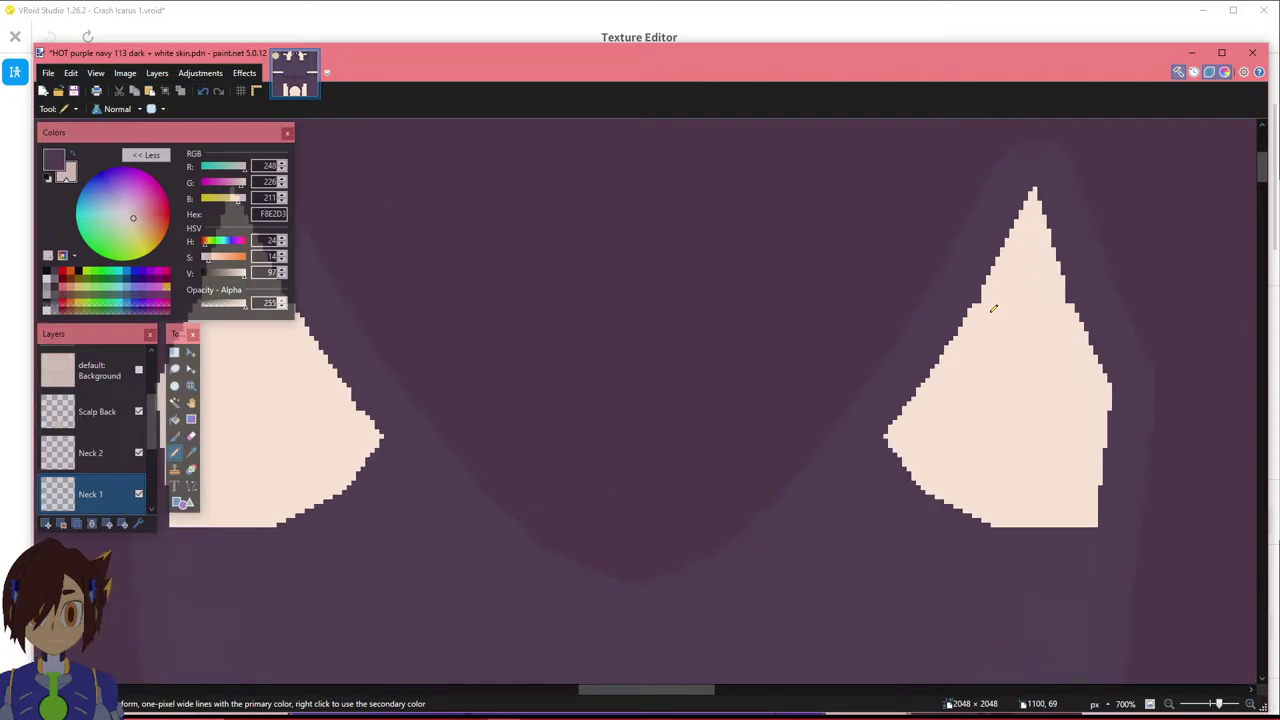
pyautogui.scroll(3, 891, 263)
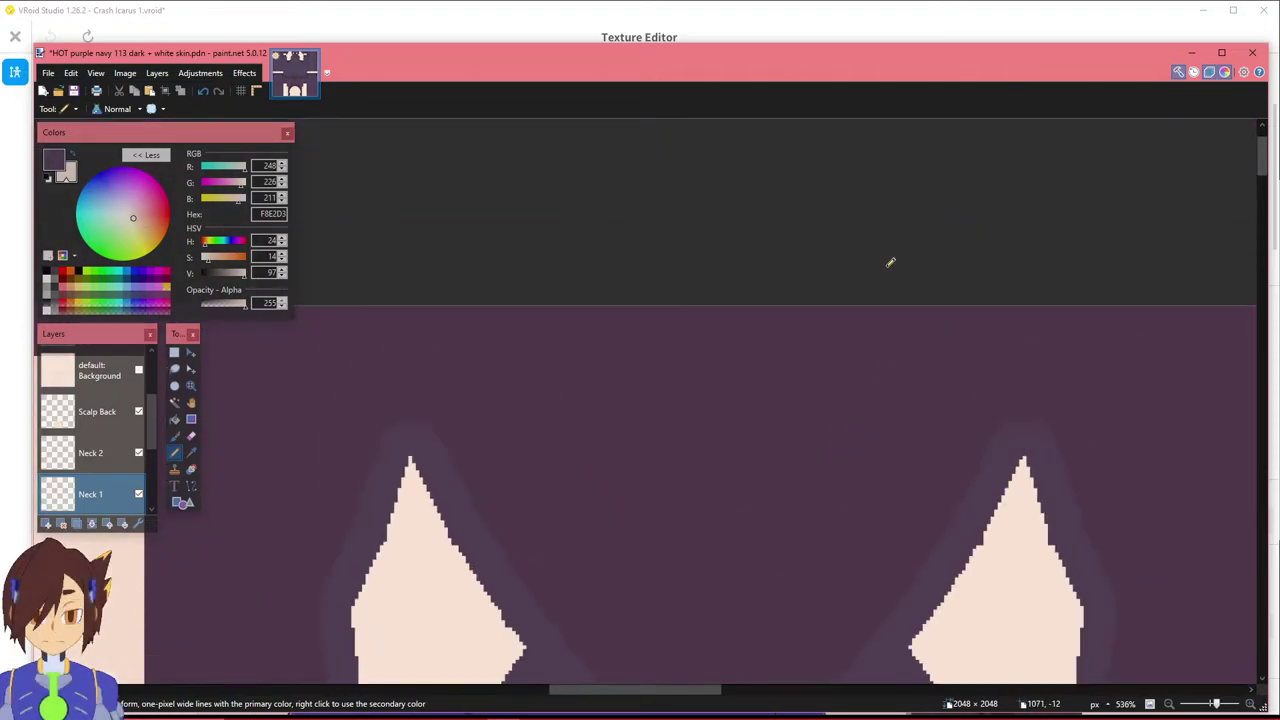
pyautogui.scroll(-2, 891, 263)
pyautogui.scroll(3, 120, 408)
# Toggle the guide: Background layer repeatedly to compare both neck pieces with the mesh wireframe, leaving the guide hidden.
pyautogui.click(138, 367)
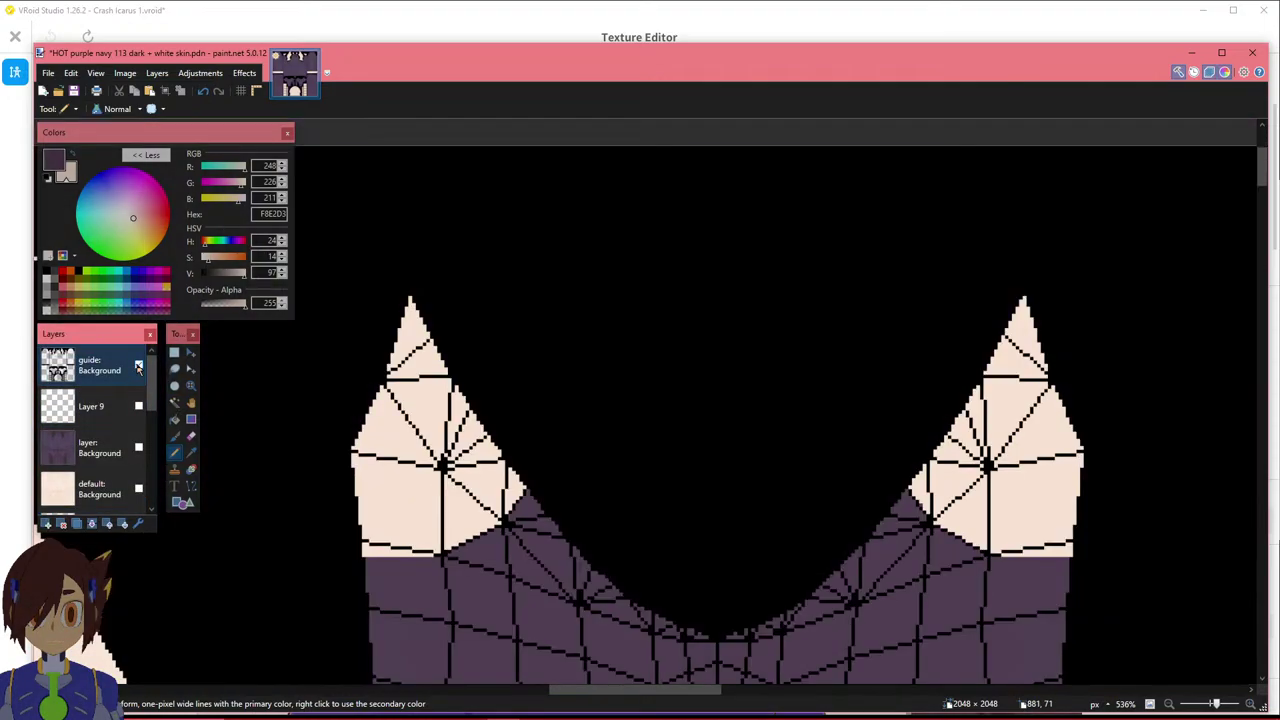
pyautogui.click(138, 367)
pyautogui.click(138, 367)
pyautogui.click(138, 367)
pyautogui.click(138, 367)
pyautogui.click(138, 367)
pyautogui.click(138, 367)
pyautogui.click(138, 367)
pyautogui.click(138, 367)
pyautogui.click(138, 367)
pyautogui.click(138, 367)
pyautogui.click(138, 367)
pyautogui.click(138, 367)
pyautogui.click(138, 367)
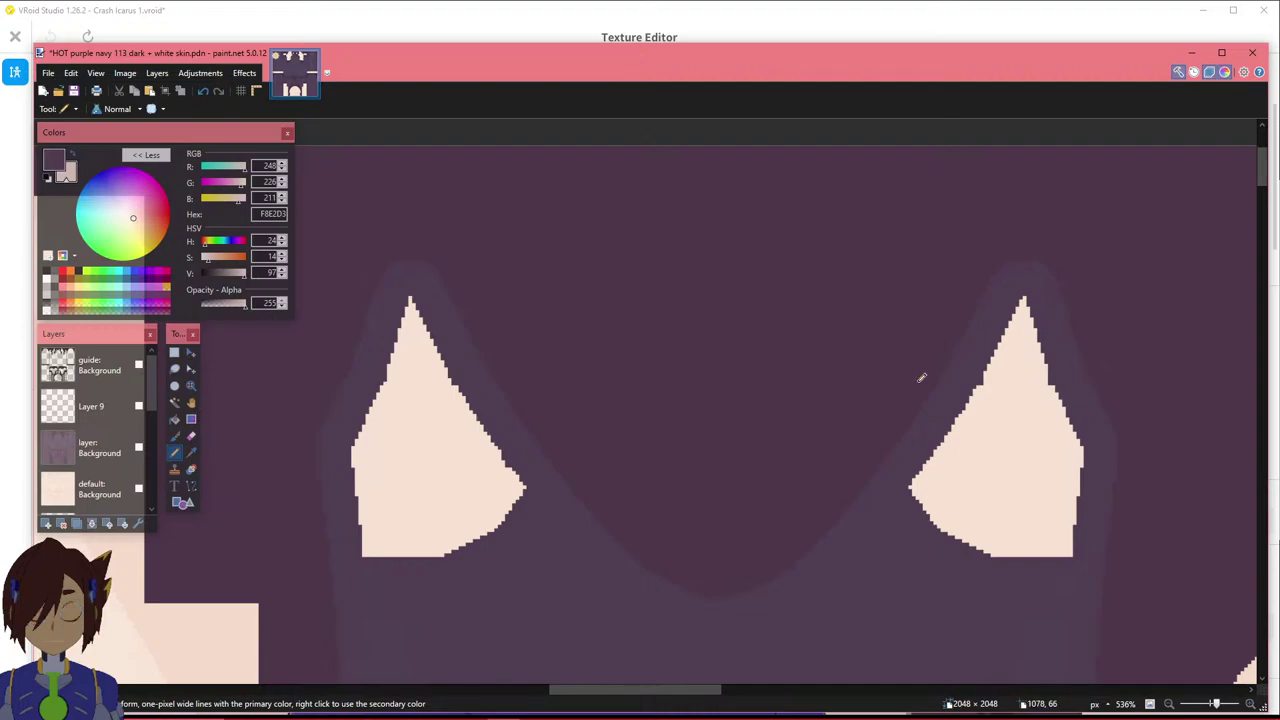
# Touch up single edge pixels on the two neck pieces with the Pencil tool and compare their outlines.
pyautogui.click(1051, 382)
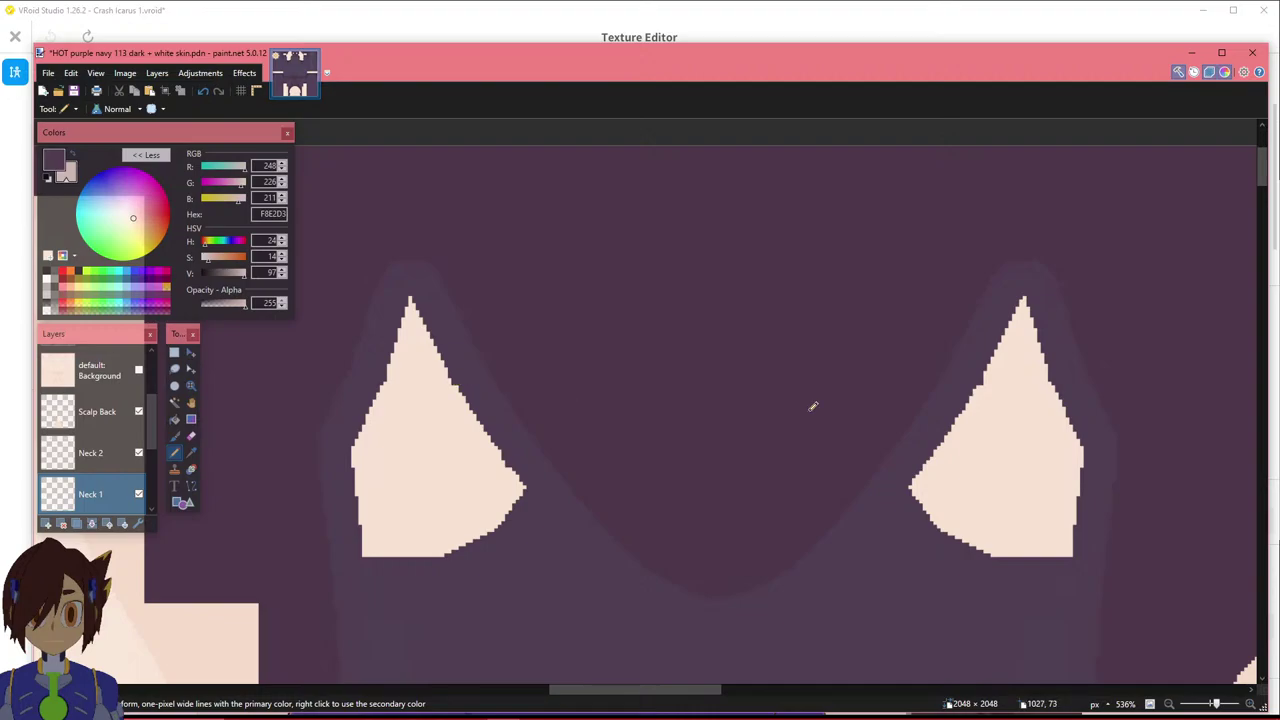
pyautogui.keyDown('ctrl'); pyautogui.scroll(2, 806, 382); pyautogui.keyUp('ctrl')
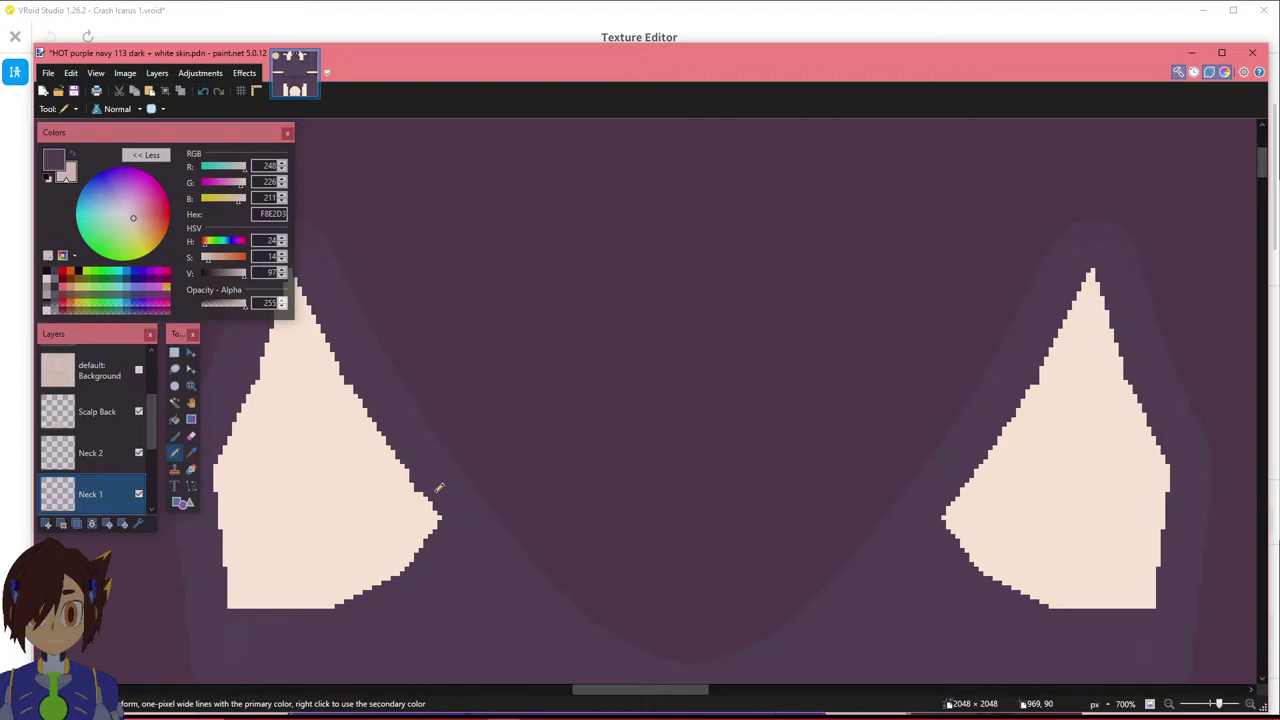
pyautogui.keyDown('ctrl'); pyautogui.scroll(-2, 465, 485); pyautogui.keyUp('ctrl')
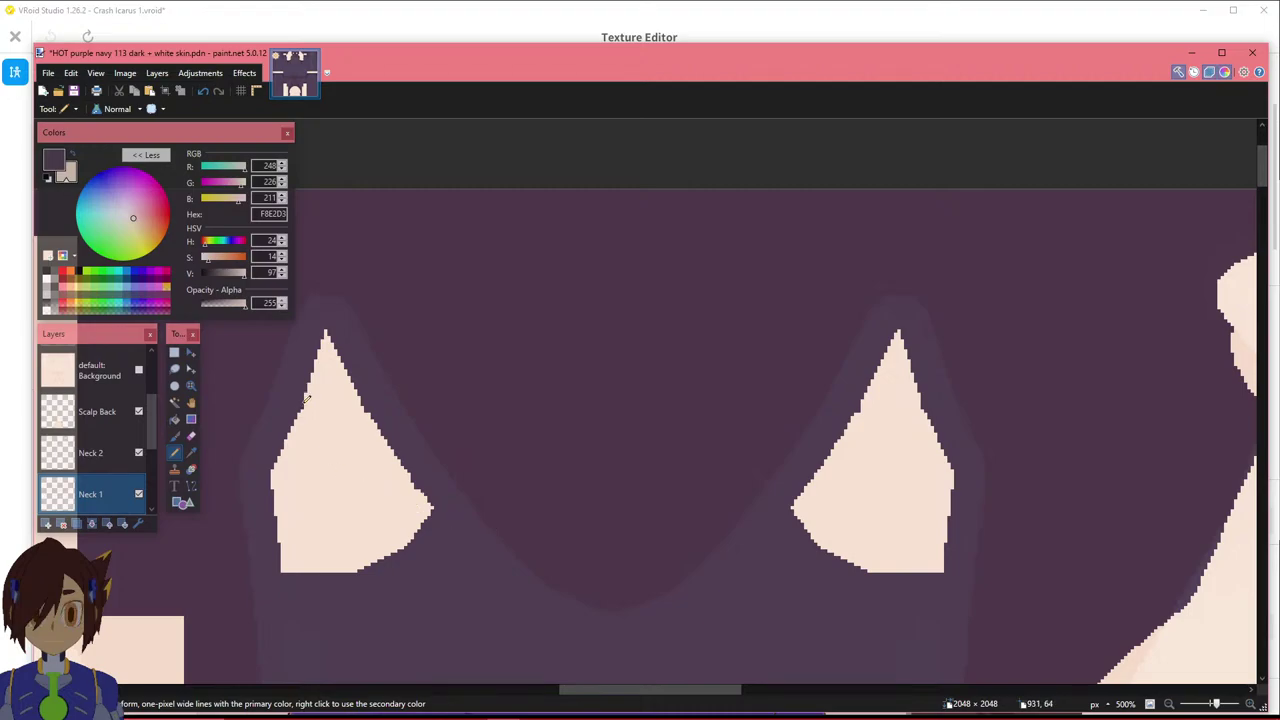
pyautogui.keyDown('ctrl'); pyautogui.scroll(4, 308, 407); pyautogui.keyUp('ctrl')
pyautogui.rightClick(445, 415)
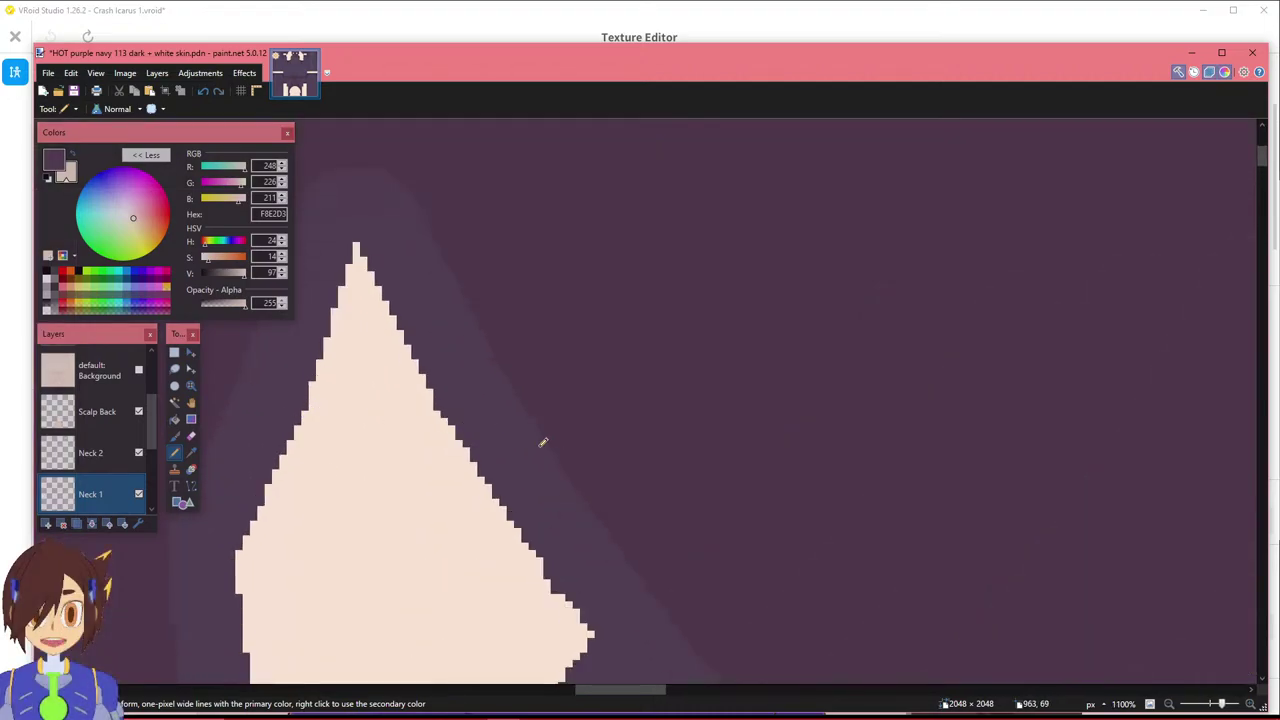
pyautogui.keyDown('ctrl'); pyautogui.scroll(-2, 543, 442); pyautogui.keyUp('ctrl')
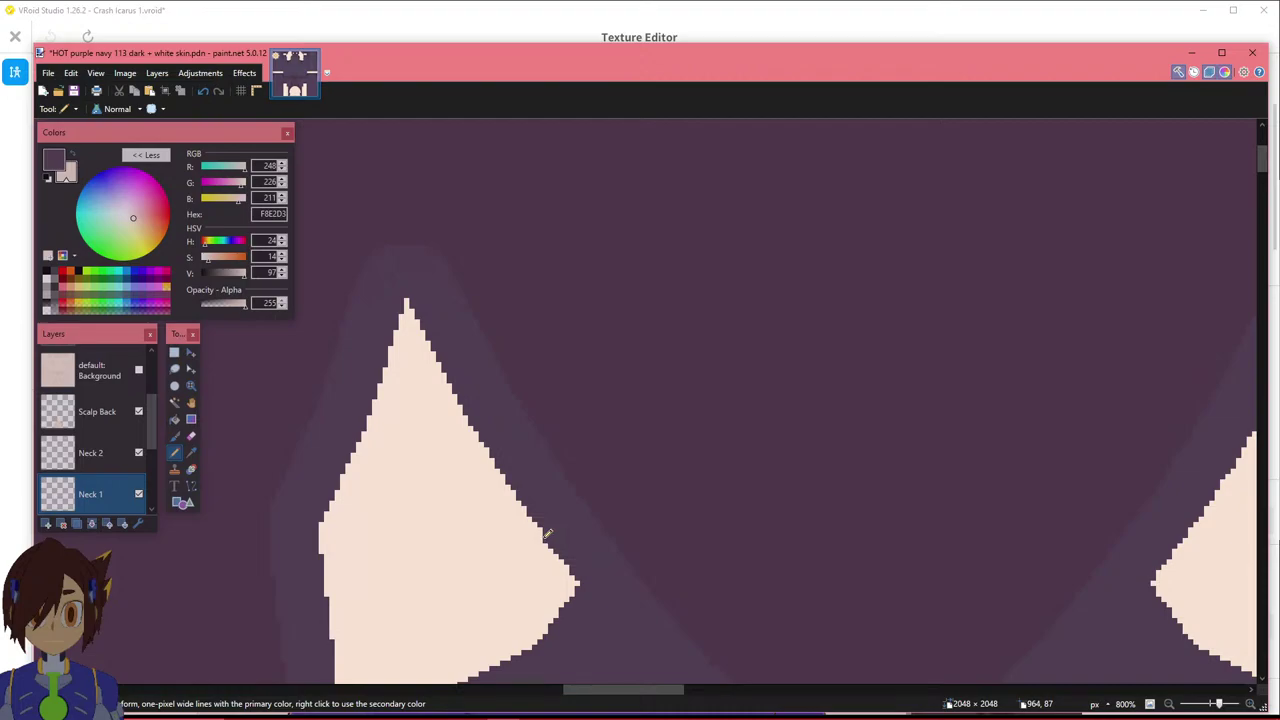
pyautogui.keyDown('ctrl'); pyautogui.scroll(-2, 545, 530); pyautogui.keyUp('ctrl')
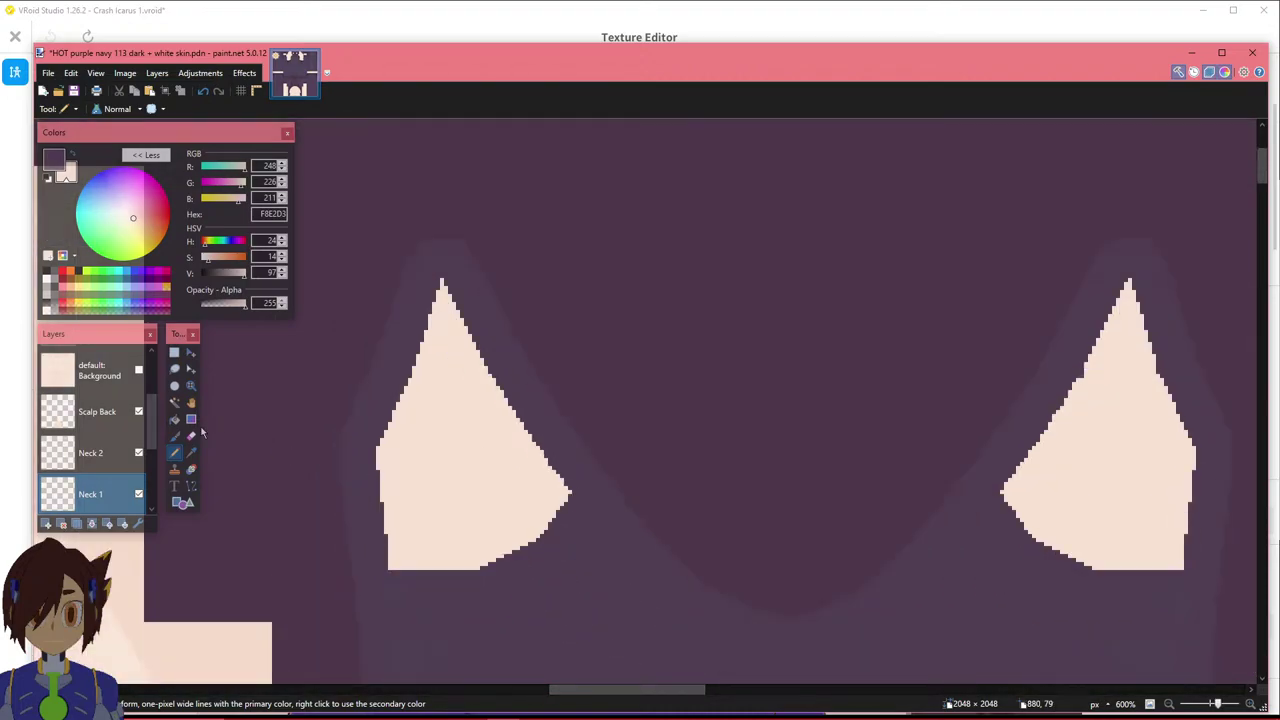
# Select the left neck piece on Neck 1 with a rectangular selection about 53 × 76 pixels, extended to include its tip.
pyautogui.click(174, 352)
pyautogui.moveTo(372, 572); pyautogui.dragTo(585, 331)
pyautogui.click(191, 369)
pyautogui.moveTo(476, 333); pyautogui.dragTo(476, 270)
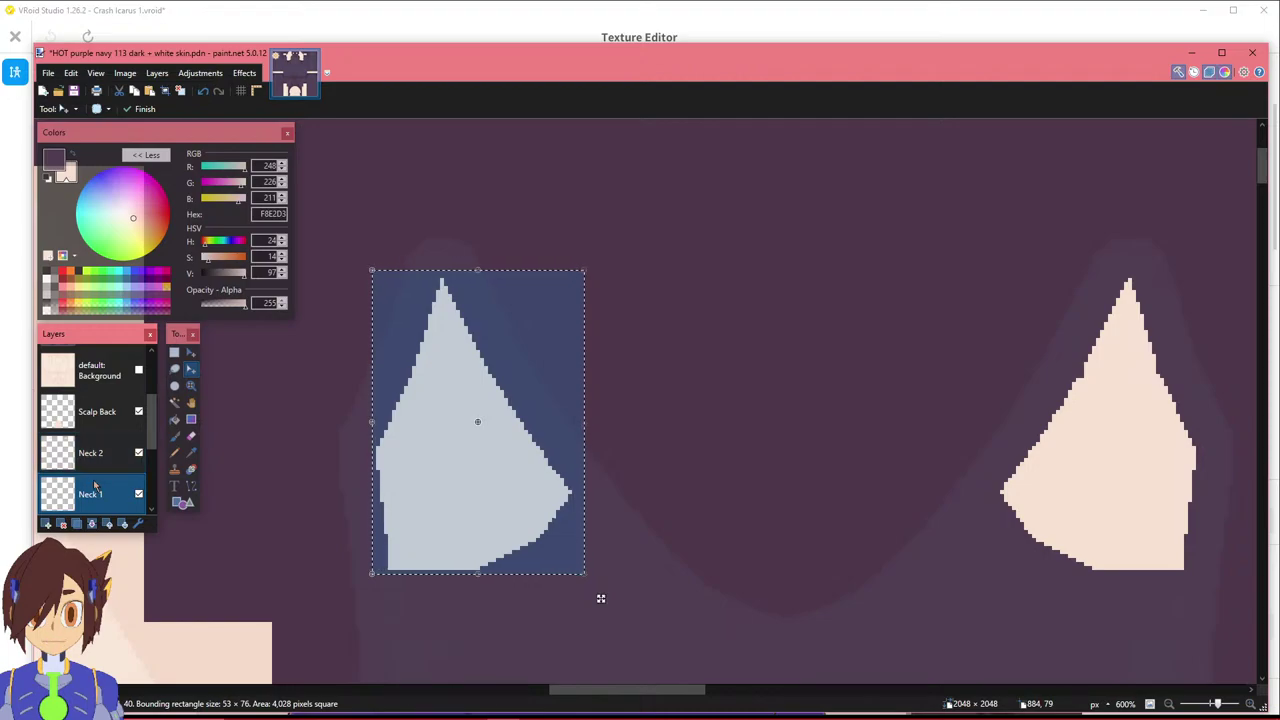
# Copy the selected left neck piece onto a new layer and place that layer above Neck 2.
pyautogui.click(45, 524)
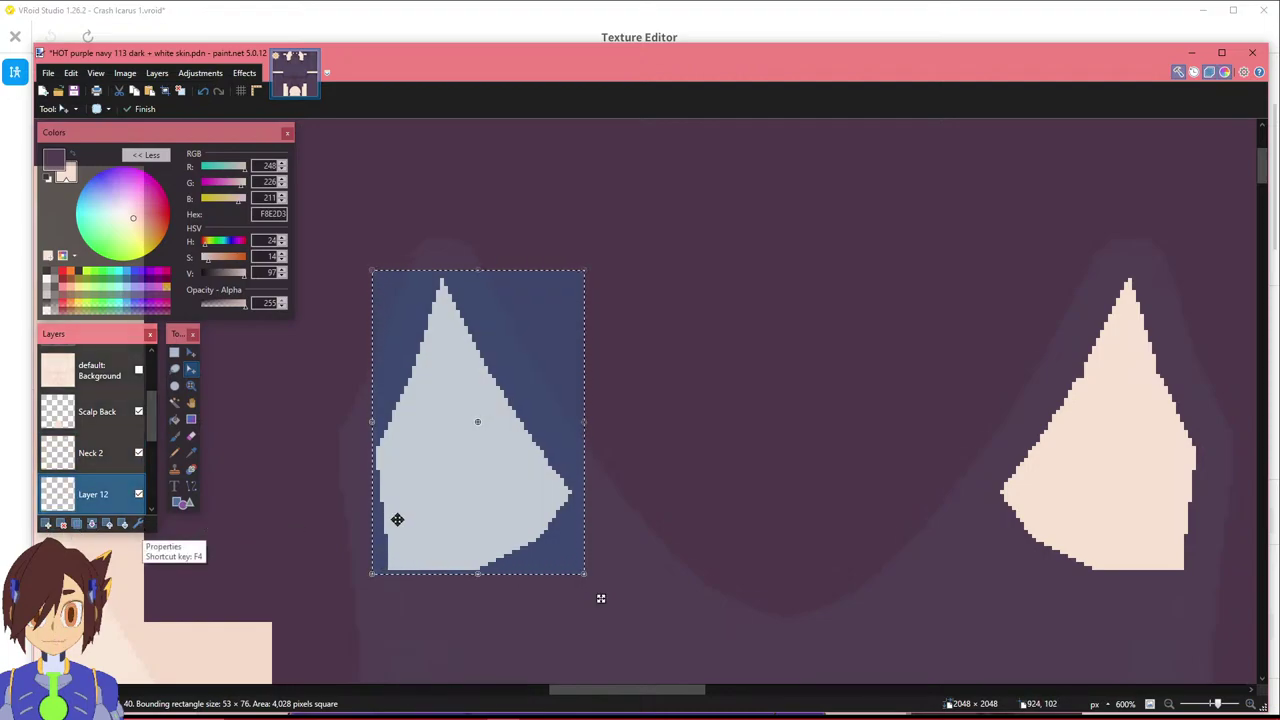
pyautogui.press('m')
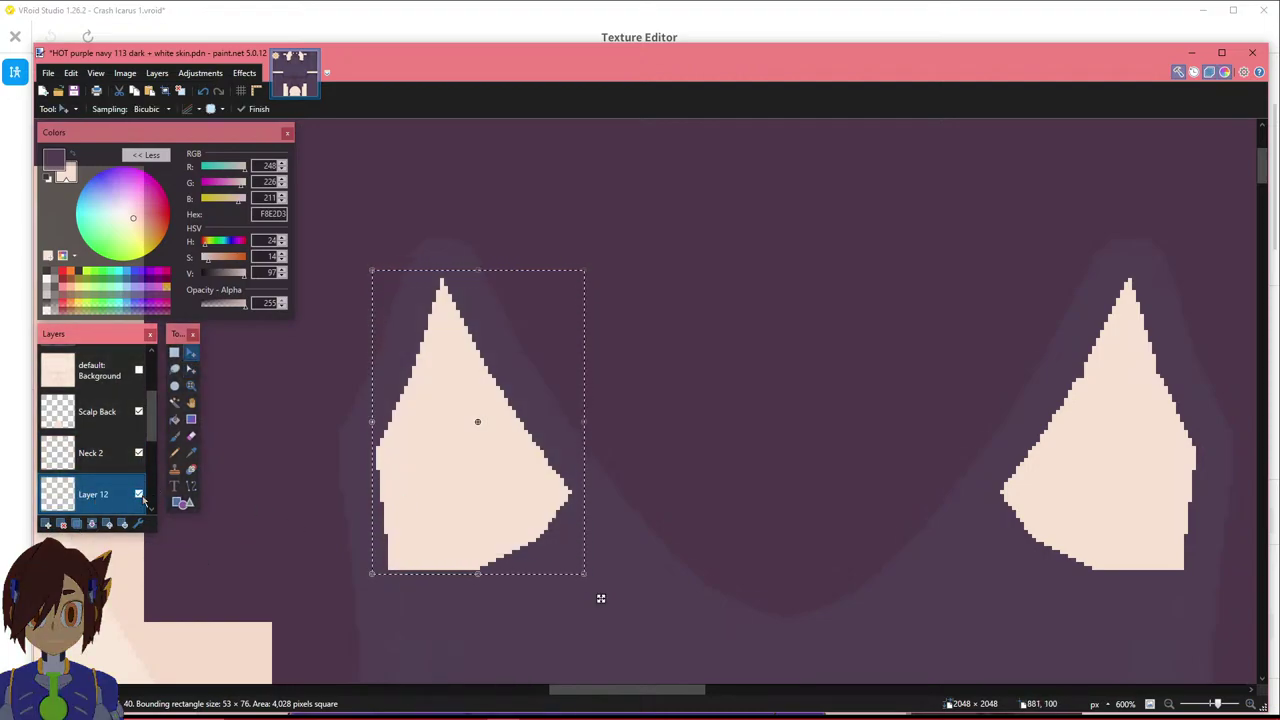
pyautogui.moveTo(85, 491); pyautogui.dragTo(91, 456)
pyautogui.scroll(-1, 91, 456)
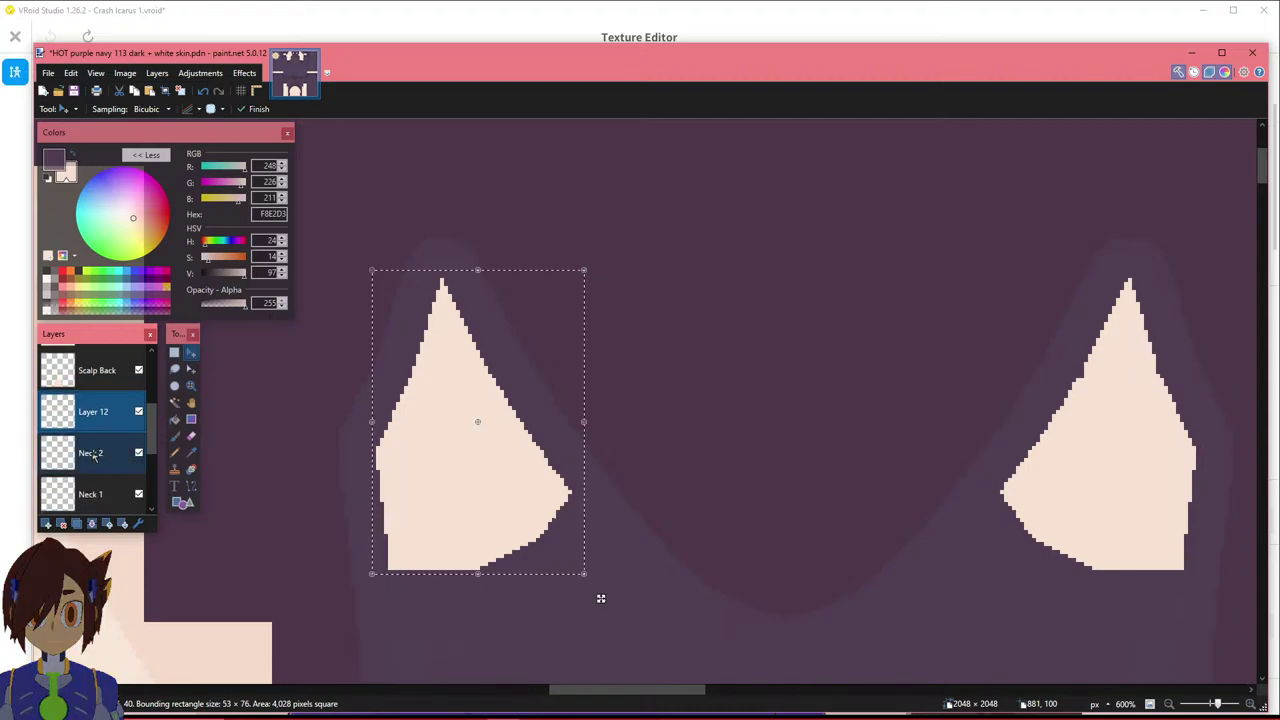
# Flip Layer 12 horizontally and nudge the mirrored neck piece one pixel right to align it with the right piece.
pyautogui.click(157, 73)
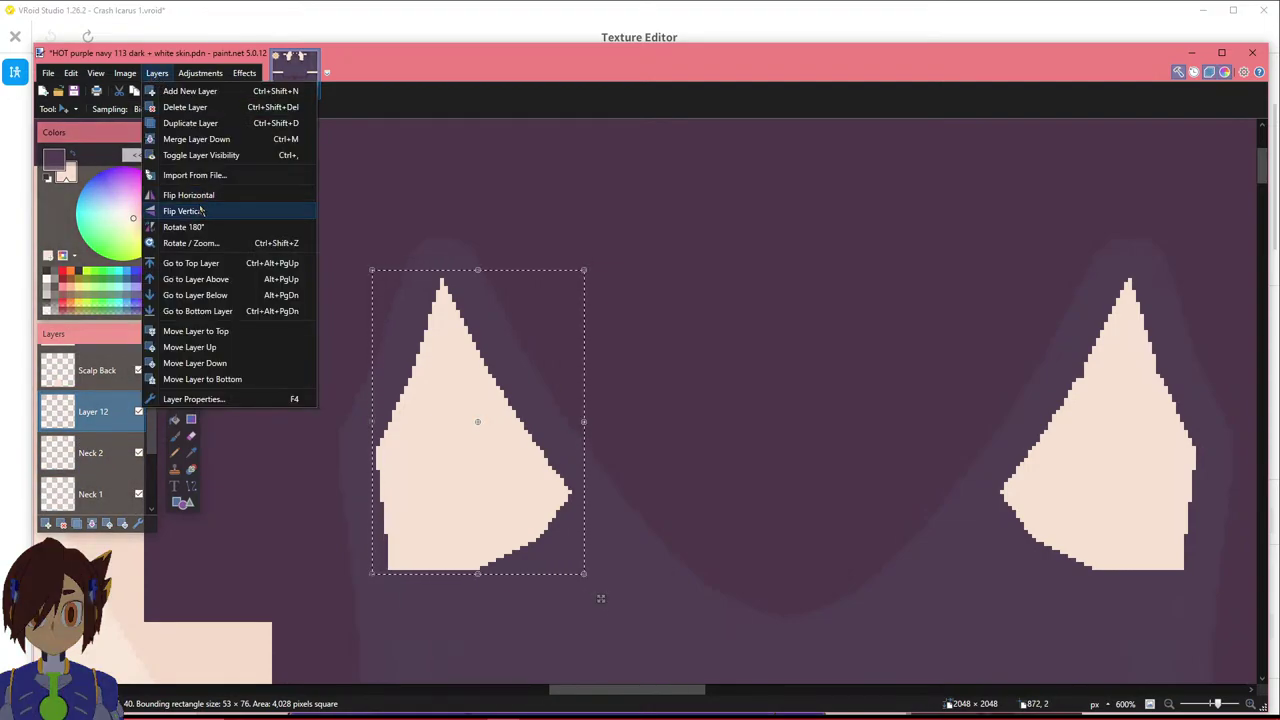
pyautogui.click(209, 199)
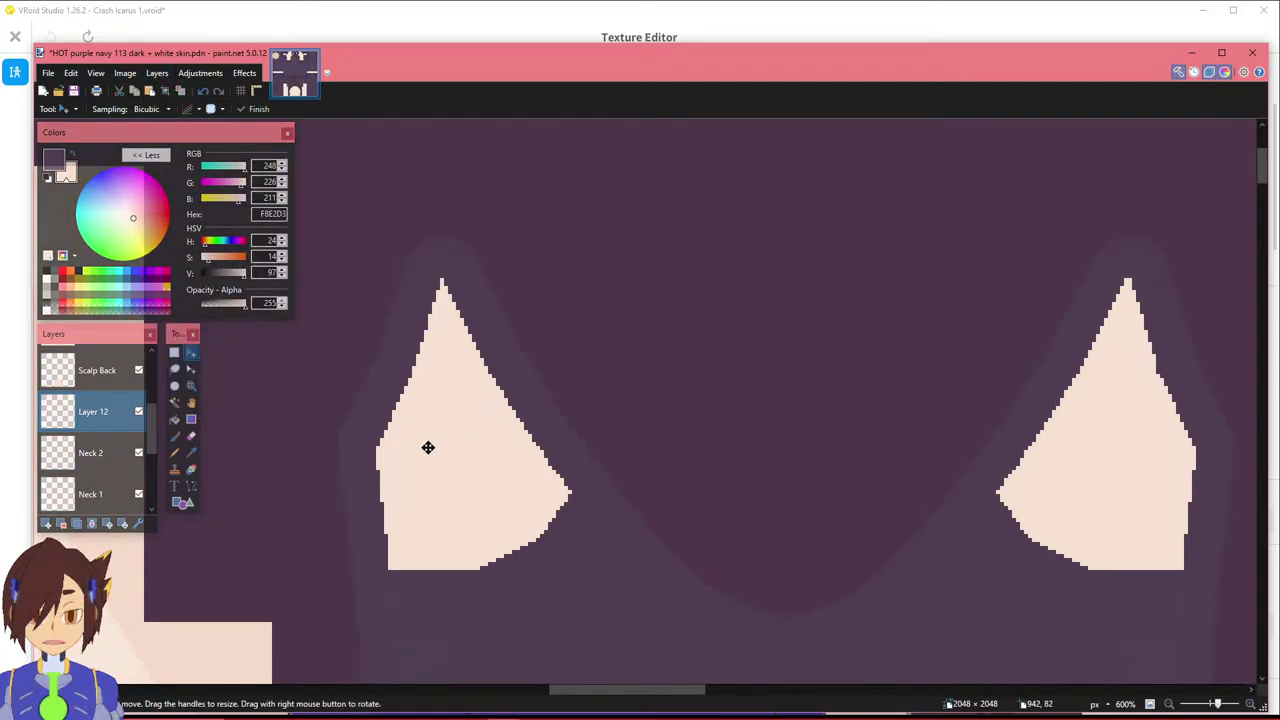
pyautogui.hotkey('ctrl', 'z')
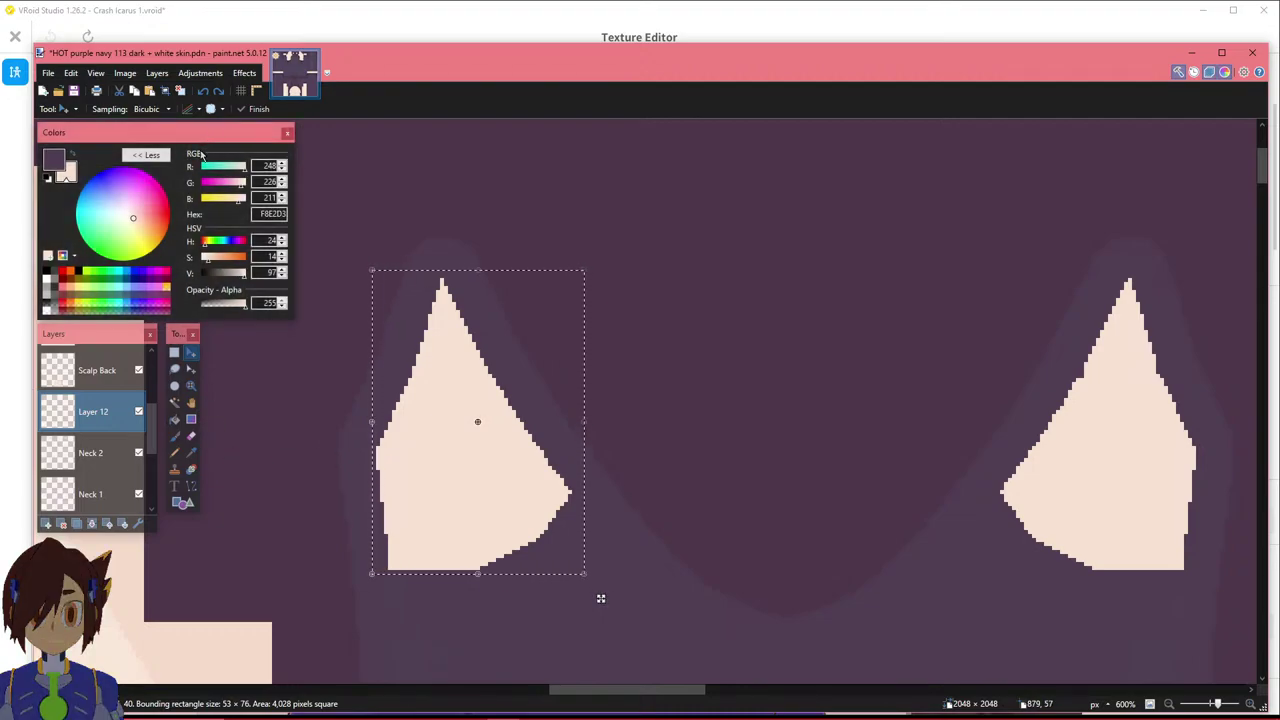
pyautogui.hotkey('ctrl', 'd')
pyautogui.press('Down')
pyautogui.press('Up')
pyautogui.press('Right')
pyautogui.press('Right')
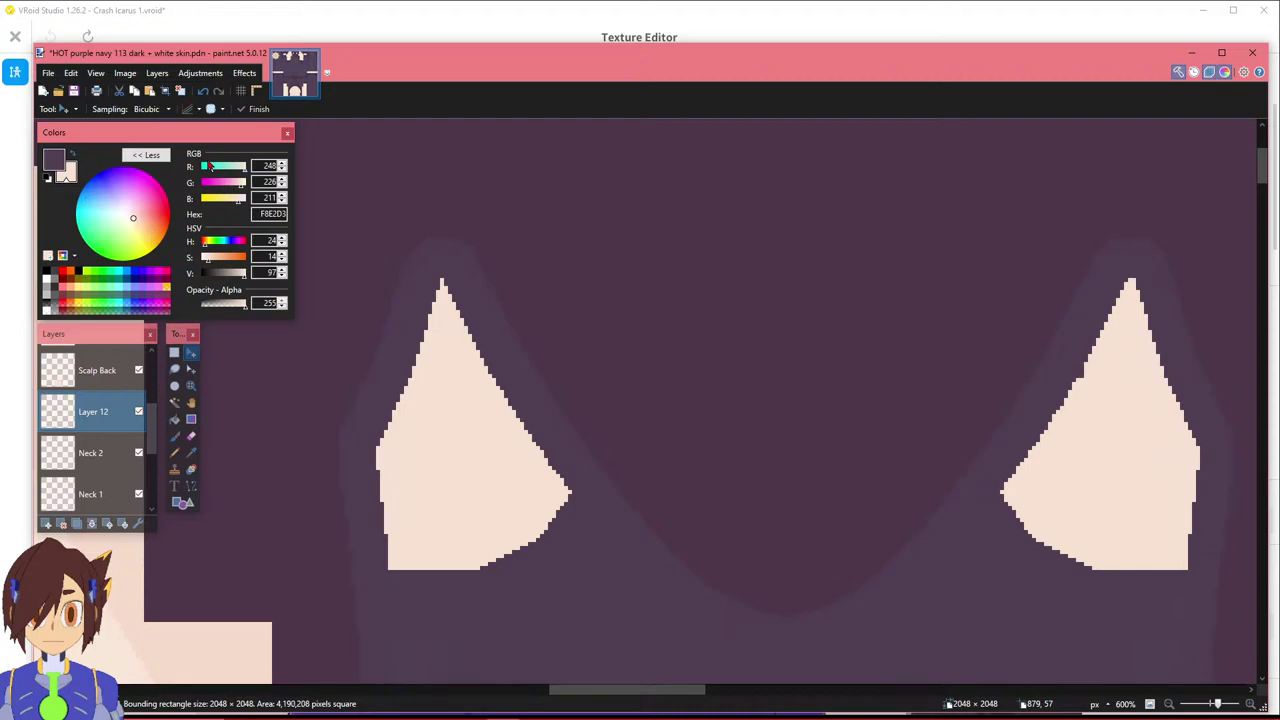
pyautogui.press('Left')
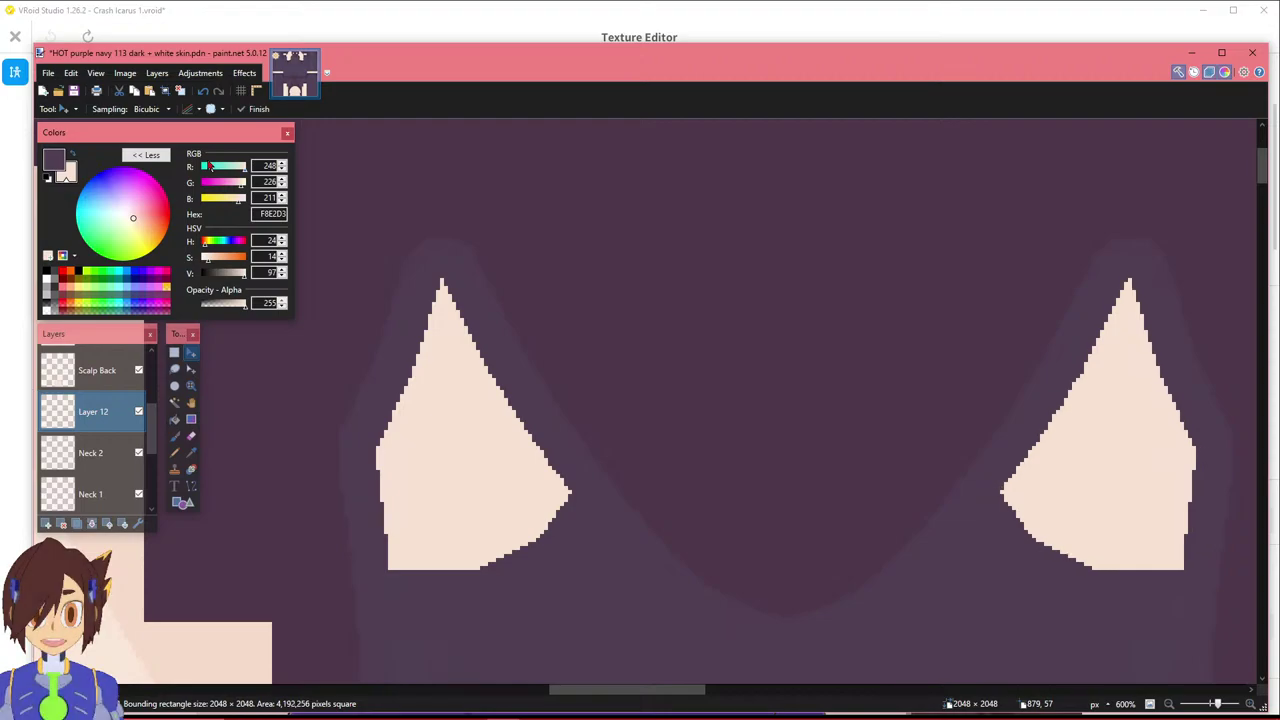
# Move Layer 12 below Neck 2 and briefly hide Neck 1 to check the mirrored piece on its own.
pyautogui.keyDown('ctrl'); pyautogui.click(113, 460); pyautogui.keyUp('ctrl')
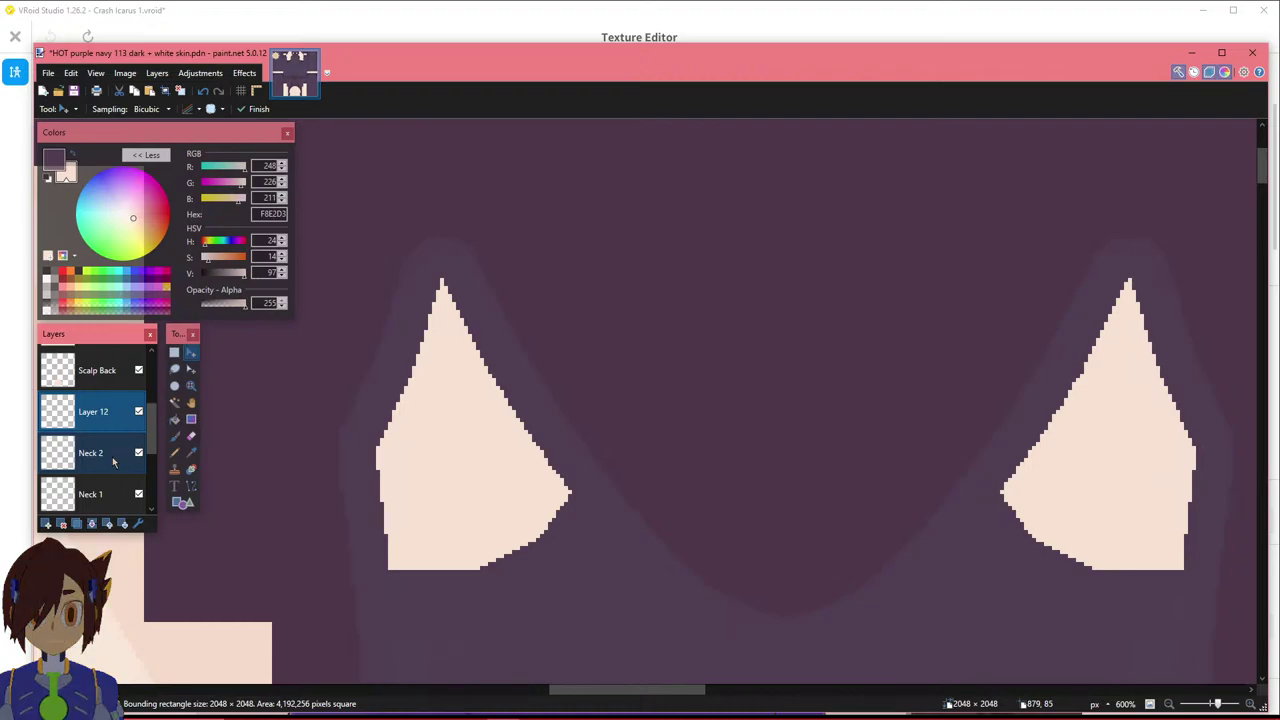
pyautogui.click(113, 460)
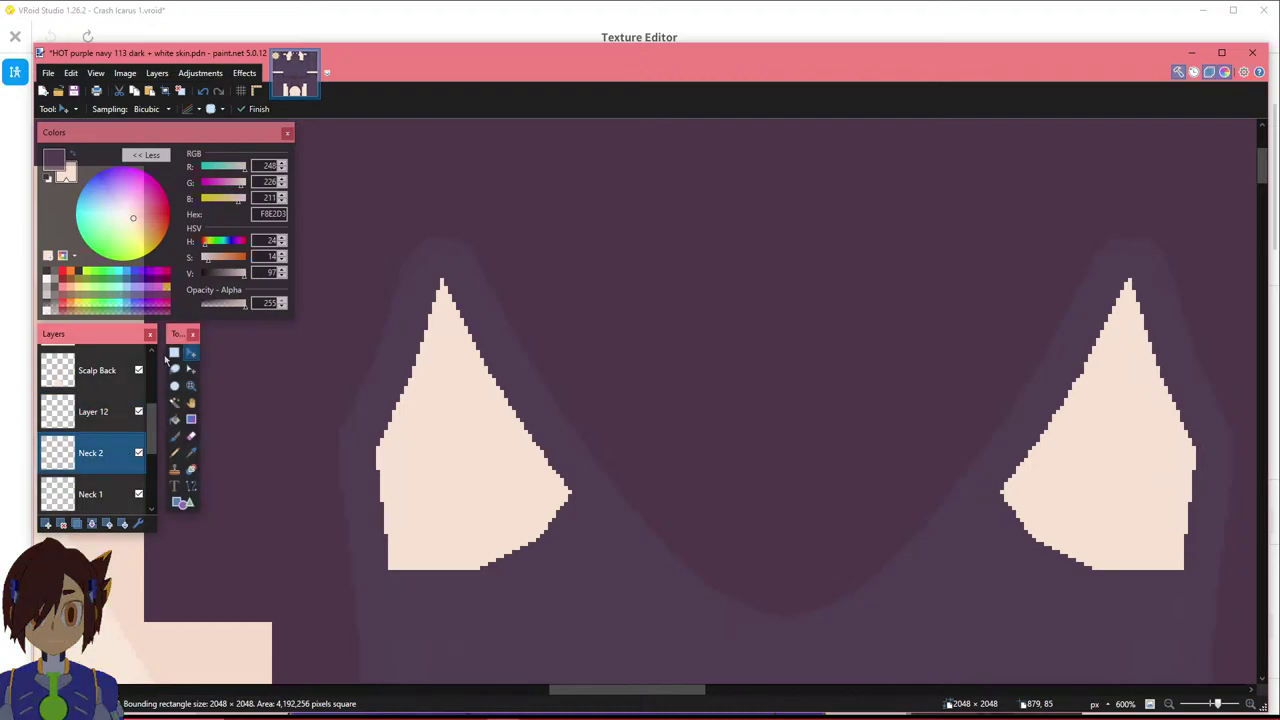
pyautogui.moveTo(100, 417); pyautogui.dragTo(102, 462)
pyautogui.click(104, 494)
pyautogui.click(139, 494)
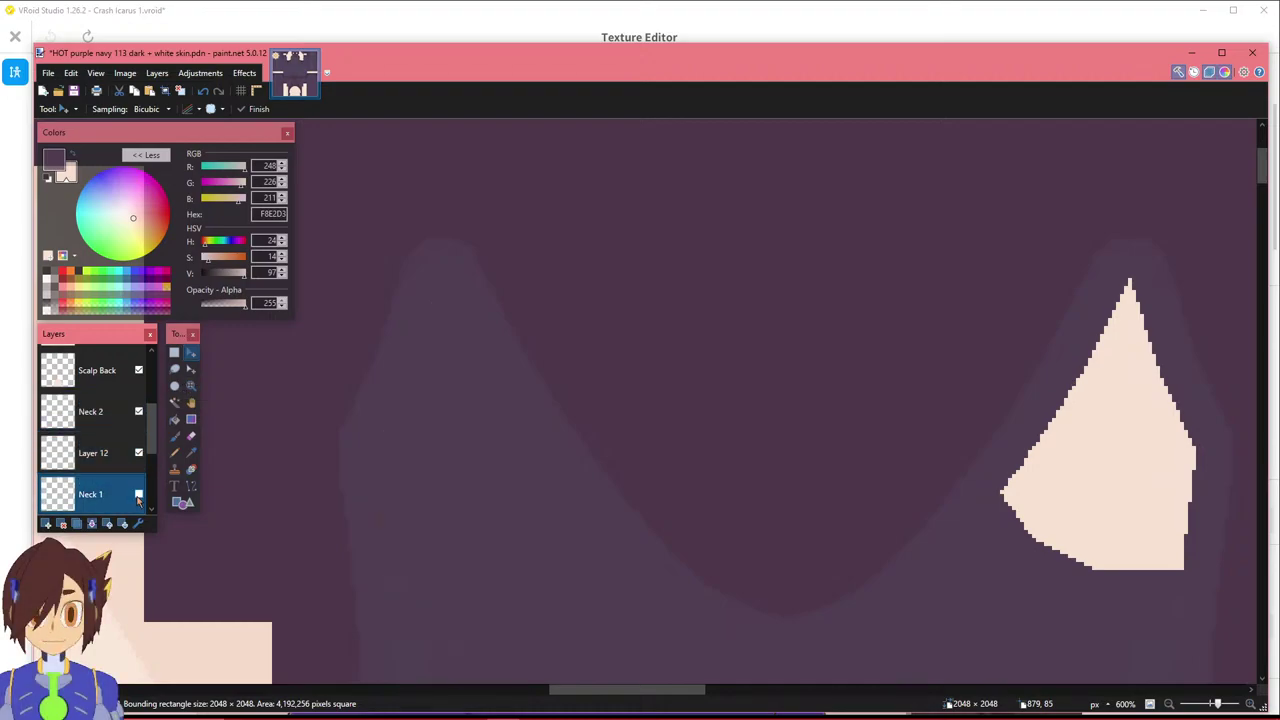
pyautogui.click(139, 494)
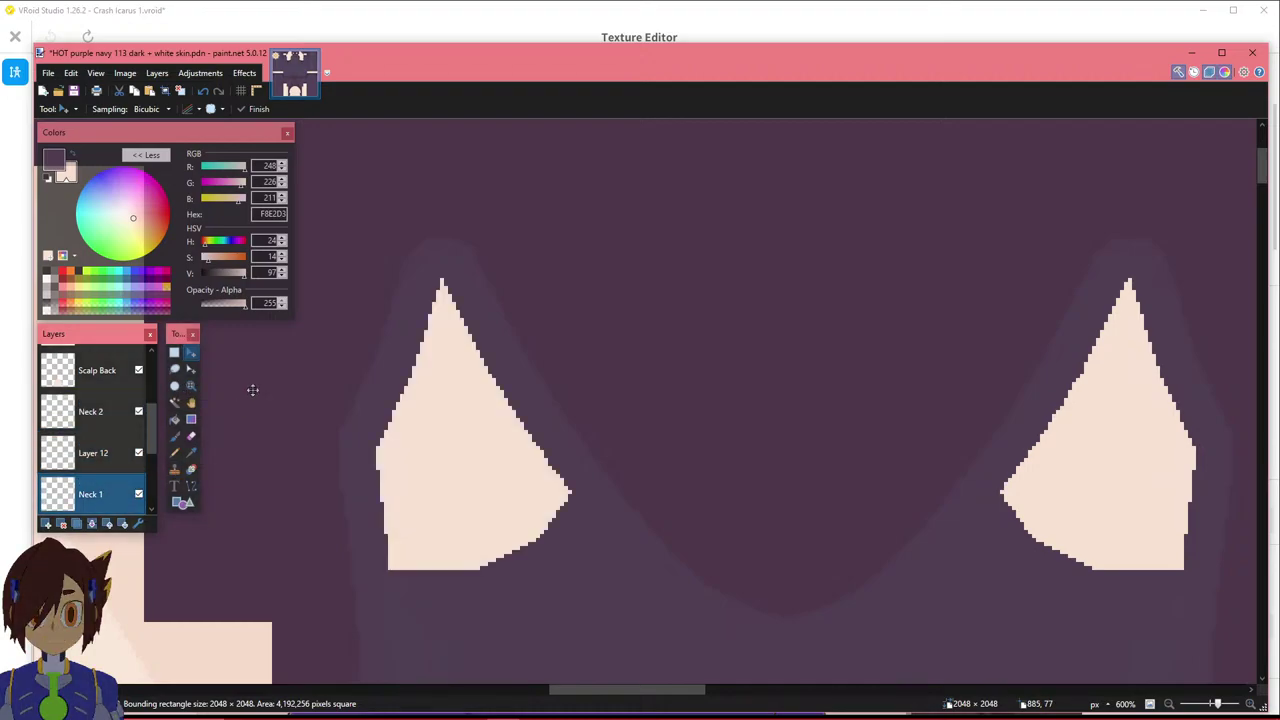
# Clear the old right neck piece from Neck 1 with a rectangular selection and merge Layer 12 down into Neck 1.
pyautogui.click(174, 352)
pyautogui.click(1054, 260)
pyautogui.moveTo(972, 230); pyautogui.dragTo(1204, 606)
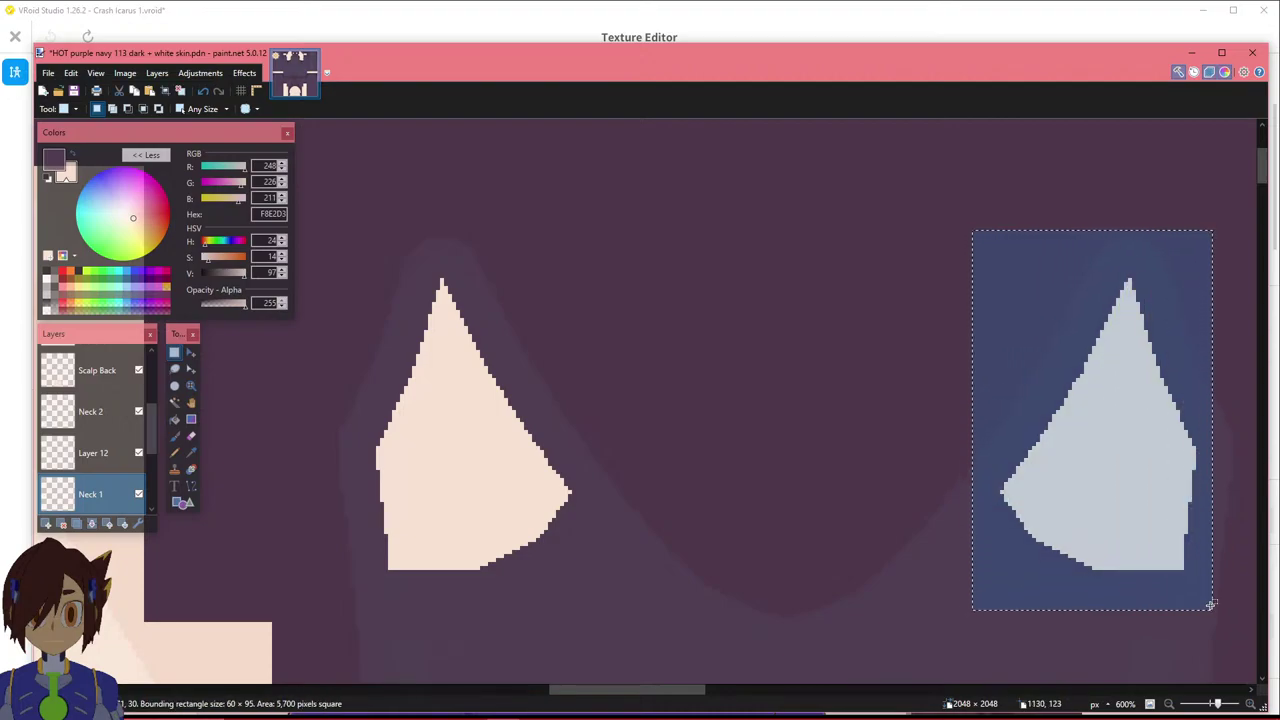
pyautogui.click(1211, 604)
pyautogui.click(95, 453)
pyautogui.click(91, 523)
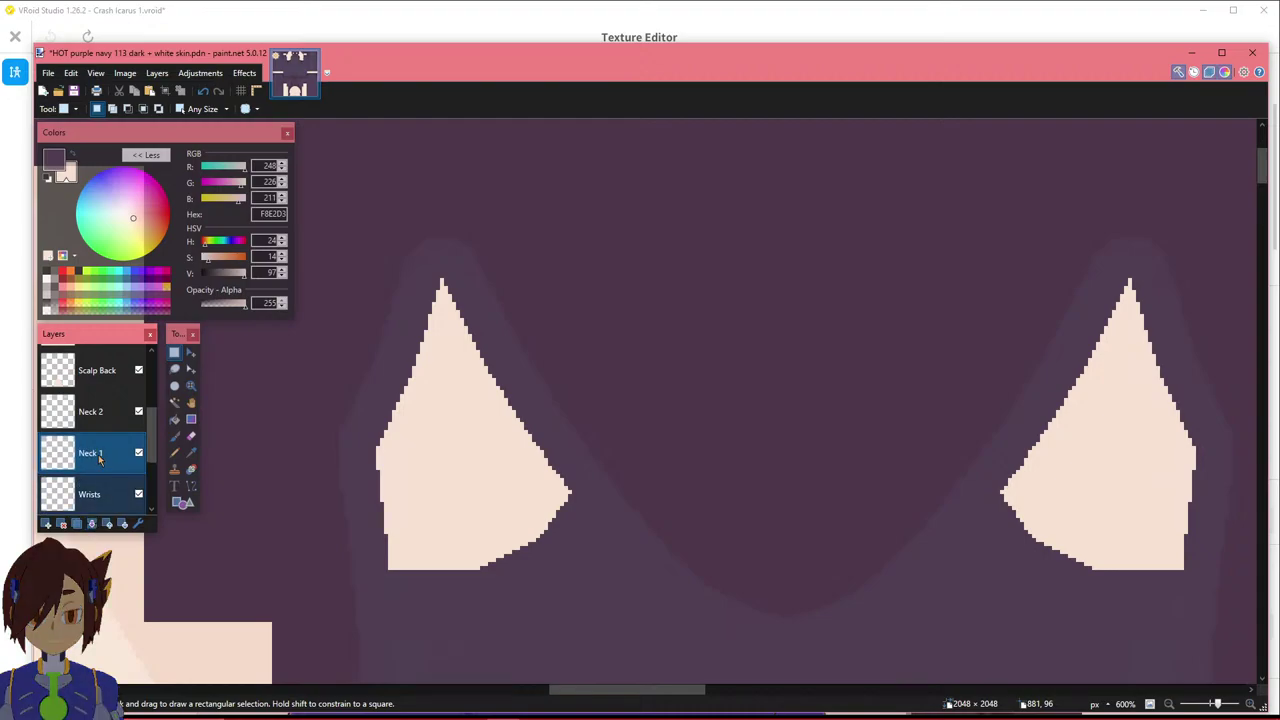
# Examine the symmetry of the two neck pieces within the whole body texture.
pyautogui.moveTo(664, 693); pyautogui.dragTo(684, 697)
pyautogui.keyDown('ctrl'); pyautogui.scroll(-3, 662, 583); pyautogui.keyUp('ctrl')
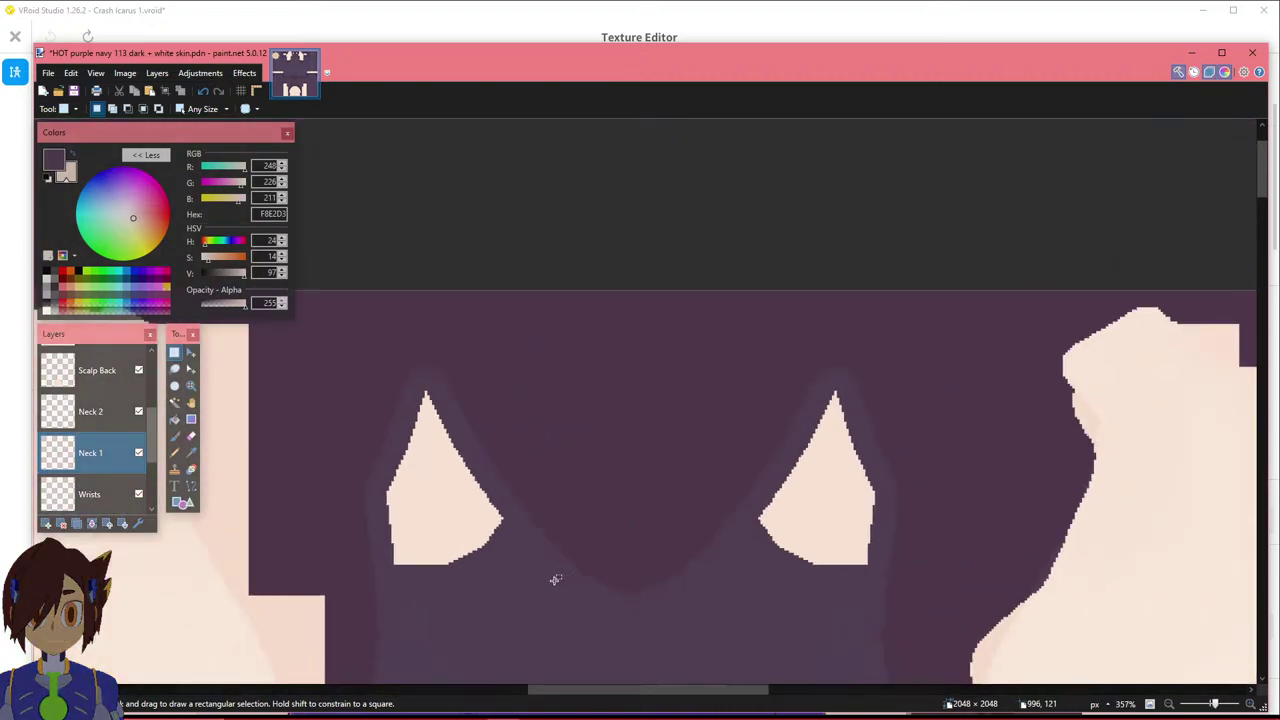
pyautogui.moveTo(606, 697)
pyautogui.mouseDown()
pyautogui.moveTo(573, 697)
pyautogui.moveTo(585, 696)
pyautogui.mouseUp()
pyautogui.keyDown('ctrl'); pyautogui.scroll(-3, 622, 610); pyautogui.keyUp('ctrl')
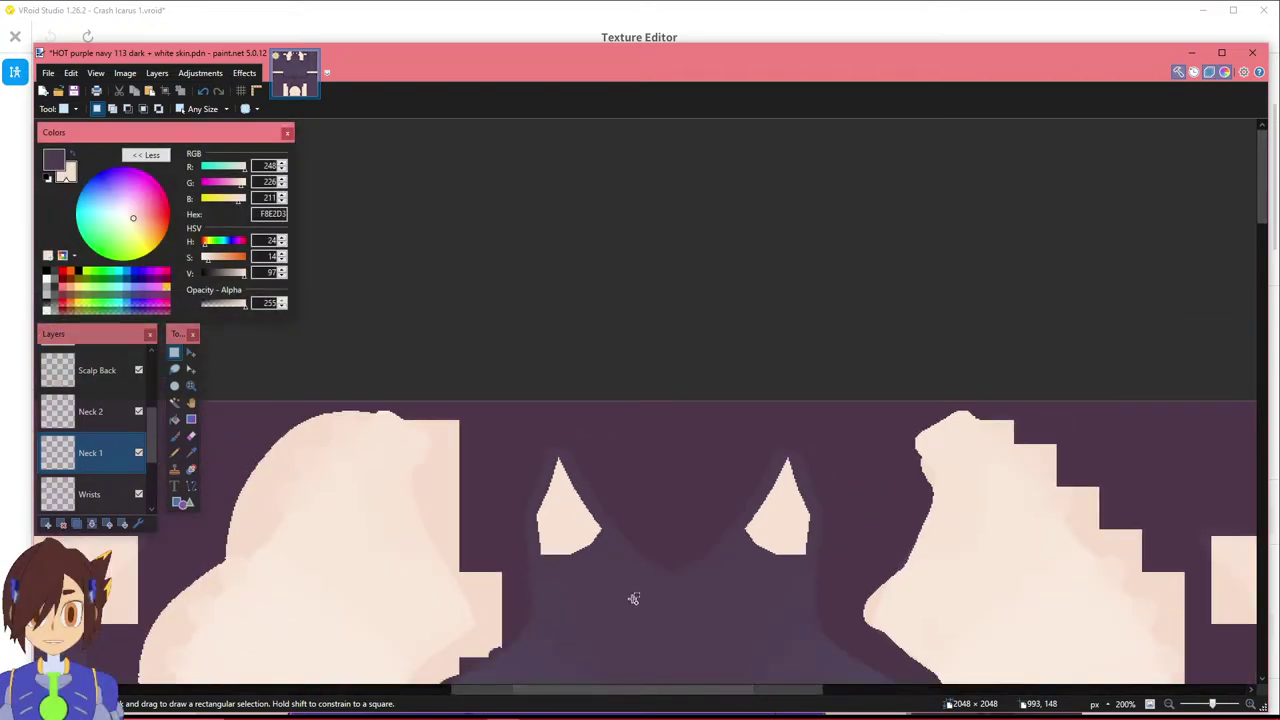
pyautogui.scroll(-5, 654, 530)
pyautogui.keyDown('ctrl'); pyautogui.scroll(-6, 640, 379); pyautogui.keyUp('ctrl')
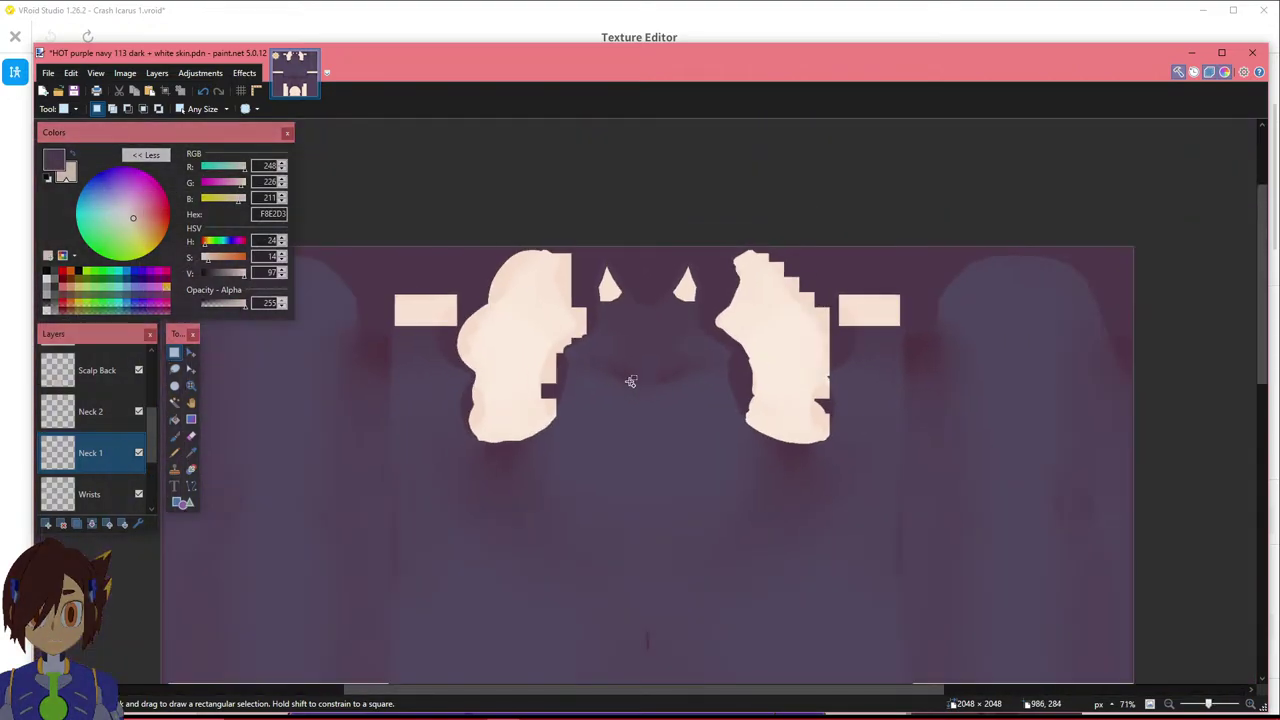
# Switch to VRoid Studio to inspect the neck and ear area on the 3D model, and return to paint.net.
pyautogui.click(732, 25)
pyautogui.moveTo(652, 301)
pyautogui.mouseDown(button='right')
pyautogui.moveTo(470, 325)
pyautogui.moveTo(586, 355)
pyautogui.mouseUp(button='right')
pyautogui.scroll(3, 587, 355)
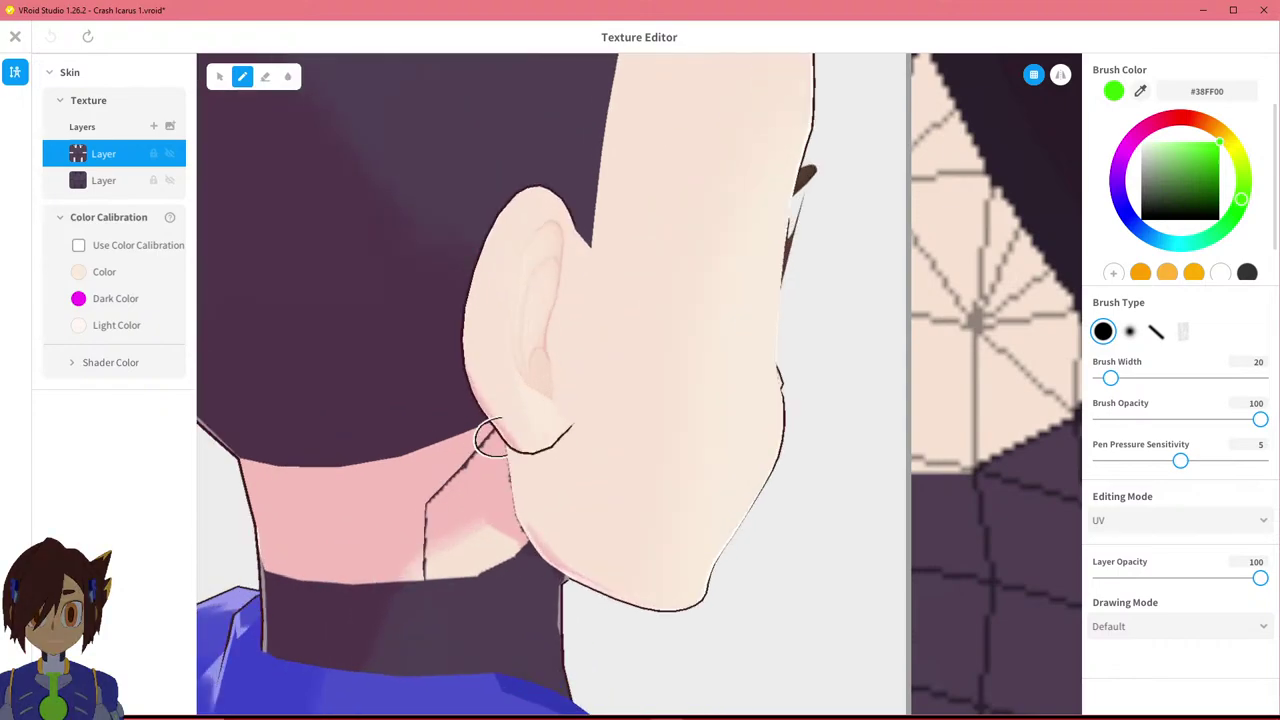
pyautogui.scroll(-4, 443, 471)
pyautogui.scroll(4, 491, 464)
pyautogui.scroll(-5, 494, 481)
pyautogui.scroll(-3, 494, 481)
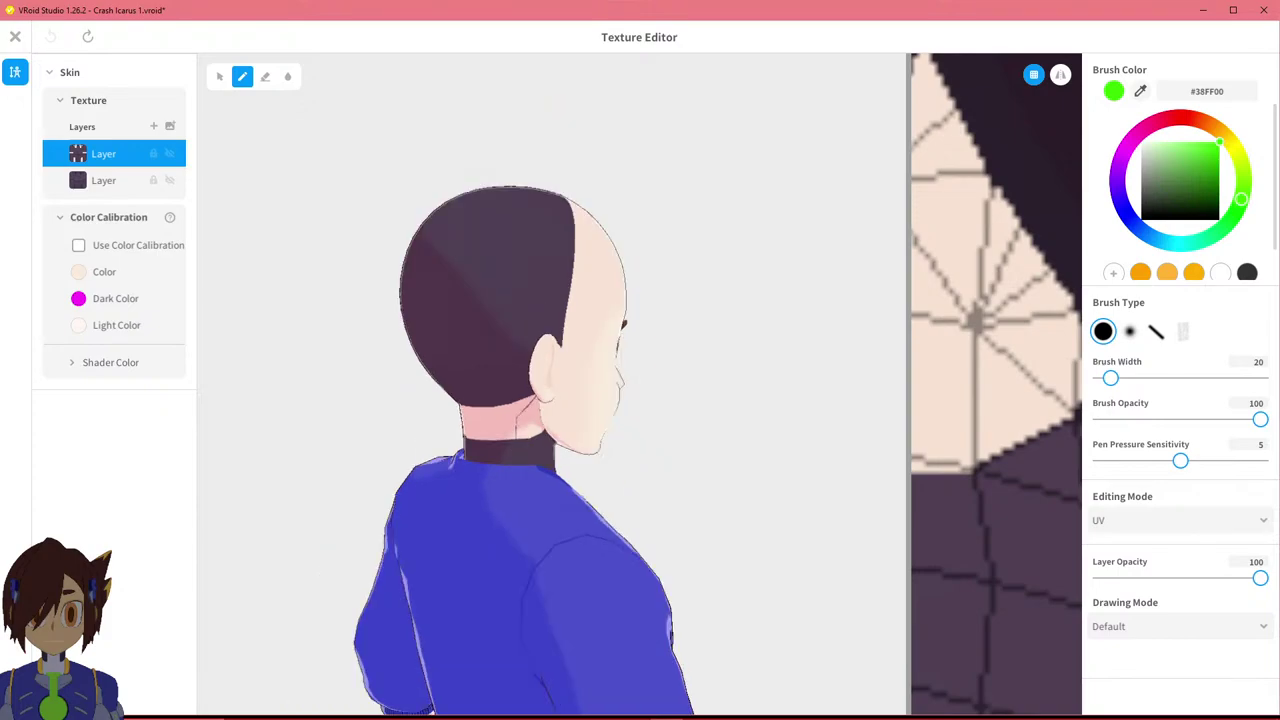
pyautogui.moveTo(471, 708)
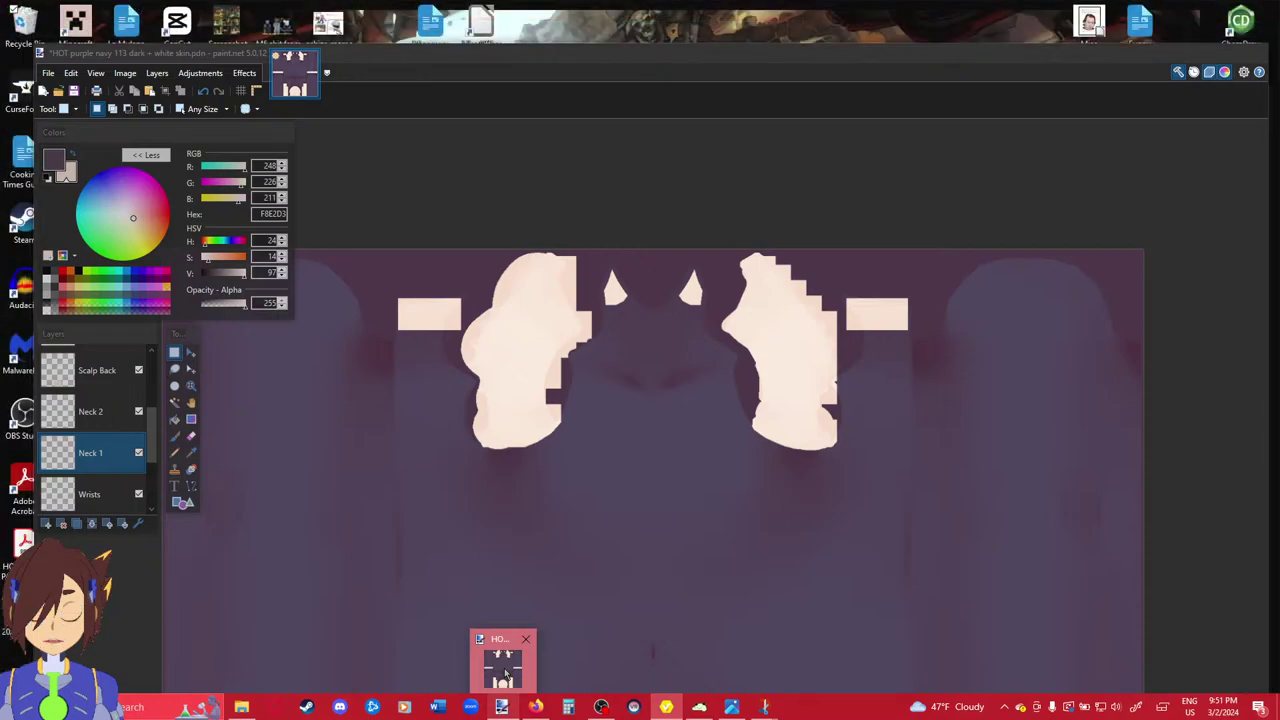
pyautogui.click(505, 678)
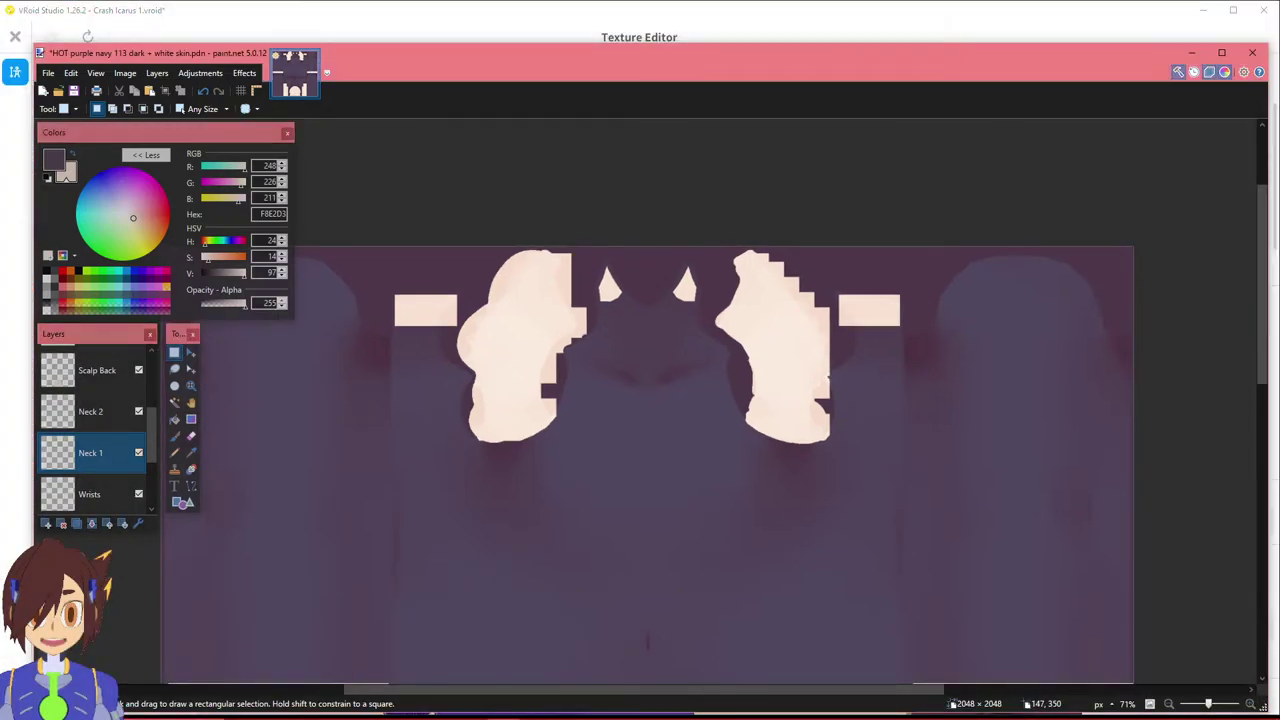
# Show the guide layer to examine the small light neck triangles against the mesh wireframe, and hide the guide again.
pyautogui.scroll(5, 86, 450)
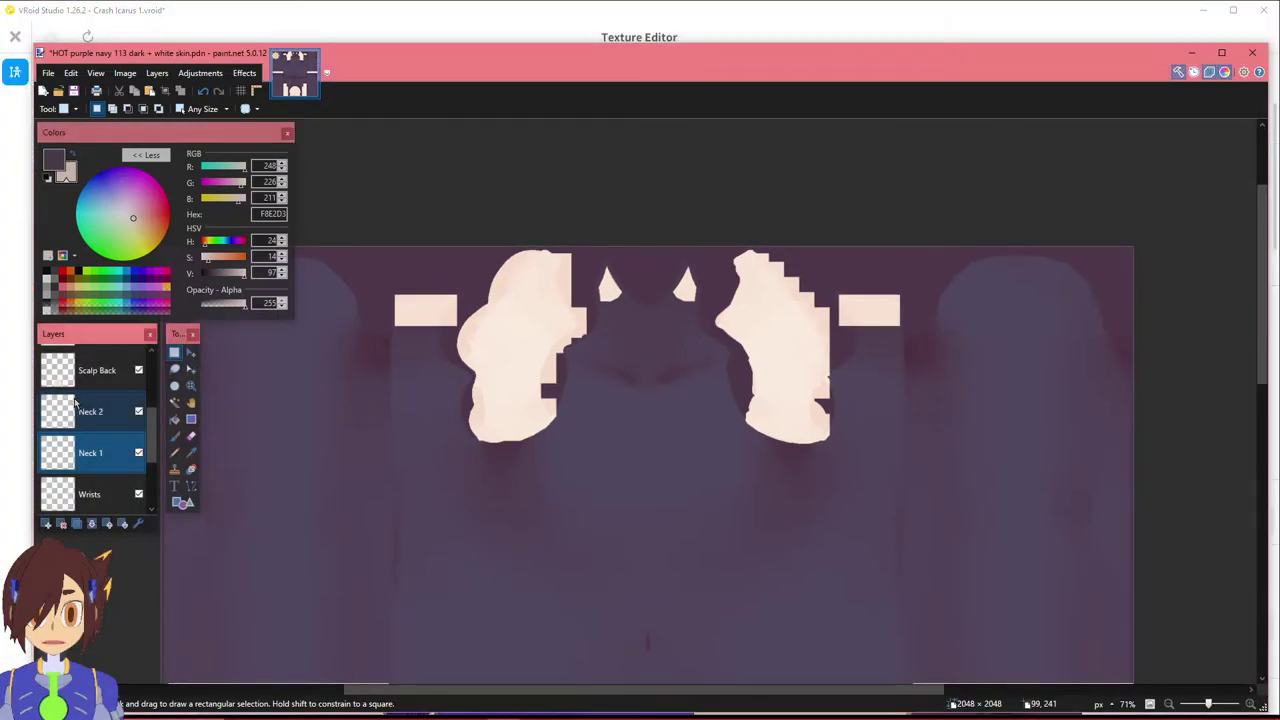
pyautogui.click(86, 450)
pyautogui.click(138, 364)
pyautogui.keyDown('ctrl'); pyautogui.scroll(5, 414, 334); pyautogui.keyUp('ctrl')
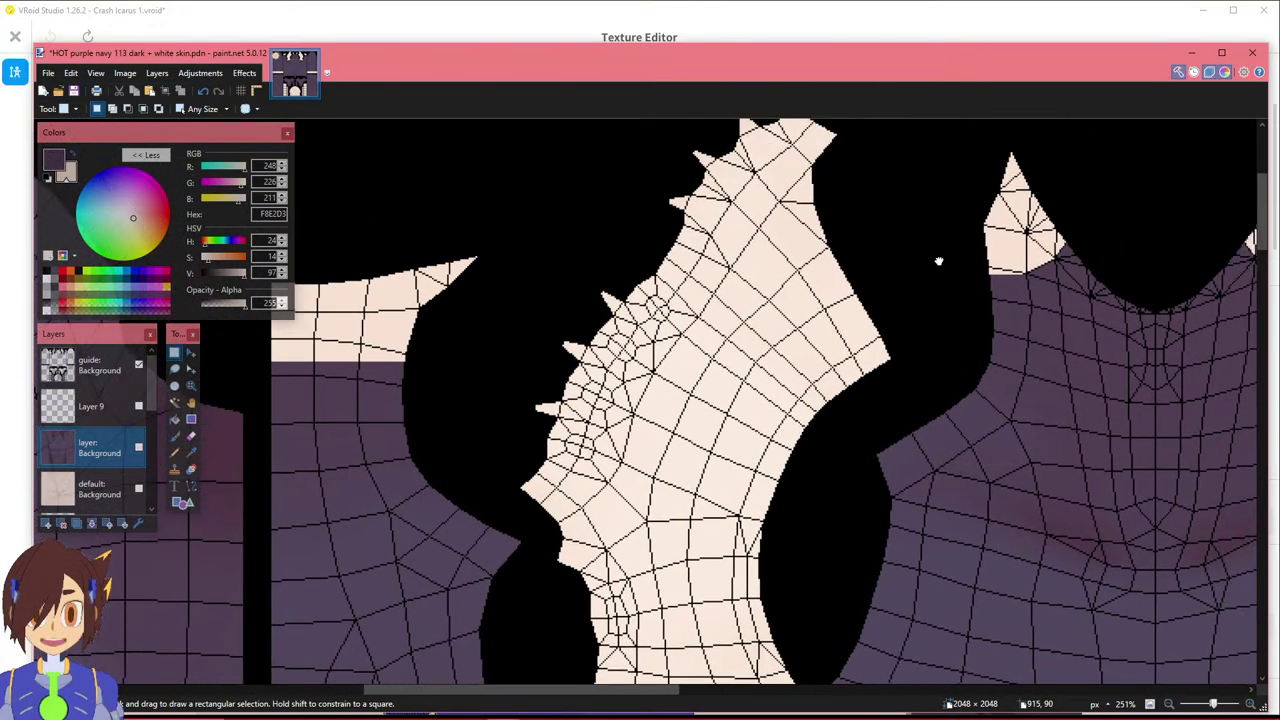
pyautogui.moveTo(938, 262); pyautogui.dragTo(682, 350, button='middle')
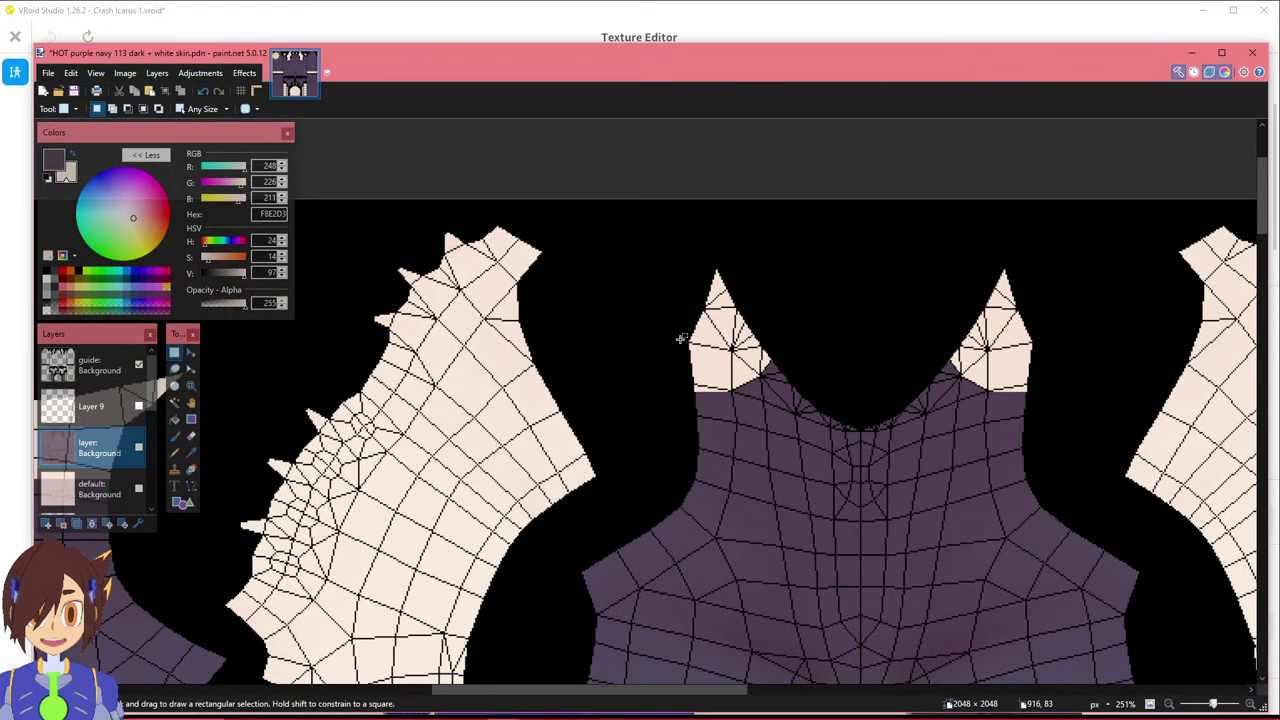
pyautogui.keyDown('ctrl'); pyautogui.scroll(6, 680, 339); pyautogui.keyUp('ctrl')
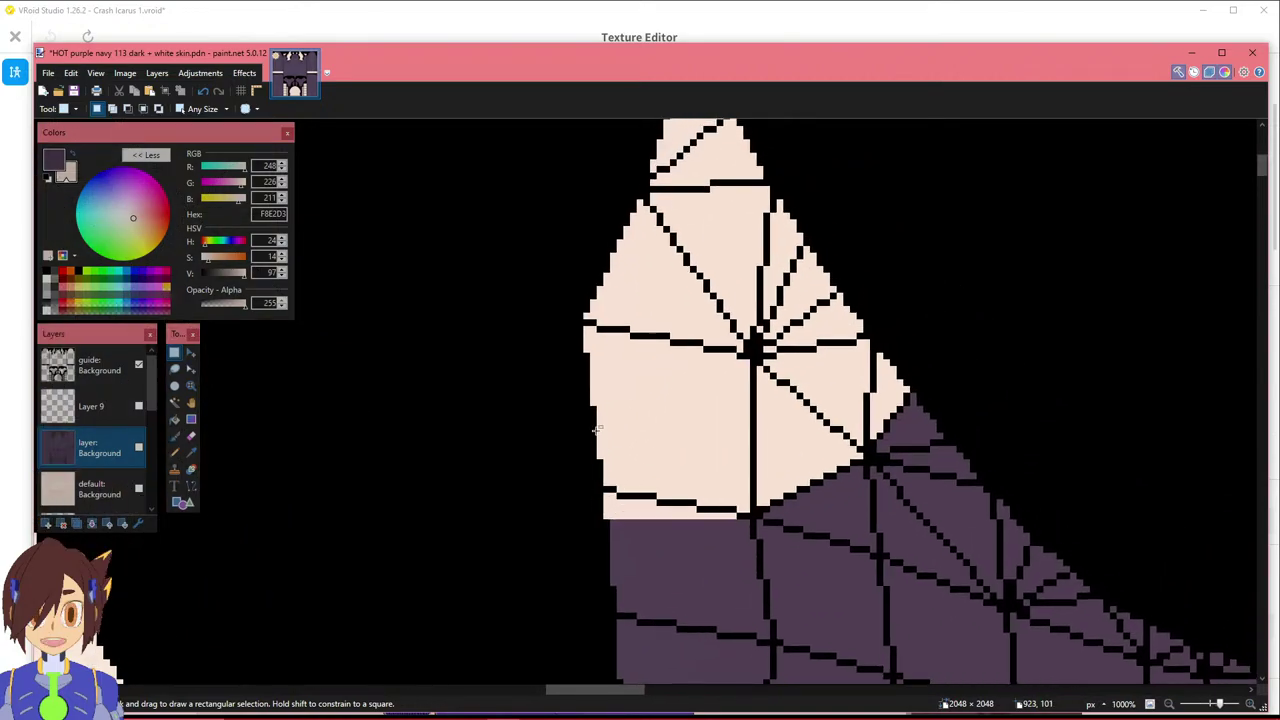
pyautogui.moveTo(666, 178); pyautogui.dragTo(636, 248, button='middle')
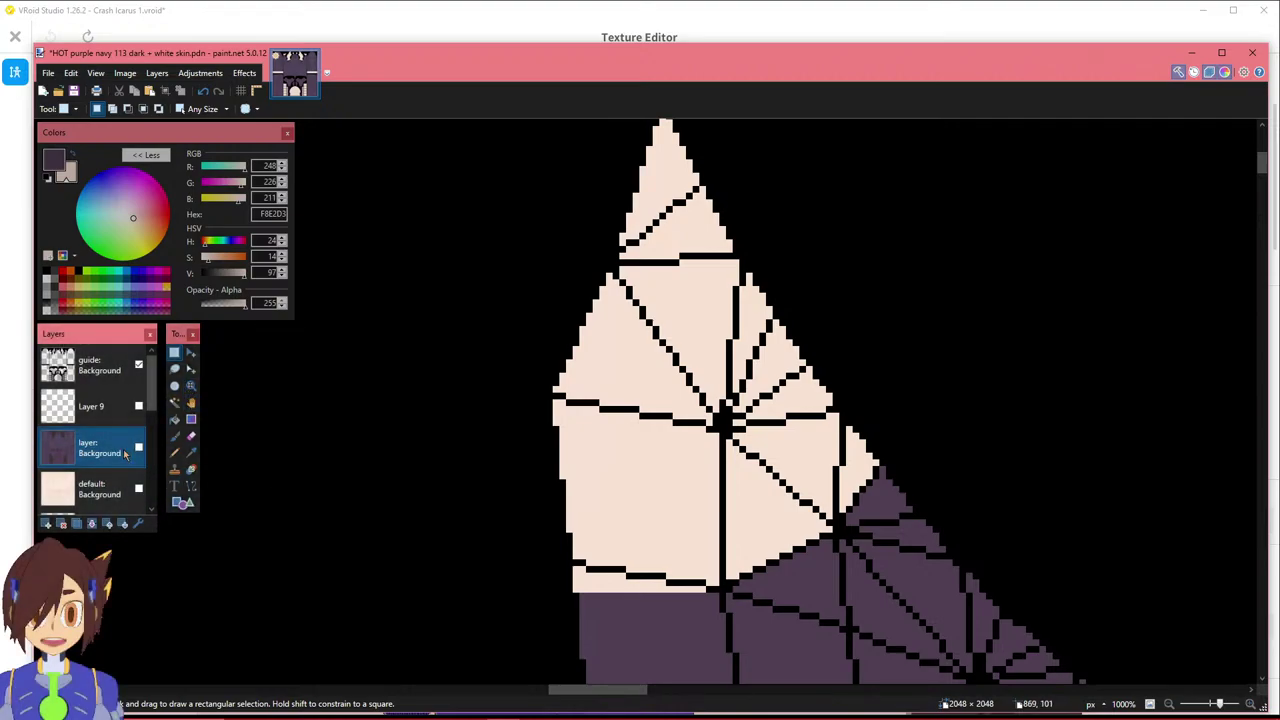
pyautogui.moveTo(534, 394); pyautogui.dragTo(395, 373, button='middle')
pyautogui.keyDown('ctrl'); pyautogui.scroll(-4, 628, 421); pyautogui.keyUp('ctrl')
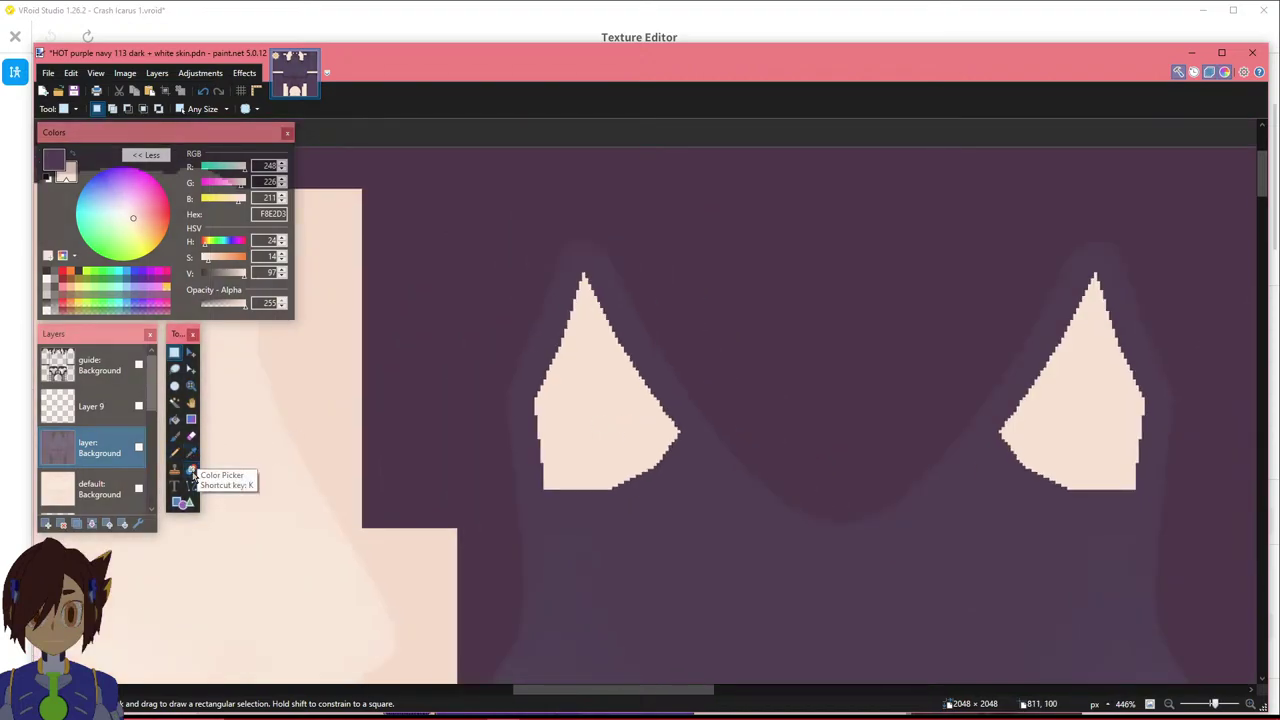
# On the Neck 1 layer, pencil a one-pixel light skin line extending the left triangle's bottom edge outward to the padding border.
pyautogui.click(175, 452)
pyautogui.keyDown('ctrl'); pyautogui.scroll(5, 475, 481); pyautogui.keyUp('ctrl')
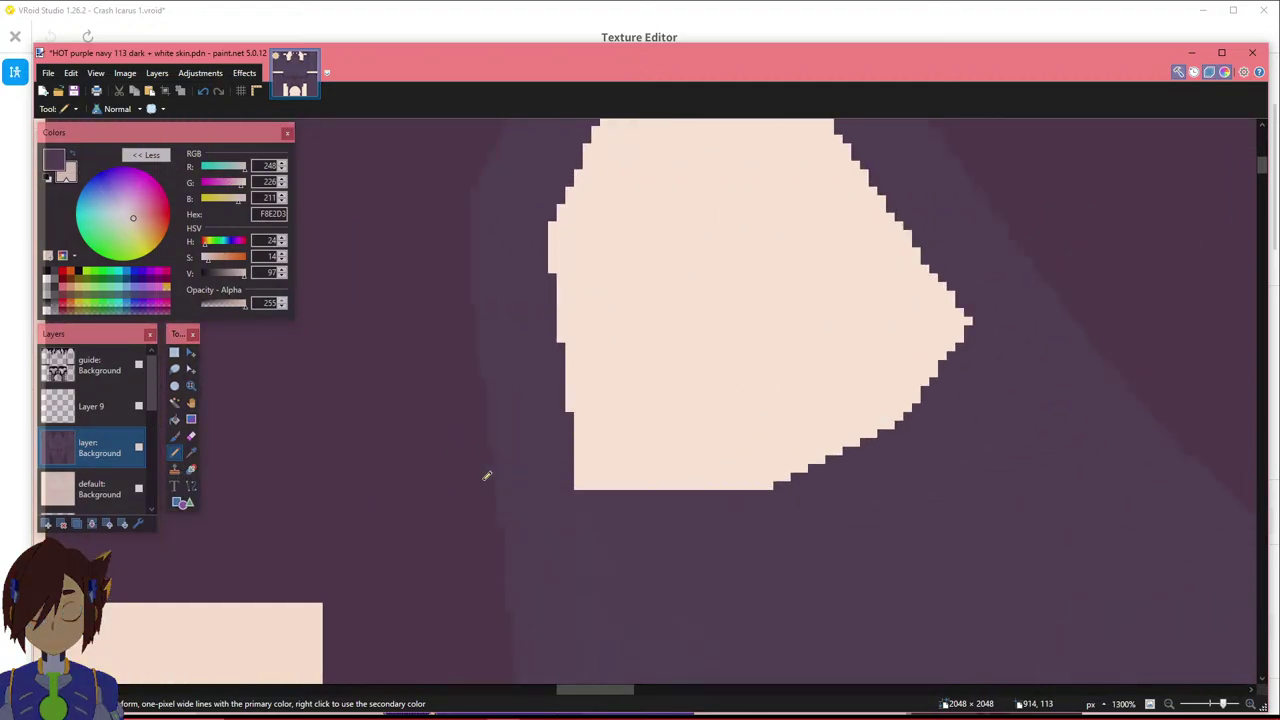
pyautogui.scroll(6, 108, 475)
pyautogui.scroll(3, 110, 466)
pyautogui.click(120, 500)
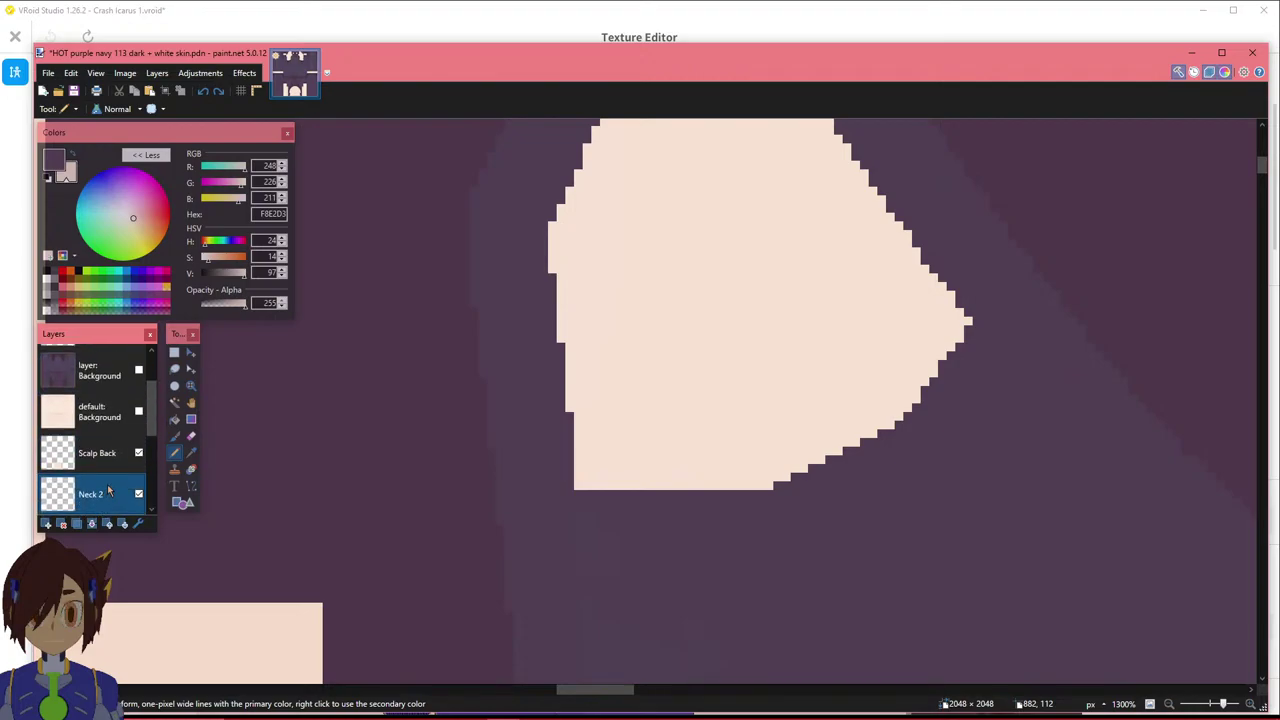
pyautogui.scroll(-3, 125, 470)
pyautogui.click(141, 433)
pyautogui.moveTo(572, 485); pyautogui.dragTo(515, 485)
pyautogui.scroll(1, 940, 404)
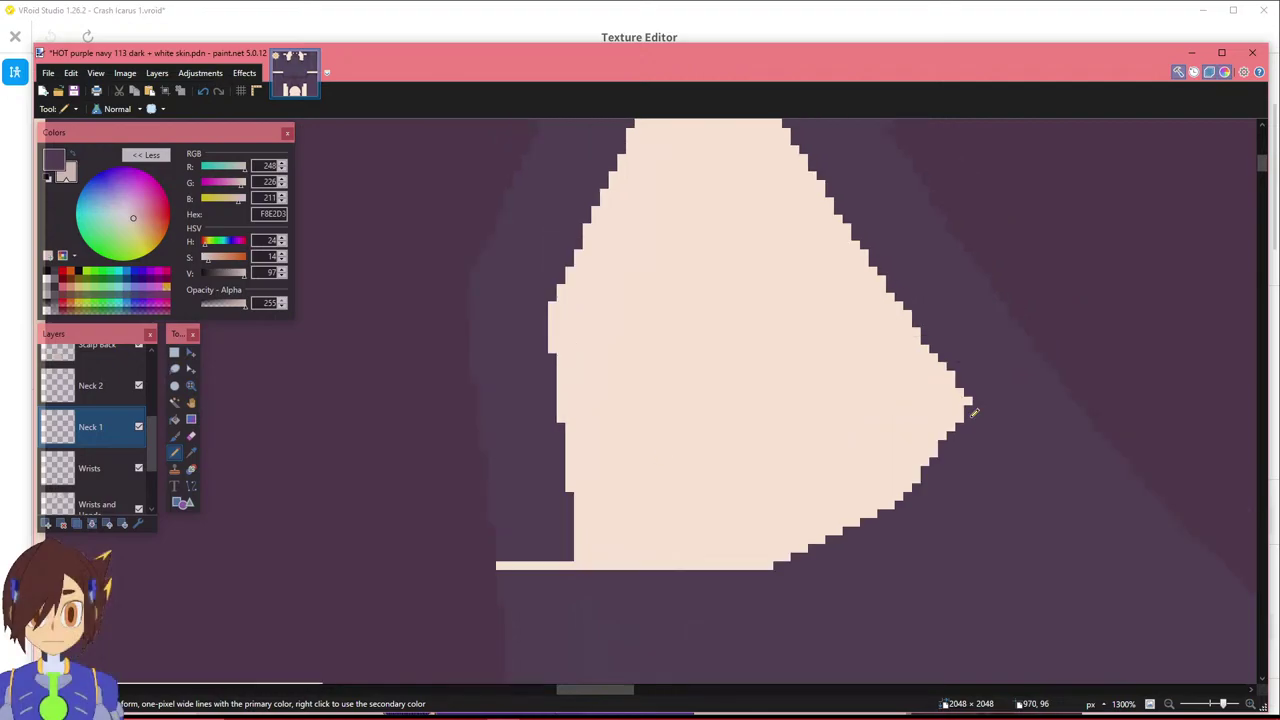
# Pencil a diagonal light skin line from the left triangle's inner corner up to the edge of the purple padding.
pyautogui.moveTo(589, 692); pyautogui.dragTo(609, 692)
pyautogui.scroll(1, 642, 564)
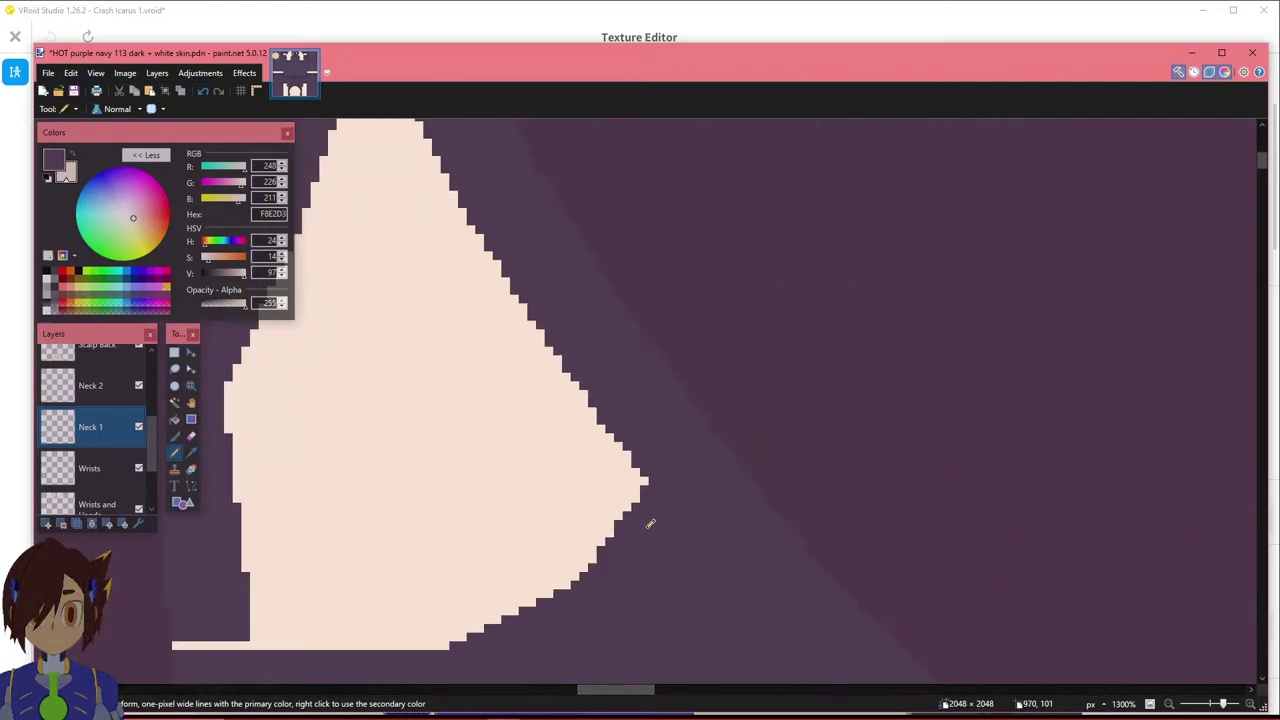
pyautogui.click(653, 468)
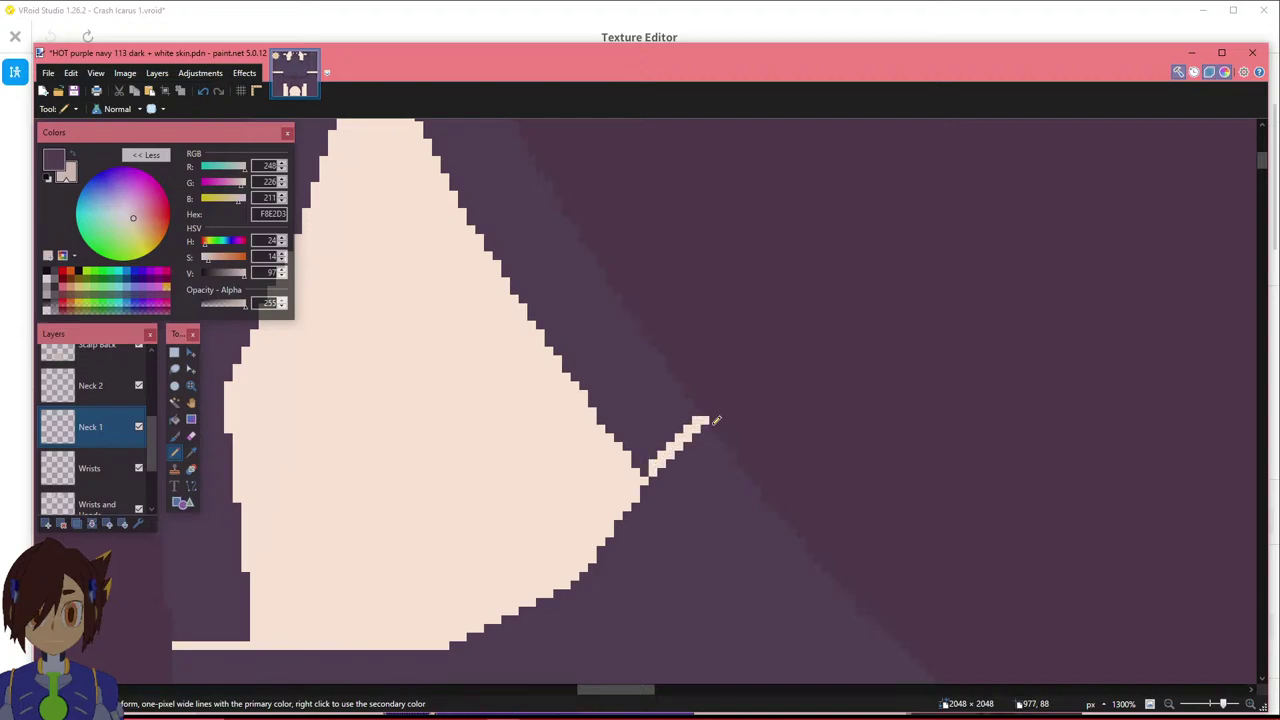
pyautogui.hotkey('ctrl', 'z')
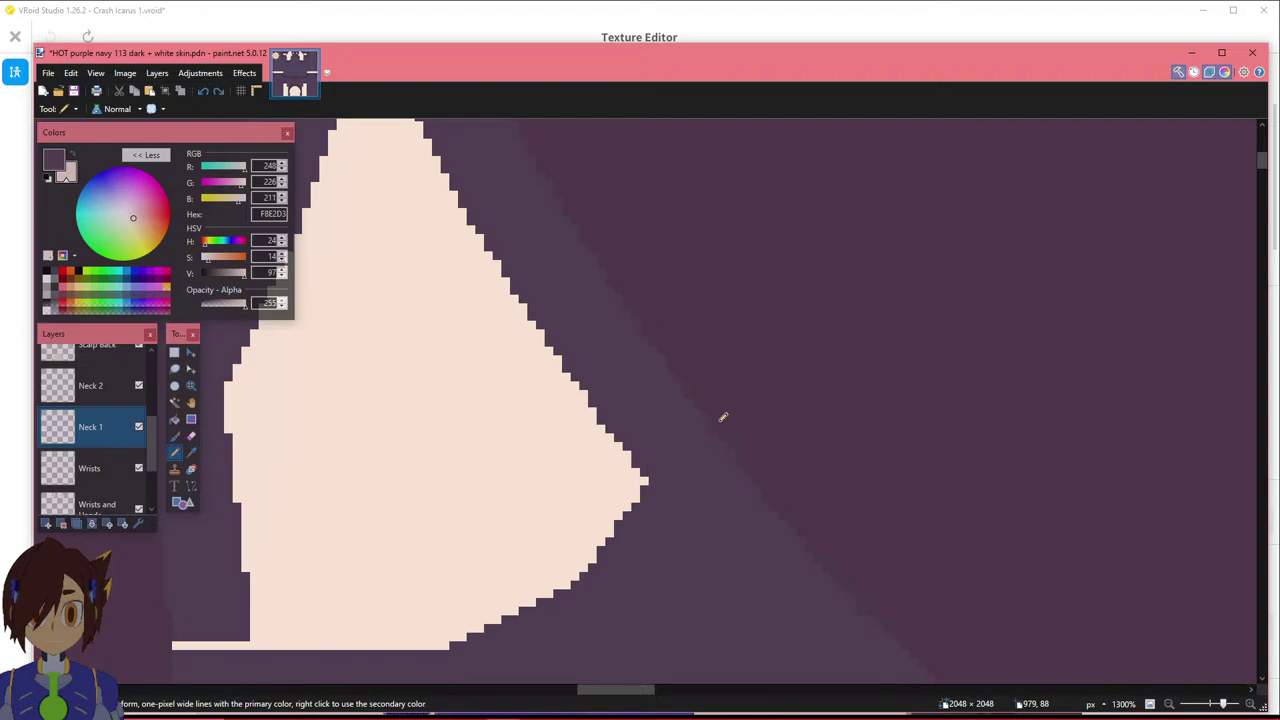
pyautogui.moveTo(640, 458); pyautogui.dragTo(700, 420)
pyautogui.hotkey('ctrl', 'z')
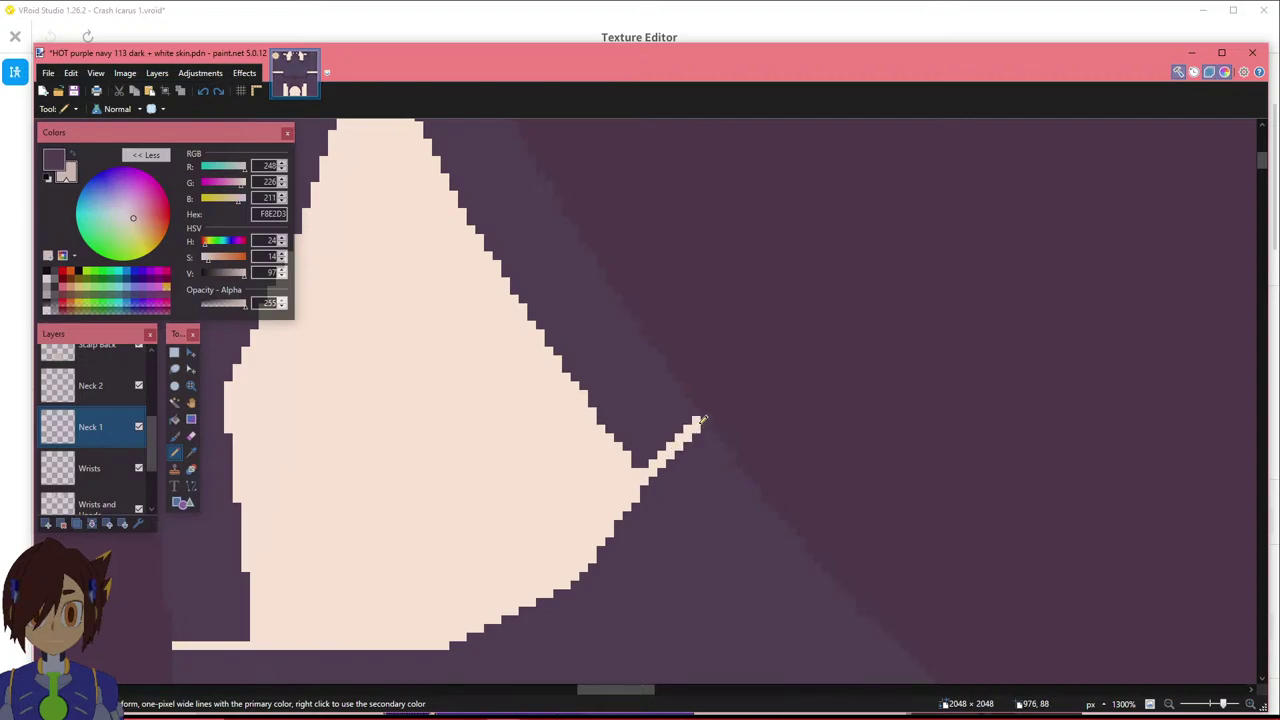
pyautogui.keyDown('ctrl'); pyautogui.scroll(-5, 244, 560); pyautogui.keyUp('ctrl')
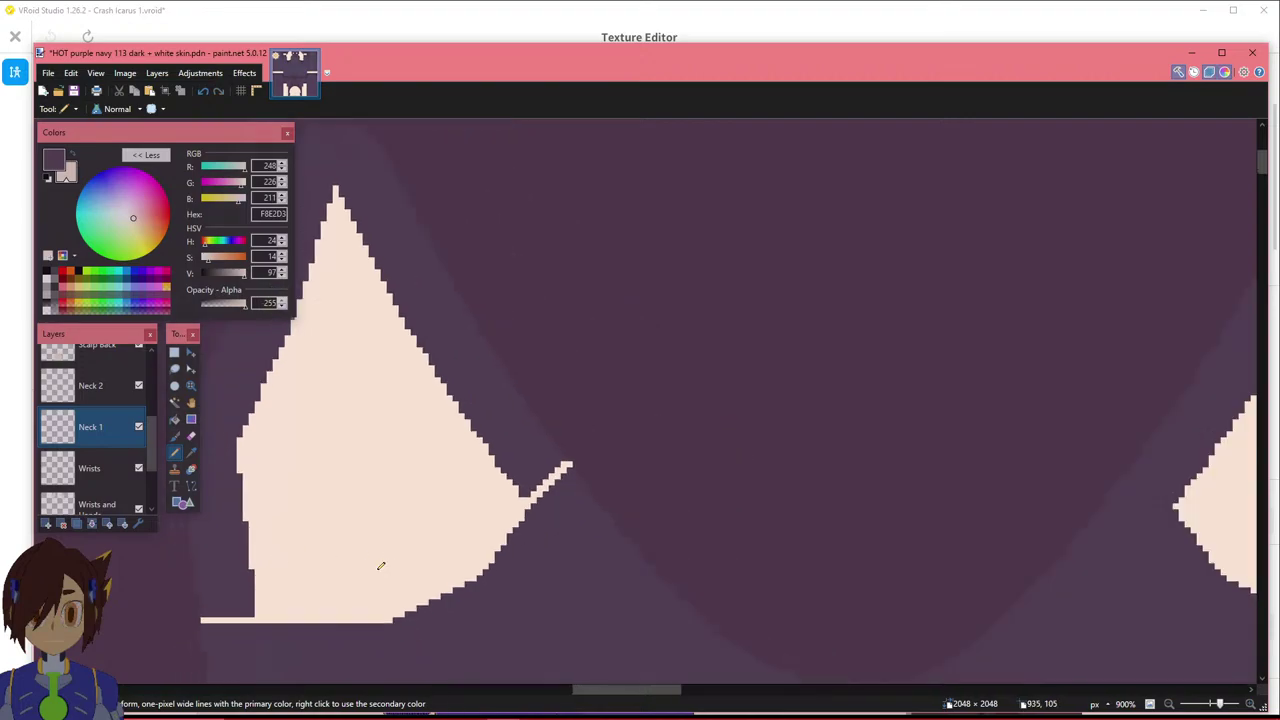
# Trace the padding border in light skin colour up the outer side of the left triangle, starting from the extended bottom line.
pyautogui.hscroll(-3, 608, 663)
pyautogui.keyDown('ctrl'); pyautogui.scroll(4, 638, 598); pyautogui.keyUp('ctrl')
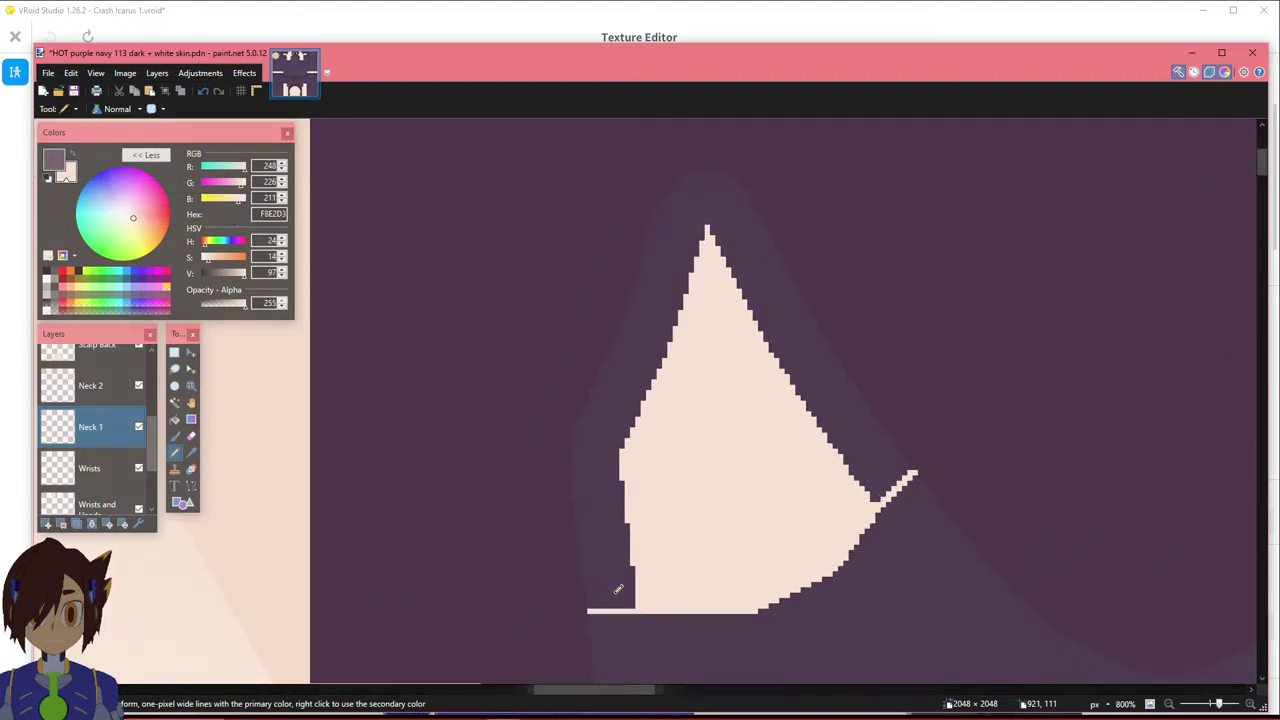
pyautogui.scroll(-1, 577, 615)
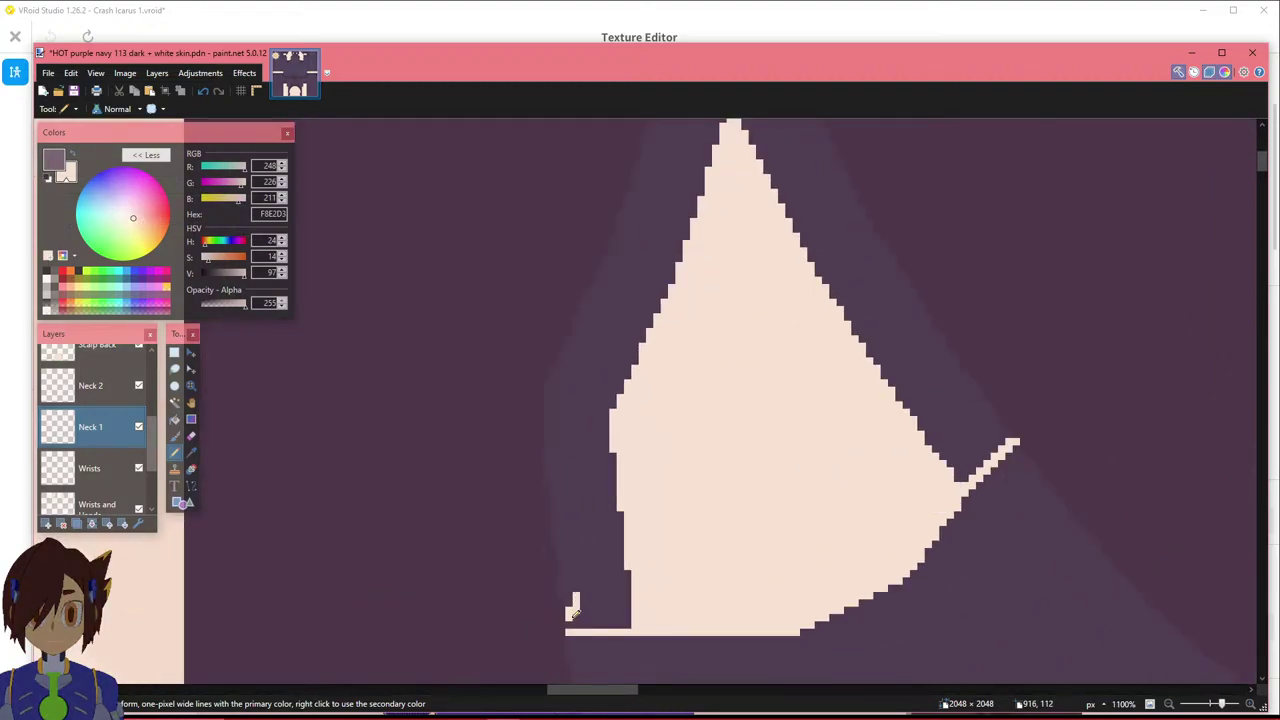
pyautogui.moveTo(570, 618); pyautogui.dragTo(577, 574)
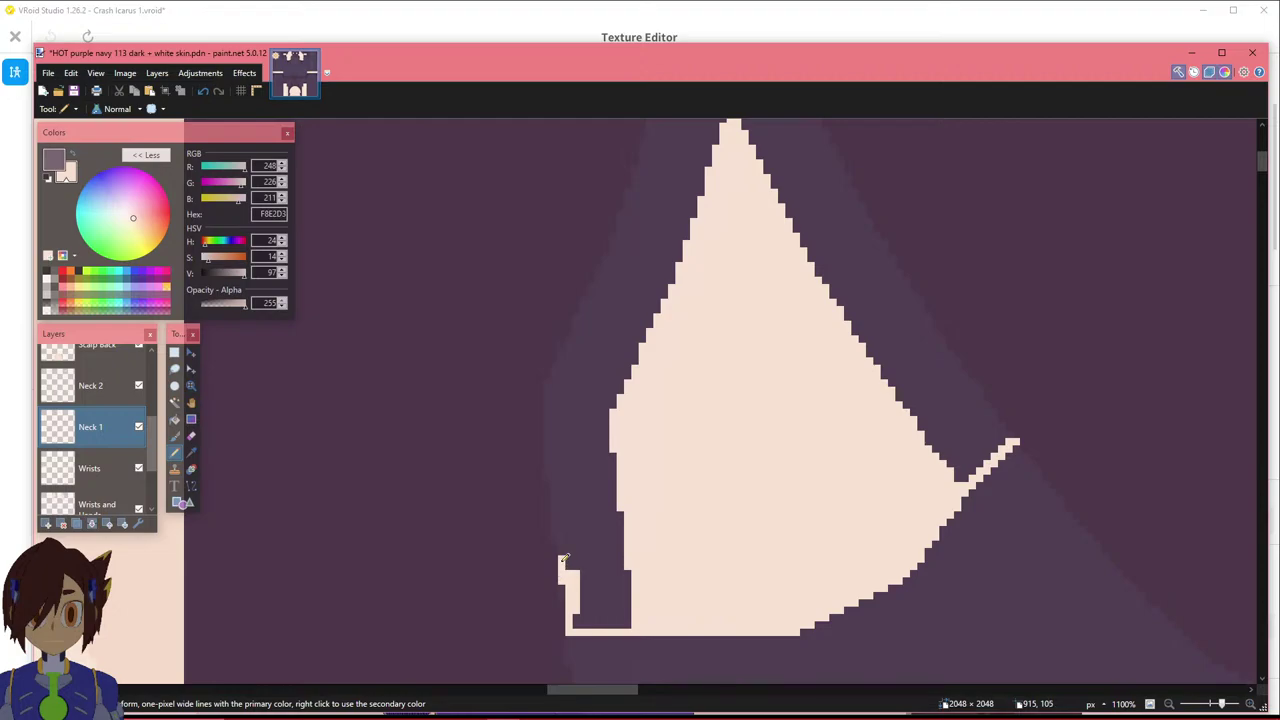
pyautogui.moveTo(557, 508); pyautogui.dragTo(555, 483)
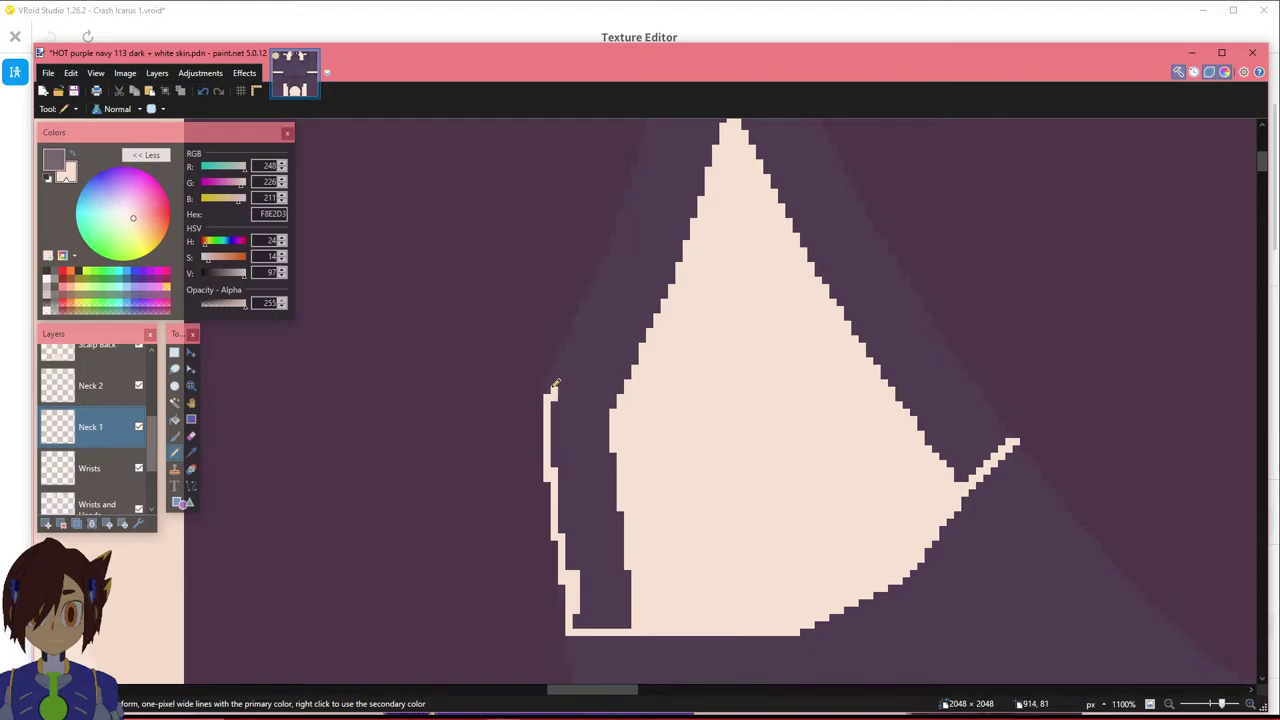
# Continue the light pencil outline up the outer slope of the padding towards the left triangle's tip.
pyautogui.scroll(3, 570, 470)
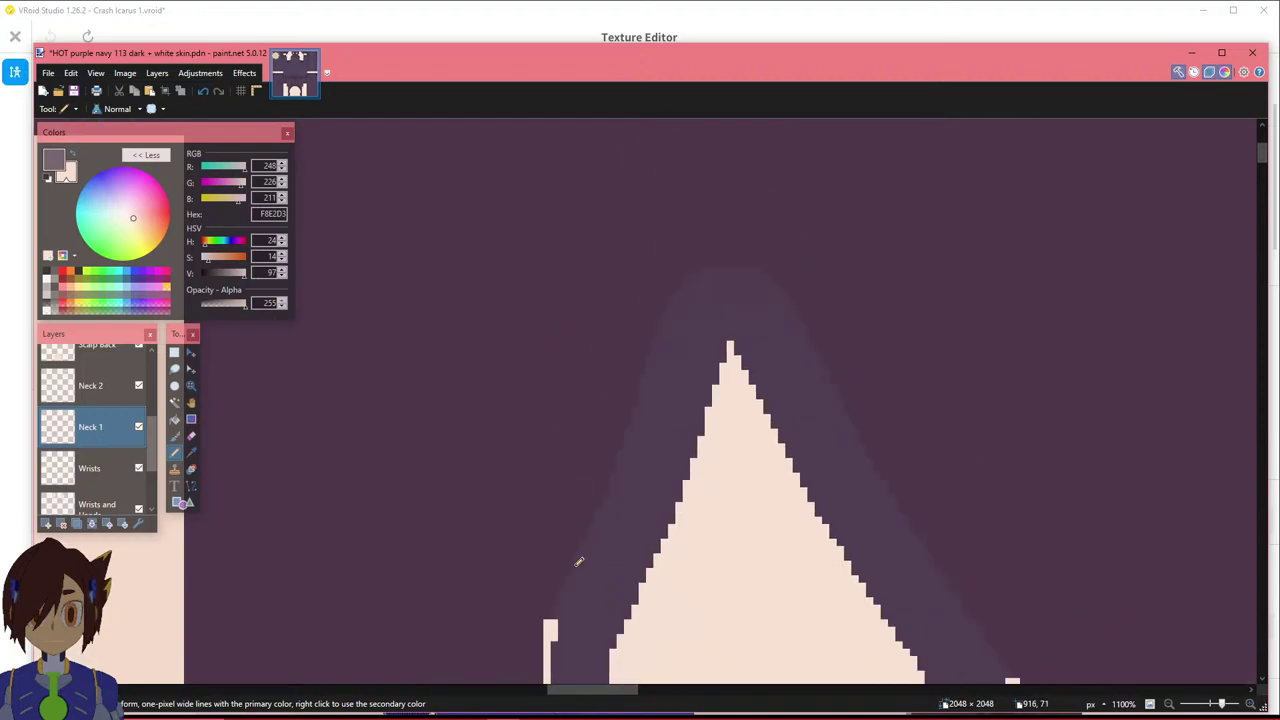
pyautogui.keyDown('ctrl'); pyautogui.scroll(2, 573, 636); pyautogui.keyUp('ctrl')
pyautogui.moveTo(558, 578); pyautogui.dragTo(668, 352)
pyautogui.scroll(3, 688, 581)
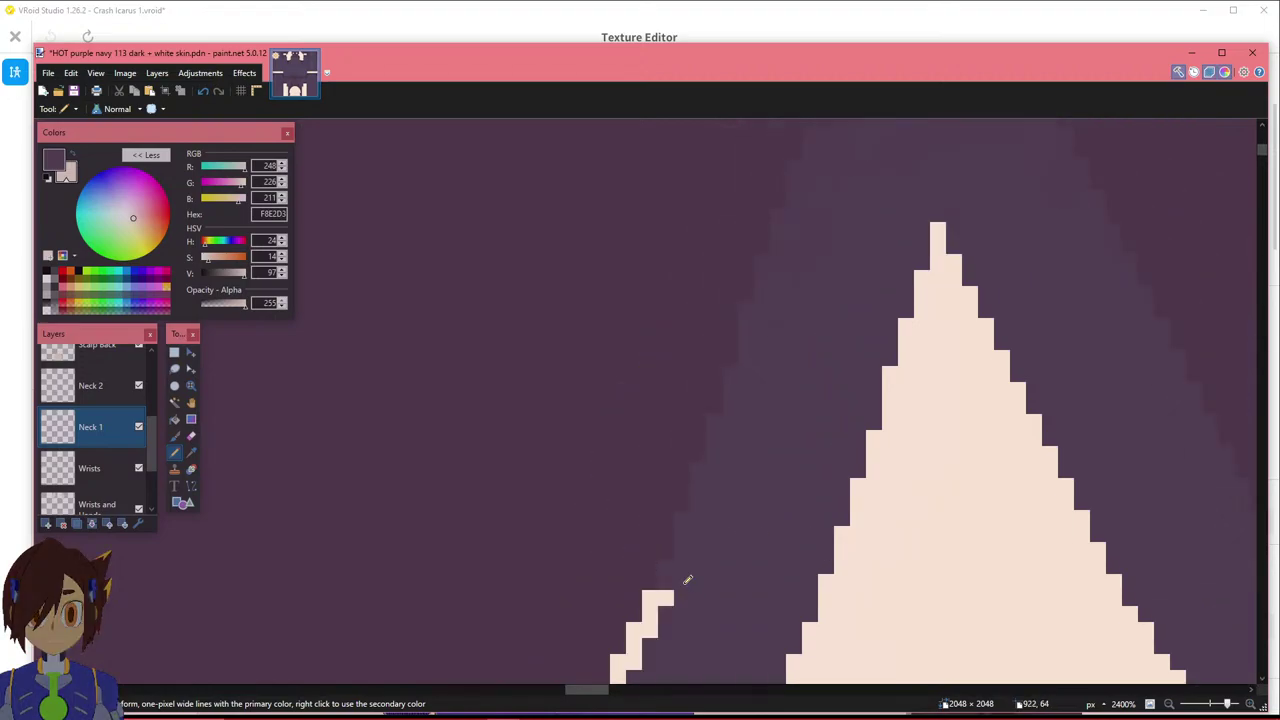
pyautogui.moveTo(672, 579); pyautogui.dragTo(708, 471)
pyautogui.scroll(1, 708, 471)
pyautogui.moveTo(717, 539)
pyautogui.mouseDown()
pyautogui.moveTo(720, 505)
pyautogui.moveTo(745, 500)
pyautogui.moveTo(742, 456)
pyautogui.moveTo(737, 480)
pyautogui.mouseUp()
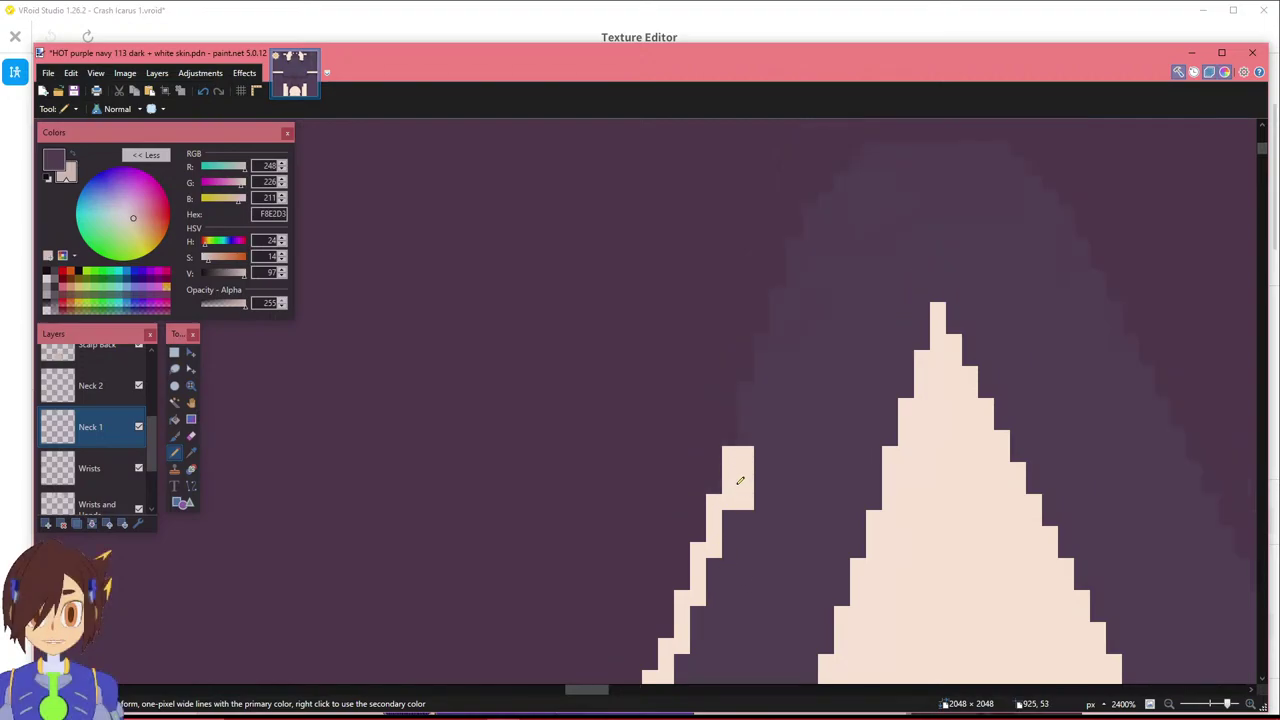
pyautogui.scroll(1, 766, 550)
pyautogui.moveTo(755, 523)
pyautogui.mouseDown()
pyautogui.moveTo(768, 420)
pyautogui.moveTo(795, 418)
pyautogui.moveTo(789, 371)
pyautogui.moveTo(797, 409)
pyautogui.mouseUp()
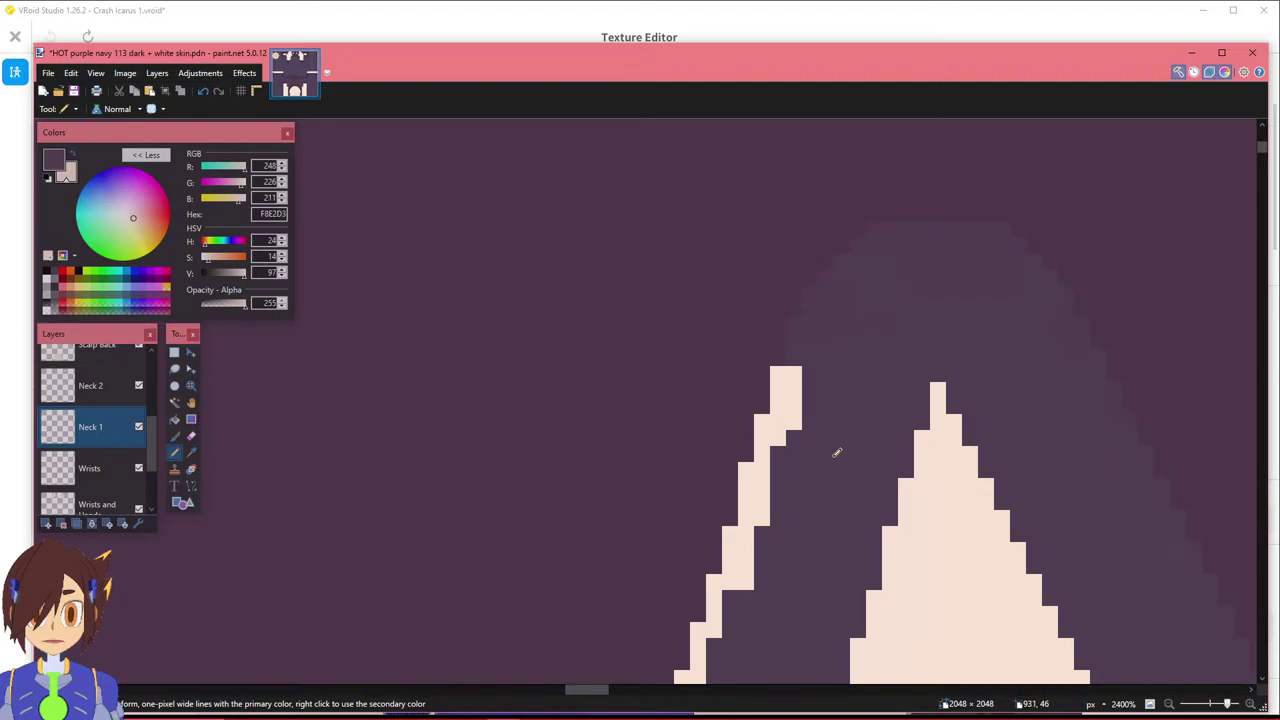
# Undo and restore the last pencil strokes, and carry the light outline over the rounded top of the padding above the tip.
pyautogui.hotkey('ctrl', 'z')
pyautogui.hotkey('ctrl', 'z')
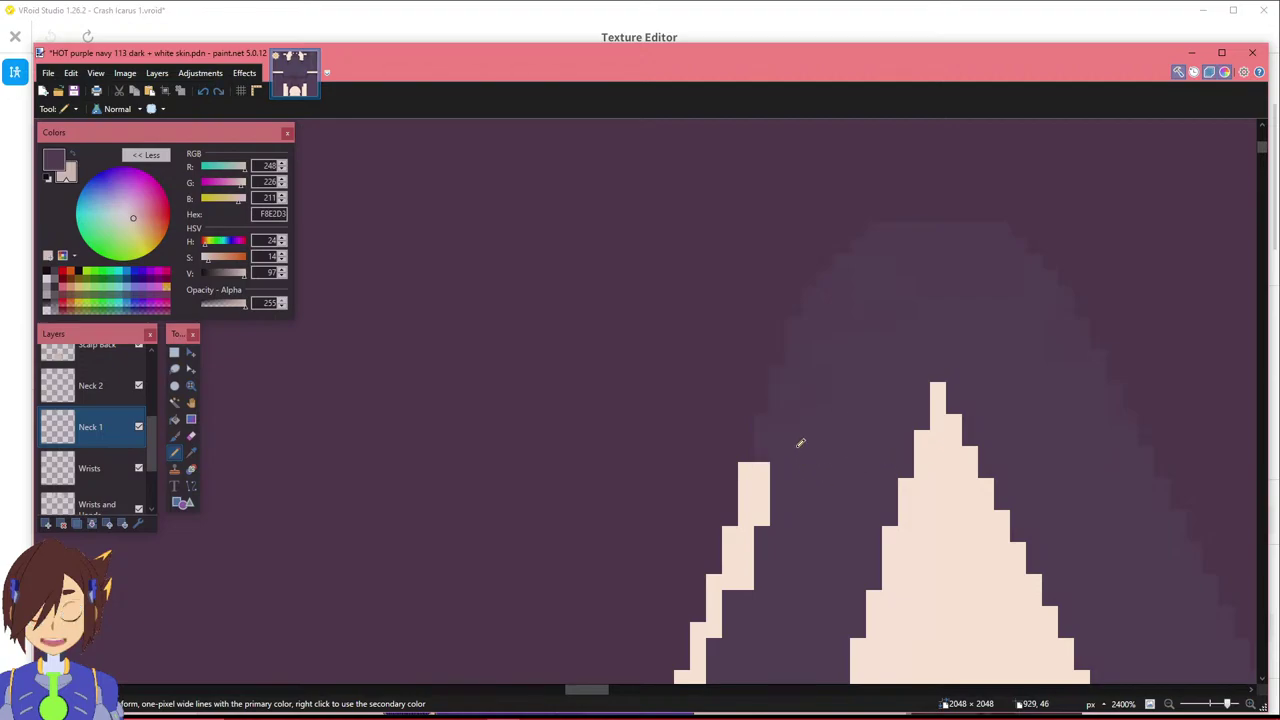
pyautogui.hotkey('ctrl', 'y')
pyautogui.hotkey('ctrl', 'y')
pyautogui.hotkey('ctrl', 'y')
pyautogui.moveTo(805, 356)
pyautogui.mouseDown()
pyautogui.moveTo(800, 327)
pyautogui.moveTo(888, 230)
pyautogui.moveTo(1003, 226)
pyautogui.moveTo(1049, 277)
pyautogui.mouseUp()
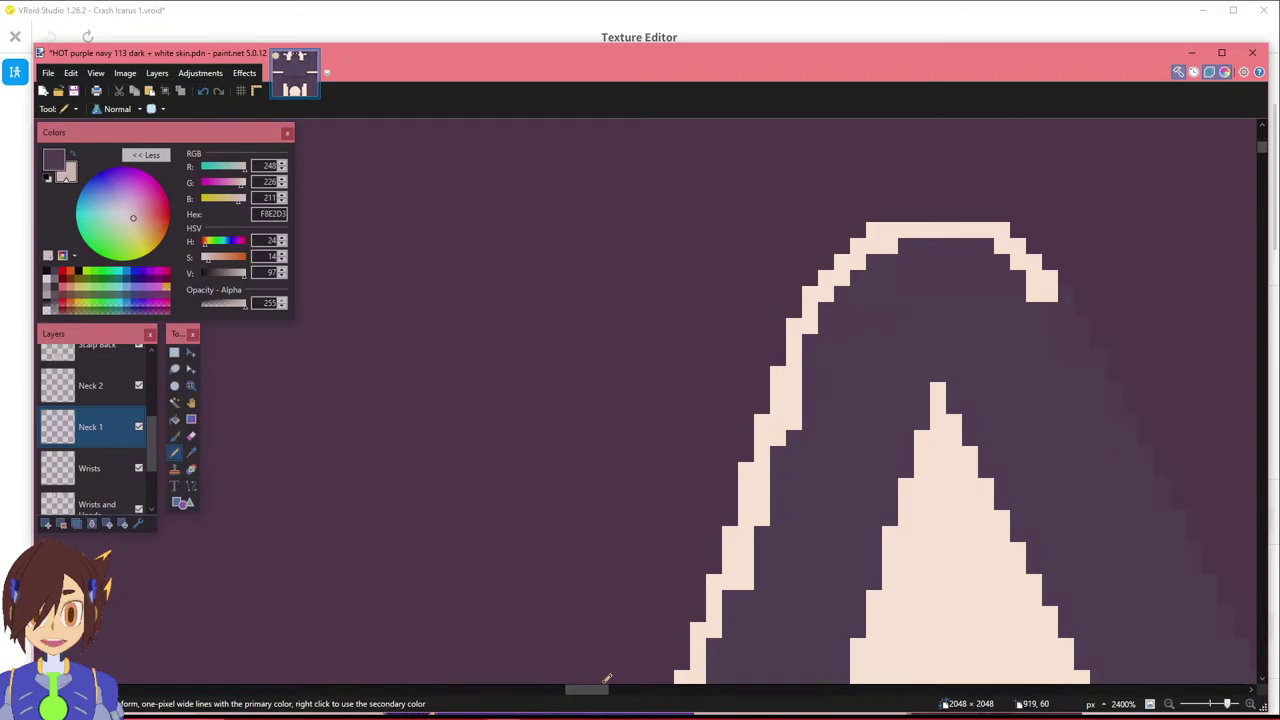
# Trace the light outline from the rounded top down the upper part of the padding's inner slope.
pyautogui.keyDown('shift'); pyautogui.hscroll(5, 638, 670); pyautogui.keyUp('shift')
pyautogui.moveTo(586, 294); pyautogui.dragTo(640, 416)
pyautogui.scroll(-1, 674, 425)
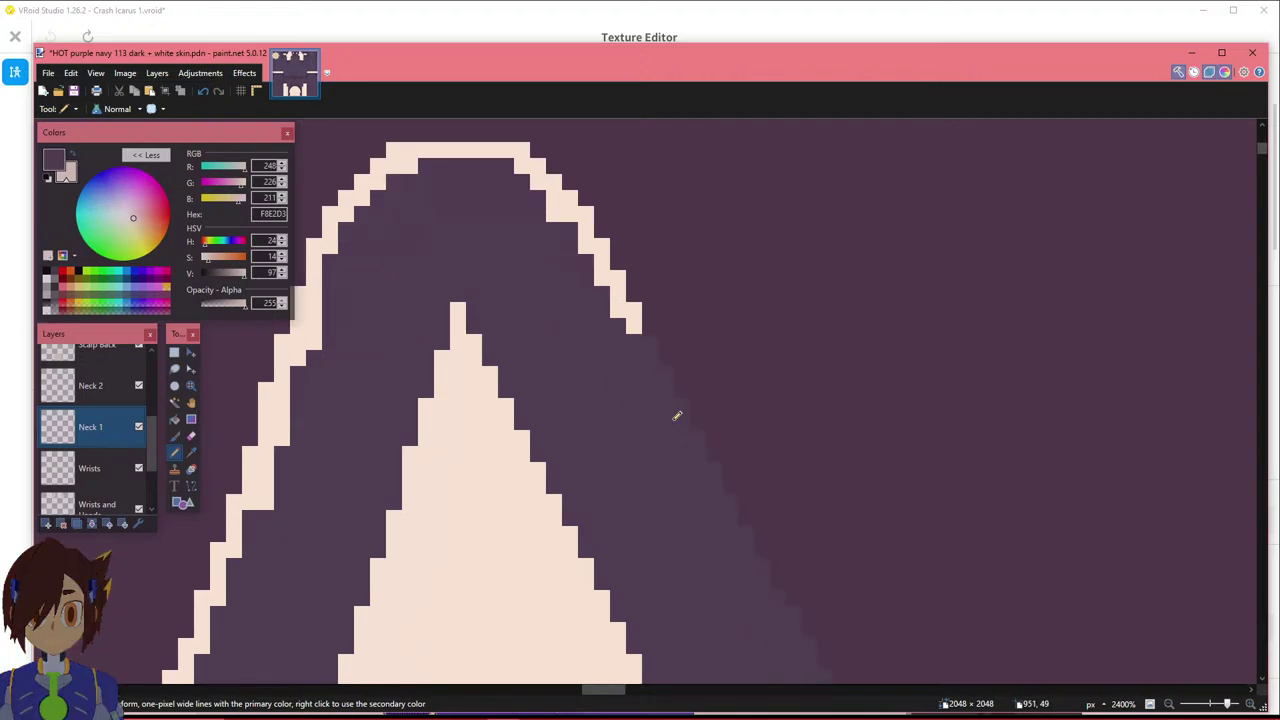
pyautogui.moveTo(638, 339); pyautogui.dragTo(729, 512)
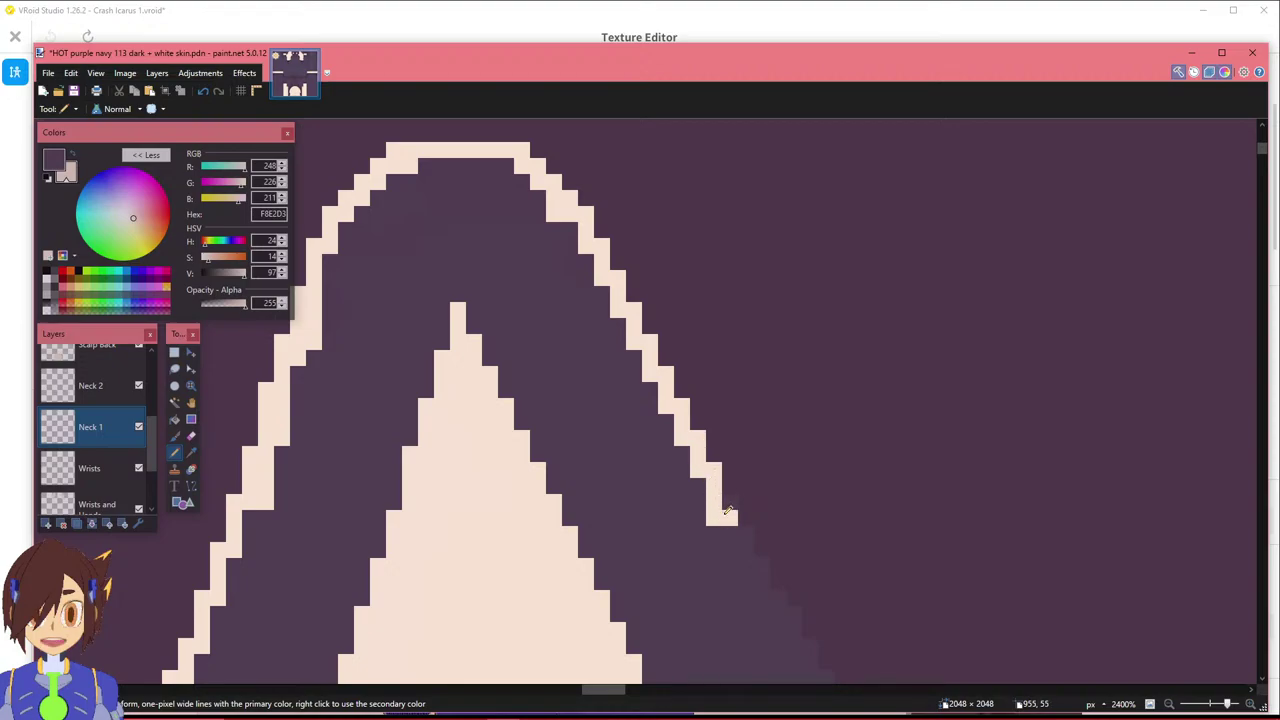
# Finish the light outline down the lower part of the inner slope, closing it at the diagonal line's outer end.
pyautogui.scroll(-4, 869, 503)
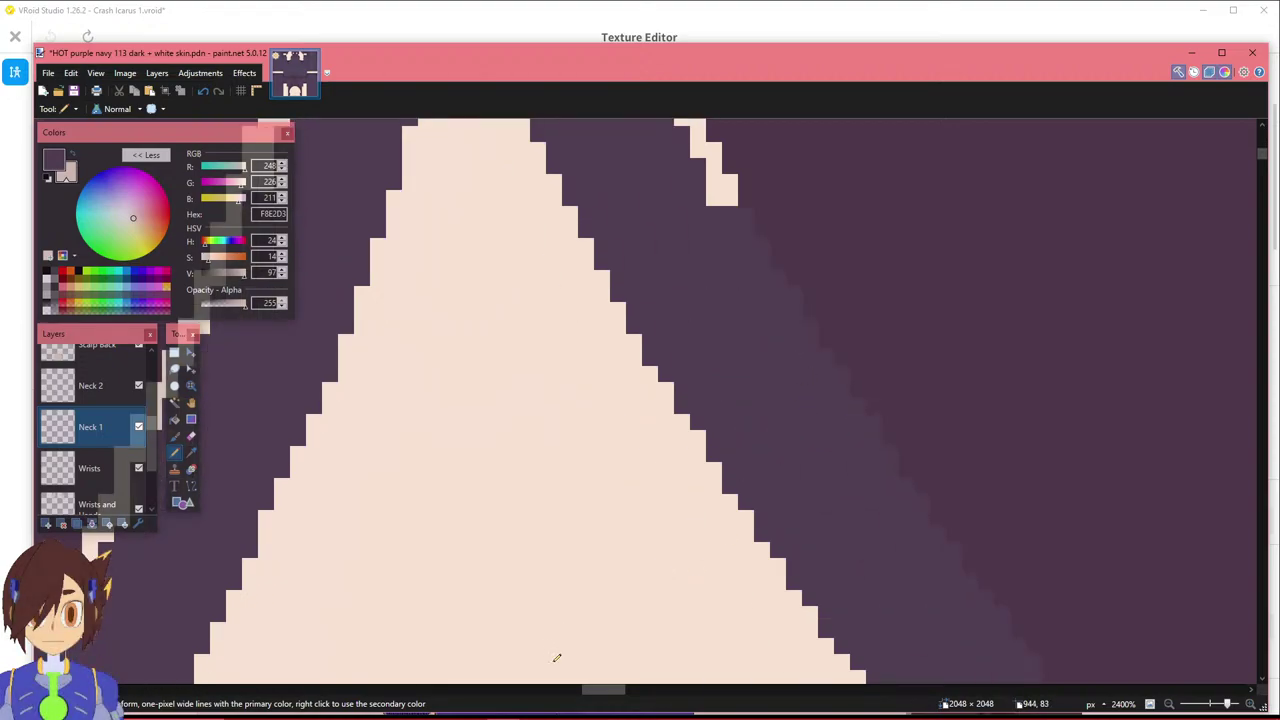
pyautogui.hscroll(3, 601, 703)
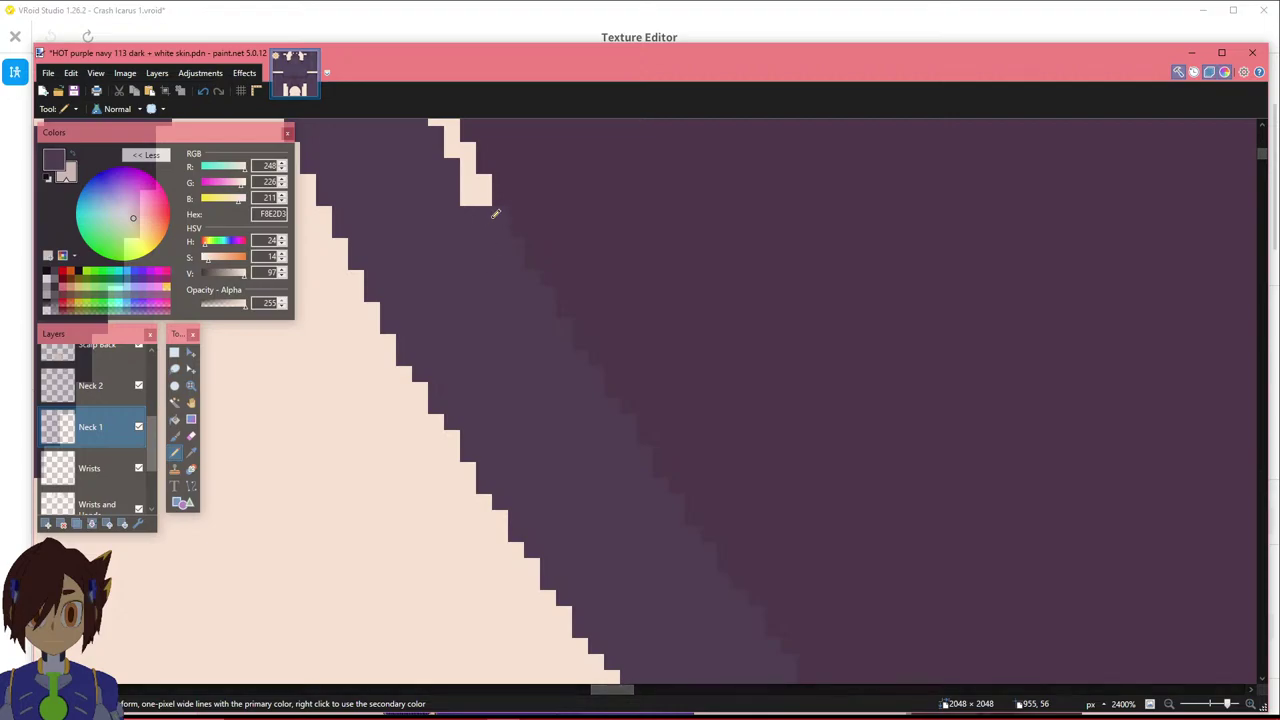
pyautogui.moveTo(490, 211); pyautogui.dragTo(546, 297)
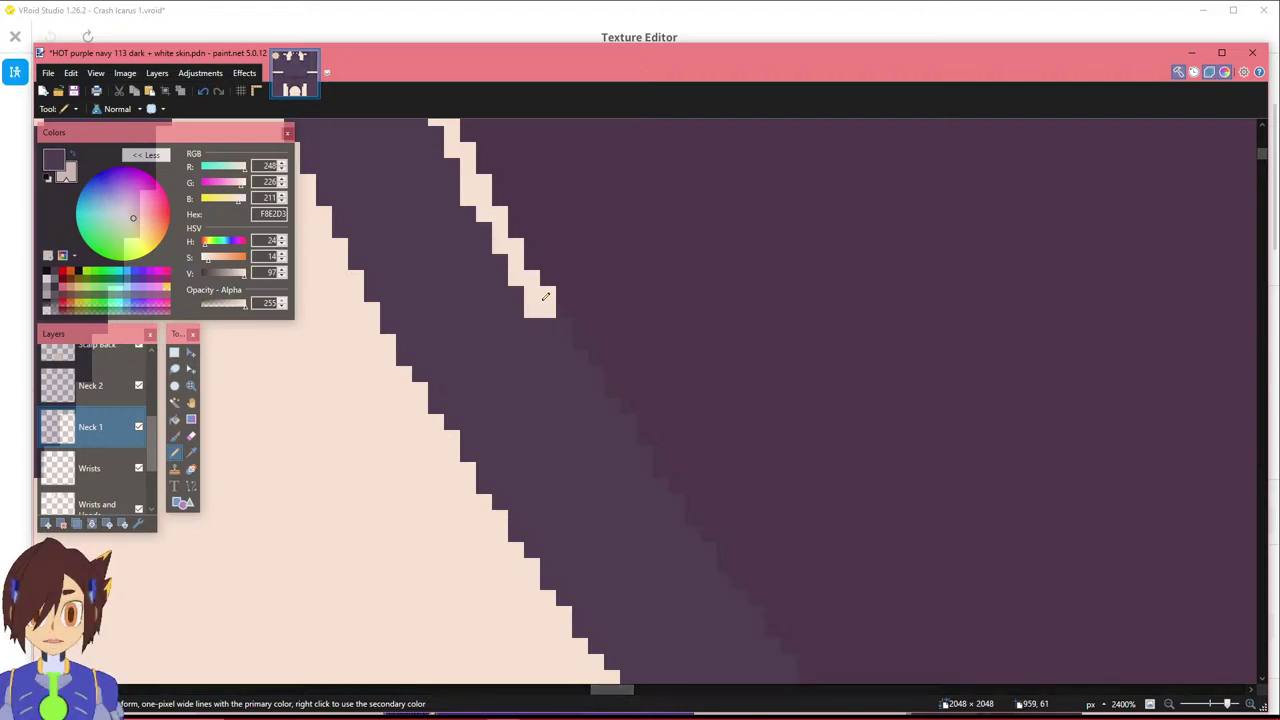
pyautogui.click(548, 342)
pyautogui.moveTo(566, 342); pyautogui.dragTo(577, 357)
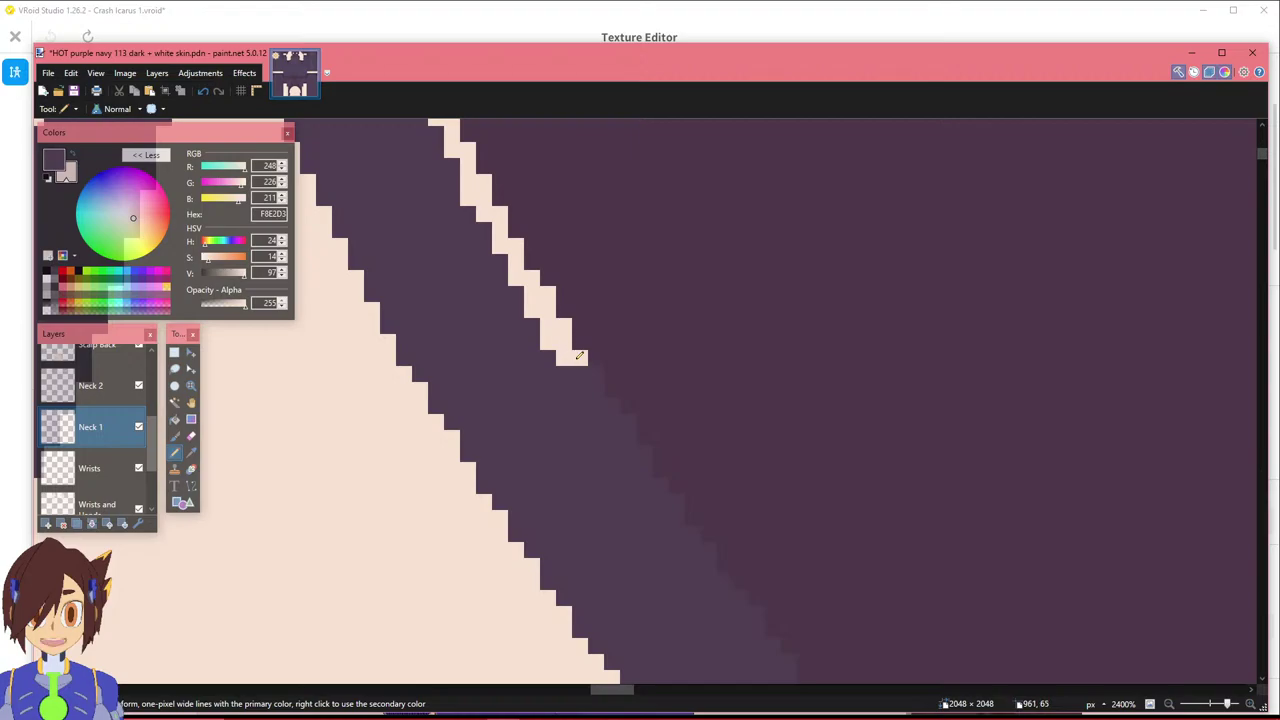
pyautogui.click(609, 406)
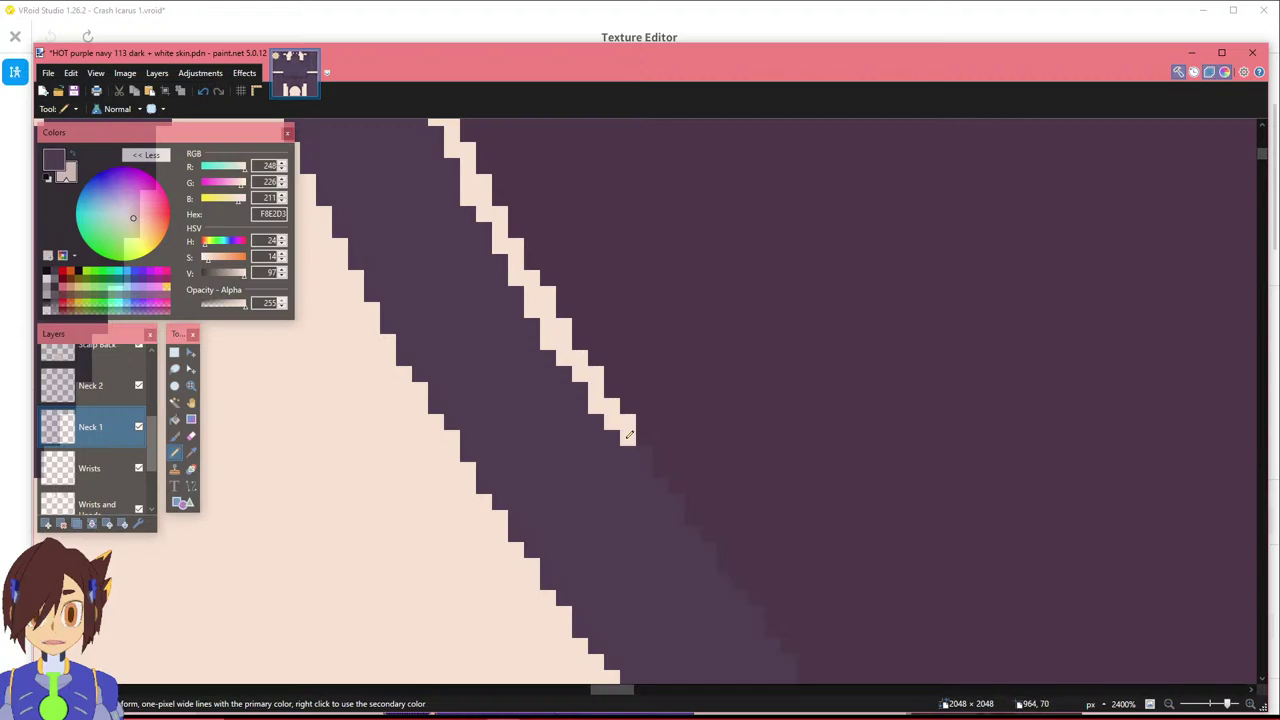
pyautogui.moveTo(635, 450)
pyautogui.mouseDown()
pyautogui.moveTo(645, 484)
pyautogui.moveTo(710, 549)
pyautogui.mouseUp()
pyautogui.scroll(-2, 786, 588)
pyautogui.moveTo(709, 327); pyautogui.dragTo(801, 464)
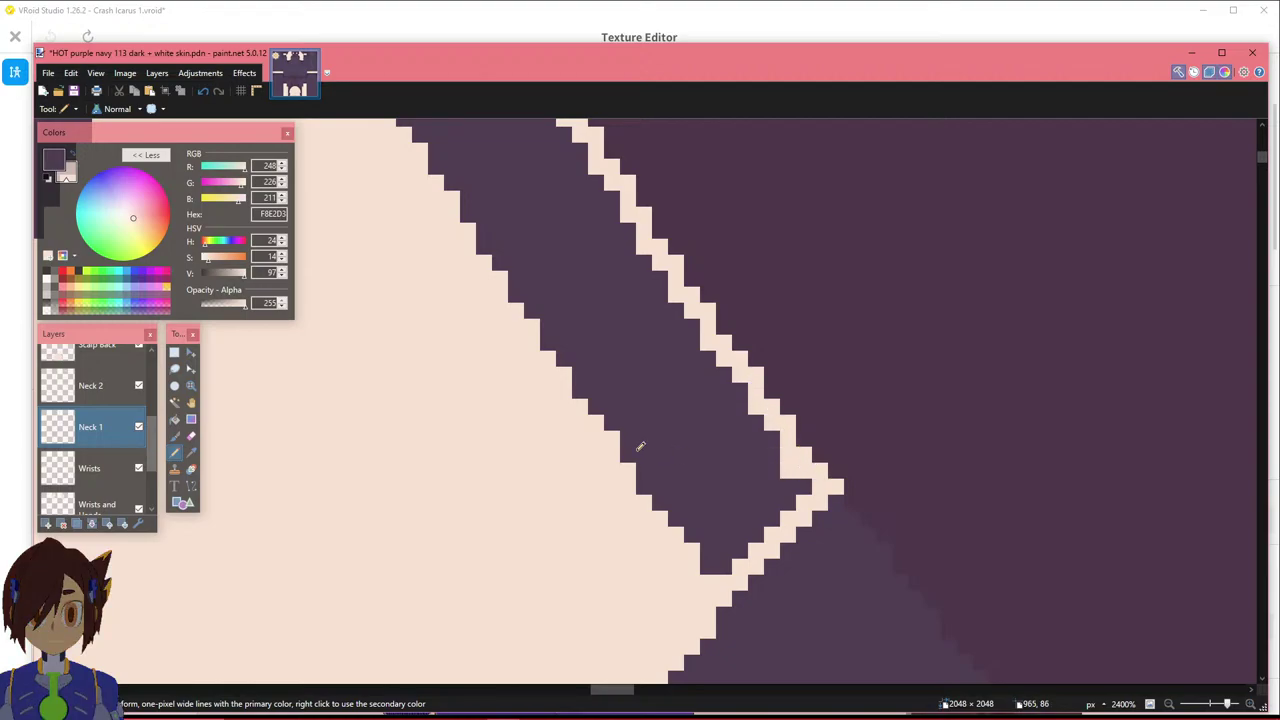
# Fill the outlined band around the left neck triangle with the light skin colour using the Paint Bucket.
pyautogui.keyDown('ctrl'); pyautogui.scroll(-5, 644, 449); pyautogui.keyUp('ctrl')
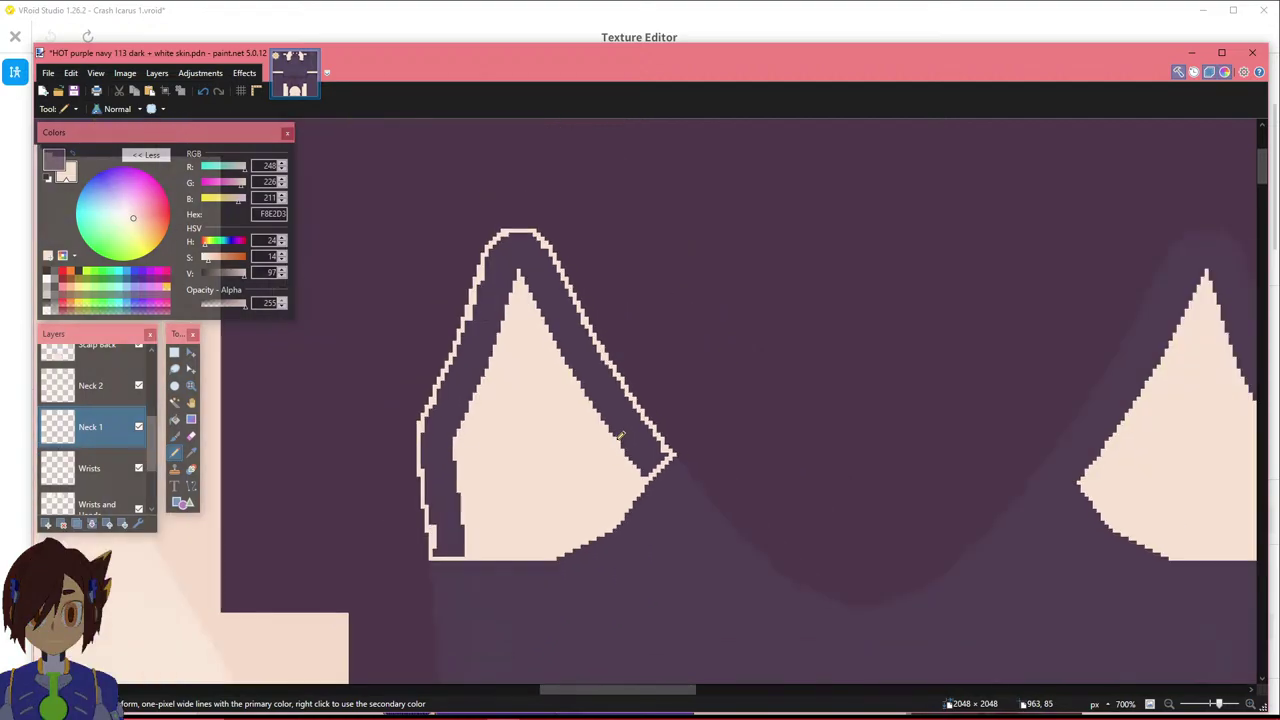
pyautogui.click(175, 419)
pyautogui.click(474, 348)
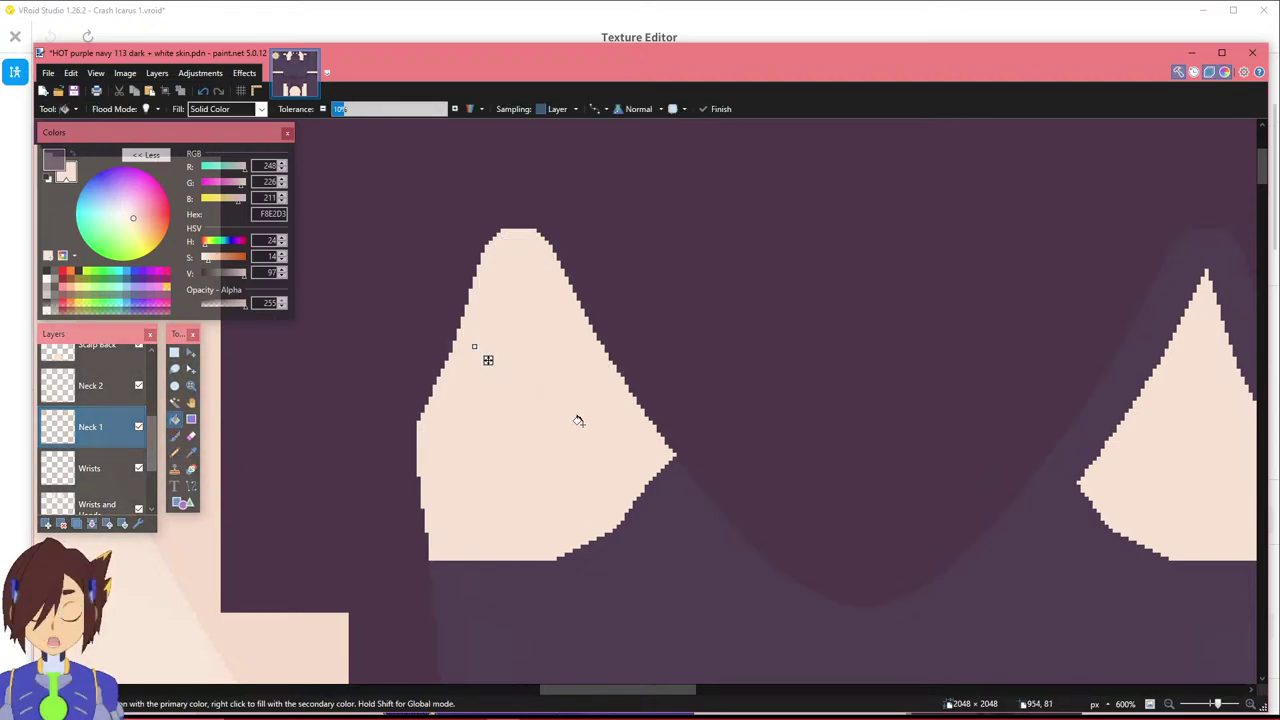
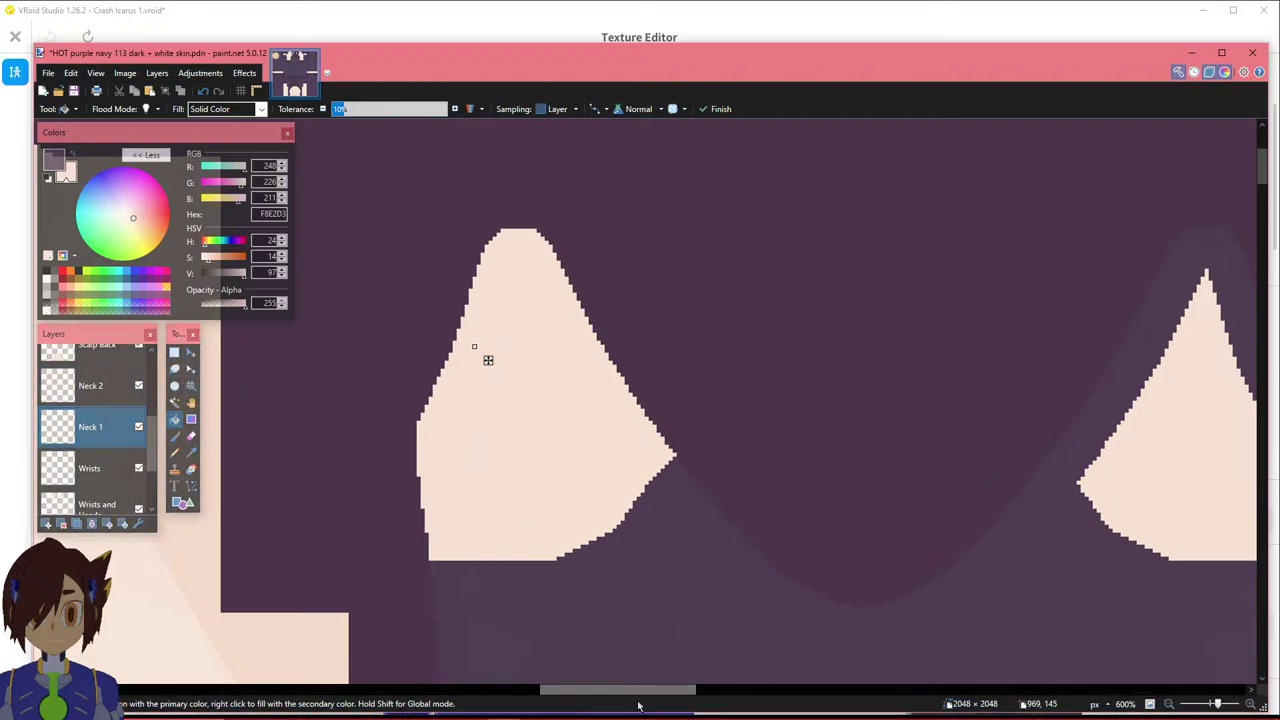
# Copy the light neck piece over the left padding onto a new layer above Neck 1.
pyautogui.moveTo(632, 692); pyautogui.dragTo(648, 694)
pyautogui.click(174, 353)
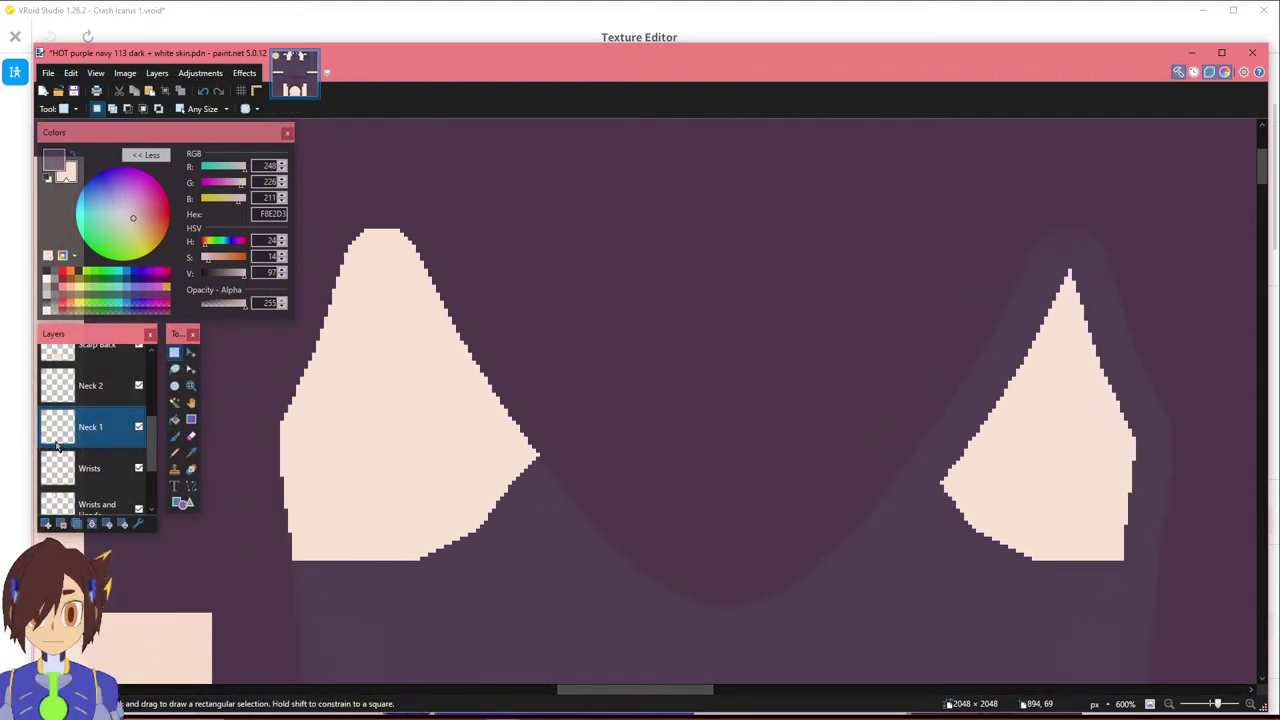
pyautogui.moveTo(256, 572); pyautogui.dragTo(556, 216)
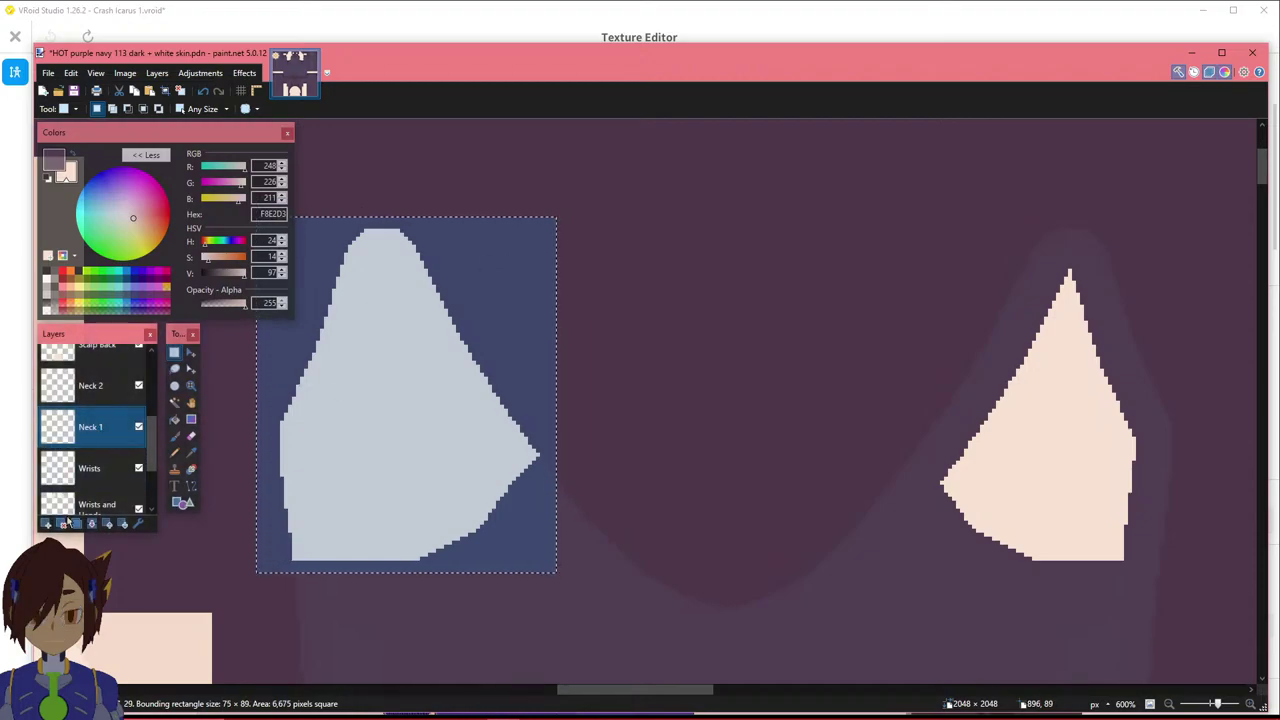
pyautogui.hotkey('ctrl', 'shift', 'n')
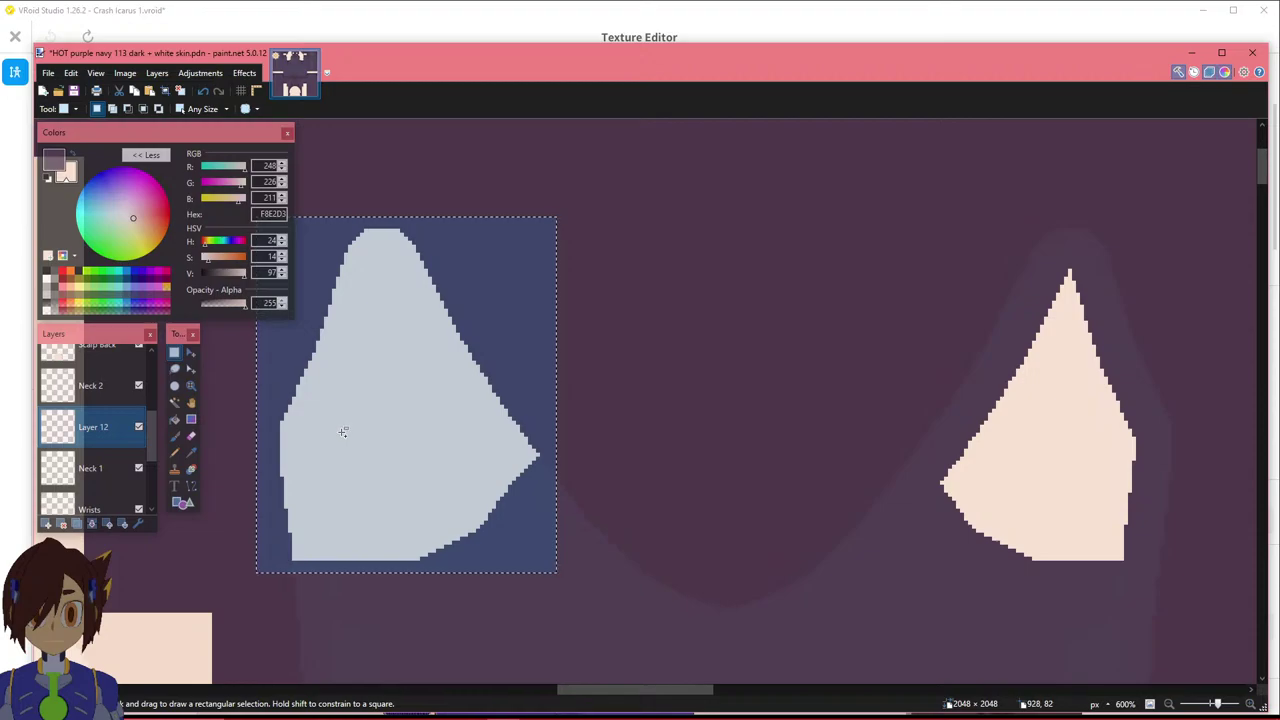
pyautogui.press('m')
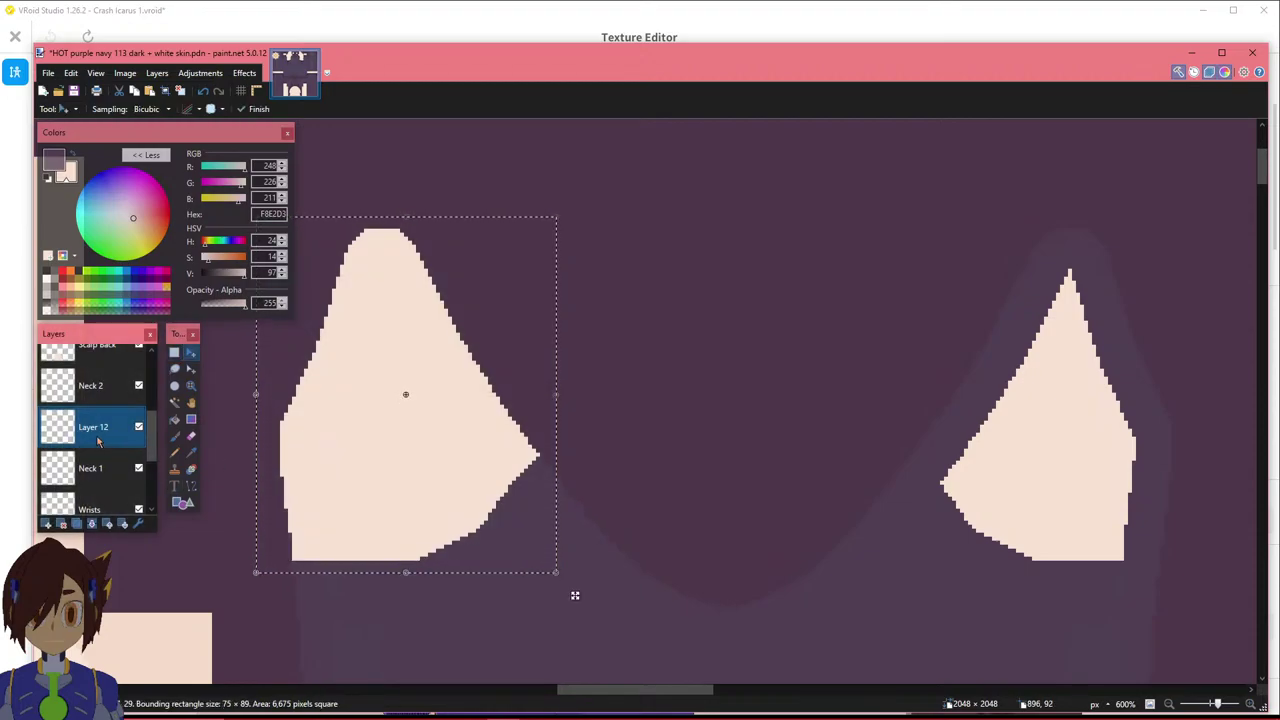
# Flip the copied neck layer horizontally and nudge it one pixel outward to fit the right neck padding.
pyautogui.click(157, 73)
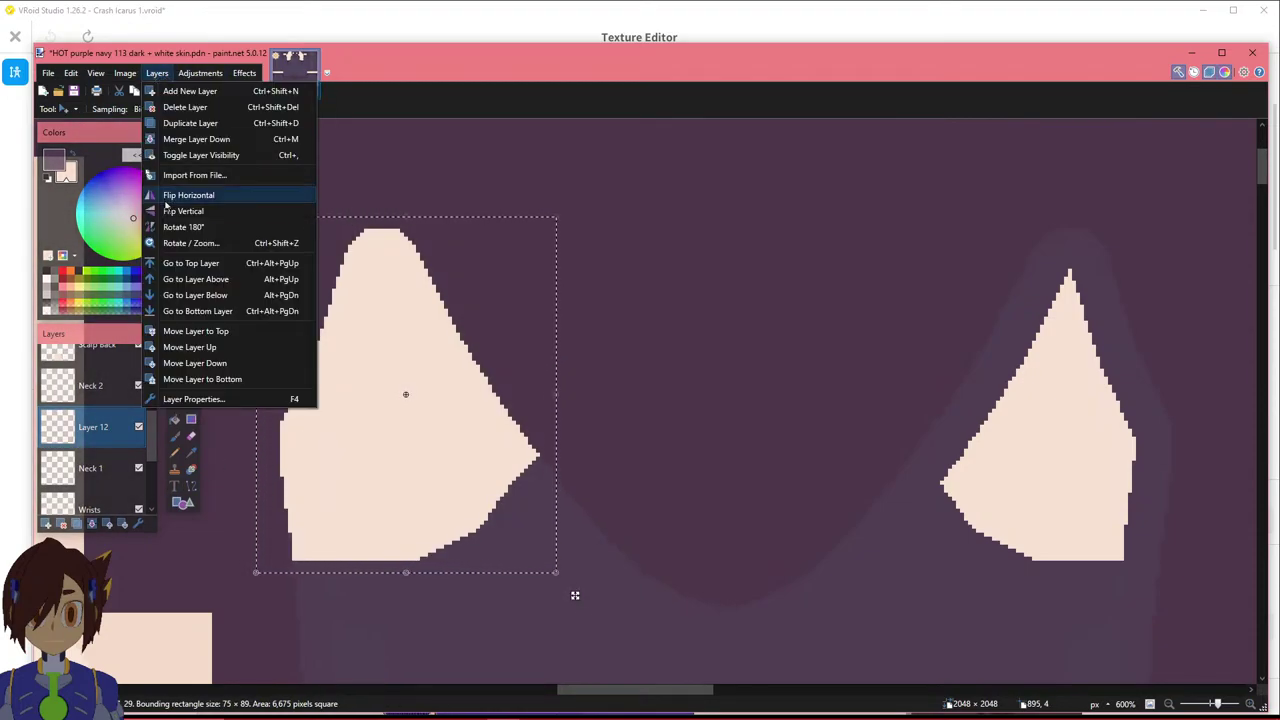
pyautogui.click(176, 195)
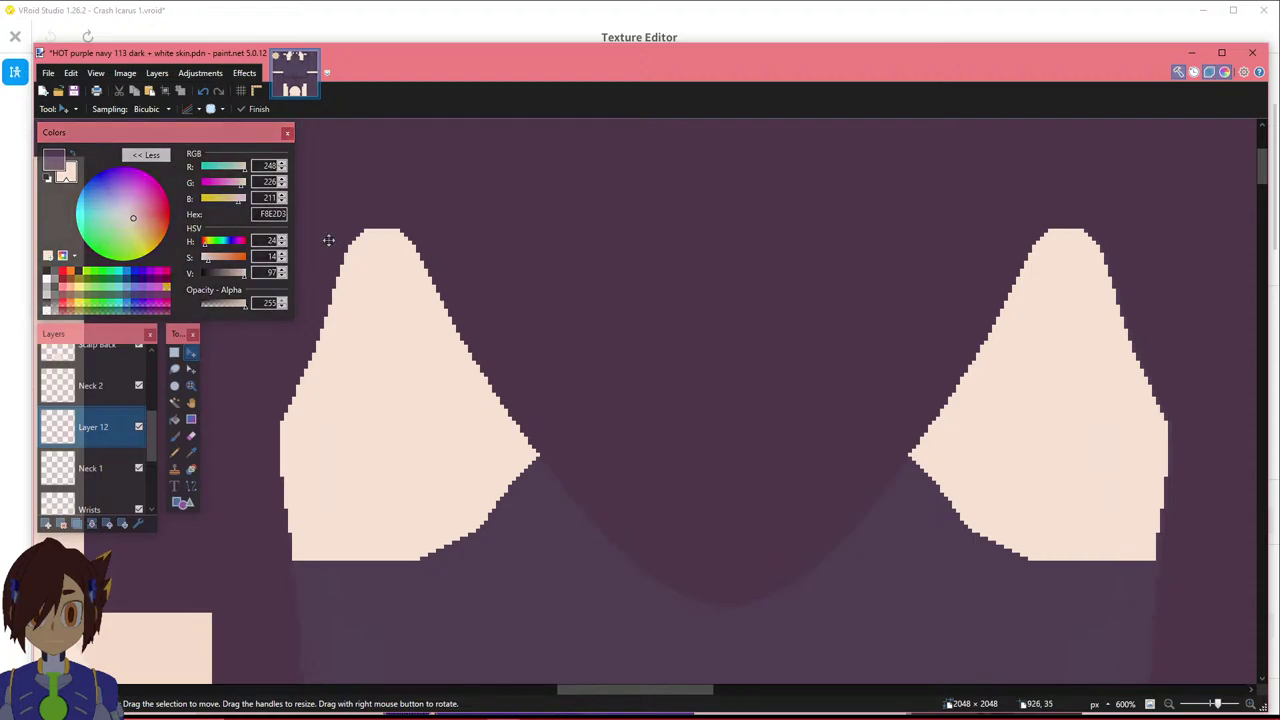
pyautogui.click(139, 427)
pyautogui.click(139, 427)
pyautogui.click(139, 427)
pyautogui.click(139, 427)
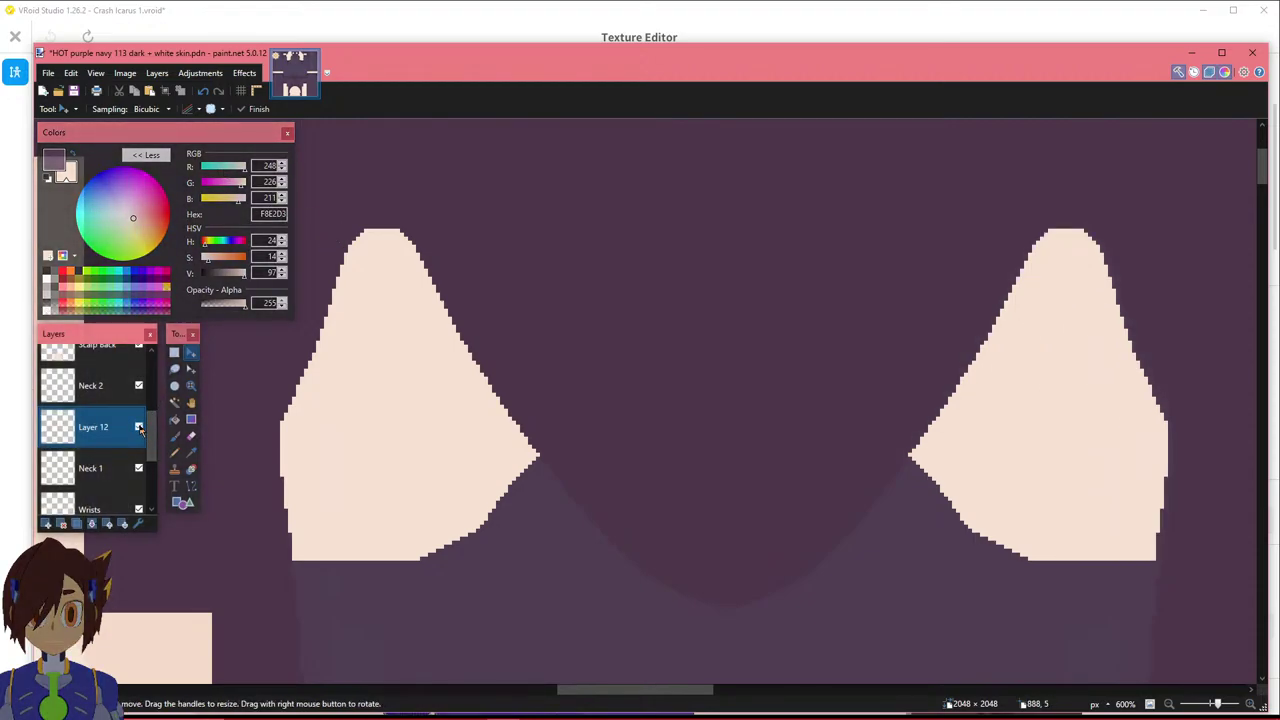
pyautogui.click(139, 427)
pyautogui.click(139, 427)
pyautogui.click(139, 427)
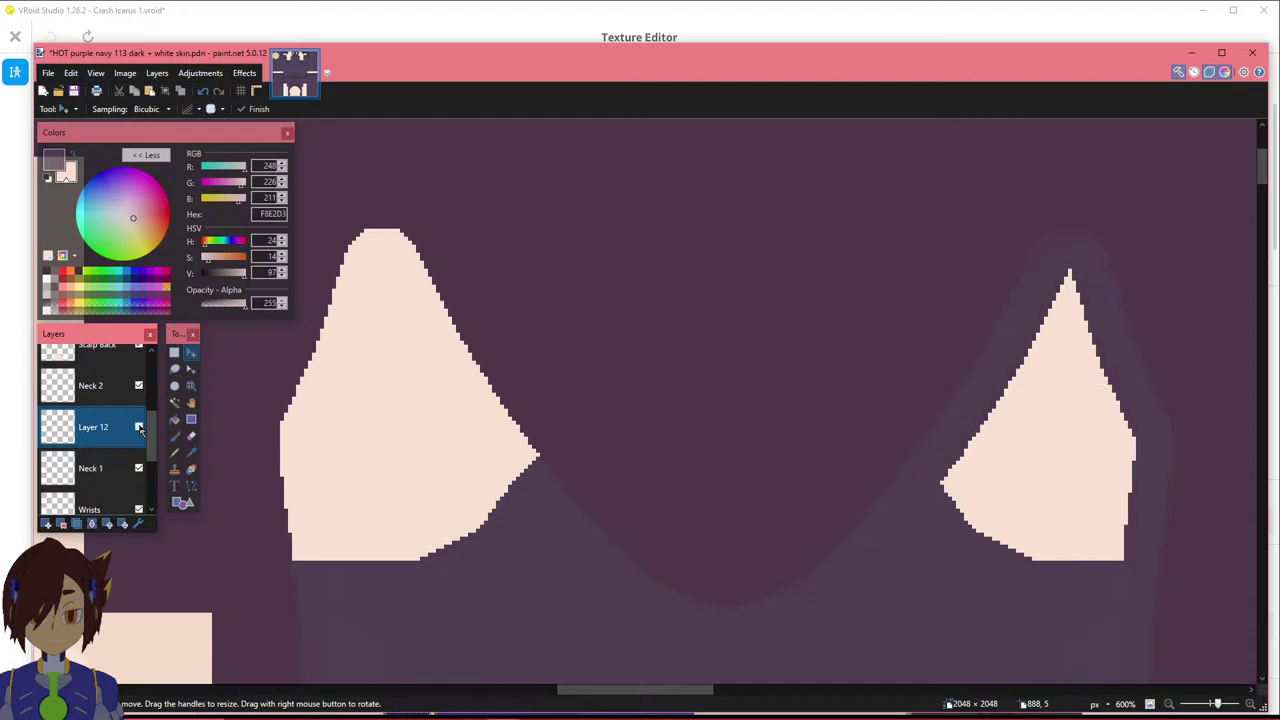
pyautogui.click(139, 427)
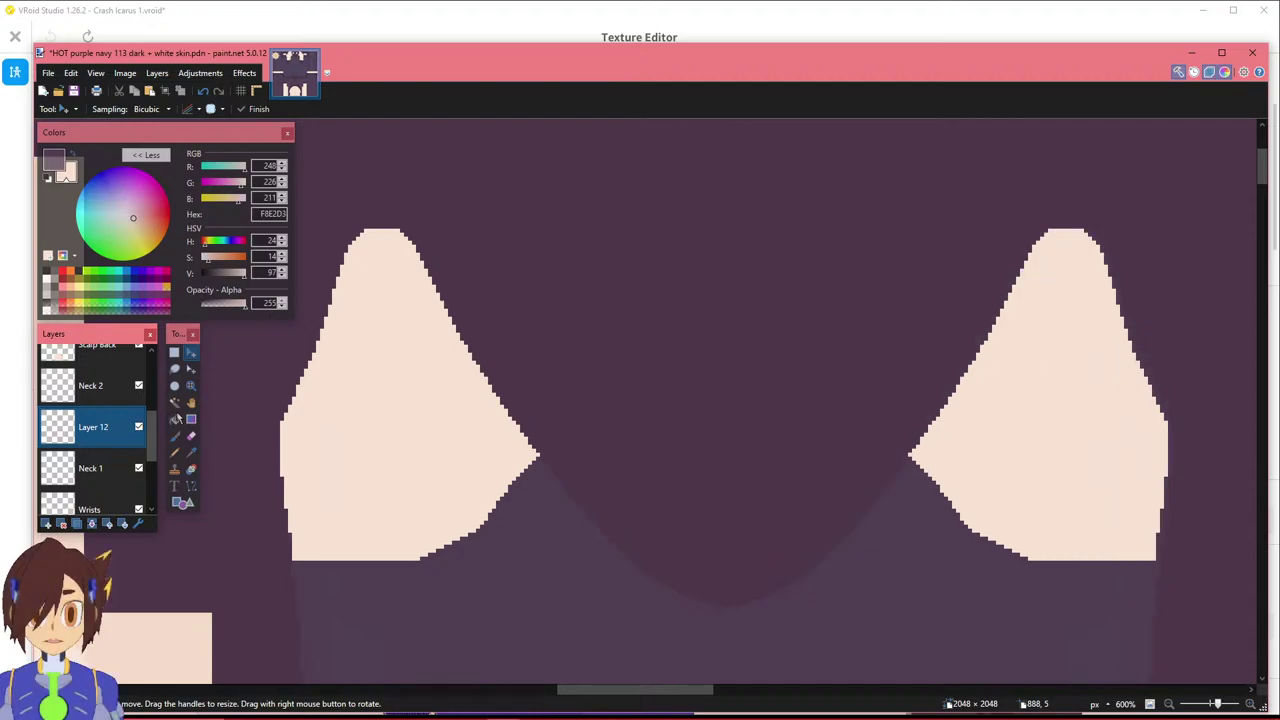
pyautogui.press('Right')
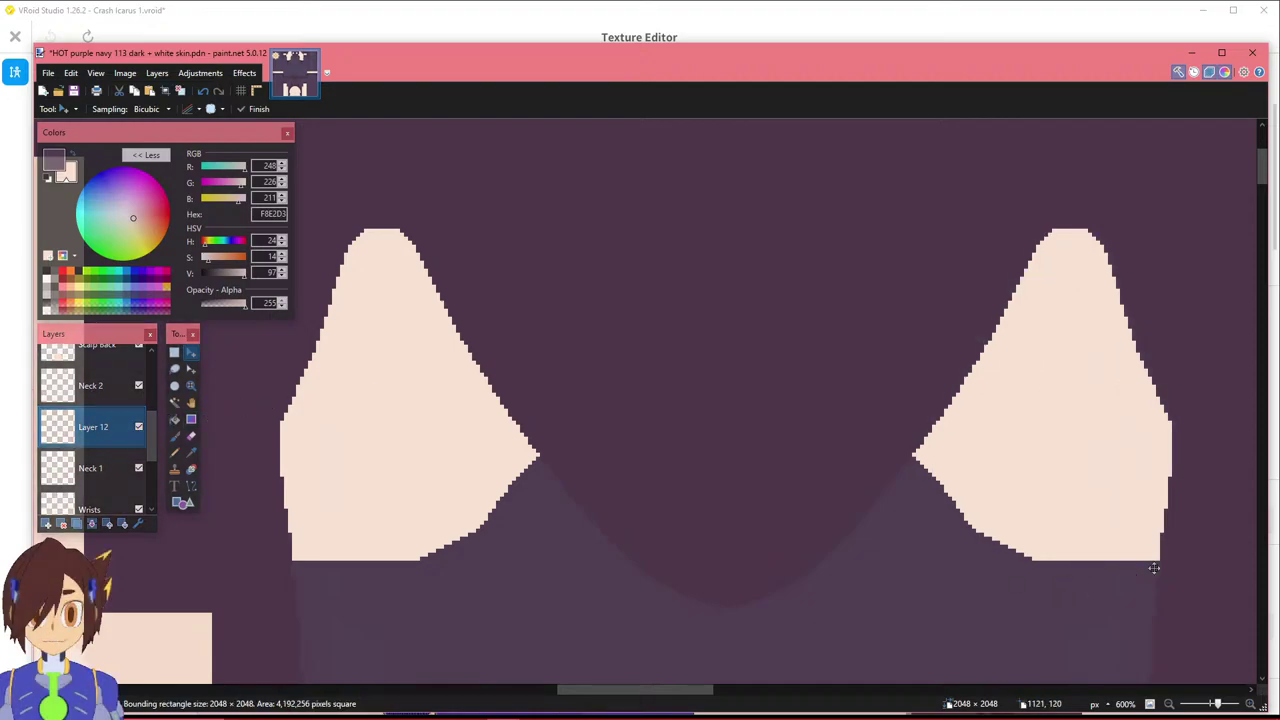
# Compare the mirrored neck piece with the padding around the right triangle by toggling the new layer's visibility.
pyautogui.keyDown('ctrl'); pyautogui.scroll(4, 1140, 560); pyautogui.keyUp('ctrl')
pyautogui.scroll(2, 700, 448)
pyautogui.keyDown('ctrl'); pyautogui.scroll(-2, 613, 443); pyautogui.keyUp('ctrl')
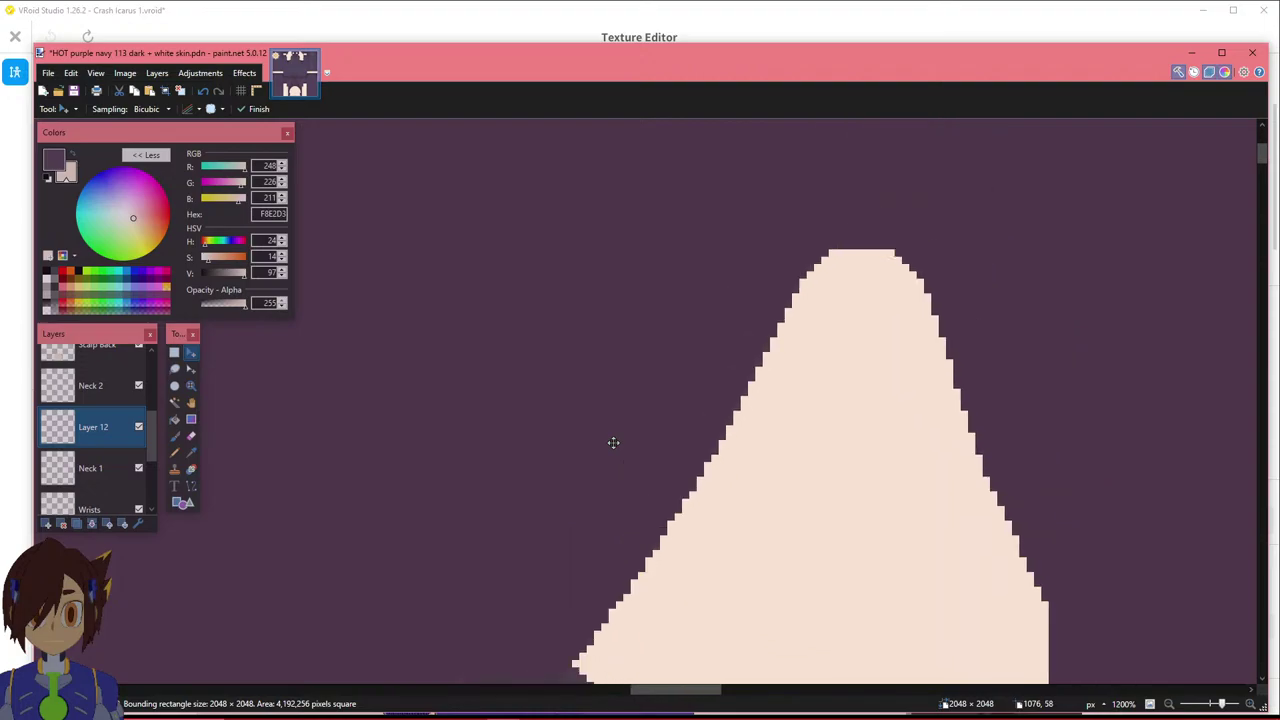
pyautogui.click(139, 428)
pyautogui.click(139, 428)
pyautogui.click(139, 428)
pyautogui.click(139, 428)
pyautogui.click(139, 428)
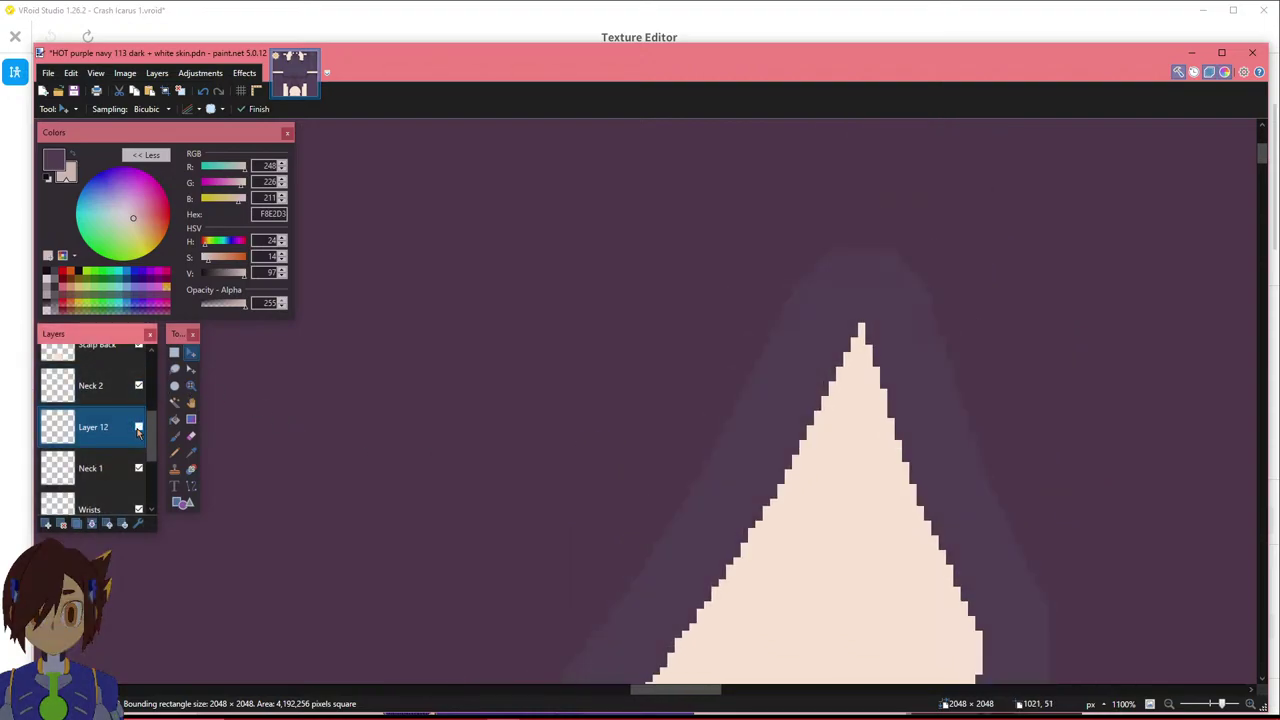
pyautogui.click(139, 428)
# Merge the mirrored neck layer down into Neck 1.
pyautogui.keyDown('ctrl'); pyautogui.scroll(-3, 572, 503); pyautogui.keyUp('ctrl')
pyautogui.moveTo(682, 689); pyautogui.dragTo(627, 694)
pyautogui.scroll(-2, 600, 600)
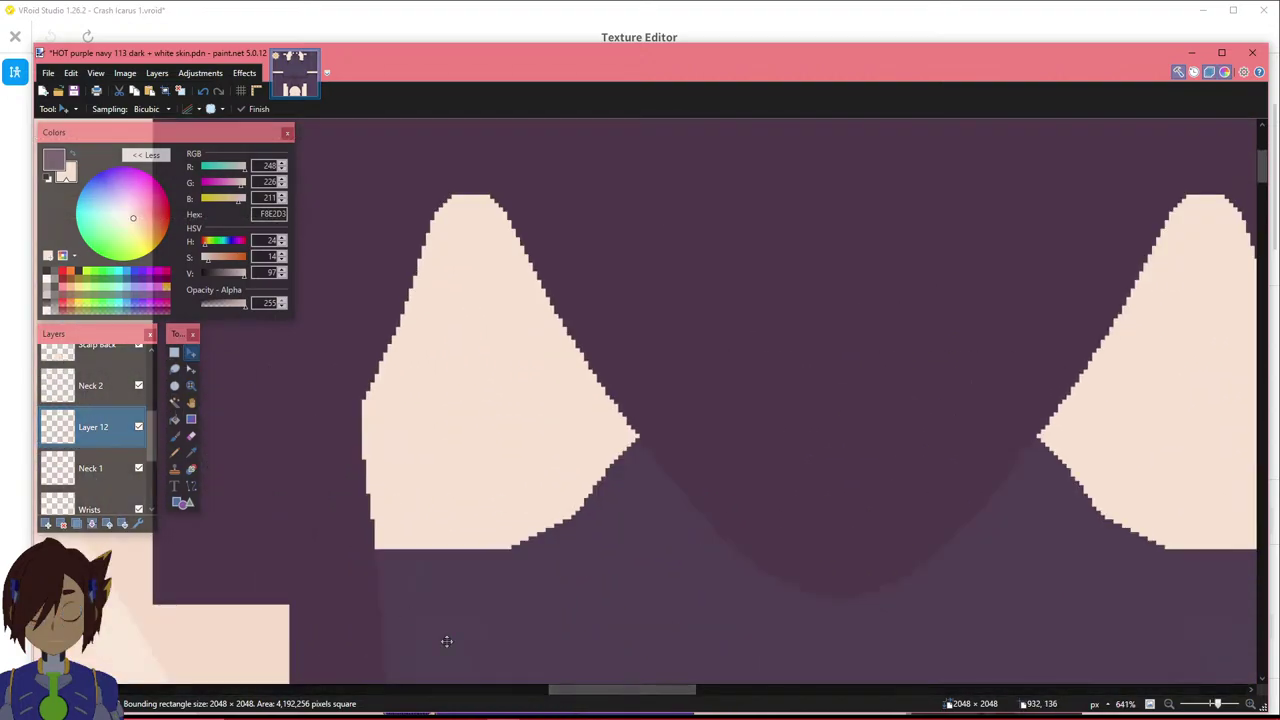
pyautogui.click(92, 523)
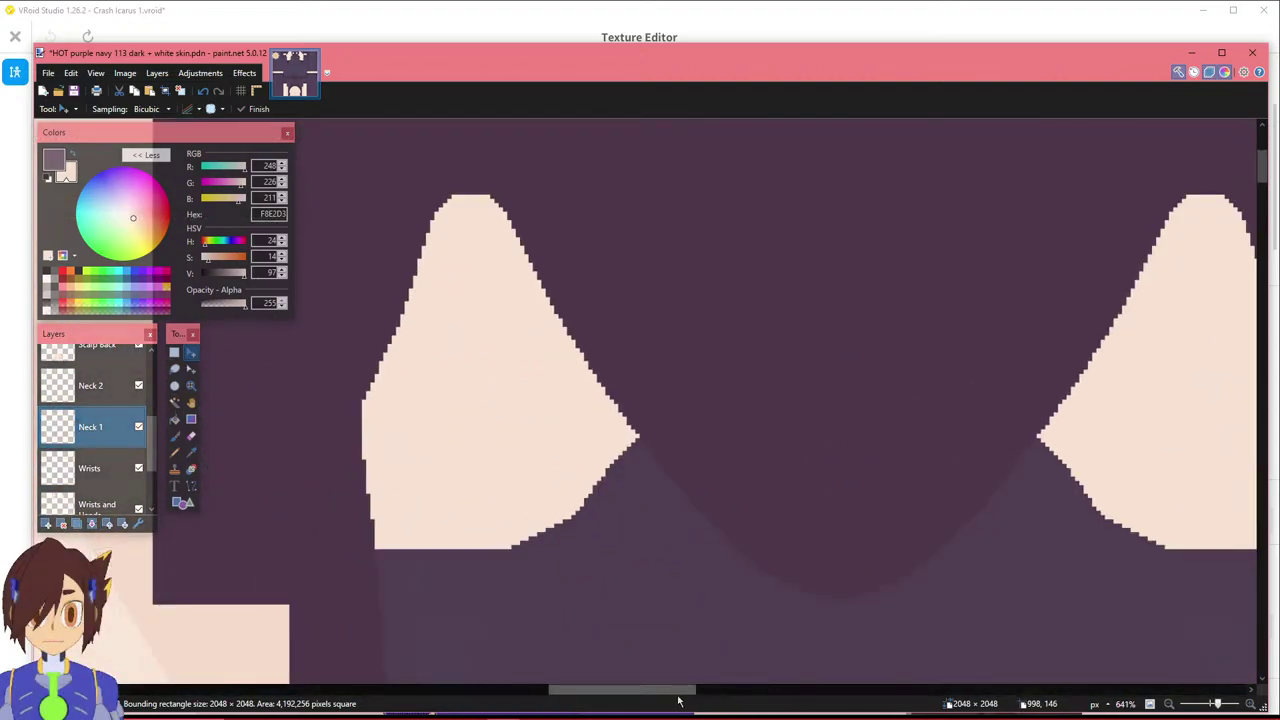
pyautogui.moveTo(682, 697); pyautogui.dragTo(704, 697)
pyautogui.keyDown('ctrl'); pyautogui.scroll(-5, 646, 531); pyautogui.keyUp('ctrl')
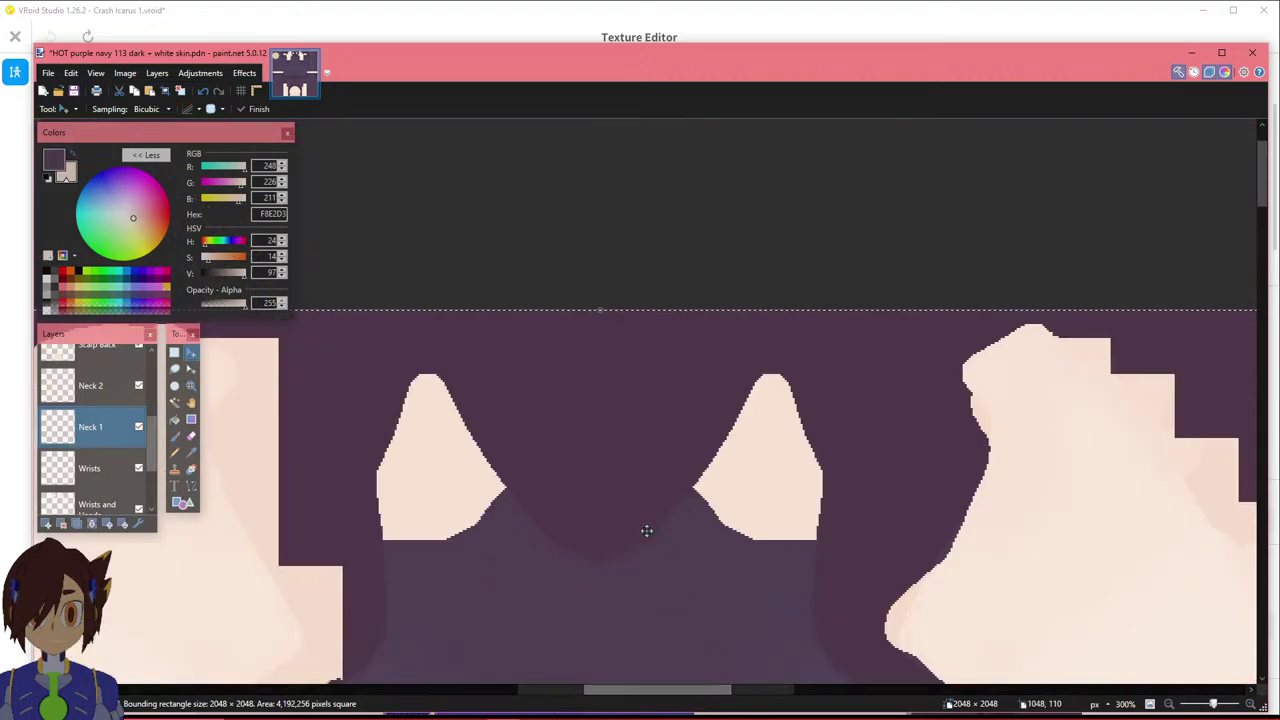
pyautogui.scroll(-2, 651, 529)
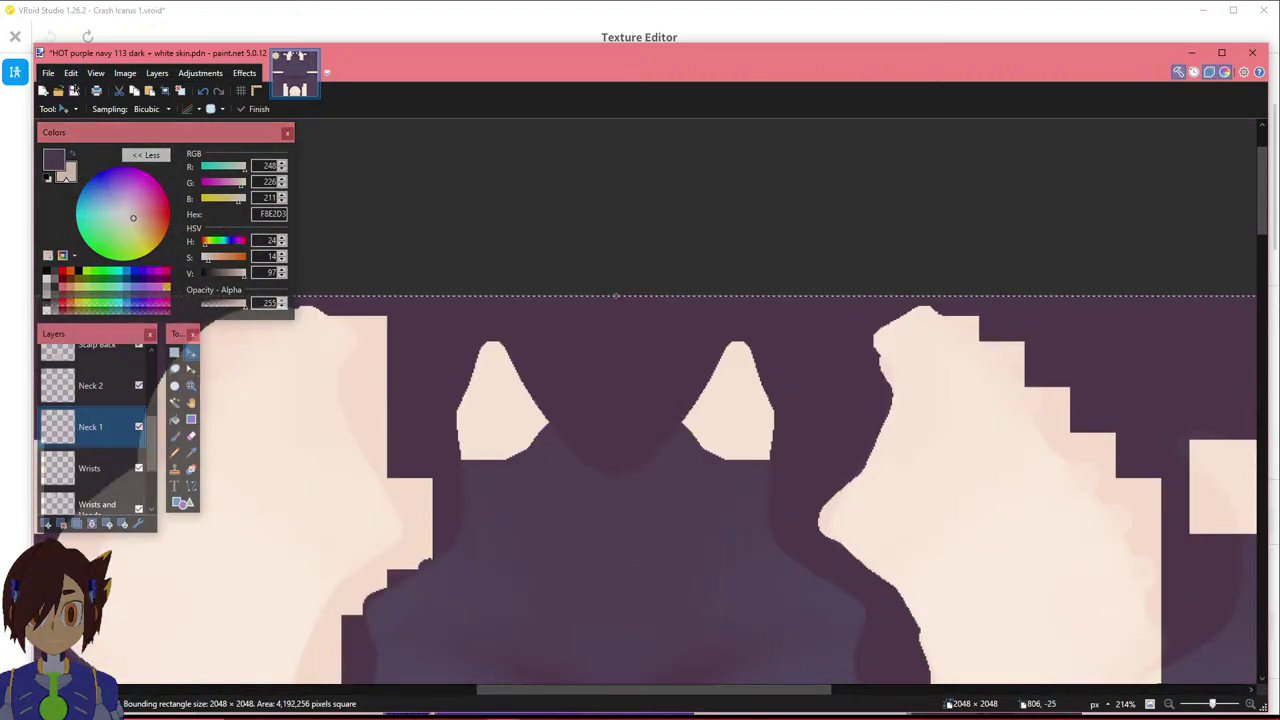
# Save the layered project, and save a flattened PNG copy over the existing "HOT purple navy 113 dark + white skin" file.
pyautogui.click(75, 91)
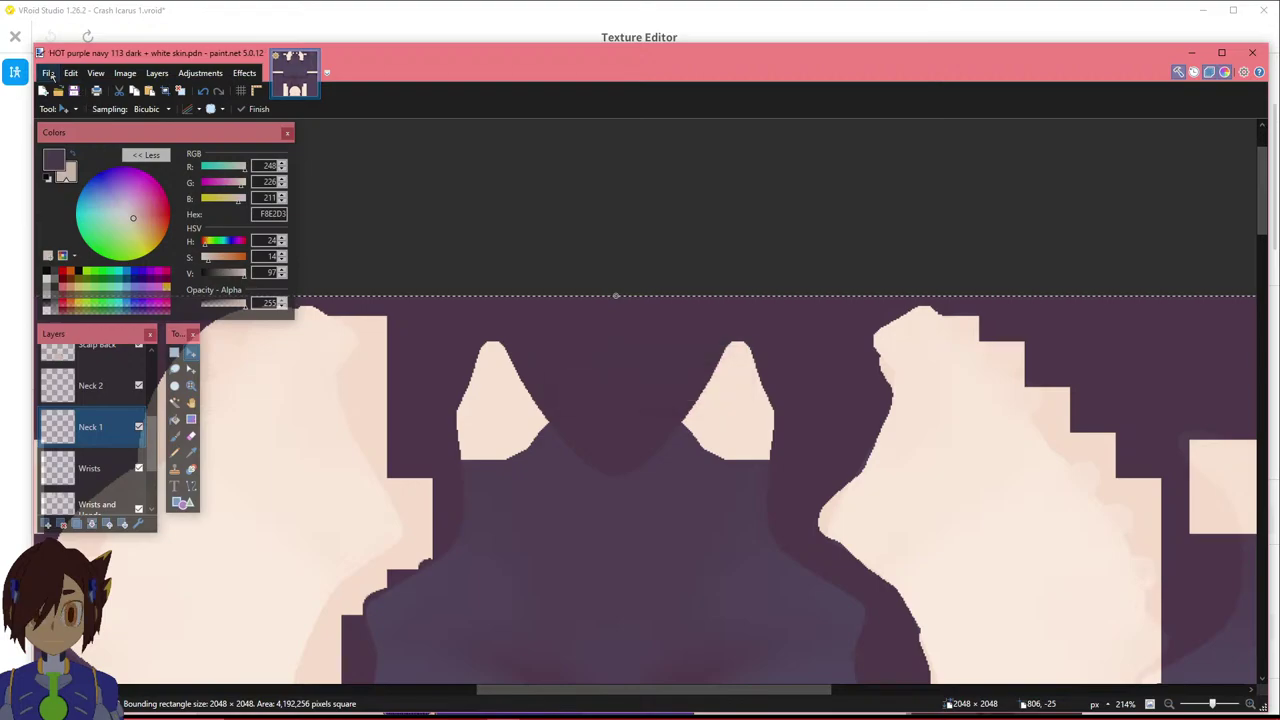
pyautogui.click(46, 73)
pyautogui.click(94, 172)
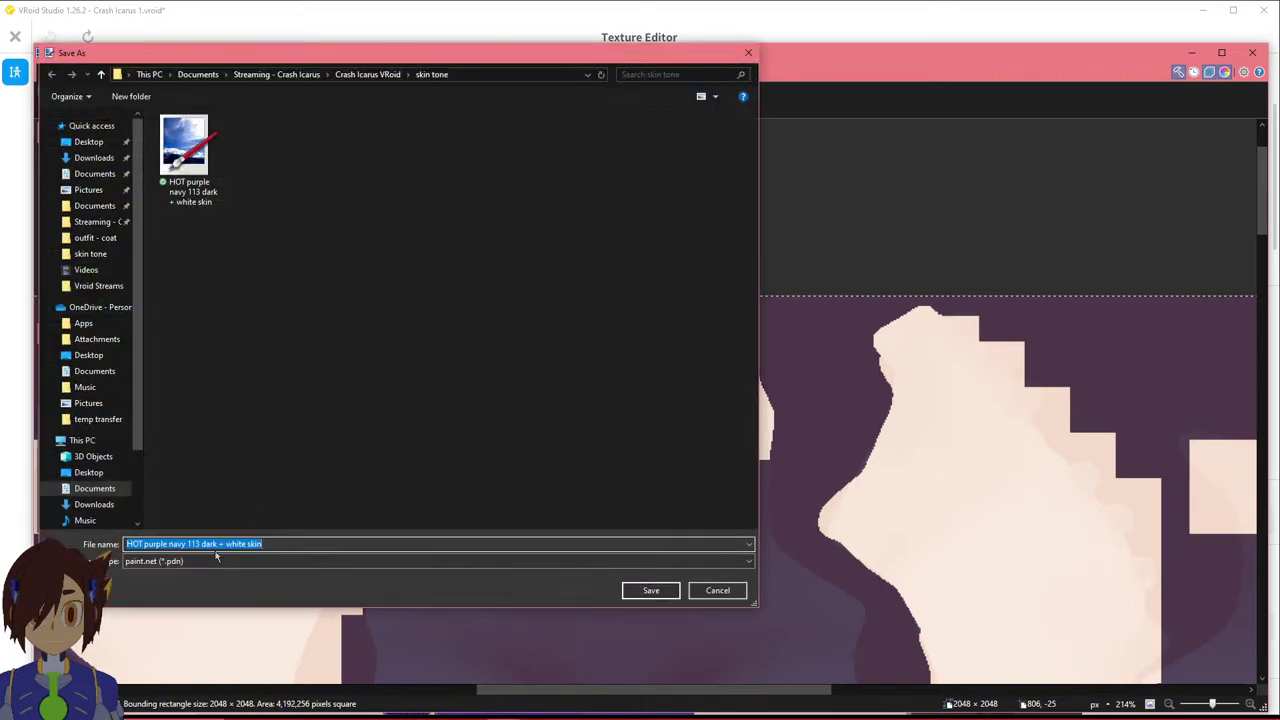
pyautogui.click(216, 560)
pyautogui.click(200, 580)
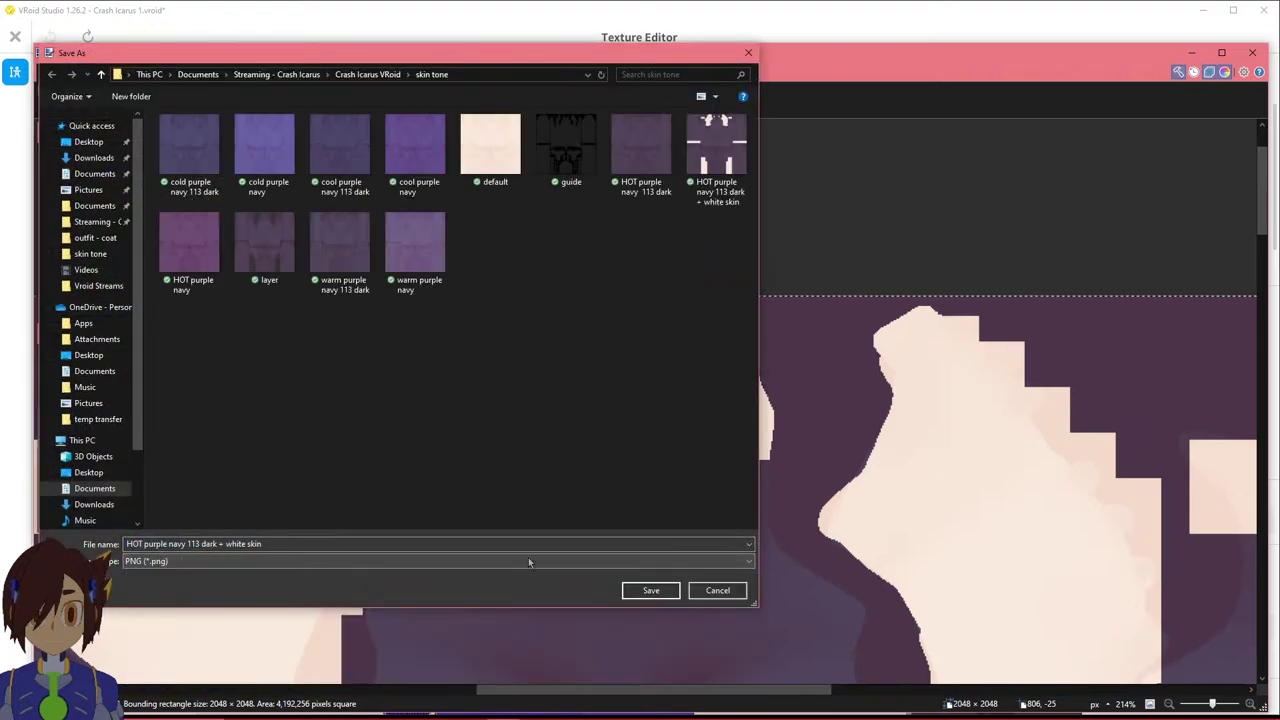
pyautogui.click(651, 591)
pyautogui.click(668, 365)
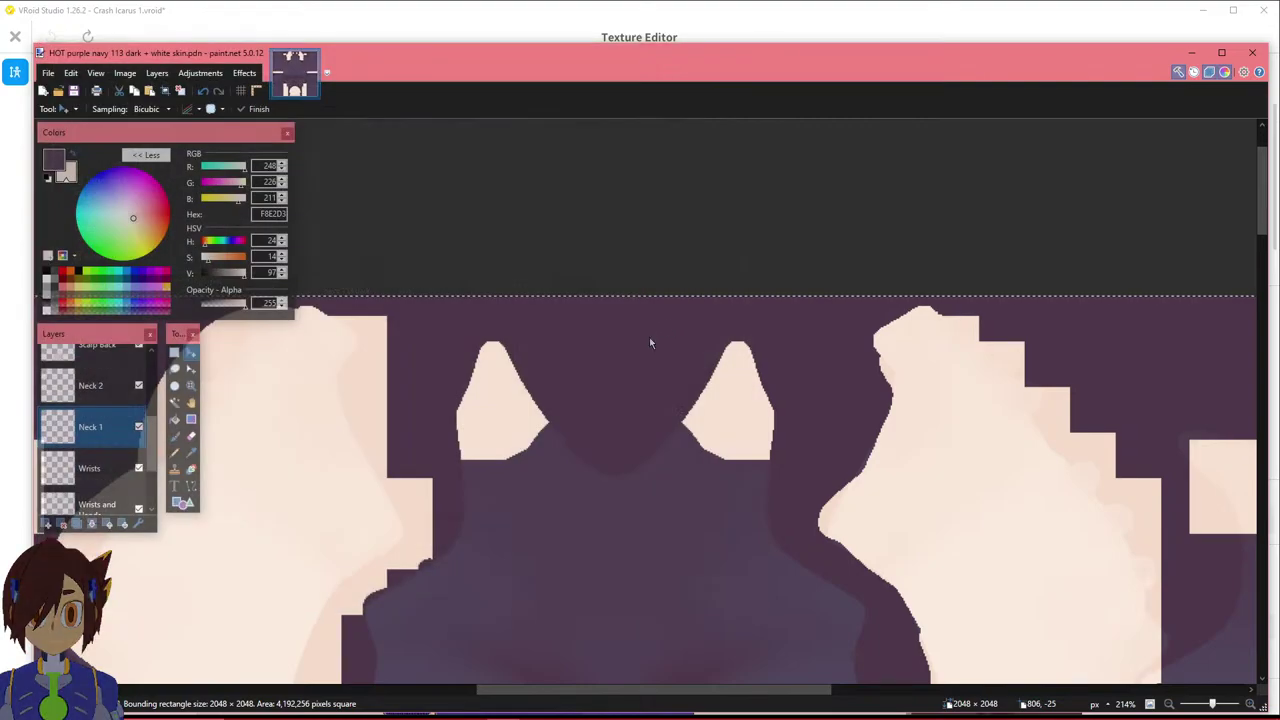
pyautogui.click(483, 372)
pyautogui.click(592, 405)
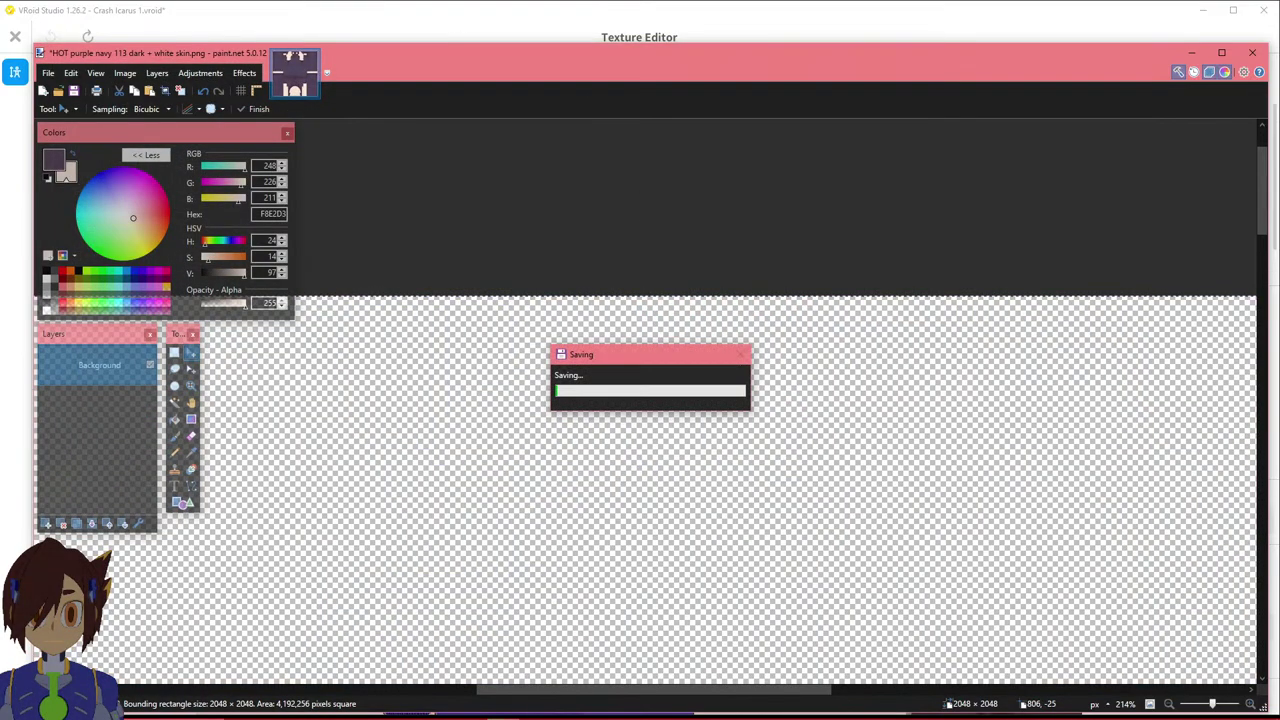
# Switch to VRoid Studio and import the saved PNG as a new skin texture layer.
pyautogui.click(440, 23)
pyautogui.click(169, 126)
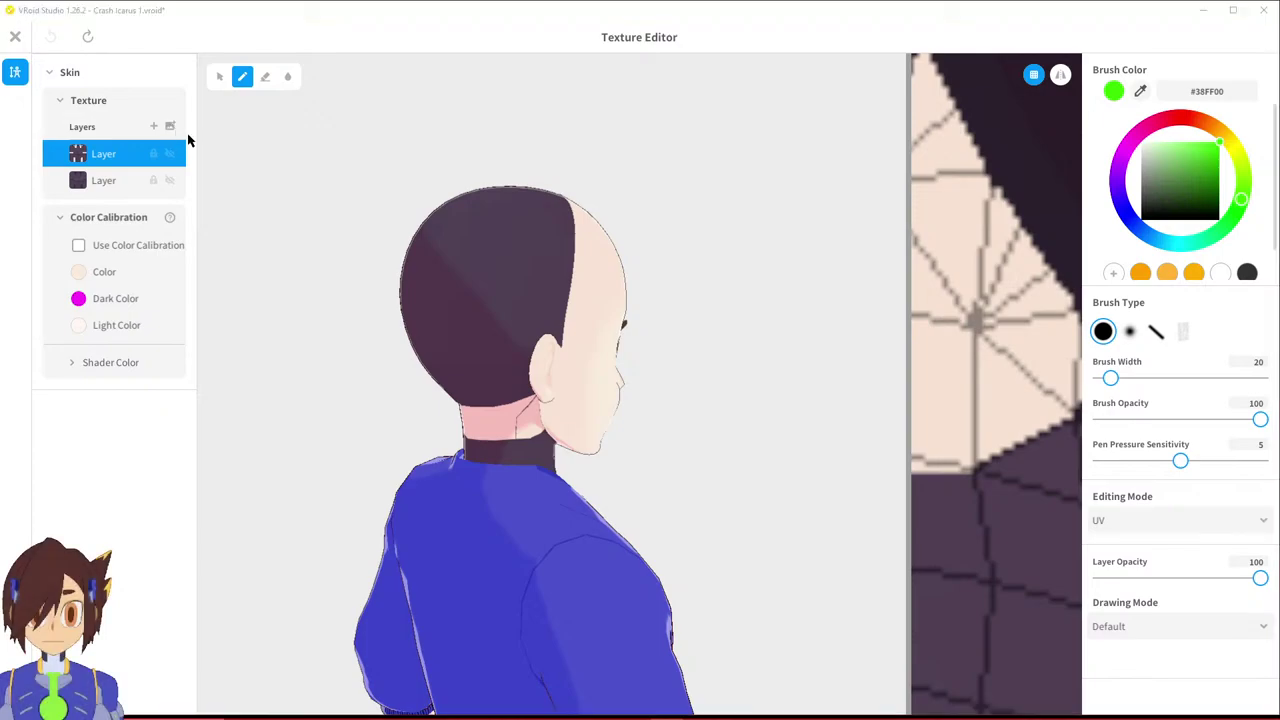
pyautogui.click(157, 220)
pyautogui.click(527, 358)
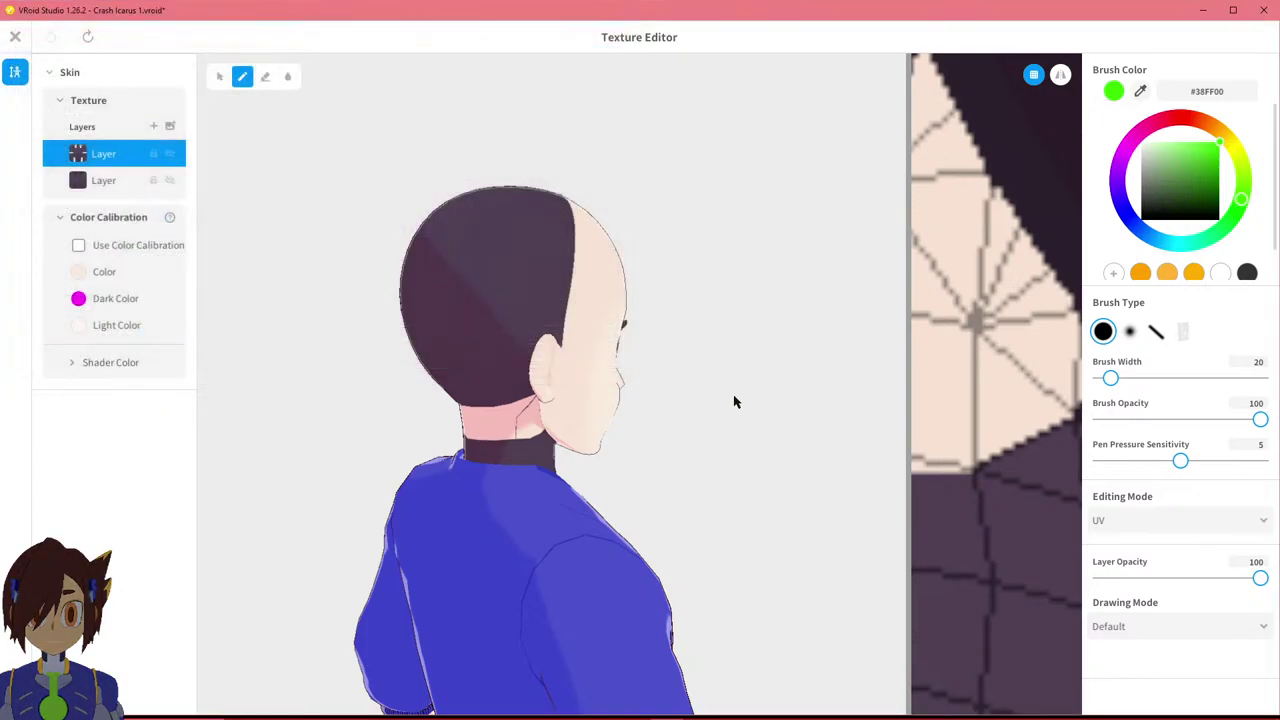
# Examine the neck, nape and back of the head from several angles with the imported skin texture.
pyautogui.scroll(5, 563, 454)
pyautogui.moveTo(480, 434)
pyautogui.mouseDown(button='right')
pyautogui.moveTo(620, 464)
pyautogui.moveTo(717, 389)
pyautogui.moveTo(729, 401)
pyautogui.moveTo(490, 426)
pyautogui.mouseUp(button='right')
pyautogui.scroll(-5, 491, 426)
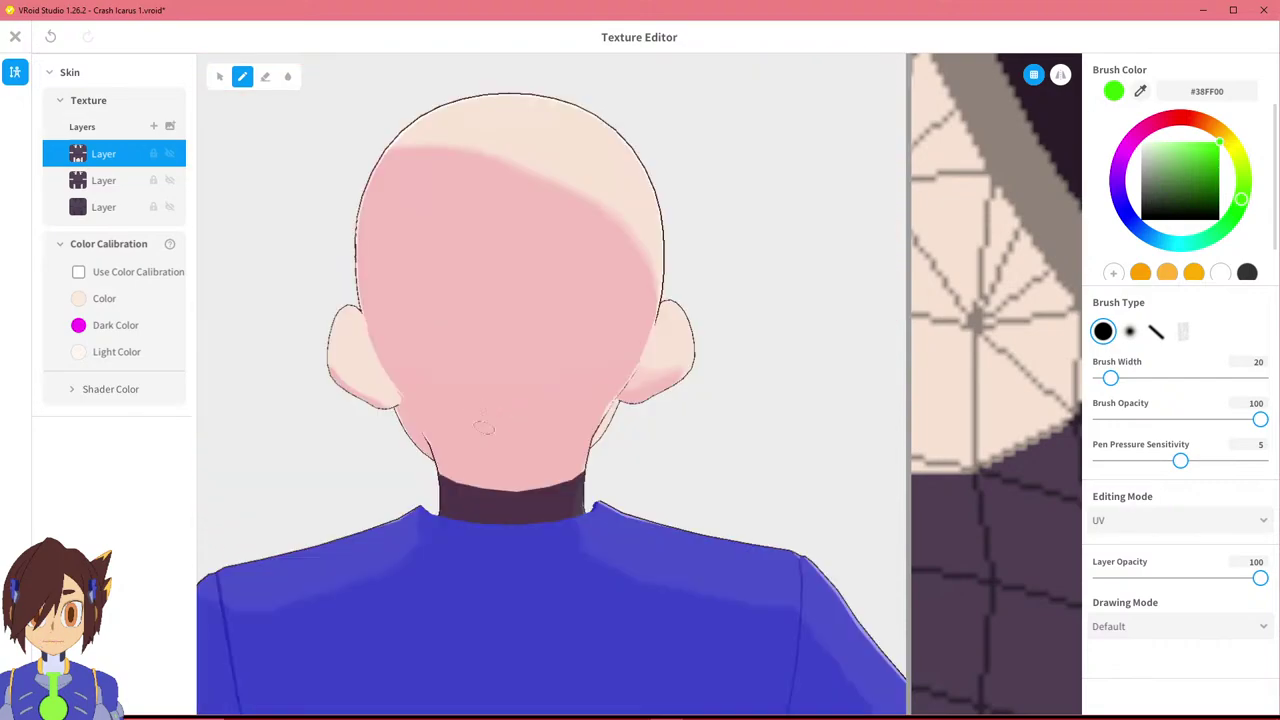
pyautogui.moveTo(529, 309); pyautogui.dragTo(352, 494, button='middle')
pyautogui.moveTo(456, 359); pyautogui.dragTo(449, 409, button='right')
pyautogui.scroll(5, 445, 452)
pyautogui.moveTo(428, 452); pyautogui.dragTo(391, 449, button='right')
pyautogui.moveTo(391, 449); pyautogui.dragTo(469, 211, button='middle')
pyautogui.moveTo(409, 394)
pyautogui.mouseDown(button='right')
pyautogui.moveTo(426, 395)
pyautogui.moveTo(405, 388)
pyautogui.mouseUp(button='right')
pyautogui.moveTo(770, 230); pyautogui.dragTo(428, 394, button='middle')
pyautogui.moveTo(428, 394); pyautogui.dragTo(350, 394, button='right')
pyautogui.moveTo(760, 440); pyautogui.dragTo(770, 496, button='middle')
pyautogui.scroll(-3, 457, 374)
# Check the back of the body around the coat, and return to a front view of the upper body.
pyautogui.moveTo(457, 374); pyautogui.dragTo(651, 323, button='right')
pyautogui.scroll(-3, 567, 370)
pyautogui.moveTo(651, 349); pyautogui.dragTo(672, 230, button='middle')
pyautogui.moveTo(686, 334); pyautogui.dragTo(720, 363, button='right')
pyautogui.scroll(5, 720, 363)
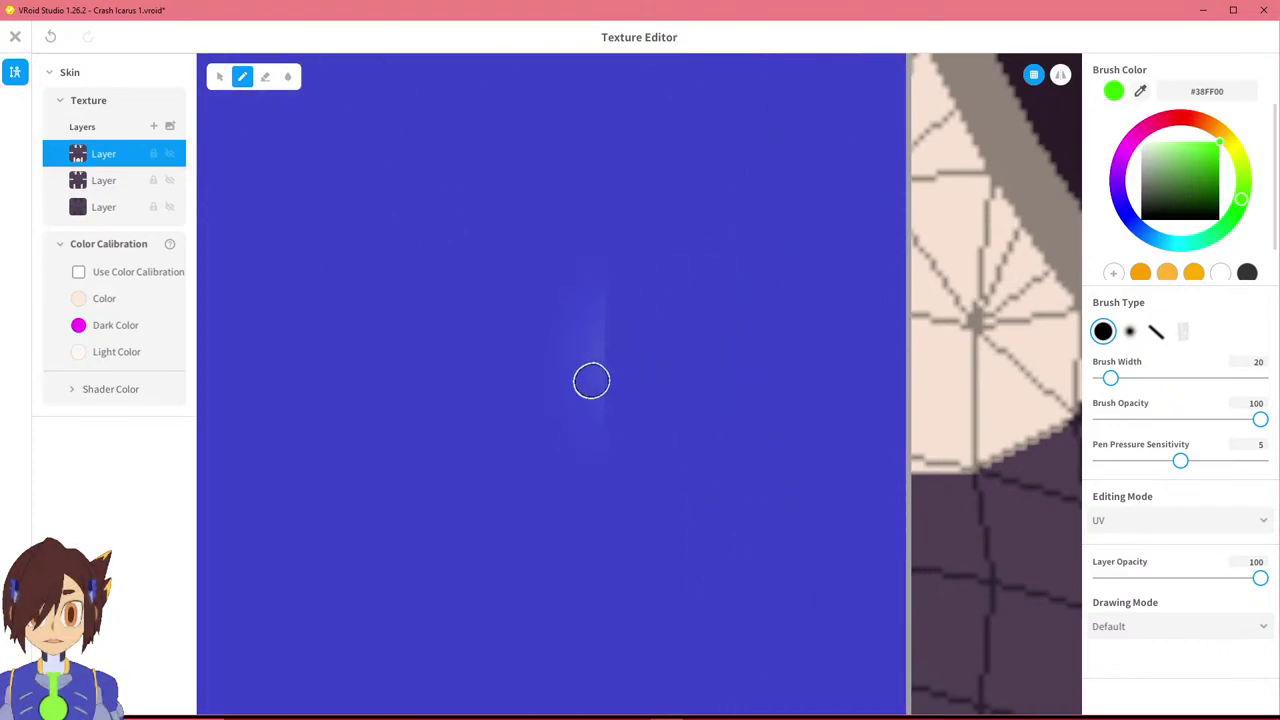
pyautogui.scroll(-3, 581, 346)
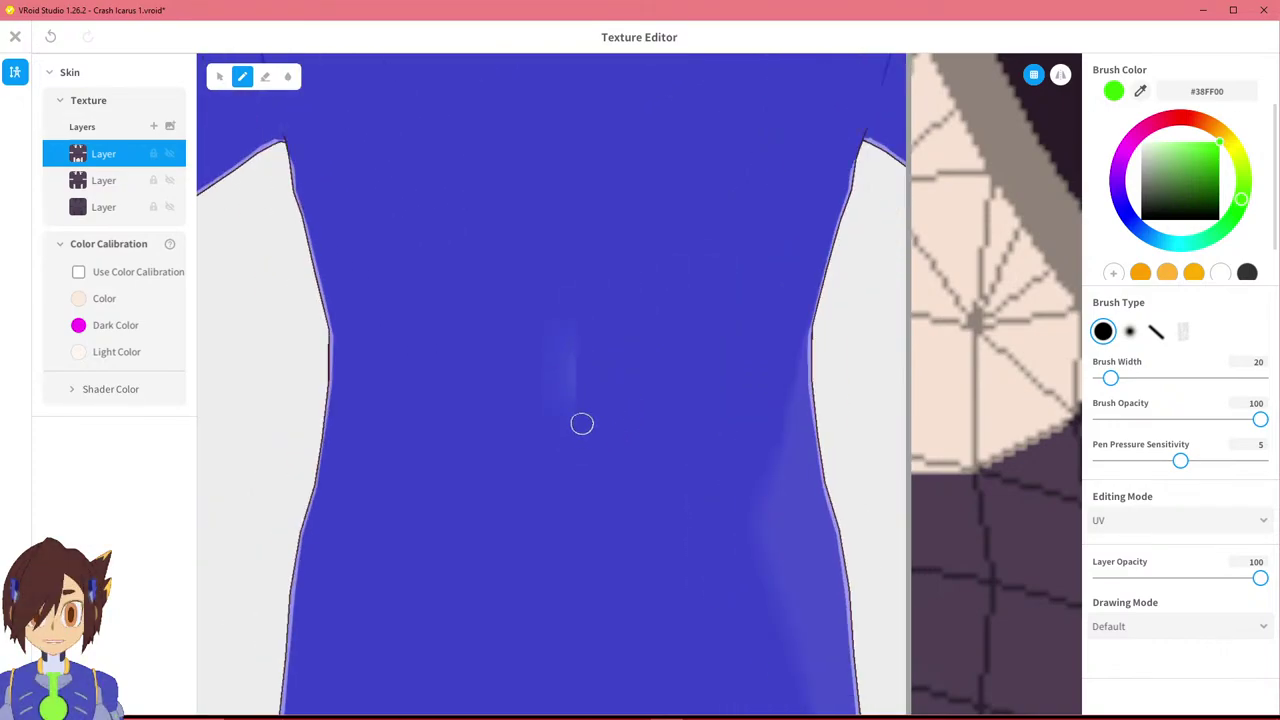
pyautogui.scroll(-5, 565, 330)
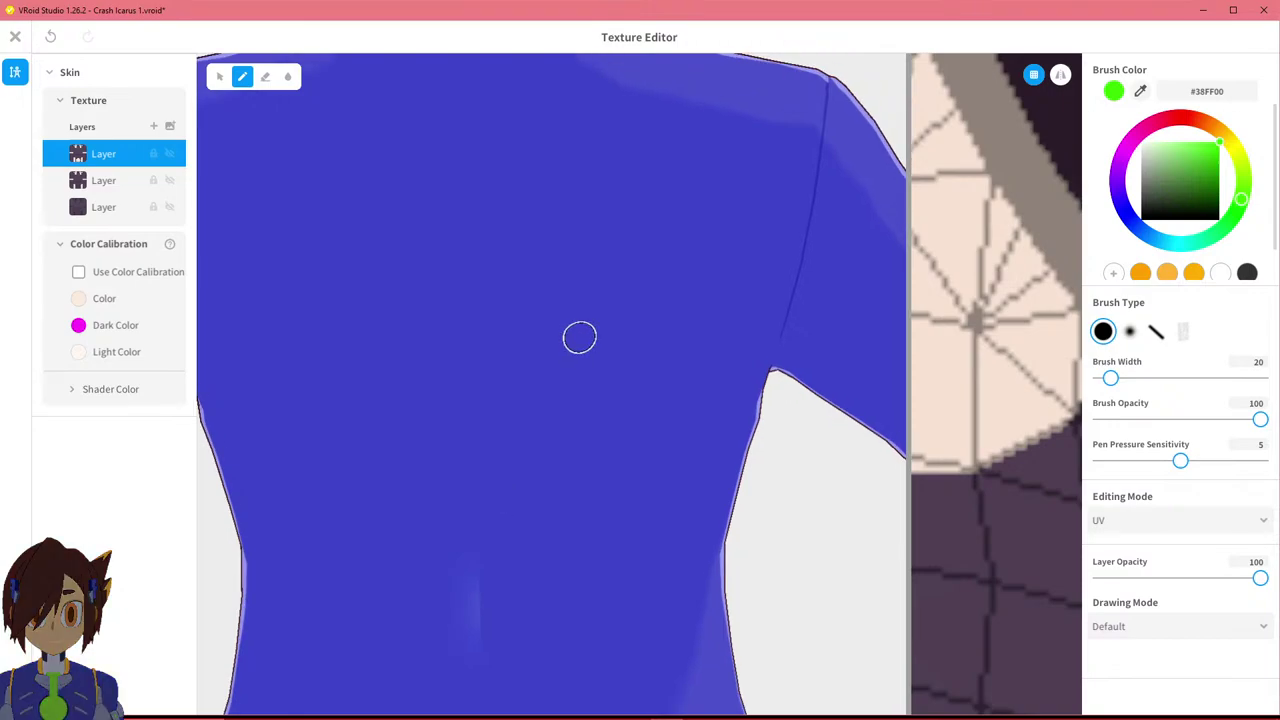
pyautogui.moveTo(571, 314); pyautogui.dragTo(350, 310, button='right')
pyautogui.moveTo(453, 316); pyautogui.dragTo(451, 447, button='middle')
pyautogui.scroll(-2, 448, 376)
pyautogui.moveTo(434, 346); pyautogui.dragTo(451, 337, button='right')
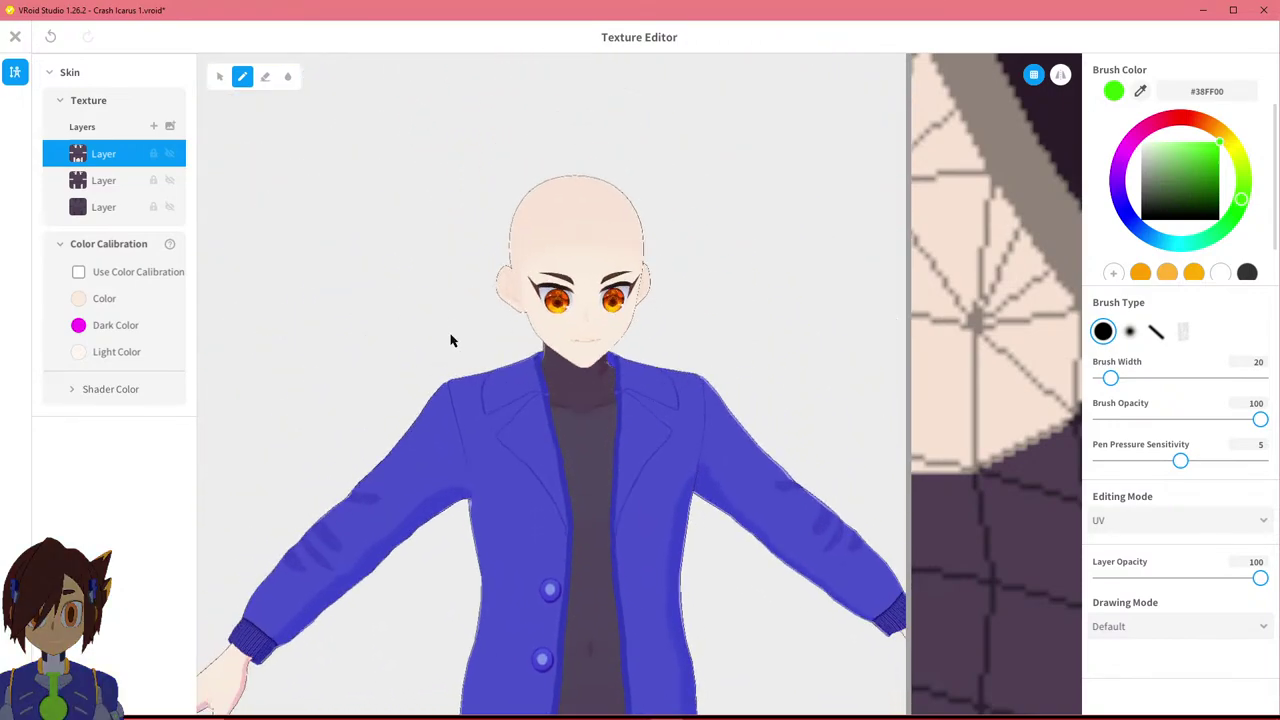
# Delete the two older skin texture layers beneath the imported one.
pyautogui.rightClick(118, 183)
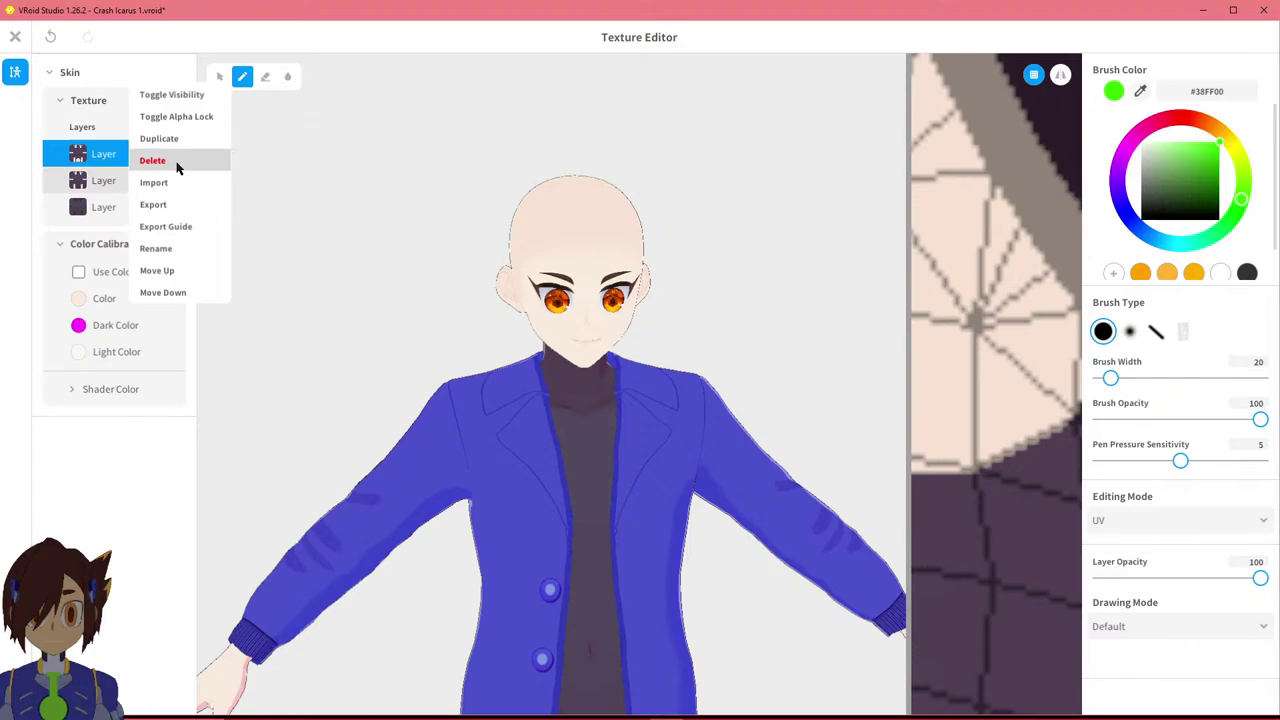
pyautogui.click(170, 158)
pyautogui.rightClick(100, 194)
pyautogui.click(156, 161)
pyautogui.scroll(-2, 463, 400)
pyautogui.moveTo(463, 400); pyautogui.dragTo(453, 315, button='middle')
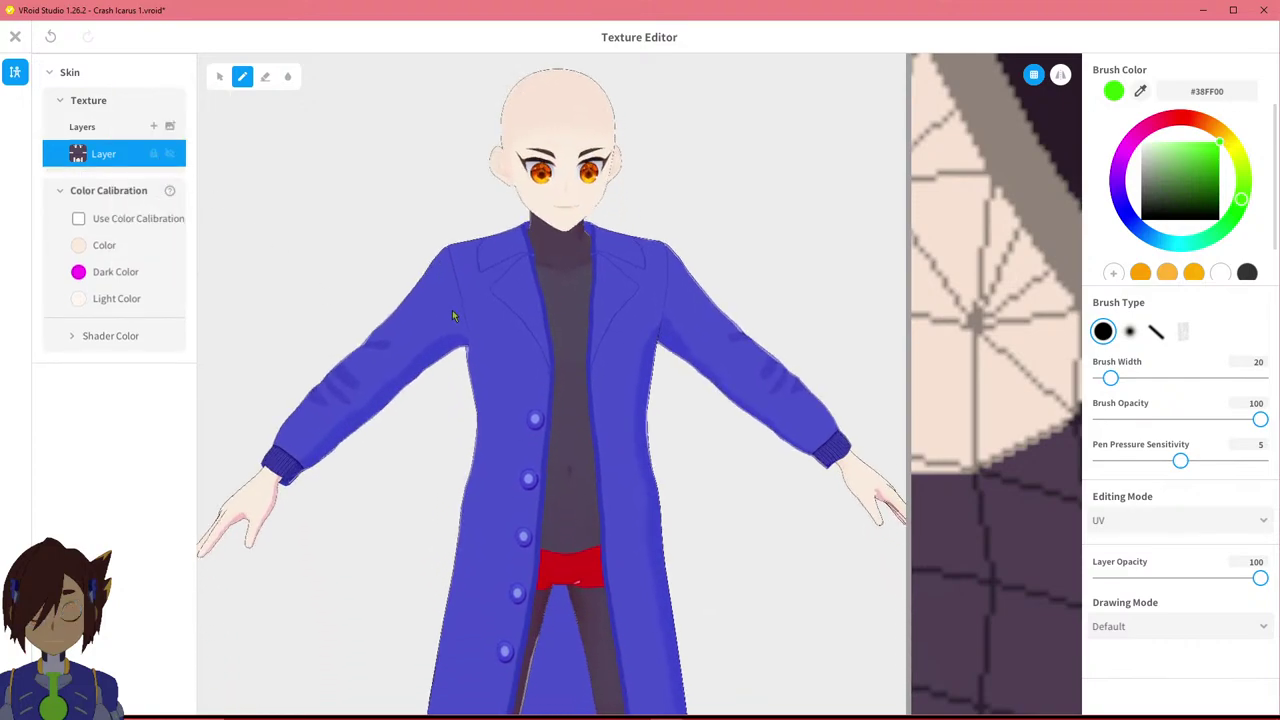
pyautogui.scroll(-3, 453, 316)
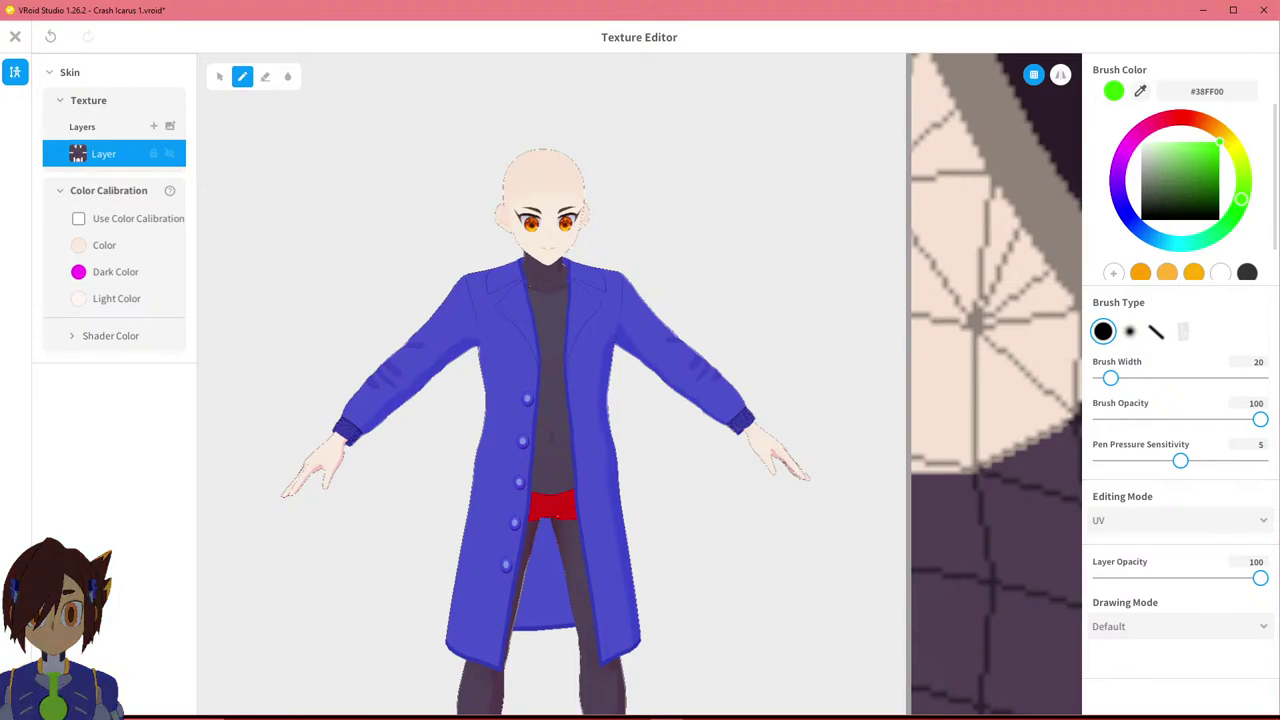
# Back out of closing the texture editor, and examine the neck's colour boundary from the side and the head from the front.
pyautogui.click(15, 37)
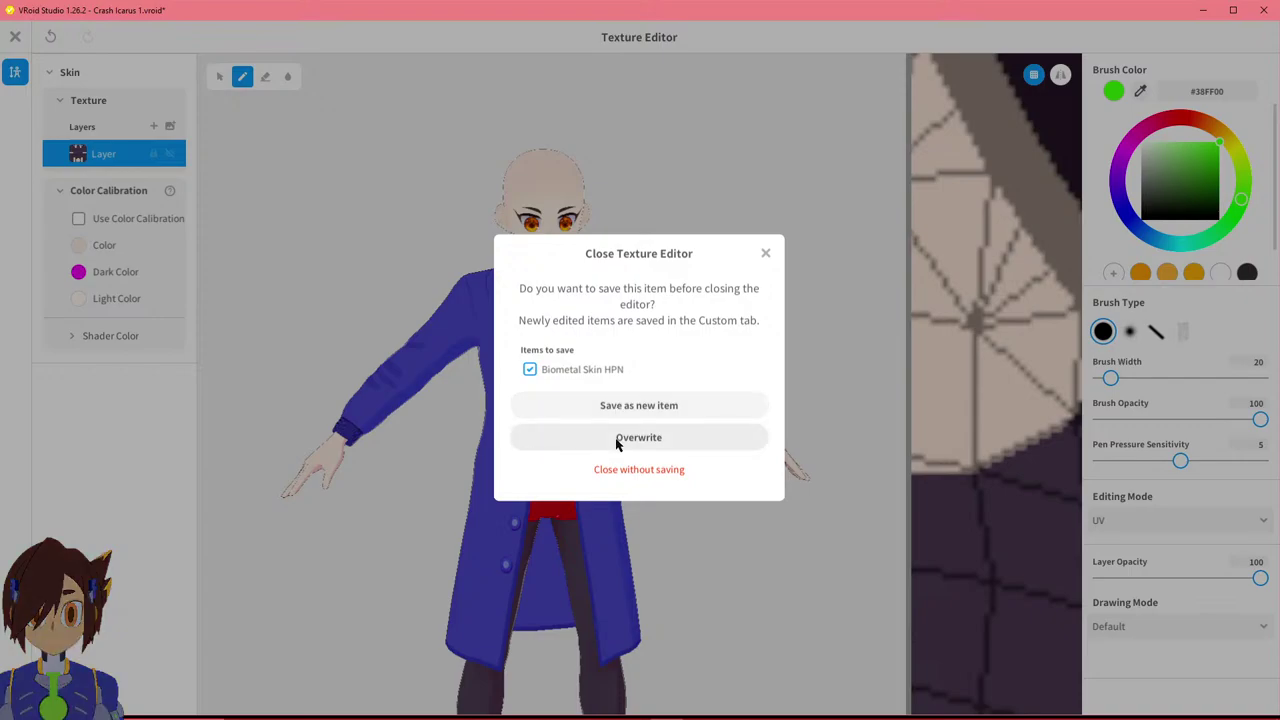
pyautogui.click(766, 254)
pyautogui.scroll(5, 665, 246)
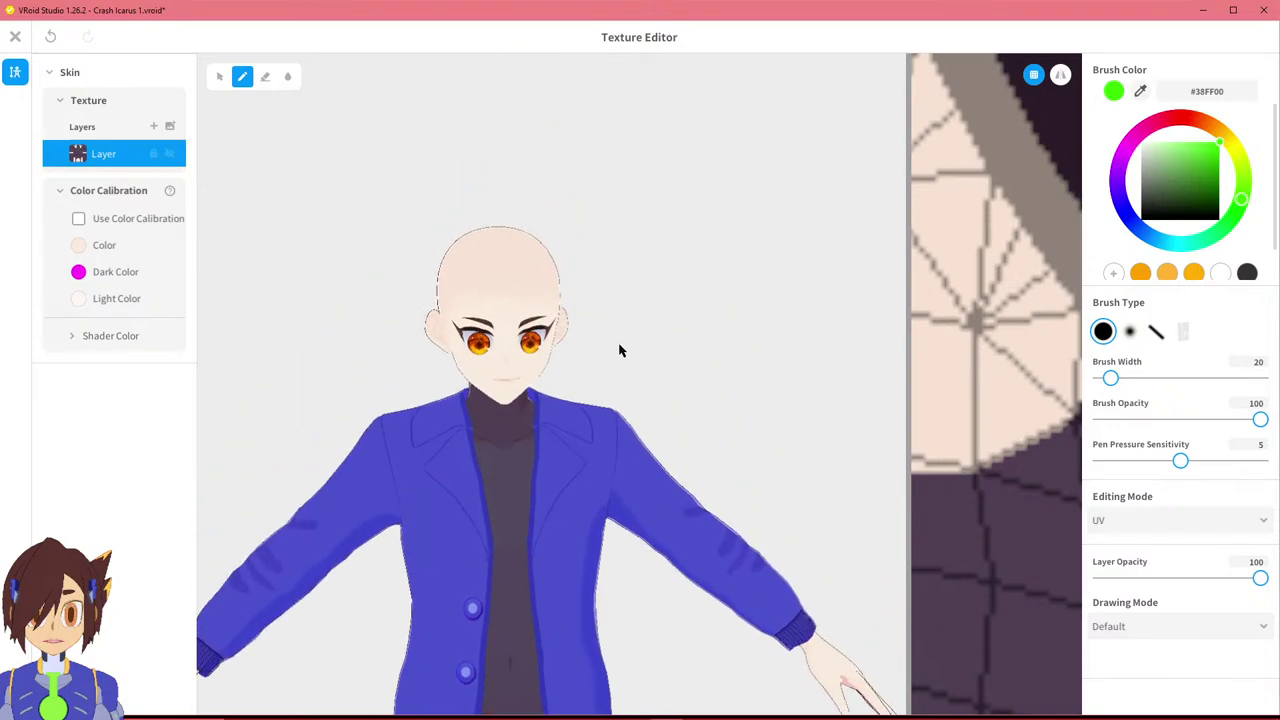
pyautogui.scroll(6, 621, 350)
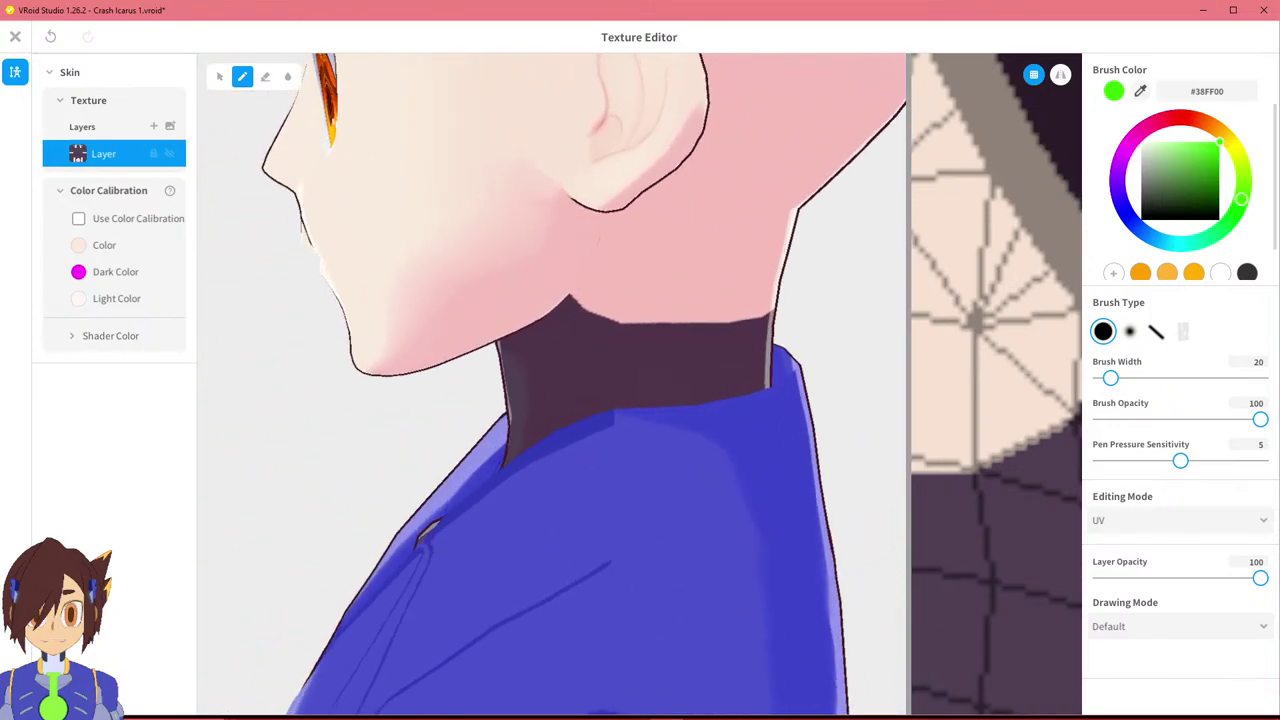
pyautogui.moveTo(680, 233); pyautogui.dragTo(514, 349, button='middle')
pyautogui.moveTo(517, 351)
pyautogui.mouseDown(button='right')
pyautogui.moveTo(541, 367)
pyautogui.moveTo(591, 354)
pyautogui.moveTo(491, 363)
pyautogui.moveTo(577, 364)
pyautogui.moveTo(520, 367)
pyautogui.moveTo(578, 378)
pyautogui.mouseUp(button='right')
pyautogui.scroll(-5, 578, 378)
pyautogui.moveTo(433, 315); pyautogui.dragTo(373, 321, button='right')
pyautogui.moveTo(385, 314); pyautogui.dragTo(382, 348, button='middle')
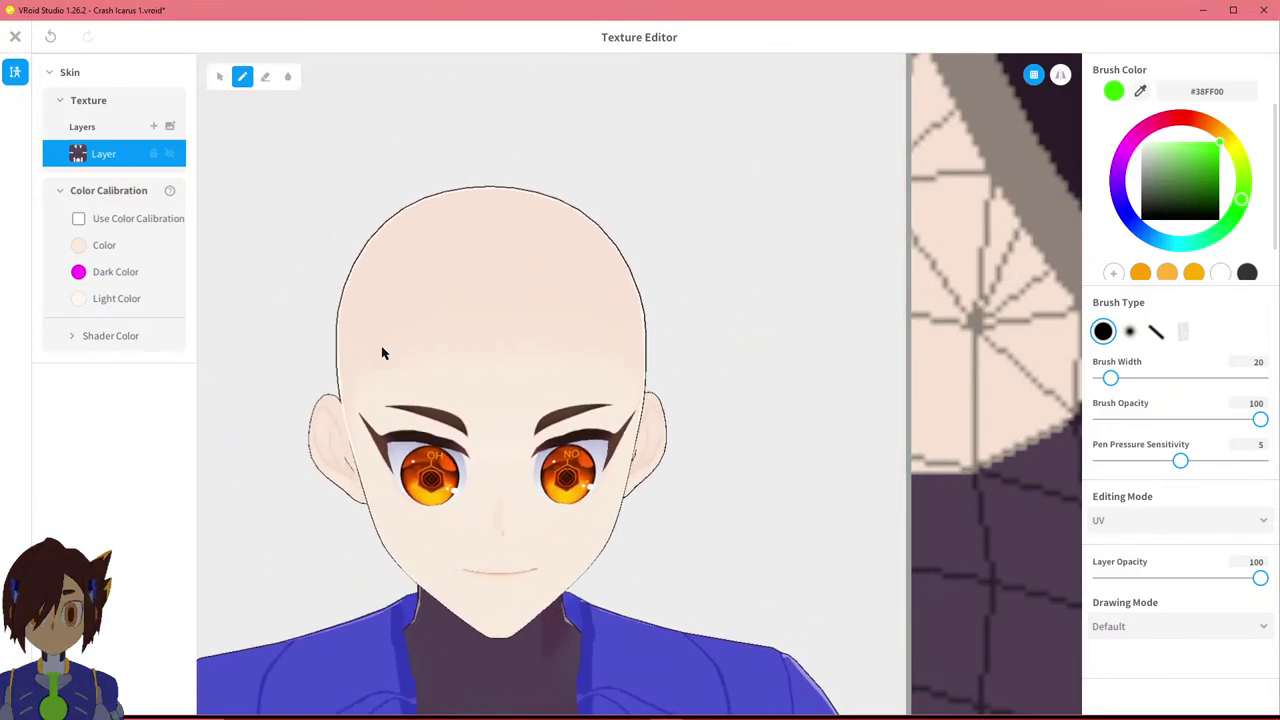
# Check the full skin texture layout beside the model, and close the texture editor by overwriting the Biometal Skin HPN item.
pyautogui.scroll(-2, 388, 340)
pyautogui.scroll(-5, 940, 362)
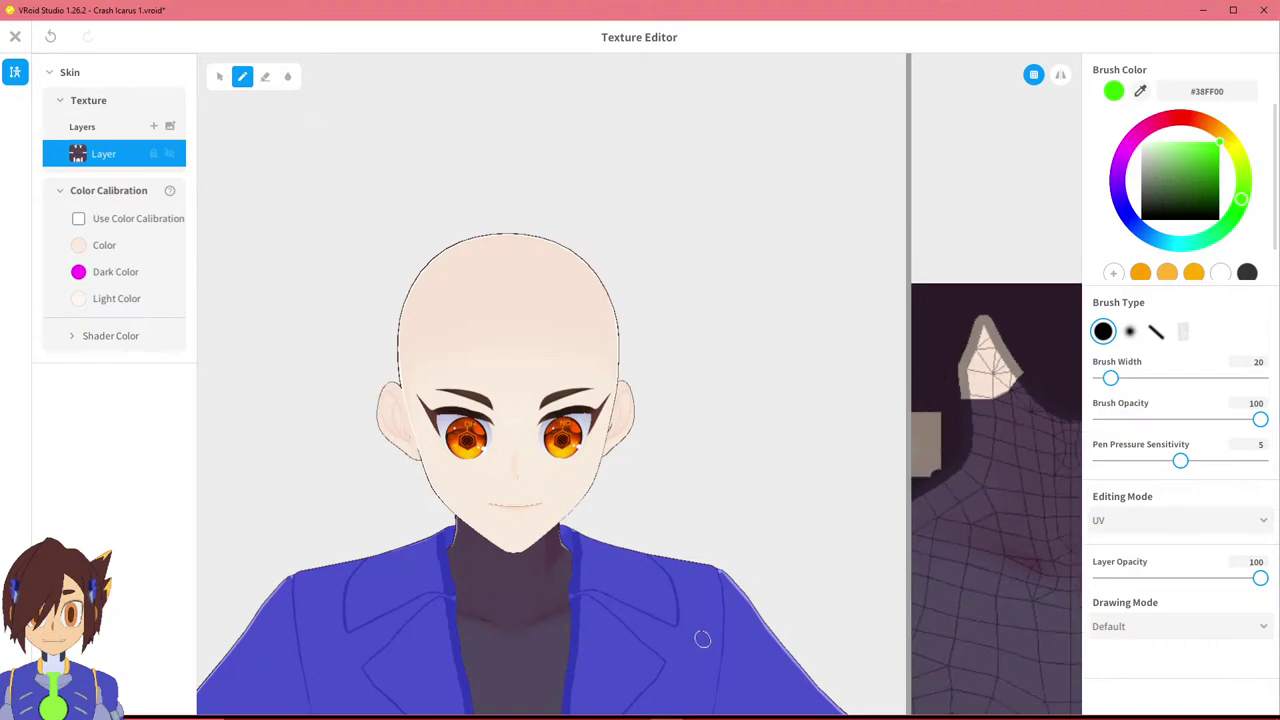
pyautogui.moveTo(908, 513); pyautogui.dragTo(632, 514)
pyautogui.scroll(-3, 841, 478)
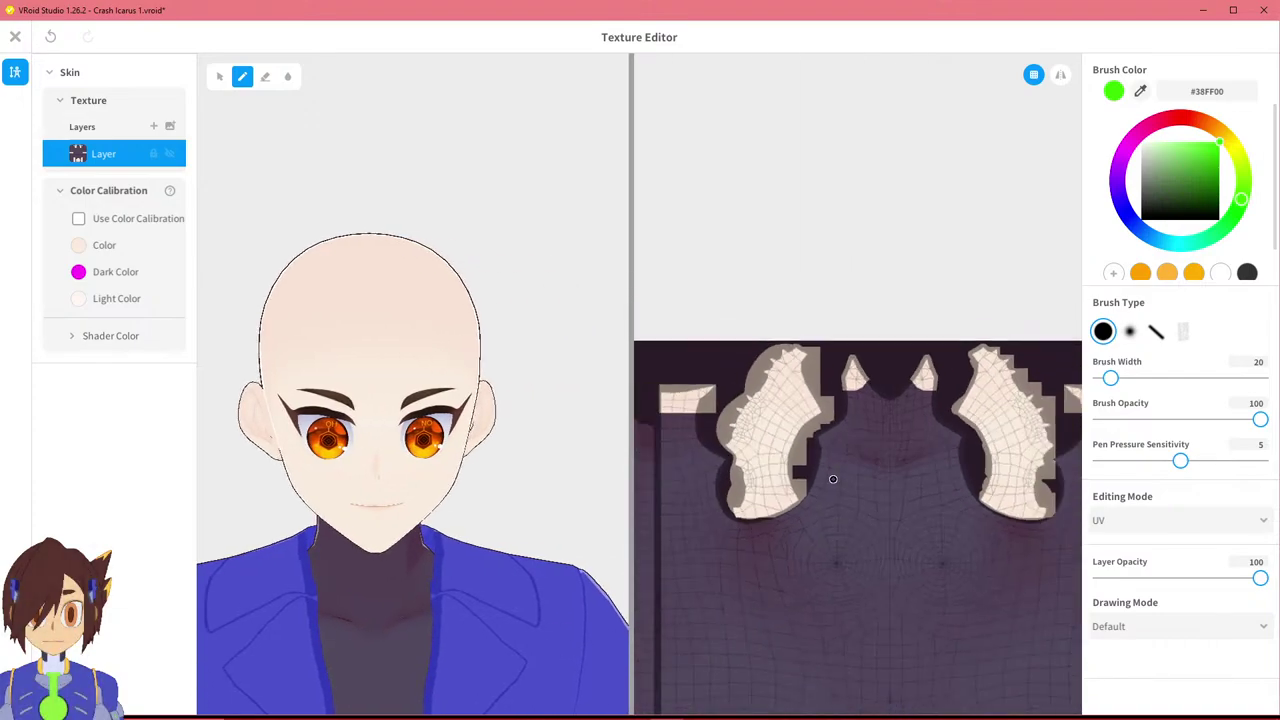
pyautogui.moveTo(852, 522); pyautogui.dragTo(786, 323, button='middle')
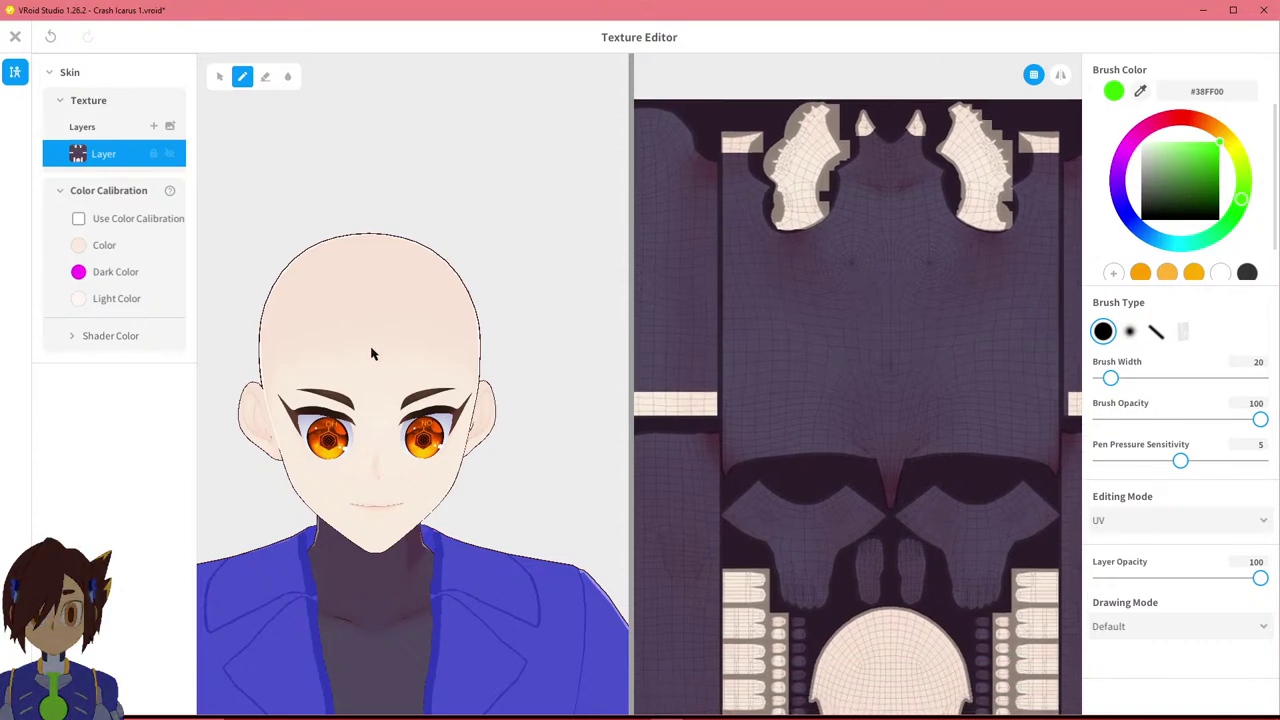
pyautogui.moveTo(422, 288)
pyautogui.mouseDown(button='right')
pyautogui.moveTo(531, 337)
pyautogui.moveTo(584, 344)
pyautogui.moveTo(606, 332)
pyautogui.moveTo(543, 339)
pyautogui.moveTo(428, 300)
pyautogui.mouseUp(button='right')
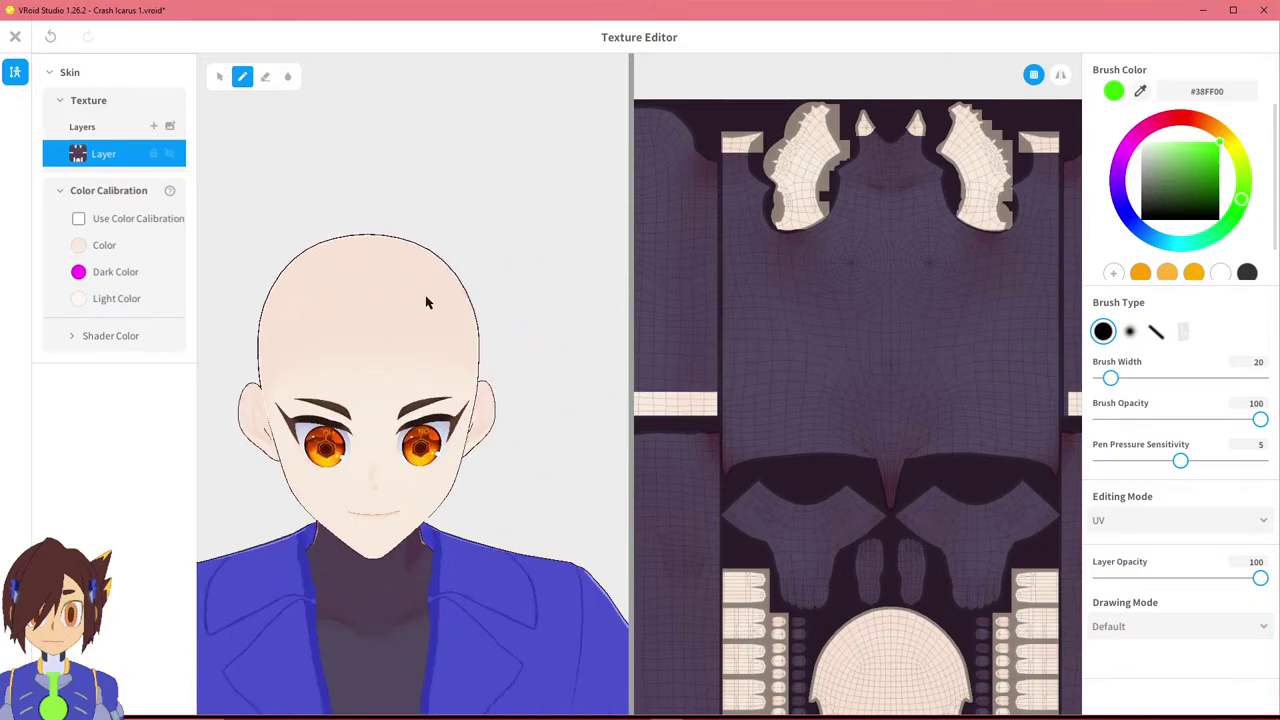
pyautogui.scroll(-3, 428, 300)
pyautogui.moveTo(436, 320); pyautogui.dragTo(478, 300, button='middle')
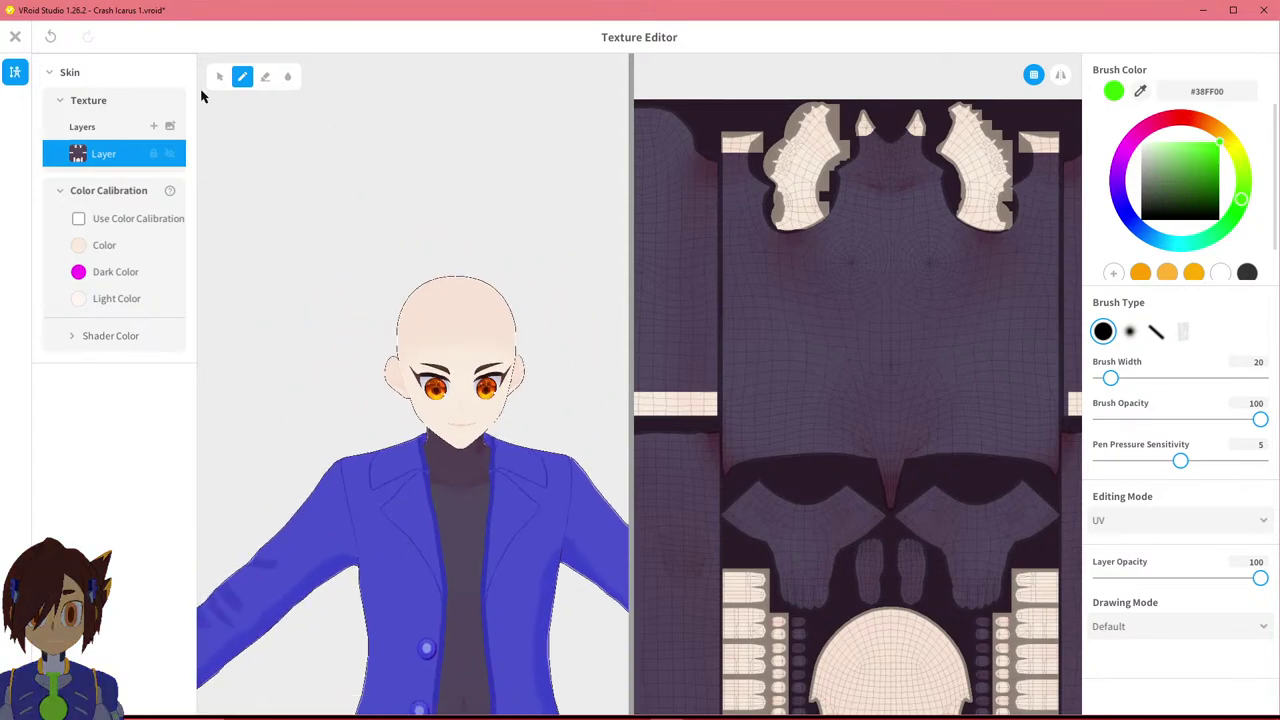
pyautogui.click(16, 38)
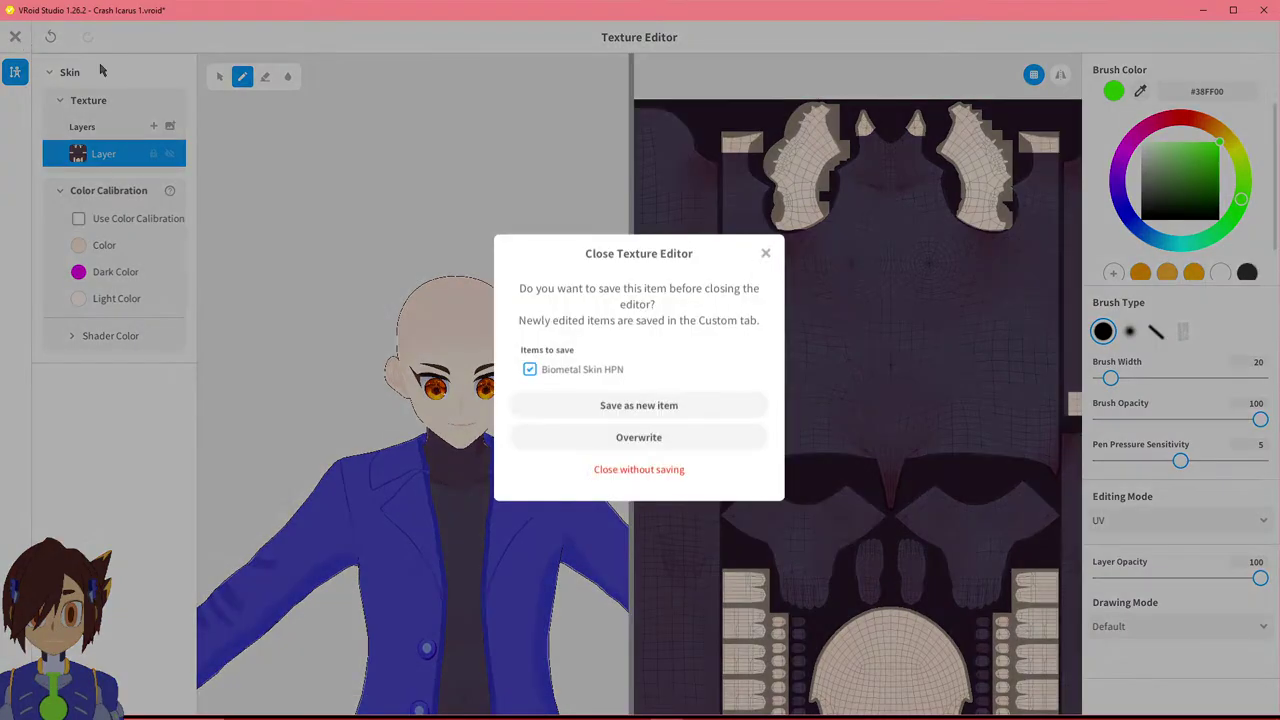
pyautogui.click(597, 441)
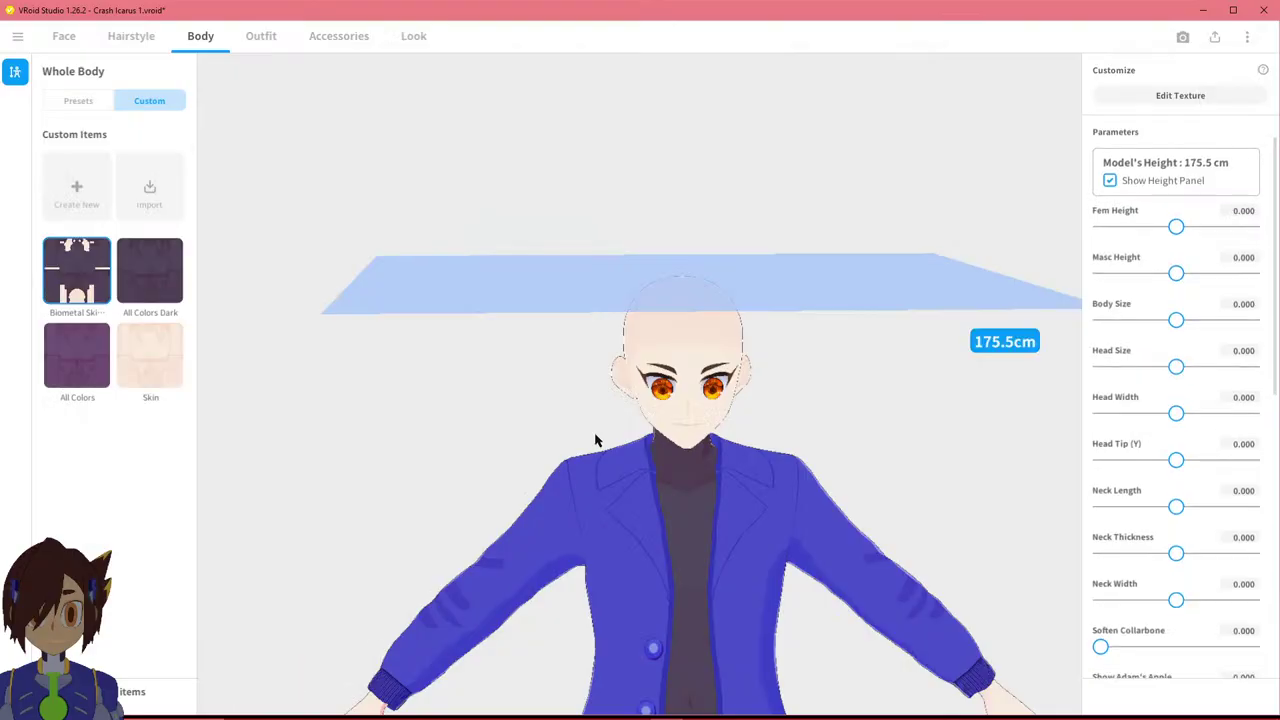
pyautogui.click(84, 36)
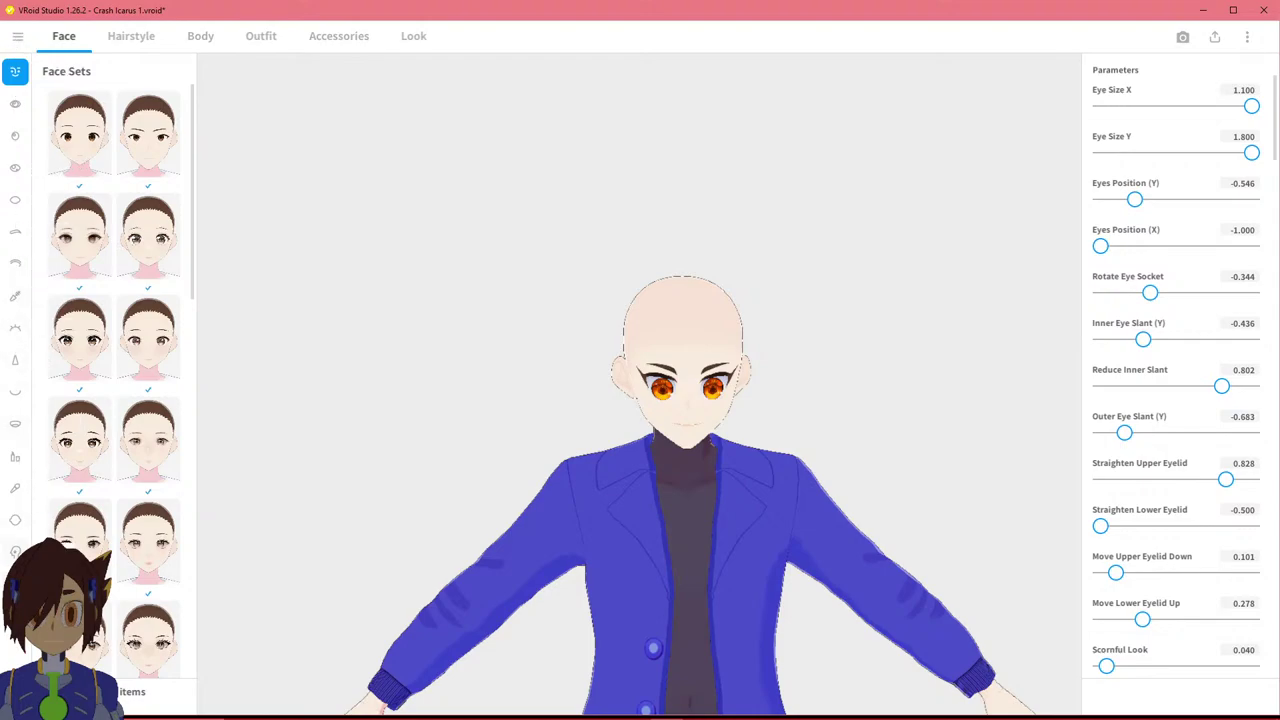
pyautogui.click(15, 551)
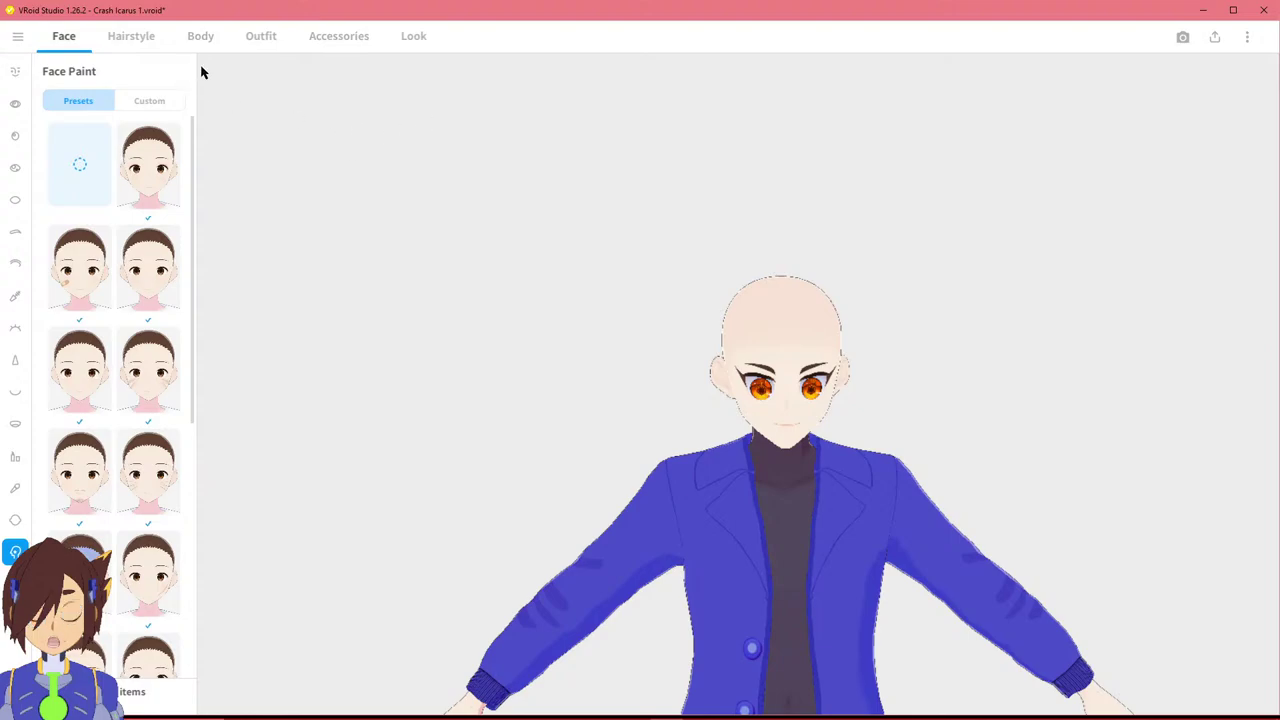
pyautogui.click(152, 36)
pyautogui.click(197, 36)
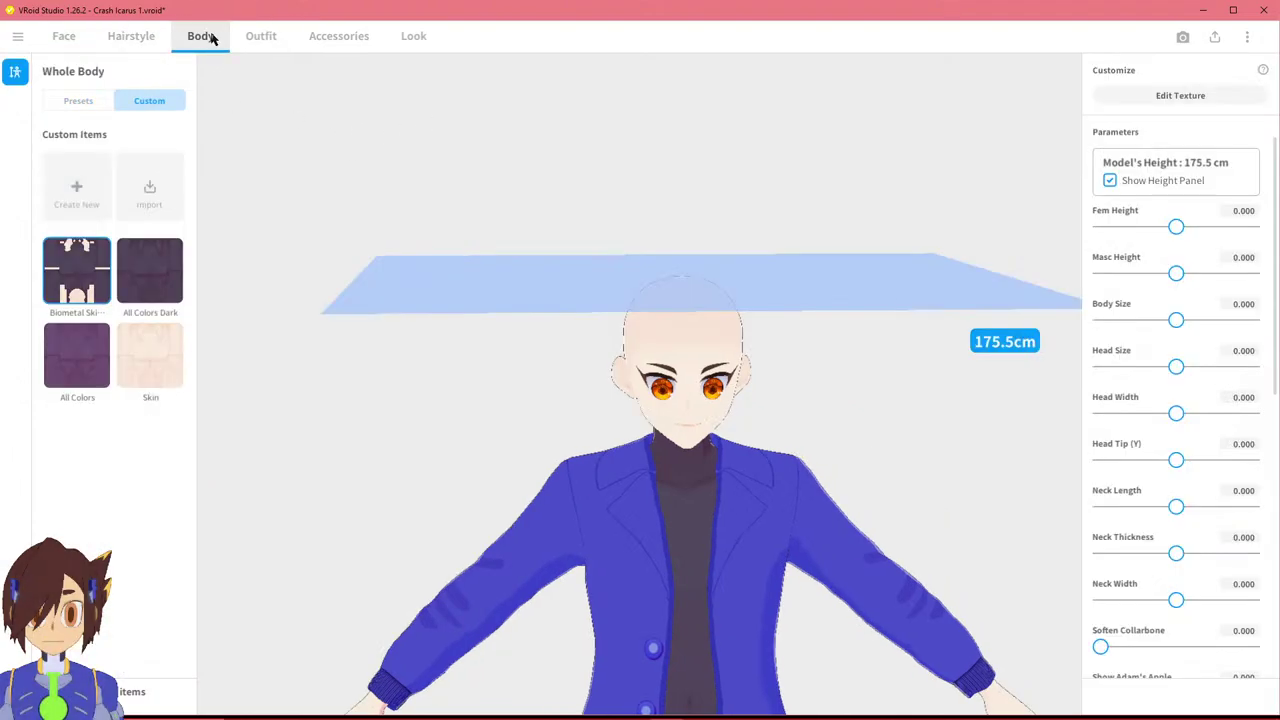
pyautogui.click(255, 36)
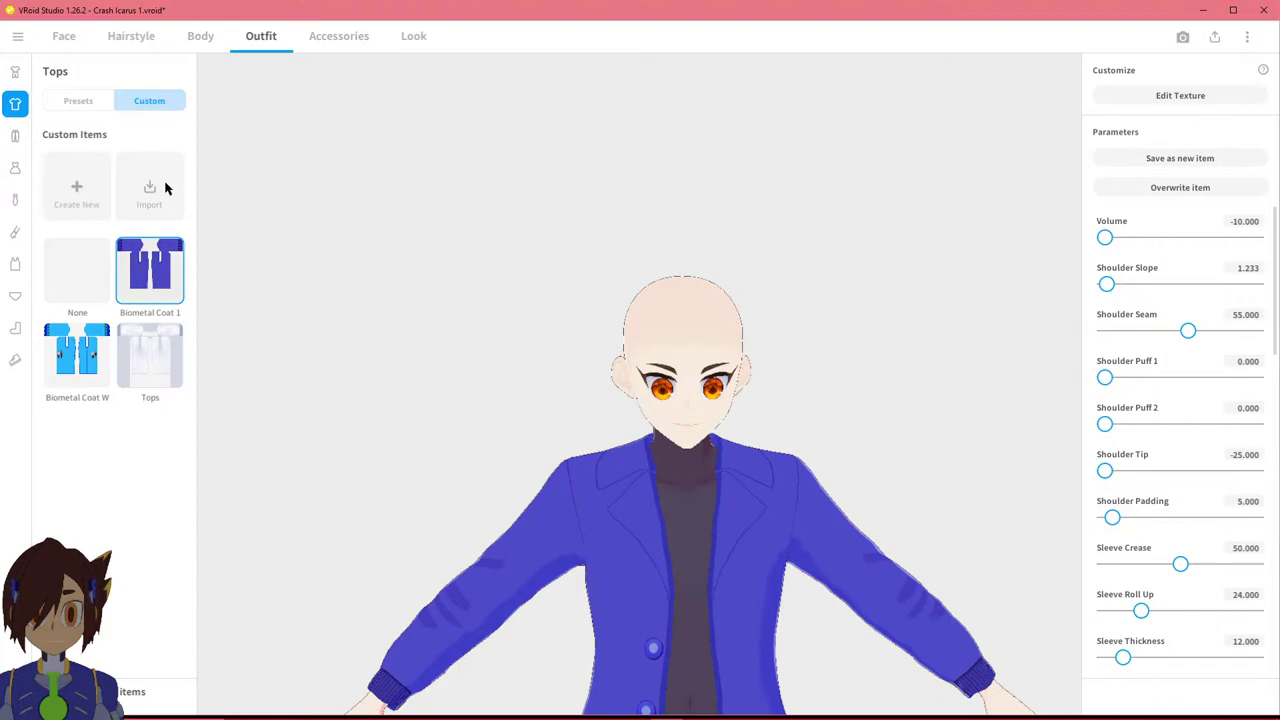
# Select the Hair Tie custom item among the extra hairstyle parts.
pyautogui.click(141, 38)
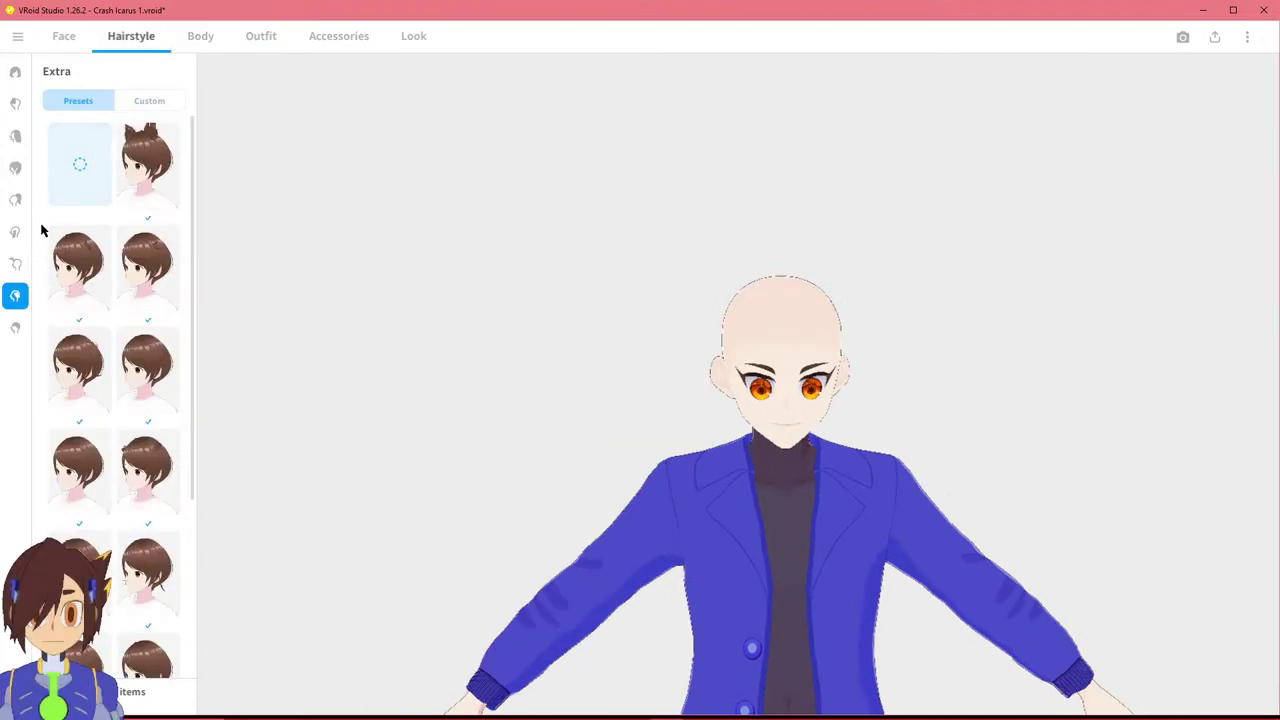
pyautogui.click(139, 105)
pyautogui.click(76, 252)
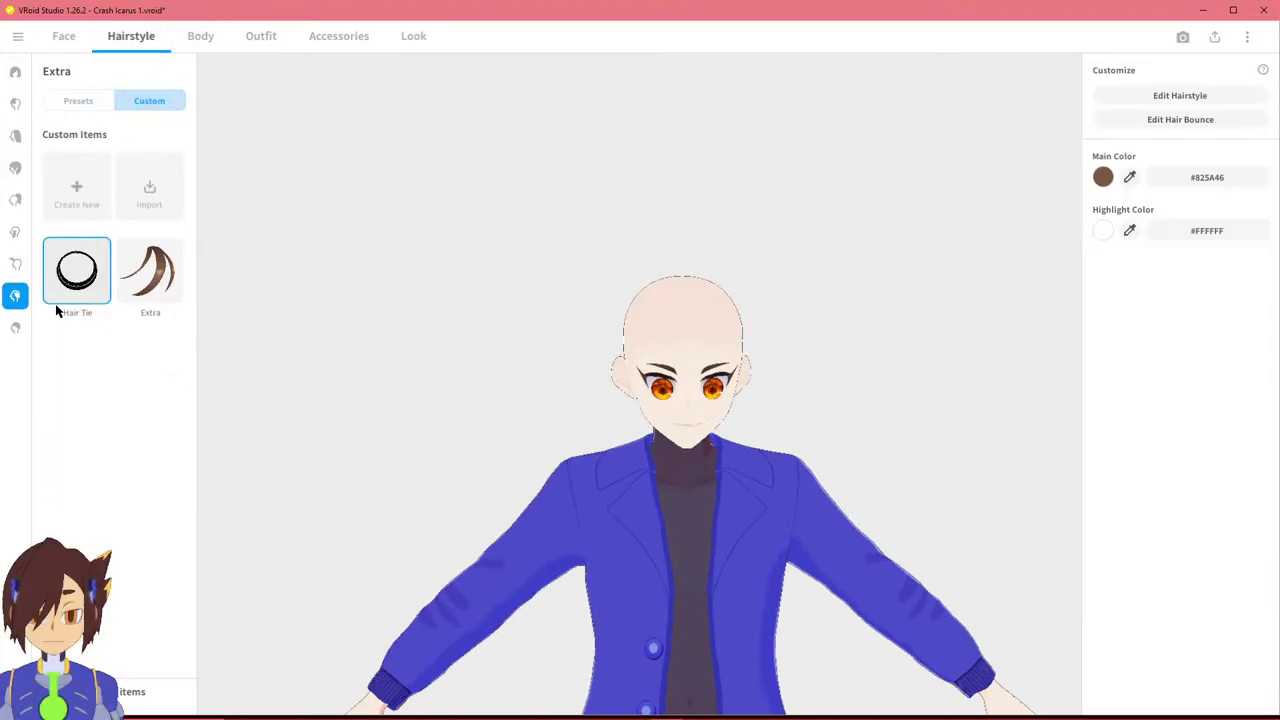
pyautogui.moveTo(398, 305)
pyautogui.mouseDown(button='right')
pyautogui.moveTo(336, 304)
pyautogui.moveTo(401, 303)
pyautogui.mouseUp(button='right')
# Create a custom face paint item and open its texture for editing with the brush color set to #FF0000.
pyautogui.click(65, 38)
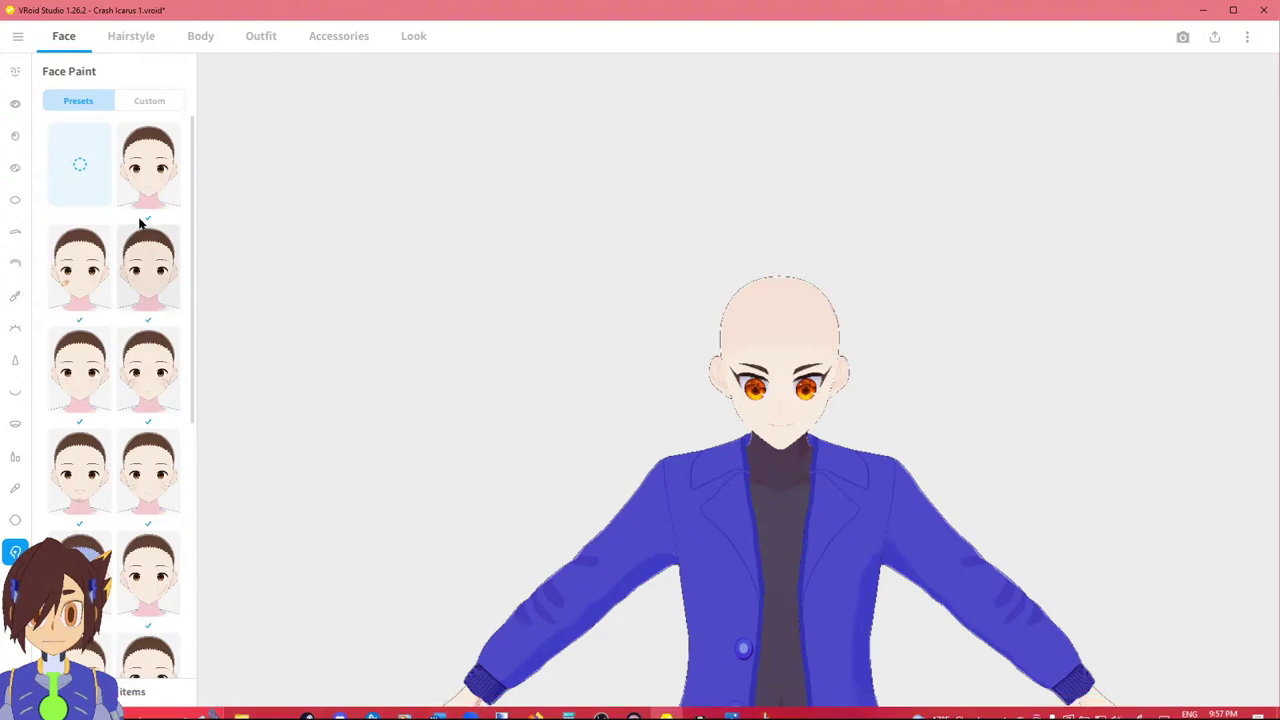
pyautogui.click(145, 103)
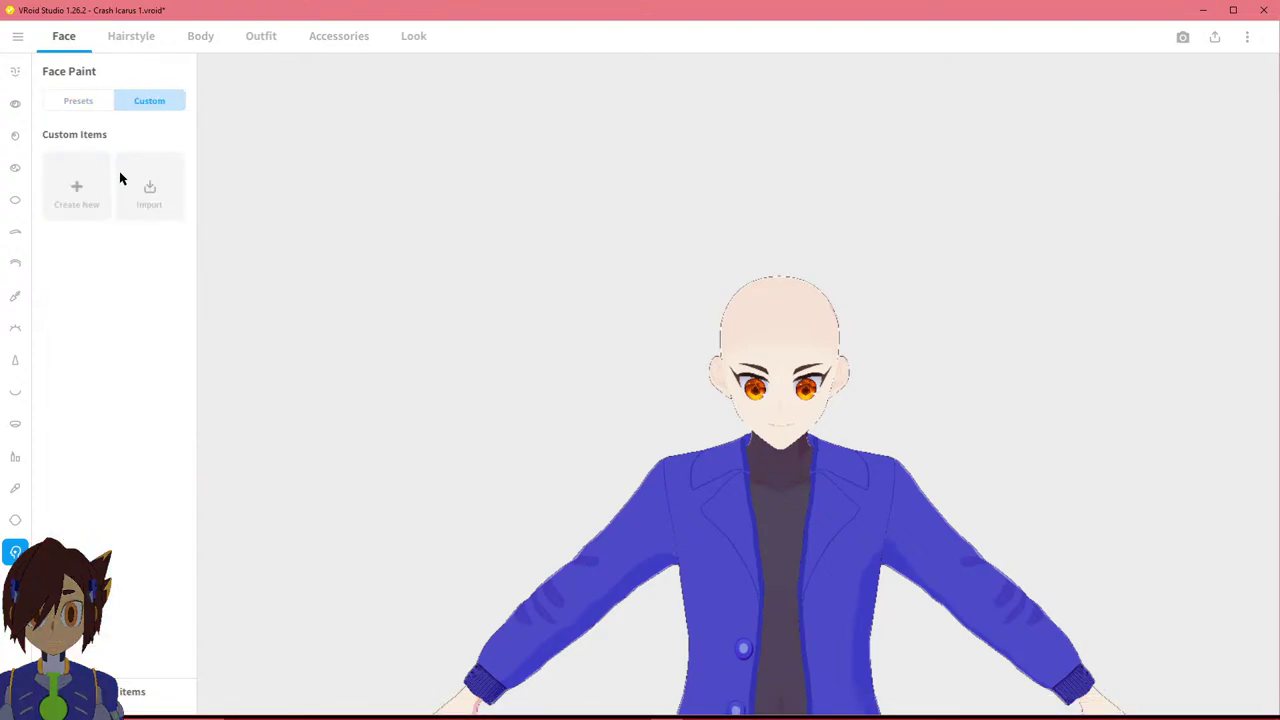
pyautogui.click(90, 195)
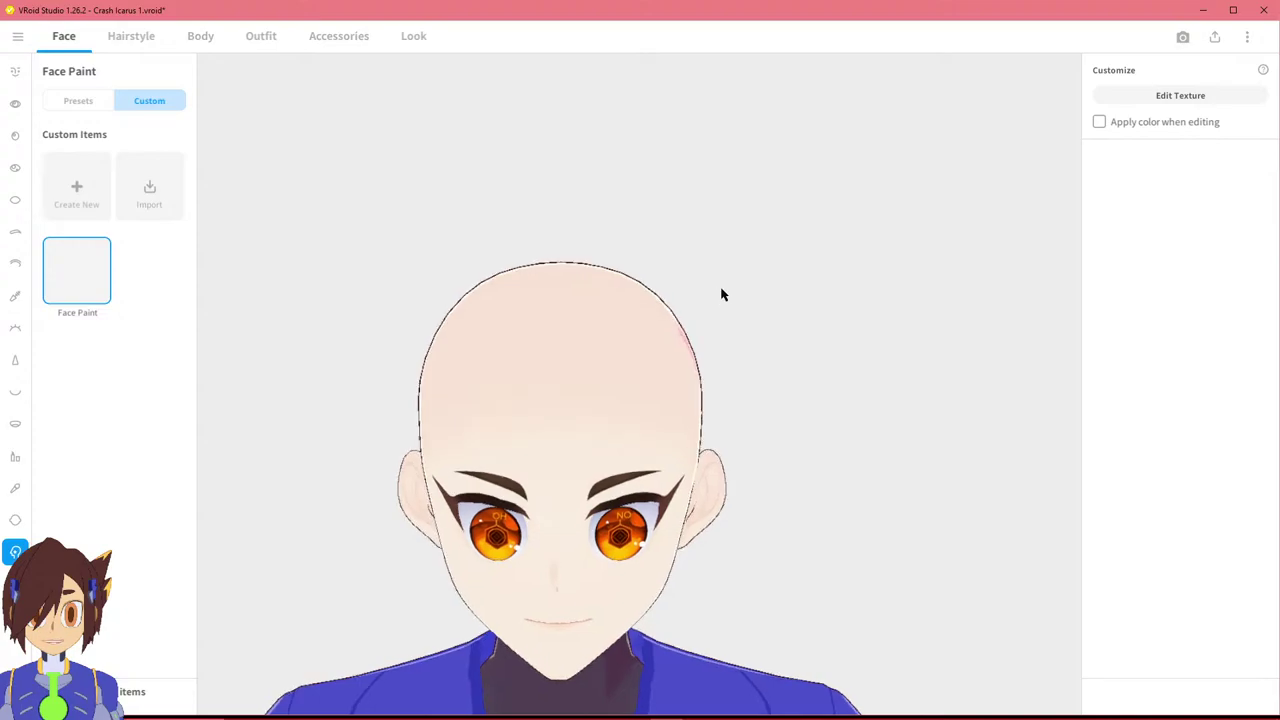
pyautogui.click(1123, 95)
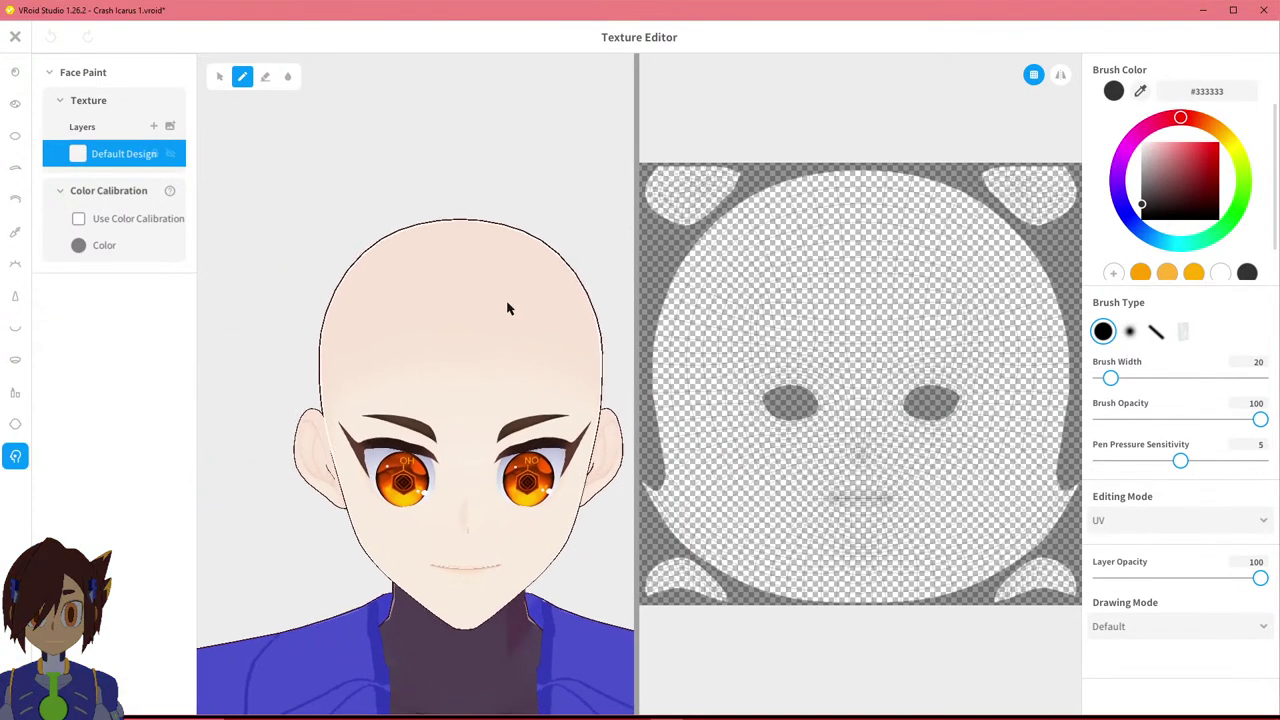
pyautogui.moveTo(1183, 152); pyautogui.dragTo(1222, 140)
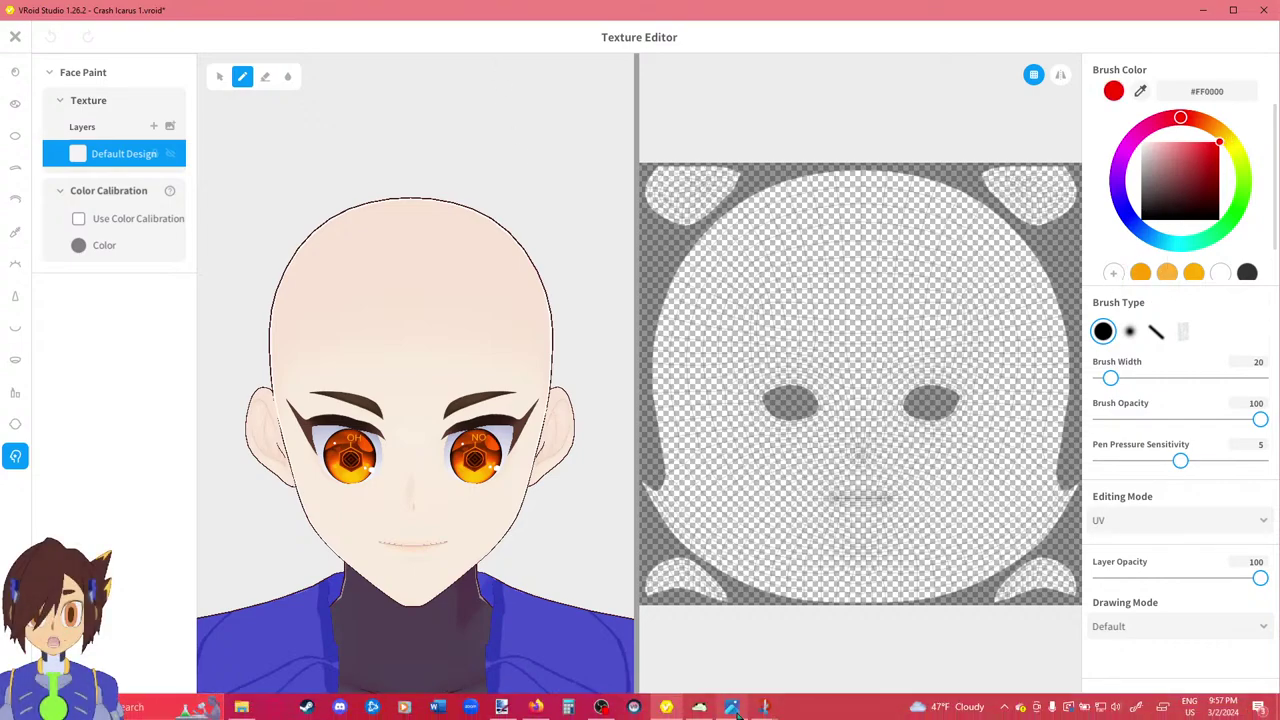
# Switch to the ArchieMegaManZX.png reference image and examine the shape of the characters' red forehead marks.
pyautogui.click(736, 708)
pyautogui.scroll(5, 997, 247)
pyautogui.scroll(2, 997, 247)
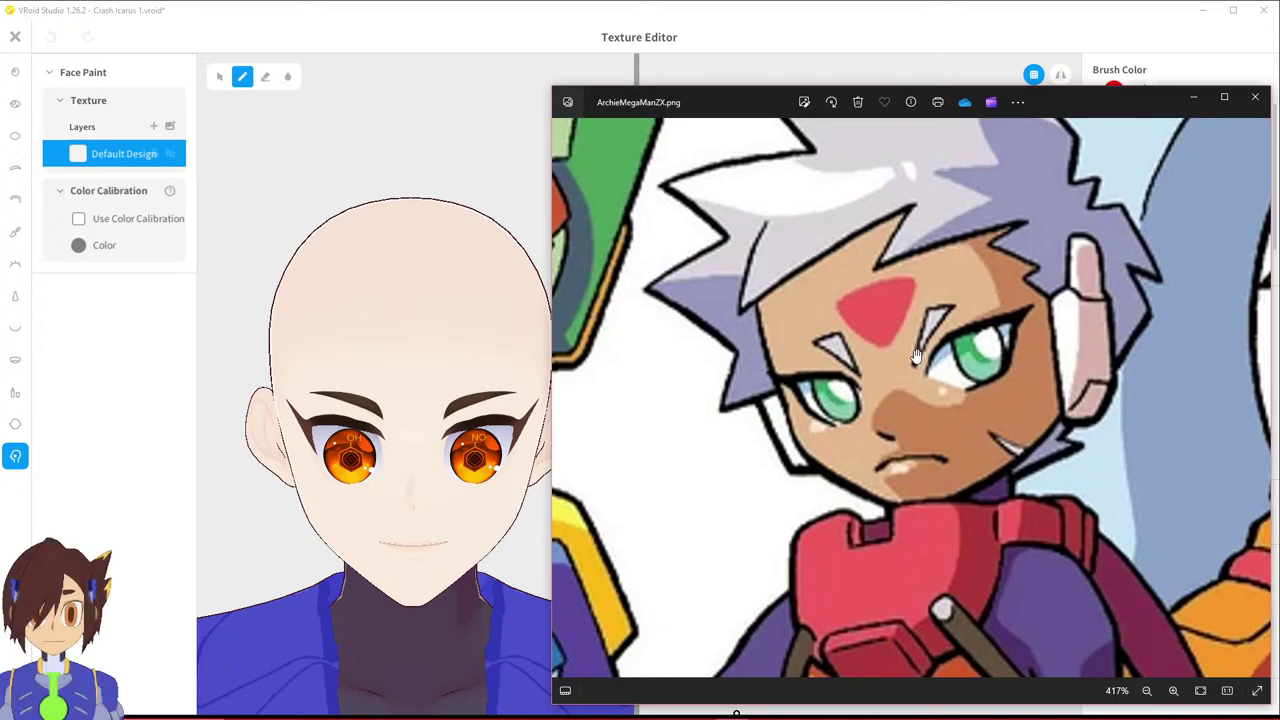
pyautogui.scroll(-6, 950, 360)
pyautogui.scroll(1, 749, 255)
pyautogui.scroll(6, 747, 247)
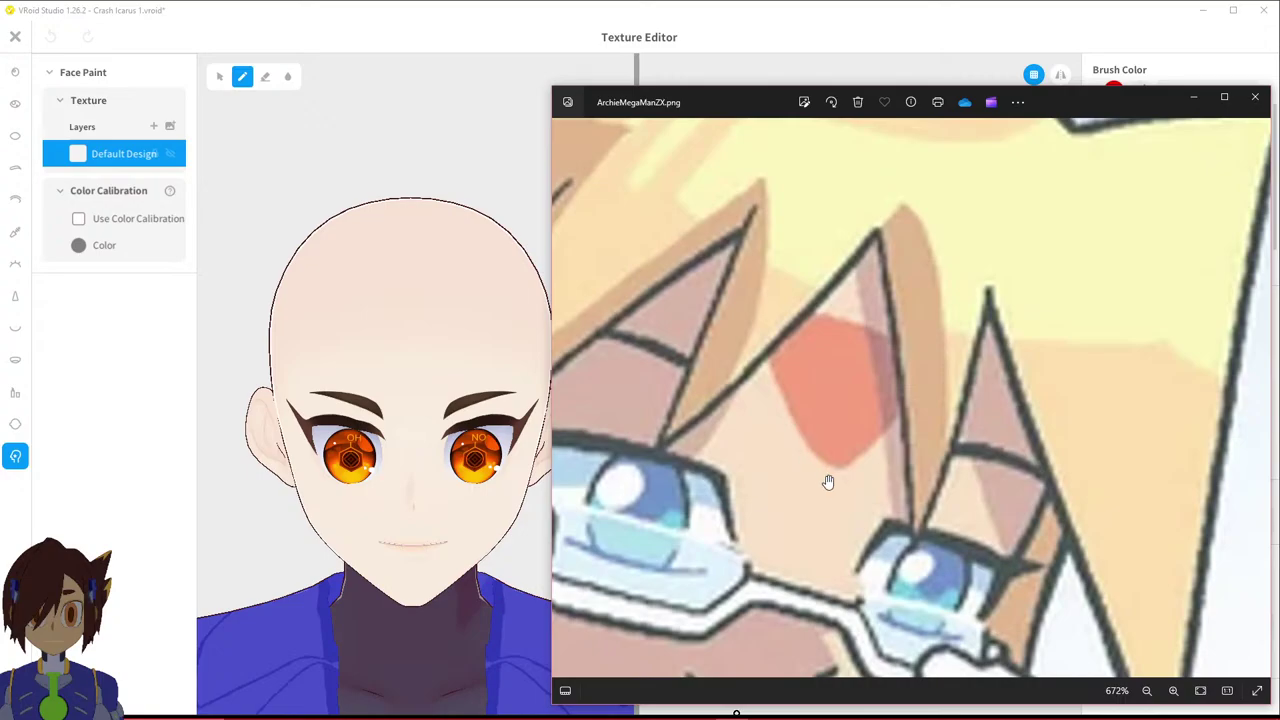
pyautogui.scroll(-4, 873, 495)
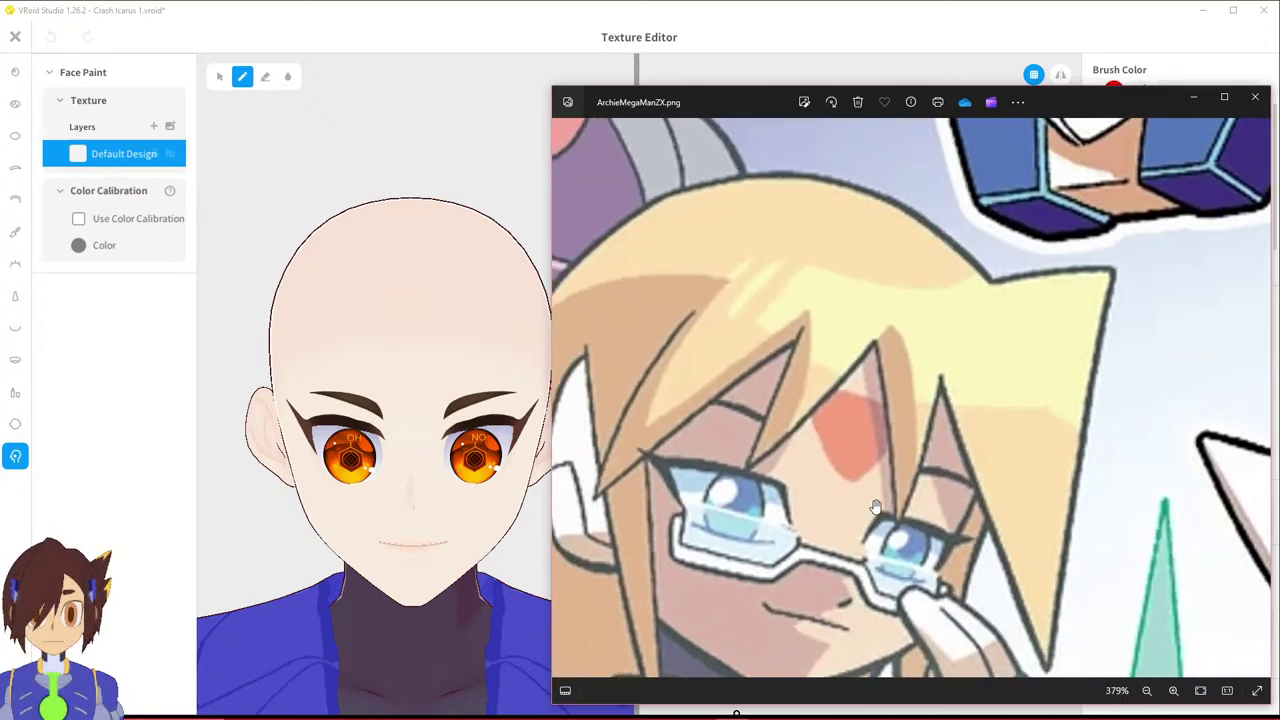
pyautogui.moveTo(1078, 630); pyautogui.dragTo(908, 448)
pyautogui.scroll(-3, 907, 447)
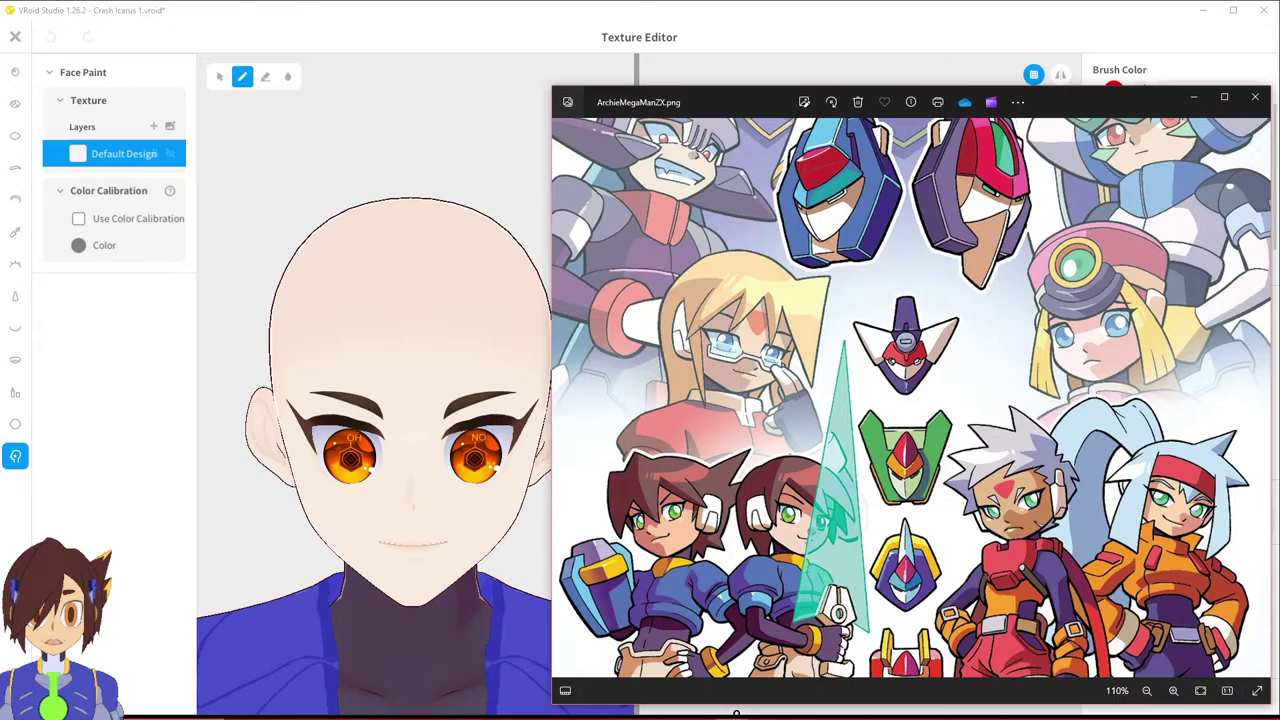
# Switch to paint.net and create a new blank image of 75 × 89 pixels.
pyautogui.moveTo(617, 712)
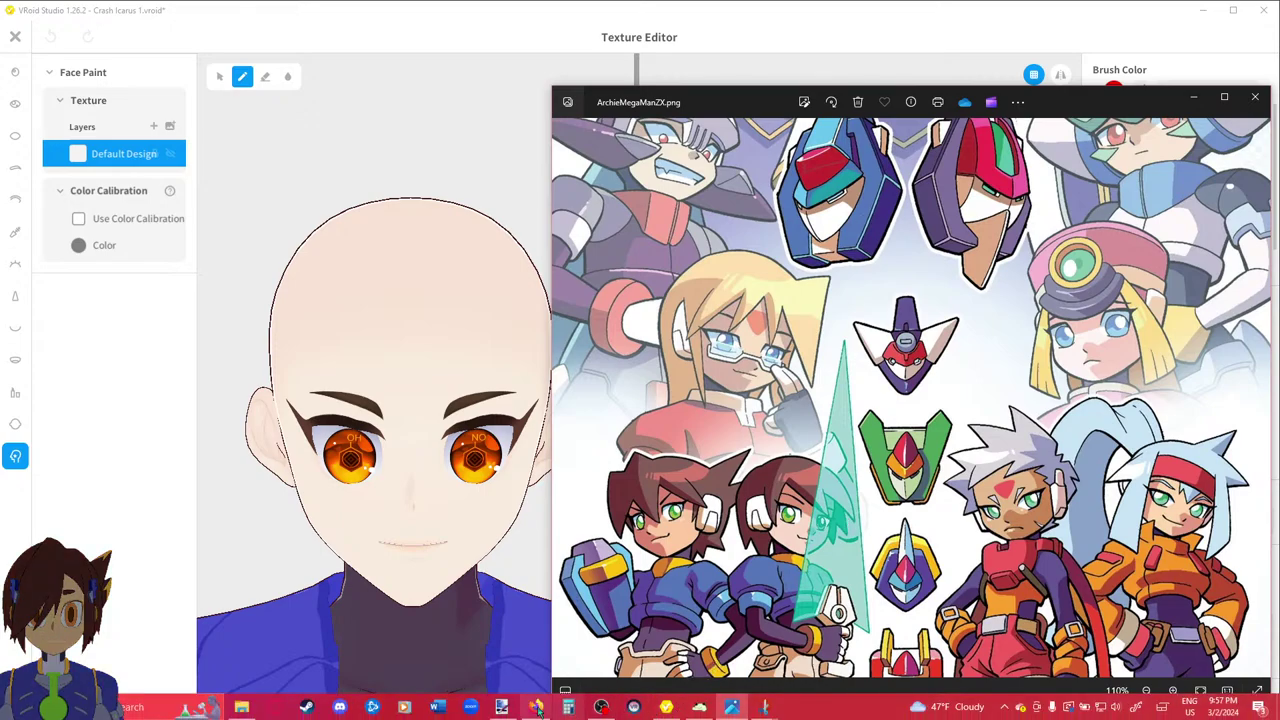
pyautogui.click(540, 708)
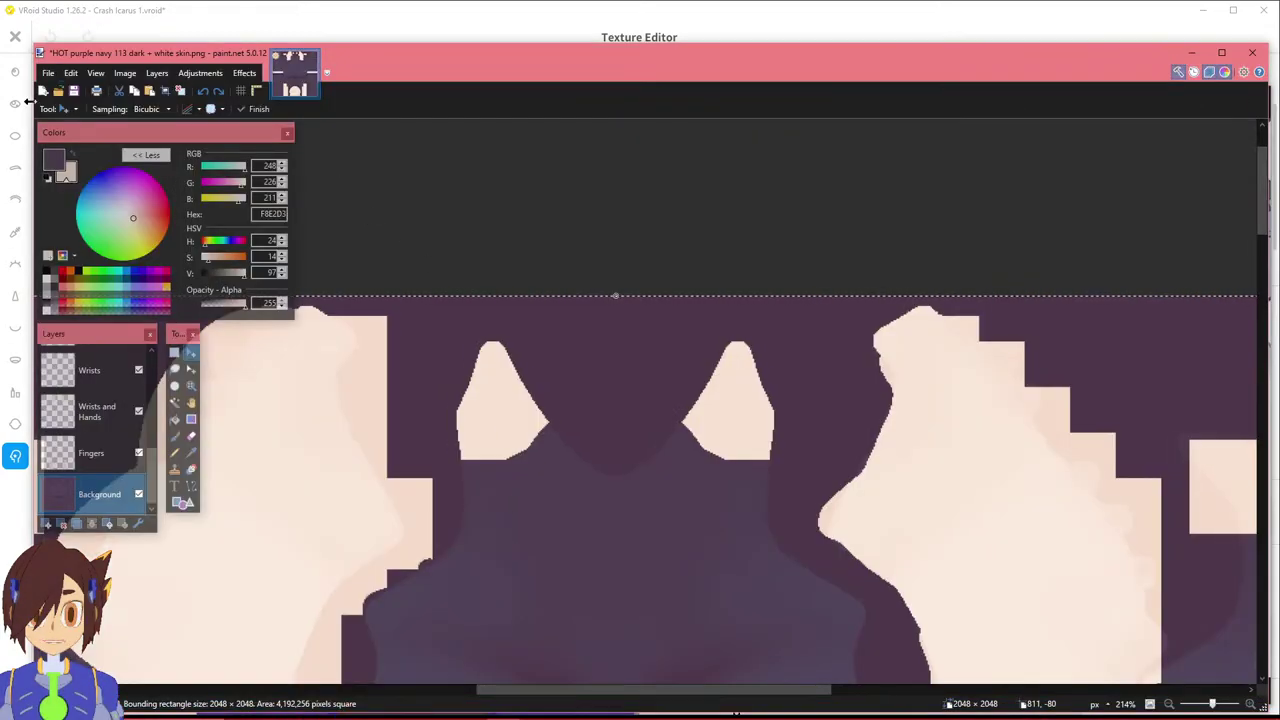
pyautogui.click(43, 90)
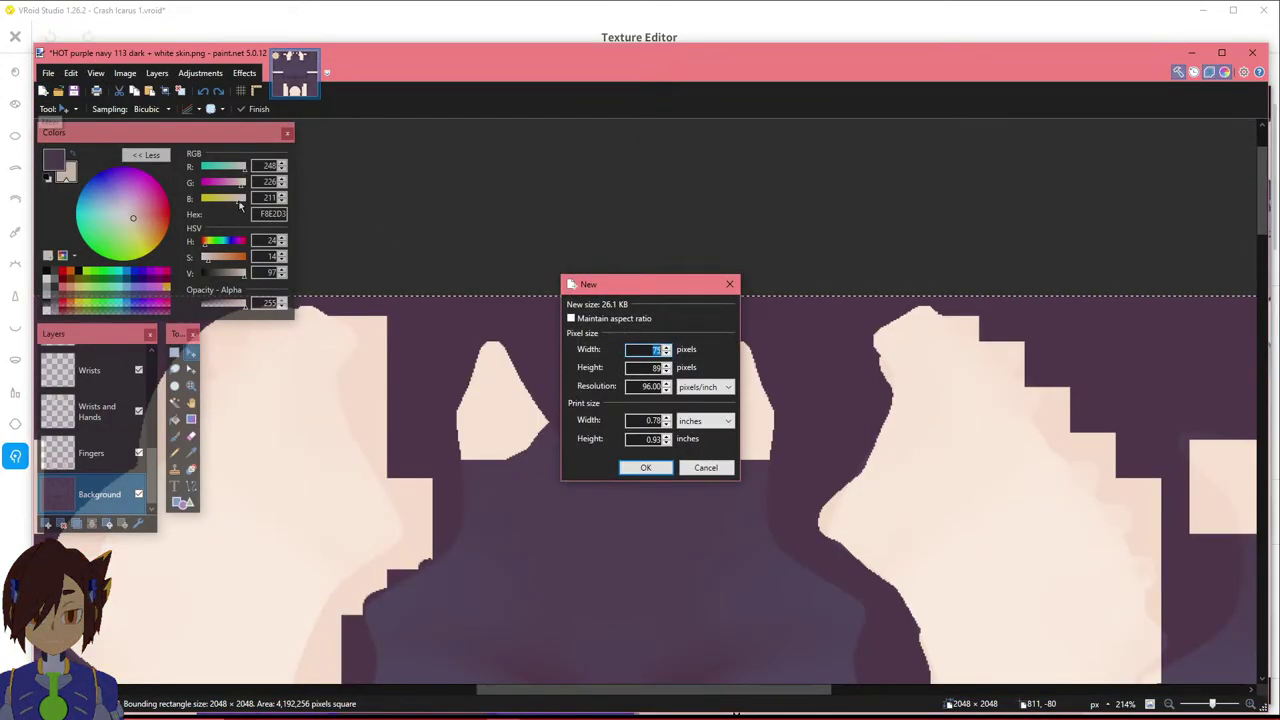
pyautogui.click(645, 467)
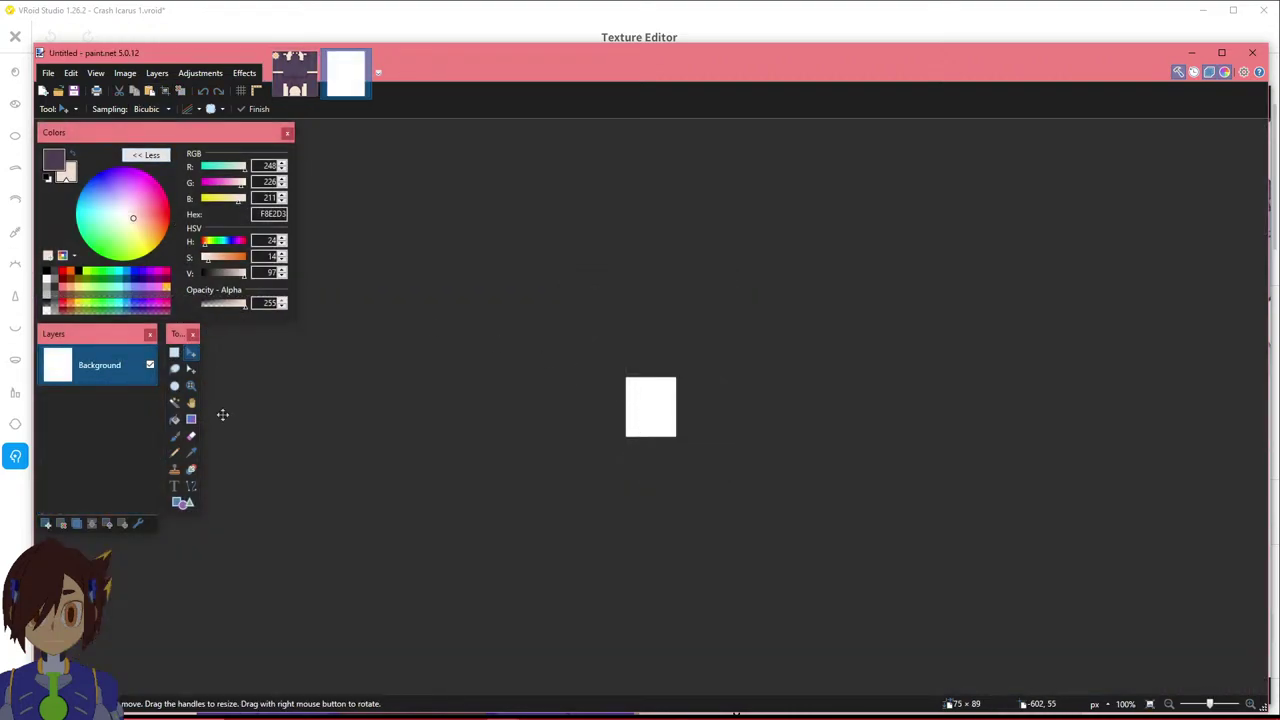
pyautogui.click(157, 73)
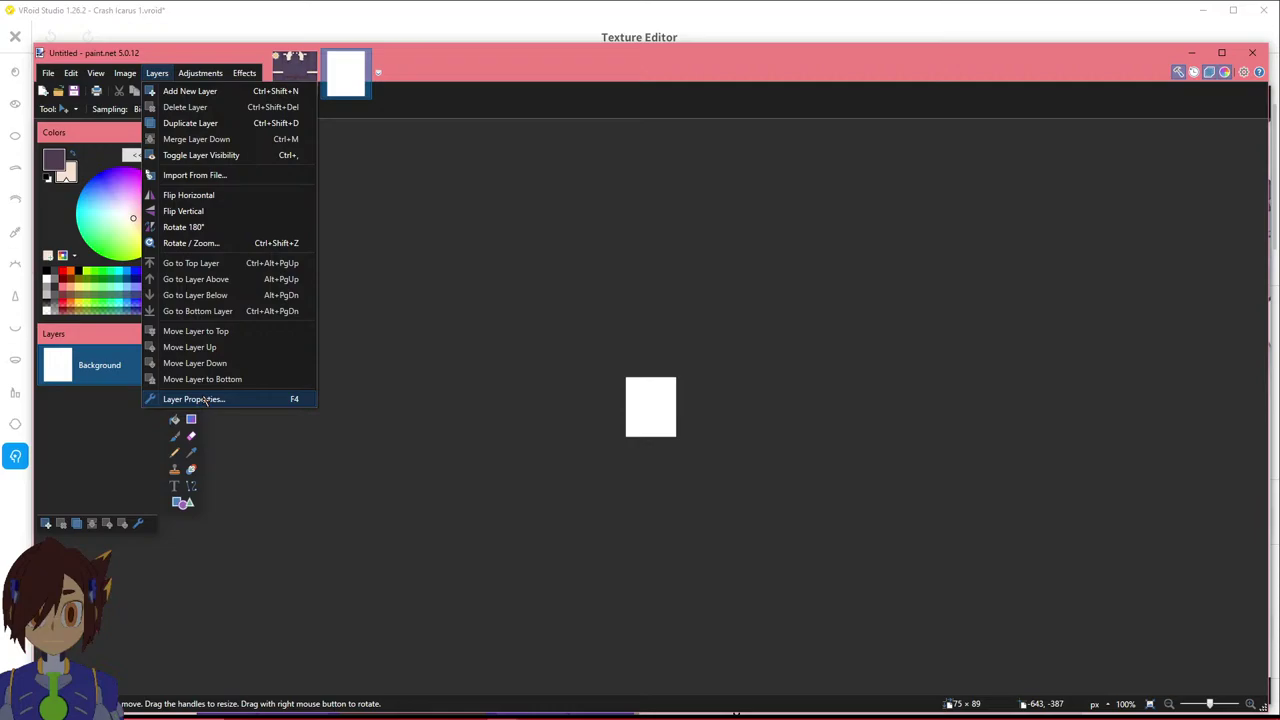
pyautogui.click(172, 79)
pyautogui.click(157, 73)
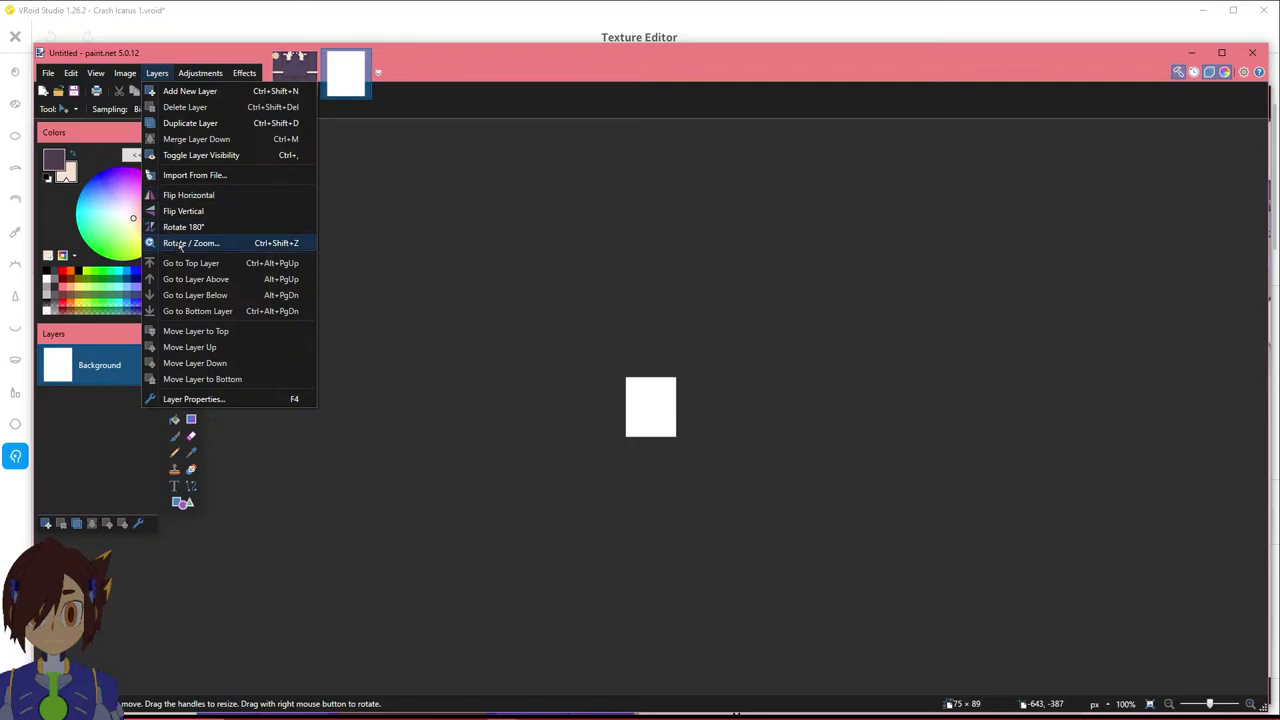
pyautogui.click(195, 399)
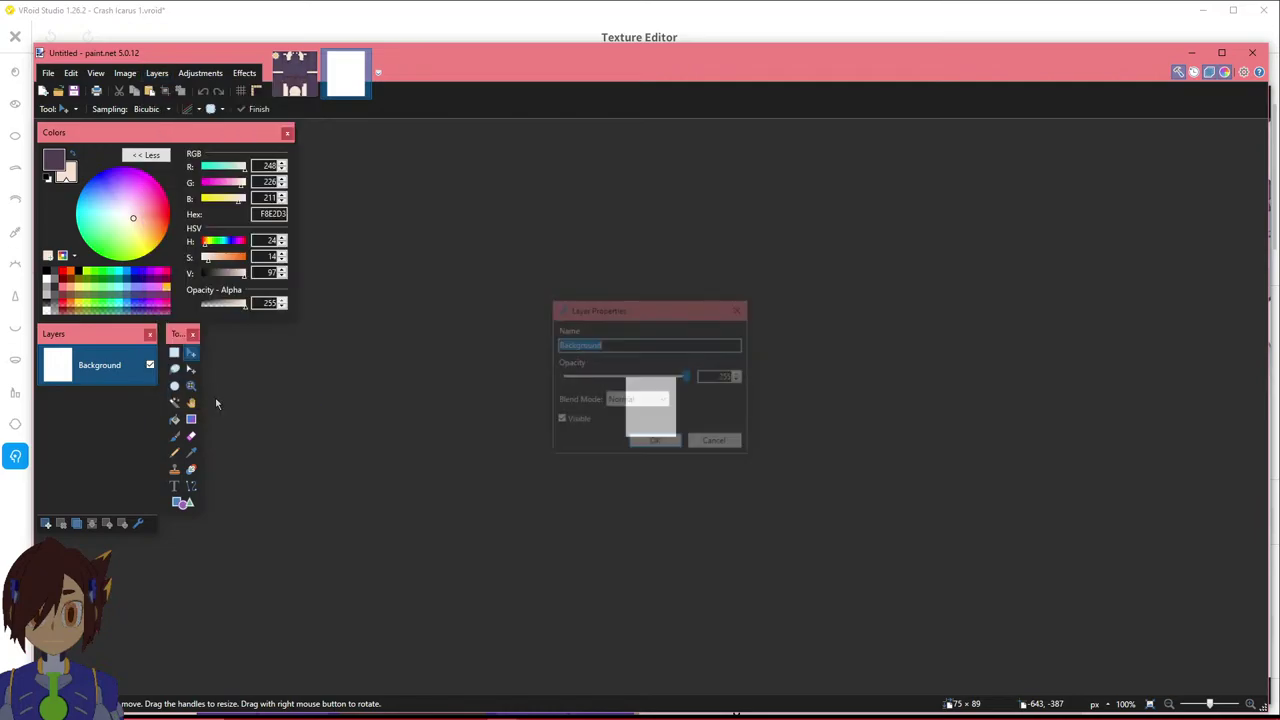
pyautogui.click(703, 443)
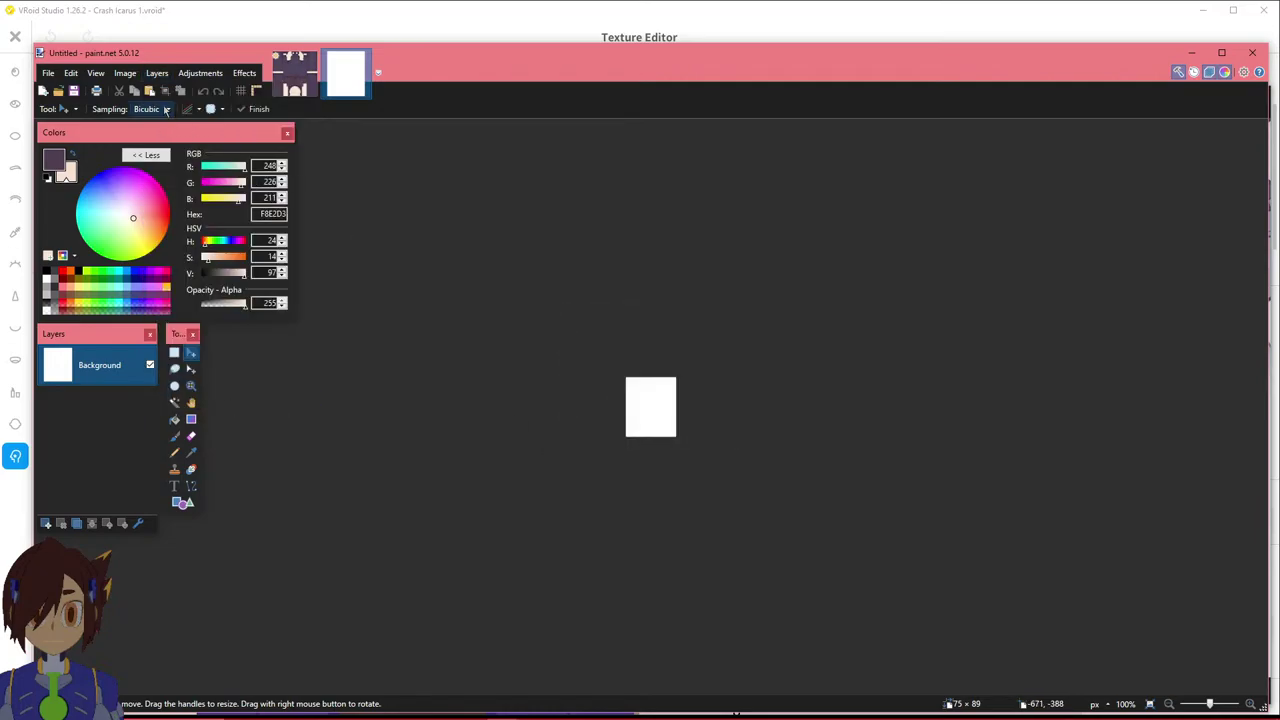
# Enlarge the new image's canvas to 200 × 200 pixels, anchored in the middle.
pyautogui.click(125, 73)
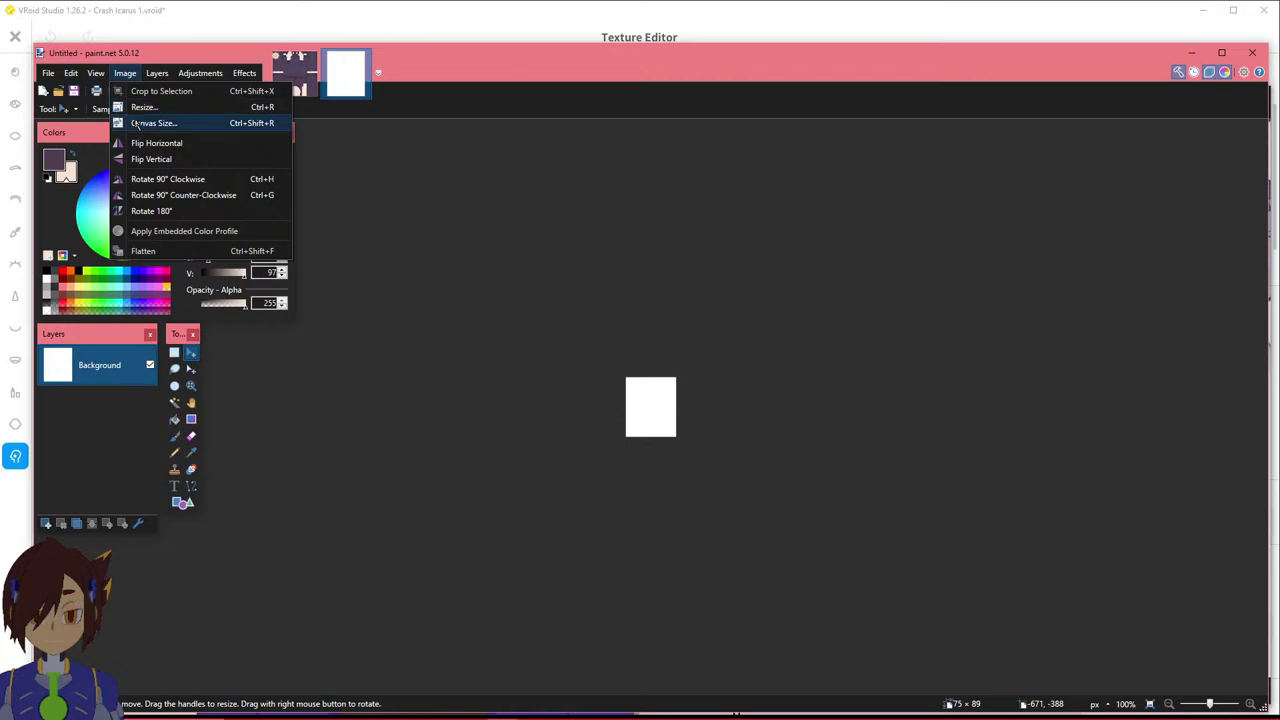
pyautogui.click(137, 122)
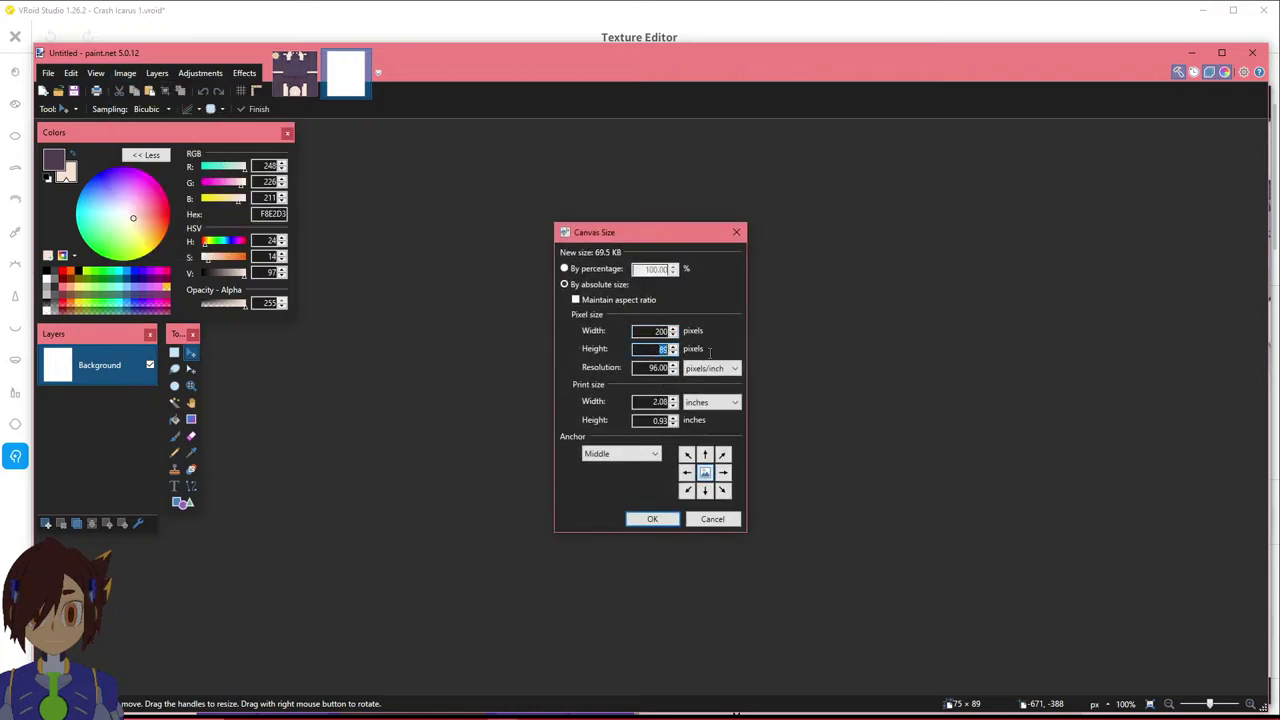
pyautogui.click(659, 518)
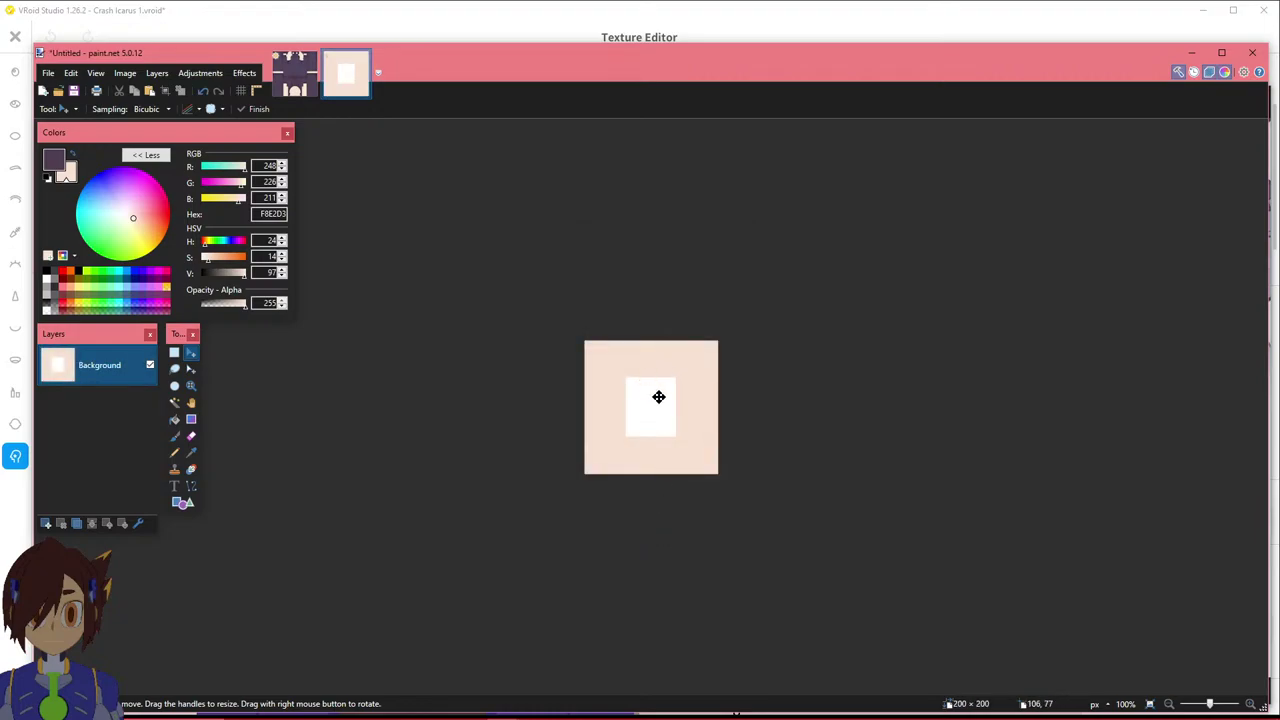
# Clear the entire 200 × 200 pixel canvas to full transparency.
pyautogui.keyDown('ctrl'); pyautogui.scroll(4, 654, 391); pyautogui.keyUp('ctrl')
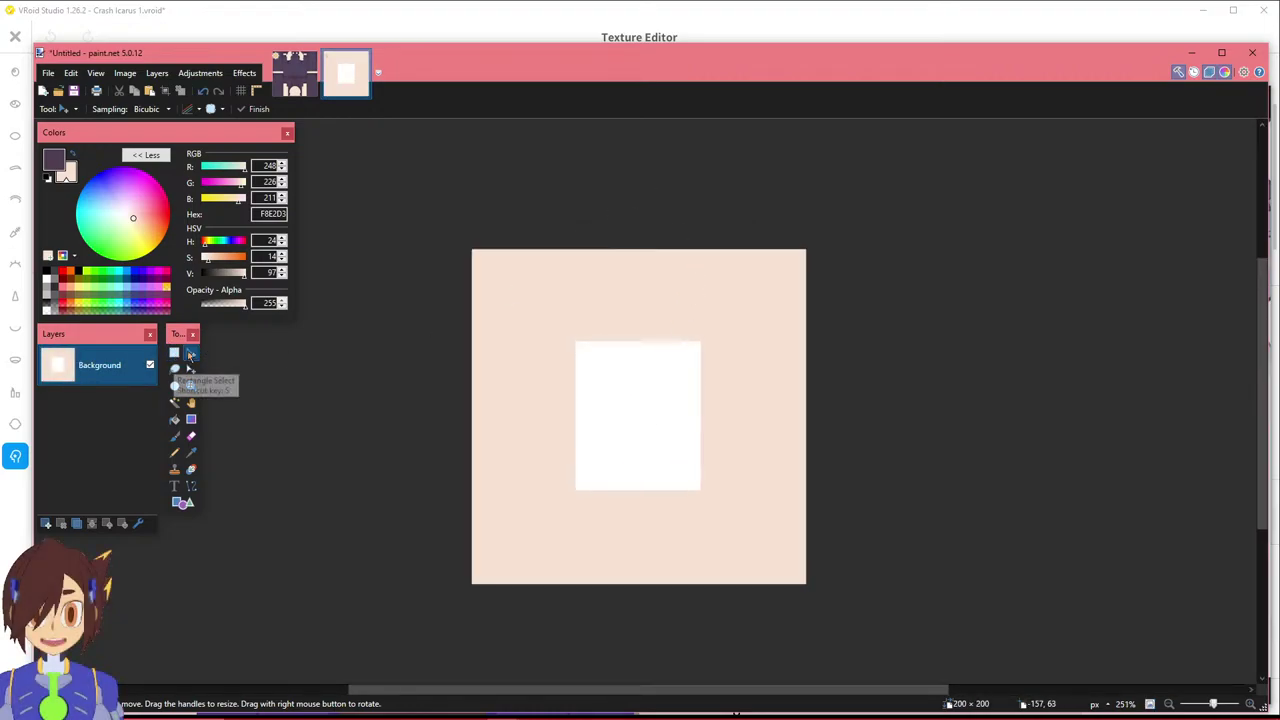
pyautogui.hotkey('ctrl', 'a')
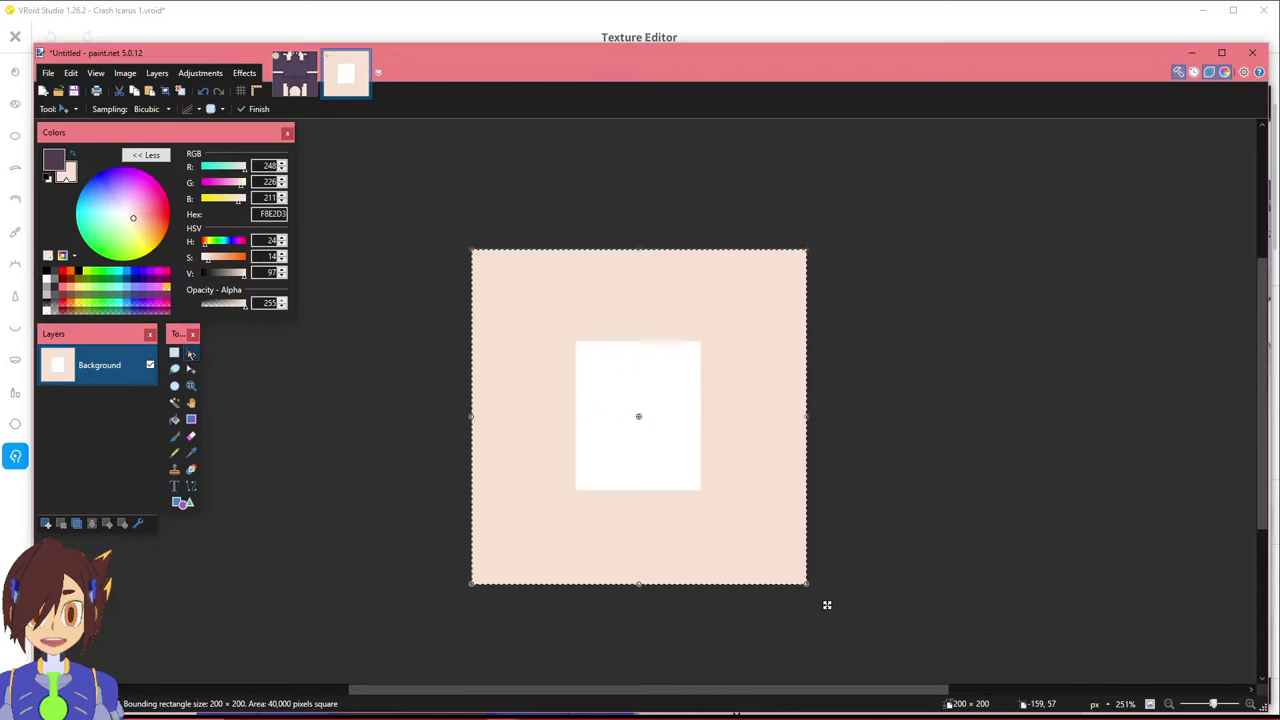
pyautogui.click(174, 354)
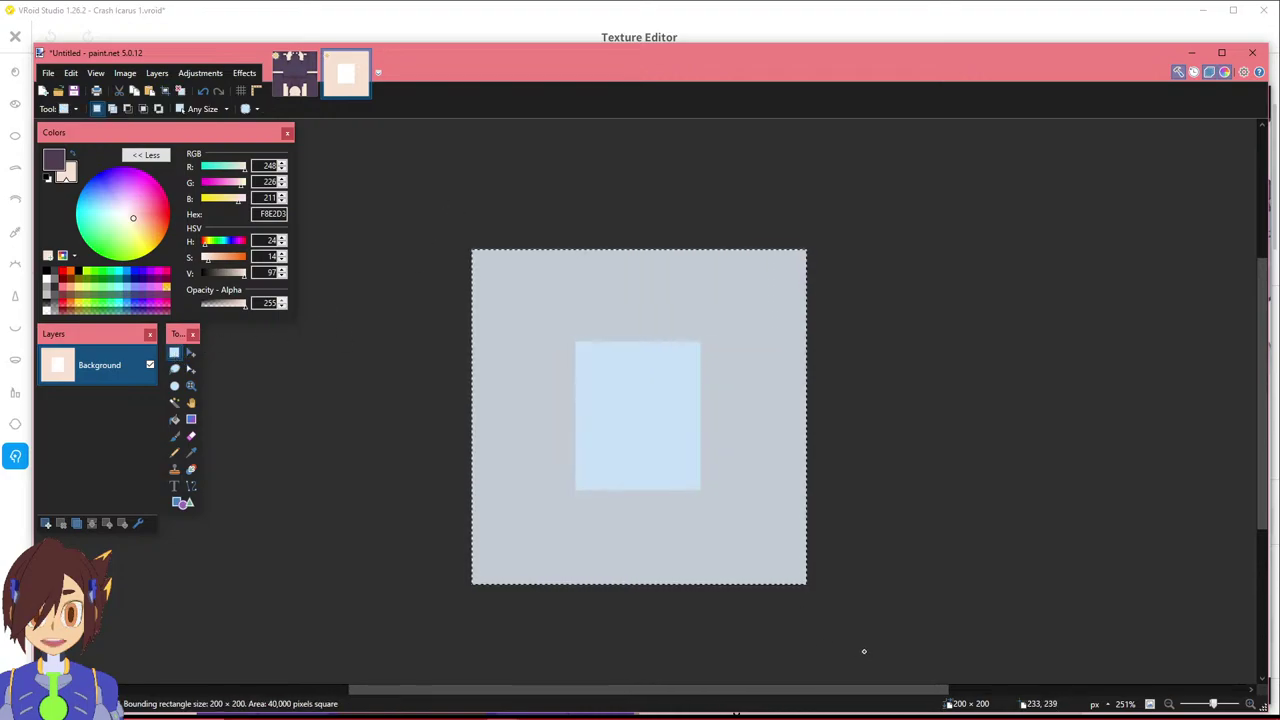
pyautogui.click(871, 497)
pyautogui.moveTo(590, 383)
pyautogui.mouseDown()
pyautogui.moveTo(657, 457)
pyautogui.moveTo(592, 386)
pyautogui.mouseUp()
pyautogui.moveTo(471, 249); pyautogui.dragTo(935, 665)
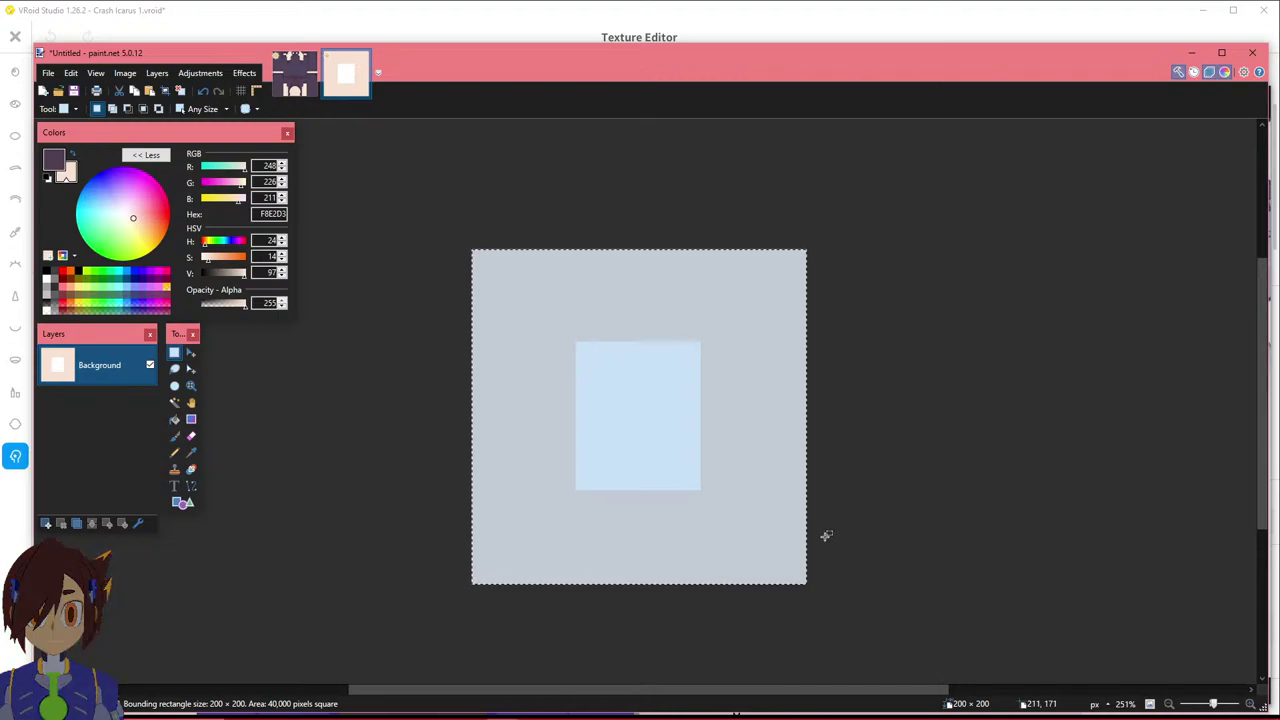
pyautogui.press('Delete')
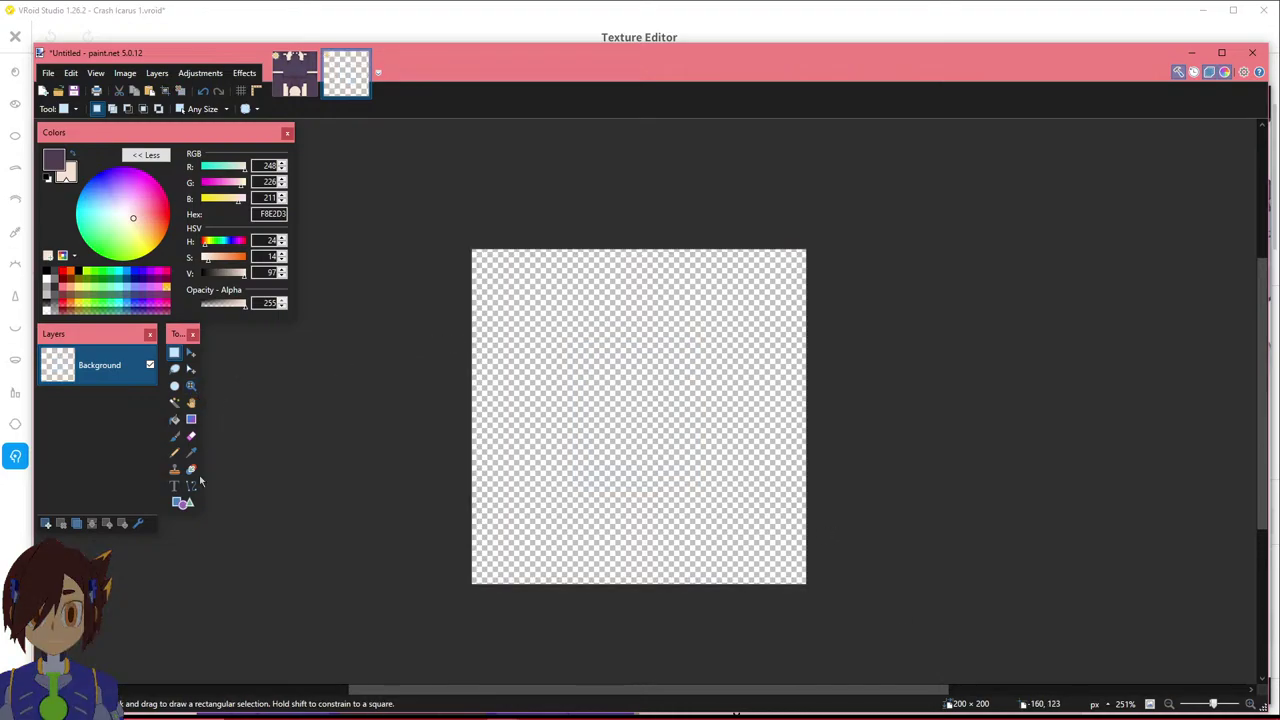
# Set up the Shapes tool to draw a filled rounded rectangle without an outline.
pyautogui.click(183, 503)
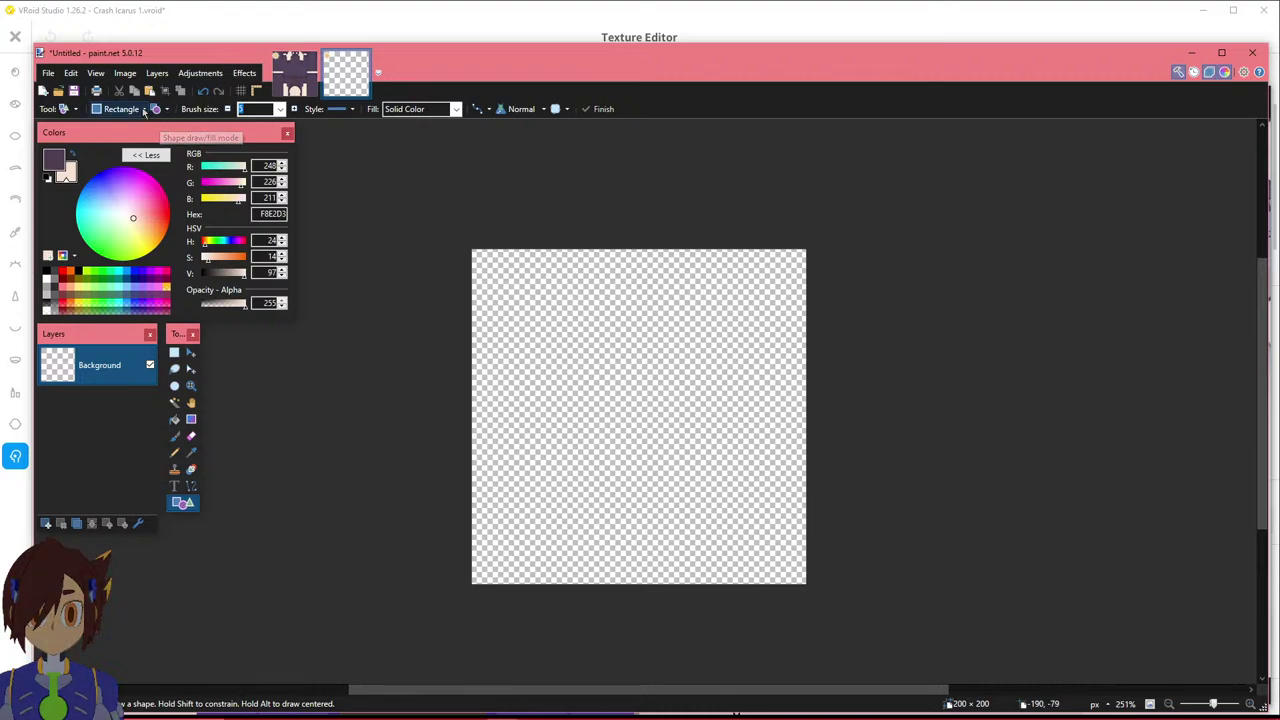
pyautogui.click(167, 109)
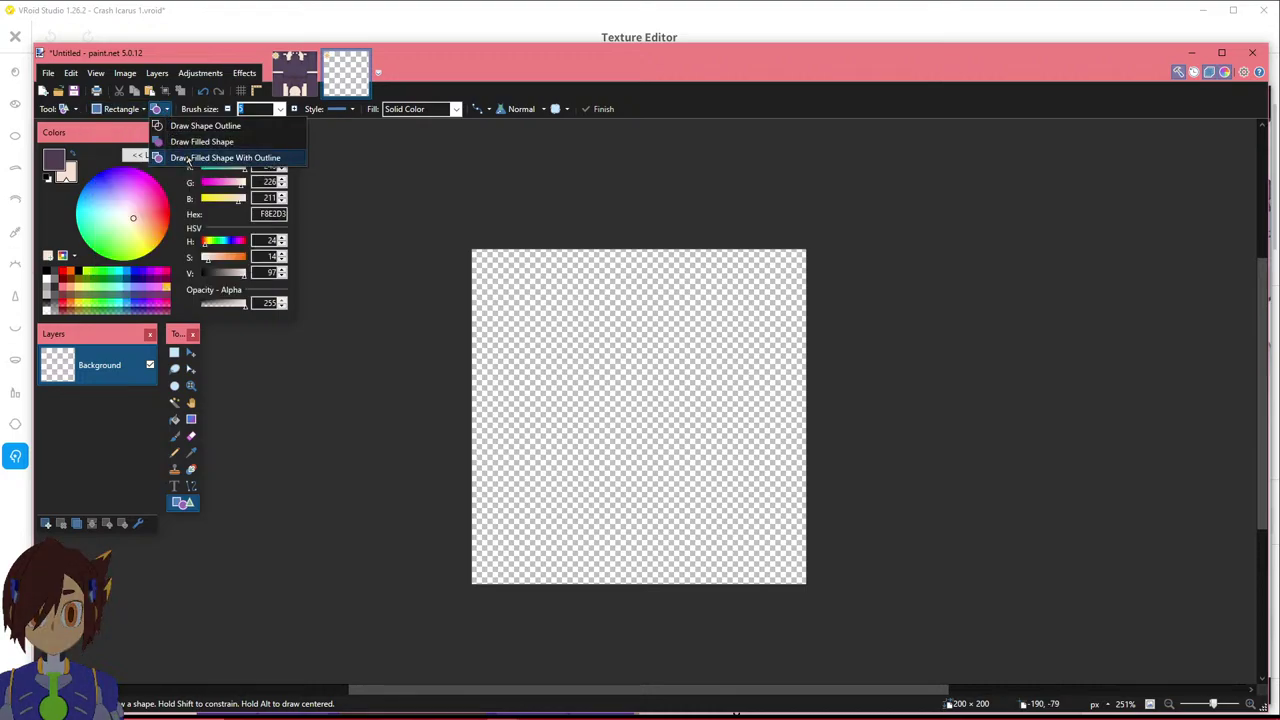
pyautogui.click(180, 141)
pyautogui.click(142, 111)
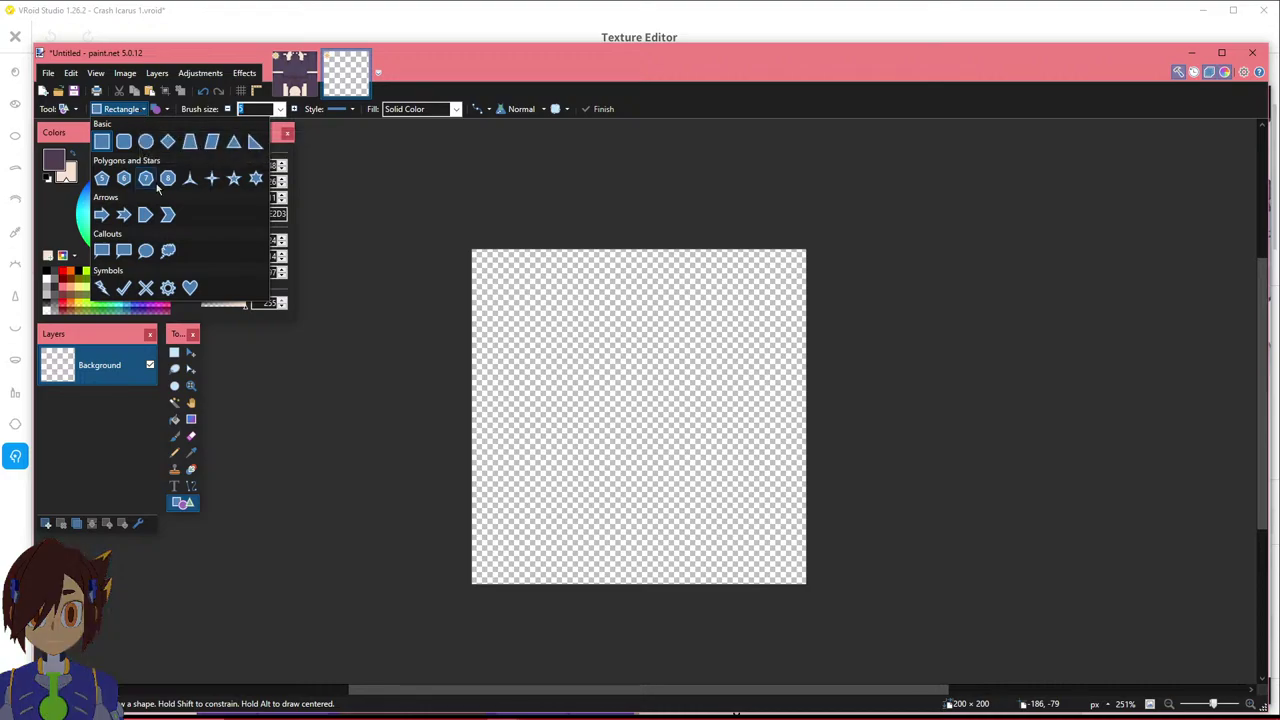
pyautogui.click(234, 143)
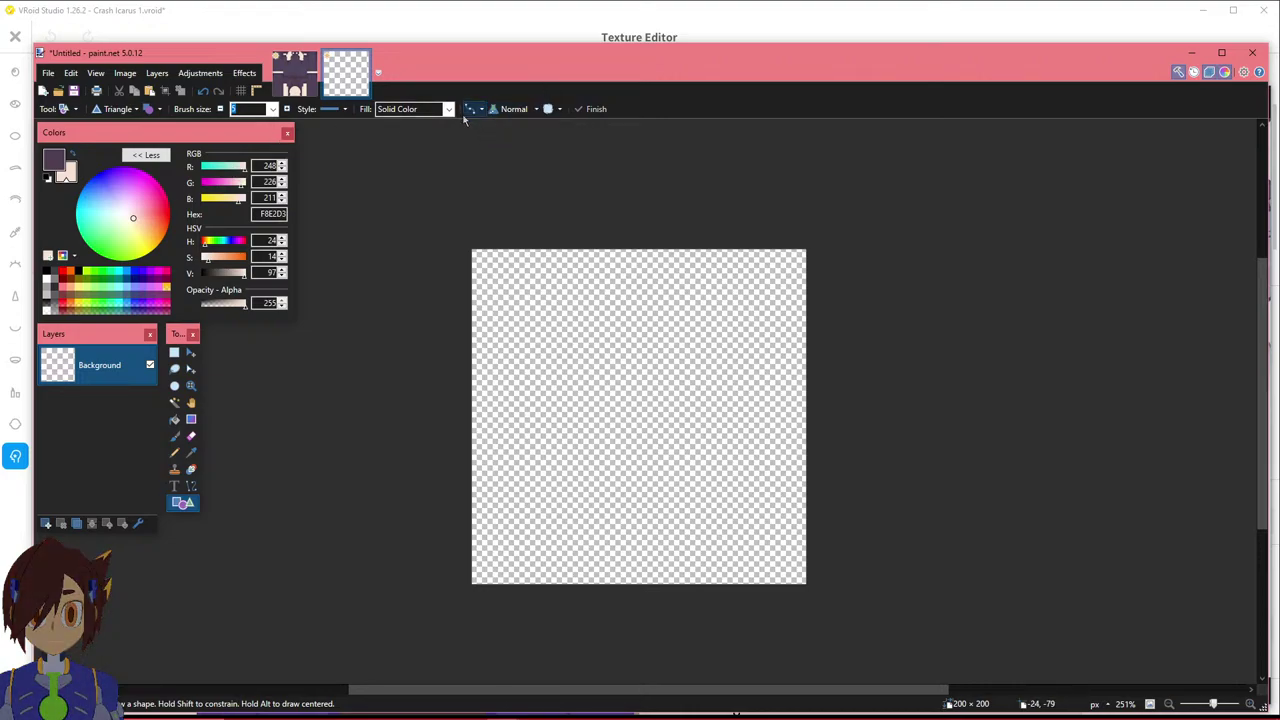
pyautogui.click(137, 110)
pyautogui.click(139, 116)
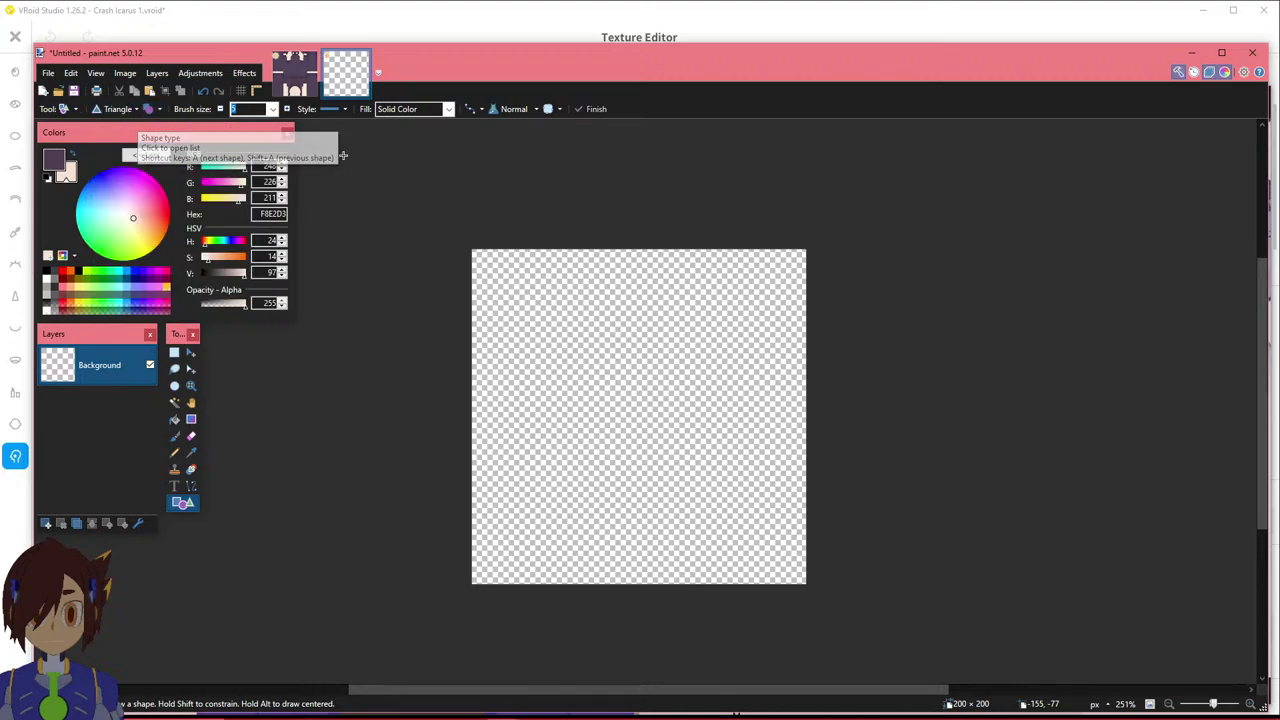
pyautogui.click(135, 114)
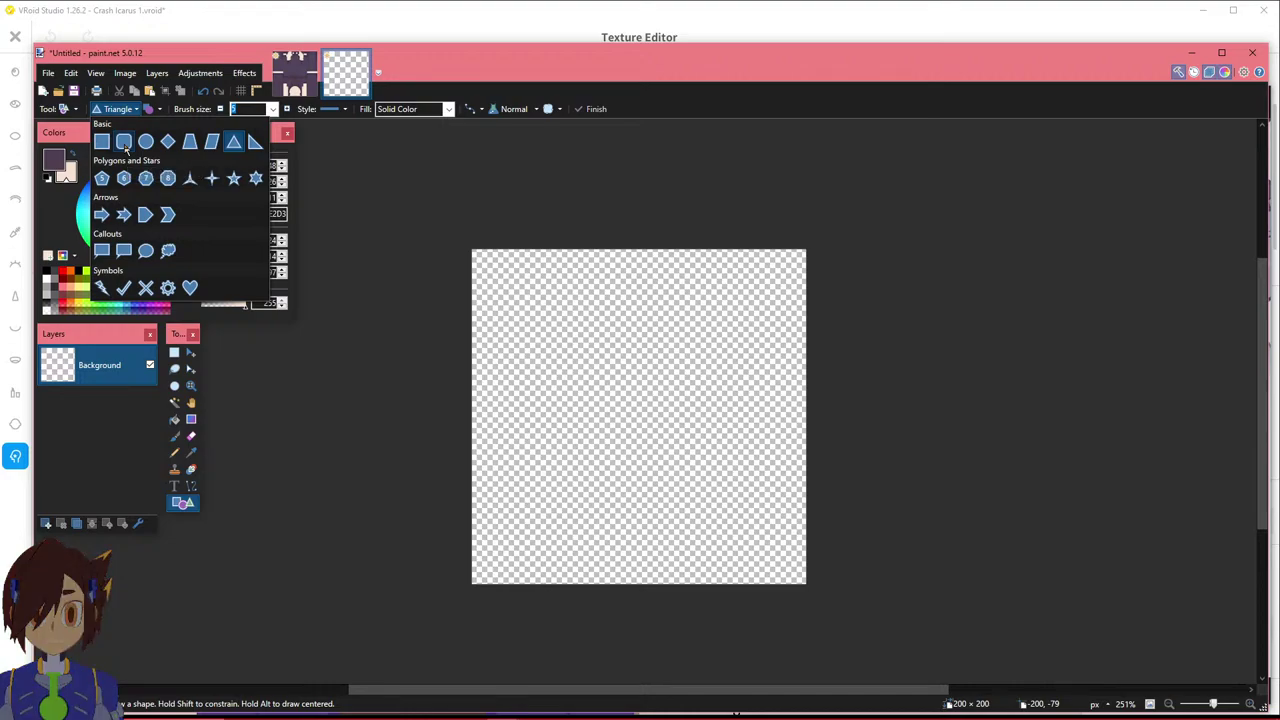
pyautogui.click(124, 142)
# Draw a filled rounded square about 137 × 137 pixels, slightly below the middle of the transparent canvas.
pyautogui.moveTo(566, 340); pyautogui.dragTo(755, 520)
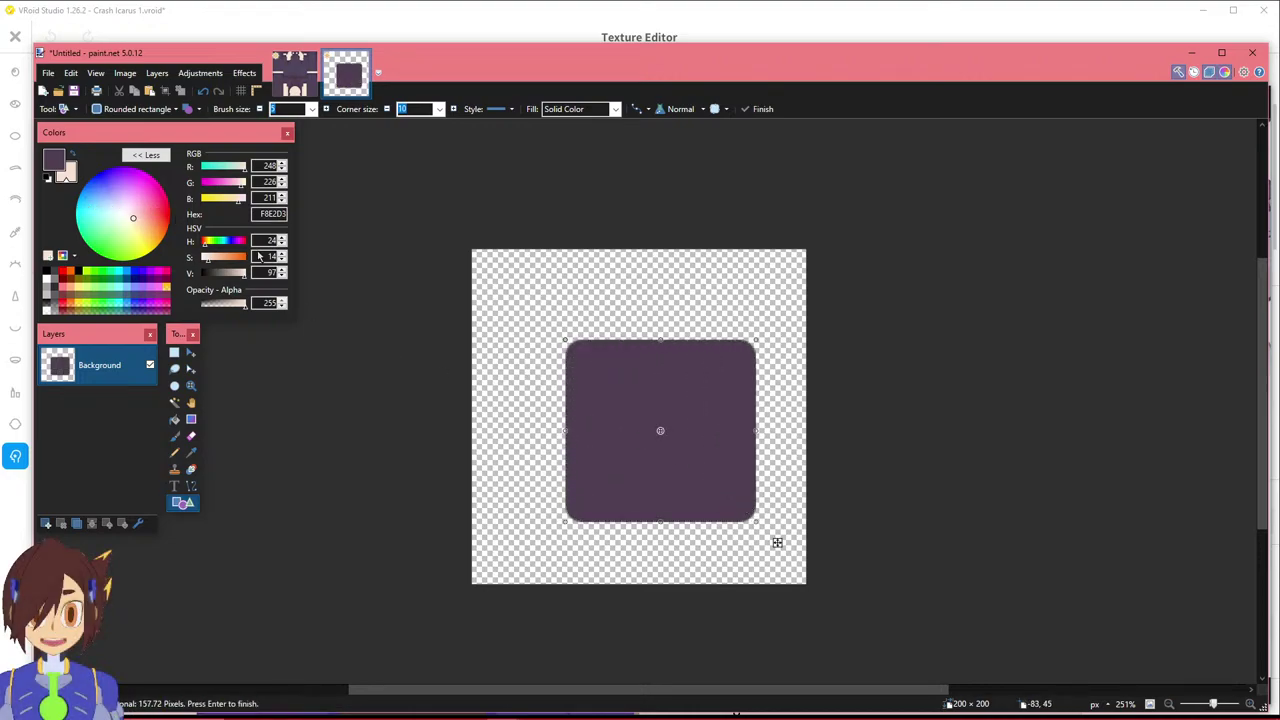
pyautogui.hotkey('ctrl', 'z')
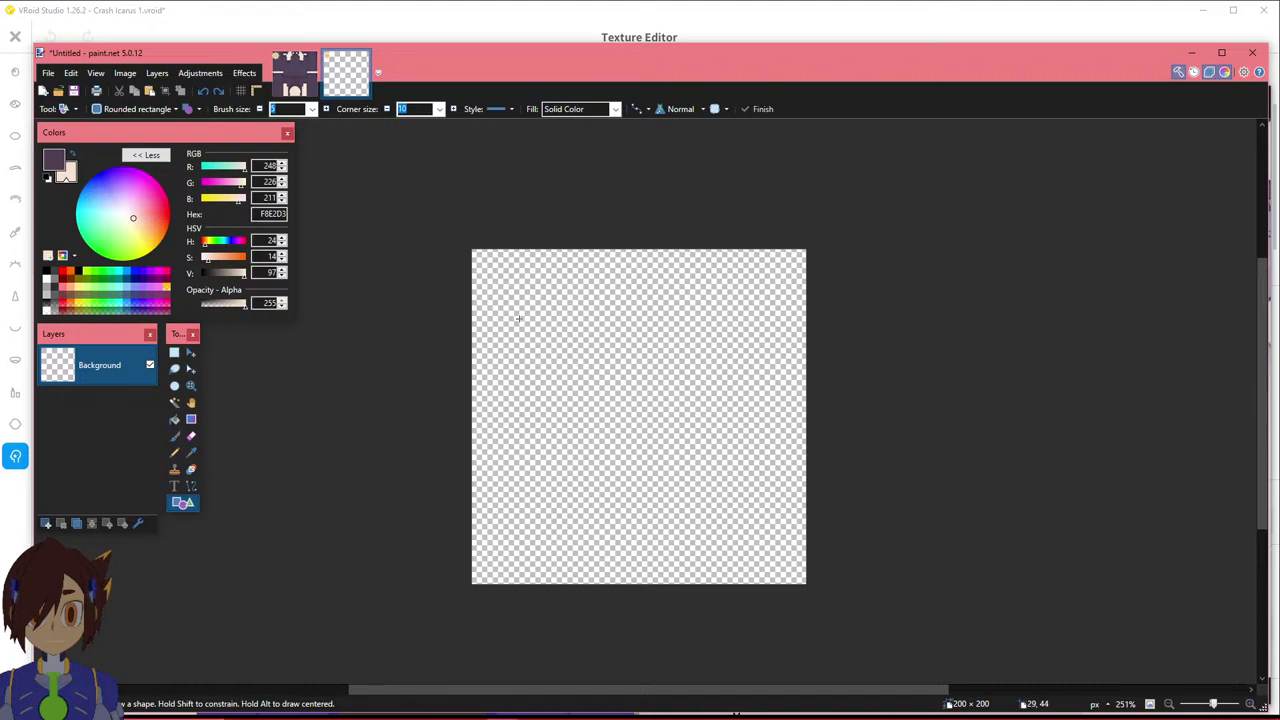
pyautogui.moveTo(533, 325); pyautogui.dragTo(764, 555)
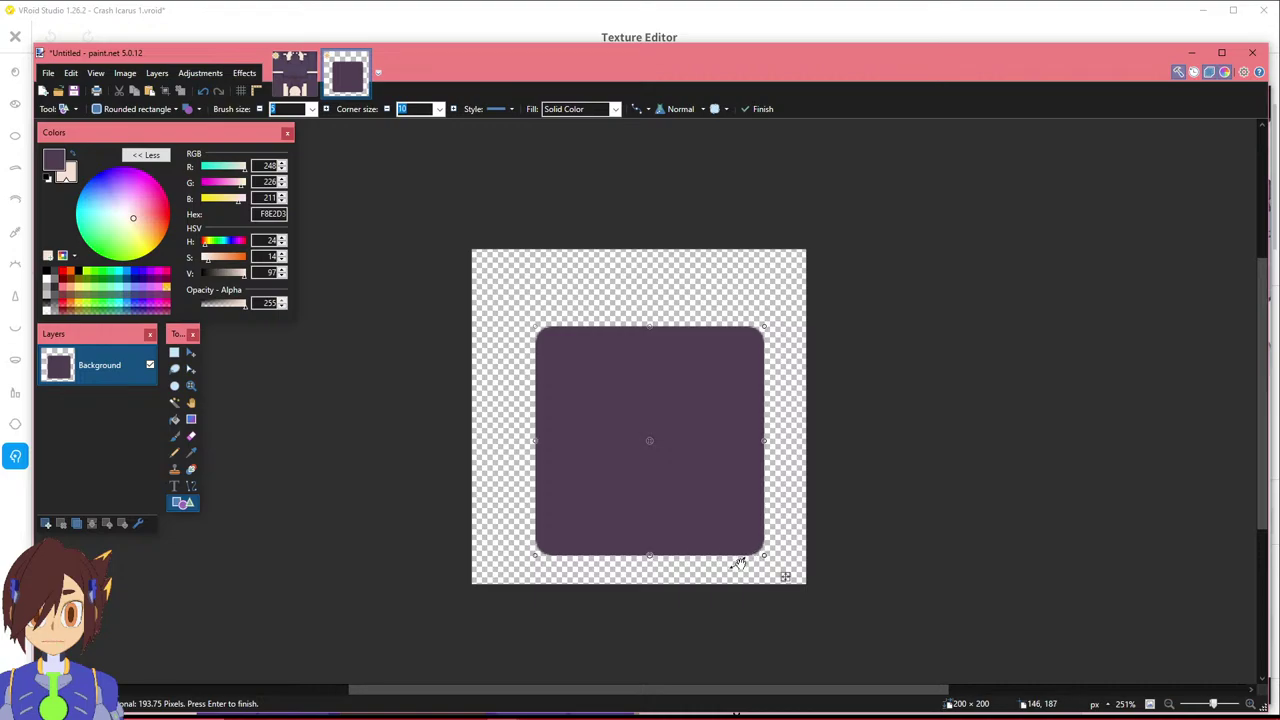
pyautogui.moveTo(764, 558); pyautogui.dragTo(687, 484)
pyautogui.hotkey('ctrl', 'z')
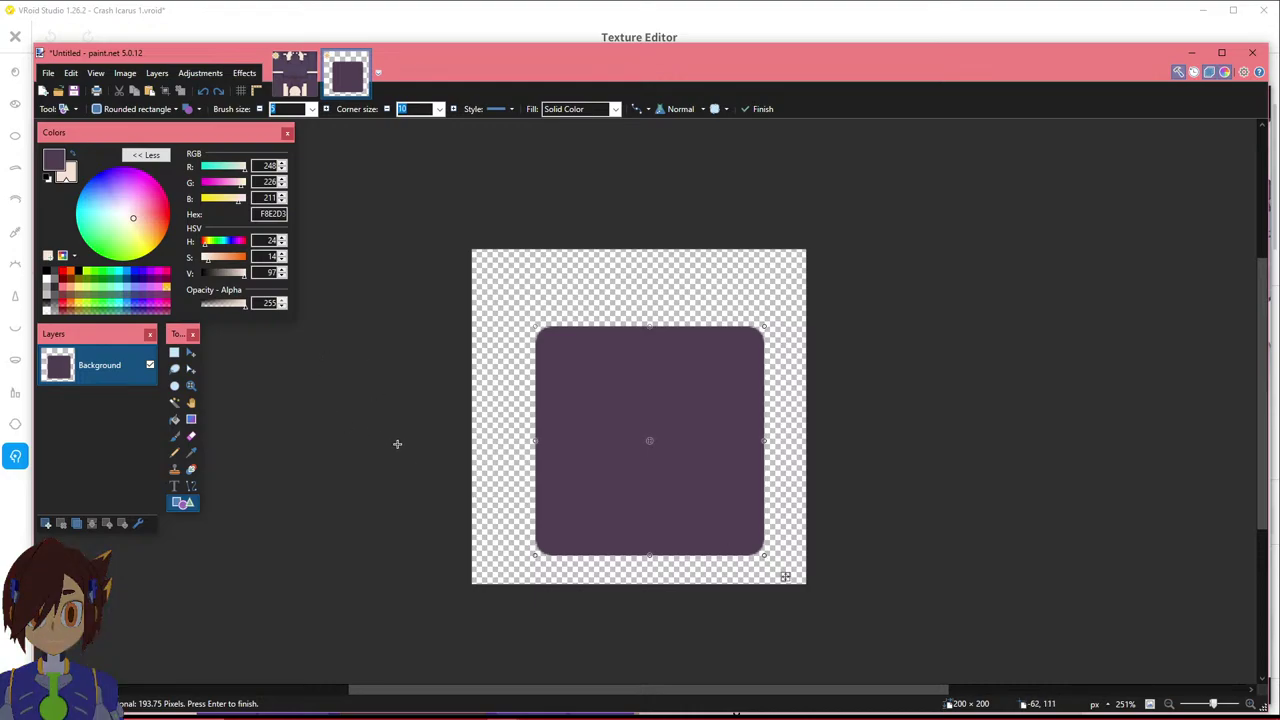
# Try selecting a strip about 31 × 137 pixels along the rounded square's left edge, and return to the still-editable shape.
pyautogui.click(174, 352)
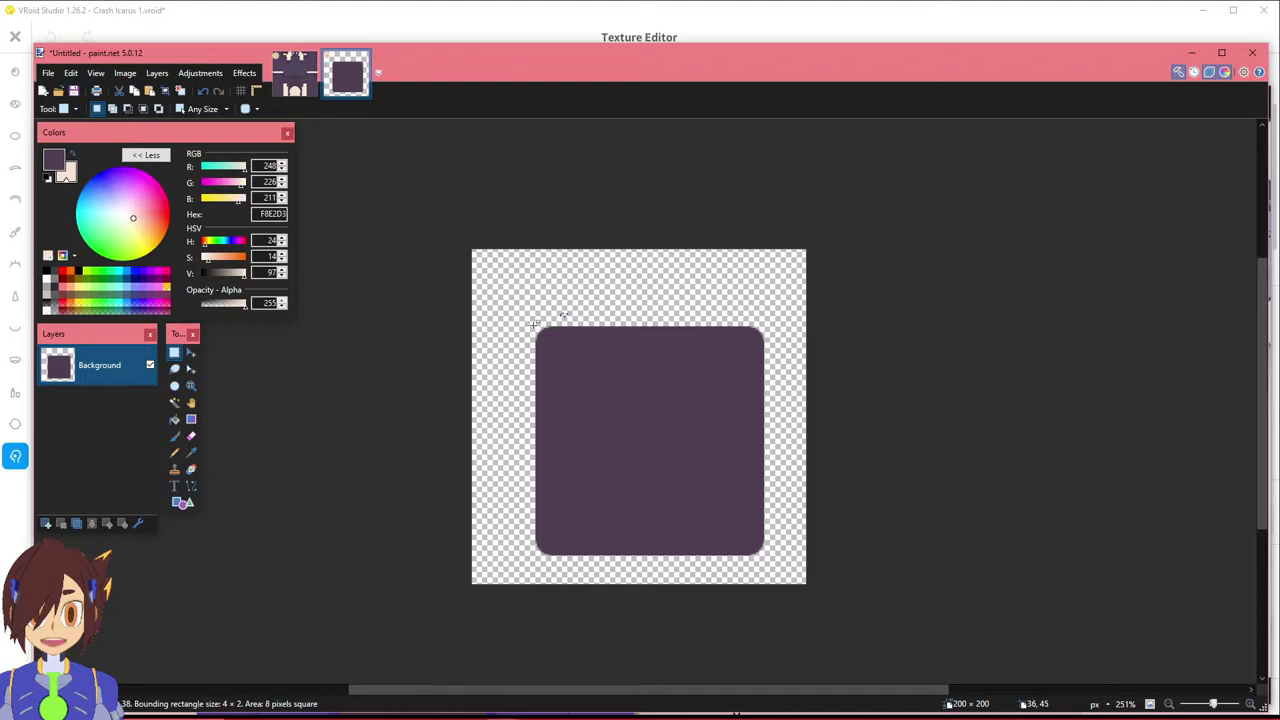
pyautogui.keyDown('ctrl'); pyautogui.scroll(5, 530, 540); pyautogui.keyUp('ctrl')
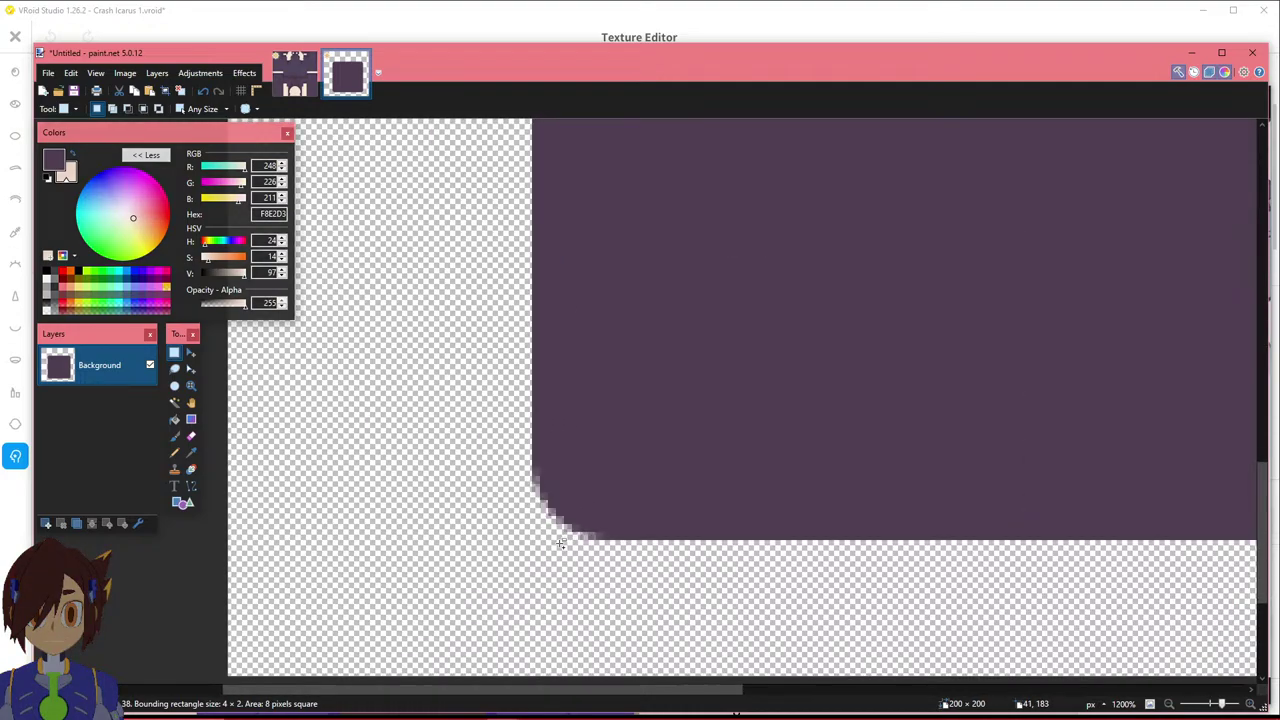
pyautogui.moveTo(530, 540); pyautogui.dragTo(916, 412)
pyautogui.scroll(5, 1025, 150)
pyautogui.scroll(3, 928, 150)
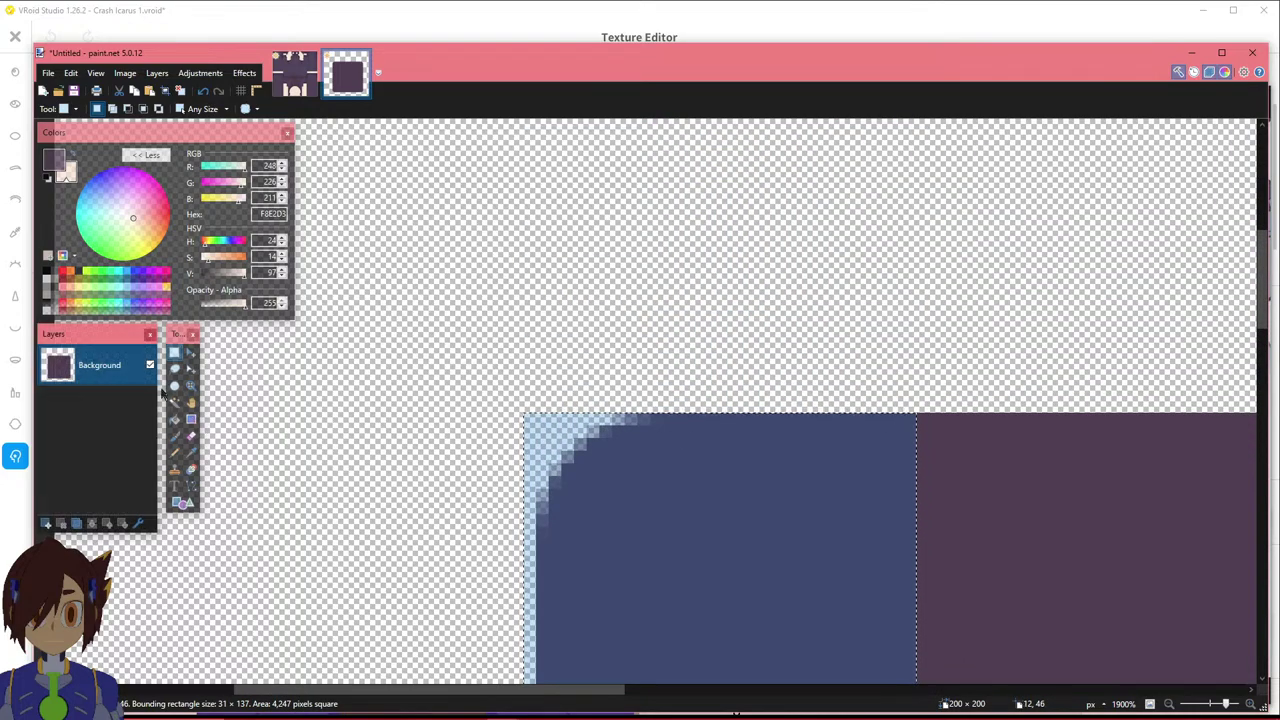
pyautogui.click(193, 374)
pyautogui.scroll(-10, 654, 511)
pyautogui.scroll(-5, 920, 500)
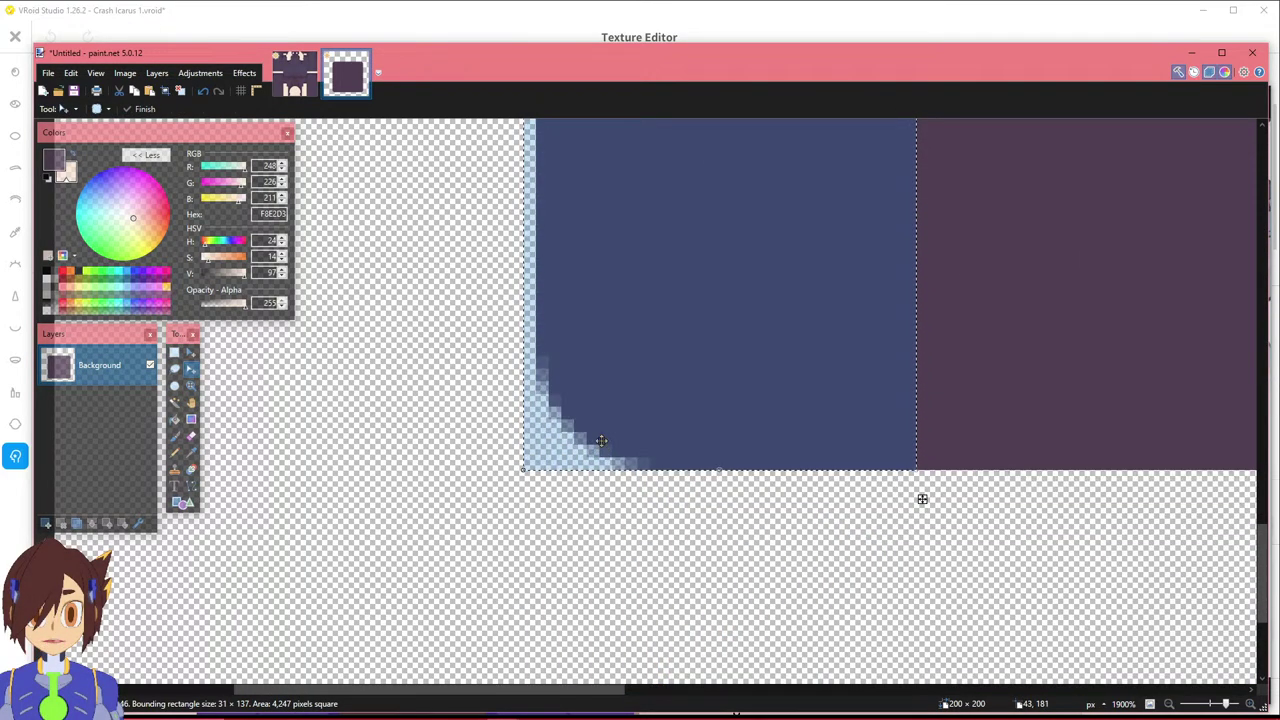
pyautogui.keyDown('ctrl'); pyautogui.scroll(-5, 720, 389); pyautogui.keyUp('ctrl')
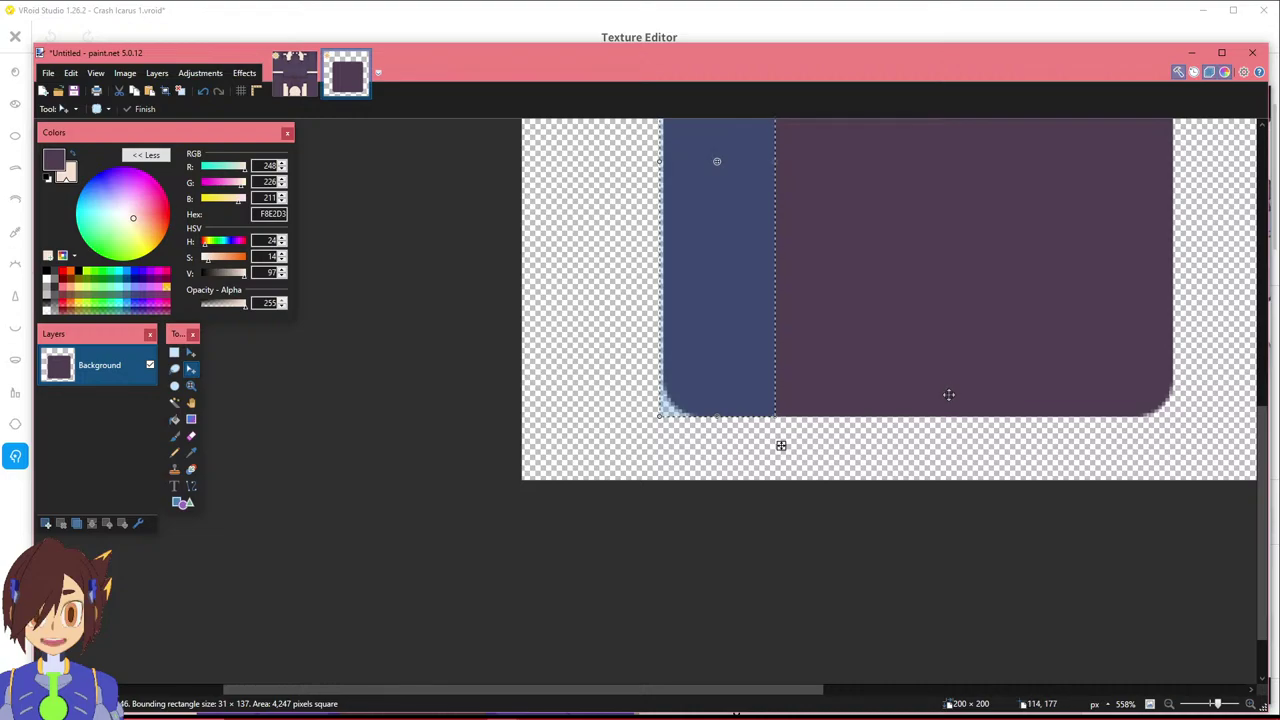
pyautogui.keyDown('ctrl'); pyautogui.scroll(1, 940, 397); pyautogui.keyUp('ctrl')
pyautogui.keyDown('ctrl'); pyautogui.scroll(-3, 940, 397); pyautogui.keyUp('ctrl')
pyautogui.hotkey('ctrl', 'z')
pyautogui.hotkey('ctrl', 'z')
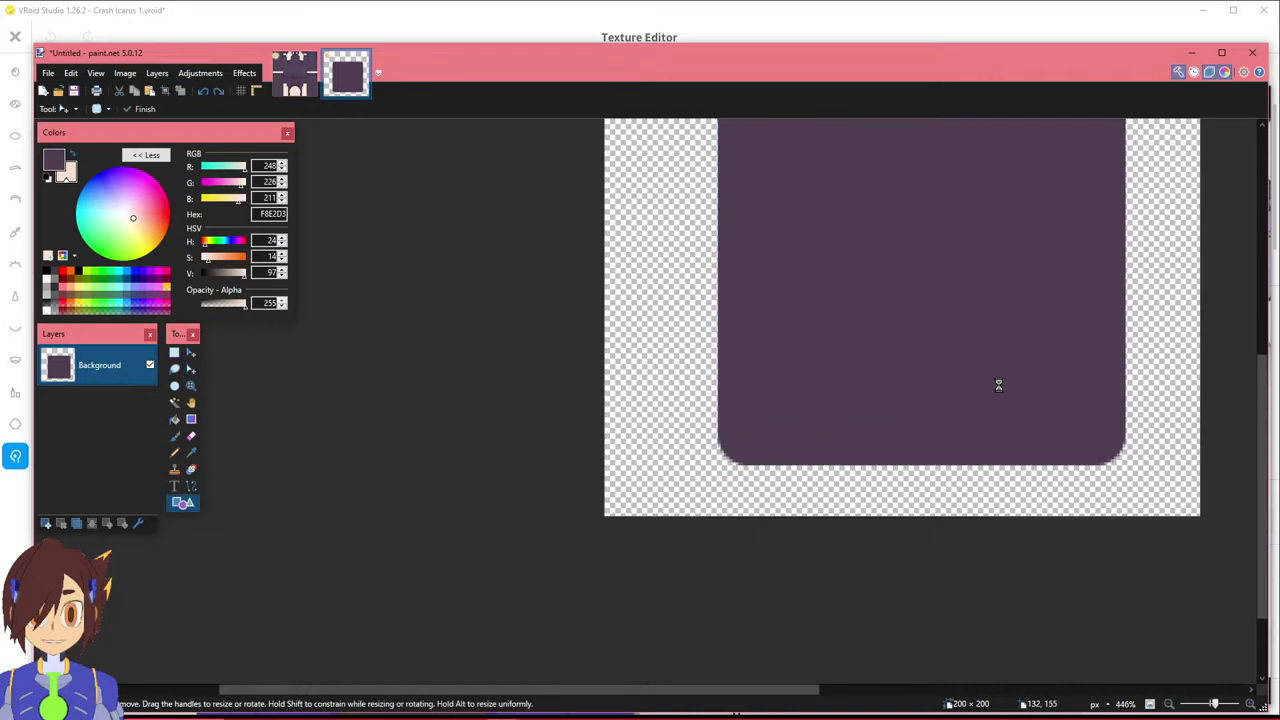
pyautogui.scroll(2, 376, 366)
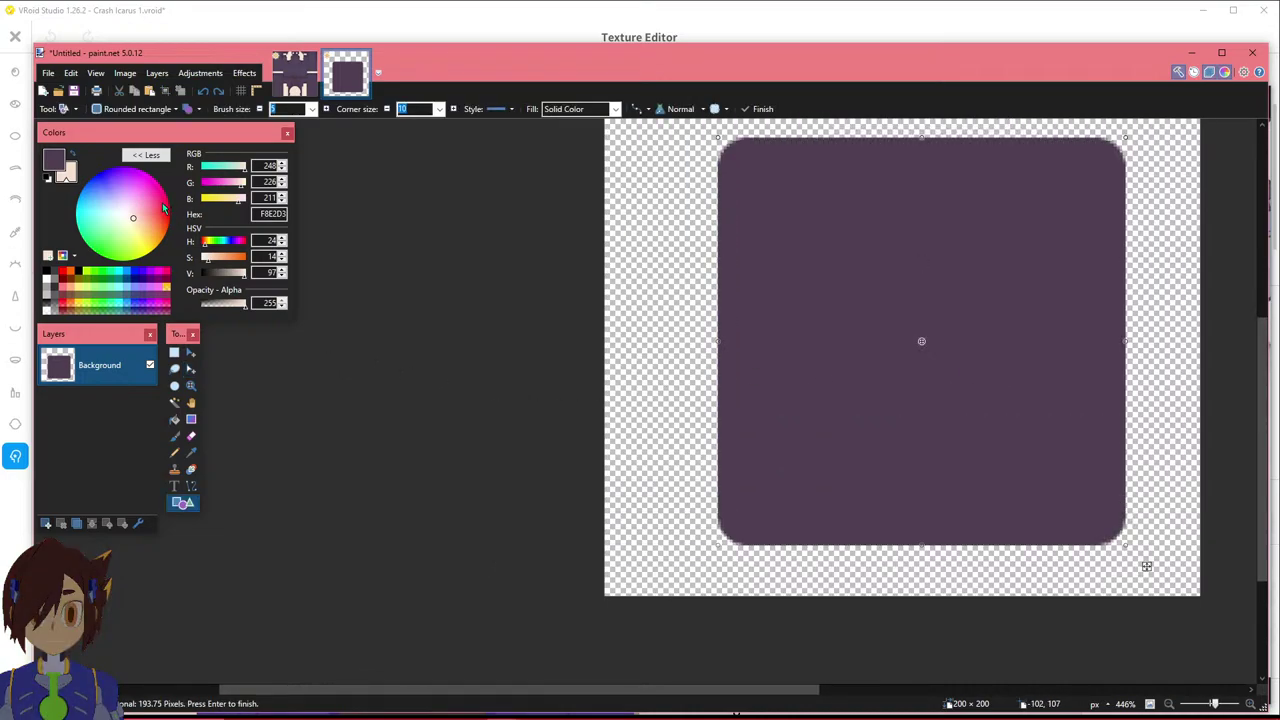
pyautogui.hotkey('ctrl', 'z')
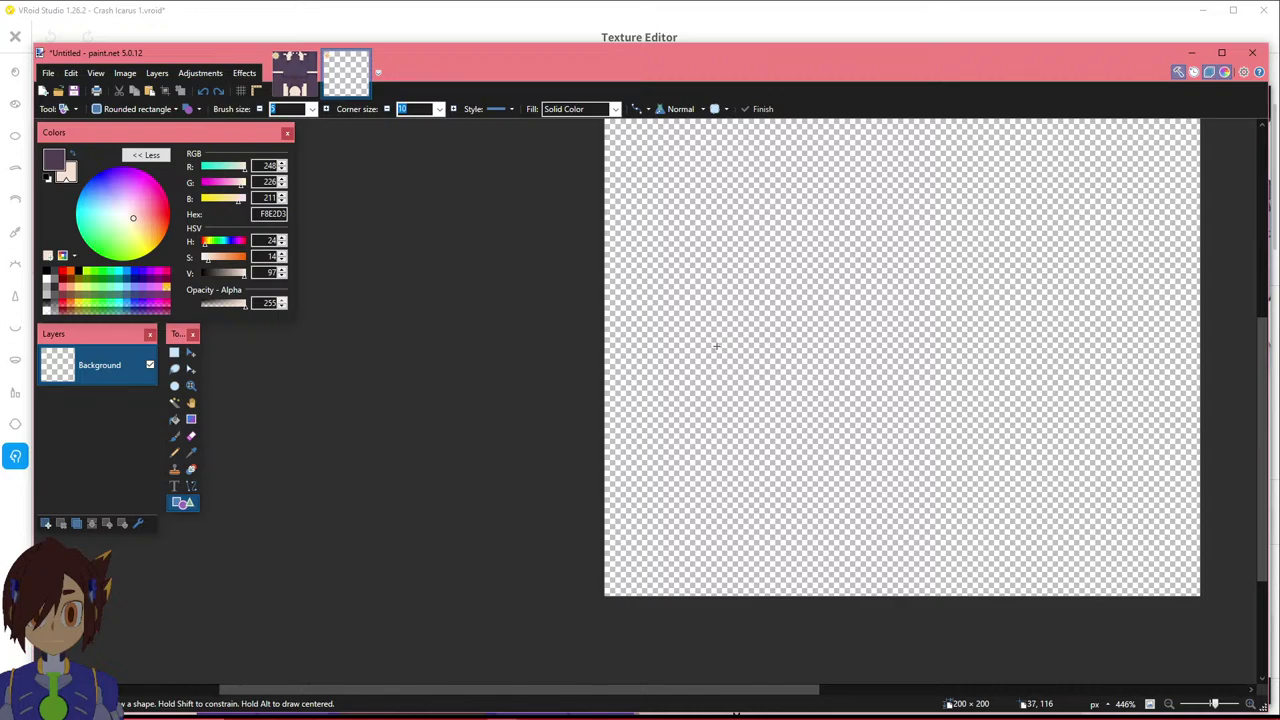
pyautogui.hotkey('ctrl', 'y')
# Raise the primary color's red value to 255 to recolor the rounded square #FF3F53.
pyautogui.click(54, 158)
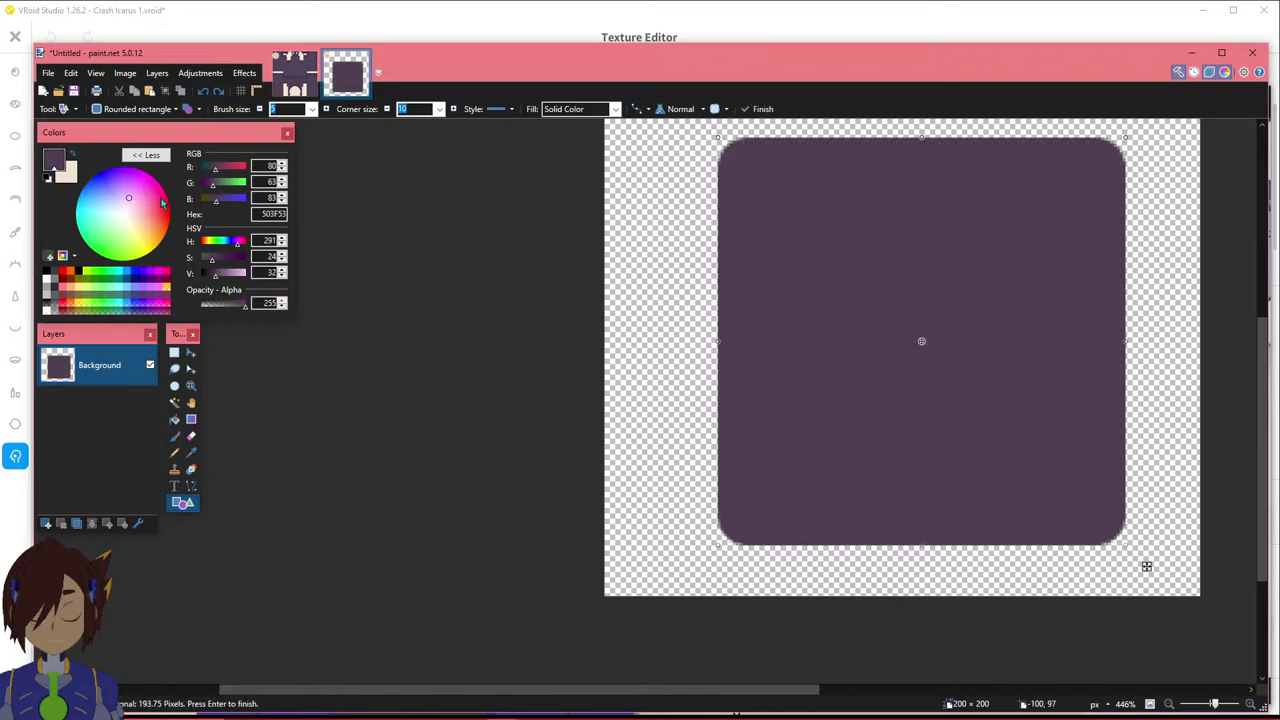
pyautogui.click(243, 167)
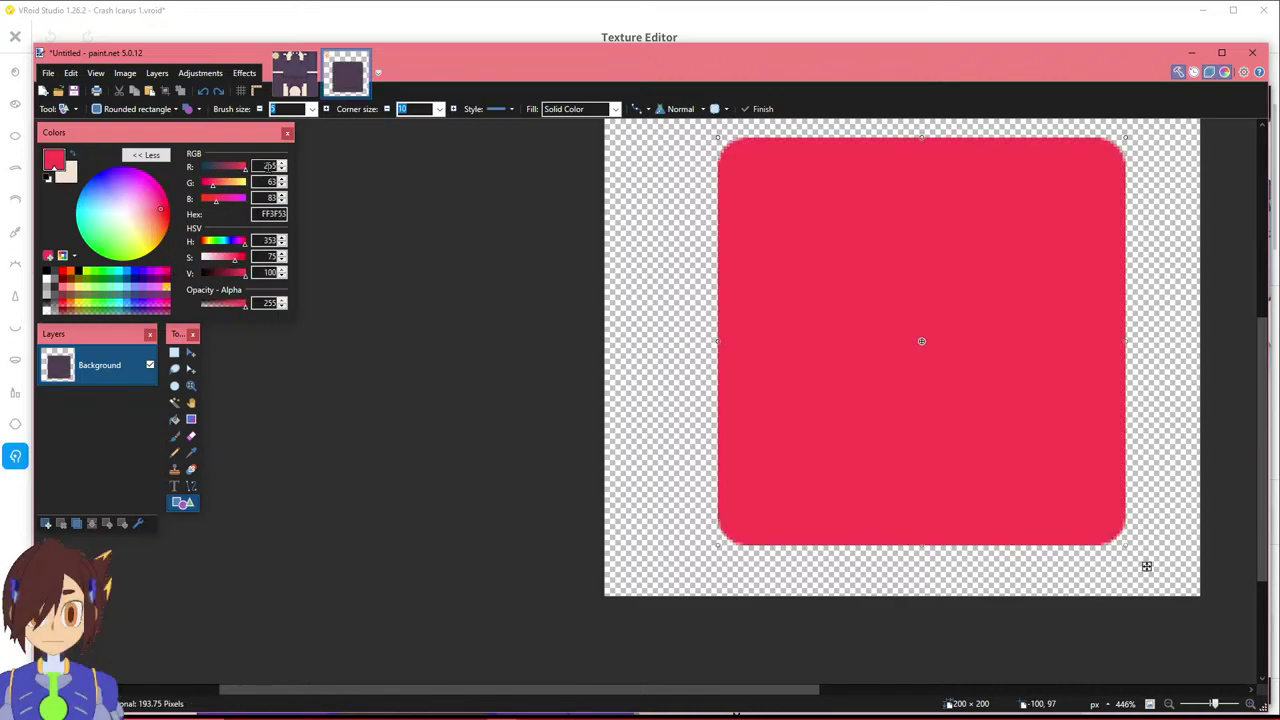
pyautogui.hotkey('ctrl', 'z')
pyautogui.click(237, 168)
pyautogui.keyDown('ctrl'); pyautogui.scroll(-2, 843, 351); pyautogui.keyUp('ctrl')
pyautogui.hscroll(2, 741, 695)
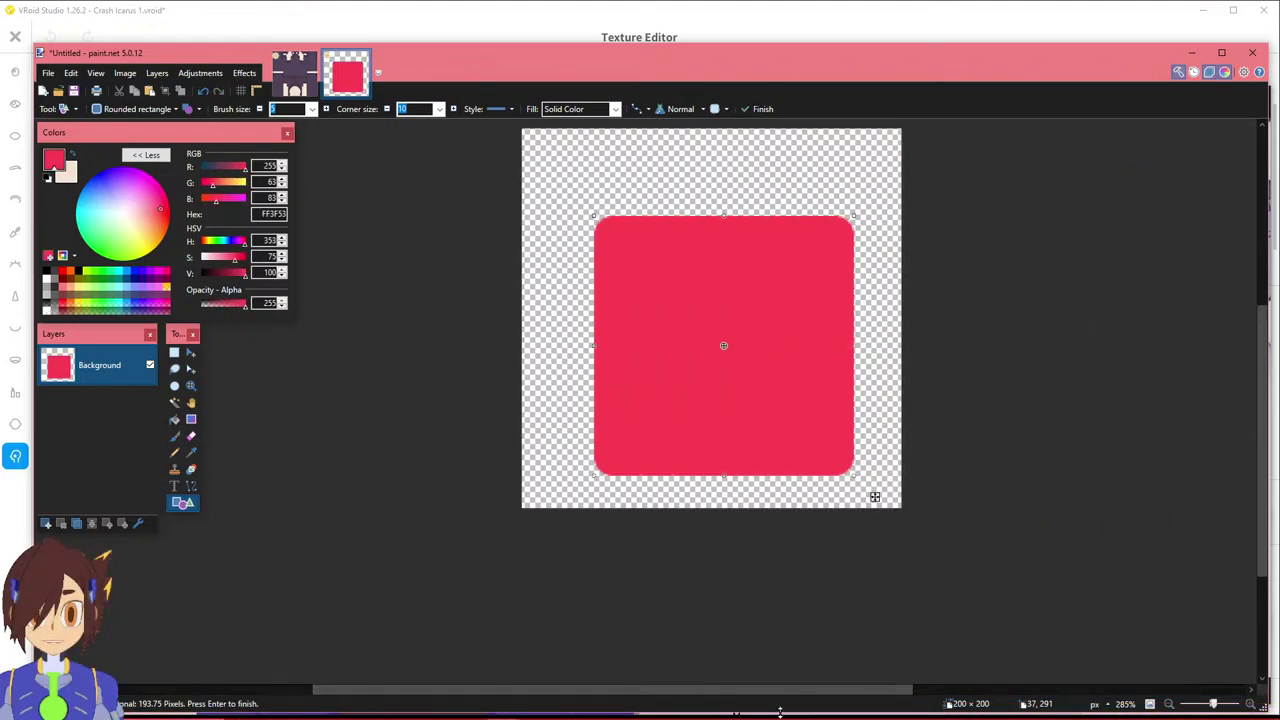
# Compare the red with the forehead marks in ArchieMegaManZX.png and adjust the rounded square's color to #FF4F54.
pyautogui.click(743, 707)
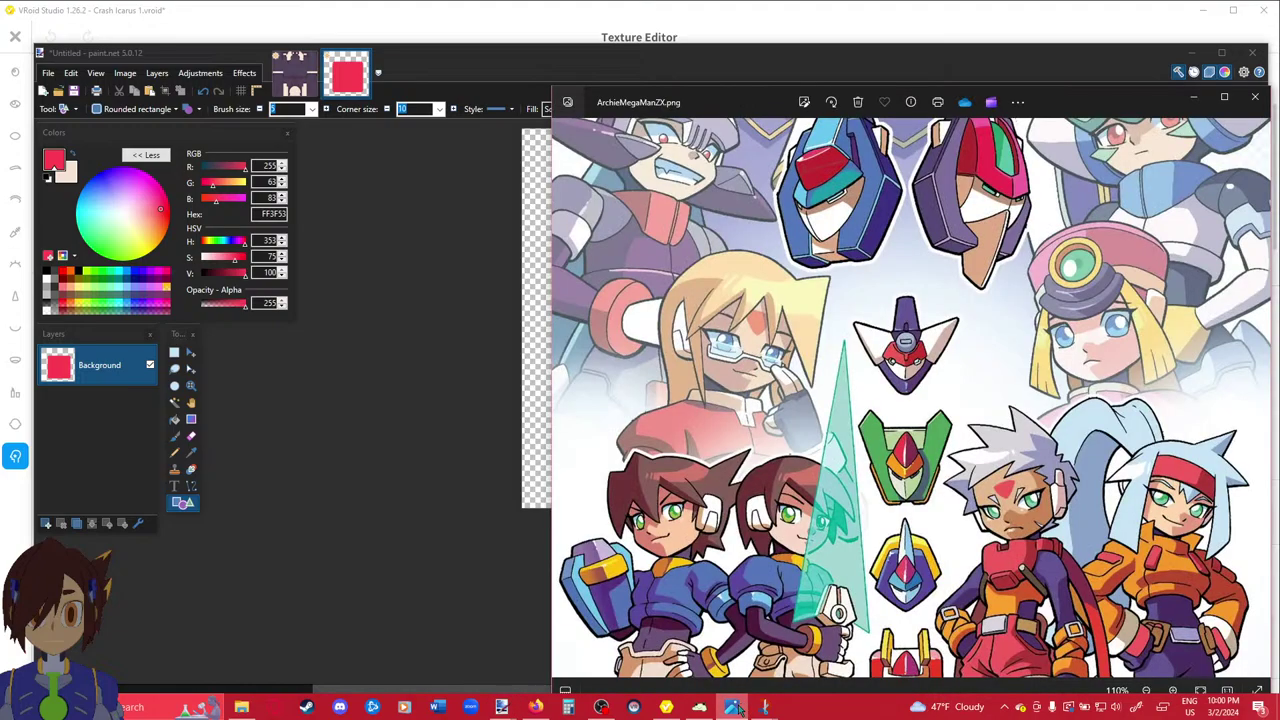
pyautogui.click(733, 707)
pyautogui.click(733, 707)
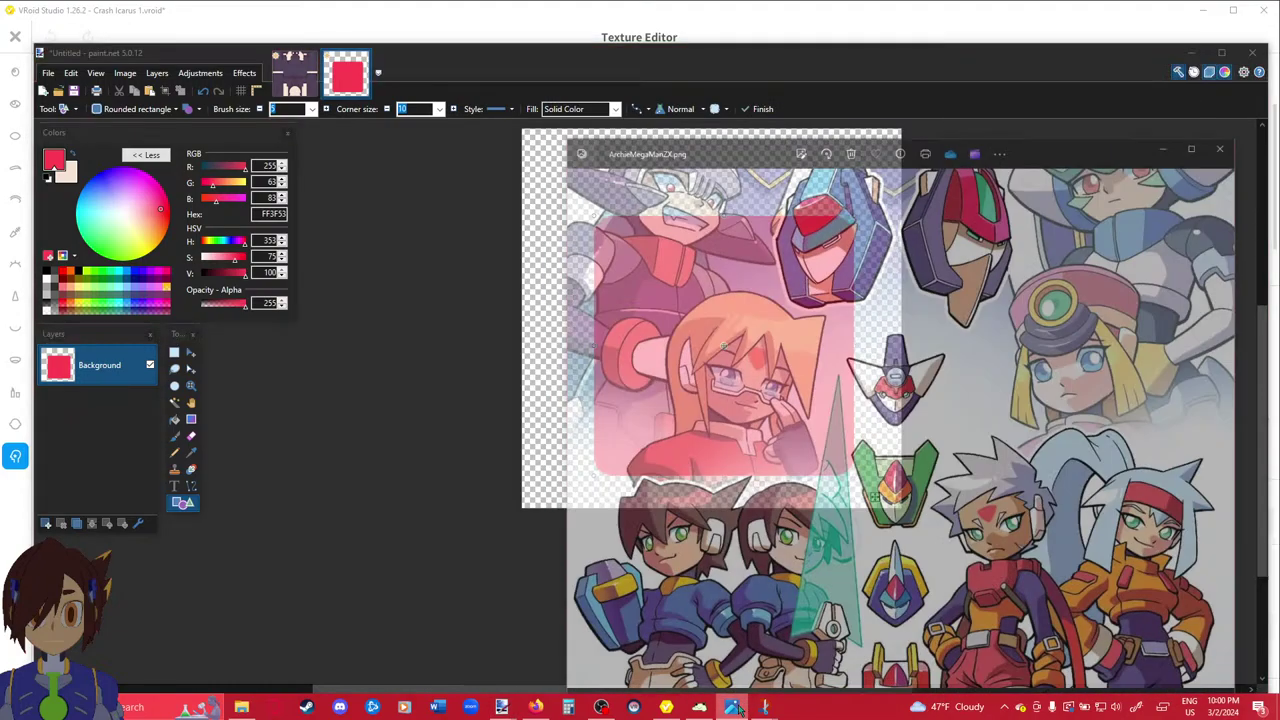
pyautogui.click(733, 707)
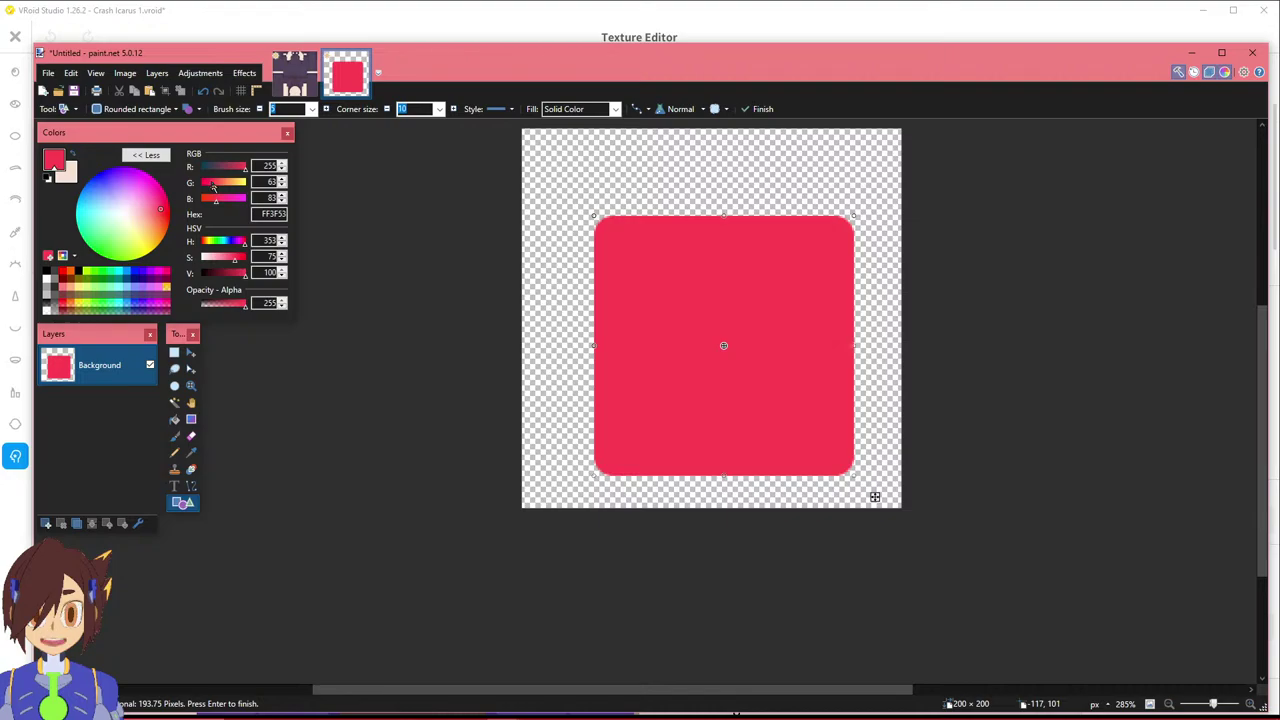
pyautogui.moveTo(214, 188); pyautogui.dragTo(219, 189)
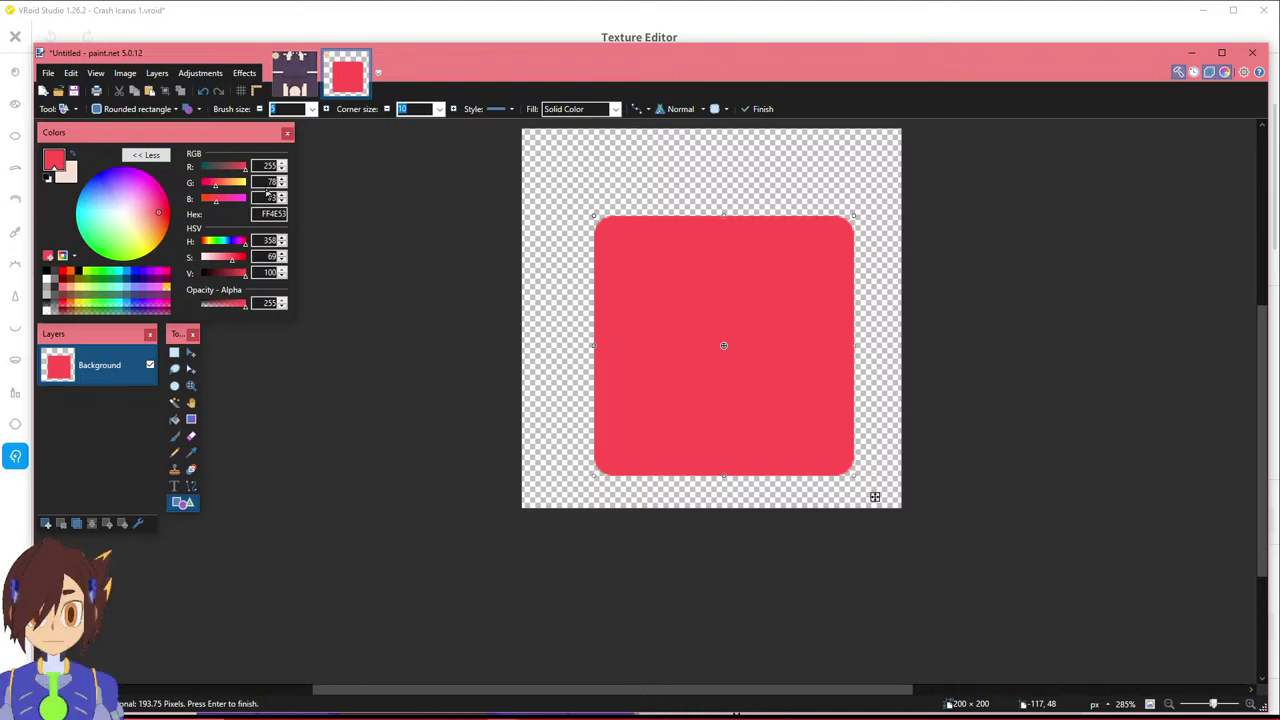
pyautogui.click(282, 180)
pyautogui.doubleClick(282, 260)
pyautogui.click(282, 254)
pyautogui.click(282, 254)
pyautogui.click(282, 254)
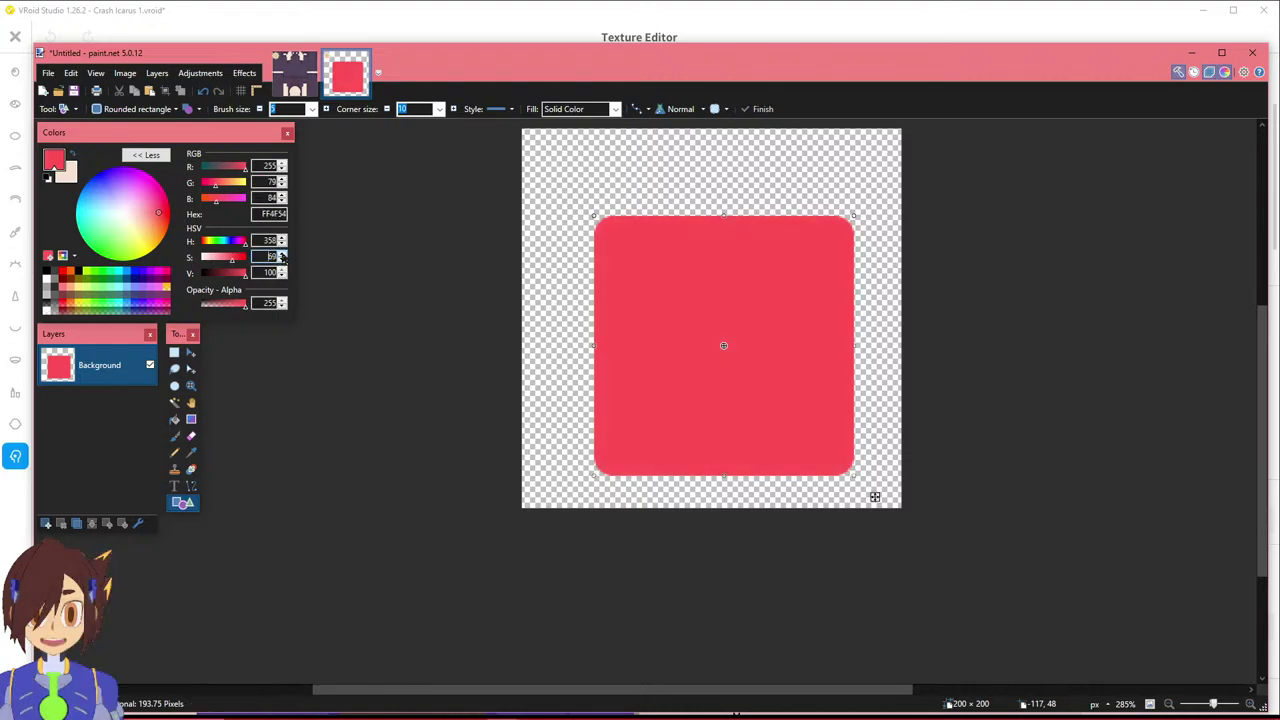
# Finish the shape and select the 137 × 137 pixel area that tightly encloses the red rounded square.
pyautogui.keyDown('ctrl'); pyautogui.scroll(2, 697, 298); pyautogui.keyUp('ctrl')
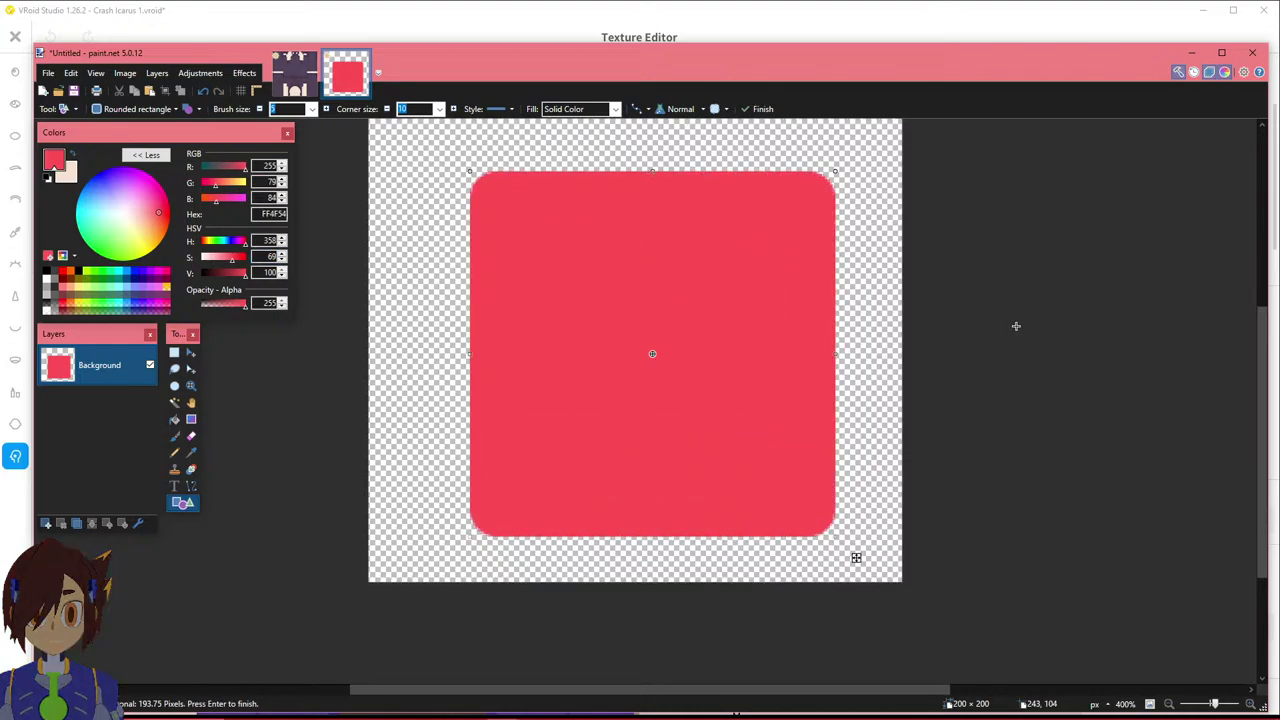
pyautogui.press('s')
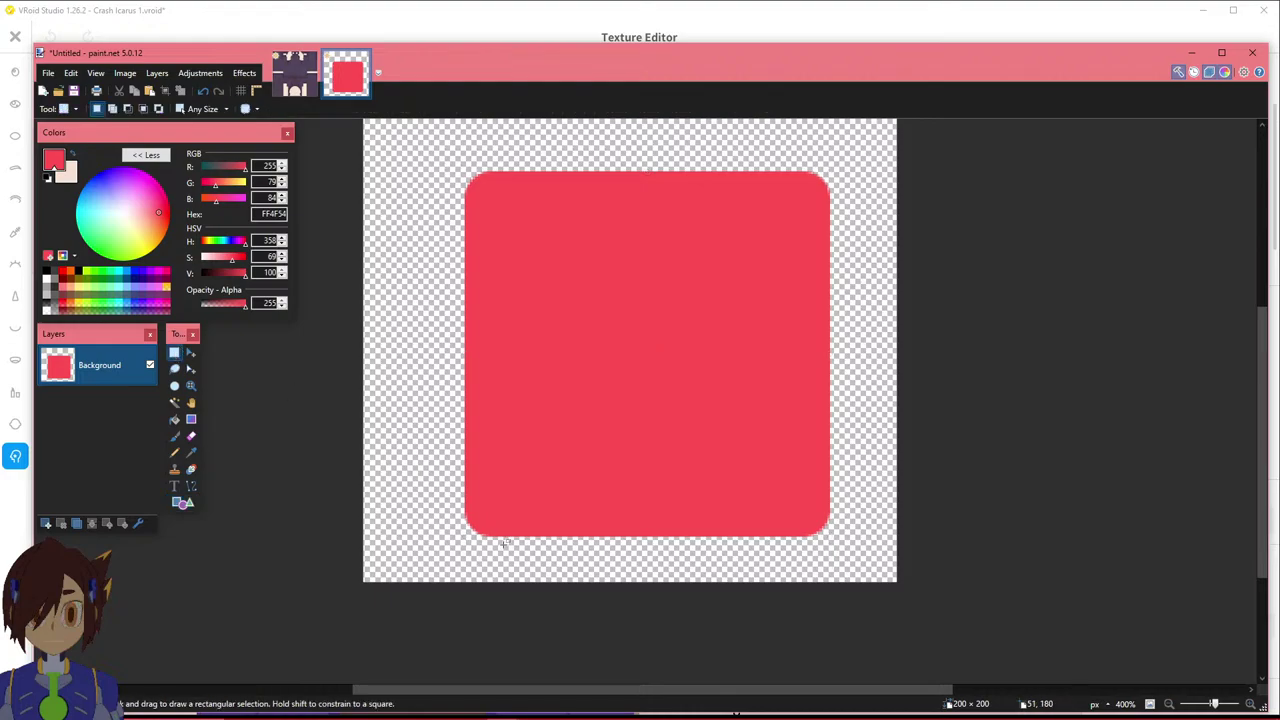
pyautogui.keyDown('ctrl'); pyautogui.scroll(4, 453, 518); pyautogui.keyUp('ctrl')
pyautogui.moveTo(460, 508); pyautogui.dragTo(1189, 240)
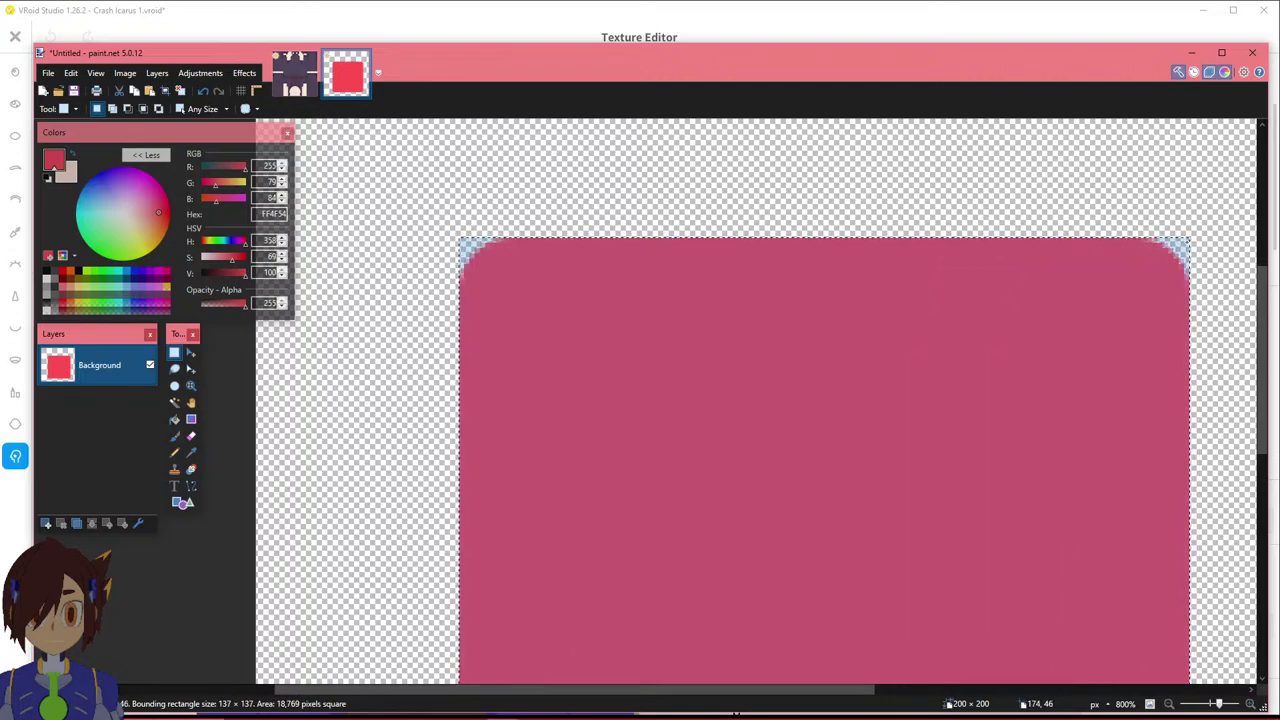
pyautogui.keyDown('ctrl'); pyautogui.scroll(-3, 1104, 448); pyautogui.keyUp('ctrl')
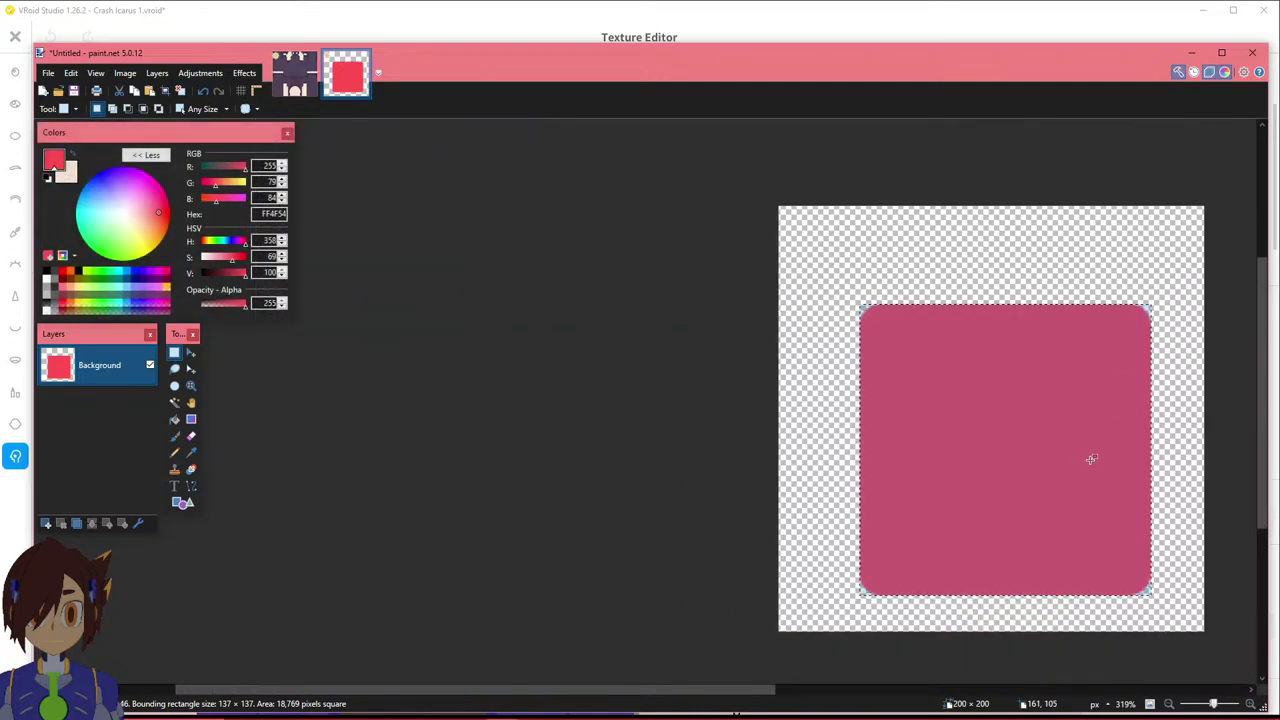
# Rotate the selected rounded square so it stands on one corner as a diamond, keeping it selected.
pyautogui.moveTo(754, 691); pyautogui.dragTo(888, 691)
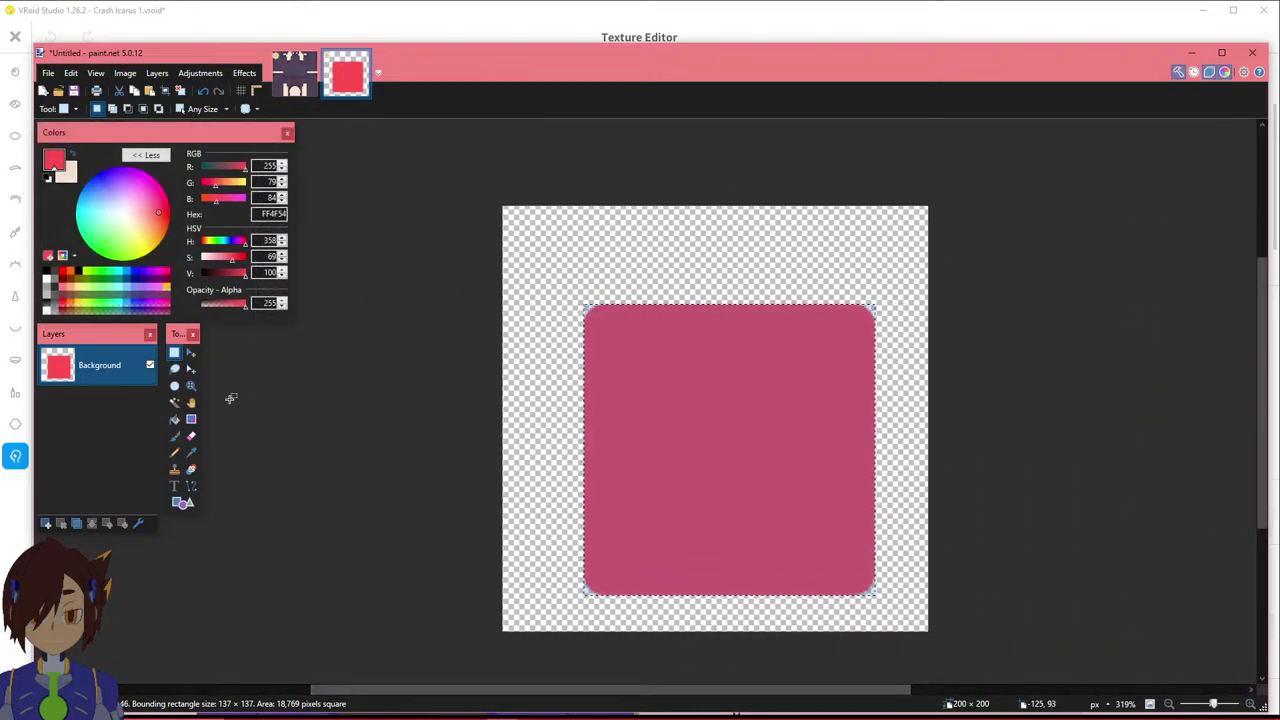
pyautogui.click(191, 352)
pyautogui.moveTo(894, 608); pyautogui.dragTo(929, 420)
pyautogui.click(175, 353)
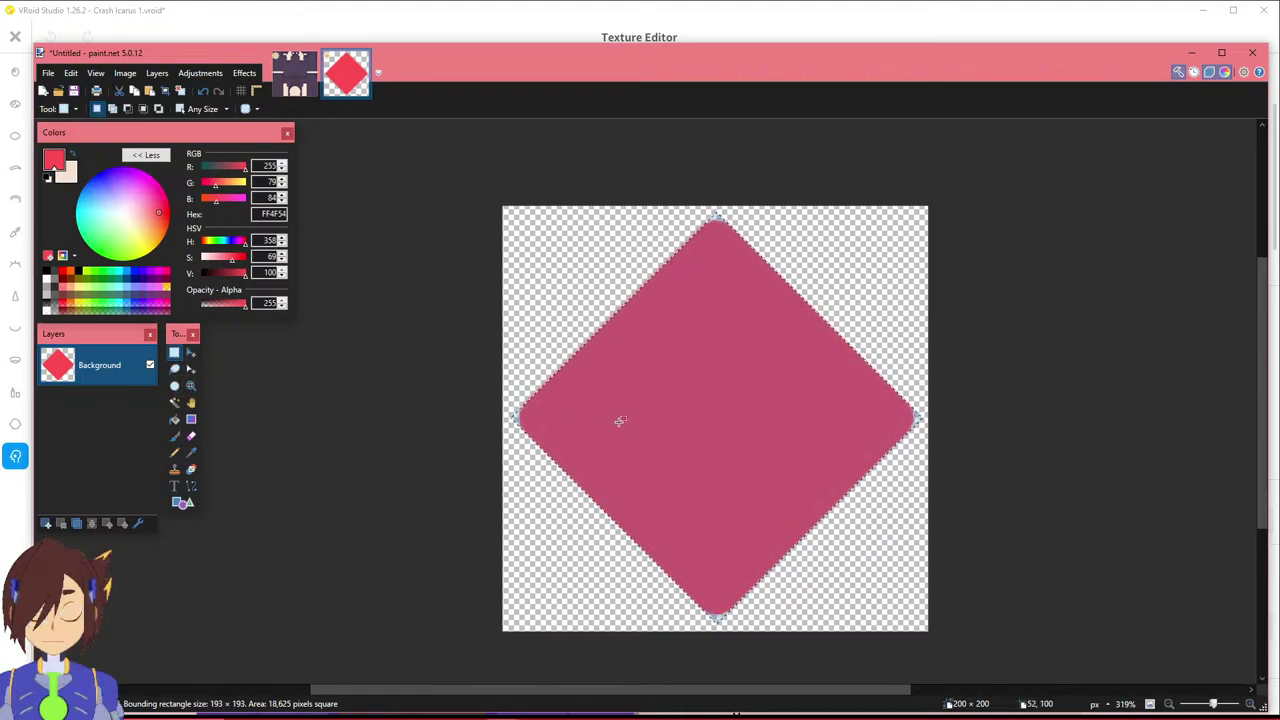
# Remove the diamond's upper part from the selection and extend the selection outline's lower edge, making it 193 × 108 pixels.
pyautogui.keyDown('ctrl'); pyautogui.scroll(1, 698, 418); pyautogui.keyUp('ctrl')
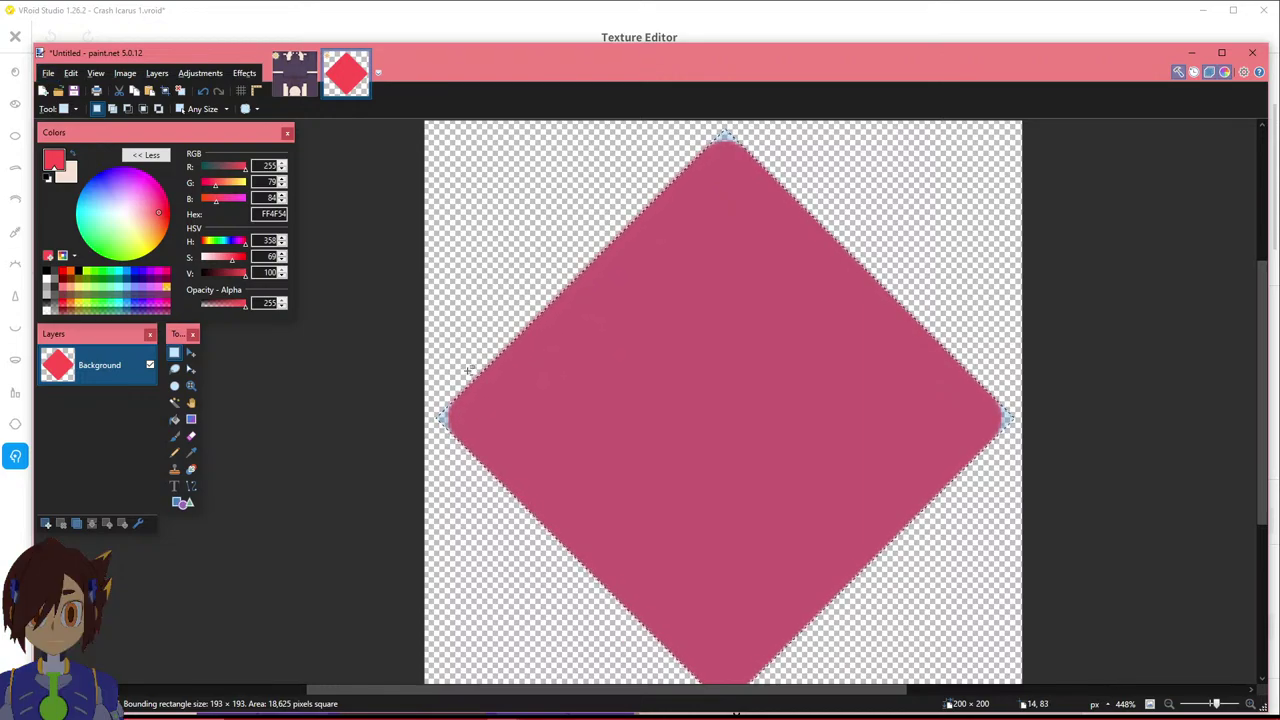
pyautogui.moveTo(465, 385); pyautogui.dragTo(1009, 142)
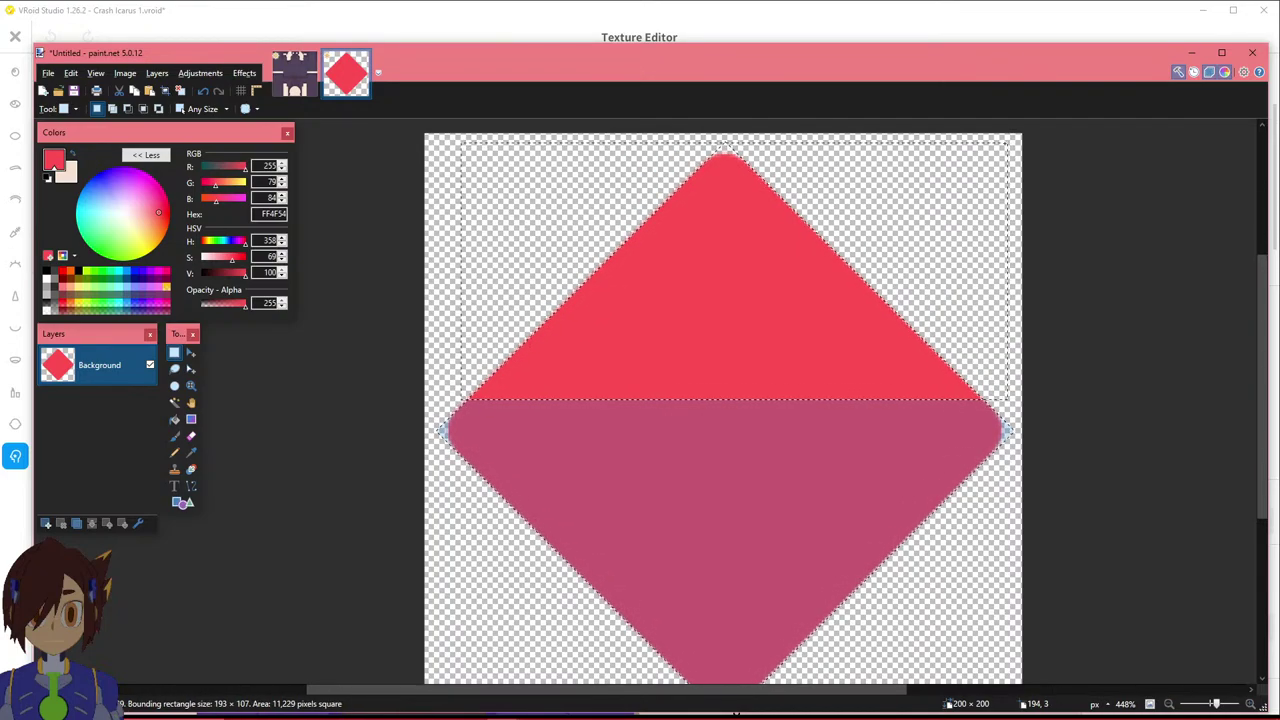
pyautogui.scroll(-2, 914, 308)
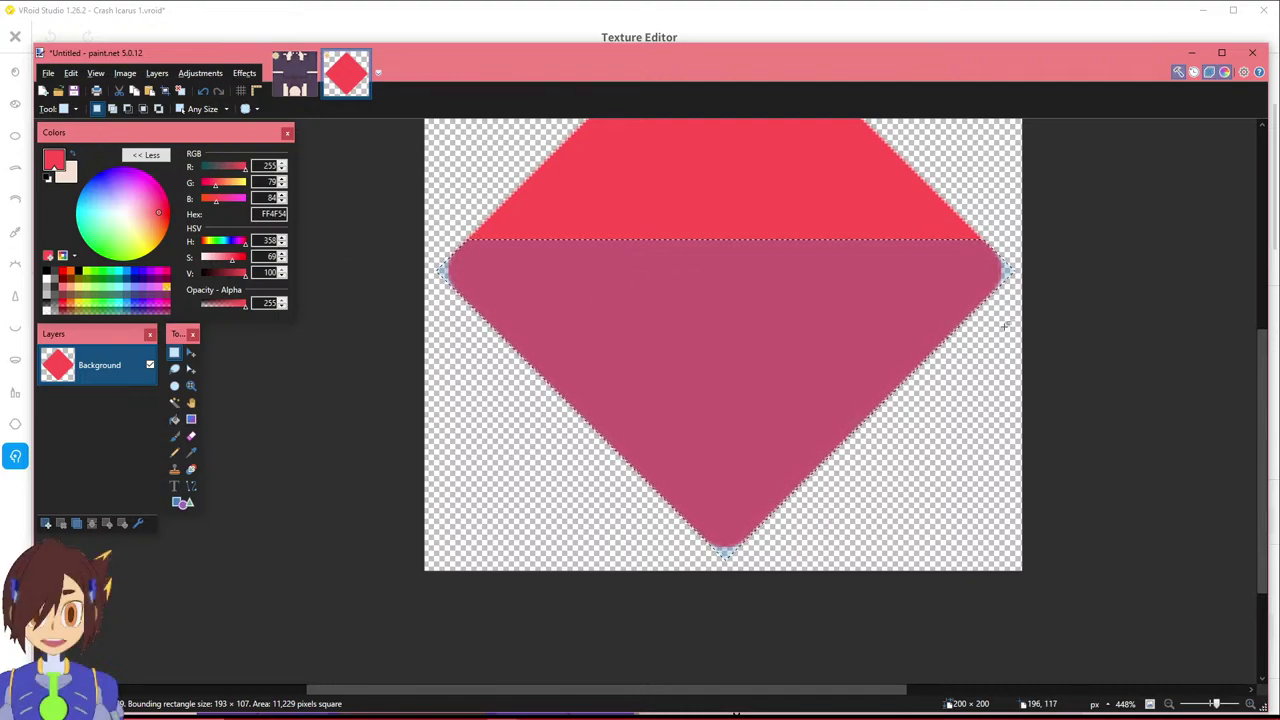
pyautogui.keyDown('ctrl'); pyautogui.scroll(1, 699, 488); pyautogui.keyUp('ctrl')
pyautogui.keyDown('ctrl'); pyautogui.scroll(4, 699, 488); pyautogui.keyUp('ctrl')
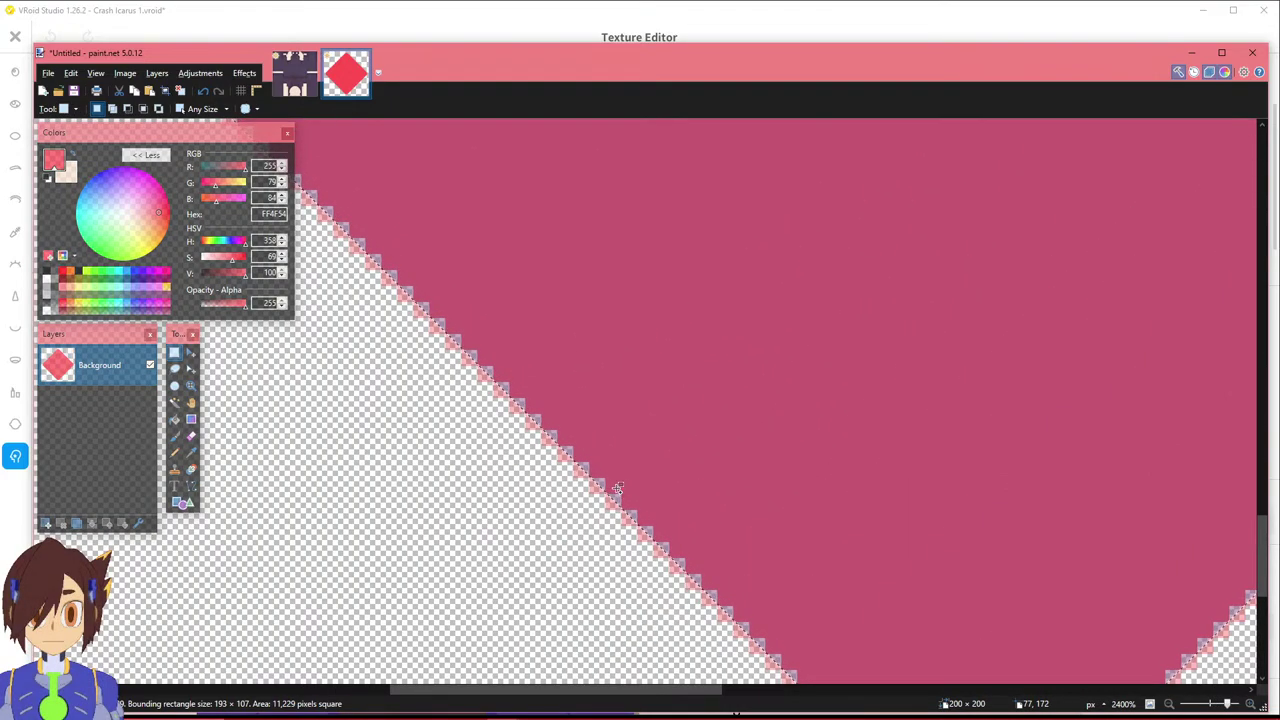
pyautogui.keyDown('ctrl'); pyautogui.scroll(-3, 614, 484); pyautogui.keyUp('ctrl')
pyautogui.keyDown('ctrl'); pyautogui.scroll(10, 618, 481); pyautogui.keyUp('ctrl')
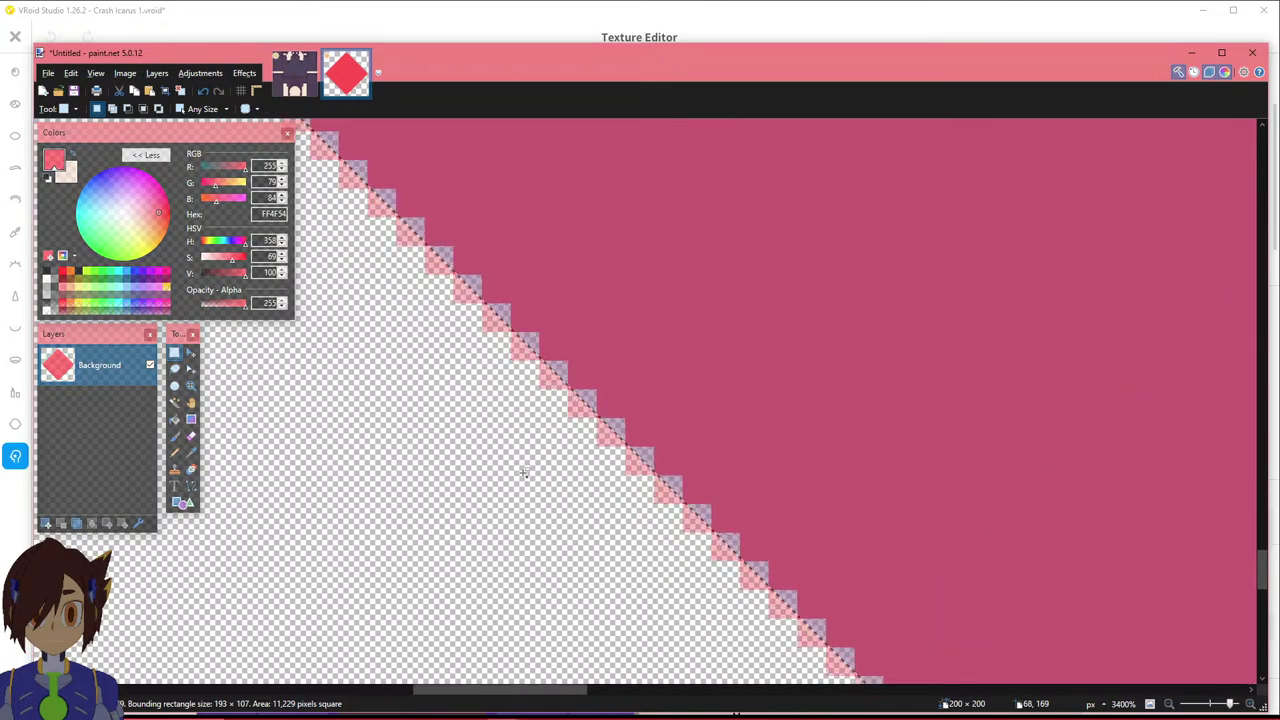
pyautogui.keyDown('ctrl'); pyautogui.scroll(-10, 588, 355); pyautogui.keyUp('ctrl')
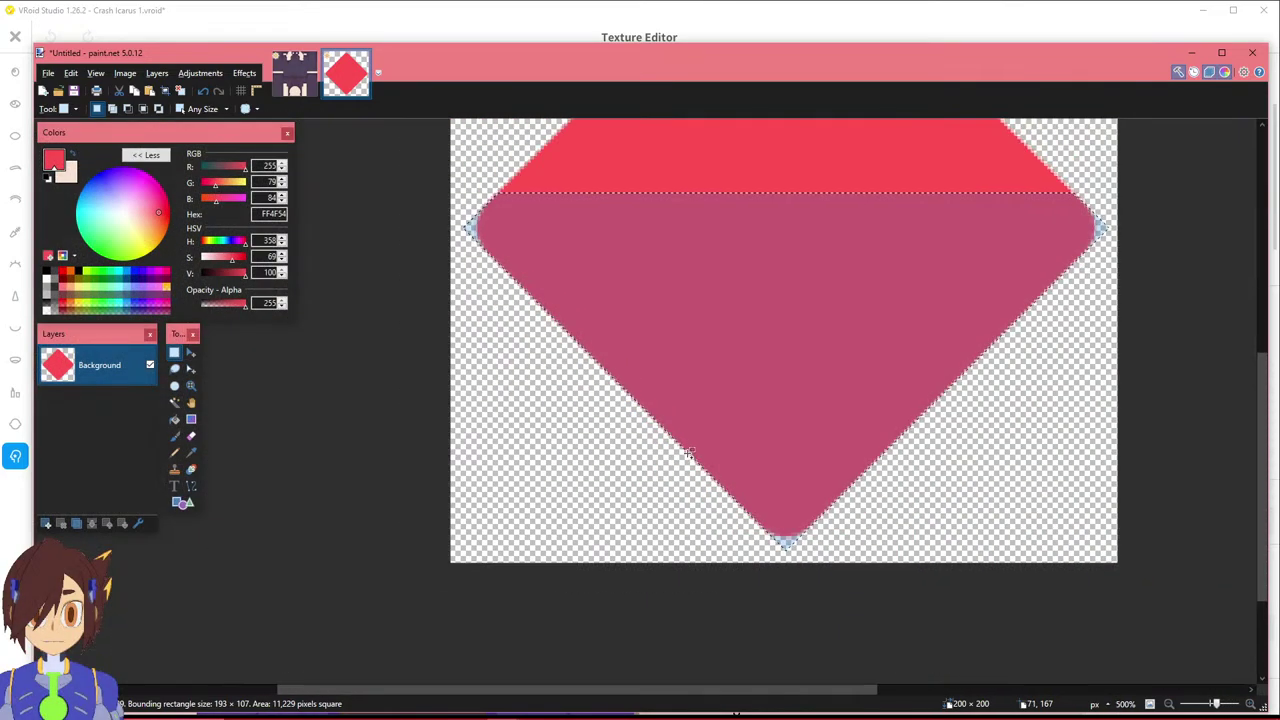
pyautogui.click(191, 369)
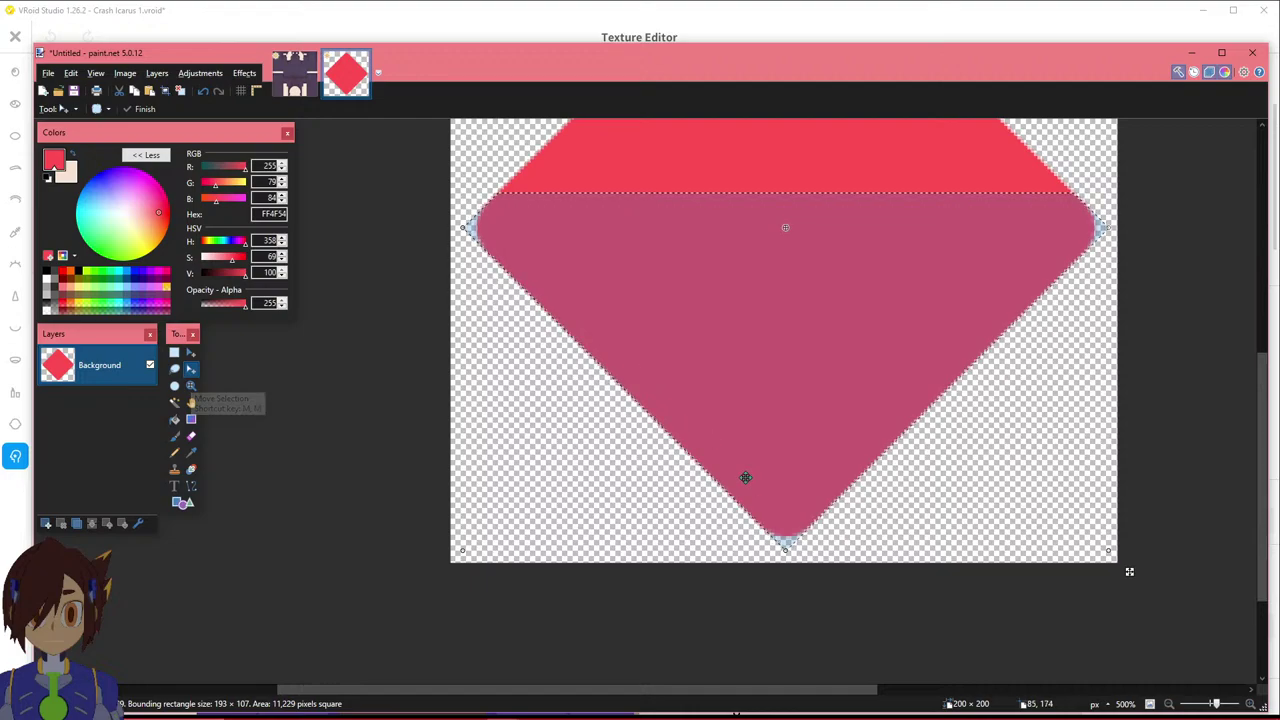
pyautogui.moveTo(785, 549); pyautogui.dragTo(785, 555)
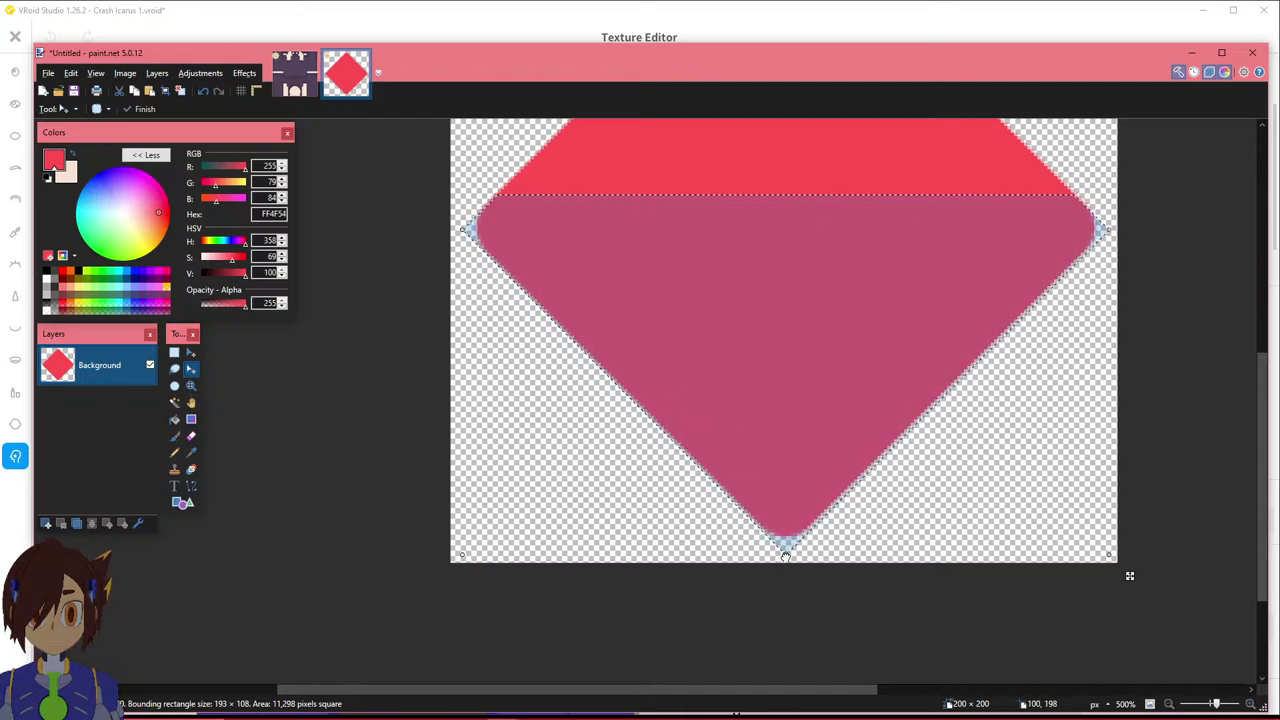
# Crop the image to the selection, cutting off the diamond's upper part to leave a downward-pointing triangle.
pyautogui.keyDown('ctrl'); pyautogui.scroll(1, 808, 485); pyautogui.keyUp('ctrl')
pyautogui.keyDown('ctrl'); pyautogui.scroll(3, 808, 485); pyautogui.keyUp('ctrl')
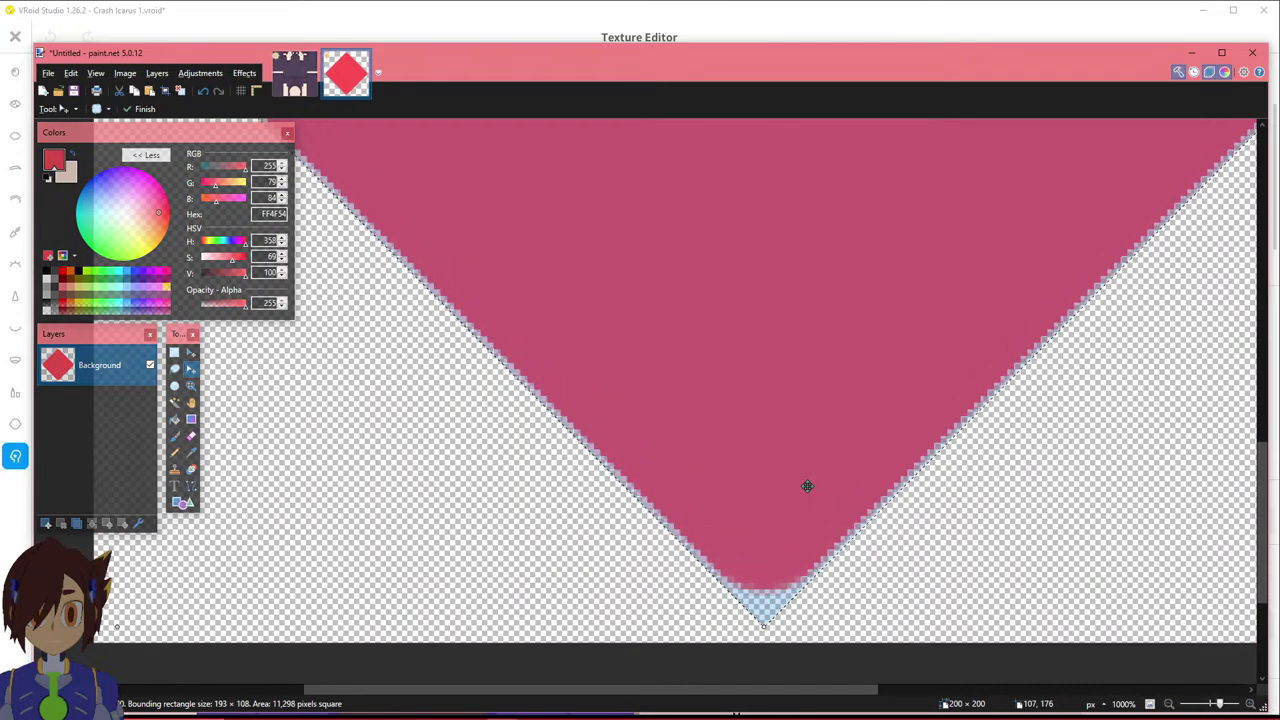
pyautogui.scroll(-2, 684, 536)
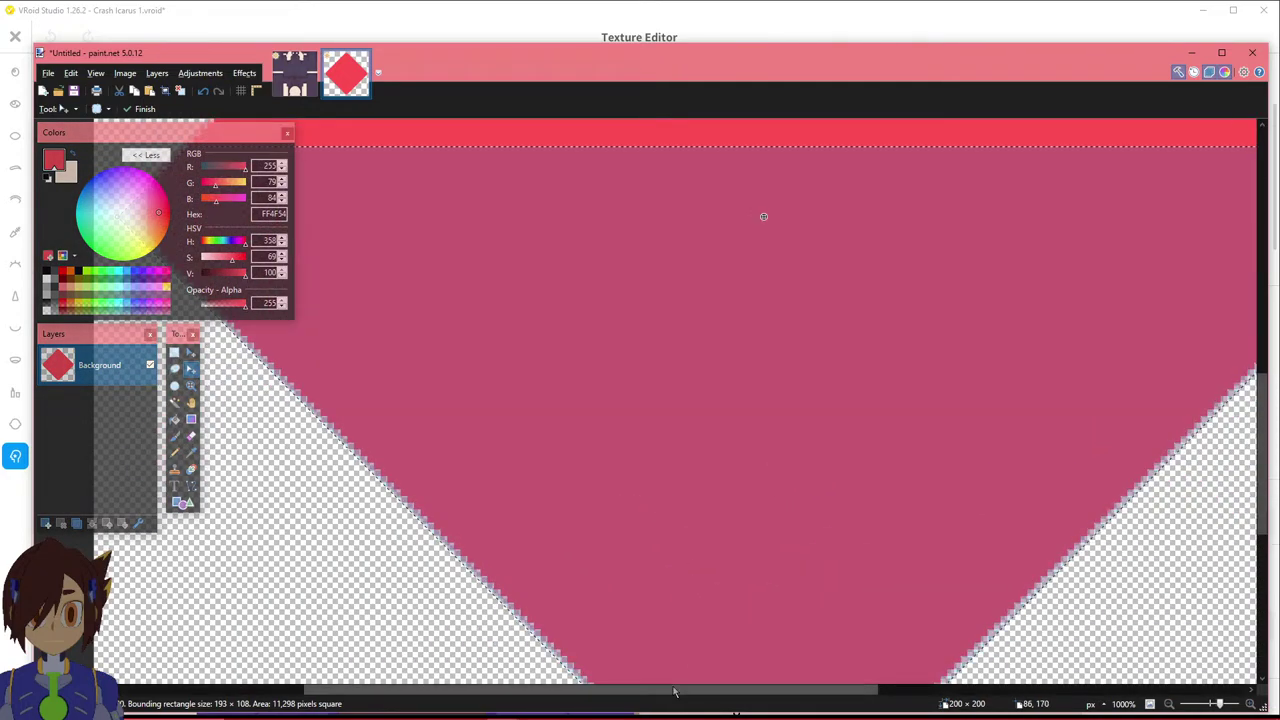
pyautogui.keyDown('ctrl'); pyautogui.scroll(-3, 760, 600); pyautogui.keyUp('ctrl')
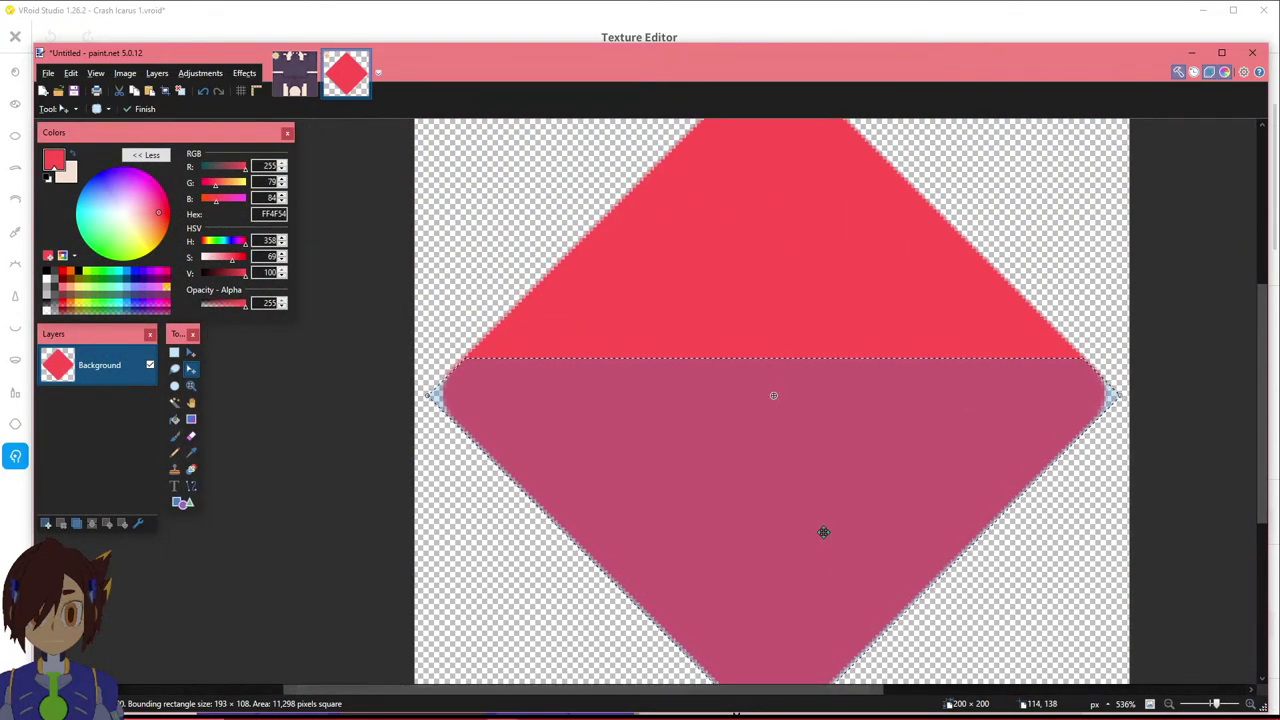
pyautogui.scroll(-1, 814, 528)
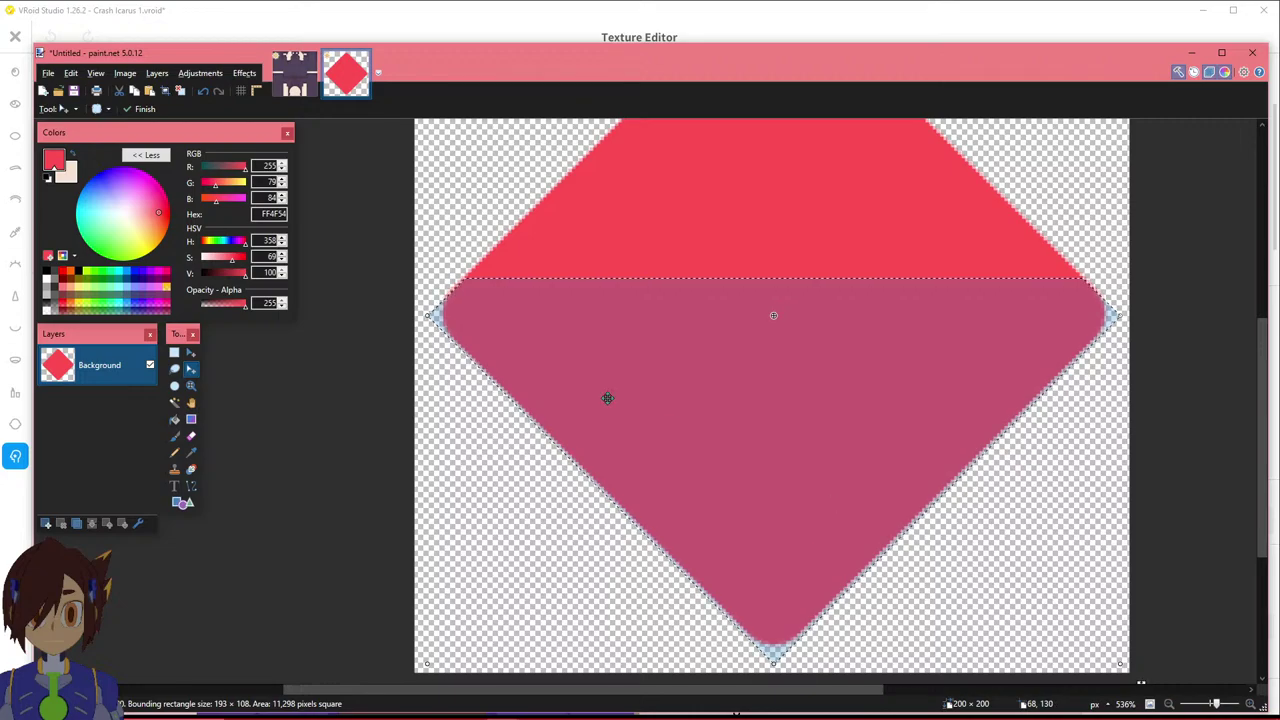
pyautogui.click(168, 92)
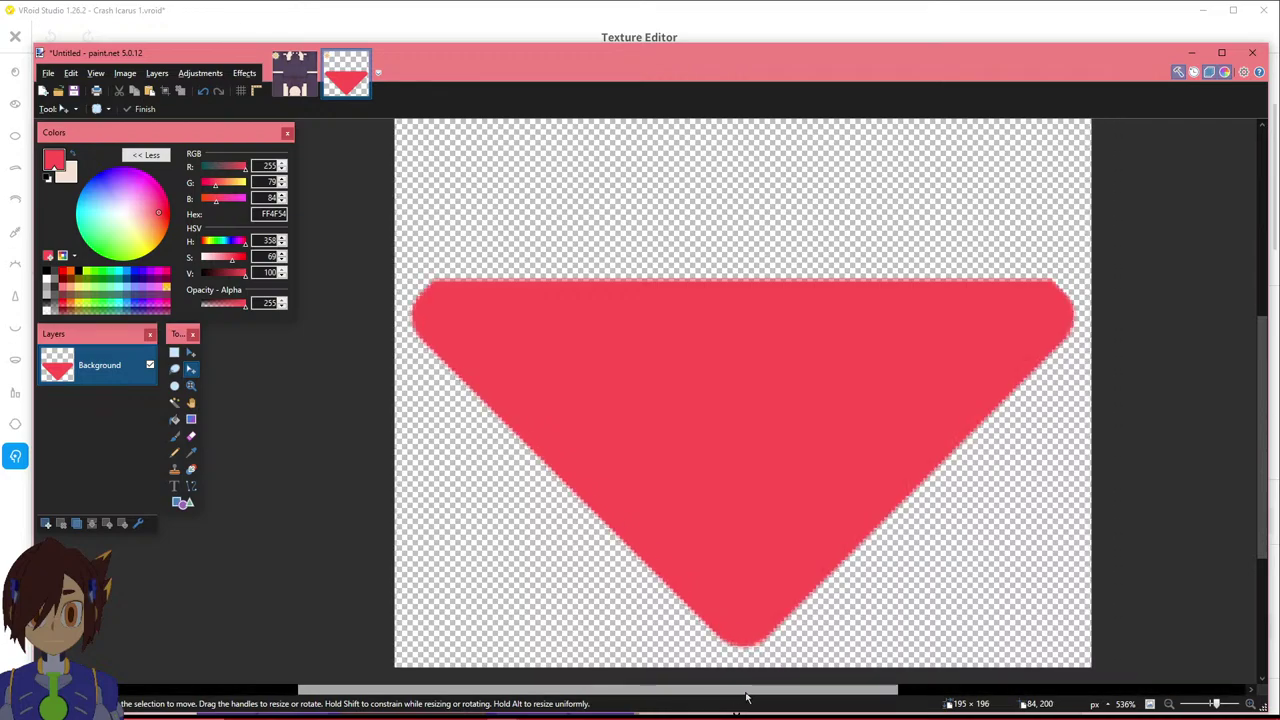
# Select a rectangular area about 194 × 113 pixels that encloses the red triangle.
pyautogui.click(174, 353)
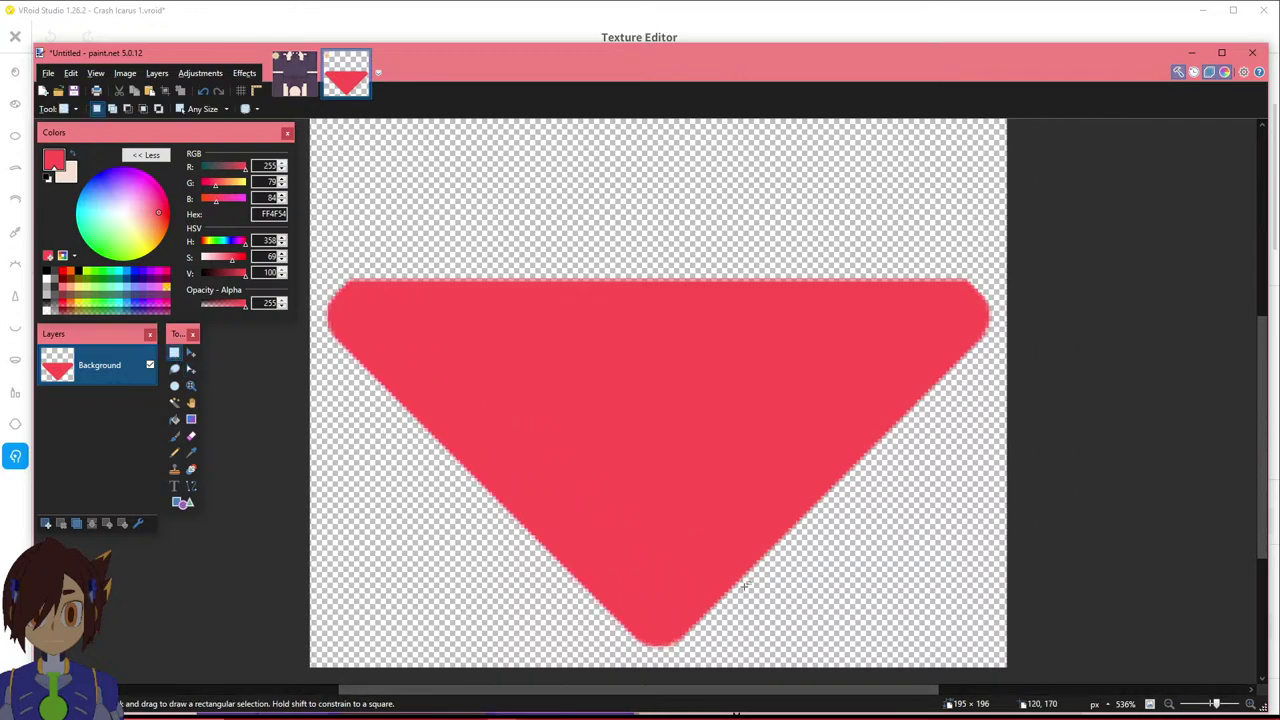
pyautogui.keyDown('ctrl'); pyautogui.scroll(3, 660, 665); pyautogui.keyUp('ctrl')
pyautogui.keyDown('ctrl'); pyautogui.scroll(-2, 660, 665); pyautogui.keyUp('ctrl')
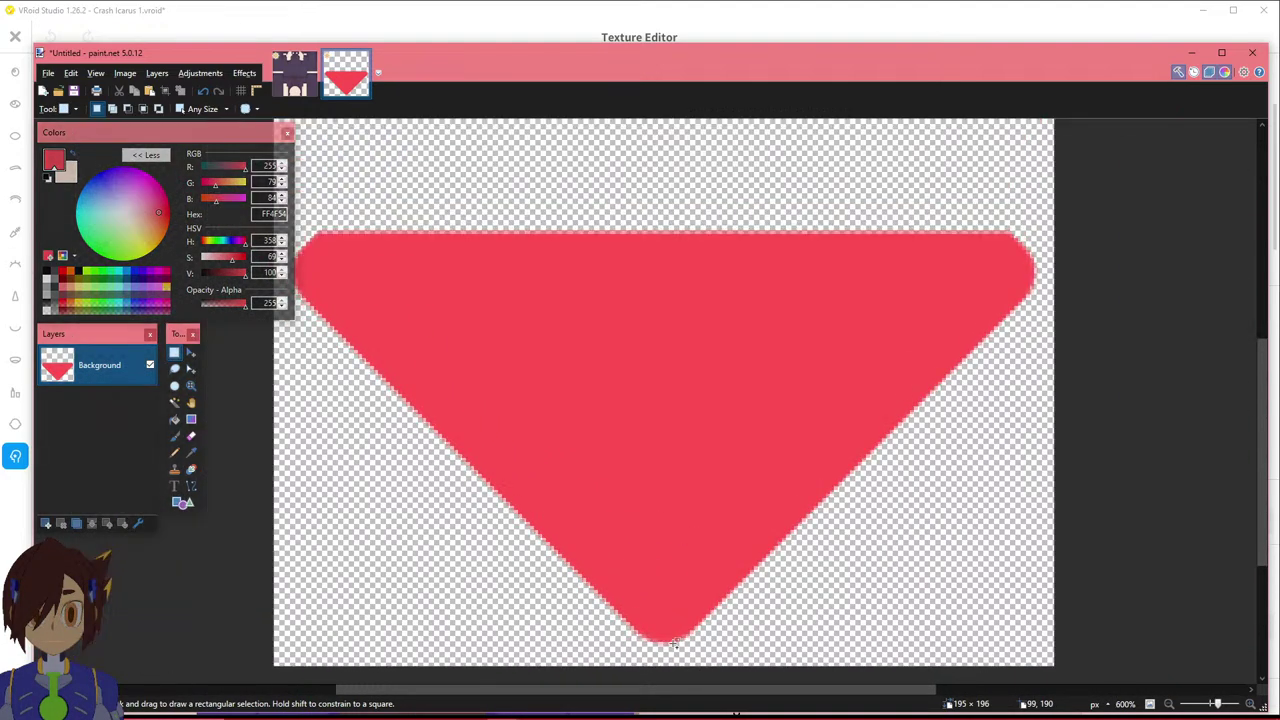
pyautogui.moveTo(716, 649); pyautogui.dragTo(717, 566)
pyautogui.keyDown('ctrl'); pyautogui.scroll(-2, 365, 352); pyautogui.keyUp('ctrl')
pyautogui.moveTo(302, 240); pyautogui.dragTo(886, 568)
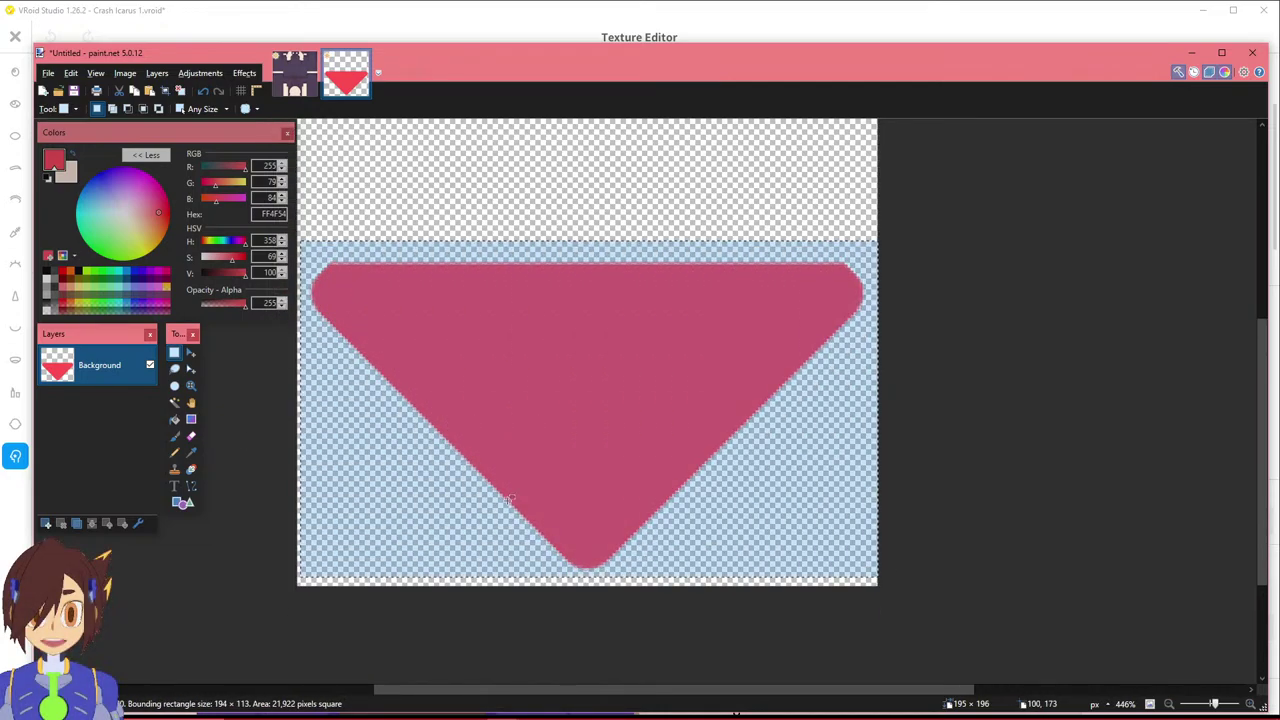
# Try narrowing the selected triangle area to about 139 × 113 pixels, and undo the resize.
pyautogui.click(191, 352)
pyautogui.moveTo(301, 411); pyautogui.dragTo(463, 404)
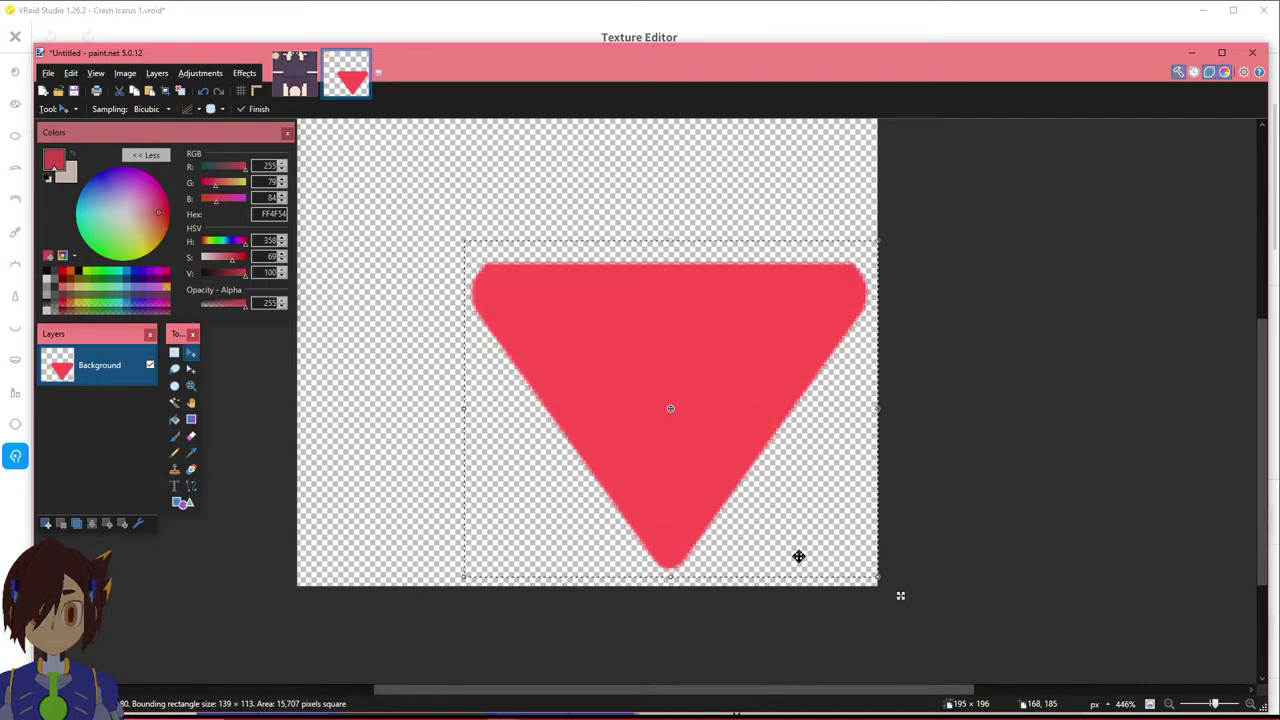
pyautogui.hotkey('ctrl', 'z')
# Compare the triangle with the forehead marks in ArchieMegaManZX.png and resize its selected area to about 156 × 122 pixels.
pyautogui.click(733, 707)
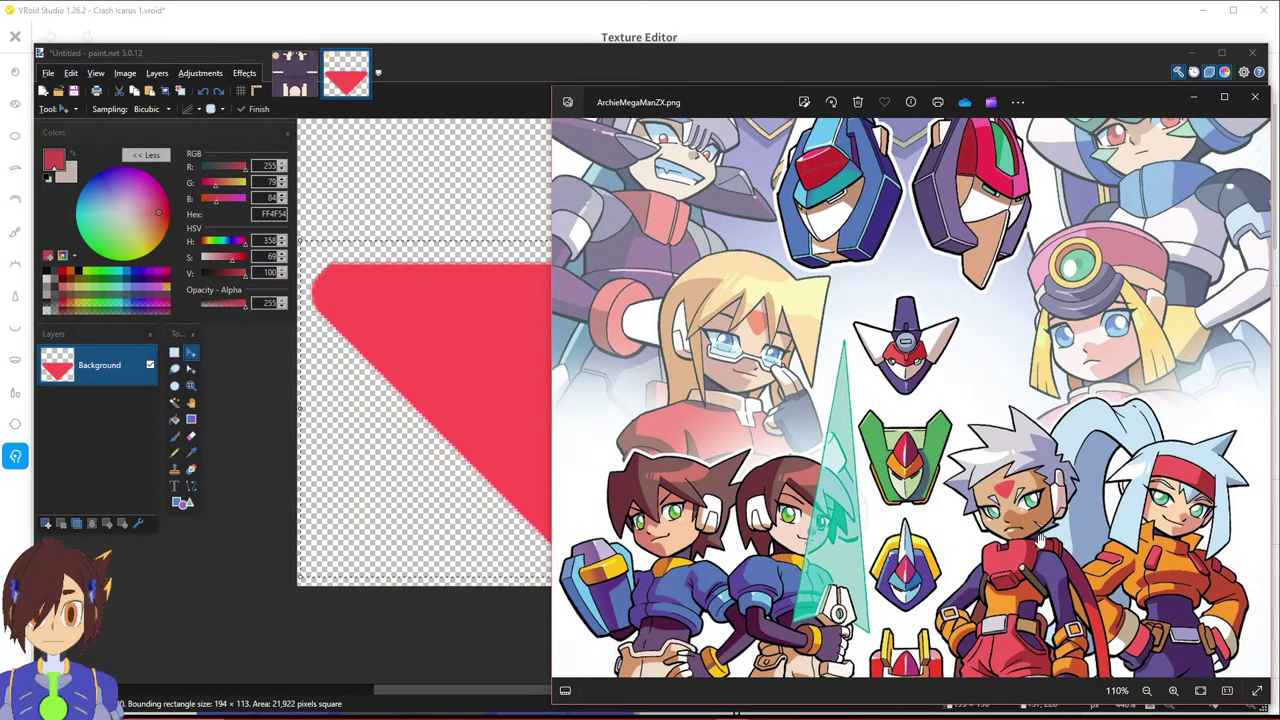
pyautogui.scroll(5, 1035, 530)
pyautogui.scroll(-5, 963, 443)
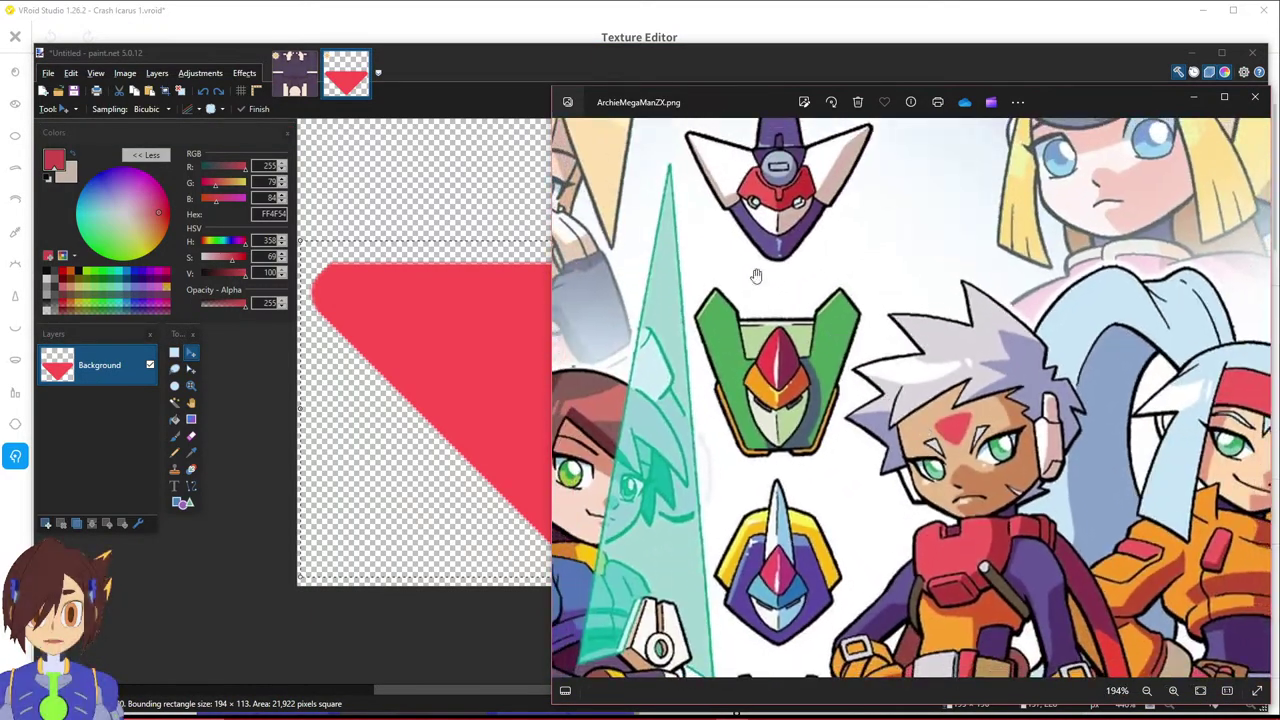
pyautogui.scroll(3, 623, 250)
pyautogui.scroll(2, 608, 188)
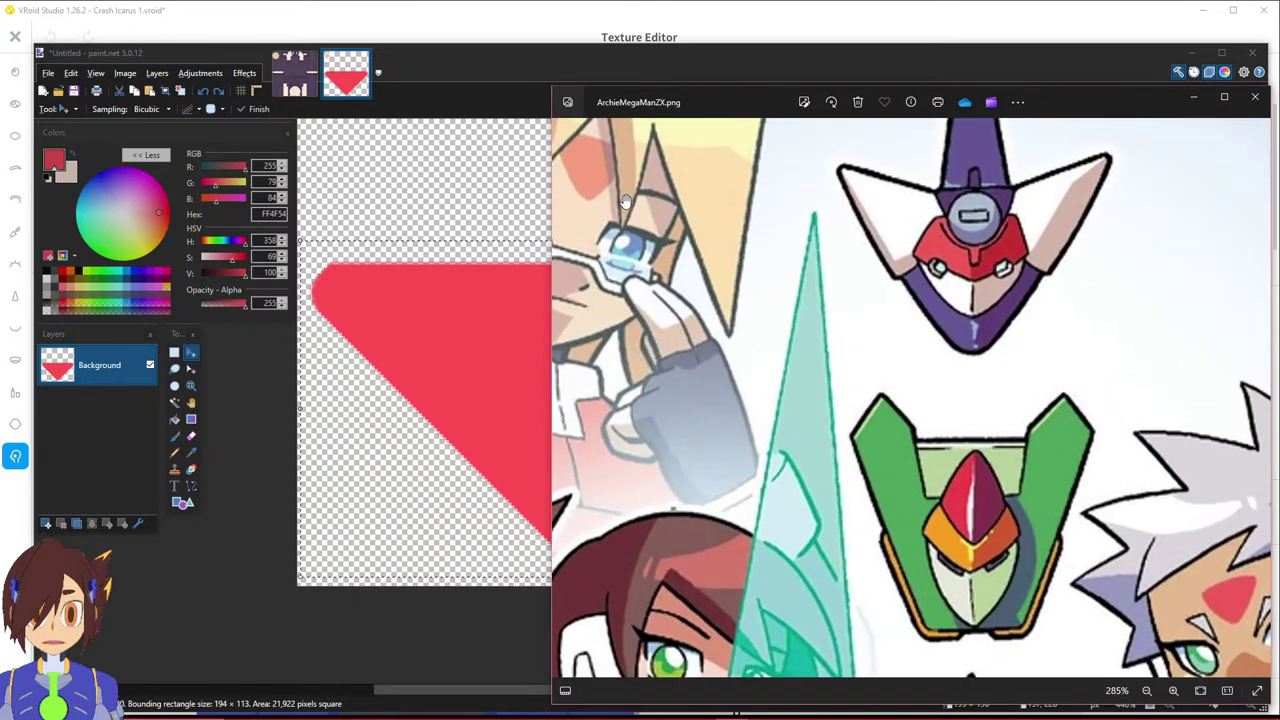
pyautogui.scroll(-5, 665, 335)
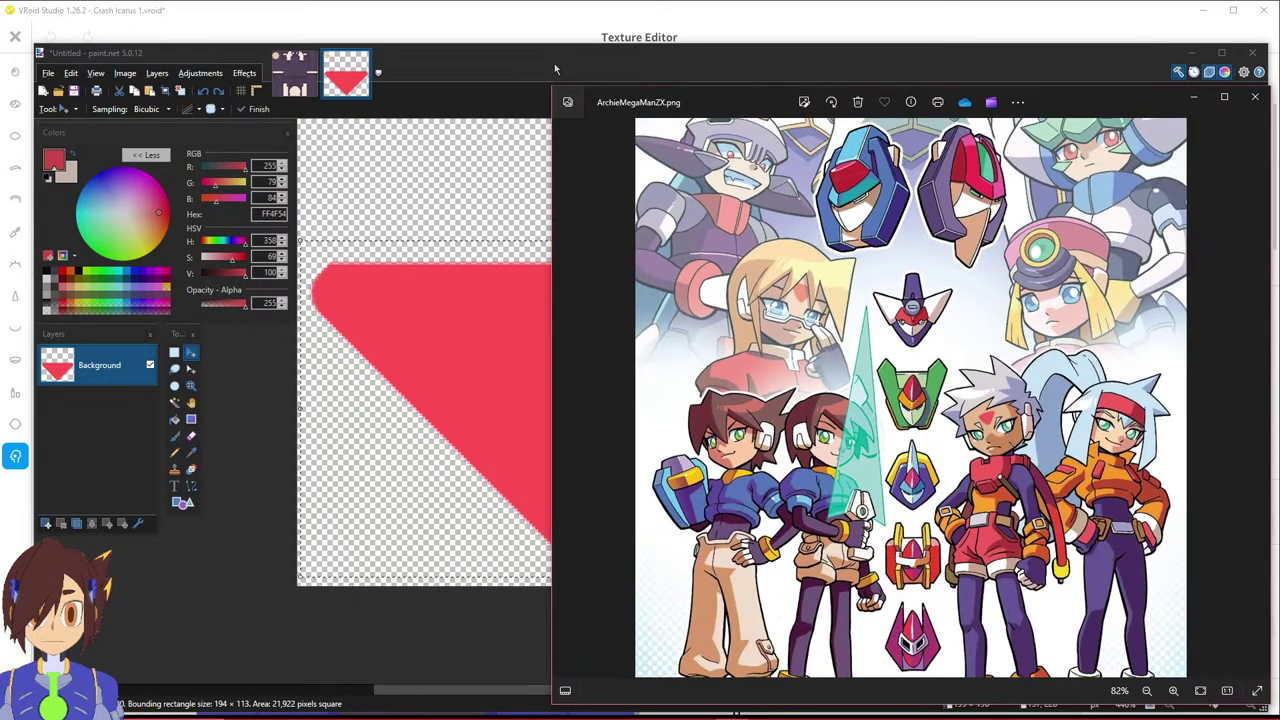
pyautogui.click(366, 333)
pyautogui.moveTo(302, 408); pyautogui.dragTo(415, 373)
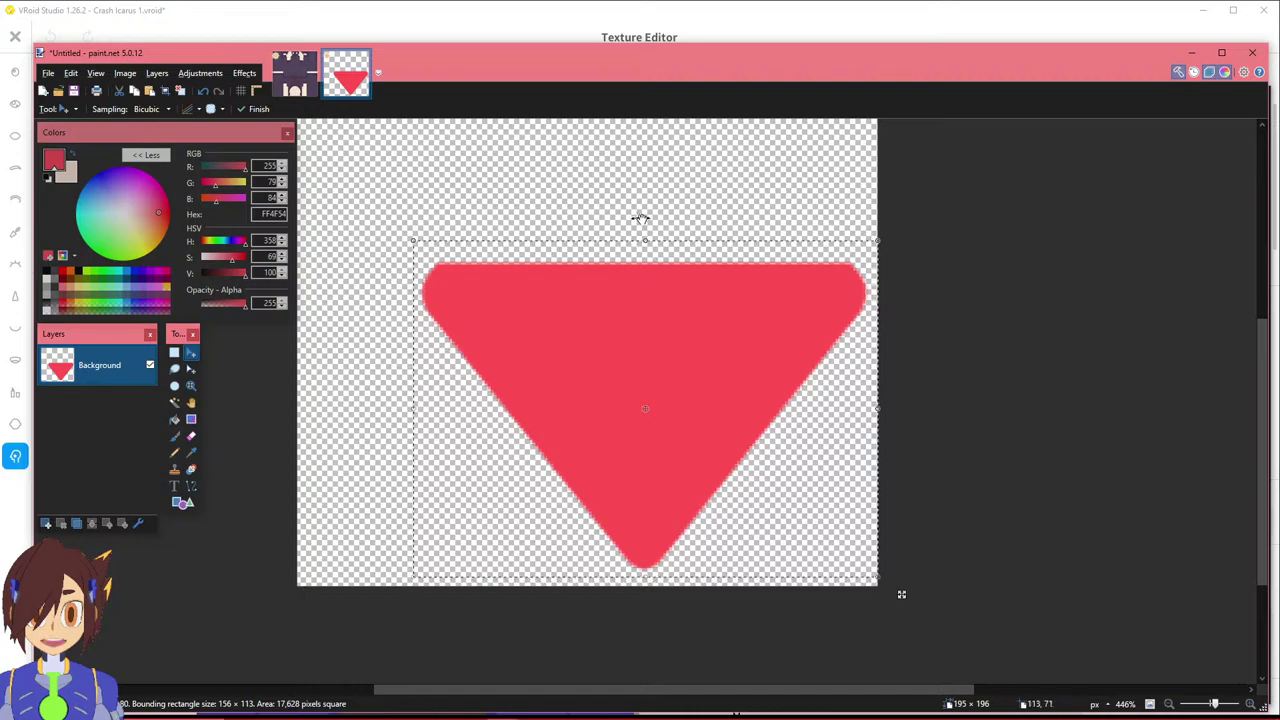
pyautogui.moveTo(648, 243); pyautogui.dragTo(650, 213)
pyautogui.scroll(2, 771, 480)
pyautogui.scroll(-2, 769, 463)
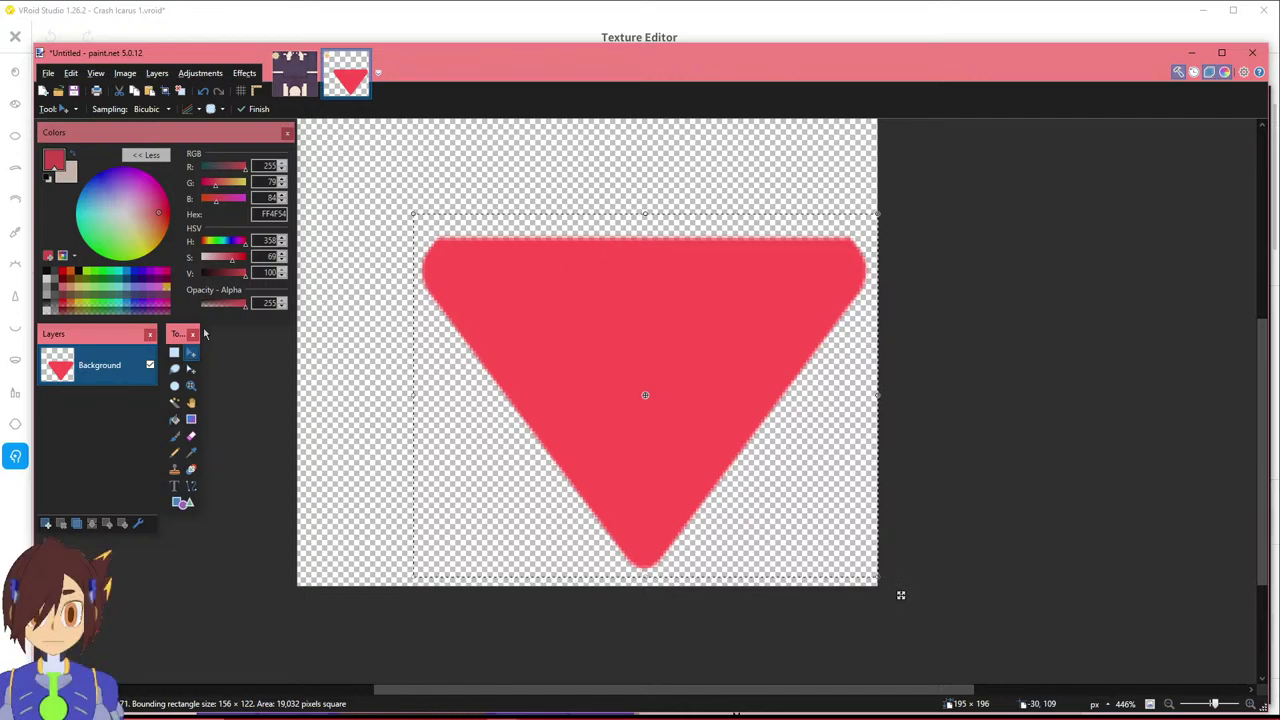
# Select a rectangular area about 26 × 23 pixels around the triangle's lower tip.
pyautogui.press('s')
pyautogui.click(708, 562)
pyautogui.moveTo(683, 569); pyautogui.dragTo(610, 503)
pyautogui.keyDown('ctrl'); pyautogui.scroll(5, 682, 590); pyautogui.keyUp('ctrl')
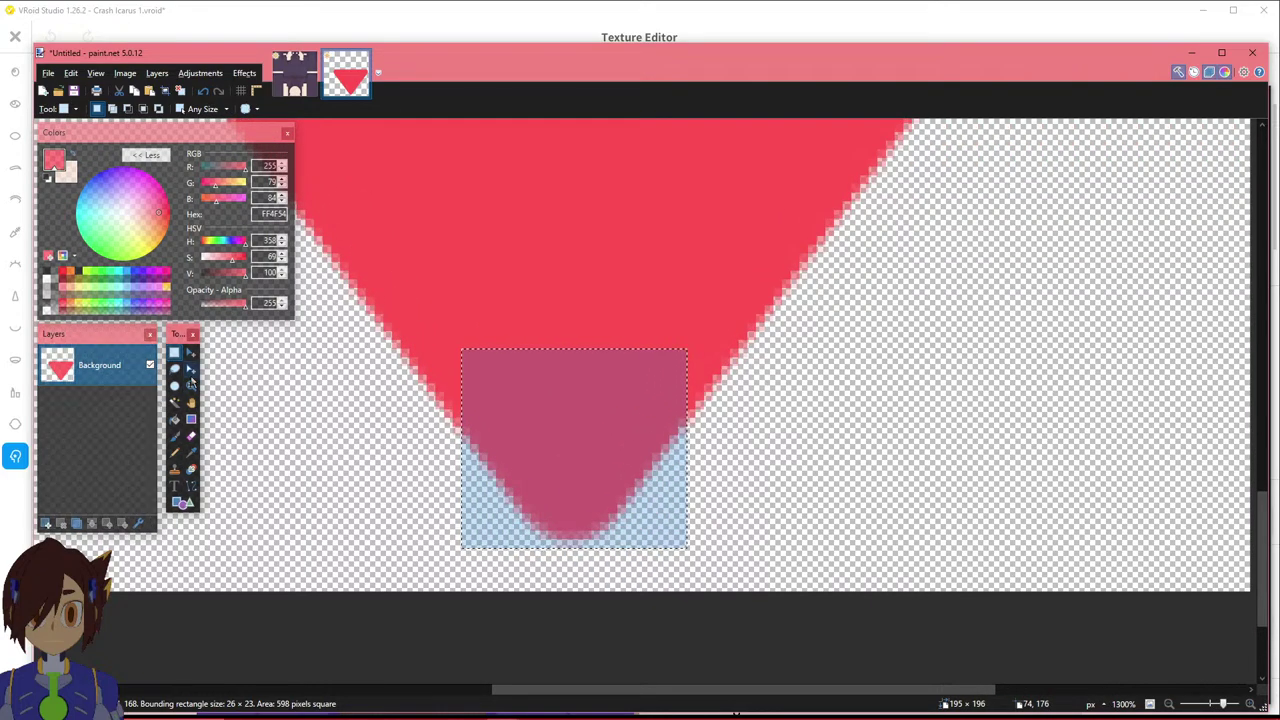
# Reshape the selection outline around the lower tip to 39 × 17 pixels without altering the pixels.
pyautogui.click(191, 368)
pyautogui.moveTo(463, 446); pyautogui.dragTo(398, 448)
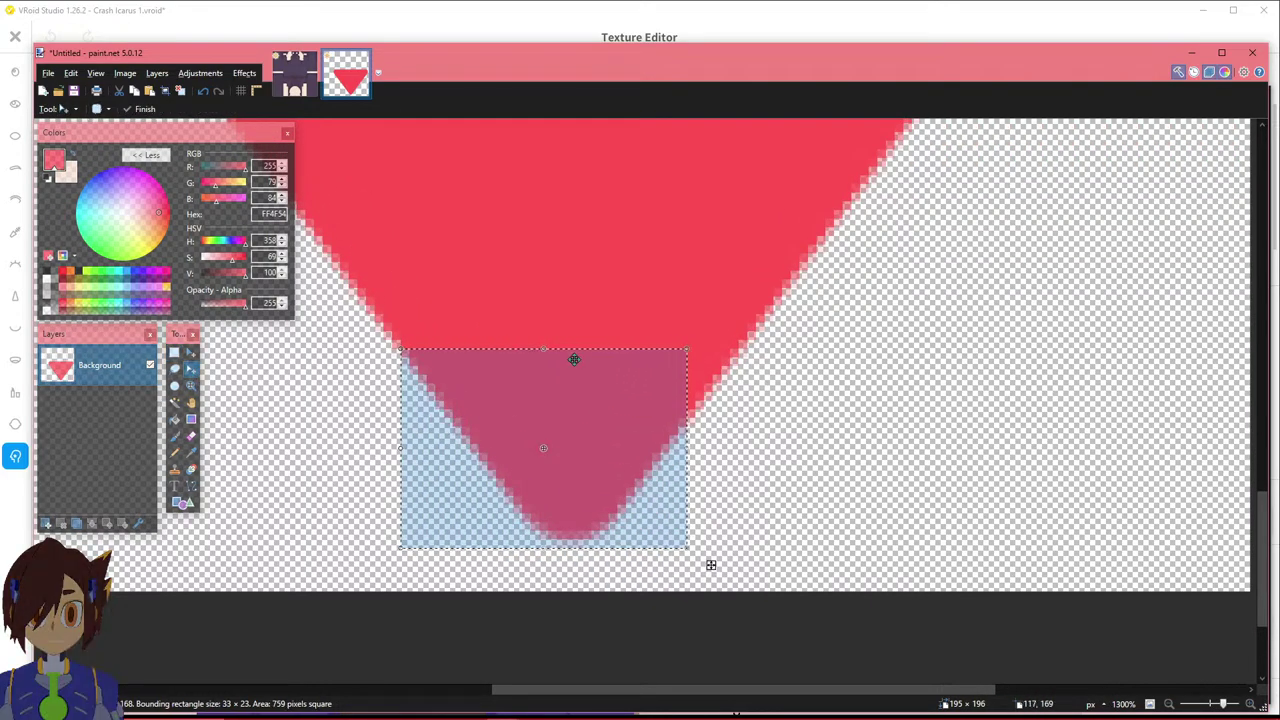
pyautogui.moveTo(546, 349); pyautogui.dragTo(546, 290)
pyautogui.moveTo(685, 418); pyautogui.dragTo(739, 418)
pyautogui.moveTo(574, 290); pyautogui.dragTo(569, 402)
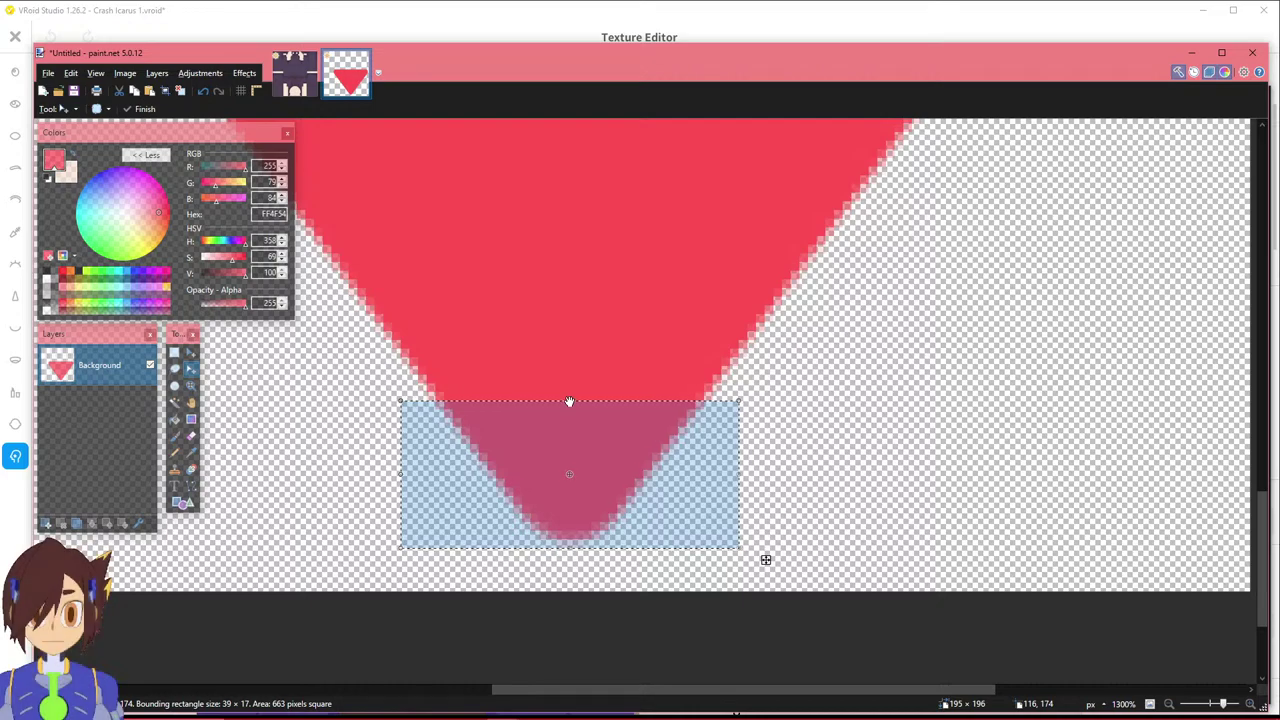
# Copy the selected rounded tip onto a new layer and place it above and left of the triangle.
pyautogui.keyDown('ctrl'); pyautogui.scroll(-1, 577, 403); pyautogui.keyUp('ctrl')
pyautogui.scroll(-2, 577, 403)
pyautogui.scroll(3, 577, 405)
pyautogui.scroll(-1, 578, 403)
pyautogui.keyDown('ctrl'); pyautogui.scroll(-4, 578, 403); pyautogui.keyUp('ctrl')
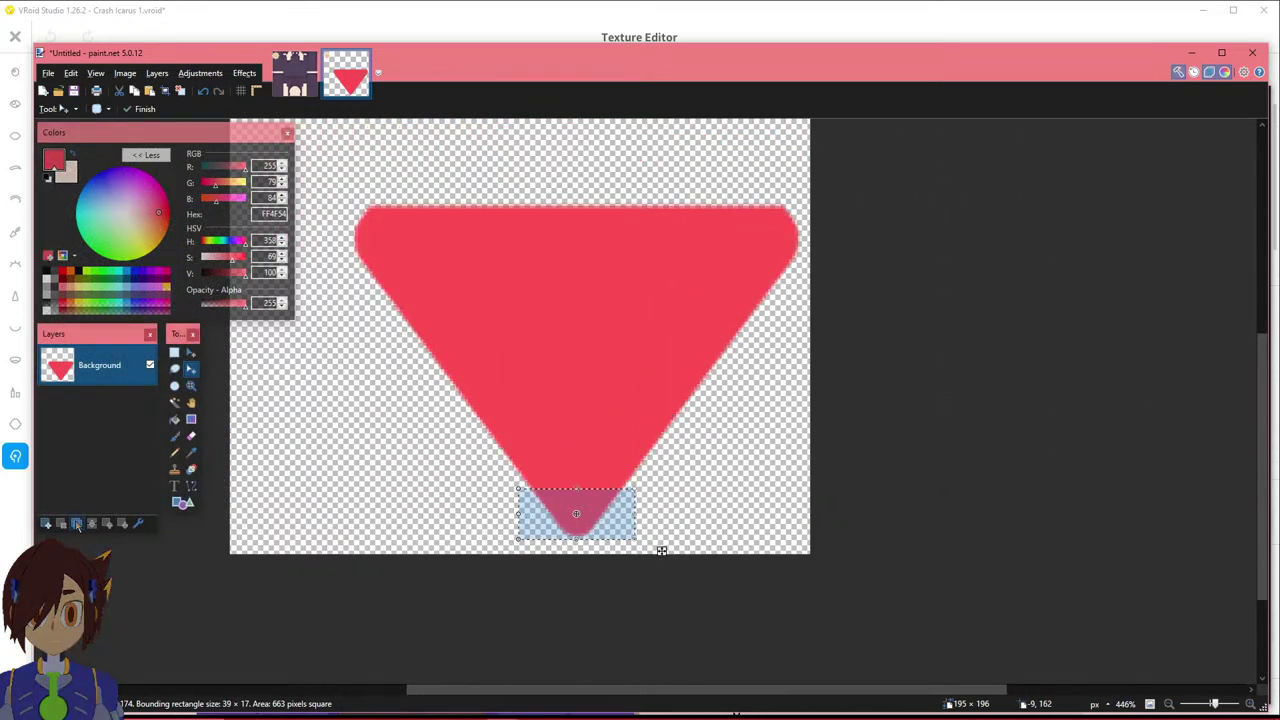
pyautogui.hotkey('ctrl', 'shift', 'n')
pyautogui.press('m')
pyautogui.moveTo(655, 540); pyautogui.dragTo(393, 229)
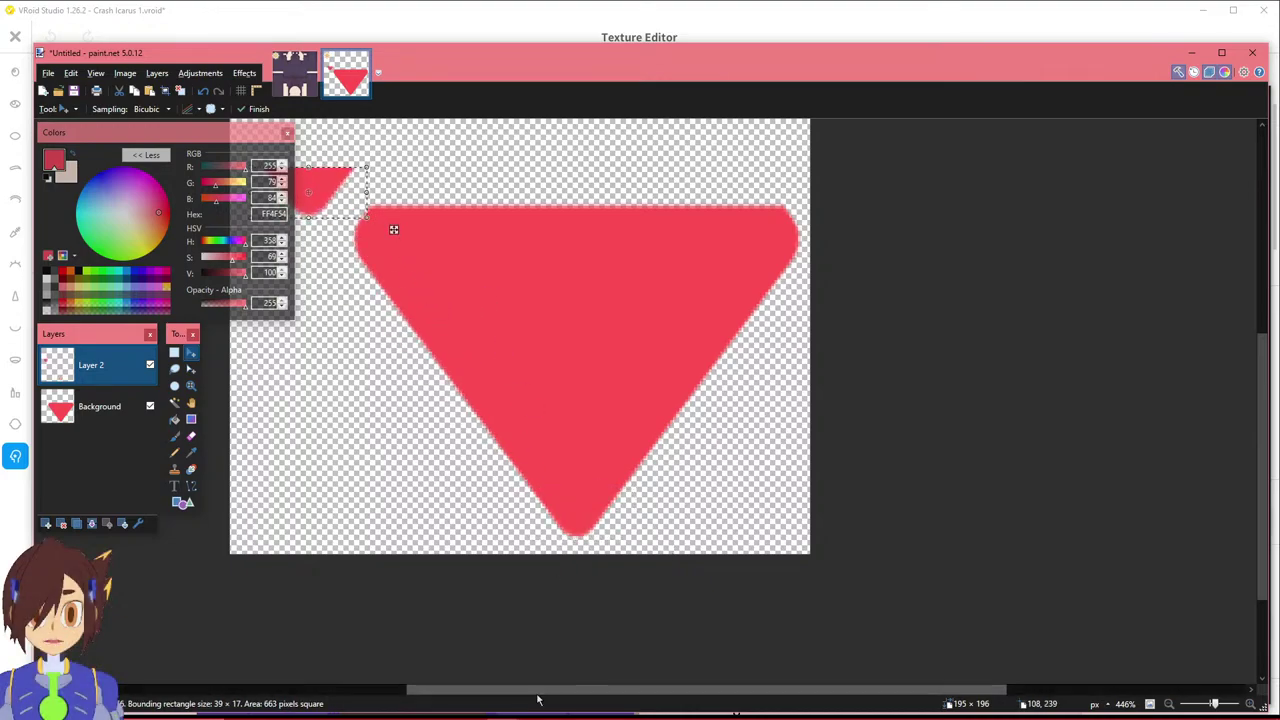
# Rotate the copied tip to -90° and move it just left of the triangle's upper-left corner.
pyautogui.moveTo(491, 695); pyautogui.dragTo(466, 695)
pyautogui.scroll(3, 493, 563)
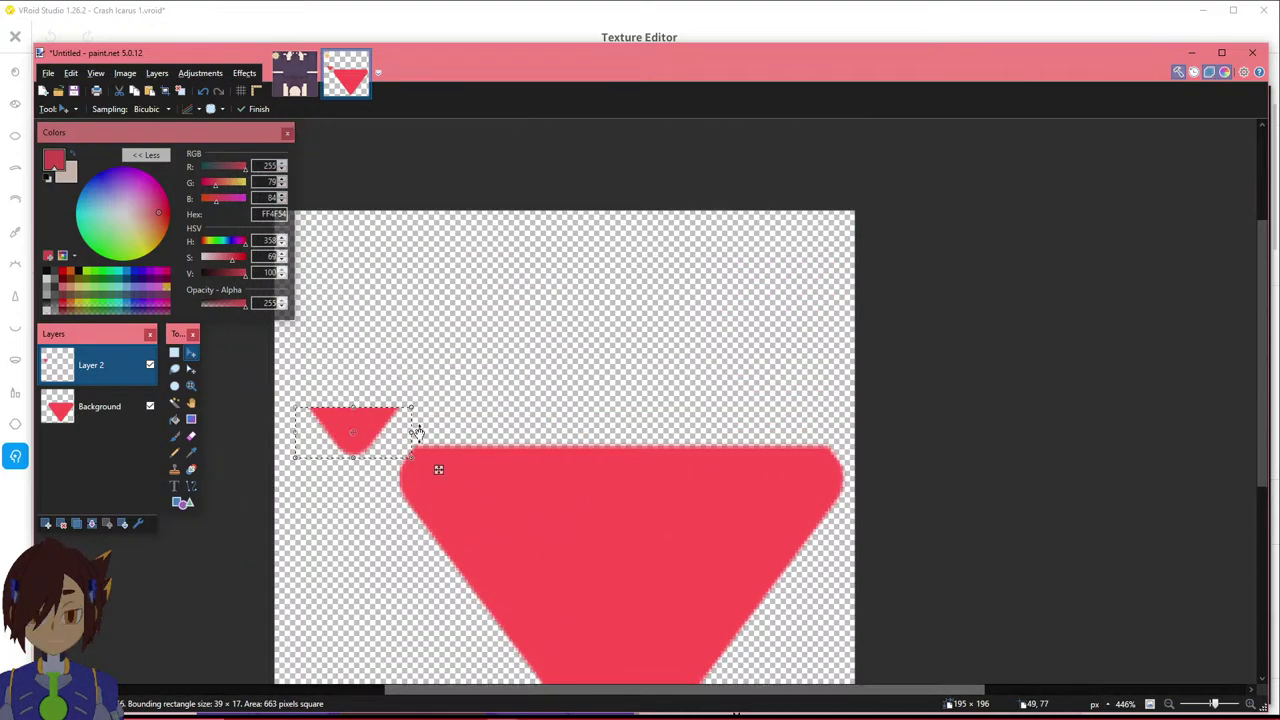
pyautogui.click(191, 370)
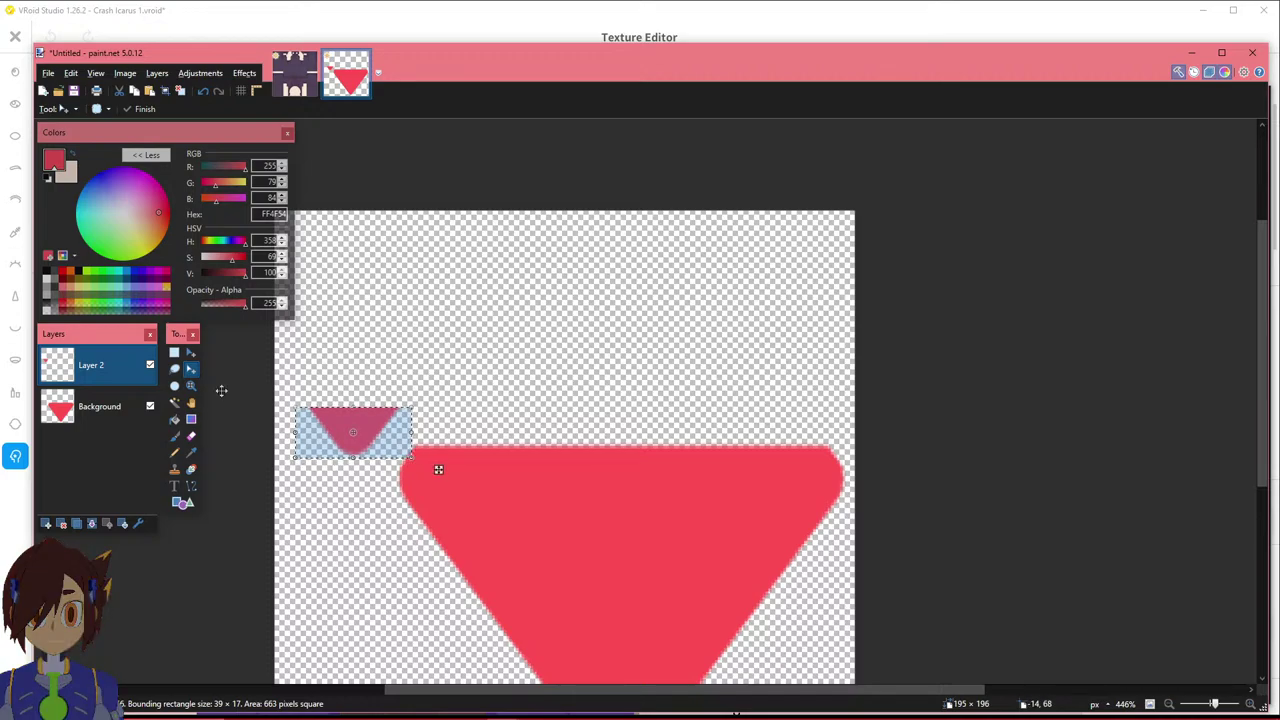
pyautogui.click(191, 352)
pyautogui.moveTo(421, 466); pyautogui.dragTo(298, 543)
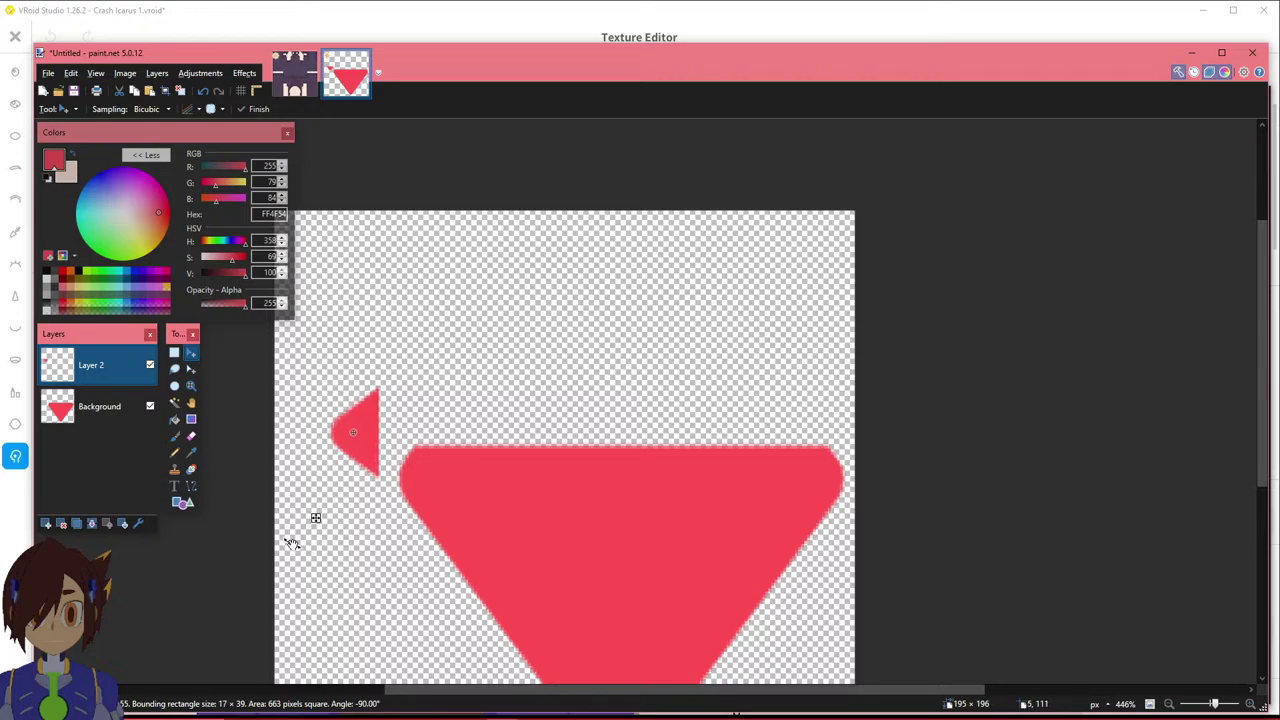
pyautogui.moveTo(314, 517); pyautogui.dragTo(320, 556)
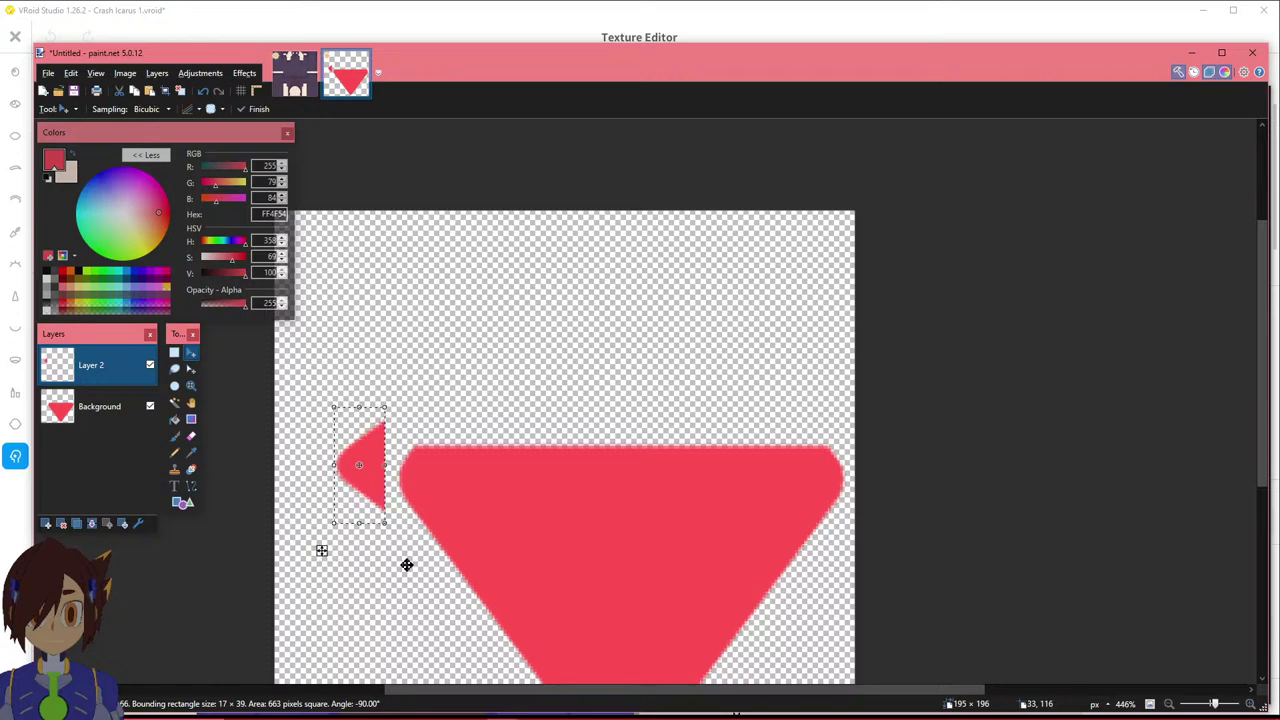
pyautogui.keyDown('ctrl'); pyautogui.scroll(3, 440, 591); pyautogui.keyUp('ctrl')
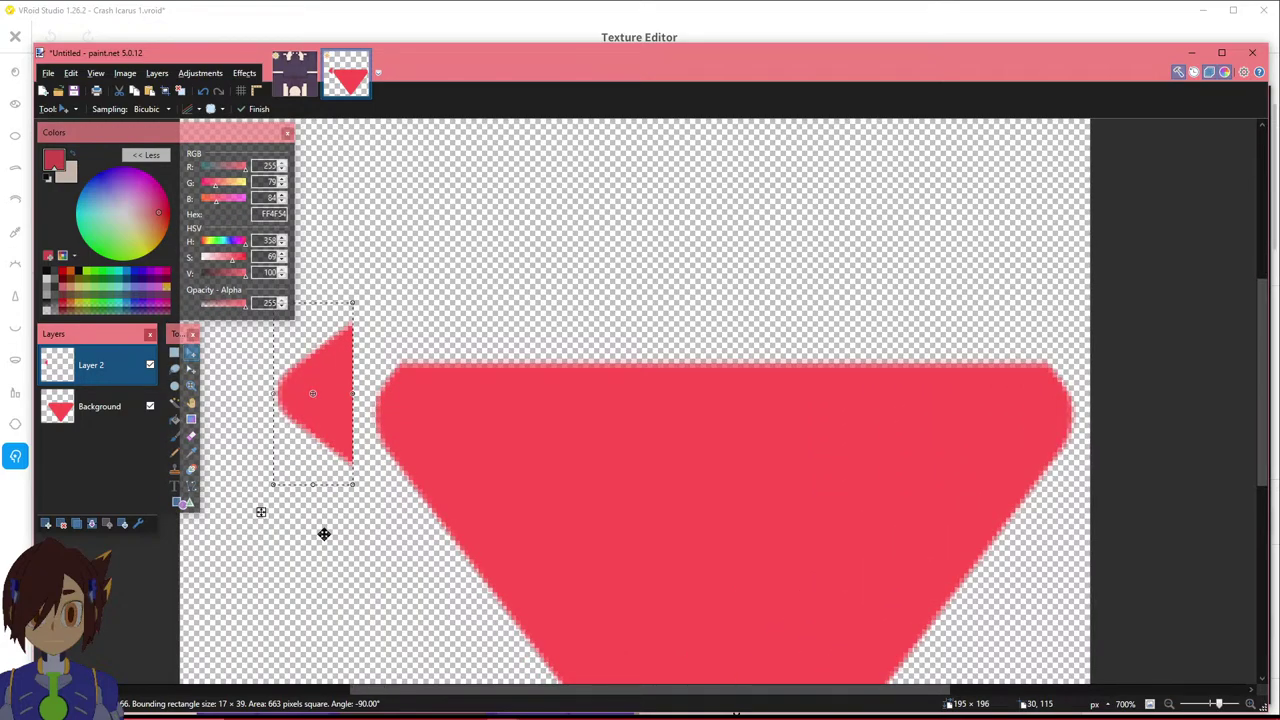
# Move the copied tip below the triangle's upper-left corner and rotate it to about -127°.
pyautogui.scroll(-5, 514, 508)
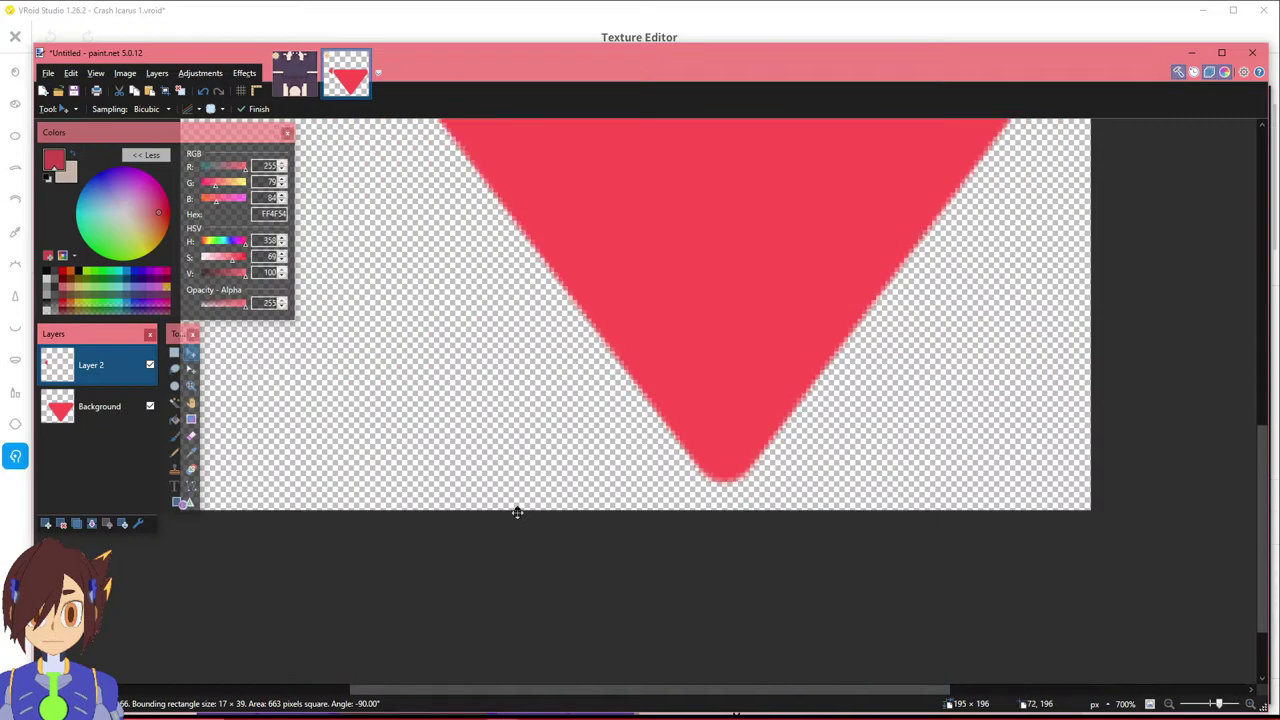
pyautogui.scroll(4, 528, 508)
pyautogui.scroll(-2, 520, 517)
pyautogui.scroll(2, 519, 522)
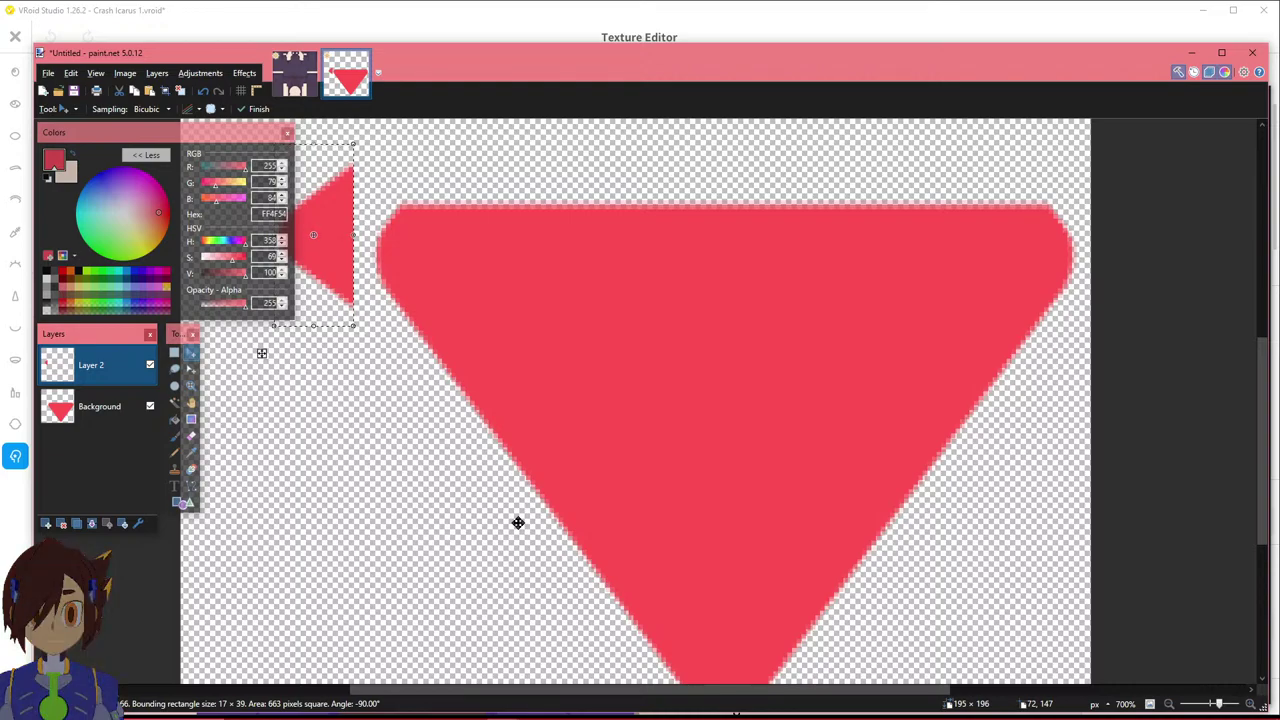
pyautogui.moveTo(260, 351); pyautogui.dragTo(323, 409)
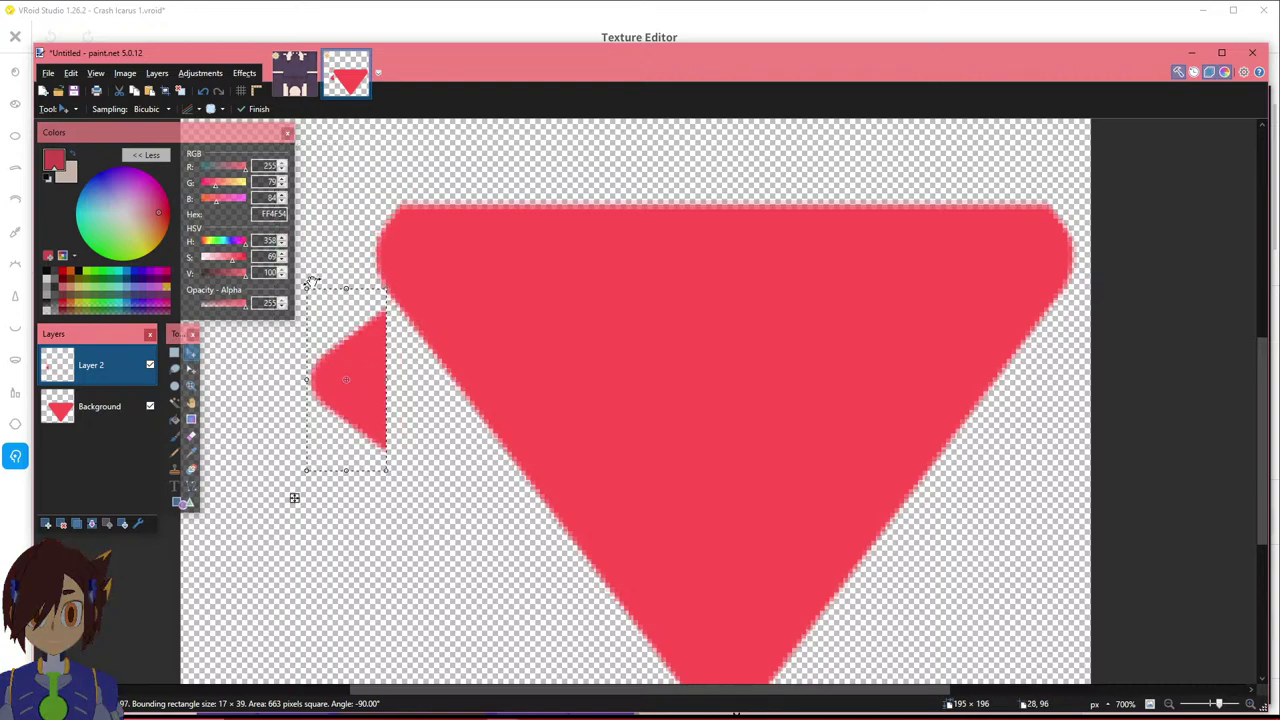
pyautogui.moveTo(313, 281); pyautogui.dragTo(374, 288)
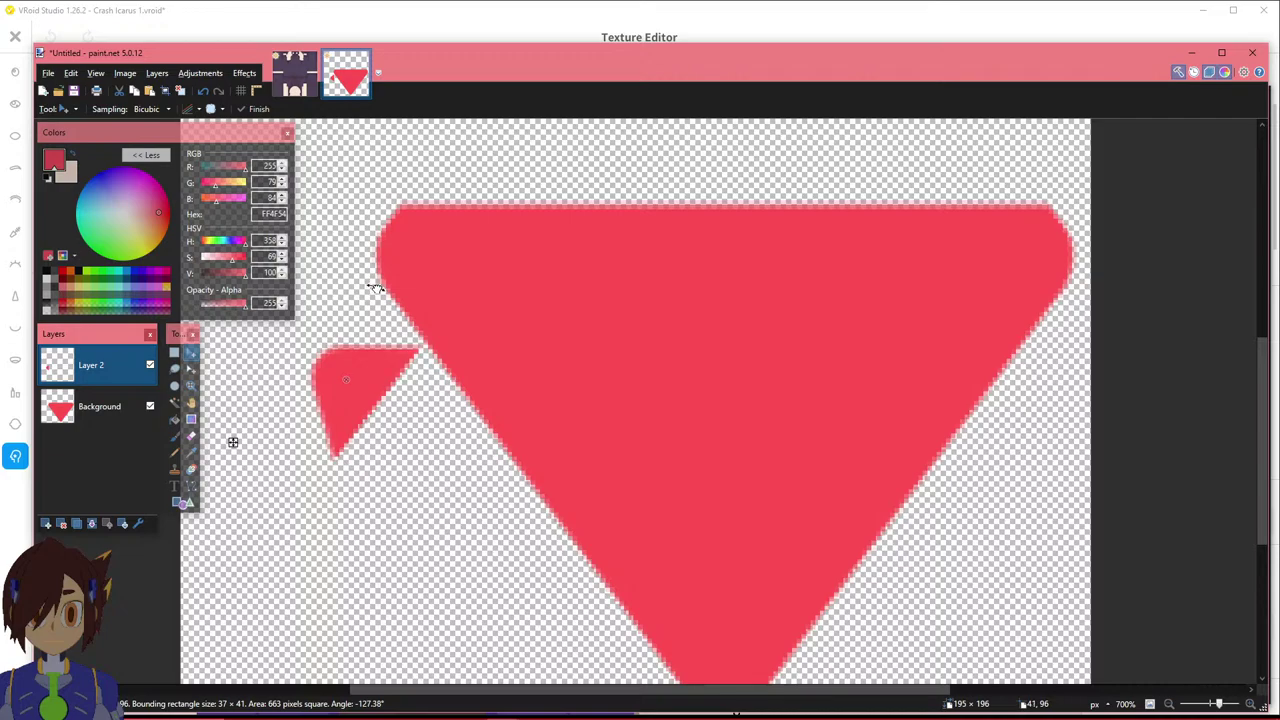
pyautogui.keyDown('ctrl'); pyautogui.scroll(3, 343, 331); pyautogui.keyUp('ctrl')
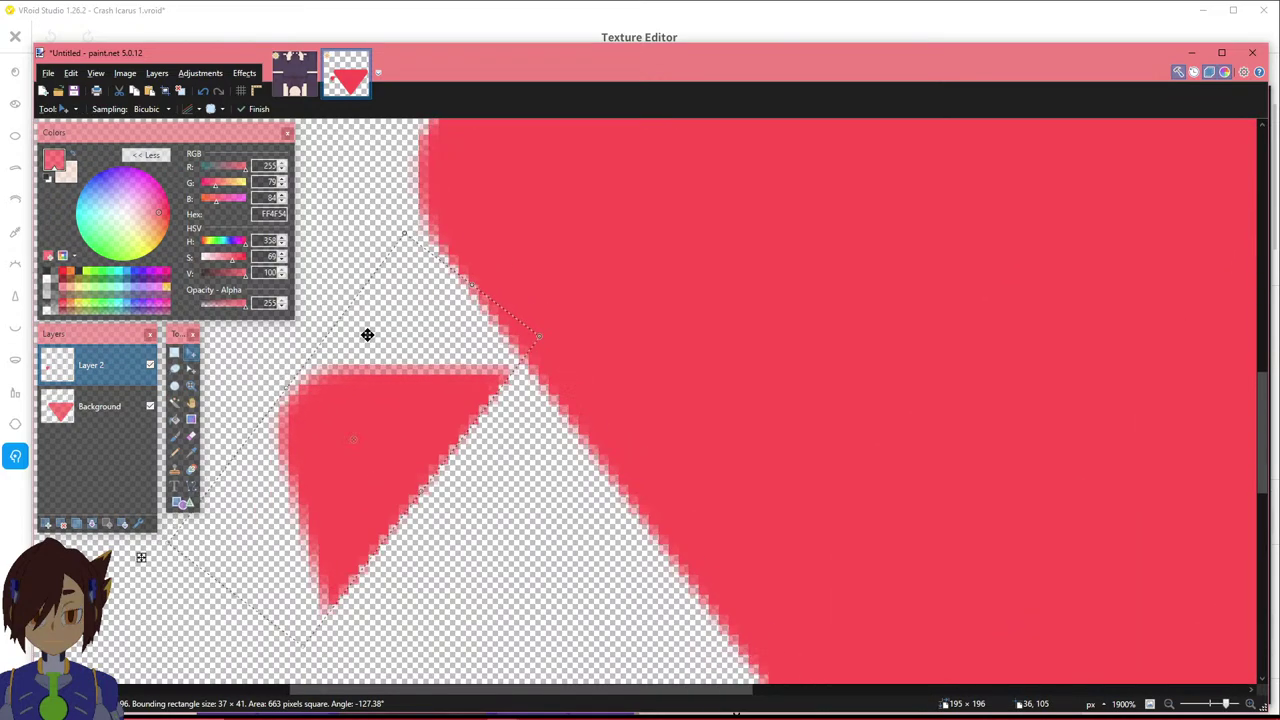
# Try to fit the rotated tip over the triangle's upper-left corner, nudging it slightly above the top edge.
pyautogui.keyDown('ctrl'); pyautogui.scroll(-2, 368, 340); pyautogui.keyUp('ctrl')
pyautogui.moveTo(314, 449); pyautogui.dragTo(386, 282)
pyautogui.moveTo(382, 293)
pyautogui.mouseDown()
pyautogui.moveTo(343, 277)
pyautogui.moveTo(359, 294)
pyautogui.mouseUp()
pyautogui.keyDown('ctrl'); pyautogui.scroll(-3, 359, 294); pyautogui.keyUp('ctrl')
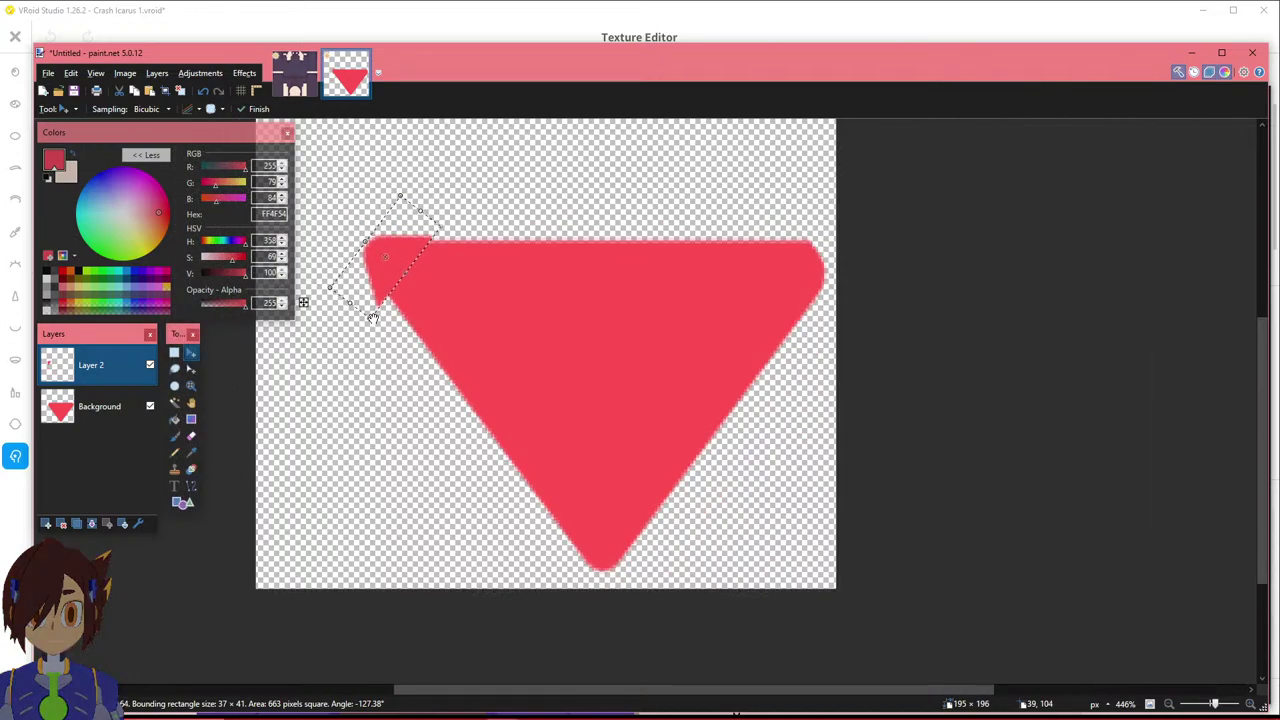
pyautogui.keyDown('ctrl'); pyautogui.scroll(5, 366, 337); pyautogui.keyUp('ctrl')
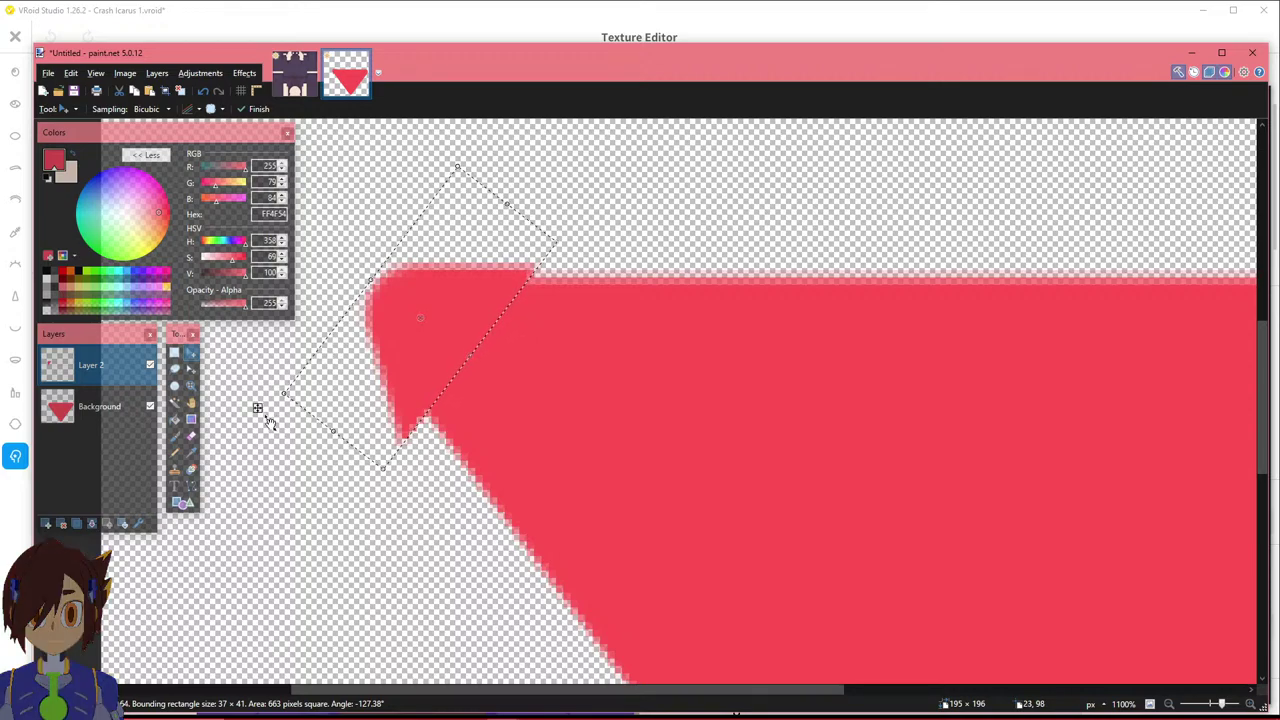
pyautogui.moveTo(257, 407); pyautogui.dragTo(281, 383)
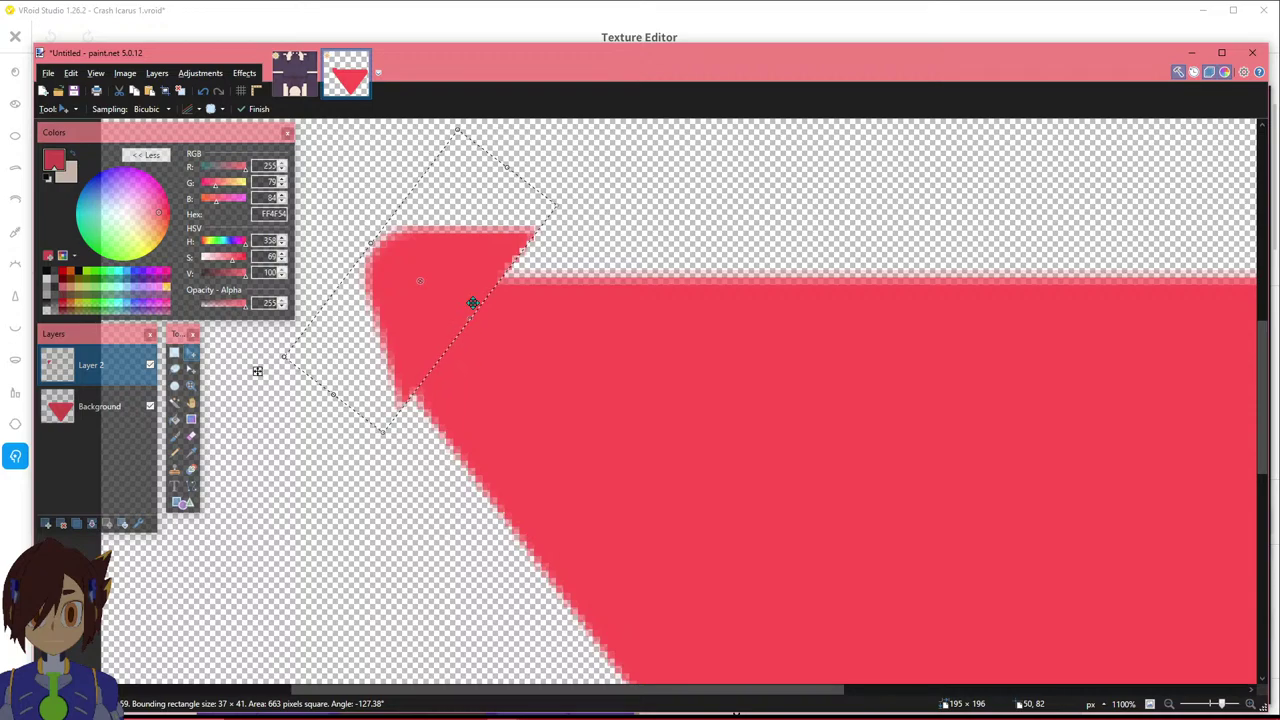
# Move the rotated tip off the corner to the empty area left of the triangle's slanted side.
pyautogui.moveTo(262, 379); pyautogui.dragTo(125, 629)
pyautogui.keyDown('ctrl'); pyautogui.scroll(-4, 654, 482); pyautogui.keyUp('ctrl')
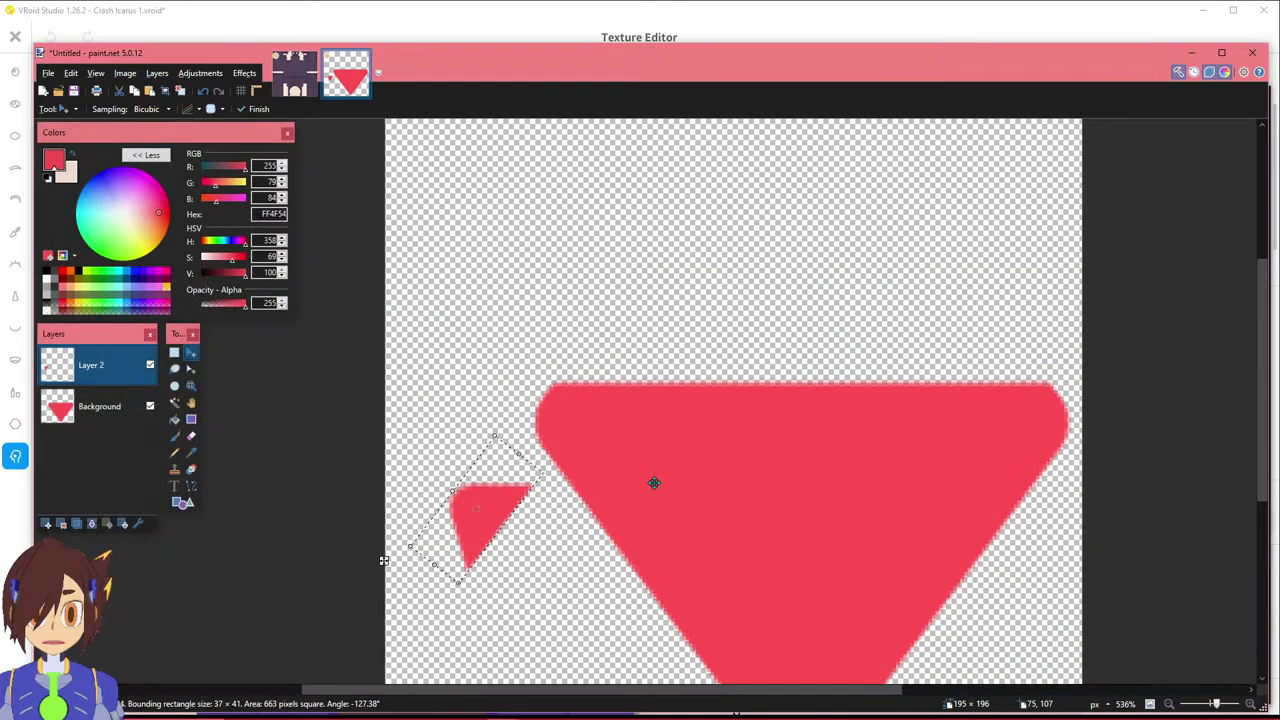
pyautogui.scroll(-3, 736, 460)
pyautogui.scroll(1, 831, 446)
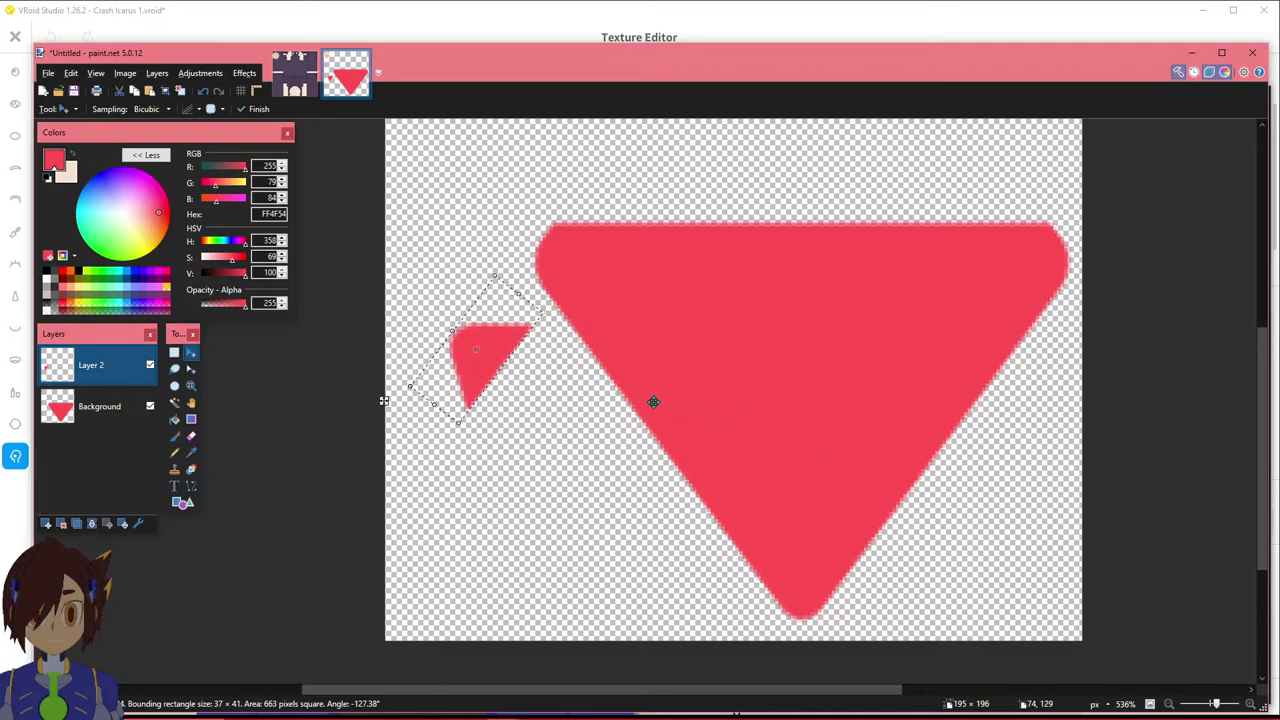
pyautogui.moveTo(693, 692); pyautogui.dragTo(761, 690)
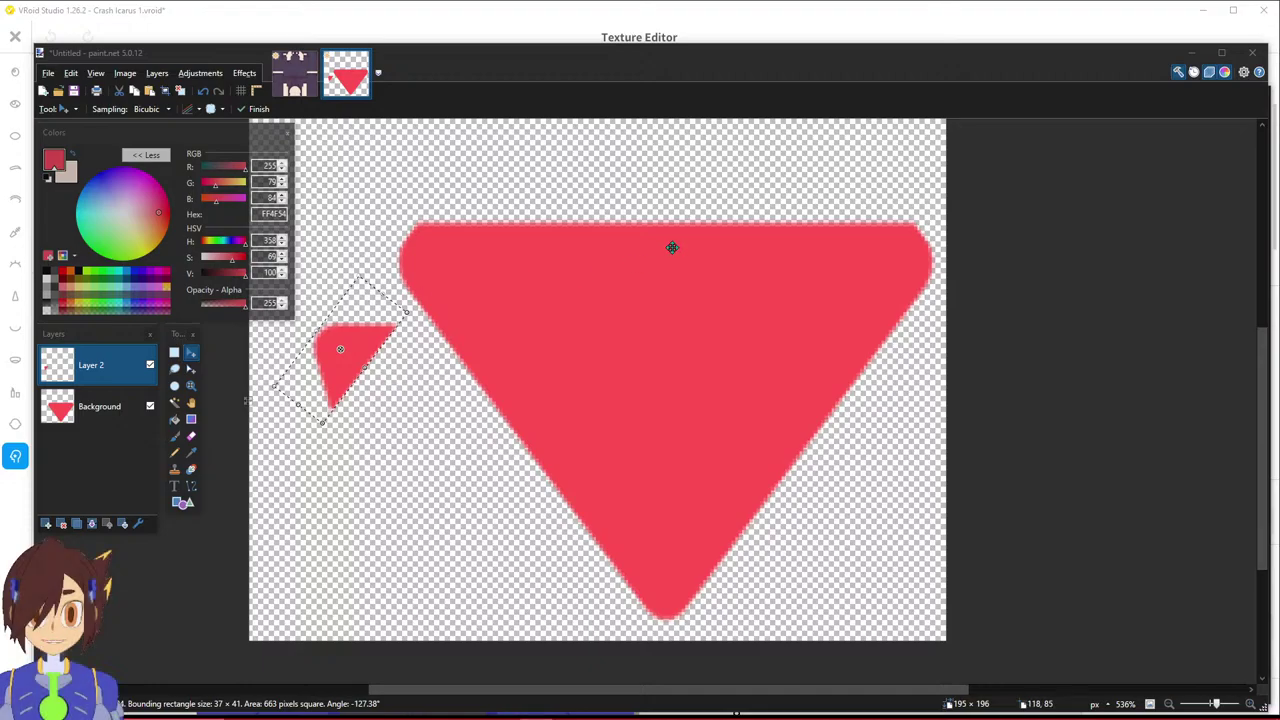
# Switch to the reference picture ArchieMegaManZX.png, examine the character's forehead mark up close, and return to paint.net.
pyautogui.click(733, 708)
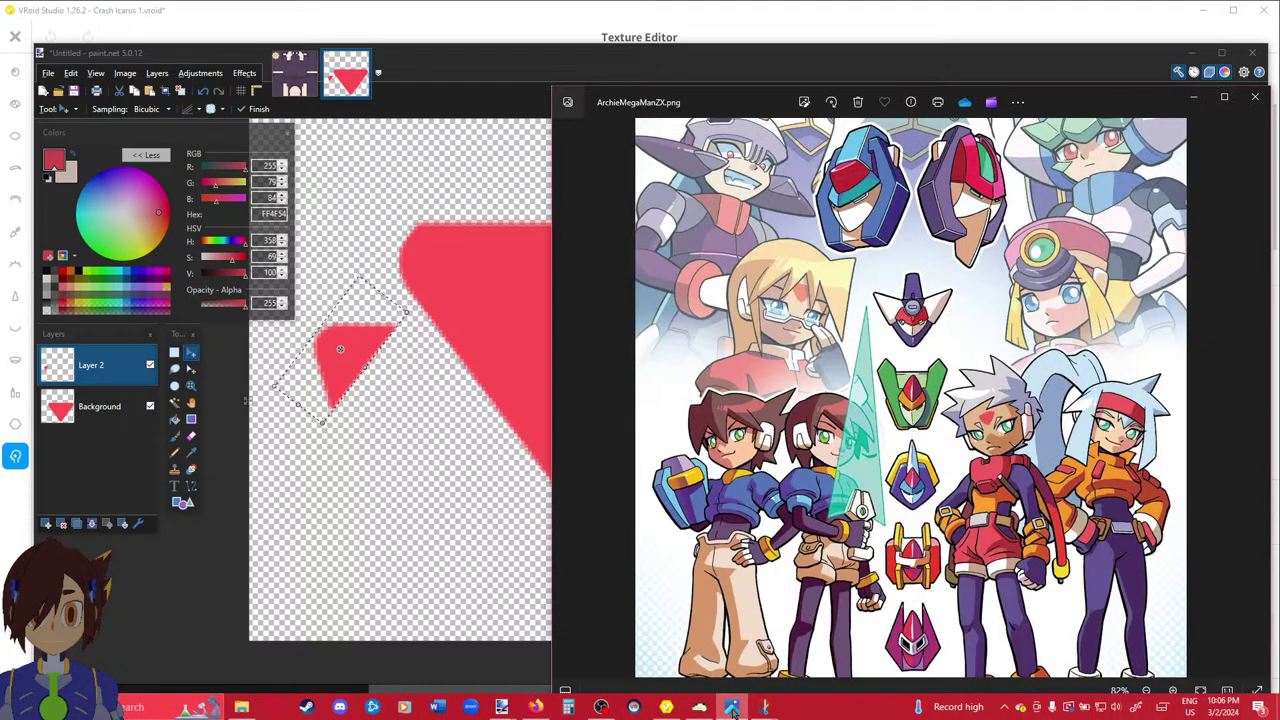
pyautogui.scroll(8, 1000, 400)
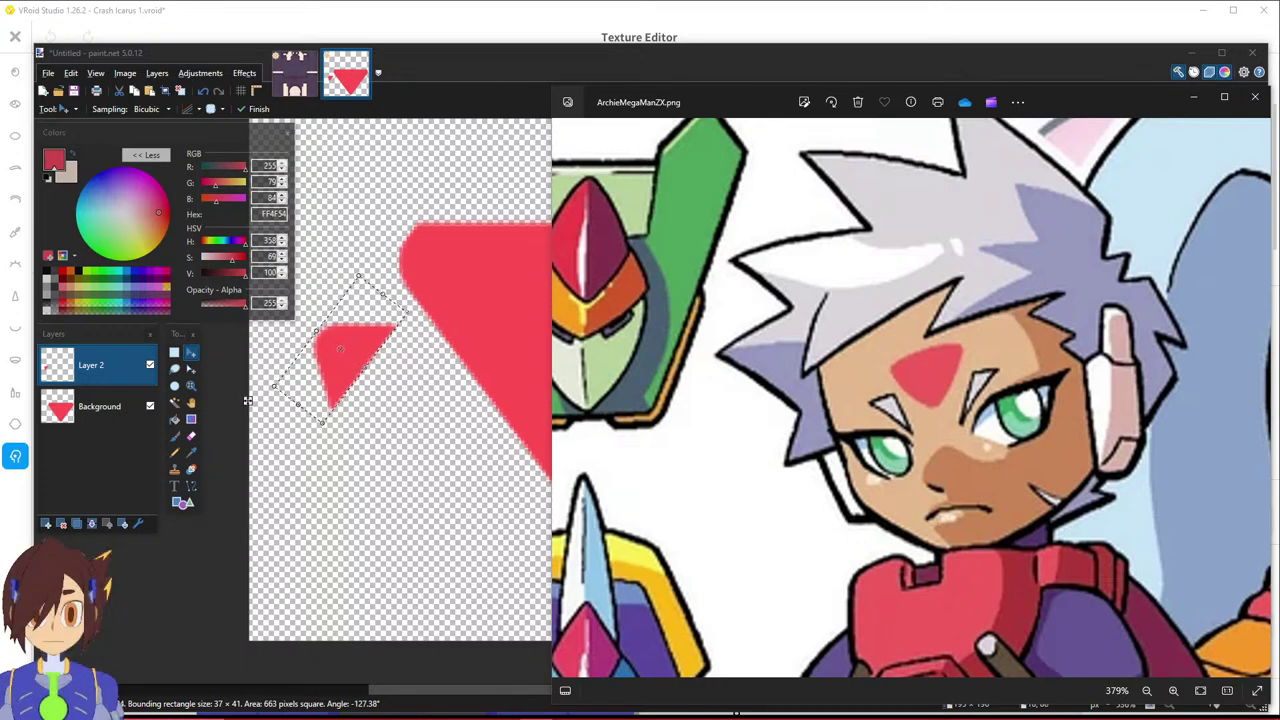
pyautogui.click(434, 57)
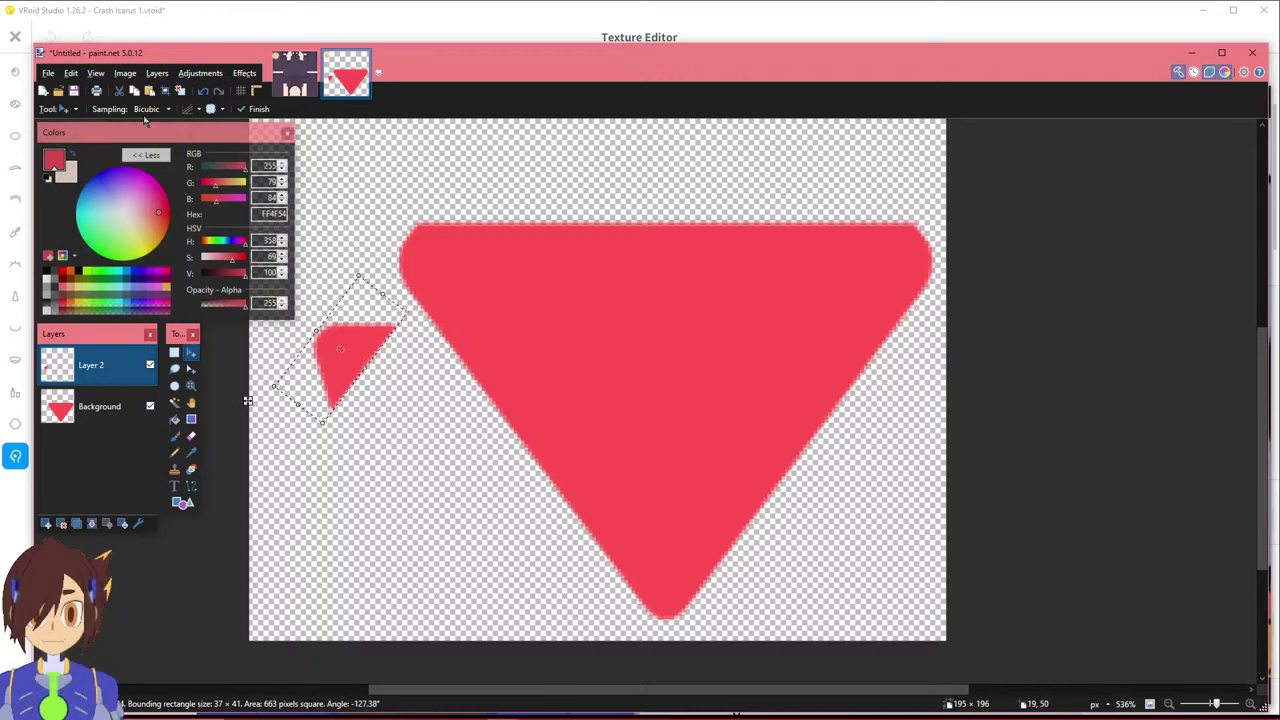
# Paste the copied blue rounded triangle into a new 450 × 450 pixel image and flip the image vertically.
pyautogui.hotkey('ctrl', 'n')
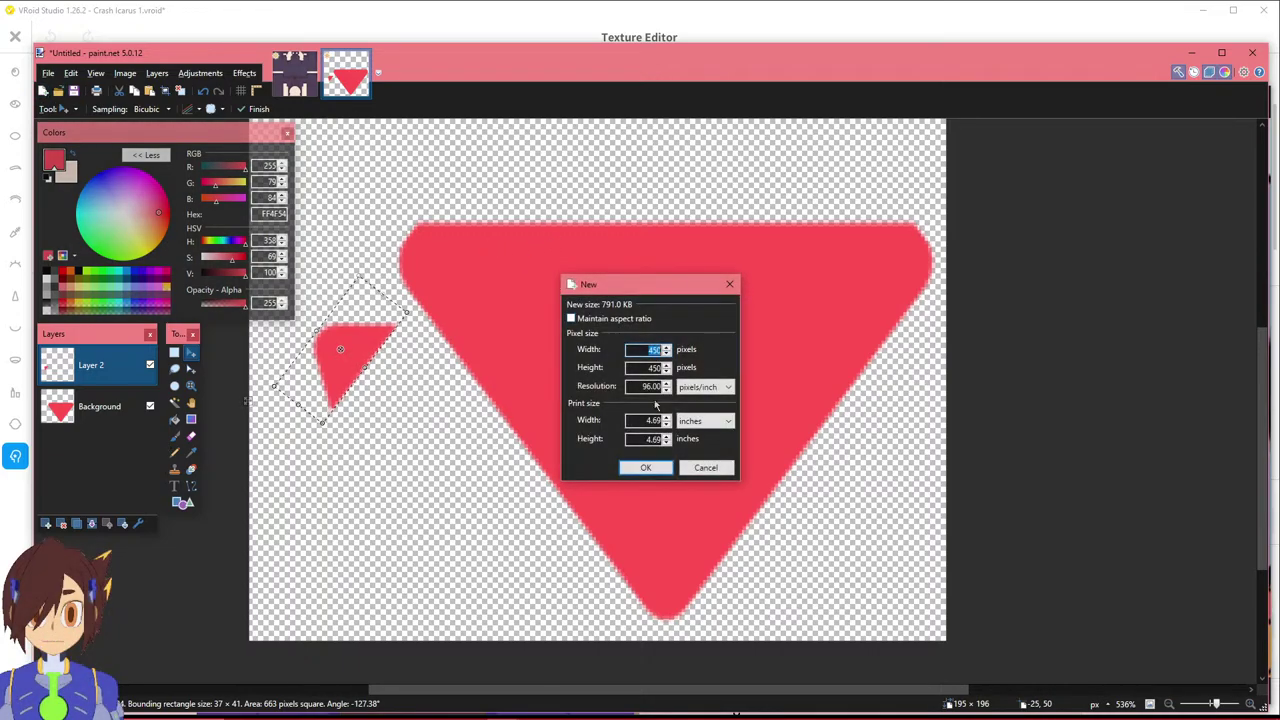
pyautogui.click(648, 467)
pyautogui.hotkey('ctrl', 'v')
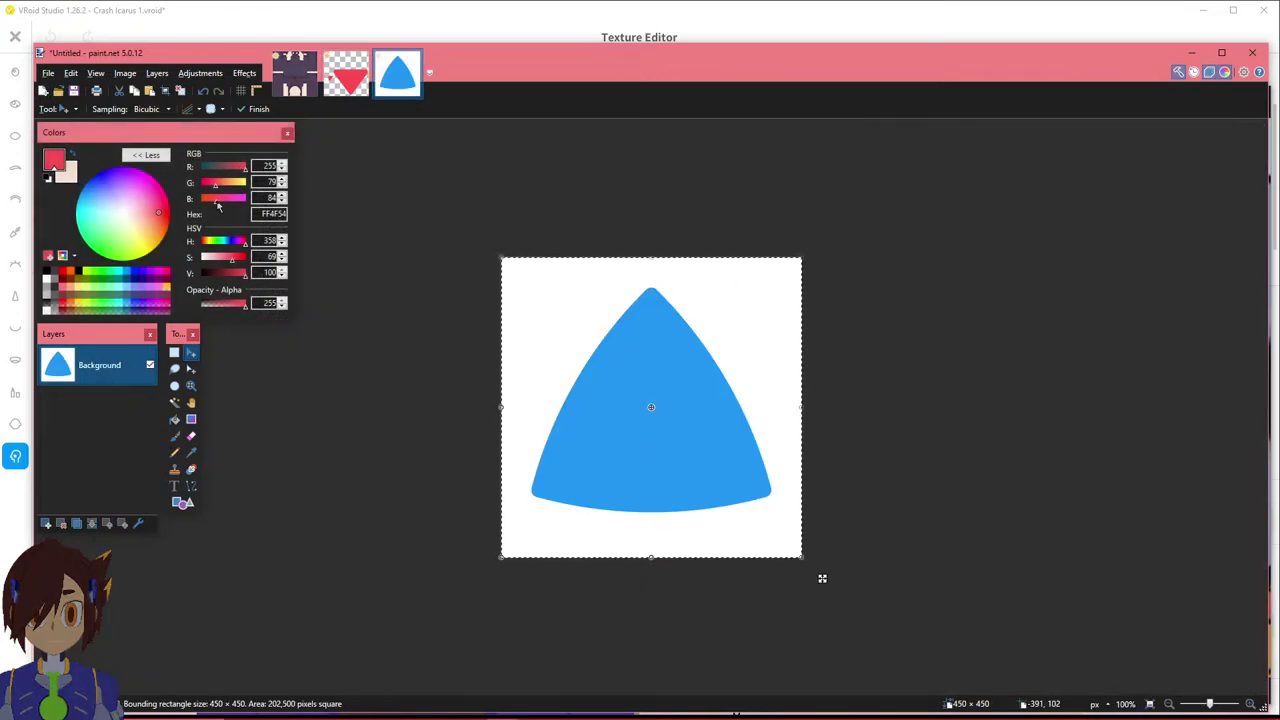
pyautogui.click(125, 73)
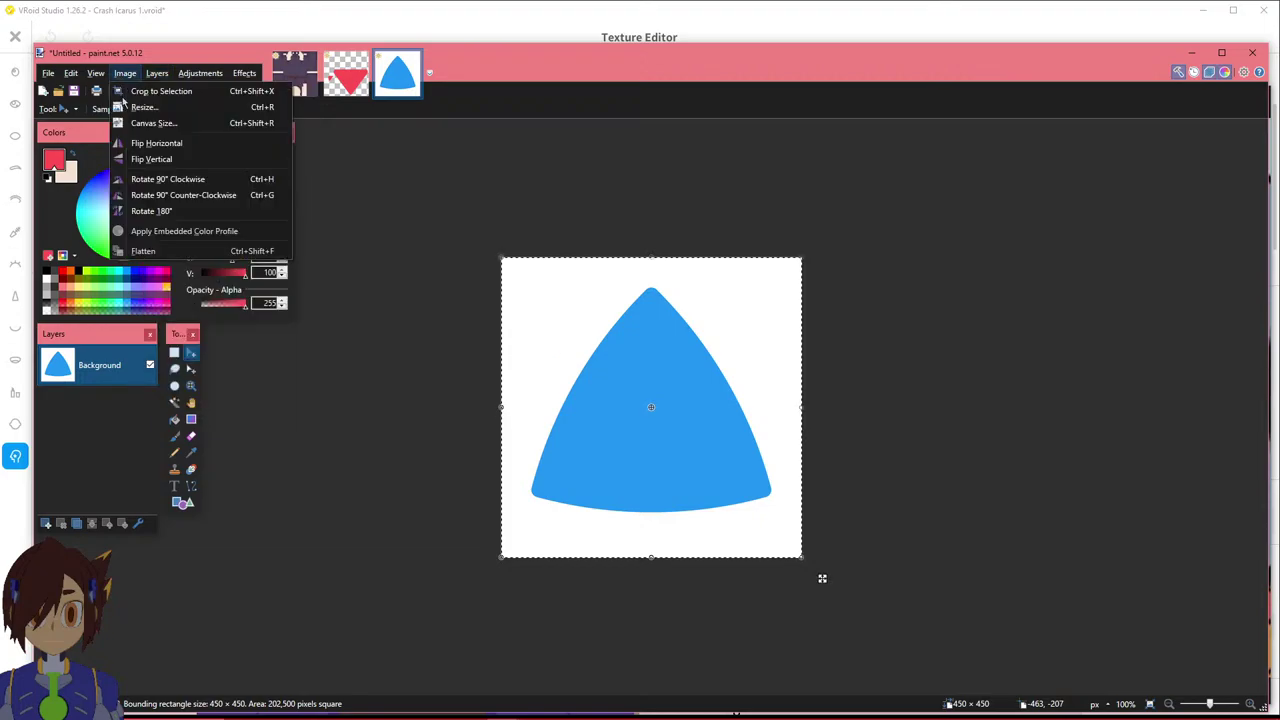
pyautogui.click(151, 159)
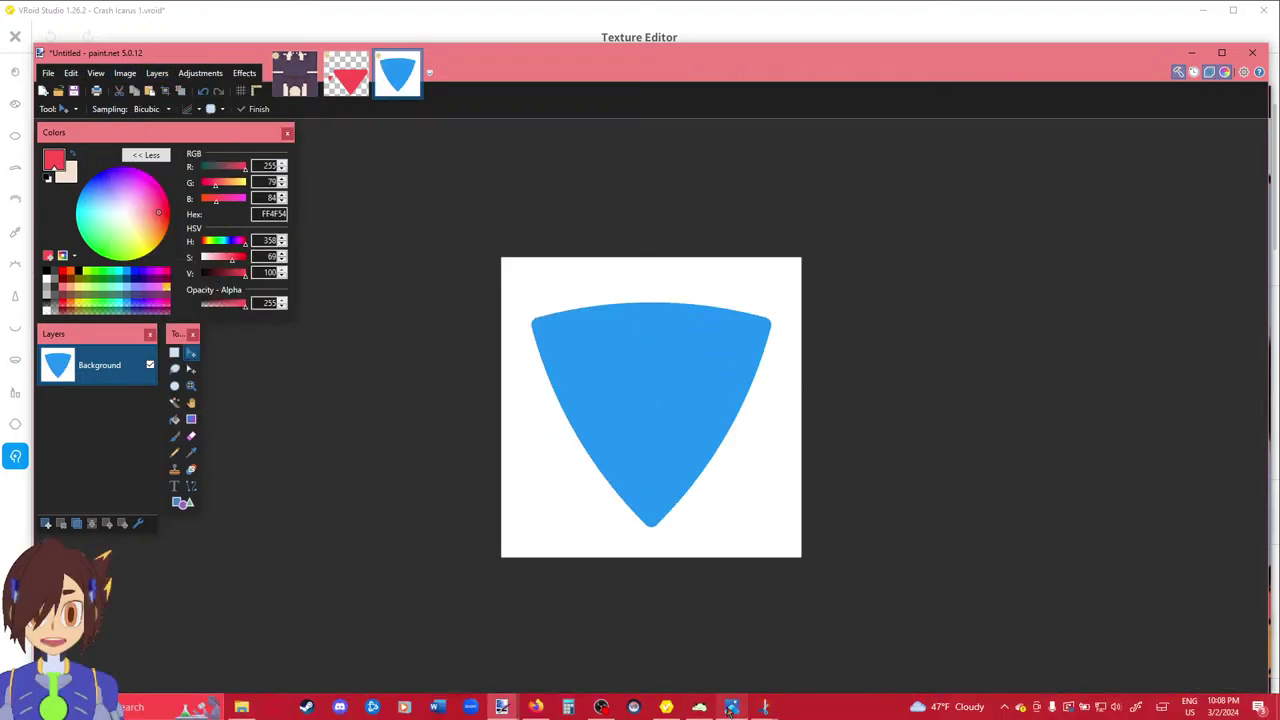
# Compare the flipped blue triangle with the forehead mark in ArchieMegaManZX.png, then return to paint.net.
pyautogui.moveTo(726, 708)
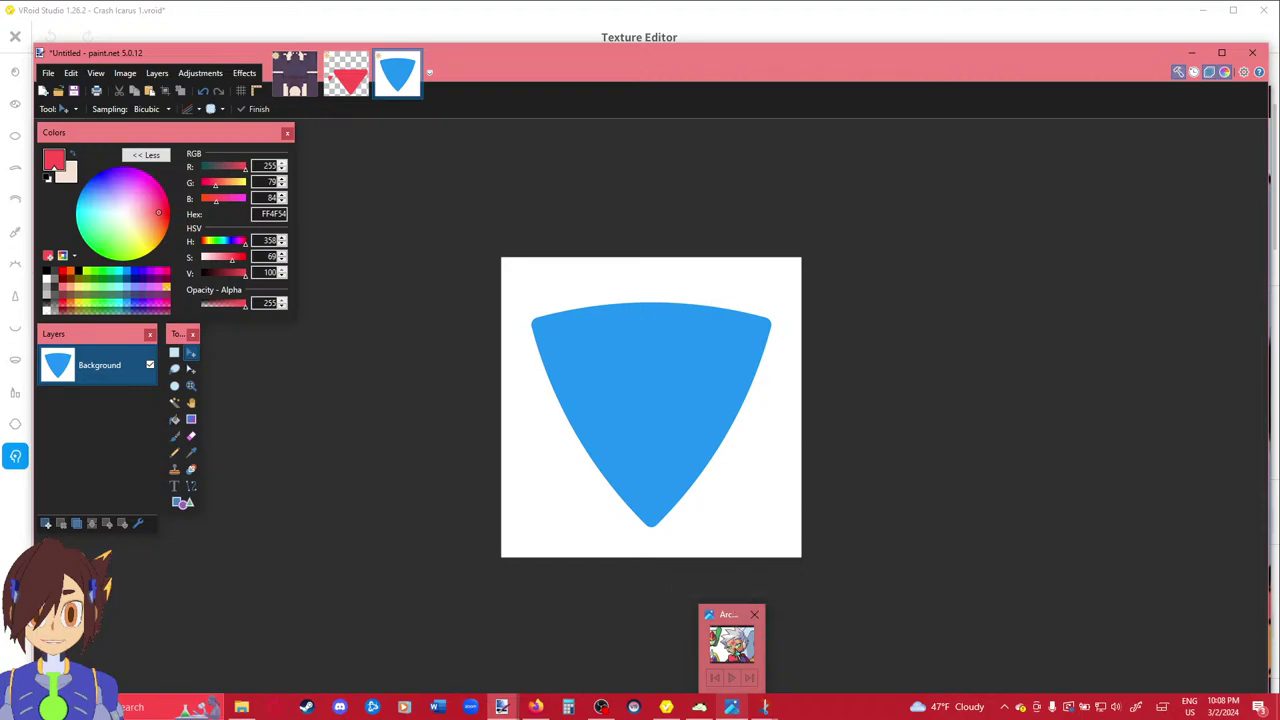
pyautogui.click(735, 650)
pyautogui.moveTo(759, 101); pyautogui.dragTo(995, 95)
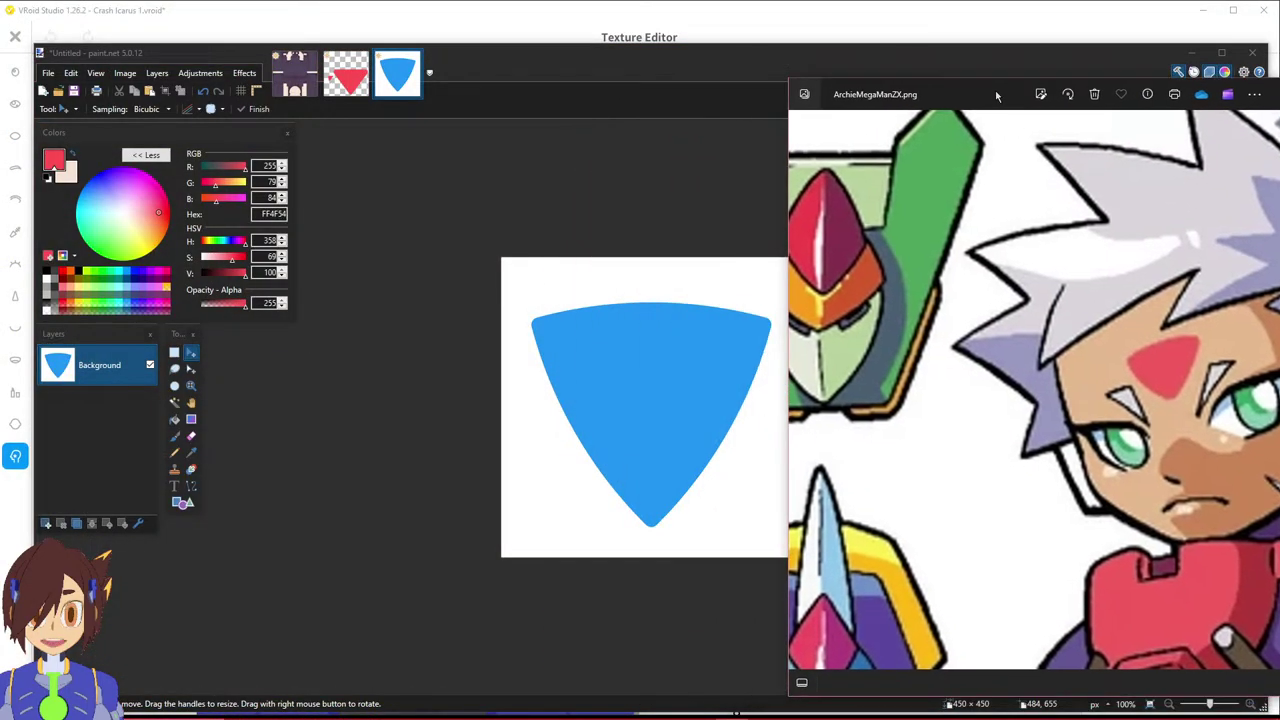
pyautogui.moveTo(995, 90); pyautogui.dragTo(780, 116)
pyautogui.click(685, 71)
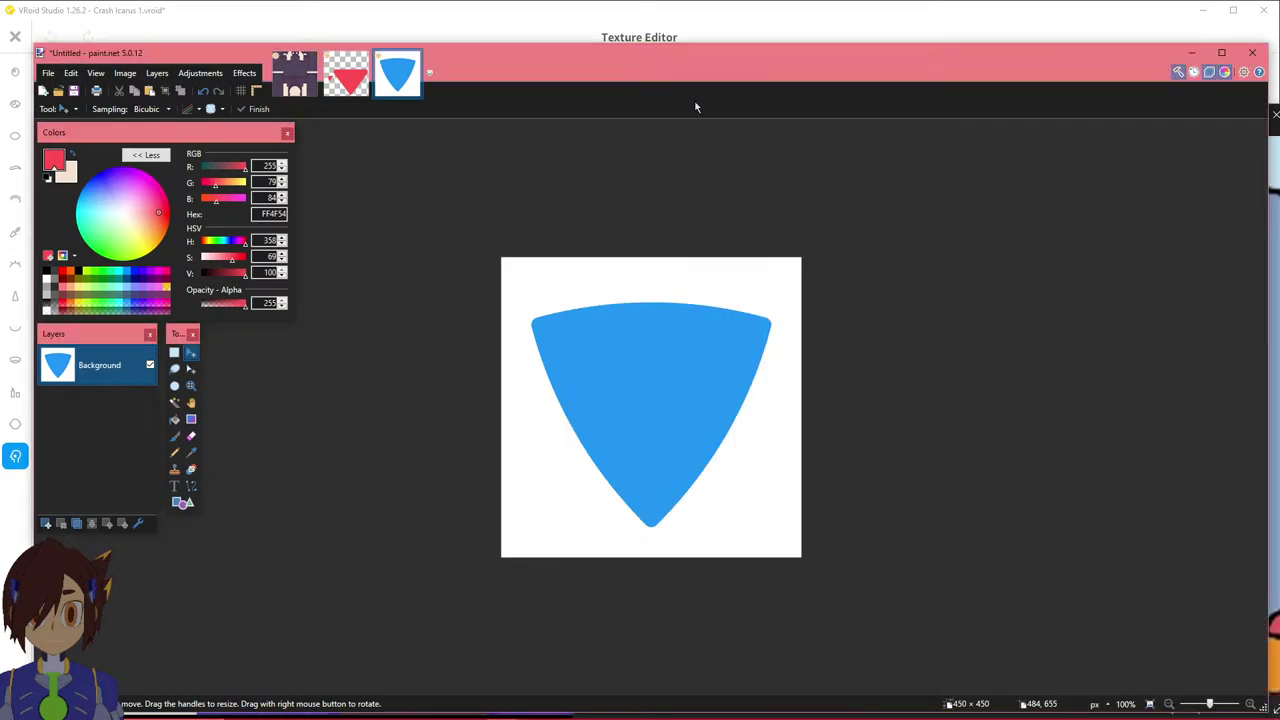
# Select the white background around the blue triangle with the Magic Wand at 10% tolerance.
pyautogui.keyDown('ctrl'); pyautogui.scroll(3, 763, 380); pyautogui.keyUp('ctrl')
pyautogui.keyDown('ctrl'); pyautogui.scroll(-2, 758, 379); pyautogui.keyUp('ctrl')
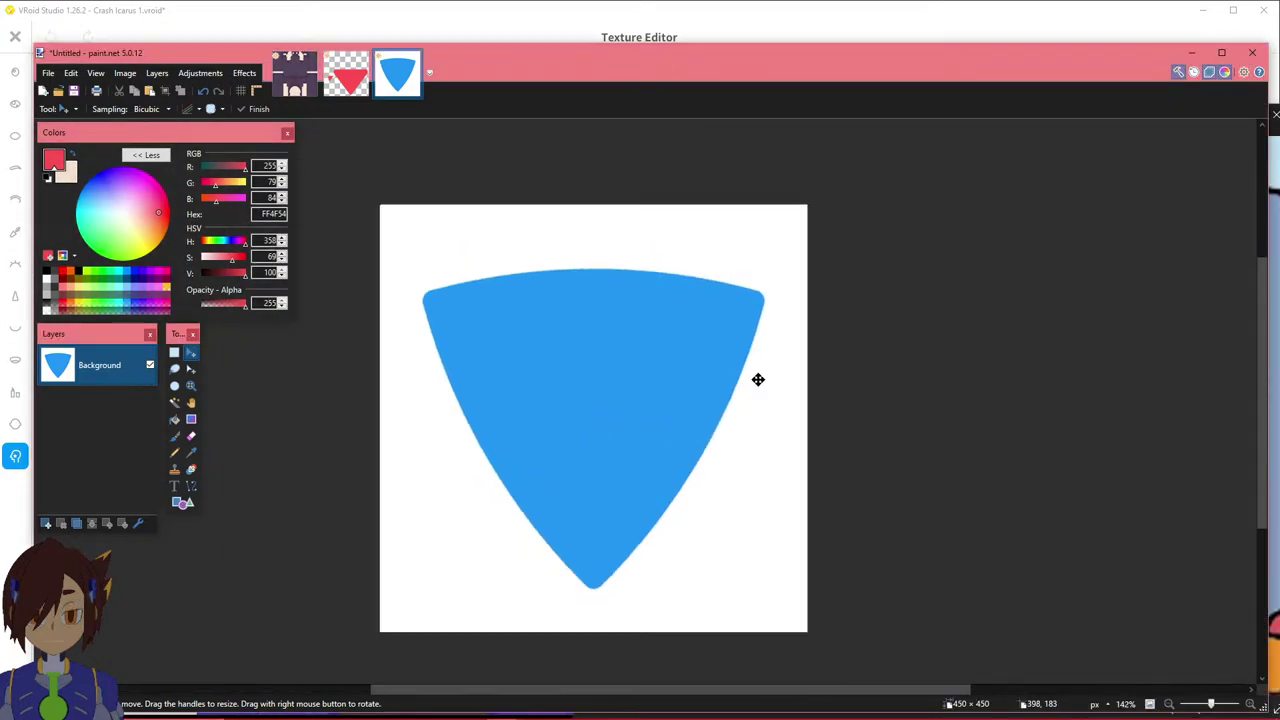
pyautogui.click(174, 353)
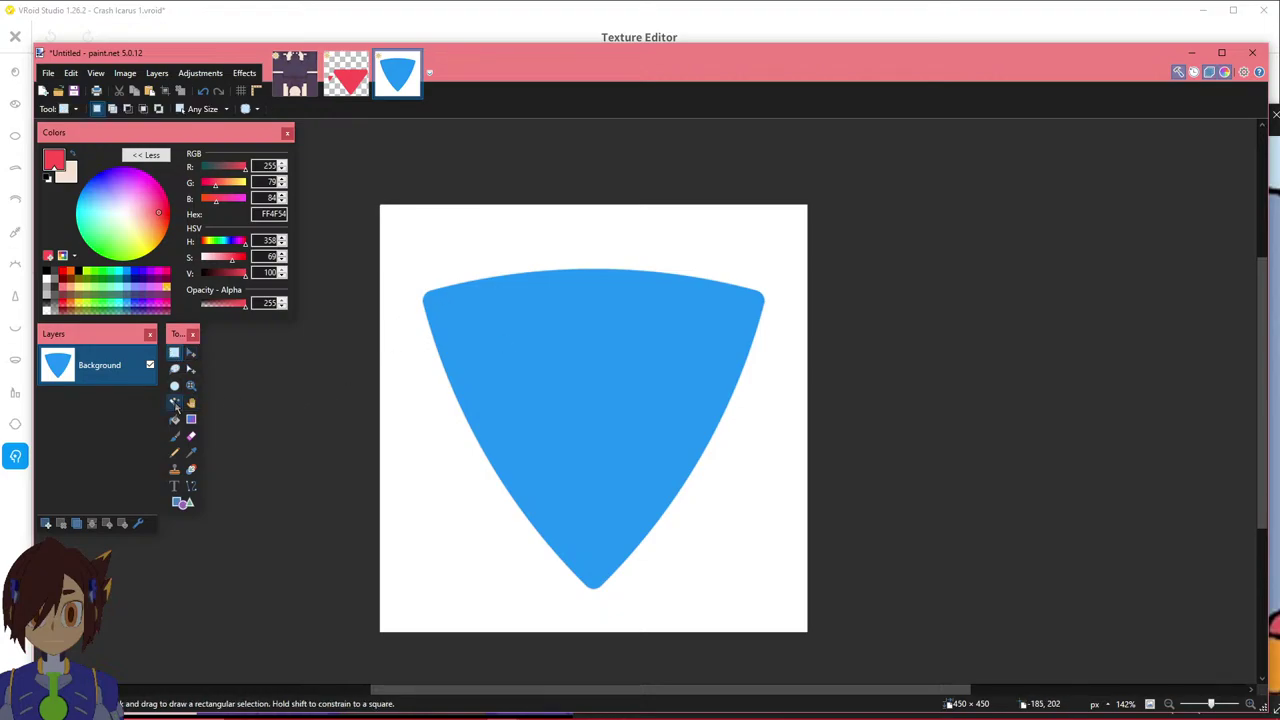
pyautogui.click(399, 397)
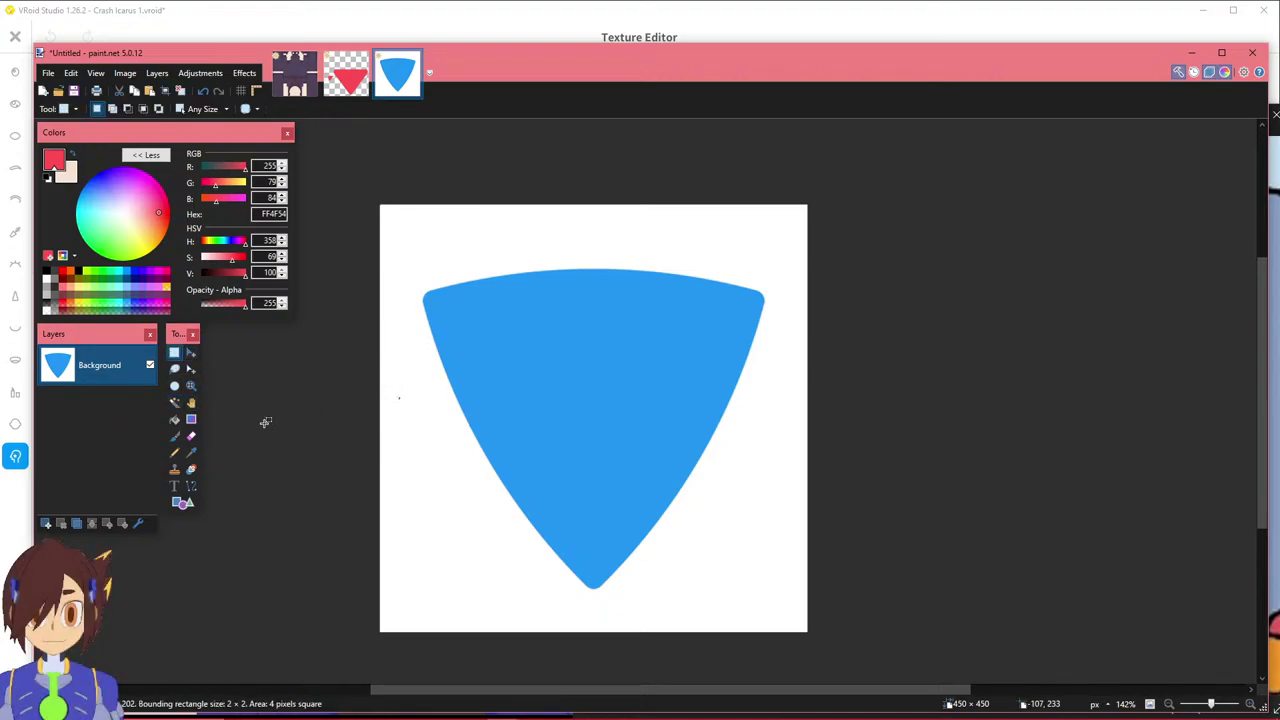
pyautogui.click(174, 402)
pyautogui.click(397, 415)
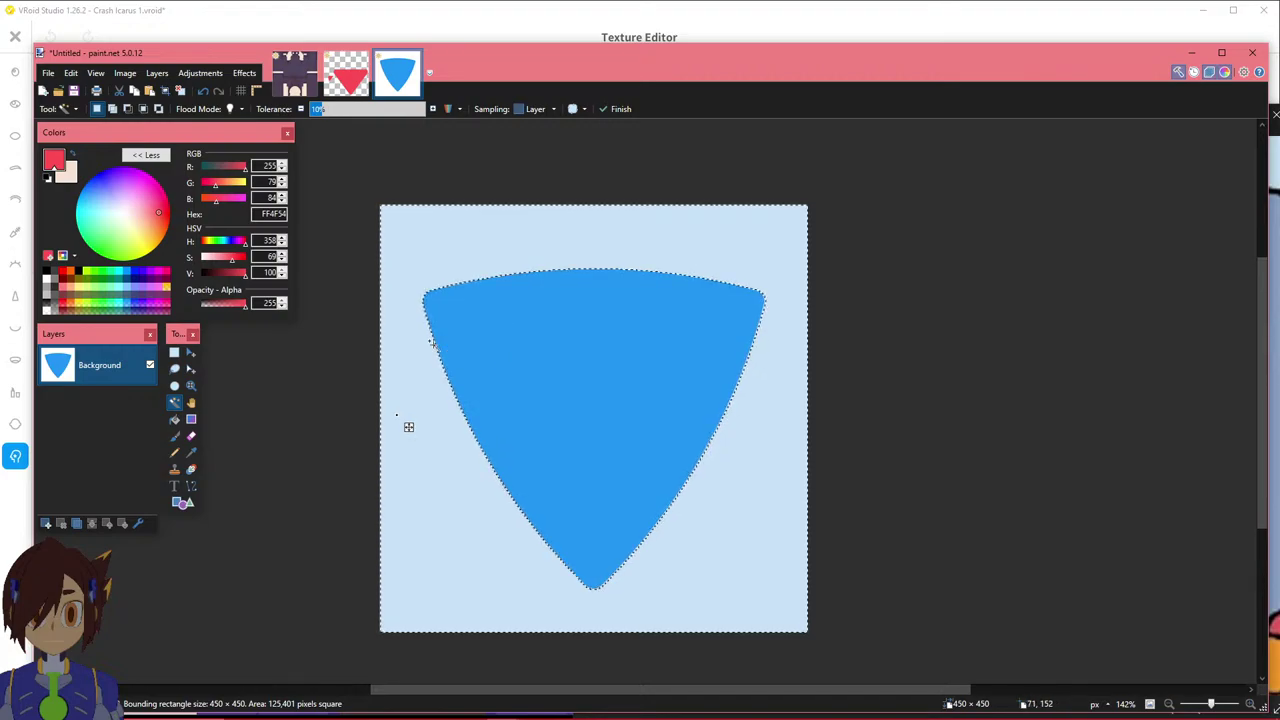
pyautogui.keyDown('ctrl'); pyautogui.scroll(9, 451, 320); pyautogui.keyUp('ctrl')
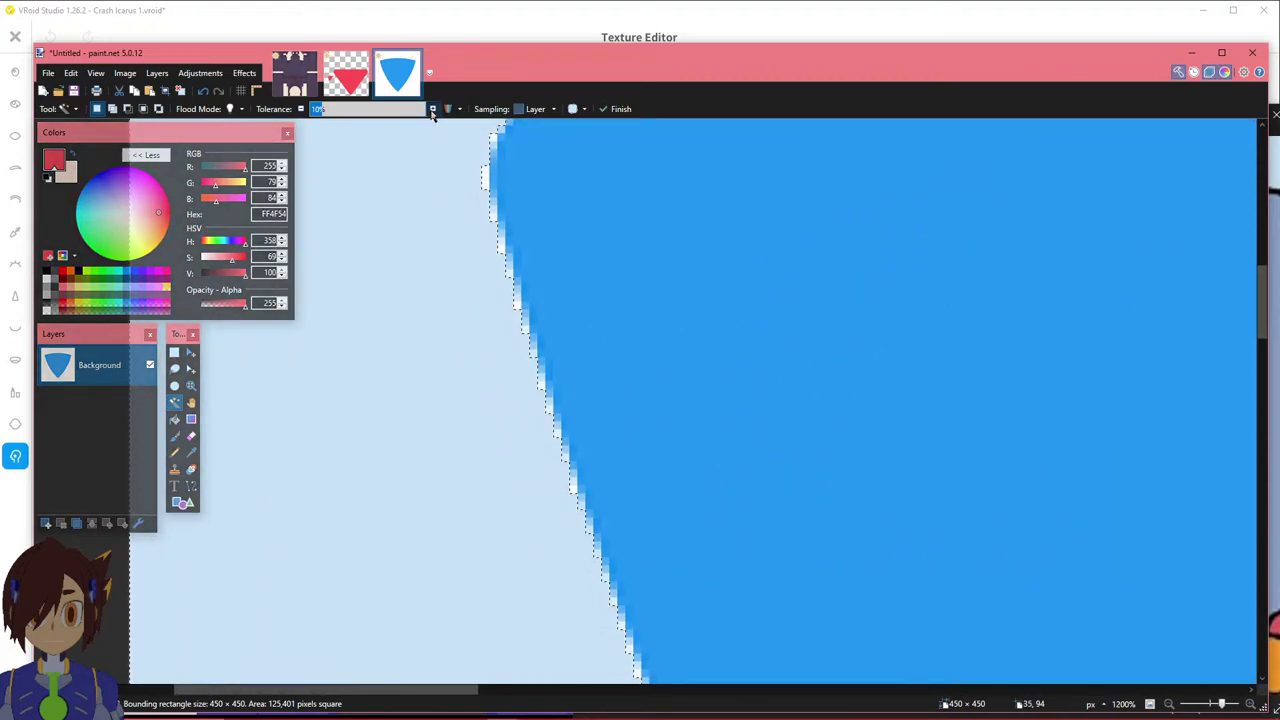
# Raise the Magic Wand tolerance to 36% so the background selection hugs the blue triangle's edges more closely.
pyautogui.click(432, 110)
pyautogui.click(432, 110)
pyautogui.click(432, 110)
pyautogui.click(432, 110)
pyautogui.click(432, 110)
pyautogui.click(432, 110)
pyautogui.click(432, 110)
pyautogui.keyDown('ctrl'); pyautogui.scroll(-4, 736, 437); pyautogui.keyUp('ctrl')
pyautogui.keyDown('ctrl'); pyautogui.scroll(6, 736, 437); pyautogui.keyUp('ctrl')
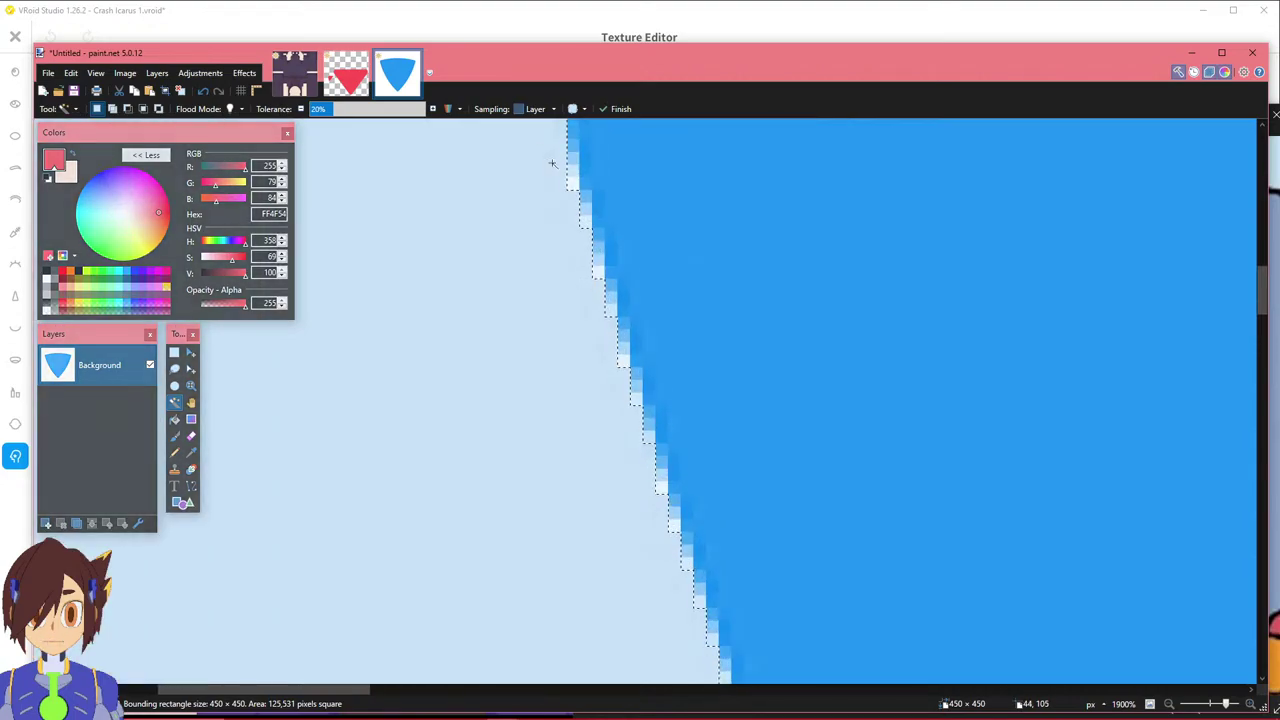
pyautogui.click(433, 109)
pyautogui.click(433, 109)
pyautogui.click(433, 109)
pyautogui.click(433, 109)
pyautogui.click(433, 109)
pyautogui.click(433, 109)
pyautogui.click(433, 109)
pyautogui.click(432, 110)
pyautogui.click(432, 110)
pyautogui.keyDown('ctrl'); pyautogui.scroll(-4, 820, 457); pyautogui.keyUp('ctrl')
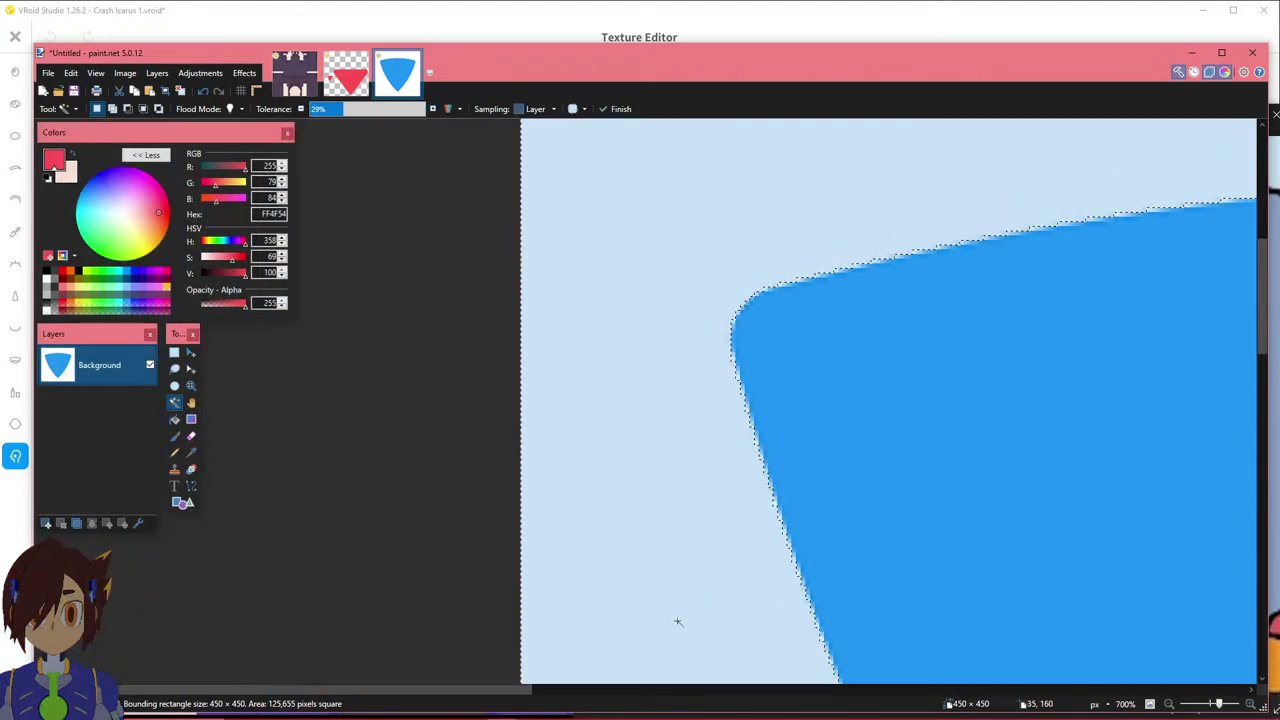
pyautogui.moveTo(512, 690); pyautogui.dragTo(1080, 689)
pyautogui.keyDown('ctrl'); pyautogui.scroll(4, 517, 166); pyautogui.keyUp('ctrl')
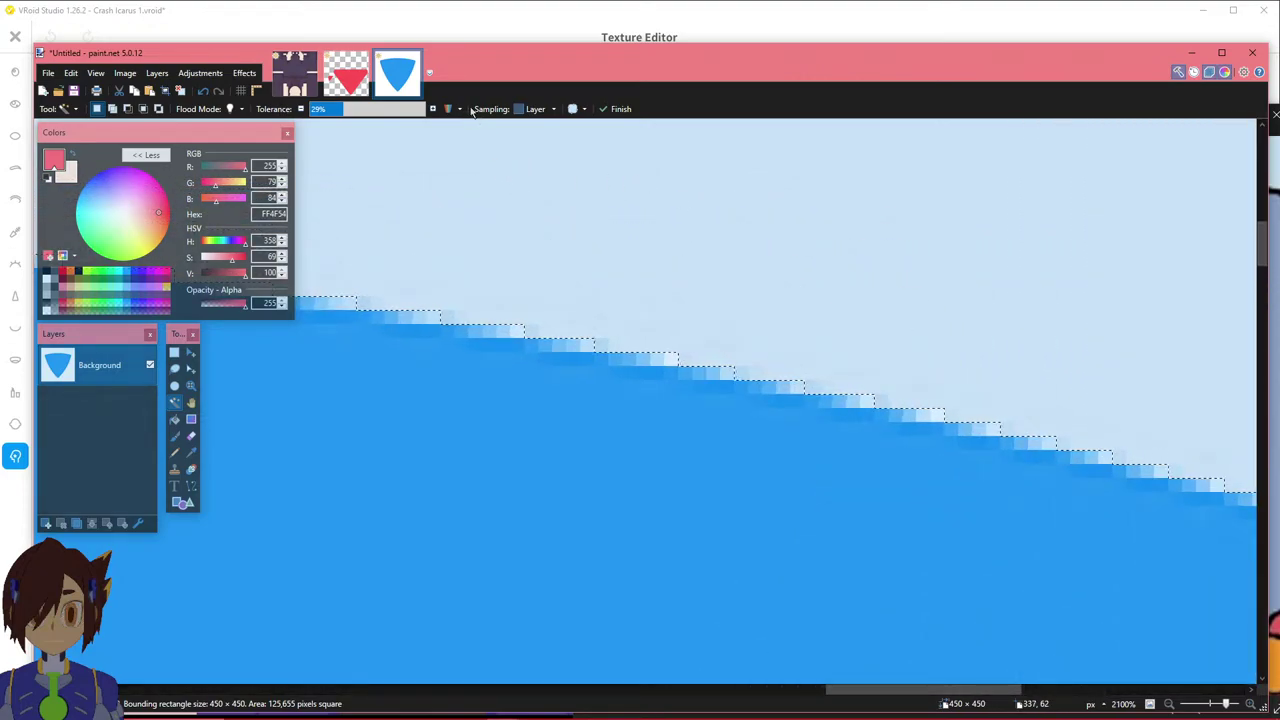
pyautogui.click(432, 110)
pyautogui.click(432, 110)
pyautogui.click(432, 110)
pyautogui.click(432, 110)
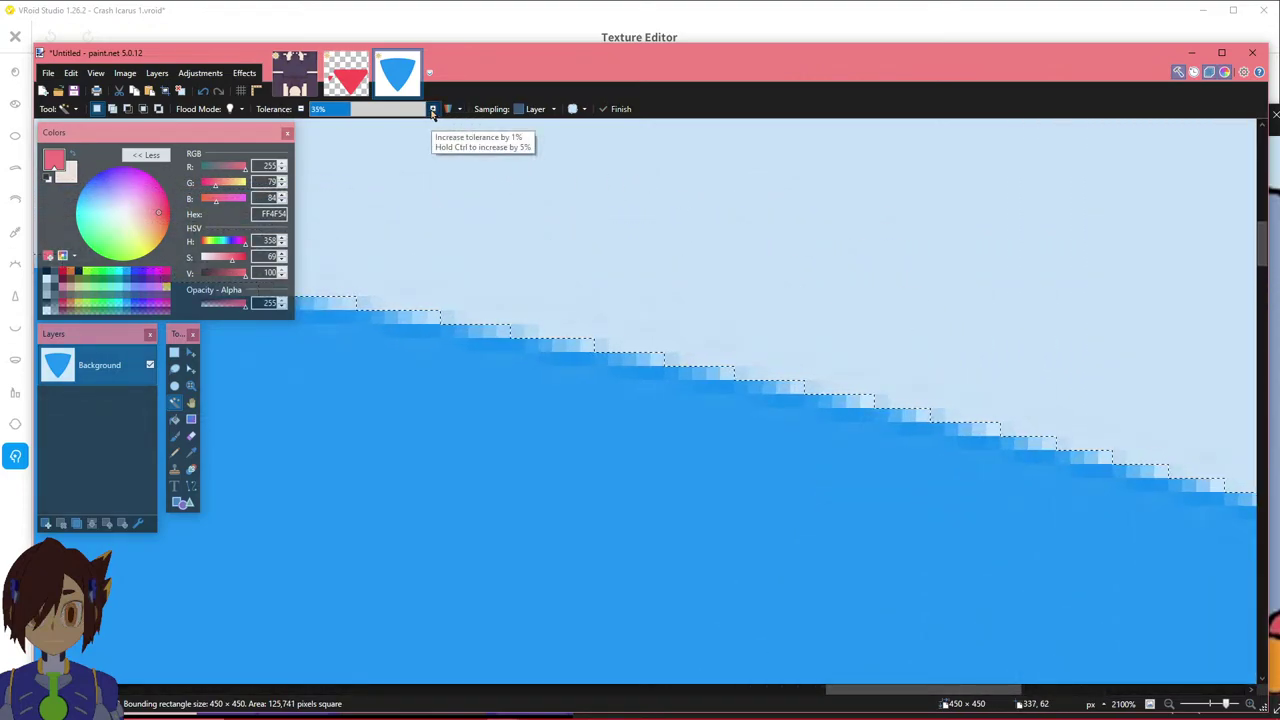
# Examine the background selection's outline along the blue triangle's right side and around its lower tip.
pyautogui.keyDown('ctrl'); pyautogui.scroll(-3, 560, 330); pyautogui.keyUp('ctrl')
pyautogui.scroll(-3, 630, 430)
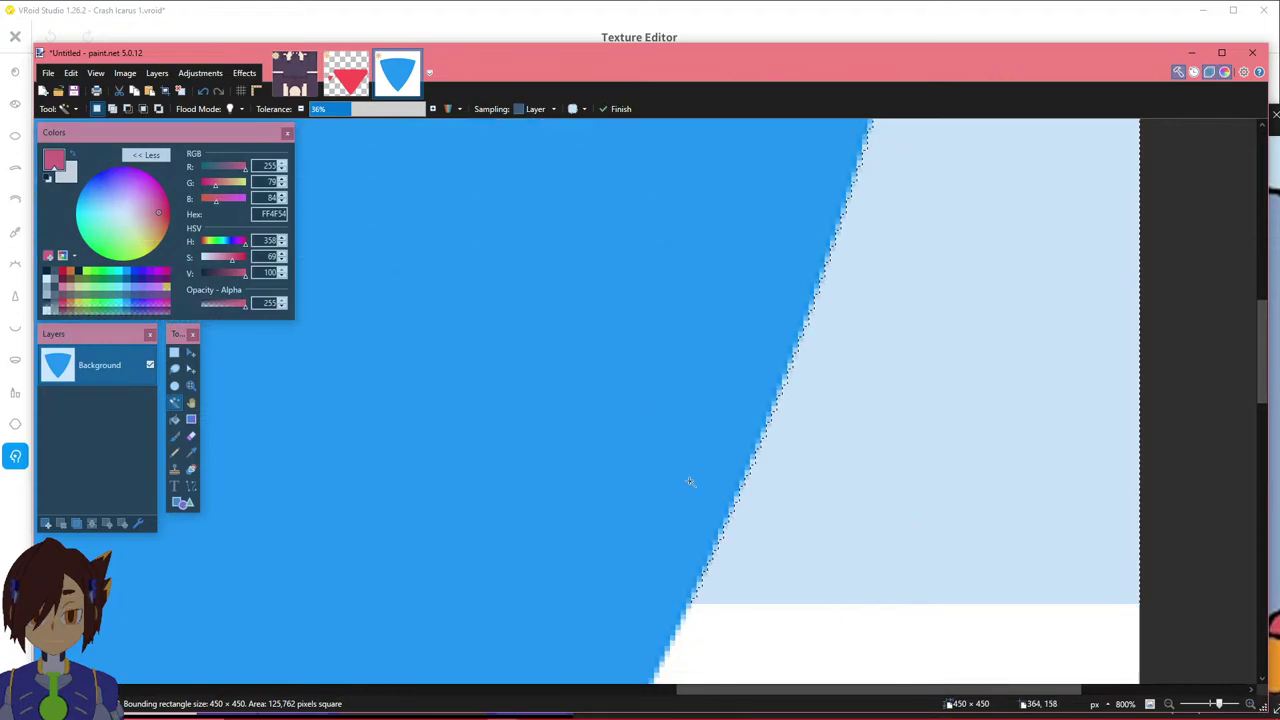
pyautogui.keyDown('ctrl'); pyautogui.scroll(3, 786, 480); pyautogui.keyUp('ctrl')
pyautogui.keyDown('ctrl'); pyautogui.scroll(-4, 719, 465); pyautogui.keyUp('ctrl')
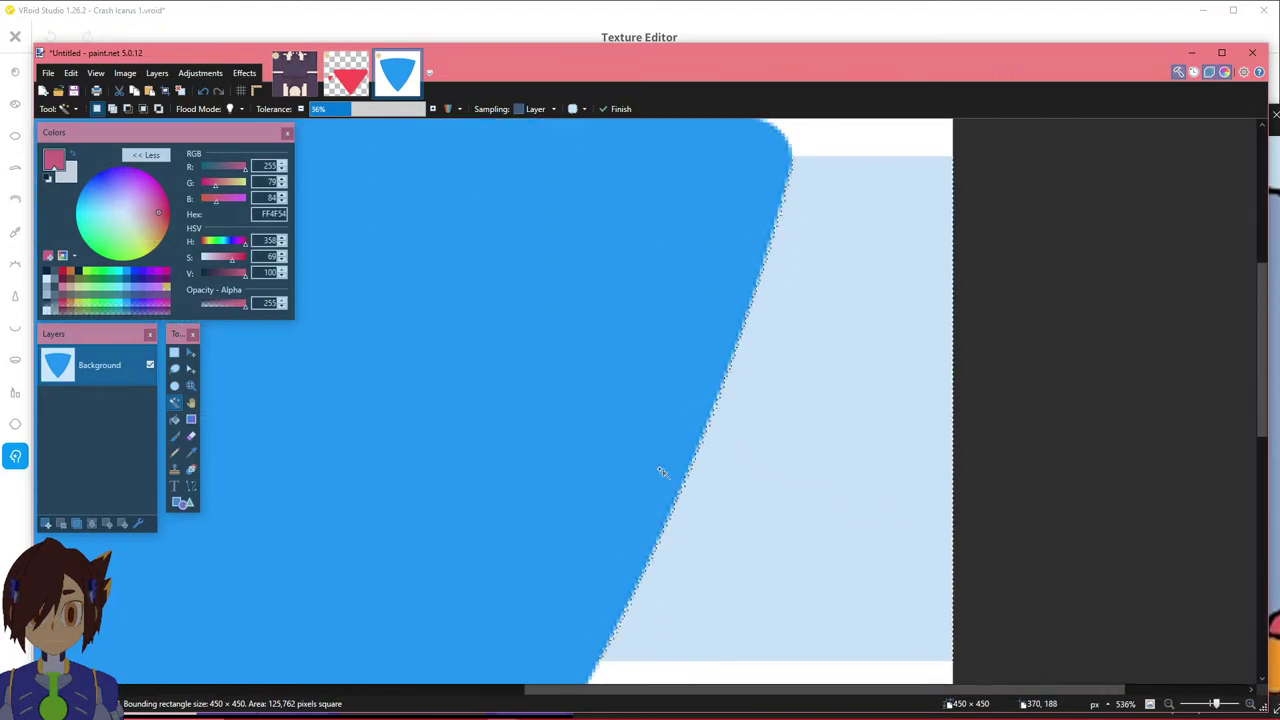
pyautogui.scroll(-3, 660, 471)
pyautogui.keyDown('ctrl'); pyautogui.scroll(2, 503, 543); pyautogui.keyUp('ctrl')
pyautogui.keyDown('ctrl'); pyautogui.scroll(-8, 318, 600); pyautogui.keyUp('ctrl')
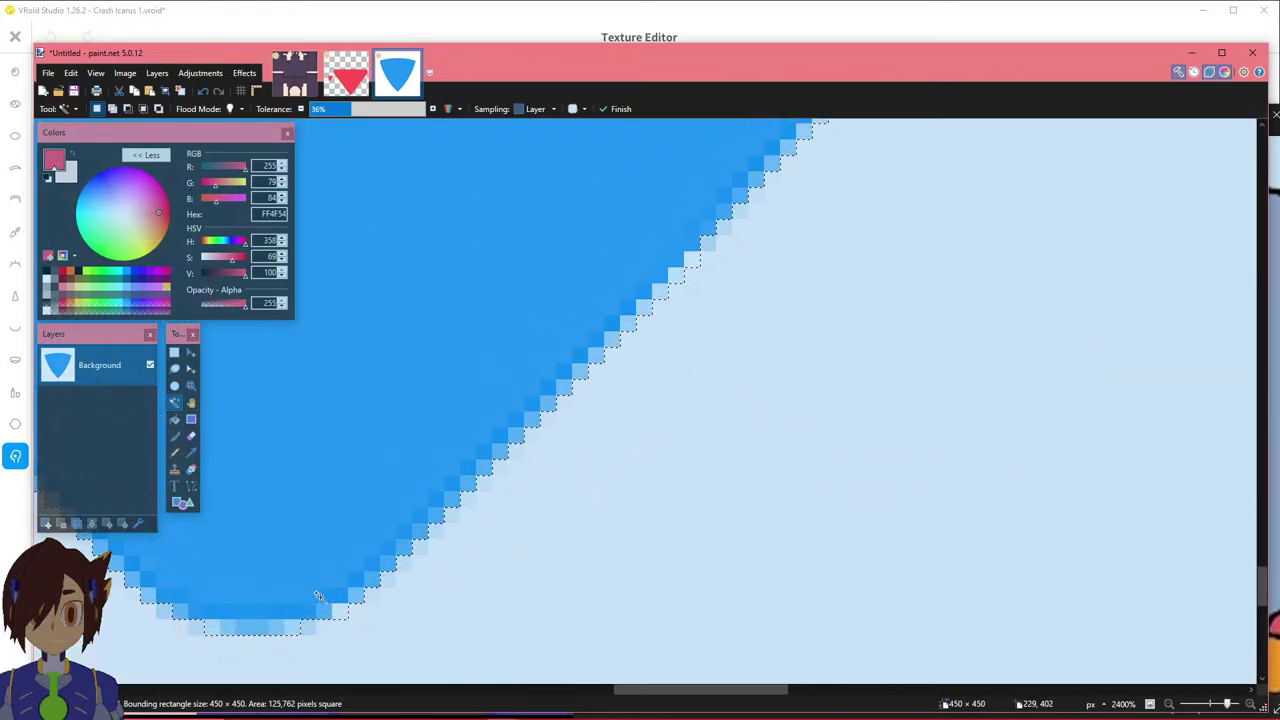
pyautogui.keyDown('ctrl'); pyautogui.scroll(10, 470, 600); pyautogui.keyUp('ctrl')
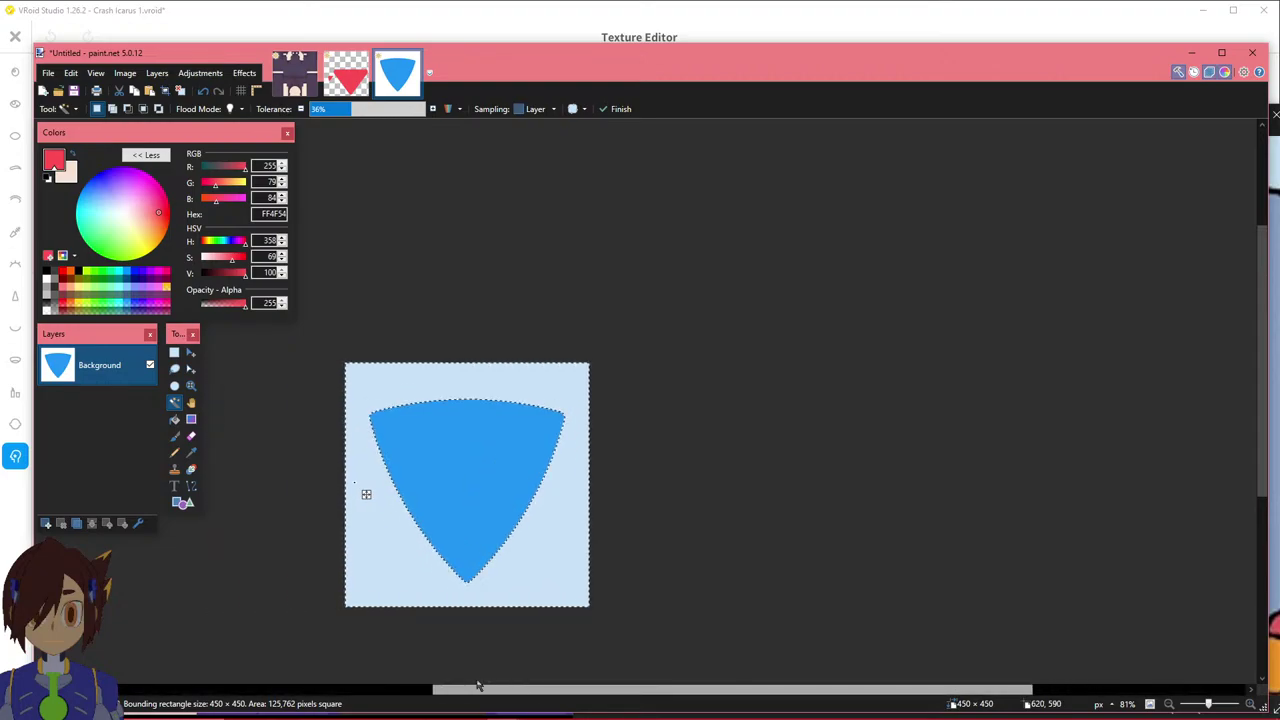
pyautogui.keyDown('ctrl'); pyautogui.scroll(-9, 510, 484); pyautogui.keyUp('ctrl')
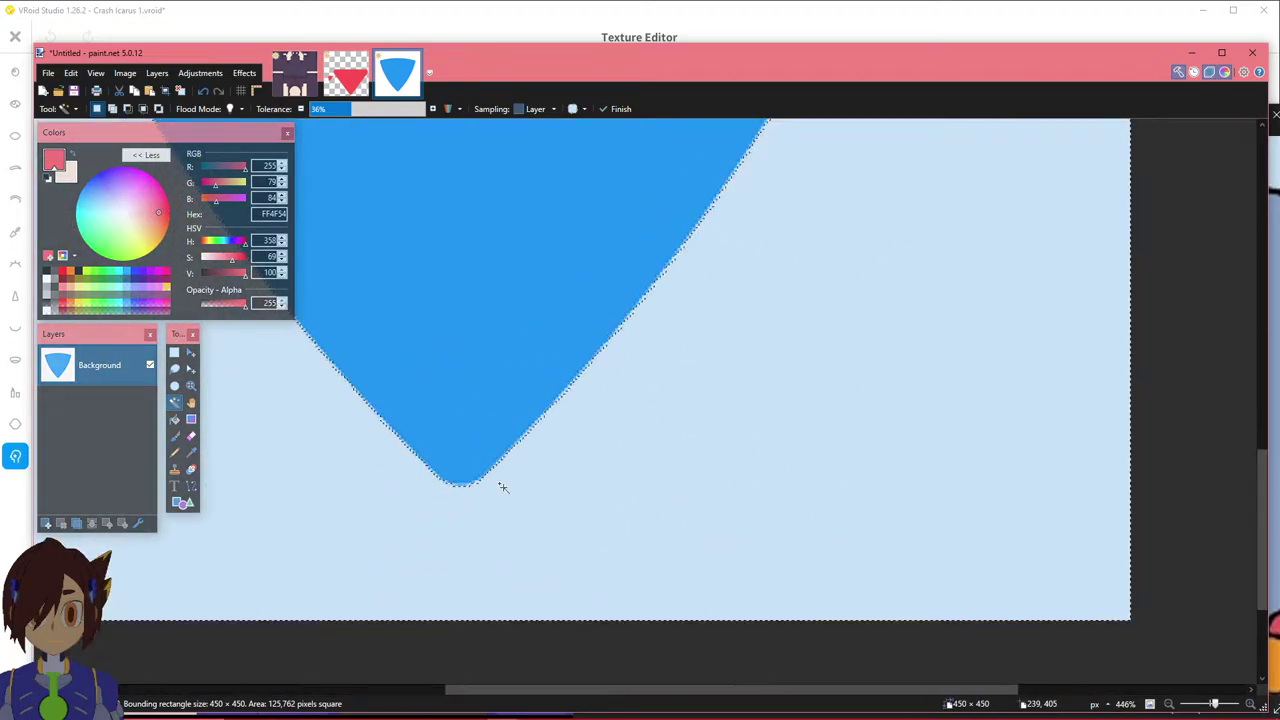
# Delete the selected white background around the blue triangle and clear the selection.
pyautogui.keyDown('ctrl'); pyautogui.scroll(-1, 388, 399); pyautogui.keyUp('ctrl')
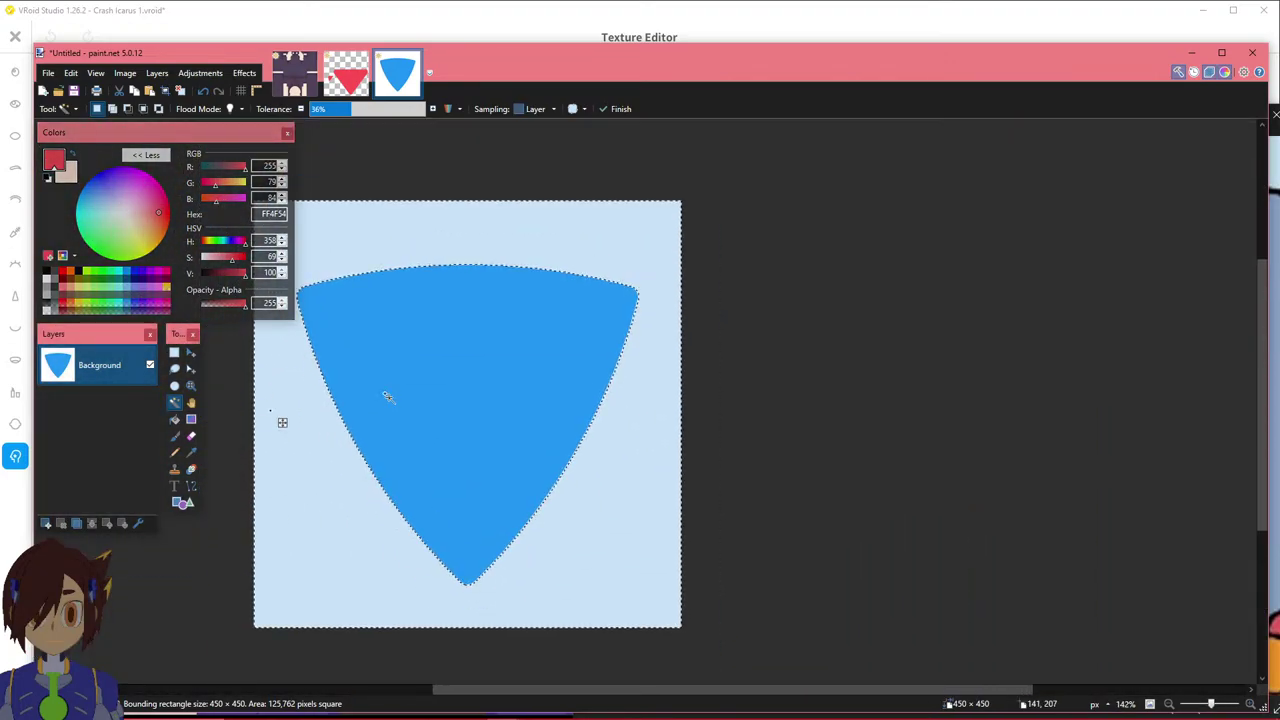
pyautogui.hotkey('ctrl', 'd')
pyautogui.keyDown('ctrl'); pyautogui.scroll(1, 488, 541); pyautogui.keyUp('ctrl')
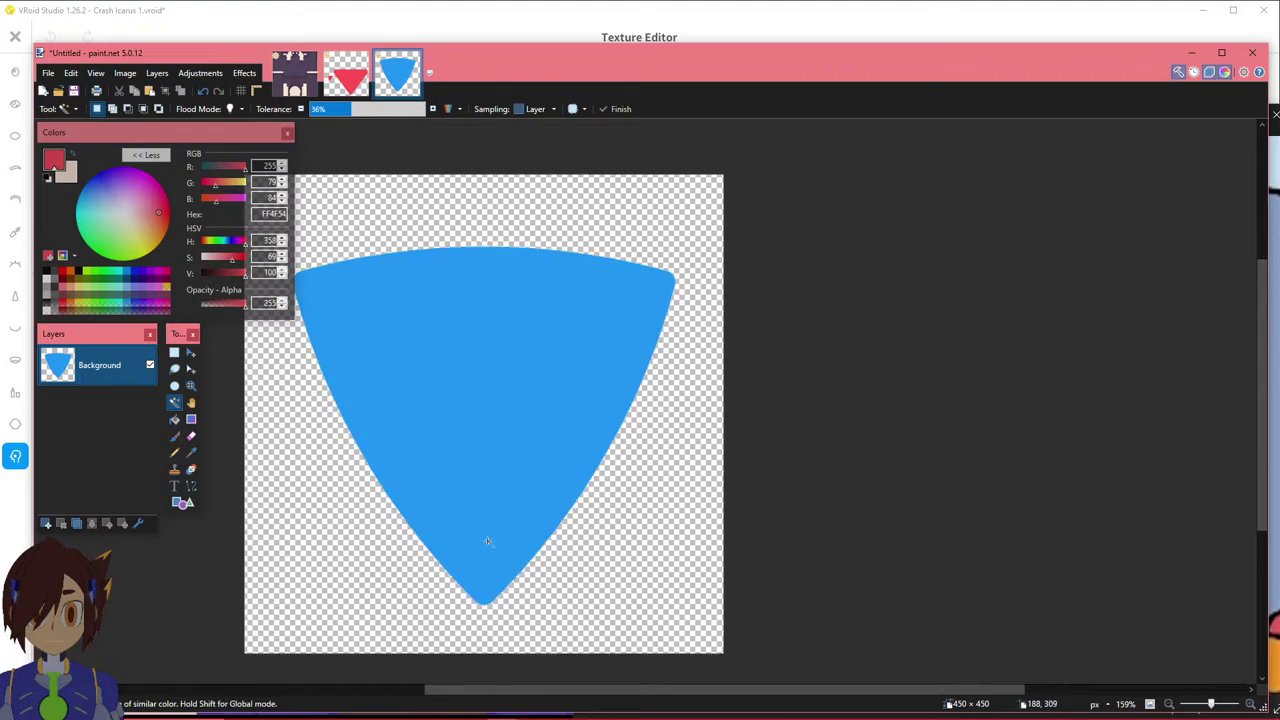
pyautogui.moveTo(520, 690); pyautogui.dragTo(472, 690)
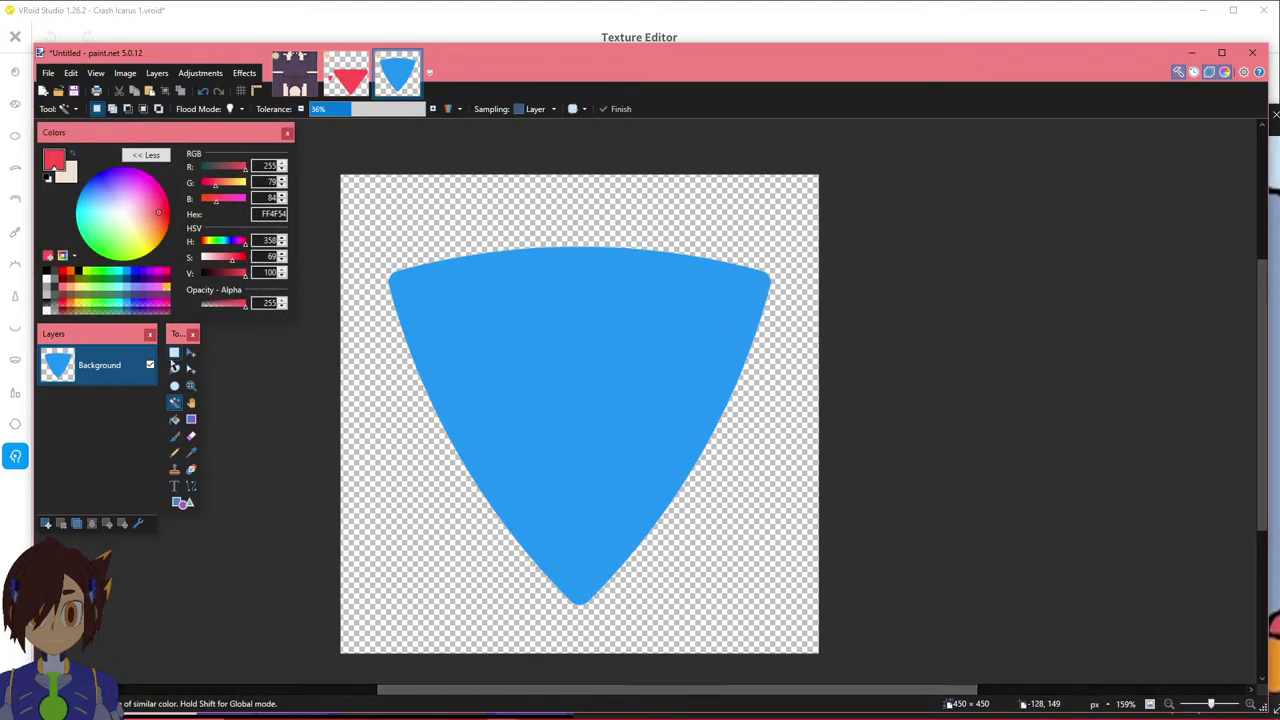
# Select the entire 450 × 450 px canvas with the Rectangle Select tool.
pyautogui.click(174, 352)
pyautogui.moveTo(343, 214); pyautogui.dragTo(818, 649)
pyautogui.click(395, 125)
pyautogui.moveTo(341, 175); pyautogui.dragTo(957, 670)
# Examine the red forehead marks on the characters in ArchieMegaManZX.png, then return to paint.net.
pyautogui.moveTo(738, 714)
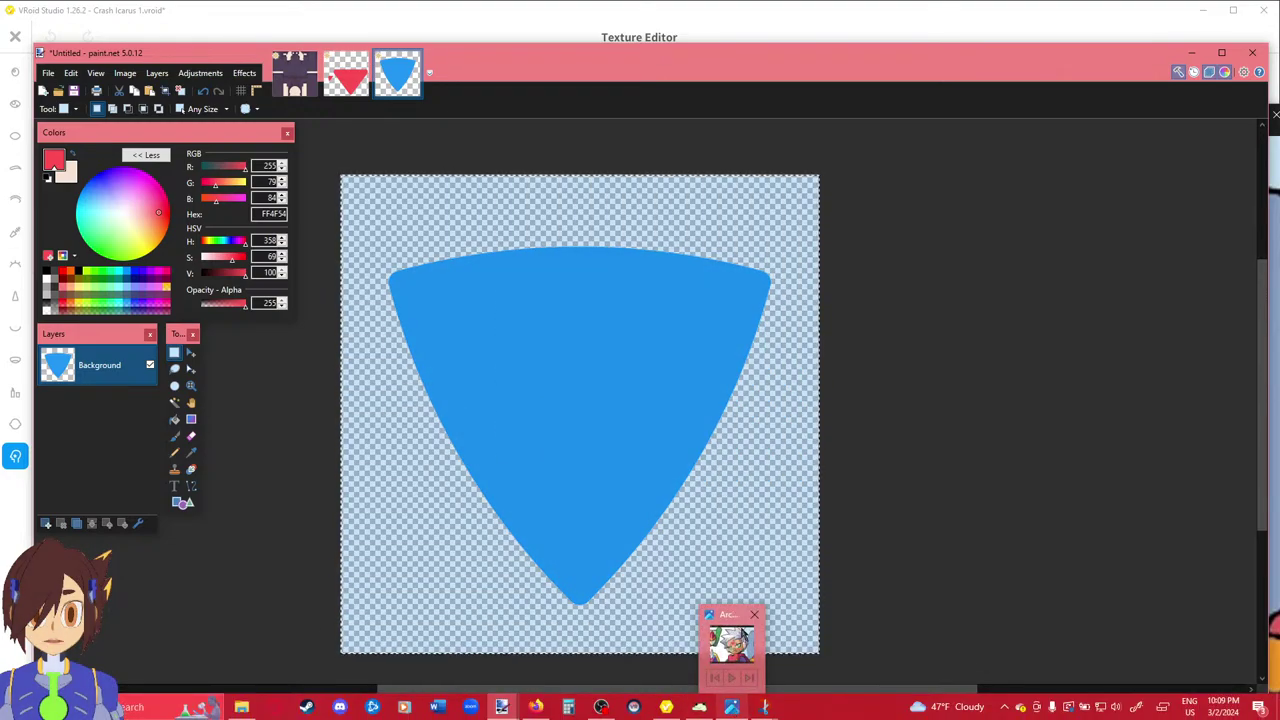
pyautogui.click(745, 640)
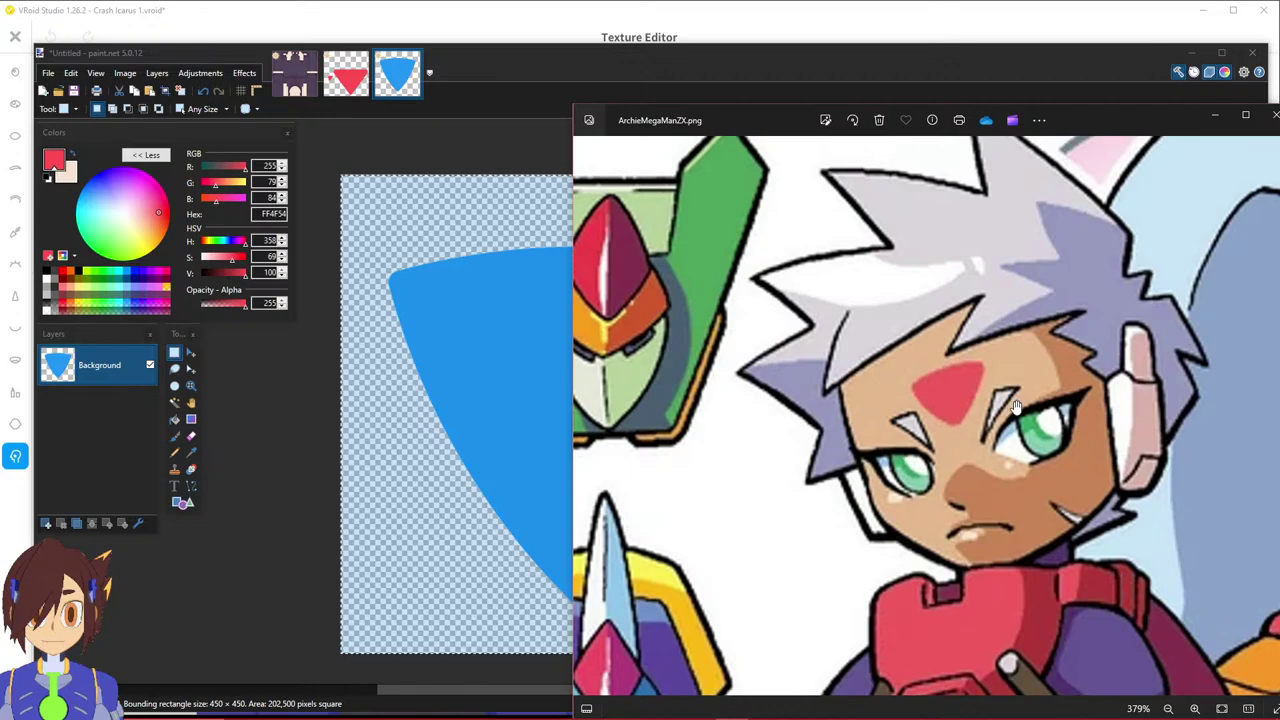
pyautogui.scroll(-1, 845, 405)
pyautogui.moveTo(845, 405); pyautogui.dragTo(886, 452)
pyautogui.moveTo(600, 277); pyautogui.dragTo(906, 475)
pyautogui.moveTo(645, 298); pyautogui.dragTo(876, 376)
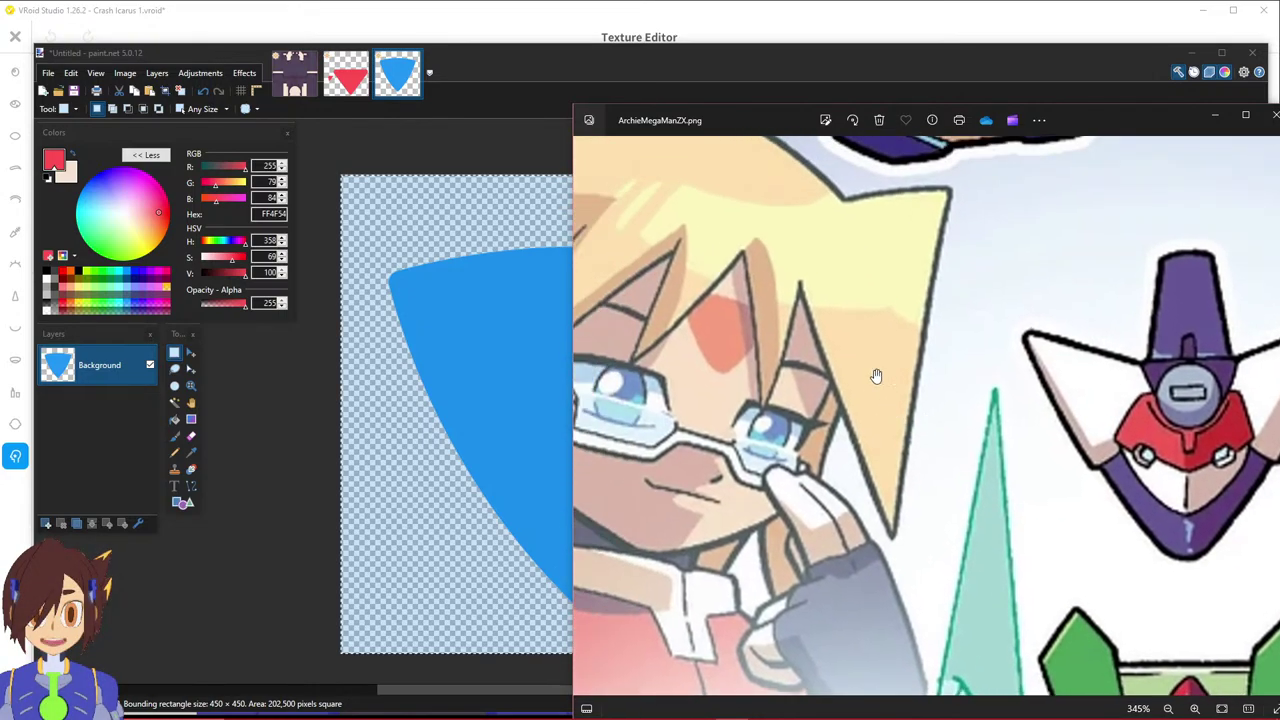
pyautogui.click(610, 80)
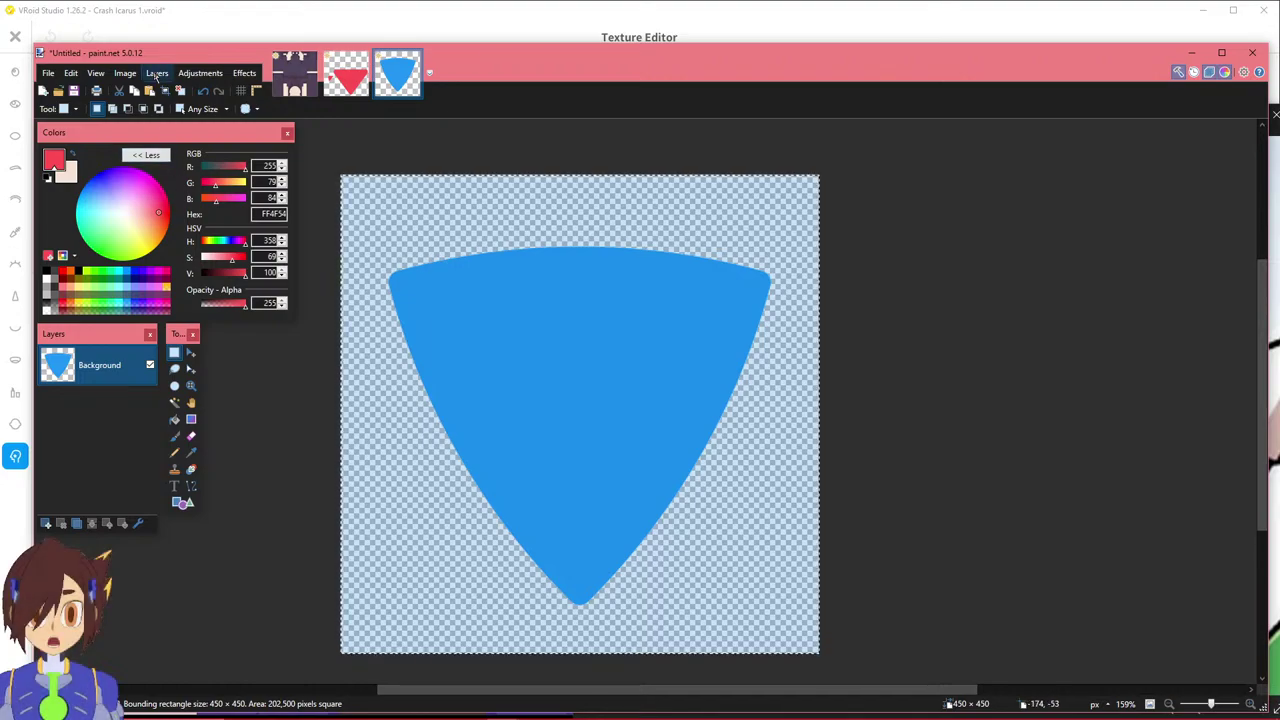
# Clear the selection, draw a filled red triangle with the Shapes tool, and rotate it 180° over the blue triangle.
pyautogui.hotkey('ctrl', 'd')
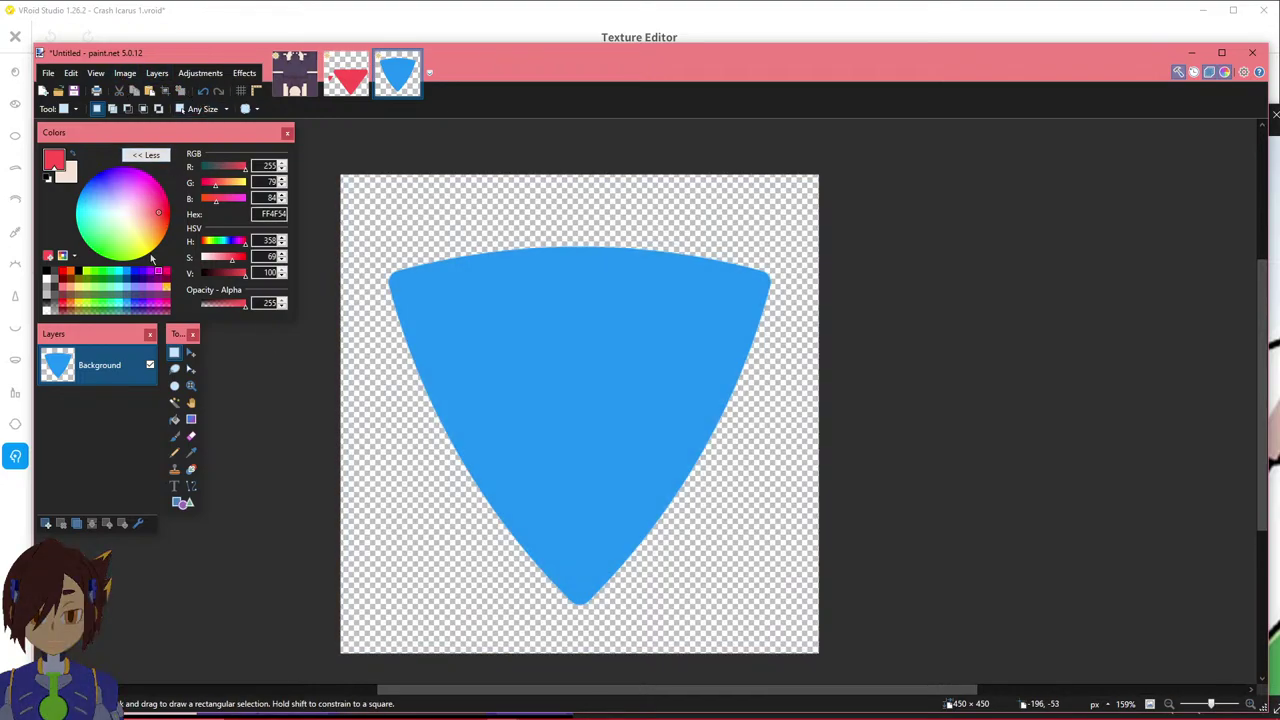
pyautogui.click(184, 503)
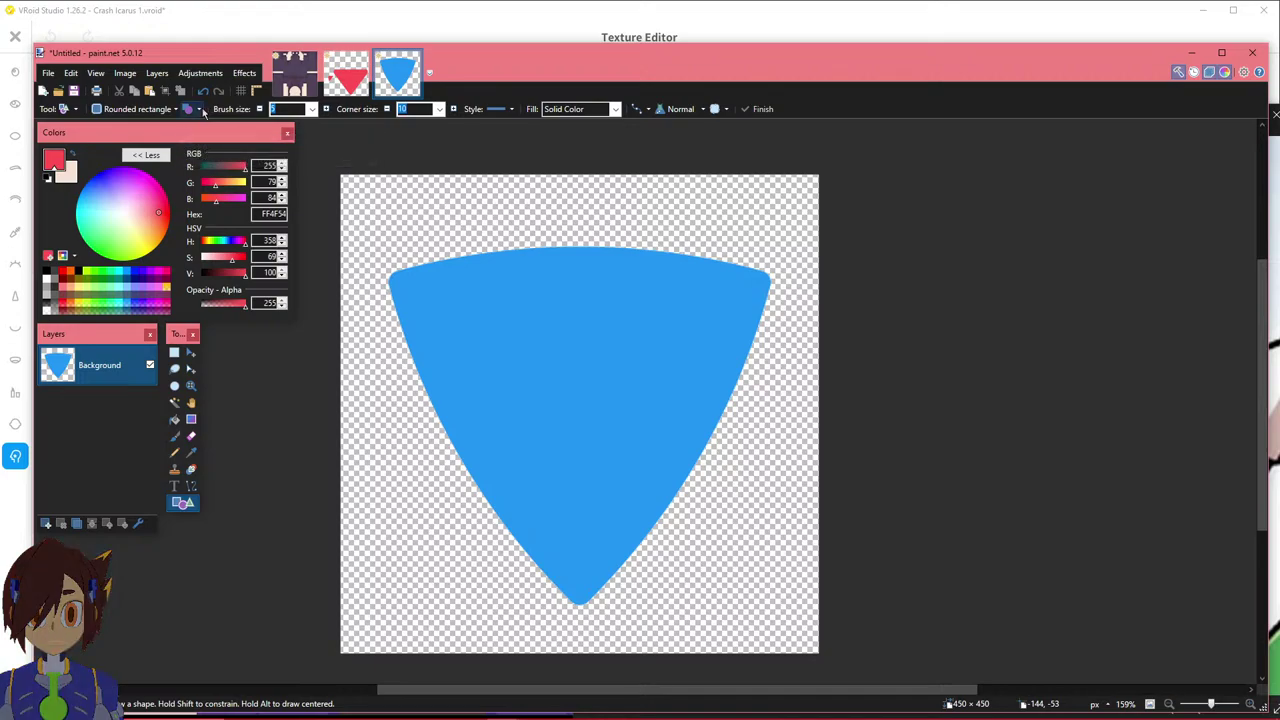
pyautogui.click(196, 109)
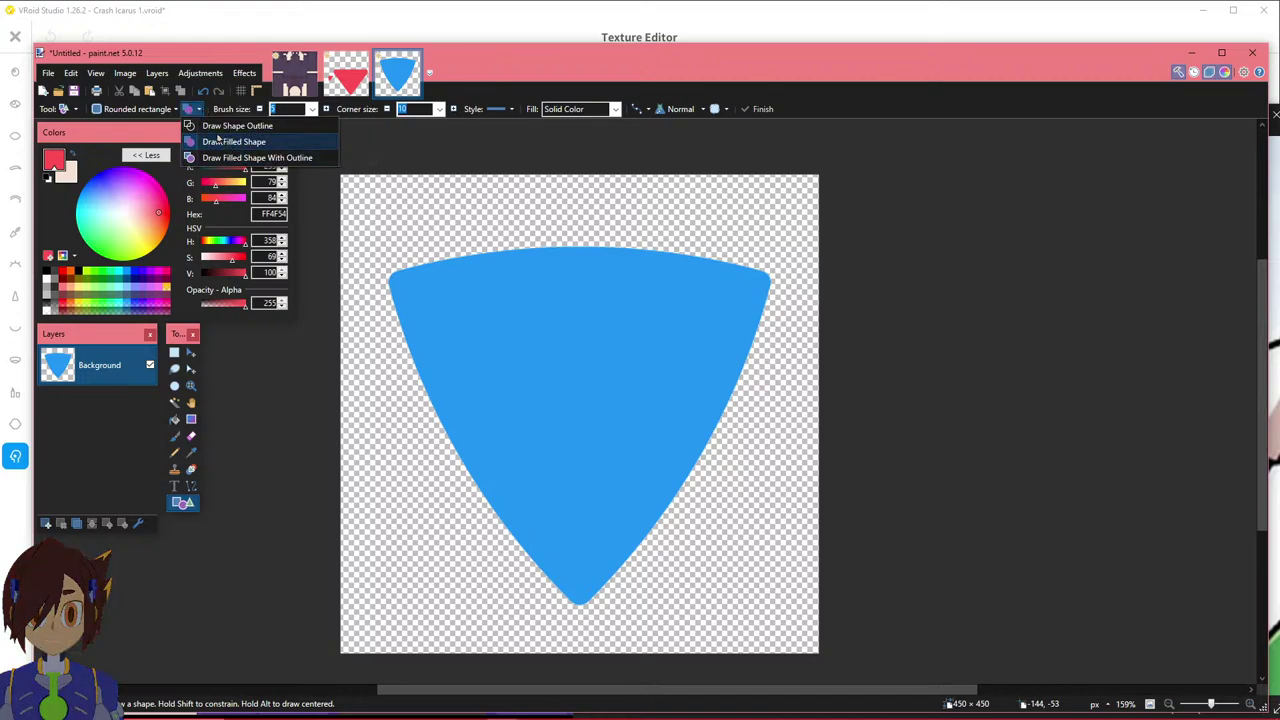
pyautogui.click(224, 141)
pyautogui.click(174, 109)
pyautogui.click(231, 144)
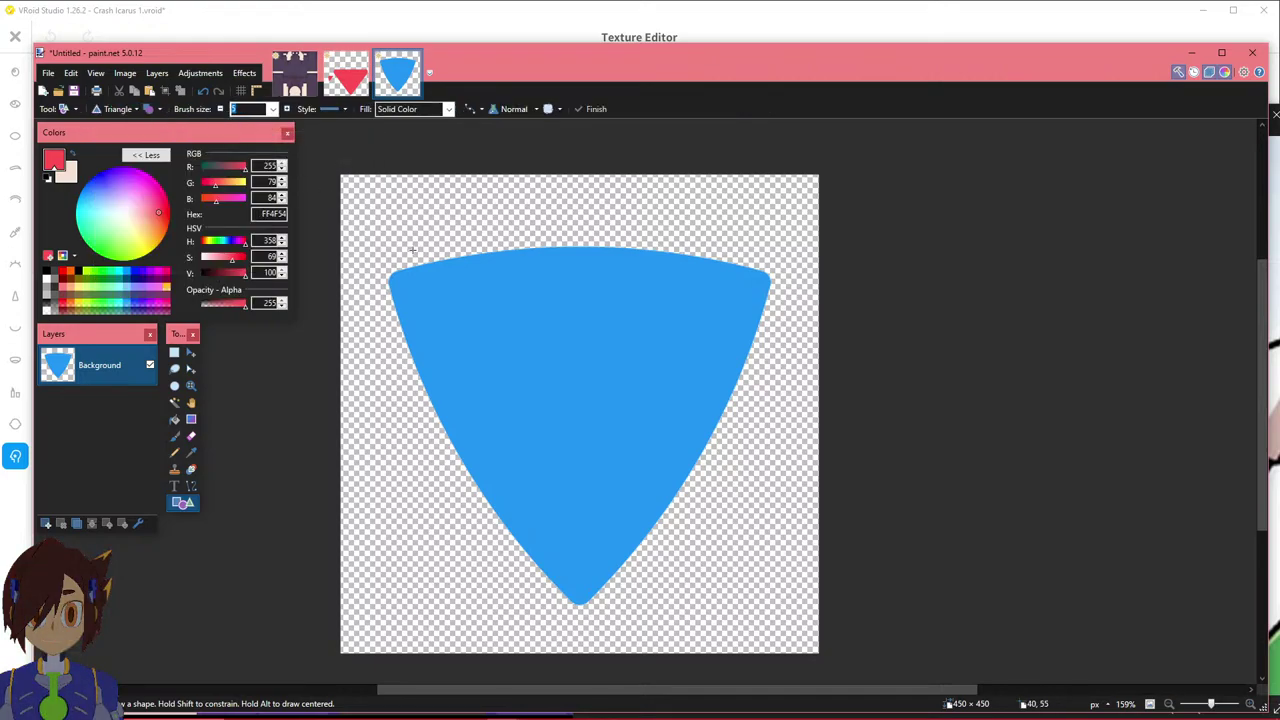
pyautogui.moveTo(498, 218); pyautogui.dragTo(789, 581)
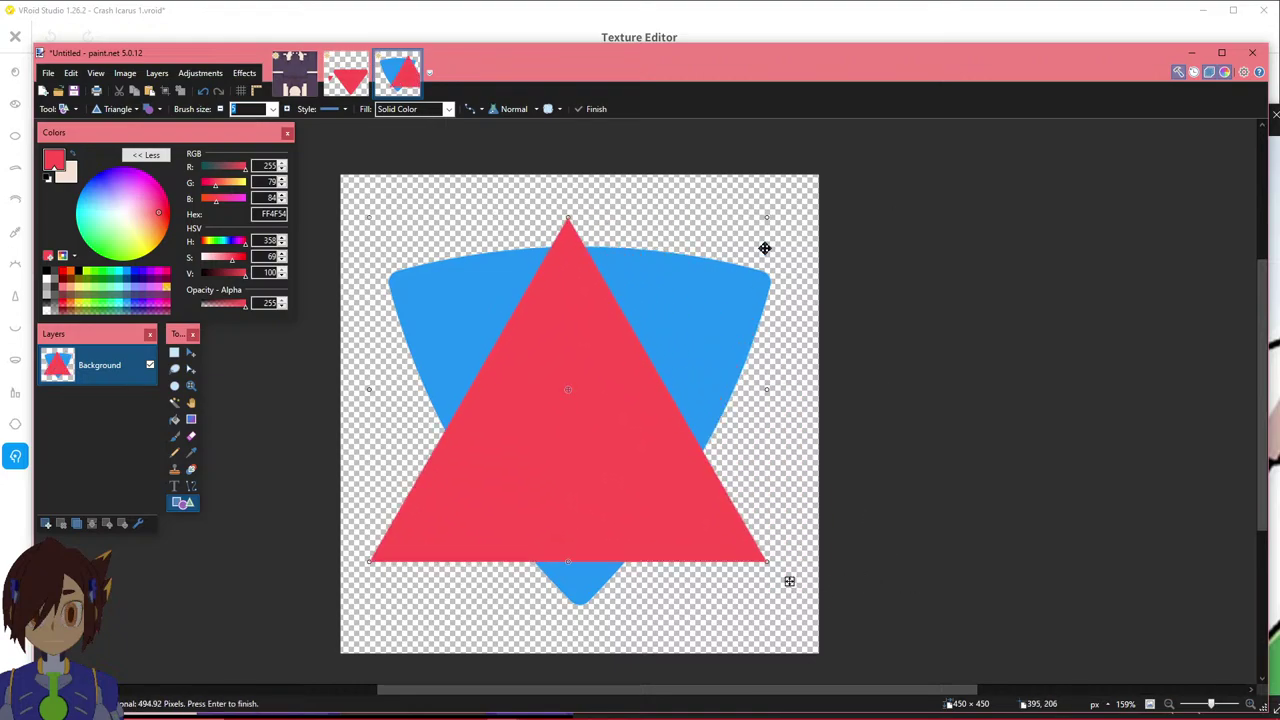
pyautogui.moveTo(773, 203); pyautogui.dragTo(431, 574)
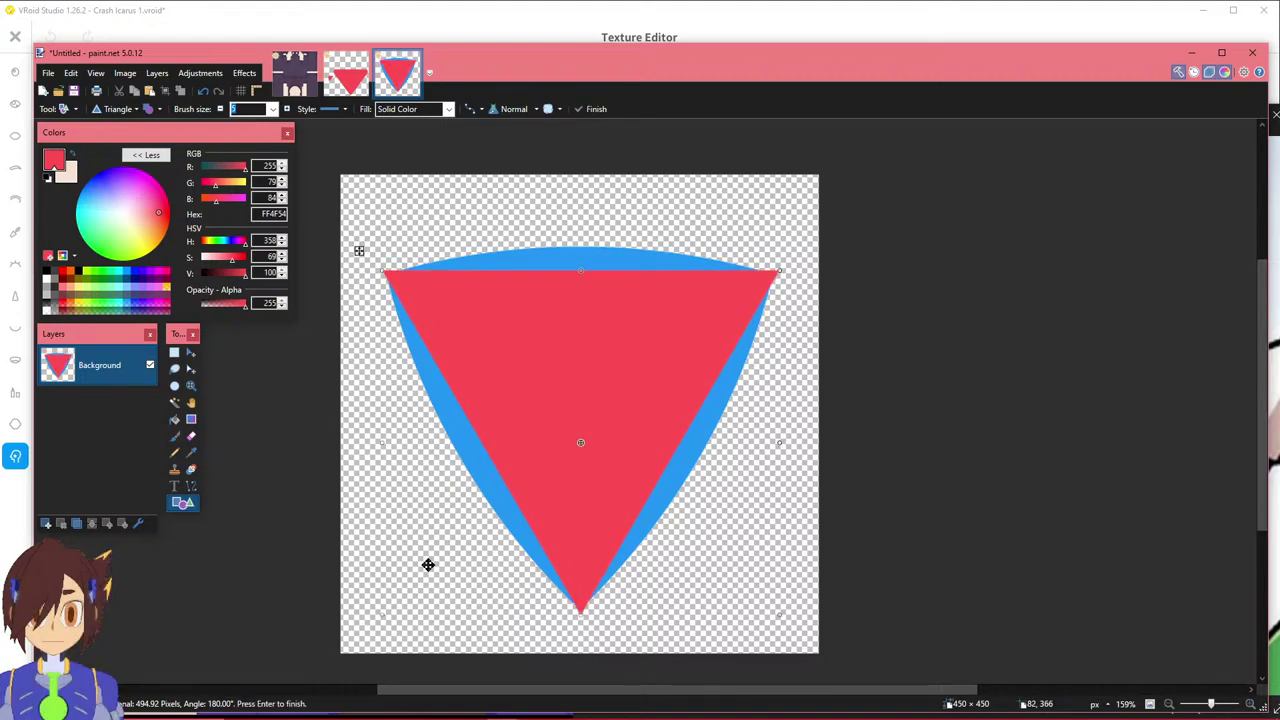
# Undo the rotated red triangle so only the blue one is left on the canvas.
pyautogui.hotkey('ctrl', 'z')
pyautogui.hotkey('ctrl', 'z')
pyautogui.hotkey('ctrl', 'z')
pyautogui.hotkey('ctrl', 'z')
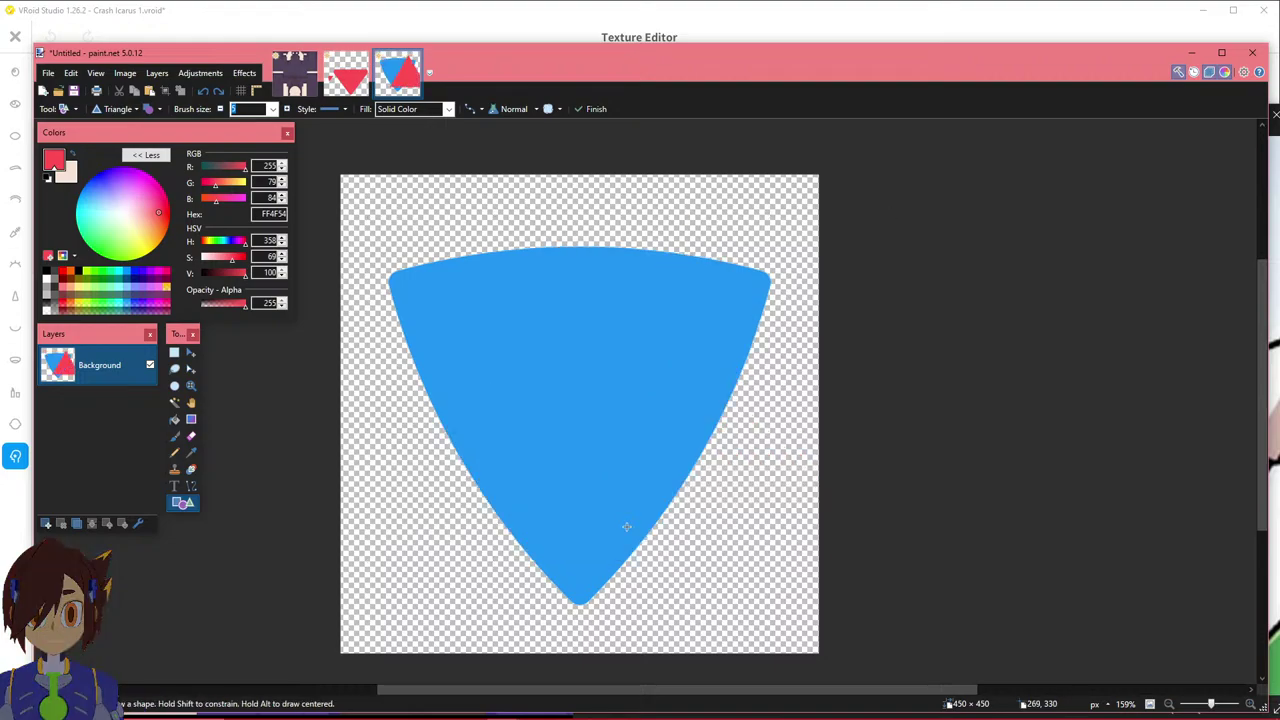
# Select a rectangular area of about 410 × 367 px around the blue triangle.
pyautogui.click(175, 353)
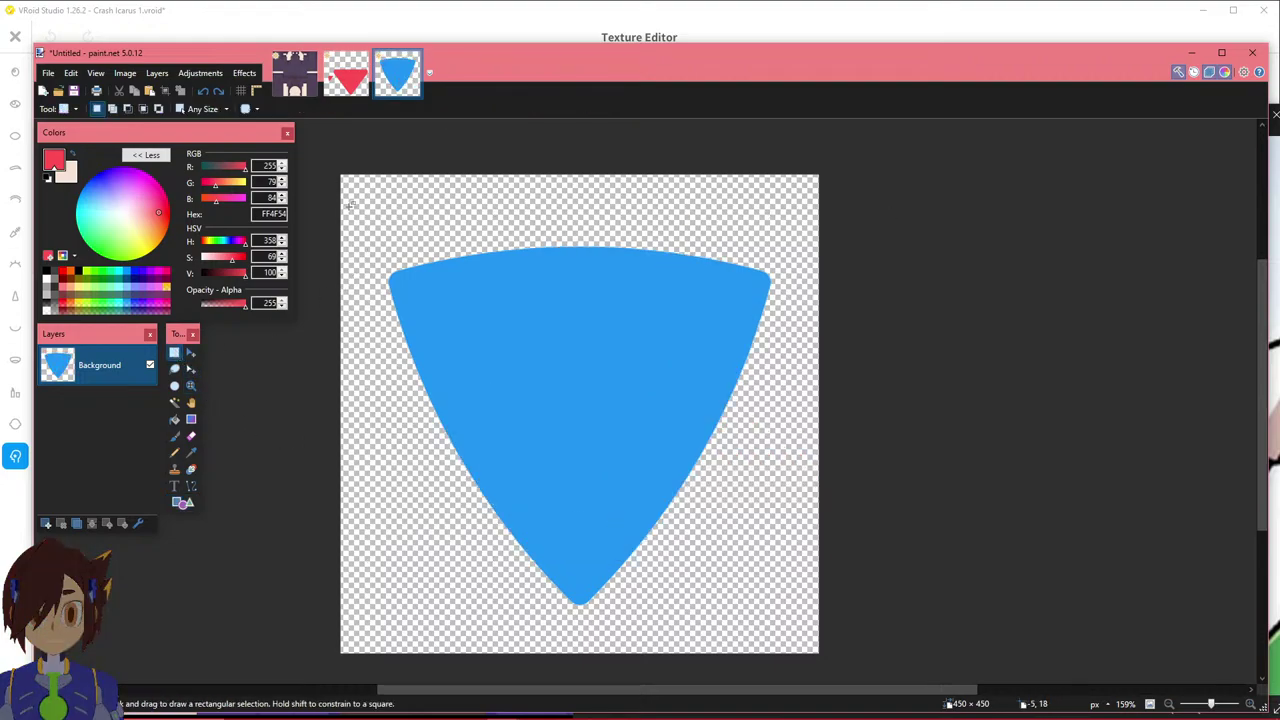
pyautogui.moveTo(365, 228); pyautogui.dragTo(803, 615)
pyautogui.click(190, 369)
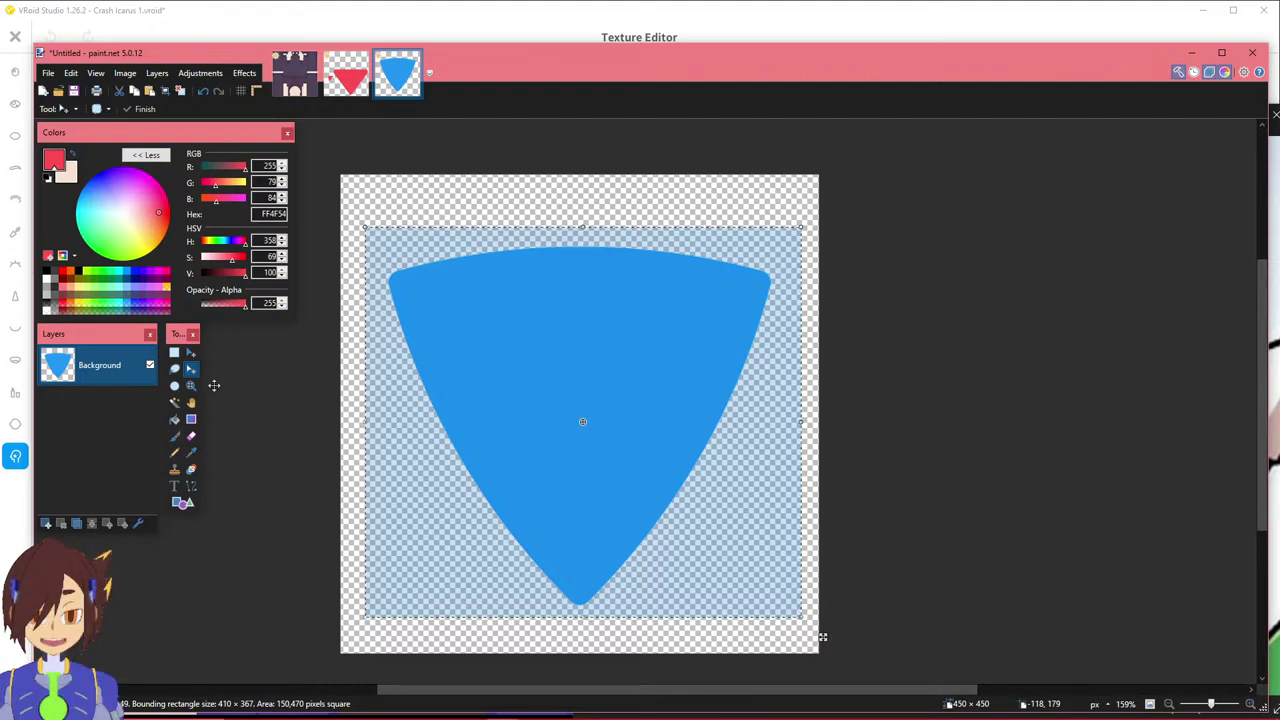
pyautogui.click(380, 713)
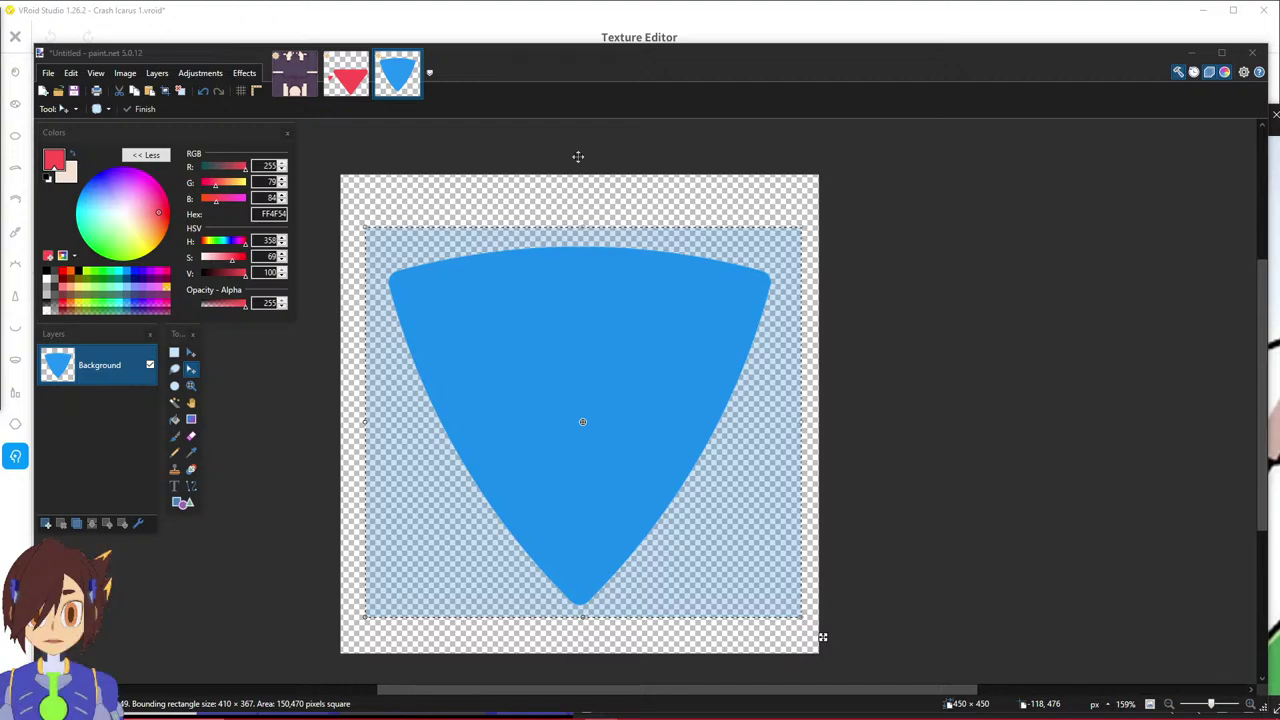
pyautogui.click(534, 81)
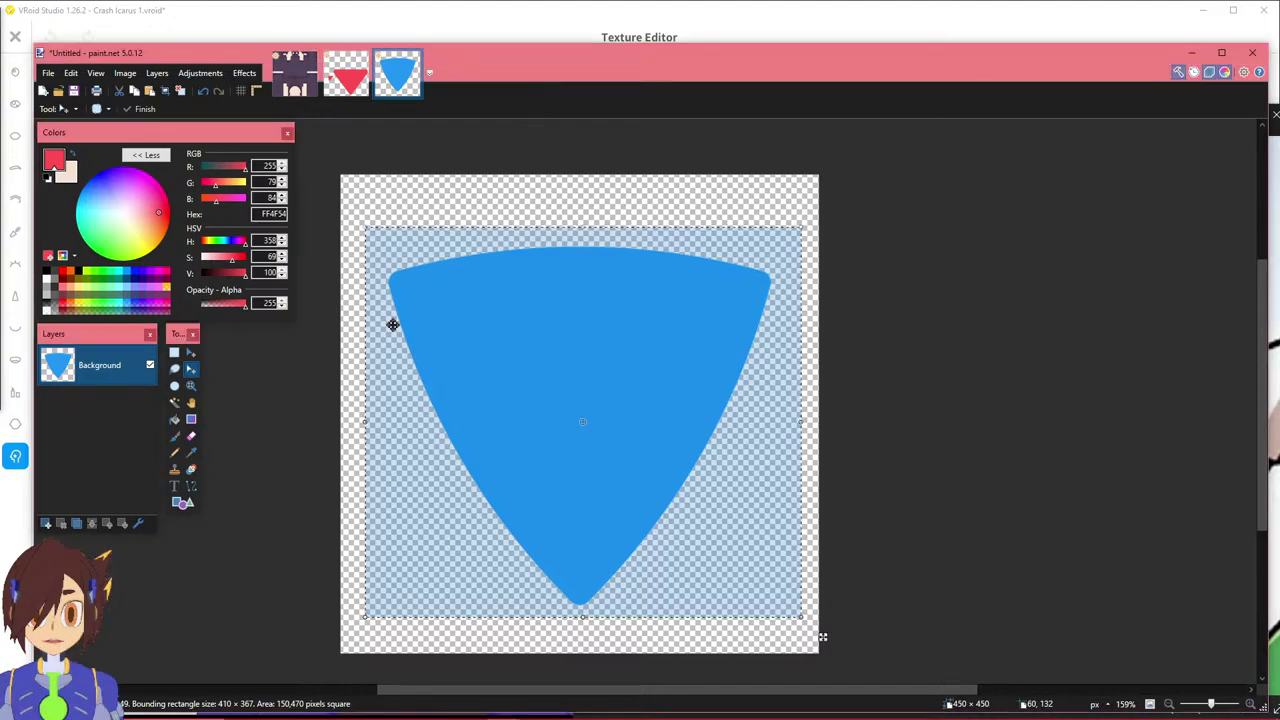
# Stretch the selected blue triangle outward on both sides to a selection width of about 442 px, then deselect it.
pyautogui.click(191, 353)
pyautogui.moveTo(366, 424); pyautogui.dragTo(347, 424)
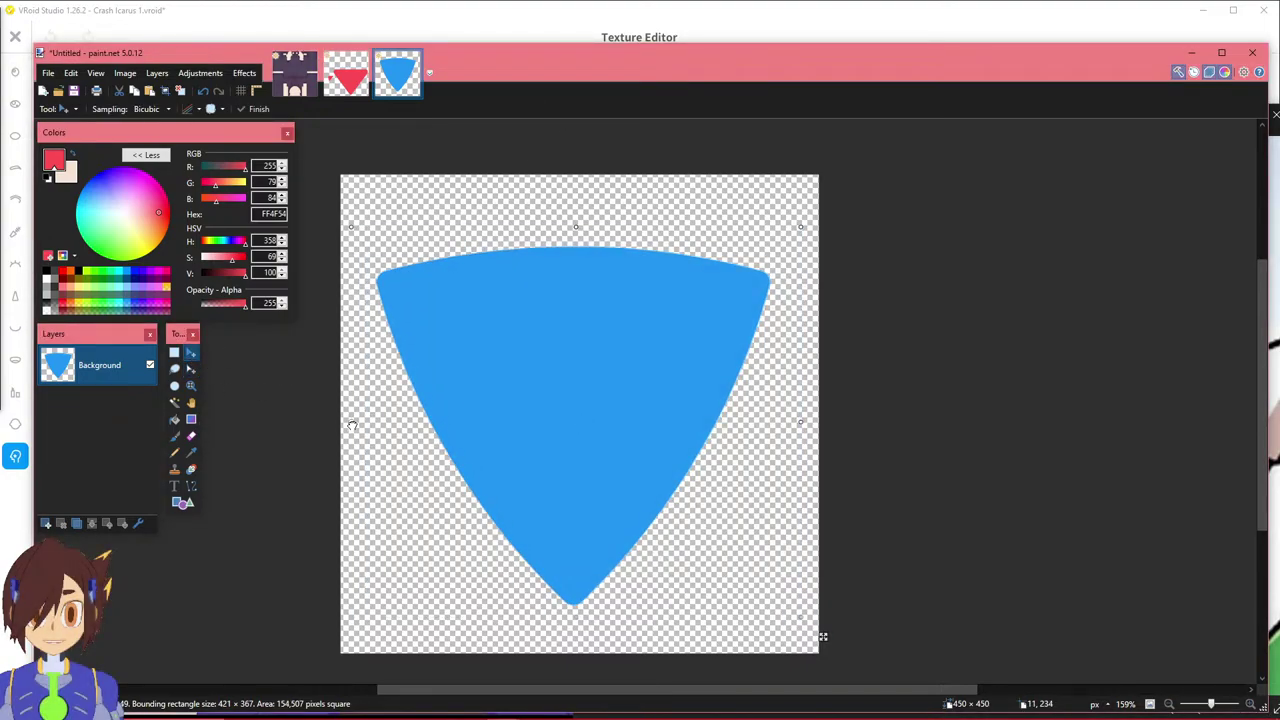
pyautogui.moveTo(800, 424)
pyautogui.mouseDown()
pyautogui.moveTo(836, 424)
pyautogui.moveTo(818, 424)
pyautogui.mouseUp()
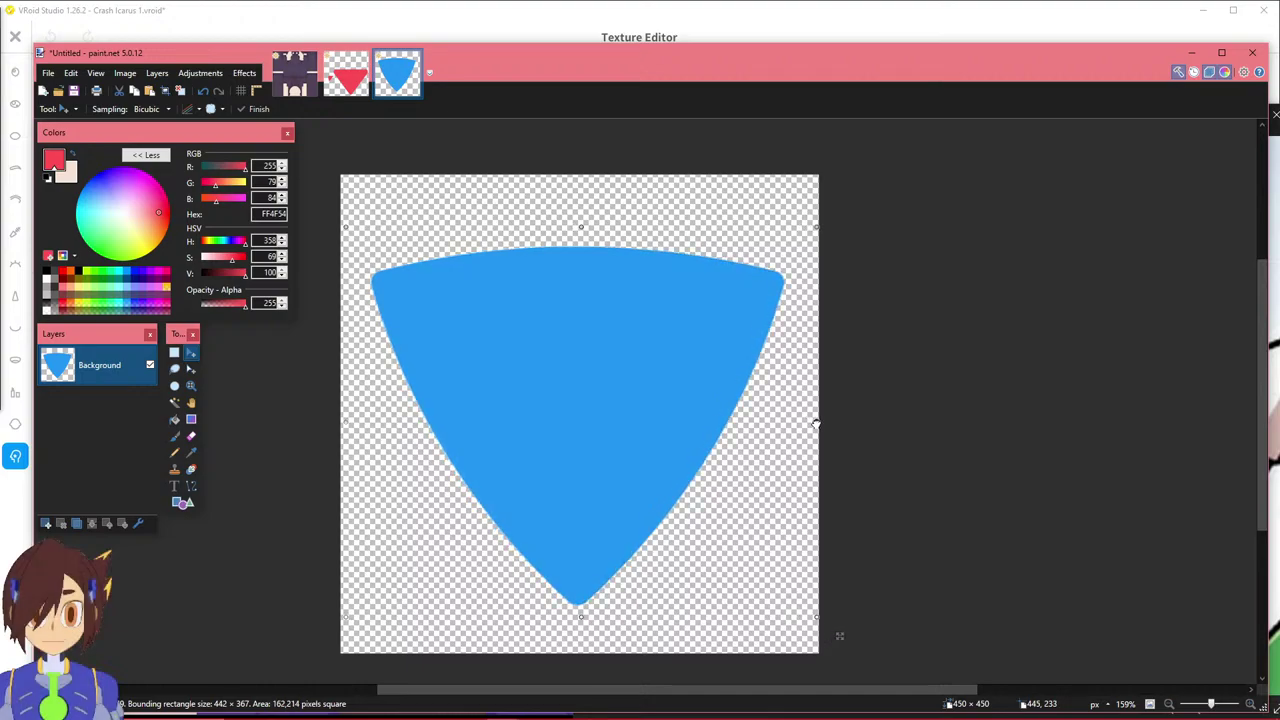
pyautogui.click(174, 352)
pyautogui.click(700, 570)
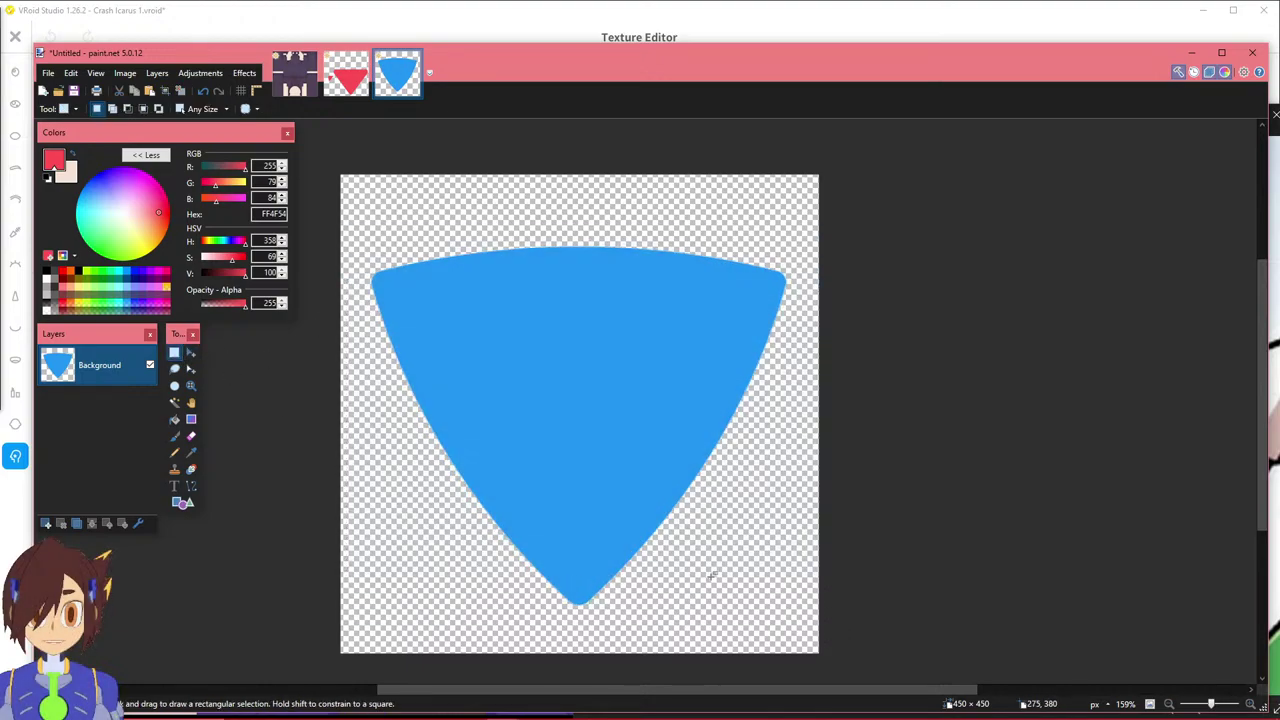
# Fill the blue triangle with the red primary color using the Paint Bucket at 36% tolerance.
pyautogui.click(174, 419)
pyautogui.click(580, 338)
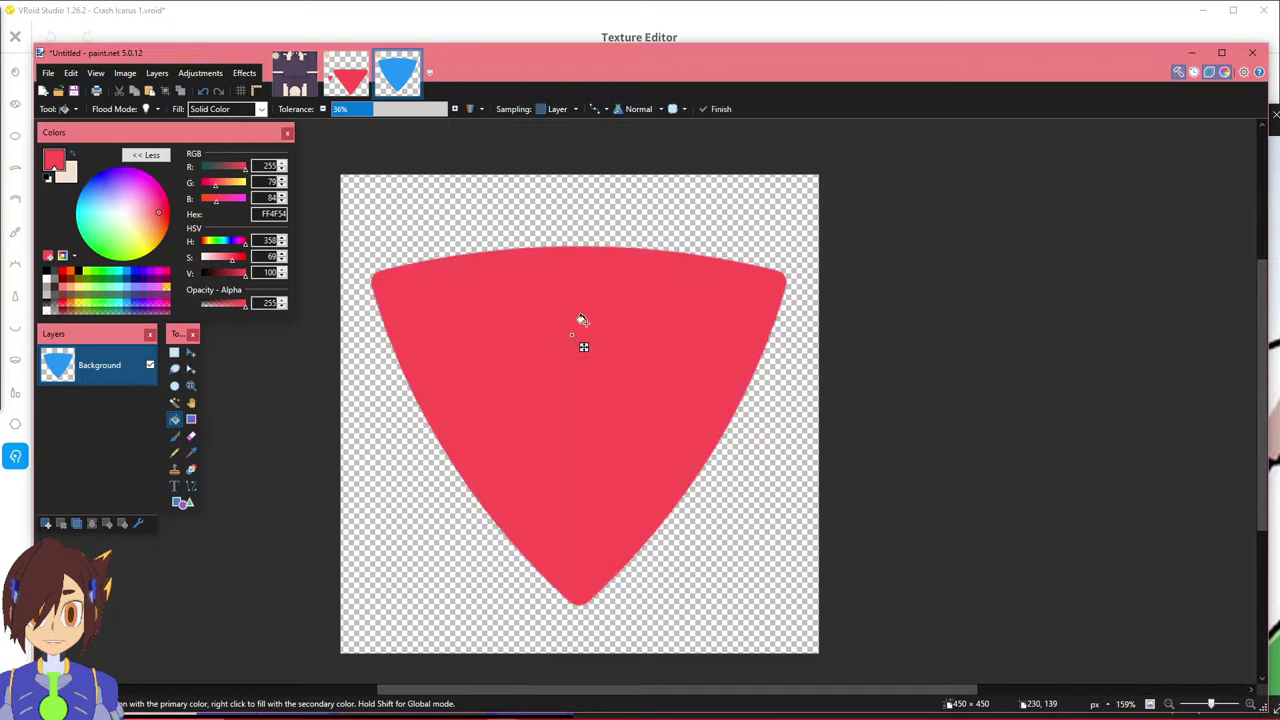
# Tune the red fill's tolerance on the triangle to 75%, checking the upper corner's edge pixels up close.
pyautogui.moveTo(405, 113)
pyautogui.mouseDown()
pyautogui.moveTo(432, 113)
pyautogui.moveTo(407, 117)
pyautogui.mouseUp()
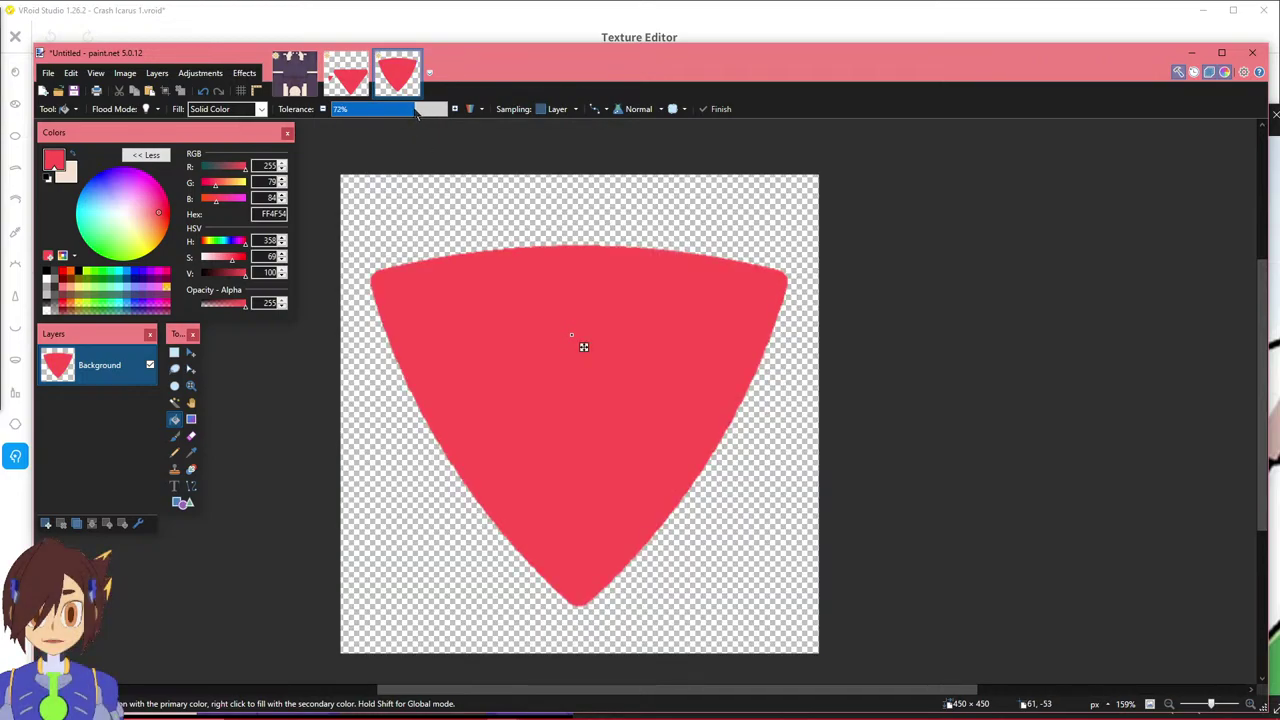
pyautogui.keyDown('ctrl'); pyautogui.scroll(5, 406, 277); pyautogui.keyUp('ctrl')
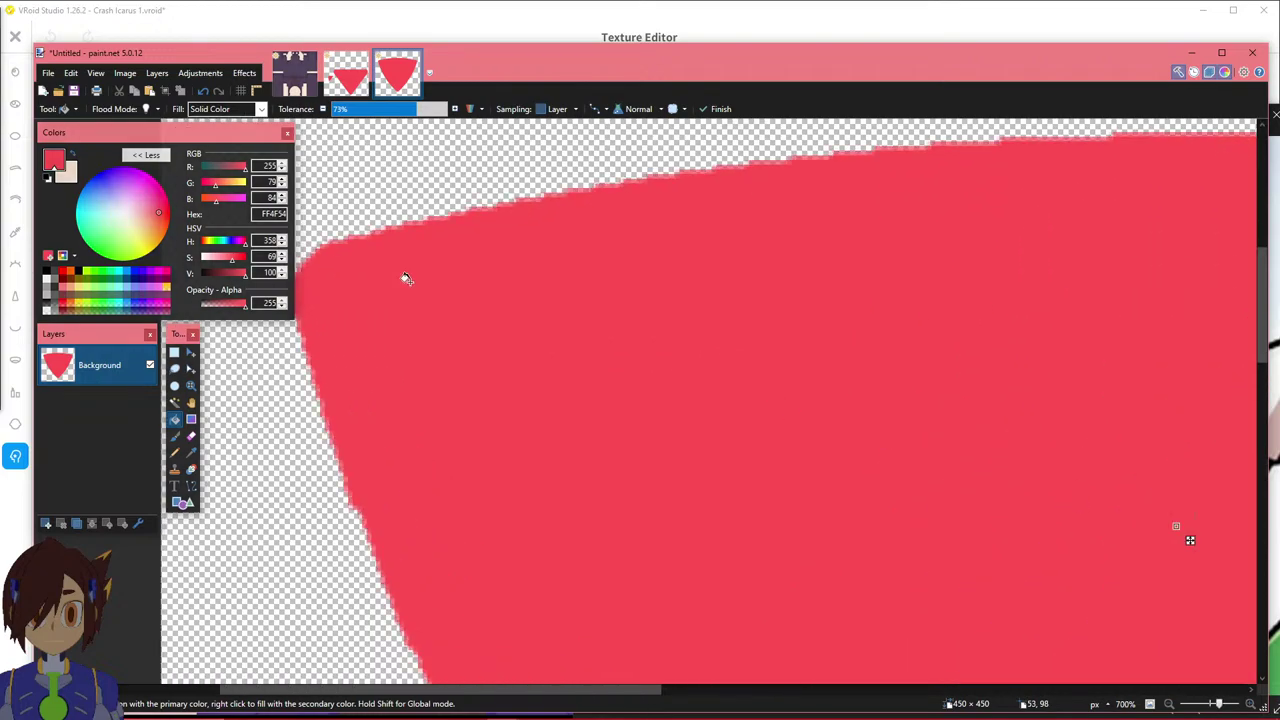
pyautogui.moveTo(510, 694); pyautogui.dragTo(470, 694)
pyautogui.scroll(3, 463, 317)
pyautogui.click(455, 110)
pyautogui.click(455, 110)
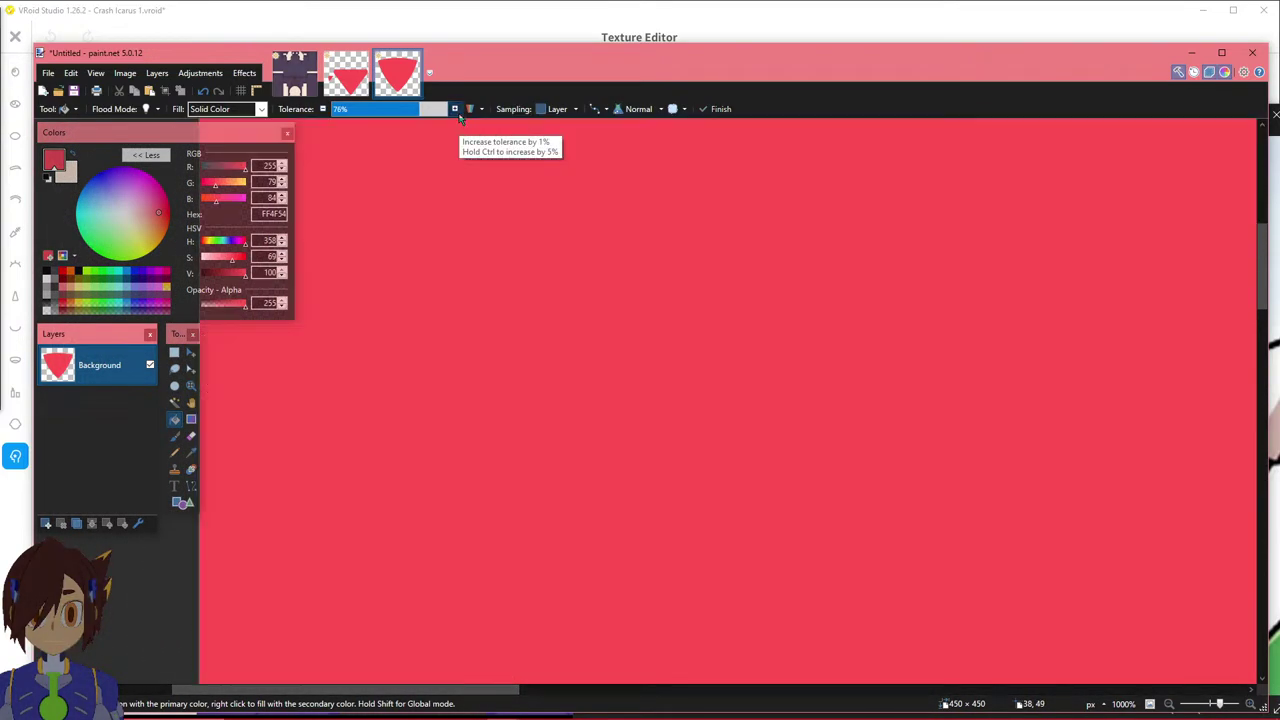
pyautogui.click(324, 110)
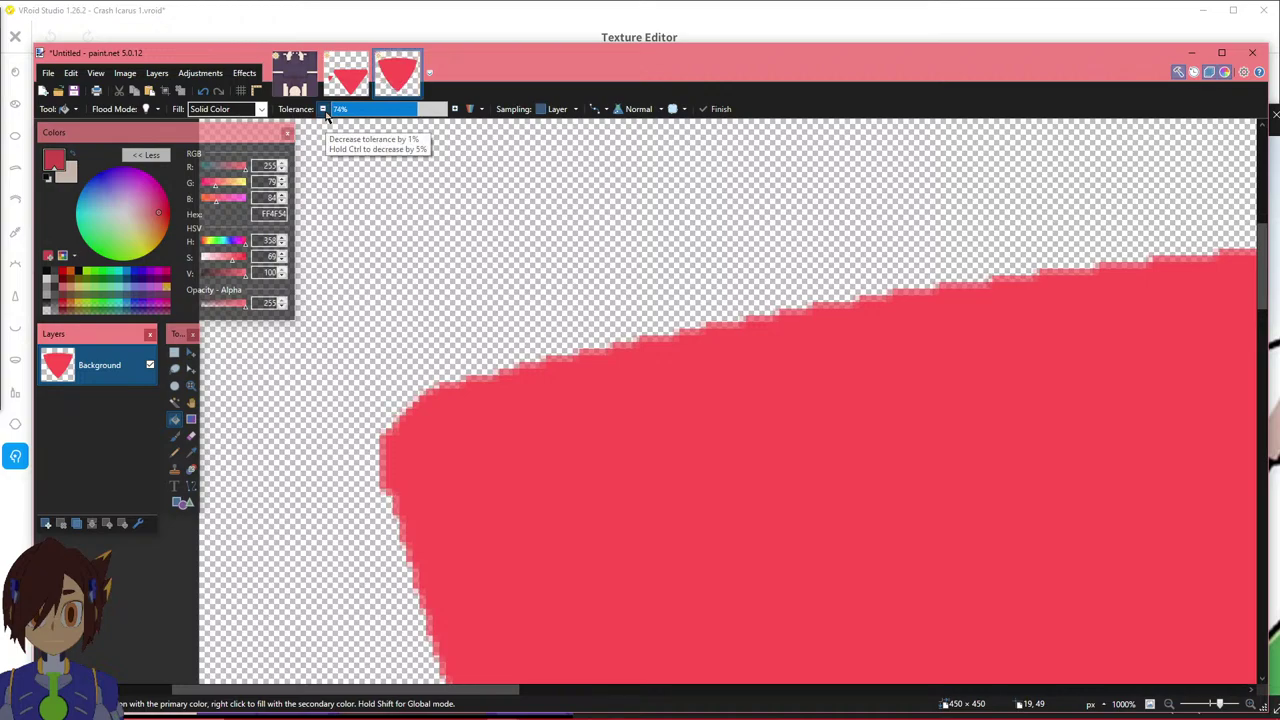
pyautogui.click(324, 110)
pyautogui.click(324, 110)
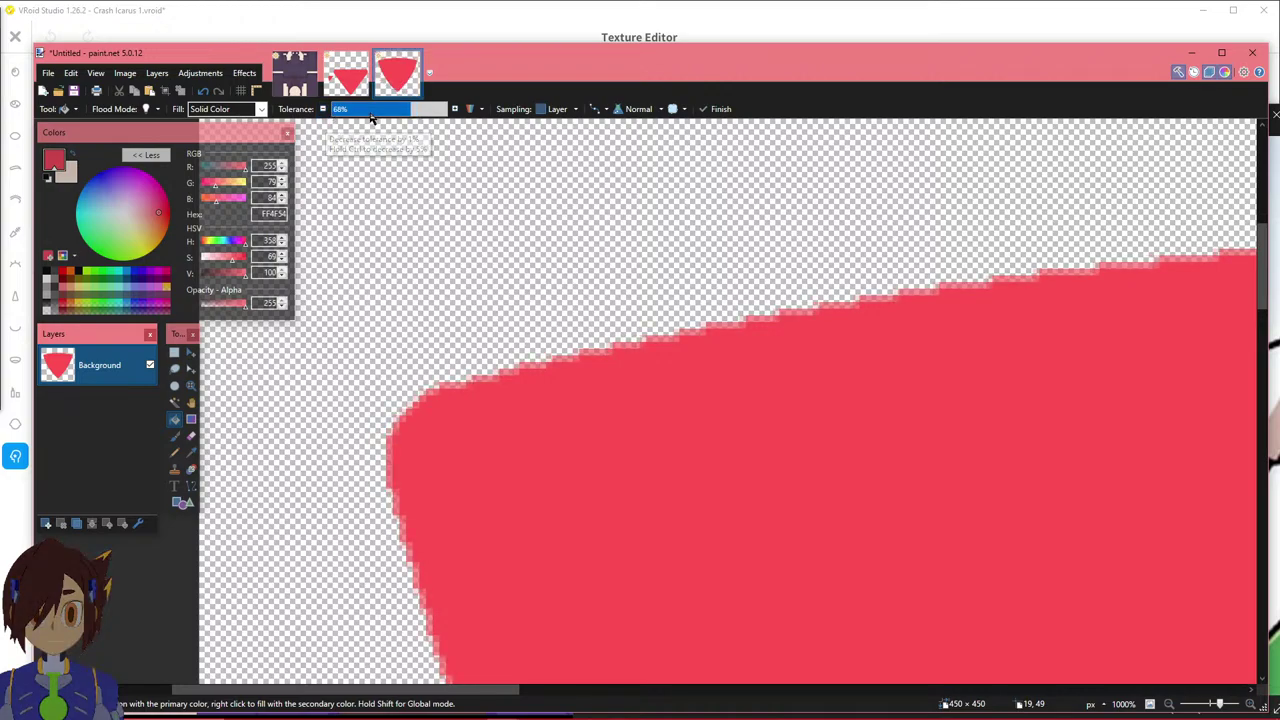
pyautogui.click(455, 110)
pyautogui.click(455, 110)
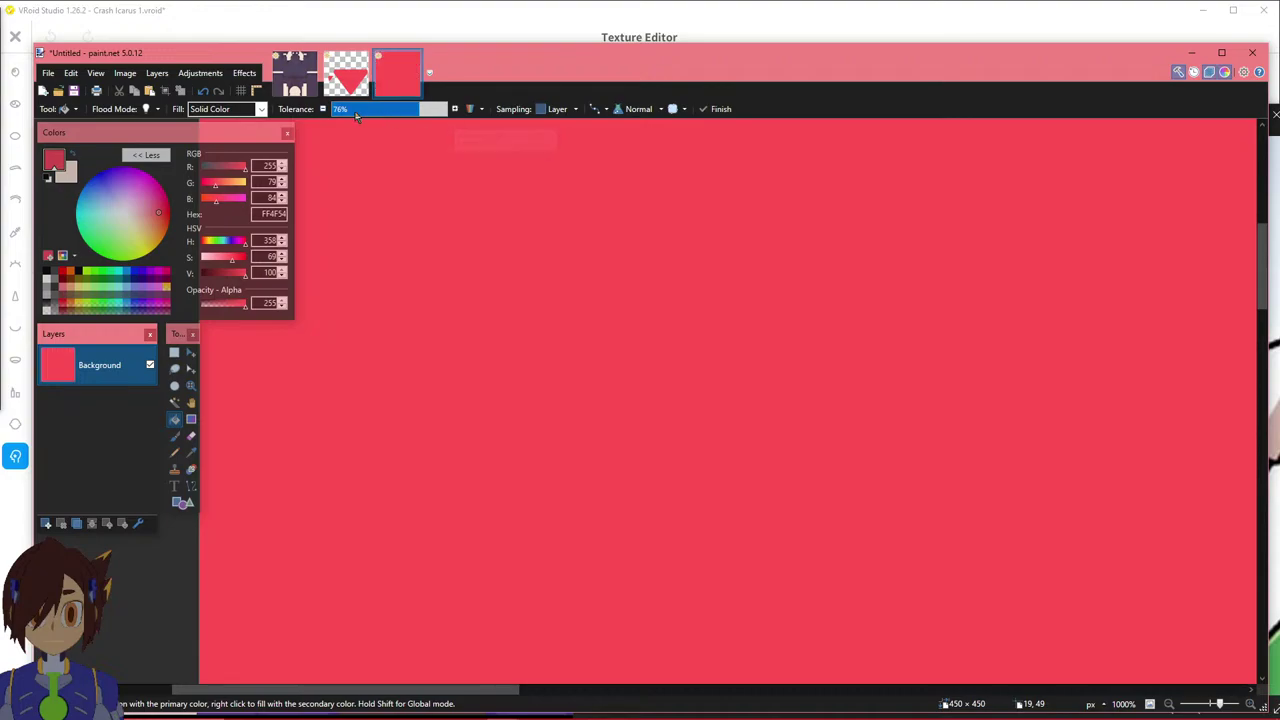
pyautogui.click(324, 110)
pyautogui.keyDown('ctrl'); pyautogui.scroll(-4, 986, 386); pyautogui.keyUp('ctrl')
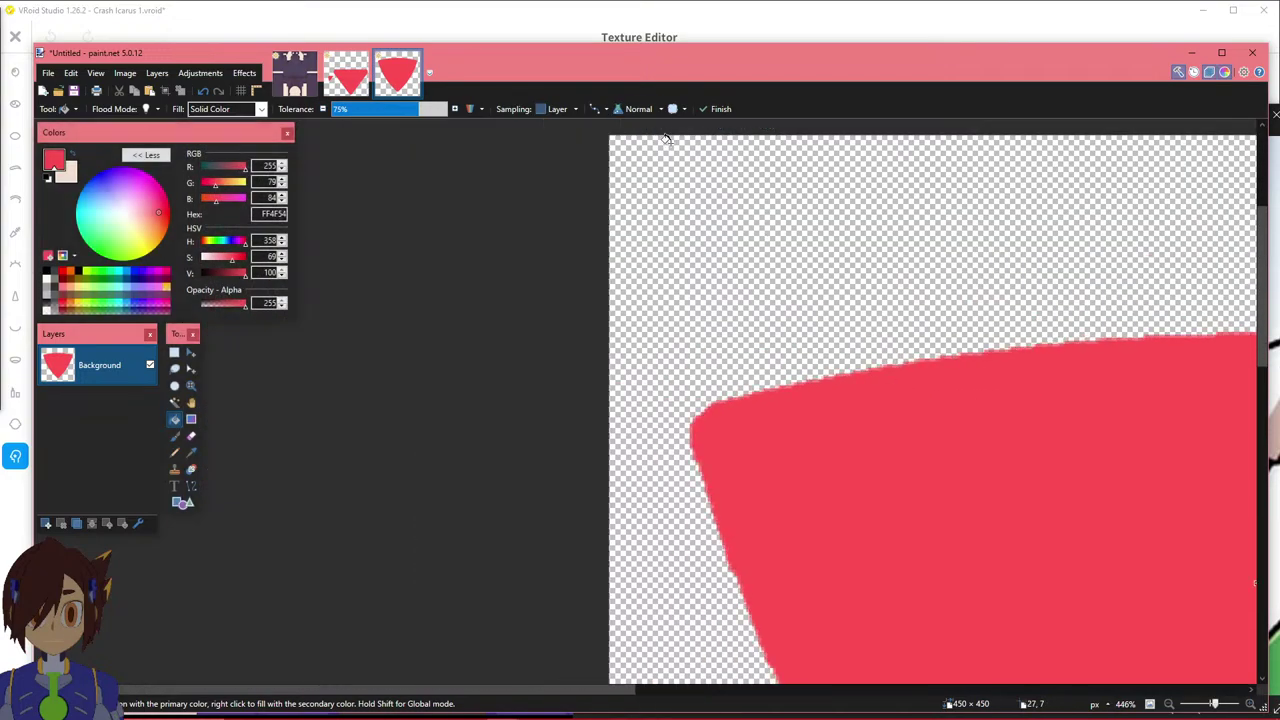
pyautogui.keyDown('ctrl'); pyautogui.scroll(5, 734, 386); pyautogui.keyUp('ctrl')
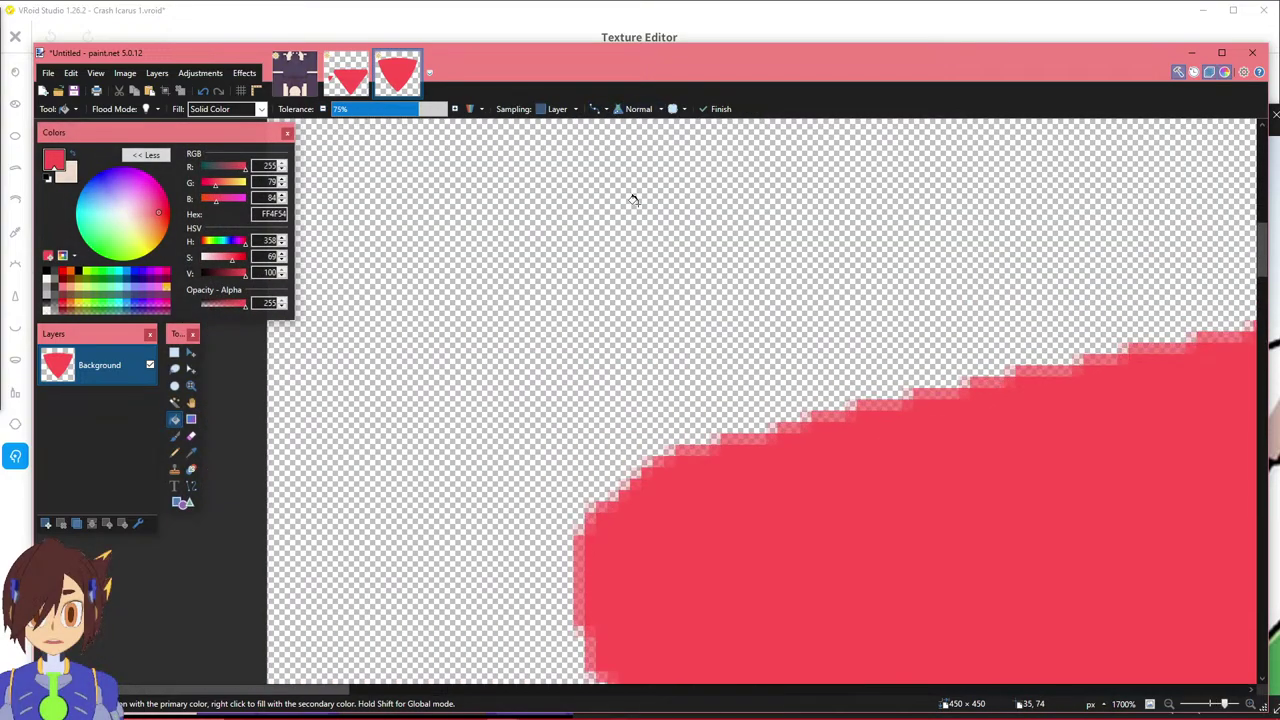
# Try toggling antialiased rendering for the fill and inspect the edges of the whole triangle.
pyautogui.click(595, 110)
pyautogui.click(595, 110)
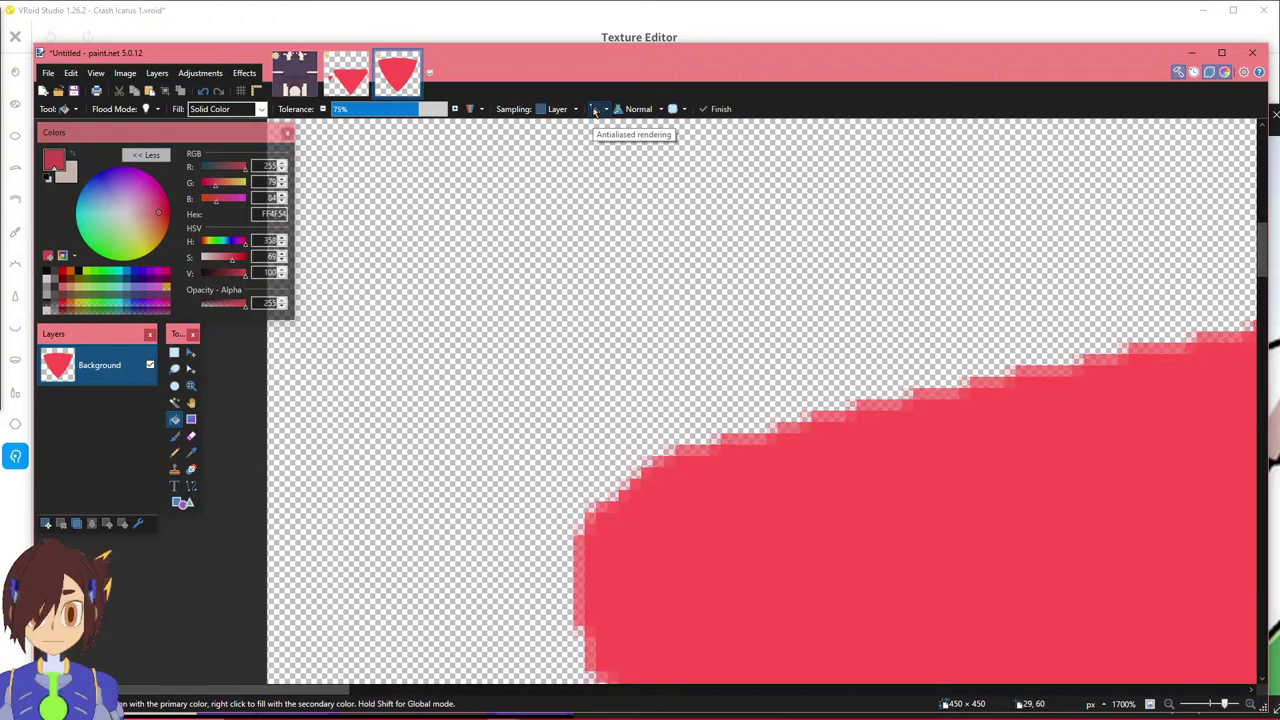
pyautogui.keyDown('ctrl'); pyautogui.scroll(-4, 831, 449); pyautogui.keyUp('ctrl')
pyautogui.keyDown('ctrl'); pyautogui.scroll(-4, 826, 582); pyautogui.keyUp('ctrl')
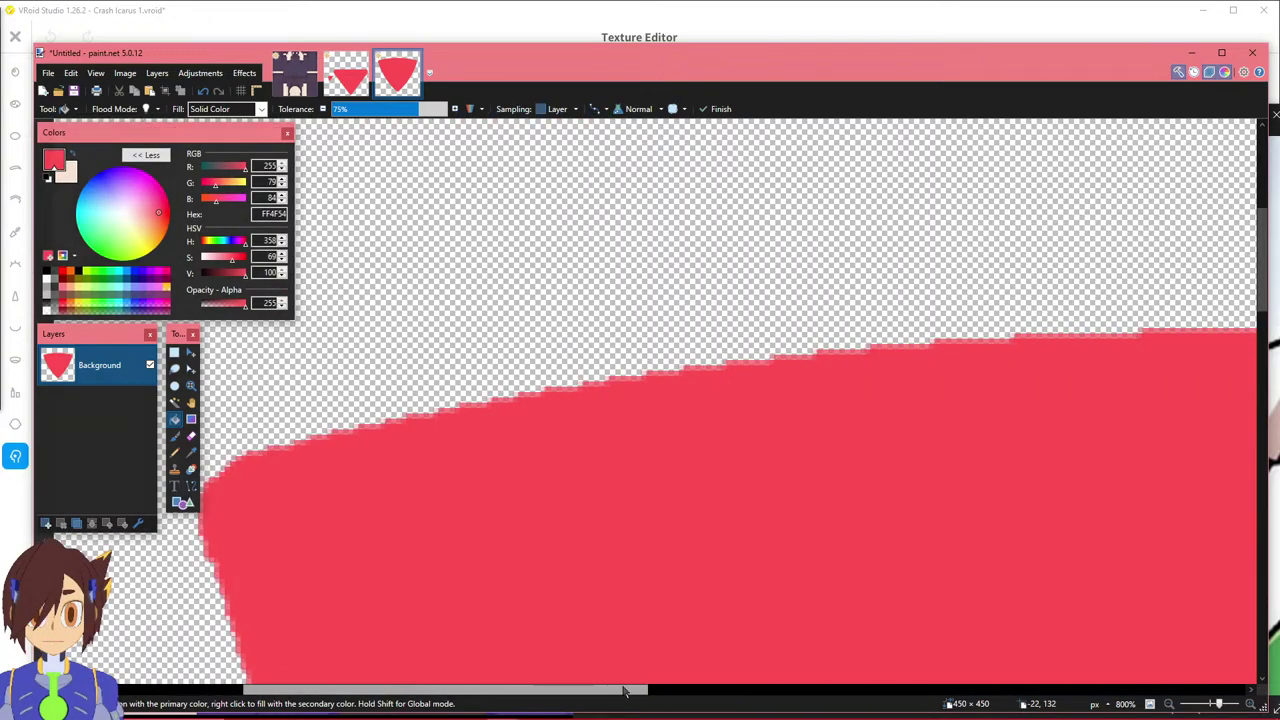
pyautogui.keyDown('ctrl'); pyautogui.scroll(-3, 743, 600); pyautogui.keyUp('ctrl')
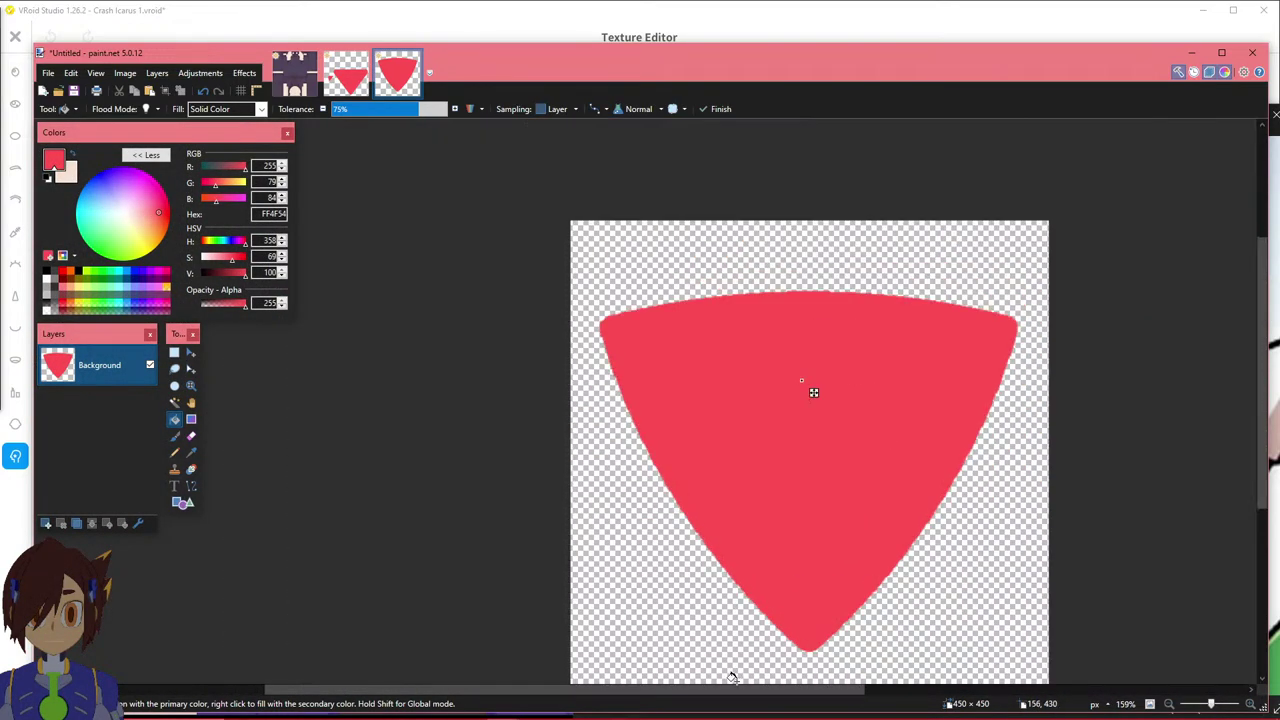
pyautogui.moveTo(737, 690); pyautogui.dragTo(815, 690)
pyautogui.scroll(-2, 811, 543)
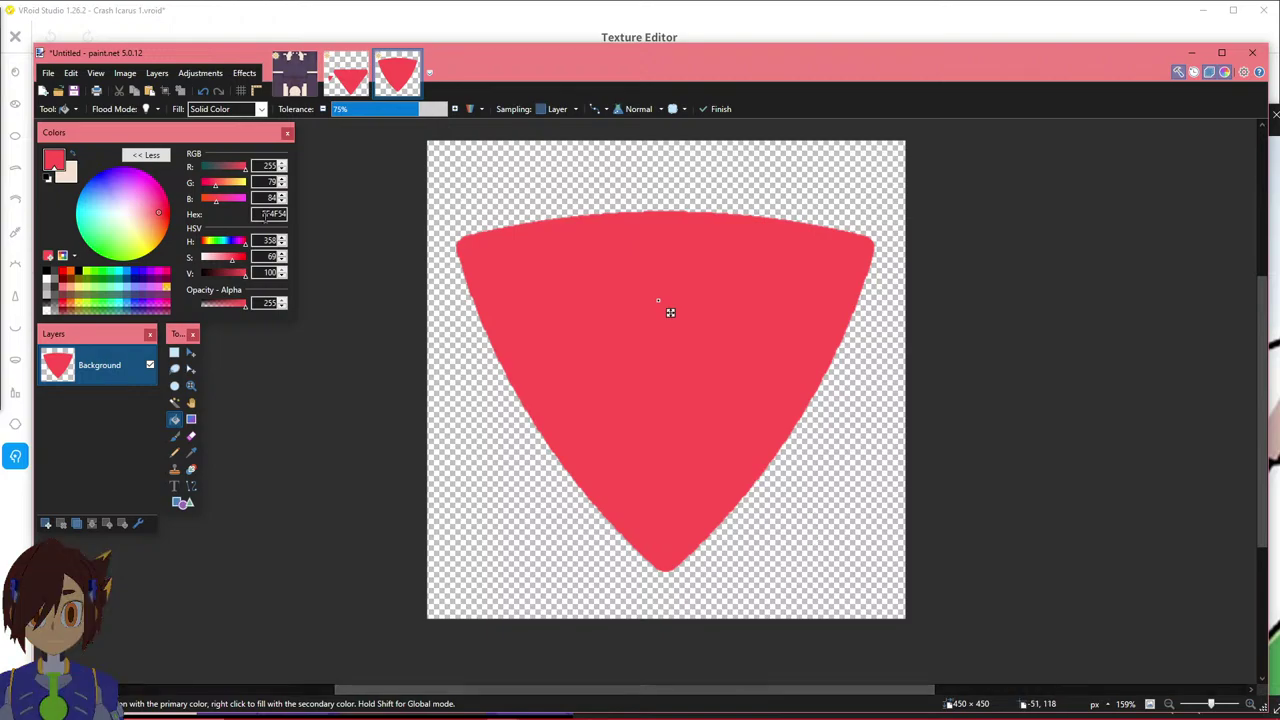
# Save the red triangle as the PNG "mark of the reploid" in the skin tone folder and return to VRoid Studio.
pyautogui.click(47, 73)
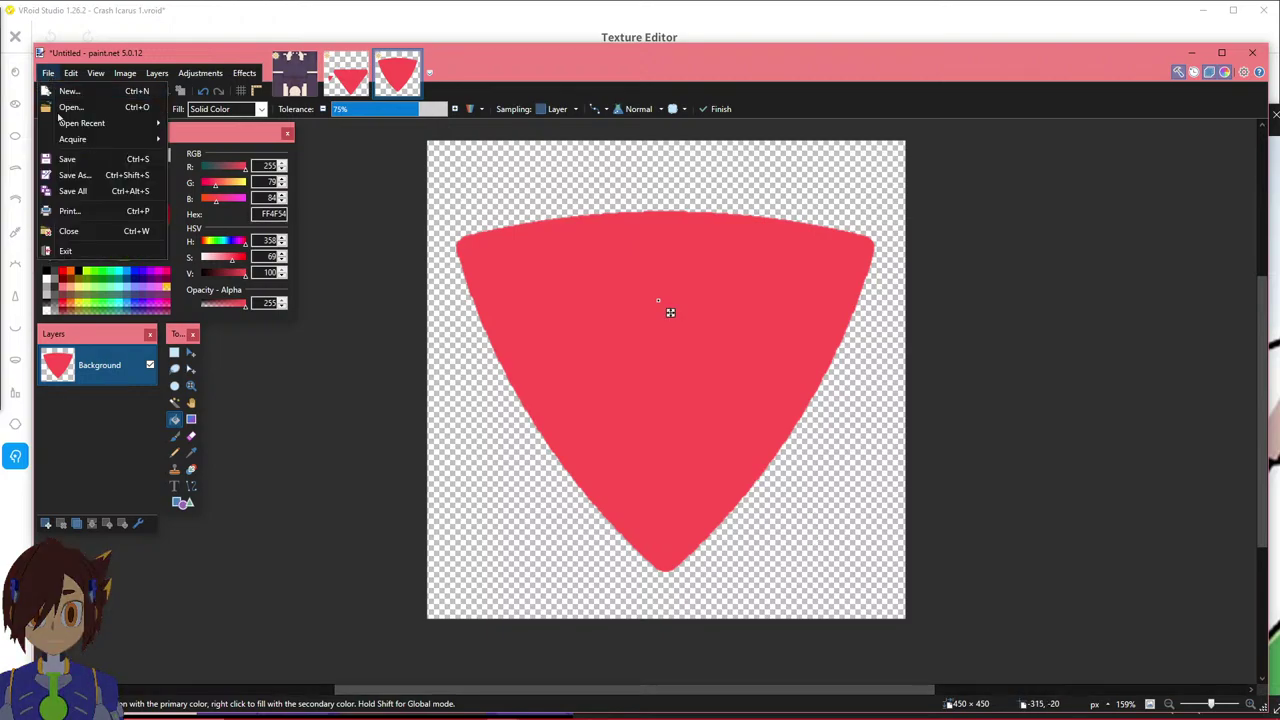
pyautogui.click(67, 161)
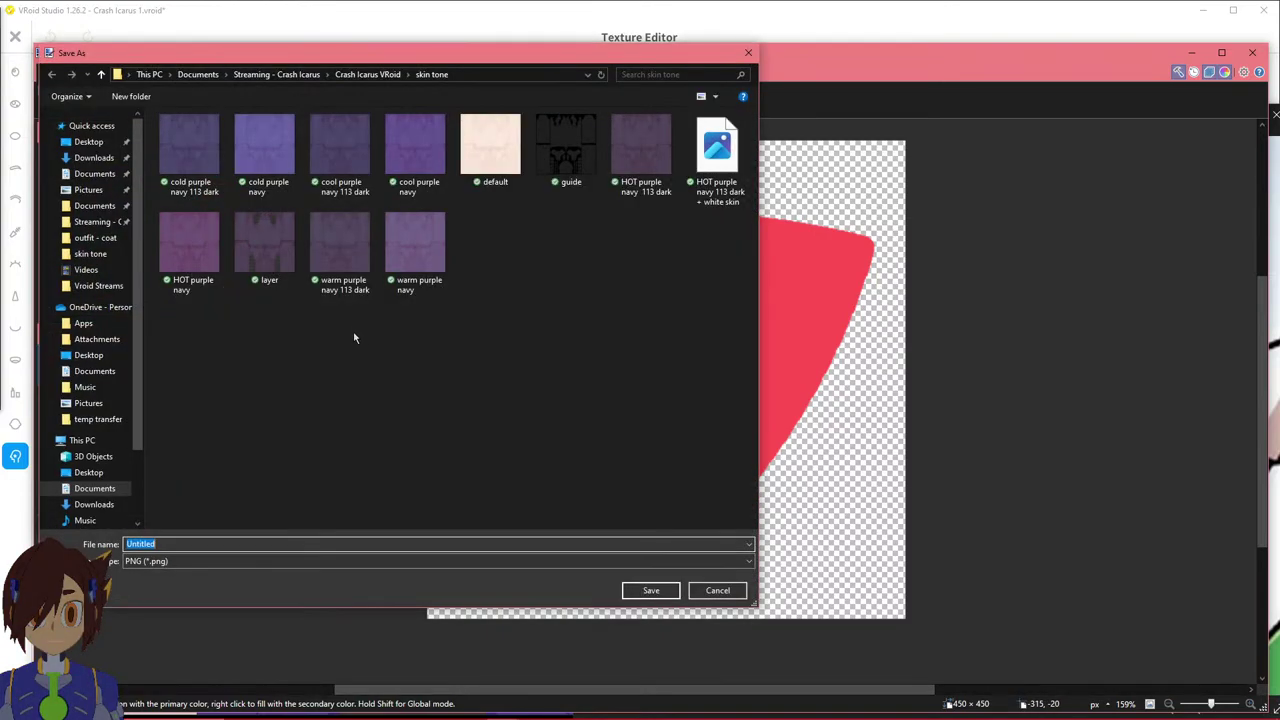
pyautogui.click(351, 76)
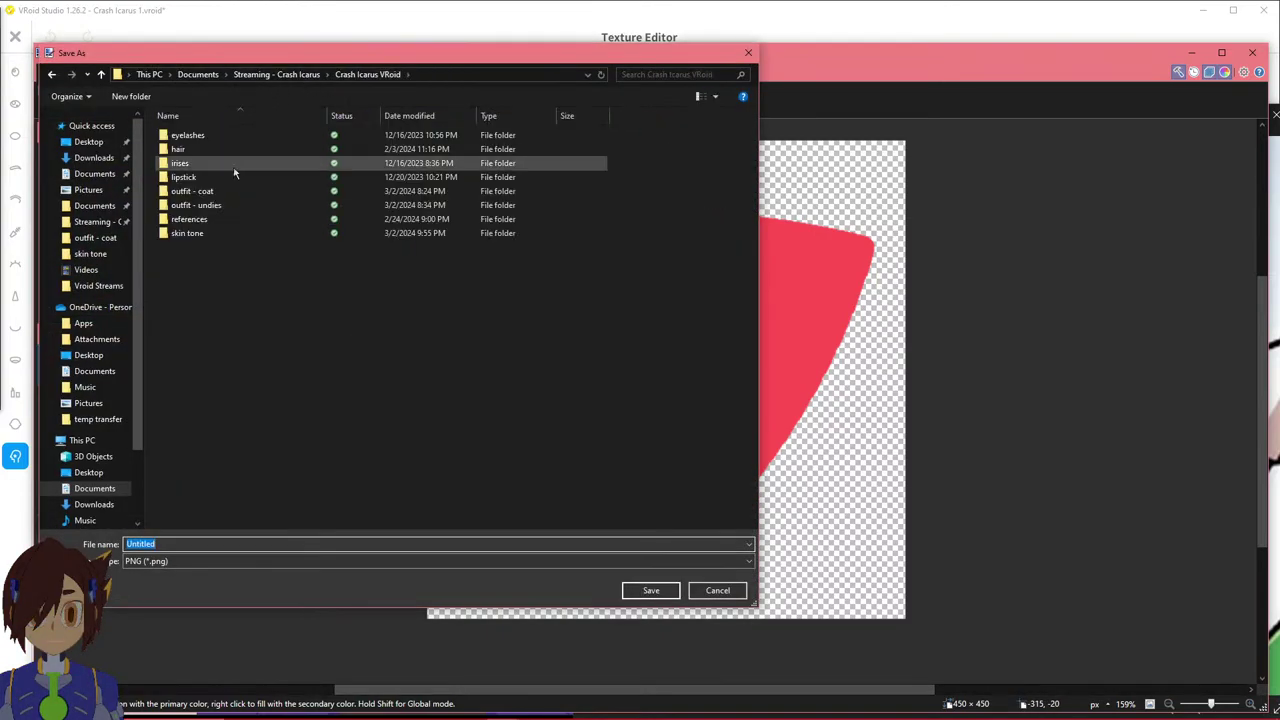
pyautogui.doubleClick(217, 232)
pyautogui.doubleClick(194, 544)
pyautogui.write('mark of the reploid')
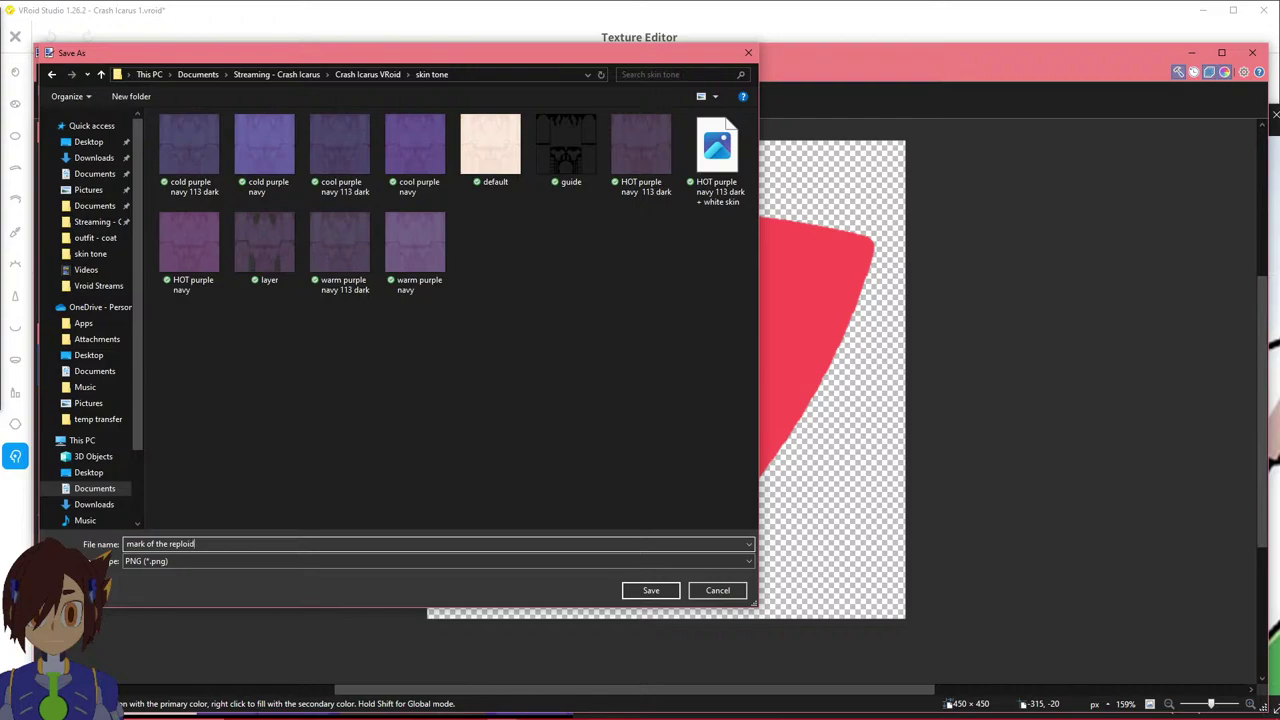
pyautogui.press('Return')
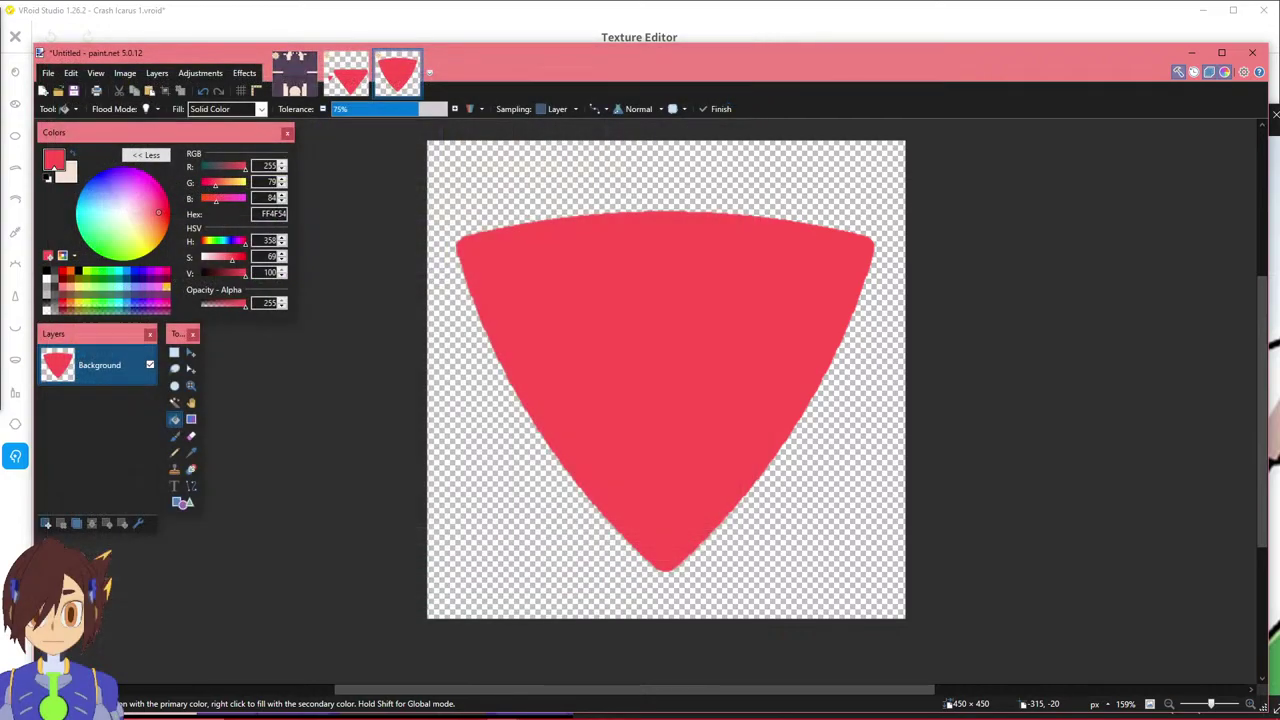
pyautogui.click(466, 372)
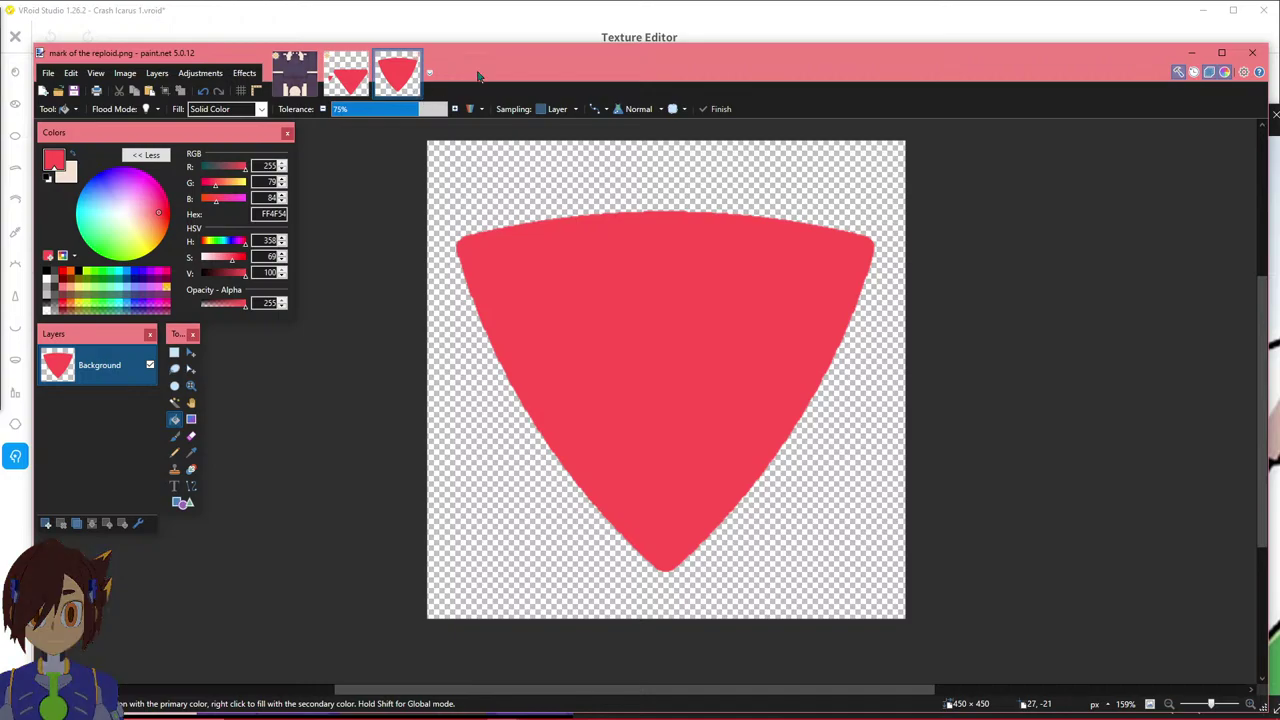
pyautogui.click(275, 18)
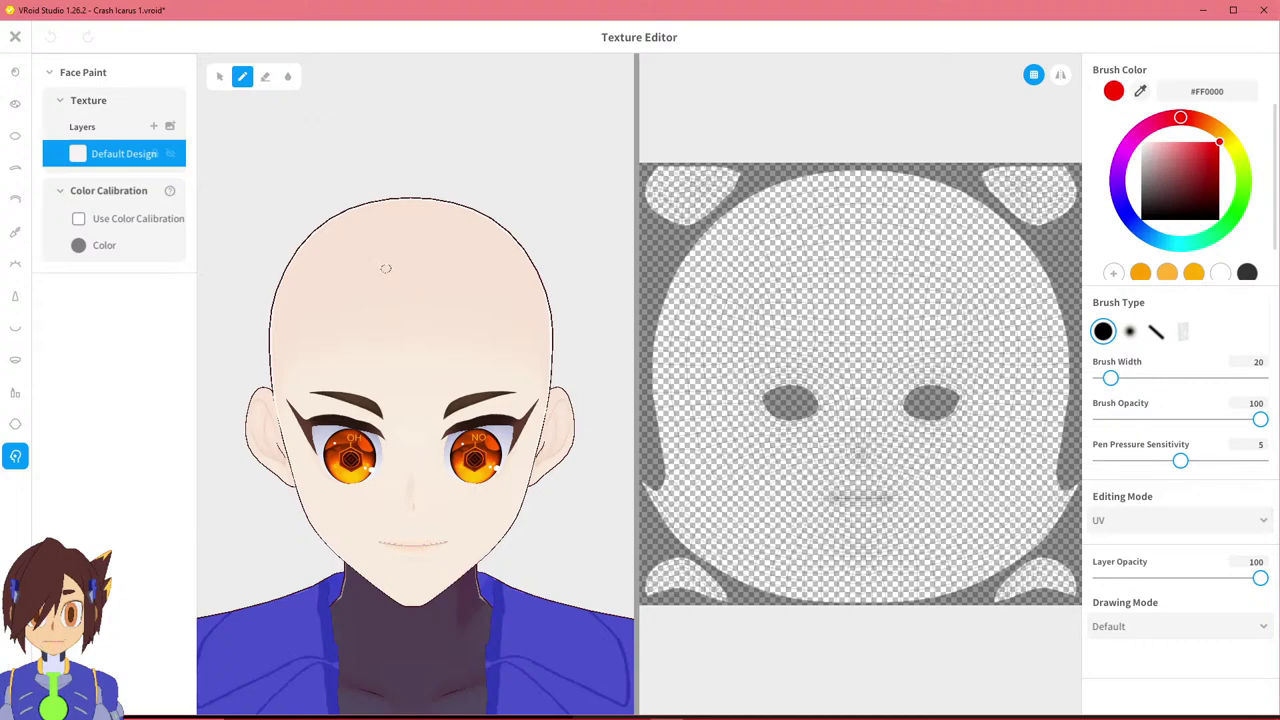
# Try sketching a red triangle outline on the forehead in the Face Paint layer.
pyautogui.moveTo(369, 247)
pyautogui.mouseDown()
pyautogui.moveTo(410, 378)
pyautogui.moveTo(470, 266)
pyautogui.mouseUp()
pyautogui.moveTo(414, 247); pyautogui.dragTo(364, 251)
pyautogui.hotkey('ctrl', 'z')
pyautogui.moveTo(389, 292)
pyautogui.mouseDown()
pyautogui.moveTo(446, 338)
pyautogui.moveTo(464, 302)
pyautogui.moveTo(376, 300)
pyautogui.mouseUp()
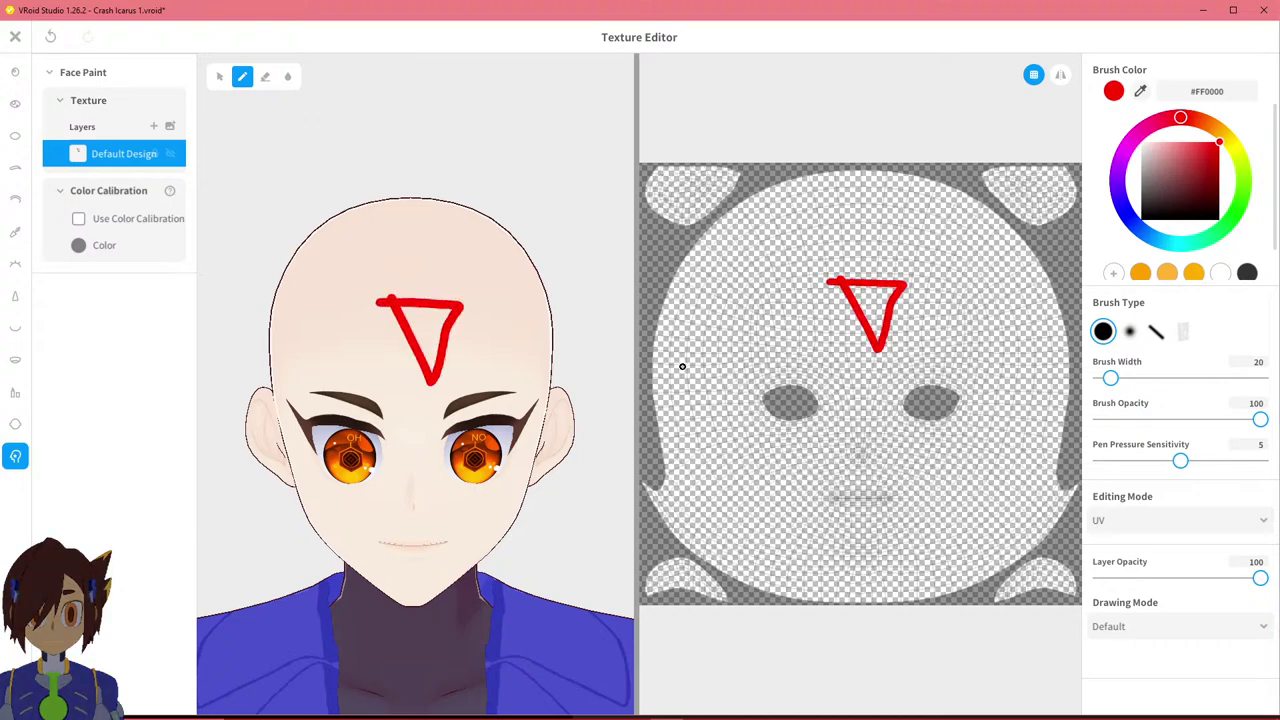
pyautogui.hotkey('ctrl', 'z')
# Close the texture editor by overwriting the Face Paint item, and rename that custom item to Reploid Mark.
pyautogui.click(16, 37)
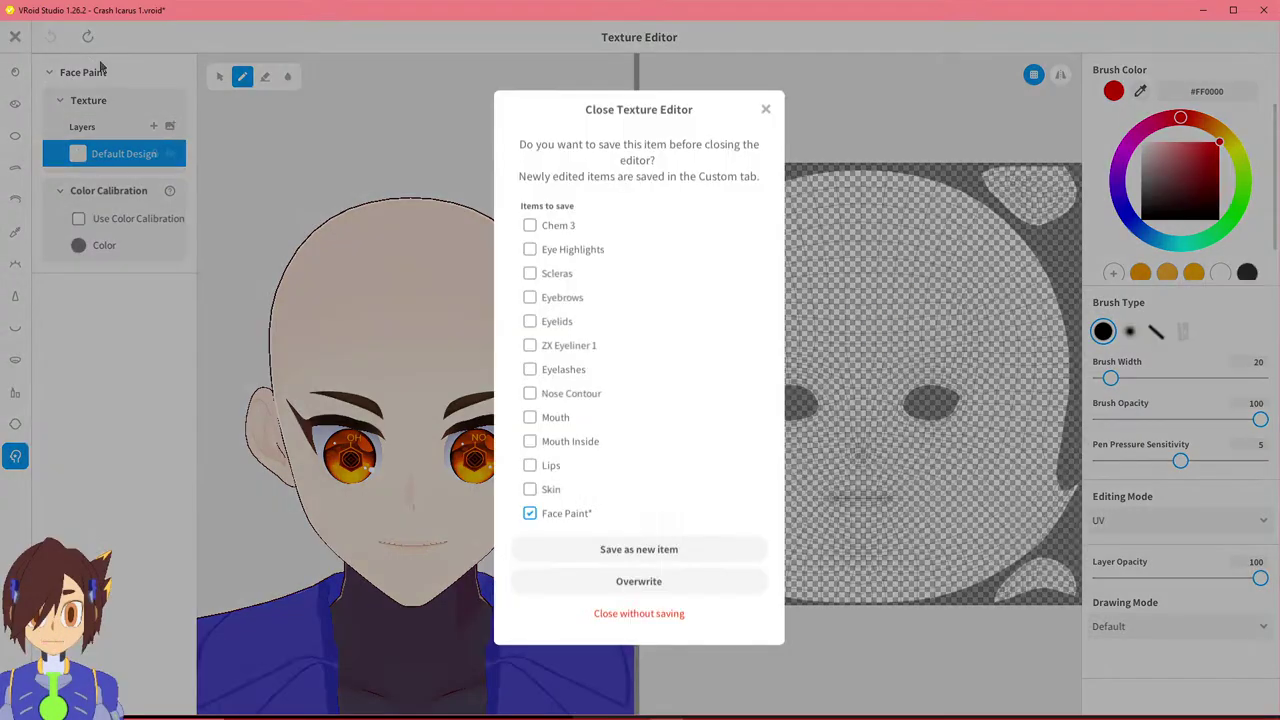
pyautogui.click(619, 584)
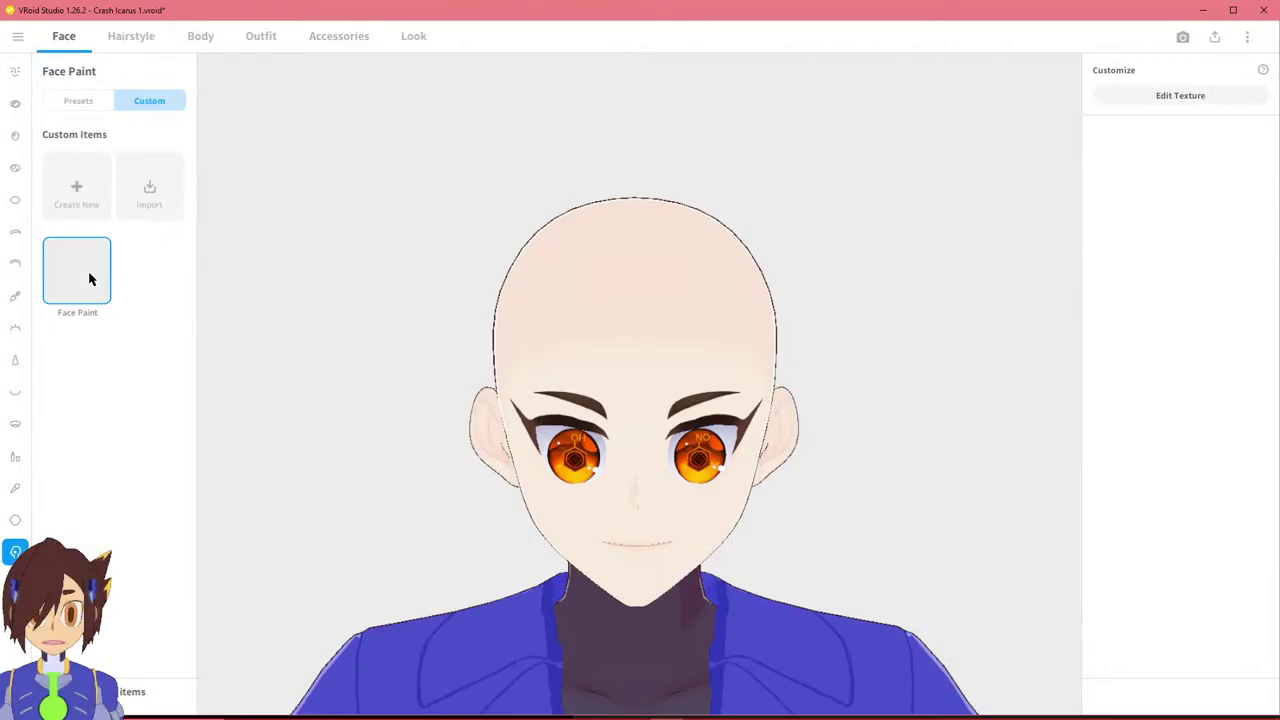
pyautogui.rightClick(95, 280)
pyautogui.click(130, 287)
pyautogui.click(623, 349)
pyautogui.write('Reploid')
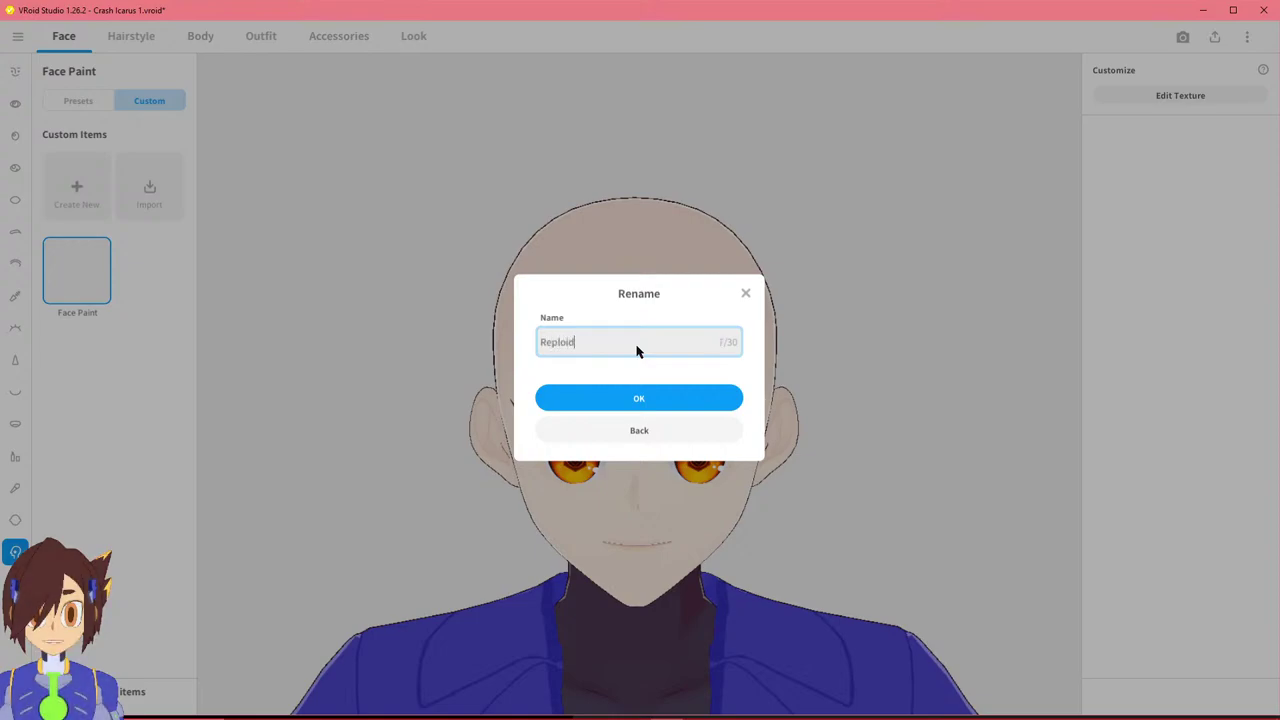
pyautogui.write(' Mark')
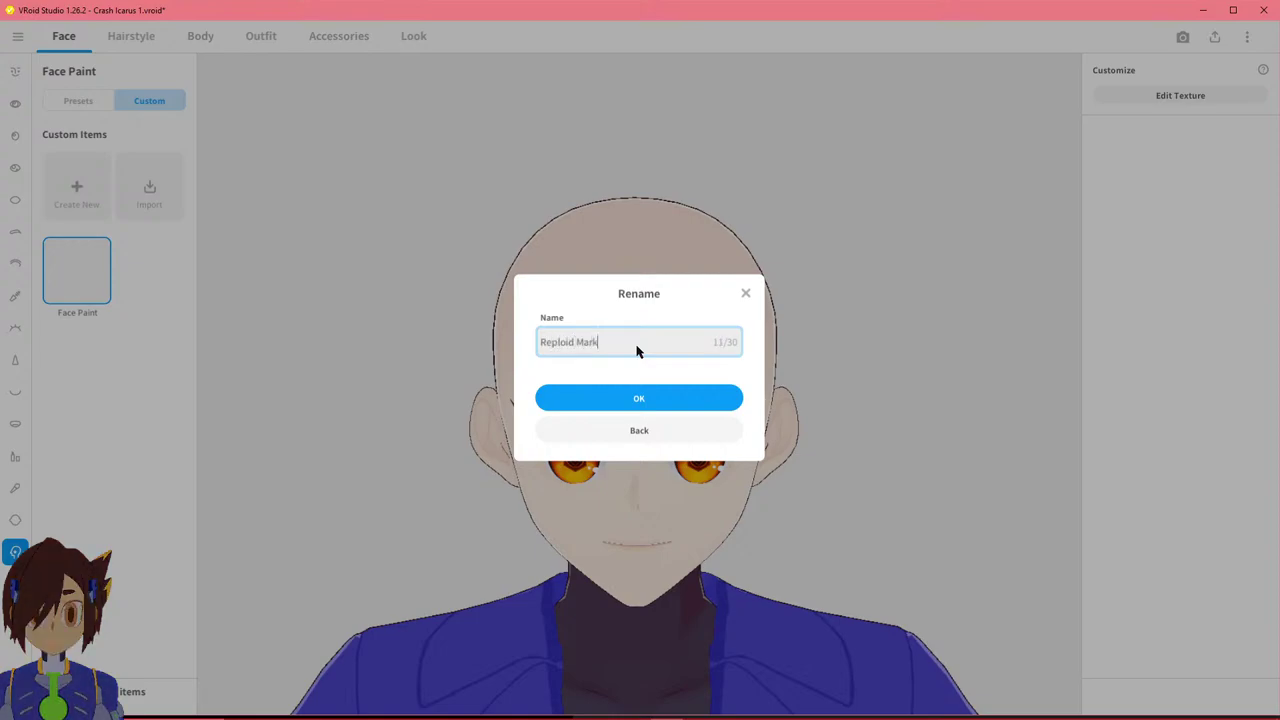
pyautogui.click(617, 397)
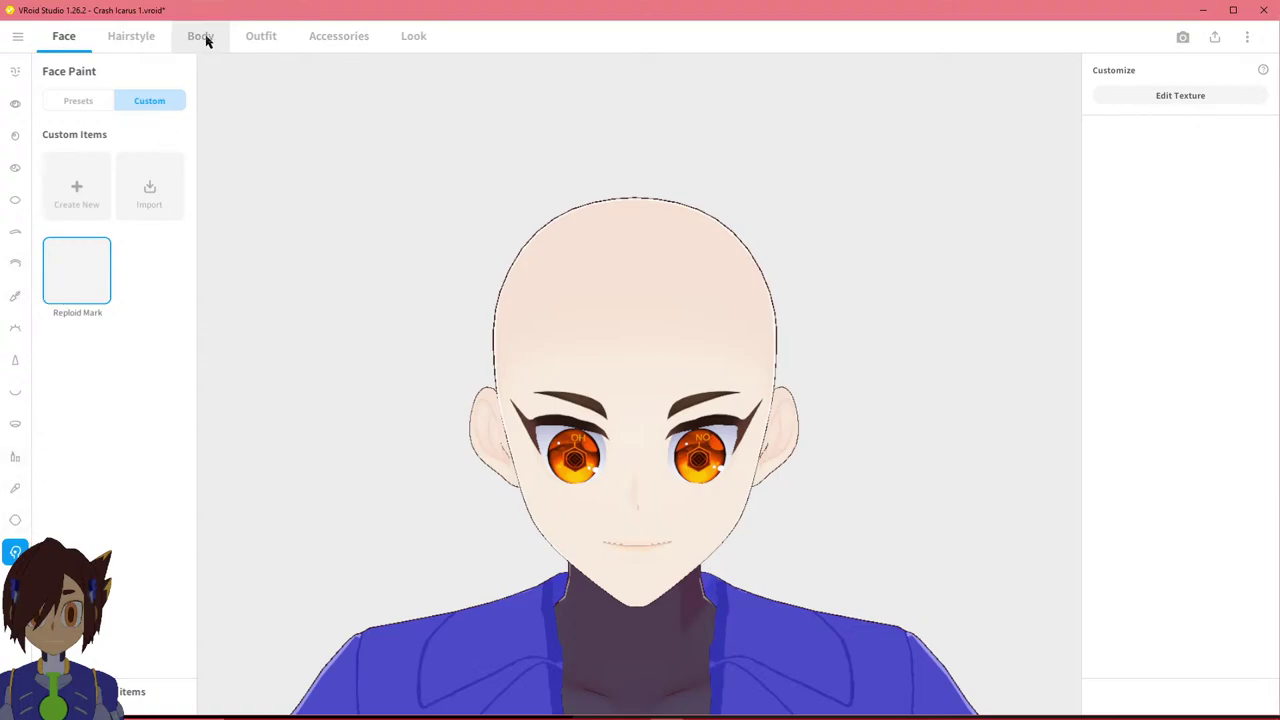
# Look through the hairstyle's Extra, Ahoge, Base Hair and Side categories with the head turned sideways.
pyautogui.click(163, 40)
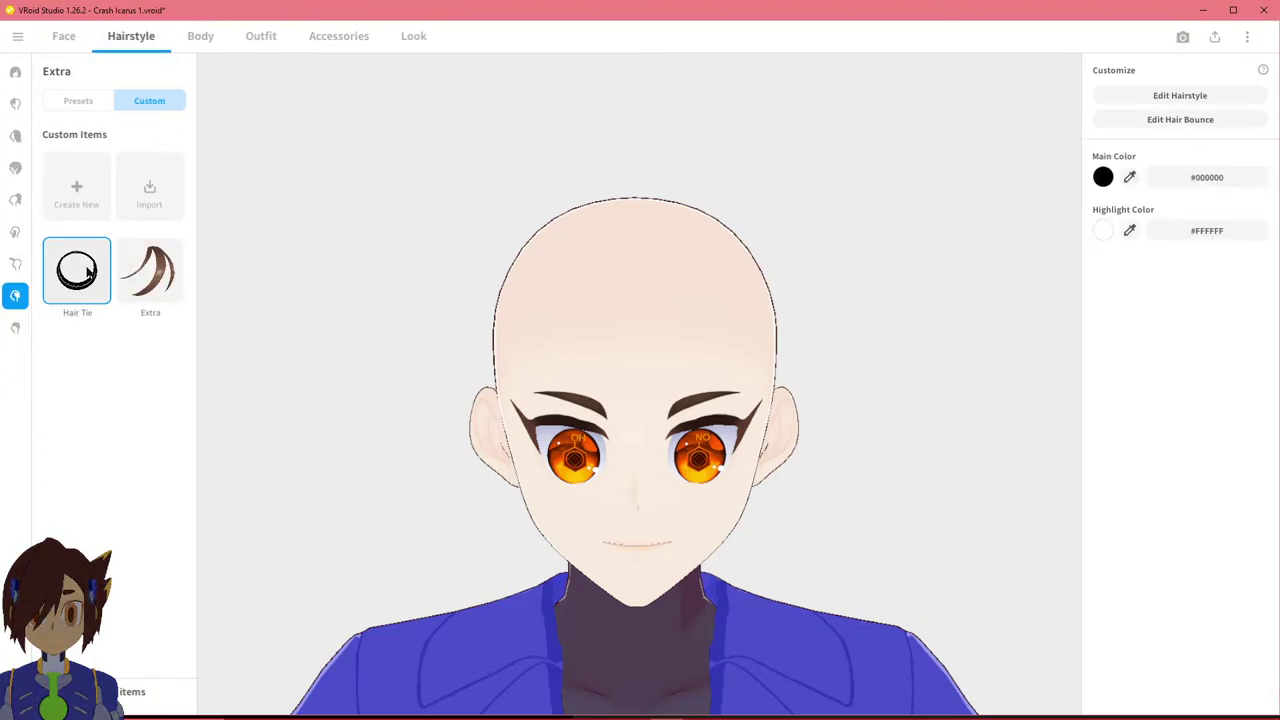
pyautogui.moveTo(585, 330); pyautogui.dragTo(500, 335, button='right')
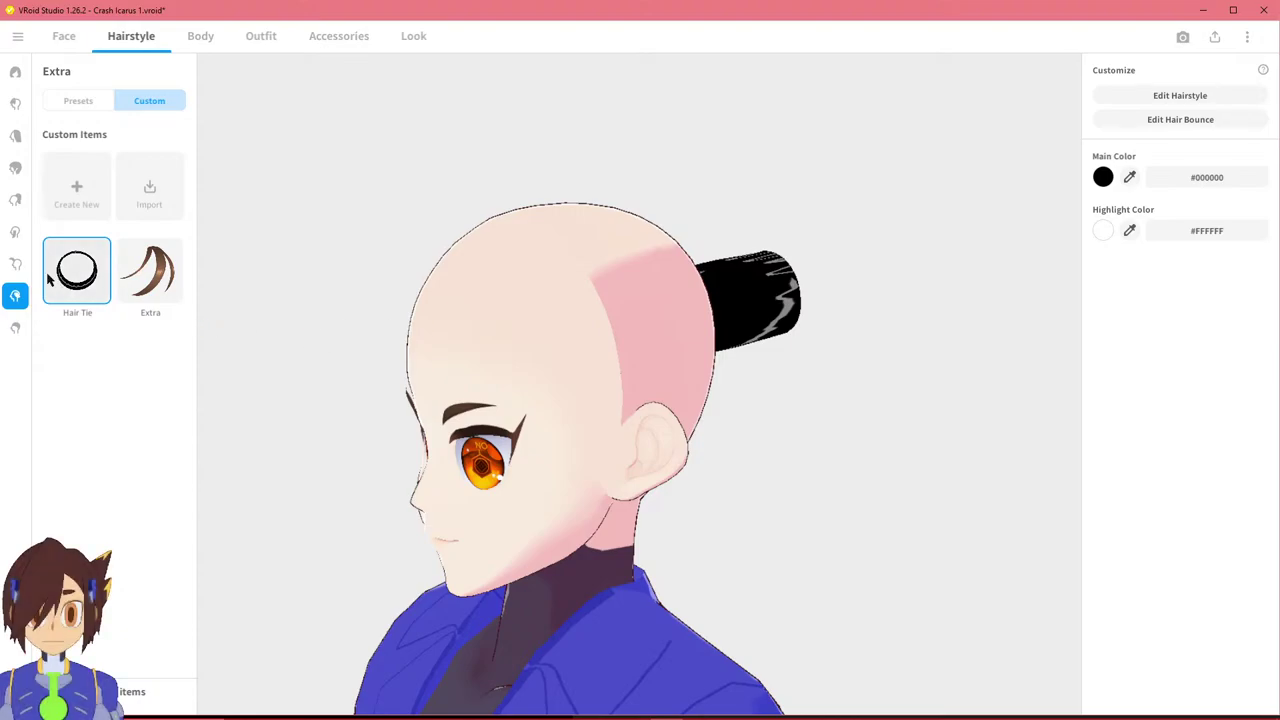
pyautogui.click(16, 264)
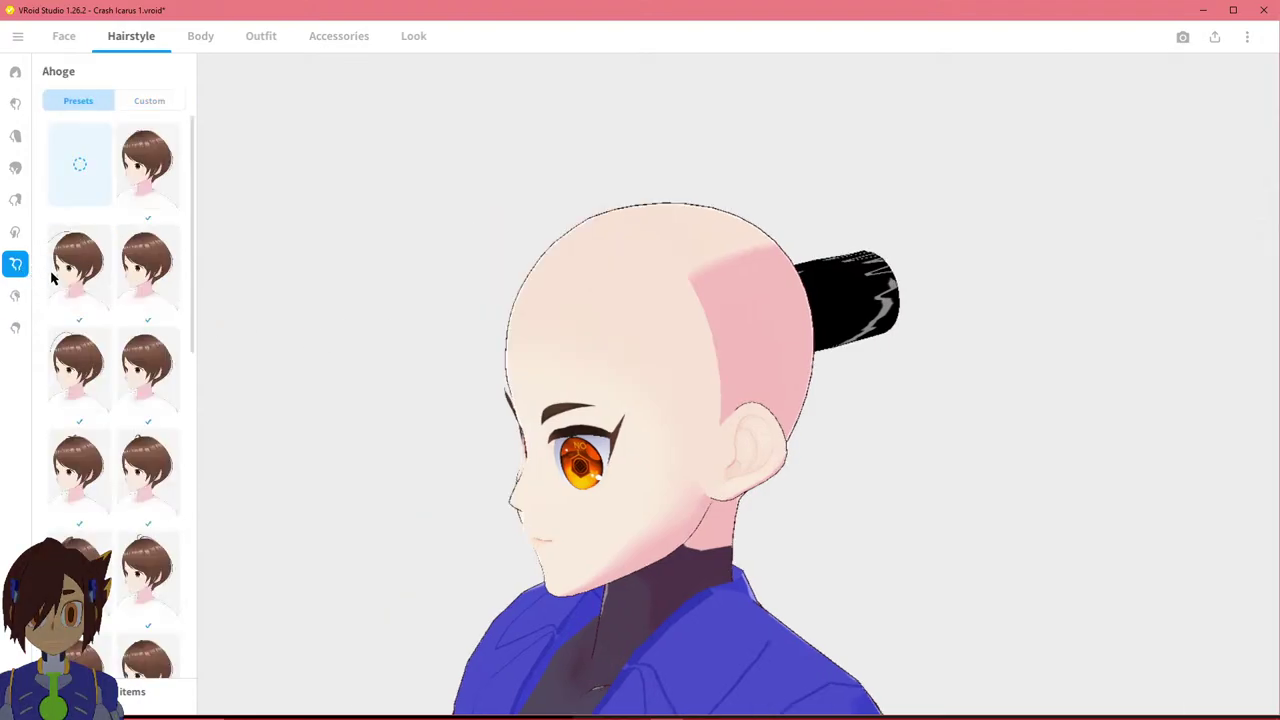
pyautogui.click(146, 100)
pyautogui.click(16, 328)
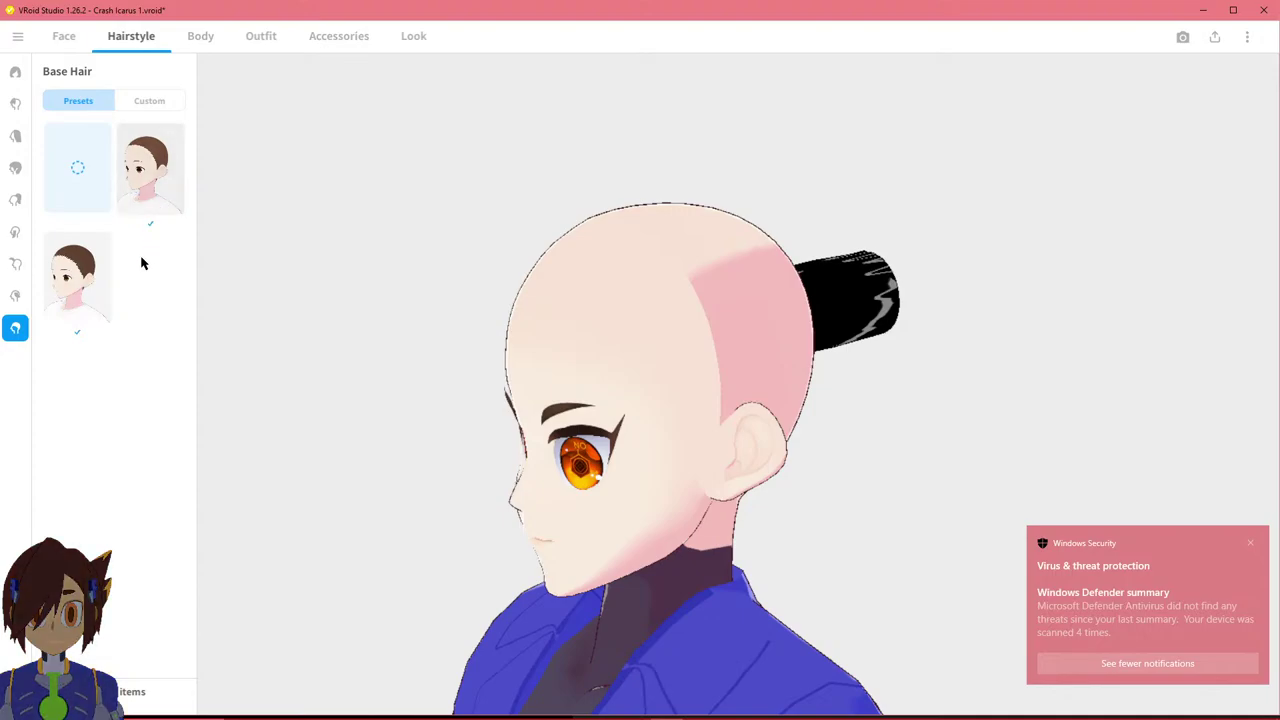
pyautogui.click(15, 234)
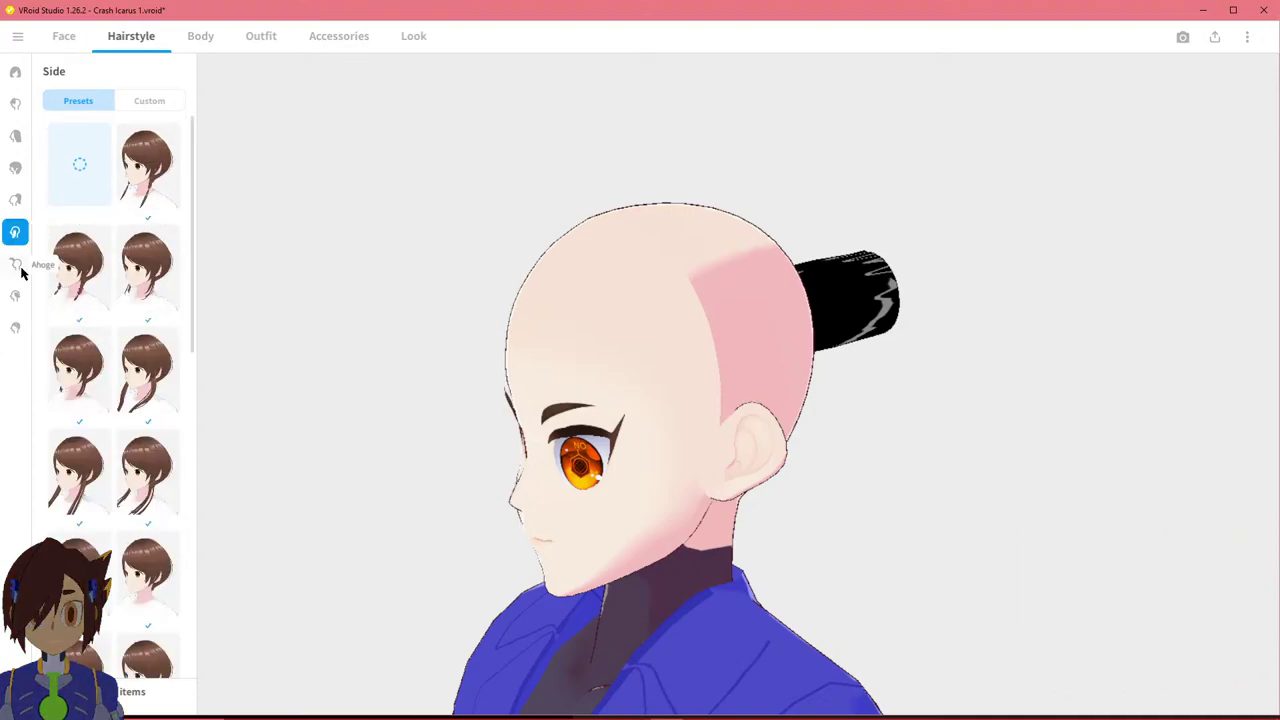
# Compare the two Base Hair presets on the head and apply the first one.
pyautogui.click(15, 328)
pyautogui.click(138, 177)
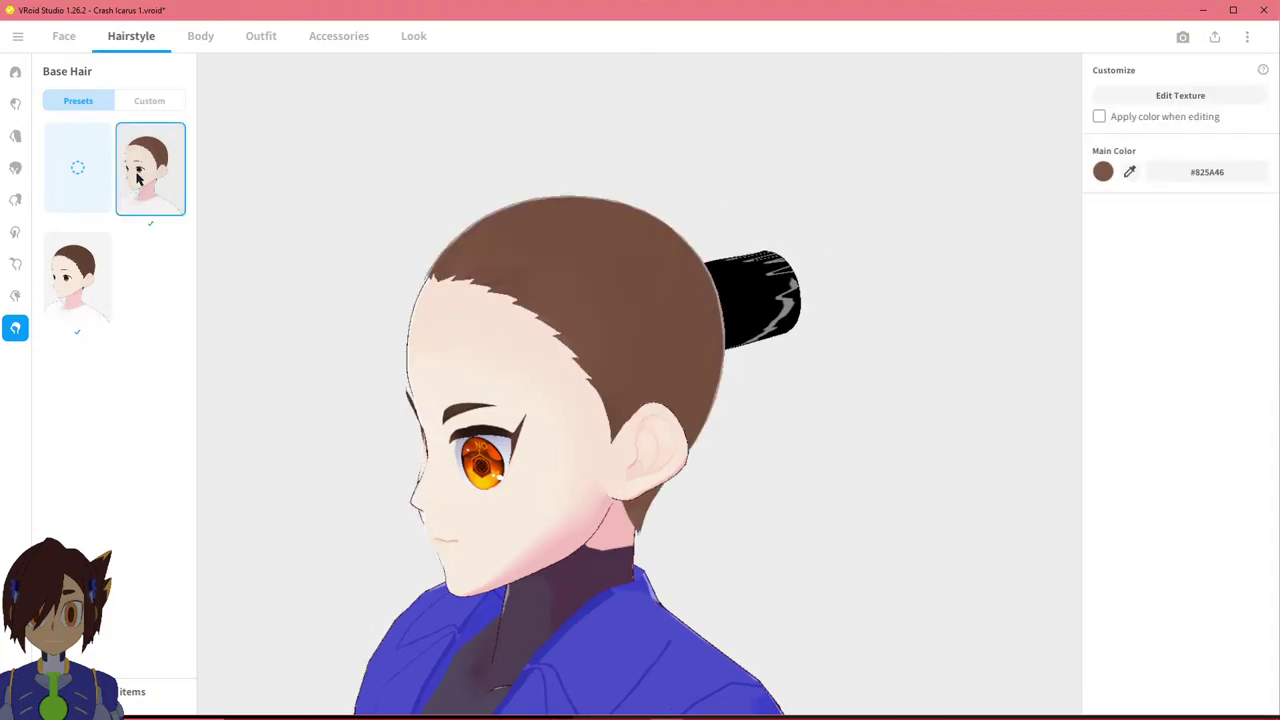
pyautogui.click(77, 280)
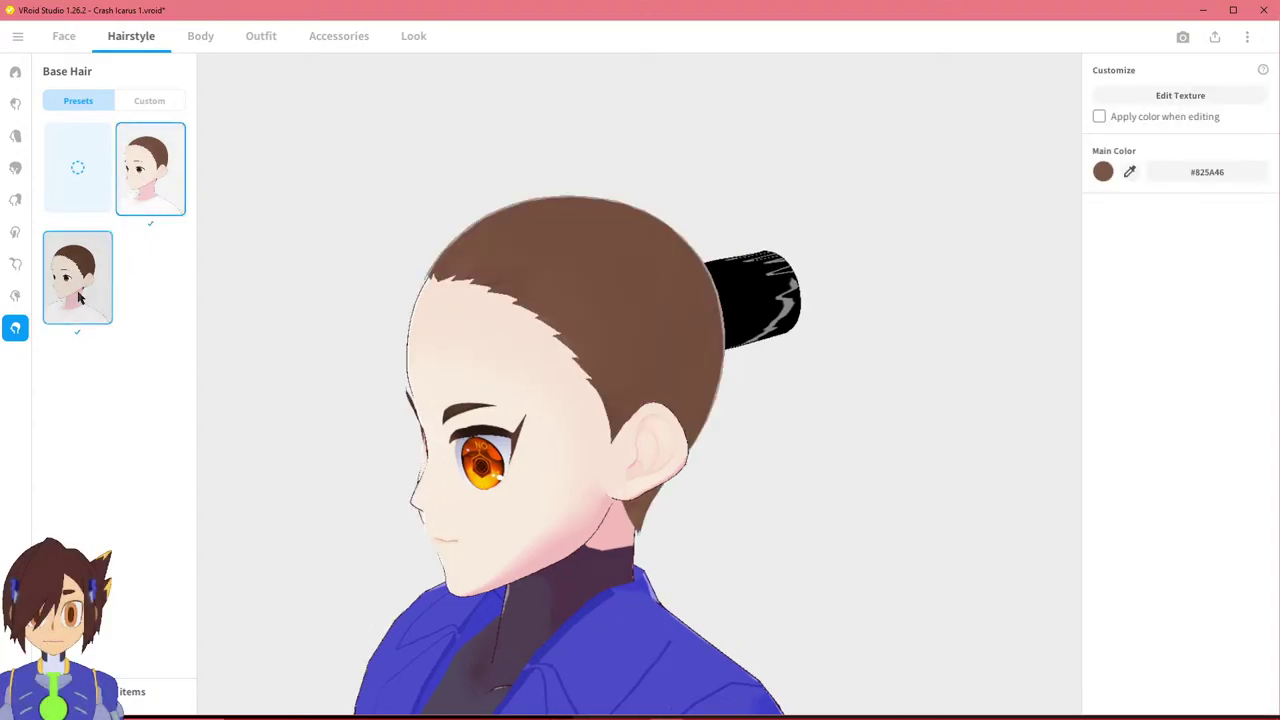
pyautogui.click(155, 170)
pyautogui.scroll(3, 545, 297)
pyautogui.scroll(-3, 545, 297)
pyautogui.scroll(3, 545, 297)
pyautogui.scroll(-3, 545, 297)
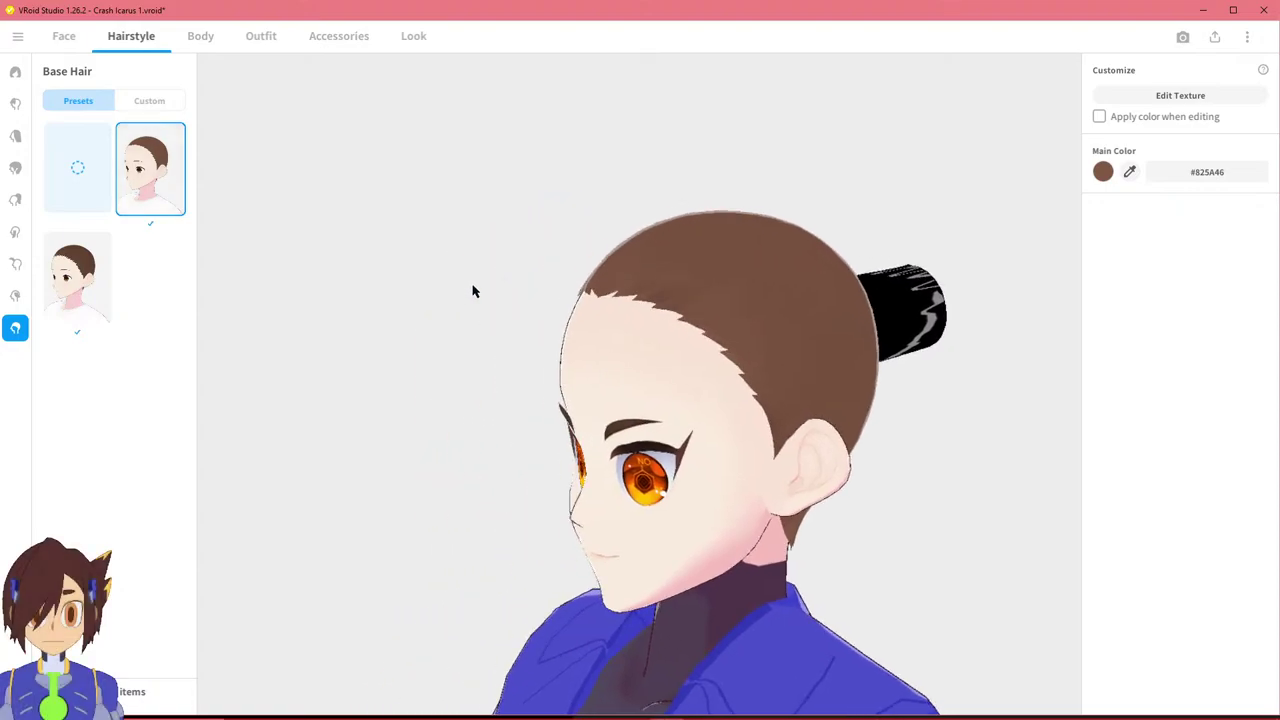
# Add the first custom ponytail extension, "Ponytail Fina…", to the character's hairstyle.
pyautogui.click(15, 232)
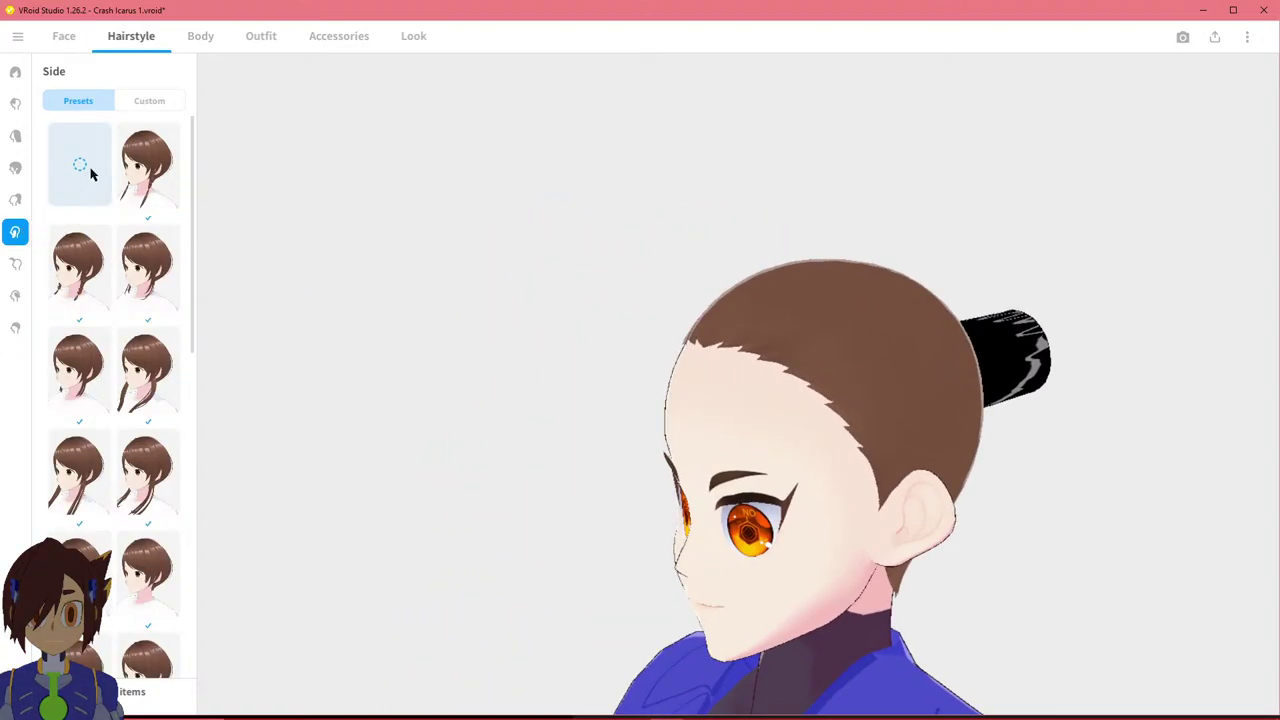
pyautogui.click(149, 101)
pyautogui.click(29, 200)
pyautogui.click(143, 100)
pyautogui.click(90, 294)
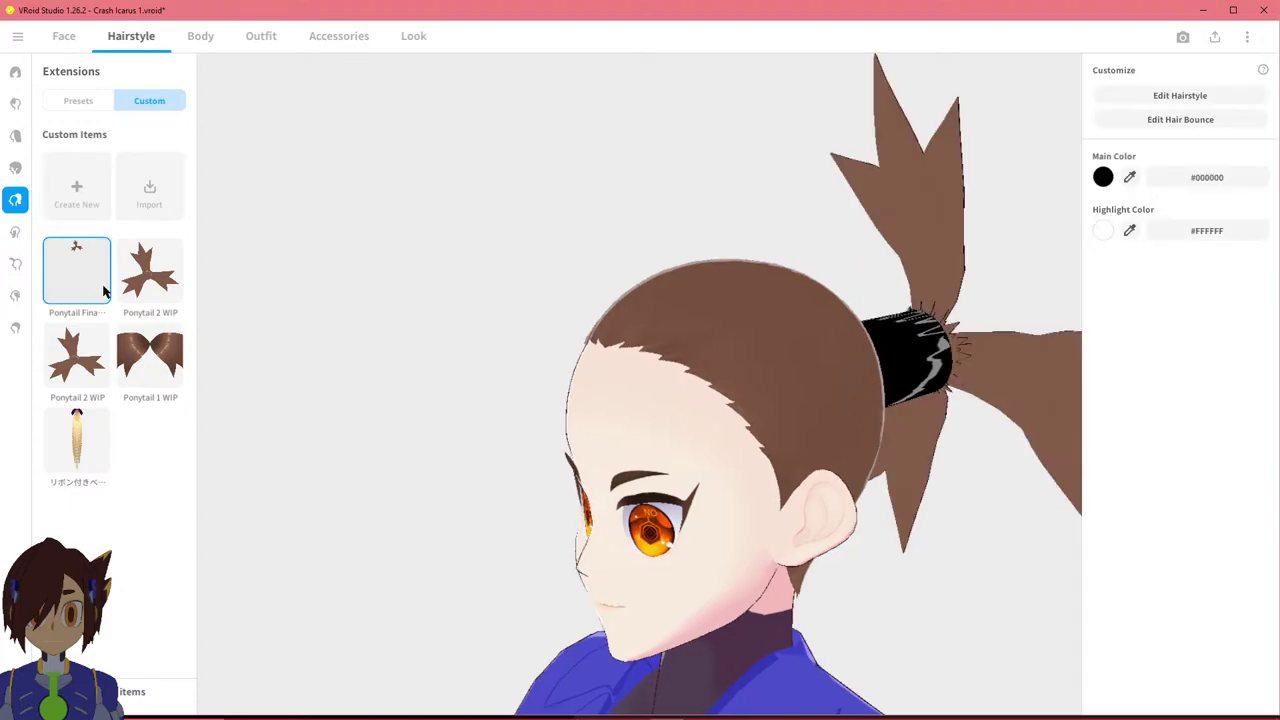
# Apply the first custom Overall Hair item, "Final Hai…", to the character and check it around the hairline.
pyautogui.click(15, 168)
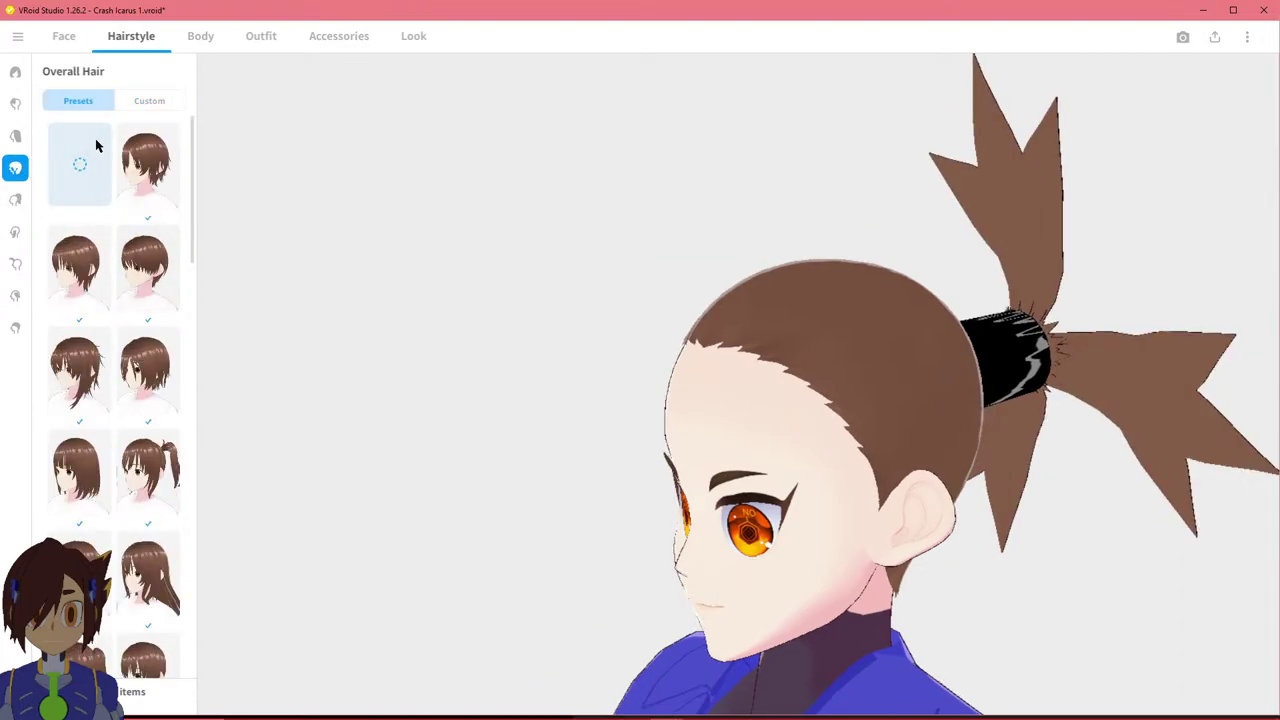
pyautogui.click(127, 98)
pyautogui.click(87, 270)
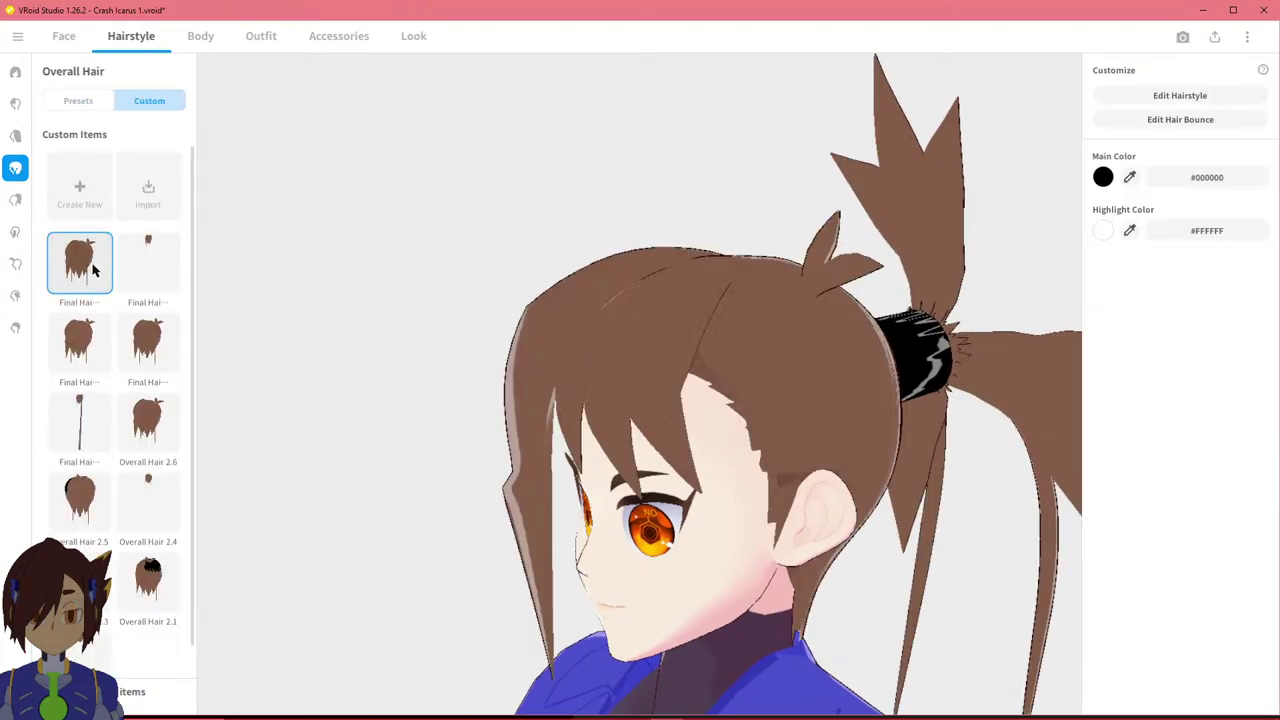
pyautogui.moveTo(395, 279)
pyautogui.mouseDown()
pyautogui.moveTo(443, 277)
pyautogui.moveTo(394, 273)
pyautogui.mouseUp()
pyautogui.scroll(6, 627, 440)
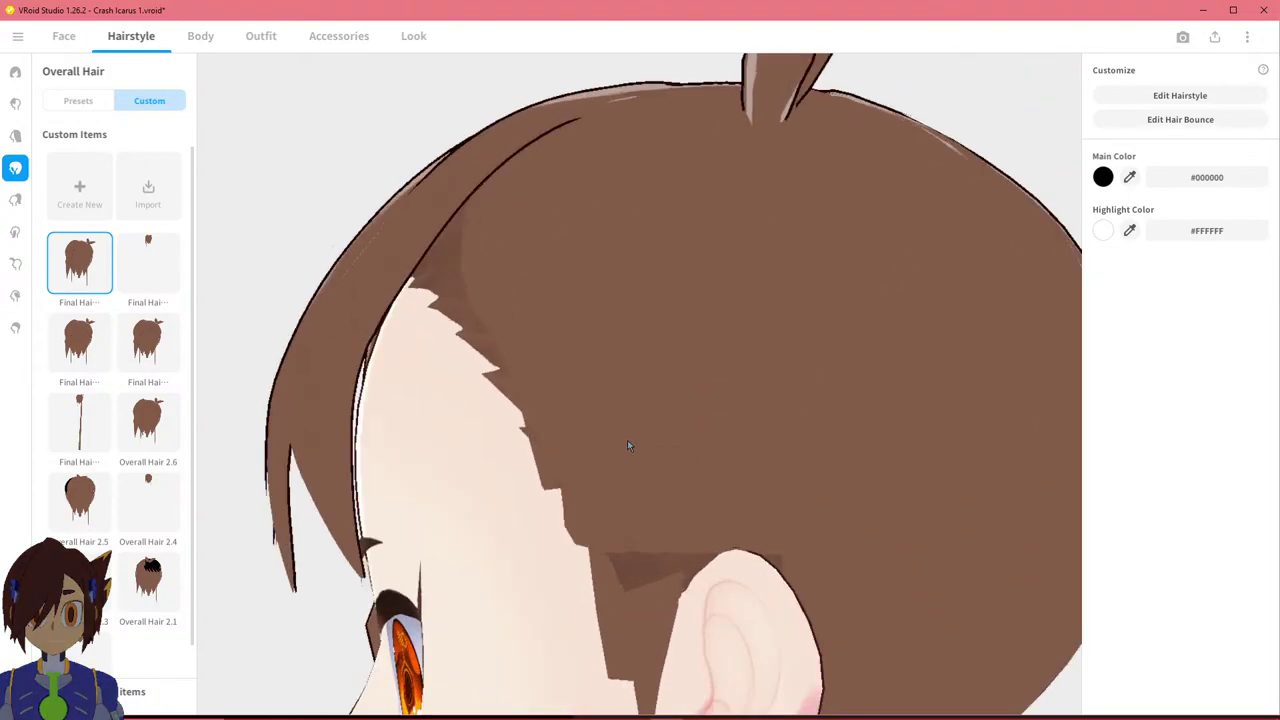
pyautogui.scroll(-8, 634, 449)
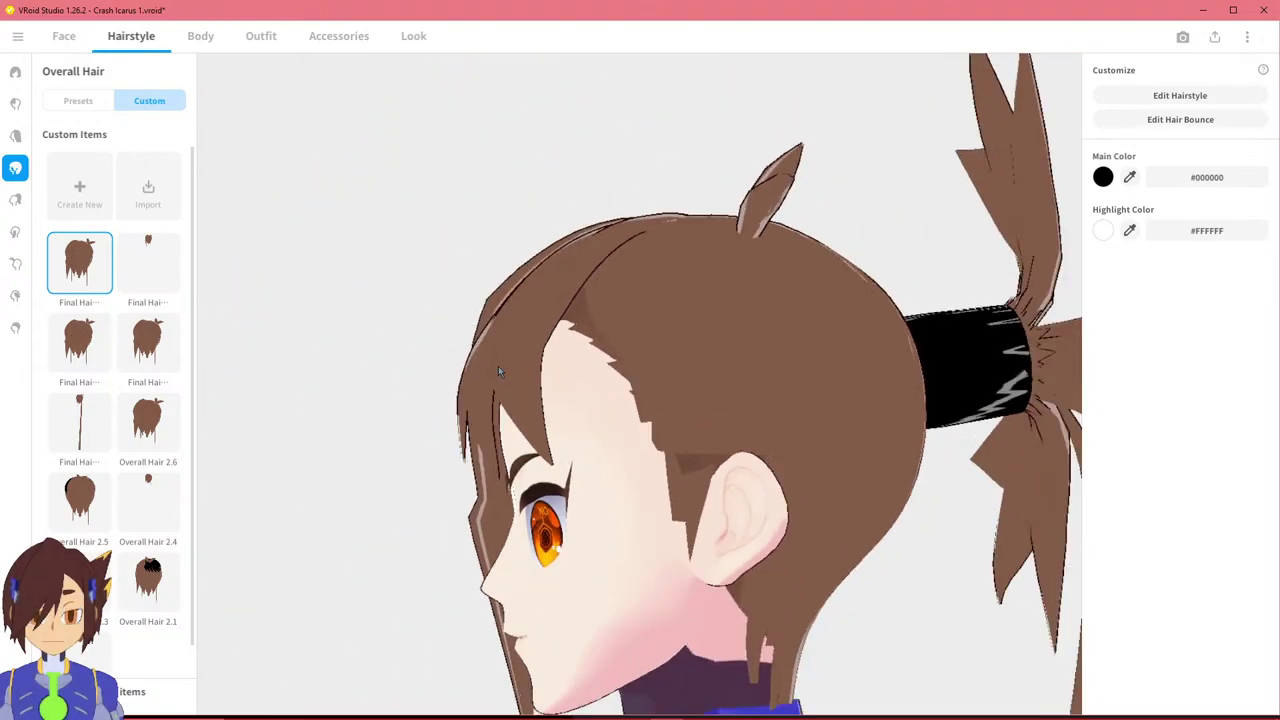
# Remove the Base Hair preset from the head and check the hairline from the front and side.
pyautogui.click(16, 329)
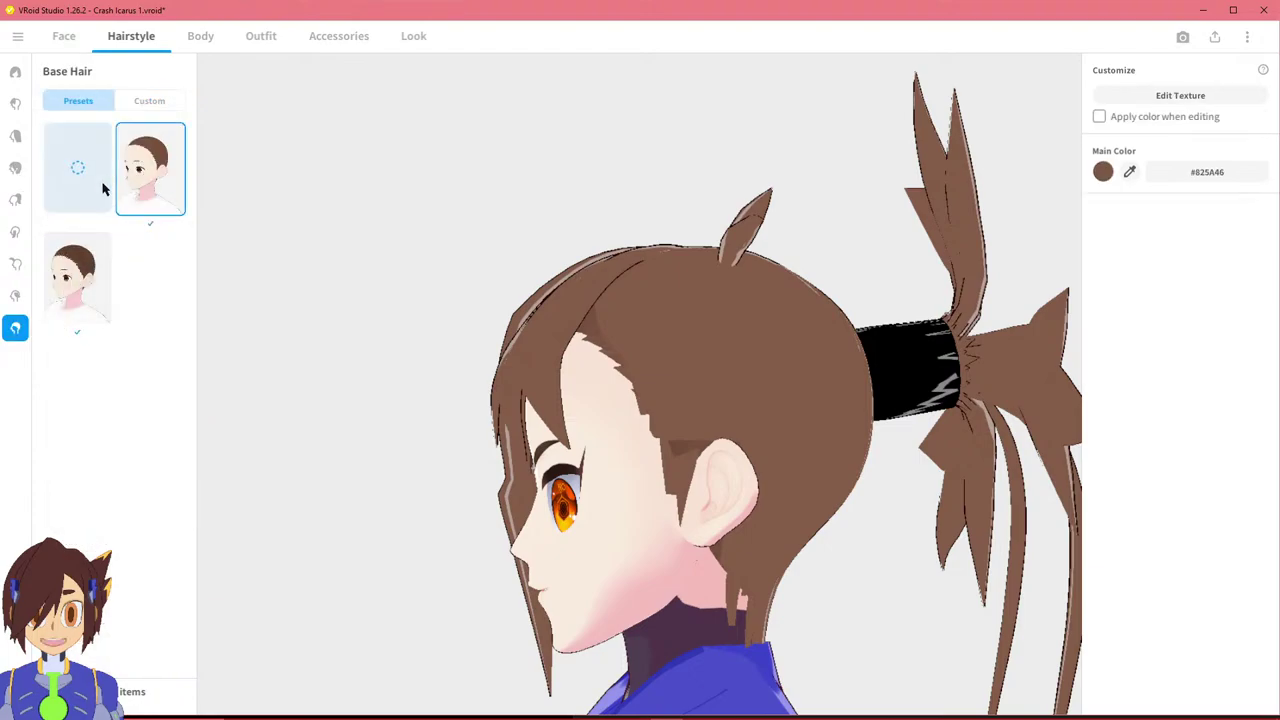
pyautogui.scroll(3, 334, 311)
pyautogui.scroll(5, 625, 375)
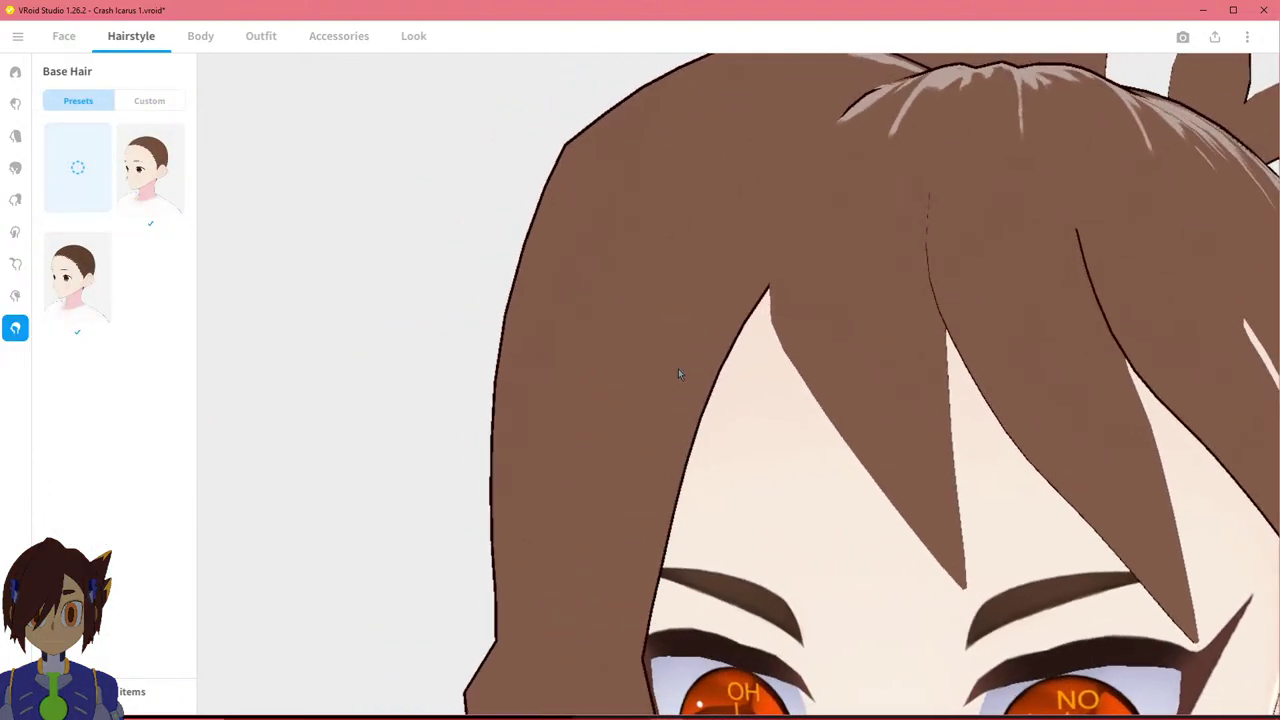
pyautogui.scroll(-5, 632, 375)
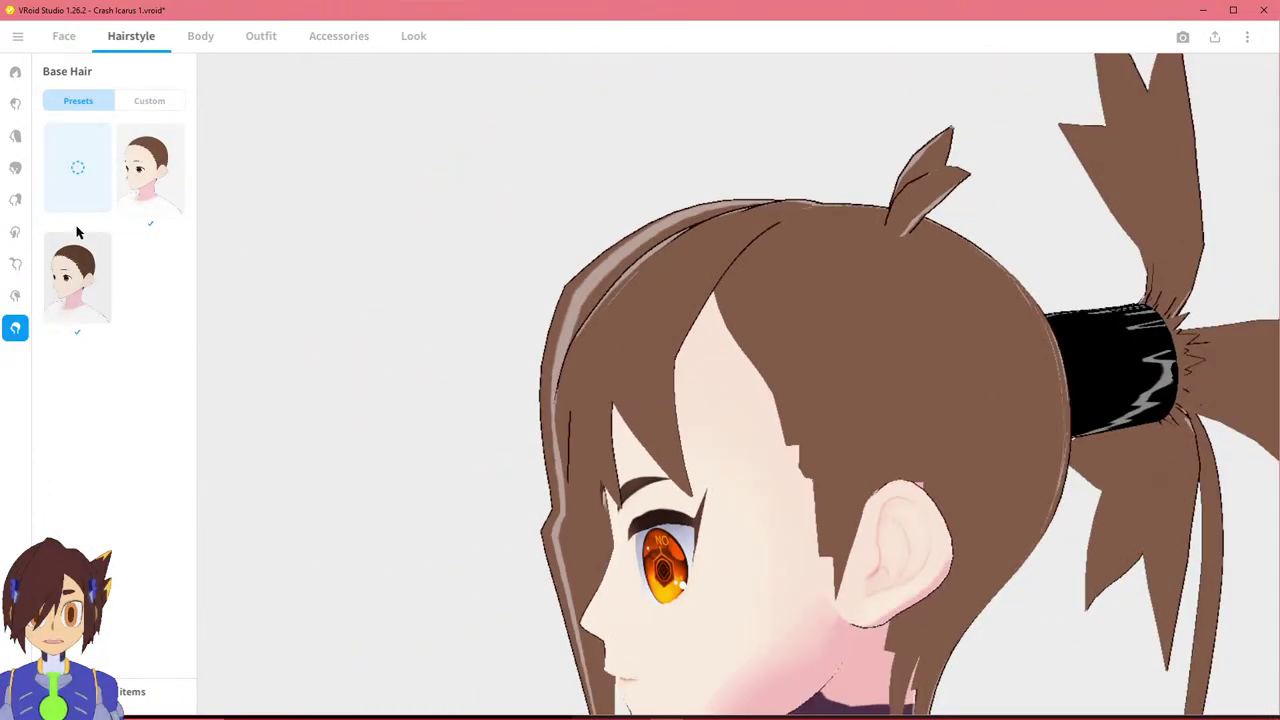
# Look through the custom items of the Front, Back, Overall Hair, Extensions, Side, Ahoge and Extra hairstyle categories.
pyautogui.click(15, 167)
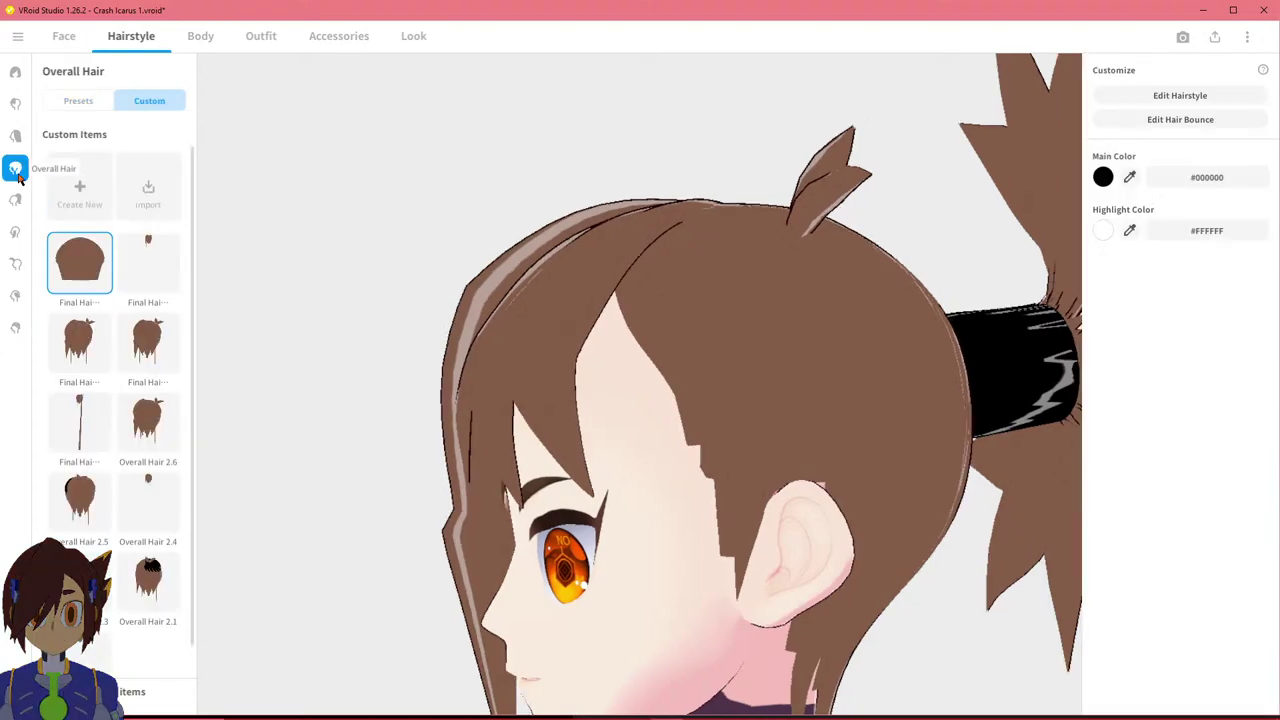
pyautogui.click(15, 135)
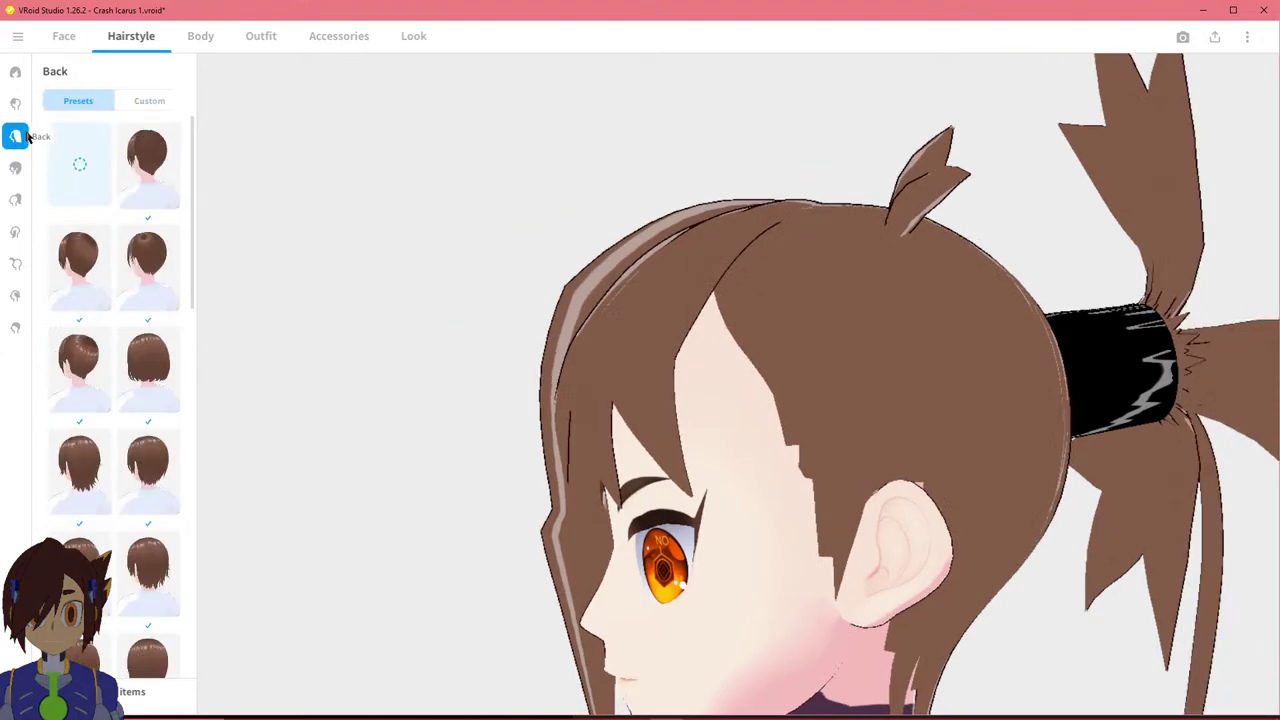
pyautogui.click(15, 103)
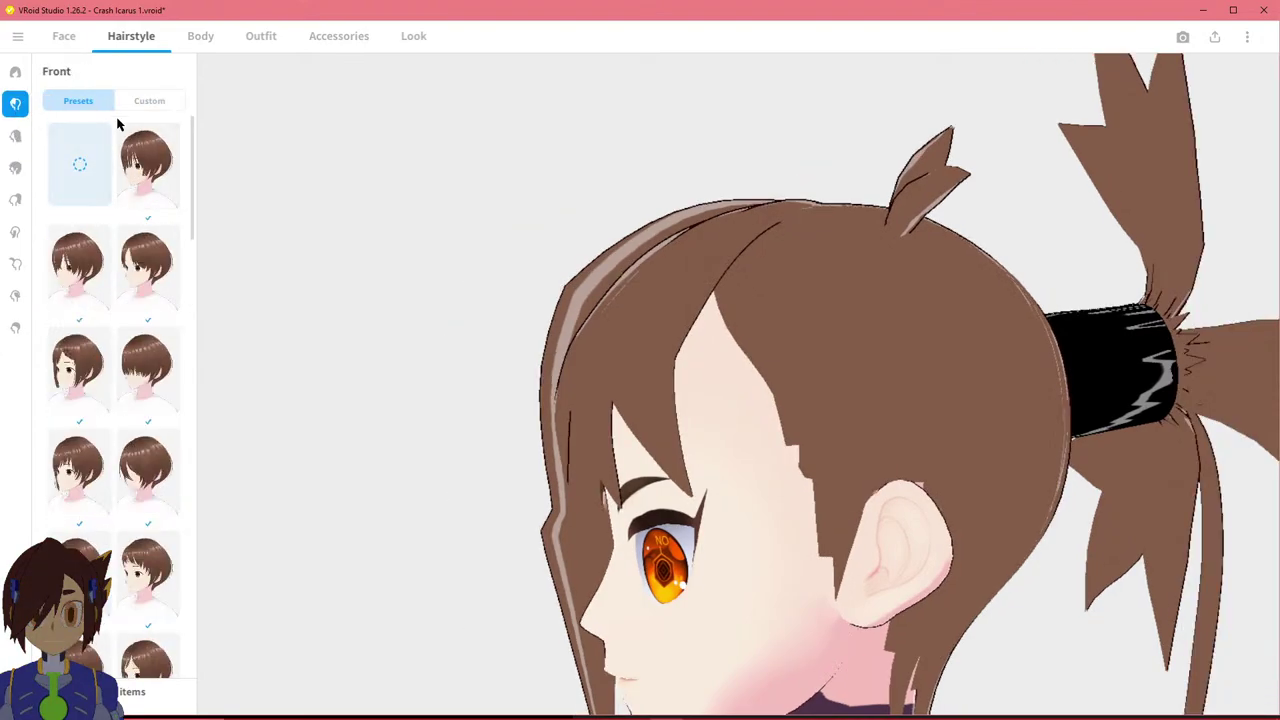
pyautogui.click(150, 106)
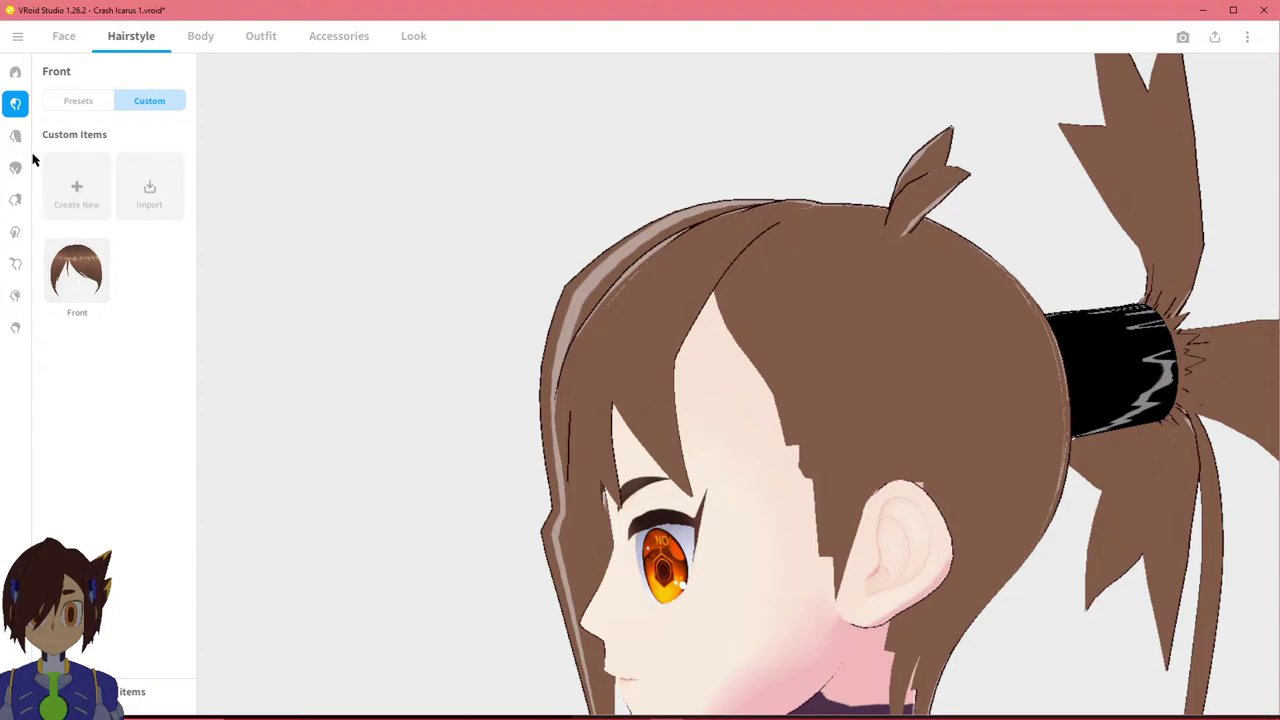
pyautogui.click(15, 135)
pyautogui.click(172, 104)
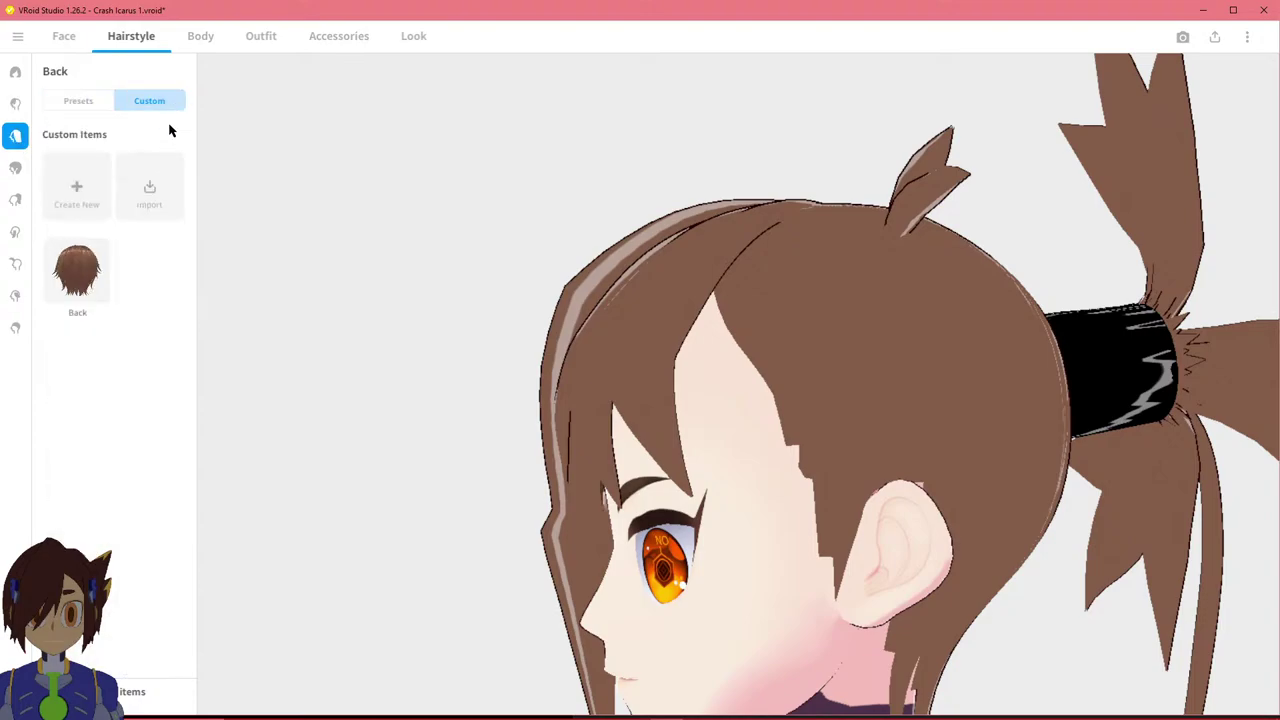
pyautogui.click(15, 168)
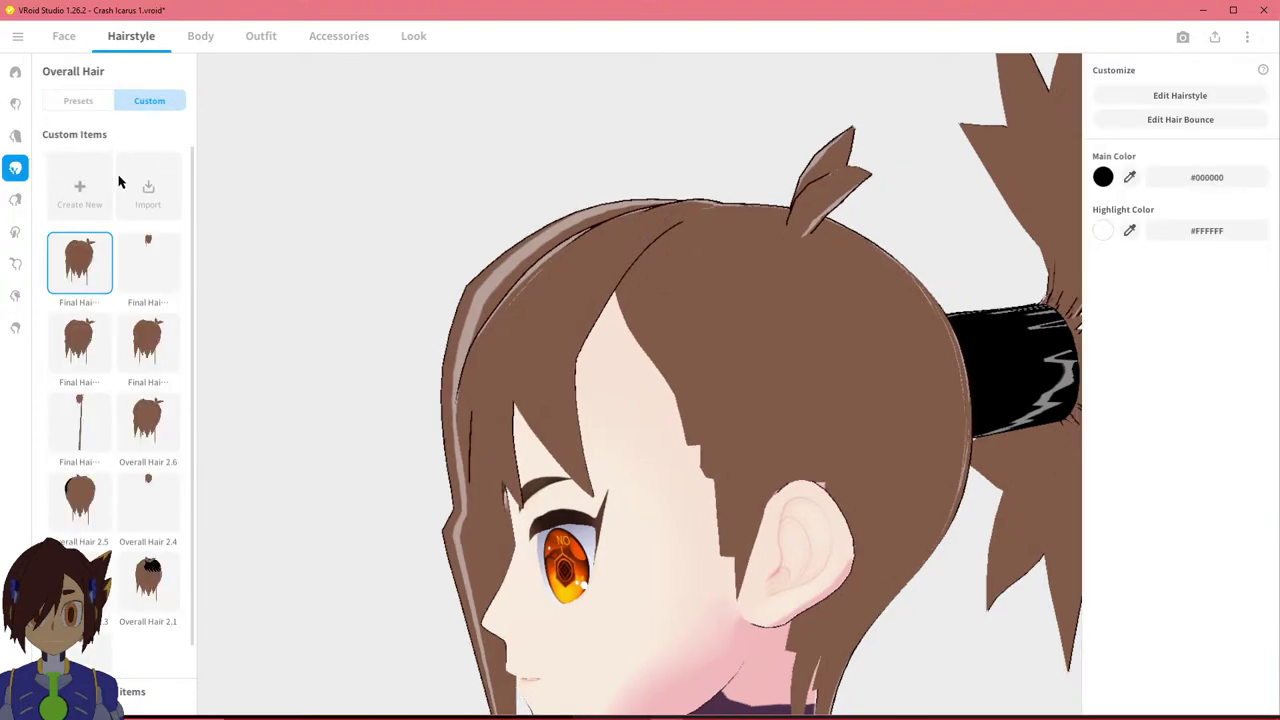
pyautogui.click(16, 201)
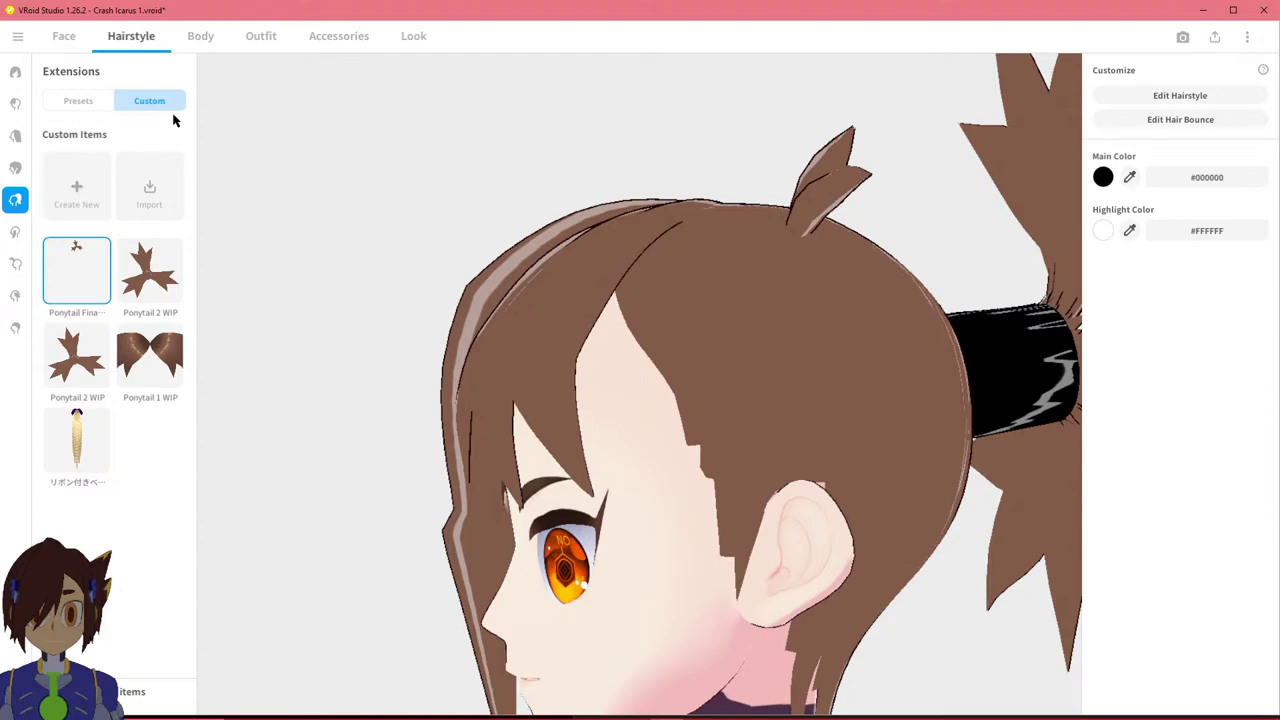
pyautogui.click(9, 230)
pyautogui.click(135, 103)
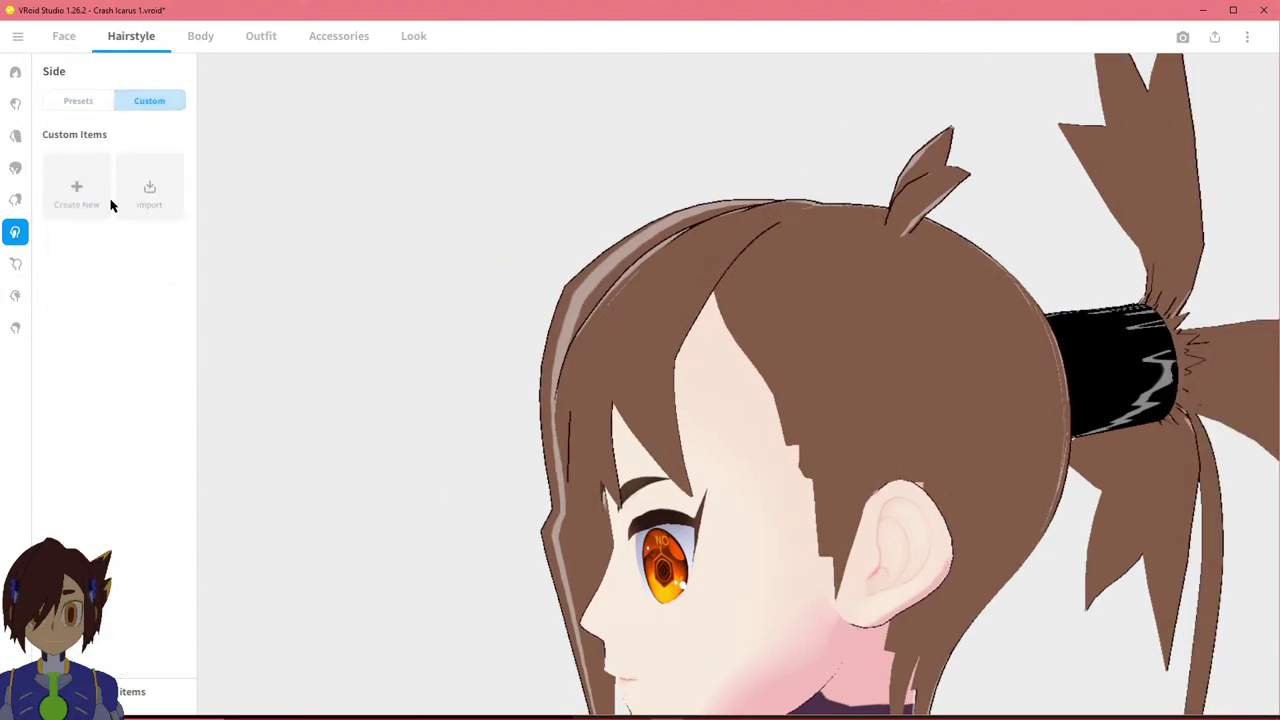
pyautogui.click(14, 266)
pyautogui.click(138, 104)
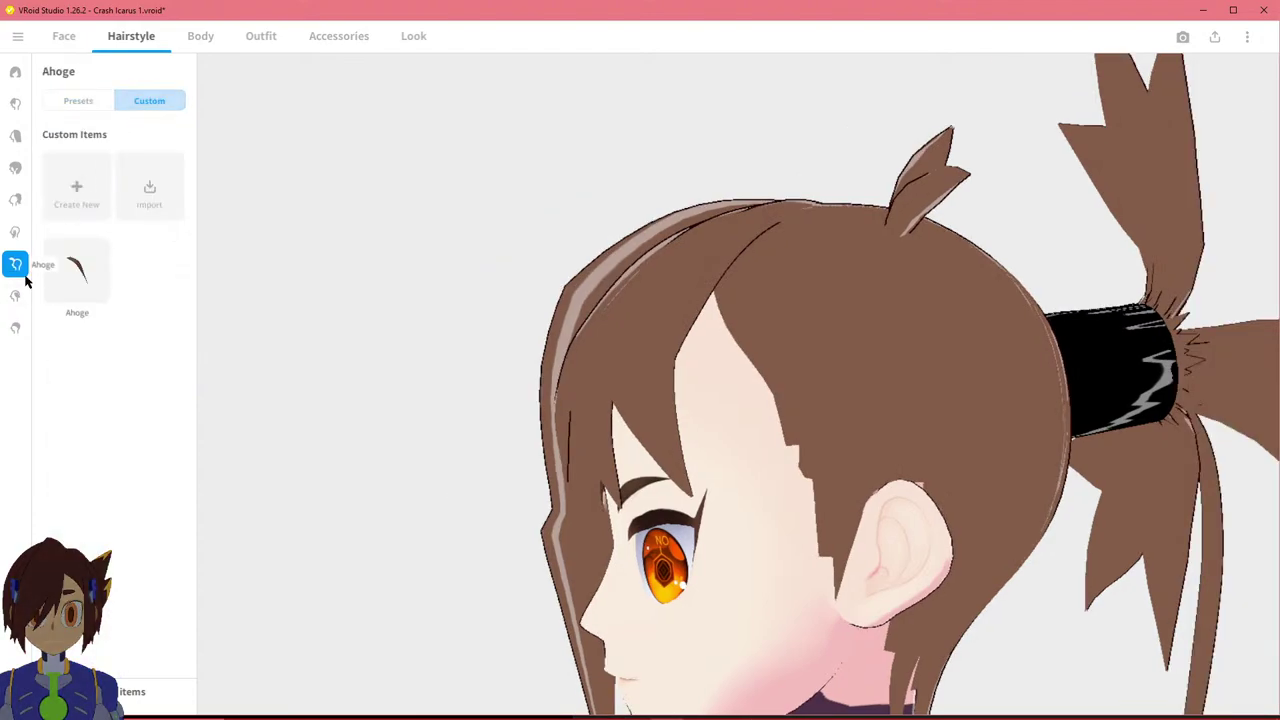
pyautogui.click(22, 295)
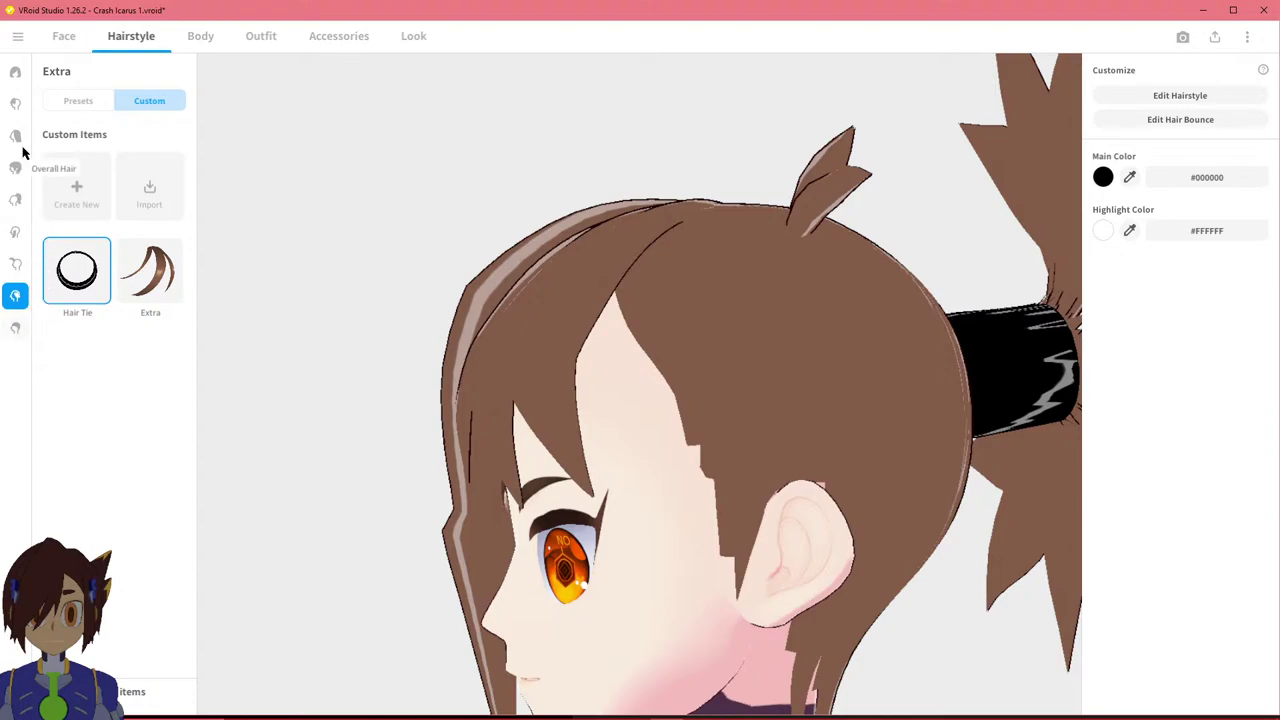
pyautogui.click(15, 104)
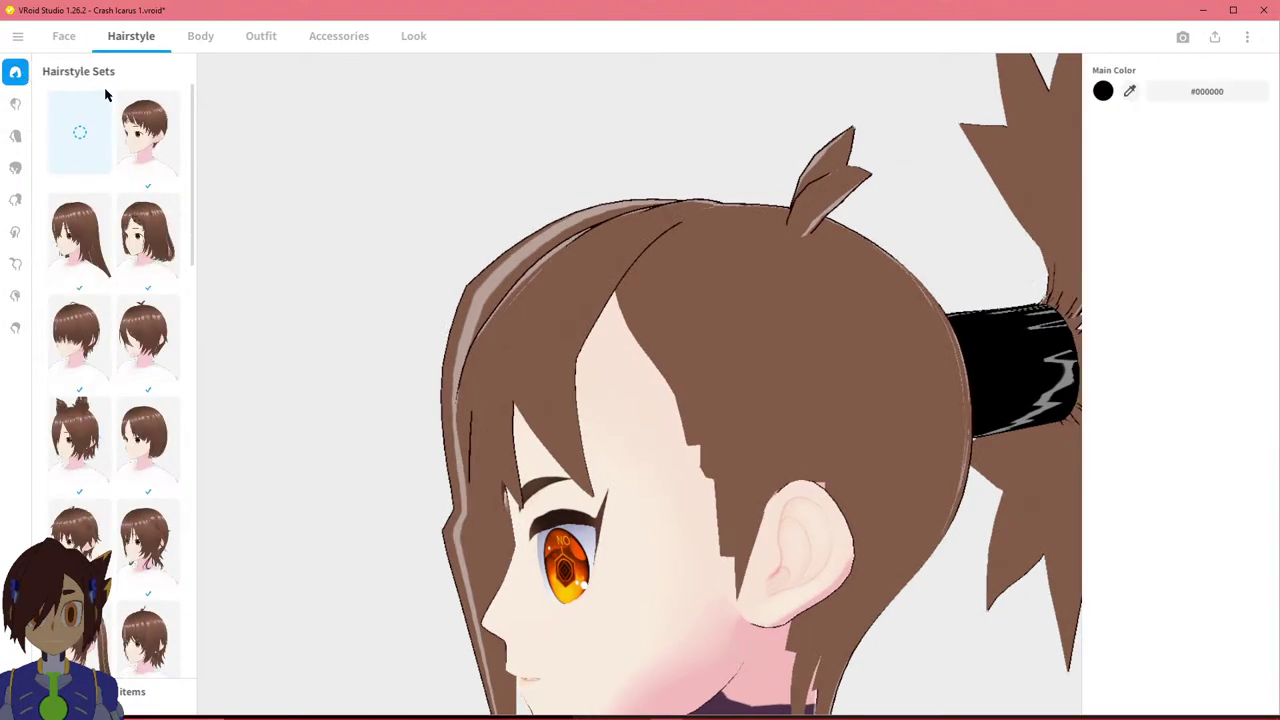
# Apply the custom Base Hair item "Guide" and check the full hairstyle from the front.
pyautogui.click(15, 327)
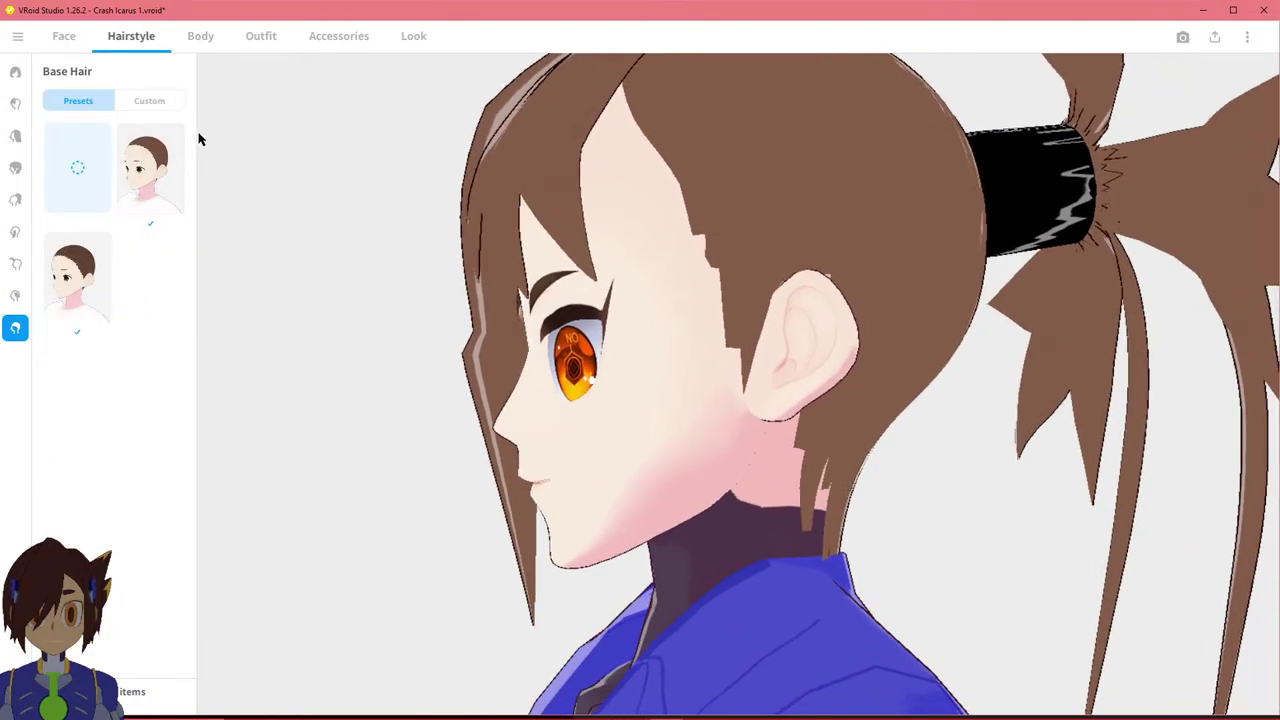
pyautogui.click(156, 109)
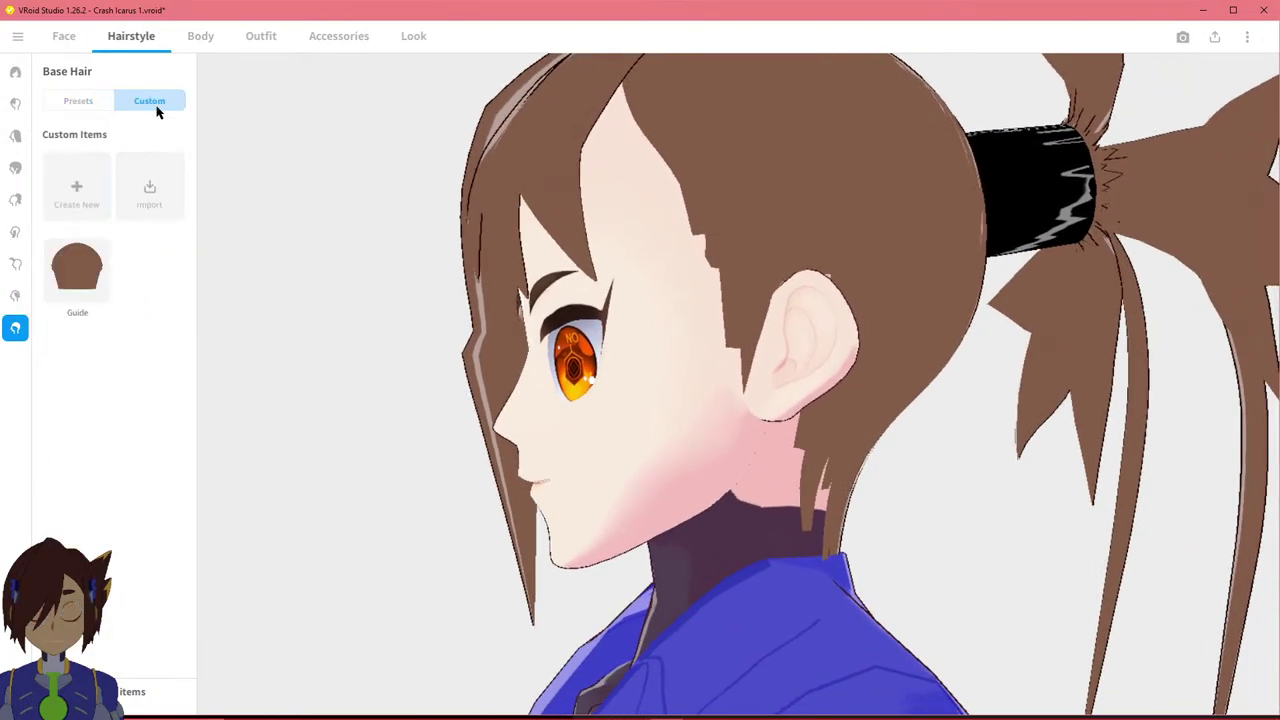
pyautogui.click(86, 295)
pyautogui.moveTo(351, 334); pyautogui.dragTo(533, 316, button='right')
pyautogui.scroll(-3, 533, 316)
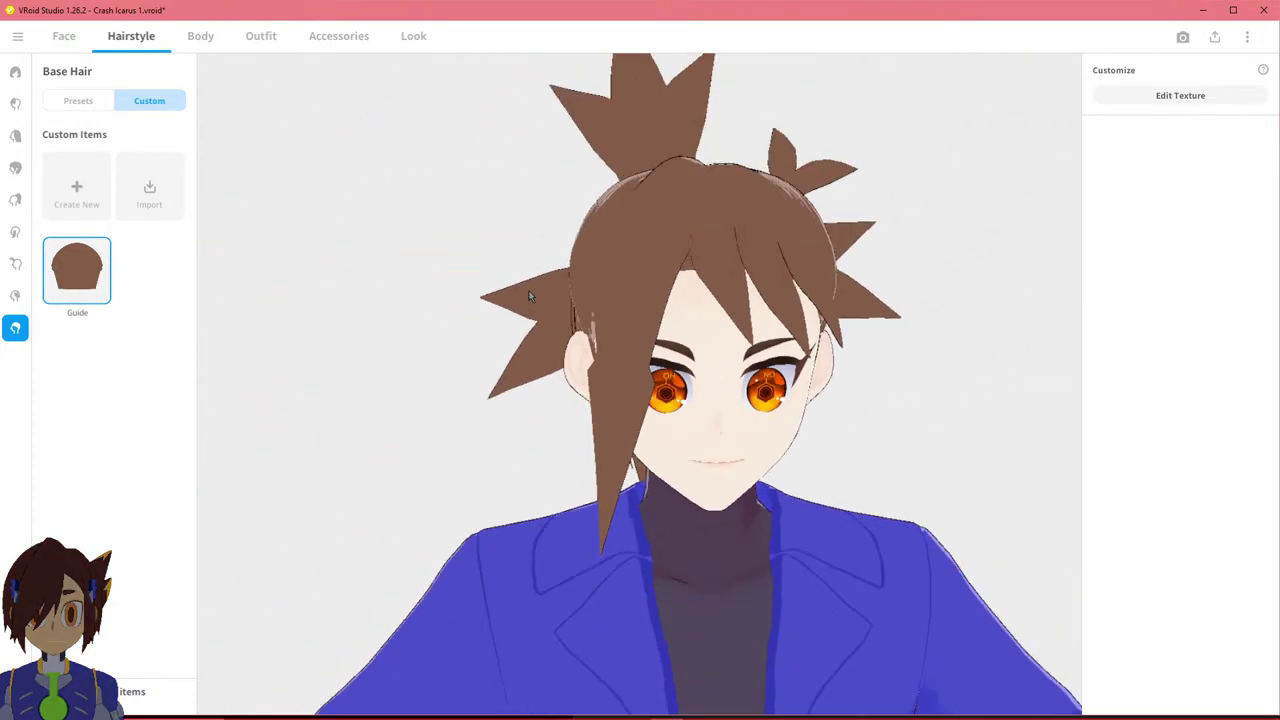
pyautogui.moveTo(529, 291); pyautogui.dragTo(495, 267, button='middle')
pyautogui.moveTo(495, 267); pyautogui.dragTo(482, 265, button='right')
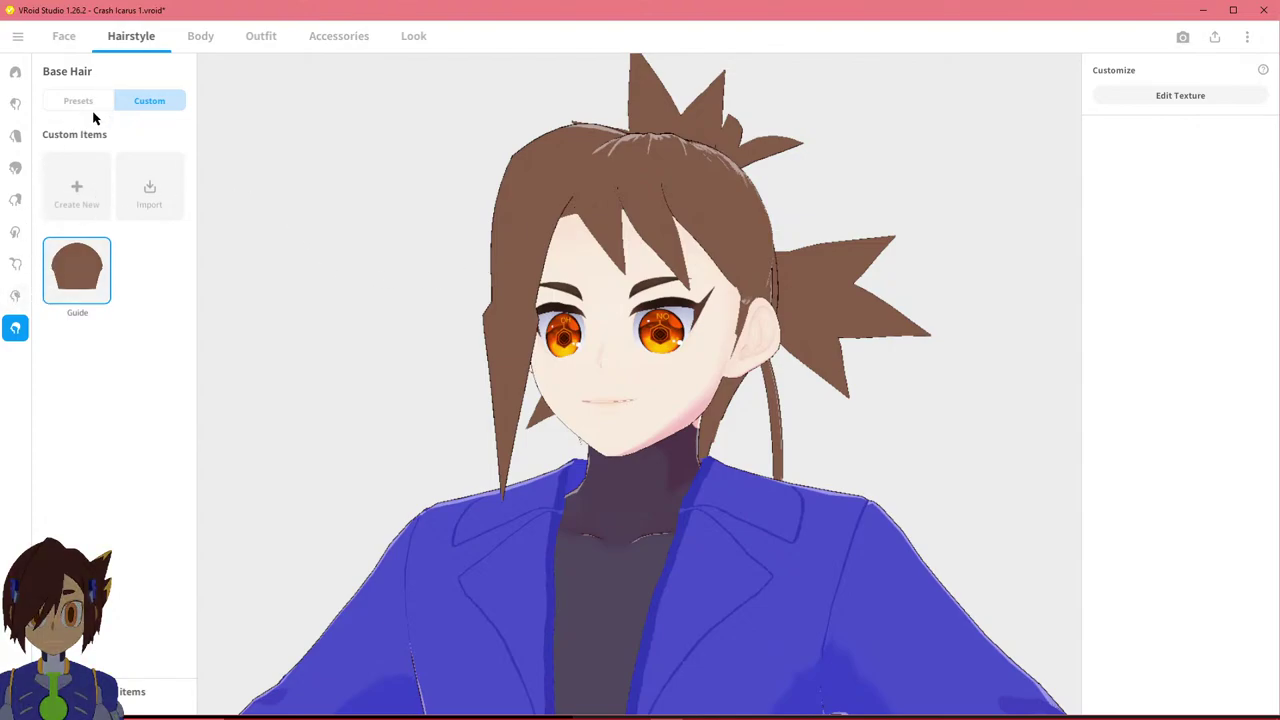
# Open the Reploid Mark face paint's texture for editing, with the face viewed close up from the front.
pyautogui.click(63, 36)
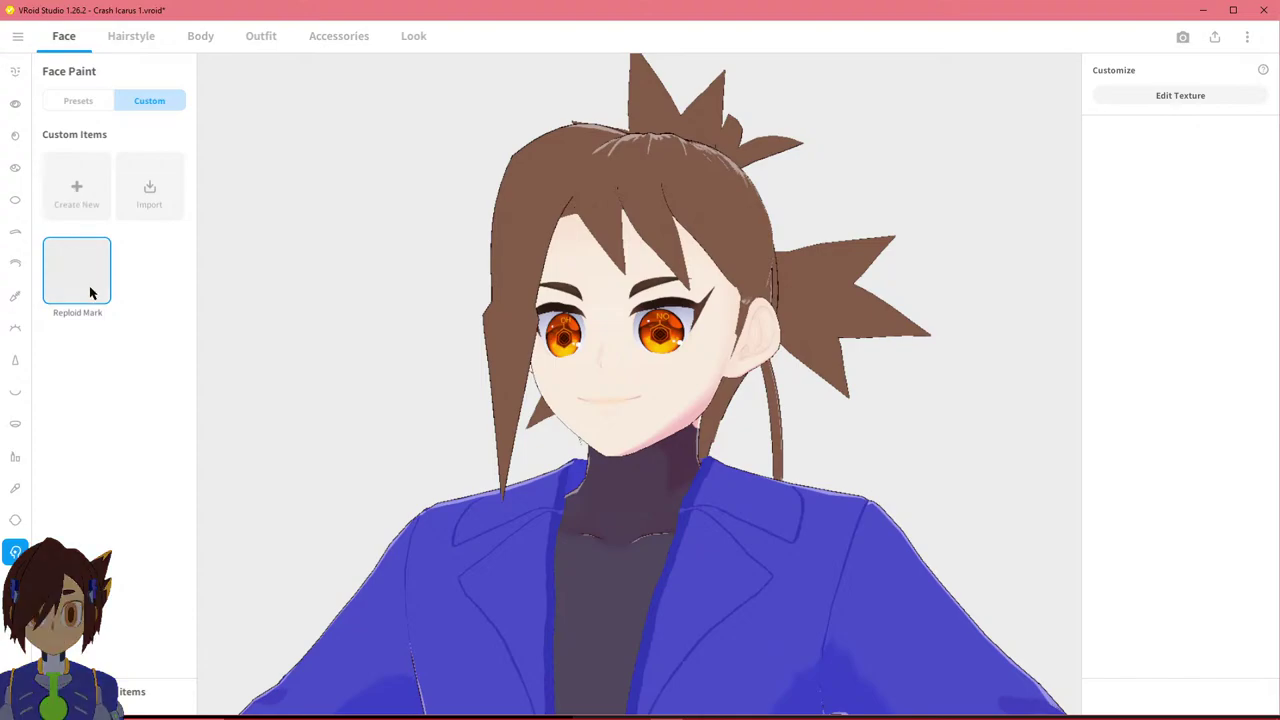
pyautogui.click(1198, 96)
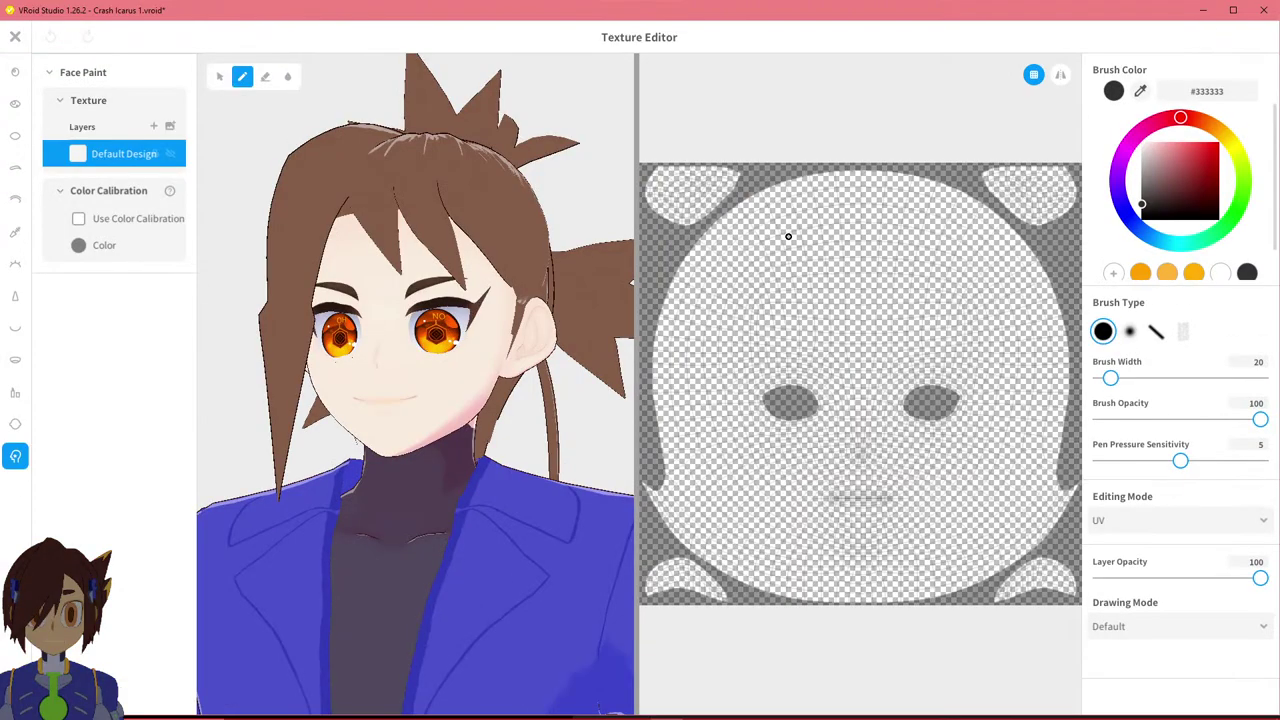
pyautogui.scroll(-2, 362, 340)
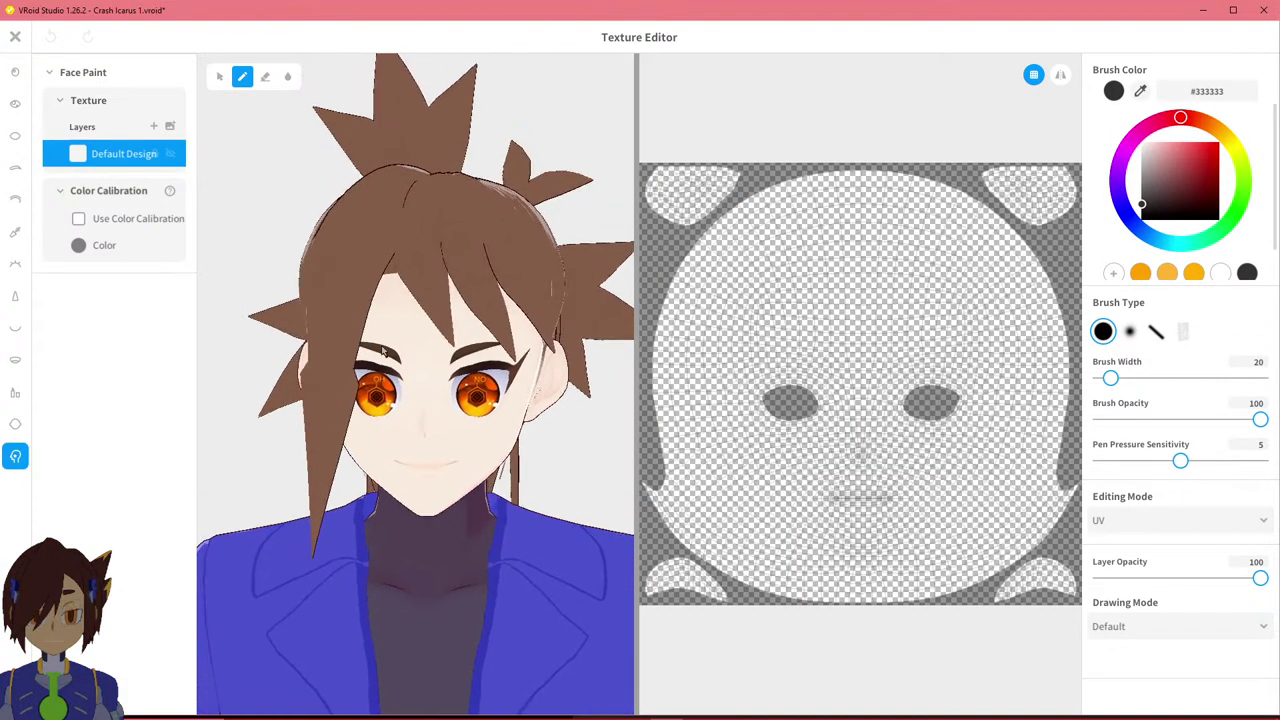
pyautogui.scroll(5, 330, 315)
pyautogui.moveTo(322, 305); pyautogui.dragTo(318, 350, button='middle')
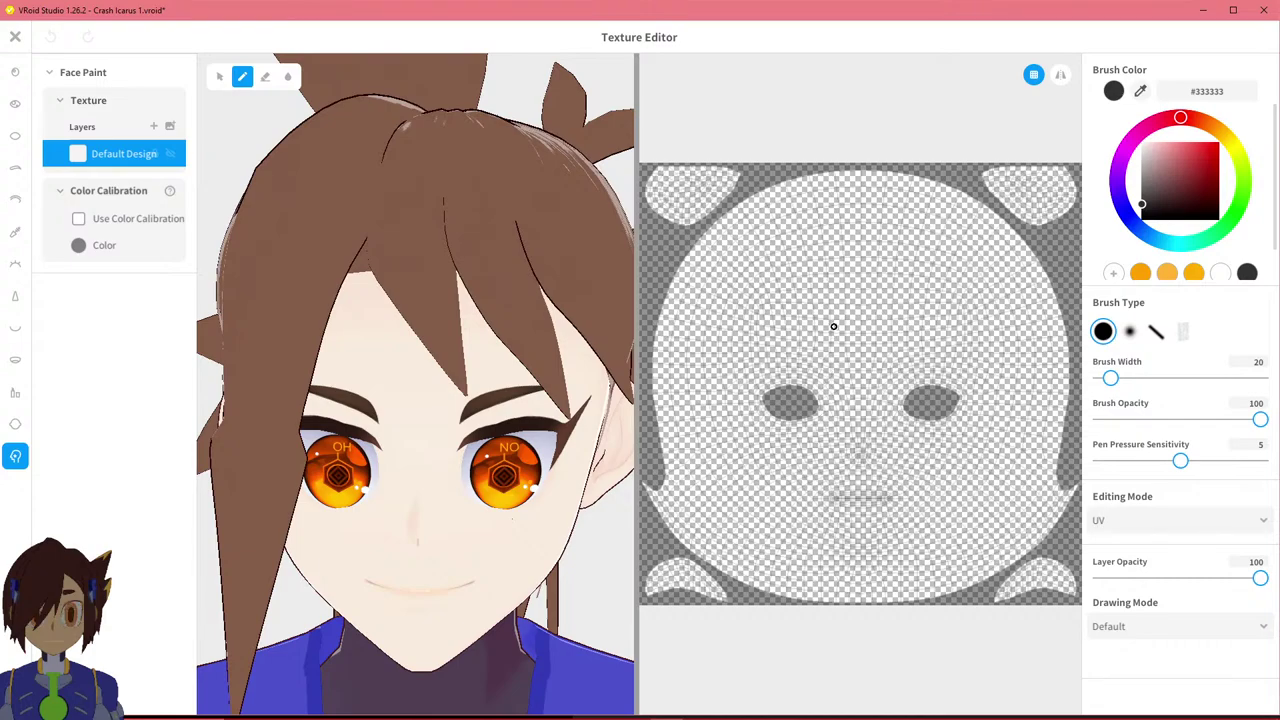
pyautogui.moveTo(829, 266)
pyautogui.mouseDown()
pyautogui.moveTo(855, 318)
pyautogui.moveTo(903, 258)
pyautogui.moveTo(830, 262)
pyautogui.moveTo(862, 358)
pyautogui.moveTo(924, 289)
pyautogui.moveTo(826, 280)
pyautogui.moveTo(851, 351)
pyautogui.moveTo(883, 326)
pyautogui.moveTo(866, 268)
pyautogui.moveTo(833, 270)
pyautogui.mouseUp()
pyautogui.hotkey('ctrl', 'z')
pyautogui.hotkey('ctrl', 'z')
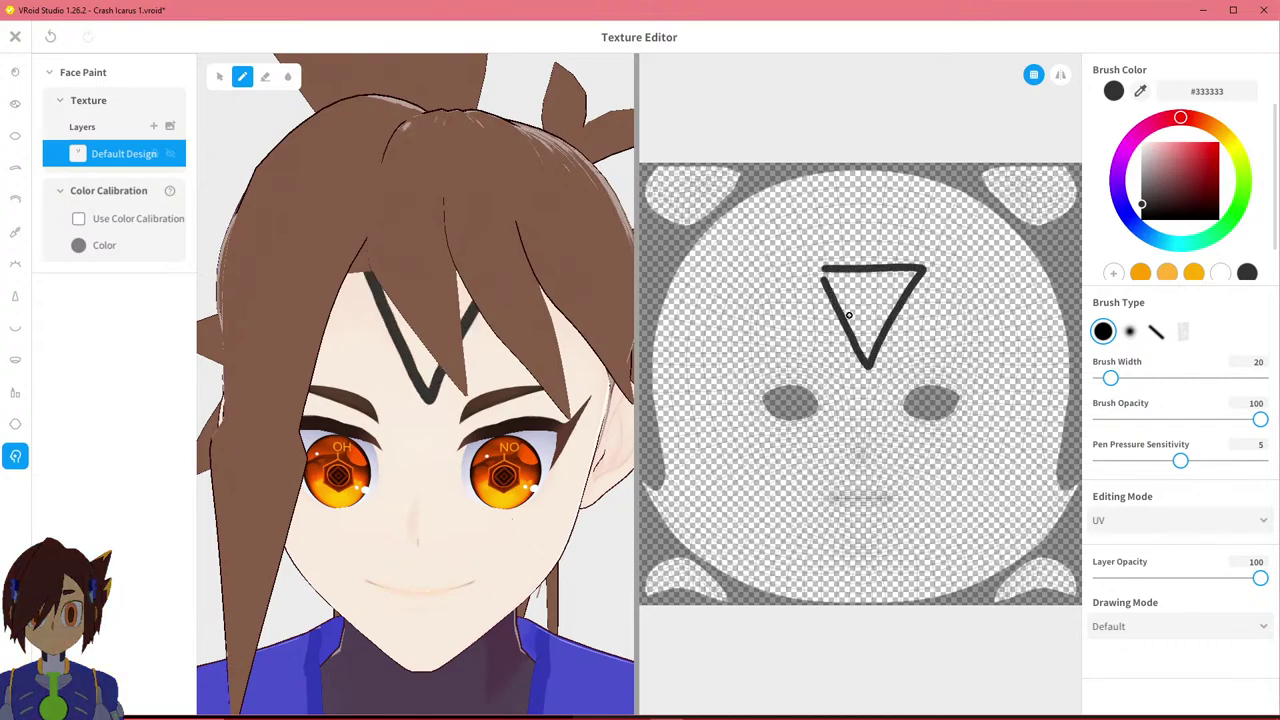
pyautogui.hotkey('ctrl', 'z')
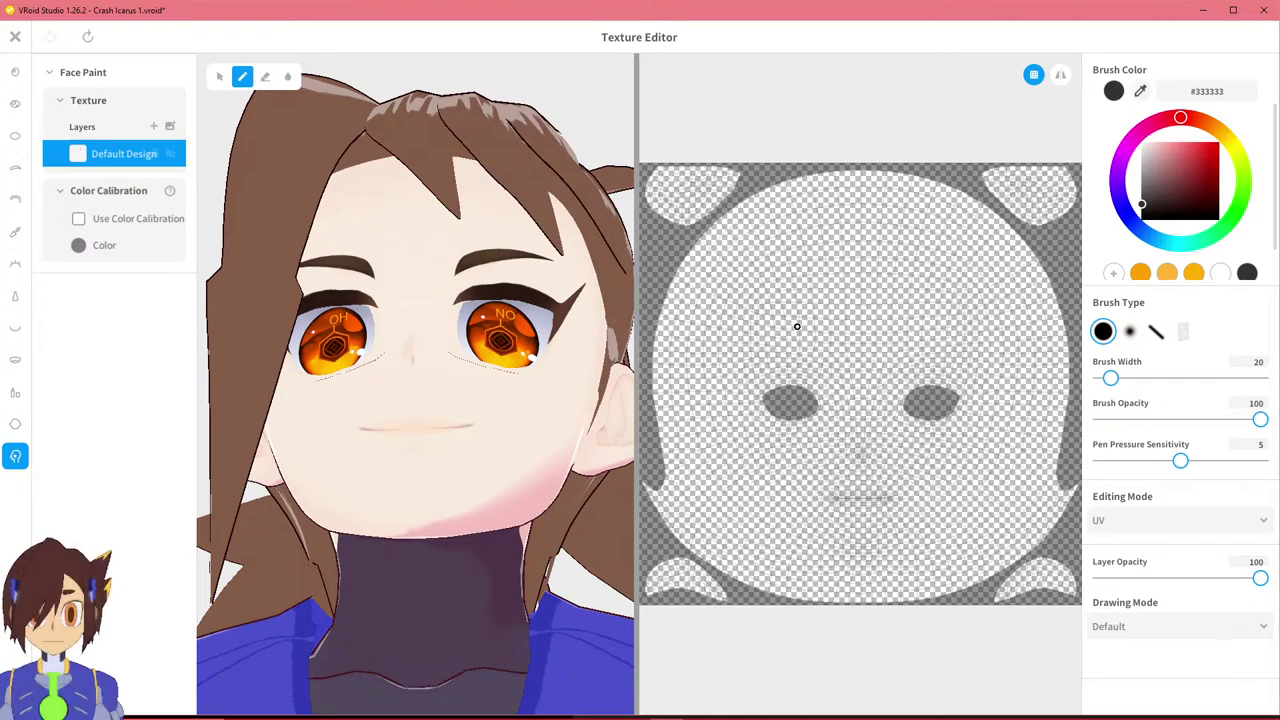
# Draw a dark downward-pointing triangle outline on the forehead just above the eyebrows, and export the Default Design layer as PNG "face guide".
pyautogui.moveTo(824, 308)
pyautogui.mouseDown()
pyautogui.moveTo(860, 370)
pyautogui.moveTo(908, 316)
pyautogui.moveTo(824, 309)
pyautogui.mouseUp()
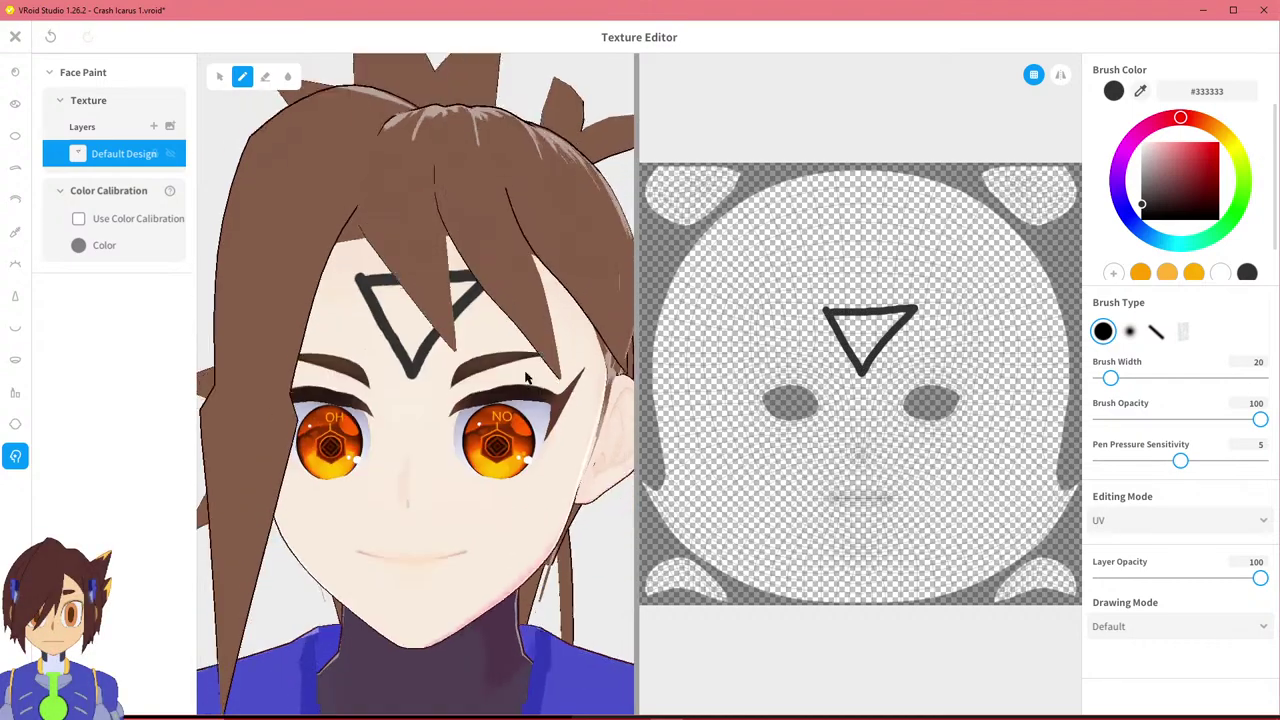
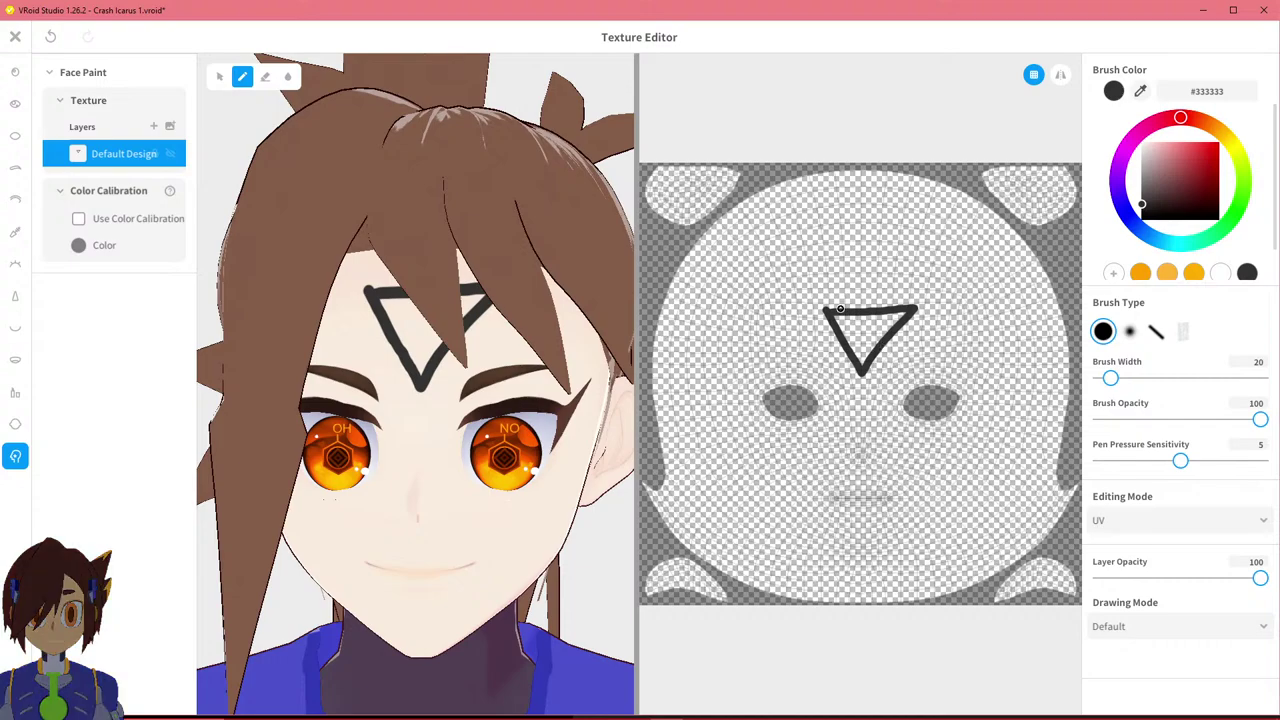
pyautogui.click(168, 156)
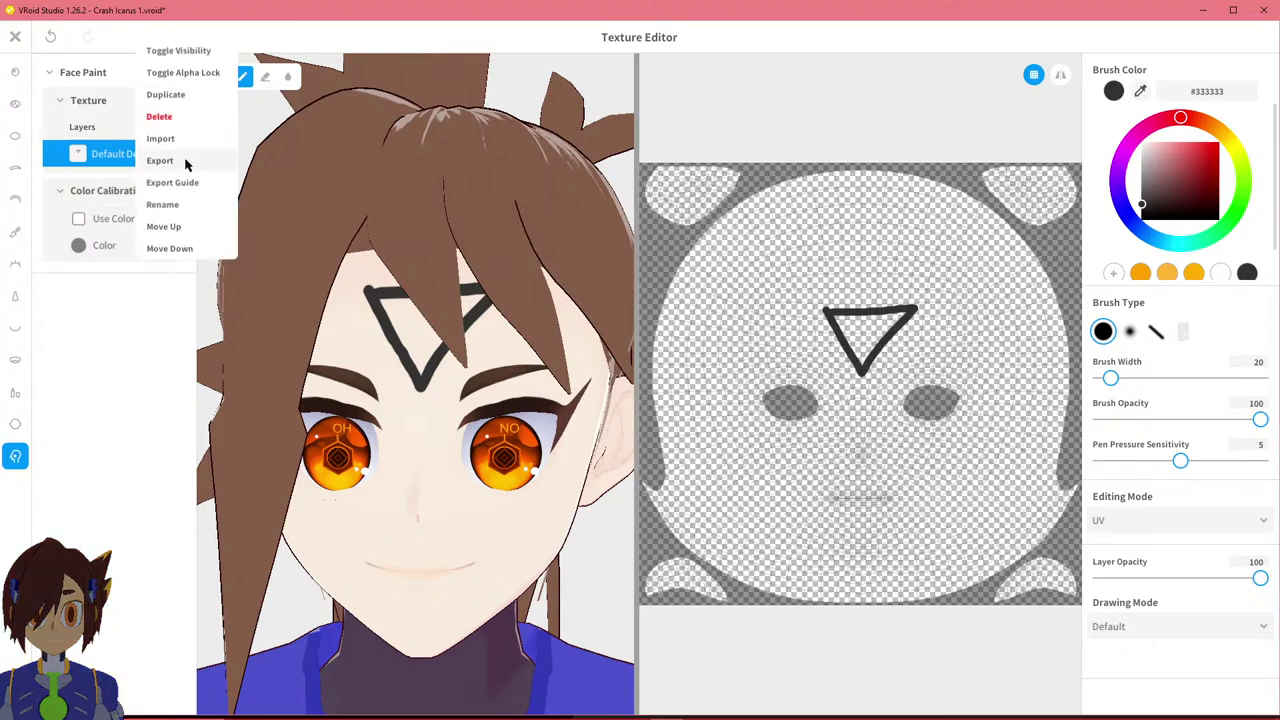
pyautogui.click(160, 160)
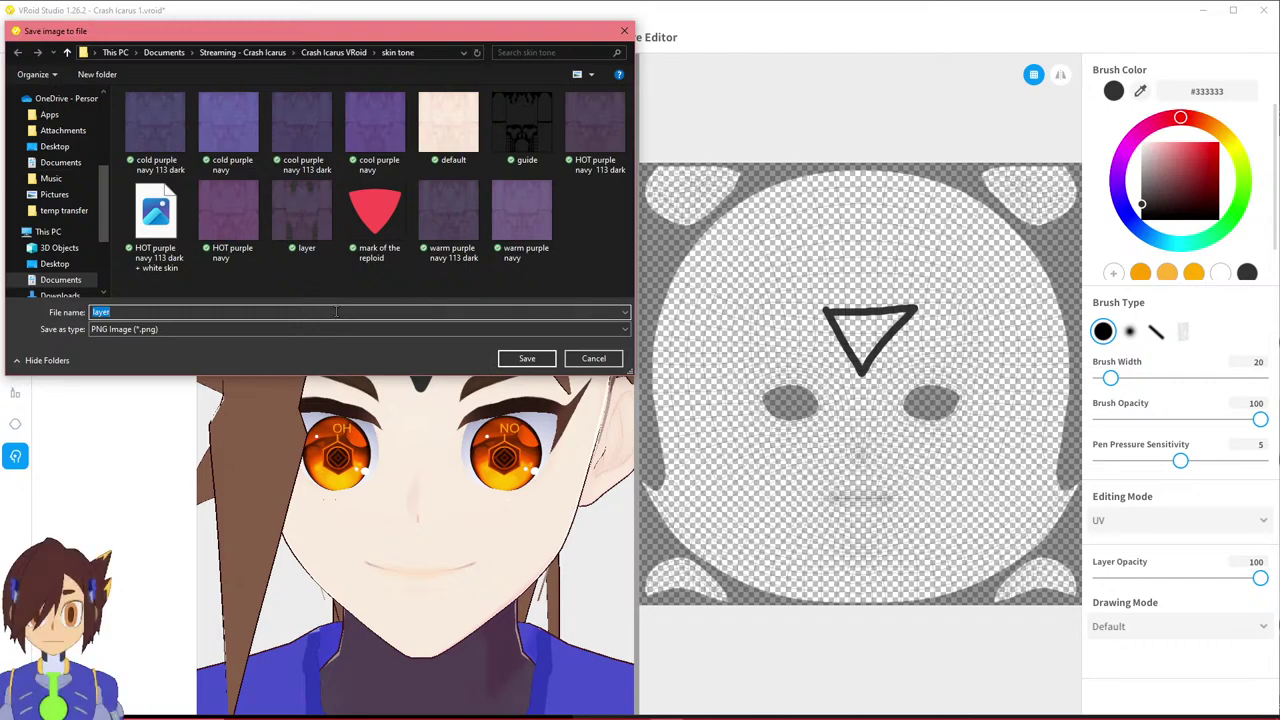
pyautogui.write('face guide')
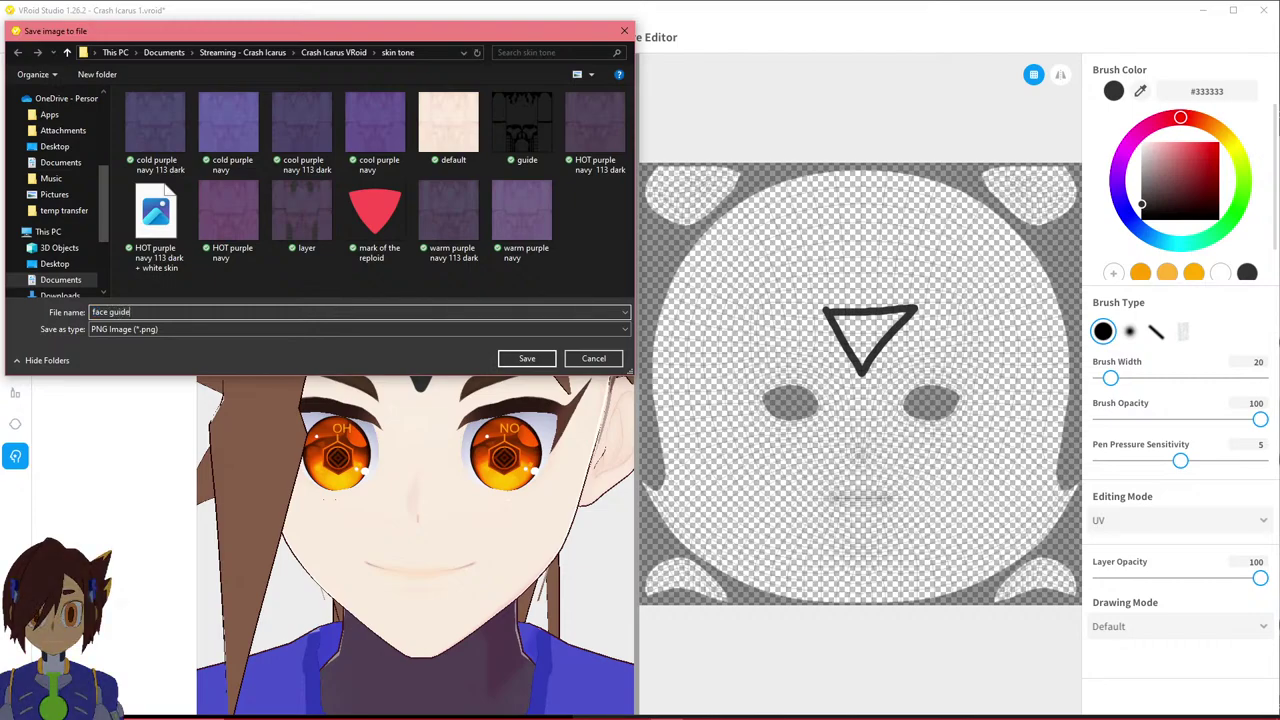
pyautogui.click(530, 360)
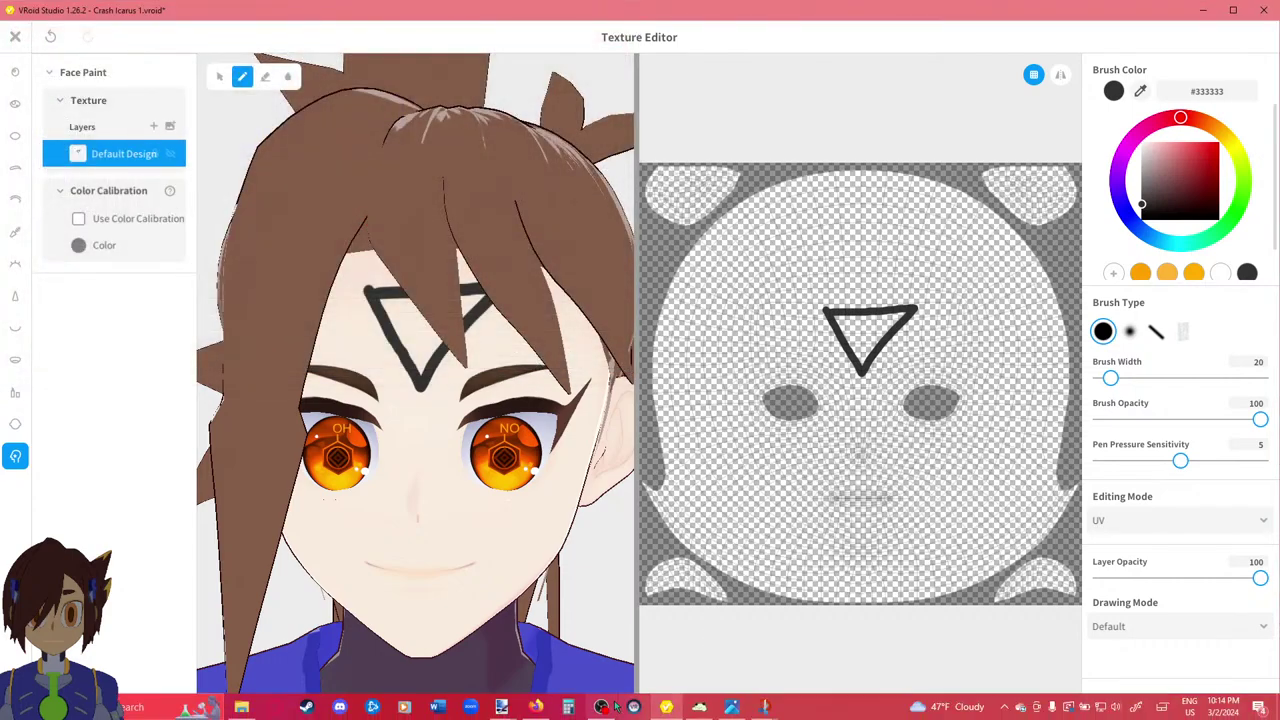
pyautogui.click(502, 707)
pyautogui.click(573, 666)
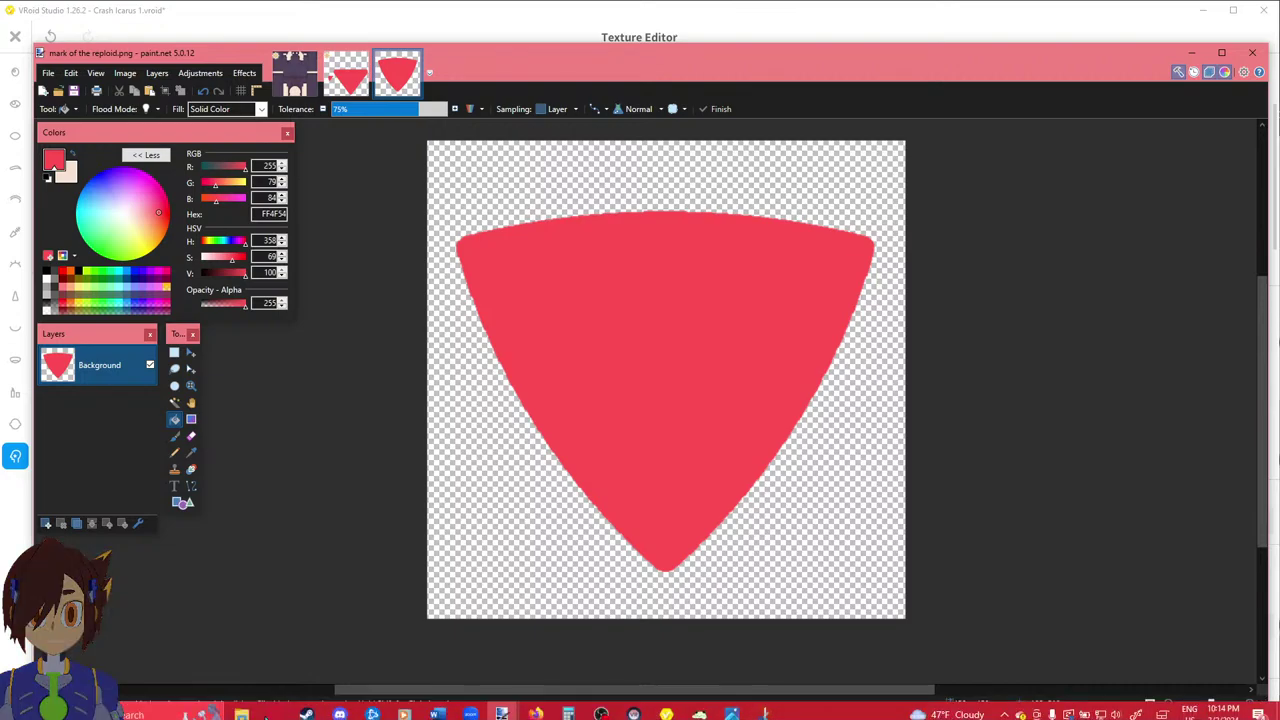
pyautogui.click(243, 707)
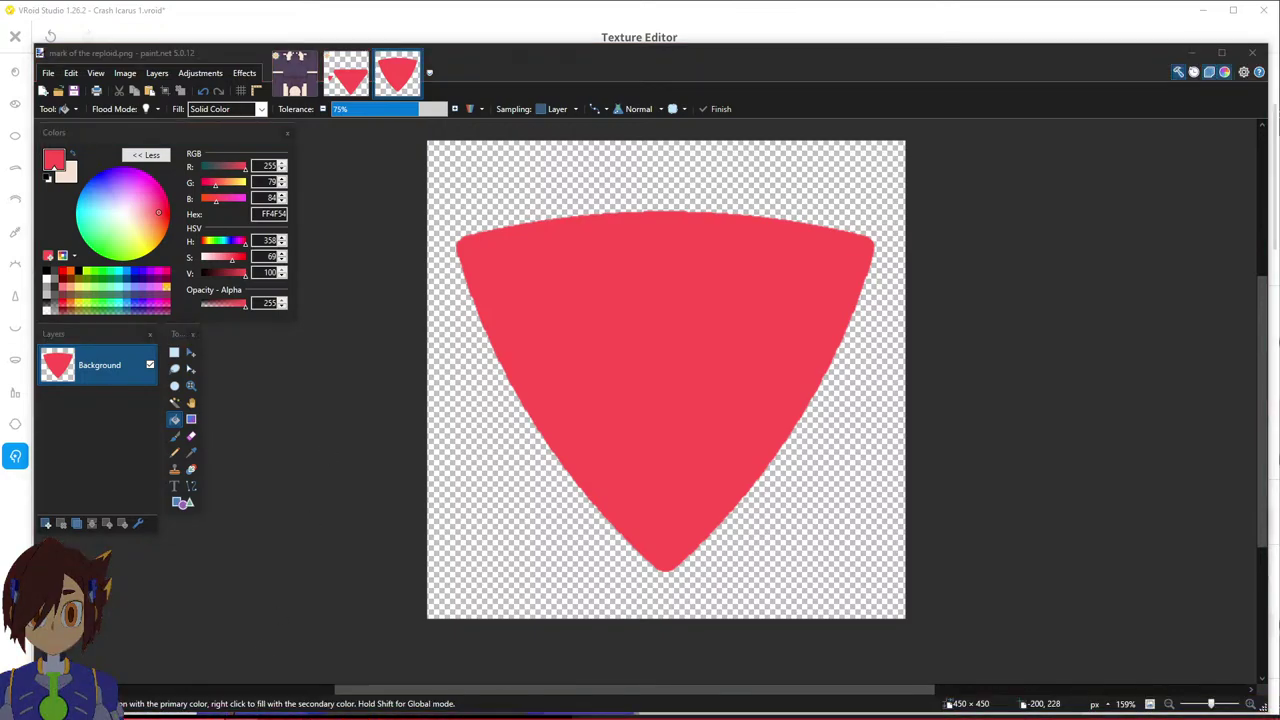
pyautogui.moveTo(272, 424)
pyautogui.mouseDown()
pyautogui.moveTo(511, 407)
pyautogui.moveTo(434, 404)
pyautogui.mouseUp()
pyautogui.click(592, 395)
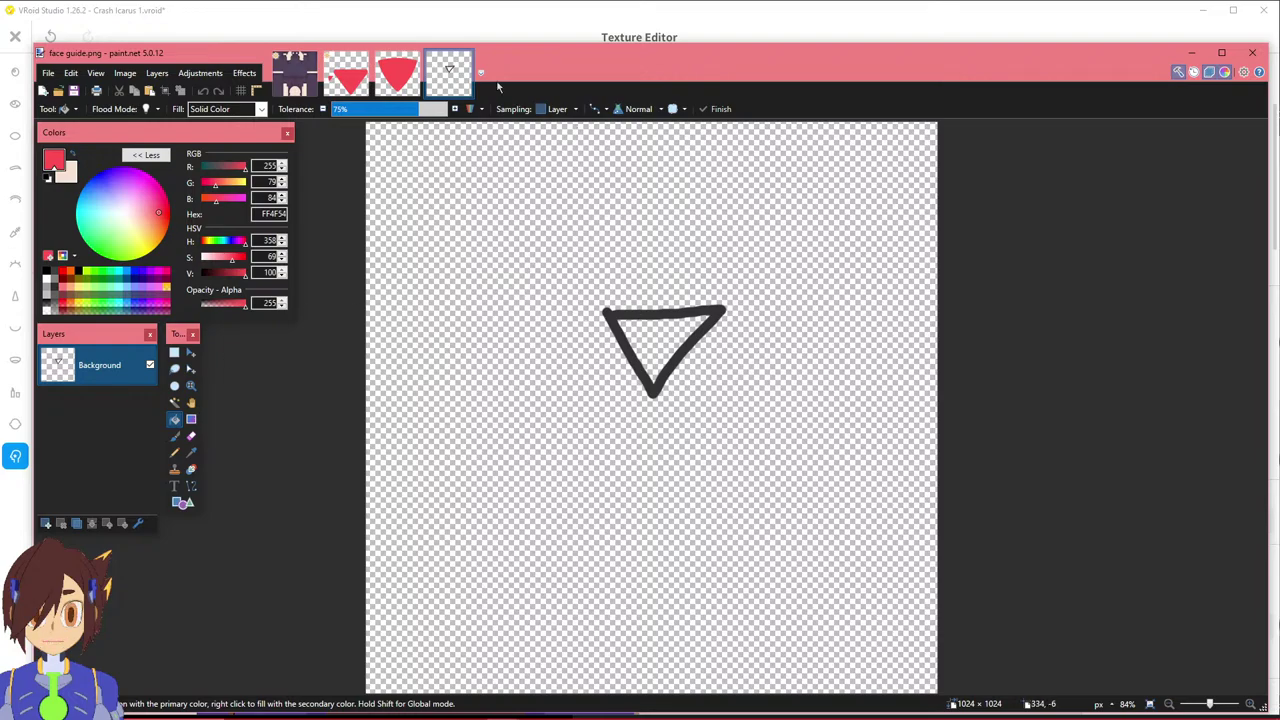
pyautogui.click(463, 65)
pyautogui.click(431, 40)
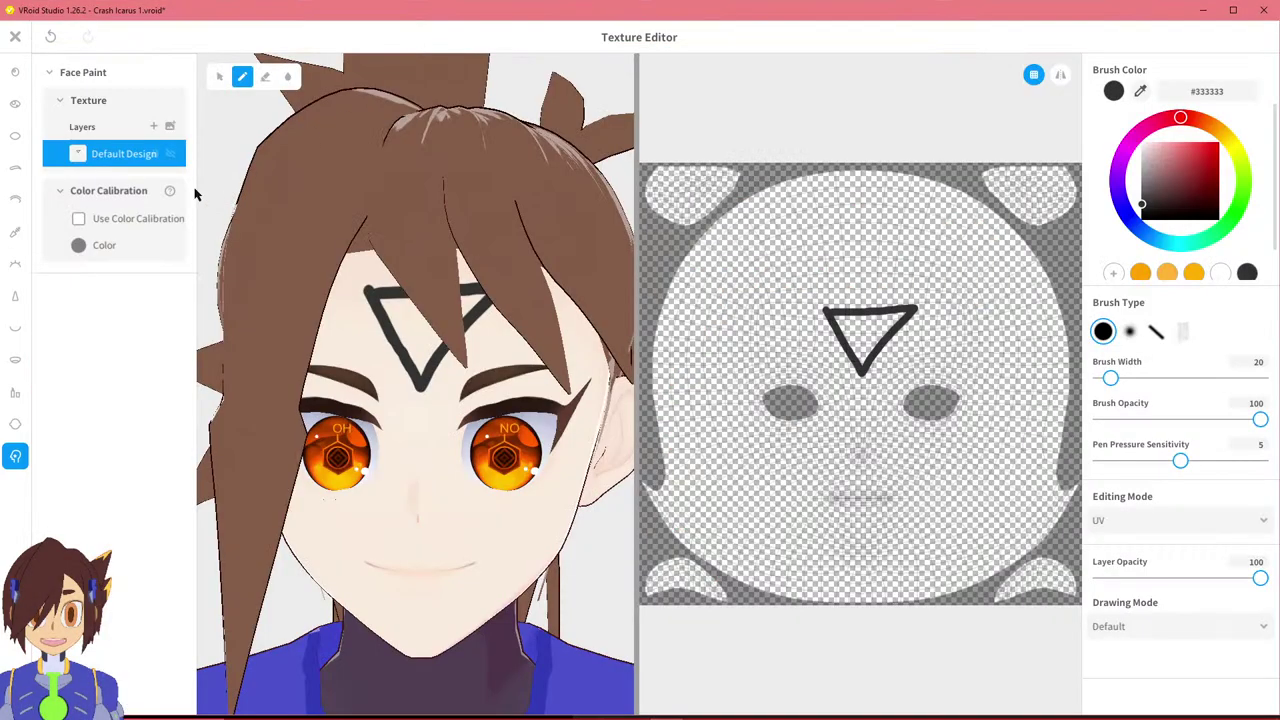
# Export the UV guide of the Default Design layer as PNG "face guide" in the skin tone folder, replacing the existing file.
pyautogui.rightClick(130, 160)
pyautogui.click(180, 190)
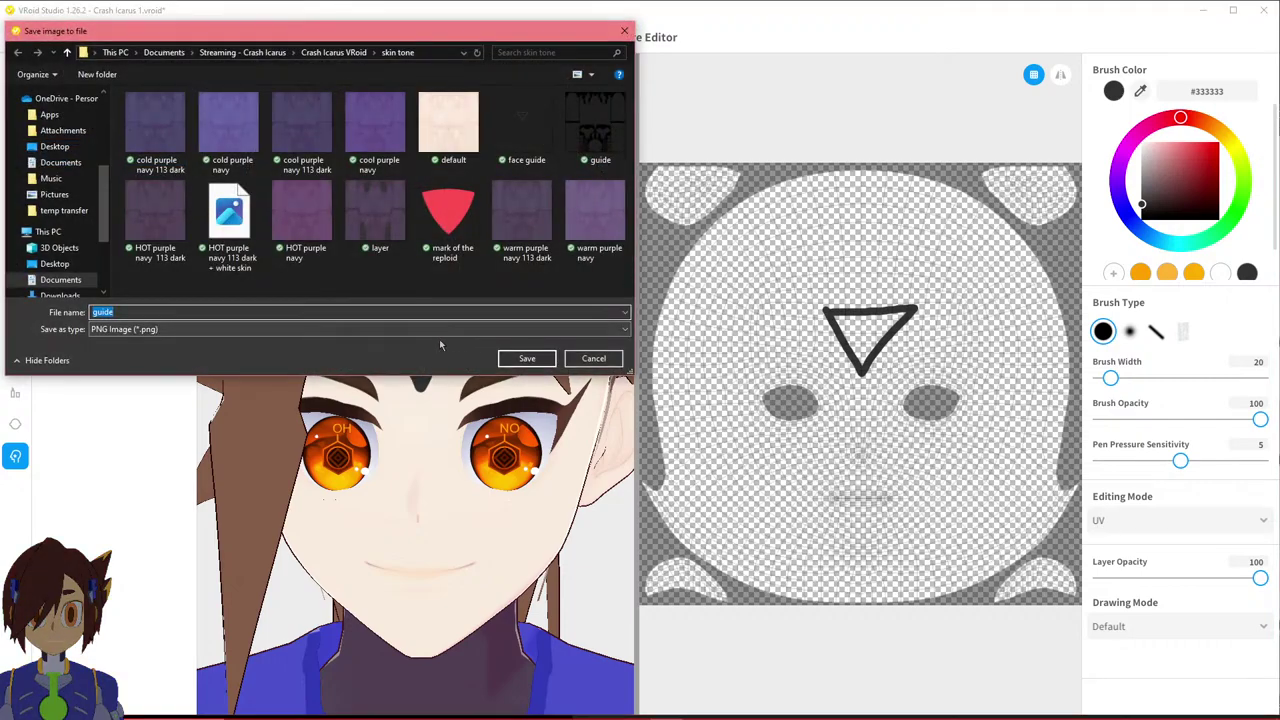
pyautogui.press('Left')
pyautogui.press('Home')
pyautogui.write('face')
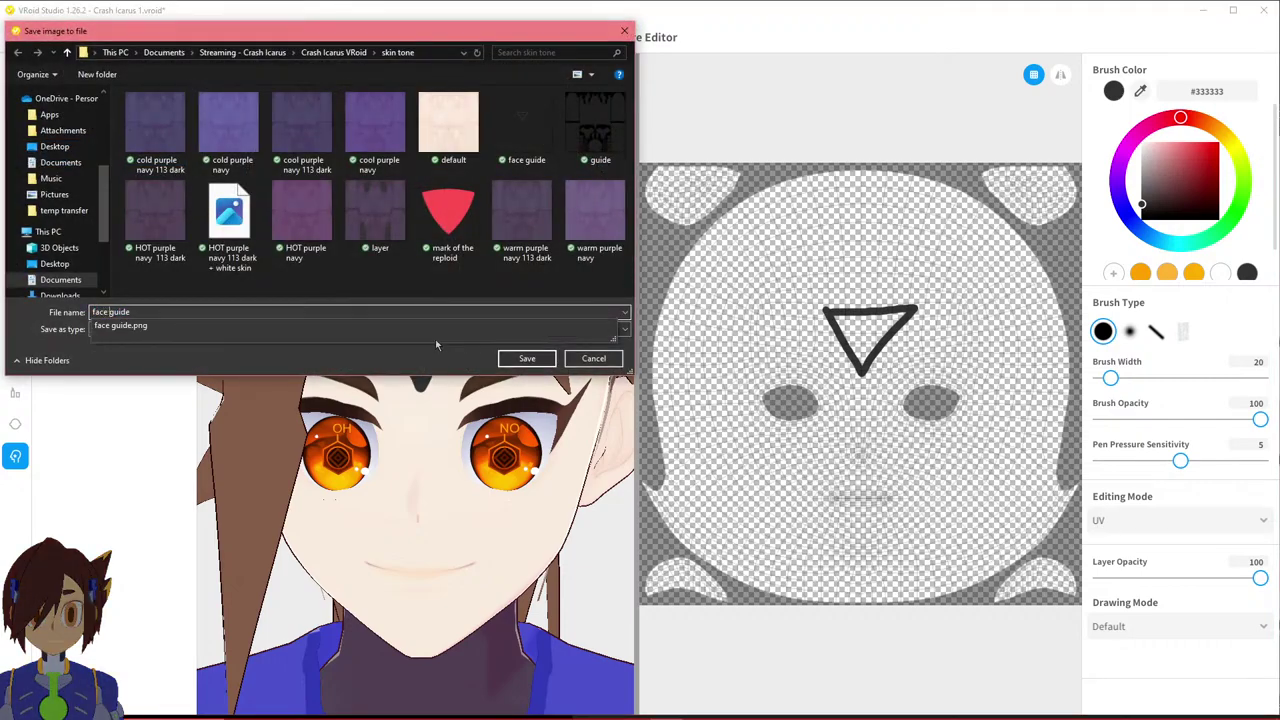
pyautogui.click(516, 360)
pyautogui.click(516, 360)
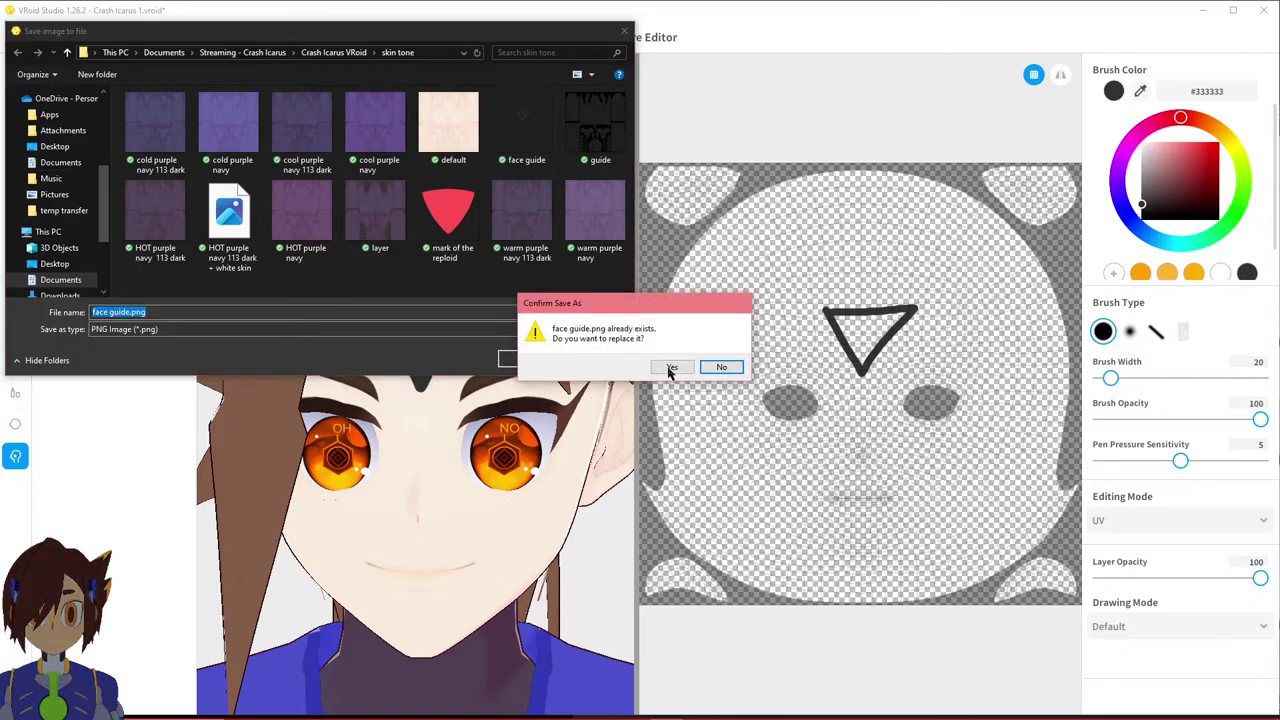
pyautogui.click(670, 368)
# Switch to paint.net and open the newly exported face guide.png as its own image.
pyautogui.moveTo(455, 715)
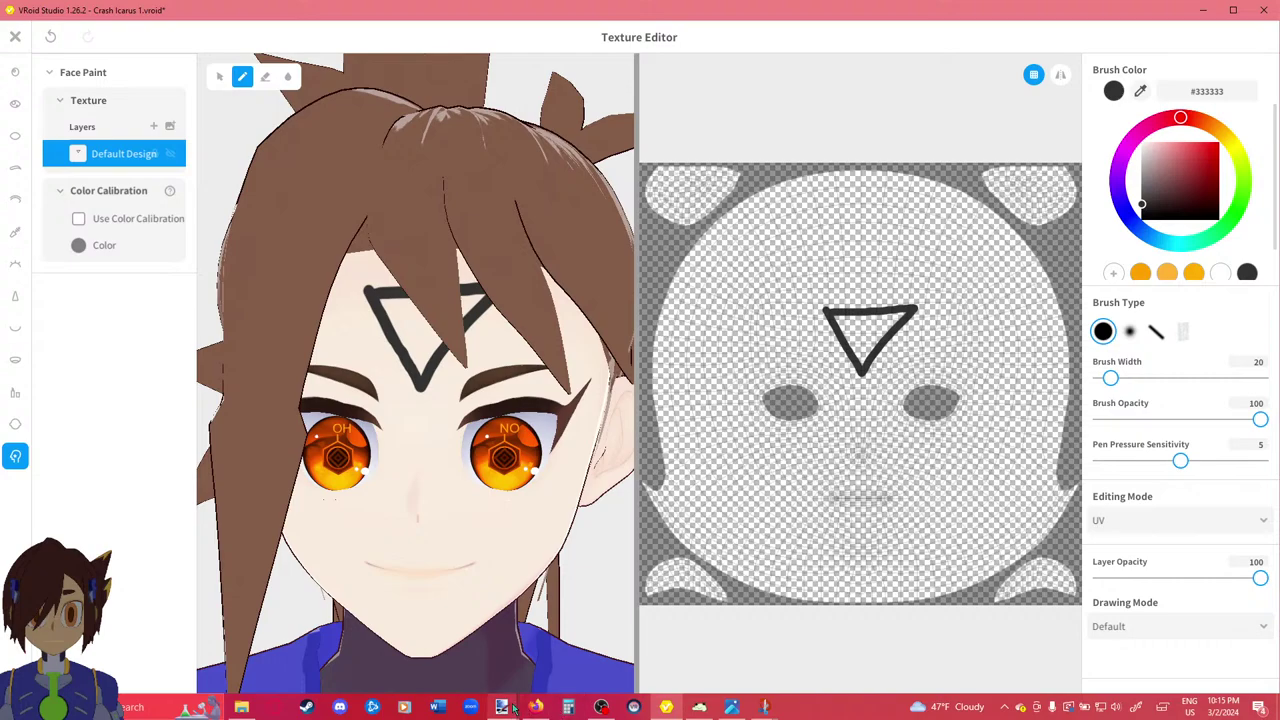
pyautogui.moveTo(567, 707)
pyautogui.click(567, 665)
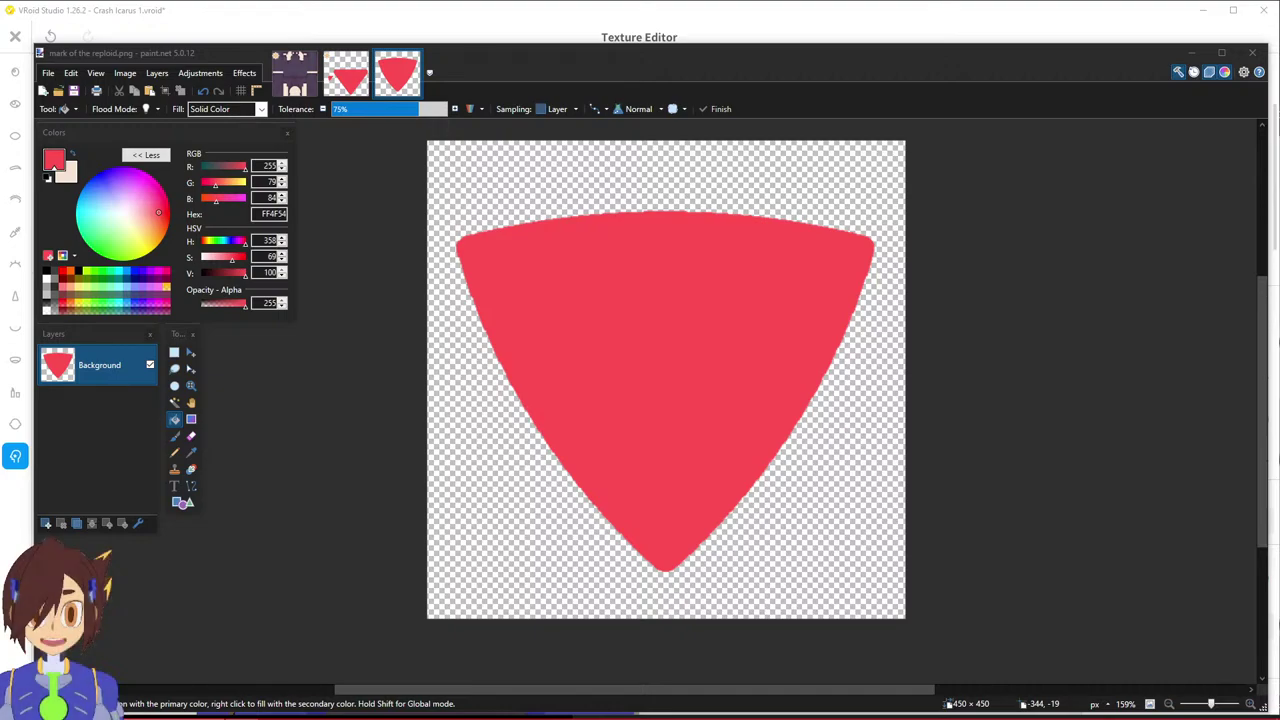
pyautogui.moveTo(579, 400); pyautogui.dragTo(910, 324)
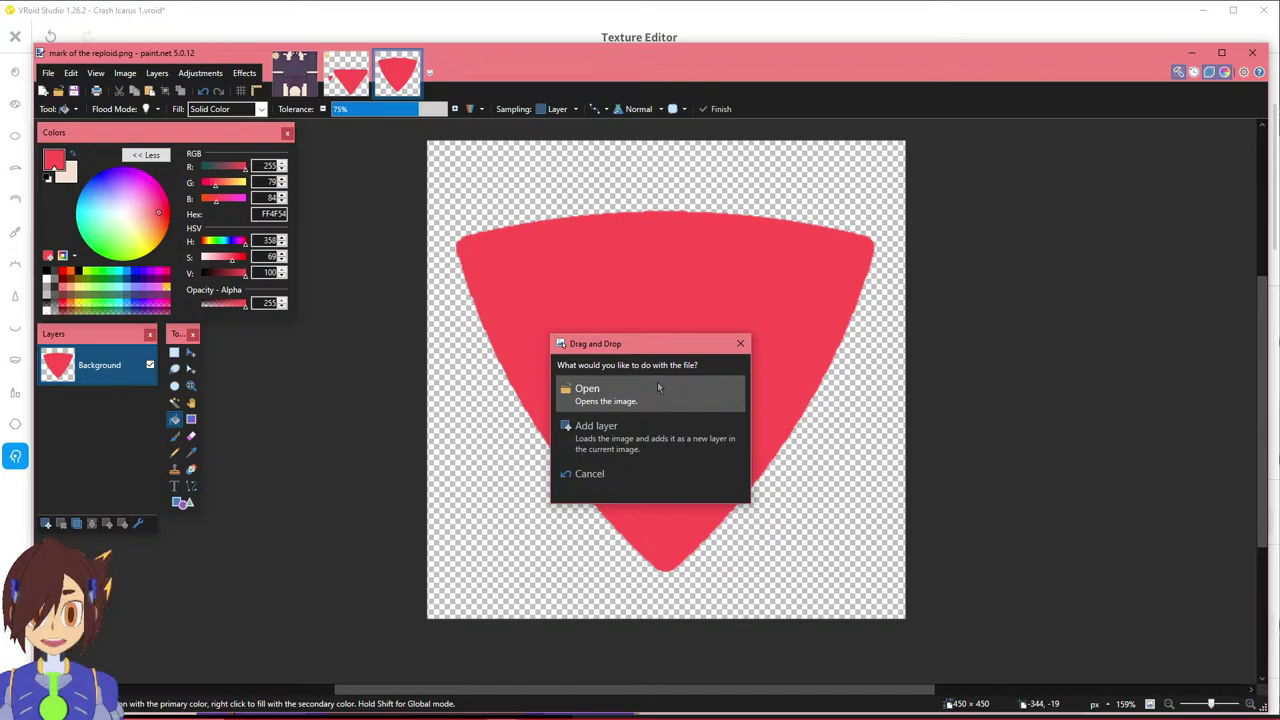
pyautogui.click(666, 407)
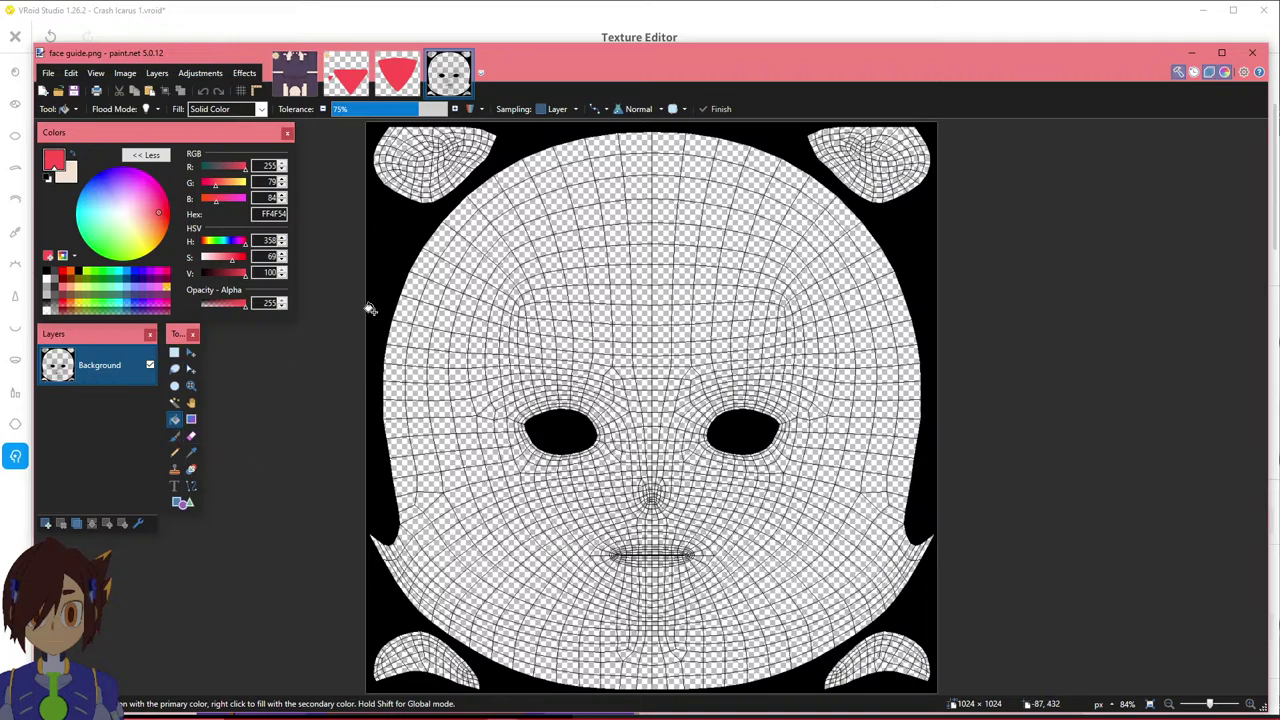
# Add the "mark of the reploid" image as a new layer in face guide.png and centre the red mark over the forehead.
pyautogui.click(397, 72)
pyautogui.click(448, 72)
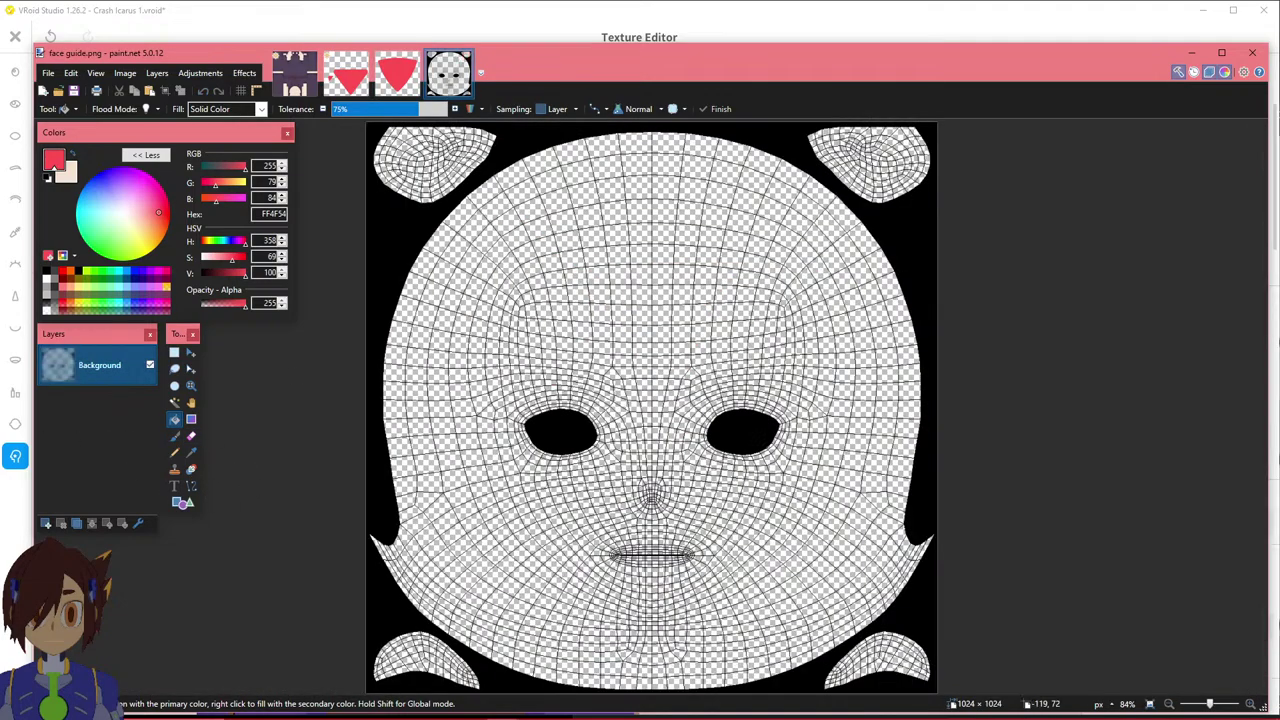
pyautogui.moveTo(676, 420); pyautogui.dragTo(652, 455)
pyautogui.click(652, 440)
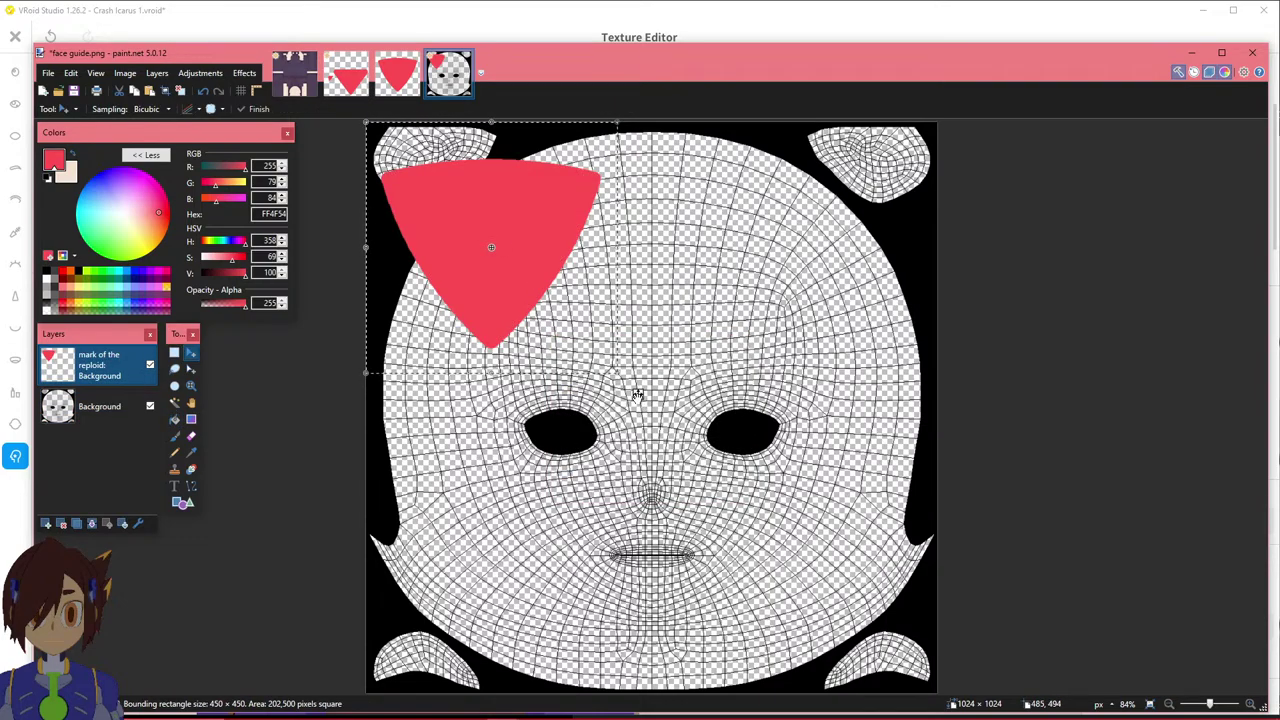
pyautogui.moveTo(637, 395); pyautogui.dragTo(802, 483)
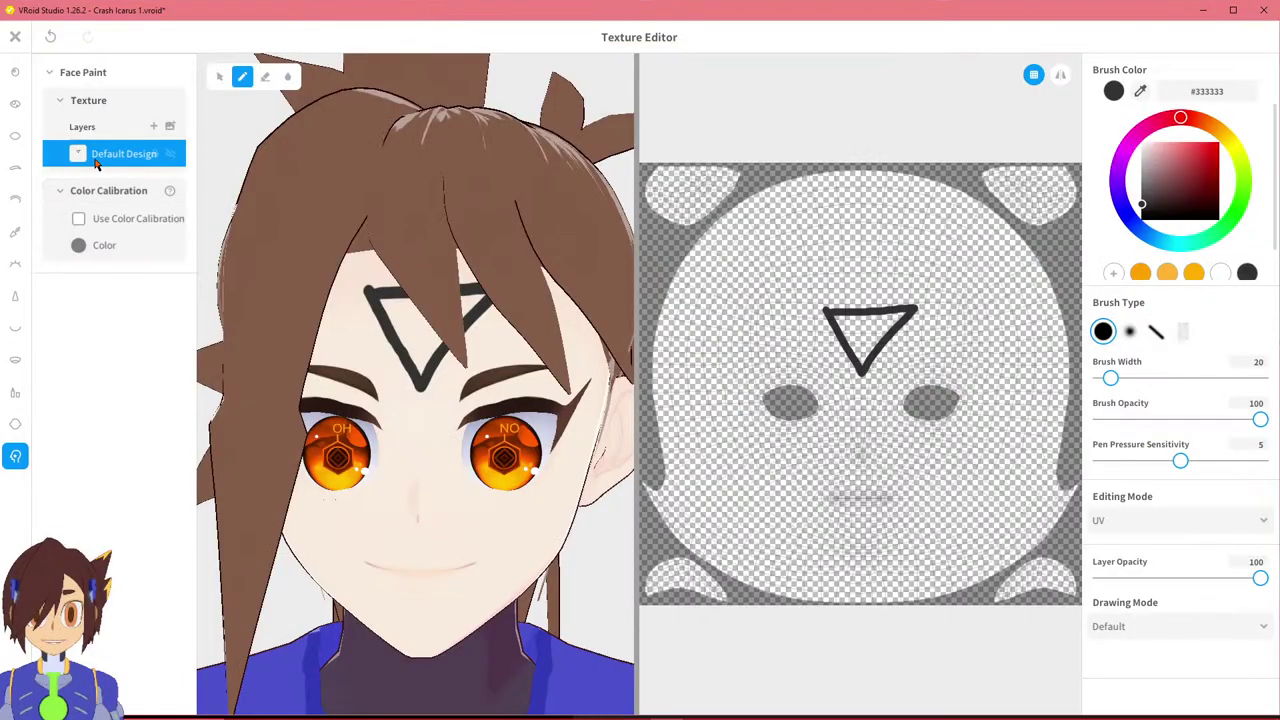
# Switch back to VRoid Studio and export the Default Design layer with the drawn triangle as PNG "face general area".
pyautogui.click(185, 153)
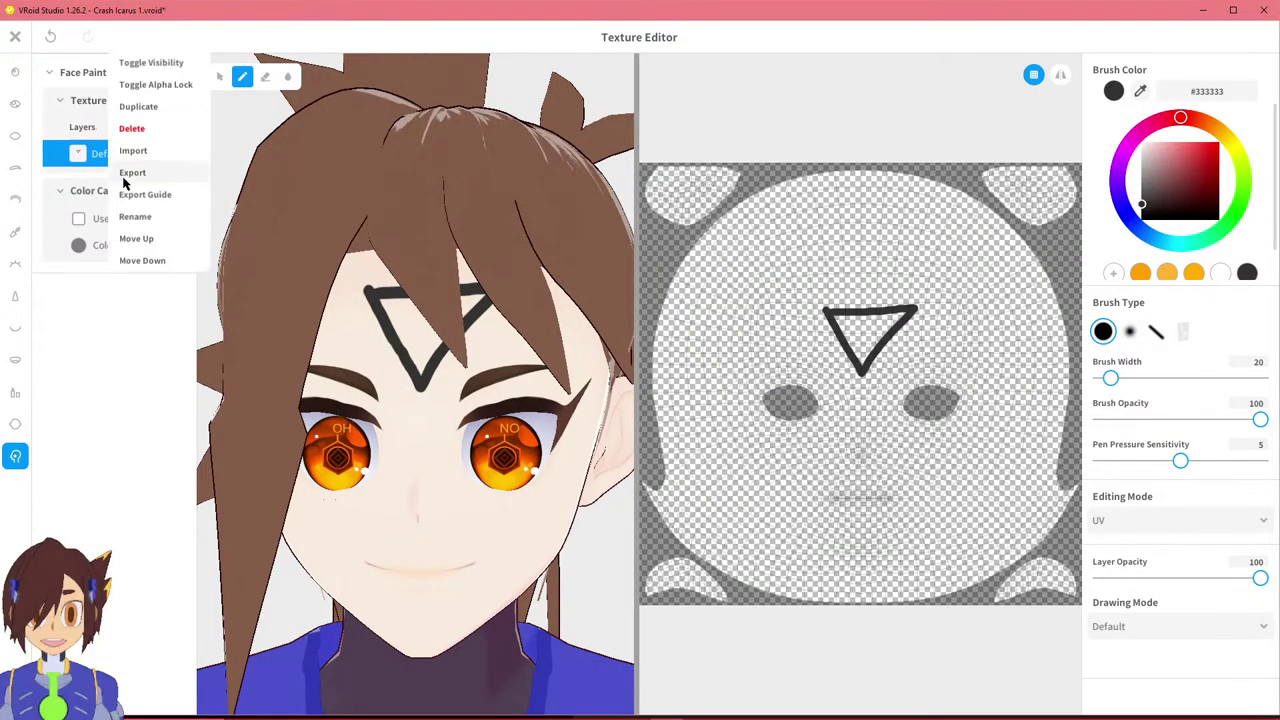
pyautogui.click(150, 173)
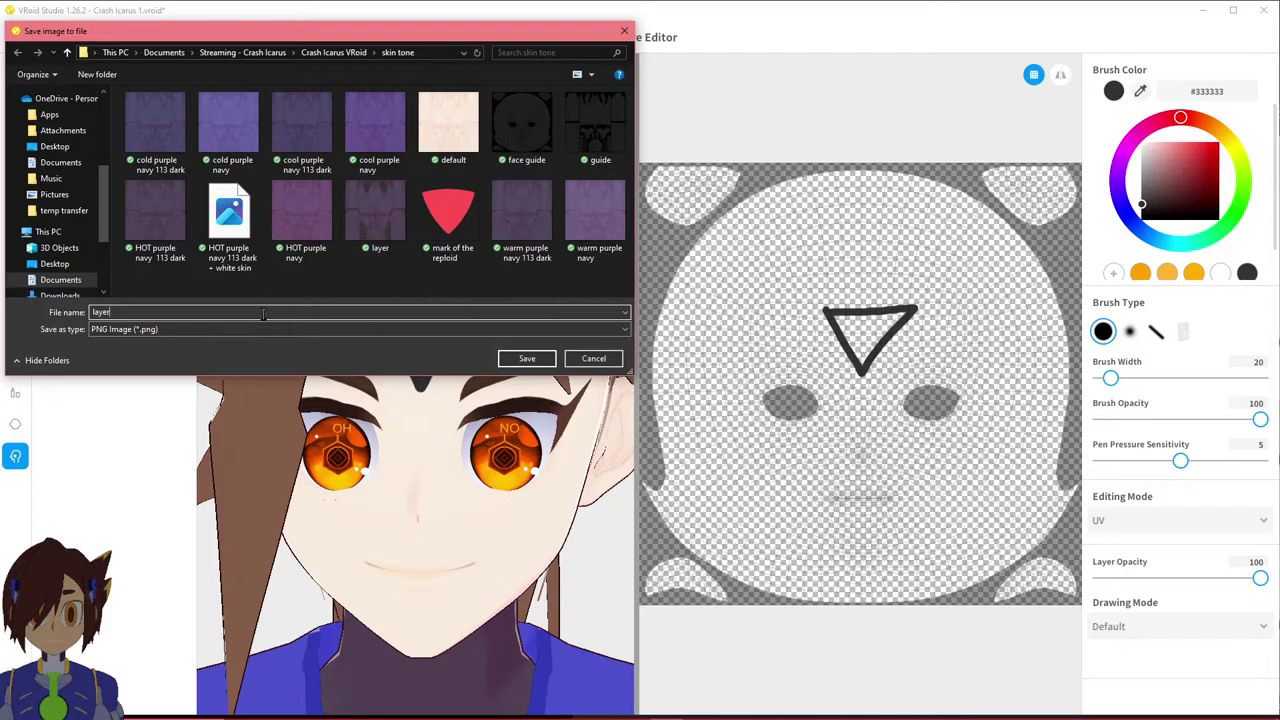
pyautogui.press('BackSpace')
pyautogui.press('BackSpace')
pyautogui.press('BackSpace')
pyautogui.press('BackSpace')
pyautogui.press('BackSpace')
pyautogui.write('general area')
pyautogui.press('Return')
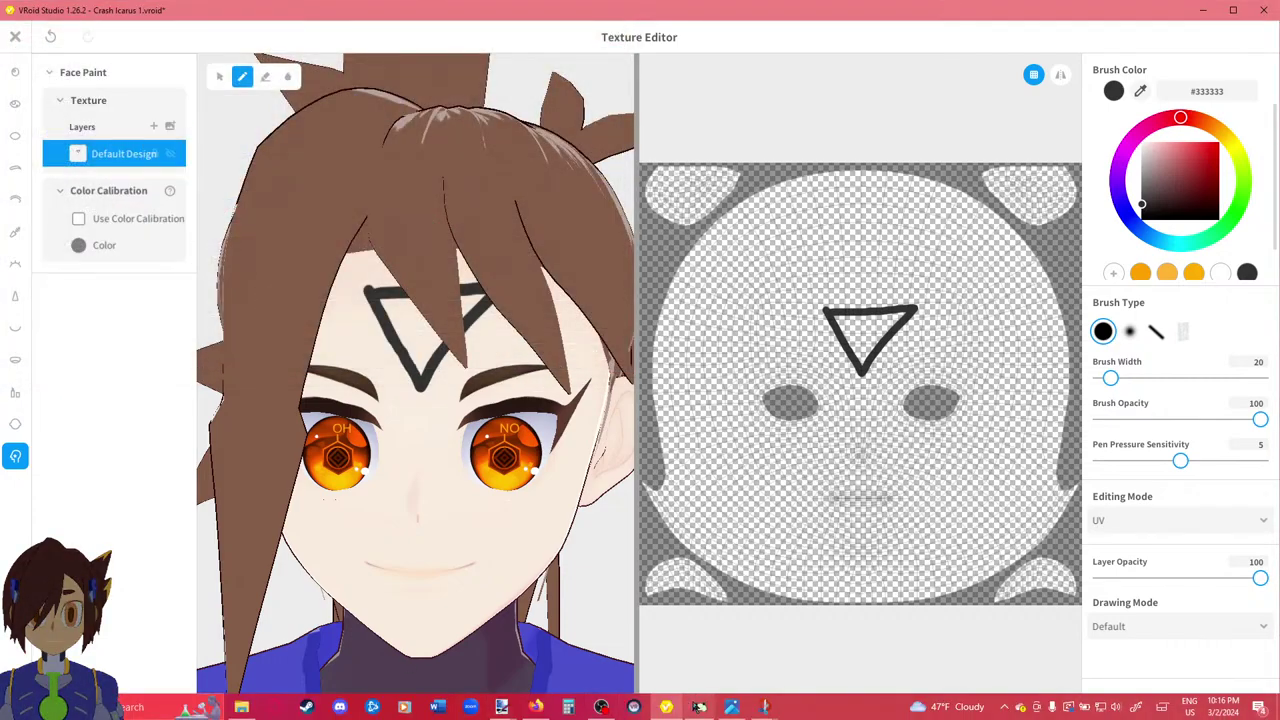
# In paint.net, add the "face general area" image as the top layer of face guide.png, above the red mark.
pyautogui.moveTo(666, 707)
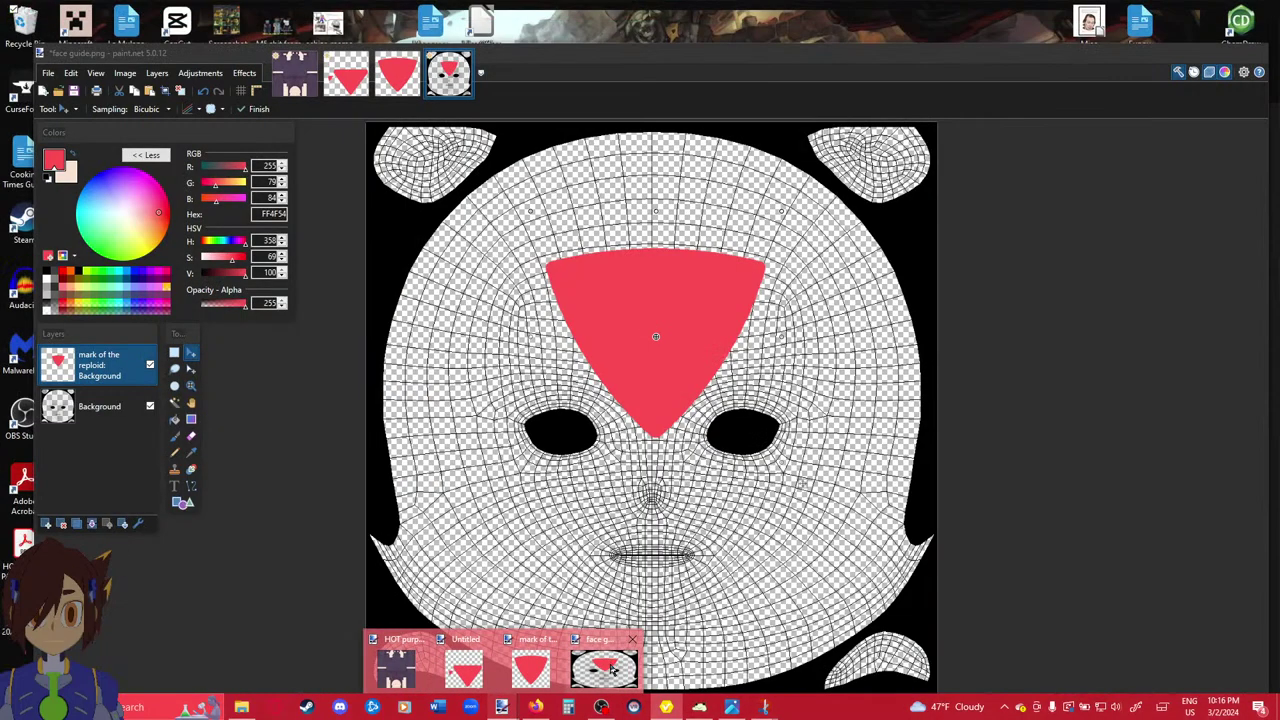
pyautogui.click(612, 670)
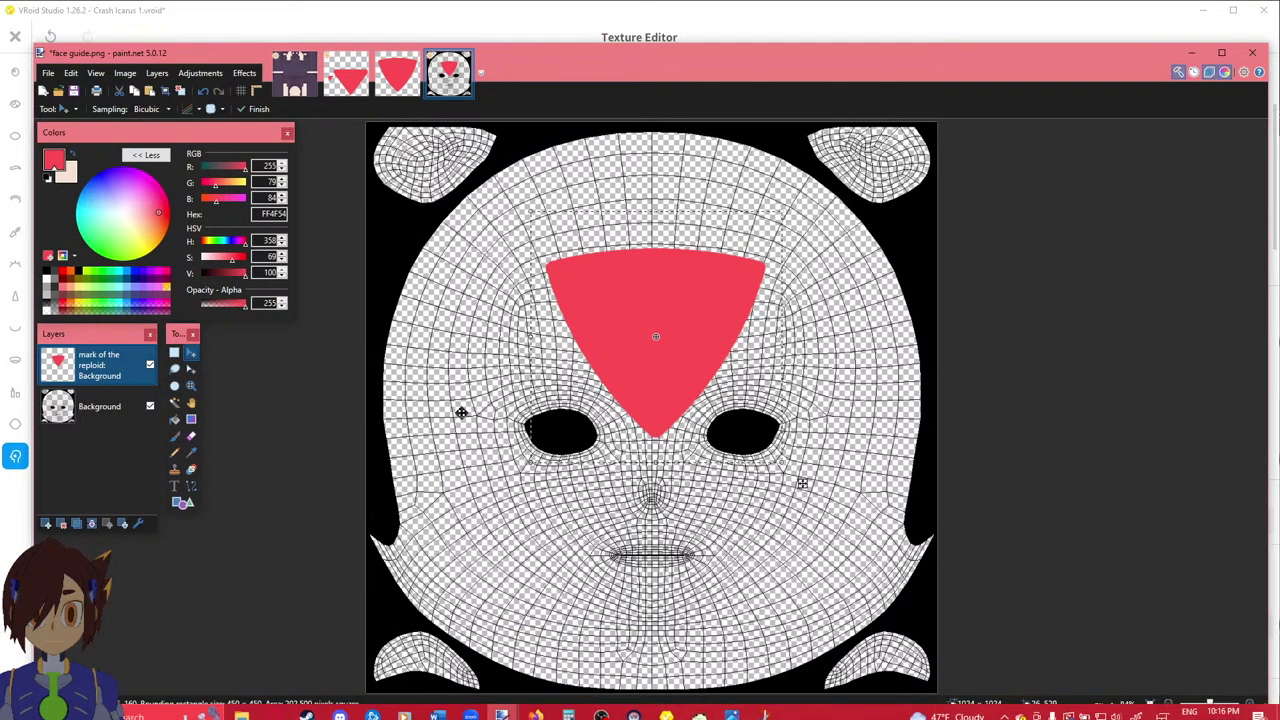
pyautogui.press('super+shift+s')
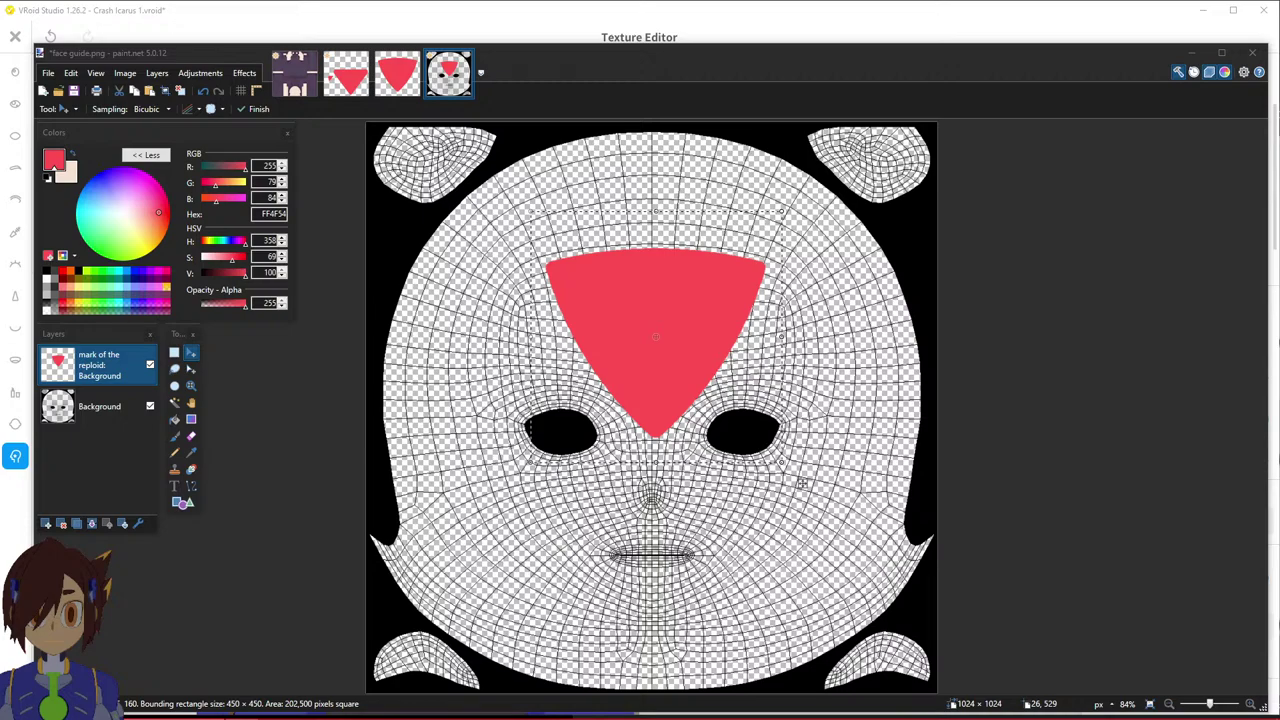
pyautogui.moveTo(578, 432); pyautogui.dragTo(582, 434)
pyautogui.click(632, 455)
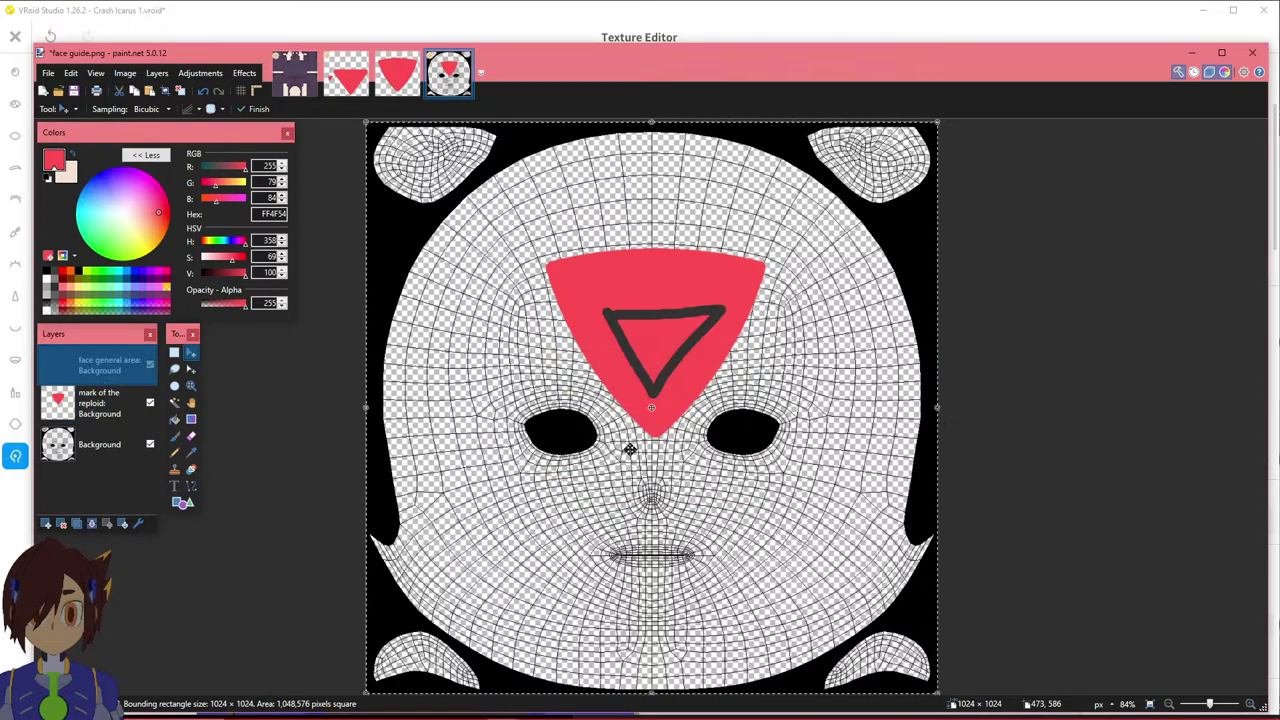
pyautogui.moveTo(97, 365)
pyautogui.mouseDown()
pyautogui.moveTo(88, 410)
pyautogui.moveTo(96, 363)
pyautogui.mouseUp()
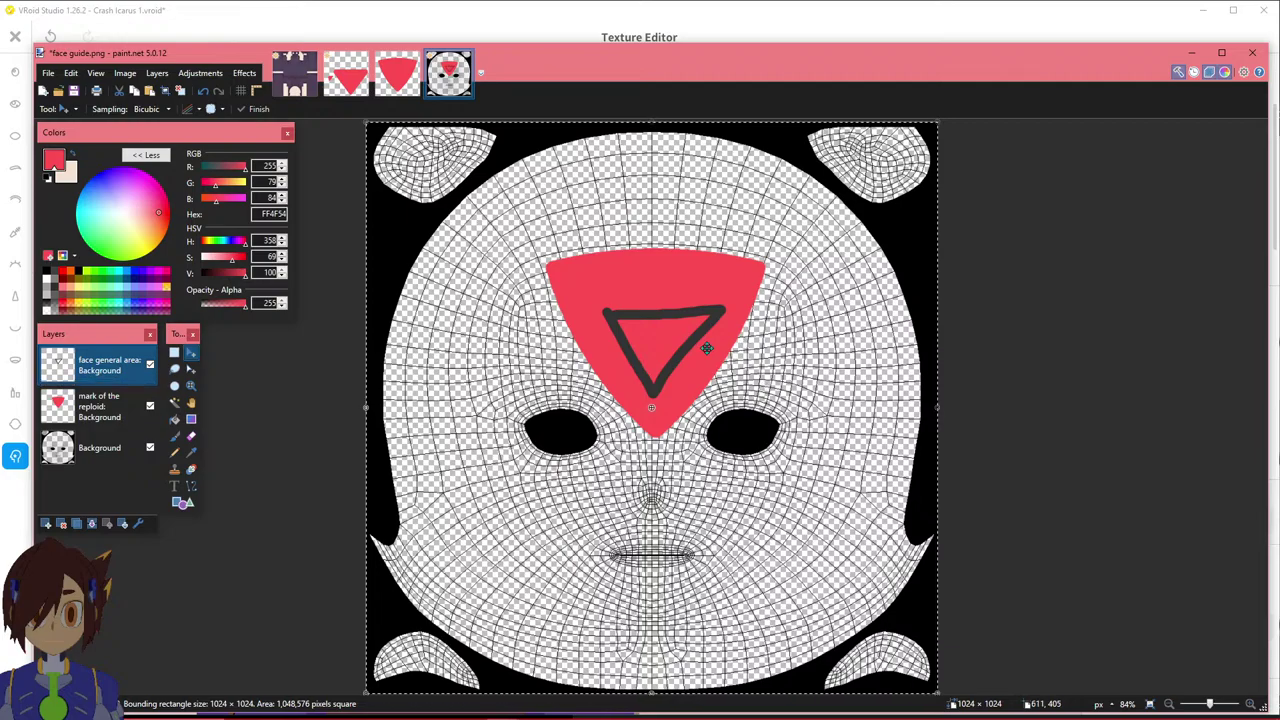
# Select the red mark on its own layer and shrink the selection to about 229 × 209 px, aligned with the dark triangle outline.
pyautogui.keyDown('ctrl'); pyautogui.scroll(3, 704, 330); pyautogui.keyUp('ctrl')
pyautogui.click(100, 405)
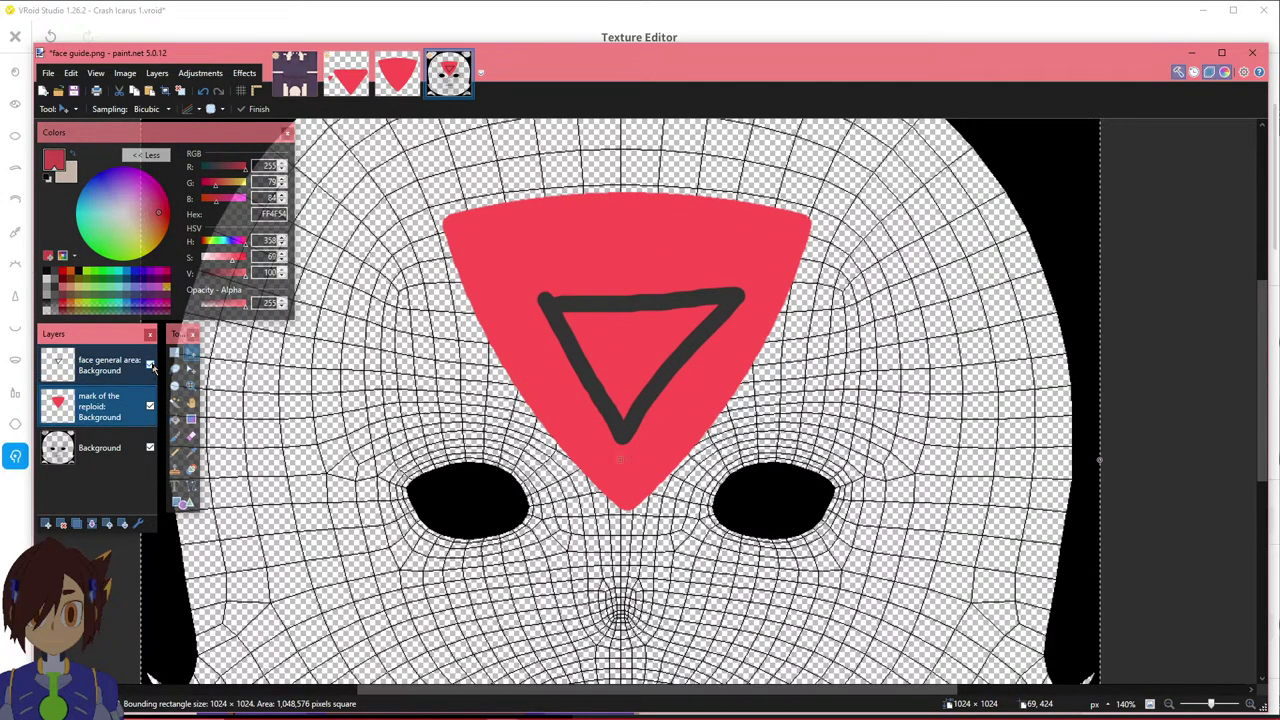
pyautogui.keyDown('ctrl'); pyautogui.scroll(2, 385, 358); pyautogui.keyUp('ctrl')
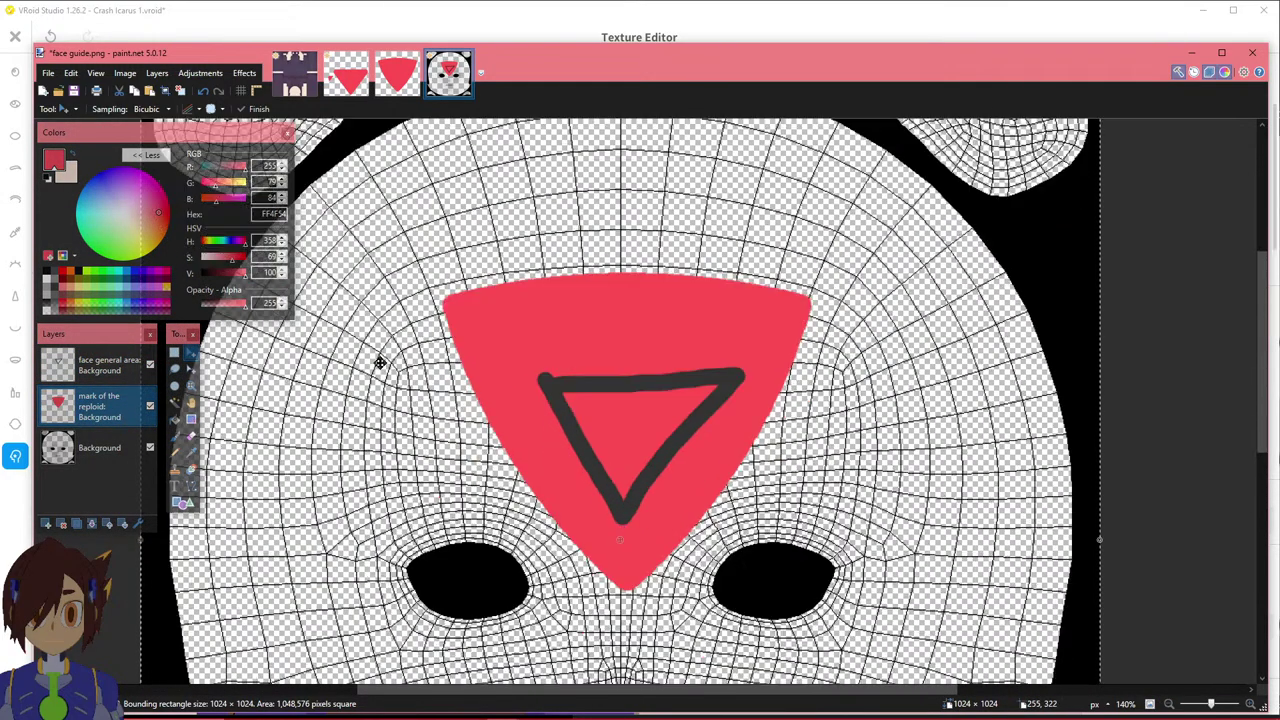
pyautogui.keyDown('ctrl'); pyautogui.scroll(-2, 385, 360); pyautogui.keyUp('ctrl')
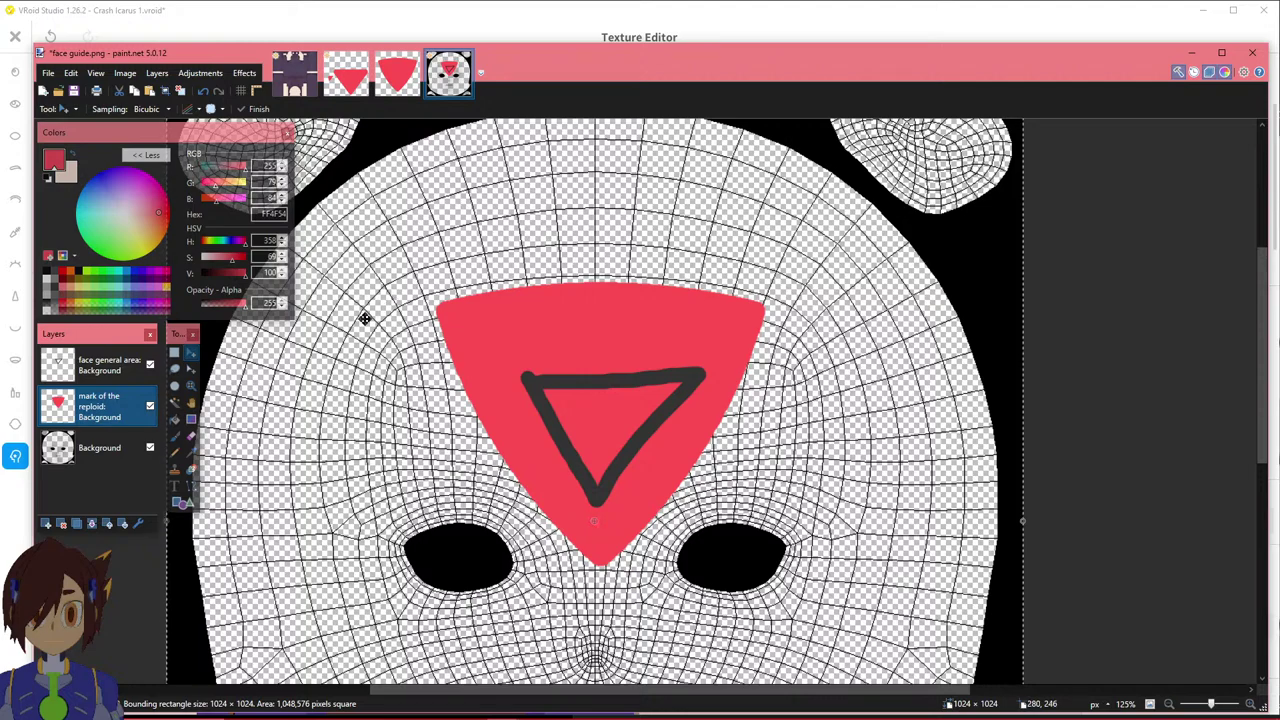
pyautogui.click(175, 352)
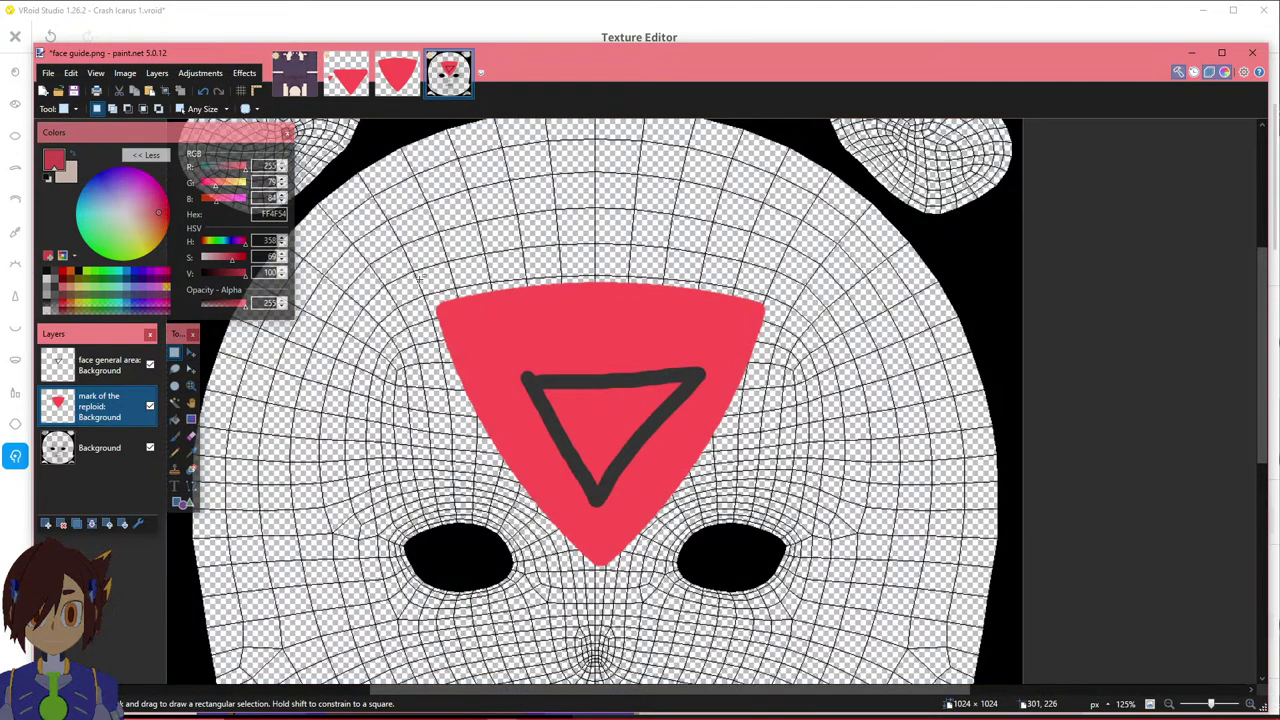
pyautogui.moveTo(428, 268); pyautogui.dragTo(790, 598)
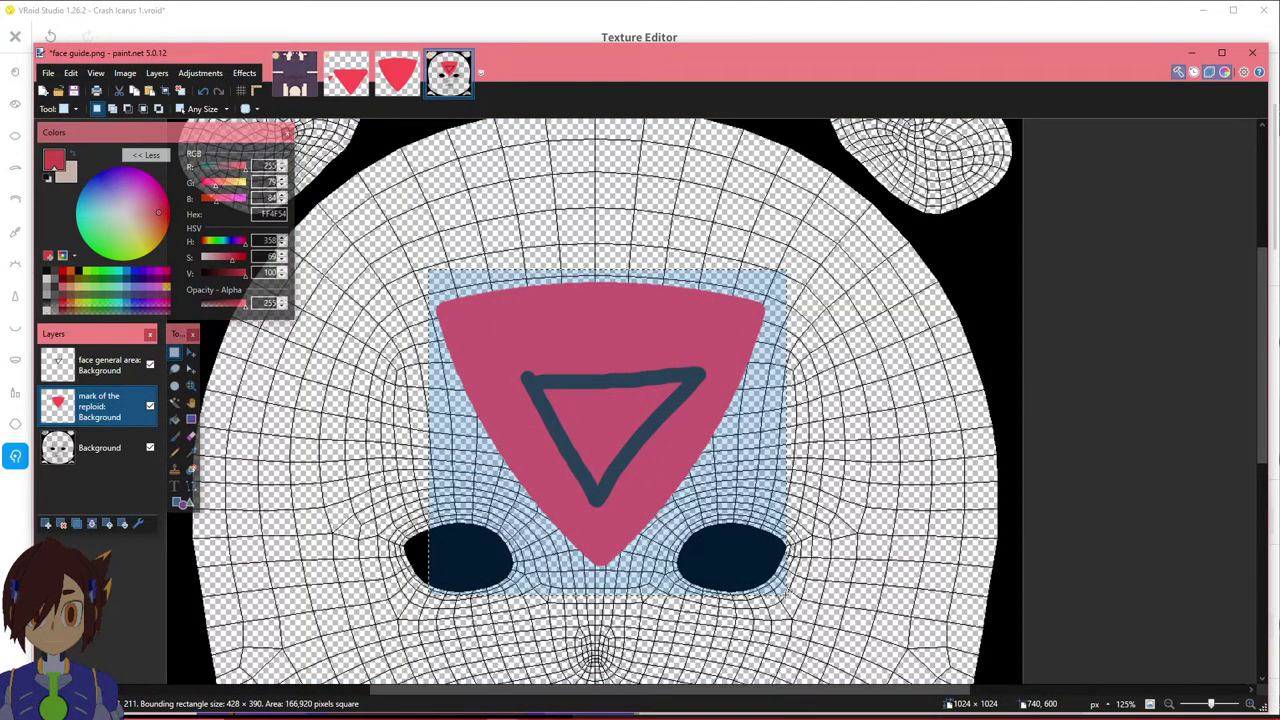
pyautogui.click(191, 368)
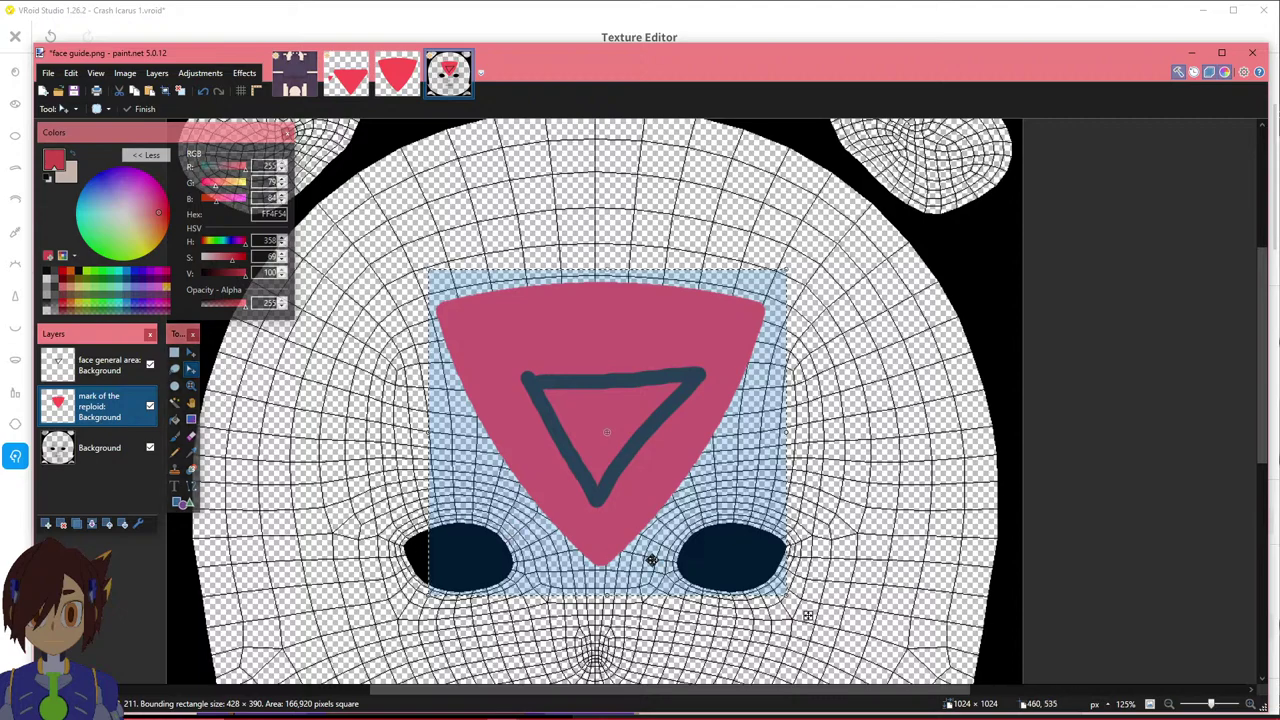
pyautogui.click(191, 352)
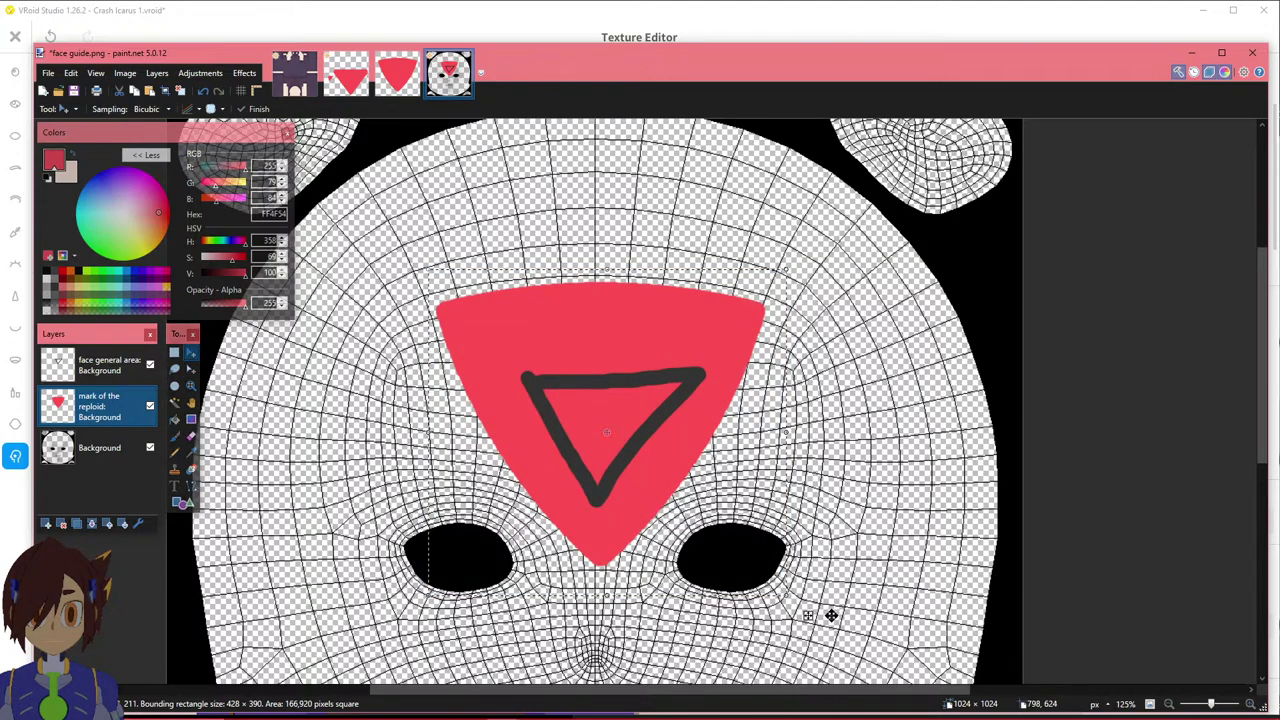
pyautogui.moveTo(788, 597); pyautogui.dragTo(729, 540)
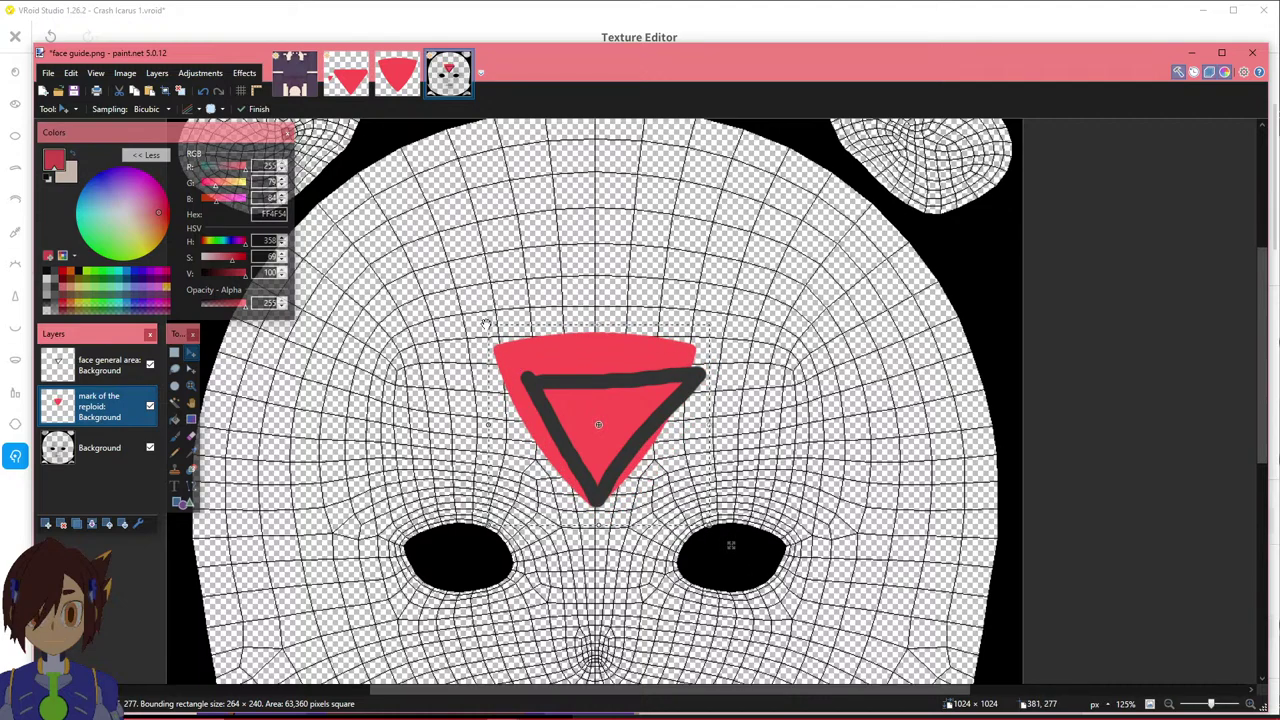
pyautogui.moveTo(483, 320); pyautogui.dragTo(516, 350)
pyautogui.moveTo(727, 551); pyautogui.dragTo(714, 543)
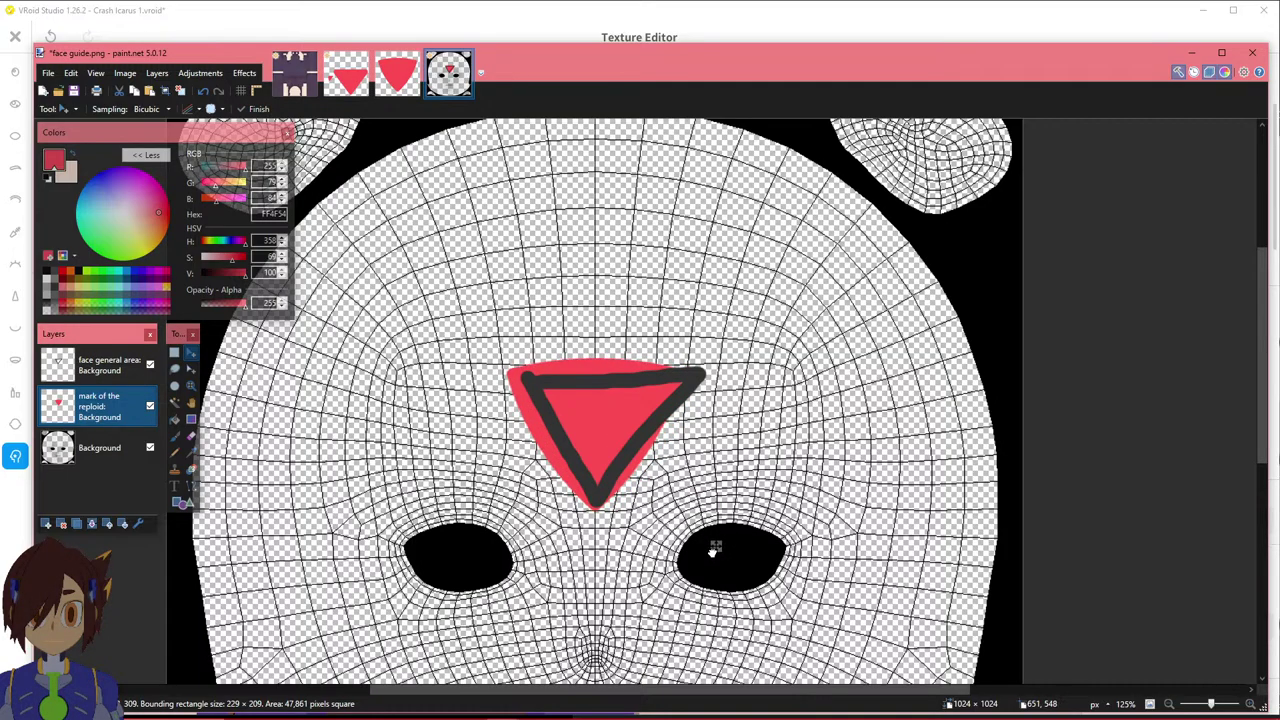
pyautogui.keyDown('ctrl'); pyautogui.scroll(5, 600, 570); pyautogui.keyUp('ctrl')
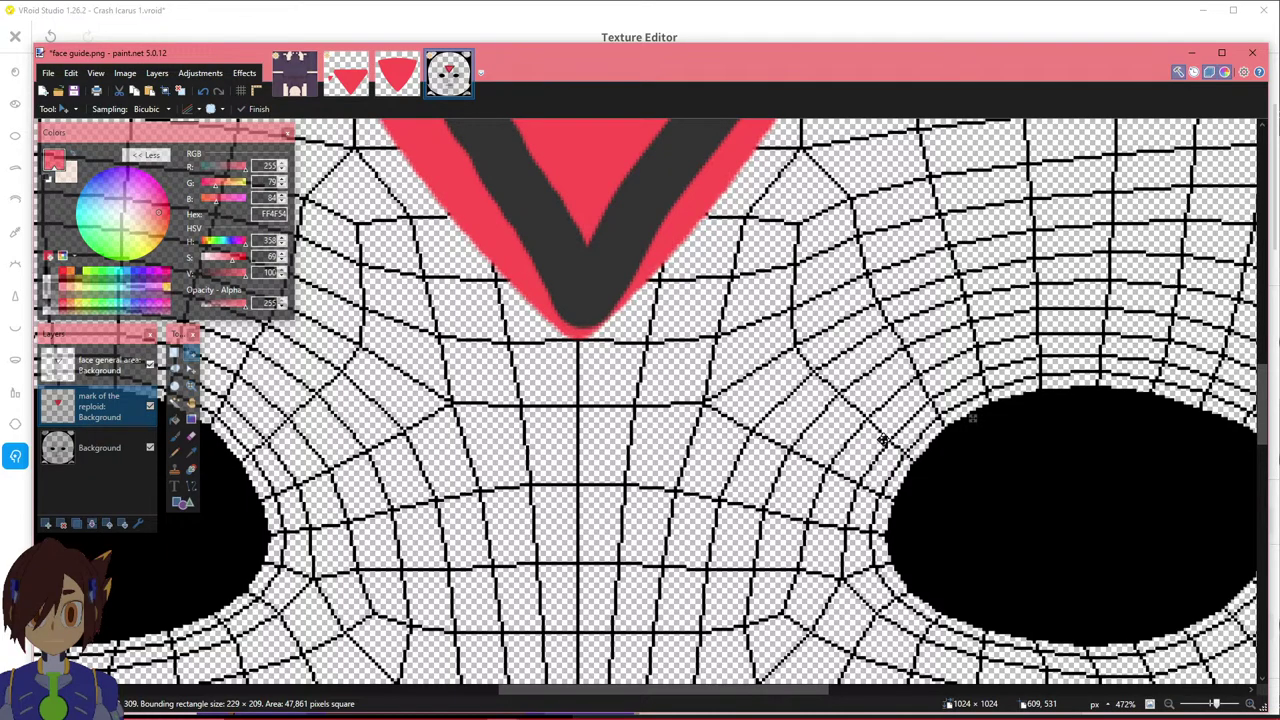
pyautogui.keyDown('ctrl'); pyautogui.scroll(-2, 820, 364); pyautogui.keyUp('ctrl')
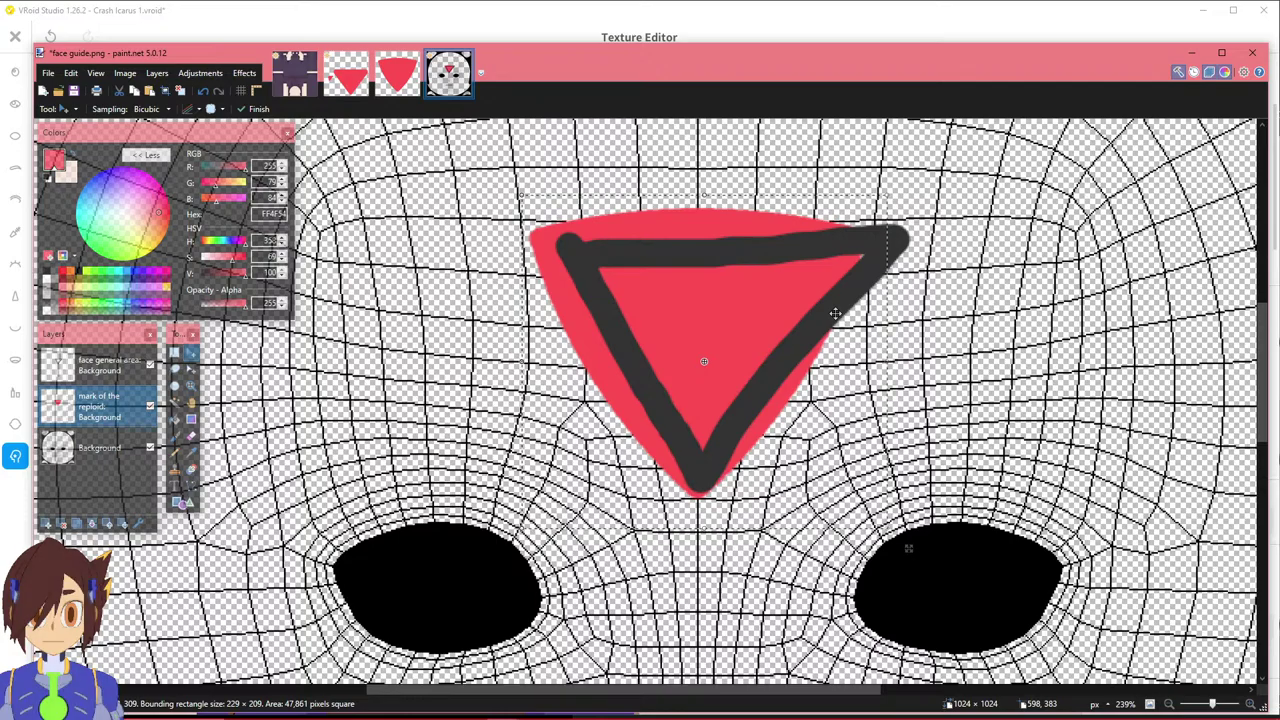
pyautogui.keyDown('ctrl'); pyautogui.scroll(-1, 836, 312); pyautogui.keyUp('ctrl')
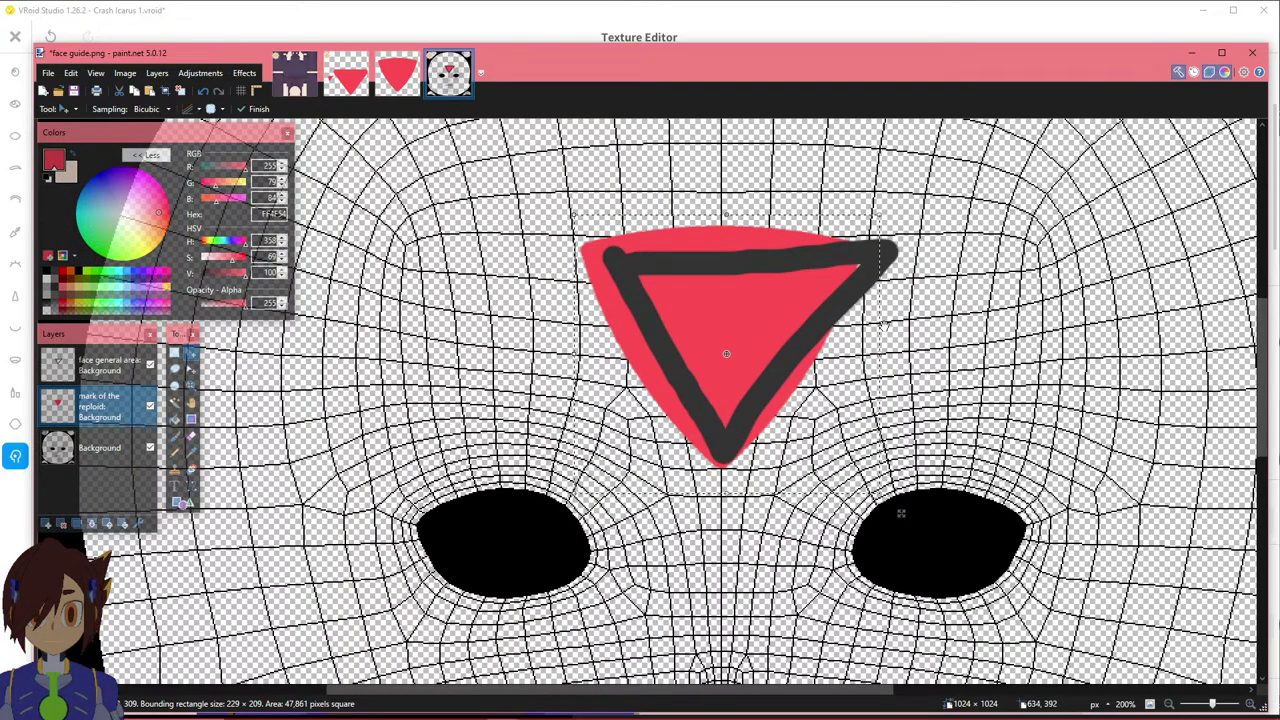
pyautogui.keyDown('ctrl'); pyautogui.scroll(-1, 907, 344); pyautogui.keyUp('ctrl')
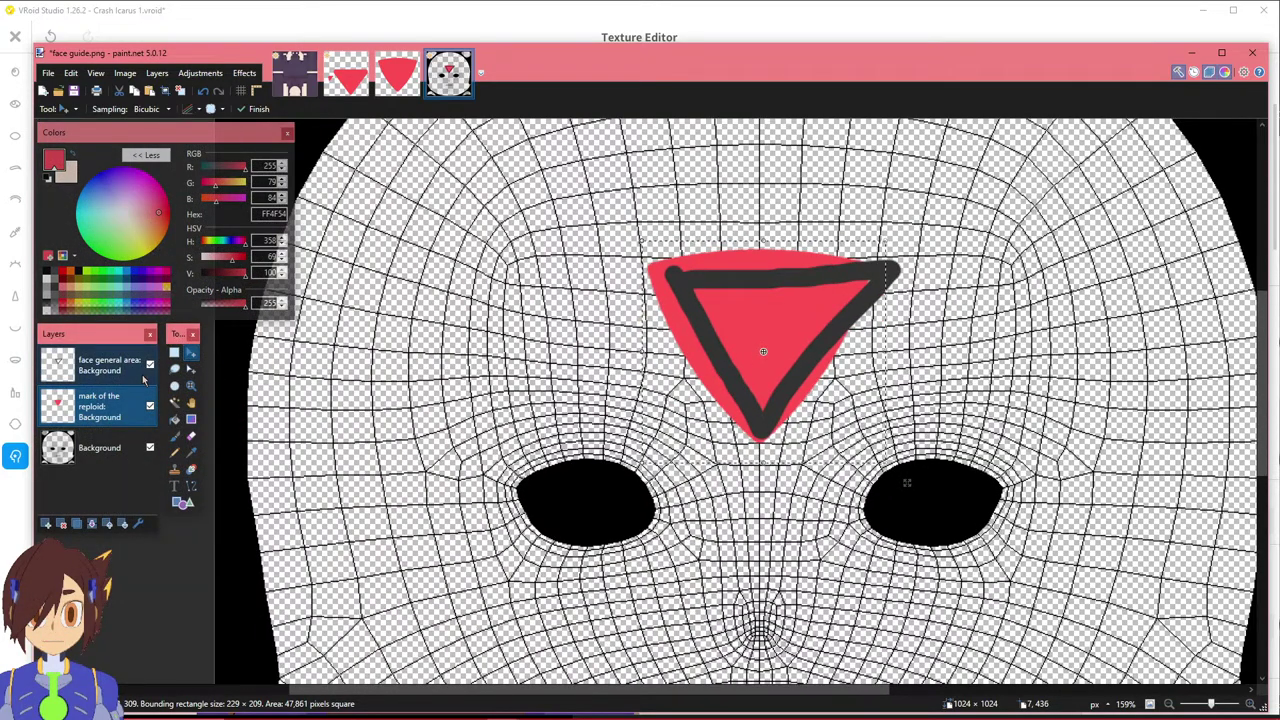
# Hide the face general area and Background layers so only the red mark layer remains shown.
pyautogui.click(150, 365)
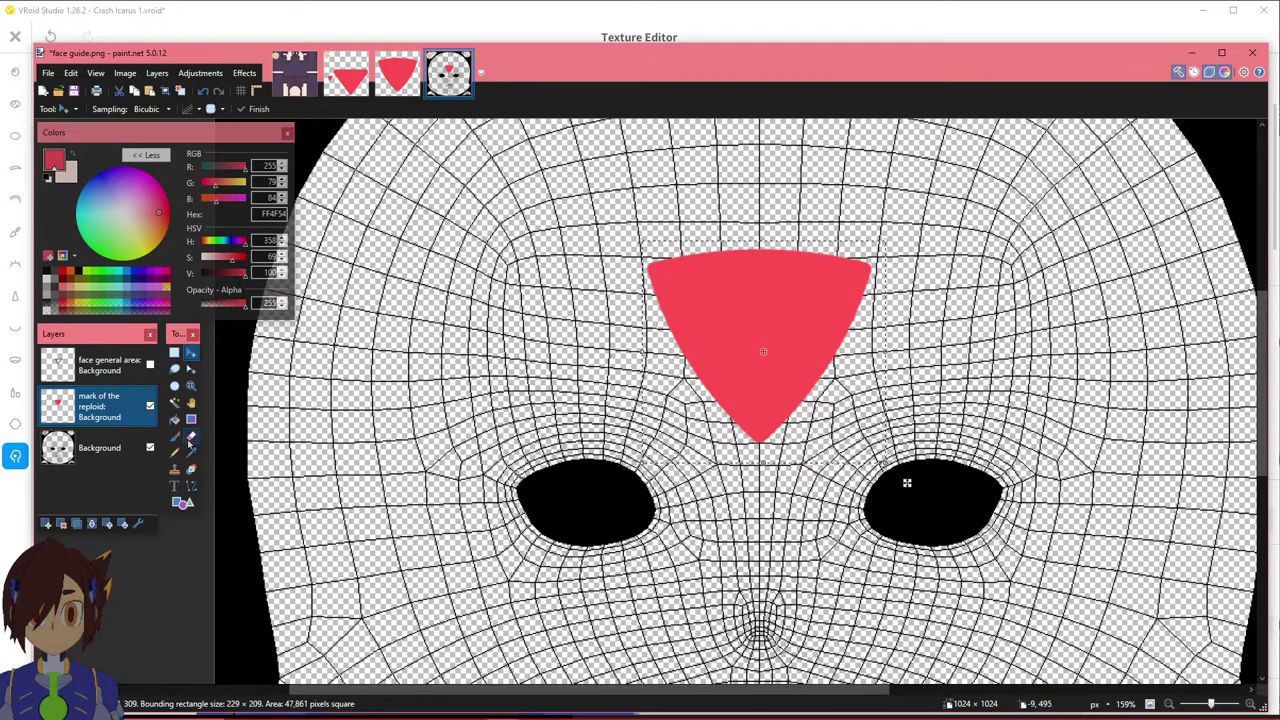
pyautogui.click(150, 449)
pyautogui.keyDown('ctrl'); pyautogui.scroll(-4, 1000, 421); pyautogui.keyUp('ctrl')
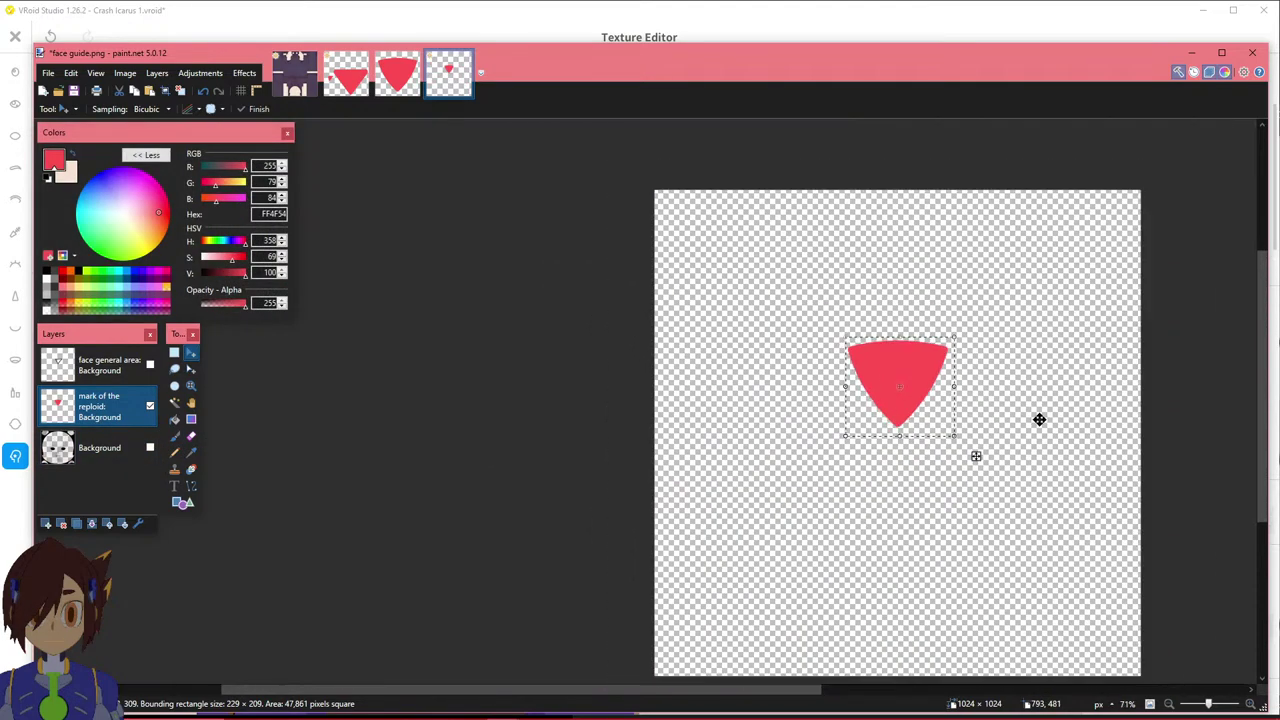
pyautogui.moveTo(610, 693); pyautogui.dragTo(705, 693)
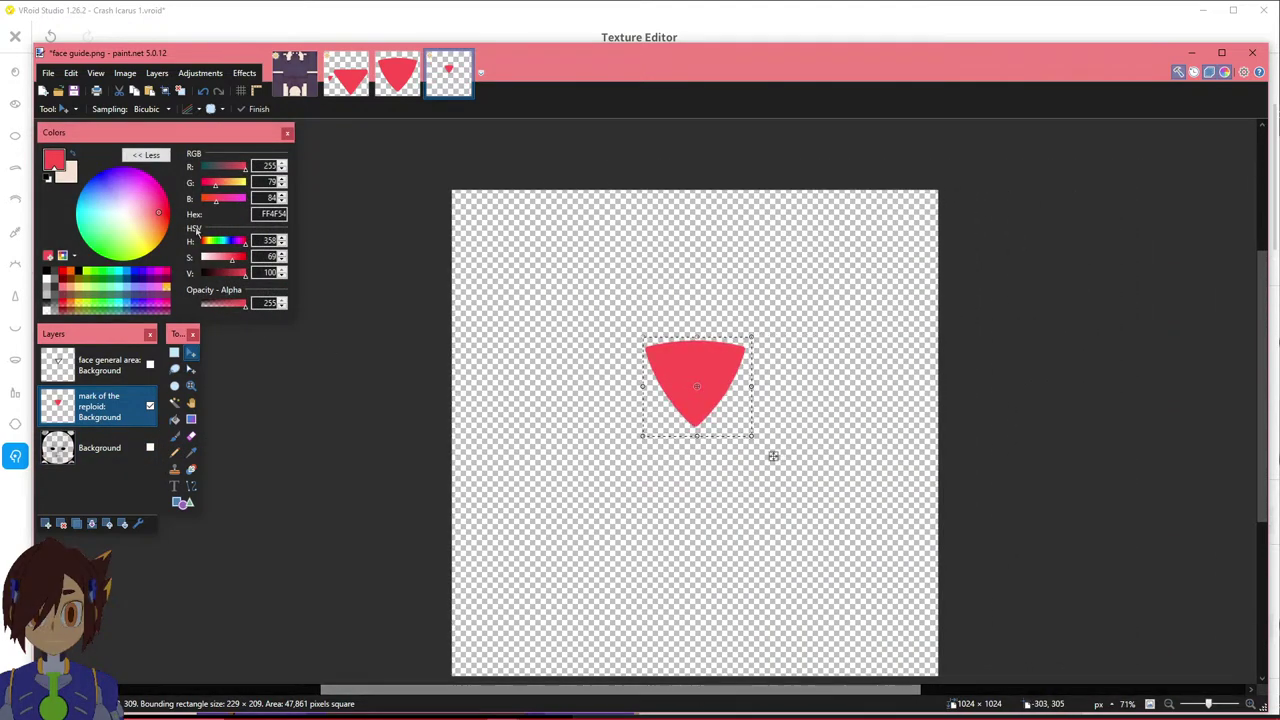
# Save the image in the skin tone folder as "mark of the reploid (in program).png", keeping the paint.net (*.pdn) file type.
pyautogui.click(70, 75)
pyautogui.click(70, 75)
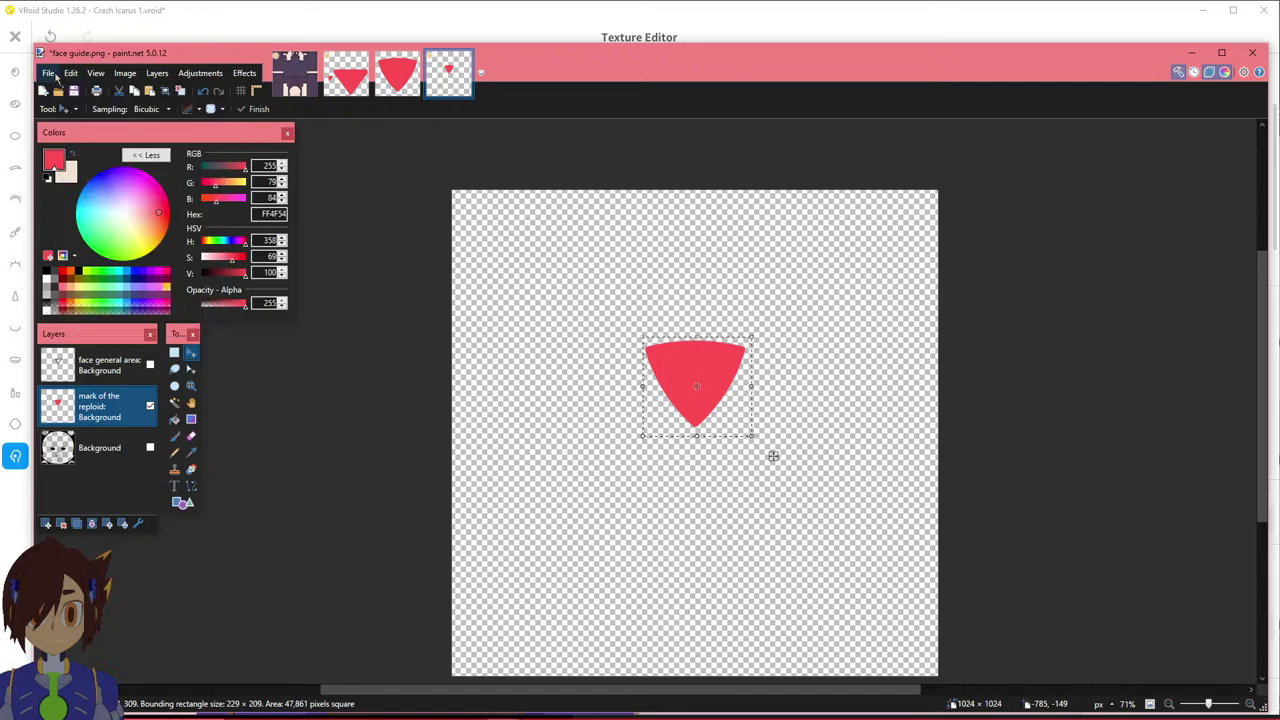
pyautogui.click(51, 78)
pyautogui.click(101, 175)
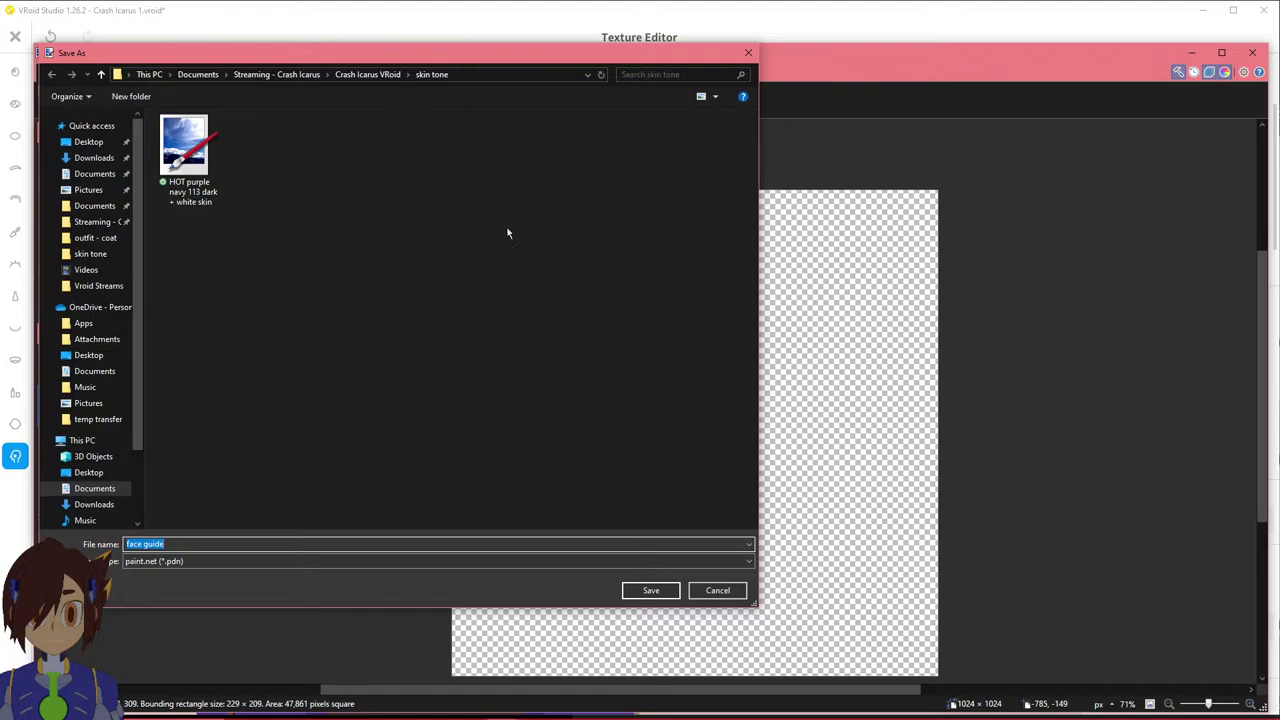
pyautogui.write('mar')
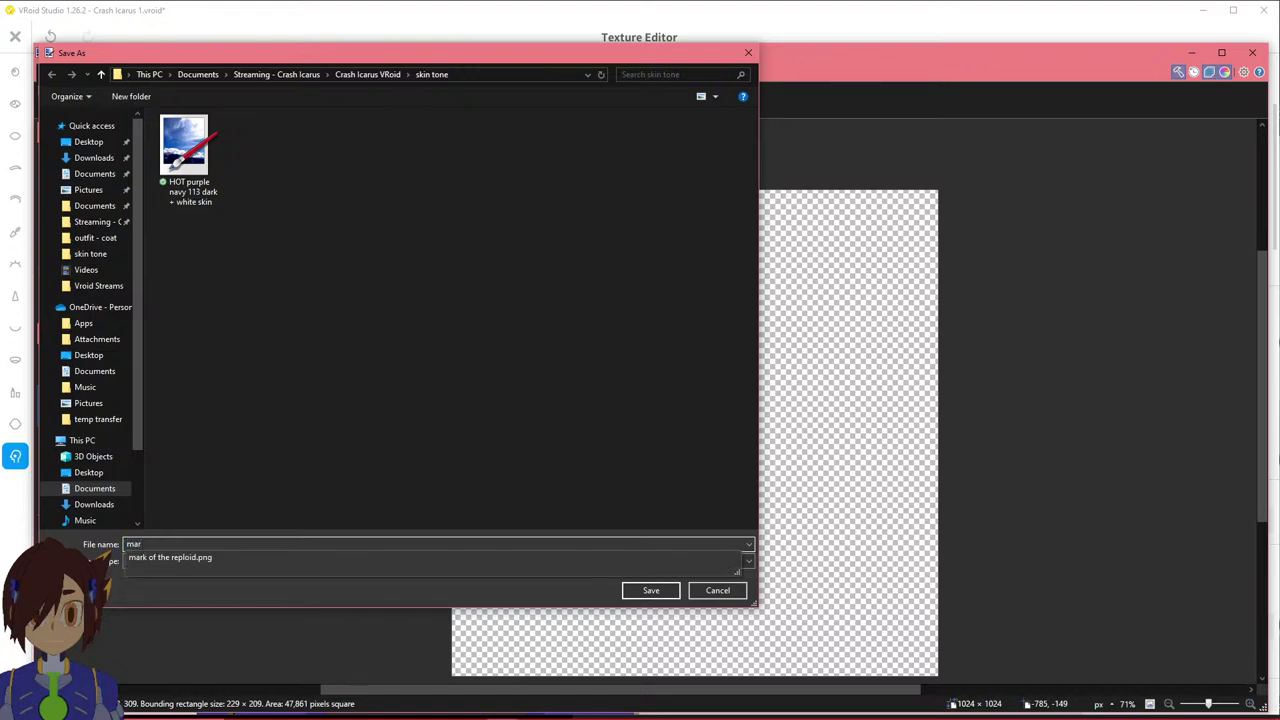
pyautogui.press('Down')
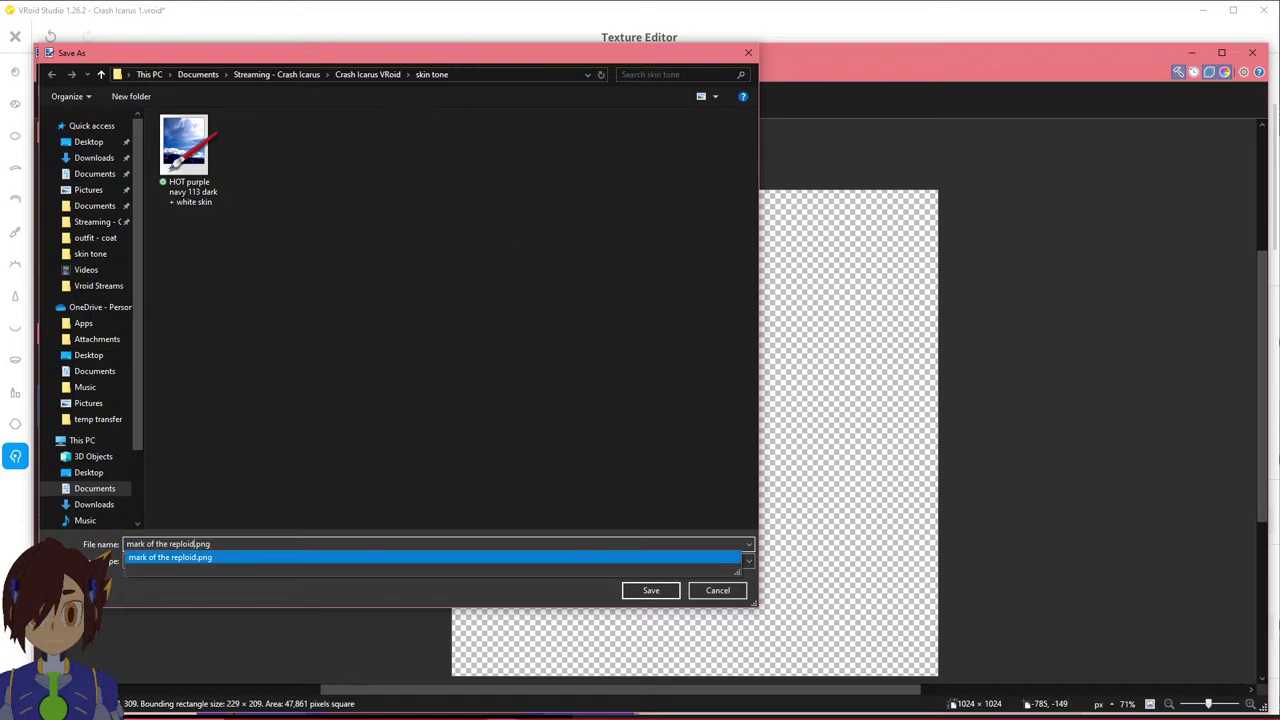
pyautogui.write('p')
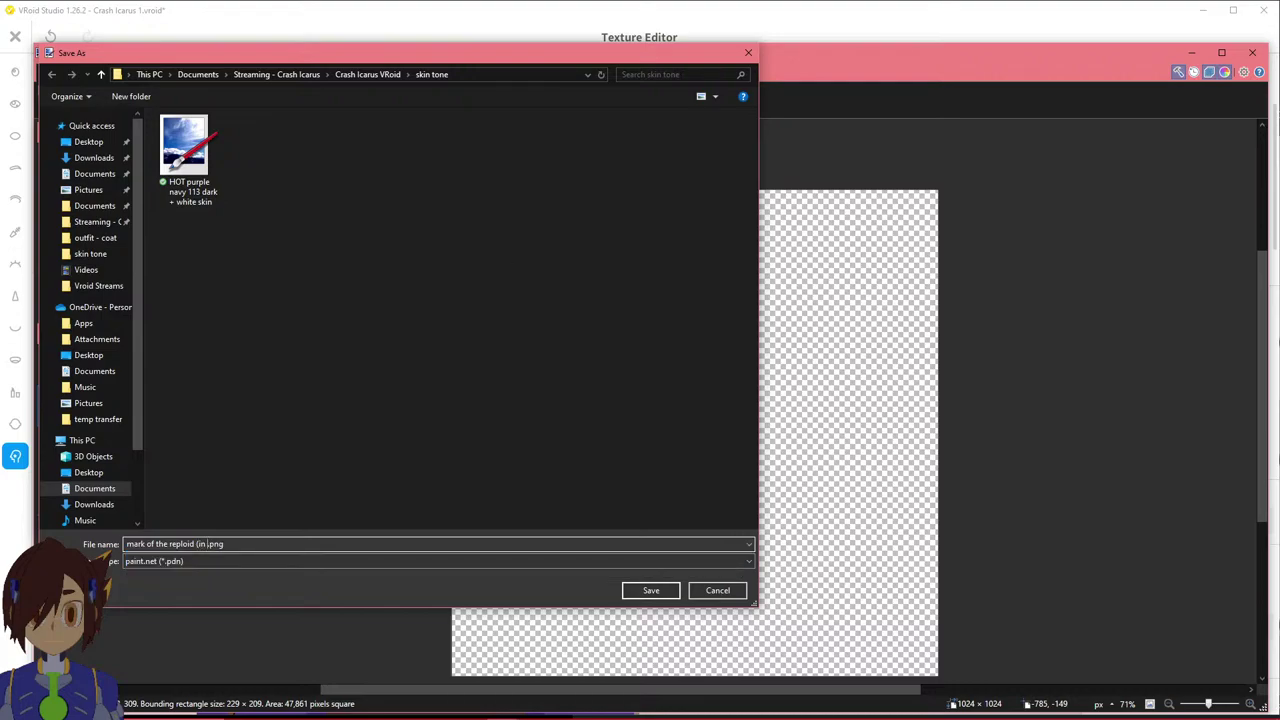
pyautogui.write('rogram')
pyautogui.click(617, 561)
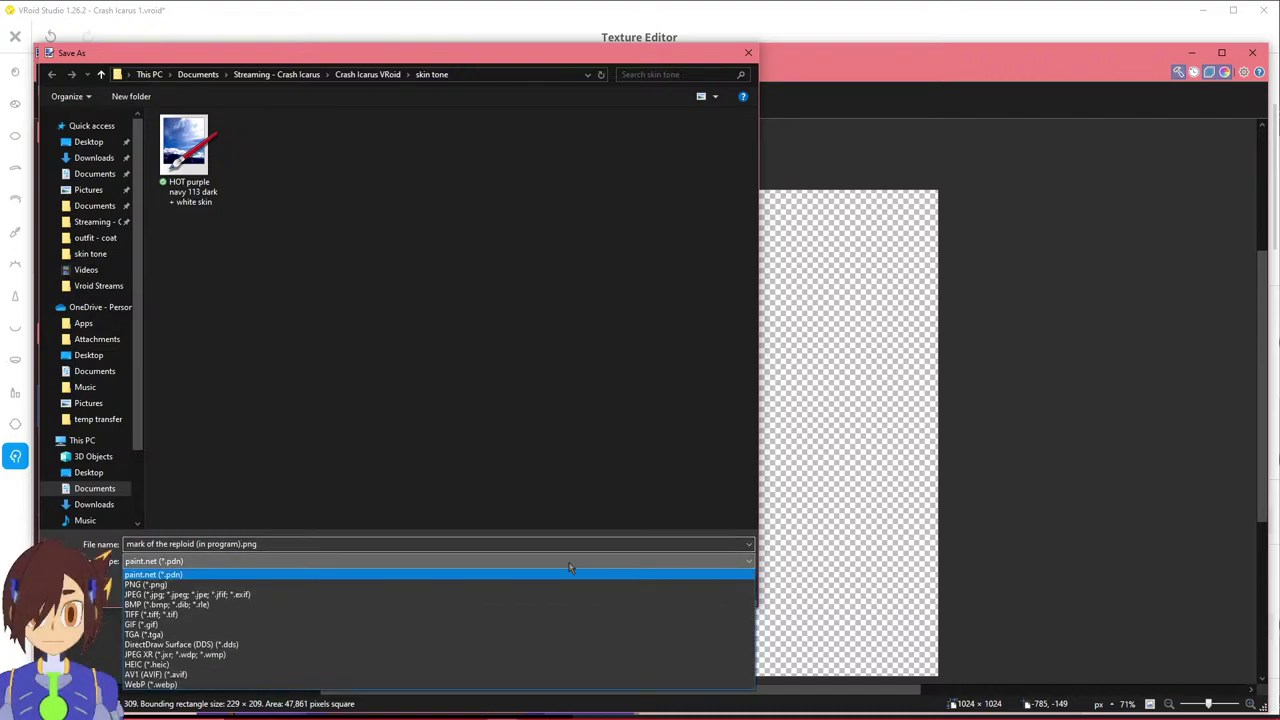
pyautogui.click(540, 541)
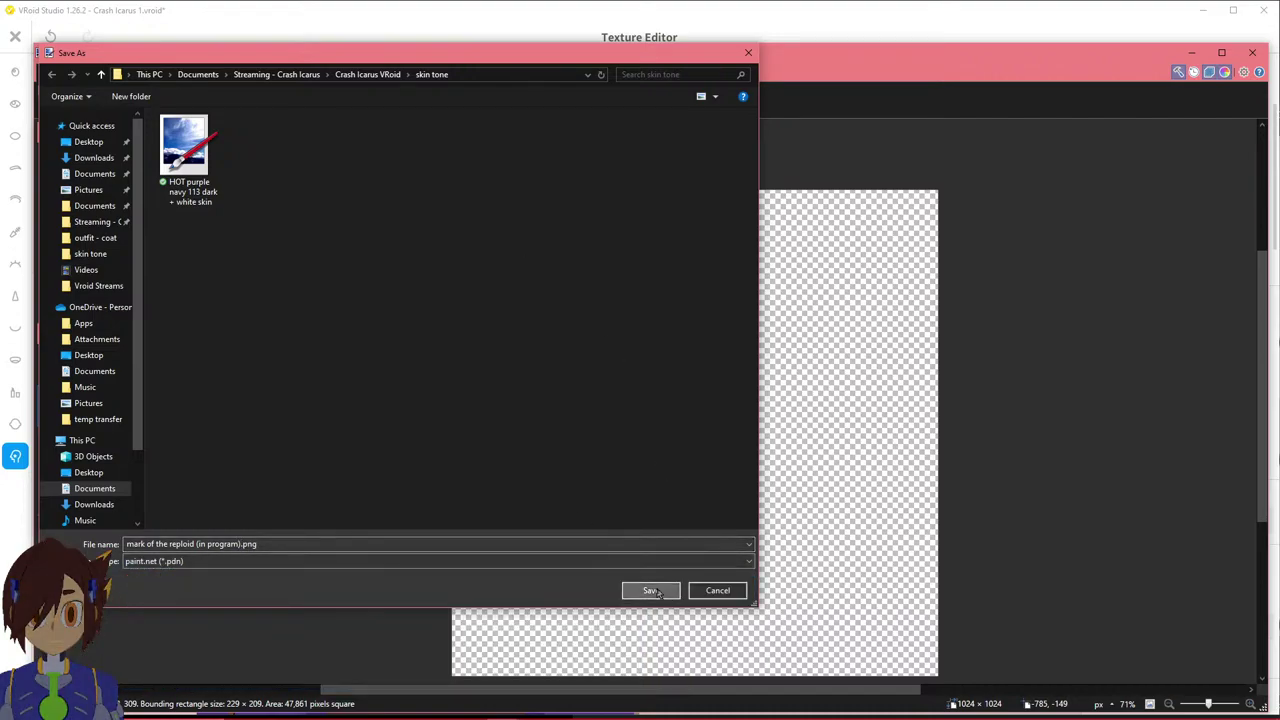
pyautogui.click(649, 589)
pyautogui.click(56, 75)
pyautogui.click(110, 158)
pyautogui.click(56, 76)
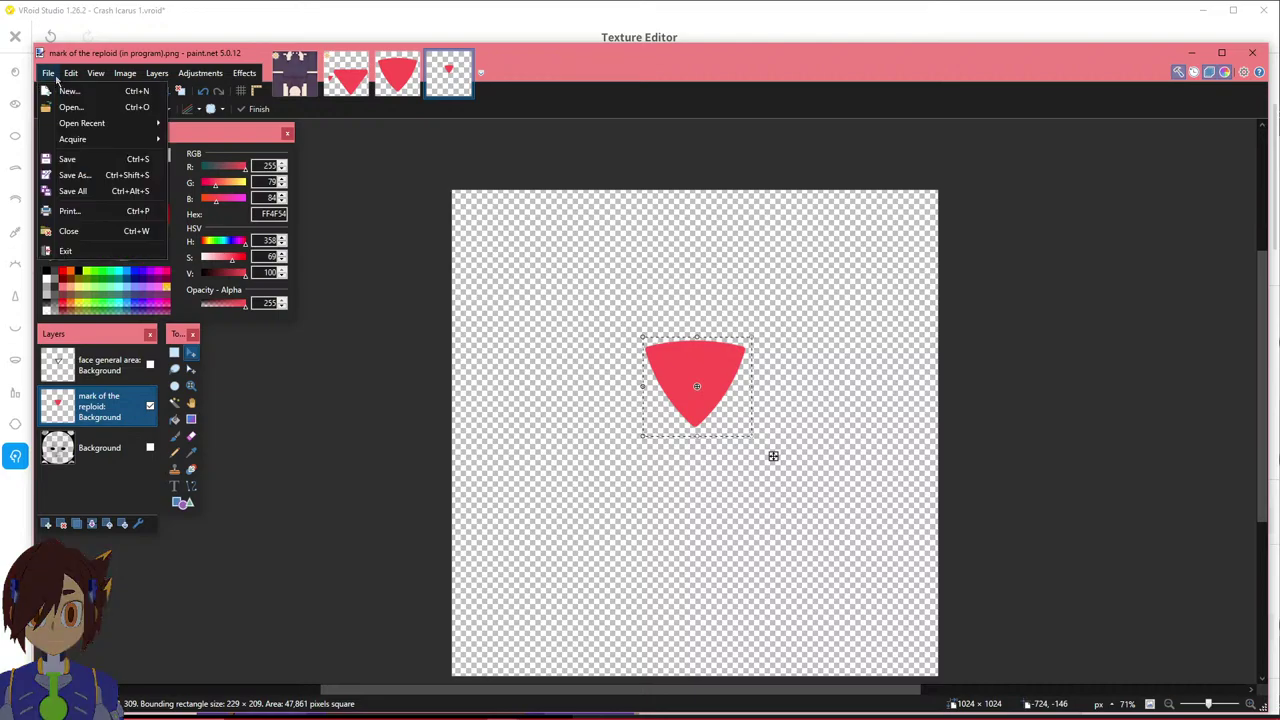
pyautogui.click(100, 176)
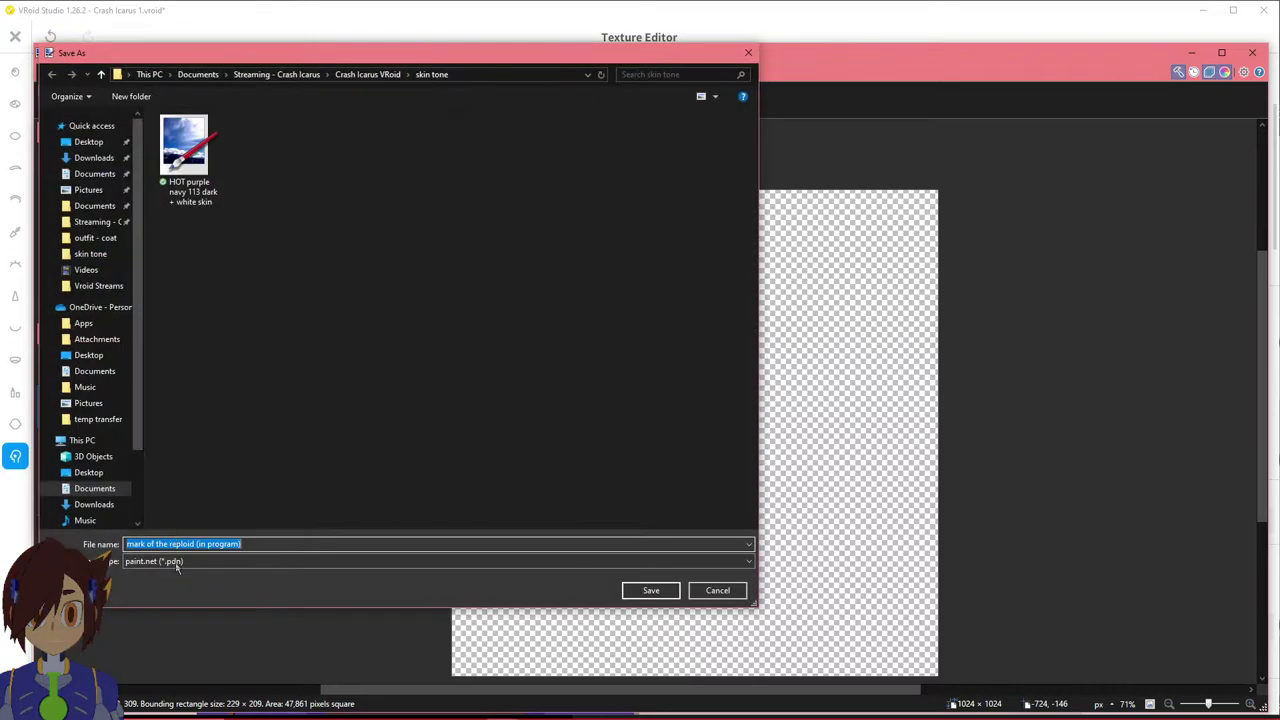
pyautogui.click(178, 562)
pyautogui.click(185, 585)
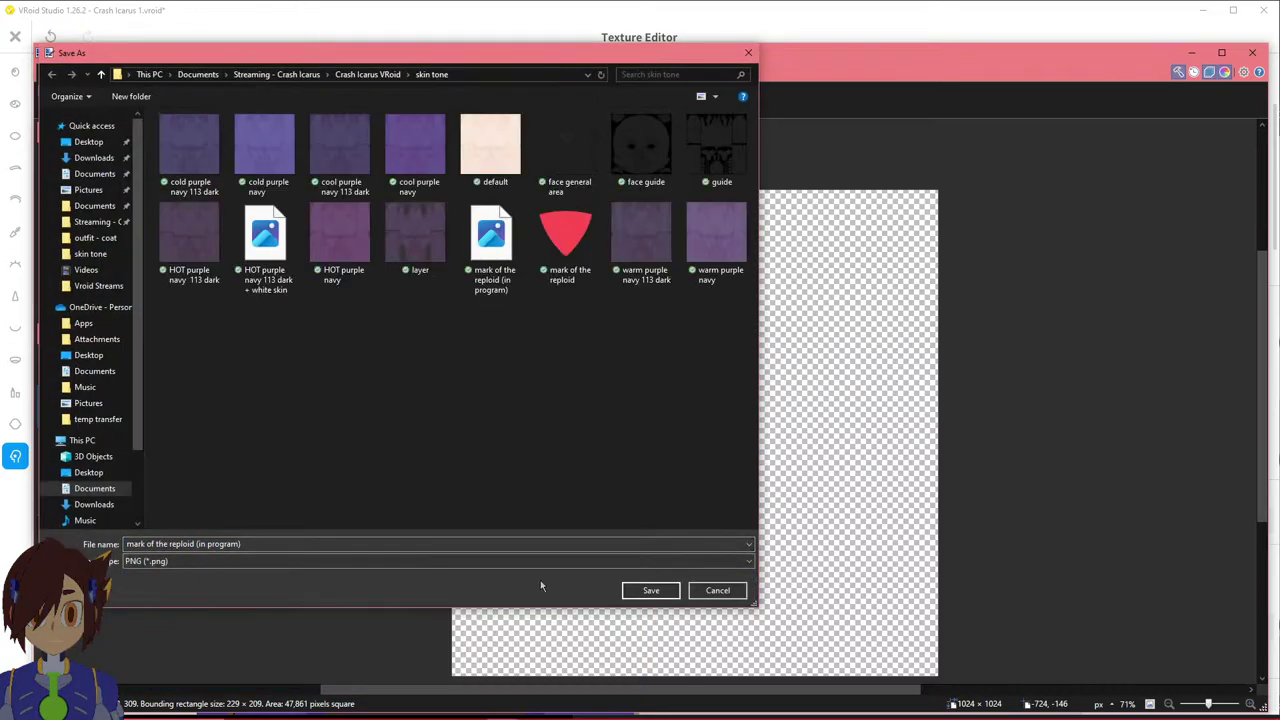
pyautogui.click(650, 590)
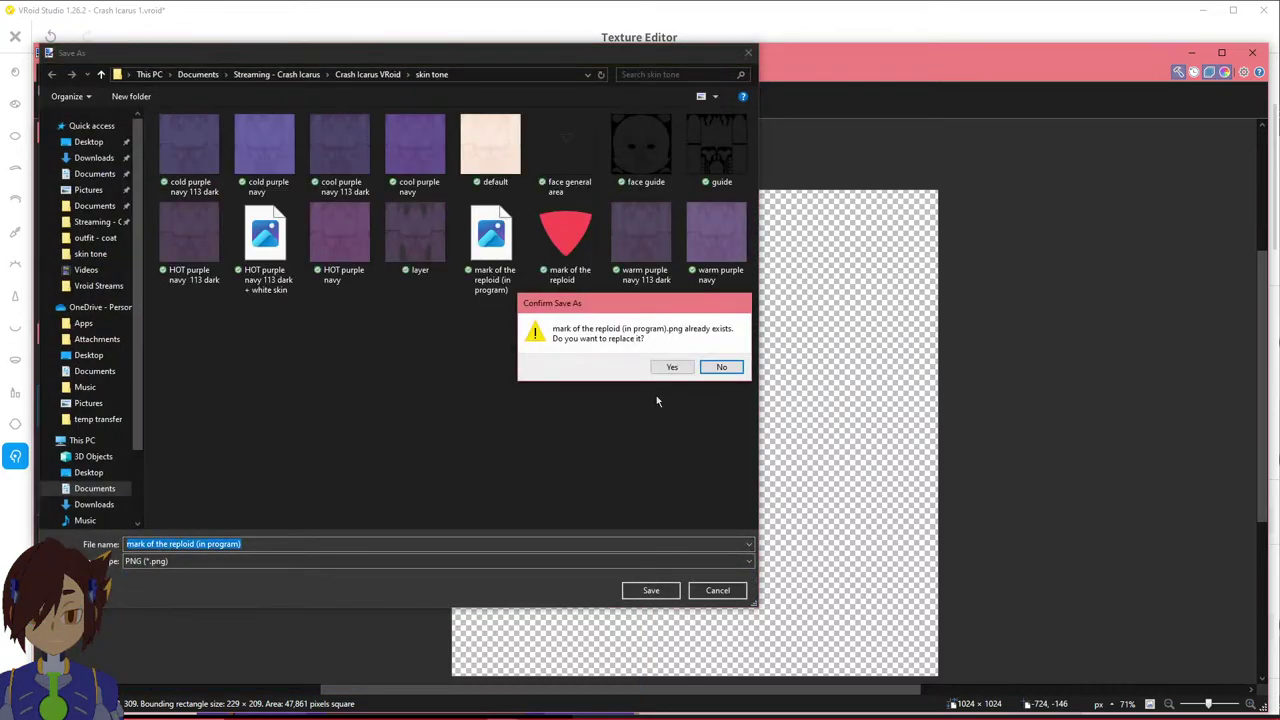
pyautogui.click(720, 368)
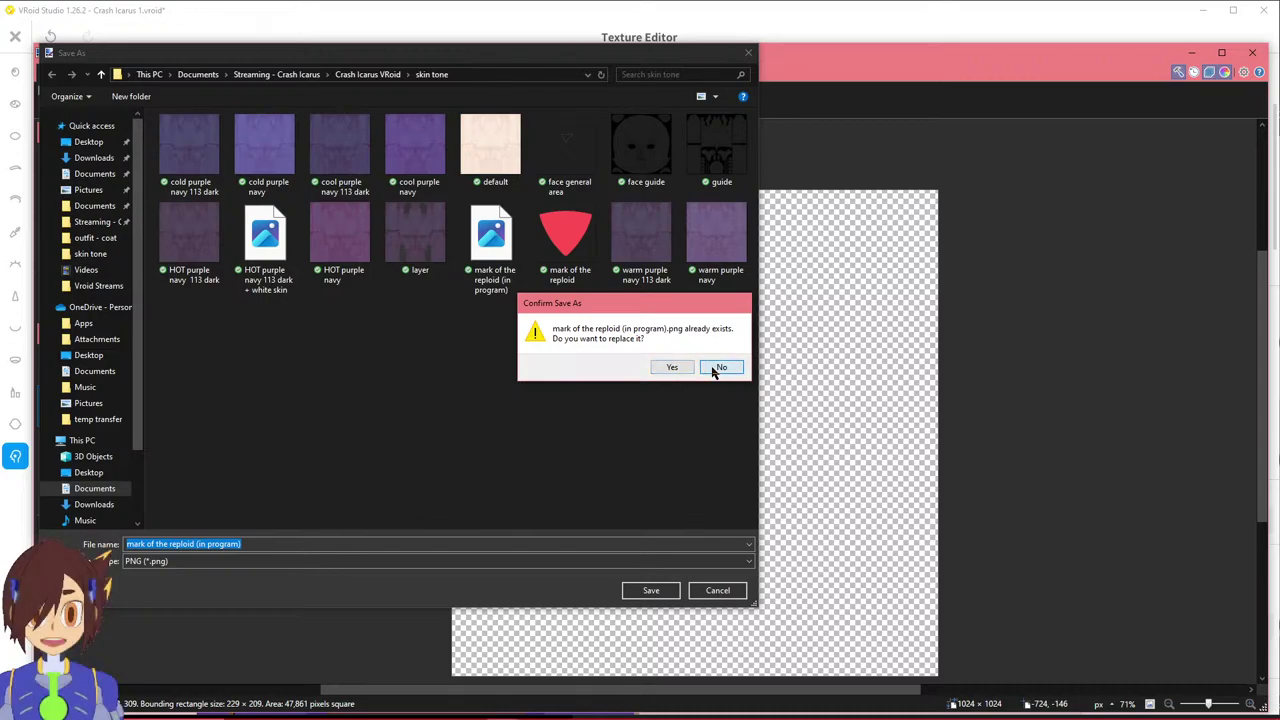
pyautogui.click(718, 590)
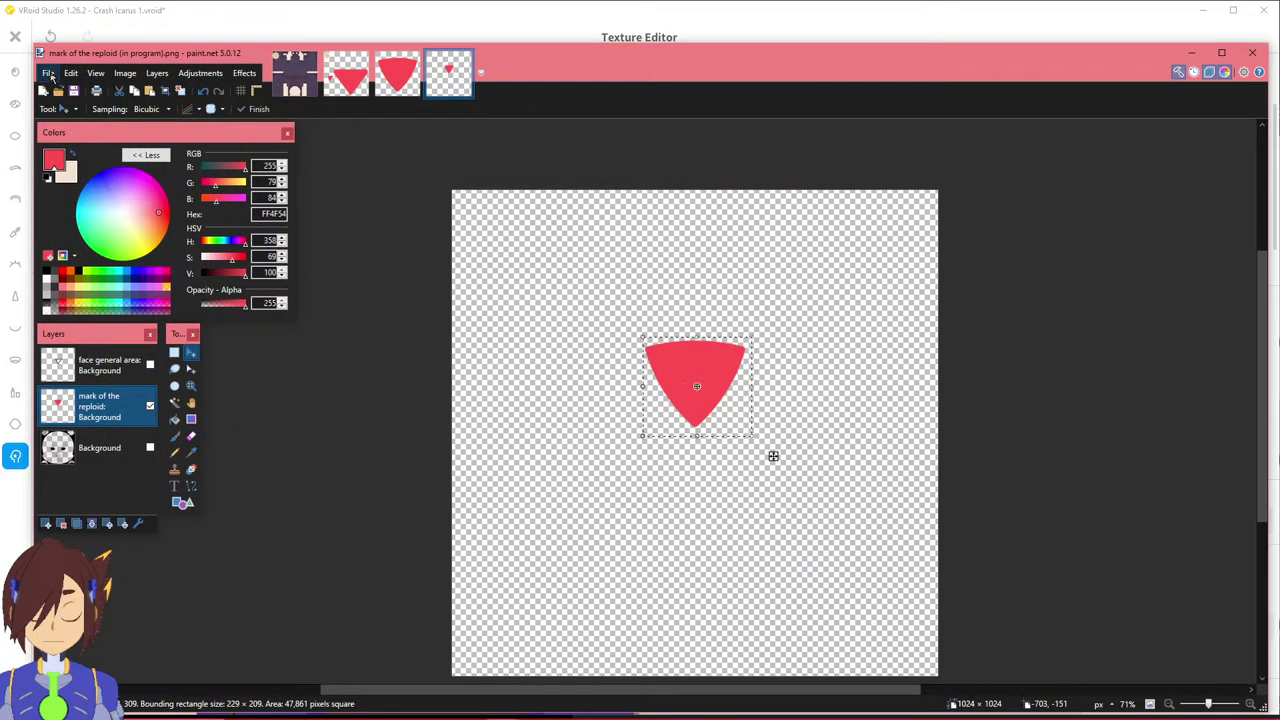
# Save a copy of the image in paint.net (*.pdn) format as "mark of the reploid (in program)".
pyautogui.click(46, 74)
pyautogui.click(75, 175)
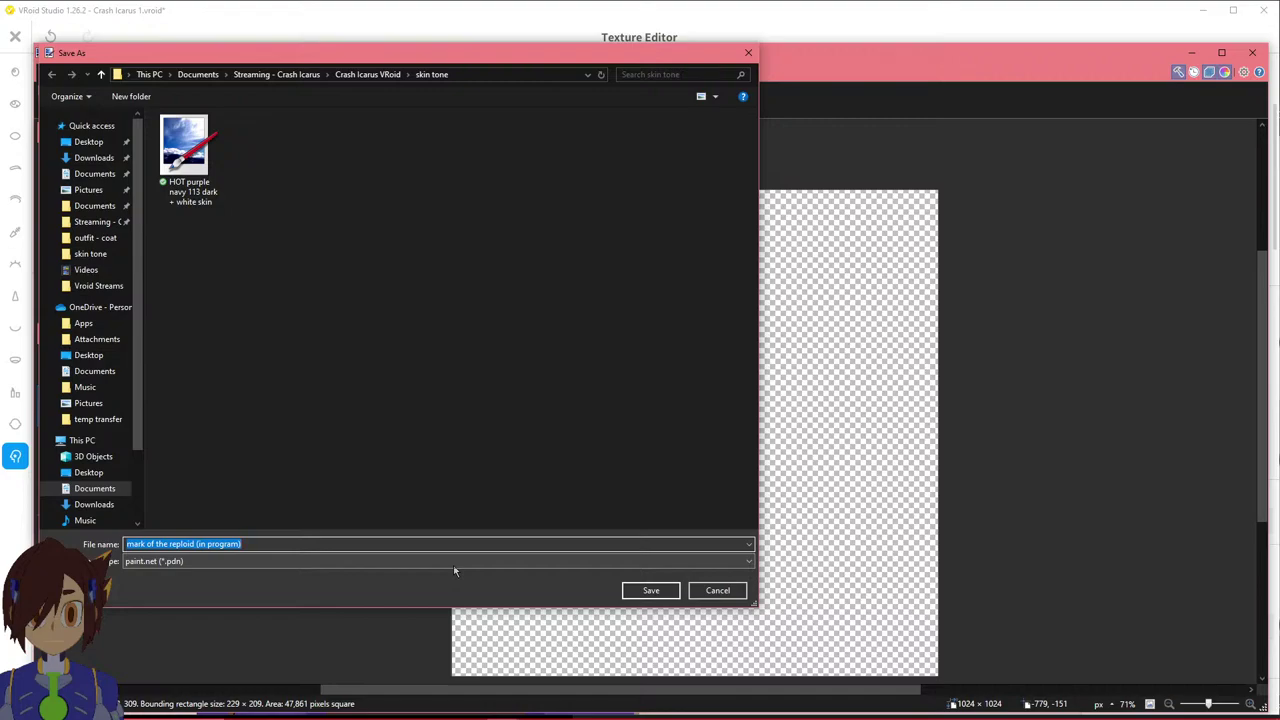
pyautogui.click(651, 591)
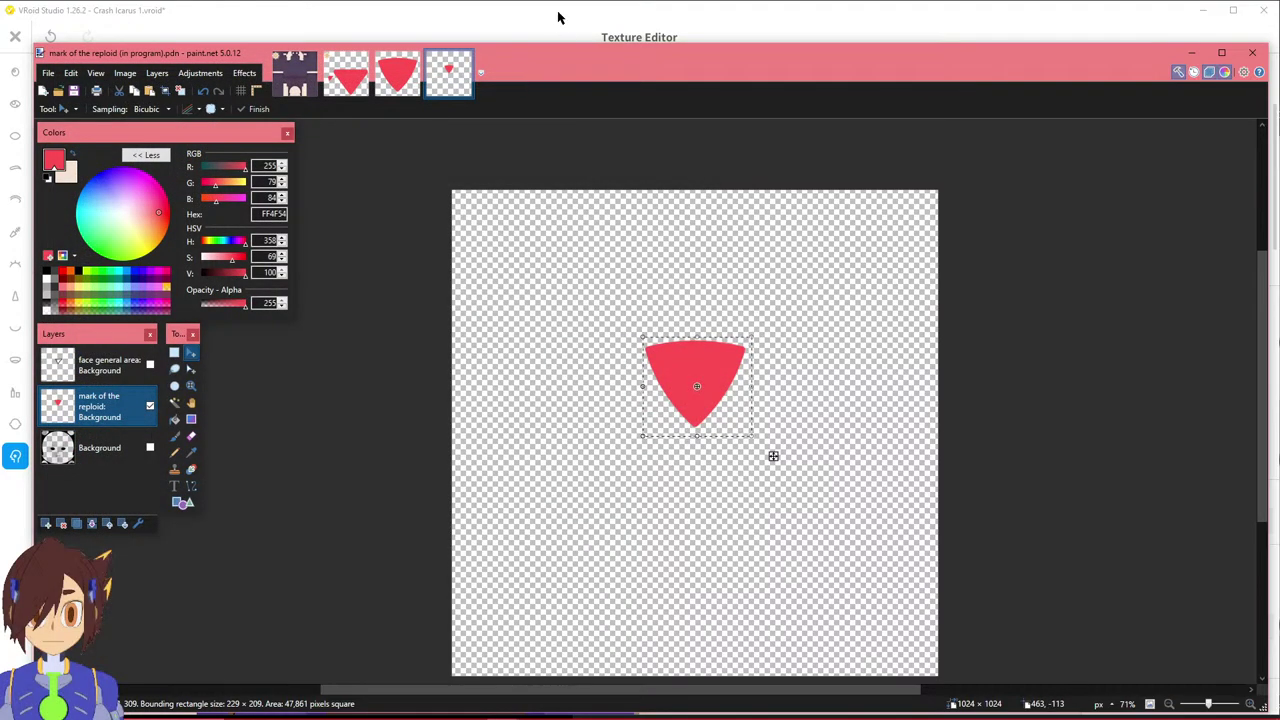
# Switch to VRoid Studio and try to load "mark of the reploid (in program)" as a new face paint layer.
pyautogui.click(558, 17)
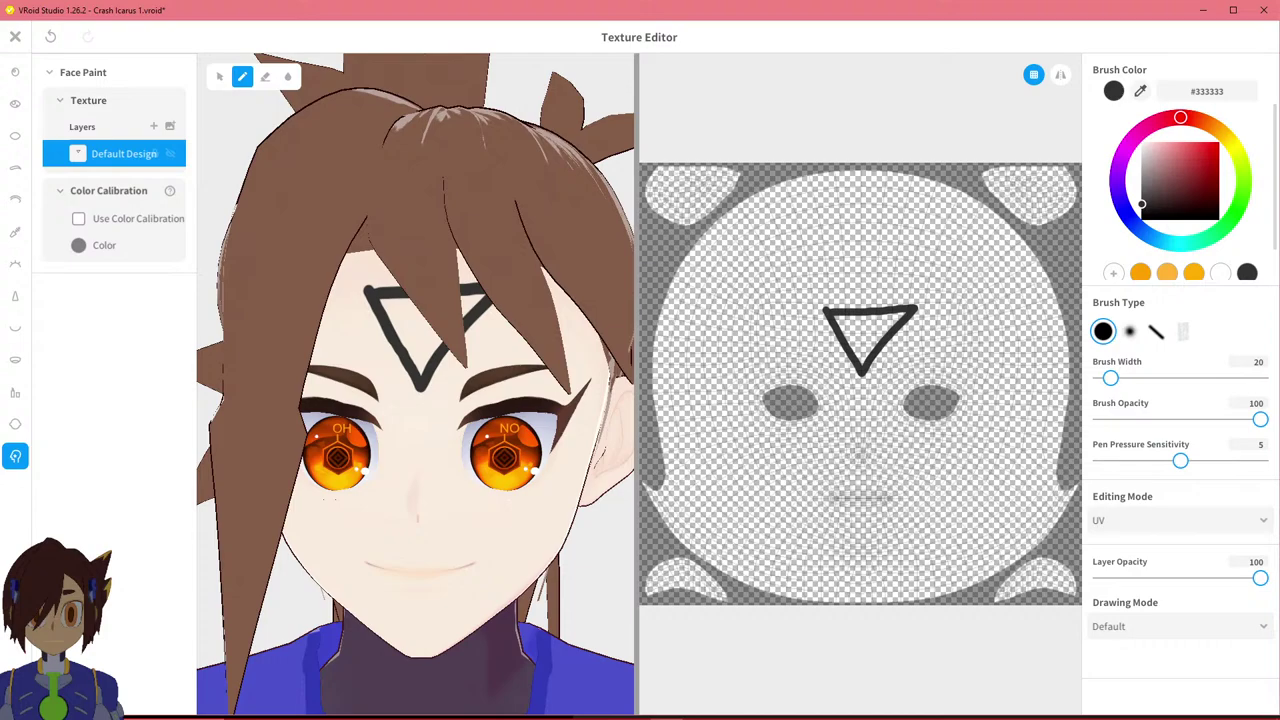
pyautogui.click(169, 126)
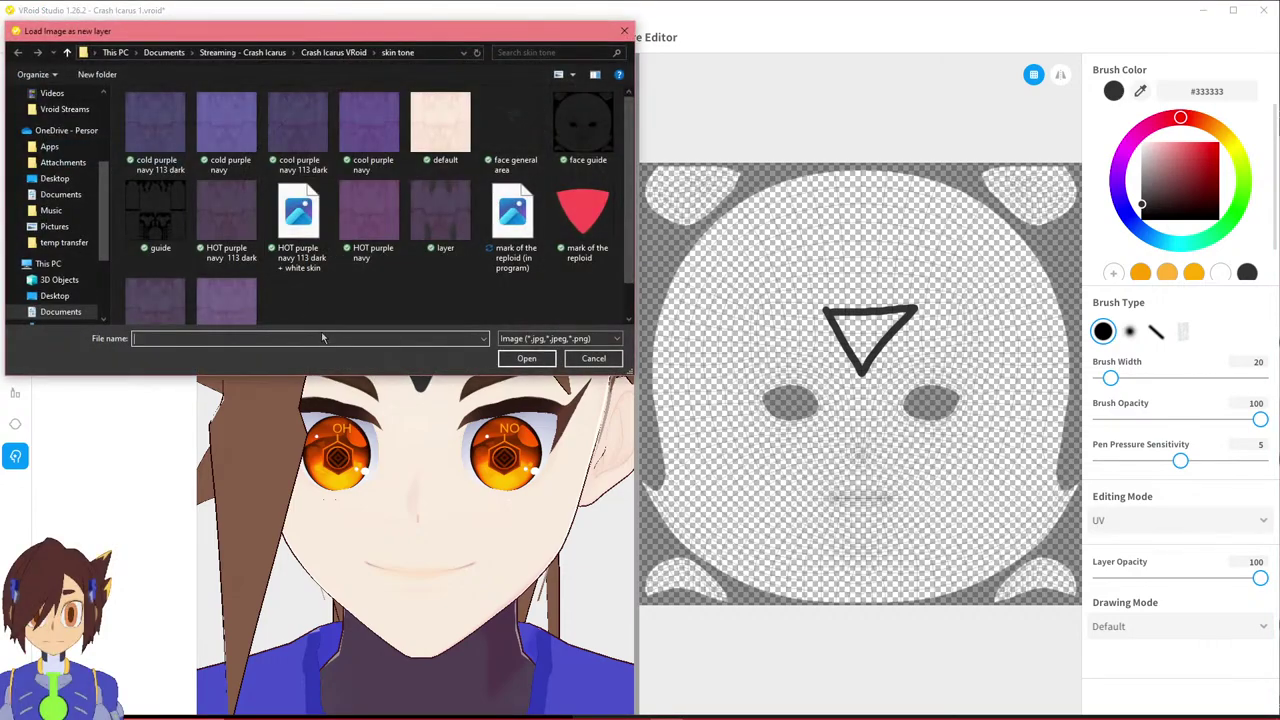
pyautogui.scroll(-1, 306, 251)
pyautogui.scroll(1, 300, 220)
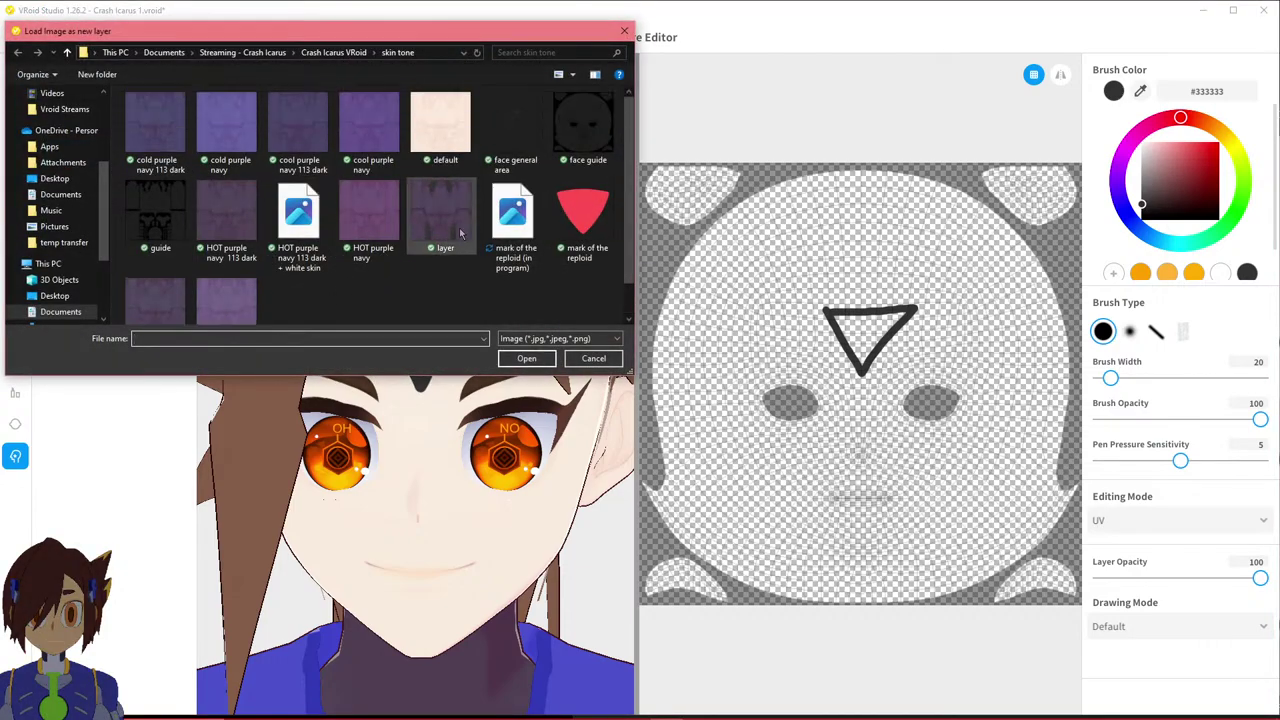
pyautogui.click(512, 215)
pyautogui.click(526, 358)
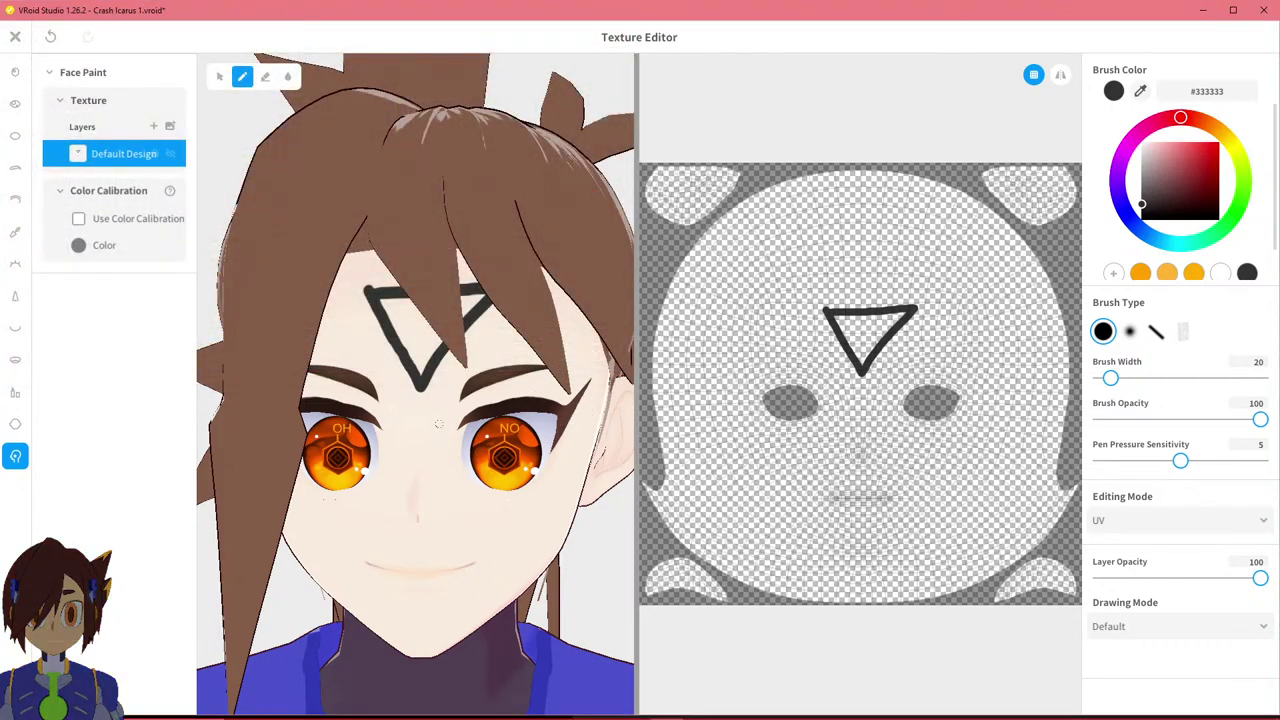
# Retry loading the "mark of the reploid (in program)" image as a face paint layer and inspect the forehead on the model.
pyautogui.moveTo(546, 403)
pyautogui.mouseDown(button='right')
pyautogui.moveTo(480, 408)
pyautogui.moveTo(537, 409)
pyautogui.mouseUp(button='right')
pyautogui.click(173, 127)
pyautogui.click(169, 126)
pyautogui.click(513, 225)
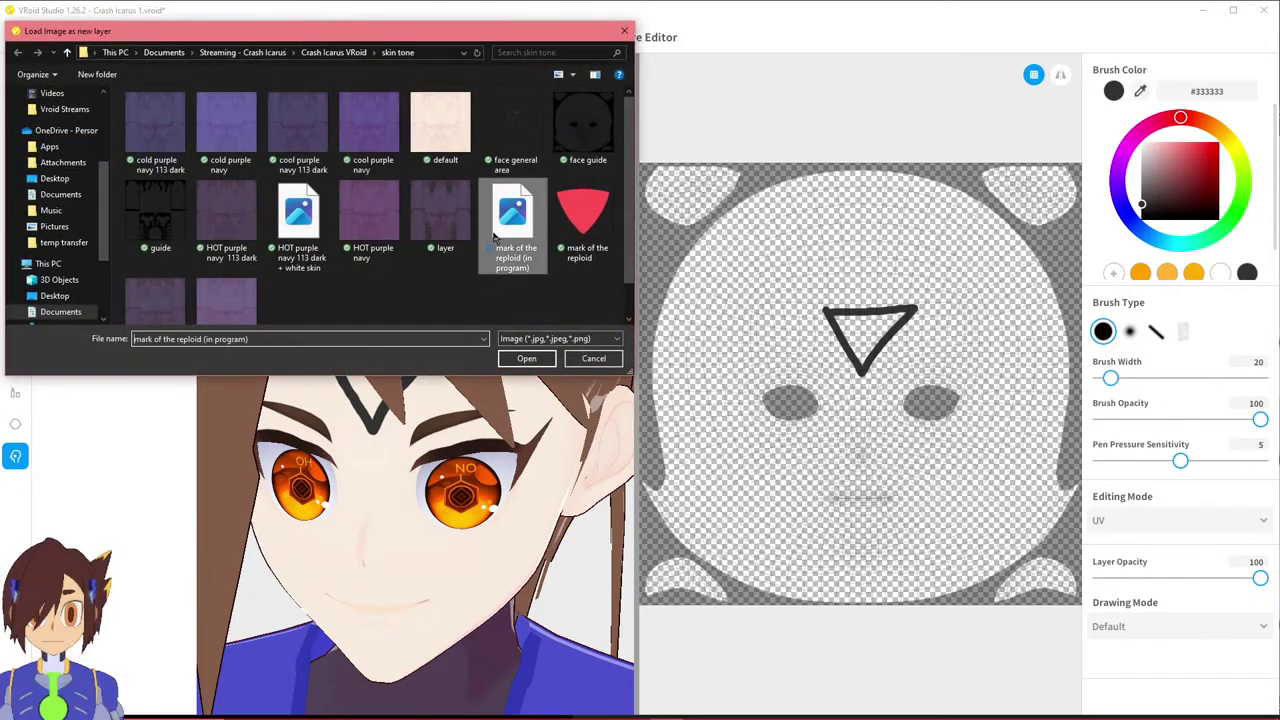
pyautogui.click(527, 360)
pyautogui.moveTo(489, 441); pyautogui.dragTo(603, 410, button='right')
pyautogui.scroll(-3, 603, 410)
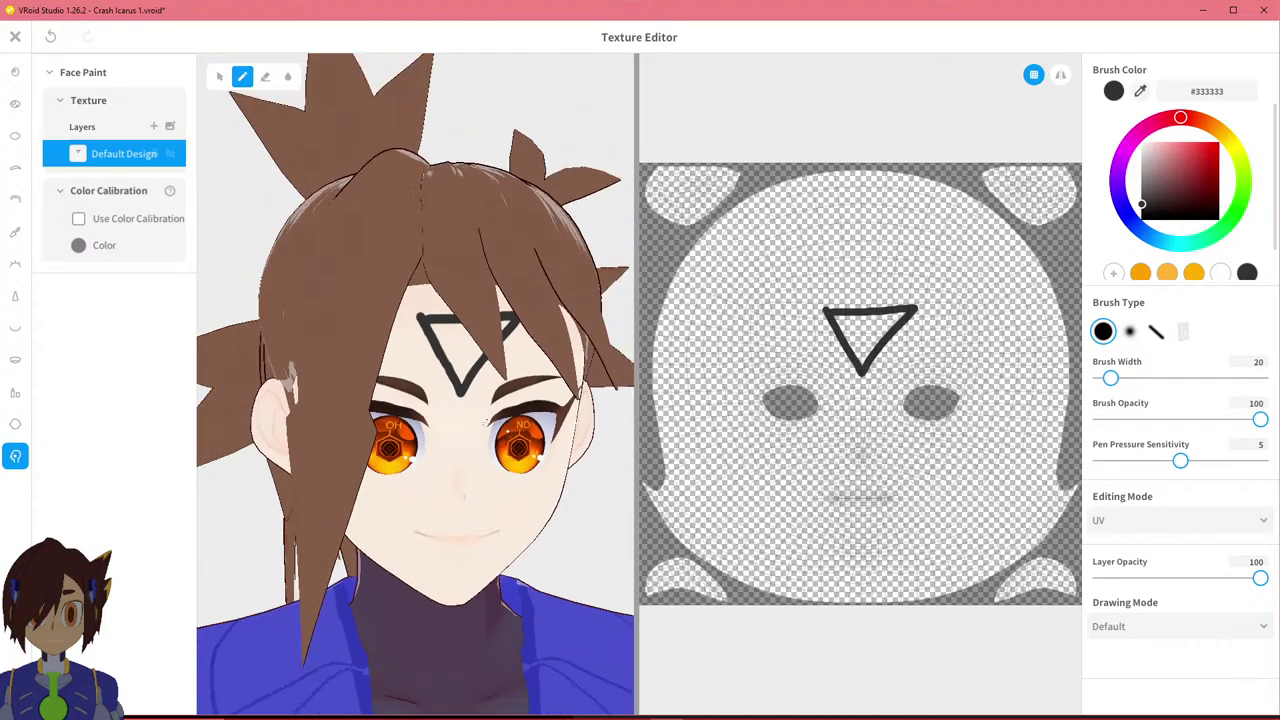
# Activate the selection tool and choose the "mark of the reploid (in program)" file for loading as a new layer.
pyautogui.click(219, 76)
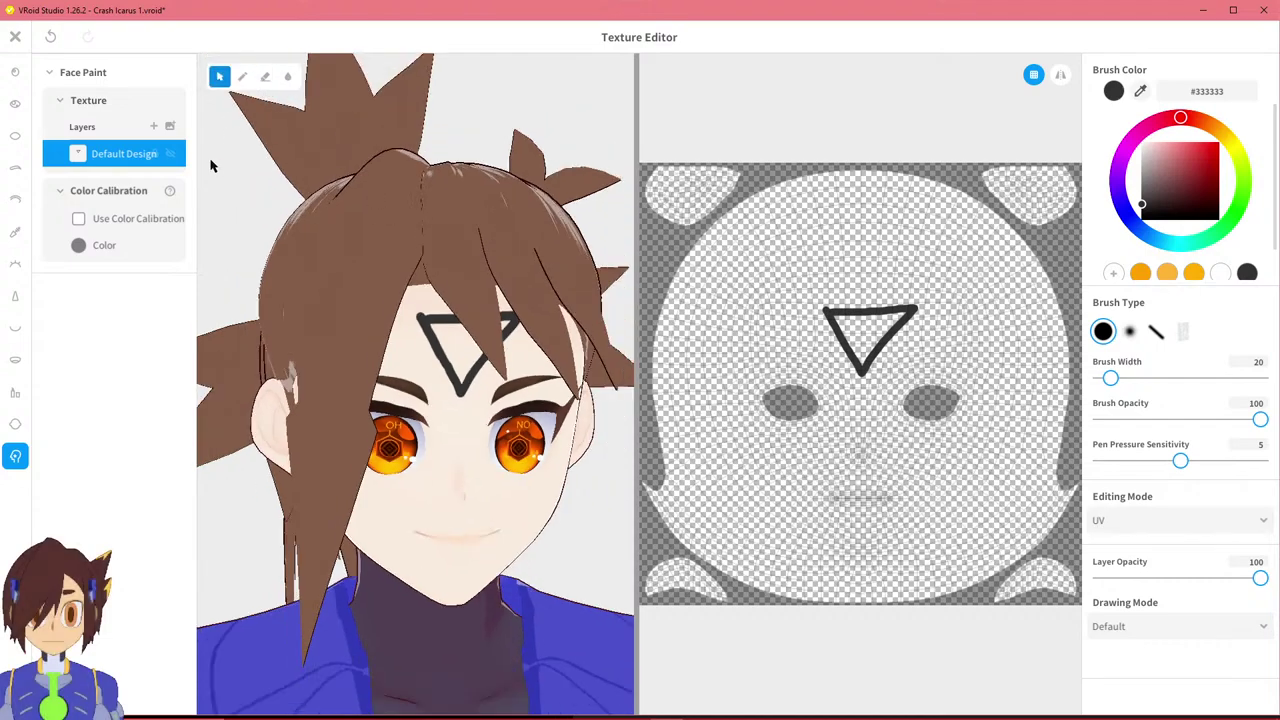
pyautogui.click(169, 127)
pyautogui.click(515, 250)
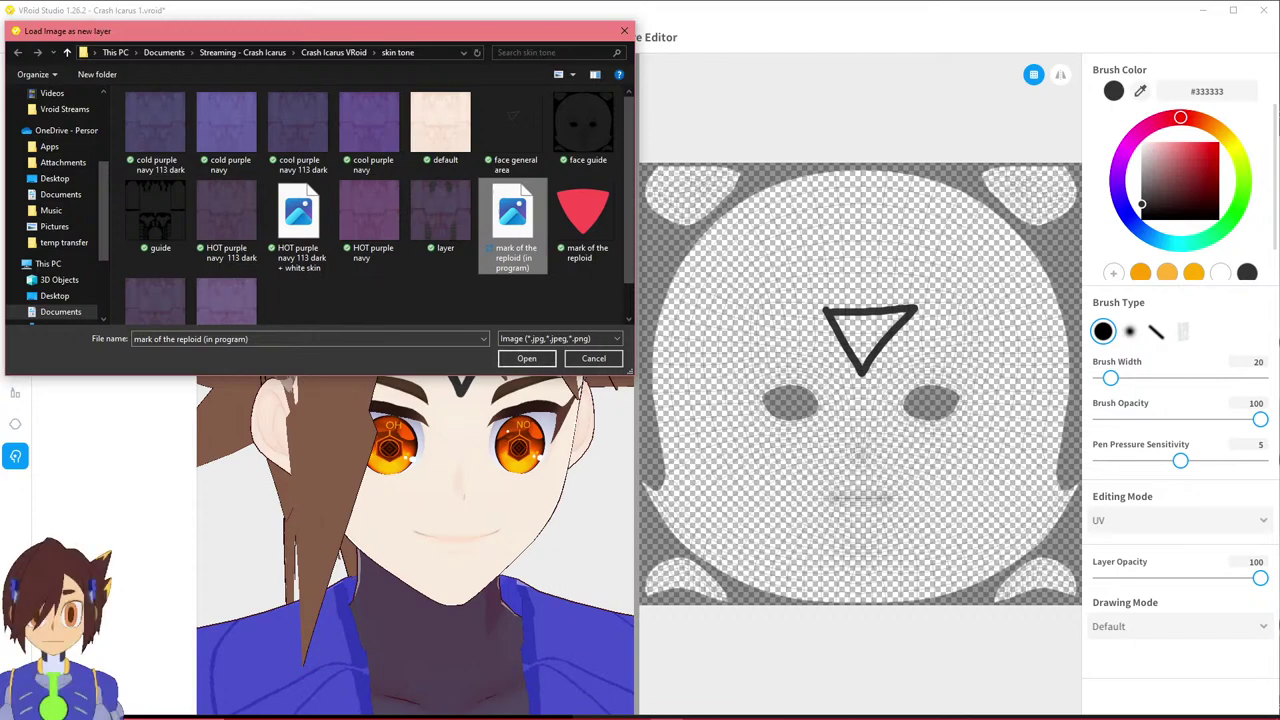
# Close the "mark of the reploid (in program)" document in paint.net, and return to VRoid Studio to try loading the chosen image.
pyautogui.moveTo(567, 708)
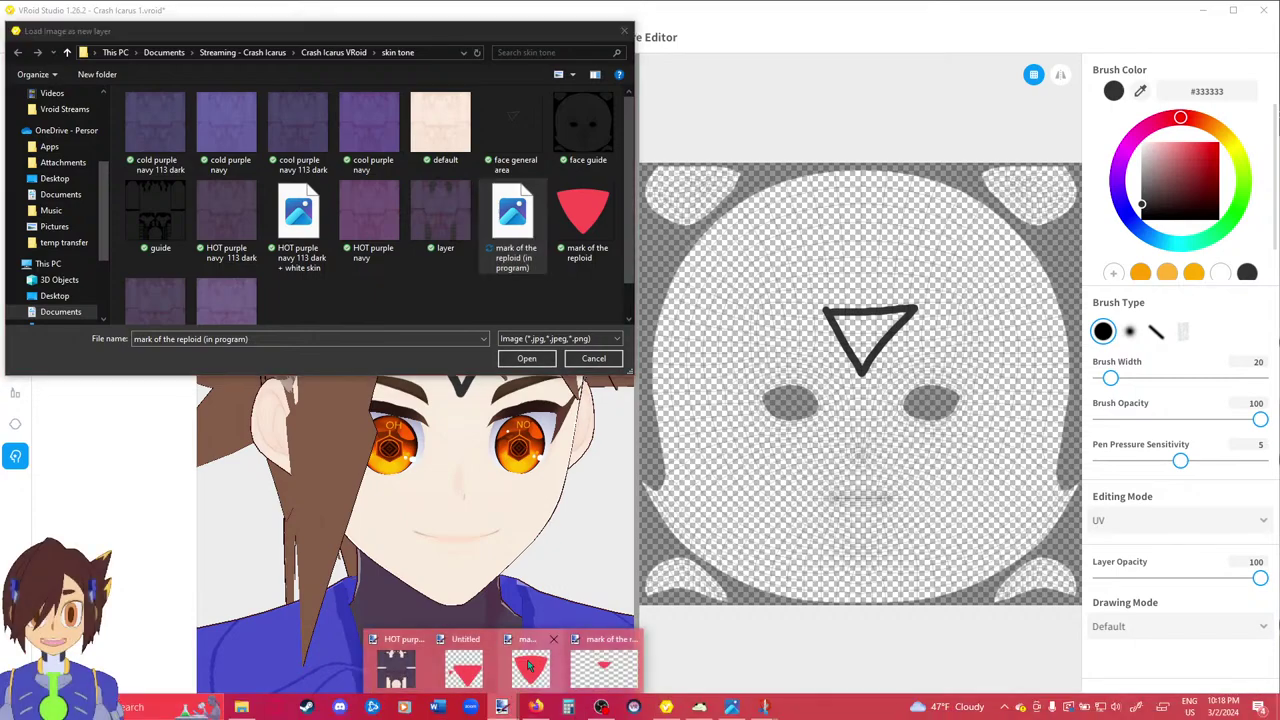
pyautogui.click(605, 660)
pyautogui.click(398, 73)
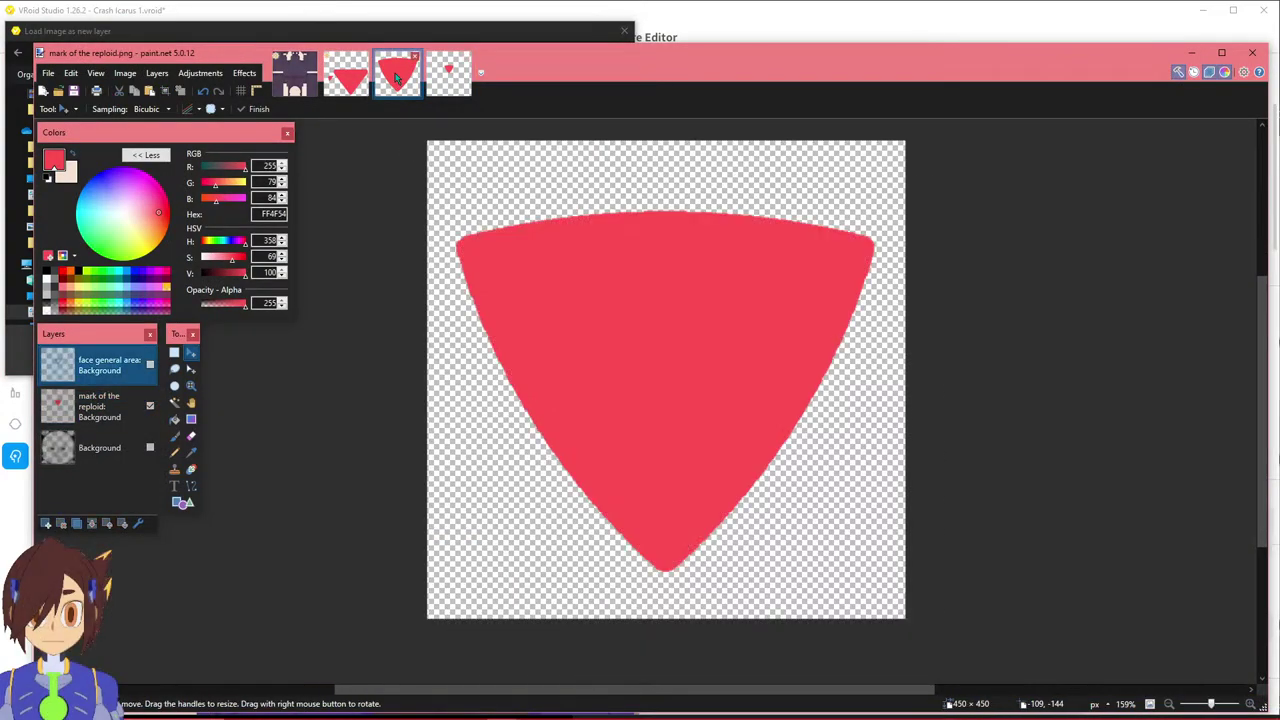
pyautogui.click(452, 70)
pyautogui.click(466, 56)
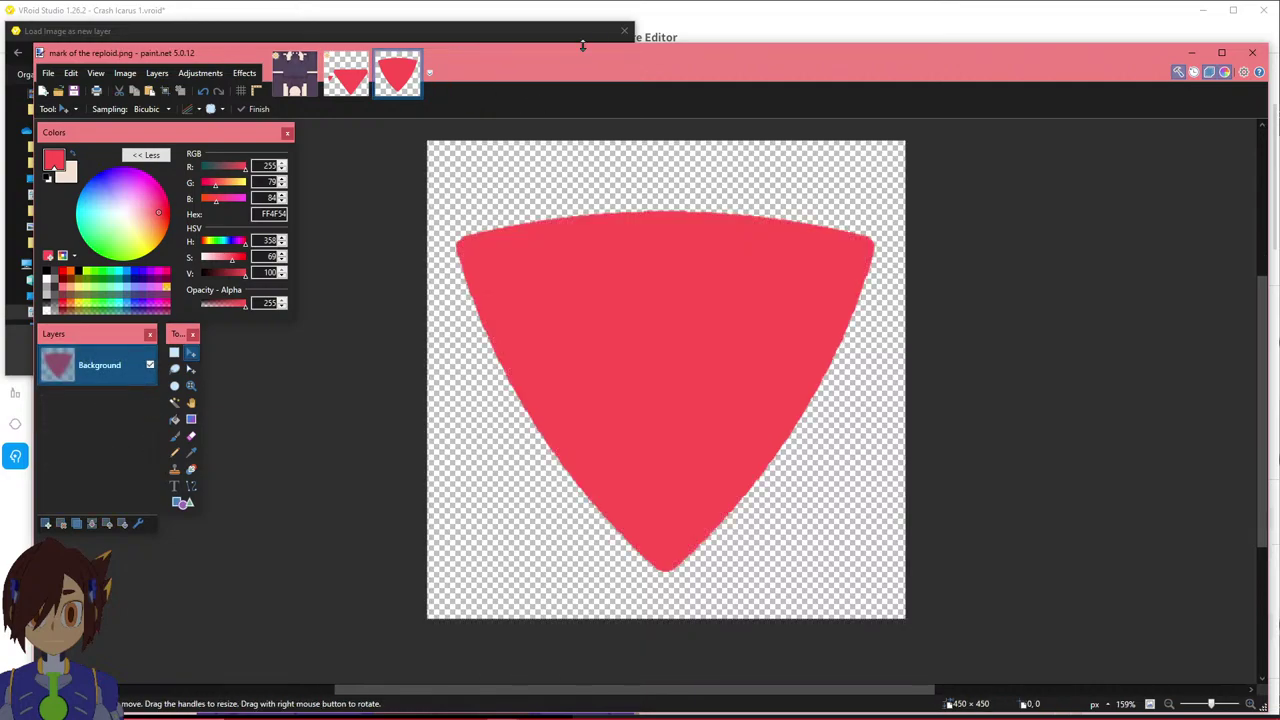
pyautogui.click(583, 29)
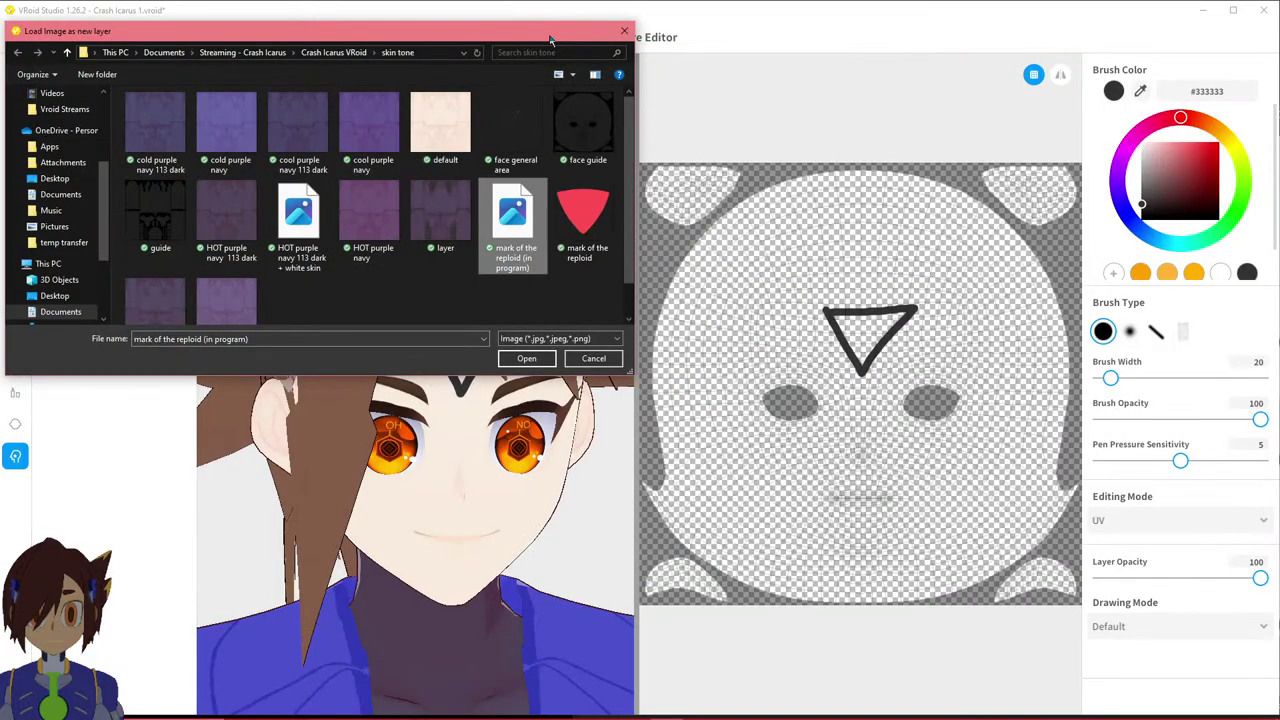
pyautogui.click(531, 361)
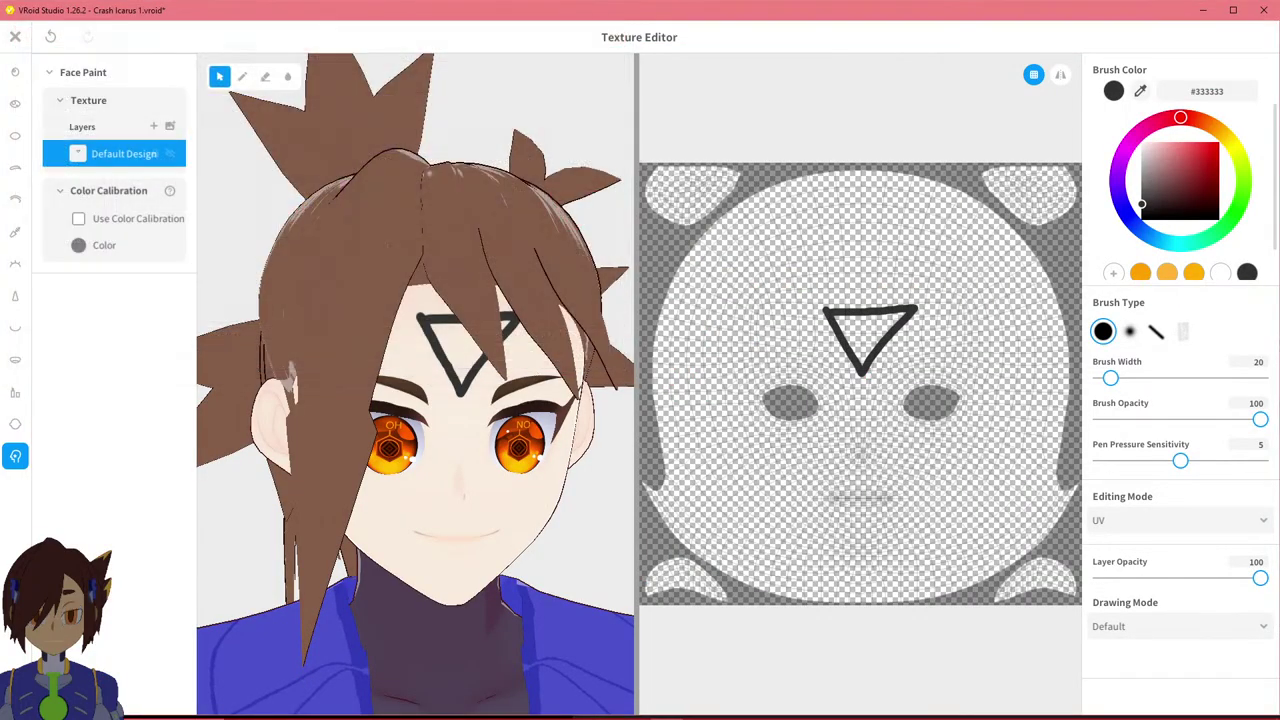
# Try the original "mark of the reploid" image as a new face paint layer, and undo the added layer.
pyautogui.click(170, 126)
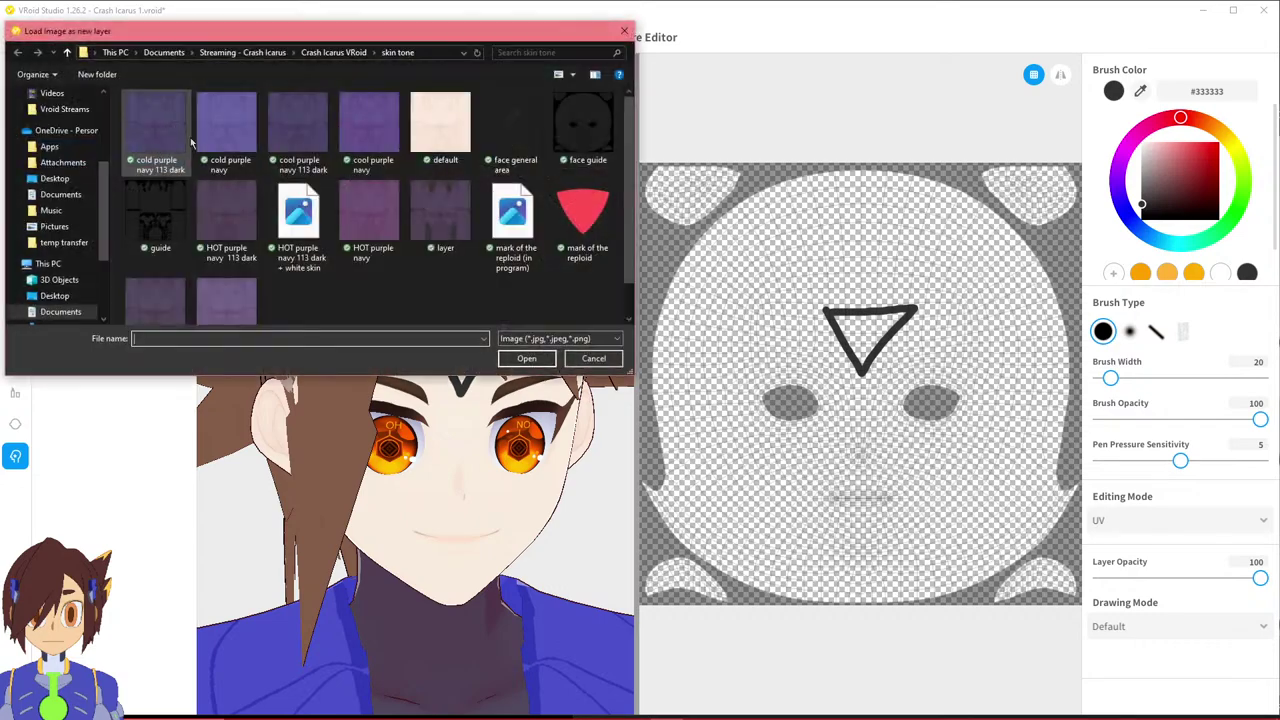
pyautogui.click(588, 208)
pyautogui.click(527, 358)
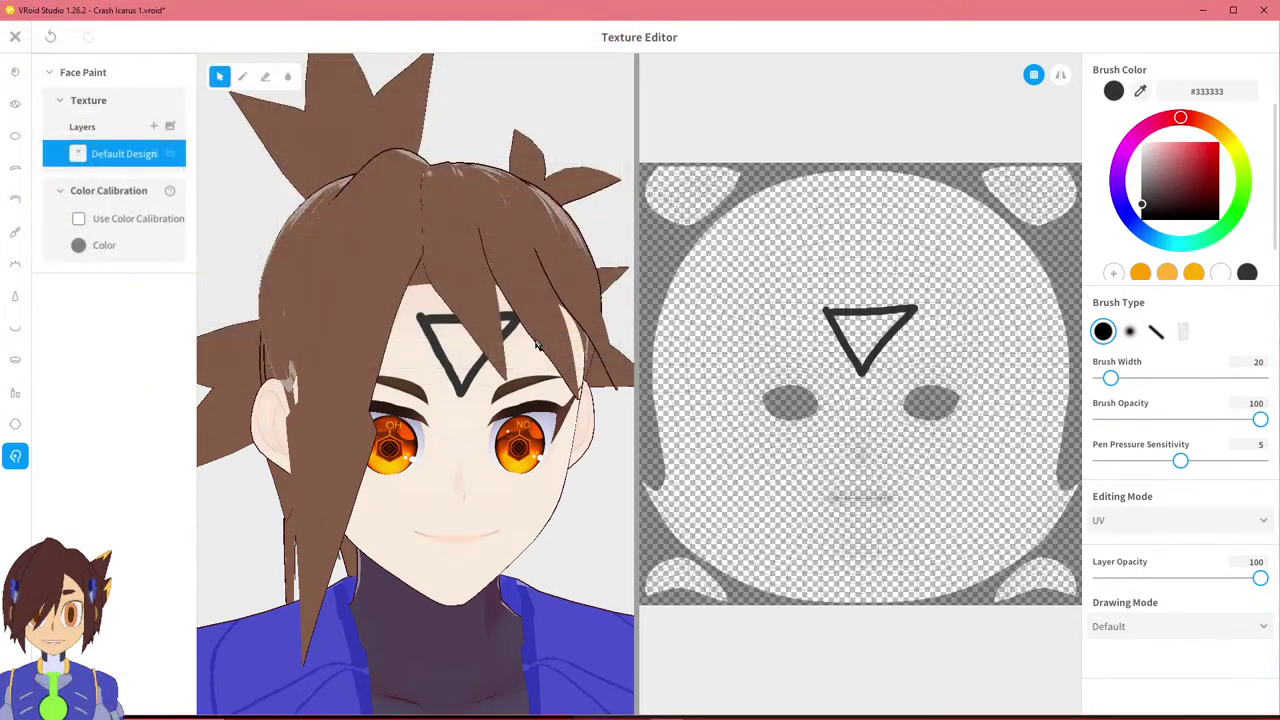
pyautogui.moveTo(511, 342); pyautogui.dragTo(500, 340, button='right')
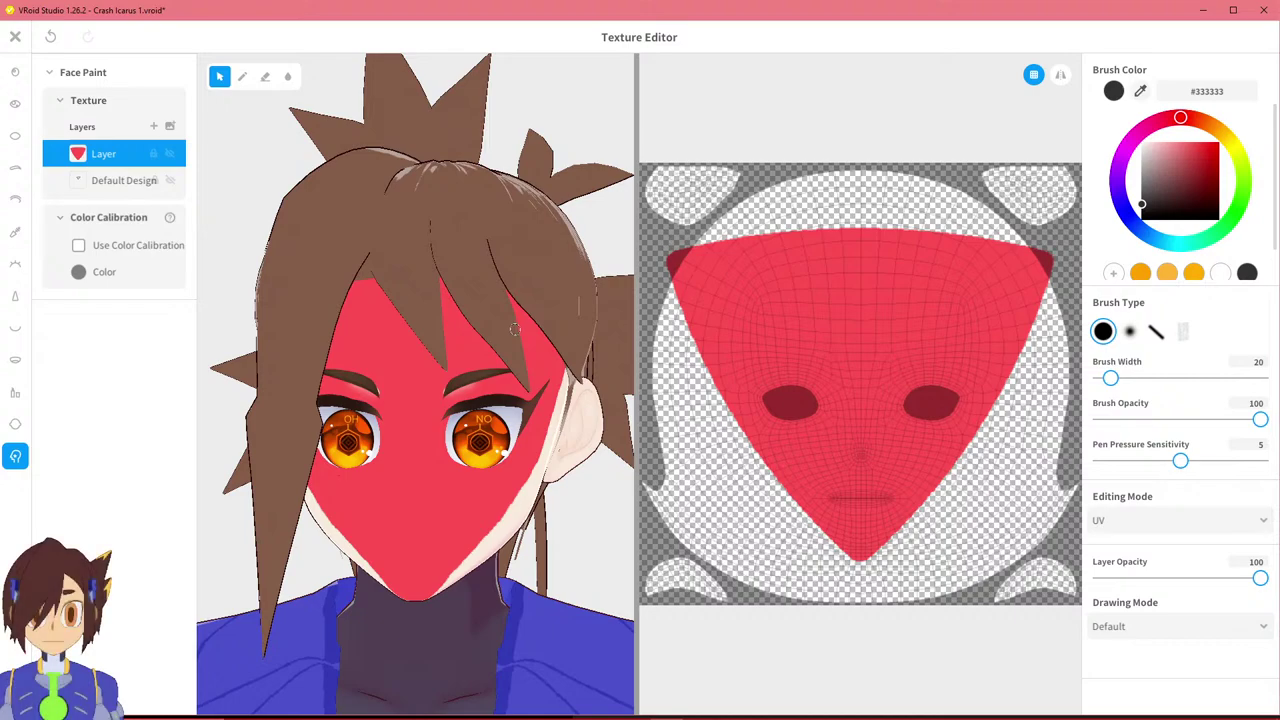
pyautogui.hotkey('ctrl', 'z')
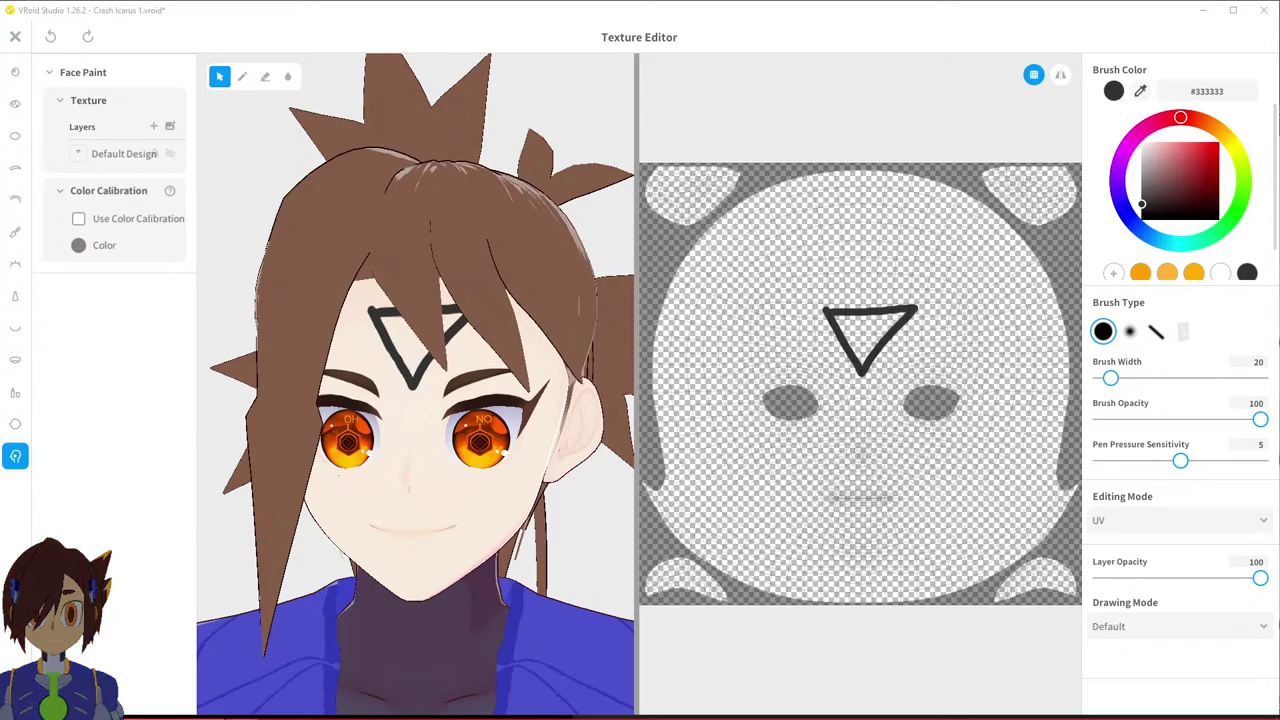
# View the exported "mark of the reploid (in program)" PNG in the image viewer and close it.
pyautogui.press('Return')
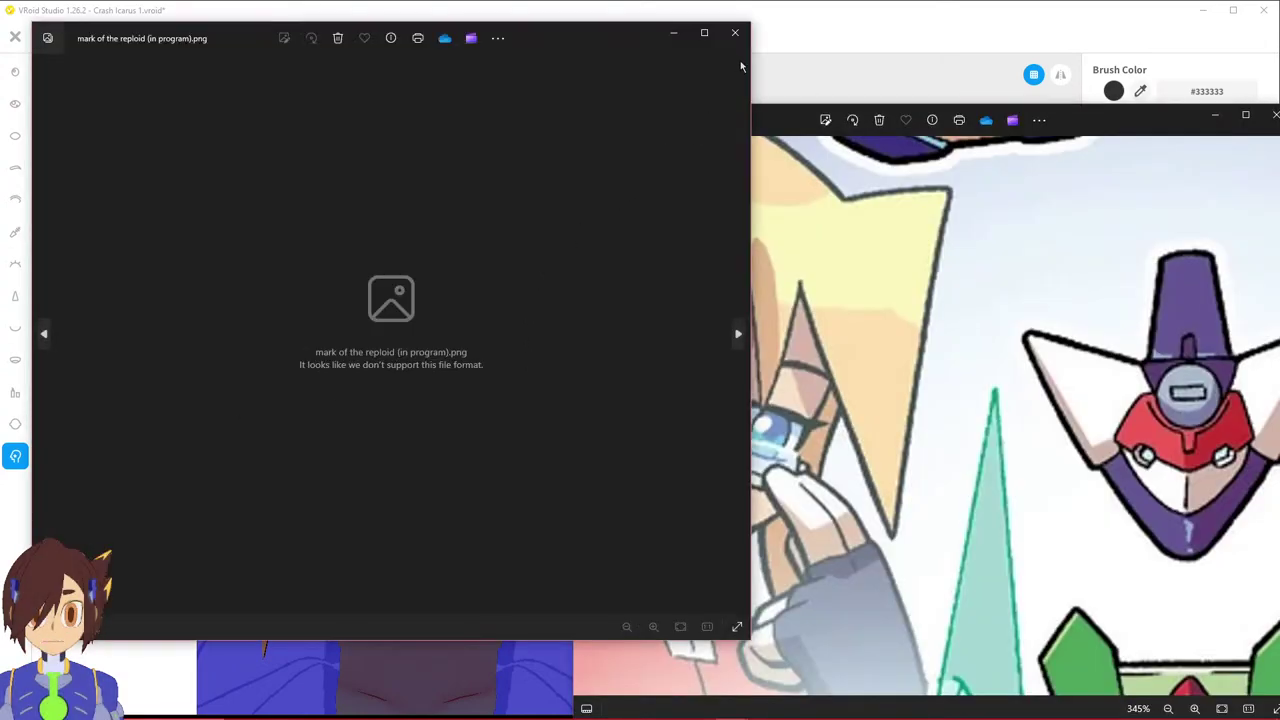
pyautogui.click(735, 32)
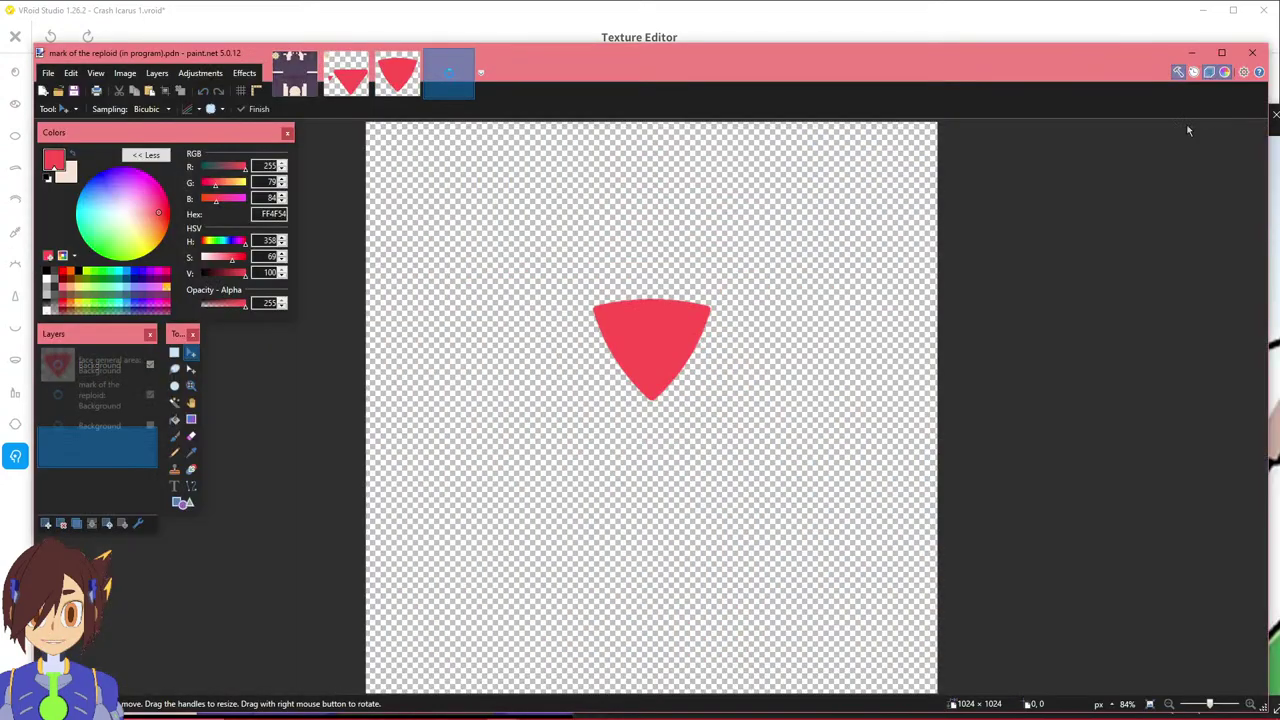
# Save the mark document in paint.net as a flattened PNG named "mark of the reploid (in program)", and undo the flattening to restore its layers.
pyautogui.click(48, 74)
pyautogui.click(48, 74)
pyautogui.click(48, 74)
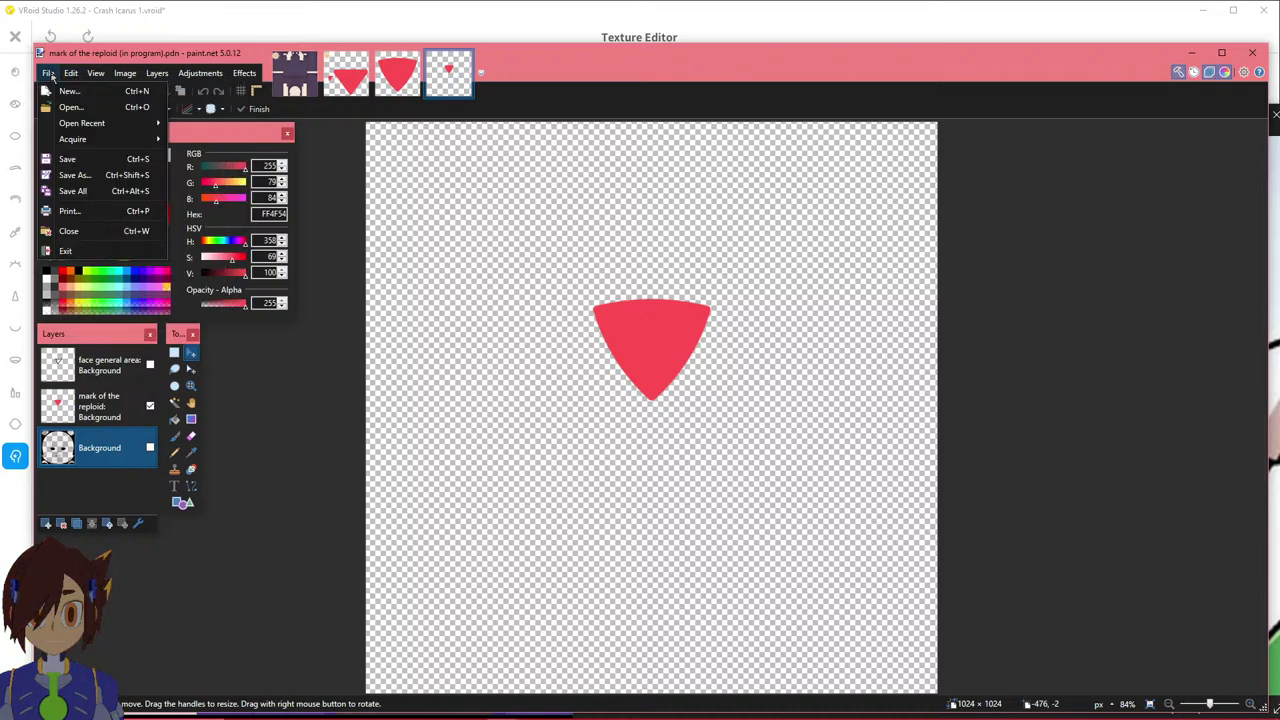
pyautogui.click(75, 175)
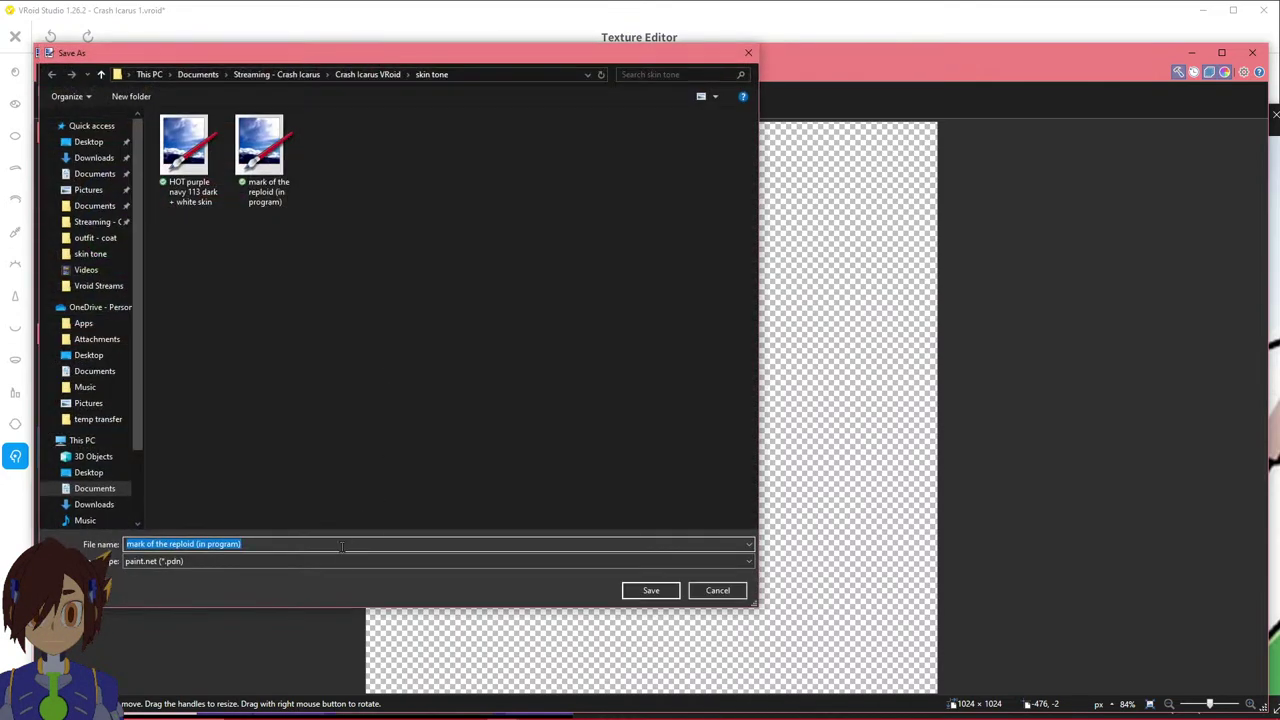
pyautogui.click(339, 560)
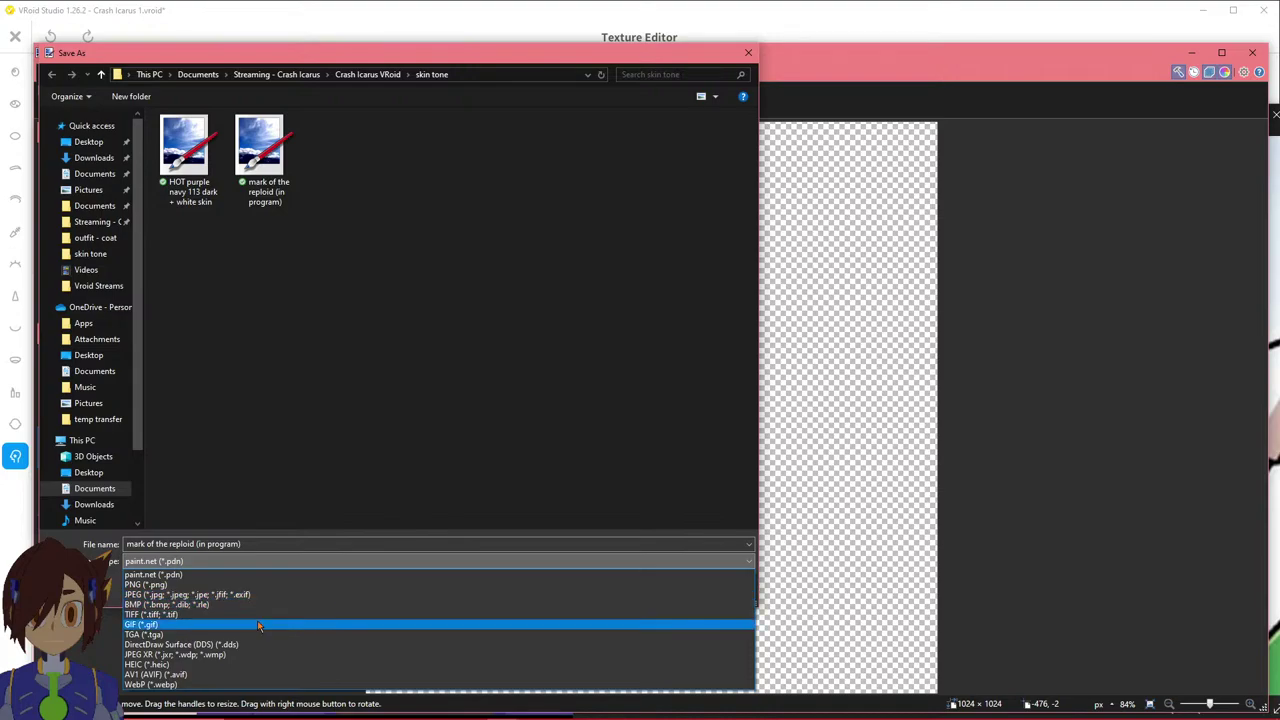
pyautogui.click(498, 585)
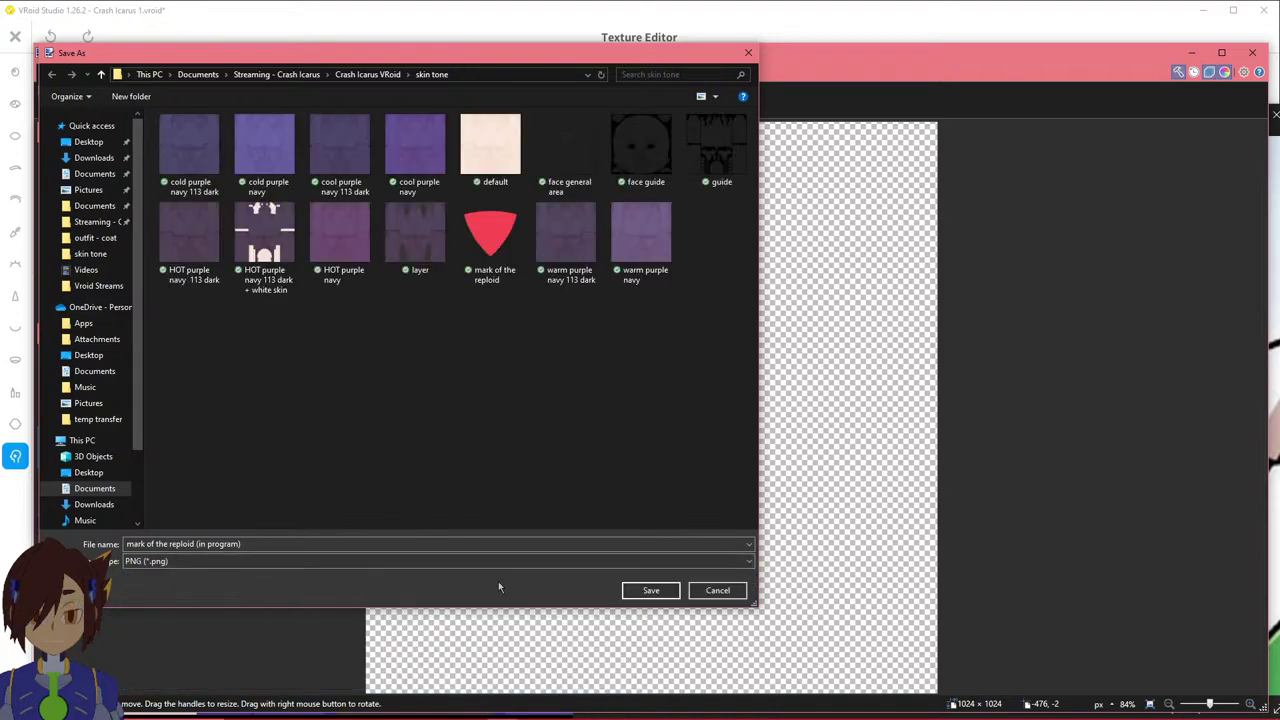
pyautogui.click(650, 590)
pyautogui.click(462, 372)
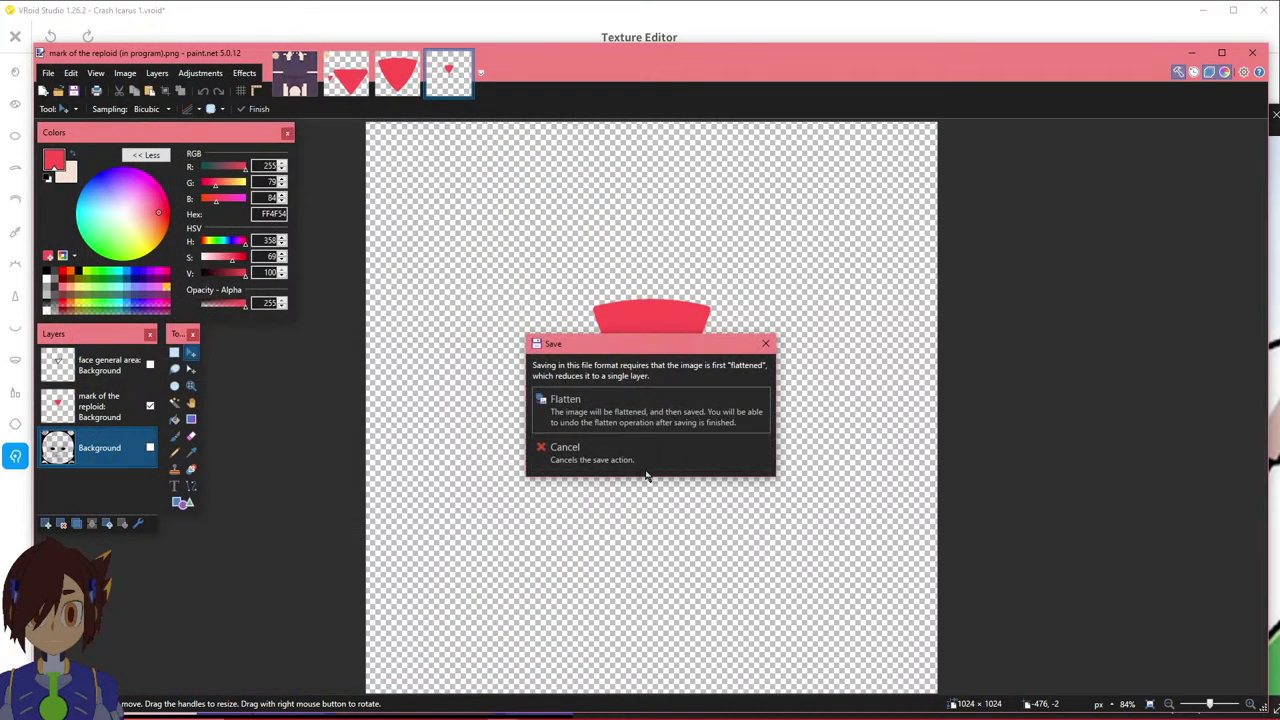
pyautogui.click(620, 405)
pyautogui.hotkey('ctrl', 'z')
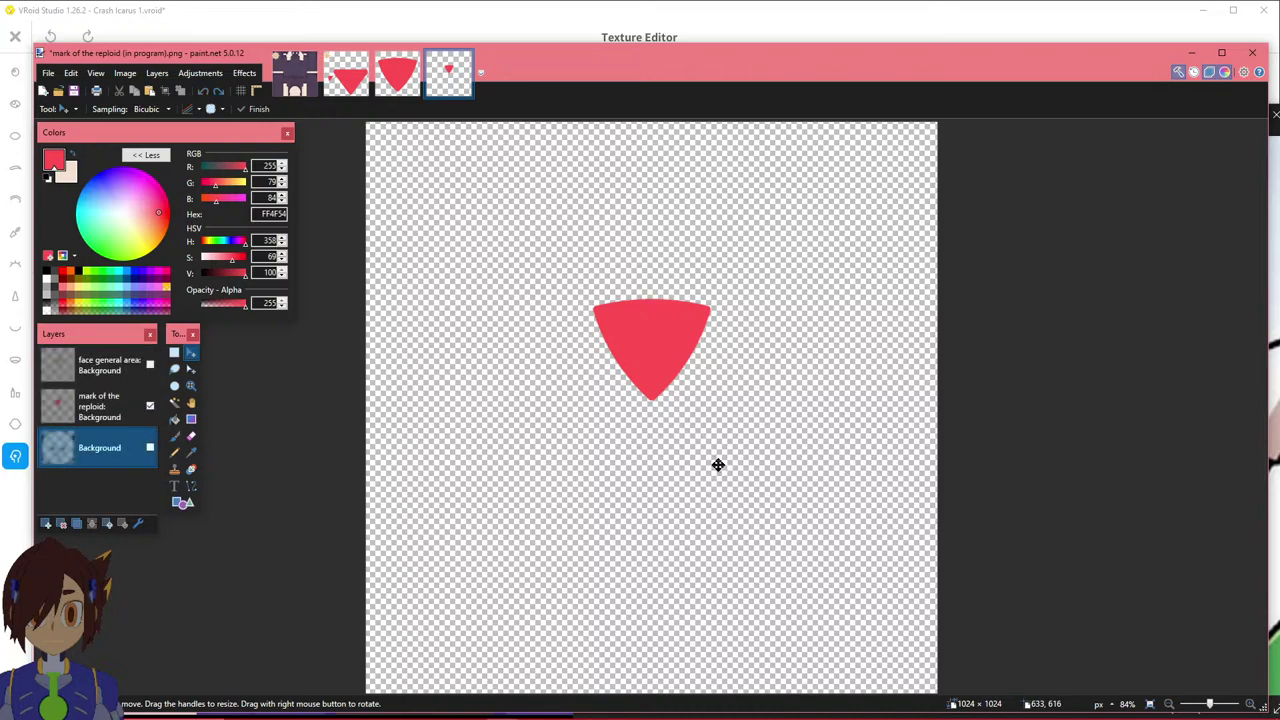
# Switch to VRoid Studio and load the "mark of the reploid (in program)" image as a new face paint layer.
pyautogui.click(396, 27)
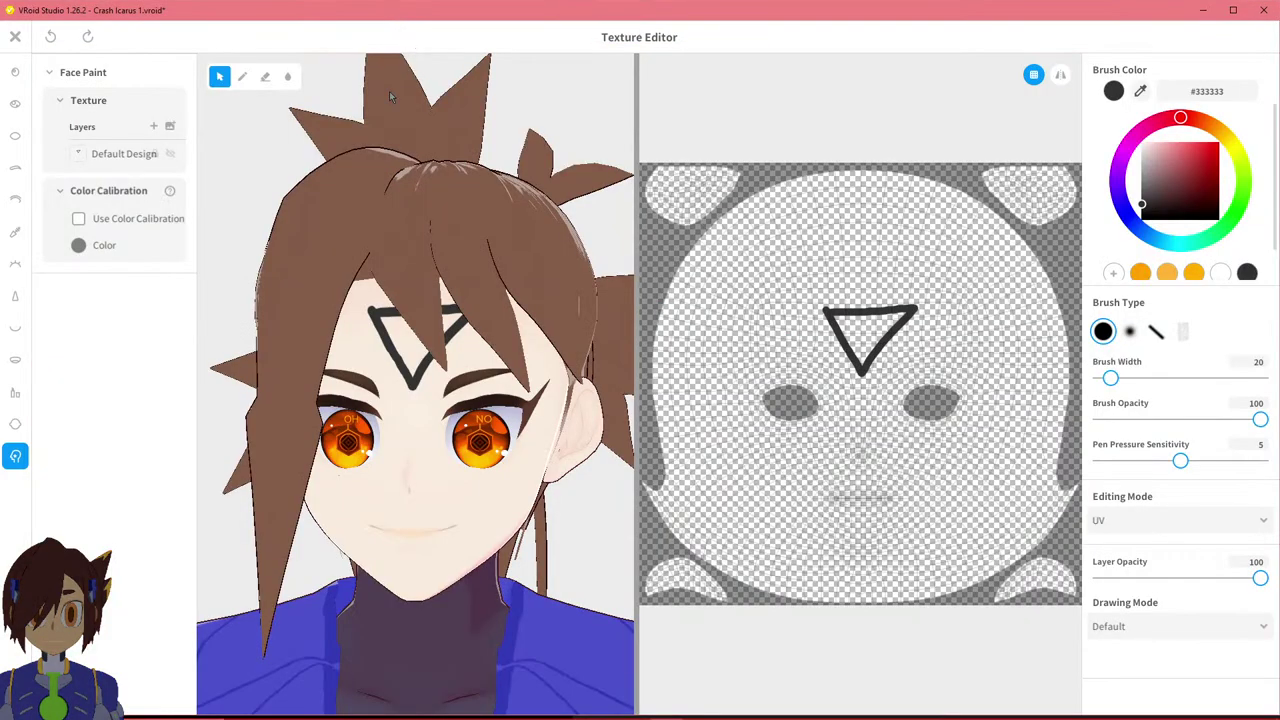
pyautogui.click(170, 127)
pyautogui.scroll(-1, 545, 233)
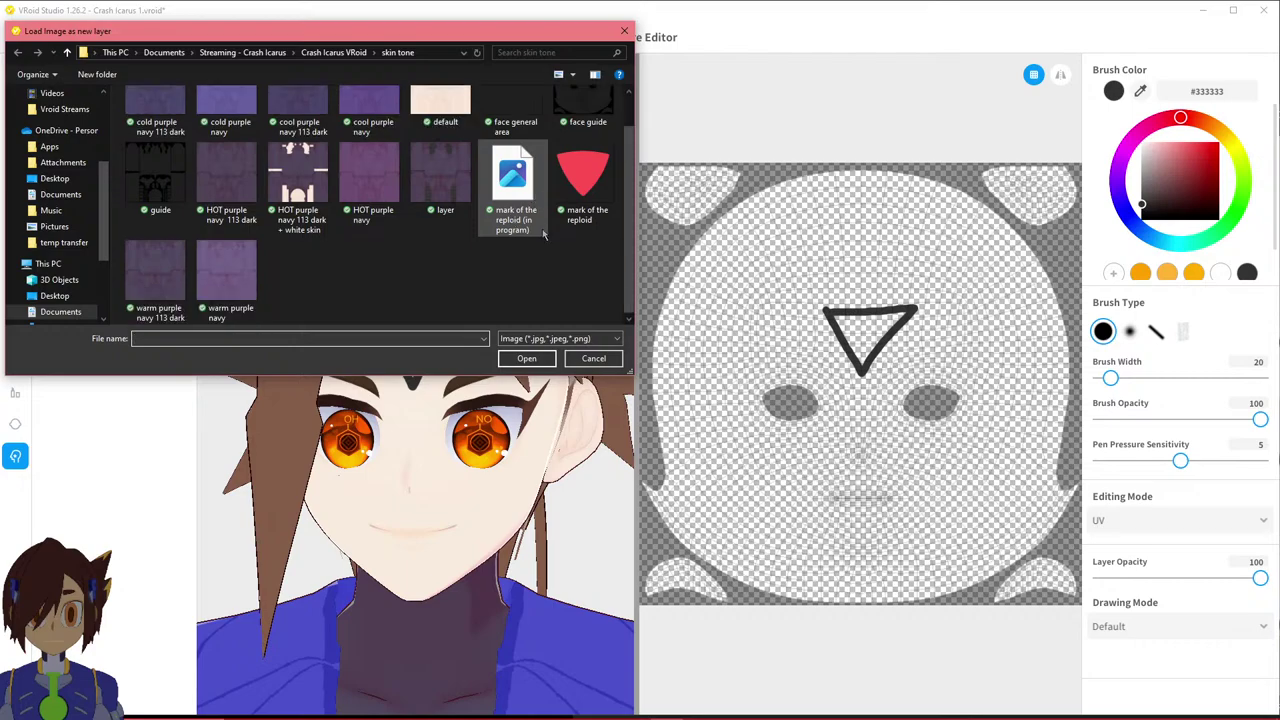
pyautogui.click(512, 190)
pyautogui.click(527, 358)
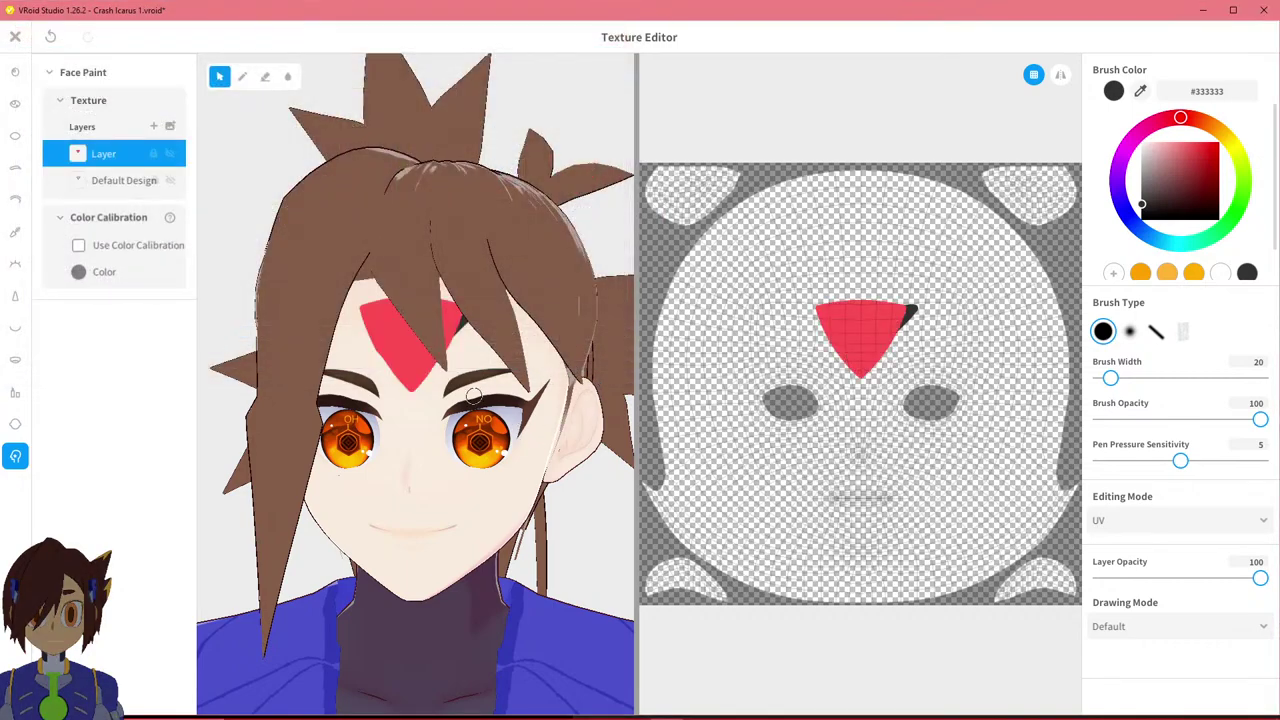
# Hide the Default Design layer and examine the red mark's size and position on the forehead.
pyautogui.scroll(6, 475, 397)
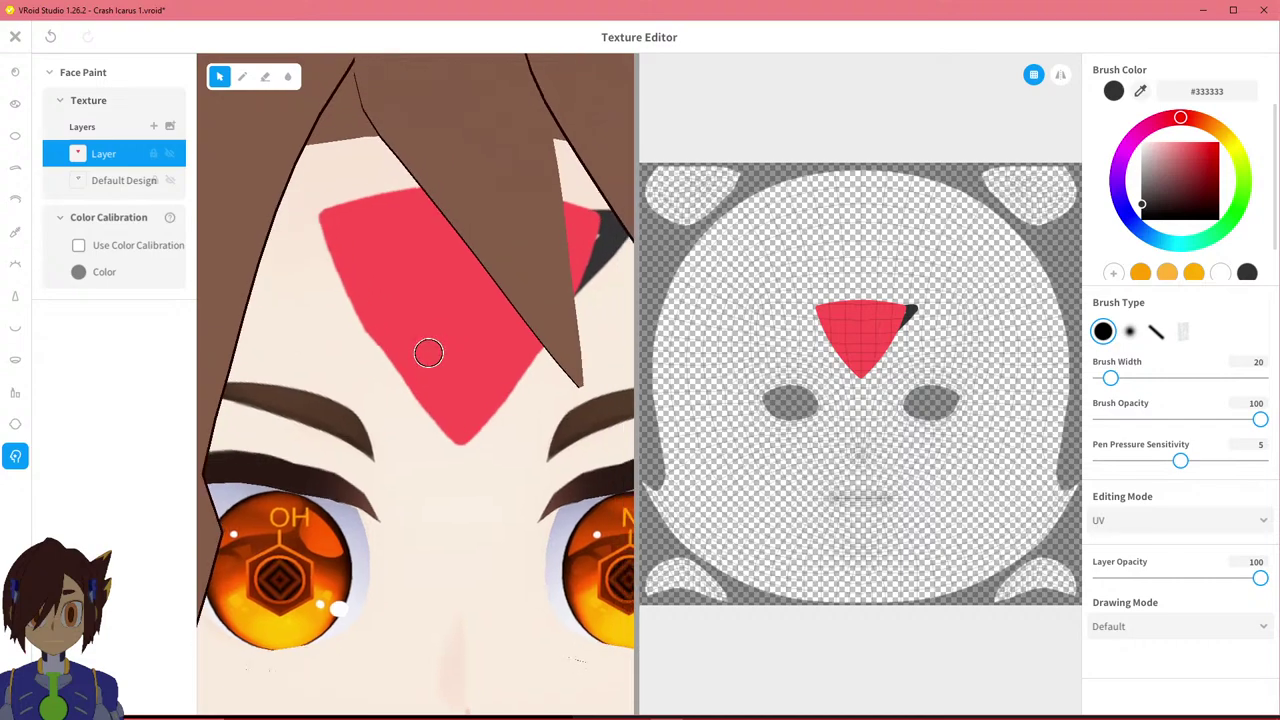
pyautogui.moveTo(428, 352); pyautogui.dragTo(400, 412, button='middle')
pyautogui.moveTo(444, 320); pyautogui.dragTo(397, 340, button='middle')
pyautogui.click(170, 183)
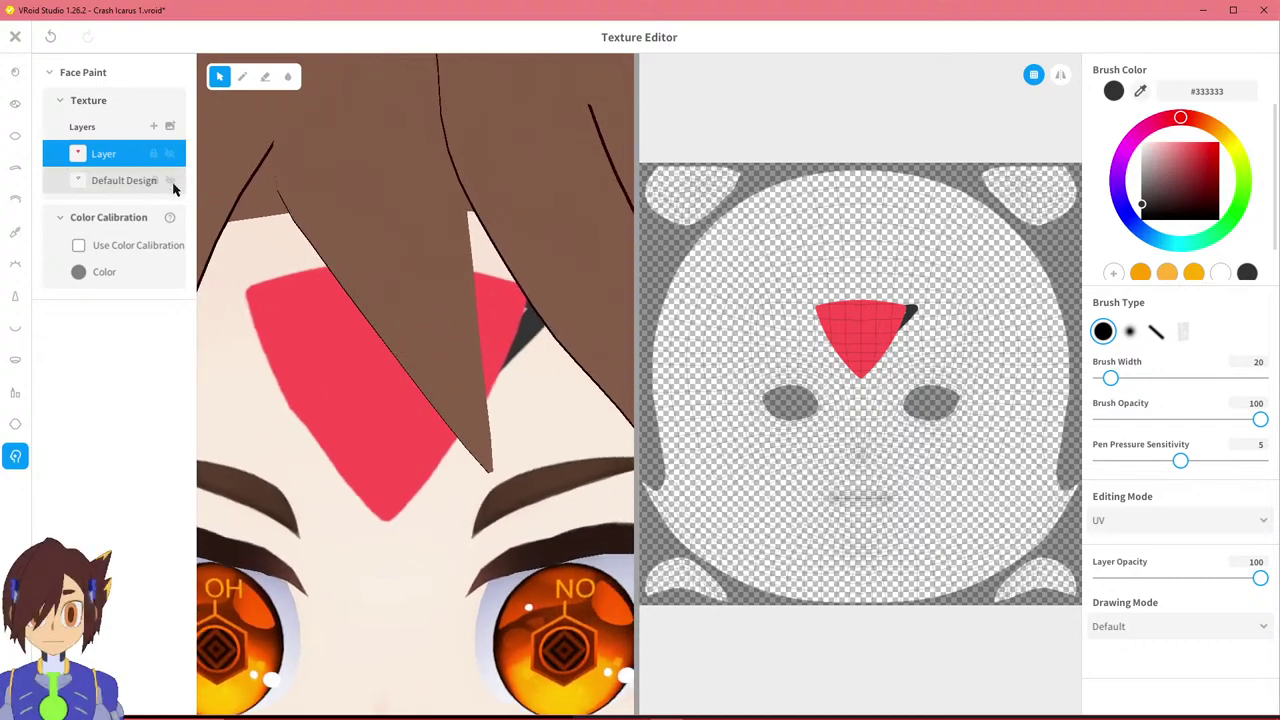
pyautogui.moveTo(366, 380); pyautogui.dragTo(419, 357, button='right')
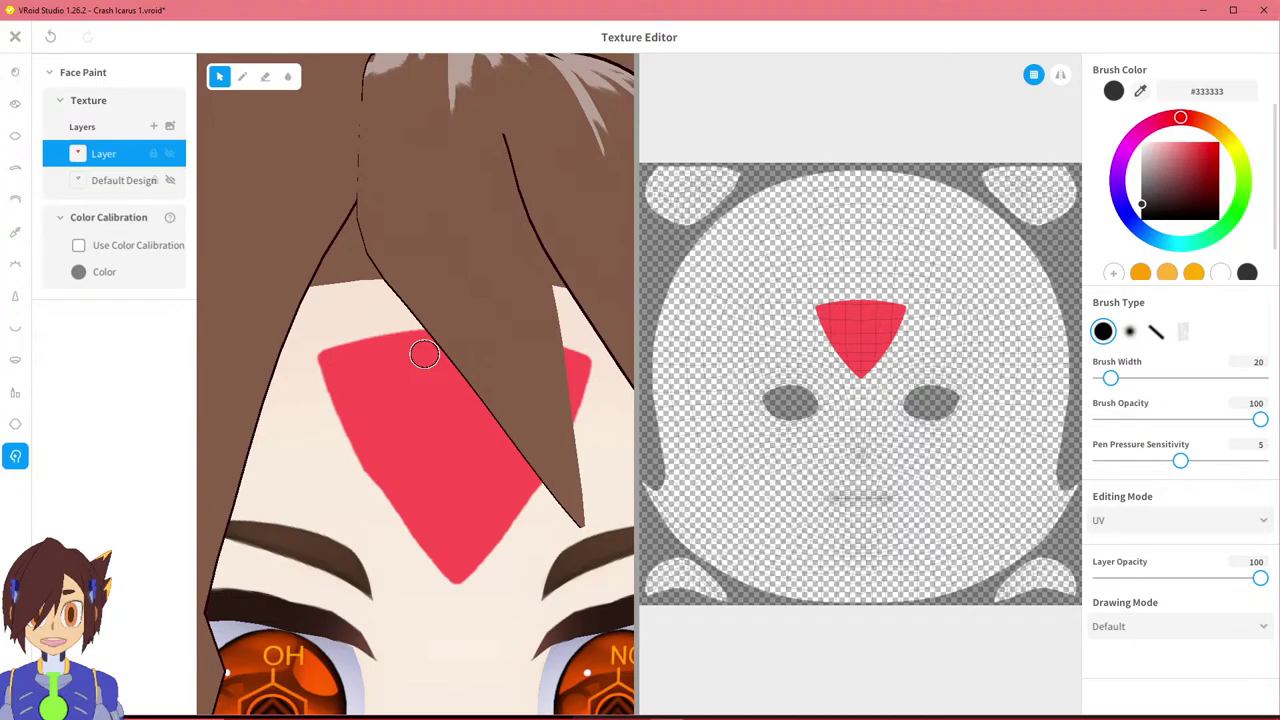
pyautogui.scroll(-5, 424, 354)
pyautogui.scroll(4, 398, 385)
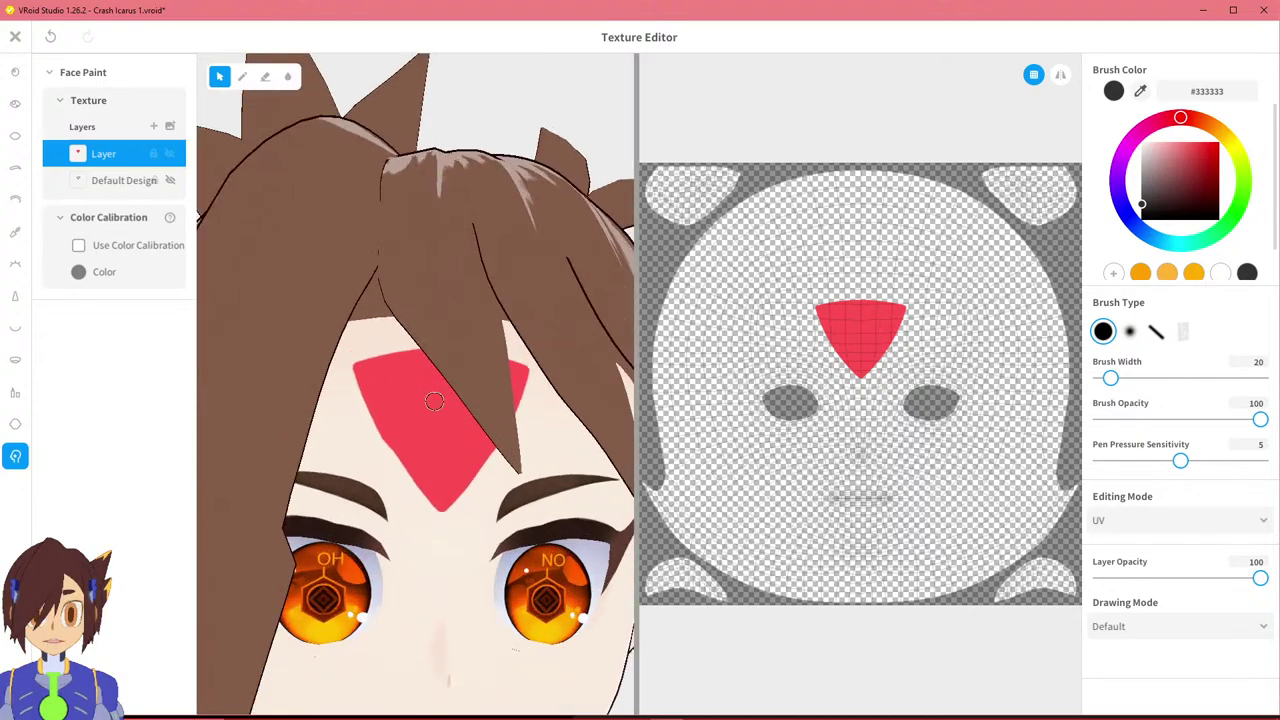
pyautogui.moveTo(423, 413); pyautogui.dragTo(409, 403, button='middle')
pyautogui.moveTo(421, 409); pyautogui.dragTo(417, 414, button='right')
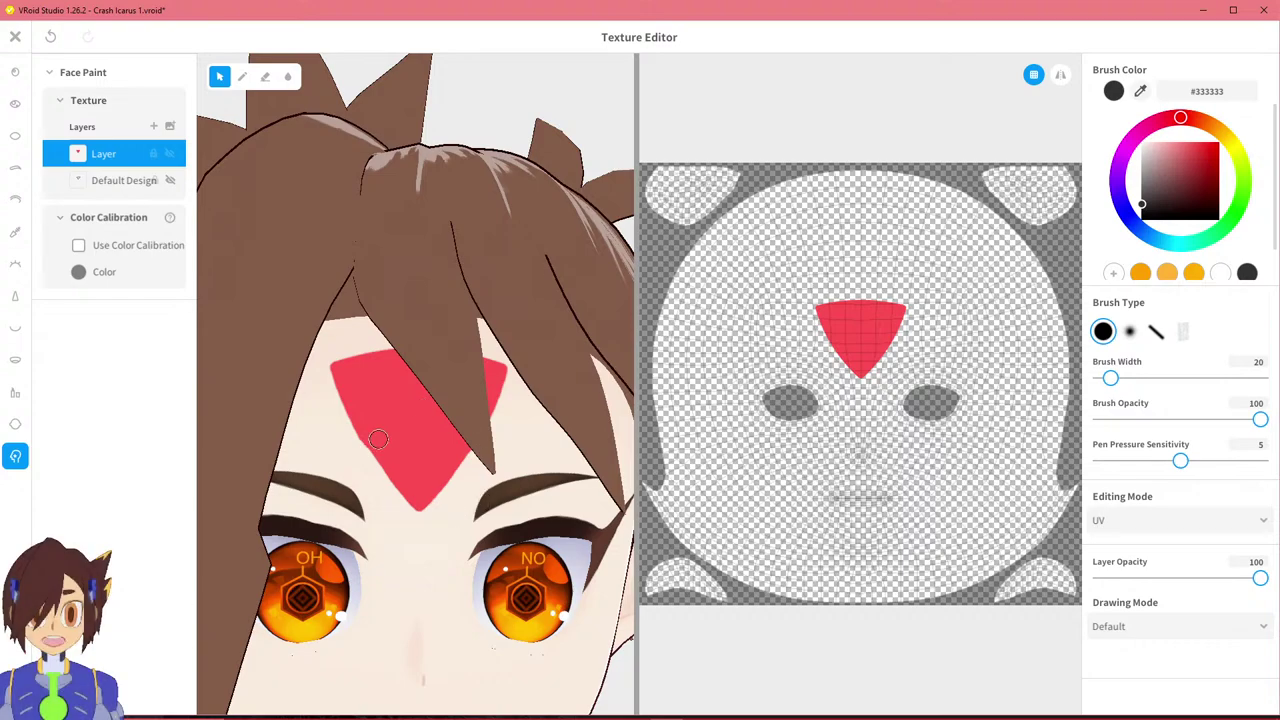
pyautogui.scroll(-5, 418, 402)
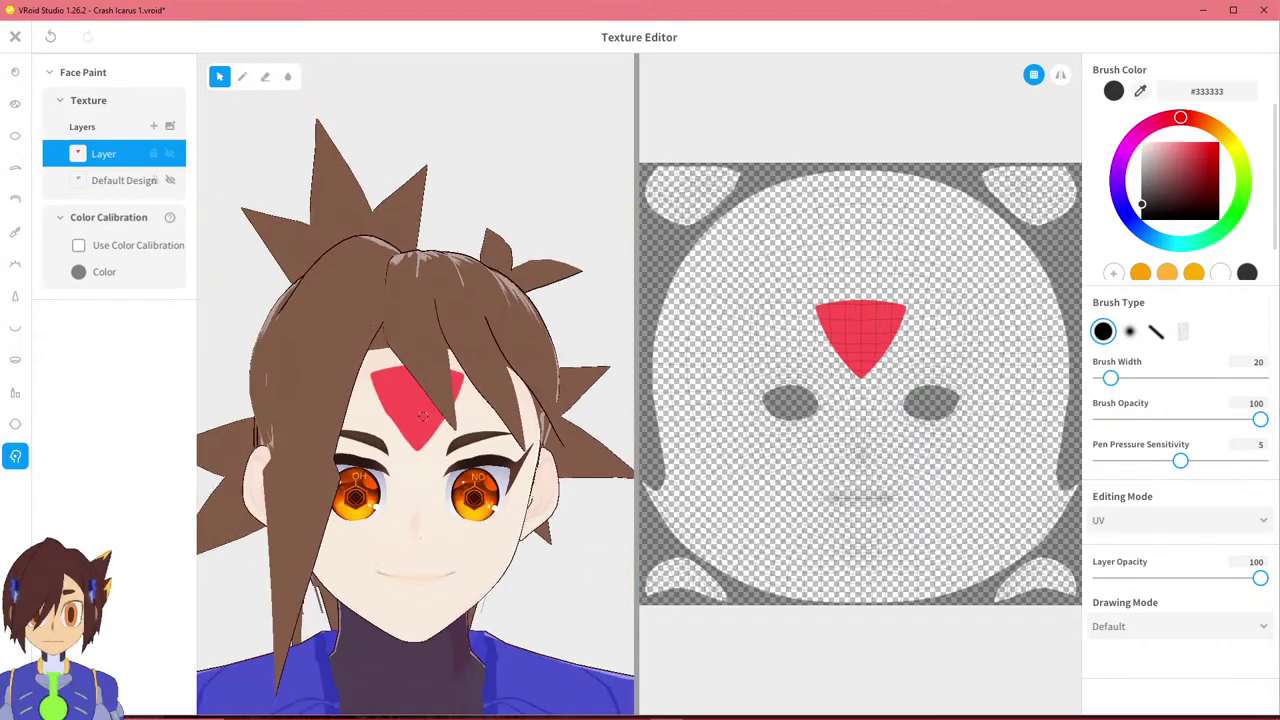
# Compare the forehead mark with the character in the ArchieMegaManZX.png reference image, and return to VRoid Studio.
pyautogui.click(731, 707)
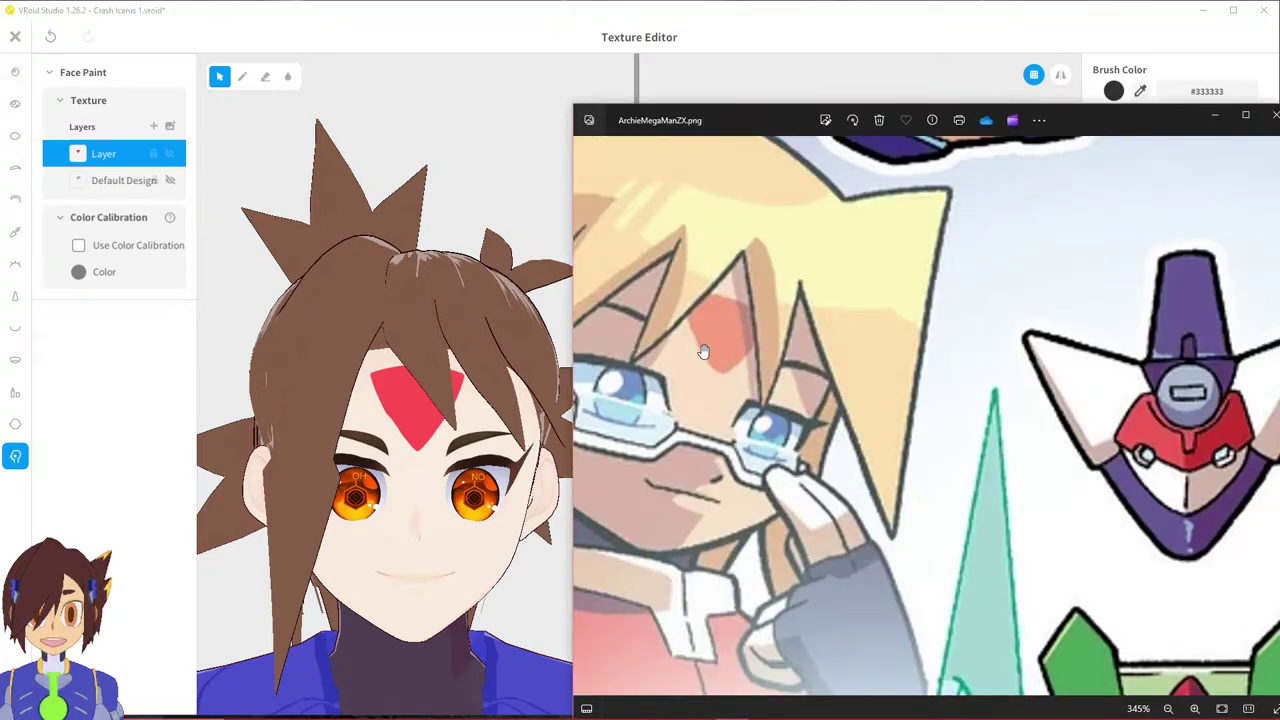
pyautogui.moveTo(1037, 460); pyautogui.dragTo(645, 203)
pyautogui.scroll(-3, 746, 371)
pyautogui.moveTo(759, 373); pyautogui.dragTo(914, 465)
pyautogui.scroll(-1, 913, 464)
pyautogui.click(464, 4)
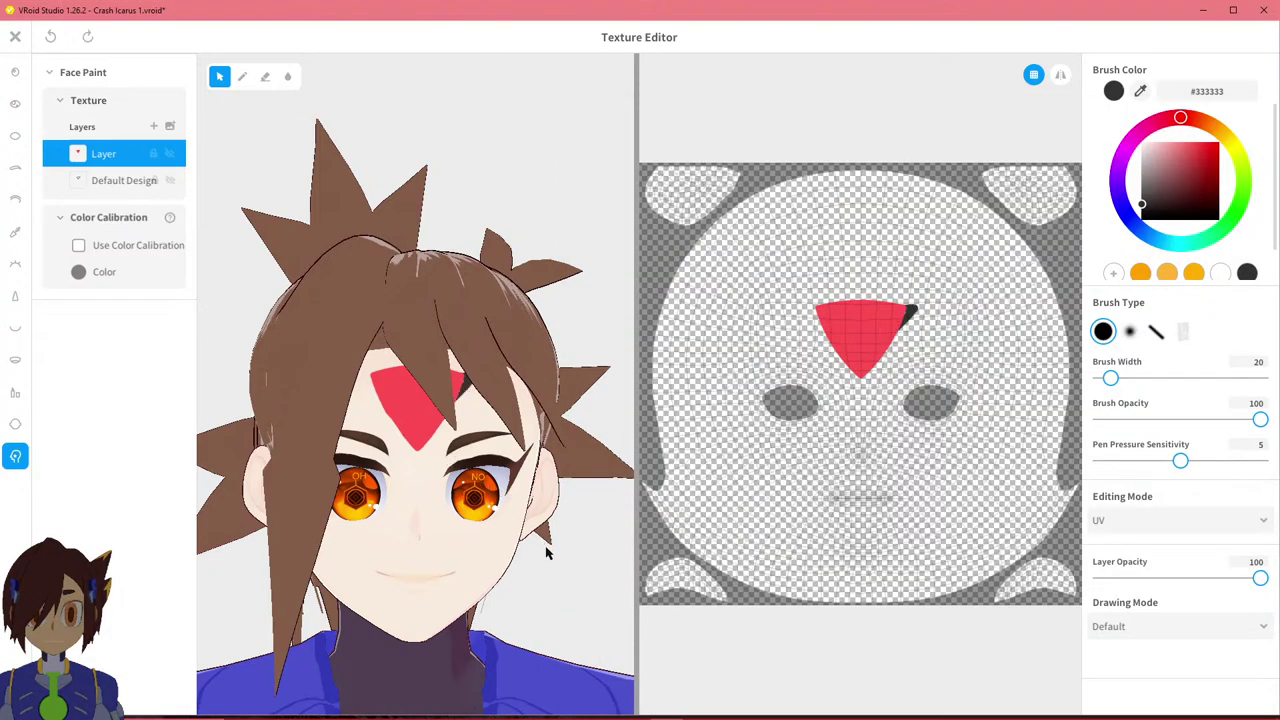
# Undo the imported mark layer and delete the Default Design face paint layer.
pyautogui.hotkey('ctrl', 'z')
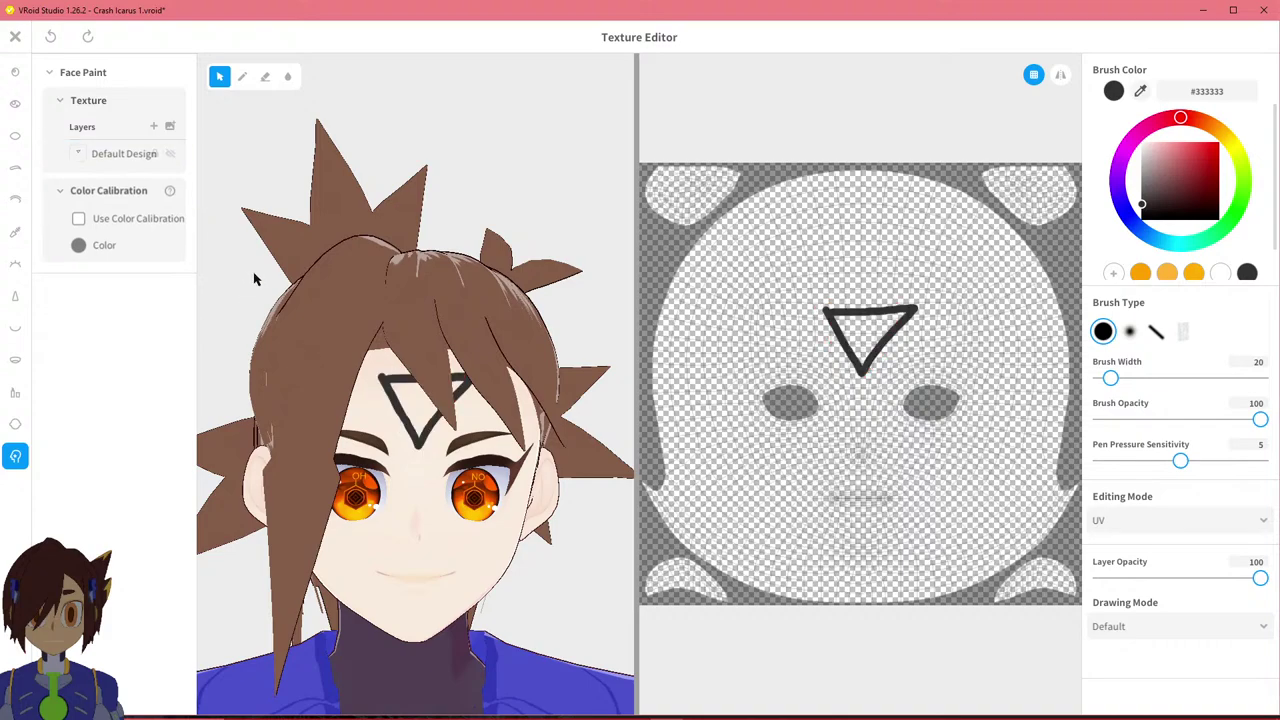
pyautogui.rightClick(141, 160)
pyautogui.click(172, 122)
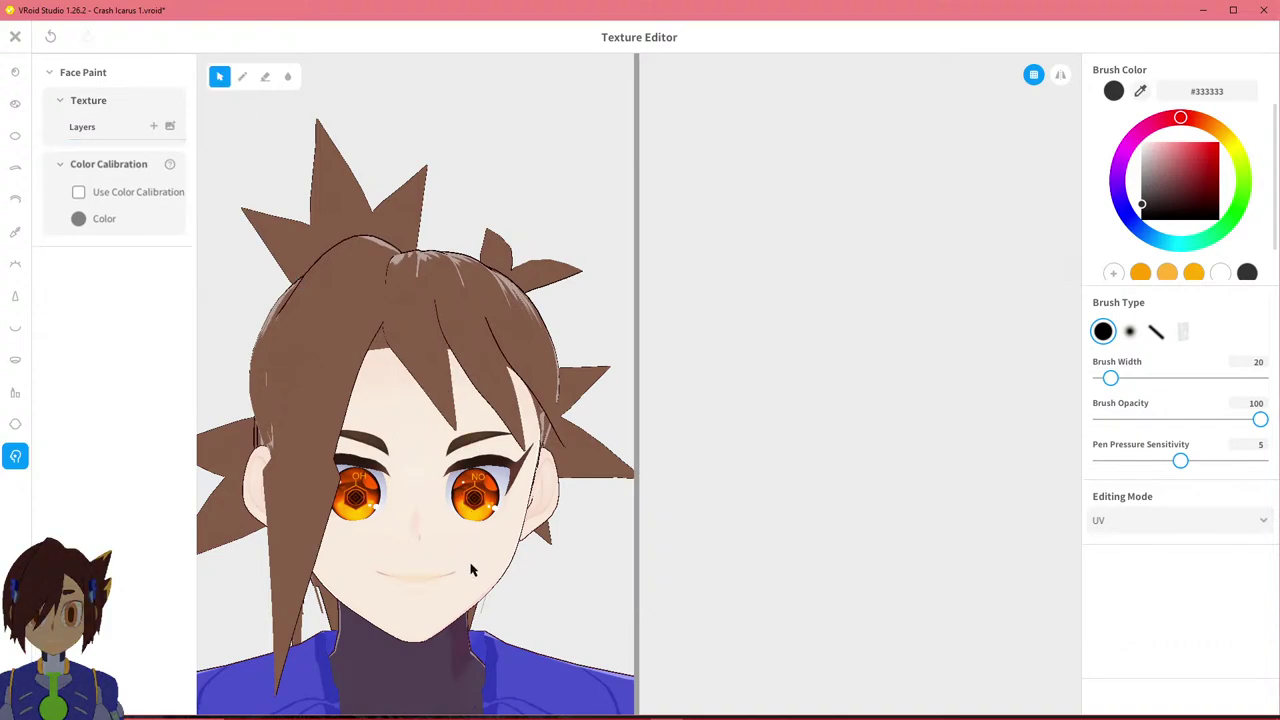
# In paint.net, select a rectangle of about 239 × 233 pixels around the red mark, activate moving, and show the Background face guide layer.
pyautogui.moveTo(405, 710)
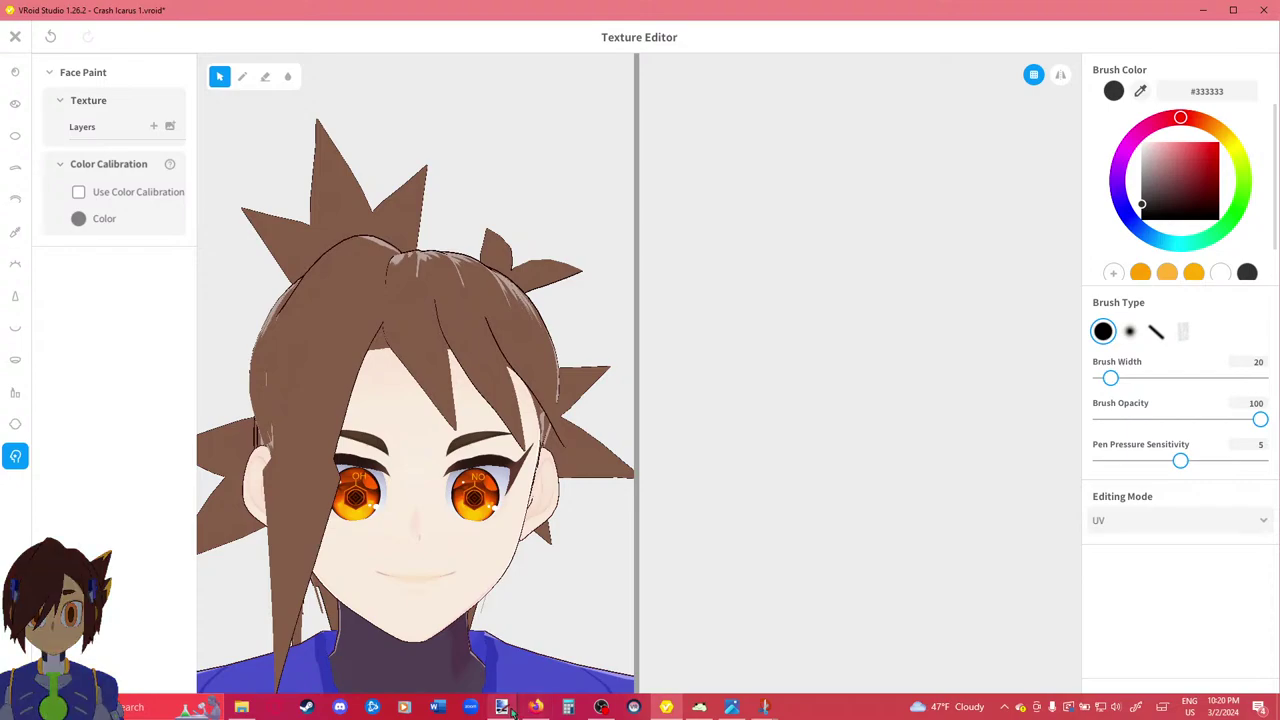
pyautogui.moveTo(512, 710)
pyautogui.click(605, 665)
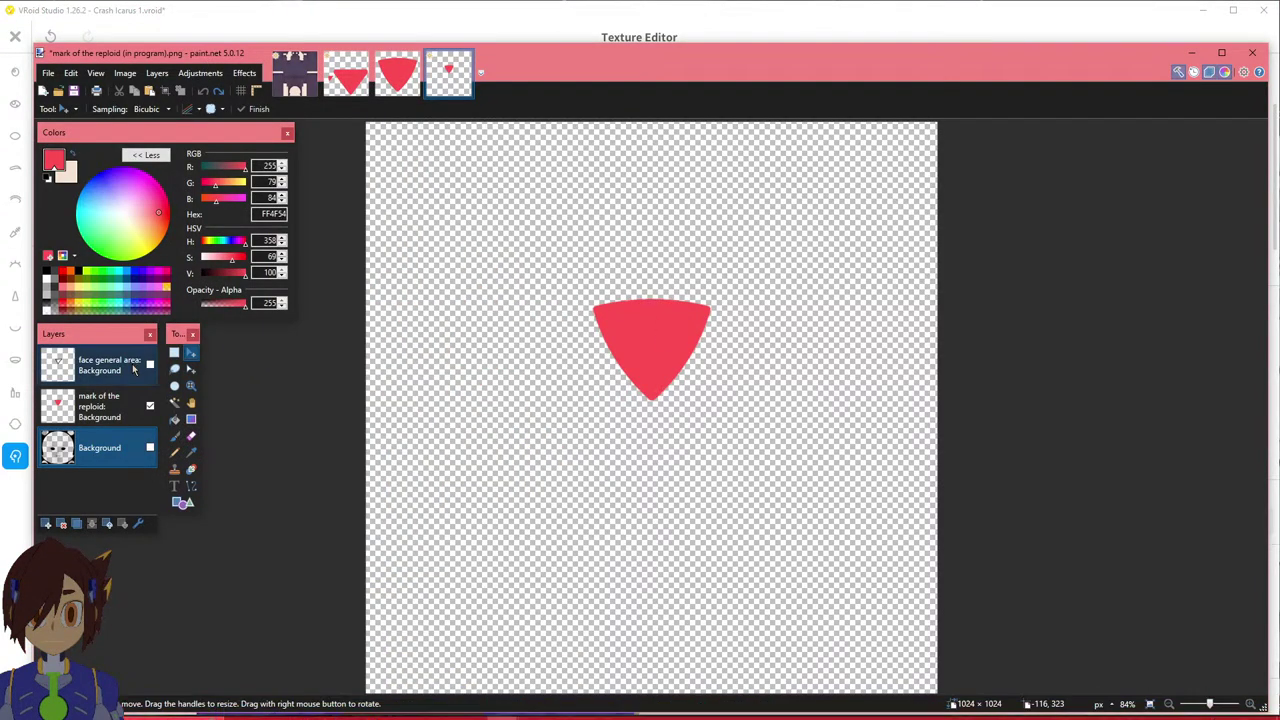
pyautogui.click(174, 352)
pyautogui.moveTo(584, 284); pyautogui.dragTo(716, 412)
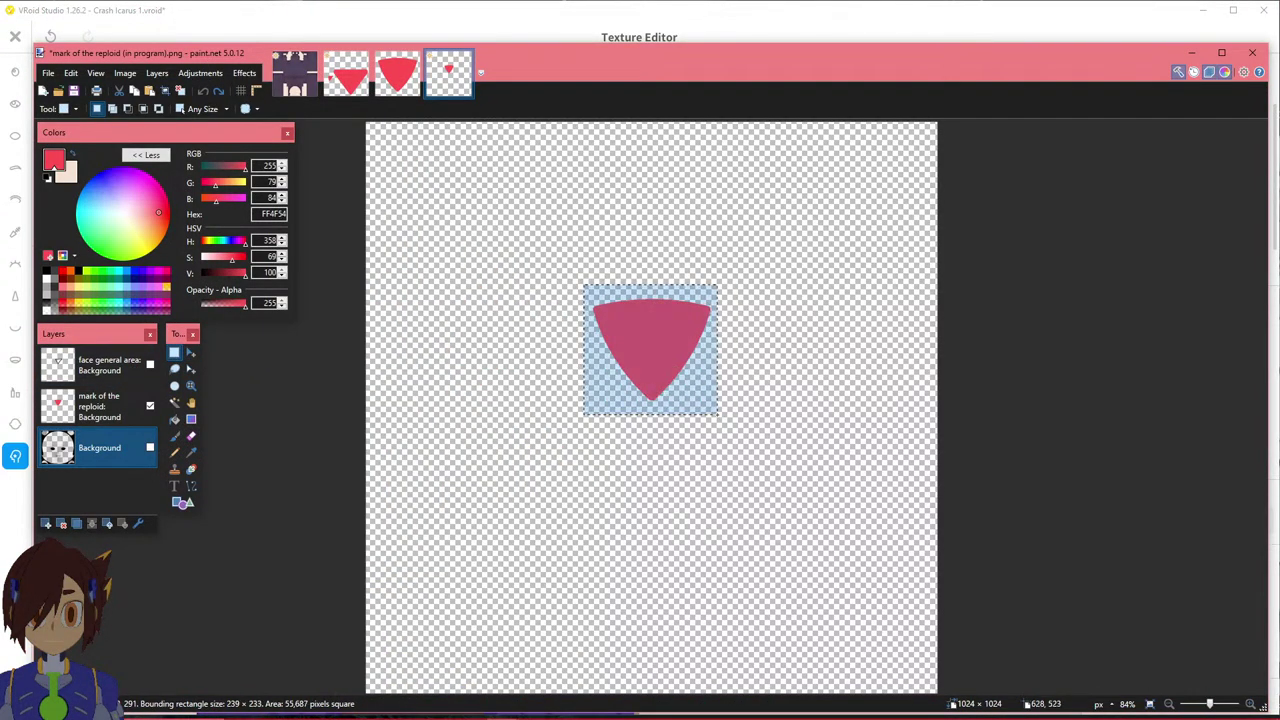
pyautogui.click(190, 352)
pyautogui.click(150, 447)
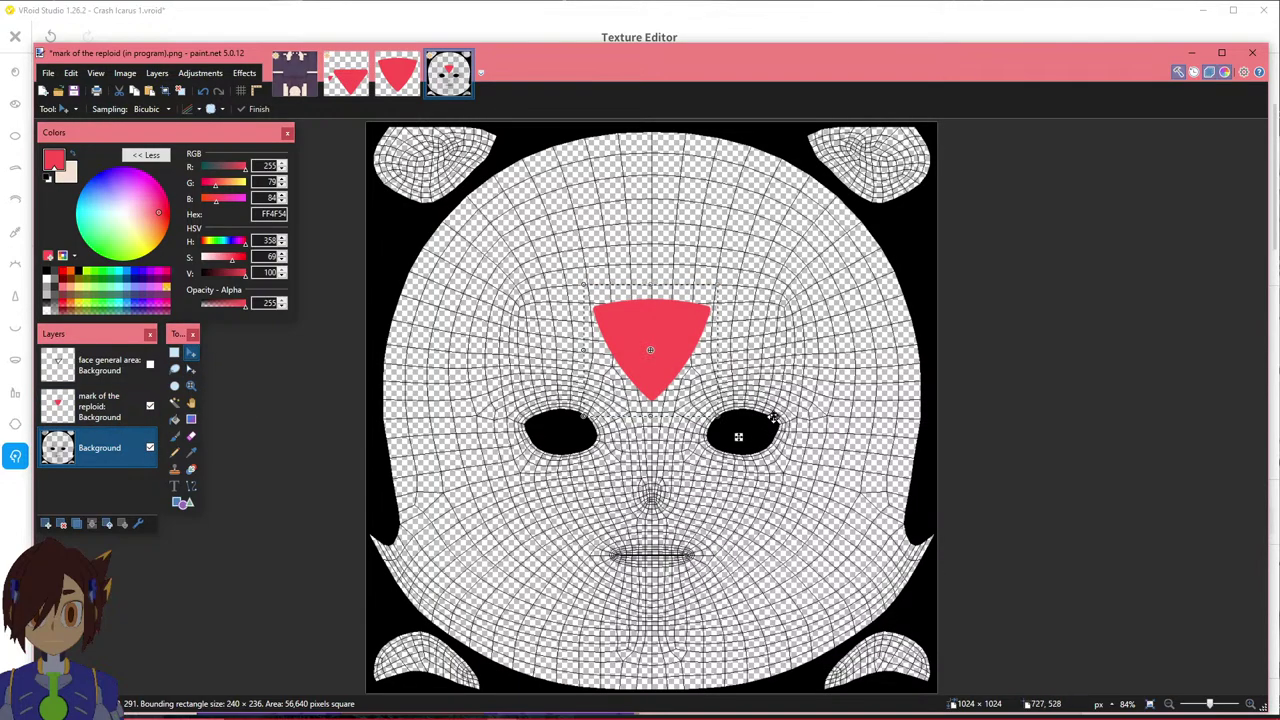
pyautogui.keyDown('ctrl'); pyautogui.scroll(4, 772, 351); pyautogui.keyUp('ctrl')
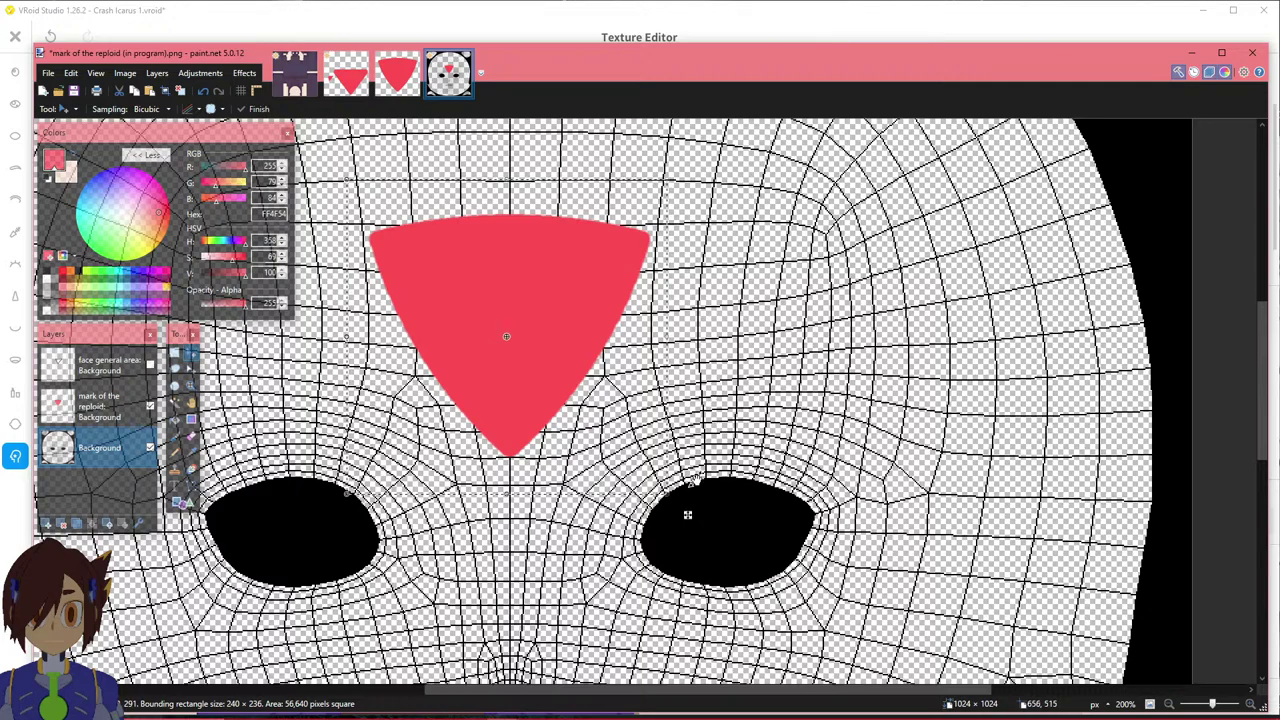
pyautogui.moveTo(680, 512); pyautogui.dragTo(670, 497)
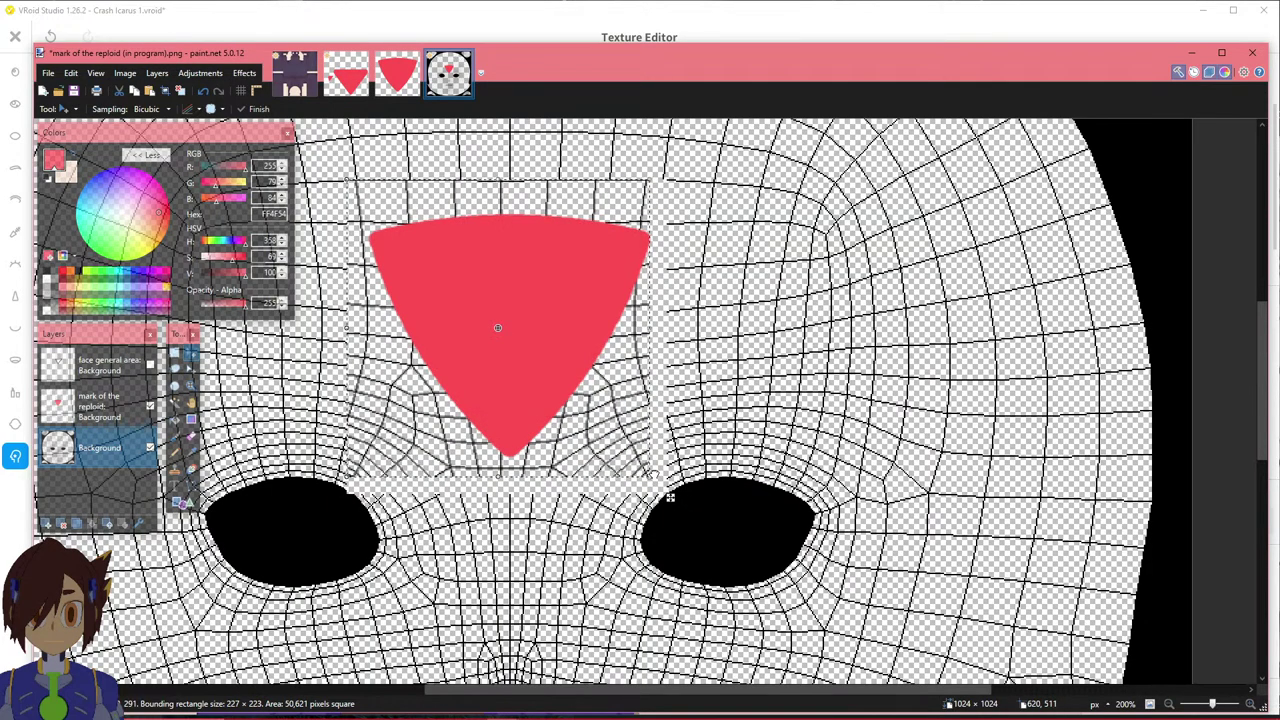
pyautogui.hotkey('ctrl', 'z')
# On the mark of the reploid layer, shrink the selected area to about 203 × 199 pixels and align the mark's tip with the face's centre line.
pyautogui.click(98, 405)
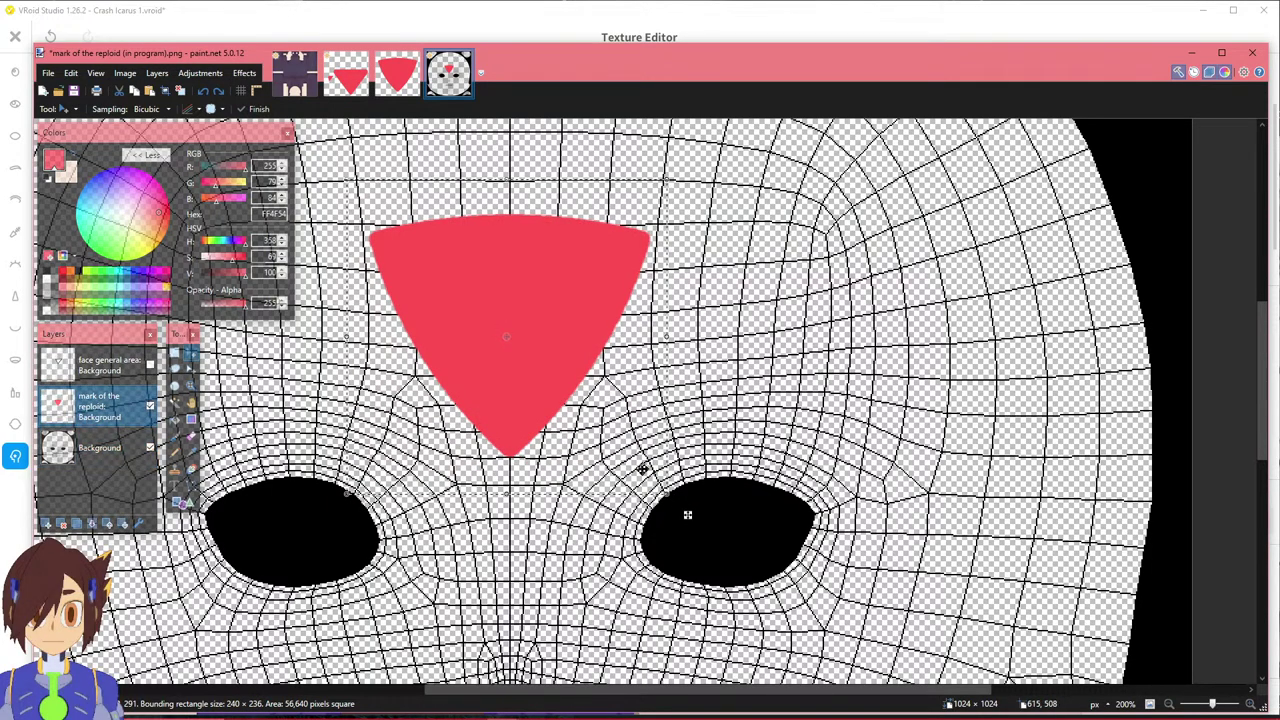
pyautogui.moveTo(687, 514); pyautogui.dragTo(662, 456)
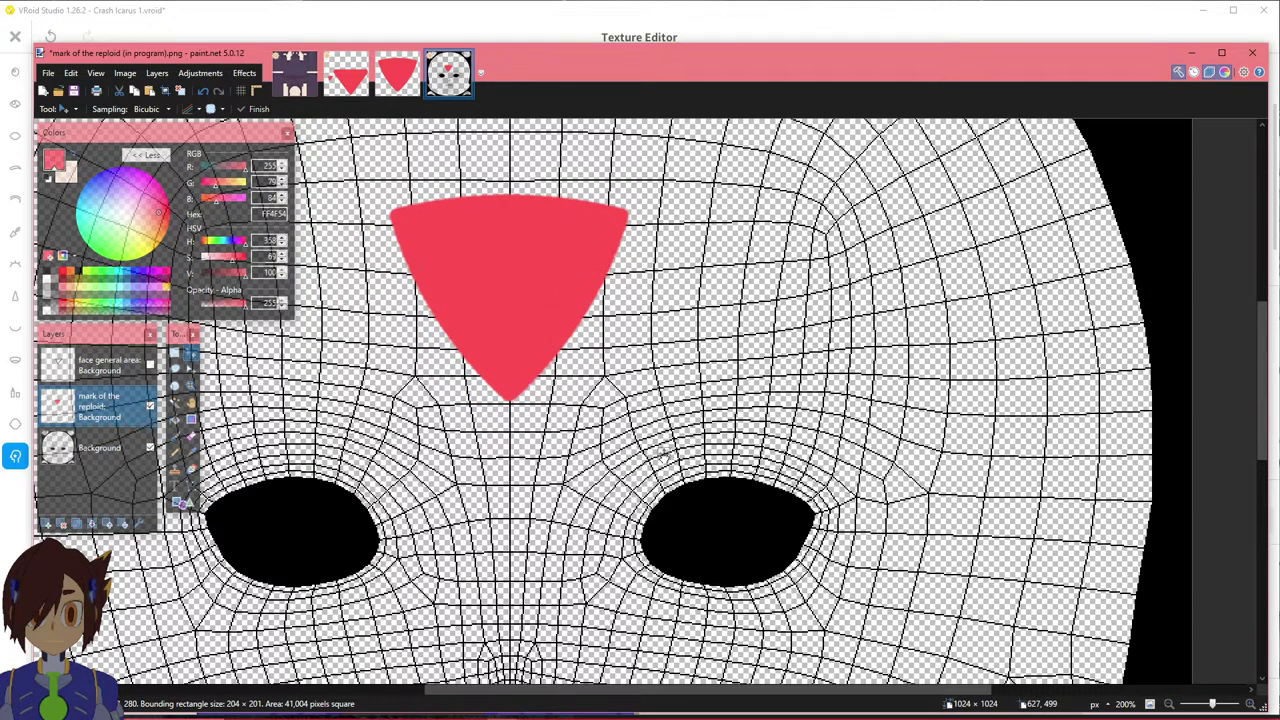
pyautogui.keyDown('ctrl'); pyautogui.scroll(2, 490, 360); pyautogui.keyUp('ctrl')
pyautogui.keyDown('ctrl'); pyautogui.scroll(4, 490, 360); pyautogui.keyUp('ctrl')
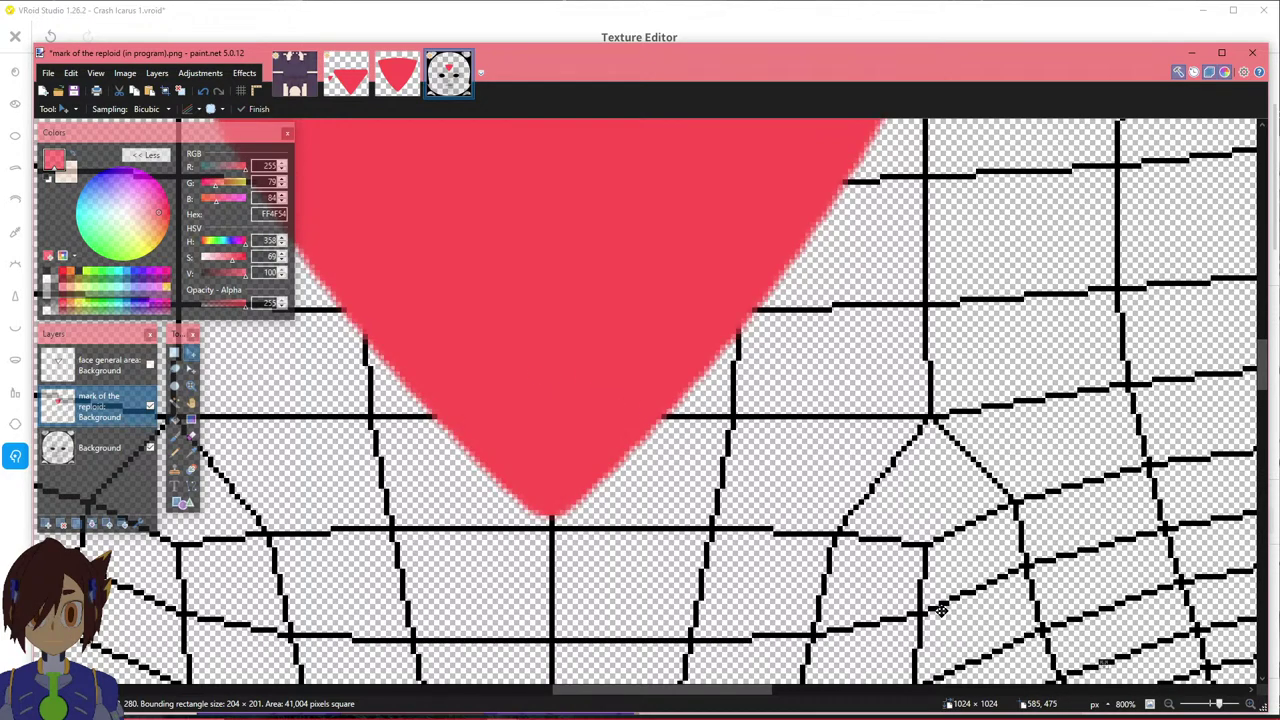
pyautogui.moveTo(1082, 642); pyautogui.dragTo(1078, 640)
pyautogui.press('Right')
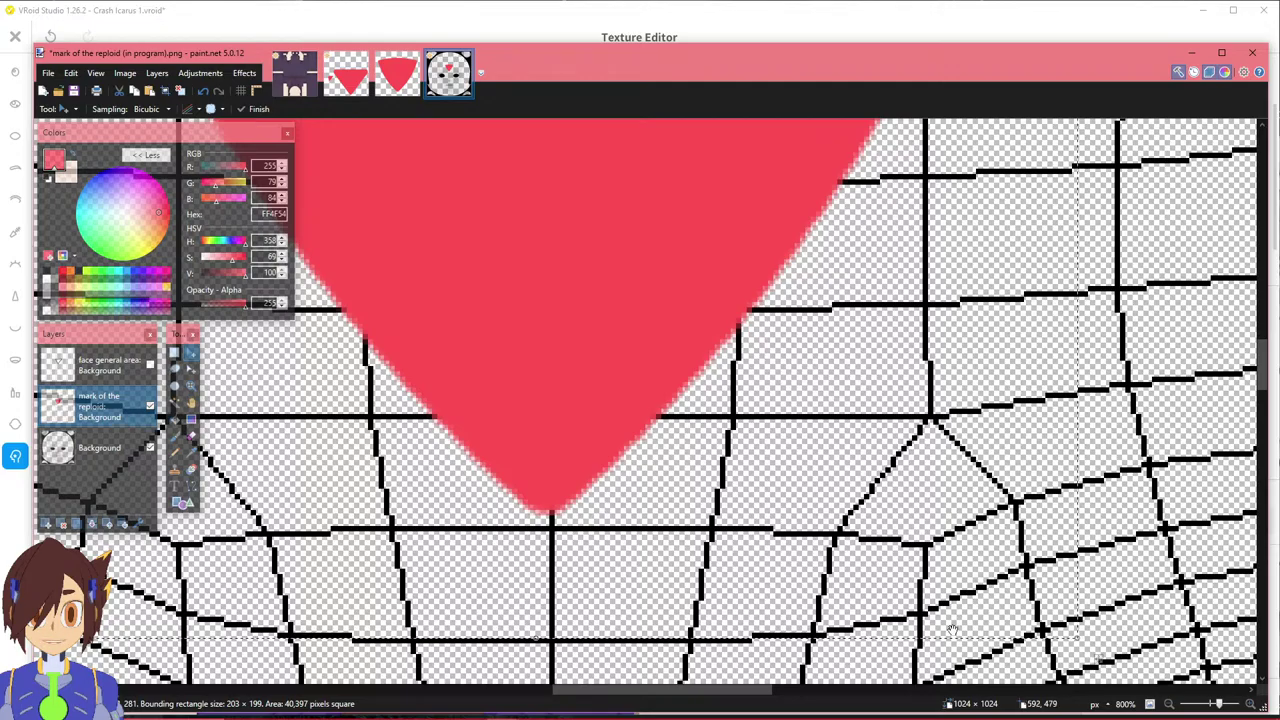
pyautogui.press('Right')
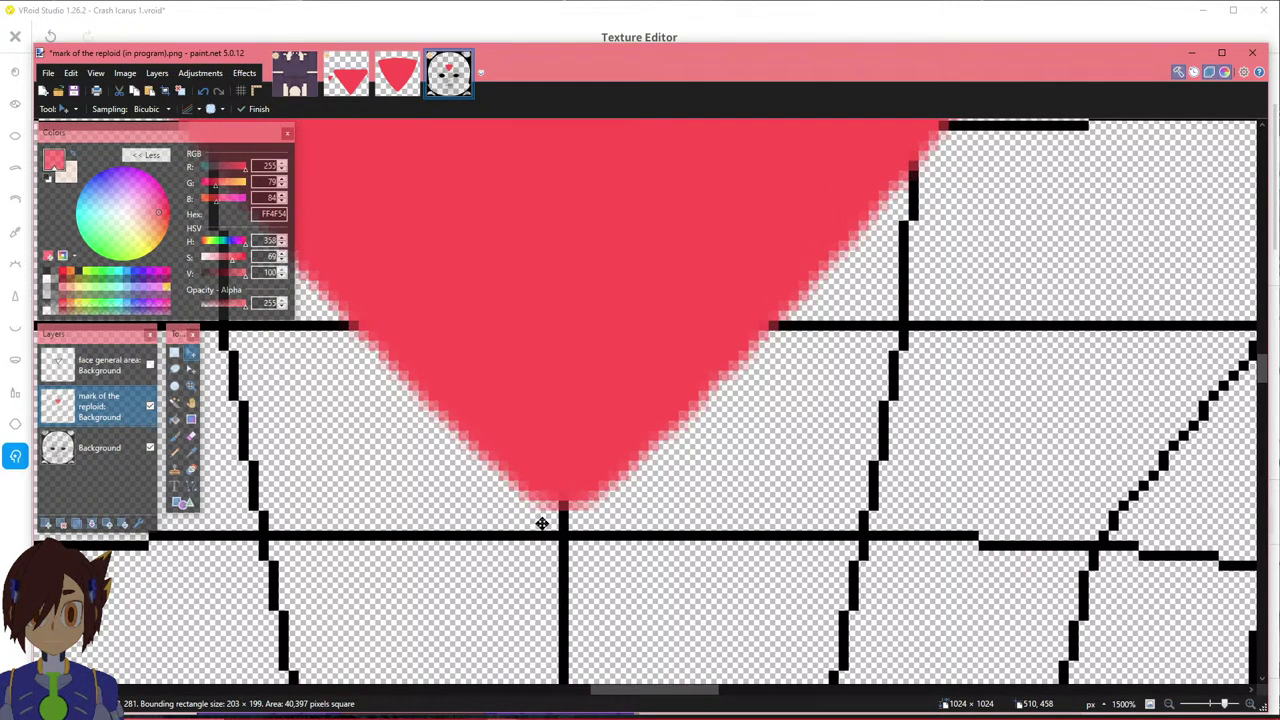
pyautogui.keyDown('ctrl'); pyautogui.scroll(-2, 552, 519); pyautogui.keyUp('ctrl')
pyautogui.scroll(2, 550, 525)
pyautogui.scroll(-1, 550, 525)
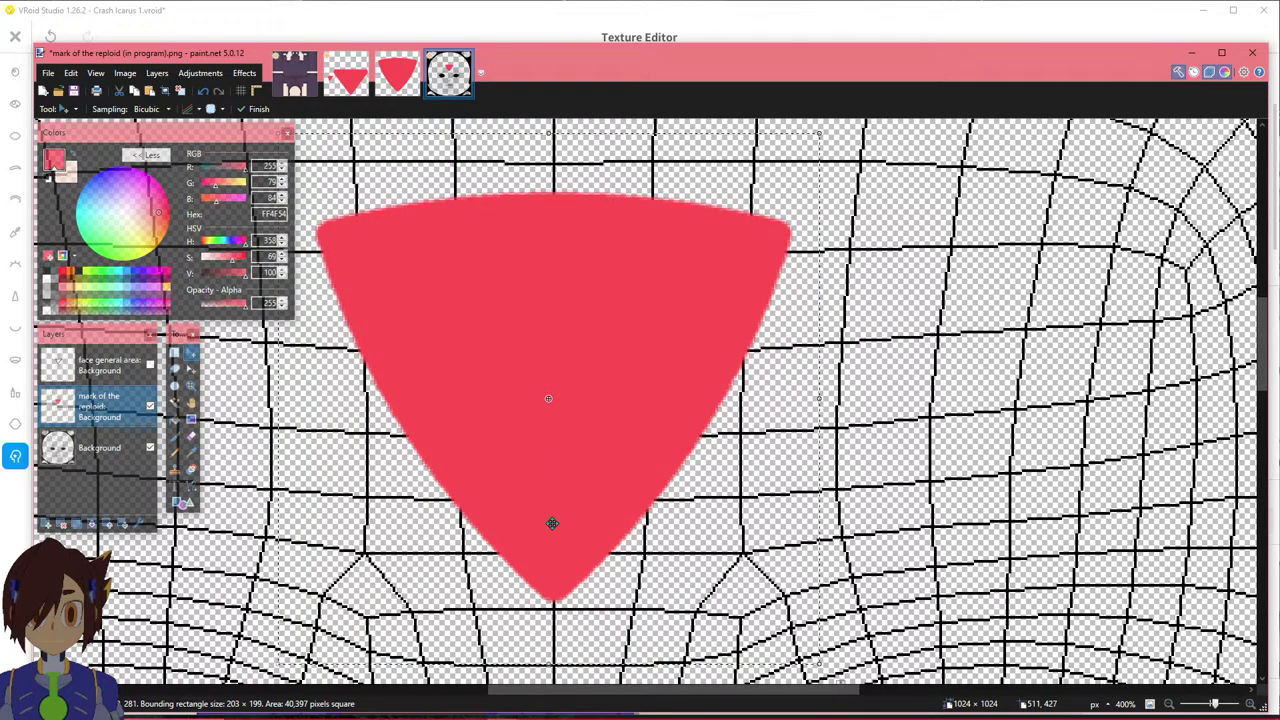
pyautogui.keyDown('ctrl'); pyautogui.scroll(-3, 620, 455); pyautogui.keyUp('ctrl')
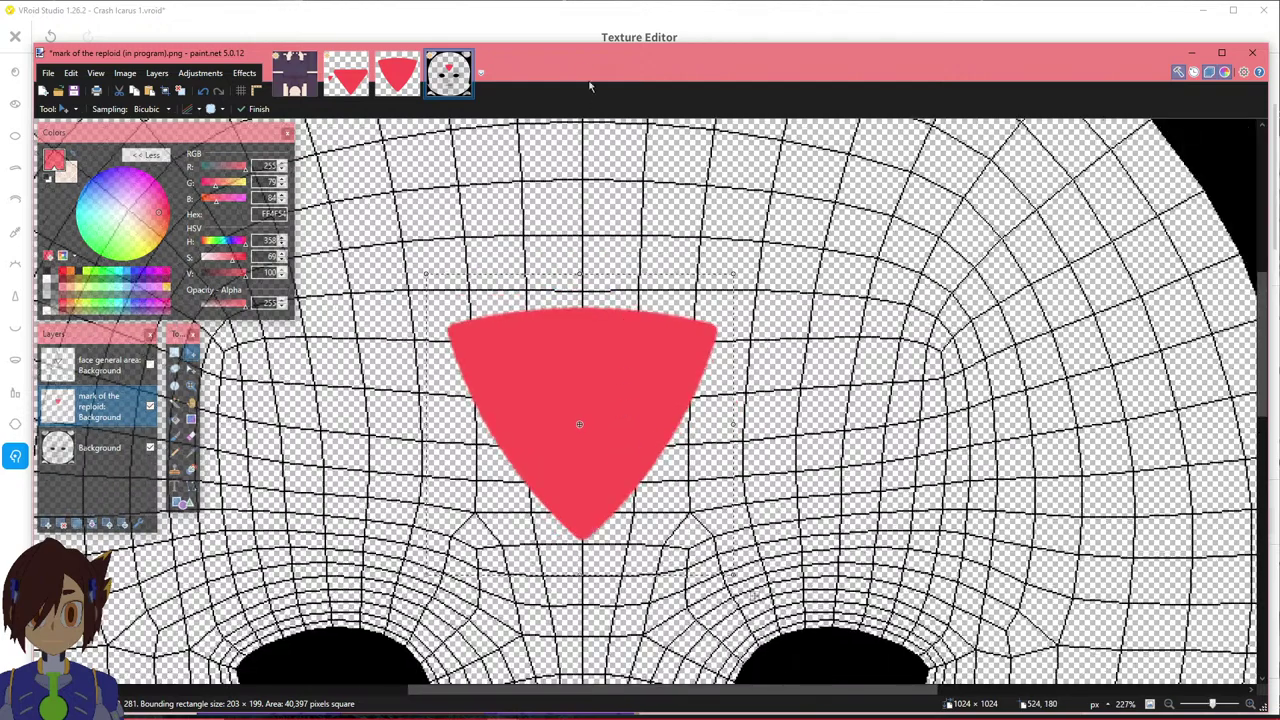
pyautogui.click(48, 74)
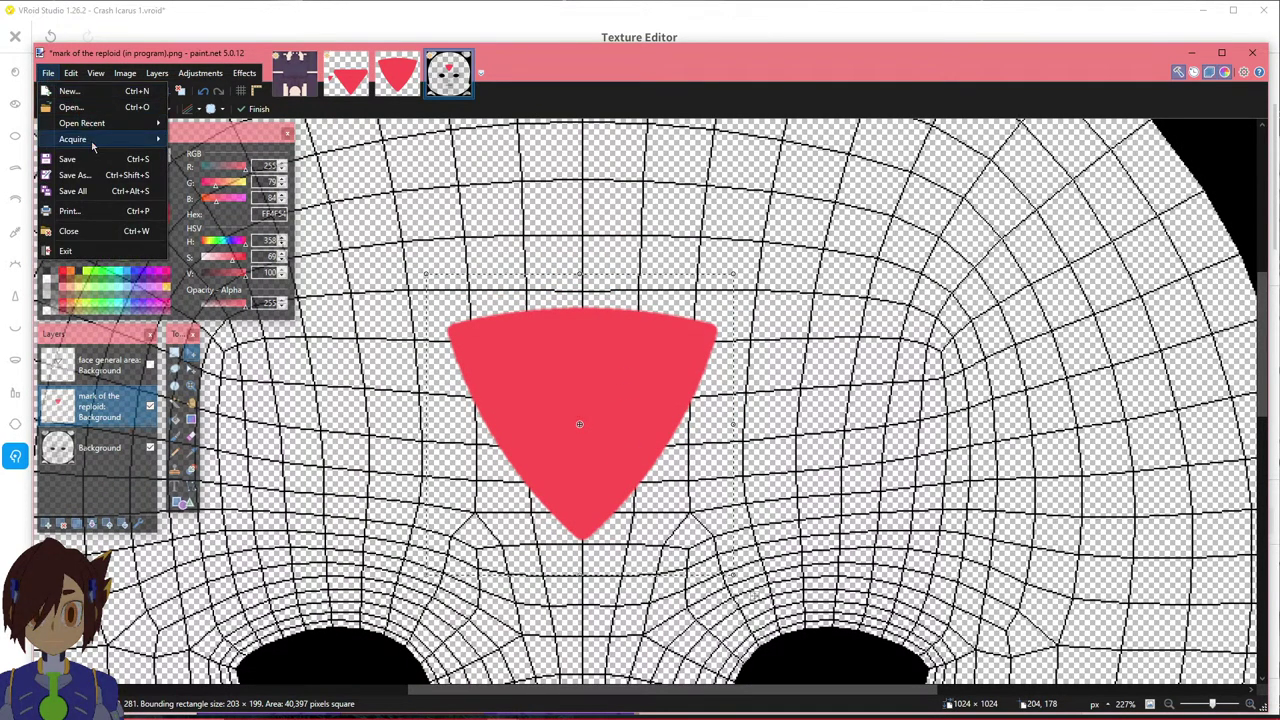
pyautogui.click(86, 175)
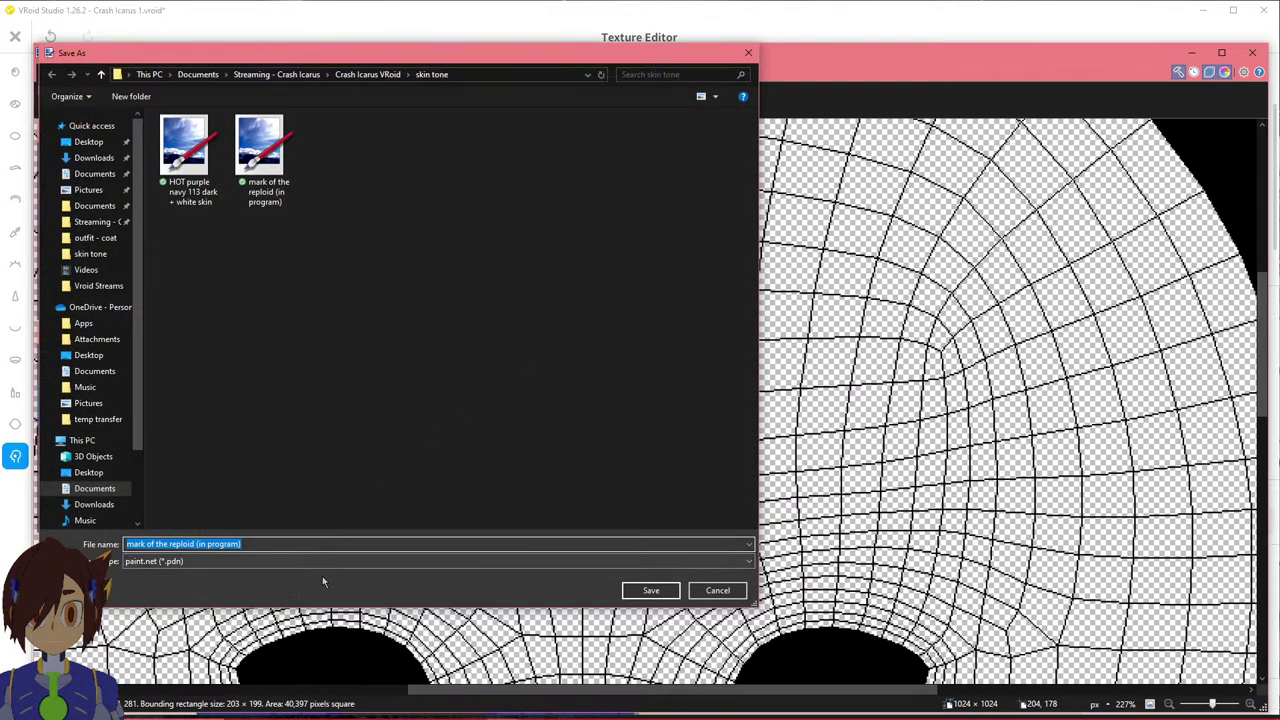
pyautogui.click(603, 566)
pyautogui.click(373, 580)
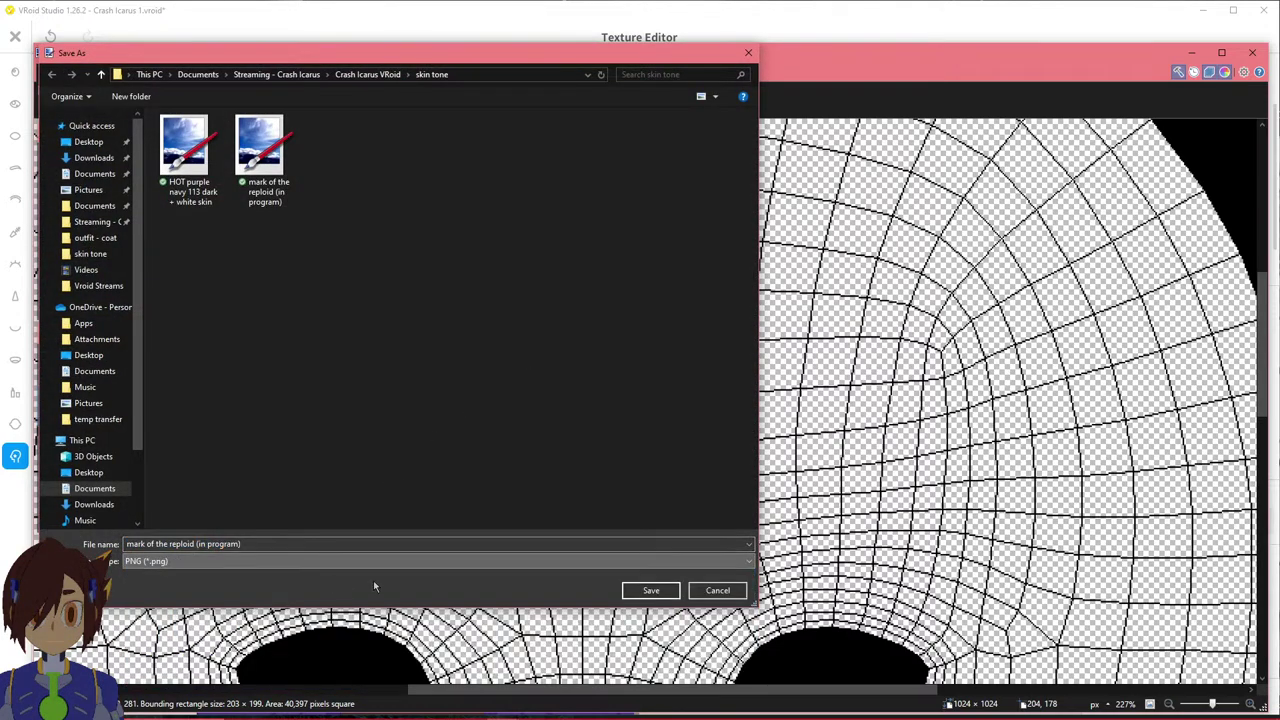
pyautogui.click(649, 590)
pyautogui.click(721, 367)
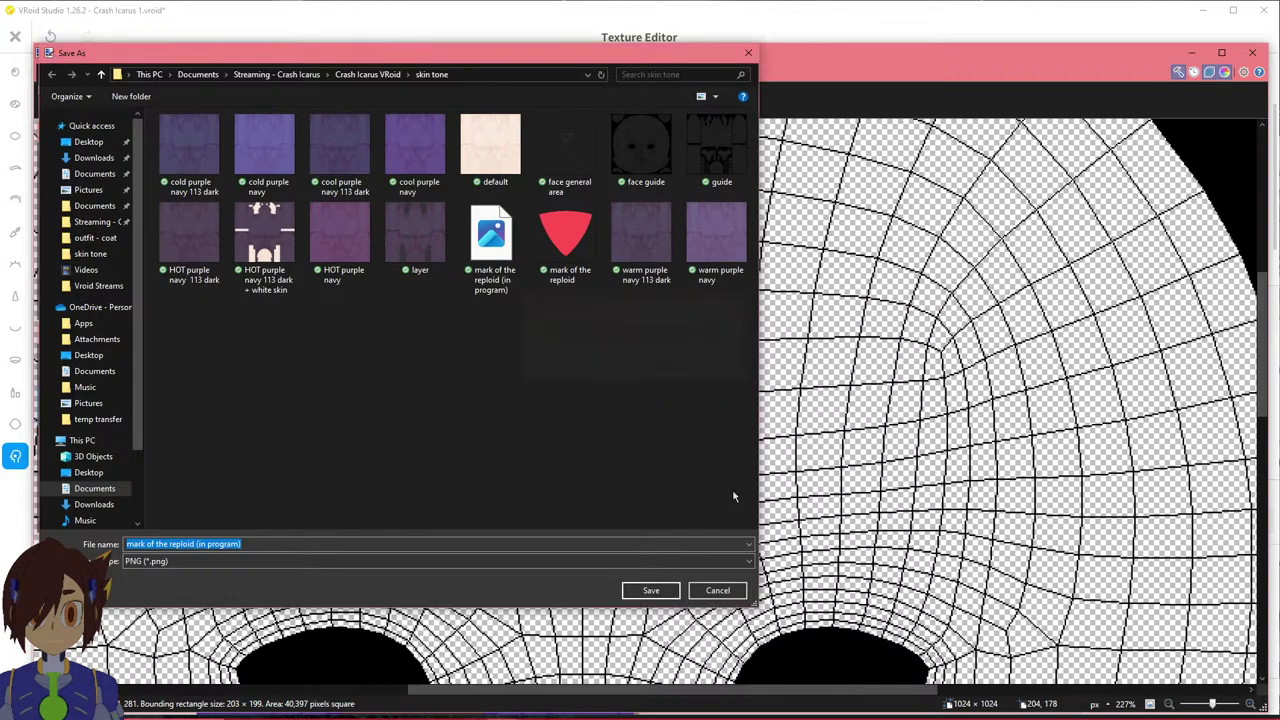
pyautogui.click(717, 590)
# Hide the Background face guide layer and save the layered project over the existing paint.net file "mark of the reploid (in program)".
pyautogui.click(150, 448)
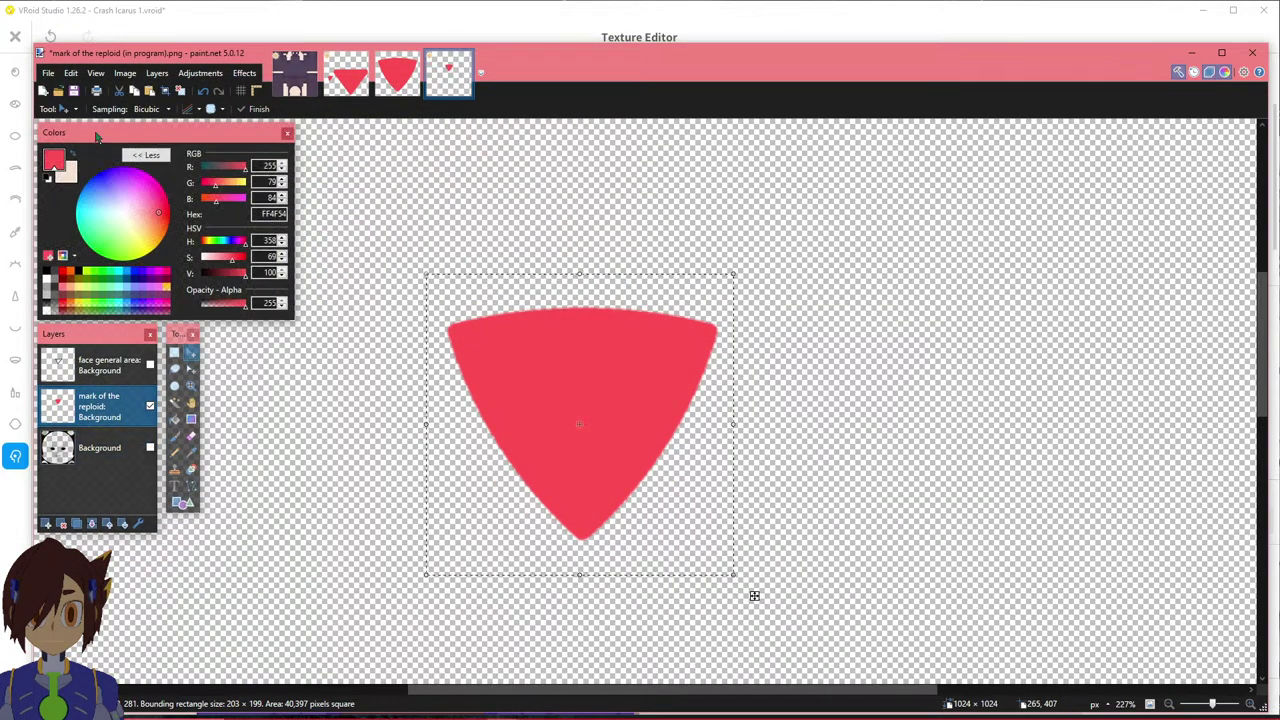
pyautogui.click(48, 73)
pyautogui.click(75, 175)
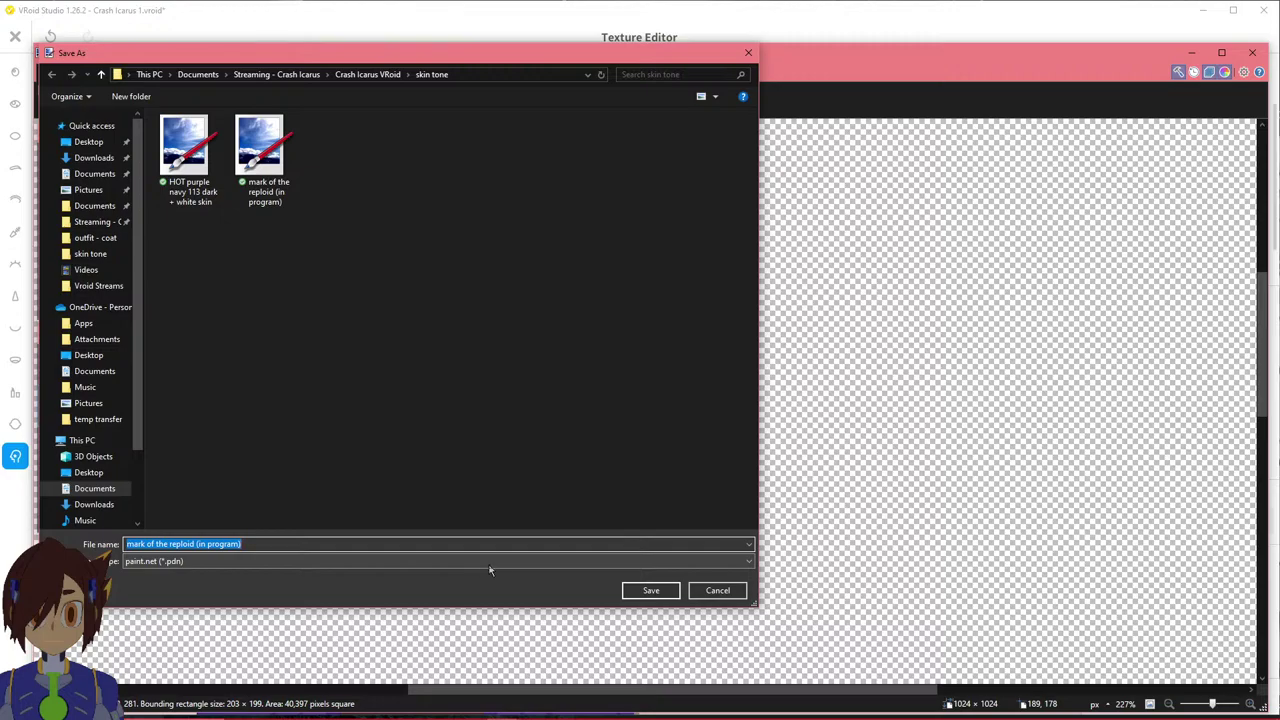
pyautogui.click(650, 590)
pyautogui.click(672, 367)
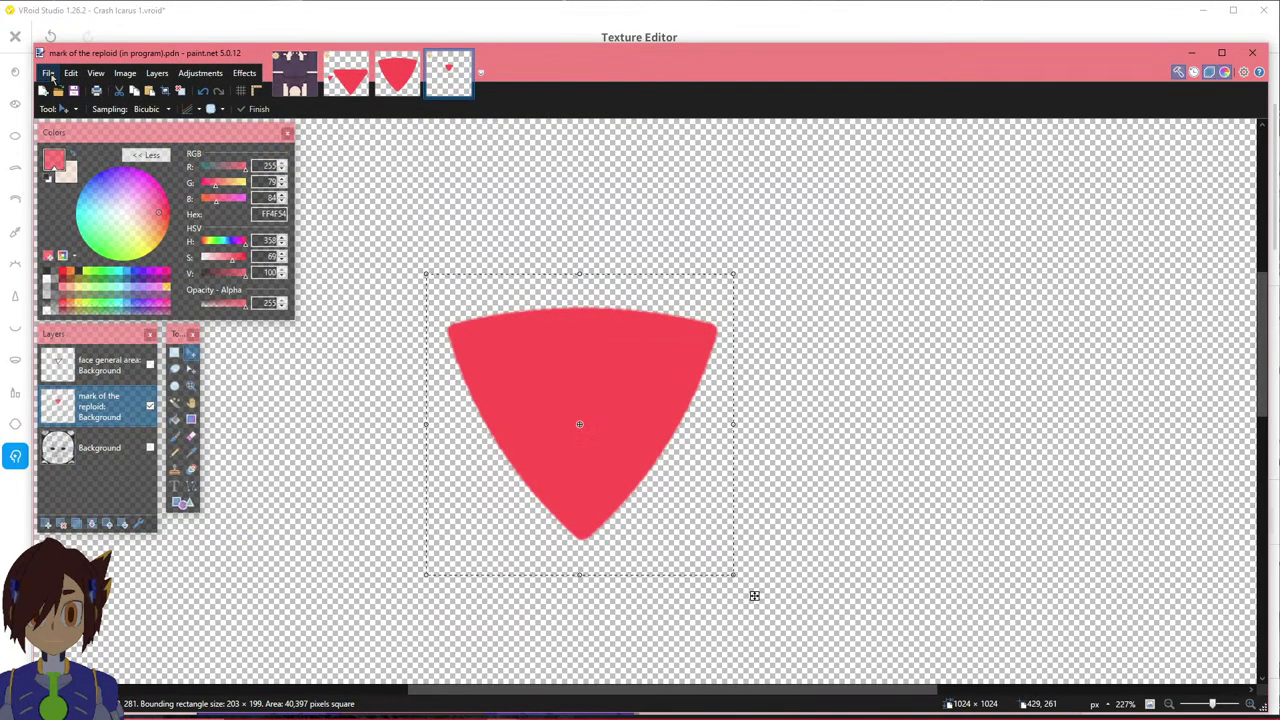
# Export a flattened PNG over "mark of the reploid (in program)", and undo the flattening to restore the separate layers.
pyautogui.click(48, 73)
pyautogui.click(95, 176)
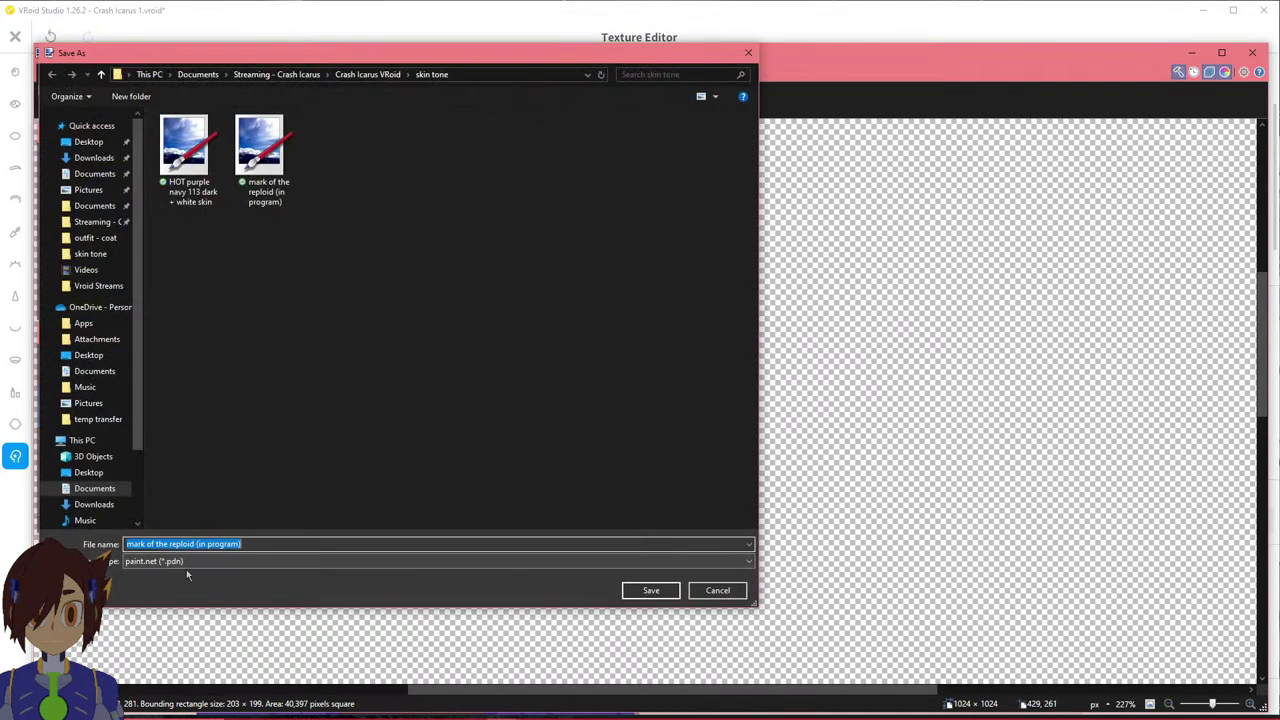
pyautogui.click(188, 561)
pyautogui.click(200, 584)
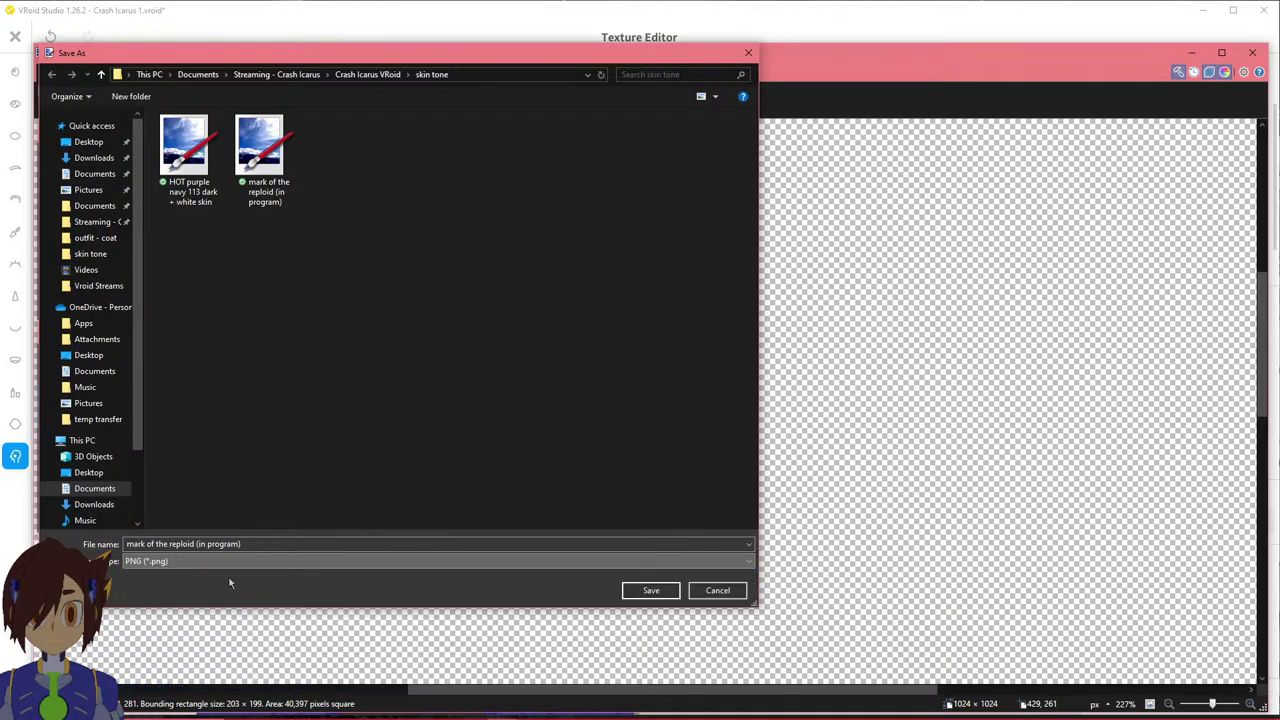
pyautogui.click(650, 590)
pyautogui.click(671, 368)
pyautogui.click(624, 430)
pyautogui.hotkey('ctrl', 'z')
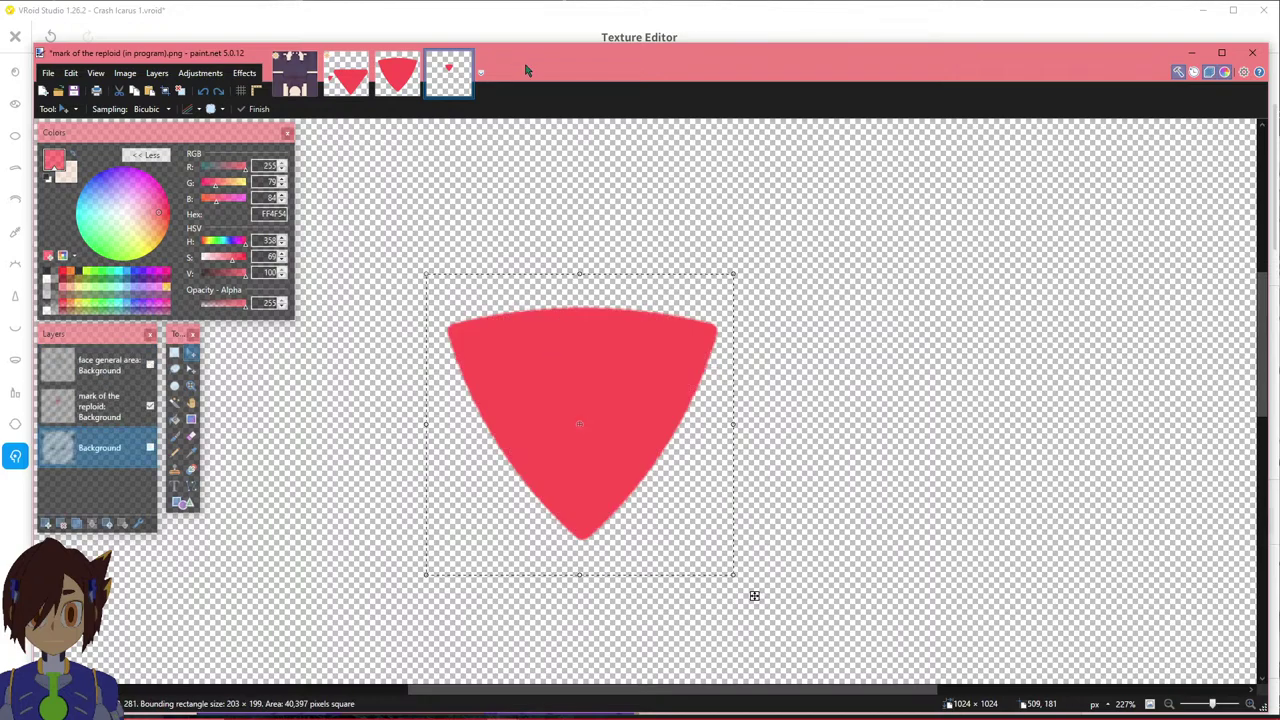
# In VRoid Studio, load the image "mark of the reploid (in program)" as a new face paint layer.
pyautogui.click(460, 15)
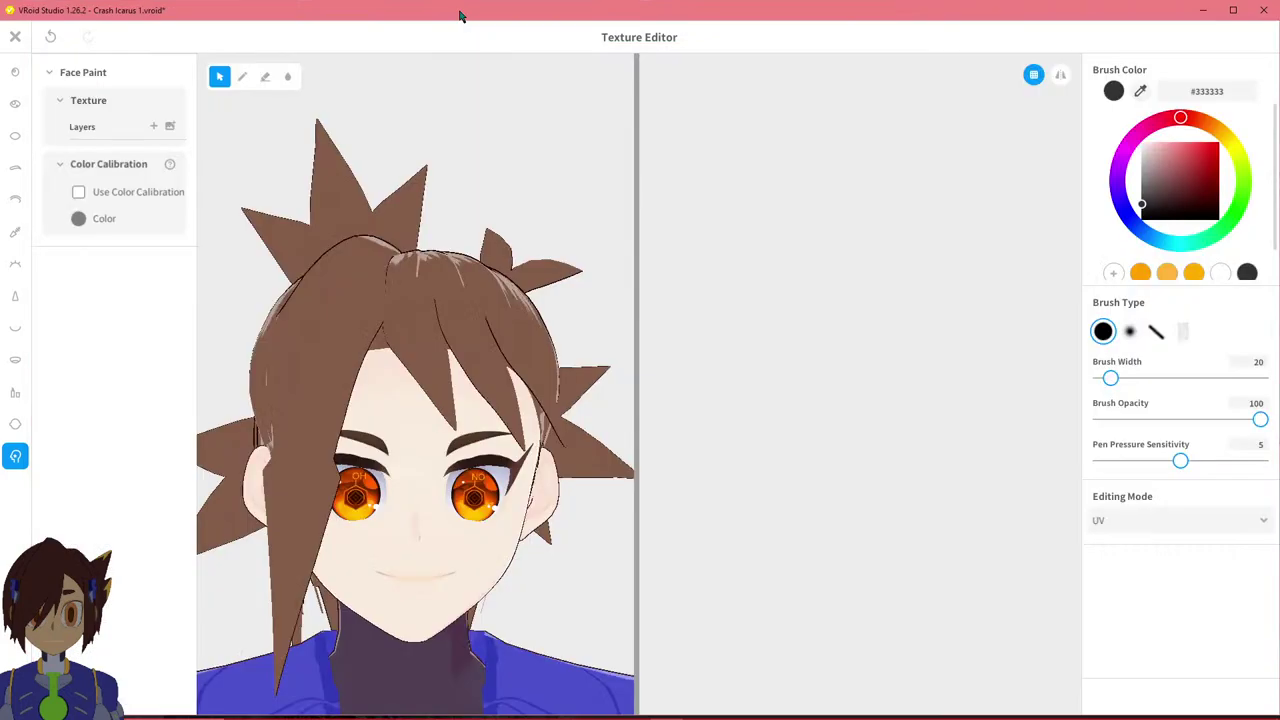
pyautogui.click(171, 128)
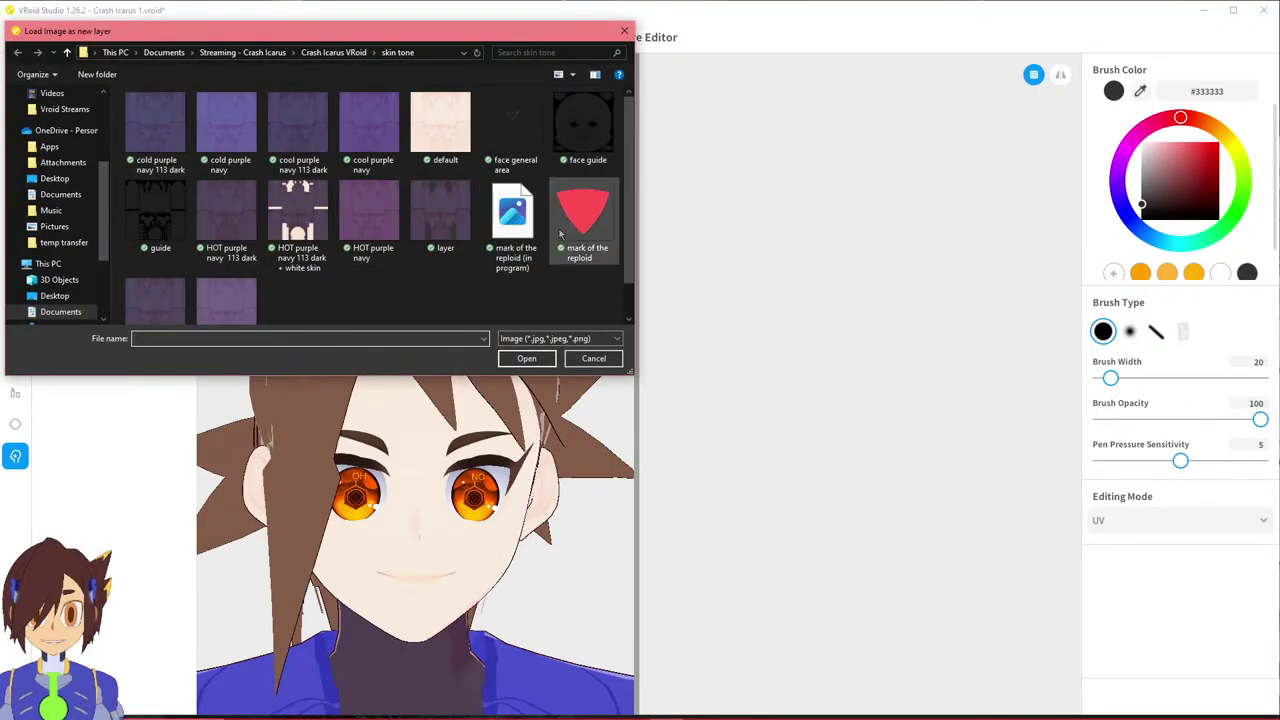
pyautogui.scroll(-1, 549, 218)
pyautogui.click(514, 185)
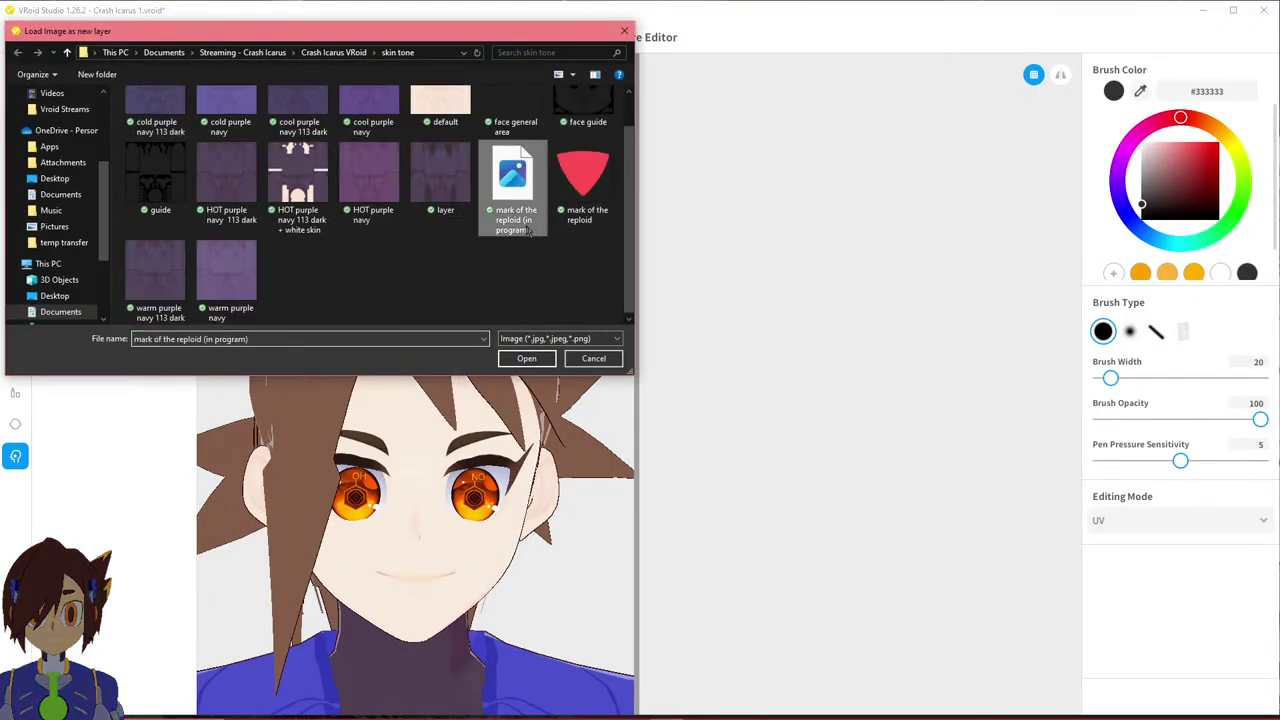
pyautogui.click(526, 358)
# Examine the imported mark's size and centring on the forehead and against the UV wireframe.
pyautogui.scroll(5, 397, 391)
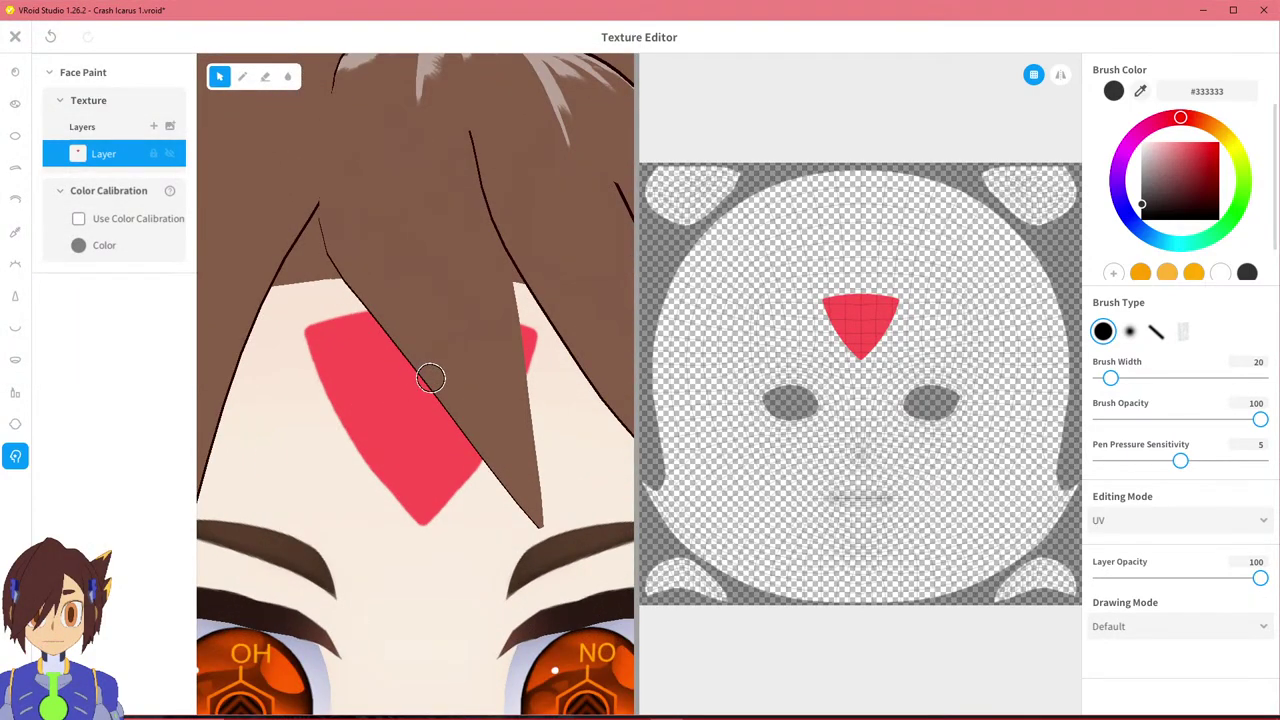
pyautogui.scroll(3, 499, 293)
pyautogui.moveTo(499, 293); pyautogui.dragTo(350, 363, button='right')
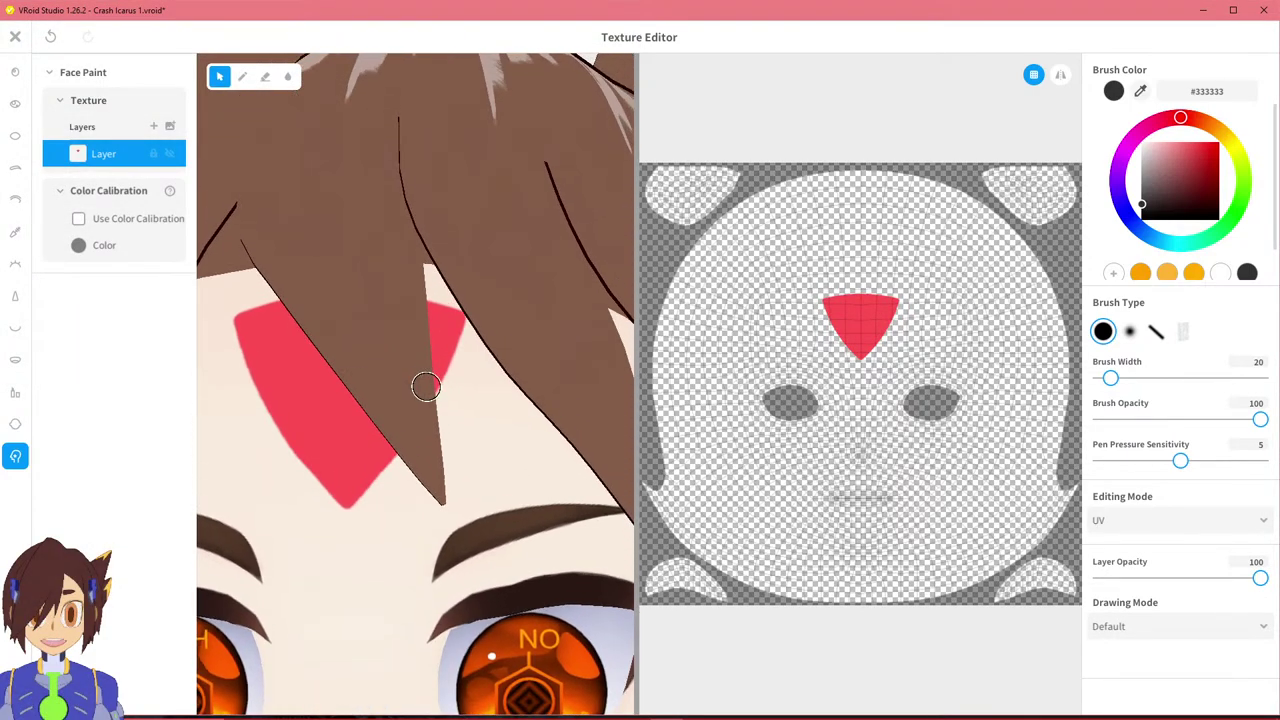
pyautogui.moveTo(432, 407); pyautogui.dragTo(472, 446, button='middle')
pyautogui.moveTo(472, 446); pyautogui.dragTo(403, 586, button='right')
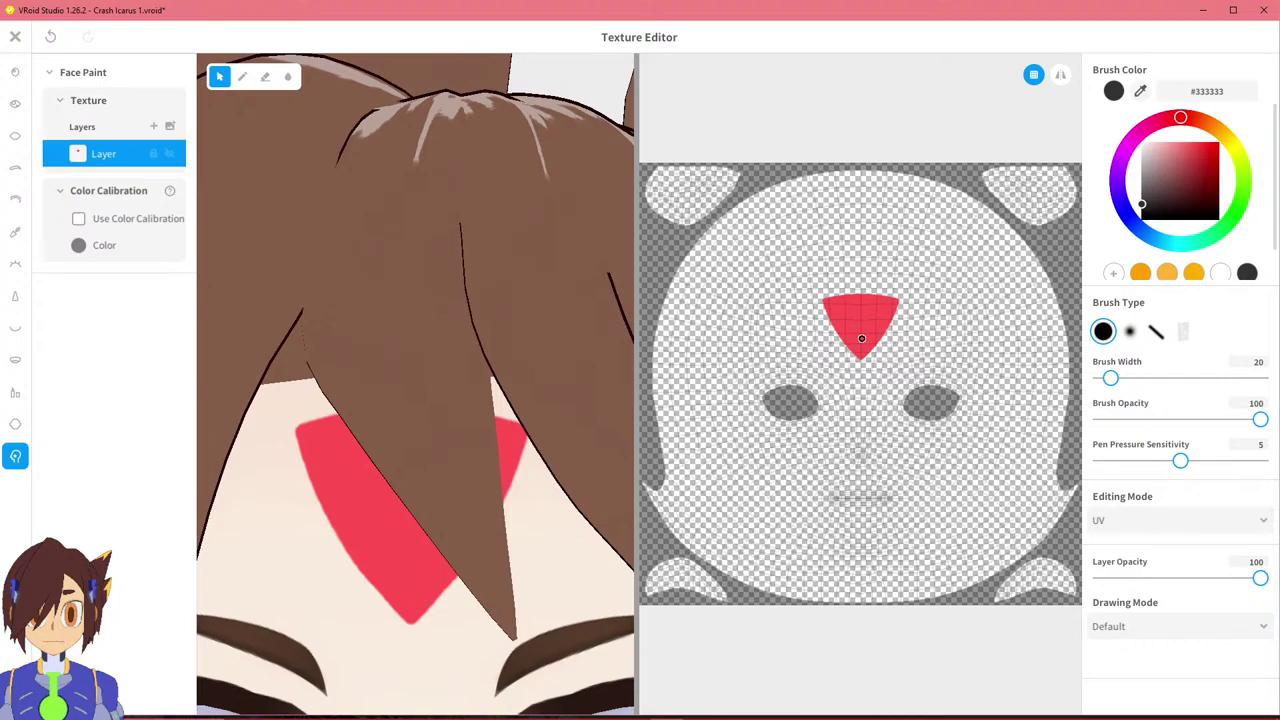
pyautogui.scroll(5, 867, 342)
pyautogui.moveTo(856, 286); pyautogui.dragTo(859, 436, button='middle')
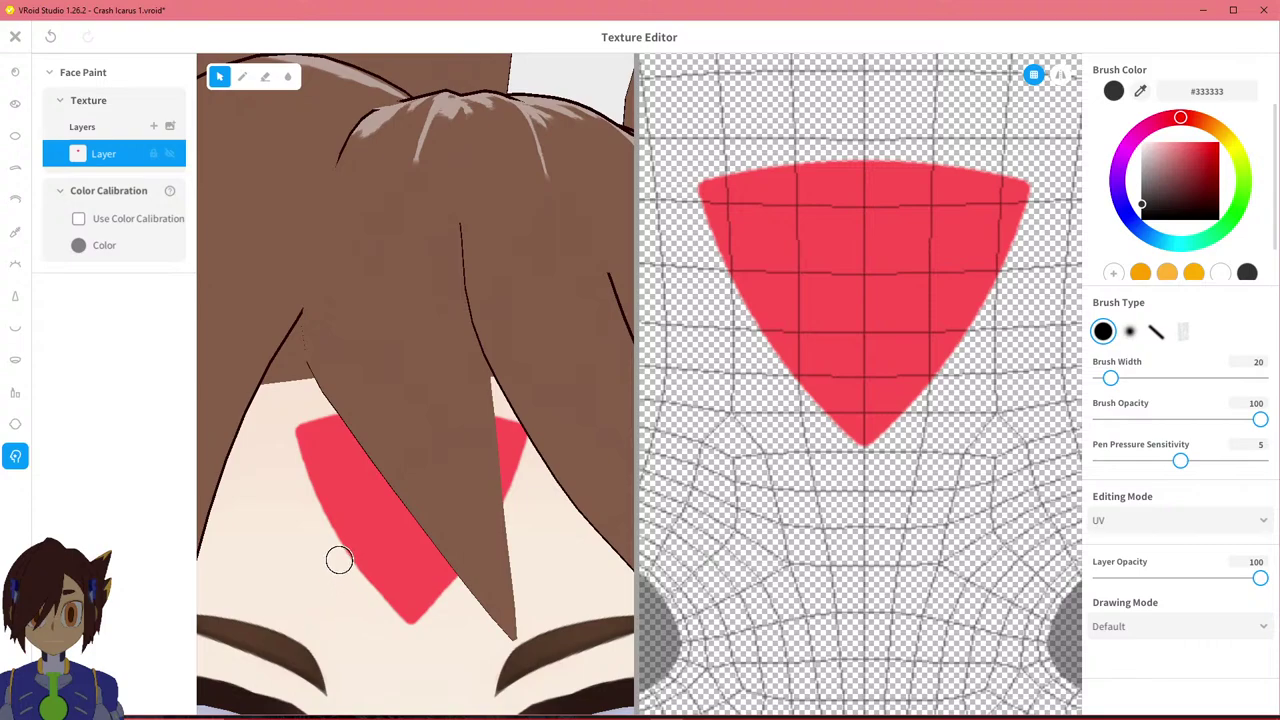
# Try trimming the red mark's lower edges on the texture with the Eraser, and undo the strokes.
pyautogui.click(265, 77)
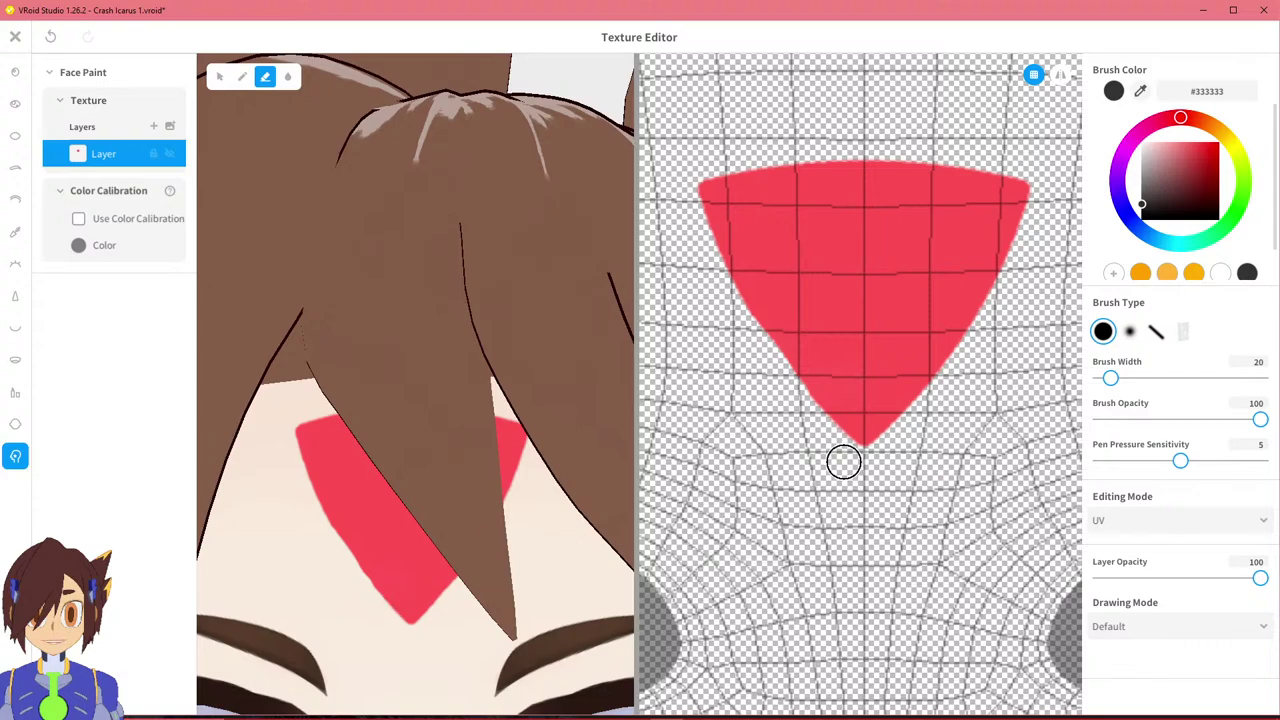
pyautogui.hotkey('ctrl', 'z')
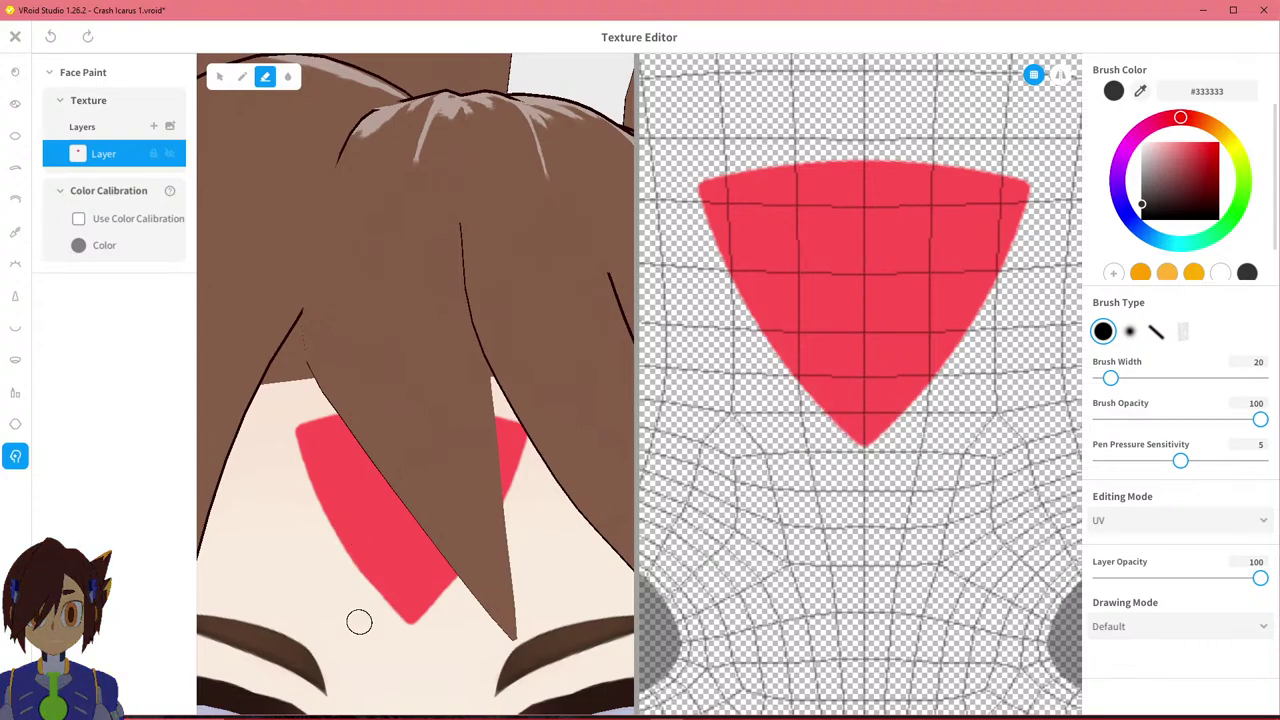
# Examine the mark's outline and placement on the forehead from several angles and distances.
pyautogui.moveTo(409, 583); pyautogui.dragTo(434, 428, button='right')
pyautogui.scroll(-5, 463, 509)
pyautogui.moveTo(463, 509); pyautogui.dragTo(405, 508, button='right')
pyautogui.scroll(4, 405, 508)
pyautogui.scroll(3, 405, 508)
pyautogui.moveTo(469, 457); pyautogui.dragTo(486, 371, button='right')
pyautogui.moveTo(431, 474); pyautogui.dragTo(545, 468, button='right')
pyautogui.moveTo(545, 468); pyautogui.dragTo(514, 477, button='middle')
pyautogui.moveTo(514, 477); pyautogui.dragTo(468, 460, button='right')
pyautogui.scroll(-3, 490, 456)
pyautogui.scroll(3, 471, 453)
pyautogui.moveTo(468, 455)
pyautogui.mouseDown(button='middle')
pyautogui.moveTo(484, 453)
pyautogui.moveTo(468, 464)
pyautogui.mouseUp(button='middle')
pyautogui.moveTo(385, 455); pyautogui.dragTo(446, 462, button='right')
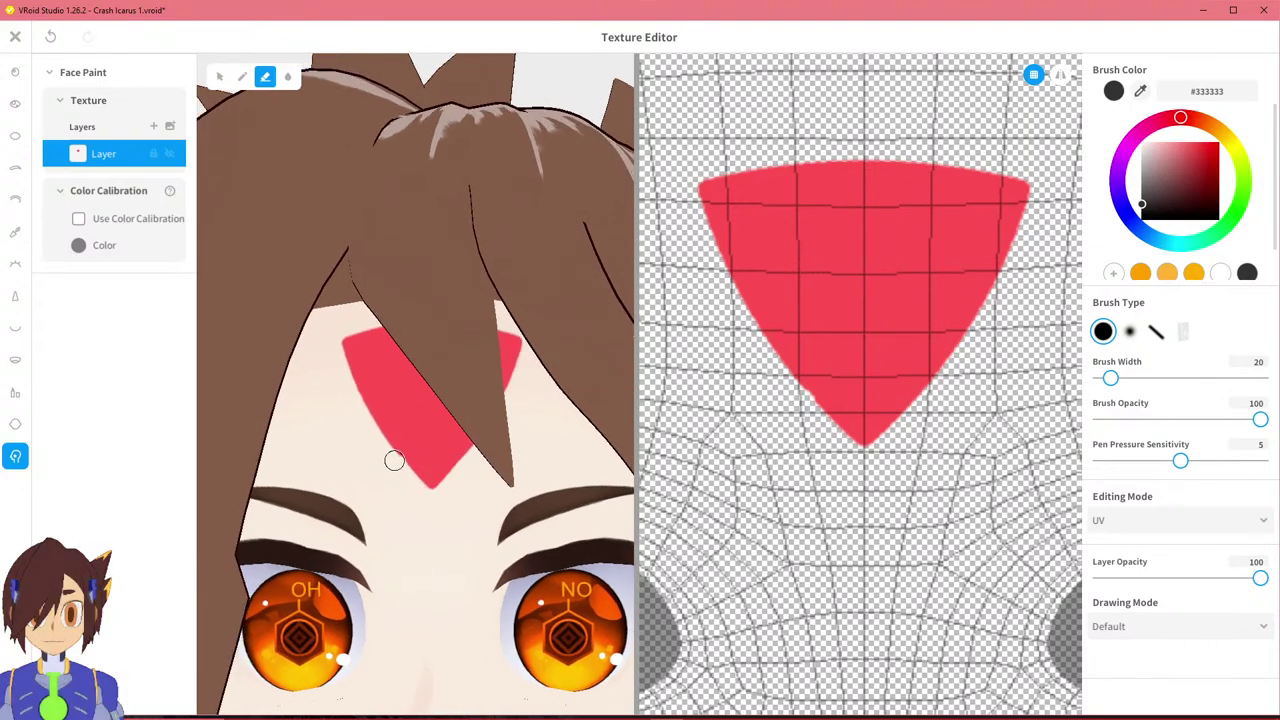
# Undo the eraser strokes along the red mark's lower edge and check the mark from the side.
pyautogui.hotkey('ctrl', 'z')
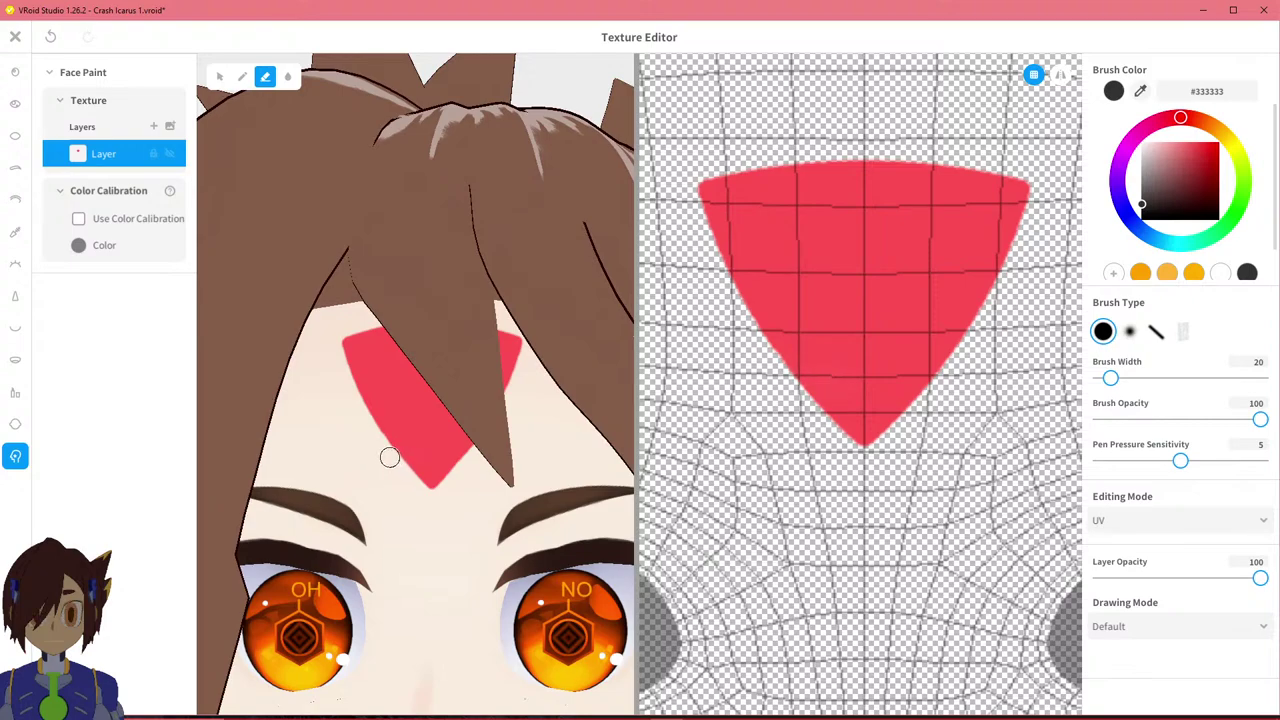
pyautogui.hotkey('ctrl', 'z')
pyautogui.hotkey('ctrl', 'z')
pyautogui.moveTo(386, 457); pyautogui.dragTo(483, 506, button='right')
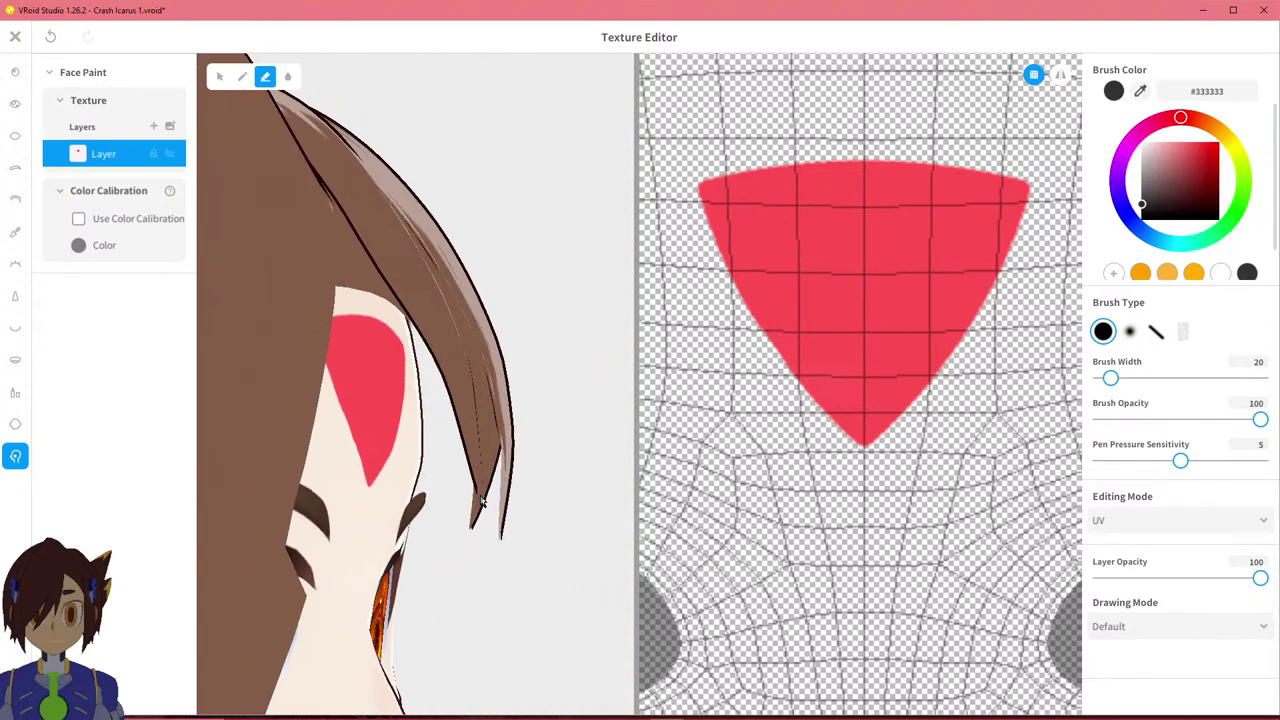
# Step back through the face paint edits to the Default Design triangle, and restore the imported mark layer.
pyautogui.hotkey('ctrl', 'z')
pyautogui.hotkey('ctrl', 'z')
pyautogui.hotkey('ctrl', 'z')
pyautogui.hotkey('ctrl', 'z')
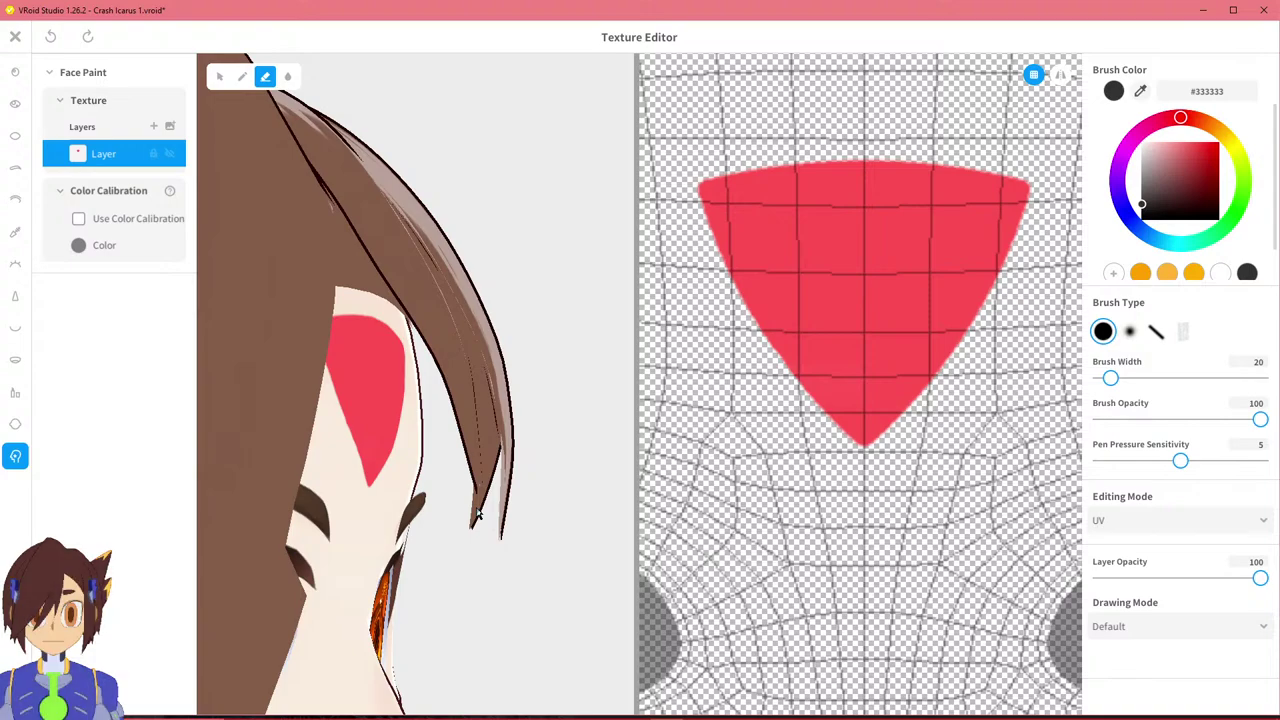
pyautogui.hotkey('ctrl', 'z')
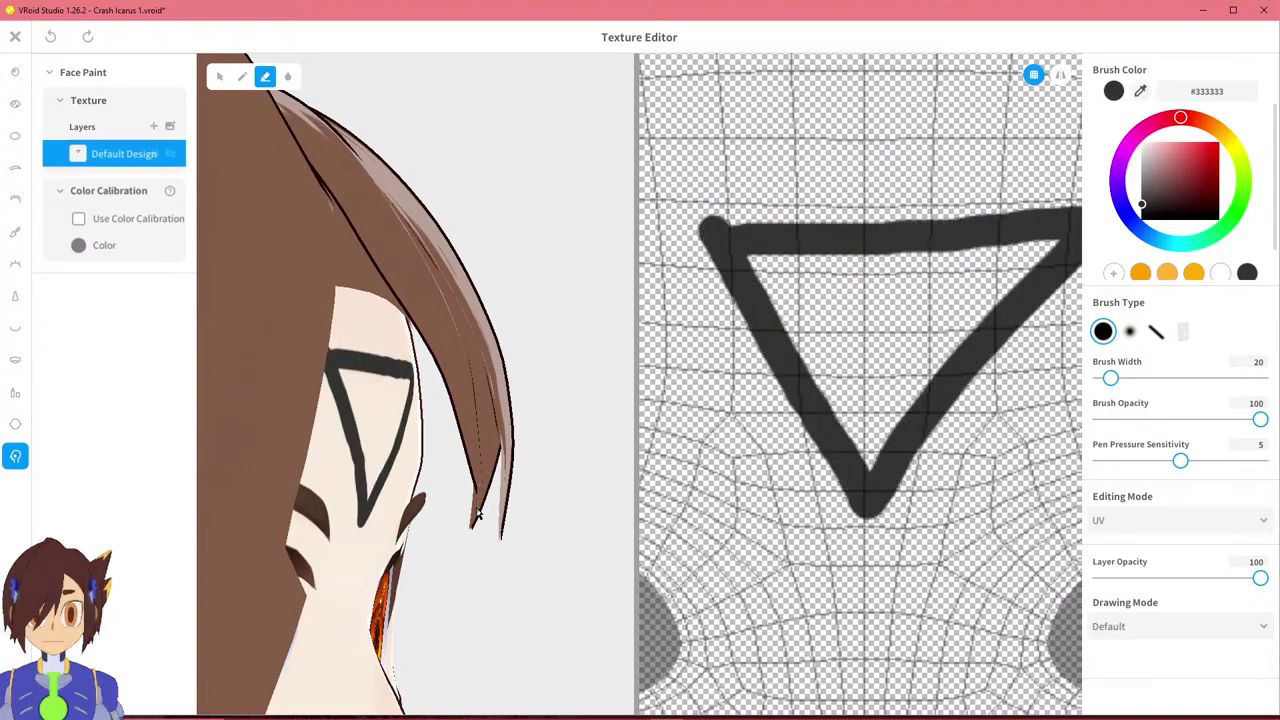
pyautogui.hotkey('ctrl', 'z')
pyautogui.hotkey('ctrl', 'z')
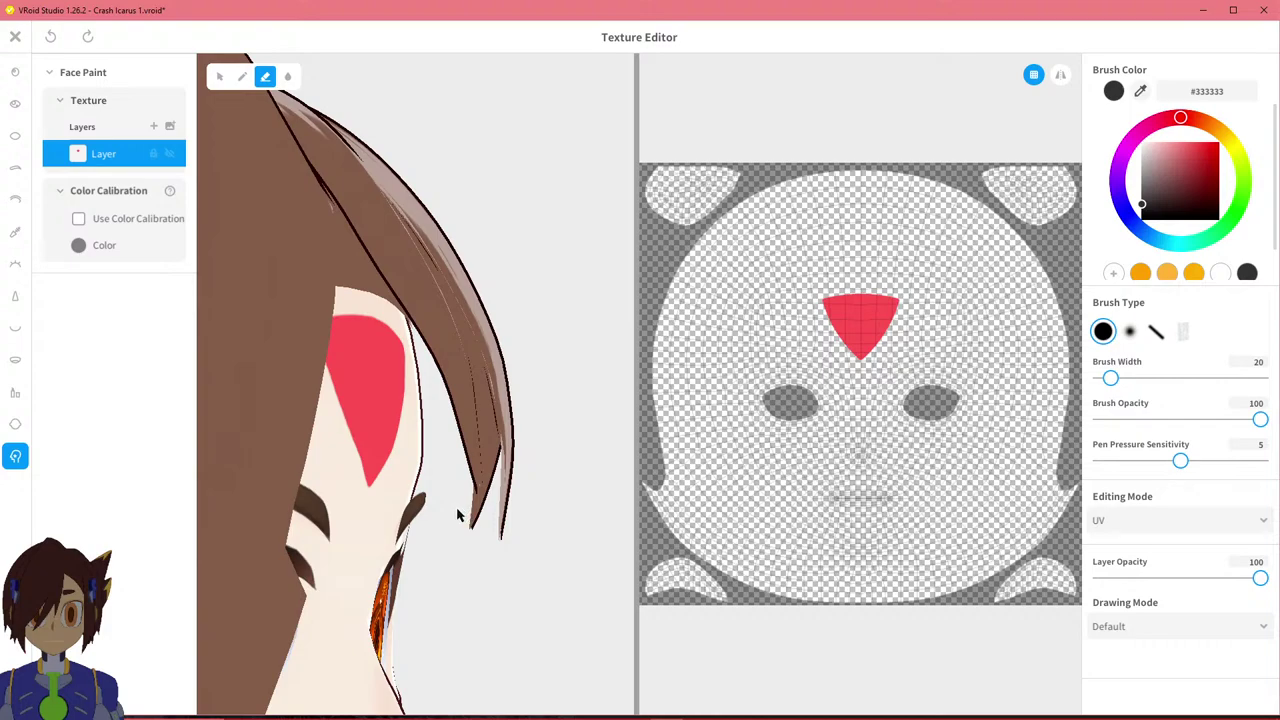
pyautogui.hotkey('ctrl', 'z')
pyautogui.hotkey('ctrl', 'y')
# Examine the mark on the face from the front and compare it with the forehead marks in the ArchieMegaManZX.png reference image.
pyautogui.moveTo(457, 515); pyautogui.dragTo(419, 516, button='right')
pyautogui.moveTo(419, 510); pyautogui.dragTo(554, 417, button='middle')
pyautogui.moveTo(554, 416); pyautogui.dragTo(393, 497, button='right')
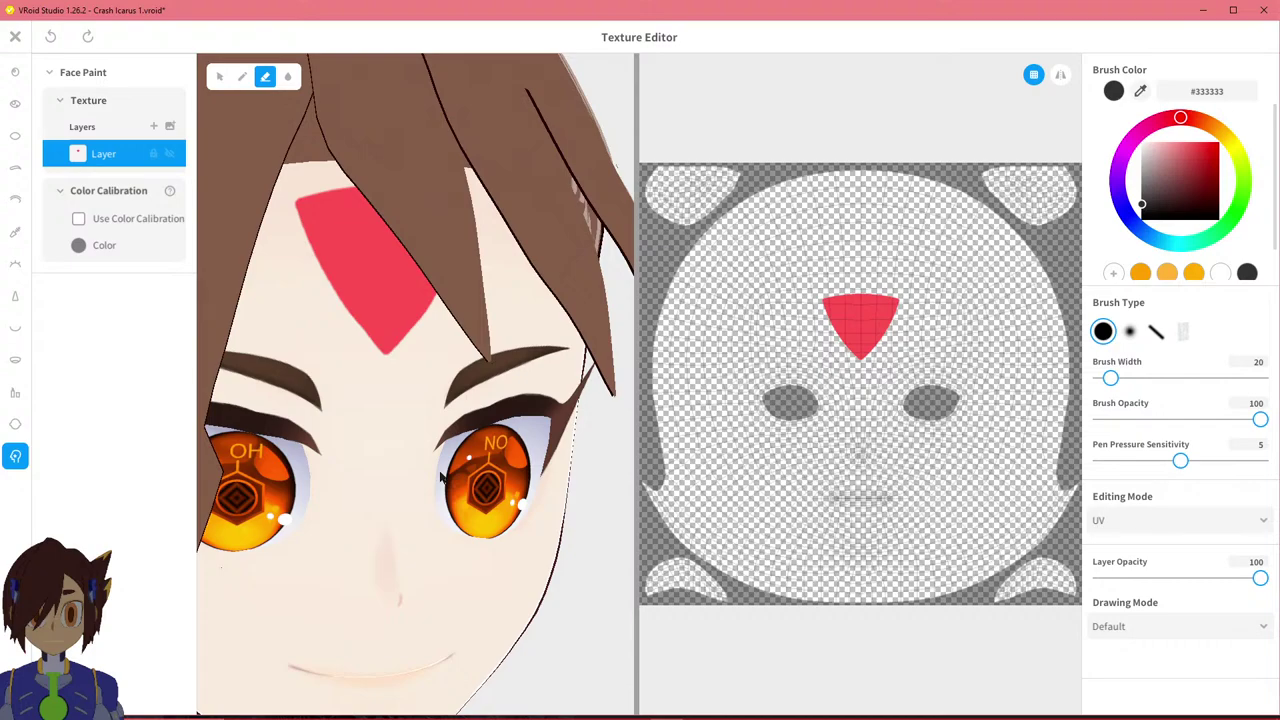
pyautogui.scroll(-3, 397, 432)
pyautogui.moveTo(397, 432)
pyautogui.mouseDown(button='right')
pyautogui.moveTo(445, 432)
pyautogui.moveTo(380, 436)
pyautogui.mouseUp(button='right')
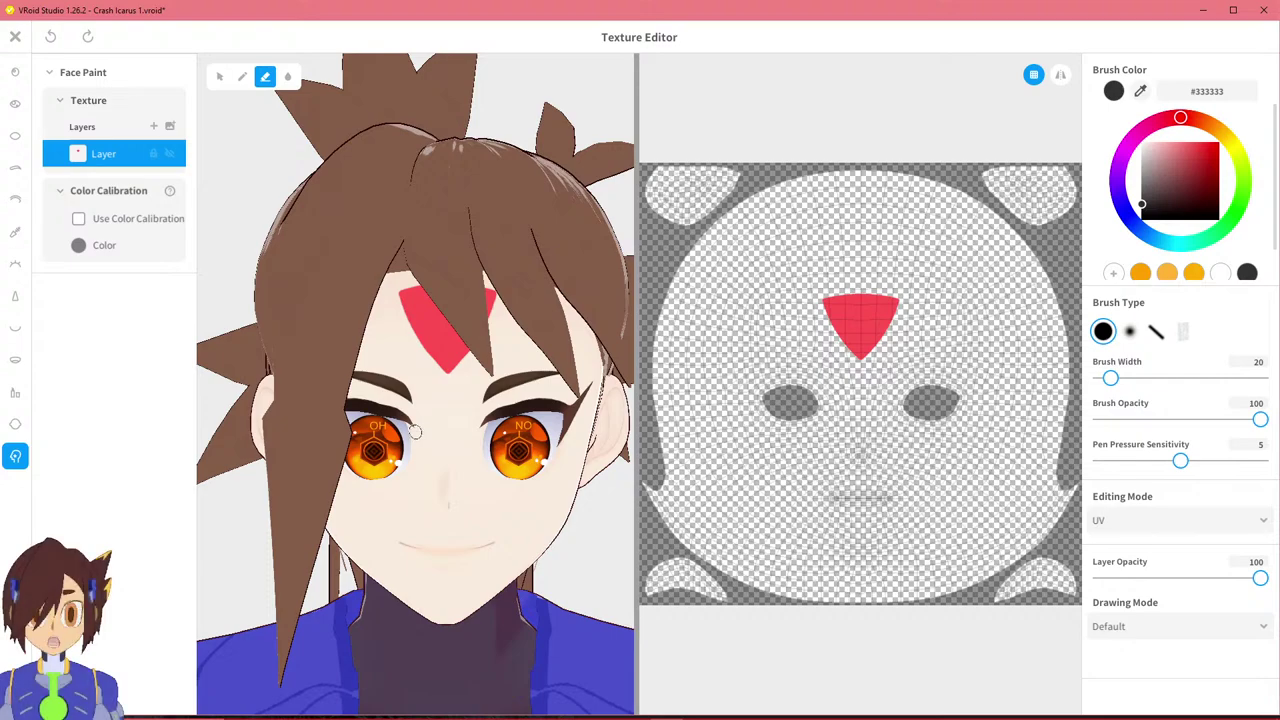
pyautogui.scroll(3, 451, 347)
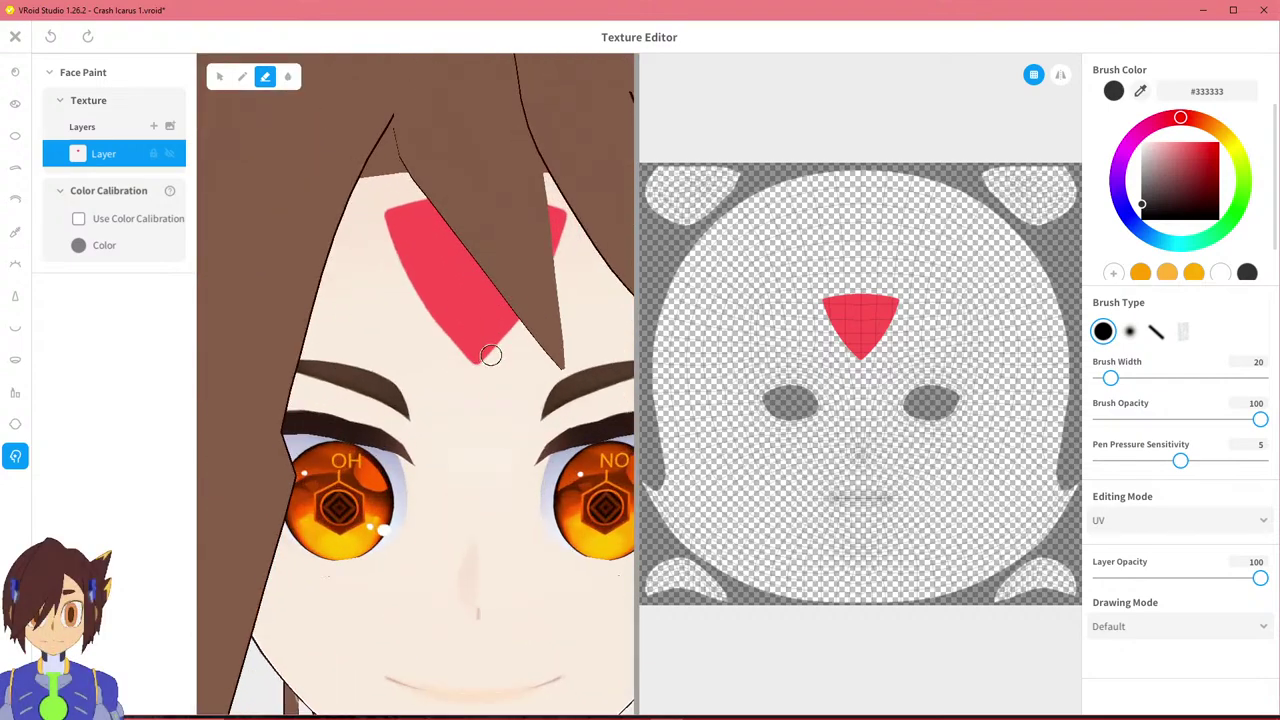
pyautogui.scroll(-2, 490, 355)
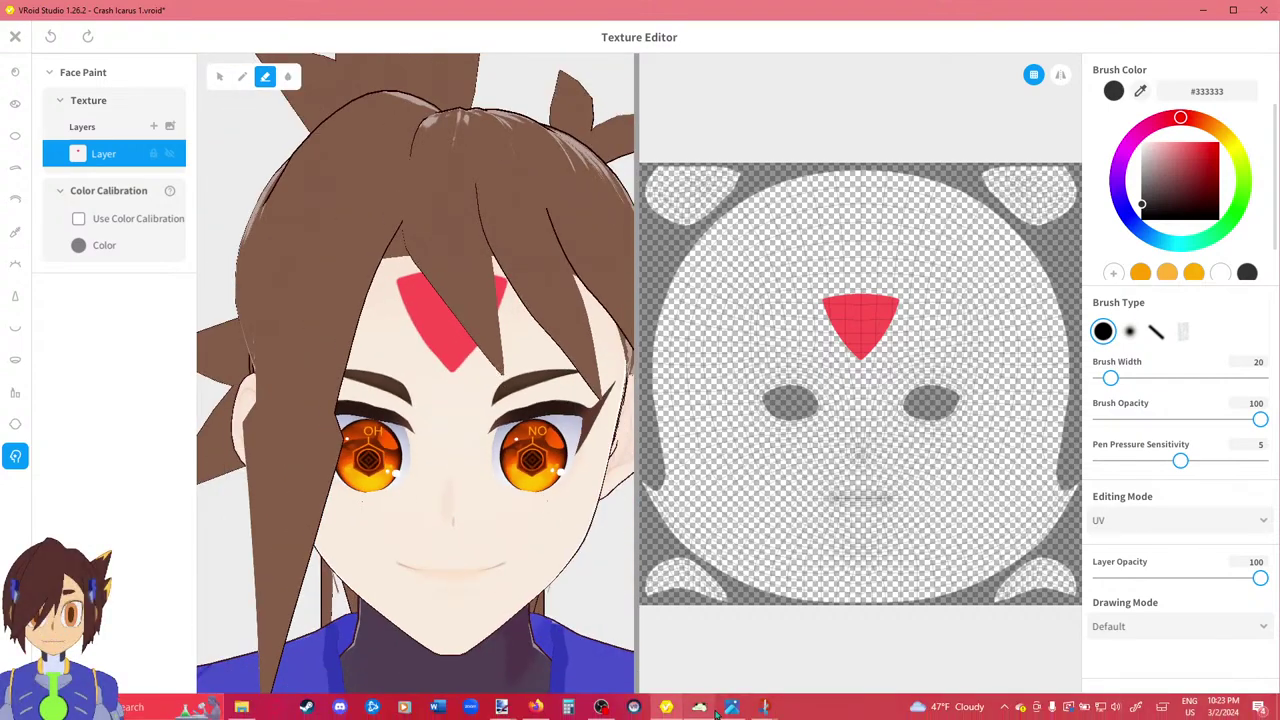
pyautogui.click(731, 707)
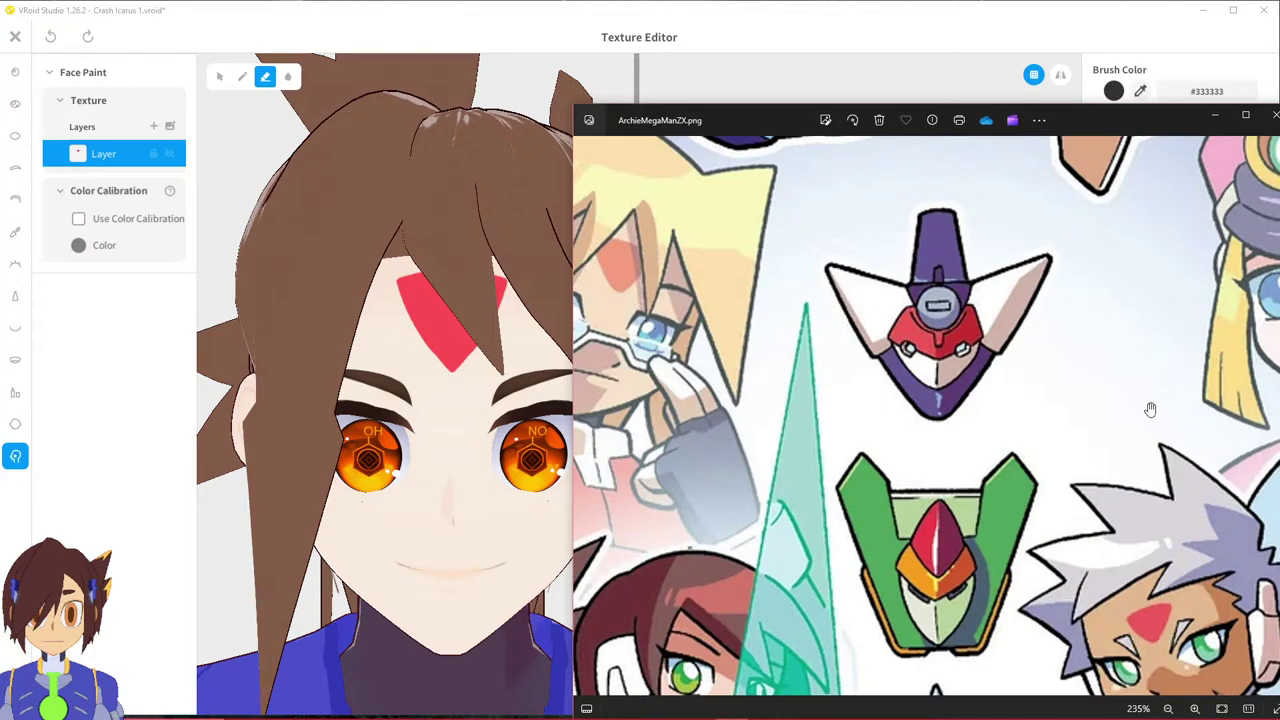
pyautogui.click(811, 20)
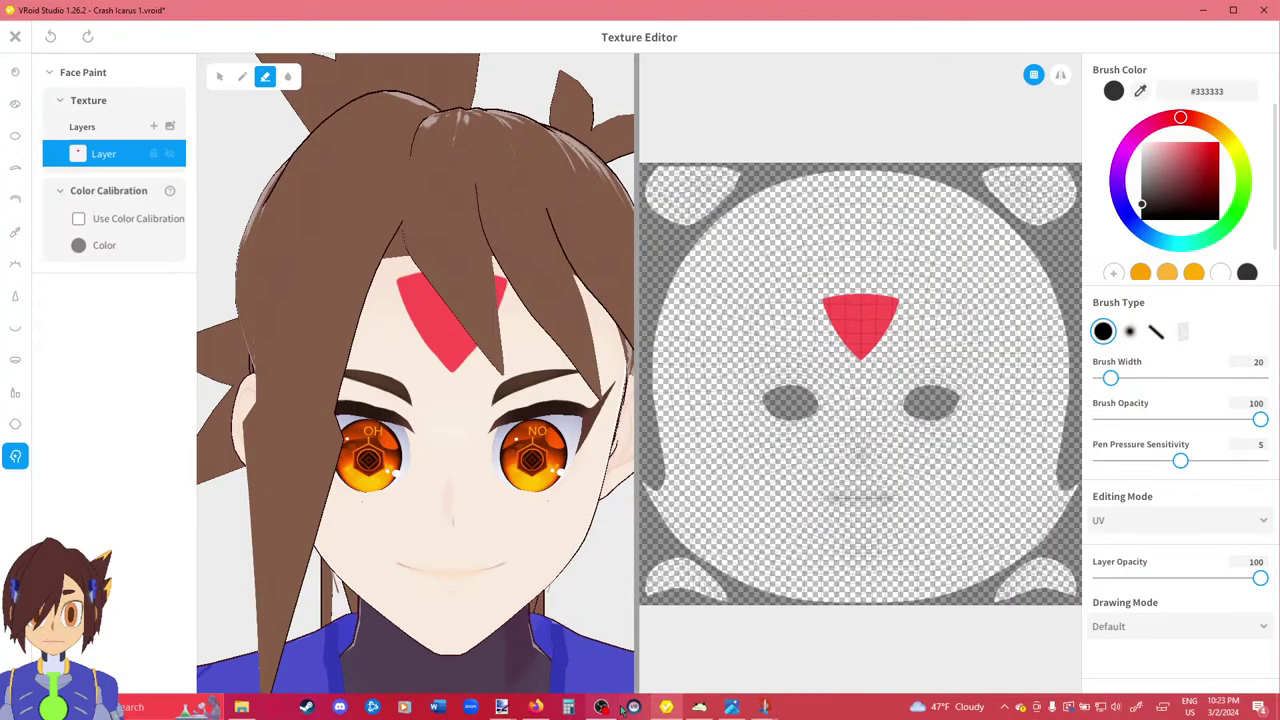
# Switch to paint.net and clear the selection around the red reploid mark.
pyautogui.click(535, 706)
pyautogui.click(605, 665)
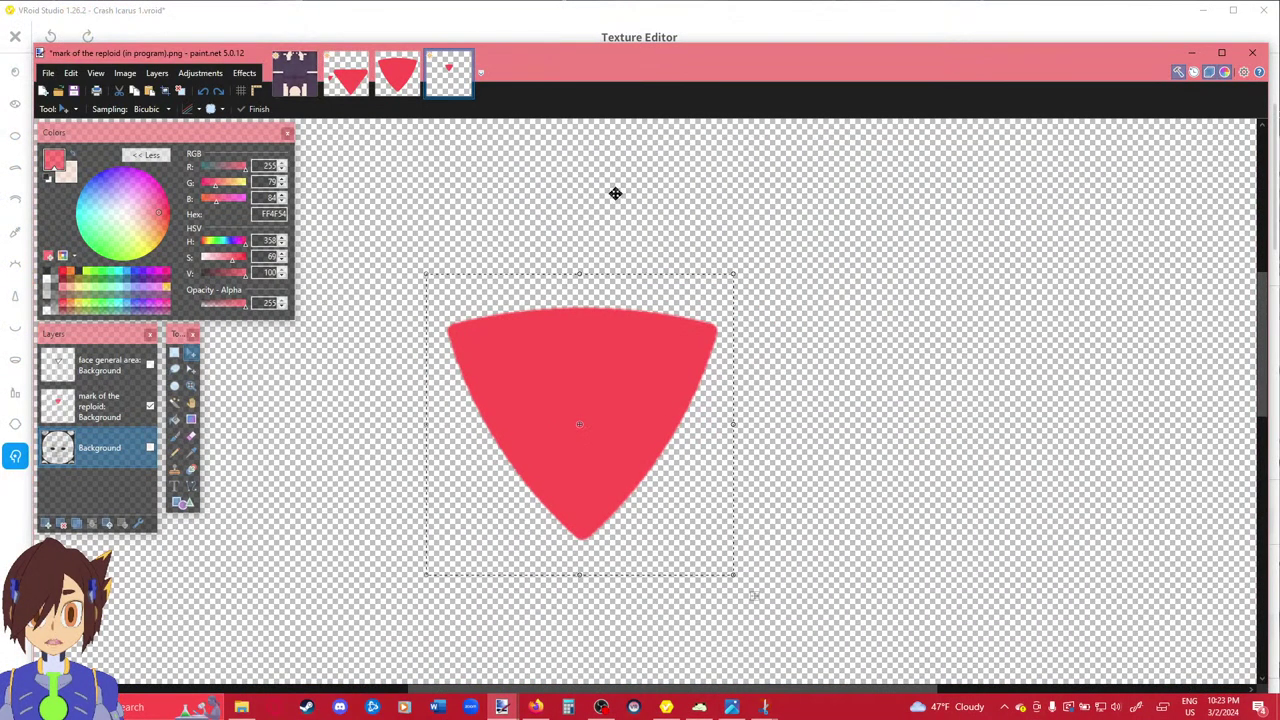
pyautogui.press('s')
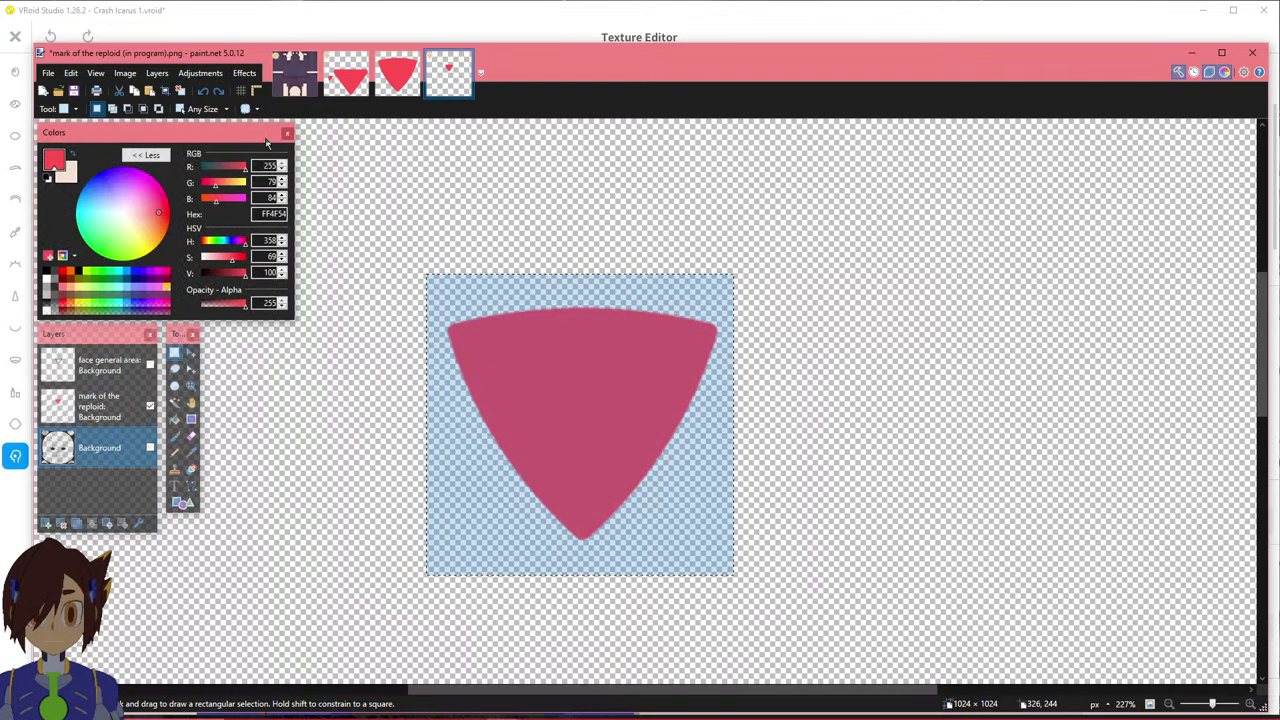
pyautogui.click(394, 245)
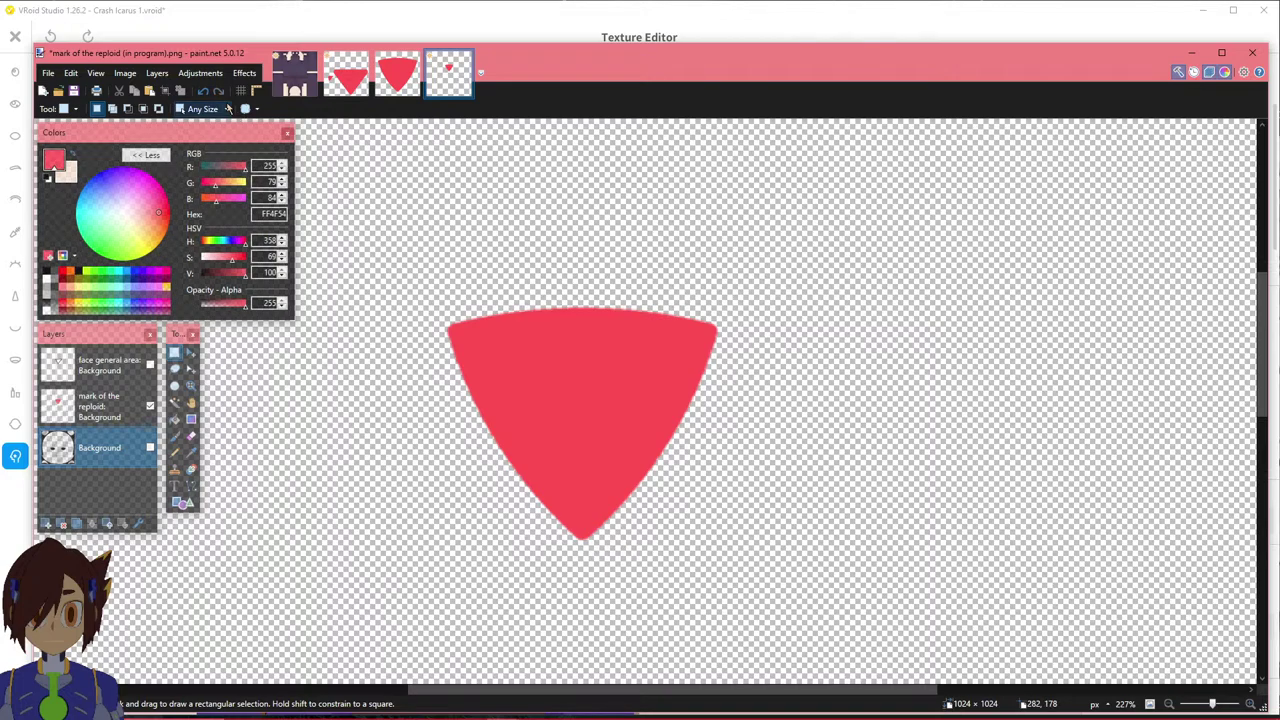
pyautogui.click(200, 73)
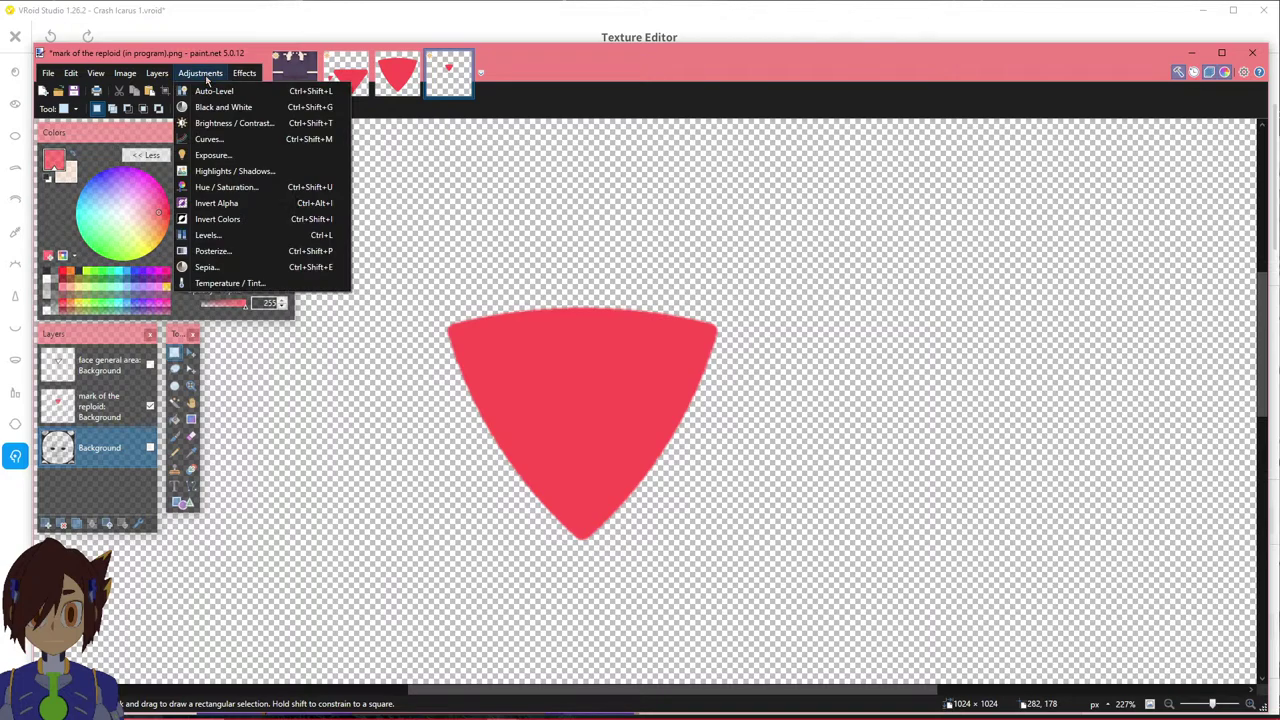
pyautogui.click(238, 187)
pyautogui.moveTo(598, 318); pyautogui.dragTo(867, 289)
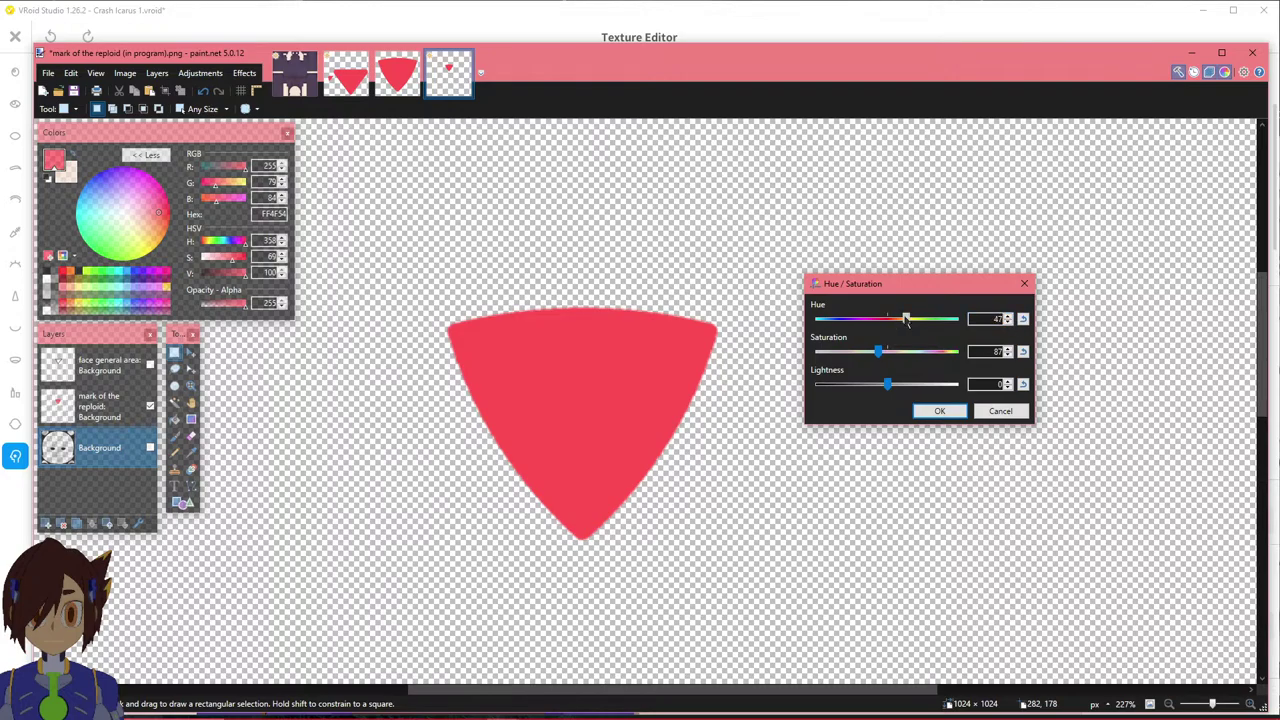
pyautogui.moveTo(905, 319); pyautogui.dragTo(929, 319)
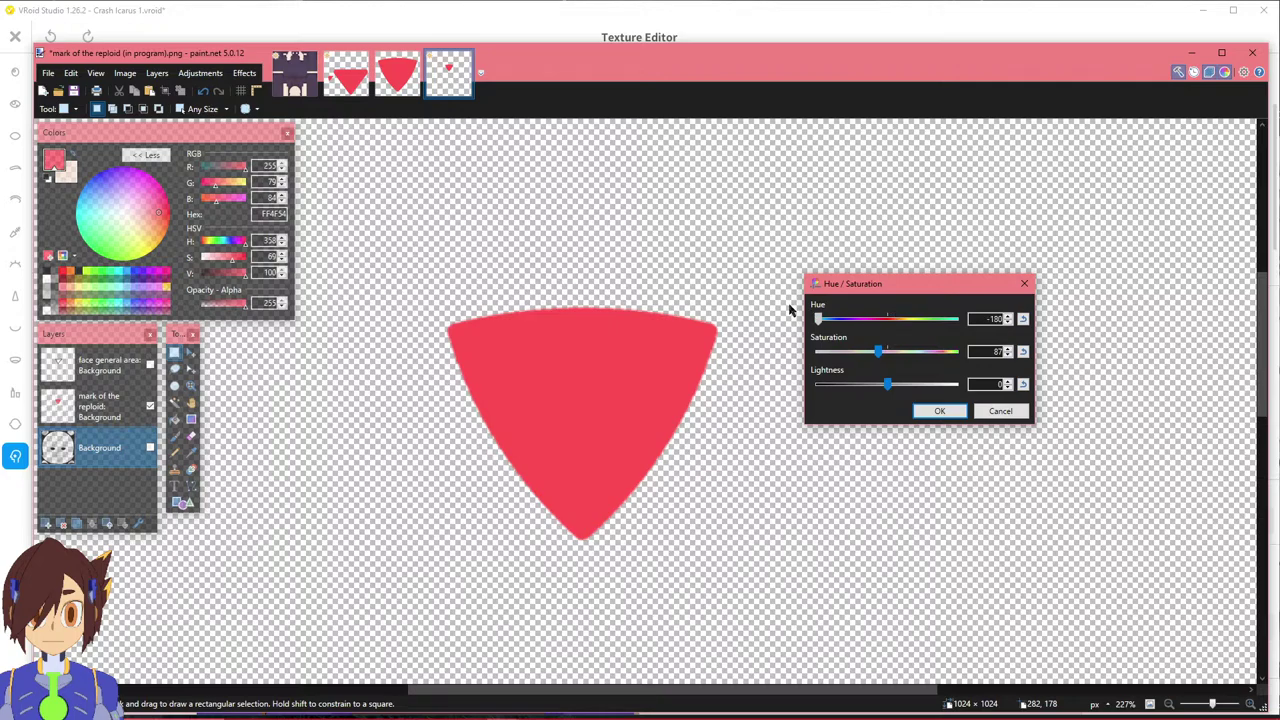
pyautogui.moveTo(792, 311); pyautogui.dragTo(926, 316)
pyautogui.moveTo(783, 311); pyautogui.dragTo(913, 318)
pyautogui.click(1000, 411)
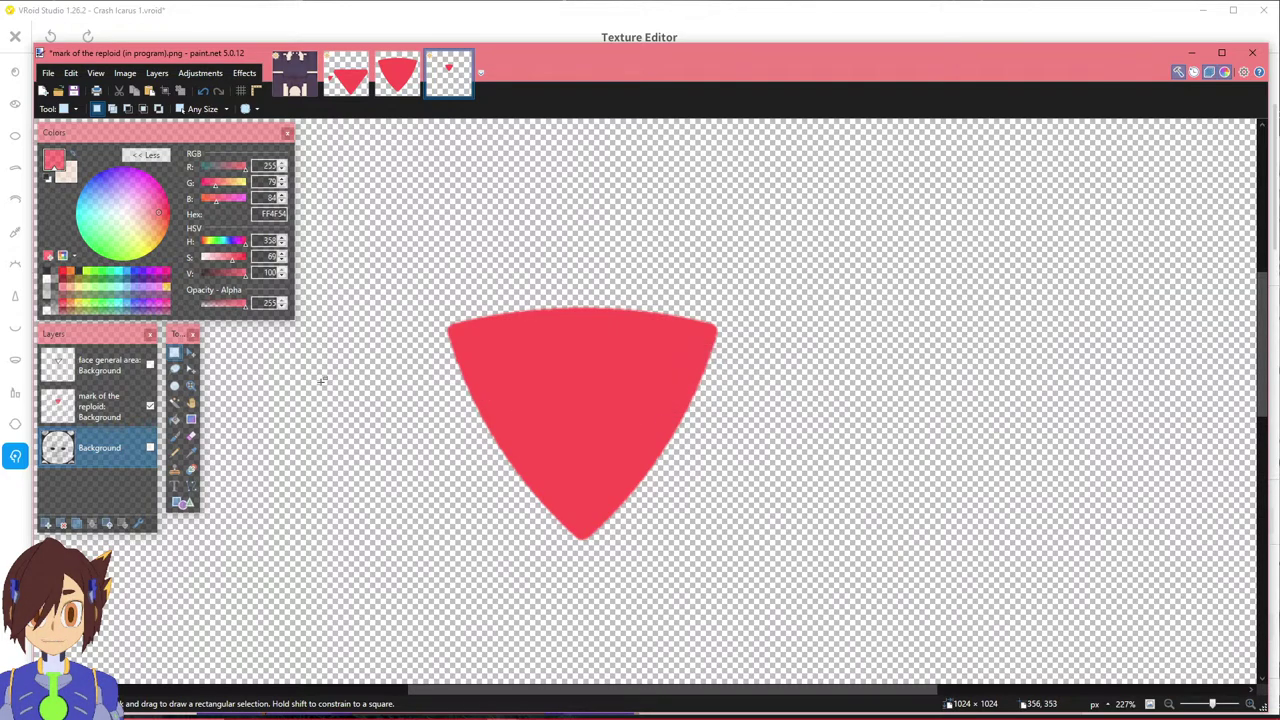
pyautogui.moveTo(432, 339); pyautogui.dragTo(424, 328)
pyautogui.click(432, 298)
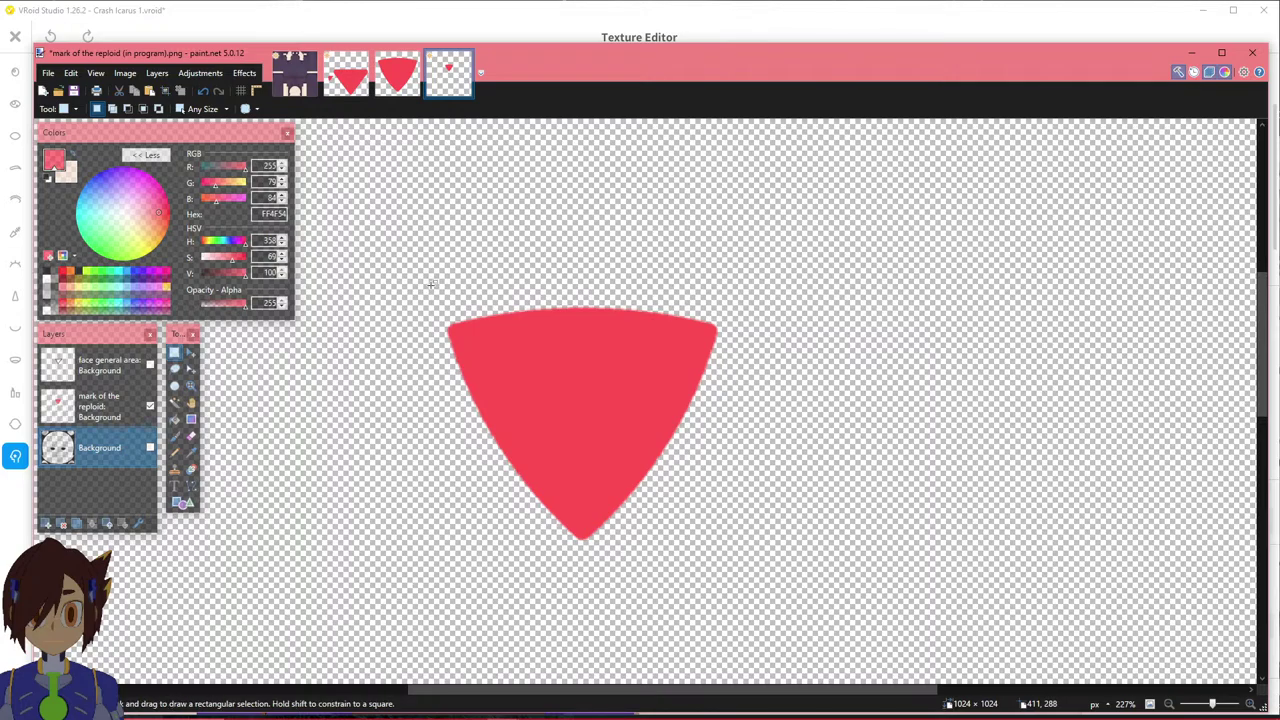
# Start a Hue / Saturation adjustment on the mark of the reploid layer, trying small hue shifts and returning the hue to 0.
pyautogui.click(130, 412)
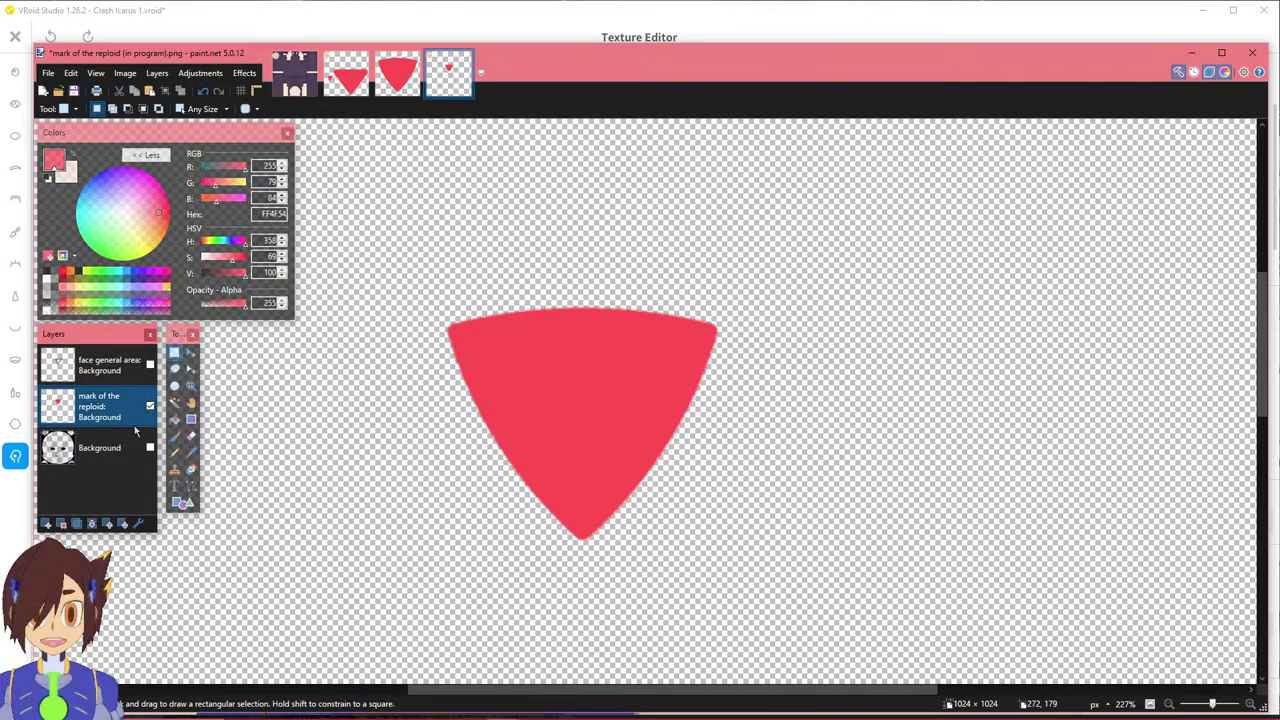
pyautogui.click(200, 73)
pyautogui.click(200, 73)
pyautogui.click(200, 73)
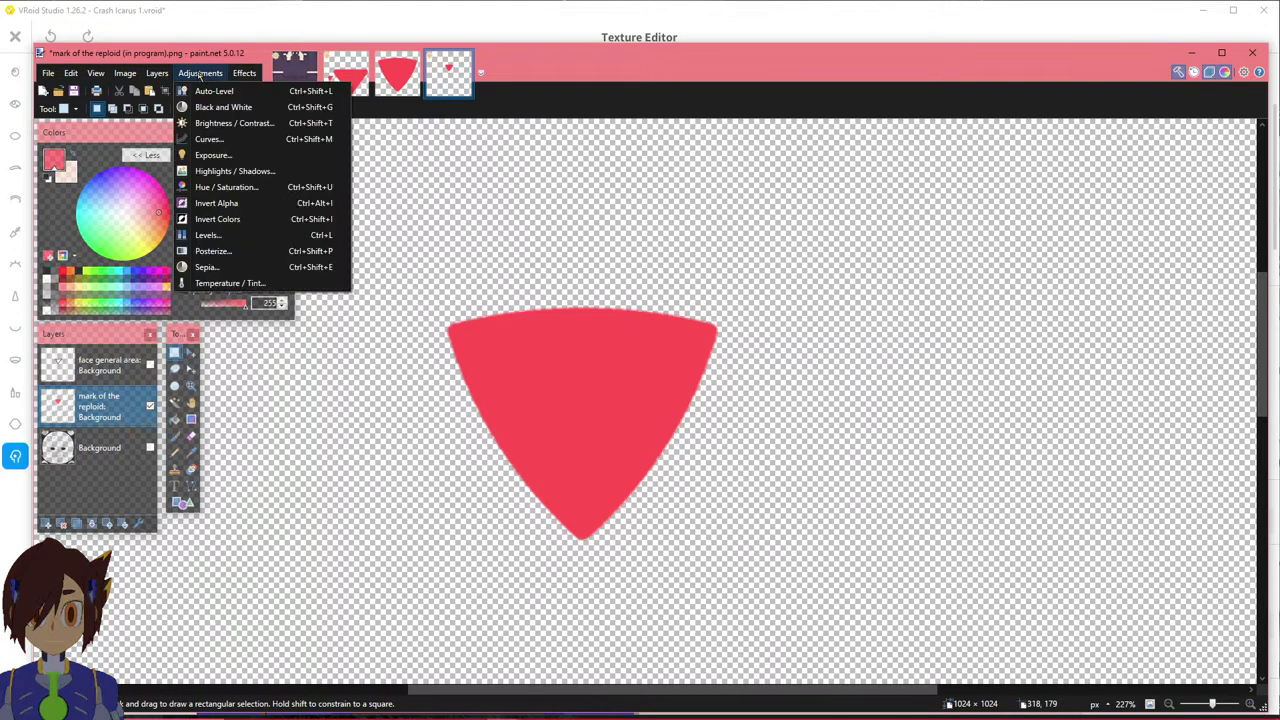
pyautogui.click(200, 187)
pyautogui.moveTo(649, 305); pyautogui.dragTo(844, 340)
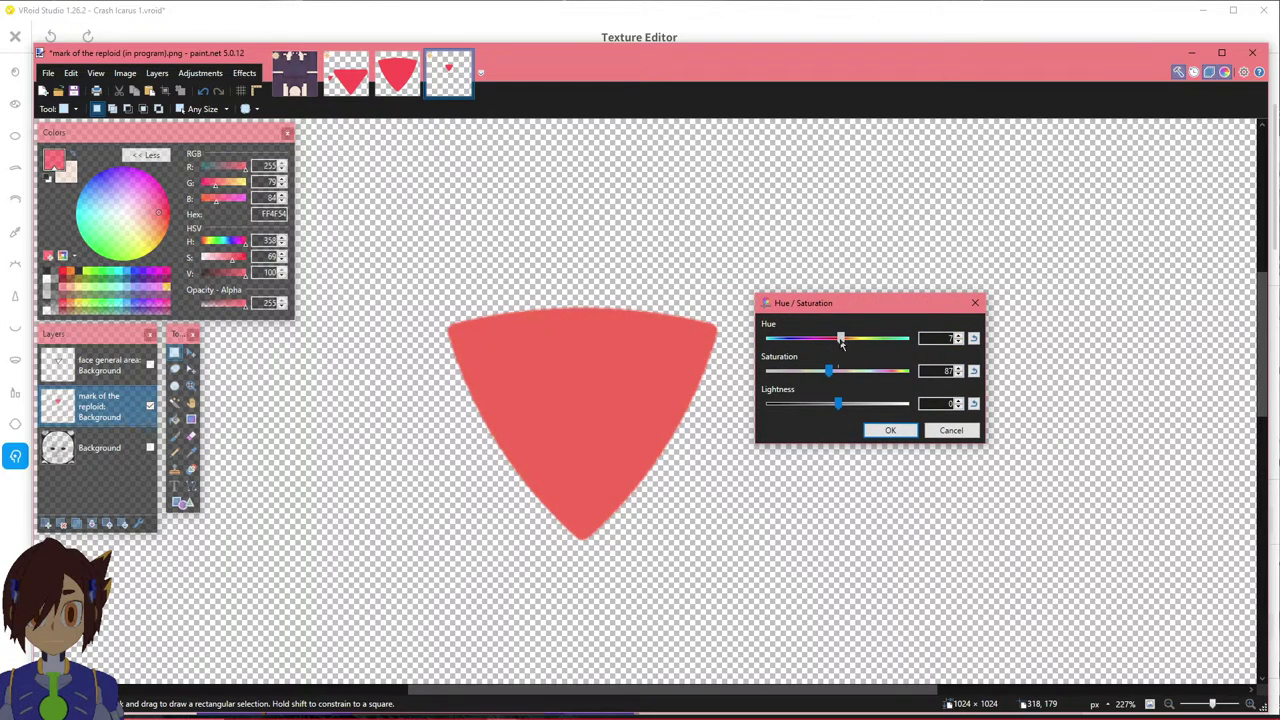
pyautogui.moveTo(838, 342); pyautogui.dragTo(840, 341)
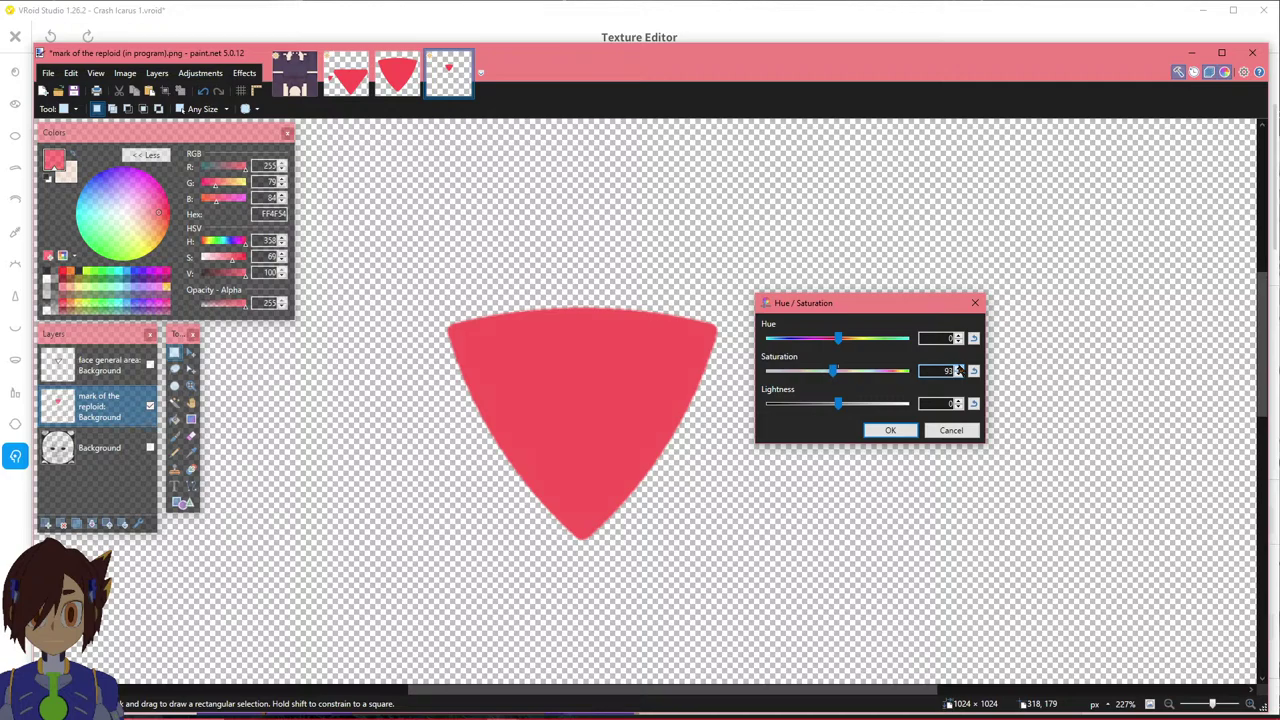
# Compare stronger and weaker saturation on the red mark, including 100 and 76, and settle on 87.
pyautogui.click(957, 366)
pyautogui.click(957, 366)
pyautogui.click(957, 366)
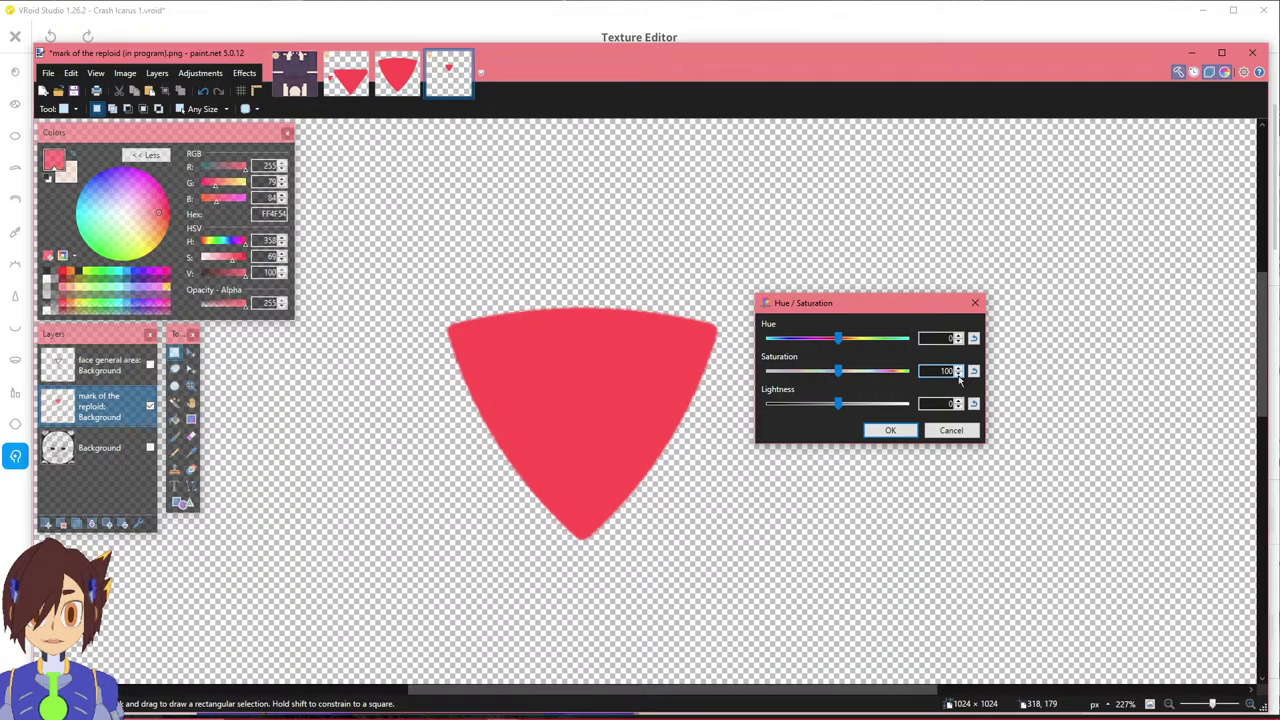
pyautogui.click(958, 375)
pyautogui.click(958, 375)
pyautogui.click(957, 367)
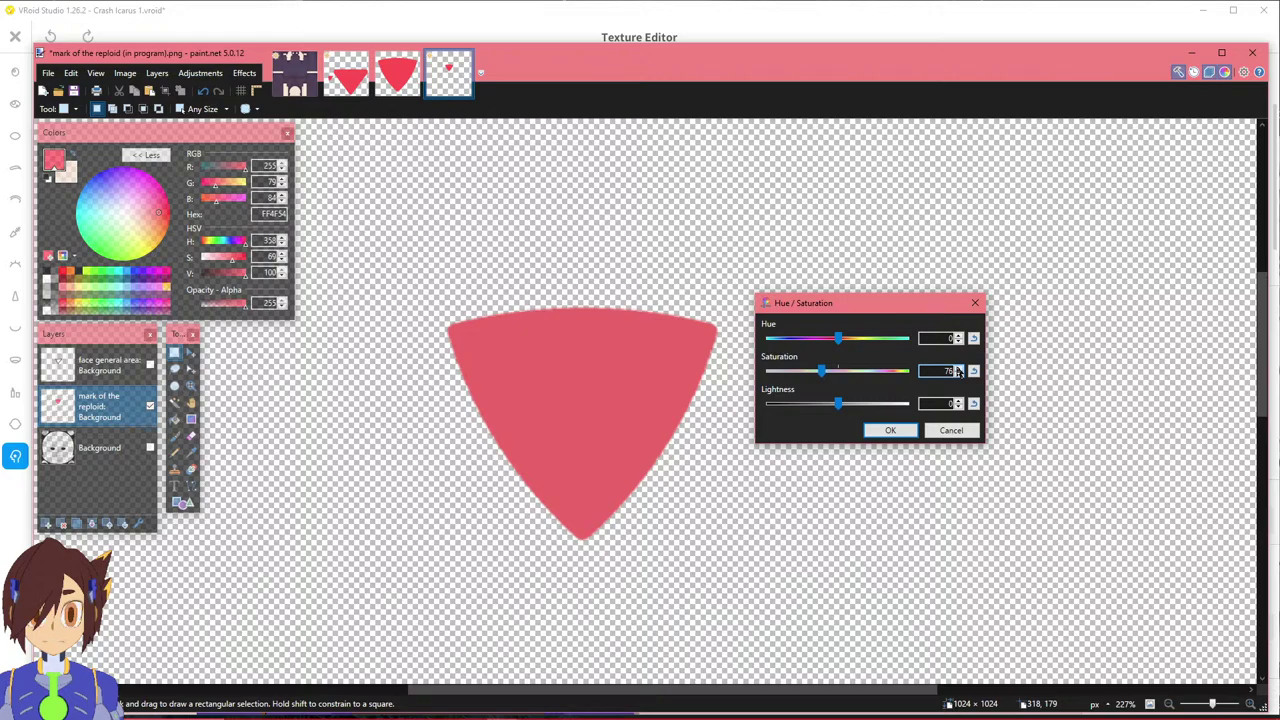
pyautogui.click(957, 369)
# Set the mark's hue to 3 and apply the Hue / Saturation adjustment.
pyautogui.click(960, 336)
pyautogui.click(960, 335)
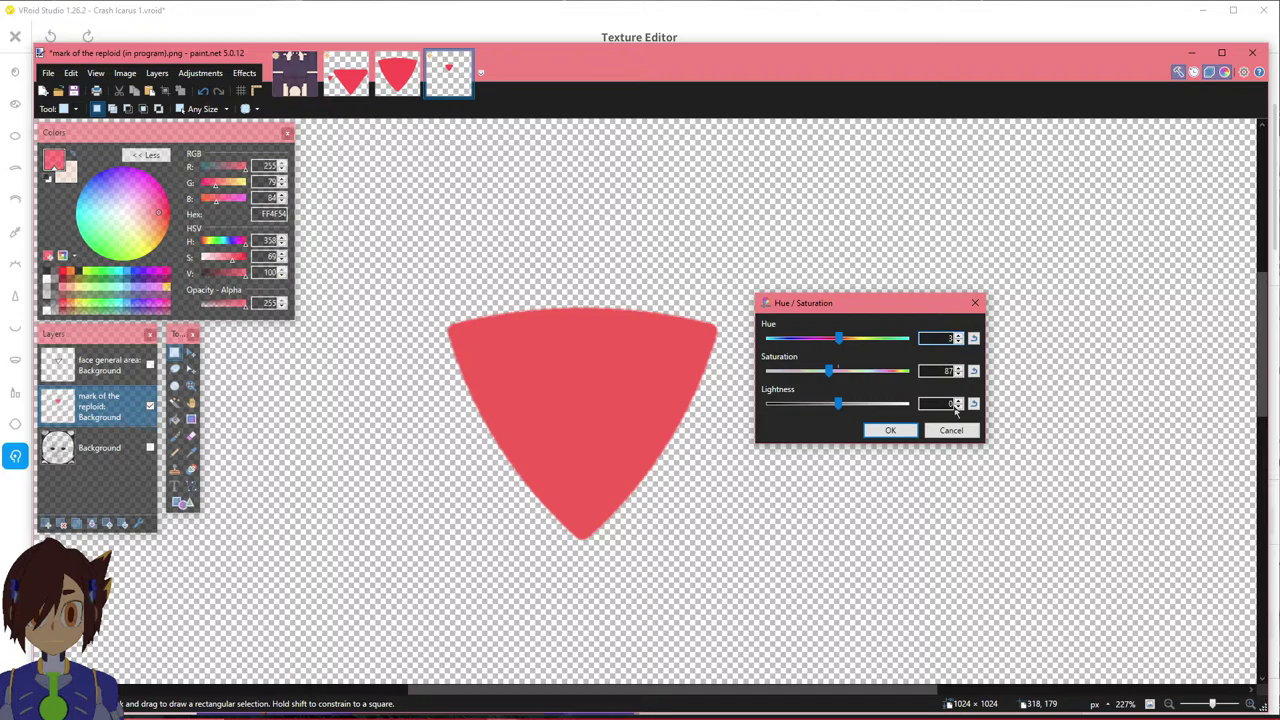
pyautogui.click(890, 430)
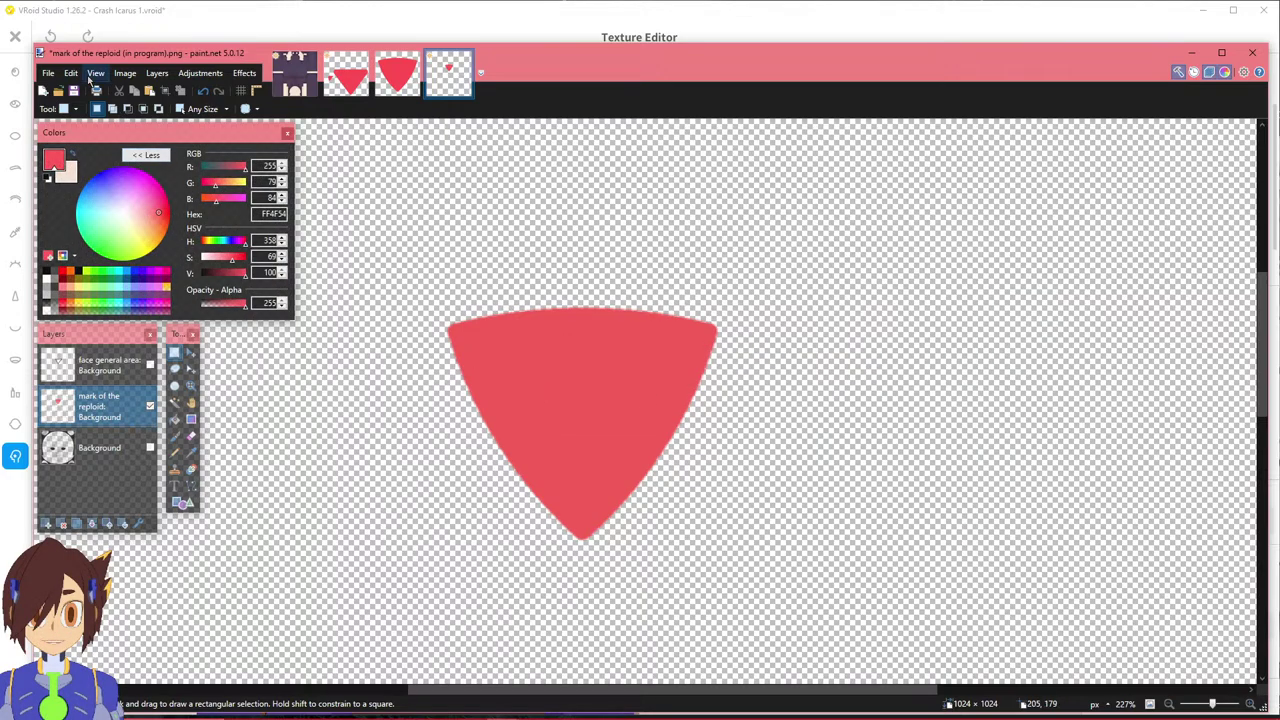
# Save the recoloured image in the skin tone folder as the paint.net file mark of the reploid (in program) 2.
pyautogui.click(48, 73)
pyautogui.click(80, 175)
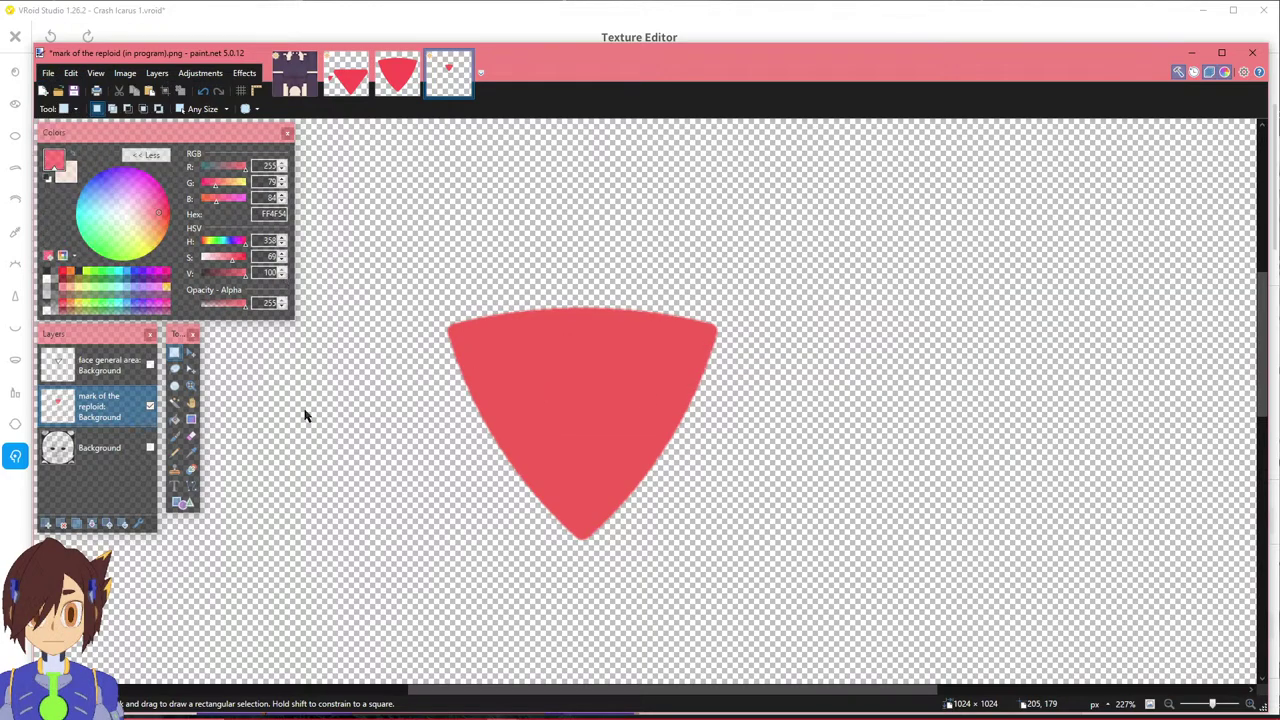
pyautogui.click(230, 562)
pyautogui.click(228, 574)
pyautogui.click(250, 545)
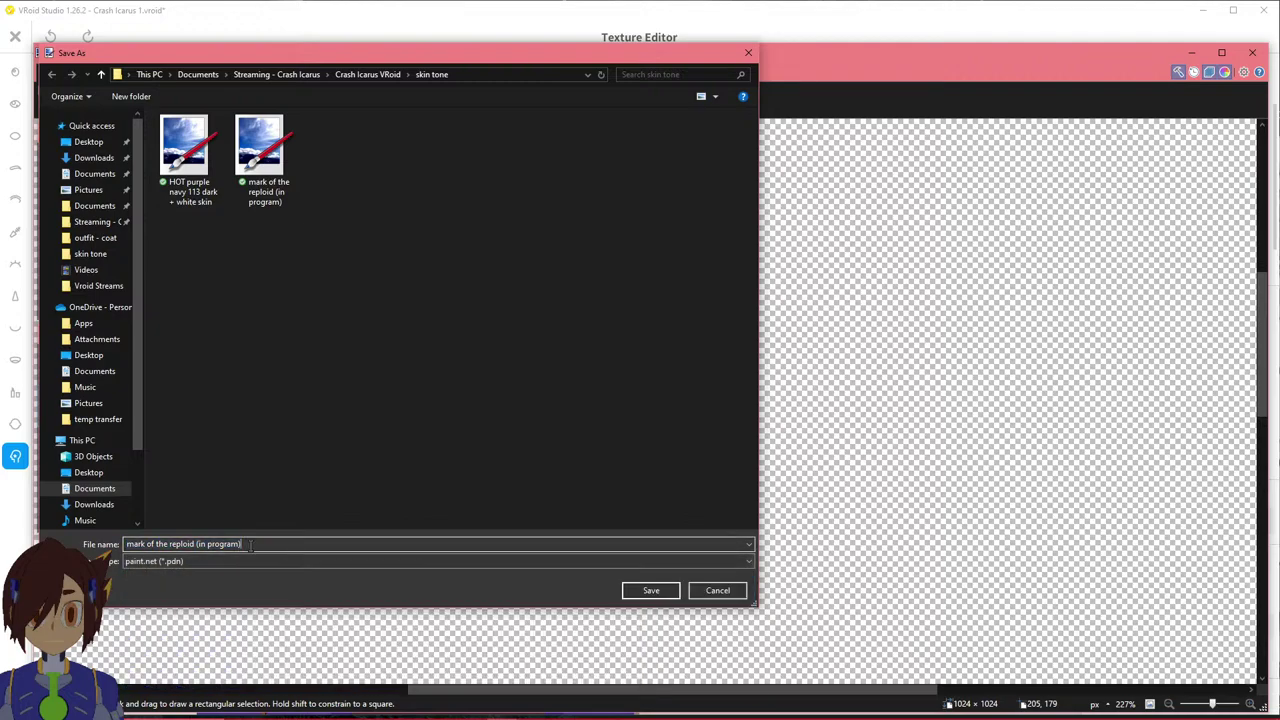
pyautogui.click(651, 591)
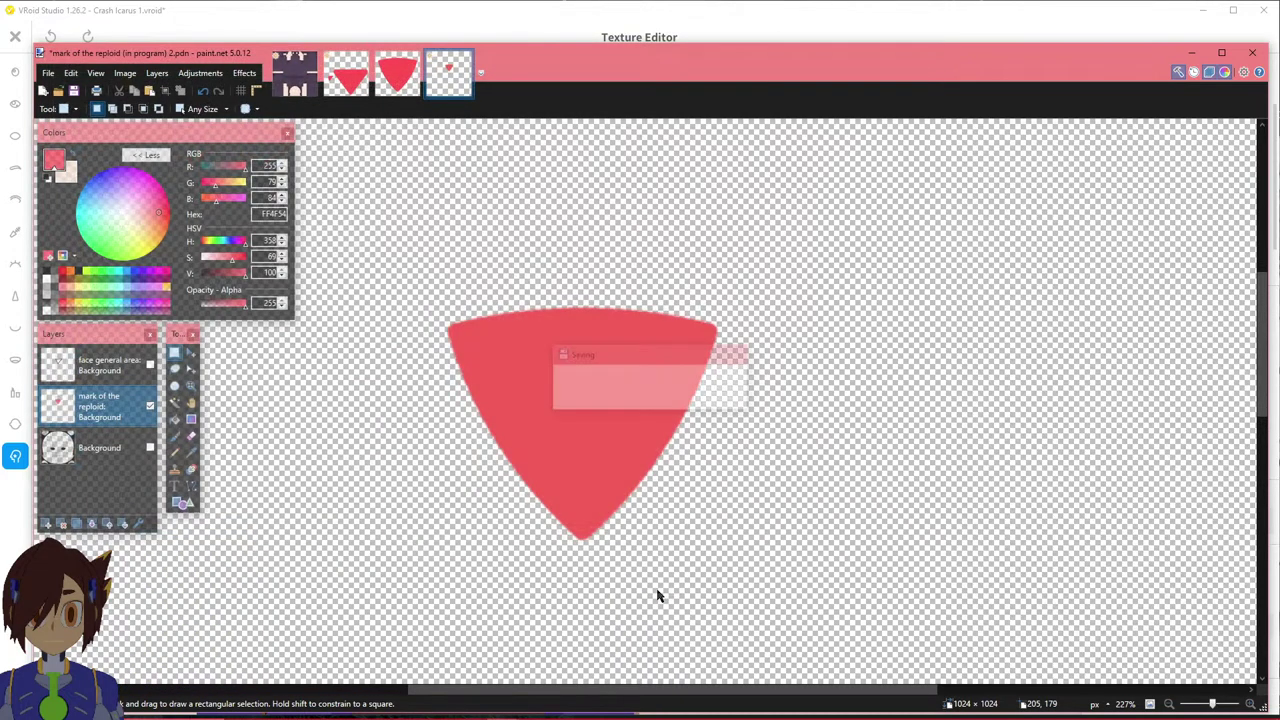
# Save a flattened PNG copy named mark of the reploid (in program) 2, and restore the separate layers.
pyautogui.click(60, 77)
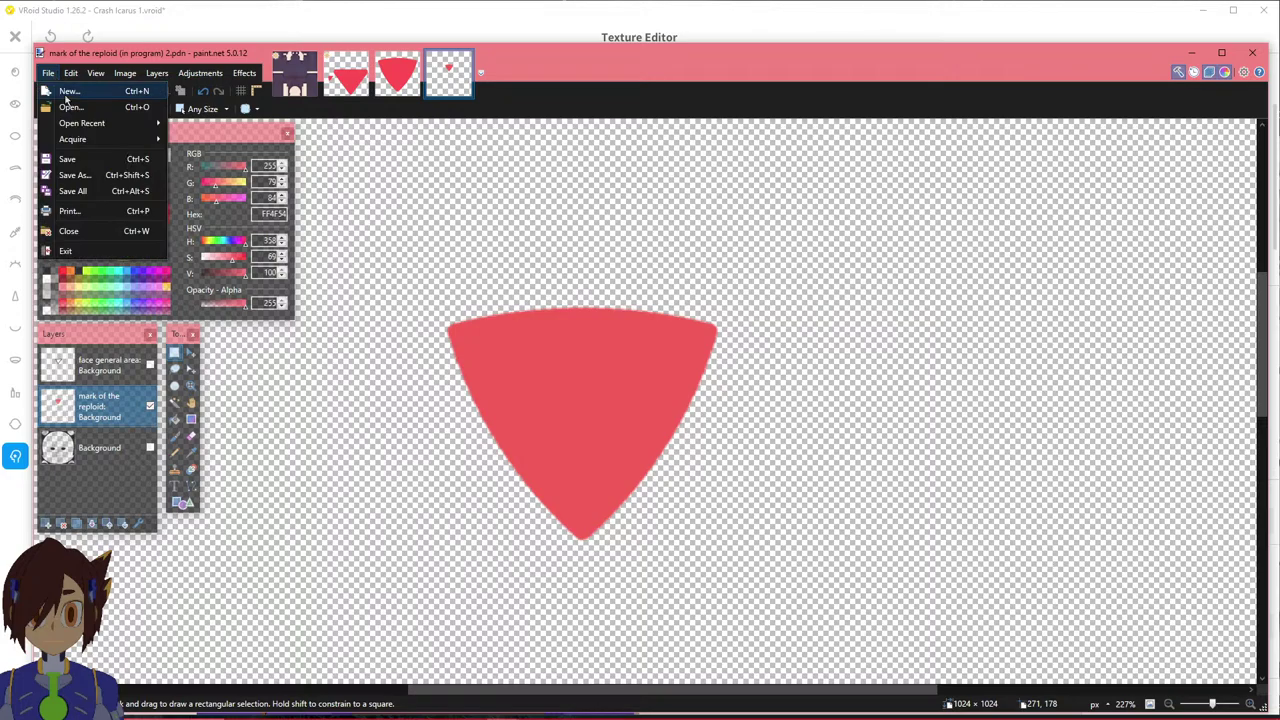
pyautogui.click(94, 174)
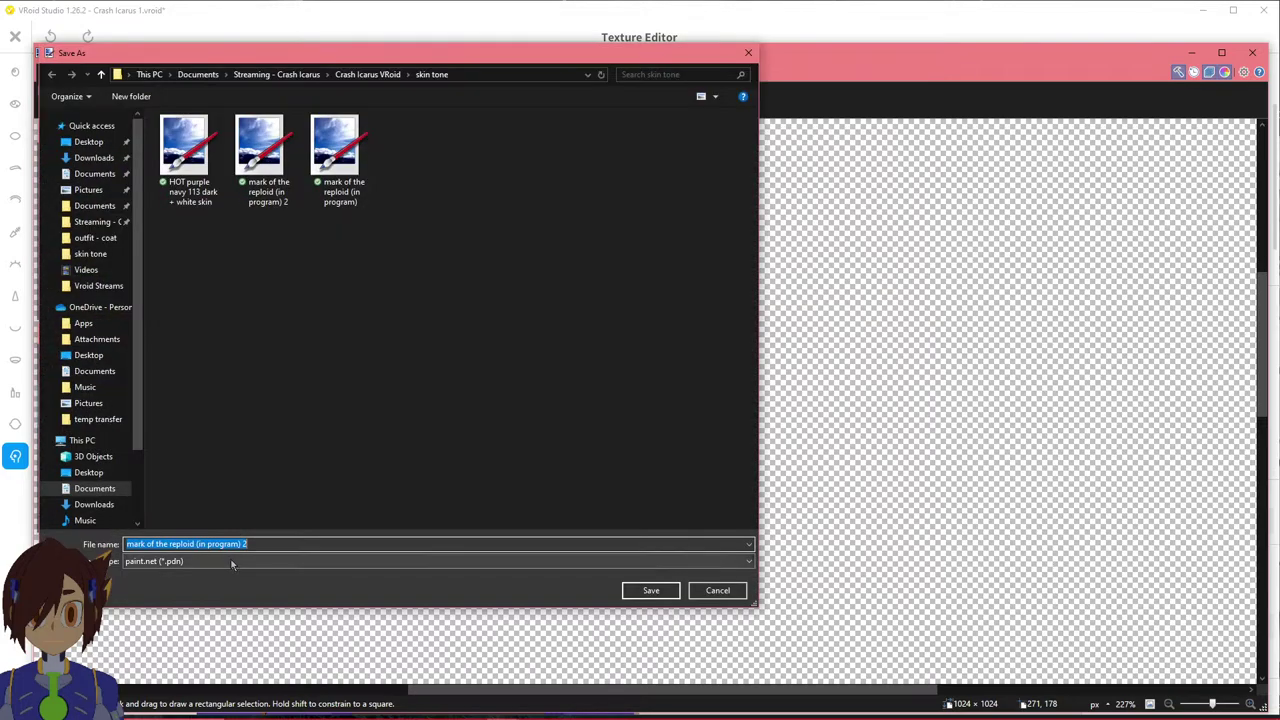
pyautogui.click(400, 560)
pyautogui.click(523, 584)
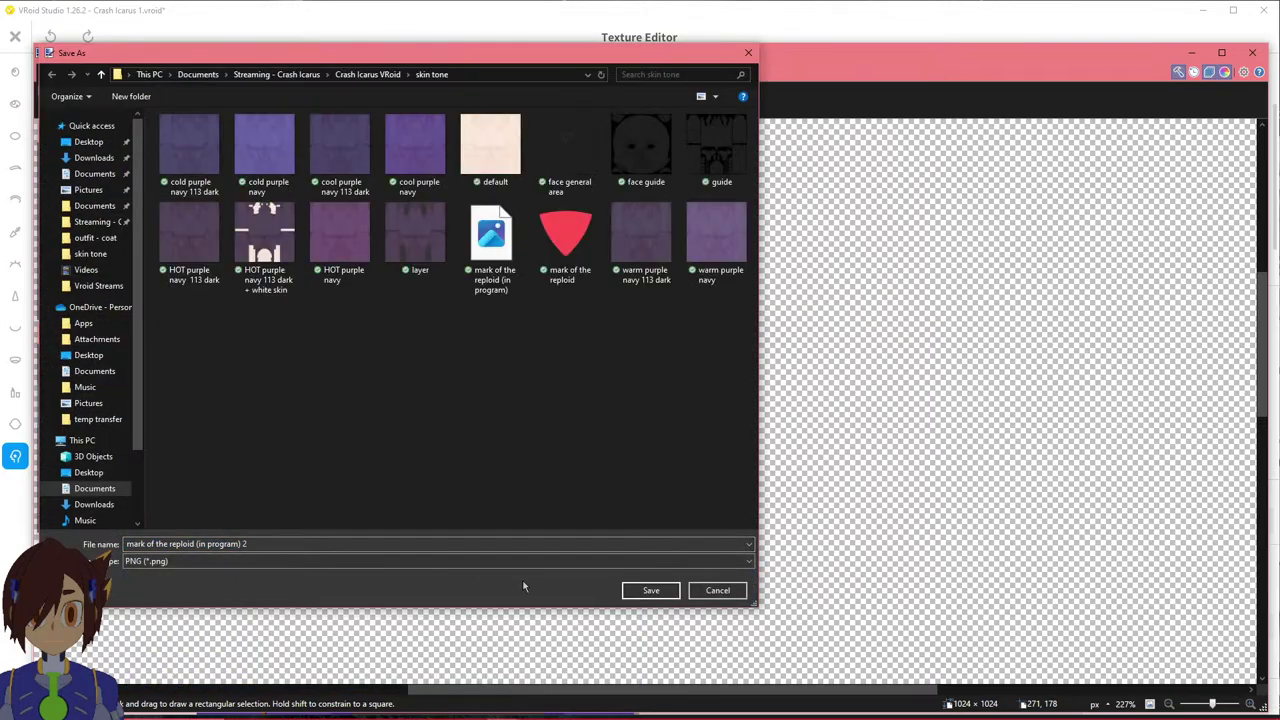
pyautogui.click(630, 592)
pyautogui.click(456, 372)
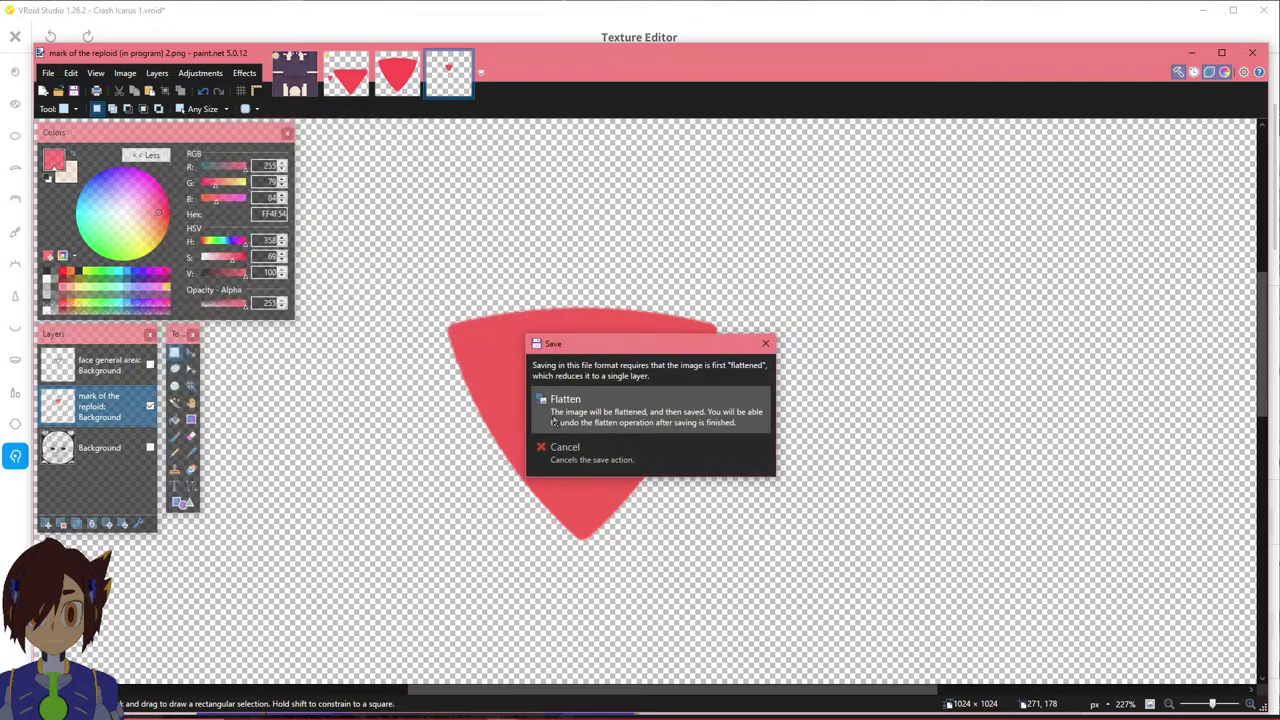
pyautogui.click(695, 420)
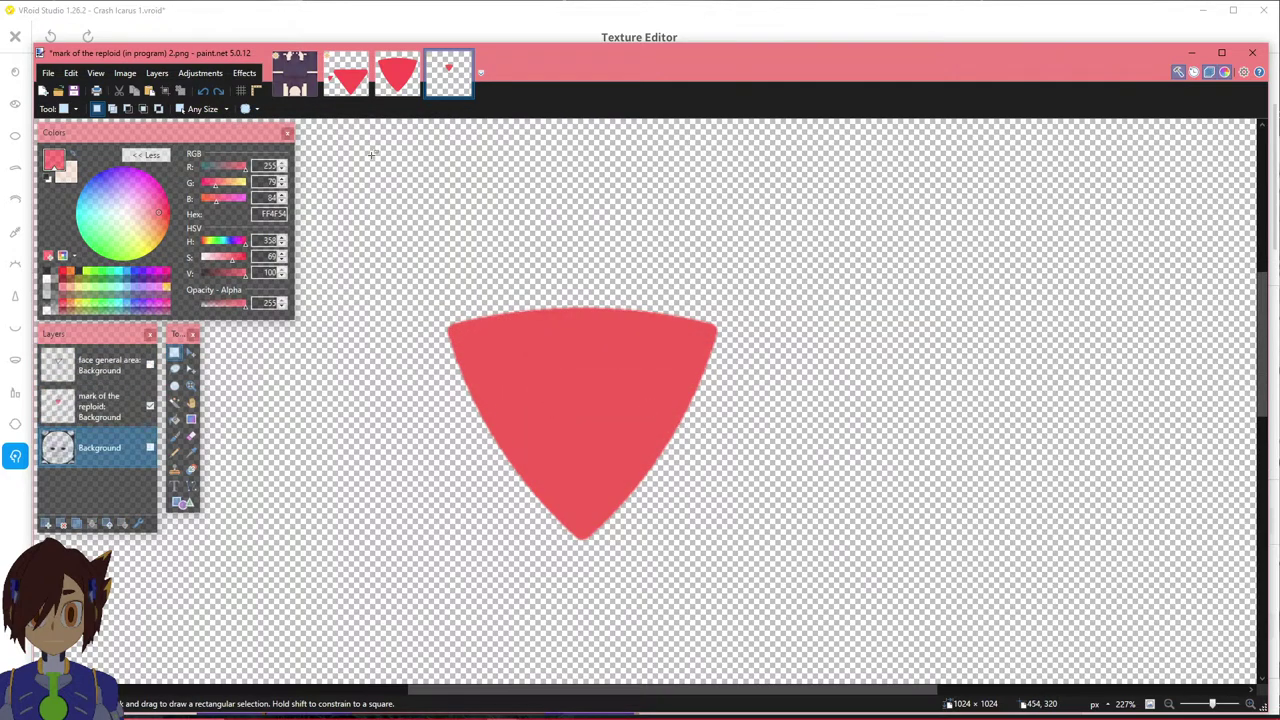
# Switch to VRoid Studio, load mark of the reploid (in program) 2 as a new face paint layer, and delete the old mark layer.
pyautogui.click(390, 20)
pyautogui.click(171, 128)
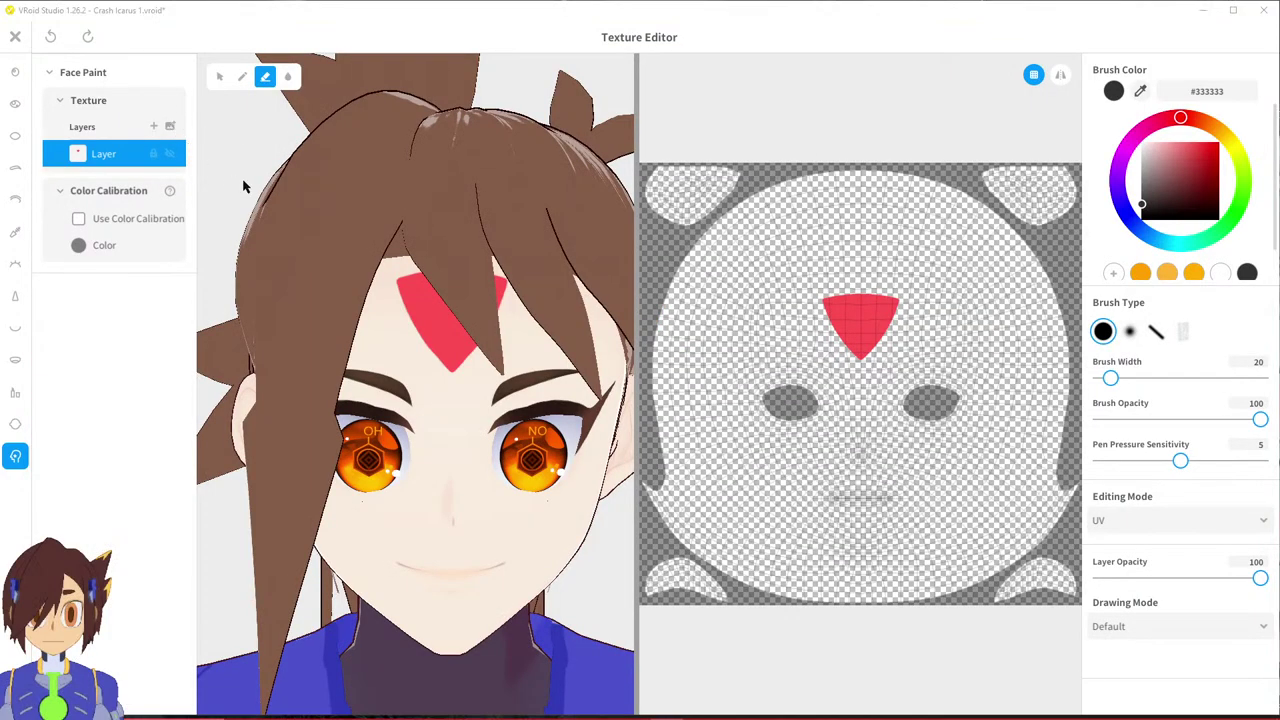
pyautogui.scroll(-1, 228, 267)
pyautogui.click(513, 185)
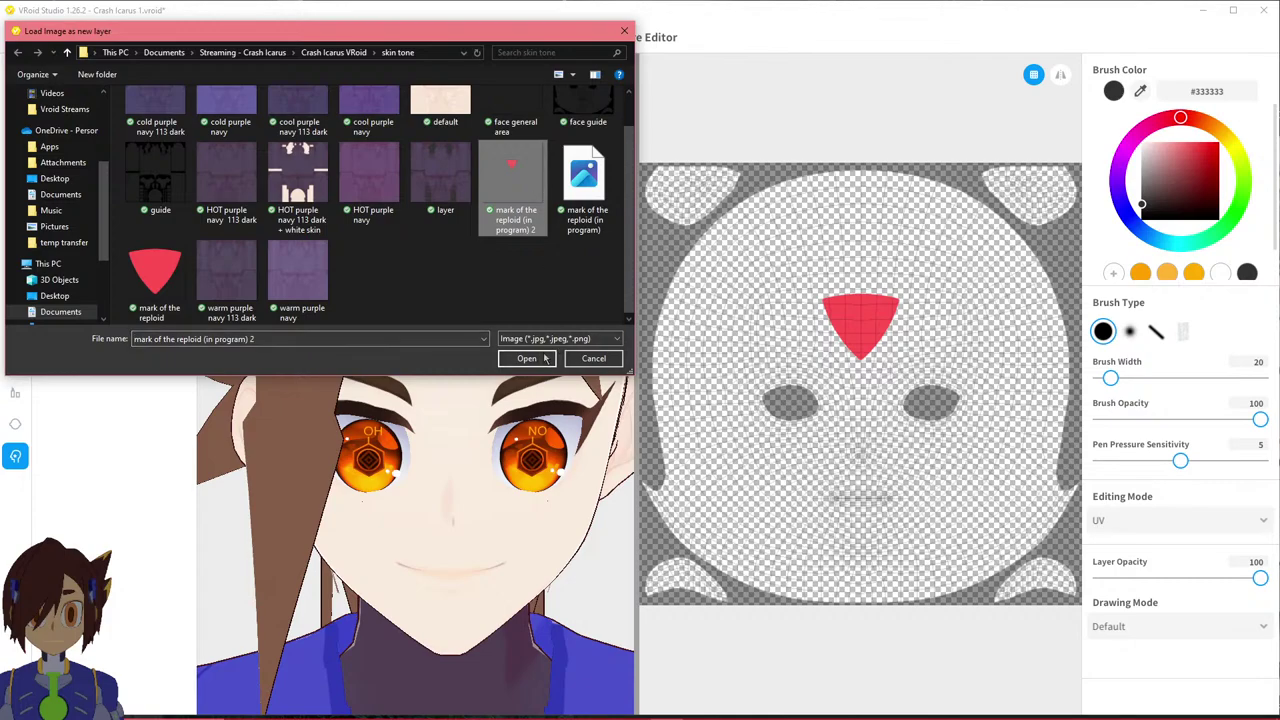
pyautogui.click(527, 358)
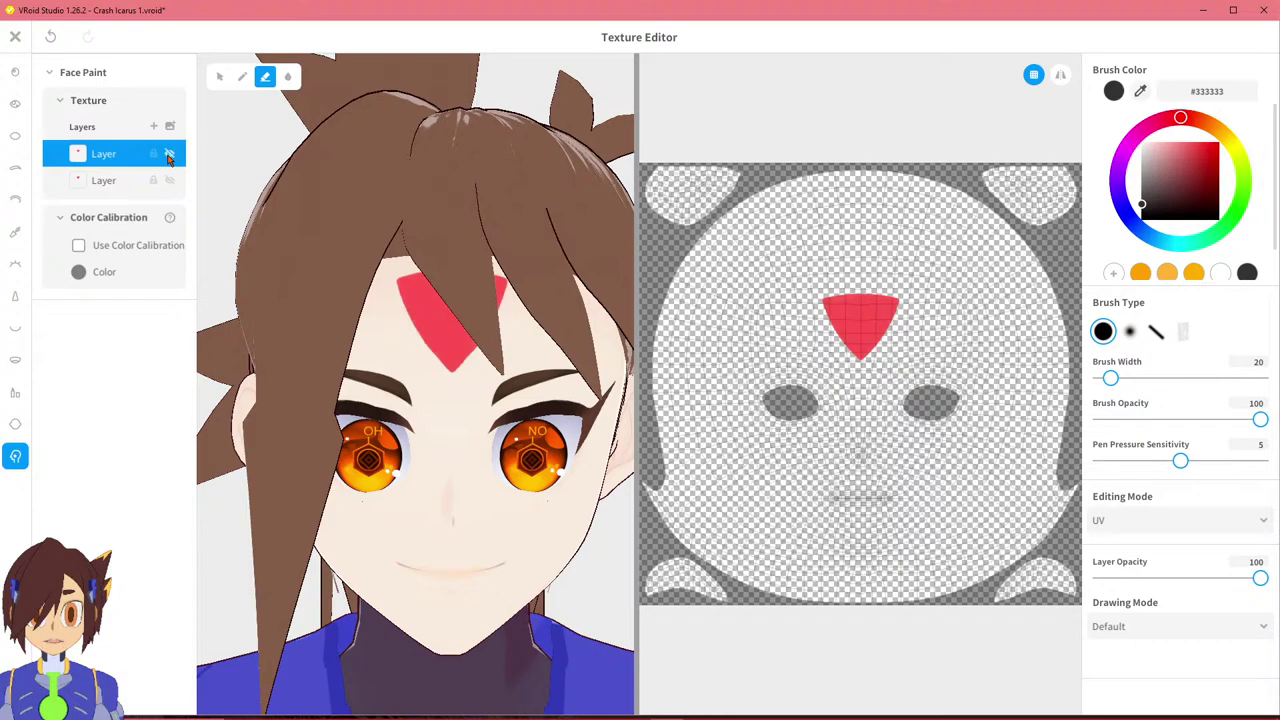
pyautogui.rightClick(119, 183)
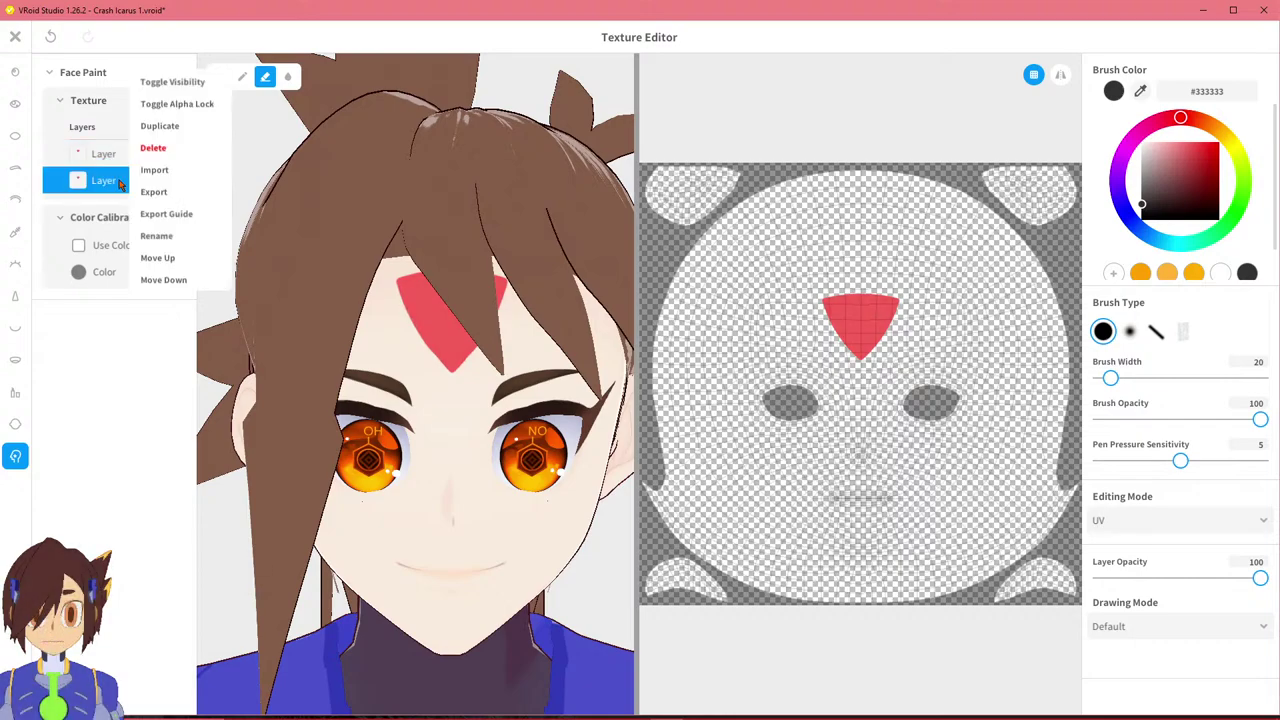
pyautogui.click(163, 148)
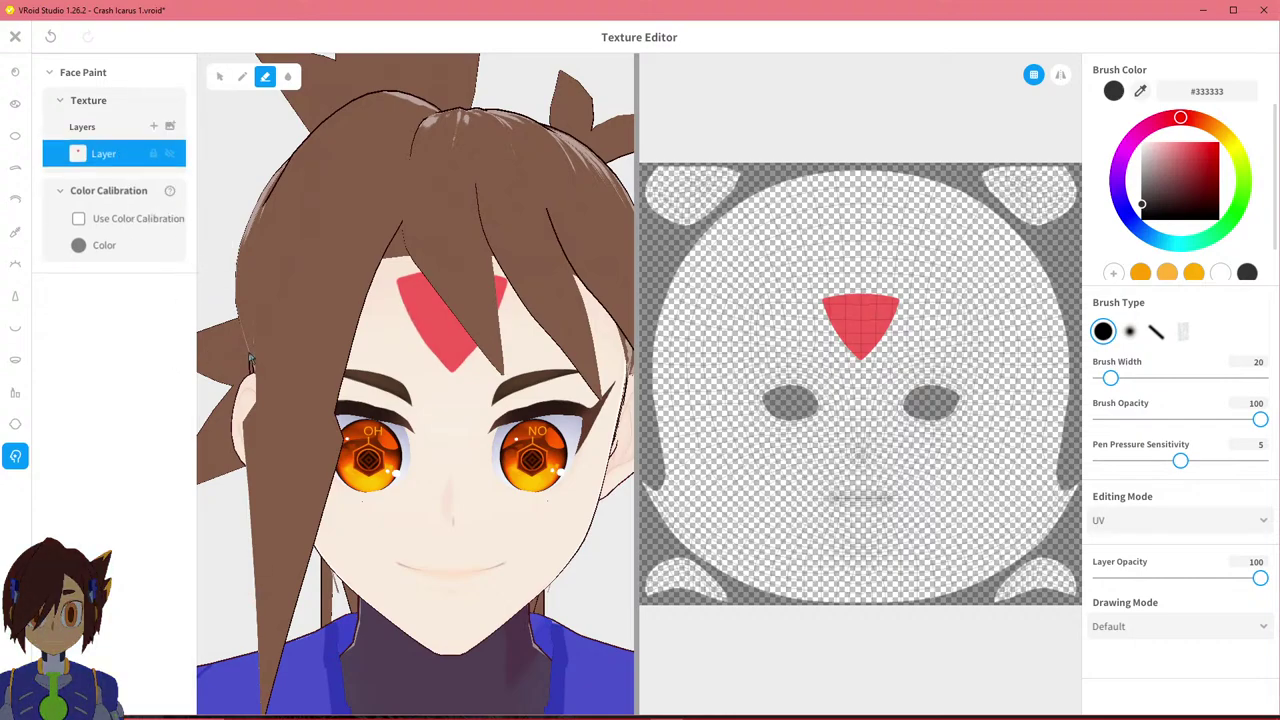
# Close the Texture Editor, overwriting the existing Reploid Mark item.
pyautogui.click(216, 79)
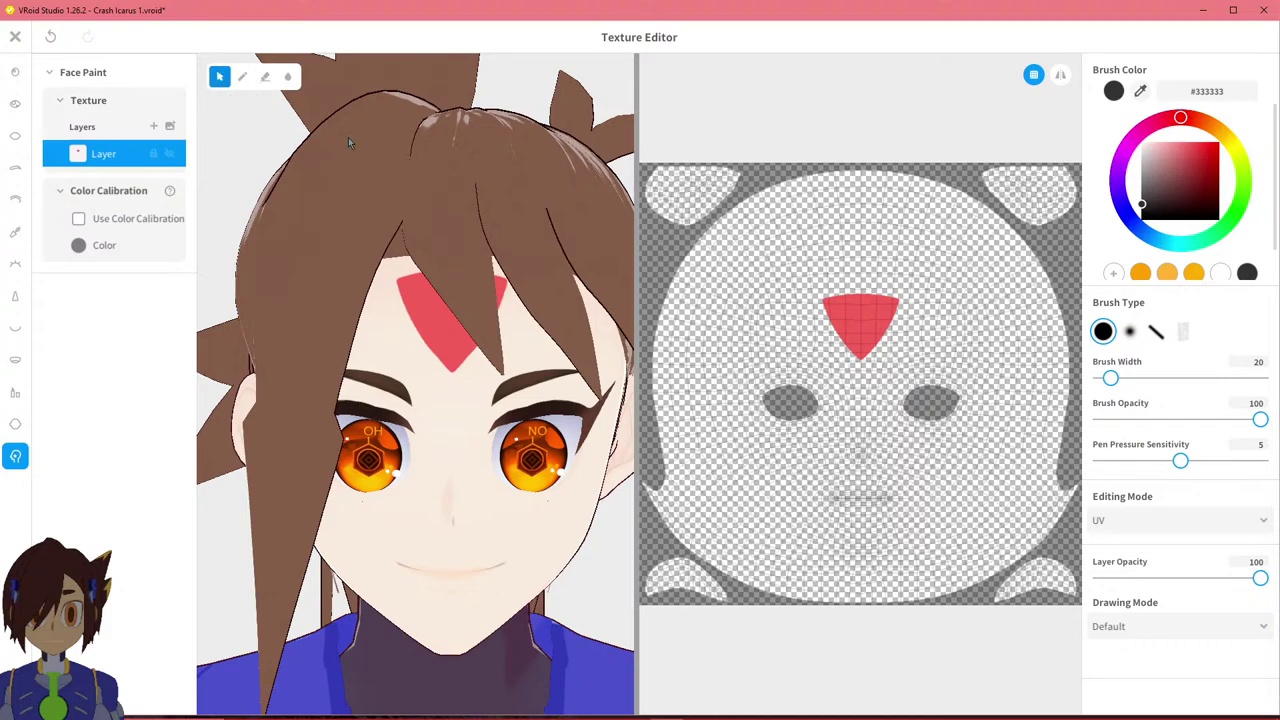
pyautogui.click(16, 37)
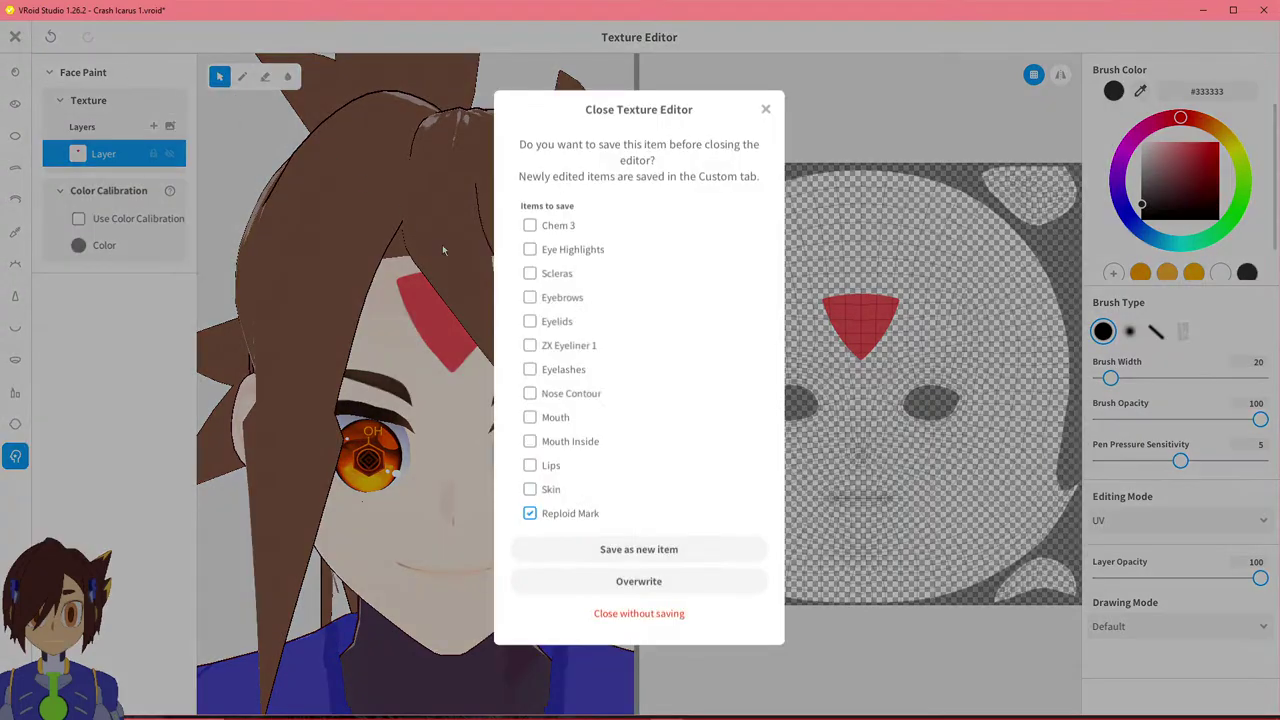
pyautogui.click(663, 585)
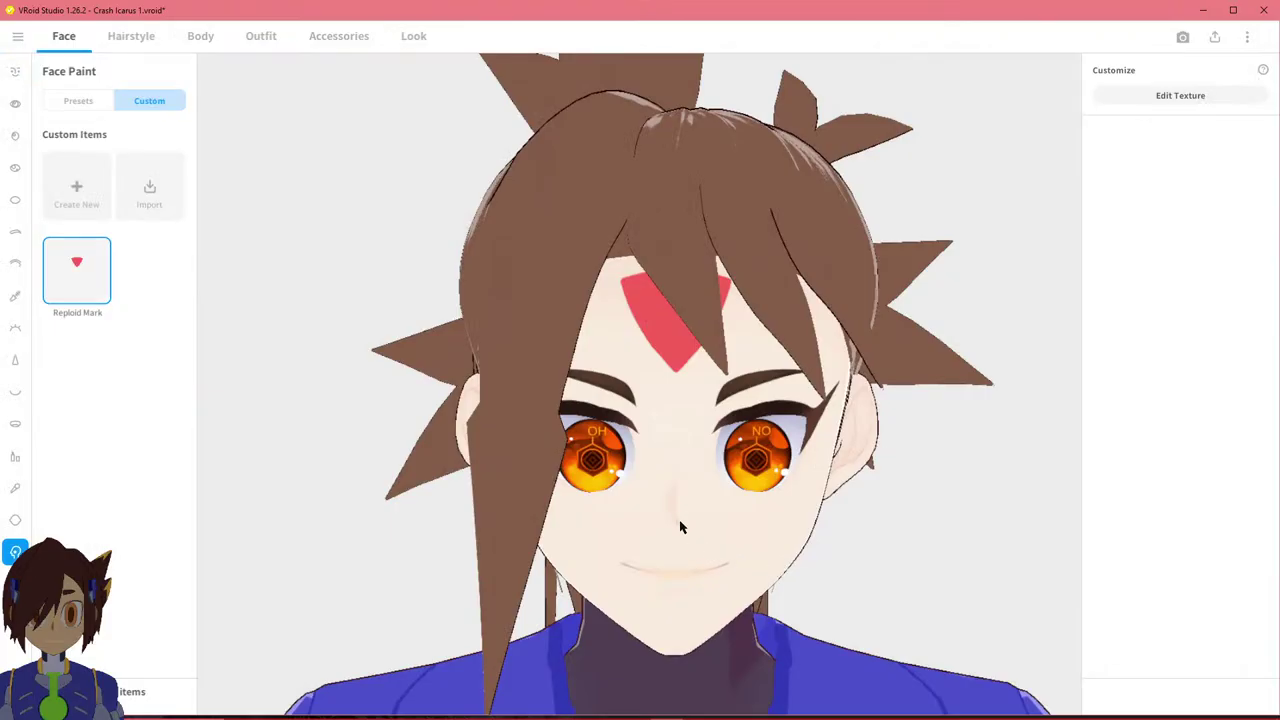
# Examine the avatar with the new mark at full-body distance, and inspect the jaw and neck up close from the side.
pyautogui.scroll(-5, 680, 531)
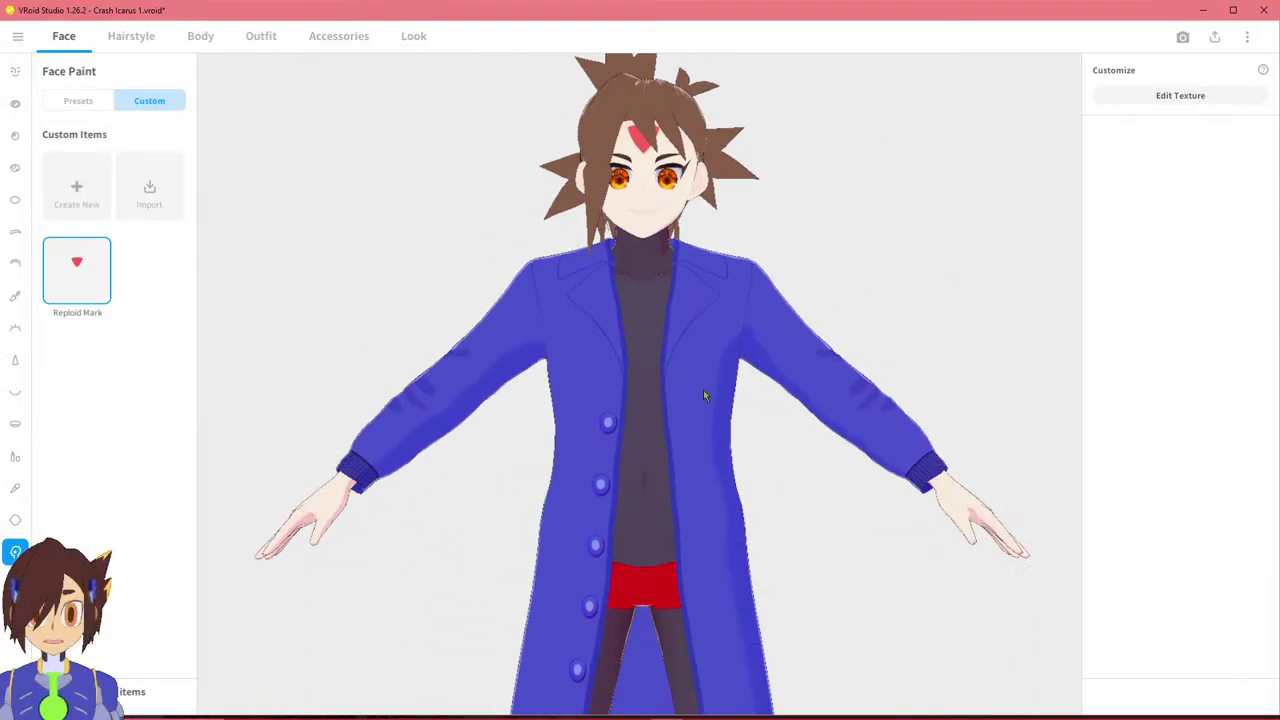
pyautogui.scroll(-1, 706, 396)
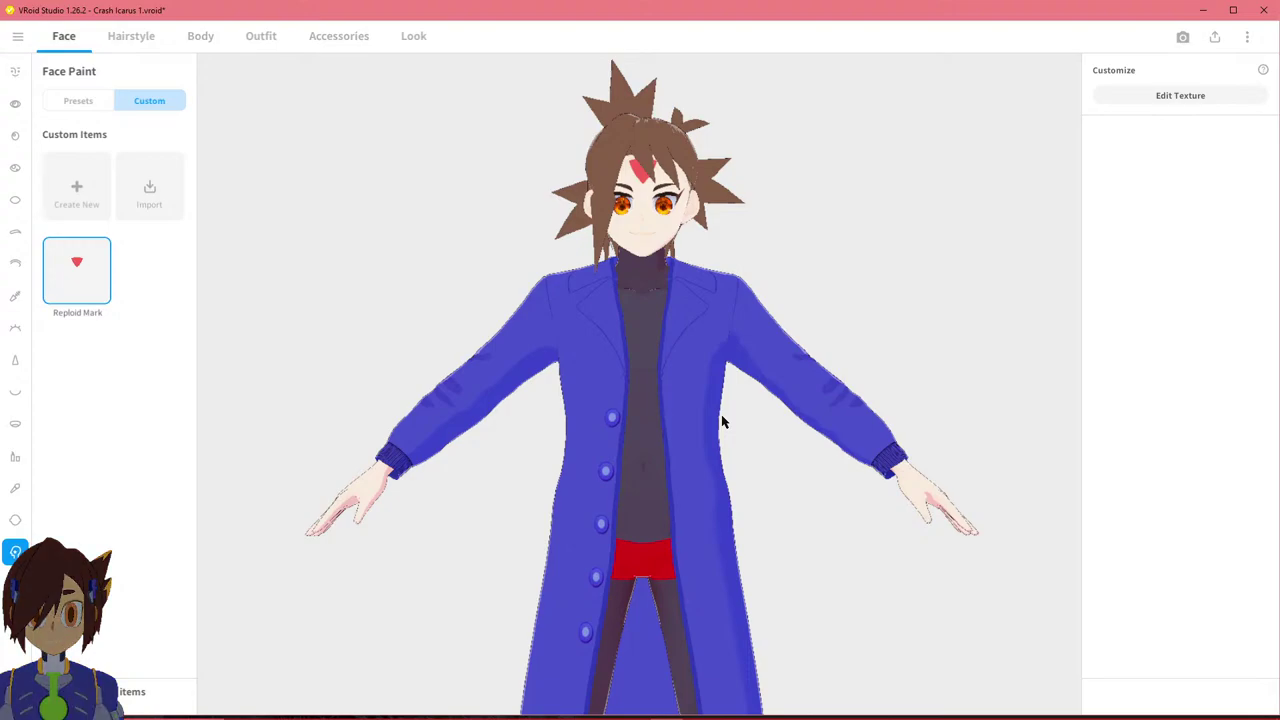
pyautogui.moveTo(737, 406); pyautogui.dragTo(737, 286)
pyautogui.scroll(5, 737, 277)
pyautogui.moveTo(735, 248); pyautogui.dragTo(672, 341, button='middle')
pyautogui.scroll(5, 665, 344)
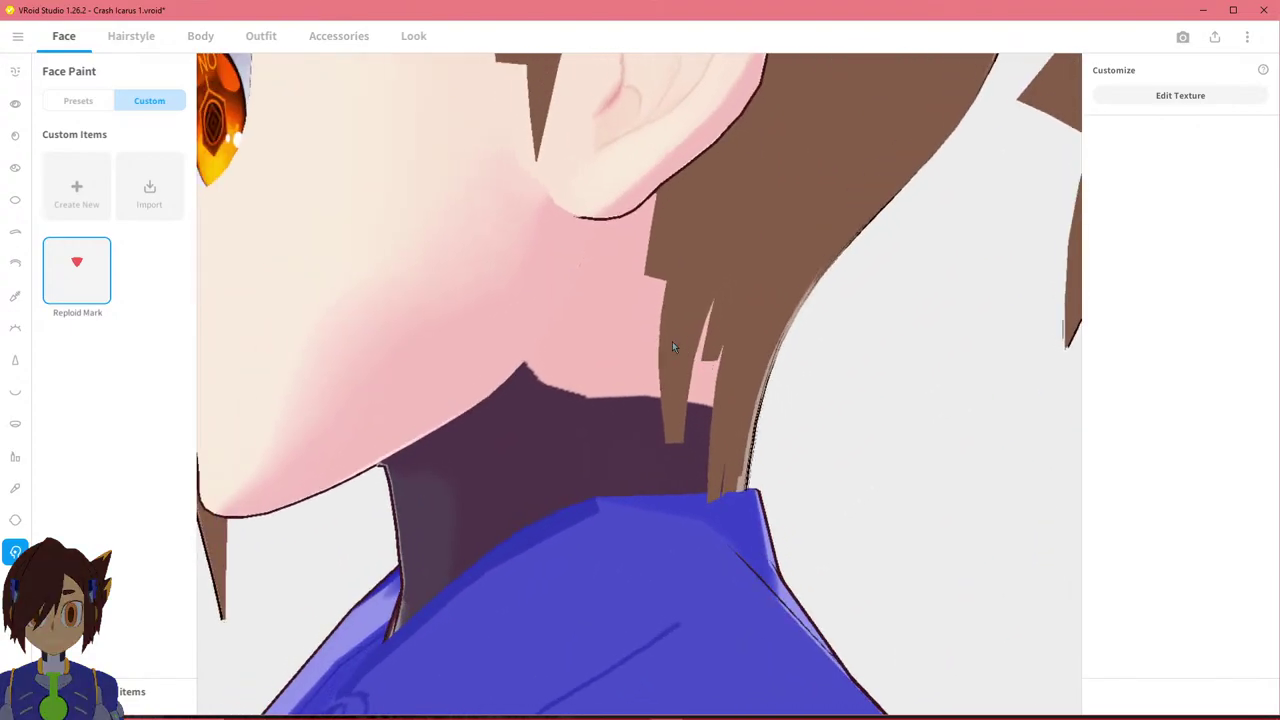
# Inspect the shading and seam where the avatar's jaw meets the neck, from the side and the front.
pyautogui.scroll(-5, 672, 341)
pyautogui.moveTo(677, 340); pyautogui.dragTo(734, 341, button='right')
pyautogui.moveTo(734, 347); pyautogui.dragTo(696, 355)
pyautogui.moveTo(694, 349); pyautogui.dragTo(689, 371, button='right')
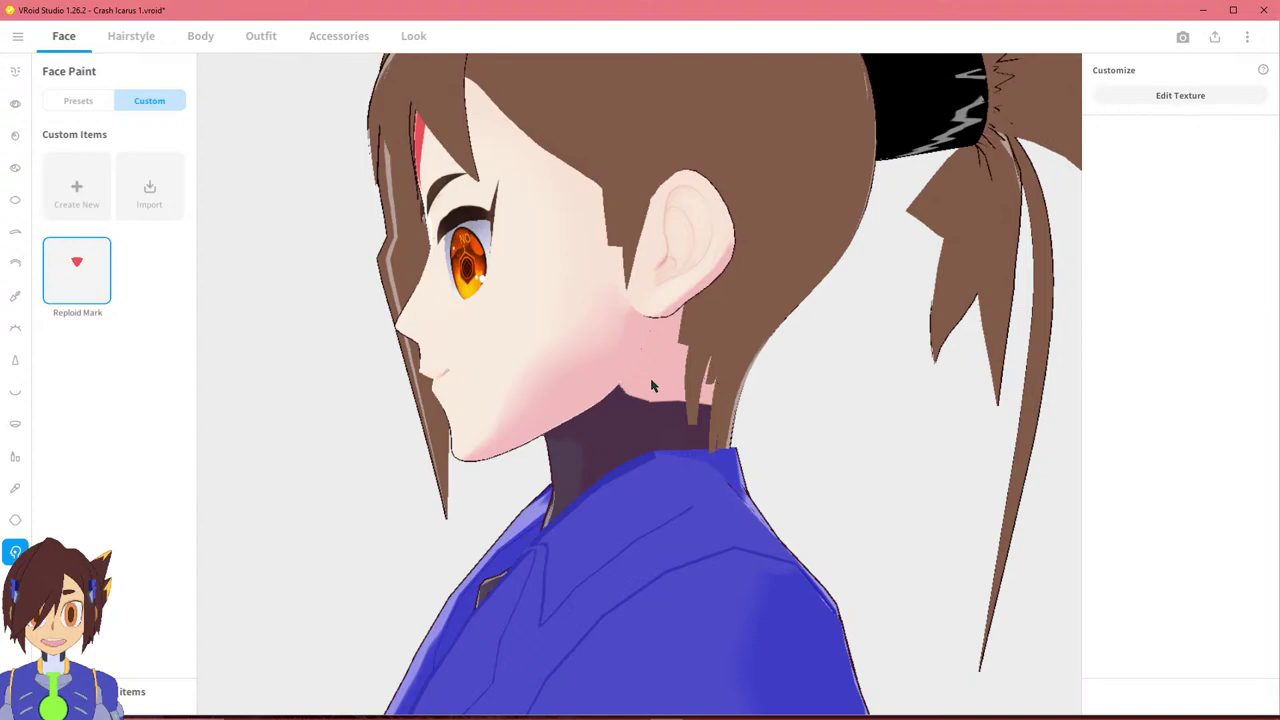
pyautogui.moveTo(630, 392); pyautogui.dragTo(640, 428)
pyautogui.scroll(5, 604, 427)
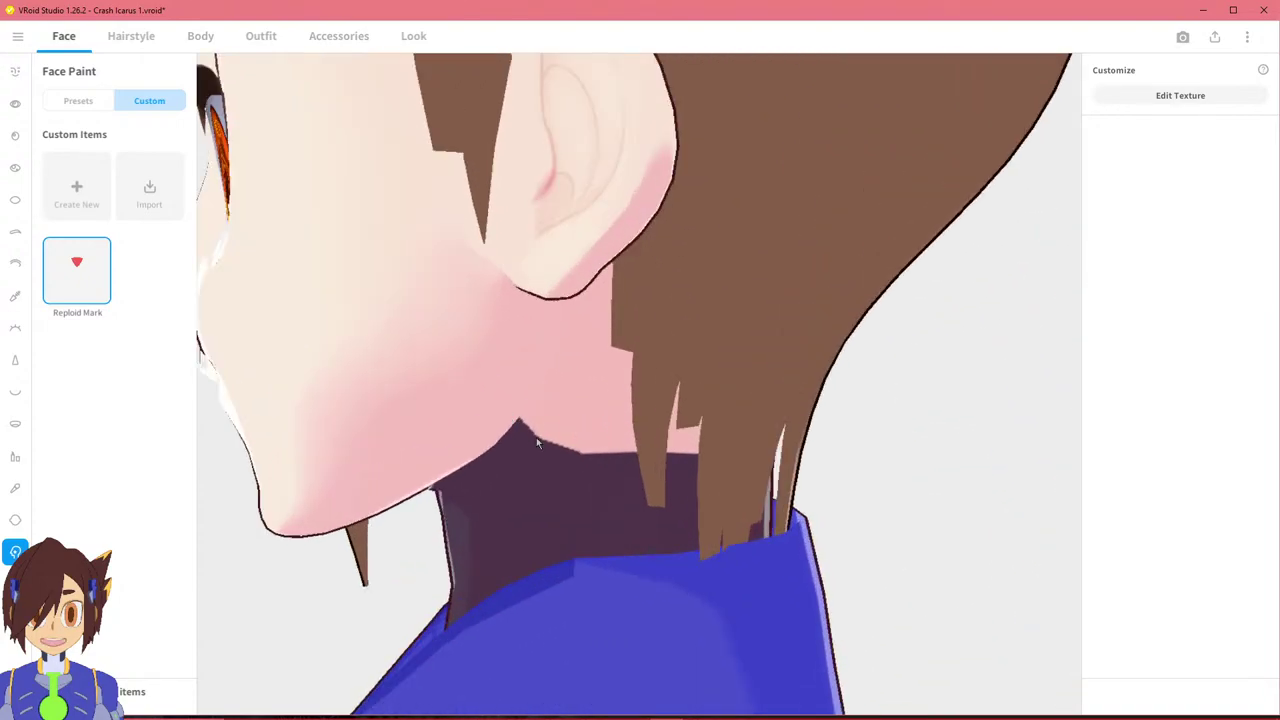
pyautogui.moveTo(505, 424); pyautogui.dragTo(563, 372, button='right')
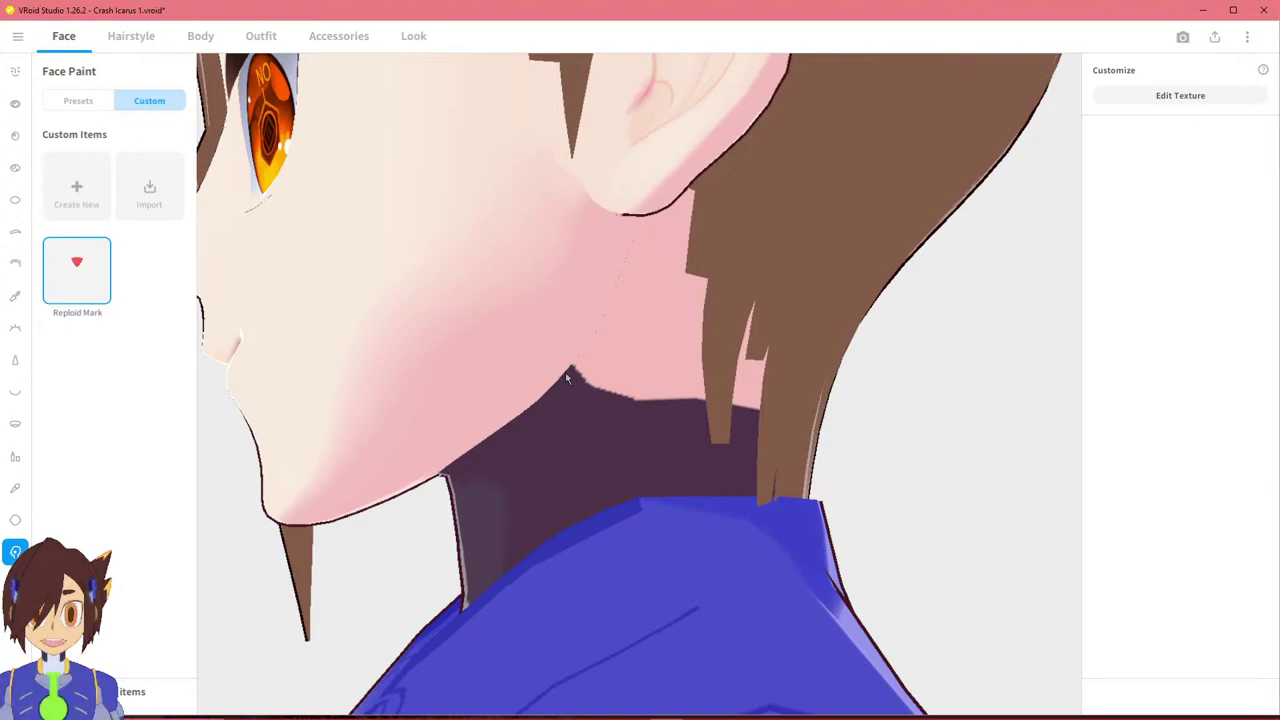
pyautogui.moveTo(565, 370); pyautogui.dragTo(567, 379, button='right')
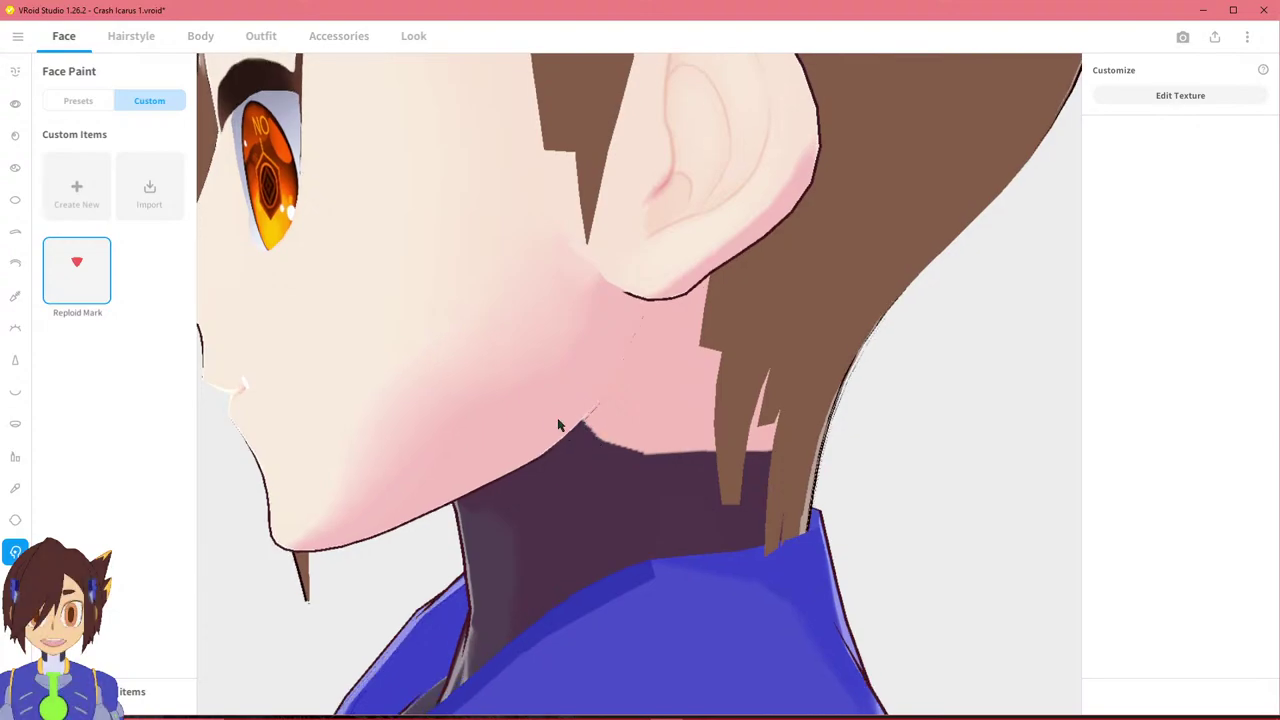
pyautogui.moveTo(559, 423); pyautogui.dragTo(646, 420, button='right')
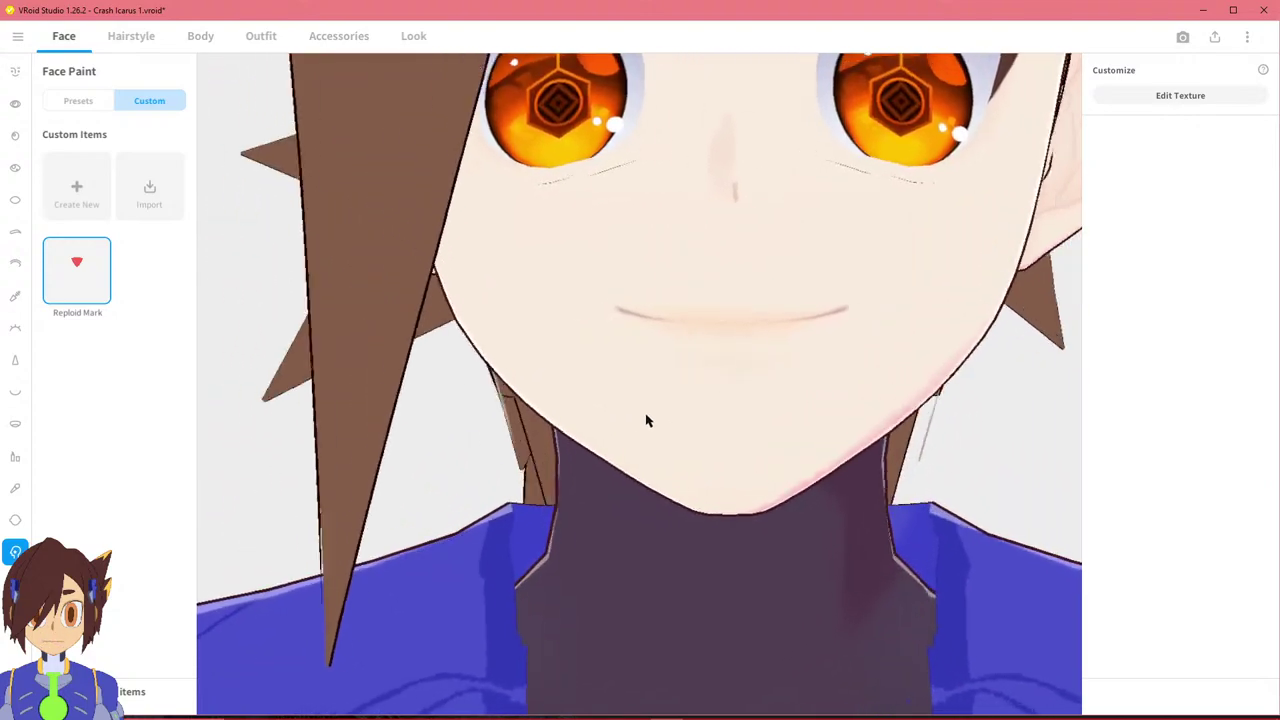
# Examine the forehead mark and coat from the front, and the coat's back up close and at full-body distance.
pyautogui.scroll(-3, 648, 421)
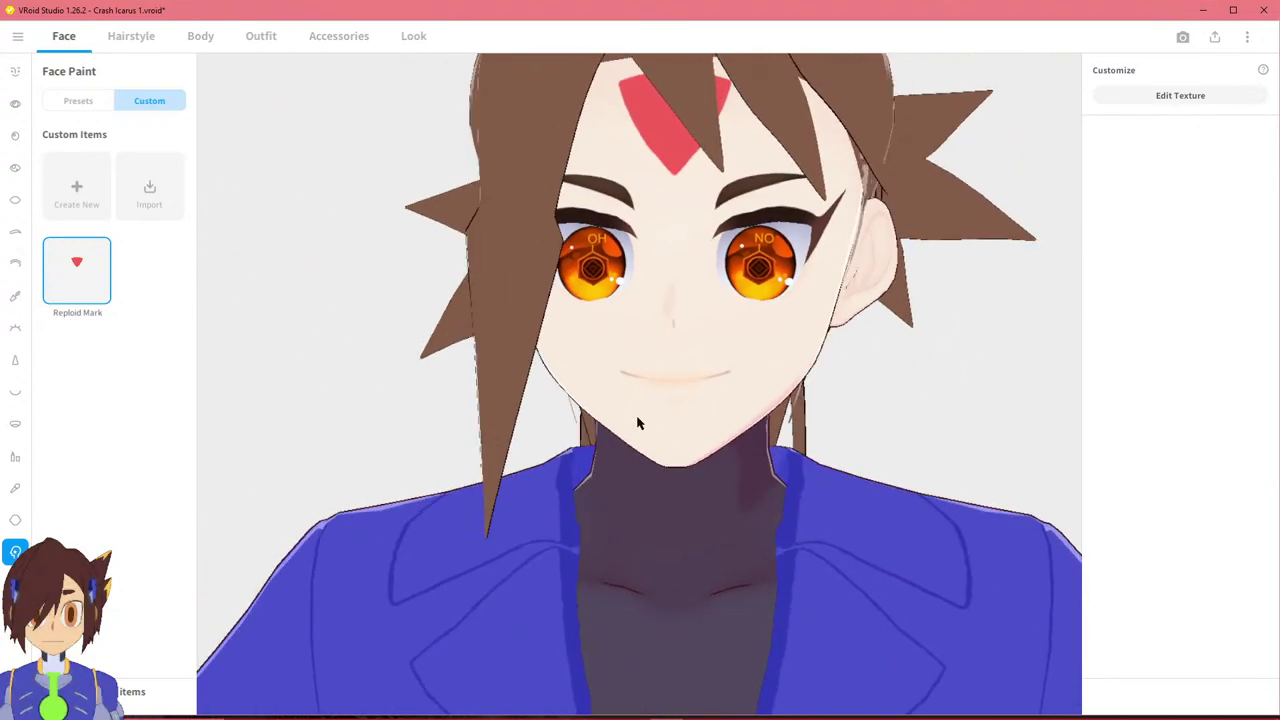
pyautogui.moveTo(640, 424); pyautogui.dragTo(626, 423, button='right')
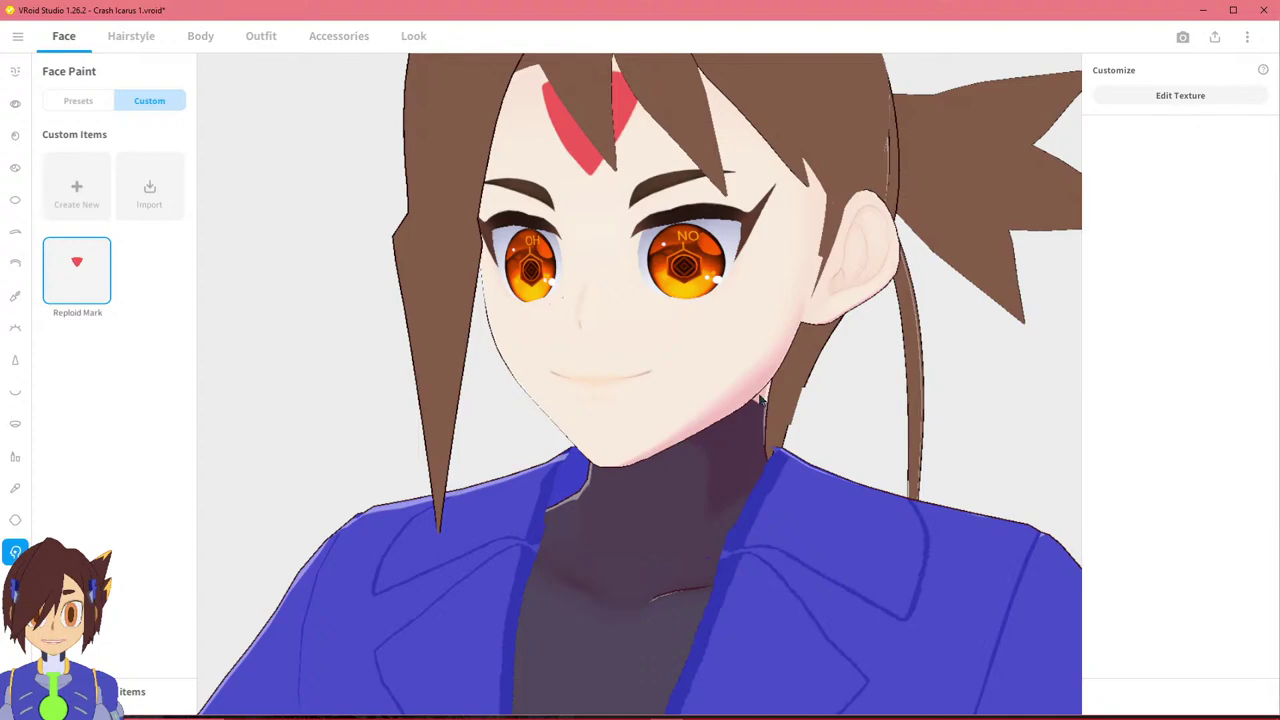
pyautogui.moveTo(690, 385); pyautogui.dragTo(708, 391, button='right')
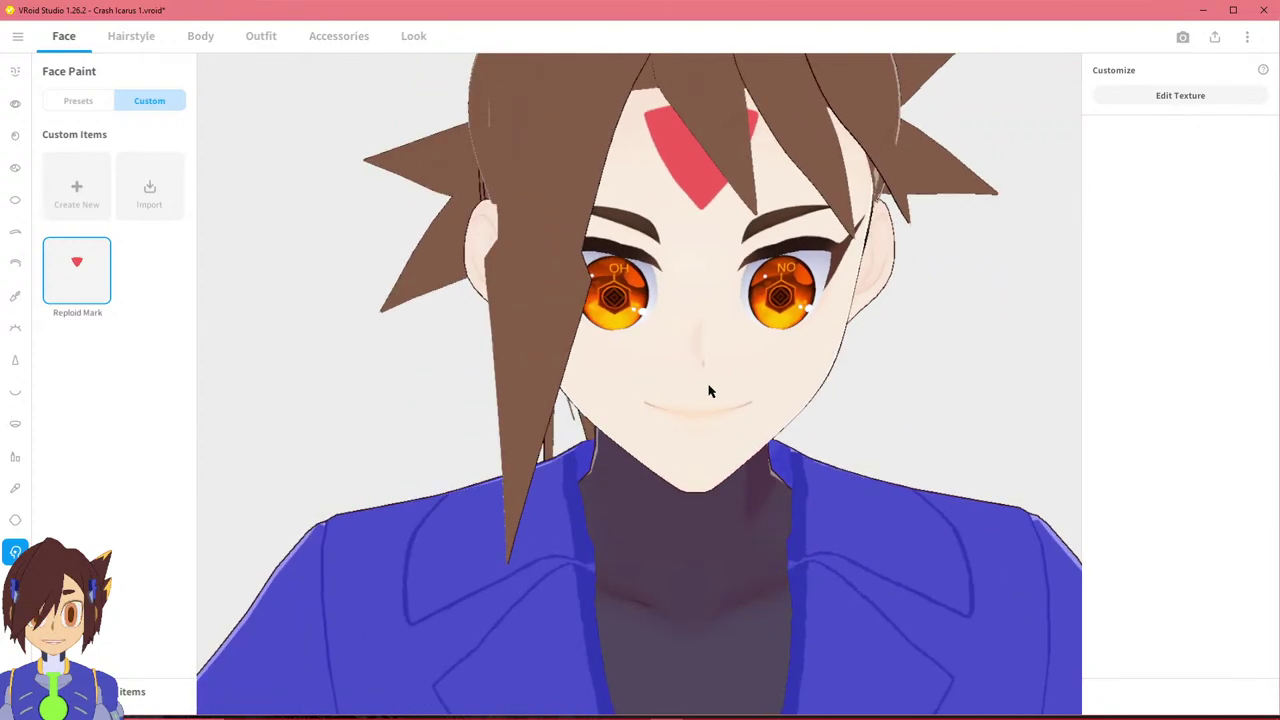
pyautogui.scroll(-3, 718, 274)
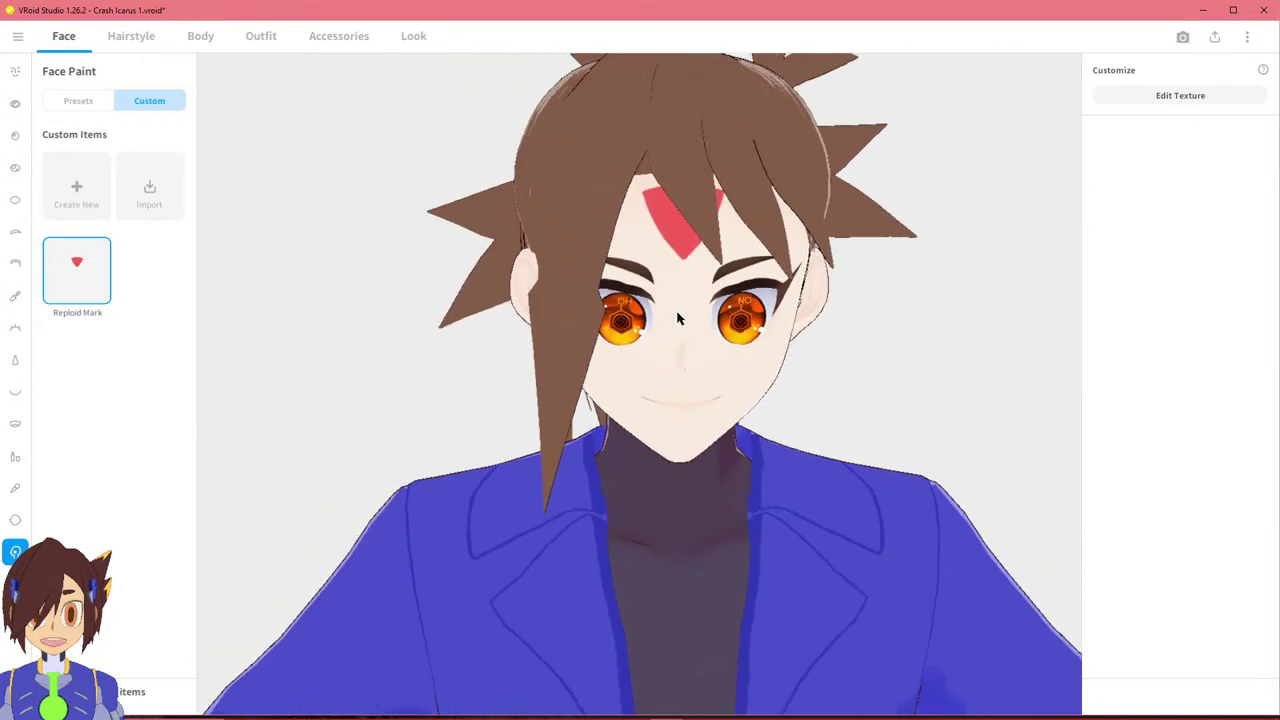
pyautogui.moveTo(684, 314); pyautogui.dragTo(659, 306, button='right')
pyautogui.scroll(-3, 640, 449)
pyautogui.moveTo(640, 449); pyautogui.dragTo(658, 417, button='middle')
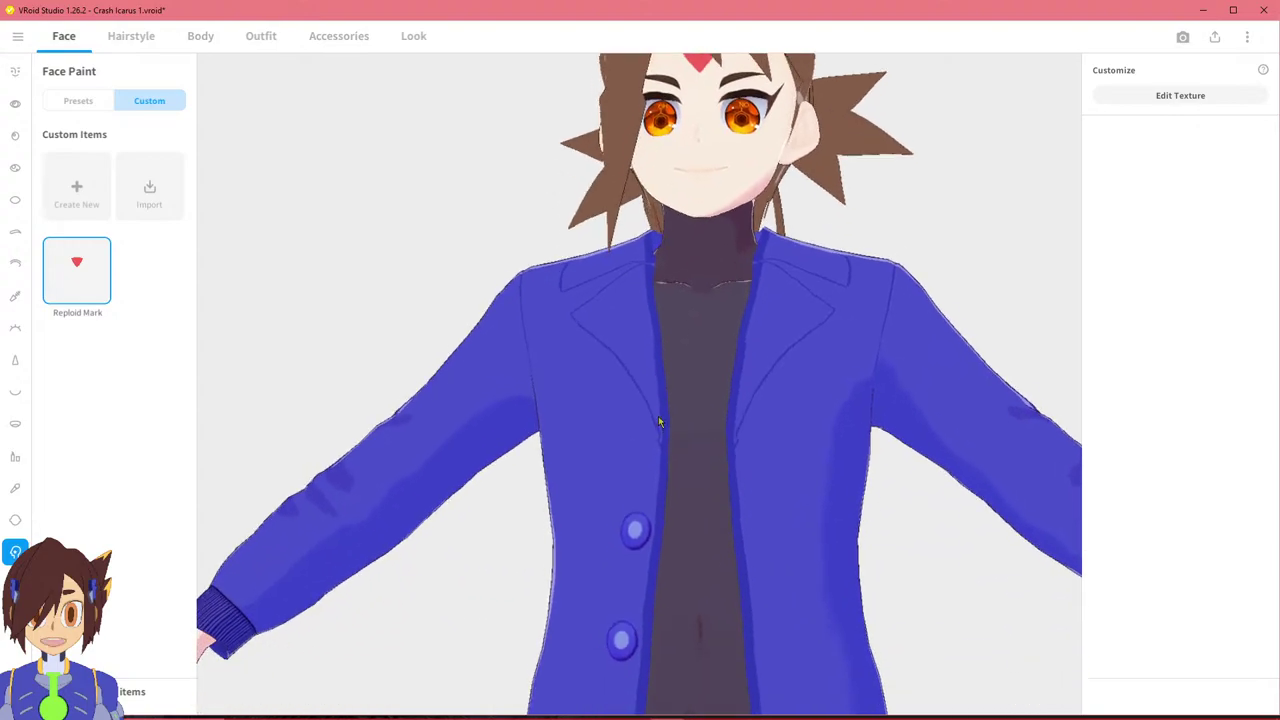
pyautogui.scroll(-3, 655, 400)
pyautogui.moveTo(653, 397); pyautogui.dragTo(661, 427, button='right')
pyautogui.moveTo(730, 160); pyautogui.dragTo(577, 337, button='right')
pyautogui.scroll(5, 607, 427)
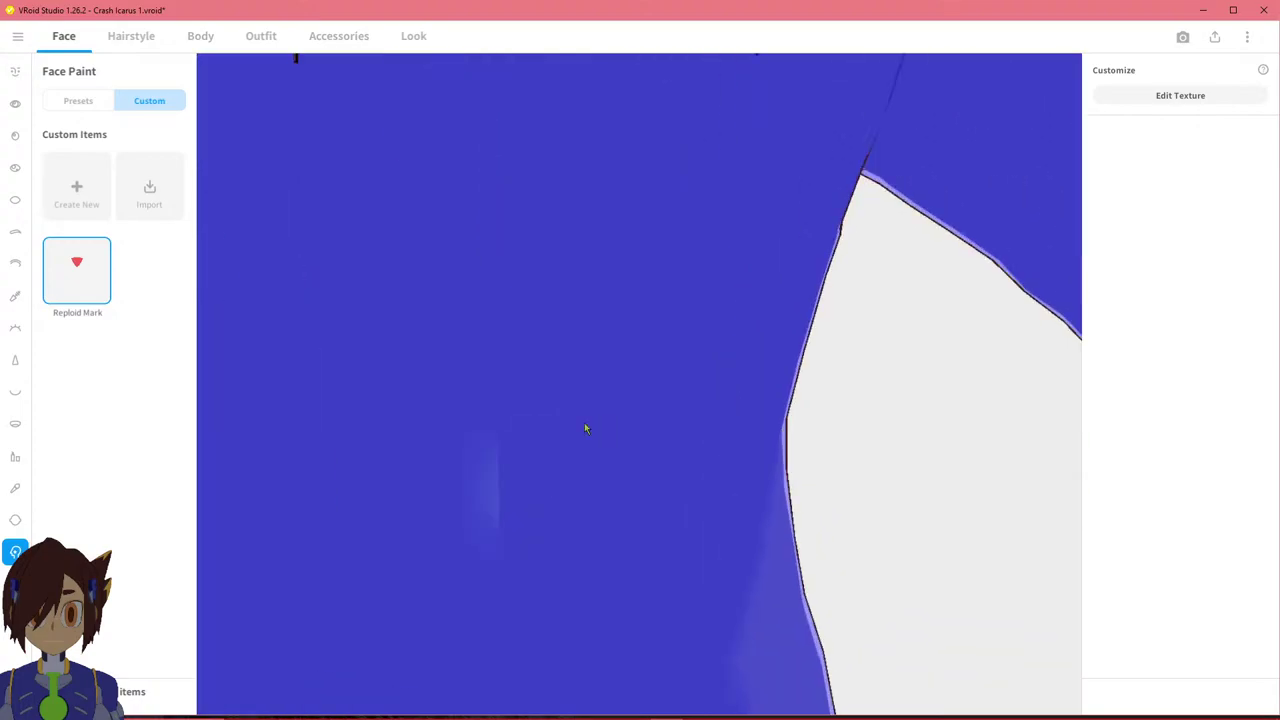
pyautogui.scroll(-6, 586, 429)
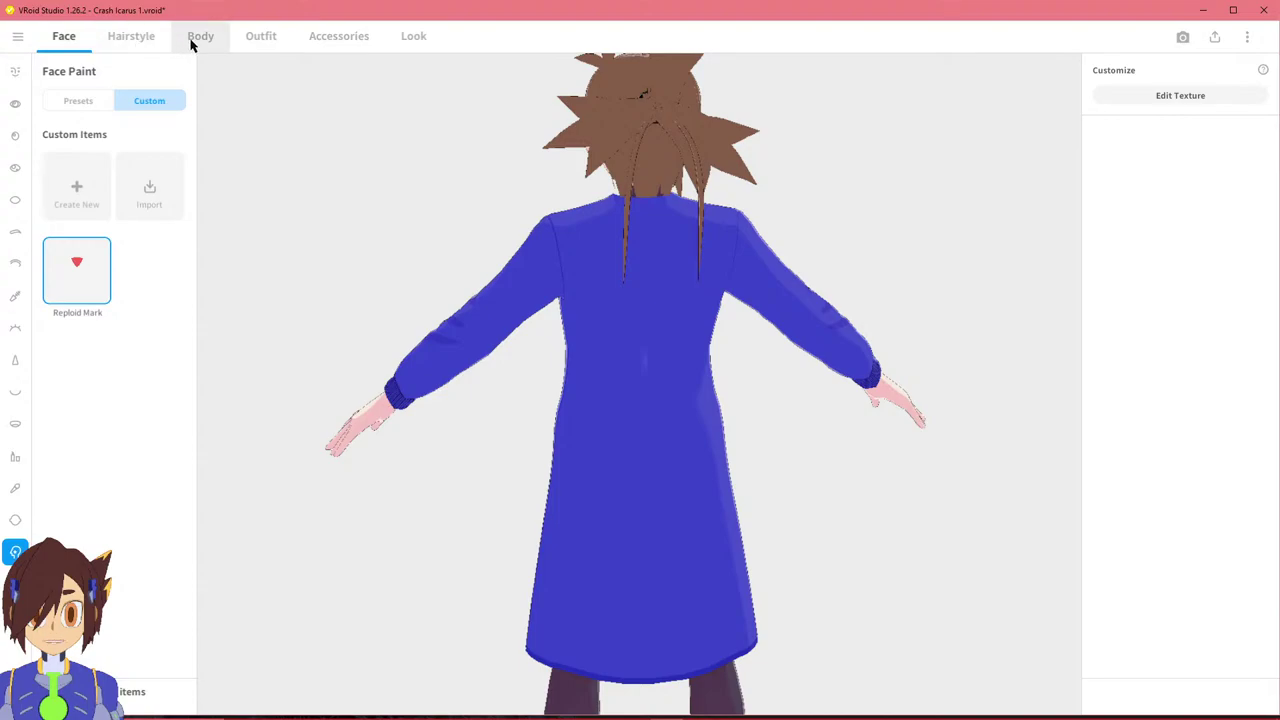
# Switch to outfit editing and save the avatar project.
pyautogui.click(260, 37)
pyautogui.click(18, 36)
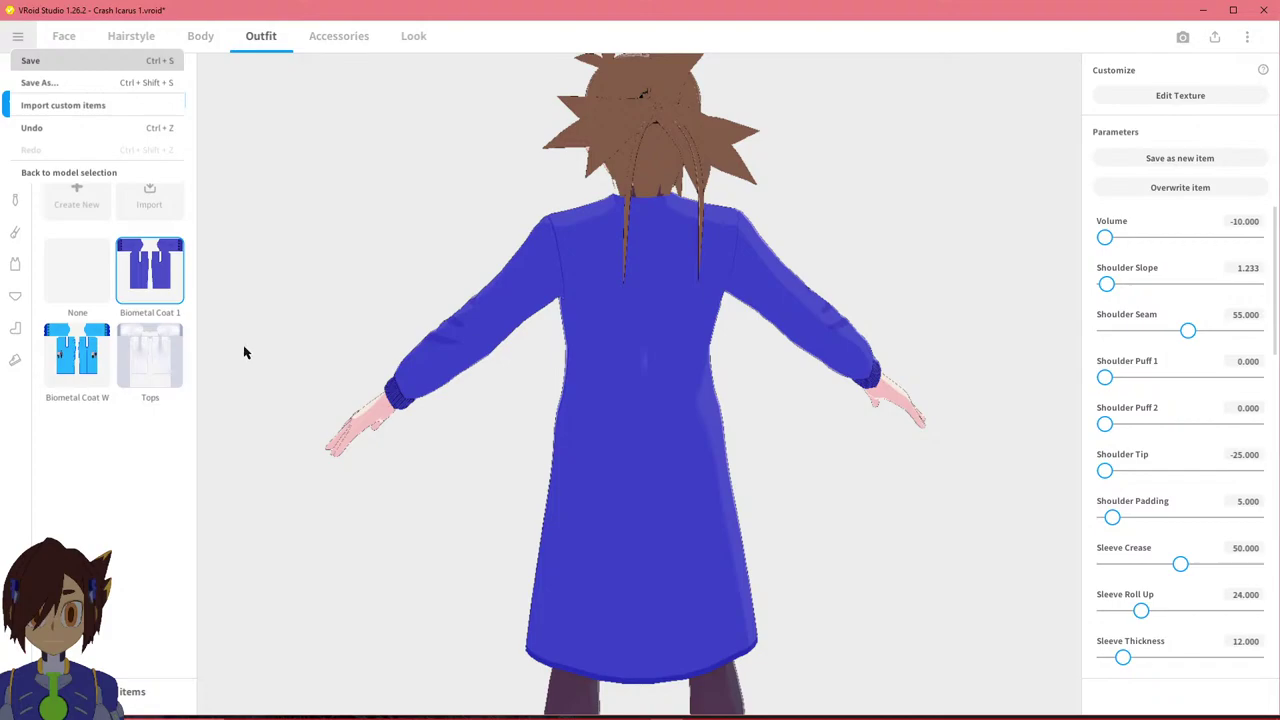
pyautogui.hotkey('ctrl', 's')
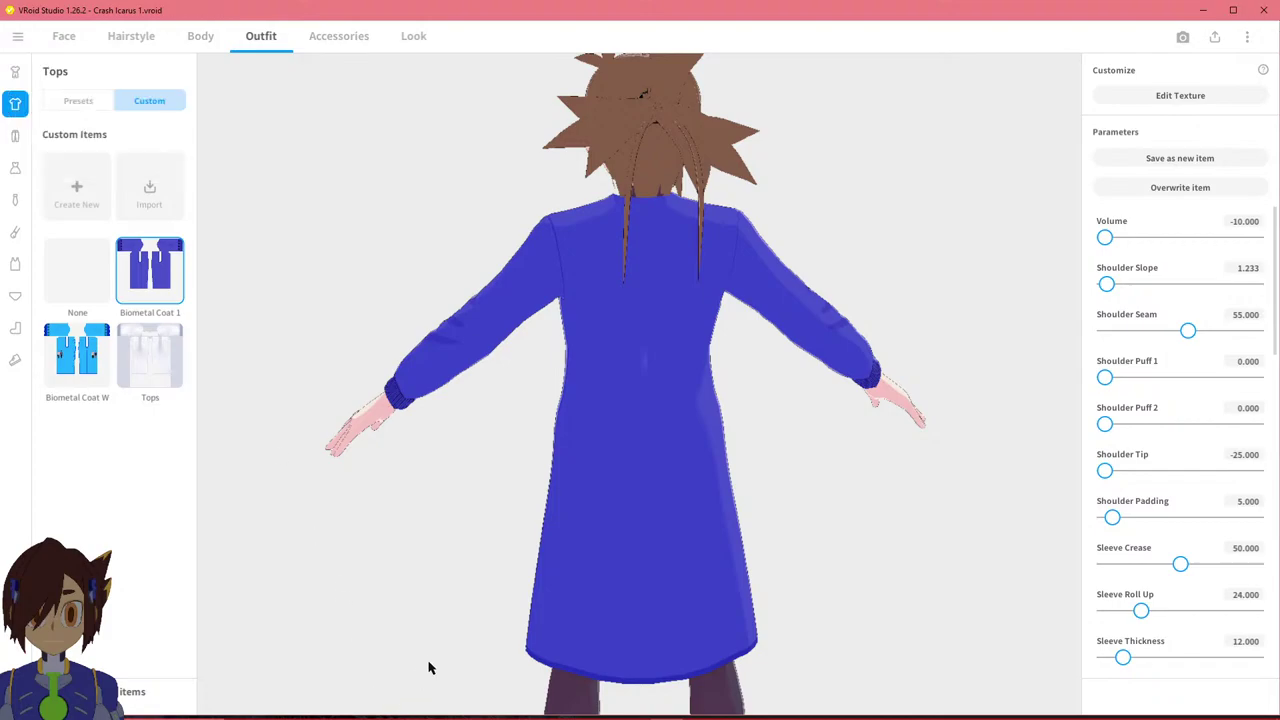
# Switch to paint.net, clear the skin texture's selection, and save it as HOT purple navy 113 dark + white skin.pdn, replacing the existing file.
pyautogui.moveTo(434, 707)
pyautogui.moveTo(501, 707)
pyautogui.click(400, 668)
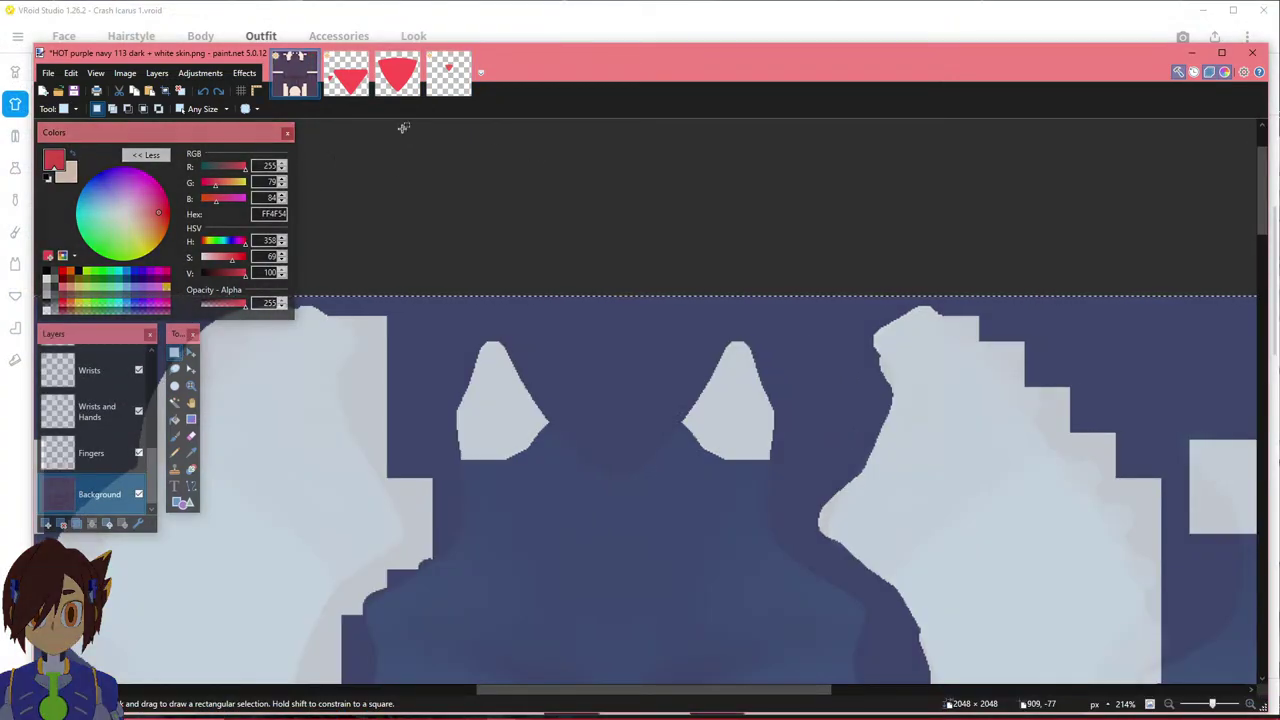
pyautogui.hotkey('ctrl', 'z')
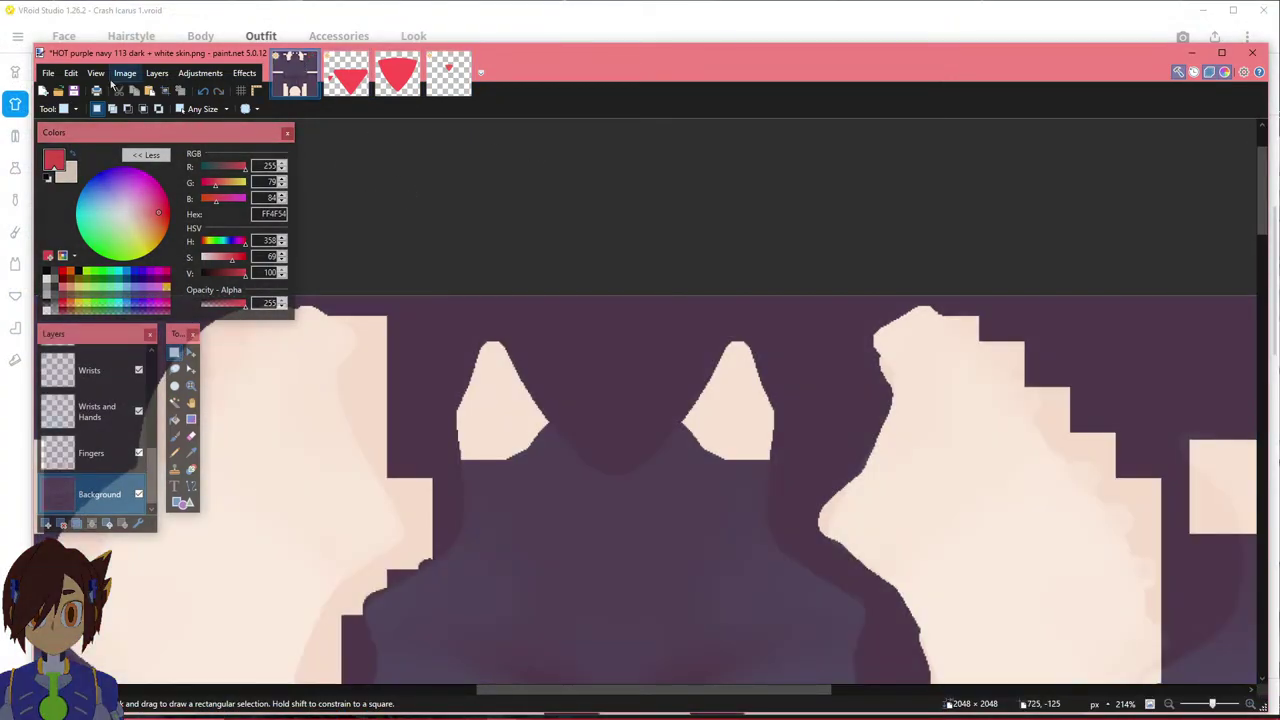
pyautogui.hotkey('ctrl', 'shift', 's')
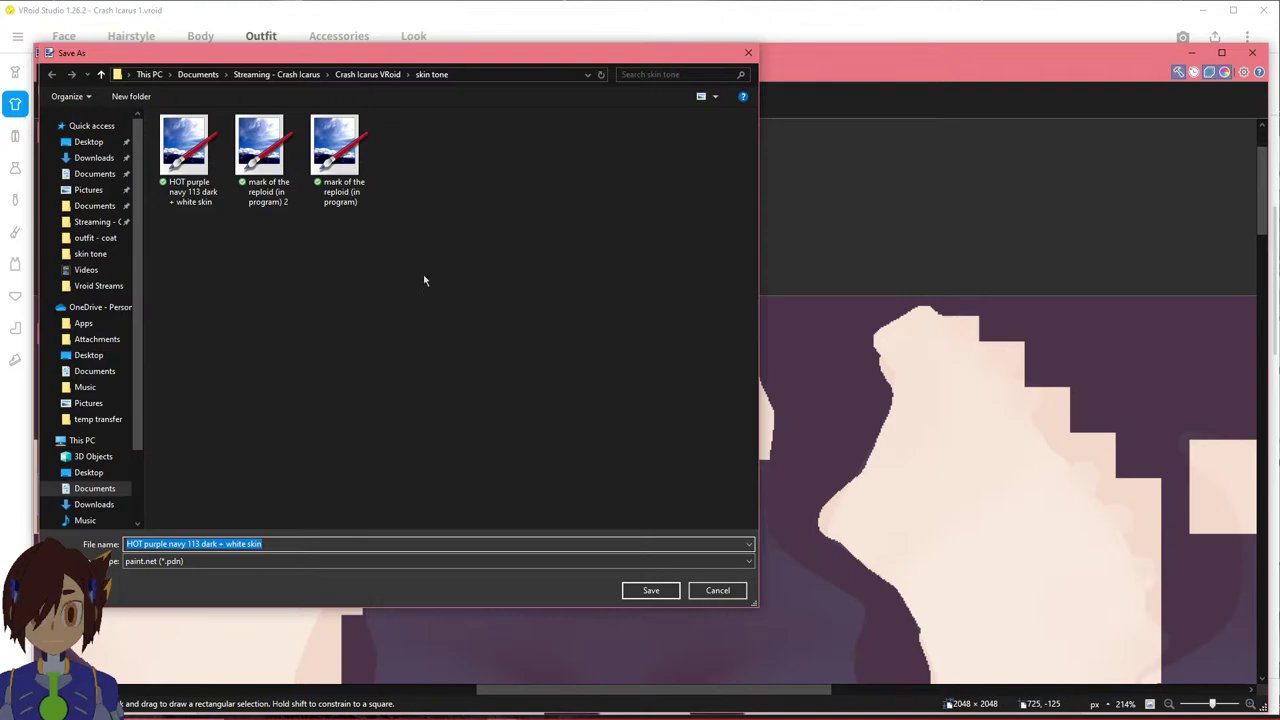
pyautogui.click(651, 590)
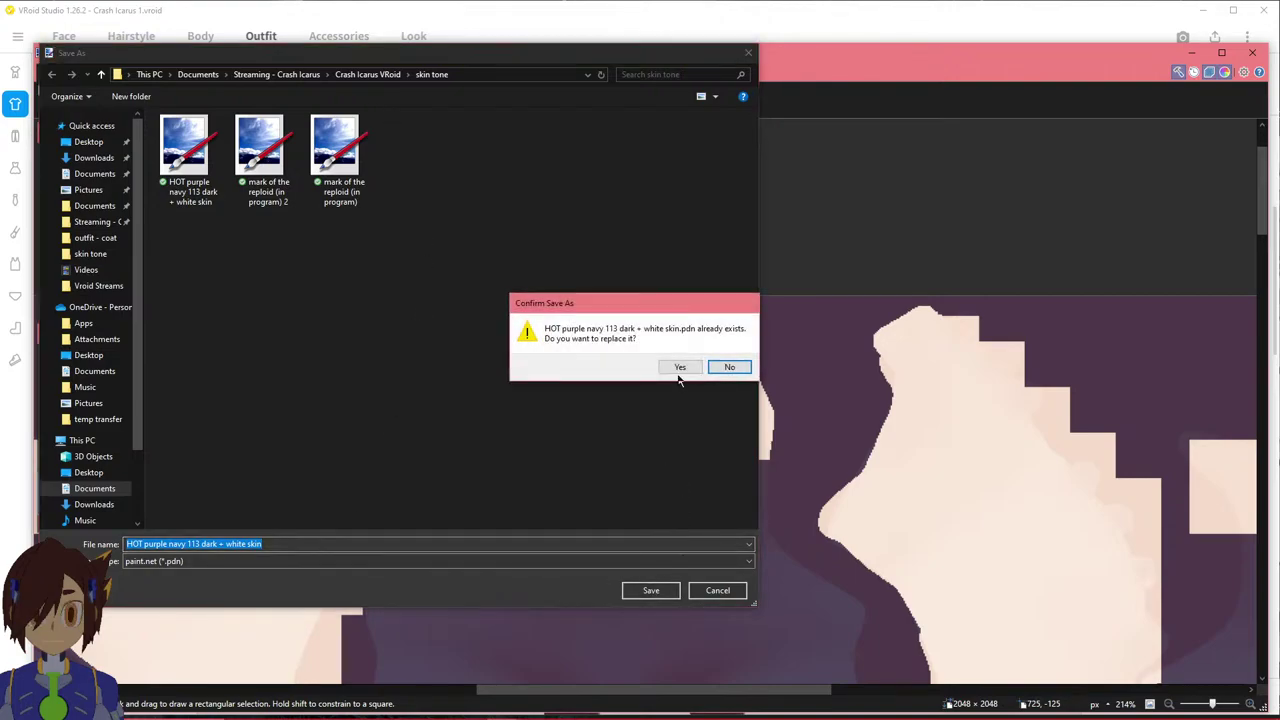
pyautogui.click(680, 367)
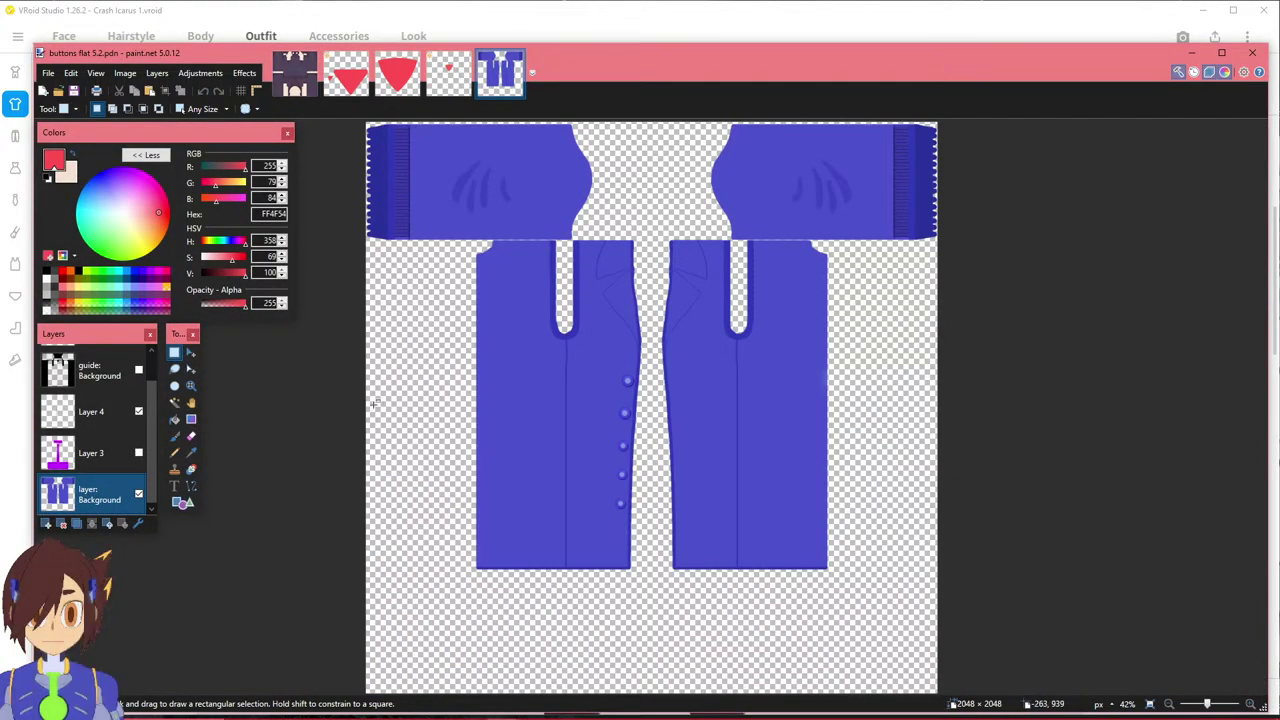
# Inspect the coat panels in the buttons flat 5.2 image for the light patch seen on the coat's back.
pyautogui.keyDown('ctrl'); pyautogui.scroll(3, 705, 459); pyautogui.keyUp('ctrl')
pyautogui.keyDown('ctrl'); pyautogui.scroll(1, 677, 474); pyautogui.keyUp('ctrl')
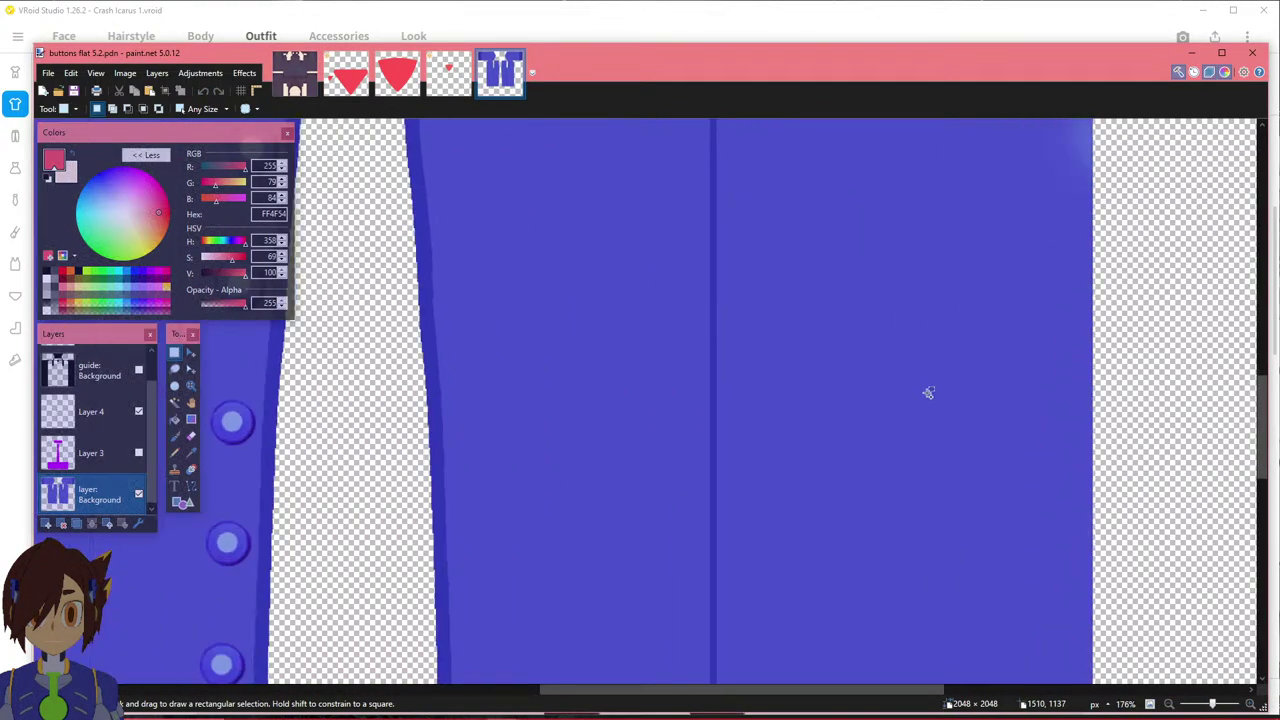
pyautogui.keyDown('ctrl'); pyautogui.scroll(-2, 928, 389); pyautogui.keyUp('ctrl')
pyautogui.keyDown('ctrl'); pyautogui.scroll(2, 394, 356); pyautogui.keyUp('ctrl')
pyautogui.keyDown('ctrl'); pyautogui.scroll(-3, 394, 356); pyautogui.keyUp('ctrl')
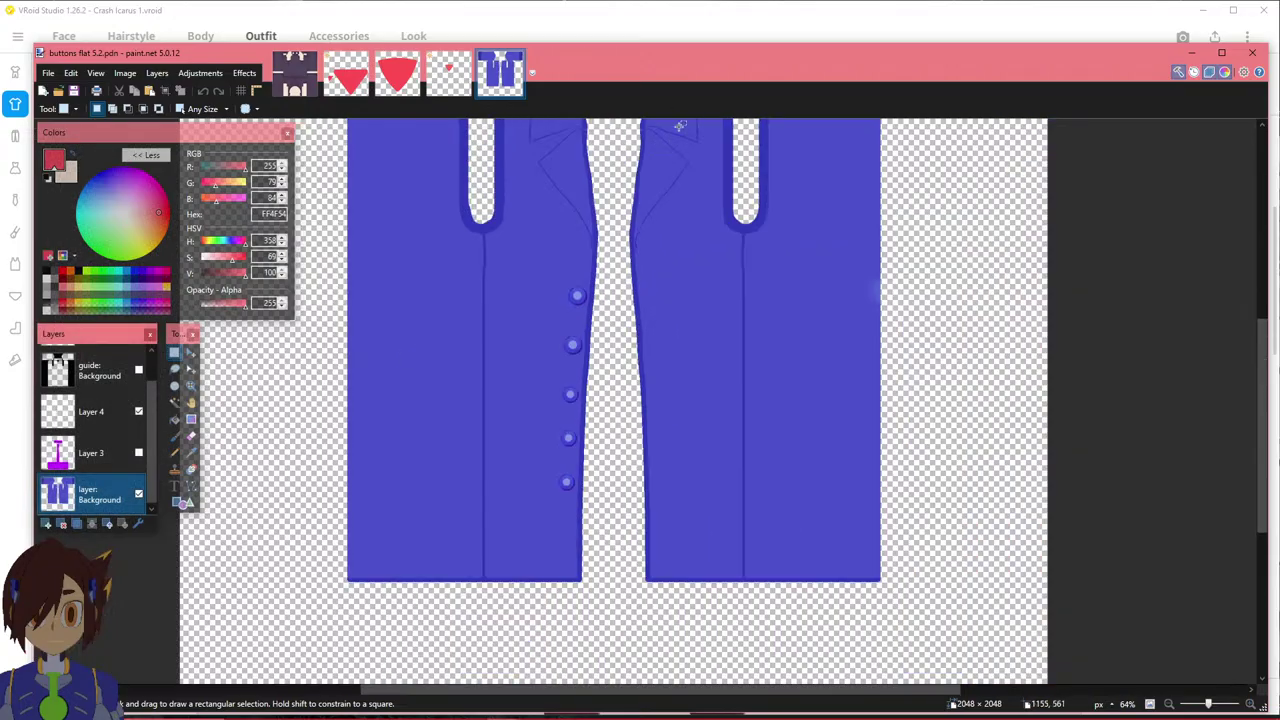
# Switch to VRoid Studio and open the texture of the Biometal Coat 1 top for editing.
pyautogui.click(610, 20)
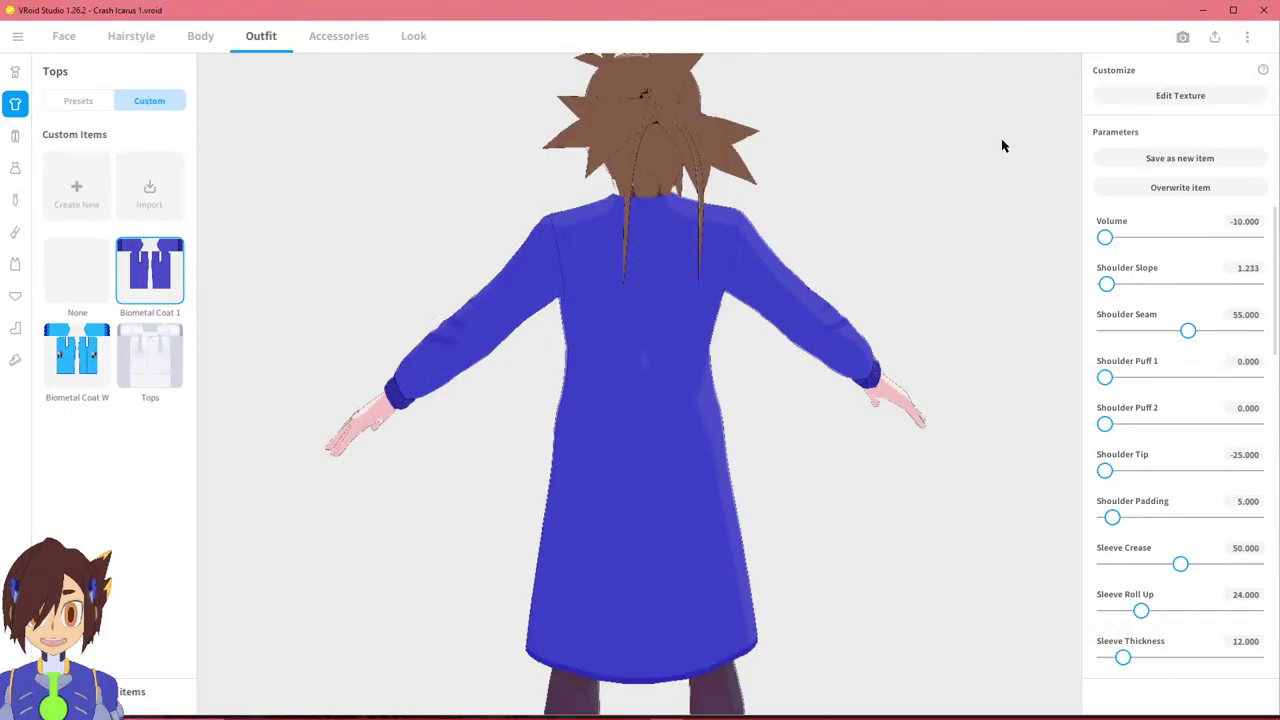
pyautogui.click(1180, 95)
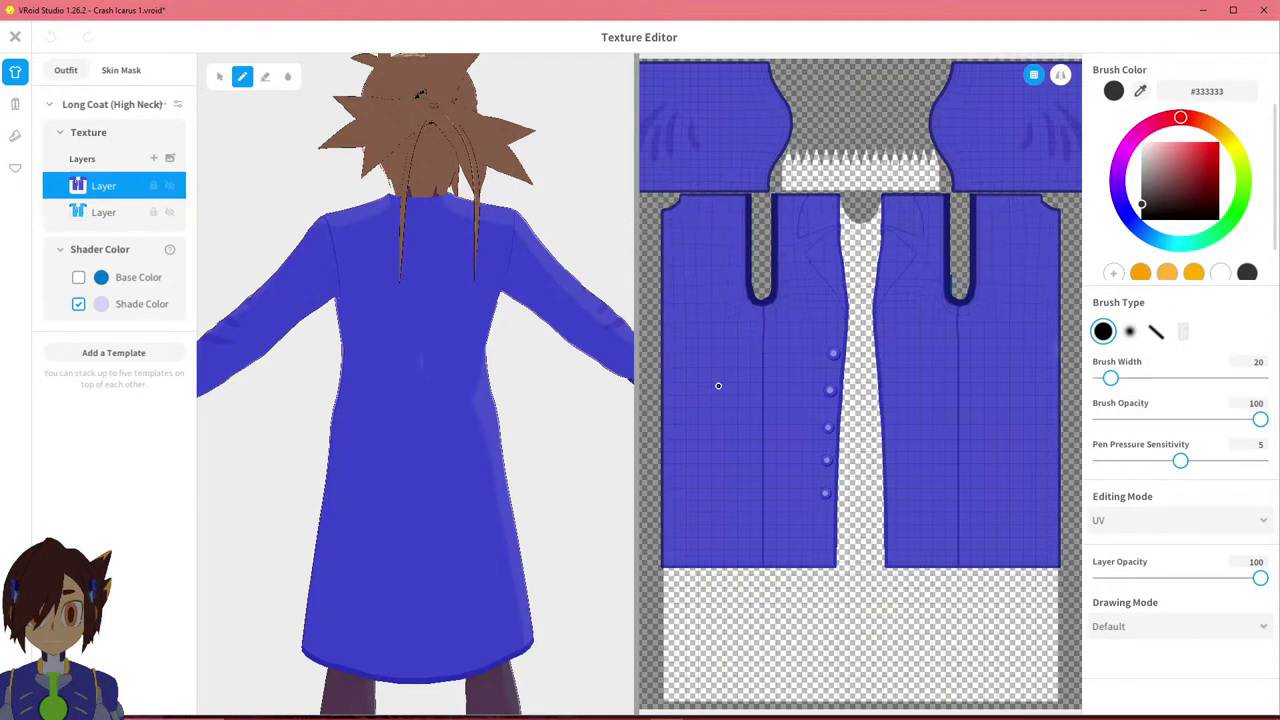
# Locate the light patch on the coat's texture by painting a #FF0000 stroke over it on the back, and undo the stroke.
pyautogui.scroll(6, 409, 346)
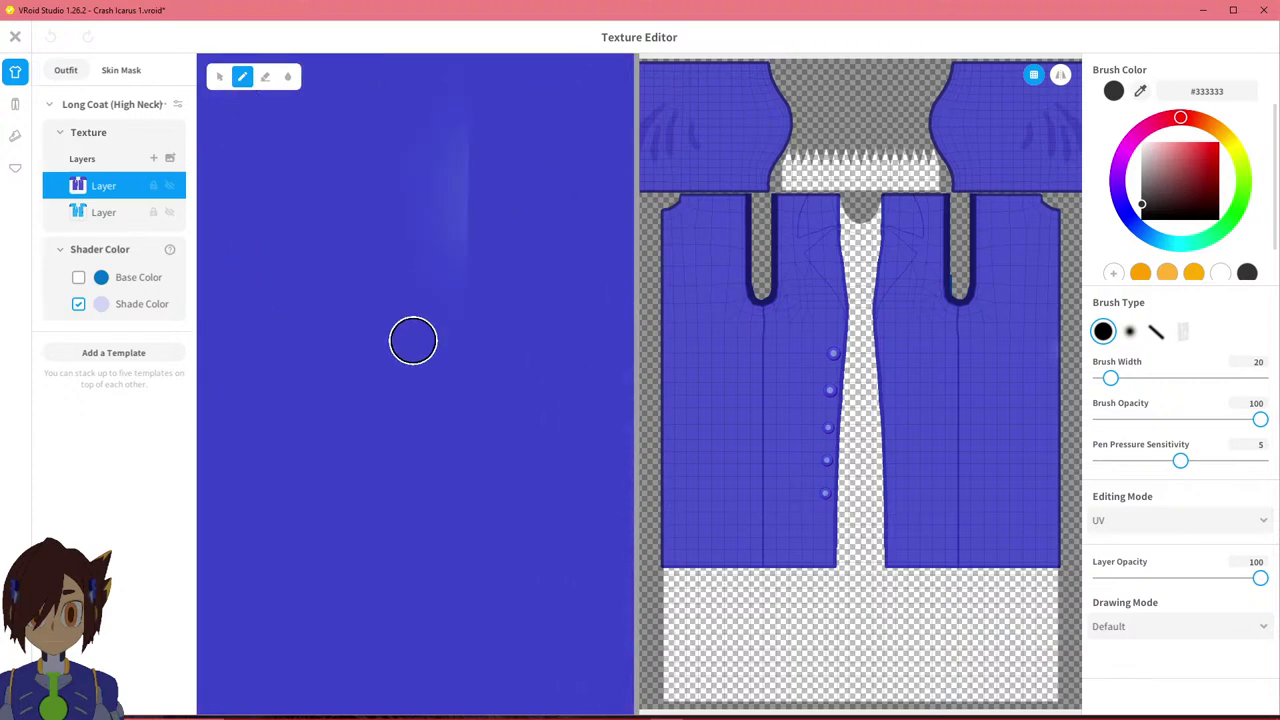
pyautogui.moveTo(409, 498); pyautogui.dragTo(396, 570, button='middle')
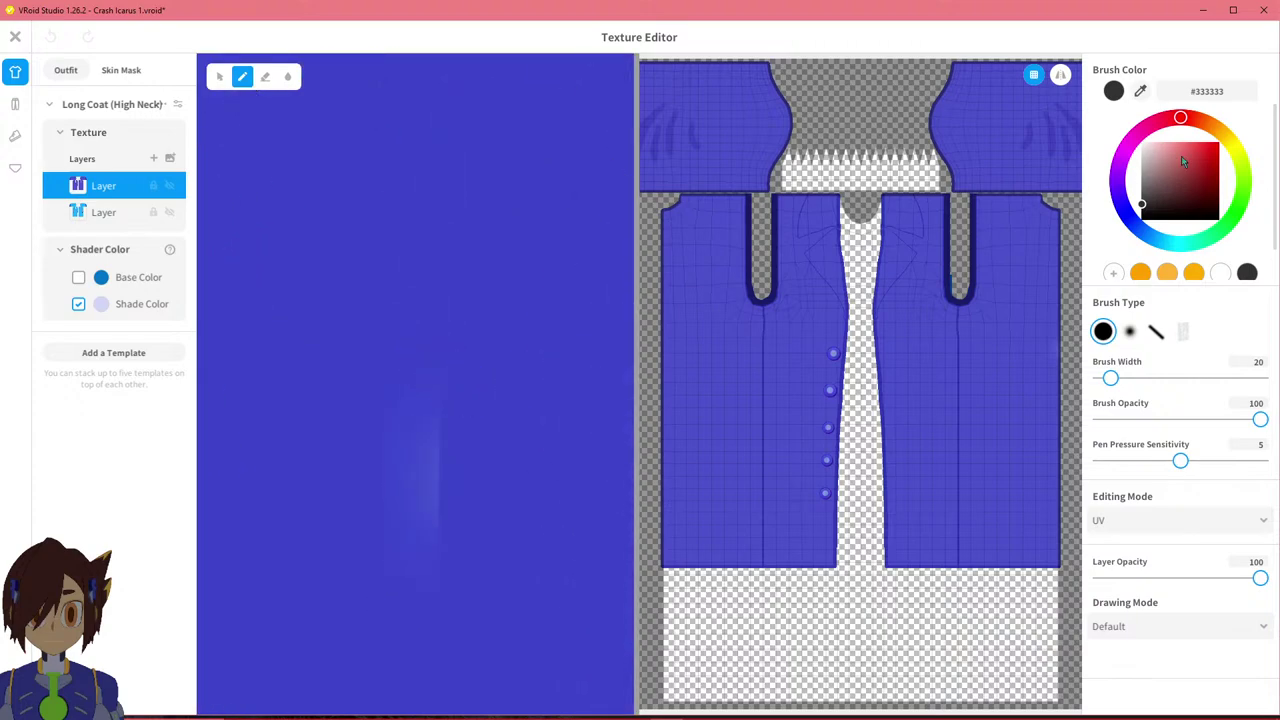
pyautogui.moveTo(427, 405); pyautogui.dragTo(428, 522)
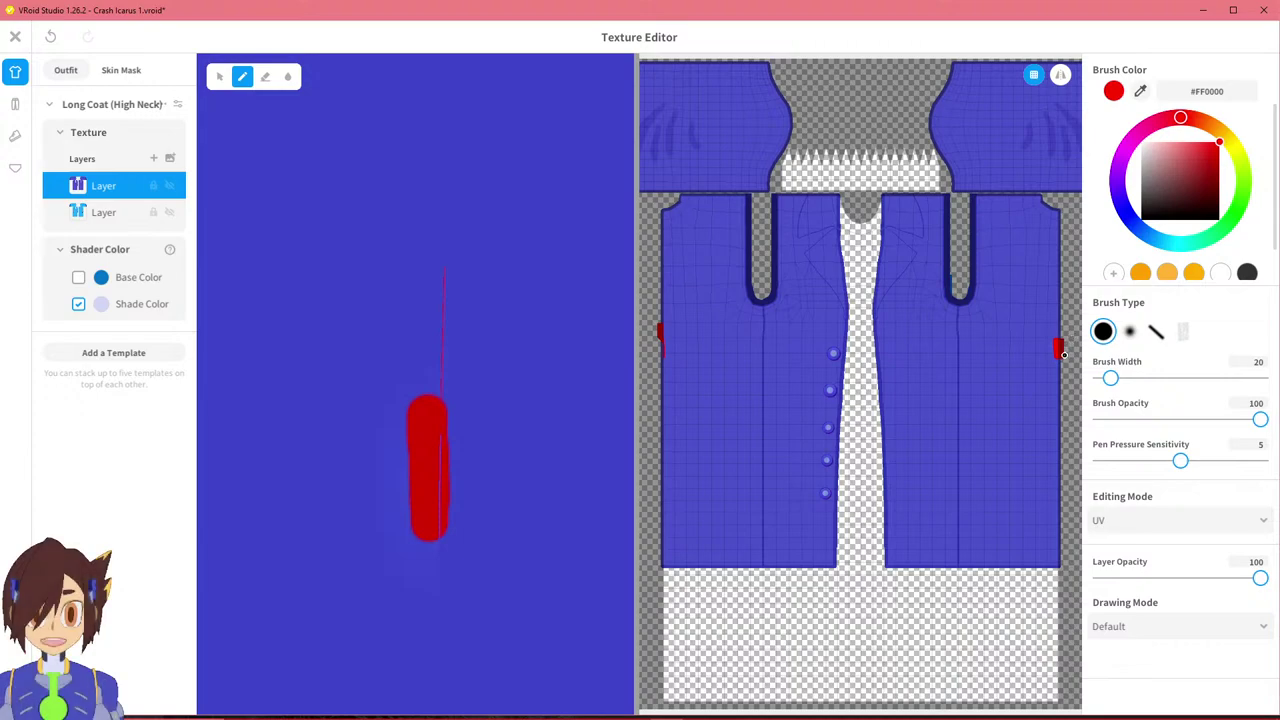
pyautogui.hotkey('ctrl', 'z')
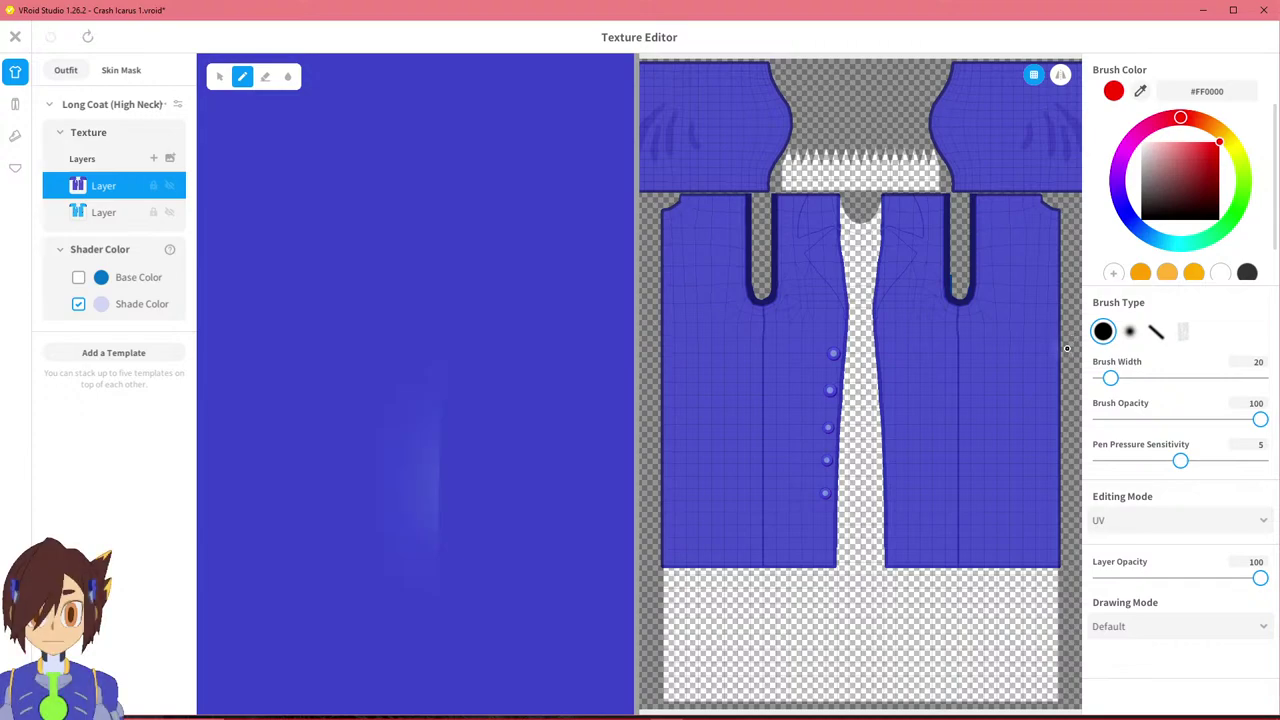
# Switch to the buttons flat 5.2 image in paint.net and sample the coat's blue (4E52CD) near the light patch as the primary colour.
pyautogui.moveTo(686, 712)
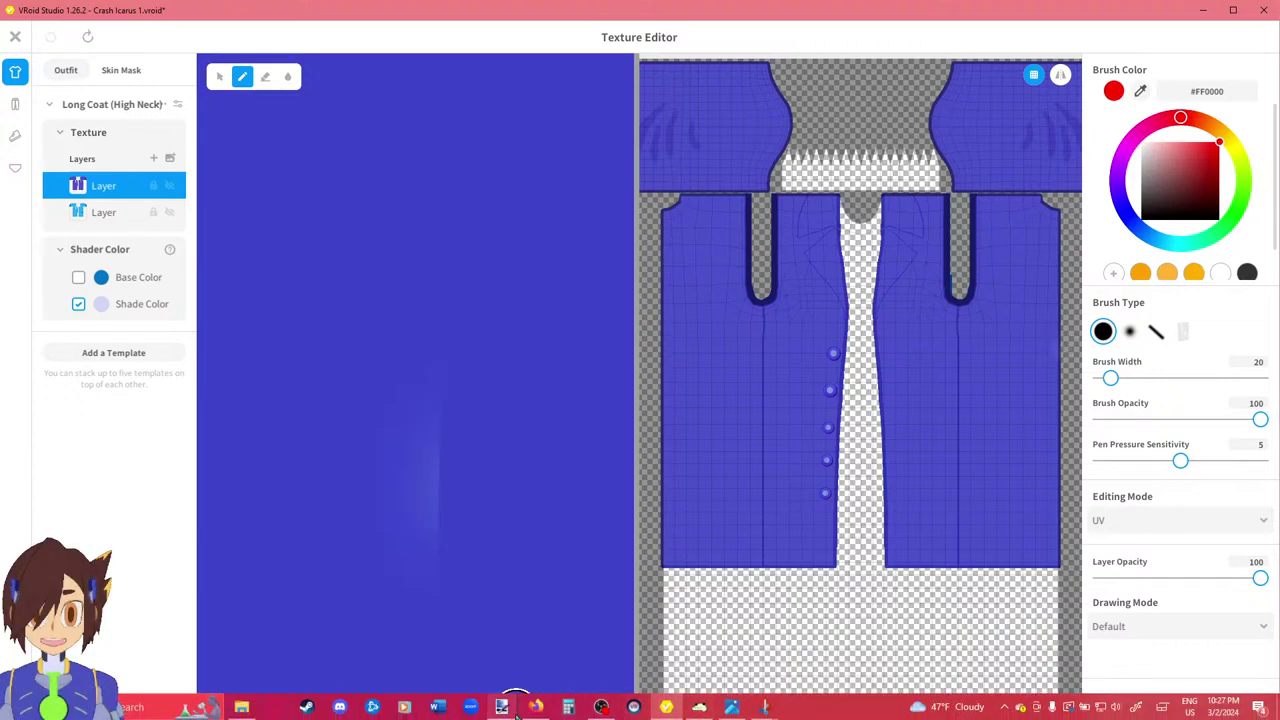
pyautogui.moveTo(501, 707)
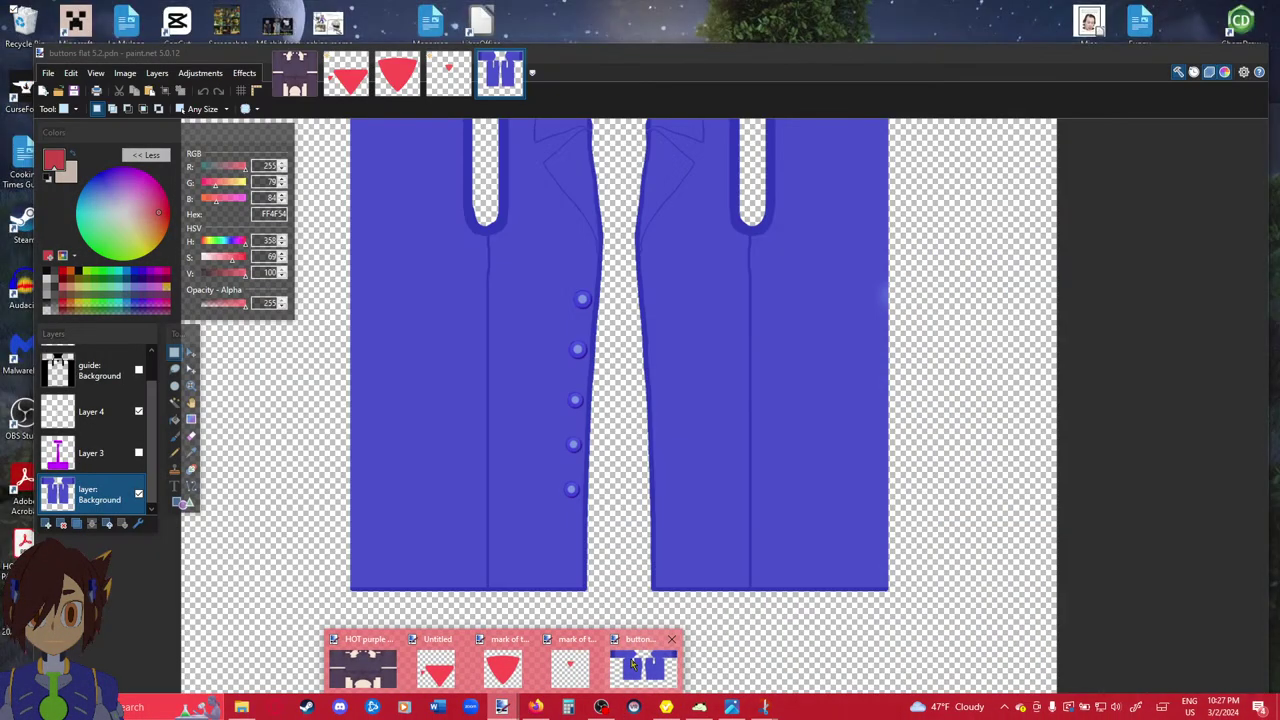
pyautogui.click(632, 662)
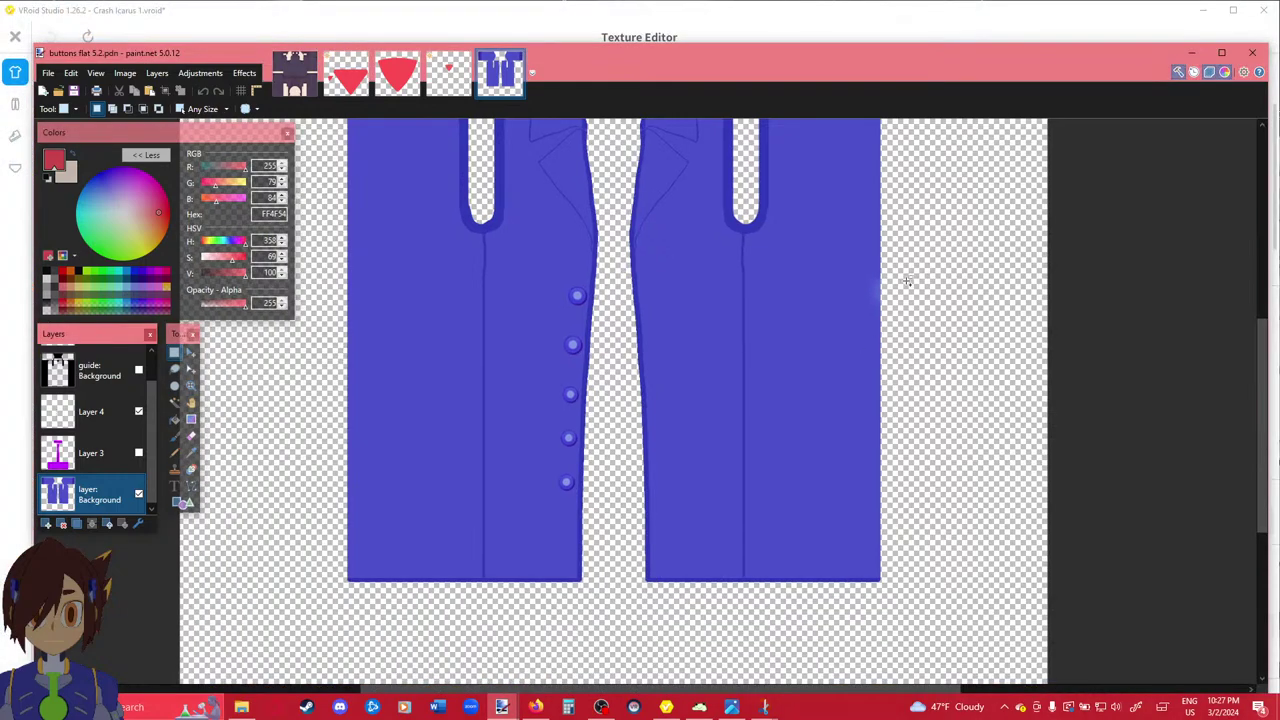
pyautogui.keyDown('ctrl'); pyautogui.scroll(5, 880, 300); pyautogui.keyUp('ctrl')
pyautogui.keyDown('ctrl'); pyautogui.scroll(-3, 871, 378); pyautogui.keyUp('ctrl')
pyautogui.keyDown('ctrl'); pyautogui.scroll(3, 777, 391); pyautogui.keyUp('ctrl')
pyautogui.keyDown('ctrl'); pyautogui.scroll(2, 598, 362); pyautogui.keyUp('ctrl')
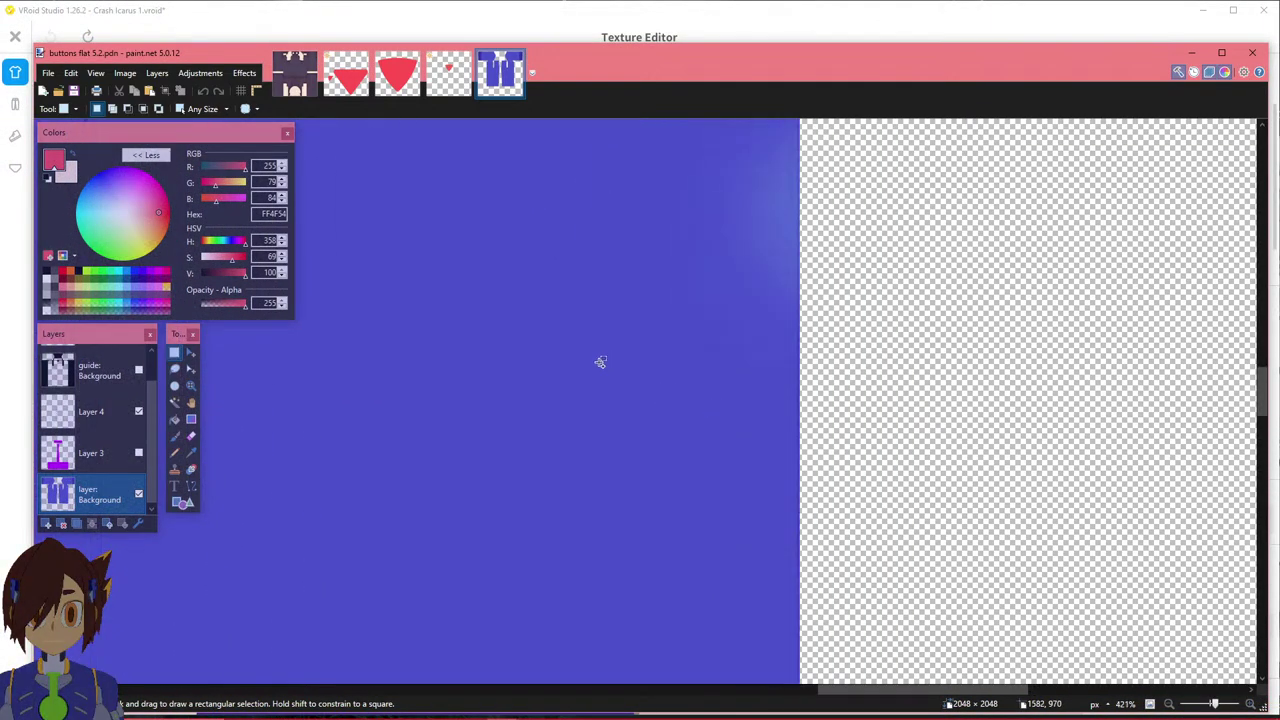
pyautogui.click(488, 336)
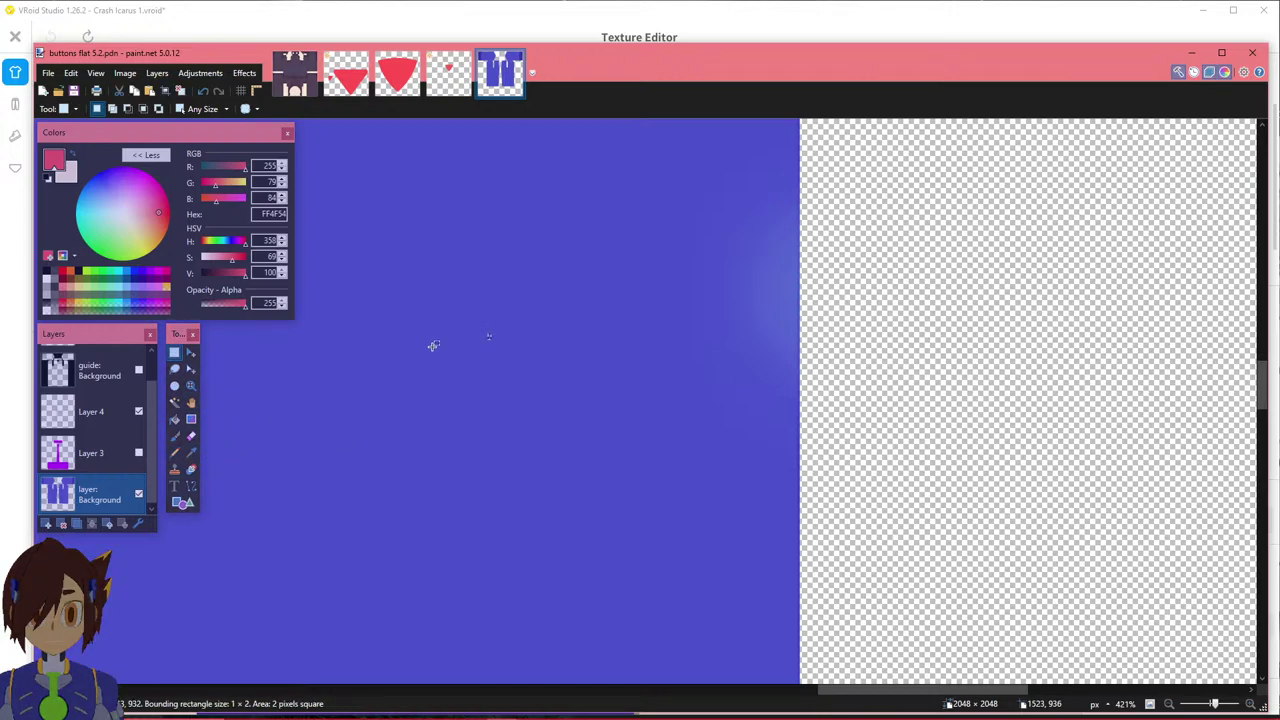
pyautogui.click(191, 454)
pyautogui.click(492, 333)
pyautogui.click(174, 353)
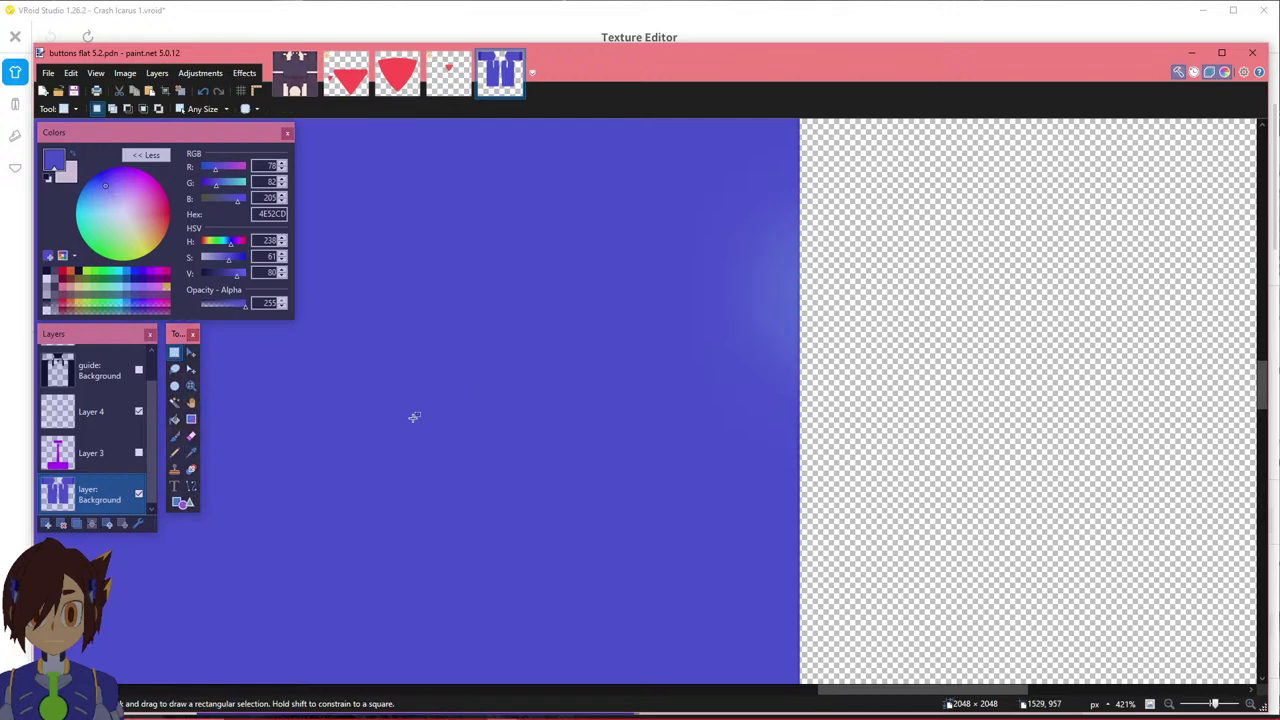
pyautogui.click(174, 436)
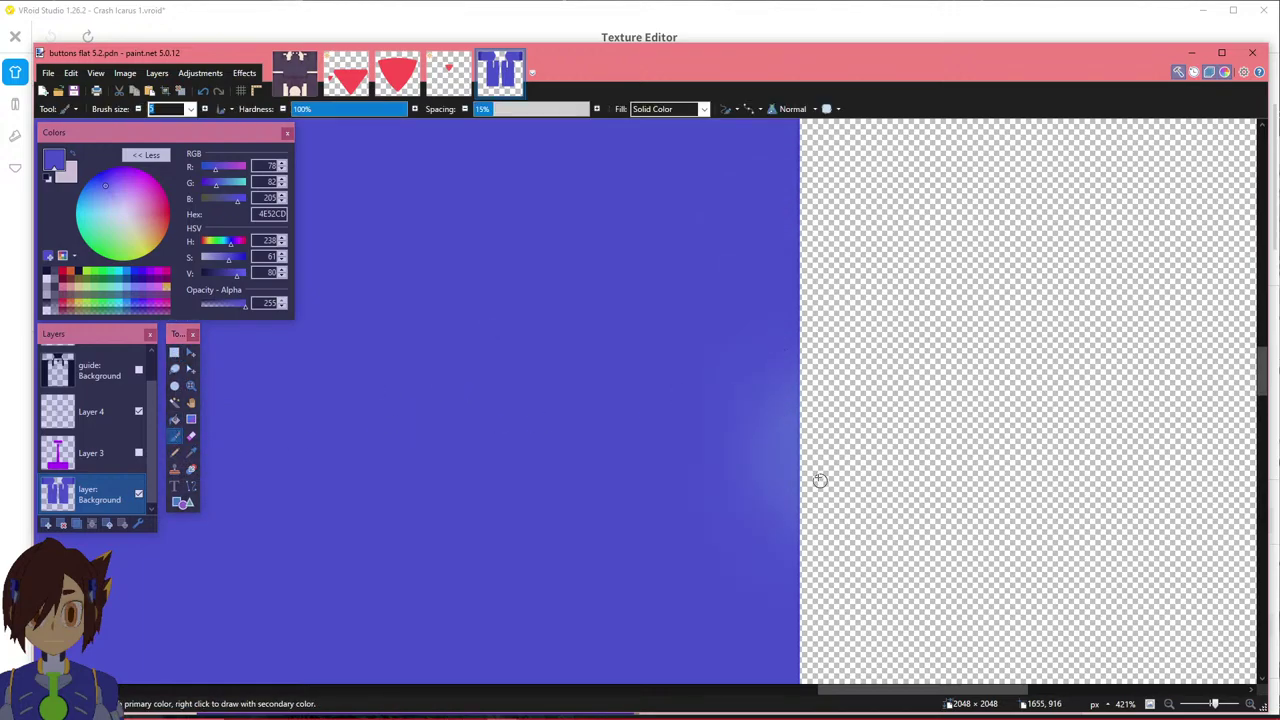
pyautogui.keyDown('ctrl'); pyautogui.scroll(3, 811, 514); pyautogui.keyUp('ctrl')
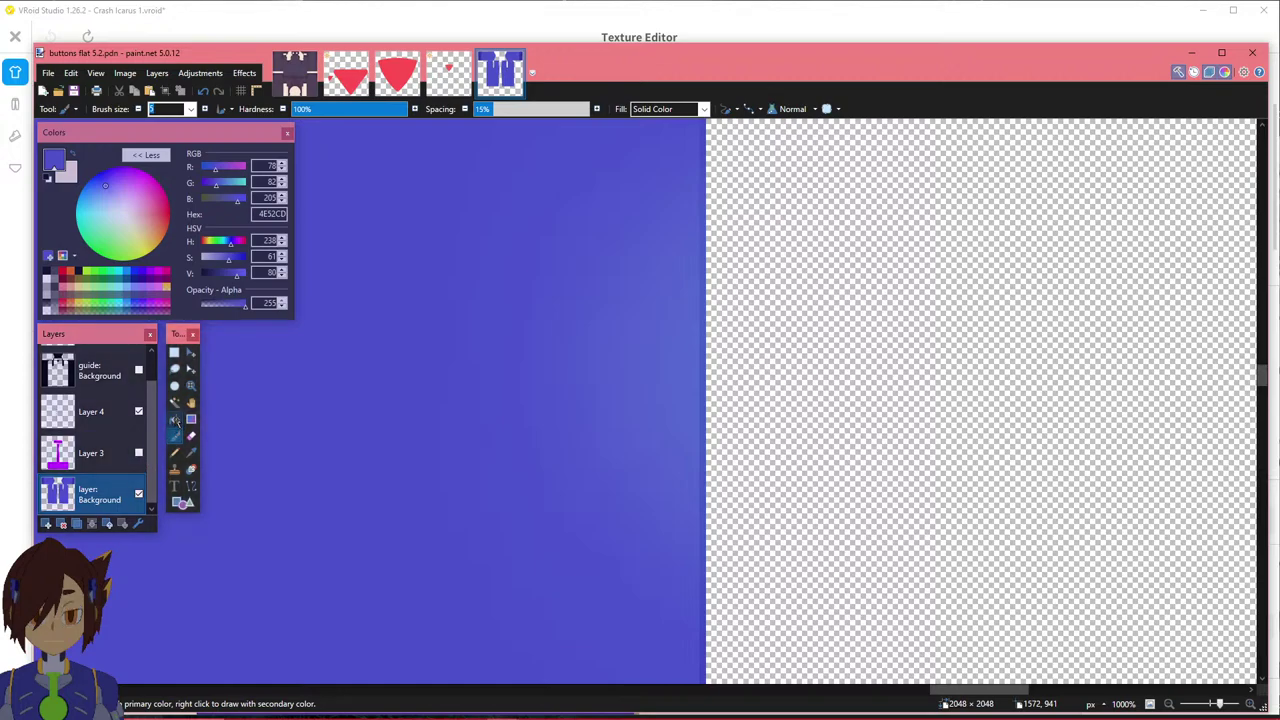
pyautogui.click(189, 108)
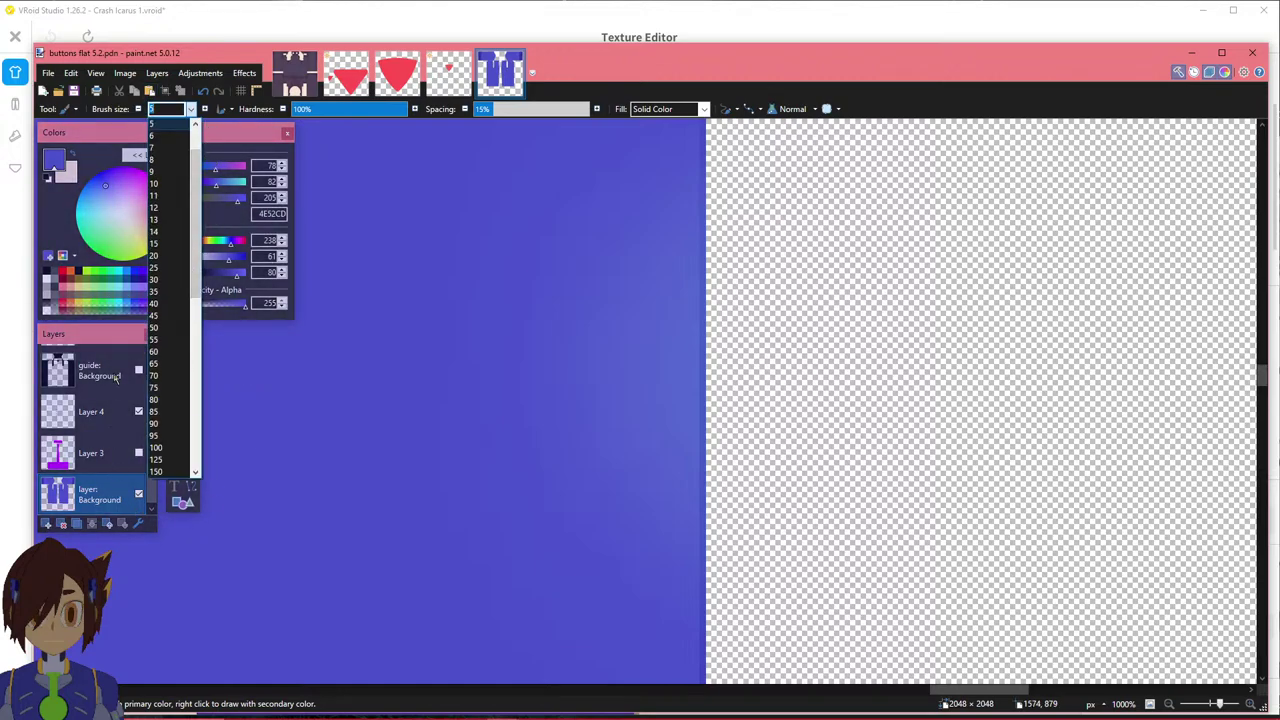
pyautogui.click(115, 338)
# Draw a rectangular selection about 42 × 125 px over the light patch, with its side just inside the coat panel's outer edge.
pyautogui.click(174, 354)
pyautogui.keyDown('ctrl'); pyautogui.scroll(-2, 674, 334); pyautogui.keyUp('ctrl')
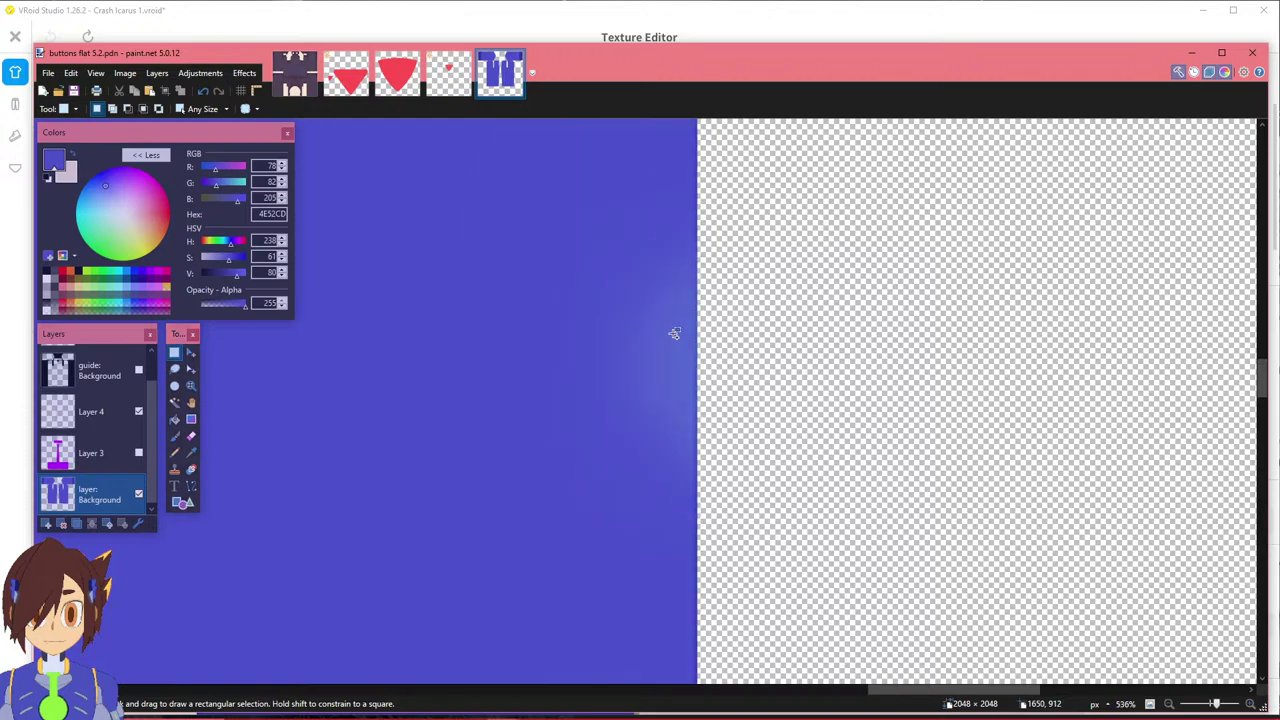
pyautogui.moveTo(631, 338); pyautogui.dragTo(820, 664)
pyautogui.click(714, 289)
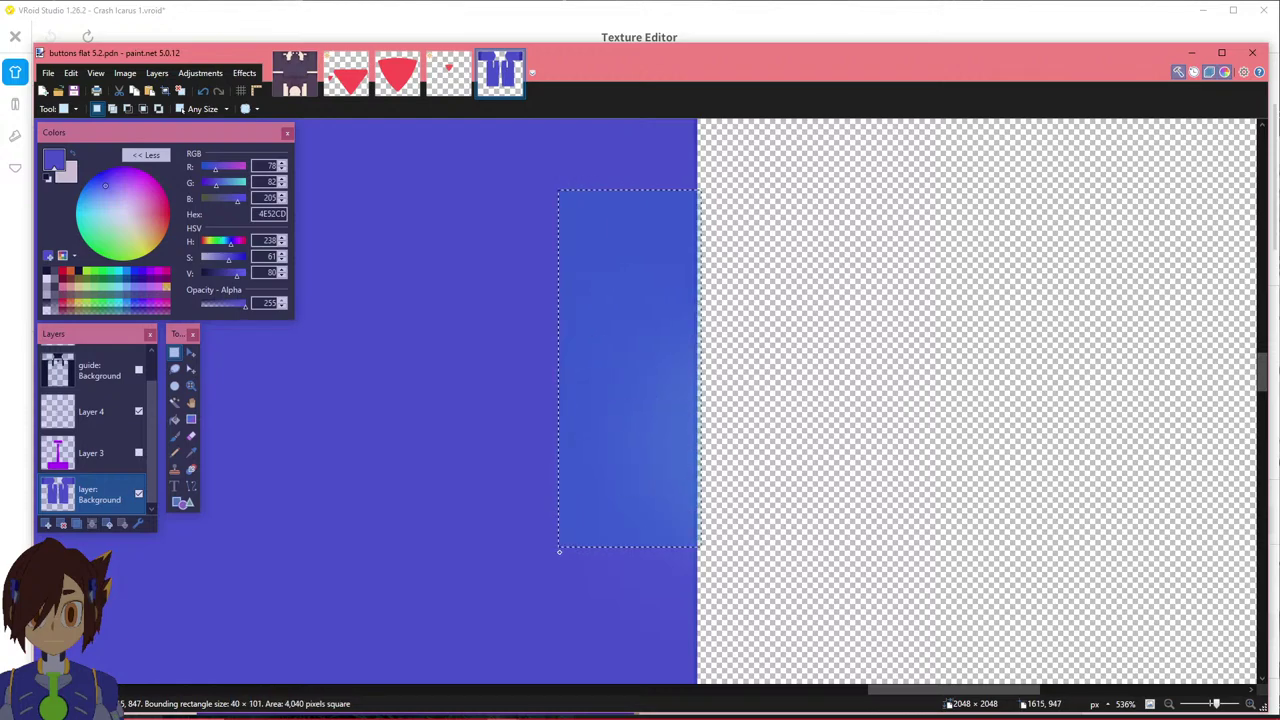
pyautogui.keyDown('ctrl'); pyautogui.scroll(5, 790, 550); pyautogui.keyUp('ctrl')
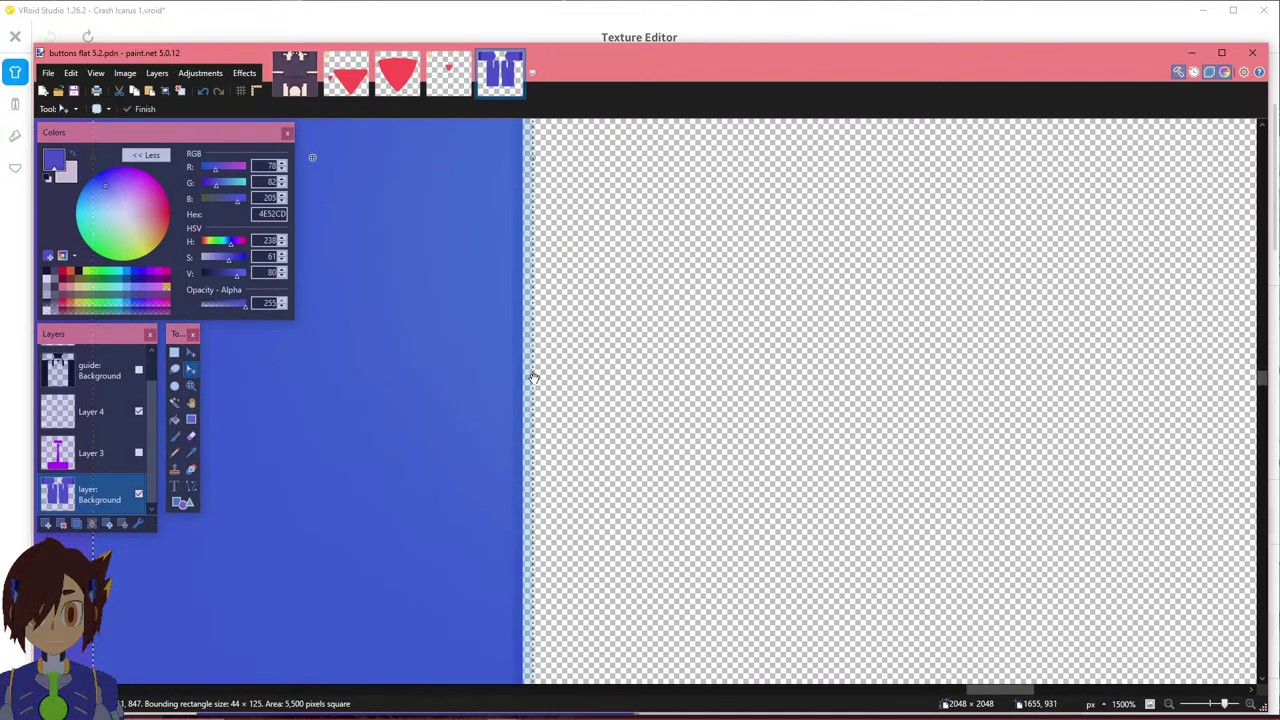
pyautogui.keyDown('ctrl'); pyautogui.scroll(-3, 521, 422); pyautogui.keyUp('ctrl')
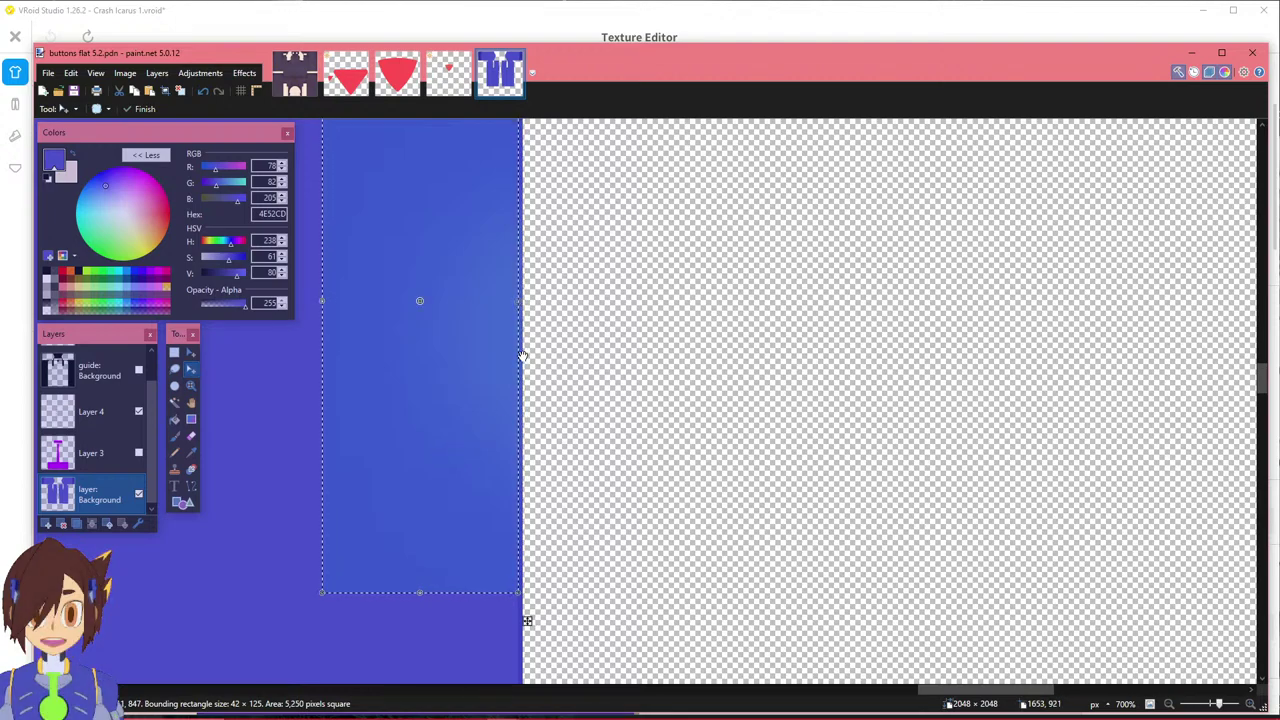
pyautogui.keyDown('ctrl'); pyautogui.scroll(6, 525, 630); pyautogui.keyUp('ctrl')
pyautogui.keyDown('ctrl'); pyautogui.scroll(-4, 459, 484); pyautogui.keyUp('ctrl')
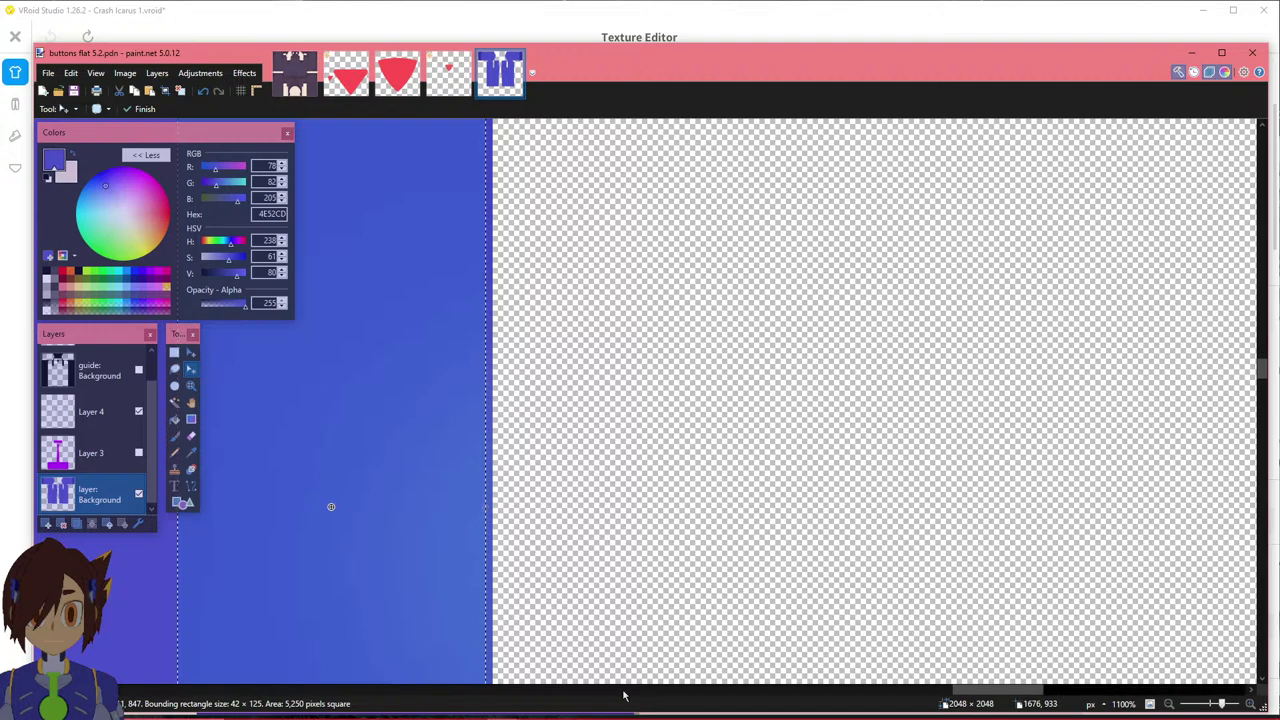
# Check the selection's borders around the light patch and widen it inward to about 48 × 125 px.
pyautogui.moveTo(985, 690); pyautogui.dragTo(967, 690)
pyautogui.scroll(1, 805, 541)
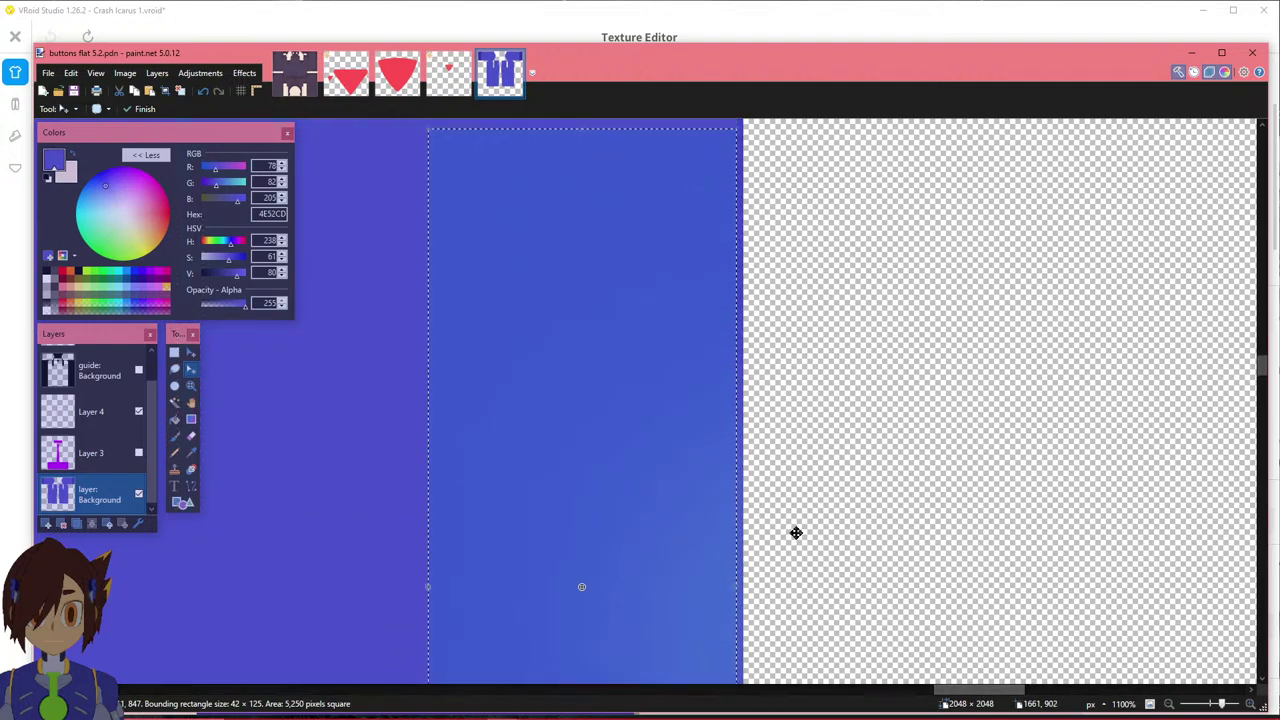
pyautogui.scroll(-7, 765, 525)
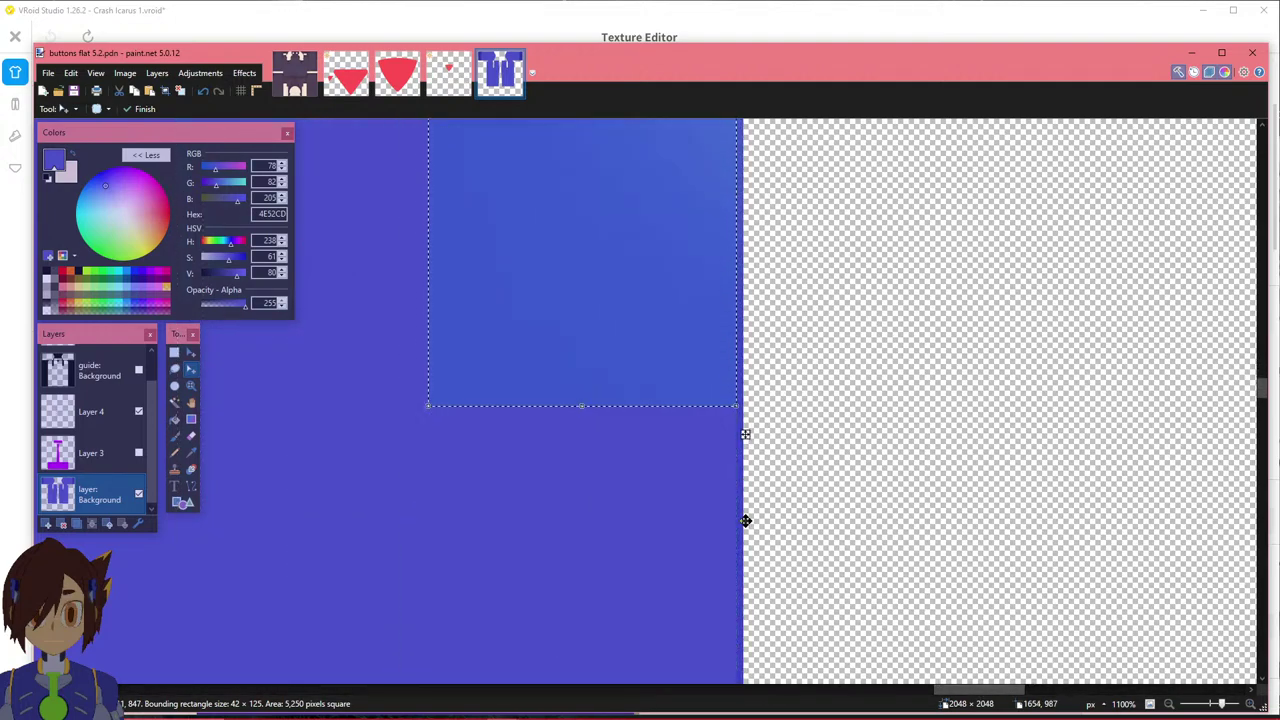
pyautogui.scroll(9, 745, 521)
pyautogui.scroll(-4, 680, 466)
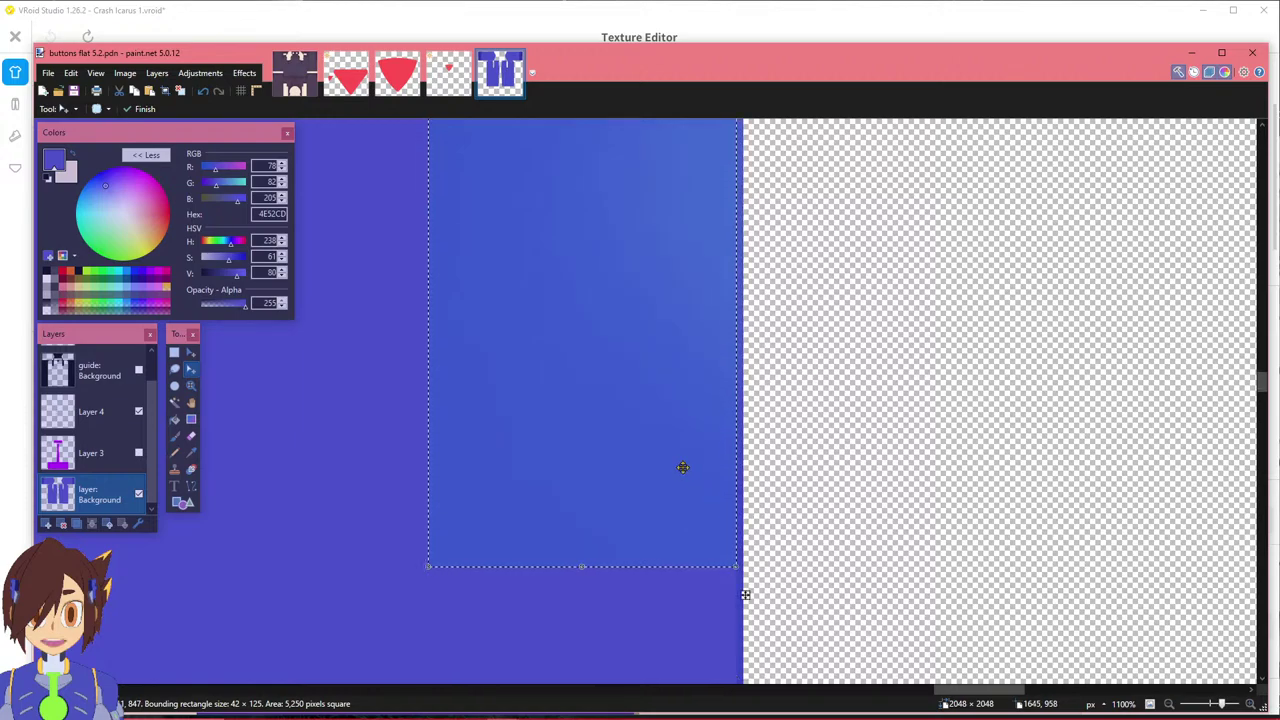
pyautogui.keyDown('ctrl'); pyautogui.scroll(-2, 719, 549); pyautogui.keyUp('ctrl')
pyautogui.moveTo(533, 278); pyautogui.dragTo(518, 278)
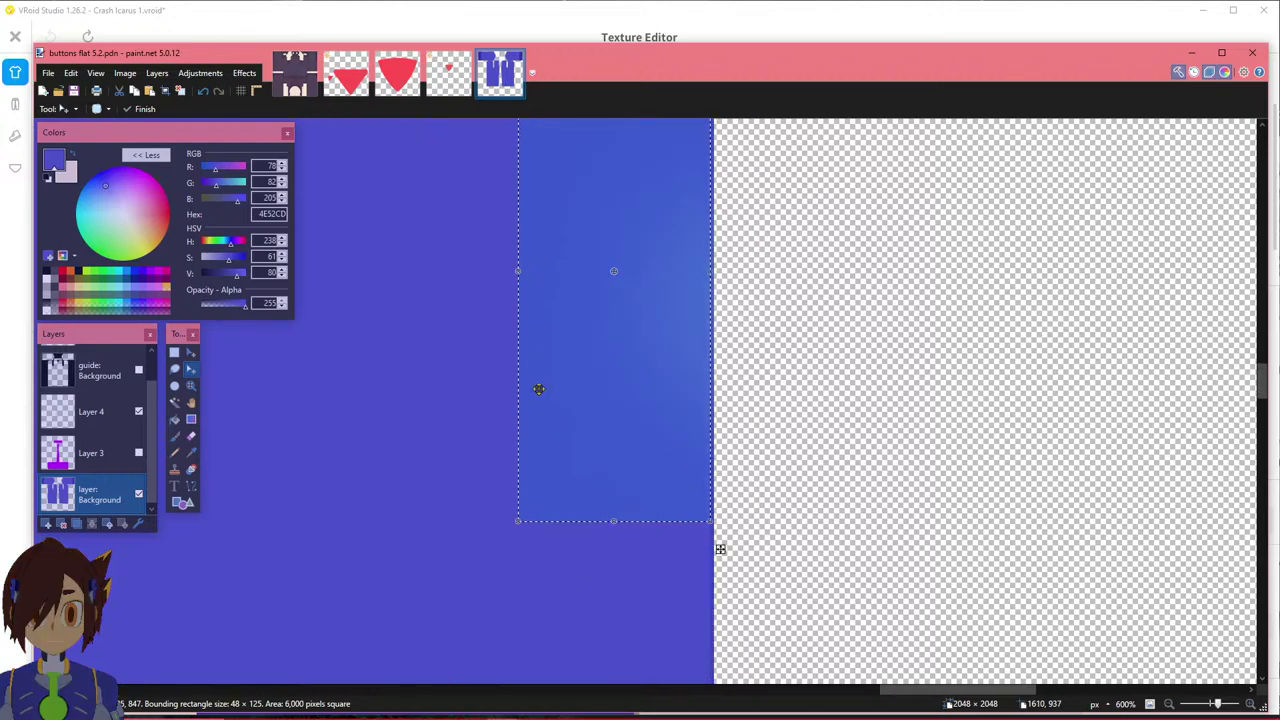
# Paint over the light patch inside the selection in the sampled blue with a Paintbrush of size 11.
pyautogui.click(175, 436)
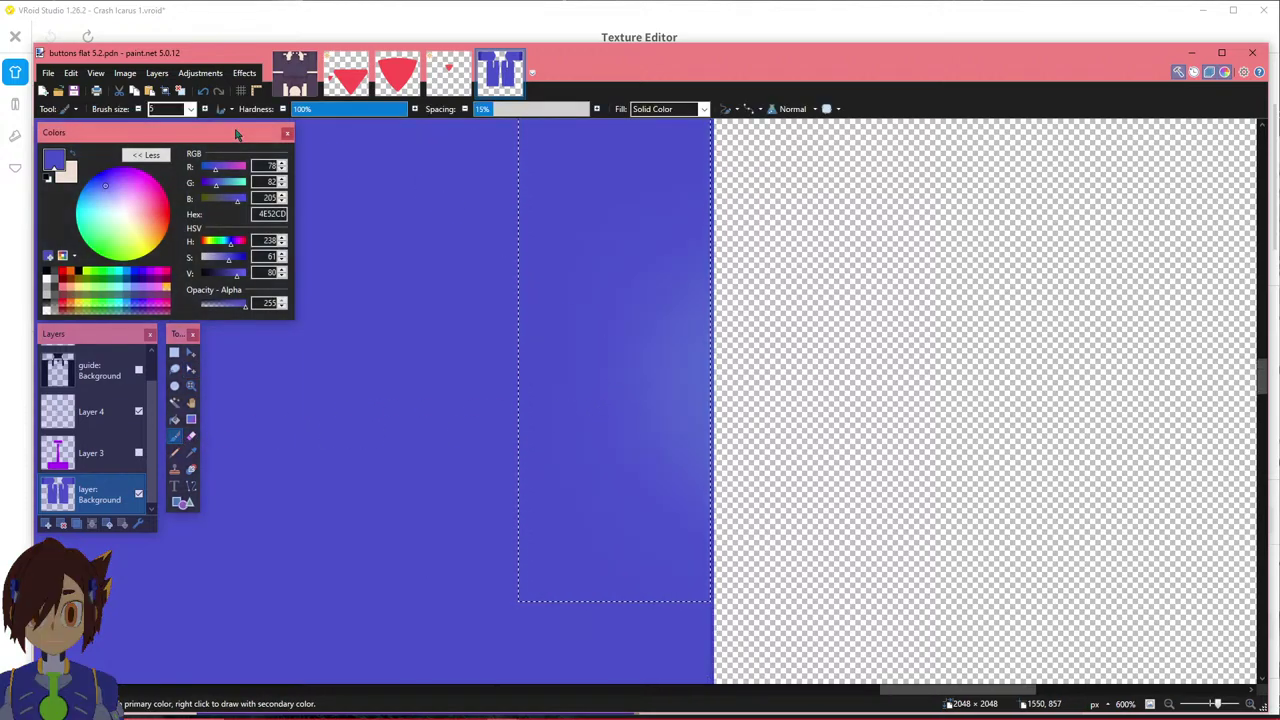
pyautogui.click(191, 111)
pyautogui.click(171, 203)
pyautogui.scroll(2, 640, 463)
pyautogui.scroll(-1, 660, 440)
pyautogui.scroll(-2, 674, 443)
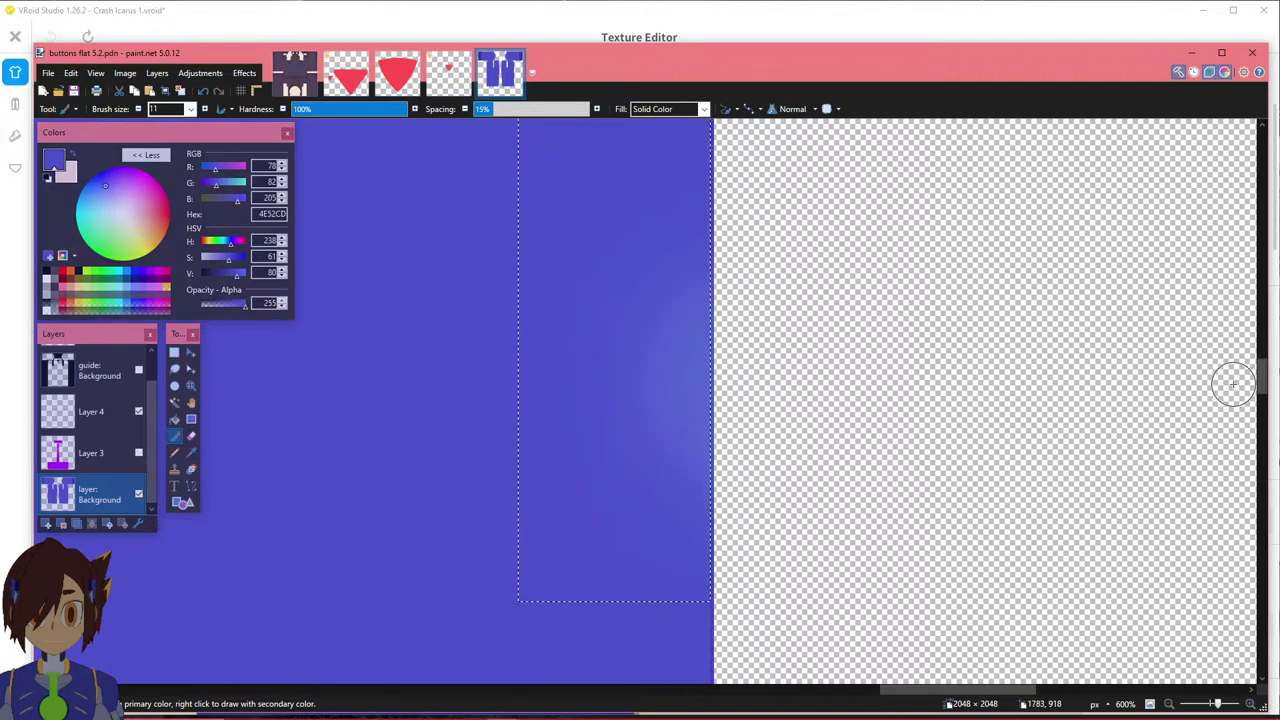
pyautogui.moveTo(1262, 380); pyautogui.dragTo(1262, 382)
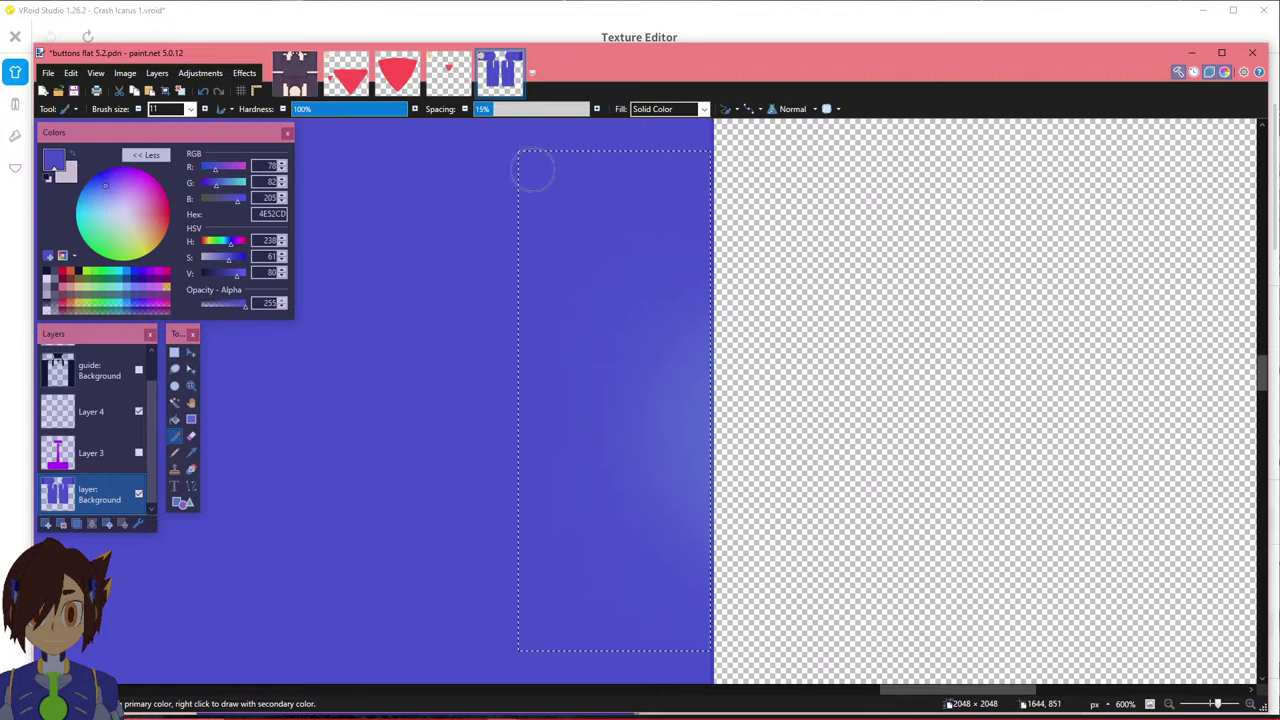
pyautogui.moveTo(832, 330)
pyautogui.mouseDown()
pyautogui.moveTo(323, 377)
pyautogui.moveTo(872, 398)
pyautogui.mouseUp()
pyautogui.moveTo(371, 443)
pyautogui.mouseDown()
pyautogui.moveTo(837, 460)
pyautogui.moveTo(403, 503)
pyautogui.moveTo(850, 545)
pyautogui.mouseUp()
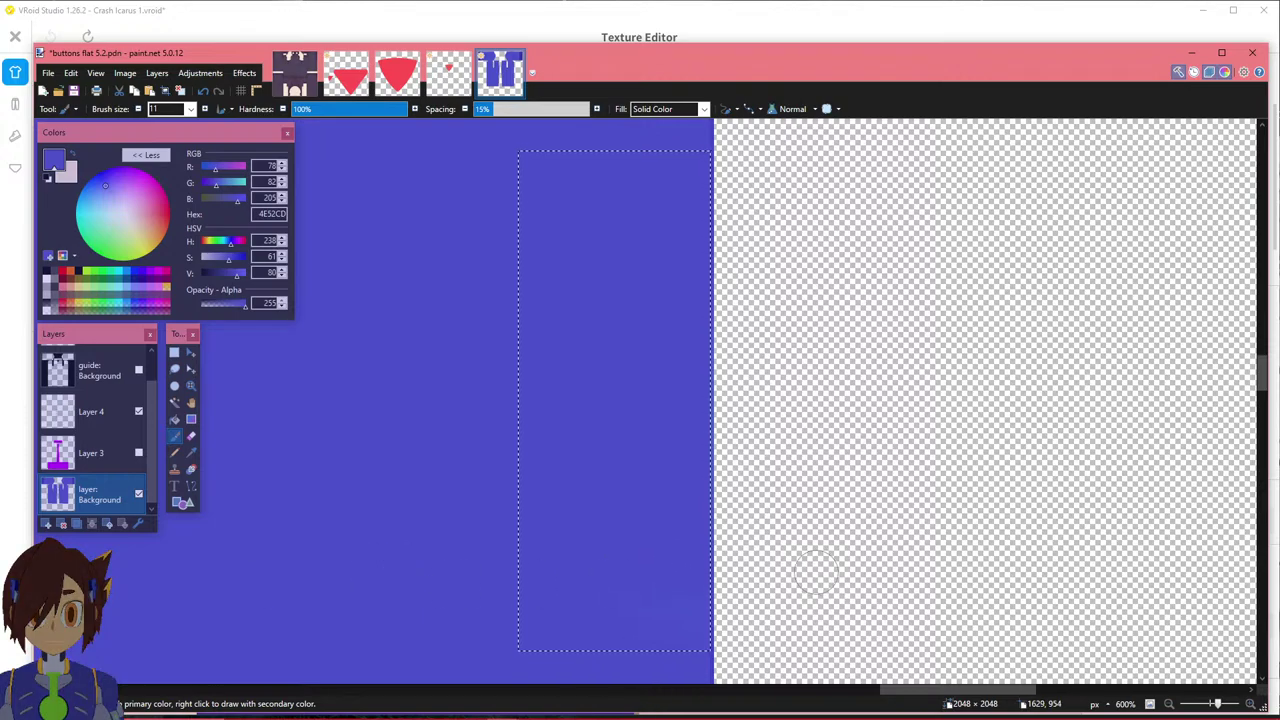
pyautogui.keyDown('ctrl'); pyautogui.scroll(-10, 835, 318); pyautogui.keyUp('ctrl')
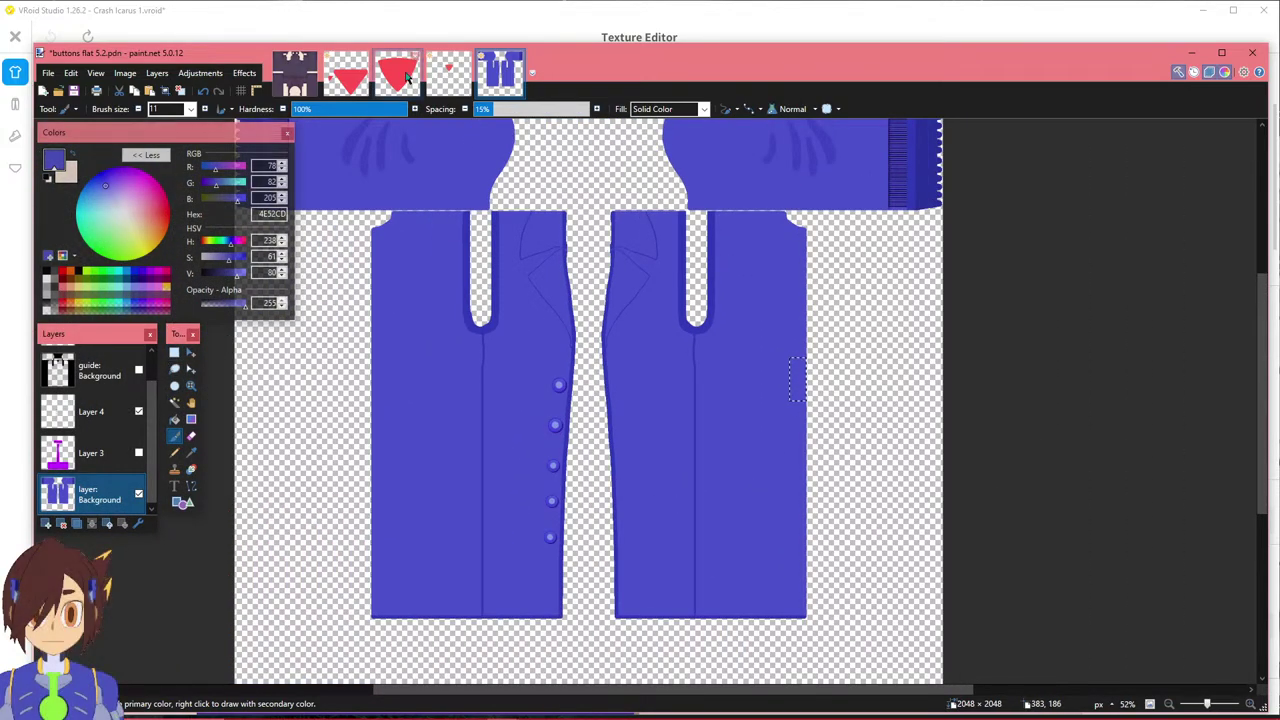
# Switch to VRoid Studio and examine the coat on the avatar from several sides, including the sleeve, shoulder and front.
pyautogui.click(436, 31)
pyautogui.scroll(-5, 566, 286)
pyautogui.moveTo(540, 360); pyautogui.dragTo(560, 60, button='middle')
pyautogui.moveTo(480, 240); pyautogui.dragTo(160, 252, button='right')
pyautogui.moveTo(420, 300); pyautogui.dragTo(560, 357, button='middle')
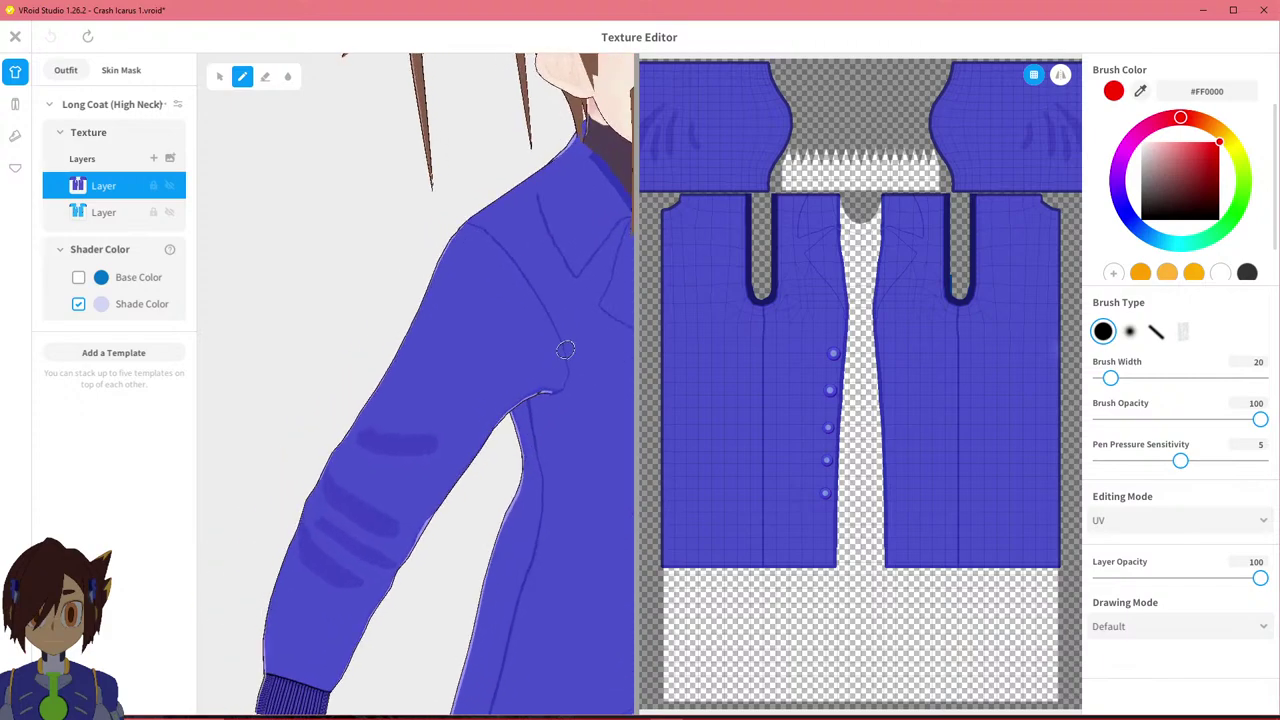
pyautogui.moveTo(560, 357); pyautogui.dragTo(690, 357, button='right')
pyautogui.moveTo(560, 365); pyautogui.dragTo(524, 300, button='middle')
pyautogui.moveTo(523, 300); pyautogui.dragTo(418, 234, button='right')
pyautogui.moveTo(450, 360); pyautogui.dragTo(438, 249, button='middle')
pyautogui.moveTo(439, 249)
pyautogui.mouseDown(button='right')
pyautogui.moveTo(290, 262)
pyautogui.moveTo(337, 283)
pyautogui.moveTo(500, 262)
pyautogui.moveTo(436, 254)
pyautogui.mouseUp(button='right')
pyautogui.scroll(-2, 436, 254)
pyautogui.moveTo(436, 254); pyautogui.dragTo(448, 478, button='middle')
pyautogui.scroll(-1, 446, 341)
pyautogui.moveTo(441, 361); pyautogui.dragTo(444, 314, button='middle')
pyautogui.moveTo(444, 313); pyautogui.dragTo(447, 410, button='right')
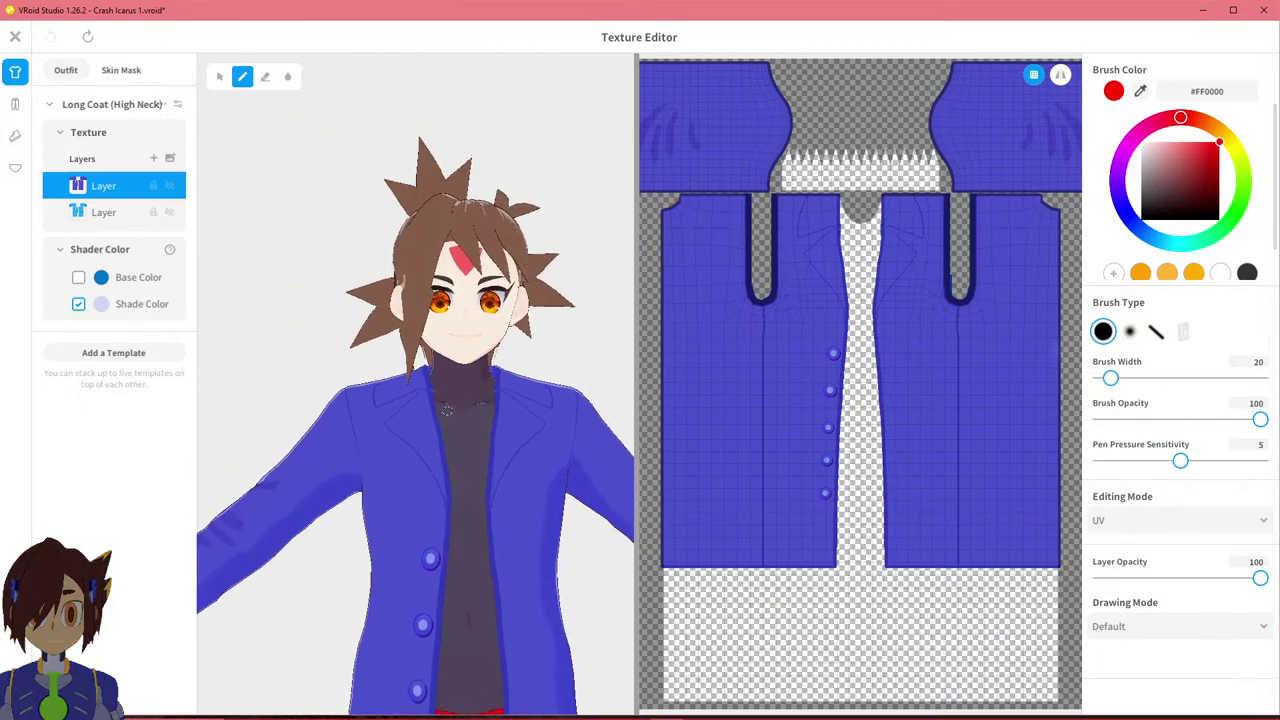
# Switch to the buttons flat 5.2 image in paint.net, save it and clear the selection.
pyautogui.moveTo(624, 716)
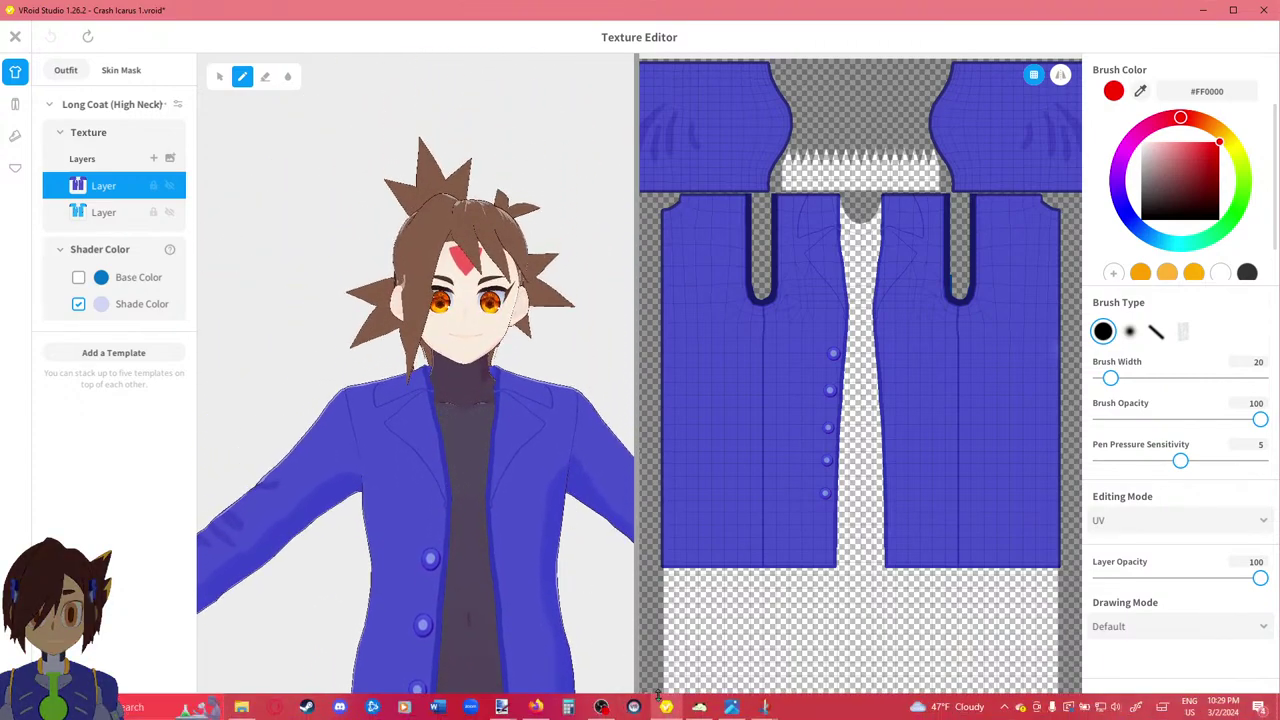
pyautogui.moveTo(505, 706)
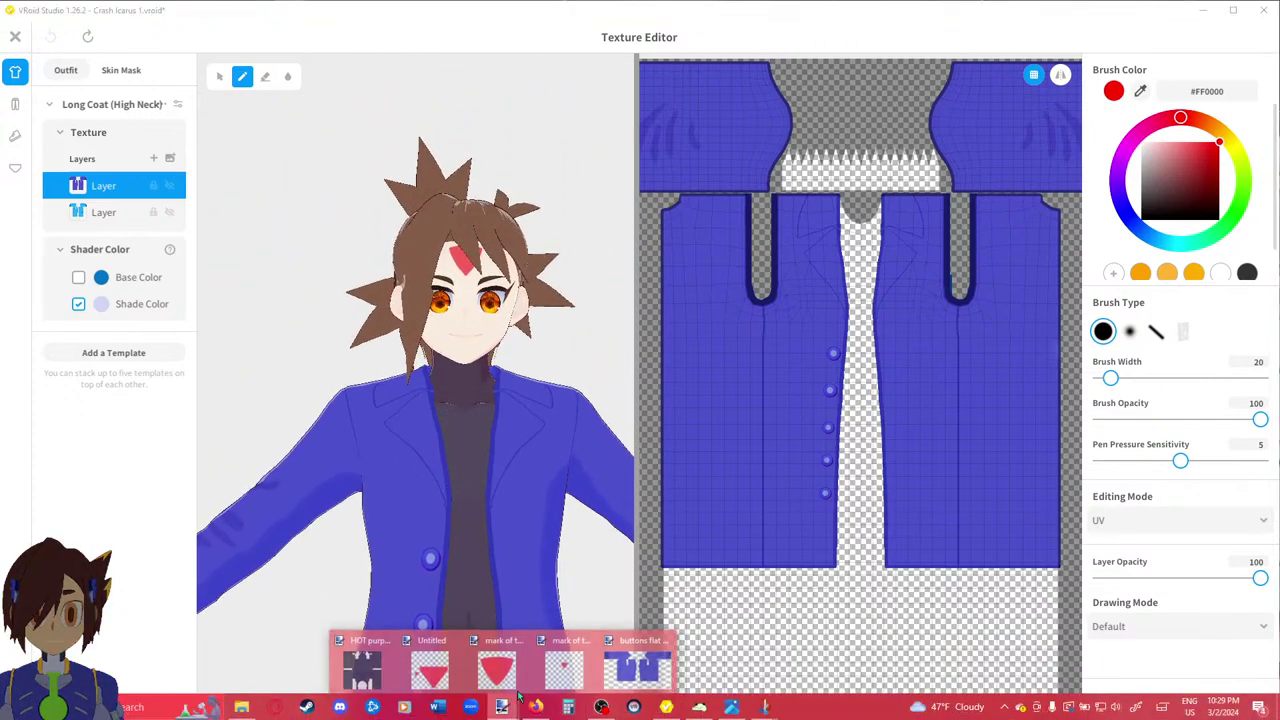
pyautogui.click(638, 655)
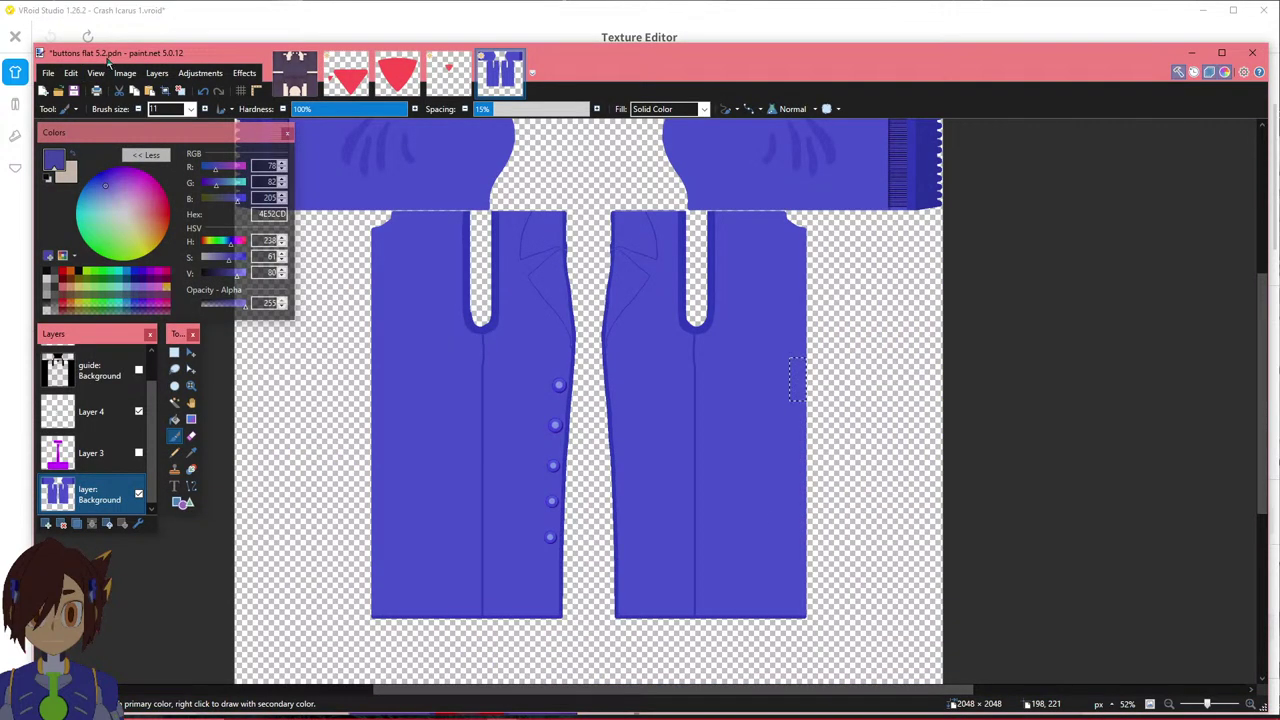
pyautogui.click(73, 90)
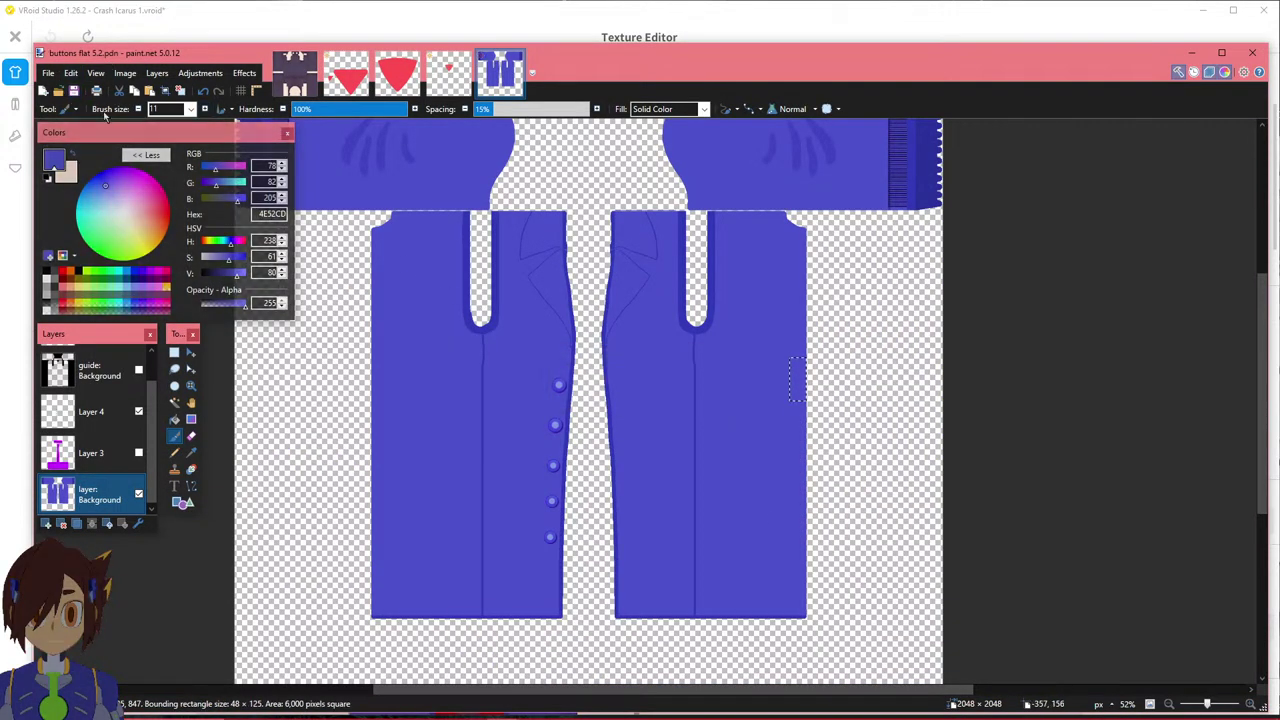
pyautogui.click(174, 352)
pyautogui.click(290, 370)
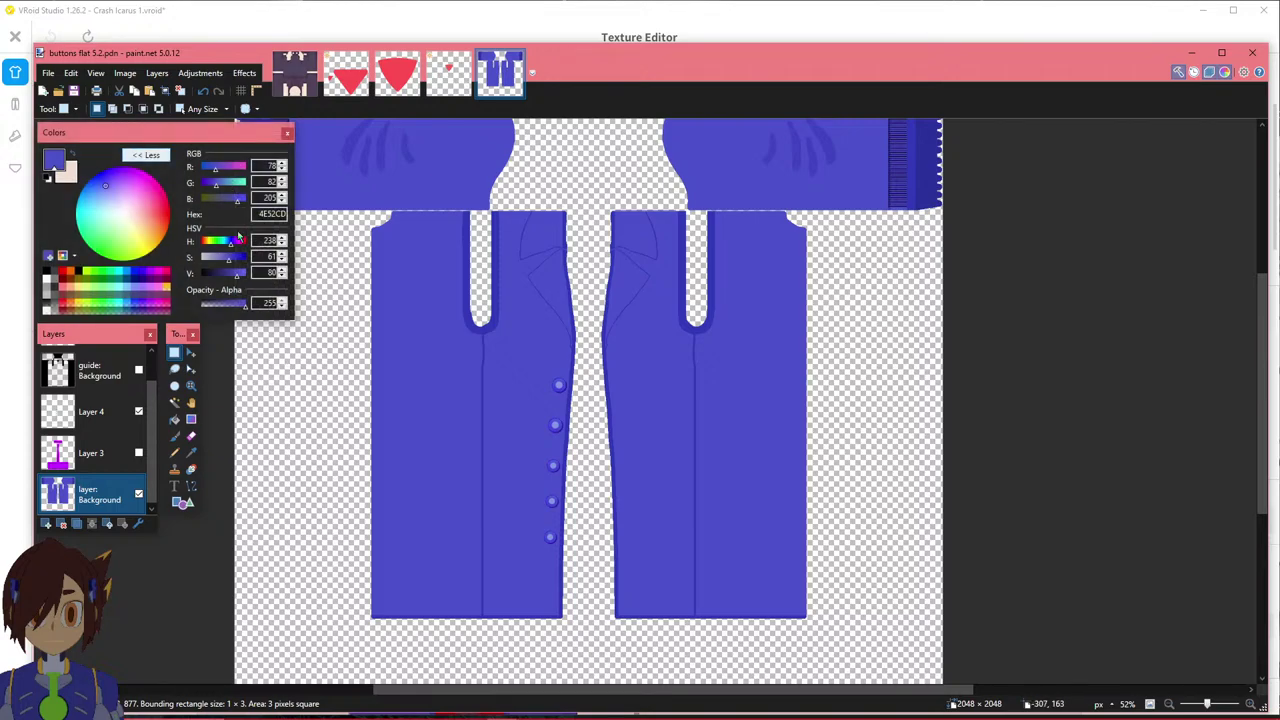
# Start a Save As for the coat image, and look over the coat's front on the avatar in VRoid Studio.
pyautogui.click(47, 73)
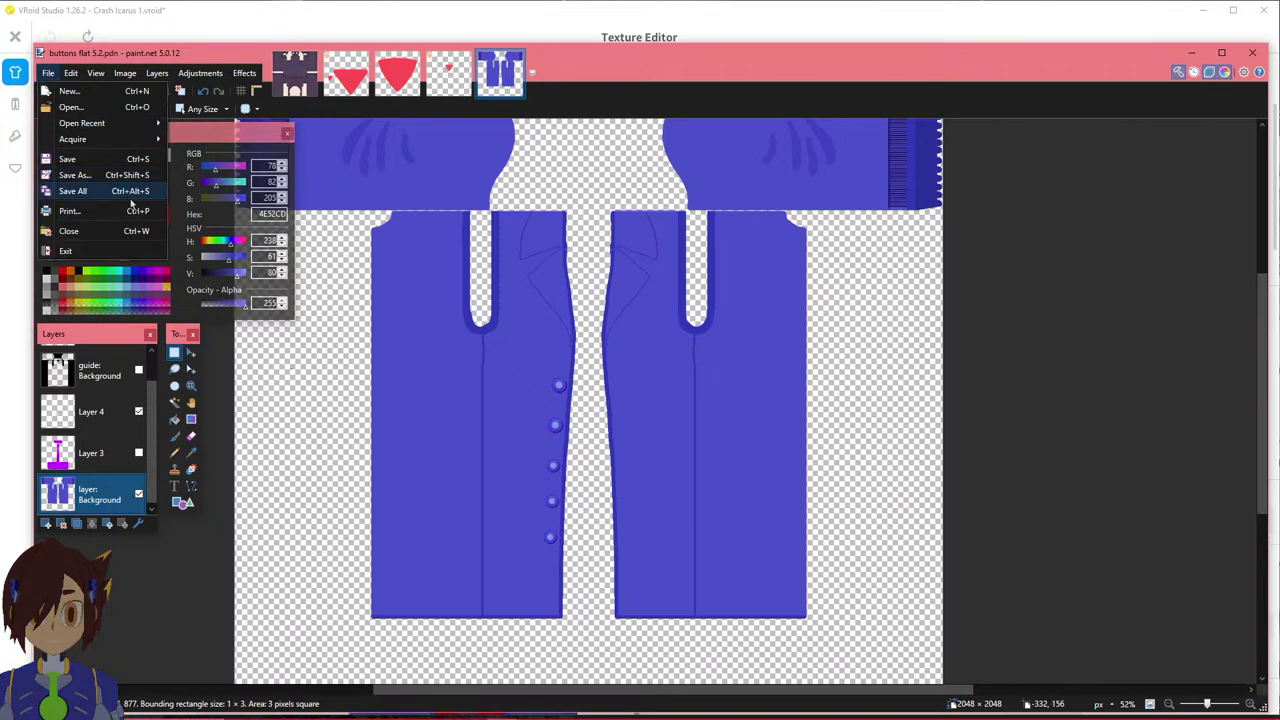
pyautogui.click(87, 174)
pyautogui.click(514, 11)
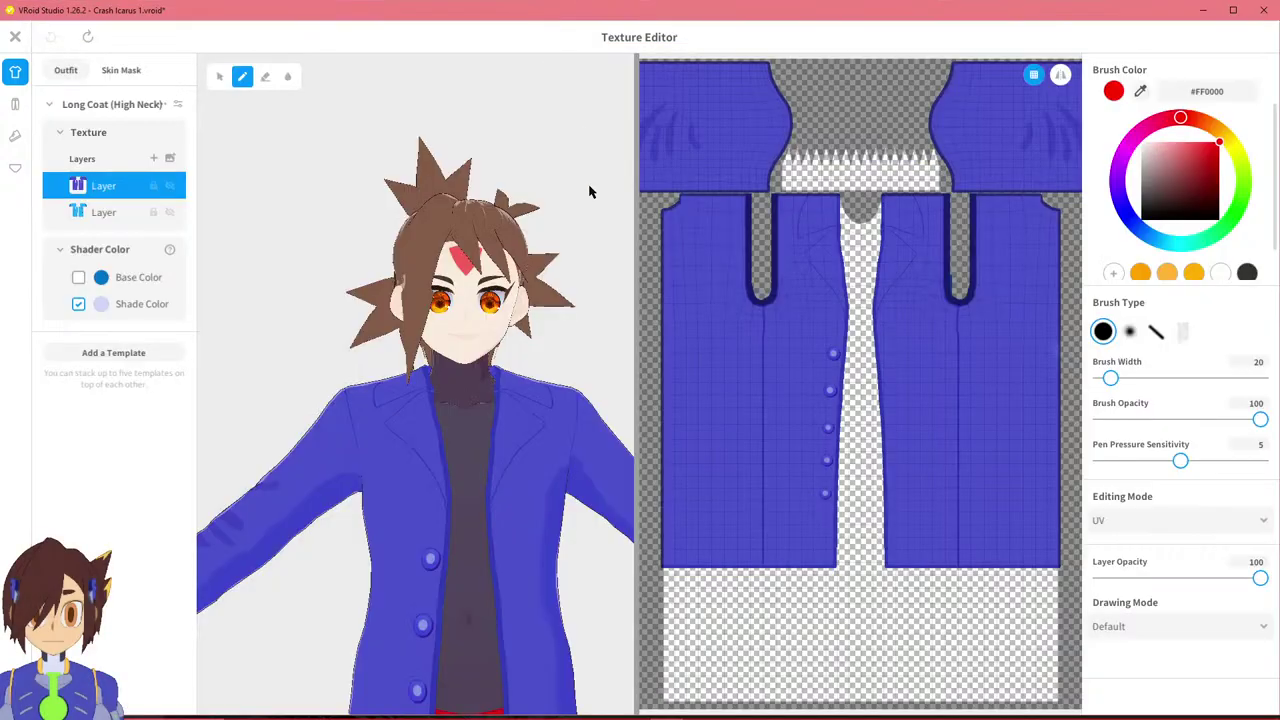
pyautogui.moveTo(507, 570); pyautogui.dragTo(507, 316, button='middle')
pyautogui.scroll(4, 514, 600)
pyautogui.moveTo(514, 600); pyautogui.dragTo(438, 421, button='middle')
pyautogui.scroll(-3, 431, 288)
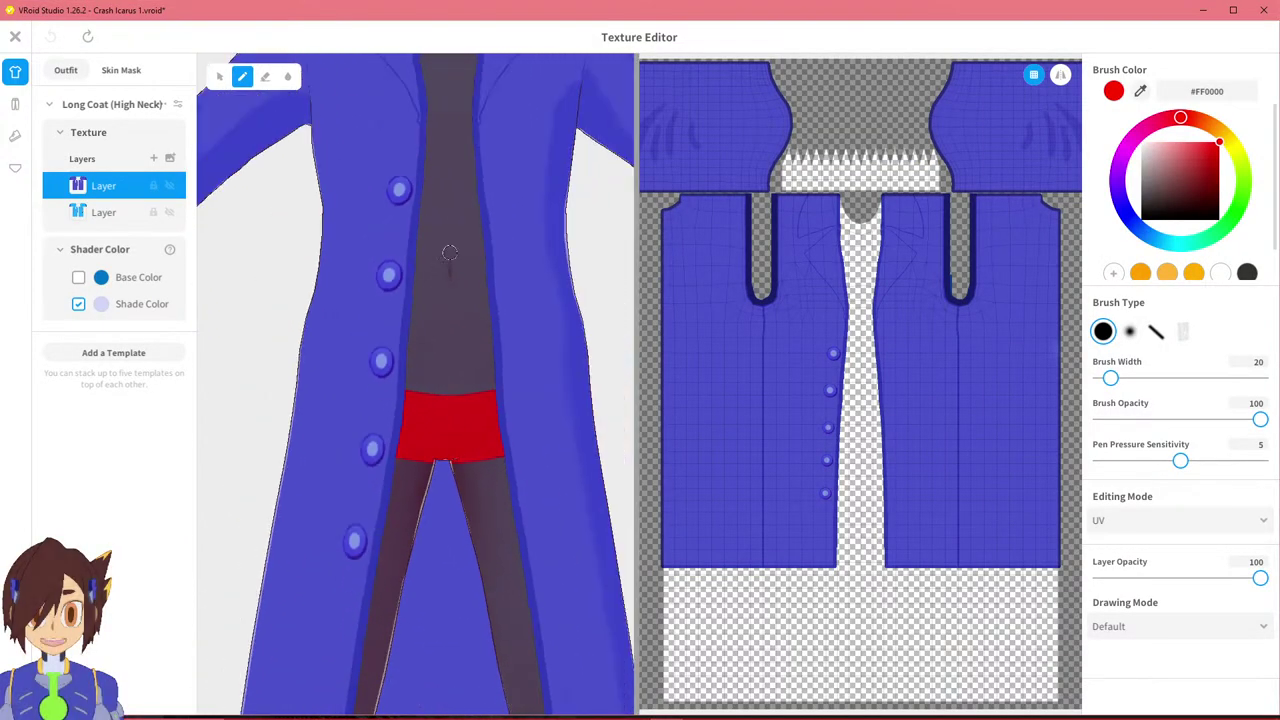
pyautogui.moveTo(449, 260); pyautogui.dragTo(455, 690, button='middle')
# Save the coat image in paint.net as a flattened PNG replacing buttons flat 5.2.png, and undo the flatten to restore the layers.
pyautogui.moveTo(501, 698)
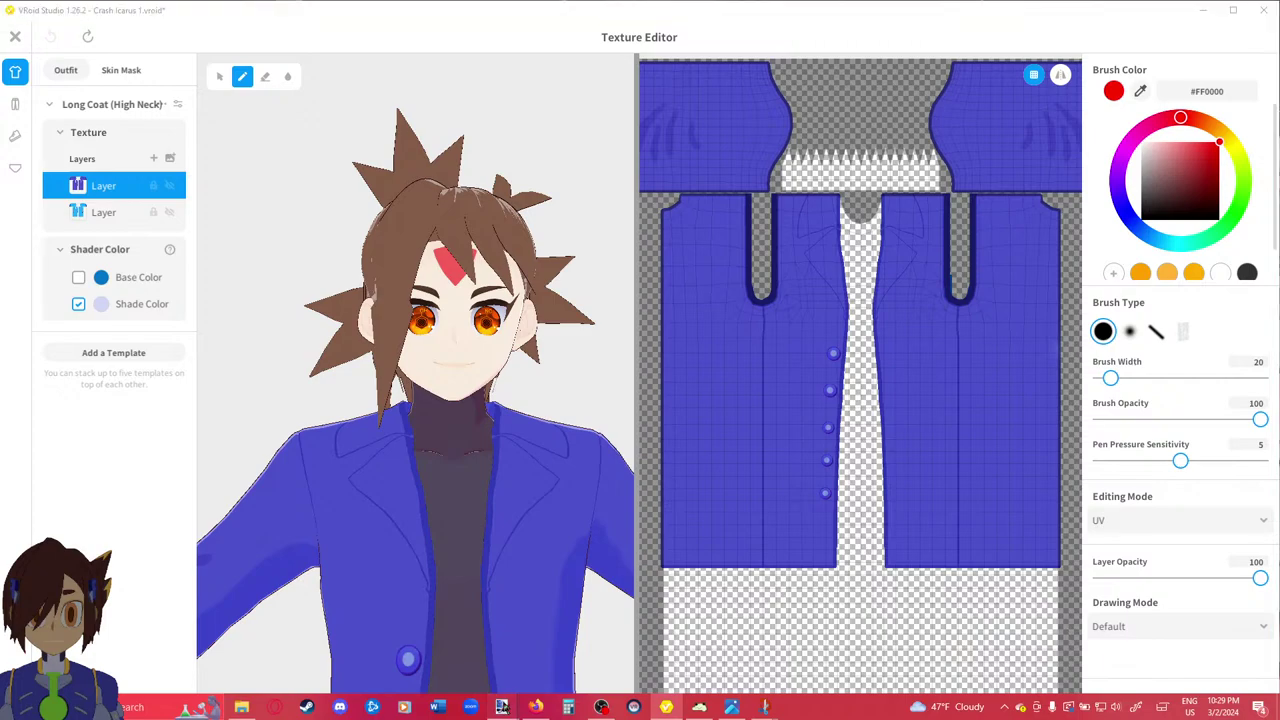
pyautogui.click(630, 665)
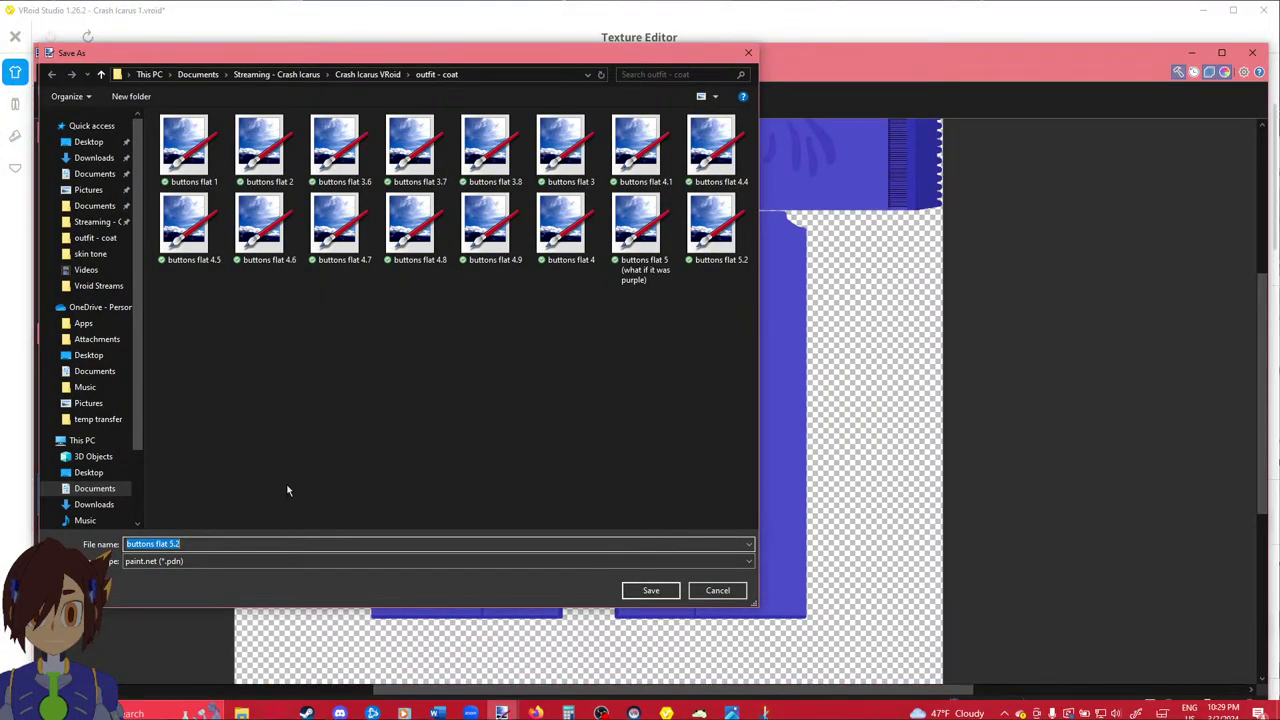
pyautogui.click(214, 561)
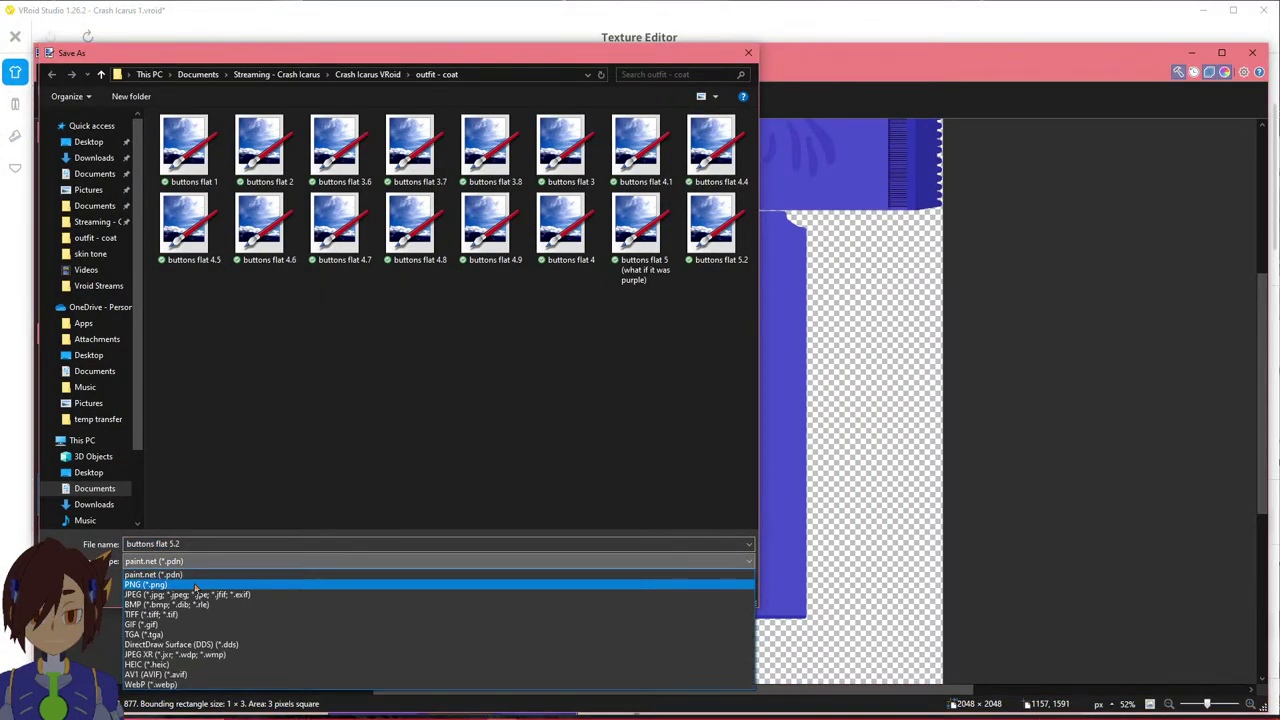
pyautogui.click(491, 575)
pyautogui.click(650, 591)
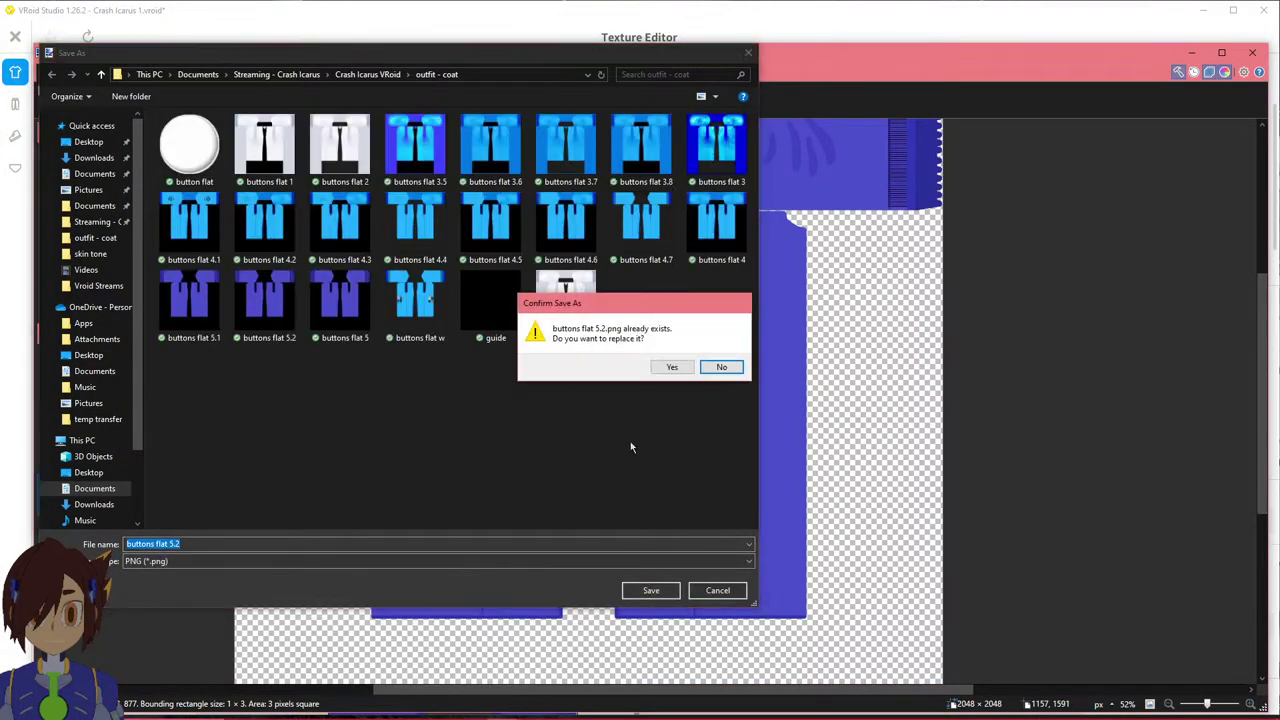
pyautogui.click(674, 368)
pyautogui.click(458, 372)
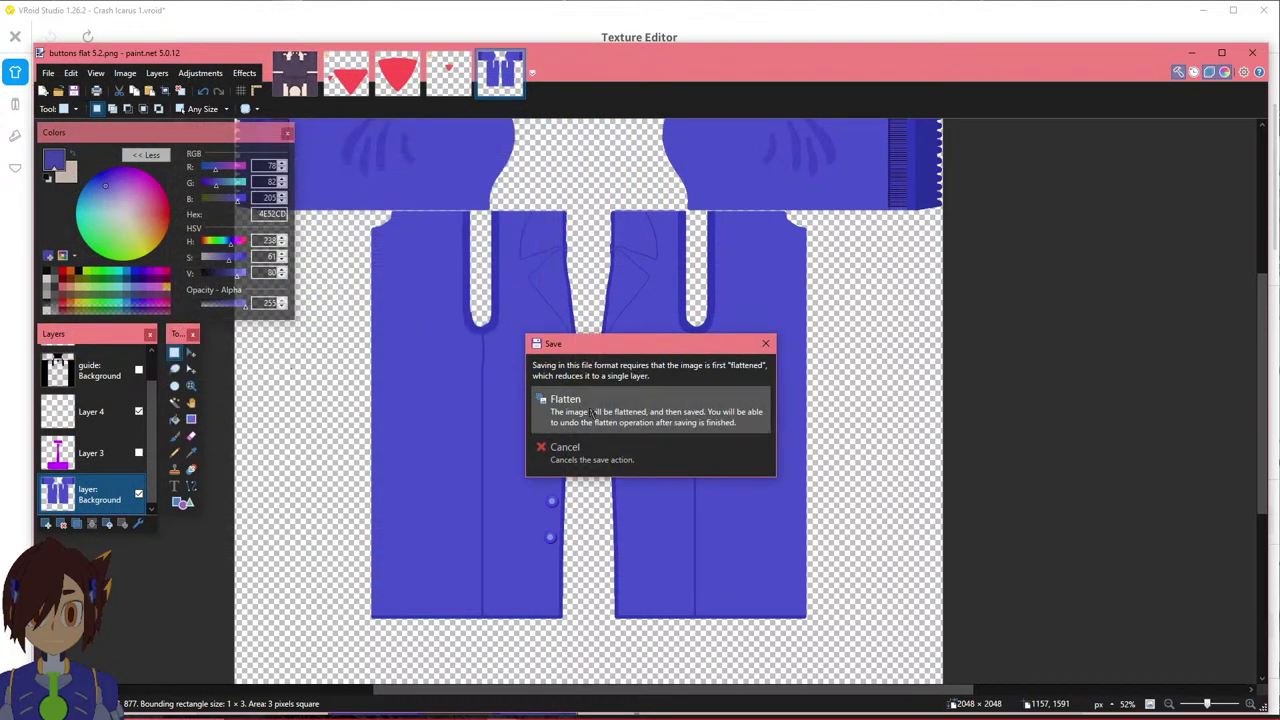
pyautogui.click(607, 404)
pyautogui.hotkey('ctrl', 'z')
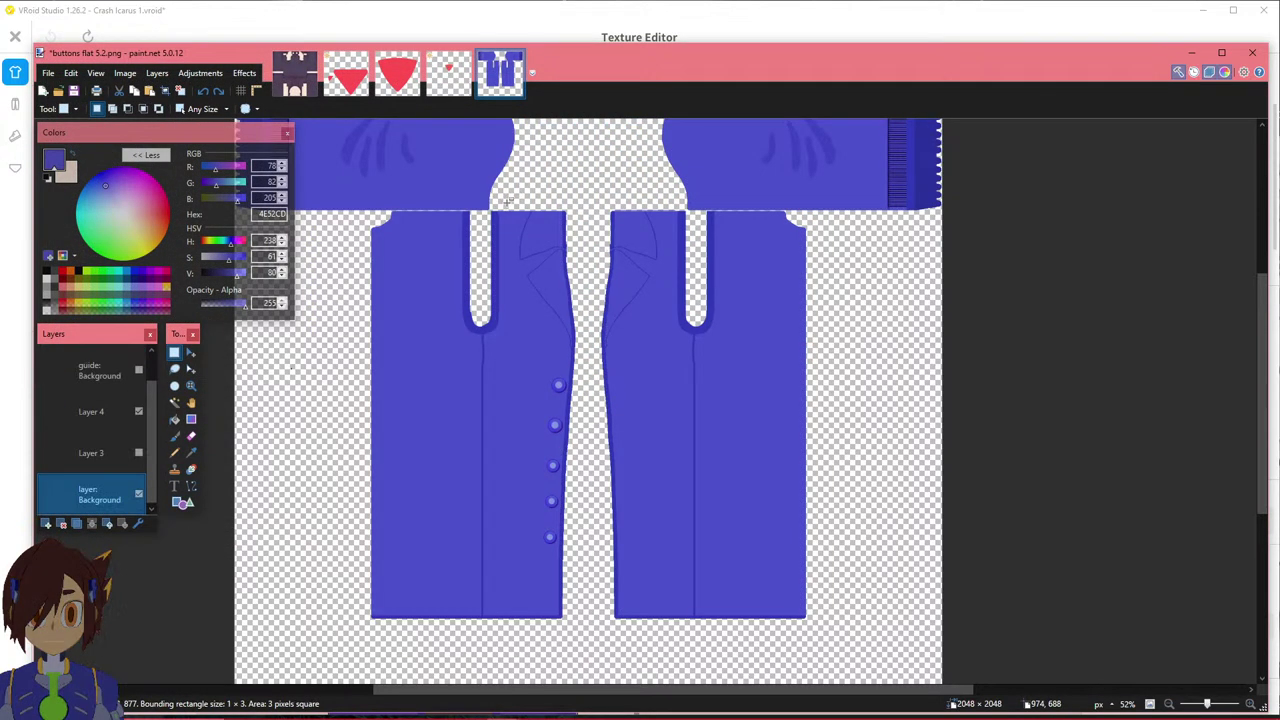
# Switch to VRoid Studio and examine the coat's ribbed cuff and sleeve up close from several angles.
pyautogui.click(230, 36)
pyautogui.moveTo(388, 380); pyautogui.dragTo(448, 322, button='middle')
pyautogui.scroll(2, 448, 322)
pyautogui.scroll(10, 372, 357)
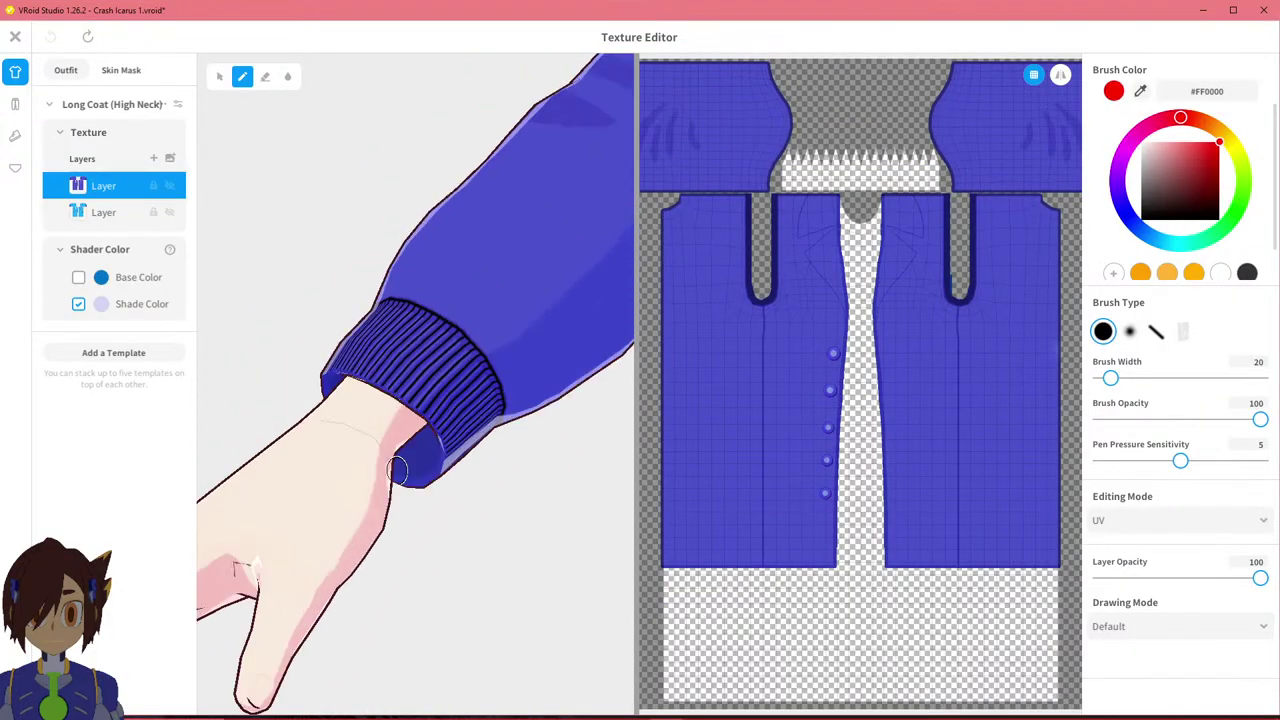
pyautogui.scroll(-5, 586, 314)
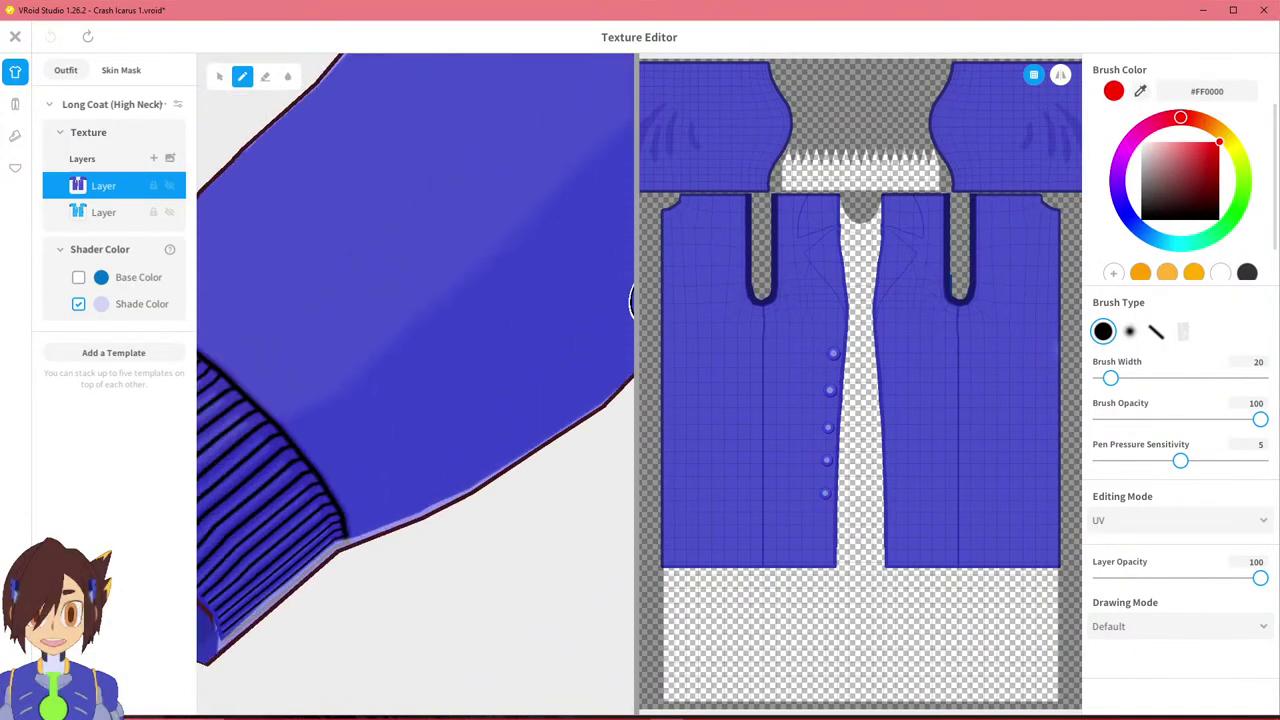
pyautogui.scroll(5, 466, 366)
pyautogui.moveTo(420, 330); pyautogui.dragTo(474, 374, button='right')
pyautogui.moveTo(480, 372)
pyautogui.mouseDown(button='middle')
pyautogui.moveTo(389, 323)
pyautogui.moveTo(388, 249)
pyautogui.moveTo(628, 451)
pyautogui.mouseUp(button='middle')
pyautogui.scroll(-2, 496, 514)
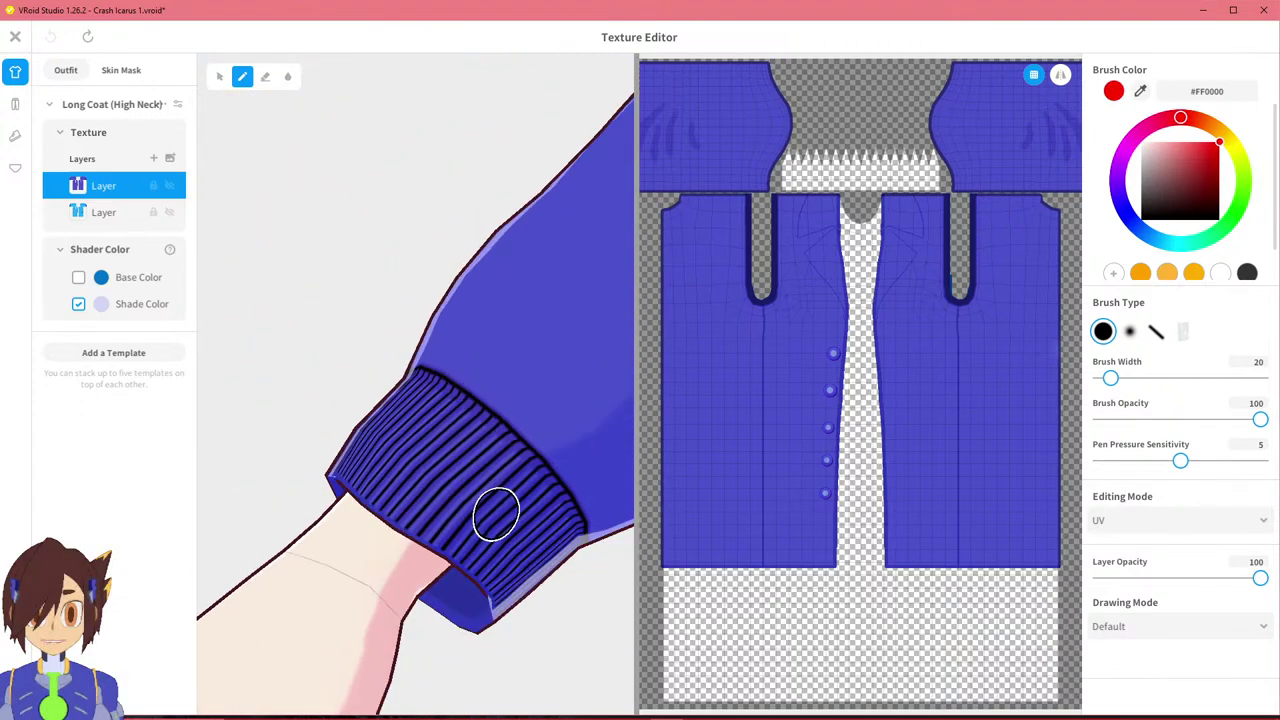
pyautogui.moveTo(483, 497)
pyautogui.mouseDown(button='right')
pyautogui.moveTo(497, 508)
pyautogui.moveTo(466, 480)
pyautogui.moveTo(474, 491)
pyautogui.mouseUp(button='right')
pyautogui.scroll(-3, 556, 470)
pyautogui.moveTo(556, 470); pyautogui.dragTo(490, 465, button='right')
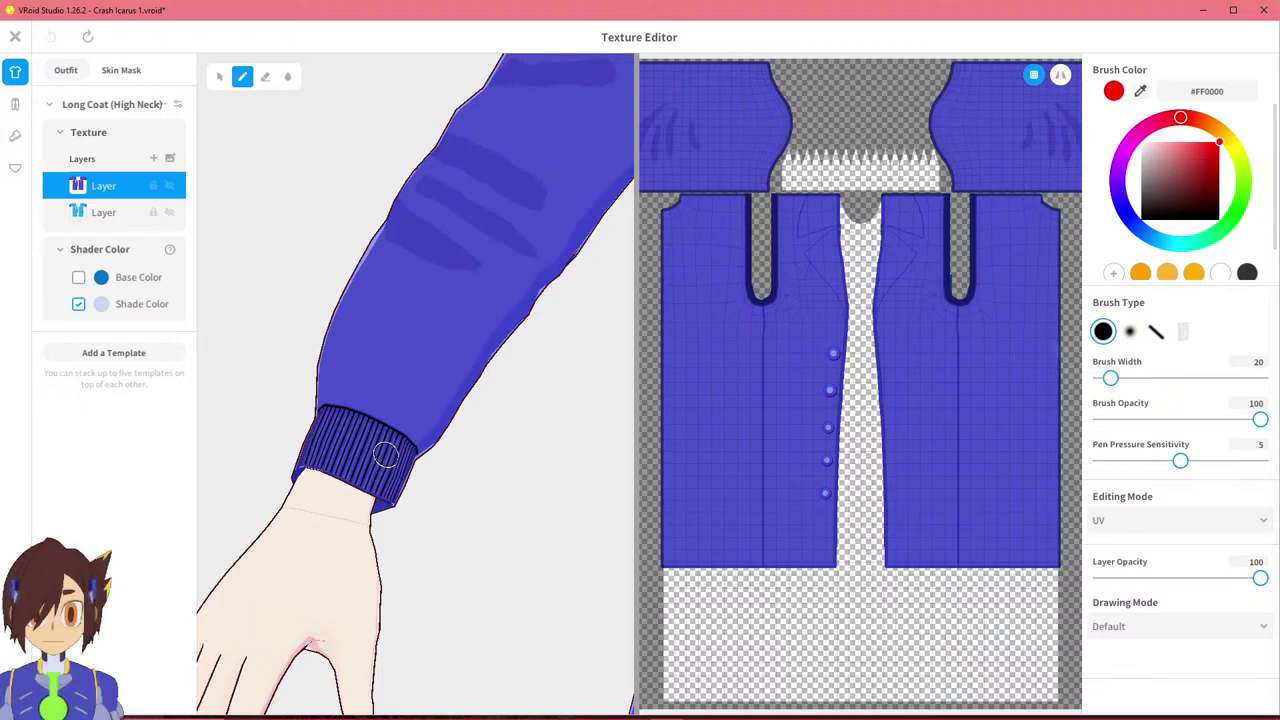
pyautogui.scroll(4, 390, 456)
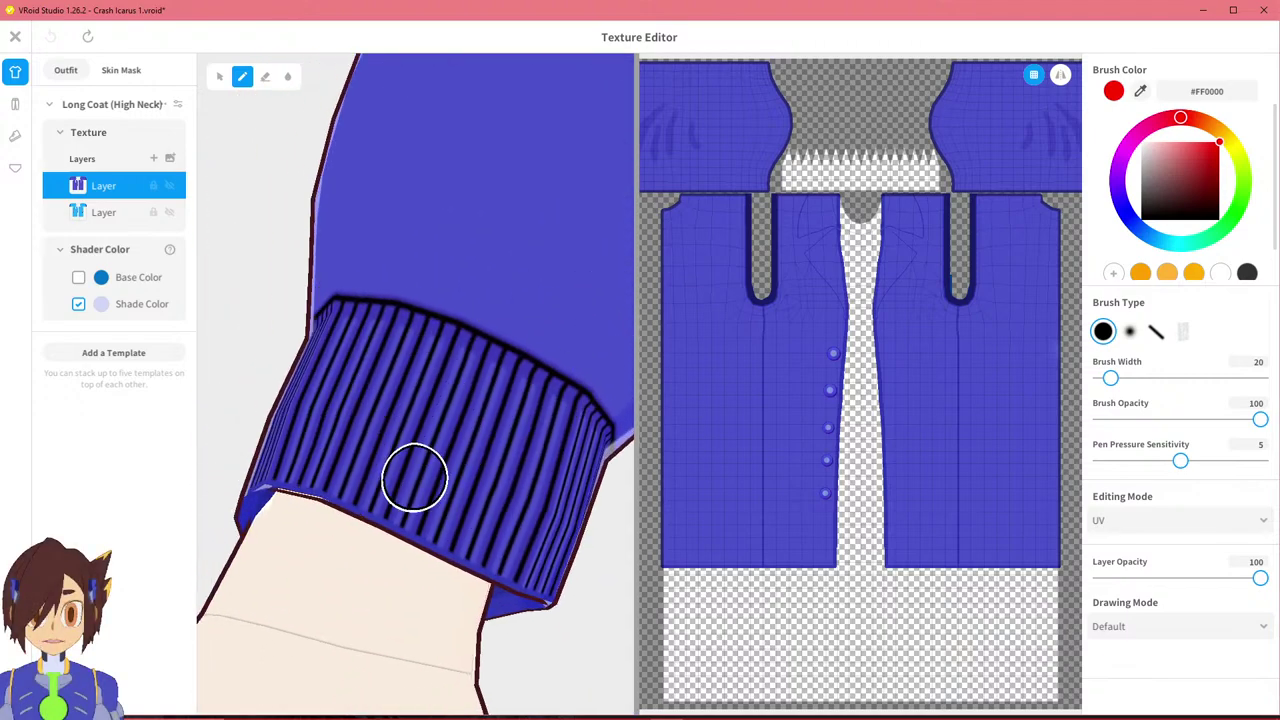
pyautogui.scroll(-5, 462, 478)
pyautogui.moveTo(462, 478); pyautogui.dragTo(555, 215, button='right')
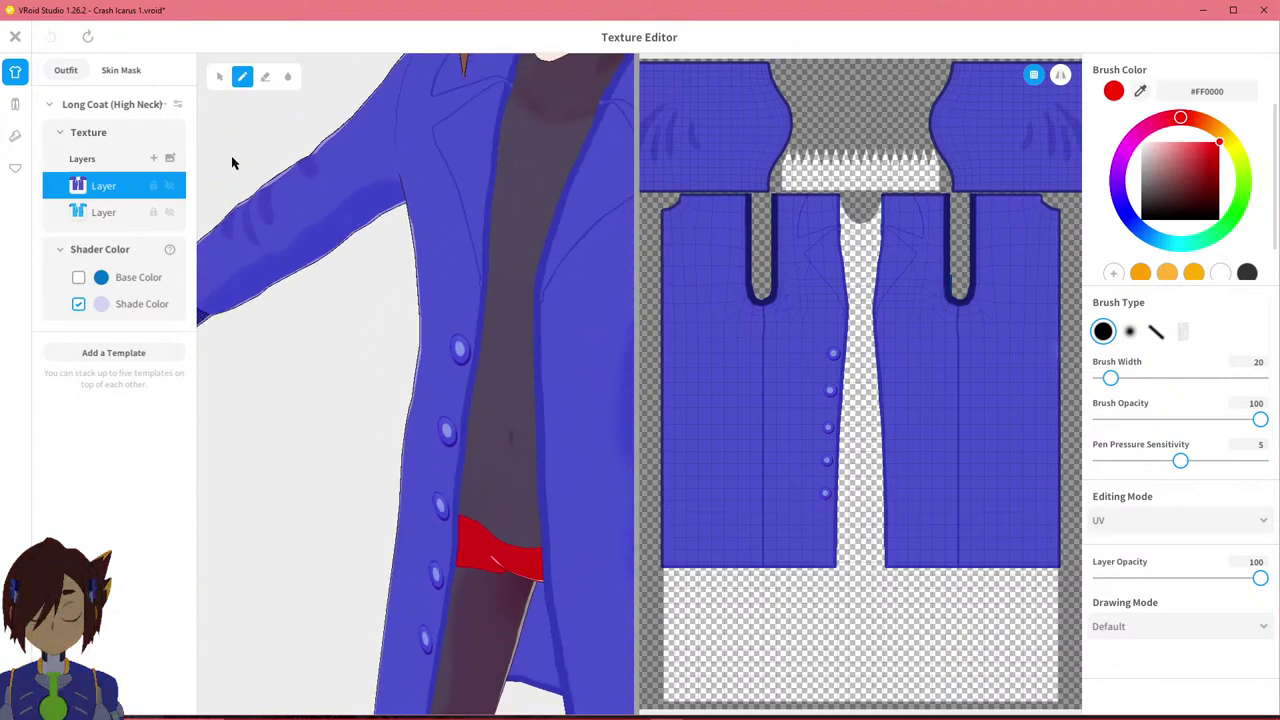
# Load the image buttons flat 5.2 from the outfit - coat folder as a new layer of the coat texture.
pyautogui.click(172, 160)
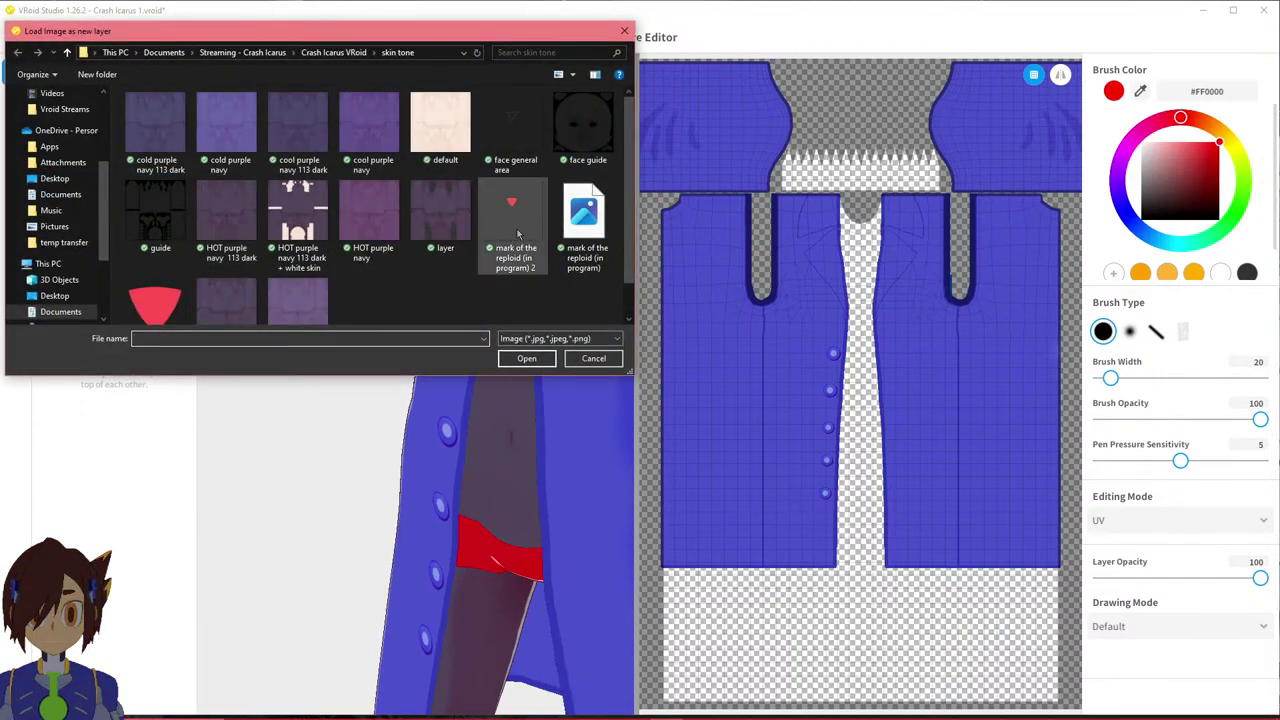
pyautogui.scroll(-1, 518, 230)
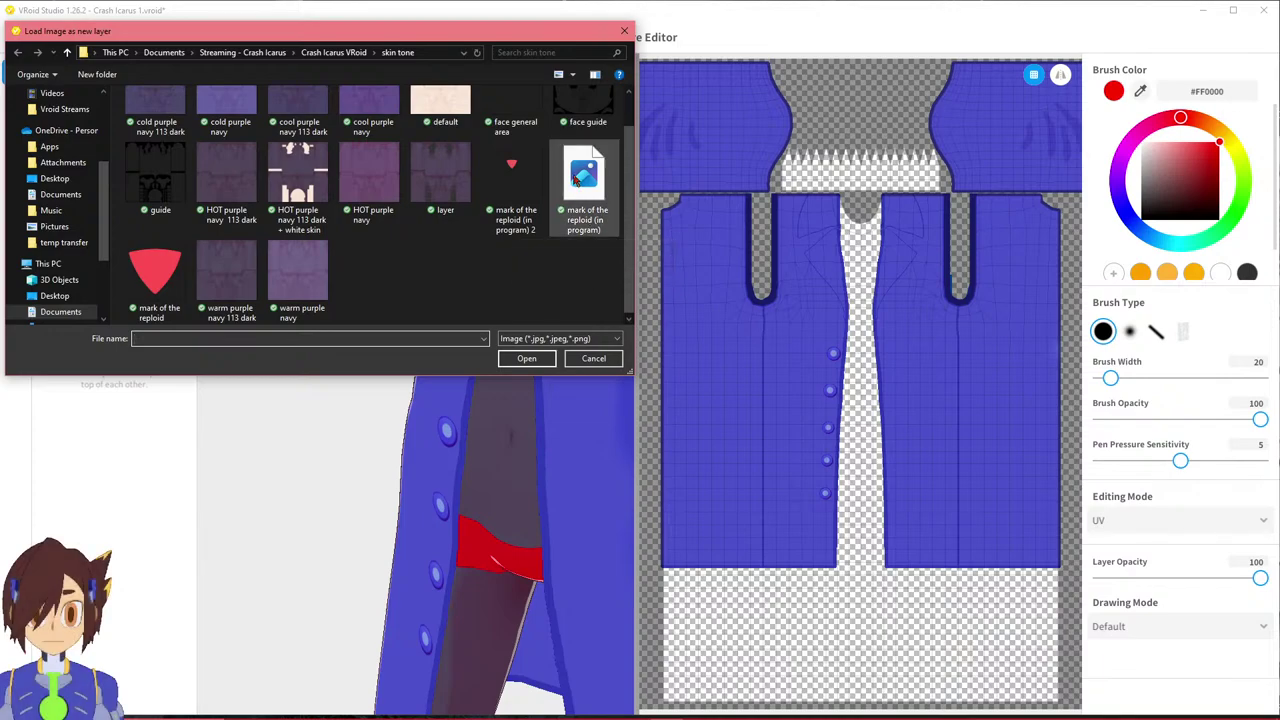
pyautogui.scroll(1, 302, 258)
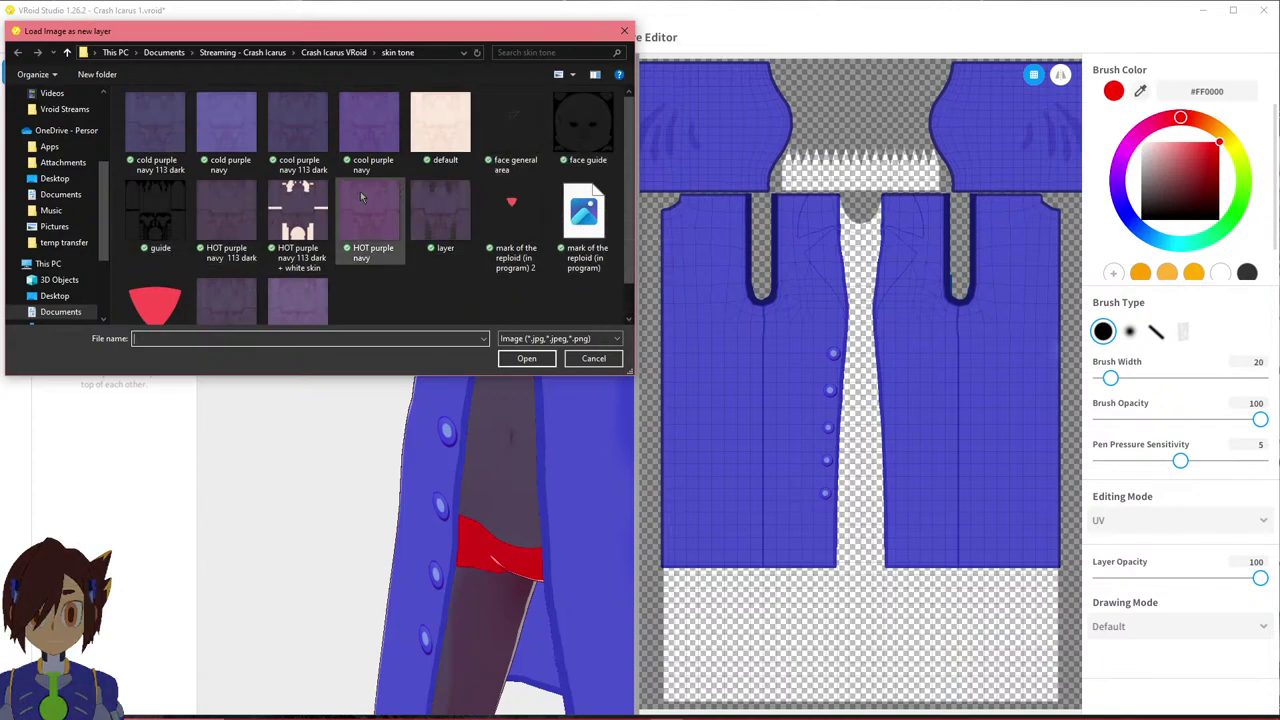
pyautogui.click(322, 55)
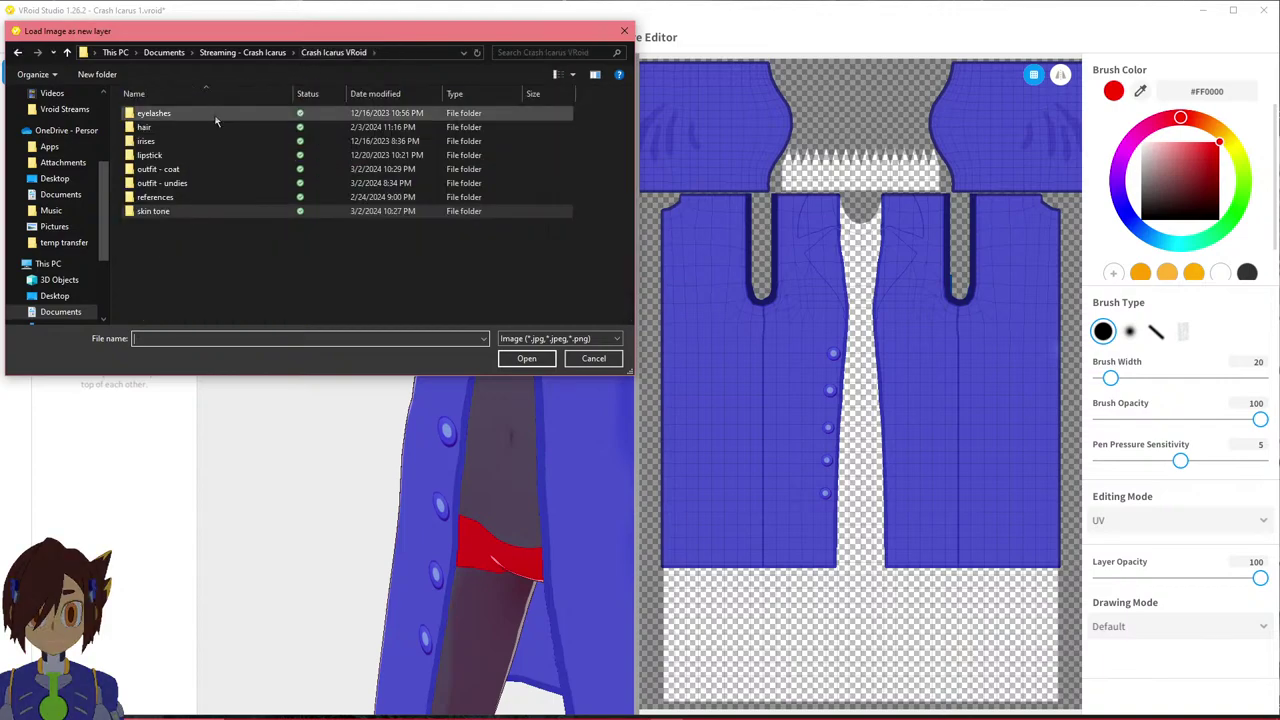
pyautogui.doubleClick(210, 174)
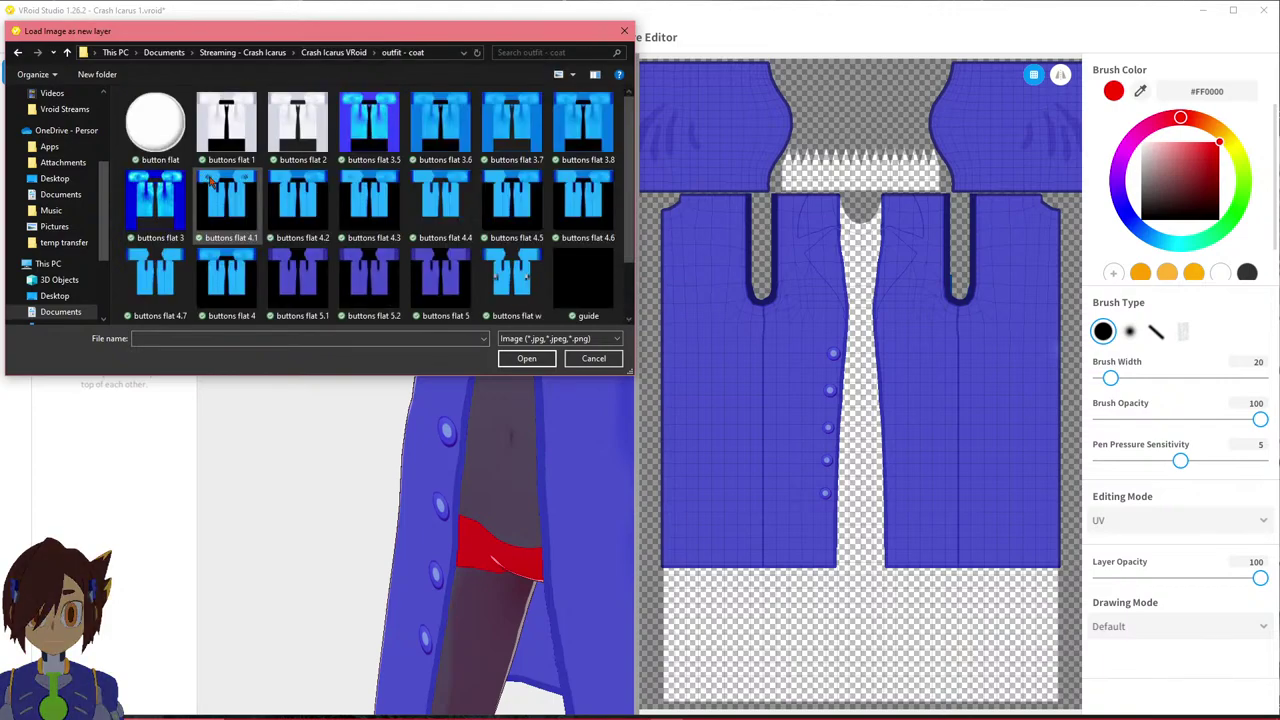
pyautogui.click(458, 290)
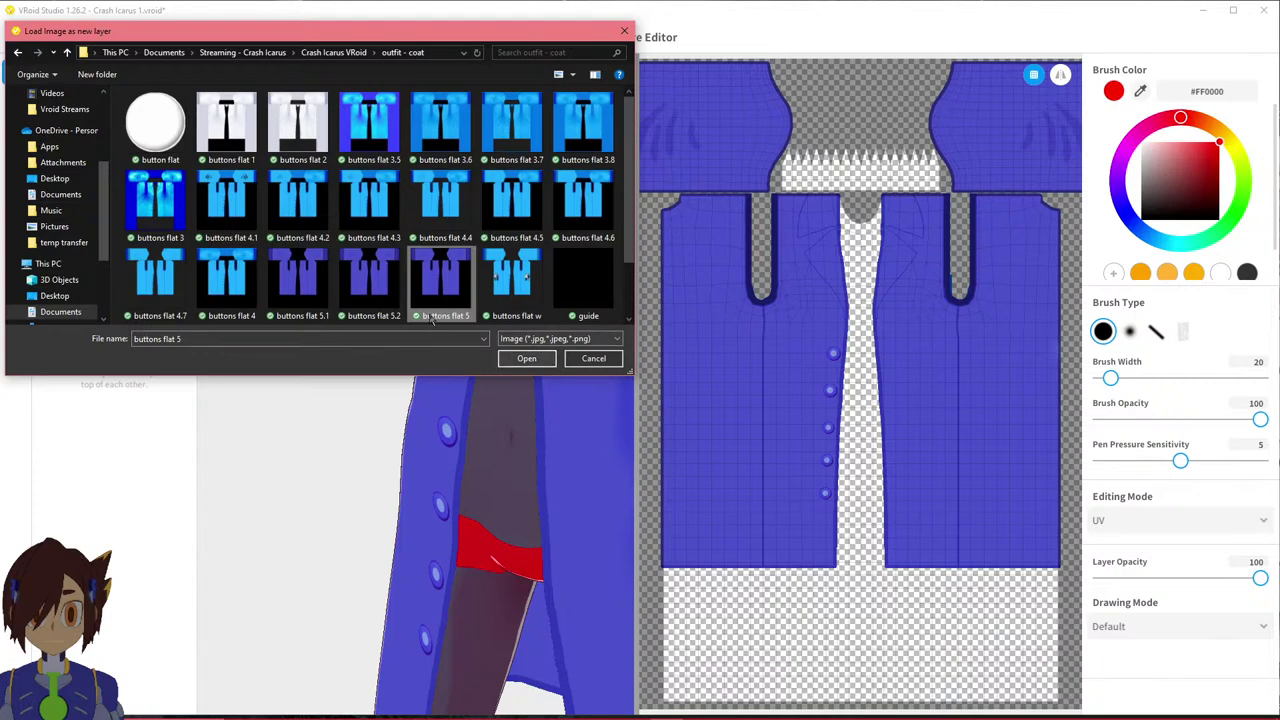
pyautogui.click(388, 306)
pyautogui.click(535, 362)
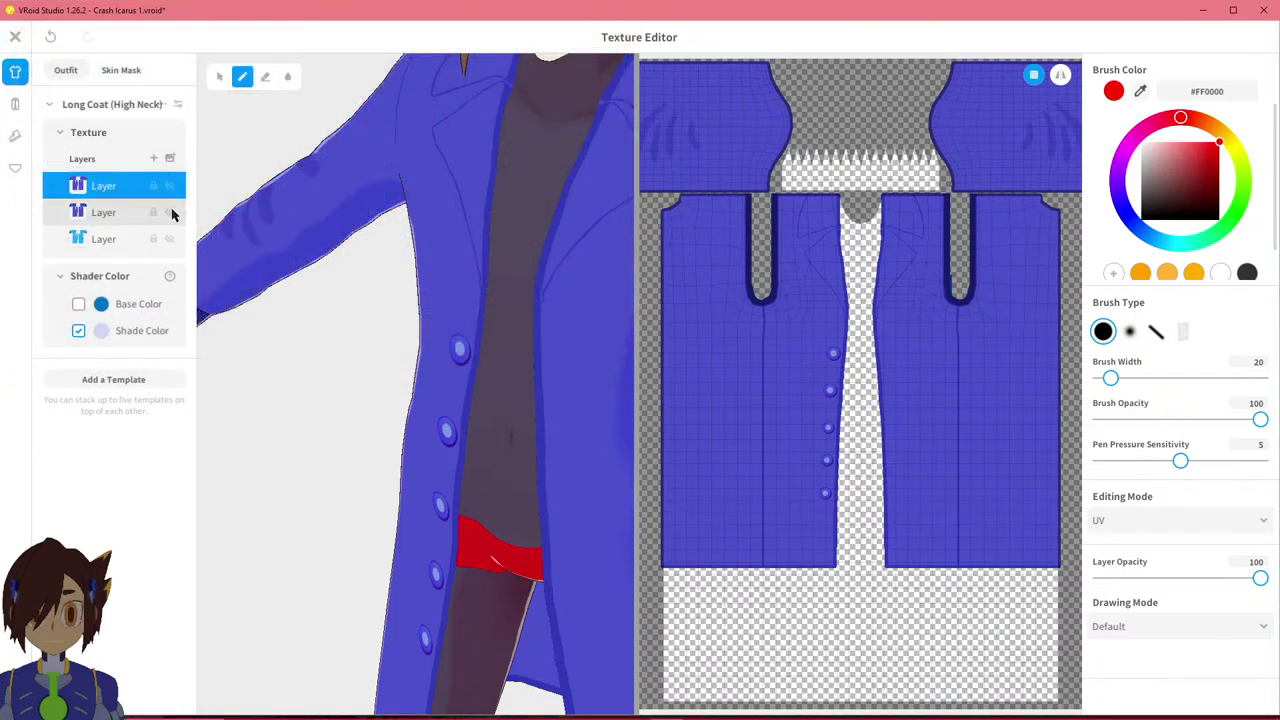
# Delete the two older layers beneath the new coat layer, and close the texture editor, overwriting the Biometal Coat 1 item.
pyautogui.rightClick(131, 214)
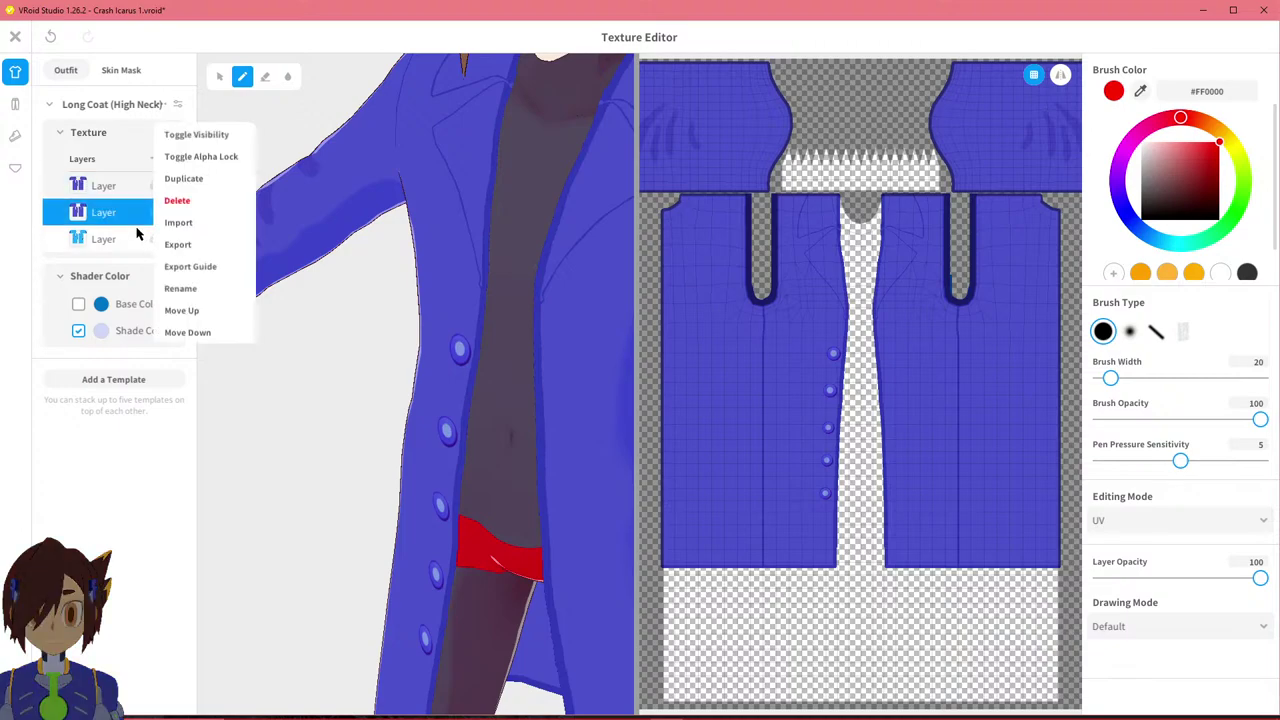
pyautogui.click(172, 197)
pyautogui.rightClick(88, 213)
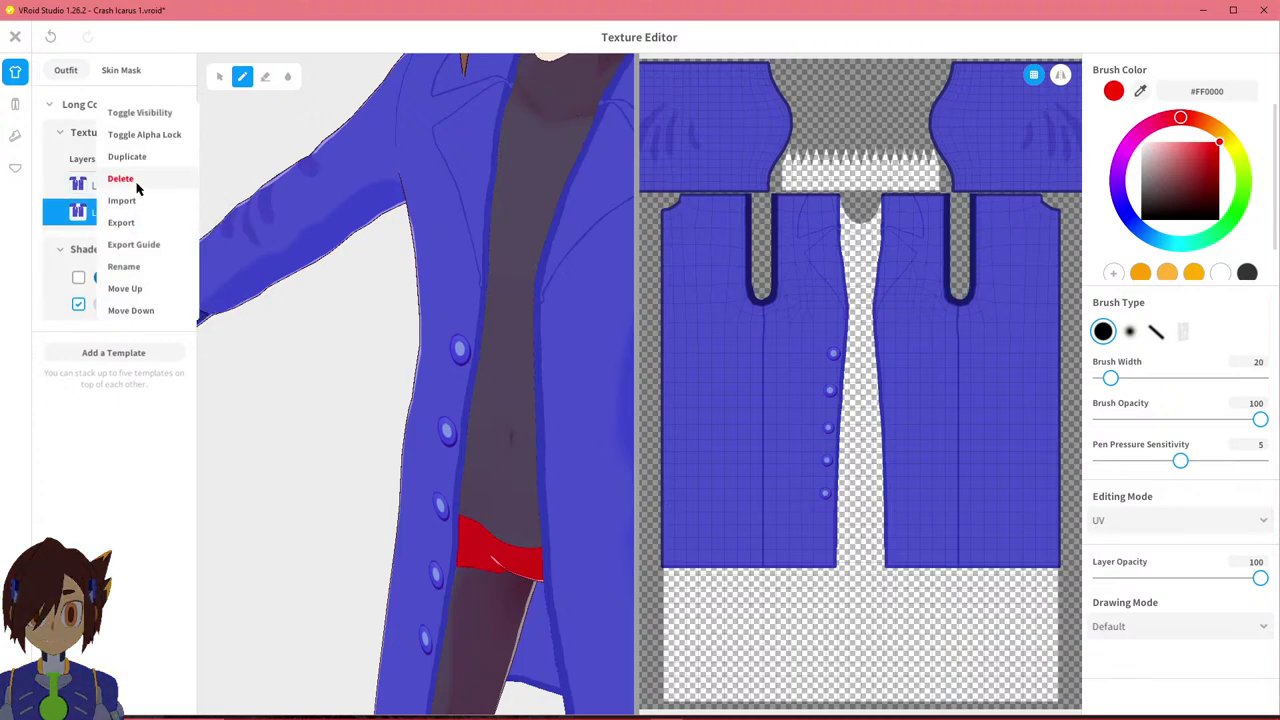
pyautogui.click(143, 177)
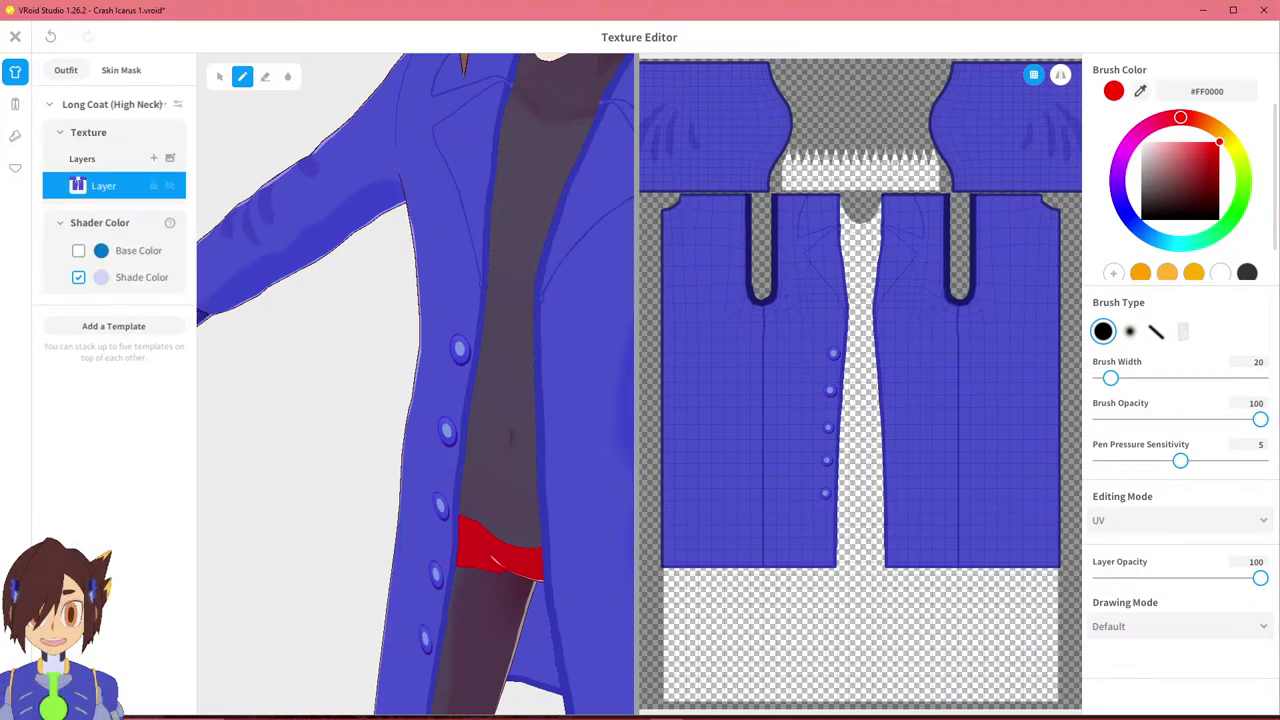
pyautogui.click(16, 40)
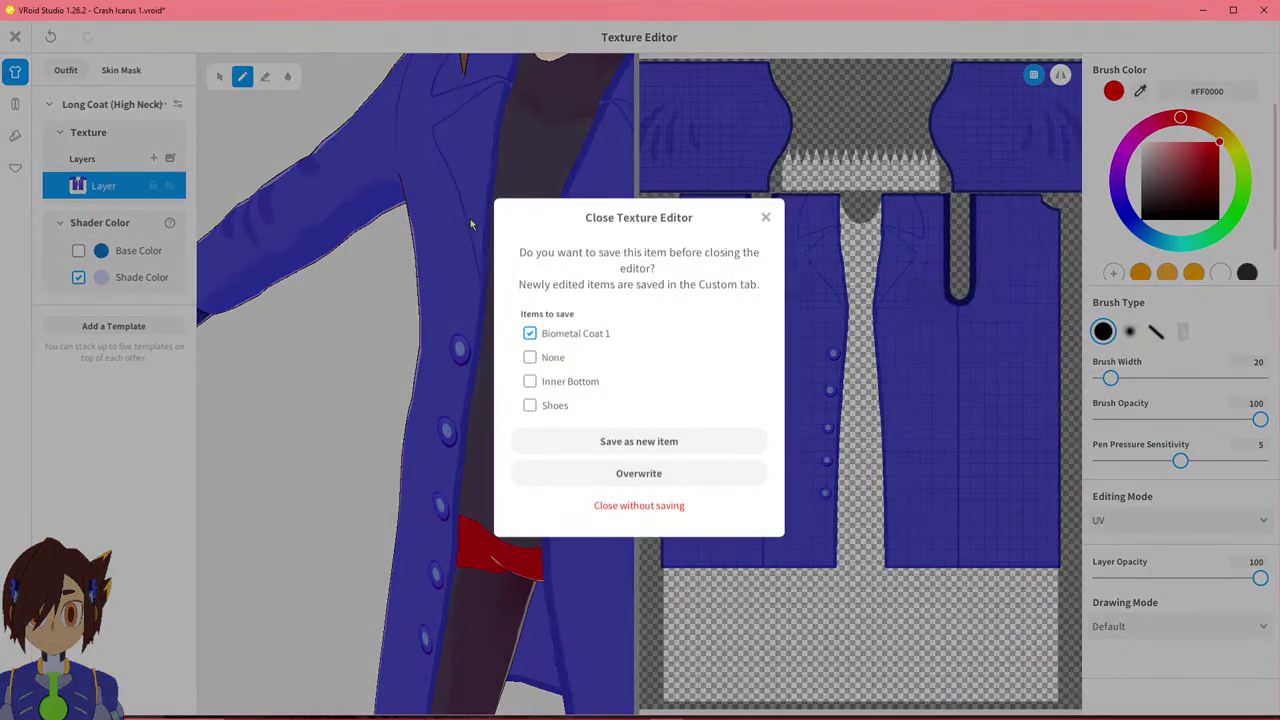
pyautogui.click(672, 463)
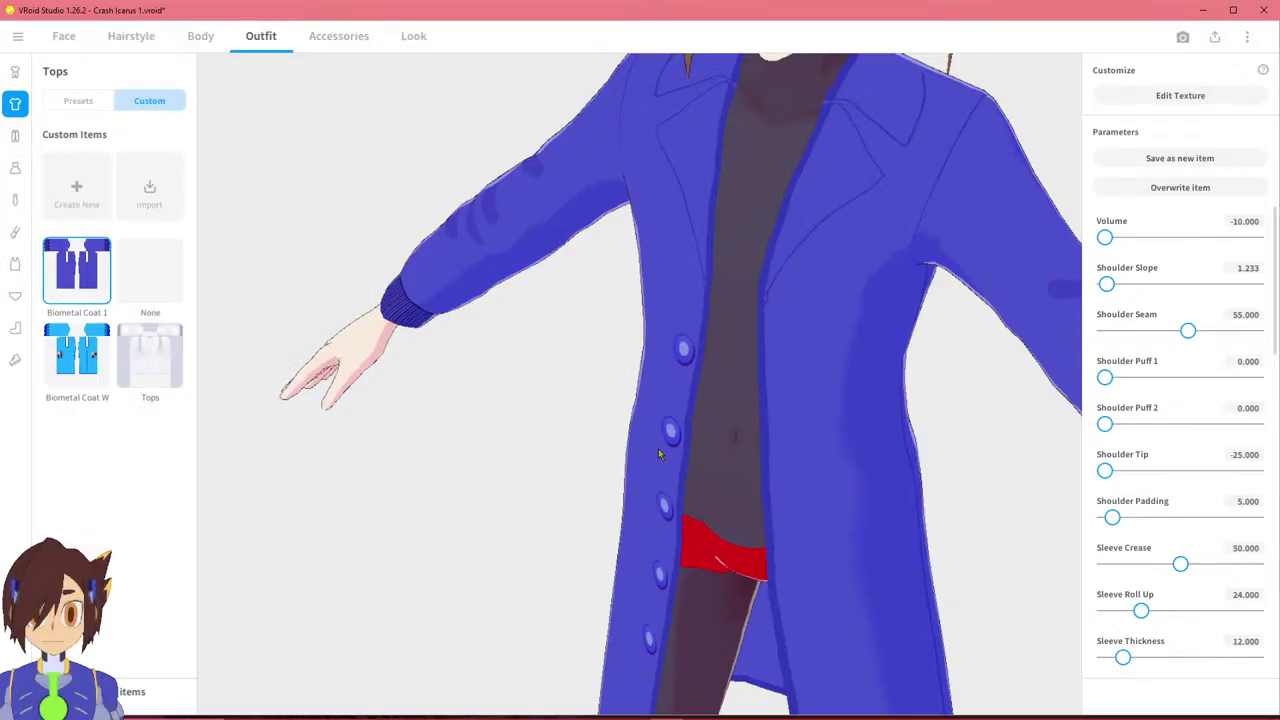
# Examine the coat on the avatar, compare it with Biometal Coat W, and return to Biometal Coat 1.
pyautogui.scroll(-3, 724, 367)
pyautogui.moveTo(716, 336); pyautogui.dragTo(654, 388, button='middle')
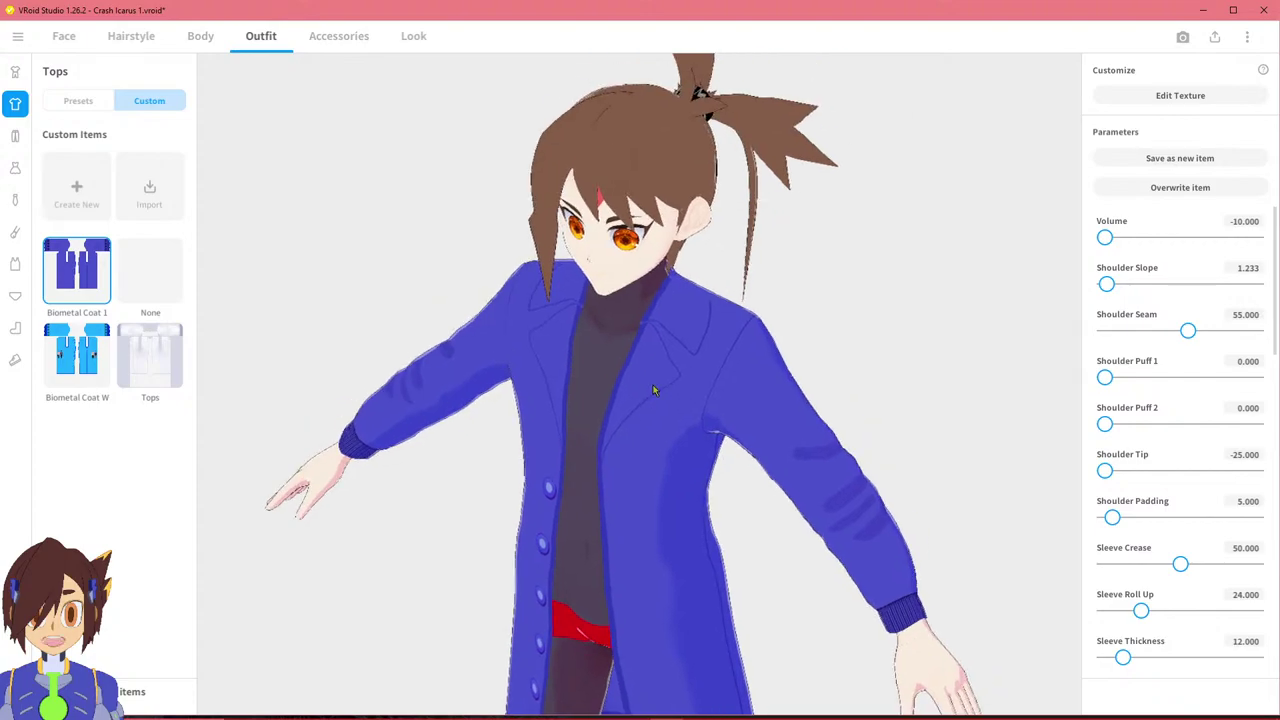
pyautogui.moveTo(654, 388); pyautogui.dragTo(672, 366, button='right')
pyautogui.moveTo(671, 363); pyautogui.dragTo(609, 415, button='middle')
pyautogui.scroll(-1, 608, 415)
pyautogui.scroll(-2, 620, 370)
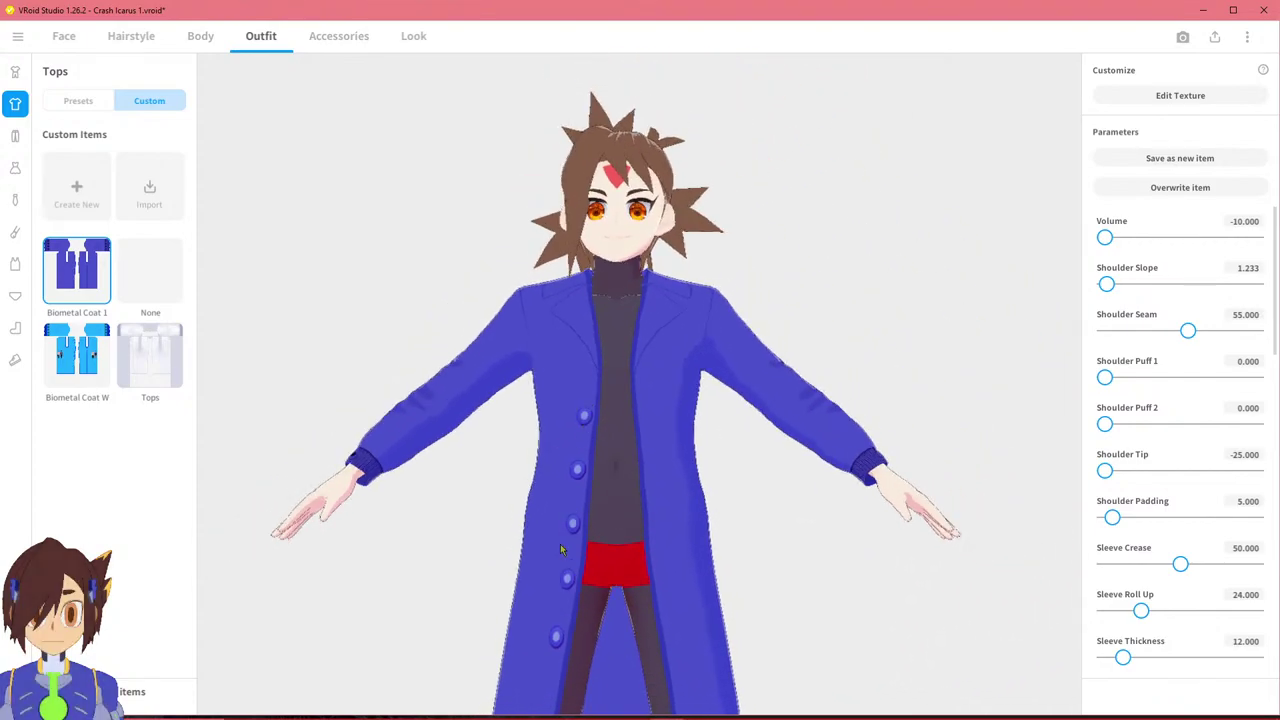
pyautogui.moveTo(563, 473); pyautogui.dragTo(605, 422)
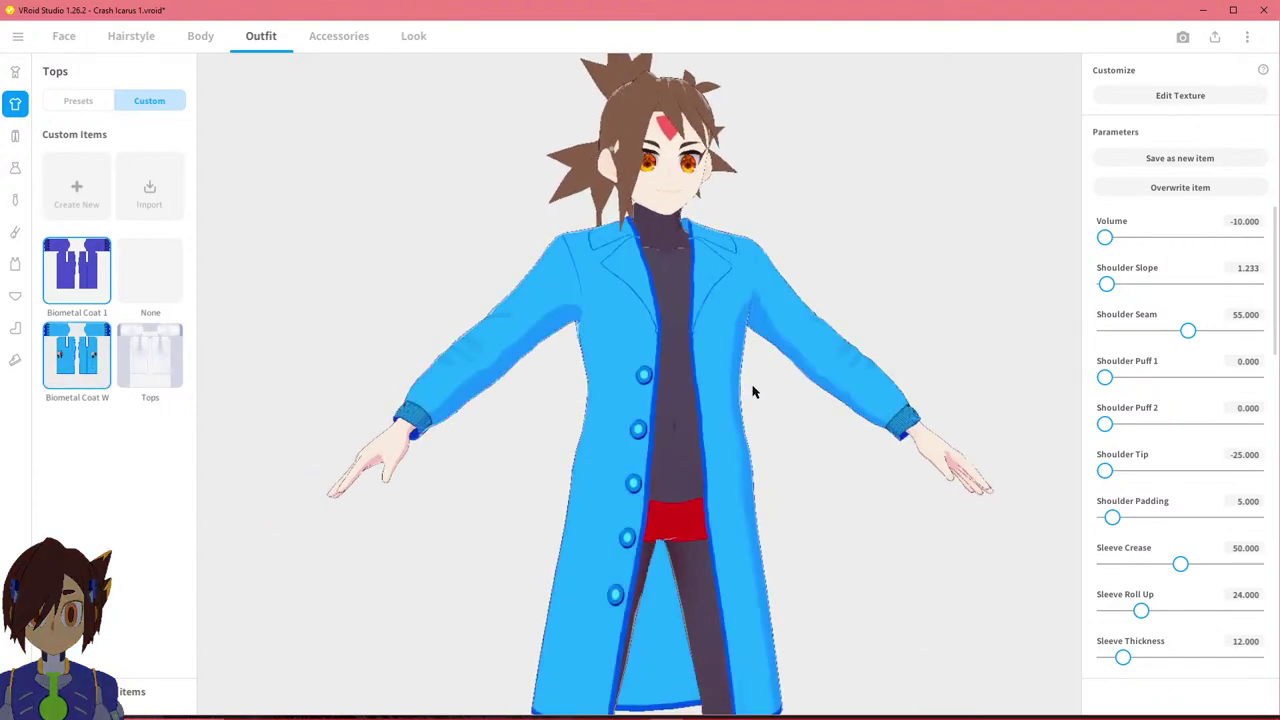
pyautogui.moveTo(777, 391)
pyautogui.mouseDown()
pyautogui.moveTo(678, 401)
pyautogui.moveTo(788, 398)
pyautogui.mouseUp()
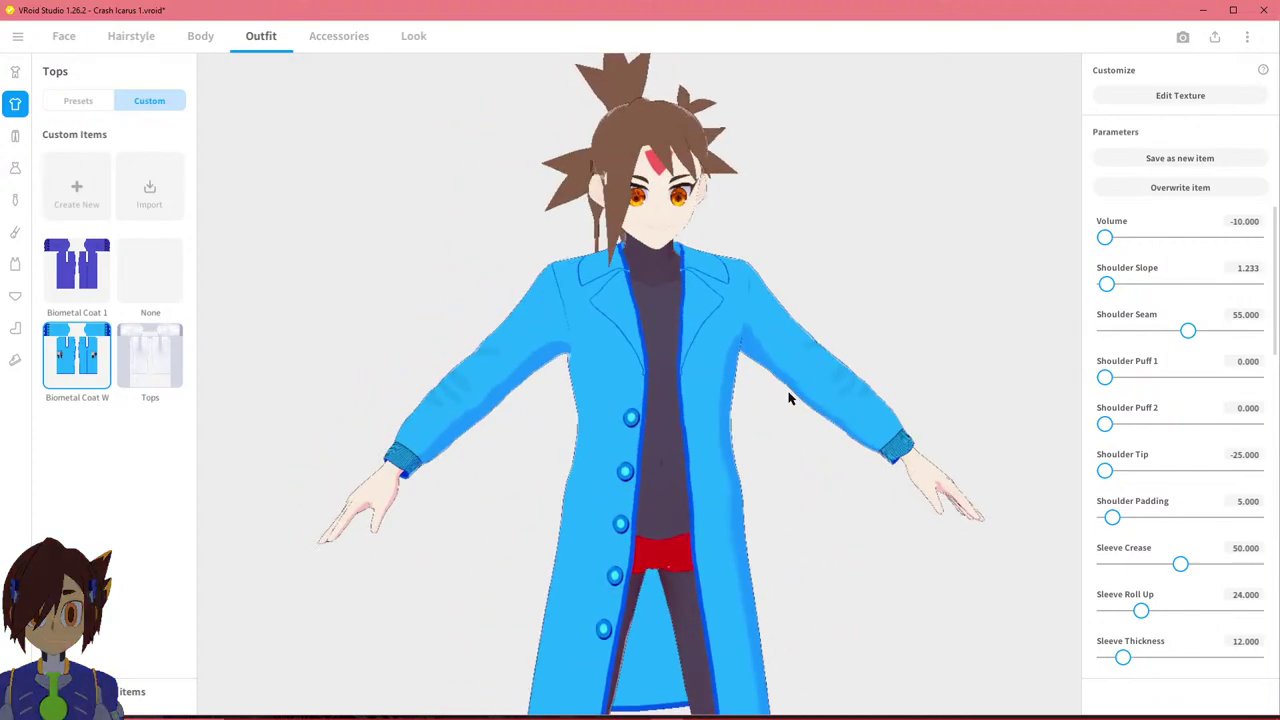
pyautogui.click(96, 284)
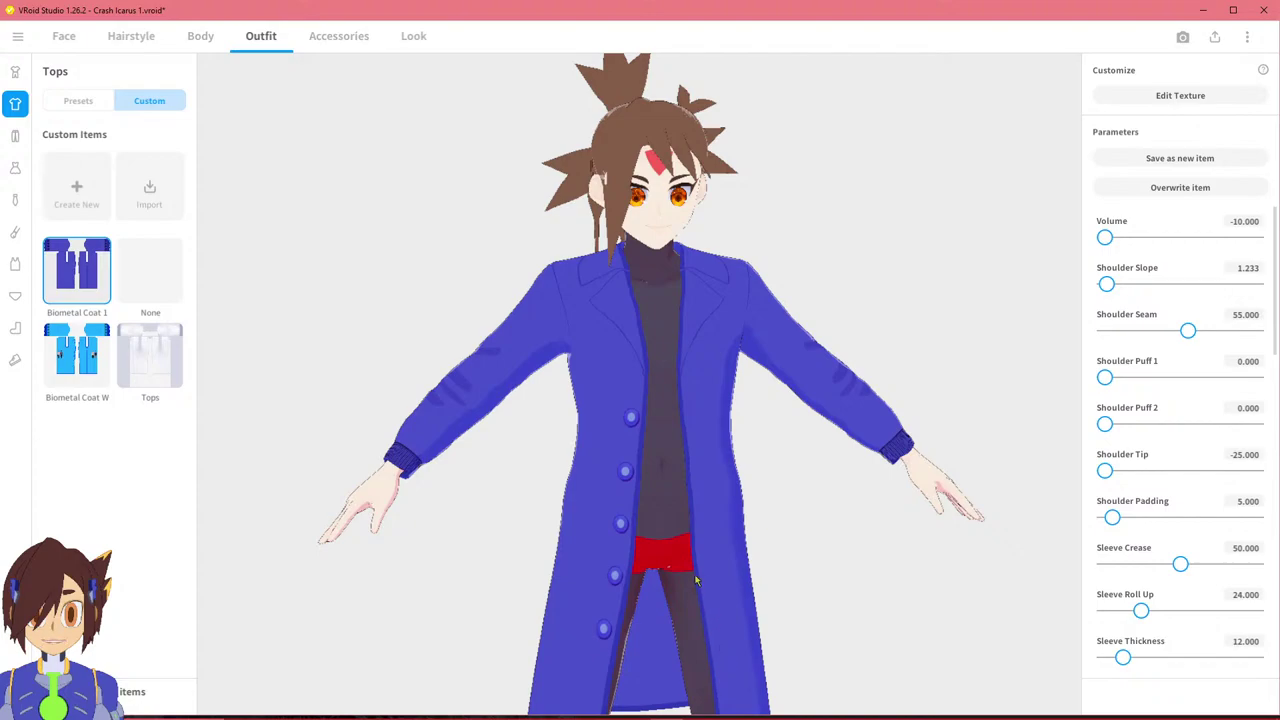
# Examine the avatar wearing Biometal Coat 1 from the front, both close up around the face and collar and at coat length.
pyautogui.moveTo(659, 329); pyautogui.dragTo(651, 335, button='right')
pyautogui.moveTo(642, 331); pyautogui.dragTo(651, 310, button='middle')
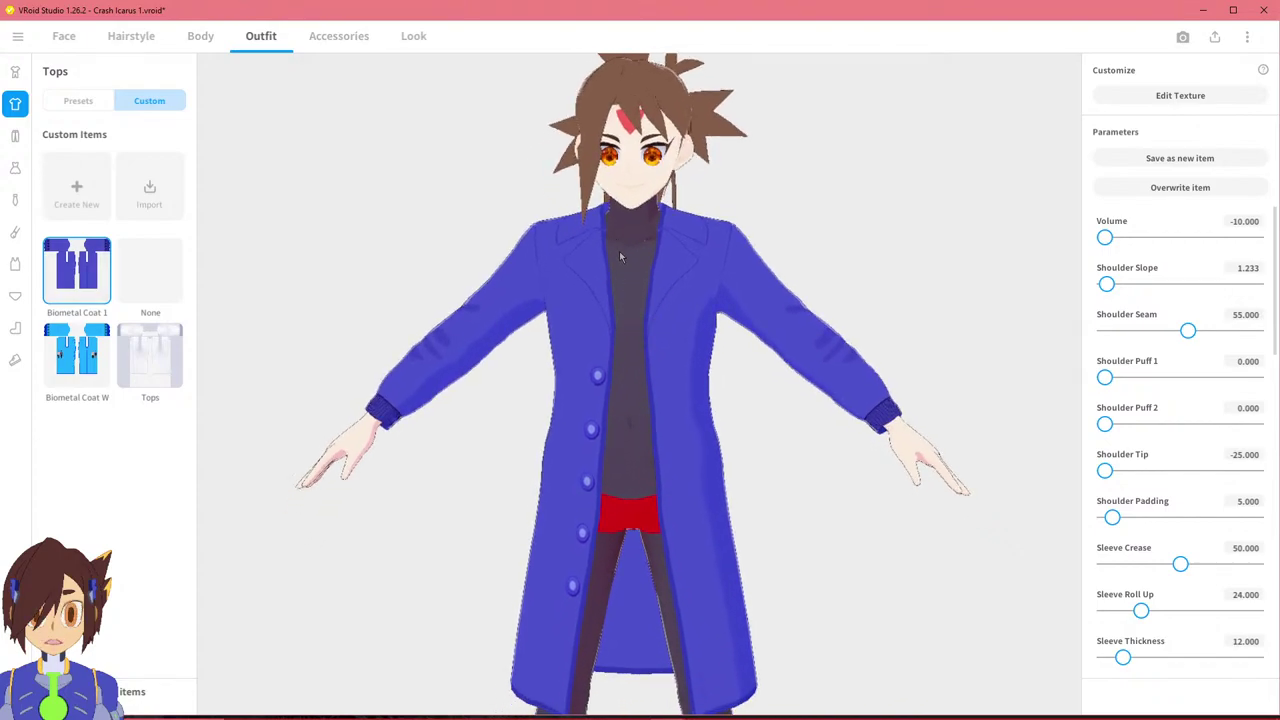
pyautogui.moveTo(636, 296); pyautogui.dragTo(645, 333, button='right')
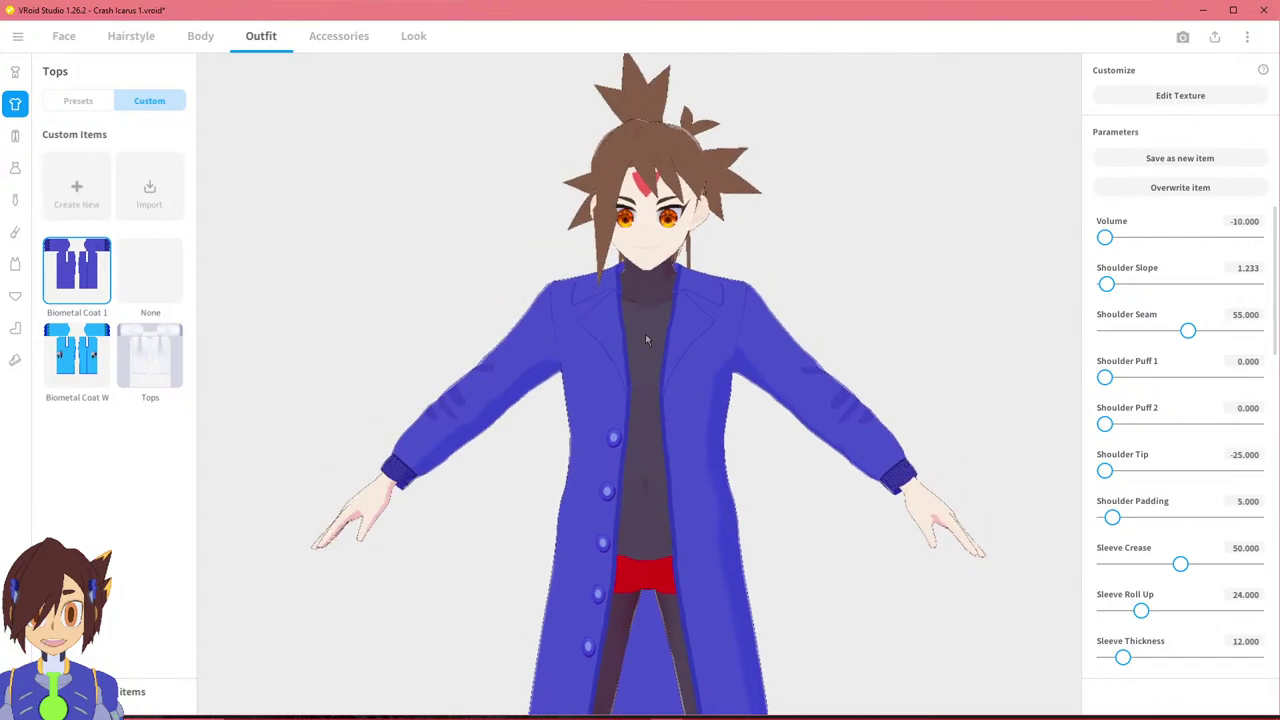
pyautogui.scroll(5, 646, 288)
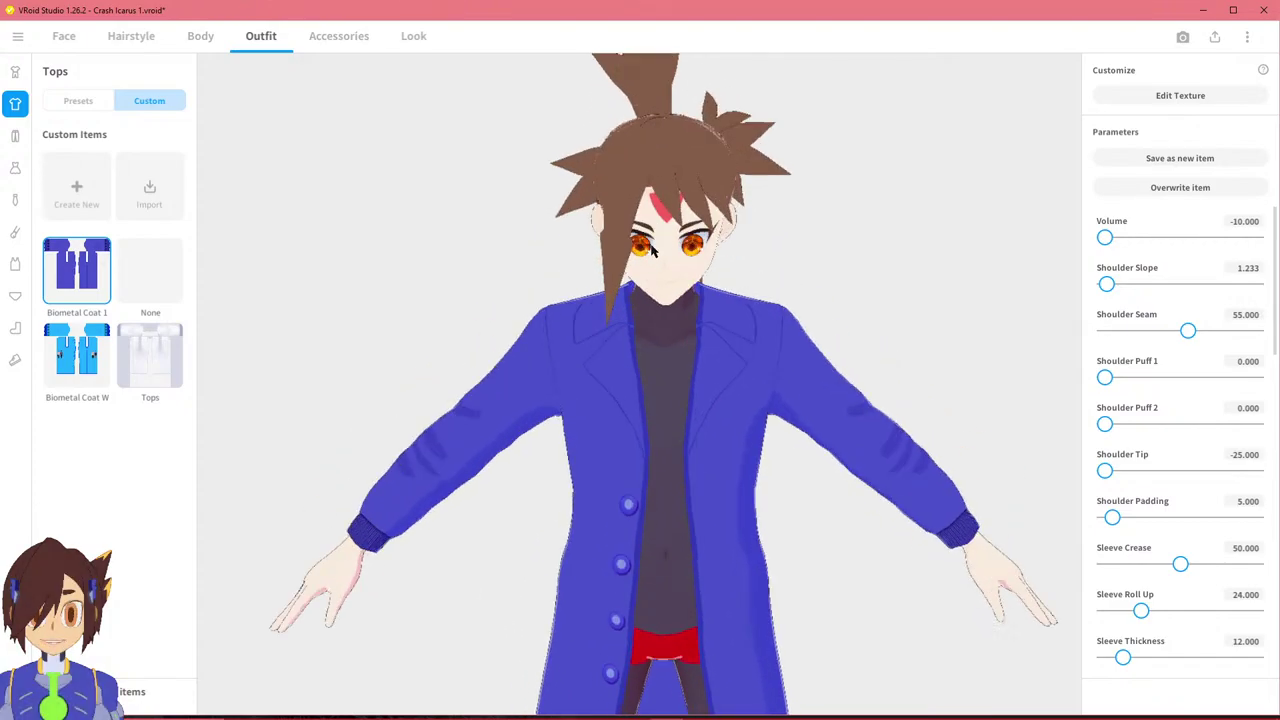
pyautogui.moveTo(691, 192); pyautogui.dragTo(686, 263, button='right')
pyautogui.scroll(4, 688, 280)
pyautogui.moveTo(691, 297)
pyautogui.mouseDown(button='middle')
pyautogui.moveTo(688, 277)
pyautogui.moveTo(686, 292)
pyautogui.mouseUp(button='middle')
pyautogui.scroll(-2, 705, 451)
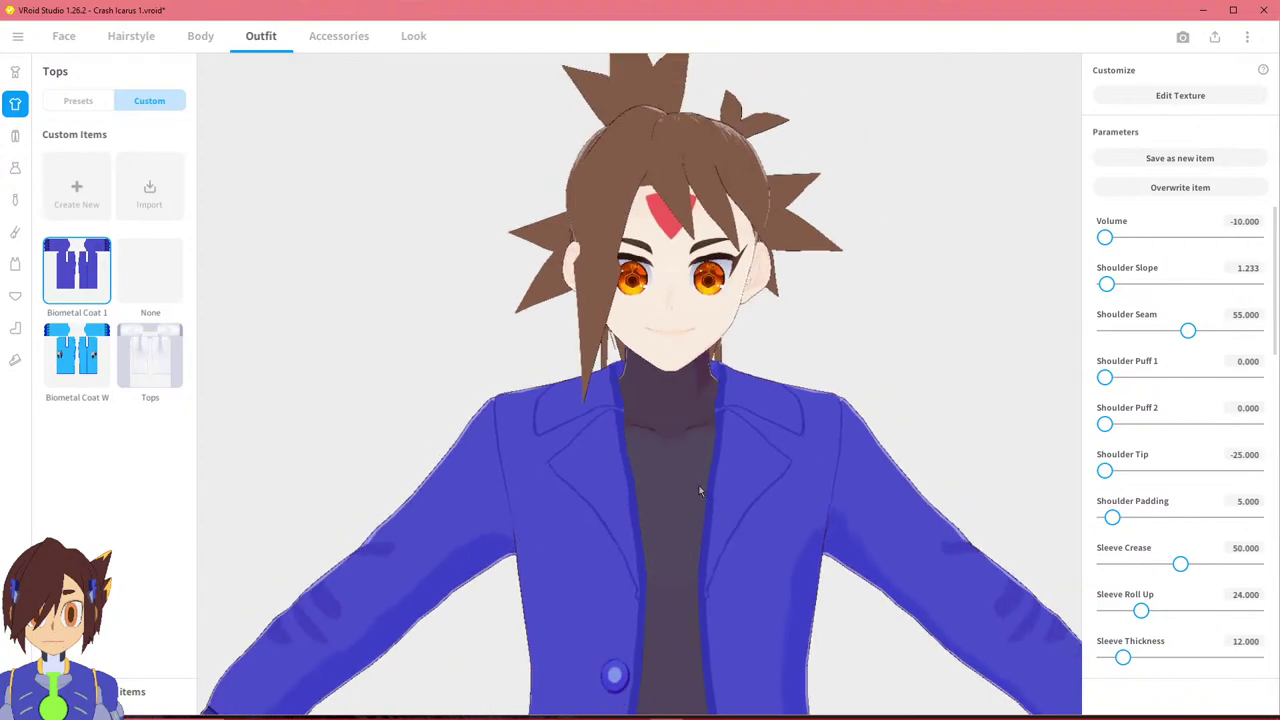
pyautogui.moveTo(705, 451); pyautogui.dragTo(701, 349, button='middle')
pyautogui.scroll(-4, 701, 345)
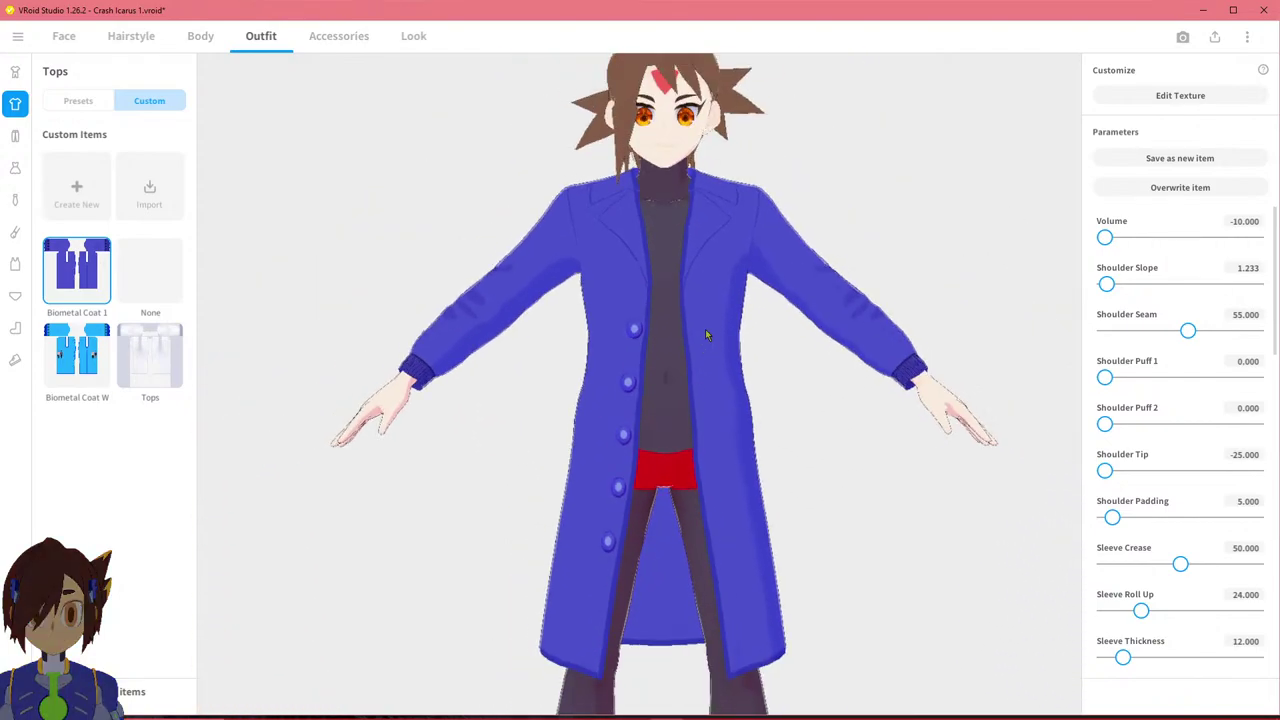
pyautogui.scroll(-1, 700, 312)
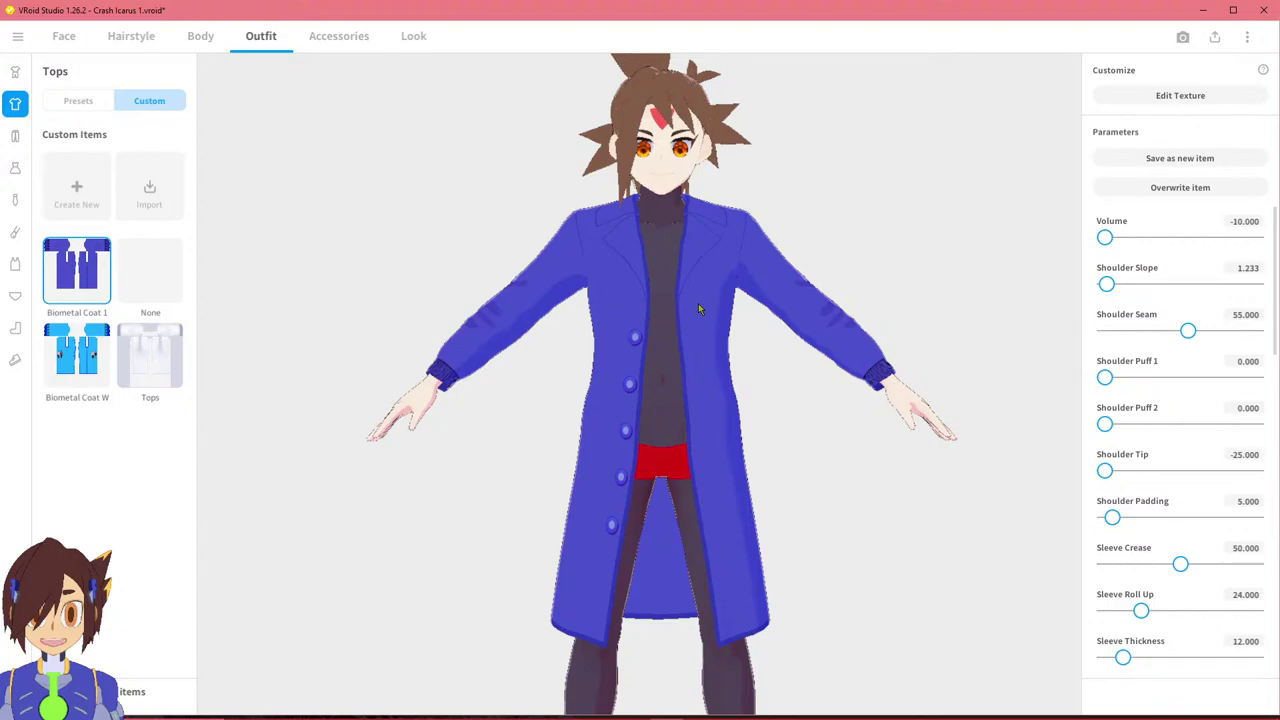
pyautogui.moveTo(724, 272)
pyautogui.mouseDown()
pyautogui.moveTo(711, 258)
pyautogui.moveTo(705, 281)
pyautogui.mouseUp()
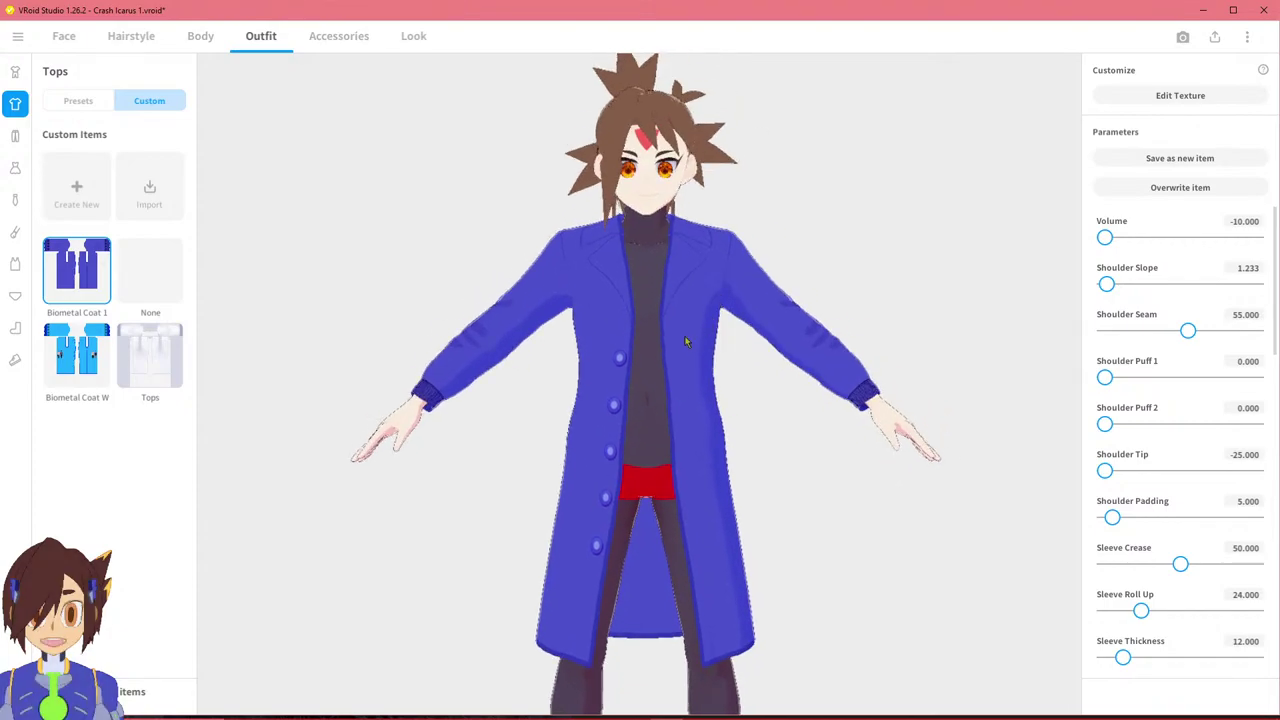